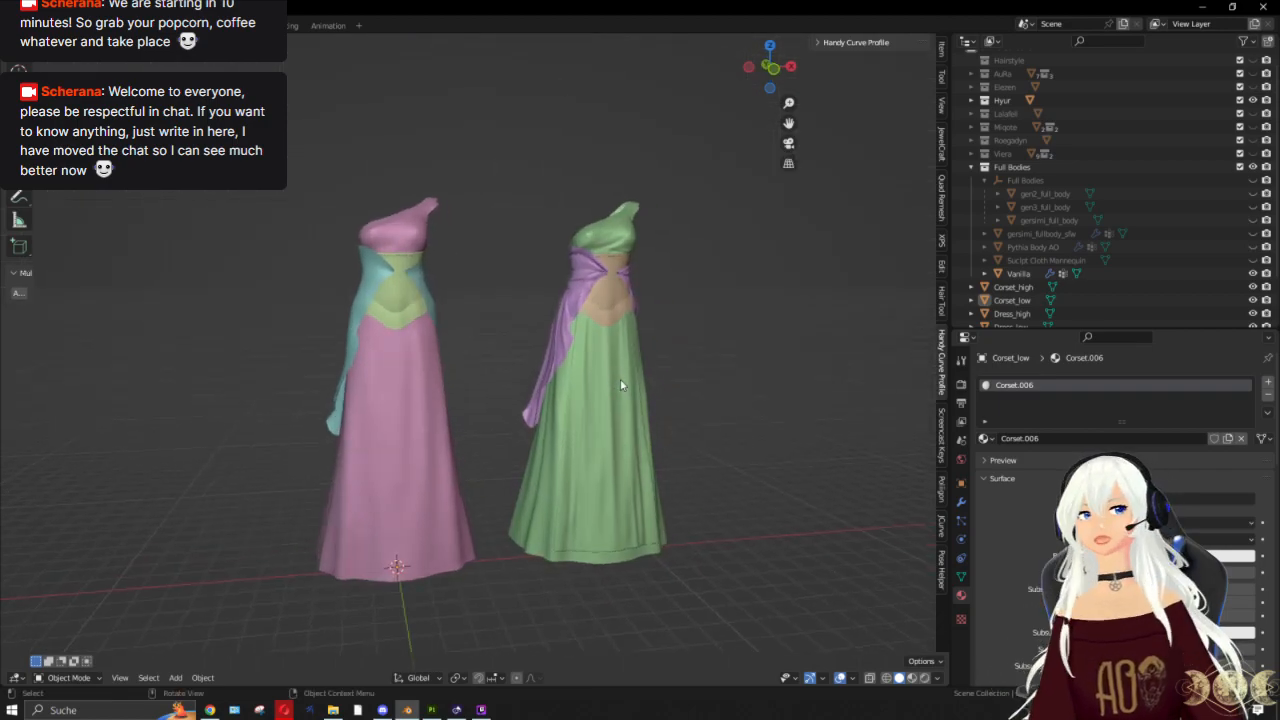
Step: Zoom in on the high-poly dress's waist and inspect the purple shawl's mesh in Edit Mode
{"action": "scroll", "coordinate": [620, 385], "scroll_direction": "up", "scroll_amount": 2}
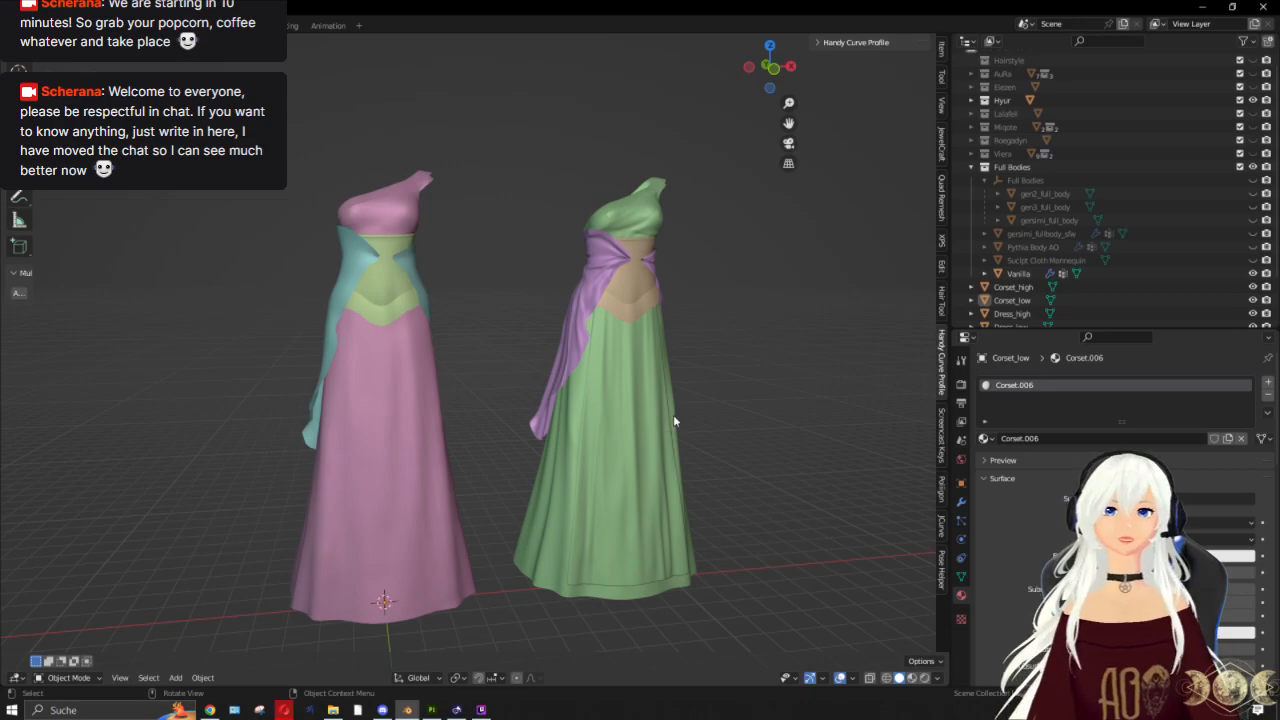
{"action": "scroll", "coordinate": [727, 413], "scroll_direction": "up", "scroll_amount": 1}
{"action": "scroll", "coordinate": [762, 389], "scroll_direction": "up", "scroll_amount": 2}
{"action": "middle_click_drag", "start_coordinate": [730, 367], "coordinate": [425, 323], "text": "shift"}
{"action": "scroll", "coordinate": [704, 302], "scroll_direction": "up", "scroll_amount": 3}
{"action": "middle_click_drag", "start_coordinate": [704, 302], "coordinate": [552, 272]}
{"action": "scroll", "coordinate": [448, 388], "scroll_direction": "down", "scroll_amount": 2}
{"action": "scroll", "coordinate": [448, 388], "scroll_direction": "up", "scroll_amount": 3}
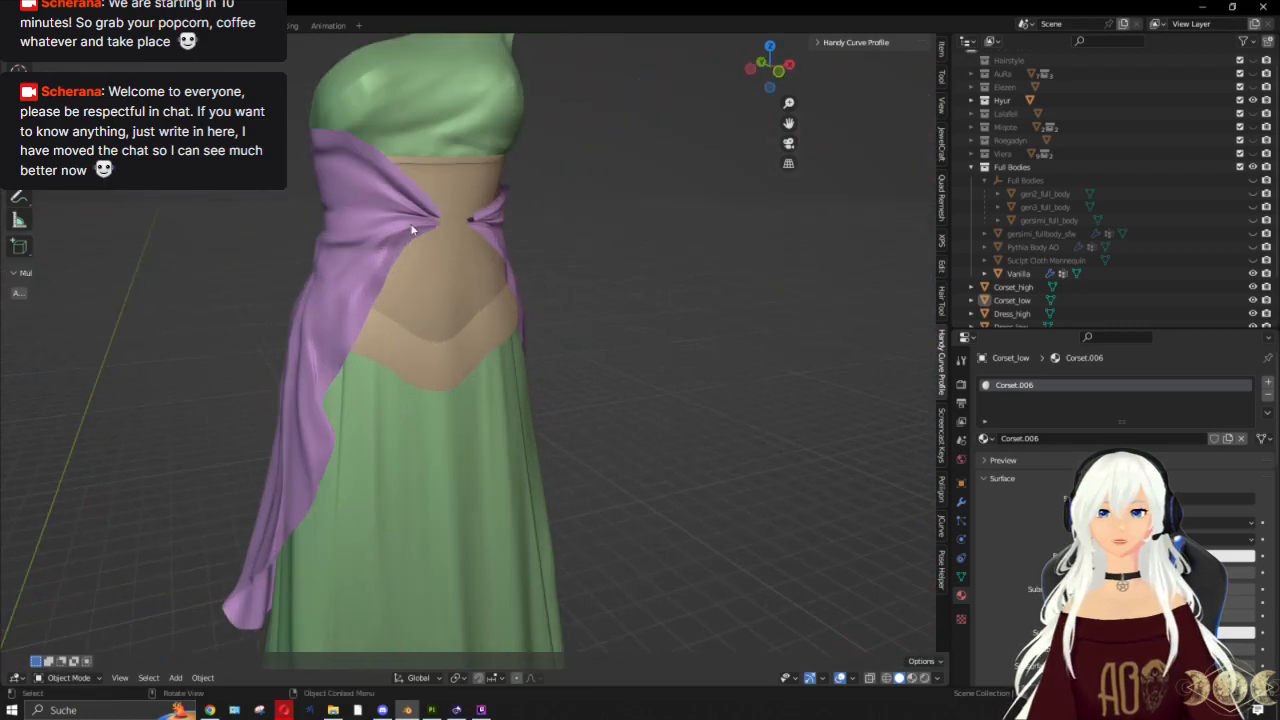
{"action": "left_click", "coordinate": [377, 213]}
{"action": "key", "text": "Tab"}
{"action": "key", "text": "Tab"}
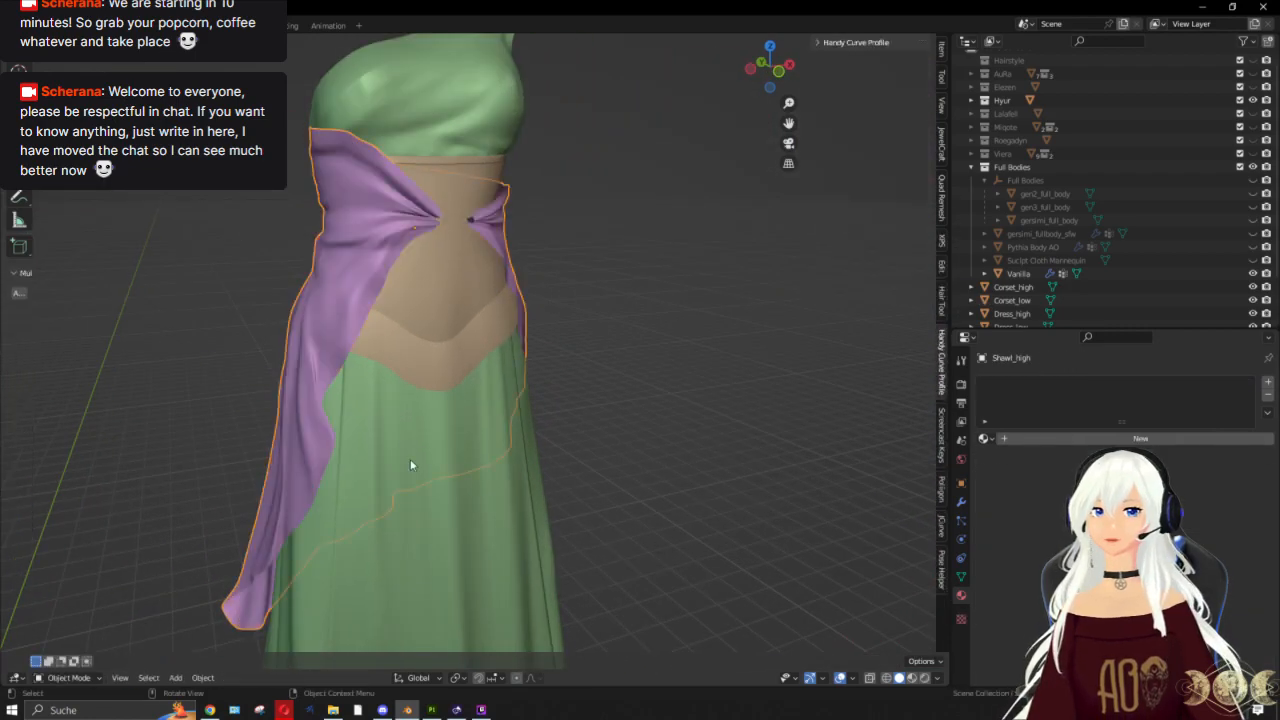
Step: Inspect the mesh density of the high-poly dress, alone and together with the corset and shawl, in Edit Mode
{"action": "left_click", "coordinate": [410, 459]}
{"action": "key", "text": "Tab"}
{"action": "scroll", "coordinate": [410, 459], "scroll_direction": "down", "scroll_amount": 5}
{"action": "key", "text": "Tab"}
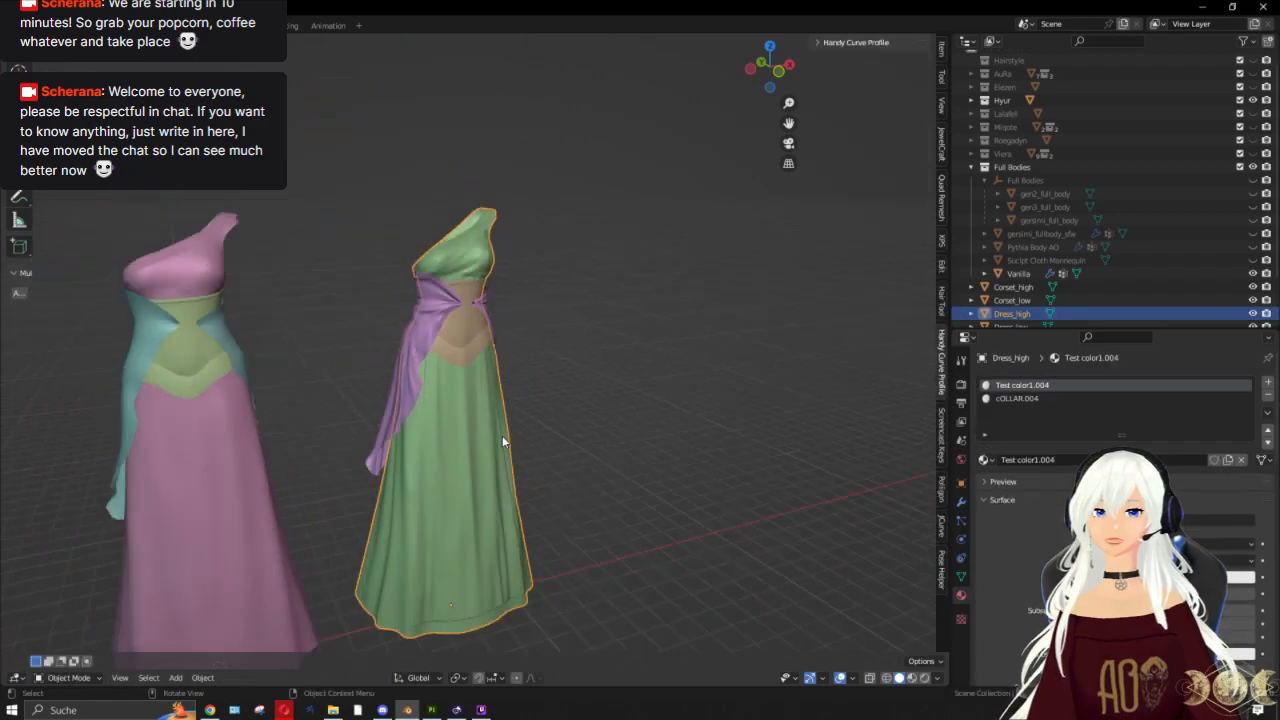
{"action": "scroll", "coordinate": [409, 418], "scroll_direction": "down", "scroll_amount": 2}
{"action": "scroll", "coordinate": [515, 417], "scroll_direction": "up", "scroll_amount": 4}
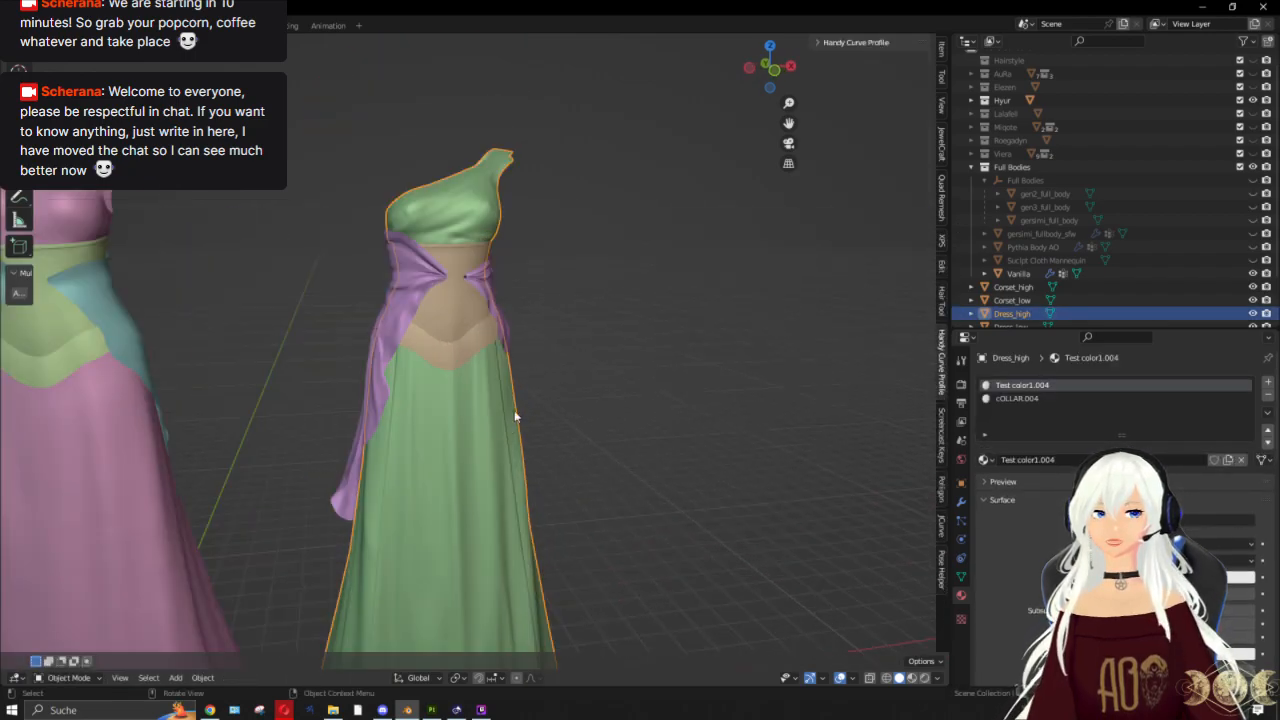
{"action": "scroll", "coordinate": [465, 340], "scroll_direction": "up", "scroll_amount": 3}
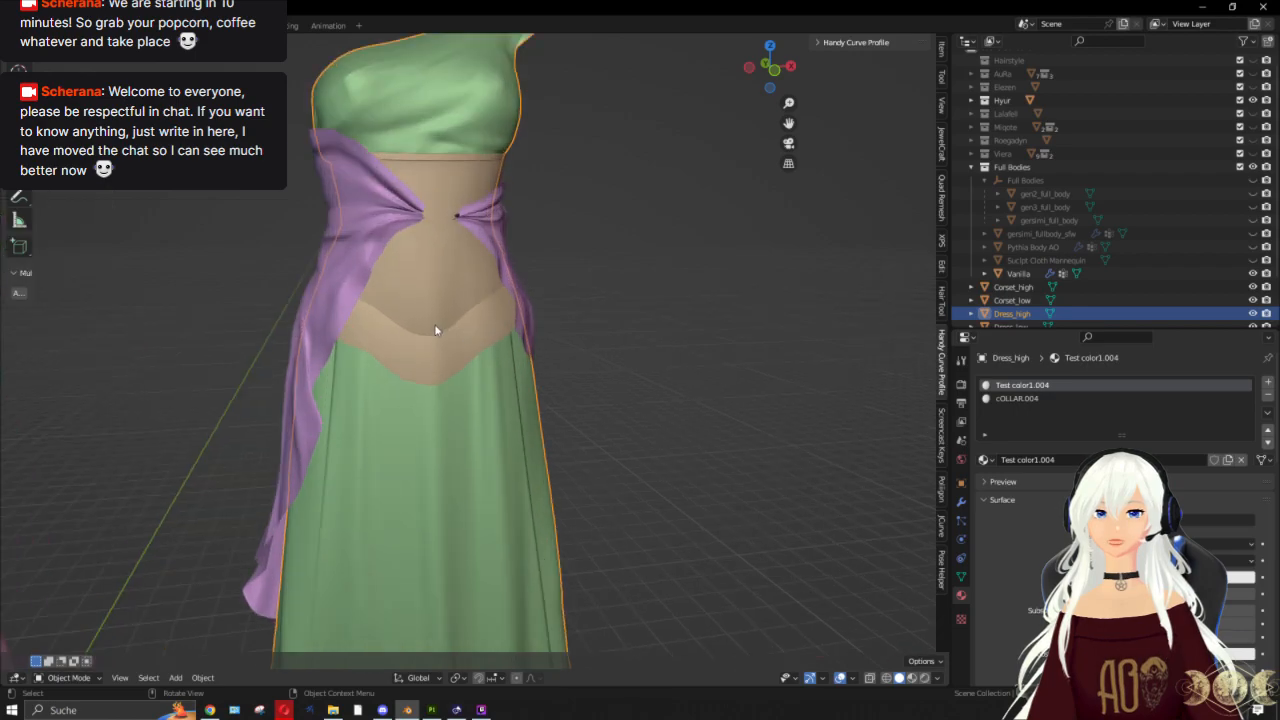
{"action": "left_click", "coordinate": [362, 235], "text": "shift"}
{"action": "key", "text": "Tab"}
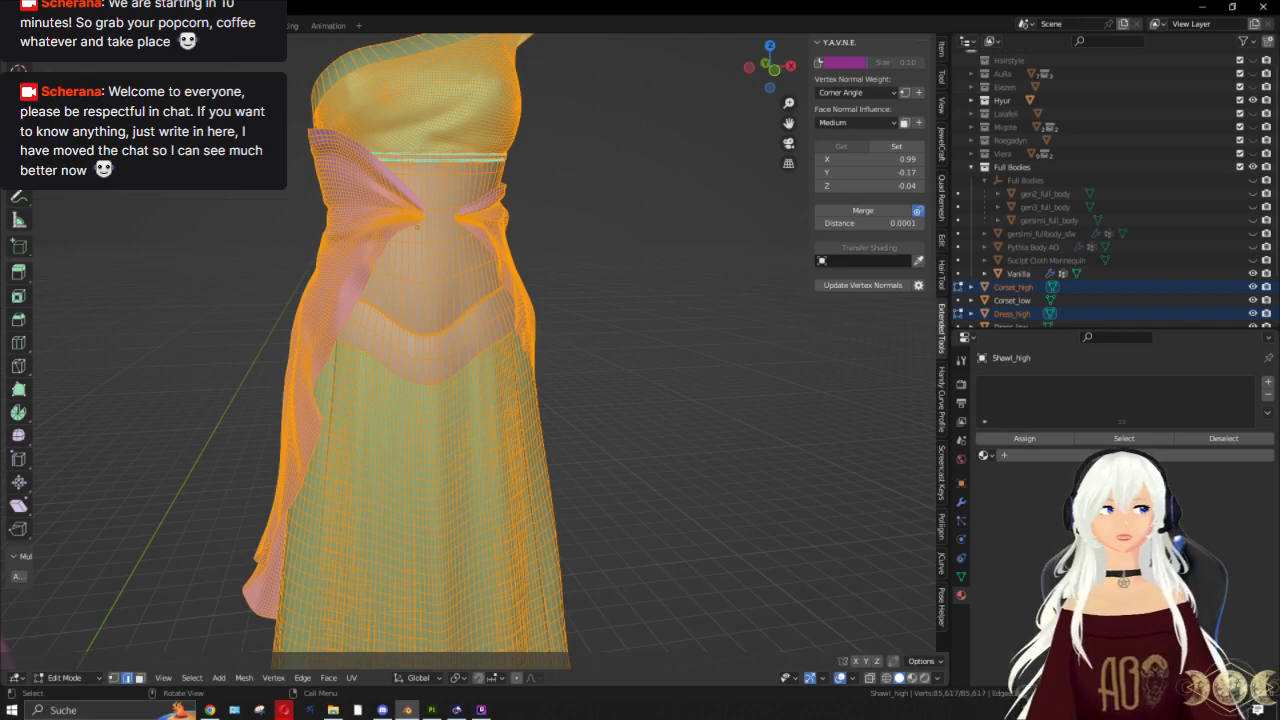
{"action": "key", "text": "Tab"}
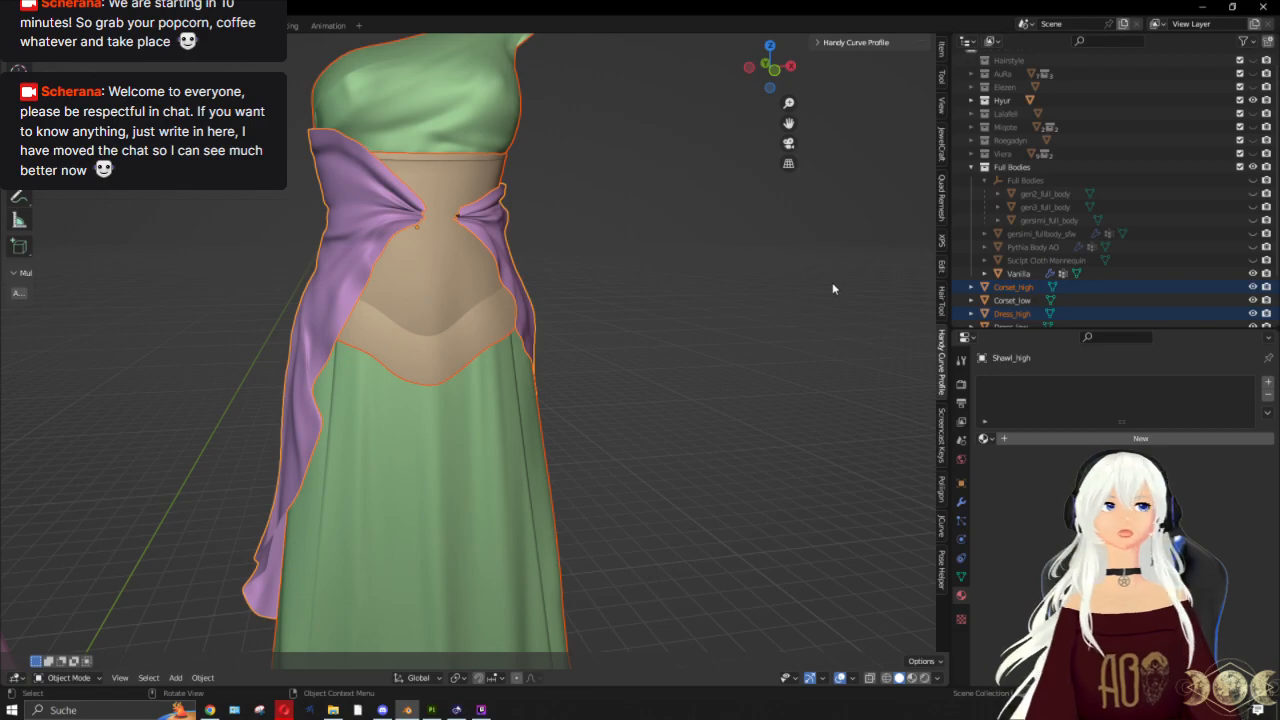
Step: View the dresses from the side and inspect the low-poly shawl's topology in Edit Mode
{"action": "left_click", "coordinate": [645, 317]}
{"action": "scroll", "coordinate": [645, 317], "scroll_direction": "down", "scroll_amount": 5}
{"action": "middle_click_drag", "start_coordinate": [546, 401], "coordinate": [403, 230]}
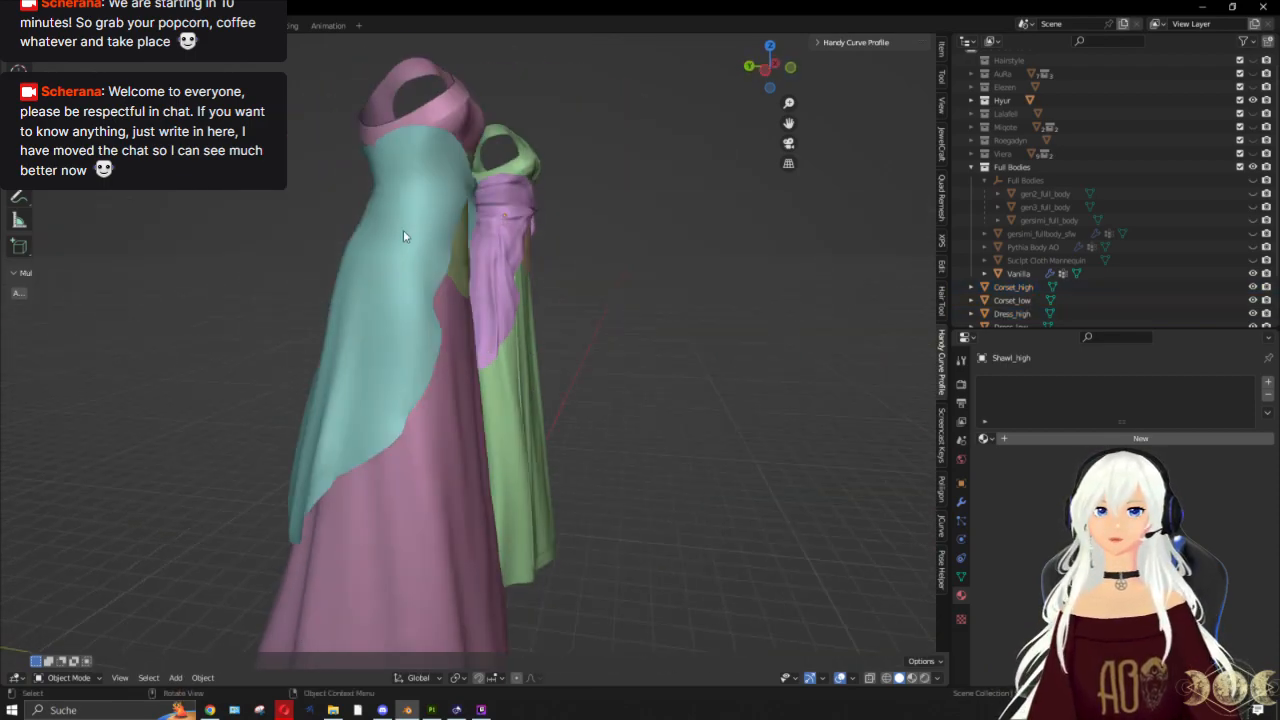
{"action": "left_click", "coordinate": [403, 230]}
{"action": "key", "text": "Tab"}
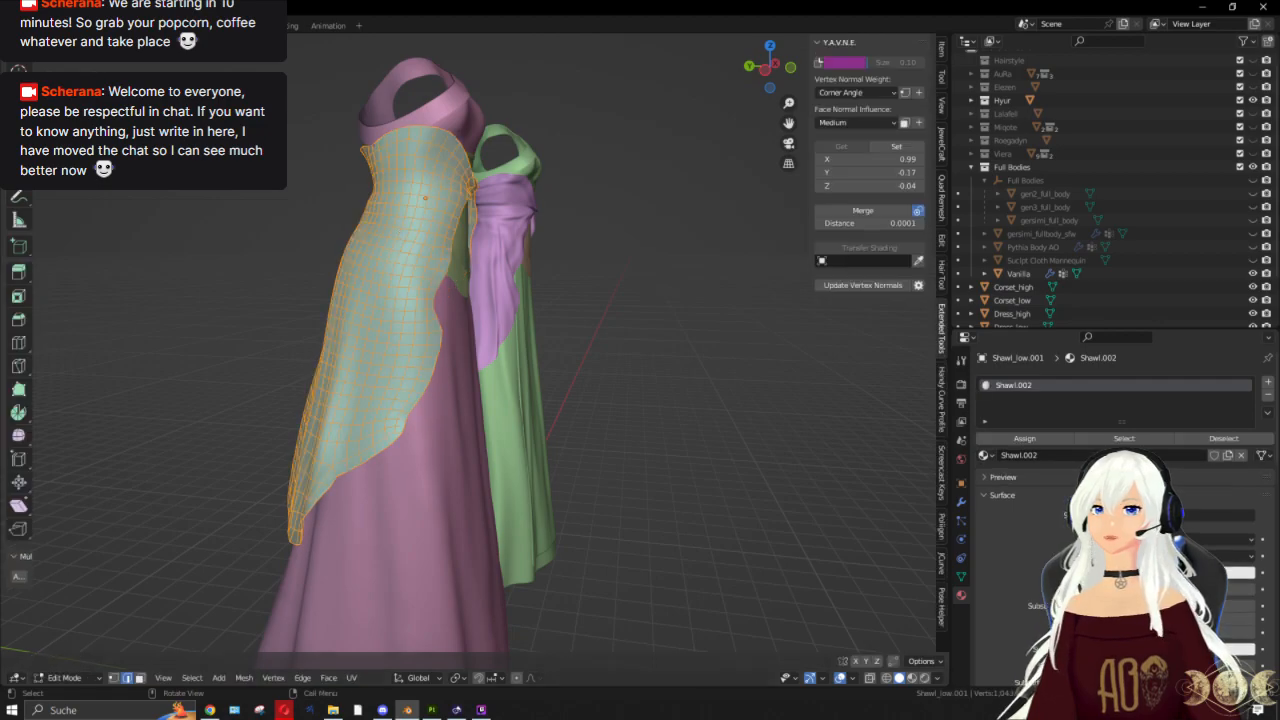
Step: Switch to the UV Editing workspace and examine the low-poly corset and the low-poly dress's UV layout
{"action": "left_click", "coordinate": [180, 25]}
{"action": "key", "text": "Tab"}
{"action": "left_click", "coordinate": [795, 198]}
{"action": "key", "text": "Tab"}
{"action": "key", "text": "Tab"}
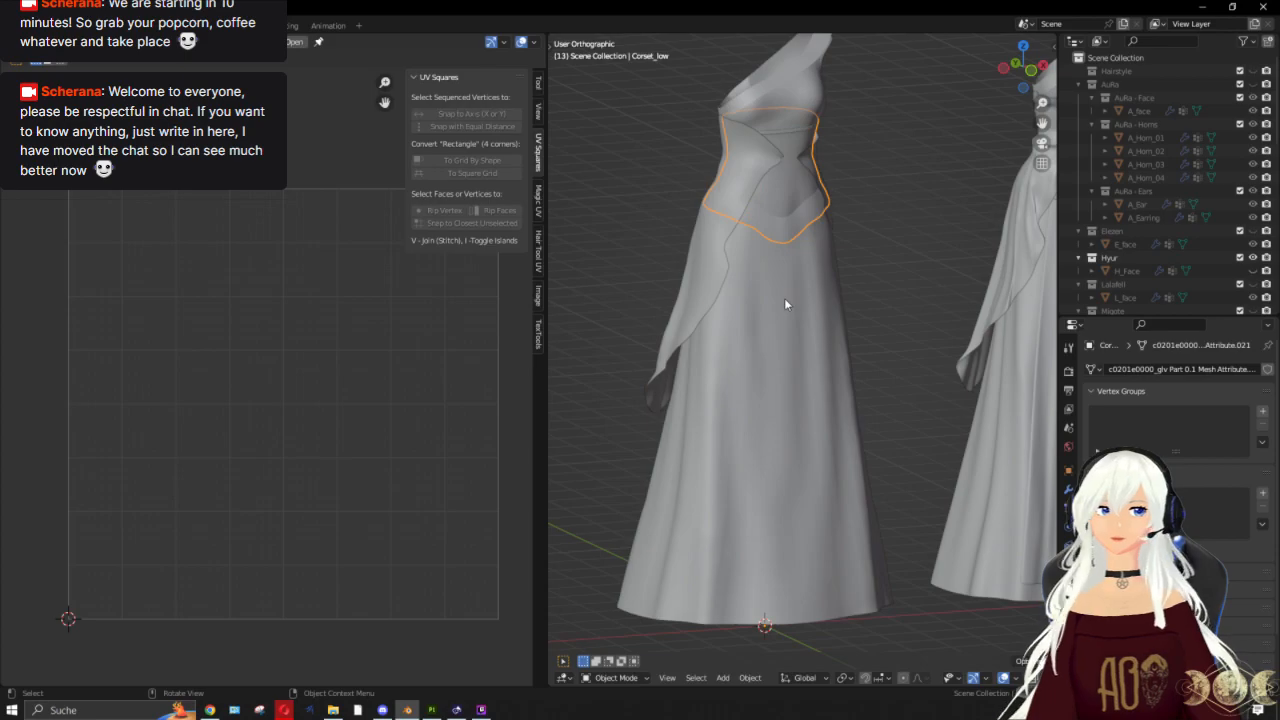
{"action": "left_click", "coordinate": [784, 298]}
{"action": "key", "text": "Tab"}
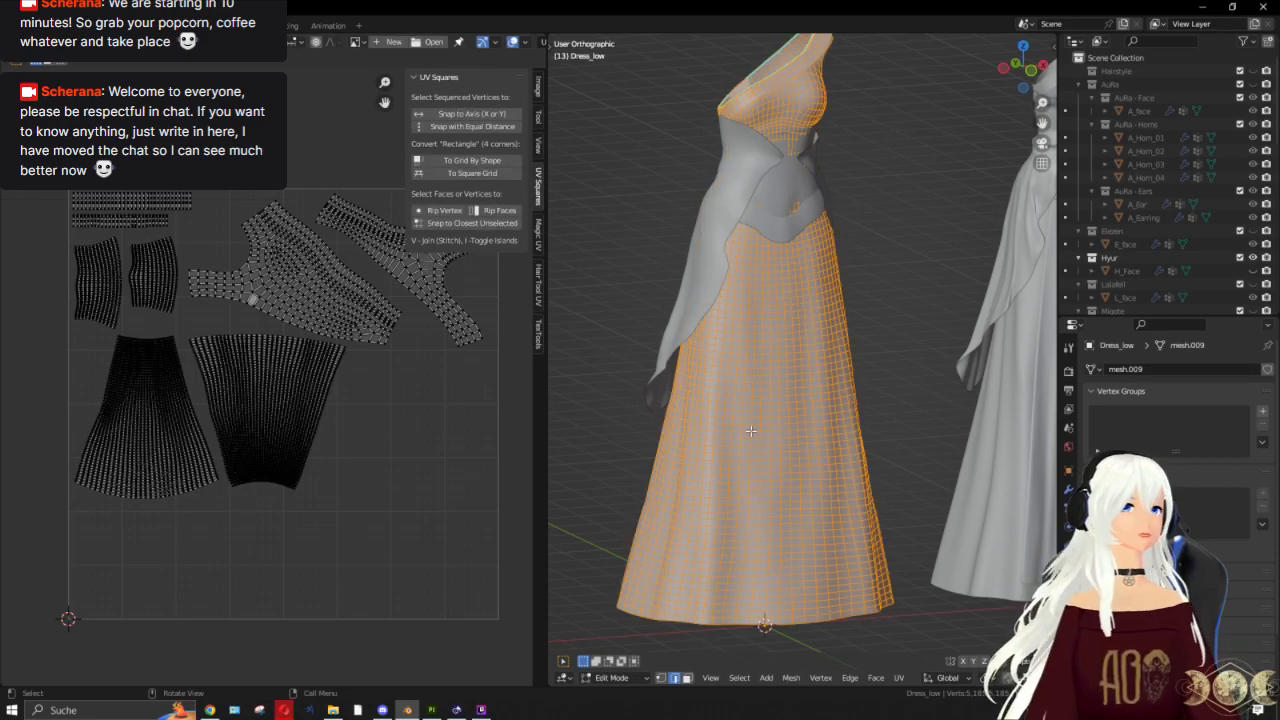
{"action": "key", "text": "Tab"}
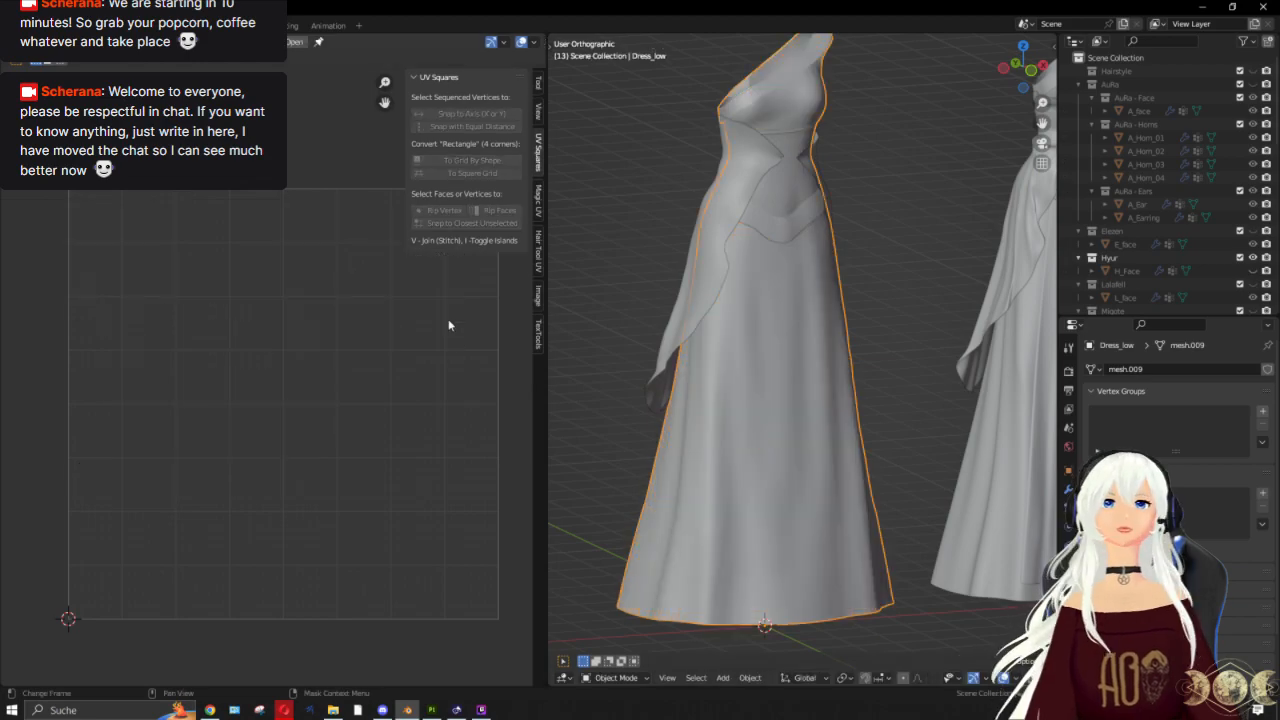
Step: Return to the Layout workspace and hide the high-poly and low-poly shawls
{"action": "key", "text": "ctrl+Page_Up"}
{"action": "middle_click_drag", "start_coordinate": [614, 286], "coordinate": [380, 312]}
{"action": "left_click", "coordinate": [558, 206]}
{"action": "key", "text": "h"}
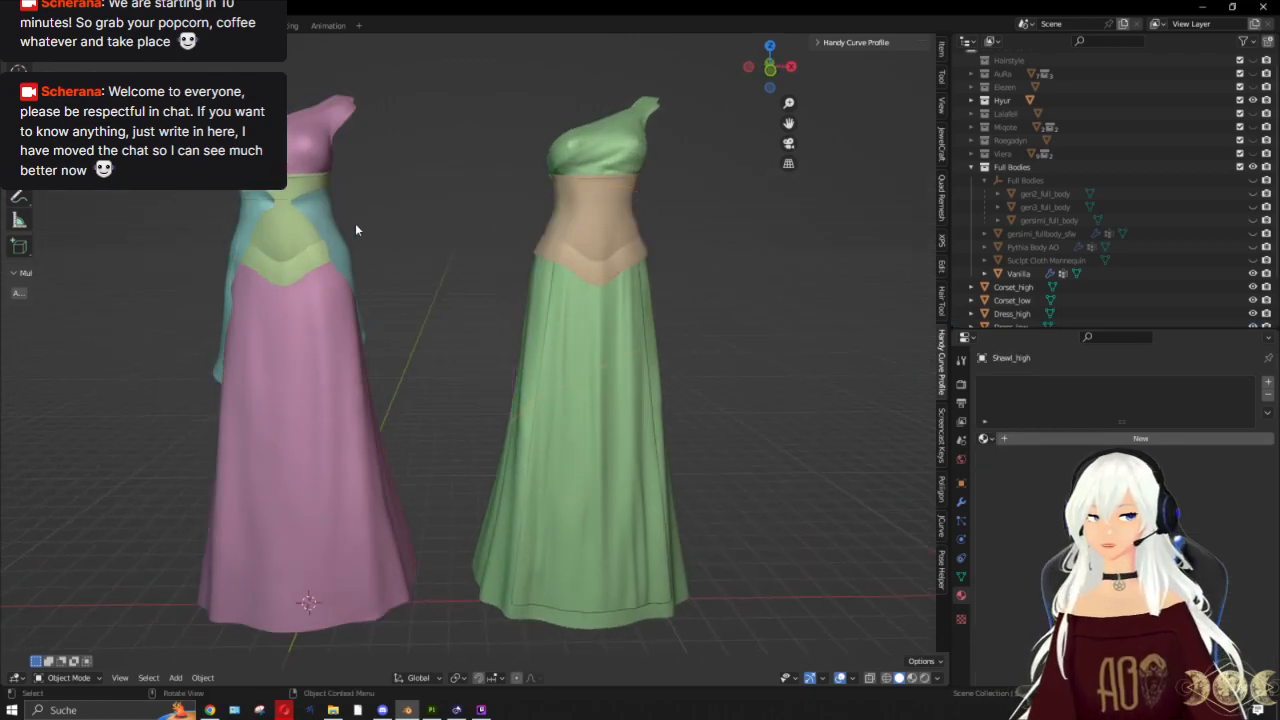
{"action": "left_click", "coordinate": [337, 221]}
{"action": "key", "text": "h"}
{"action": "middle_click_drag", "start_coordinate": [404, 310], "coordinate": [510, 201]}
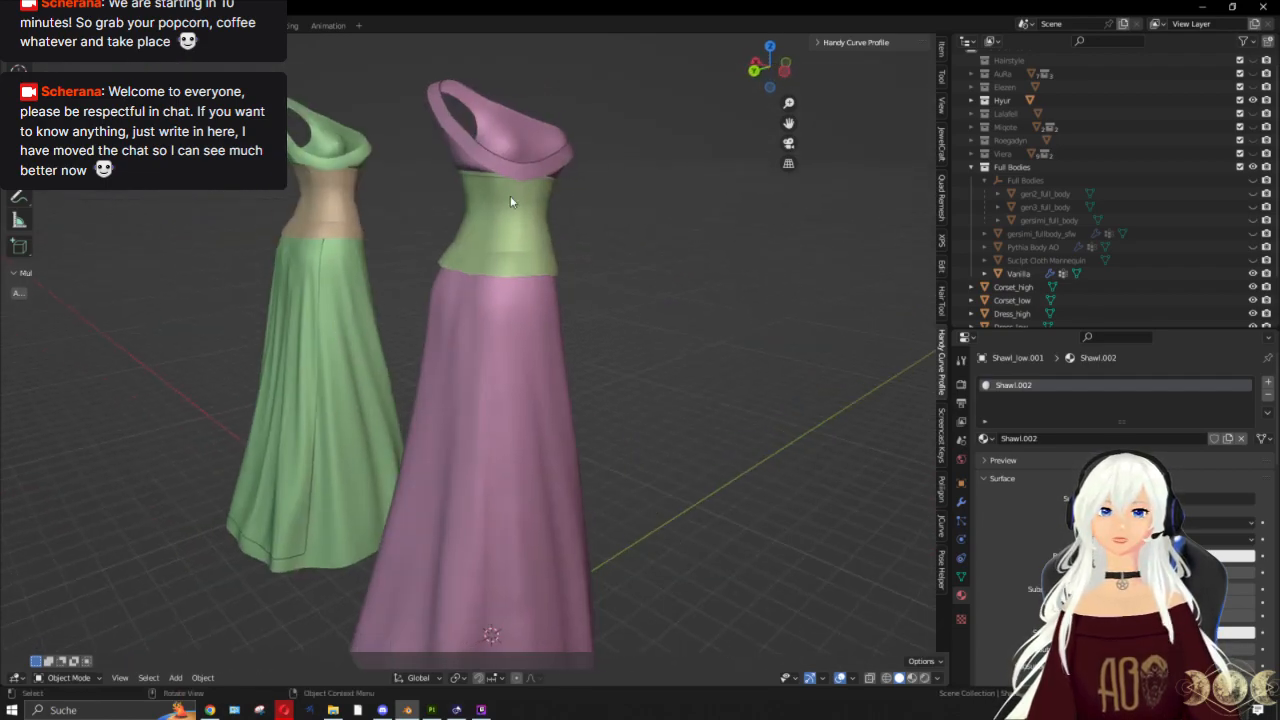
{"action": "middle_click_drag", "start_coordinate": [516, 314], "coordinate": [477, 375]}
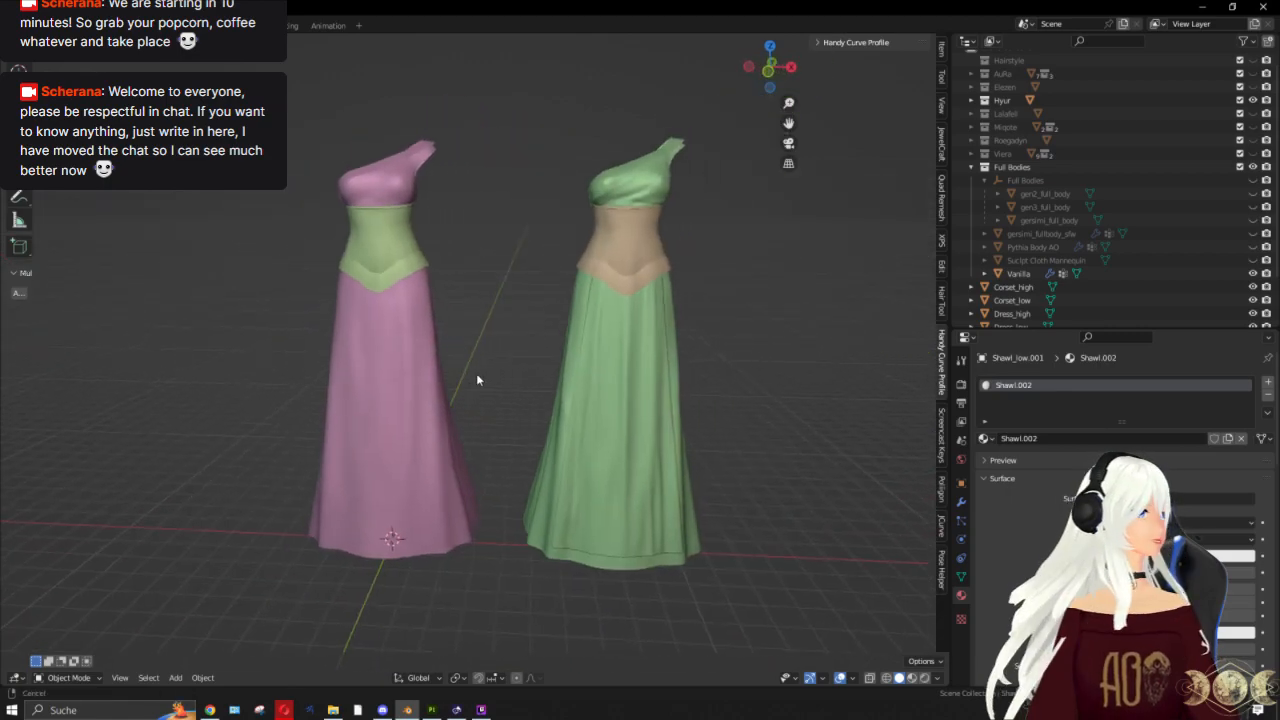
{"action": "scroll", "coordinate": [585, 425], "scroll_direction": "up", "scroll_amount": 3}
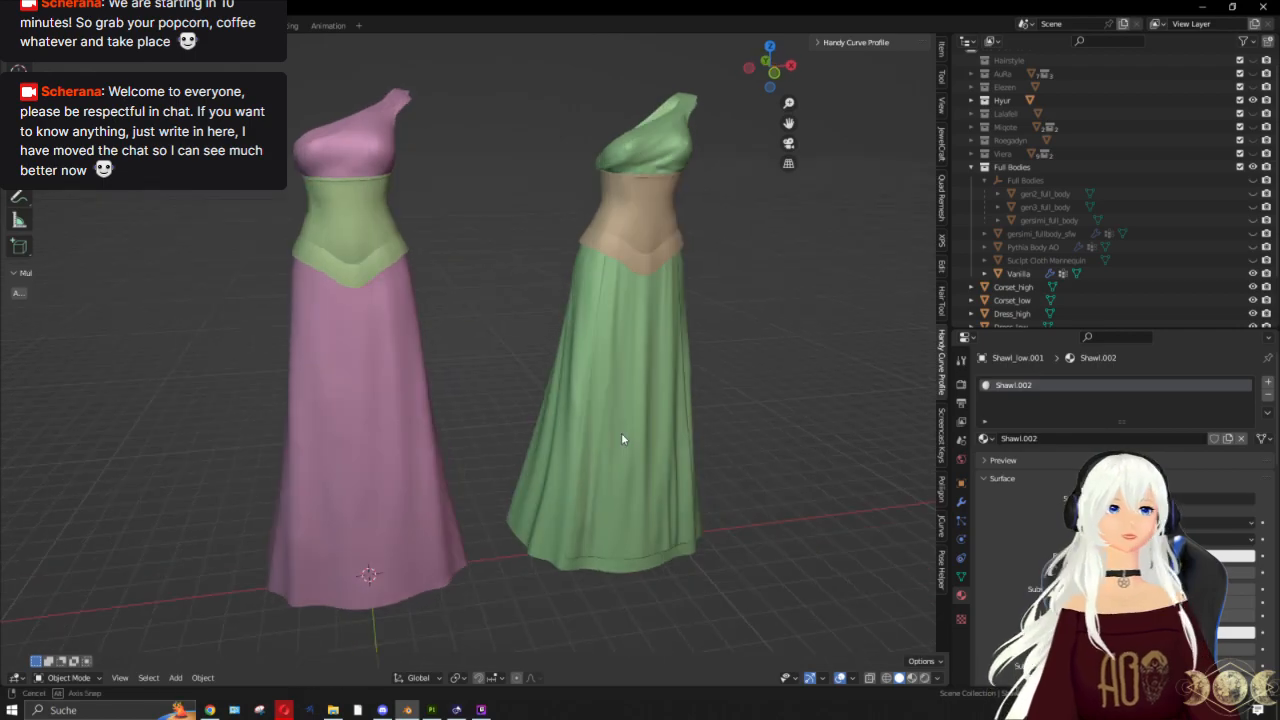
Step: Select the high-poly dress and examine the folds of its skirt up close and from the side
{"action": "left_click", "coordinate": [640, 345]}
{"action": "scroll", "coordinate": [679, 398], "scroll_direction": "up", "scroll_amount": 5}
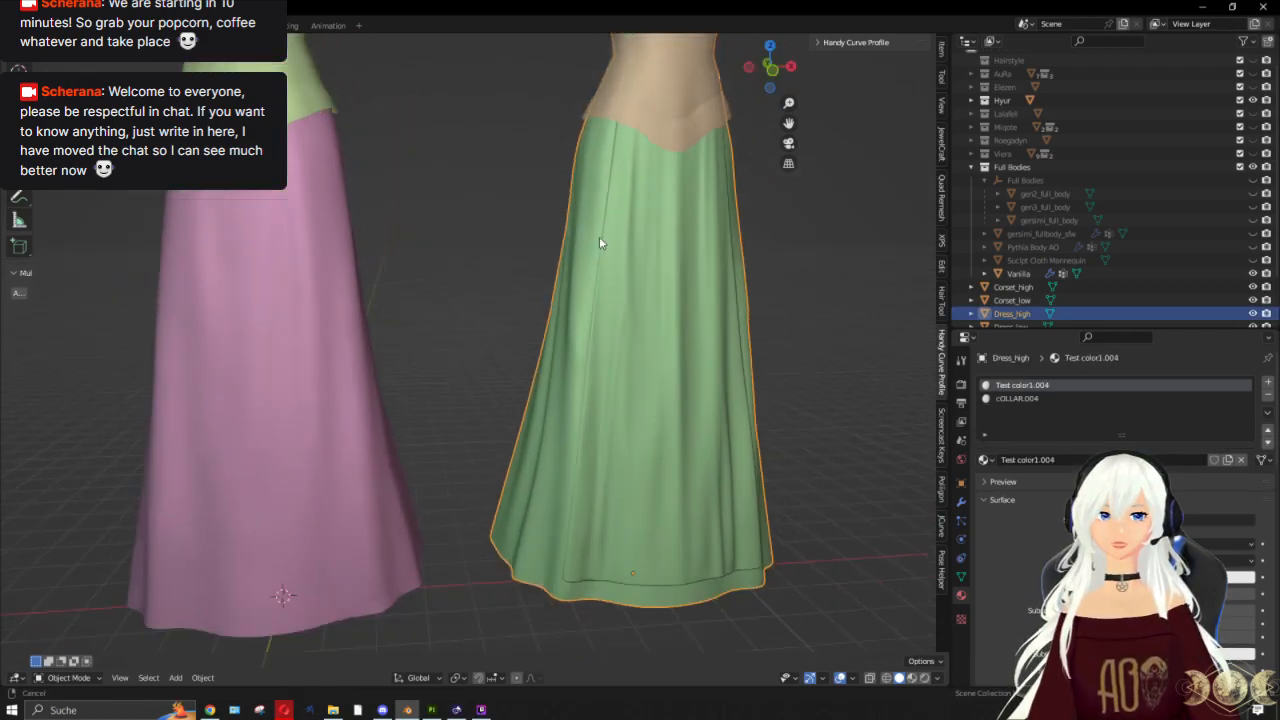
{"action": "middle_click_drag", "start_coordinate": [644, 387], "coordinate": [545, 322]}
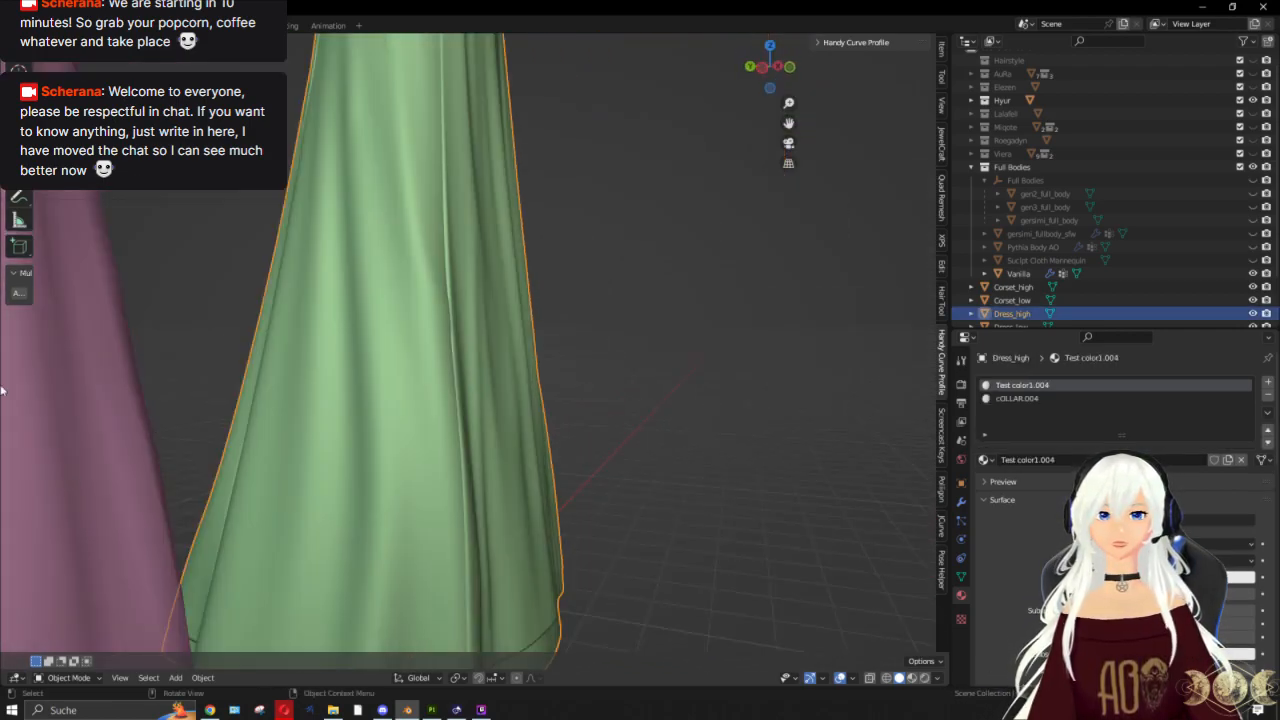
{"action": "scroll", "coordinate": [451, 350], "scroll_direction": "down", "scroll_amount": 5}
{"action": "middle_click_drag", "start_coordinate": [451, 350], "coordinate": [416, 527]}
{"action": "scroll", "coordinate": [380, 337], "scroll_direction": "down", "scroll_amount": 2}
{"action": "mouse_move", "coordinate": [379, 336]}
{"action": "middle_mouse_down"}
{"action": "mouse_move", "coordinate": [714, 347]}
{"action": "mouse_move", "coordinate": [363, 342]}
{"action": "middle_mouse_up"}
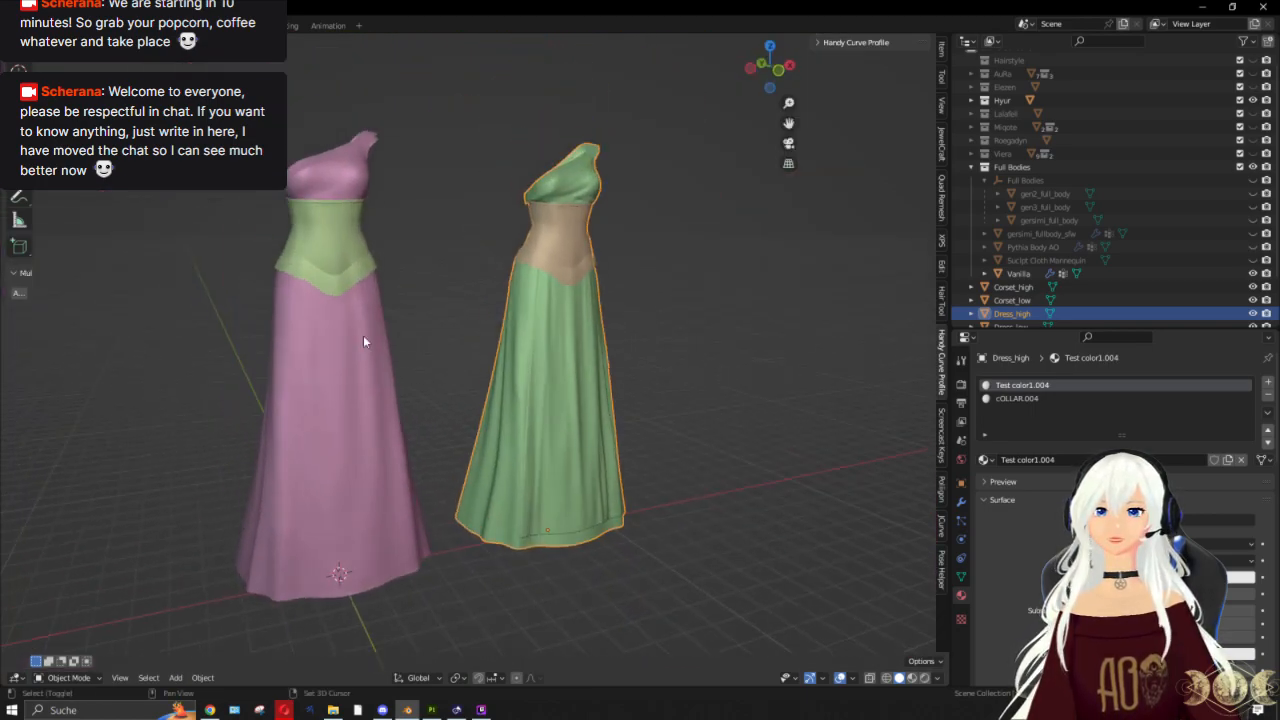
Step: Compare the low-poly and high-poly dresses, selecting each one and viewing them from several angles
{"action": "left_click", "coordinate": [318, 360]}
{"action": "scroll", "coordinate": [566, 369], "scroll_direction": "up", "scroll_amount": 1}
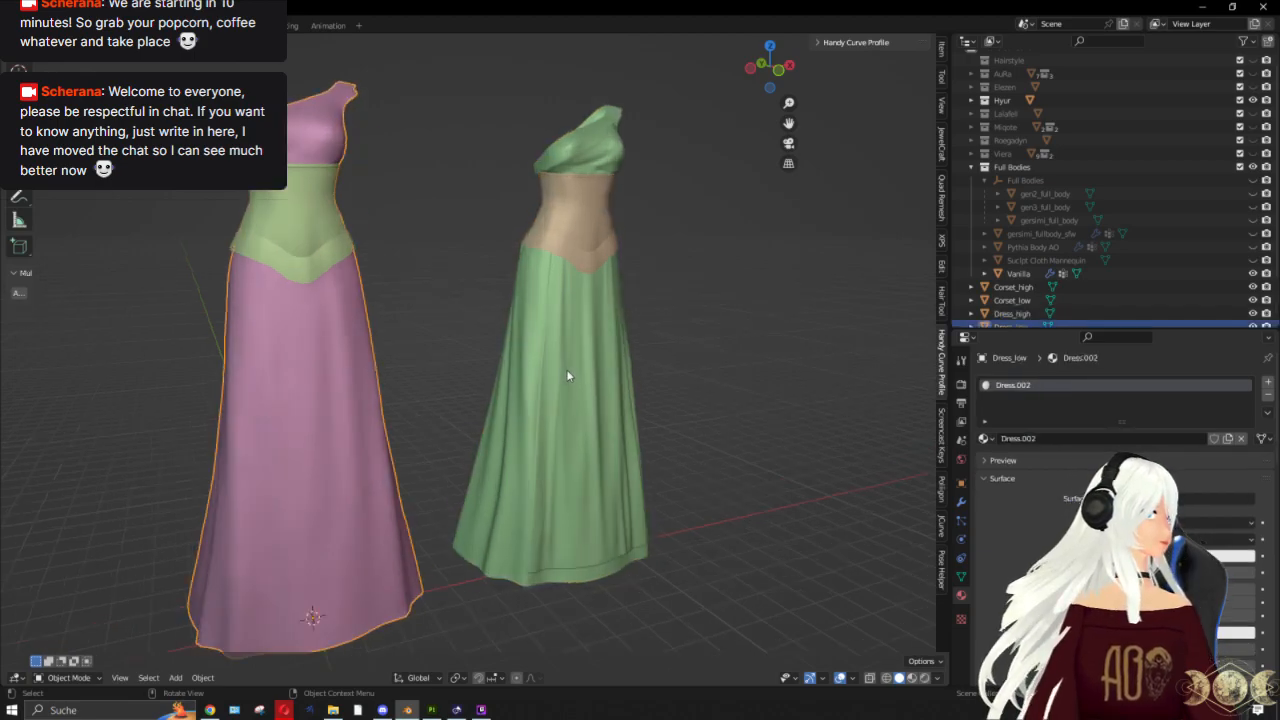
{"action": "scroll", "coordinate": [663, 251], "scroll_direction": "down", "scroll_amount": 3}
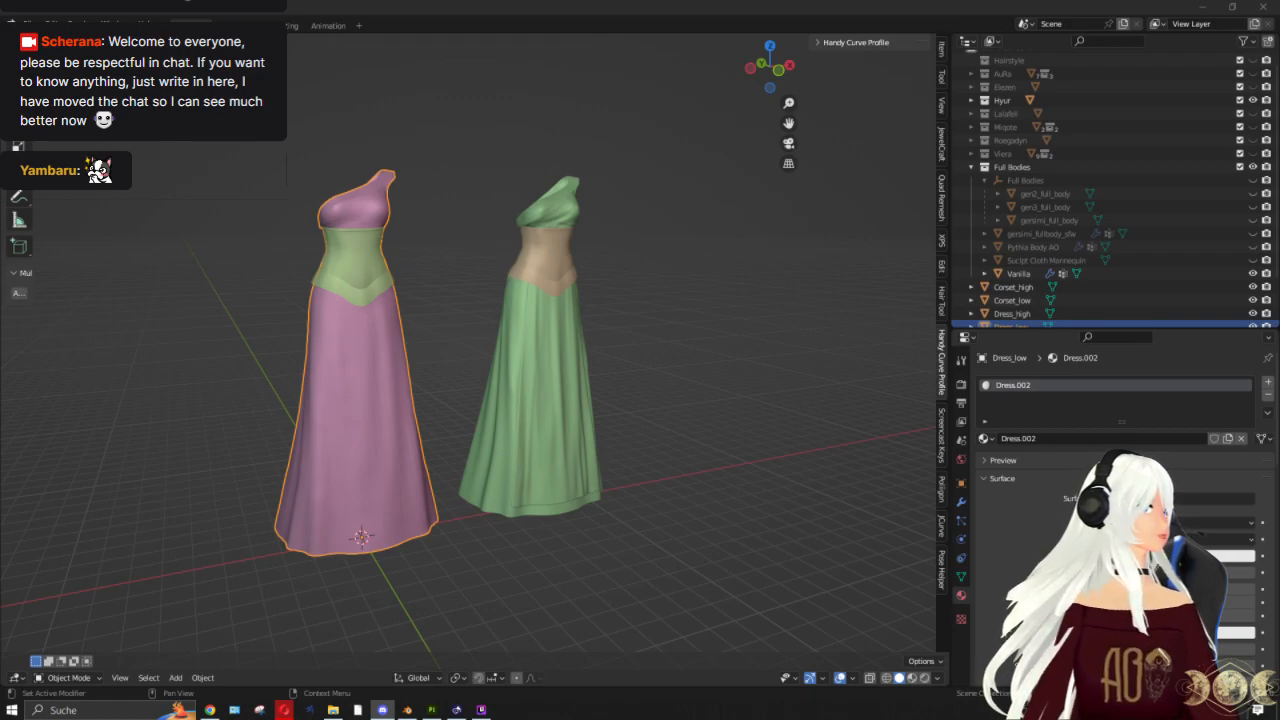
{"action": "scroll", "coordinate": [767, 410], "scroll_direction": "up", "scroll_amount": 3}
{"action": "middle_click_drag", "start_coordinate": [767, 410], "coordinate": [681, 441]}
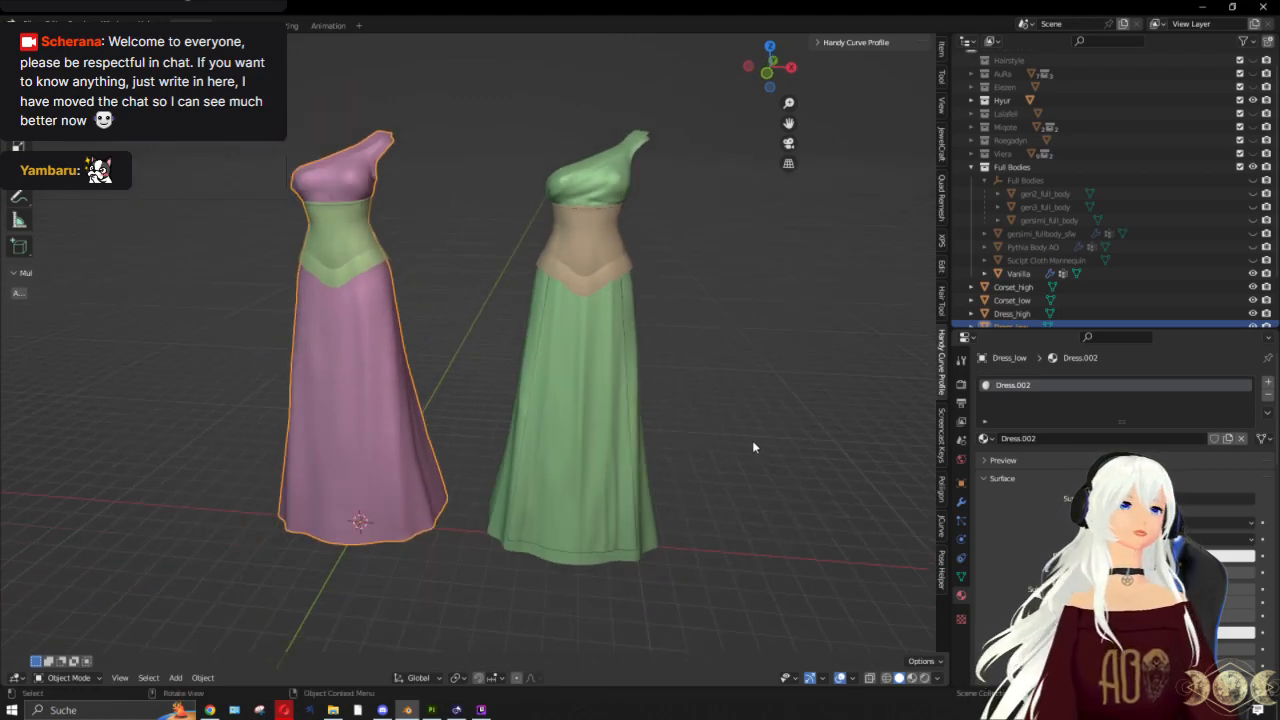
{"action": "middle_click_drag", "start_coordinate": [718, 447], "coordinate": [594, 367]}
{"action": "left_click", "coordinate": [526, 357]}
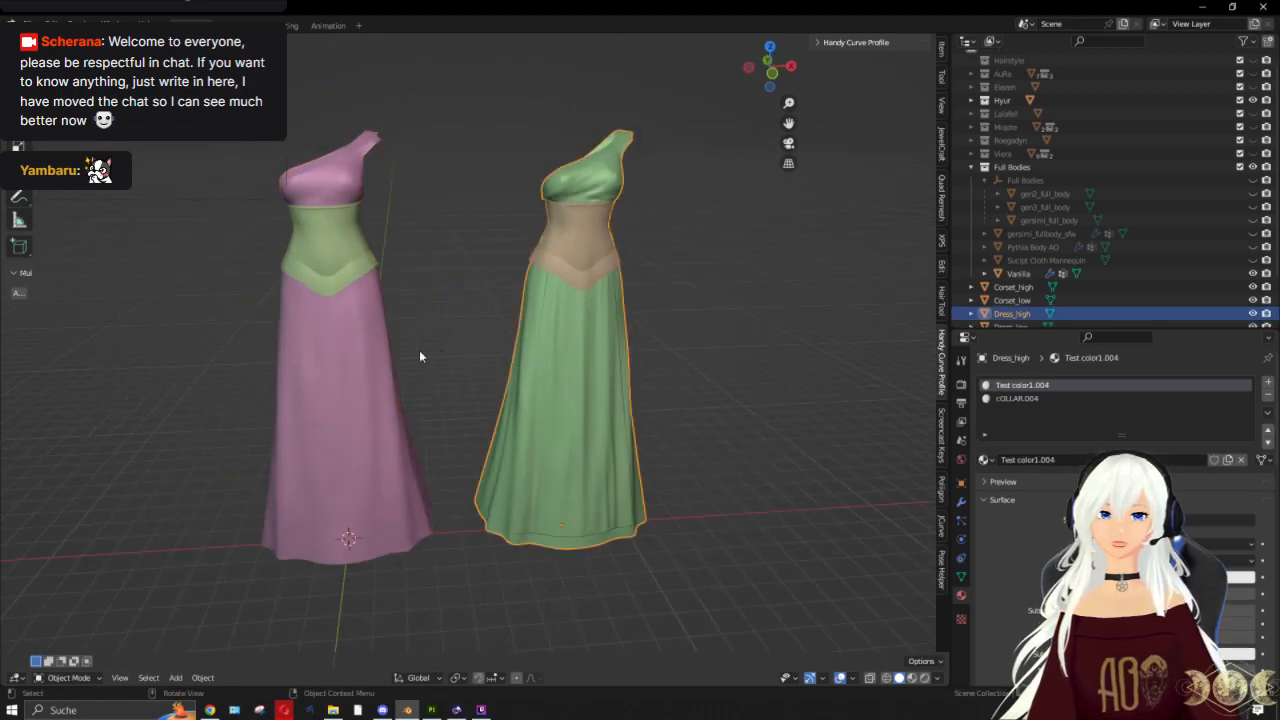
{"action": "left_click", "coordinate": [385, 357]}
{"action": "middle_click_drag", "start_coordinate": [442, 426], "coordinate": [481, 409]}
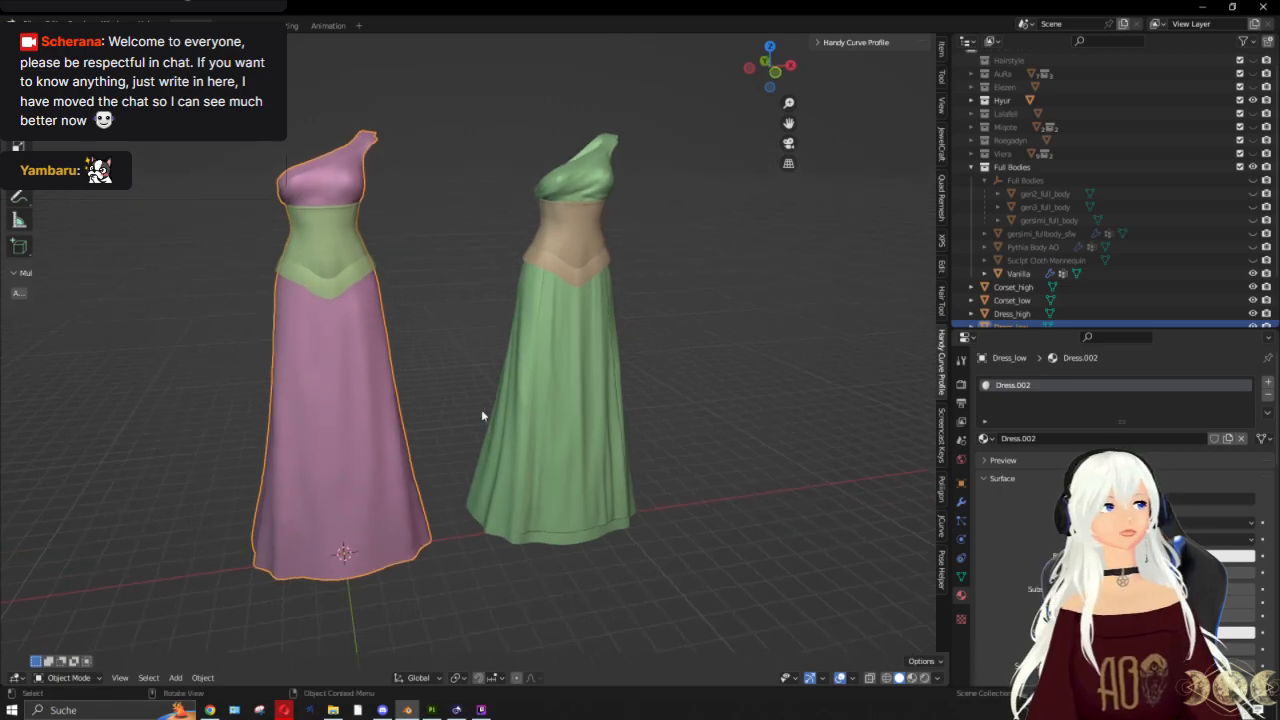
Step: Switch to Substance 3D Painter and start a new project with a 2048 document resolution and the DirectX normal map format
{"action": "left_click", "coordinate": [432, 709]}
{"action": "left_click", "coordinate": [15, 22]}
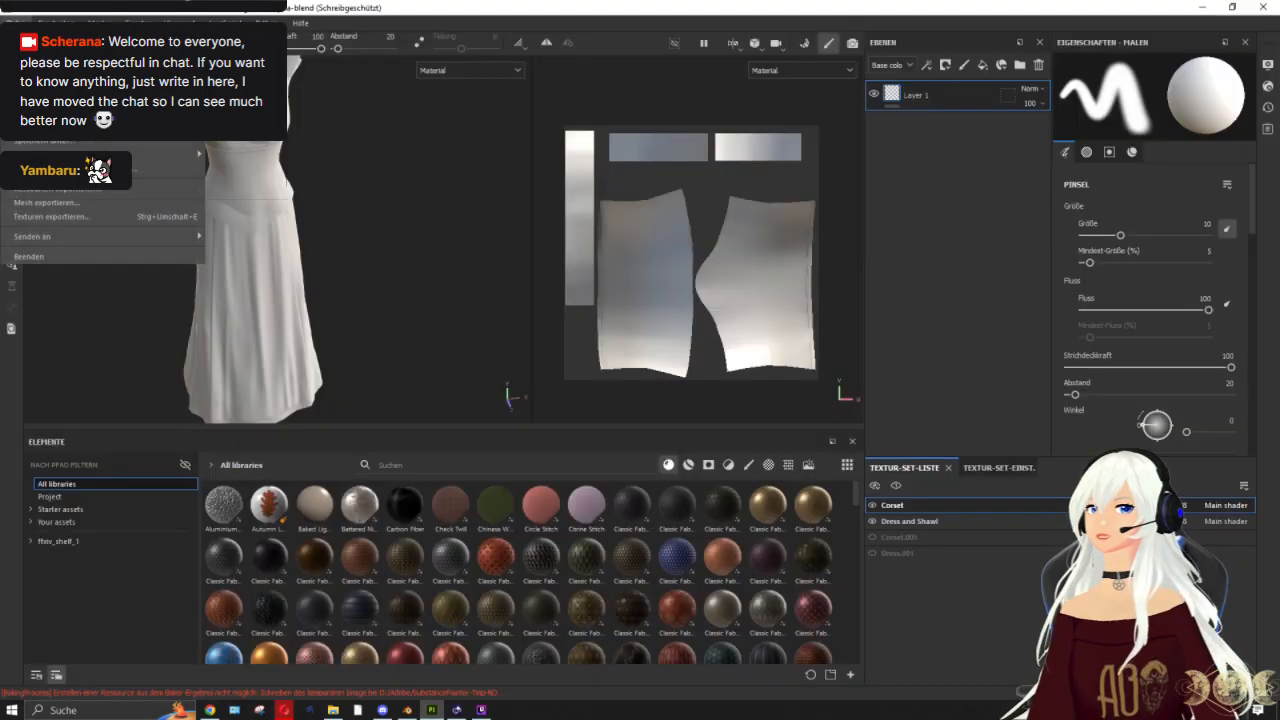
{"action": "left_click", "coordinate": [35, 40]}
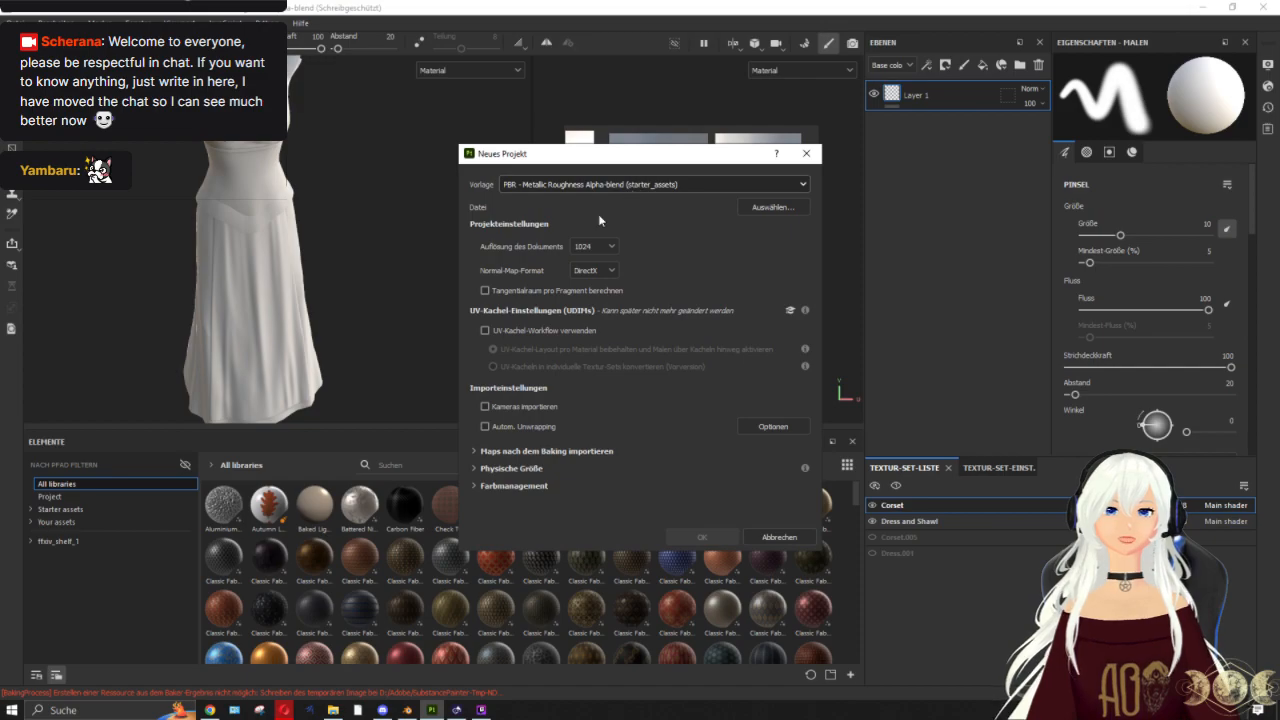
{"action": "left_click", "coordinate": [594, 245]}
{"action": "left_click", "coordinate": [595, 312]}
{"action": "left_click", "coordinate": [590, 272]}
{"action": "left_click", "coordinate": [585, 271]}
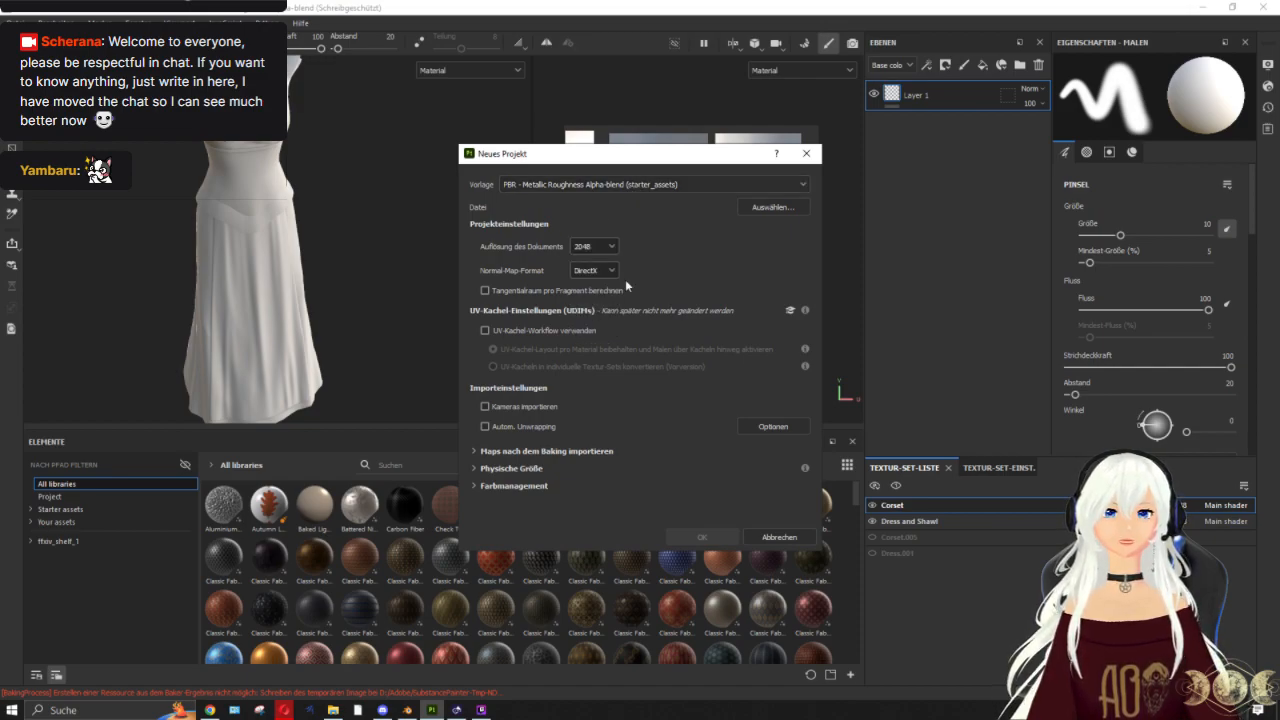
Step: Switch back to Blender and review the two dresses without their shawls from several angles
{"action": "left_click", "coordinate": [407, 710]}
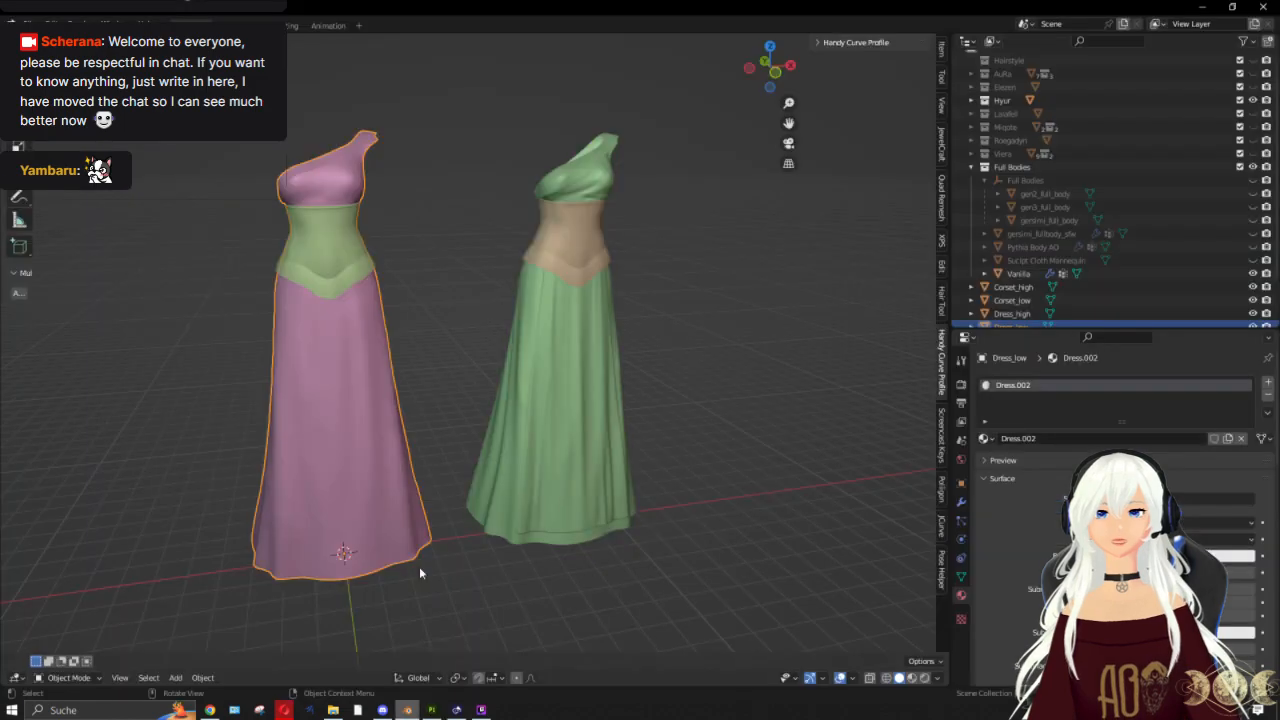
{"action": "left_click", "coordinate": [427, 247]}
{"action": "middle_click_drag", "start_coordinate": [443, 243], "coordinate": [322, 190]}
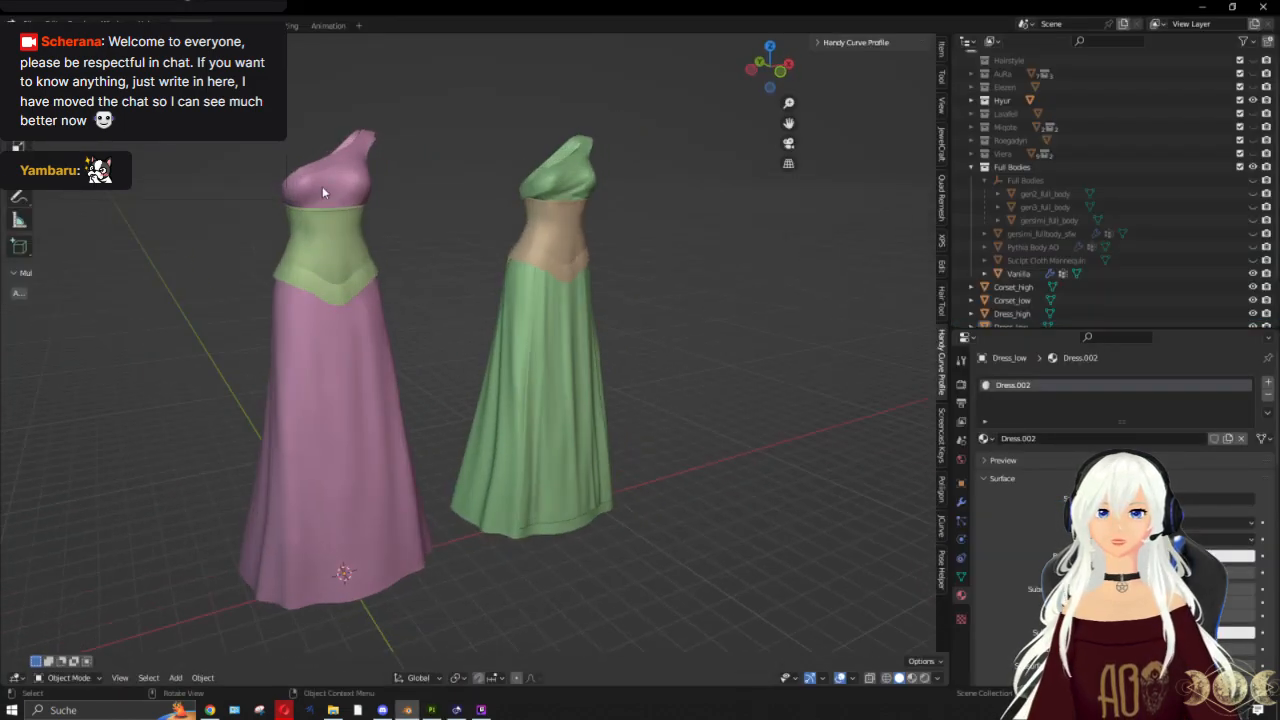
{"action": "middle_click_drag", "start_coordinate": [309, 262], "coordinate": [340, 292]}
{"action": "scroll", "coordinate": [340, 297], "scroll_direction": "down", "scroll_amount": 3}
{"action": "middle_click_drag", "start_coordinate": [492, 190], "coordinate": [666, 120]}
Step: Switch to Substance 3D Painter and create the new project from lp dress_5_no shawl.fbx, discarding the changes in the open project
{"action": "left_click", "coordinate": [1204, 7]}
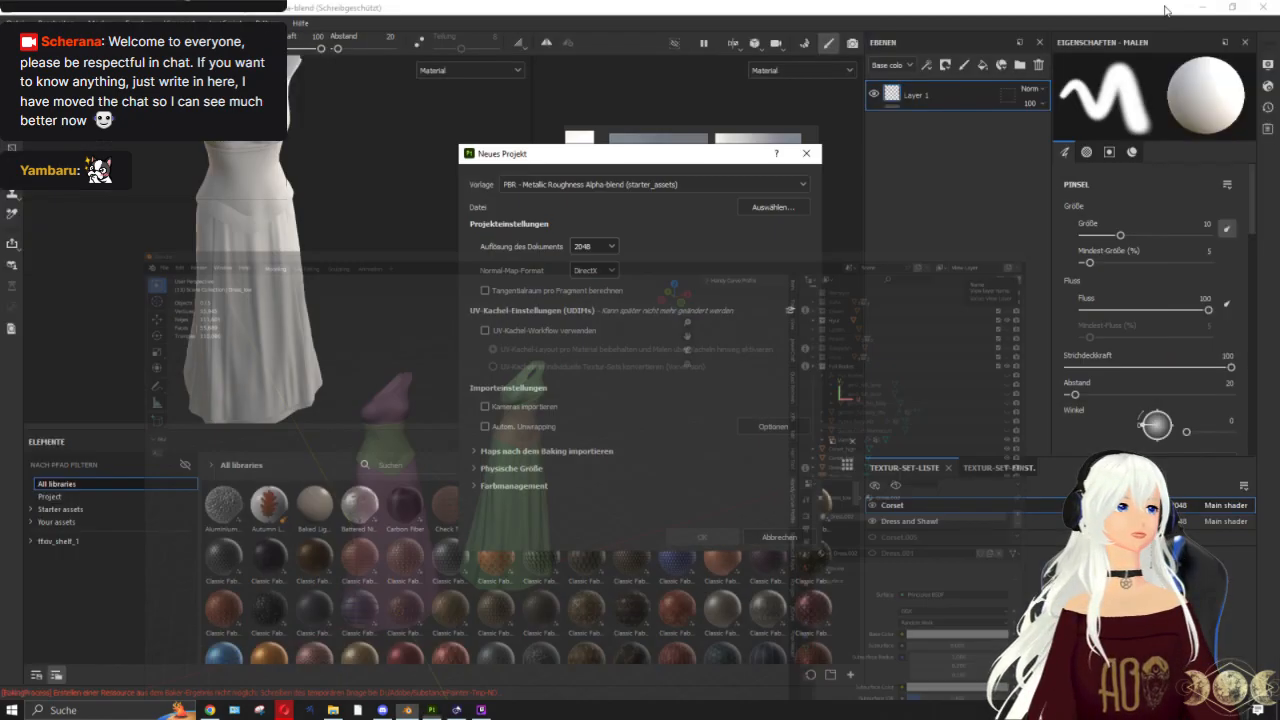
{"action": "left_click", "coordinate": [771, 208]}
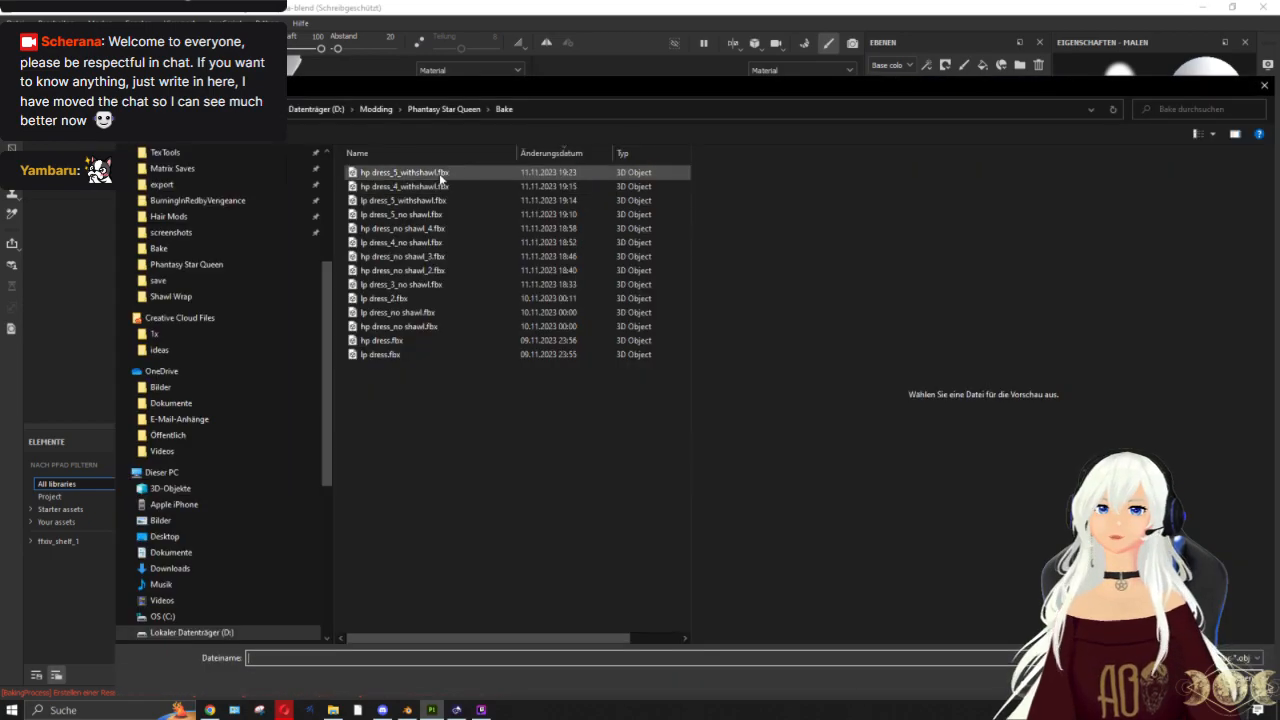
{"action": "left_click", "coordinate": [410, 214]}
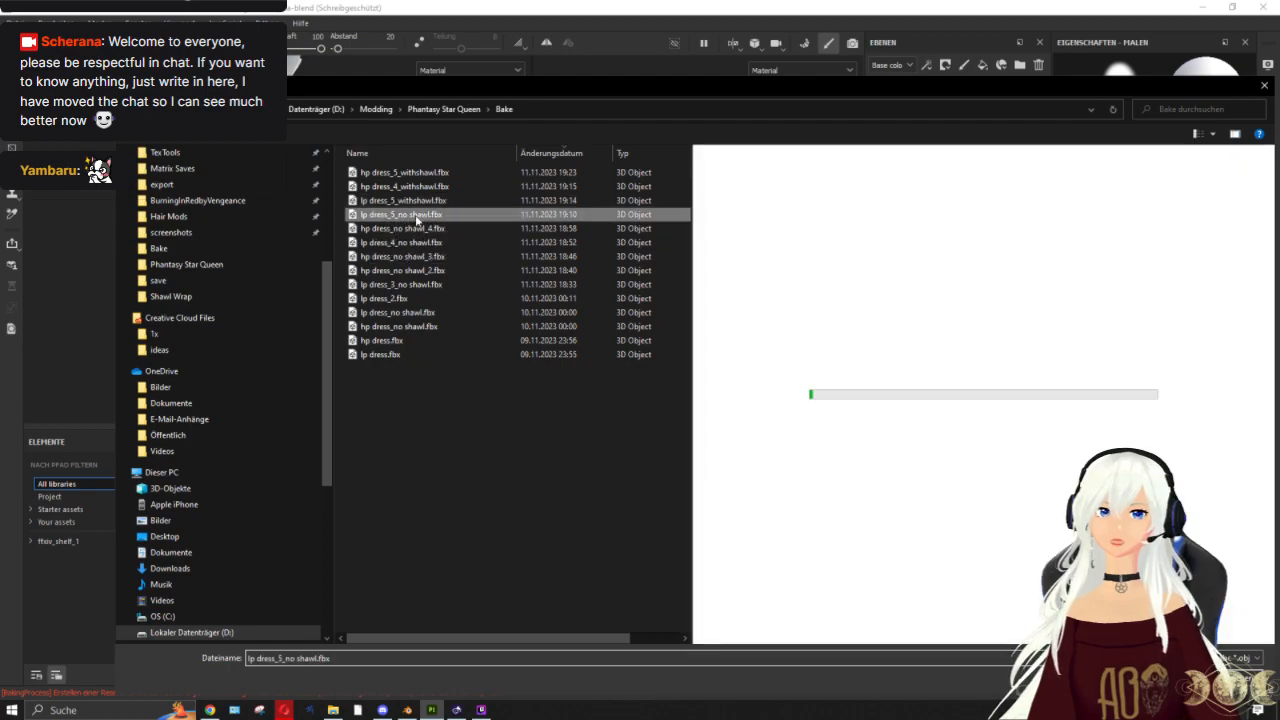
{"action": "left_click", "coordinate": [1168, 678]}
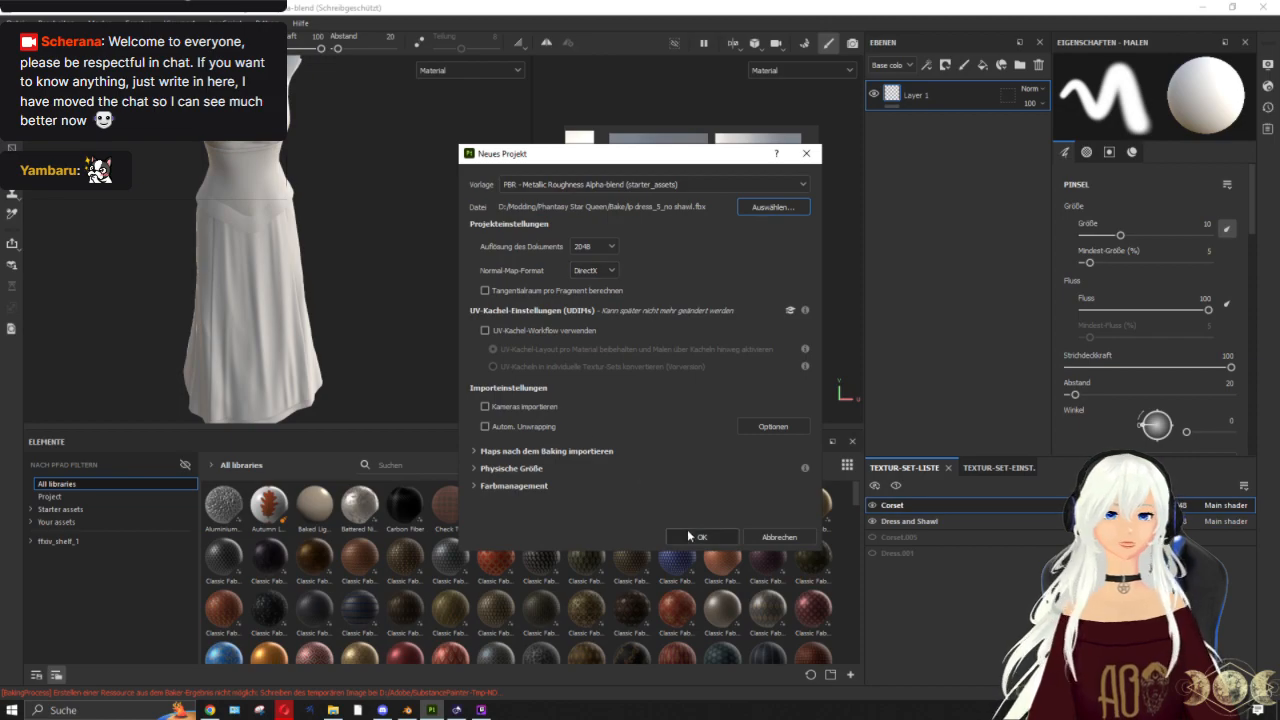
{"action": "left_click", "coordinate": [690, 536]}
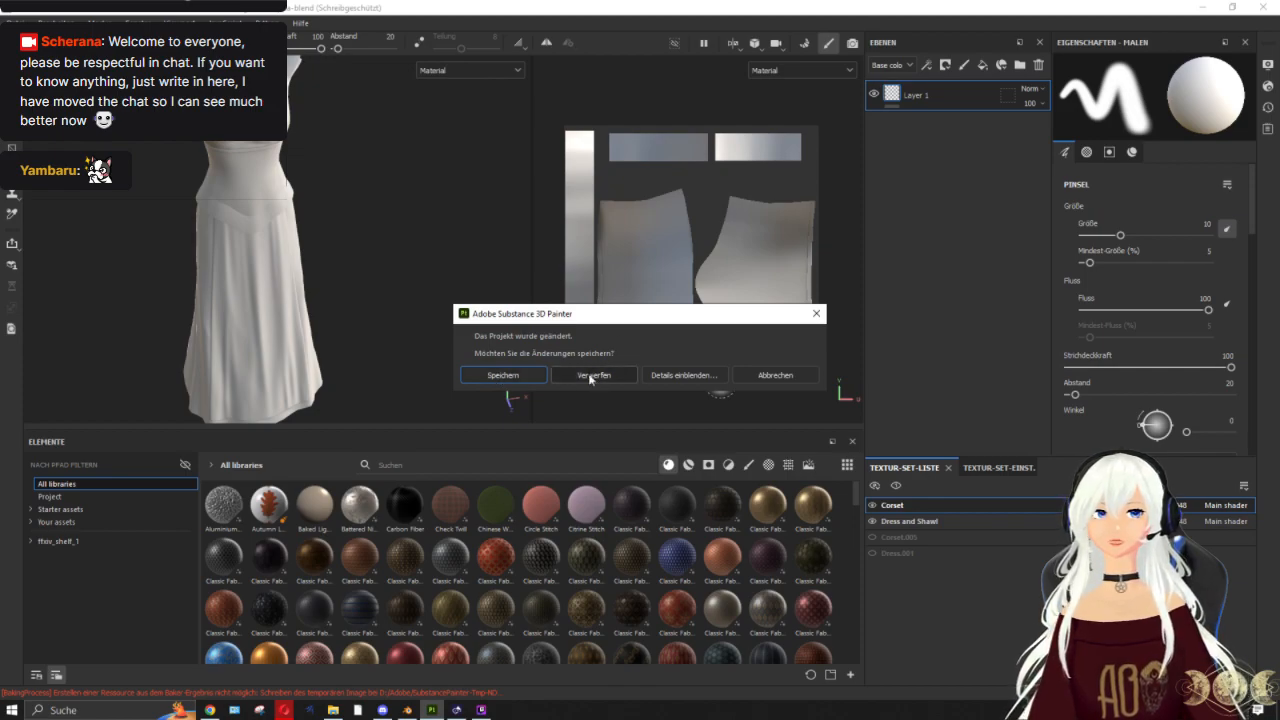
{"action": "left_click", "coordinate": [595, 375]}
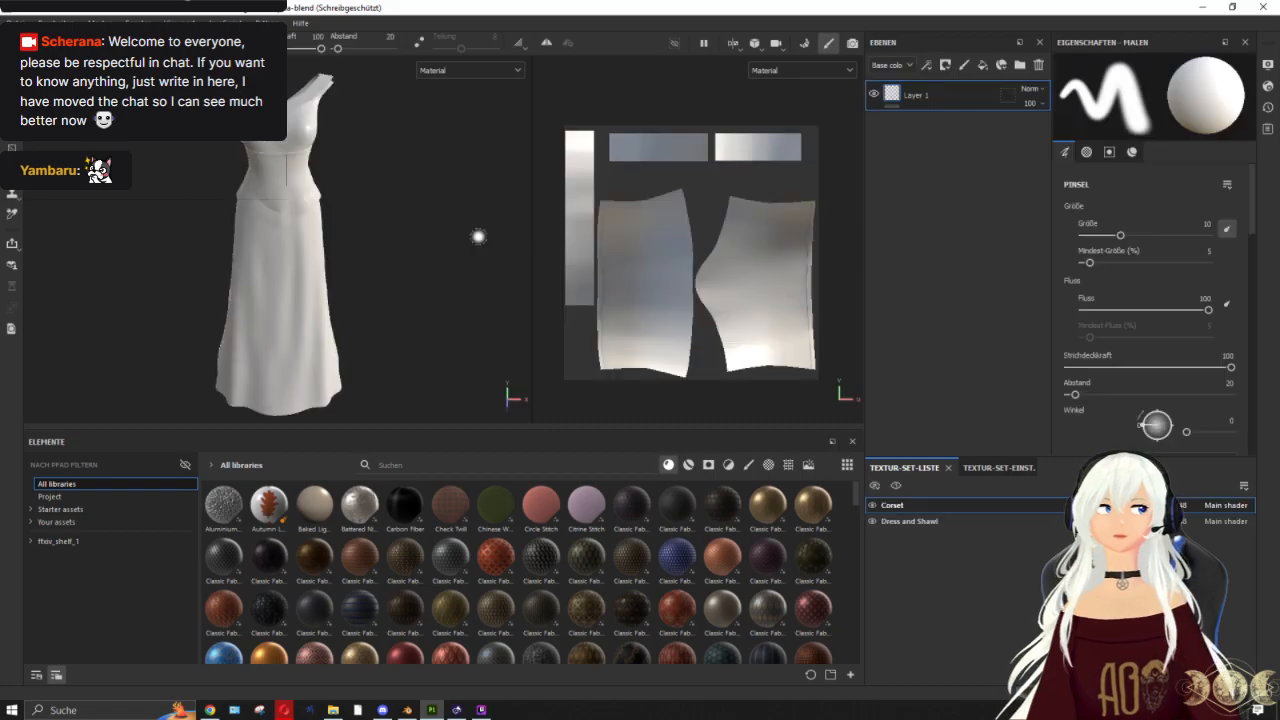
Step: Inspect the imported low-poly dress and the UV layouts of the Dress and Shawl and Corset texture sets
{"action": "scroll", "coordinate": [443, 226], "scroll_direction": "up", "scroll_amount": 3}
{"action": "scroll", "coordinate": [303, 243], "scroll_direction": "down", "scroll_amount": 2}
{"action": "scroll", "coordinate": [295, 229], "scroll_direction": "up", "scroll_amount": 2}
{"action": "left_click_drag", "start_coordinate": [376, 213], "coordinate": [387, 185], "text": "alt"}
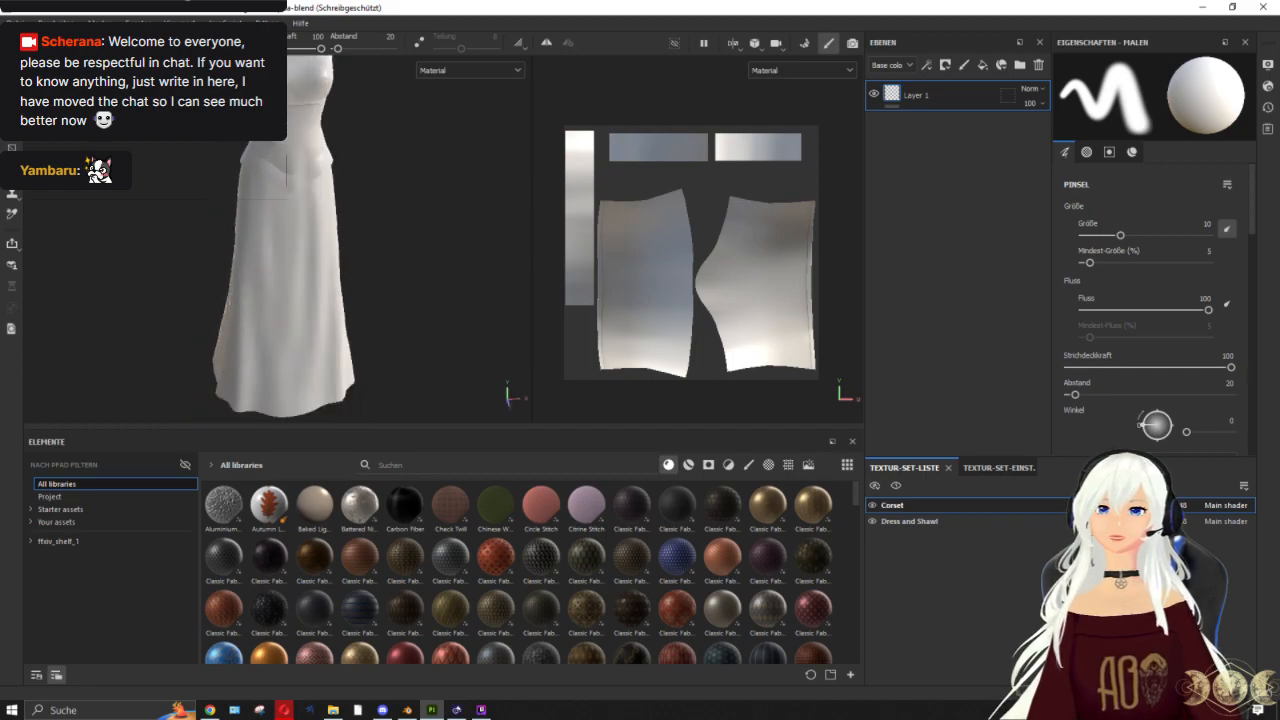
{"action": "scroll", "coordinate": [386, 188], "scroll_direction": "down", "scroll_amount": 2}
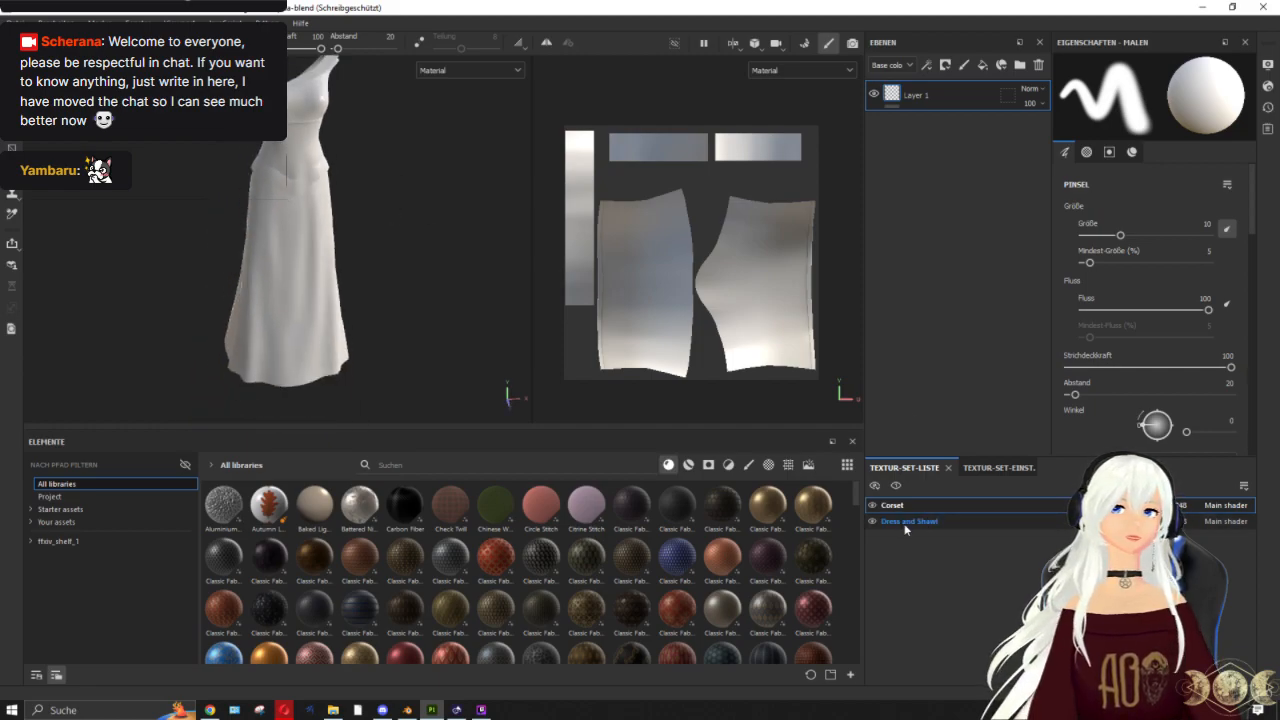
{"action": "left_click", "coordinate": [905, 522]}
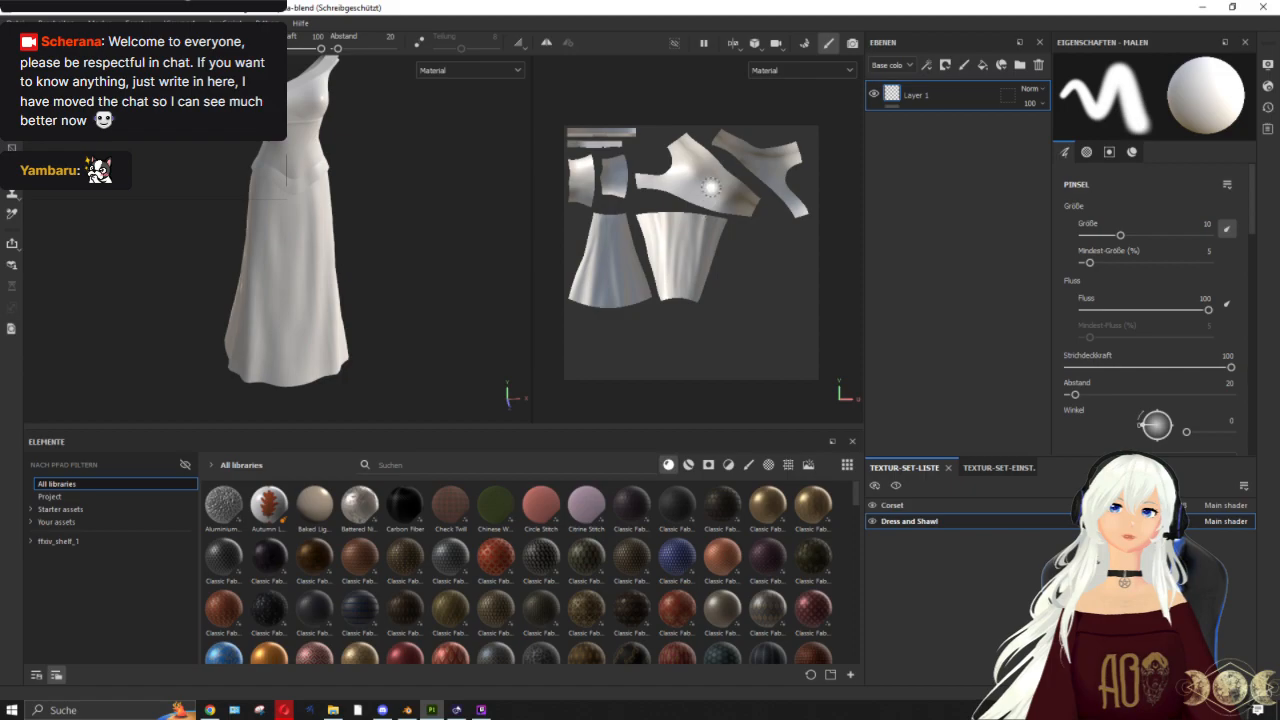
{"action": "scroll", "coordinate": [702, 180], "scroll_direction": "up", "scroll_amount": 4}
{"action": "mouse_move", "coordinate": [695, 178]}
{"action": "middle_mouse_down", "text": "alt"}
{"action": "mouse_move", "coordinate": [711, 203]}
{"action": "mouse_move", "coordinate": [857, 263]}
{"action": "mouse_move", "coordinate": [759, 221]}
{"action": "mouse_move", "coordinate": [749, 203]}
{"action": "mouse_move", "coordinate": [695, 235]}
{"action": "middle_mouse_up", "text": "alt"}
{"action": "scroll", "coordinate": [737, 182], "scroll_direction": "down", "scroll_amount": 7}
{"action": "scroll", "coordinate": [751, 215], "scroll_direction": "up", "scroll_amount": 1}
{"action": "mouse_move", "coordinate": [358, 225]}
{"action": "left_mouse_down", "text": "alt"}
{"action": "mouse_move", "coordinate": [362, 238]}
{"action": "mouse_move", "coordinate": [334, 232]}
{"action": "left_mouse_up", "text": "alt"}
{"action": "left_click", "coordinate": [935, 504]}
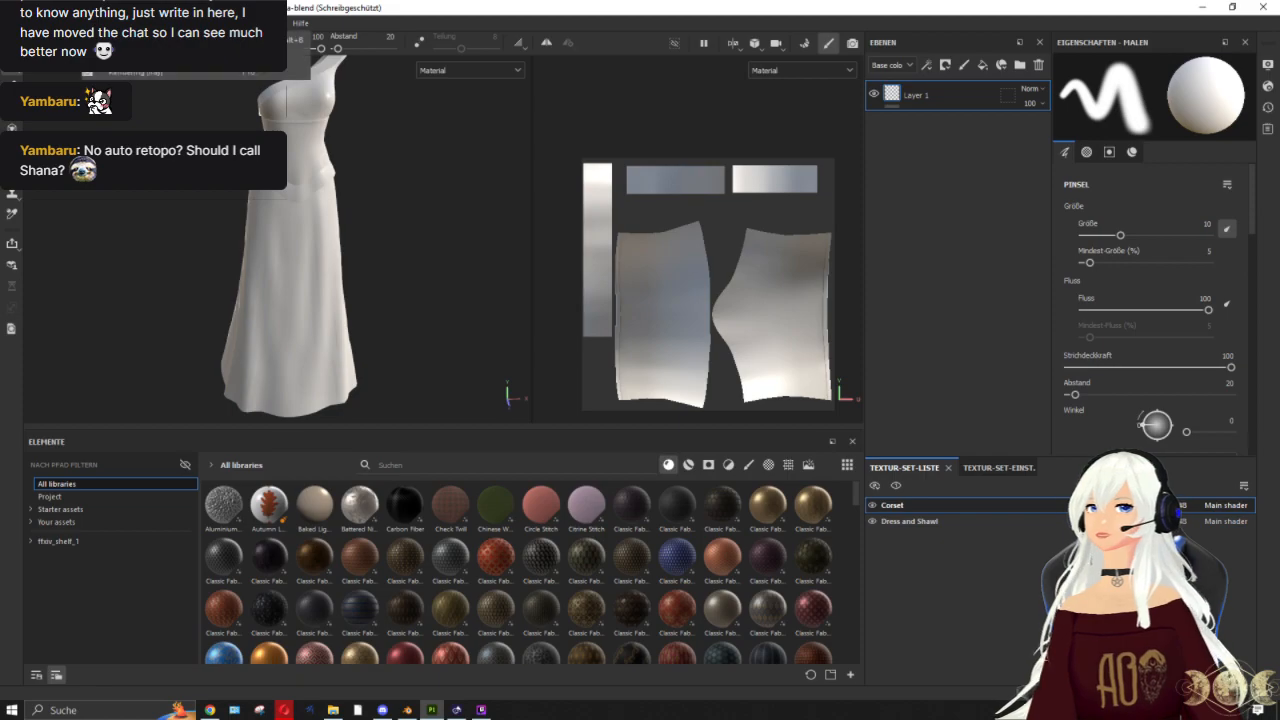
Step: Enter the mesh map baking mode and set the output size to 2048
{"action": "left_click", "coordinate": [804, 43]}
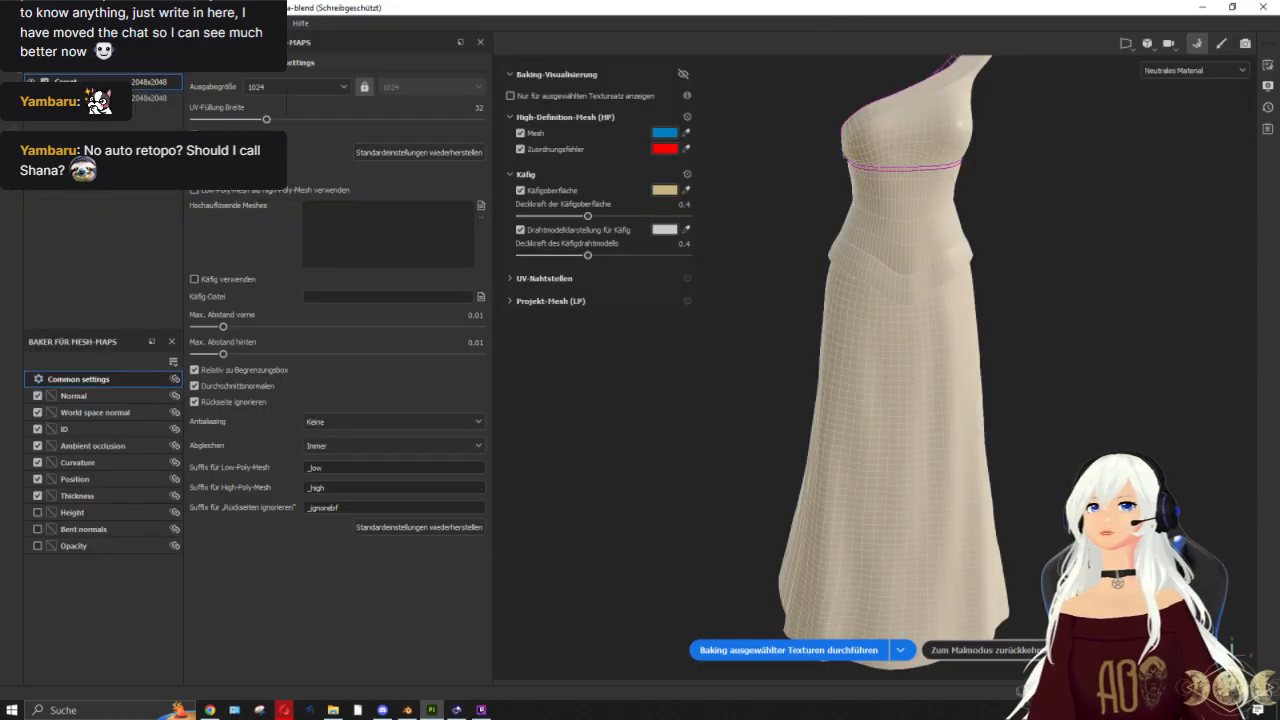
{"action": "left_click", "coordinate": [258, 87]}
{"action": "left_click", "coordinate": [265, 185]}
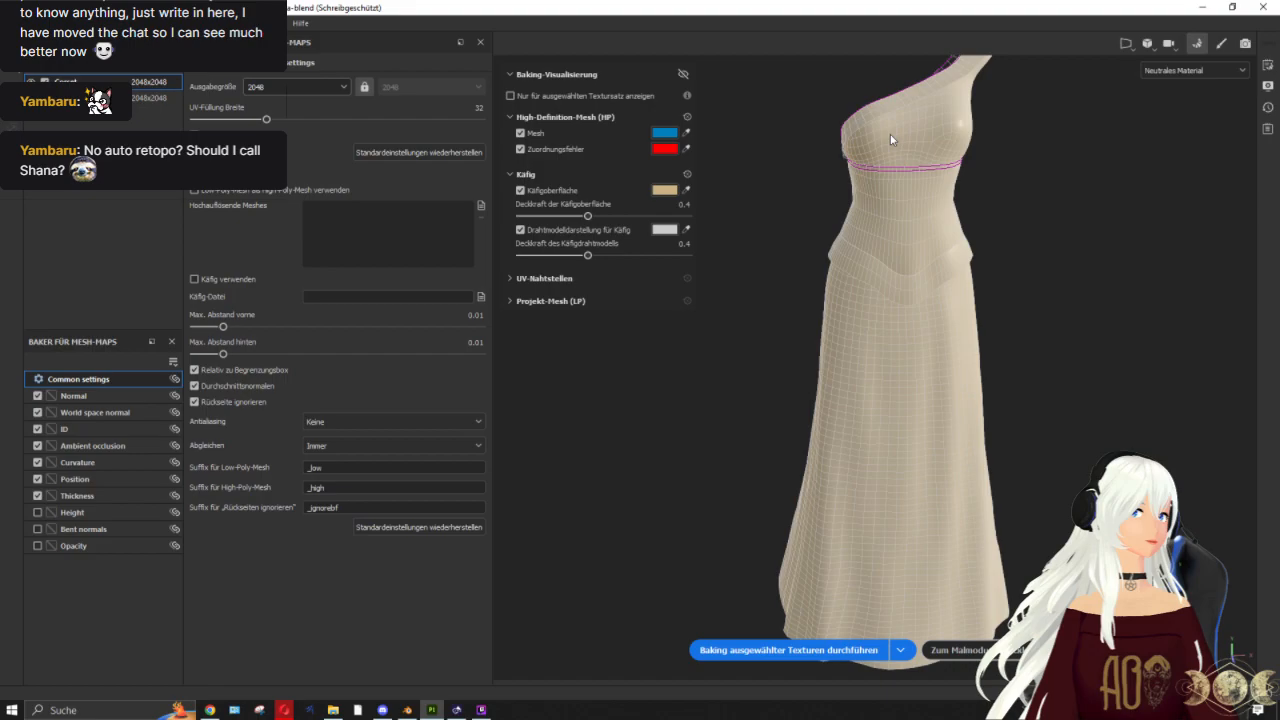
{"action": "scroll", "coordinate": [890, 160], "scroll_direction": "down", "scroll_amount": 1}
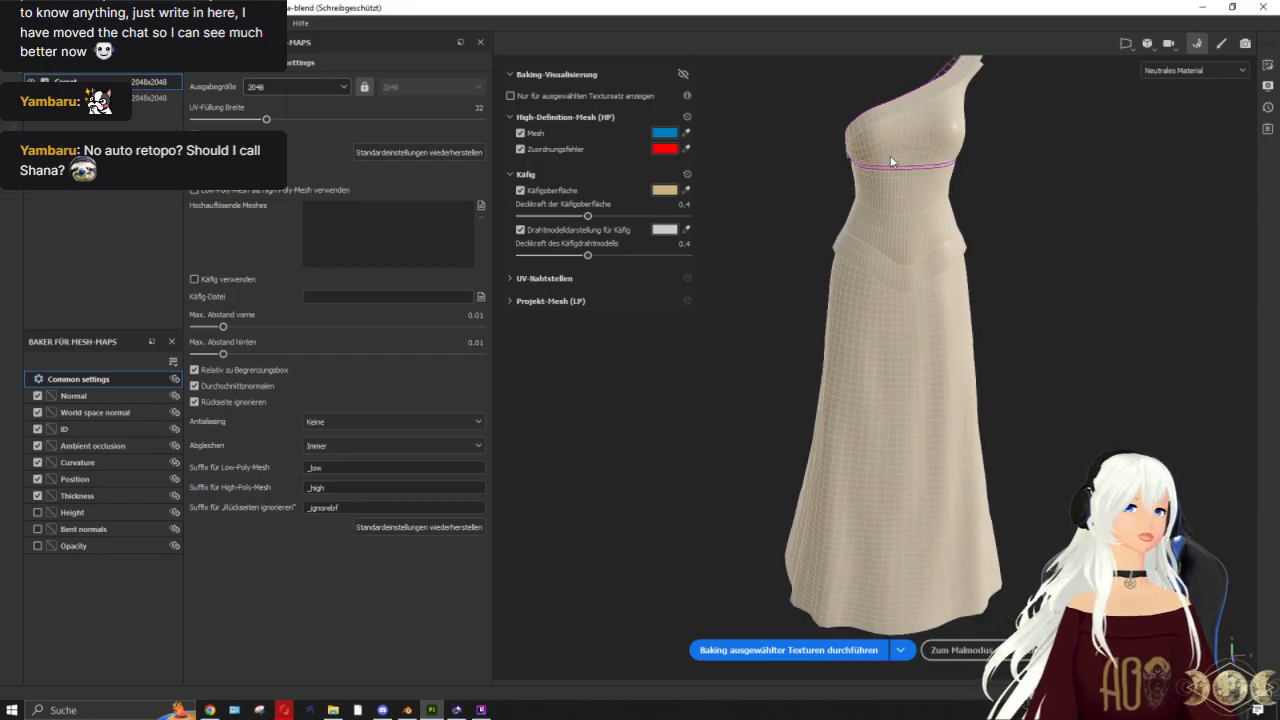
{"action": "scroll", "coordinate": [891, 161], "scroll_direction": "up", "scroll_amount": 1}
{"action": "scroll", "coordinate": [897, 169], "scroll_direction": "down", "scroll_amount": 1}
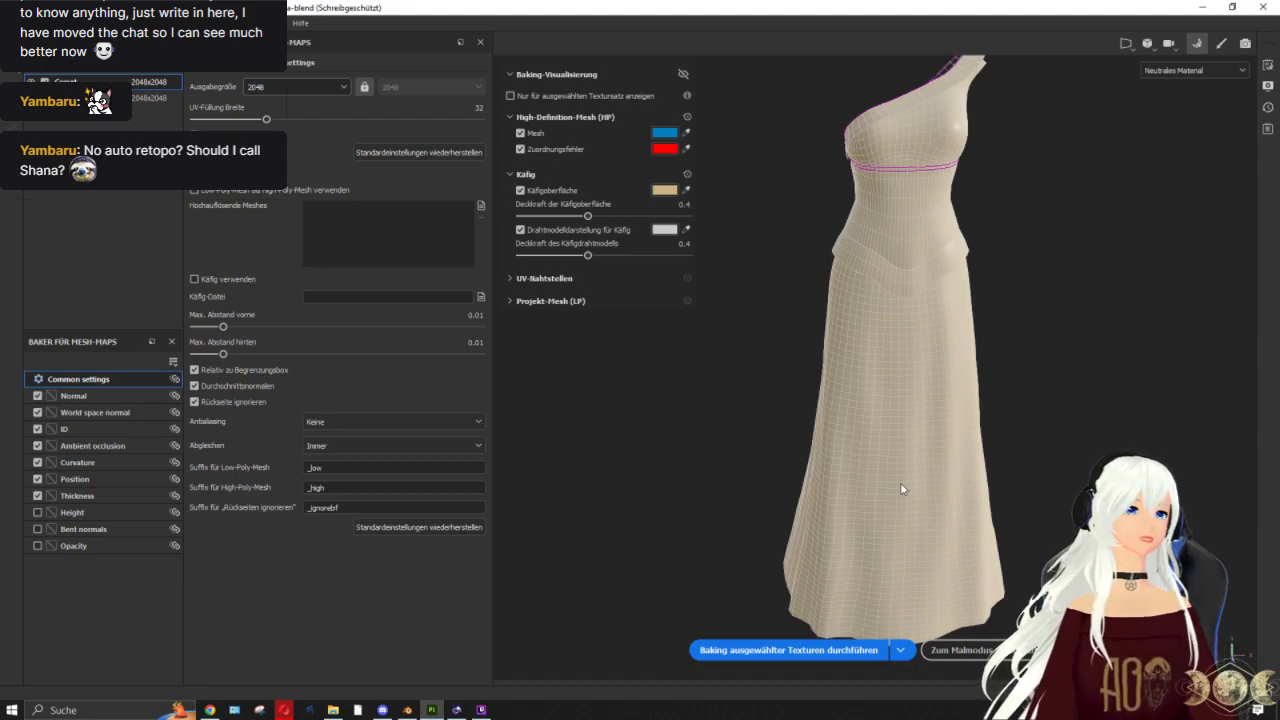
Step: Switch to Blender and examine the high-poly dress's mesh density in Edit Mode from several angles
{"action": "left_click", "coordinate": [407, 709]}
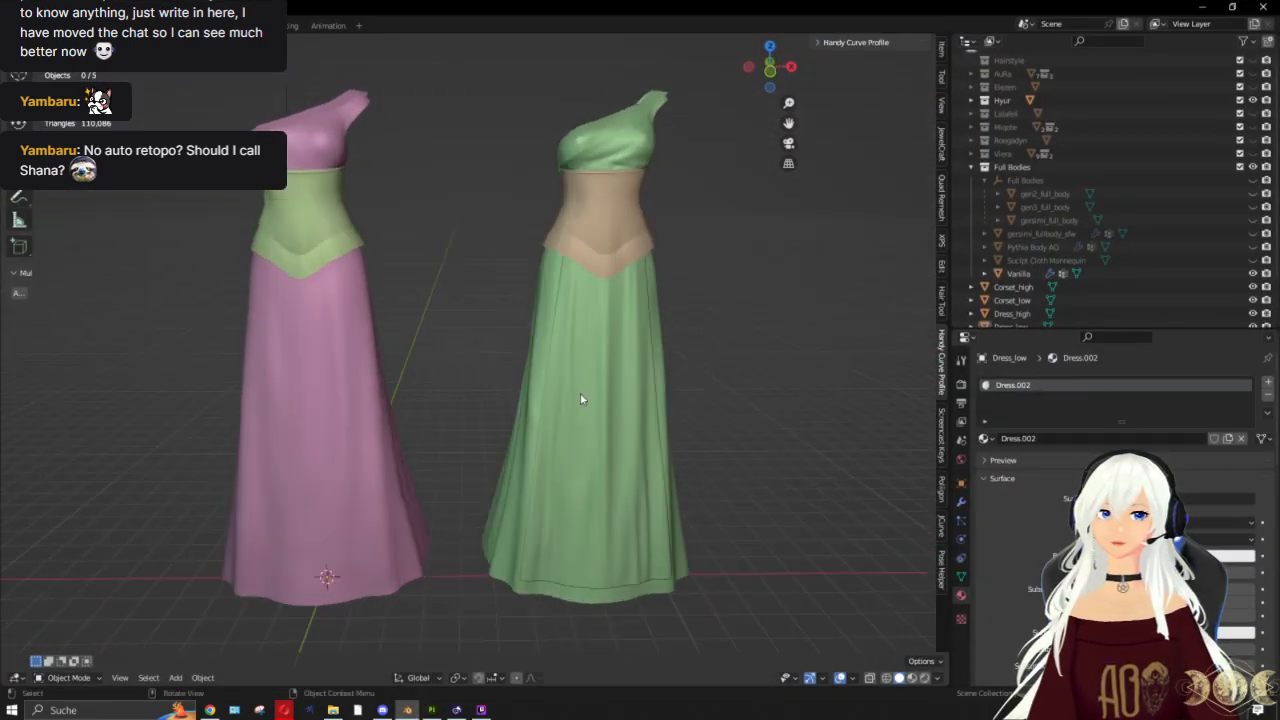
{"action": "left_click", "coordinate": [588, 392]}
{"action": "scroll", "coordinate": [594, 396], "scroll_direction": "up", "scroll_amount": 5}
{"action": "key", "text": "Tab"}
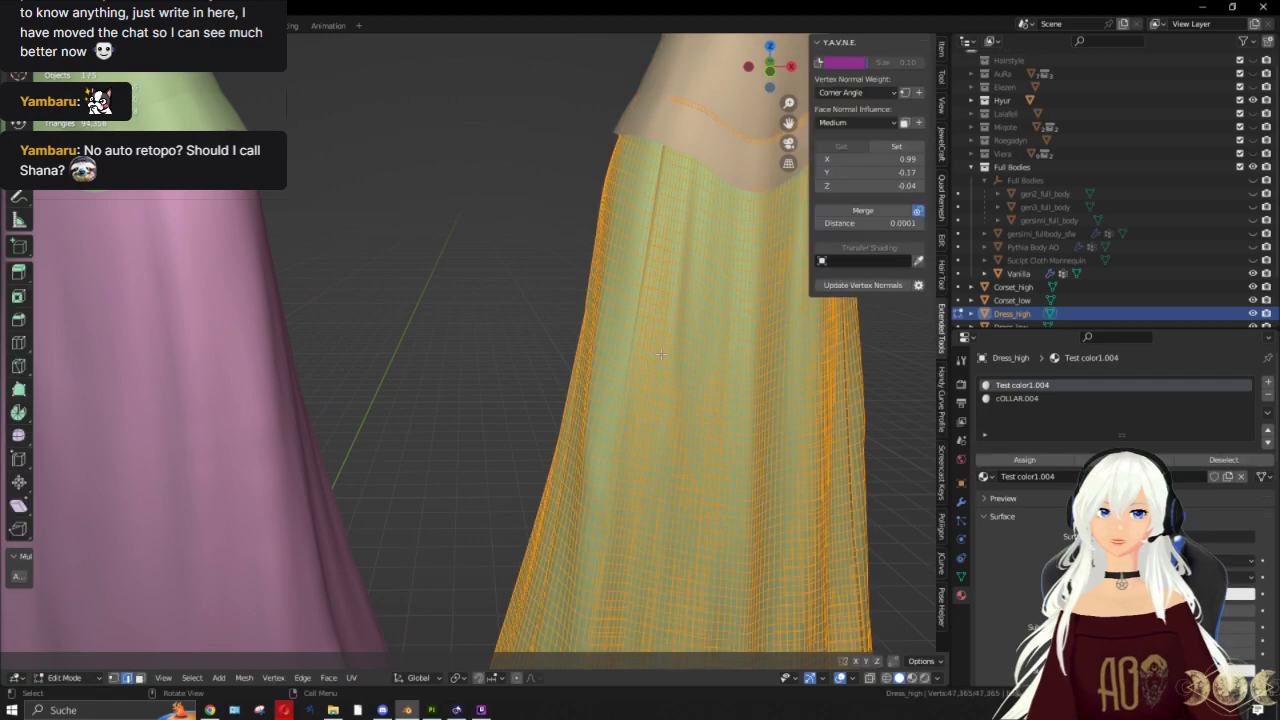
{"action": "scroll", "coordinate": [655, 297], "scroll_direction": "up", "scroll_amount": 2}
{"action": "scroll", "coordinate": [627, 345], "scroll_direction": "down", "scroll_amount": 7}
{"action": "middle_click_drag", "start_coordinate": [688, 362], "coordinate": [598, 344]}
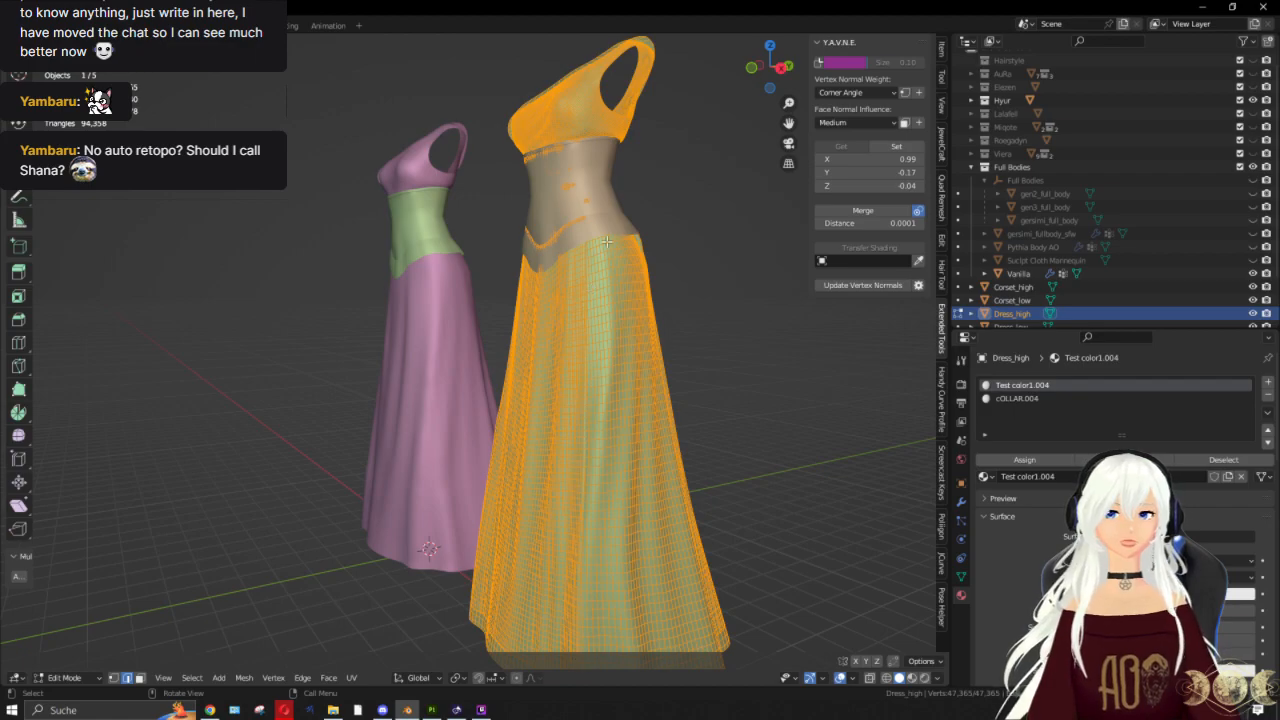
{"action": "middle_click_drag", "start_coordinate": [423, 307], "coordinate": [518, 373]}
{"action": "scroll", "coordinate": [532, 364], "scroll_direction": "up", "scroll_amount": 5}
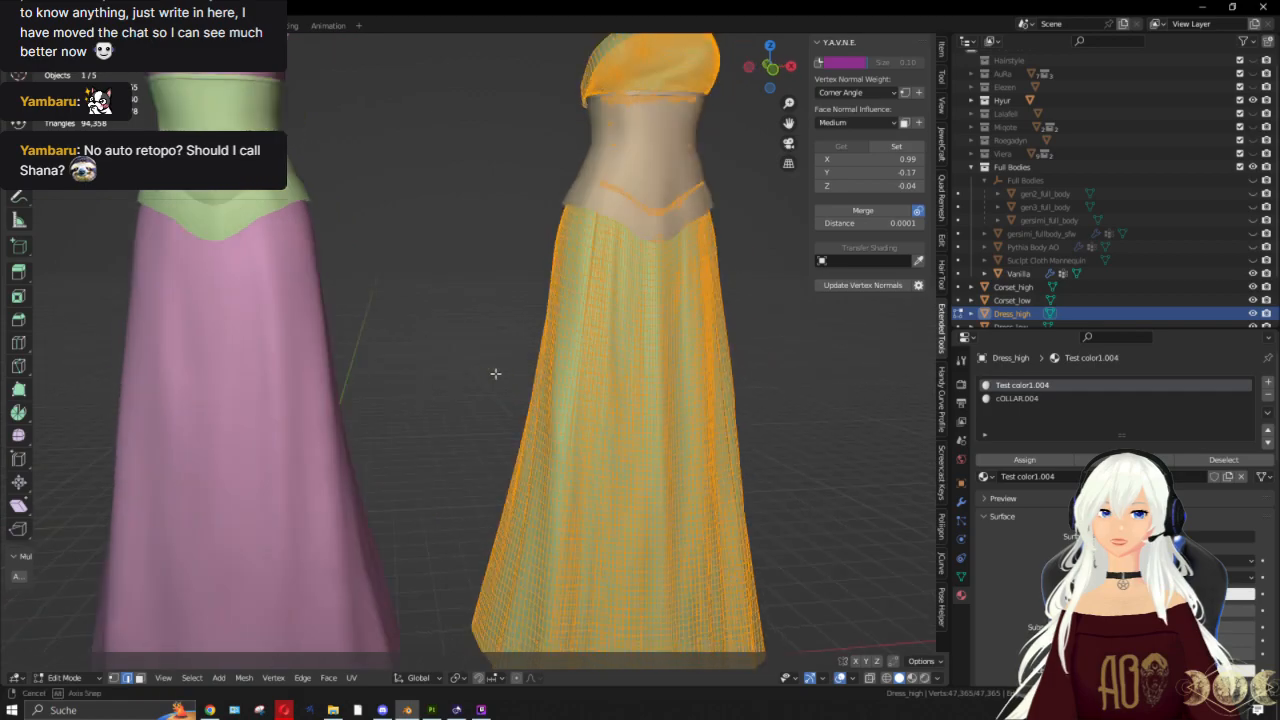
{"action": "scroll", "coordinate": [519, 306], "scroll_direction": "down", "scroll_amount": 6}
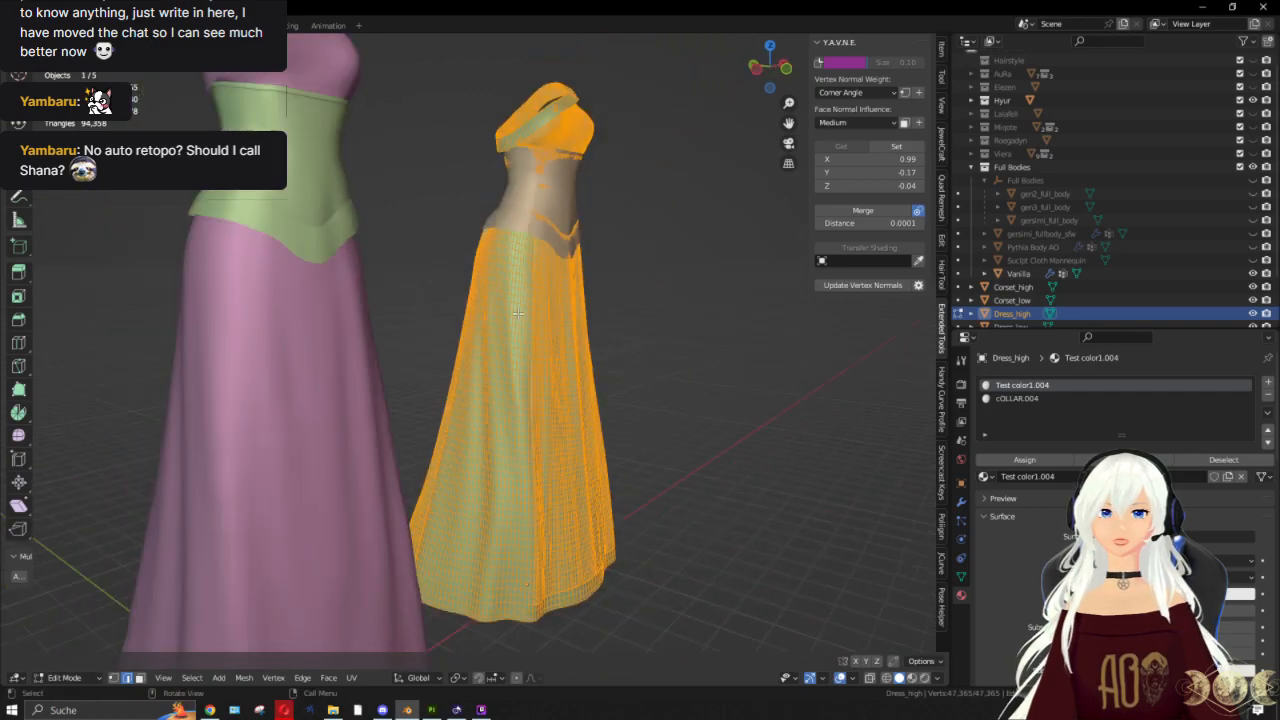
Step: Examine the low-poly dress's wireframe in Edit Mode, returning to Object Mode when done
{"action": "key", "text": "Tab"}
{"action": "left_click", "coordinate": [301, 394]}
{"action": "key", "text": "Tab"}
{"action": "middle_click_drag", "start_coordinate": [385, 392], "coordinate": [328, 384]}
{"action": "scroll", "coordinate": [328, 380], "scroll_direction": "up", "scroll_amount": 3}
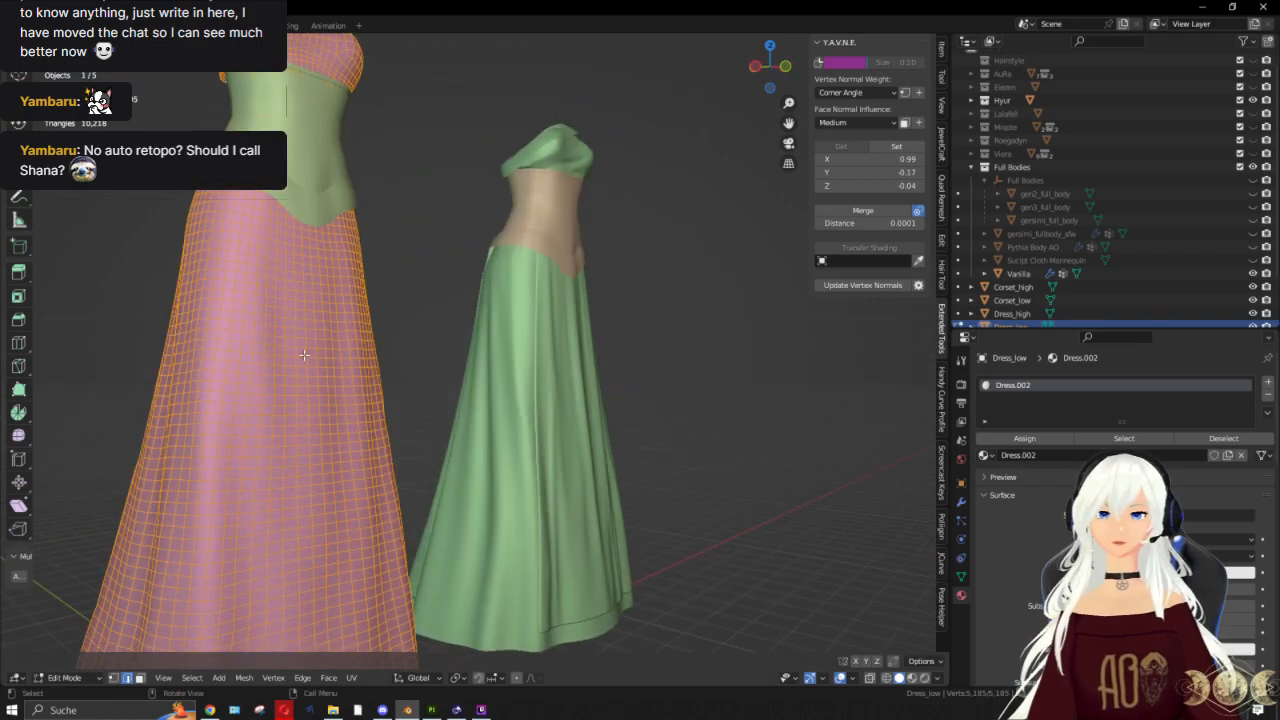
{"action": "scroll", "coordinate": [304, 354], "scroll_direction": "down", "scroll_amount": 4}
{"action": "middle_click_drag", "start_coordinate": [416, 290], "coordinate": [447, 347]}
{"action": "key", "text": "Tab"}
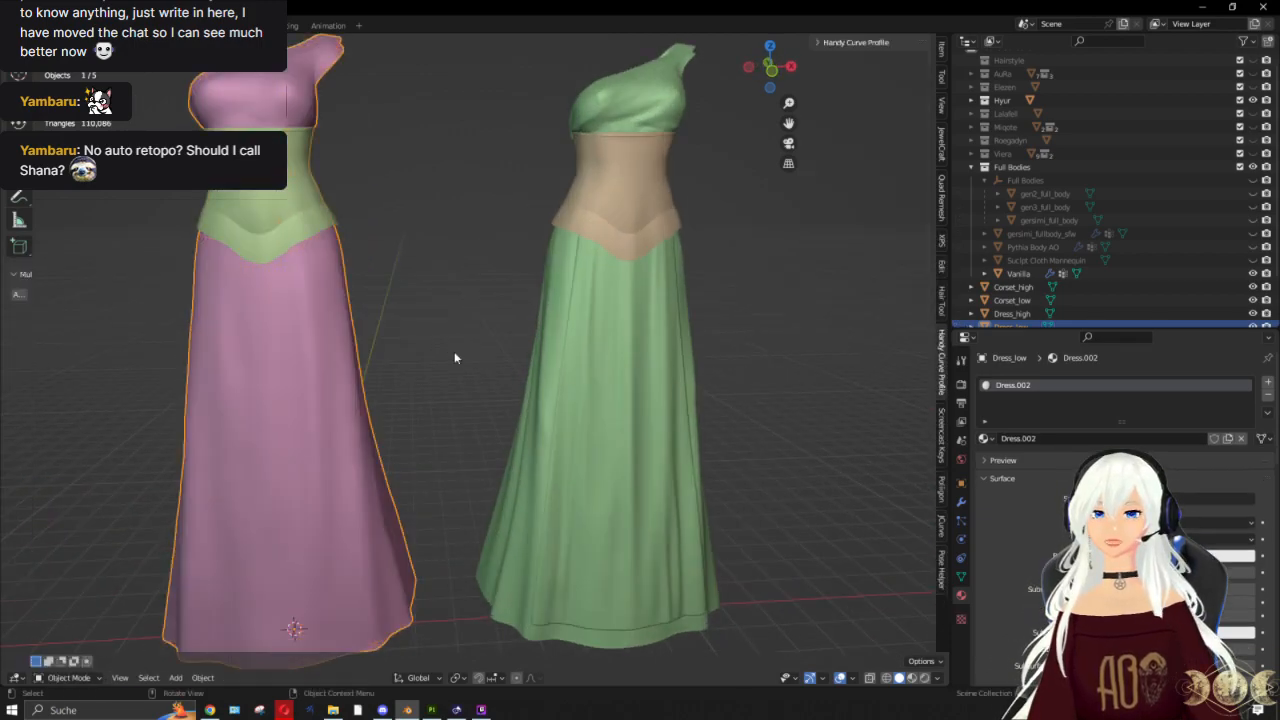
Step: Select the high-poly dress and compare it with the low-poly dress from different angles
{"action": "scroll", "coordinate": [430, 350], "scroll_direction": "down", "scroll_amount": 3}
{"action": "middle_click_drag", "start_coordinate": [414, 343], "coordinate": [490, 340]}
{"action": "left_click", "coordinate": [579, 435]}
{"action": "scroll", "coordinate": [580, 434], "scroll_direction": "up", "scroll_amount": 3}
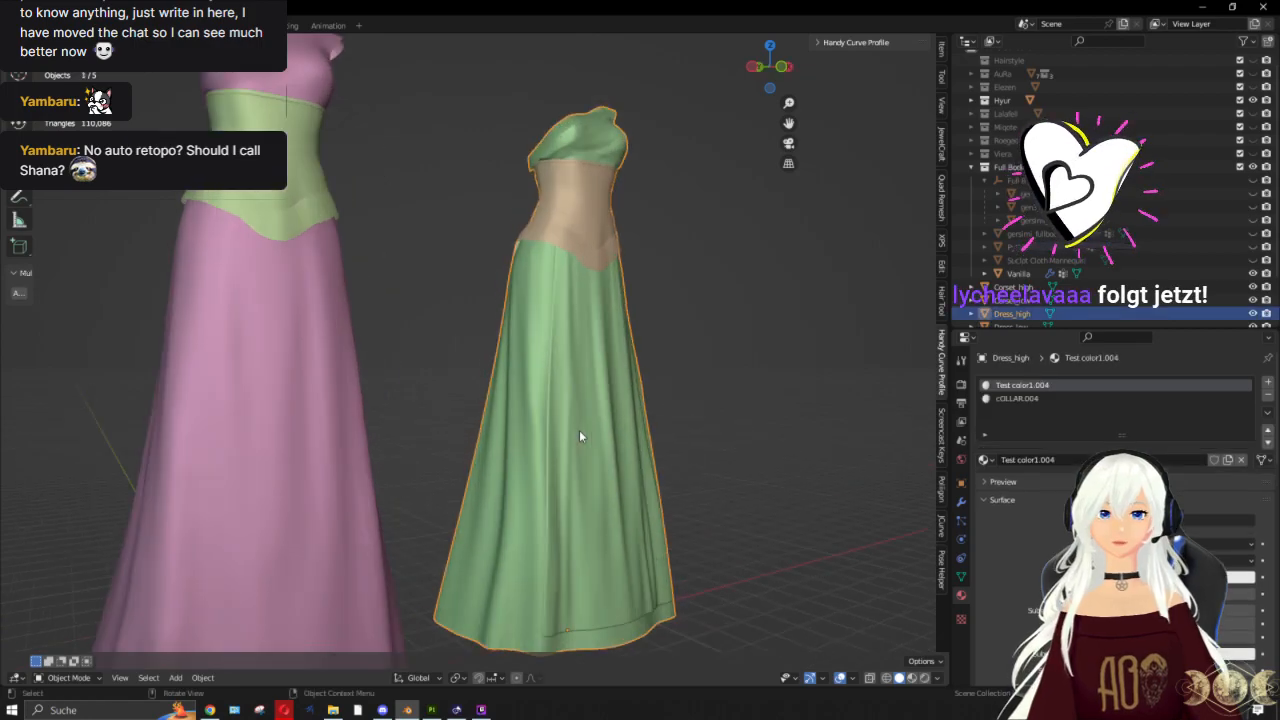
{"action": "middle_click_drag", "start_coordinate": [580, 434], "coordinate": [766, 466]}
{"action": "scroll", "coordinate": [577, 469], "scroll_direction": "down", "scroll_amount": 2}
{"action": "middle_click_drag", "start_coordinate": [577, 469], "coordinate": [629, 446]}
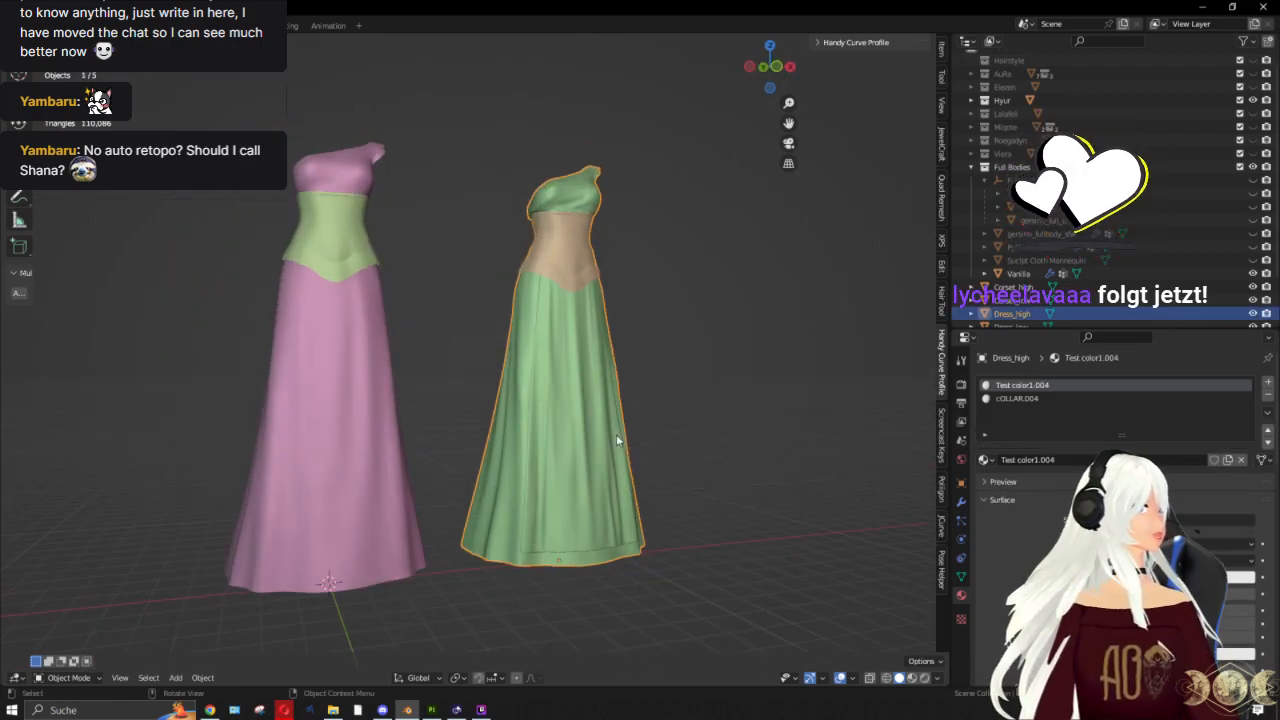
{"action": "middle_click_drag", "start_coordinate": [627, 446], "coordinate": [583, 457]}
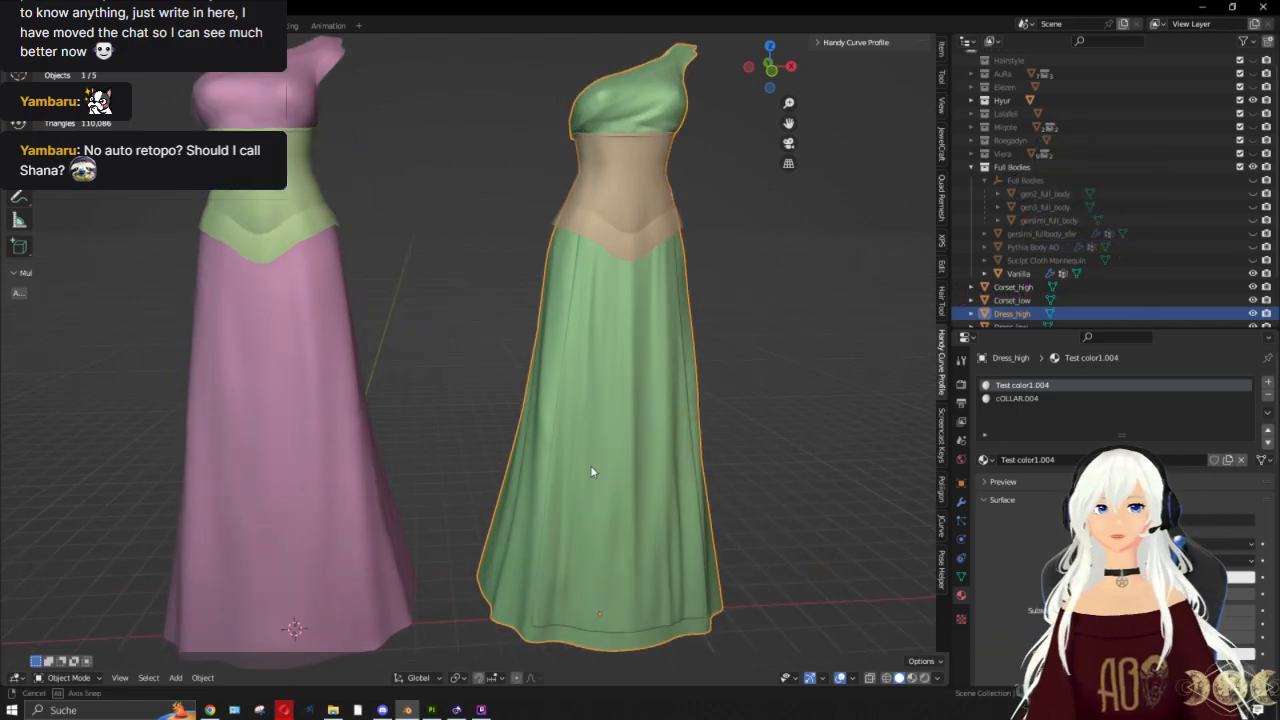
Step: Examine the high-poly skirt's folds up close from the front and side, and finish by selecting the low-poly dress
{"action": "scroll", "coordinate": [591, 467], "scroll_direction": "up", "scroll_amount": 2}
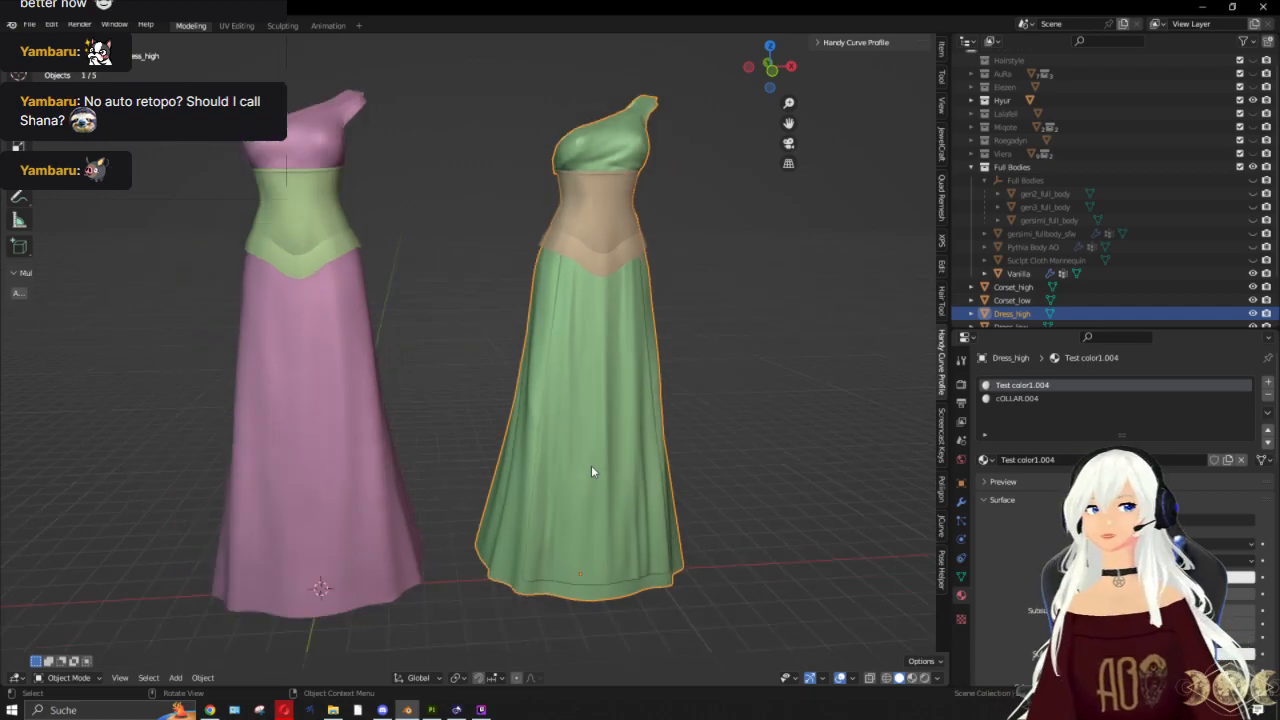
{"action": "scroll", "coordinate": [591, 466], "scroll_direction": "up", "scroll_amount": 2}
{"action": "middle_click_drag", "start_coordinate": [591, 466], "coordinate": [646, 374]}
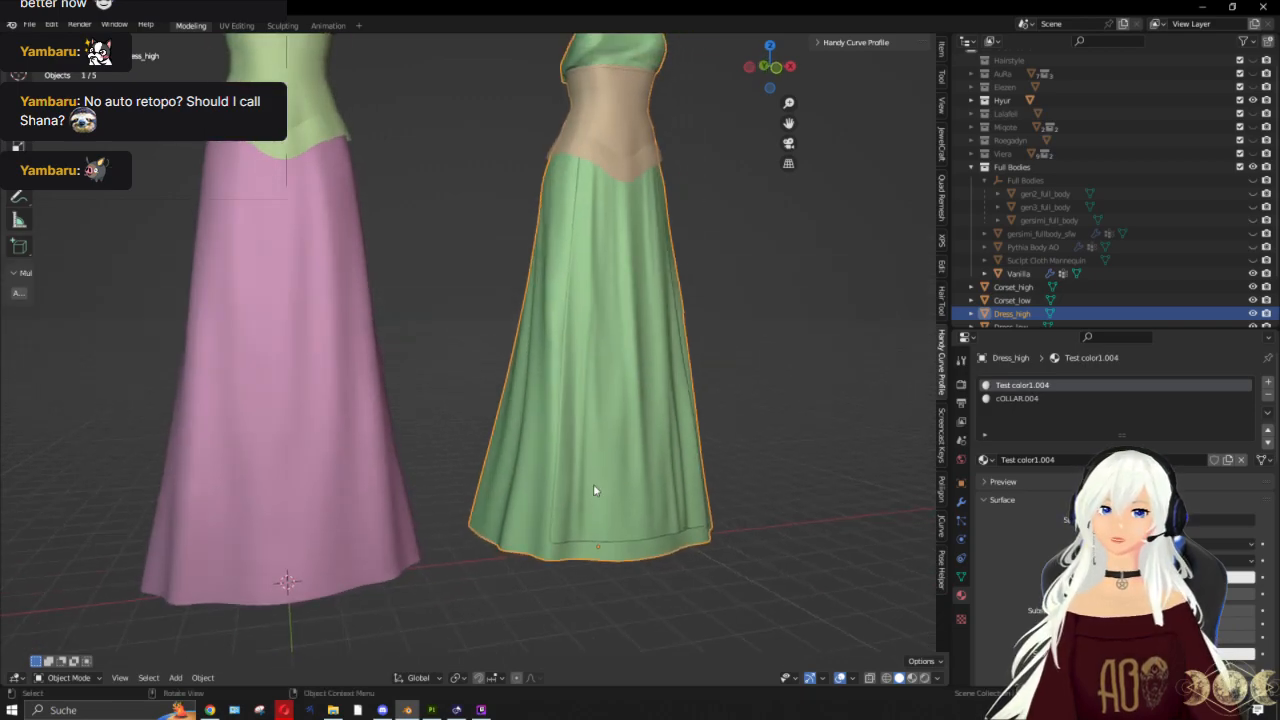
{"action": "middle_click_drag", "start_coordinate": [596, 485], "coordinate": [617, 443]}
{"action": "scroll", "coordinate": [600, 505], "scroll_direction": "up", "scroll_amount": 4}
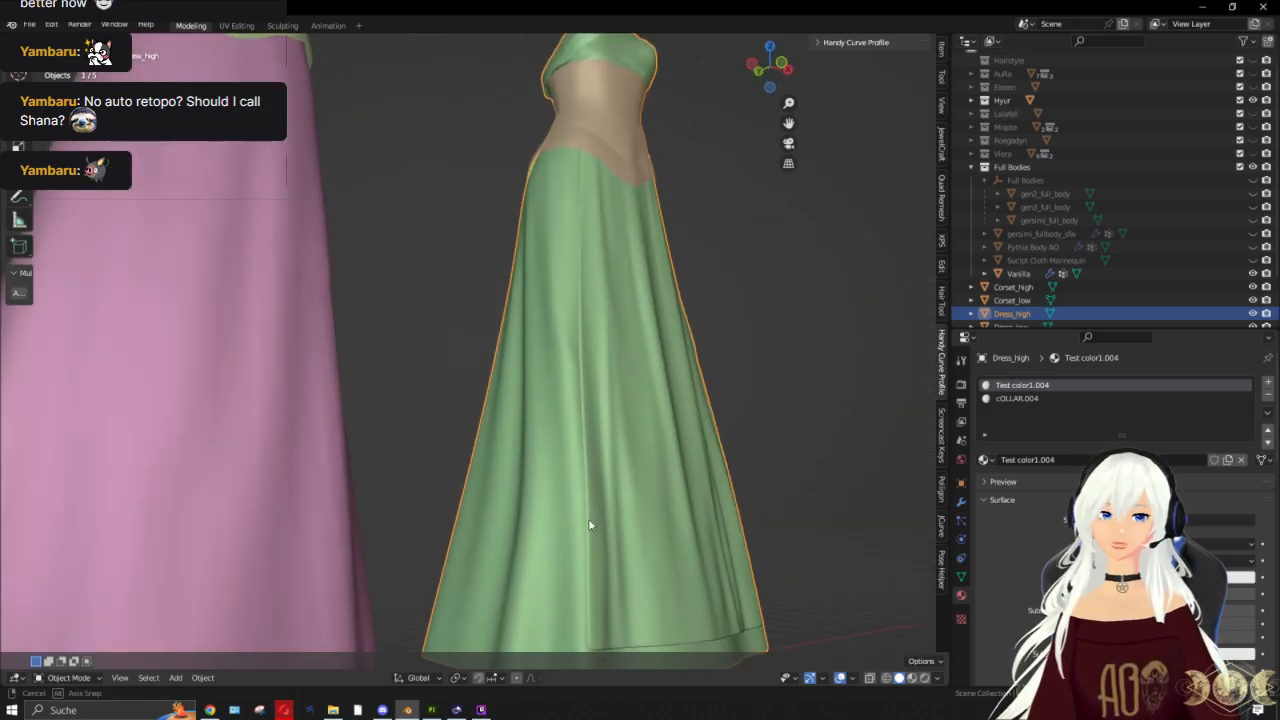
{"action": "scroll", "coordinate": [652, 466], "scroll_direction": "up", "scroll_amount": 3}
{"action": "scroll", "coordinate": [443, 520], "scroll_direction": "down", "scroll_amount": 7}
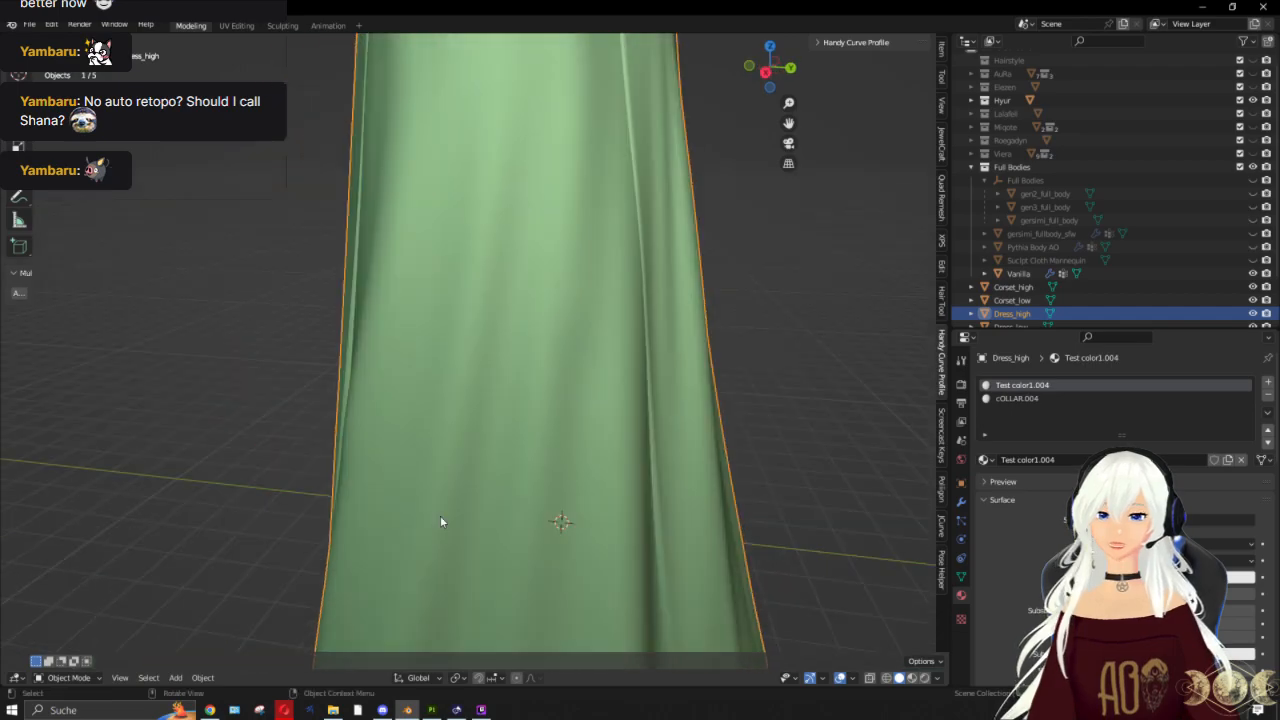
{"action": "mouse_move", "coordinate": [543, 514]}
{"action": "middle_mouse_down"}
{"action": "mouse_move", "coordinate": [698, 497]}
{"action": "mouse_move", "coordinate": [362, 414]}
{"action": "mouse_move", "coordinate": [628, 461]}
{"action": "mouse_move", "coordinate": [433, 489]}
{"action": "mouse_move", "coordinate": [560, 450]}
{"action": "middle_mouse_up"}
{"action": "left_click", "coordinate": [362, 414]}
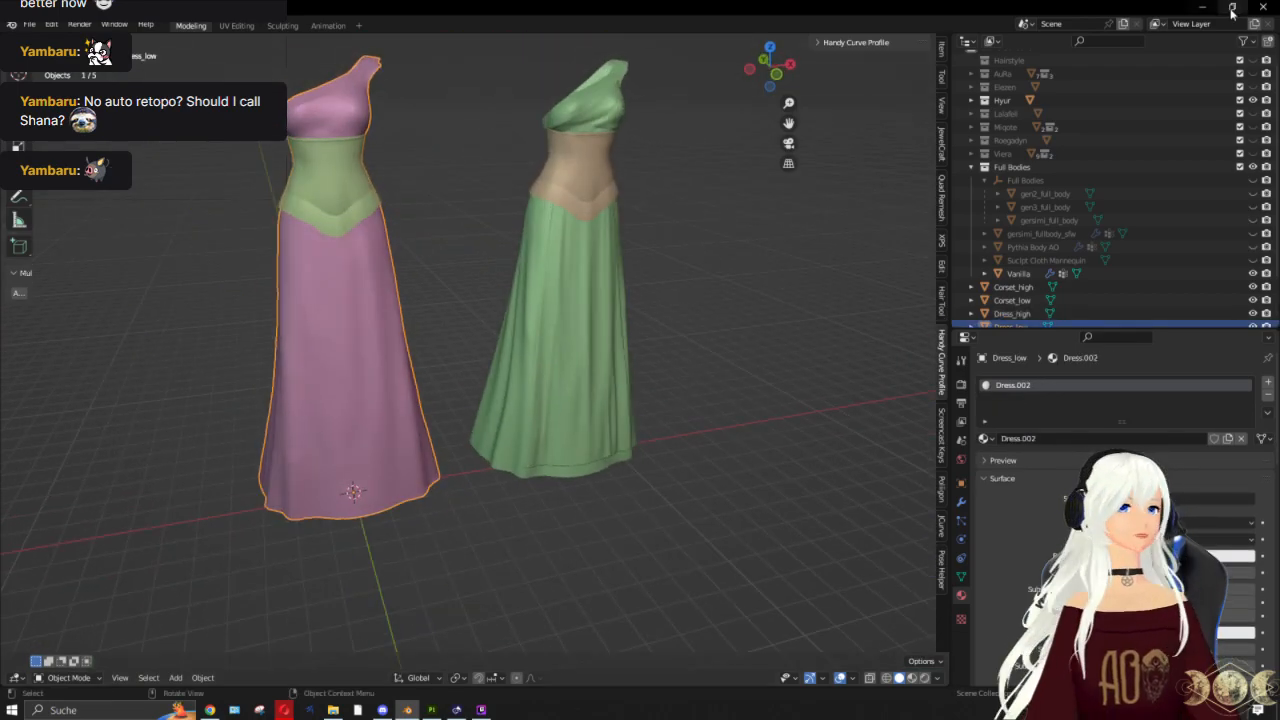
Step: Switch back to Substance 3D Painter and load hp dress_no shawl_4.fbx as the high-definition mesh for baking
{"action": "left_click", "coordinate": [1202, 6]}
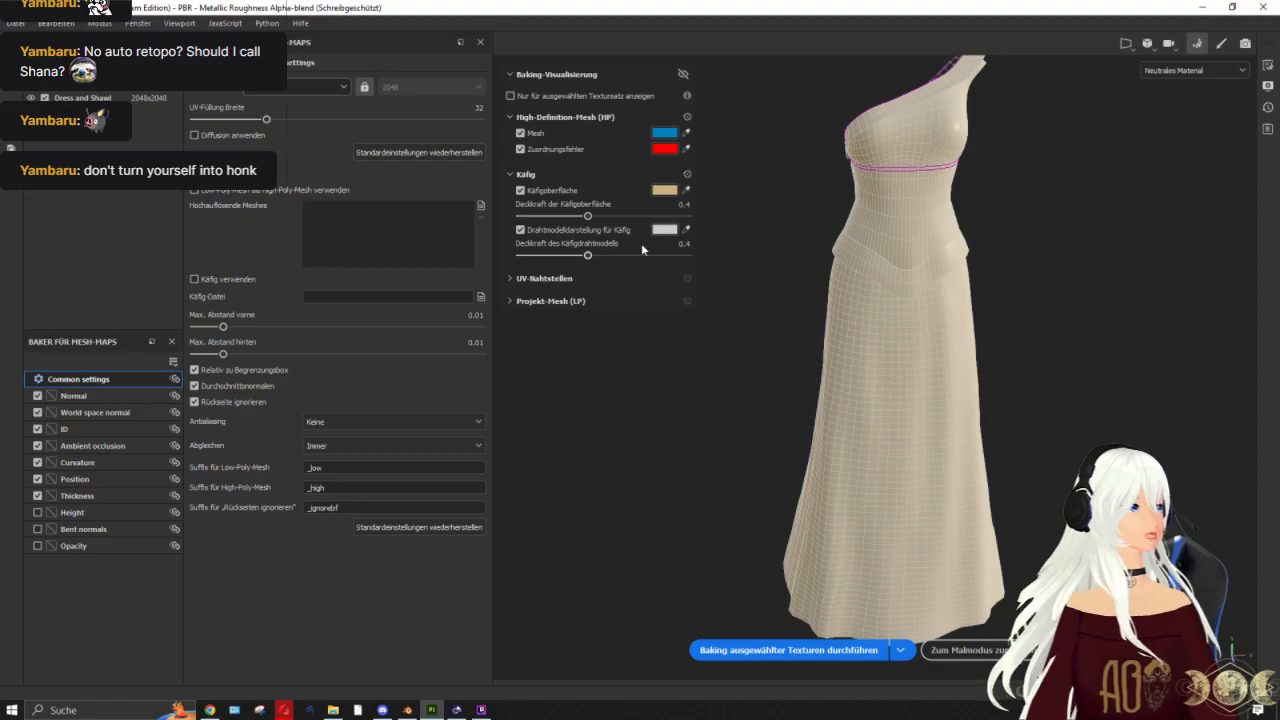
{"action": "left_click", "coordinate": [481, 204]}
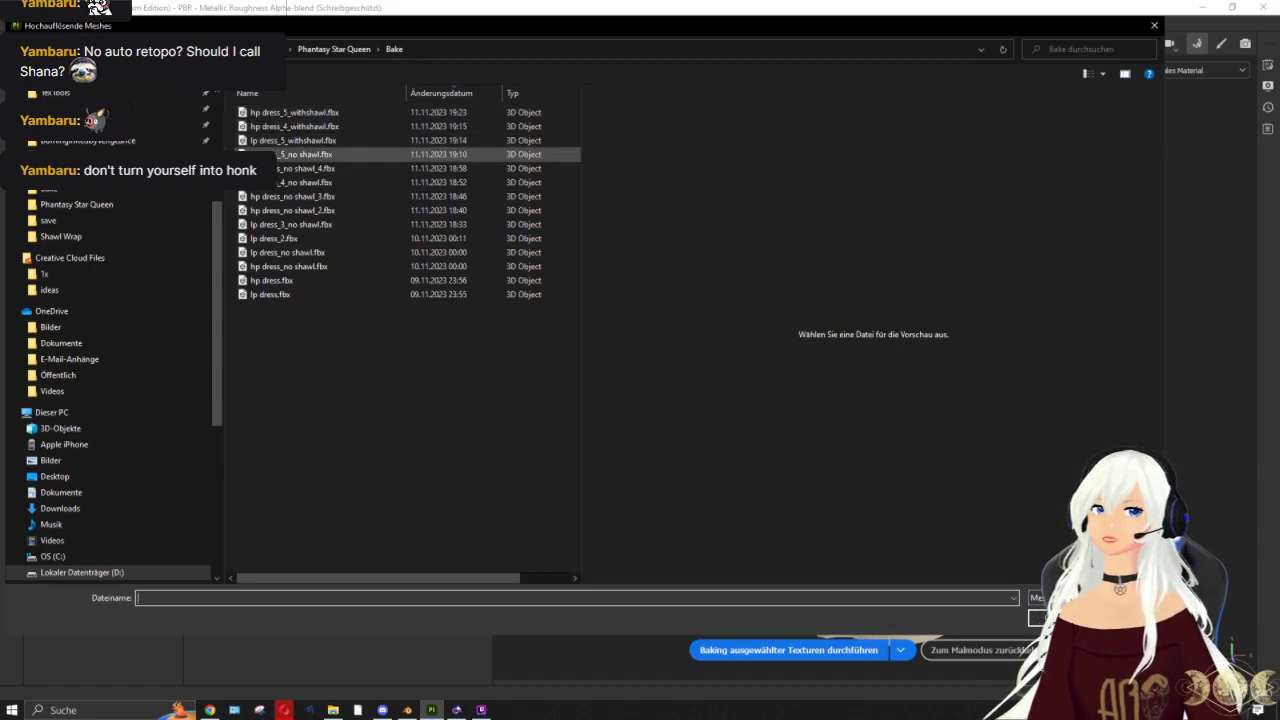
{"action": "left_click", "coordinate": [300, 168]}
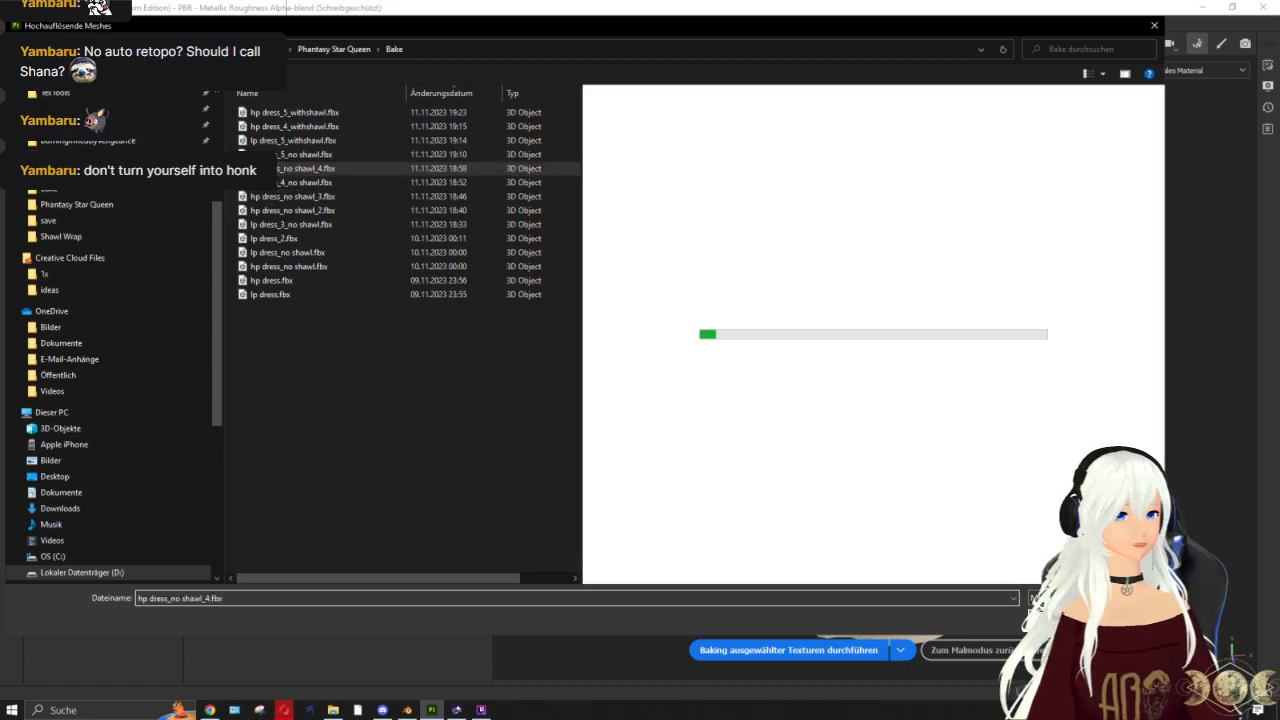
{"action": "key", "text": "Return"}
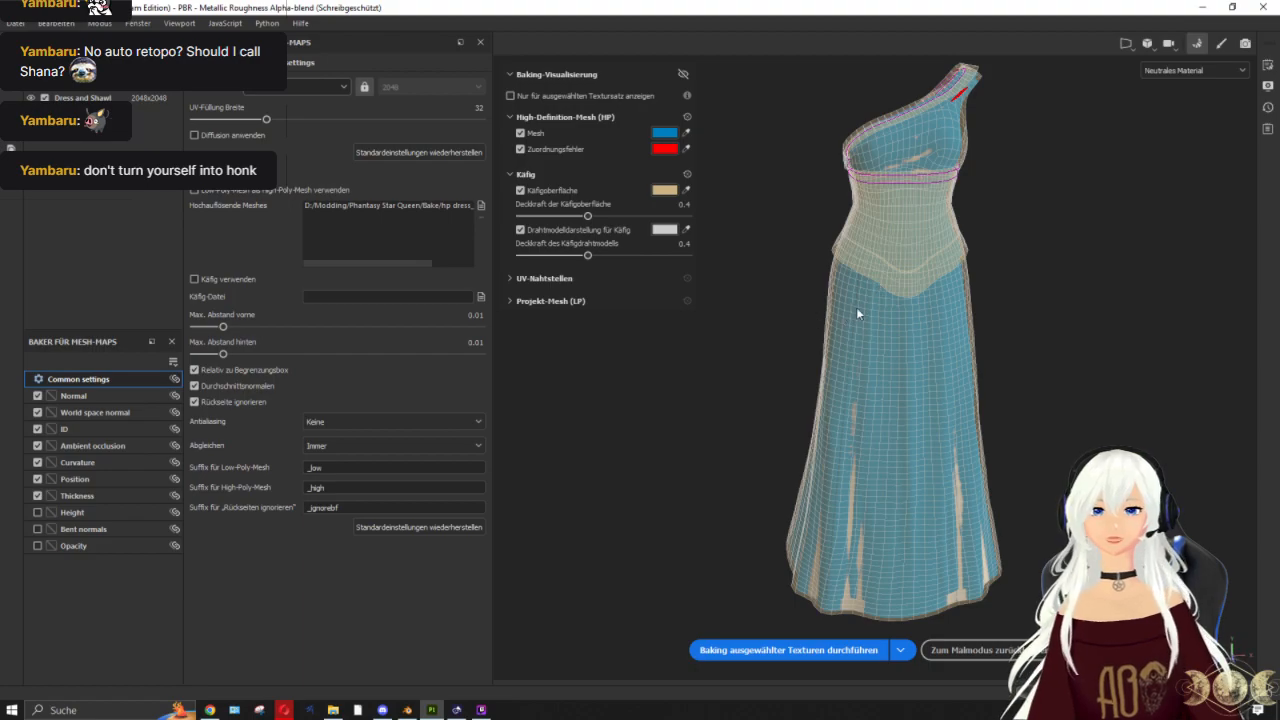
Step: Set the bake's antialiasing to Supersampling 16x and its matching to Nach Mesh-Name (by mesh name)
{"action": "left_click", "coordinate": [315, 422]}
{"action": "left_click", "coordinate": [335, 478]}
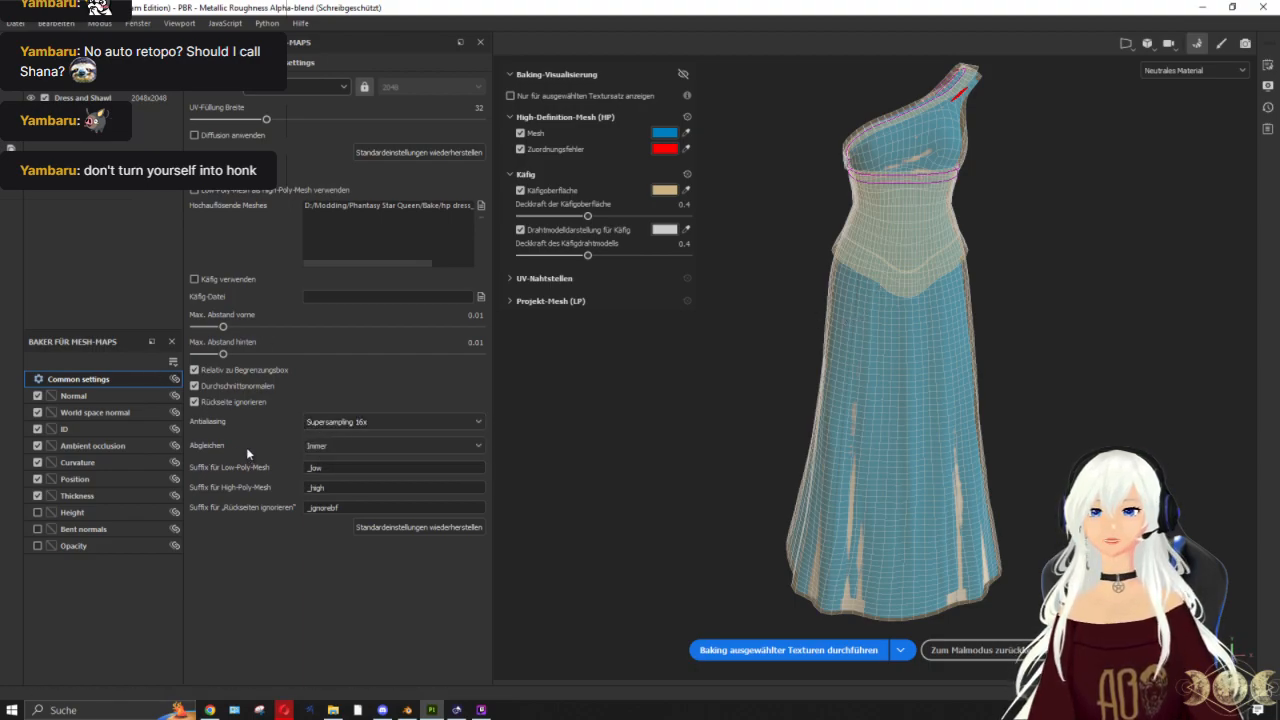
{"action": "left_click", "coordinate": [330, 446]}
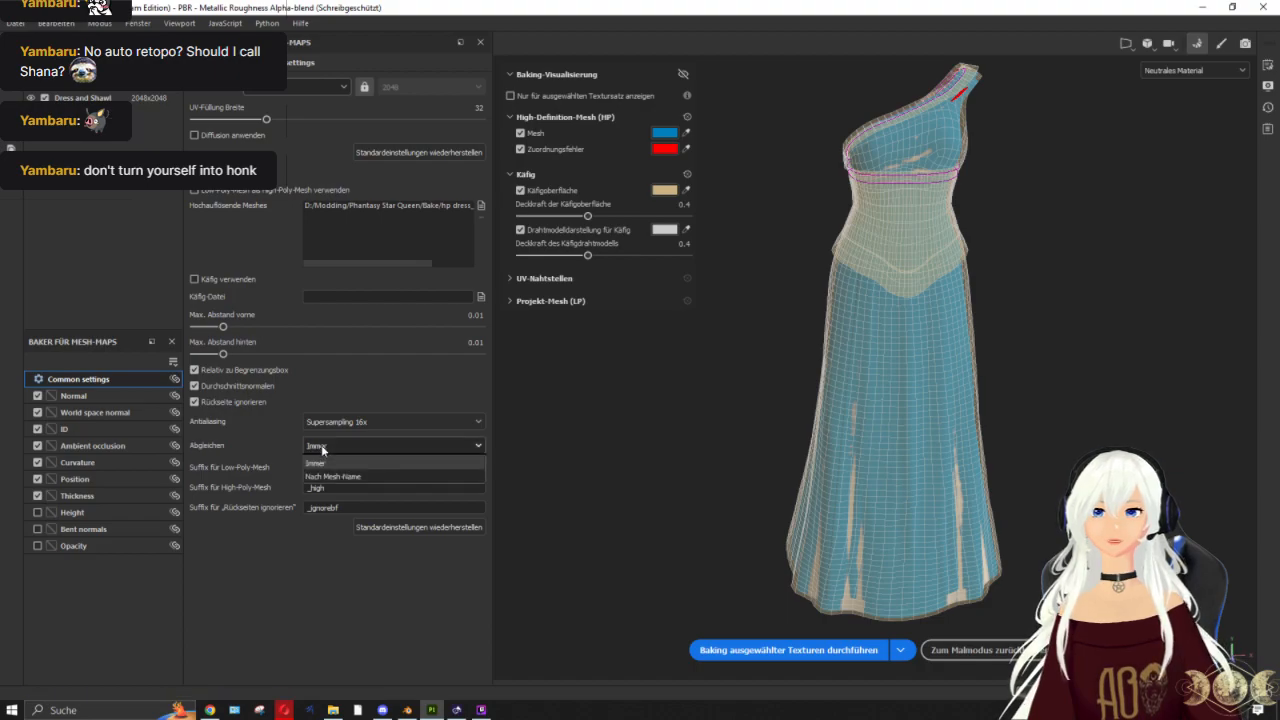
{"action": "left_click", "coordinate": [320, 478]}
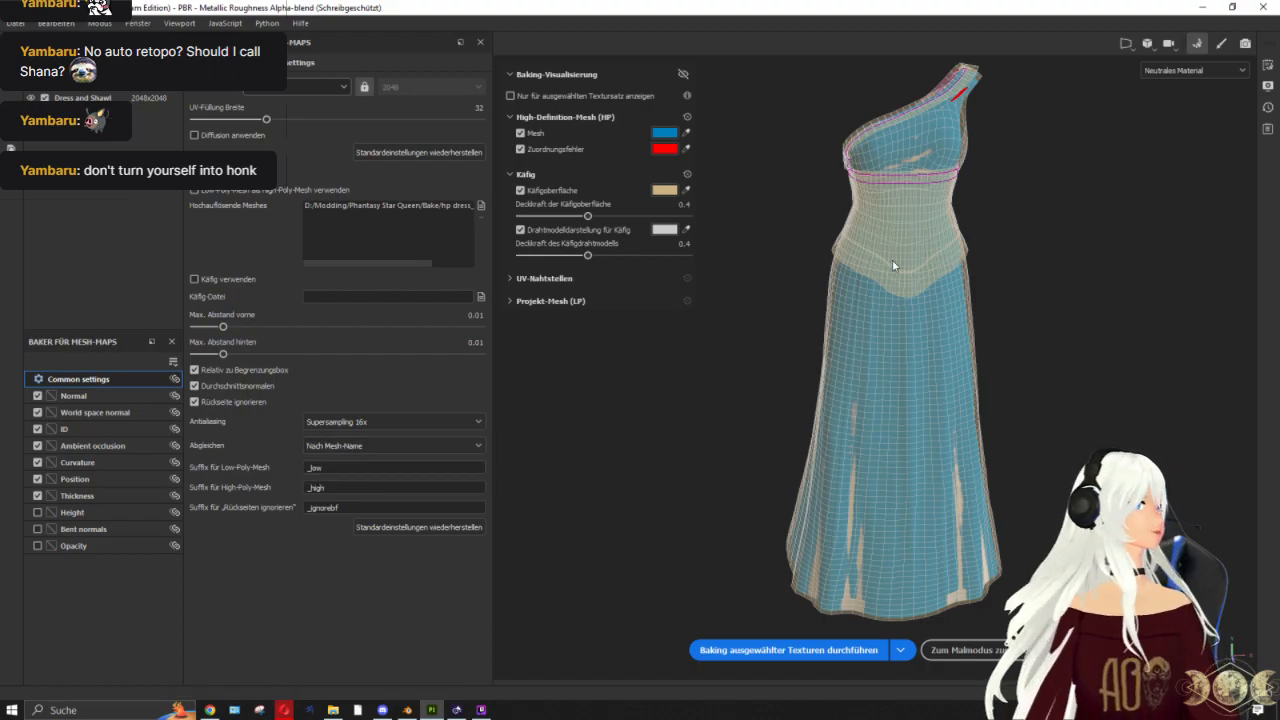
Step: Switch to Blender and check the _high and _low object names of the dress and corset, returning to Substance 3D Painter when done
{"action": "left_click", "coordinate": [407, 710]}
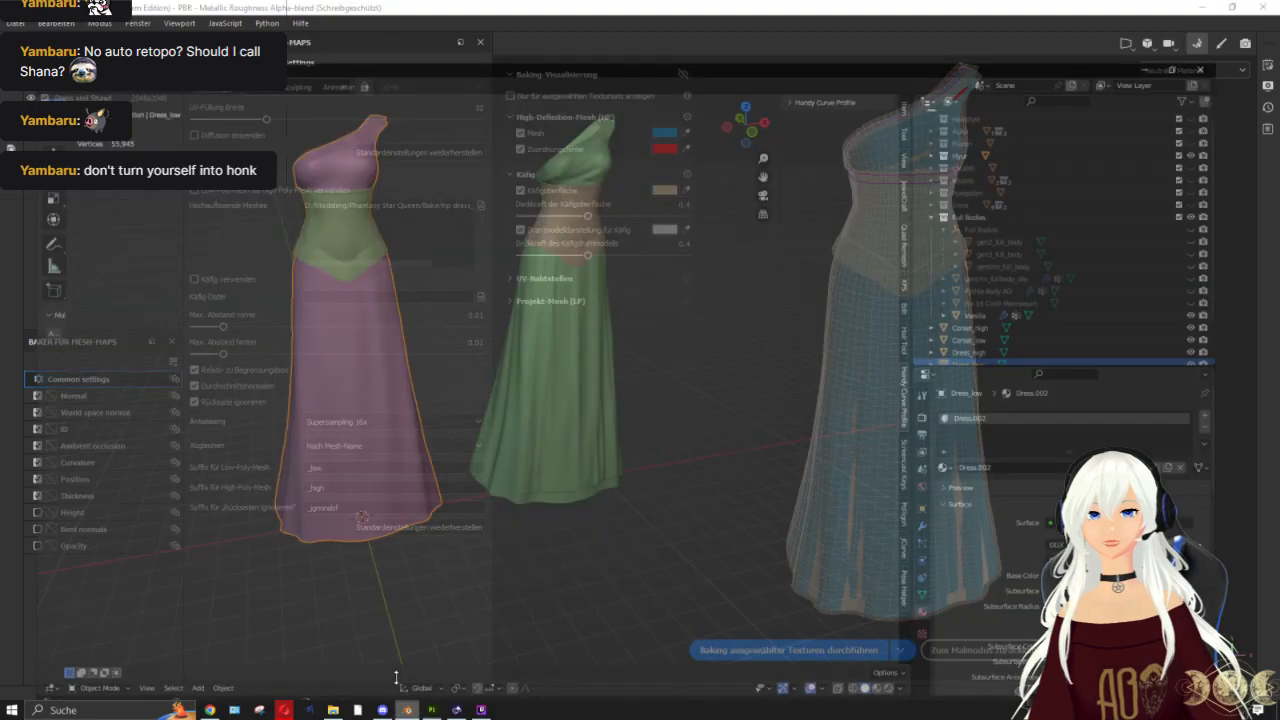
{"action": "scroll", "coordinate": [1061, 244], "scroll_direction": "down", "scroll_amount": 2}
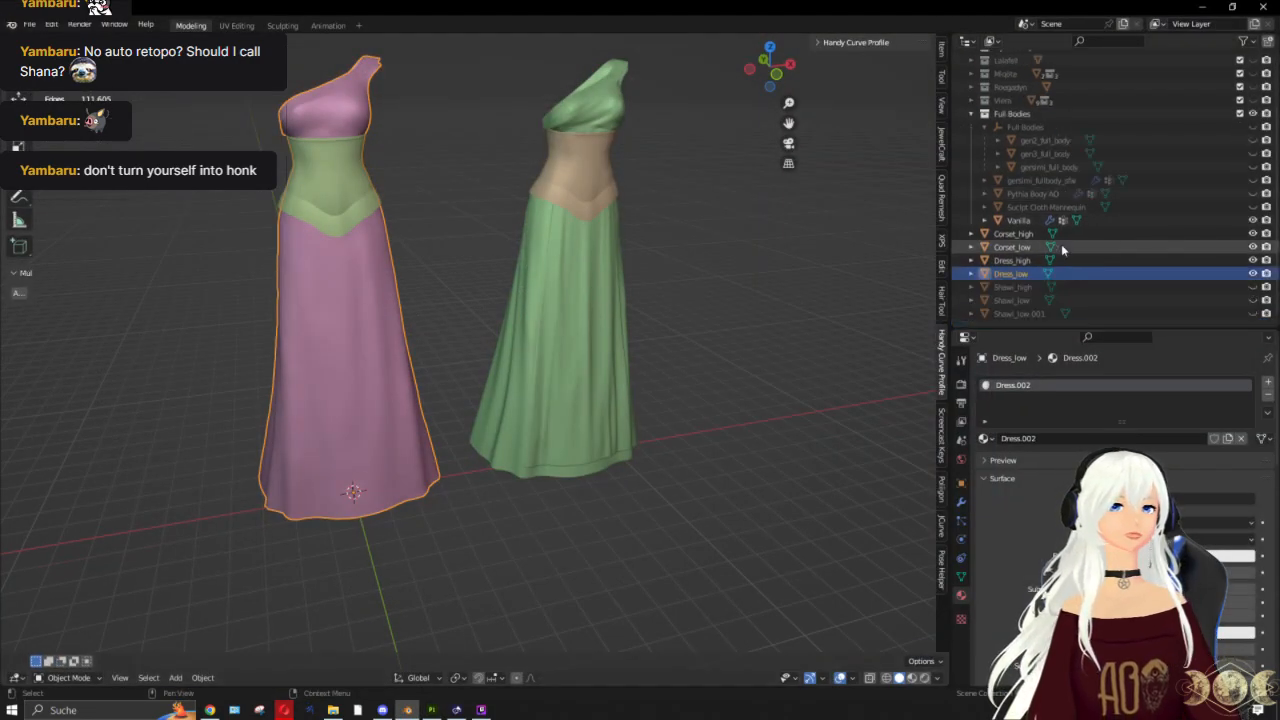
{"action": "left_click", "coordinate": [571, 280]}
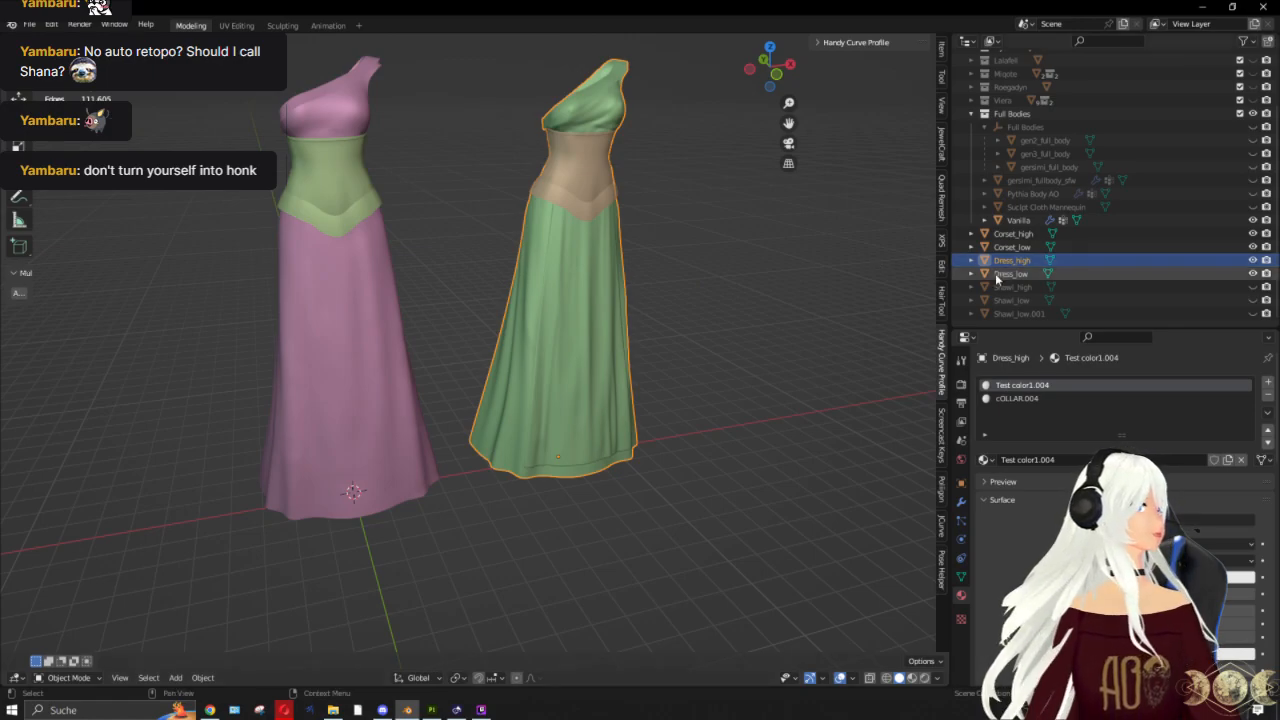
{"action": "left_click", "coordinate": [355, 350]}
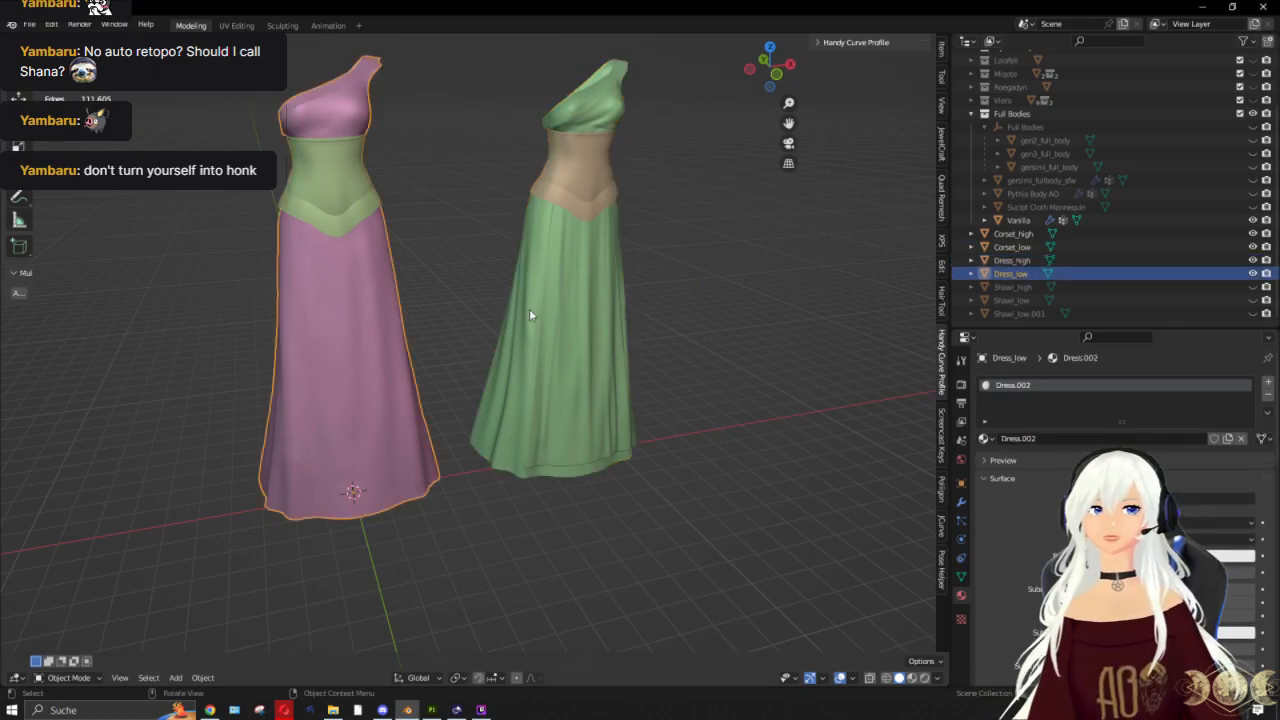
{"action": "left_click", "coordinate": [529, 308]}
{"action": "left_click", "coordinate": [400, 332]}
{"action": "left_click", "coordinate": [573, 333]}
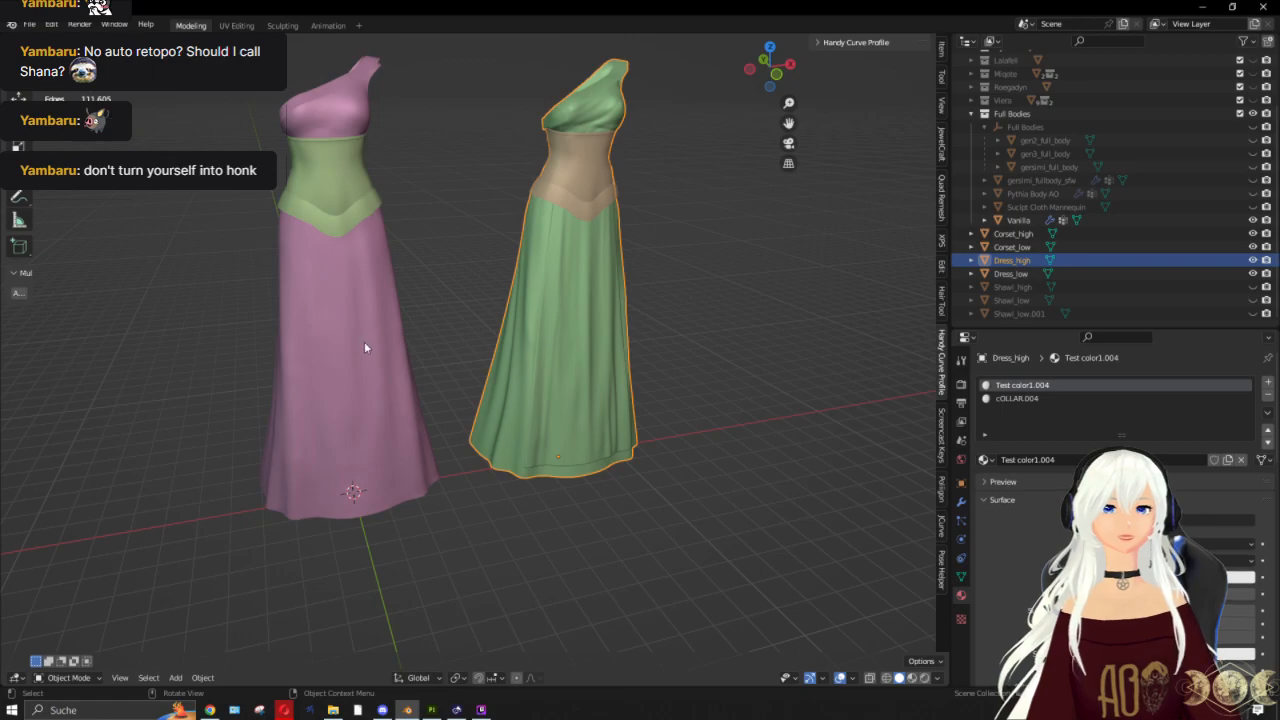
{"action": "left_click", "coordinate": [1005, 236]}
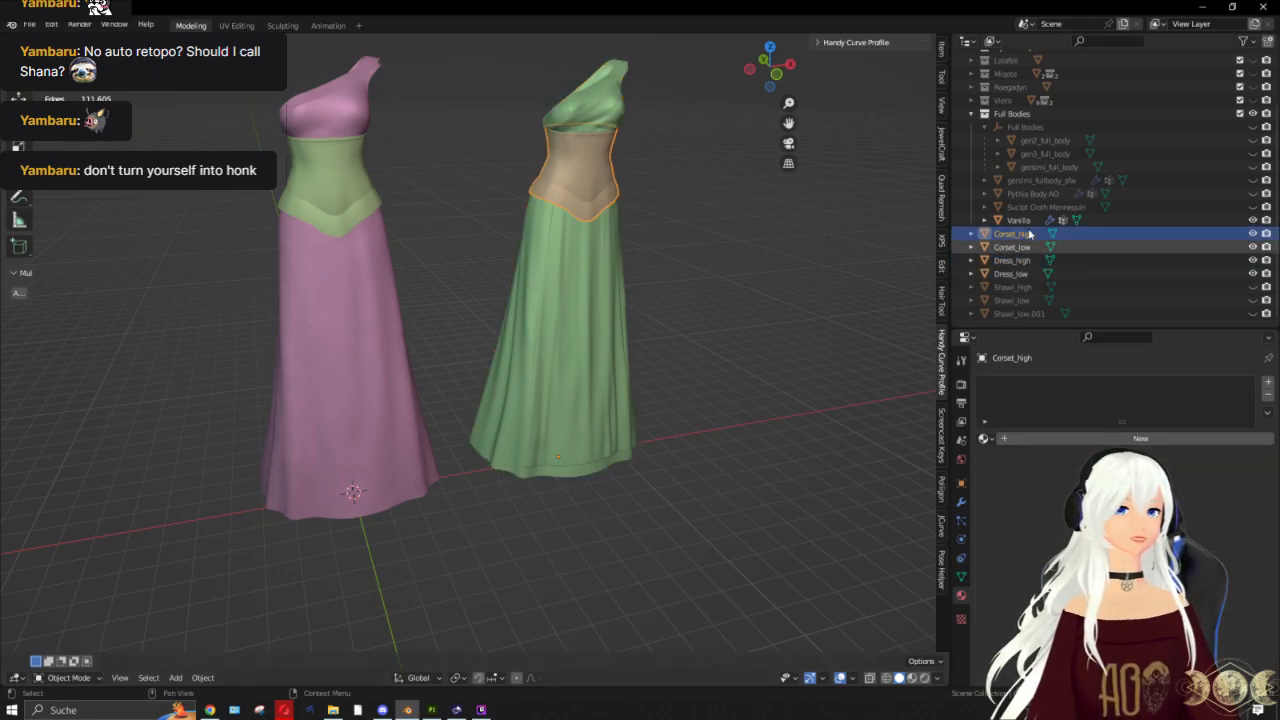
{"action": "left_click", "coordinate": [1200, 7]}
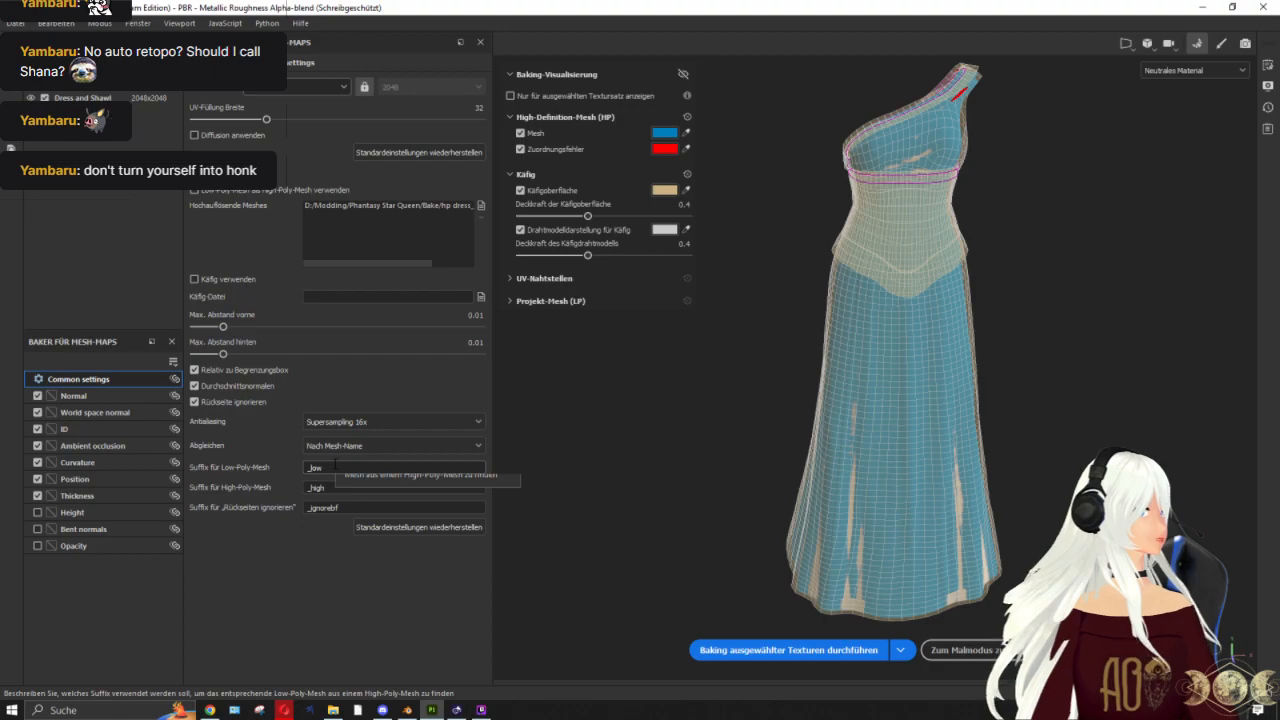
Step: Examine the baking cage and high-definition mesh preview around the bodice, armhole and skirt from the front and side
{"action": "scroll", "coordinate": [930, 253], "scroll_direction": "up", "scroll_amount": 2}
{"action": "left_click_drag", "start_coordinate": [930, 253], "coordinate": [996, 351], "text": "alt"}
{"action": "scroll", "coordinate": [856, 149], "scroll_direction": "up", "scroll_amount": 3}
{"action": "scroll", "coordinate": [856, 149], "scroll_direction": "up", "scroll_amount": 2}
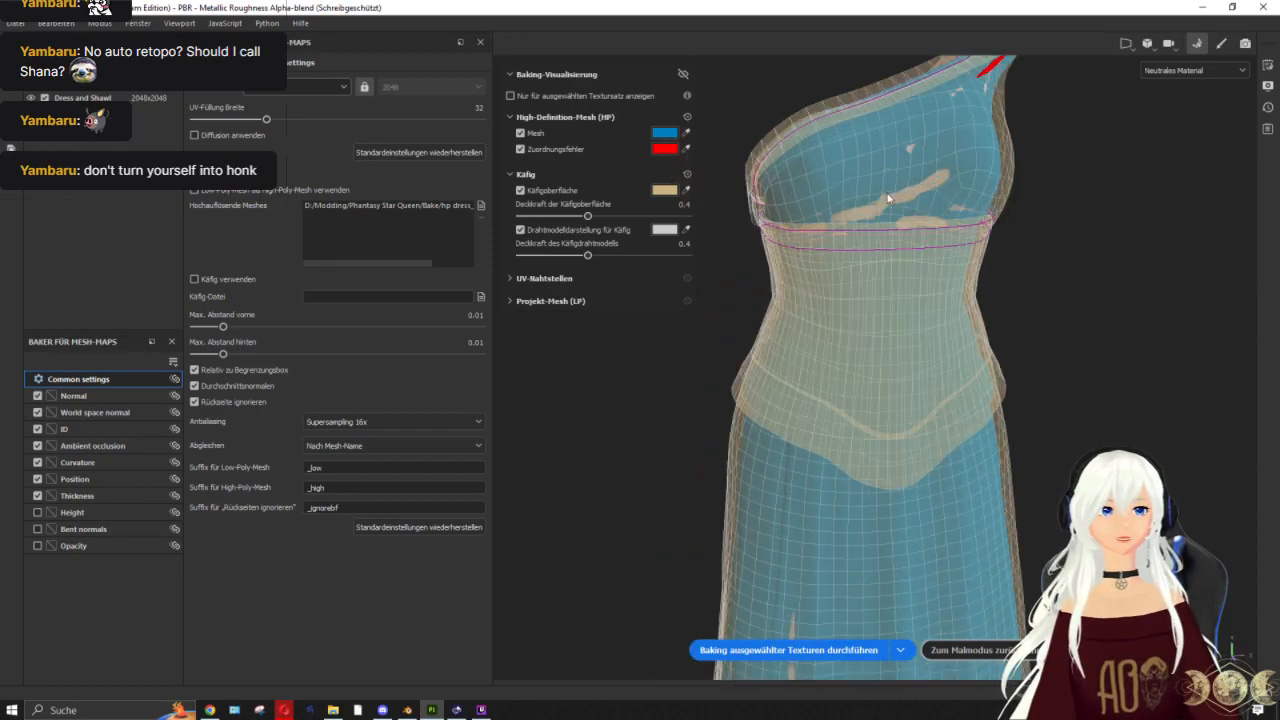
{"action": "left_click_drag", "start_coordinate": [856, 149], "coordinate": [183, 288], "text": "alt"}
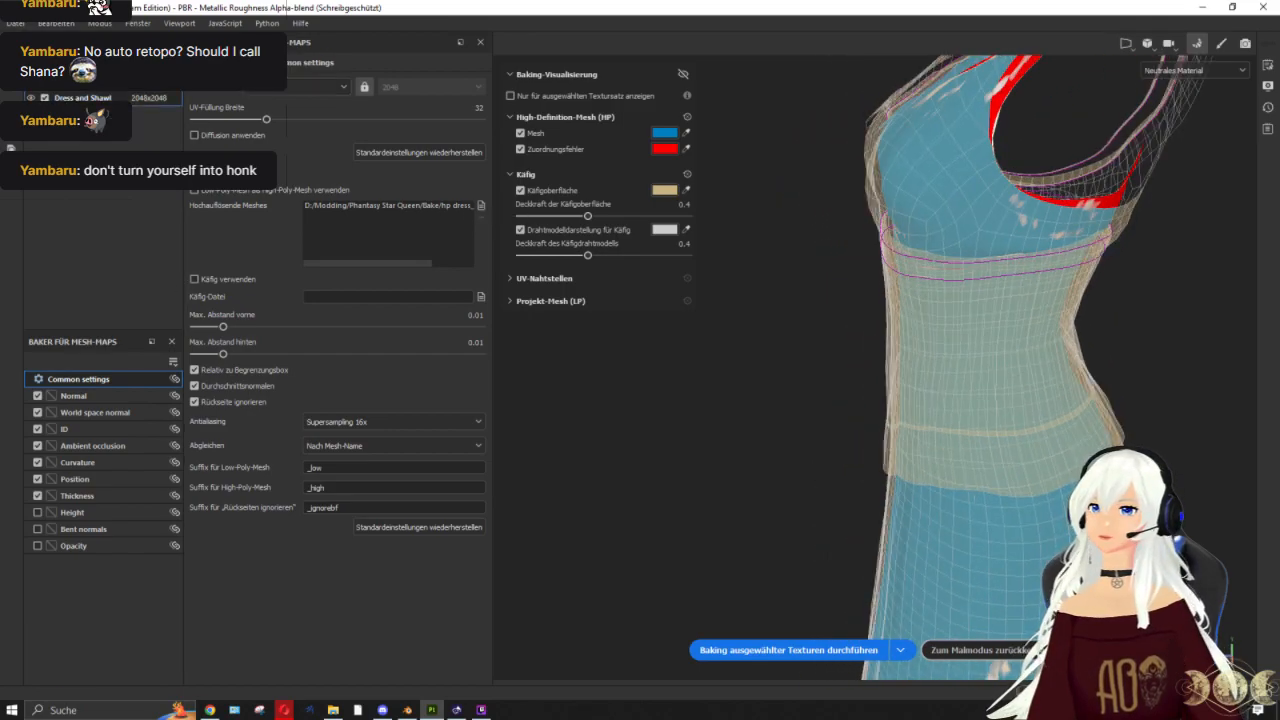
{"action": "scroll", "coordinate": [838, 360], "scroll_direction": "down", "scroll_amount": 5}
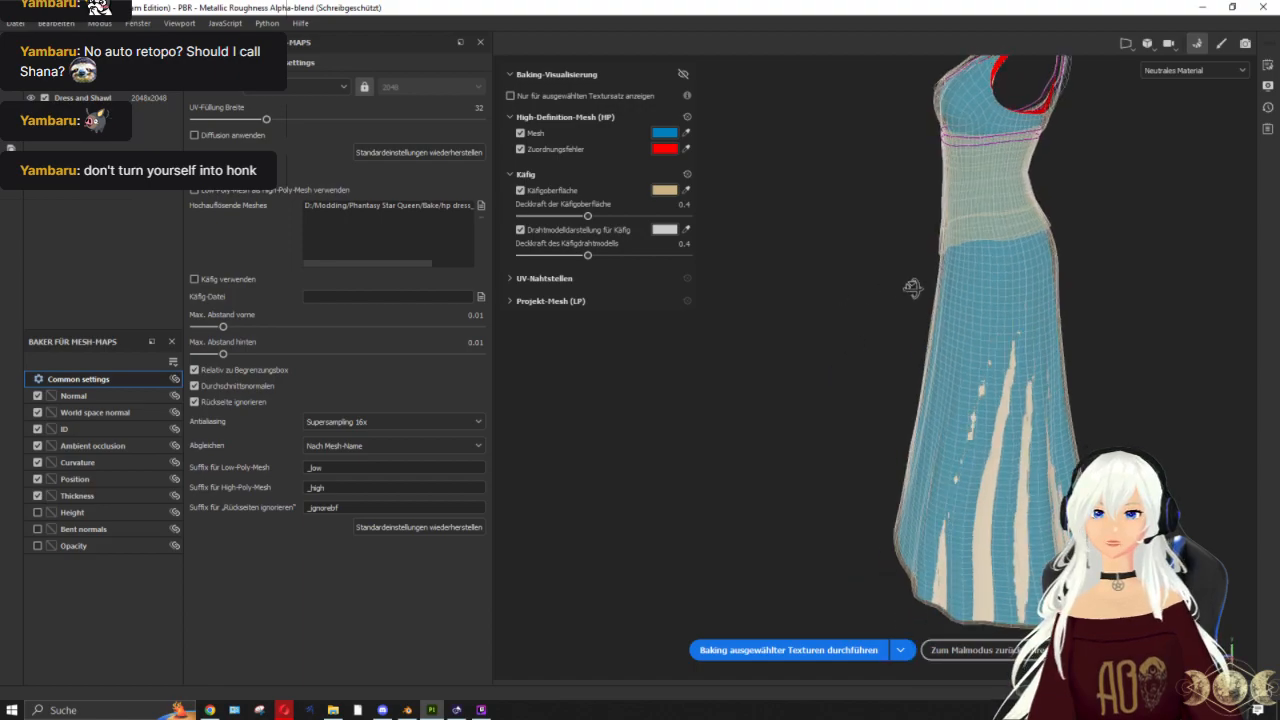
{"action": "left_click_drag", "start_coordinate": [912, 288], "coordinate": [970, 298], "text": "alt"}
Step: Turn off ignoring backfaces (Rückseite ignorieren), bake the selected textures, and return to painting mode
{"action": "left_click", "coordinate": [202, 404]}
{"action": "middle_click_drag", "start_coordinate": [902, 345], "coordinate": [911, 349], "text": "alt"}
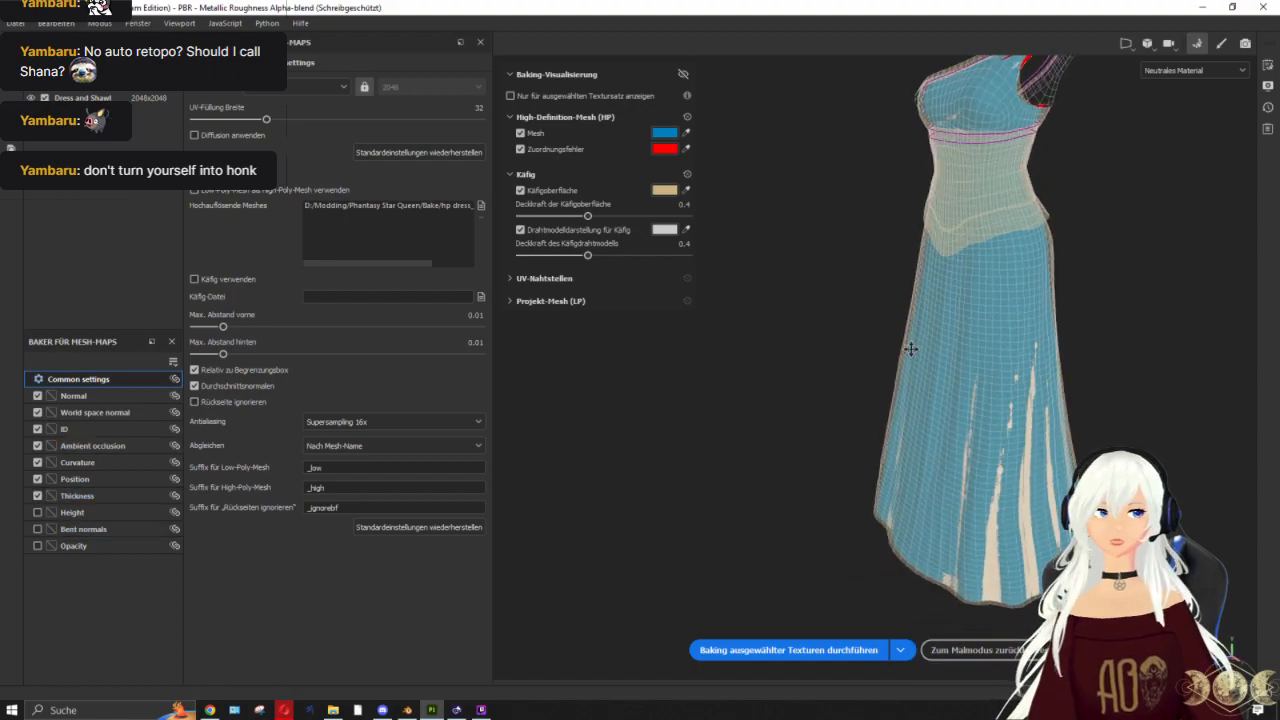
{"action": "left_click_drag", "start_coordinate": [911, 349], "coordinate": [1062, 361], "text": "alt"}
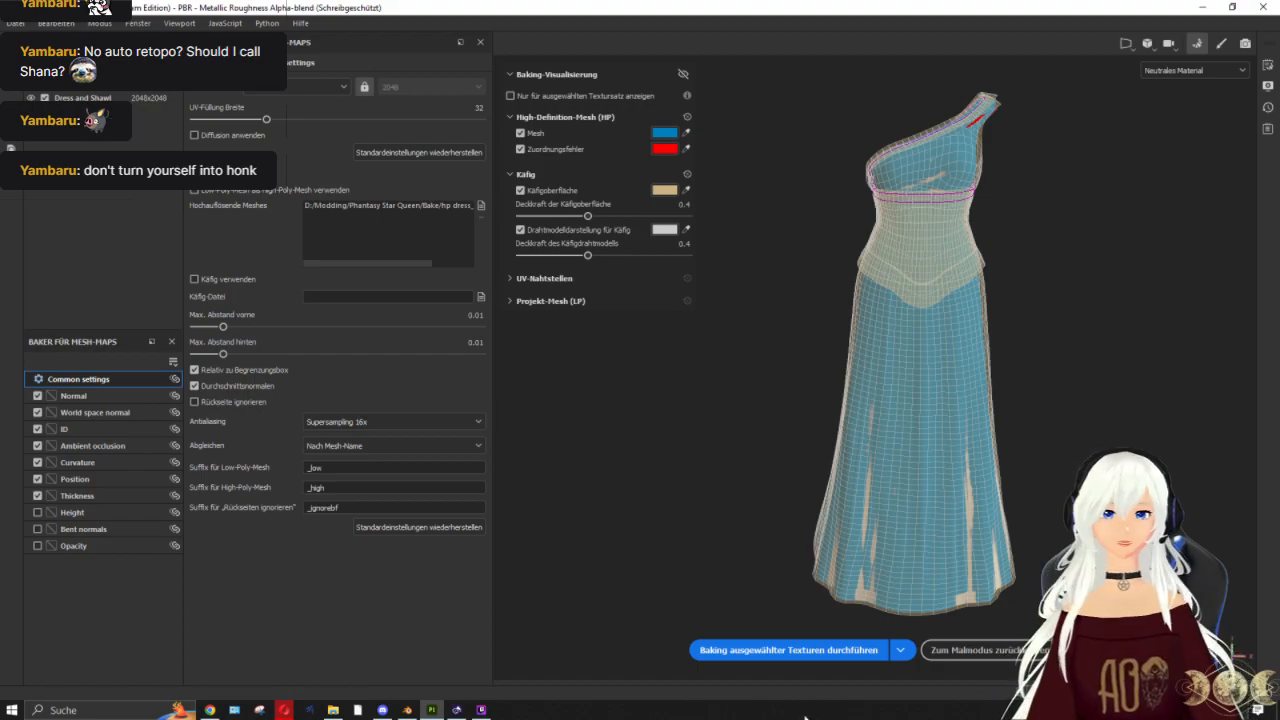
{"action": "left_click", "coordinate": [765, 650]}
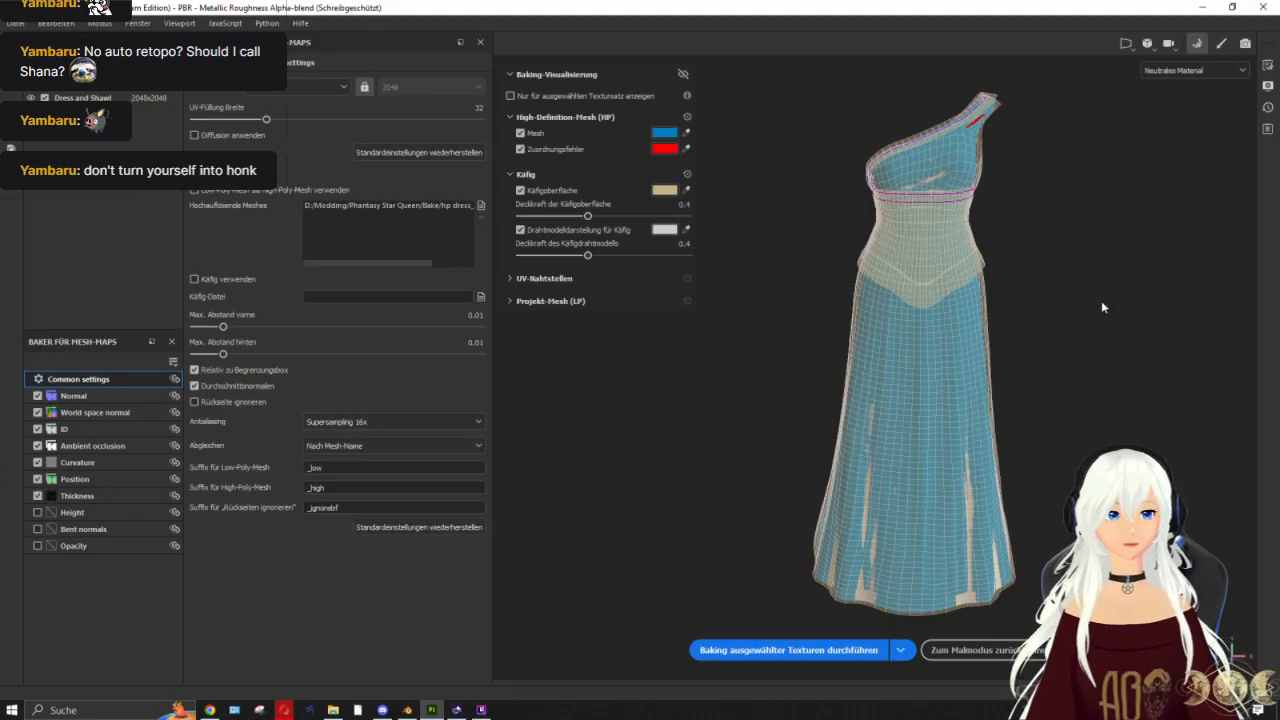
{"action": "left_click", "coordinate": [970, 650]}
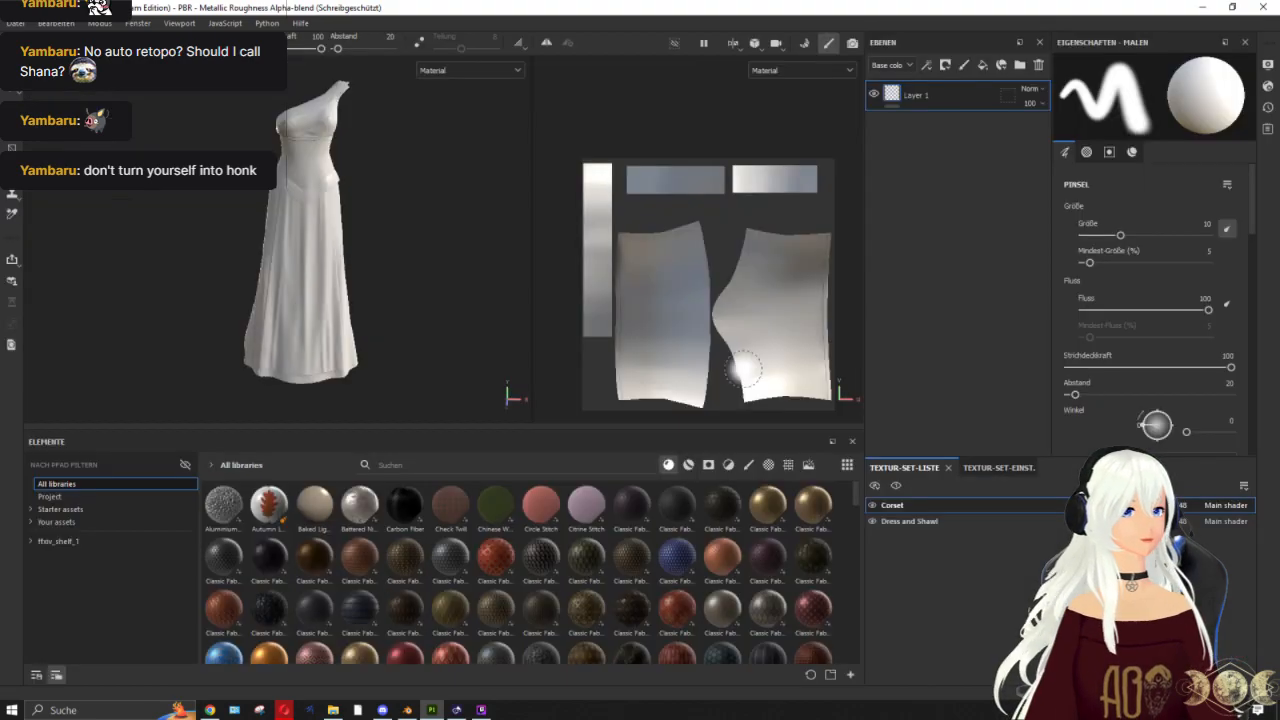
Step: Inspect the baked details on the dress's bodice, corset and skirt up close from all around
{"action": "scroll", "coordinate": [358, 240], "scroll_direction": "up", "scroll_amount": 5}
{"action": "scroll", "coordinate": [360, 240], "scroll_direction": "down", "scroll_amount": 5}
{"action": "left_click_drag", "start_coordinate": [360, 240], "coordinate": [477, 220], "text": "alt"}
{"action": "scroll", "coordinate": [426, 157], "scroll_direction": "up", "scroll_amount": 5}
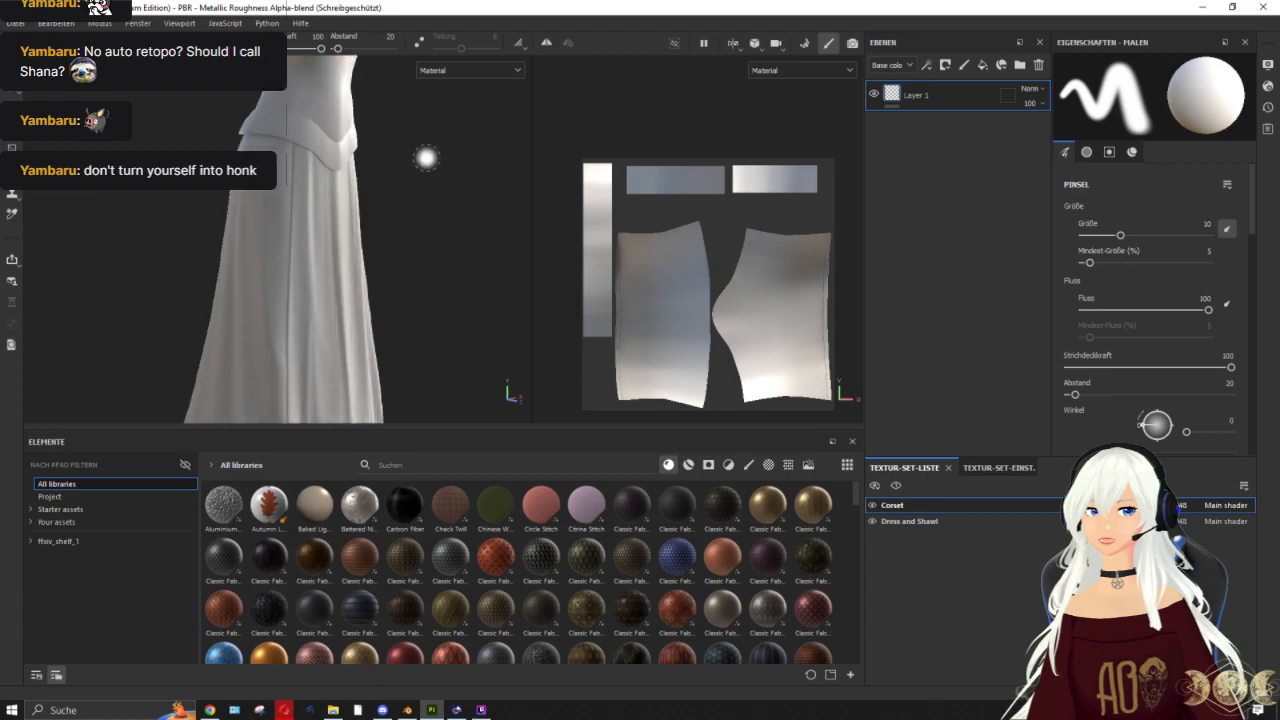
{"action": "scroll", "coordinate": [449, 271], "scroll_direction": "down", "scroll_amount": 5}
{"action": "left_click_drag", "start_coordinate": [449, 271], "coordinate": [440, 286], "text": "alt"}
{"action": "scroll", "coordinate": [434, 263], "scroll_direction": "up", "scroll_amount": 5}
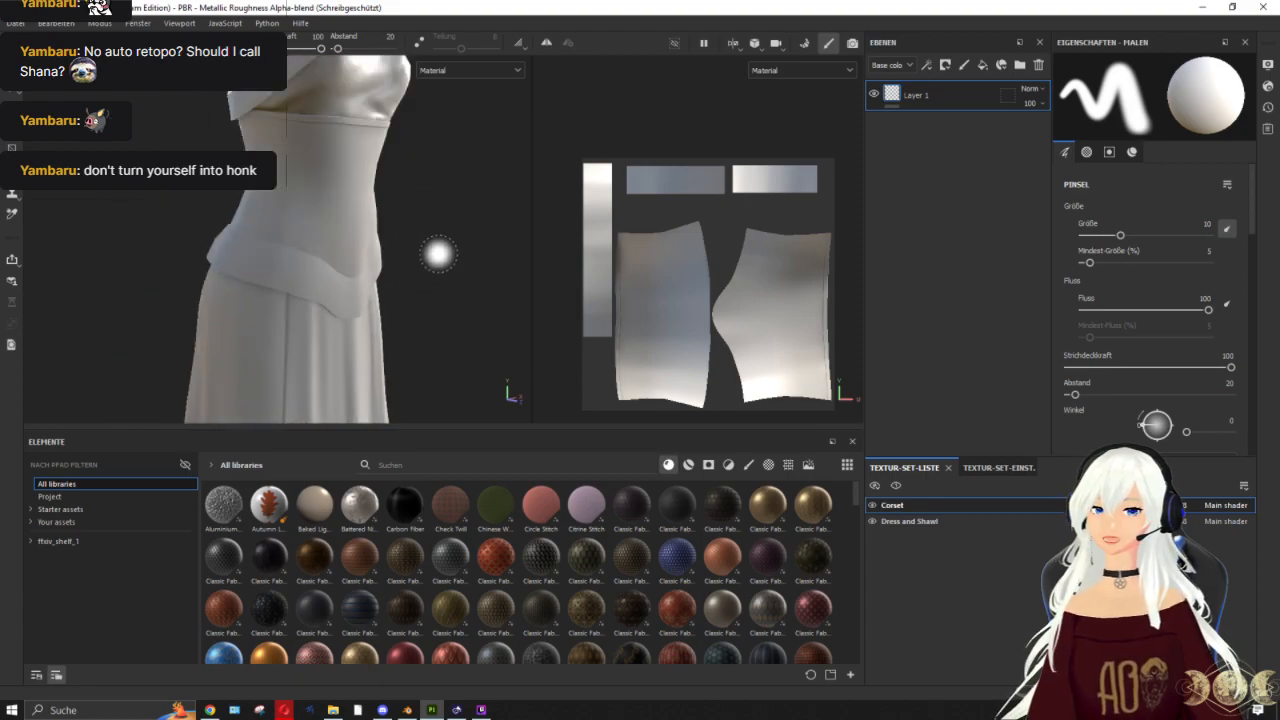
{"action": "scroll", "coordinate": [438, 254], "scroll_direction": "down", "scroll_amount": 5}
{"action": "left_click_drag", "start_coordinate": [337, 280], "coordinate": [460, 275], "text": "alt"}
{"action": "scroll", "coordinate": [500, 266], "scroll_direction": "up", "scroll_amount": 4}
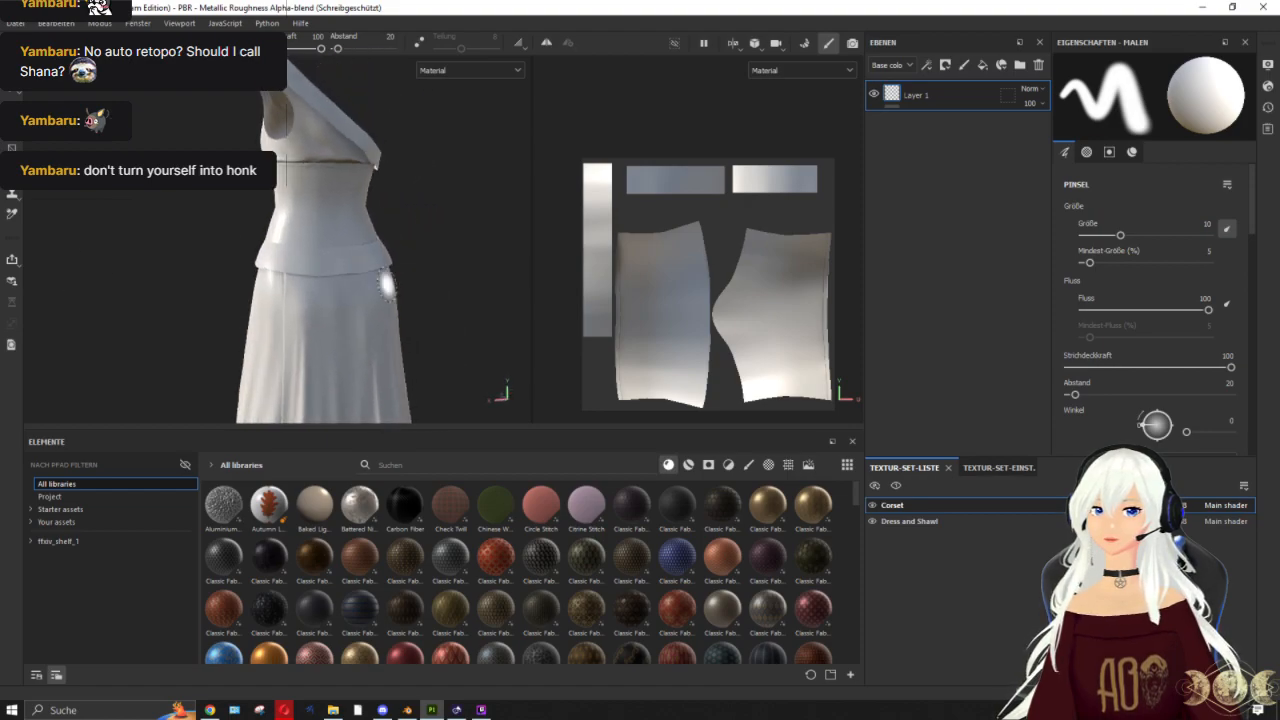
{"action": "scroll", "coordinate": [397, 194], "scroll_direction": "down", "scroll_amount": 3}
{"action": "left_click_drag", "start_coordinate": [397, 194], "coordinate": [260, 280], "text": "alt"}
{"action": "scroll", "coordinate": [374, 257], "scroll_direction": "down", "scroll_amount": 3}
{"action": "scroll", "coordinate": [390, 346], "scroll_direction": "up", "scroll_amount": 3}
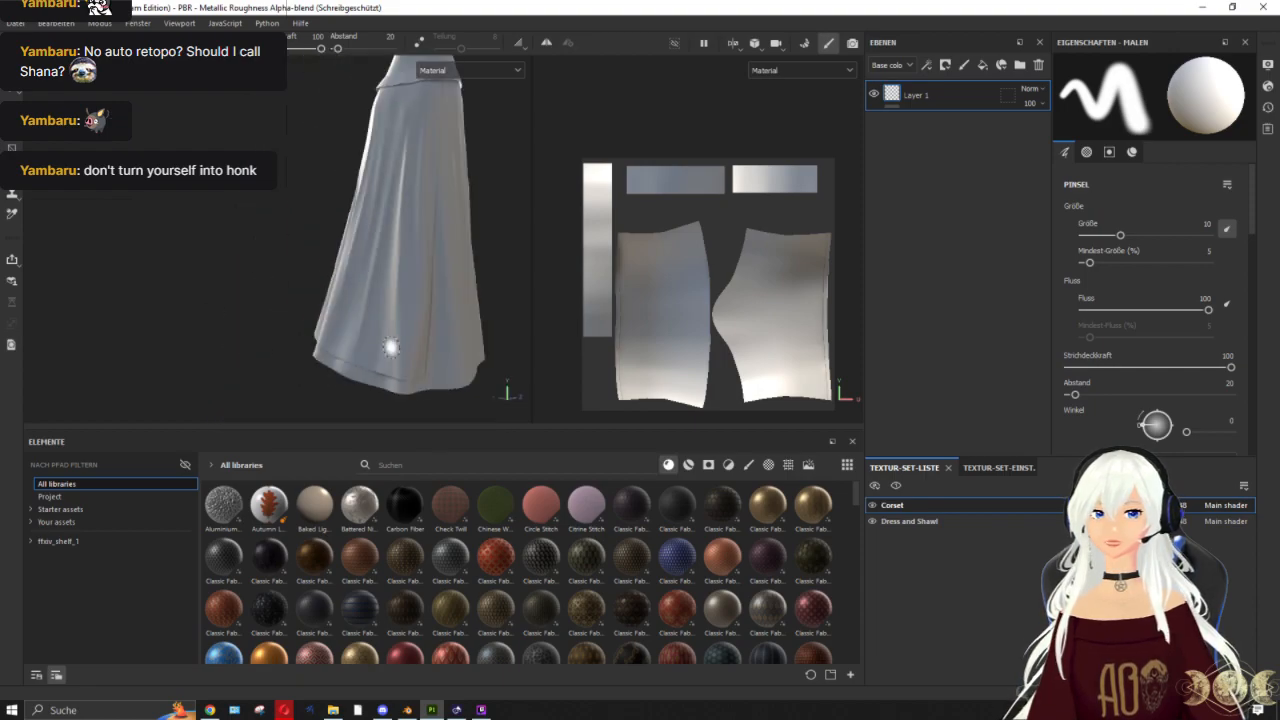
{"action": "left_click_drag", "start_coordinate": [437, 277], "coordinate": [337, 296], "text": "alt"}
{"action": "scroll", "coordinate": [350, 338], "scroll_direction": "down", "scroll_amount": 2}
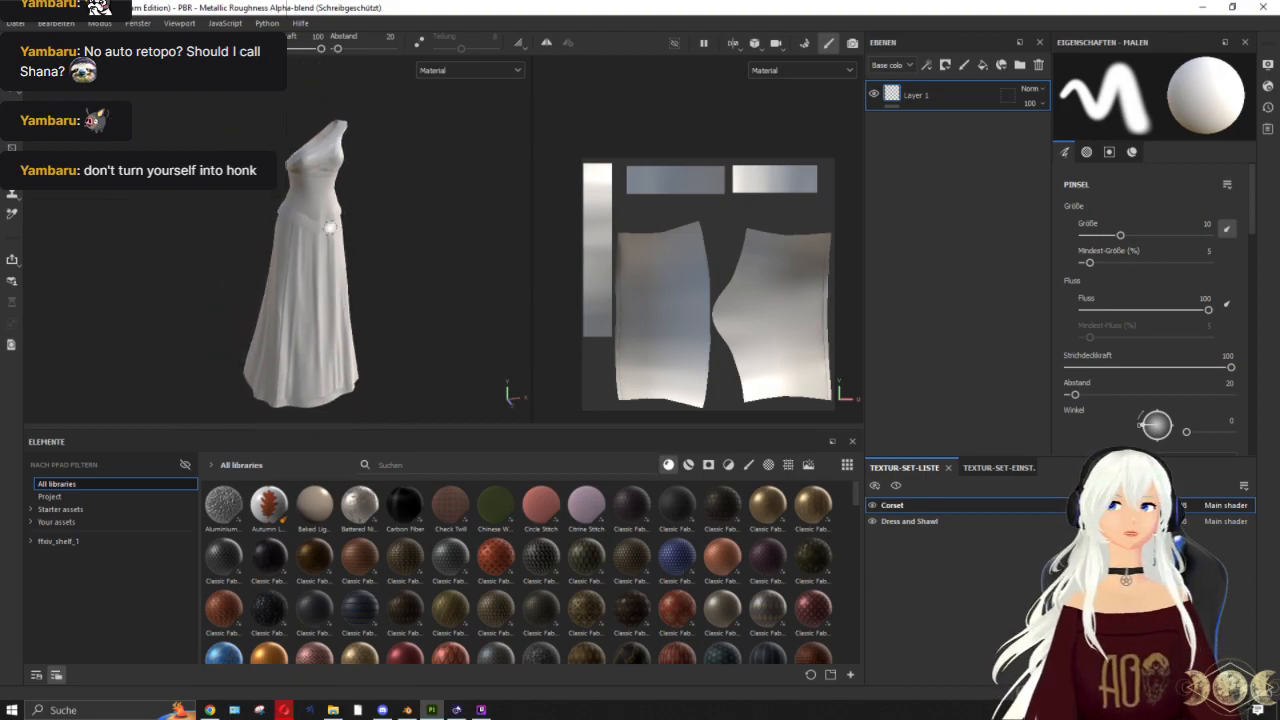
Step: Export the textures of the Corset and Dress and Shawl sets as PNG files into the phantasy outfit bake folder
{"action": "left_click", "coordinate": [15, 22]}
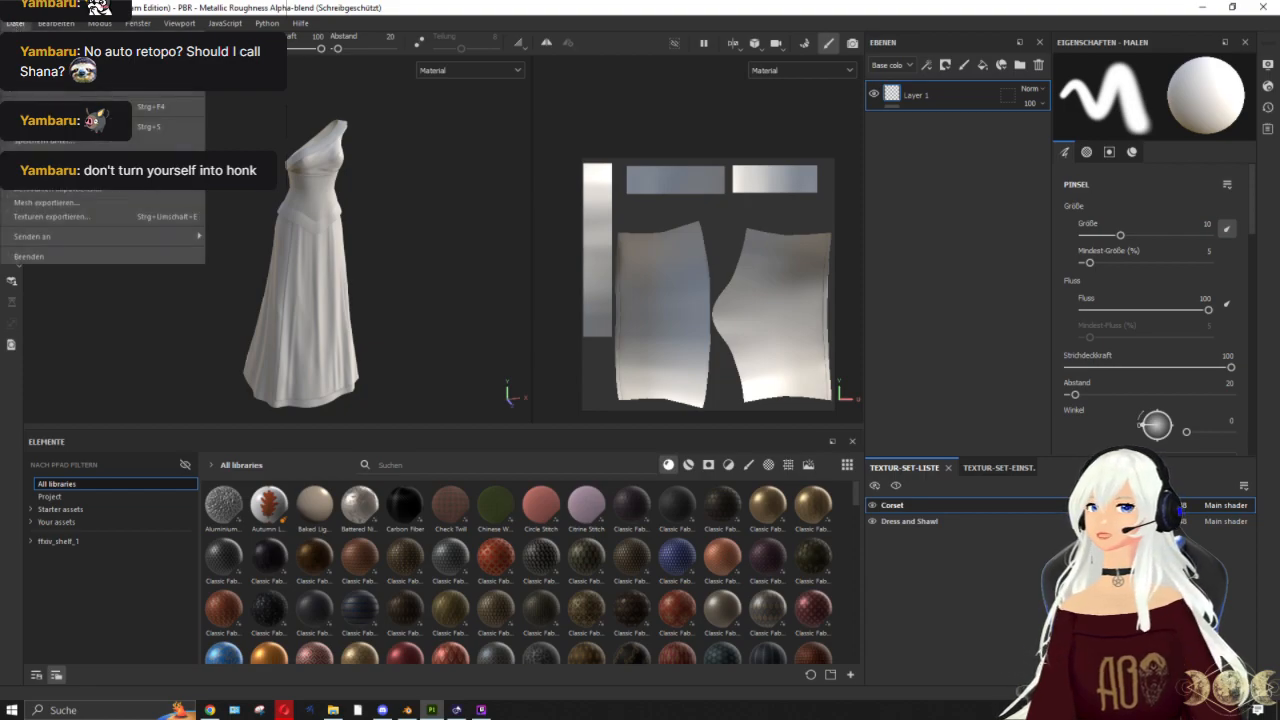
{"action": "left_click", "coordinate": [45, 216]}
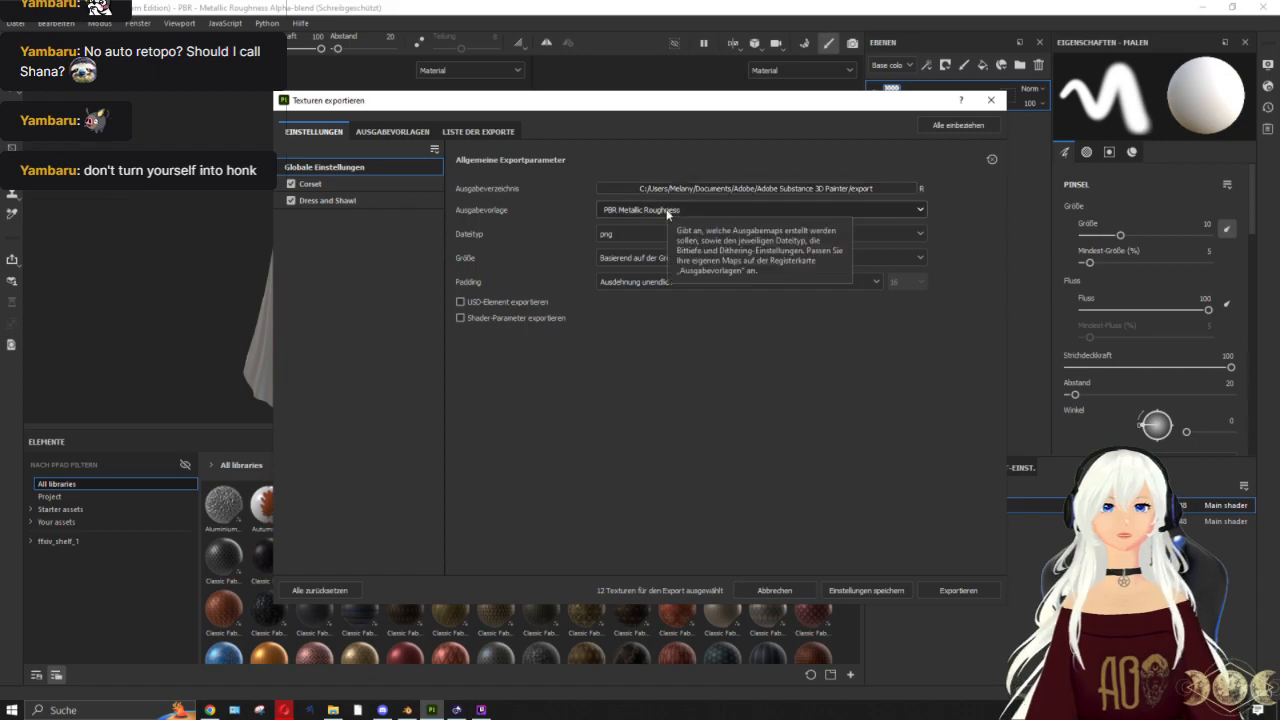
{"action": "left_click", "coordinate": [699, 190]}
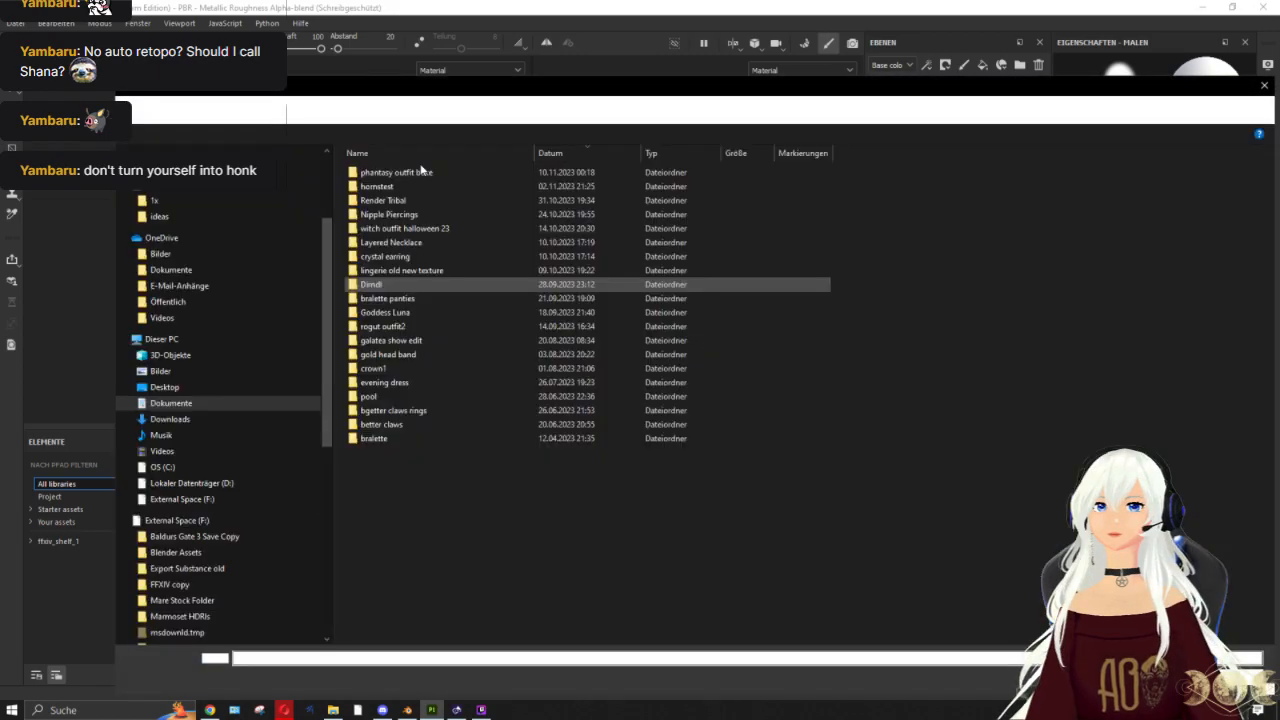
{"action": "left_click", "coordinate": [421, 172]}
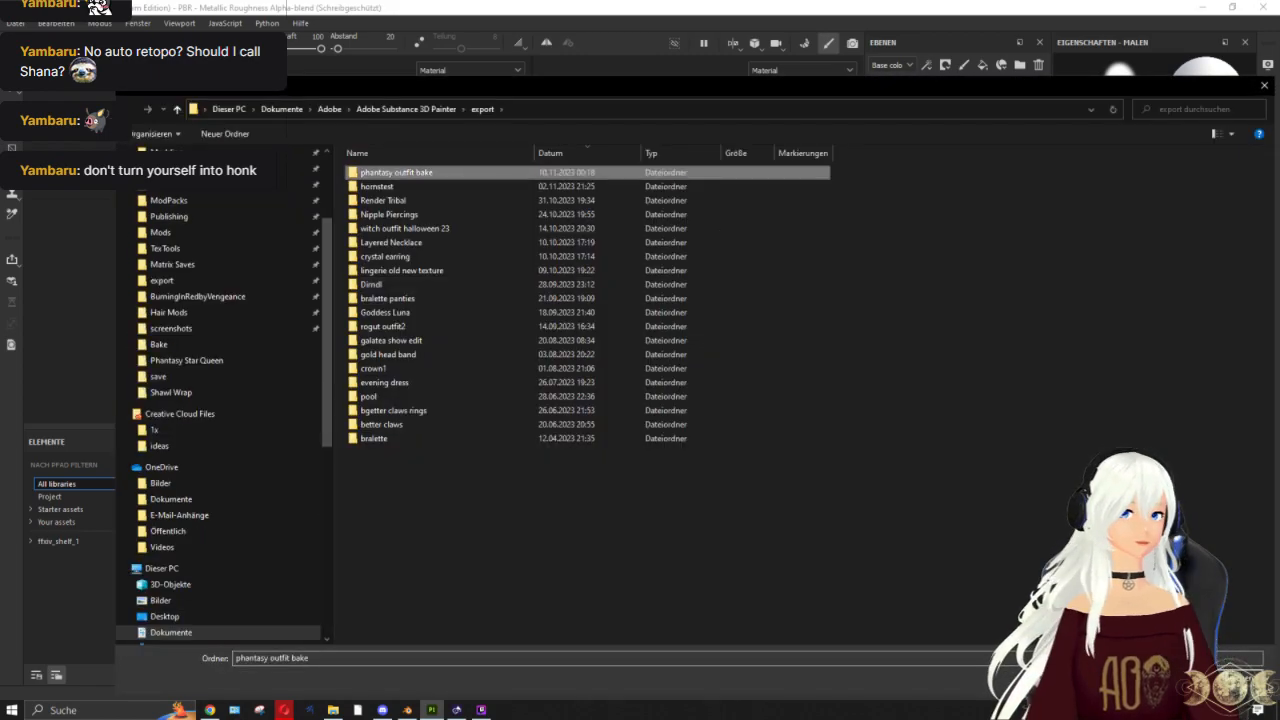
{"action": "left_click", "coordinate": [1158, 678]}
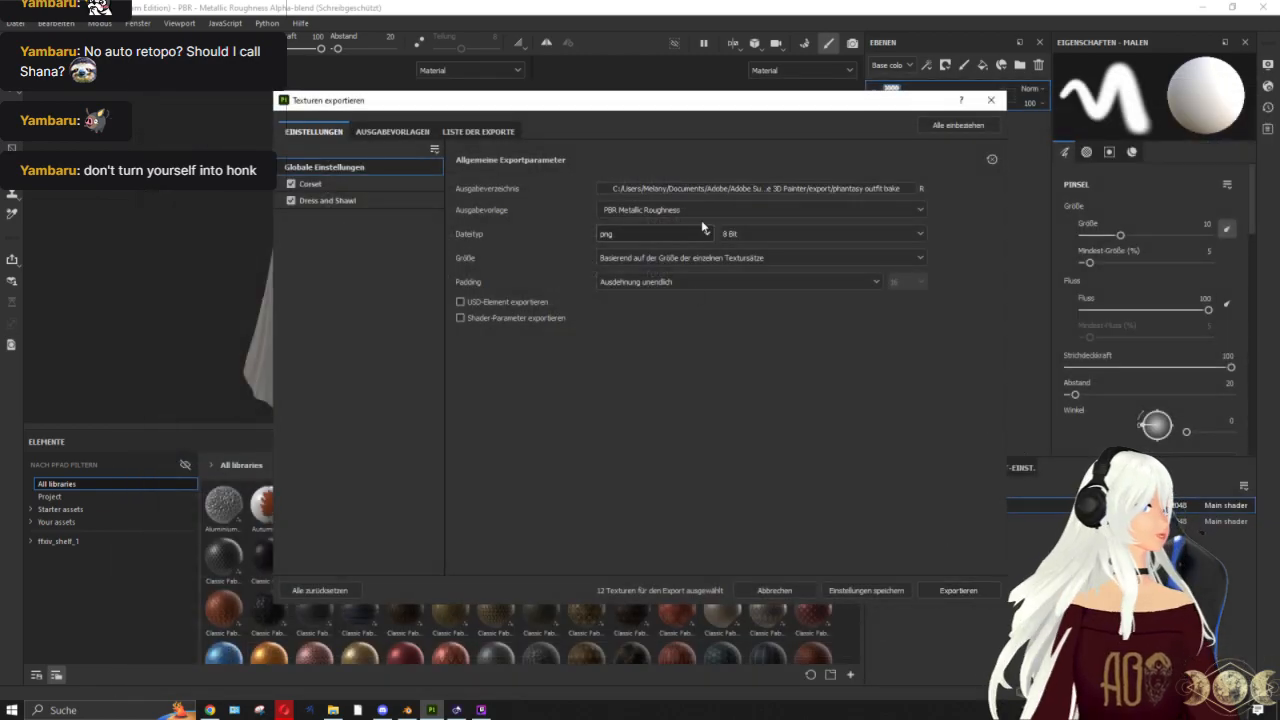
{"action": "left_click", "coordinate": [955, 590]}
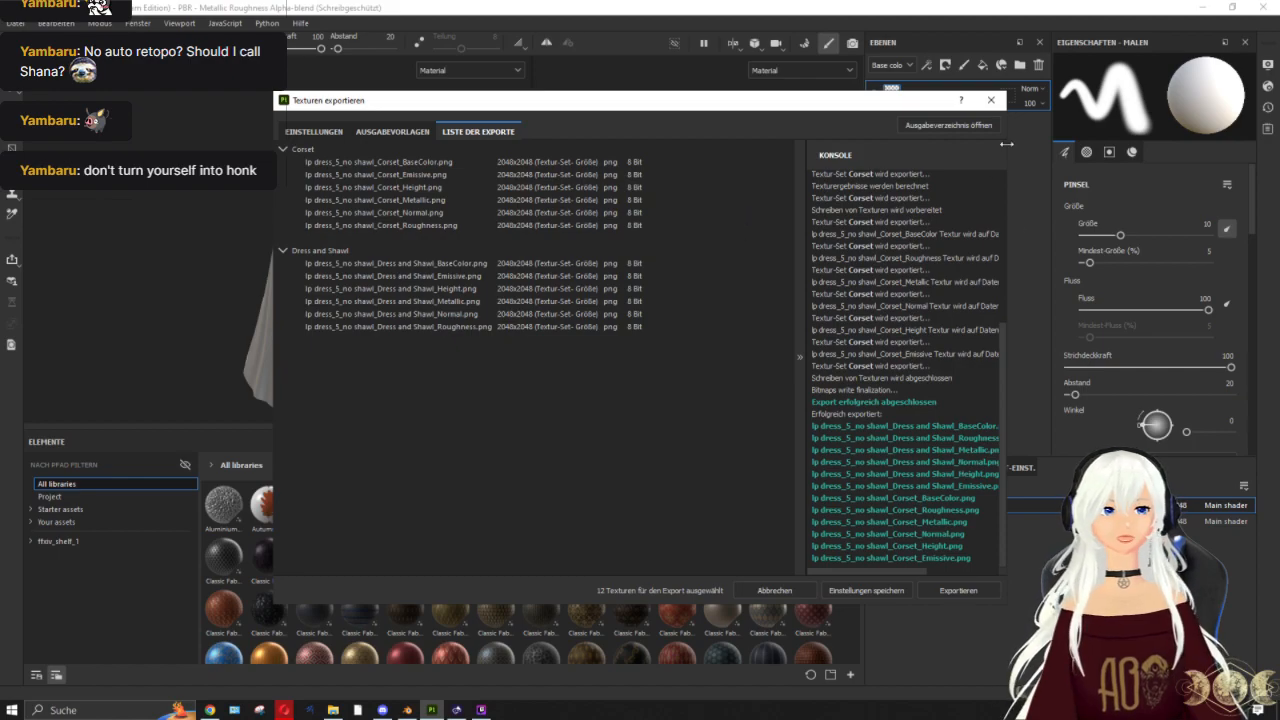
{"action": "left_click", "coordinate": [993, 103]}
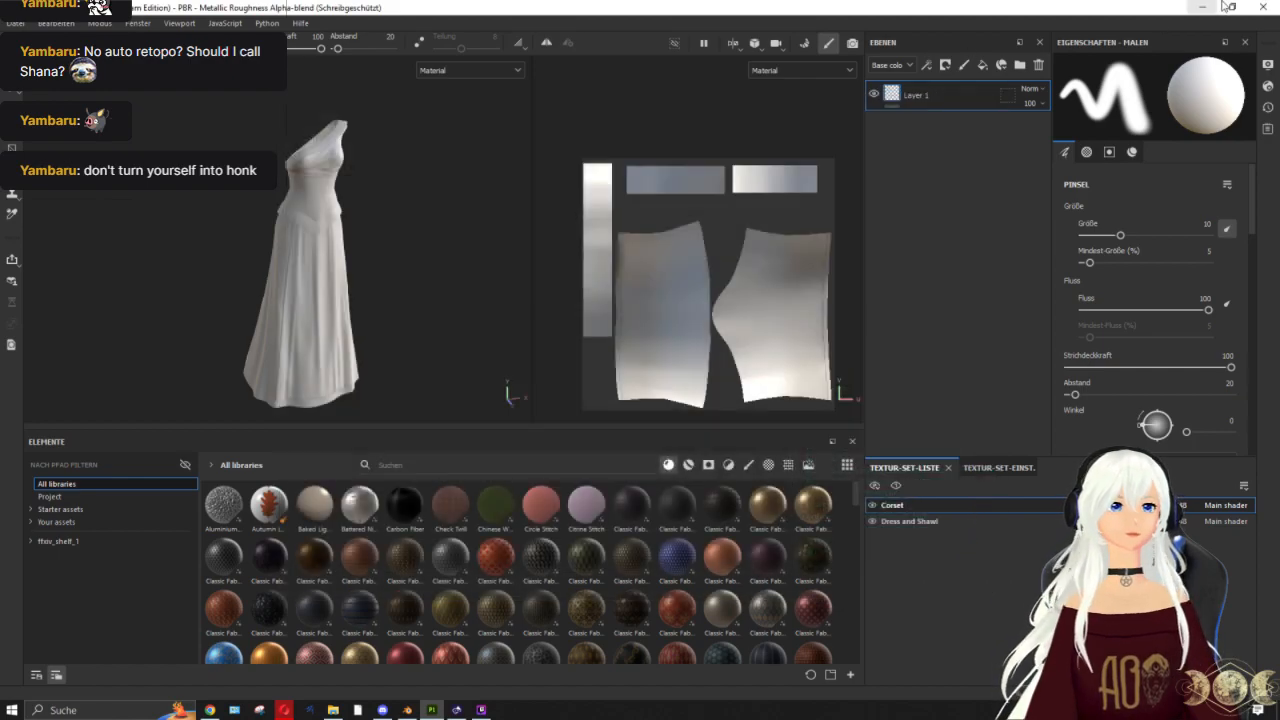
Step: Switch to Blender and set the viewport's solid shading colour to Texture
{"action": "left_click", "coordinate": [1203, 7]}
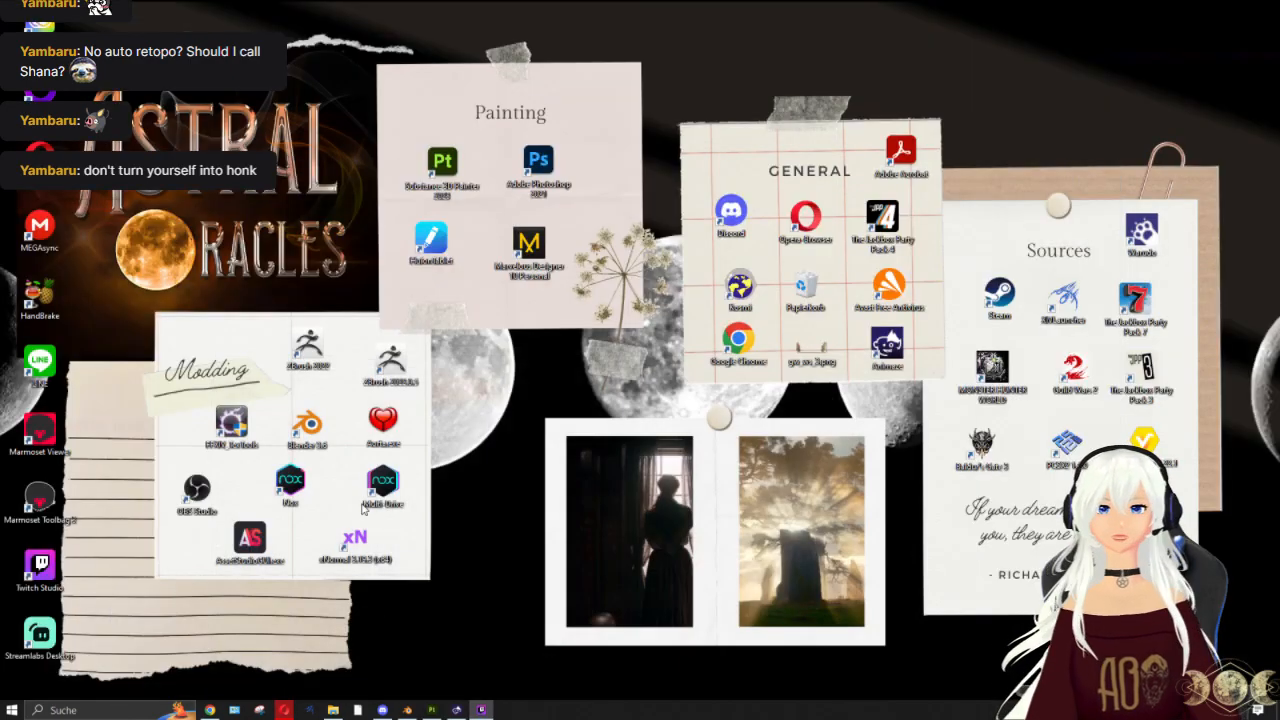
{"action": "left_click", "coordinate": [407, 710]}
{"action": "middle_click_drag", "start_coordinate": [416, 316], "coordinate": [505, 275]}
{"action": "left_click", "coordinate": [937, 678]}
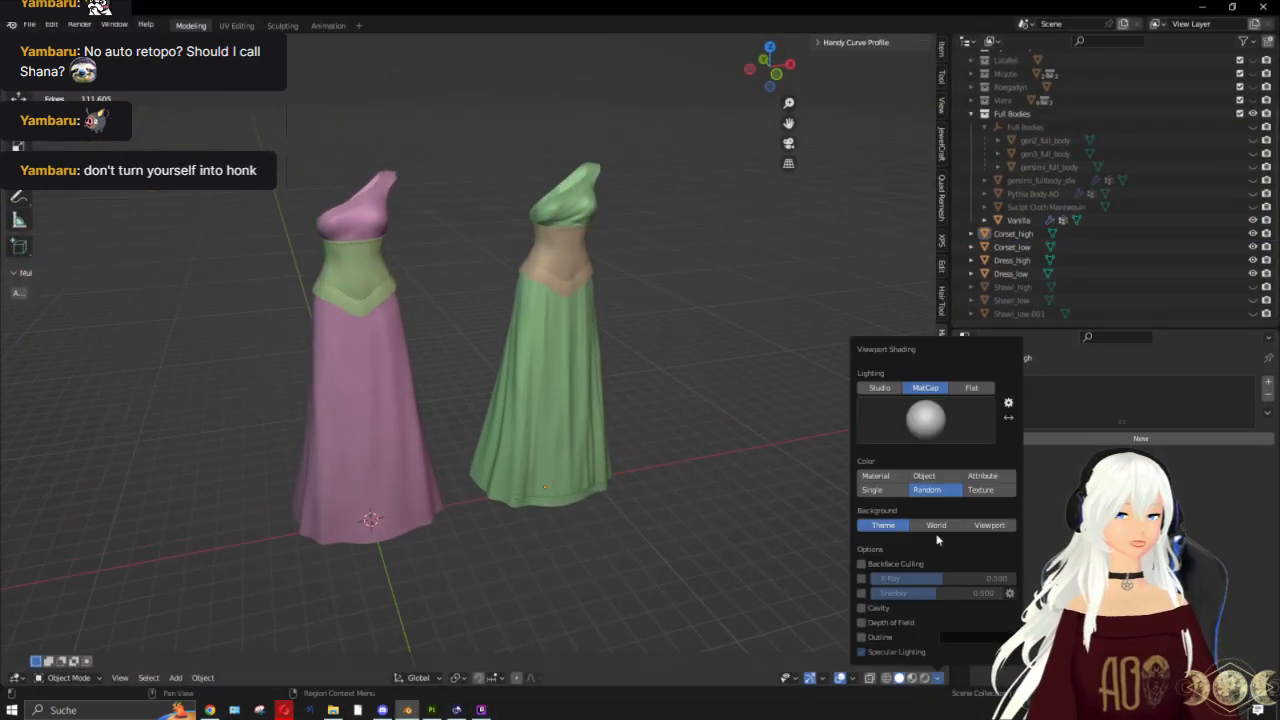
{"action": "left_click", "coordinate": [975, 490]}
{"action": "mouse_move", "coordinate": [668, 455]}
{"action": "middle_mouse_down"}
{"action": "mouse_move", "coordinate": [675, 476]}
{"action": "mouse_move", "coordinate": [613, 494]}
{"action": "mouse_move", "coordinate": [427, 494]}
{"action": "mouse_move", "coordinate": [475, 350]}
{"action": "mouse_move", "coordinate": [324, 153]}
{"action": "middle_mouse_up"}
{"action": "middle_click_drag", "start_coordinate": [318, 293], "coordinate": [371, 374]}
Step: Select the low-poly dress and add a Shading workspace, with both dresses in view
{"action": "left_click", "coordinate": [371, 374]}
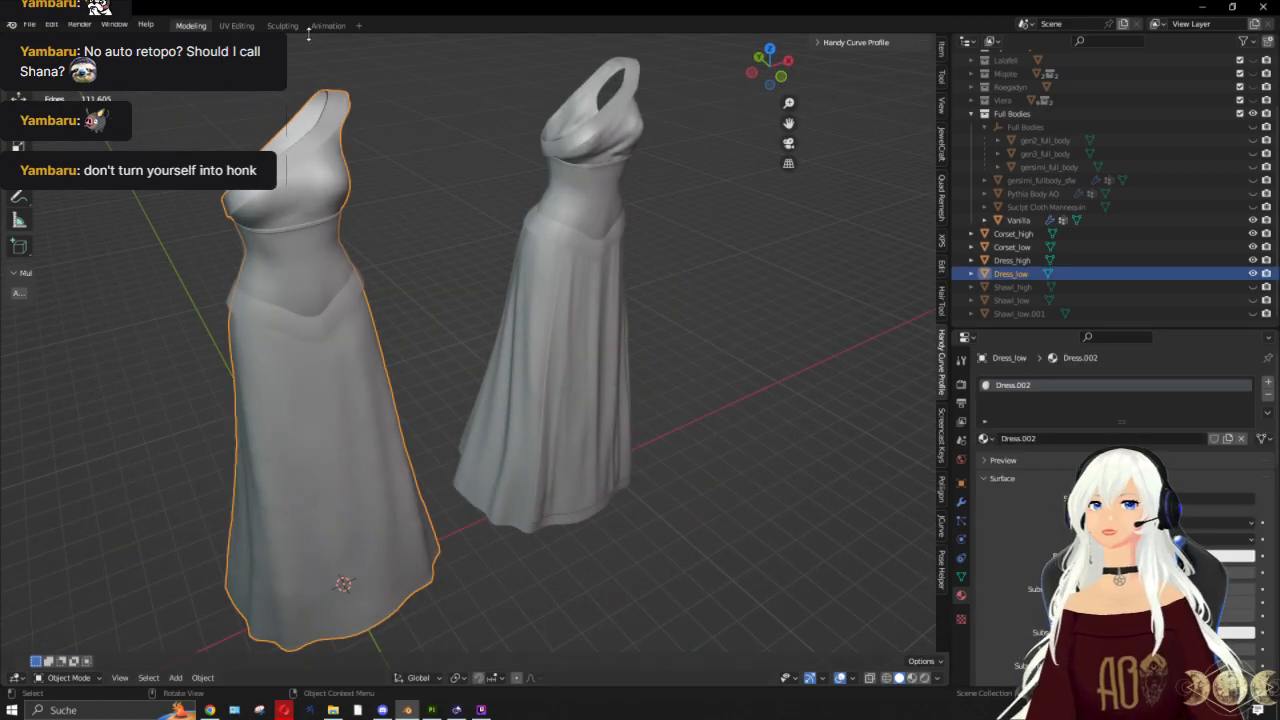
{"action": "left_click", "coordinate": [355, 26]}
{"action": "mouse_move", "coordinate": [362, 56]}
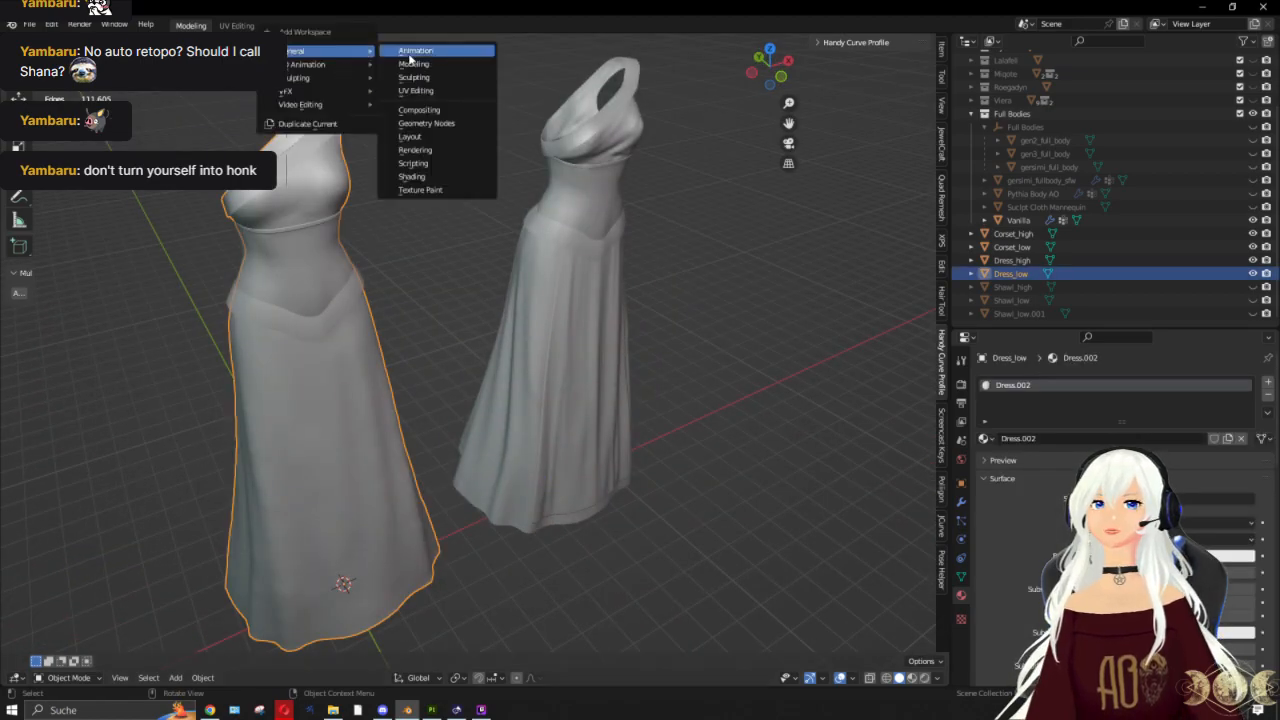
{"action": "left_click", "coordinate": [431, 178]}
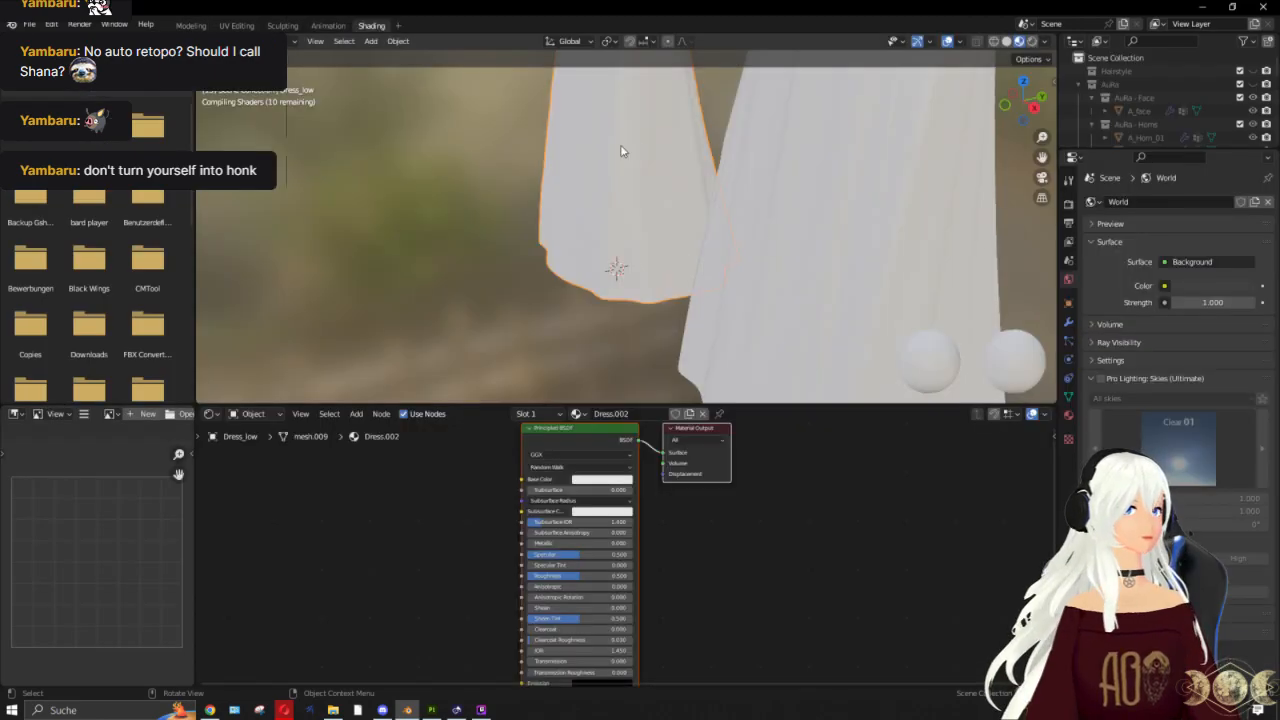
{"action": "scroll", "coordinate": [633, 226], "scroll_direction": "down", "scroll_amount": 5}
{"action": "middle_click_drag", "start_coordinate": [627, 212], "coordinate": [640, 168]}
{"action": "scroll", "coordinate": [642, 170], "scroll_direction": "up", "scroll_amount": 2}
{"action": "middle_click_drag", "start_coordinate": [697, 96], "coordinate": [480, 287], "text": "shift"}
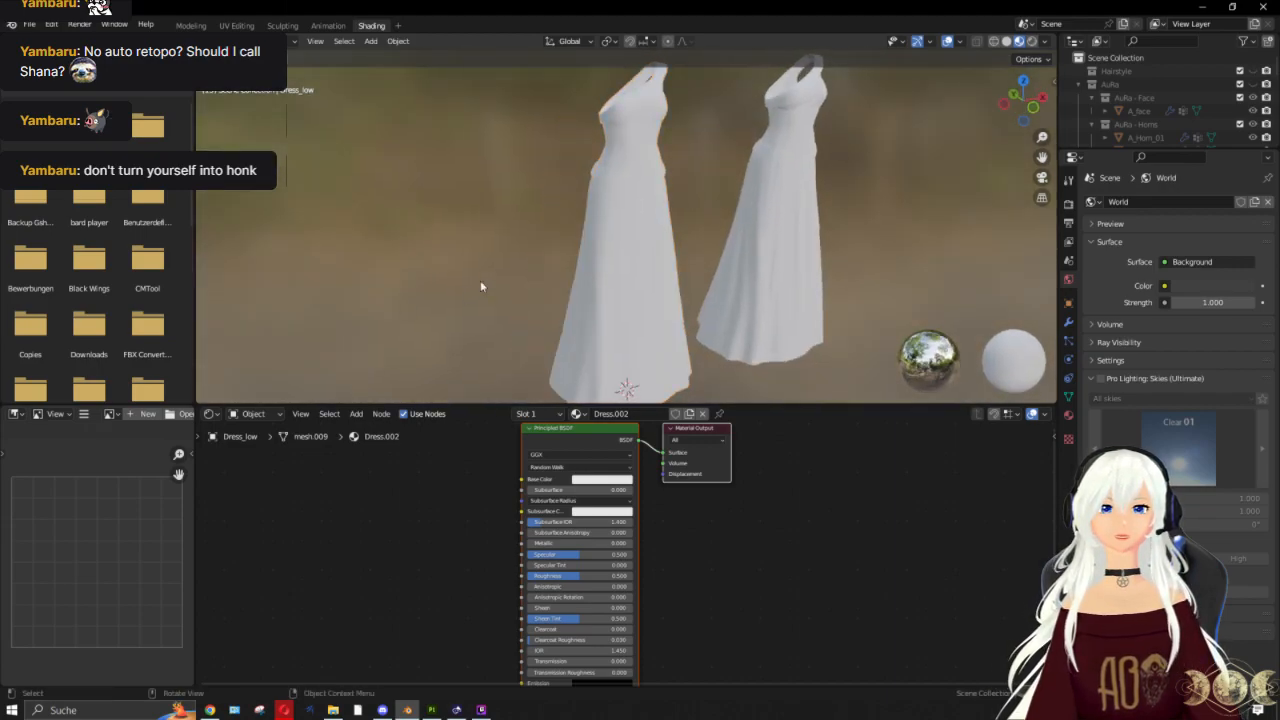
Step: Start Principled Texture Setup for the low-poly dress's Principled BSDF node and browse to the phantasy outfit bake folder
{"action": "left_click", "coordinate": [604, 262]}
{"action": "left_click", "coordinate": [585, 430]}
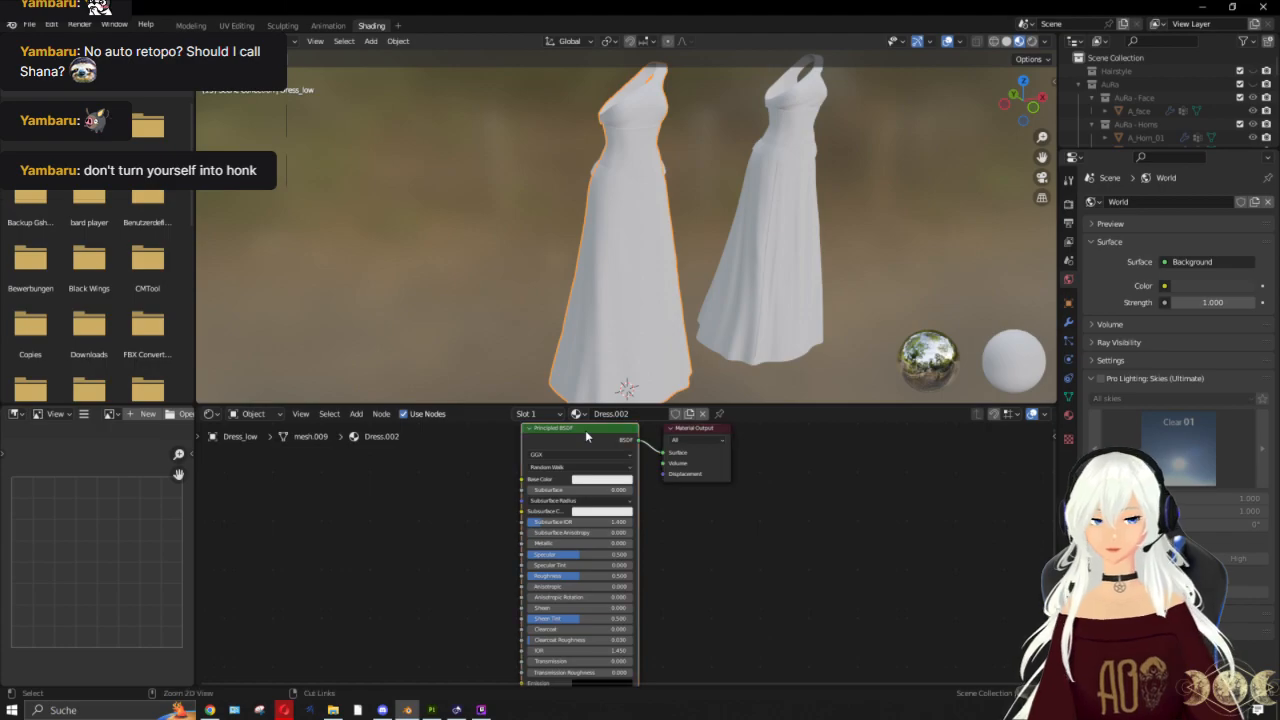
{"action": "key", "text": "ctrl+shift+t"}
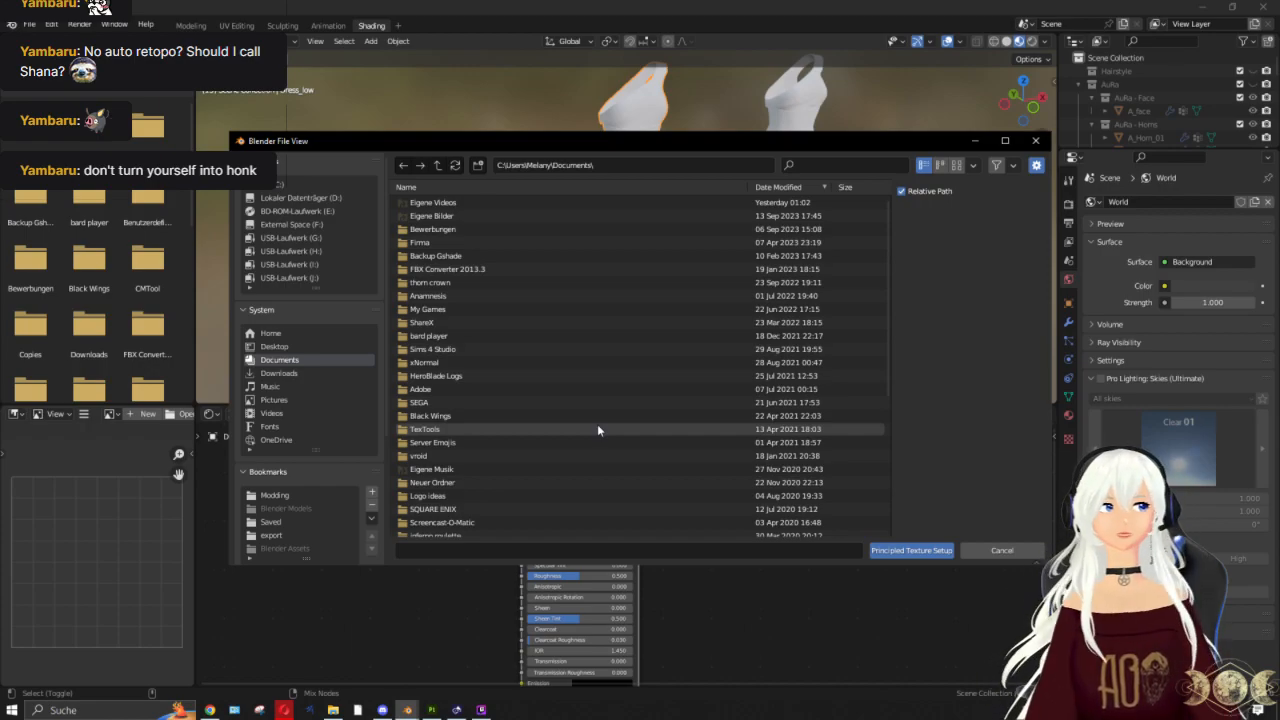
{"action": "left_click", "coordinate": [280, 535]}
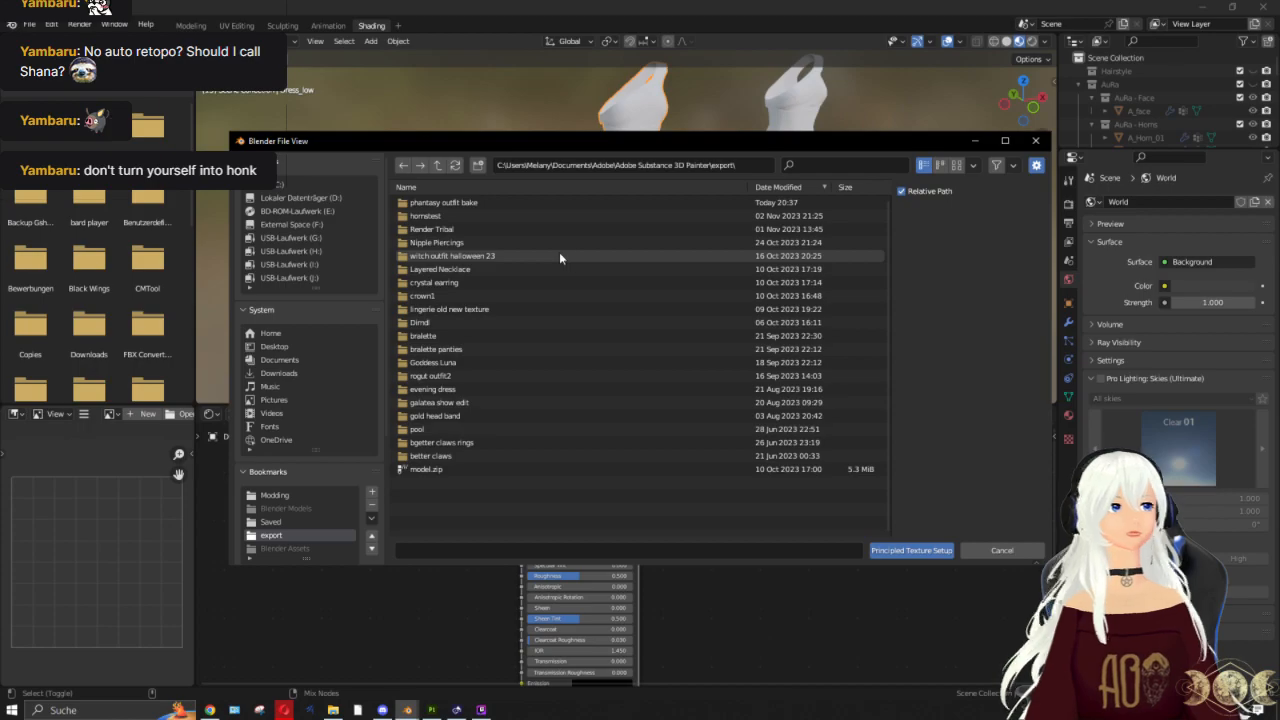
{"action": "double_click", "coordinate": [500, 203]}
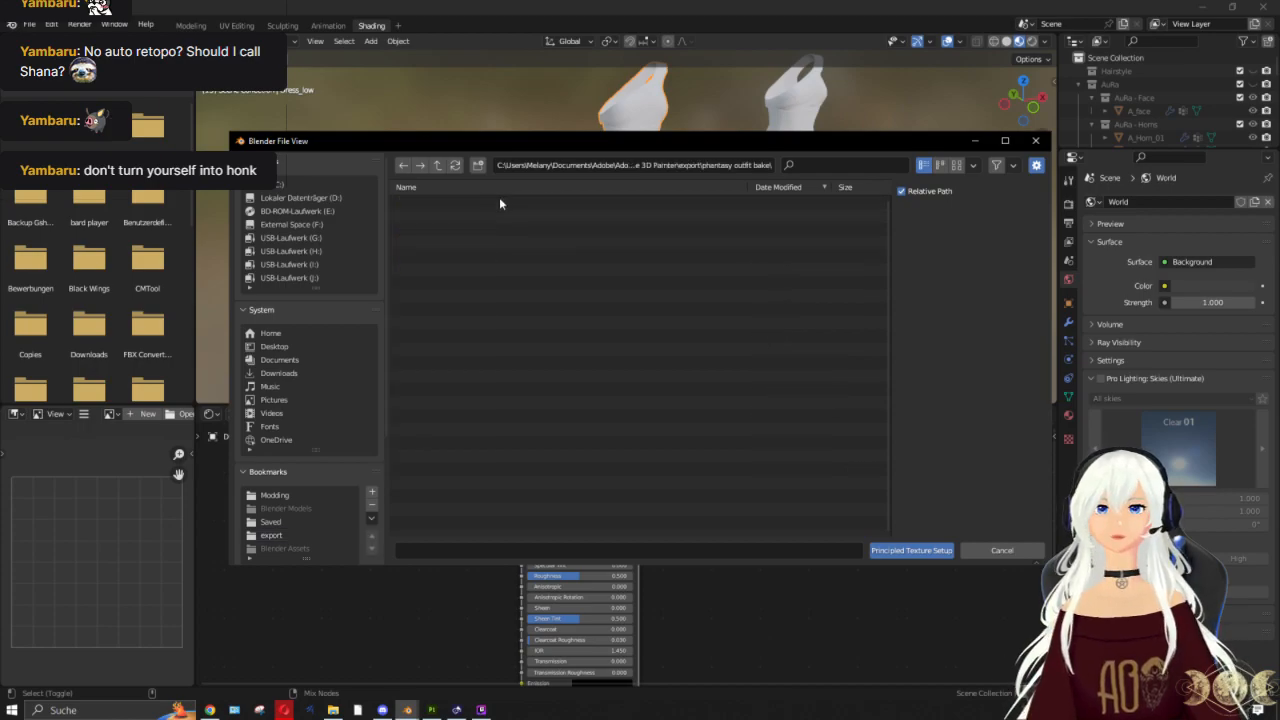
Step: Delete all texture files in the phantasy outfit bake folder and close the file browser
{"action": "scroll", "coordinate": [575, 244], "scroll_direction": "down", "scroll_amount": 2}
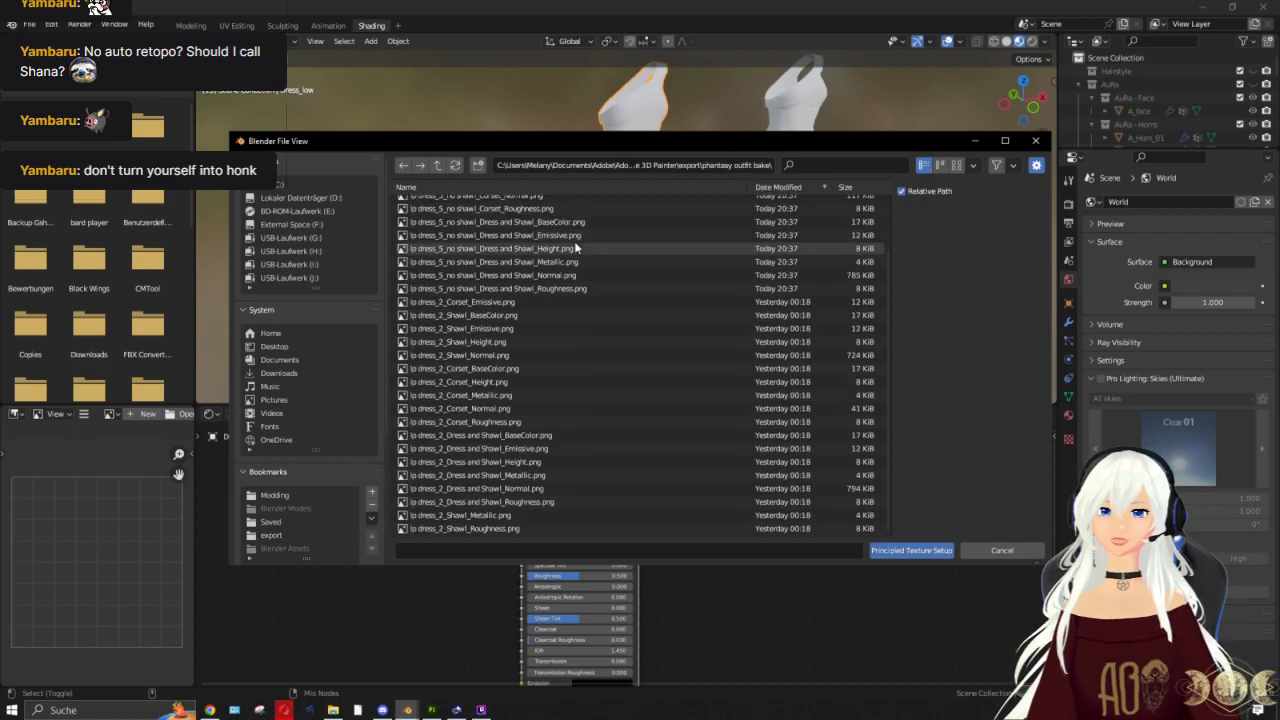
{"action": "left_click", "coordinate": [491, 525]}
{"action": "scroll", "coordinate": [597, 214], "scroll_direction": "up", "scroll_amount": 2}
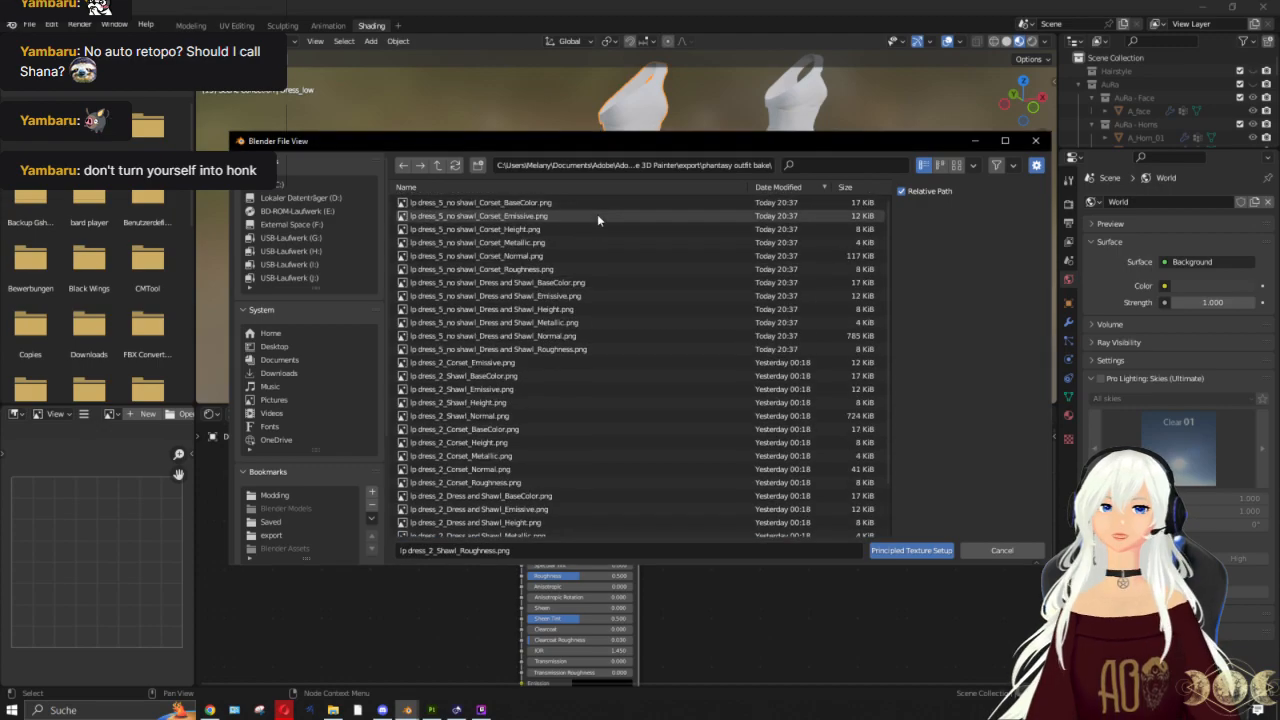
{"action": "key", "text": "a"}
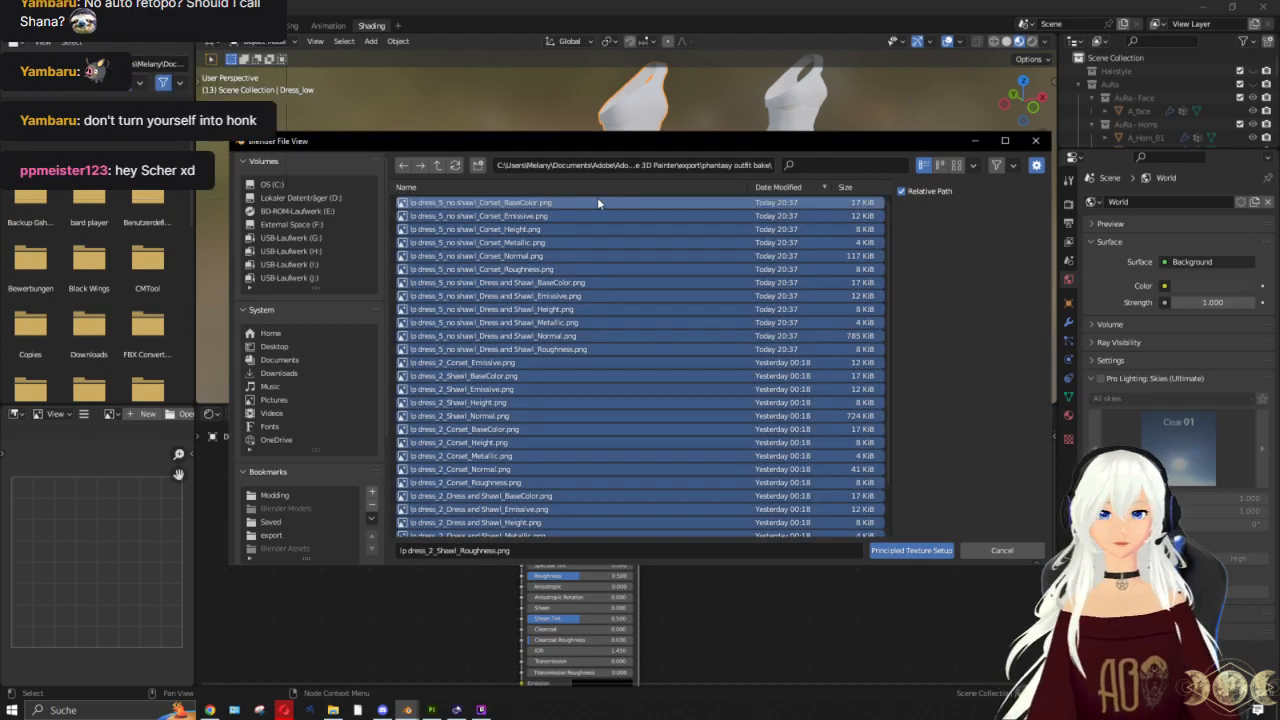
{"action": "key", "text": "Delete"}
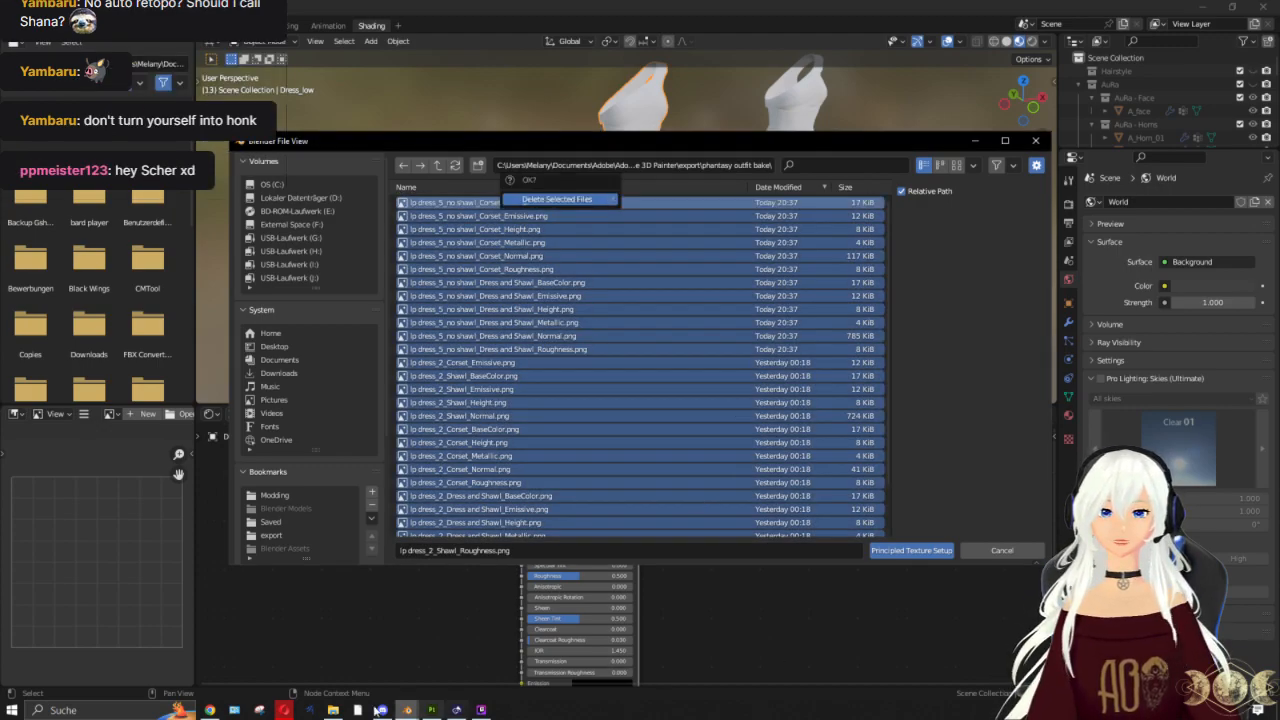
{"action": "key", "text": "Return"}
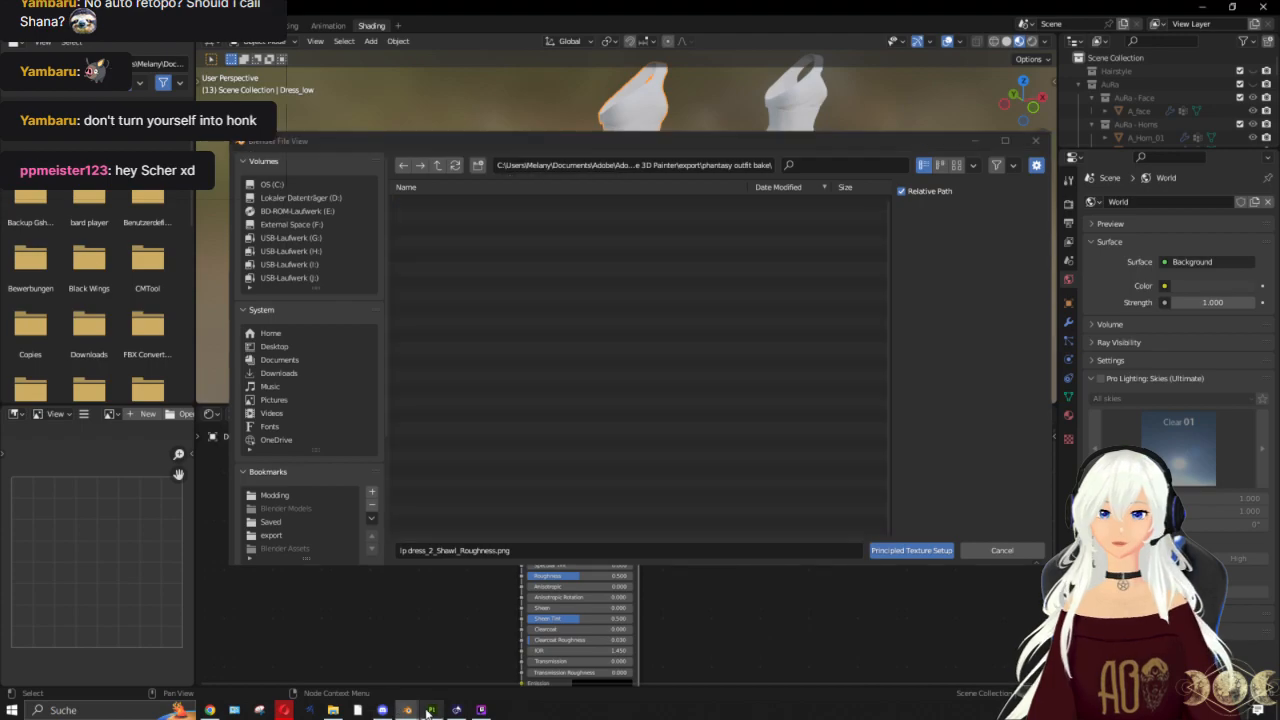
{"action": "left_click", "coordinate": [1036, 142]}
Step: Switch to Substance 3D Painter and re-export the Corset and Dress and Shawl textures as PNG files to the phantasy outfit bake folder
{"action": "left_click", "coordinate": [433, 710]}
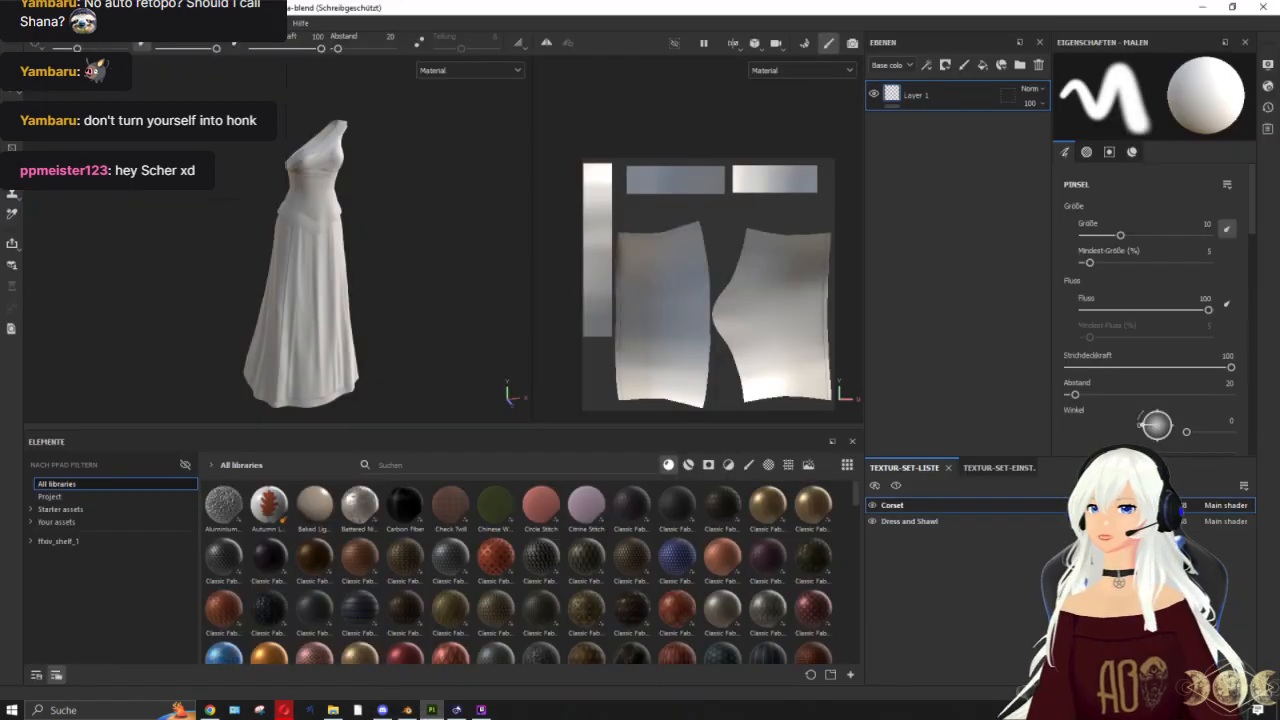
{"action": "left_click", "coordinate": [12, 22]}
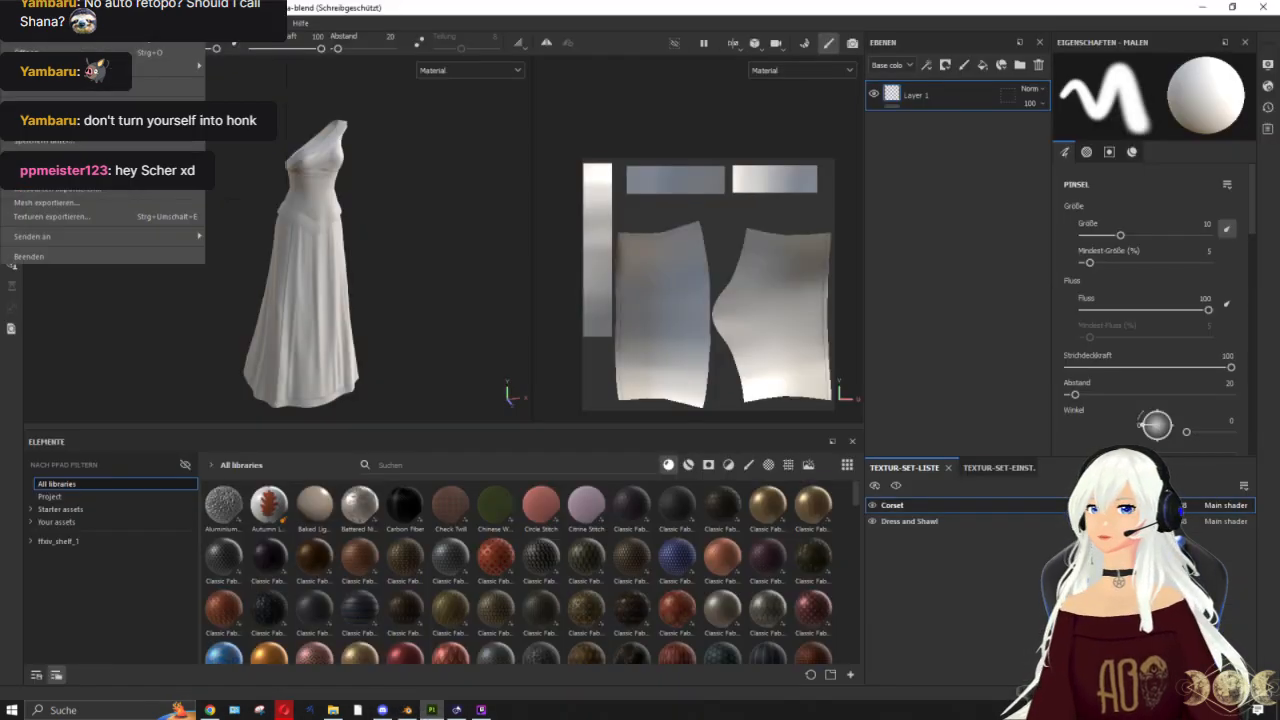
{"action": "left_click", "coordinate": [55, 218]}
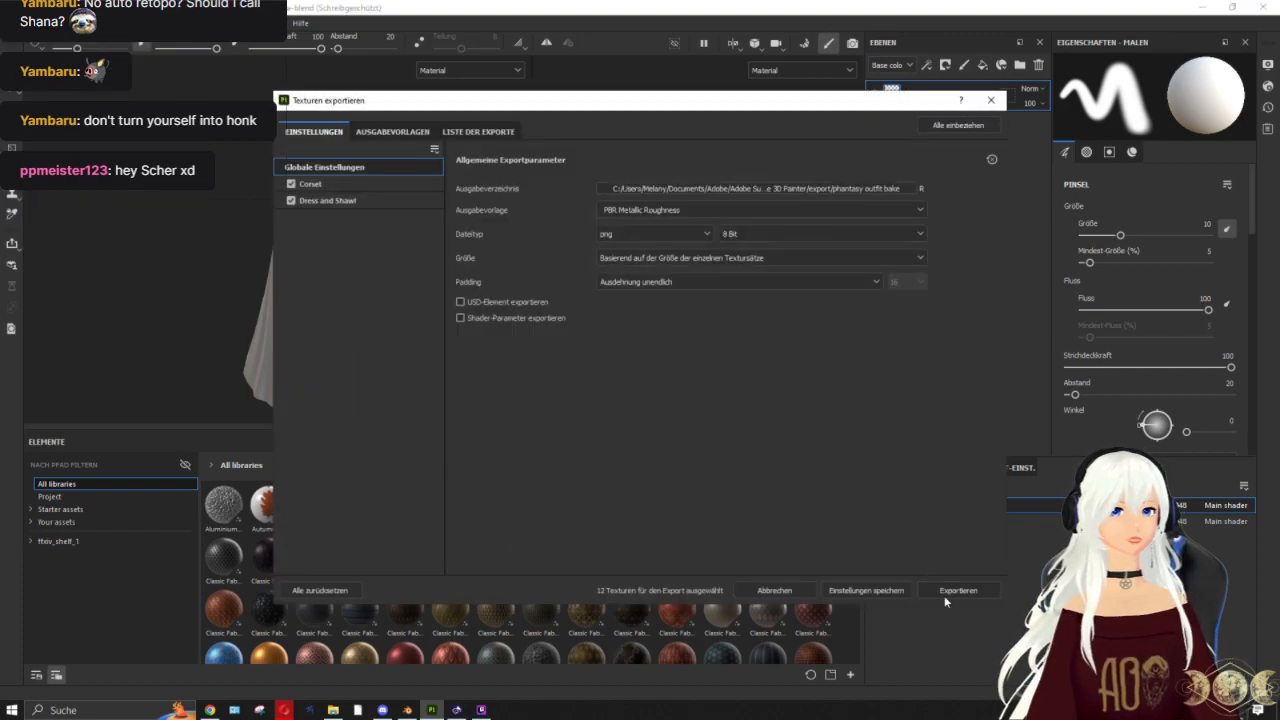
{"action": "left_click", "coordinate": [945, 595]}
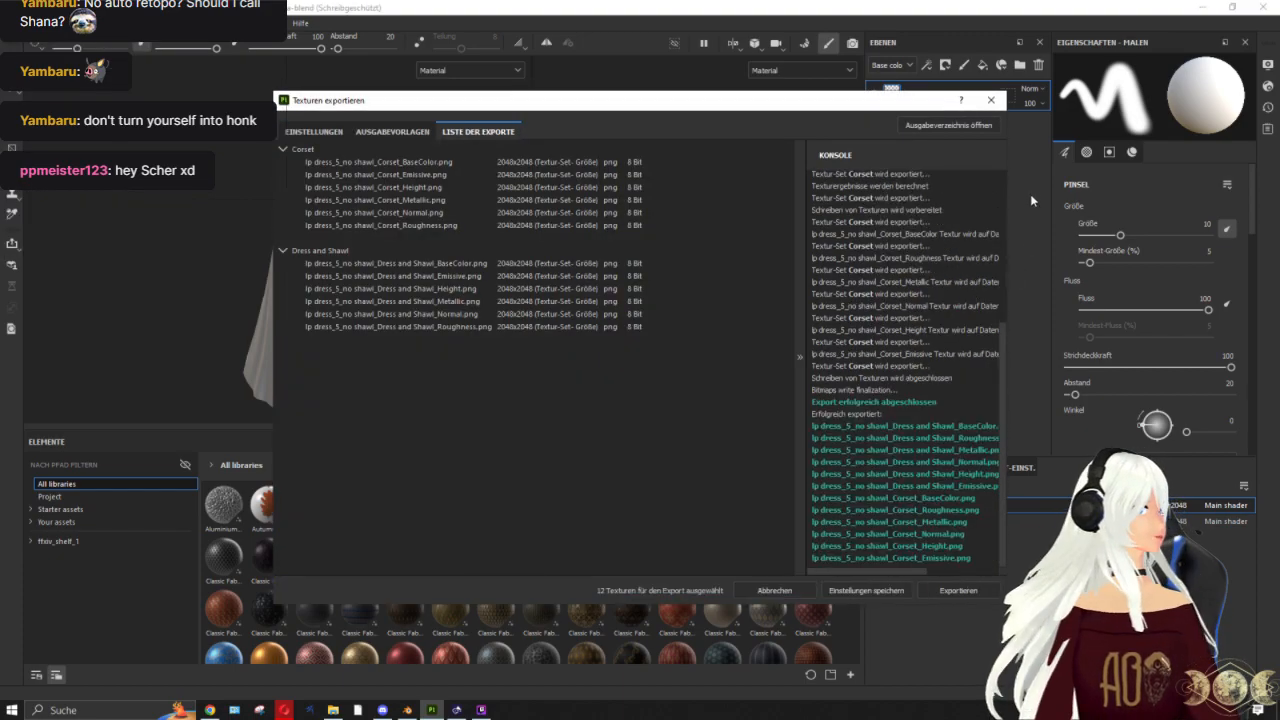
{"action": "left_click", "coordinate": [990, 100]}
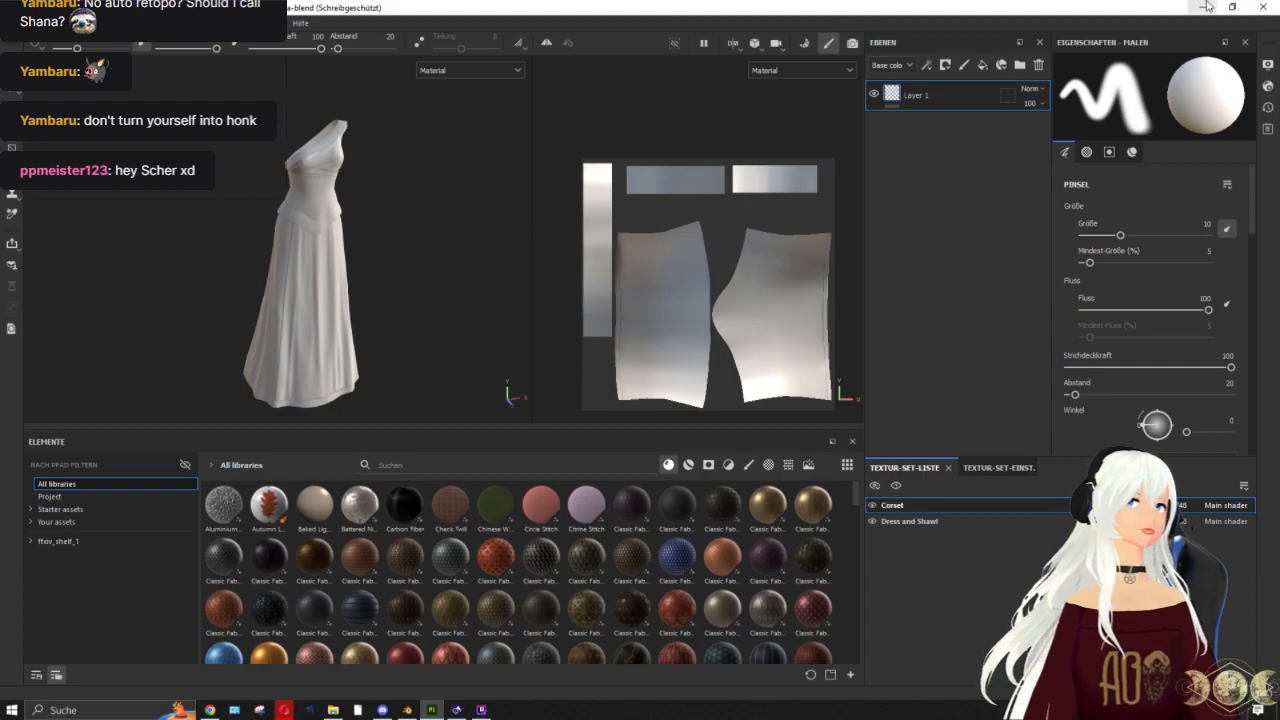
Step: Switch to Blender and apply the six lp dress_5_no shawl Dress and Shawl maps to Dress.002 with Principled Texture Setup
{"action": "key", "text": "alt+Tab"}
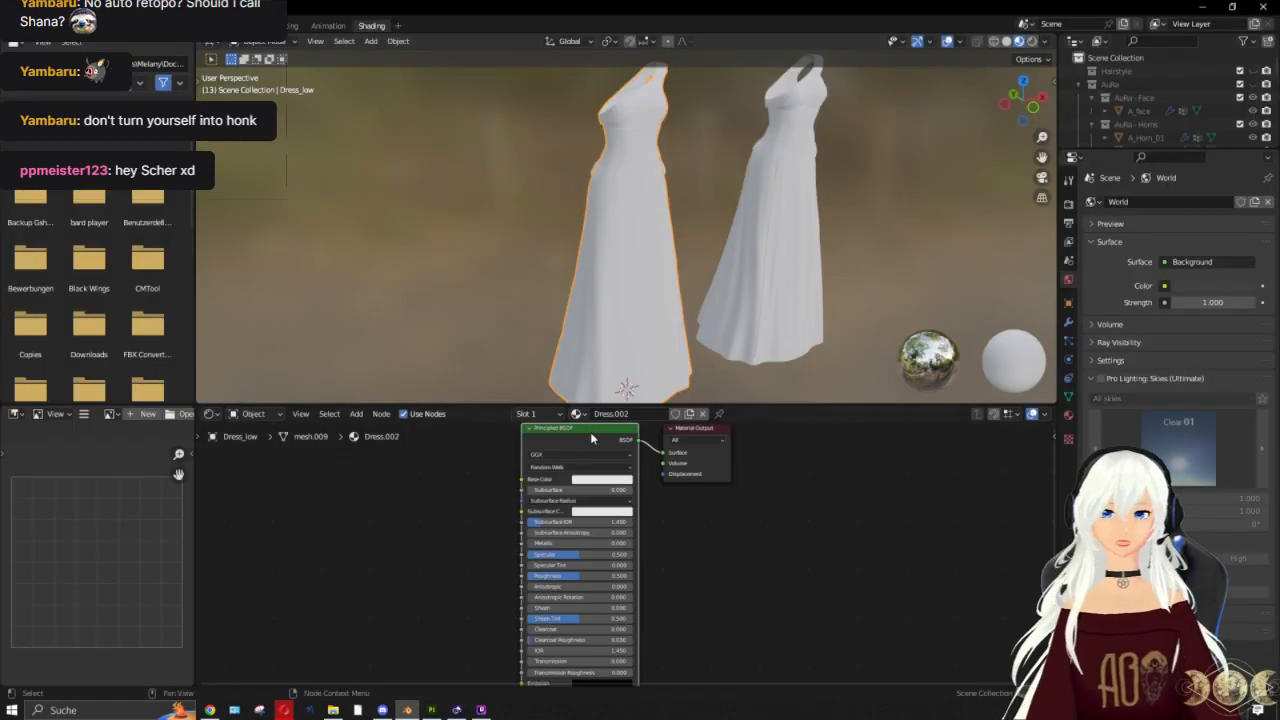
{"action": "key", "text": "ctrl+shift+t"}
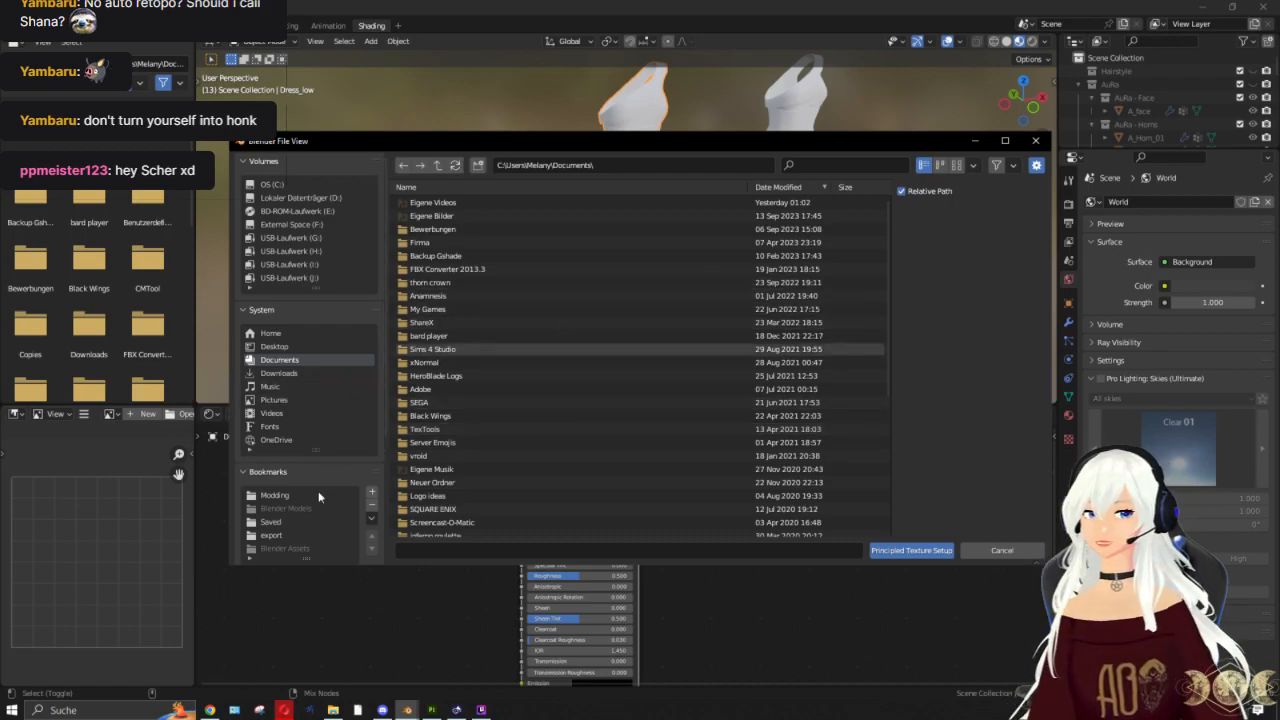
{"action": "left_click", "coordinate": [292, 534]}
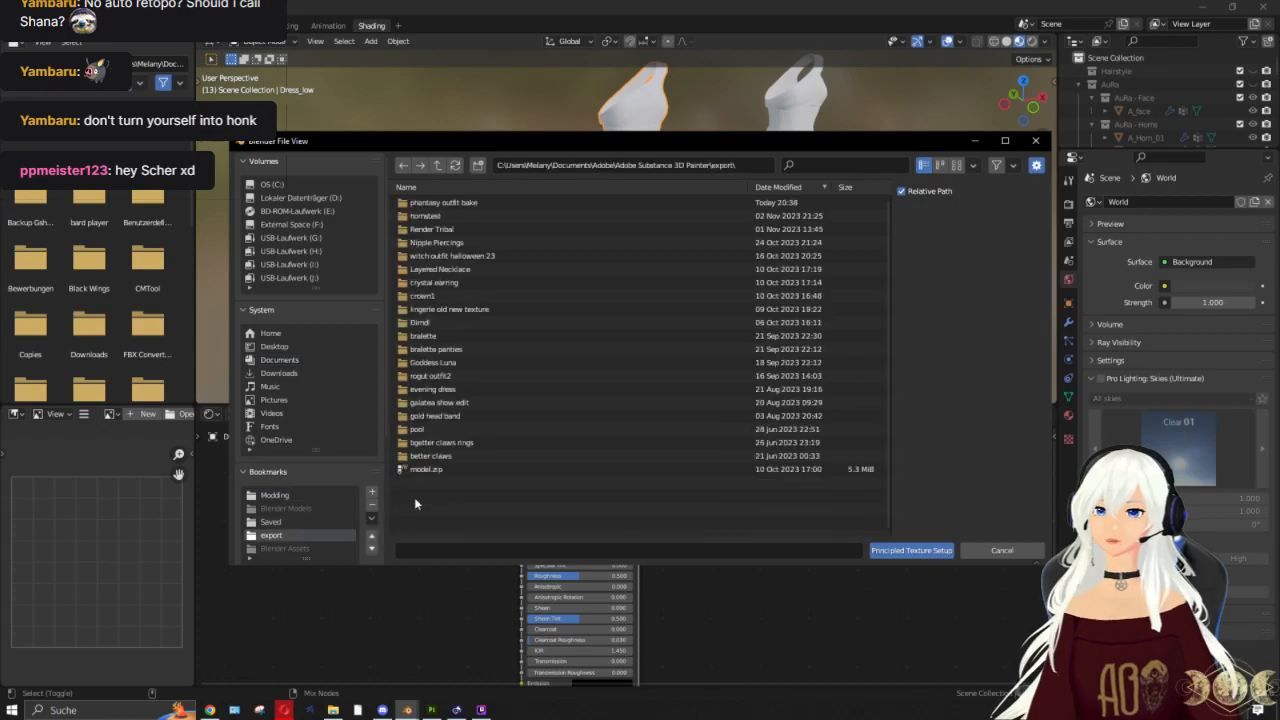
{"action": "double_click", "coordinate": [505, 203]}
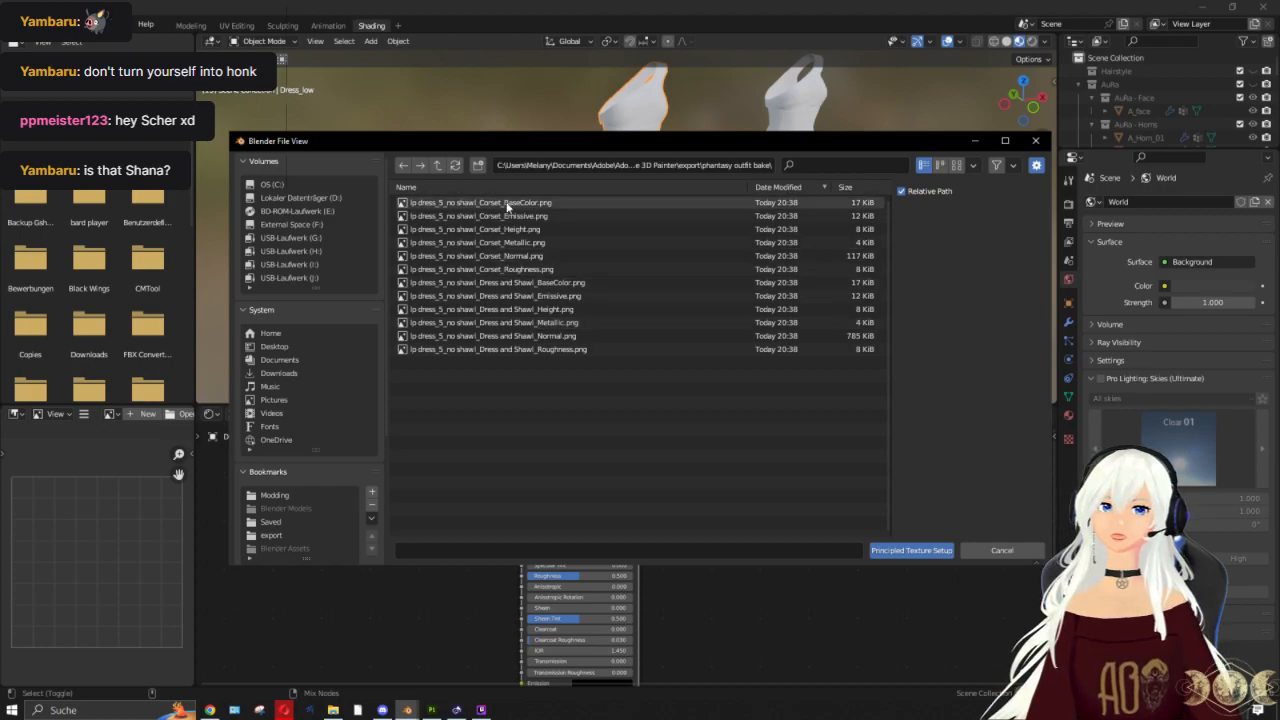
{"action": "left_click", "coordinate": [499, 282]}
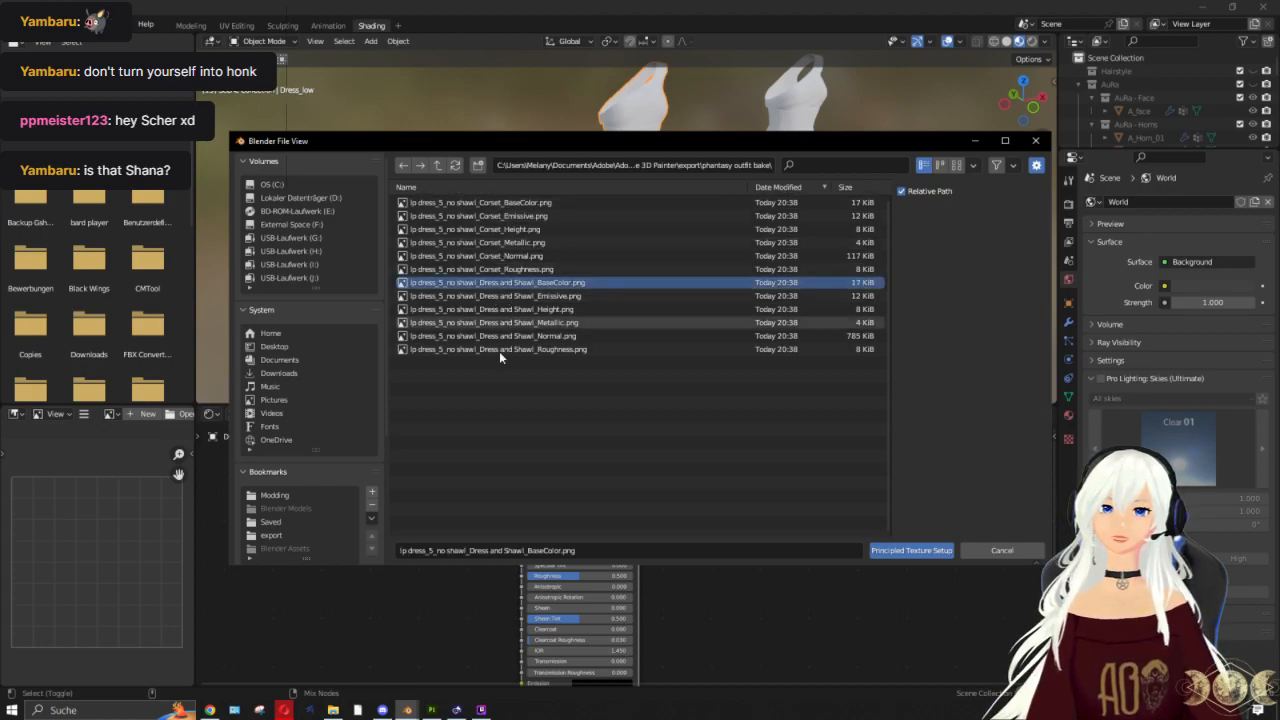
{"action": "left_click", "coordinate": [506, 349], "text": "shift"}
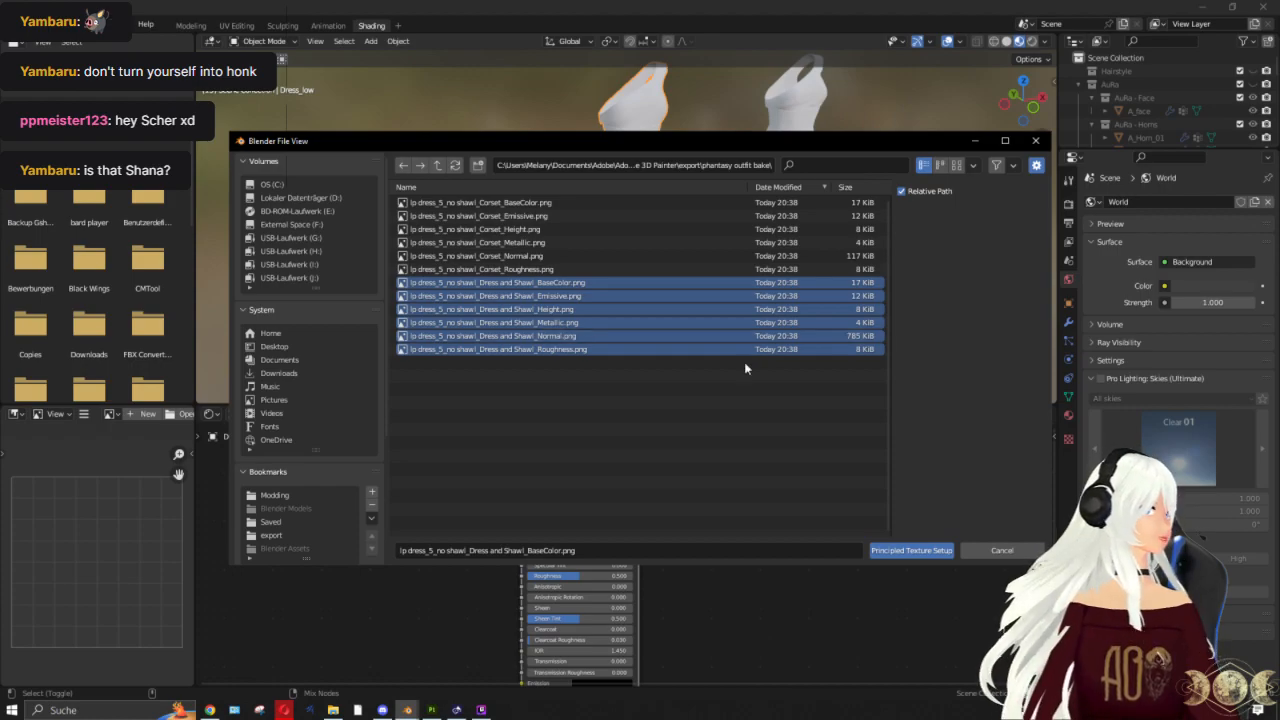
{"action": "left_click", "coordinate": [881, 552]}
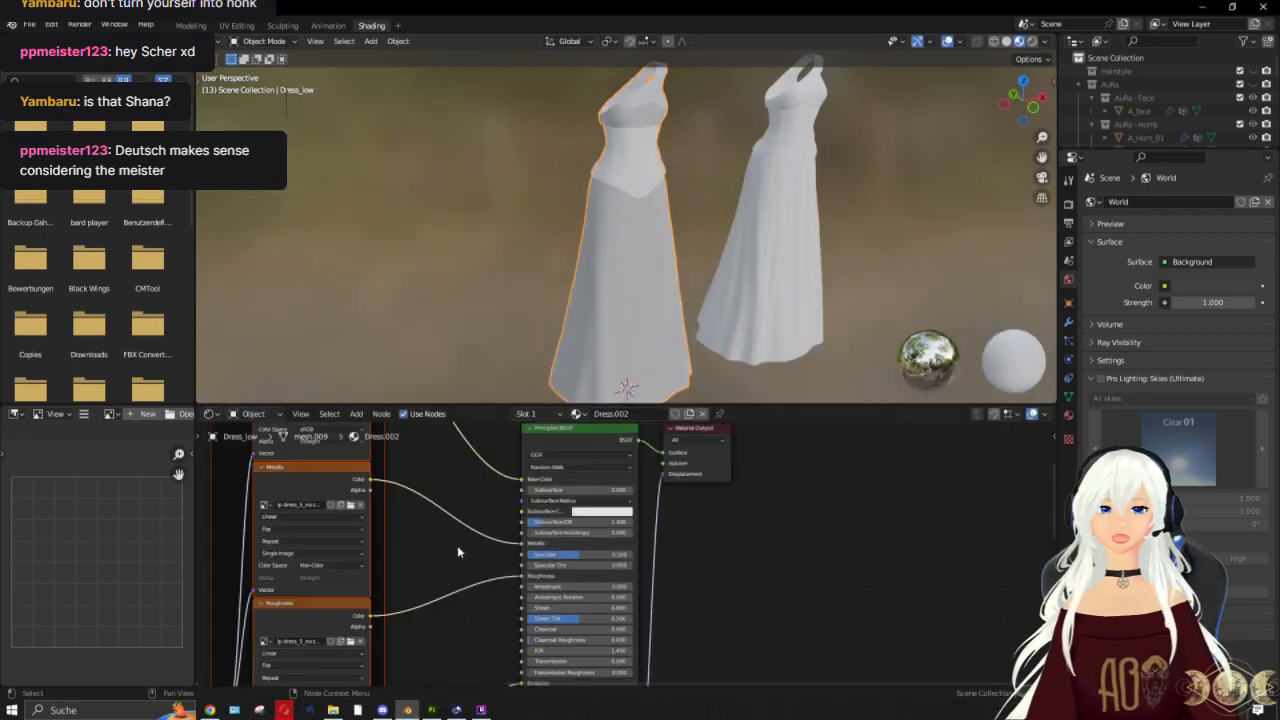
Step: Insert a Color Ramp node between the Roughness texture and the Principled BSDF's Roughness input
{"action": "scroll", "coordinate": [420, 528], "scroll_direction": "down", "scroll_amount": 1}
{"action": "middle_click_drag", "start_coordinate": [643, 313], "coordinate": [571, 300]}
{"action": "scroll", "coordinate": [546, 506], "scroll_direction": "up", "scroll_amount": 1}
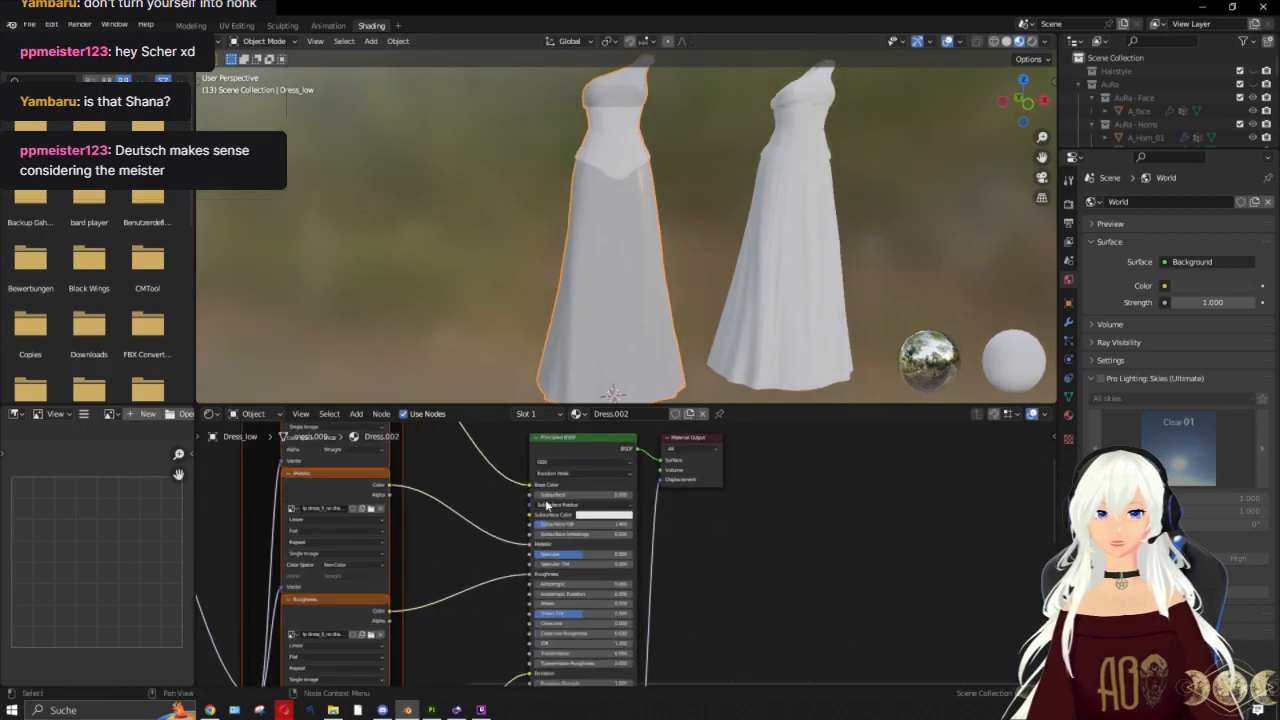
{"action": "scroll", "coordinate": [659, 248], "scroll_direction": "up", "scroll_amount": 2}
{"action": "scroll", "coordinate": [452, 598], "scroll_direction": "up", "scroll_amount": 1}
{"action": "middle_click_drag", "start_coordinate": [452, 598], "coordinate": [464, 536]}
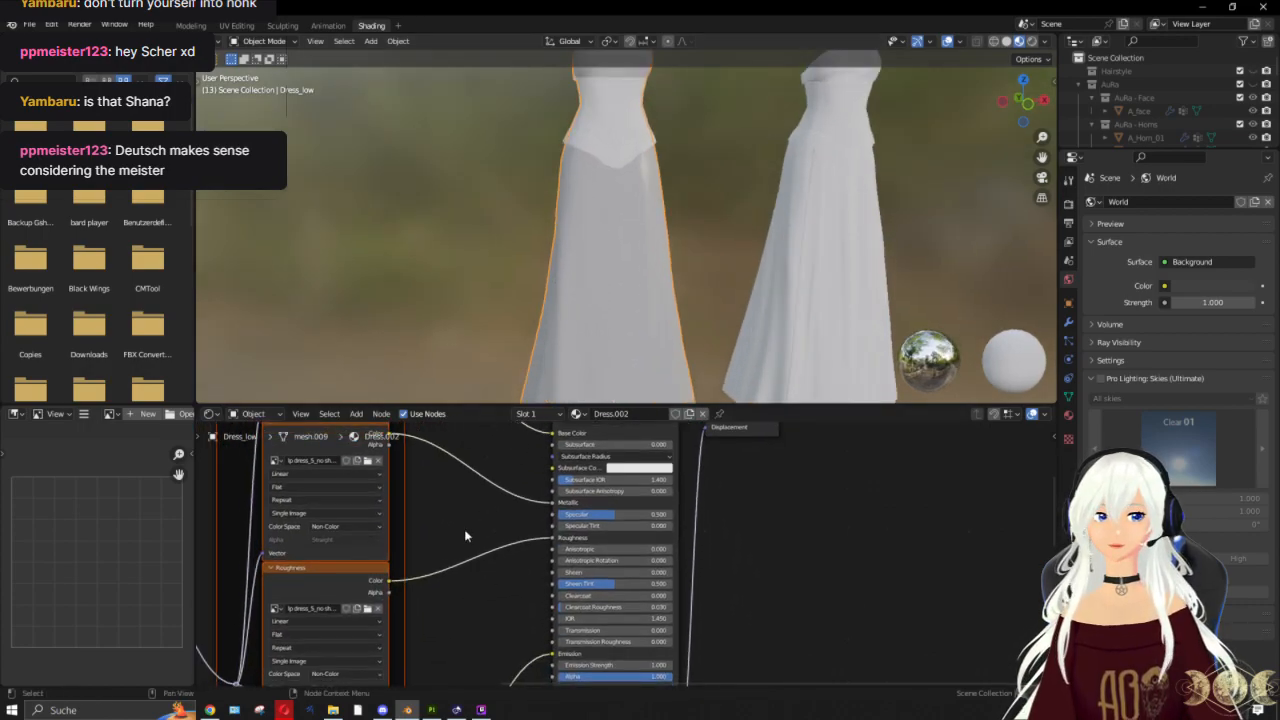
{"action": "key", "text": "shift+a"}
{"action": "type", "text": "color"}
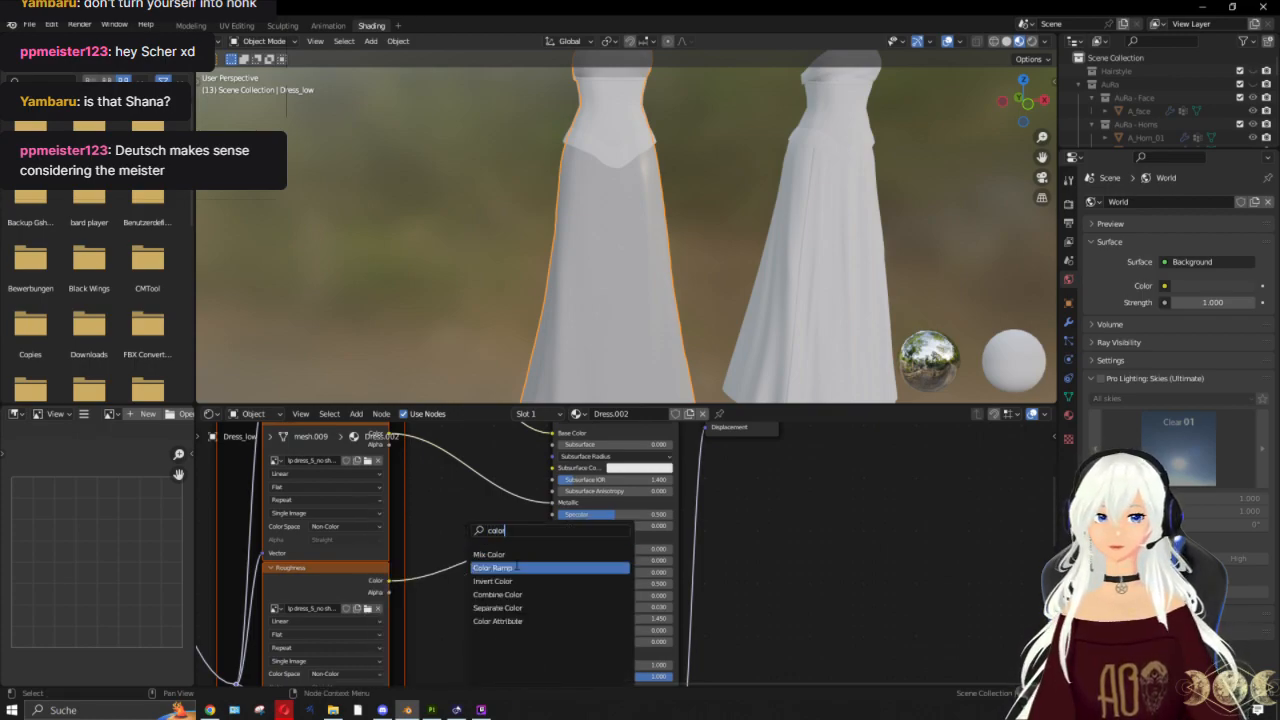
{"action": "left_click", "coordinate": [500, 567]}
{"action": "left_click", "coordinate": [488, 578]}
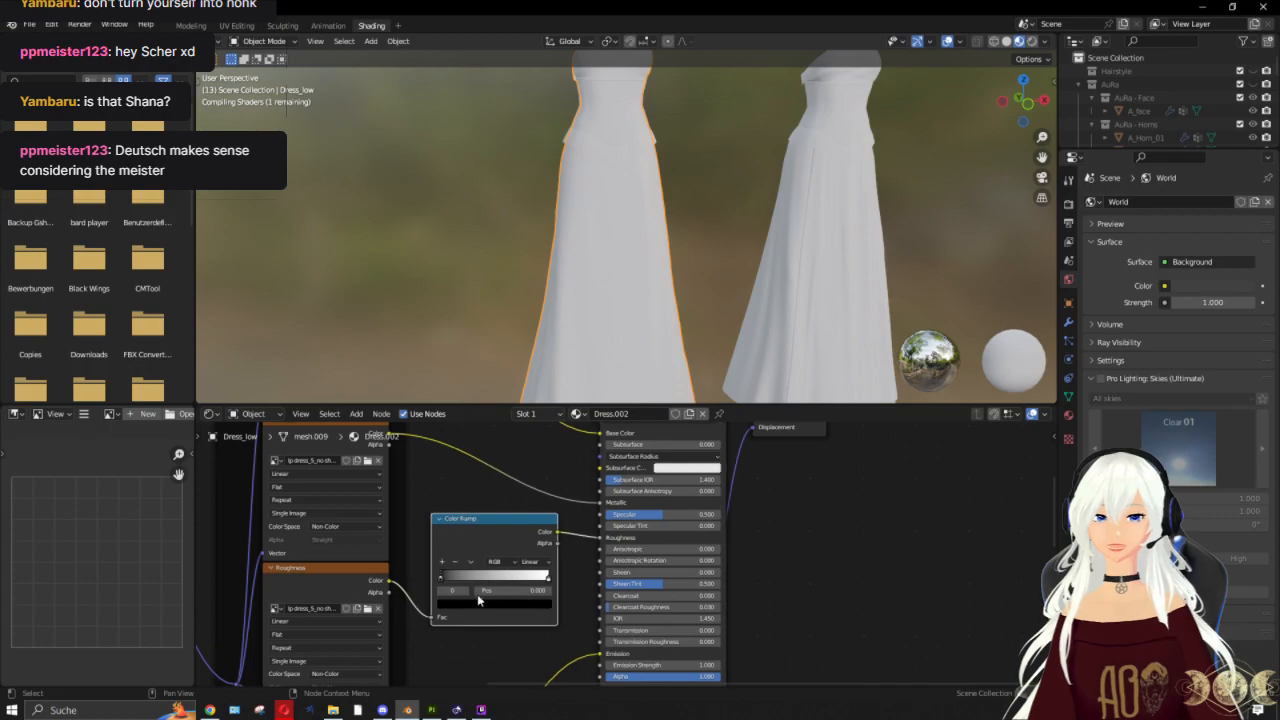
Step: Move the Color Ramp's white stop to about the middle and try near-black shades on its black stop
{"action": "left_click", "coordinate": [537, 600]}
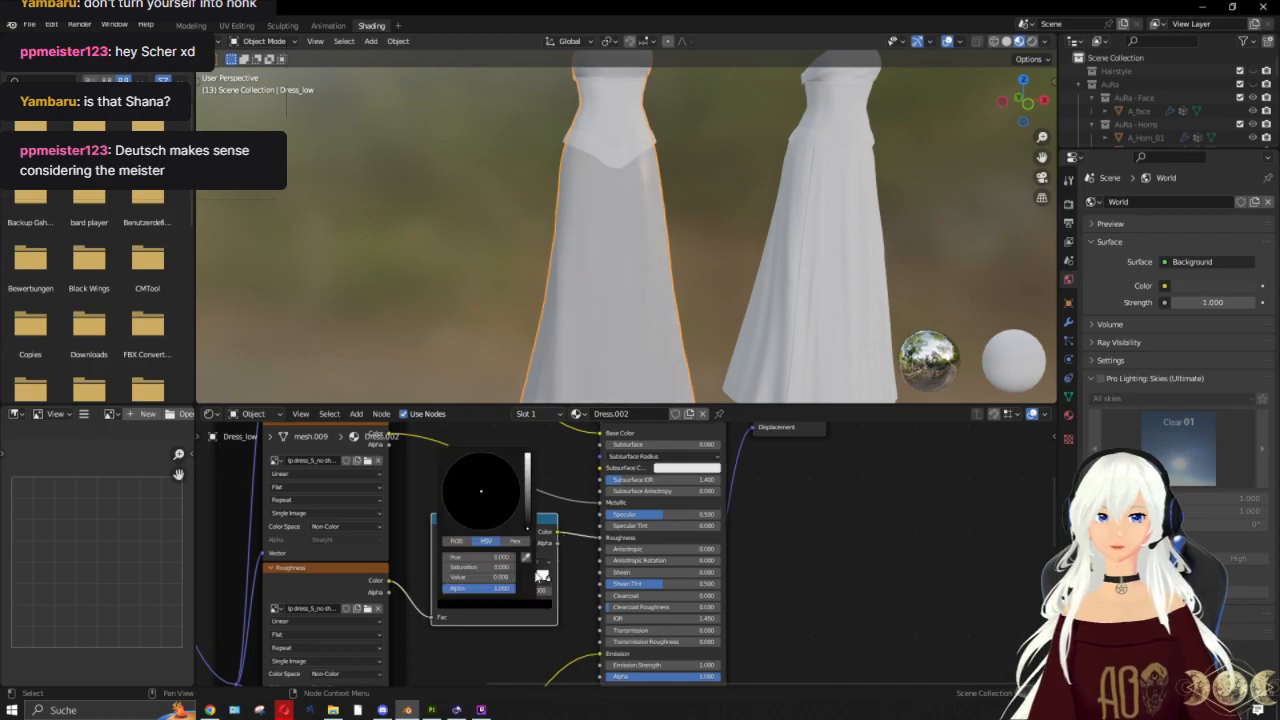
{"action": "scroll", "coordinate": [530, 533], "scroll_direction": "up", "scroll_amount": 5}
{"action": "scroll", "coordinate": [530, 533], "scroll_direction": "down", "scroll_amount": 5}
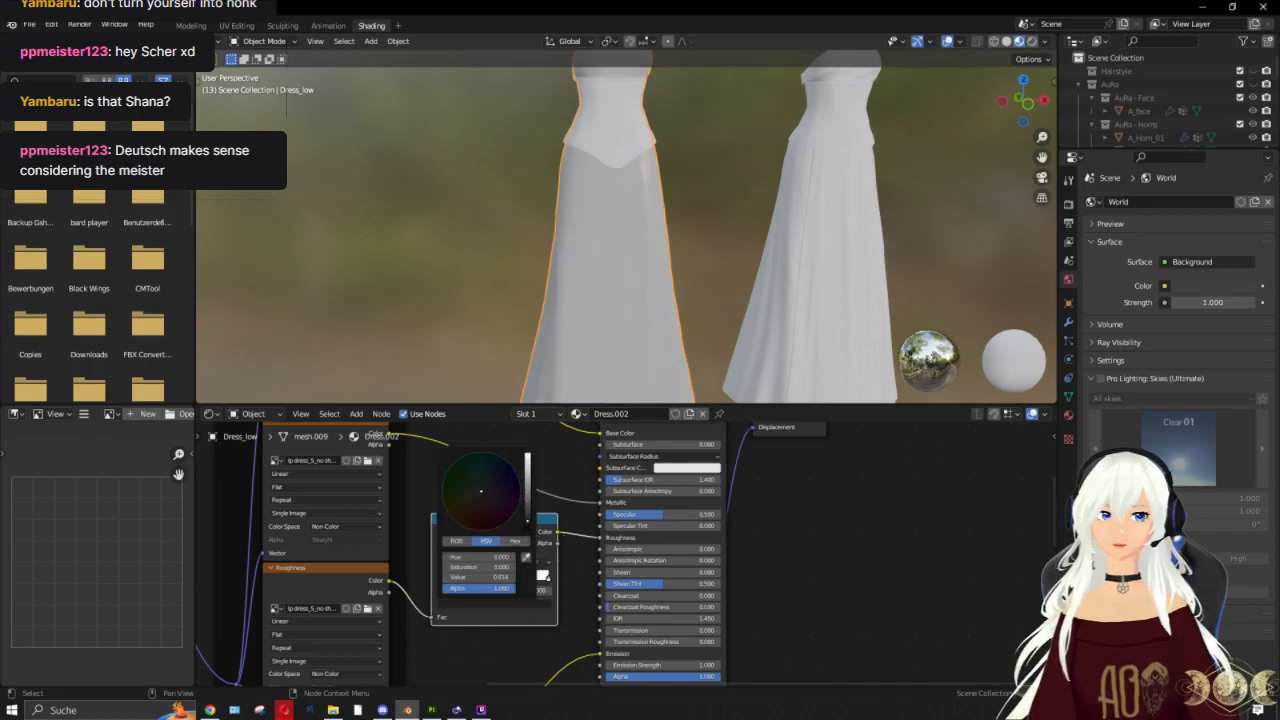
{"action": "left_click_drag", "start_coordinate": [497, 504], "coordinate": [486, 503]}
{"action": "scroll", "coordinate": [527, 530], "scroll_direction": "up", "scroll_amount": 5}
{"action": "scroll", "coordinate": [527, 558], "scroll_direction": "down", "scroll_amount": 5}
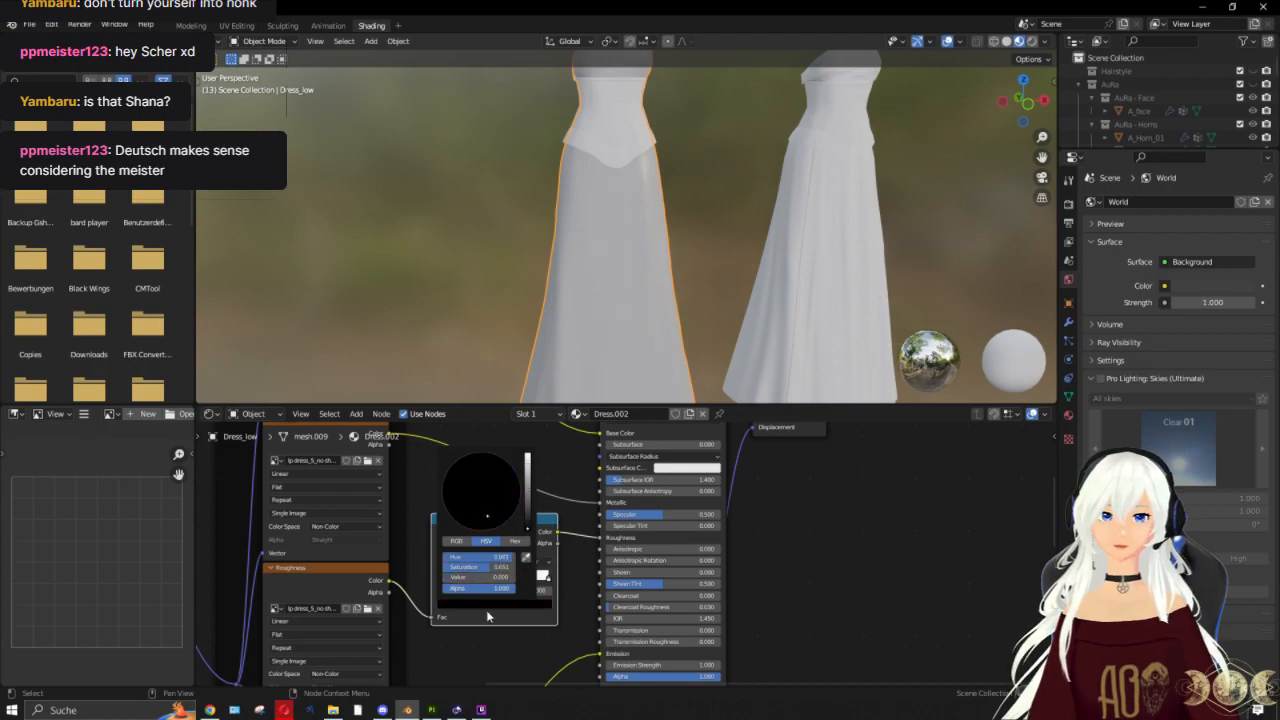
{"action": "key", "text": "Escape"}
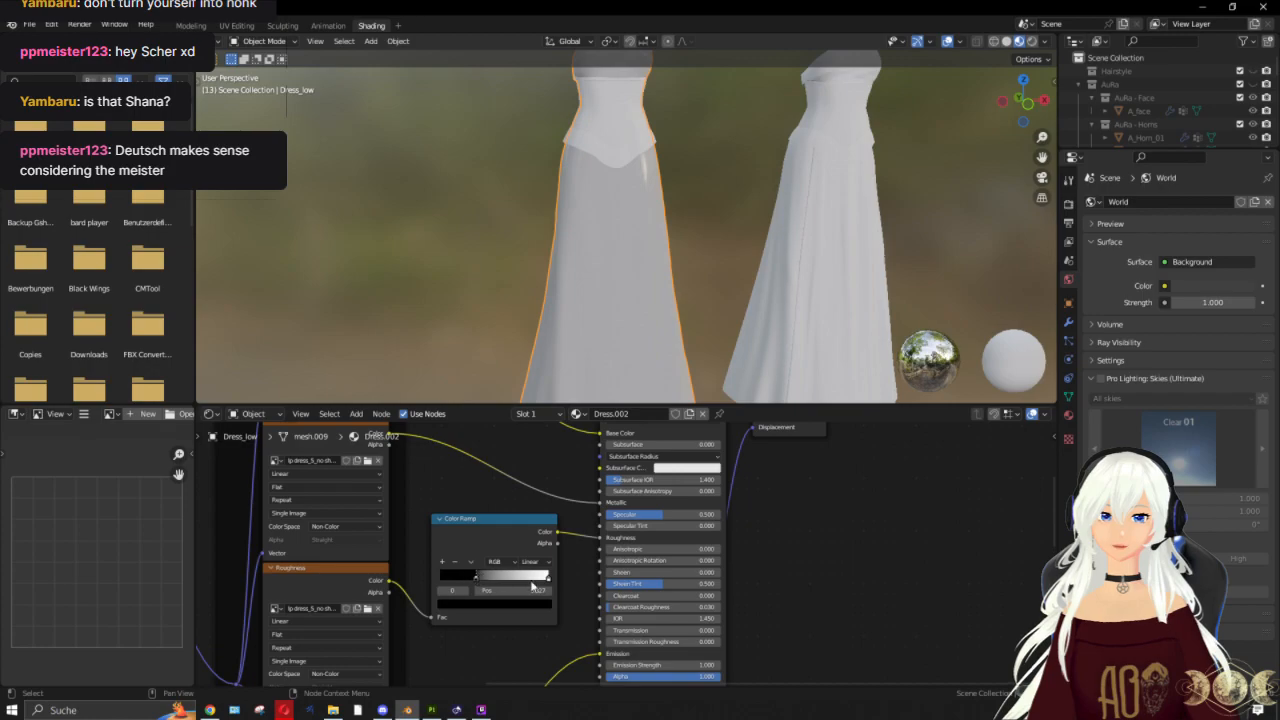
{"action": "left_click_drag", "start_coordinate": [548, 581], "coordinate": [476, 583]}
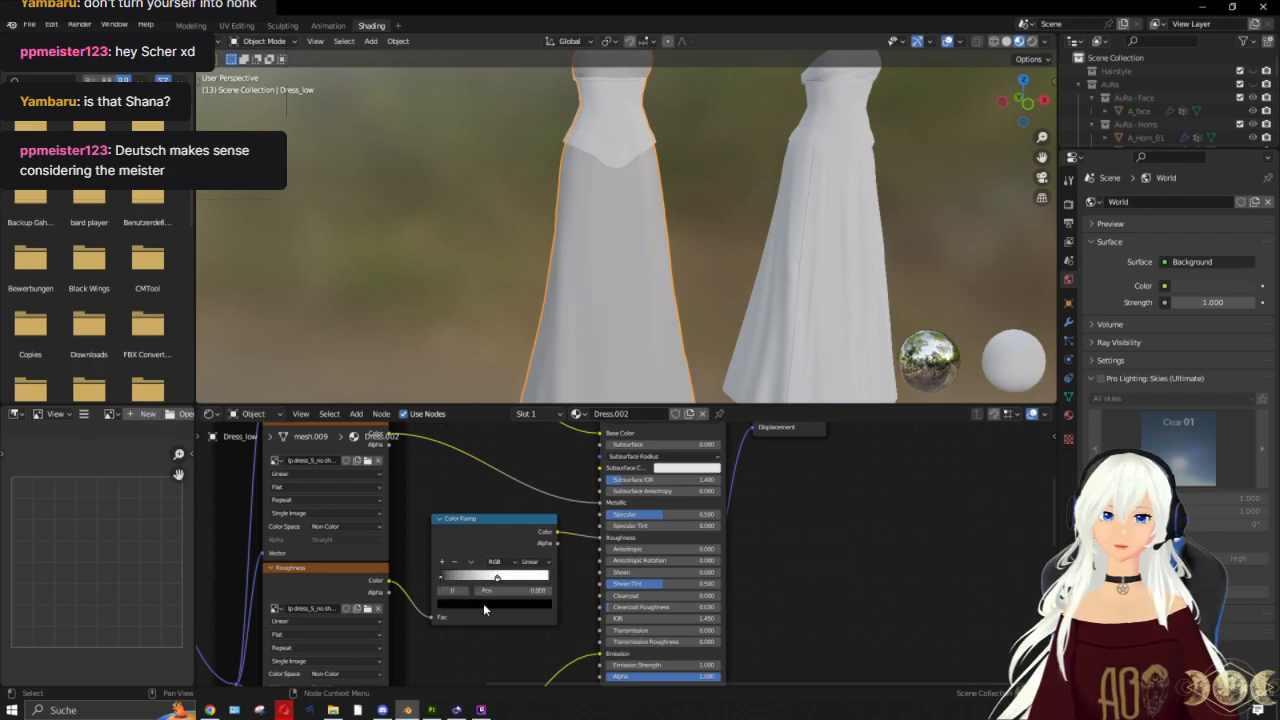
{"action": "left_click", "coordinate": [484, 605]}
{"action": "mouse_move", "coordinate": [530, 524]}
{"action": "left_mouse_down"}
{"action": "mouse_move", "coordinate": [530, 490]}
{"action": "mouse_move", "coordinate": [534, 538]}
{"action": "left_mouse_up"}
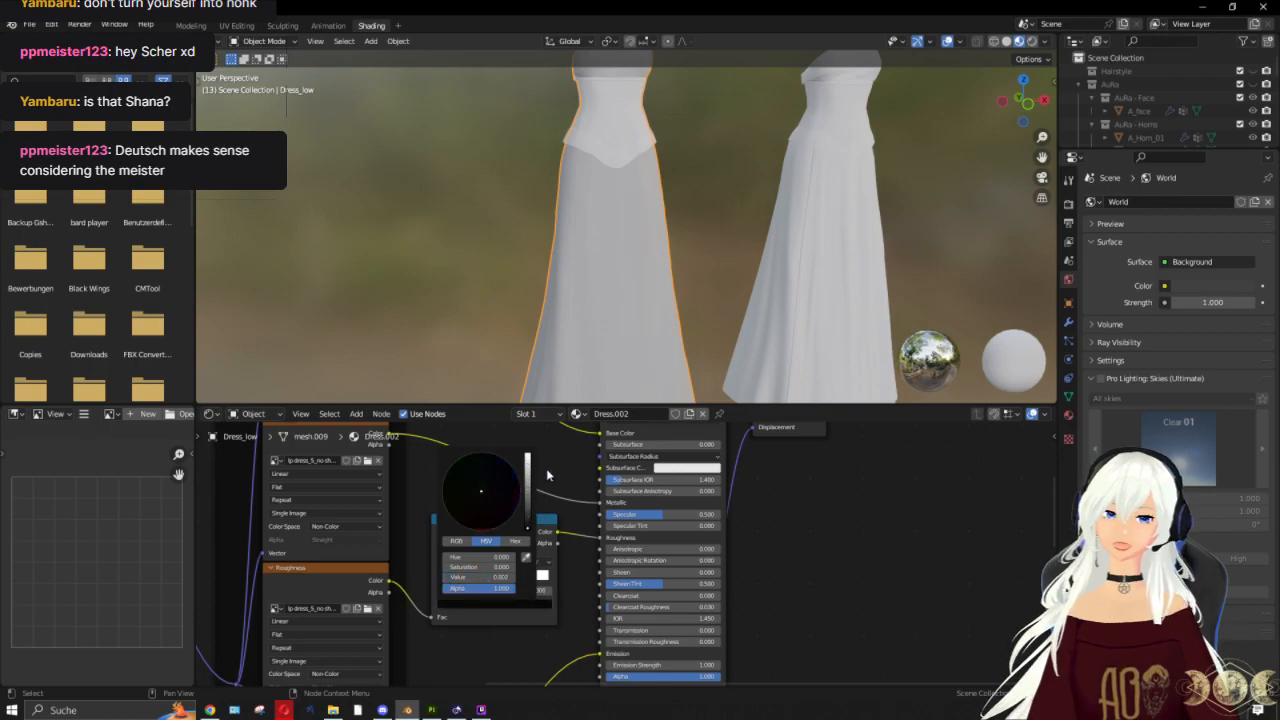
Step: Set the Principled BSDF's Specular to 0.932
{"action": "left_click_drag", "start_coordinate": [630, 514], "coordinate": [650, 514]}
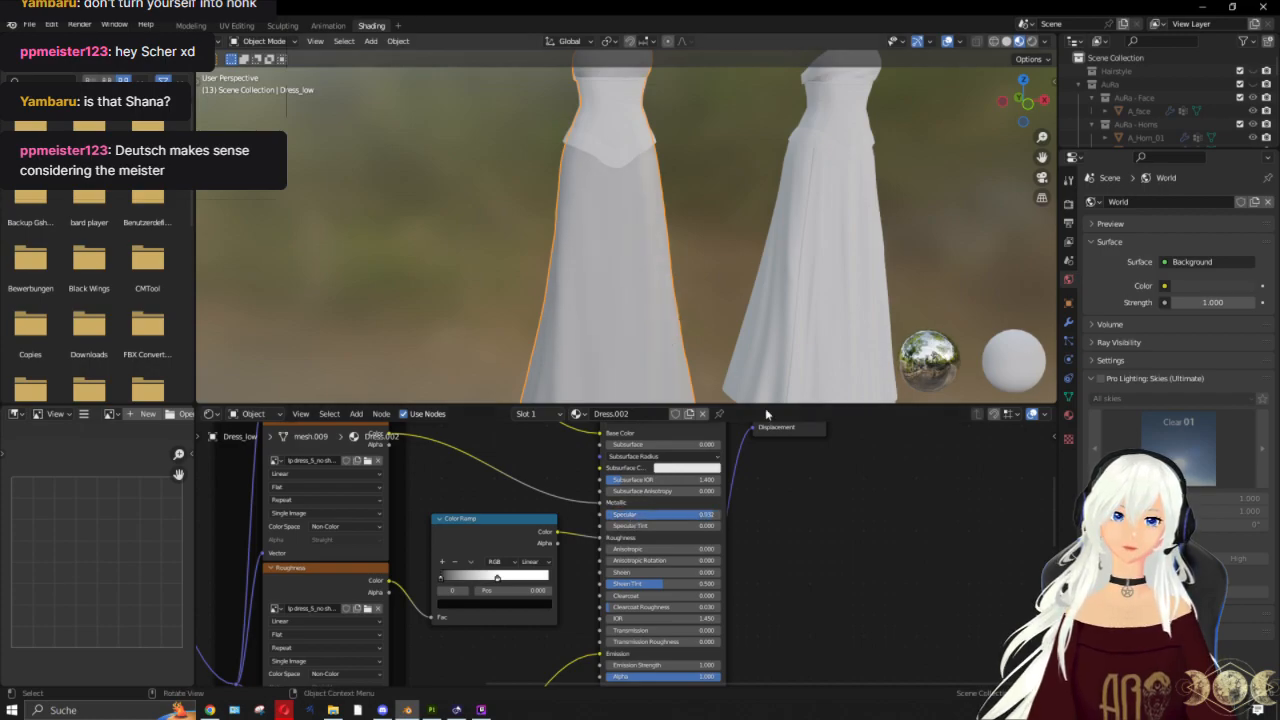
{"action": "scroll", "coordinate": [790, 486], "scroll_direction": "down", "scroll_amount": 4}
{"action": "scroll", "coordinate": [656, 534], "scroll_direction": "up", "scroll_amount": 5}
Step: Delete the Color Ramp node and connect the Roughness texture's color directly to the Principled BSDF's Roughness input
{"action": "left_click", "coordinate": [476, 529]}
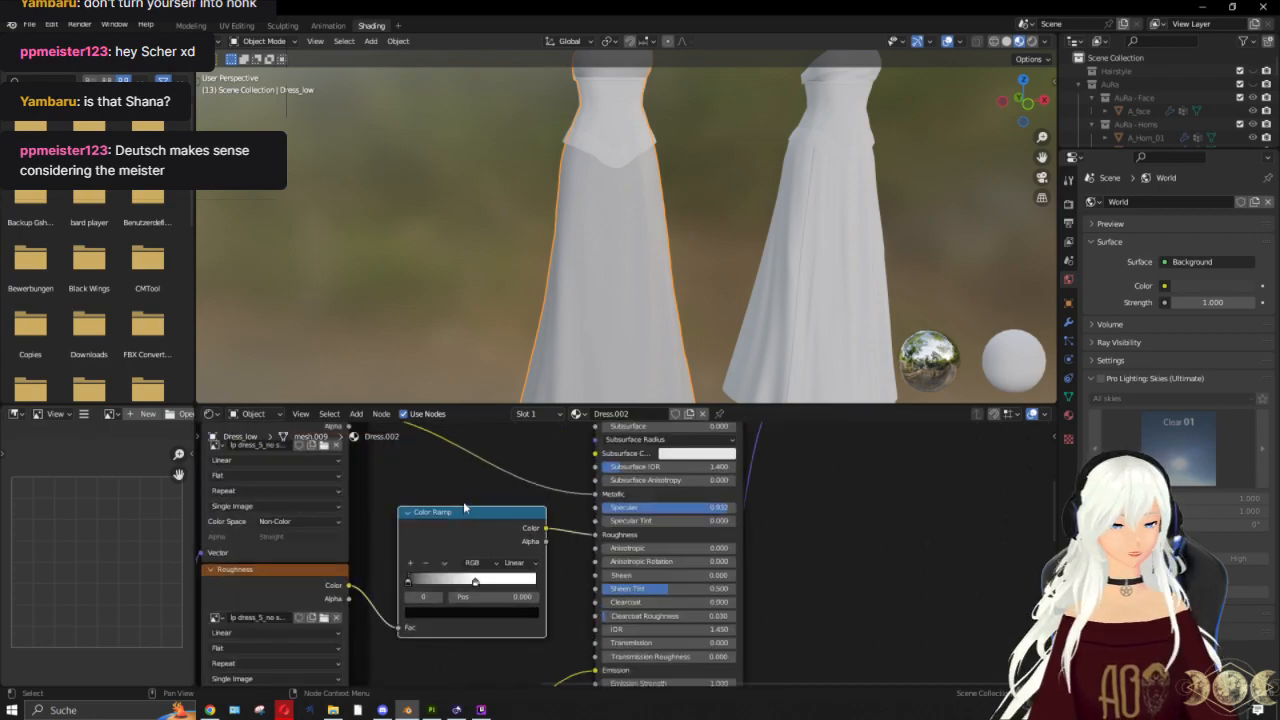
{"action": "key", "text": "Delete"}
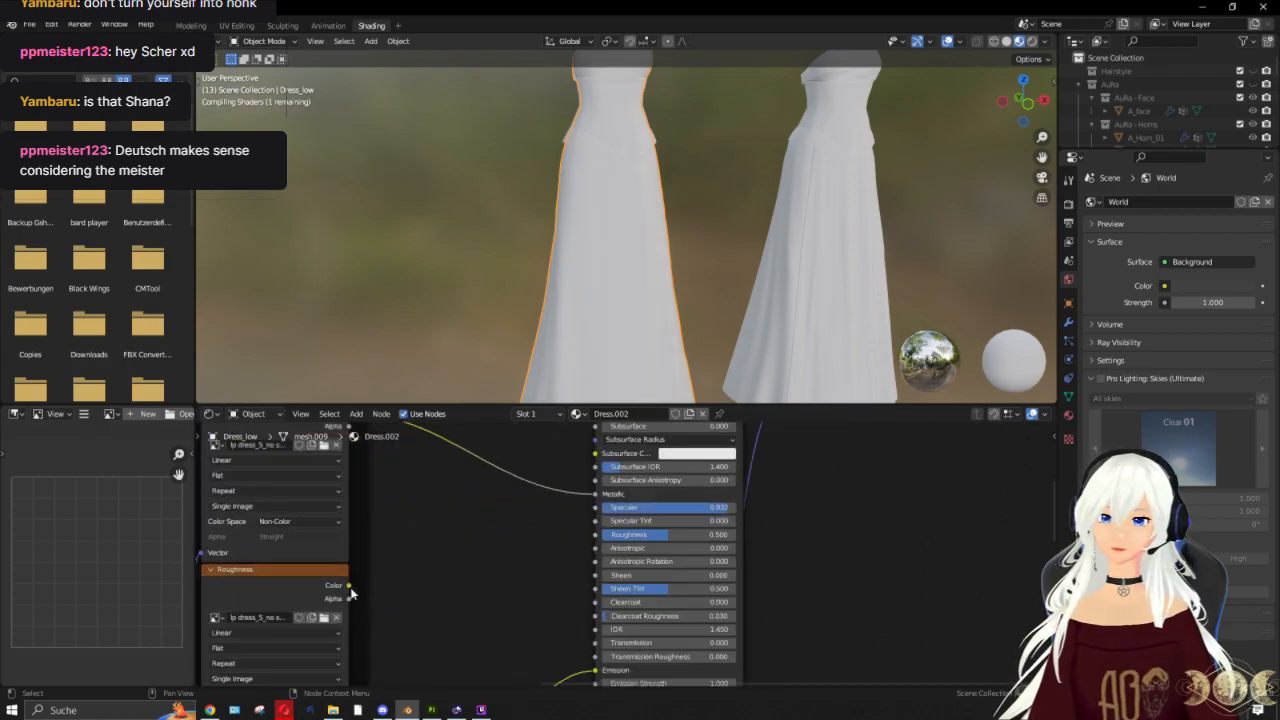
{"action": "left_click_drag", "start_coordinate": [348, 585], "coordinate": [548, 576]}
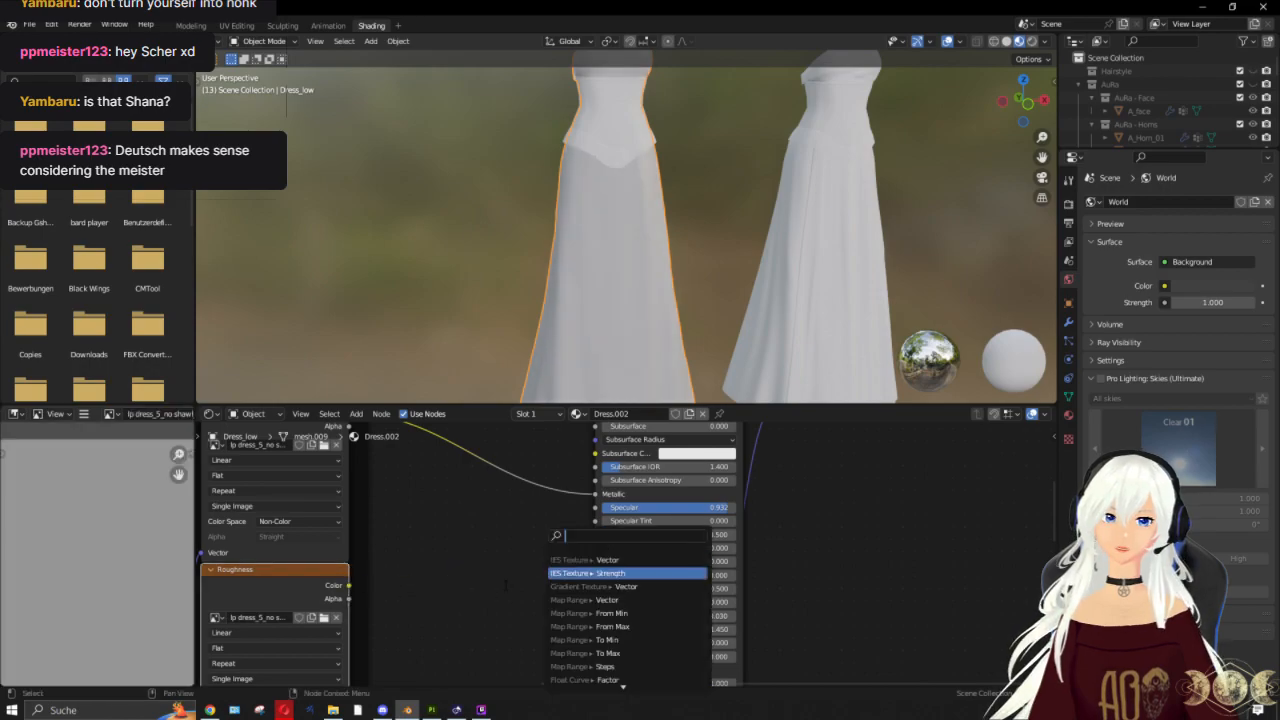
{"action": "left_click_drag", "start_coordinate": [363, 592], "coordinate": [510, 540]}
{"action": "mouse_move", "coordinate": [657, 541]}
{"action": "left_mouse_down"}
{"action": "mouse_move", "coordinate": [645, 541]}
{"action": "mouse_move", "coordinate": [680, 534]}
{"action": "left_mouse_up"}
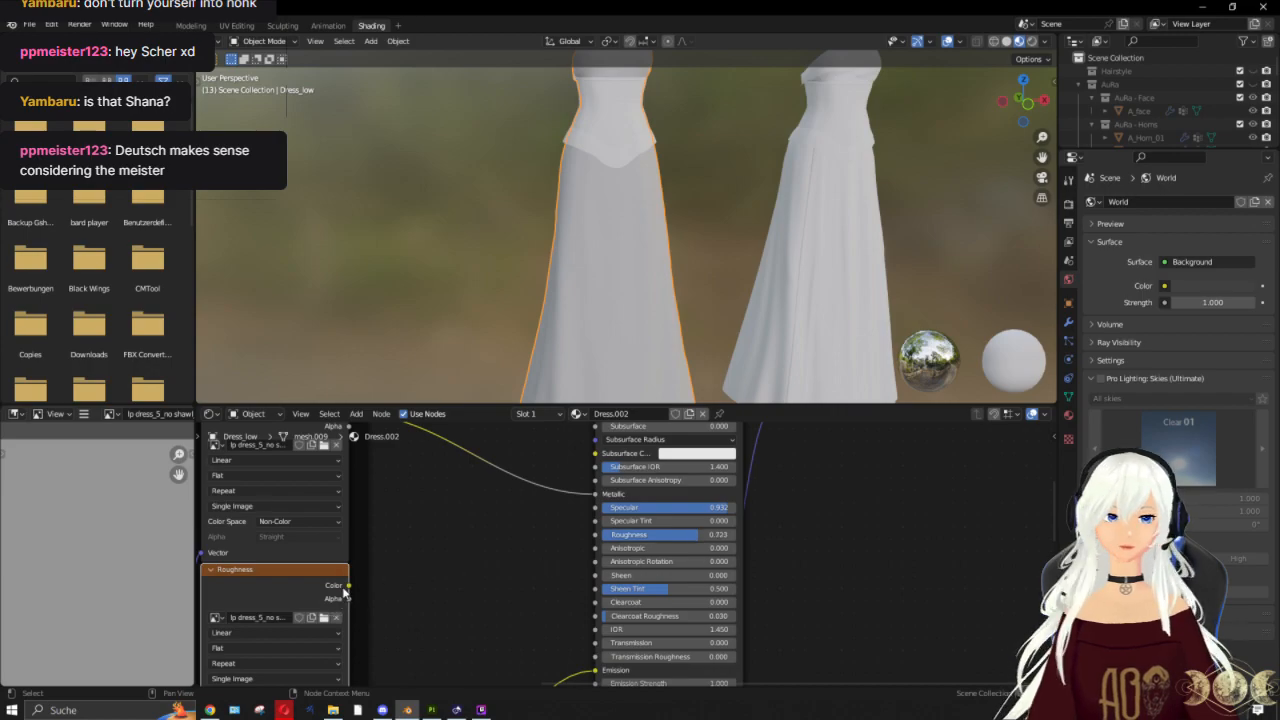
{"action": "left_click_drag", "start_coordinate": [352, 588], "coordinate": [600, 535]}
{"action": "scroll", "coordinate": [600, 215], "scroll_direction": "down", "scroll_amount": 3}
Step: Select the low-poly corset and delete the Normal Map node from its Corset.006 material
{"action": "left_click", "coordinate": [637, 180]}
{"action": "scroll", "coordinate": [637, 180], "scroll_direction": "up", "scroll_amount": 6}
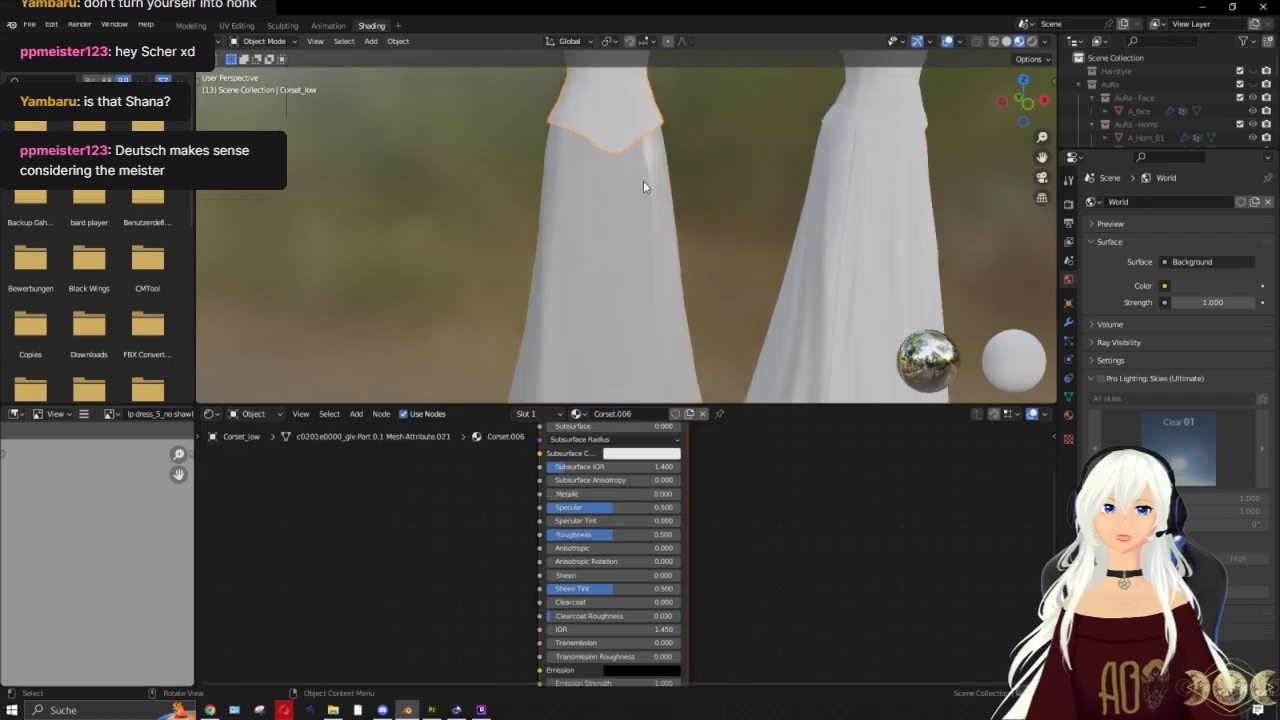
{"action": "middle_click_drag", "start_coordinate": [697, 279], "coordinate": [611, 291]}
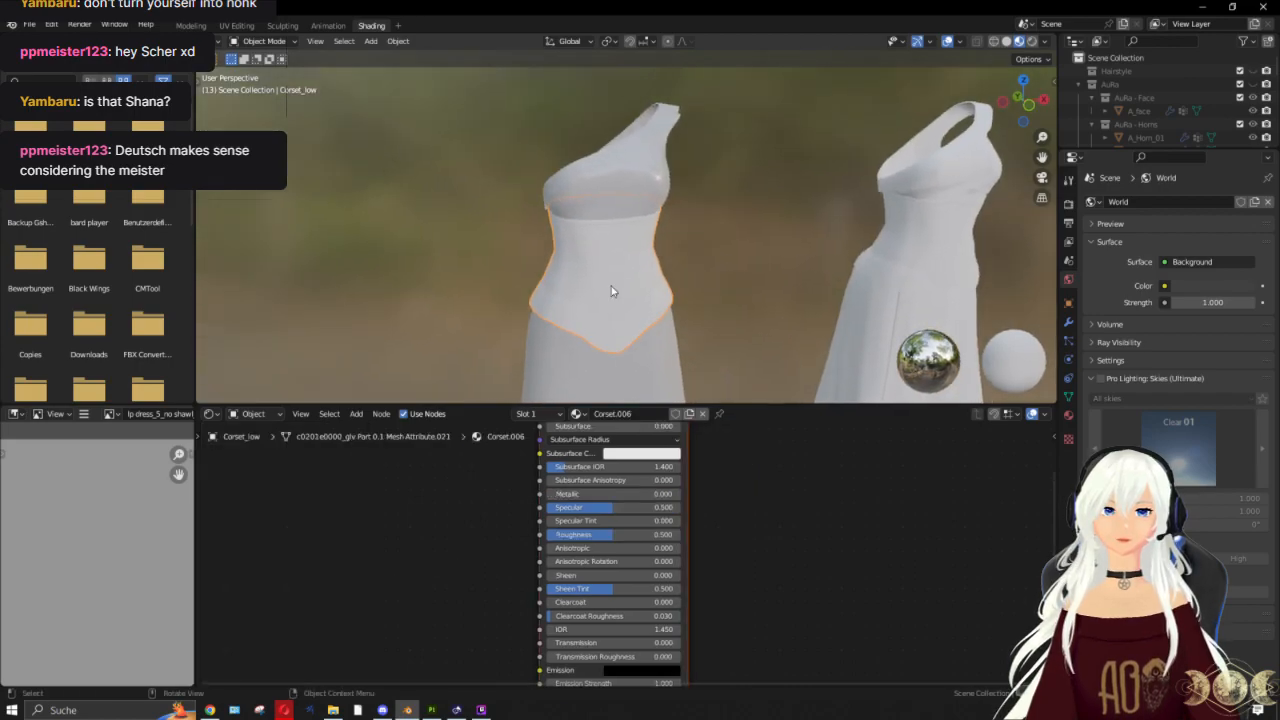
{"action": "scroll", "coordinate": [606, 443], "scroll_direction": "down", "scroll_amount": 5}
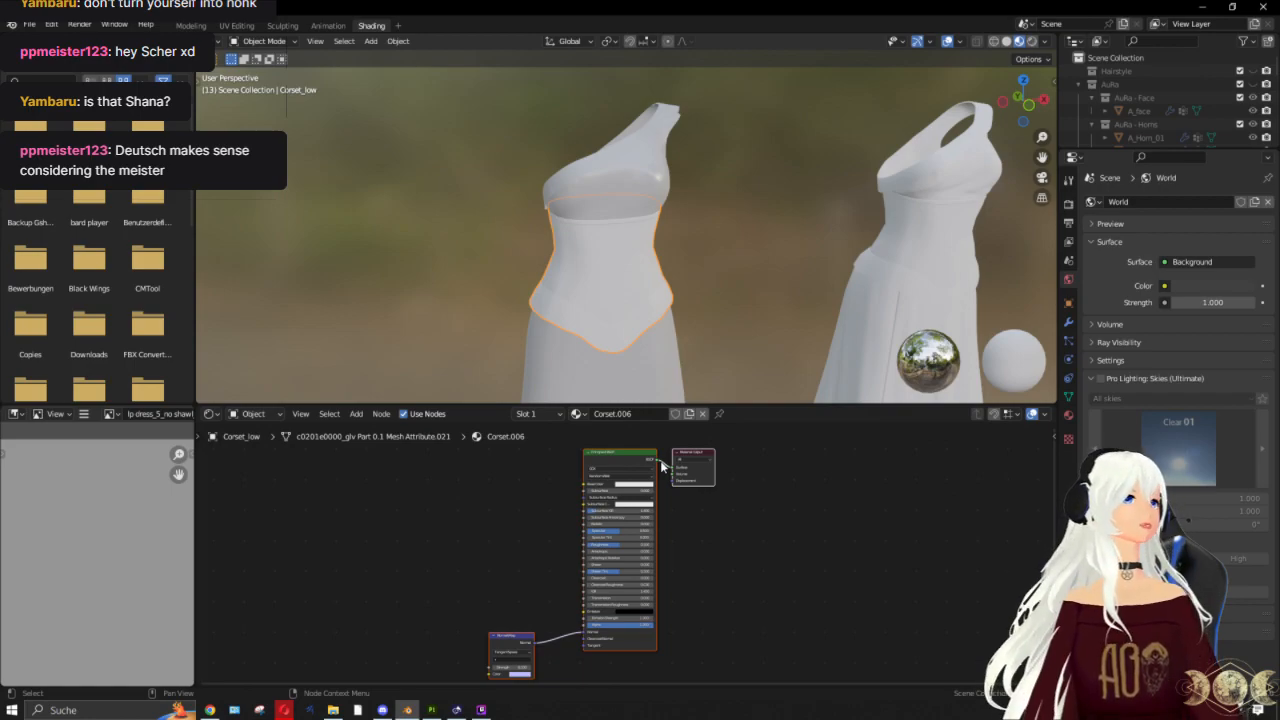
{"action": "scroll", "coordinate": [661, 466], "scroll_direction": "down", "scroll_amount": 1}
{"action": "left_click", "coordinate": [612, 467]}
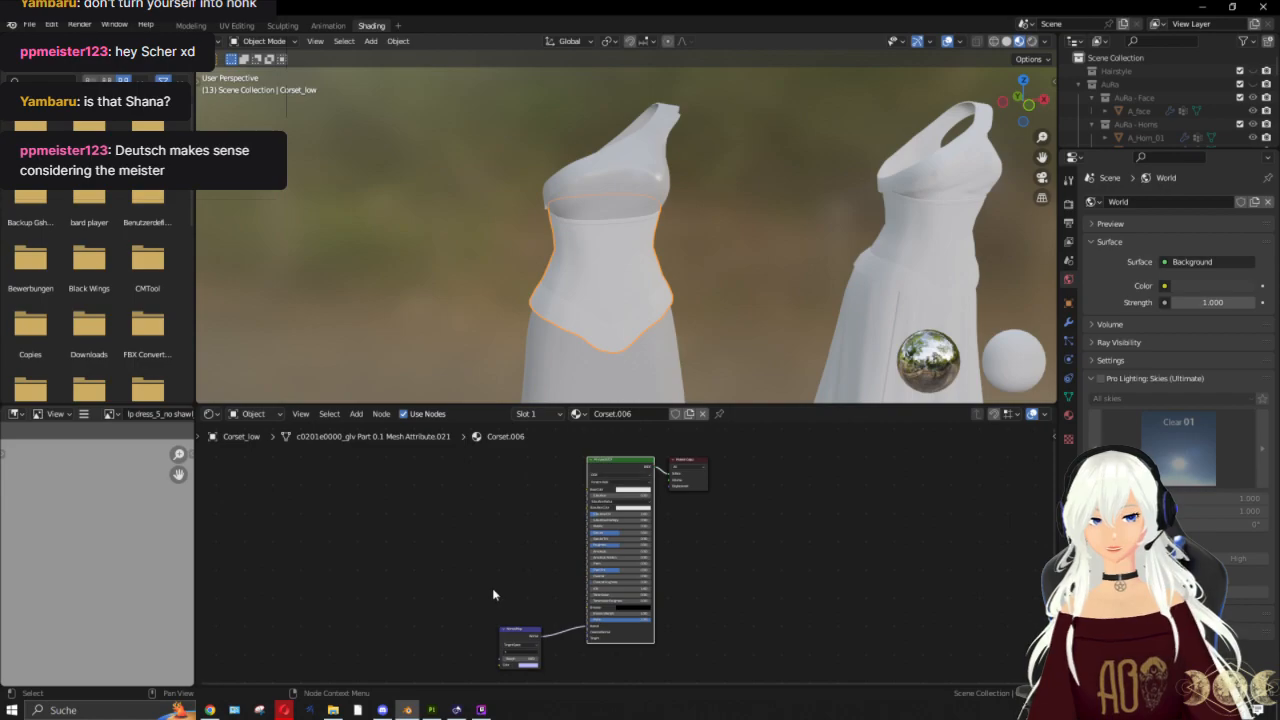
{"action": "scroll", "coordinate": [490, 590], "scroll_direction": "down", "scroll_amount": 1}
{"action": "left_click_drag", "start_coordinate": [480, 597], "coordinate": [557, 660]}
{"action": "key", "text": "x"}
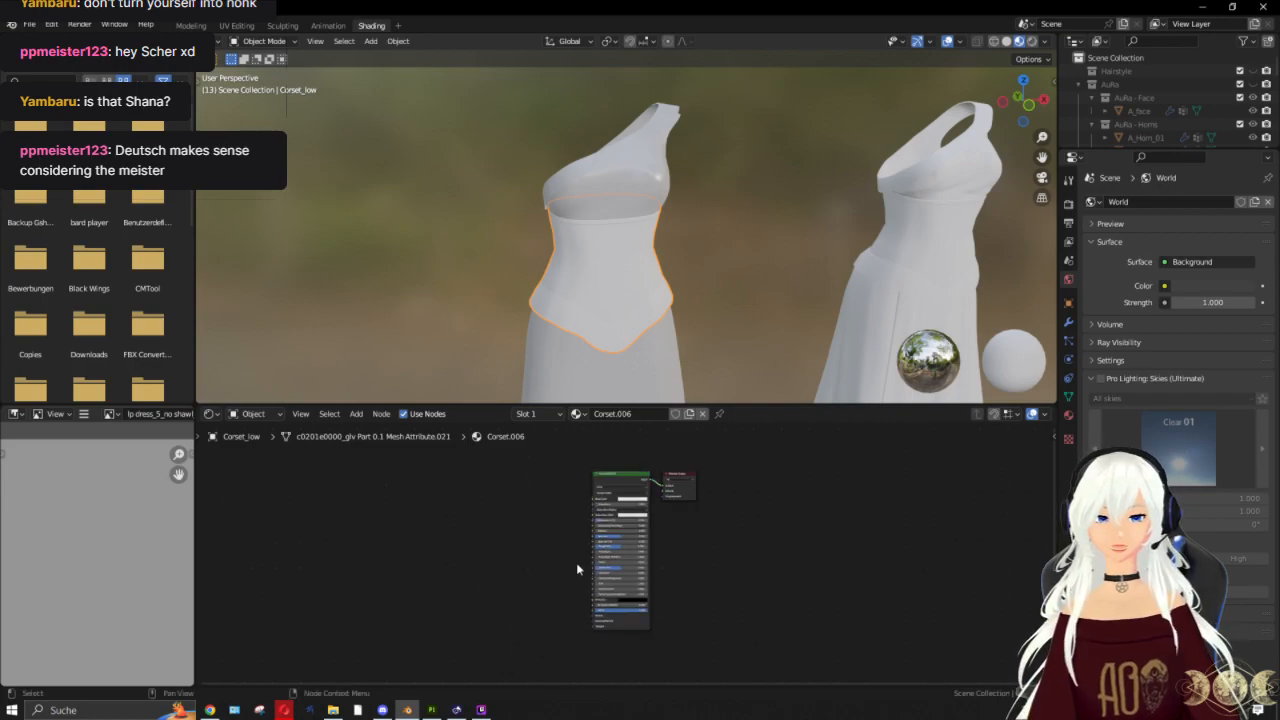
Step: Apply the six lp dress_5_no shawl Corset maps to Corset.006 with Principled Texture Setup
{"action": "left_click", "coordinate": [620, 481]}
{"action": "key", "text": "ctrl+shift+t"}
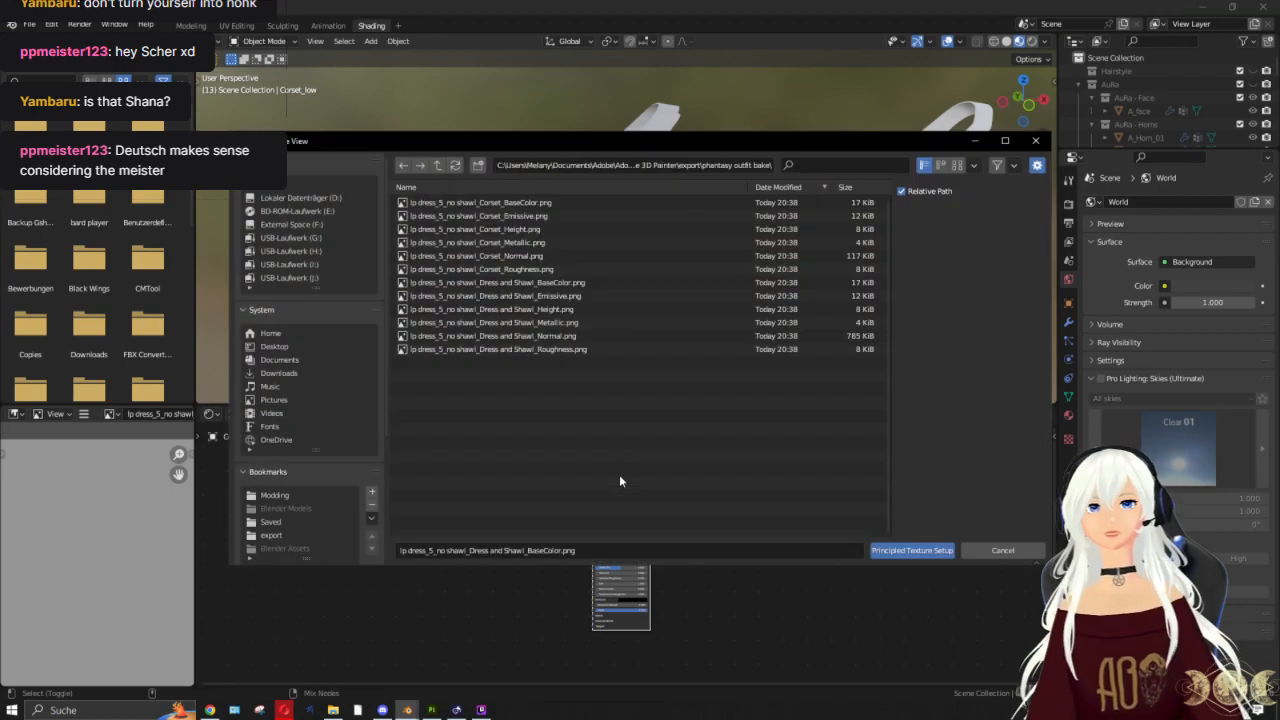
{"action": "left_click", "coordinate": [505, 202]}
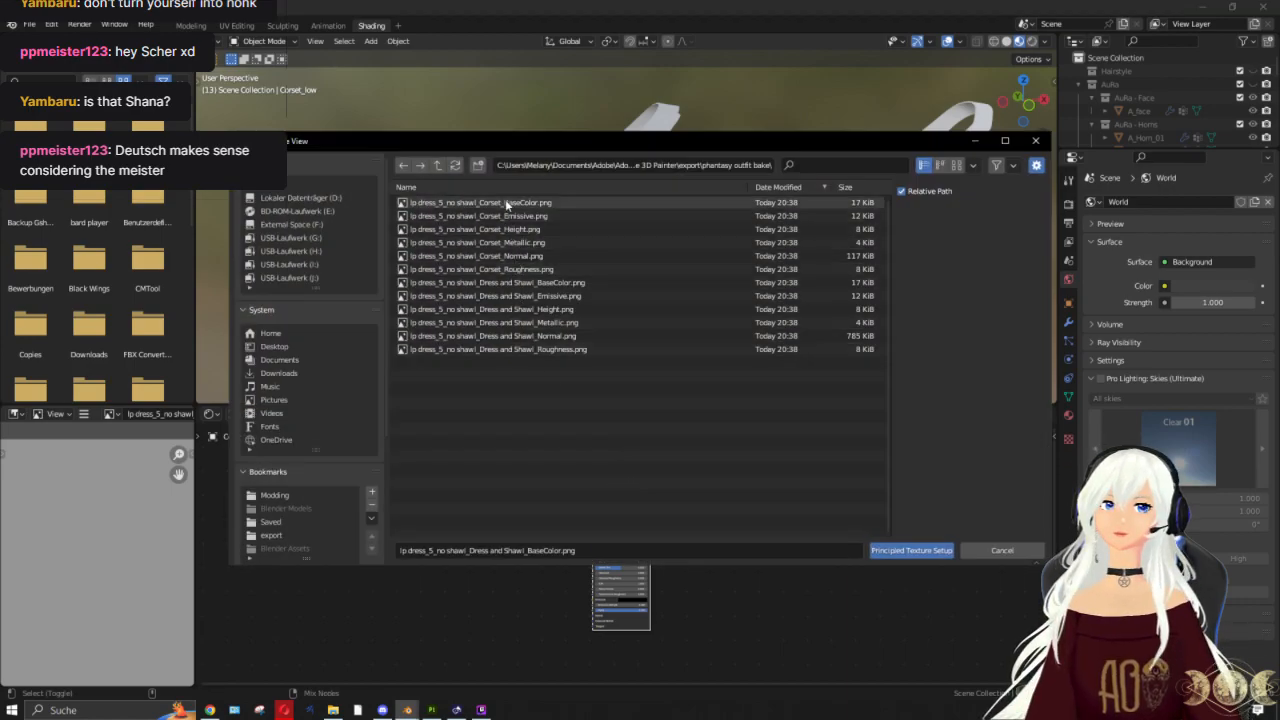
{"action": "left_click", "coordinate": [508, 269], "text": "shift"}
{"action": "left_click", "coordinate": [910, 552]}
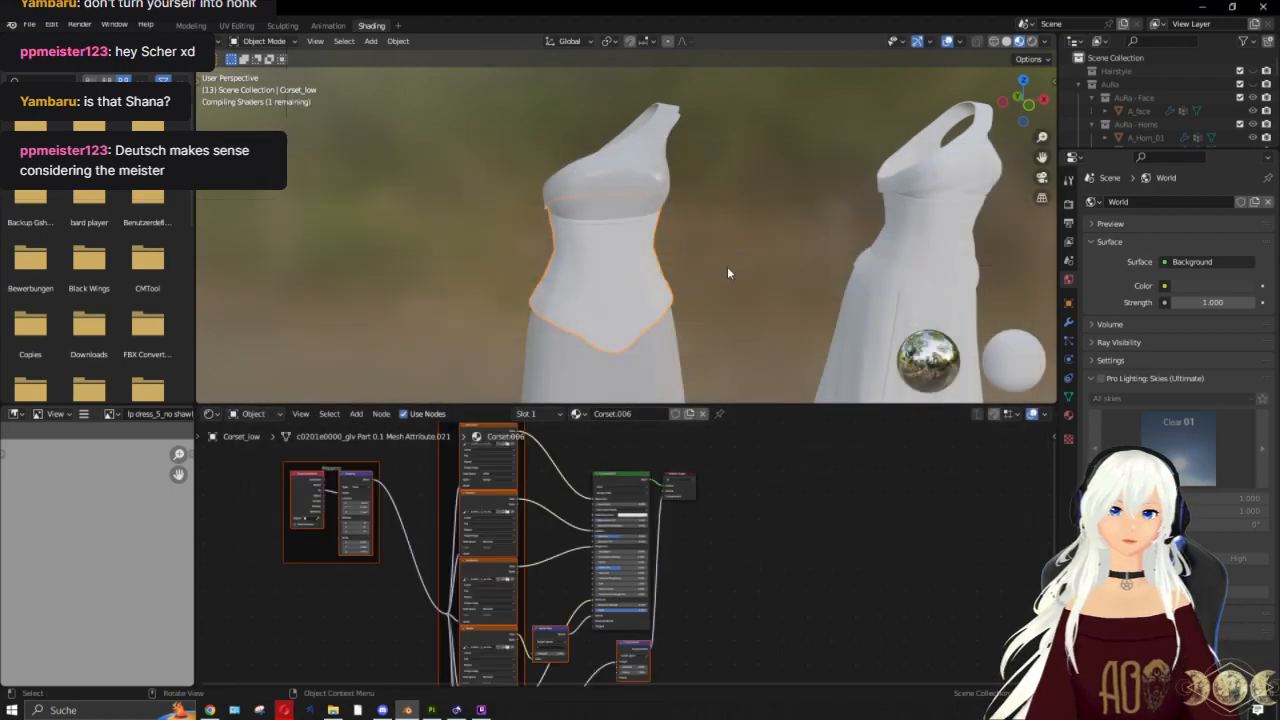
{"action": "scroll", "coordinate": [723, 267], "scroll_direction": "up", "scroll_amount": 2}
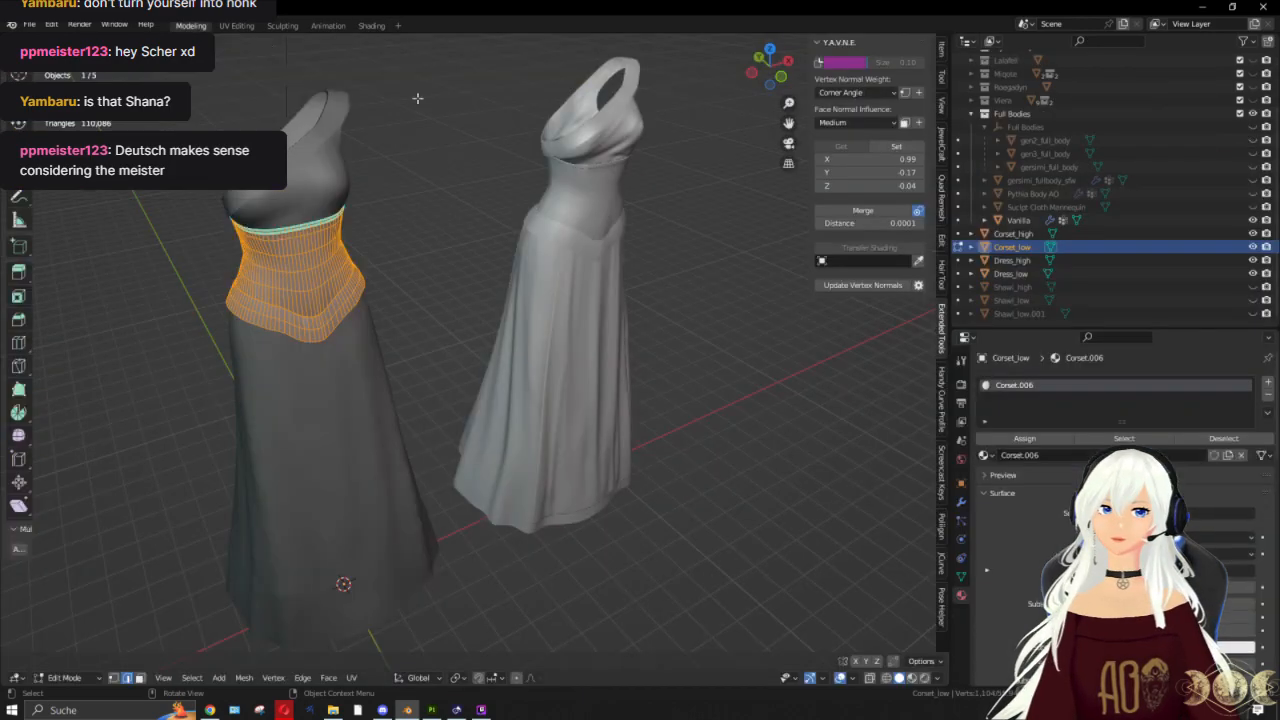
Step: In the Modeling workspace, exit Edit Mode on Corset_low, preview the dresses with Material Preview shading and select Dress_low
{"action": "left_click", "coordinate": [191, 25]}
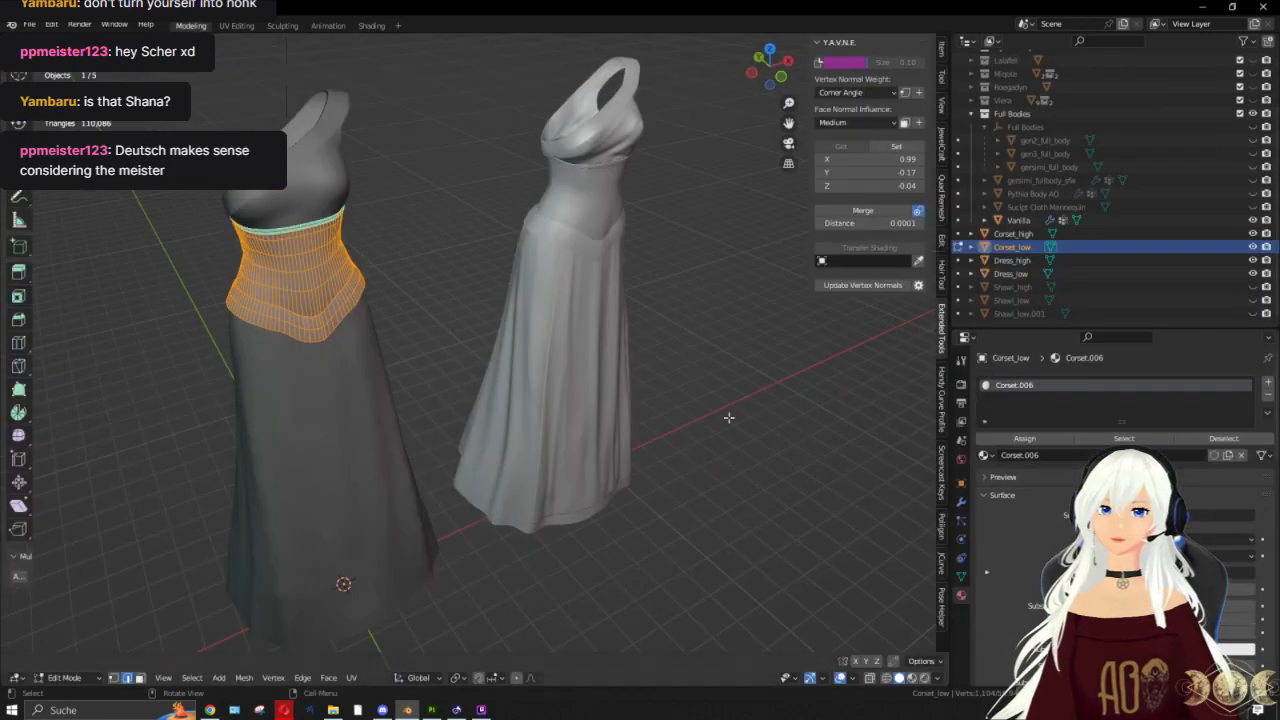
{"action": "key", "text": "alt+a"}
{"action": "middle_click_drag", "start_coordinate": [560, 464], "coordinate": [526, 441]}
{"action": "key", "text": "Tab"}
{"action": "scroll", "coordinate": [526, 441], "scroll_direction": "down", "scroll_amount": 3}
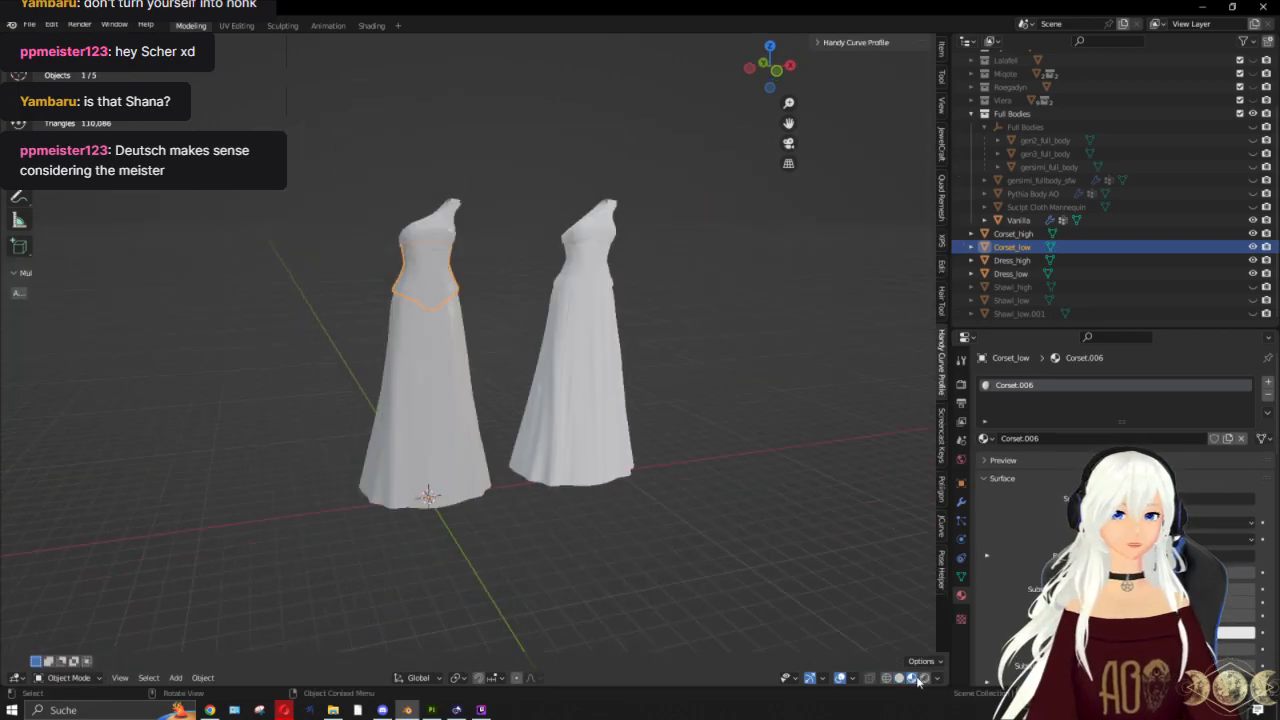
{"action": "left_click", "coordinate": [741, 489]}
{"action": "scroll", "coordinate": [474, 486], "scroll_direction": "up", "scroll_amount": 3}
{"action": "middle_click_drag", "start_coordinate": [474, 486], "coordinate": [464, 462]}
{"action": "left_click", "coordinate": [464, 462]}
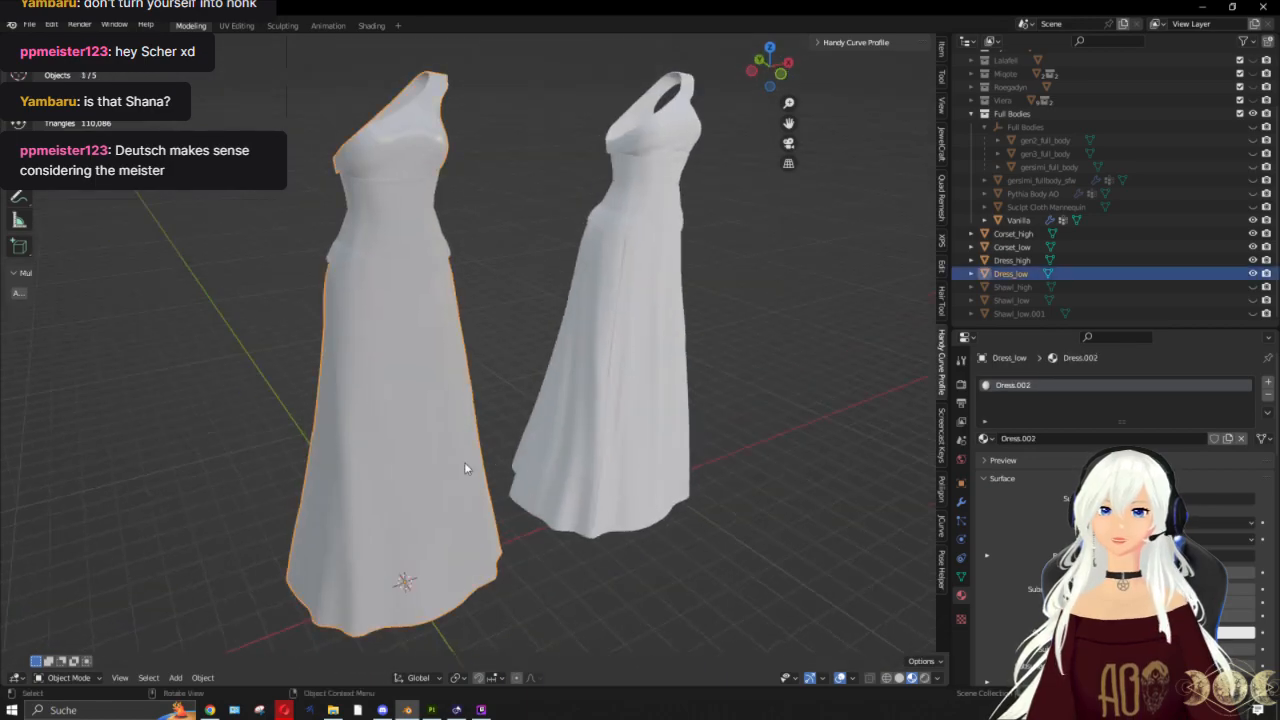
Step: Examine the texture and shader node connections of the Dress.002 material in the Shading workspace
{"action": "left_click", "coordinate": [372, 26]}
{"action": "scroll", "coordinate": [502, 533], "scroll_direction": "up", "scroll_amount": 5}
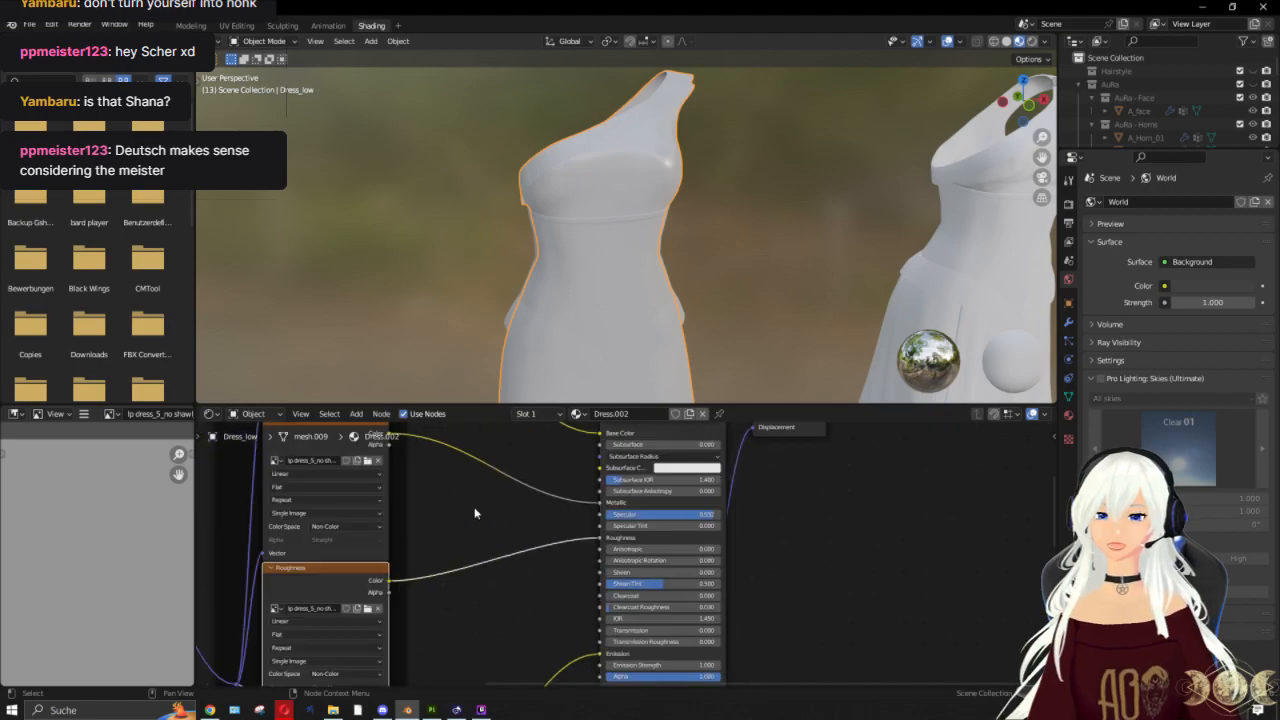
{"action": "middle_click_drag", "start_coordinate": [502, 533], "coordinate": [520, 586]}
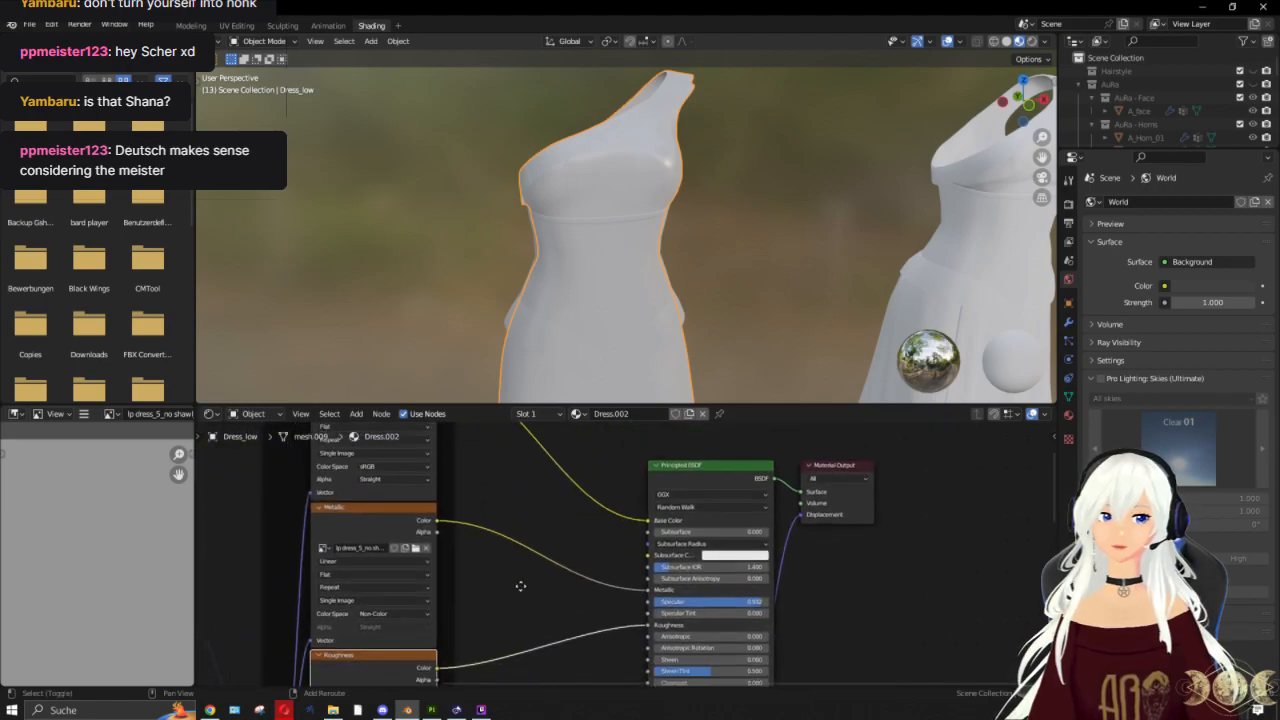
{"action": "scroll", "coordinate": [640, 545], "scroll_direction": "down", "scroll_amount": 3}
{"action": "middle_click_drag", "start_coordinate": [731, 572], "coordinate": [751, 674], "text": "shift"}
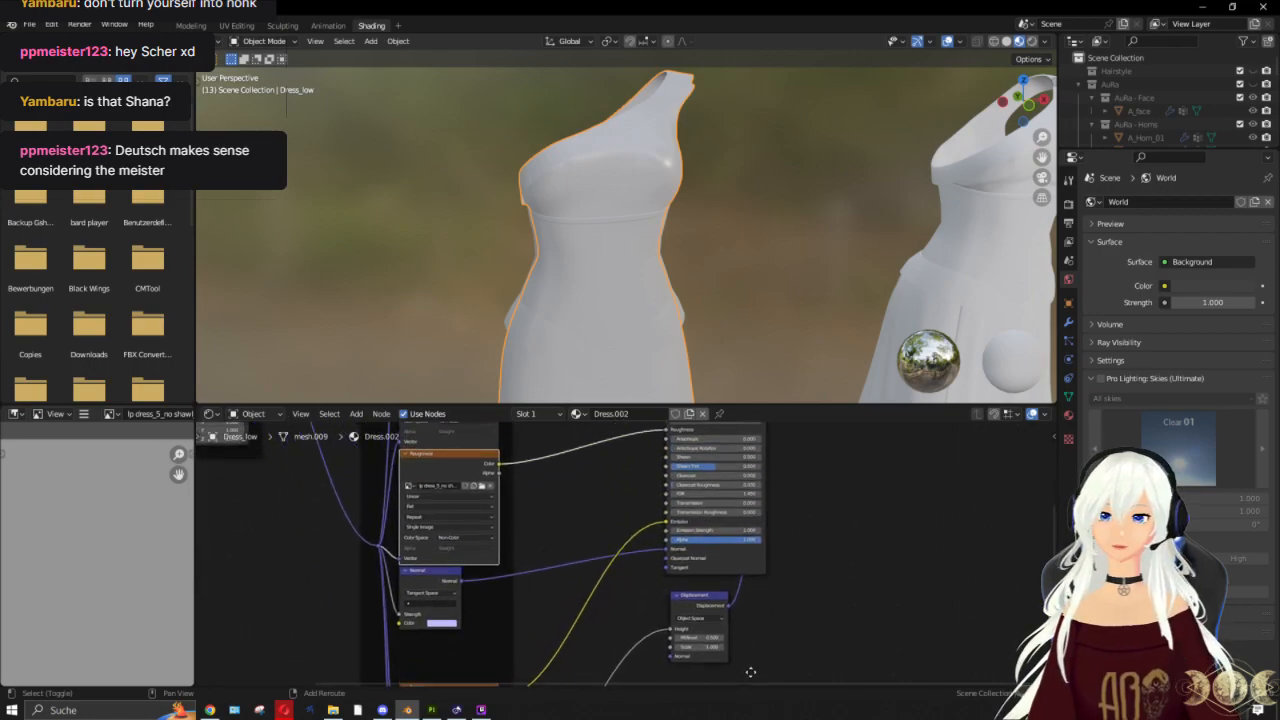
{"action": "scroll", "coordinate": [800, 557], "scroll_direction": "up", "scroll_amount": 3}
{"action": "middle_click_drag", "start_coordinate": [443, 430], "coordinate": [448, 557], "text": "shift"}
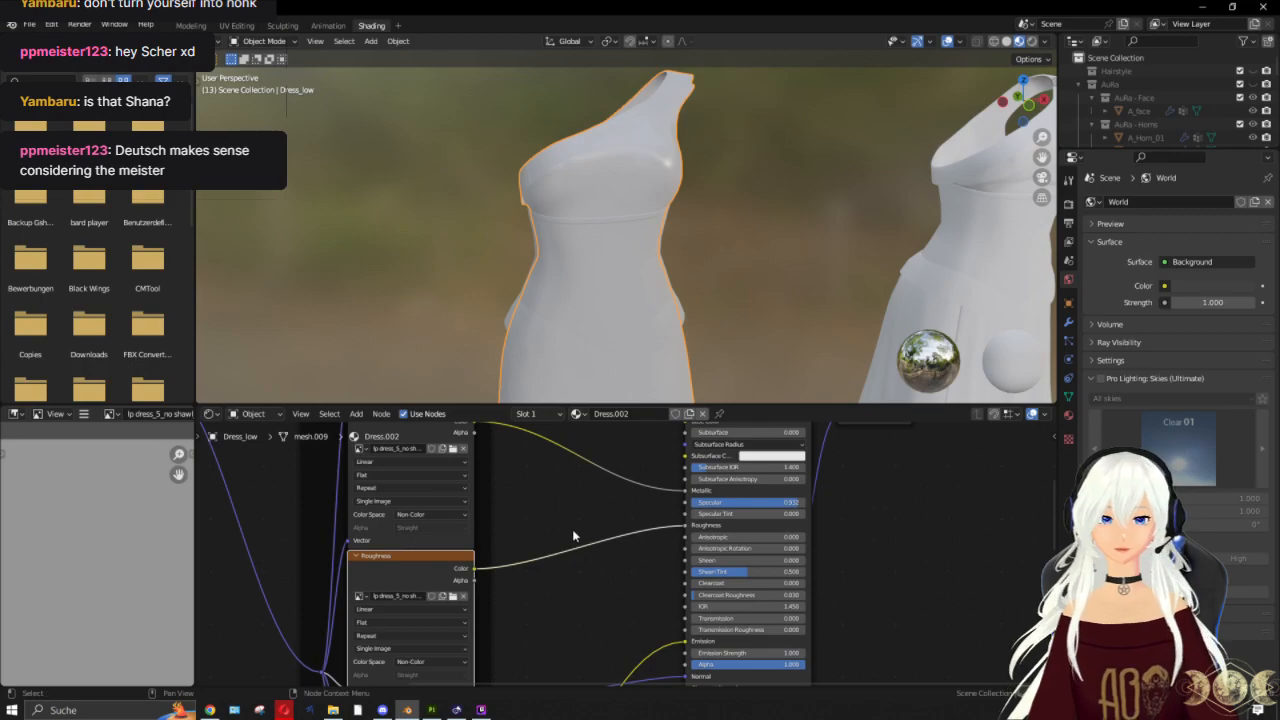
Step: Try adding an RGB node between the Roughness texture and the Principled BSDF, and remove it again
{"action": "key", "text": "shift+a"}
{"action": "left_click", "coordinate": [539, 523]}
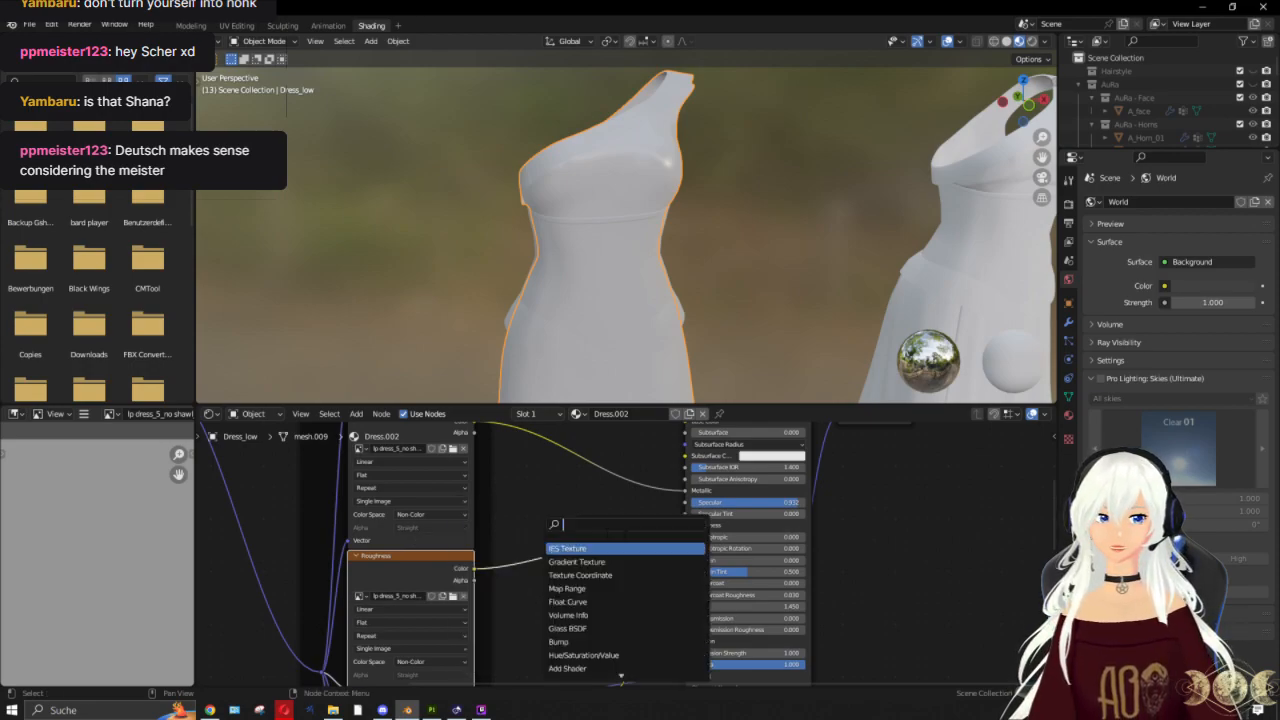
{"action": "type", "text": "color"}
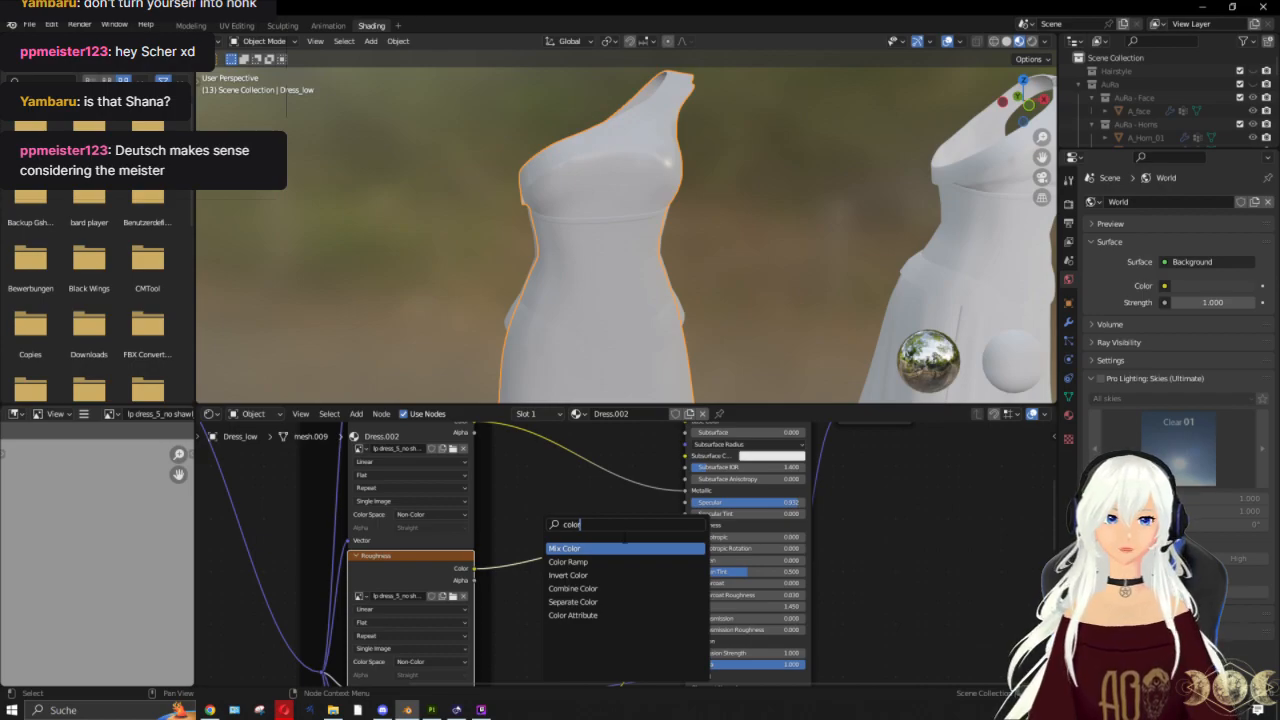
{"action": "key", "text": "BackSpace"}
{"action": "key", "text": "BackSpace"}
{"action": "key", "text": "BackSpace"}
{"action": "key", "text": "BackSpace"}
{"action": "type", "text": "rgb"}
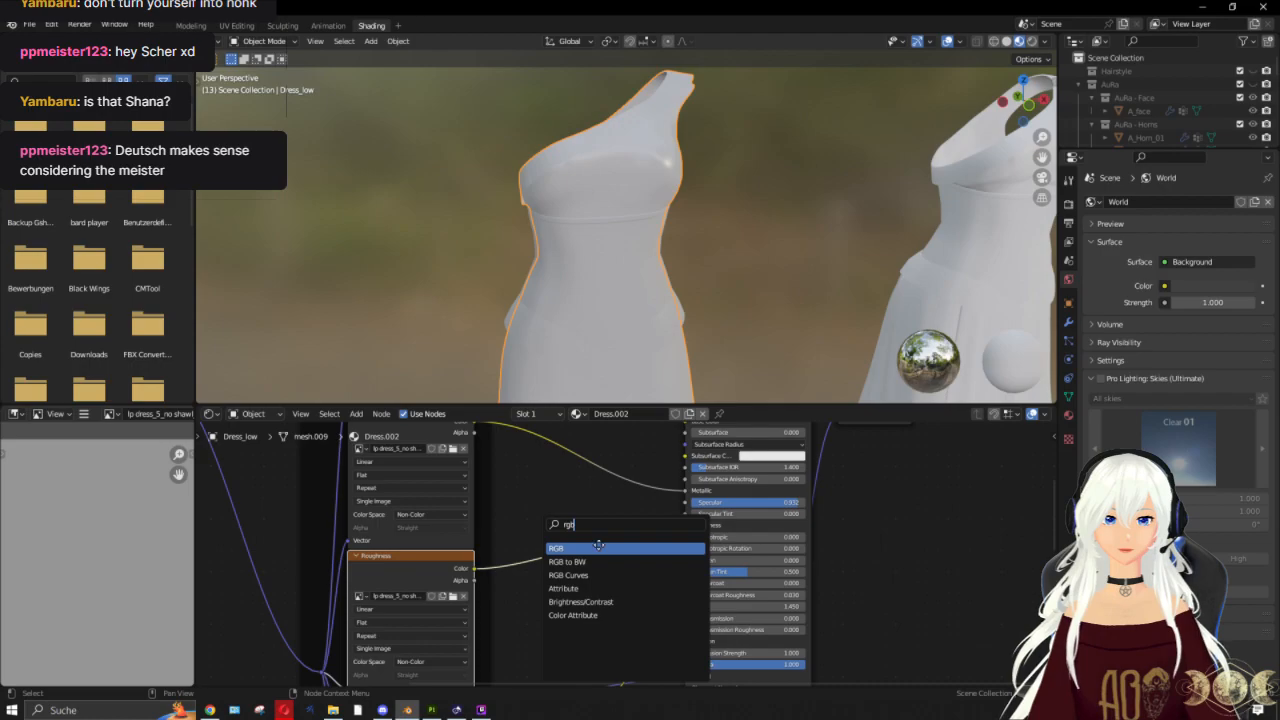
{"action": "left_click", "coordinate": [598, 548]}
{"action": "left_click_drag", "start_coordinate": [588, 513], "coordinate": [568, 537]}
{"action": "key", "text": "x"}
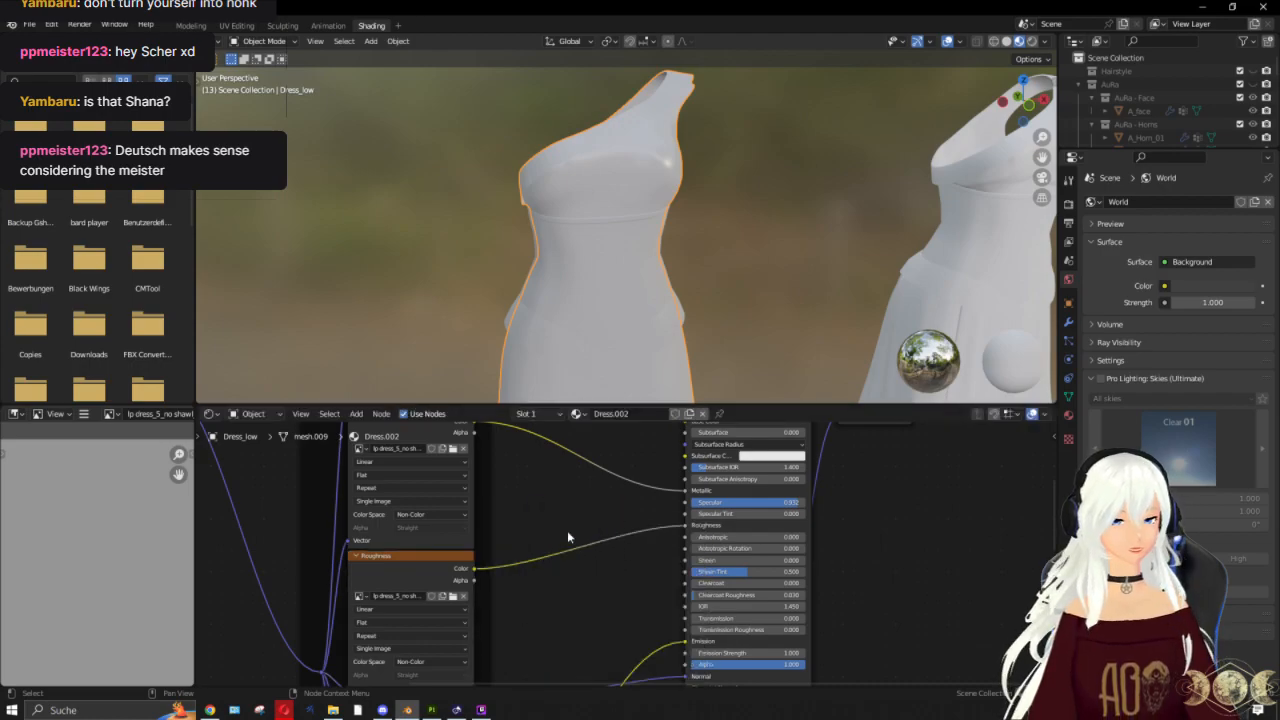
Step: Inspect the baked shading of the low-poly dress from several angles in the Modeling workspace, with nothing selected in Object Mode
{"action": "left_click", "coordinate": [198, 26]}
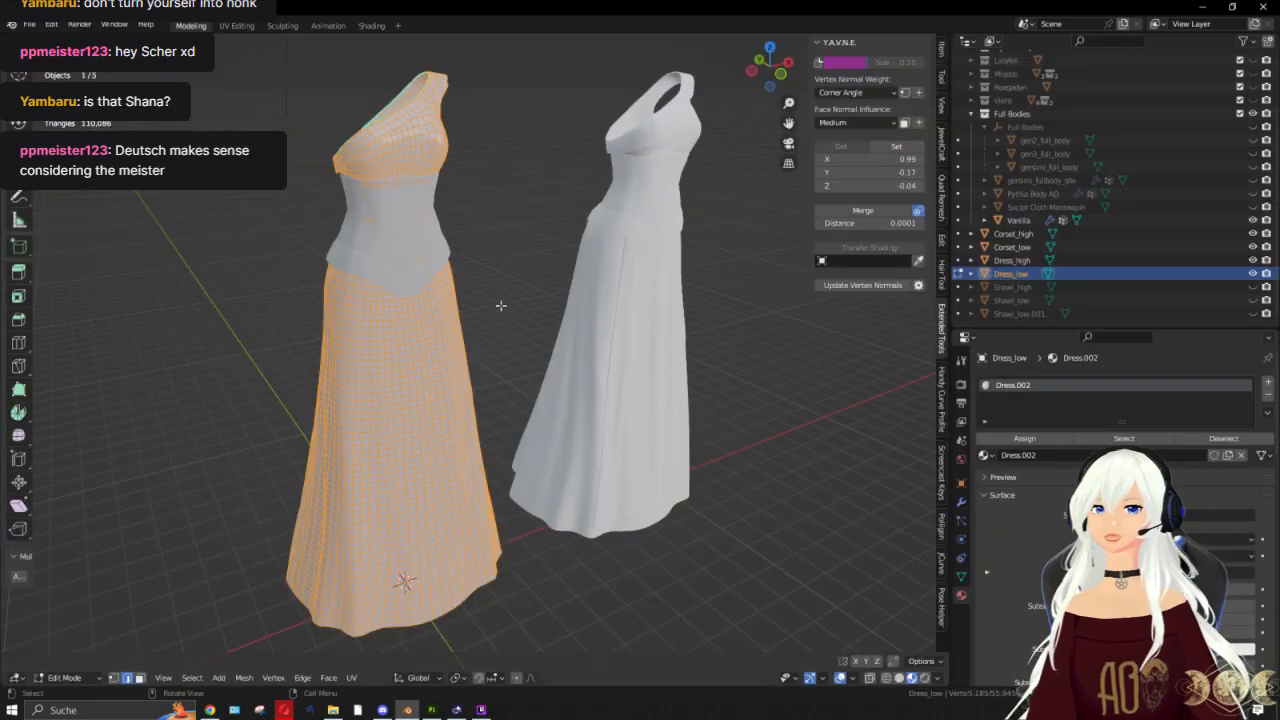
{"action": "scroll", "coordinate": [500, 306], "scroll_direction": "up", "scroll_amount": 4}
{"action": "scroll", "coordinate": [430, 330], "scroll_direction": "down", "scroll_amount": 4}
{"action": "middle_click_drag", "start_coordinate": [431, 351], "coordinate": [503, 373]}
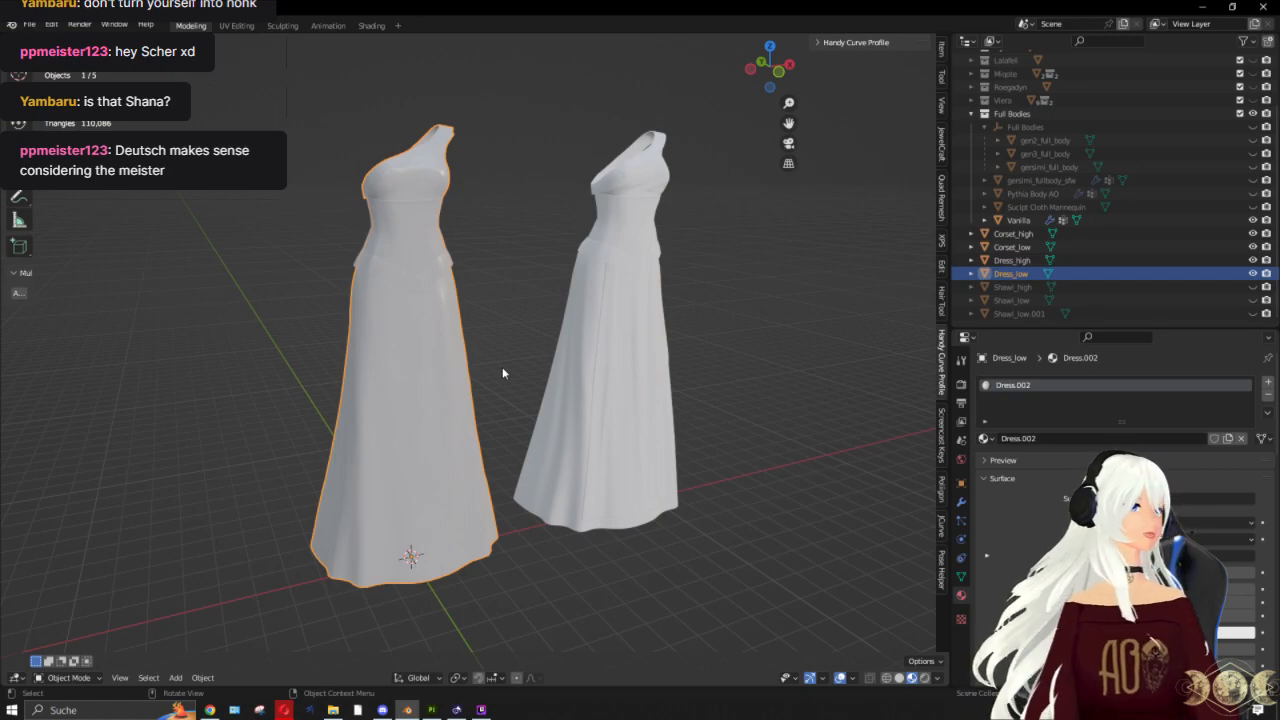
{"action": "left_click", "coordinate": [512, 346]}
{"action": "middle_click_drag", "start_coordinate": [464, 364], "coordinate": [372, 493]}
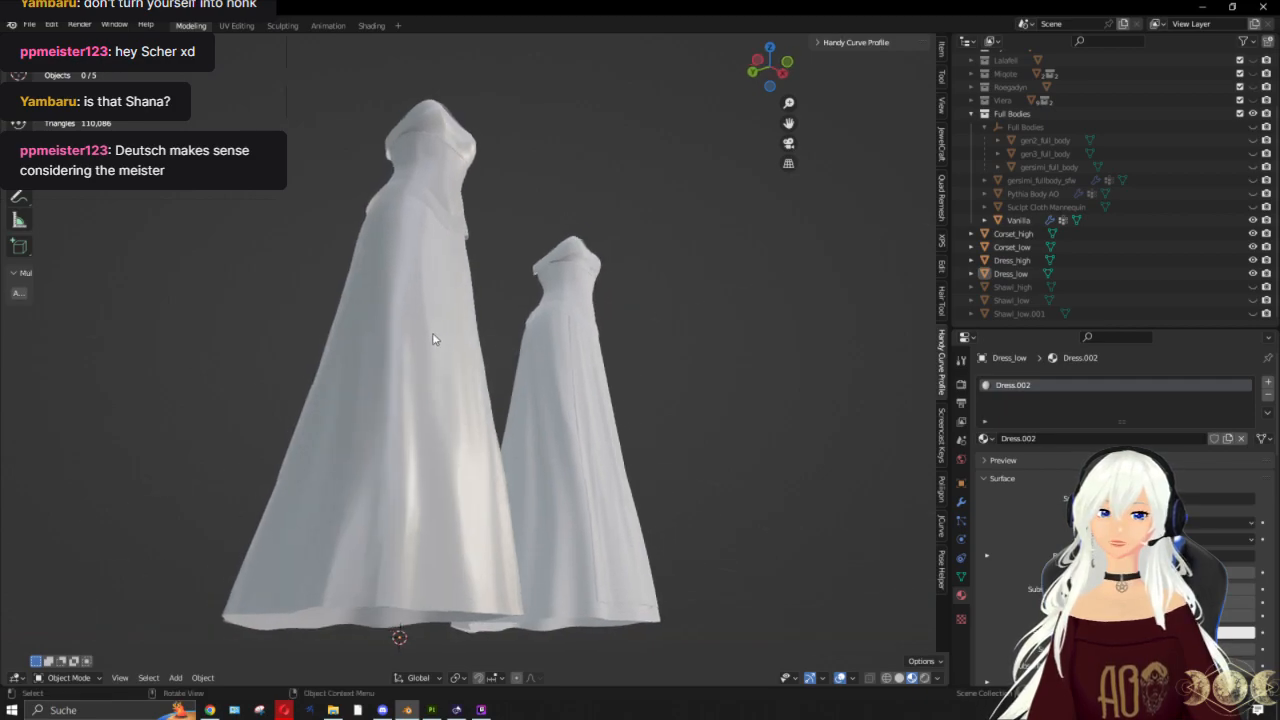
{"action": "middle_click_drag", "start_coordinate": [527, 384], "coordinate": [490, 650]}
{"action": "scroll", "coordinate": [518, 271], "scroll_direction": "up", "scroll_amount": 2}
{"action": "scroll", "coordinate": [677, 460], "scroll_direction": "up", "scroll_amount": 4}
{"action": "middle_click_drag", "start_coordinate": [677, 460], "coordinate": [362, 310], "text": "shift"}
Step: Check the mesh density of Dress_low in Edit Mode and return to Object Mode
{"action": "left_click", "coordinate": [371, 390]}
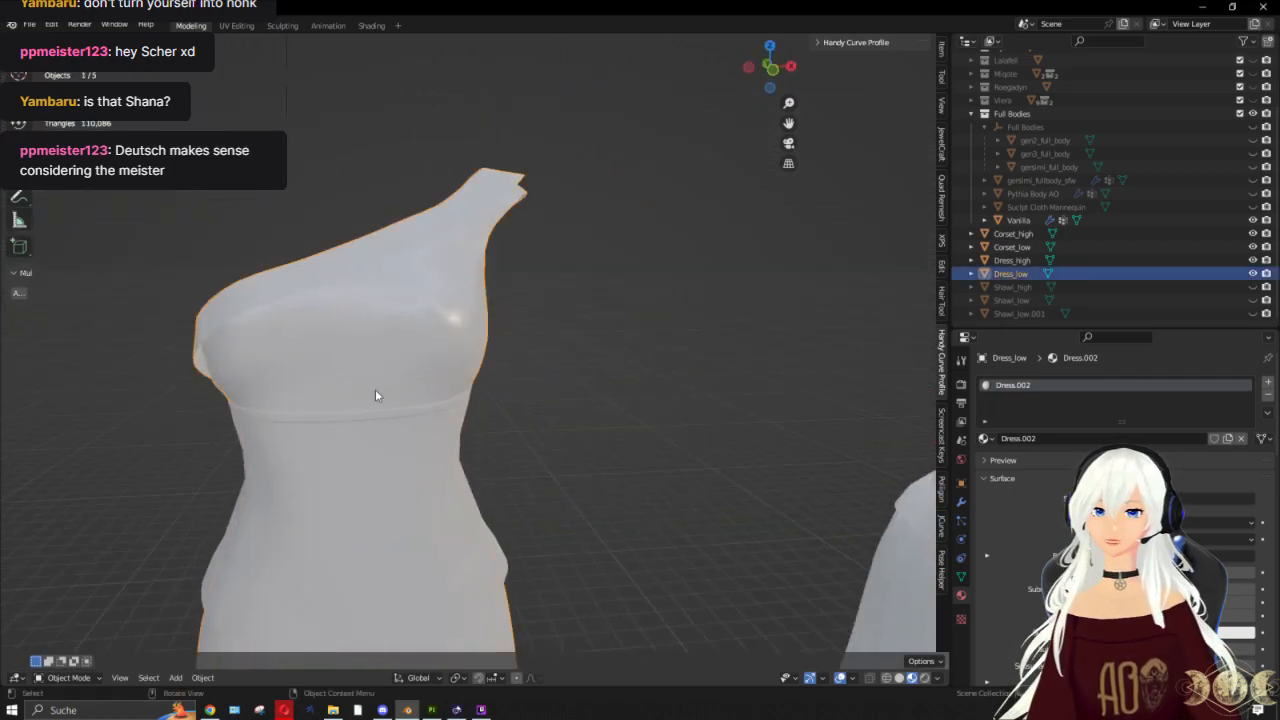
{"action": "key", "text": "Tab"}
{"action": "scroll", "coordinate": [383, 303], "scroll_direction": "down", "scroll_amount": 4}
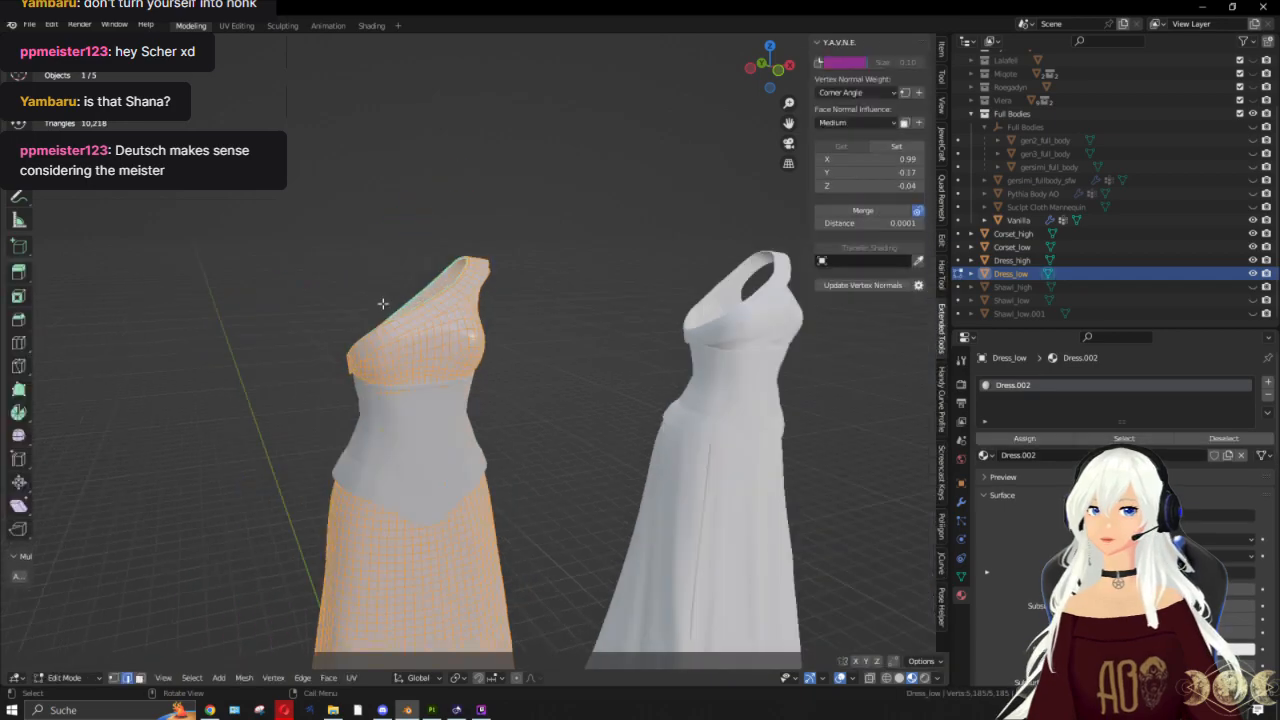
{"action": "key", "text": "Tab"}
{"action": "middle_click_drag", "start_coordinate": [508, 386], "coordinate": [634, 383]}
{"action": "scroll", "coordinate": [634, 383], "scroll_direction": "up", "scroll_amount": 3}
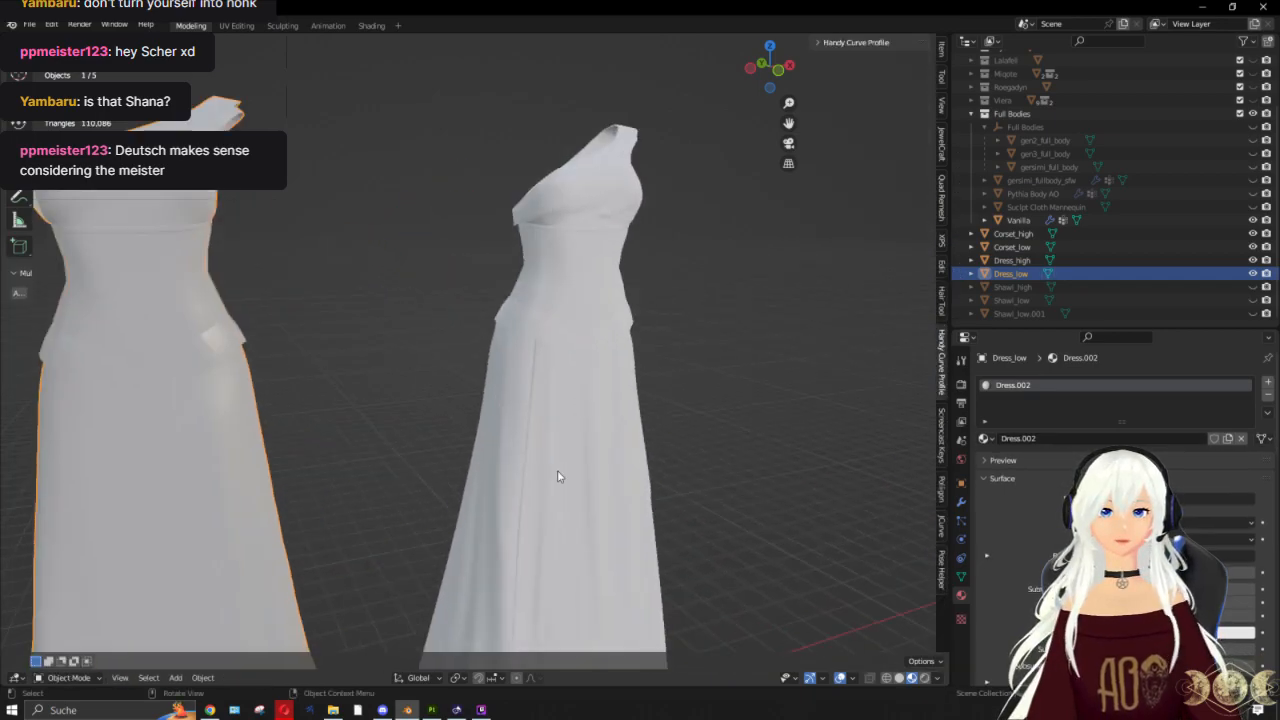
Step: Open Corset_high and Dress_high together in Edit Mode and examine the density of their high-poly wireframes
{"action": "left_click", "coordinate": [565, 297]}
{"action": "left_click", "coordinate": [567, 291], "text": "shift"}
{"action": "key", "text": "Tab"}
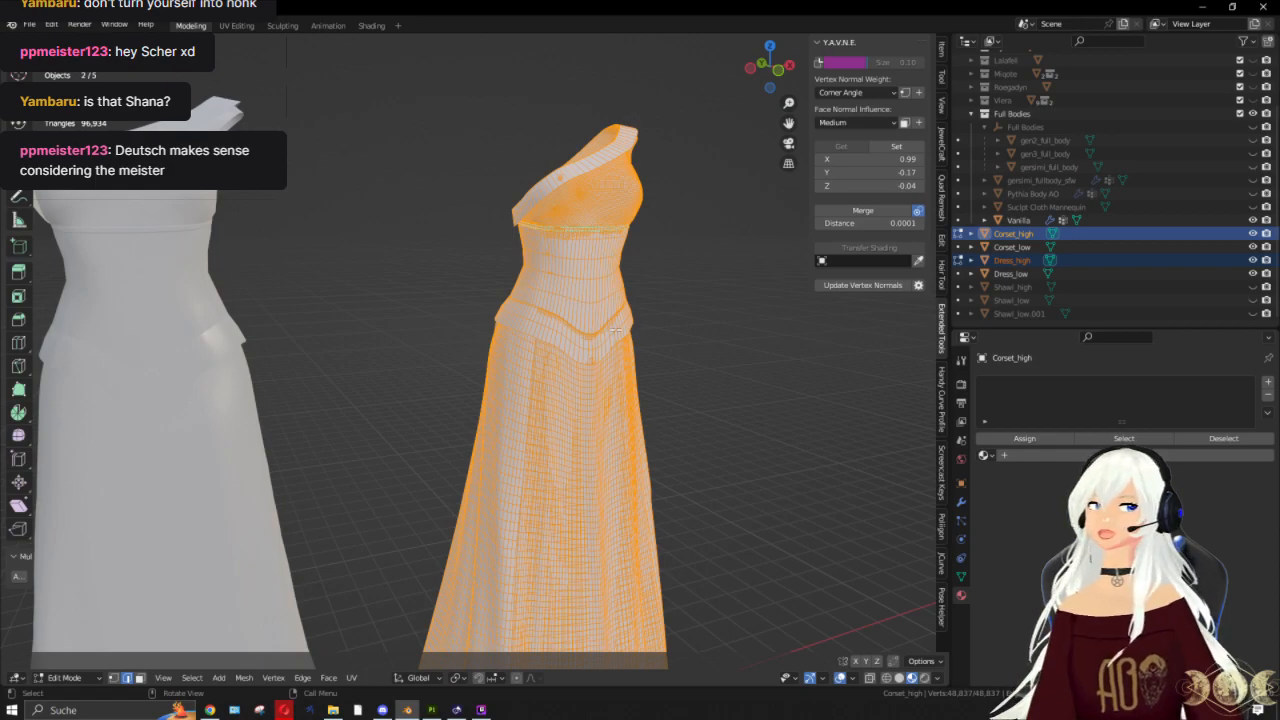
{"action": "scroll", "coordinate": [616, 330], "scroll_direction": "down", "scroll_amount": 5}
{"action": "scroll", "coordinate": [623, 354], "scroll_direction": "up", "scroll_amount": 4}
{"action": "middle_click_drag", "start_coordinate": [620, 350], "coordinate": [507, 425], "text": "shift"}
{"action": "scroll", "coordinate": [507, 425], "scroll_direction": "up", "scroll_amount": 3}
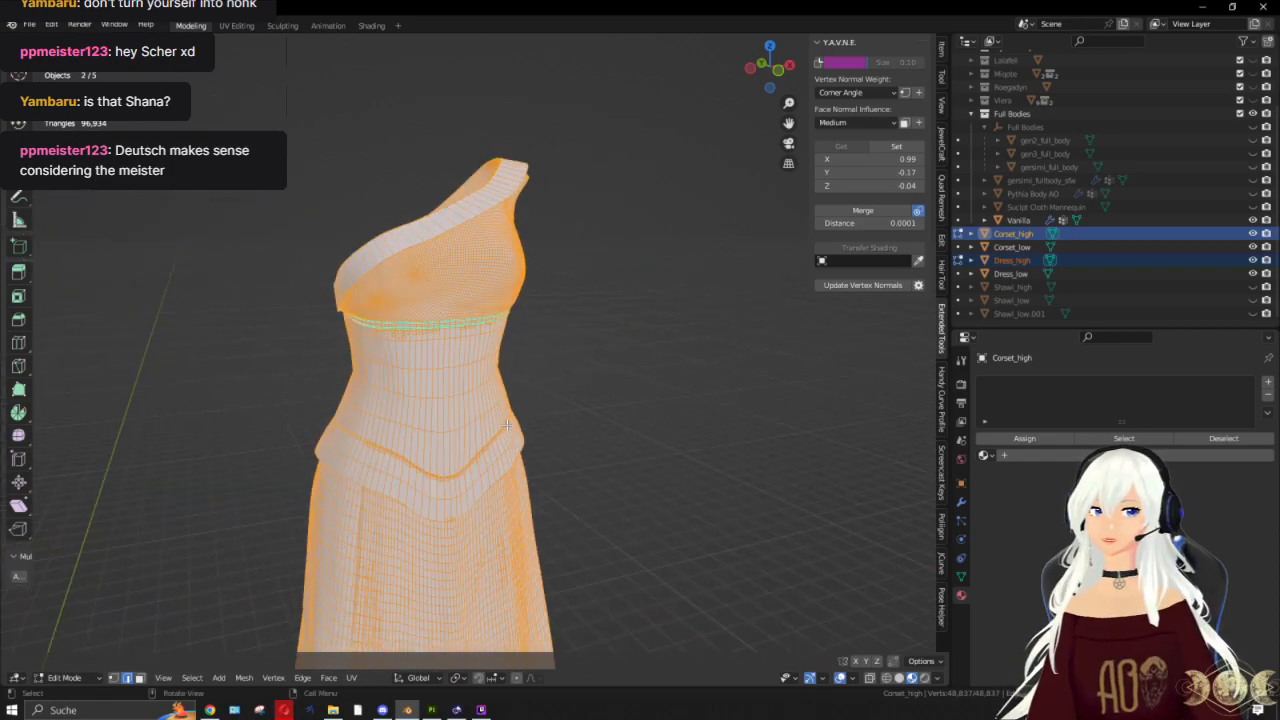
{"action": "scroll", "coordinate": [507, 425], "scroll_direction": "up", "scroll_amount": 3}
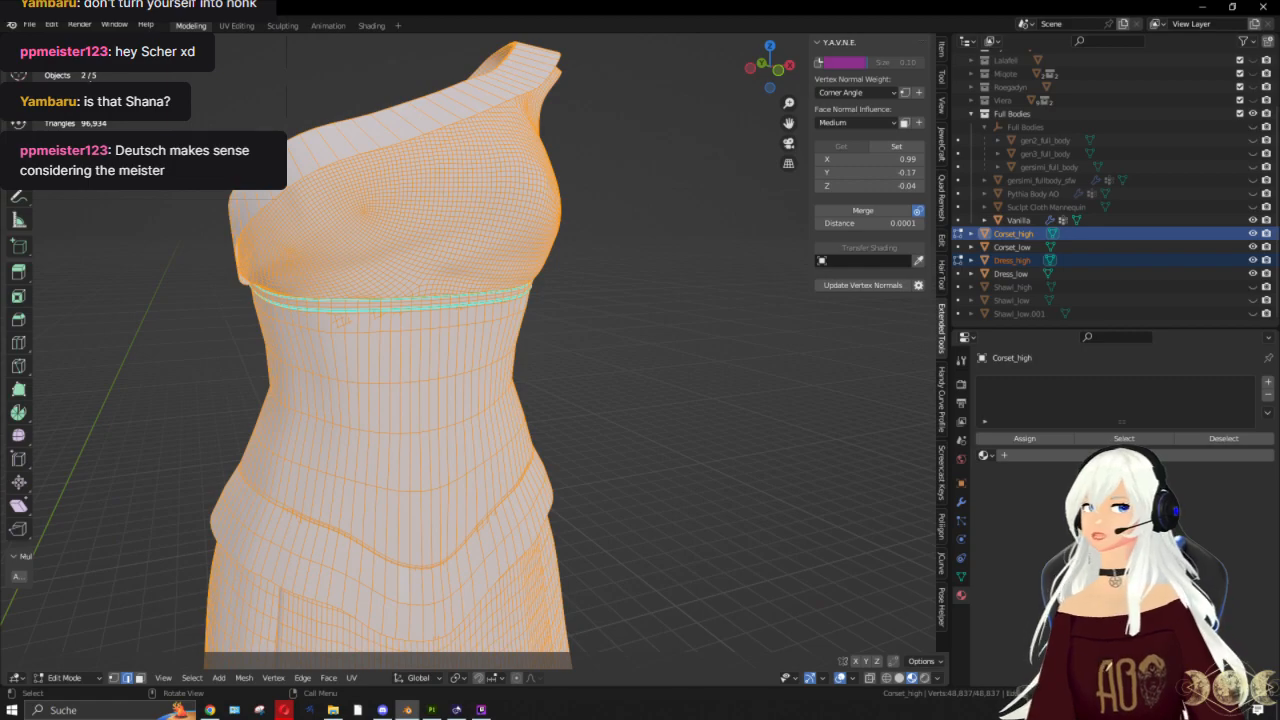
{"action": "scroll", "coordinate": [446, 289], "scroll_direction": "down", "scroll_amount": 4}
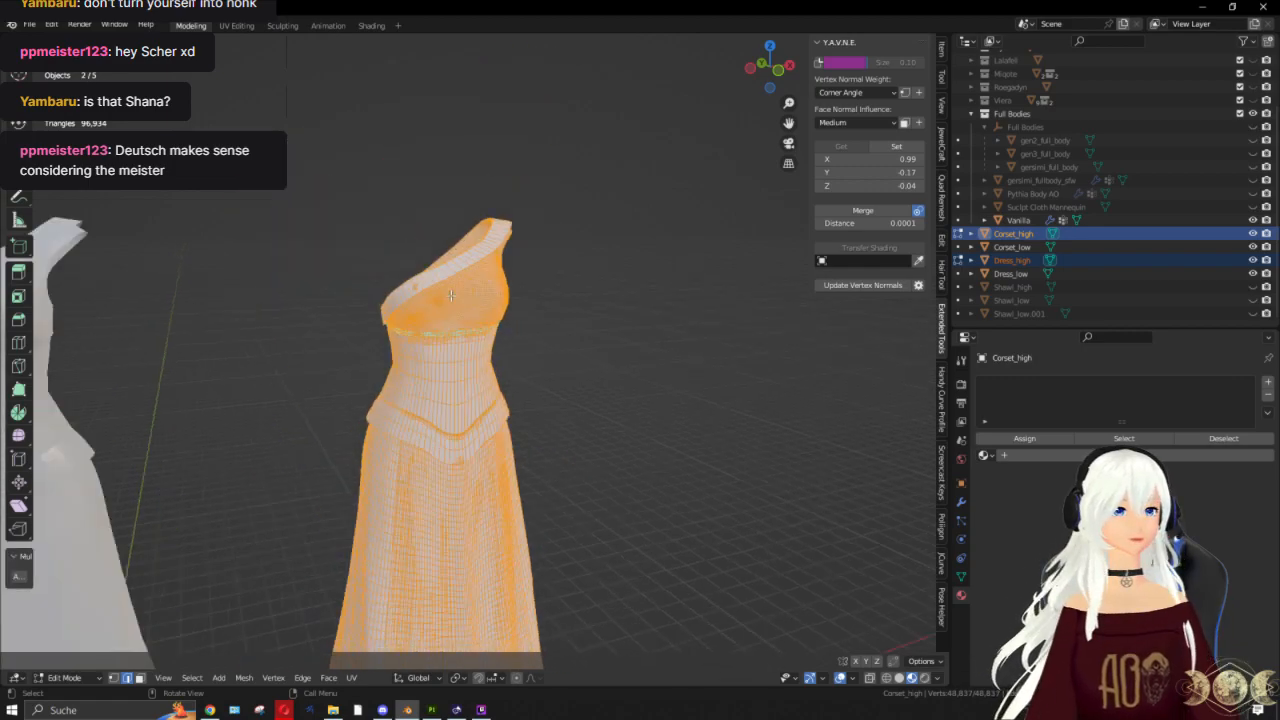
{"action": "scroll", "coordinate": [451, 295], "scroll_direction": "down", "scroll_amount": 2}
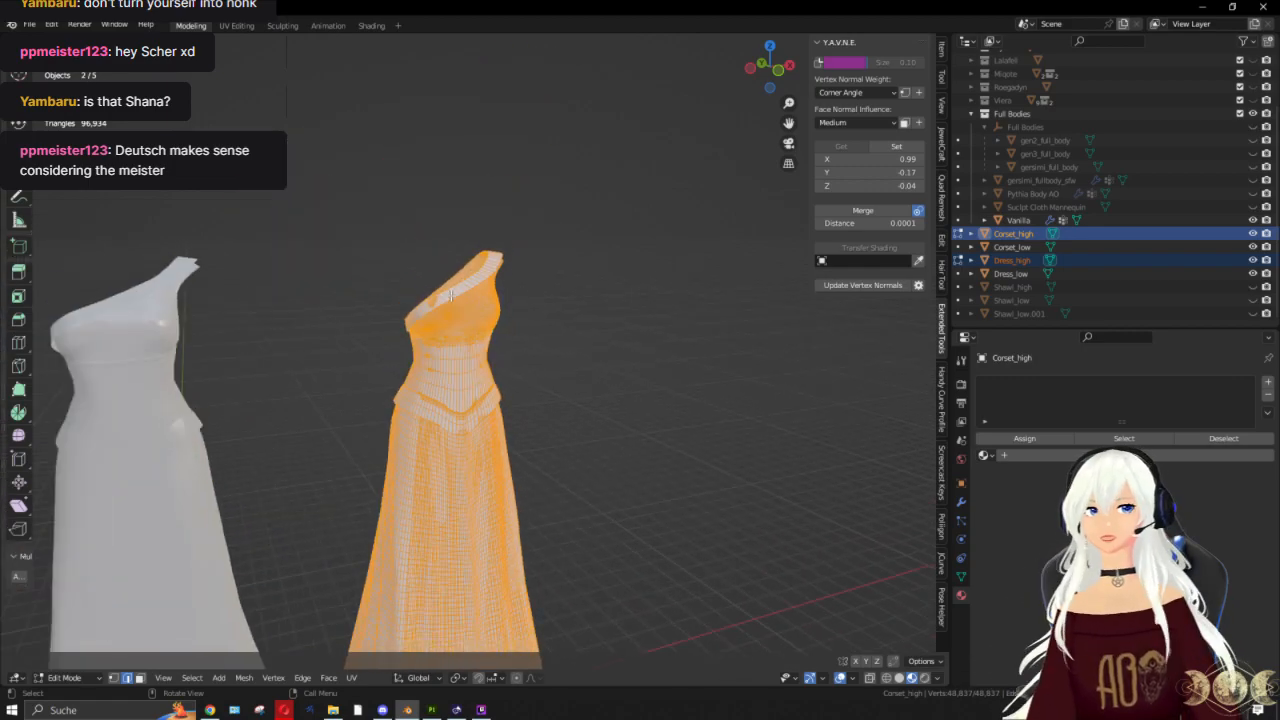
Step: Return the high-poly meshes to Object Mode and check the mesh density of Corset_low and Dress_low together in Edit Mode
{"action": "scroll", "coordinate": [451, 295], "scroll_direction": "up", "scroll_amount": 4}
{"action": "key", "text": "Tab"}
{"action": "scroll", "coordinate": [459, 313], "scroll_direction": "down", "scroll_amount": 4}
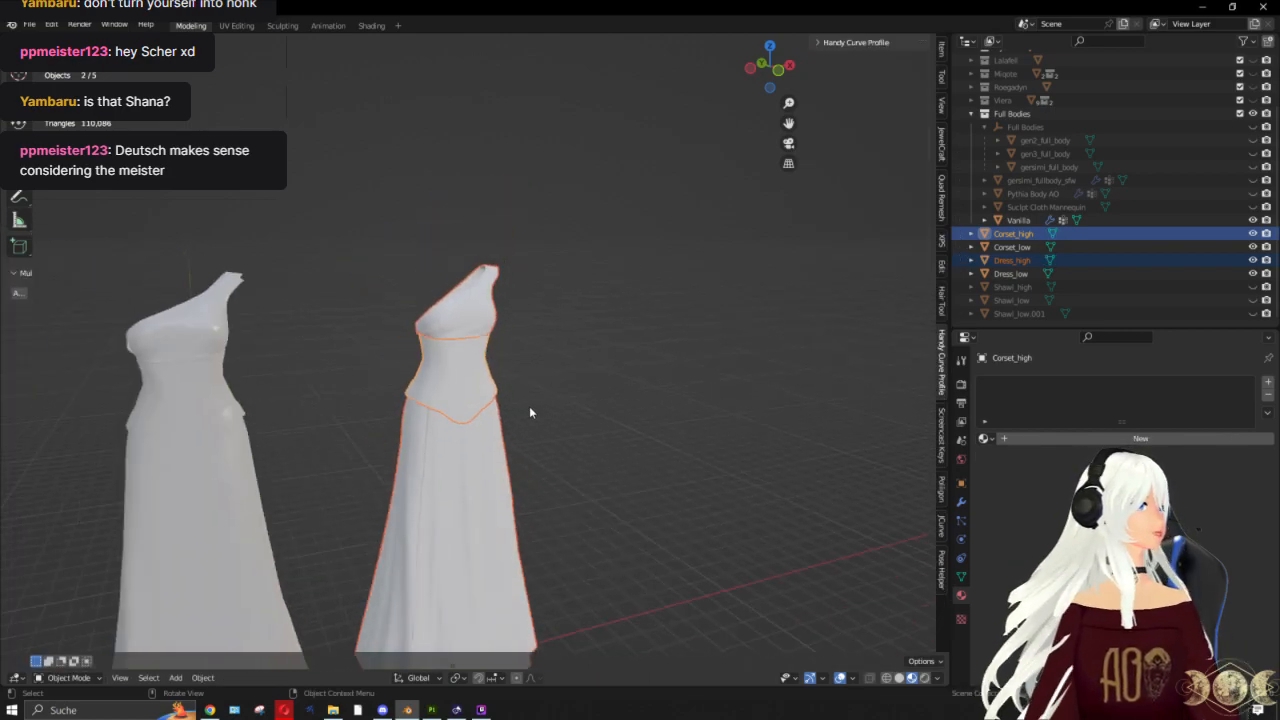
{"action": "middle_click_drag", "start_coordinate": [306, 411], "coordinate": [333, 287]}
{"action": "left_click", "coordinate": [309, 200]}
{"action": "left_click", "coordinate": [315, 189], "text": "shift"}
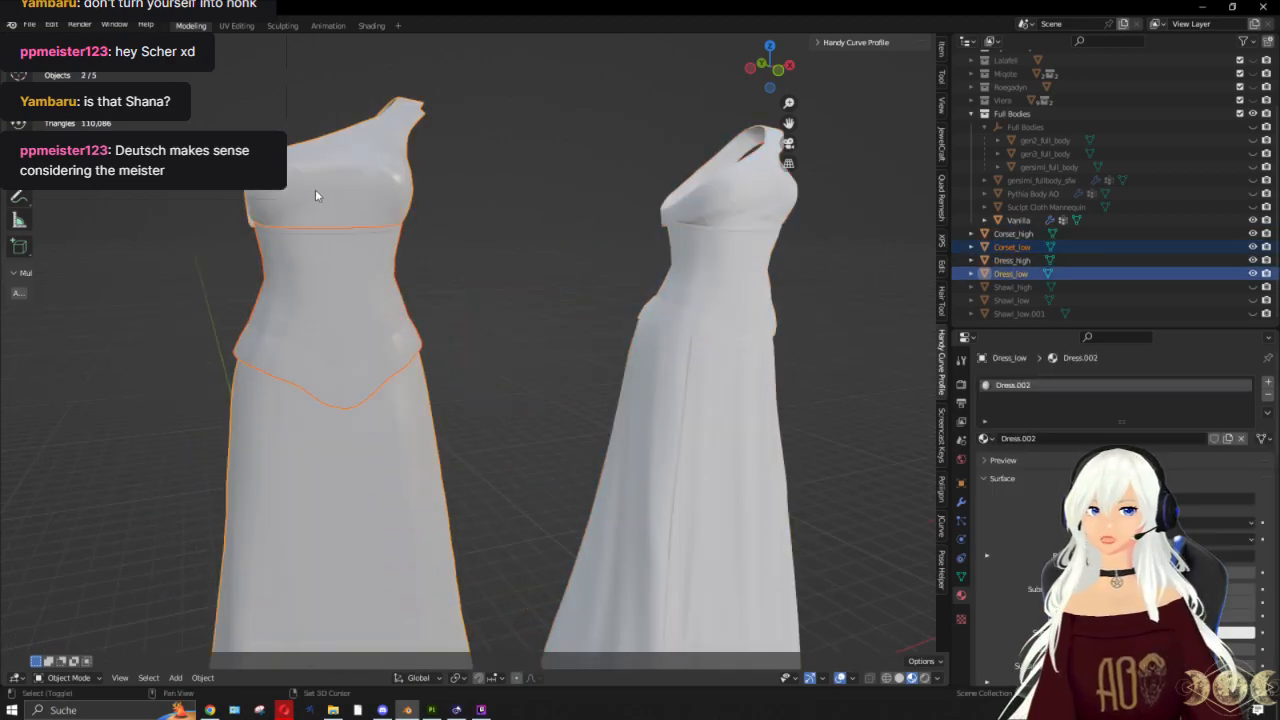
{"action": "key", "text": "Tab"}
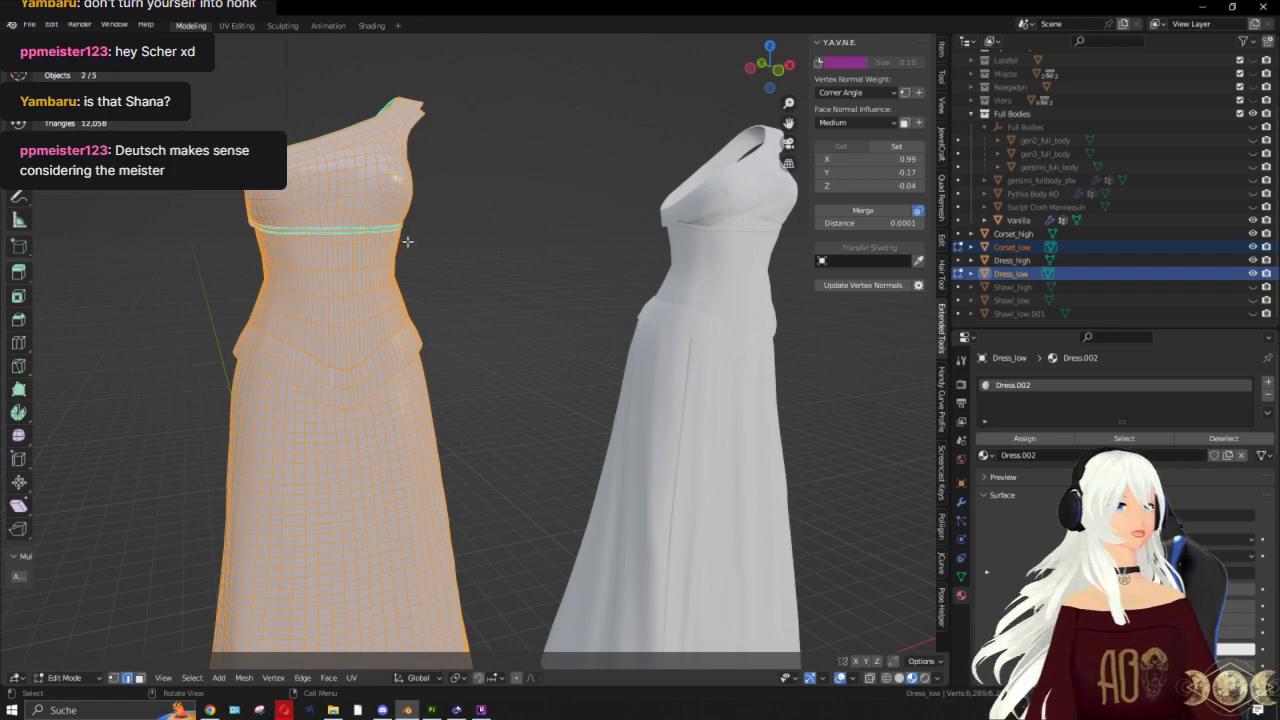
{"action": "key", "text": "Tab"}
{"action": "scroll", "coordinate": [407, 241], "scroll_direction": "down", "scroll_amount": 3}
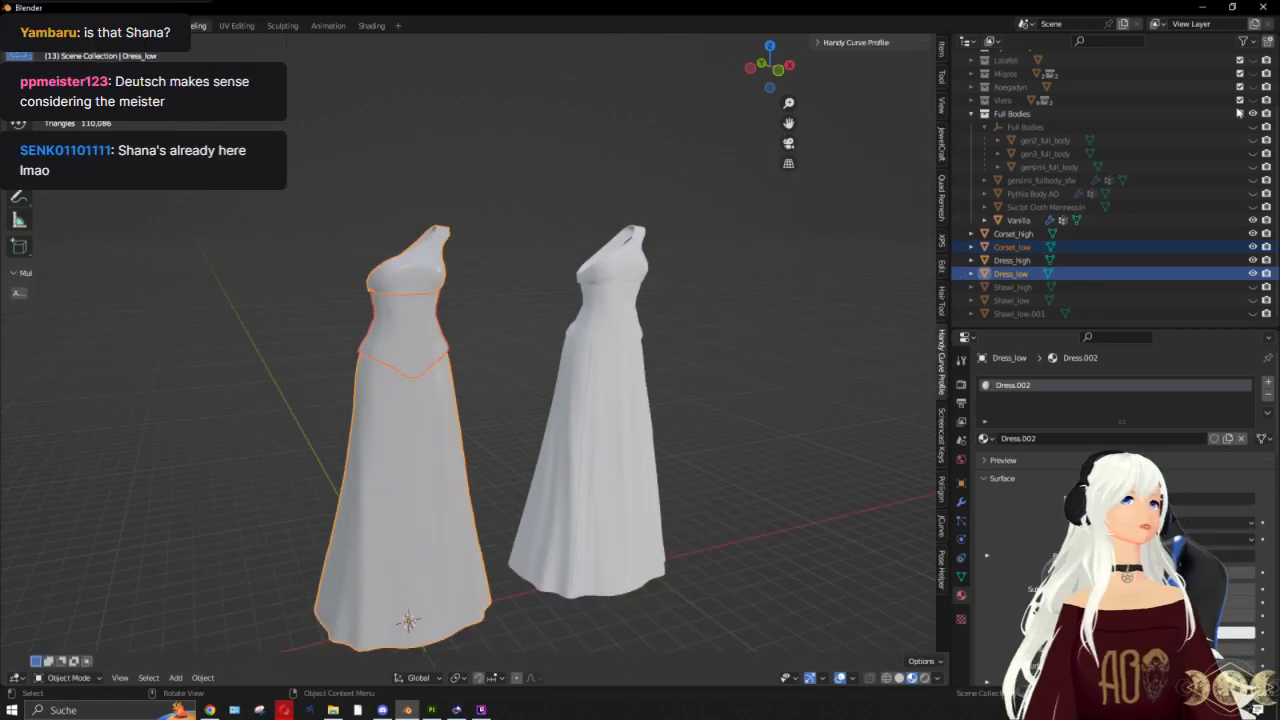
Step: Switch to Substance 3D Painter and inspect the baked dress and corset from several angles and distances
{"action": "left_click", "coordinate": [1196, 8]}
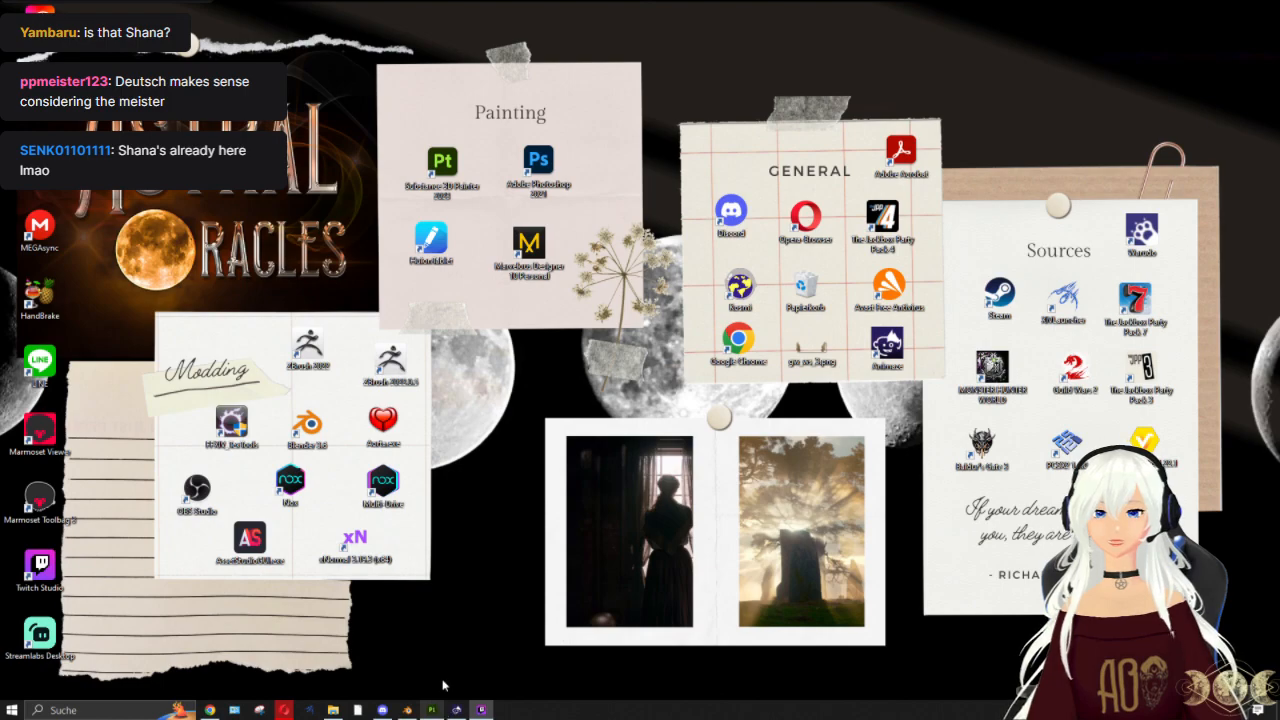
{"action": "left_click", "coordinate": [433, 709]}
{"action": "scroll", "coordinate": [449, 326], "scroll_direction": "up", "scroll_amount": 3}
{"action": "mouse_move", "coordinate": [448, 324]}
{"action": "left_mouse_down", "text": "alt"}
{"action": "mouse_move", "coordinate": [202, 292]}
{"action": "mouse_move", "coordinate": [643, 309]}
{"action": "mouse_move", "coordinate": [401, 295]}
{"action": "left_mouse_up", "text": "alt"}
{"action": "scroll", "coordinate": [401, 293], "scroll_direction": "down", "scroll_amount": 3}
{"action": "scroll", "coordinate": [402, 292], "scroll_direction": "up", "scroll_amount": 1}
{"action": "middle_click_drag", "start_coordinate": [405, 288], "coordinate": [401, 365], "text": "alt"}
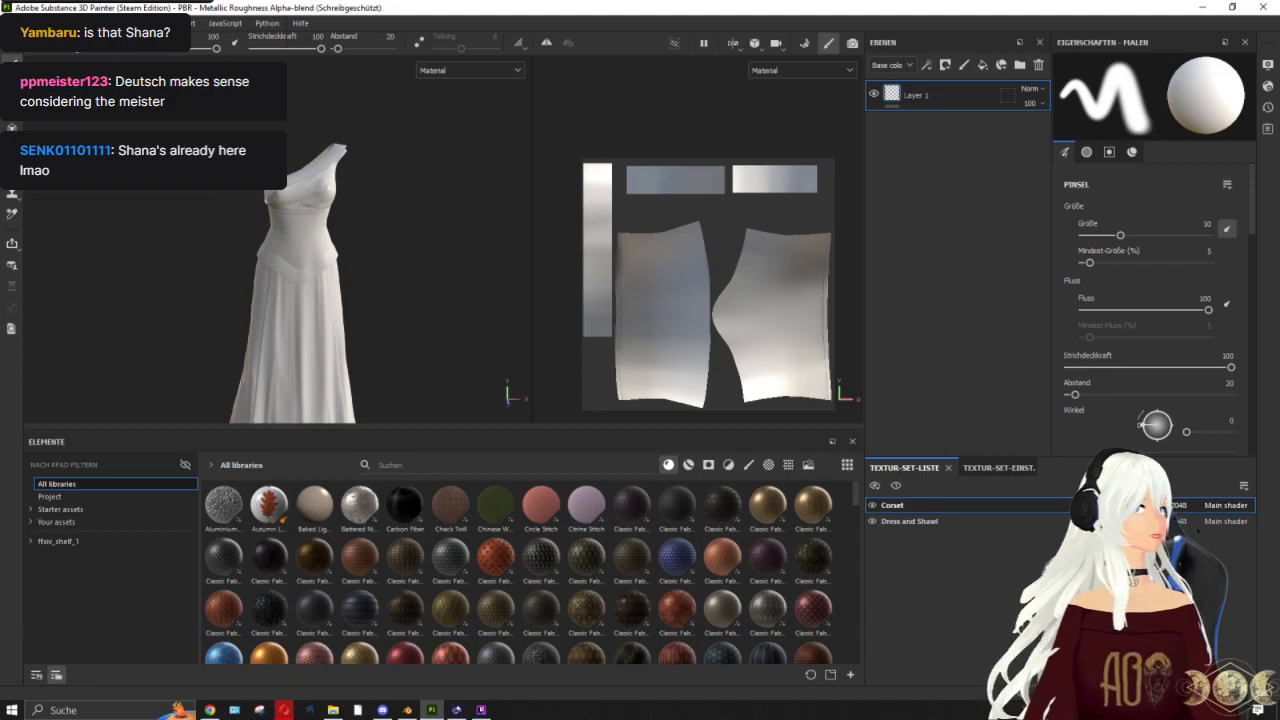
{"action": "scroll", "coordinate": [372, 274], "scroll_direction": "up", "scroll_amount": 5}
{"action": "scroll", "coordinate": [360, 250], "scroll_direction": "down", "scroll_amount": 3}
{"action": "scroll", "coordinate": [385, 250], "scroll_direction": "up", "scroll_amount": 3}
{"action": "scroll", "coordinate": [418, 315], "scroll_direction": "down", "scroll_amount": 2}
{"action": "left_click_drag", "start_coordinate": [418, 315], "coordinate": [362, 318], "text": "alt"}
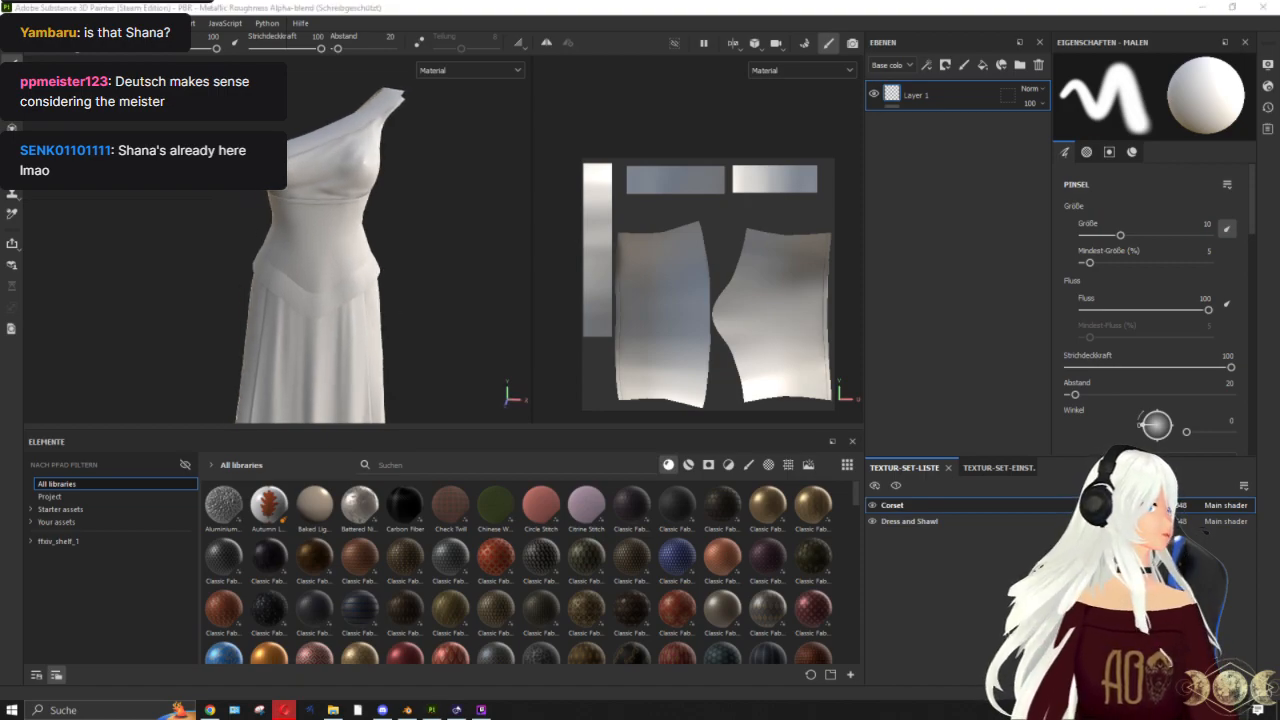
Step: Consult the Pinterest dress concept art and examine the baked folds and corset in Substance 3D Painter up close and from several sides
{"action": "mouse_move", "coordinate": [1279, 30]}
{"action": "left_mouse_down"}
{"action": "mouse_move", "coordinate": [1180, 28]}
{"action": "mouse_move", "coordinate": [1180, 64]}
{"action": "left_mouse_up"}
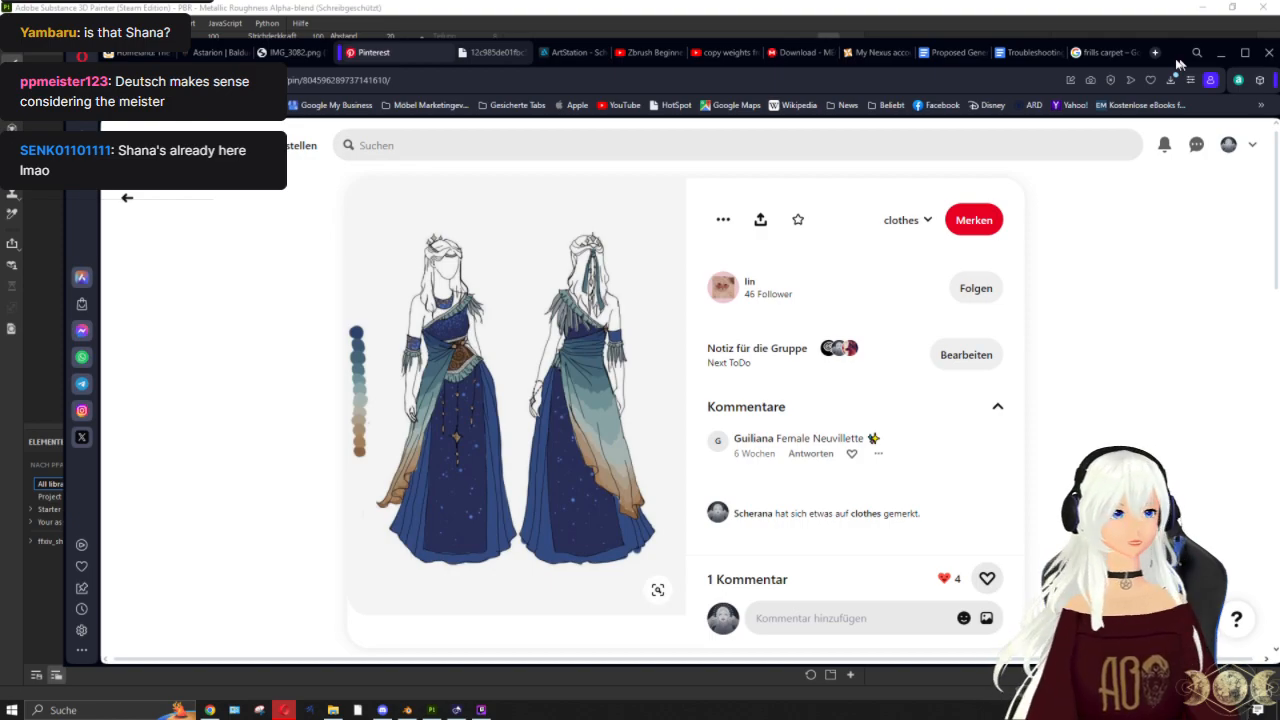
{"action": "mouse_move", "coordinate": [1178, 64]}
{"action": "left_mouse_down"}
{"action": "mouse_move", "coordinate": [1185, 40]}
{"action": "mouse_move", "coordinate": [1221, 94]}
{"action": "mouse_move", "coordinate": [1279, 60]}
{"action": "left_mouse_up"}
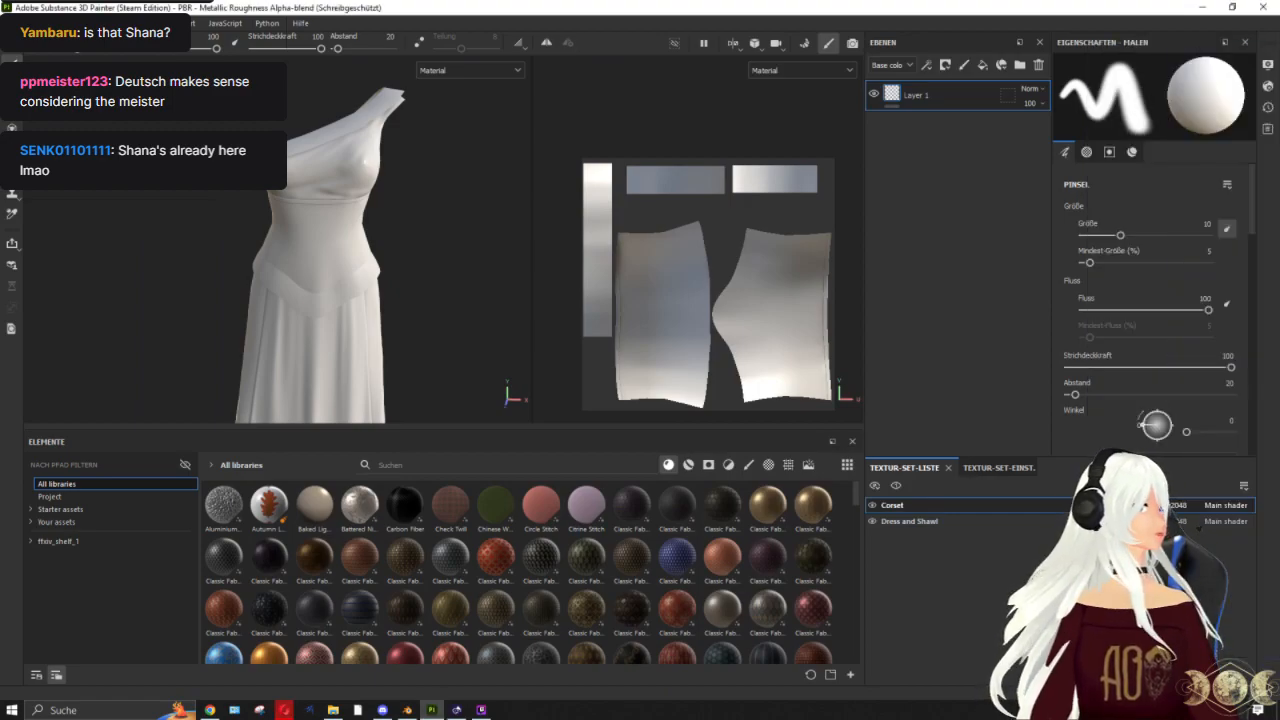
{"action": "scroll", "coordinate": [441, 271], "scroll_direction": "up", "scroll_amount": 4}
{"action": "scroll", "coordinate": [445, 271], "scroll_direction": "down", "scroll_amount": 4}
{"action": "scroll", "coordinate": [437, 271], "scroll_direction": "up", "scroll_amount": 4}
{"action": "left_click_drag", "start_coordinate": [437, 271], "coordinate": [326, 133], "text": "alt"}
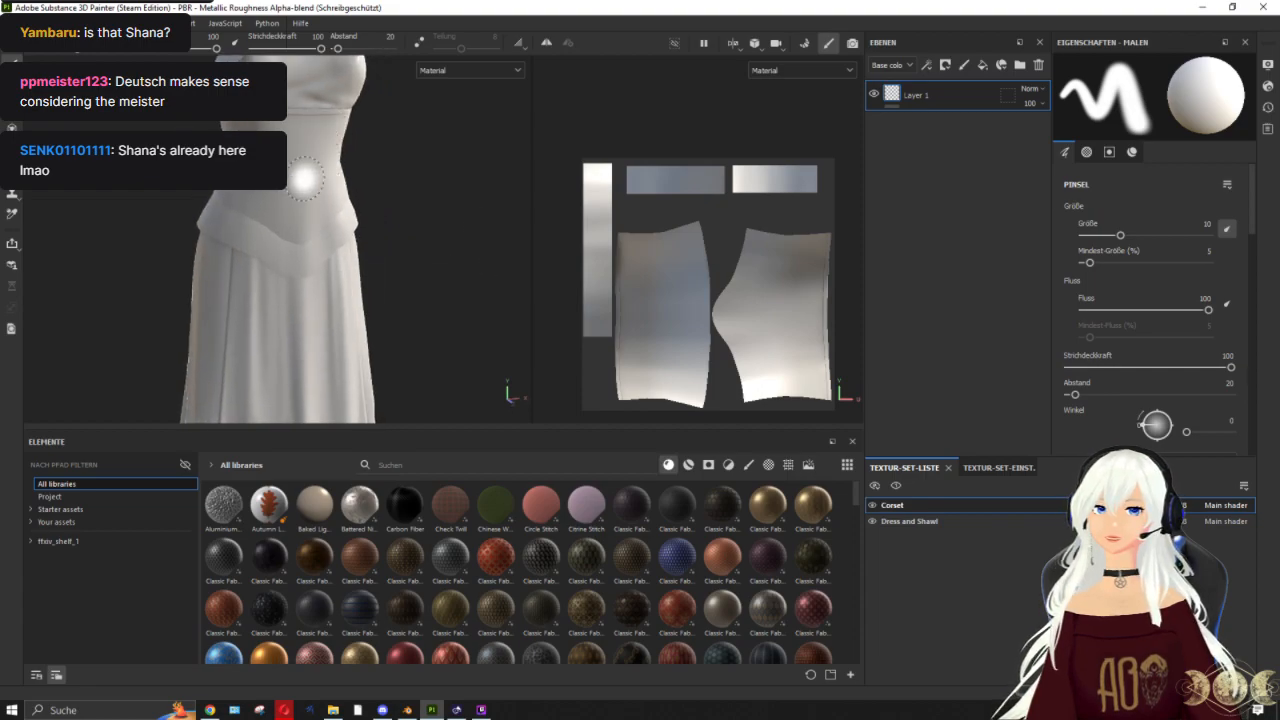
{"action": "scroll", "coordinate": [309, 177], "scroll_direction": "down", "scroll_amount": 5}
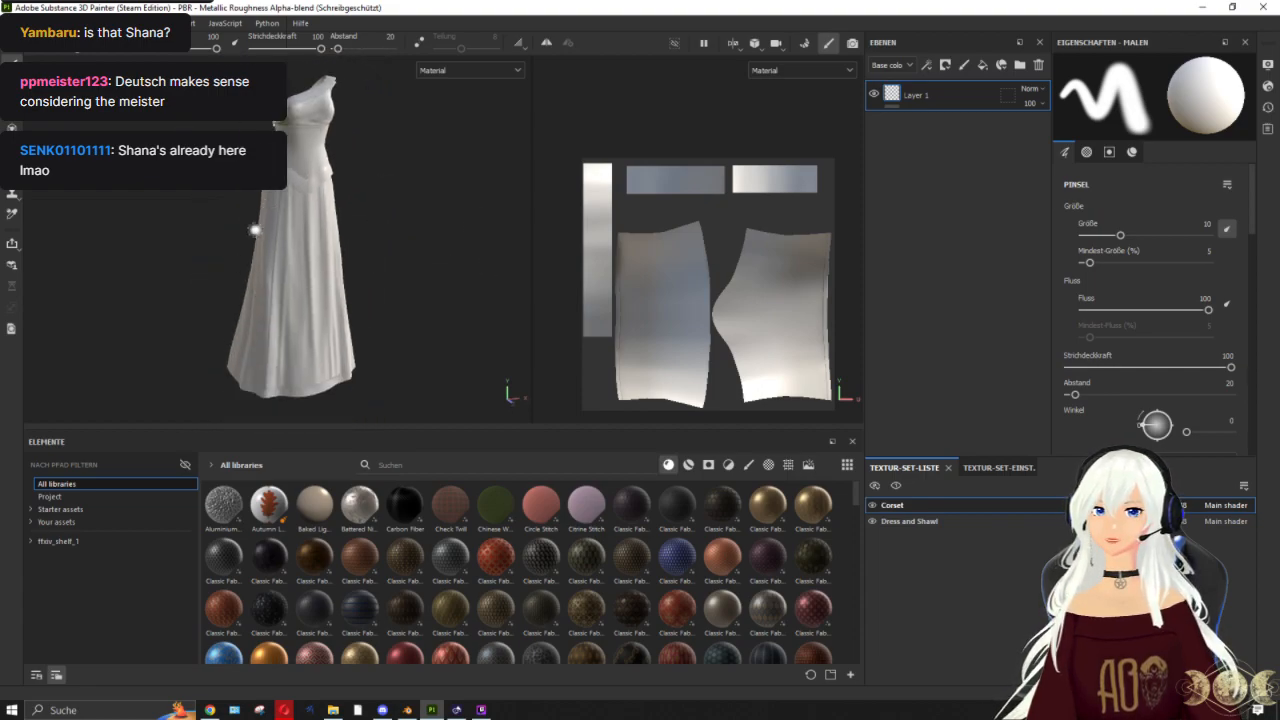
{"action": "scroll", "coordinate": [323, 228], "scroll_direction": "up", "scroll_amount": 5}
{"action": "scroll", "coordinate": [400, 249], "scroll_direction": "down", "scroll_amount": 3}
{"action": "scroll", "coordinate": [400, 257], "scroll_direction": "up", "scroll_amount": 6}
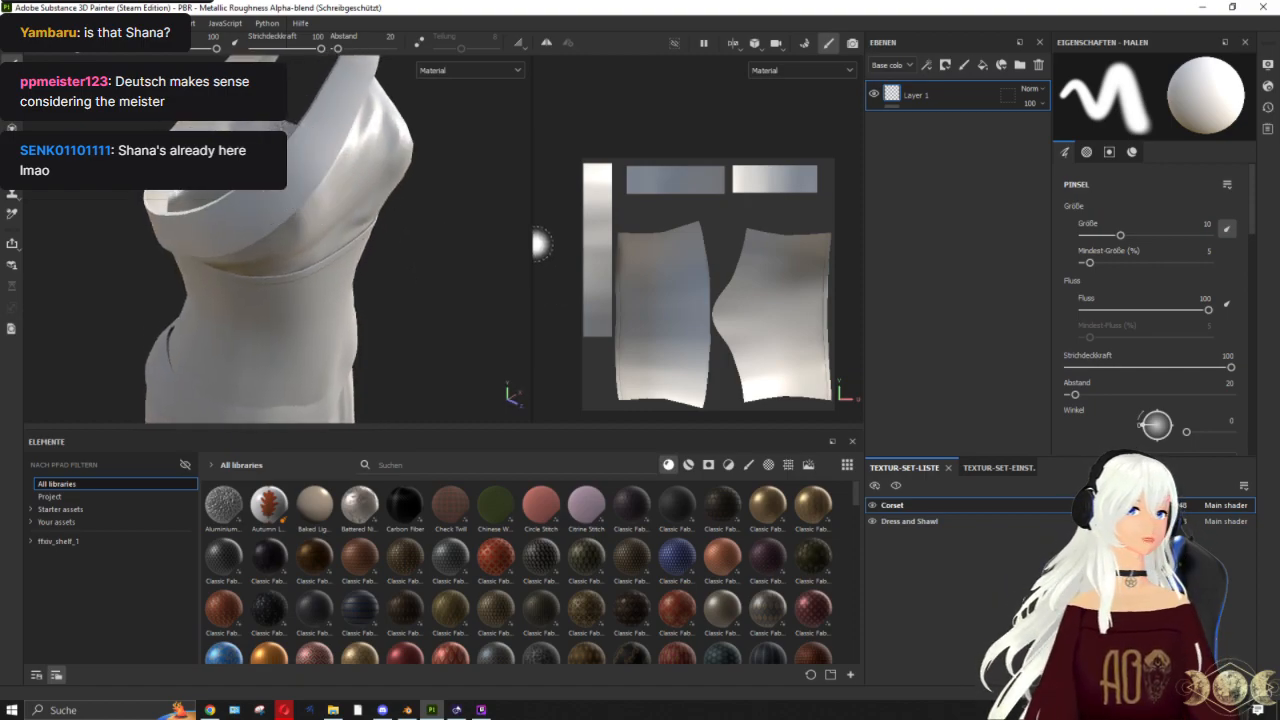
{"action": "scroll", "coordinate": [542, 245], "scroll_direction": "down", "scroll_amount": 3}
{"action": "scroll", "coordinate": [506, 246], "scroll_direction": "down", "scroll_amount": 5}
{"action": "left_click_drag", "start_coordinate": [405, 225], "coordinate": [357, 245], "text": "alt"}
{"action": "scroll", "coordinate": [357, 245], "scroll_direction": "up", "scroll_amount": 4}
{"action": "scroll", "coordinate": [480, 251], "scroll_direction": "down", "scroll_amount": 3}
{"action": "left_click_drag", "start_coordinate": [480, 251], "coordinate": [395, 241], "text": "alt"}
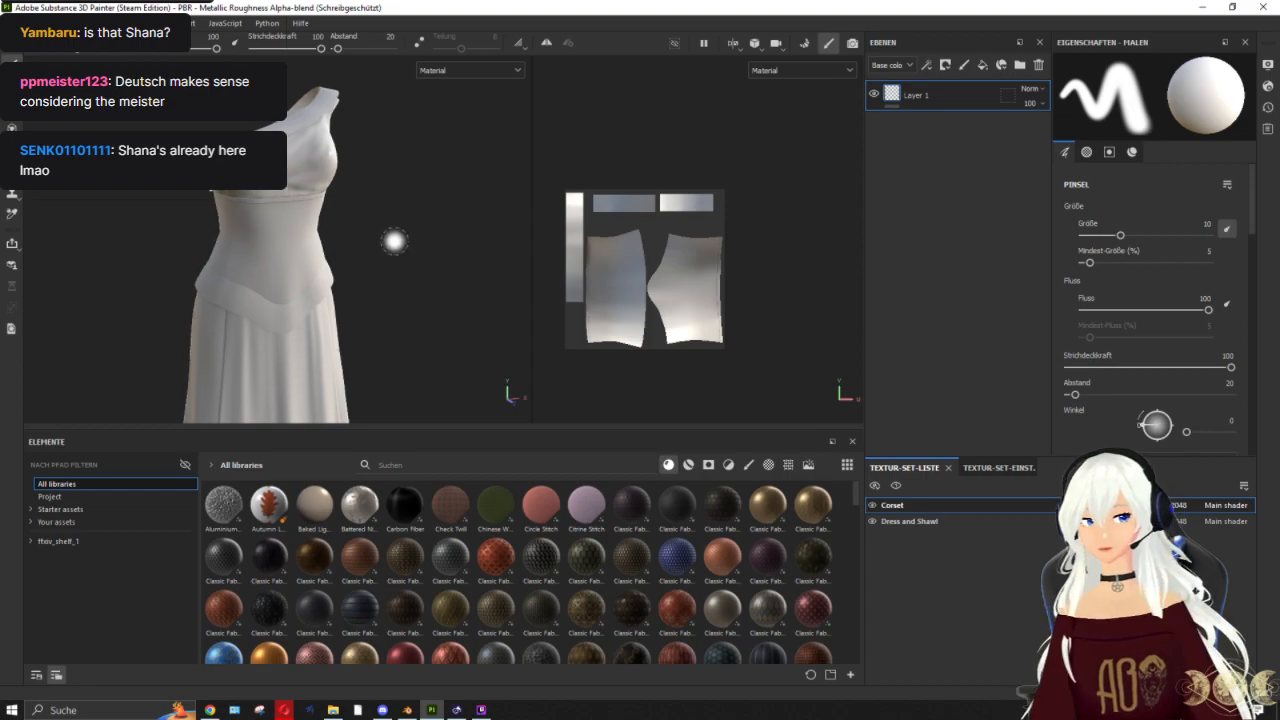
Step: Apply the Classic Fabric 34 material to the Dress and Shawl texture set
{"action": "scroll", "coordinate": [265, 600], "scroll_direction": "down", "scroll_amount": 3}
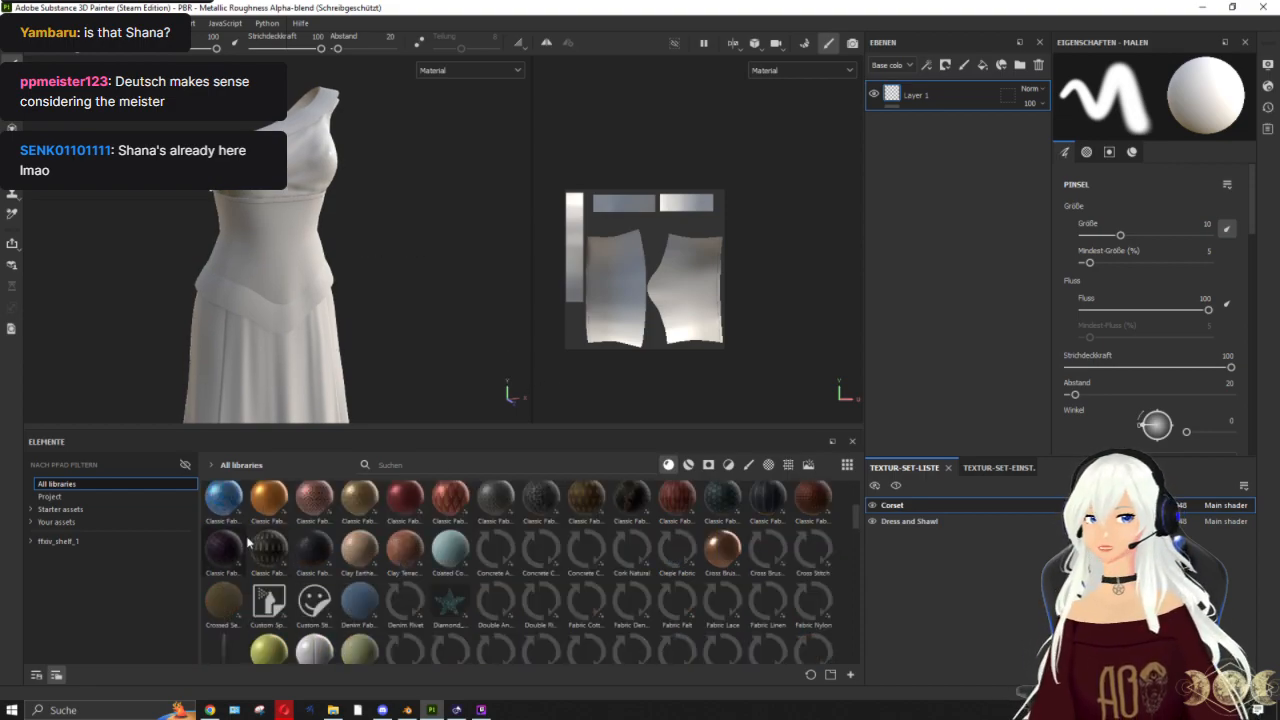
{"action": "mouse_move", "coordinate": [239, 500]}
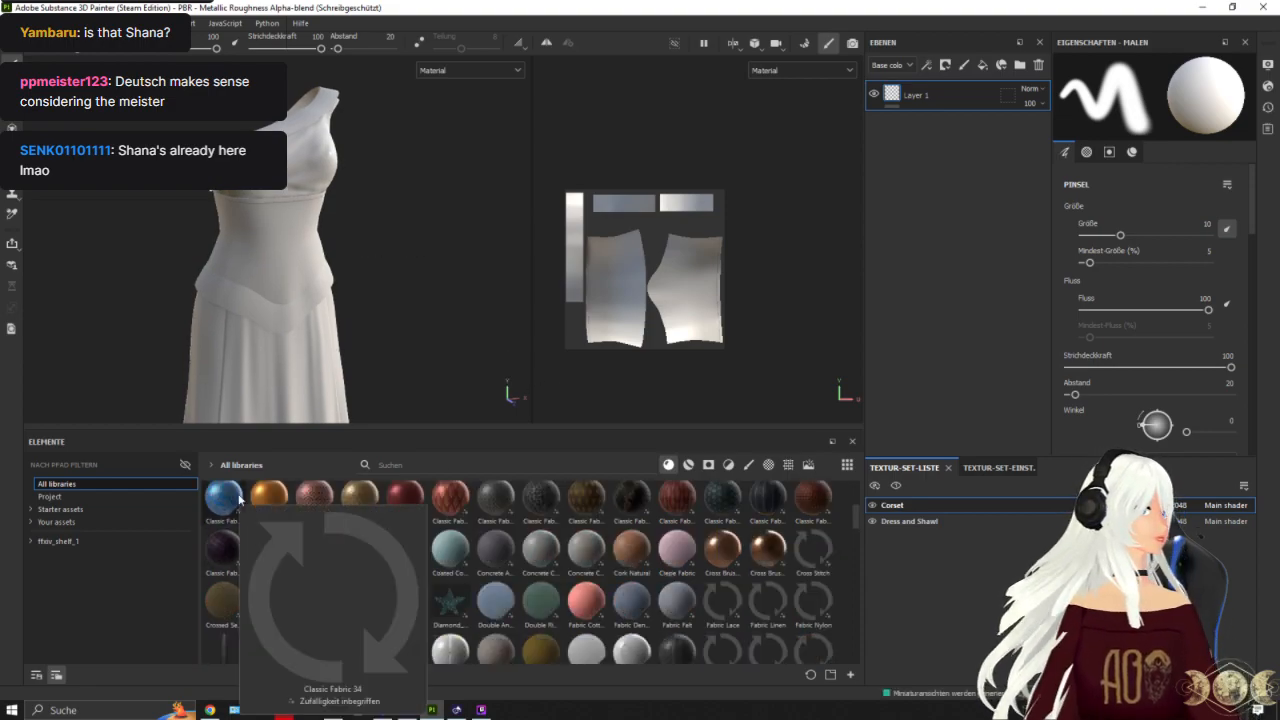
{"action": "left_click_drag", "start_coordinate": [239, 500], "coordinate": [204, 321]}
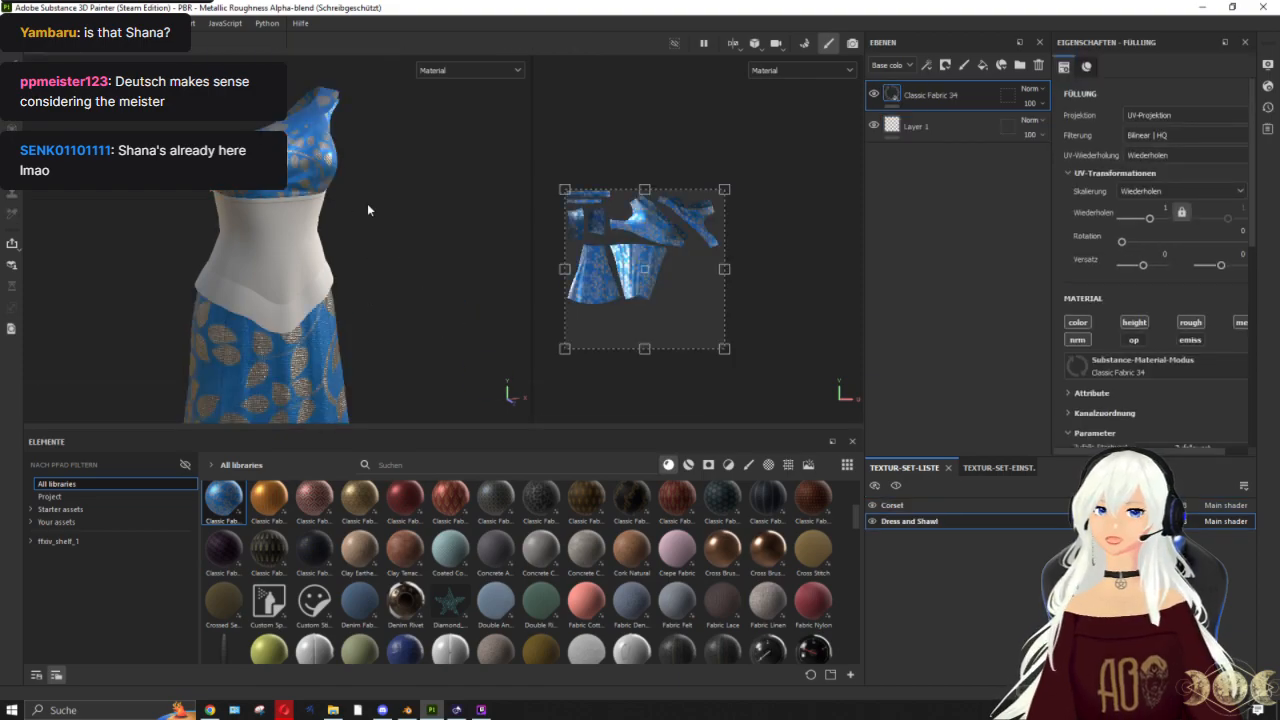
{"action": "left_click_drag", "start_coordinate": [332, 262], "coordinate": [322, 262], "text": "alt"}
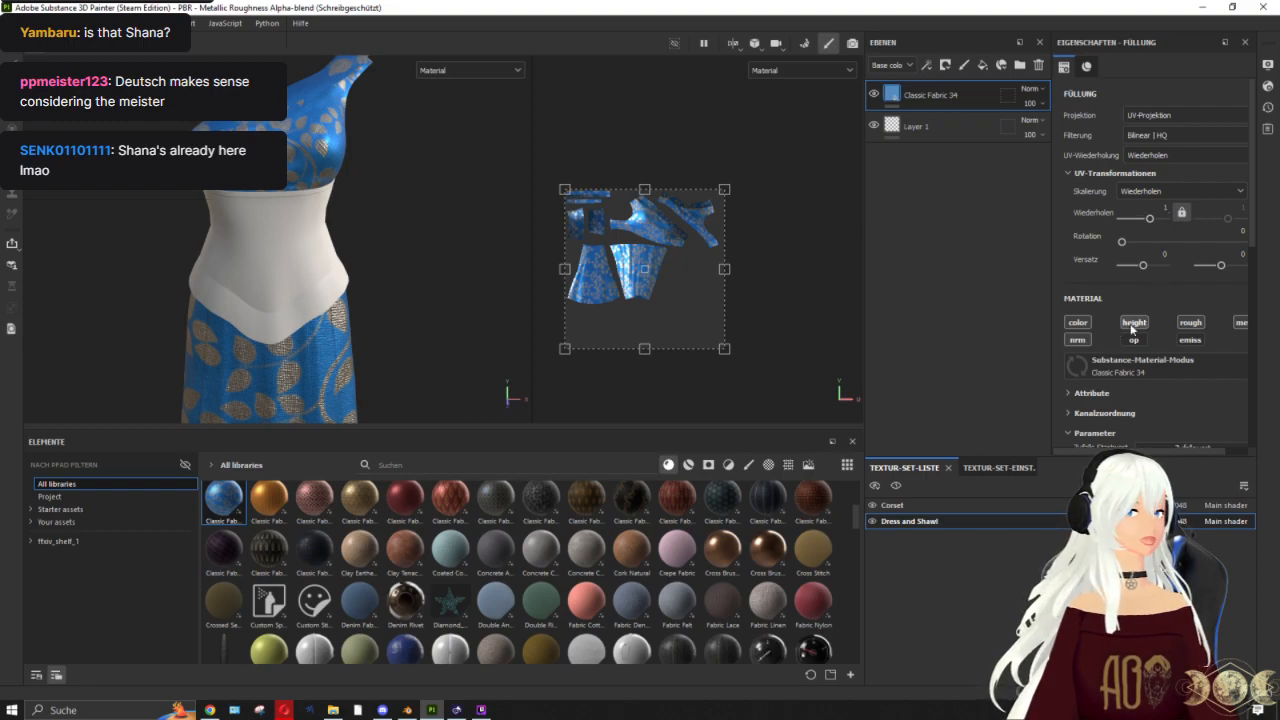
Step: Raise Select_Pattern of Classic Fabric 34 to its maximum to get a plain fabric without the leaf pattern
{"action": "scroll", "coordinate": [1172, 247], "scroll_direction": "down", "scroll_amount": 5}
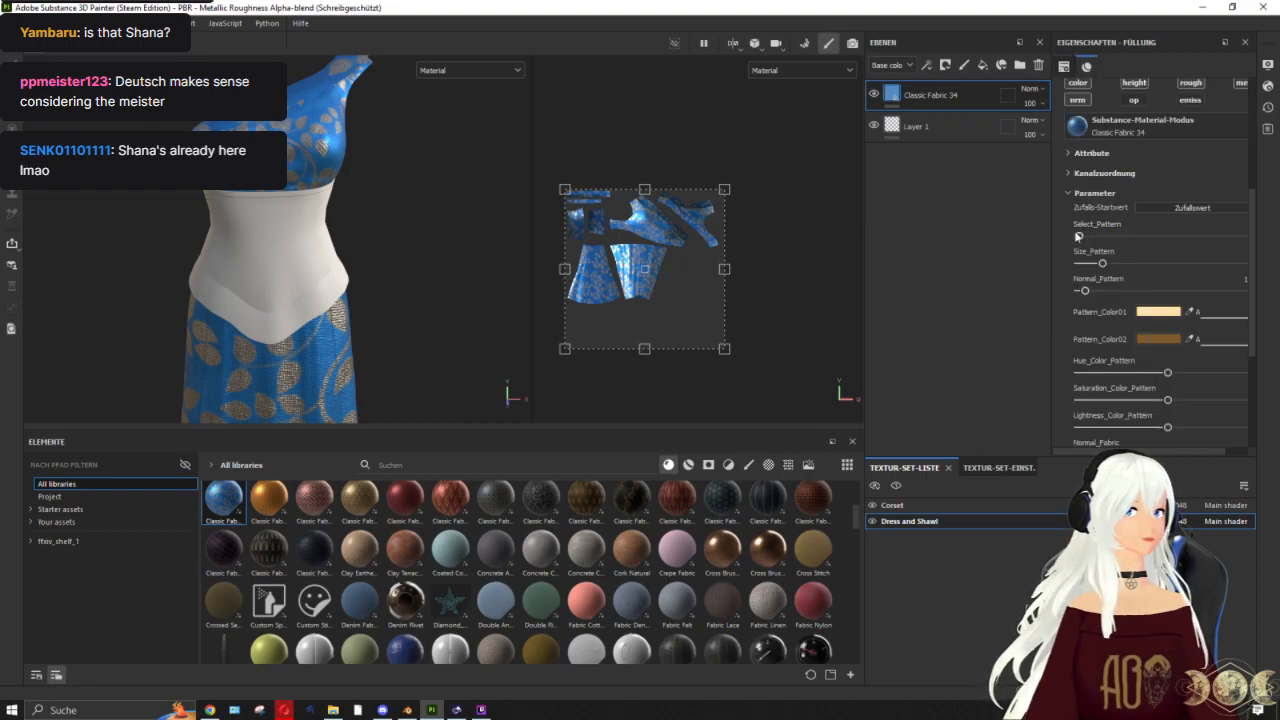
{"action": "left_click", "coordinate": [1166, 235]}
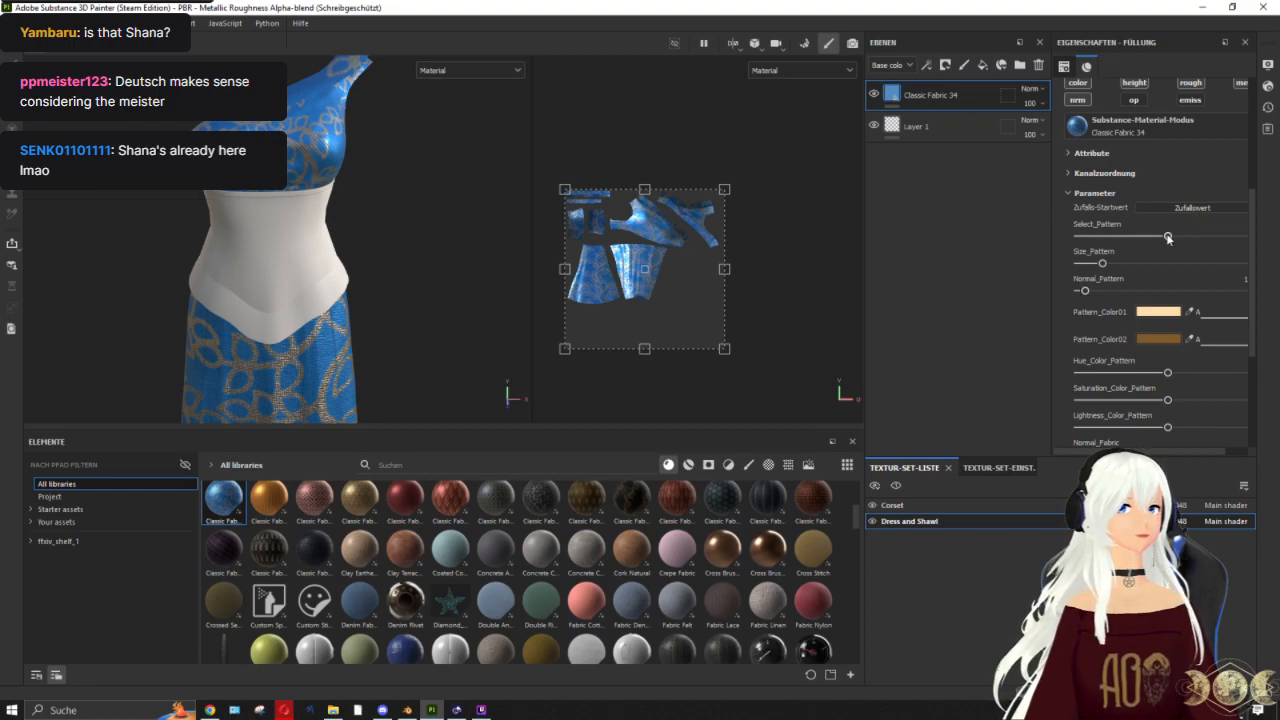
{"action": "left_click_drag", "start_coordinate": [1199, 238], "coordinate": [1248, 237]}
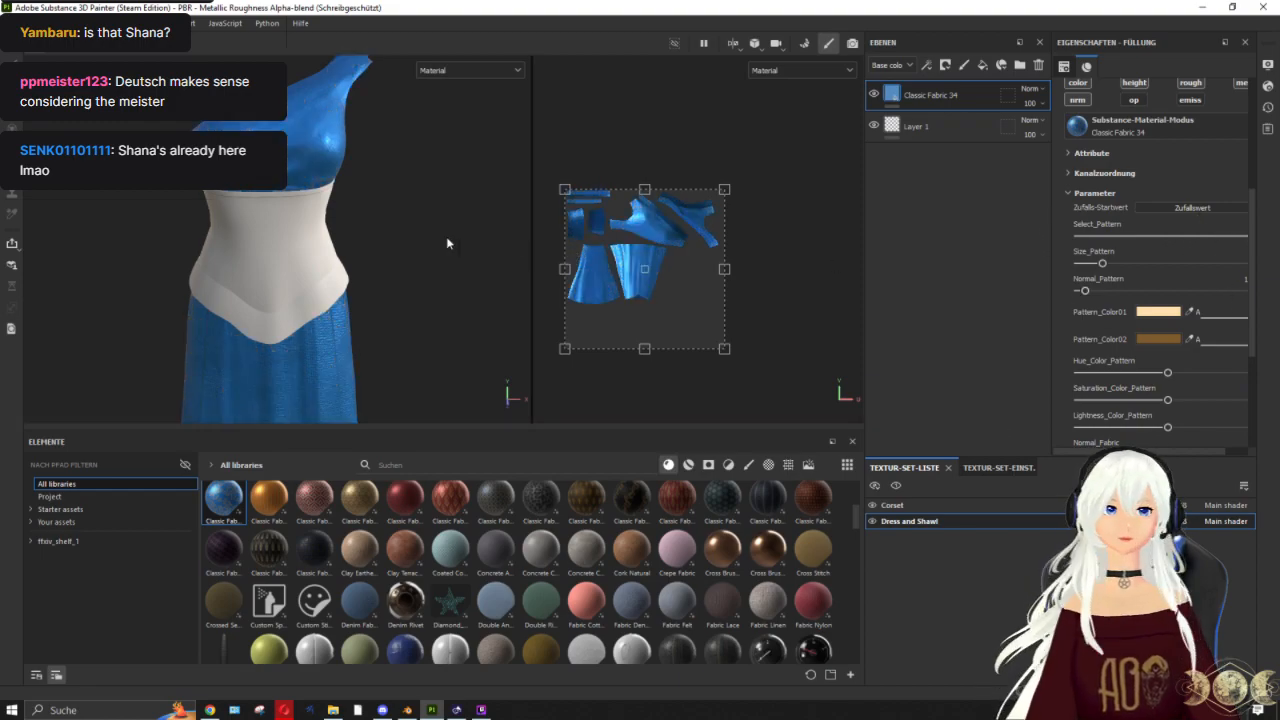
{"action": "scroll", "coordinate": [334, 300], "scroll_direction": "up", "scroll_amount": 1}
{"action": "middle_click_drag", "start_coordinate": [334, 300], "coordinate": [351, 349], "text": "alt"}
{"action": "scroll", "coordinate": [348, 290], "scroll_direction": "up", "scroll_amount": 4}
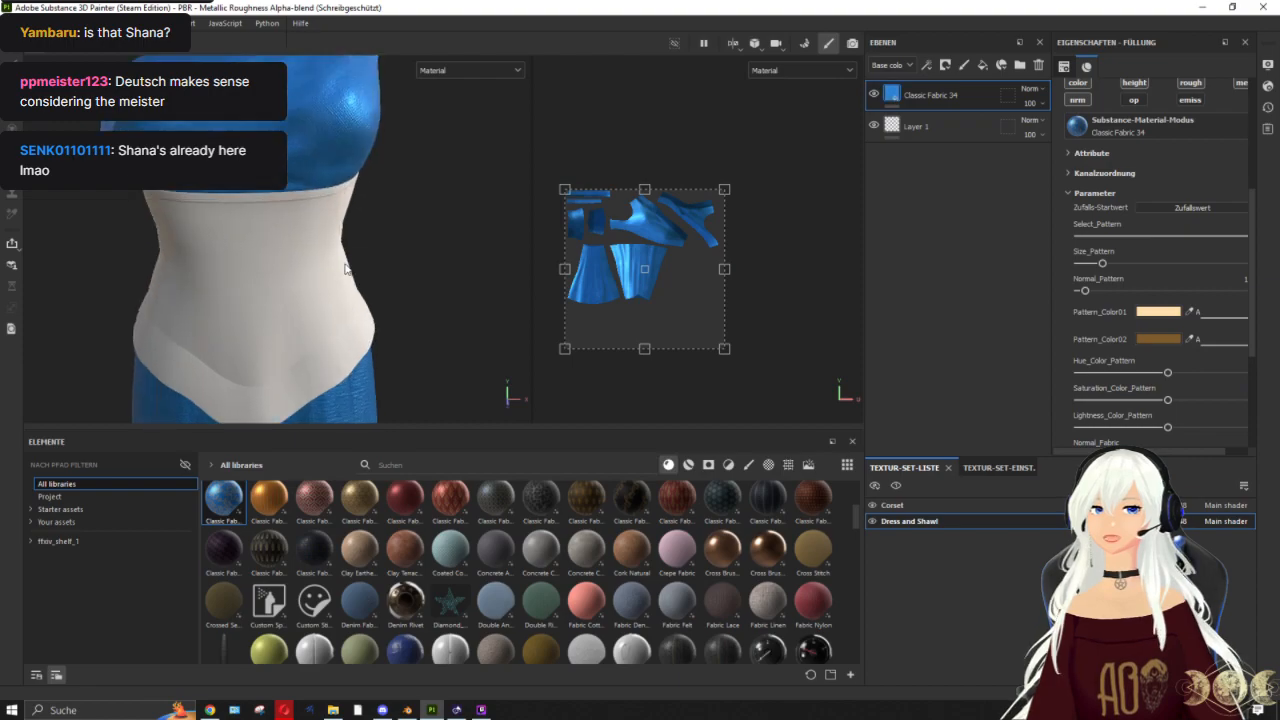
{"action": "left_click_drag", "start_coordinate": [348, 268], "coordinate": [403, 259], "text": "alt"}
Step: Shift Hue_Color_Fabric slightly toward a deeper blue and lower Lightness_Color_Fabric for a dark navy dress
{"action": "scroll", "coordinate": [1190, 290], "scroll_direction": "down", "scroll_amount": 4}
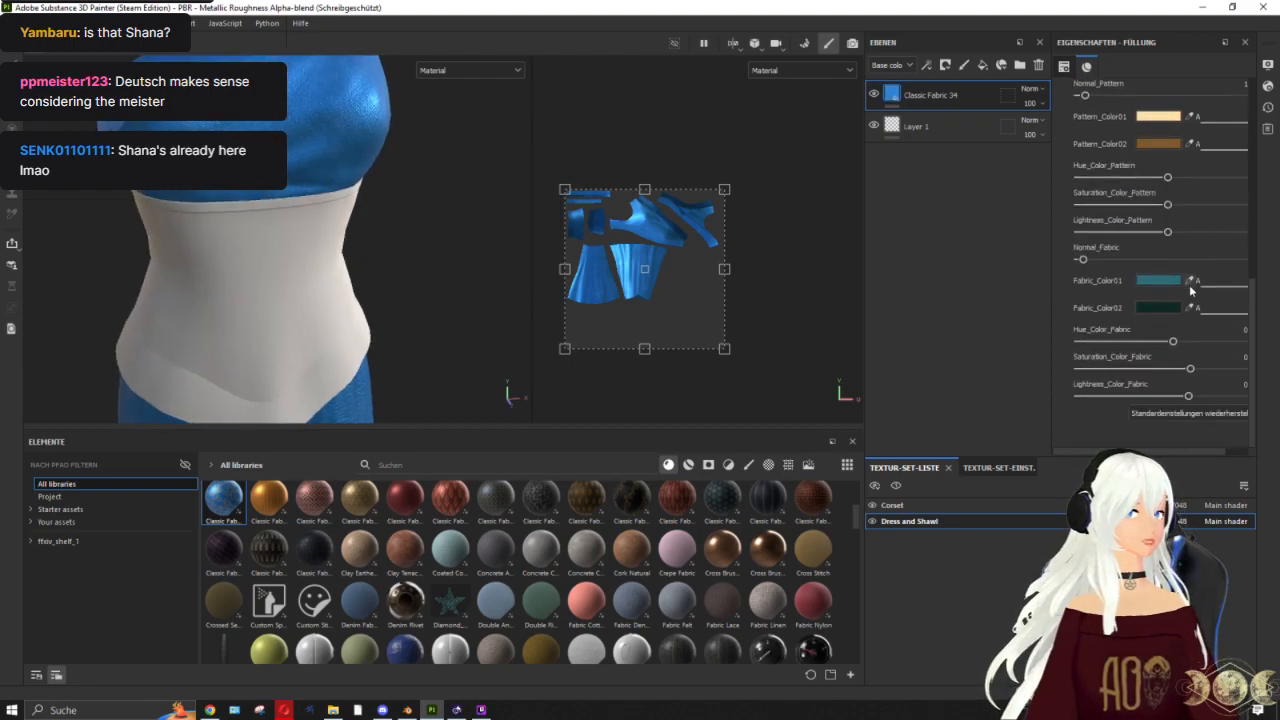
{"action": "left_click_drag", "start_coordinate": [1175, 343], "coordinate": [1170, 343]}
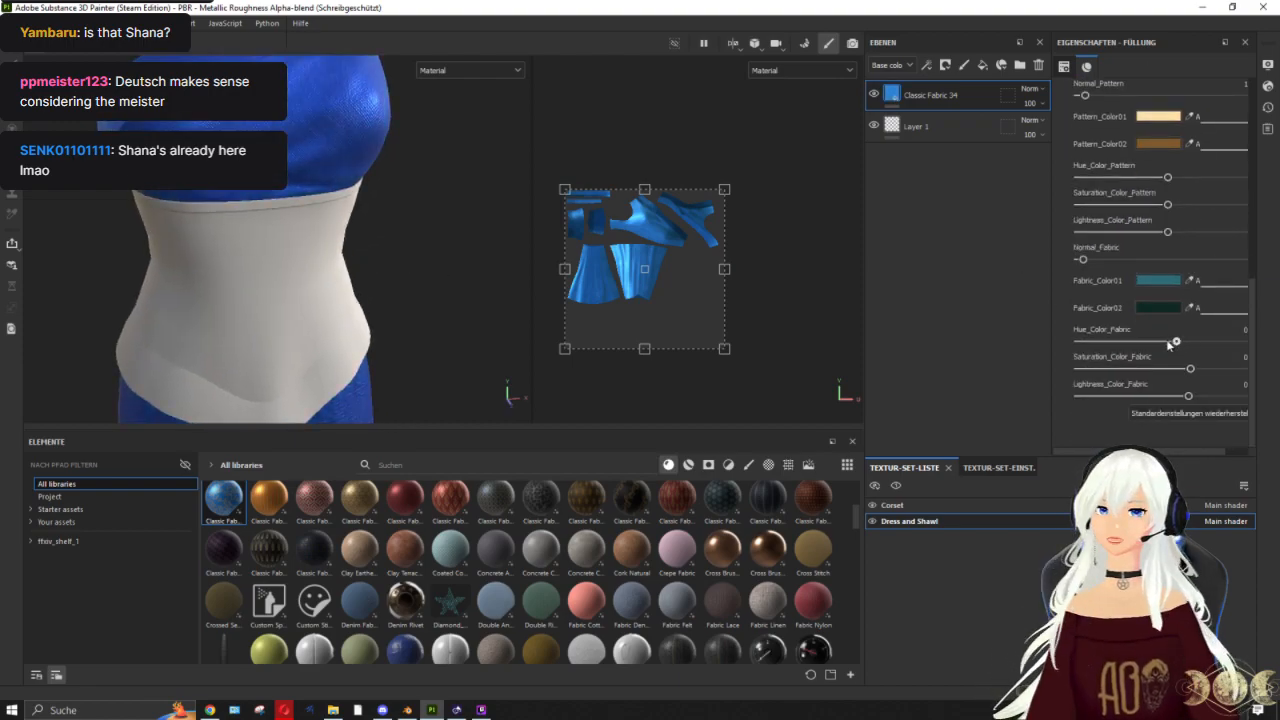
{"action": "left_click_drag", "start_coordinate": [1170, 343], "coordinate": [1175, 343]}
{"action": "scroll", "coordinate": [405, 313], "scroll_direction": "down", "scroll_amount": 4}
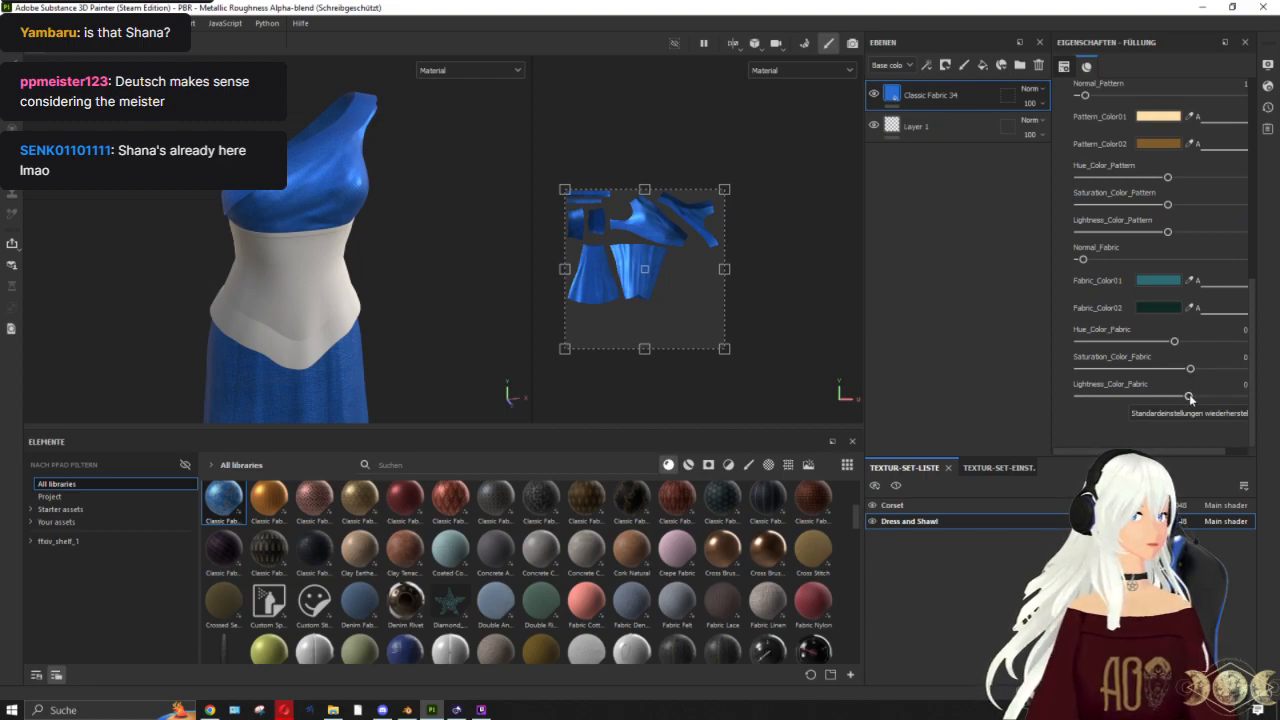
{"action": "left_click_drag", "start_coordinate": [1189, 396], "coordinate": [1186, 398]}
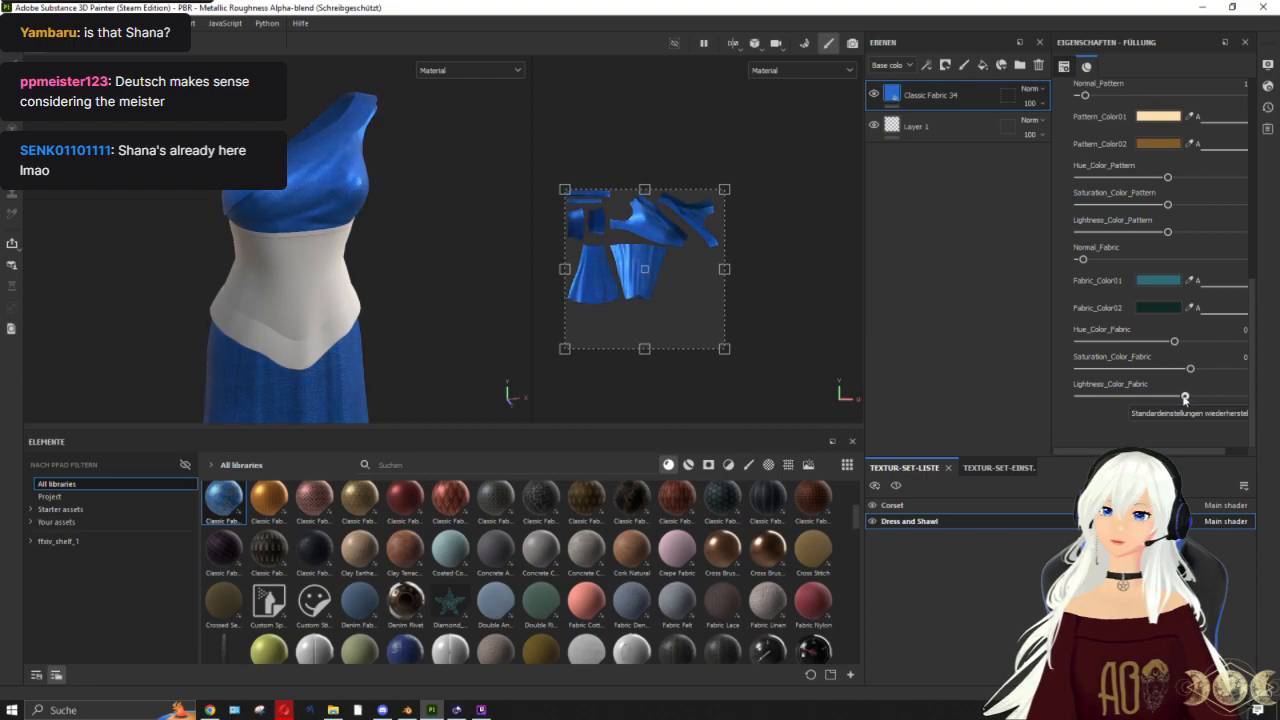
{"action": "left_click_drag", "start_coordinate": [1180, 399], "coordinate": [1164, 399]}
{"action": "scroll", "coordinate": [314, 306], "scroll_direction": "down", "scroll_amount": 3}
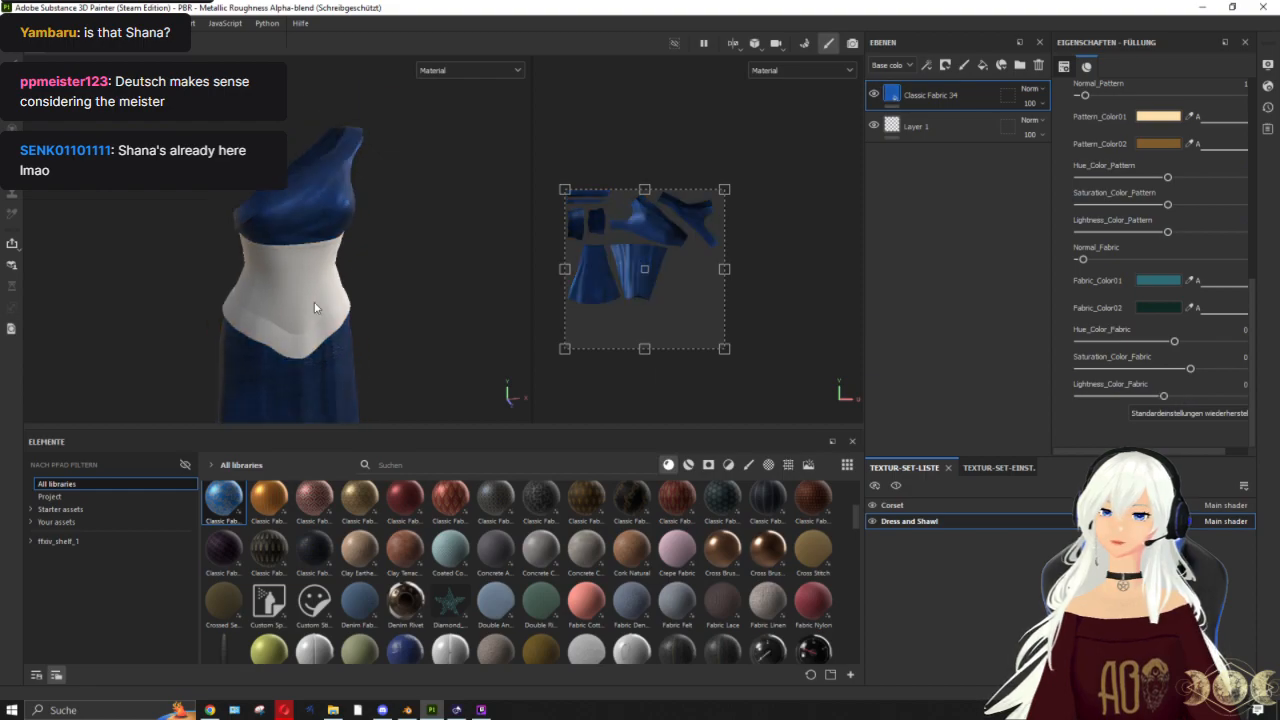
Step: Examine the dark blue fabric on the bodice and the skirt folds from different sides and distances
{"action": "scroll", "coordinate": [403, 266], "scroll_direction": "up", "scroll_amount": 4}
{"action": "mouse_move", "coordinate": [349, 279]}
{"action": "left_mouse_down", "text": "alt"}
{"action": "mouse_move", "coordinate": [586, 256]}
{"action": "mouse_move", "coordinate": [339, 279]}
{"action": "left_mouse_up", "text": "alt"}
{"action": "scroll", "coordinate": [339, 279], "scroll_direction": "down", "scroll_amount": 3}
{"action": "middle_click_drag", "start_coordinate": [365, 225], "coordinate": [346, 109], "text": "alt"}
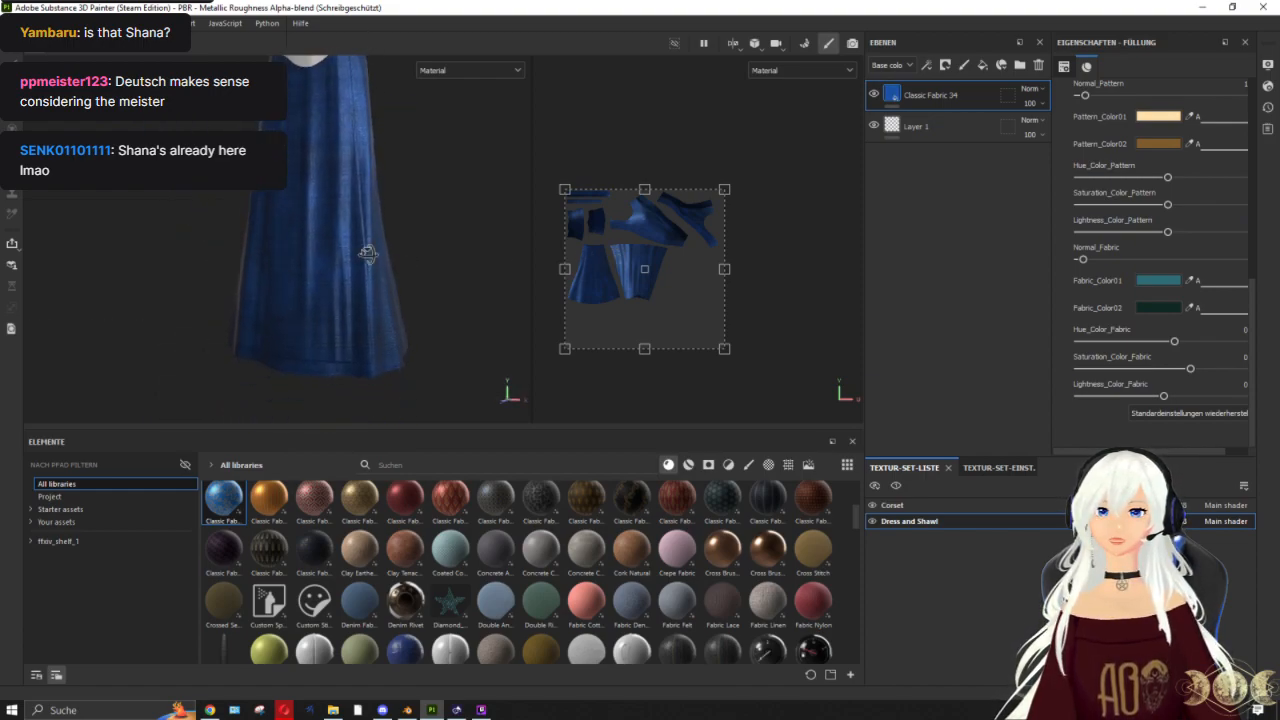
{"action": "left_click_drag", "start_coordinate": [366, 251], "coordinate": [406, 231], "text": "alt"}
{"action": "scroll", "coordinate": [406, 231], "scroll_direction": "up", "scroll_amount": 2}
{"action": "scroll", "coordinate": [392, 223], "scroll_direction": "up", "scroll_amount": 2}
{"action": "middle_click_drag", "start_coordinate": [392, 223], "coordinate": [300, 159], "text": "alt"}
{"action": "left_click_drag", "start_coordinate": [300, 159], "coordinate": [404, 224], "text": "alt"}
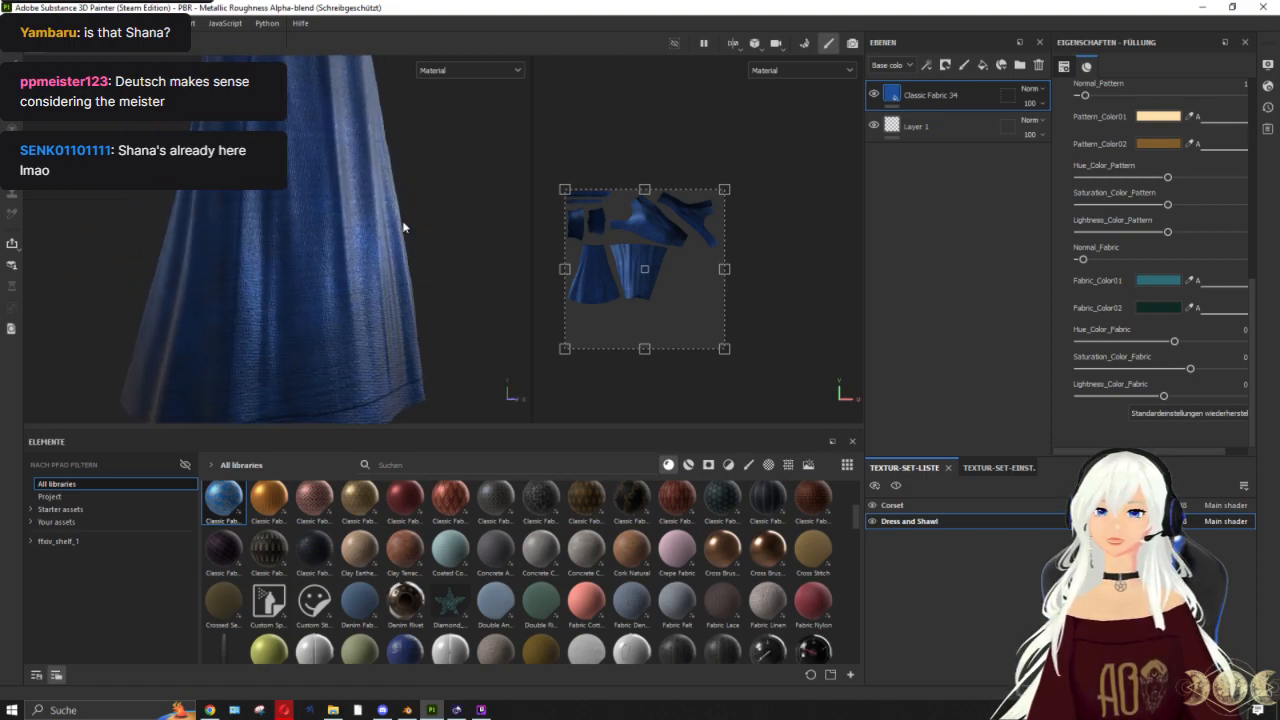
{"action": "scroll", "coordinate": [342, 201], "scroll_direction": "down", "scroll_amount": 3}
{"action": "middle_click_drag", "start_coordinate": [352, 261], "coordinate": [346, 372], "text": "alt"}
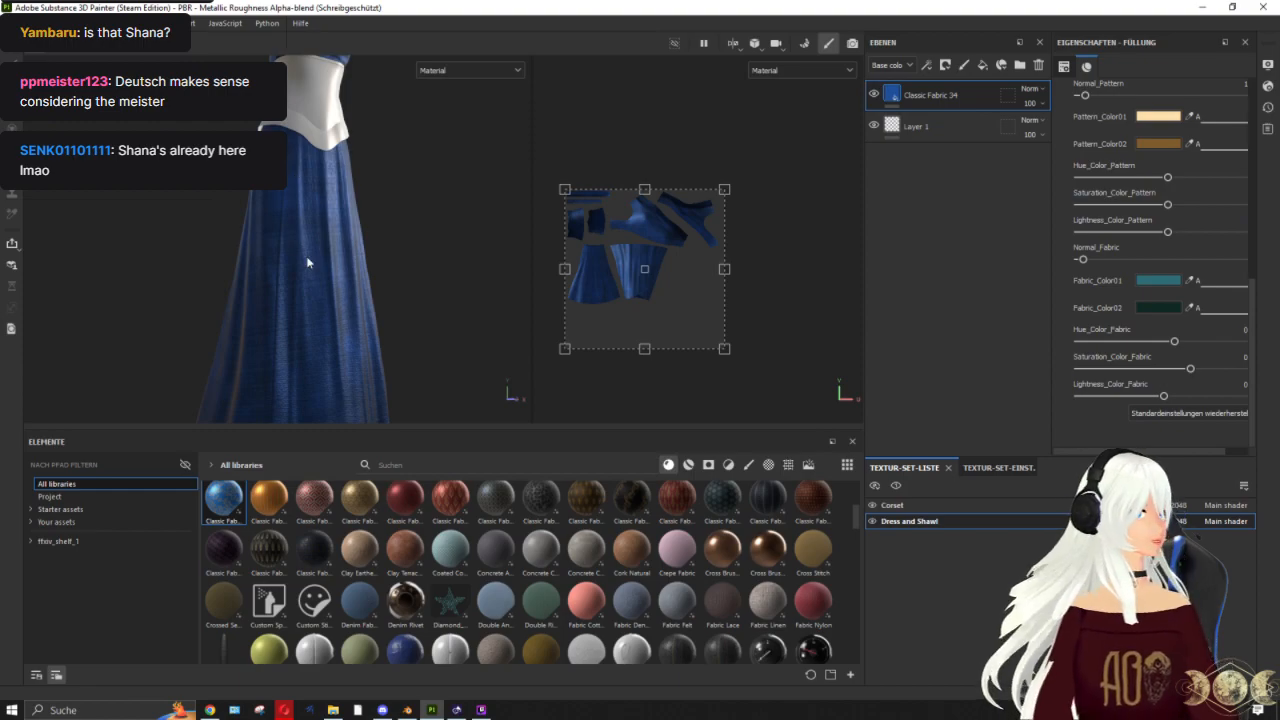
Step: Find the bonus1 texture in the library and add a fill layer above Classic Fabric 34 with only the color channel enabled
{"action": "left_click", "coordinate": [787, 466]}
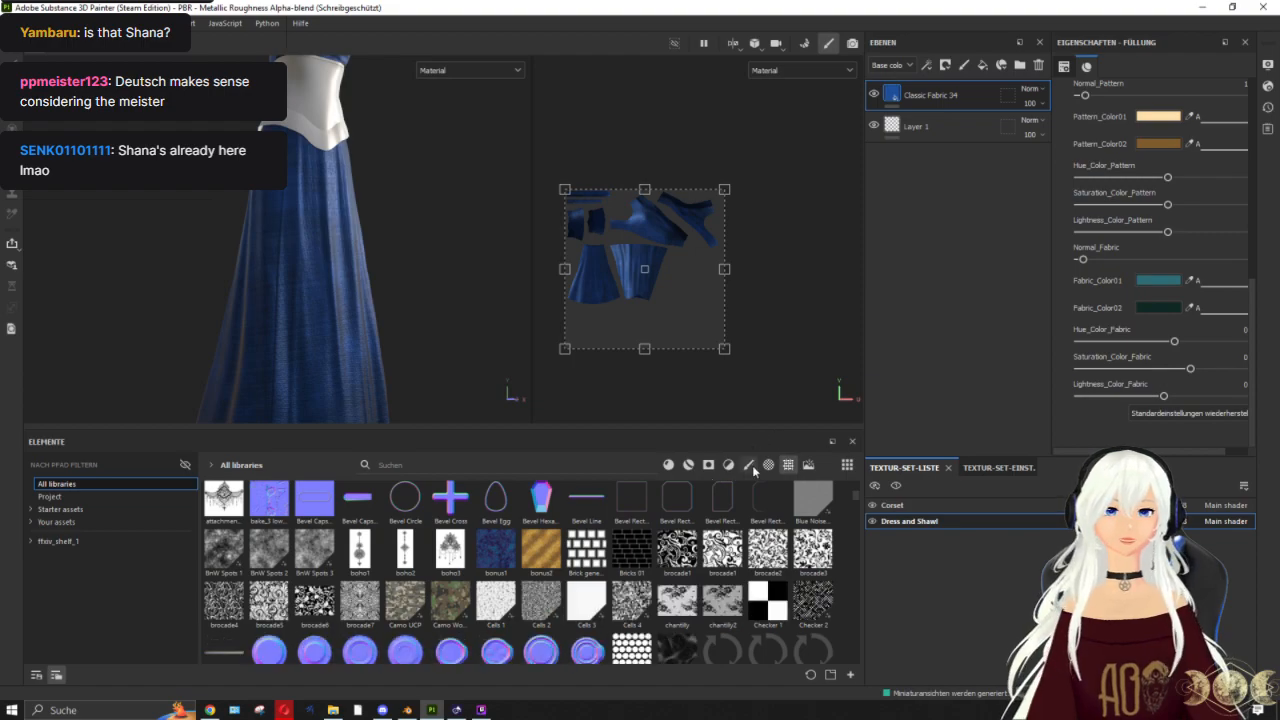
{"action": "mouse_move", "coordinate": [498, 557]}
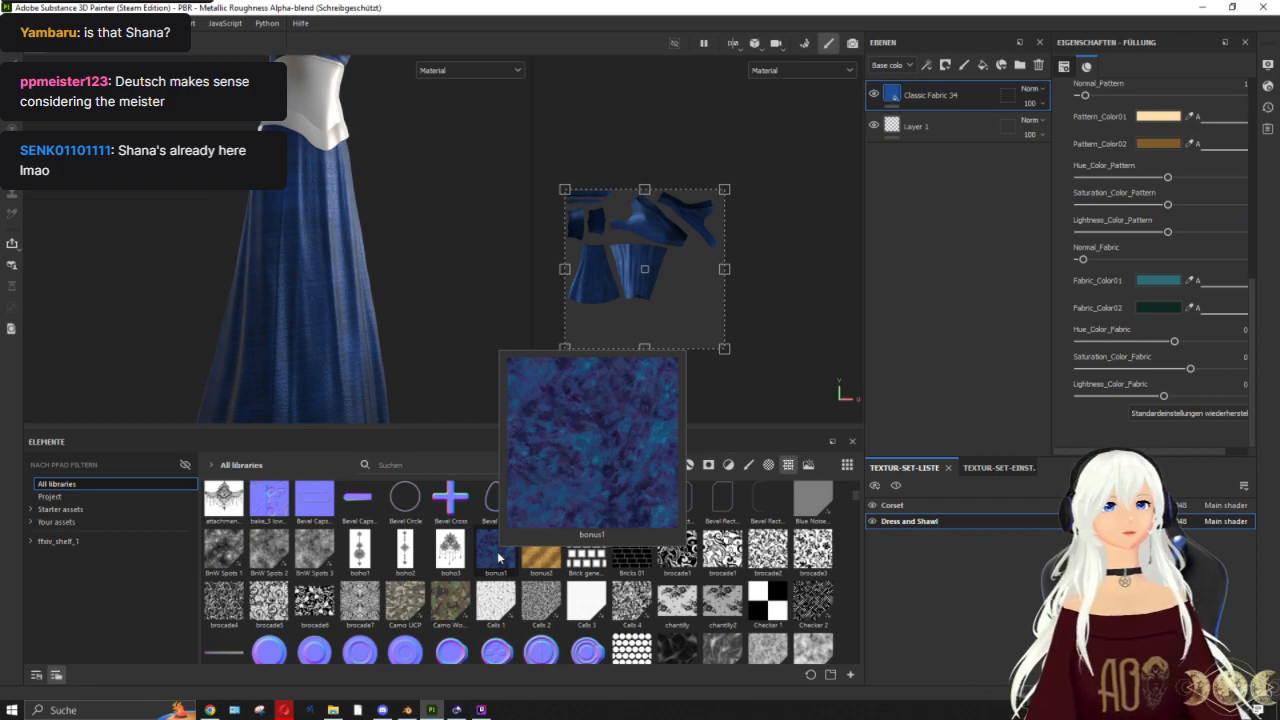
{"action": "mouse_move", "coordinate": [498, 558]}
{"action": "left_mouse_down"}
{"action": "mouse_move", "coordinate": [369, 312]}
{"action": "mouse_move", "coordinate": [340, 312]}
{"action": "mouse_move", "coordinate": [508, 494]}
{"action": "mouse_move", "coordinate": [507, 548]}
{"action": "left_mouse_up"}
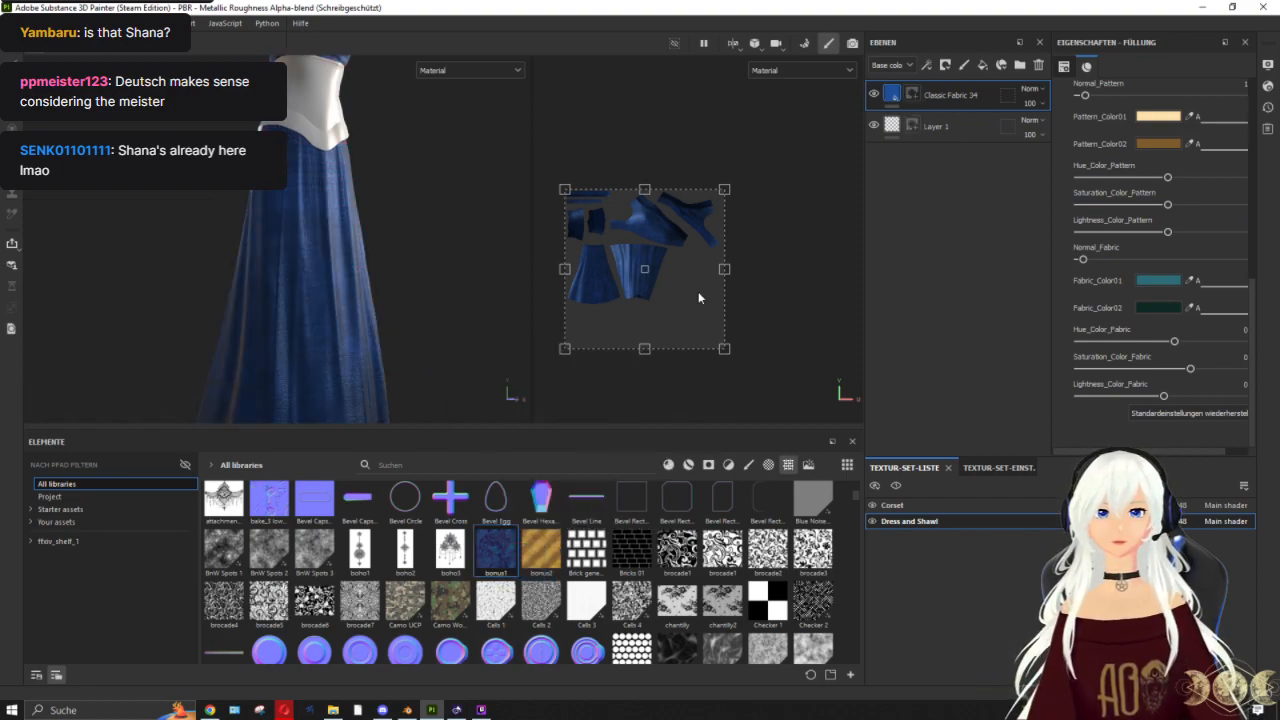
{"action": "left_click", "coordinate": [986, 68]}
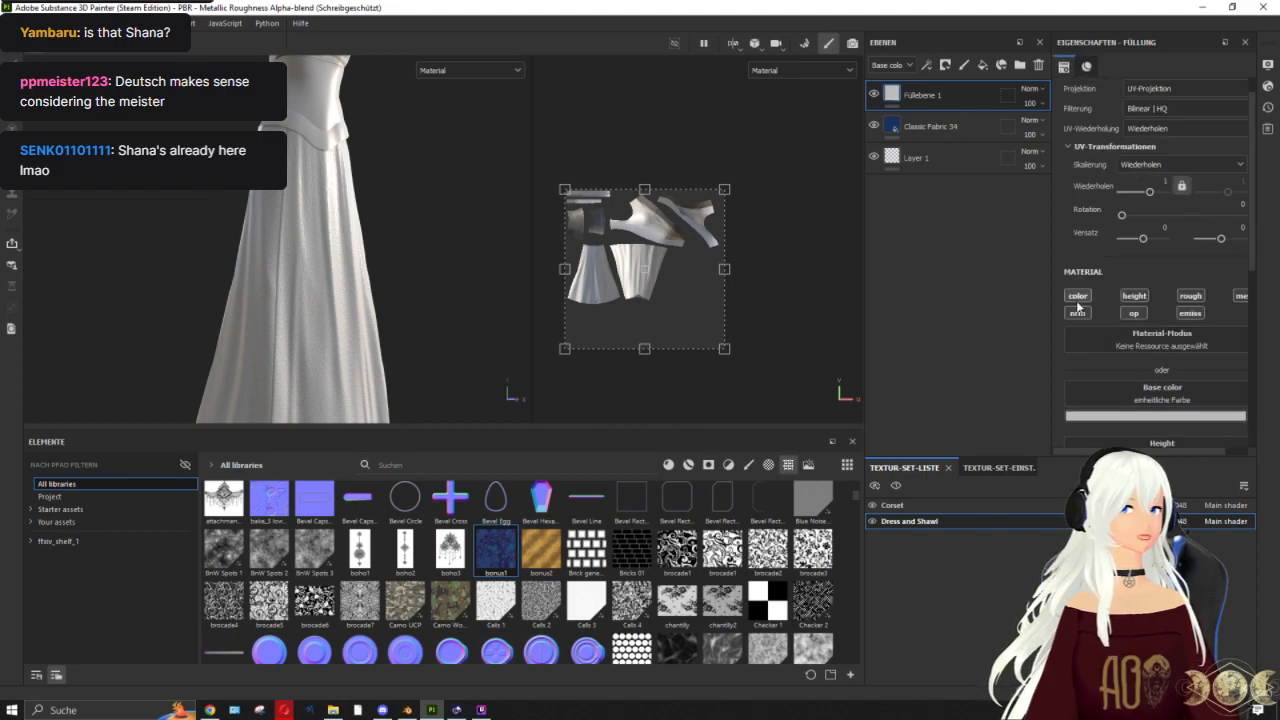
{"action": "left_click", "coordinate": [1138, 298]}
{"action": "left_click", "coordinate": [1191, 296]}
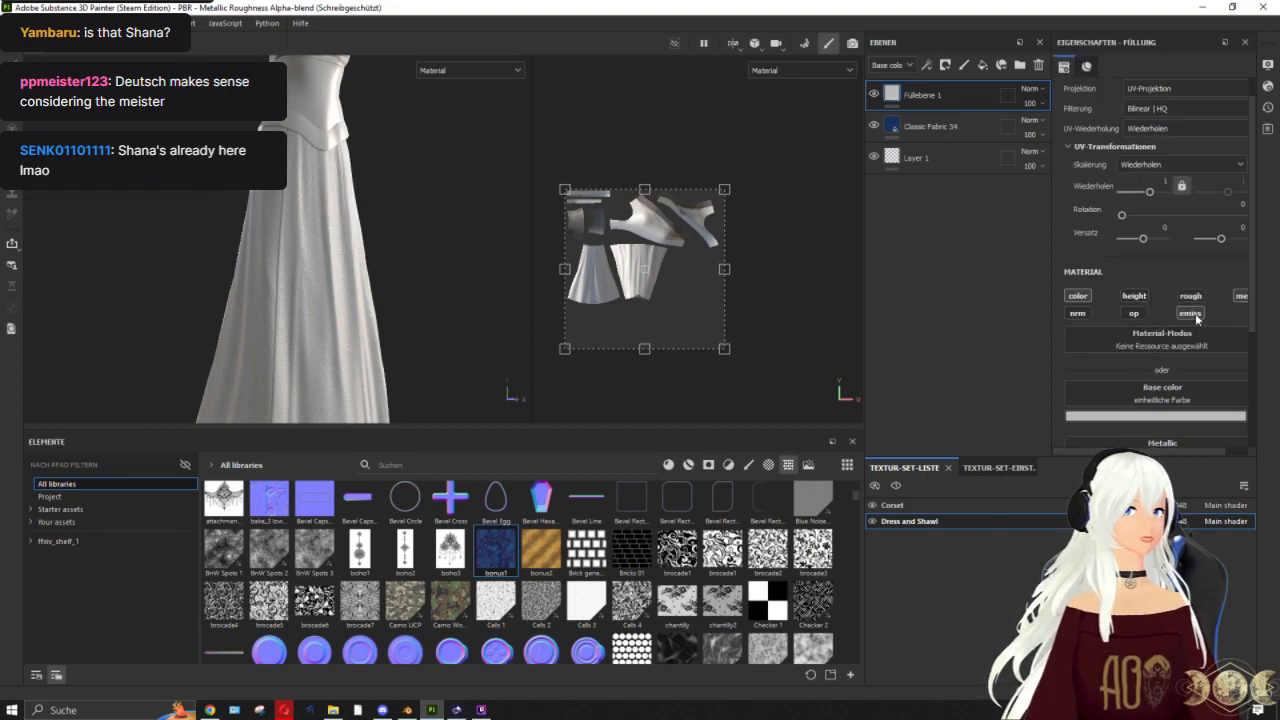
{"action": "scroll", "coordinate": [286, 199], "scroll_direction": "up", "scroll_amount": 5}
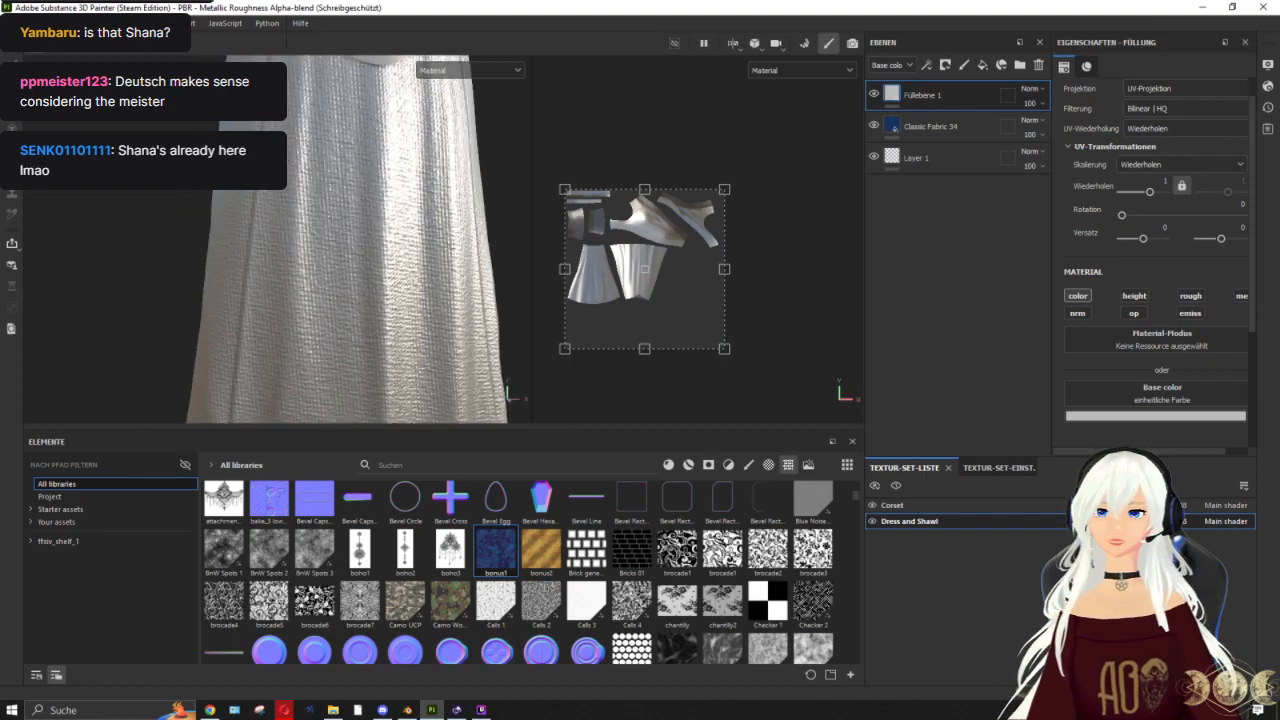
Step: Assign the bonus1 texture as the base color of the new fill layer on the dress
{"action": "scroll", "coordinate": [286, 199], "scroll_direction": "up", "scroll_amount": 1}
{"action": "left_click_drag", "start_coordinate": [316, 192], "coordinate": [233, 208], "text": "alt"}
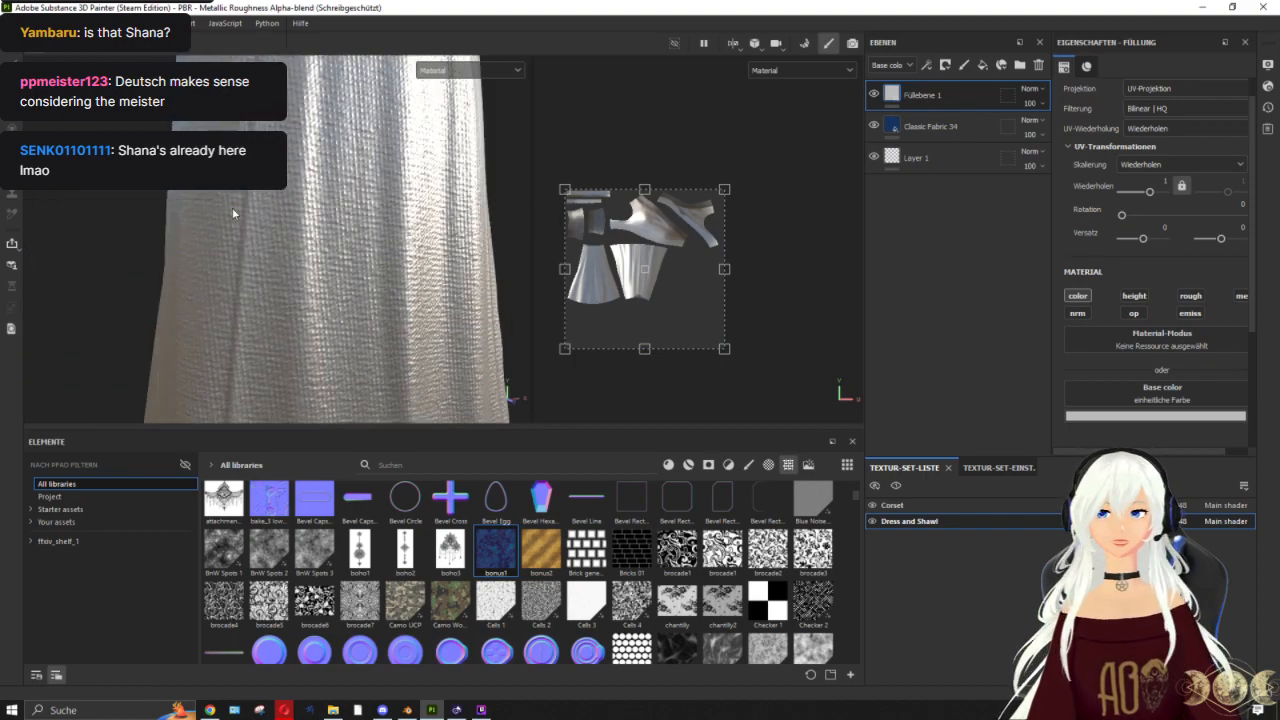
{"action": "scroll", "coordinate": [467, 297], "scroll_direction": "down", "scroll_amount": 5}
{"action": "middle_click_drag", "start_coordinate": [372, 265], "coordinate": [315, 295], "text": "alt"}
{"action": "left_click_drag", "start_coordinate": [315, 295], "coordinate": [262, 303], "text": "alt"}
{"action": "left_click_drag", "start_coordinate": [495, 549], "coordinate": [1141, 383]}
{"action": "scroll", "coordinate": [481, 187], "scroll_direction": "up", "scroll_amount": 2}
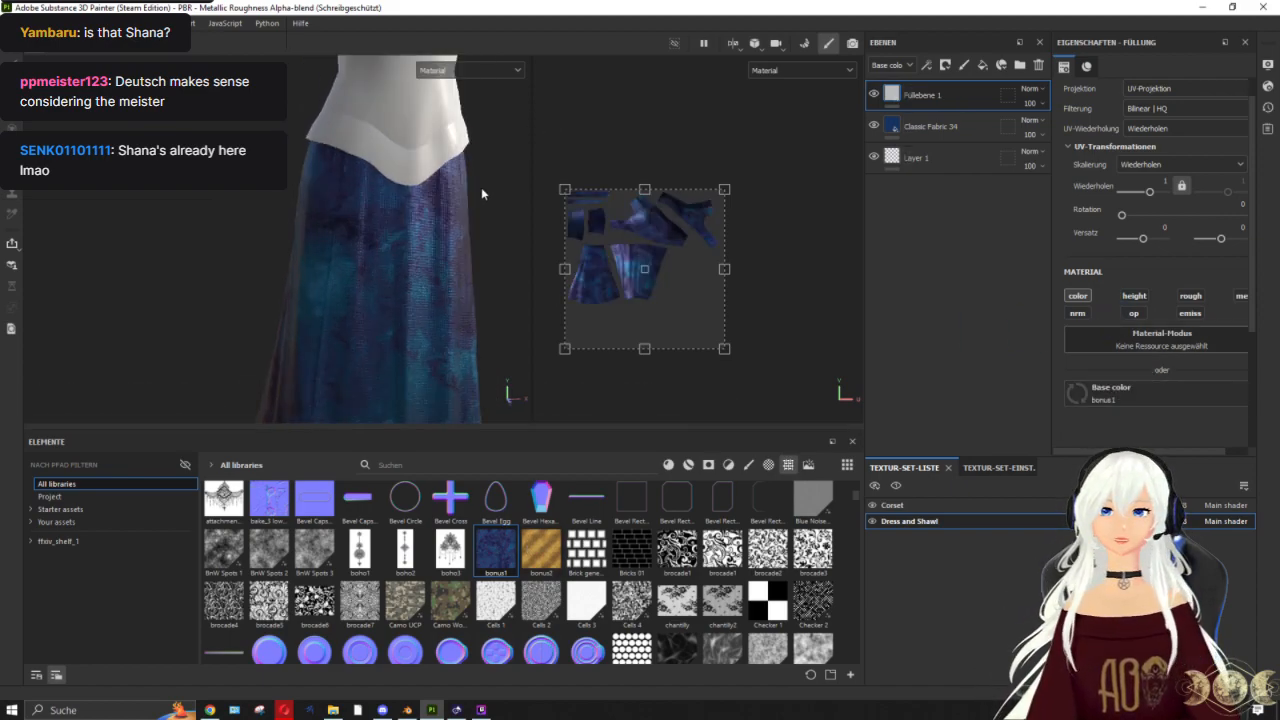
Step: Add a black mask to the bonus1 fill layer and reduce the mask brush size to 3.68
{"action": "middle_click_drag", "start_coordinate": [391, 218], "coordinate": [364, 224], "text": "alt"}
{"action": "right_click", "coordinate": [897, 96]}
{"action": "left_click", "coordinate": [917, 113]}
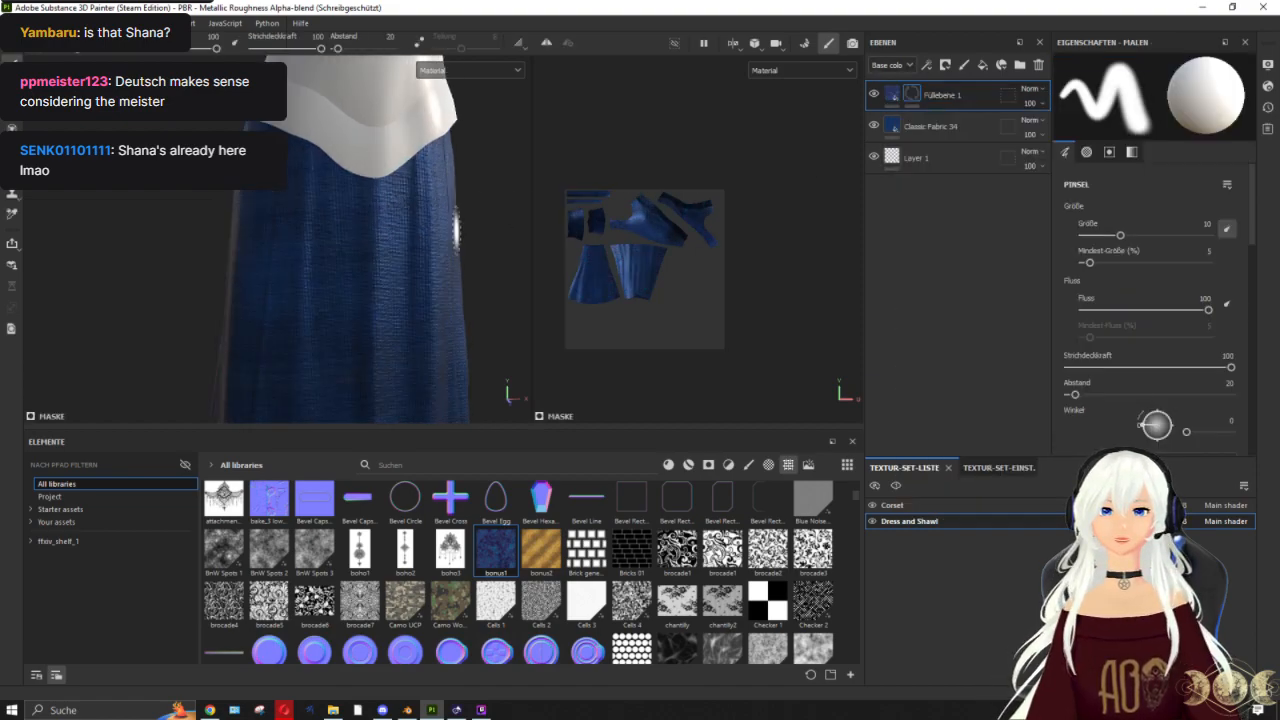
{"action": "scroll", "coordinate": [400, 229], "scroll_direction": "up", "scroll_amount": 1}
{"action": "scroll", "coordinate": [663, 334], "scroll_direction": "up", "scroll_amount": 5}
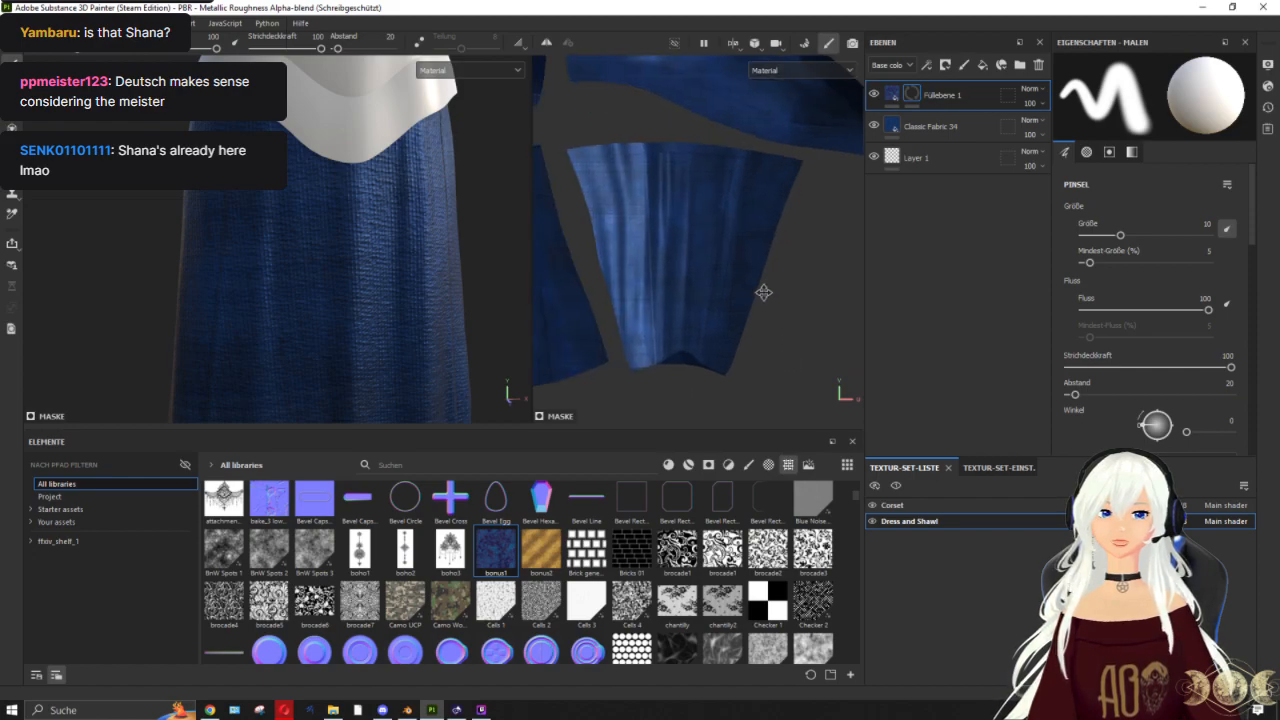
{"action": "middle_click_drag", "start_coordinate": [764, 292], "coordinate": [753, 297], "text": "alt"}
{"action": "scroll", "coordinate": [677, 286], "scroll_direction": "up", "scroll_amount": 2}
{"action": "right_click_drag", "start_coordinate": [698, 306], "coordinate": [687, 306], "text": "ctrl"}
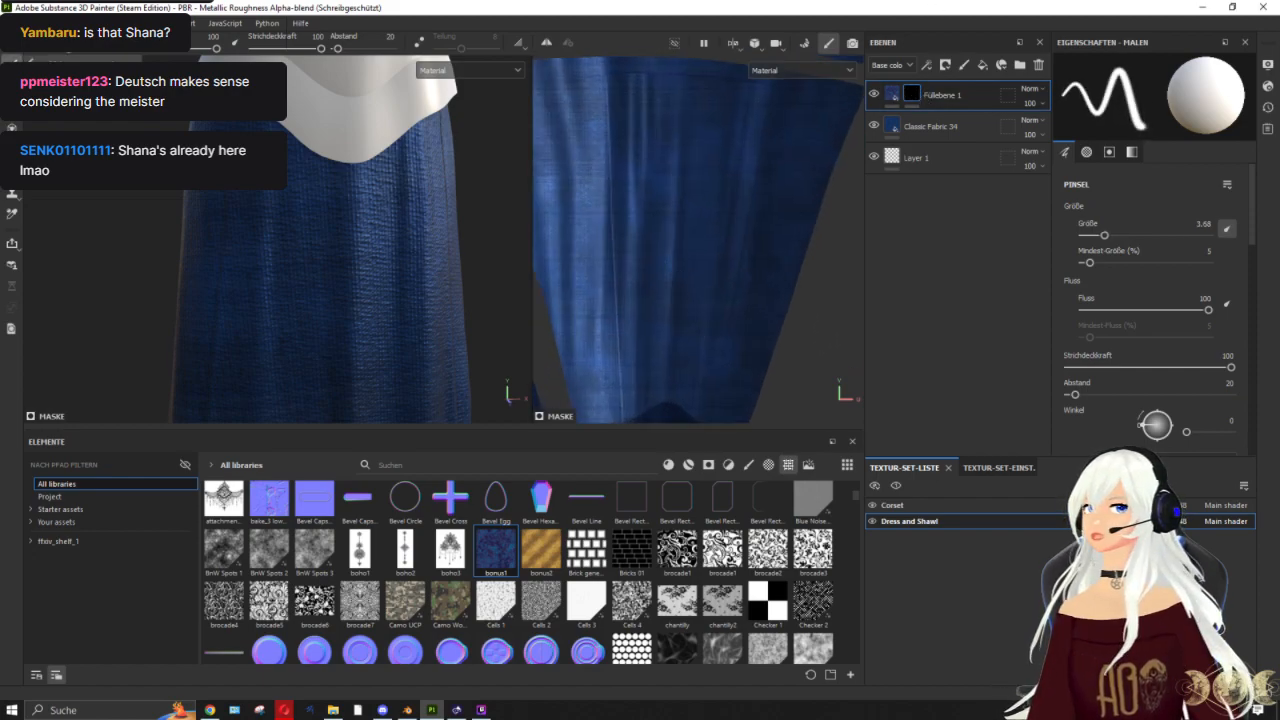
Step: Paint a straight line in the mask along the left side of the front panel on the skirt's UV island
{"action": "scroll", "coordinate": [695, 338], "scroll_direction": "down", "scroll_amount": 2}
{"action": "scroll", "coordinate": [685, 405], "scroll_direction": "up", "scroll_amount": 2}
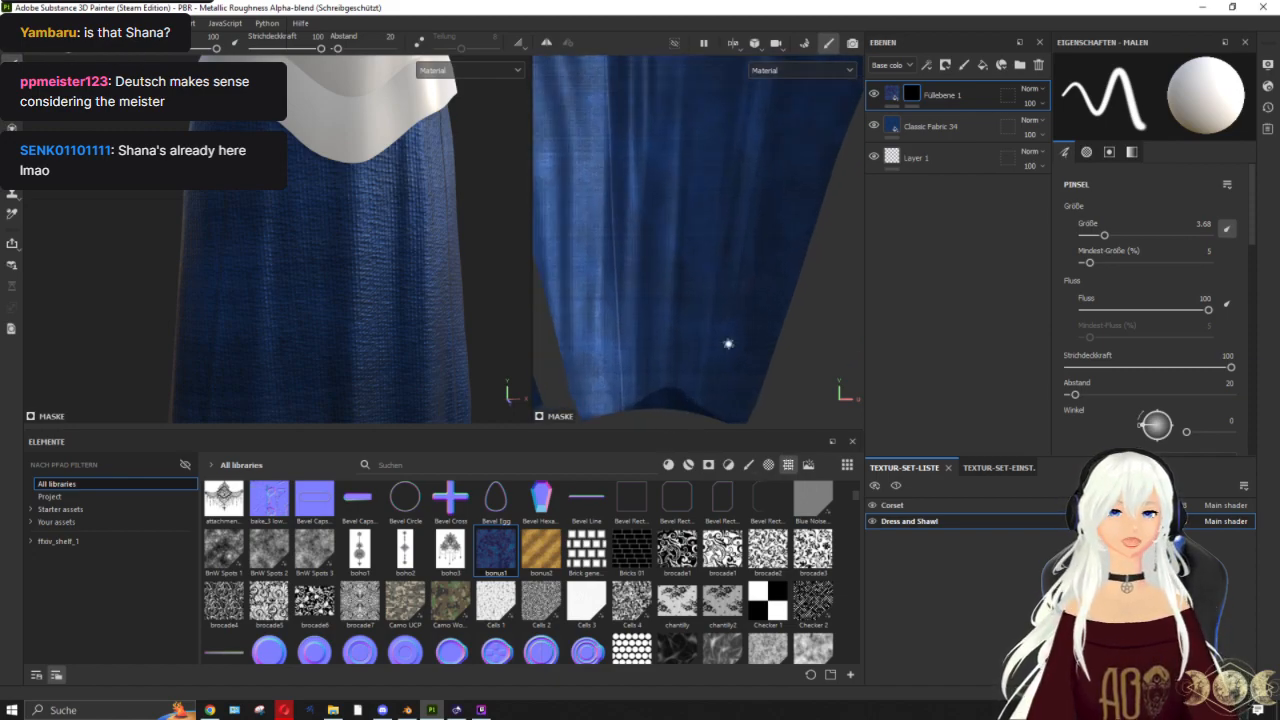
{"action": "middle_click_drag", "start_coordinate": [726, 308], "coordinate": [695, 414], "text": "alt"}
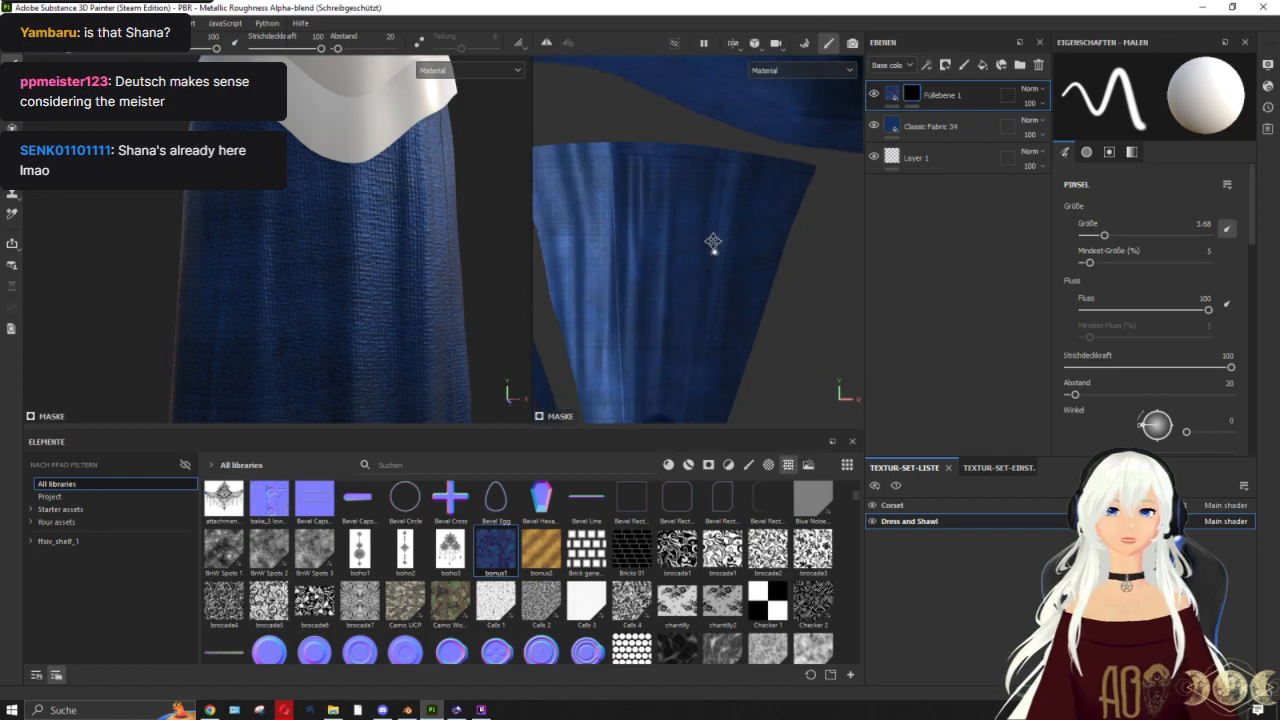
{"action": "scroll", "coordinate": [740, 210], "scroll_direction": "down", "scroll_amount": 2}
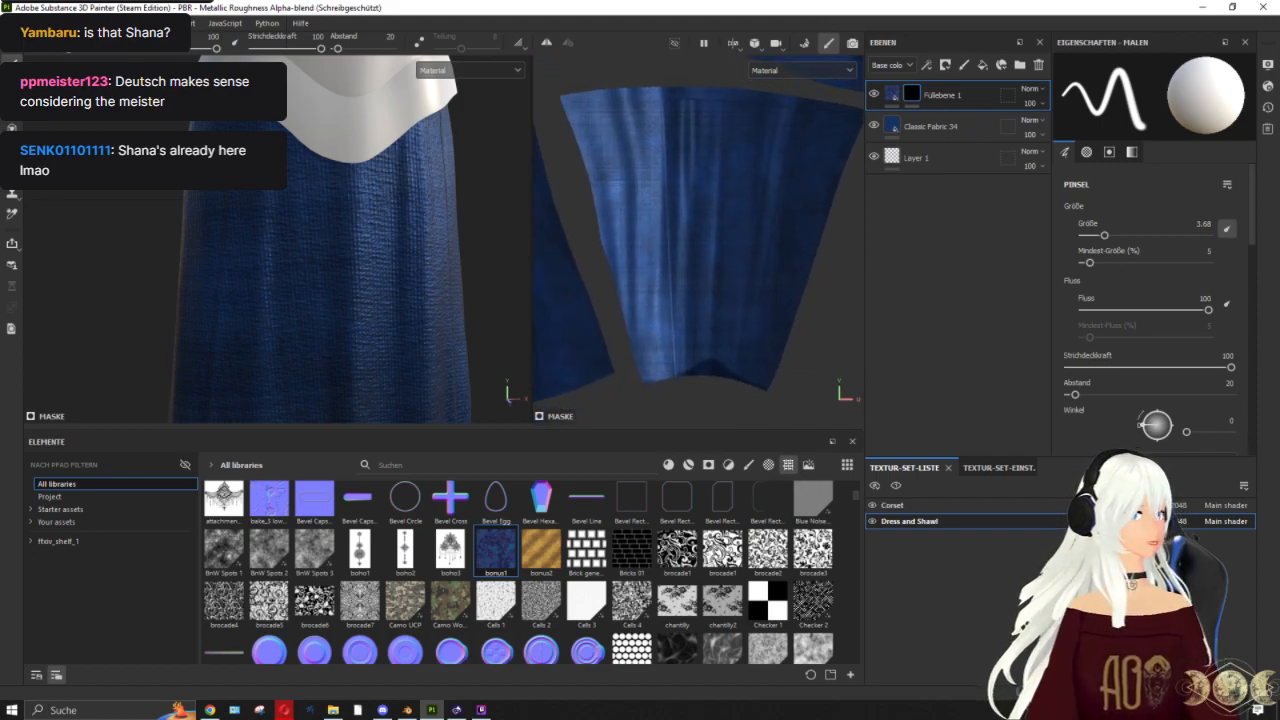
{"action": "scroll", "coordinate": [668, 352], "scroll_direction": "up", "scroll_amount": 3}
{"action": "middle_click_drag", "start_coordinate": [748, 290], "coordinate": [714, 334], "text": "alt"}
{"action": "scroll", "coordinate": [713, 333], "scroll_direction": "down", "scroll_amount": 2}
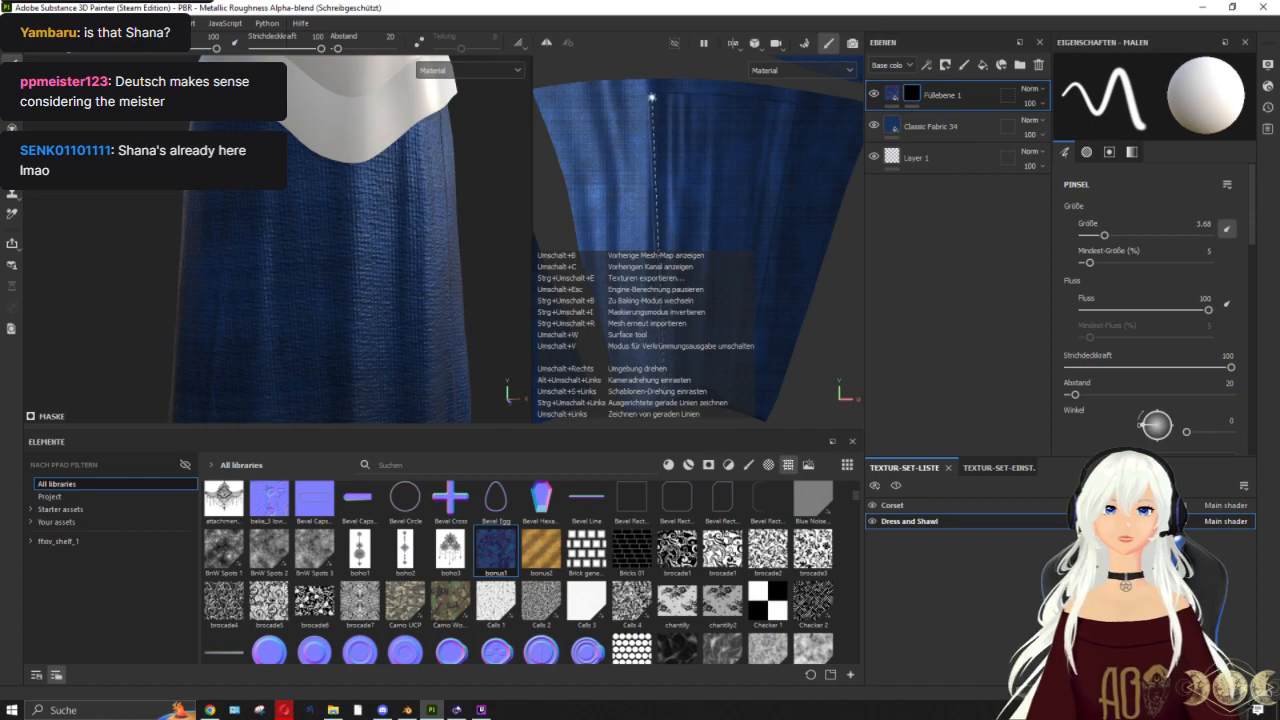
{"action": "left_click", "coordinate": [651, 97], "text": "shift"}
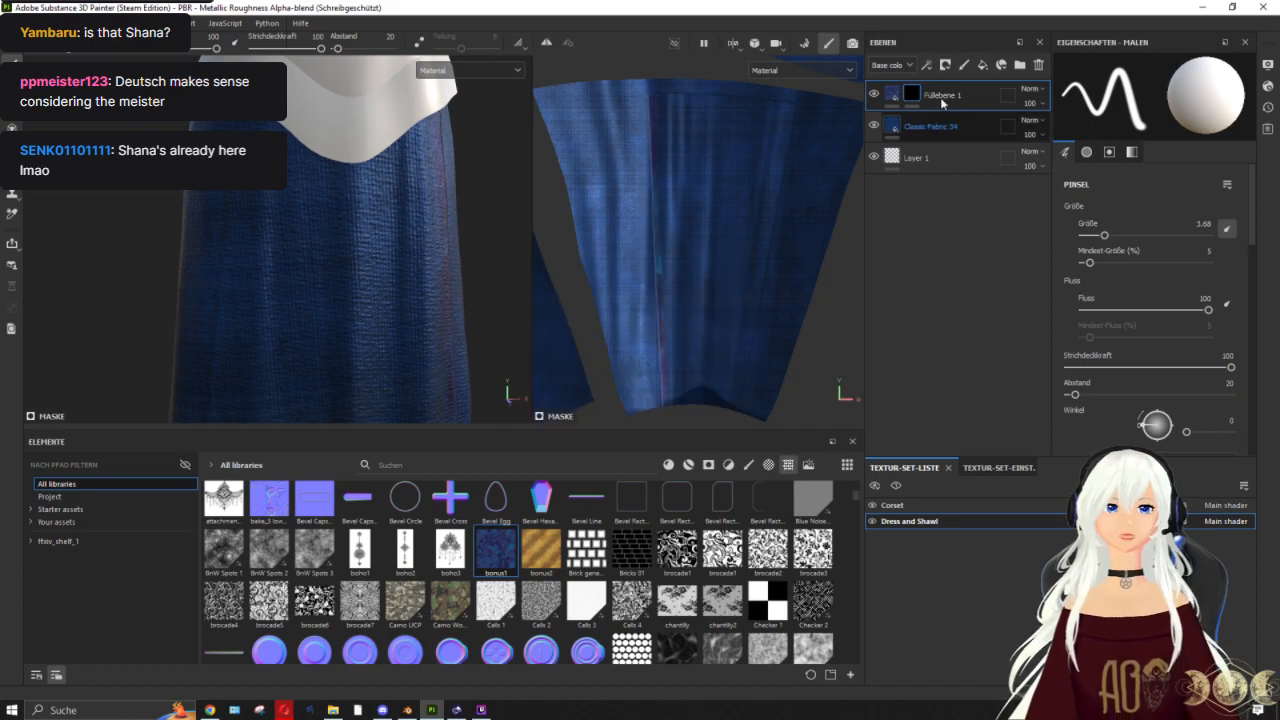
Step: Show only the mask and extend the left panel line down to the skirt's hem
{"action": "left_click", "coordinate": [912, 93], "text": "alt"}
{"action": "scroll", "coordinate": [668, 414], "scroll_direction": "up", "scroll_amount": 3}
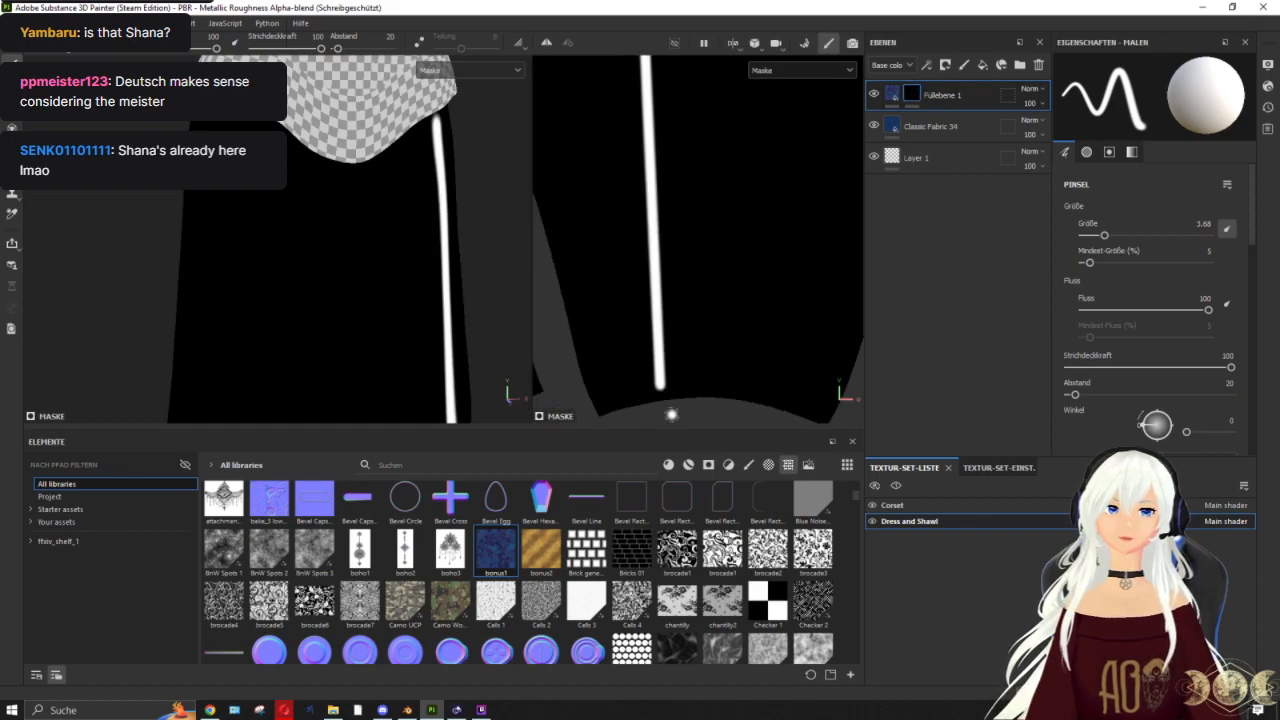
{"action": "scroll", "coordinate": [645, 363], "scroll_direction": "up", "scroll_amount": 3}
{"action": "middle_click_drag", "start_coordinate": [718, 328], "coordinate": [720, 249], "text": "alt"}
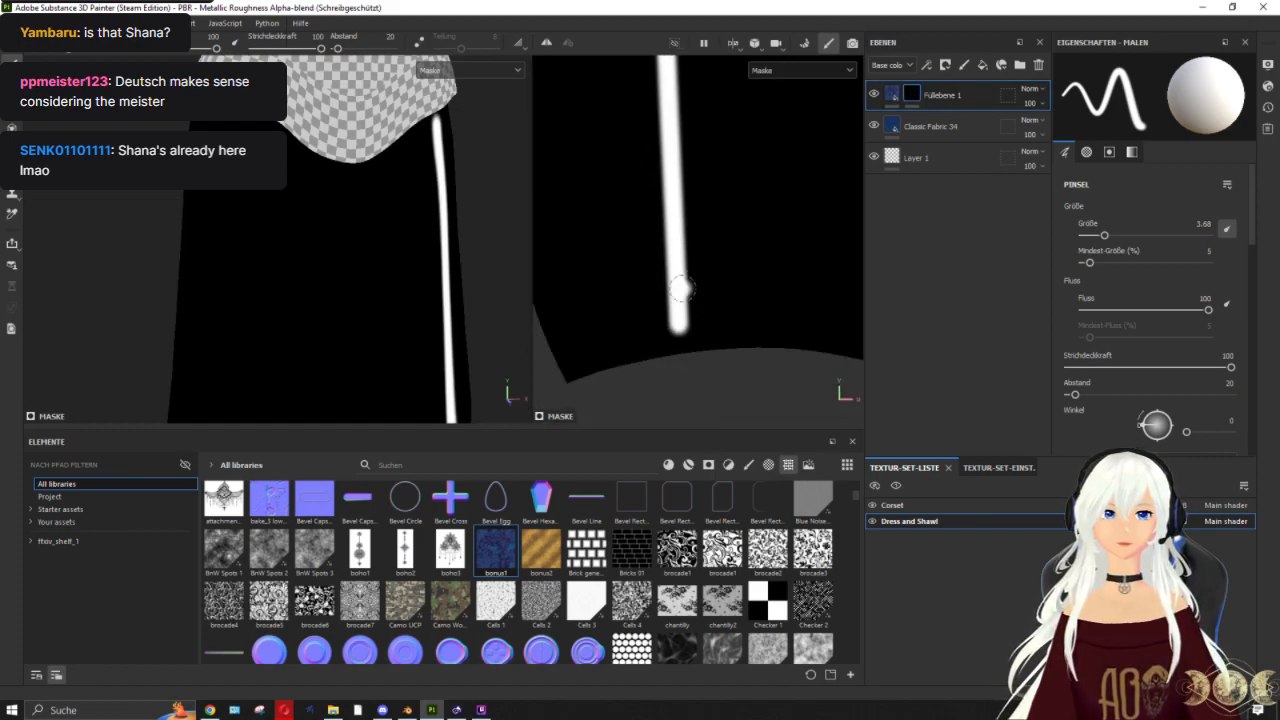
{"action": "left_click_drag", "start_coordinate": [674, 289], "coordinate": [680, 357]}
{"action": "key", "text": "shift"}
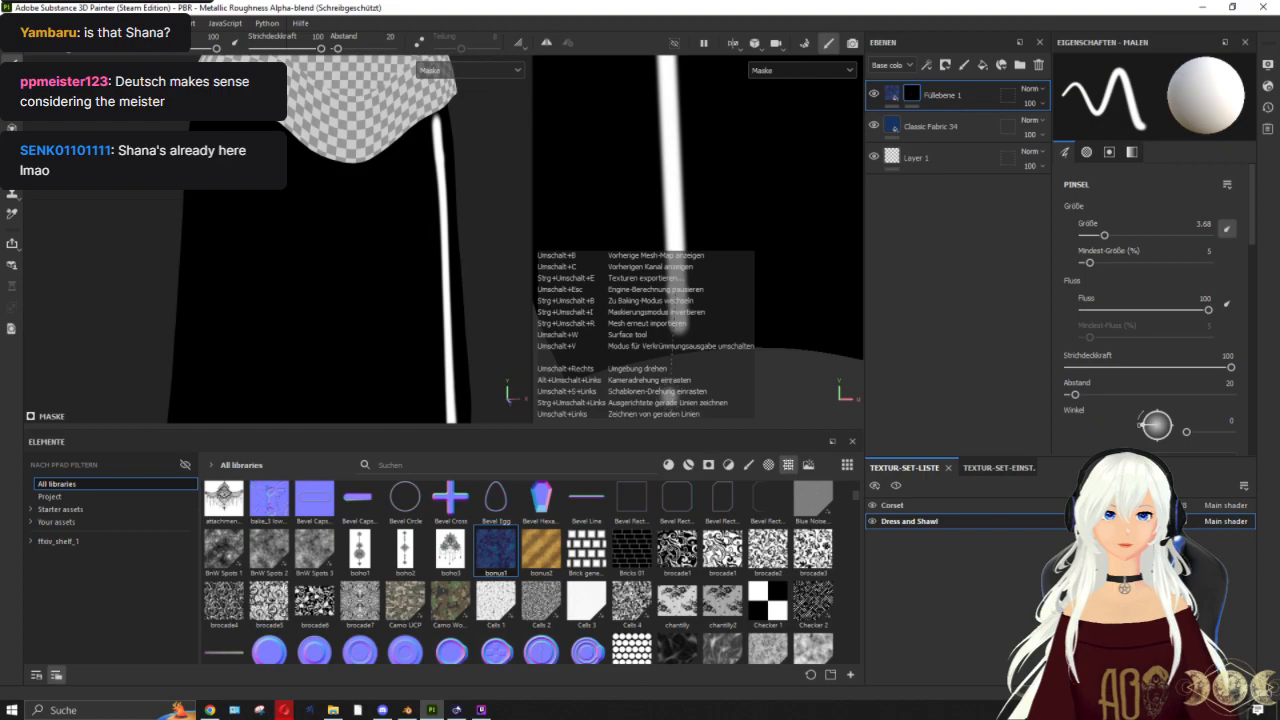
Step: Return to the material view and paint a slanted straight line in the mask along the right side of the front panel
{"action": "left_click", "coordinate": [892, 94]}
{"action": "left_click_drag", "start_coordinate": [657, 209], "coordinate": [391, 151], "text": "alt"}
{"action": "left_click_drag", "start_coordinate": [777, 248], "coordinate": [755, 290], "text": "alt"}
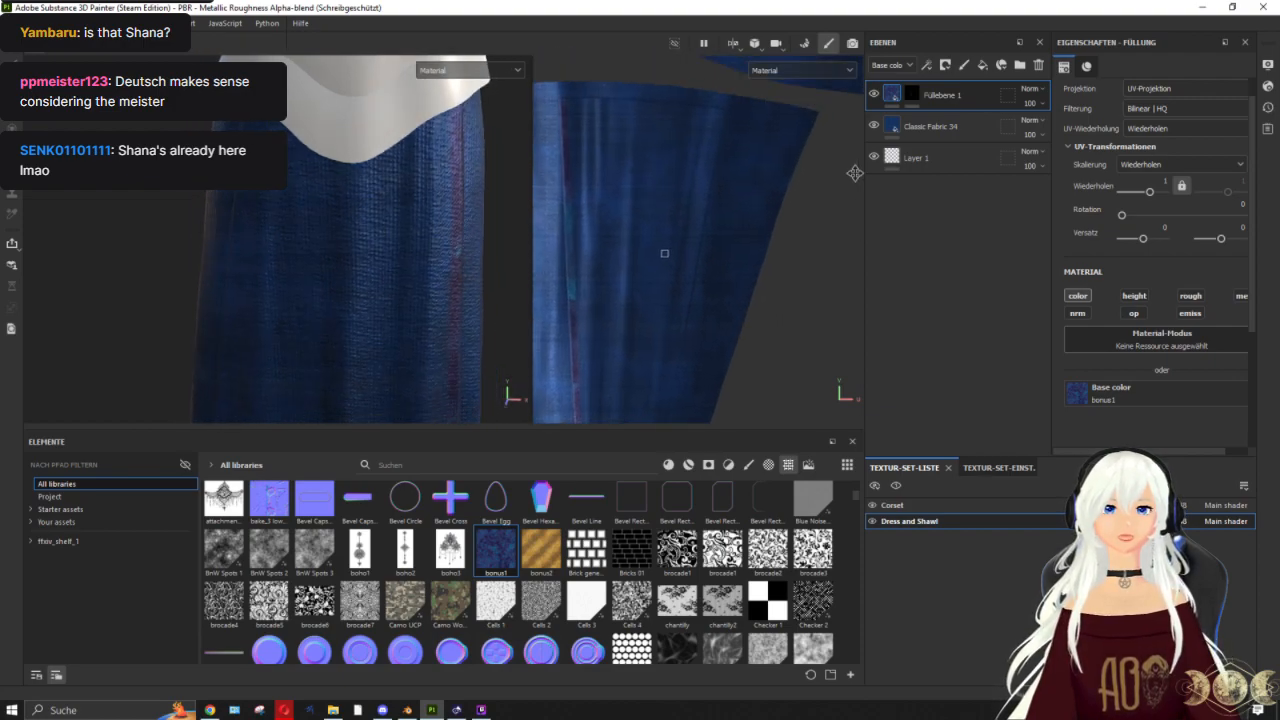
{"action": "left_click", "coordinate": [911, 94]}
{"action": "left_click_drag", "start_coordinate": [729, 267], "coordinate": [661, 393], "text": "alt"}
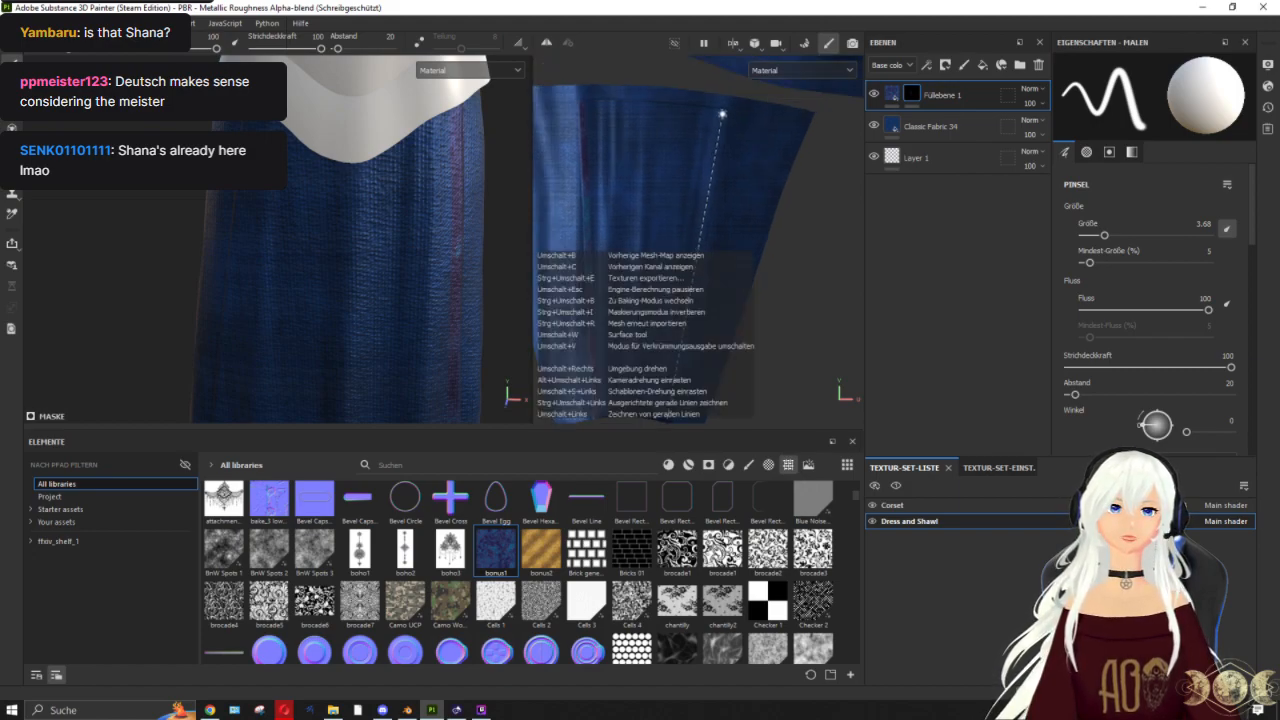
{"action": "left_click", "coordinate": [724, 113], "text": "shift"}
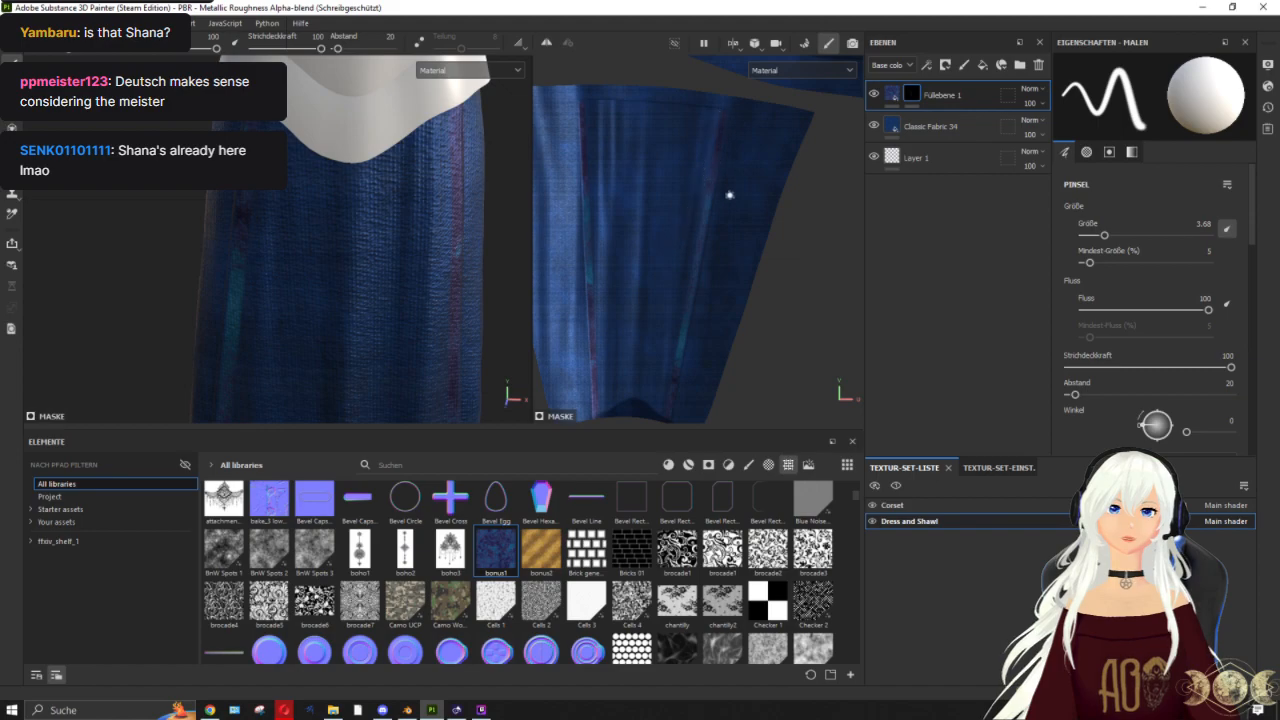
Step: Go over the right panel line with another straight mask stroke from the waist seam to the hem
{"action": "scroll", "coordinate": [745, 194], "scroll_direction": "up", "scroll_amount": 3}
{"action": "middle_click_drag", "start_coordinate": [764, 188], "coordinate": [768, 272], "text": "alt"}
{"action": "scroll", "coordinate": [746, 247], "scroll_direction": "down", "scroll_amount": 1}
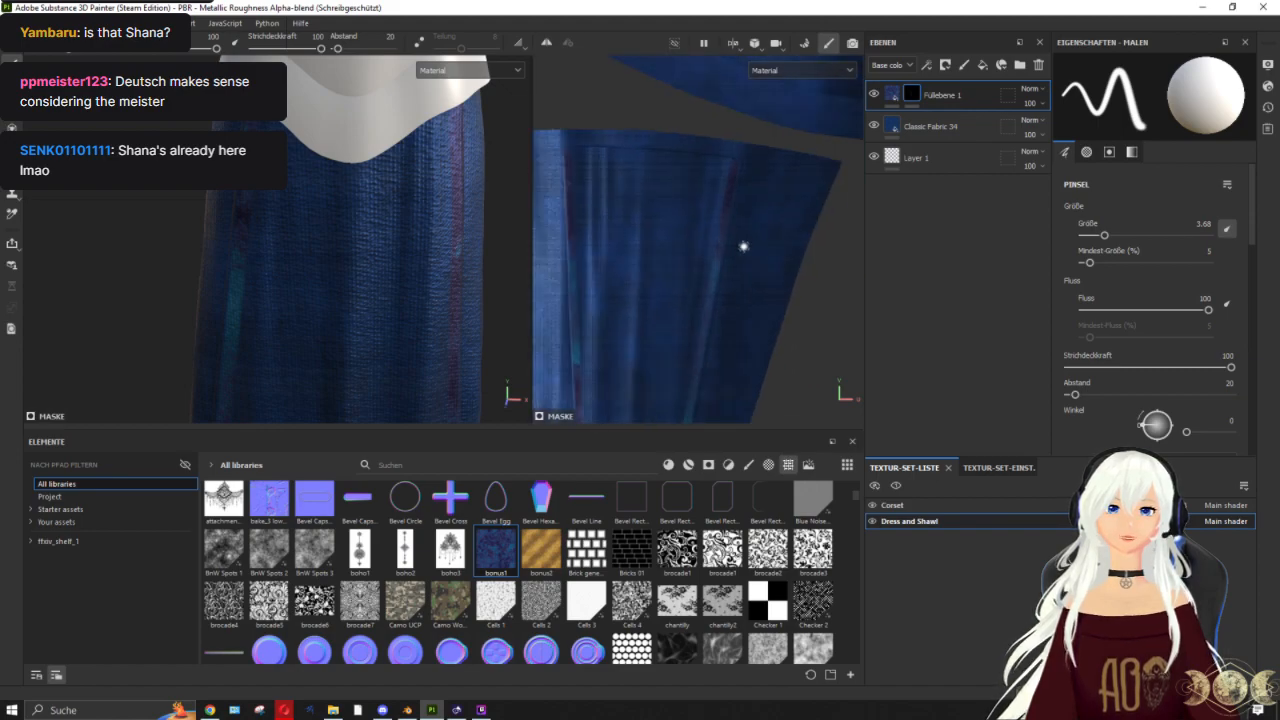
{"action": "scroll", "coordinate": [744, 246], "scroll_direction": "down", "scroll_amount": 2}
{"action": "middle_click_drag", "start_coordinate": [743, 222], "coordinate": [732, 139], "text": "alt"}
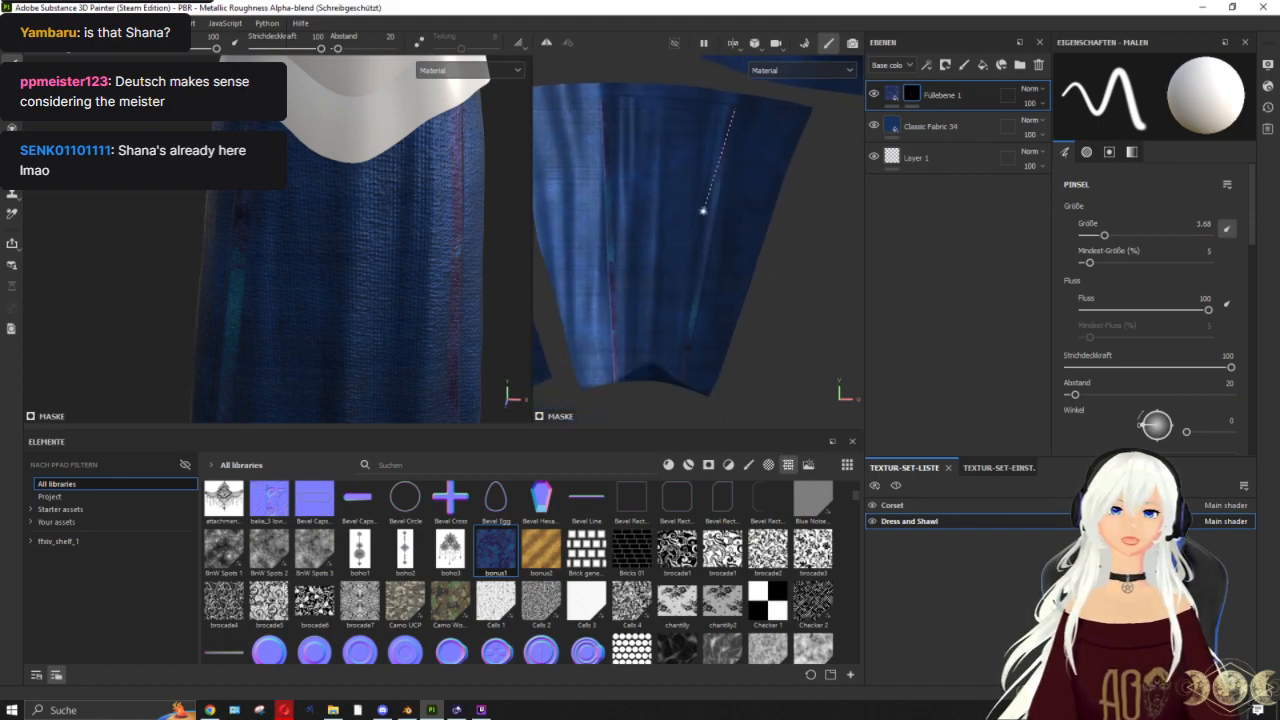
{"action": "key", "text": "shift"}
{"action": "left_click", "coordinate": [679, 389], "text": "shift"}
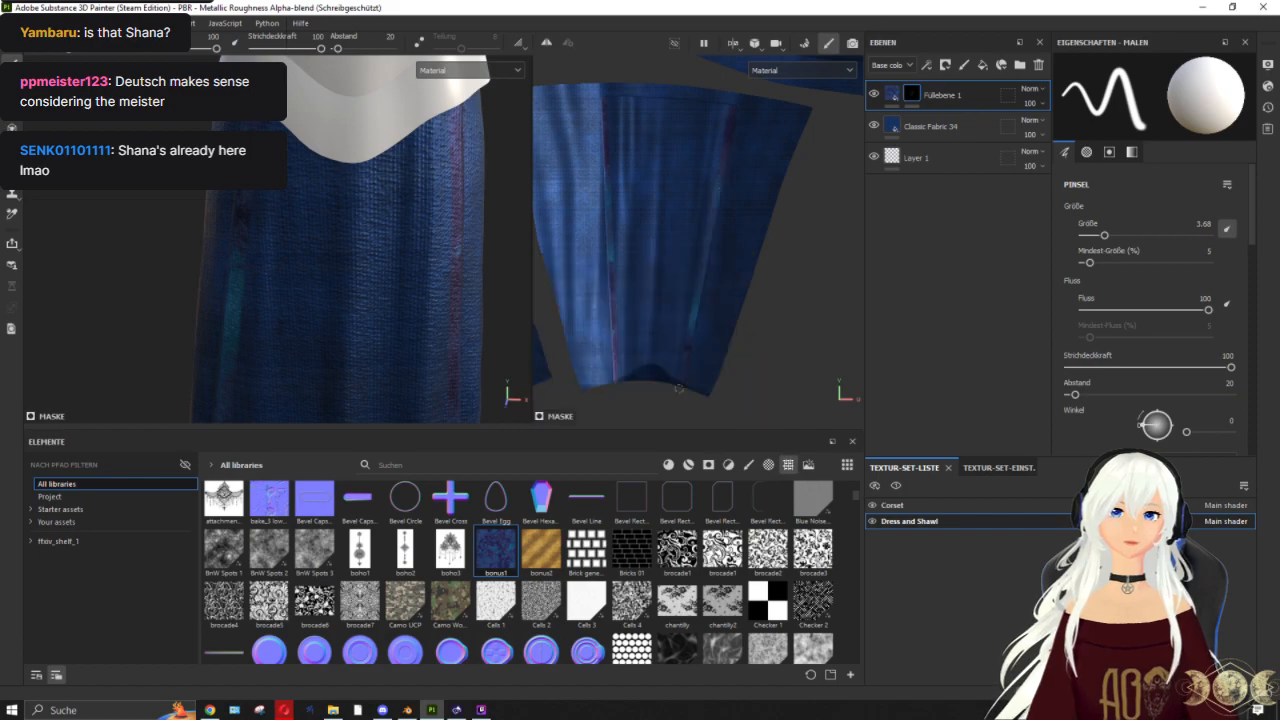
Step: Turn on Lazy Mouse and paint a mask line below the waist seam to connect the two side lines
{"action": "scroll", "coordinate": [753, 215], "scroll_direction": "up", "scroll_amount": 3}
{"action": "left_click_drag", "start_coordinate": [500, 215], "coordinate": [275, 209], "text": "alt"}
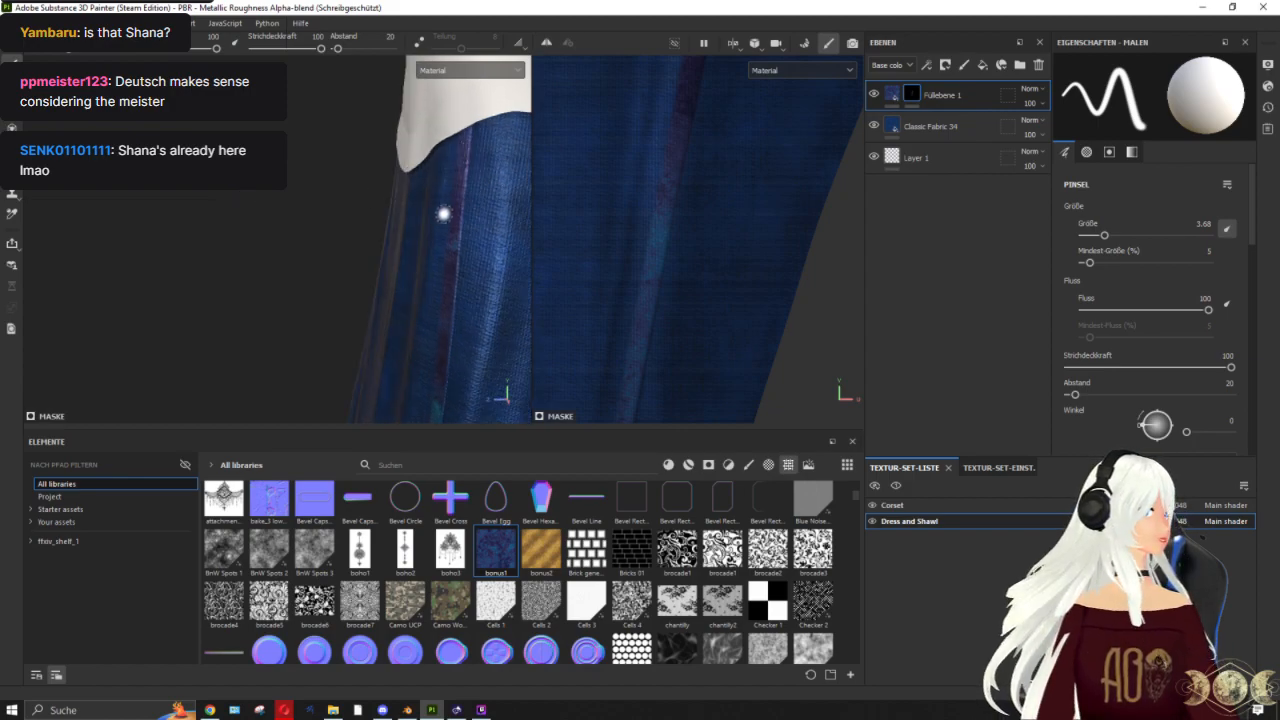
{"action": "left_click_drag", "start_coordinate": [460, 169], "coordinate": [471, 194], "text": "alt"}
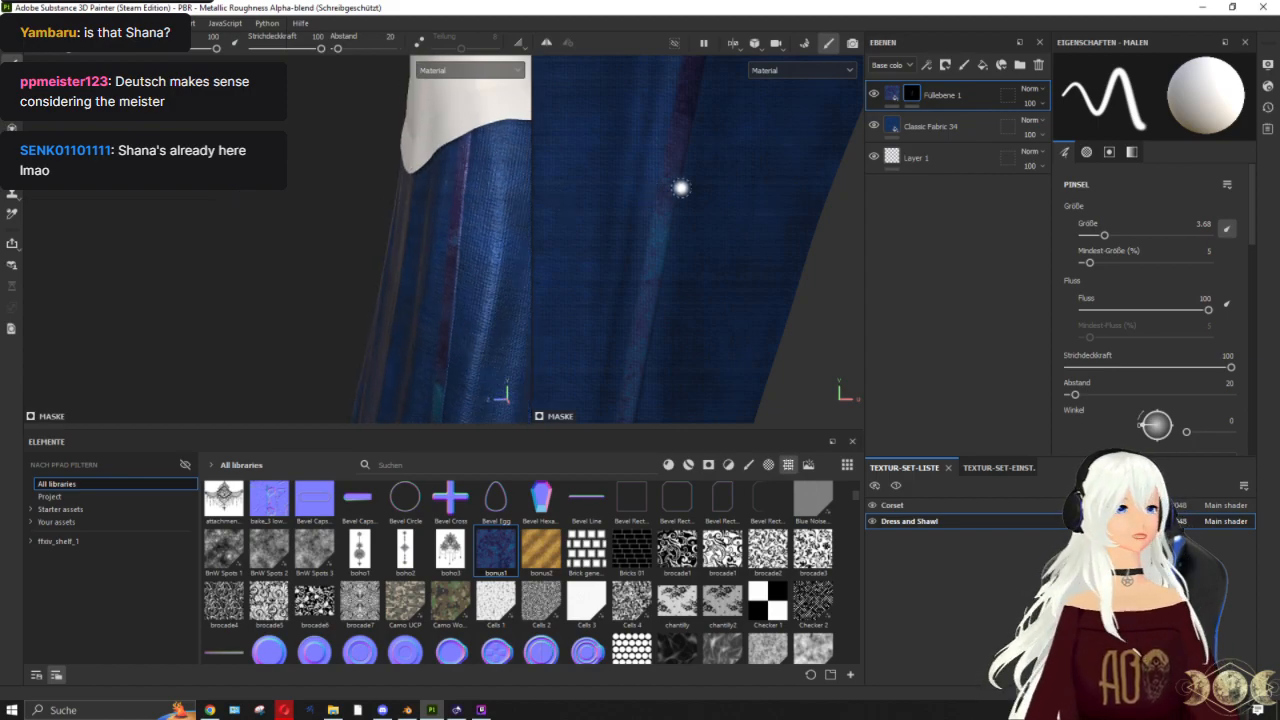
{"action": "left_click_drag", "start_coordinate": [680, 188], "coordinate": [619, 246], "text": "alt"}
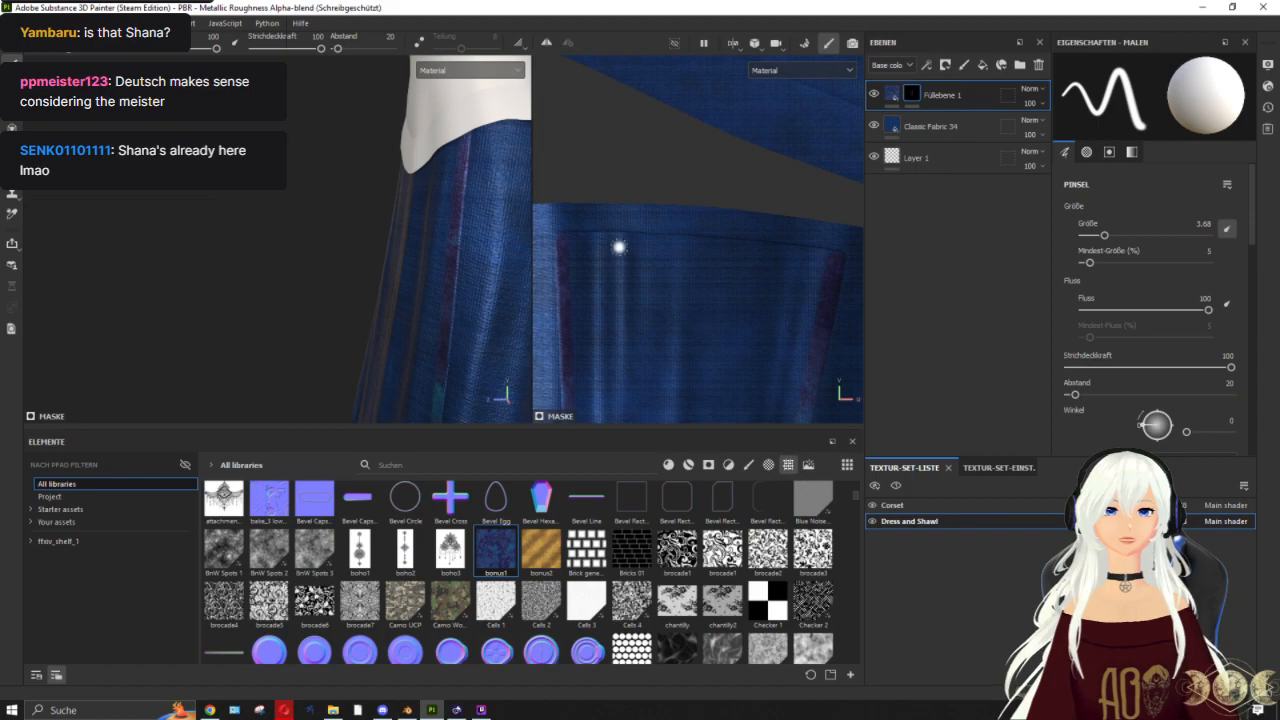
{"action": "left_click", "coordinate": [421, 43]}
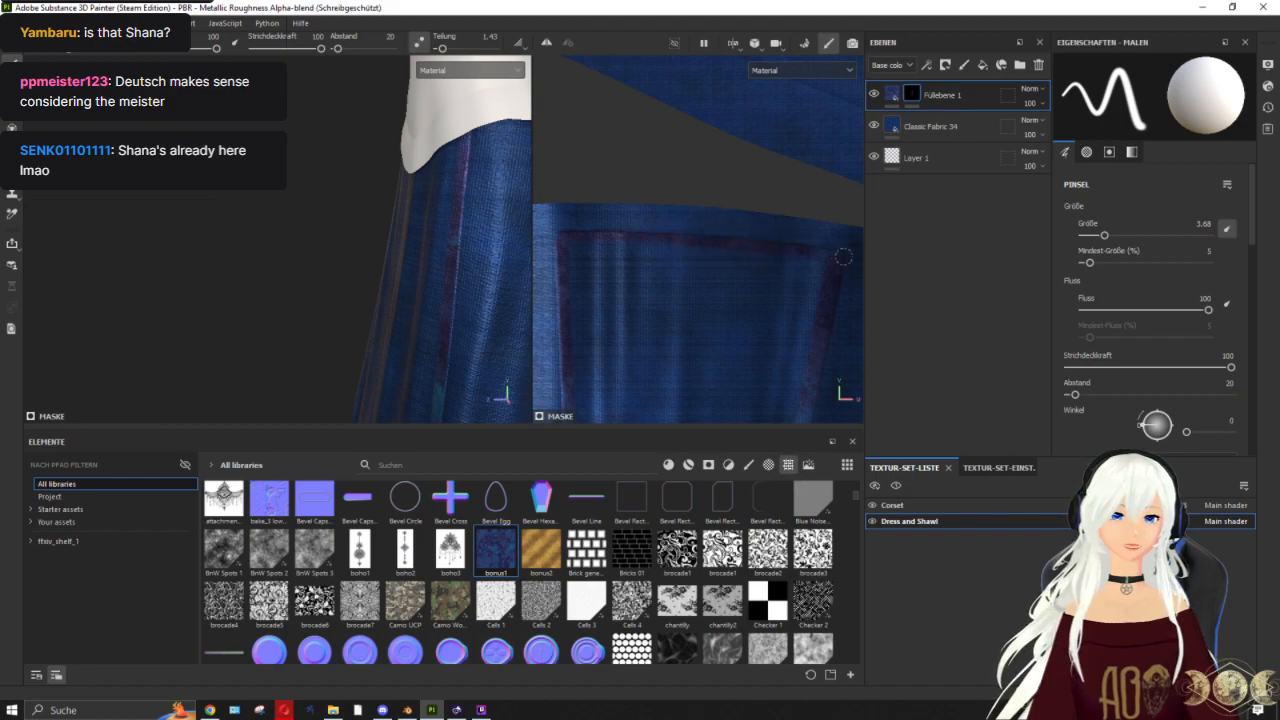
{"action": "scroll", "coordinate": [746, 255], "scroll_direction": "down", "scroll_amount": 5}
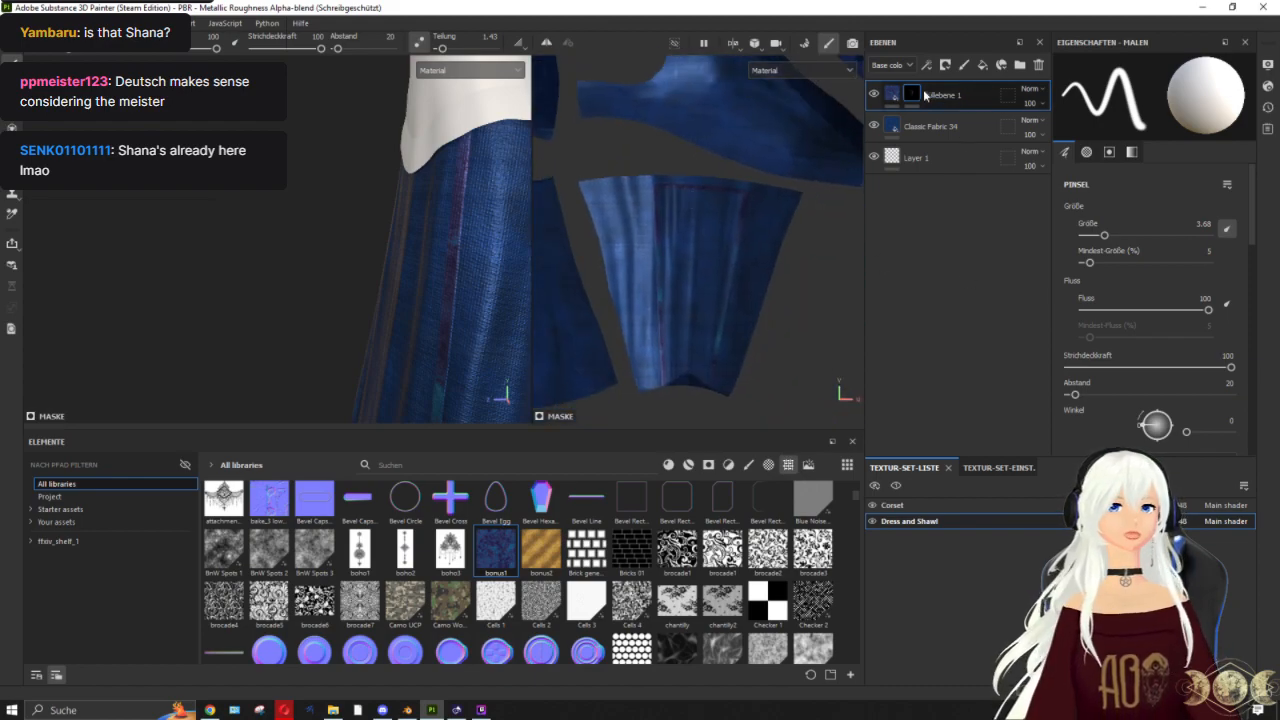
Step: Show only the mask and fill the lower part of the outlined front panel white using the Basic Hard brush at size 10
{"action": "left_click", "coordinate": [913, 94], "text": "alt"}
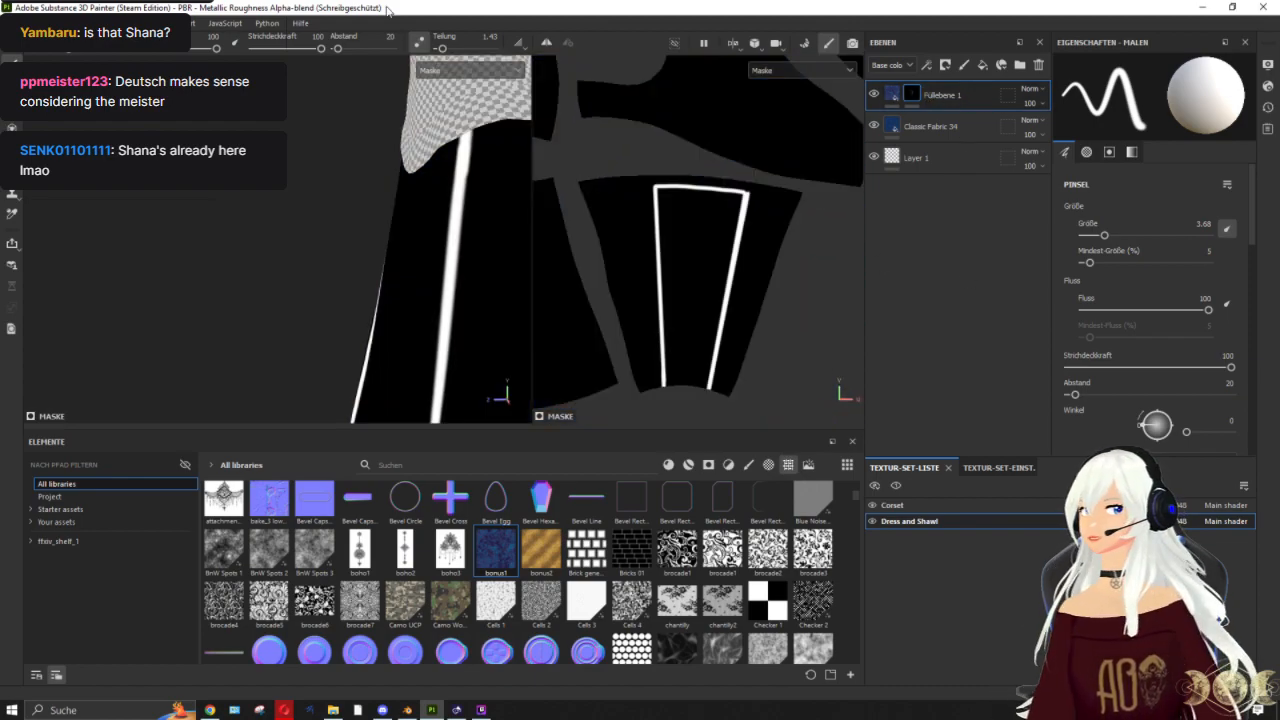
{"action": "key", "text": "bracketright"}
{"action": "key", "text": "bracketright"}
{"action": "key", "text": "bracketright"}
{"action": "key", "text": "bracketright"}
{"action": "key", "text": "bracketright"}
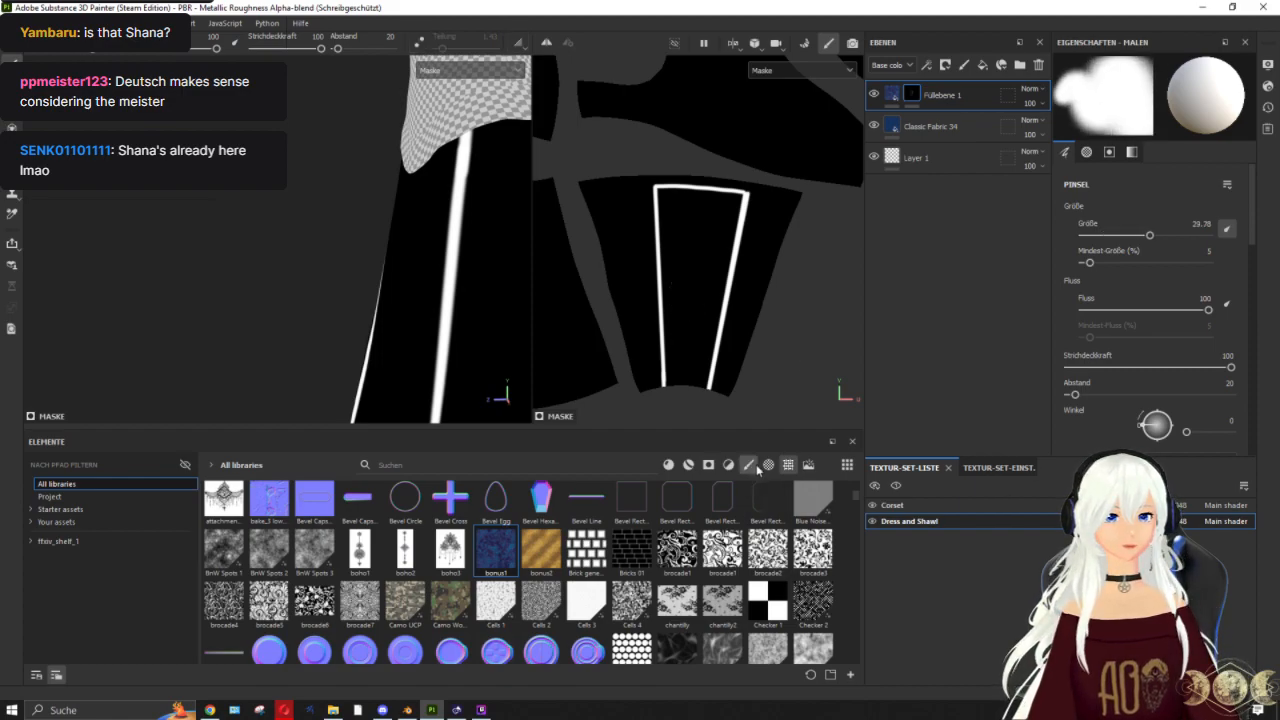
{"action": "left_click", "coordinate": [749, 466]}
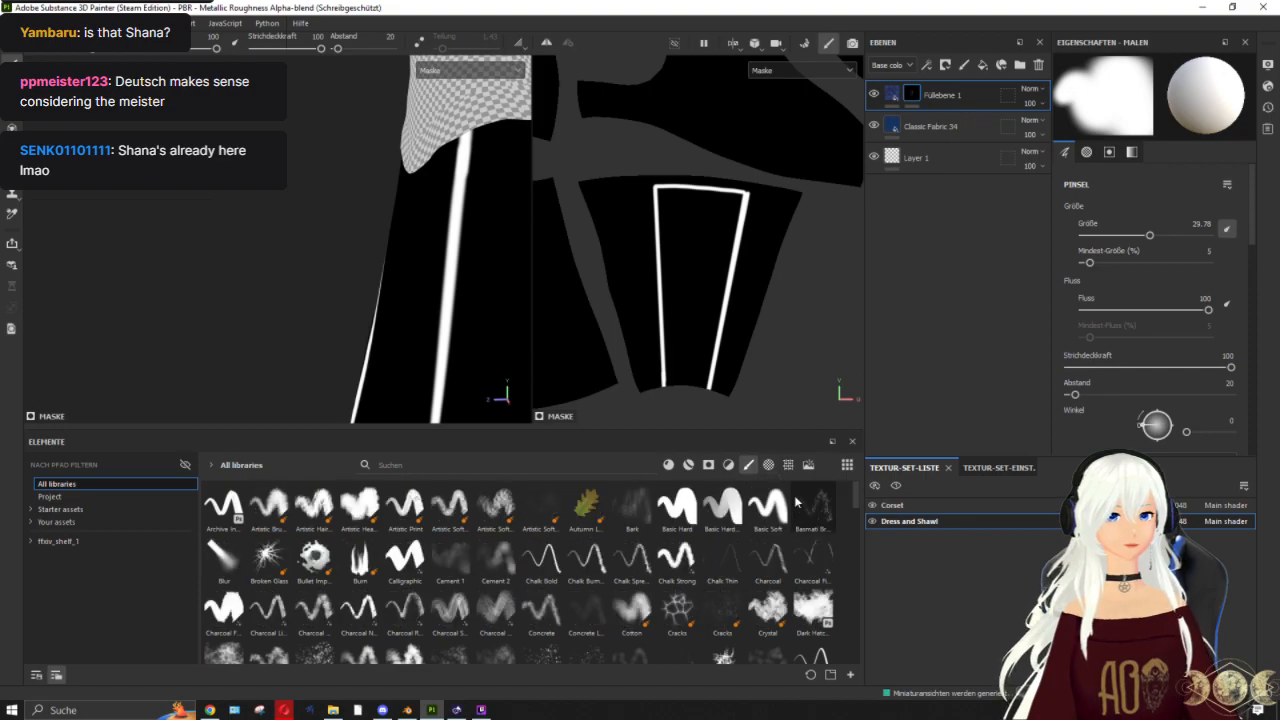
{"action": "left_click", "coordinate": [677, 505]}
{"action": "mouse_move", "coordinate": [687, 290]}
{"action": "left_mouse_down"}
{"action": "mouse_move", "coordinate": [697, 390]}
{"action": "mouse_move", "coordinate": [690, 280]}
{"action": "mouse_move", "coordinate": [678, 410]}
{"action": "mouse_move", "coordinate": [659, 410]}
{"action": "mouse_move", "coordinate": [664, 212]}
{"action": "left_mouse_up"}
{"action": "scroll", "coordinate": [685, 375], "scroll_direction": "up", "scroll_amount": 3}
{"action": "scroll", "coordinate": [700, 260], "scroll_direction": "down", "scroll_amount": 2}
{"action": "mouse_move", "coordinate": [738, 326]}
{"action": "left_mouse_down"}
{"action": "mouse_move", "coordinate": [741, 291]}
{"action": "mouse_move", "coordinate": [730, 362]}
{"action": "left_mouse_up"}
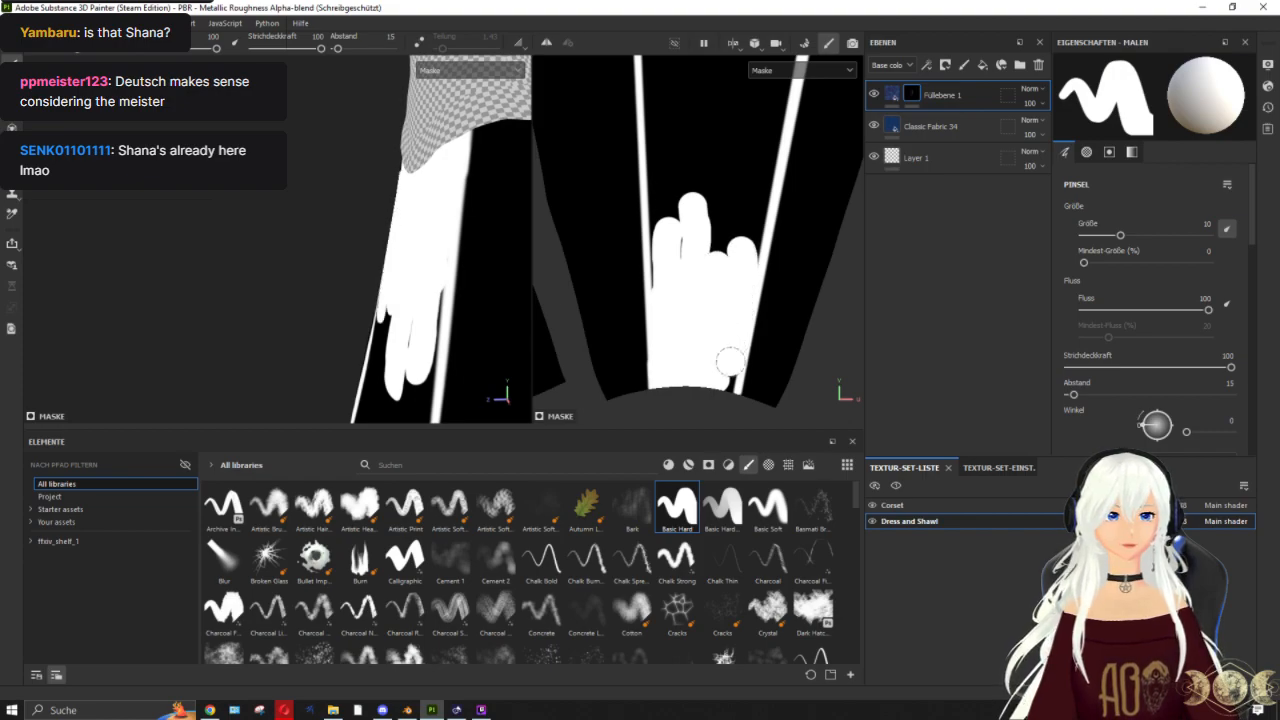
Step: Fill the rest of the outlined front panel white in the mask, up to its top edge
{"action": "scroll", "coordinate": [700, 330], "scroll_direction": "down", "scroll_amount": 3}
{"action": "mouse_move", "coordinate": [683, 372]}
{"action": "left_mouse_down"}
{"action": "mouse_move", "coordinate": [703, 322]}
{"action": "mouse_move", "coordinate": [723, 391]}
{"action": "mouse_move", "coordinate": [614, 408]}
{"action": "mouse_move", "coordinate": [634, 372]}
{"action": "mouse_move", "coordinate": [633, 318]}
{"action": "mouse_move", "coordinate": [648, 379]}
{"action": "mouse_move", "coordinate": [674, 250]}
{"action": "mouse_move", "coordinate": [735, 280]}
{"action": "mouse_move", "coordinate": [747, 238]}
{"action": "mouse_move", "coordinate": [741, 314]}
{"action": "left_mouse_up"}
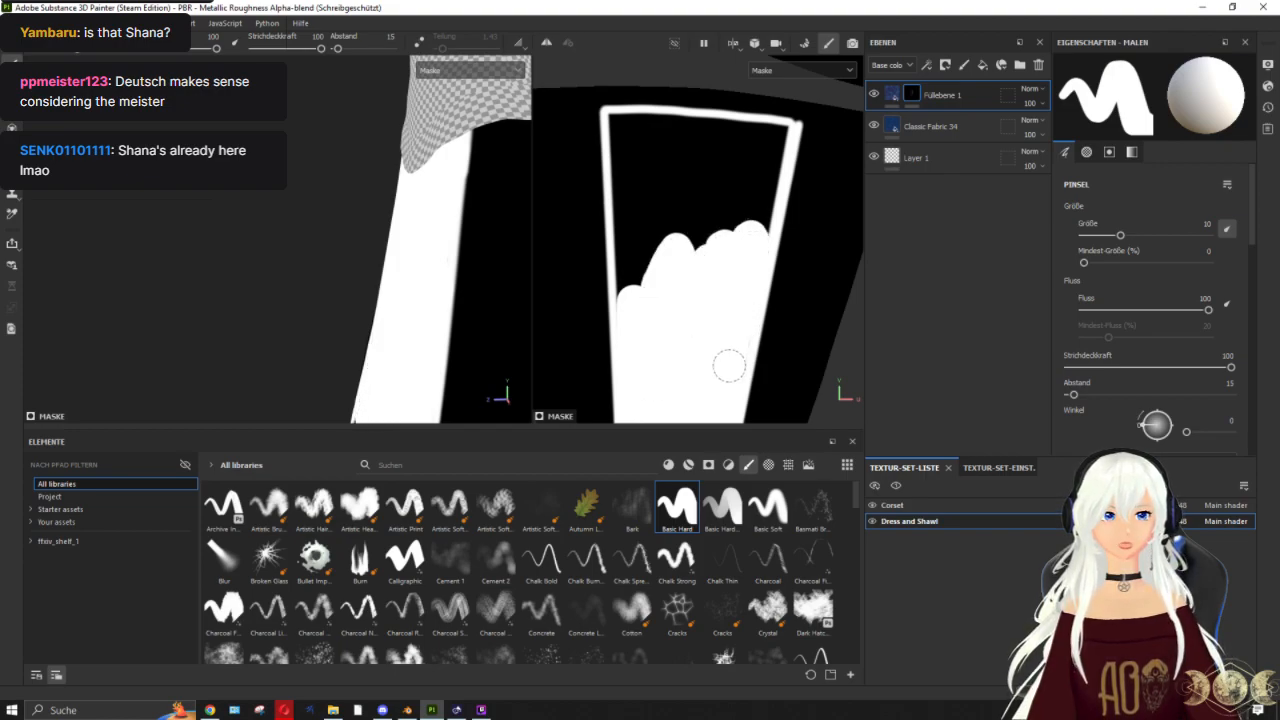
{"action": "middle_click_drag", "start_coordinate": [718, 289], "coordinate": [718, 350], "text": "alt"}
{"action": "mouse_move", "coordinate": [628, 360]}
{"action": "left_mouse_down"}
{"action": "mouse_move", "coordinate": [635, 290]}
{"action": "mouse_move", "coordinate": [660, 280]}
{"action": "mouse_move", "coordinate": [690, 290]}
{"action": "mouse_move", "coordinate": [694, 306]}
{"action": "mouse_move", "coordinate": [745, 246]}
{"action": "mouse_move", "coordinate": [752, 289]}
{"action": "mouse_move", "coordinate": [763, 203]}
{"action": "mouse_move", "coordinate": [758, 288]}
{"action": "mouse_move", "coordinate": [786, 195]}
{"action": "mouse_move", "coordinate": [776, 215]}
{"action": "left_mouse_up"}
{"action": "mouse_move", "coordinate": [627, 303]}
{"action": "left_mouse_down"}
{"action": "mouse_move", "coordinate": [620, 193]}
{"action": "mouse_move", "coordinate": [757, 191]}
{"action": "mouse_move", "coordinate": [731, 223]}
{"action": "mouse_move", "coordinate": [751, 217]}
{"action": "mouse_move", "coordinate": [634, 214]}
{"action": "mouse_move", "coordinate": [646, 257]}
{"action": "mouse_move", "coordinate": [674, 272]}
{"action": "left_mouse_up"}
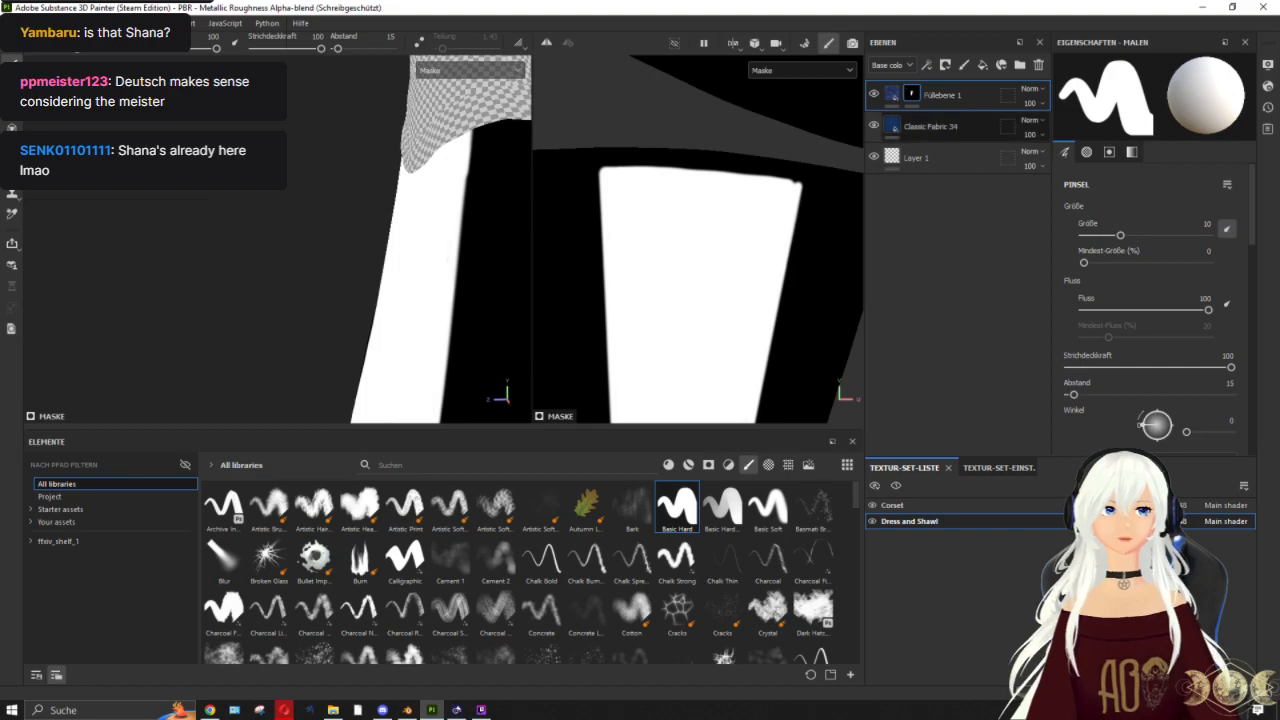
Step: Touch up the panel's upper right corner in the mask with the Basic Soft brush at size 1.51
{"action": "scroll", "coordinate": [657, 214], "scroll_direction": "up", "scroll_amount": 2}
{"action": "mouse_move", "coordinate": [657, 214]}
{"action": "middle_mouse_down"}
{"action": "mouse_move", "coordinate": [677, 254]}
{"action": "mouse_move", "coordinate": [573, 305]}
{"action": "middle_mouse_up"}
{"action": "right_click_drag", "start_coordinate": [667, 267], "coordinate": [652, 267], "text": "ctrl"}
{"action": "left_click", "coordinate": [768, 508]}
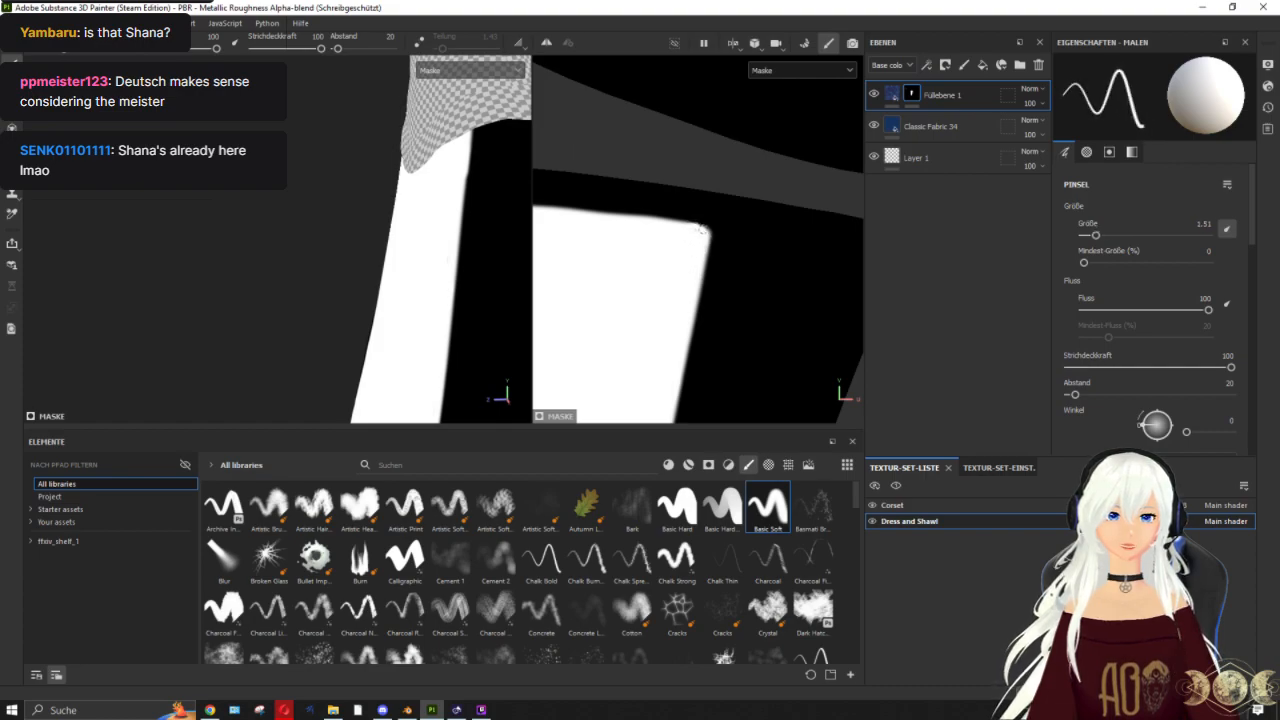
Step: Return to the material view and examine the bonus1 front panel on the skirt from different sides and distances
{"action": "left_click", "coordinate": [892, 94]}
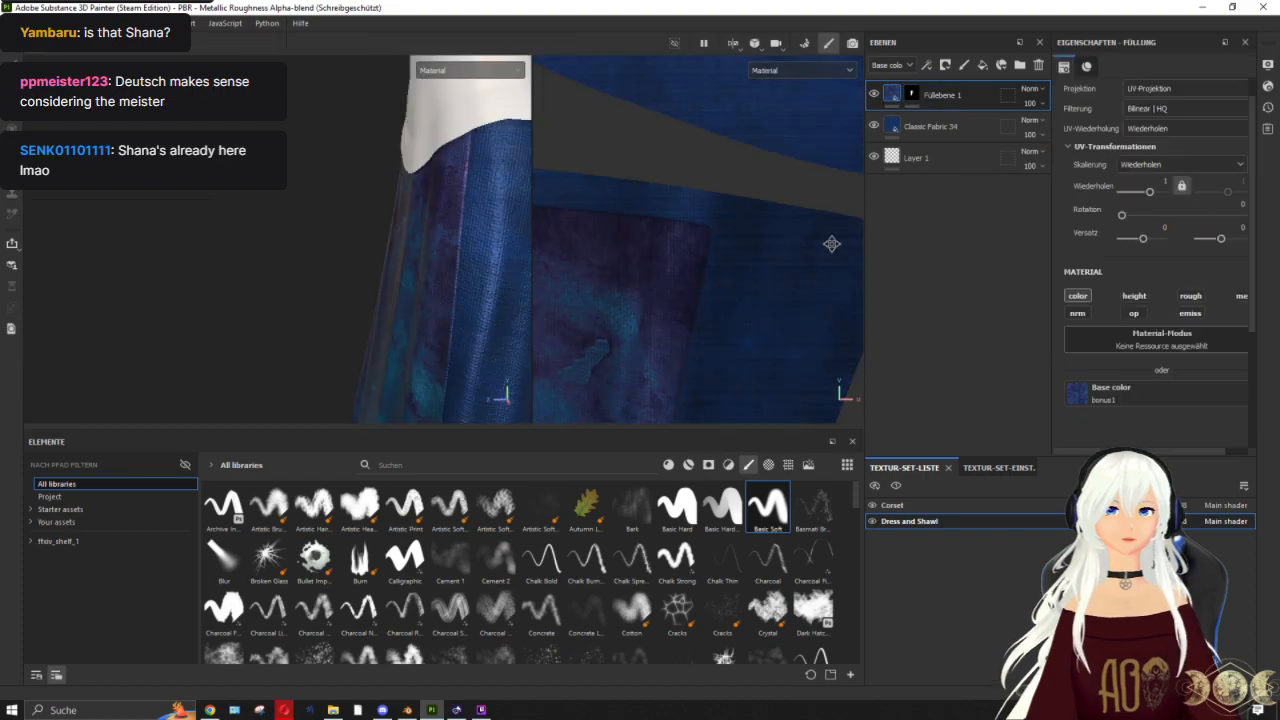
{"action": "scroll", "coordinate": [743, 252], "scroll_direction": "down", "scroll_amount": 5}
{"action": "scroll", "coordinate": [360, 106], "scroll_direction": "up", "scroll_amount": 3}
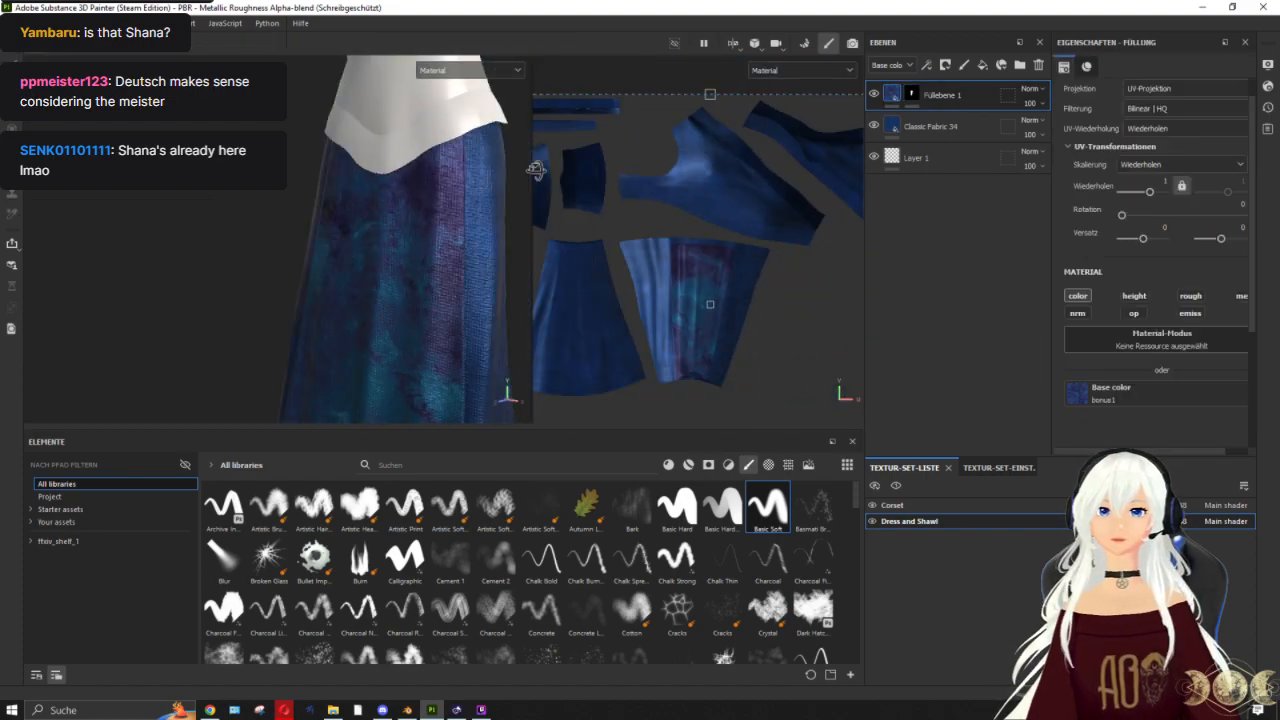
{"action": "scroll", "coordinate": [412, 175], "scroll_direction": "down", "scroll_amount": 4}
{"action": "left_click_drag", "start_coordinate": [300, 250], "coordinate": [336, 230], "text": "alt"}
{"action": "scroll", "coordinate": [300, 222], "scroll_direction": "up", "scroll_amount": 3}
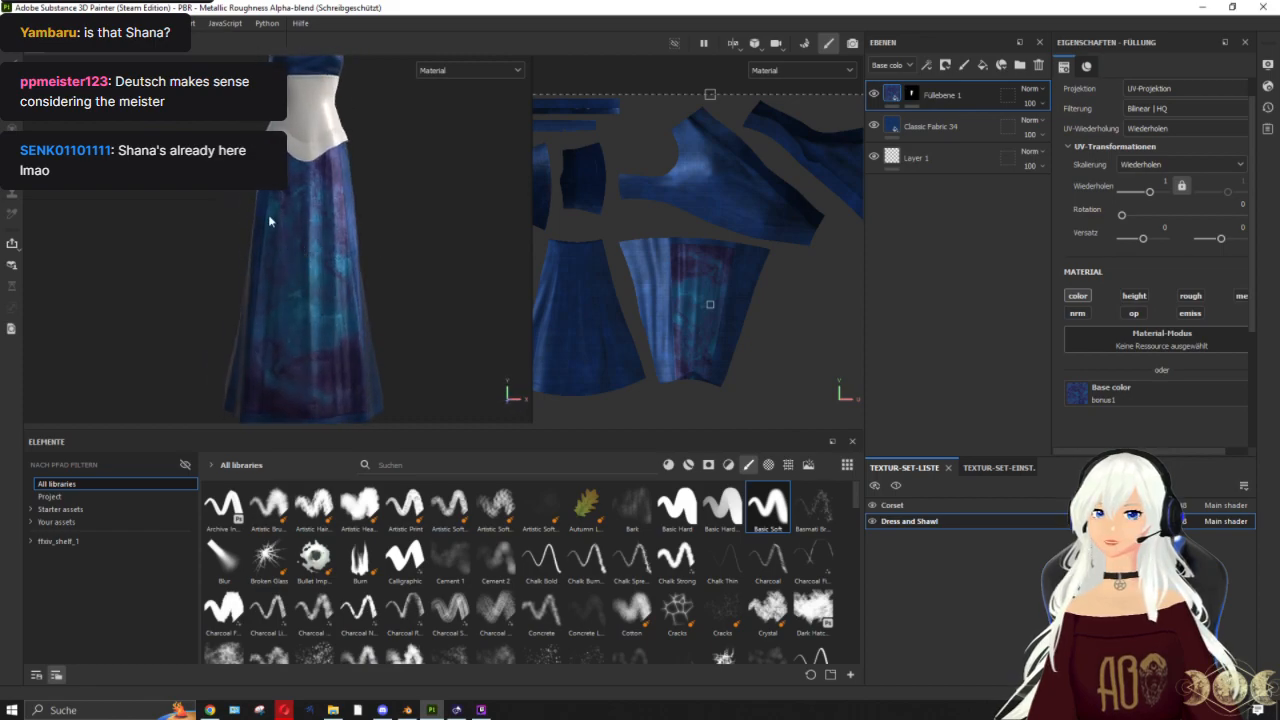
{"action": "scroll", "coordinate": [268, 216], "scroll_direction": "up", "scroll_amount": 2}
{"action": "scroll", "coordinate": [266, 218], "scroll_direction": "up", "scroll_amount": 2}
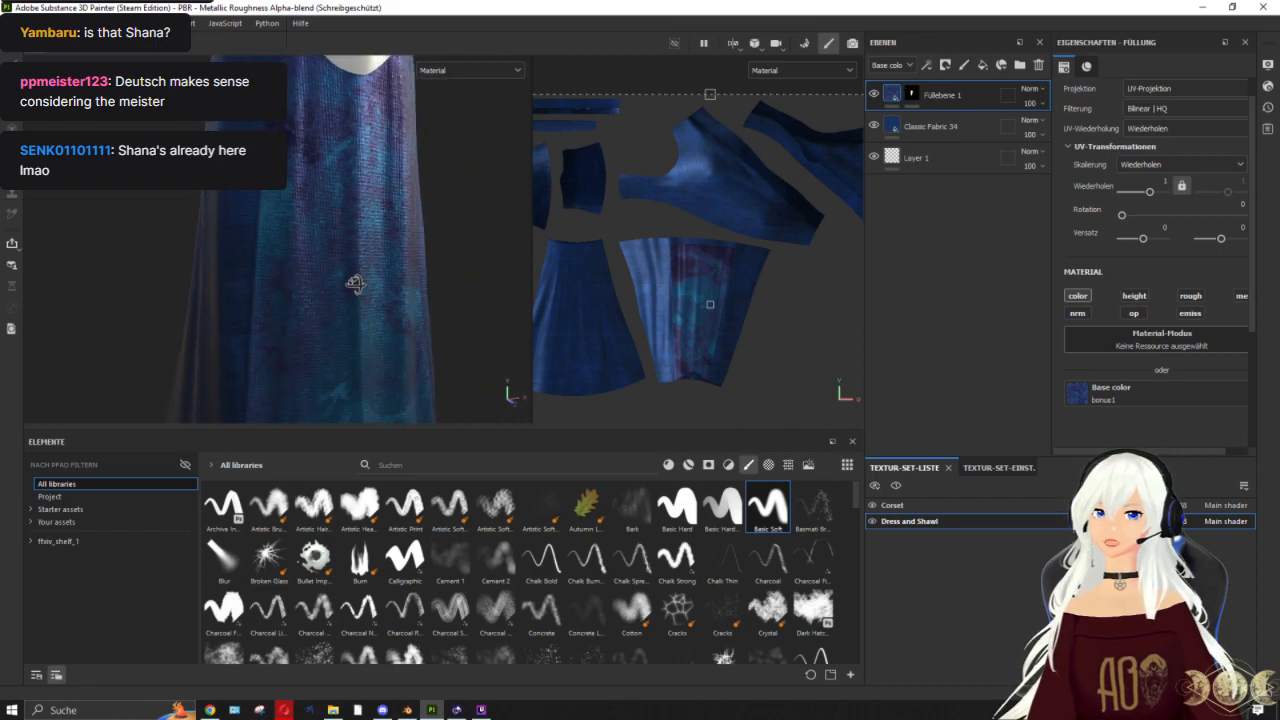
Step: Slightly raise the fabric colour saturation of the Classic Fabric 34 layer
{"action": "left_click", "coordinate": [968, 127]}
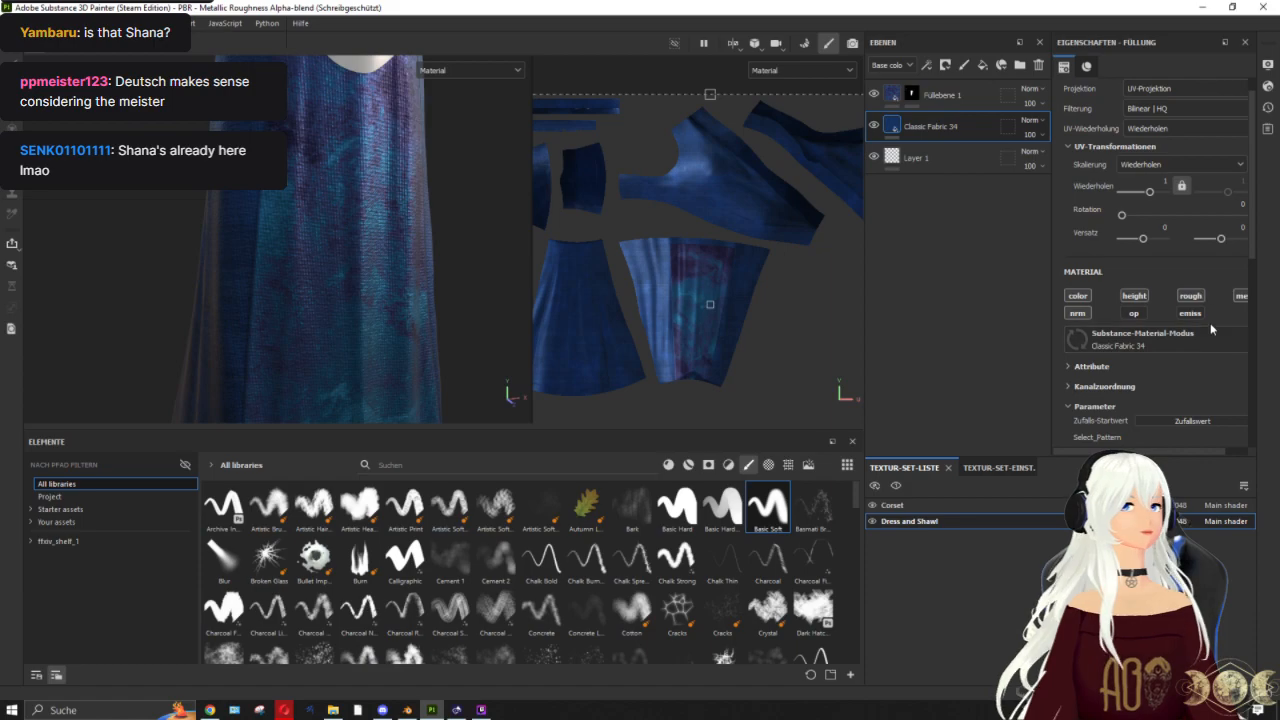
{"action": "scroll", "coordinate": [1209, 334], "scroll_direction": "down", "scroll_amount": 4}
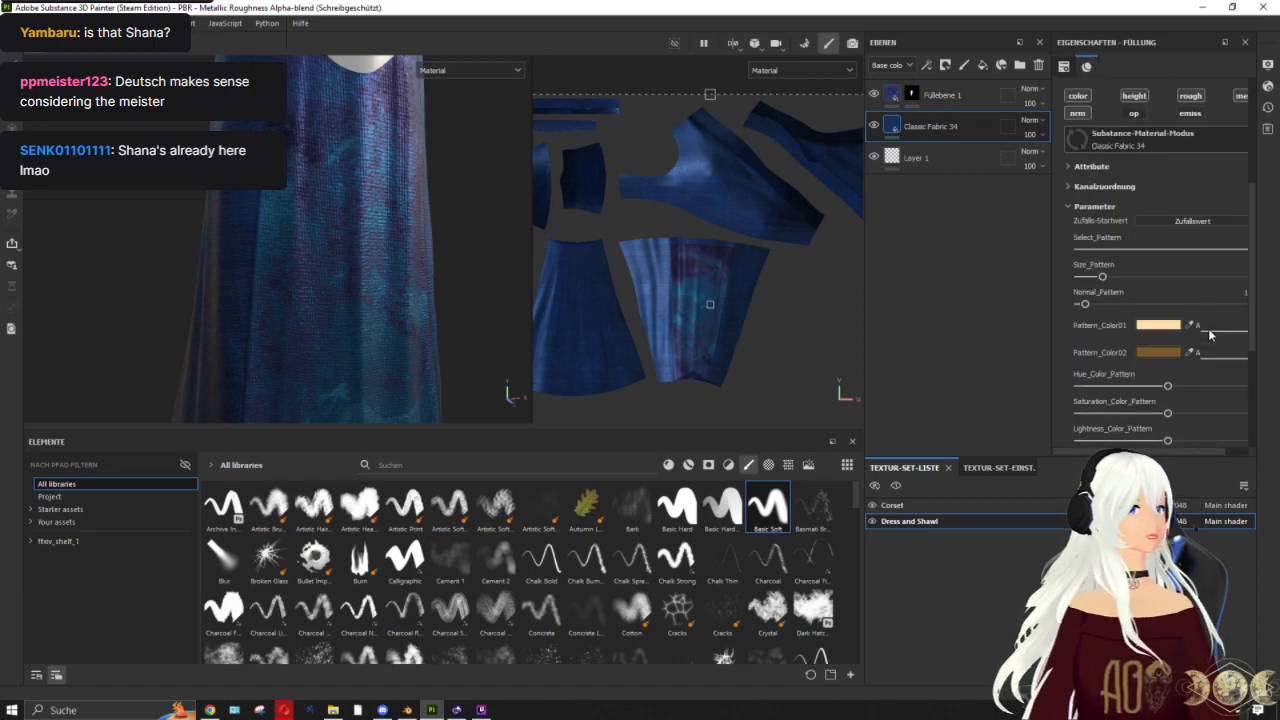
{"action": "scroll", "coordinate": [1208, 330], "scroll_direction": "down", "scroll_amount": 4}
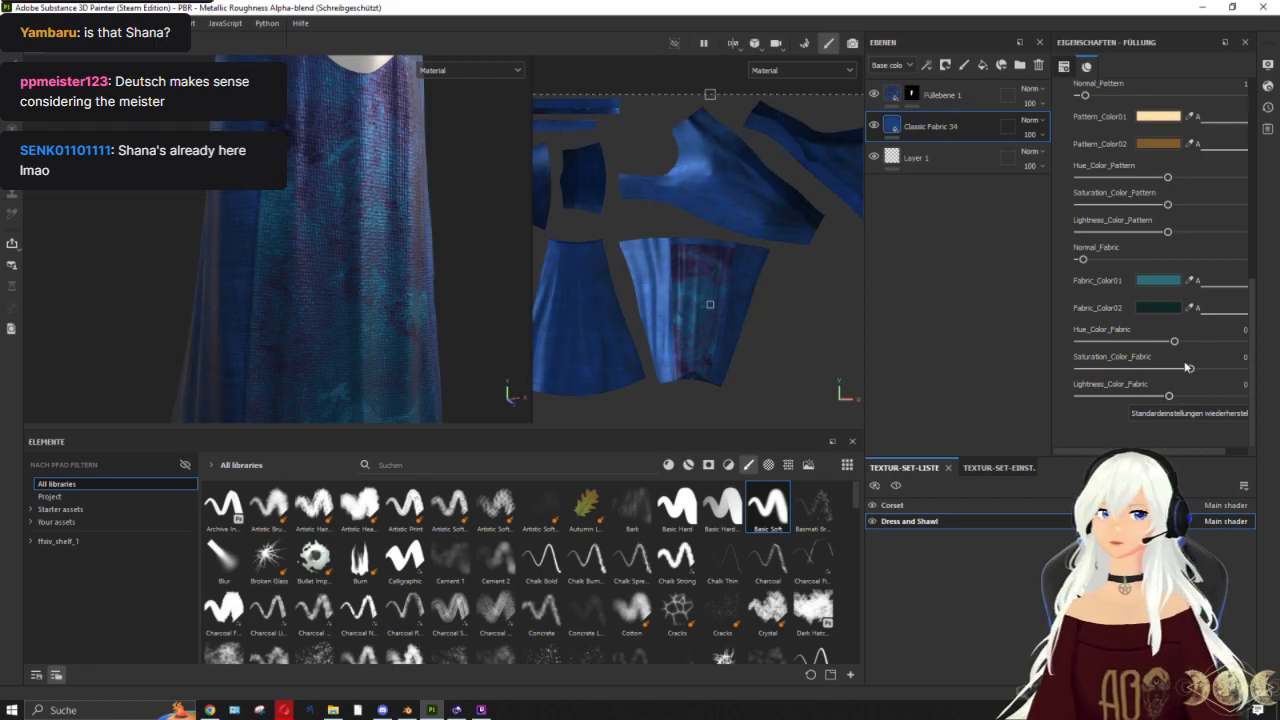
{"action": "left_click_drag", "start_coordinate": [1187, 368], "coordinate": [1194, 371]}
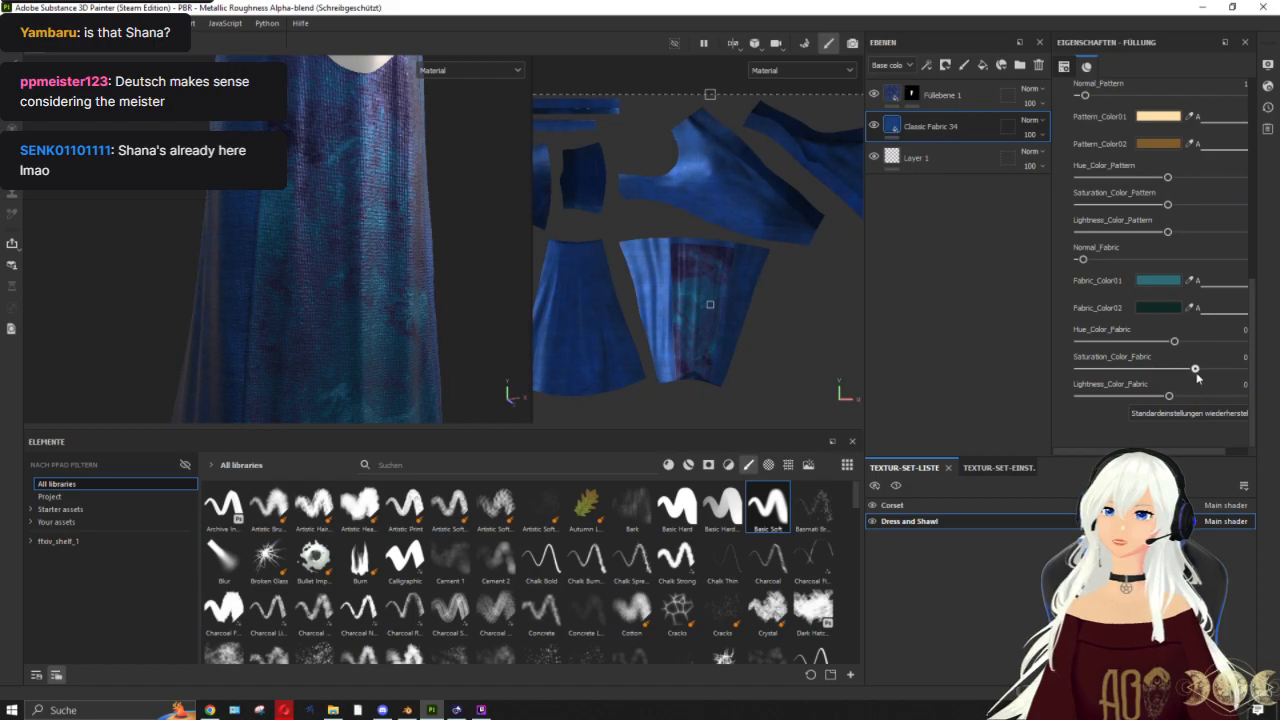
{"action": "scroll", "coordinate": [371, 266], "scroll_direction": "down", "scroll_amount": 4}
{"action": "scroll", "coordinate": [371, 266], "scroll_direction": "up", "scroll_amount": 5}
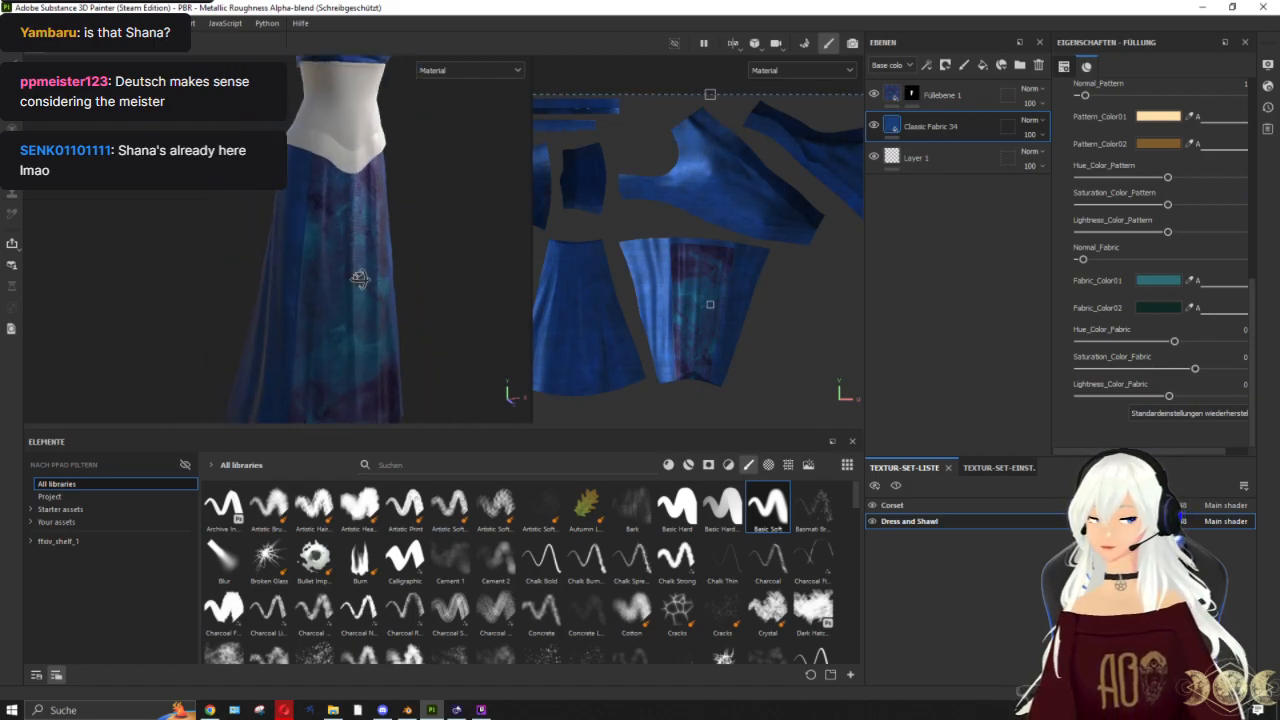
{"action": "left_click_drag", "start_coordinate": [375, 283], "coordinate": [430, 285], "text": "alt"}
Step: Scale the bonus1 texture of Füllebene 1 to about half its size in the UV view and shift it slightly up and to the left
{"action": "left_click", "coordinate": [905, 96]}
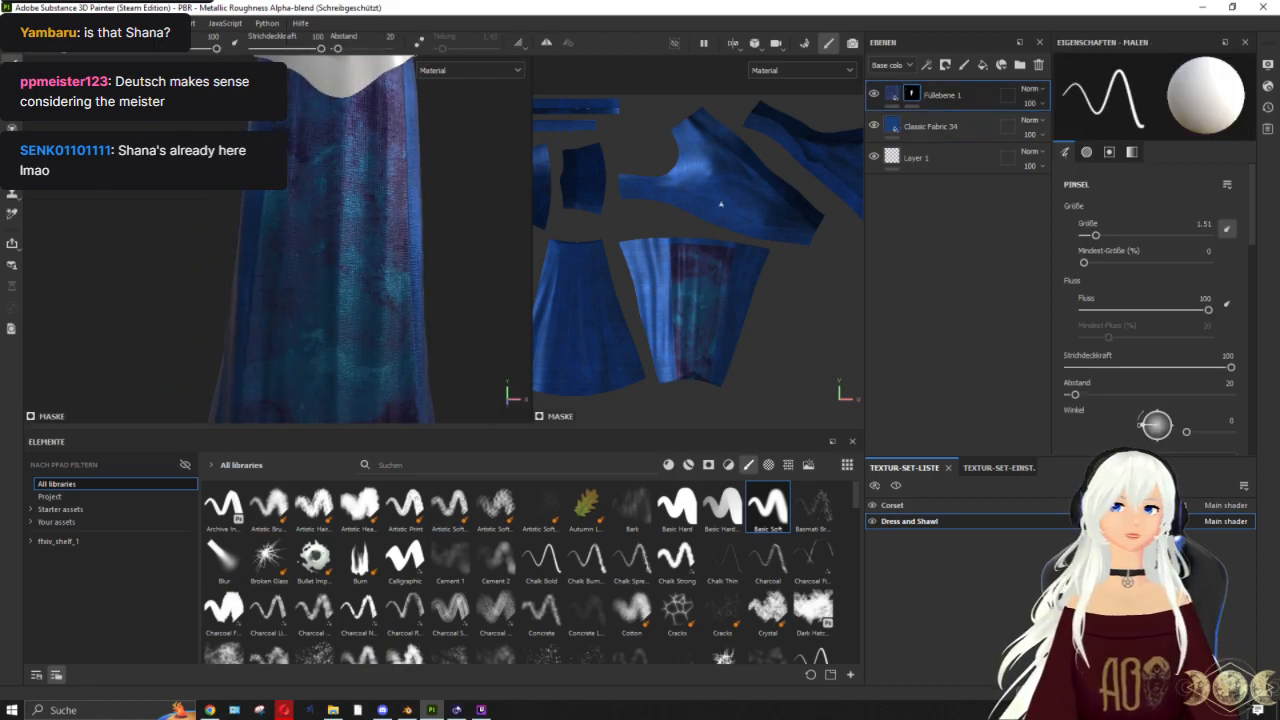
{"action": "left_click", "coordinate": [894, 94]}
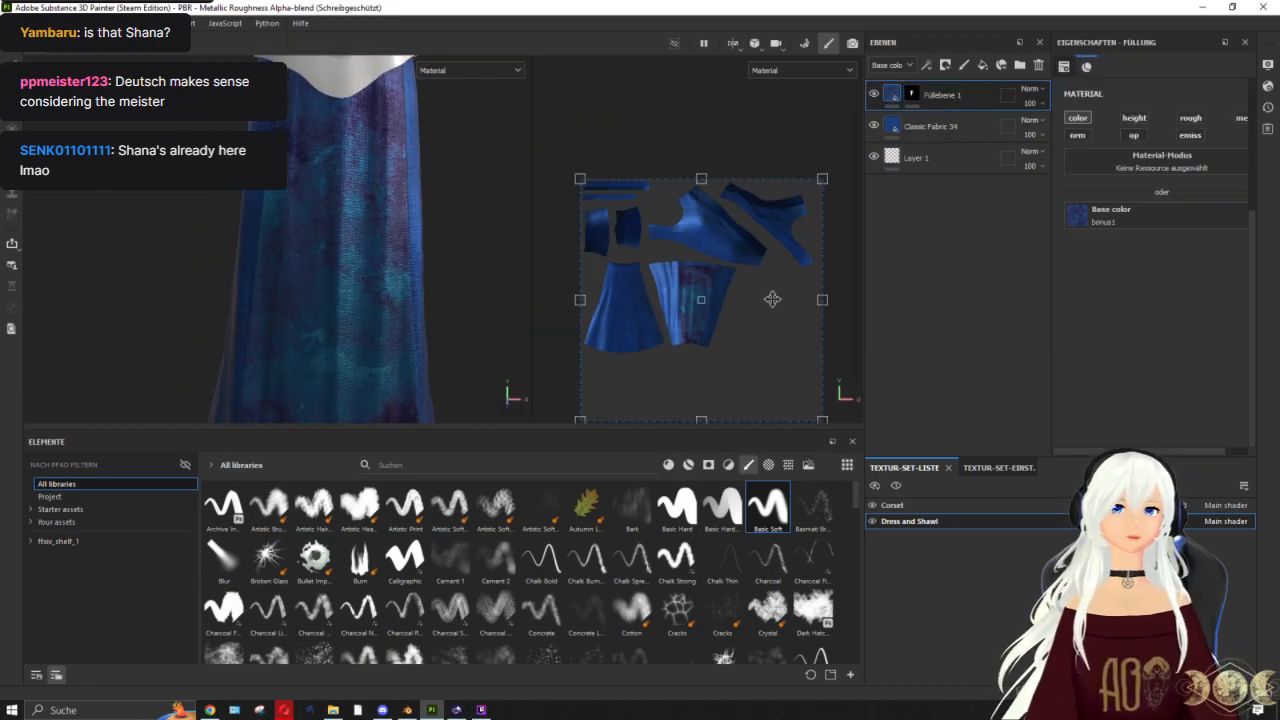
{"action": "left_click_drag", "start_coordinate": [820, 419], "coordinate": [708, 302]}
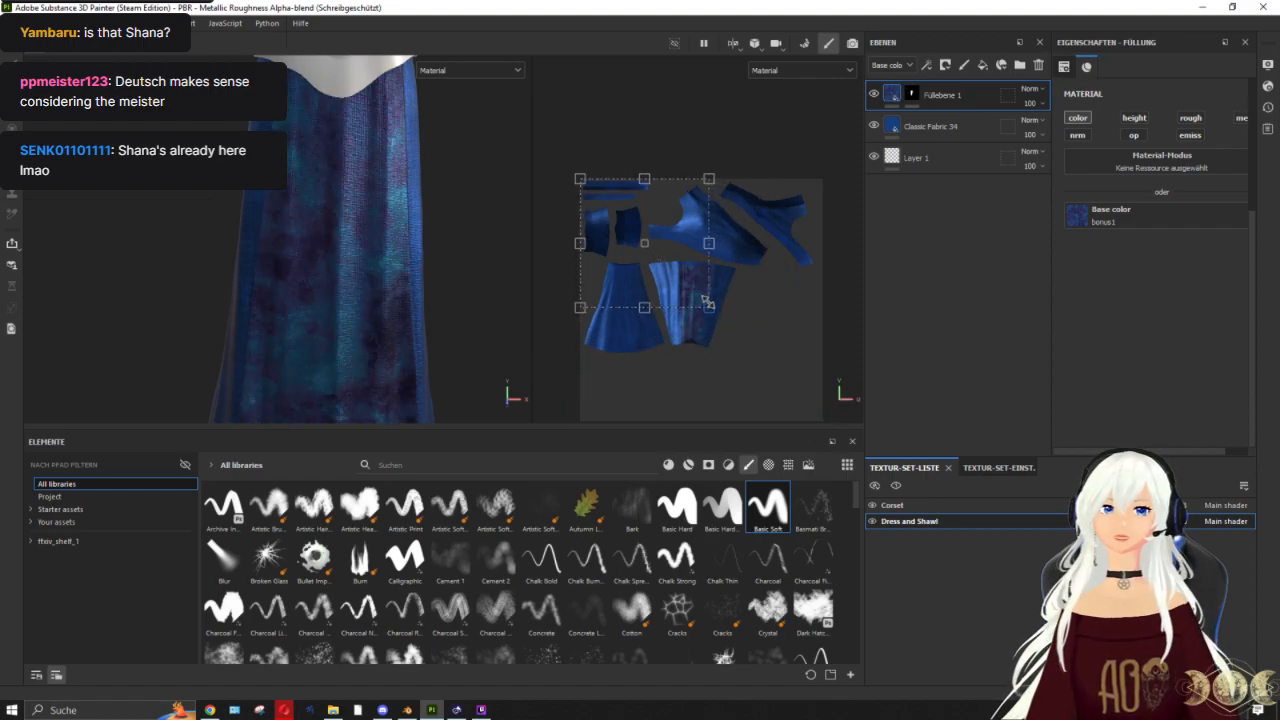
{"action": "scroll", "coordinate": [616, 270], "scroll_direction": "up", "scroll_amount": 2}
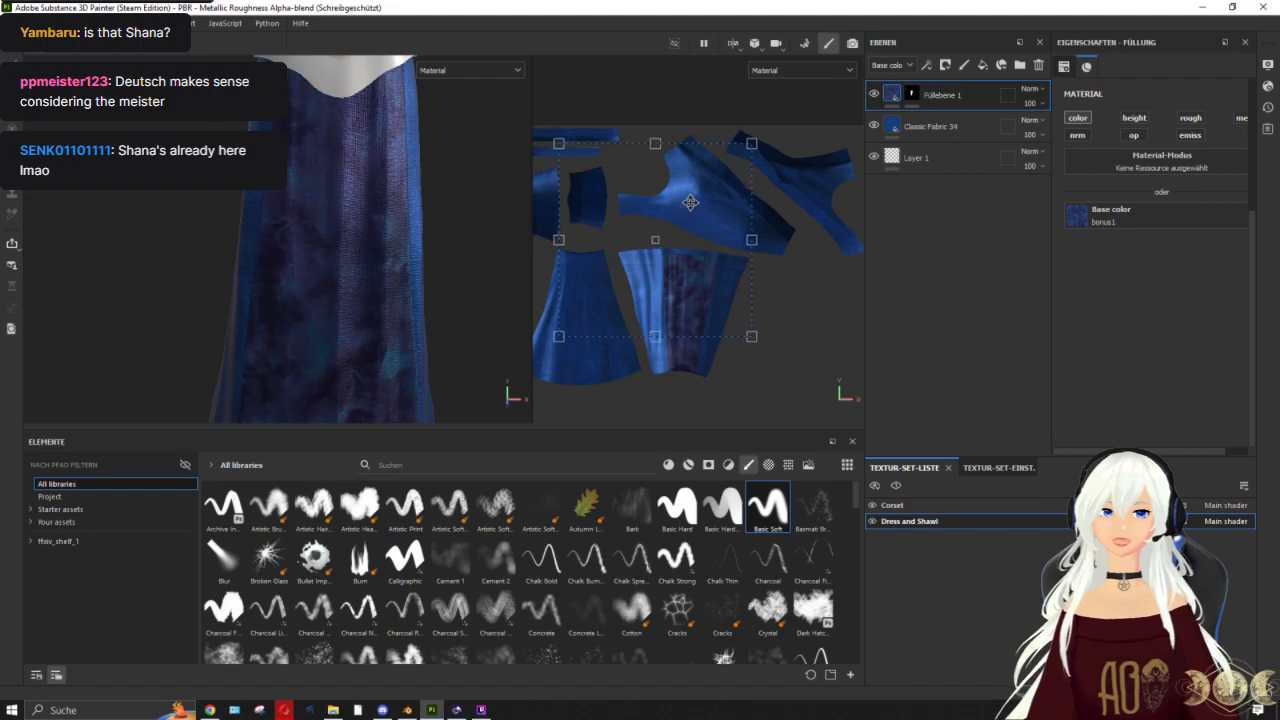
{"action": "left_click_drag", "start_coordinate": [693, 188], "coordinate": [660, 179]}
{"action": "scroll", "coordinate": [392, 234], "scroll_direction": "down", "scroll_amount": 5}
{"action": "left_click_drag", "start_coordinate": [392, 234], "coordinate": [433, 212], "text": "alt"}
{"action": "scroll", "coordinate": [402, 227], "scroll_direction": "up", "scroll_amount": 2}
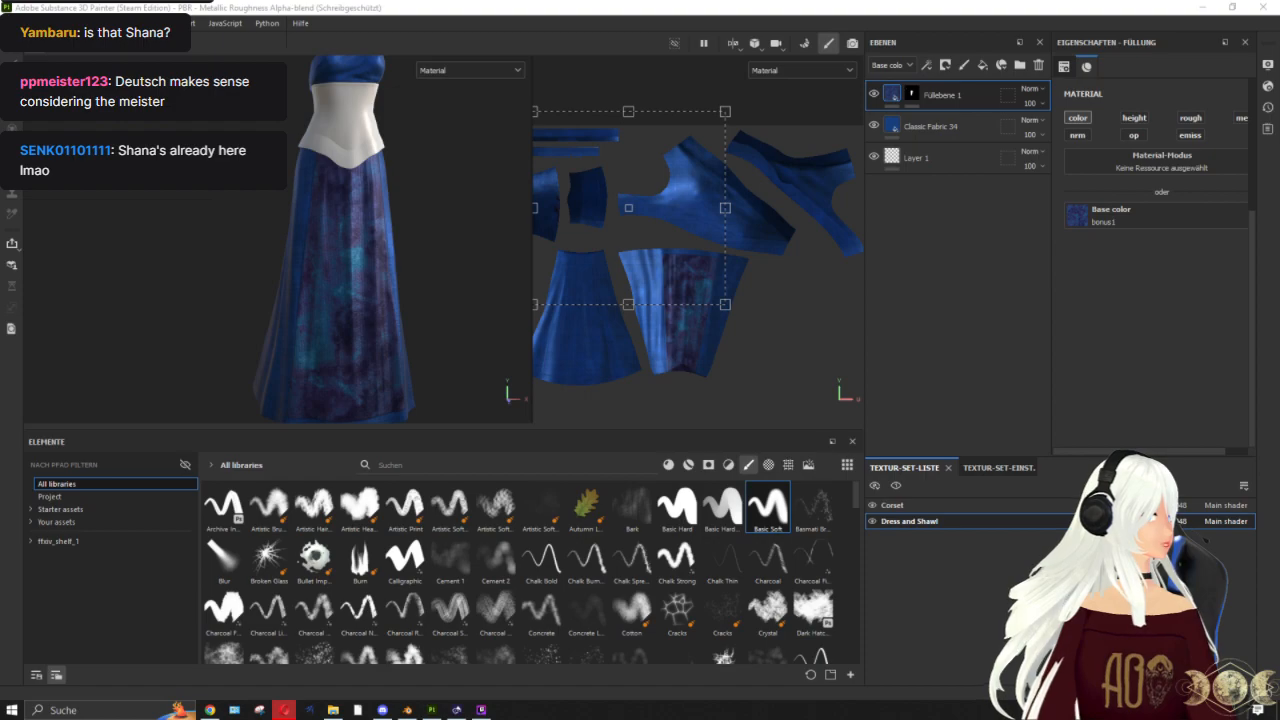
Step: Add a fill layer on top with only the color and height channels, height about 0.14, and give it a black mask
{"action": "key", "text": "alt+Tab"}
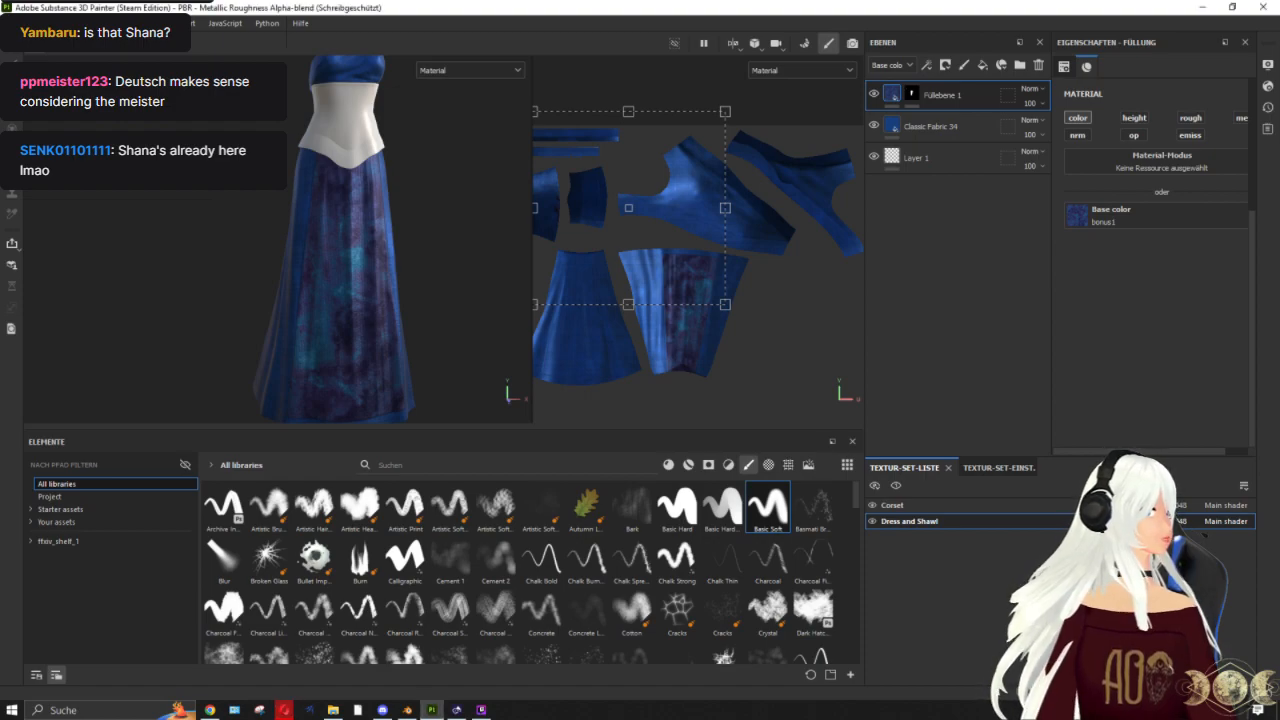
{"action": "scroll", "coordinate": [434, 154], "scroll_direction": "up", "scroll_amount": 2}
{"action": "middle_click_drag", "start_coordinate": [406, 250], "coordinate": [400, 189], "text": "alt"}
{"action": "left_click_drag", "start_coordinate": [400, 189], "coordinate": [386, 191], "text": "alt"}
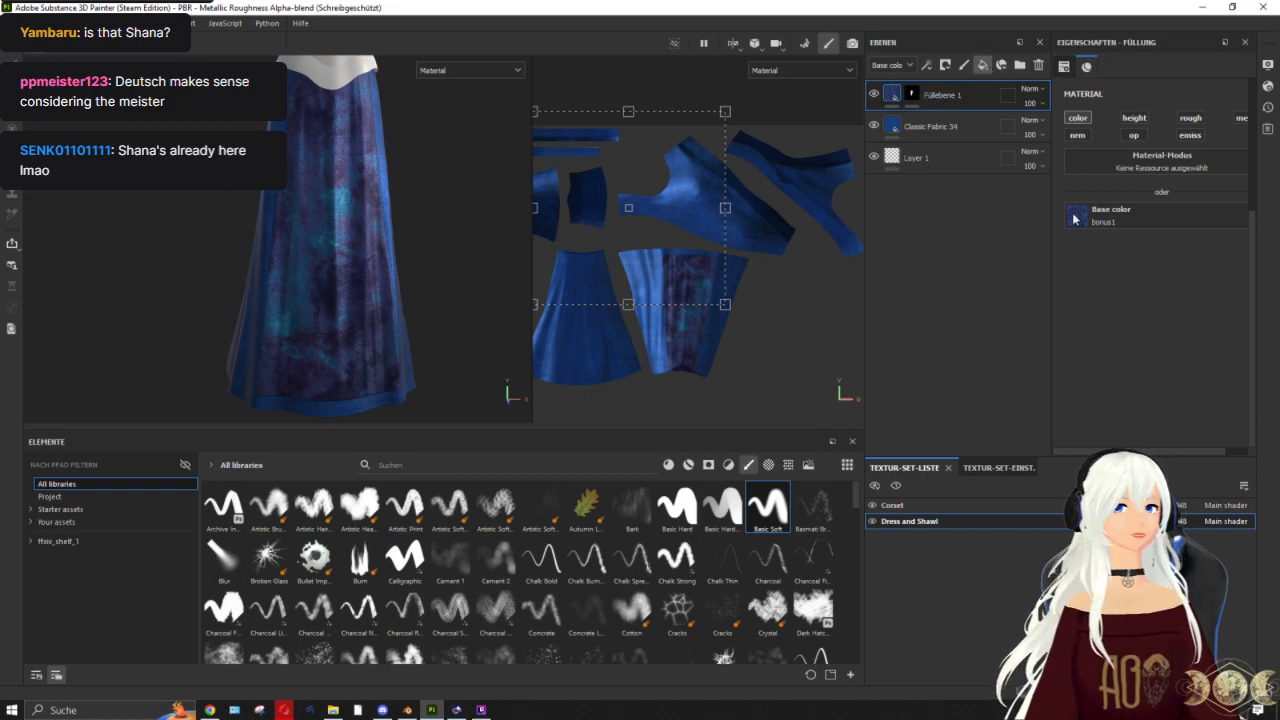
{"action": "left_click", "coordinate": [982, 66]}
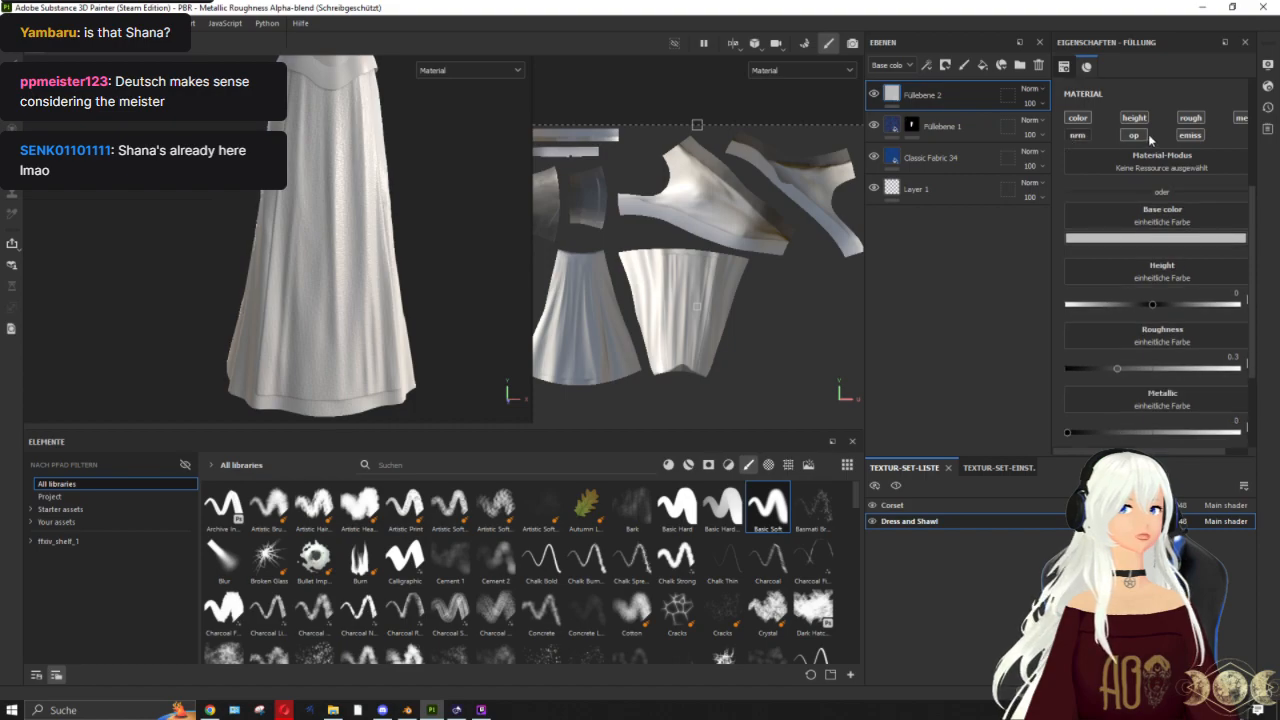
{"action": "left_click", "coordinate": [1195, 134]}
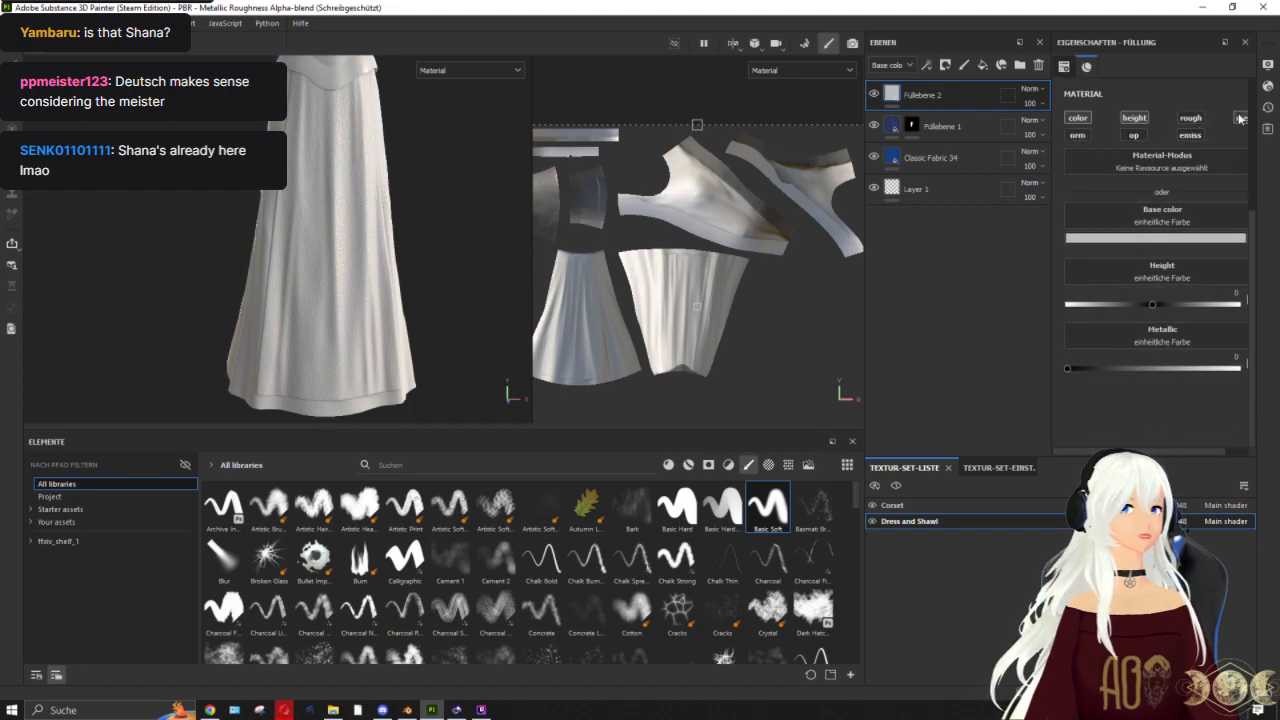
{"action": "left_click", "coordinate": [1240, 118]}
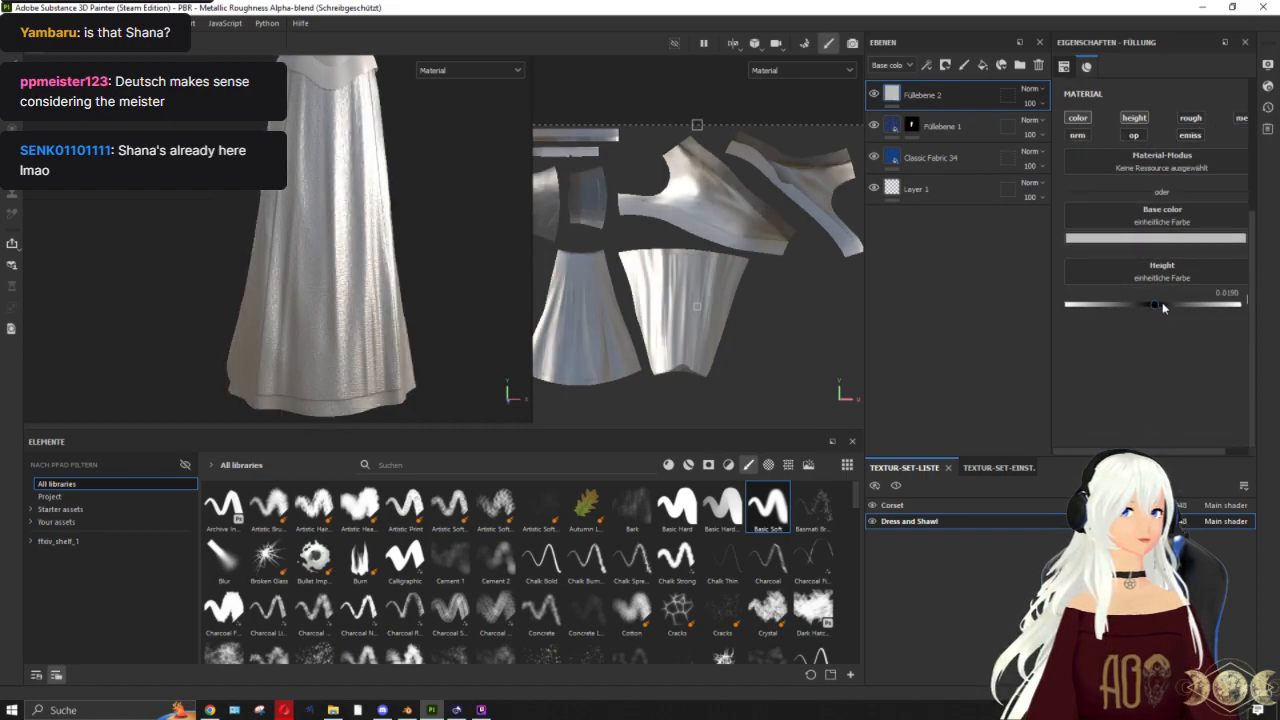
{"action": "left_click_drag", "start_coordinate": [1162, 303], "coordinate": [1168, 304]}
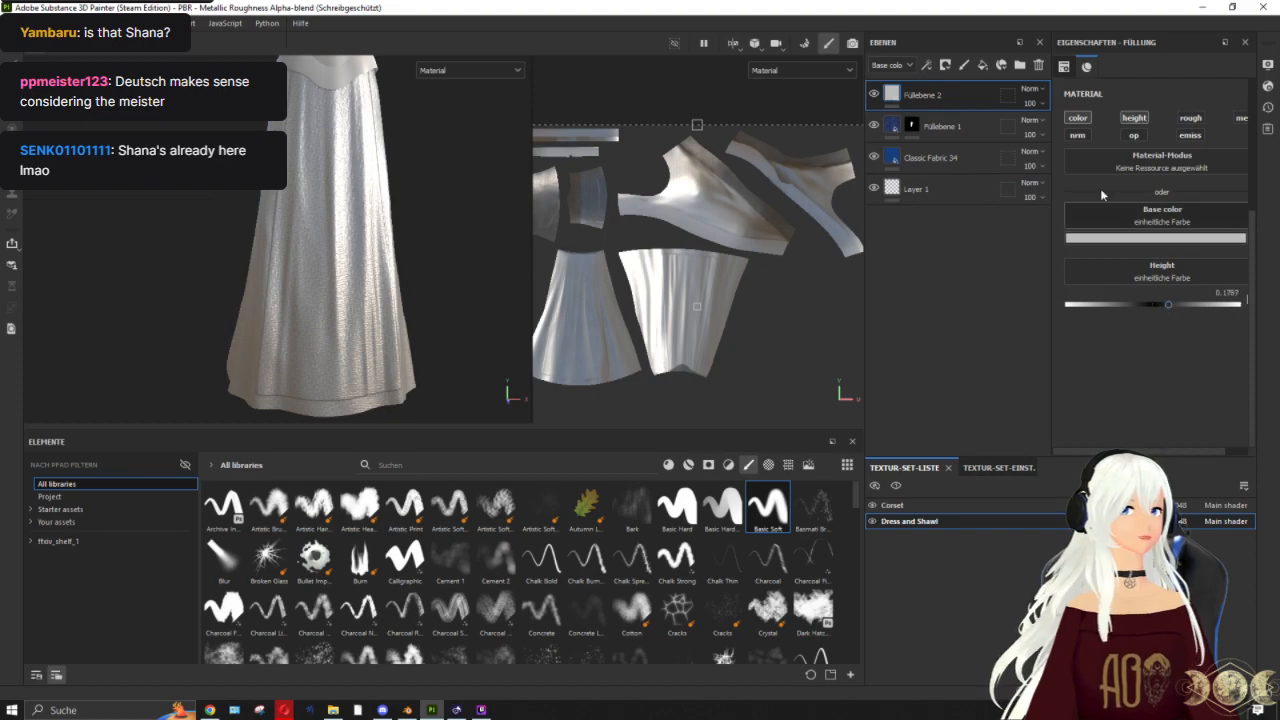
{"action": "right_click", "coordinate": [890, 94]}
{"action": "left_click", "coordinate": [950, 112]}
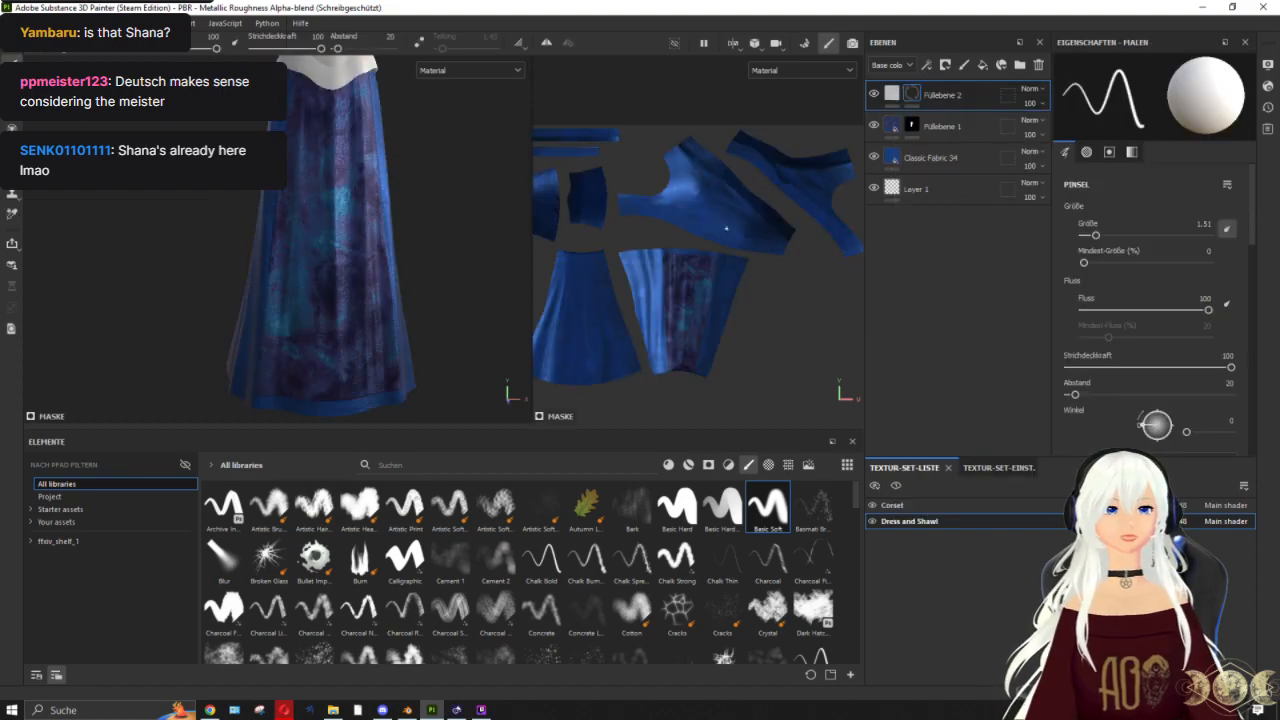
Step: Paint scattered dots over the skirt's front panel in the new layer's mask using the Dots brush at size 38.5 and spacing 60
{"action": "scroll", "coordinate": [716, 515], "scroll_direction": "down", "scroll_amount": 3}
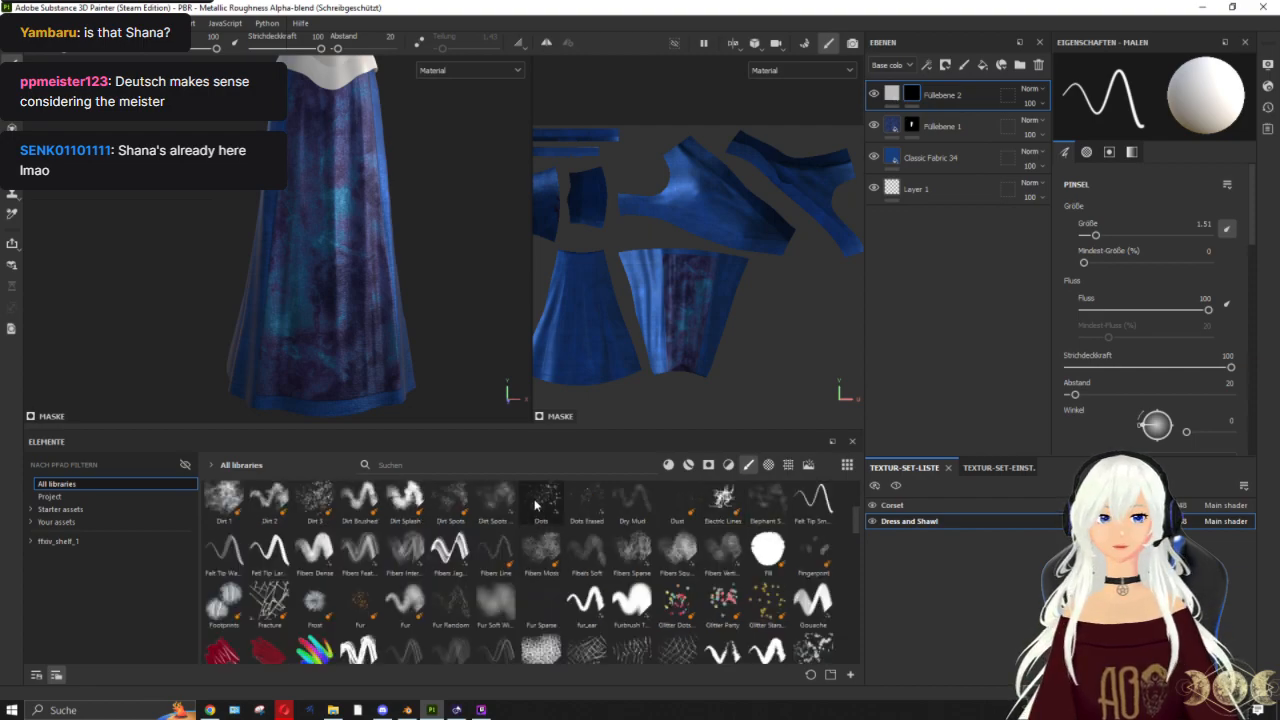
{"action": "mouse_move", "coordinate": [580, 503]}
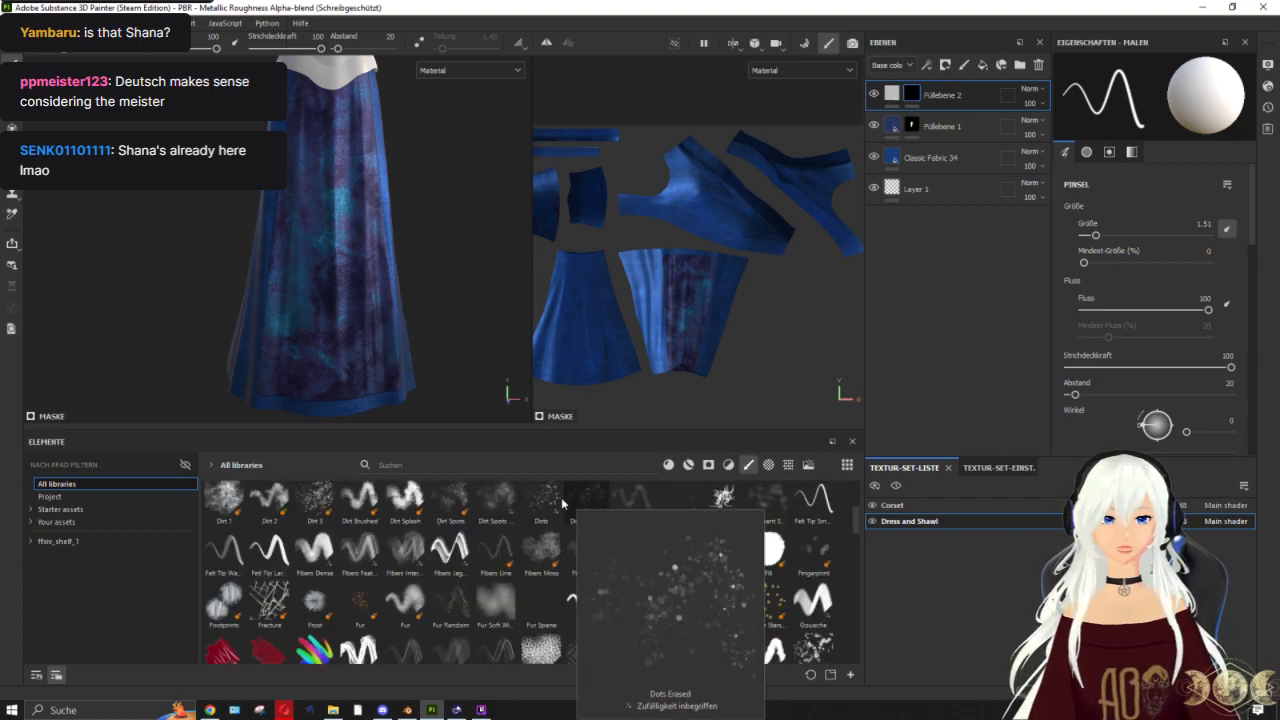
{"action": "left_click", "coordinate": [541, 502]}
{"action": "right_click_drag", "start_coordinate": [345, 275], "coordinate": [380, 276], "text": "ctrl"}
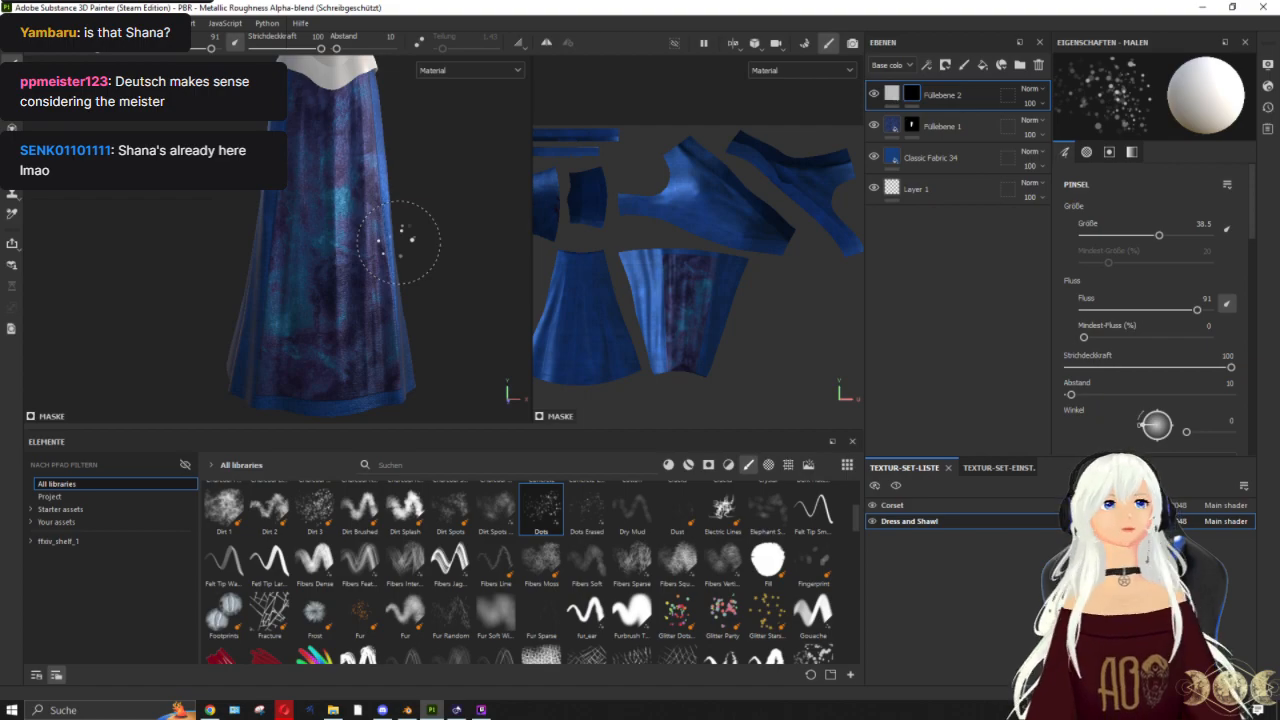
{"action": "scroll", "coordinate": [1190, 238], "scroll_direction": "down", "scroll_amount": 1}
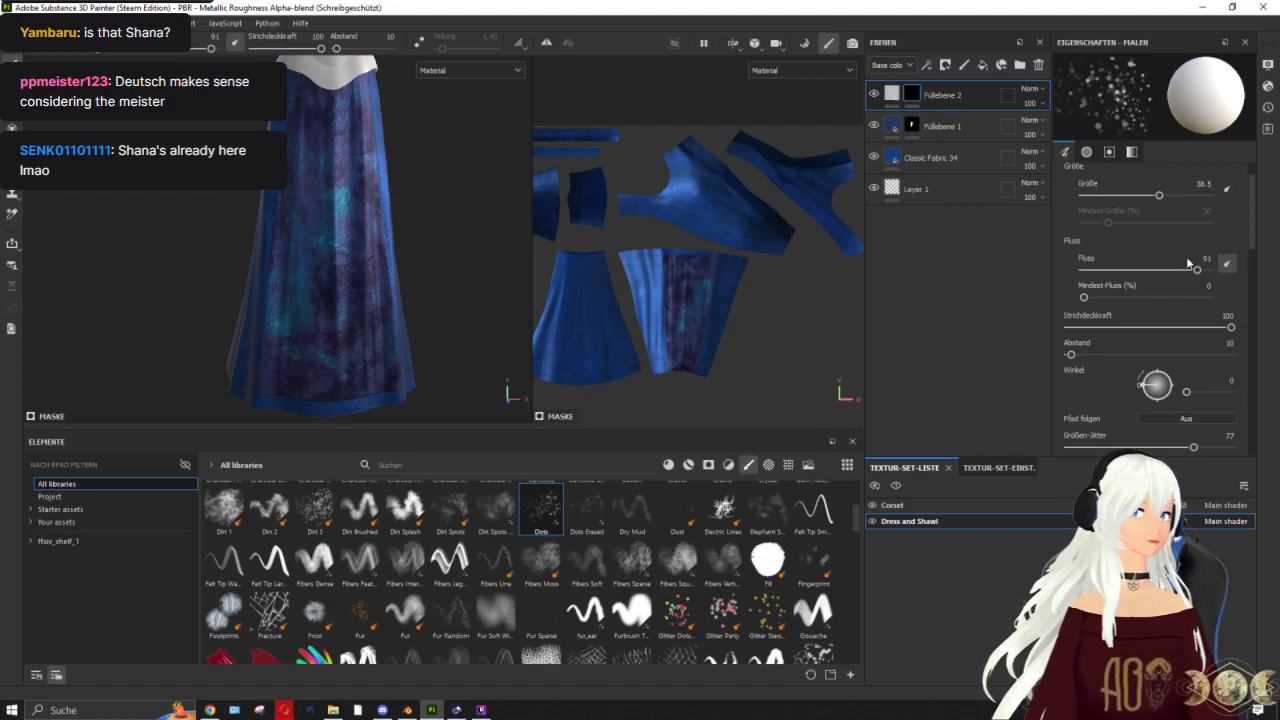
{"action": "mouse_move", "coordinate": [1198, 271]}
{"action": "left_mouse_down"}
{"action": "mouse_move", "coordinate": [1172, 271]}
{"action": "mouse_move", "coordinate": [1200, 272]}
{"action": "left_mouse_up"}
{"action": "mouse_move", "coordinate": [1069, 355]}
{"action": "left_mouse_down"}
{"action": "mouse_move", "coordinate": [1132, 356]}
{"action": "mouse_move", "coordinate": [1092, 356]}
{"action": "left_mouse_up"}
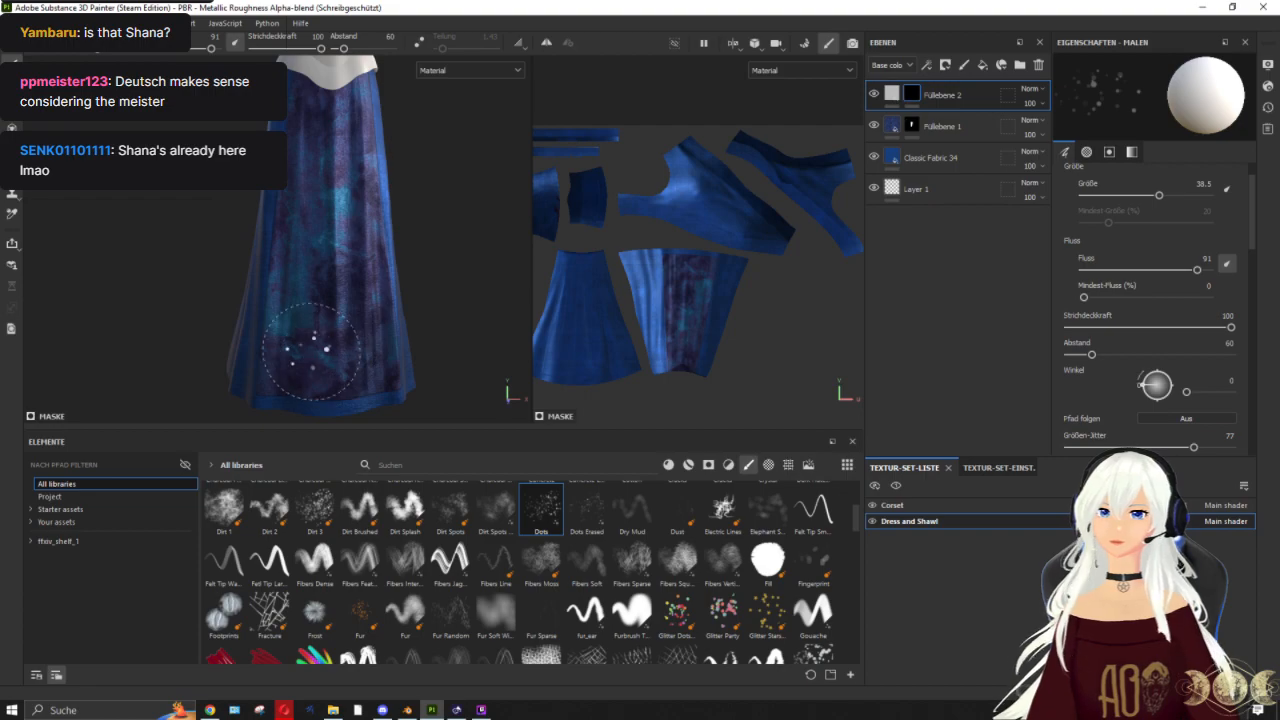
{"action": "mouse_move", "coordinate": [341, 184]}
{"action": "left_mouse_down"}
{"action": "mouse_move", "coordinate": [358, 307]}
{"action": "mouse_move", "coordinate": [379, 352]}
{"action": "mouse_move", "coordinate": [314, 286]}
{"action": "mouse_move", "coordinate": [311, 217]}
{"action": "left_mouse_up"}
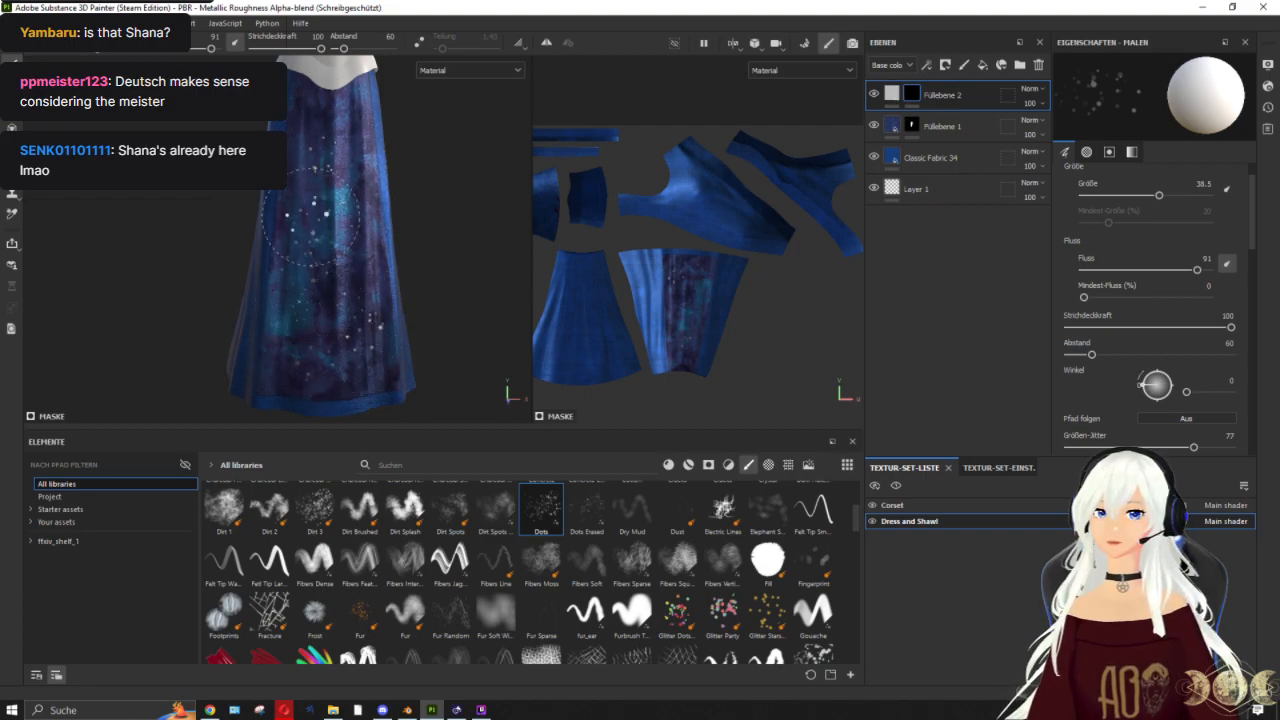
Step: Examine the dotted front panel and the back of the dress from different sides and distances
{"action": "mouse_move", "coordinate": [425, 240]}
{"action": "left_mouse_down", "text": "alt"}
{"action": "mouse_move", "coordinate": [366, 257]}
{"action": "mouse_move", "coordinate": [449, 269]}
{"action": "mouse_move", "coordinate": [420, 257]}
{"action": "mouse_move", "coordinate": [420, 206]}
{"action": "mouse_move", "coordinate": [449, 281]}
{"action": "mouse_move", "coordinate": [426, 261]}
{"action": "mouse_move", "coordinate": [388, 280]}
{"action": "left_mouse_up", "text": "alt"}
{"action": "scroll", "coordinate": [428, 200], "scroll_direction": "up", "scroll_amount": 3}
{"action": "scroll", "coordinate": [390, 282], "scroll_direction": "down", "scroll_amount": 3}
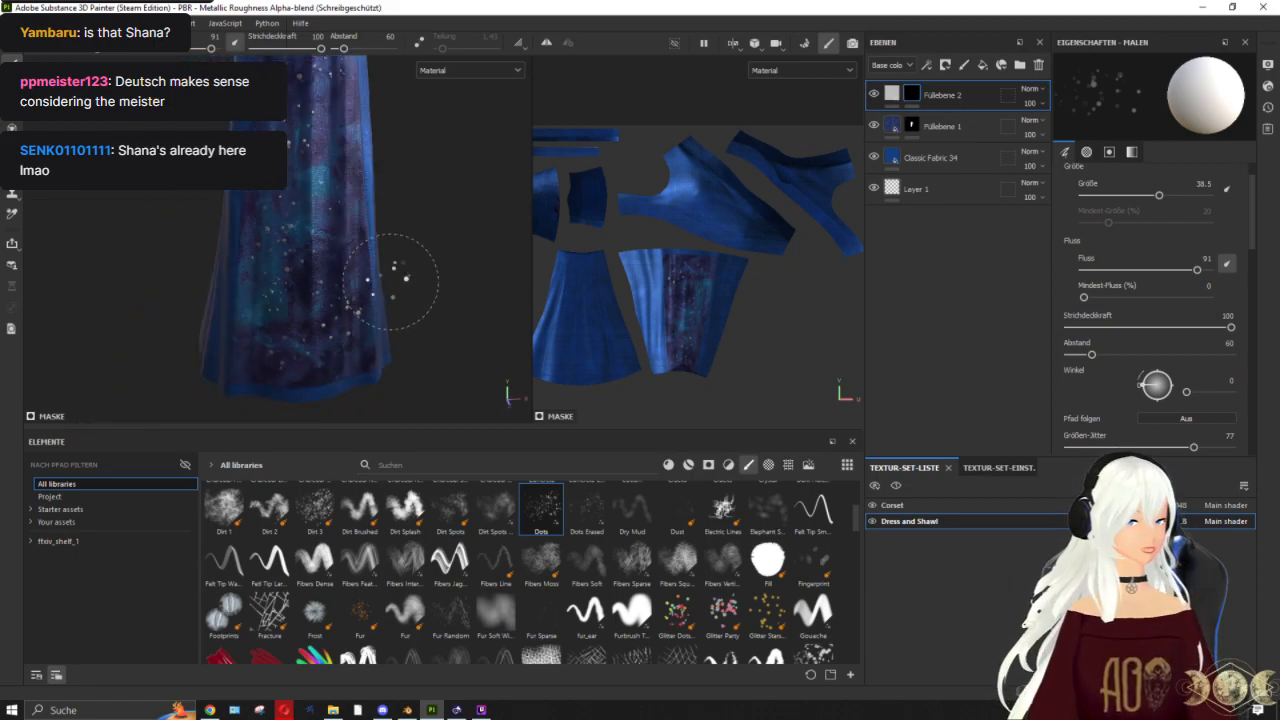
{"action": "scroll", "coordinate": [194, 277], "scroll_direction": "down", "scroll_amount": 3}
{"action": "mouse_move", "coordinate": [194, 277]}
{"action": "left_mouse_down", "text": "alt"}
{"action": "mouse_move", "coordinate": [192, 293]}
{"action": "mouse_move", "coordinate": [285, 308]}
{"action": "mouse_move", "coordinate": [366, 286]}
{"action": "left_mouse_up", "text": "alt"}
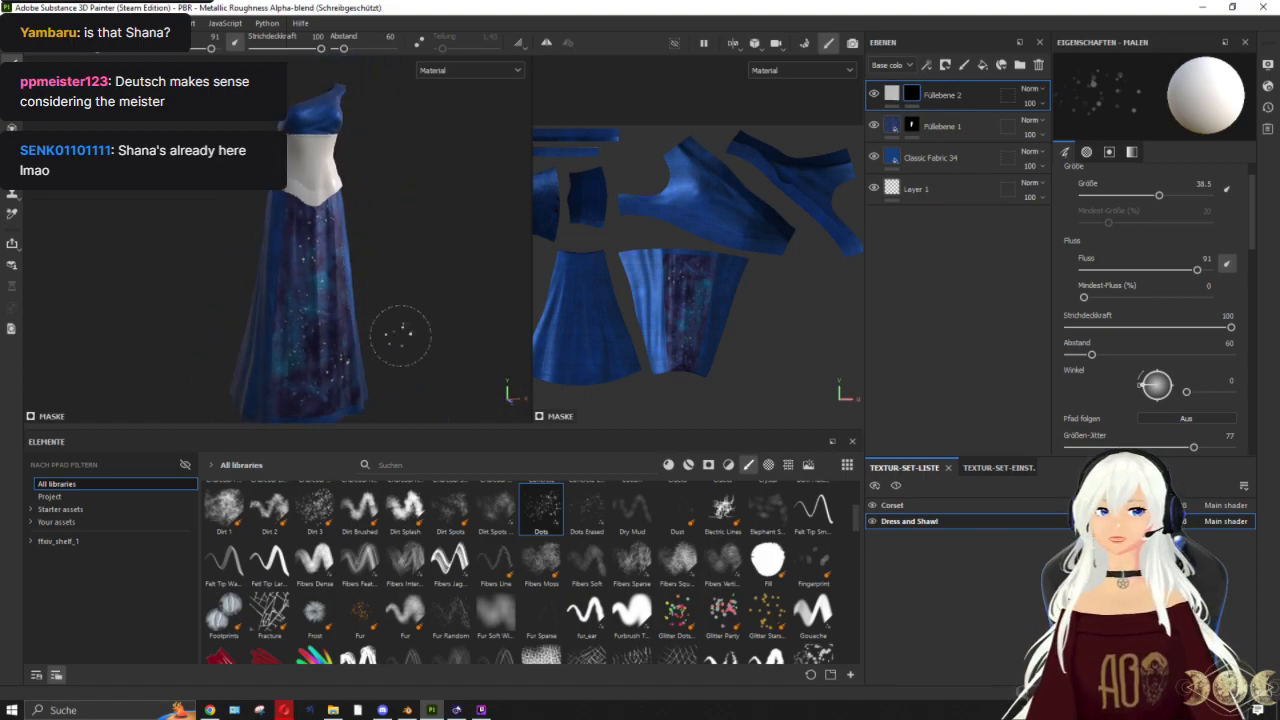
{"action": "left_click_drag", "start_coordinate": [400, 337], "coordinate": [648, 320], "text": "alt"}
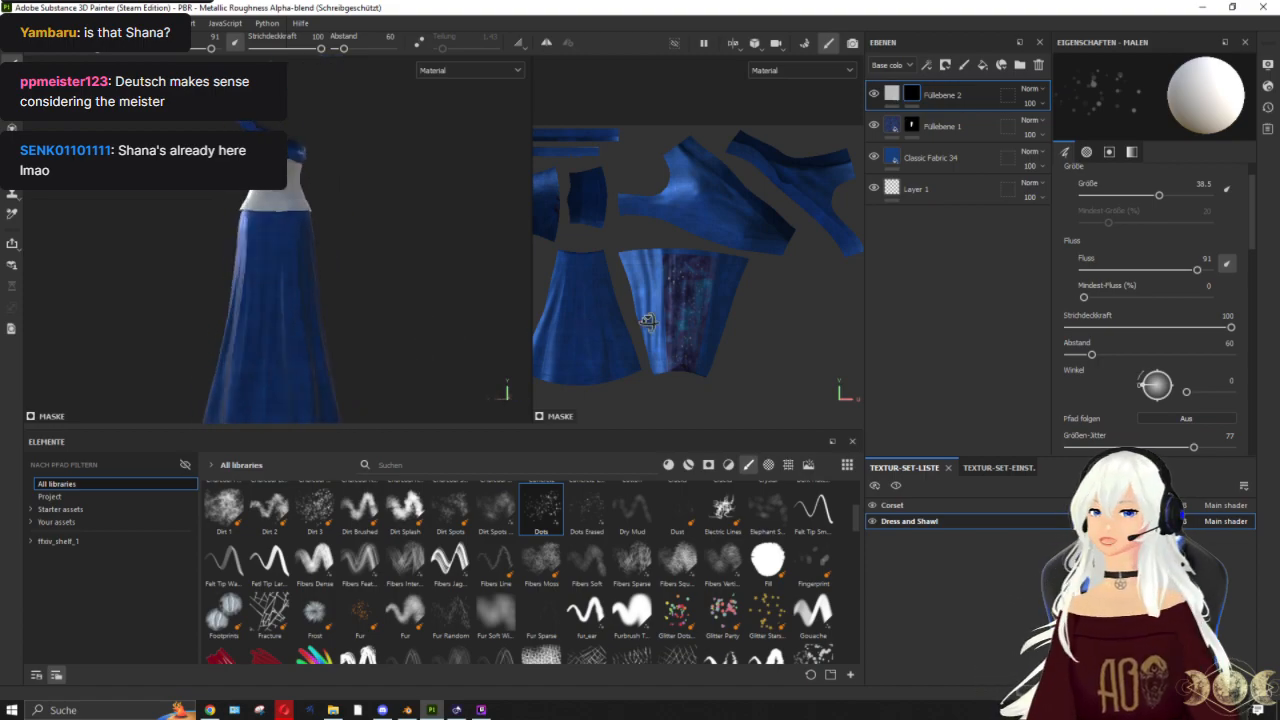
{"action": "scroll", "coordinate": [394, 131], "scroll_direction": "up", "scroll_amount": 3}
{"action": "left_click_drag", "start_coordinate": [429, 149], "coordinate": [395, 135], "text": "alt"}
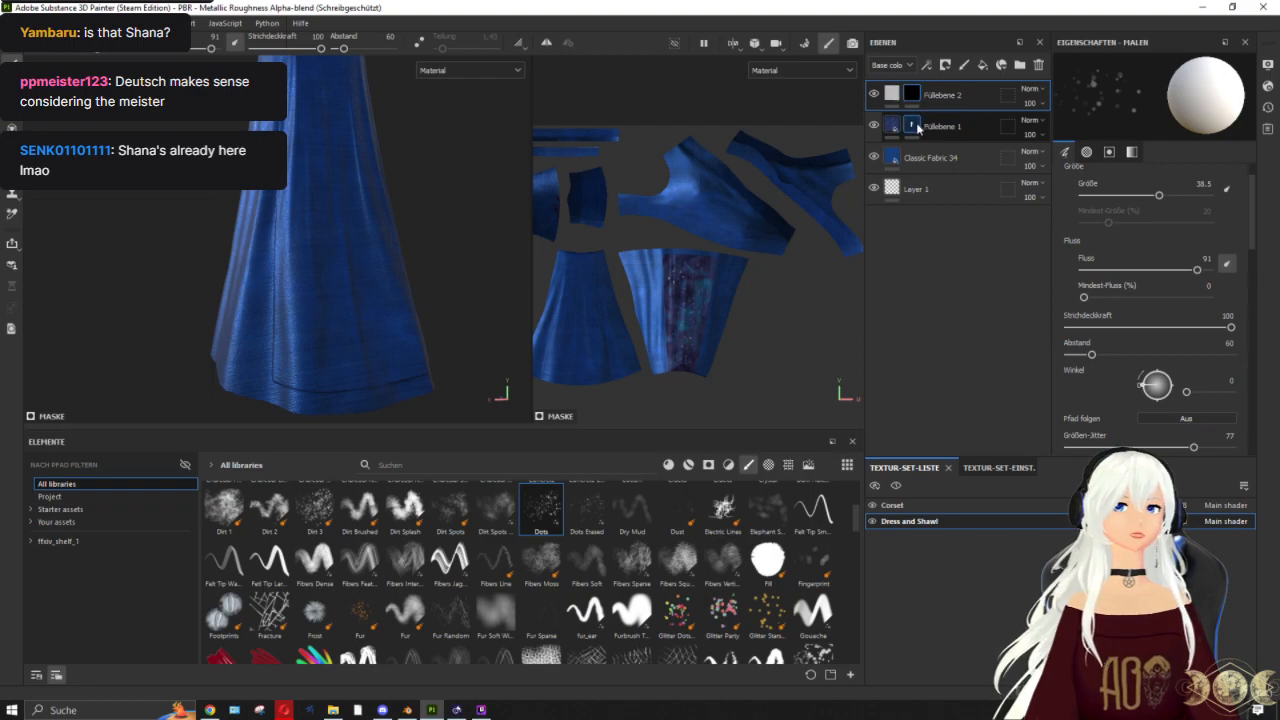
Step: Show only the mask of Füllebene 1 and remove the stray white patch on the small UV piece using UV-chunk polygon fill with color 0
{"action": "left_click", "coordinate": [917, 127]}
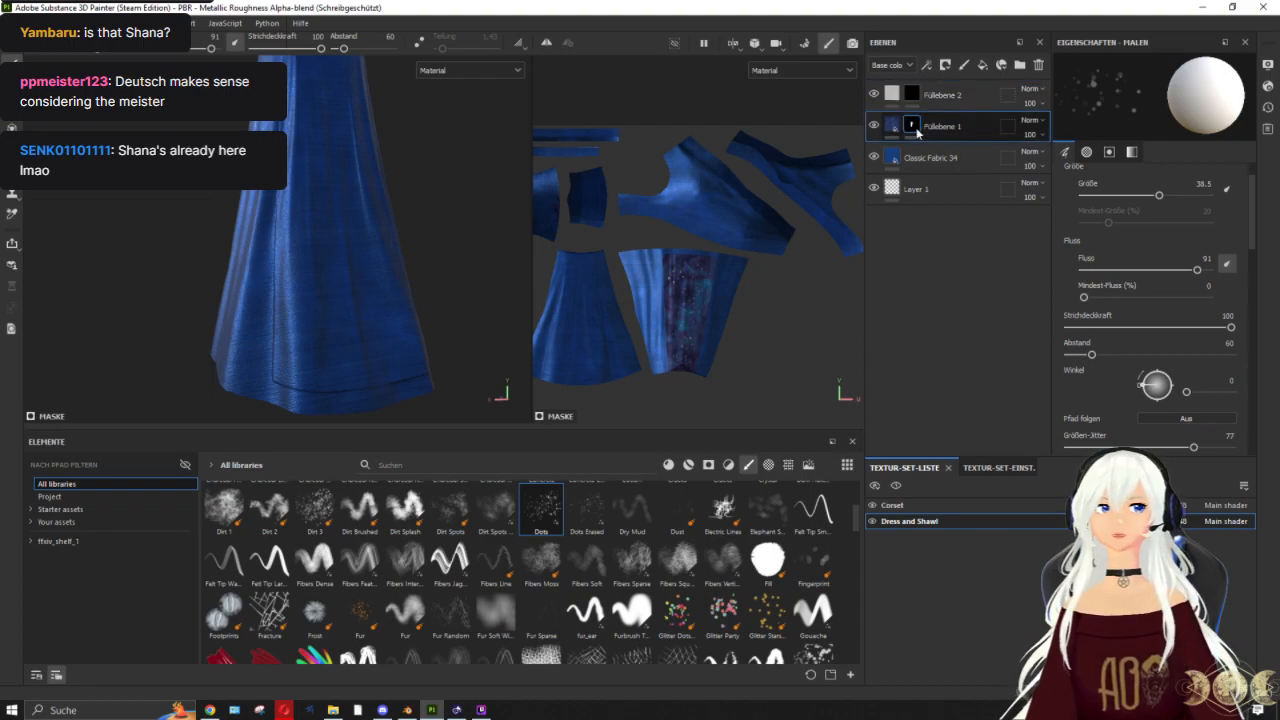
{"action": "left_click", "coordinate": [917, 131], "text": "alt"}
{"action": "scroll", "coordinate": [697, 257], "scroll_direction": "up", "scroll_amount": 4}
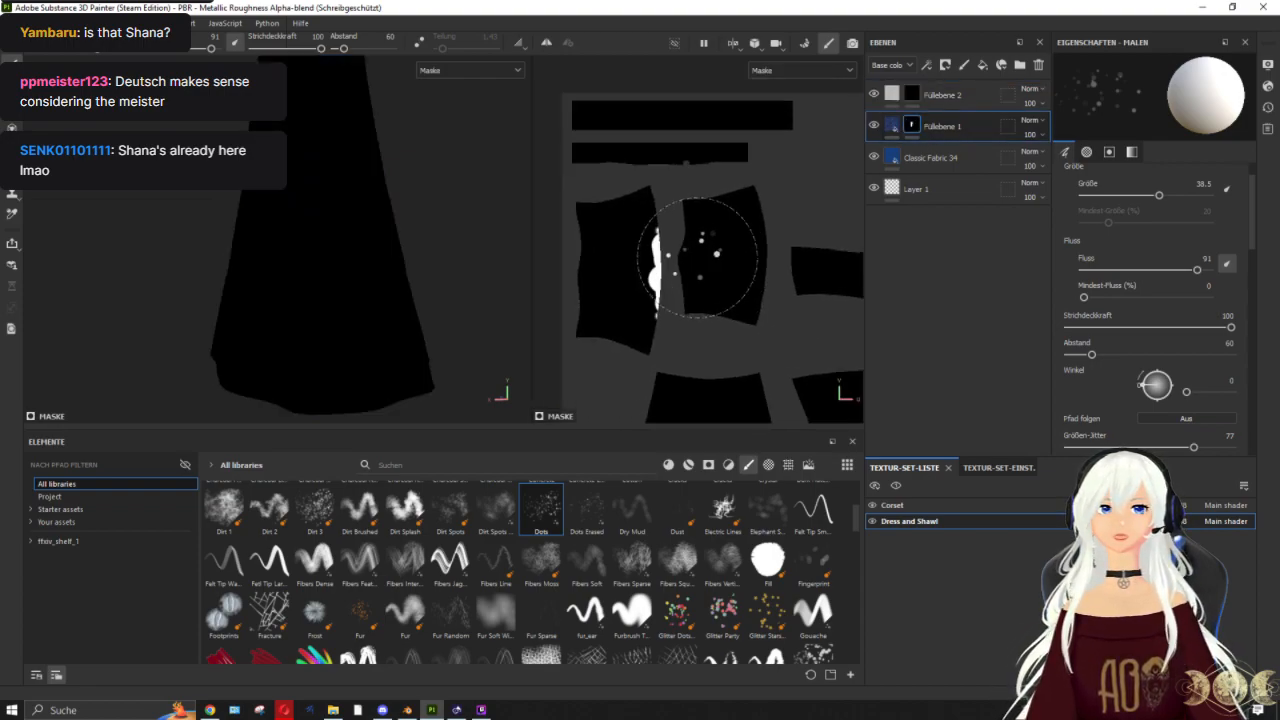
{"action": "scroll", "coordinate": [717, 308], "scroll_direction": "down", "scroll_amount": 1}
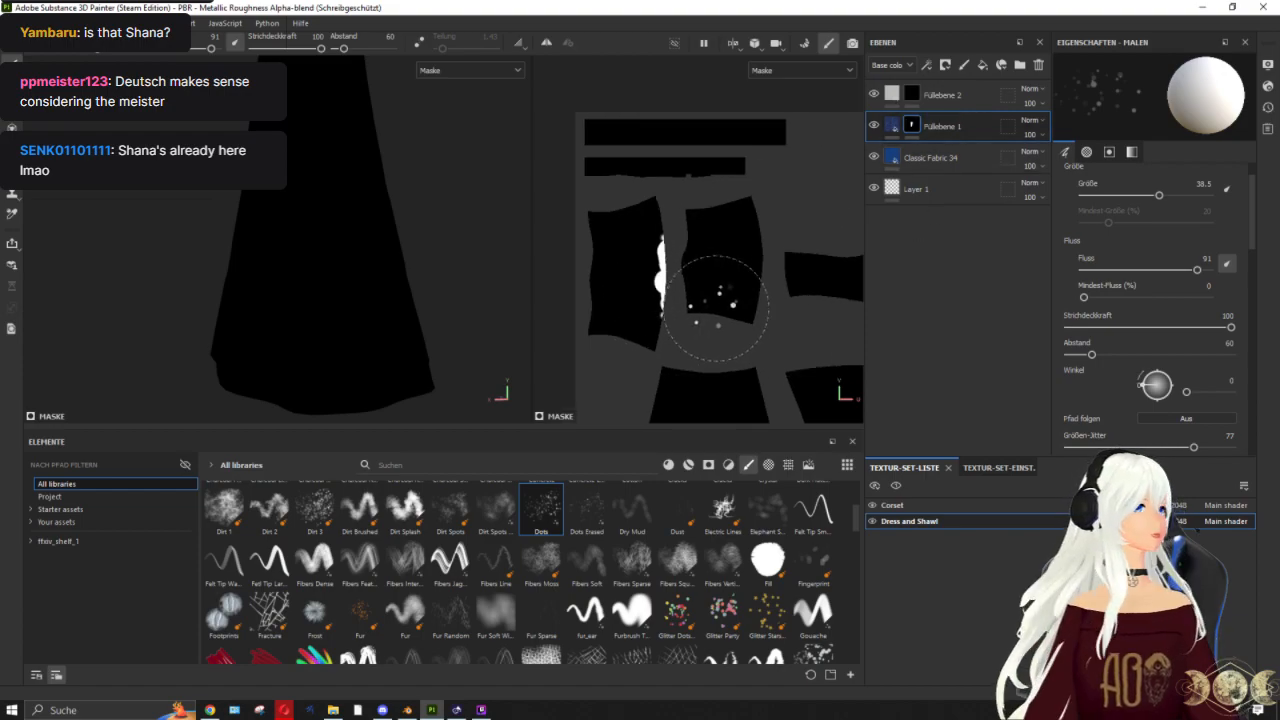
{"action": "scroll", "coordinate": [717, 308], "scroll_direction": "down", "scroll_amount": 4}
{"action": "middle_click_drag", "start_coordinate": [728, 298], "coordinate": [648, 244]}
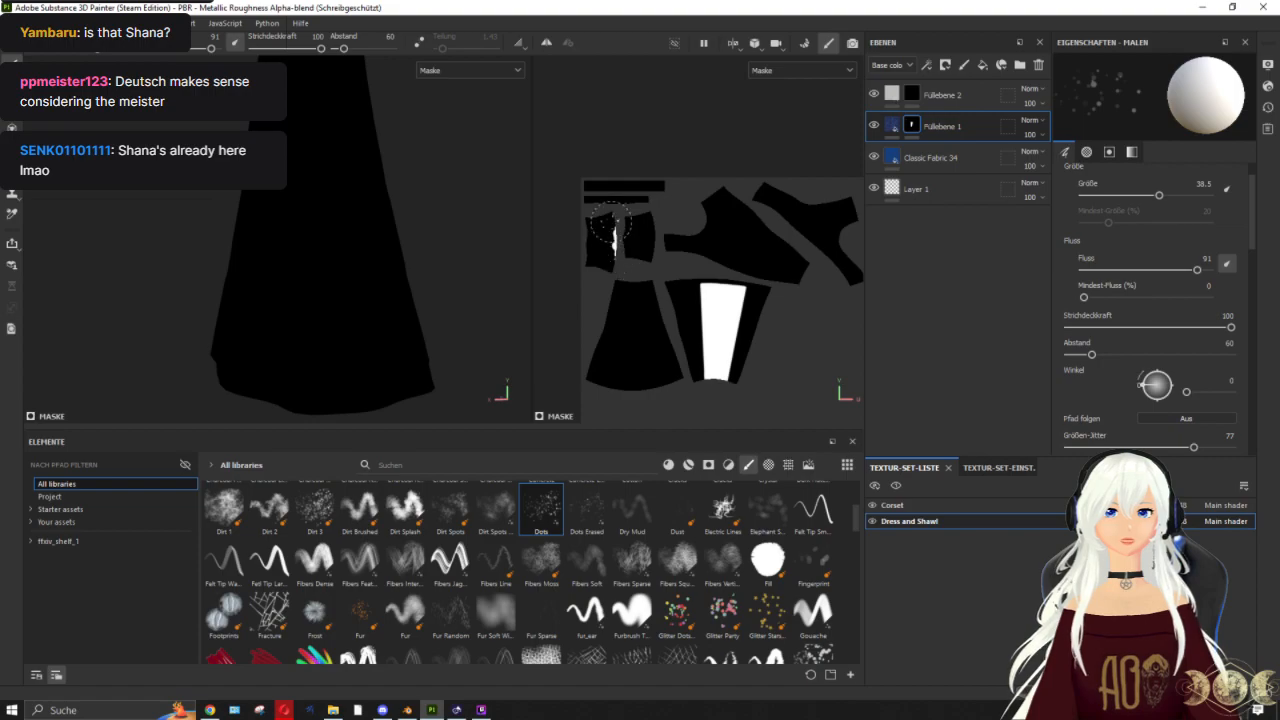
{"action": "scroll", "coordinate": [612, 228], "scroll_direction": "up", "scroll_amount": 5}
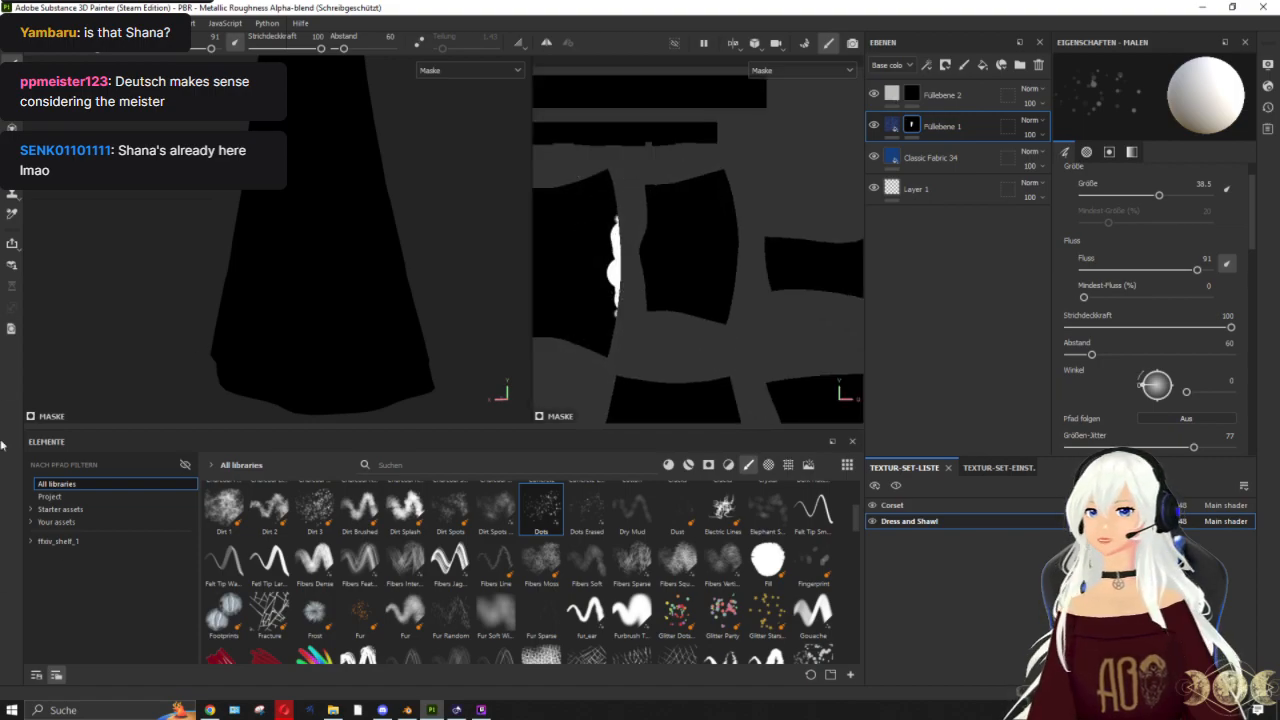
{"action": "key", "text": "4"}
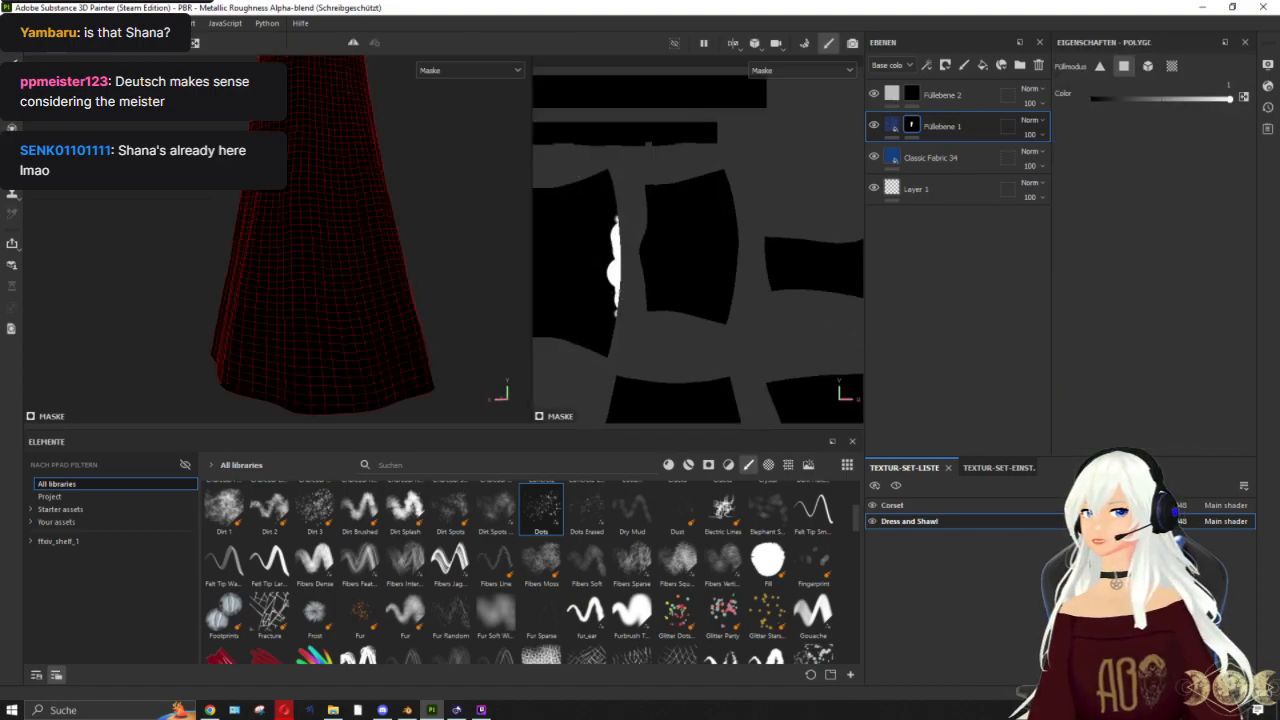
{"action": "left_click", "coordinate": [1172, 66]}
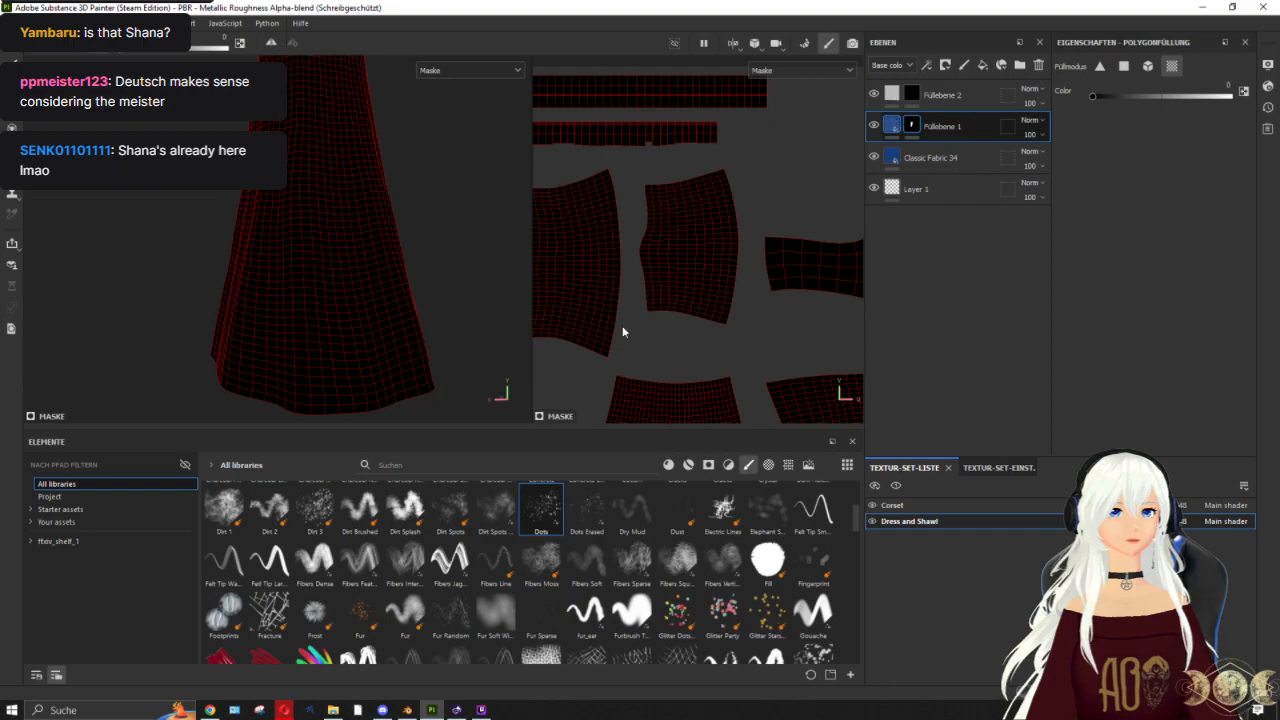
{"action": "scroll", "coordinate": [688, 303], "scroll_direction": "down", "scroll_amount": 1}
{"action": "scroll", "coordinate": [688, 303], "scroll_direction": "down", "scroll_amount": 3}
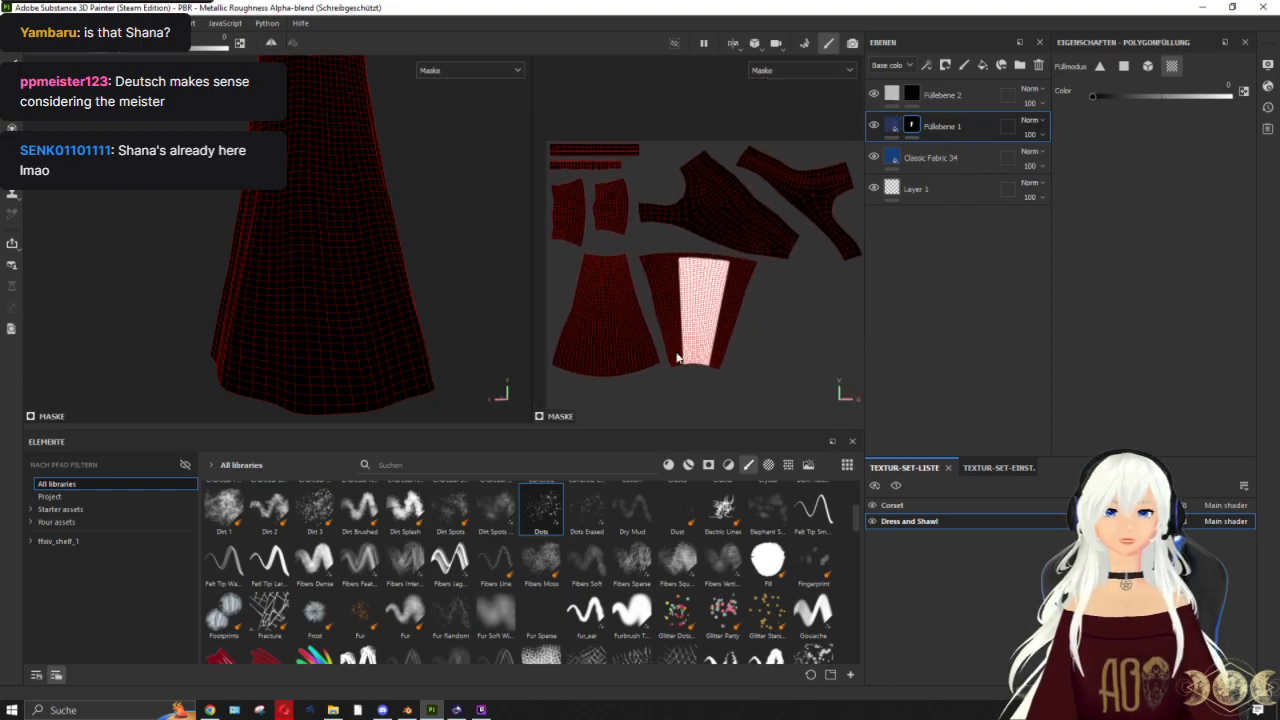
Step: Return to the material display and choose the Basic Soft brush for painting in the mask of Füllebene 1
{"action": "left_click", "coordinate": [891, 125]}
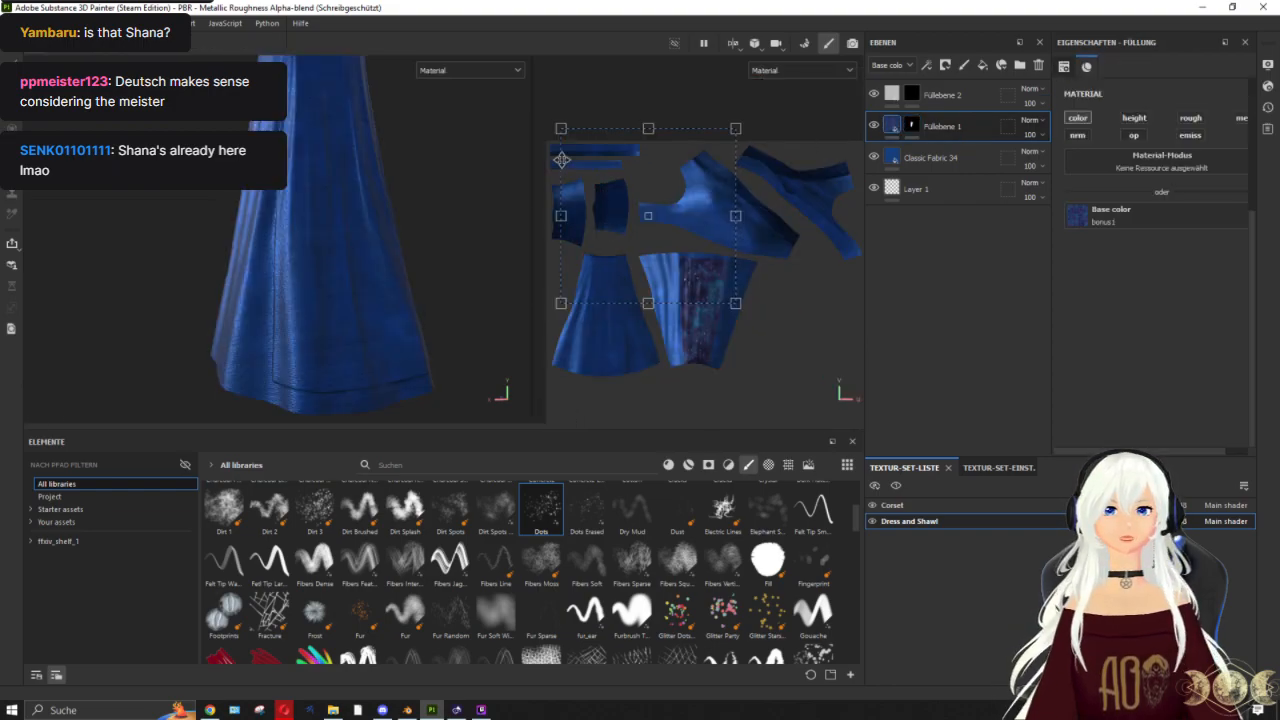
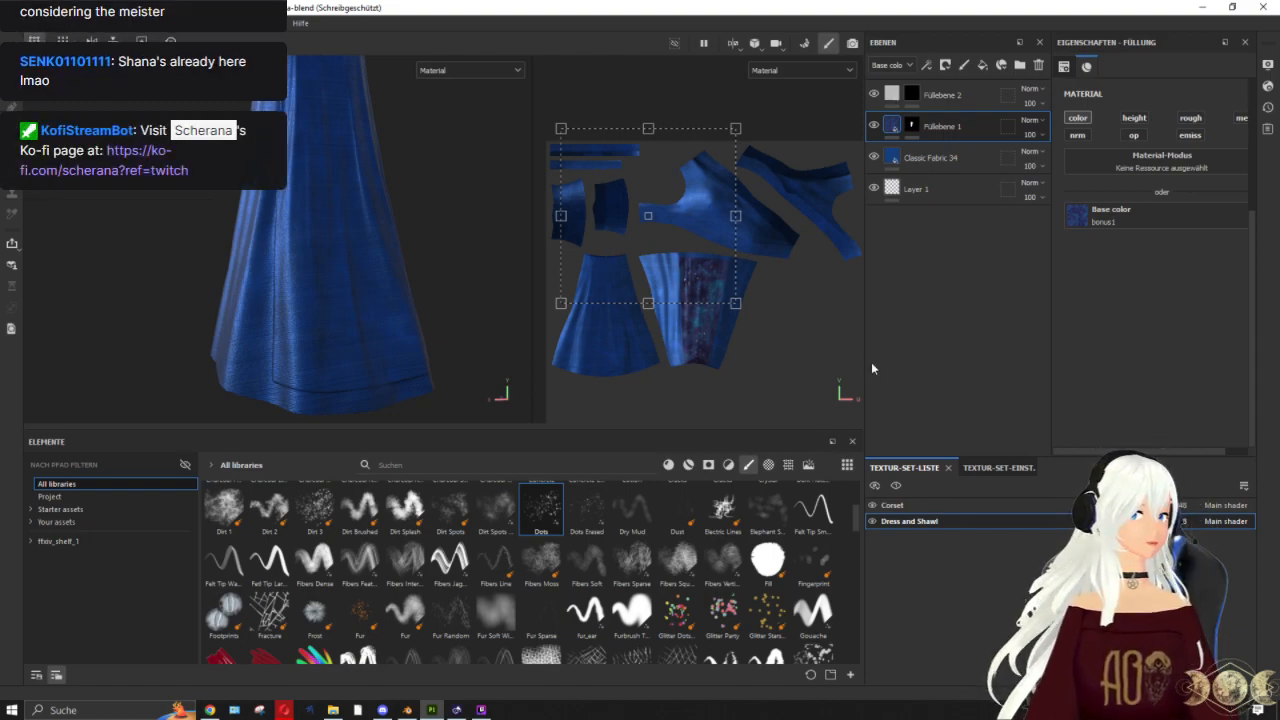
{"action": "scroll", "coordinate": [450, 255], "scroll_direction": "down", "scroll_amount": 6}
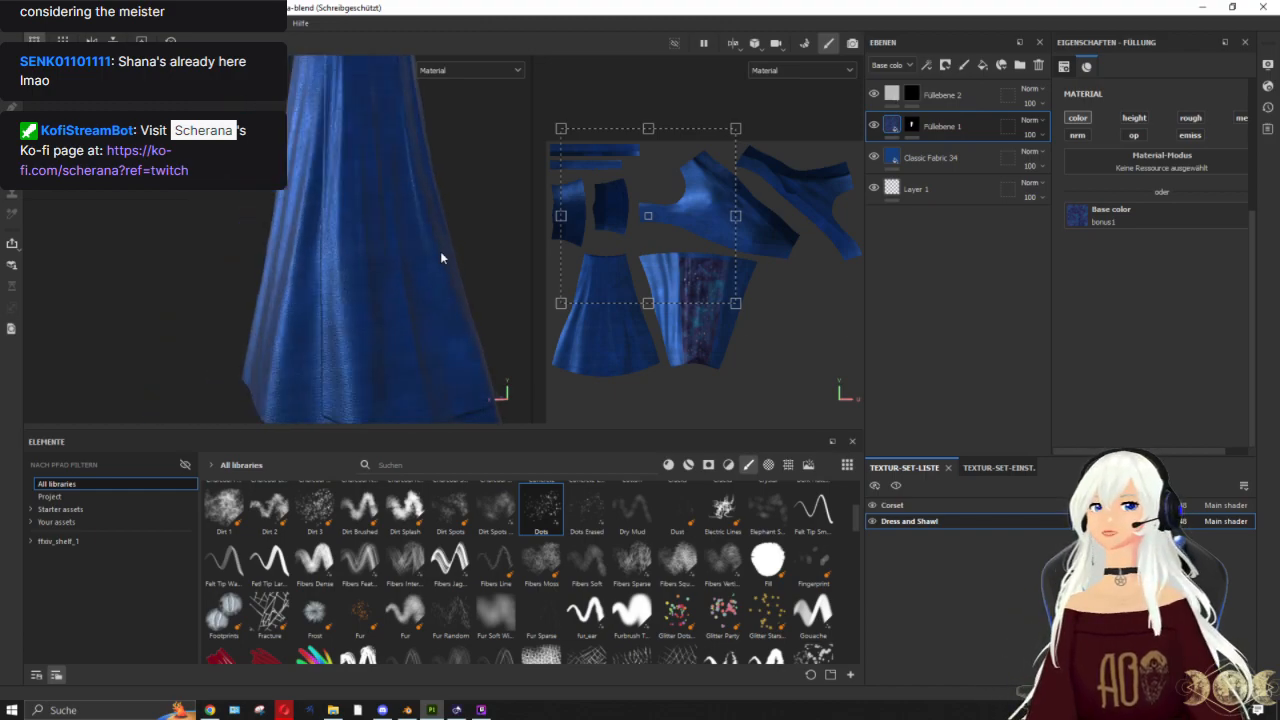
{"action": "middle_click_drag", "start_coordinate": [434, 257], "coordinate": [361, 277]}
{"action": "left_click_drag", "start_coordinate": [361, 277], "coordinate": [363, 298], "text": "alt"}
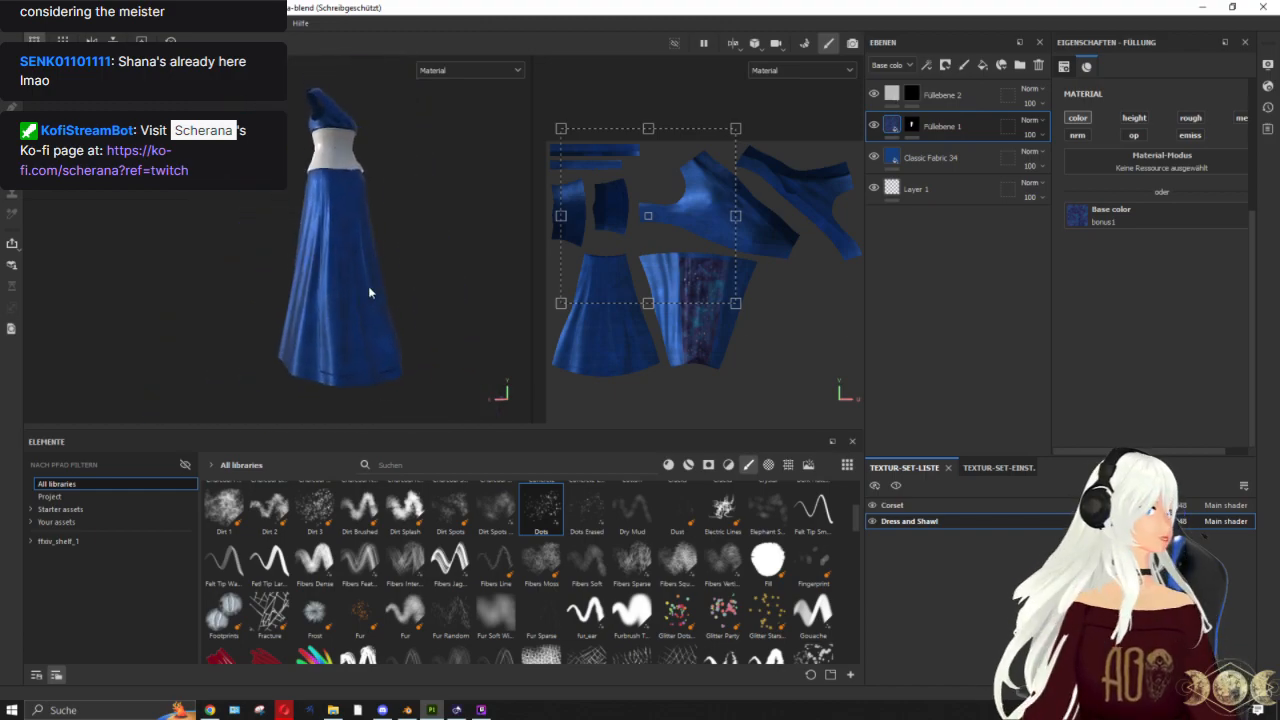
{"action": "left_click_drag", "start_coordinate": [367, 241], "coordinate": [366, 277], "text": "alt"}
{"action": "left_click", "coordinate": [911, 124]}
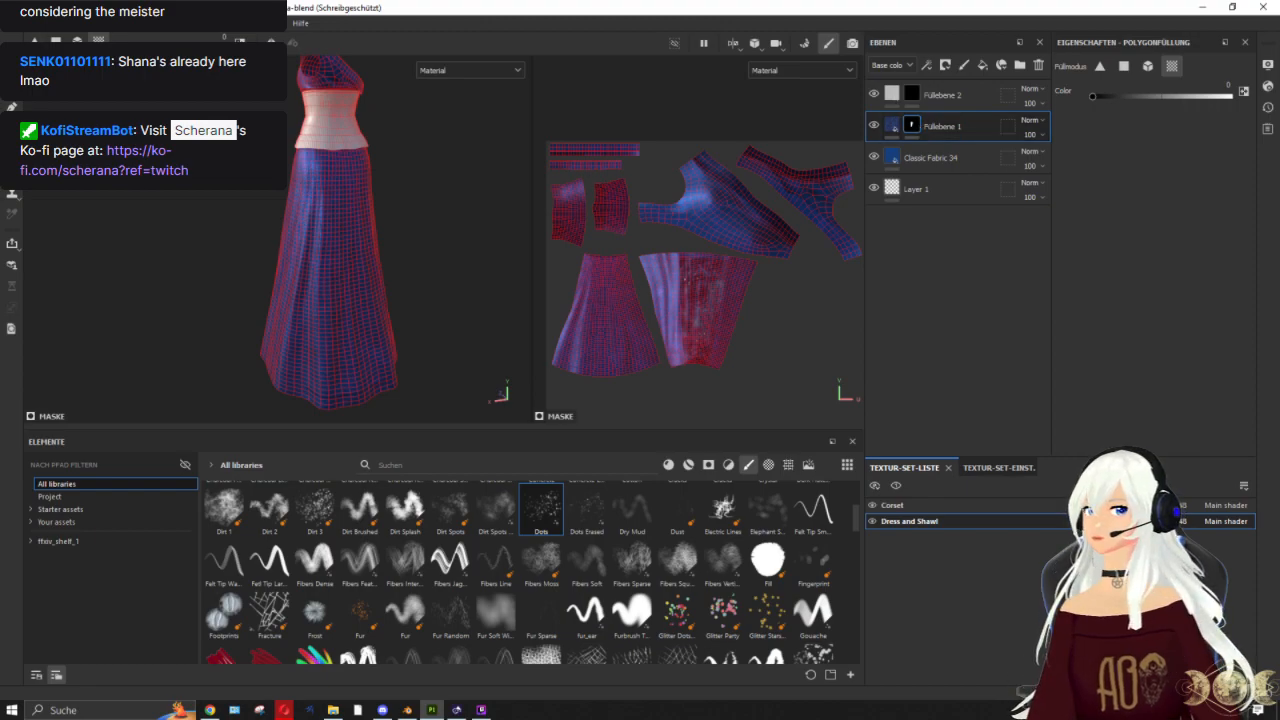
{"action": "key", "text": "1"}
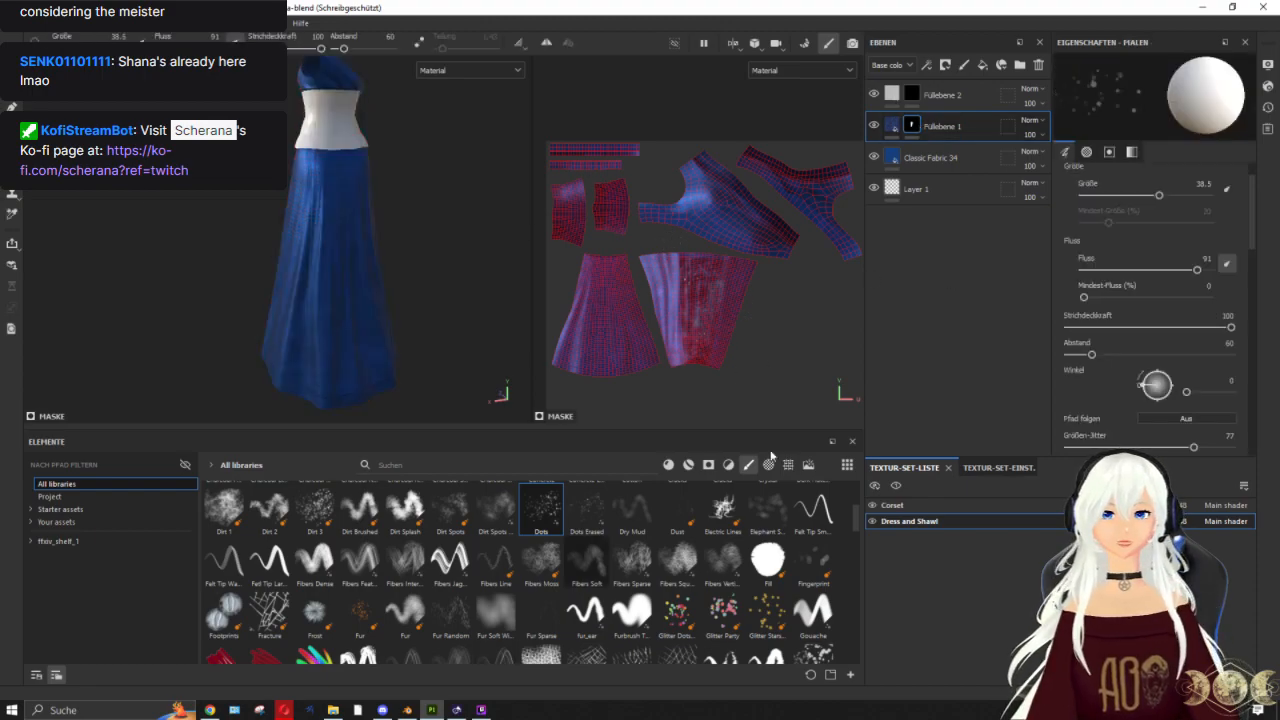
{"action": "scroll", "coordinate": [780, 515], "scroll_direction": "up", "scroll_amount": 4}
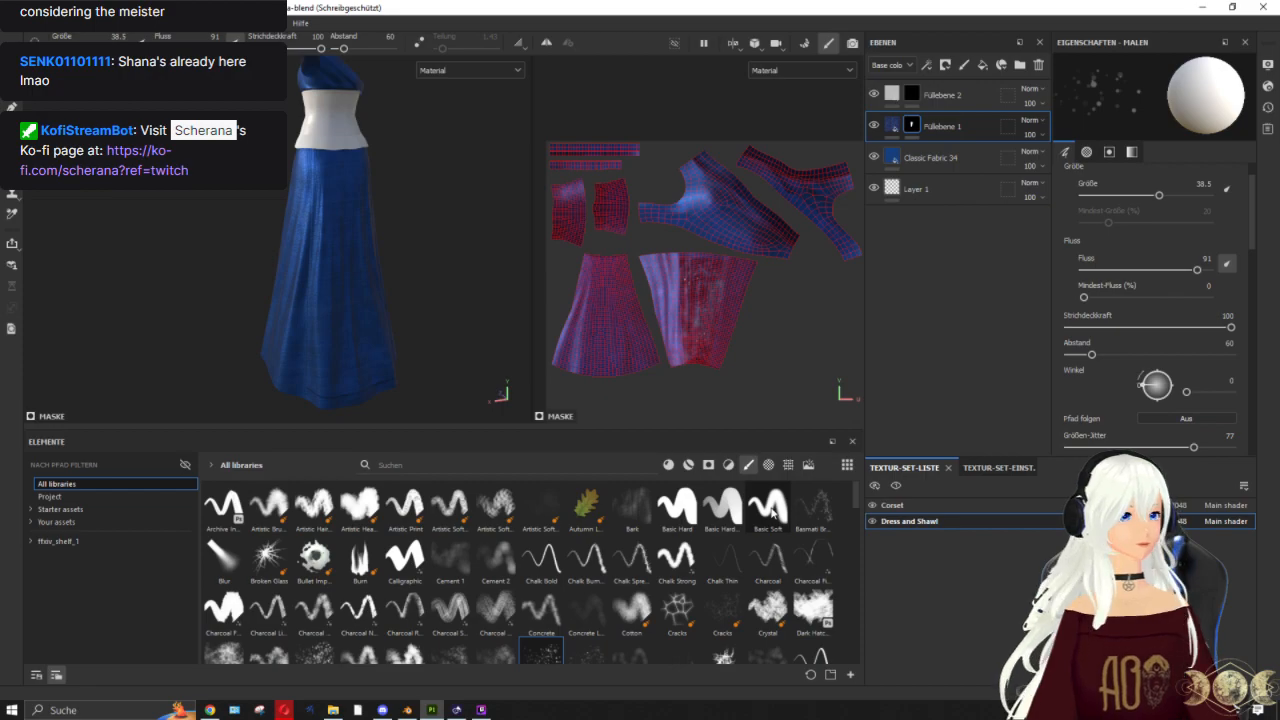
{"action": "left_click", "coordinate": [768, 508]}
Step: Paint a straight lengthwise line along one side of the back skirt piece in Füllebene 1's mask at brush size 4.5, and check the mask
{"action": "scroll", "coordinate": [635, 354], "scroll_direction": "up", "scroll_amount": 5}
{"action": "middle_click_drag", "start_coordinate": [616, 334], "coordinate": [752, 262], "text": "alt"}
{"action": "right_click_drag", "start_coordinate": [714, 246], "coordinate": [695, 246], "text": "ctrl"}
{"action": "scroll", "coordinate": [685, 146], "scroll_direction": "up", "scroll_amount": 2}
{"action": "scroll", "coordinate": [673, 125], "scroll_direction": "down", "scroll_amount": 2}
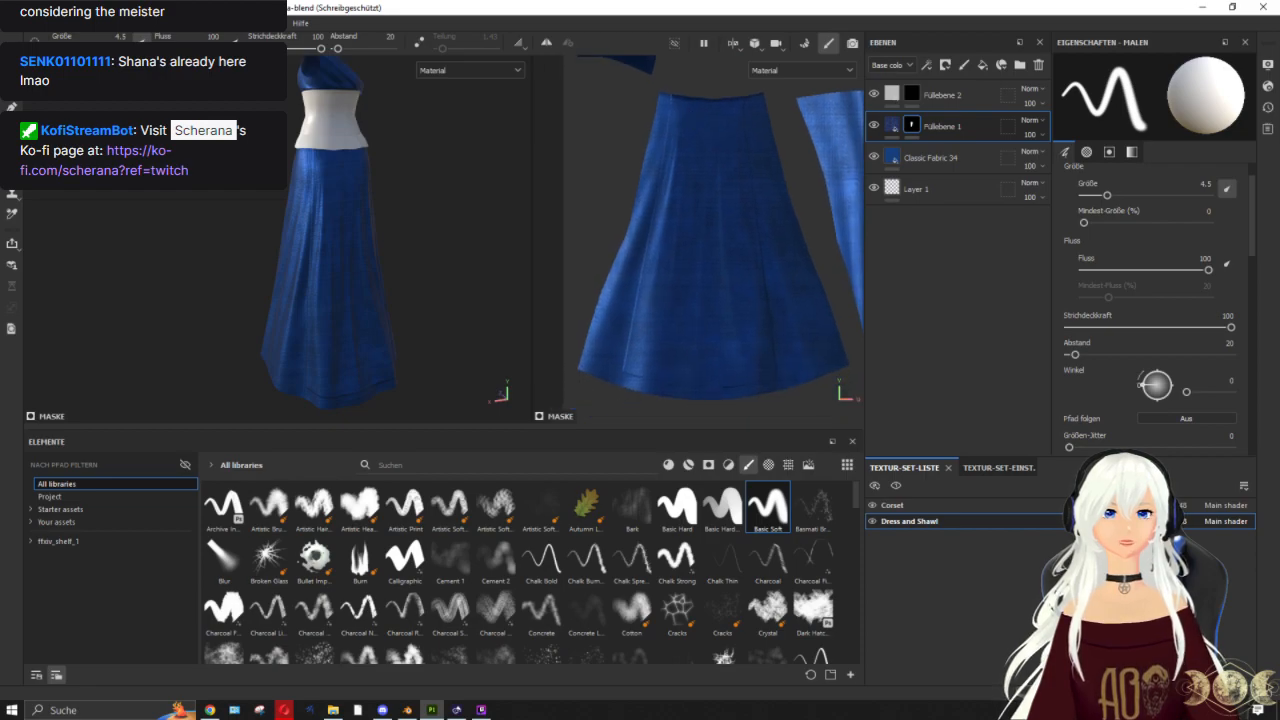
{"action": "left_click", "coordinate": [672, 120], "text": "shift"}
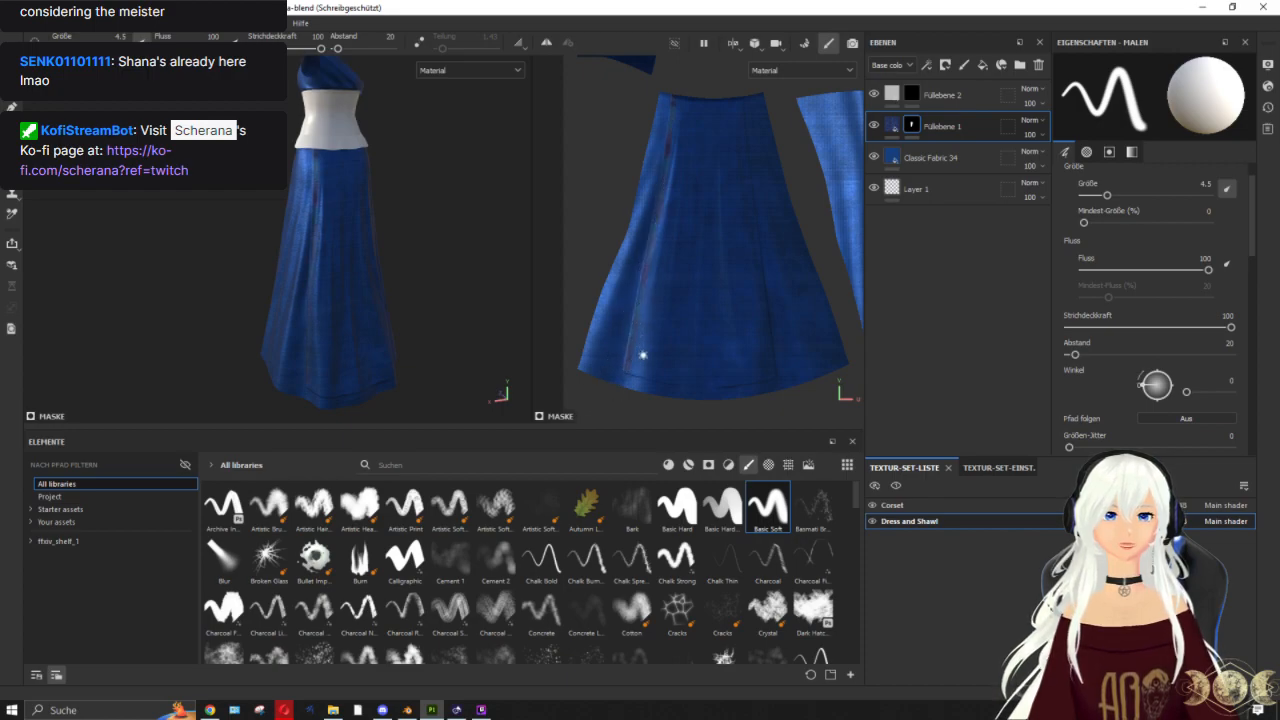
{"action": "left_click", "coordinate": [913, 124], "text": "alt"}
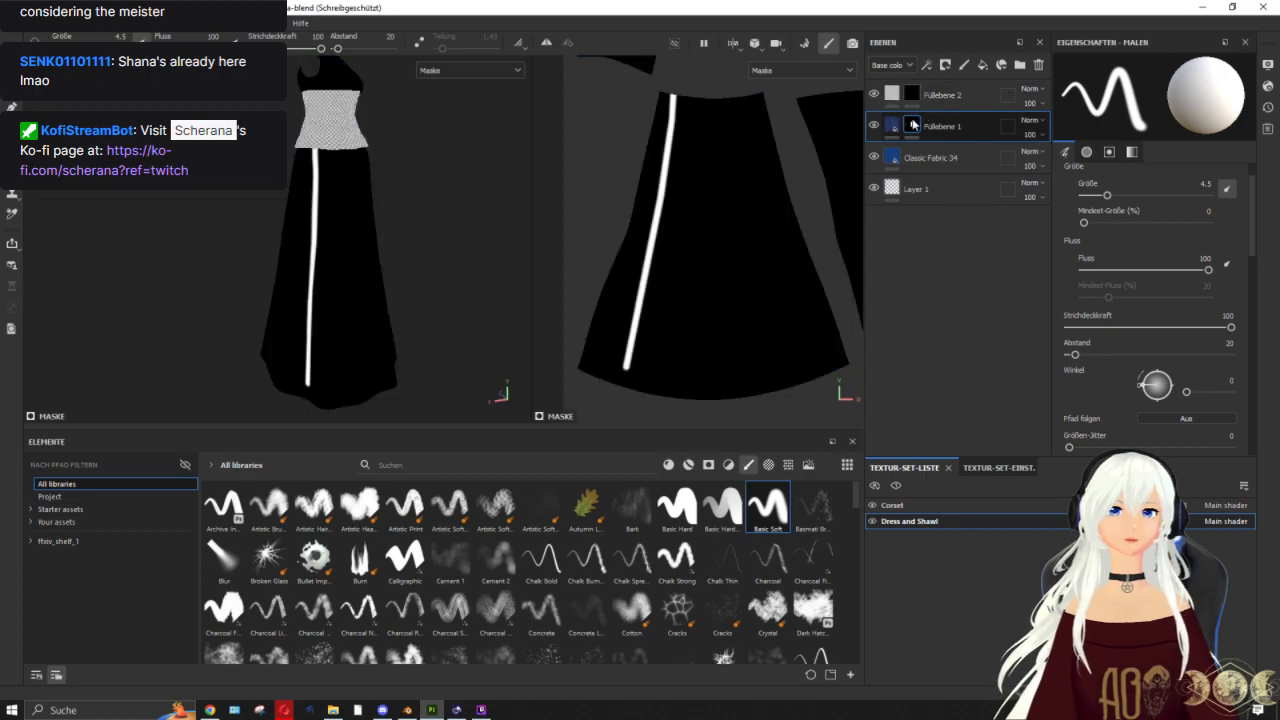
Step: Paint a second straight line down the opposite side of the back skirt piece in Füllebene 1's mask
{"action": "left_click", "coordinate": [895, 125]}
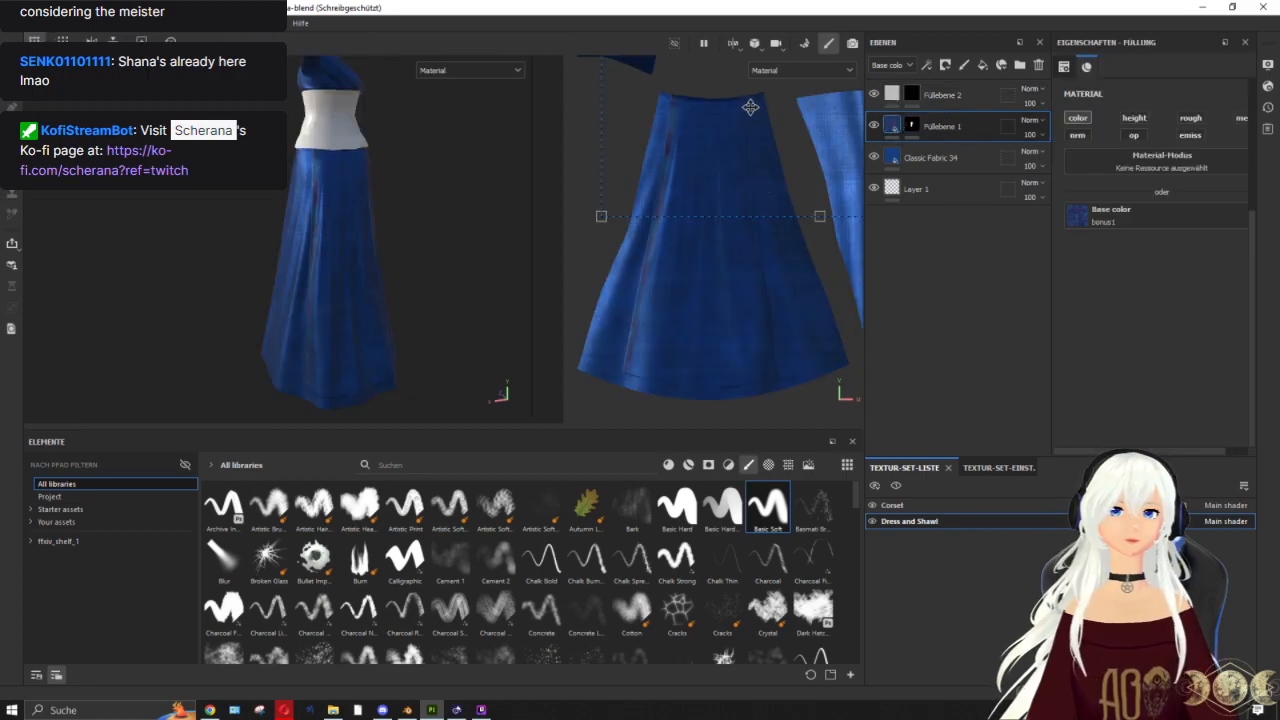
{"action": "left_click", "coordinate": [912, 125]}
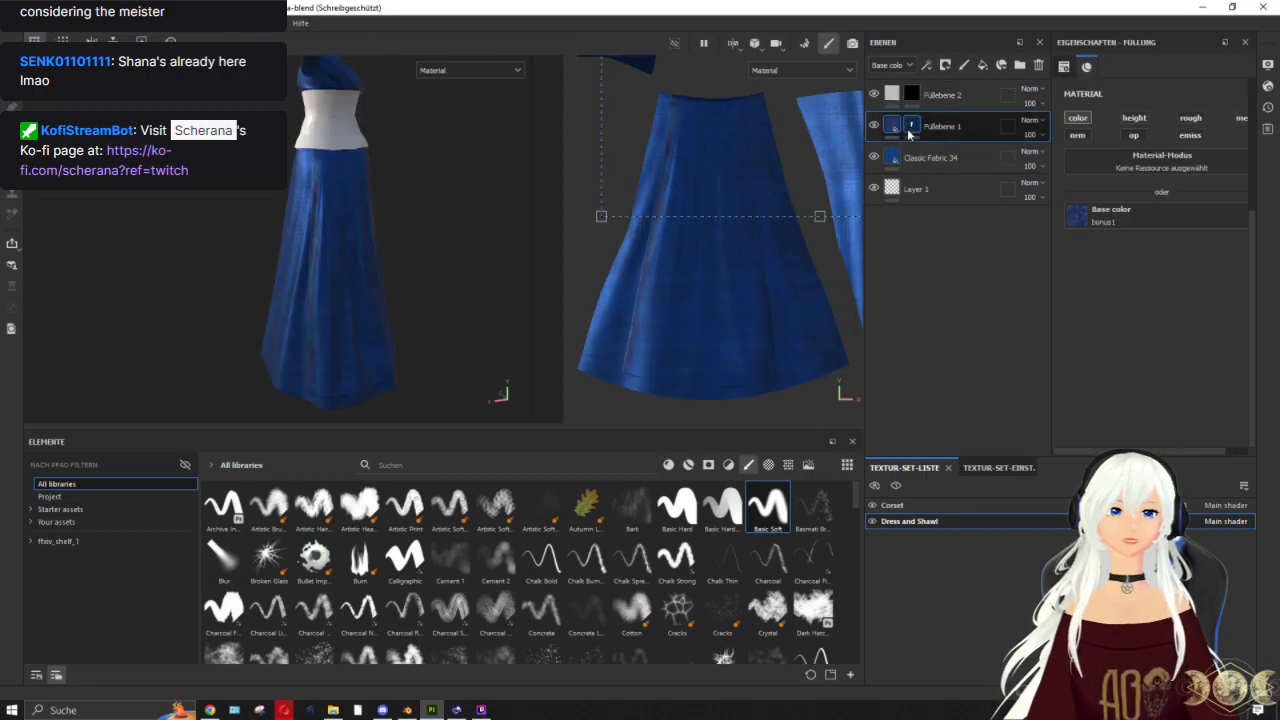
{"action": "left_click", "coordinate": [741, 107]}
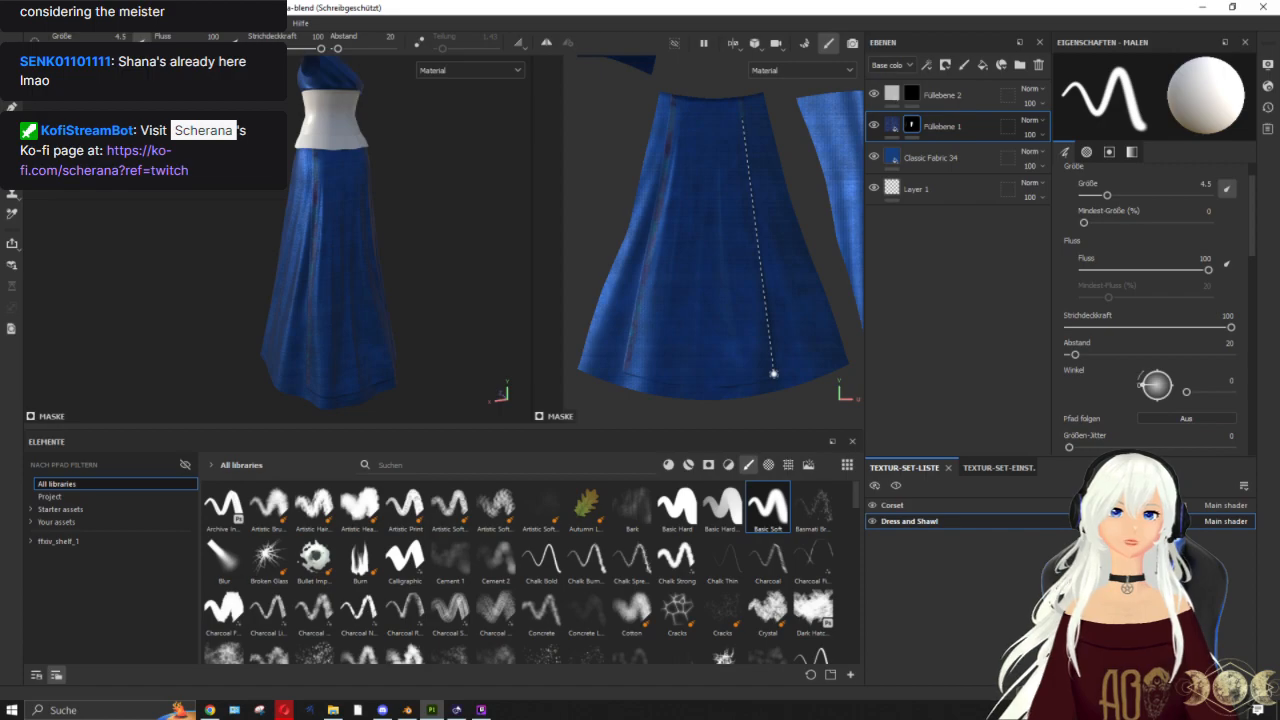
{"action": "left_click", "coordinate": [773, 373], "text": "shift"}
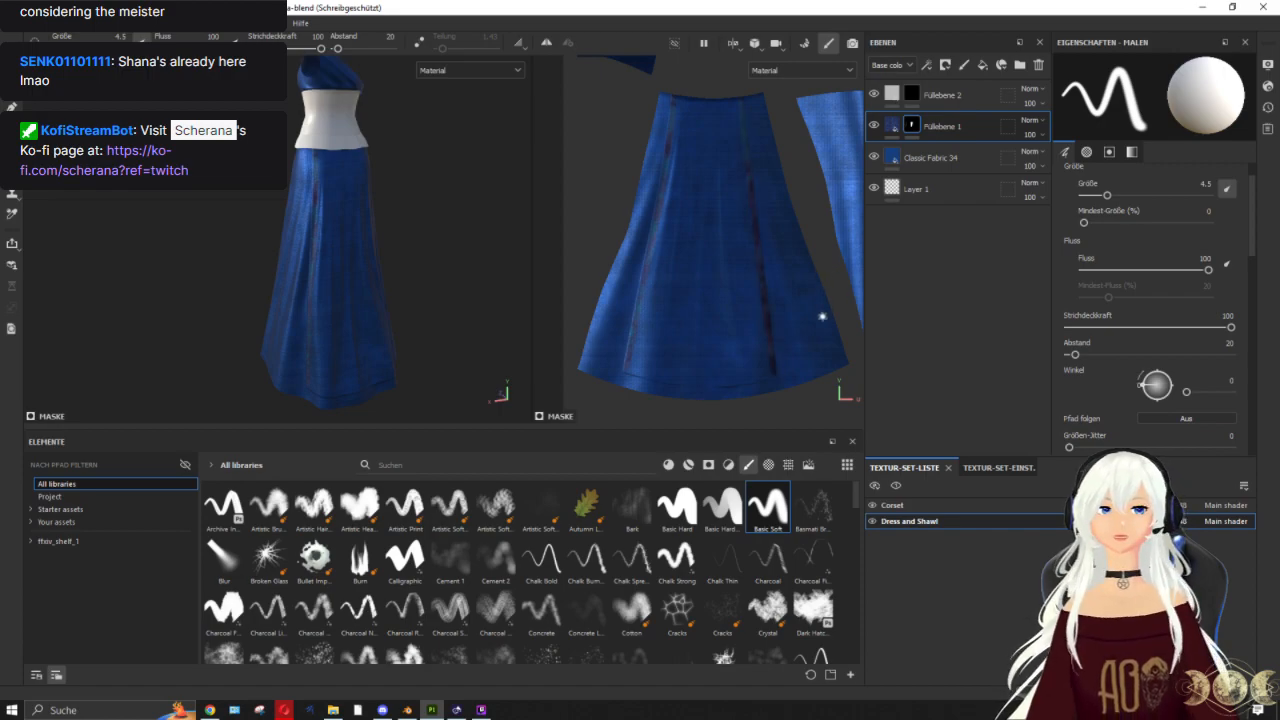
Step: Turn on stroke smoothing at distance 1.43, join the two side lines with a curved line above the back hem, and check the mask
{"action": "scroll", "coordinate": [822, 316], "scroll_direction": "up", "scroll_amount": 2}
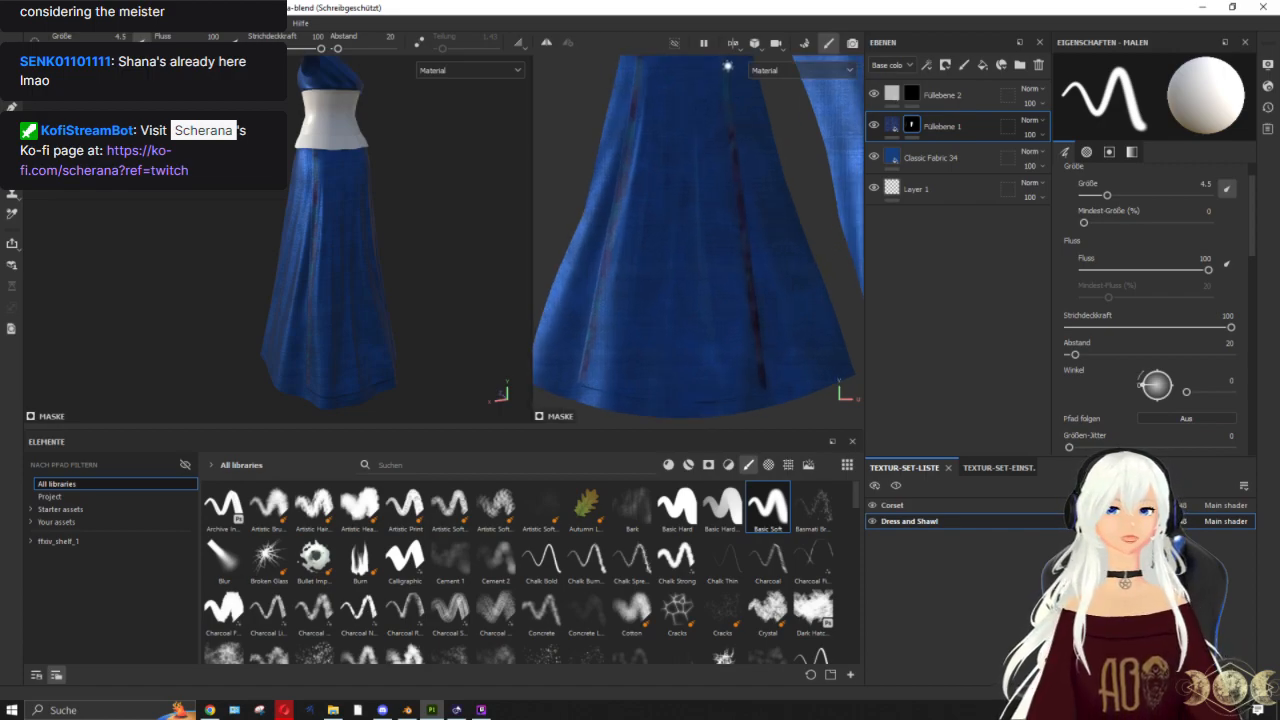
{"action": "scroll", "coordinate": [391, 146], "scroll_direction": "up", "scroll_amount": 3}
{"action": "left_click_drag", "start_coordinate": [391, 146], "coordinate": [298, 213], "text": "alt"}
{"action": "scroll", "coordinate": [370, 129], "scroll_direction": "up", "scroll_amount": 2}
{"action": "scroll", "coordinate": [391, 194], "scroll_direction": "up", "scroll_amount": 1}
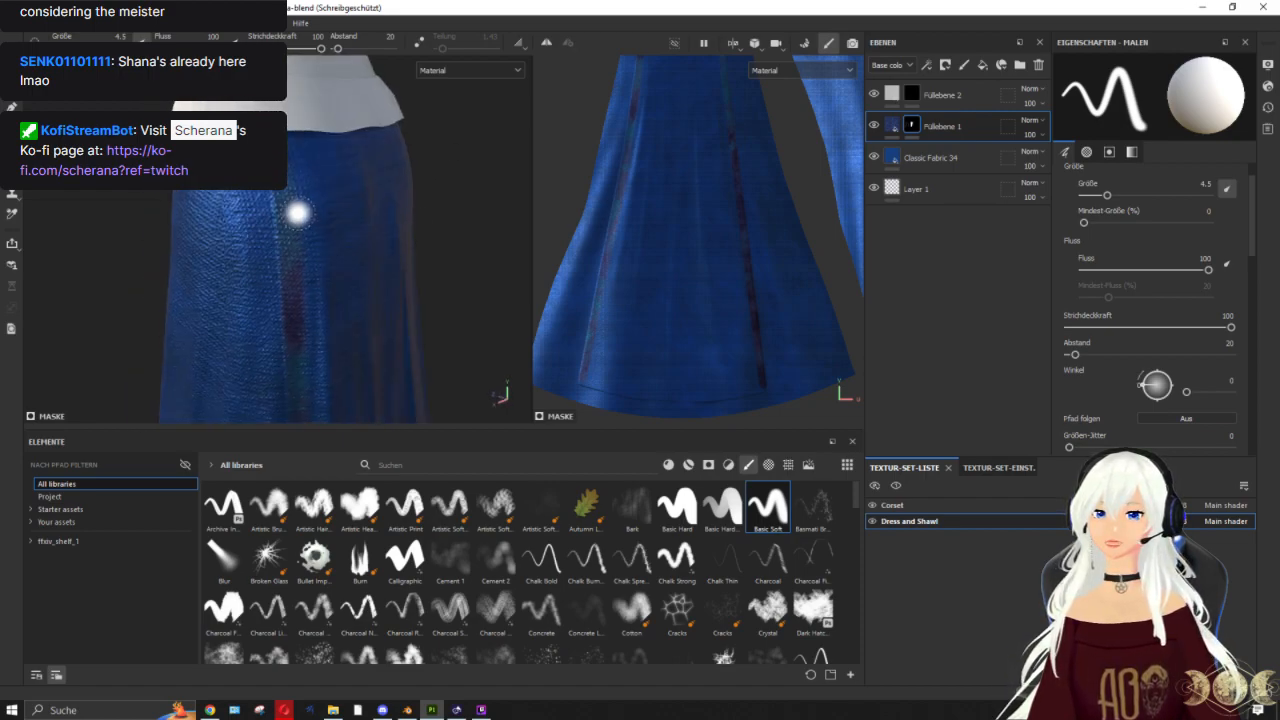
{"action": "scroll", "coordinate": [751, 253], "scroll_direction": "down", "scroll_amount": 2}
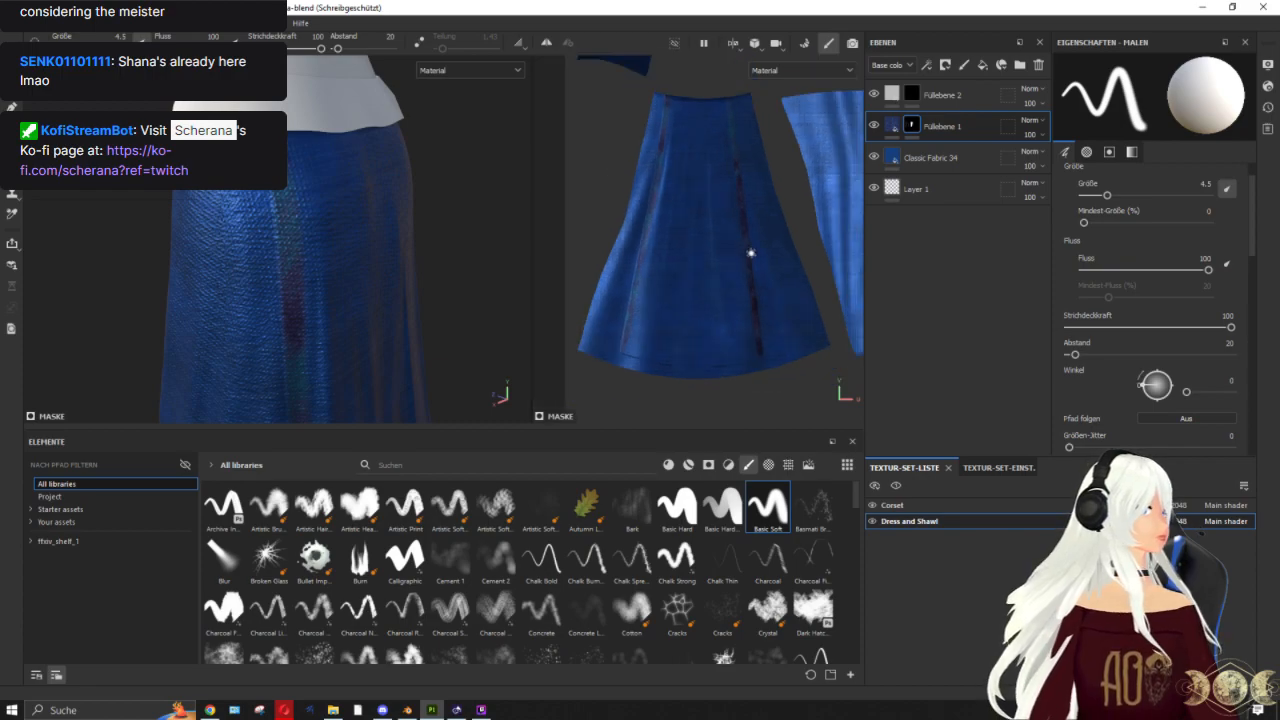
{"action": "scroll", "coordinate": [751, 253], "scroll_direction": "down", "scroll_amount": 1}
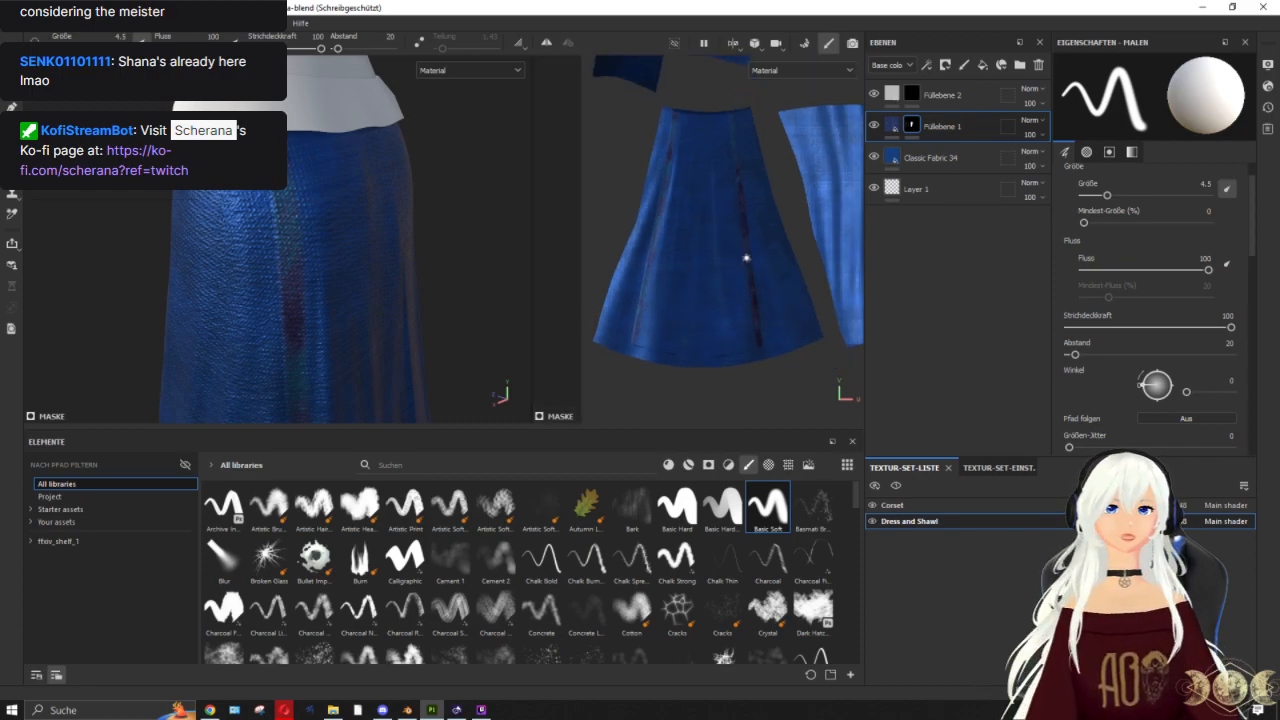
{"action": "scroll", "coordinate": [746, 258], "scroll_direction": "up", "scroll_amount": 1}
{"action": "scroll", "coordinate": [713, 363], "scroll_direction": "up", "scroll_amount": 3}
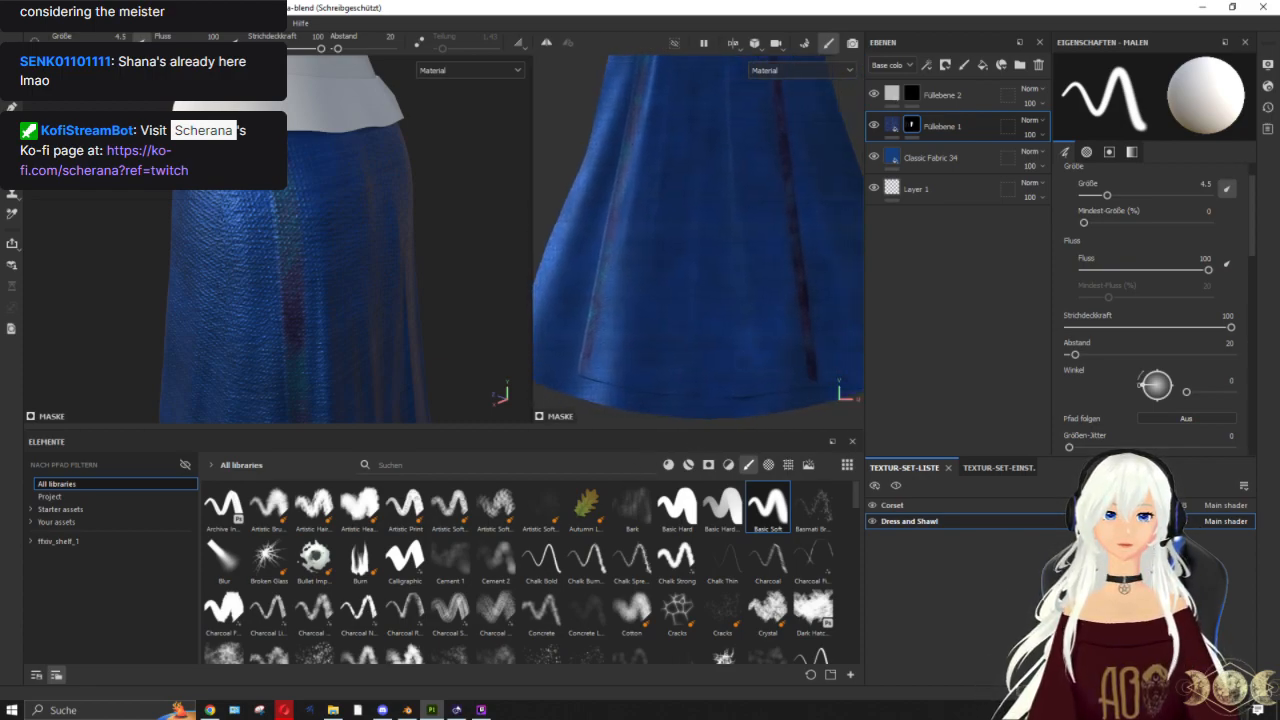
{"action": "left_click", "coordinate": [421, 42]}
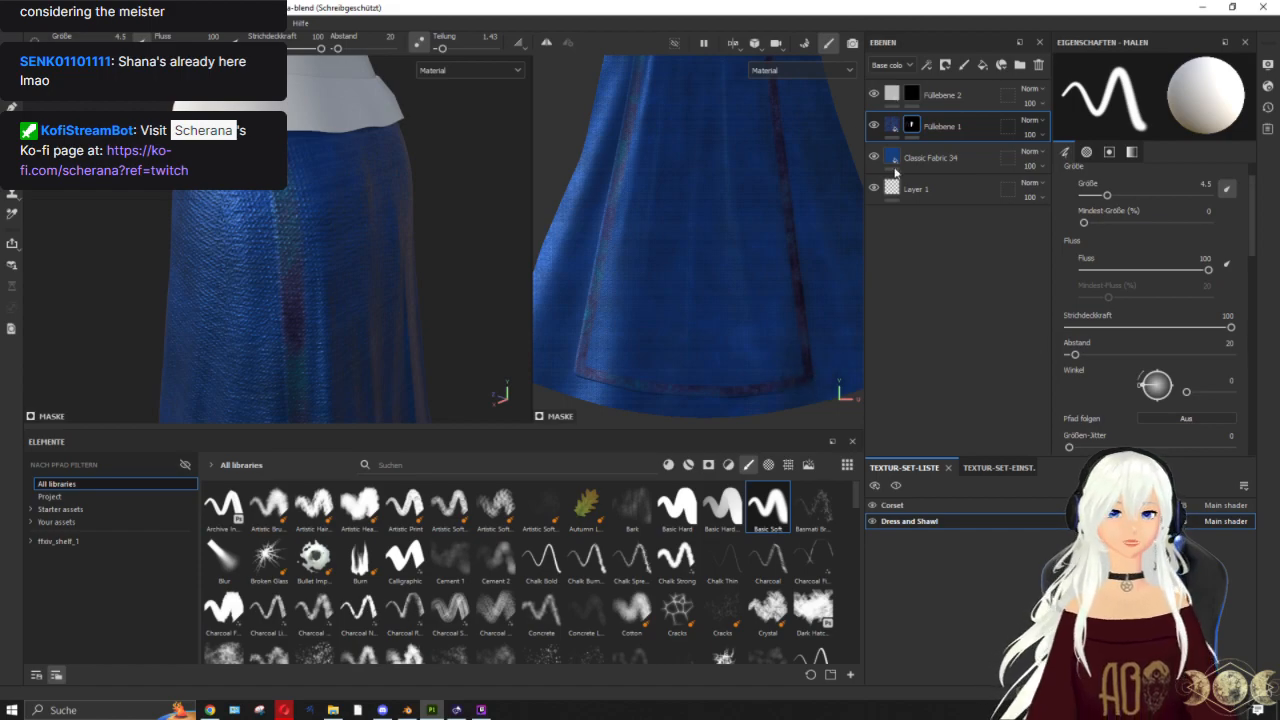
{"action": "left_click", "coordinate": [912, 125], "text": "alt"}
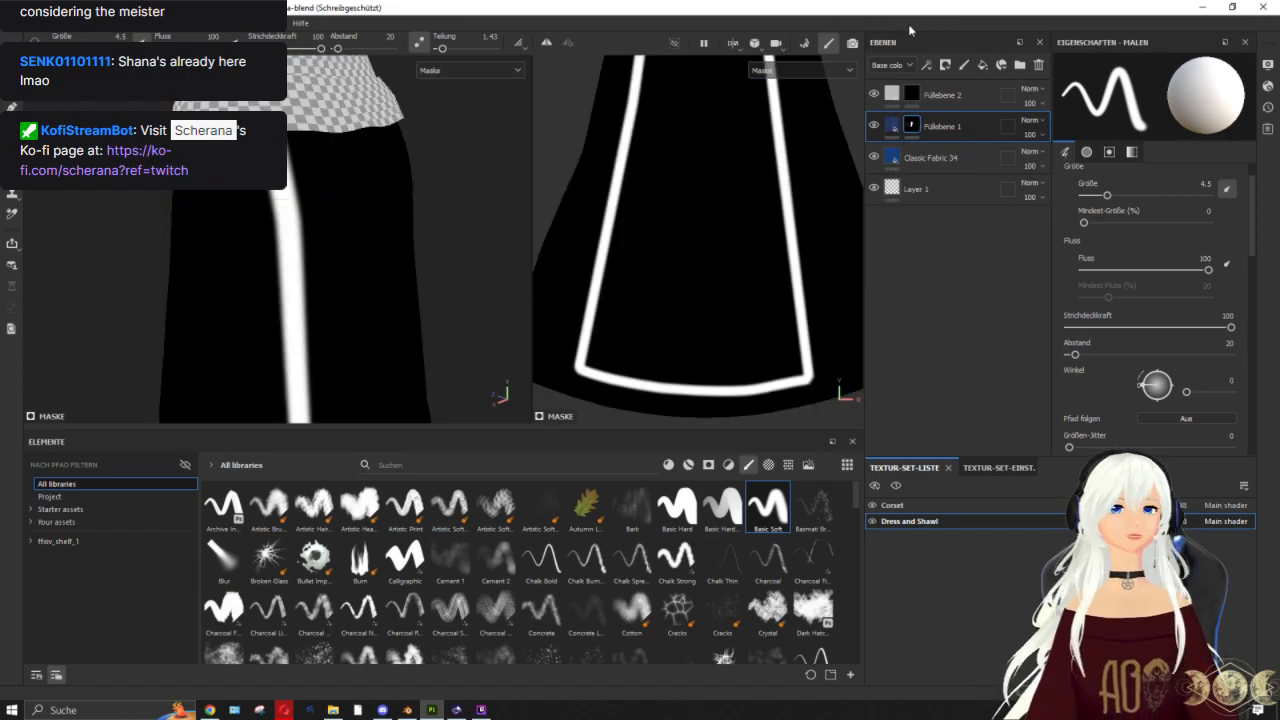
{"action": "left_click", "coordinate": [891, 125]}
Step: Paint the lower middle of the outlined back panel white in Füllebene 1's mask using the Basic Hard brush at size 24.06
{"action": "scroll", "coordinate": [664, 253], "scroll_direction": "down", "scroll_amount": 5}
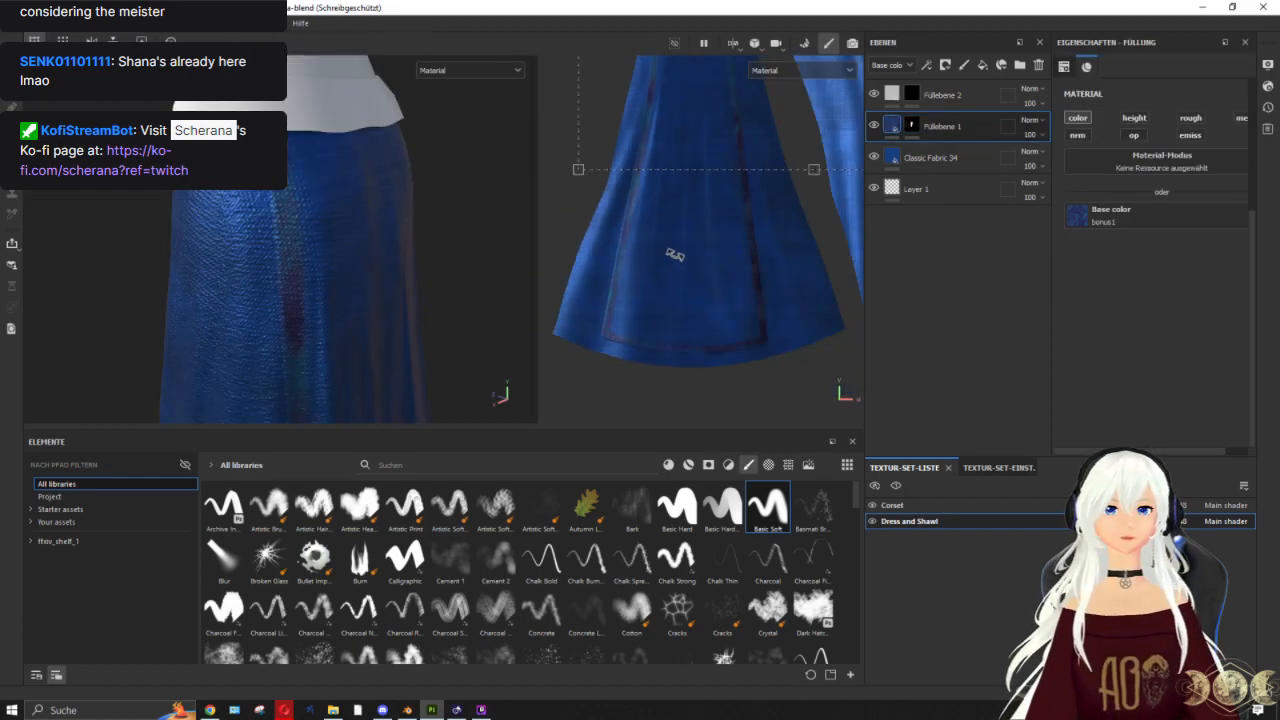
{"action": "left_click", "coordinate": [913, 127]}
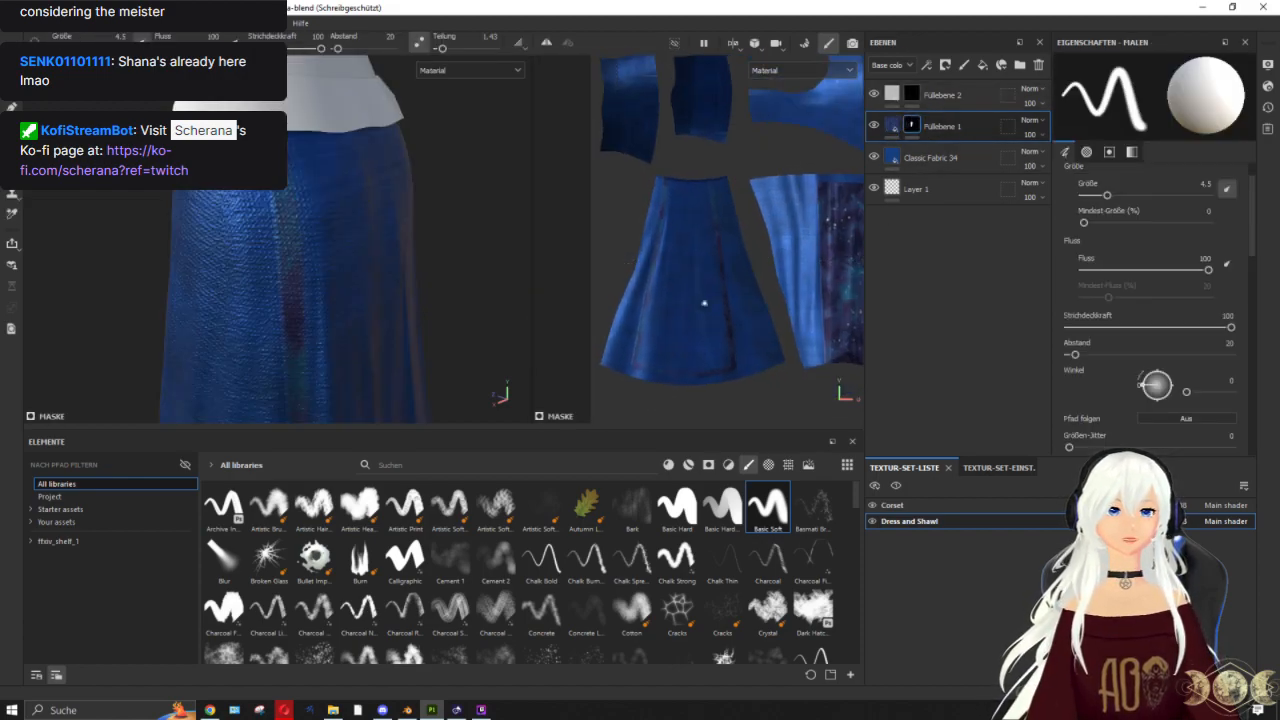
{"action": "left_click", "coordinate": [677, 505]}
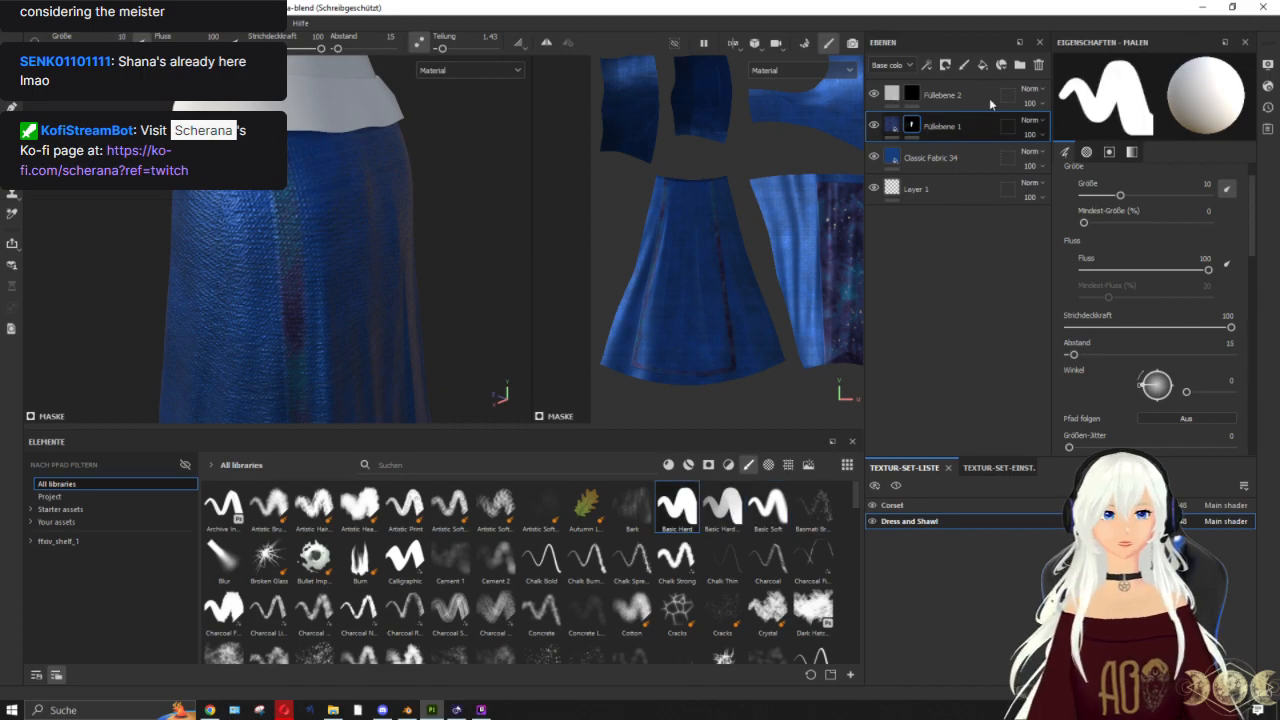
{"action": "left_click", "coordinate": [912, 124], "text": "alt"}
{"action": "right_click_drag", "start_coordinate": [696, 310], "coordinate": [700, 310], "text": "ctrl"}
{"action": "scroll", "coordinate": [690, 312], "scroll_direction": "up", "scroll_amount": 3}
{"action": "mouse_move", "coordinate": [680, 312]}
{"action": "left_mouse_down"}
{"action": "mouse_move", "coordinate": [662, 358]}
{"action": "mouse_move", "coordinate": [666, 271]}
{"action": "mouse_move", "coordinate": [668, 296]}
{"action": "mouse_move", "coordinate": [695, 300]}
{"action": "mouse_move", "coordinate": [652, 283]}
{"action": "mouse_move", "coordinate": [633, 367]}
{"action": "mouse_move", "coordinate": [660, 369]}
{"action": "left_mouse_up"}
{"action": "scroll", "coordinate": [663, 294], "scroll_direction": "up", "scroll_amount": 3}
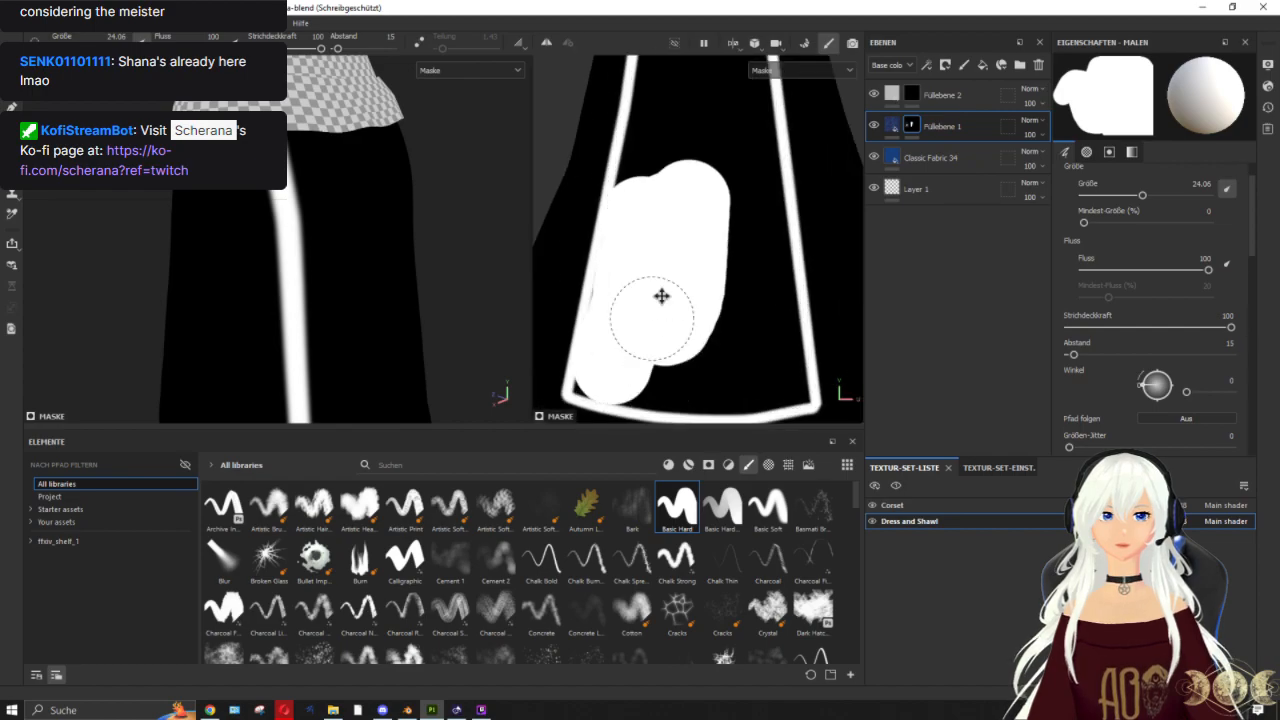
{"action": "mouse_move", "coordinate": [656, 268]}
{"action": "left_mouse_down"}
{"action": "mouse_move", "coordinate": [651, 245]}
{"action": "mouse_move", "coordinate": [632, 278]}
{"action": "left_mouse_up"}
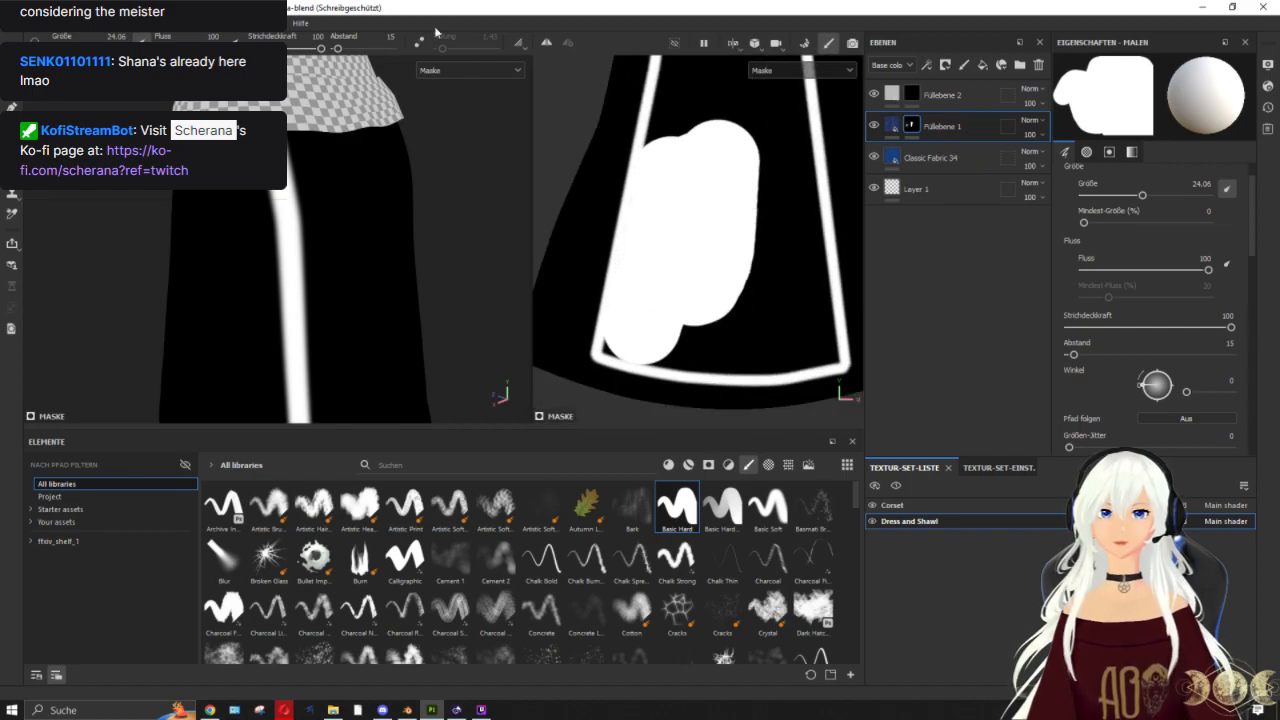
Step: Reduce the brush size to 9.51 and fill the mask along the panel's hem between the two side lines
{"action": "right_click_drag", "start_coordinate": [640, 290], "coordinate": [437, 285], "text": "ctrl"}
{"action": "mouse_move", "coordinate": [615, 347]}
{"action": "left_mouse_down"}
{"action": "mouse_move", "coordinate": [740, 358]}
{"action": "mouse_move", "coordinate": [677, 320]}
{"action": "mouse_move", "coordinate": [750, 337]}
{"action": "mouse_move", "coordinate": [690, 352]}
{"action": "mouse_move", "coordinate": [712, 358]}
{"action": "mouse_move", "coordinate": [836, 348]}
{"action": "mouse_move", "coordinate": [819, 355]}
{"action": "left_mouse_up"}
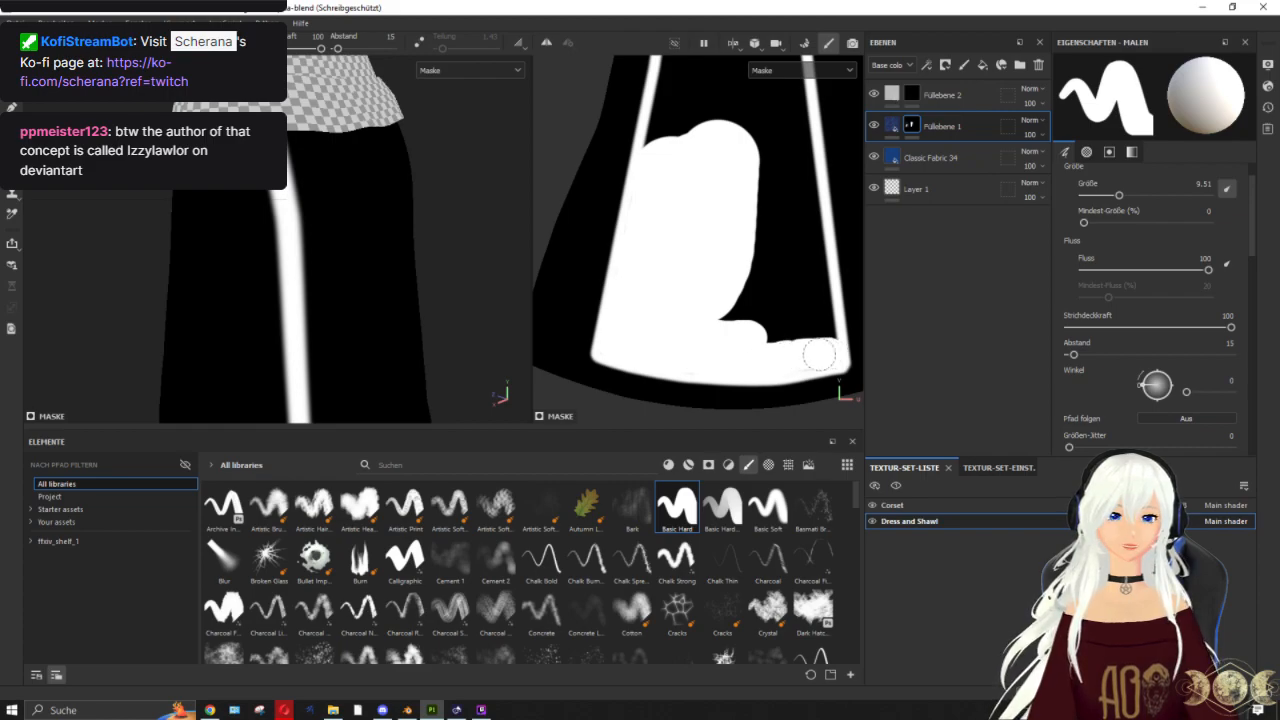
{"action": "middle_click_drag", "start_coordinate": [785, 282], "coordinate": [730, 307]}
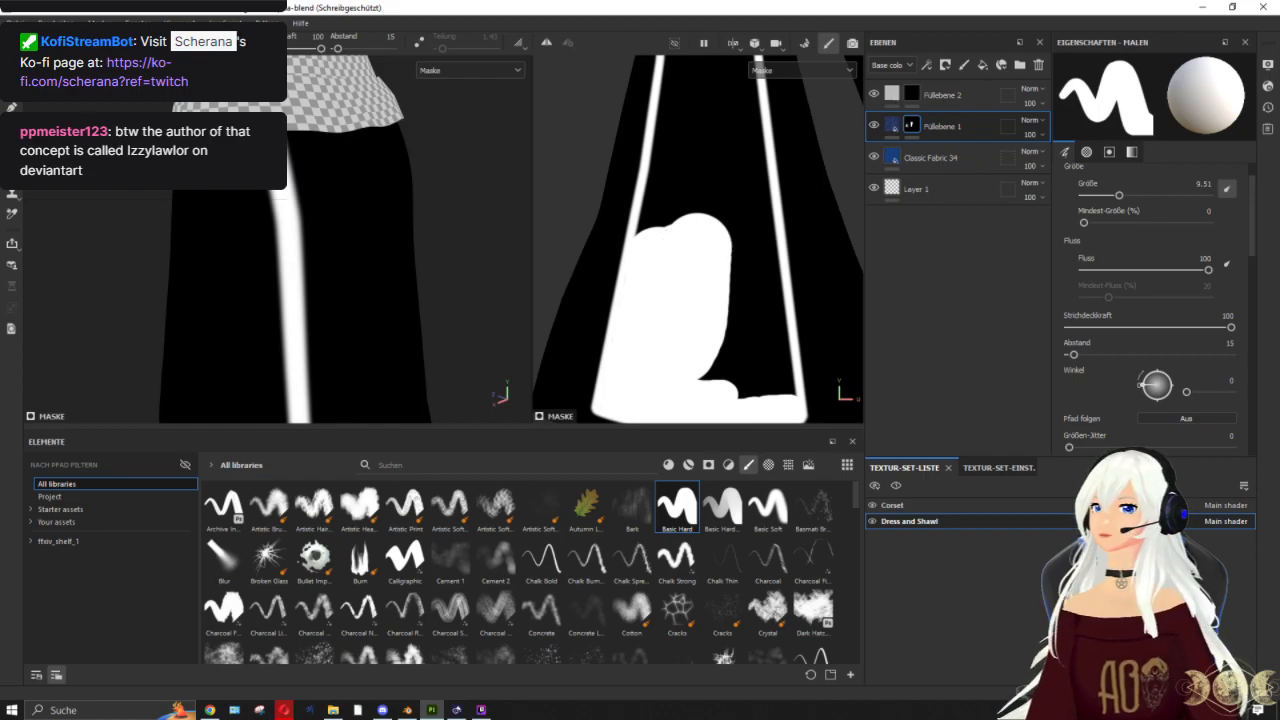
Step: Try to fill the unpainted side of the panel's lower half with the brush at size 24.61
{"action": "key", "text": "bracketright"}
{"action": "key", "text": "bracketright"}
{"action": "key", "text": "bracketright"}
{"action": "mouse_move", "coordinate": [750, 335]}
{"action": "left_mouse_down"}
{"action": "mouse_move", "coordinate": [725, 305]}
{"action": "mouse_move", "coordinate": [698, 368]}
{"action": "mouse_move", "coordinate": [766, 378]}
{"action": "mouse_move", "coordinate": [757, 266]}
{"action": "mouse_move", "coordinate": [738, 229]}
{"action": "left_mouse_up"}
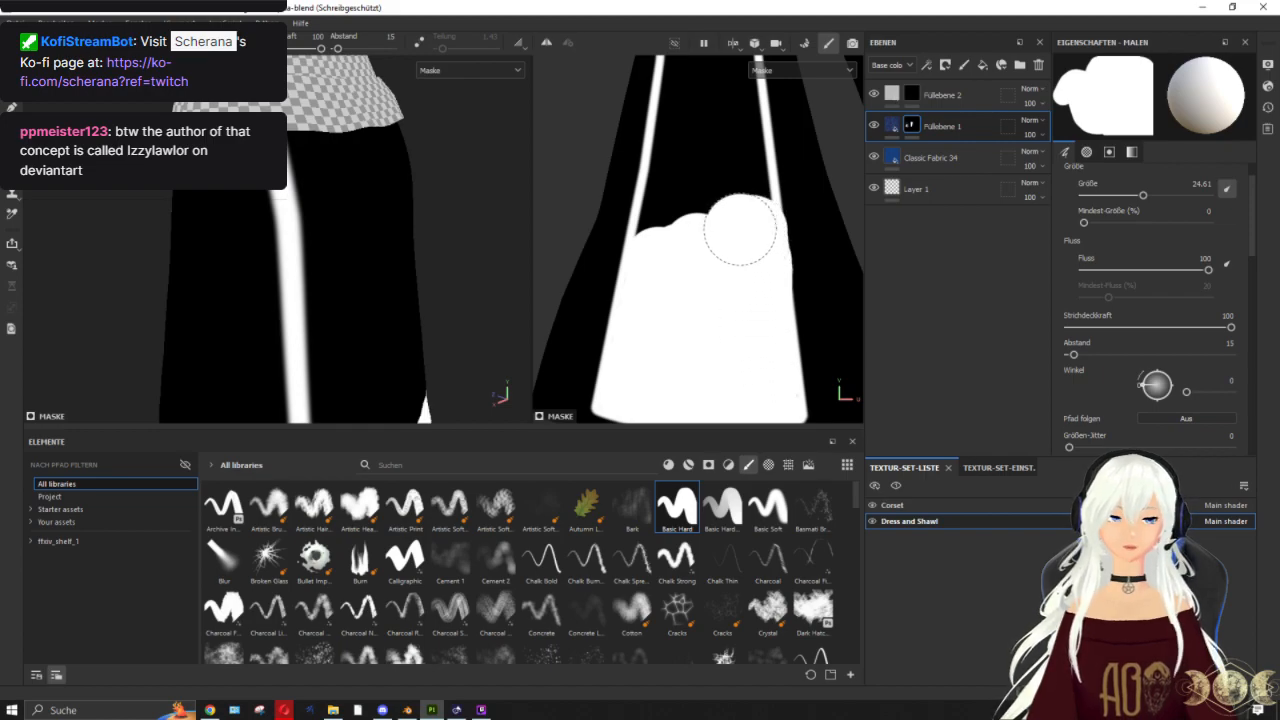
{"action": "key", "text": "ctrl+z"}
Step: Set the brush size to 12.8 and fill the rest of the back panel's lower half without crossing the side outline
{"action": "left_click_drag", "start_coordinate": [120, 48], "coordinate": [111, 48]}
{"action": "mouse_move", "coordinate": [689, 364]}
{"action": "left_mouse_down"}
{"action": "mouse_move", "coordinate": [743, 391]}
{"action": "mouse_move", "coordinate": [780, 383]}
{"action": "mouse_move", "coordinate": [769, 322]}
{"action": "left_mouse_up"}
{"action": "scroll", "coordinate": [755, 191], "scroll_direction": "down", "scroll_amount": 3}
{"action": "scroll", "coordinate": [692, 195], "scroll_direction": "up", "scroll_amount": 3}
{"action": "left_click_drag", "start_coordinate": [720, 215], "coordinate": [720, 218]}
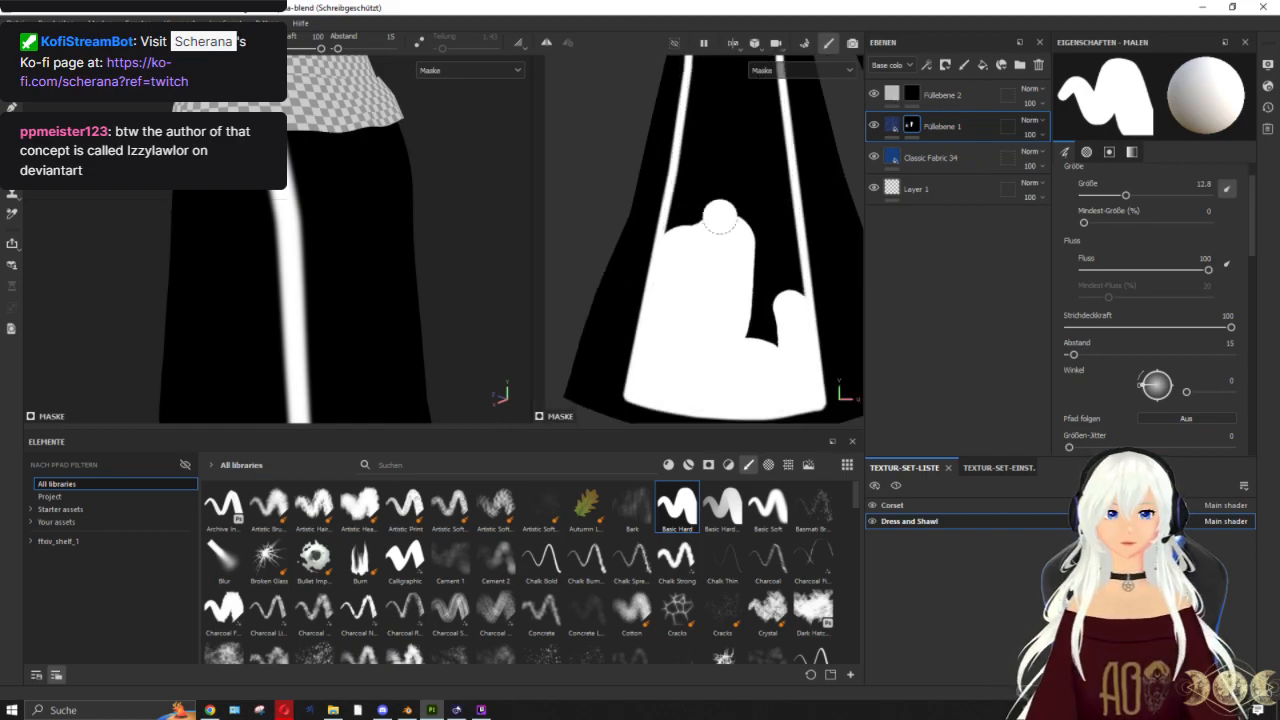
{"action": "middle_click_drag", "start_coordinate": [720, 217], "coordinate": [669, 257], "text": "alt"}
{"action": "mouse_move", "coordinate": [722, 386]}
{"action": "left_mouse_down"}
{"action": "mouse_move", "coordinate": [717, 299]}
{"action": "mouse_move", "coordinate": [702, 370]}
{"action": "mouse_move", "coordinate": [730, 285]}
{"action": "mouse_move", "coordinate": [735, 325]}
{"action": "left_mouse_up"}
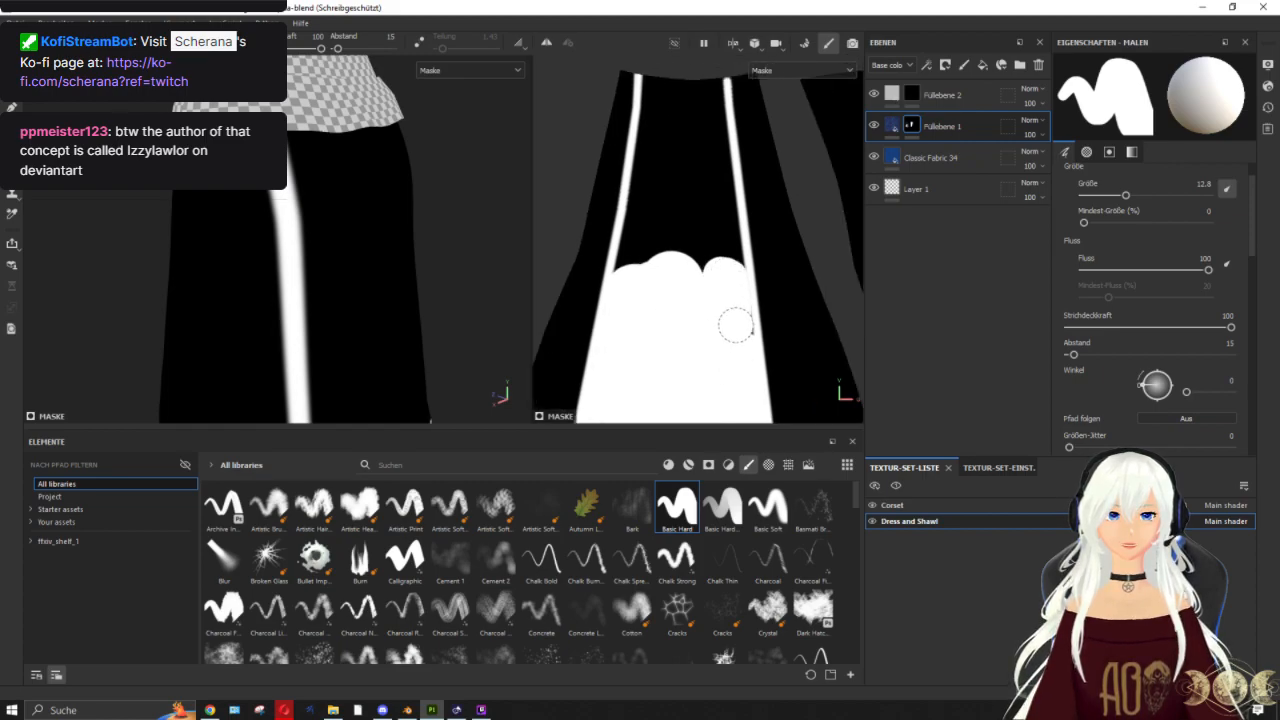
Step: Fill the upper part of the back panel white up to the waist edge in Füllebene 1's mask
{"action": "middle_click_drag", "start_coordinate": [676, 203], "coordinate": [656, 308]}
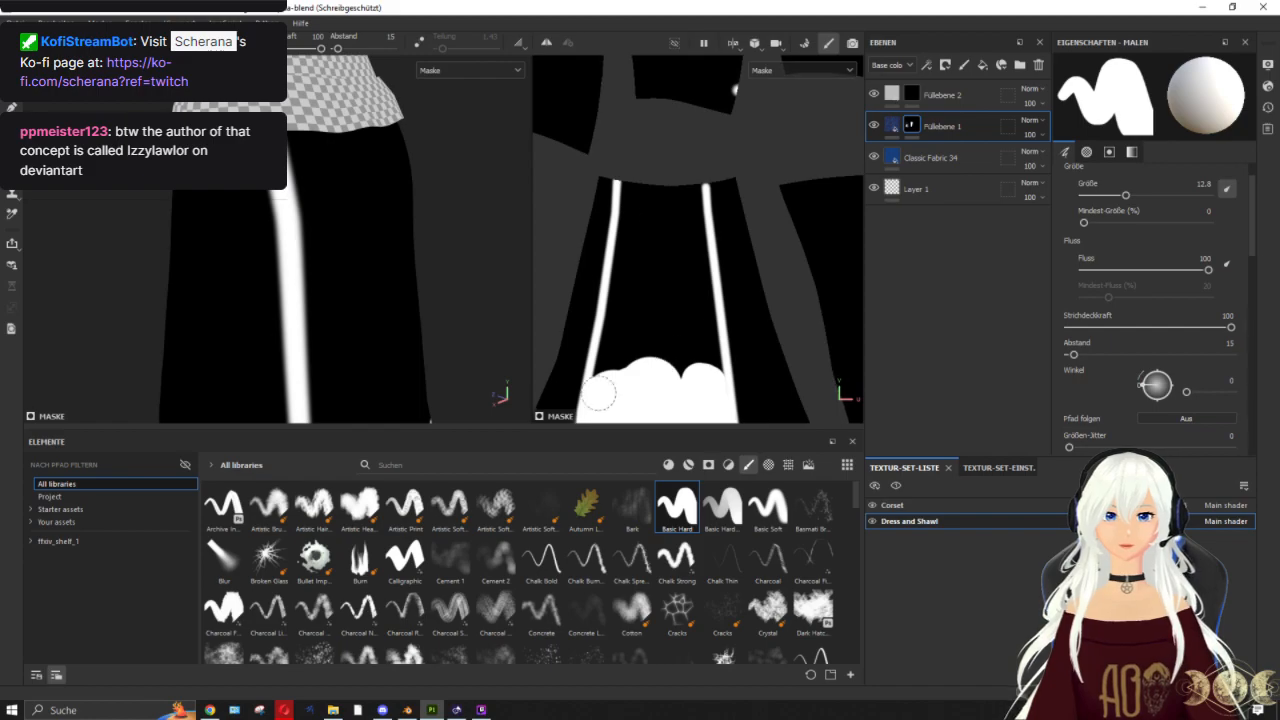
{"action": "mouse_move", "coordinate": [598, 393]}
{"action": "left_mouse_down"}
{"action": "mouse_move", "coordinate": [628, 292]}
{"action": "mouse_move", "coordinate": [622, 372]}
{"action": "mouse_move", "coordinate": [654, 285]}
{"action": "mouse_move", "coordinate": [671, 329]}
{"action": "mouse_move", "coordinate": [680, 292]}
{"action": "mouse_move", "coordinate": [686, 371]}
{"action": "mouse_move", "coordinate": [708, 365]}
{"action": "mouse_move", "coordinate": [687, 259]}
{"action": "left_mouse_up"}
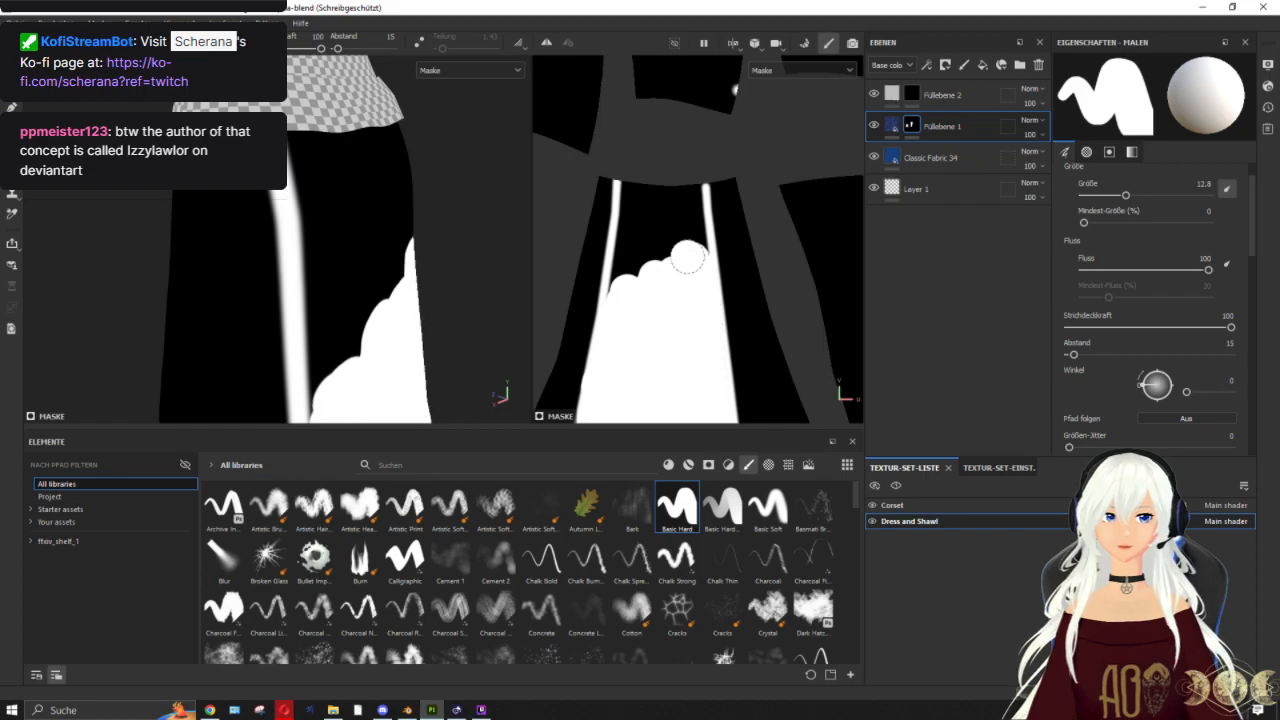
{"action": "scroll", "coordinate": [640, 262], "scroll_direction": "up", "scroll_amount": 2}
{"action": "mouse_move", "coordinate": [622, 330]}
{"action": "left_mouse_down"}
{"action": "mouse_move", "coordinate": [623, 211]}
{"action": "mouse_move", "coordinate": [640, 265]}
{"action": "mouse_move", "coordinate": [683, 190]}
{"action": "mouse_move", "coordinate": [709, 254]}
{"action": "mouse_move", "coordinate": [703, 180]}
{"action": "mouse_move", "coordinate": [737, 240]}
{"action": "mouse_move", "coordinate": [722, 218]}
{"action": "mouse_move", "coordinate": [729, 143]}
{"action": "mouse_move", "coordinate": [628, 150]}
{"action": "mouse_move", "coordinate": [629, 171]}
{"action": "left_mouse_up"}
{"action": "scroll", "coordinate": [674, 244], "scroll_direction": "down", "scroll_amount": 2}
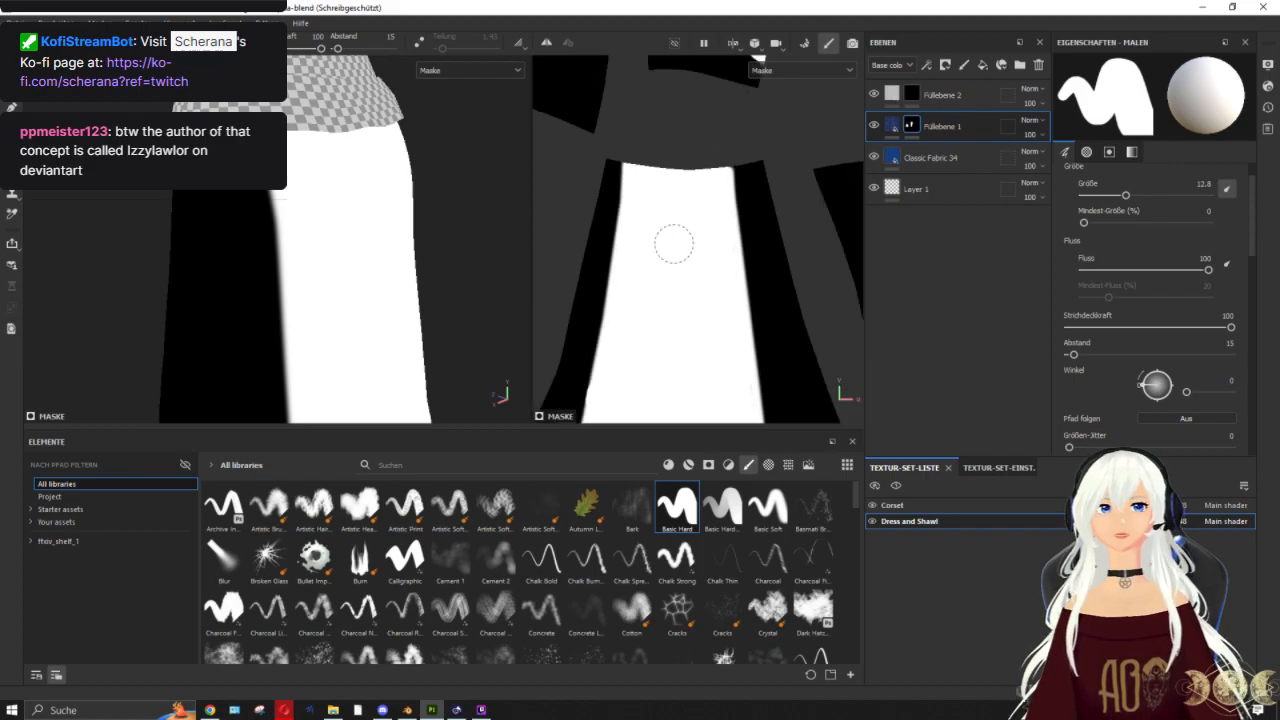
{"action": "scroll", "coordinate": [674, 244], "scroll_direction": "down", "scroll_amount": 4}
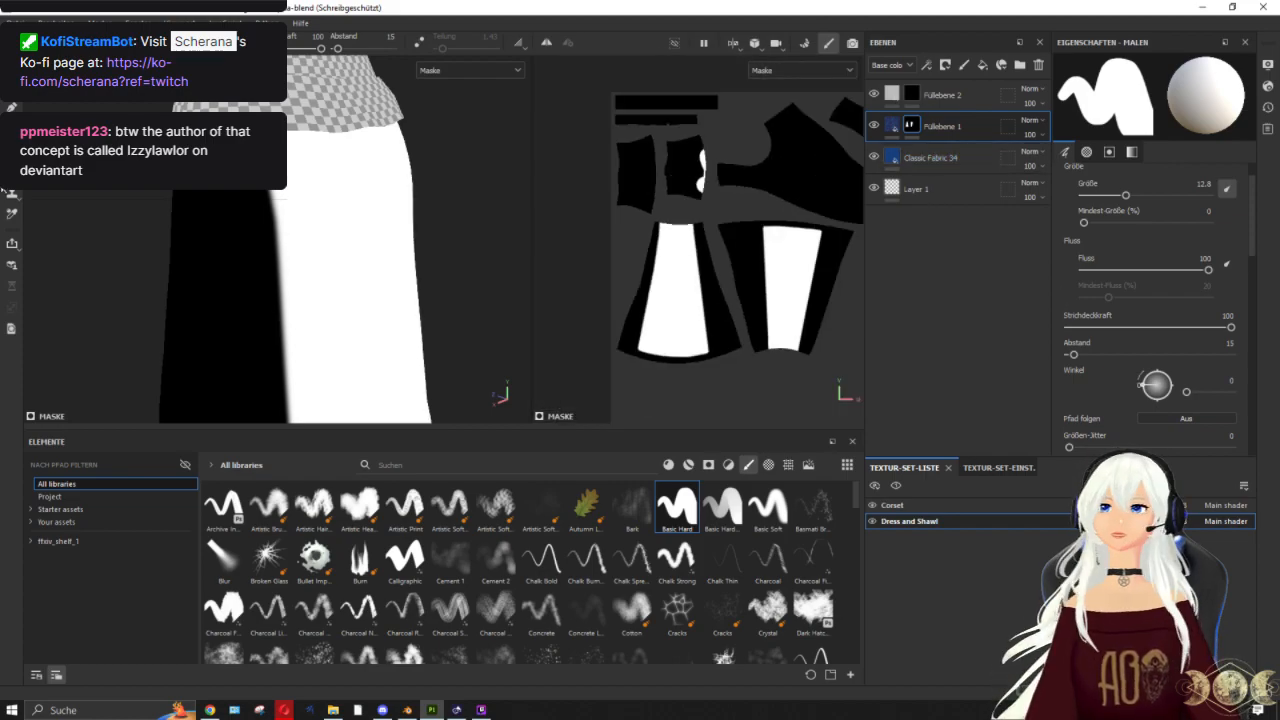
Step: Leave Füllebene 1's mask view and display the dress's full material seen from the front
{"action": "key", "text": "4"}
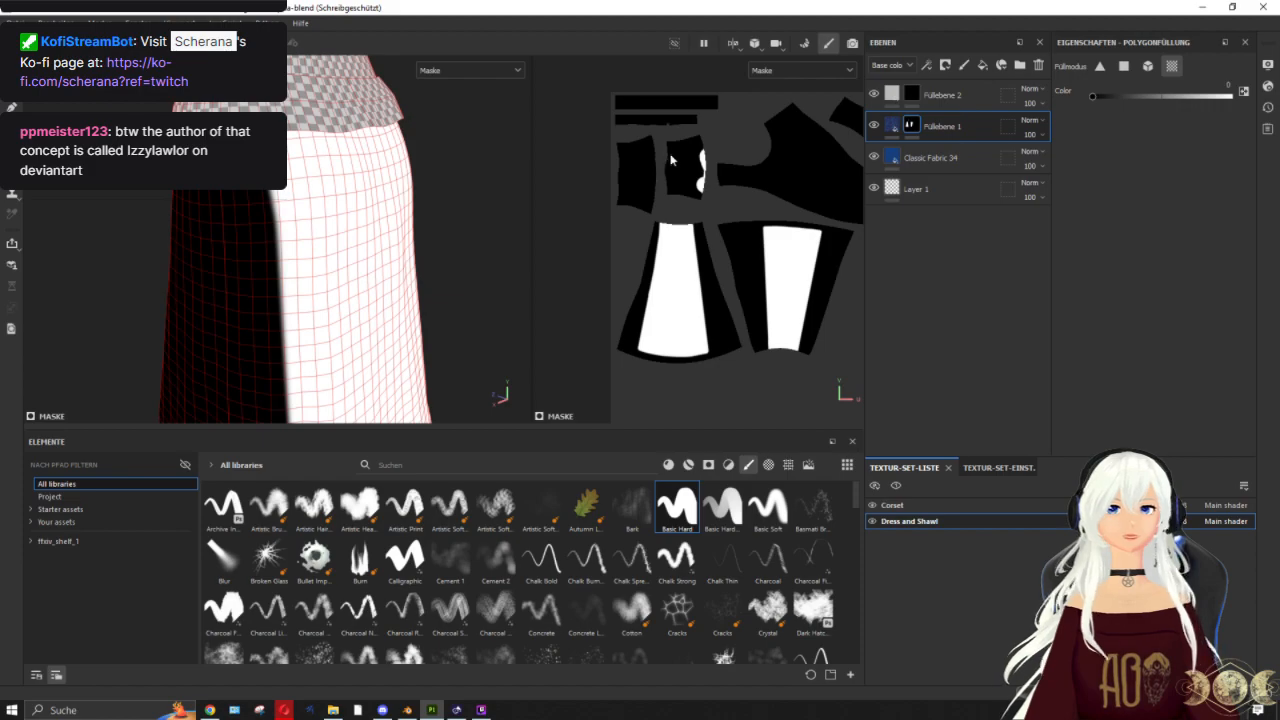
{"action": "left_click", "coordinate": [891, 125]}
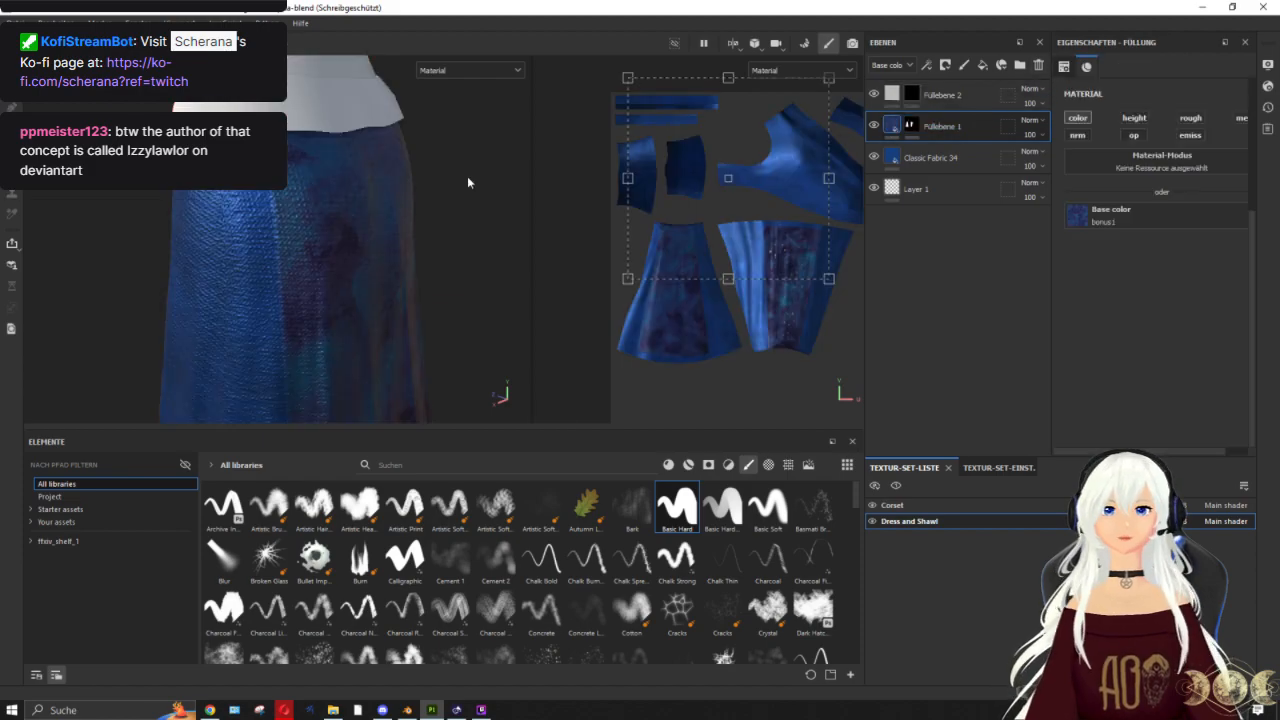
{"action": "scroll", "coordinate": [432, 203], "scroll_direction": "down", "scroll_amount": 5}
{"action": "left_click_drag", "start_coordinate": [426, 247], "coordinate": [742, 224], "text": "alt"}
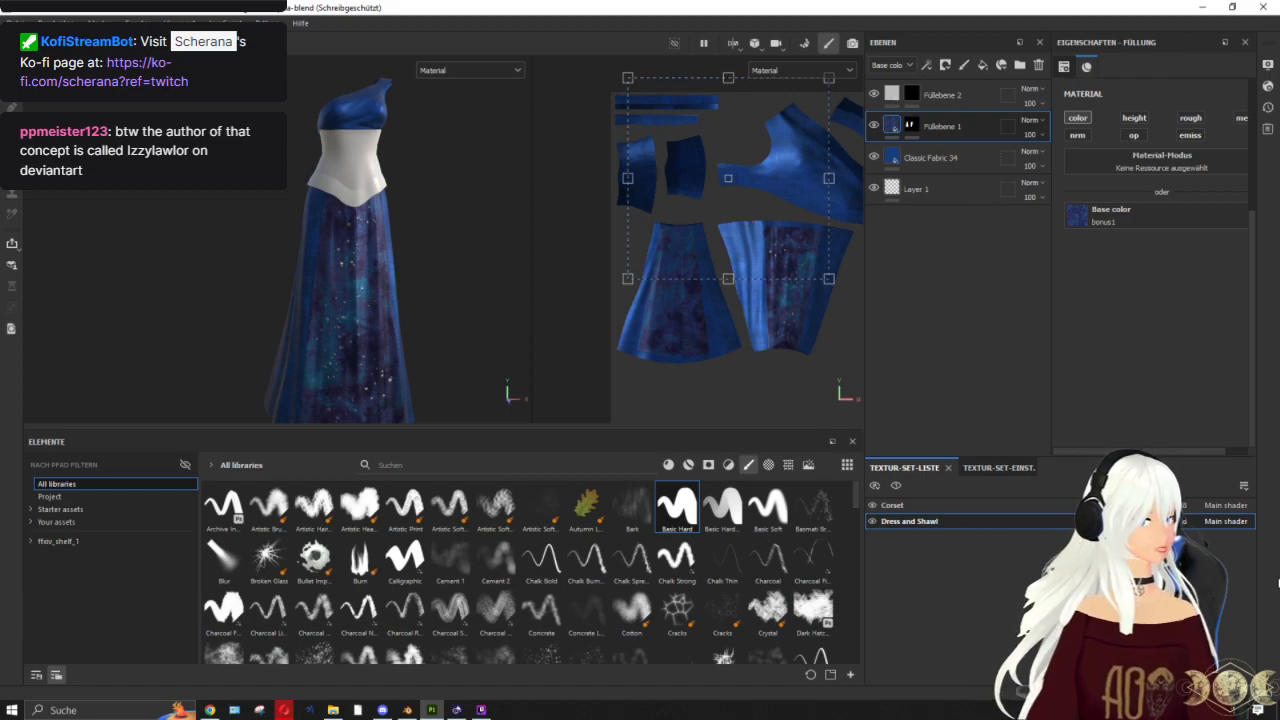
Step: Examine the starry front panel and the sides of the skirt from several angles
{"action": "key", "text": "alt+Tab"}
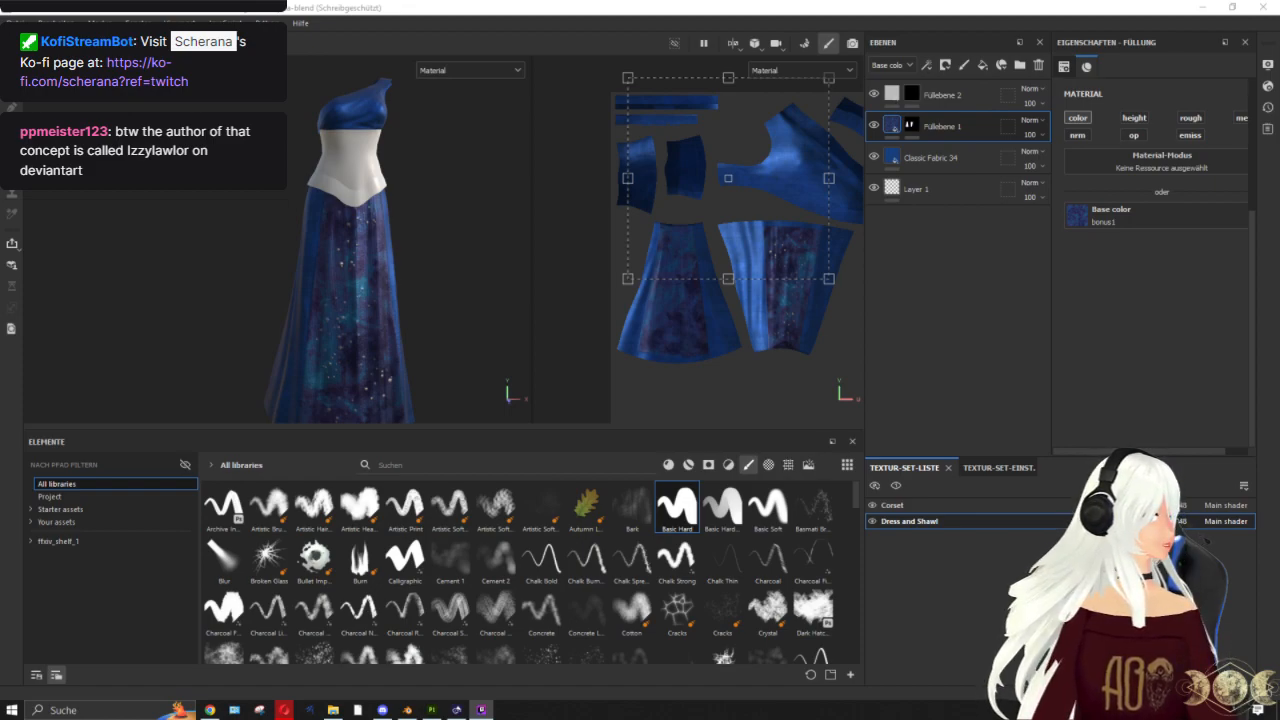
{"action": "key", "text": "alt+Tab"}
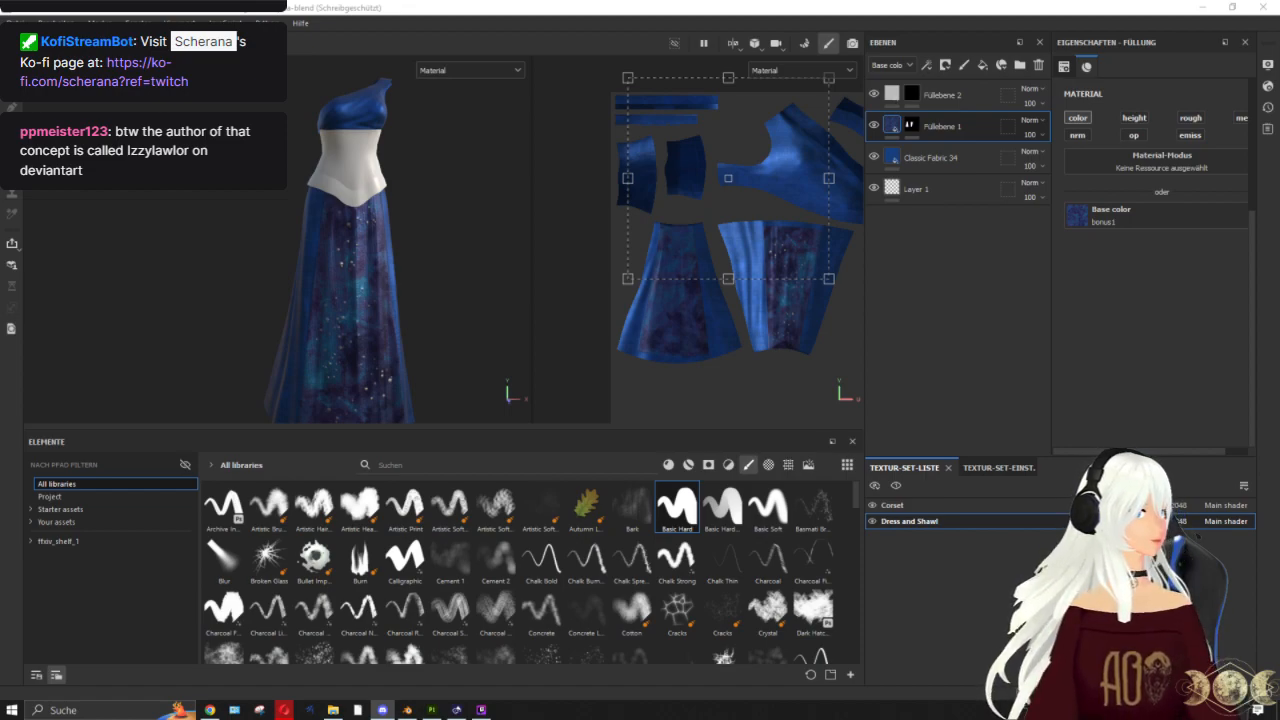
{"action": "key", "text": "alt+Tab"}
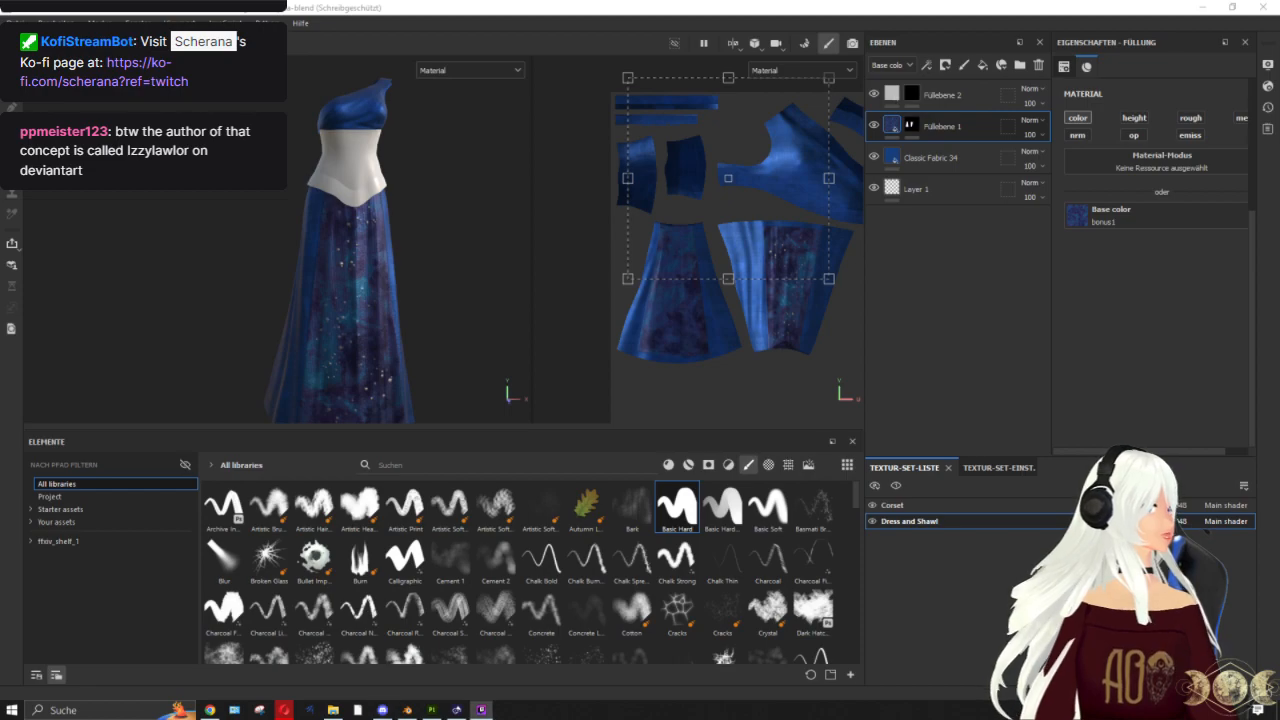
{"action": "left_click_drag", "start_coordinate": [459, 320], "coordinate": [426, 317], "text": "alt"}
{"action": "middle_click_drag", "start_coordinate": [426, 317], "coordinate": [405, 177], "text": "alt"}
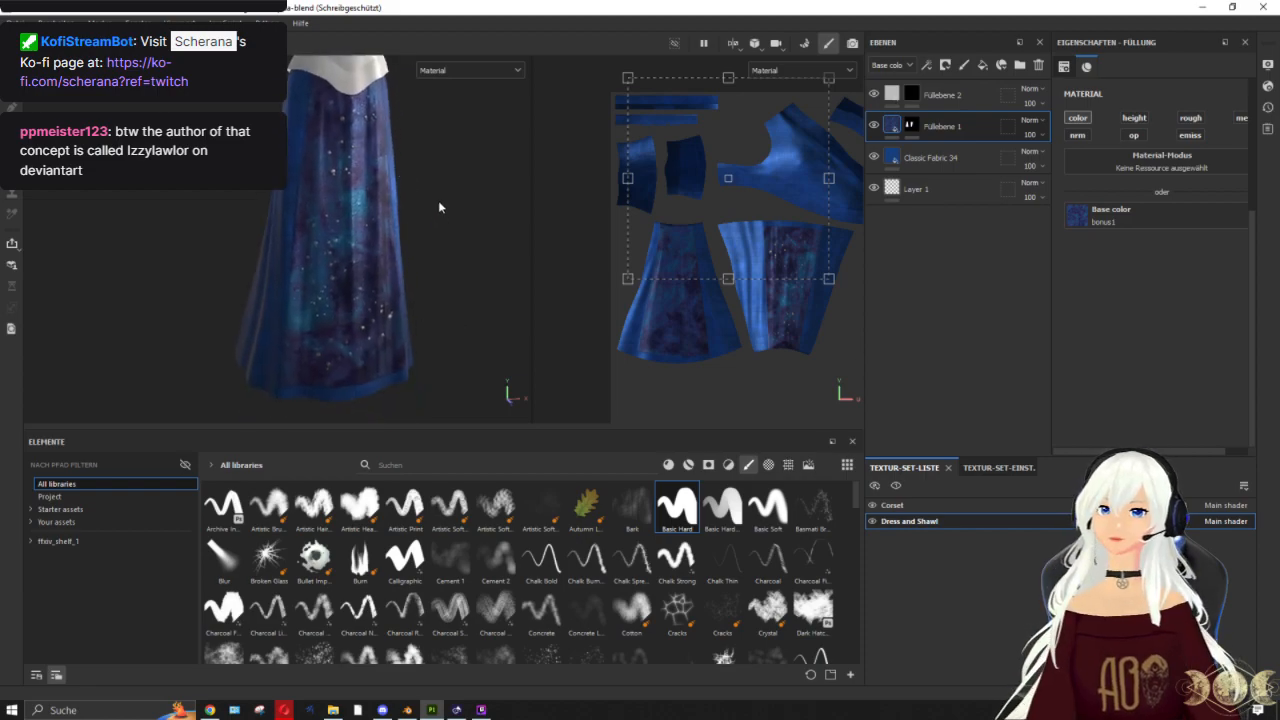
{"action": "left_click_drag", "start_coordinate": [437, 204], "coordinate": [343, 170], "text": "alt"}
{"action": "left_click_drag", "start_coordinate": [227, 194], "coordinate": [290, 280], "text": "alt"}
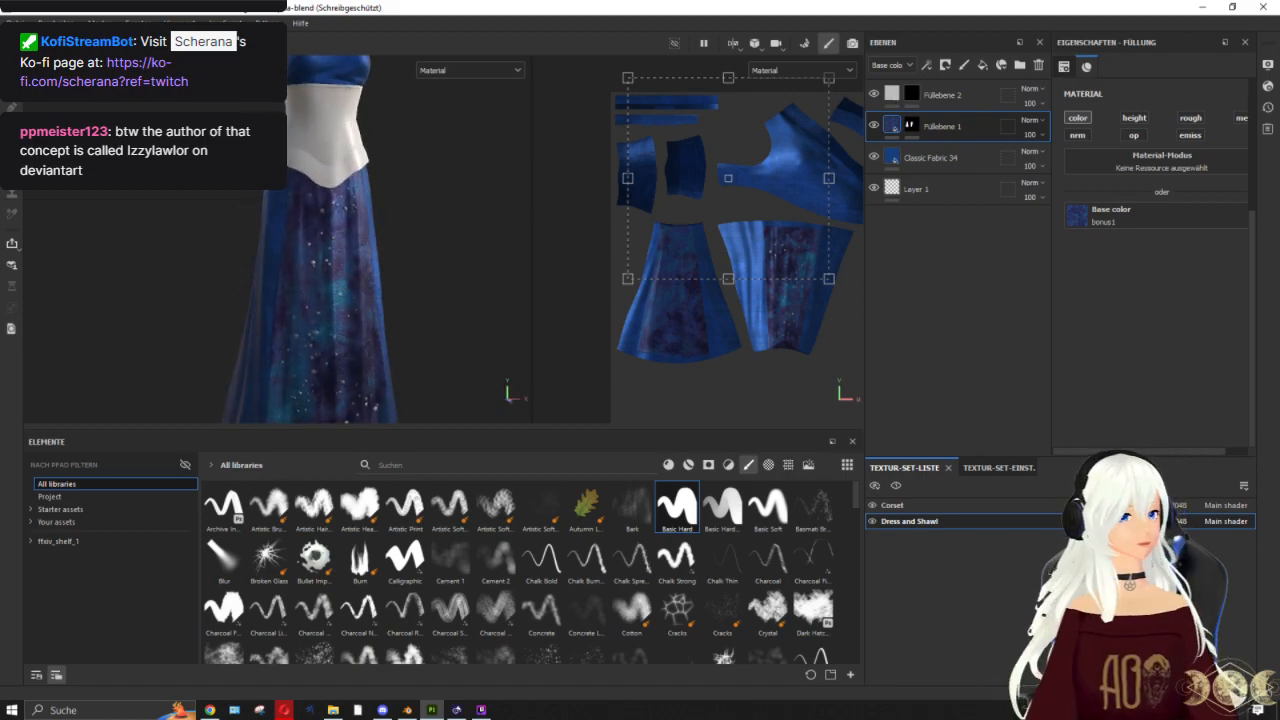
{"action": "key", "text": "alt+Tab"}
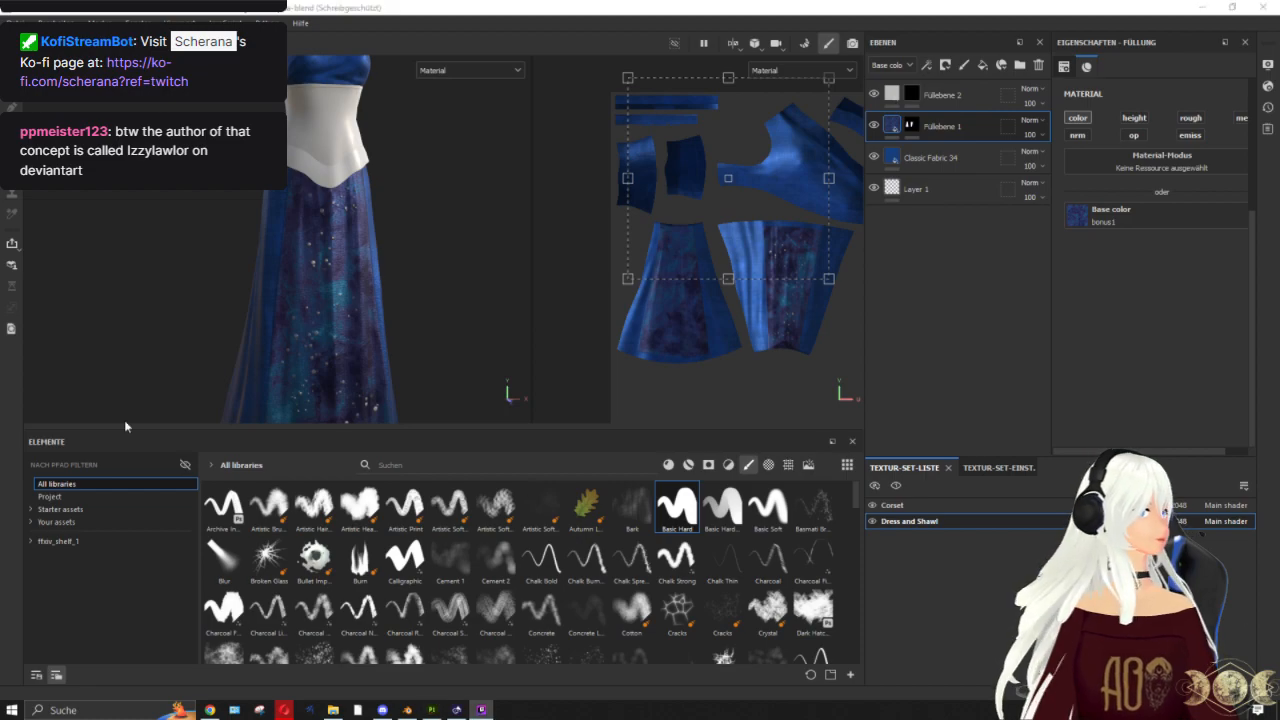
{"action": "left_click", "coordinate": [280, 250]}
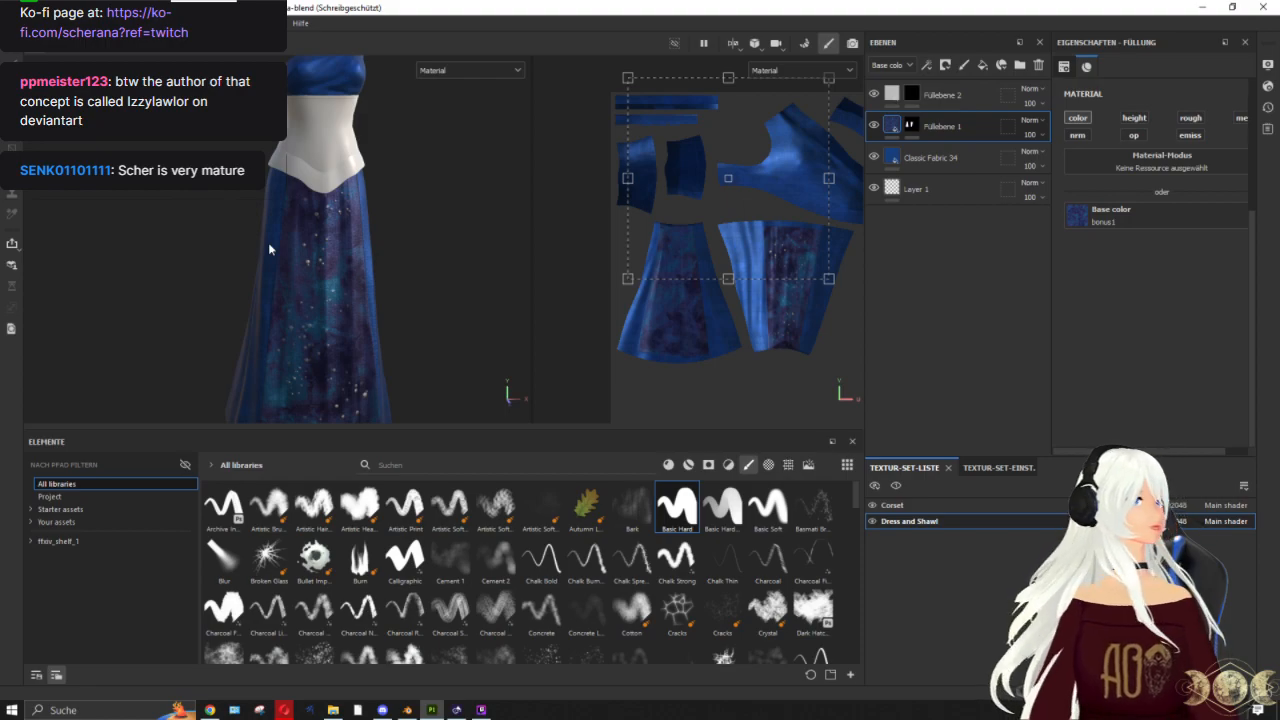
{"action": "left_click_drag", "start_coordinate": [269, 249], "coordinate": [650, 192], "text": "alt"}
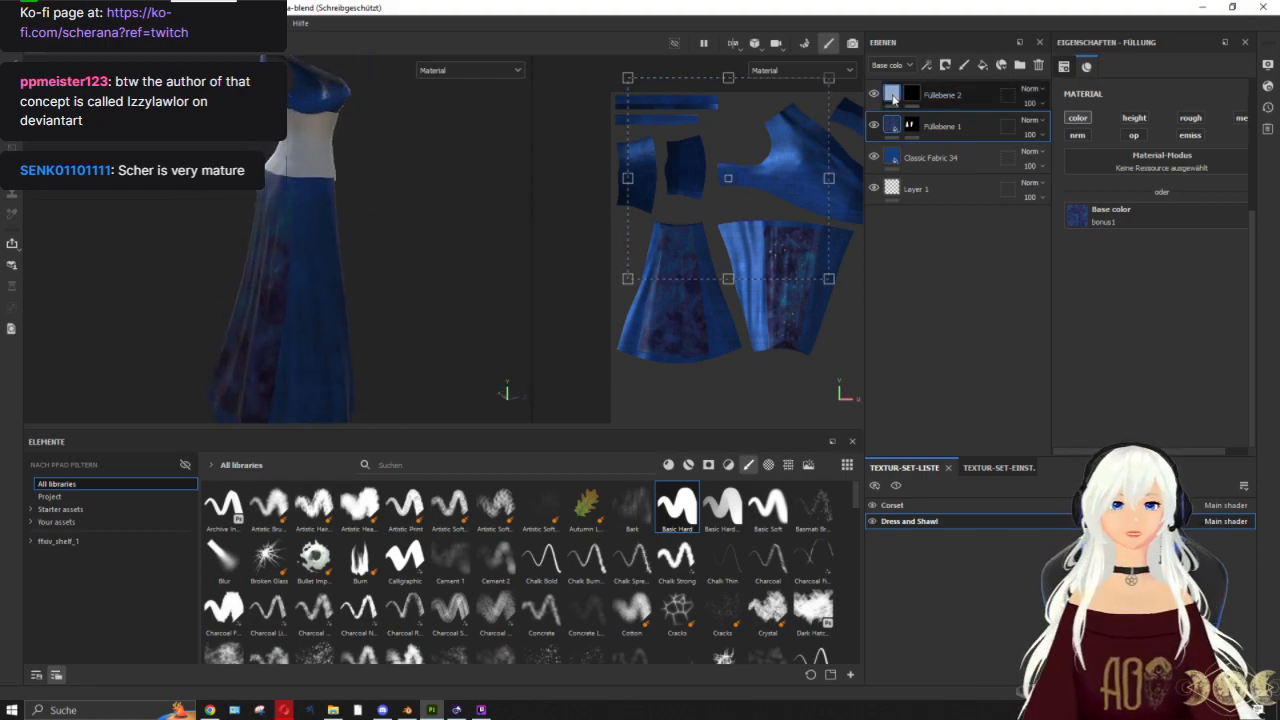
Step: Activate Füllebene 2's mask for painting on the skirt's back and choose the Dots brush
{"action": "left_click", "coordinate": [913, 98]}
{"action": "left_click_drag", "start_coordinate": [495, 312], "coordinate": [407, 298], "text": "alt"}
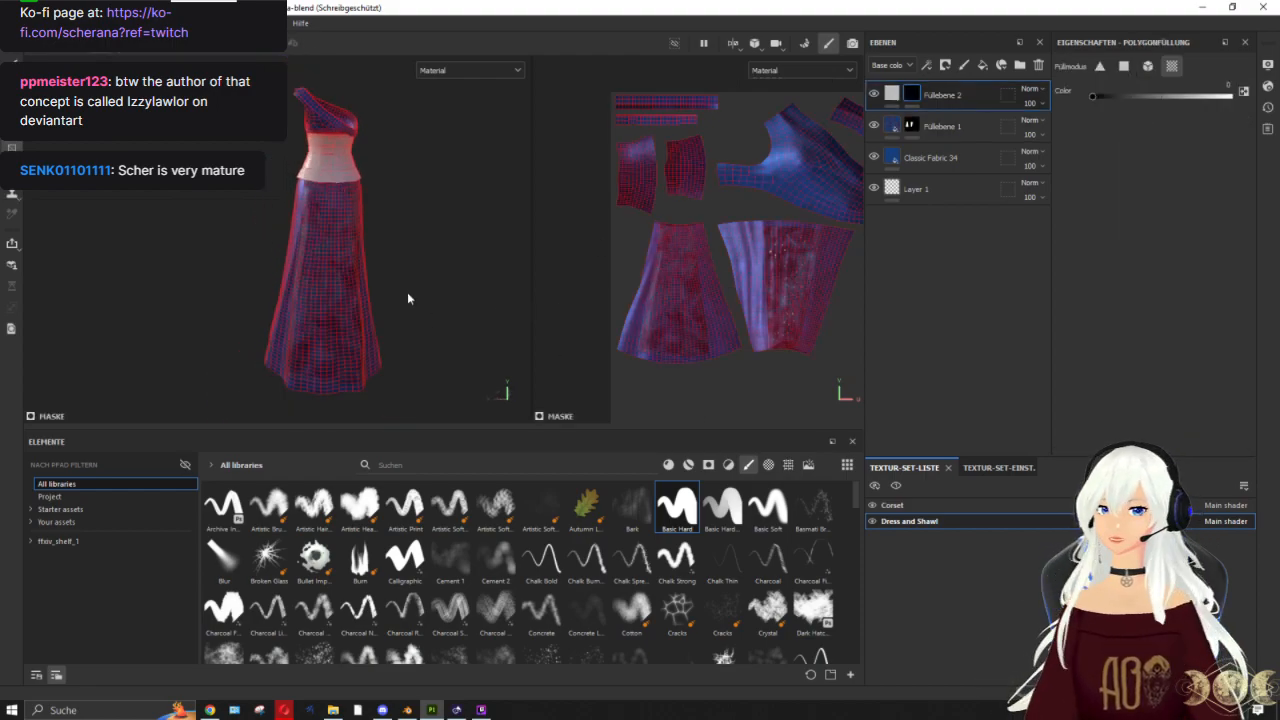
{"action": "scroll", "coordinate": [373, 277], "scroll_direction": "up", "scroll_amount": 5}
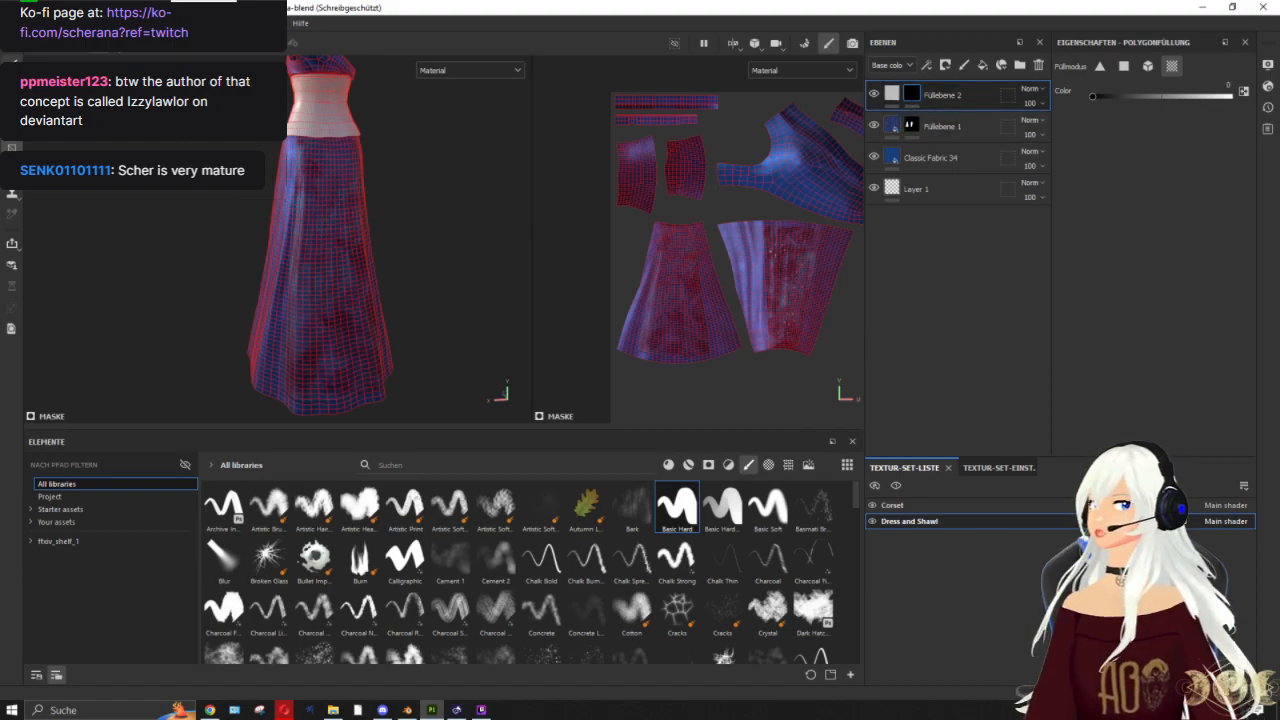
{"action": "key", "text": "1"}
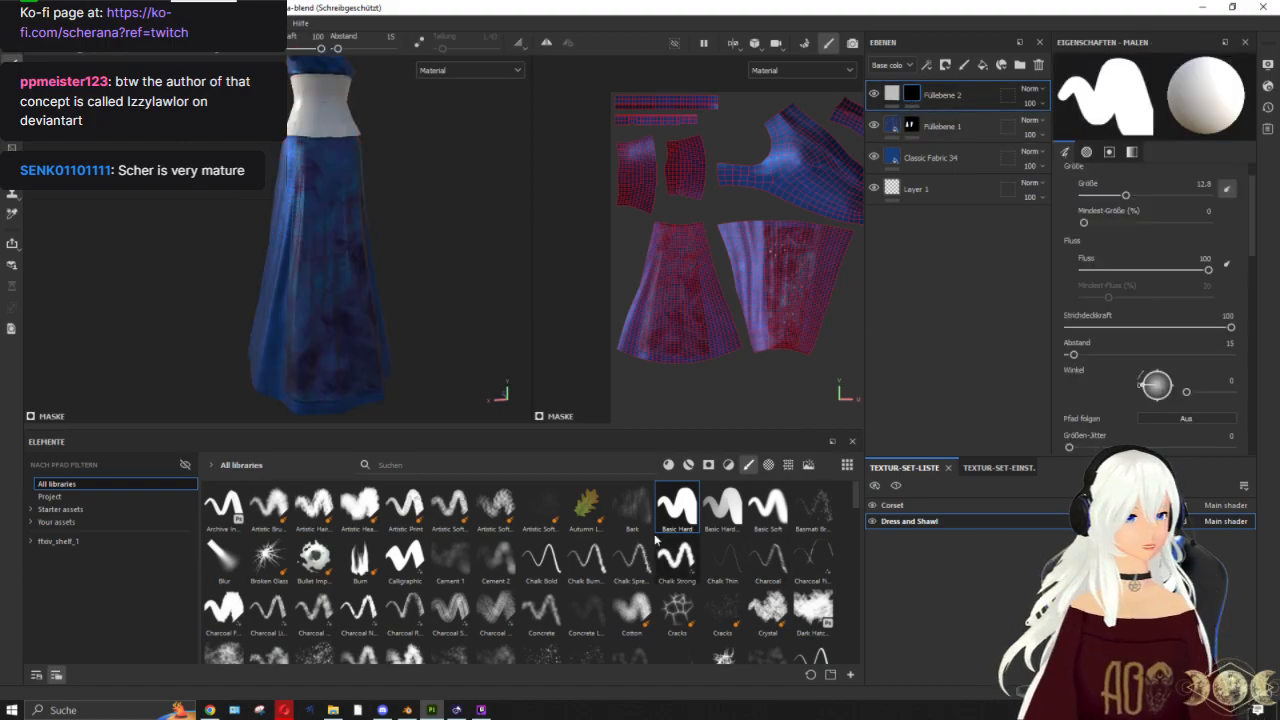
{"action": "scroll", "coordinate": [600, 520], "scroll_direction": "down", "scroll_amount": 3}
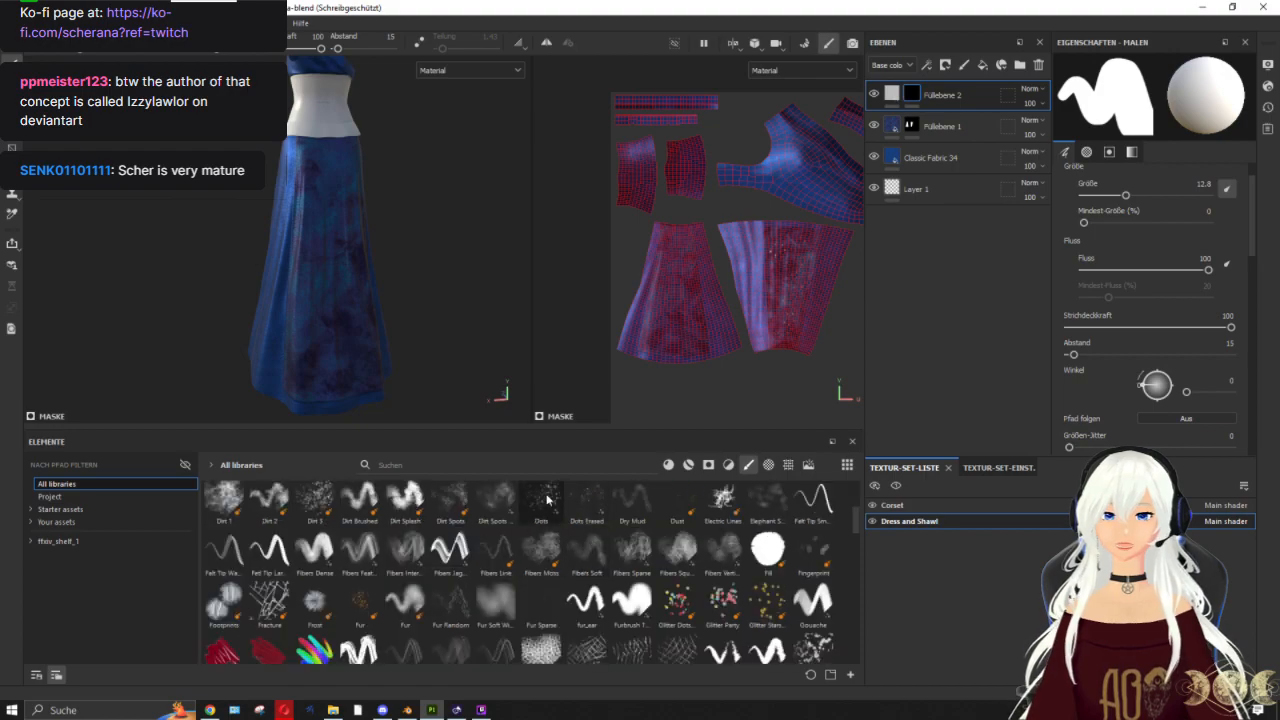
{"action": "left_click", "coordinate": [542, 500]}
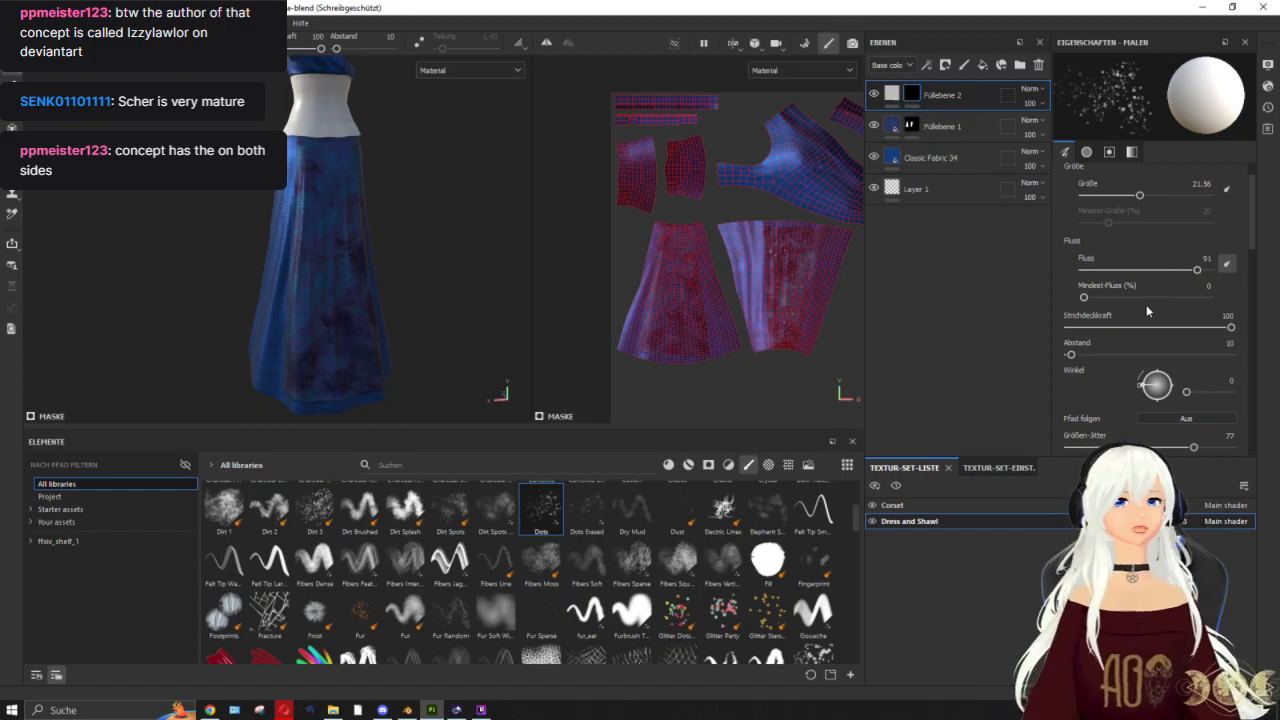
Step: Set the Dots brush's spacing to 44 and try a stroke of dots up the back panel
{"action": "scroll", "coordinate": [1148, 305], "scroll_direction": "down", "scroll_amount": 4}
{"action": "scroll", "coordinate": [1146, 312], "scroll_direction": "down", "scroll_amount": 1}
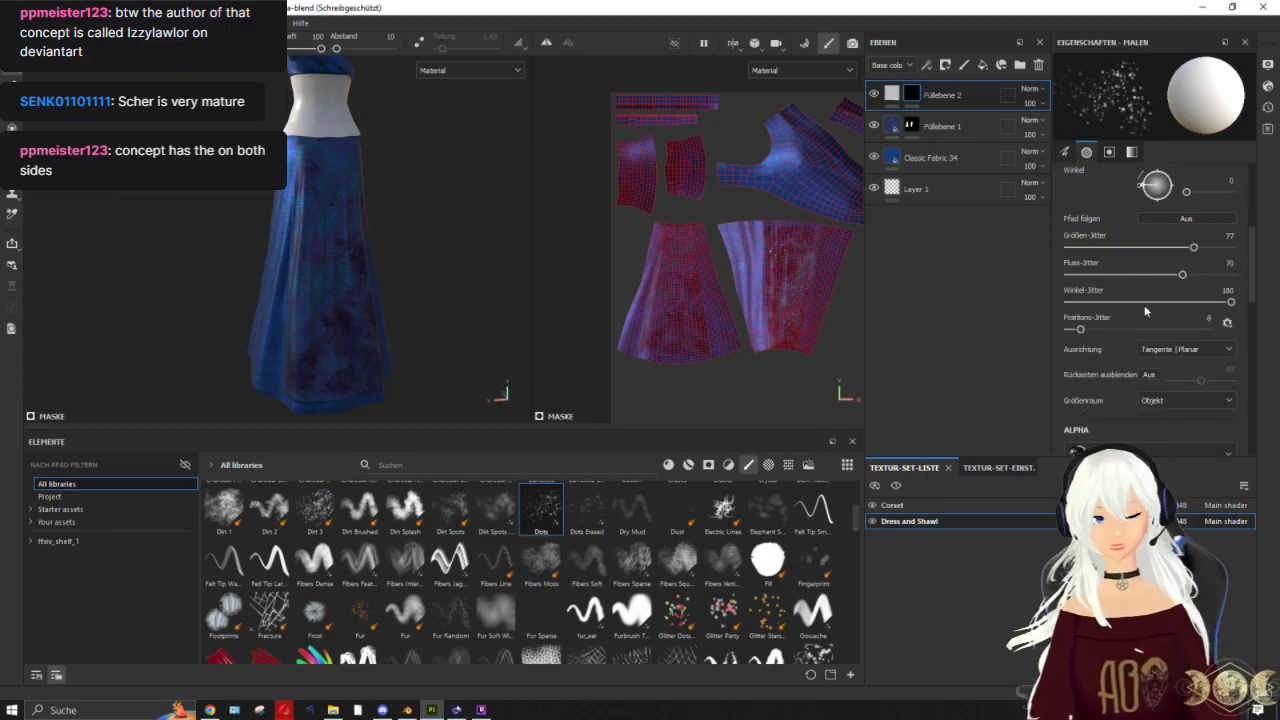
{"action": "scroll", "coordinate": [1146, 312], "scroll_direction": "down", "scroll_amount": 1}
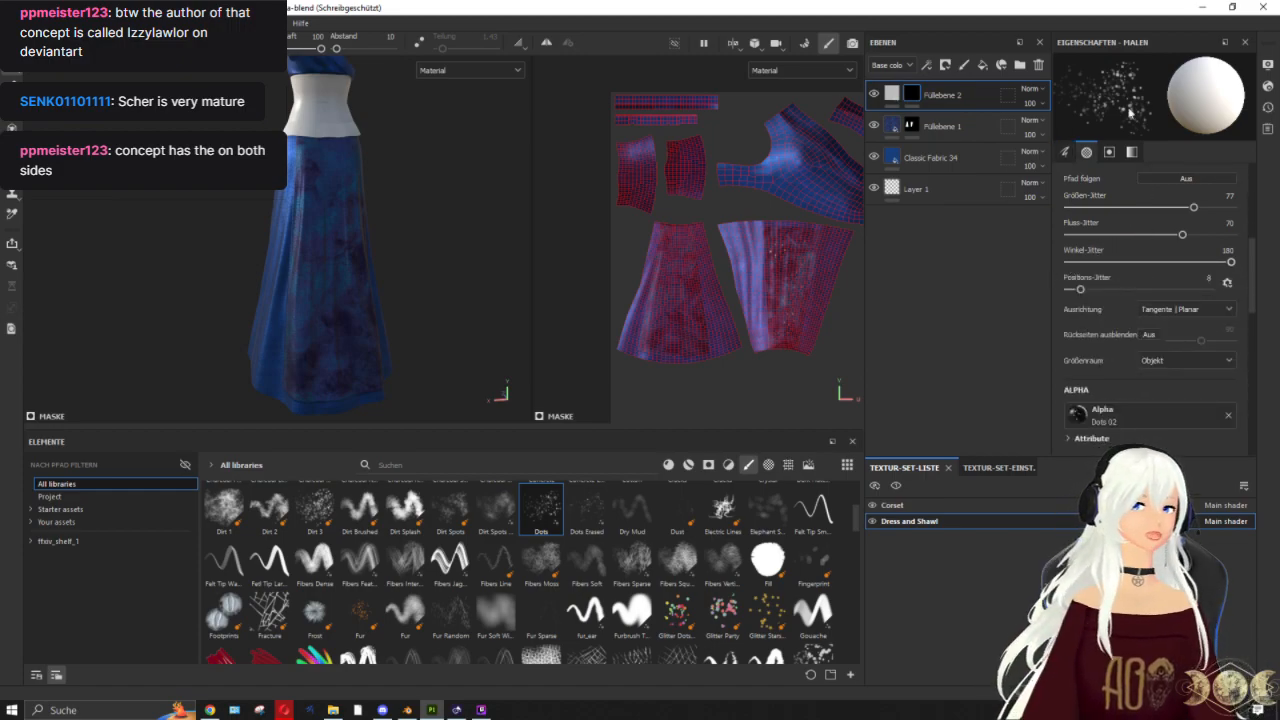
{"action": "scroll", "coordinate": [1207, 272], "scroll_direction": "up", "scroll_amount": 2}
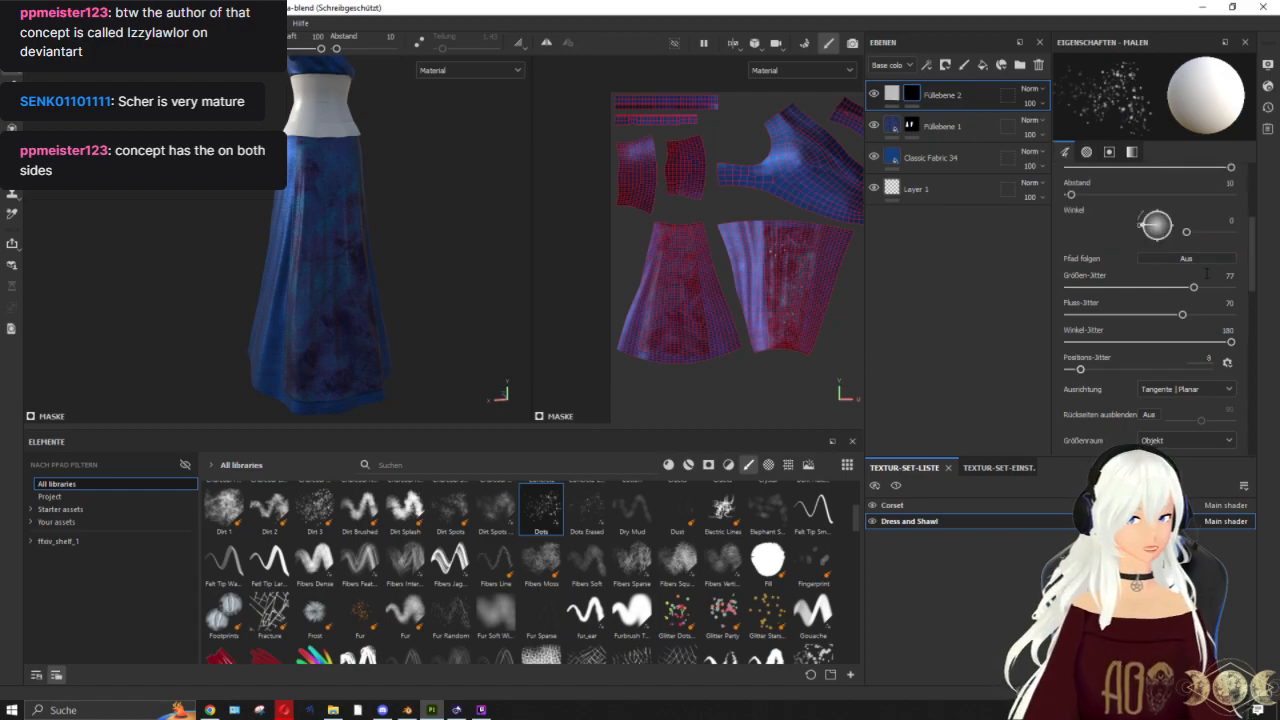
{"action": "scroll", "coordinate": [1195, 270], "scroll_direction": "up", "scroll_amount": 1}
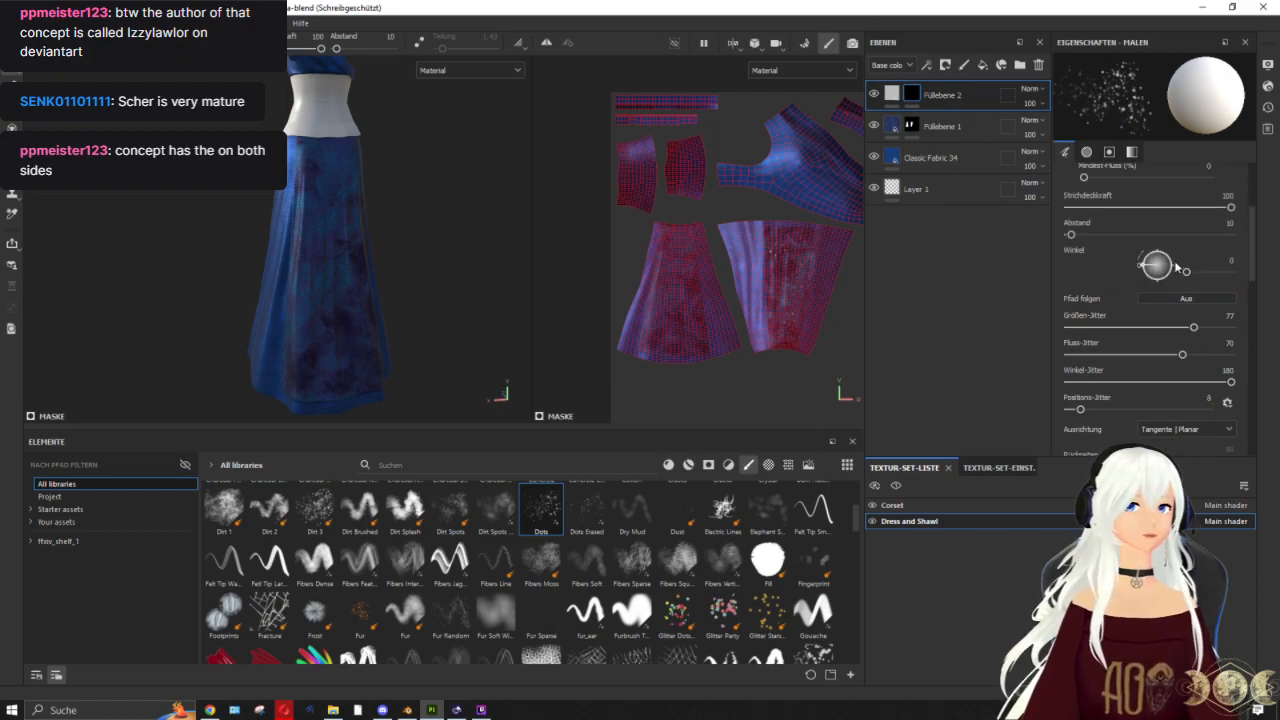
{"action": "scroll", "coordinate": [1178, 268], "scroll_direction": "up", "scroll_amount": 2}
{"action": "left_click_drag", "start_coordinate": [1071, 315], "coordinate": [1097, 316]}
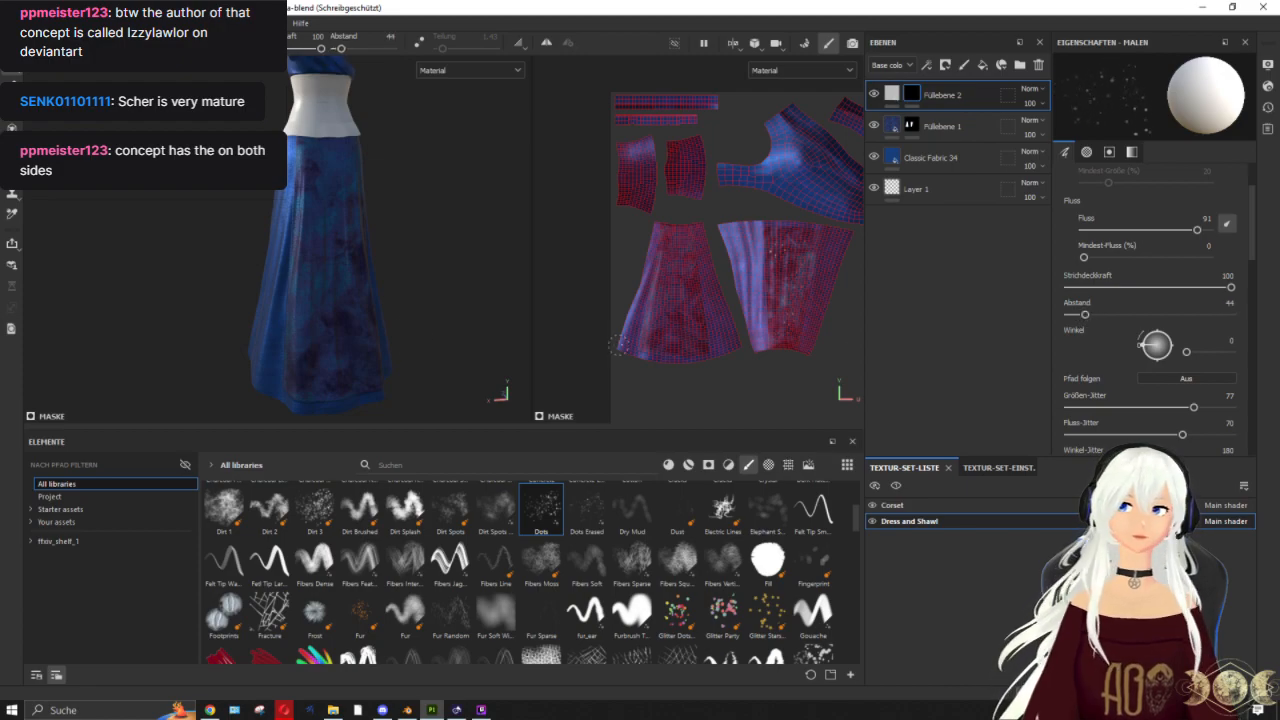
{"action": "scroll", "coordinate": [352, 345], "scroll_direction": "up", "scroll_amount": 3}
{"action": "left_click_drag", "start_coordinate": [347, 384], "coordinate": [324, 203]}
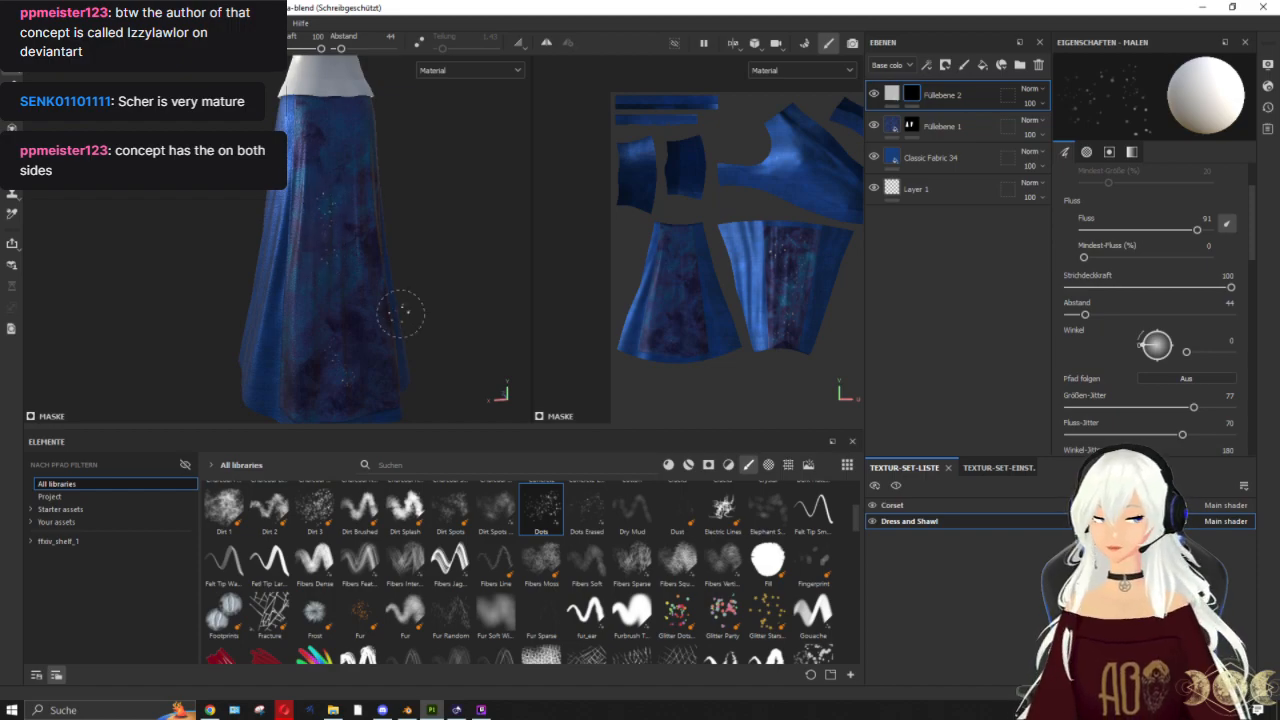
Step: Set the Dots brush's size to 16.78, its size jitter to 100 and its spacing to 39
{"action": "scroll", "coordinate": [1192, 262], "scroll_direction": "up", "scroll_amount": 2}
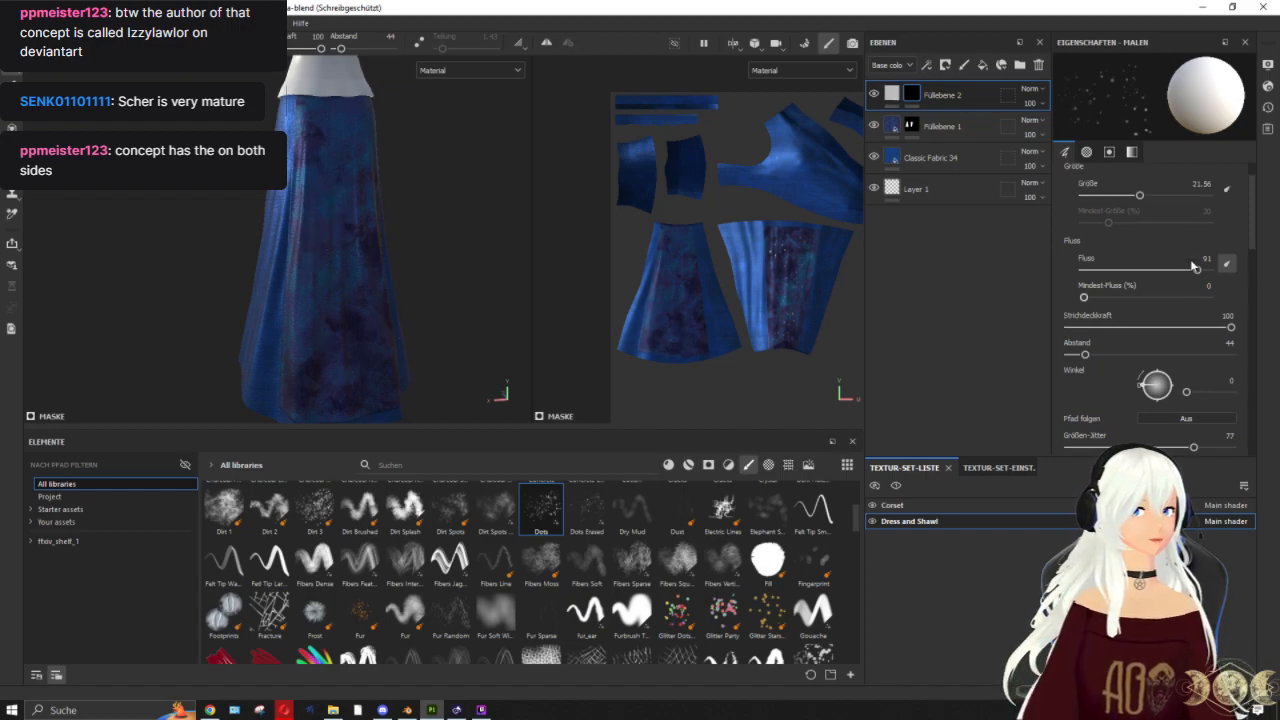
{"action": "scroll", "coordinate": [1195, 267], "scroll_direction": "up", "scroll_amount": 2}
{"action": "left_click_drag", "start_coordinate": [1141, 236], "coordinate": [1132, 236]}
{"action": "scroll", "coordinate": [1121, 302], "scroll_direction": "down", "scroll_amount": 2}
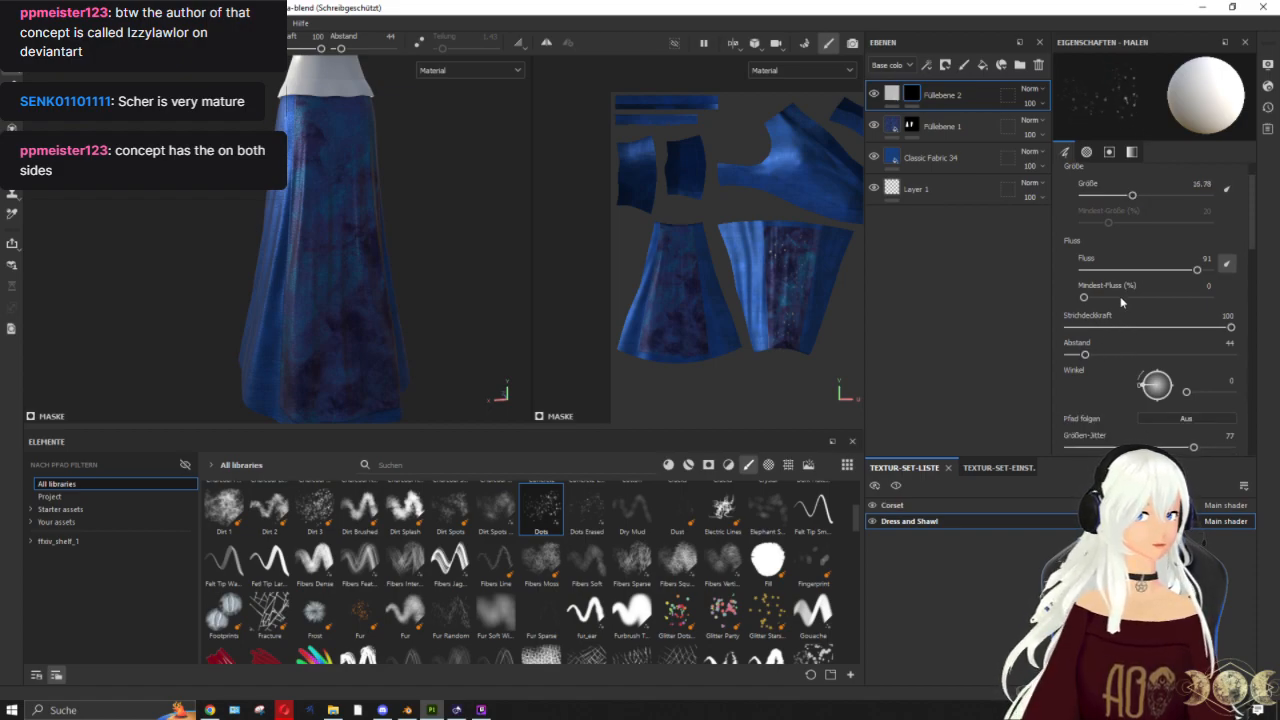
{"action": "scroll", "coordinate": [1118, 381], "scroll_direction": "down", "scroll_amount": 4}
{"action": "left_click_drag", "start_coordinate": [1193, 367], "coordinate": [1231, 367]}
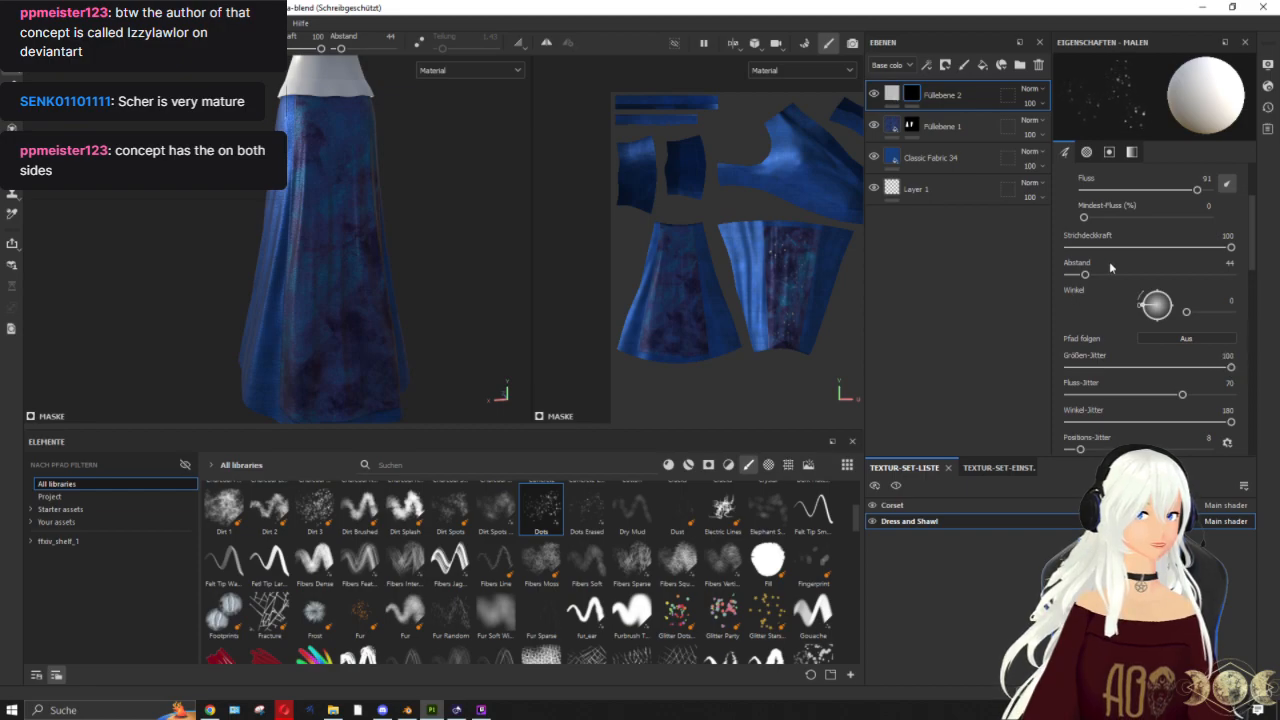
{"action": "left_click_drag", "start_coordinate": [1099, 274], "coordinate": [1083, 274]}
Step: Enlarge the Dots brush and stamp scattered star dots over the back panel from hem to waist in Füllebene 2's mask
{"action": "right_click_drag", "start_coordinate": [332, 323], "coordinate": [350, 322], "text": "ctrl"}
{"action": "left_click", "coordinate": [343, 374]}
{"action": "left_click", "coordinate": [342, 240]}
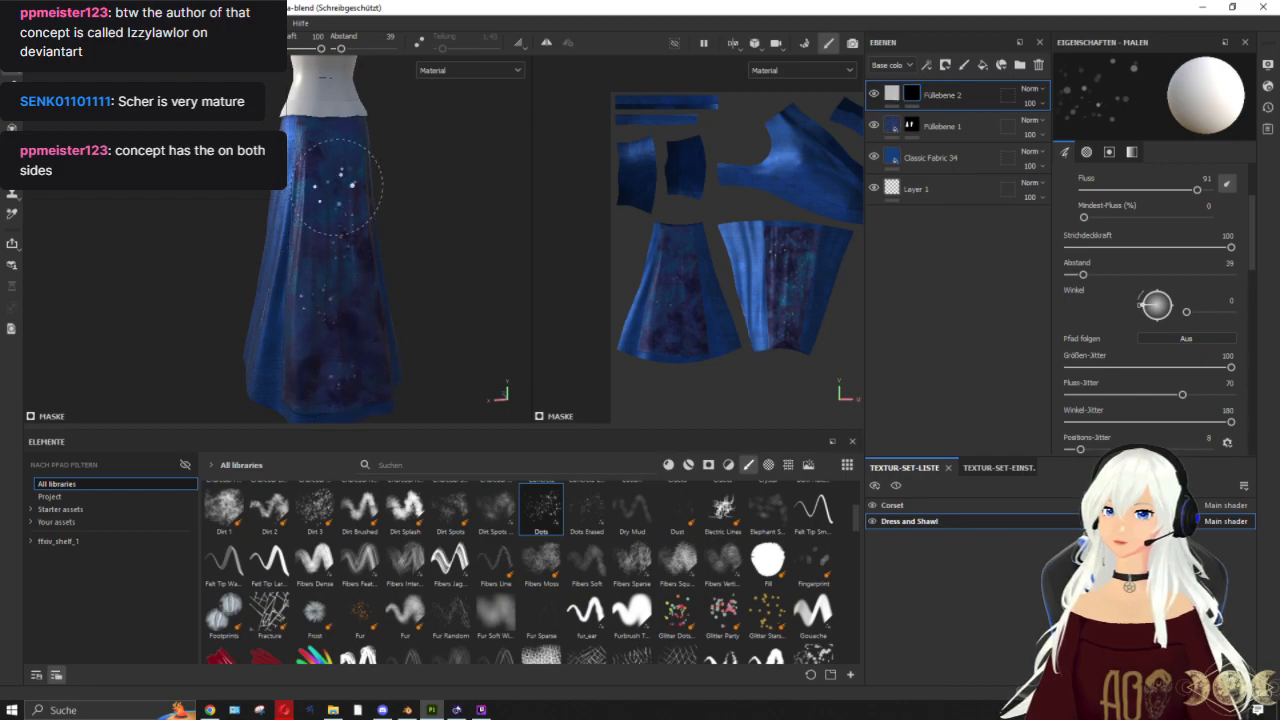
{"action": "left_click", "coordinate": [343, 328]}
{"action": "left_click", "coordinate": [311, 366]}
{"action": "left_click", "coordinate": [323, 268]}
{"action": "left_click", "coordinate": [325, 210]}
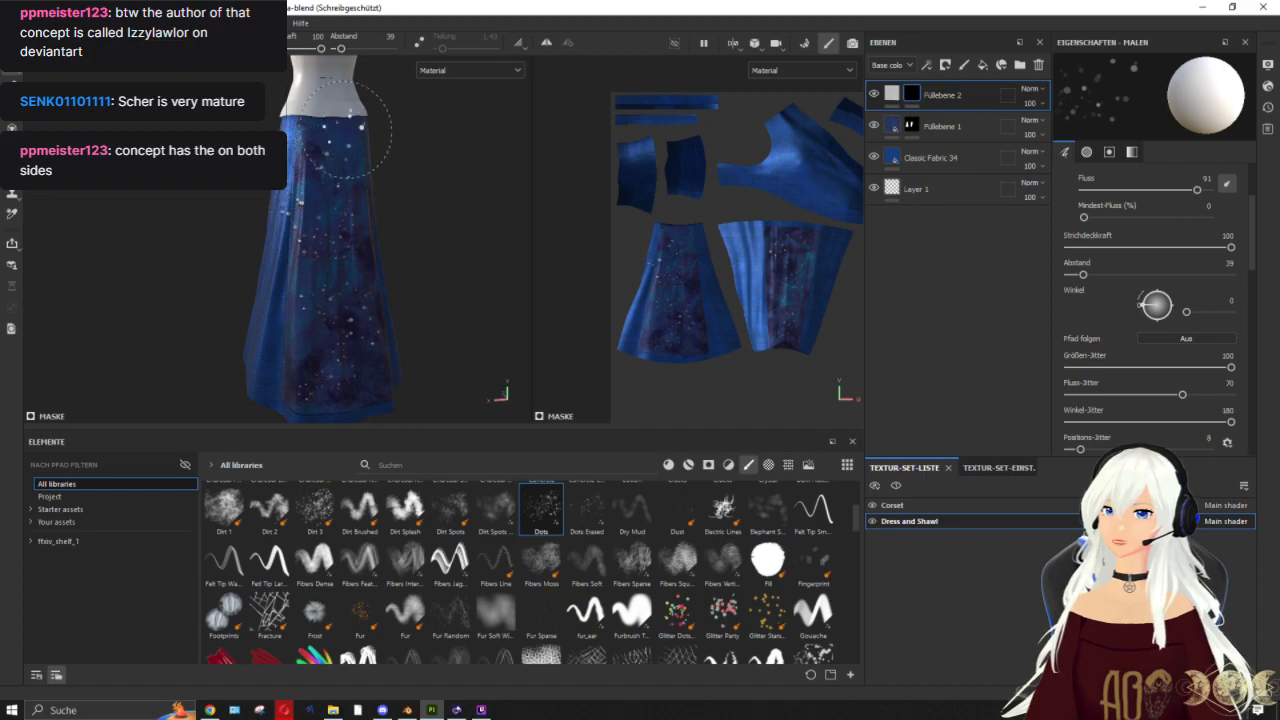
Step: Inspect Füllebene 2's mask for dots along the back panel's side edge and return to the material display
{"action": "mouse_move", "coordinate": [429, 228]}
{"action": "left_mouse_down", "text": "alt"}
{"action": "mouse_move", "coordinate": [406, 257]}
{"action": "mouse_move", "coordinate": [474, 259]}
{"action": "left_mouse_up", "text": "alt"}
{"action": "scroll", "coordinate": [384, 228], "scroll_direction": "up", "scroll_amount": 3}
{"action": "middle_click_drag", "start_coordinate": [384, 228], "coordinate": [378, 320], "text": "alt"}
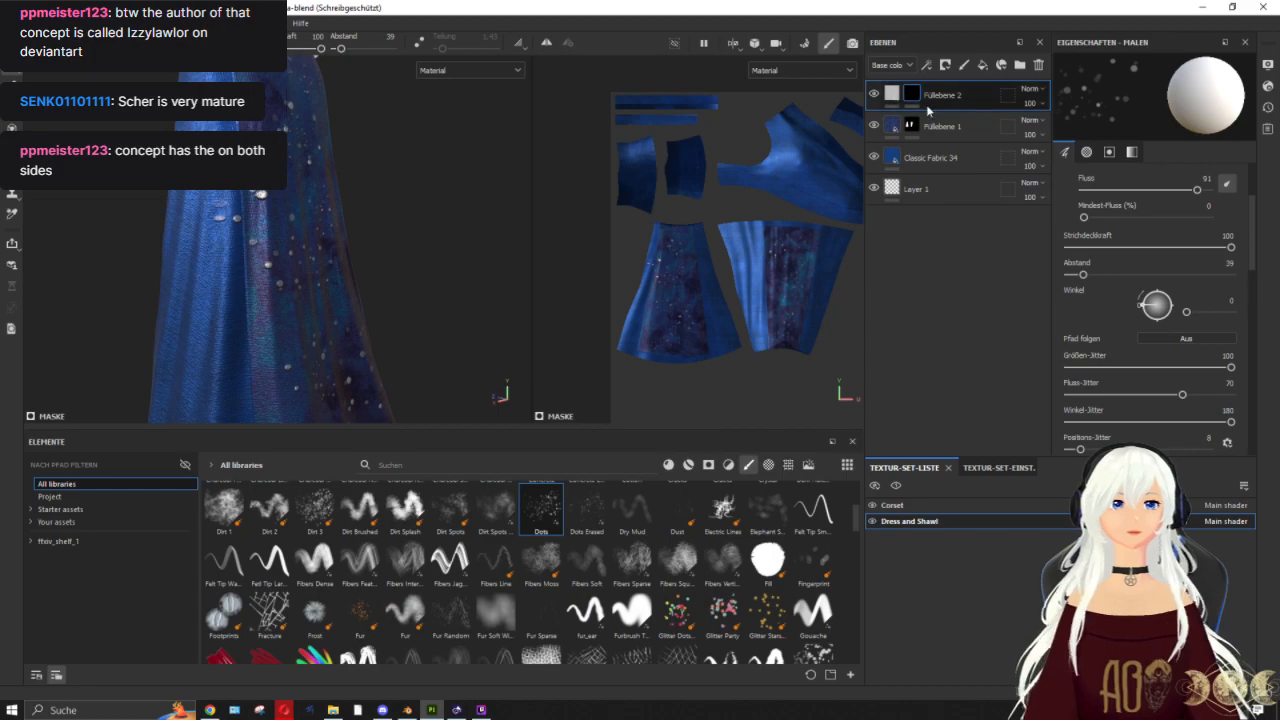
{"action": "left_click", "coordinate": [911, 94], "text": "alt"}
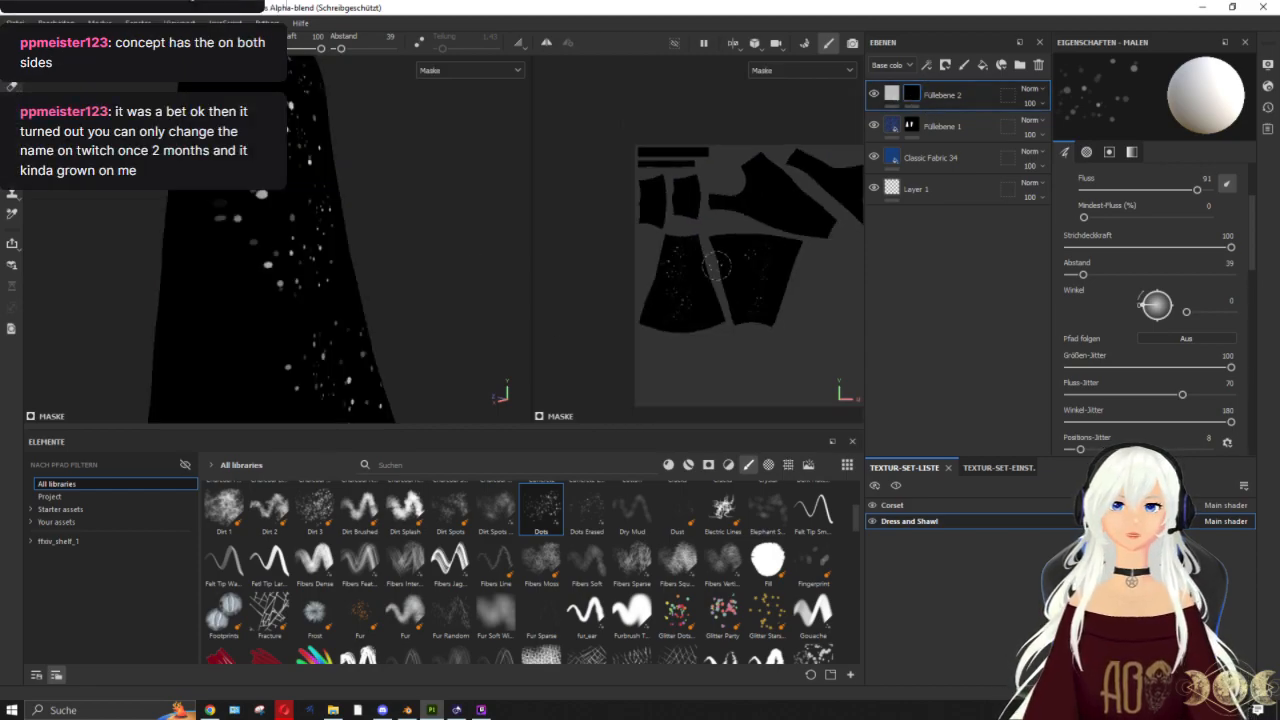
{"action": "key", "text": "4"}
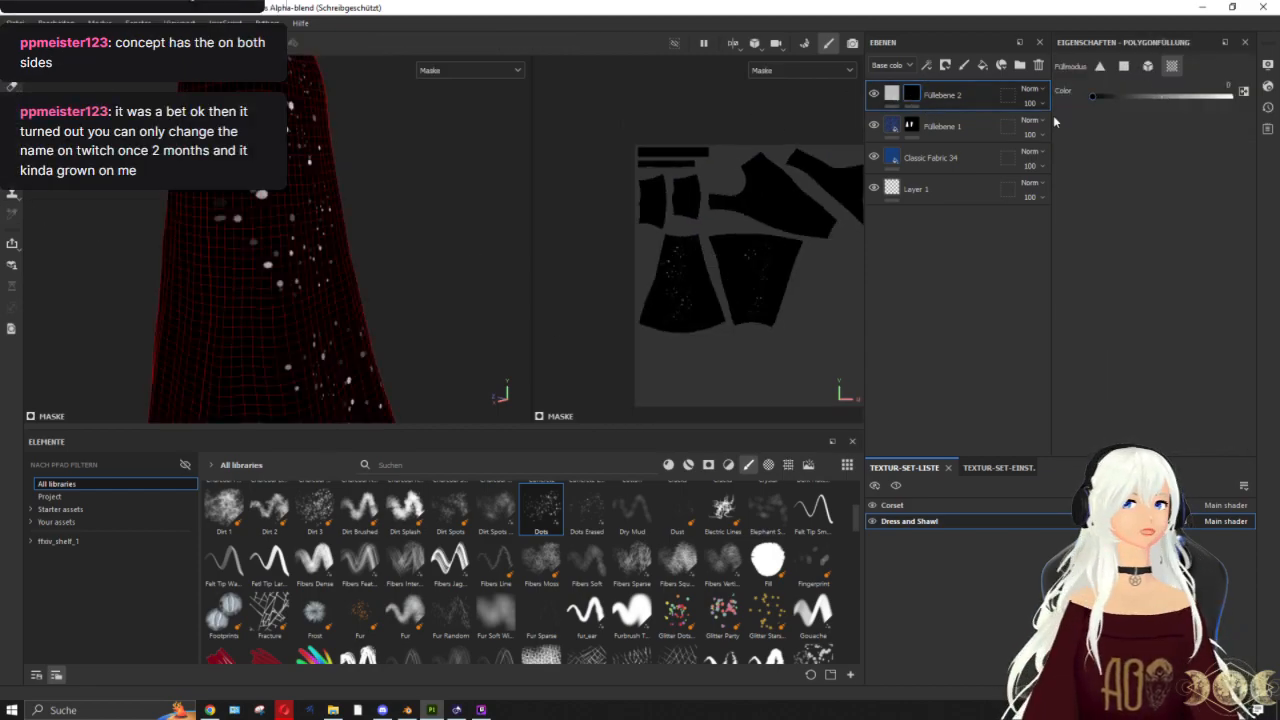
{"action": "scroll", "coordinate": [690, 205], "scroll_direction": "up", "scroll_amount": 3}
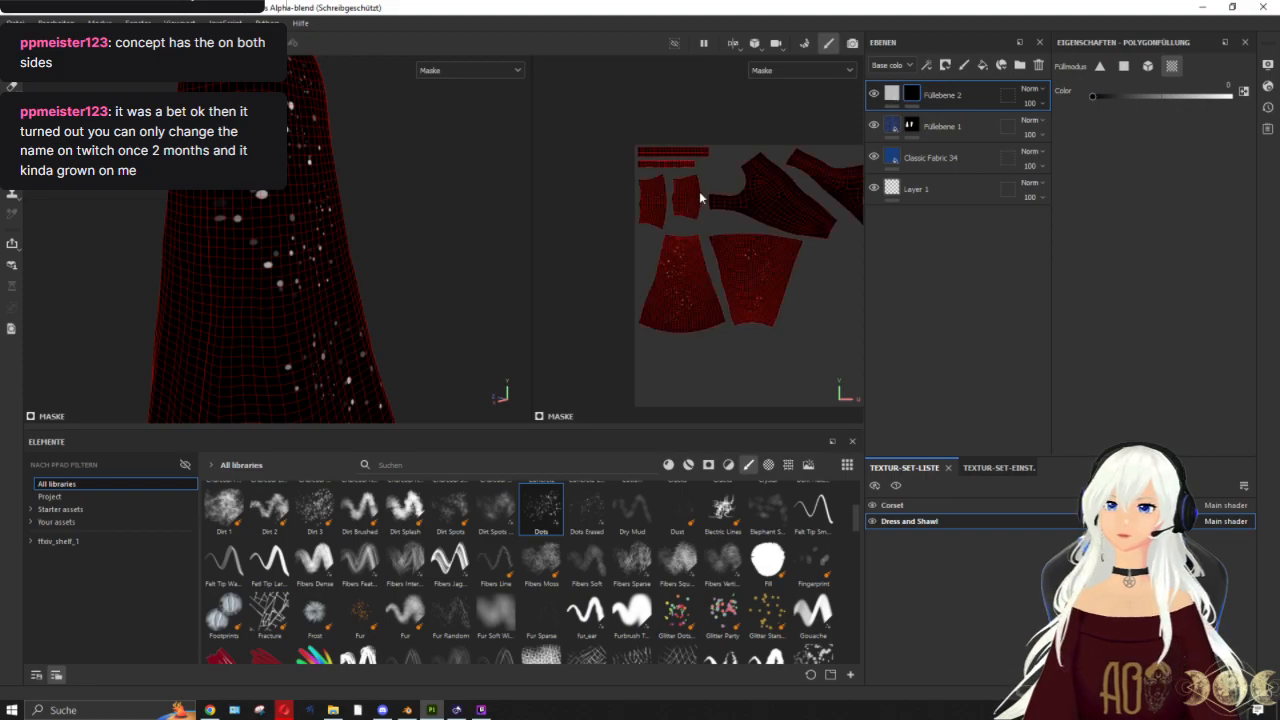
{"action": "middle_click_drag", "start_coordinate": [743, 162], "coordinate": [766, 68], "text": "alt"}
{"action": "scroll", "coordinate": [283, 246], "scroll_direction": "up", "scroll_amount": 2}
{"action": "left_click_drag", "start_coordinate": [283, 246], "coordinate": [352, 238], "text": "alt"}
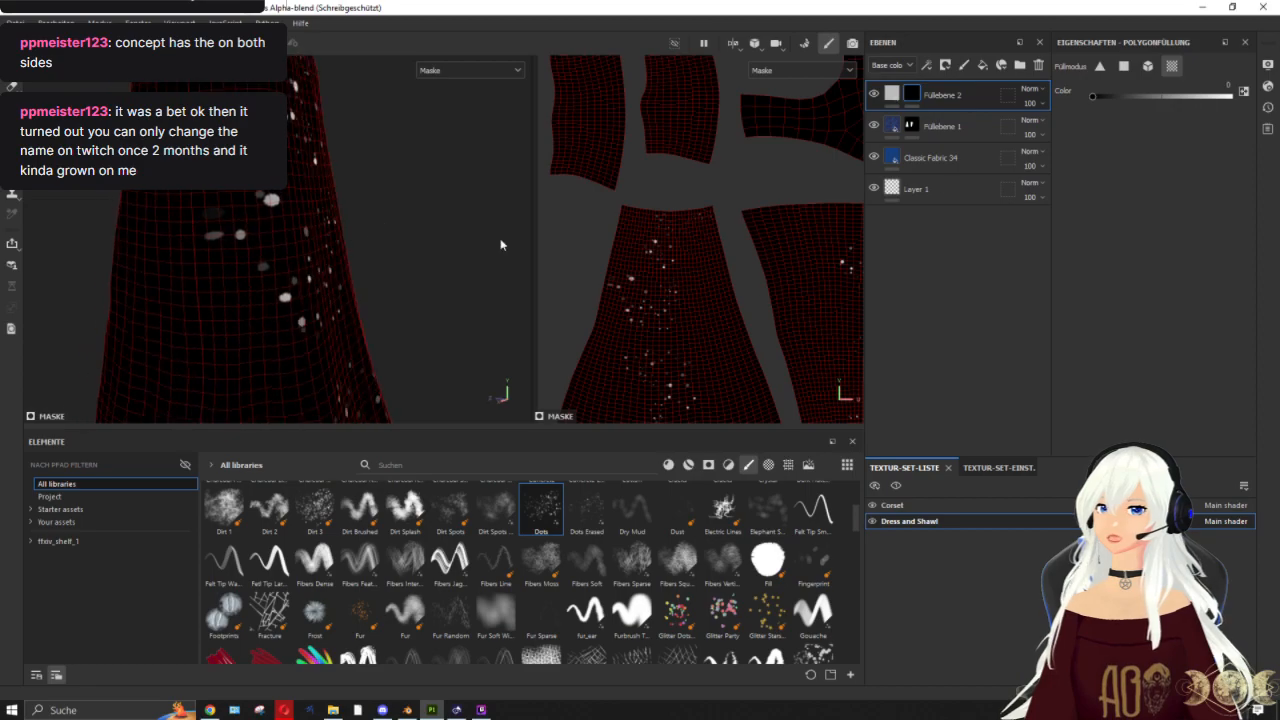
{"action": "left_click", "coordinate": [899, 97]}
{"action": "left_click", "coordinate": [917, 96]}
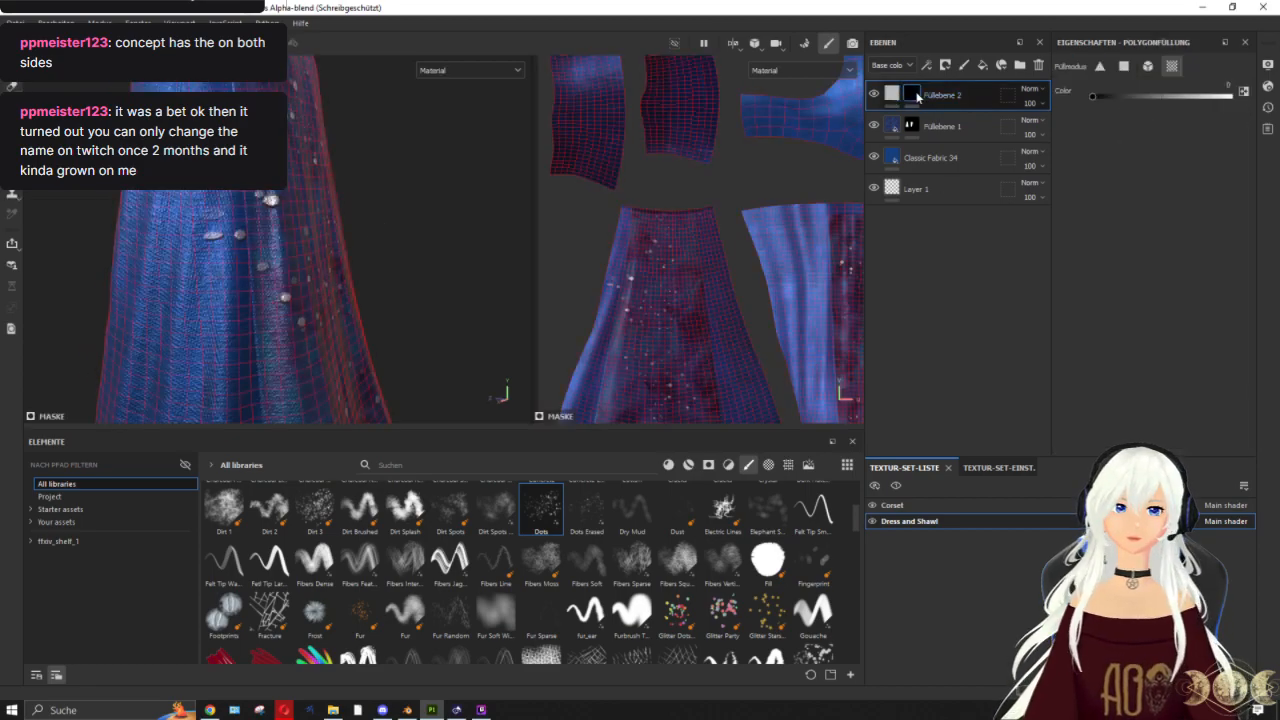
Step: Choose the Basic Hard brush for working on Füllebene 2's mask
{"action": "scroll", "coordinate": [776, 520], "scroll_direction": "up", "scroll_amount": 3}
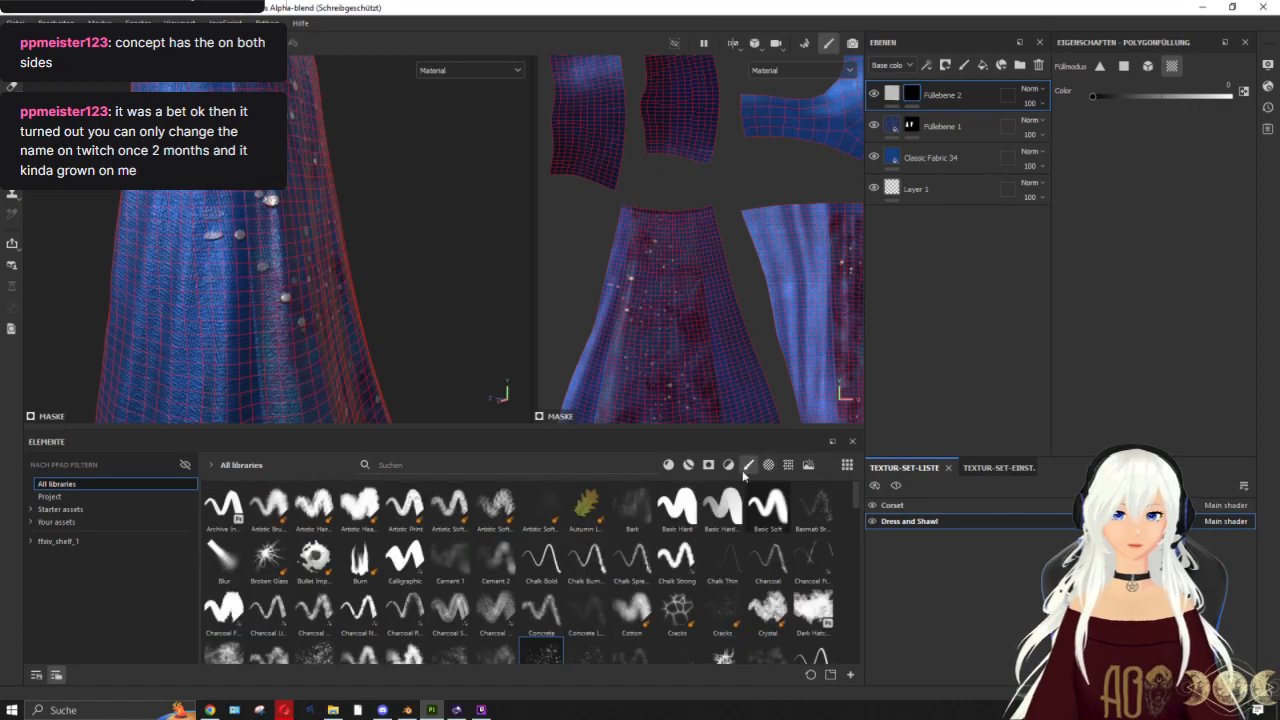
{"action": "left_click", "coordinate": [767, 505]}
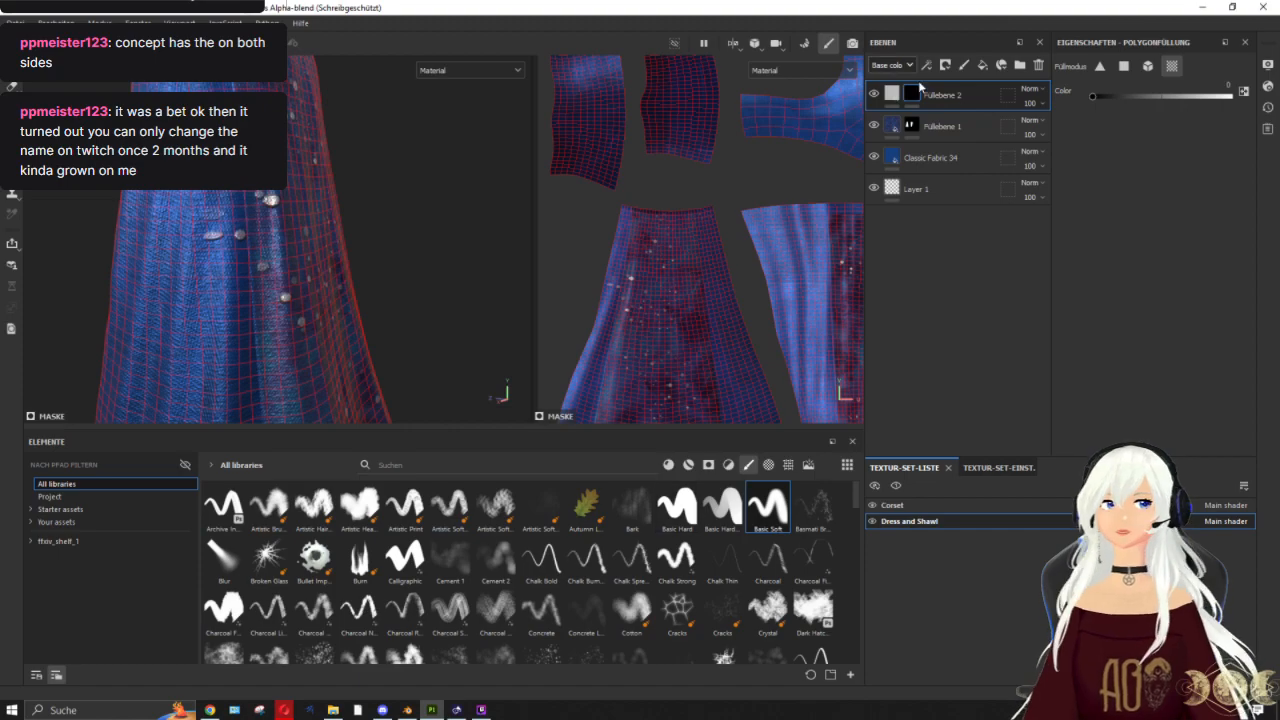
{"action": "left_click", "coordinate": [677, 506]}
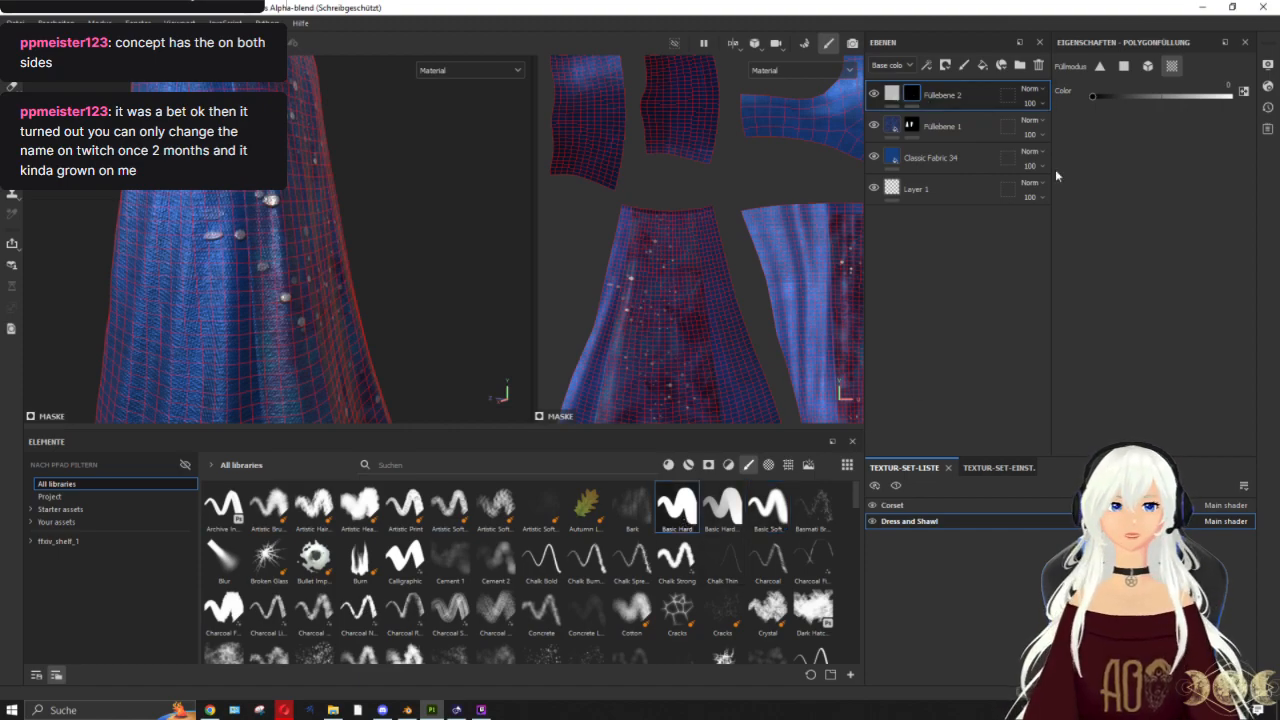
Step: Erase the stray pearls on the skirt's plain blue panel from the Füllebene 2 mask with a Basic Hard brush at grayscale 0
{"action": "key", "text": "1"}
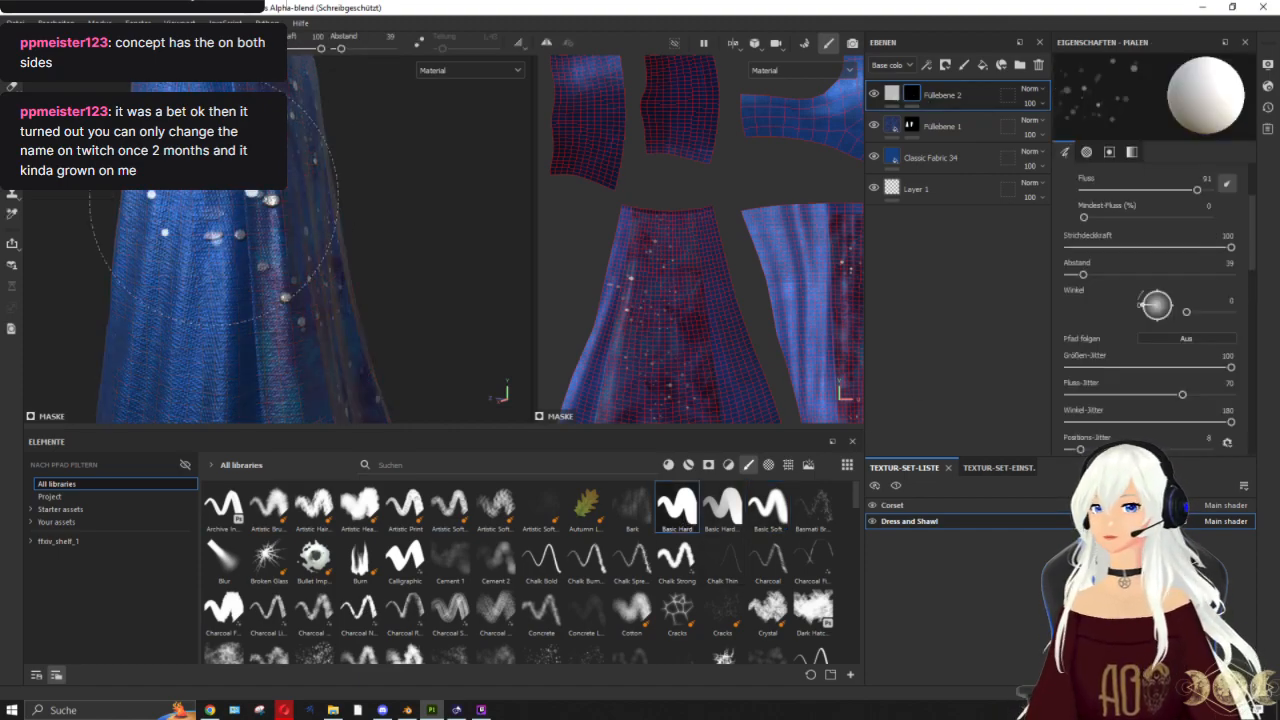
{"action": "left_click", "coordinate": [722, 506]}
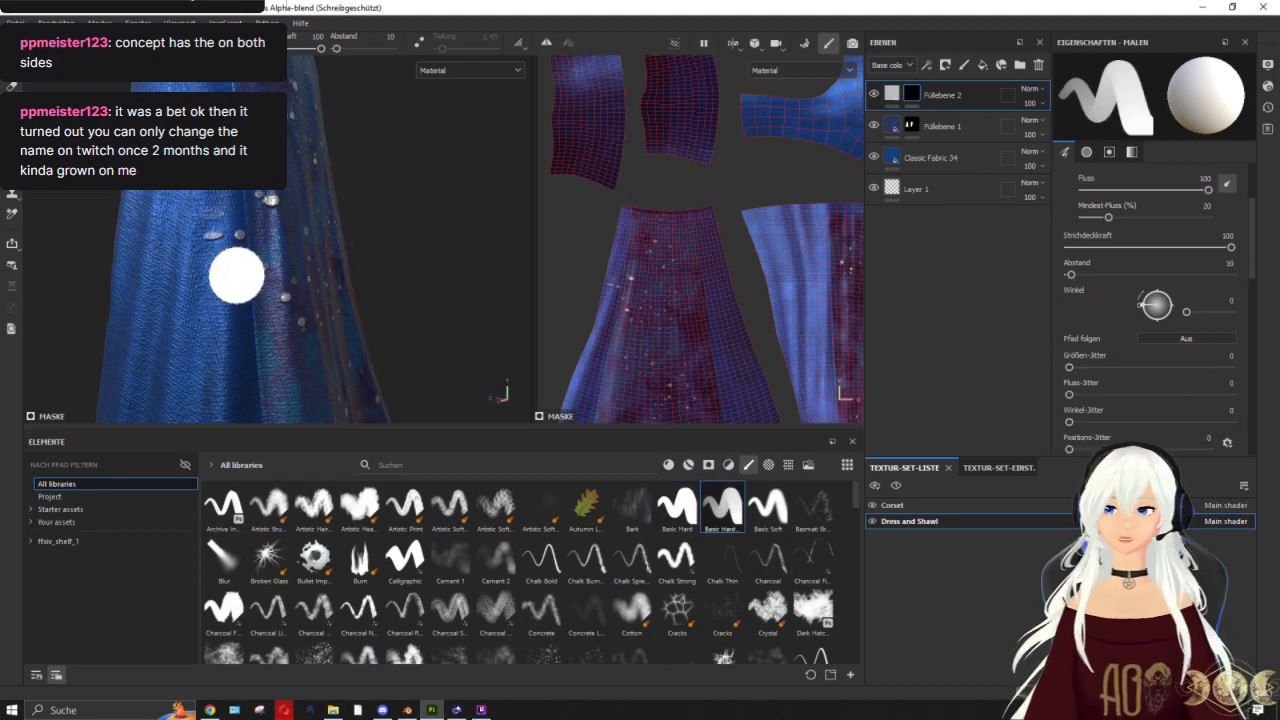
{"action": "left_click_drag", "start_coordinate": [213, 215], "coordinate": [213, 257]}
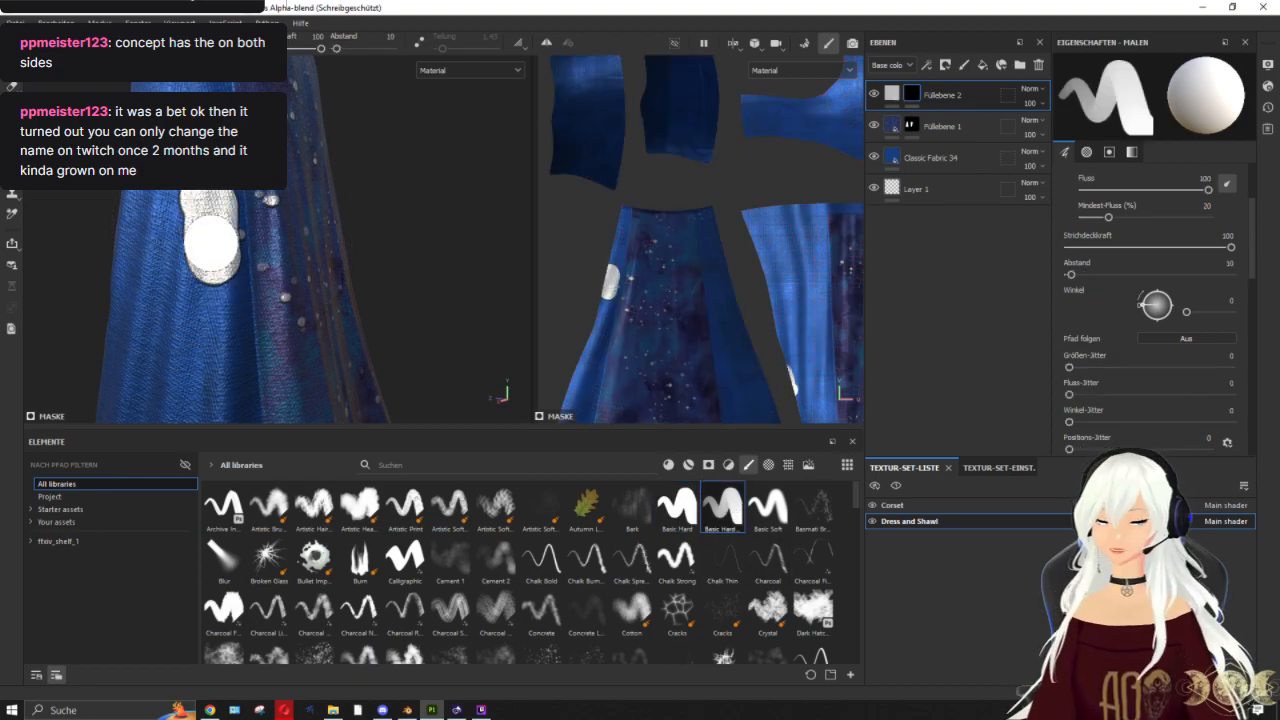
{"action": "key", "text": "ctrl+z"}
{"action": "left_click", "coordinate": [912, 96]}
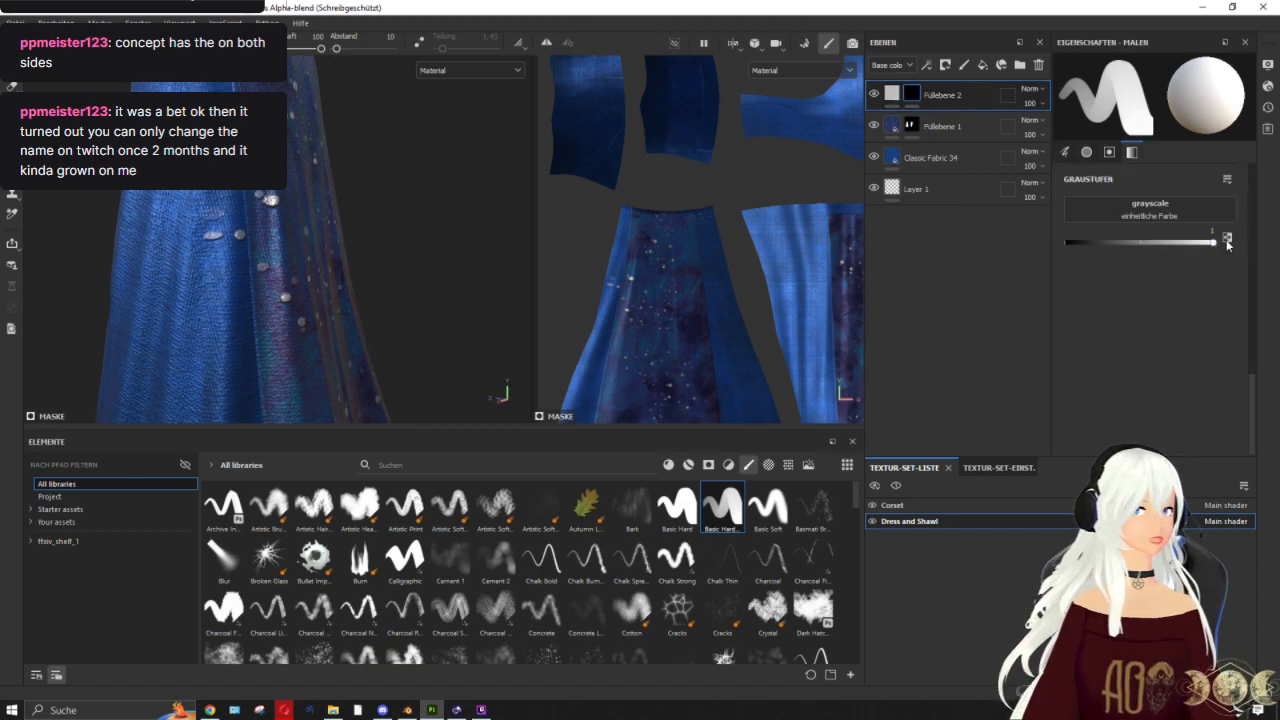
{"action": "left_click_drag", "start_coordinate": [1228, 244], "coordinate": [1067, 243]}
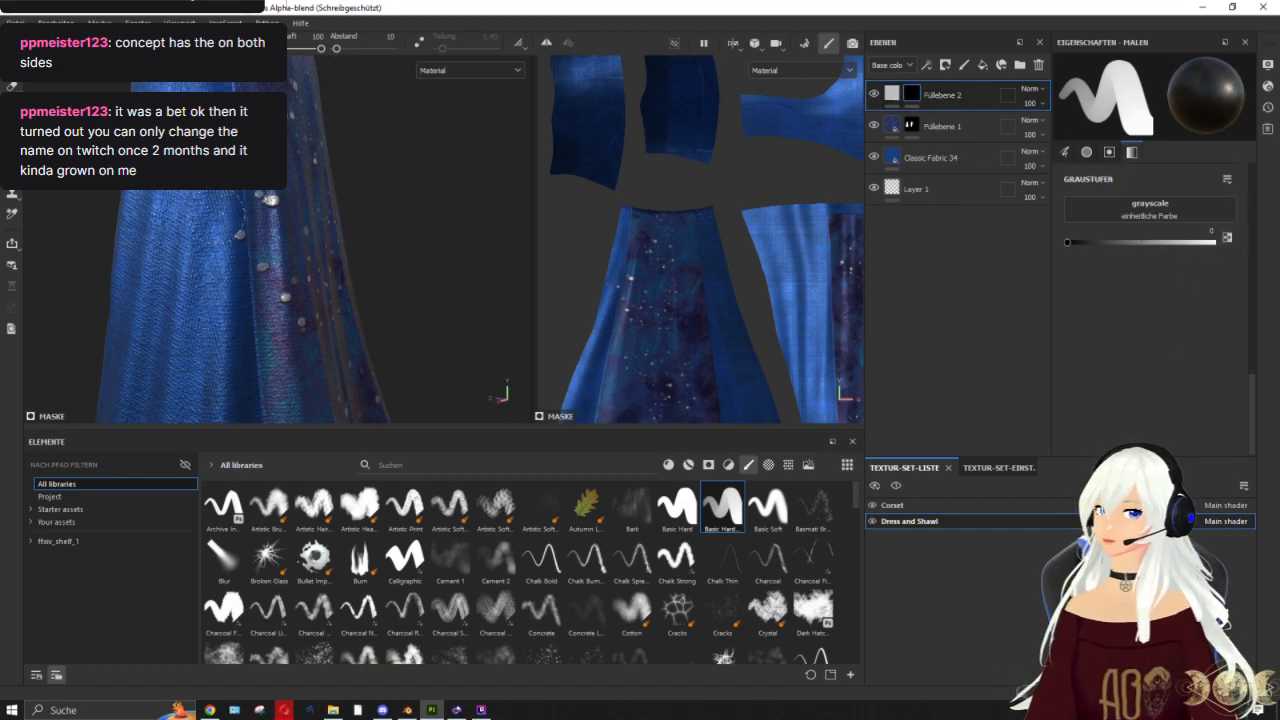
Step: Examine the whole dress from the front and side, including the skirt, the bodice and the blank corset area
{"action": "scroll", "coordinate": [450, 230], "scroll_direction": "down", "scroll_amount": 5}
{"action": "mouse_move", "coordinate": [317, 274]}
{"action": "left_mouse_down", "text": "alt"}
{"action": "mouse_move", "coordinate": [244, 256]}
{"action": "mouse_move", "coordinate": [674, 251]}
{"action": "mouse_move", "coordinate": [661, 243]}
{"action": "left_mouse_up", "text": "alt"}
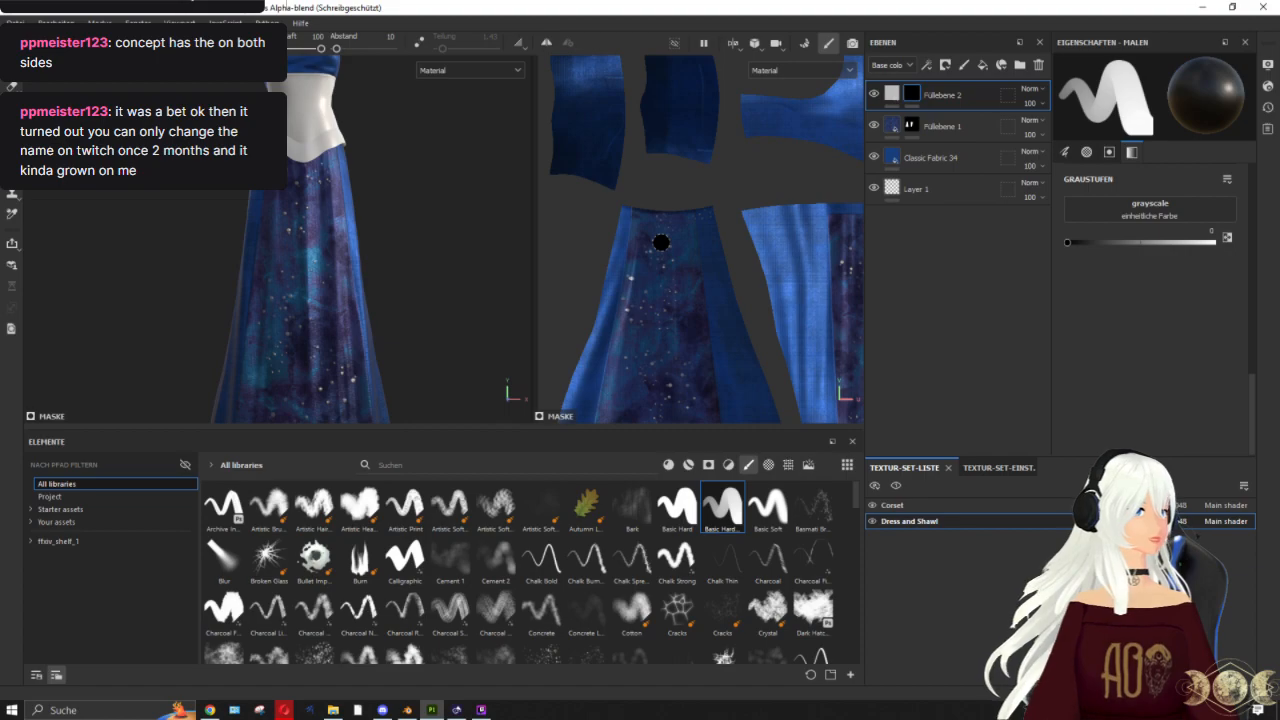
{"action": "scroll", "coordinate": [338, 184], "scroll_direction": "down", "scroll_amount": 2}
{"action": "mouse_move", "coordinate": [364, 212]}
{"action": "left_mouse_down", "text": "alt"}
{"action": "mouse_move", "coordinate": [397, 234]}
{"action": "mouse_move", "coordinate": [357, 220]}
{"action": "left_mouse_up", "text": "alt"}
{"action": "middle_click_drag", "start_coordinate": [357, 220], "coordinate": [342, 275], "text": "alt"}
{"action": "left_click_drag", "start_coordinate": [391, 251], "coordinate": [291, 244], "text": "alt"}
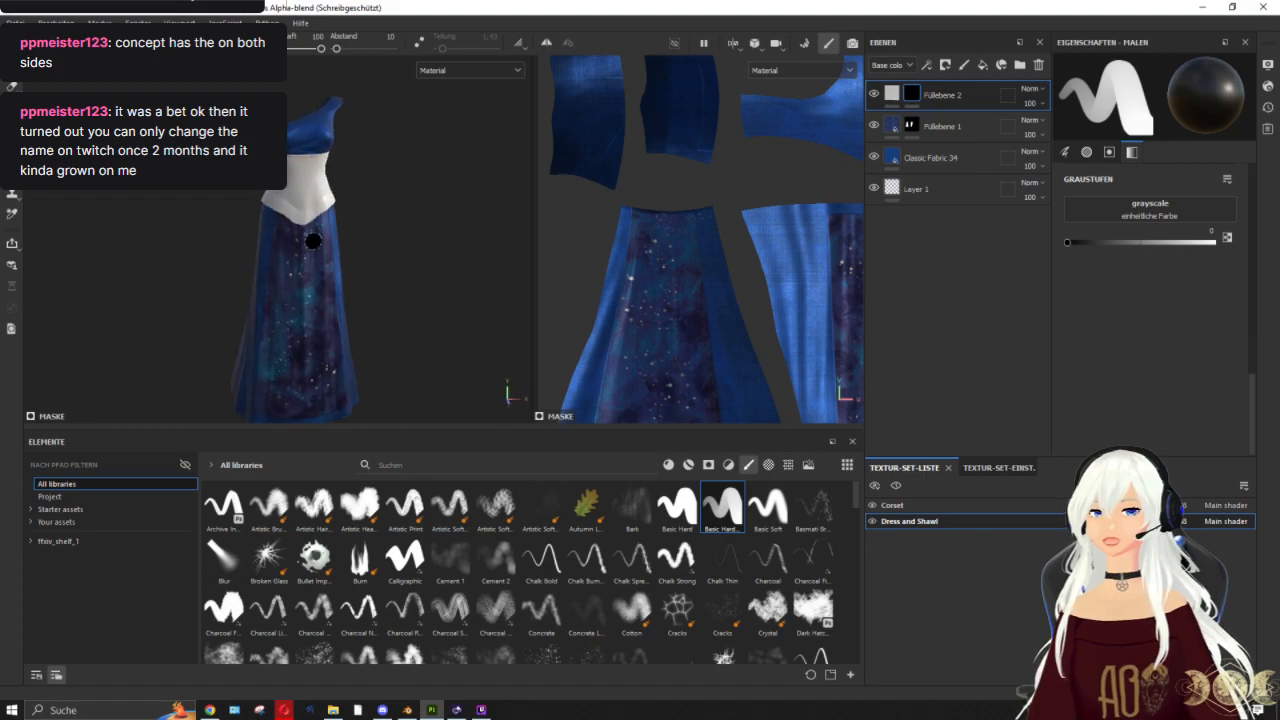
{"action": "scroll", "coordinate": [340, 206], "scroll_direction": "up", "scroll_amount": 3}
{"action": "middle_click_drag", "start_coordinate": [366, 245], "coordinate": [373, 368], "text": "alt"}
{"action": "left_click_drag", "start_coordinate": [373, 368], "coordinate": [427, 323], "text": "alt"}
{"action": "left_click_drag", "start_coordinate": [300, 294], "coordinate": [320, 296], "text": "alt"}
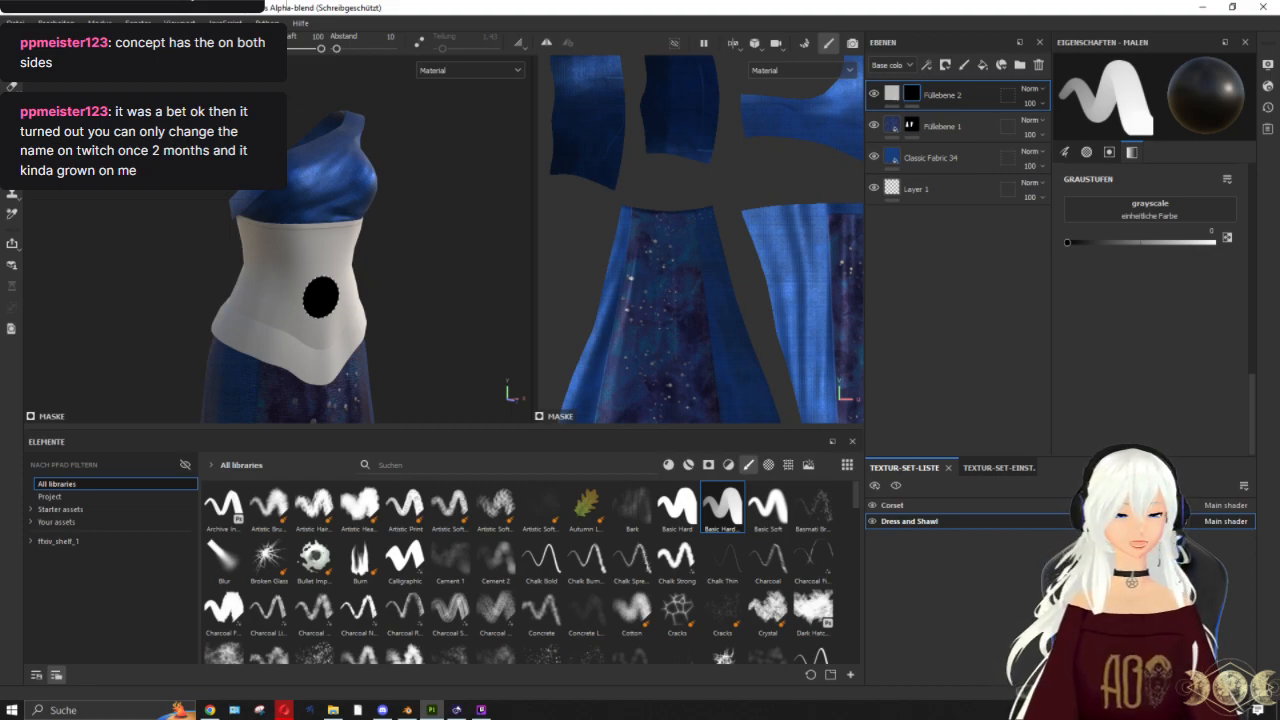
{"action": "scroll", "coordinate": [266, 283], "scroll_direction": "up", "scroll_amount": 2}
{"action": "left_click_drag", "start_coordinate": [277, 268], "coordinate": [291, 277], "text": "alt"}
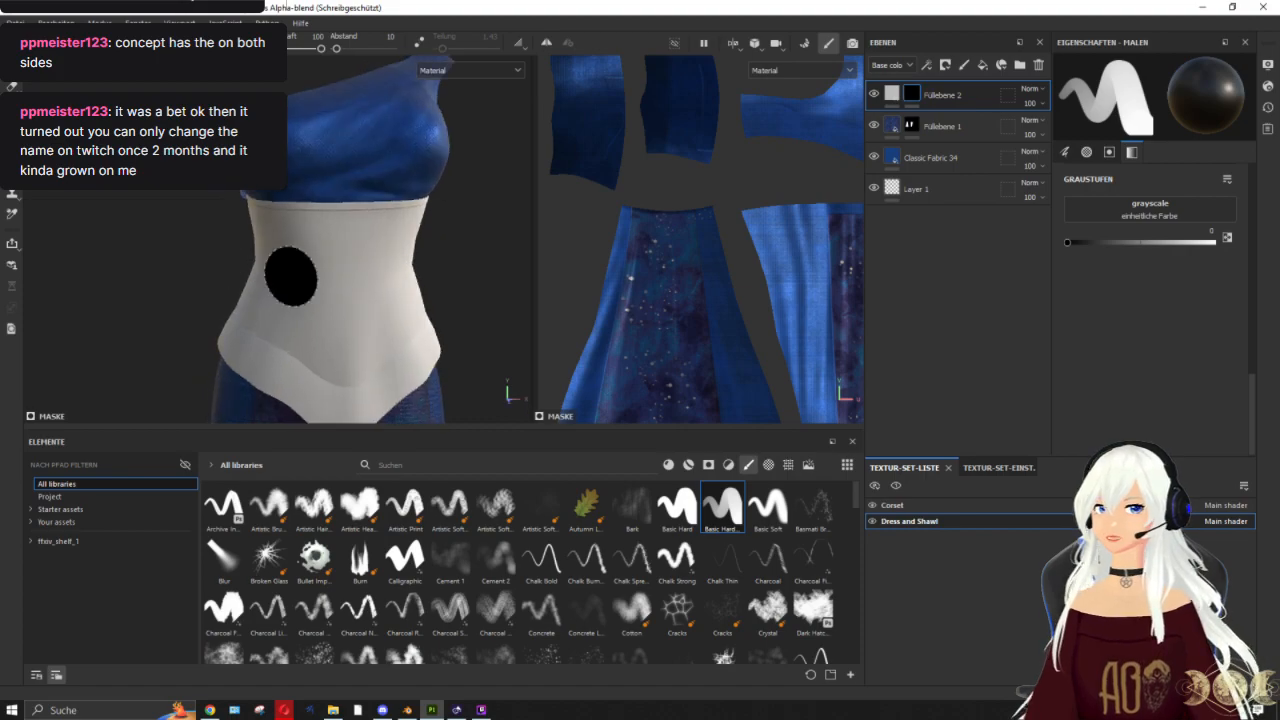
{"action": "middle_click_drag", "start_coordinate": [291, 277], "coordinate": [219, 222], "text": "alt"}
{"action": "scroll", "coordinate": [257, 266], "scroll_direction": "down", "scroll_amount": 5}
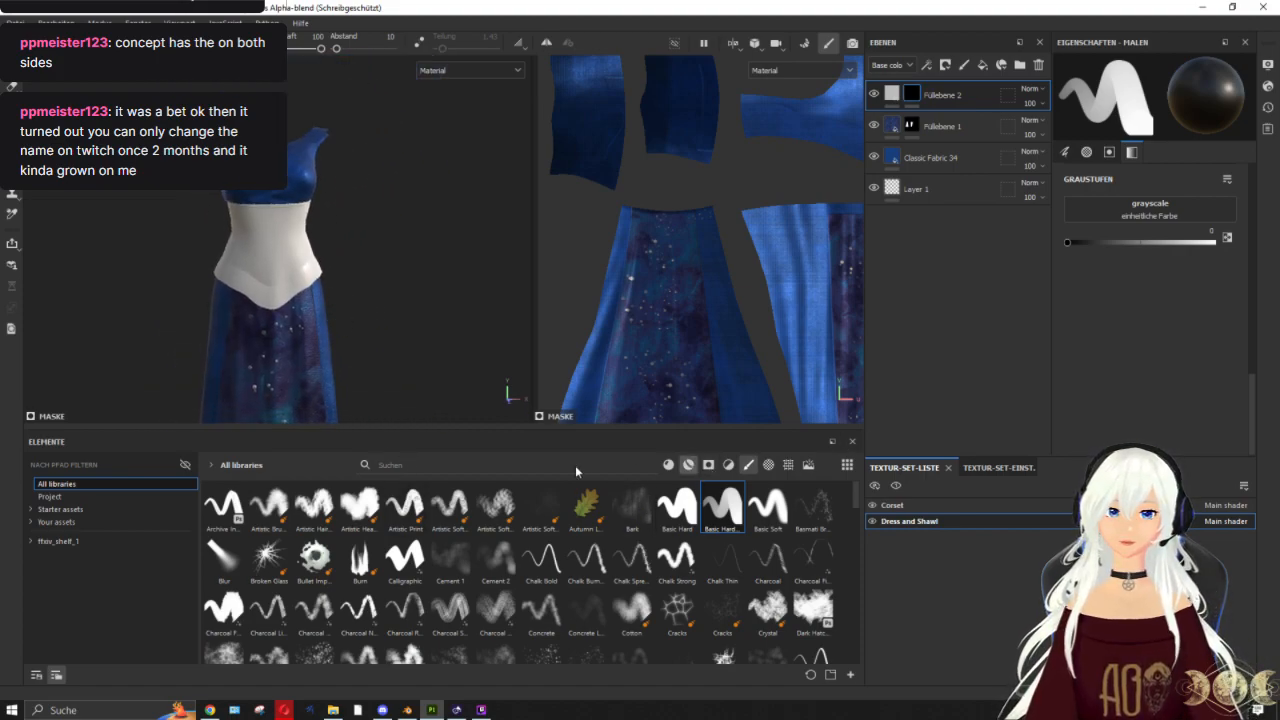
Step: Filter the asset library to smart materials and open the Corset texture set to check its layers
{"action": "left_click", "coordinate": [689, 464]}
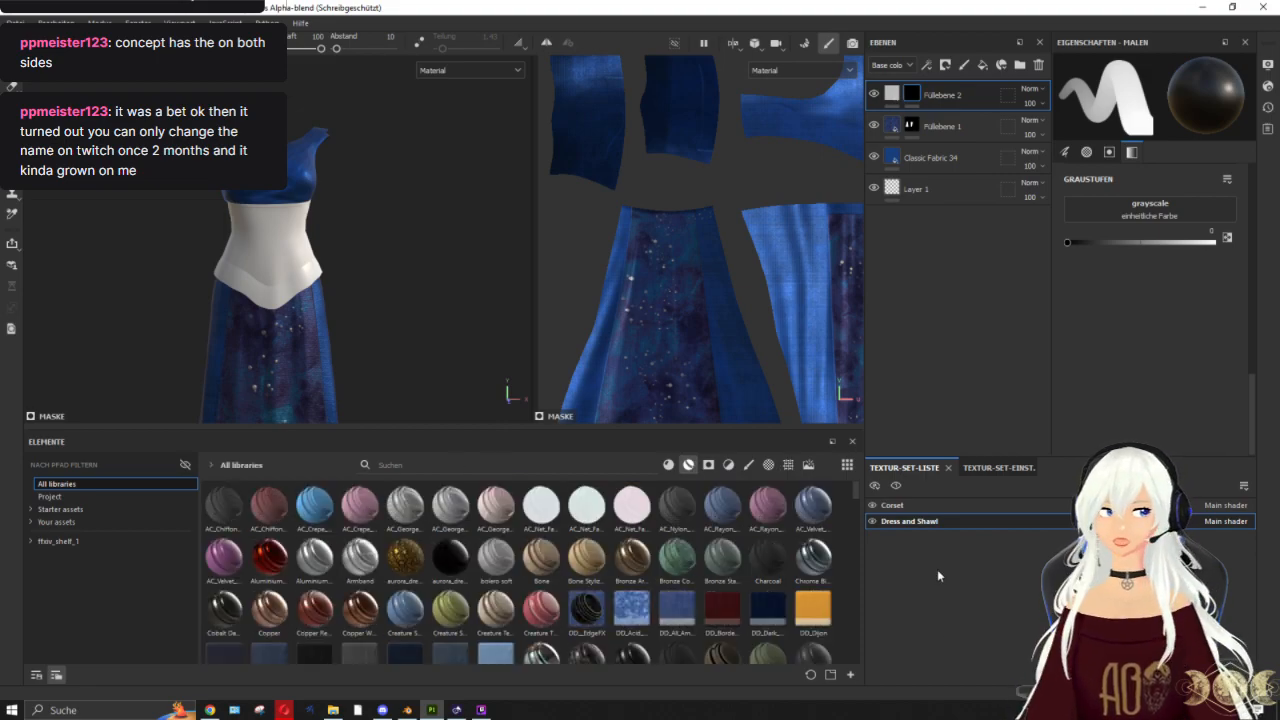
{"action": "left_click", "coordinate": [900, 506]}
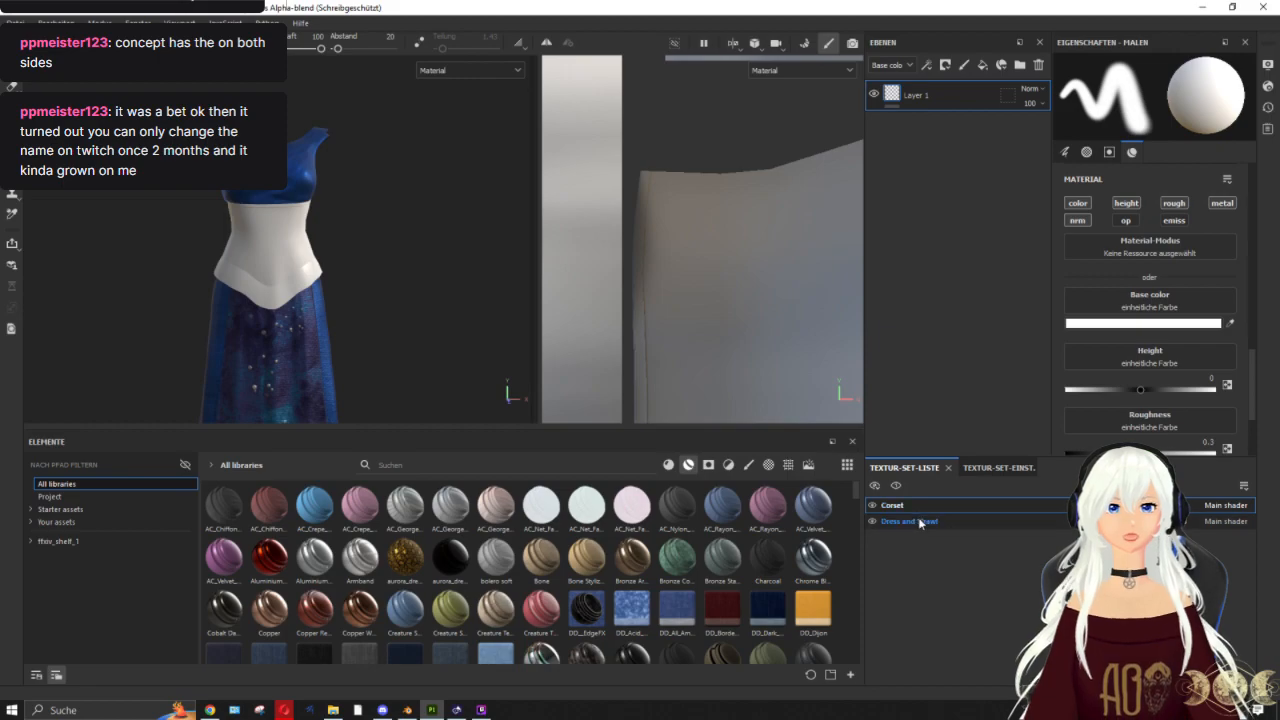
Step: Enable the height channel on the Füllebene 1 fill of the Dress and Shawl texture set and set it to 0.1483
{"action": "scroll", "coordinate": [374, 340], "scroll_direction": "up", "scroll_amount": 5}
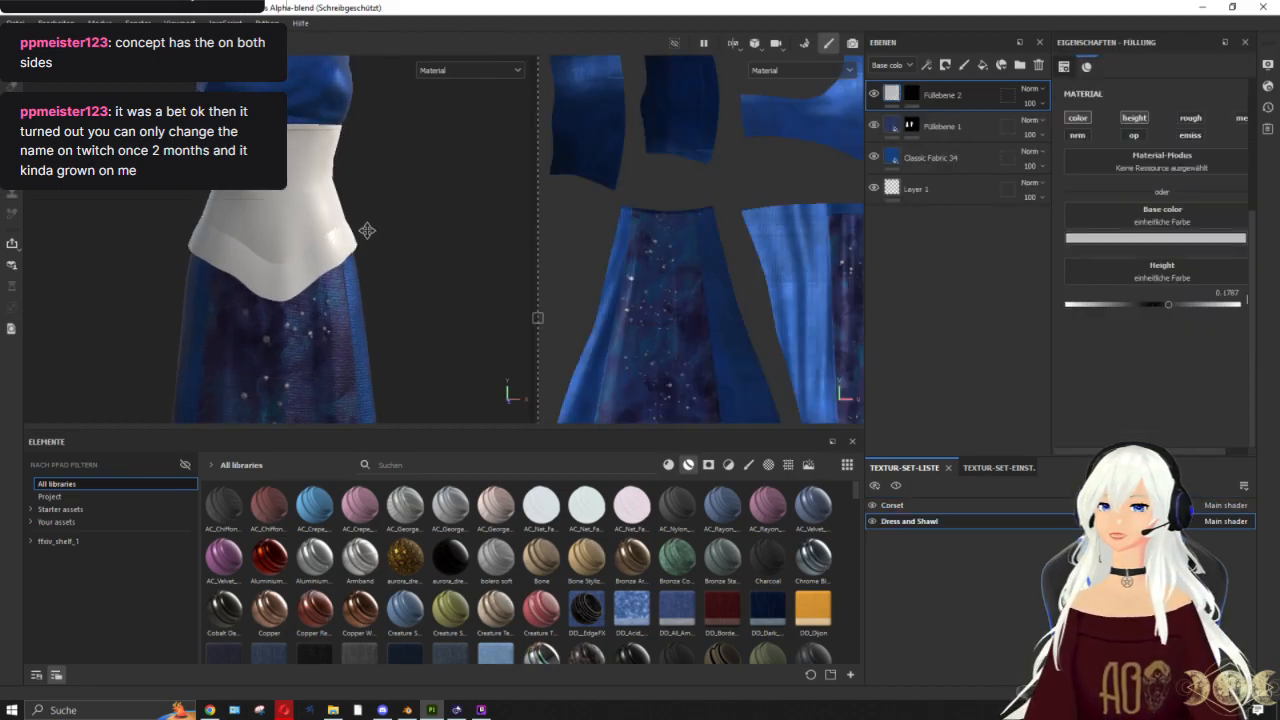
{"action": "scroll", "coordinate": [333, 168], "scroll_direction": "up", "scroll_amount": 3}
{"action": "left_click_drag", "start_coordinate": [335, 170], "coordinate": [413, 191], "text": "alt"}
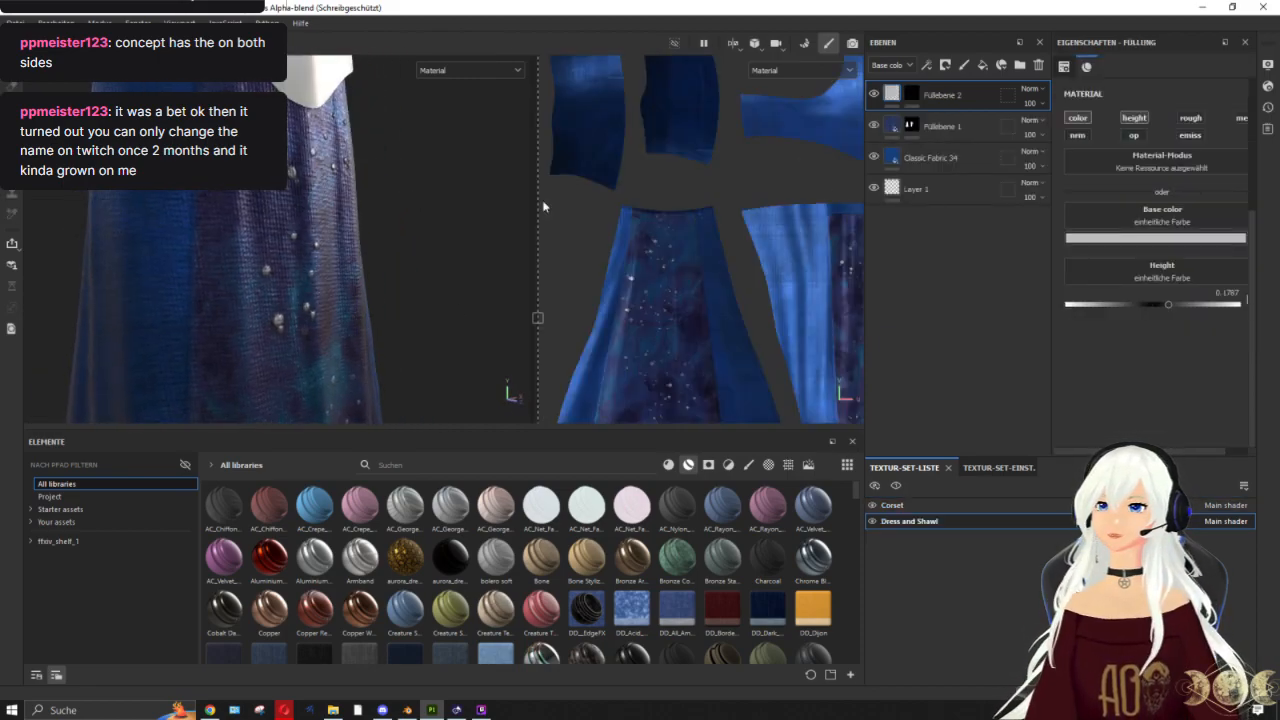
{"action": "left_click", "coordinate": [893, 125]}
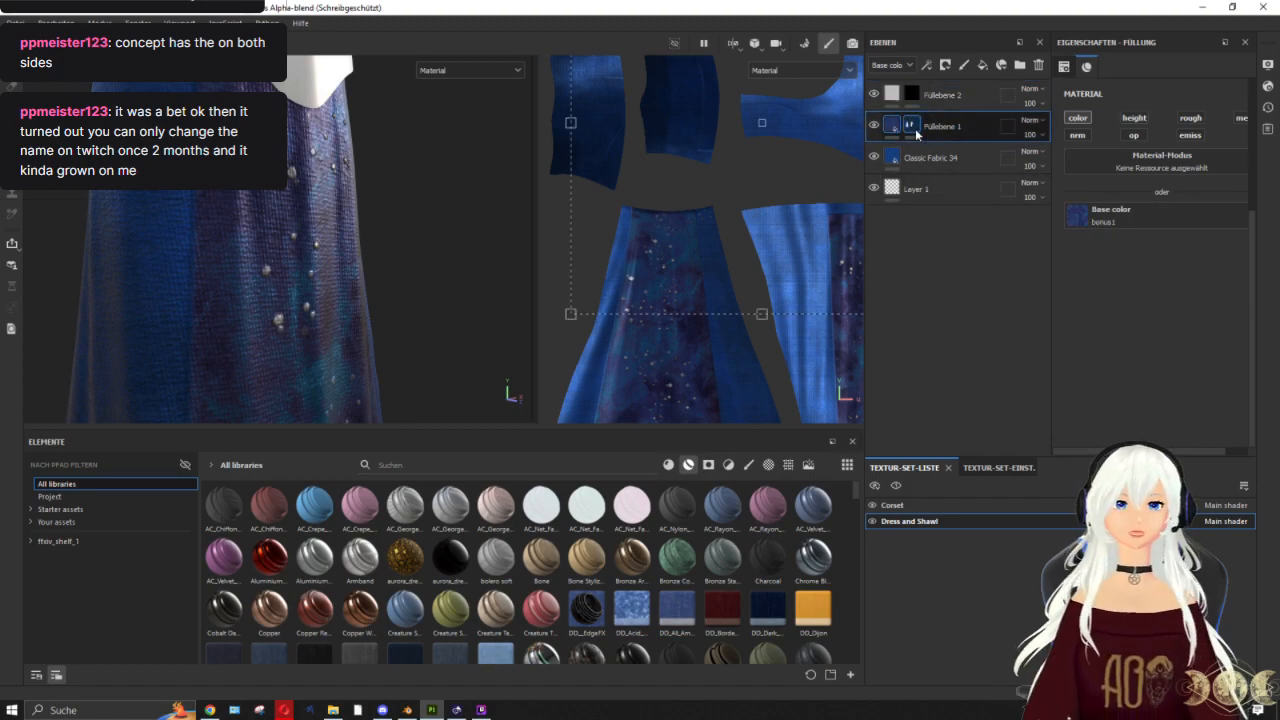
{"action": "left_click", "coordinate": [914, 130]}
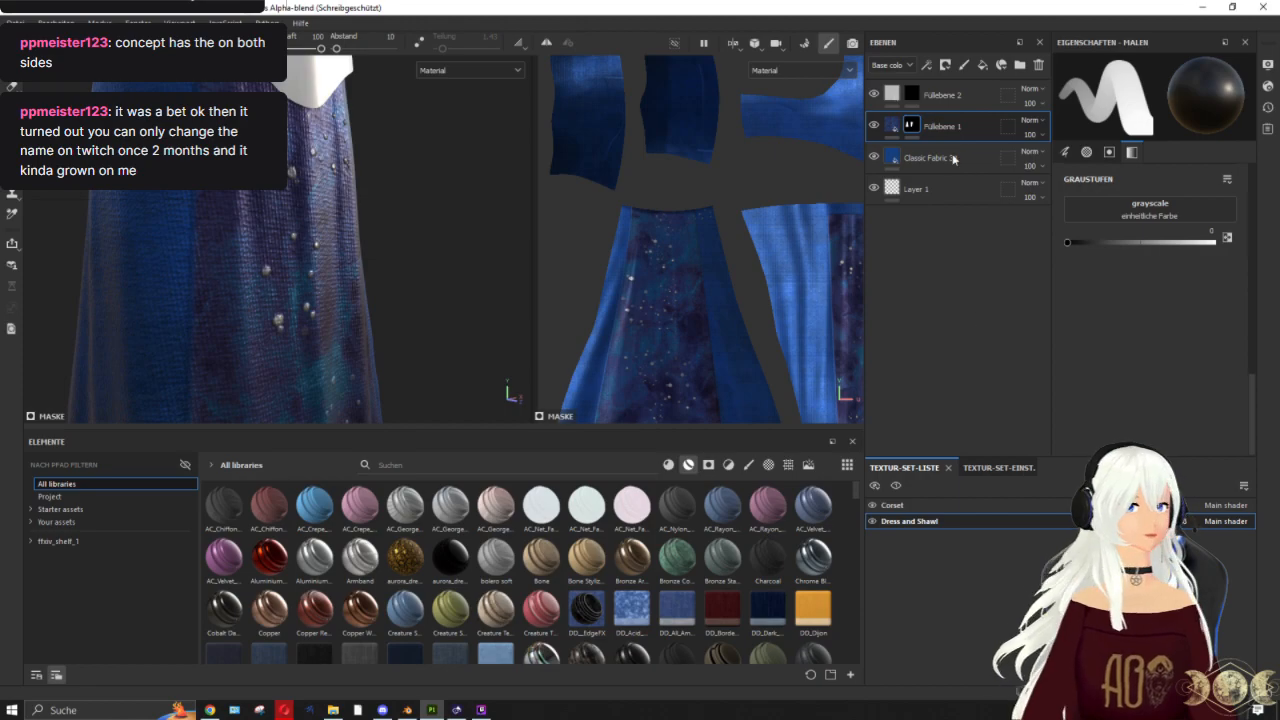
{"action": "left_click", "coordinate": [889, 128]}
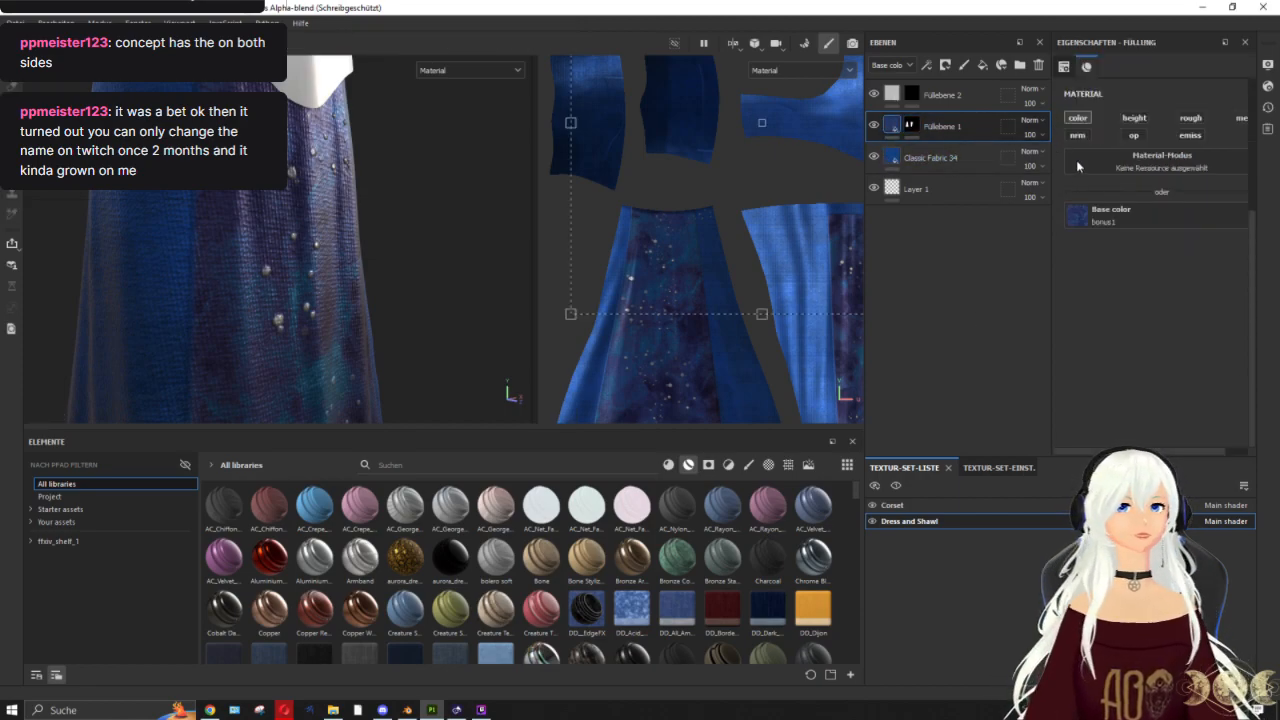
{"action": "left_click", "coordinate": [1136, 118]}
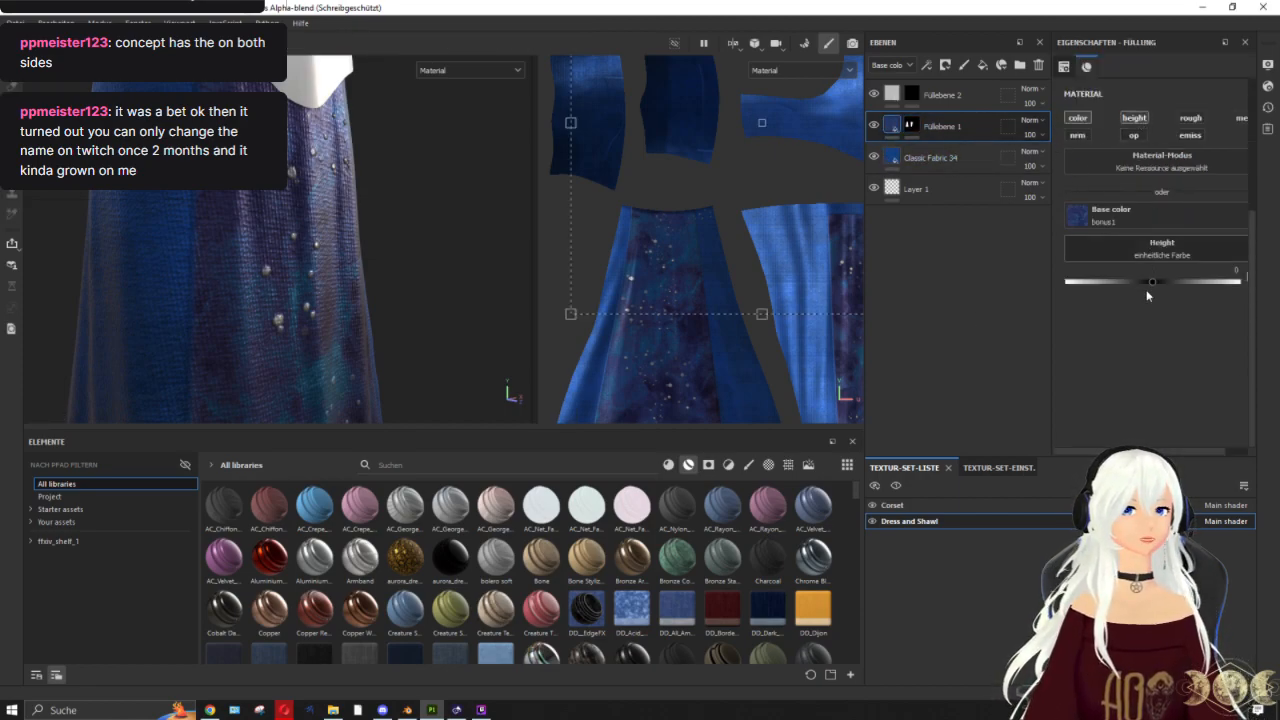
{"action": "left_click_drag", "start_coordinate": [1153, 281], "coordinate": [1165, 284]}
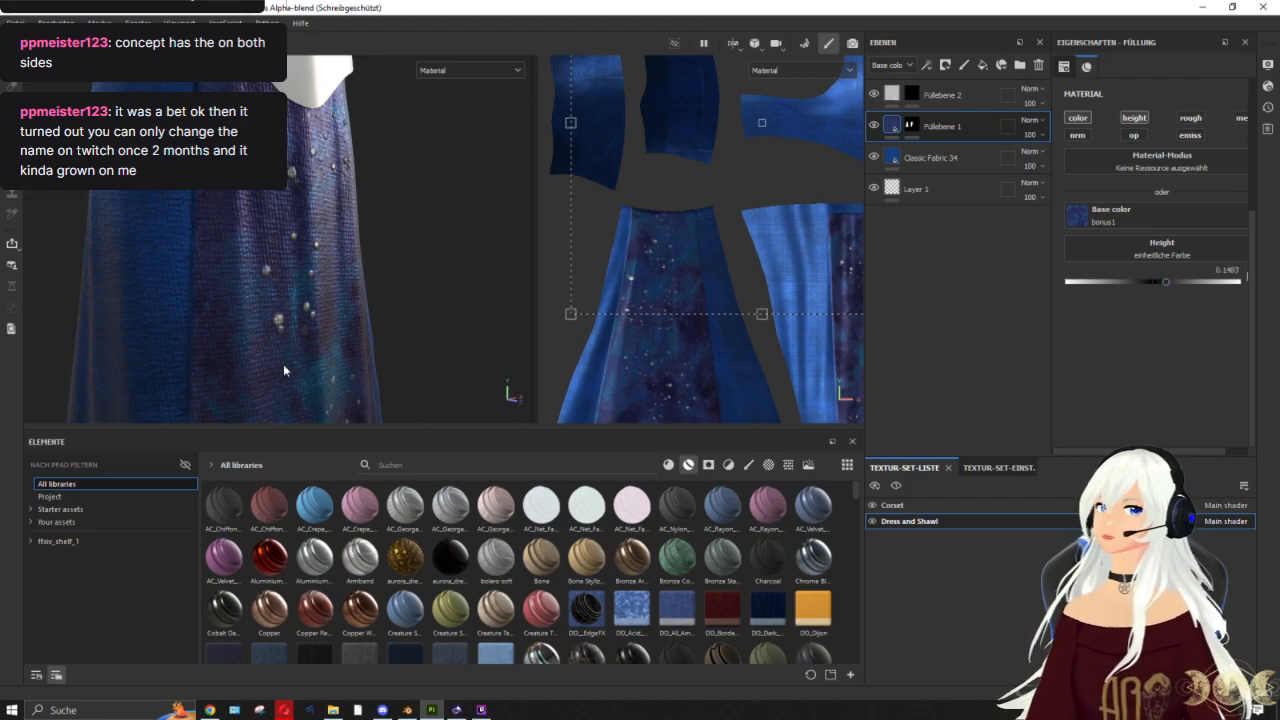
Step: Examine the skirt's starry panel and its seams from several angles, both close up and at full length
{"action": "scroll", "coordinate": [330, 320], "scroll_direction": "down", "scroll_amount": 4}
{"action": "left_click_drag", "start_coordinate": [367, 315], "coordinate": [309, 312], "text": "alt"}
{"action": "scroll", "coordinate": [371, 217], "scroll_direction": "up", "scroll_amount": 5}
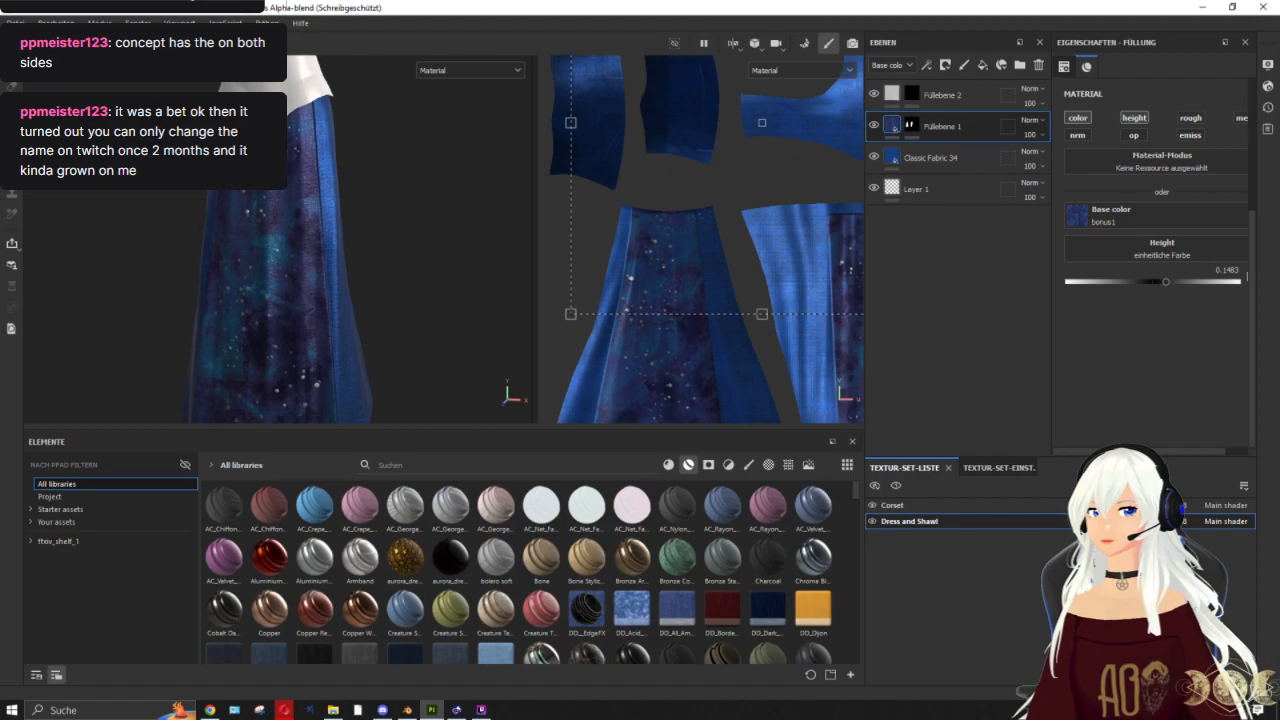
{"action": "left_click_drag", "start_coordinate": [408, 200], "coordinate": [123, 318], "text": "alt"}
{"action": "left_click_drag", "start_coordinate": [421, 230], "coordinate": [338, 247], "text": "alt"}
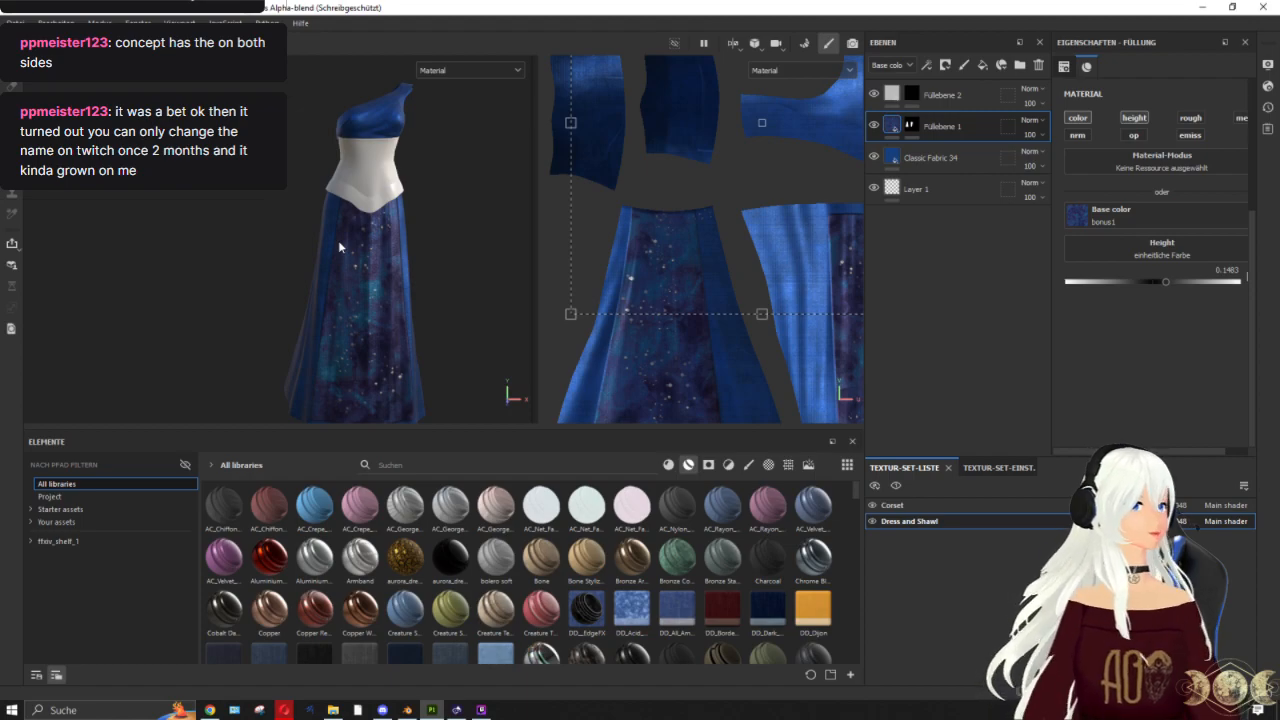
{"action": "scroll", "coordinate": [340, 240], "scroll_direction": "up", "scroll_amount": 3}
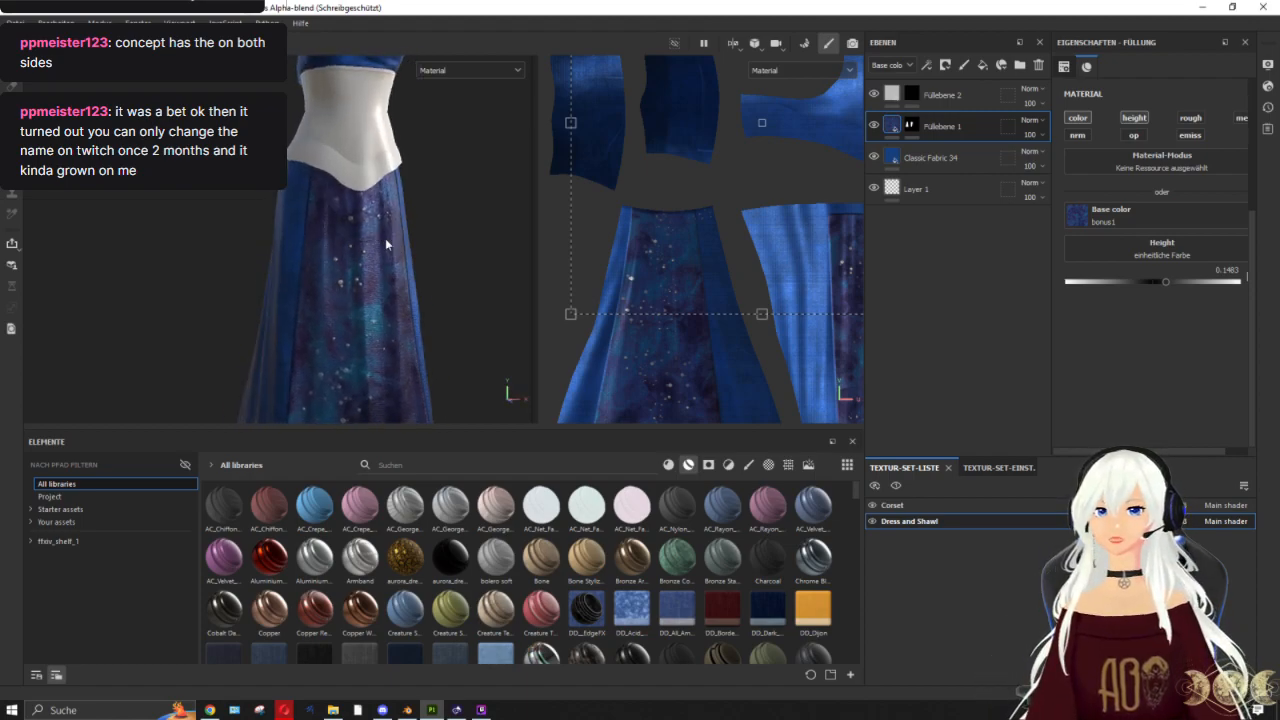
{"action": "scroll", "coordinate": [385, 238], "scroll_direction": "down", "scroll_amount": 3}
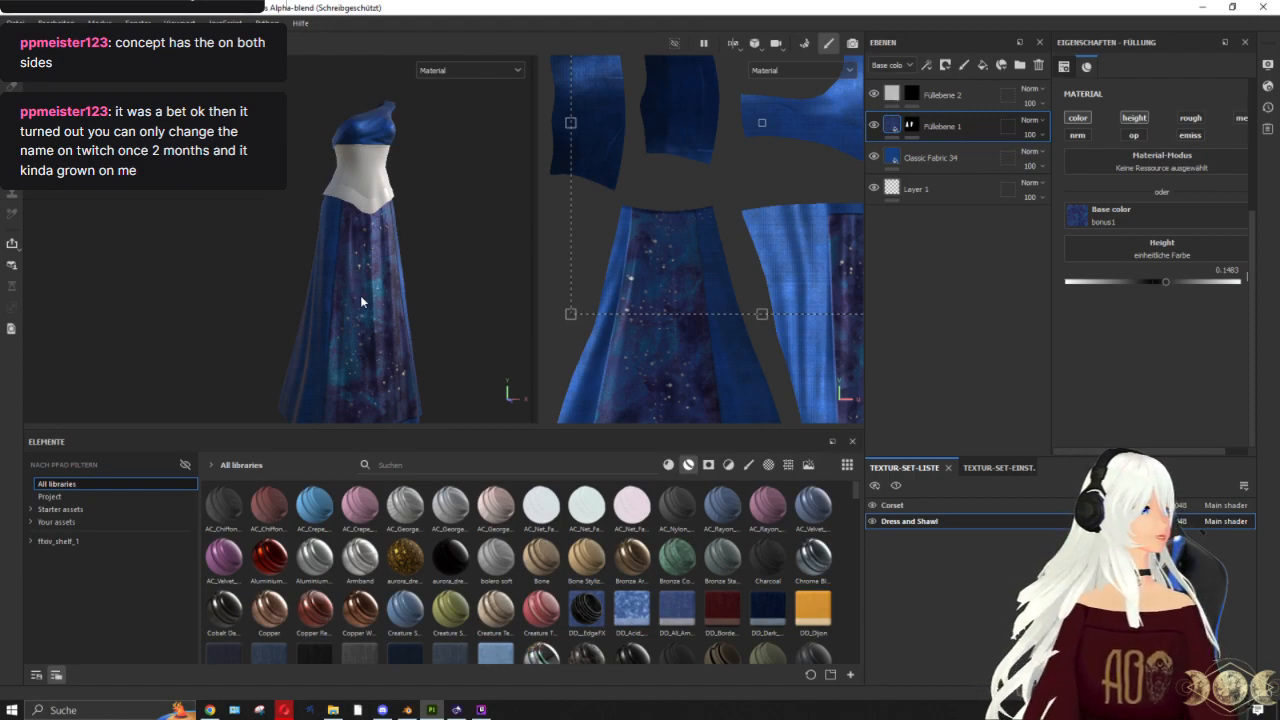
{"action": "left_click_drag", "start_coordinate": [282, 300], "coordinate": [284, 365], "text": "alt"}
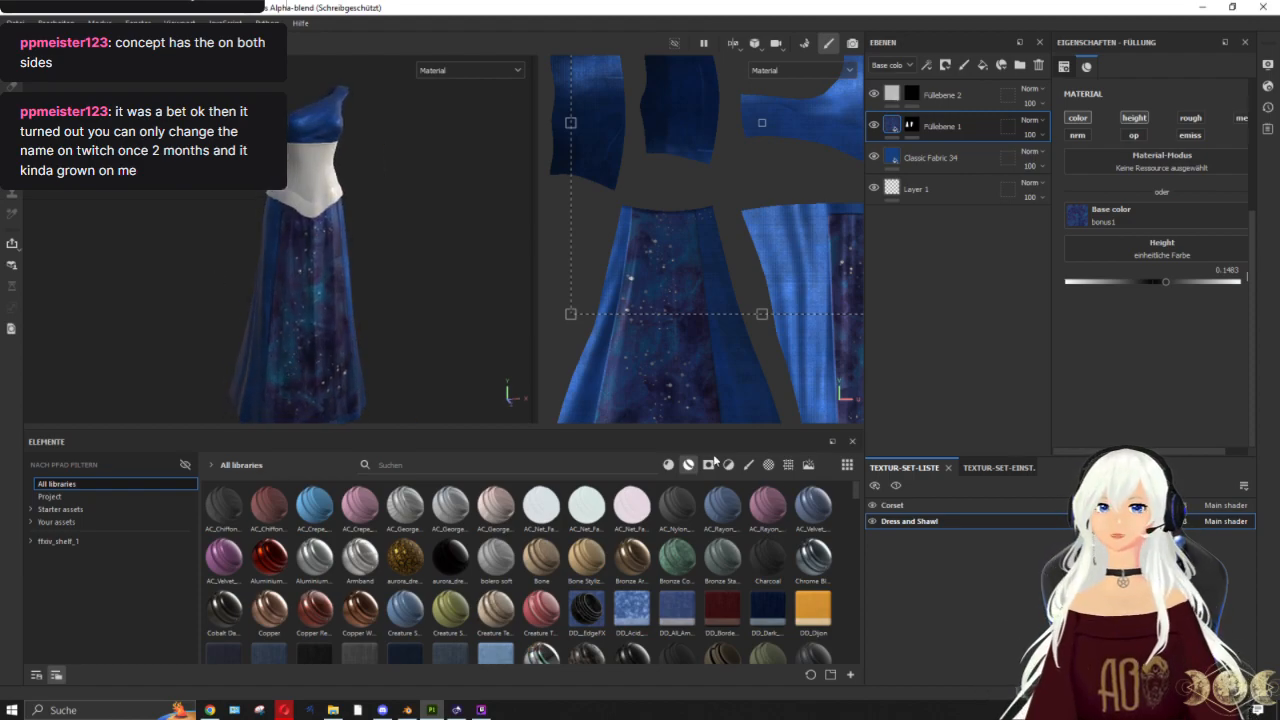
Step: Search the asset library for "leather" and compare the previews of the leather smart materials
{"action": "left_click", "coordinate": [578, 463]}
{"action": "type", "text": "leather"}
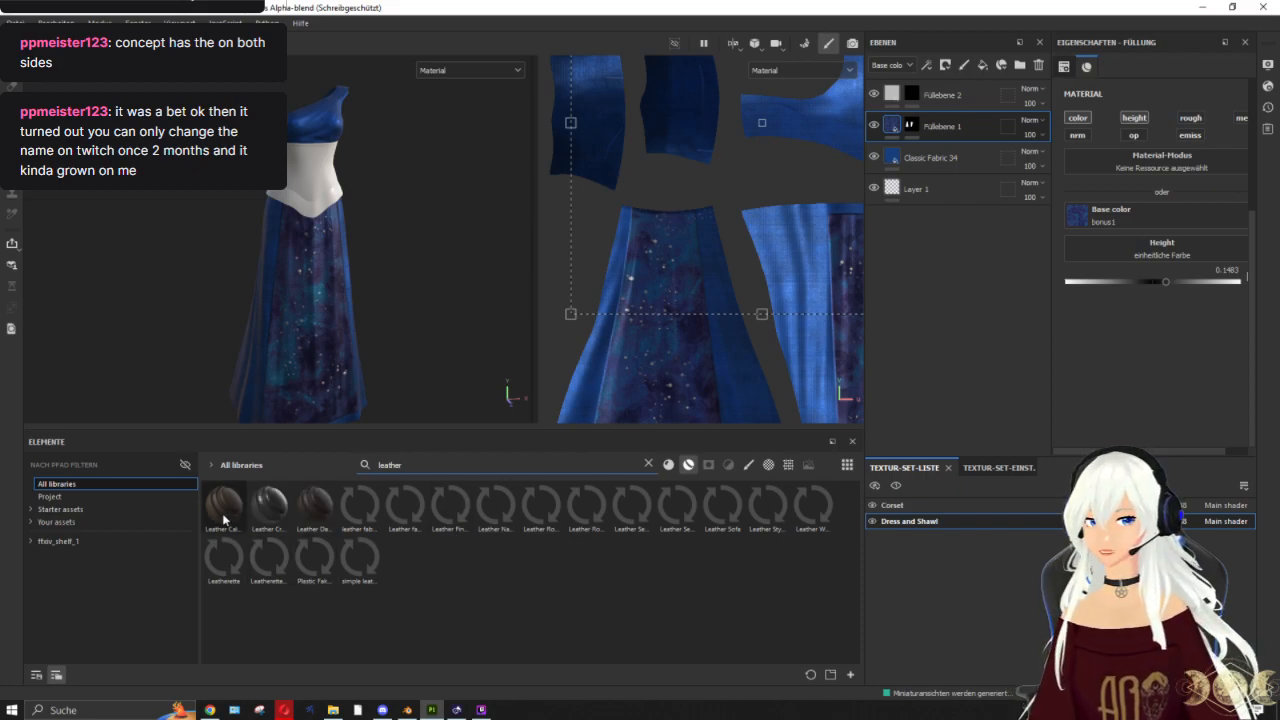
{"action": "mouse_move", "coordinate": [233, 516]}
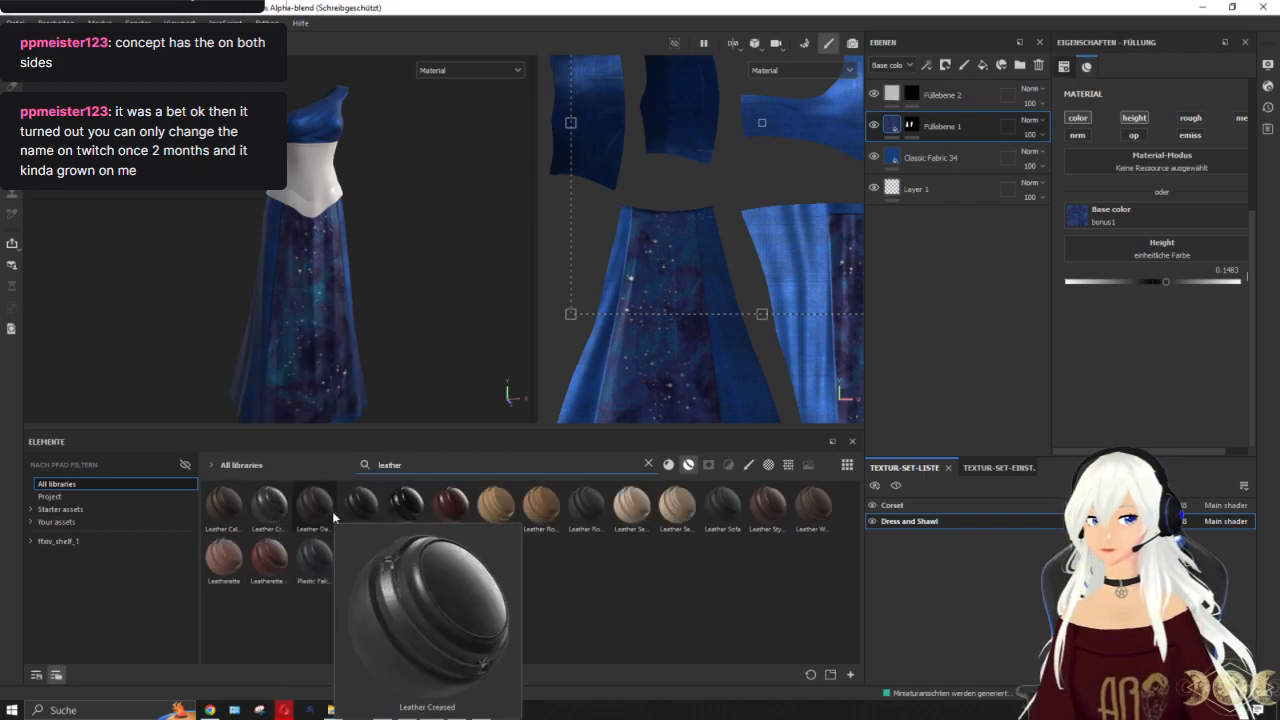
{"action": "mouse_move", "coordinate": [399, 516]}
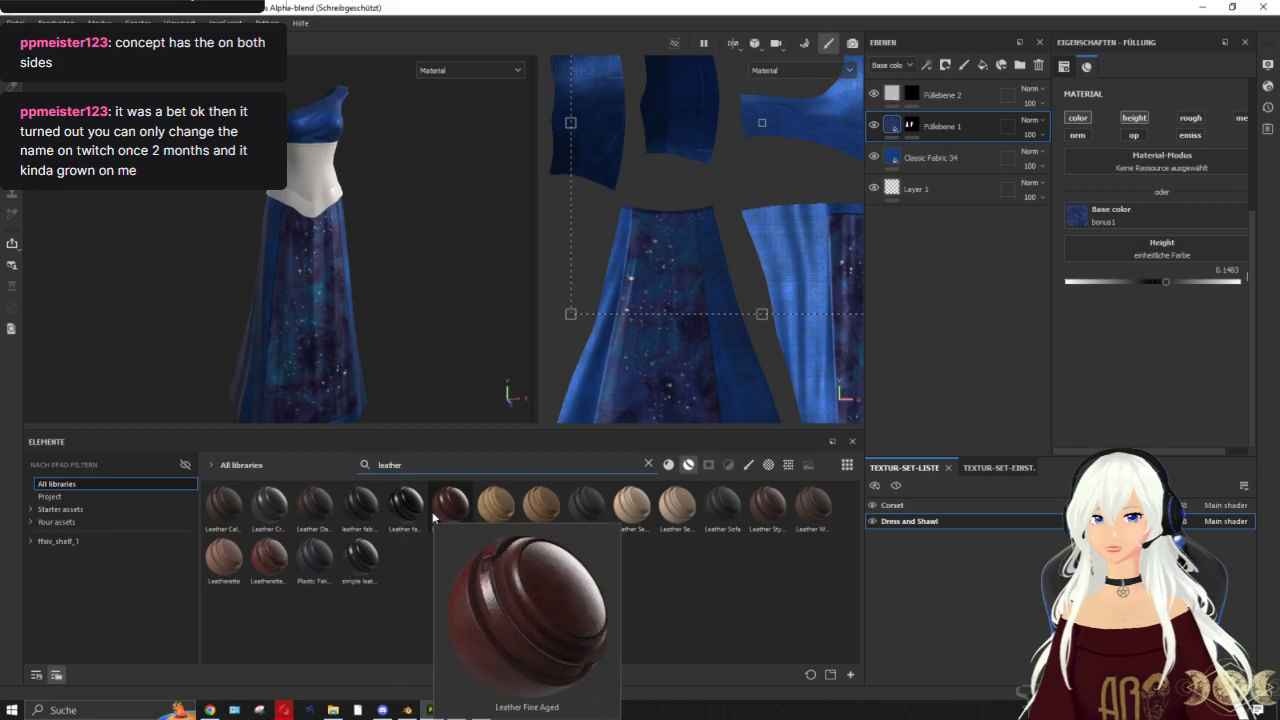
{"action": "mouse_move", "coordinate": [763, 531]}
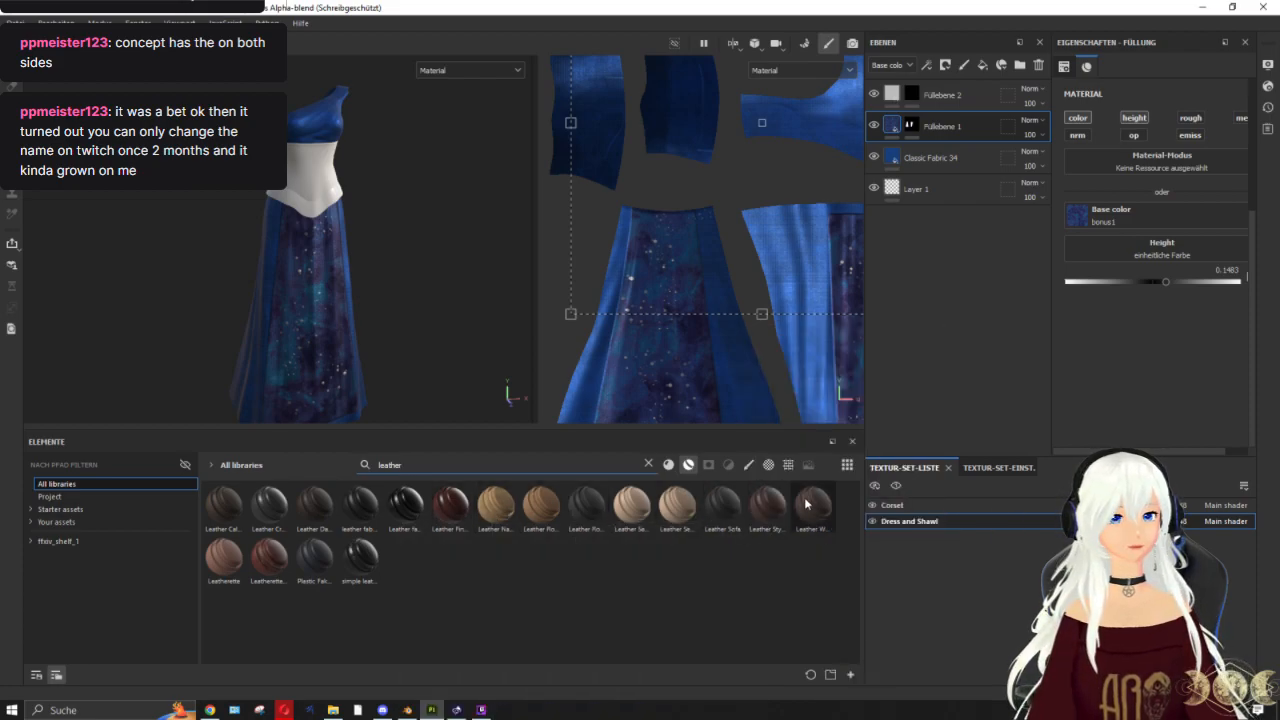
{"action": "mouse_move", "coordinate": [774, 502]}
{"action": "mouse_move", "coordinate": [822, 509]}
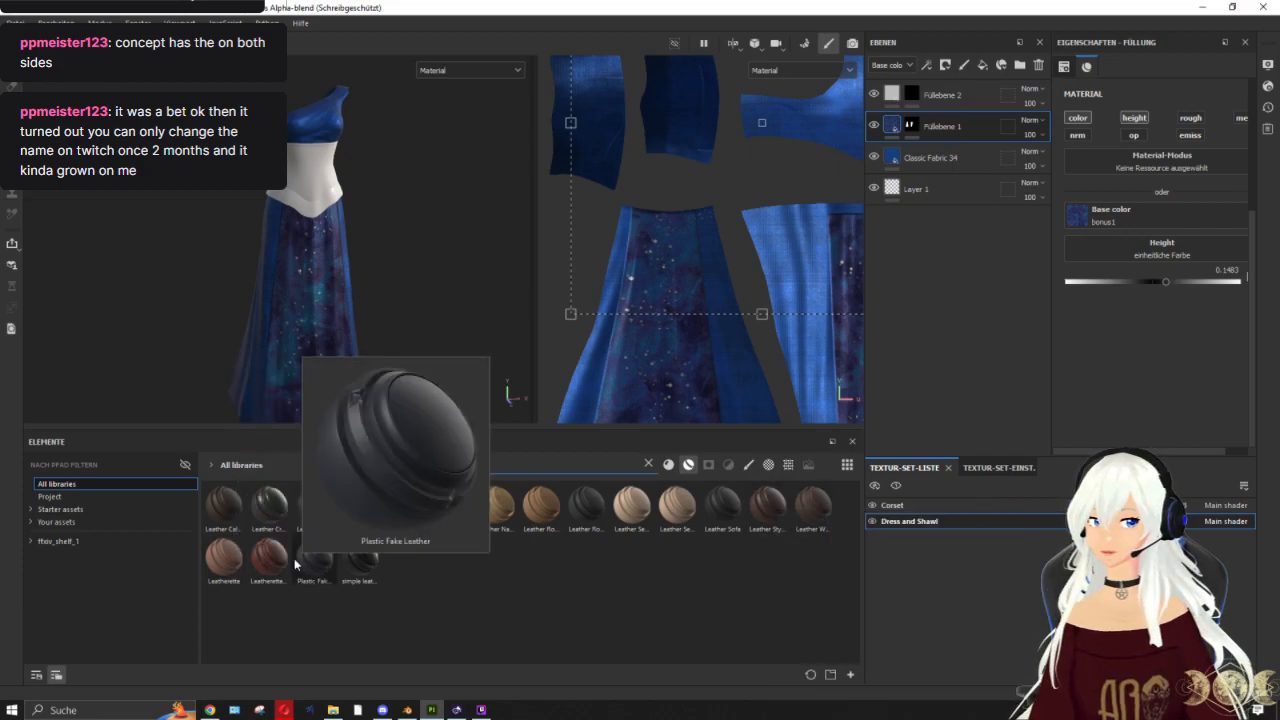
Step: Apply the Leather Weathered smart material to the Corset texture set
{"action": "left_click_drag", "start_coordinate": [821, 504], "coordinate": [312, 172]}
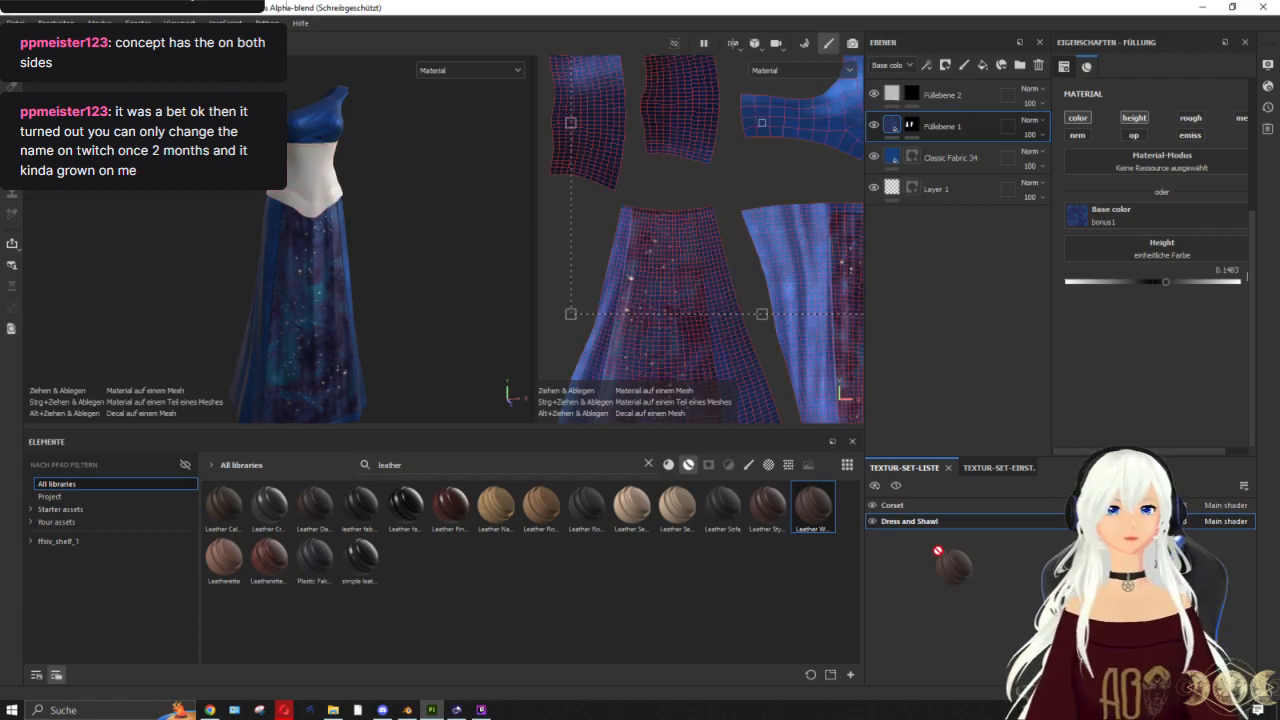
{"action": "left_click", "coordinate": [906, 520]}
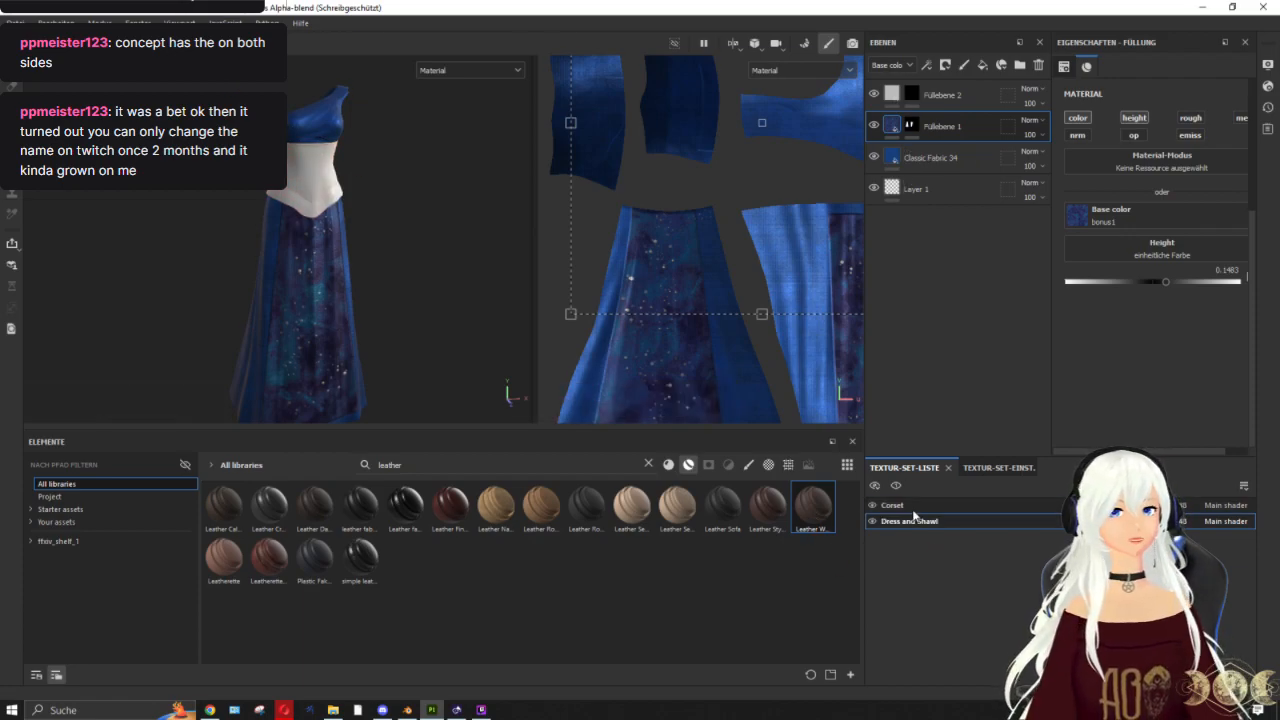
{"action": "left_click", "coordinate": [895, 505]}
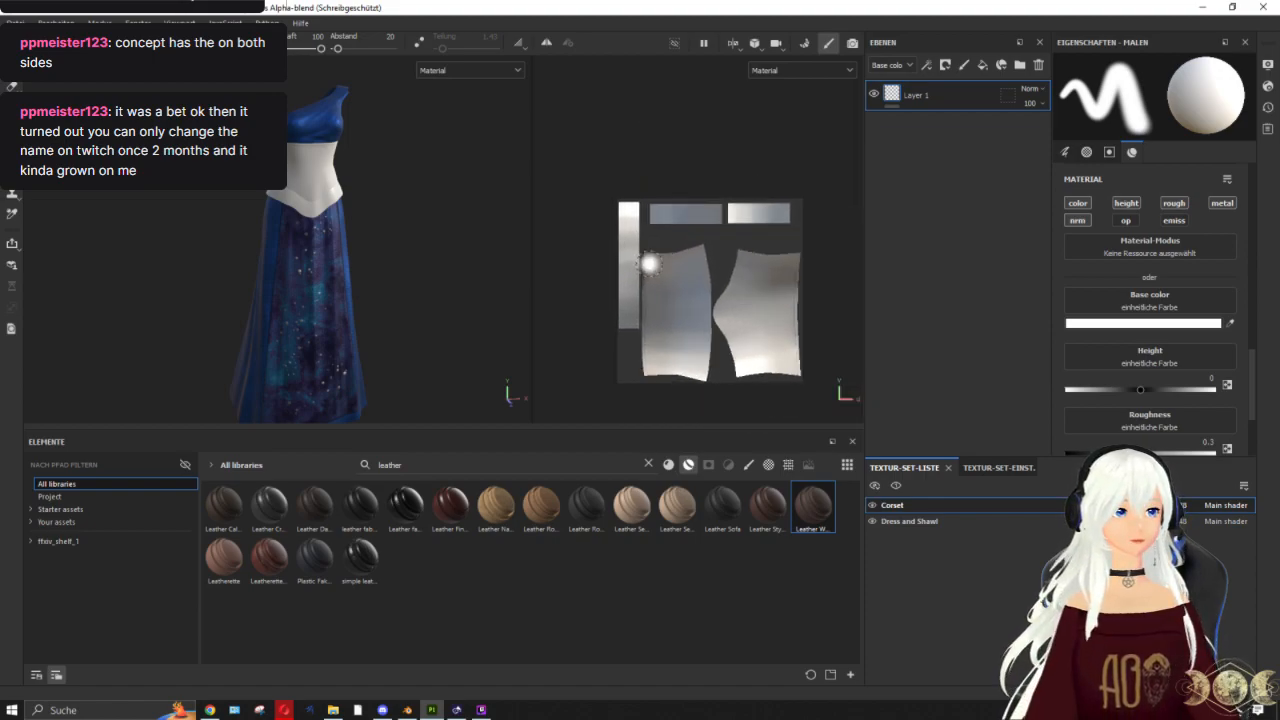
{"action": "scroll", "coordinate": [650, 263], "scroll_direction": "up", "scroll_amount": 1}
{"action": "left_click_drag", "start_coordinate": [797, 515], "coordinate": [308, 167]}
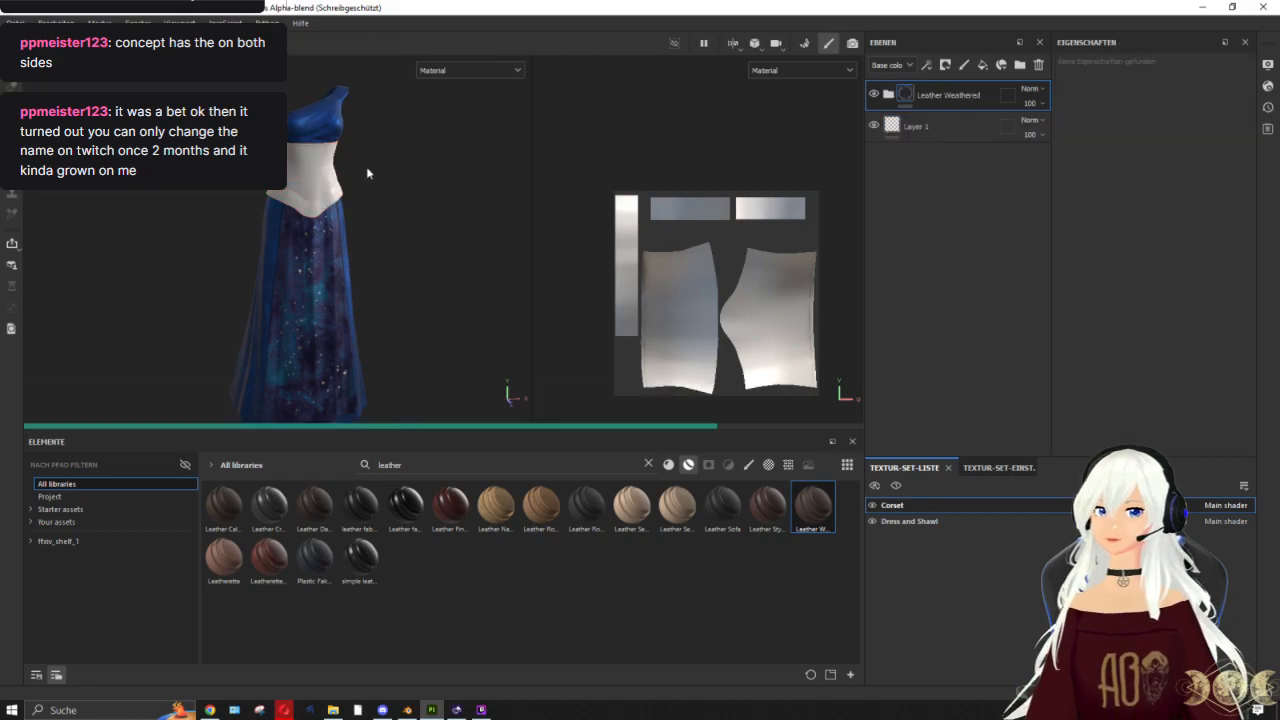
Step: Examine the leather finish on the corset up close and from different sides
{"action": "scroll", "coordinate": [391, 171], "scroll_direction": "up", "scroll_amount": 5}
{"action": "middle_click_drag", "start_coordinate": [397, 231], "coordinate": [417, 354], "text": "alt"}
{"action": "scroll", "coordinate": [348, 266], "scroll_direction": "up", "scroll_amount": 3}
{"action": "left_click_drag", "start_coordinate": [348, 266], "coordinate": [449, 254], "text": "alt"}
{"action": "left_click_drag", "start_coordinate": [352, 279], "coordinate": [3, 249], "text": "alt"}
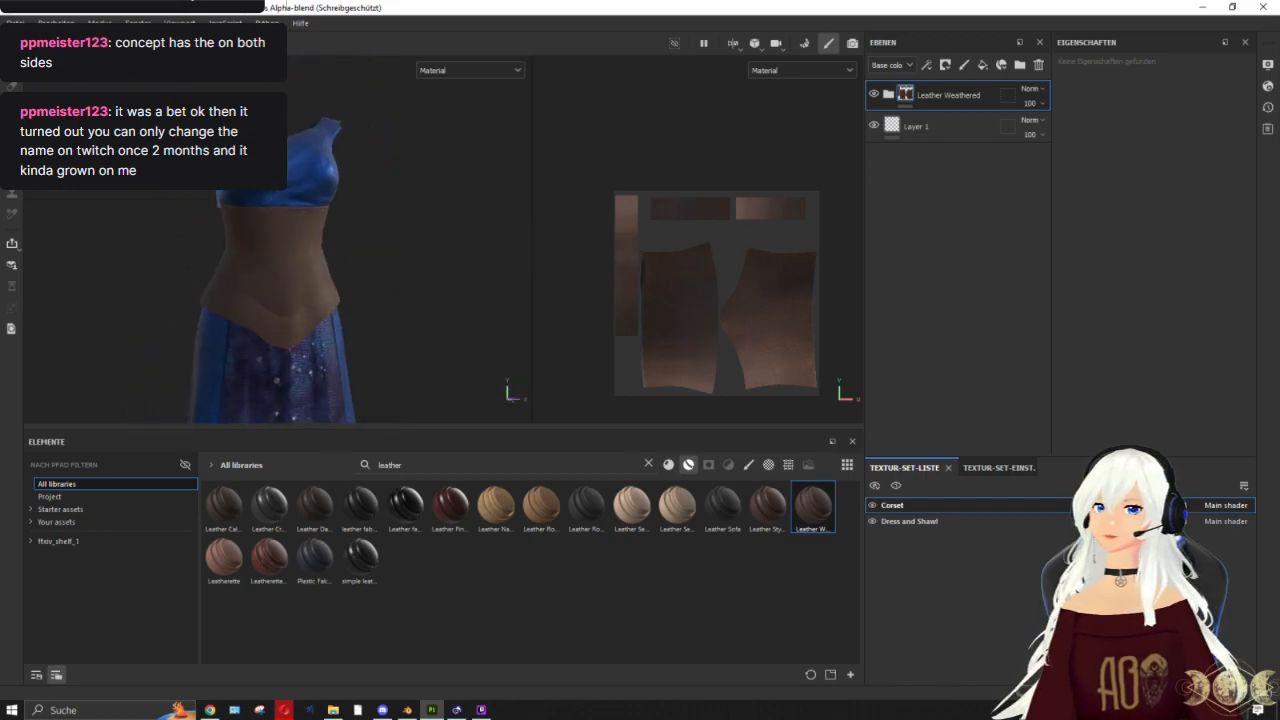
{"action": "left_click_drag", "start_coordinate": [215, 291], "coordinate": [269, 293], "text": "alt"}
{"action": "scroll", "coordinate": [269, 293], "scroll_direction": "up", "scroll_amount": 2}
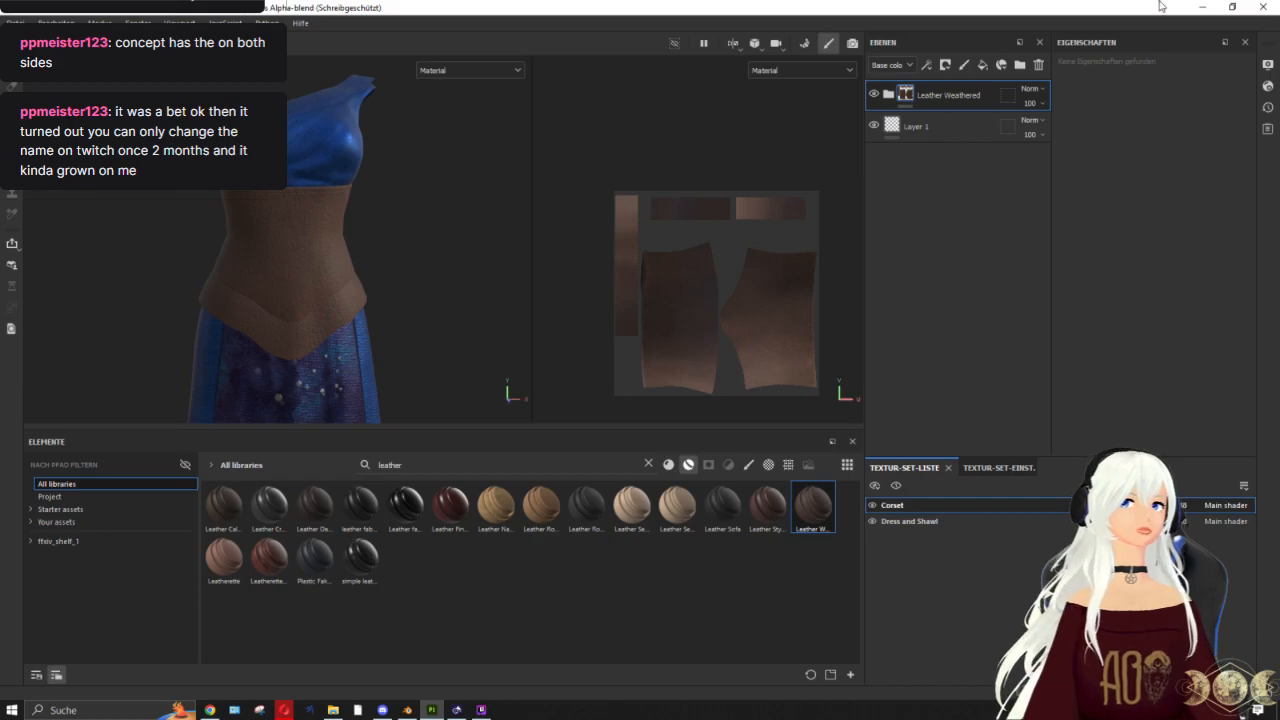
Step: Change the color of the Leather layer inside the Leather Weathered group to a very dark brown
{"action": "left_click", "coordinate": [888, 94]}
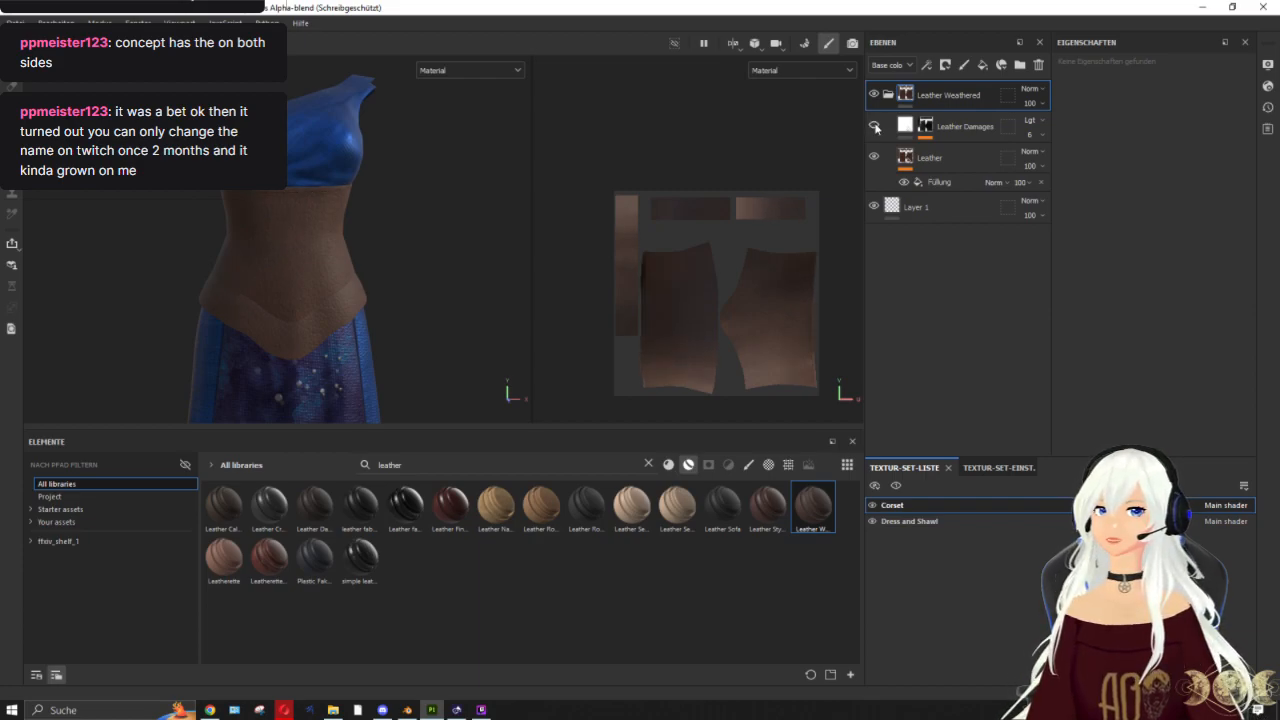
{"action": "left_click", "coordinate": [877, 128]}
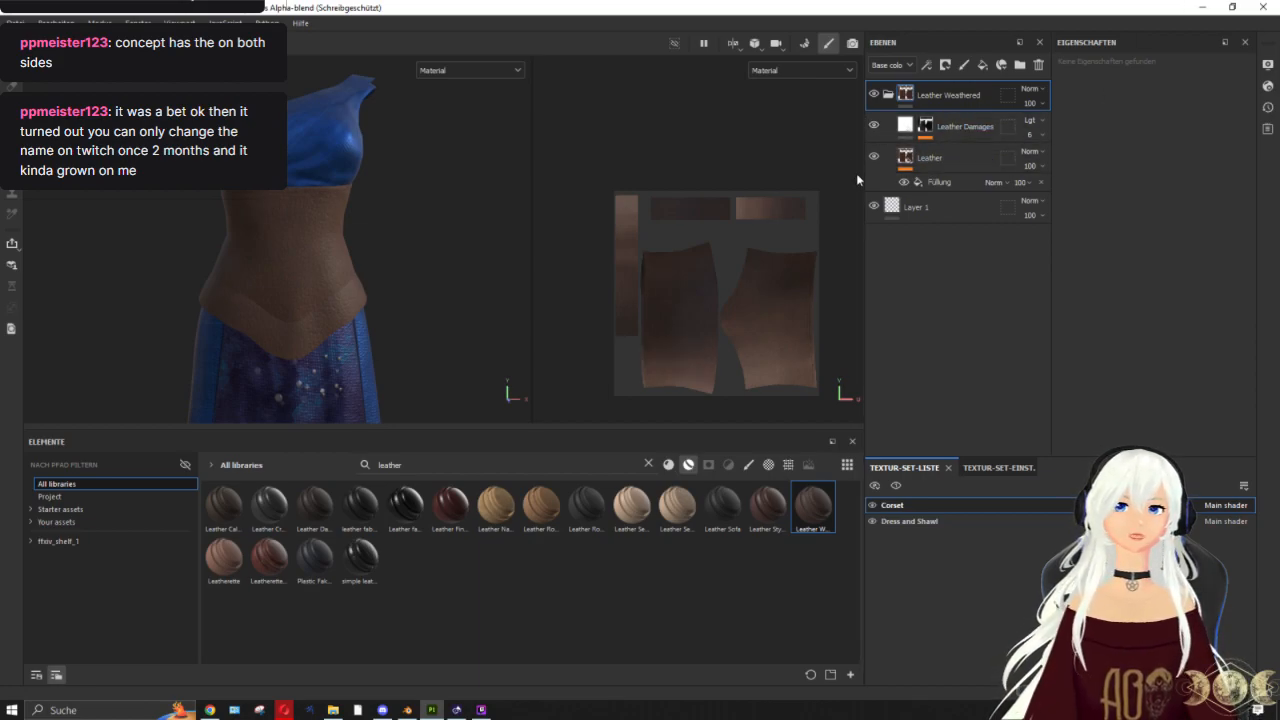
{"action": "left_click", "coordinate": [906, 162]}
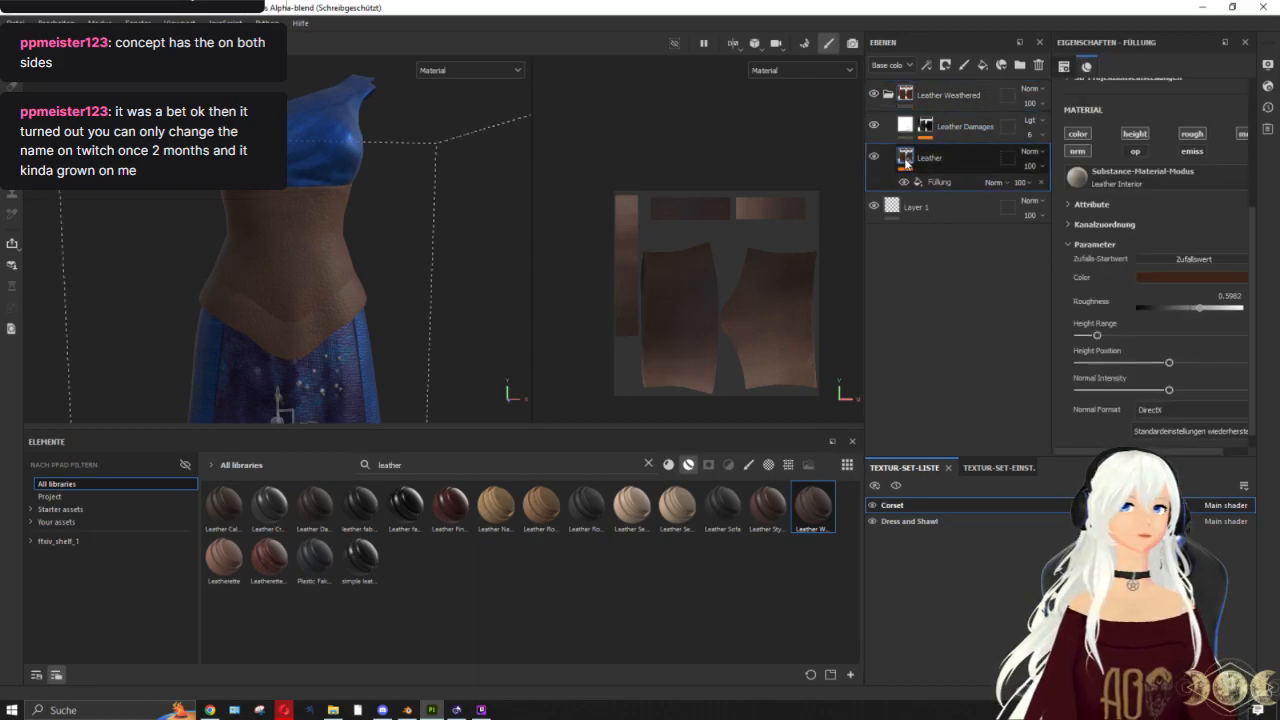
{"action": "left_click", "coordinate": [1163, 279]}
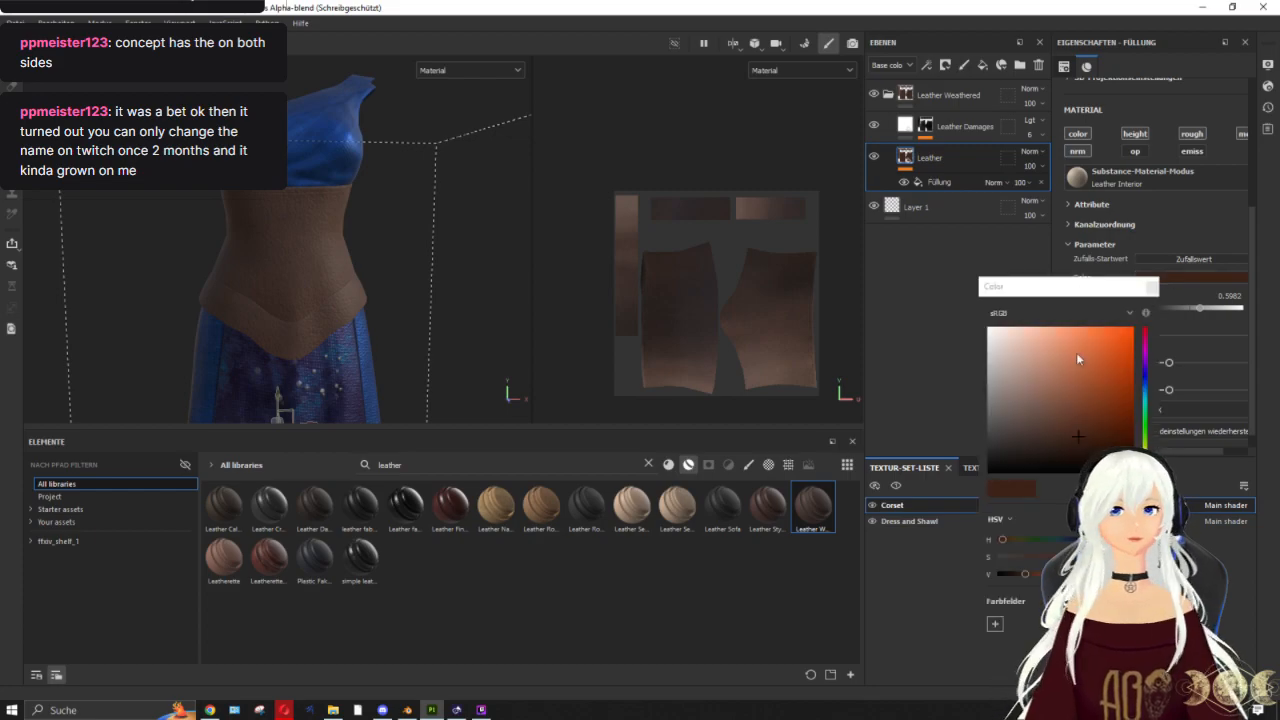
{"action": "left_click_drag", "start_coordinate": [1084, 443], "coordinate": [1088, 456]}
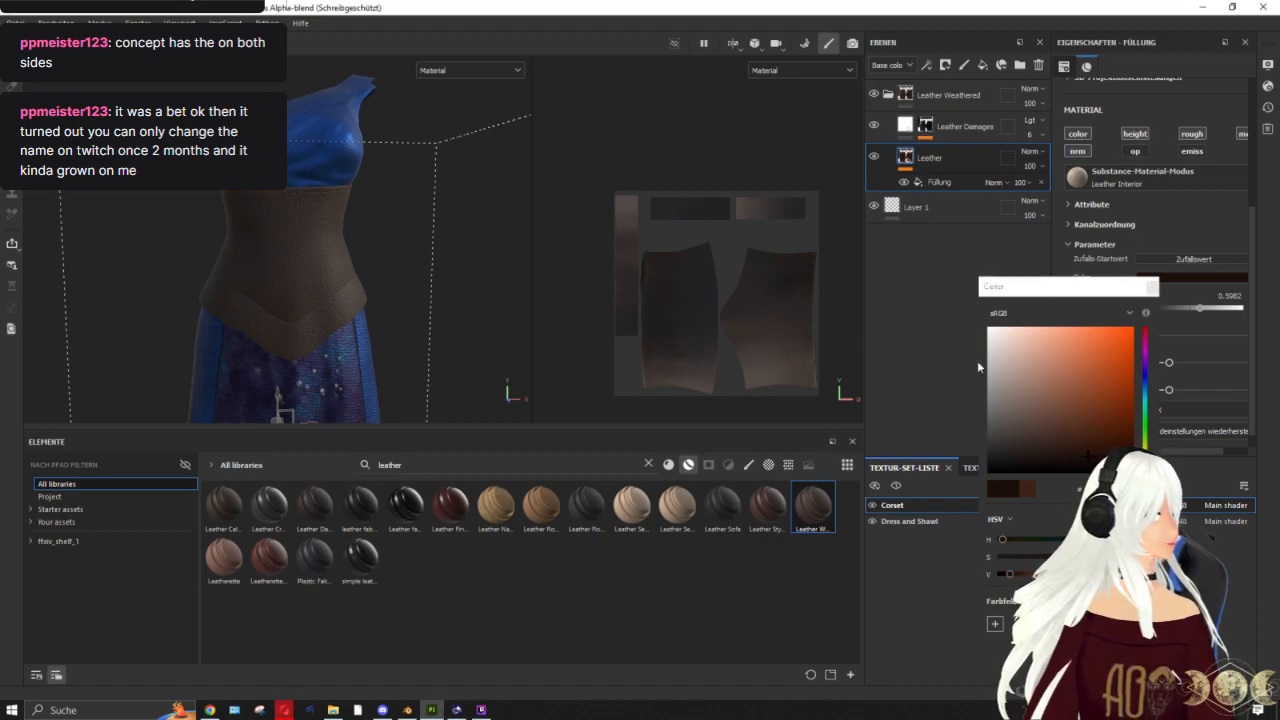
{"action": "left_click", "coordinate": [1085, 454]}
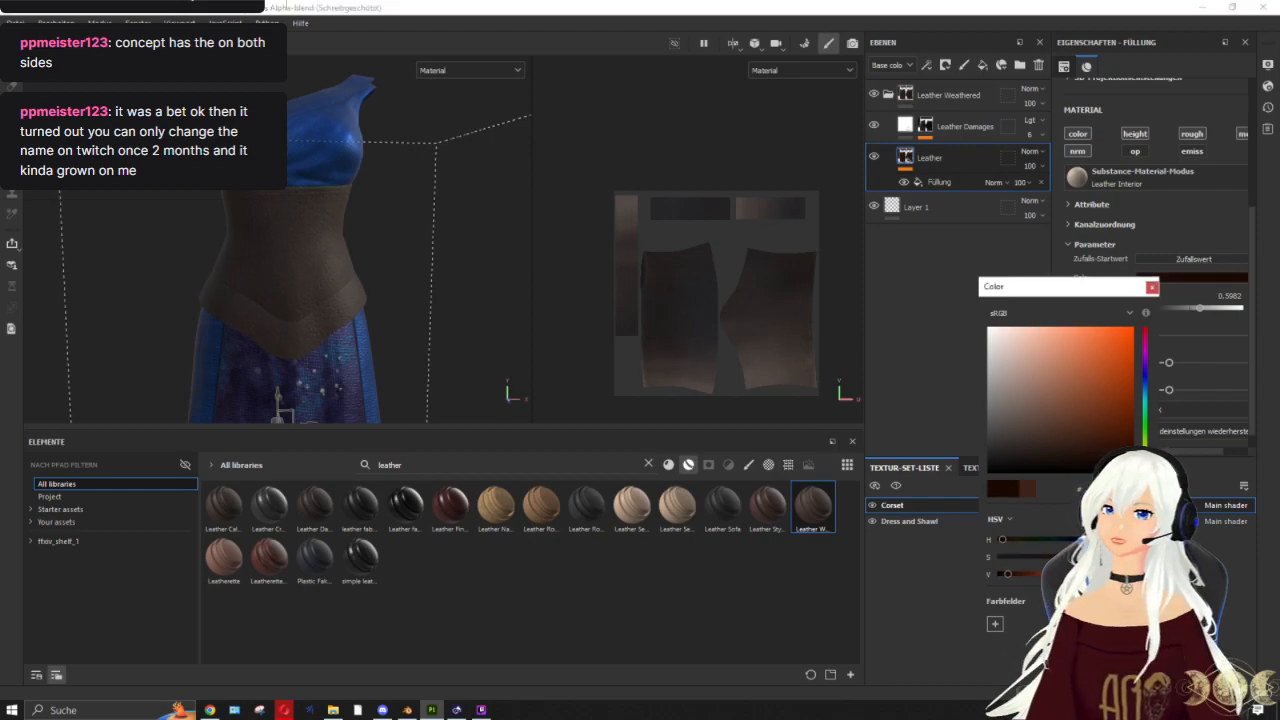
{"action": "left_click", "coordinate": [370, 252]}
{"action": "scroll", "coordinate": [375, 265], "scroll_direction": "down", "scroll_amount": 5}
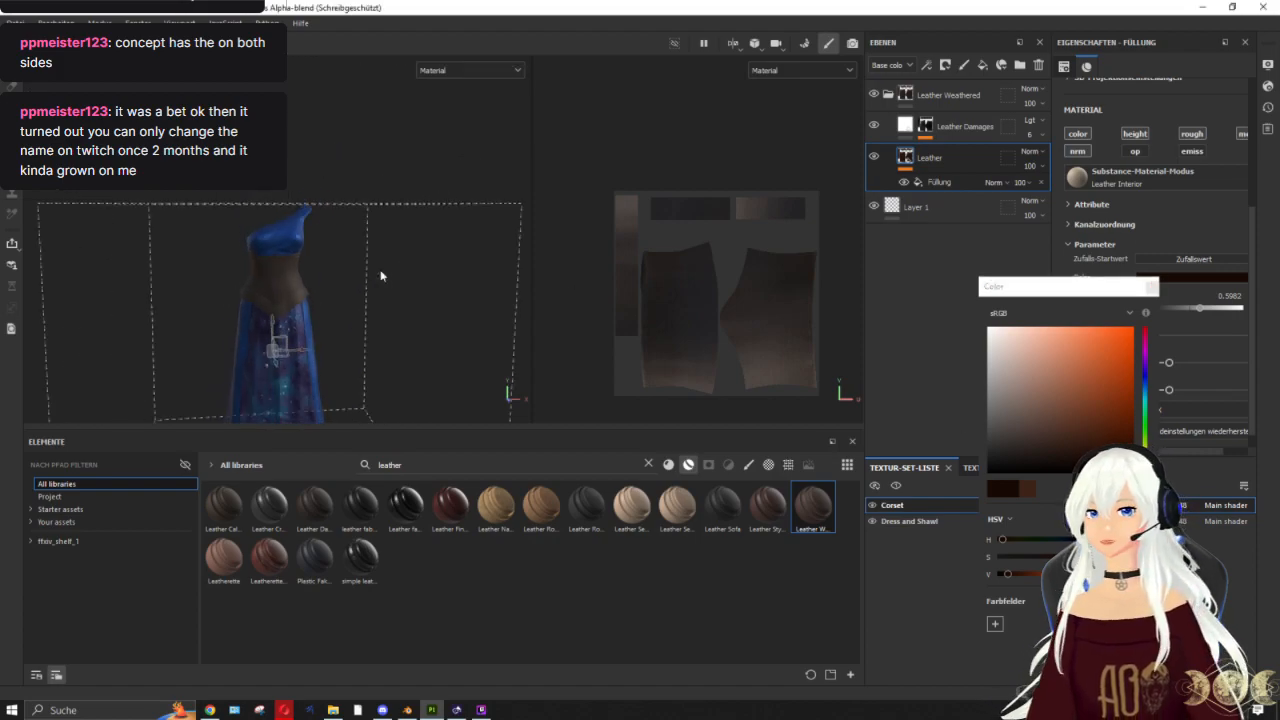
{"action": "scroll", "coordinate": [380, 275], "scroll_direction": "up", "scroll_amount": 5}
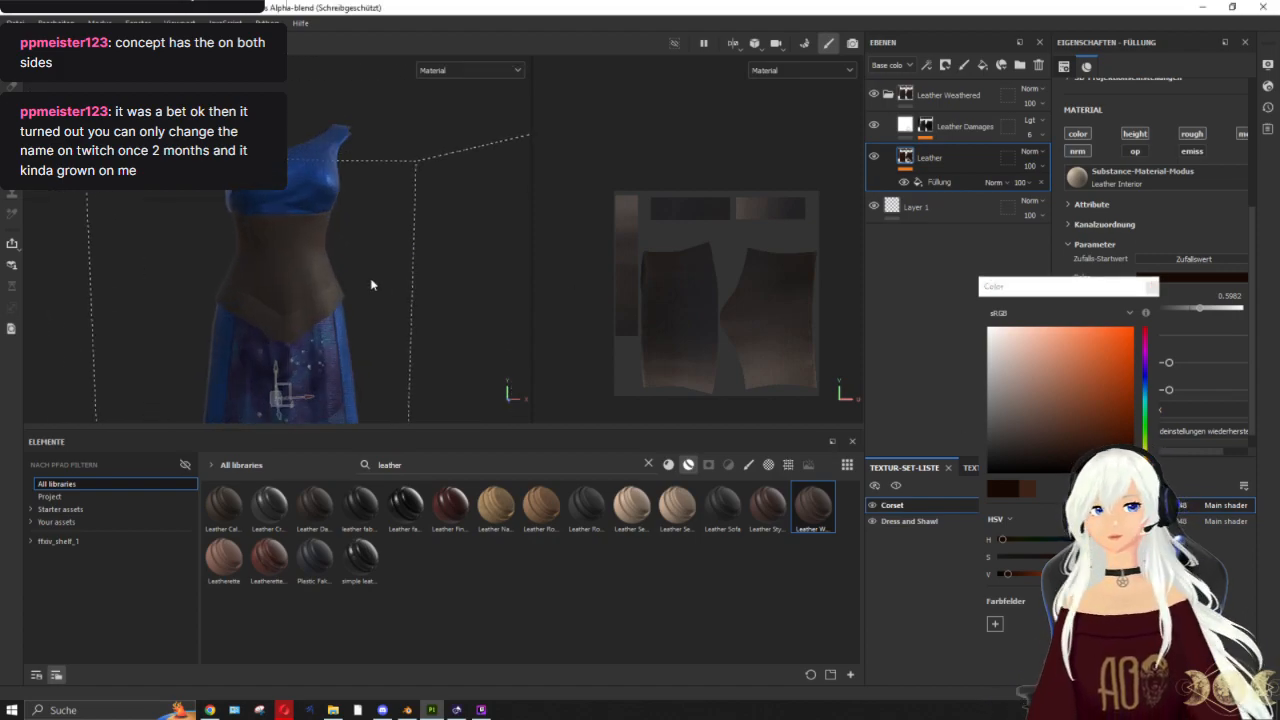
{"action": "left_click", "coordinate": [1153, 288]}
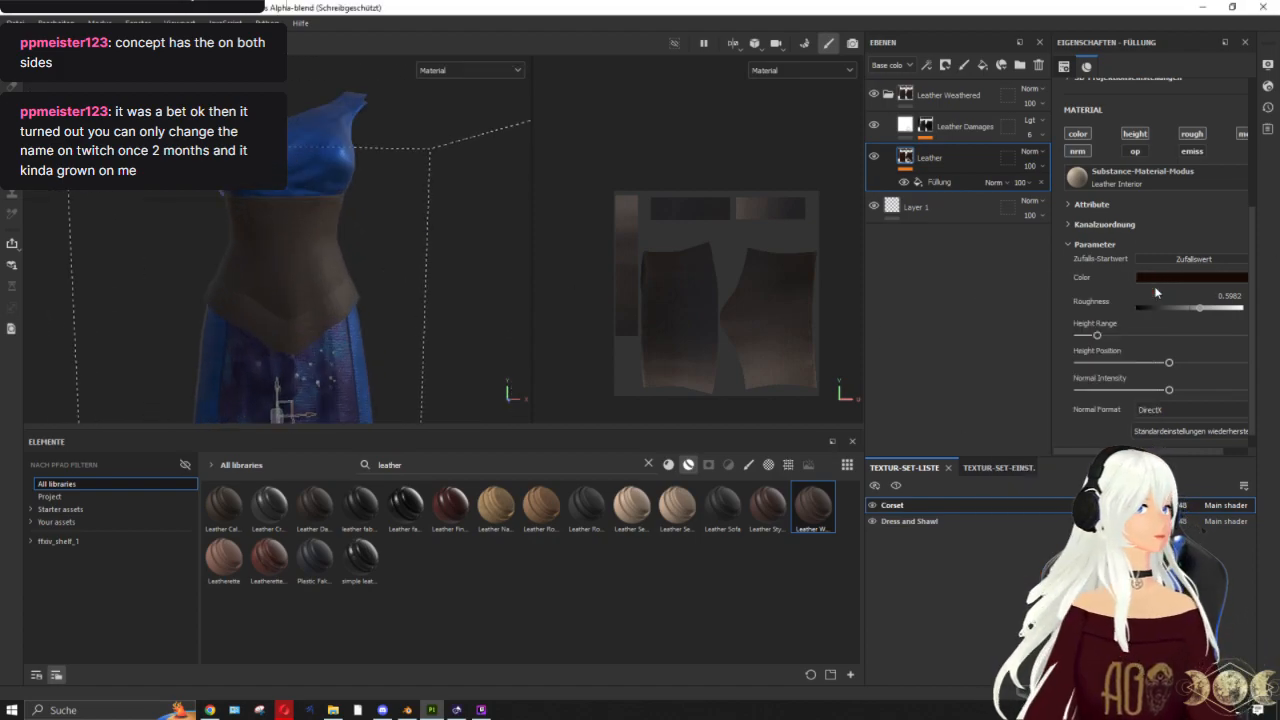
{"action": "right_click", "coordinate": [908, 168]}
{"action": "key", "text": "Escape"}
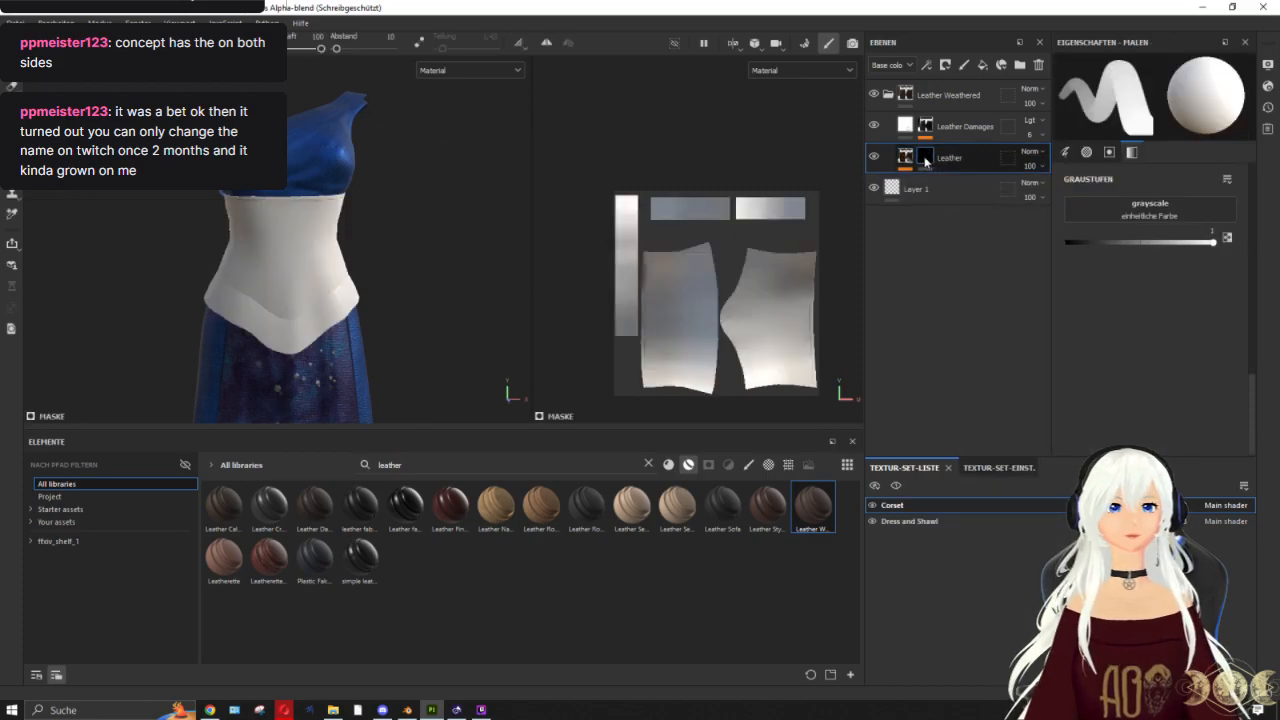
{"action": "key", "text": "4"}
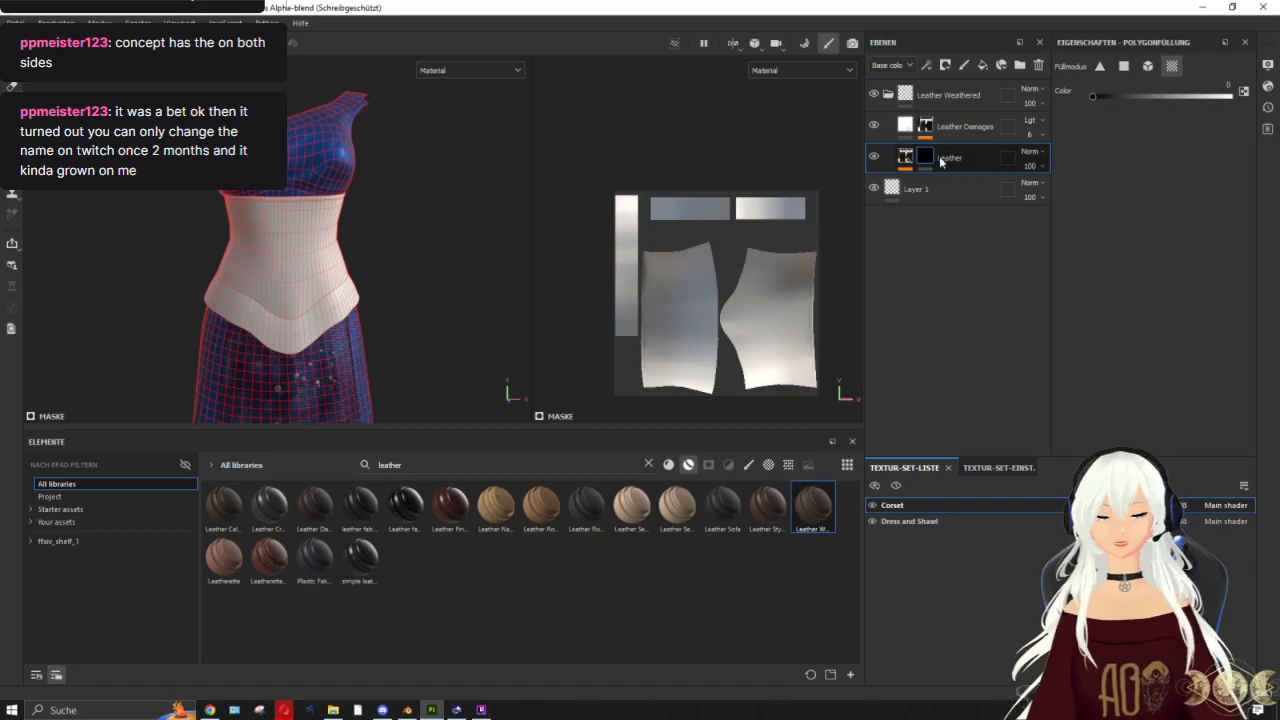
{"action": "key", "text": "ctrl+z"}
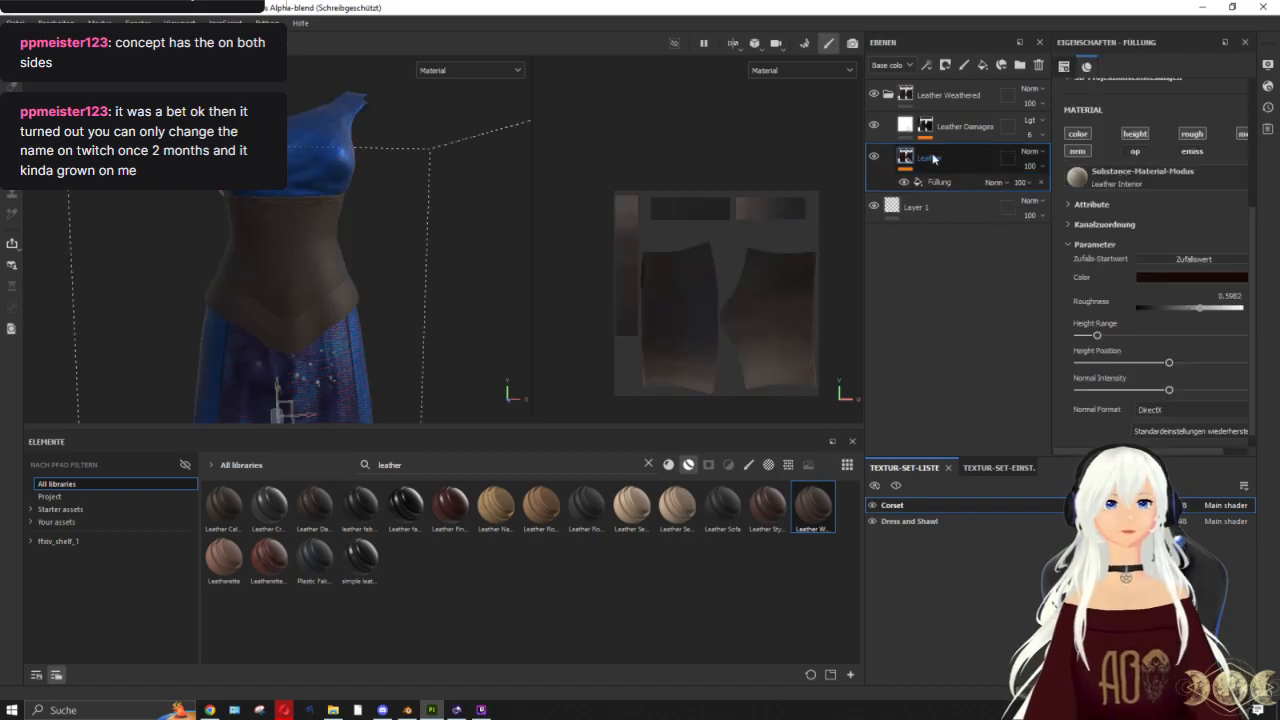
Step: Add a black mask to the Leather Weathered group and reveal only the two large corset body UV islands with polygon fill
{"action": "left_click", "coordinate": [891, 96]}
{"action": "right_click", "coordinate": [906, 92]}
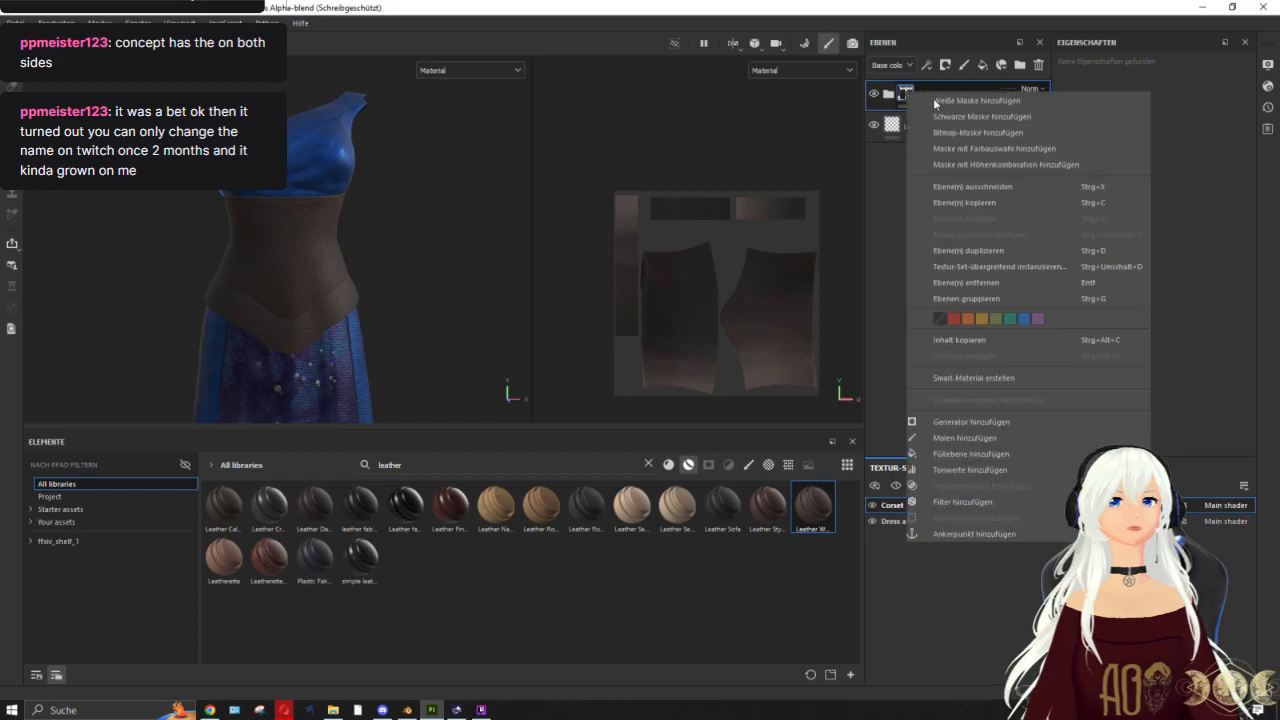
{"action": "left_click", "coordinate": [941, 116]}
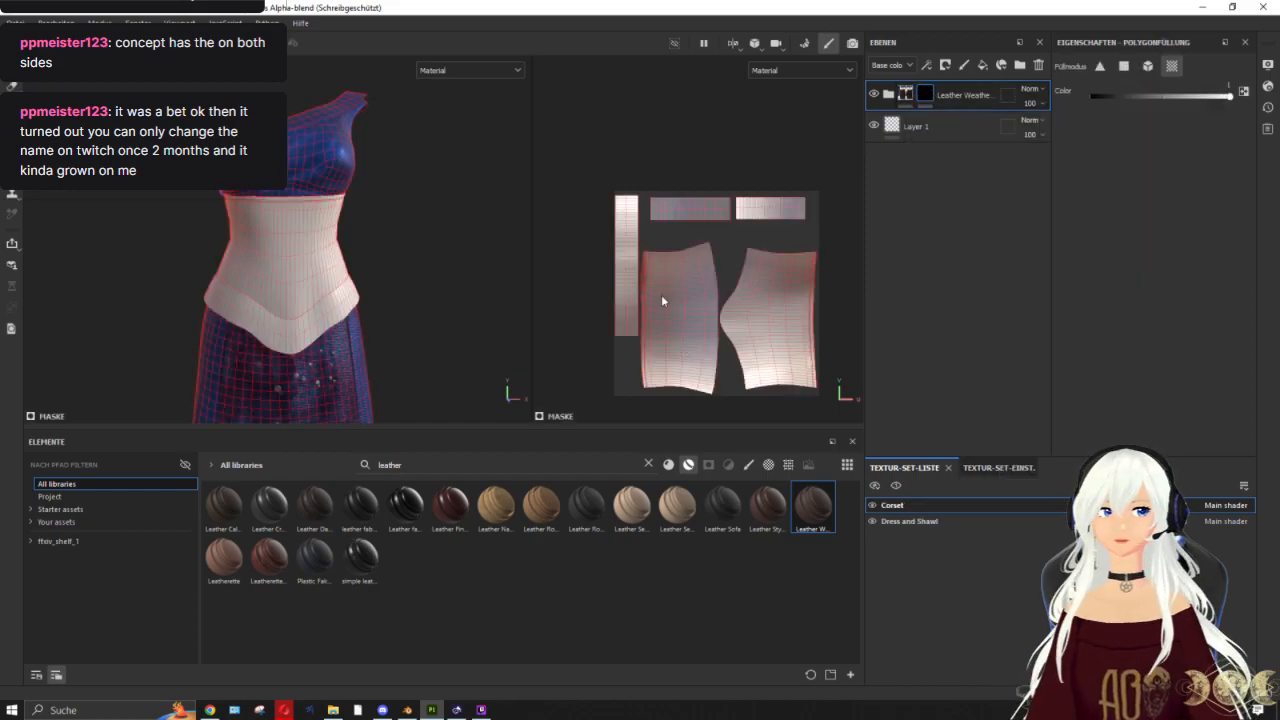
{"action": "left_click", "coordinate": [216, 218]}
{"action": "left_click", "coordinate": [966, 101]}
{"action": "left_click_drag", "start_coordinate": [313, 206], "coordinate": [578, 240], "text": "alt"}
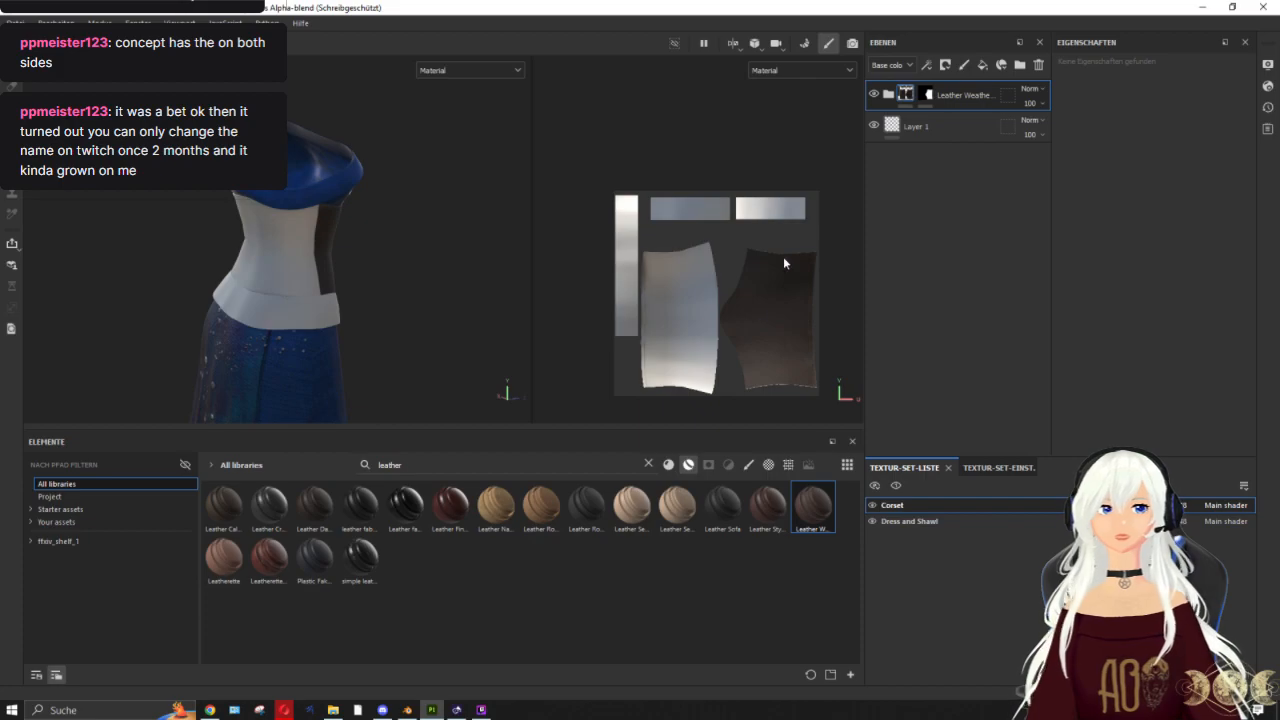
{"action": "left_click", "coordinate": [929, 99]}
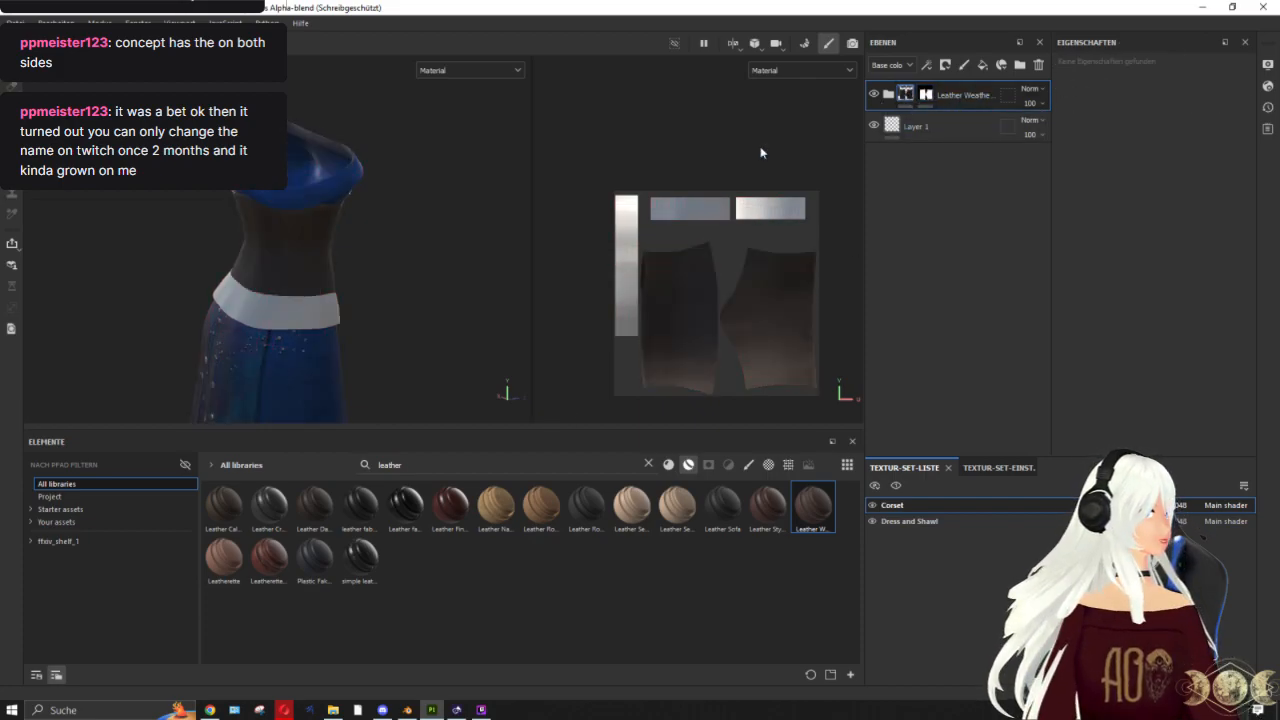
Step: Examine the dark leather on the corset body and the unmasked lower border up close and from the front
{"action": "scroll", "coordinate": [349, 229], "scroll_direction": "up", "scroll_amount": 4}
{"action": "left_click_drag", "start_coordinate": [432, 230], "coordinate": [447, 203], "text": "alt"}
{"action": "right_click_drag", "start_coordinate": [447, 203], "coordinate": [308, 198], "text": "alt"}
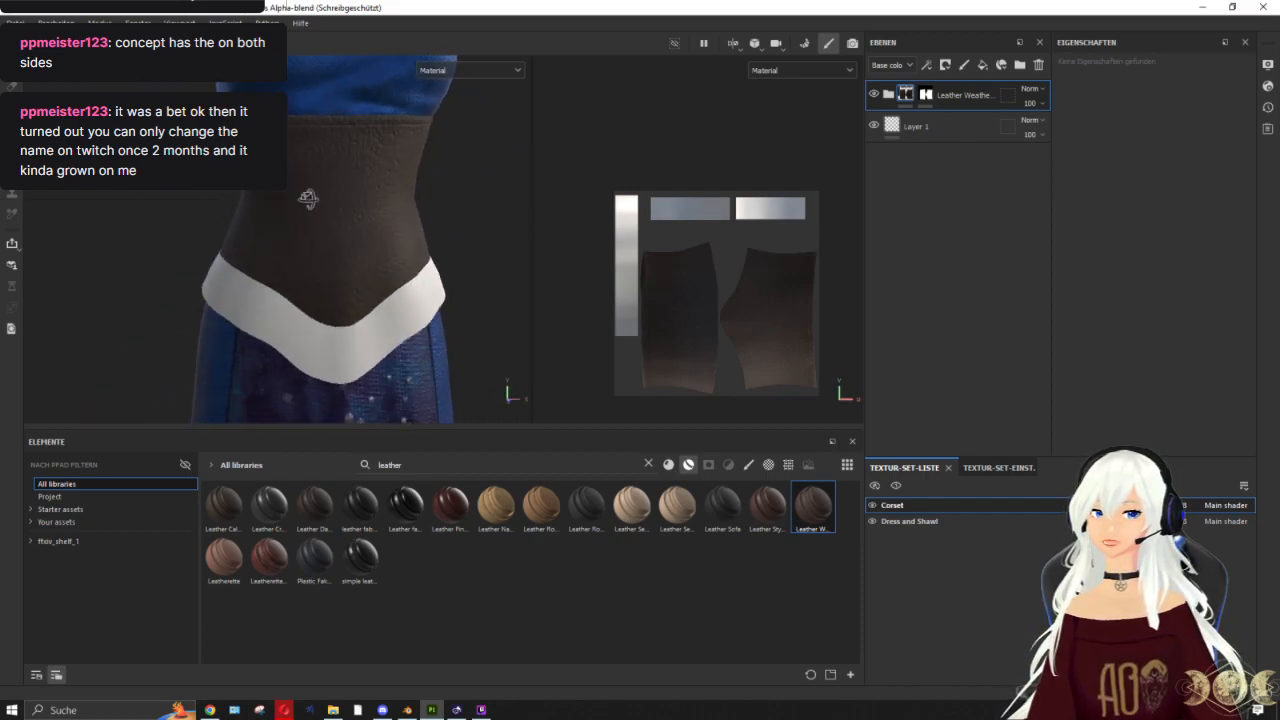
{"action": "left_click_drag", "start_coordinate": [308, 198], "coordinate": [335, 205], "text": "alt"}
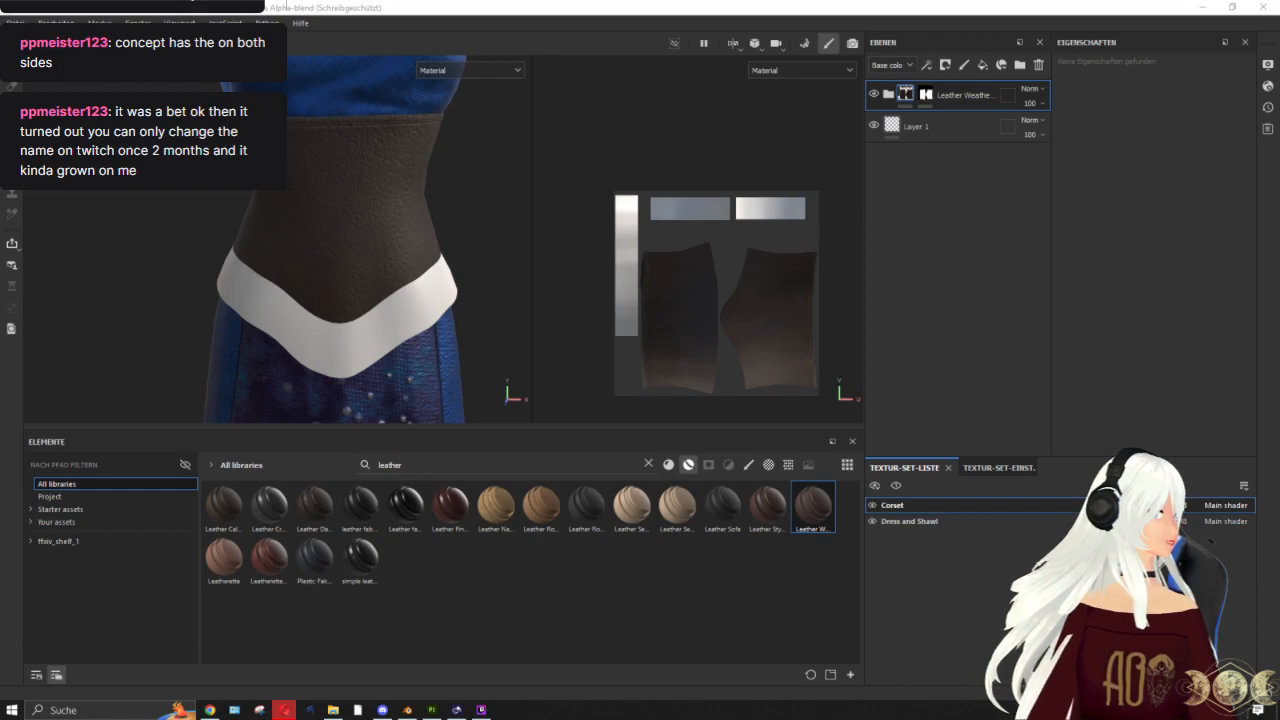
{"action": "key", "text": "alt+Tab"}
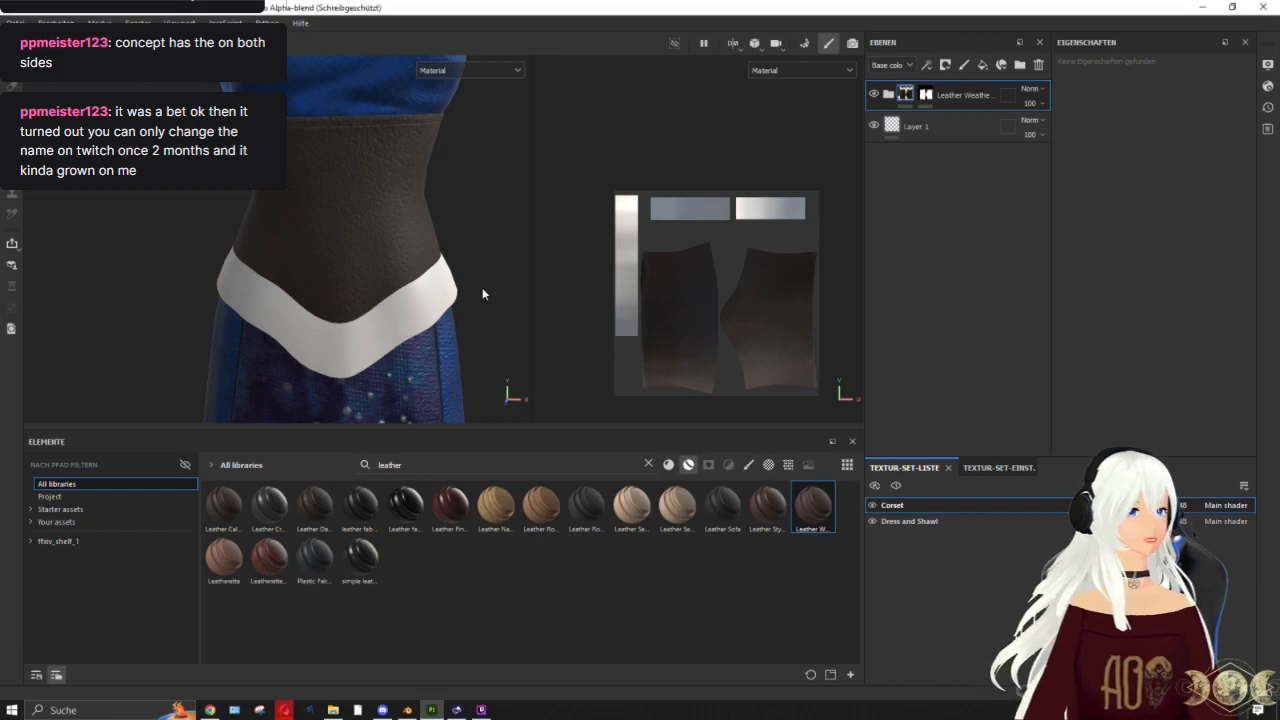
{"action": "left_click_drag", "start_coordinate": [459, 280], "coordinate": [424, 268], "text": "alt"}
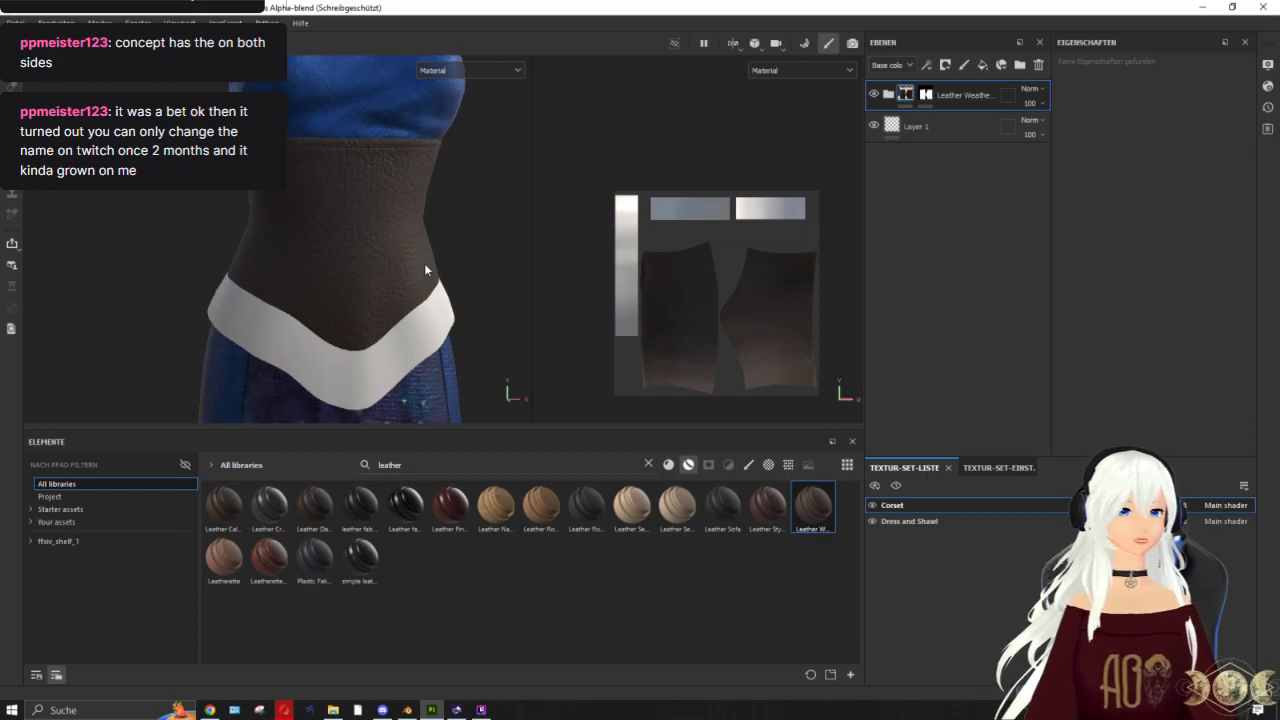
{"action": "left_click_drag", "start_coordinate": [424, 268], "coordinate": [429, 310], "text": "alt"}
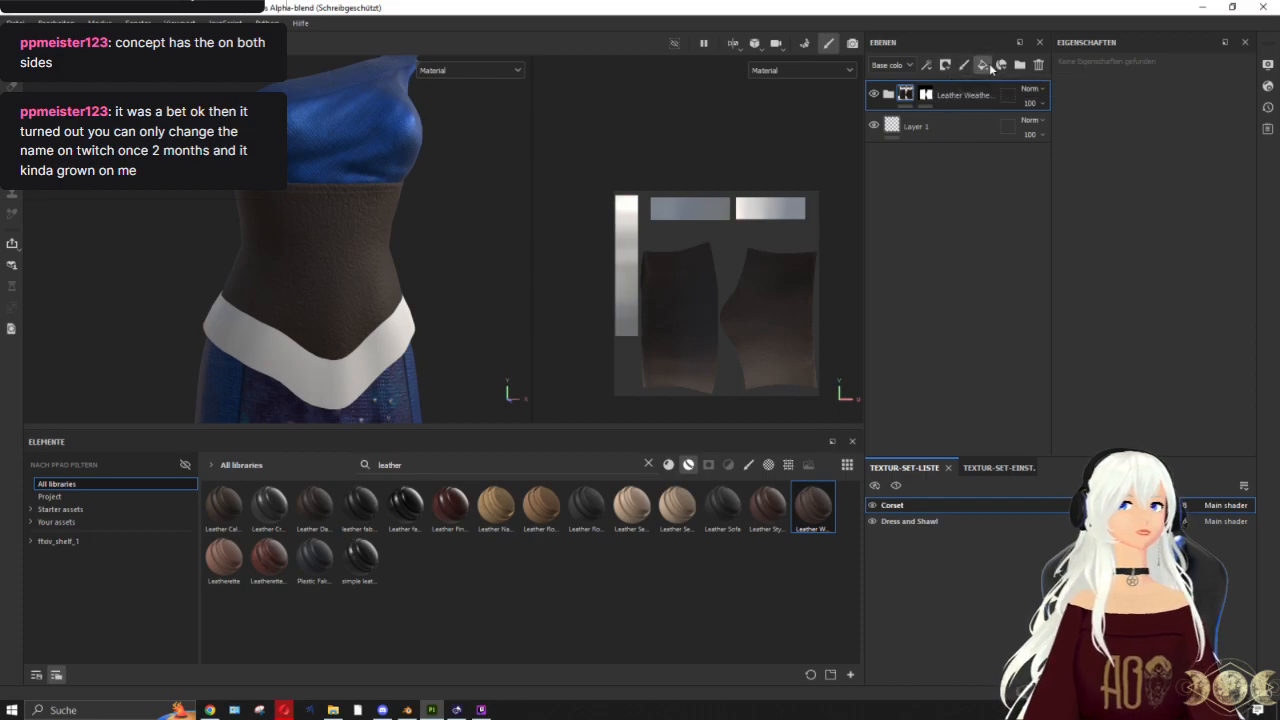
Step: Add a fill layer above the leather group with only the height channel active and set its height to 0.2091
{"action": "left_click", "coordinate": [984, 65]}
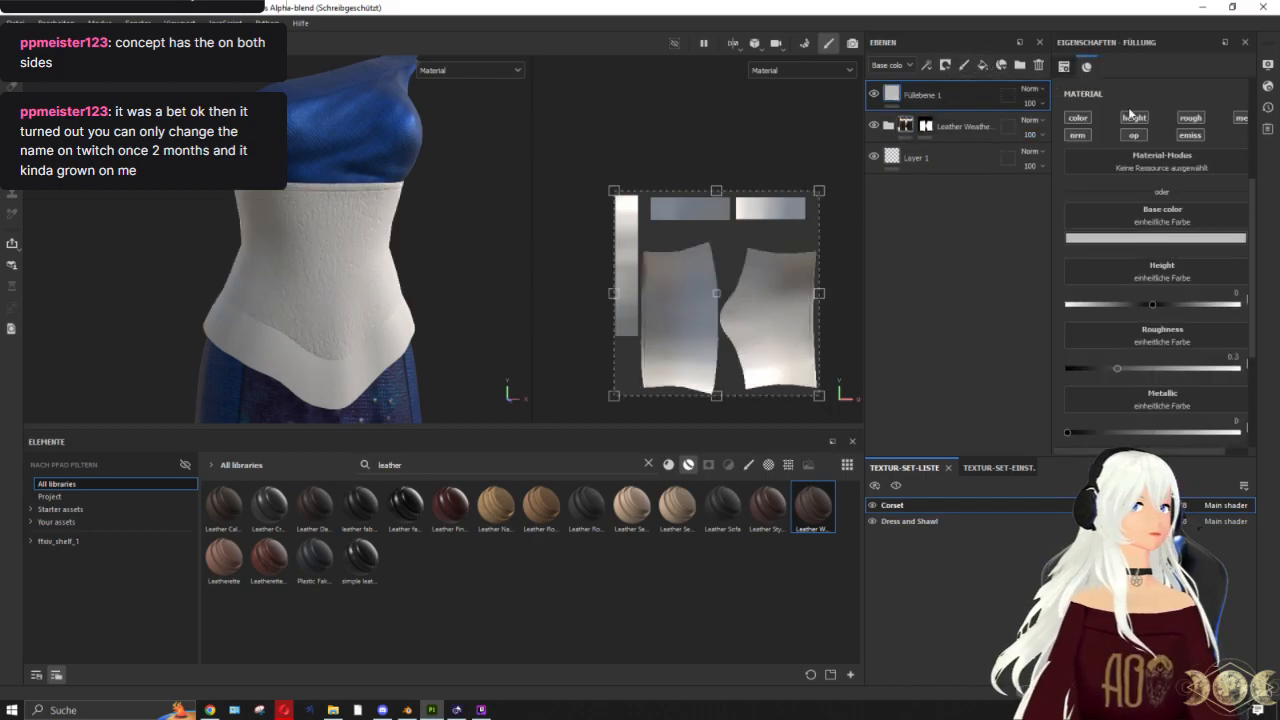
{"action": "left_click", "coordinate": [1078, 118]}
{"action": "left_click", "coordinate": [1077, 135]}
{"action": "left_click", "coordinate": [1134, 135]}
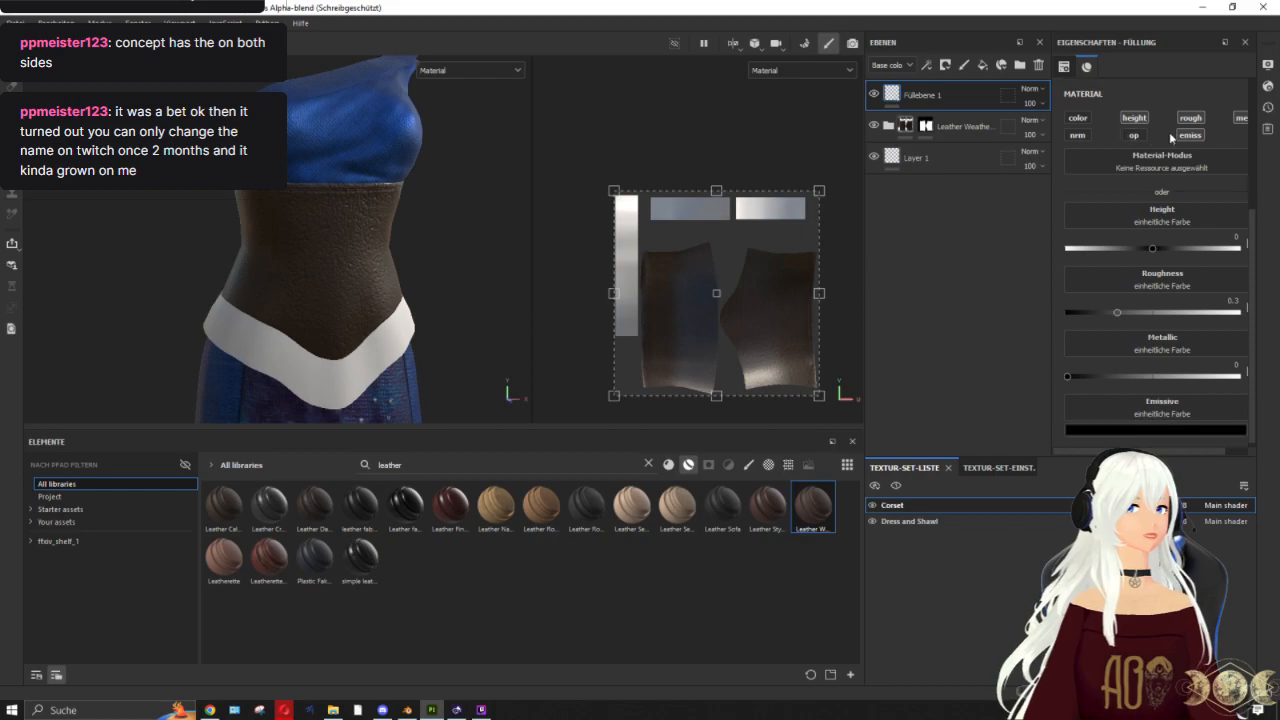
{"action": "left_click", "coordinate": [1190, 135]}
{"action": "left_click", "coordinate": [1190, 118]}
{"action": "left_click", "coordinate": [1241, 118]}
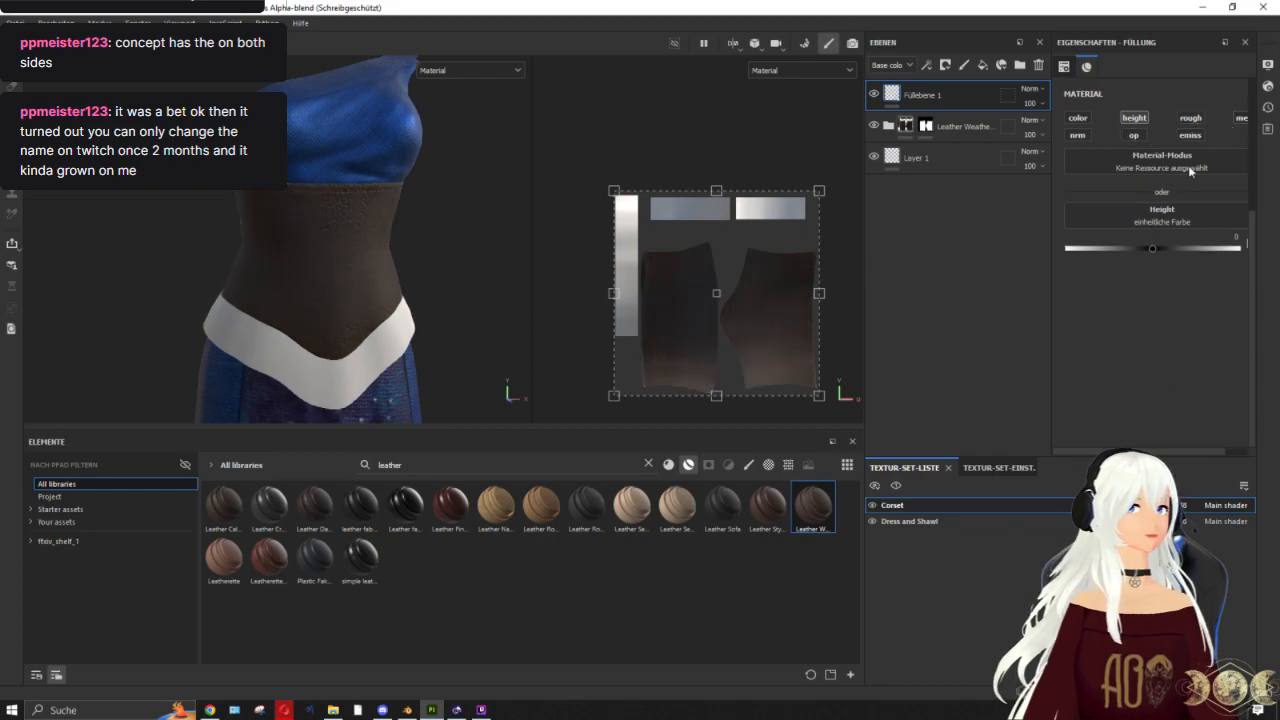
{"action": "left_click_drag", "start_coordinate": [1157, 250], "coordinate": [1171, 248]}
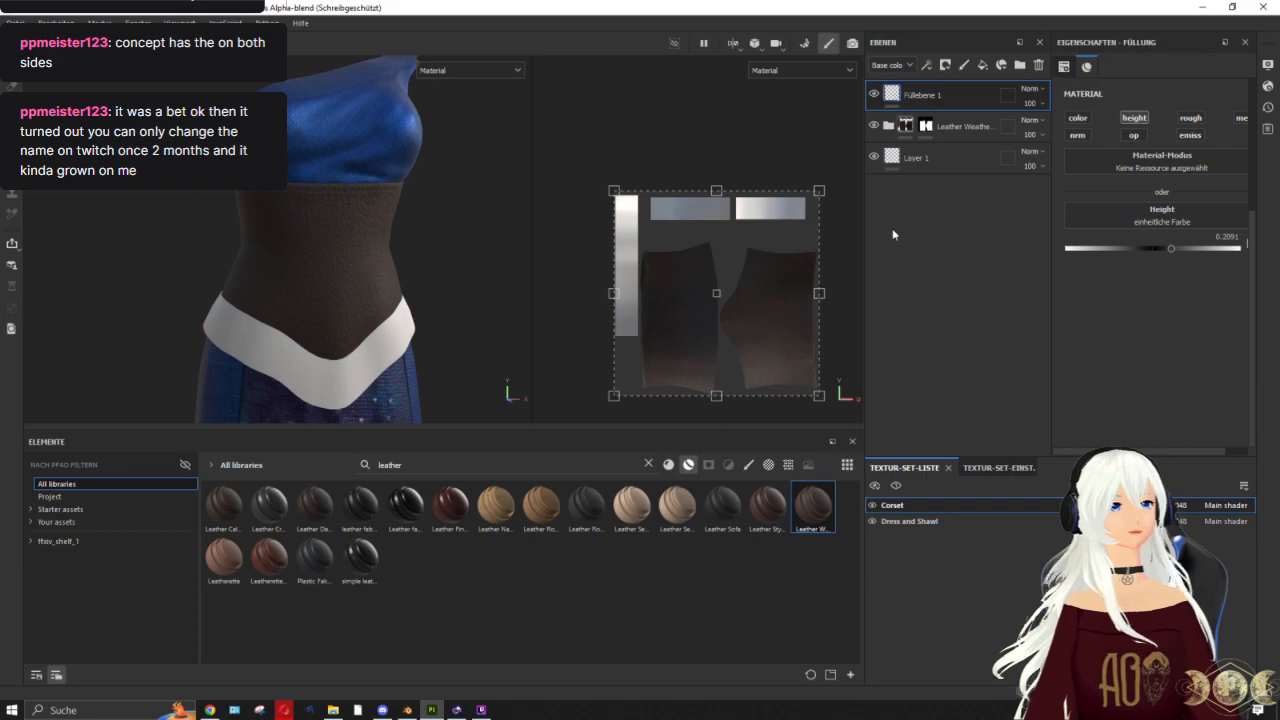
Step: Add a black mask to the height fill layer and reveal the two corset body UV islands with polygon fill
{"action": "mouse_move", "coordinate": [894, 96]}
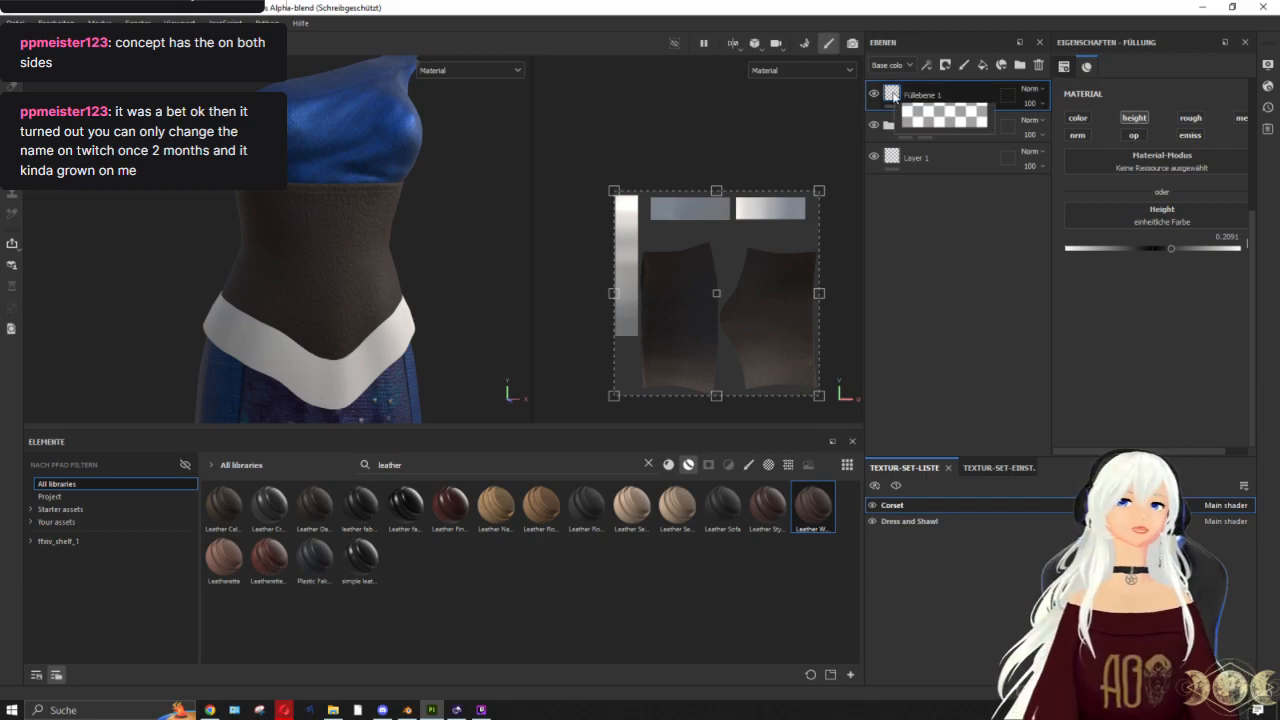
{"action": "right_click", "coordinate": [894, 96]}
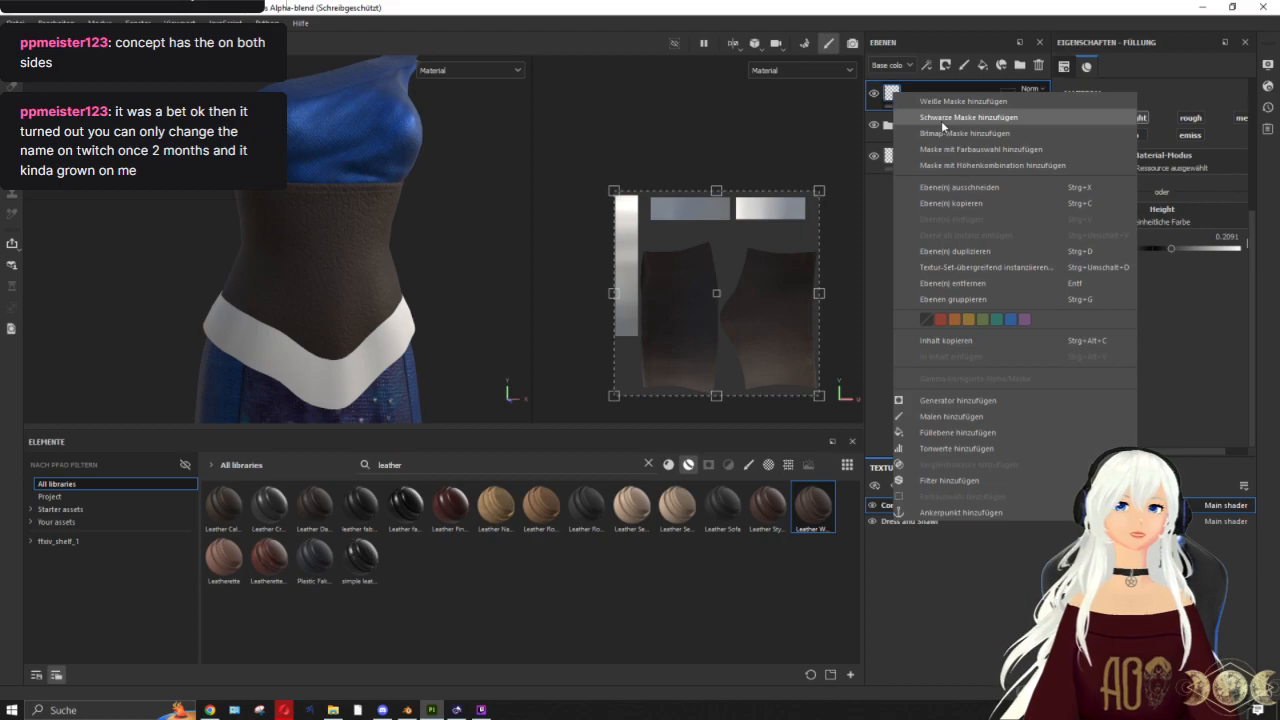
{"action": "left_click", "coordinate": [941, 120]}
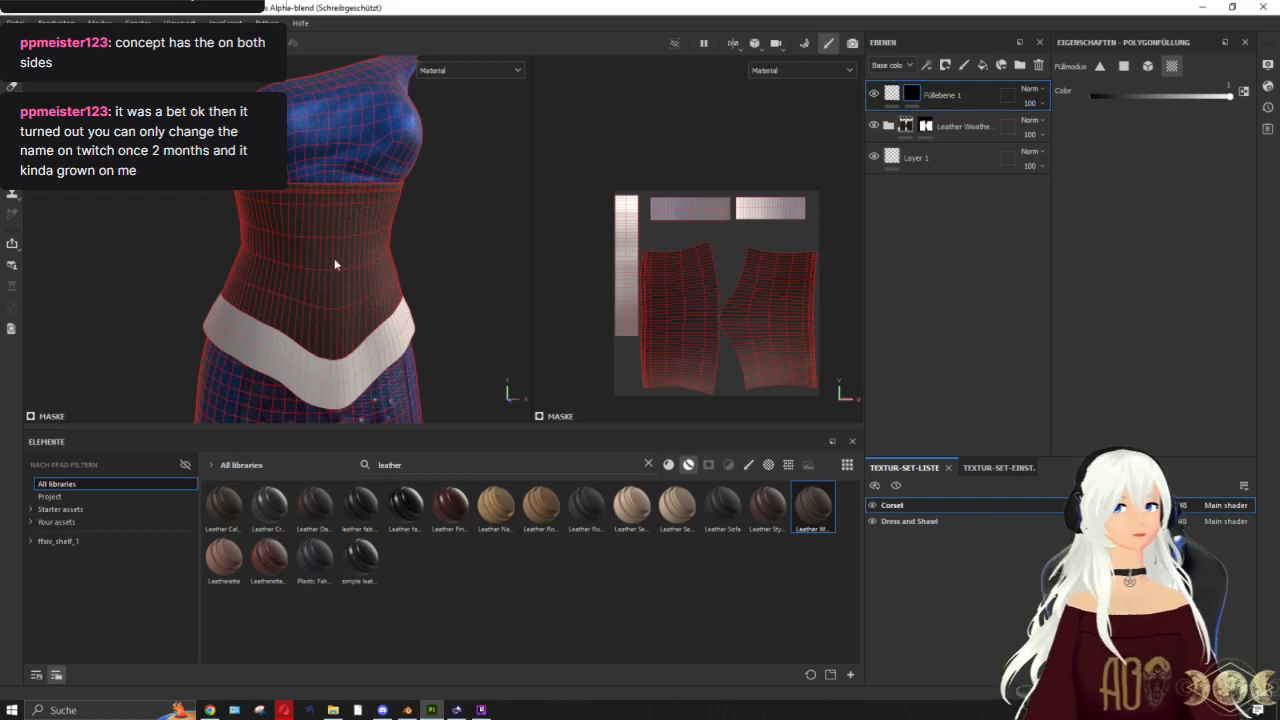
{"action": "left_click", "coordinate": [895, 95]}
{"action": "scroll", "coordinate": [325, 295], "scroll_direction": "up", "scroll_amount": 5}
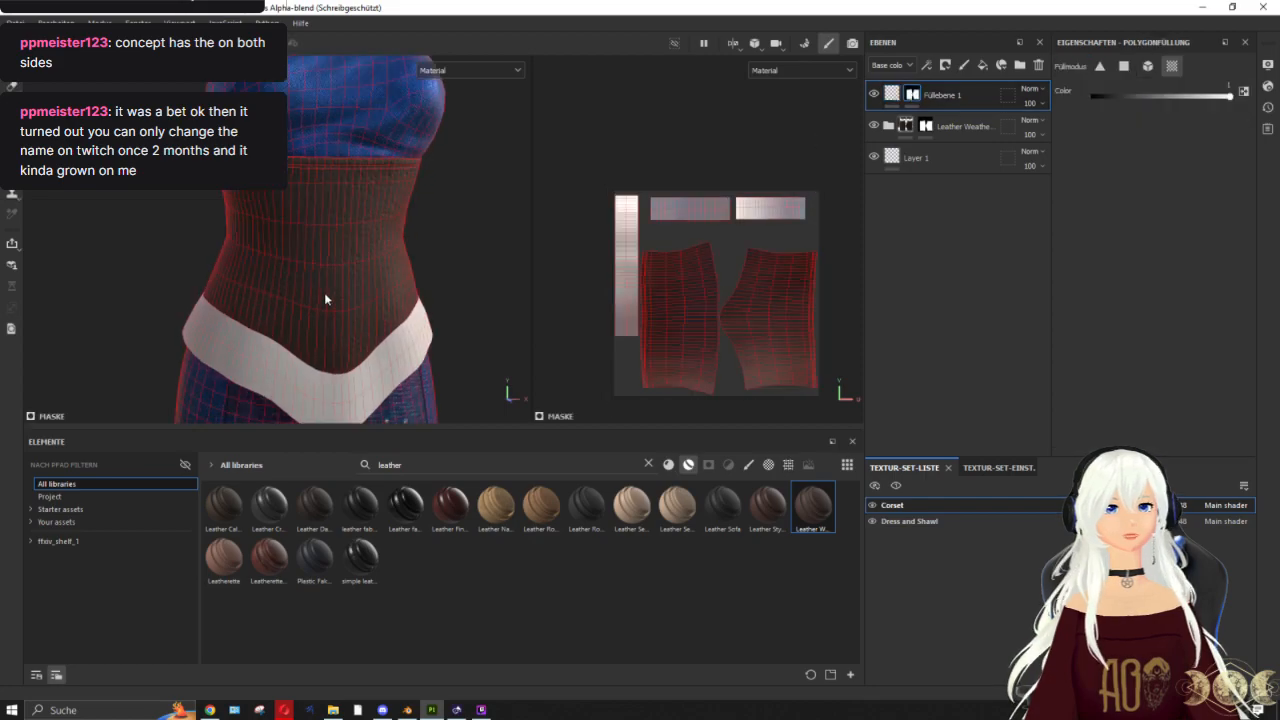
Step: Add a Mask Outline filter to the height fill layer's mask
{"action": "left_click", "coordinate": [925, 66]}
{"action": "left_click", "coordinate": [973, 163]}
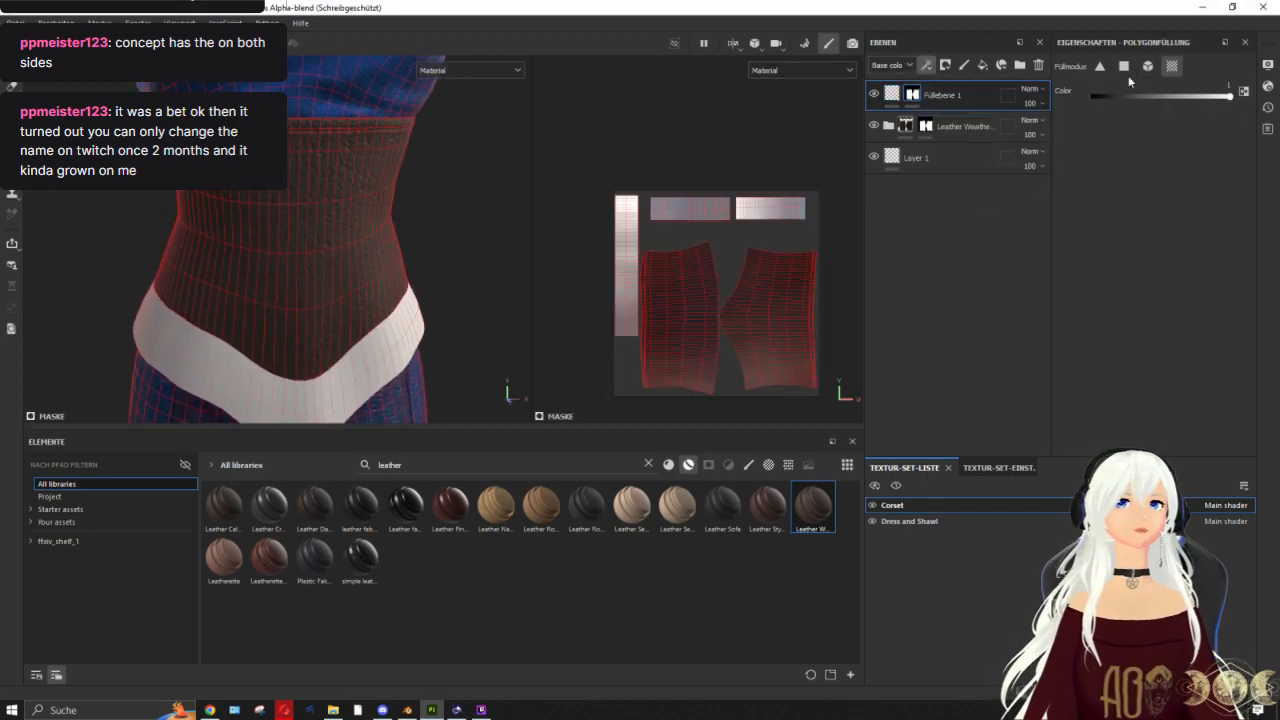
{"action": "left_click", "coordinate": [1155, 98]}
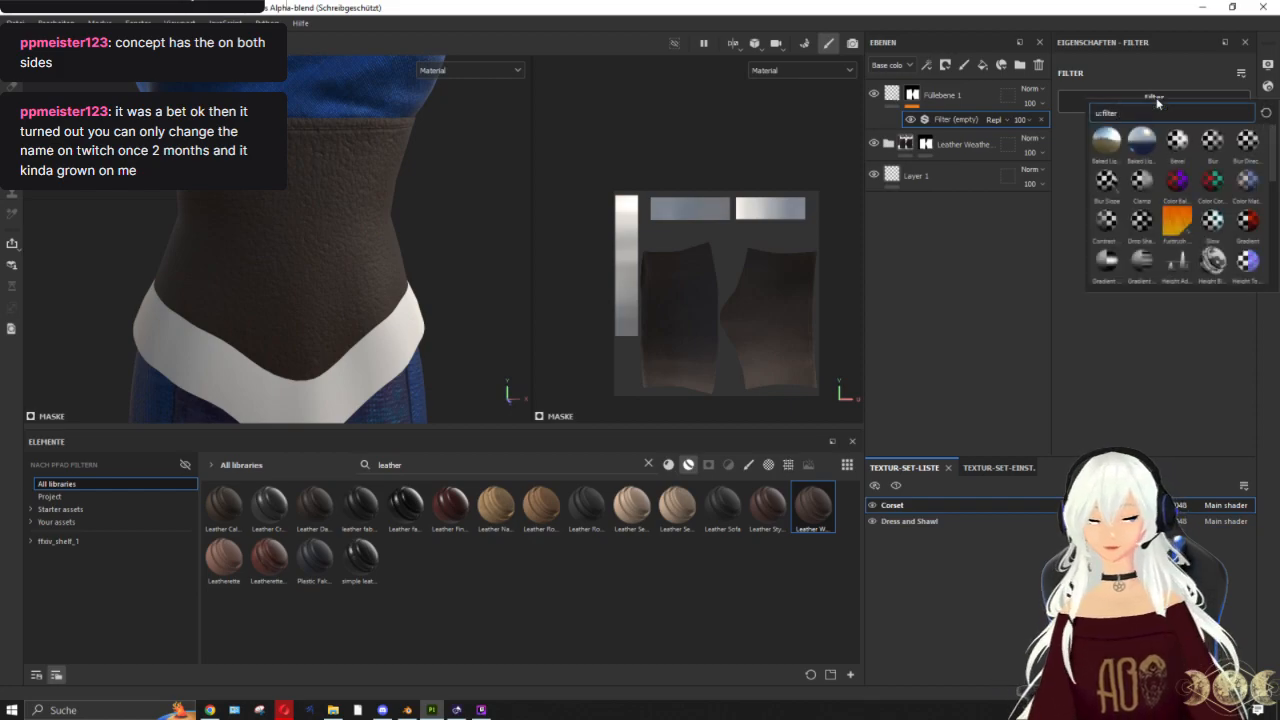
{"action": "type", "text": "mask"}
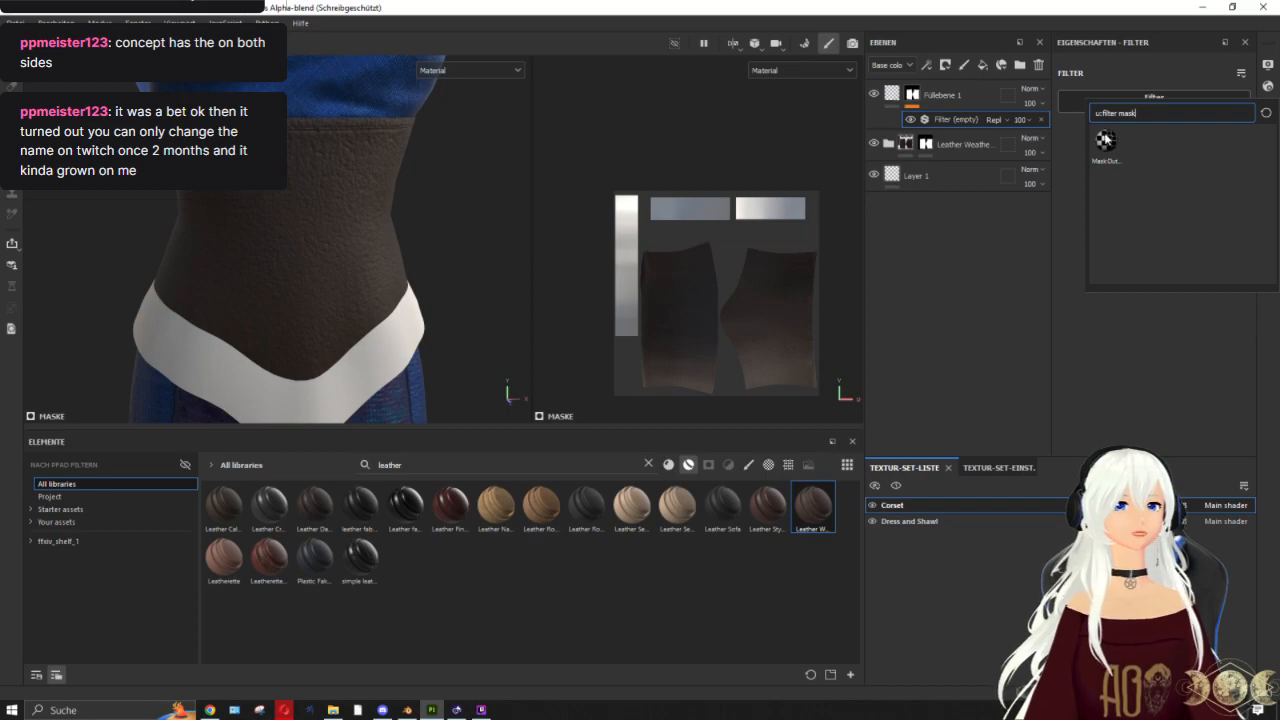
{"action": "left_click", "coordinate": [1106, 141]}
Step: Raise the fill layer's height and set the Mask Outline filter's mask position to Inside
{"action": "left_click", "coordinate": [903, 103]}
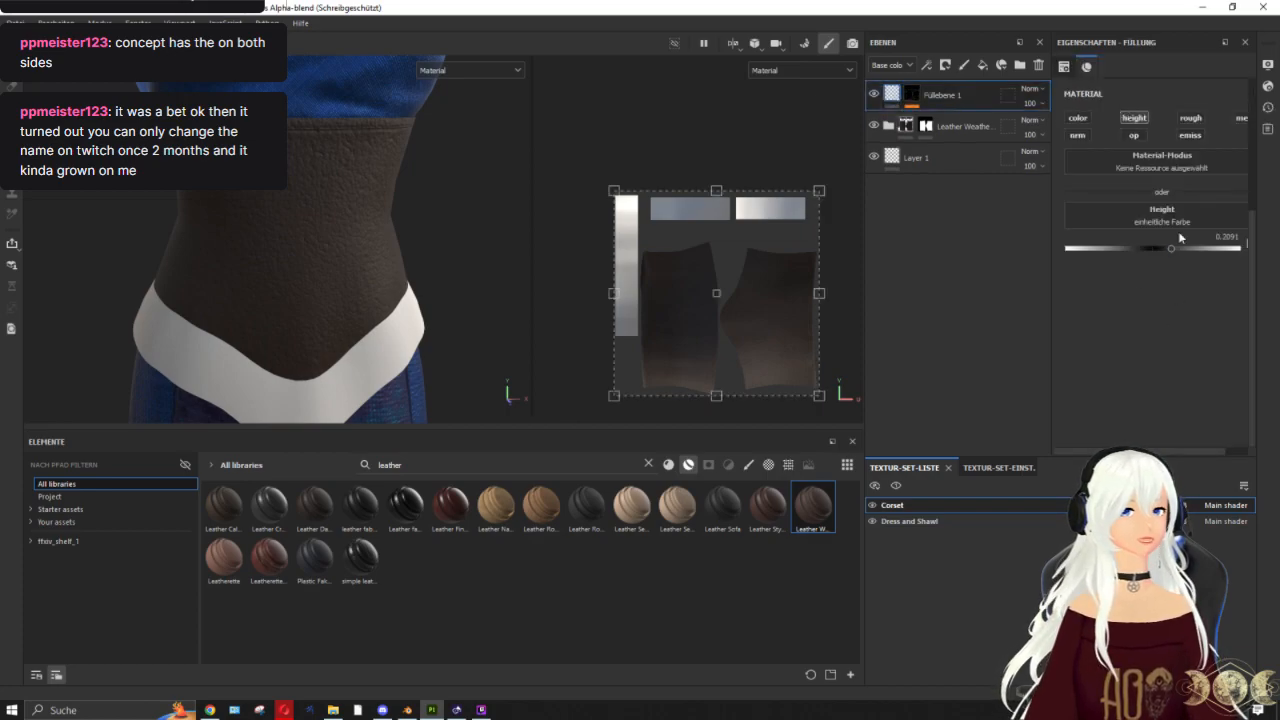
{"action": "left_click_drag", "start_coordinate": [1203, 250], "coordinate": [1202, 250]}
{"action": "left_click", "coordinate": [911, 94]}
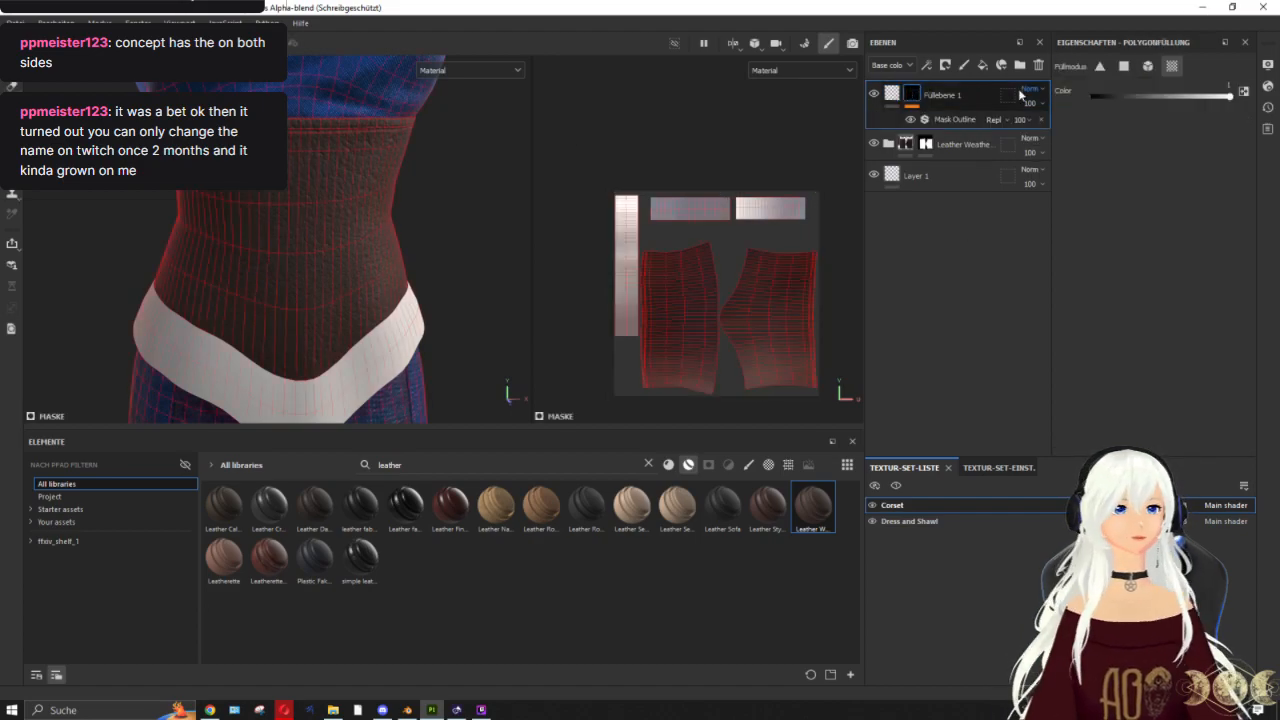
{"action": "left_click", "coordinate": [962, 120]}
{"action": "left_click", "coordinate": [1169, 156]}
{"action": "left_click", "coordinate": [1143, 170]}
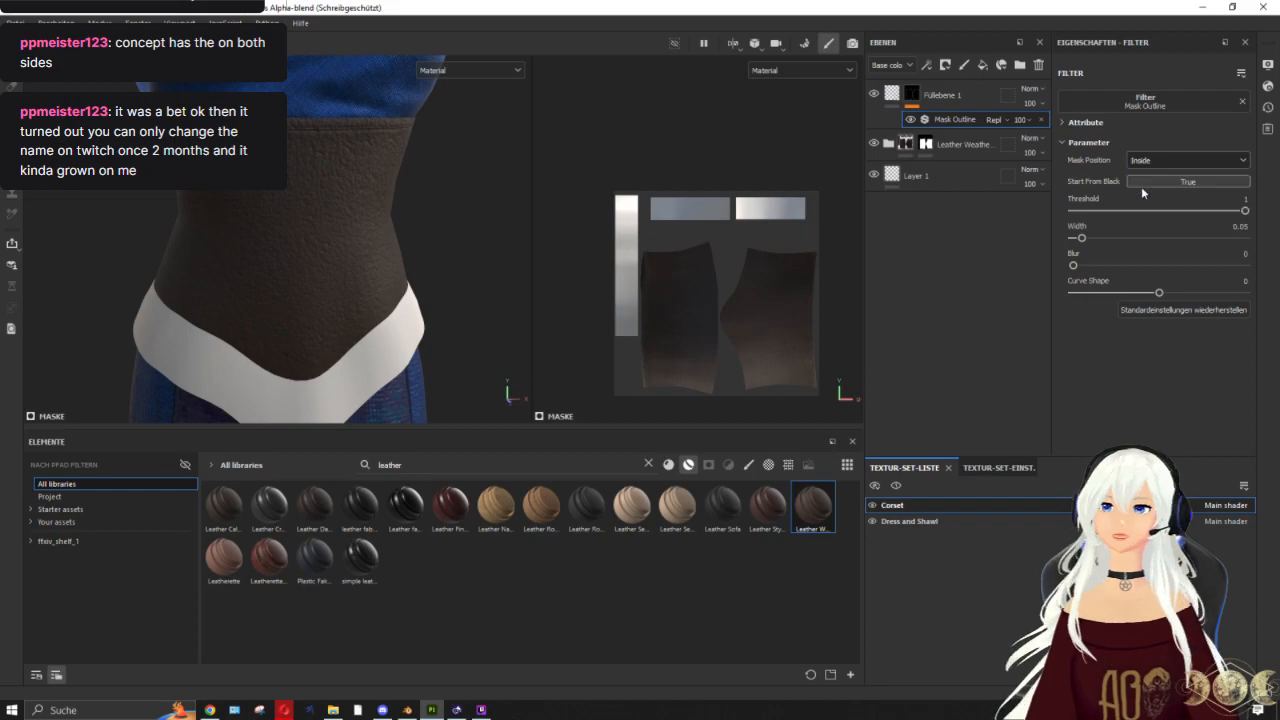
Step: Set the Mask Outline filter's width to 0.08
{"action": "left_click_drag", "start_coordinate": [260, 190], "coordinate": [340, 236], "text": "alt"}
{"action": "left_click_drag", "start_coordinate": [361, 140], "coordinate": [325, 317], "text": "alt"}
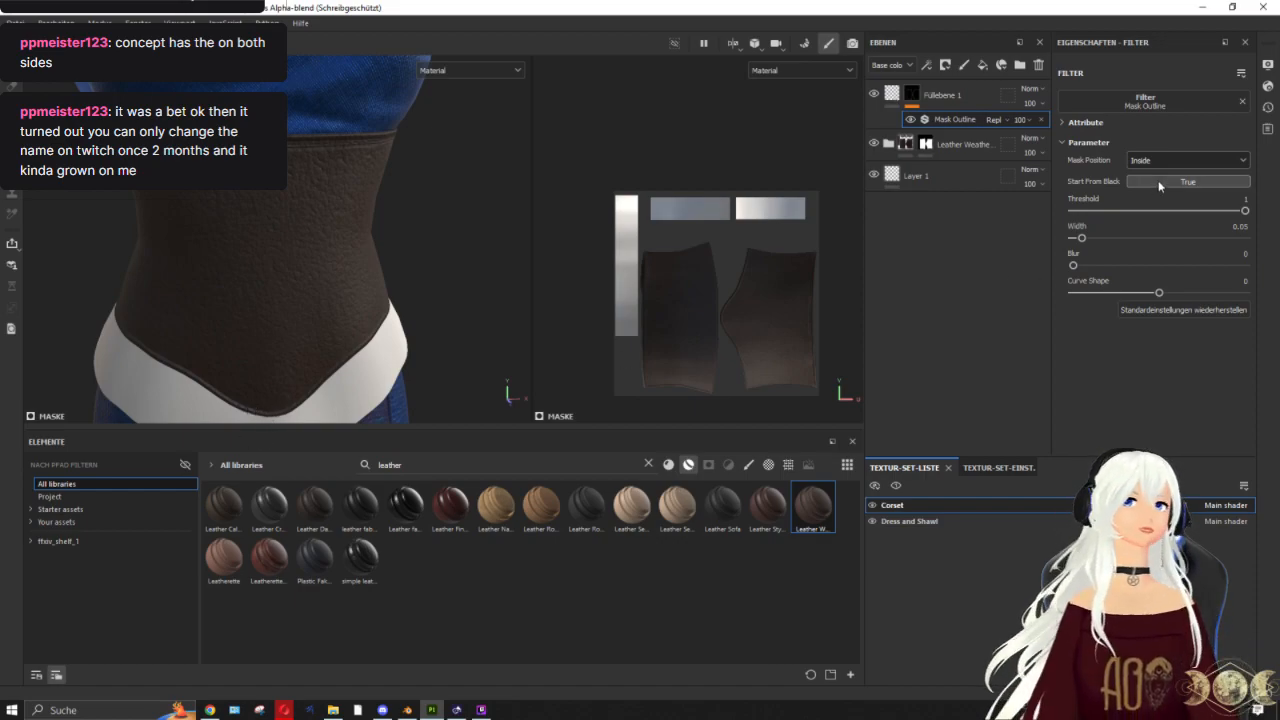
{"action": "left_click_drag", "start_coordinate": [1080, 238], "coordinate": [1087, 241]}
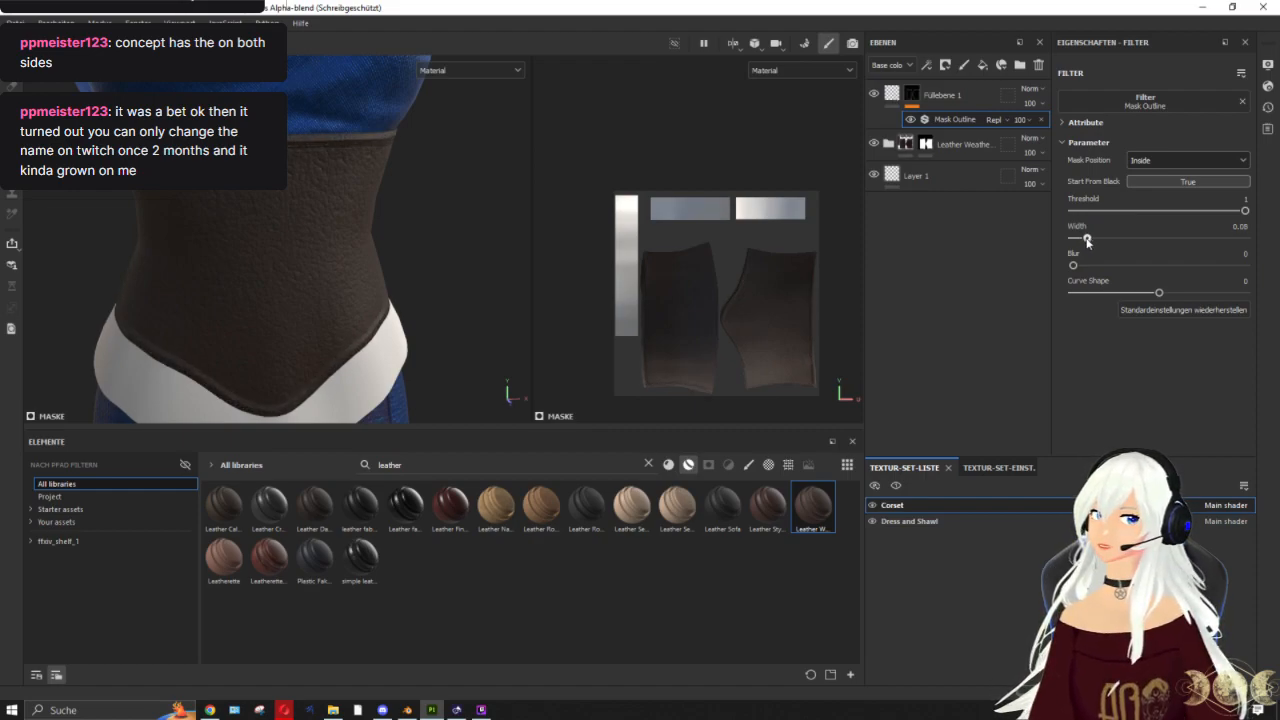
{"action": "scroll", "coordinate": [471, 254], "scroll_direction": "up", "scroll_amount": 1}
{"action": "left_click_drag", "start_coordinate": [473, 255], "coordinate": [185, 237], "text": "alt"}
{"action": "scroll", "coordinate": [372, 252], "scroll_direction": "down", "scroll_amount": 5}
{"action": "middle_click_drag", "start_coordinate": [375, 255], "coordinate": [332, 218], "text": "alt"}
{"action": "scroll", "coordinate": [333, 256], "scroll_direction": "up", "scroll_amount": 3}
{"action": "left_click_drag", "start_coordinate": [406, 258], "coordinate": [308, 219], "text": "alt"}
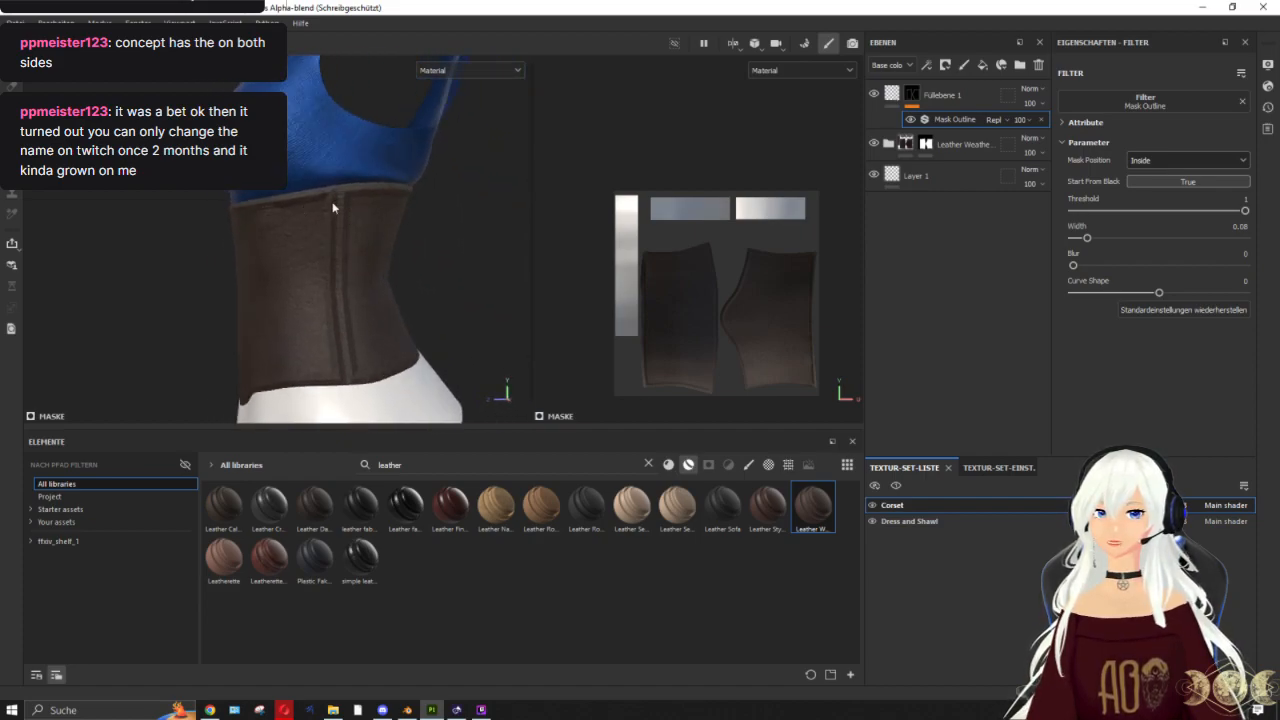
Step: Set the Mask Outline filter's curve shape to 0.81 for a rounder corset edge
{"action": "middle_click_drag", "start_coordinate": [275, 300], "coordinate": [294, 232], "text": "alt"}
{"action": "left_click_drag", "start_coordinate": [350, 224], "coordinate": [535, 218], "text": "alt"}
{"action": "middle_click_drag", "start_coordinate": [378, 252], "coordinate": [438, 222], "text": "alt"}
{"action": "scroll", "coordinate": [430, 228], "scroll_direction": "up", "scroll_amount": 2}
{"action": "left_click_drag", "start_coordinate": [422, 235], "coordinate": [445, 216], "text": "alt"}
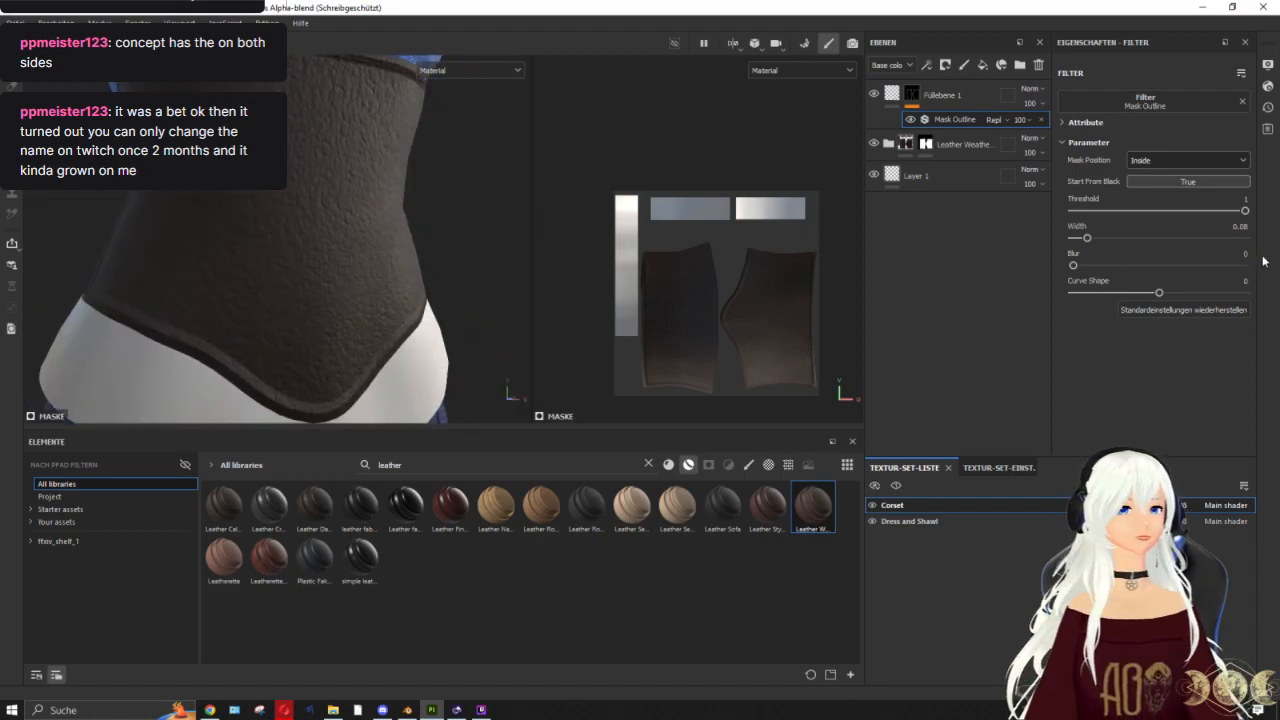
{"action": "left_click_drag", "start_coordinate": [1206, 292], "coordinate": [1232, 301]}
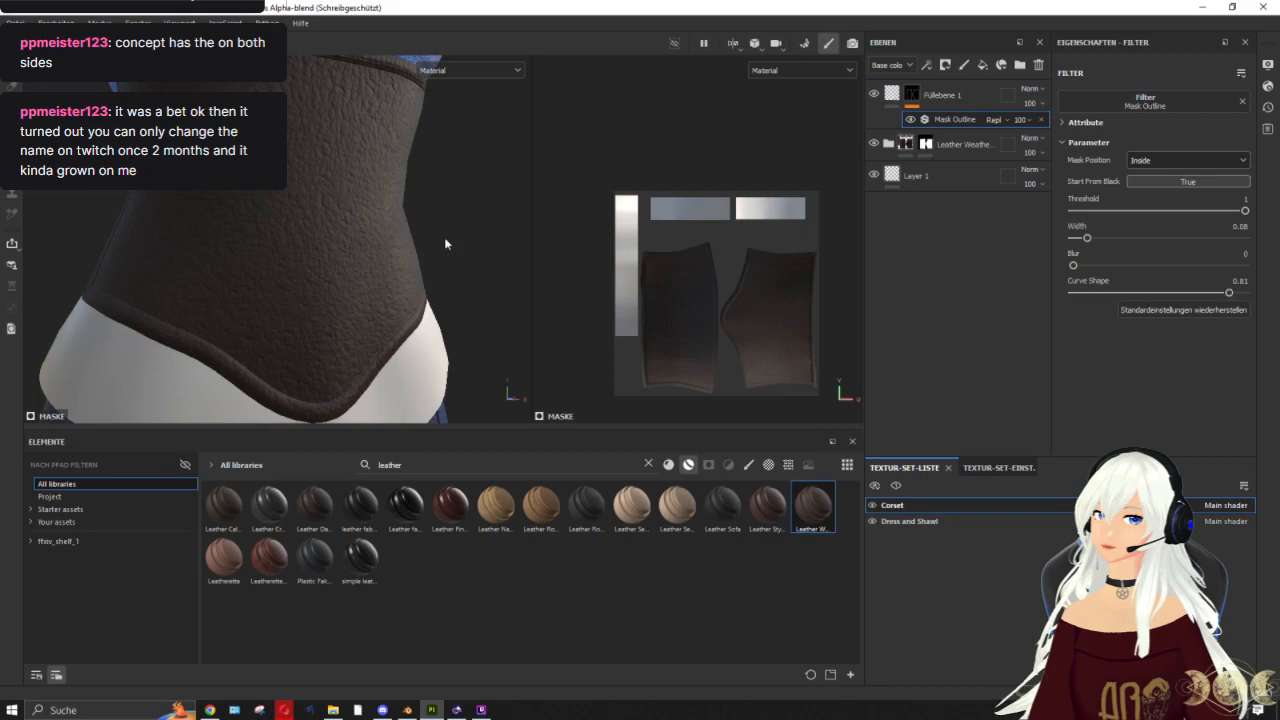
{"action": "scroll", "coordinate": [478, 266], "scroll_direction": "down", "scroll_amount": 3}
{"action": "scroll", "coordinate": [471, 278], "scroll_direction": "up", "scroll_amount": 1}
{"action": "scroll", "coordinate": [470, 278], "scroll_direction": "down", "scroll_amount": 3}
{"action": "left_click_drag", "start_coordinate": [457, 183], "coordinate": [520, 263], "text": "alt"}
{"action": "scroll", "coordinate": [418, 195], "scroll_direction": "up", "scroll_amount": 1}
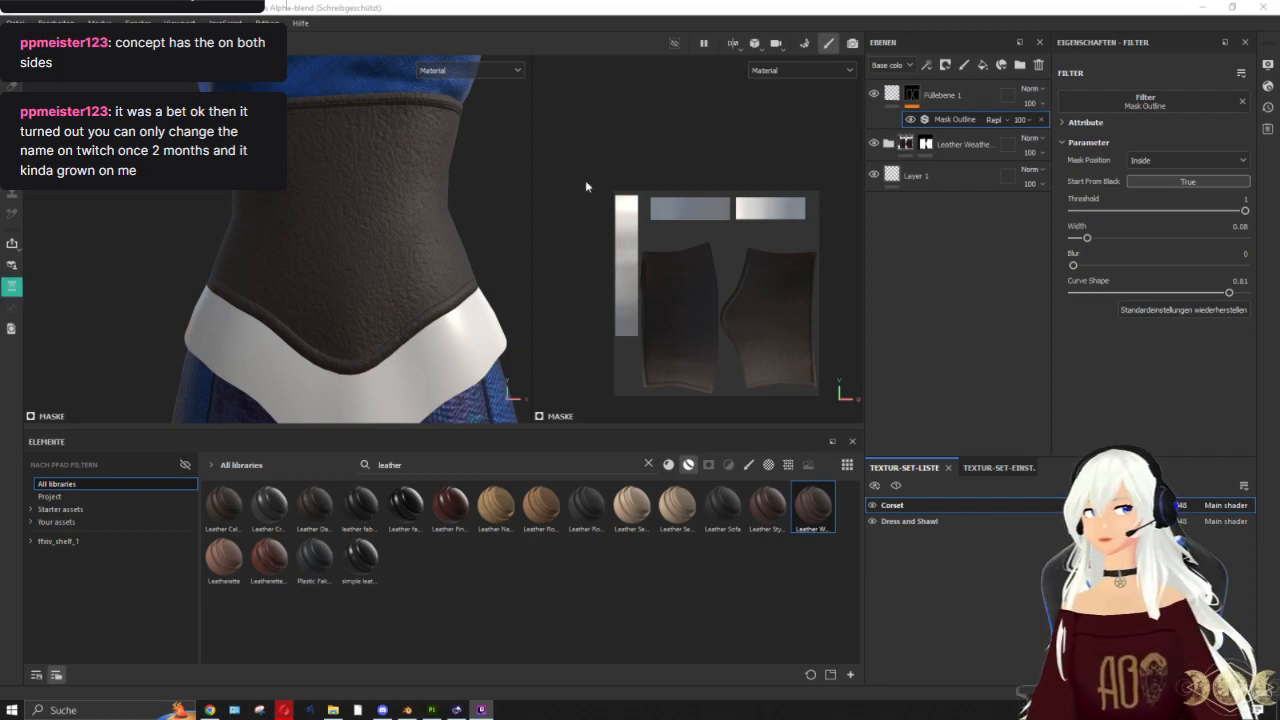
Step: Save the project
{"action": "scroll", "coordinate": [358, 240], "scroll_direction": "down", "scroll_amount": 3}
{"action": "left_click_drag", "start_coordinate": [392, 231], "coordinate": [397, 242], "text": "alt"}
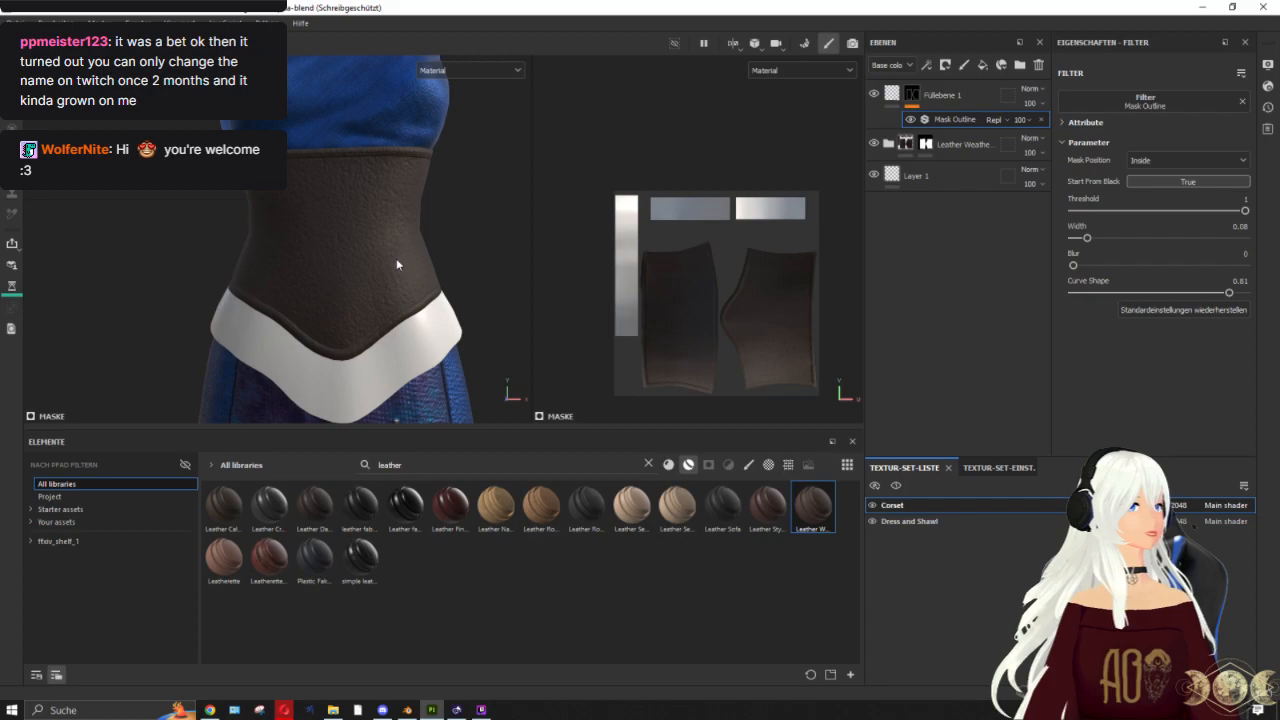
{"action": "key", "text": "ctrl+s"}
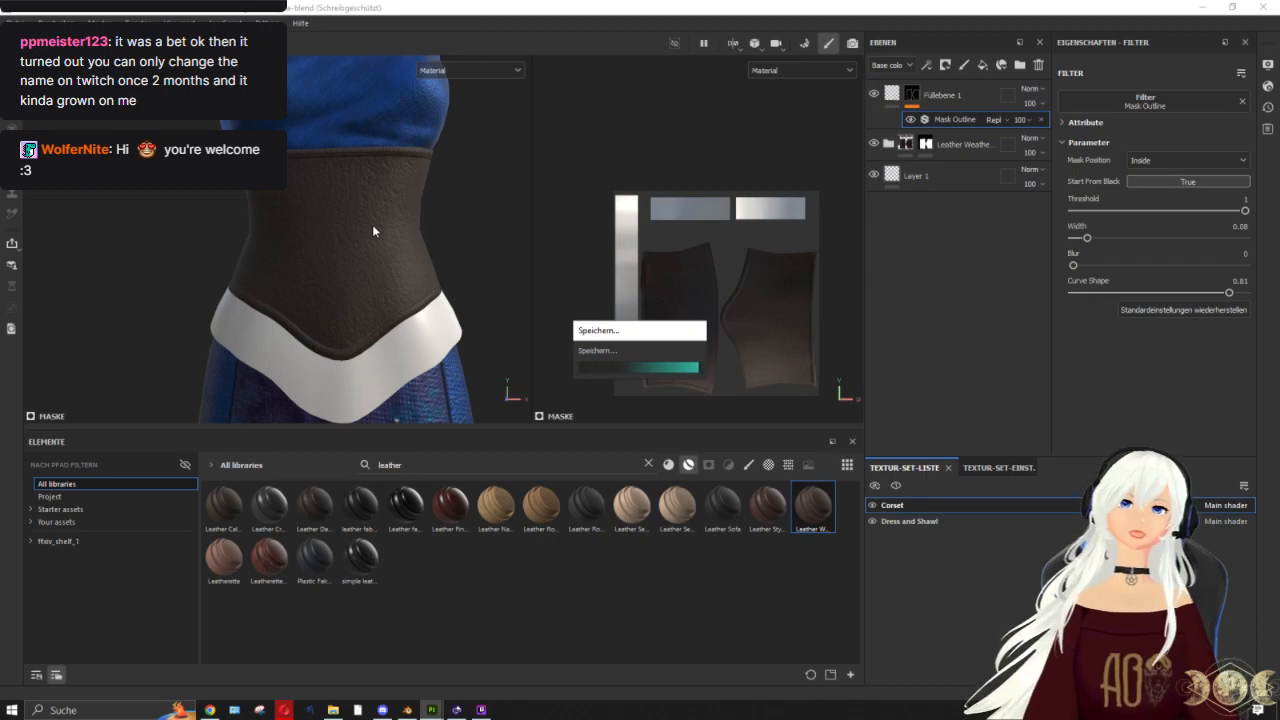
Step: Add a Histogram Scan filter above the Mask Outline filter on the height fill layer's mask
{"action": "scroll", "coordinate": [373, 231], "scroll_direction": "up", "scroll_amount": 5}
{"action": "scroll", "coordinate": [373, 231], "scroll_direction": "down", "scroll_amount": 7}
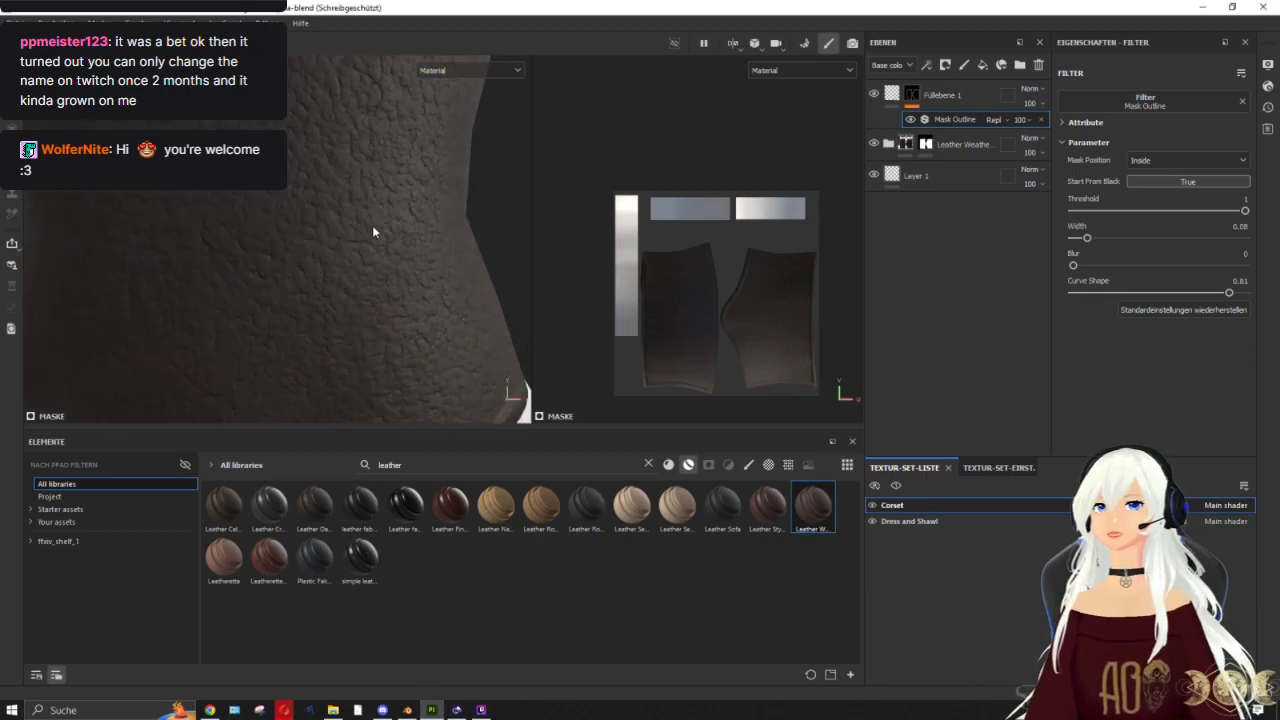
{"action": "left_click_drag", "start_coordinate": [404, 245], "coordinate": [440, 252], "text": "alt"}
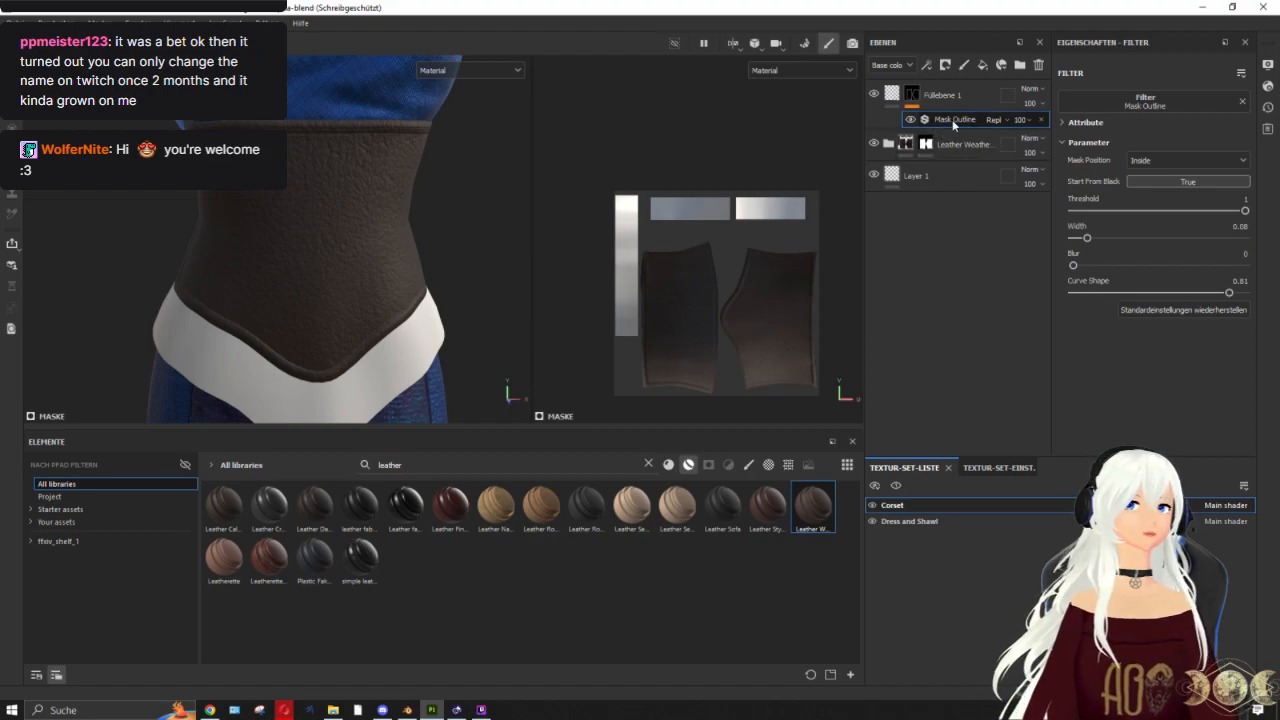
{"action": "left_click", "coordinate": [926, 65]}
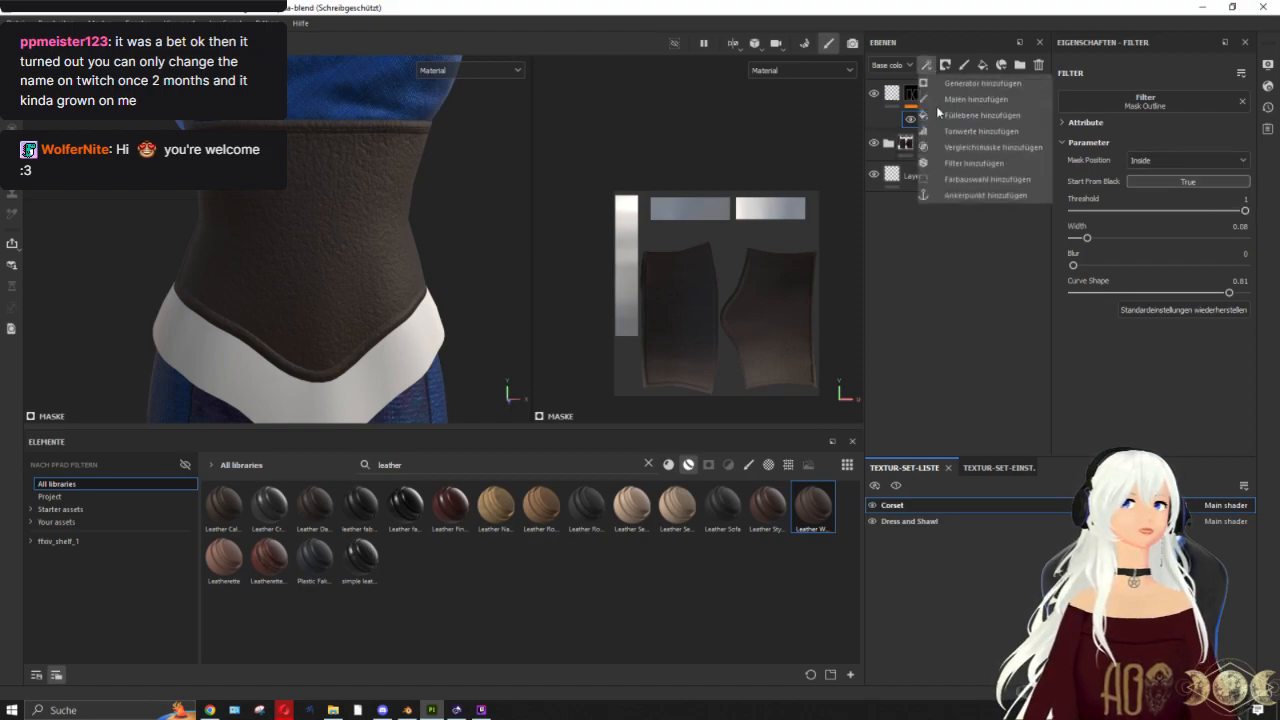
{"action": "left_click", "coordinate": [976, 163]}
{"action": "left_click", "coordinate": [1151, 98]}
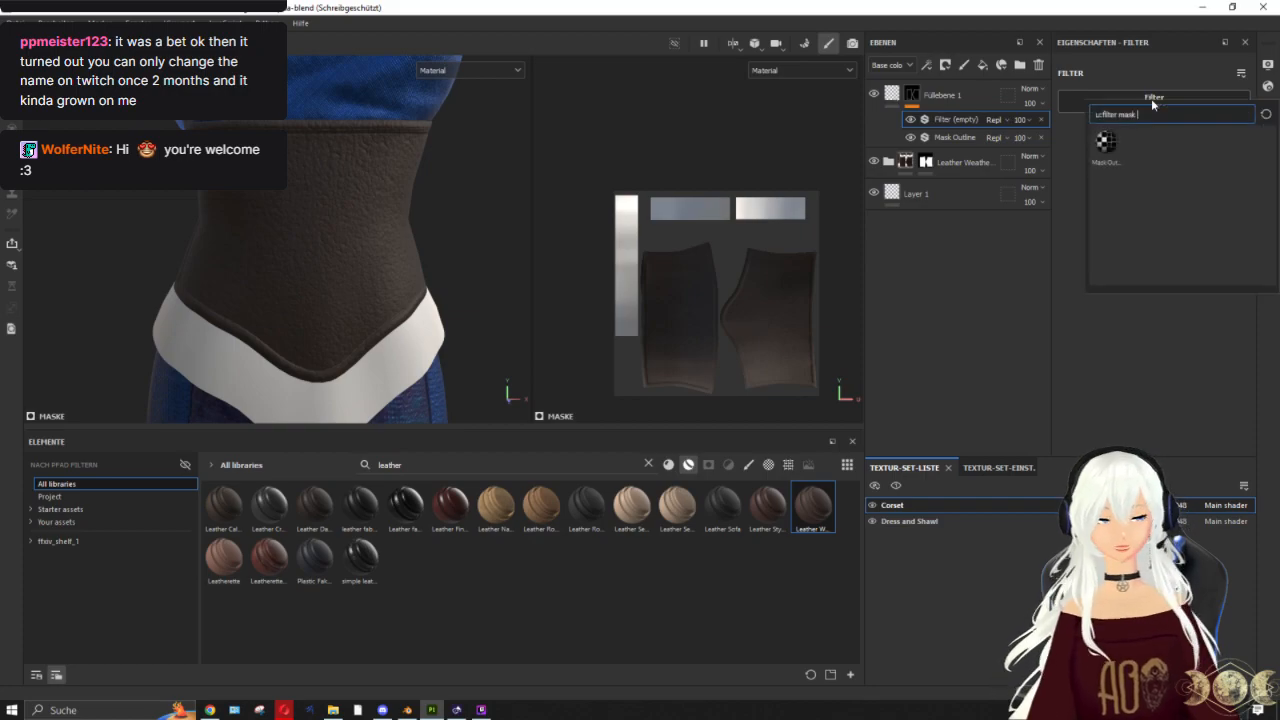
{"action": "key", "text": "BackSpace"}
{"action": "key", "text": "BackSpace"}
{"action": "key", "text": "BackSpace"}
{"action": "key", "text": "BackSpace"}
{"action": "key", "text": "BackSpace"}
{"action": "type", "text": "hei"}
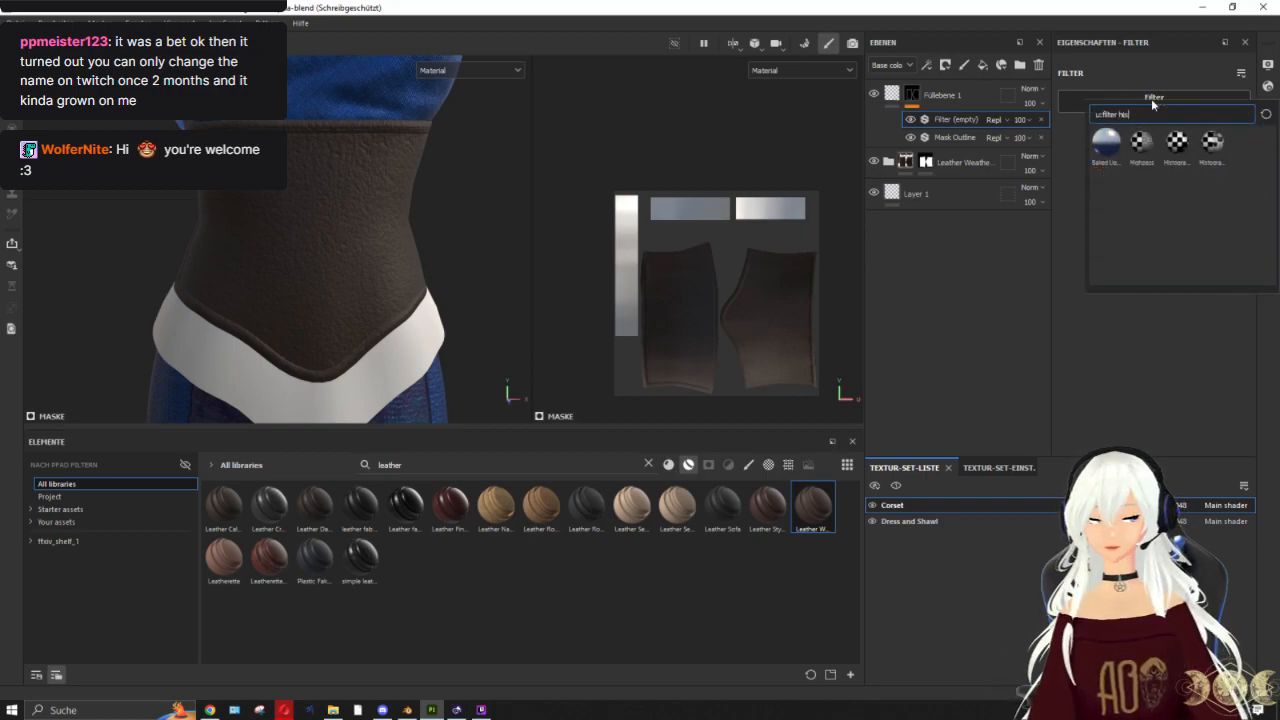
{"action": "left_click", "coordinate": [1141, 141]}
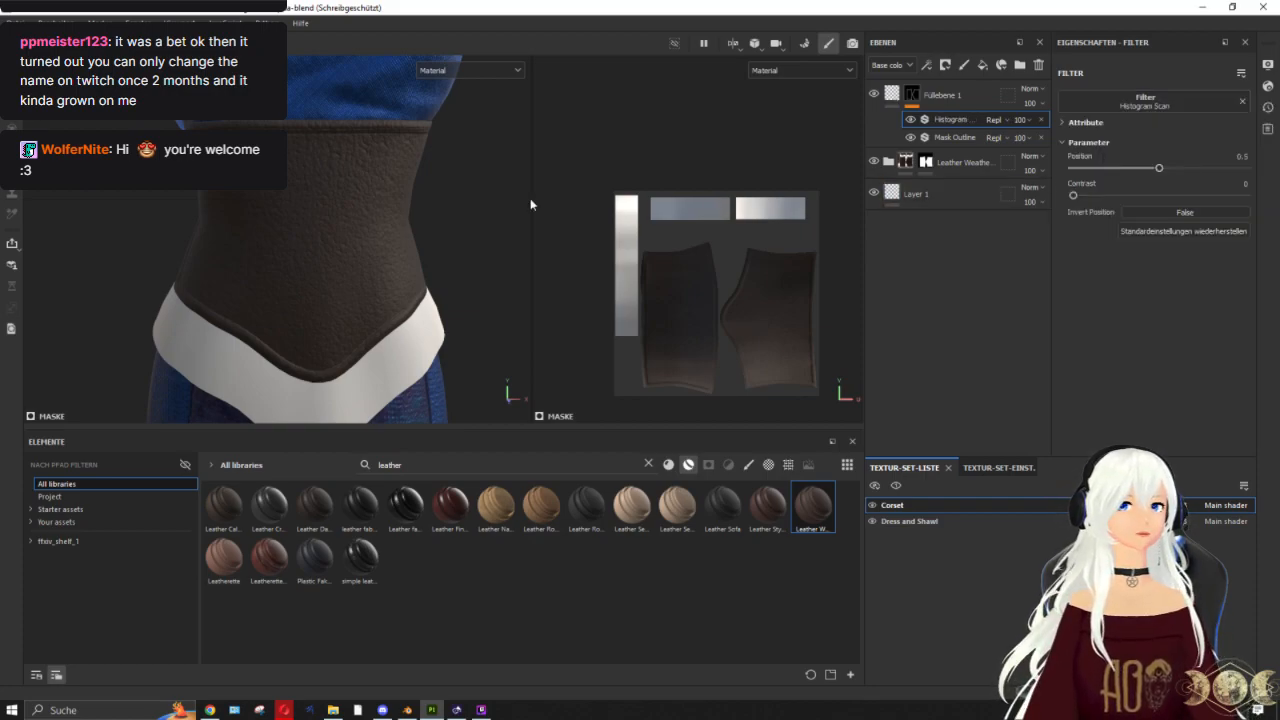
Step: Set the Histogram Scan filter's position to 0.69 and its contrast to 0.05
{"action": "scroll", "coordinate": [535, 196], "scroll_direction": "up", "scroll_amount": 3}
{"action": "middle_click_drag", "start_coordinate": [381, 197], "coordinate": [409, 199], "text": "alt"}
{"action": "left_click_drag", "start_coordinate": [410, 199], "coordinate": [438, 198], "text": "alt"}
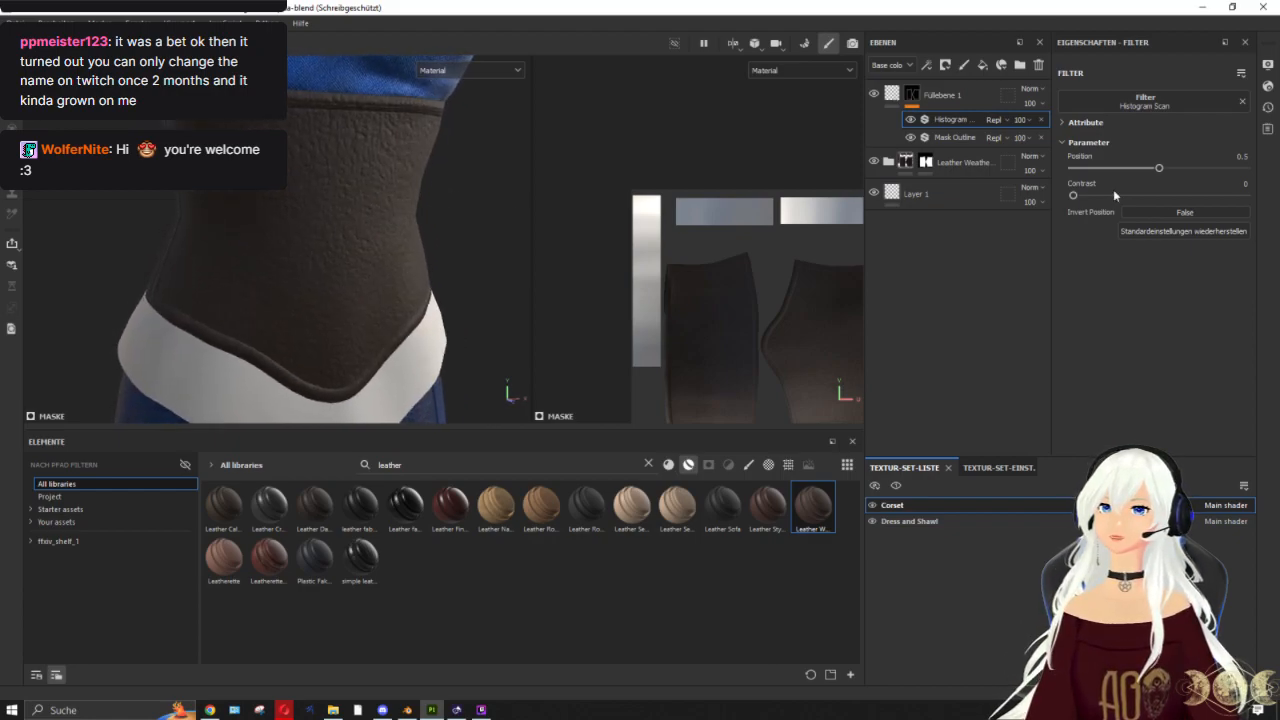
{"action": "left_click_drag", "start_coordinate": [1158, 167], "coordinate": [1193, 178]}
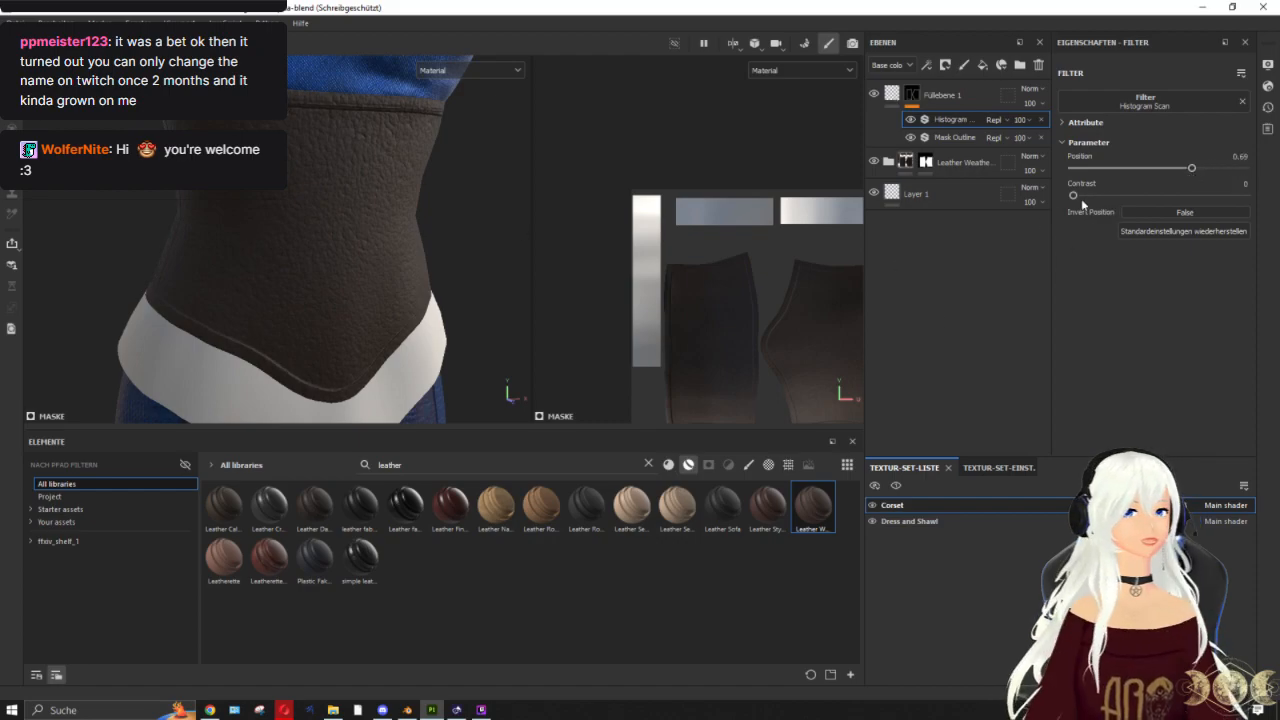
{"action": "left_click_drag", "start_coordinate": [1072, 194], "coordinate": [1083, 222]}
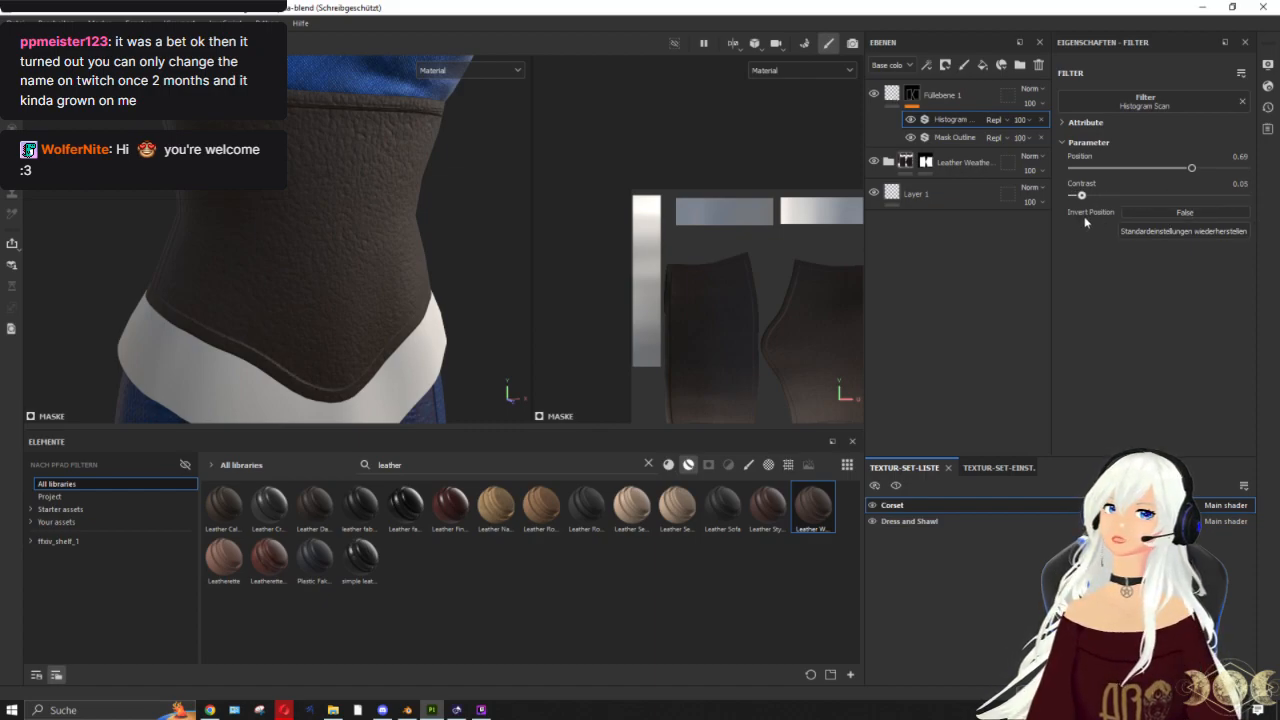
Step: Add a Bevel filter above the Histogram Scan filter on the height fill layer's mask
{"action": "left_click", "coordinate": [926, 60]}
{"action": "left_click", "coordinate": [960, 162]}
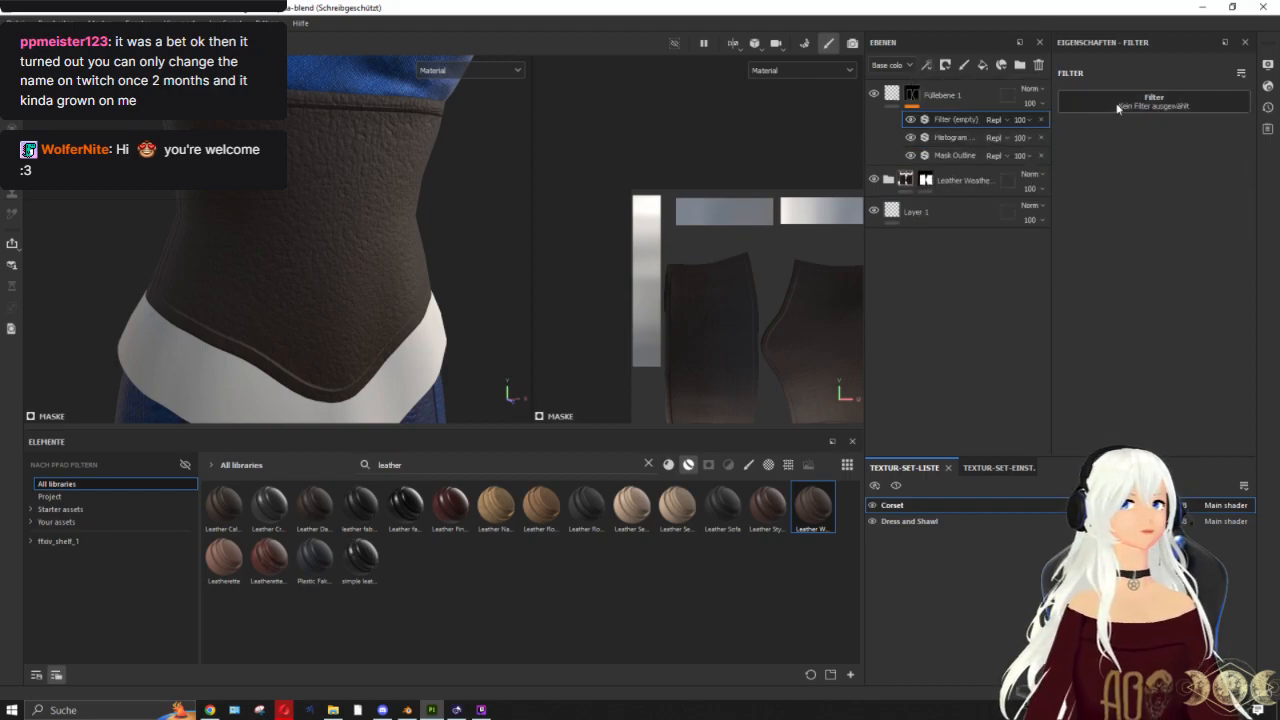
{"action": "left_click", "coordinate": [1114, 100]}
{"action": "key", "text": "BackSpace"}
{"action": "key", "text": "BackSpace"}
{"action": "key", "text": "BackSpace"}
{"action": "key", "text": "BackSpace"}
{"action": "key", "text": "BackSpace"}
{"action": "key", "text": "BackSpace"}
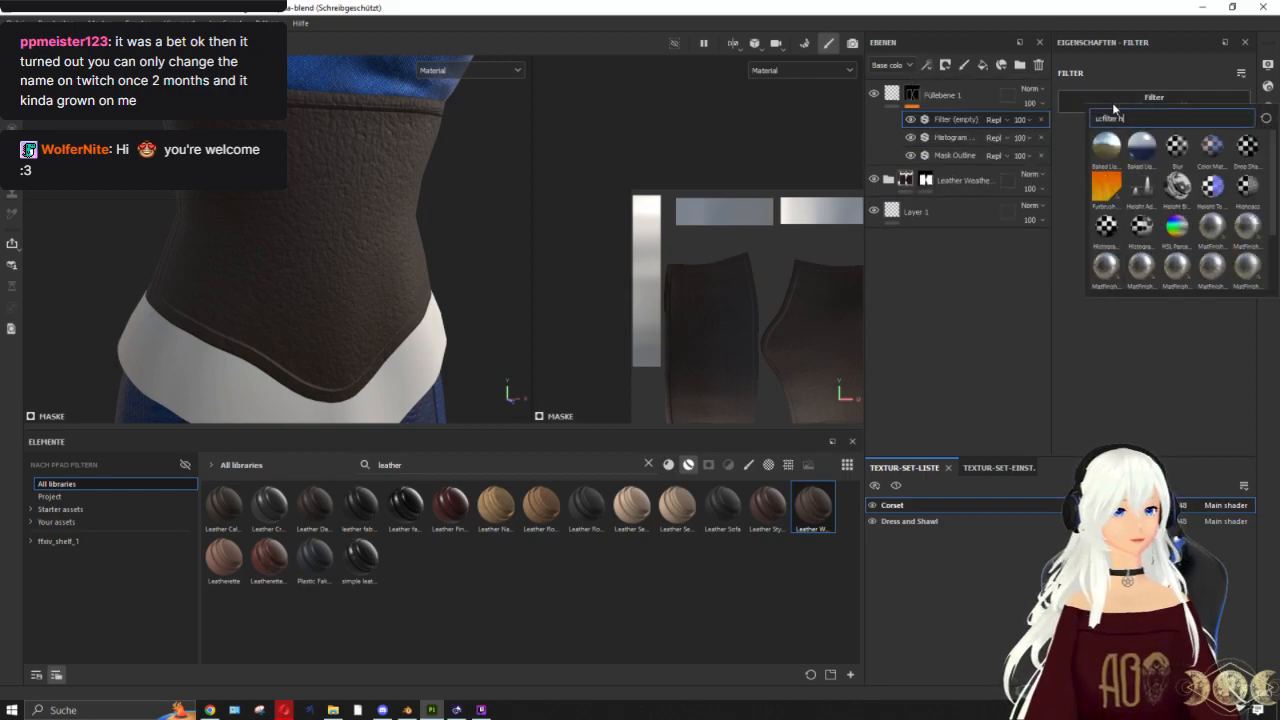
{"action": "type", "text": "bevel"}
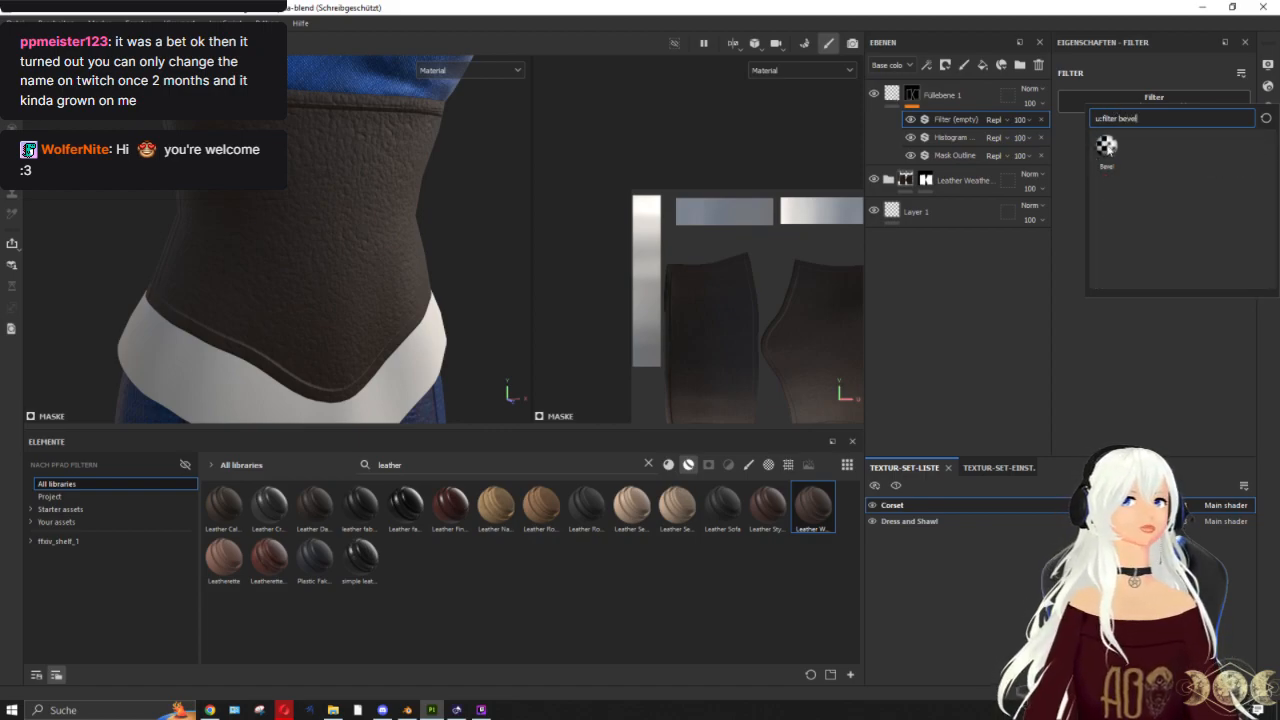
{"action": "left_click", "coordinate": [1106, 146]}
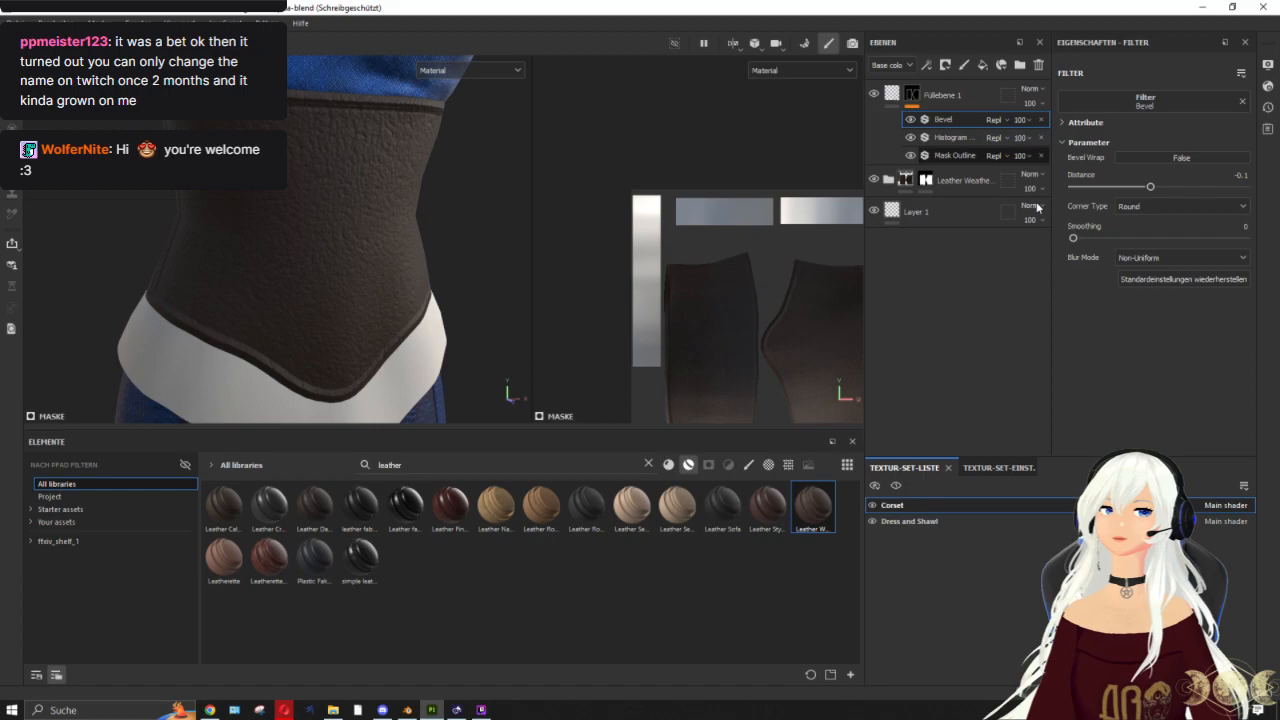
Step: Set the Bevel filter's distance to -0.0543 and its smoothing to 0.5
{"action": "mouse_move", "coordinate": [1152, 187]}
{"action": "left_mouse_down"}
{"action": "mouse_move", "coordinate": [1178, 188]}
{"action": "mouse_move", "coordinate": [1154, 188]}
{"action": "left_mouse_up"}
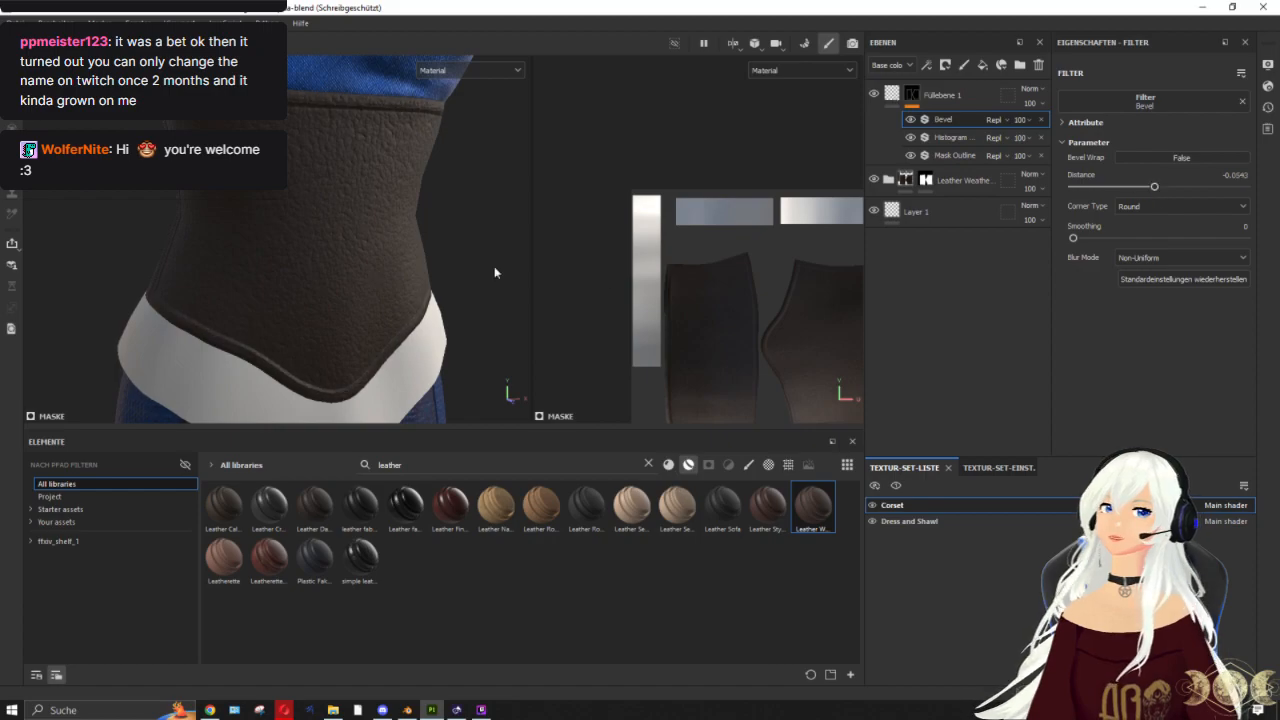
{"action": "left_click_drag", "start_coordinate": [1075, 238], "coordinate": [1090, 239]}
{"action": "left_click_drag", "start_coordinate": [374, 181], "coordinate": [285, 214], "text": "alt"}
{"action": "scroll", "coordinate": [422, 216], "scroll_direction": "up", "scroll_amount": 2}
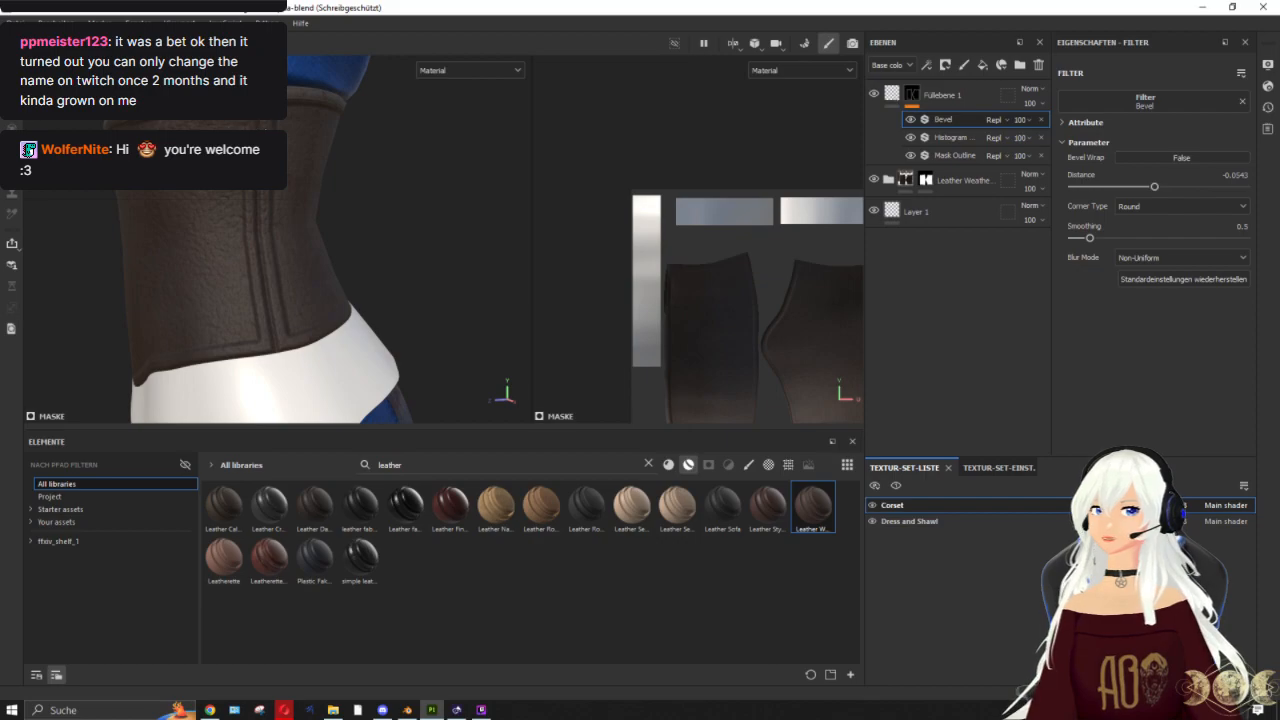
{"action": "scroll", "coordinate": [293, 154], "scroll_direction": "down", "scroll_amount": 2}
{"action": "scroll", "coordinate": [337, 166], "scroll_direction": "down", "scroll_amount": 1}
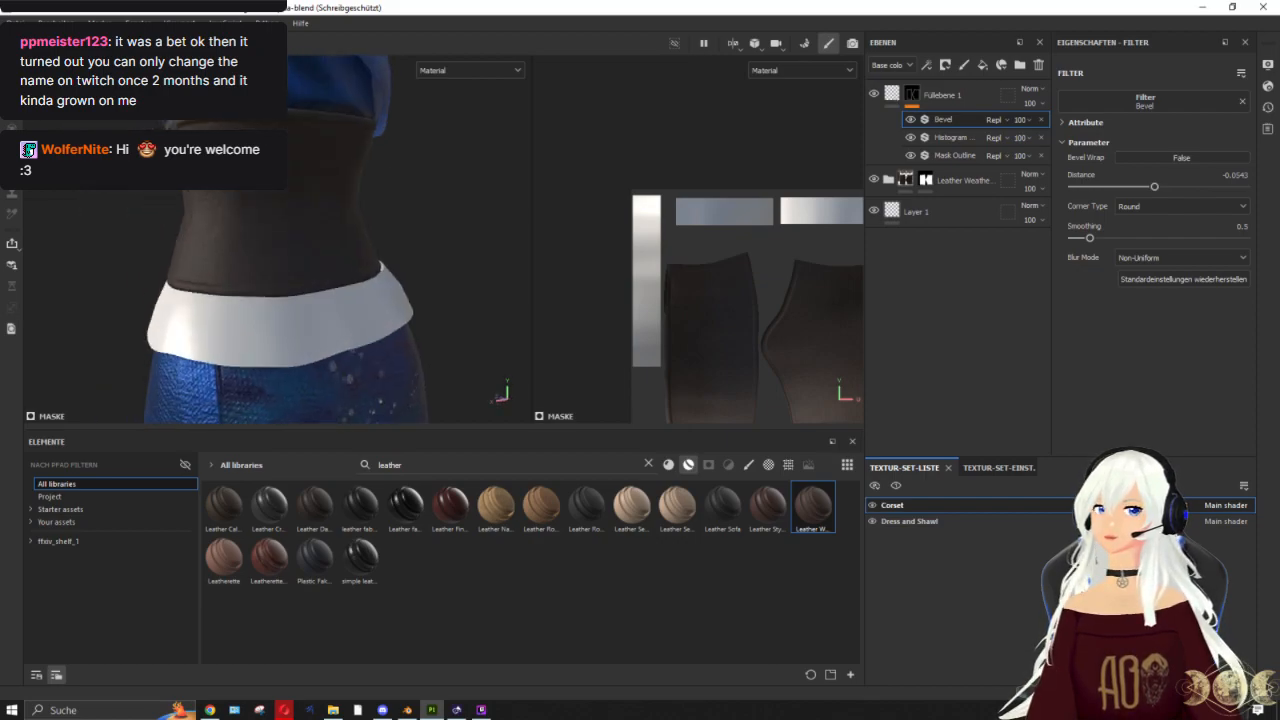
{"action": "left_click_drag", "start_coordinate": [330, 190], "coordinate": [312, 265], "text": "alt"}
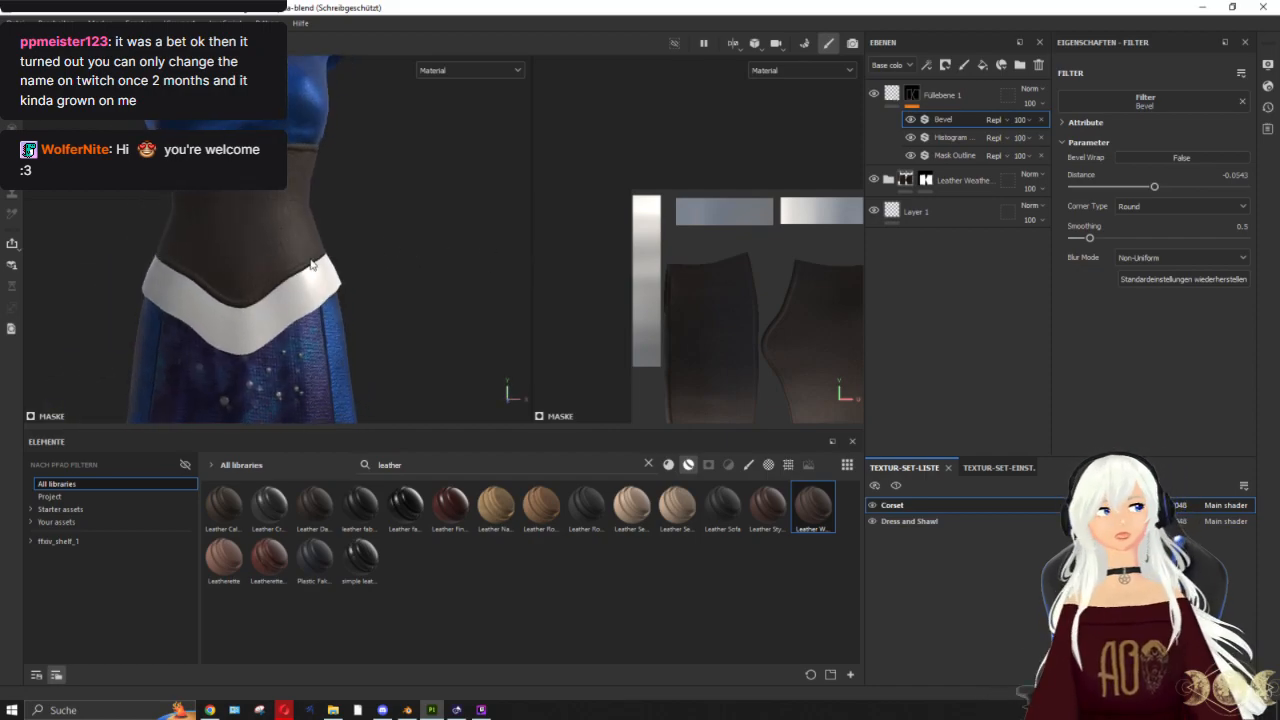
{"action": "left_click_drag", "start_coordinate": [286, 225], "coordinate": [370, 265], "text": "alt"}
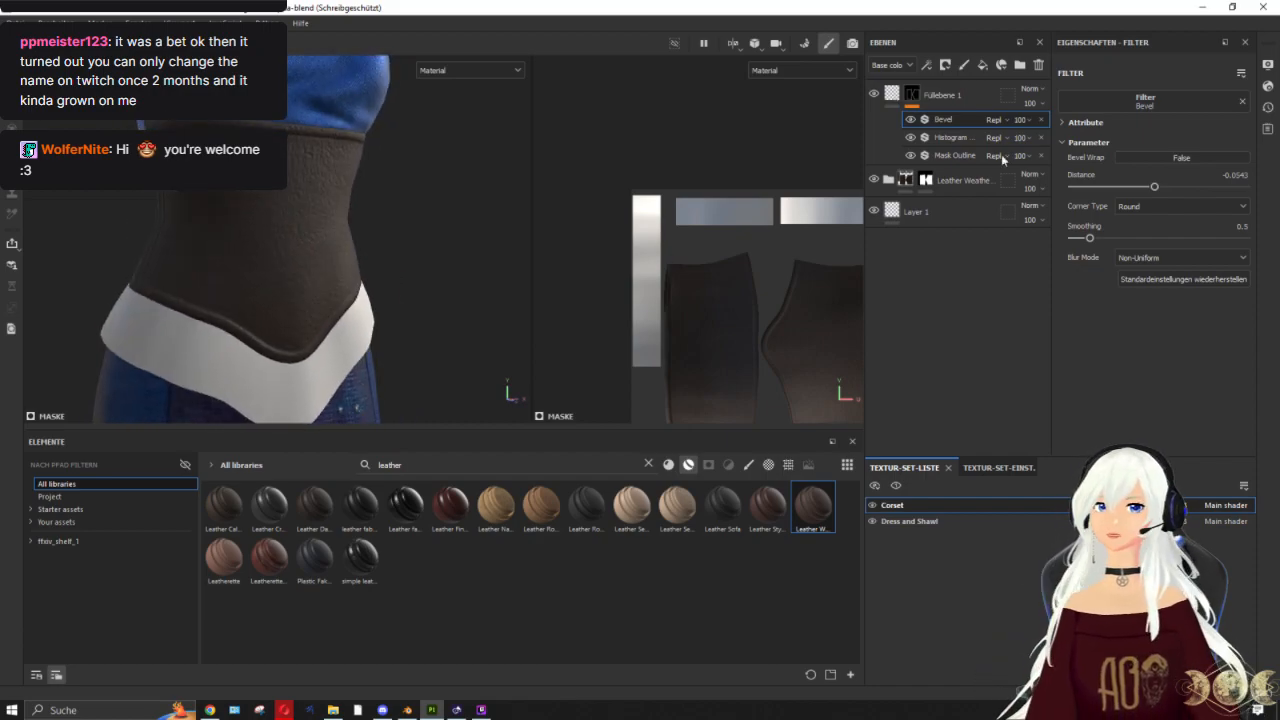
Step: Set the height of the corset outline's fill layer to 0.6578, judging the raised edge on the model
{"action": "left_click", "coordinate": [911, 93]}
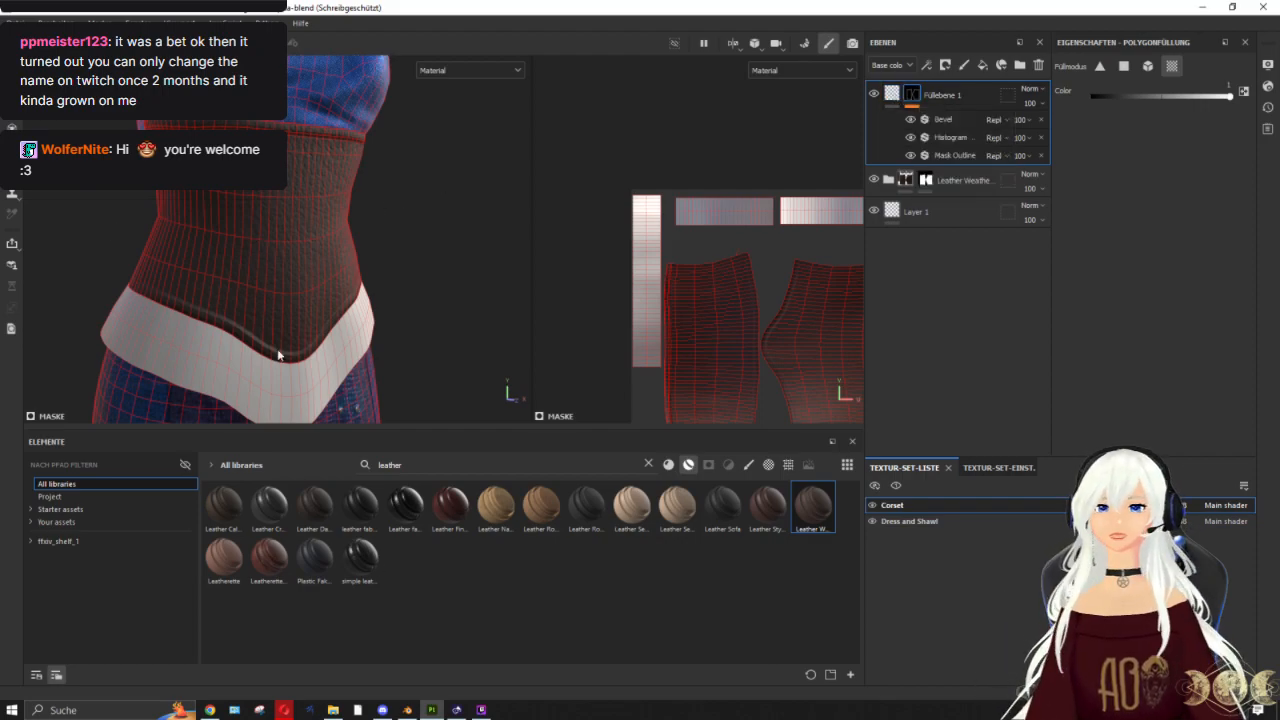
{"action": "left_click", "coordinate": [891, 93]}
{"action": "left_click_drag", "start_coordinate": [368, 228], "coordinate": [403, 291], "text": "alt"}
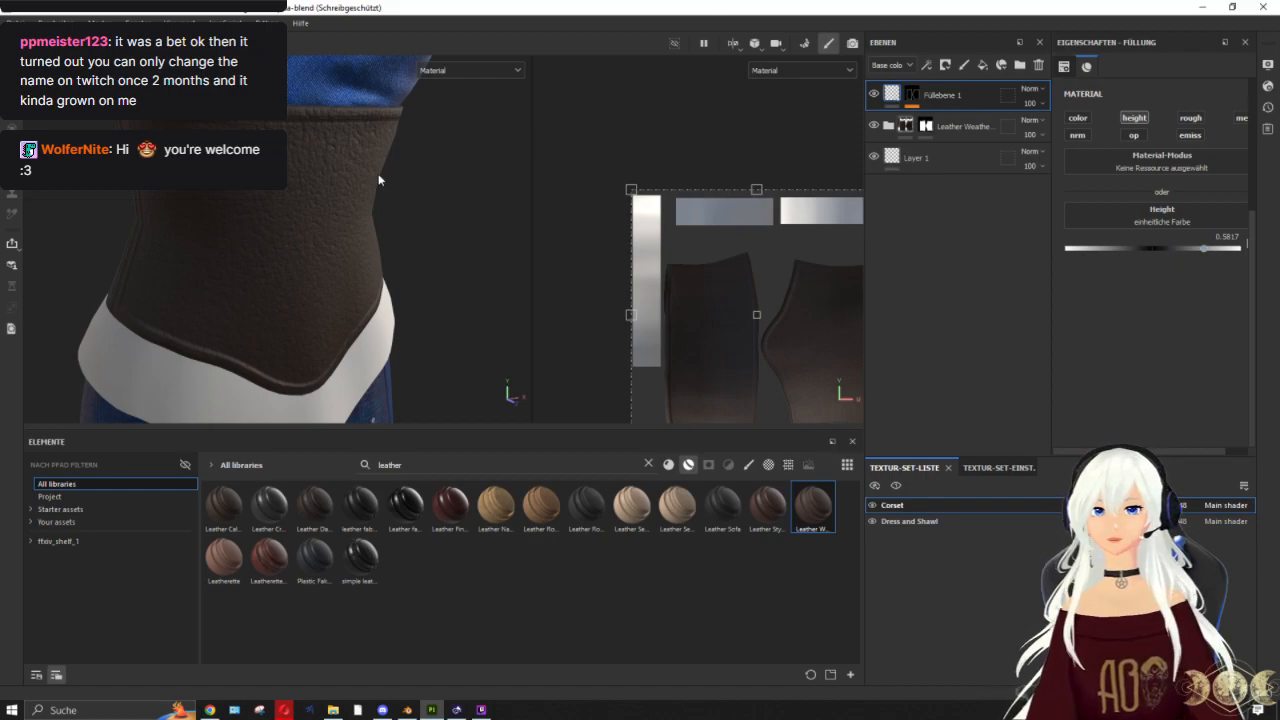
{"action": "left_click_drag", "start_coordinate": [381, 181], "coordinate": [377, 175], "text": "alt"}
{"action": "left_click_drag", "start_coordinate": [222, 193], "coordinate": [330, 195], "text": "alt"}
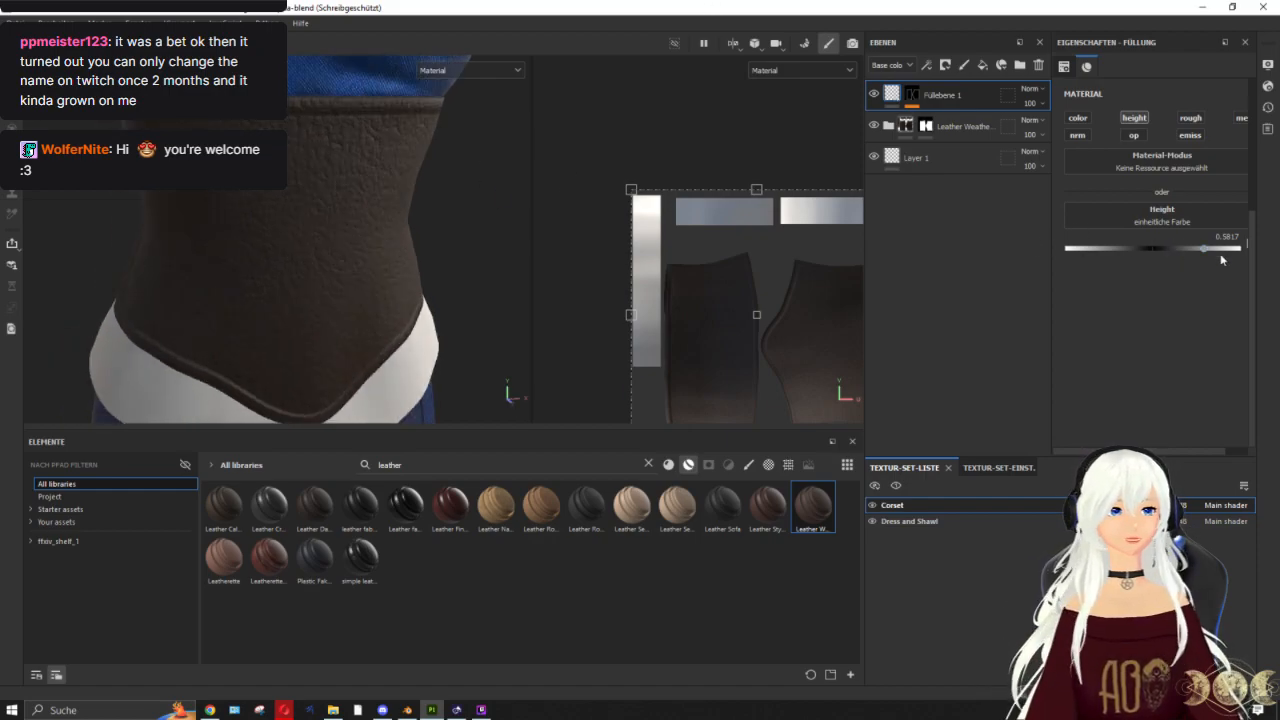
{"action": "mouse_move", "coordinate": [1204, 252]}
{"action": "left_mouse_down"}
{"action": "mouse_move", "coordinate": [1241, 253]}
{"action": "mouse_move", "coordinate": [1065, 253]}
{"action": "mouse_move", "coordinate": [1223, 252]}
{"action": "left_mouse_up"}
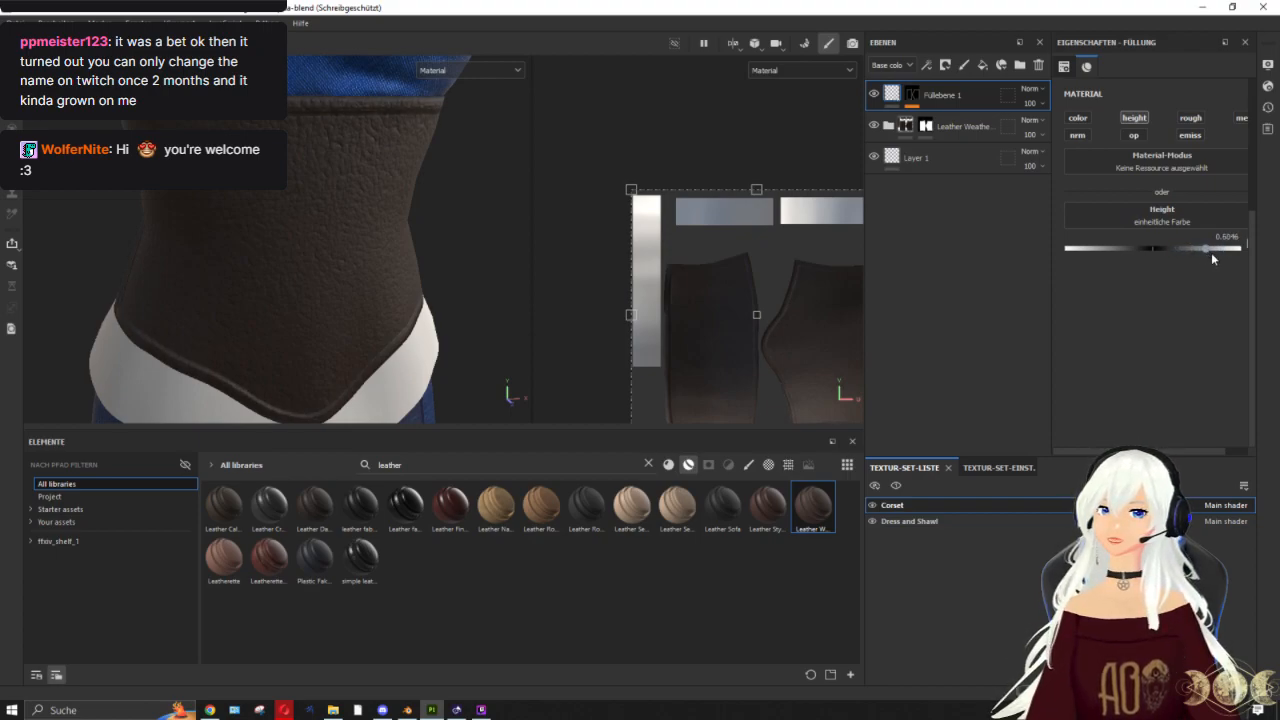
{"action": "left_click_drag", "start_coordinate": [517, 236], "coordinate": [215, 182], "text": "alt"}
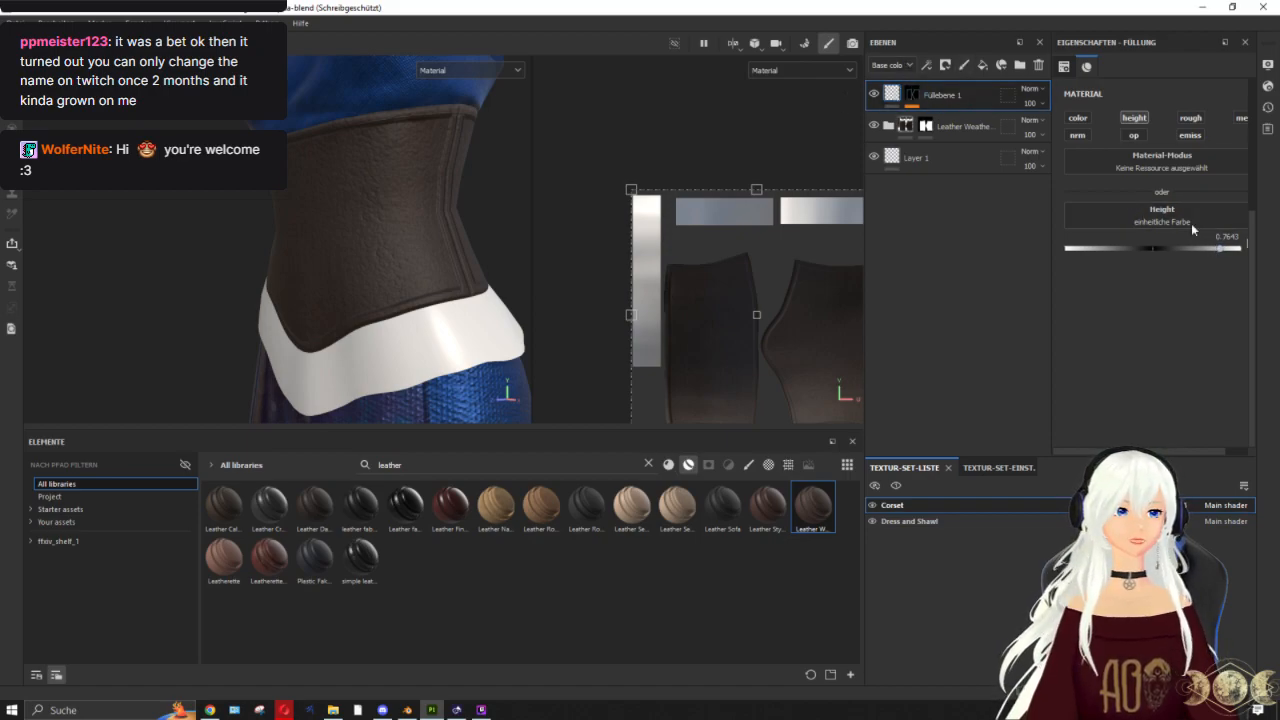
{"action": "left_click_drag", "start_coordinate": [1219, 254], "coordinate": [1217, 254]}
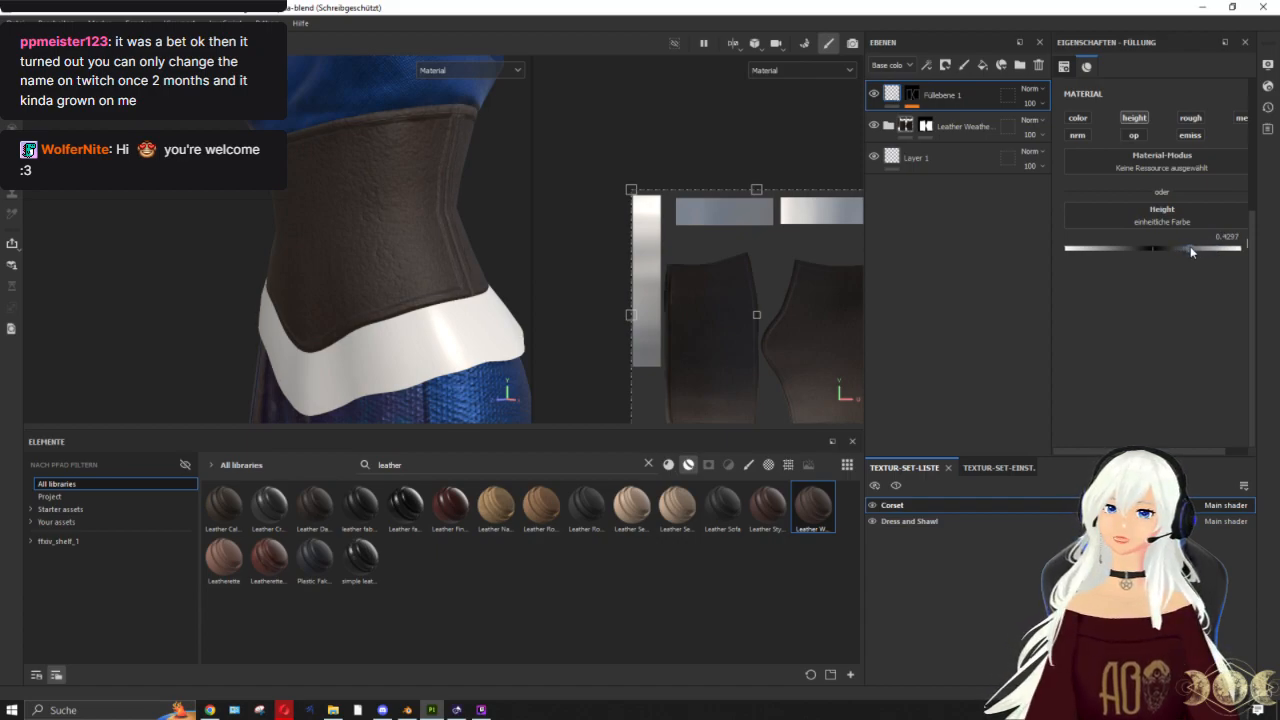
{"action": "left_click_drag", "start_coordinate": [1203, 251], "coordinate": [1211, 251]}
{"action": "scroll", "coordinate": [258, 199], "scroll_direction": "down", "scroll_amount": 3}
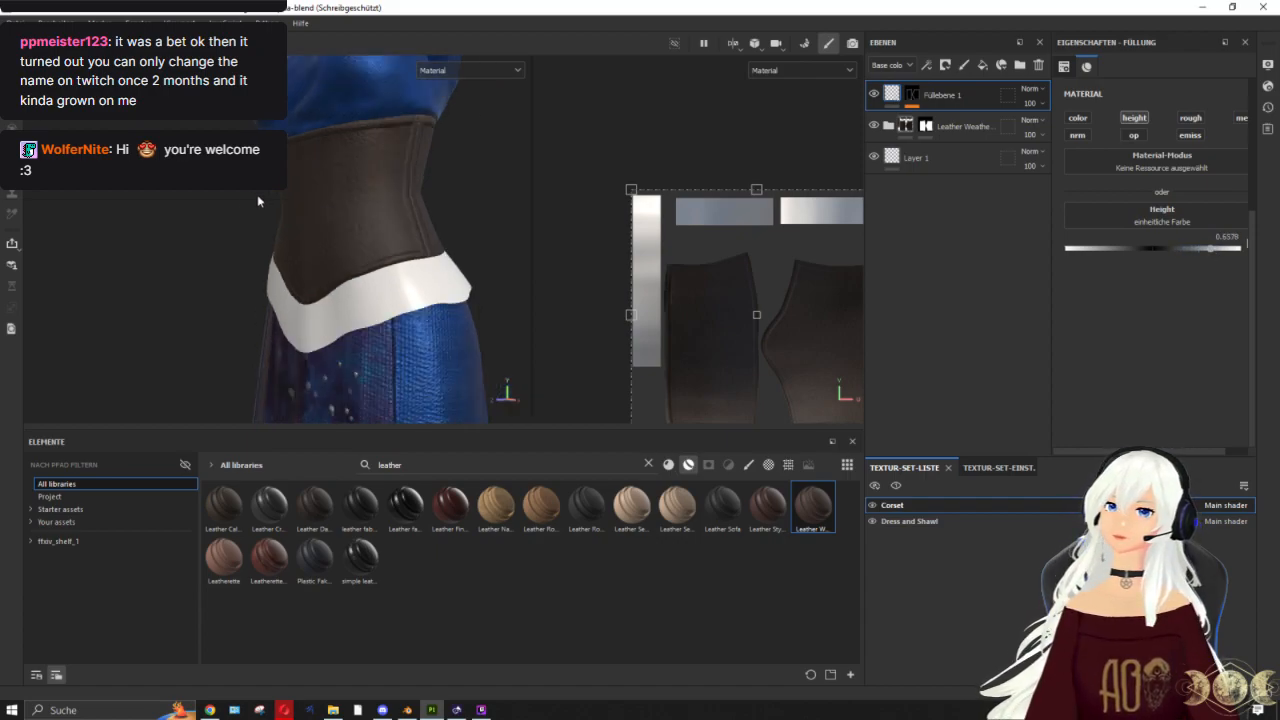
{"action": "left_click_drag", "start_coordinate": [258, 199], "coordinate": [434, 228], "text": "alt"}
{"action": "scroll", "coordinate": [316, 231], "scroll_direction": "up", "scroll_amount": 3}
{"action": "left_click_drag", "start_coordinate": [316, 231], "coordinate": [360, 299], "text": "alt"}
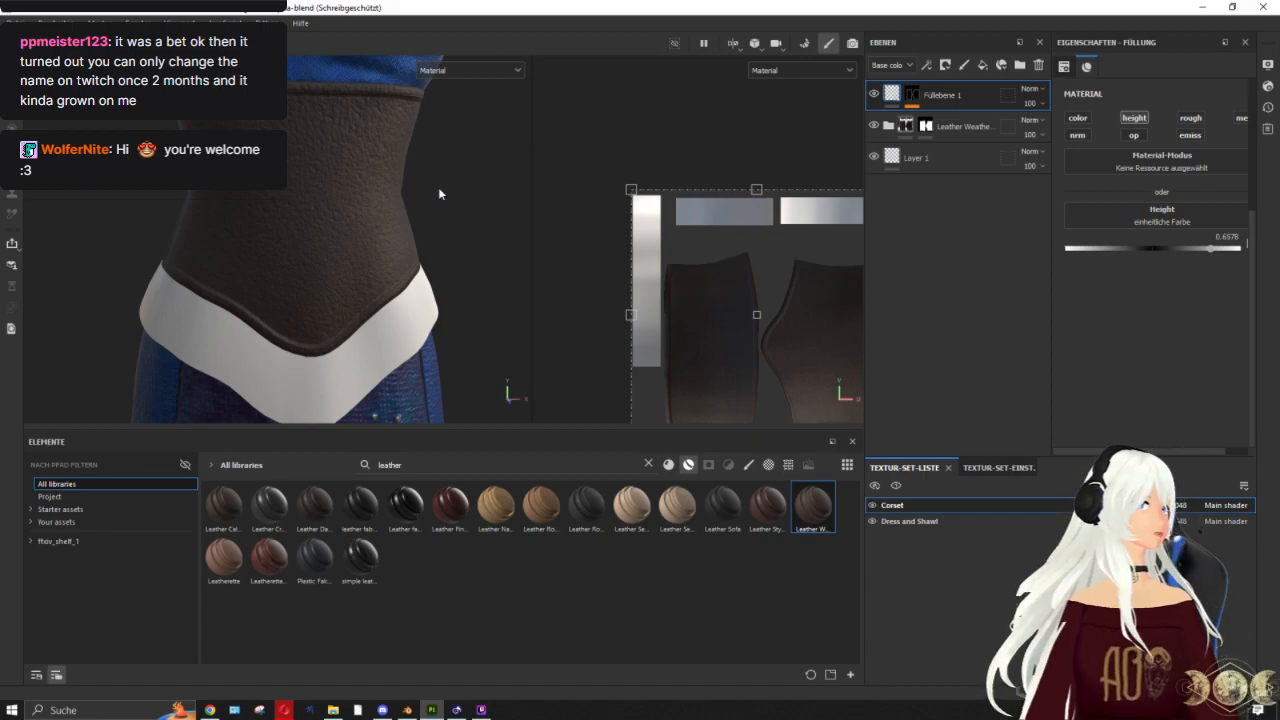
{"action": "left_click_drag", "start_coordinate": [451, 188], "coordinate": [427, 265], "text": "alt"}
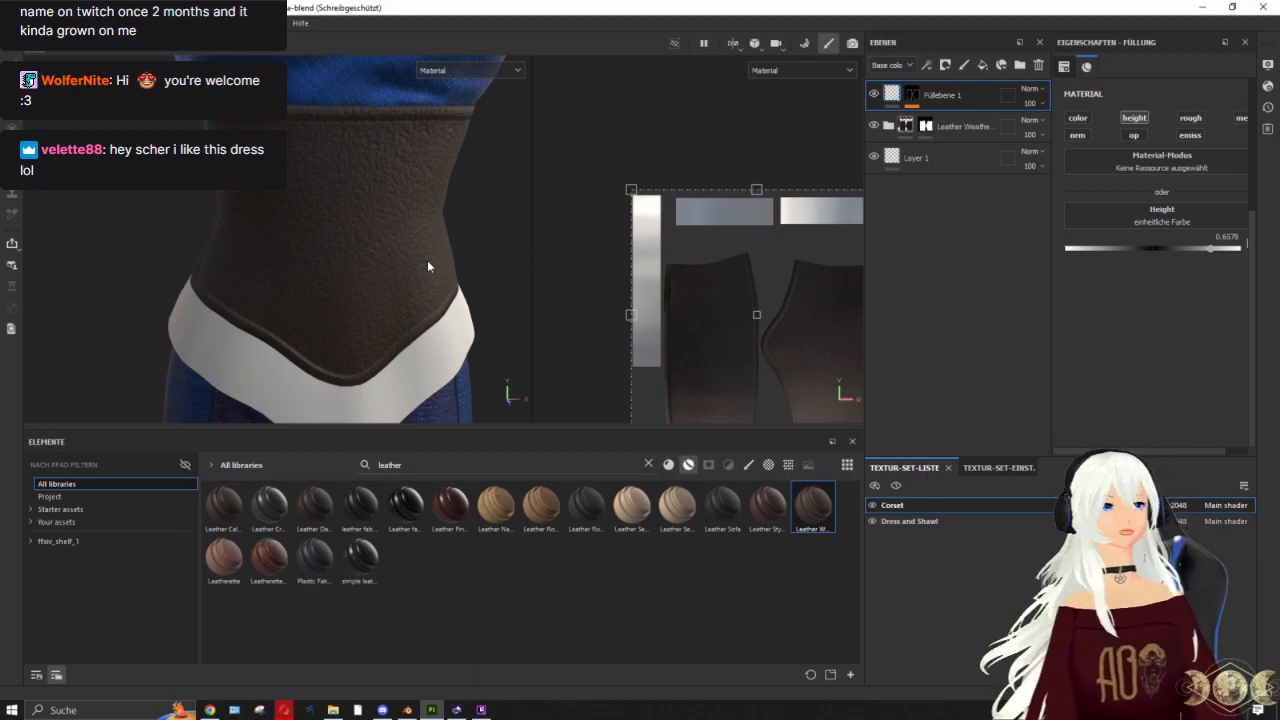
Step: Examine the corset's raised outline on the model, from the full dress view and up close along the front
{"action": "scroll", "coordinate": [427, 265], "scroll_direction": "down", "scroll_amount": 5}
{"action": "middle_click_drag", "start_coordinate": [434, 271], "coordinate": [360, 266], "text": "alt"}
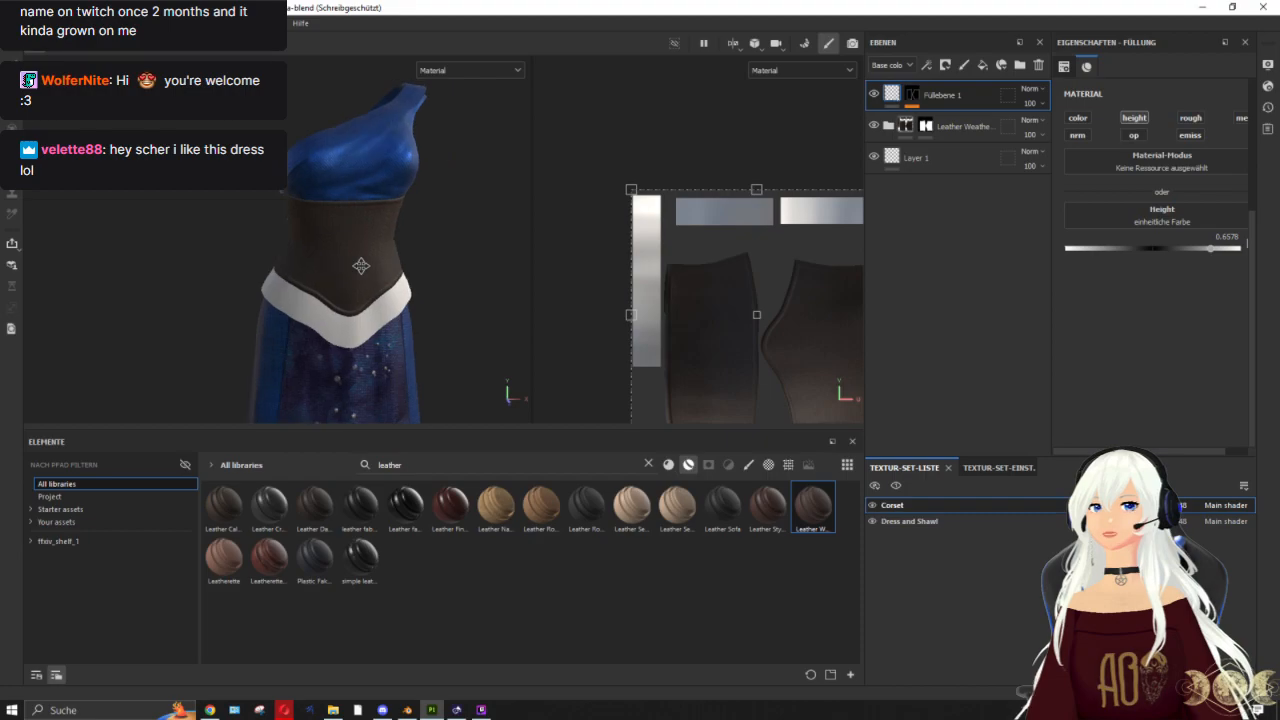
{"action": "scroll", "coordinate": [393, 283], "scroll_direction": "up", "scroll_amount": 2}
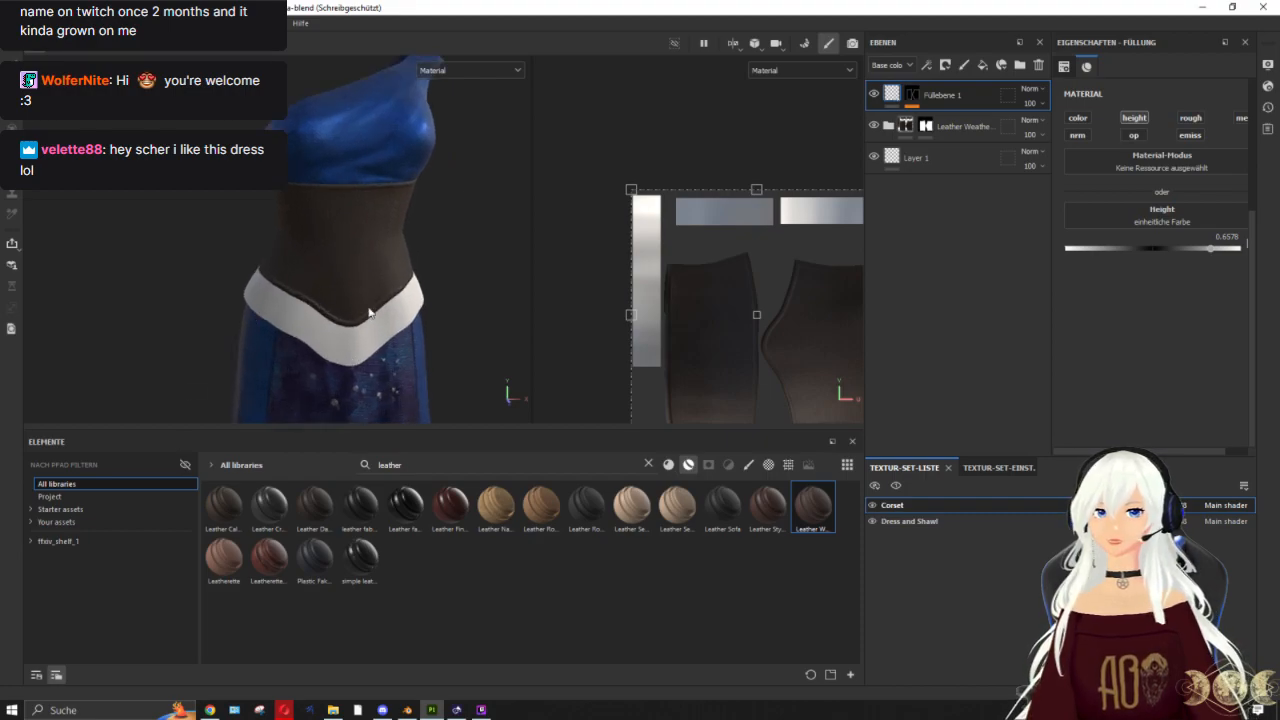
{"action": "scroll", "coordinate": [337, 122], "scroll_direction": "up", "scroll_amount": 2}
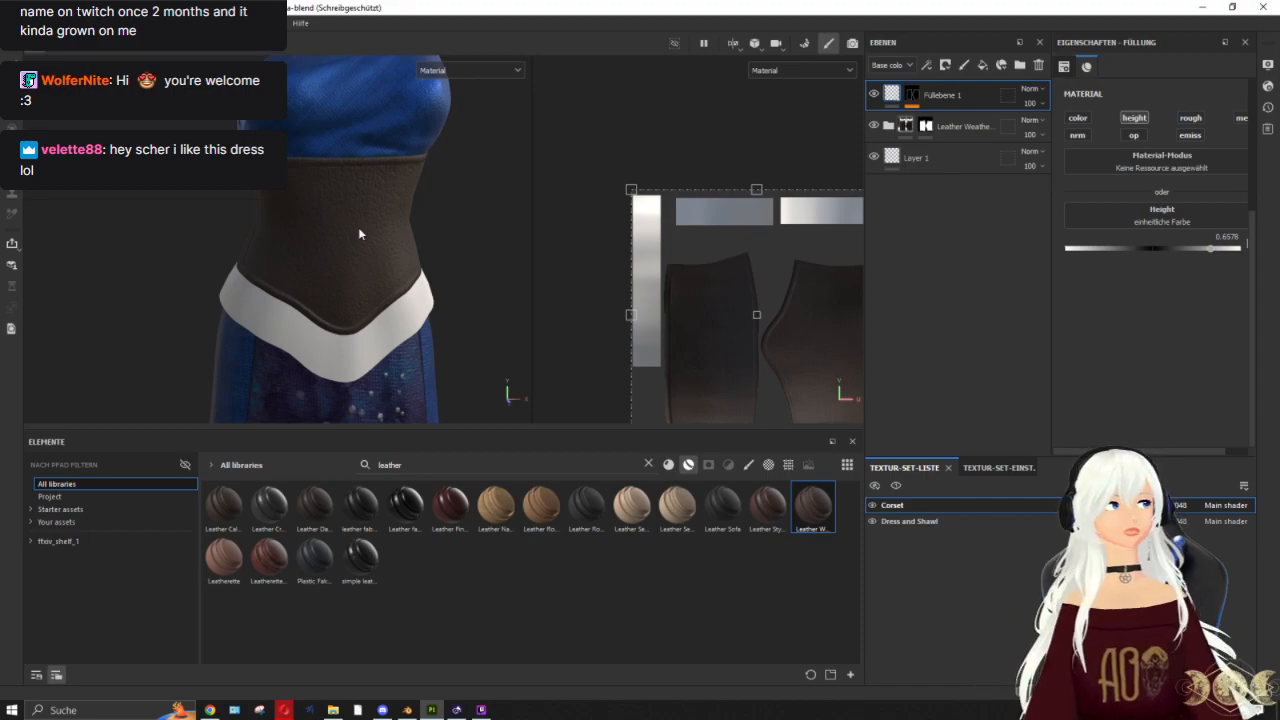
{"action": "scroll", "coordinate": [358, 229], "scroll_direction": "up", "scroll_amount": 3}
{"action": "scroll", "coordinate": [358, 230], "scroll_direction": "up", "scroll_amount": 1}
{"action": "middle_click_drag", "start_coordinate": [350, 224], "coordinate": [340, 200], "text": "alt"}
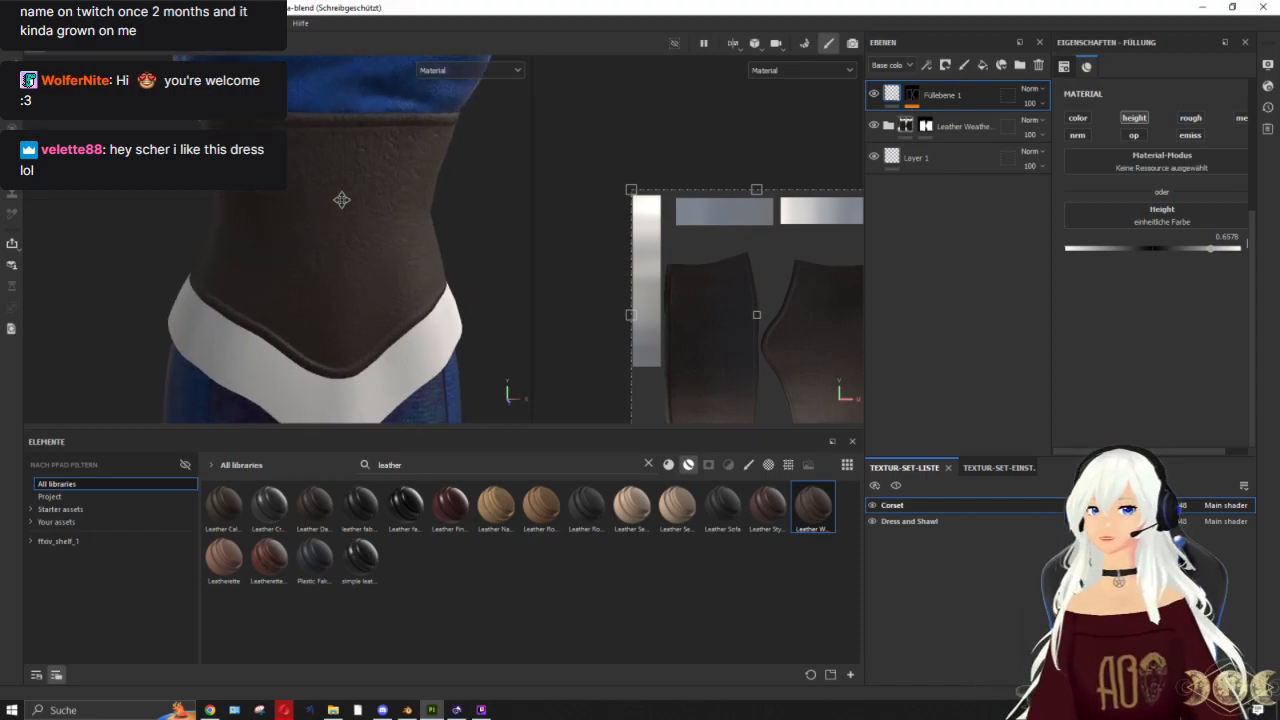
{"action": "left_click_drag", "start_coordinate": [360, 207], "coordinate": [385, 205], "text": "alt"}
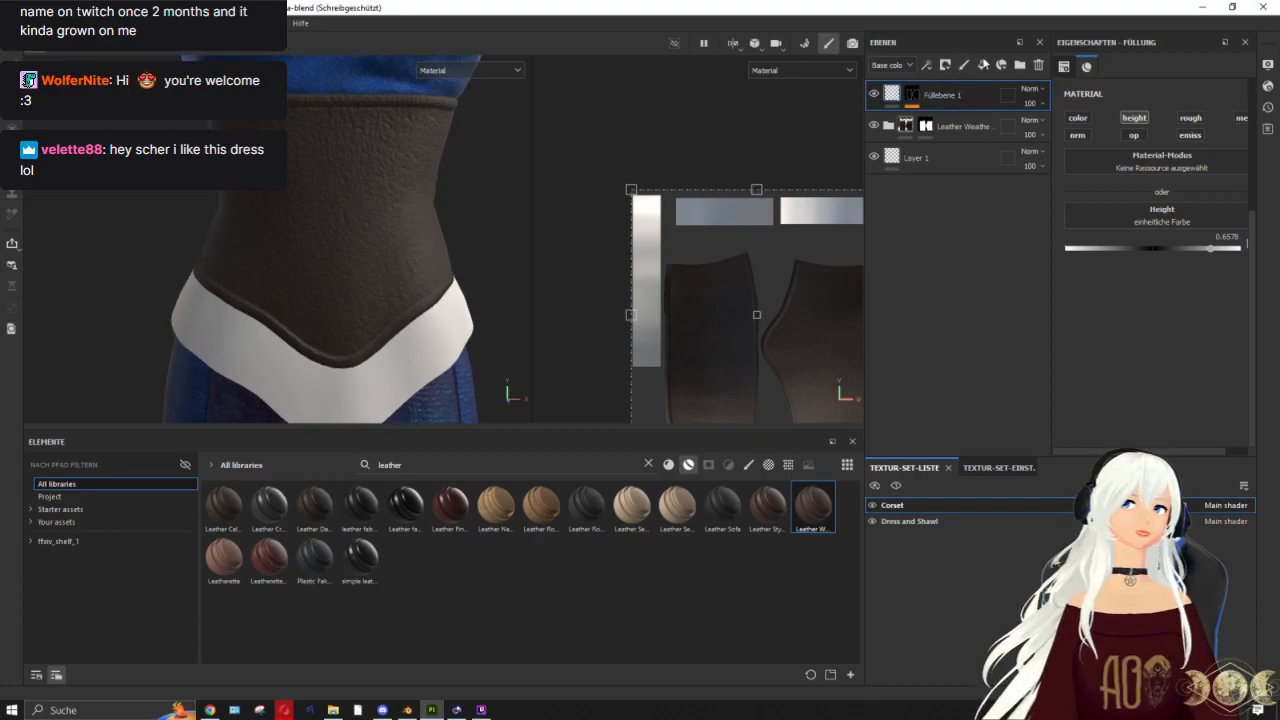
Step: Add a paint layer above the outline's fill layer and start a paint path at the front tip of the corset's lower edge
{"action": "left_click", "coordinate": [964, 66]}
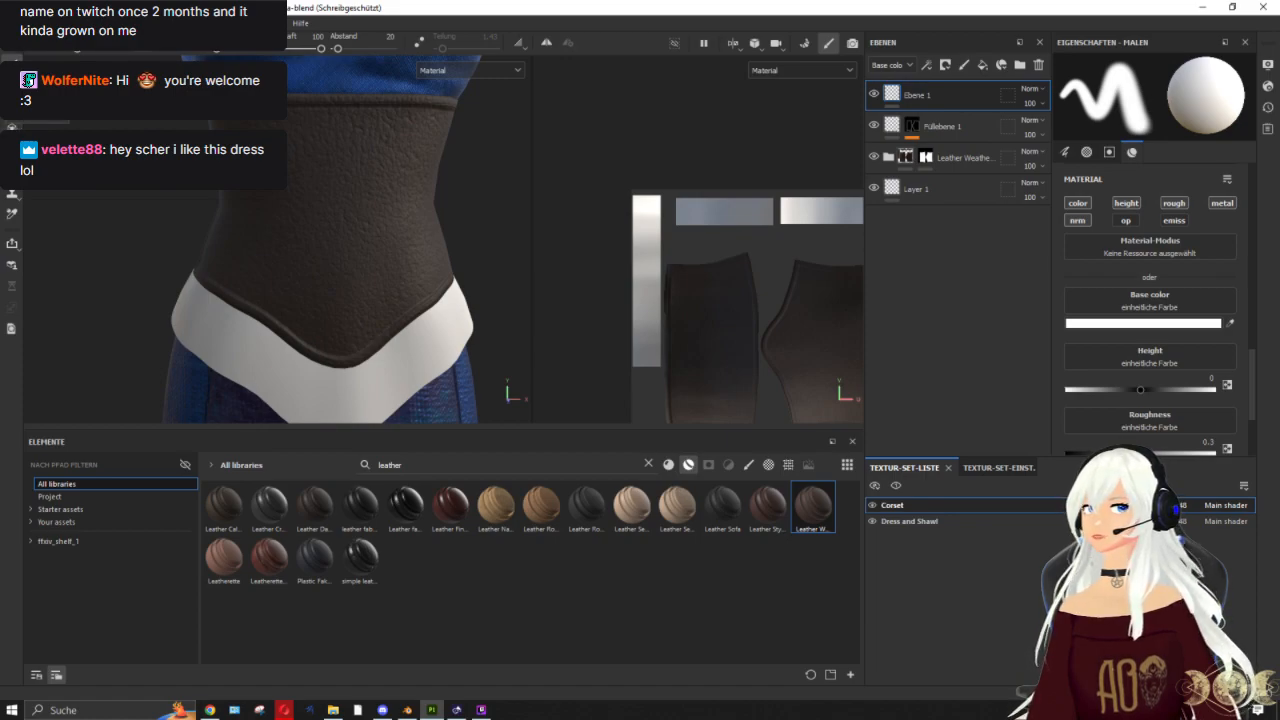
{"action": "scroll", "coordinate": [374, 337], "scroll_direction": "up", "scroll_amount": 3}
{"action": "mouse_move", "coordinate": [374, 337]}
{"action": "middle_mouse_down", "text": "alt"}
{"action": "mouse_move", "coordinate": [314, 328]}
{"action": "mouse_move", "coordinate": [303, 304]}
{"action": "middle_mouse_up", "text": "alt"}
{"action": "left_click_drag", "start_coordinate": [360, 351], "coordinate": [334, 354], "text": "alt"}
{"action": "left_click", "coordinate": [306, 348]}
{"action": "left_click", "coordinate": [374, 307]}
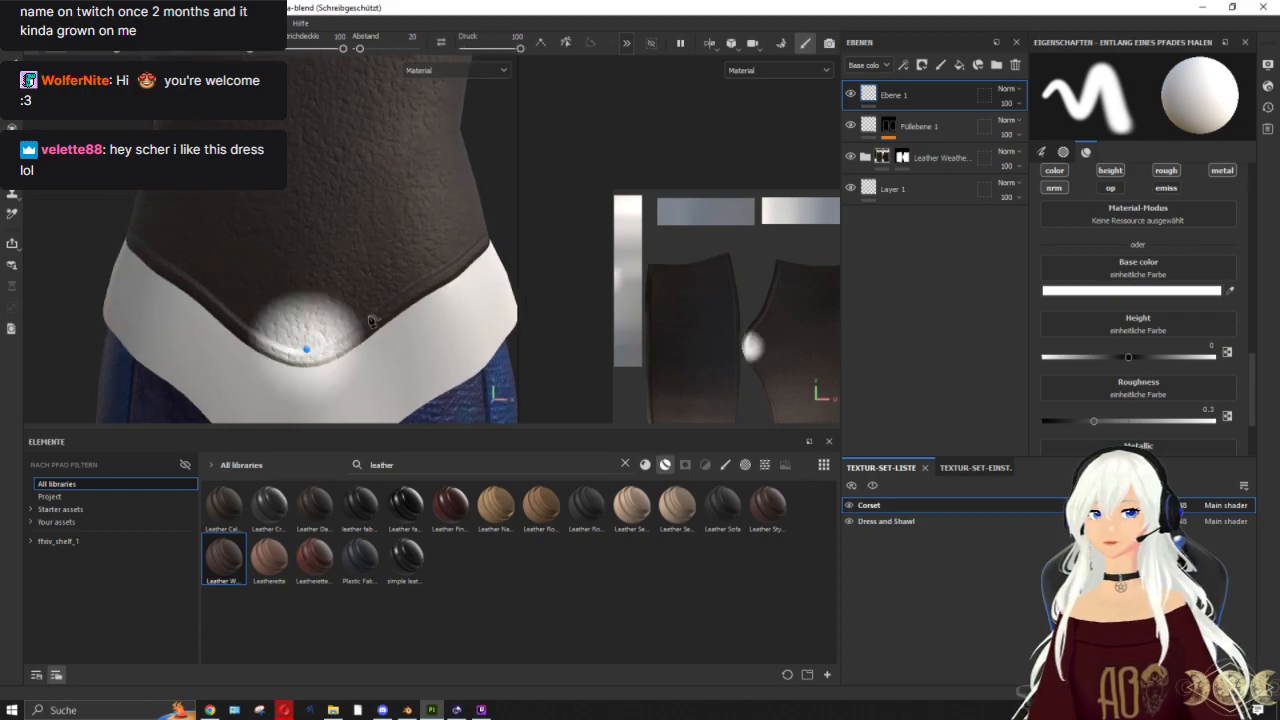
{"action": "left_click", "coordinate": [441, 265]}
Step: Continue the path along the corset's lower edge, from the front around the first side of the waist
{"action": "middle_click_drag", "start_coordinate": [436, 293], "coordinate": [372, 326], "text": "alt"}
{"action": "left_click_drag", "start_coordinate": [372, 326], "coordinate": [519, 272], "text": "alt"}
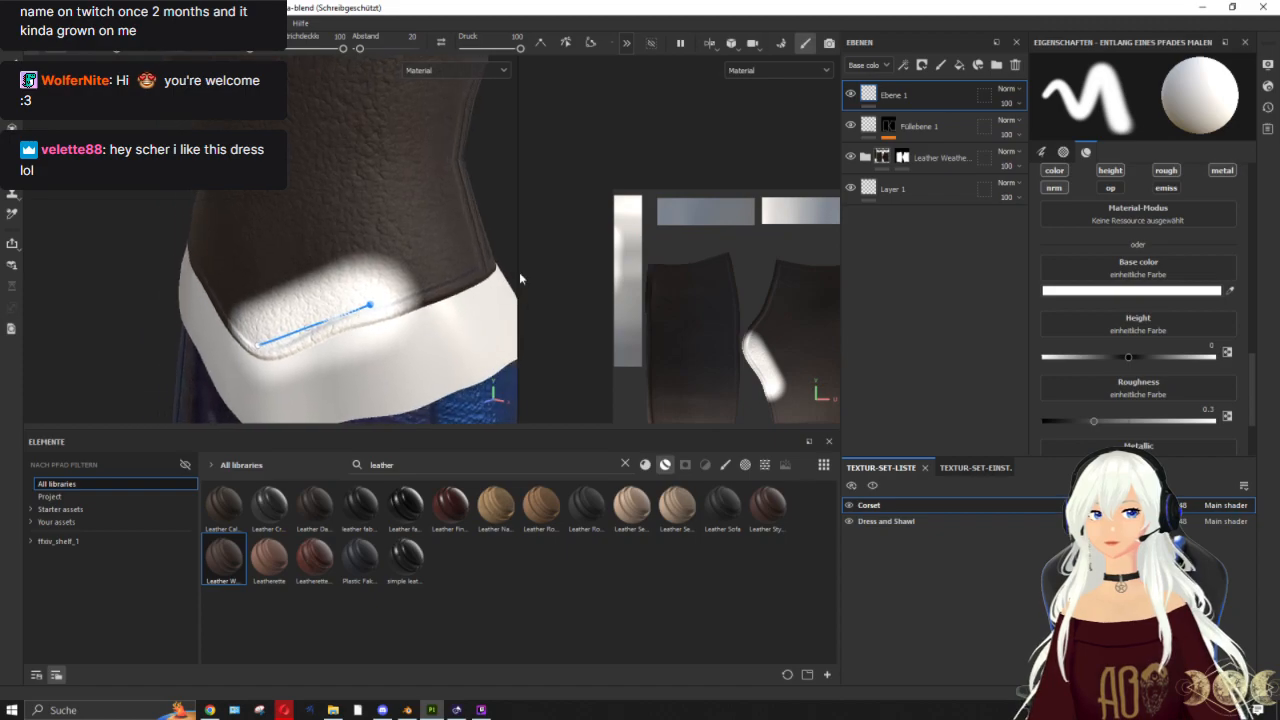
{"action": "left_click", "coordinate": [451, 278]}
{"action": "middle_click_drag", "start_coordinate": [420, 287], "coordinate": [336, 300], "text": "alt"}
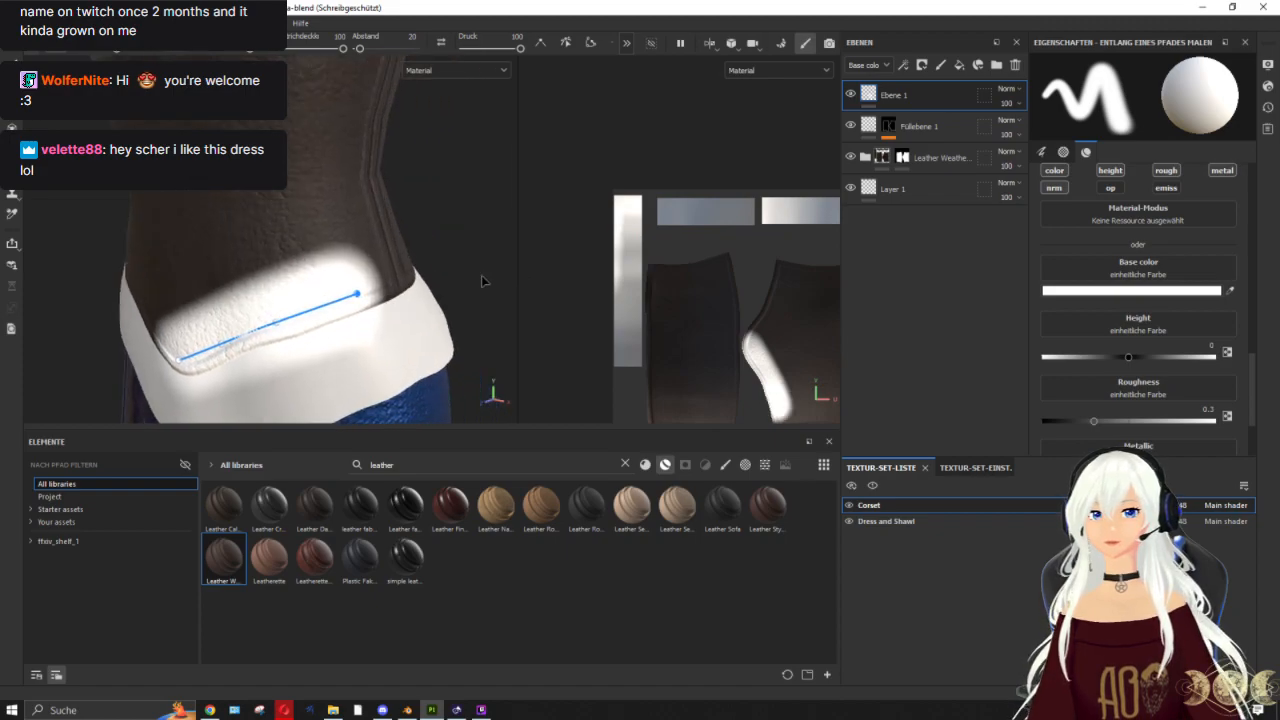
{"action": "left_click_drag", "start_coordinate": [484, 278], "coordinate": [385, 286], "text": "alt"}
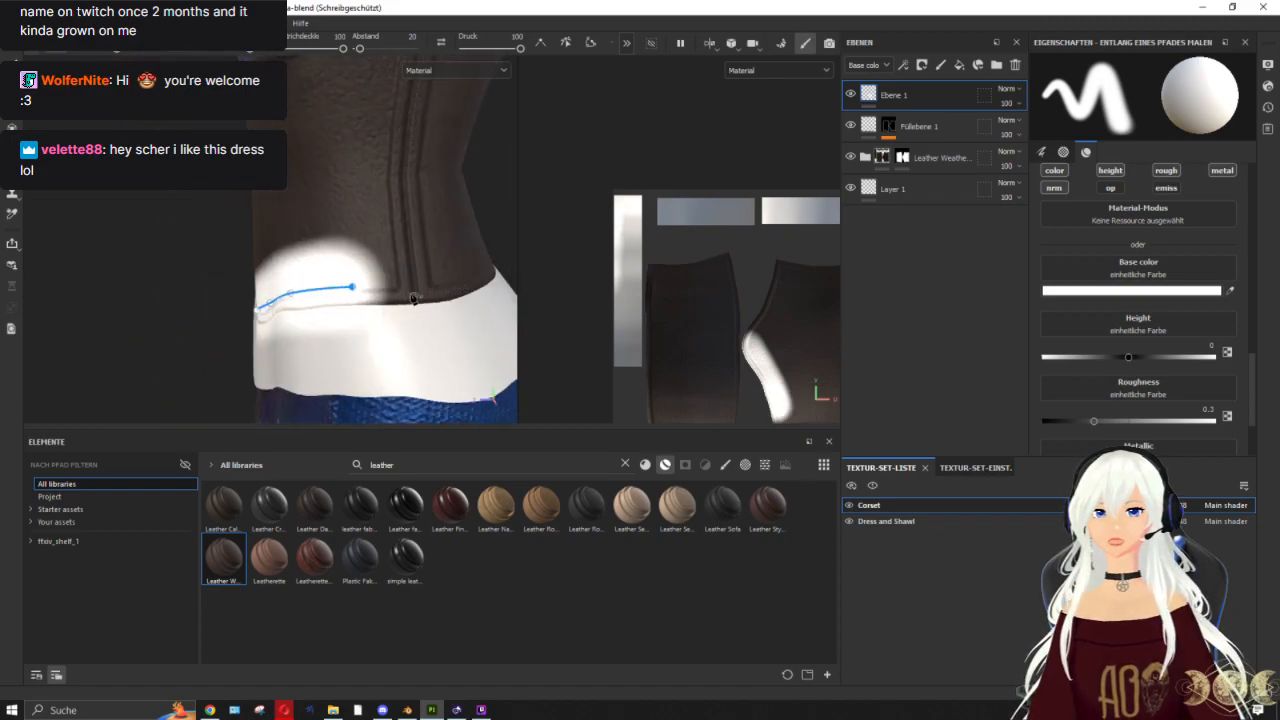
{"action": "left_click", "coordinate": [415, 284]}
{"action": "left_click", "coordinate": [475, 273]}
Step: Extend the path along the corset's lower edge across the back of the model
{"action": "left_click_drag", "start_coordinate": [501, 278], "coordinate": [402, 272], "text": "alt"}
{"action": "middle_click_drag", "start_coordinate": [428, 264], "coordinate": [416, 260], "text": "alt"}
{"action": "left_click_drag", "start_coordinate": [416, 260], "coordinate": [240, 248], "text": "alt"}
{"action": "middle_click_drag", "start_coordinate": [240, 248], "coordinate": [228, 281], "text": "alt"}
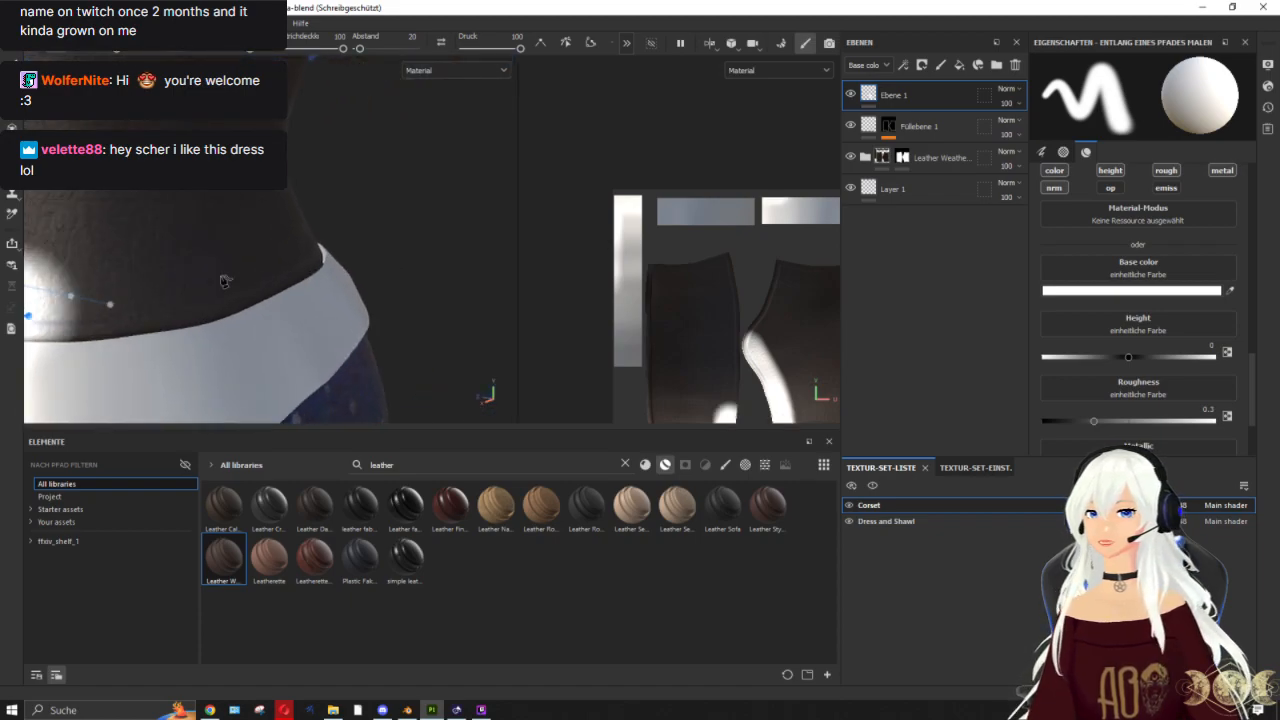
{"action": "left_click", "coordinate": [160, 316]}
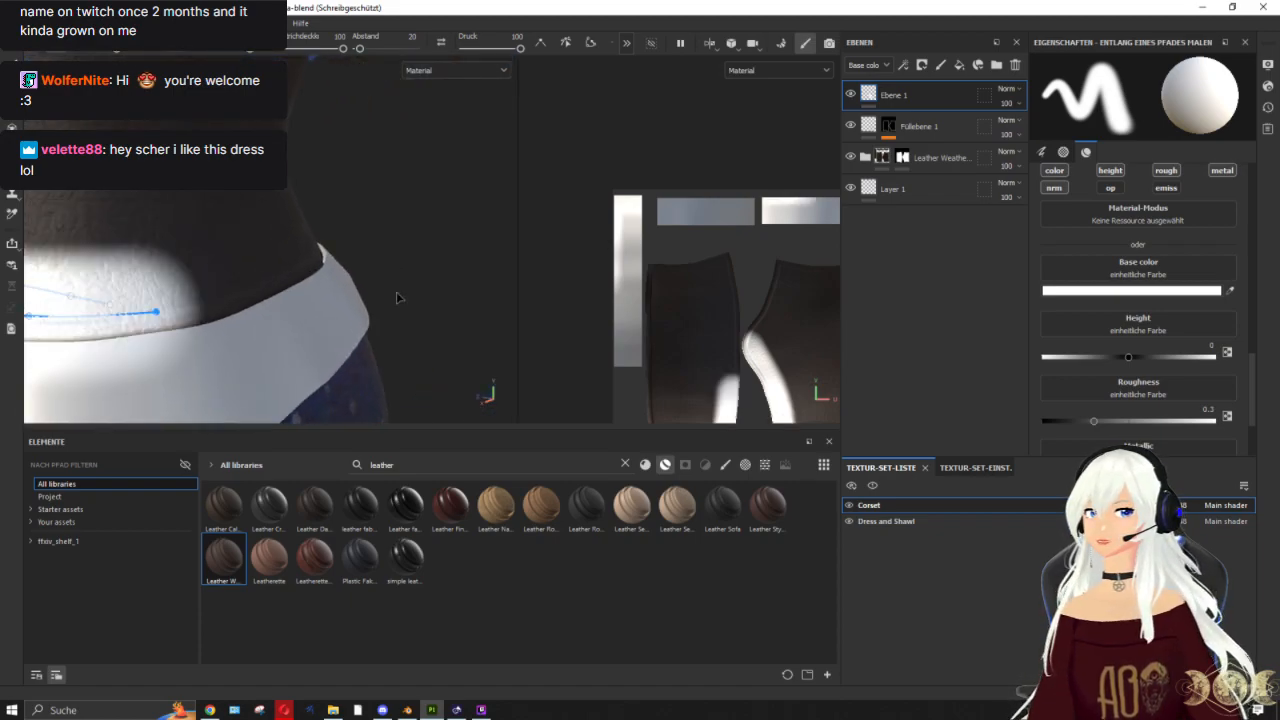
{"action": "left_click", "coordinate": [244, 291]}
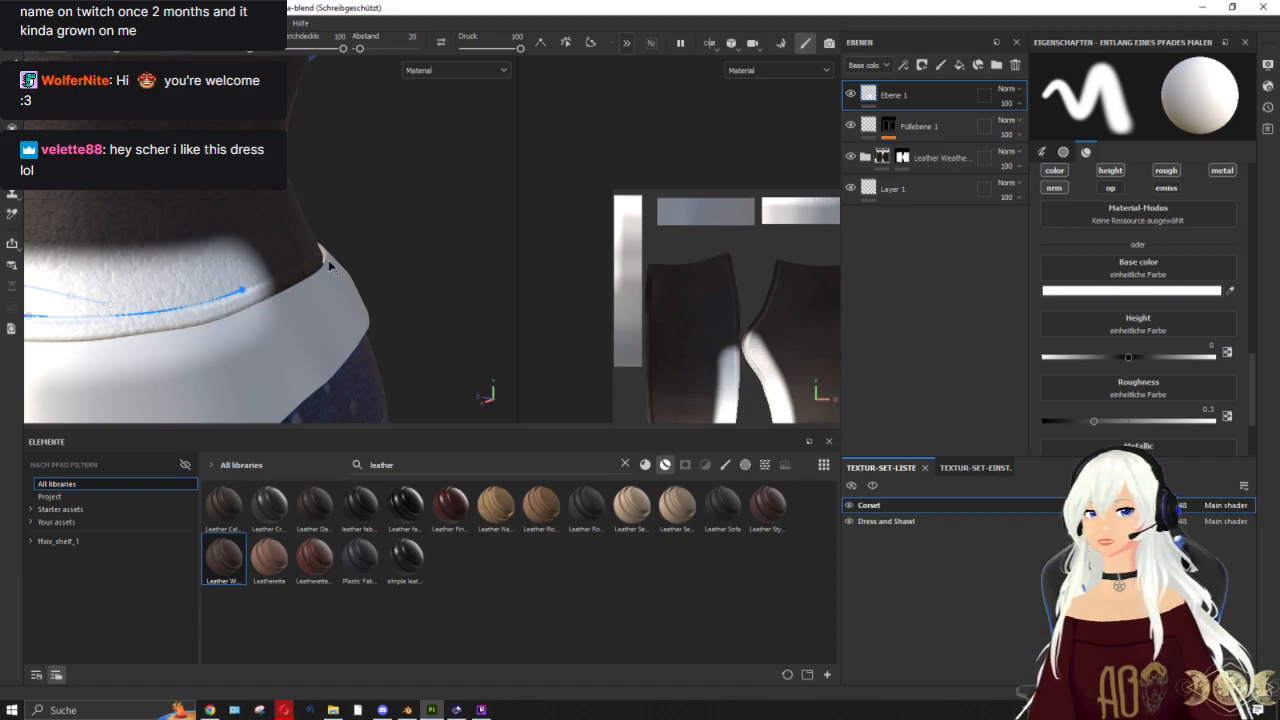
{"action": "left_click", "coordinate": [310, 276]}
{"action": "left_click_drag", "start_coordinate": [398, 252], "coordinate": [431, 254], "text": "alt"}
{"action": "middle_click_drag", "start_coordinate": [431, 254], "coordinate": [340, 293], "text": "alt"}
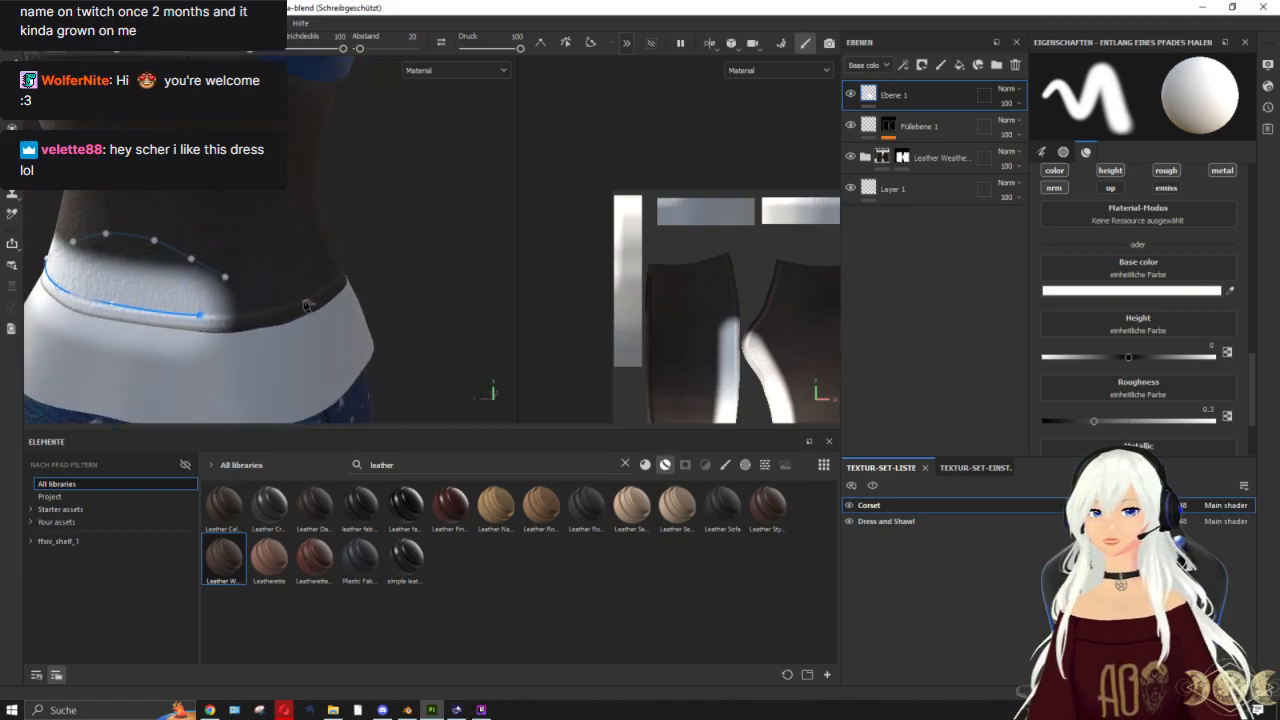
{"action": "left_click", "coordinate": [306, 306]}
{"action": "mouse_move", "coordinate": [290, 287]}
{"action": "left_mouse_down", "text": "alt"}
{"action": "mouse_move", "coordinate": [273, 279]}
{"action": "mouse_move", "coordinate": [302, 290]}
{"action": "left_mouse_up", "text": "alt"}
{"action": "scroll", "coordinate": [335, 290], "scroll_direction": "up", "scroll_amount": 2}
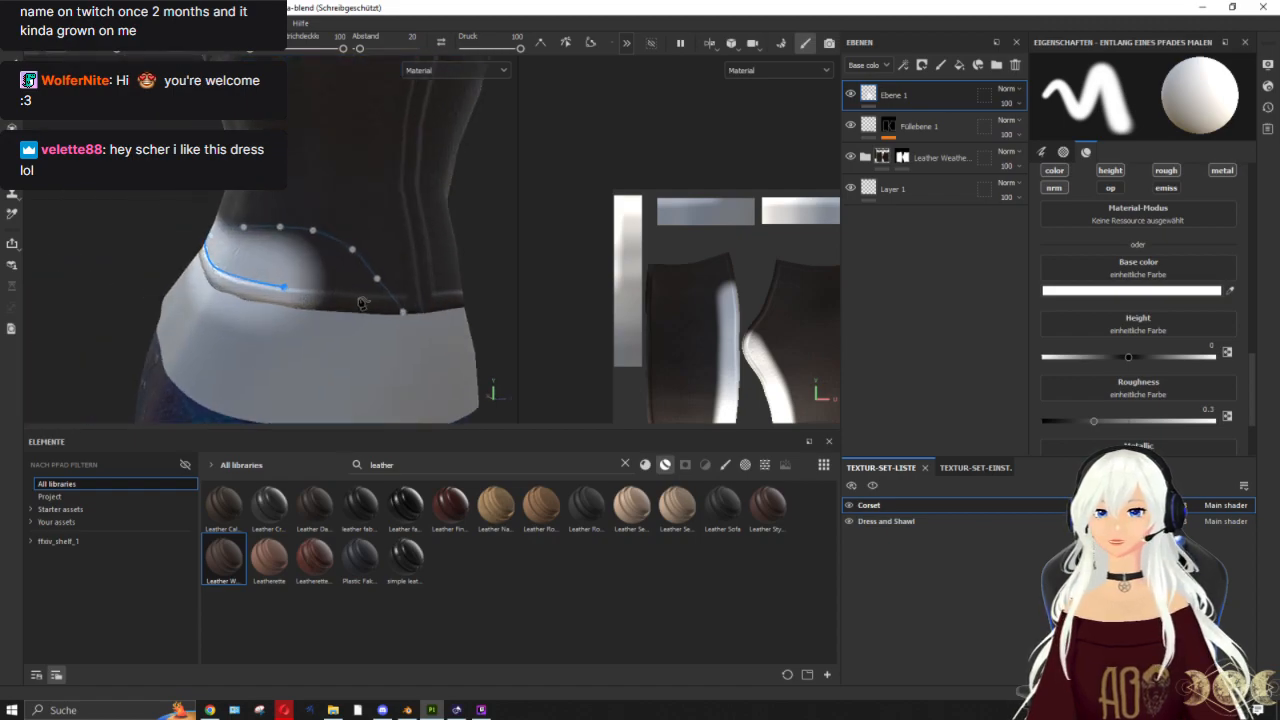
{"action": "left_click", "coordinate": [356, 301]}
{"action": "mouse_move", "coordinate": [480, 287]}
{"action": "left_mouse_down", "text": "alt"}
{"action": "mouse_move", "coordinate": [448, 328]}
{"action": "mouse_move", "coordinate": [508, 364]}
{"action": "mouse_move", "coordinate": [491, 352]}
{"action": "left_mouse_up", "text": "alt"}
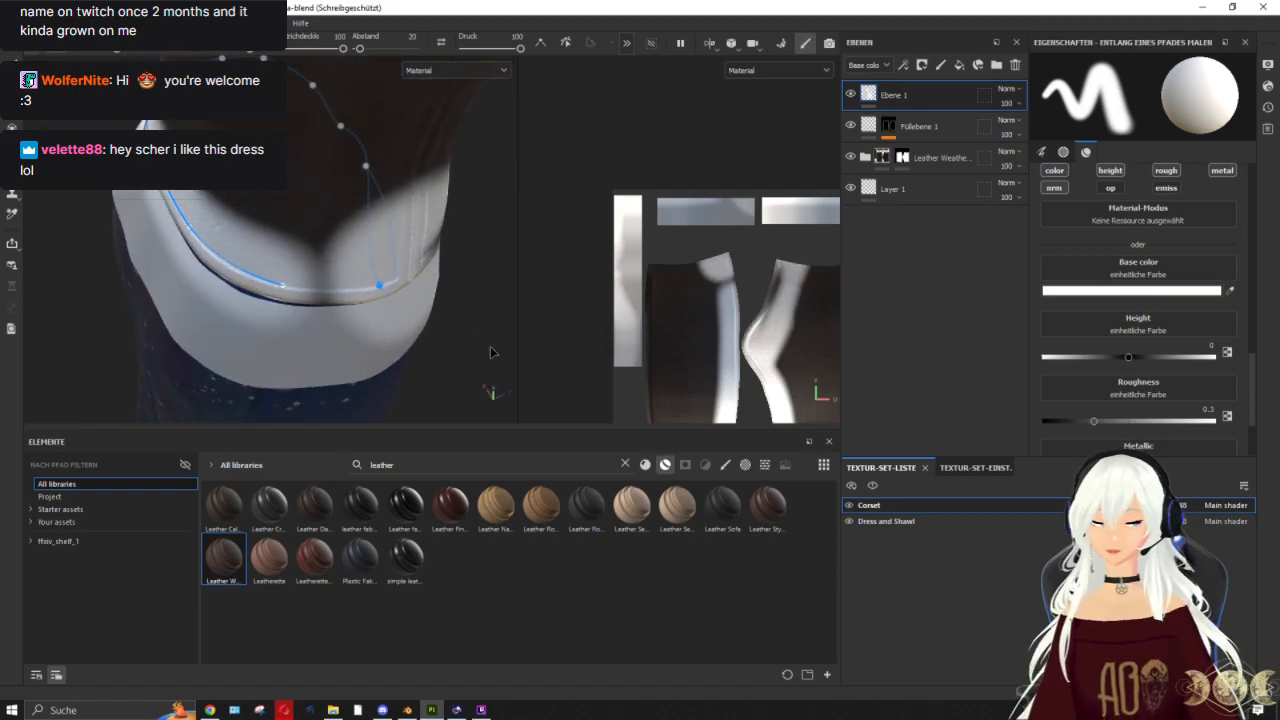
{"action": "key", "text": "ctrl+z"}
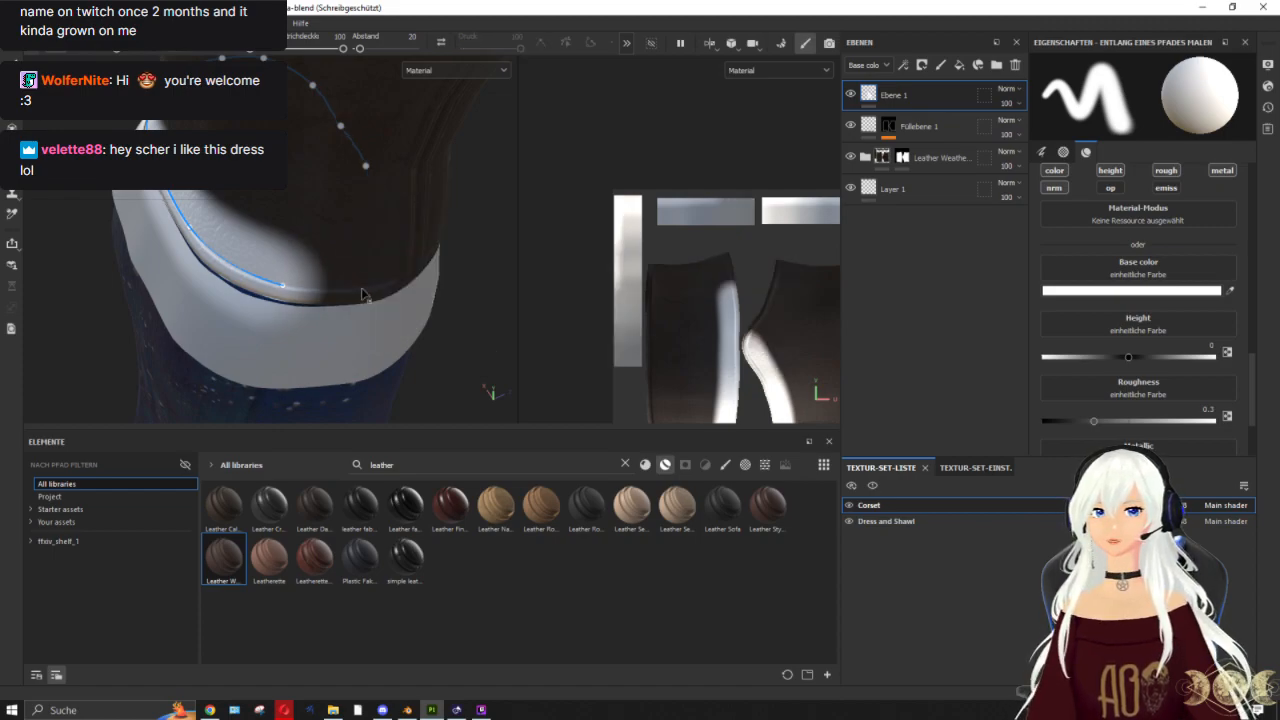
Step: Place further path points along the lower edge around the corset's other side, heading back towards the front
{"action": "left_click", "coordinate": [362, 292]}
{"action": "left_click_drag", "start_coordinate": [466, 249], "coordinate": [378, 220], "text": "alt"}
{"action": "middle_click_drag", "start_coordinate": [425, 206], "coordinate": [348, 195], "text": "alt"}
{"action": "left_click_drag", "start_coordinate": [348, 195], "coordinate": [270, 213], "text": "alt"}
{"action": "left_click", "coordinate": [342, 304]}
{"action": "mouse_move", "coordinate": [438, 267]}
{"action": "left_mouse_down", "text": "alt"}
{"action": "mouse_move", "coordinate": [385, 245]}
{"action": "mouse_move", "coordinate": [278, 243]}
{"action": "left_mouse_up", "text": "alt"}
{"action": "left_click", "coordinate": [311, 249]}
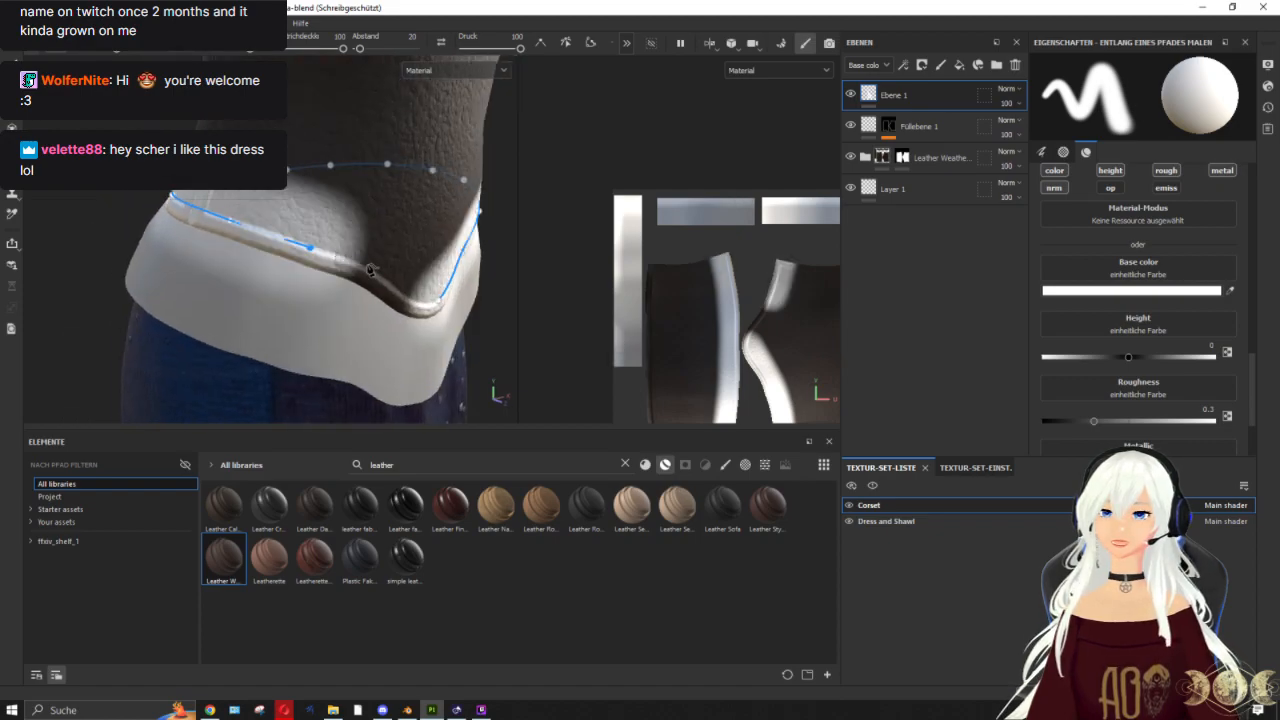
Step: Bring the path down to the corset's front tip and close it into a loop
{"action": "left_click", "coordinate": [369, 267]}
{"action": "mouse_move", "coordinate": [367, 262]}
{"action": "left_mouse_down", "text": "alt"}
{"action": "mouse_move", "coordinate": [356, 277]}
{"action": "mouse_move", "coordinate": [354, 263]}
{"action": "left_mouse_up", "text": "alt"}
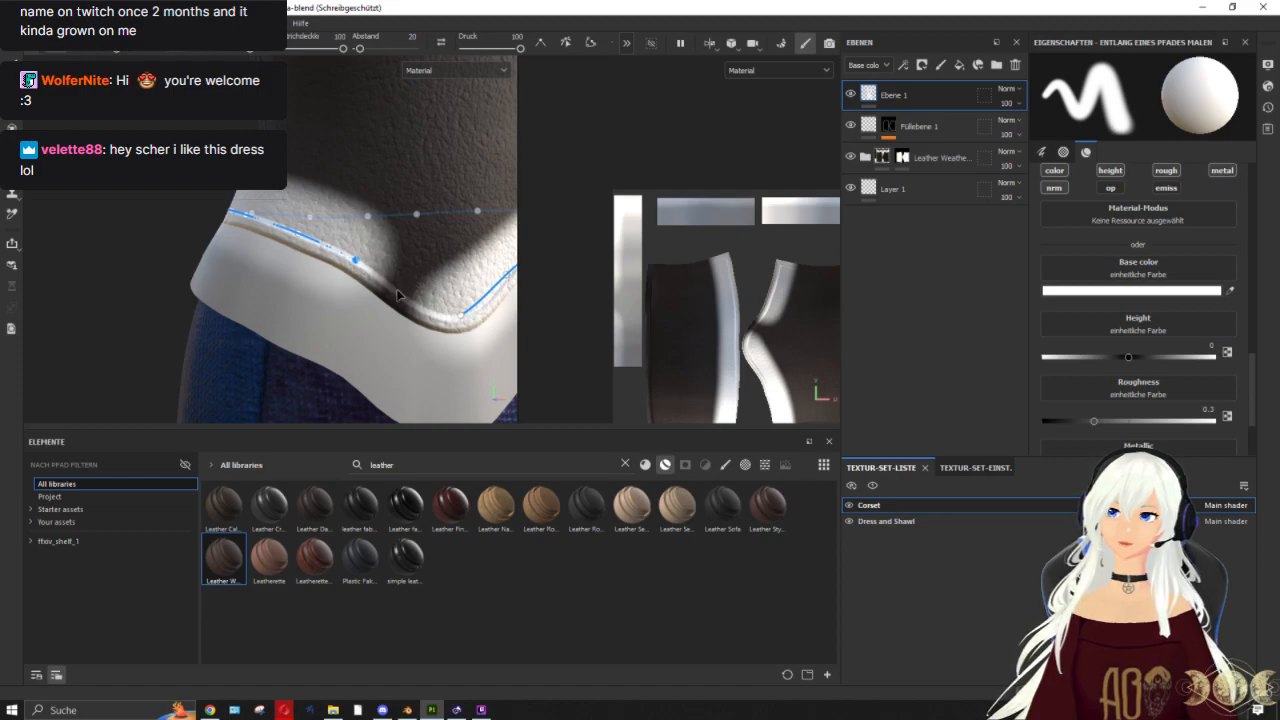
{"action": "left_click_drag", "start_coordinate": [398, 294], "coordinate": [396, 289]}
{"action": "left_click", "coordinate": [445, 317]}
{"action": "left_click_drag", "start_coordinate": [375, 238], "coordinate": [300, 274], "text": "alt"}
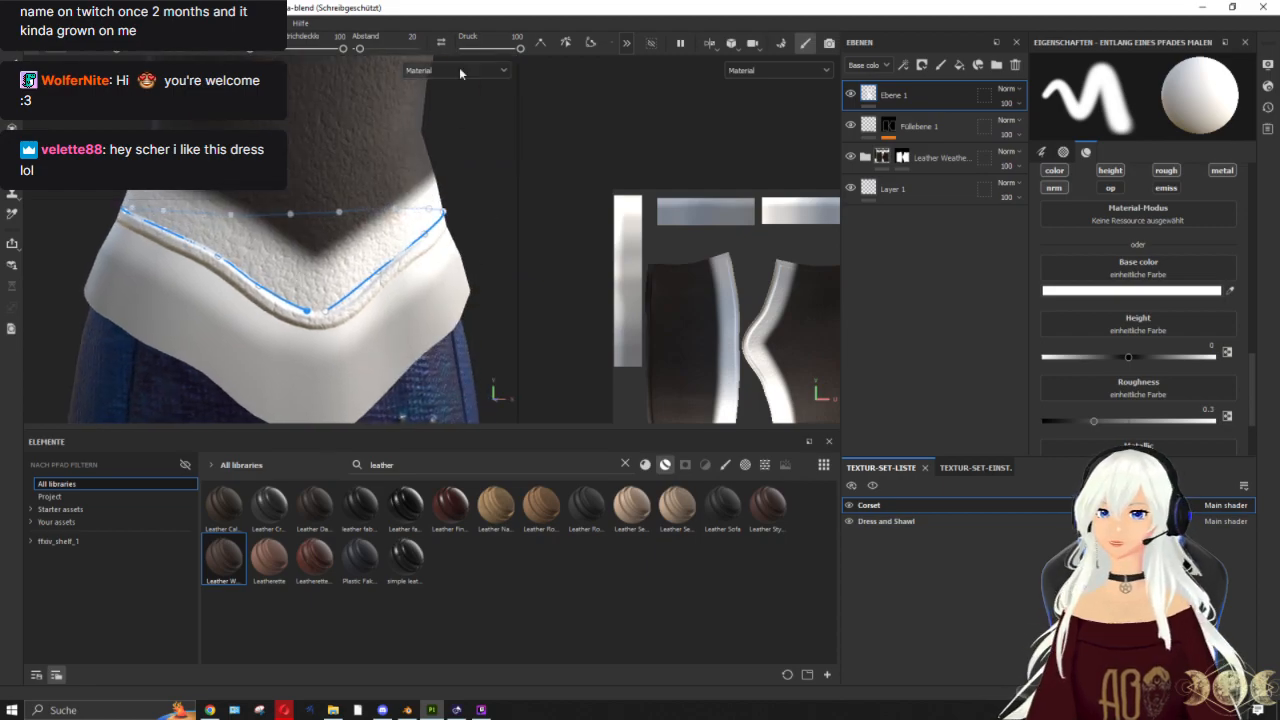
{"action": "left_click", "coordinate": [592, 43]}
{"action": "left_click_drag", "start_coordinate": [388, 157], "coordinate": [312, 182], "text": "alt"}
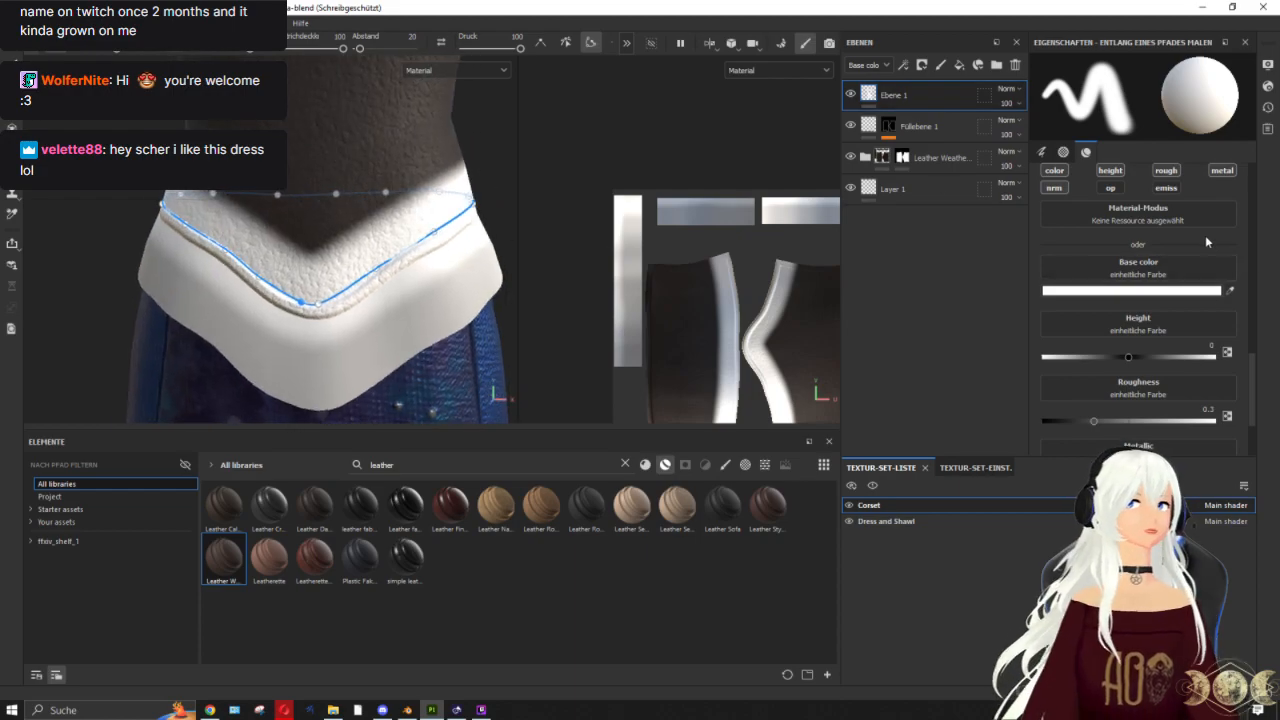
Step: Clear the library search, show only brushes and apply the Topstitching brush to the closed path
{"action": "left_click", "coordinate": [625, 465]}
{"action": "left_click", "coordinate": [725, 465]}
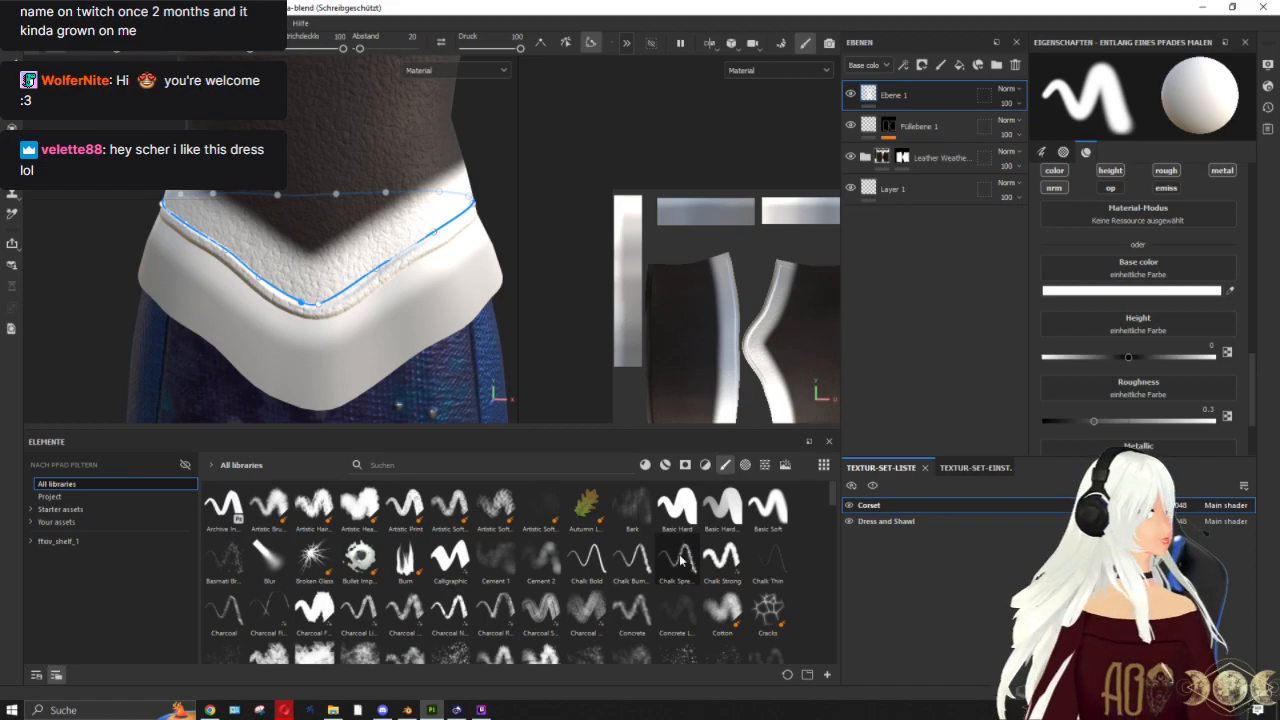
{"action": "mouse_move", "coordinate": [680, 561]}
{"action": "scroll", "coordinate": [680, 561], "scroll_direction": "down", "scroll_amount": 10}
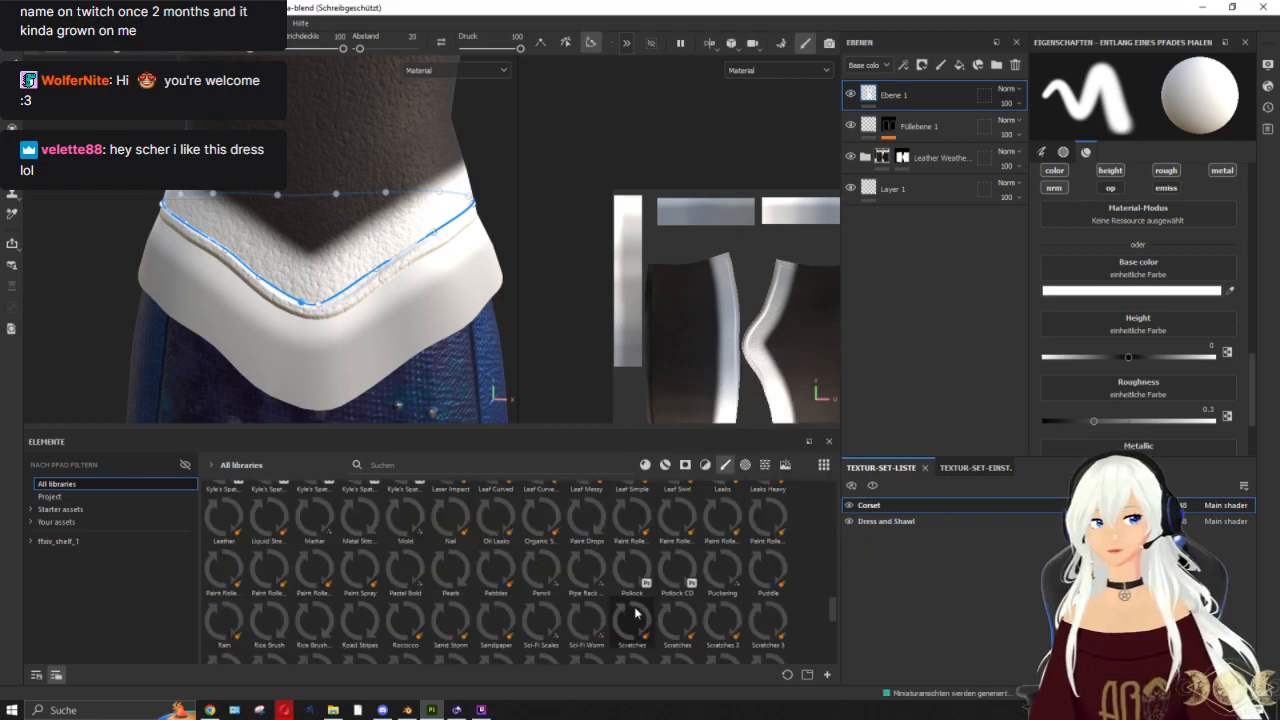
{"action": "scroll", "coordinate": [635, 613], "scroll_direction": "down", "scroll_amount": 5}
{"action": "mouse_move", "coordinate": [381, 543]}
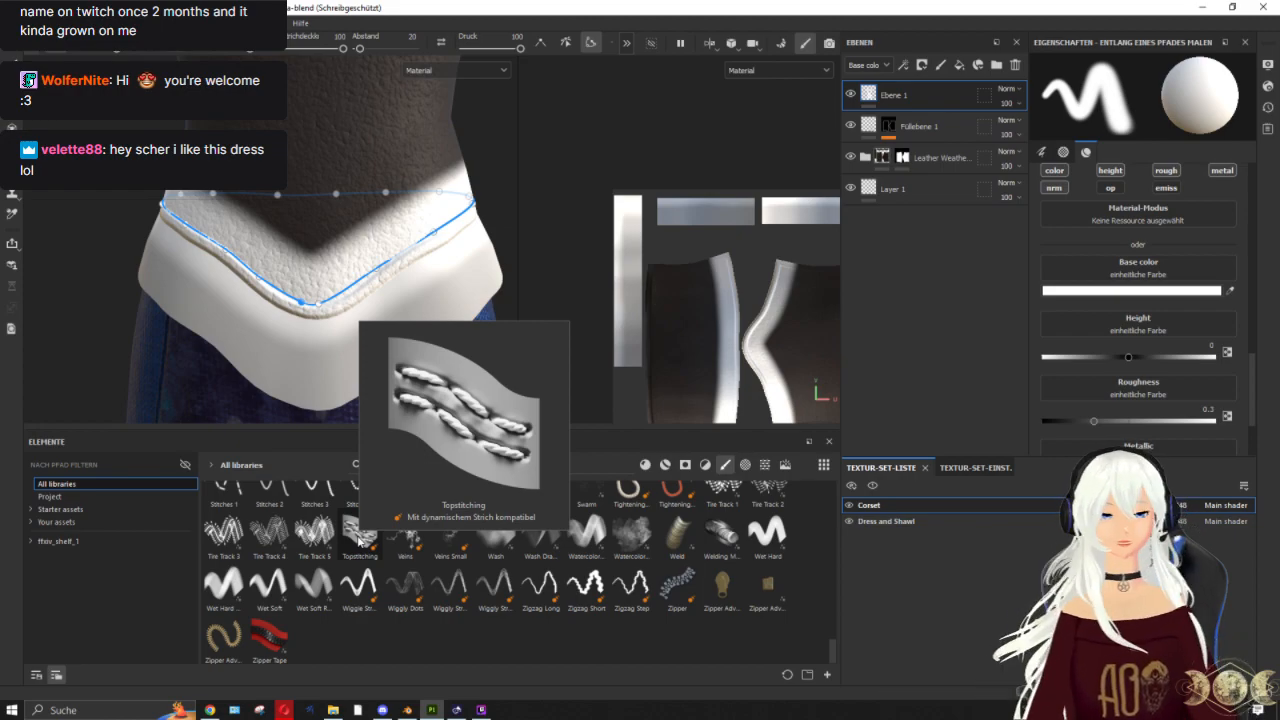
{"action": "left_click", "coordinate": [358, 540]}
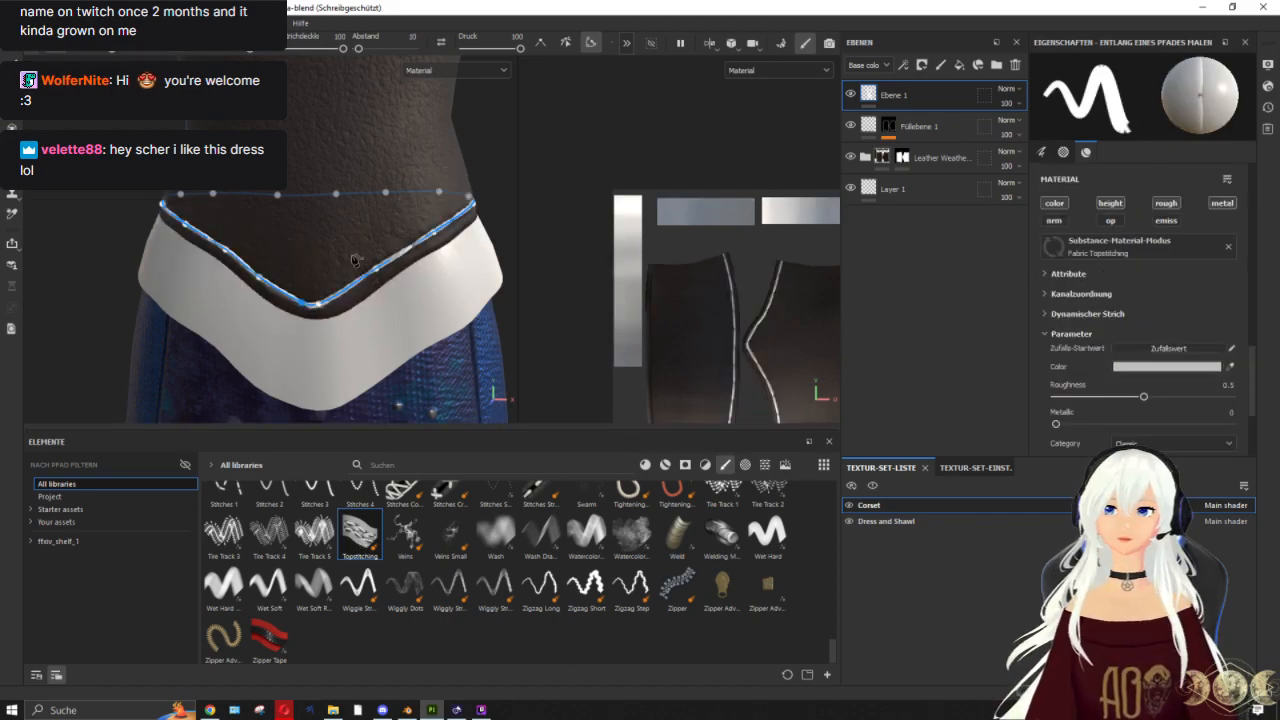
Step: Change the topstitching's stitch category to Decorative and inspect the stitches along the corset's lower edge
{"action": "scroll", "coordinate": [353, 260], "scroll_direction": "up", "scroll_amount": 3}
{"action": "scroll", "coordinate": [380, 272], "scroll_direction": "down", "scroll_amount": 2}
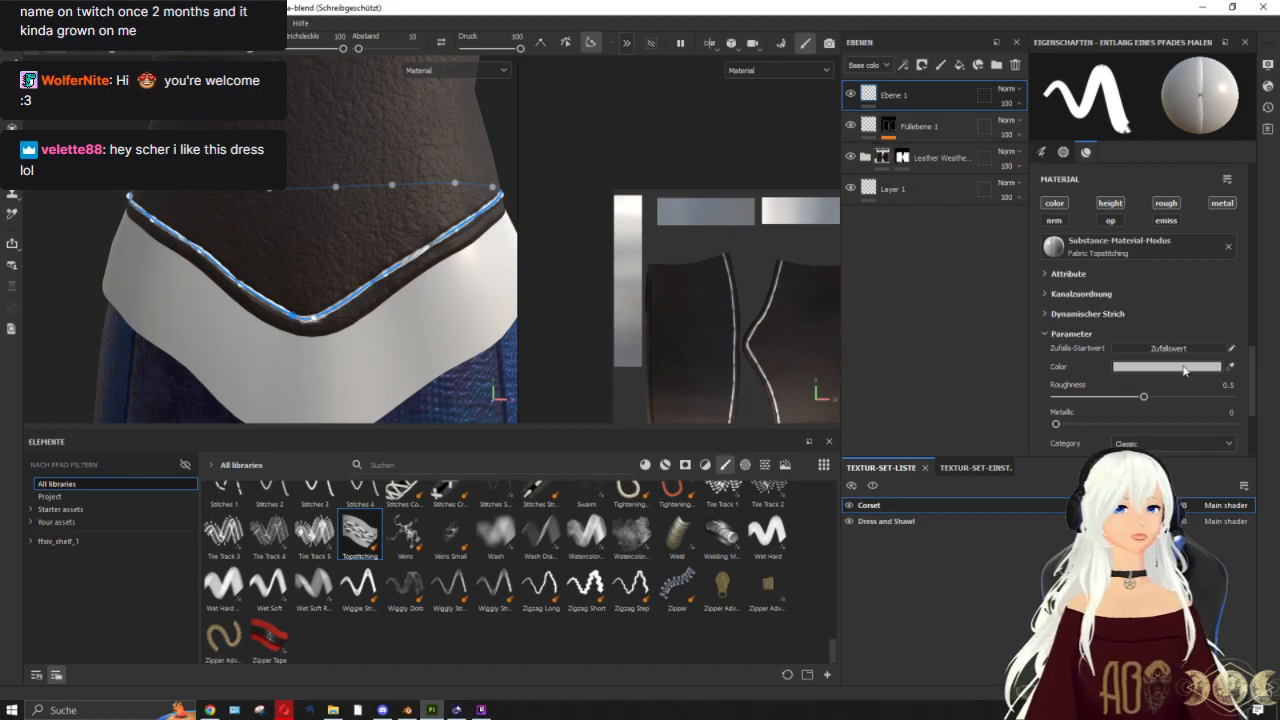
{"action": "scroll", "coordinate": [1184, 370], "scroll_direction": "down", "scroll_amount": 3}
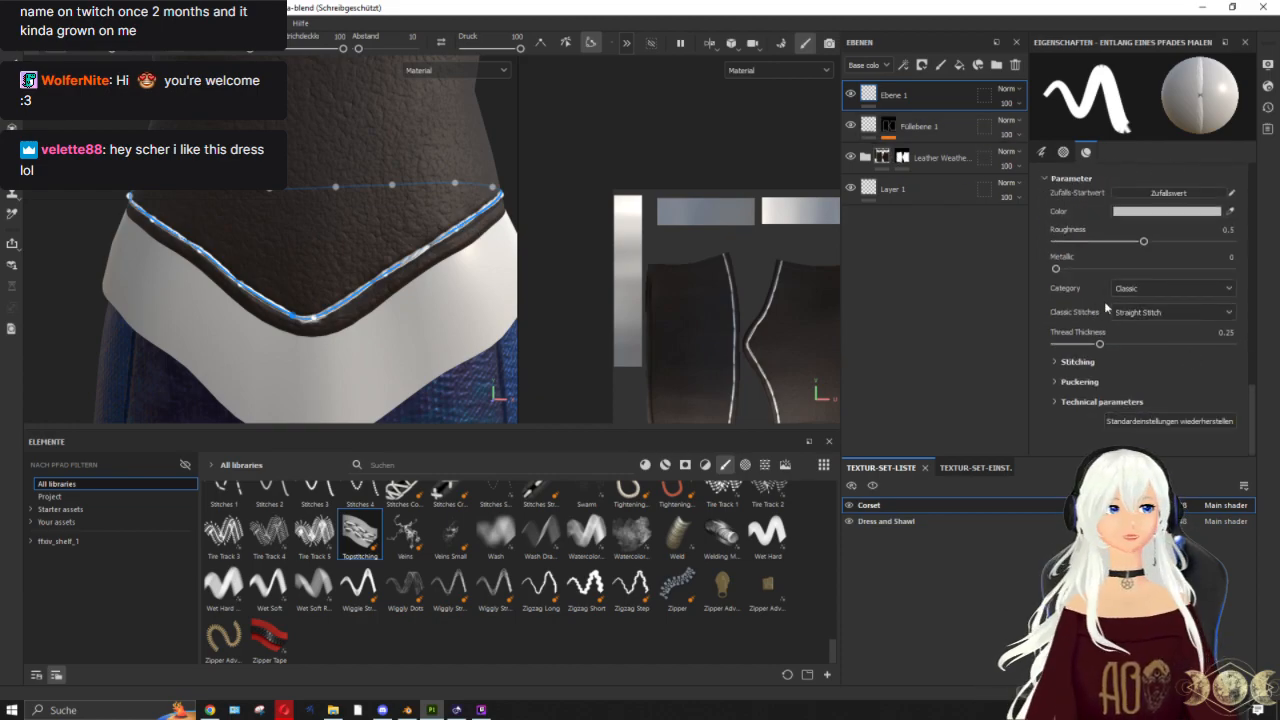
{"action": "left_click", "coordinate": [1154, 290]}
{"action": "left_click", "coordinate": [1133, 318]}
{"action": "scroll", "coordinate": [333, 290], "scroll_direction": "up", "scroll_amount": 3}
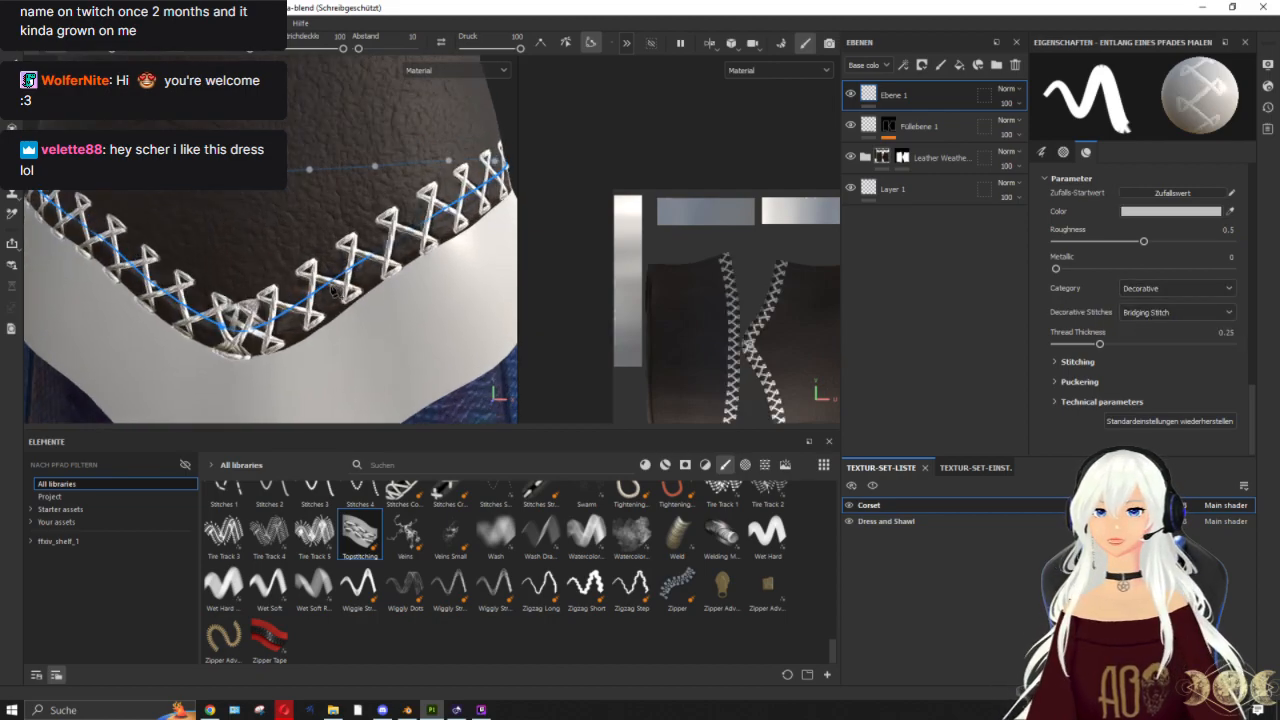
Step: Set the path's brush size to 0.94 and check the finer stitches at the front tip
{"action": "scroll", "coordinate": [1123, 213], "scroll_direction": "up", "scroll_amount": 10}
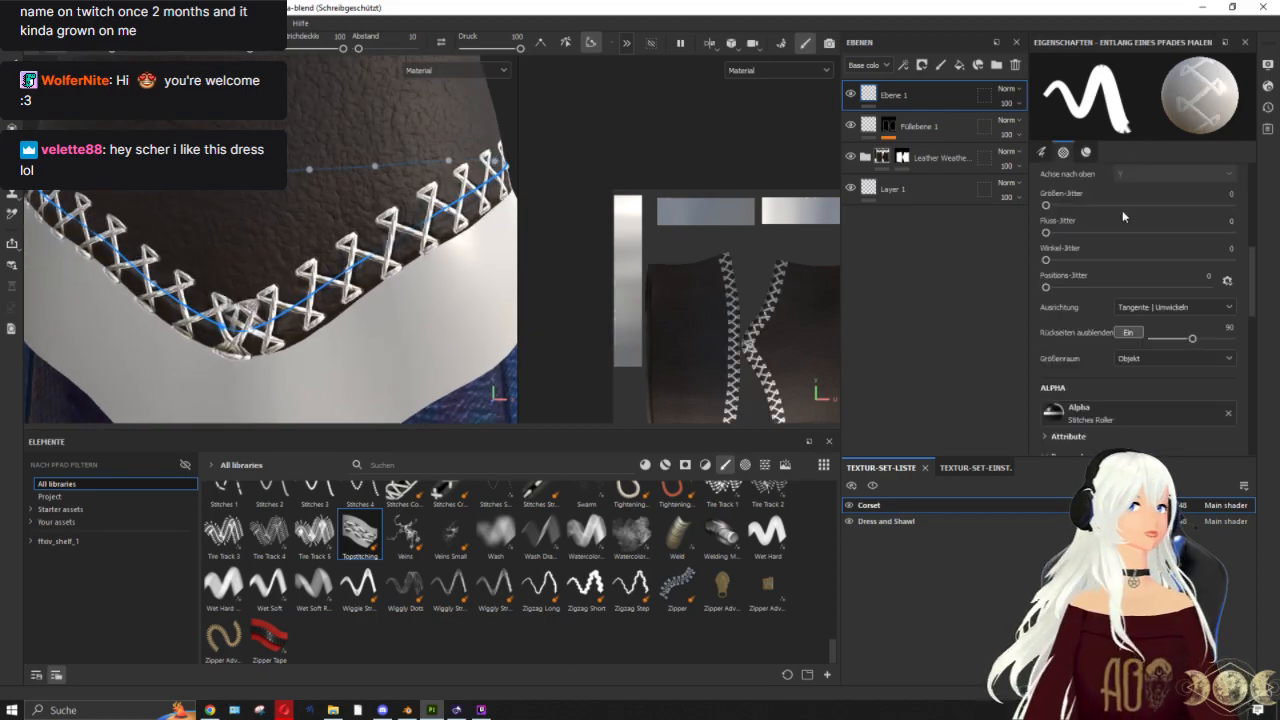
{"action": "left_click_drag", "start_coordinate": [1091, 237], "coordinate": [1070, 236]}
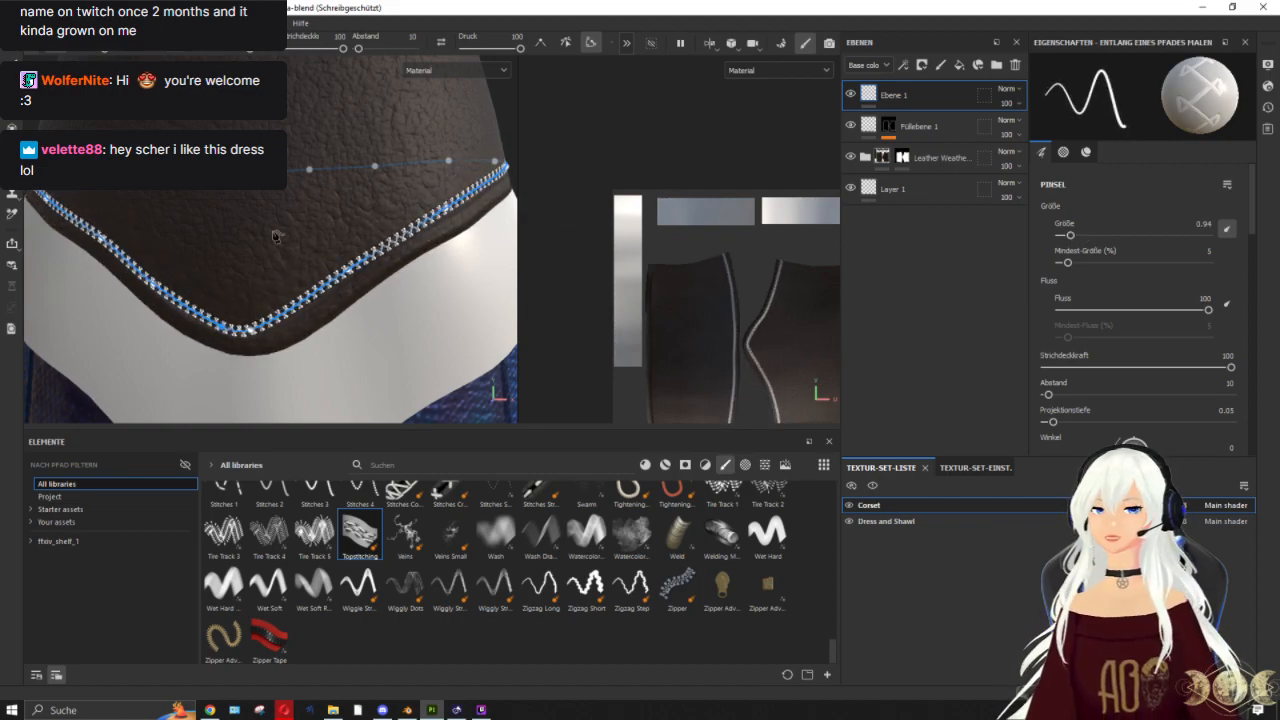
{"action": "scroll", "coordinate": [278, 236], "scroll_direction": "up", "scroll_amount": 3}
{"action": "left_click_drag", "start_coordinate": [276, 235], "coordinate": [361, 232], "text": "alt"}
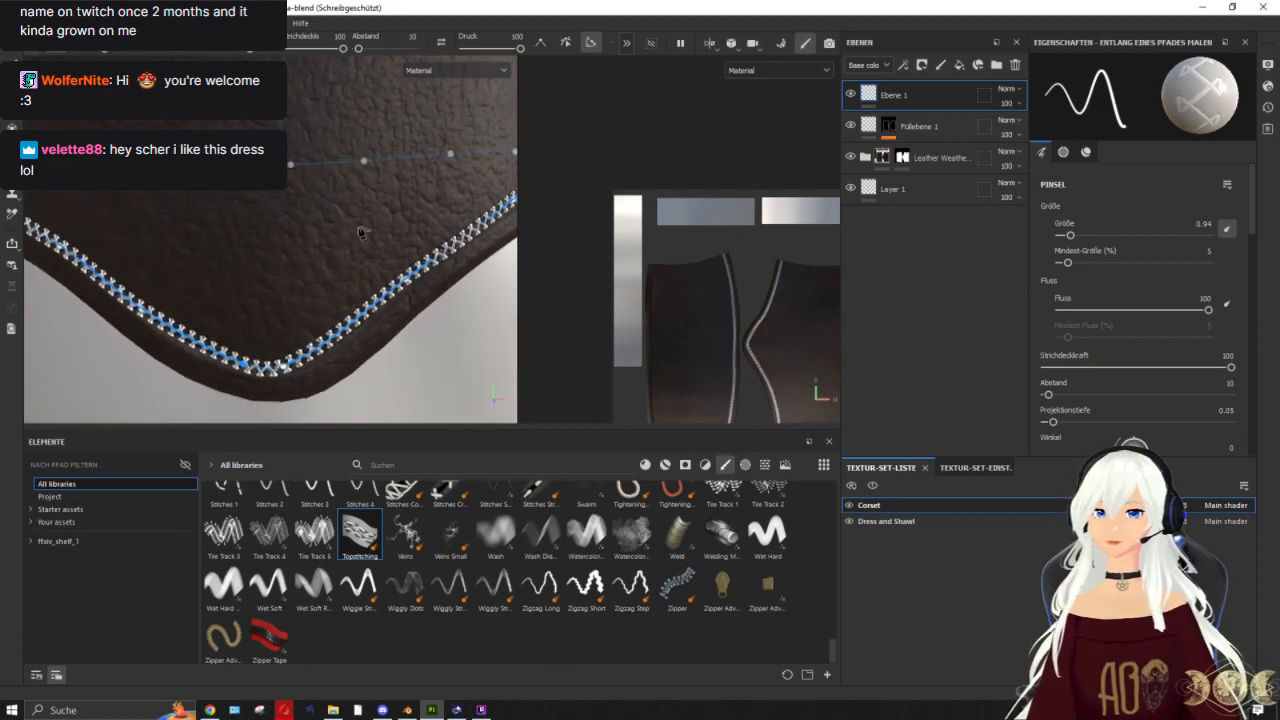
Step: Set the decorative stitch type of the path's topstitching to Tree Stitch
{"action": "scroll", "coordinate": [1184, 280], "scroll_direction": "down", "scroll_amount": 8}
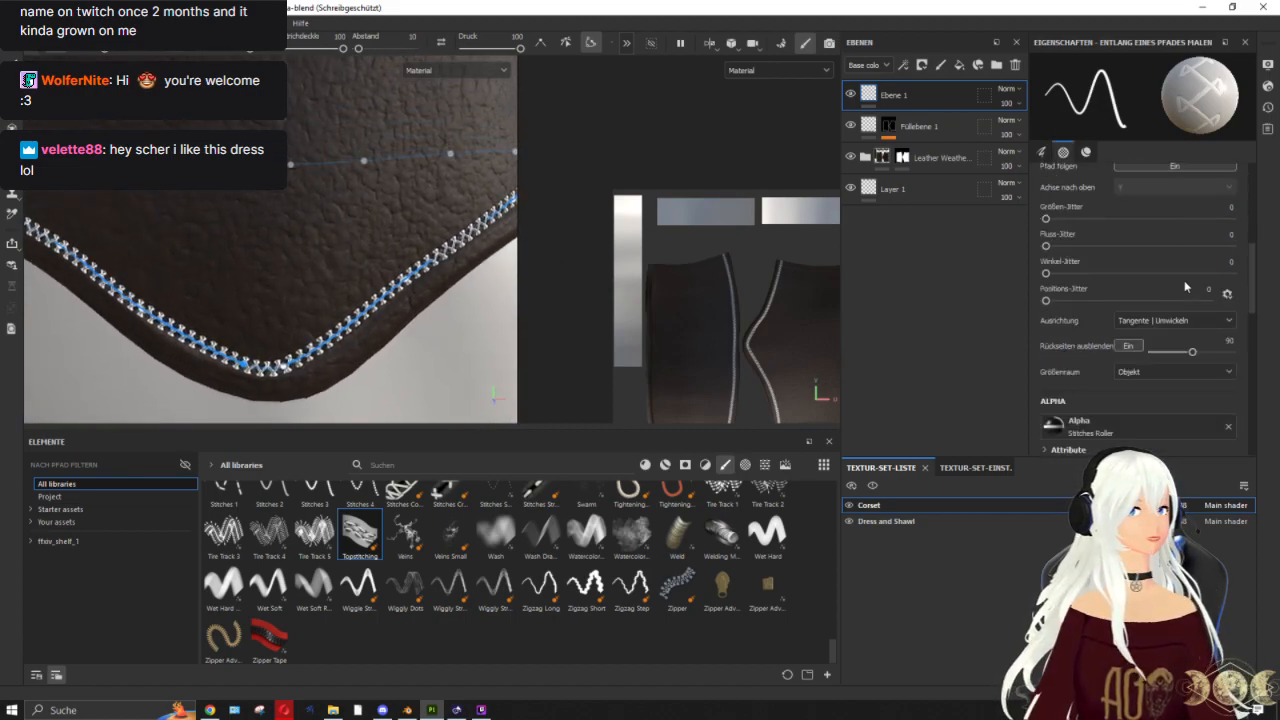
{"action": "scroll", "coordinate": [1160, 285], "scroll_direction": "down", "scroll_amount": 6}
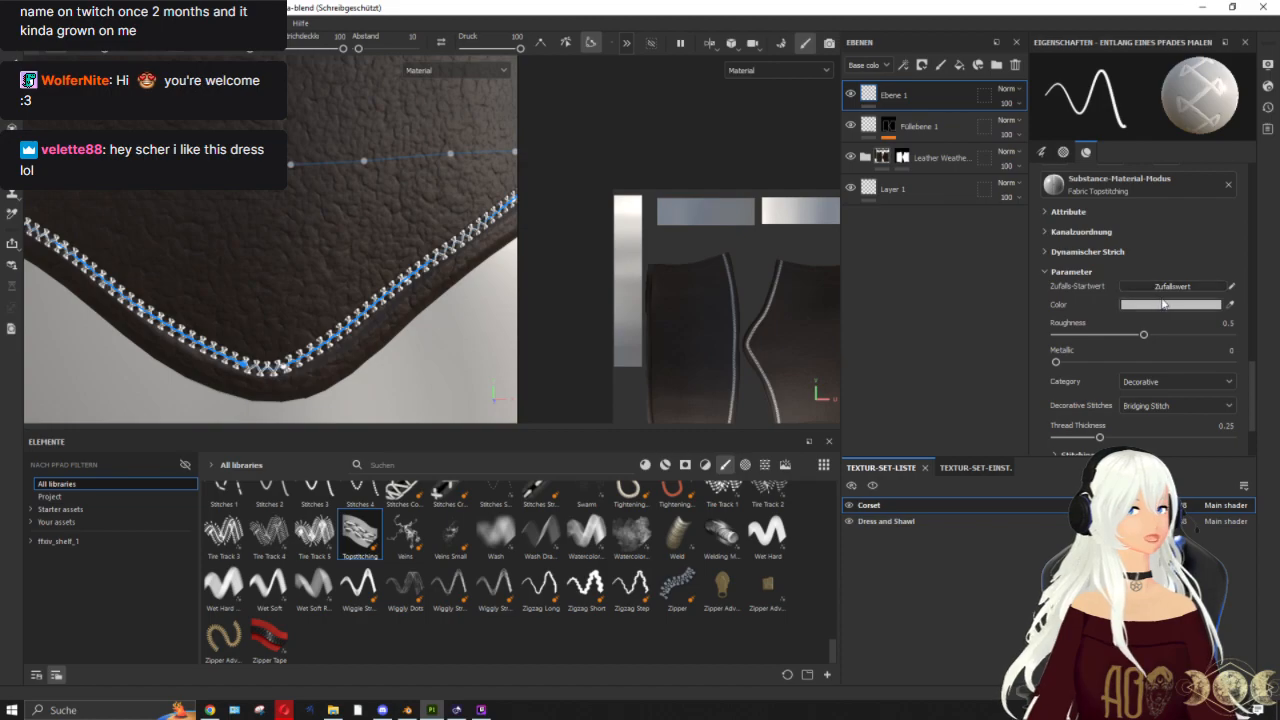
{"action": "left_click", "coordinate": [1163, 312]}
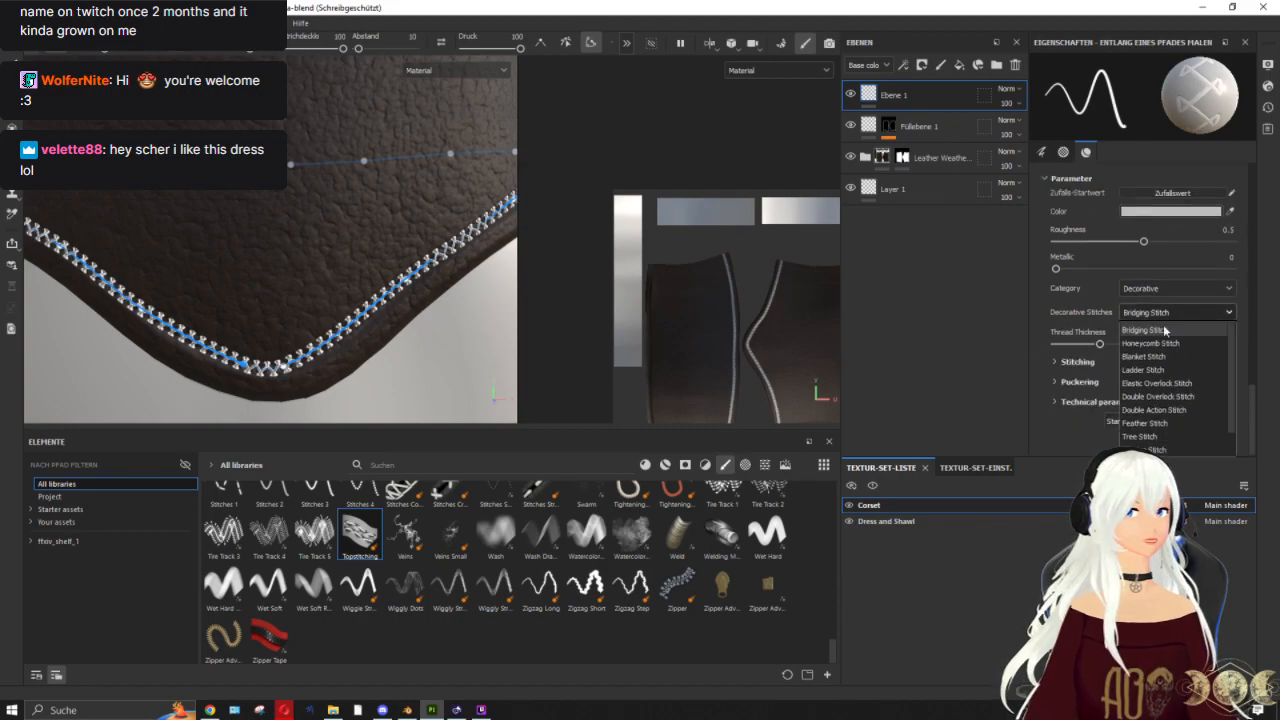
{"action": "left_click", "coordinate": [1167, 411]}
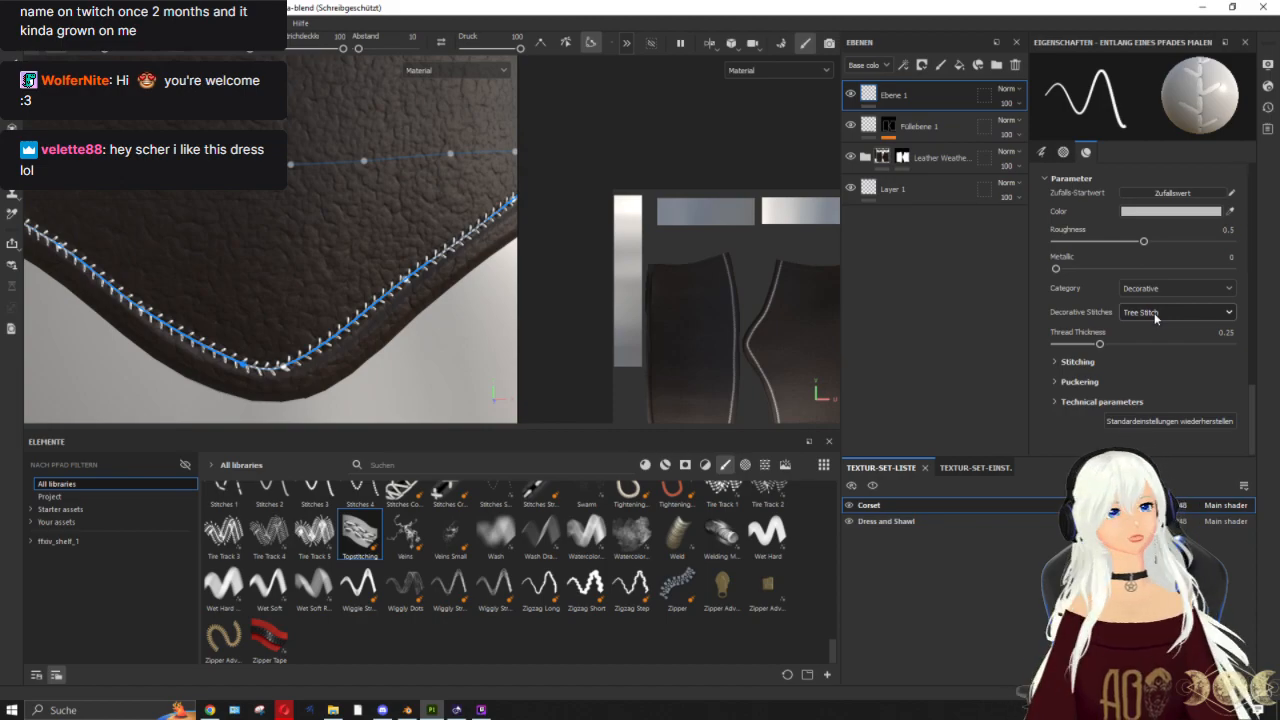
Step: Finish editing the stitched path and change its decorative stitch type to Feather Stitch
{"action": "scroll", "coordinate": [223, 298], "scroll_direction": "down", "scroll_amount": 2}
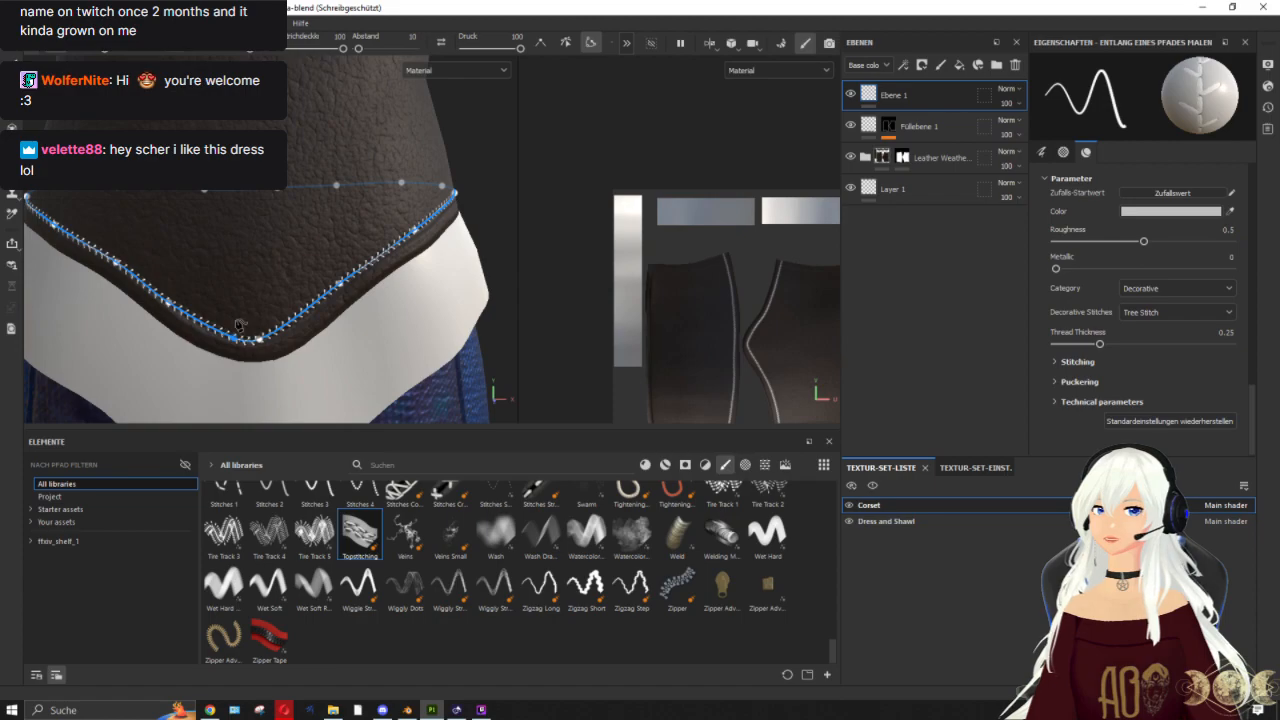
{"action": "scroll", "coordinate": [366, 283], "scroll_direction": "up", "scroll_amount": 2}
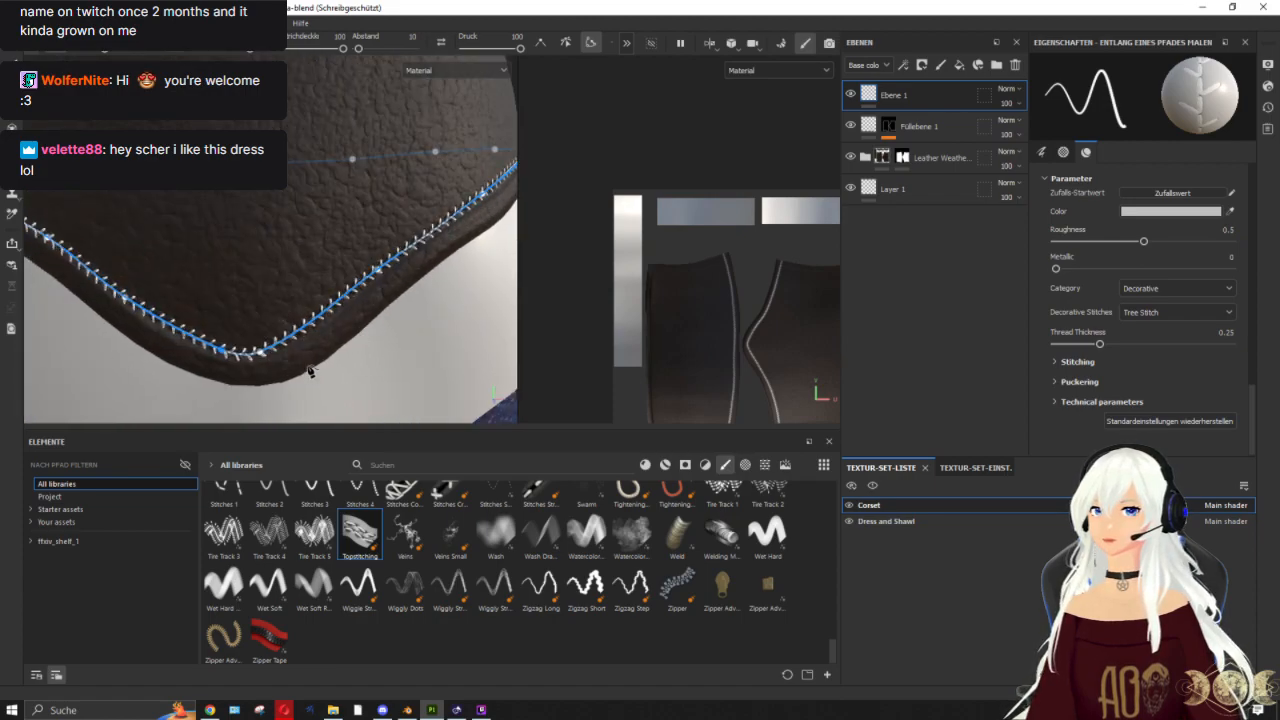
{"action": "key", "text": "Return"}
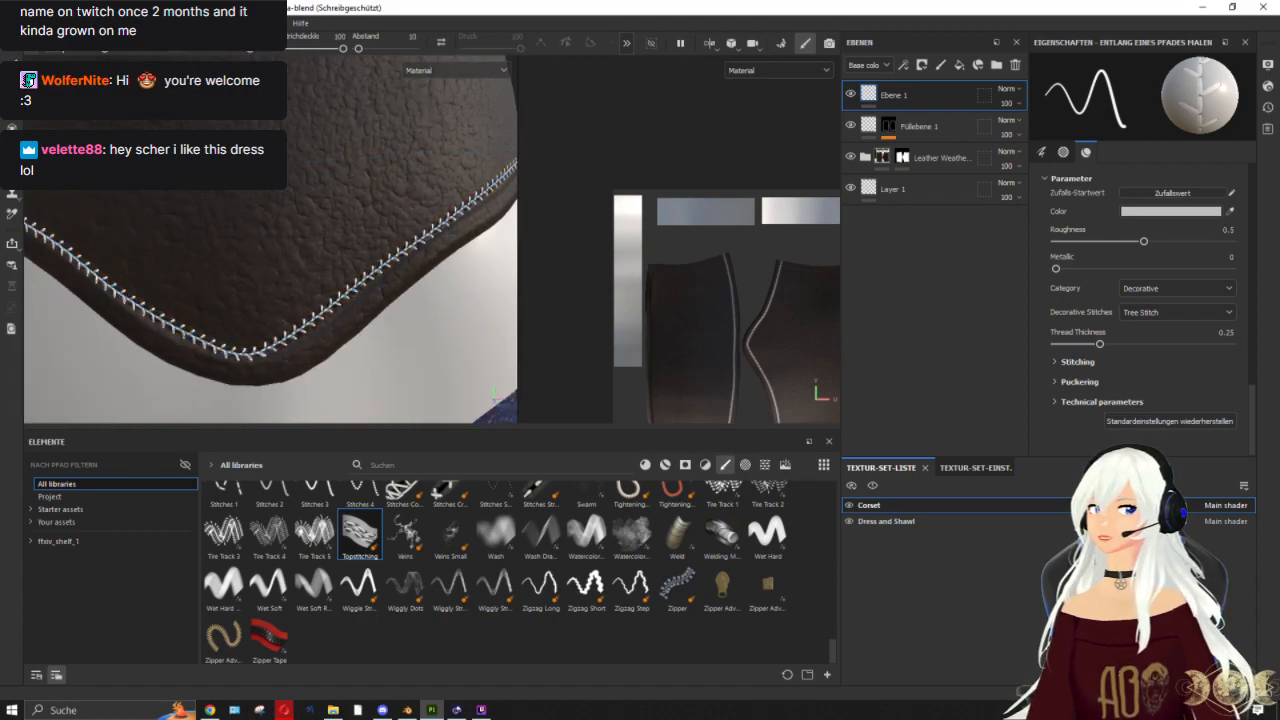
{"action": "scroll", "coordinate": [325, 357], "scroll_direction": "down", "scroll_amount": 3}
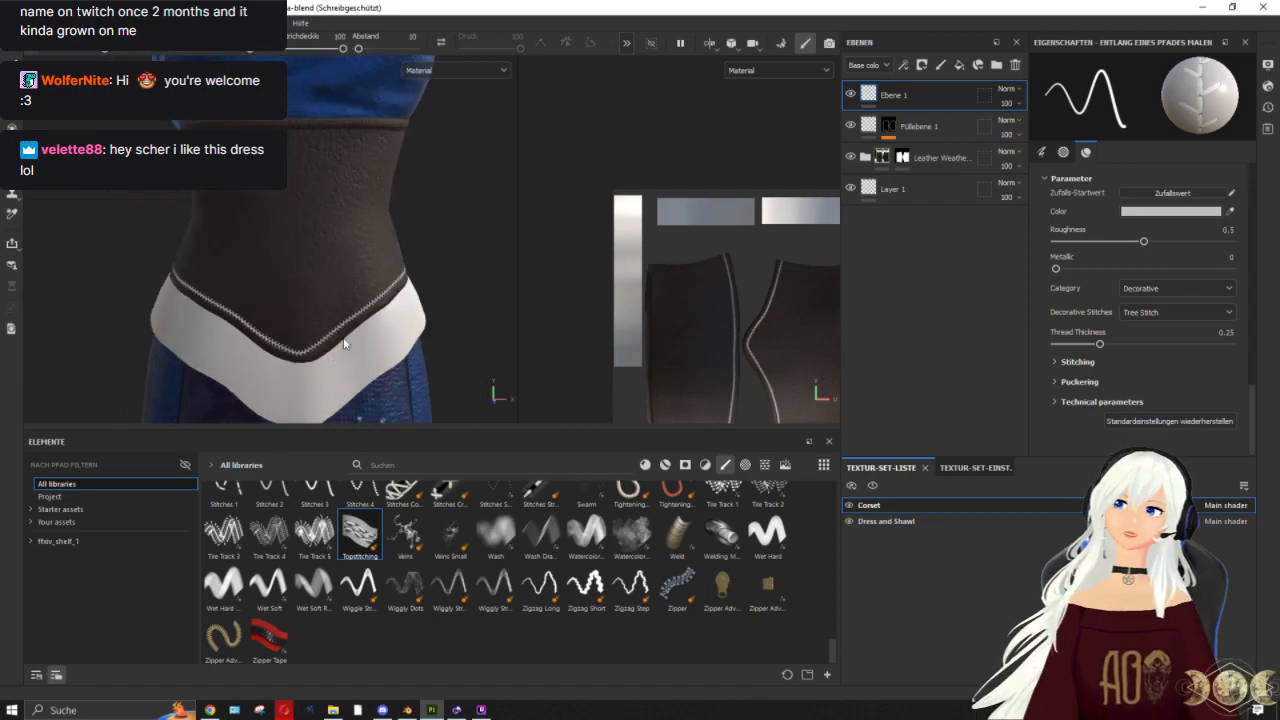
{"action": "scroll", "coordinate": [400, 362], "scroll_direction": "up", "scroll_amount": 3}
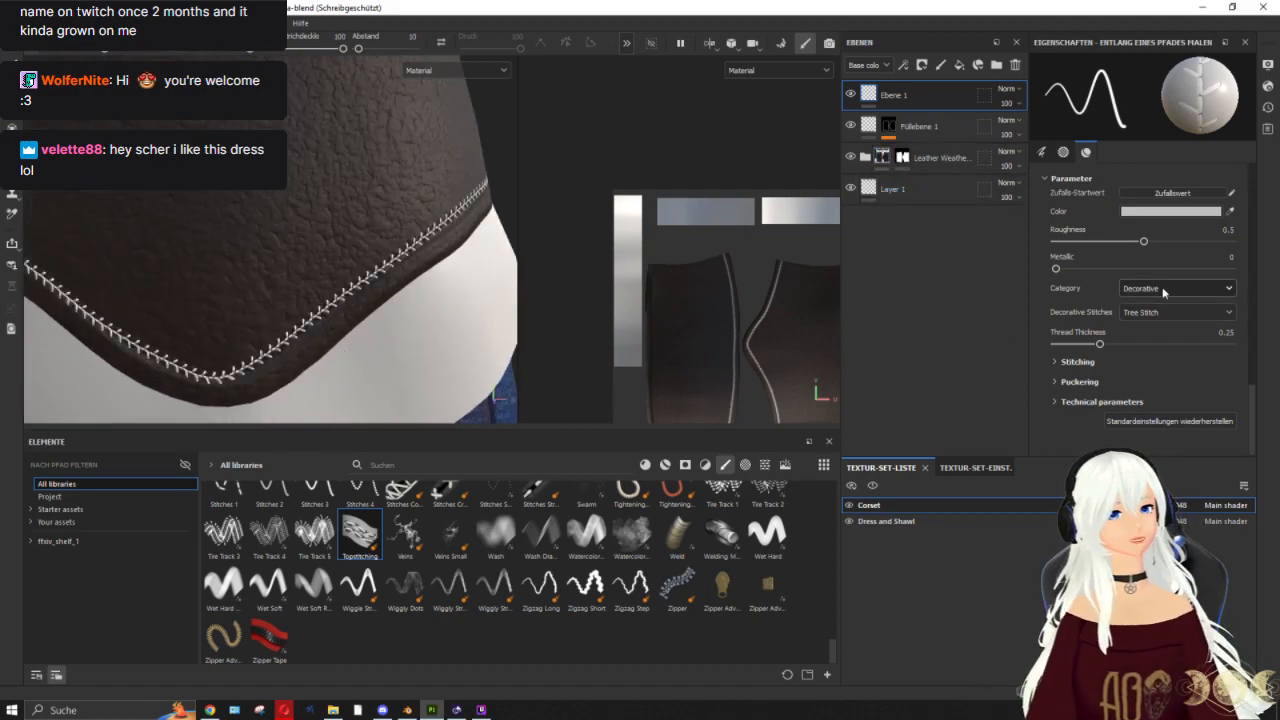
{"action": "left_click", "coordinate": [1165, 312]}
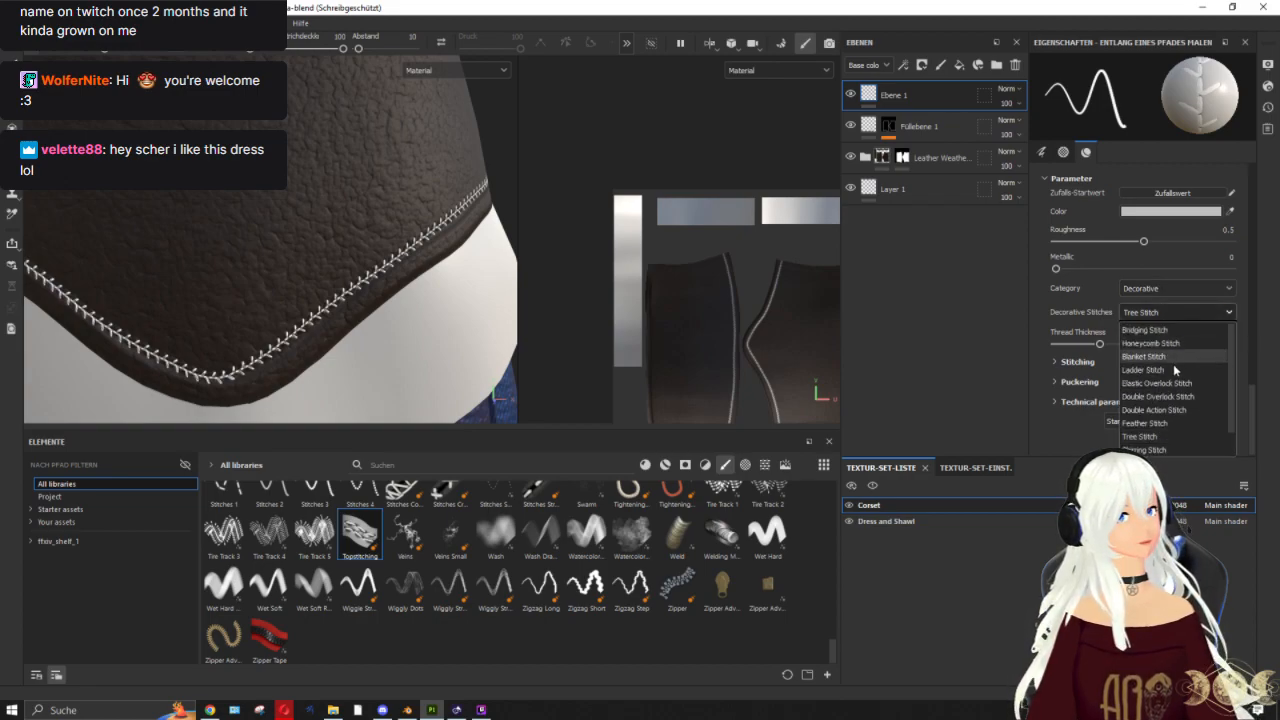
{"action": "scroll", "coordinate": [1173, 364], "scroll_direction": "up", "scroll_amount": 2}
{"action": "left_click", "coordinate": [1158, 274]}
{"action": "left_click", "coordinate": [1153, 316]}
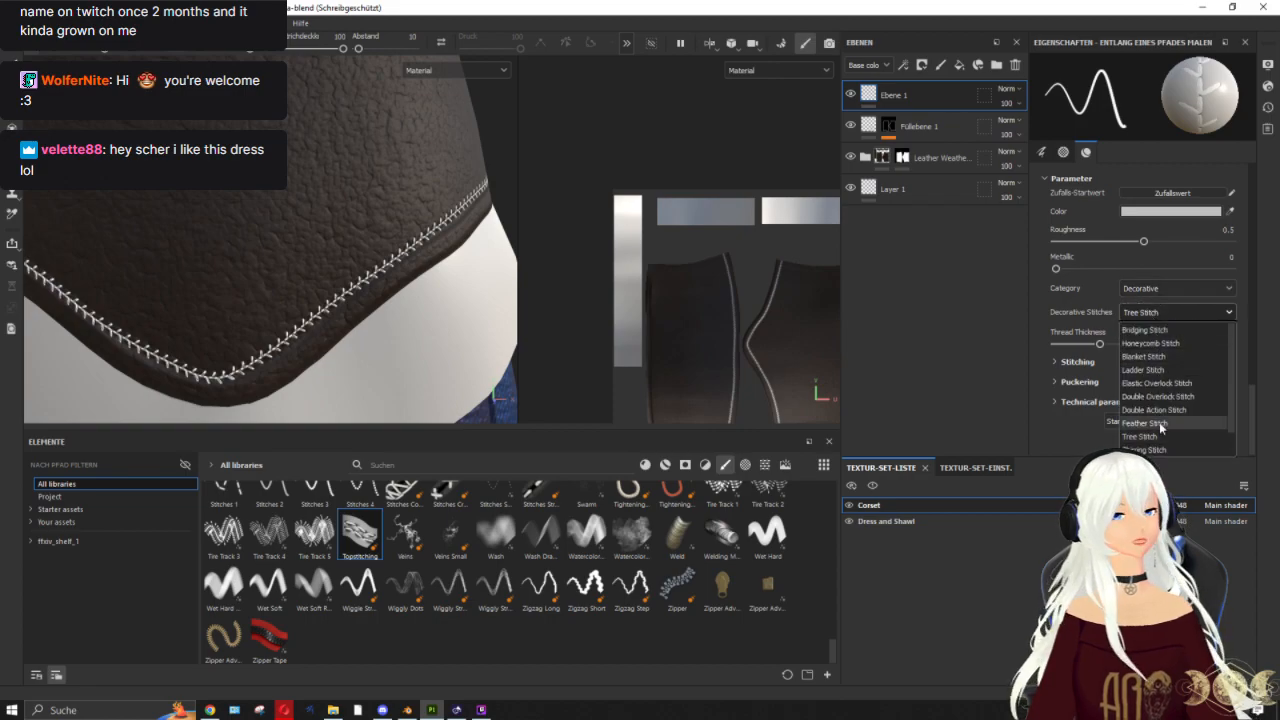
{"action": "left_click", "coordinate": [1159, 422]}
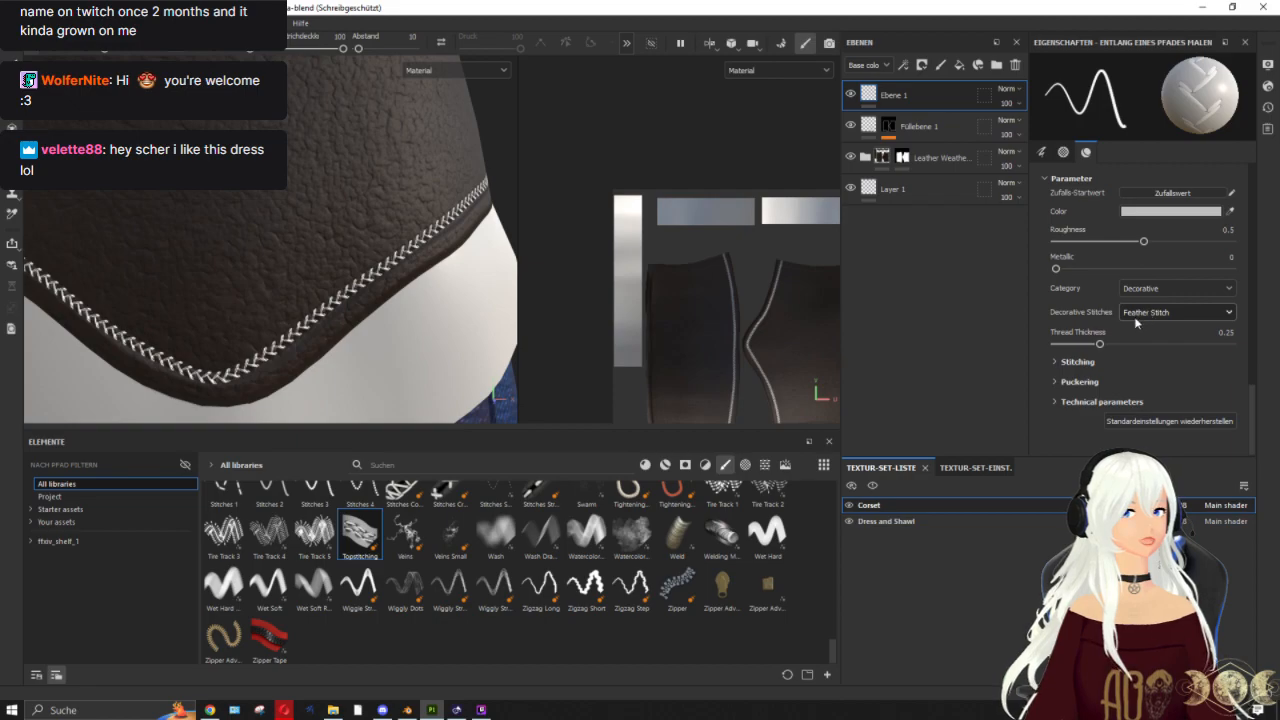
Step: Set the topstitching's thread thickness to 0.14 and its puckering type to Leather
{"action": "left_click_drag", "start_coordinate": [1101, 345], "coordinate": [1080, 346]}
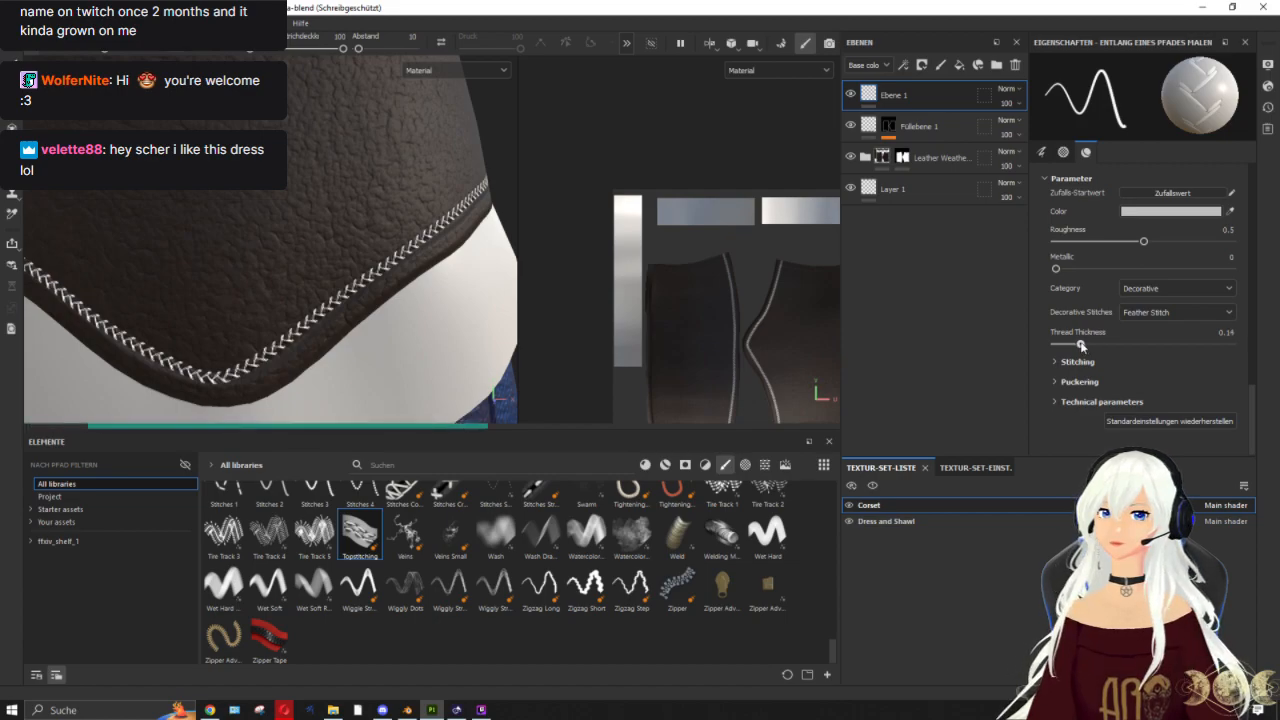
{"action": "left_click", "coordinate": [1078, 362]}
{"action": "scroll", "coordinate": [1160, 334], "scroll_direction": "down", "scroll_amount": 1}
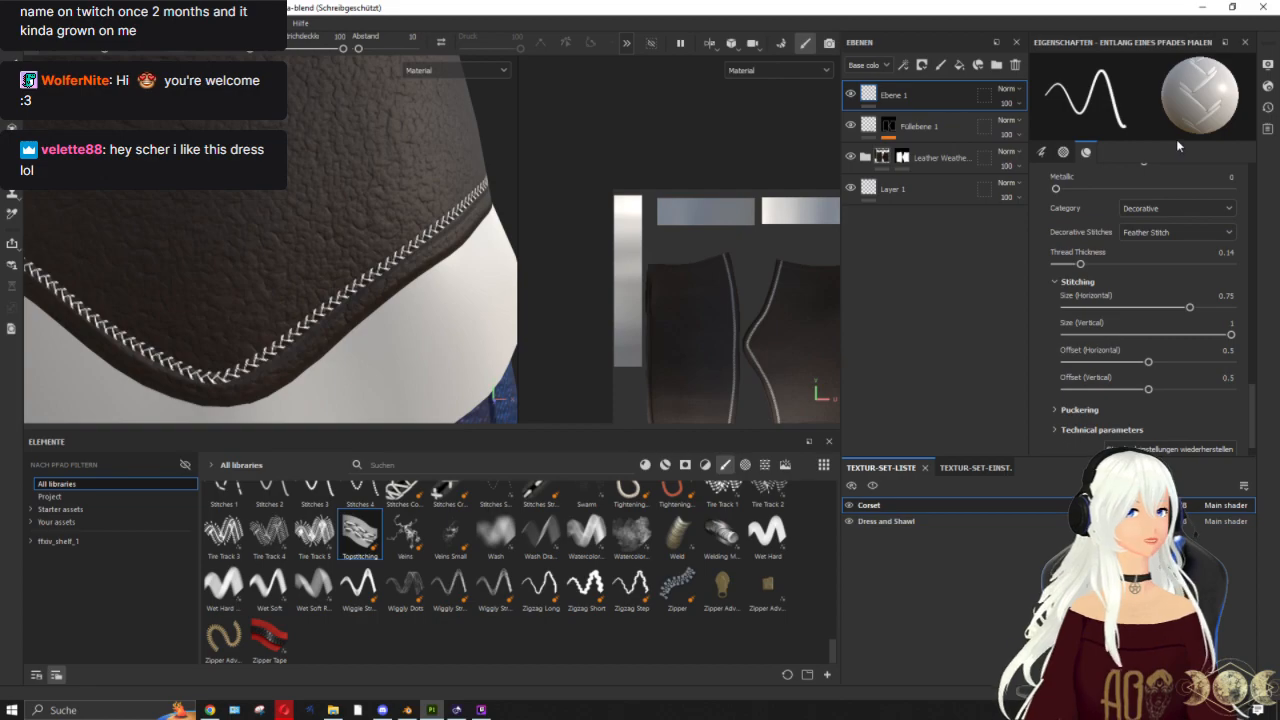
{"action": "left_click", "coordinate": [1078, 410]}
{"action": "scroll", "coordinate": [1100, 390], "scroll_direction": "down", "scroll_amount": 1}
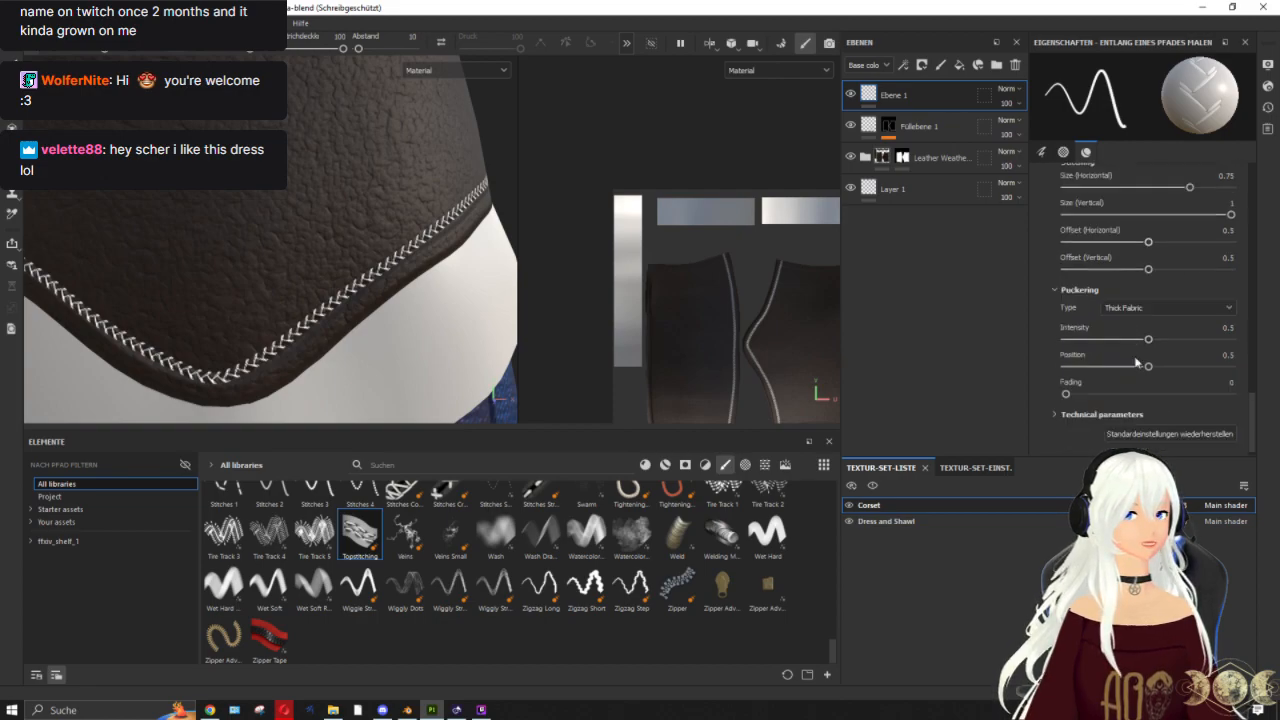
{"action": "left_click", "coordinate": [1136, 309]}
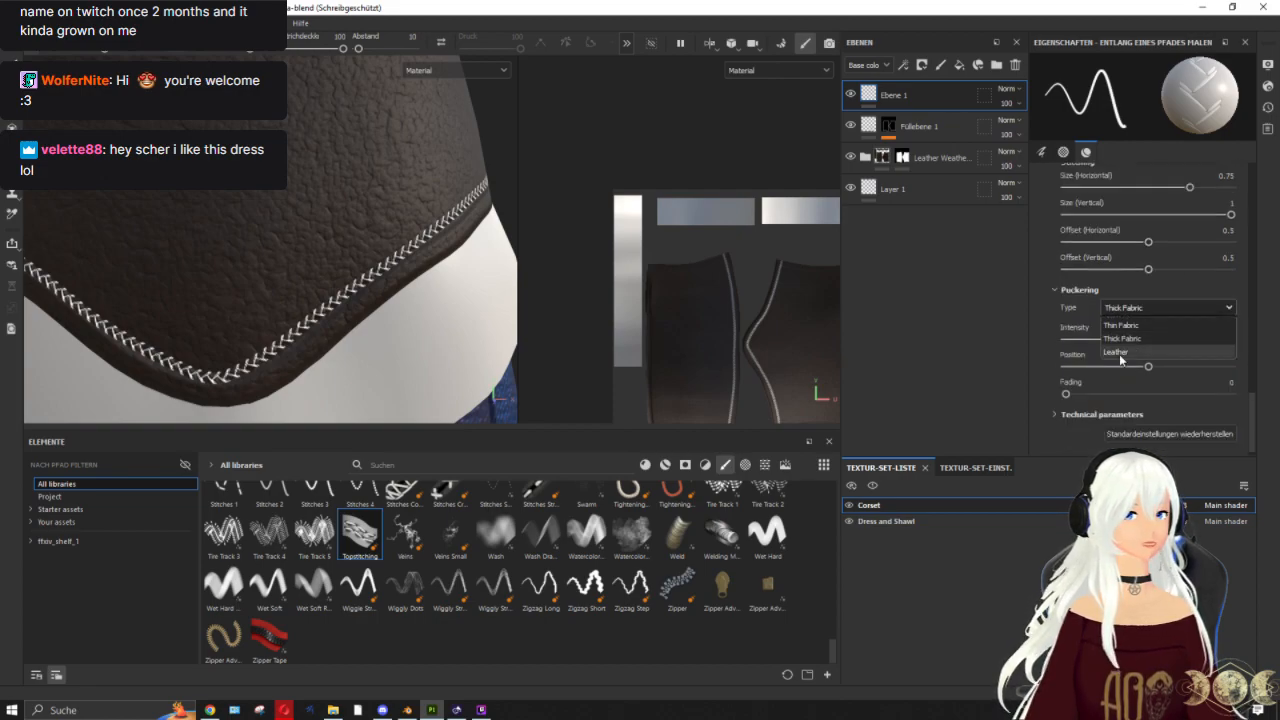
{"action": "left_click", "coordinate": [1119, 345]}
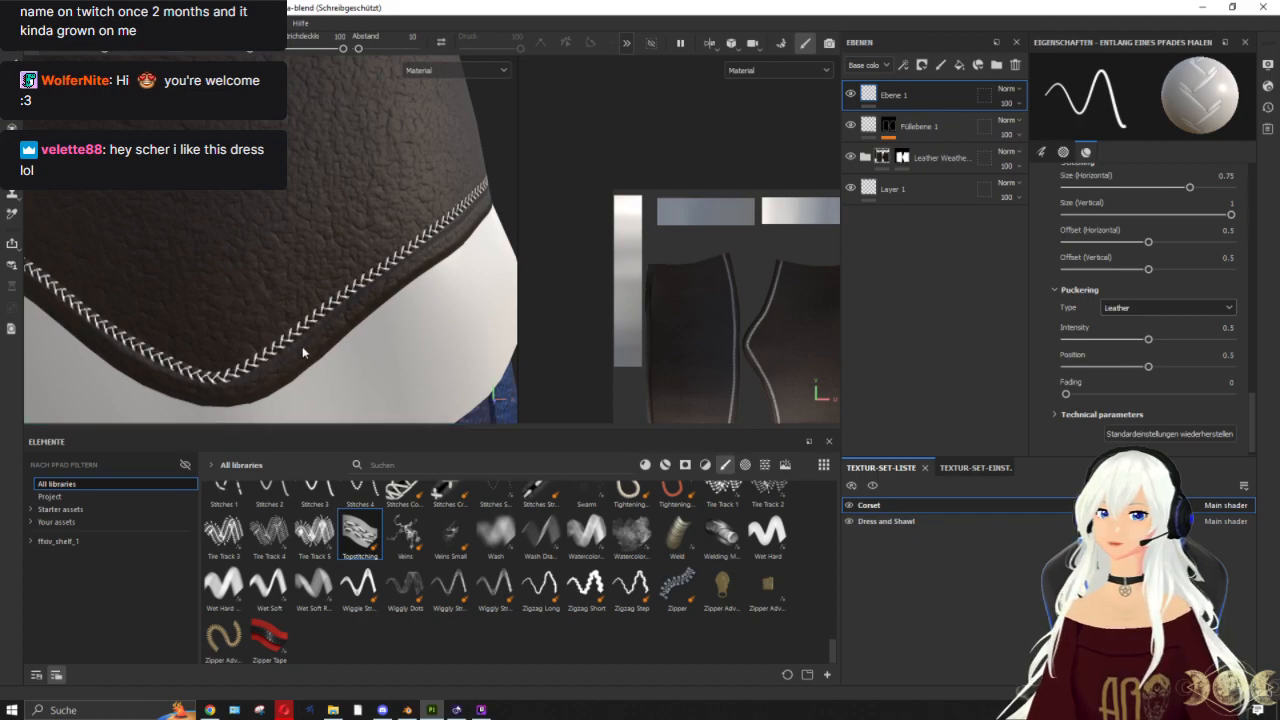
Step: Set the puckering intensity to 0.59, position to 0.42 and fading to 0.06, inspecting the stitches up close
{"action": "scroll", "coordinate": [246, 367], "scroll_direction": "up", "scroll_amount": 5}
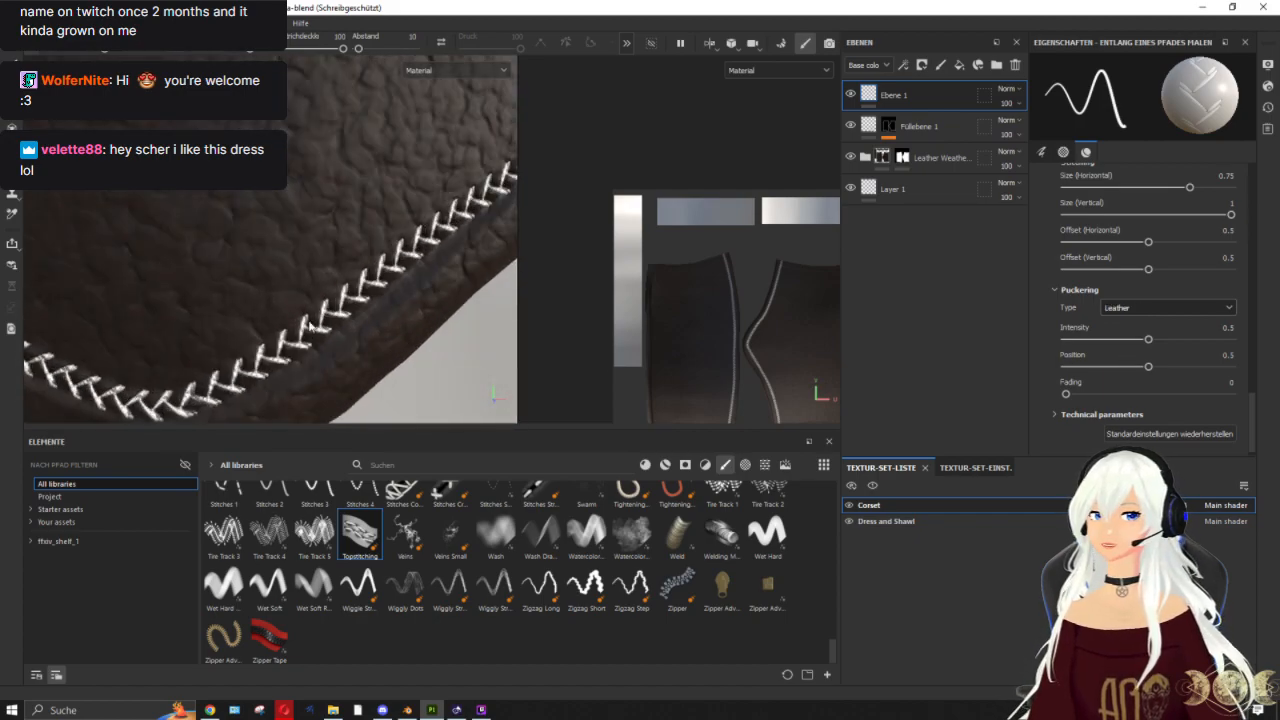
{"action": "scroll", "coordinate": [306, 318], "scroll_direction": "down", "scroll_amount": 5}
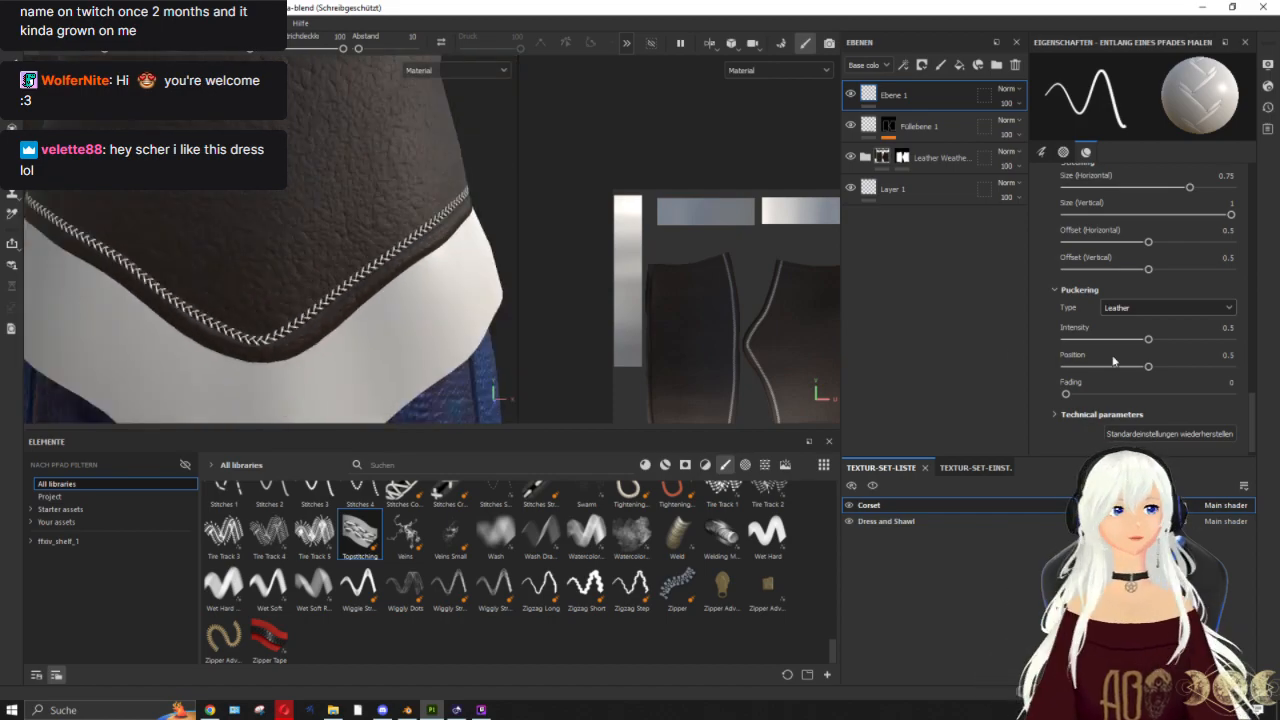
{"action": "left_click_drag", "start_coordinate": [1151, 338], "coordinate": [1135, 368]}
{"action": "left_click_drag", "start_coordinate": [1065, 395], "coordinate": [1076, 395]}
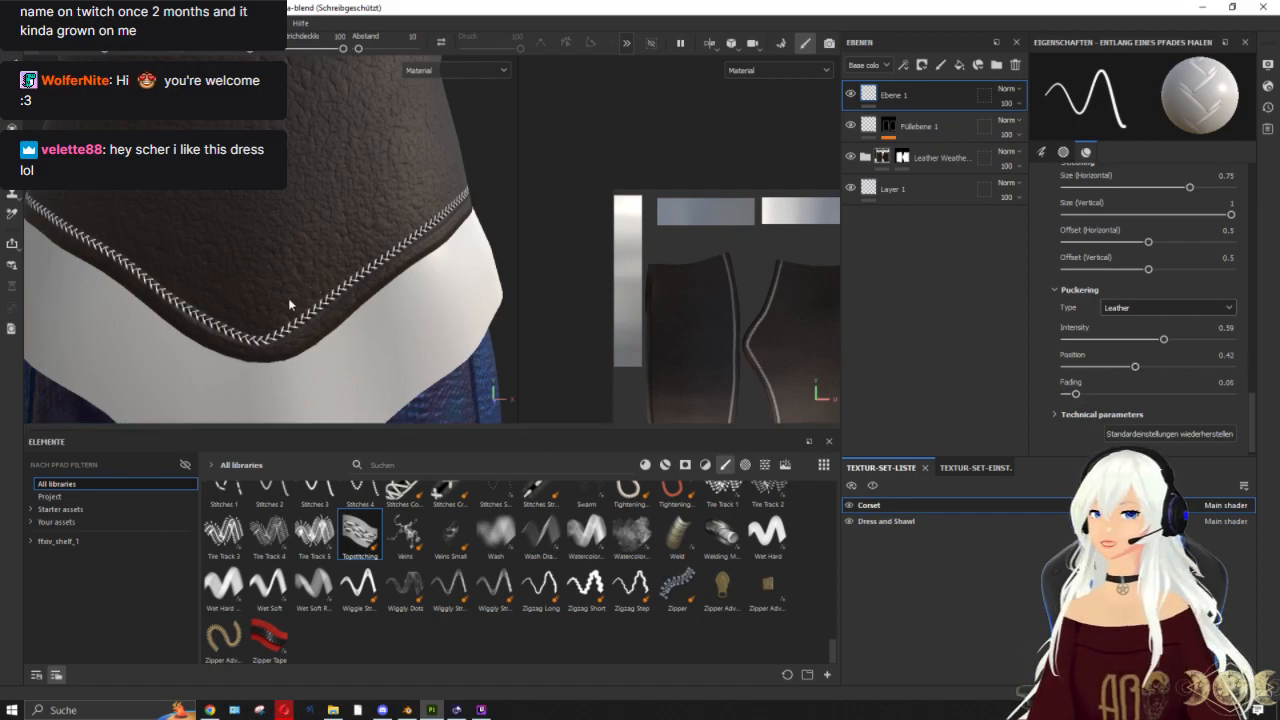
{"action": "scroll", "coordinate": [288, 298], "scroll_direction": "up", "scroll_amount": 3}
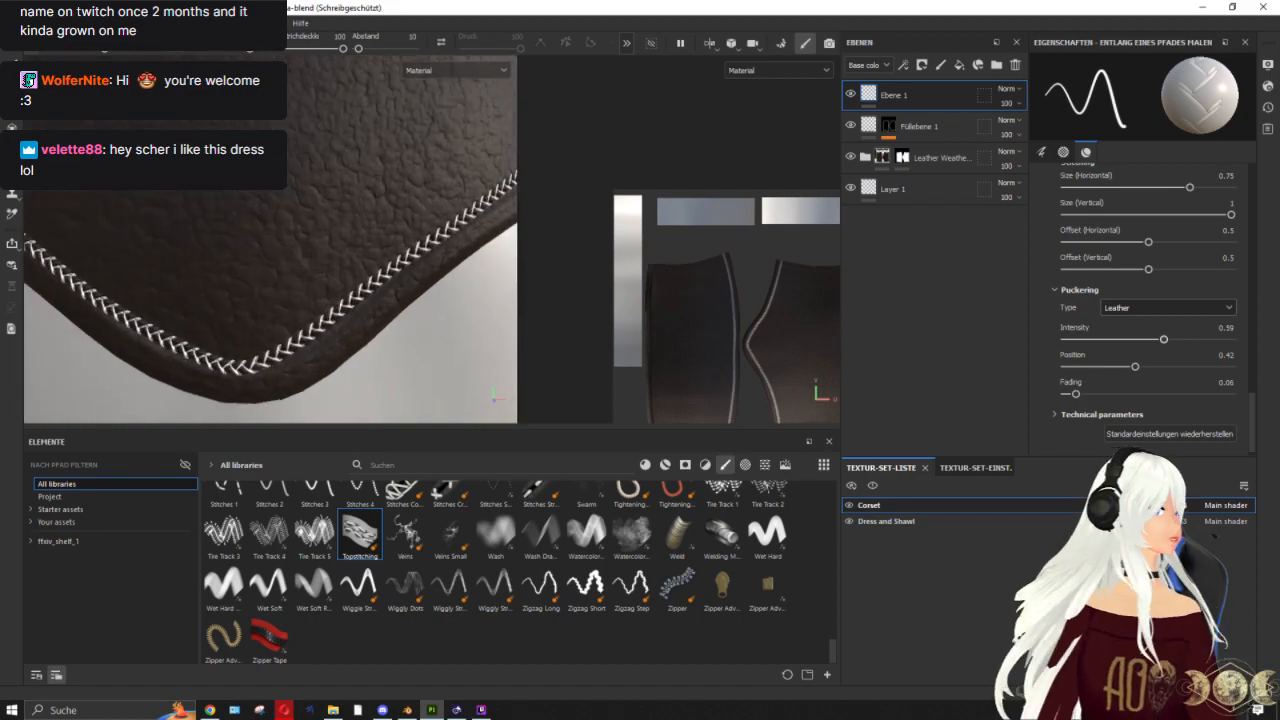
{"action": "scroll", "coordinate": [289, 231], "scroll_direction": "down", "scroll_amount": 5}
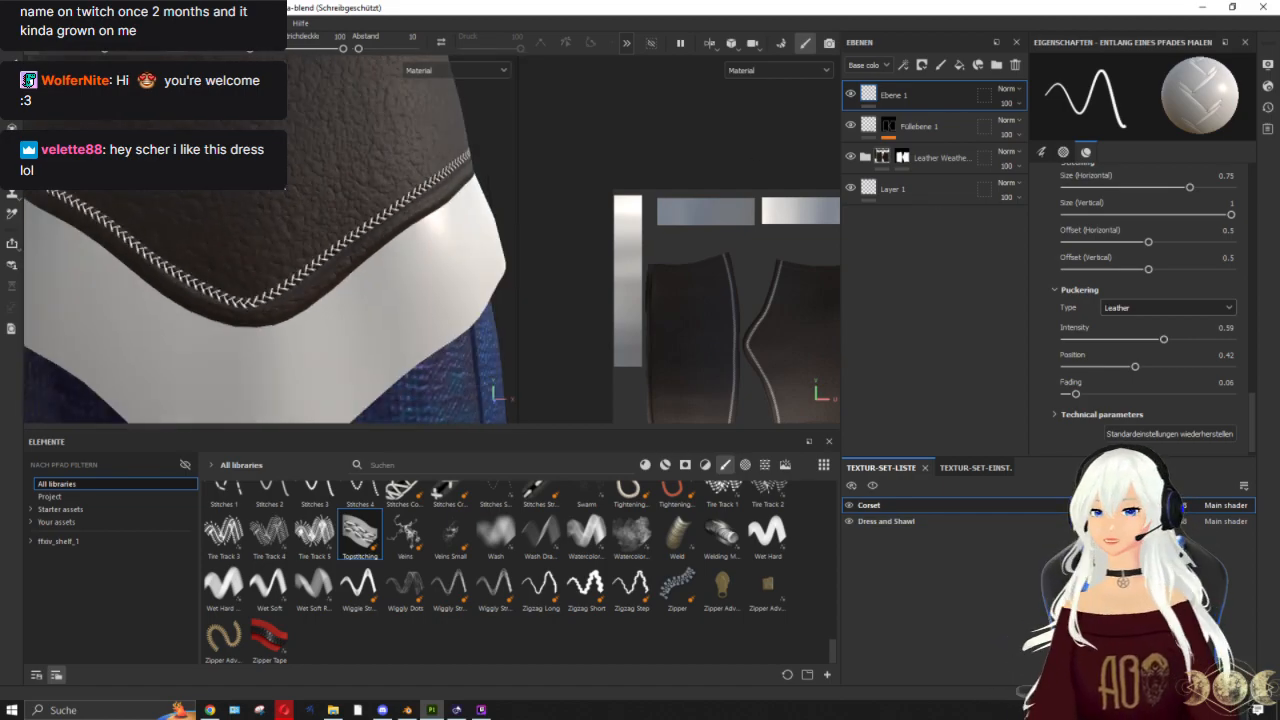
Step: Reposition the stitching path's points along the side and back of the corset's lower edge to follow its contour
{"action": "left_click_drag", "start_coordinate": [289, 231], "coordinate": [262, 276], "text": "alt"}
{"action": "scroll", "coordinate": [298, 240], "scroll_direction": "up", "scroll_amount": 3}
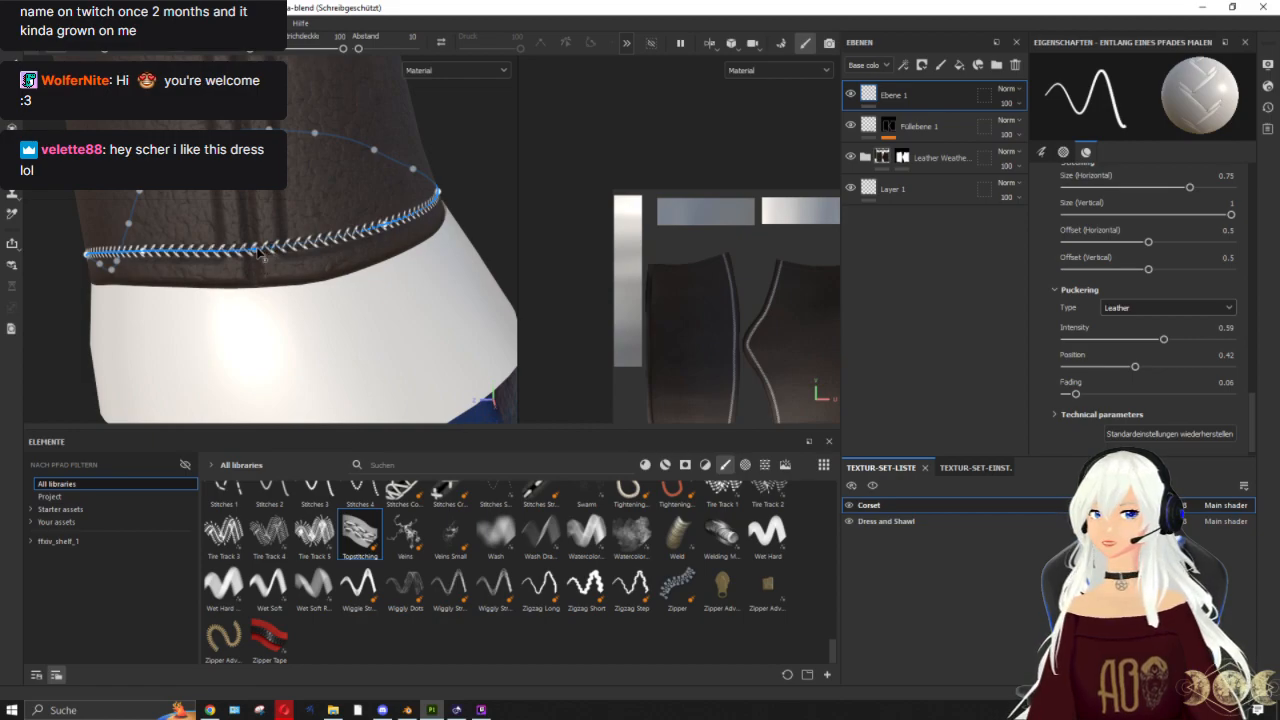
{"action": "left_click_drag", "start_coordinate": [257, 250], "coordinate": [349, 297]}
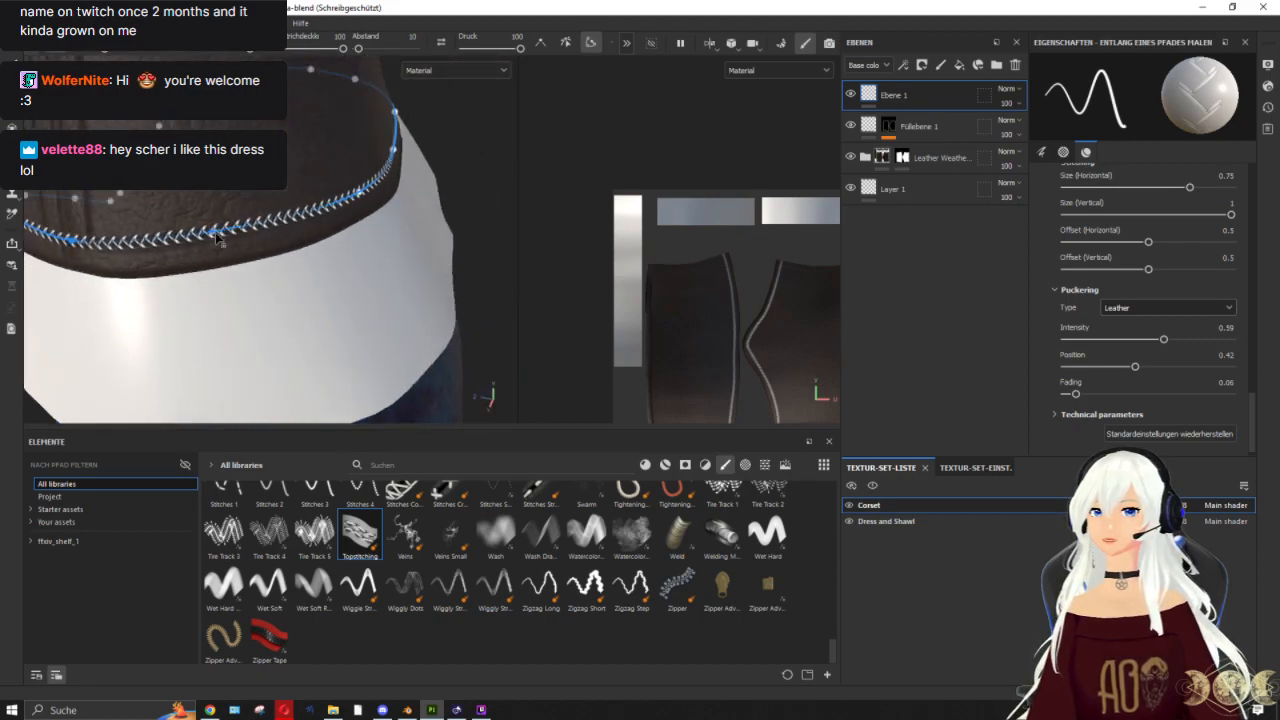
{"action": "left_click_drag", "start_coordinate": [215, 232], "coordinate": [376, 233]}
{"action": "middle_click_drag", "start_coordinate": [376, 233], "coordinate": [94, 286], "text": "alt"}
{"action": "left_click_drag", "start_coordinate": [476, 245], "coordinate": [430, 261], "text": "alt"}
{"action": "scroll", "coordinate": [332, 244], "scroll_direction": "up", "scroll_amount": 3}
{"action": "left_click", "coordinate": [270, 227]}
{"action": "left_click_drag", "start_coordinate": [270, 232], "coordinate": [270, 233]}
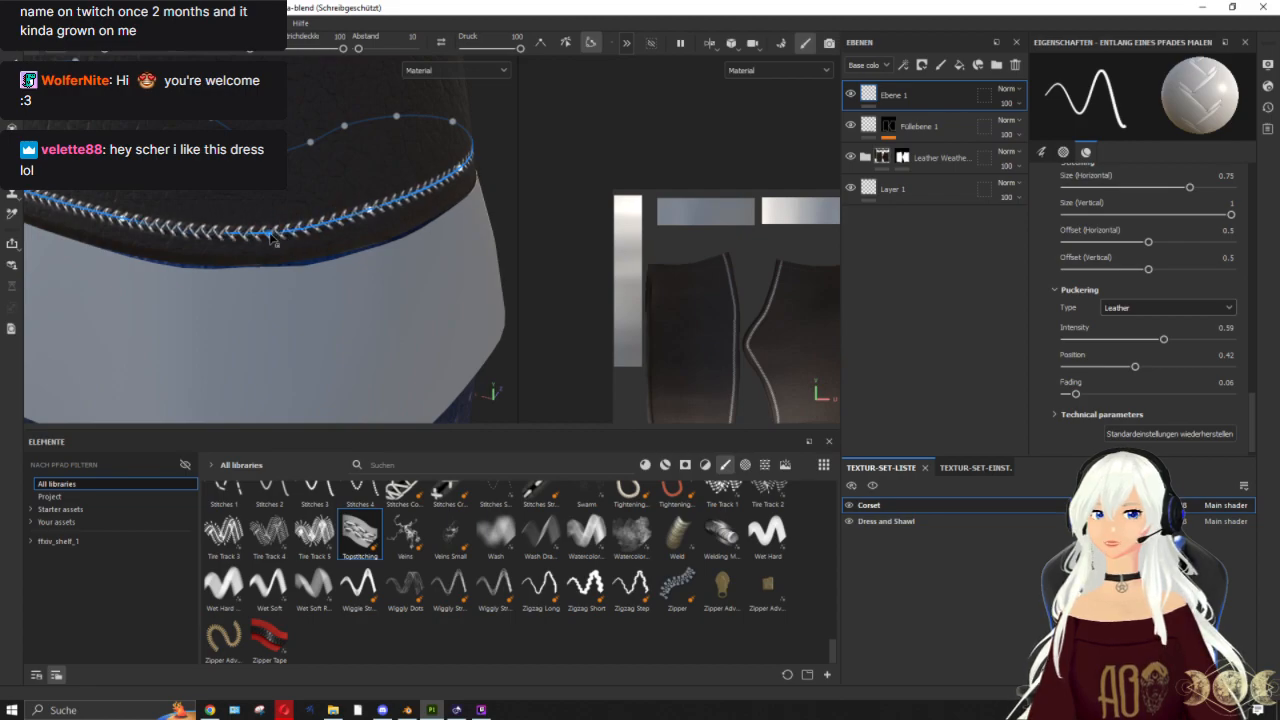
{"action": "left_click_drag", "start_coordinate": [437, 237], "coordinate": [195, 214], "text": "alt"}
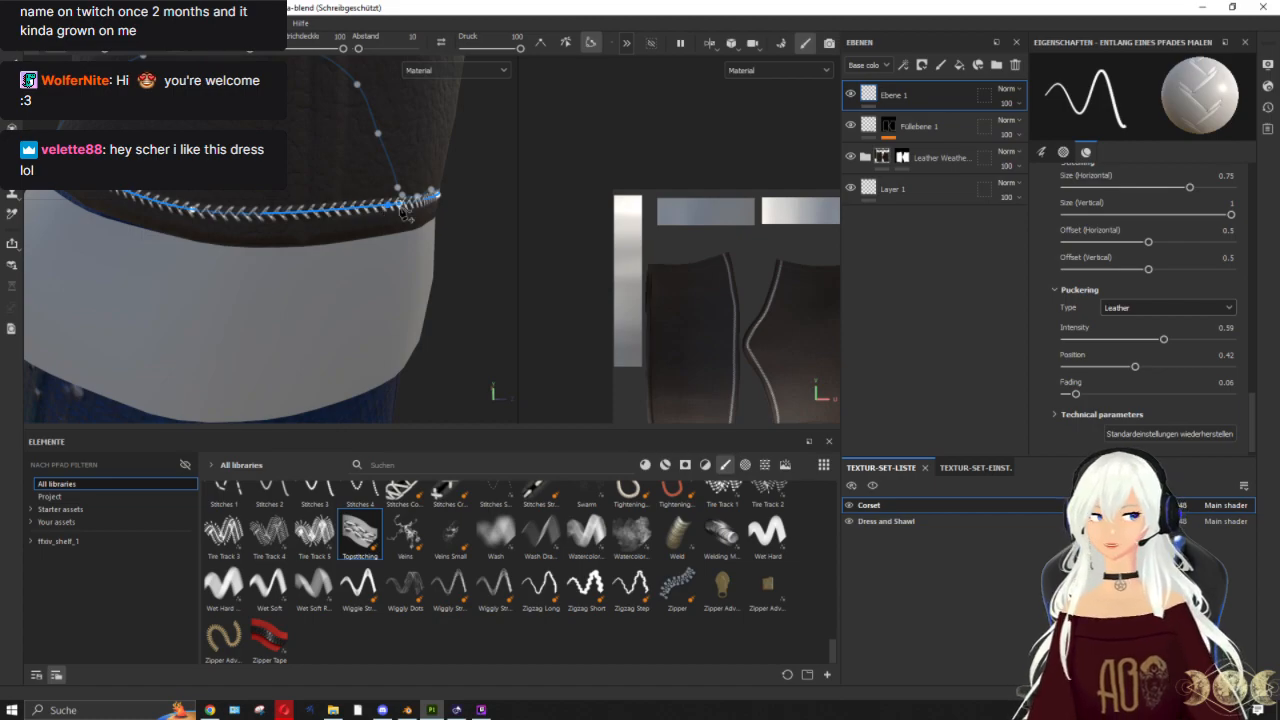
Step: Adjust the path points around the corset's front tip, leave path editing and check the stitch line
{"action": "left_click_drag", "start_coordinate": [418, 254], "coordinate": [338, 150], "text": "alt"}
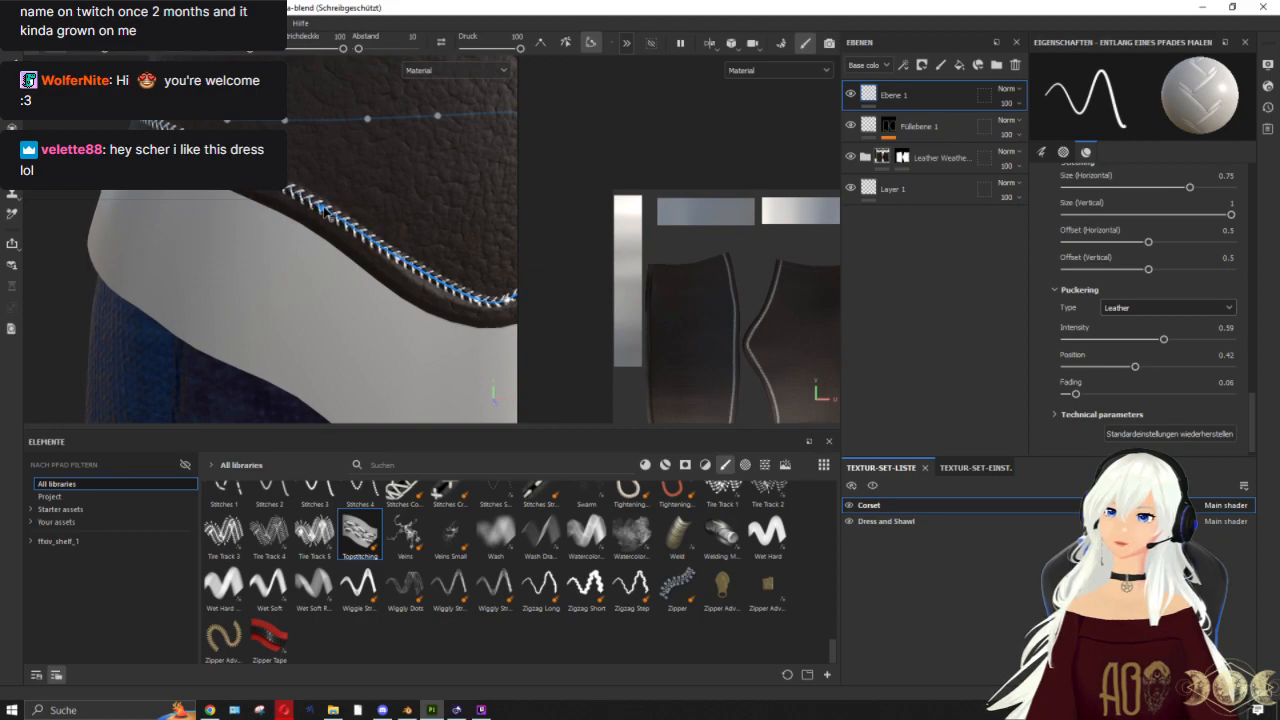
{"action": "left_click_drag", "start_coordinate": [378, 240], "coordinate": [290, 254], "text": "alt"}
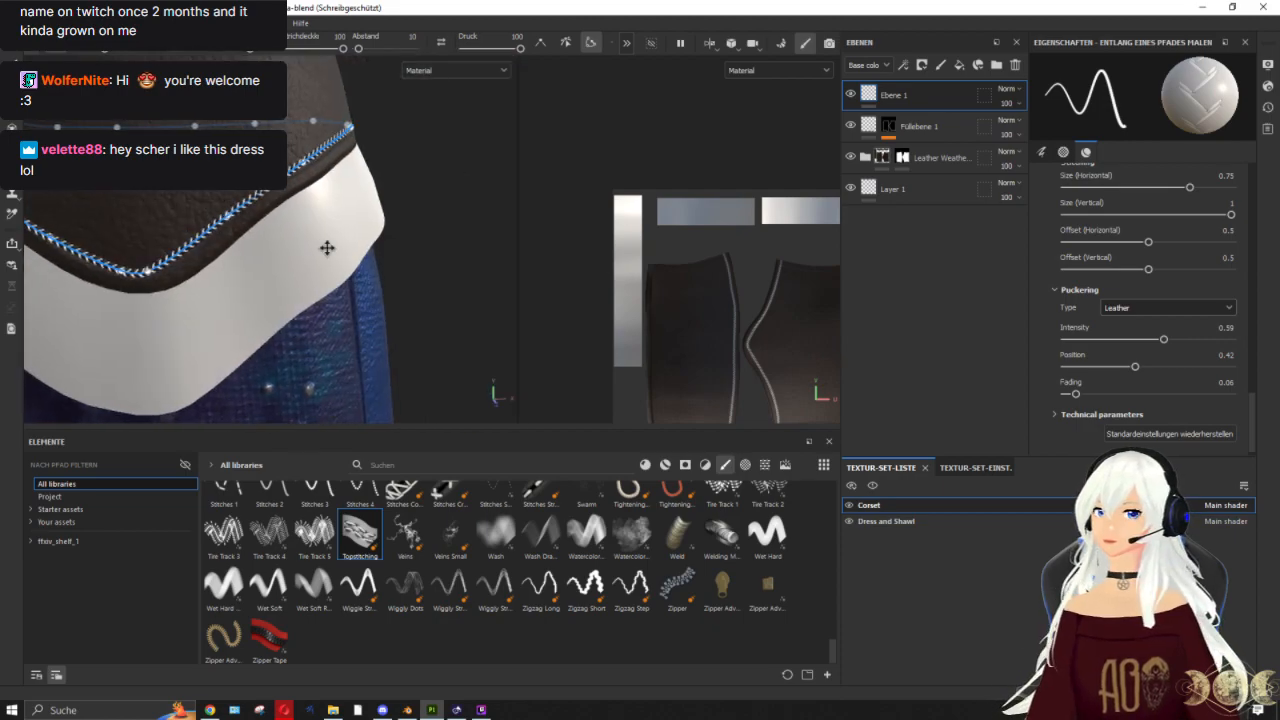
{"action": "middle_click_drag", "start_coordinate": [327, 248], "coordinate": [443, 257], "text": "alt"}
{"action": "left_click_drag", "start_coordinate": [443, 257], "coordinate": [389, 234], "text": "alt"}
{"action": "scroll", "coordinate": [446, 245], "scroll_direction": "up", "scroll_amount": 1}
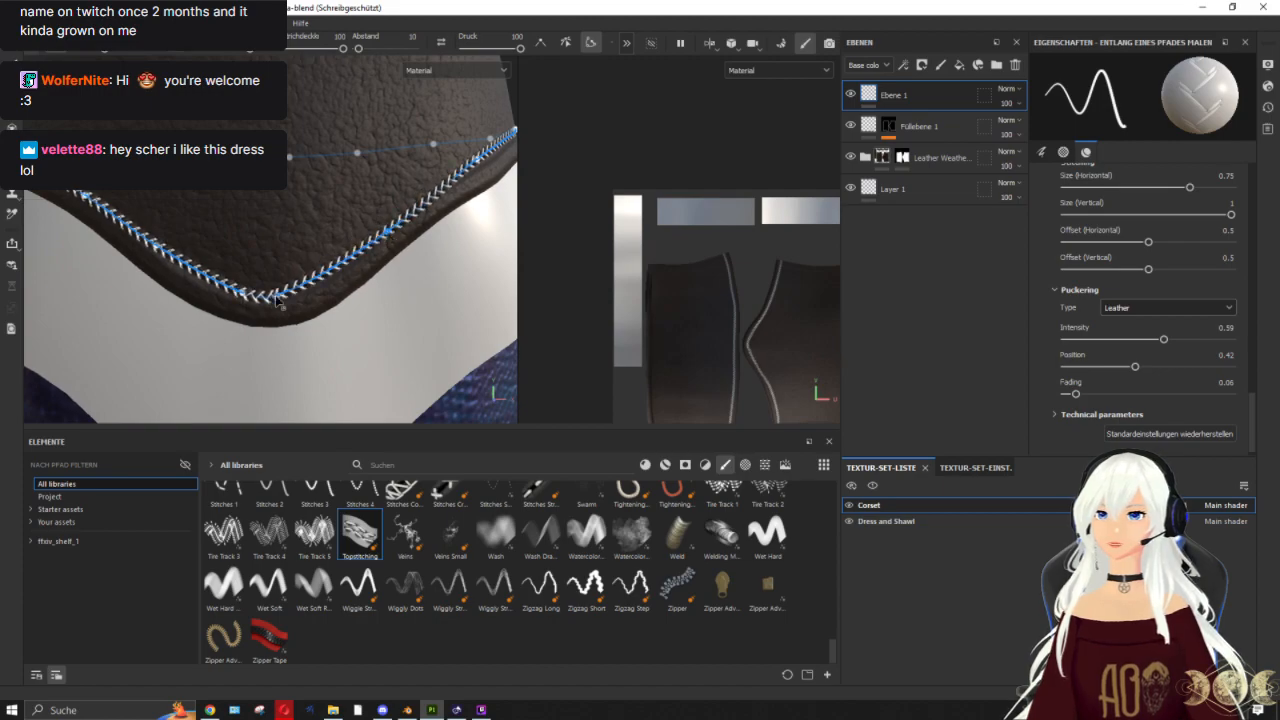
{"action": "left_click_drag", "start_coordinate": [277, 299], "coordinate": [242, 304]}
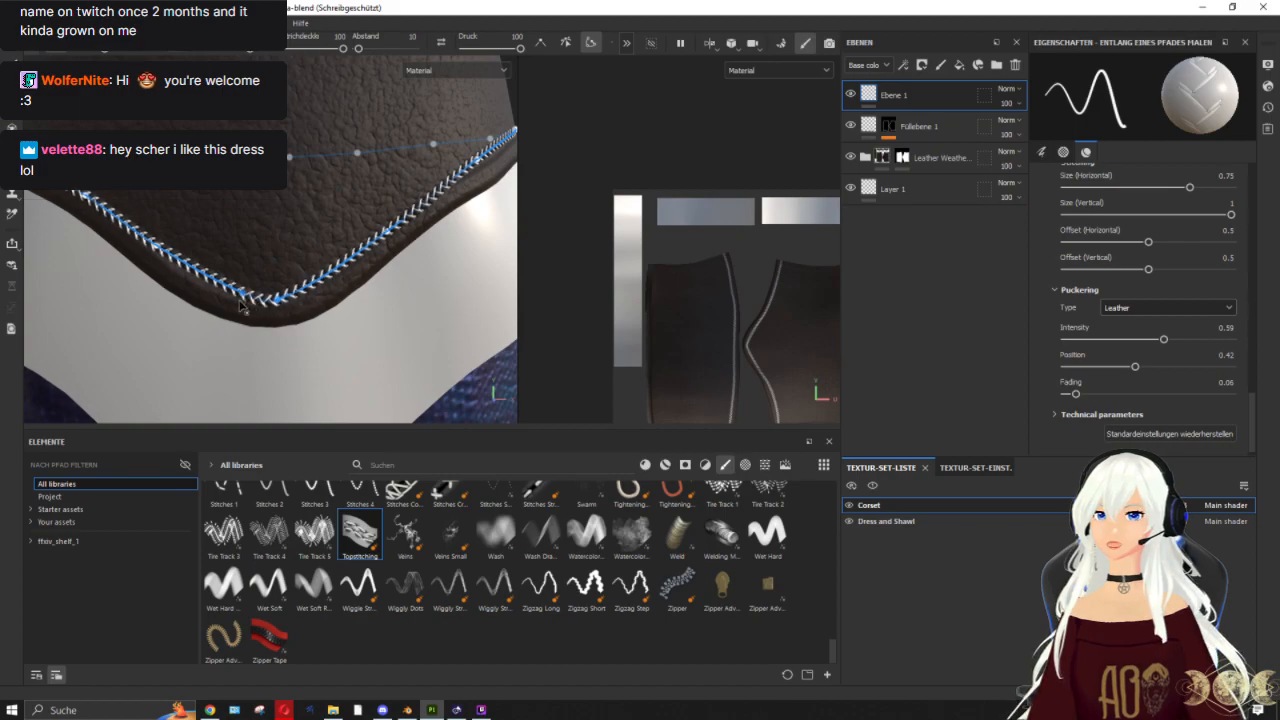
{"action": "left_click_drag", "start_coordinate": [262, 297], "coordinate": [310, 298]}
{"action": "scroll", "coordinate": [421, 290], "scroll_direction": "down", "scroll_amount": 4}
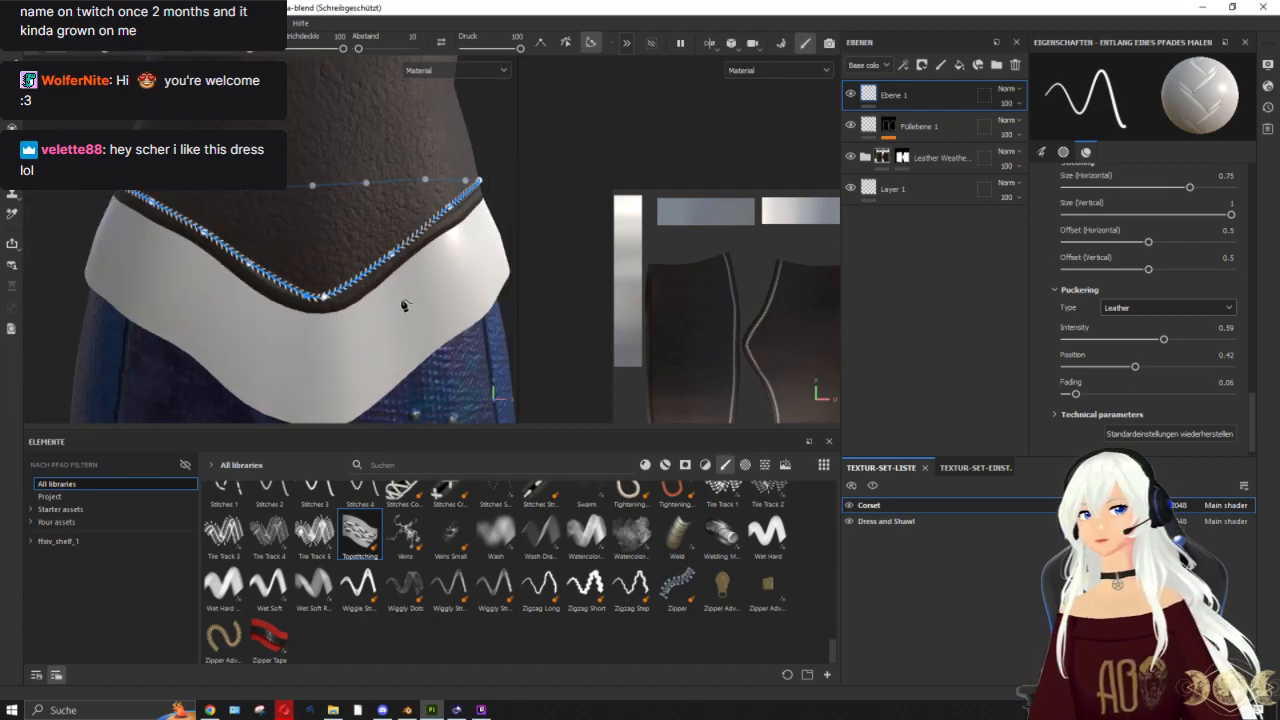
{"action": "key", "text": "Escape"}
{"action": "left_click_drag", "start_coordinate": [305, 330], "coordinate": [279, 333], "text": "alt"}
{"action": "scroll", "coordinate": [300, 310], "scroll_direction": "up", "scroll_amount": 4}
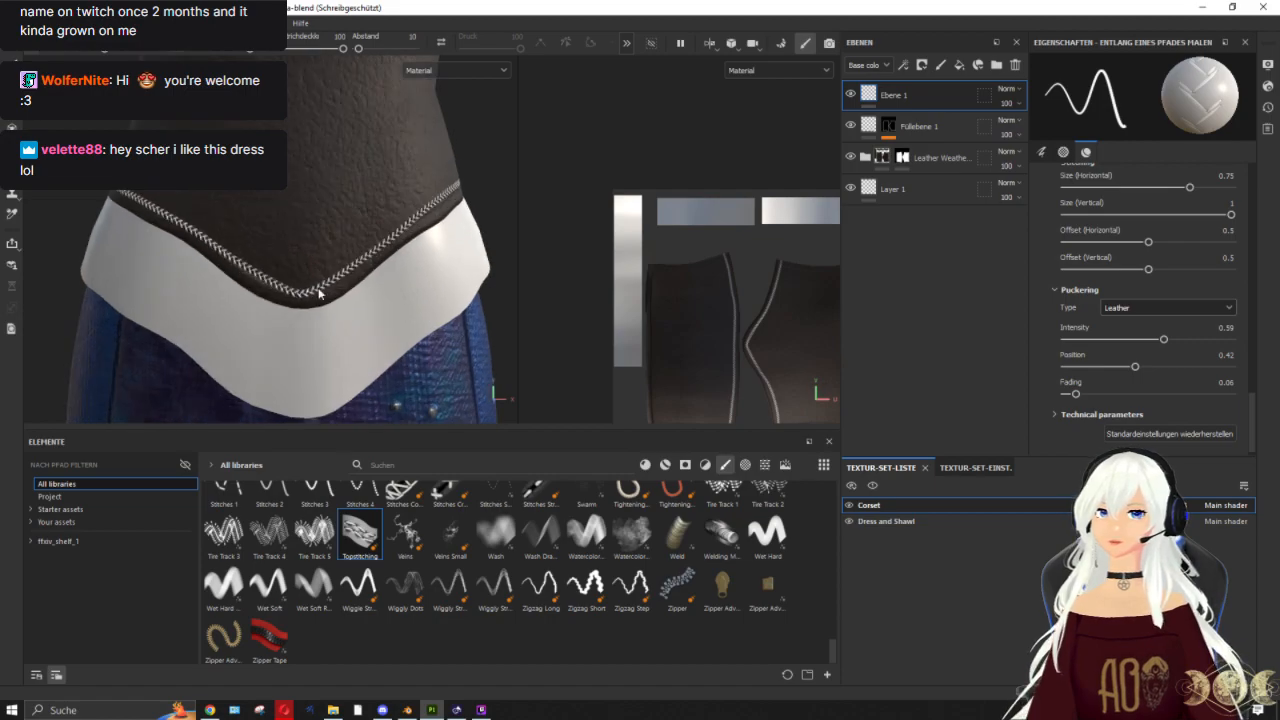
{"action": "scroll", "coordinate": [336, 291], "scroll_direction": "down", "scroll_amount": 2}
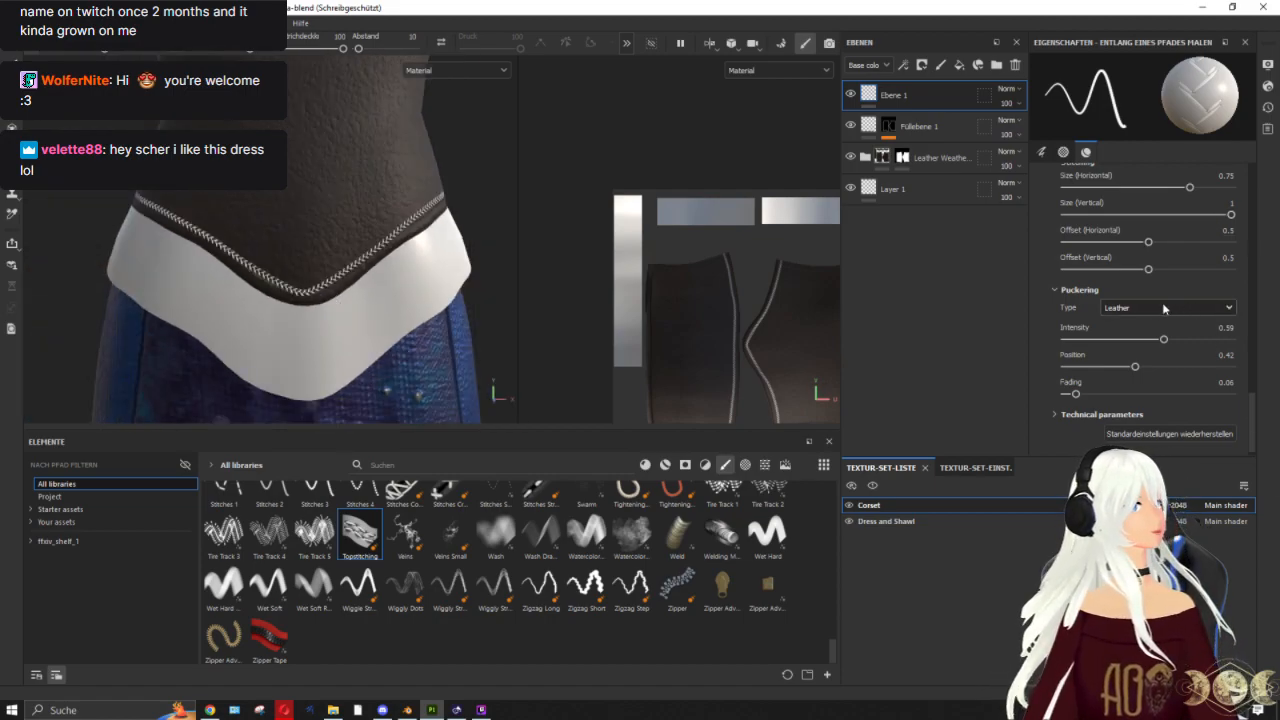
Step: Set the topstitching's colour to the dark brown sampled from the corset leather
{"action": "scroll", "coordinate": [1140, 350], "scroll_direction": "down", "scroll_amount": 1}
{"action": "scroll", "coordinate": [1184, 290], "scroll_direction": "up", "scroll_amount": 3}
{"action": "scroll", "coordinate": [1184, 288], "scroll_direction": "up", "scroll_amount": 3}
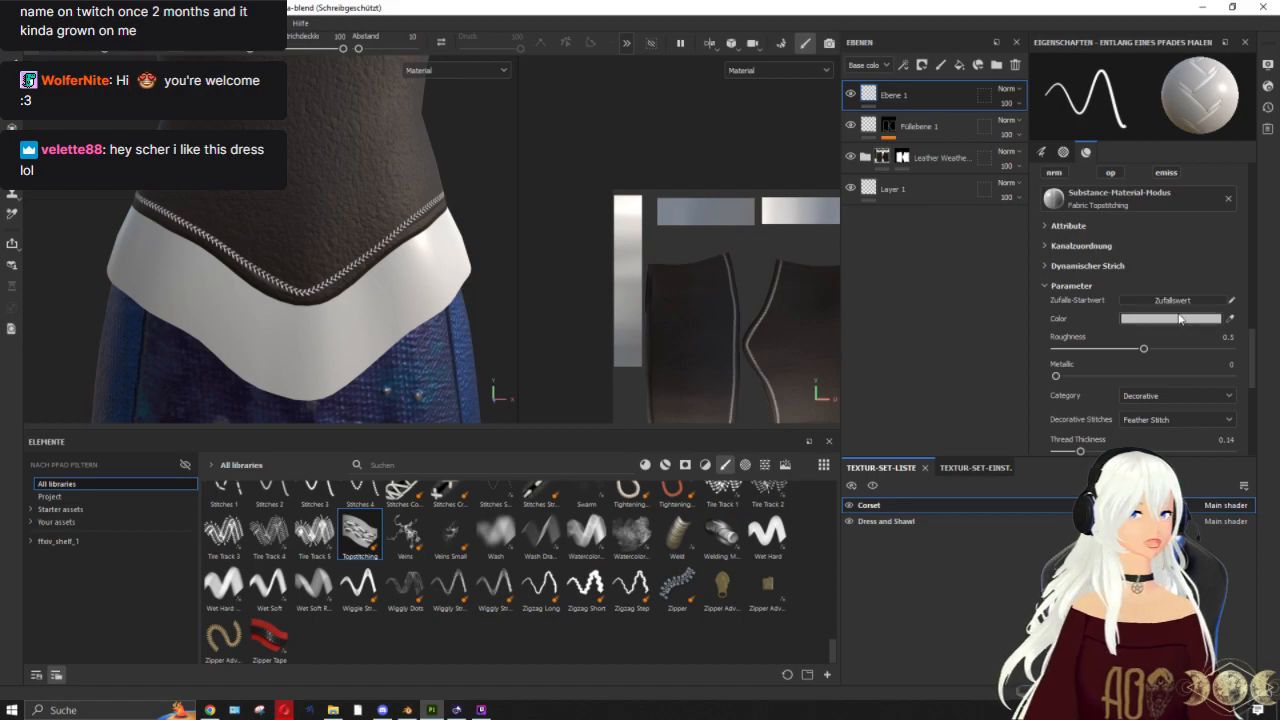
{"action": "left_click", "coordinate": [1180, 319]}
{"action": "left_click", "coordinate": [1145, 489]}
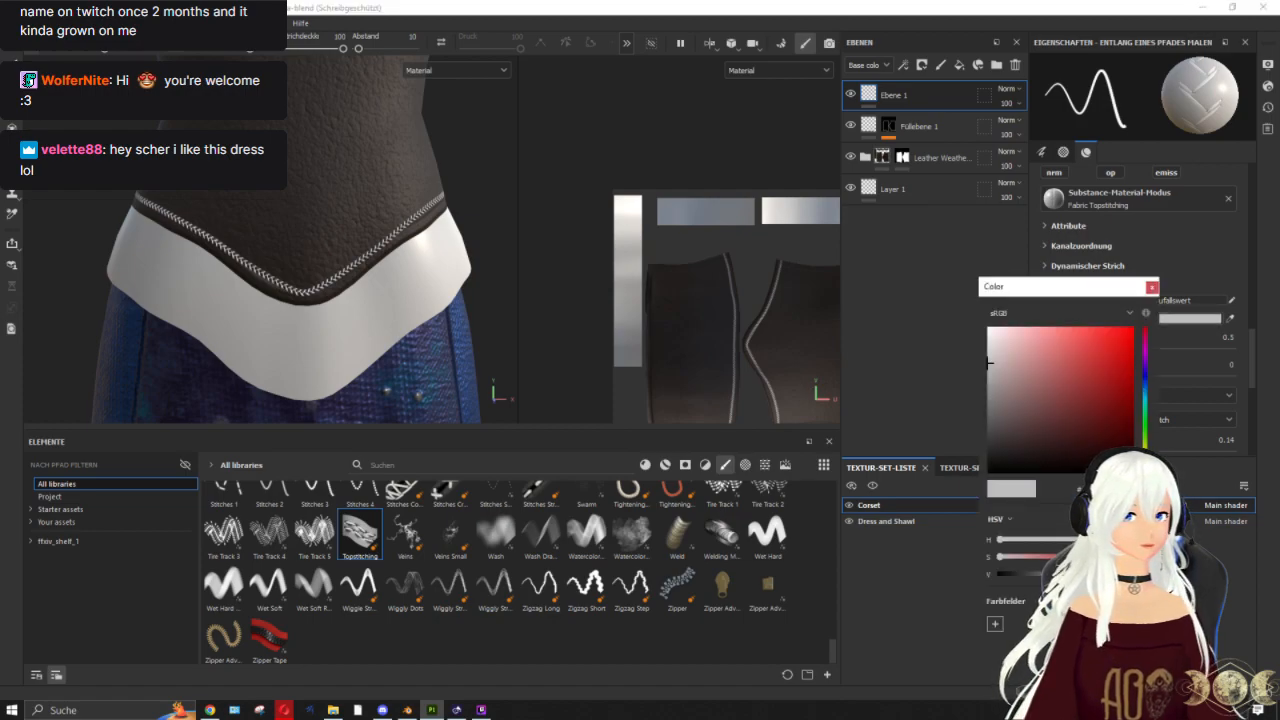
{"action": "left_click", "coordinate": [310, 216]}
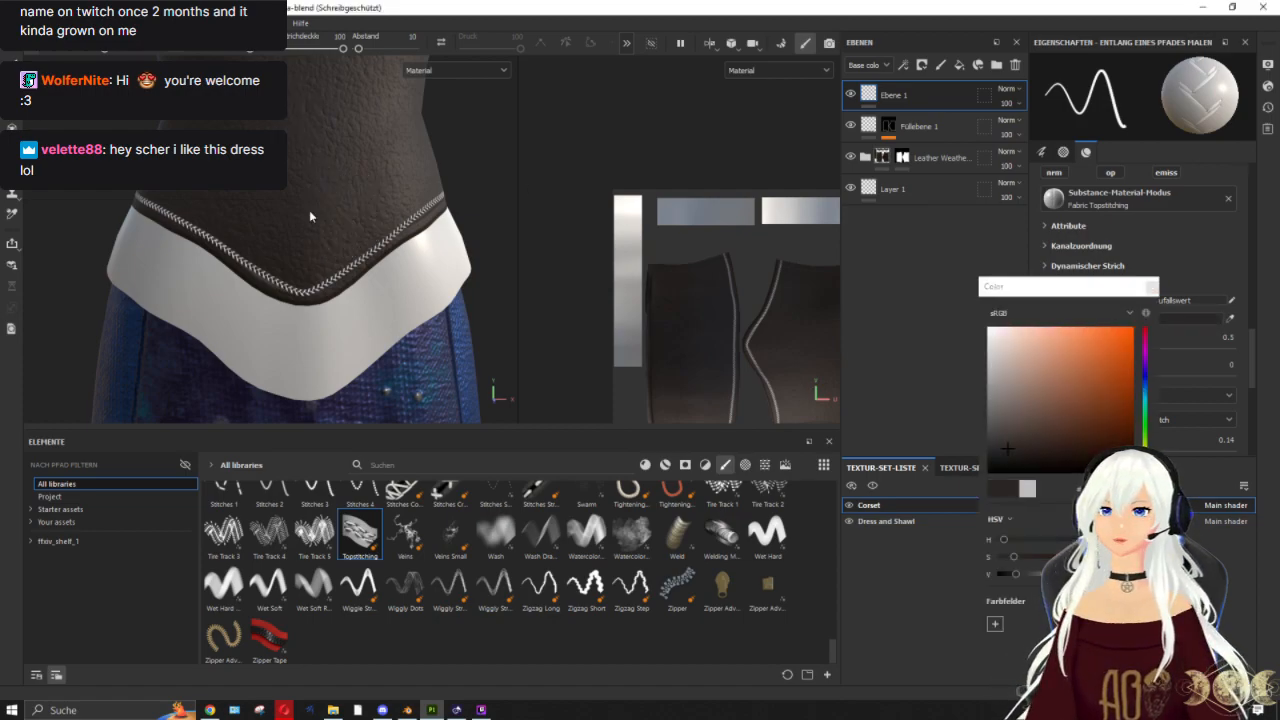
Step: Darken the stitch colour to a nearly black brown and check it on the whole corset
{"action": "left_click", "coordinate": [1007, 451]}
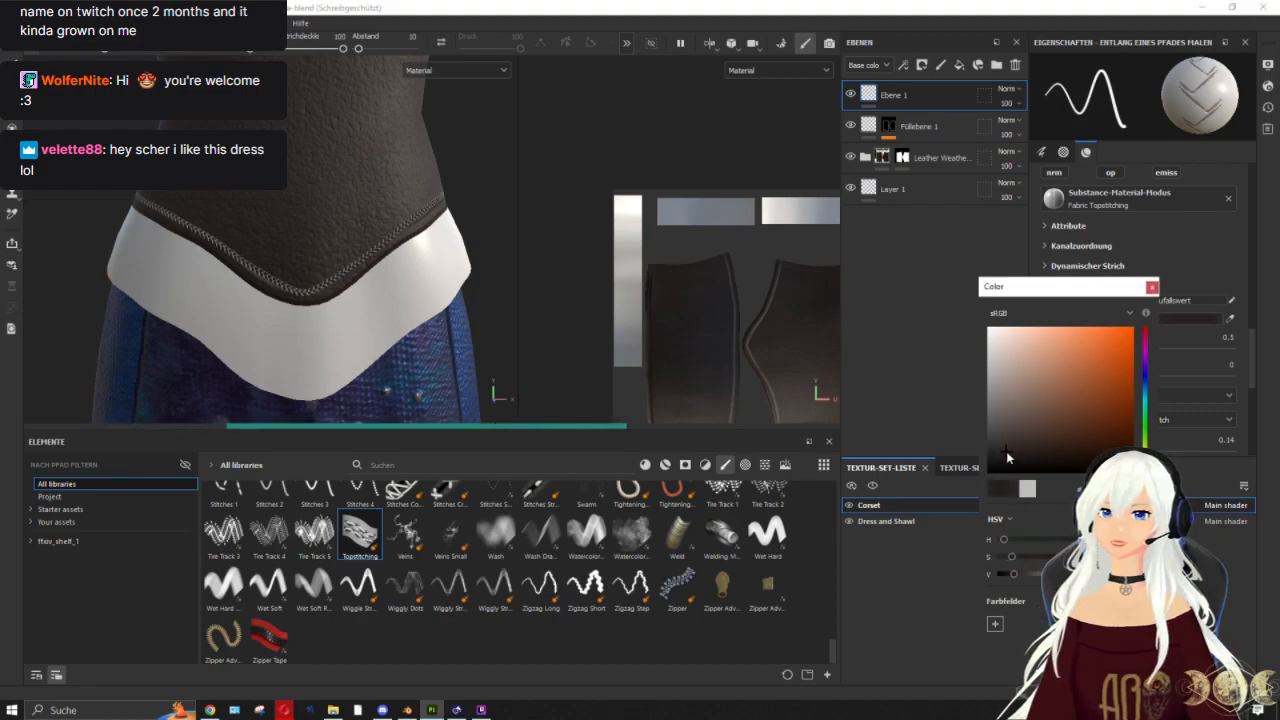
{"action": "left_click", "coordinate": [1009, 459]}
{"action": "left_click", "coordinate": [1010, 464]}
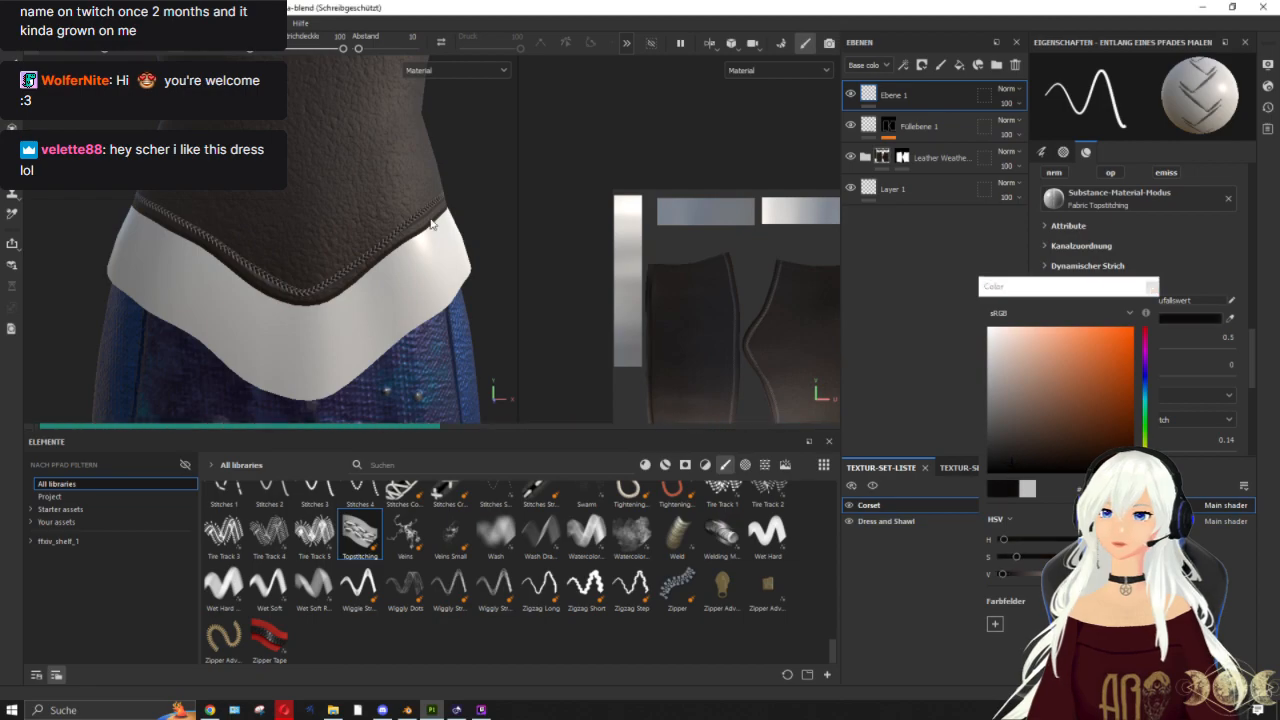
{"action": "scroll", "coordinate": [327, 217], "scroll_direction": "down", "scroll_amount": 4}
{"action": "left_click_drag", "start_coordinate": [449, 179], "coordinate": [428, 156], "text": "alt"}
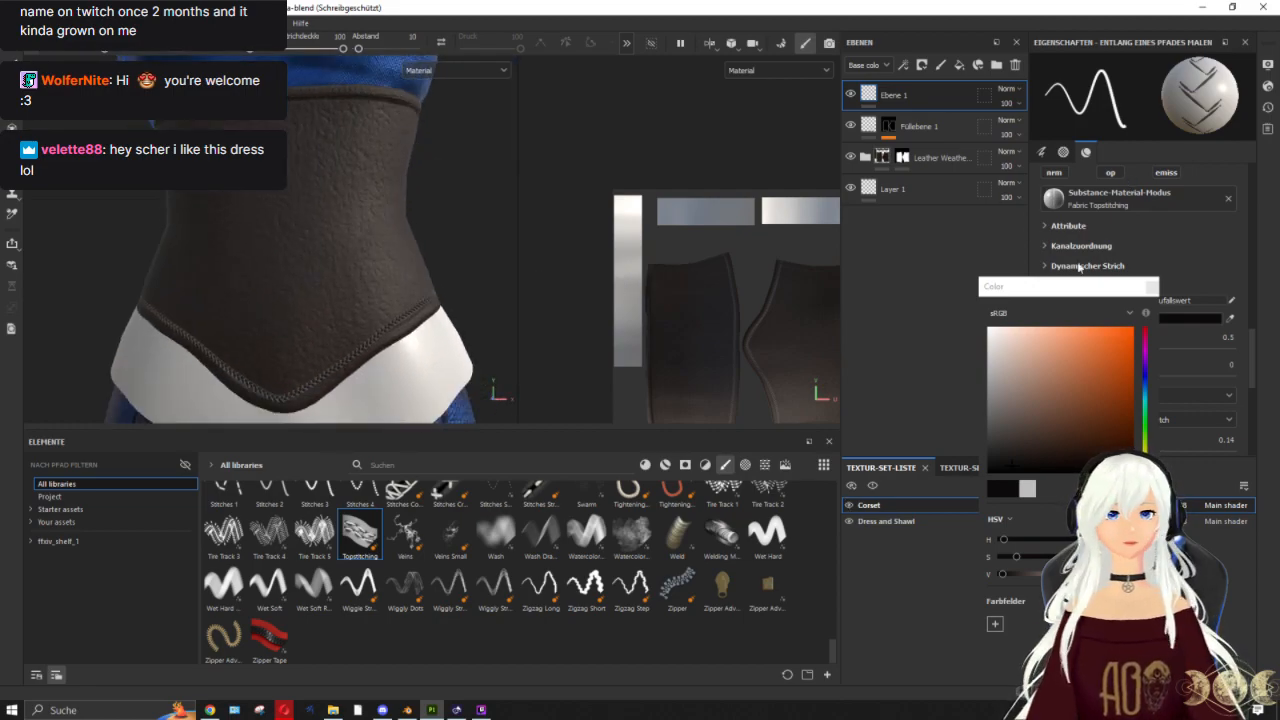
Step: Set the topstitching material's thread thickness to 0.25
{"action": "scroll", "coordinate": [1169, 238], "scroll_direction": "up", "scroll_amount": 3}
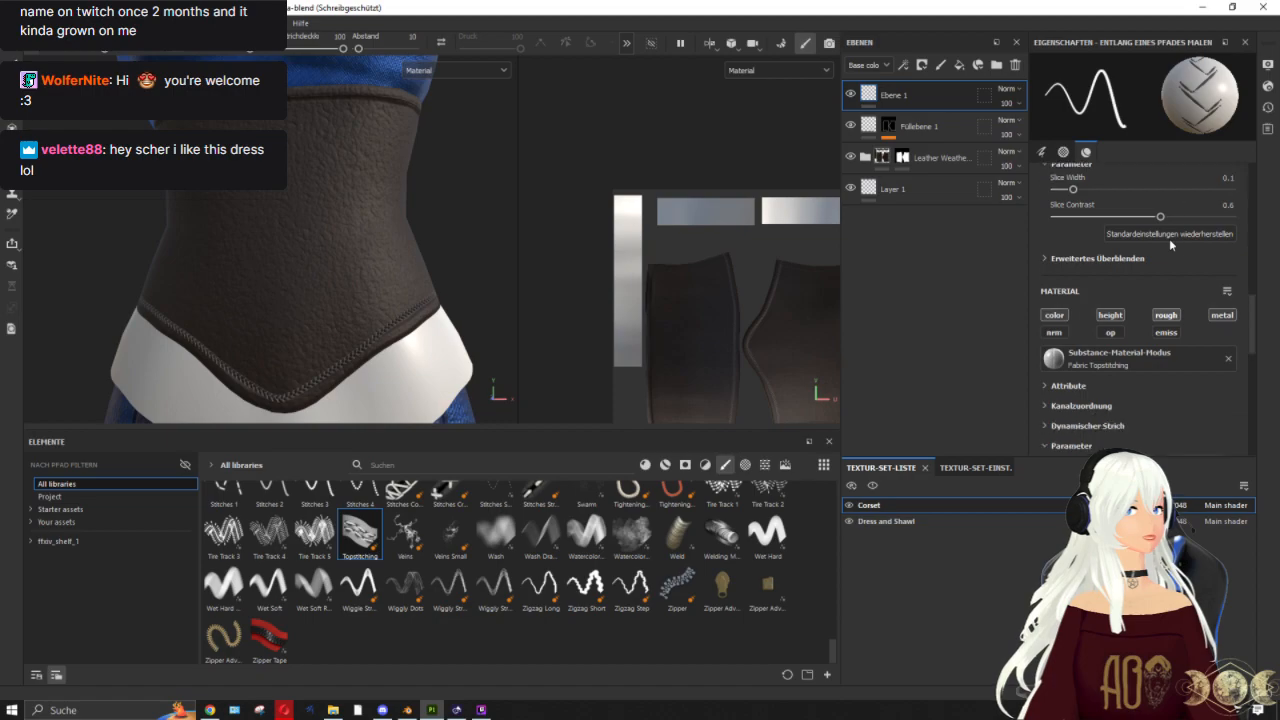
{"action": "scroll", "coordinate": [1169, 240], "scroll_direction": "down", "scroll_amount": 6}
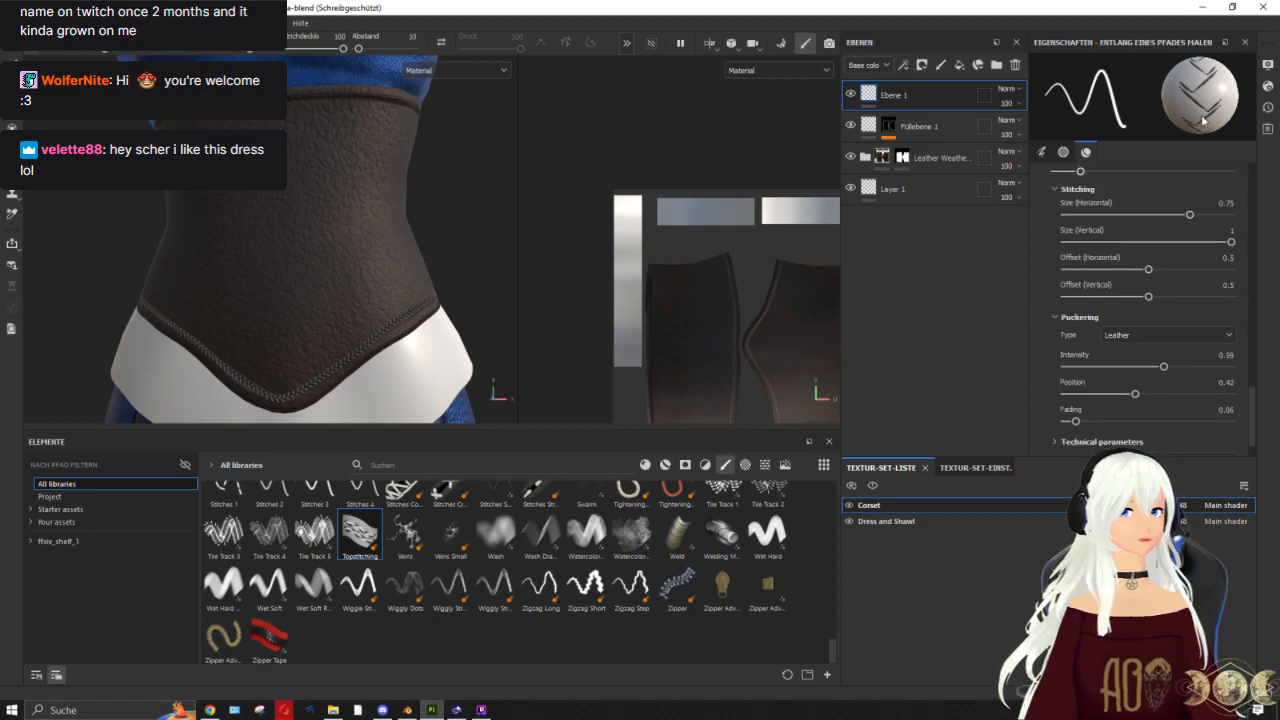
{"action": "scroll", "coordinate": [1172, 250], "scroll_direction": "up", "scroll_amount": 2}
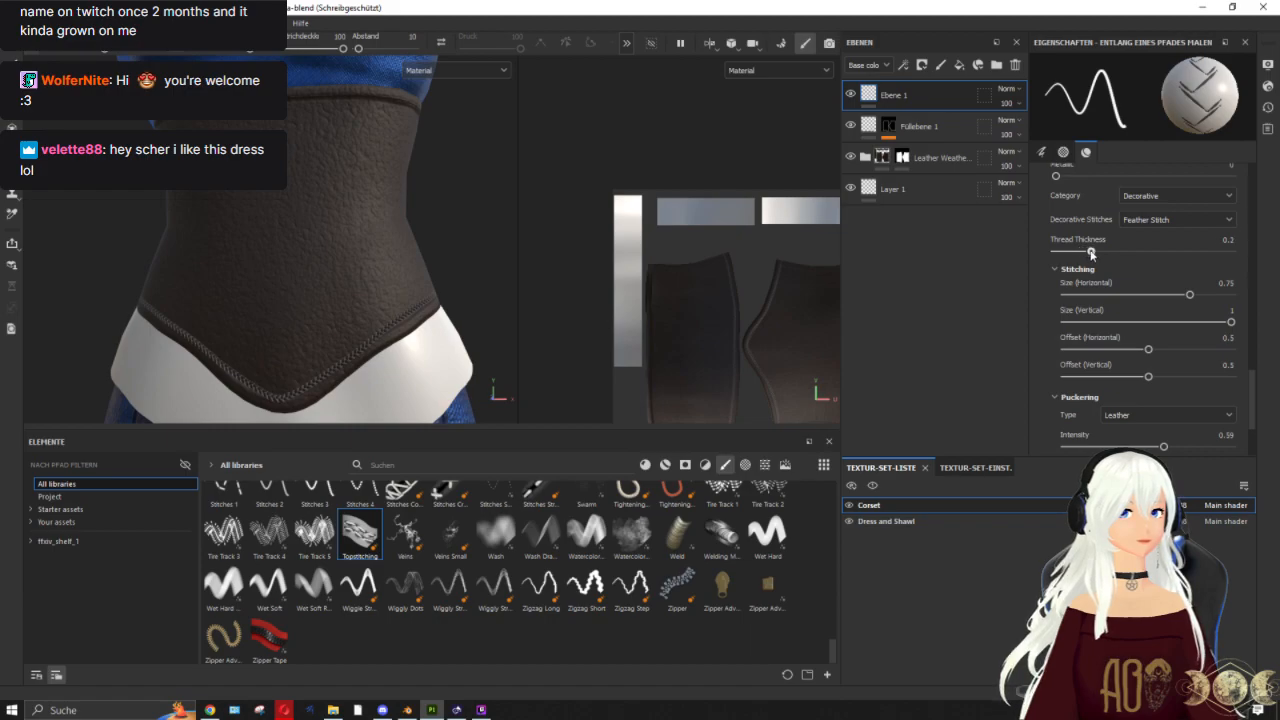
{"action": "left_click_drag", "start_coordinate": [1096, 249], "coordinate": [1101, 253]}
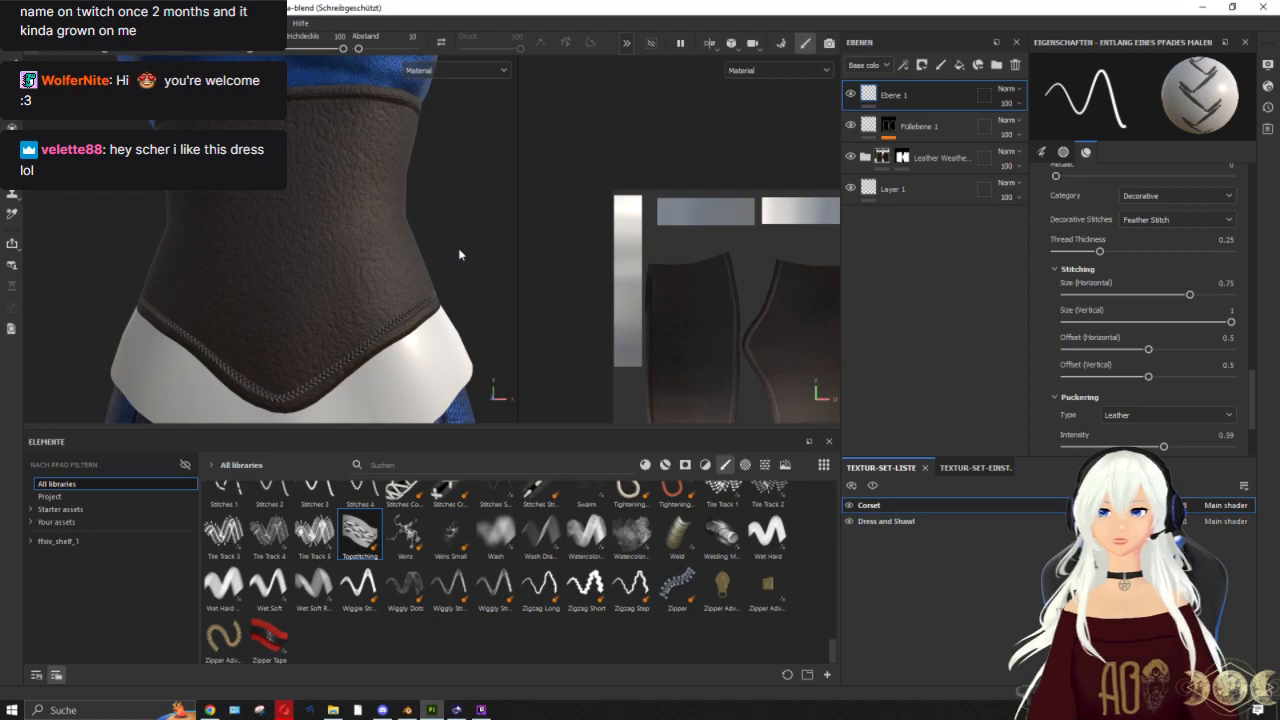
Step: Enlarge the topstitching along the corset's lower edge by setting its brush size to 1.63
{"action": "scroll", "coordinate": [363, 301], "scroll_direction": "up", "scroll_amount": 3}
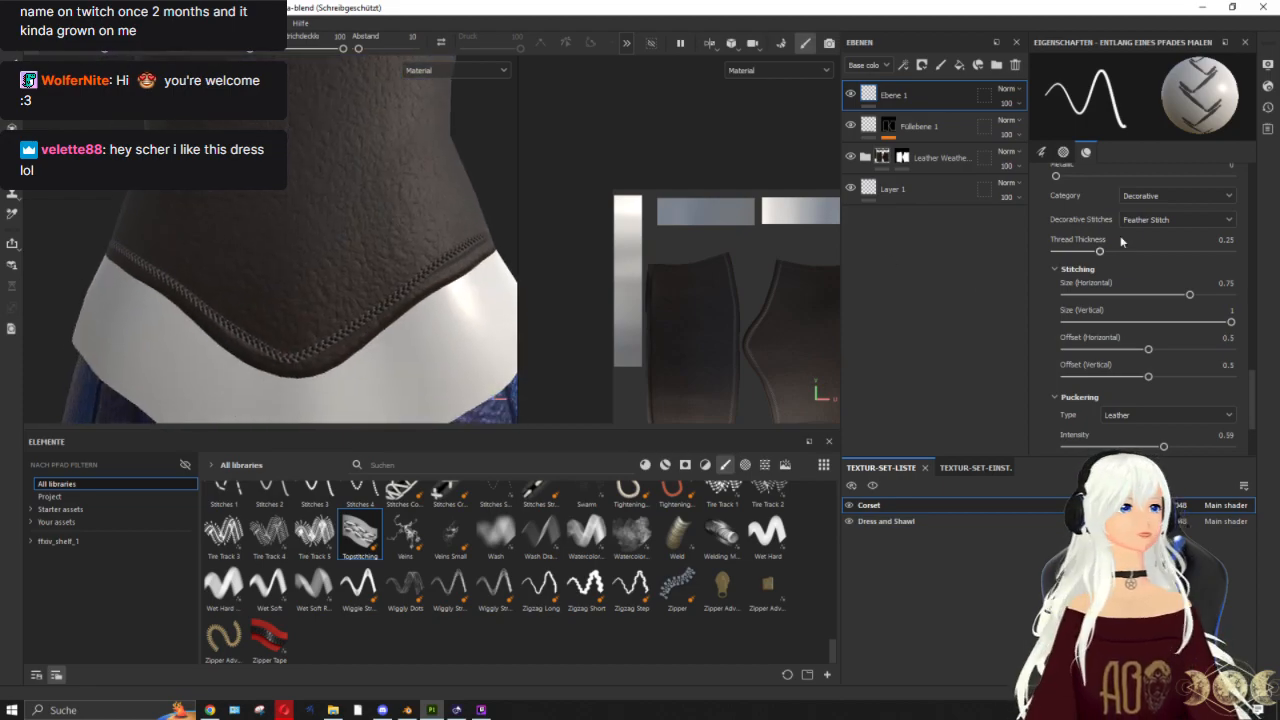
{"action": "scroll", "coordinate": [1120, 235], "scroll_direction": "up", "scroll_amount": 10}
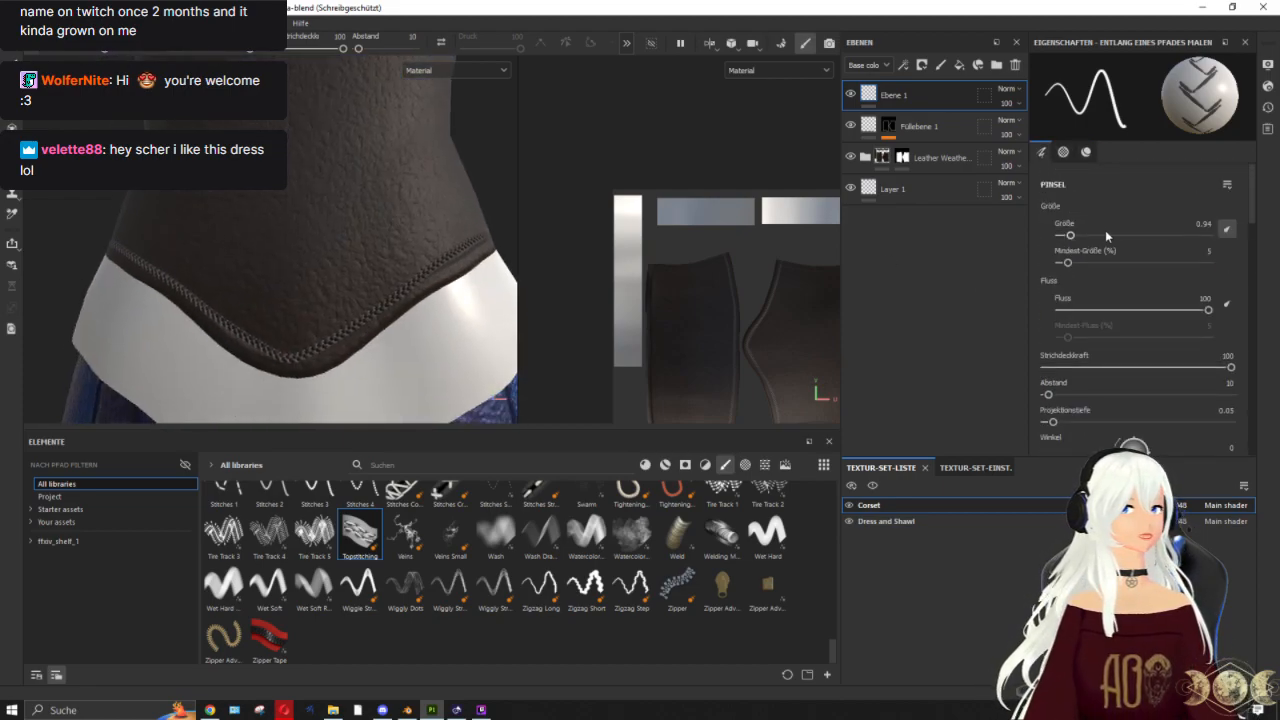
{"action": "left_click_drag", "start_coordinate": [1072, 235], "coordinate": [1075, 236]}
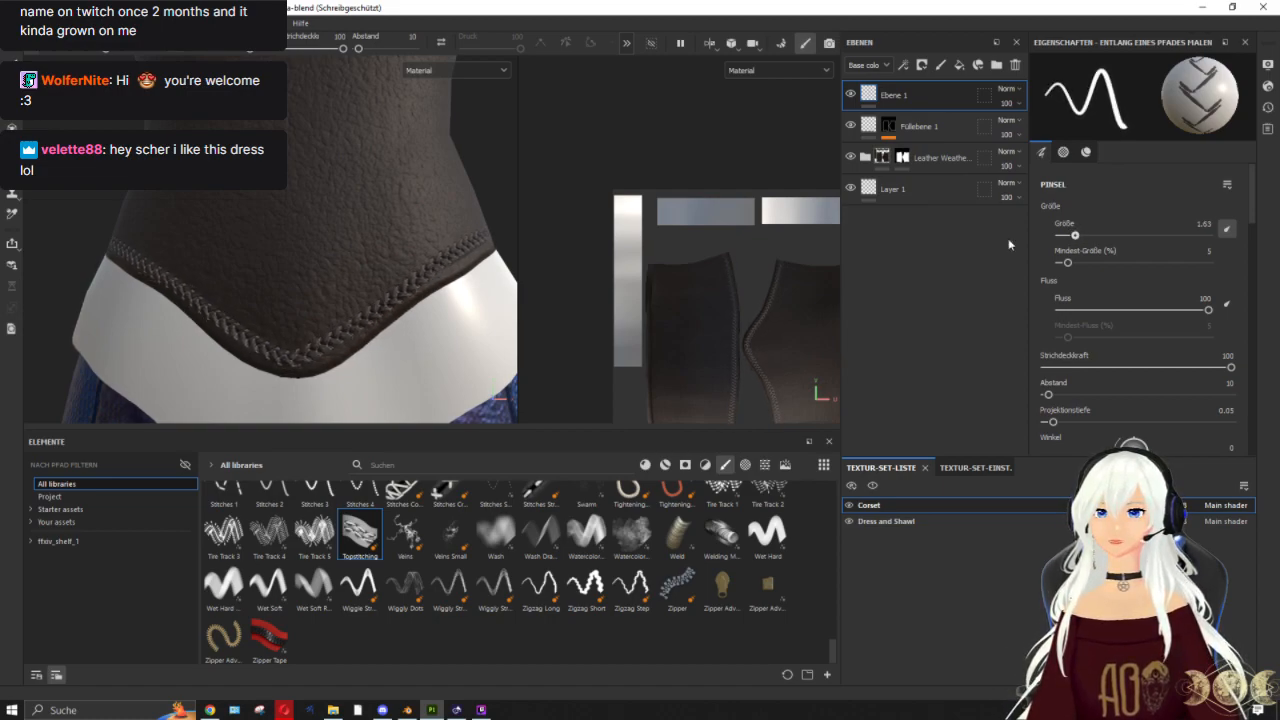
Step: Set the stitching's puckering intensity to 0.52 and check the result on the whole dress
{"action": "scroll", "coordinate": [1149, 292], "scroll_direction": "down", "scroll_amount": 6}
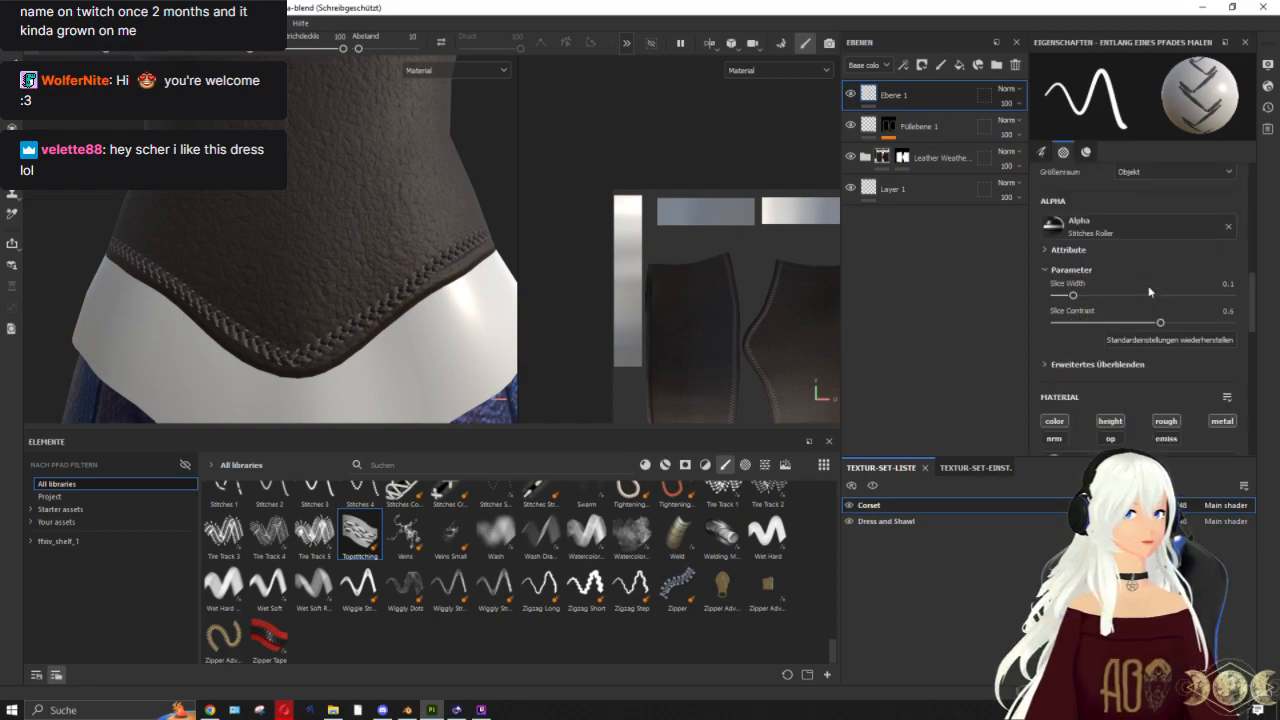
{"action": "scroll", "coordinate": [1140, 300], "scroll_direction": "down", "scroll_amount": 8}
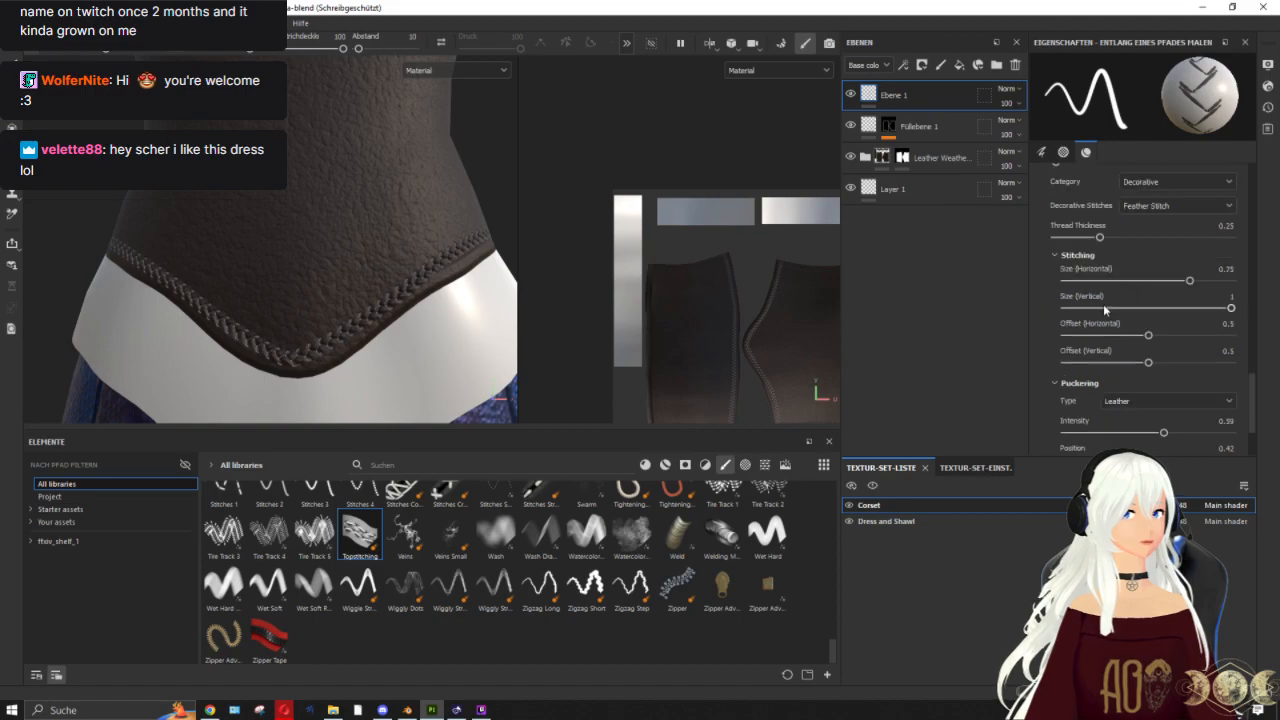
{"action": "scroll", "coordinate": [1101, 310], "scroll_direction": "down", "scroll_amount": 3}
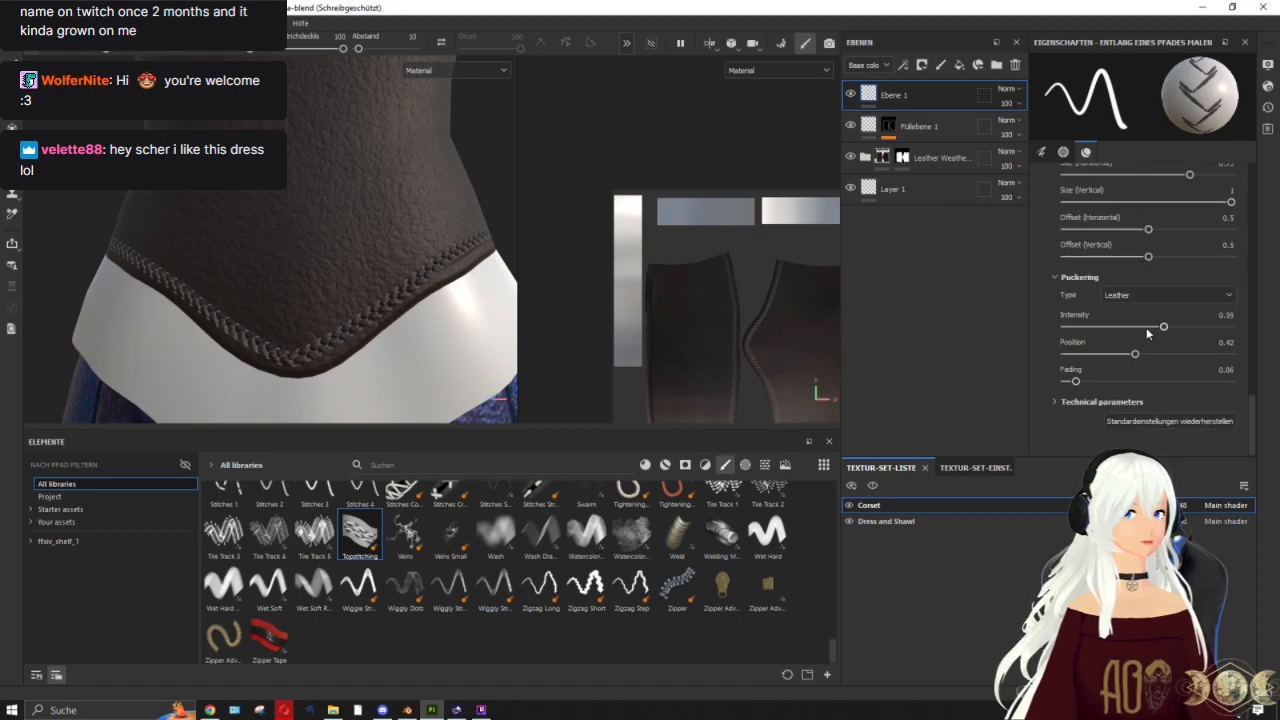
{"action": "scroll", "coordinate": [1153, 316], "scroll_direction": "up", "scroll_amount": 2}
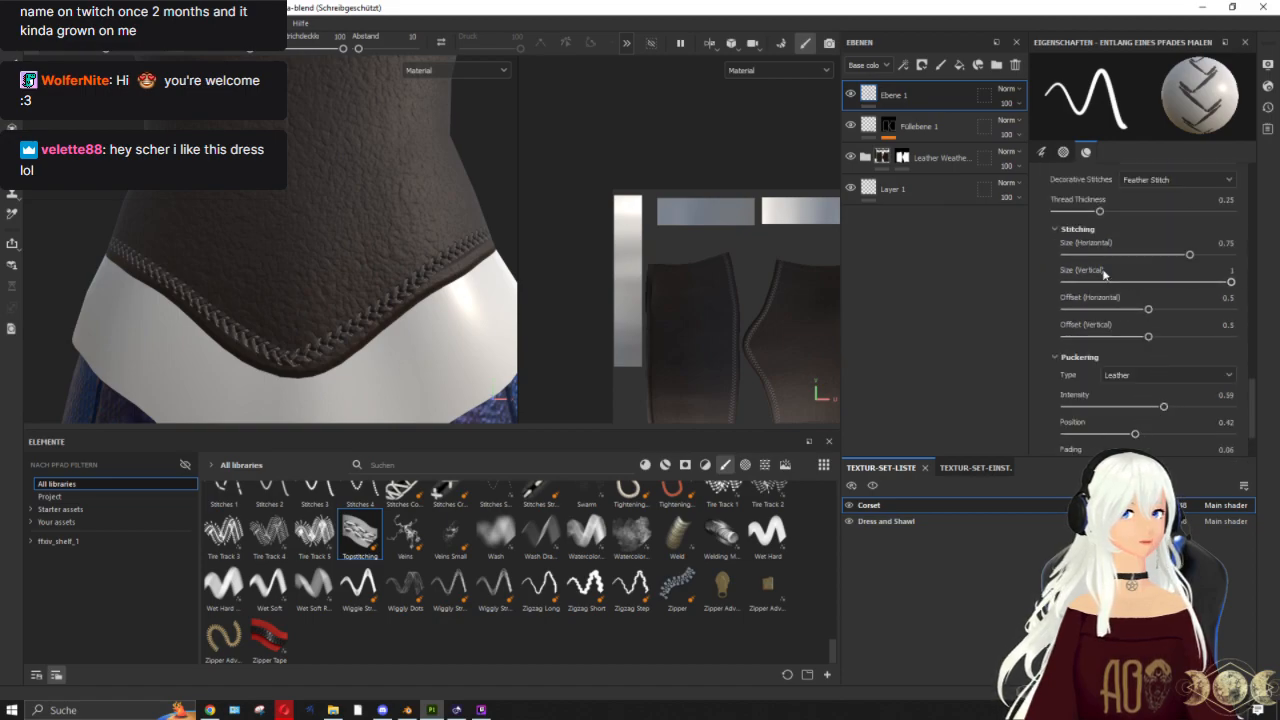
{"action": "scroll", "coordinate": [1143, 254], "scroll_direction": "up", "scroll_amount": 4}
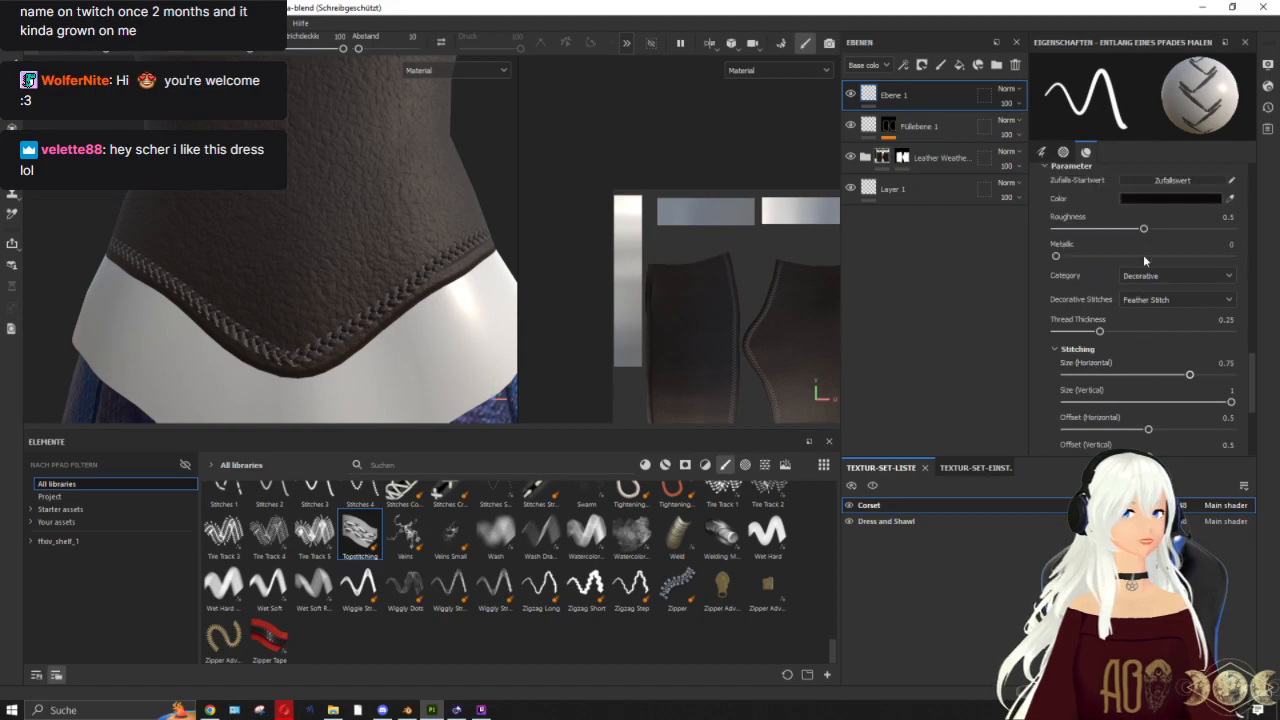
{"action": "scroll", "coordinate": [1151, 266], "scroll_direction": "up", "scroll_amount": 5}
{"action": "scroll", "coordinate": [1110, 268], "scroll_direction": "down", "scroll_amount": 5}
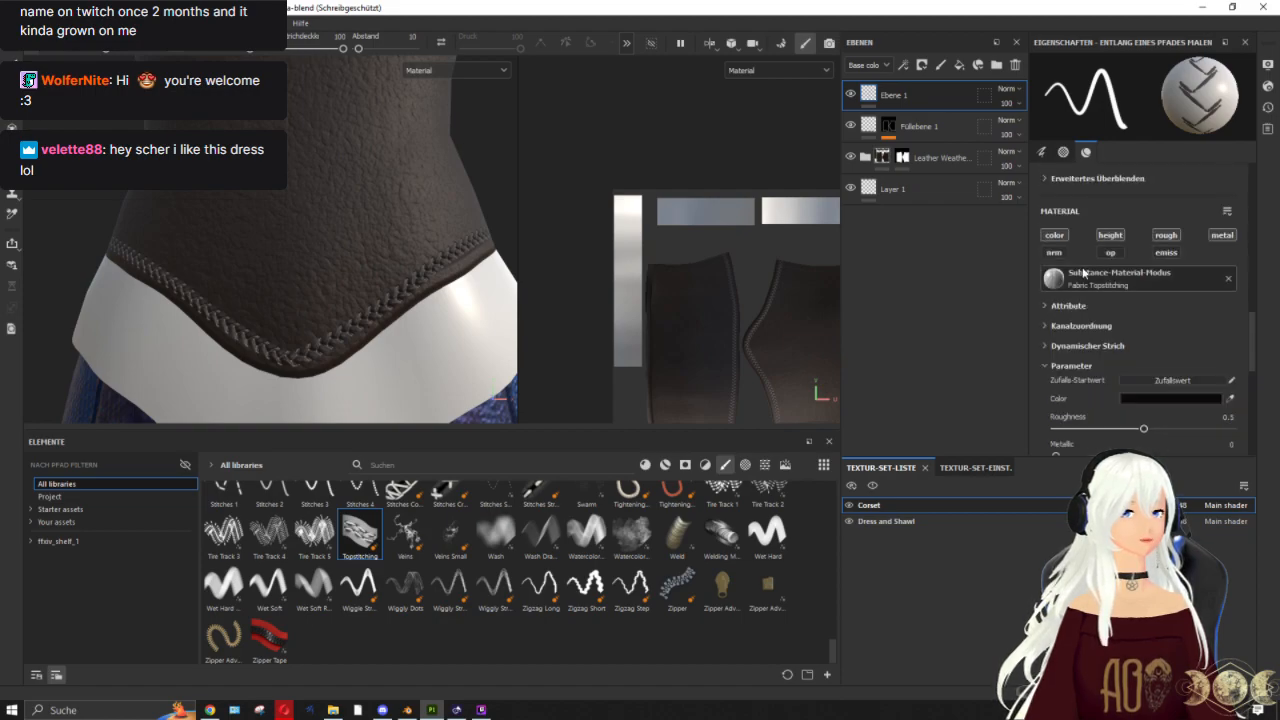
{"action": "scroll", "coordinate": [1083, 268], "scroll_direction": "down", "scroll_amount": 6}
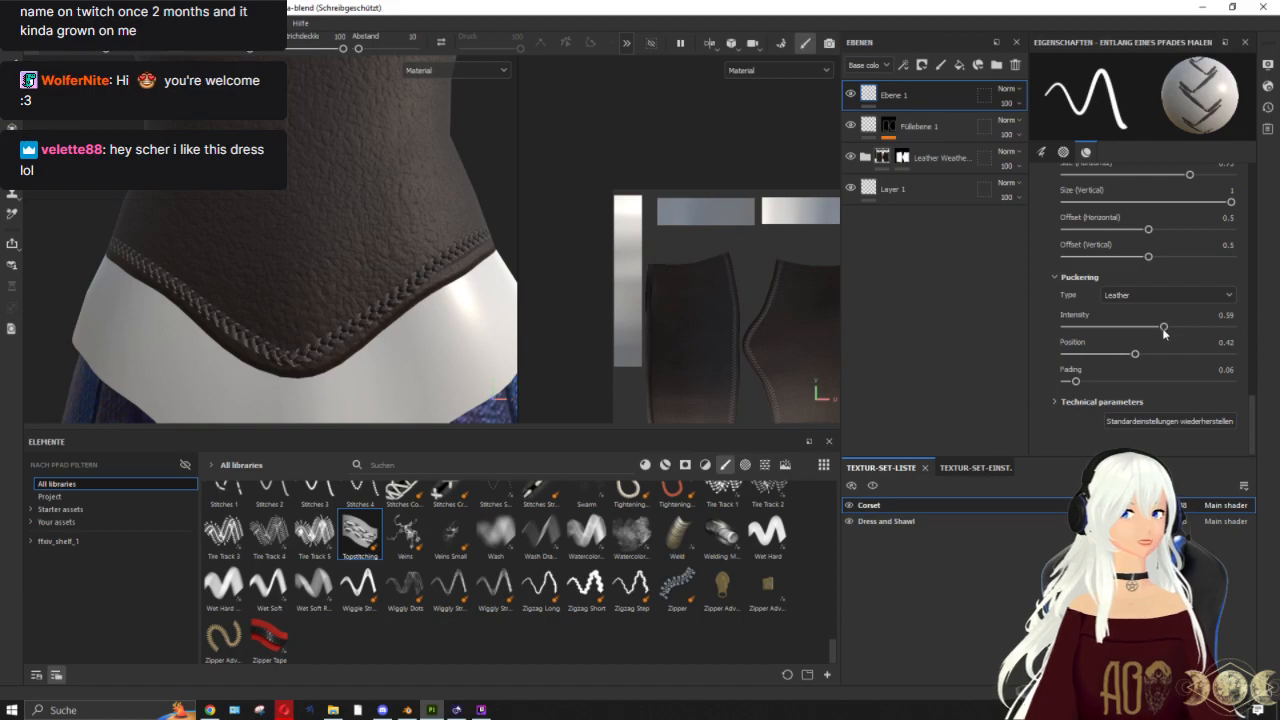
{"action": "left_click_drag", "start_coordinate": [1153, 330], "coordinate": [1151, 328]}
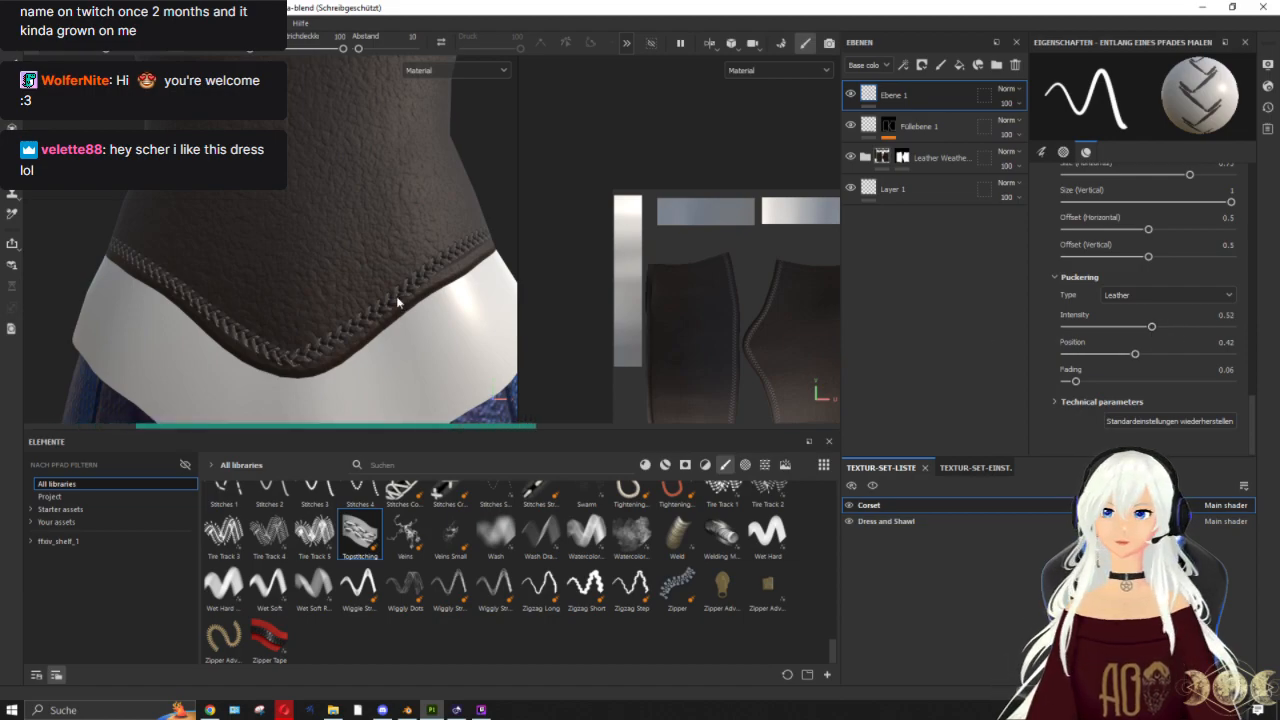
{"action": "scroll", "coordinate": [388, 316], "scroll_direction": "down", "scroll_amount": 4}
{"action": "mouse_move", "coordinate": [408, 272]}
{"action": "left_mouse_down", "text": "alt"}
{"action": "mouse_move", "coordinate": [395, 268]}
{"action": "mouse_move", "coordinate": [538, 328]}
{"action": "mouse_move", "coordinate": [420, 294]}
{"action": "left_mouse_up", "text": "alt"}
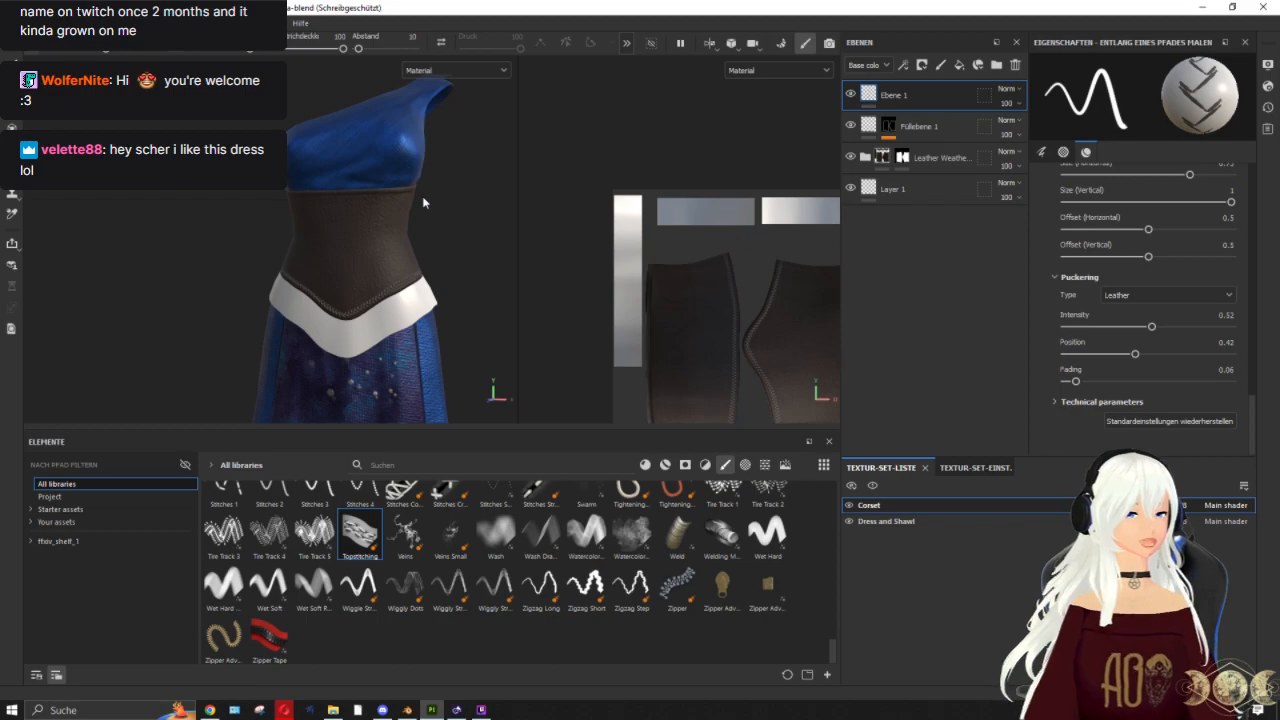
Step: Duplicate the stitching path of the corset's lower edge as the base for an upper-edge seam
{"action": "scroll", "coordinate": [423, 203], "scroll_direction": "up", "scroll_amount": 5}
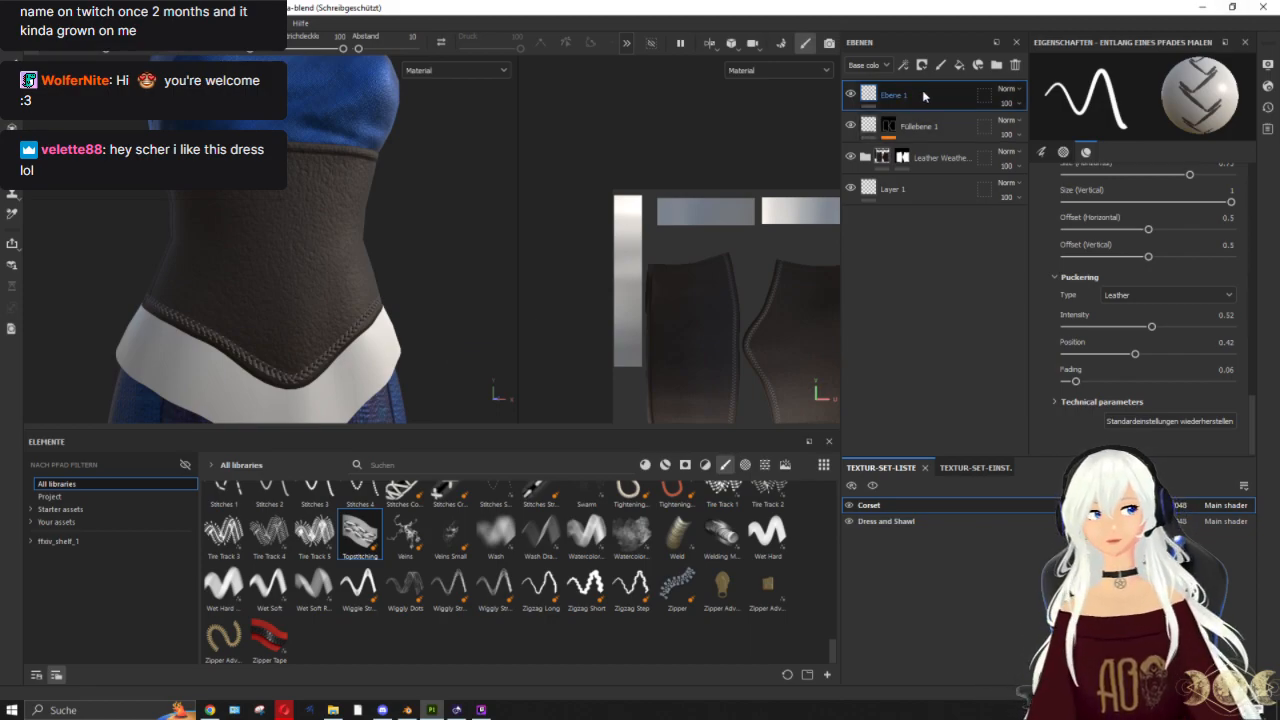
{"action": "left_click", "coordinate": [86, 51]}
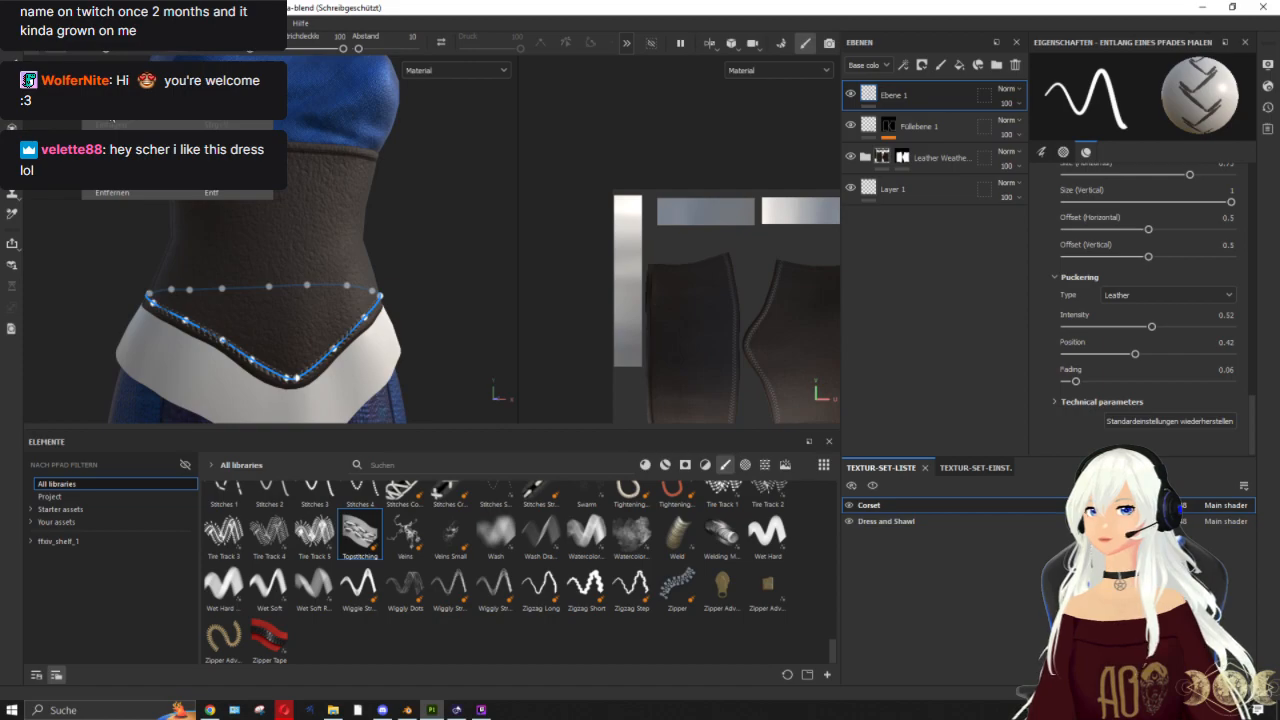
{"action": "key", "text": "Escape"}
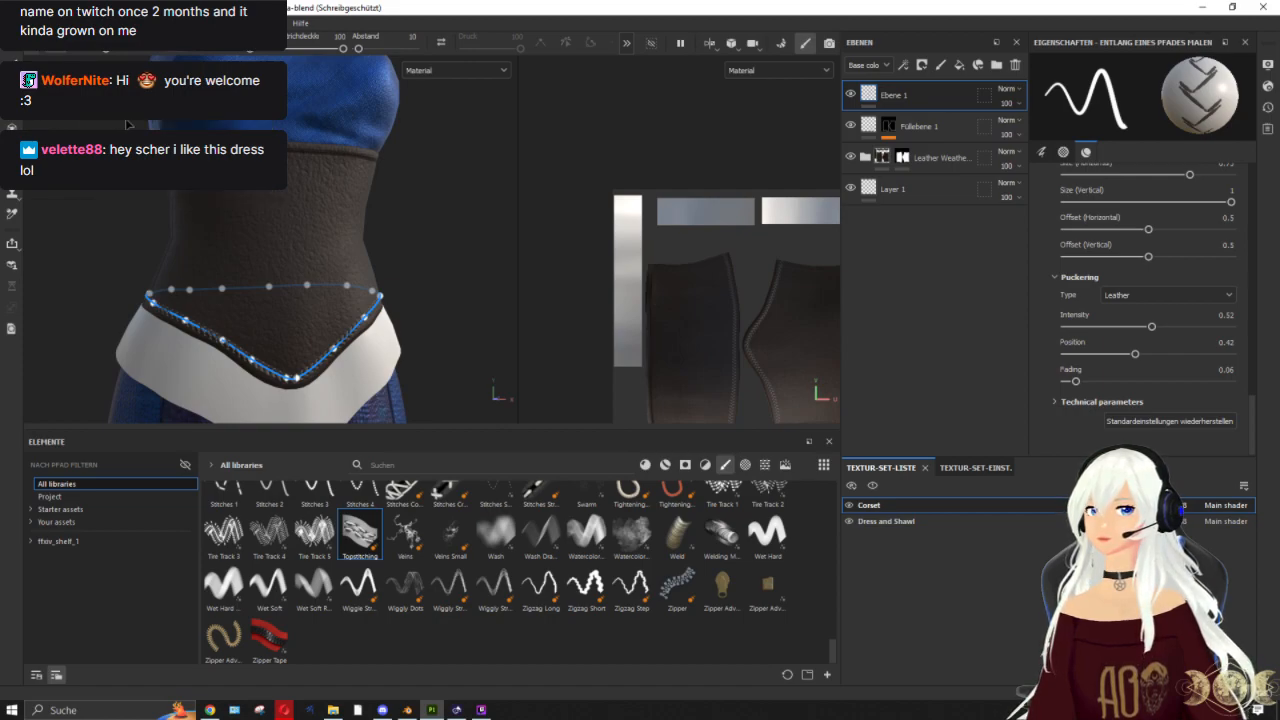
{"action": "left_click_drag", "start_coordinate": [449, 272], "coordinate": [417, 278], "text": "alt"}
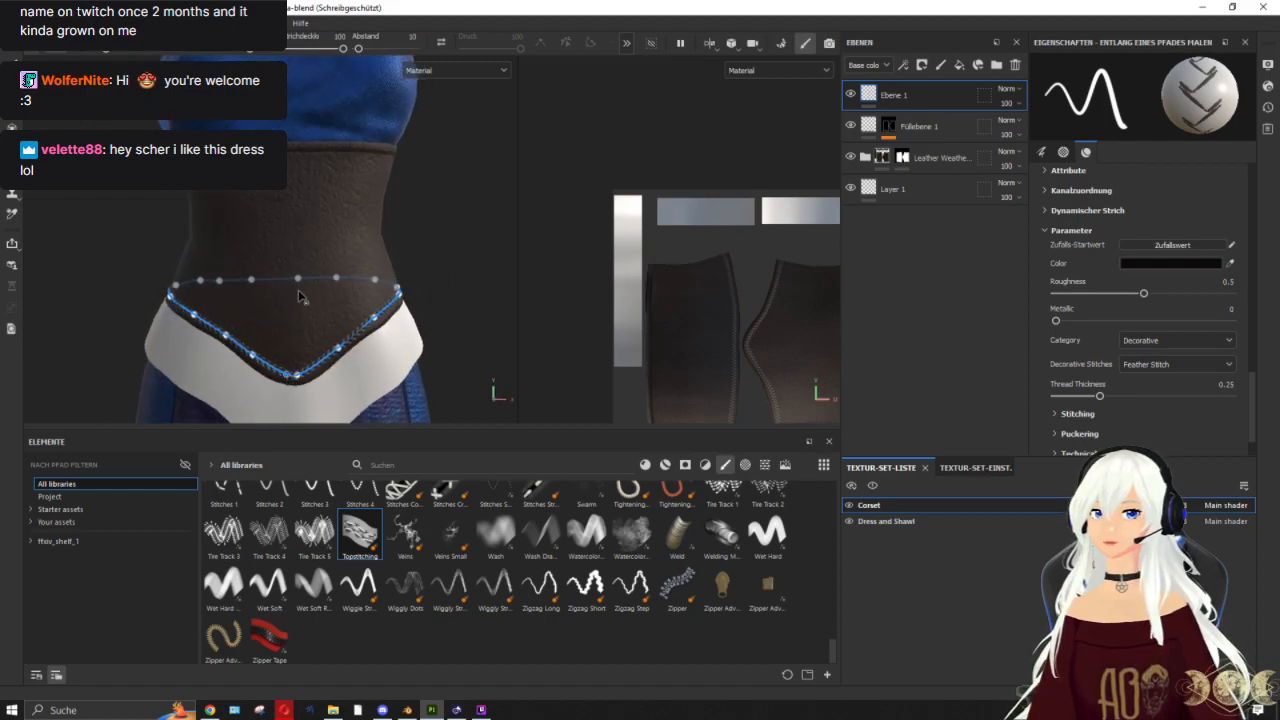
Step: Move the duplicated path's points at the front and adjoining side from the lower edge up to the corset's upper edge
{"action": "left_click", "coordinate": [291, 153]}
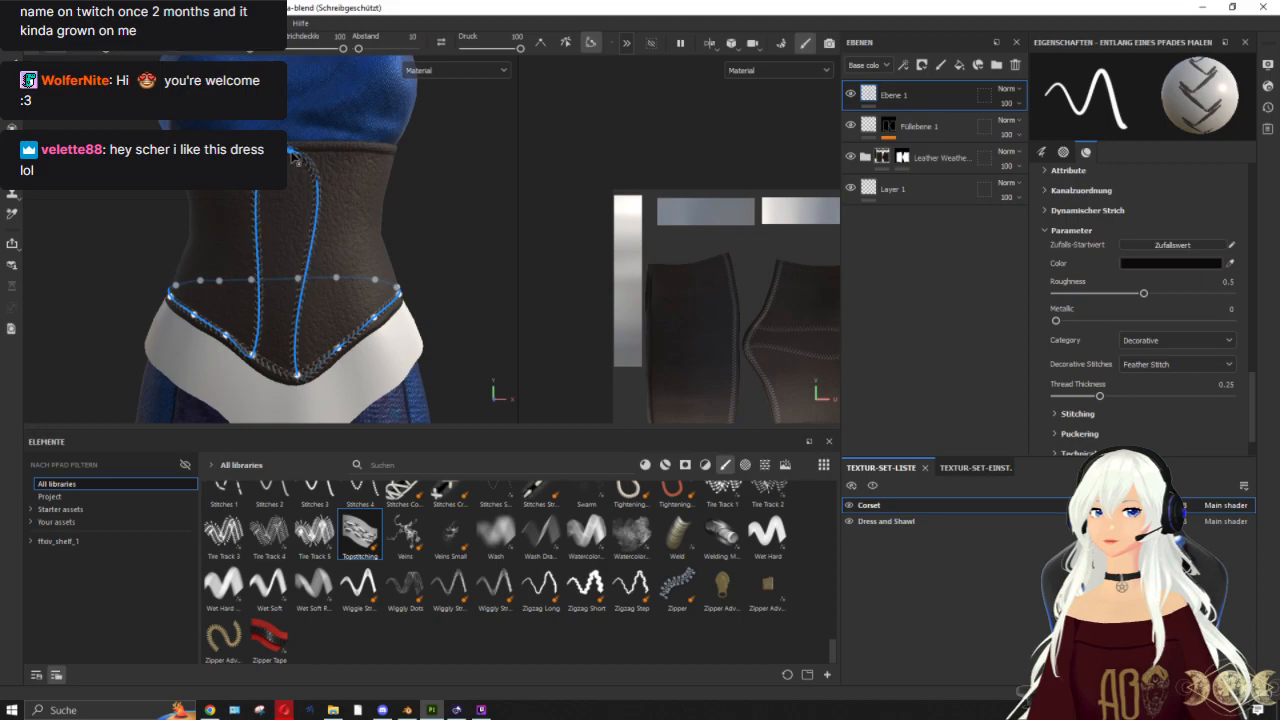
{"action": "left_click", "coordinate": [298, 378]}
{"action": "left_click_drag", "start_coordinate": [298, 378], "coordinate": [316, 166]}
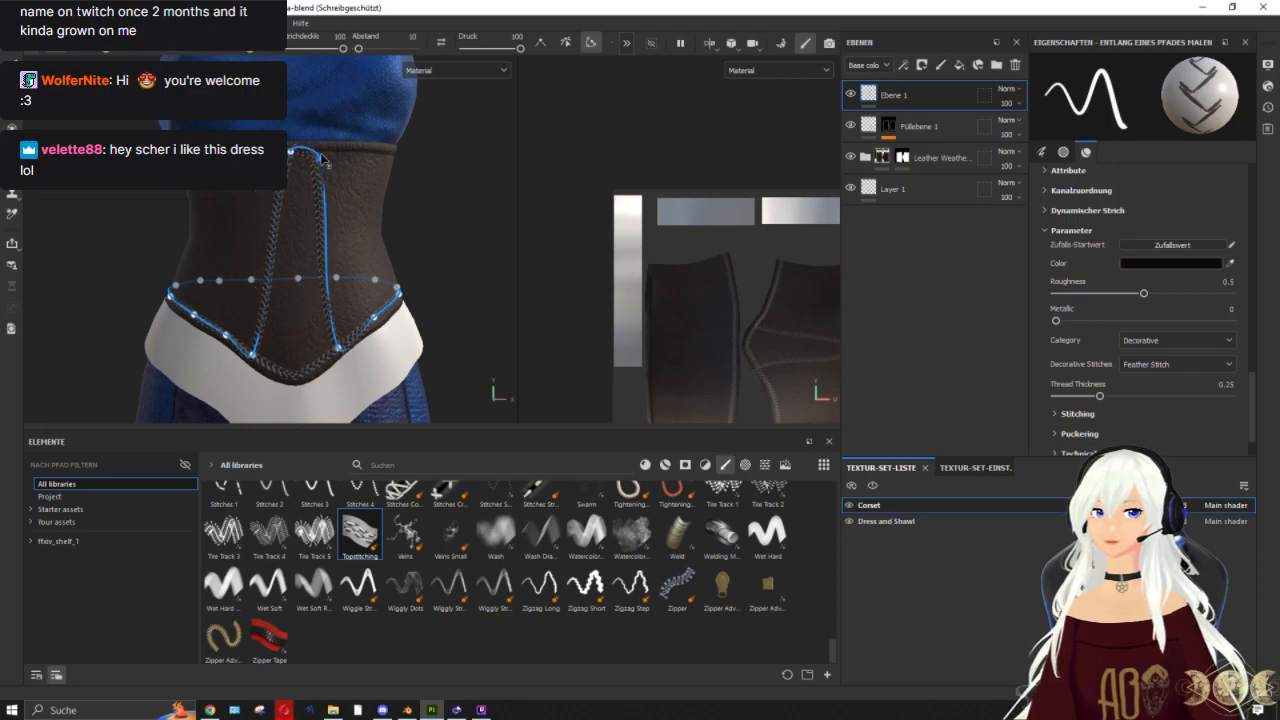
{"action": "left_click_drag", "start_coordinate": [419, 149], "coordinate": [300, 160], "text": "alt"}
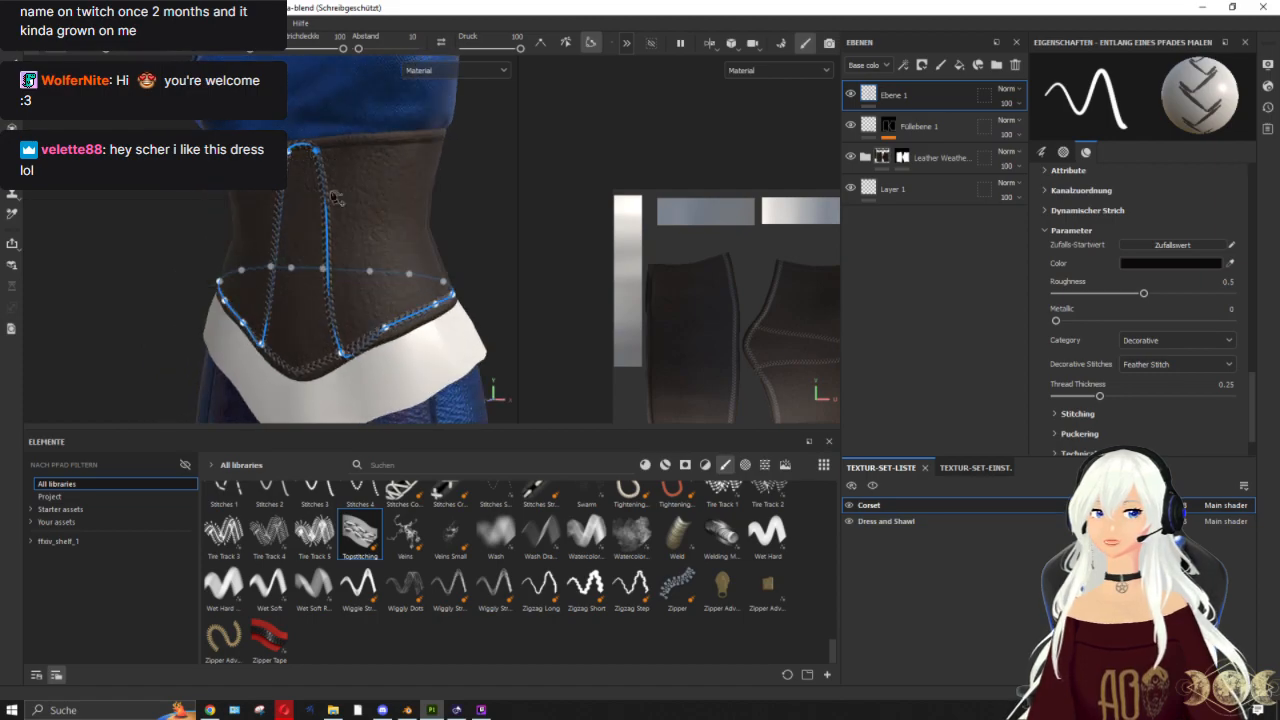
{"action": "left_click", "coordinate": [361, 150]}
{"action": "left_click_drag", "start_coordinate": [358, 147], "coordinate": [353, 142]}
{"action": "left_click_drag", "start_coordinate": [450, 185], "coordinate": [404, 188], "text": "alt"}
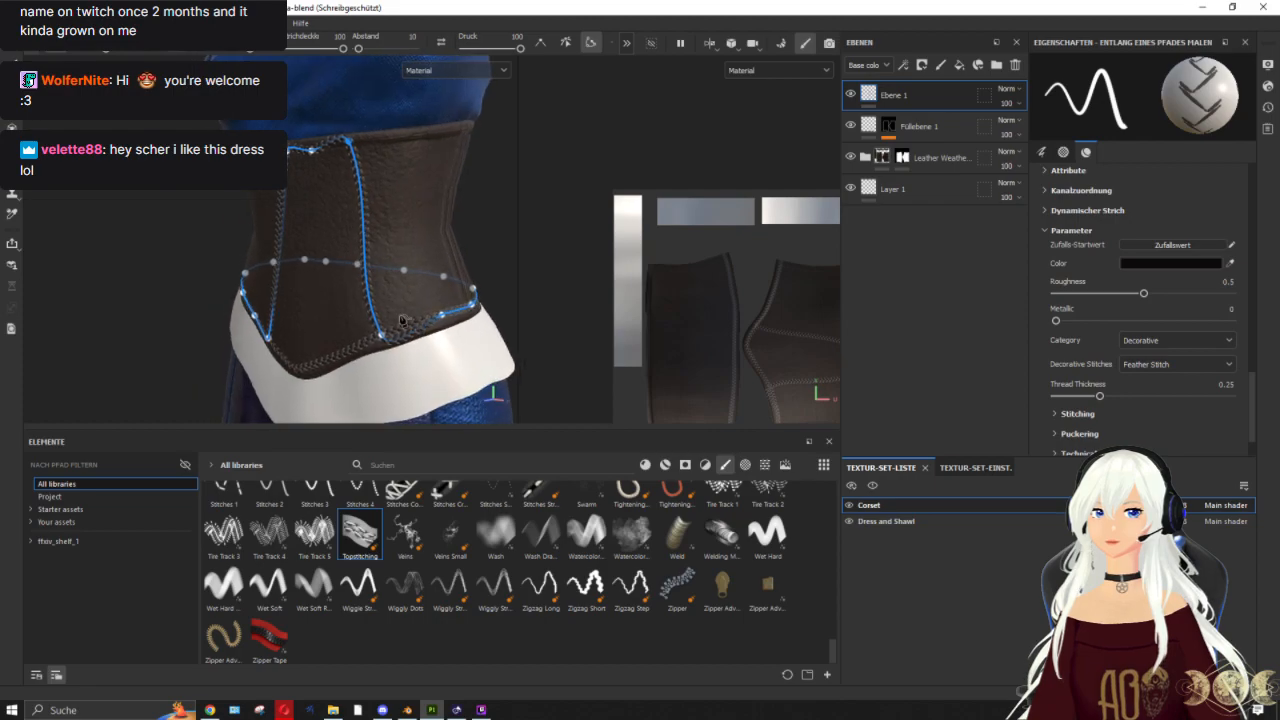
{"action": "left_click", "coordinate": [404, 146]}
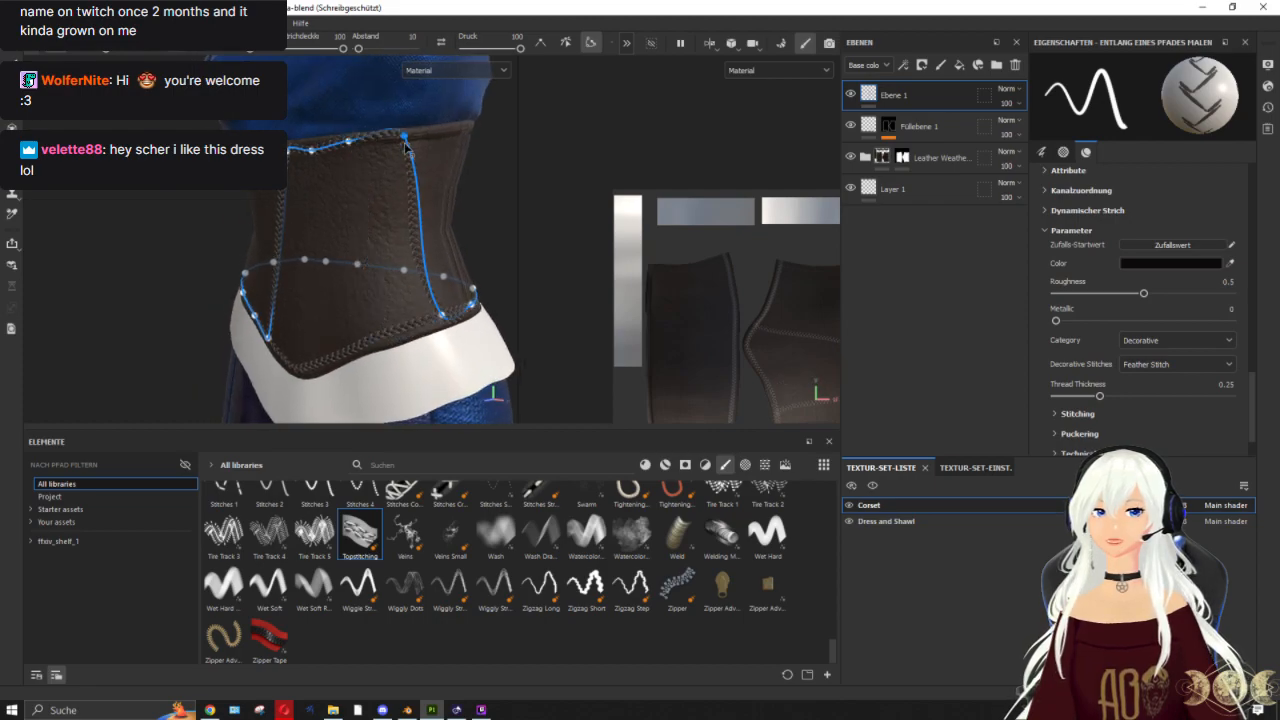
Step: Continue raising the duplicated path's points around the corset's side towards the back, placing them just below the upper edge
{"action": "left_click_drag", "start_coordinate": [410, 230], "coordinate": [398, 333], "text": "alt"}
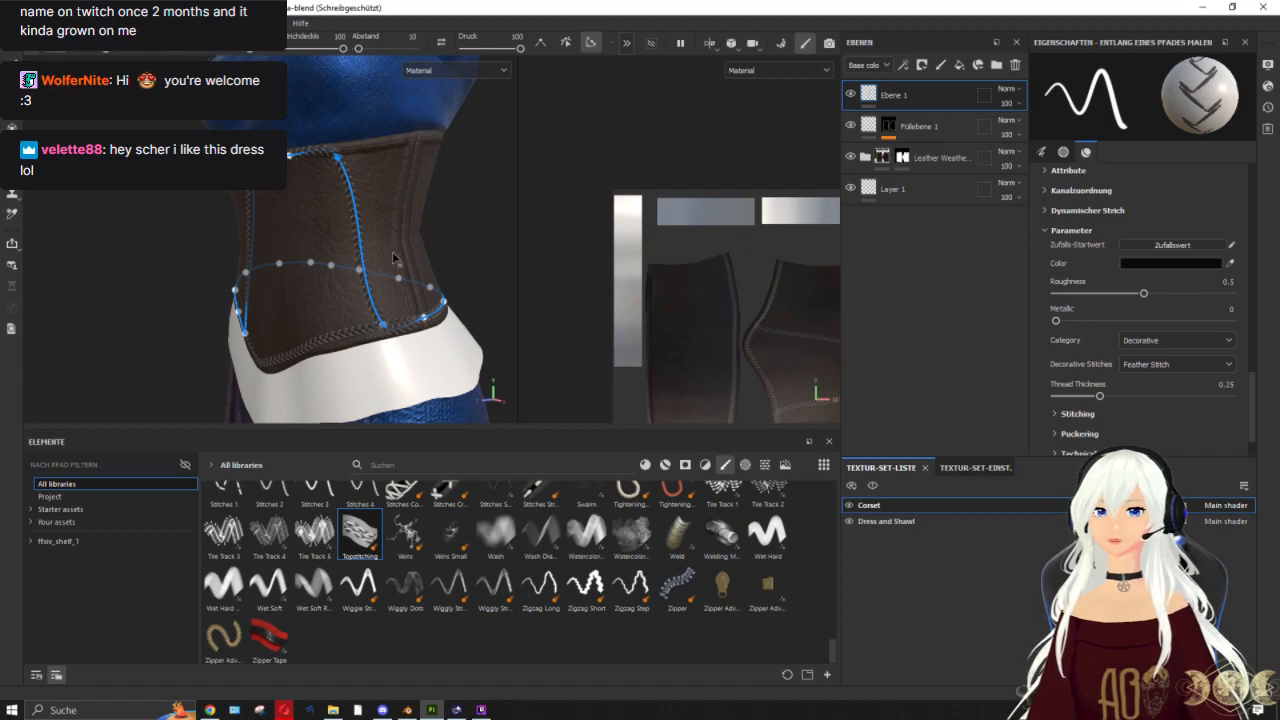
{"action": "key", "text": "Delete"}
{"action": "left_click", "coordinate": [395, 148]}
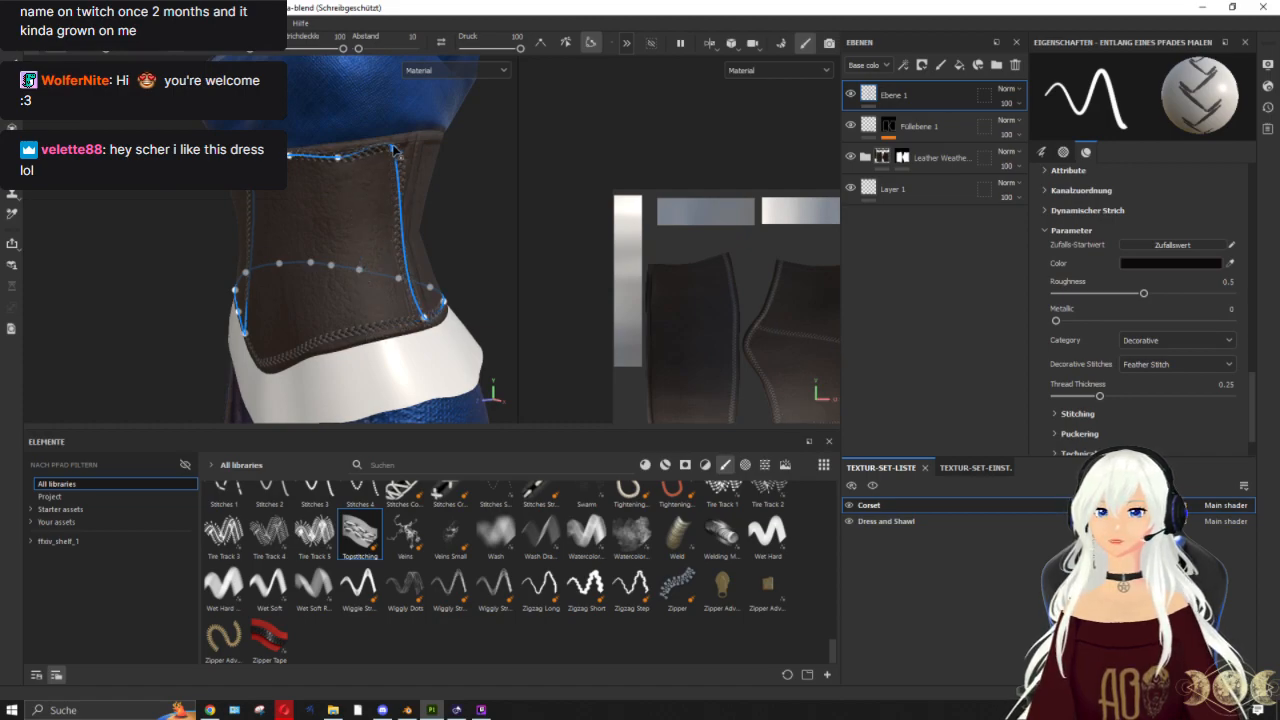
{"action": "left_click_drag", "start_coordinate": [406, 170], "coordinate": [361, 157], "text": "alt"}
{"action": "left_click_drag", "start_coordinate": [411, 200], "coordinate": [402, 284], "text": "alt"}
{"action": "left_click_drag", "start_coordinate": [362, 360], "coordinate": [373, 199]}
{"action": "left_click_drag", "start_coordinate": [440, 253], "coordinate": [400, 202], "text": "alt"}
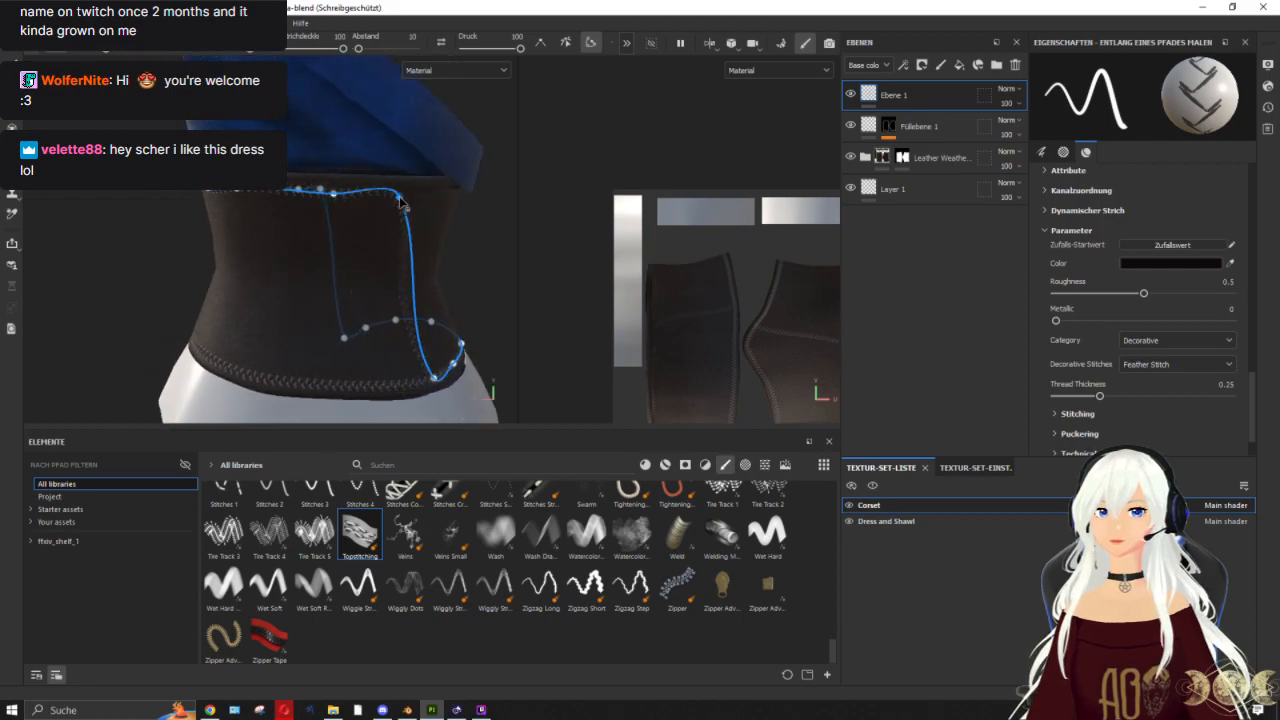
Step: Place the duplicated path's points across the corset's back along the upper edge
{"action": "left_click_drag", "start_coordinate": [401, 262], "coordinate": [291, 345], "text": "alt"}
{"action": "key", "text": "Delete"}
{"action": "left_click_drag", "start_coordinate": [238, 182], "coordinate": [276, 180]}
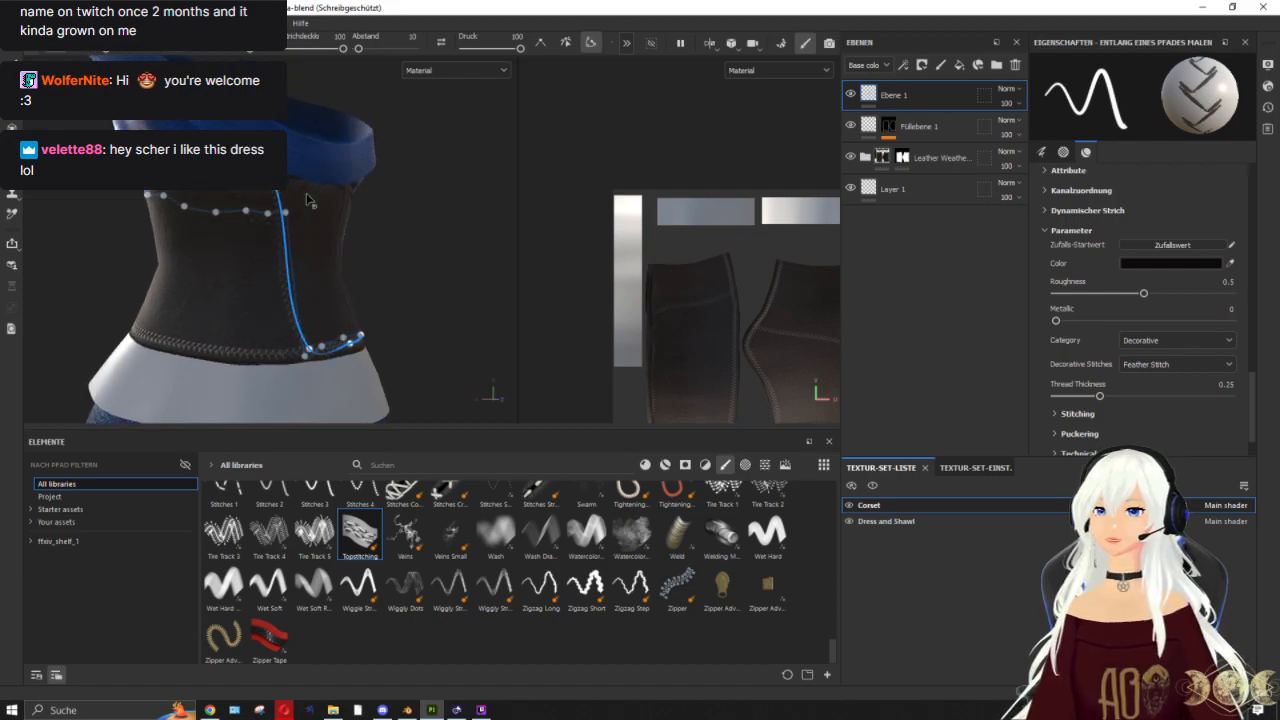
{"action": "left_click_drag", "start_coordinate": [330, 233], "coordinate": [308, 303], "text": "alt"}
{"action": "left_click_drag", "start_coordinate": [293, 348], "coordinate": [370, 190]}
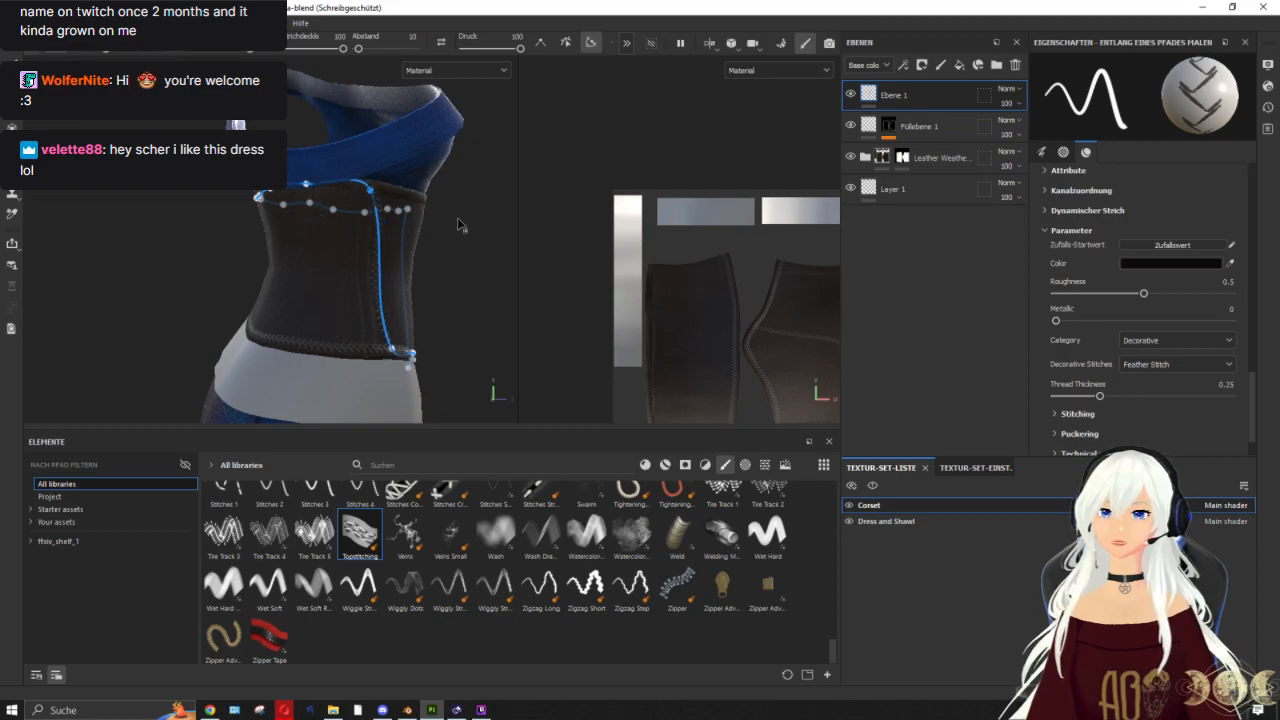
Step: Raise the path points on the corset's second side to the upper edge, working back towards the front
{"action": "left_click_drag", "start_coordinate": [388, 270], "coordinate": [372, 280], "text": "alt"}
{"action": "left_click_drag", "start_coordinate": [377, 353], "coordinate": [404, 202]}
{"action": "left_click_drag", "start_coordinate": [431, 273], "coordinate": [337, 215], "text": "alt"}
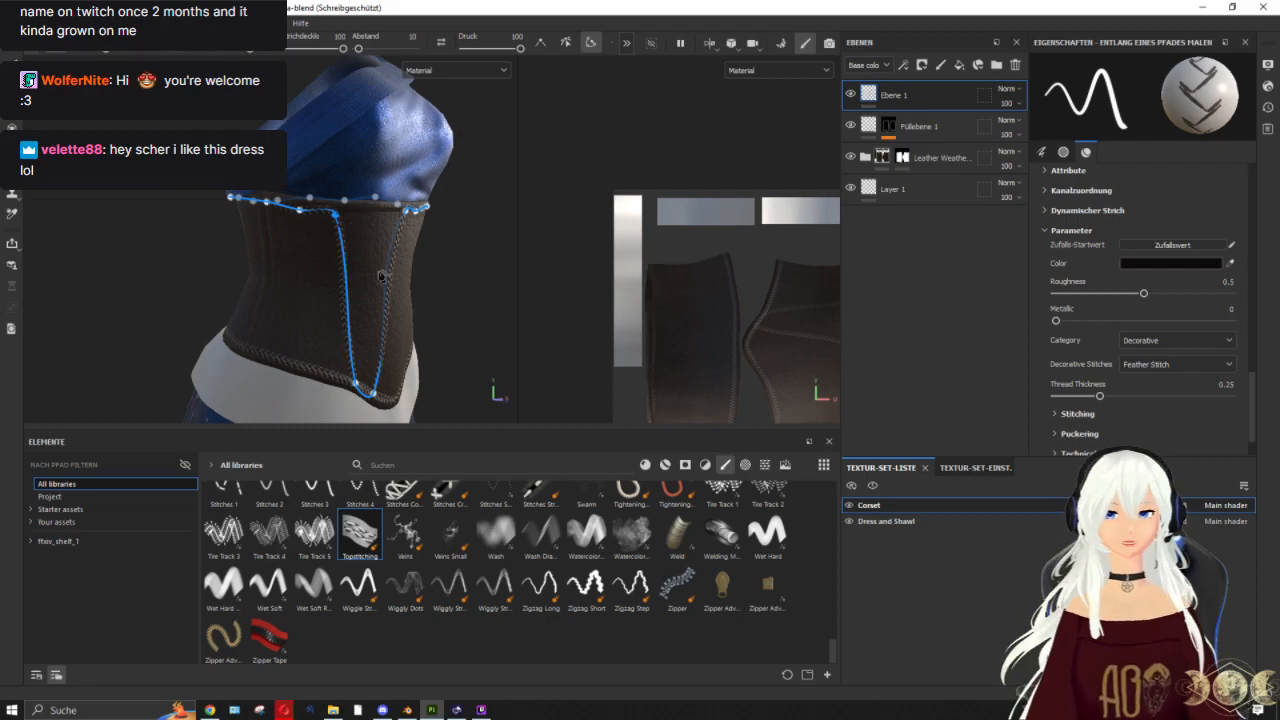
Step: Move the last points from the corset's front tip up to the upper edge and level them with the neighbouring points
{"action": "left_click_drag", "start_coordinate": [381, 276], "coordinate": [365, 276], "text": "alt"}
{"action": "left_click_drag", "start_coordinate": [352, 378], "coordinate": [362, 216]}
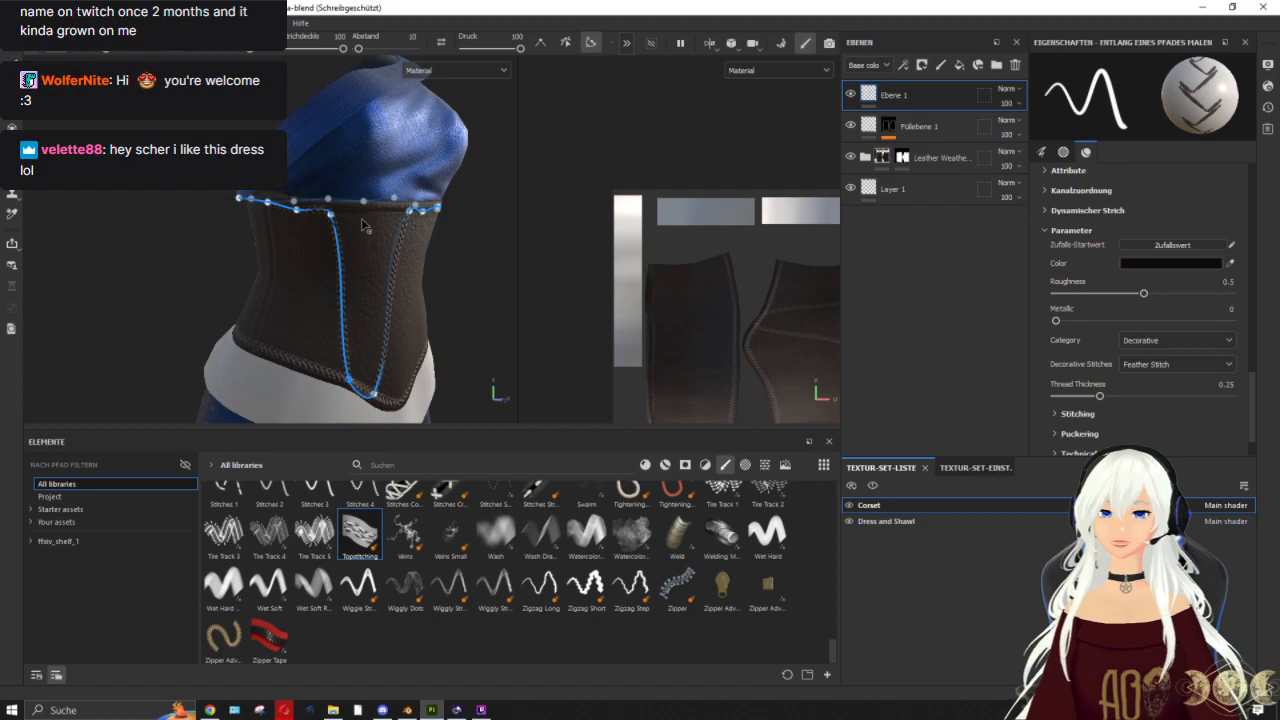
{"action": "left_click_drag", "start_coordinate": [428, 264], "coordinate": [397, 275], "text": "alt"}
{"action": "left_click_drag", "start_coordinate": [358, 392], "coordinate": [376, 246]}
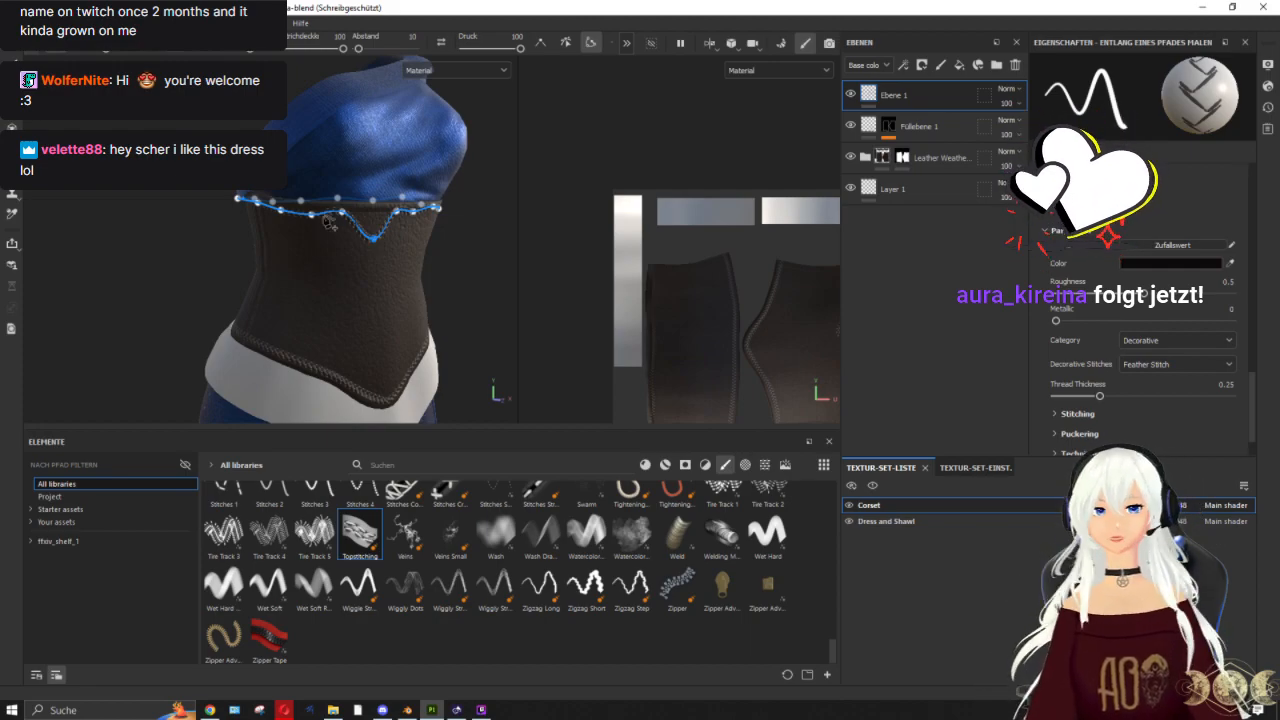
{"action": "scroll", "coordinate": [378, 248], "scroll_direction": "up", "scroll_amount": 6}
{"action": "left_click_drag", "start_coordinate": [414, 268], "coordinate": [340, 285], "text": "alt"}
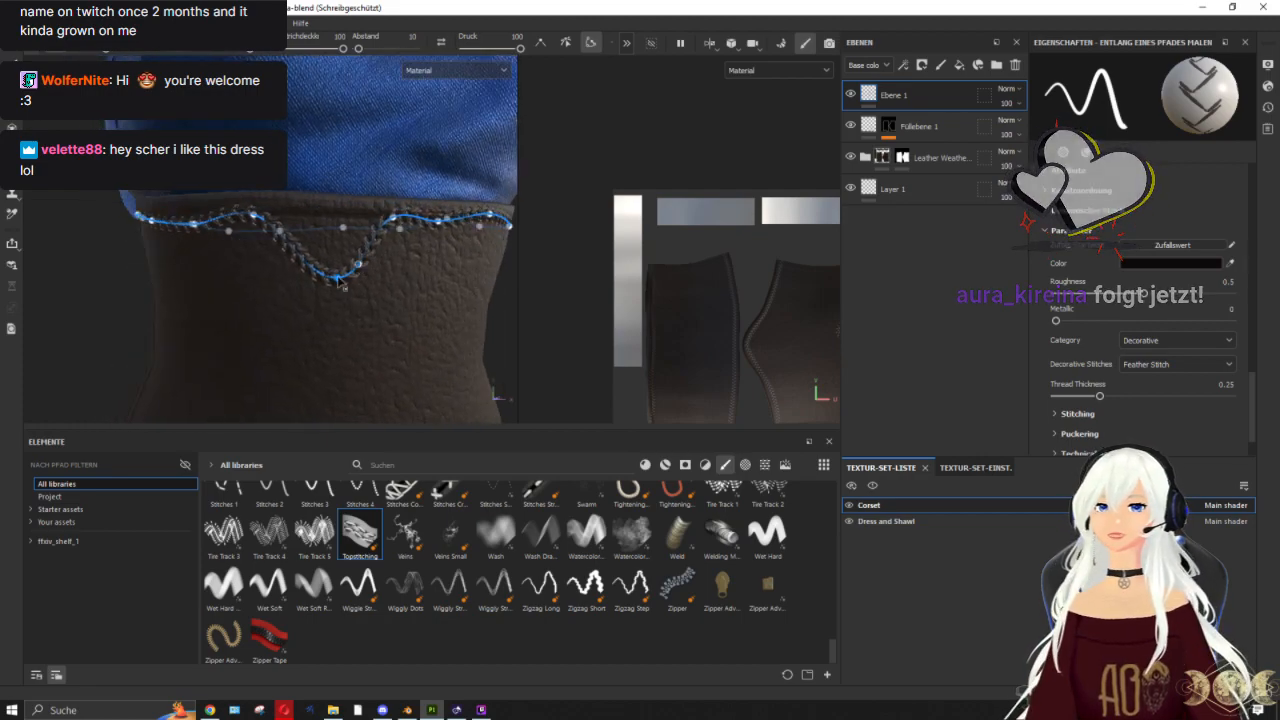
{"action": "left_click_drag", "start_coordinate": [345, 237], "coordinate": [338, 224]}
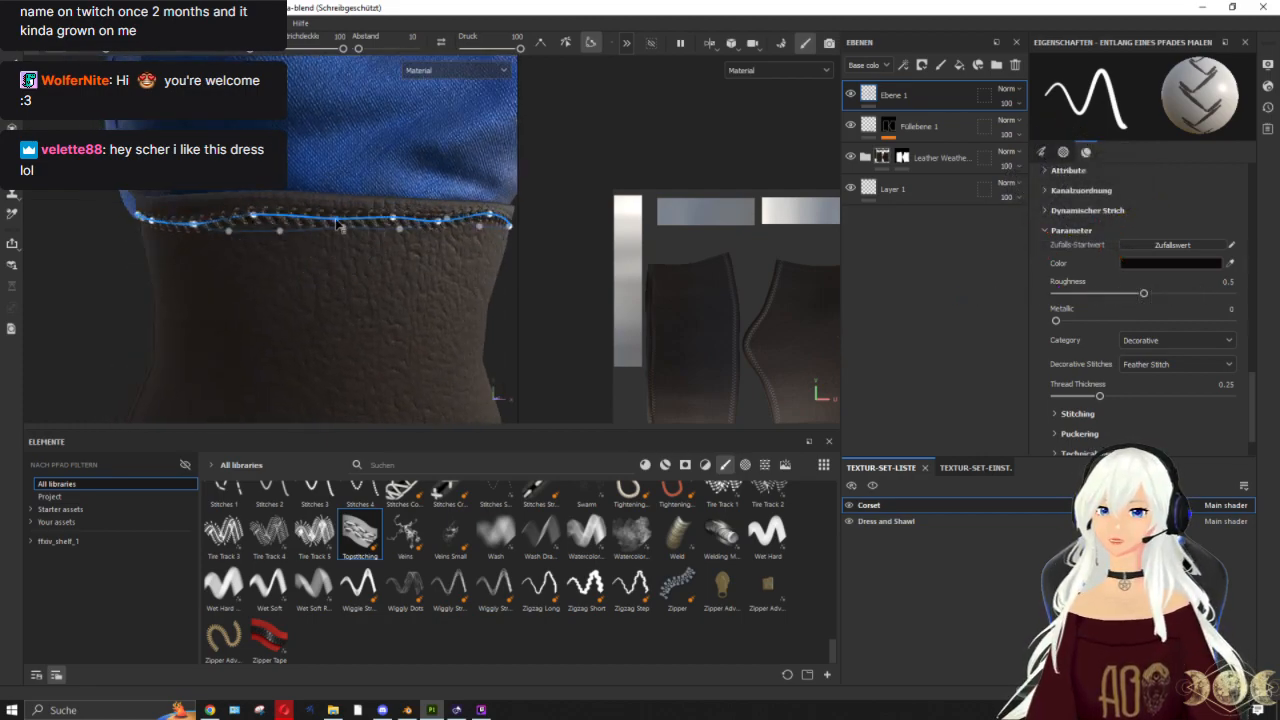
Step: Level the stitching path's points along the upper edge across the corset's front
{"action": "left_click_drag", "start_coordinate": [388, 230], "coordinate": [316, 258], "text": "alt"}
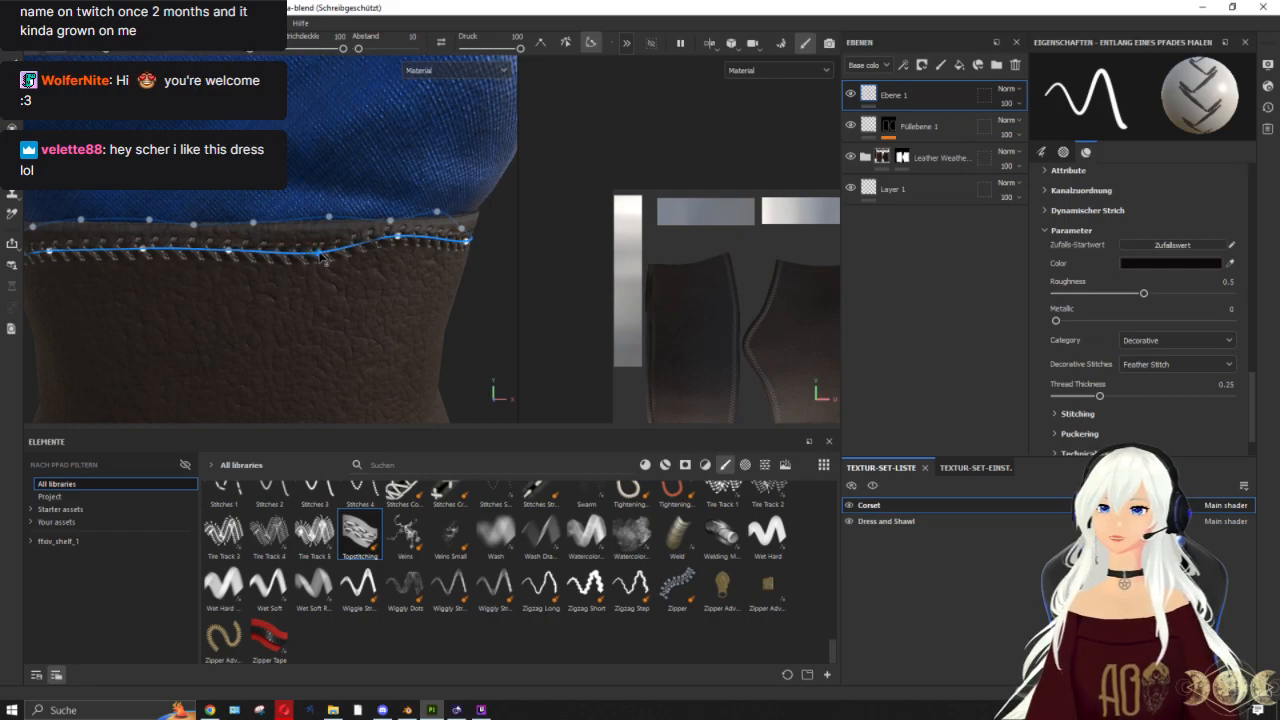
{"action": "mouse_move", "coordinate": [337, 263]}
{"action": "left_mouse_down", "text": "alt"}
{"action": "mouse_move", "coordinate": [386, 314]}
{"action": "mouse_move", "coordinate": [352, 266]}
{"action": "left_mouse_up", "text": "alt"}
{"action": "left_click_drag", "start_coordinate": [338, 258], "coordinate": [341, 262]}
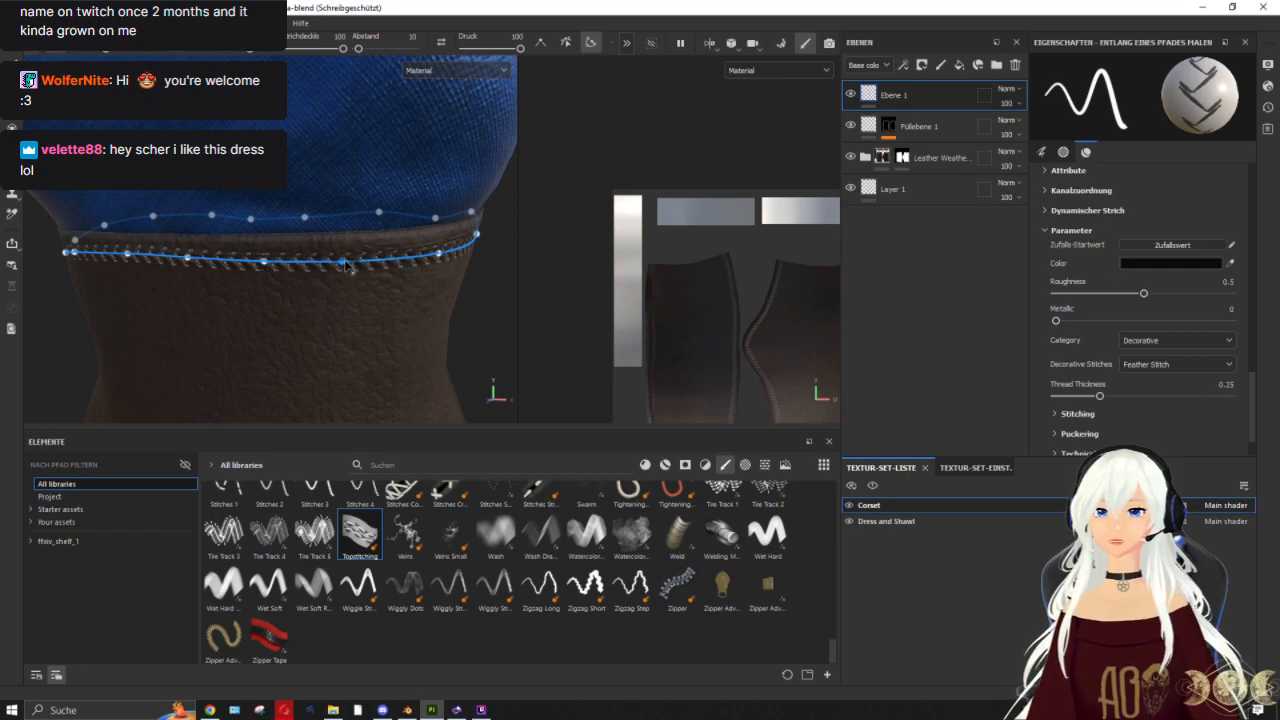
{"action": "left_click_drag", "start_coordinate": [457, 337], "coordinate": [327, 281], "text": "alt"}
{"action": "scroll", "coordinate": [378, 234], "scroll_direction": "up", "scroll_amount": 1}
{"action": "middle_click_drag", "start_coordinate": [308, 268], "coordinate": [334, 286], "text": "alt"}
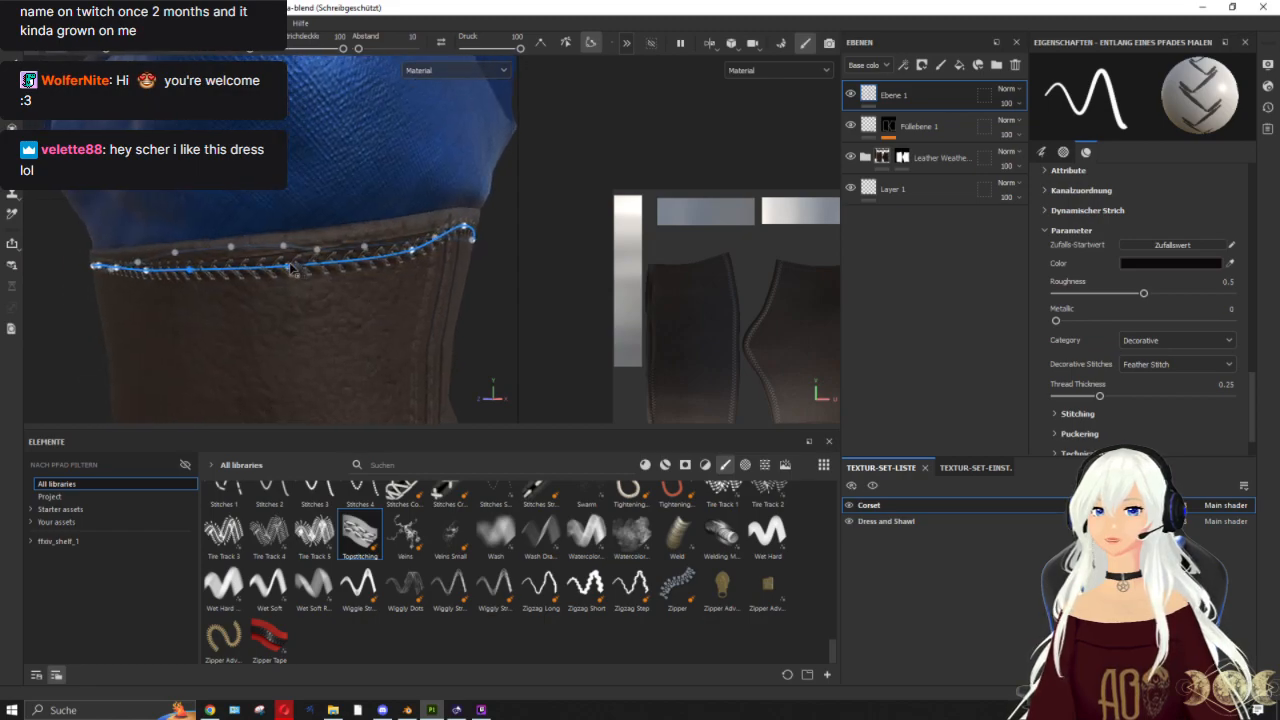
Step: Fine-tune neighbouring path points on the corset's front so the feather stitching runs evenly below the upper edge
{"action": "left_click_drag", "start_coordinate": [343, 321], "coordinate": [326, 280], "text": "alt"}
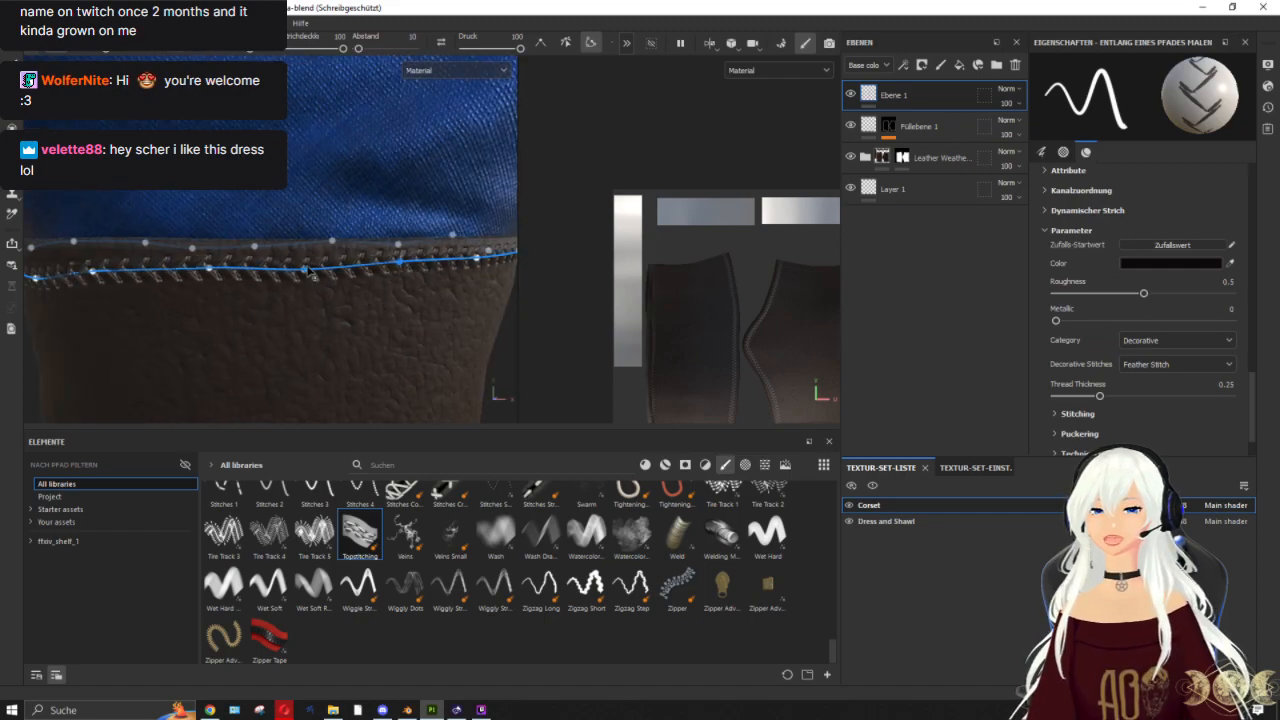
{"action": "left_click", "coordinate": [308, 267]}
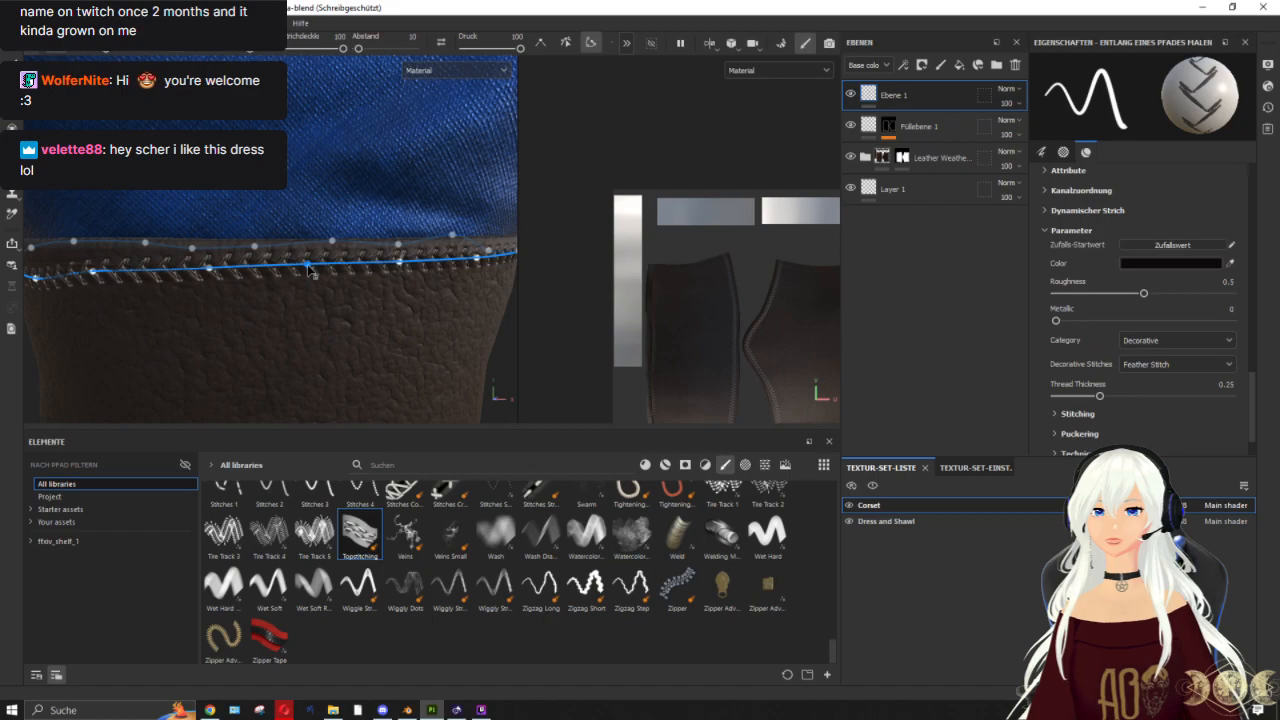
{"action": "left_click_drag", "start_coordinate": [310, 271], "coordinate": [302, 288], "text": "alt"}
{"action": "left_click", "coordinate": [317, 259]}
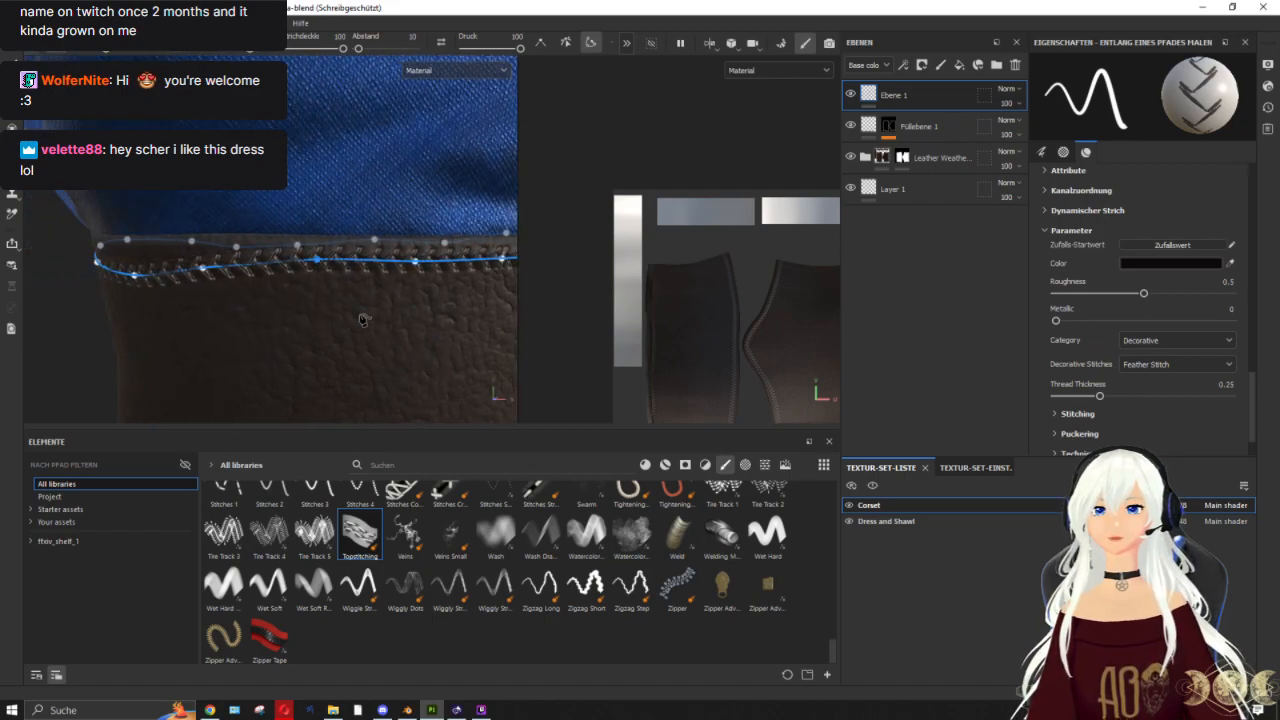
{"action": "scroll", "coordinate": [363, 320], "scroll_direction": "down", "scroll_amount": 5}
{"action": "left_click_drag", "start_coordinate": [408, 303], "coordinate": [357, 309], "text": "alt"}
{"action": "left_click_drag", "start_coordinate": [426, 332], "coordinate": [331, 281], "text": "alt"}
{"action": "scroll", "coordinate": [340, 337], "scroll_direction": "up", "scroll_amount": 5}
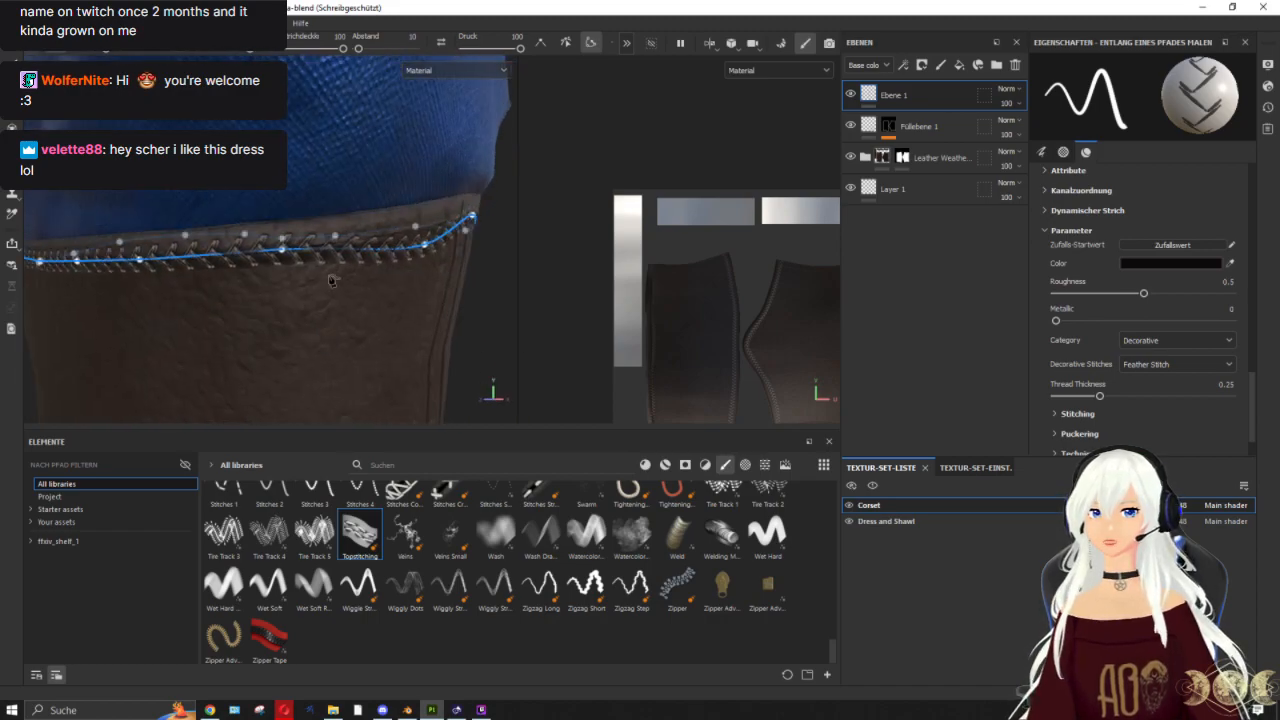
Step: Adjust the path points around the corset's side seam to follow the curve of the upper edge
{"action": "left_click_drag", "start_coordinate": [412, 250], "coordinate": [276, 281], "text": "alt"}
{"action": "left_click_drag", "start_coordinate": [396, 284], "coordinate": [397, 260]}
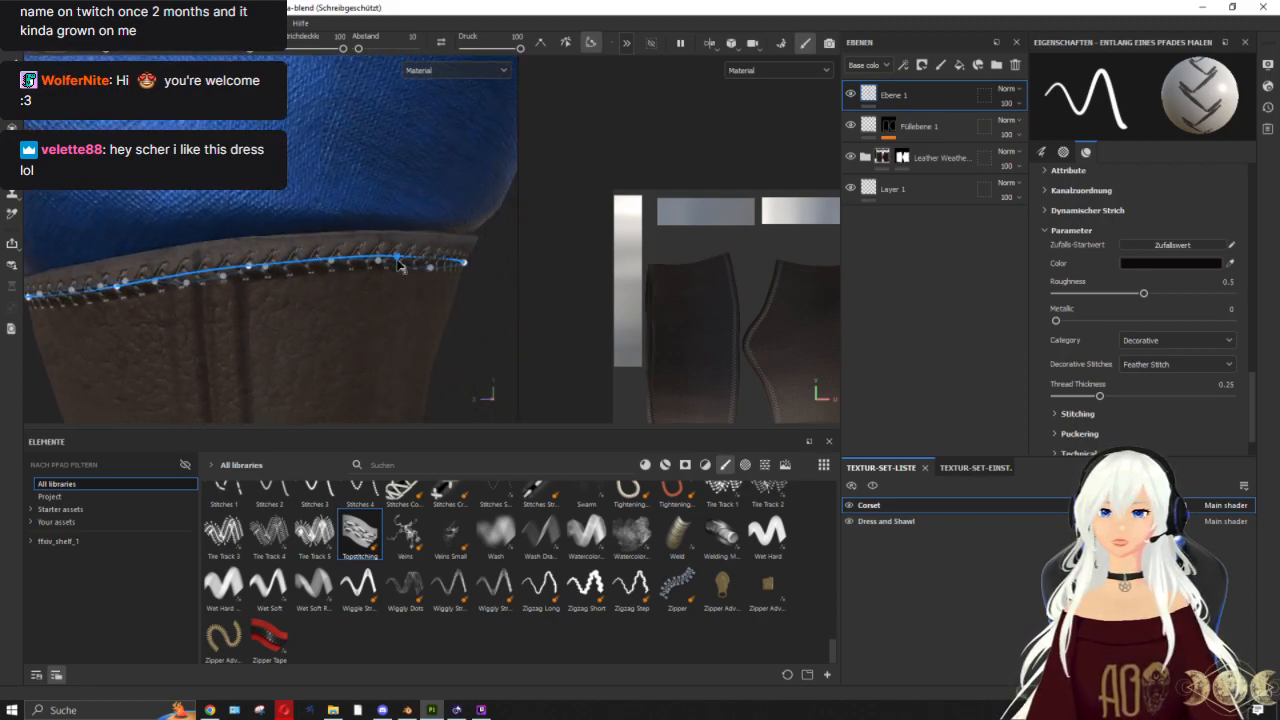
{"action": "scroll", "coordinate": [395, 290], "scroll_direction": "down", "scroll_amount": 1}
{"action": "mouse_move", "coordinate": [417, 277]}
{"action": "left_mouse_down", "text": "alt"}
{"action": "mouse_move", "coordinate": [268, 285]}
{"action": "mouse_move", "coordinate": [366, 331]}
{"action": "mouse_move", "coordinate": [463, 294]}
{"action": "mouse_move", "coordinate": [416, 260]}
{"action": "left_mouse_up", "text": "alt"}
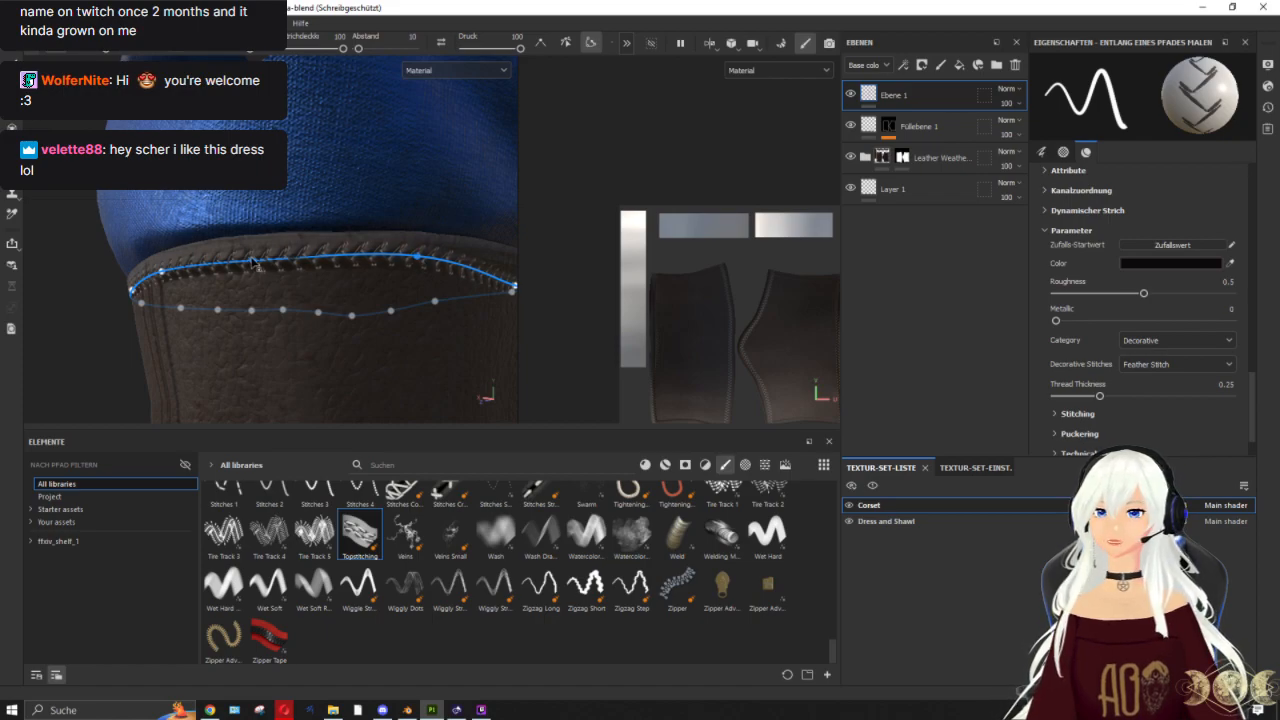
{"action": "left_click_drag", "start_coordinate": [252, 261], "coordinate": [253, 258]}
{"action": "left_click_drag", "start_coordinate": [421, 292], "coordinate": [338, 268], "text": "alt"}
{"action": "middle_click_drag", "start_coordinate": [332, 263], "coordinate": [281, 252], "text": "alt"}
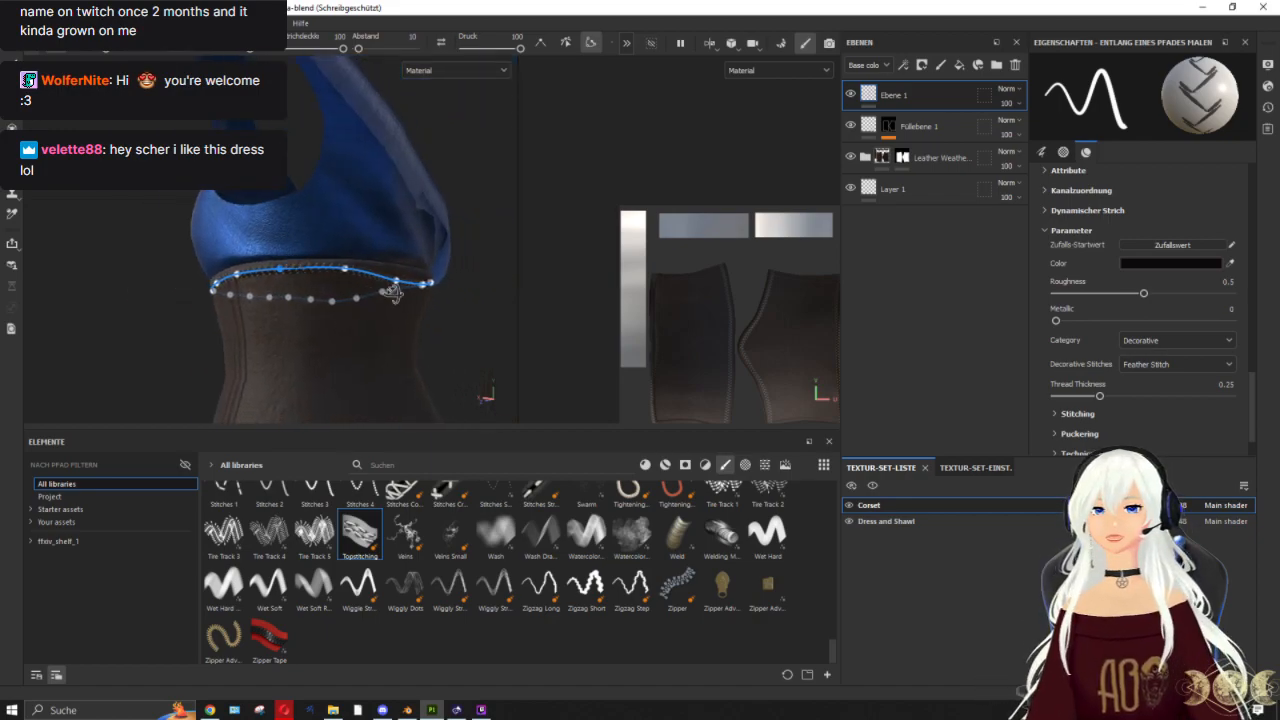
Step: Reposition the path points towards the corset's back, following the upper edge beneath the blue shawl
{"action": "right_click_drag", "start_coordinate": [394, 289], "coordinate": [366, 311], "text": "alt"}
{"action": "left_click_drag", "start_coordinate": [366, 311], "coordinate": [406, 314], "text": "alt"}
{"action": "right_click_drag", "start_coordinate": [406, 314], "coordinate": [394, 286], "text": "alt"}
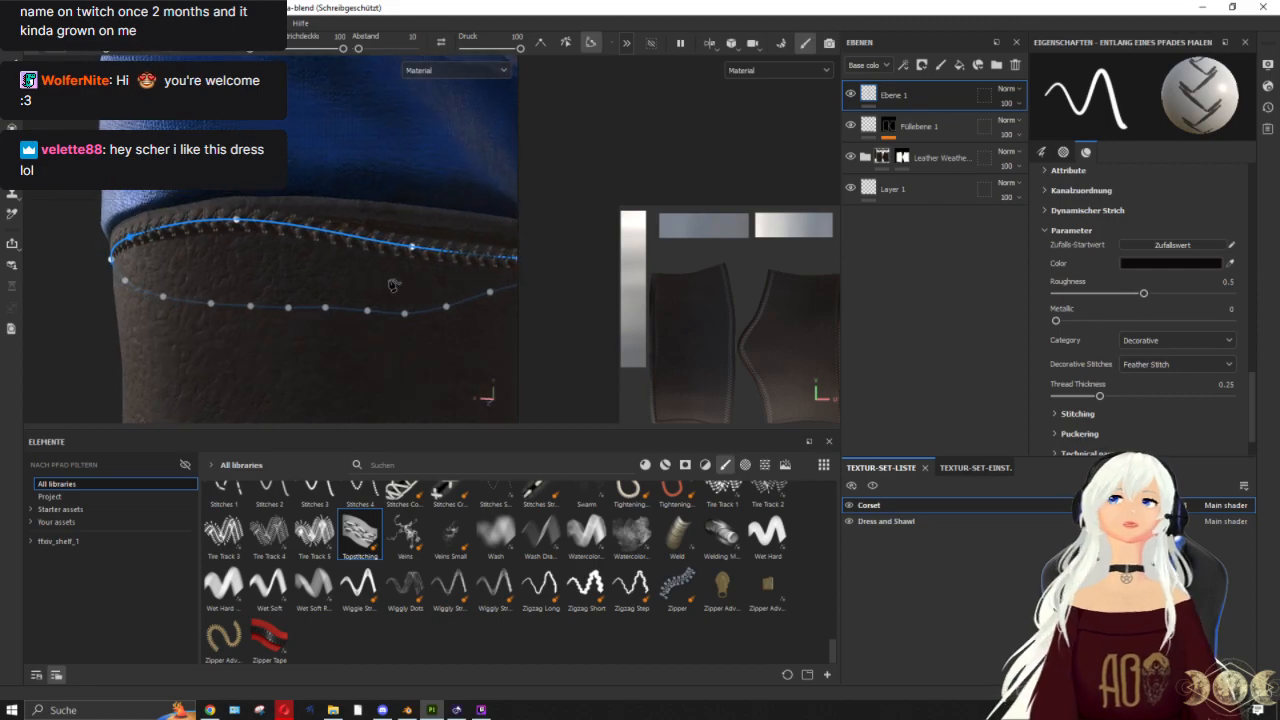
{"action": "mouse_move", "coordinate": [415, 246]}
{"action": "left_mouse_down"}
{"action": "mouse_move", "coordinate": [424, 237]}
{"action": "mouse_move", "coordinate": [257, 272]}
{"action": "mouse_move", "coordinate": [236, 291]}
{"action": "mouse_move", "coordinate": [390, 258]}
{"action": "mouse_move", "coordinate": [396, 240]}
{"action": "left_mouse_up"}
{"action": "left_click_drag", "start_coordinate": [435, 290], "coordinate": [347, 249], "text": "alt"}
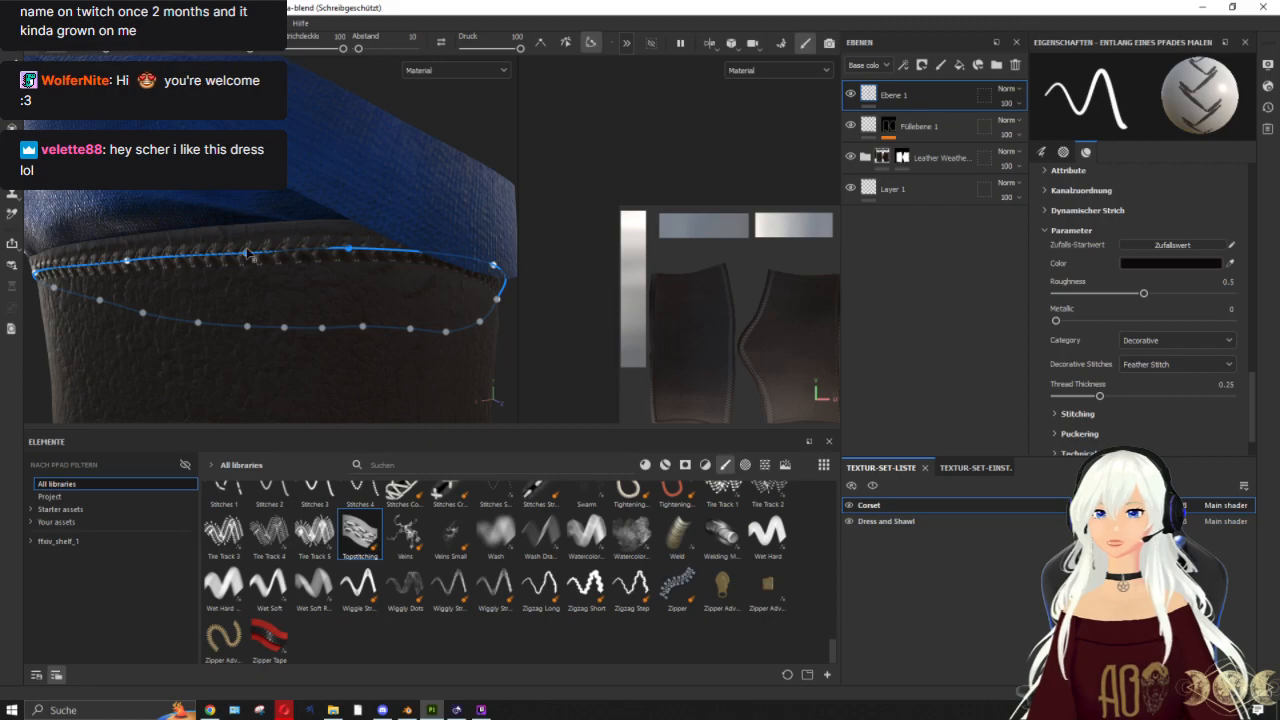
{"action": "left_click_drag", "start_coordinate": [248, 253], "coordinate": [337, 243], "text": "alt"}
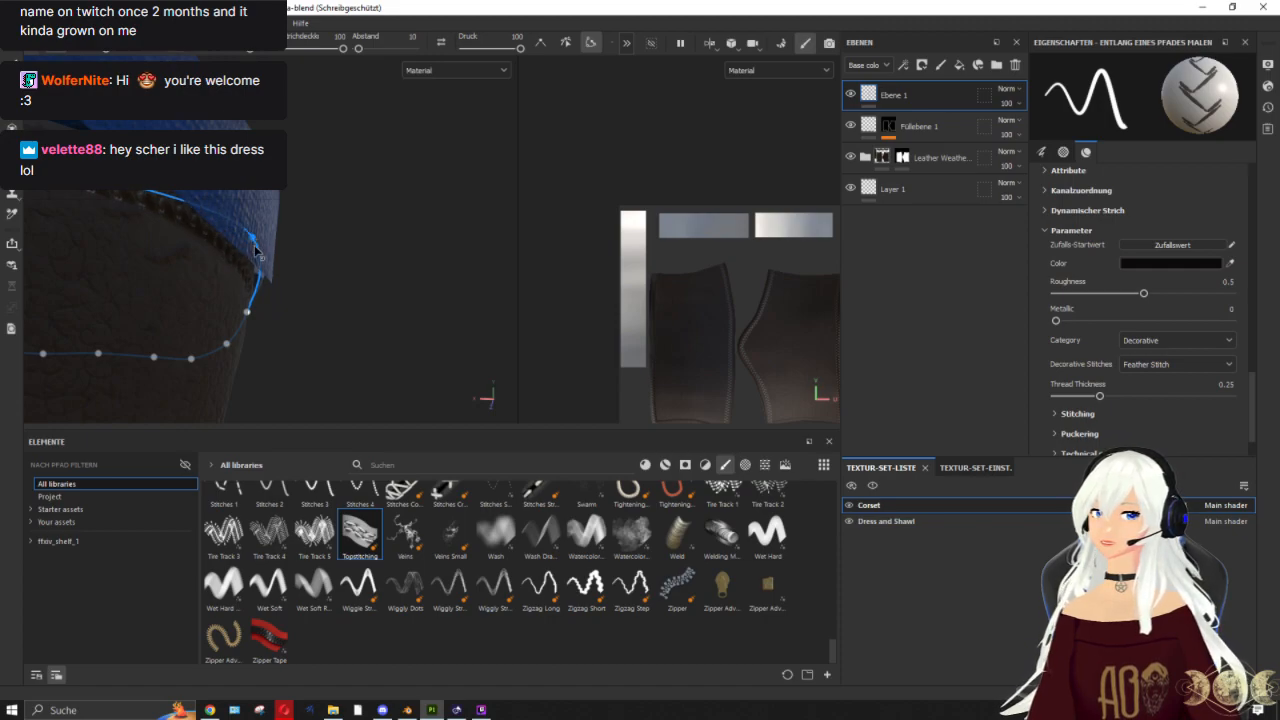
{"action": "left_click_drag", "start_coordinate": [266, 272], "coordinate": [373, 287], "text": "alt"}
{"action": "scroll", "coordinate": [375, 287], "scroll_direction": "down", "scroll_amount": 2}
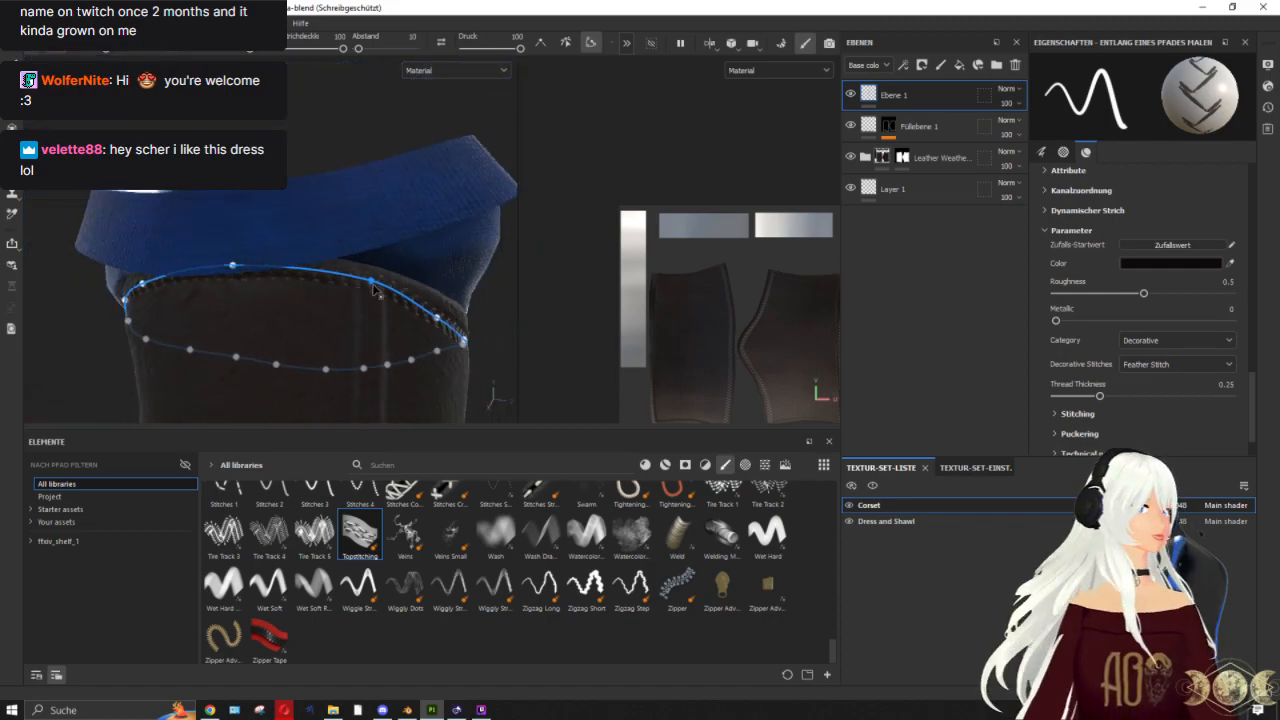
Step: Correct the remaining path points from the back around to the front and finish editing the stitching path
{"action": "left_click_drag", "start_coordinate": [375, 289], "coordinate": [128, 213], "text": "alt"}
{"action": "scroll", "coordinate": [280, 300], "scroll_direction": "up", "scroll_amount": 2}
{"action": "left_click_drag", "start_coordinate": [353, 367], "coordinate": [332, 291], "text": "alt"}
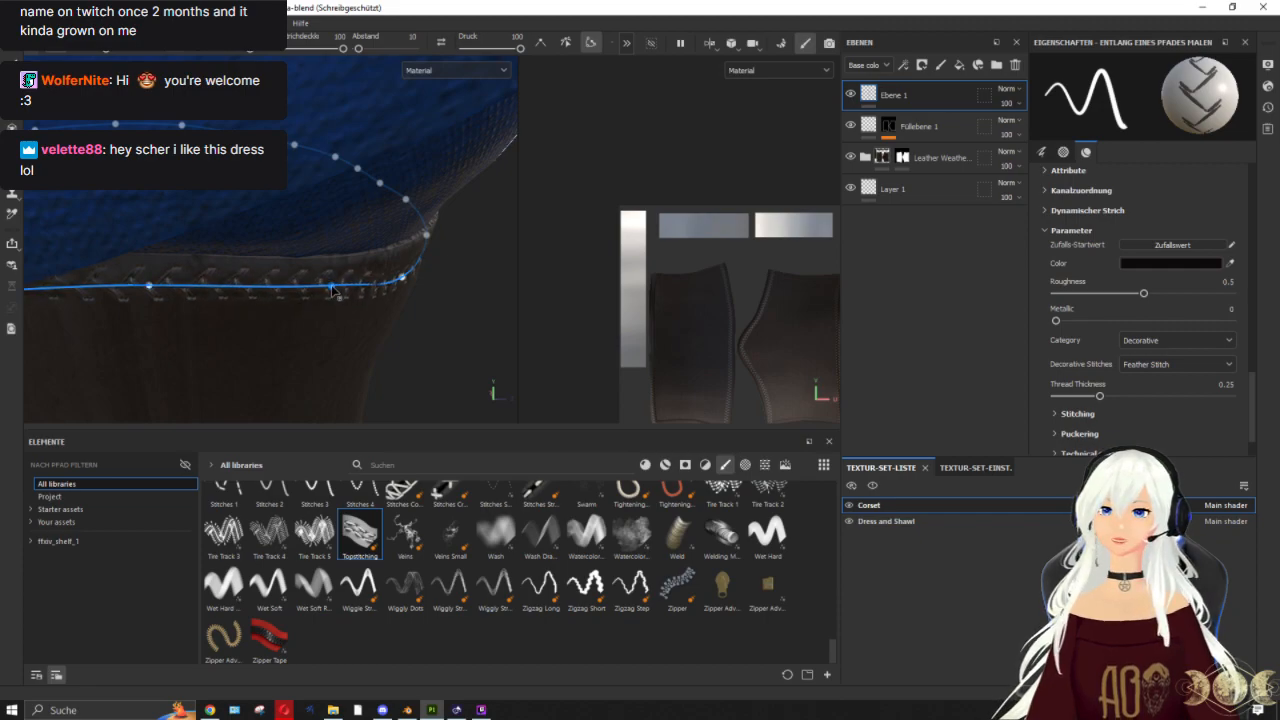
{"action": "left_click_drag", "start_coordinate": [417, 352], "coordinate": [381, 281], "text": "alt"}
{"action": "left_click_drag", "start_coordinate": [183, 281], "coordinate": [364, 287], "text": "alt"}
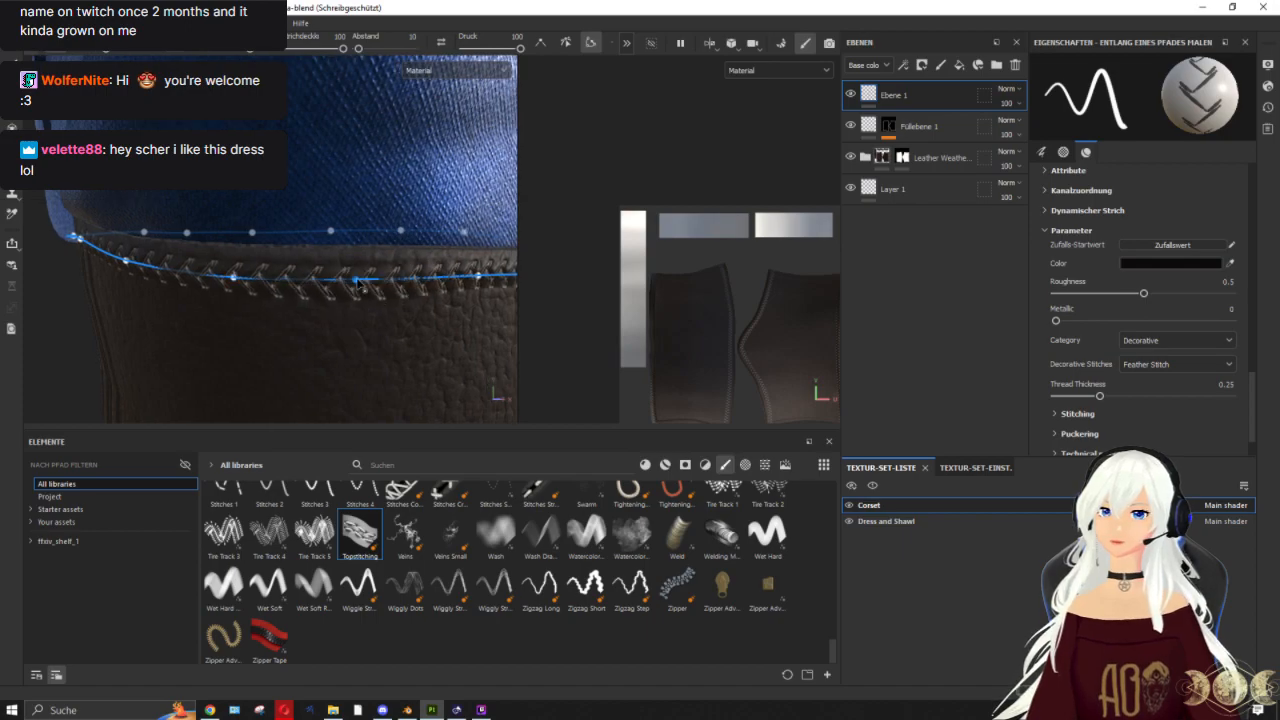
{"action": "left_click_drag", "start_coordinate": [363, 290], "coordinate": [72, 55], "text": "alt"}
{"action": "key", "text": "Escape"}
Step: Examine the feather stitching along the corset's upper and lower edges from all sides
{"action": "left_click_drag", "start_coordinate": [336, 318], "coordinate": [390, 336], "text": "alt"}
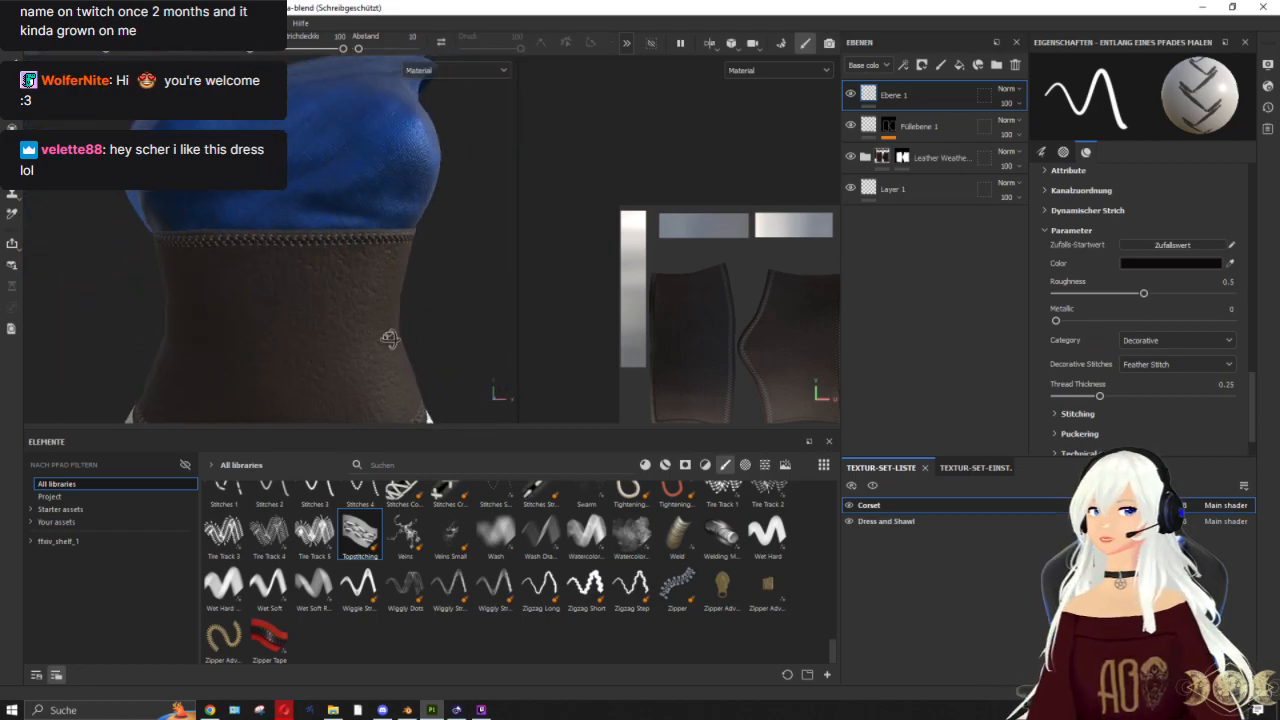
{"action": "scroll", "coordinate": [380, 335], "scroll_direction": "down", "scroll_amount": 4}
{"action": "middle_click_drag", "start_coordinate": [381, 340], "coordinate": [374, 286], "text": "alt"}
{"action": "scroll", "coordinate": [432, 283], "scroll_direction": "up", "scroll_amount": 2}
{"action": "left_click_drag", "start_coordinate": [368, 275], "coordinate": [196, 273], "text": "alt"}
{"action": "left_click_drag", "start_coordinate": [484, 262], "coordinate": [186, 294], "text": "alt"}
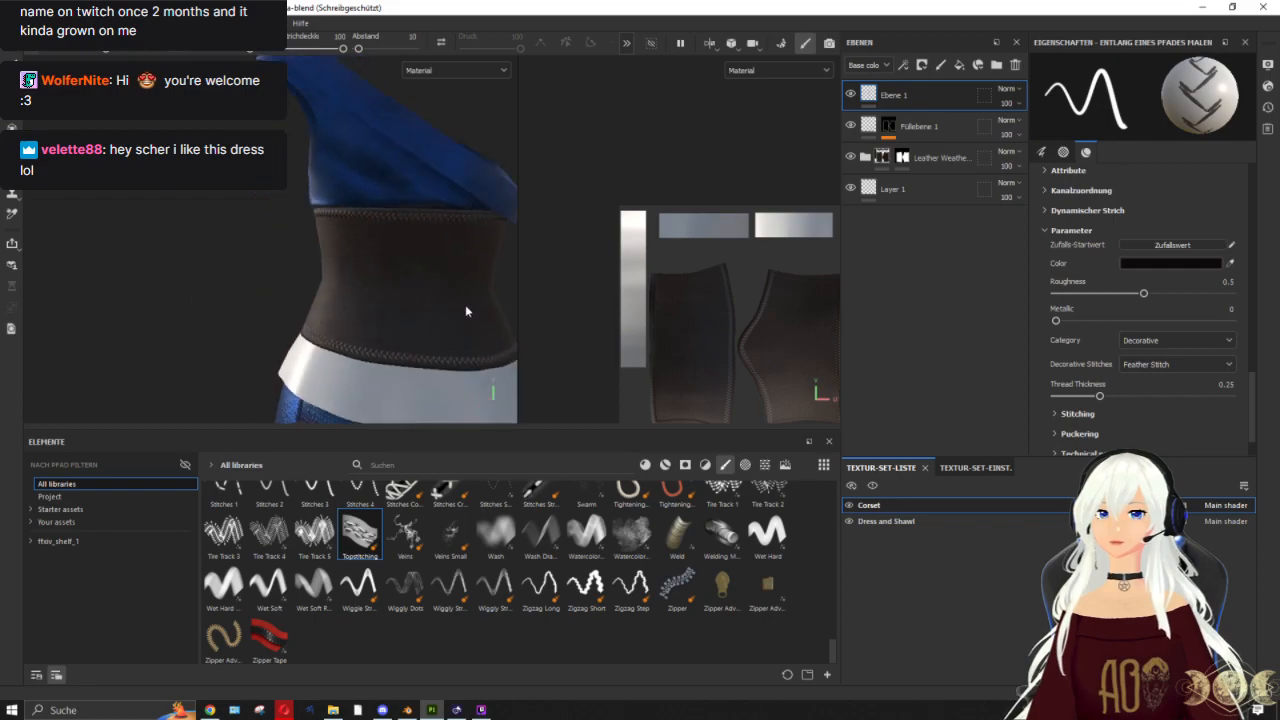
{"action": "left_click_drag", "start_coordinate": [465, 311], "coordinate": [300, 194], "text": "alt"}
{"action": "left_click_drag", "start_coordinate": [480, 297], "coordinate": [156, 285], "text": "alt"}
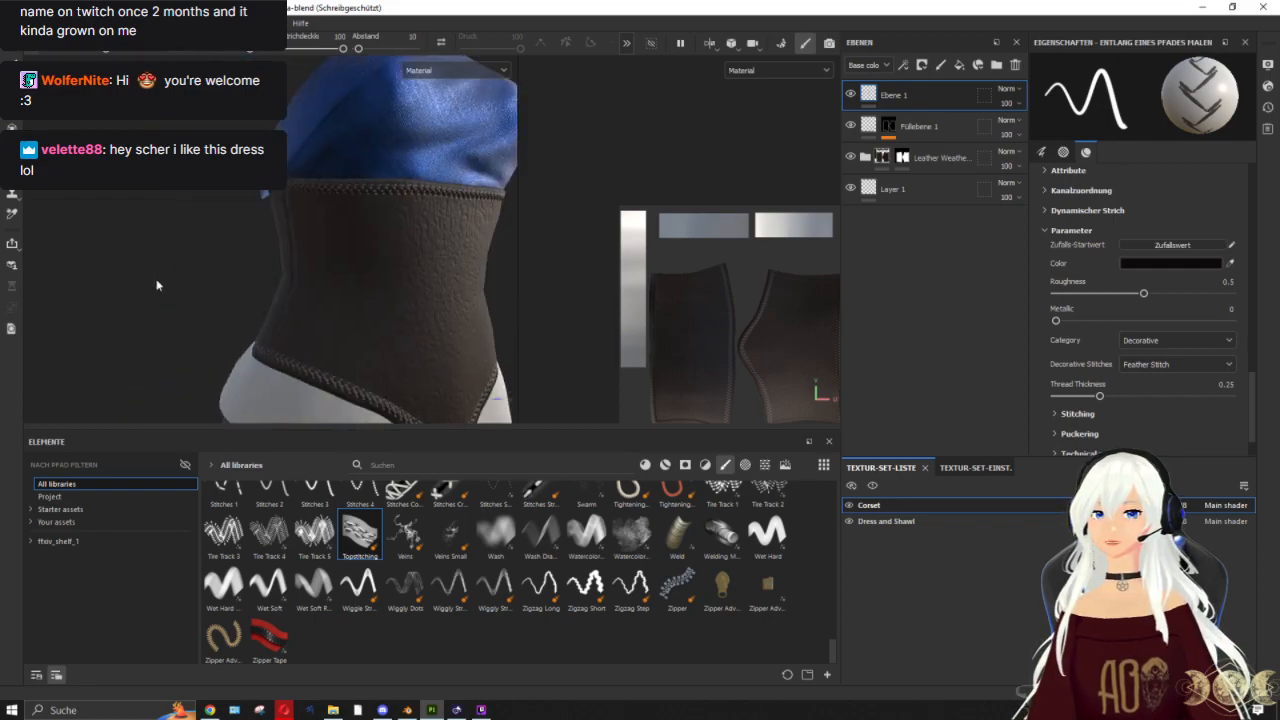
{"action": "scroll", "coordinate": [237, 330], "scroll_direction": "down", "scroll_amount": 3}
{"action": "left_click_drag", "start_coordinate": [480, 292], "coordinate": [457, 422], "text": "alt"}
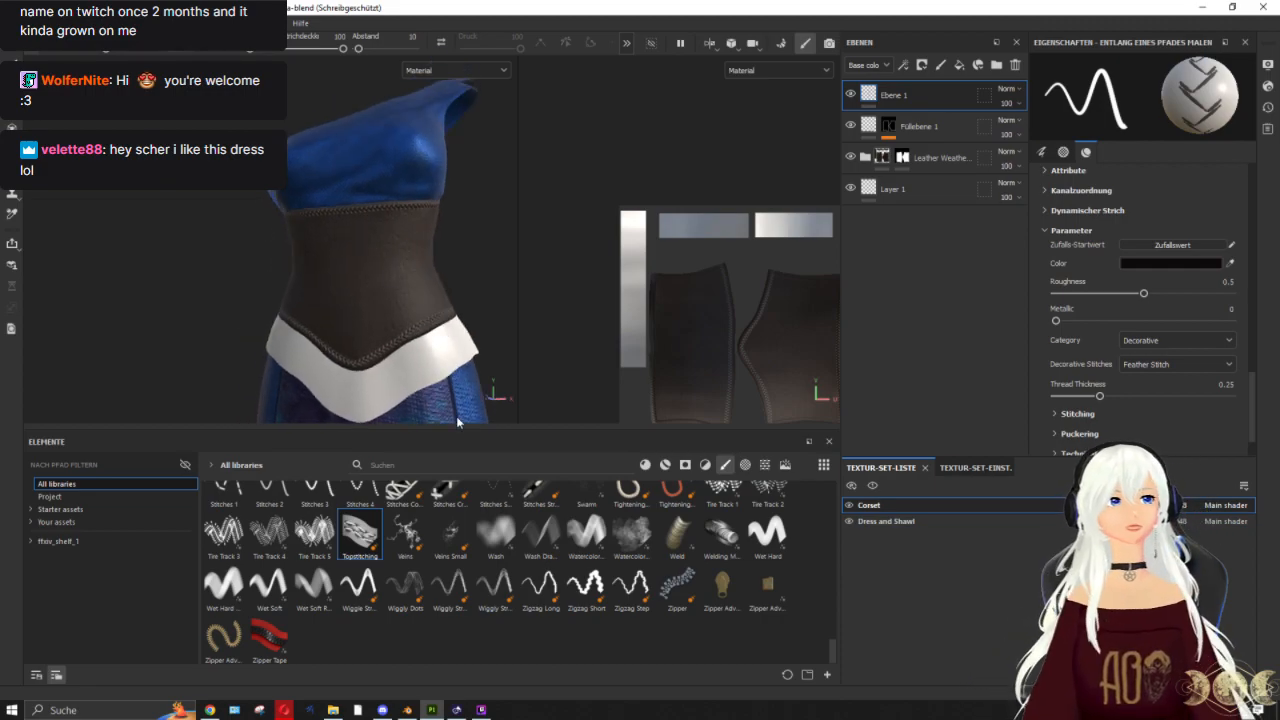
{"action": "scroll", "coordinate": [338, 301], "scroll_direction": "up", "scroll_amount": 3}
{"action": "left_click_drag", "start_coordinate": [336, 327], "coordinate": [411, 343], "text": "alt"}
{"action": "scroll", "coordinate": [411, 343], "scroll_direction": "down", "scroll_amount": 3}
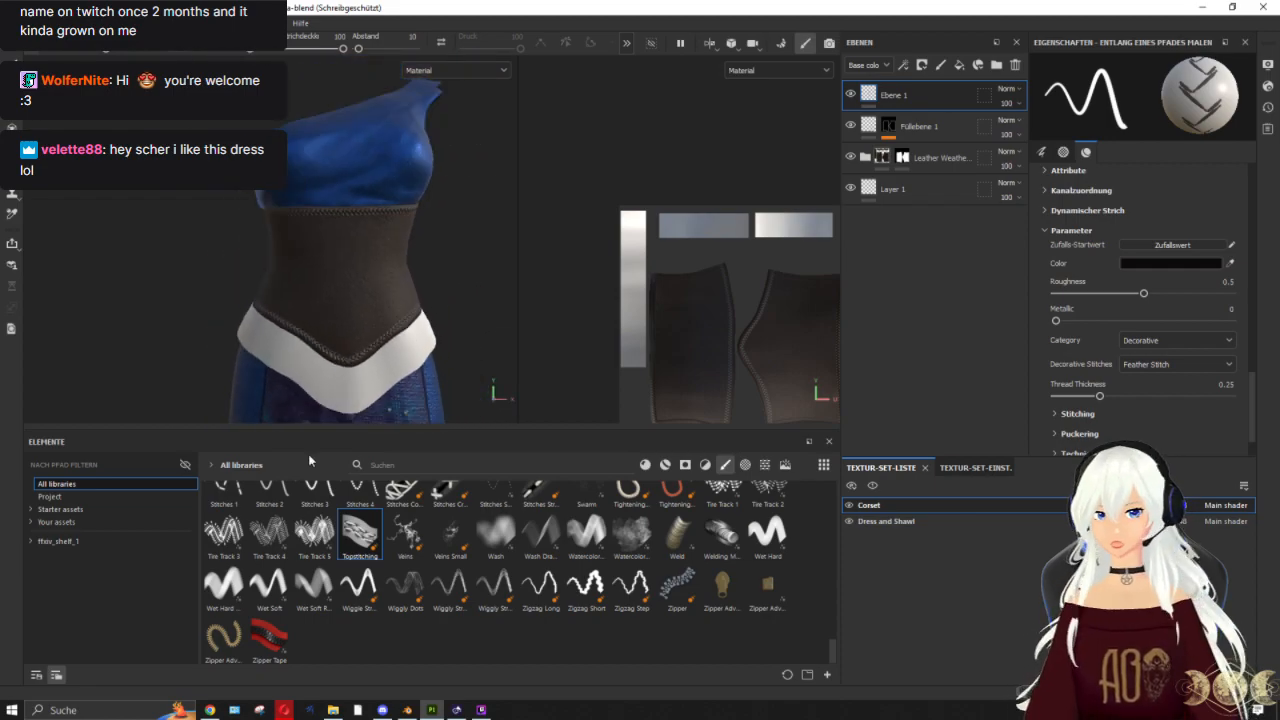
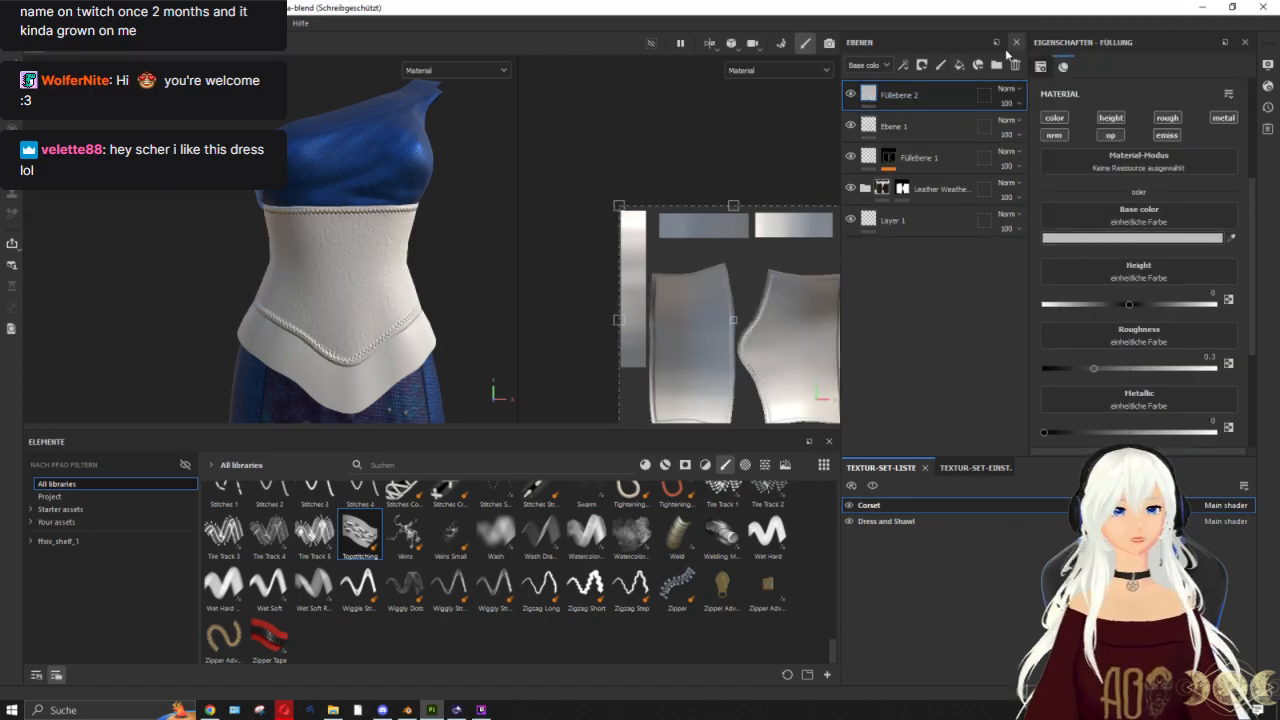
Step: Undo the added fill layer, search the smart materials for "gold", and place Gold Damaged above the stitching layer
{"action": "key", "text": "ctrl+z"}
{"action": "left_click", "coordinate": [385, 464]}
{"action": "type", "text": "gold"}
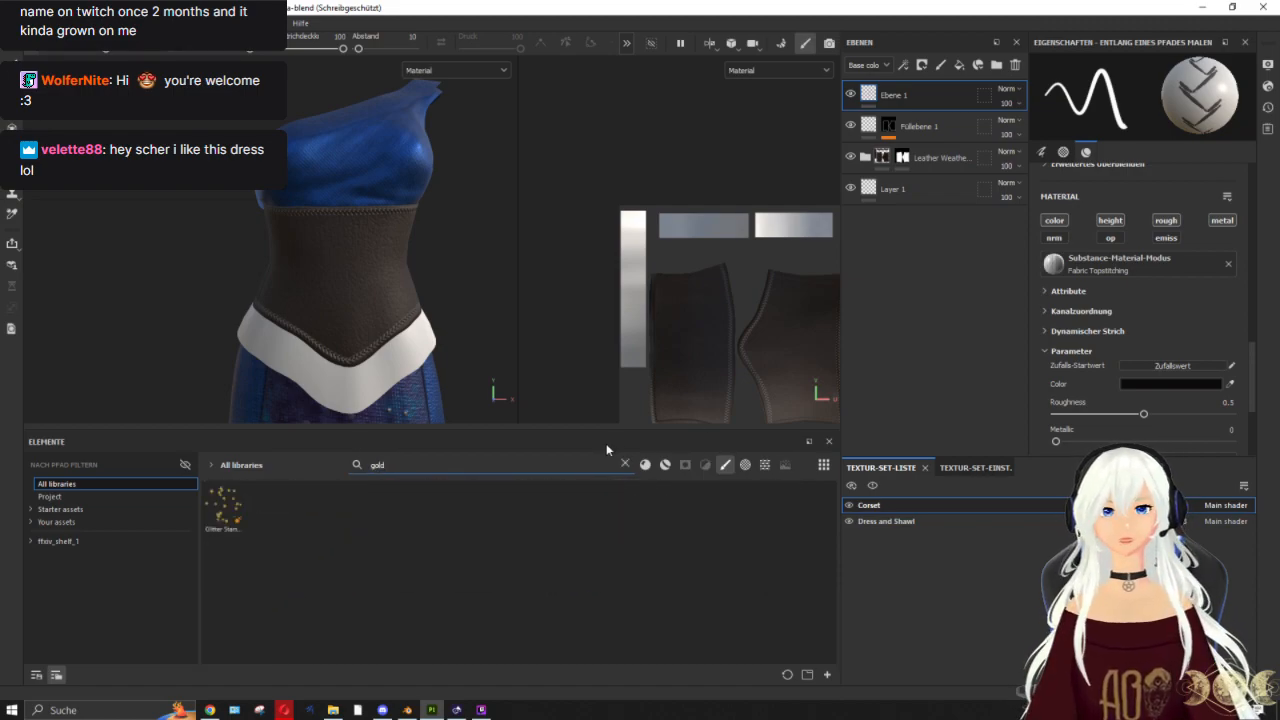
{"action": "left_click", "coordinate": [666, 465]}
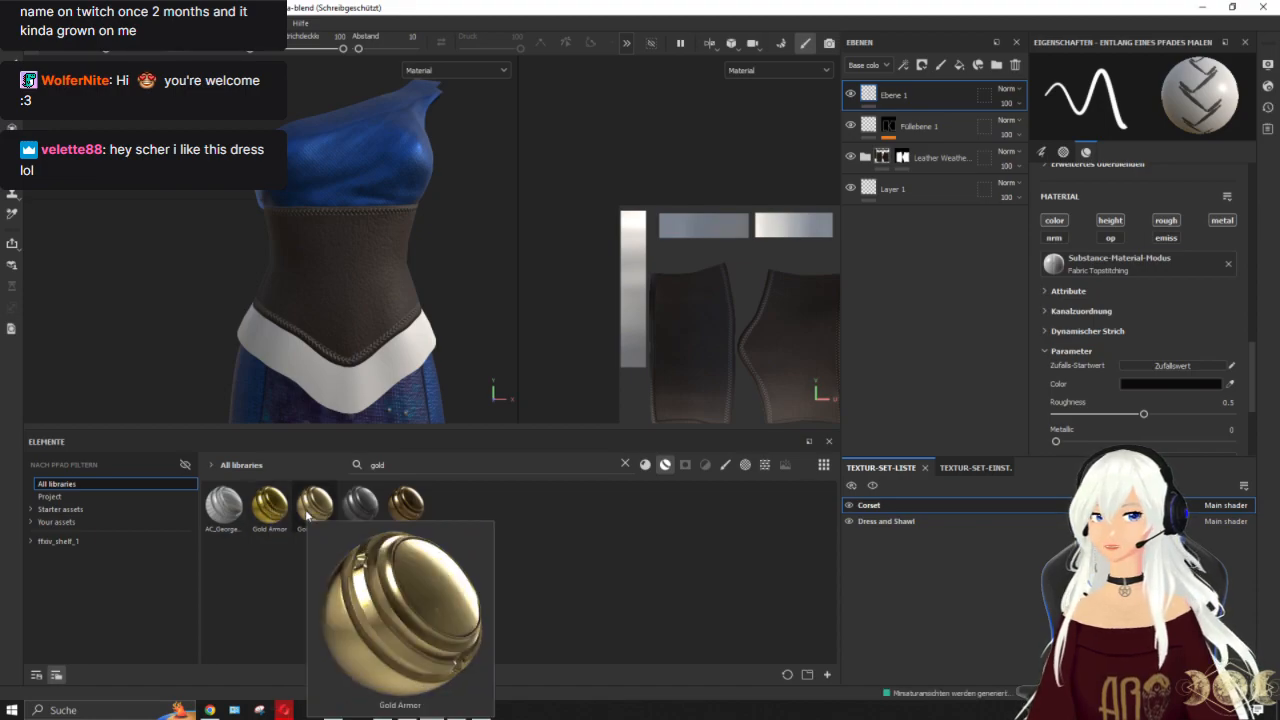
{"action": "left_click_drag", "start_coordinate": [308, 515], "coordinate": [922, 96]}
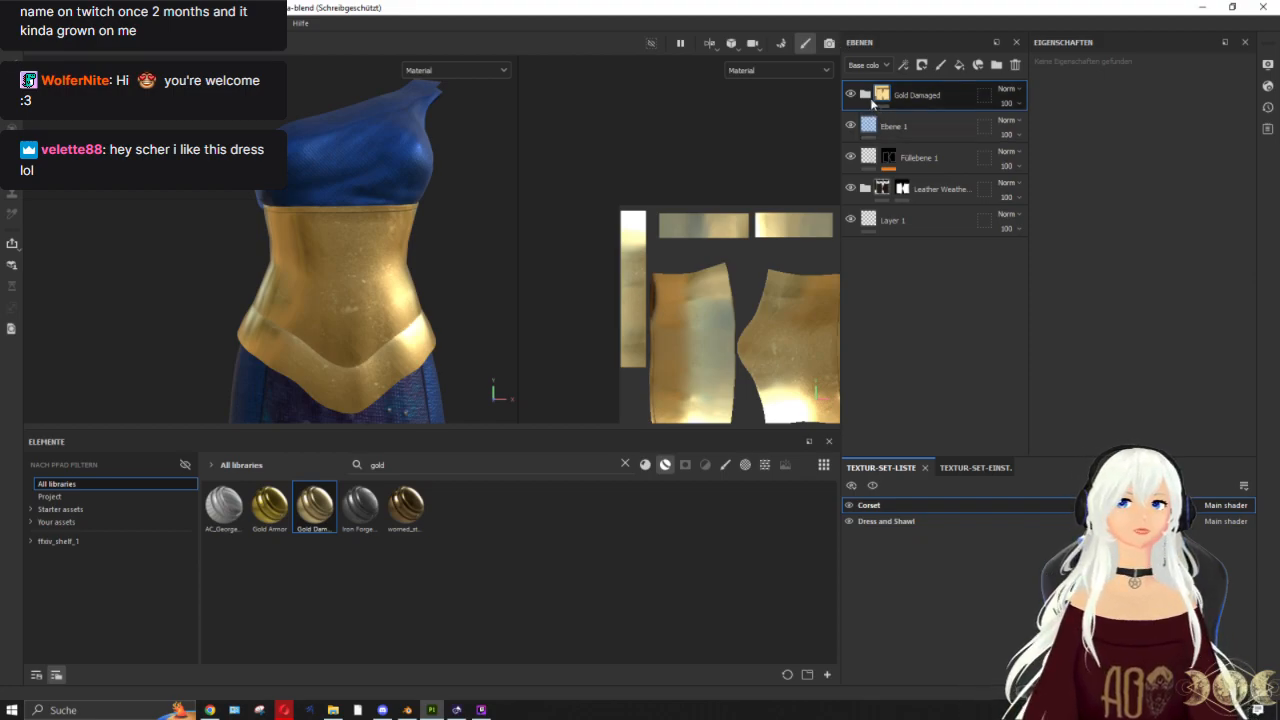
Step: Add a black mask to the Gold Damaged folder and switch to Polygon Fill
{"action": "left_click", "coordinate": [866, 95]}
{"action": "left_click", "coordinate": [866, 95]}
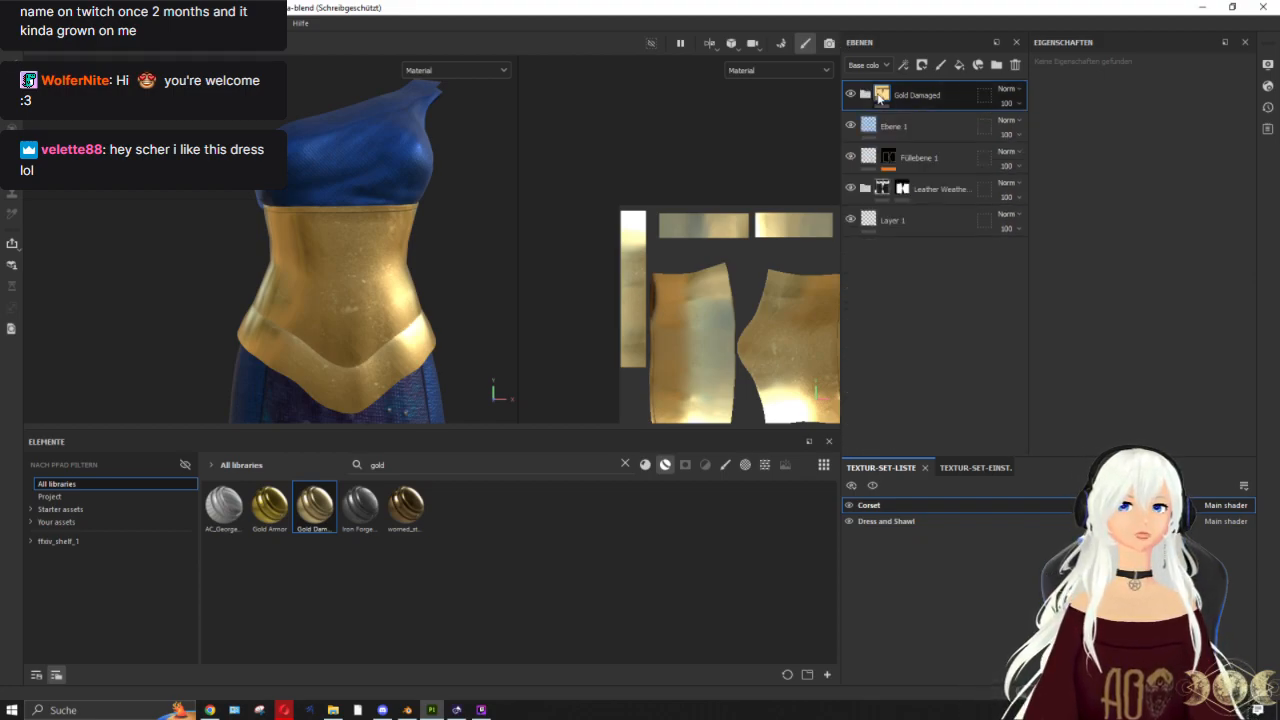
{"action": "right_click", "coordinate": [880, 95]}
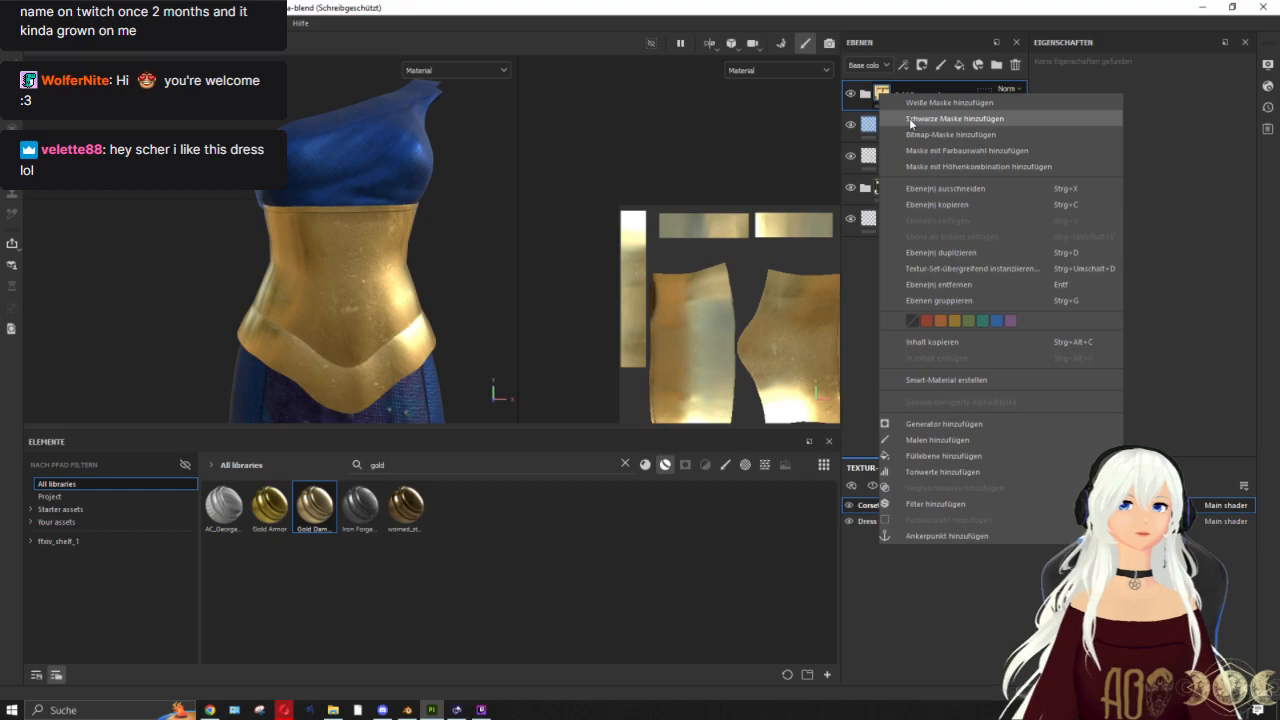
{"action": "left_click", "coordinate": [909, 118]}
{"action": "scroll", "coordinate": [341, 323], "scroll_direction": "up", "scroll_amount": 2}
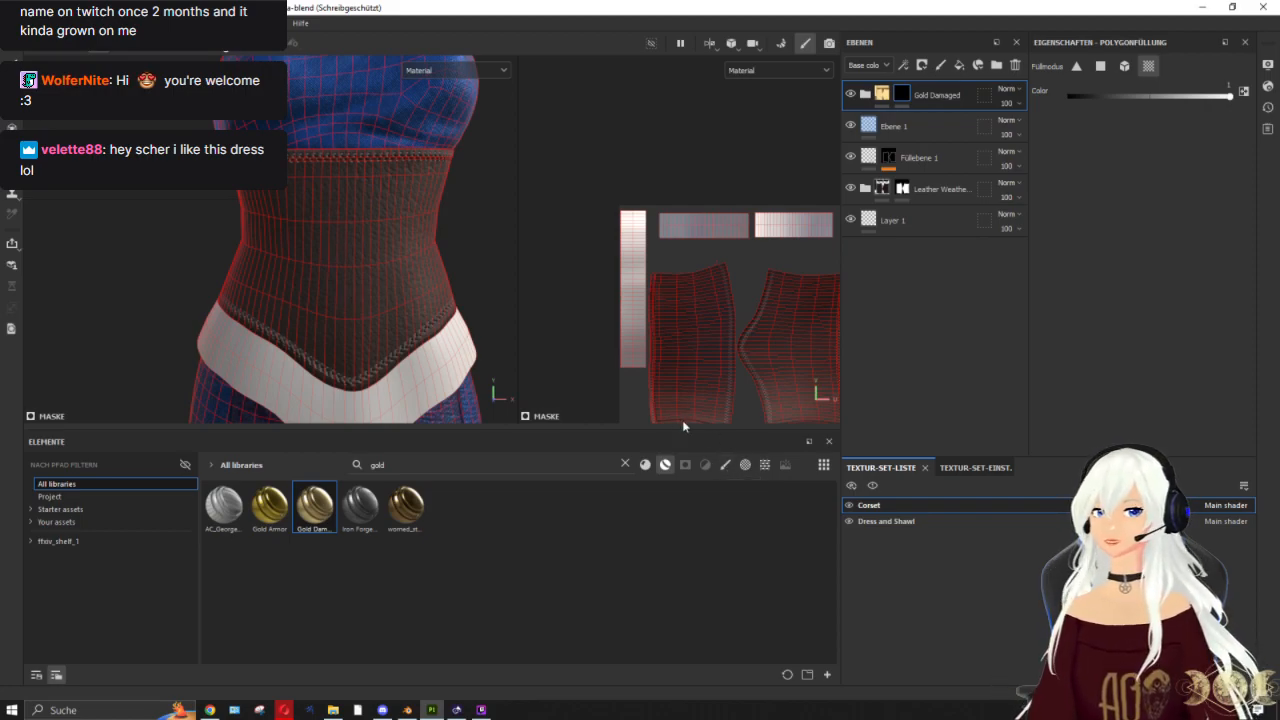
Step: Clear the gold search, browse the ornament alphas, and load the white leaf ornament 2-43 into the paint brush
{"action": "left_click", "coordinate": [725, 466]}
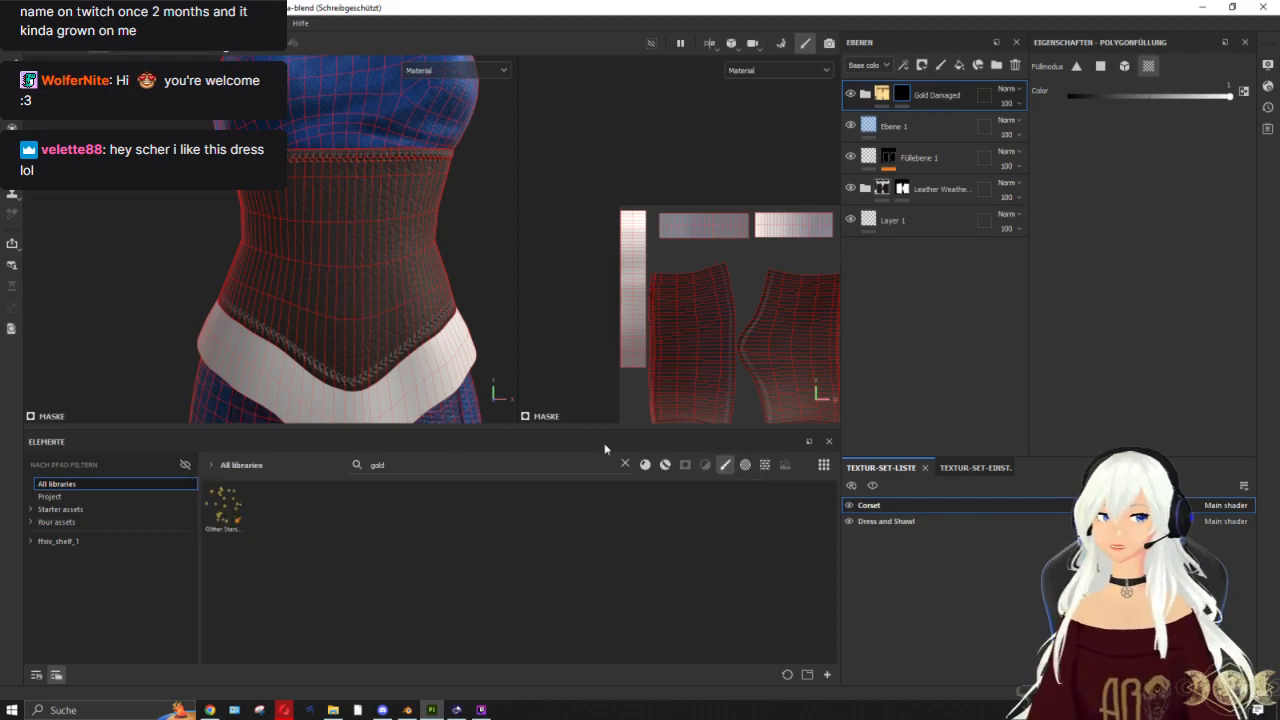
{"action": "left_click", "coordinate": [626, 466]}
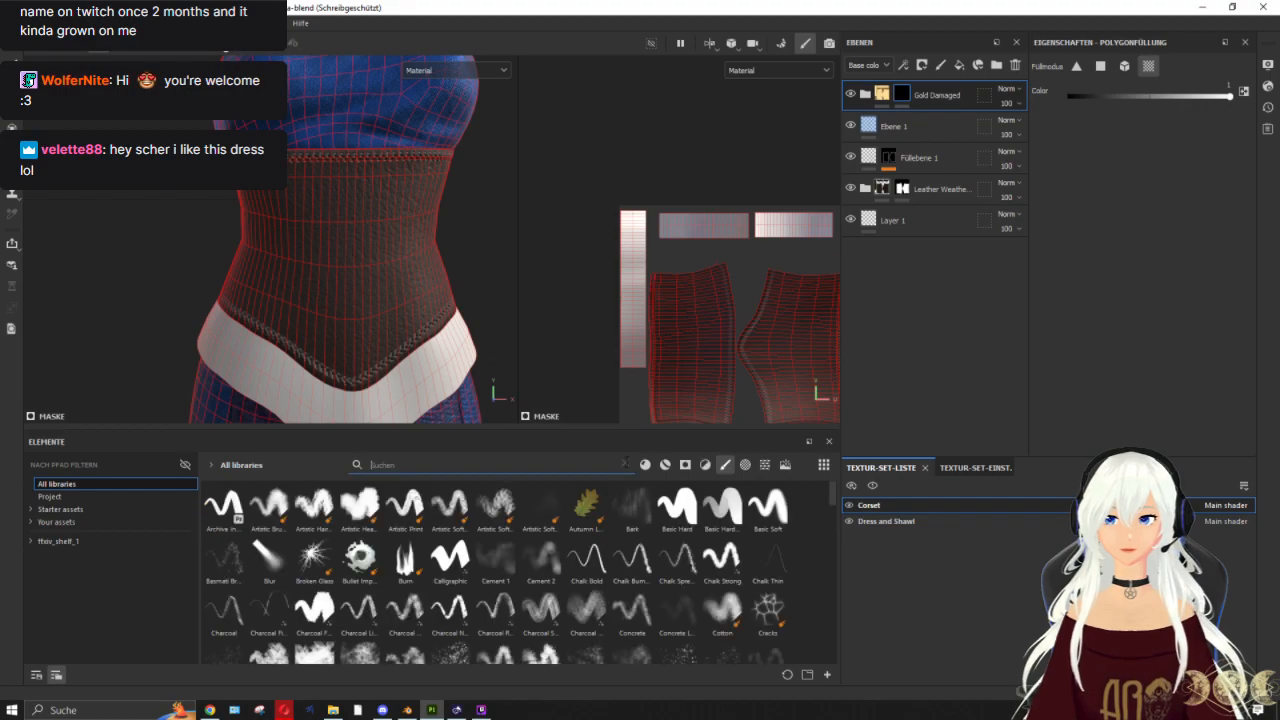
{"action": "left_click", "coordinate": [745, 465]}
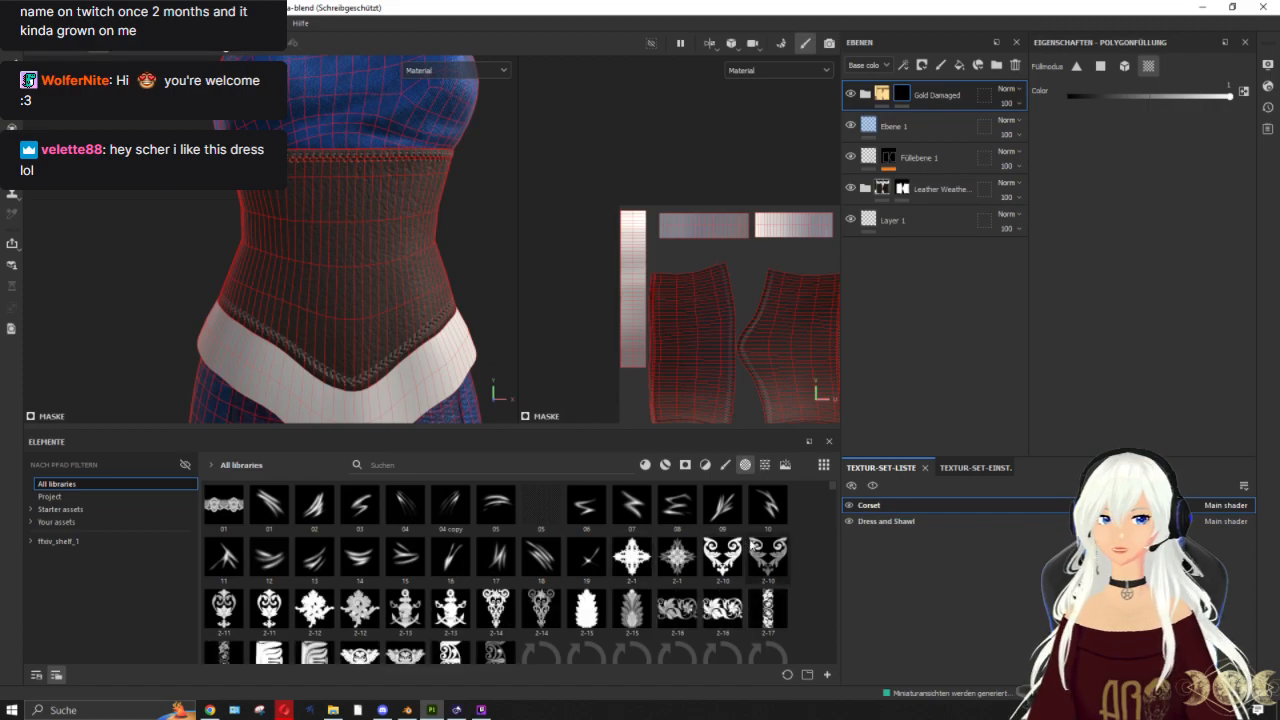
{"action": "mouse_move", "coordinate": [752, 545]}
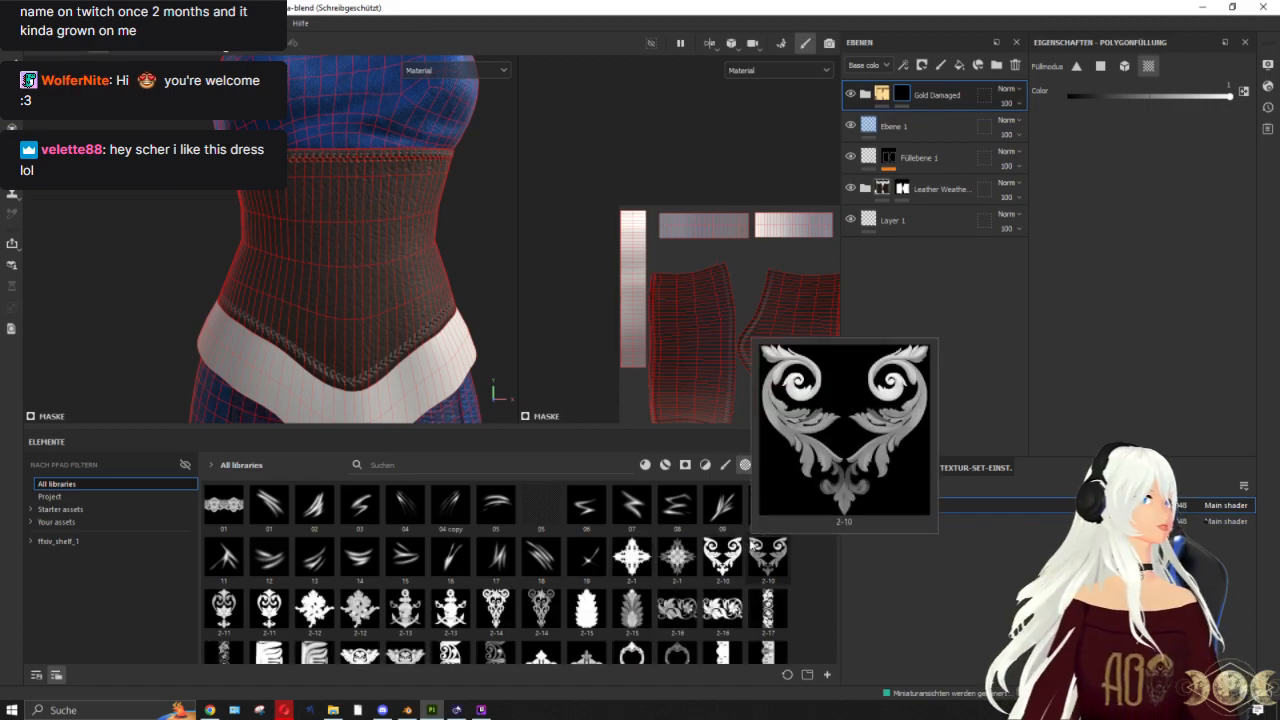
{"action": "scroll", "coordinate": [752, 545], "scroll_direction": "down", "scroll_amount": 3}
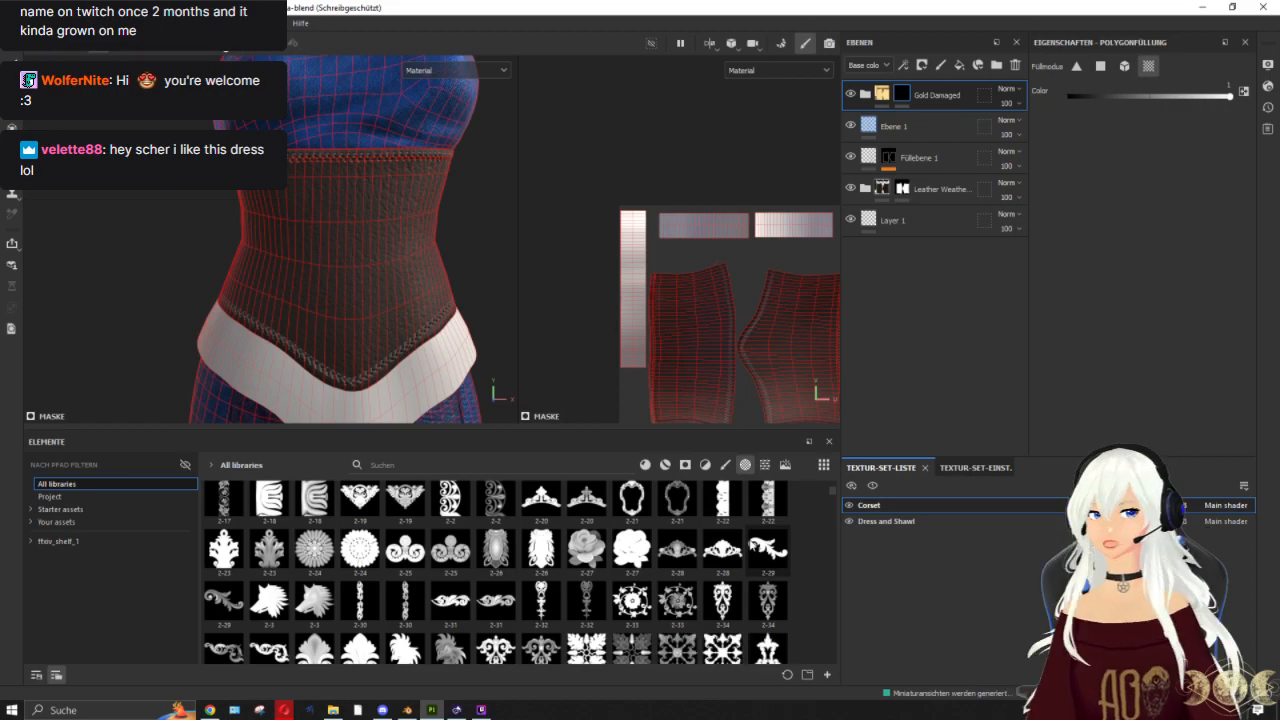
{"action": "scroll", "coordinate": [752, 545], "scroll_direction": "down", "scroll_amount": 3}
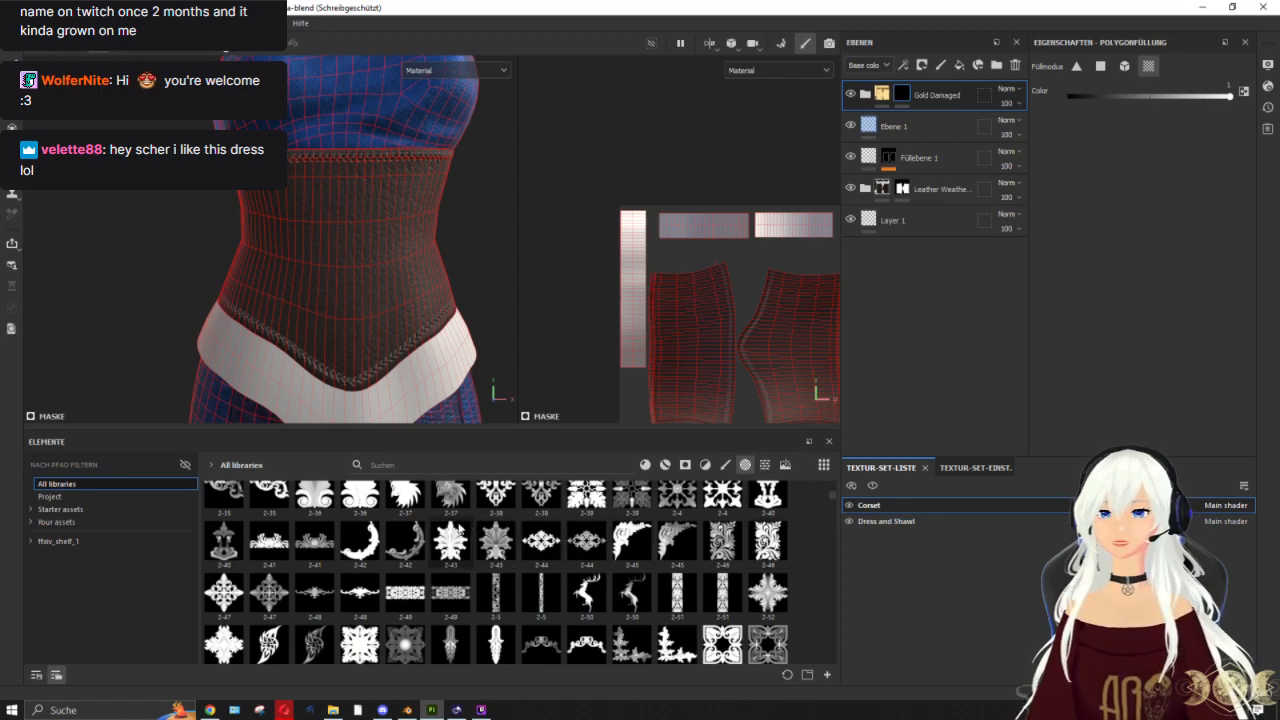
{"action": "mouse_move", "coordinate": [460, 530]}
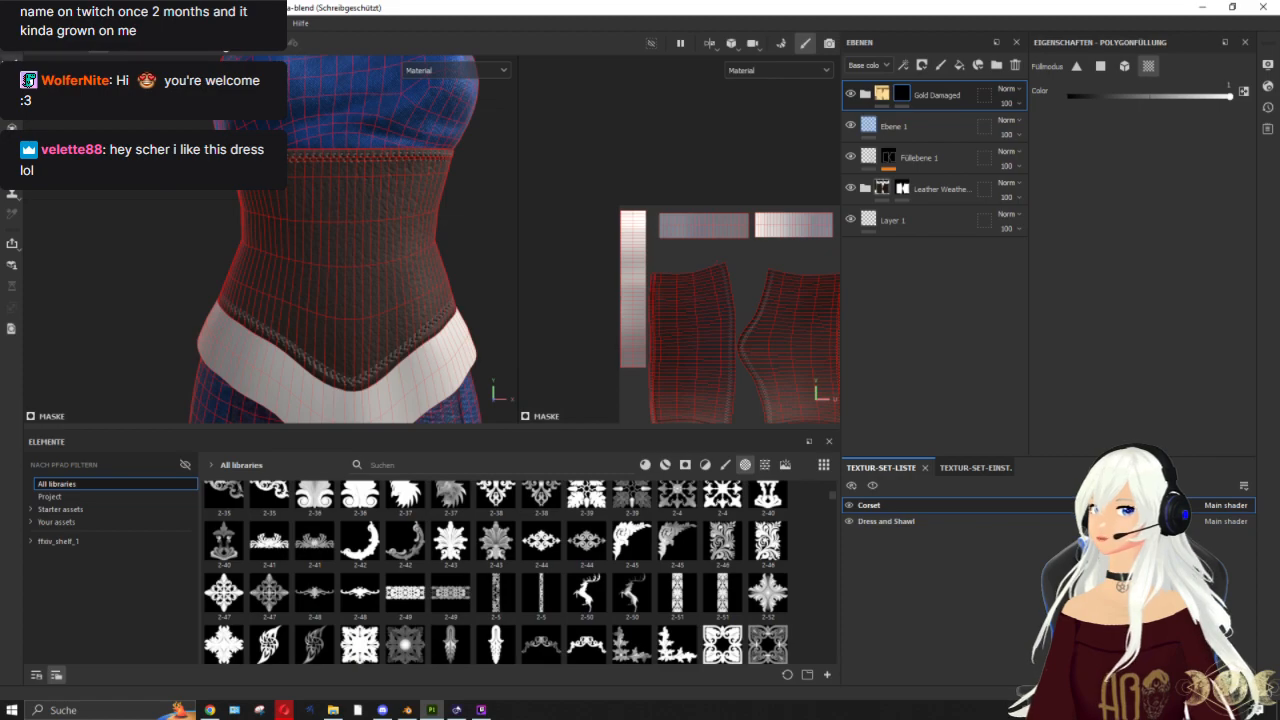
{"action": "key", "text": "1"}
{"action": "left_click", "coordinate": [451, 540]}
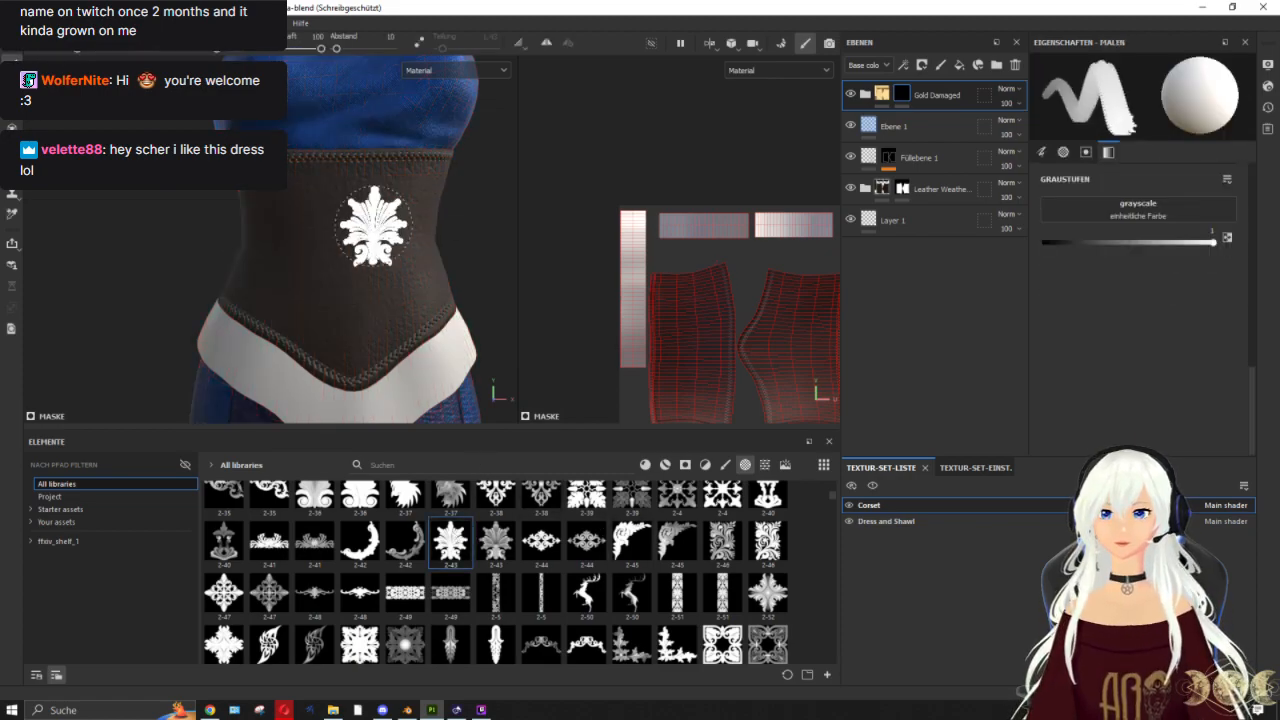
Step: Try stamping the leaf ornament in gold at the lower front point of the corset, and undo it
{"action": "scroll", "coordinate": [365, 300], "scroll_direction": "up", "scroll_amount": 2}
{"action": "right_click_drag", "start_coordinate": [365, 313], "coordinate": [345, 313], "text": "ctrl"}
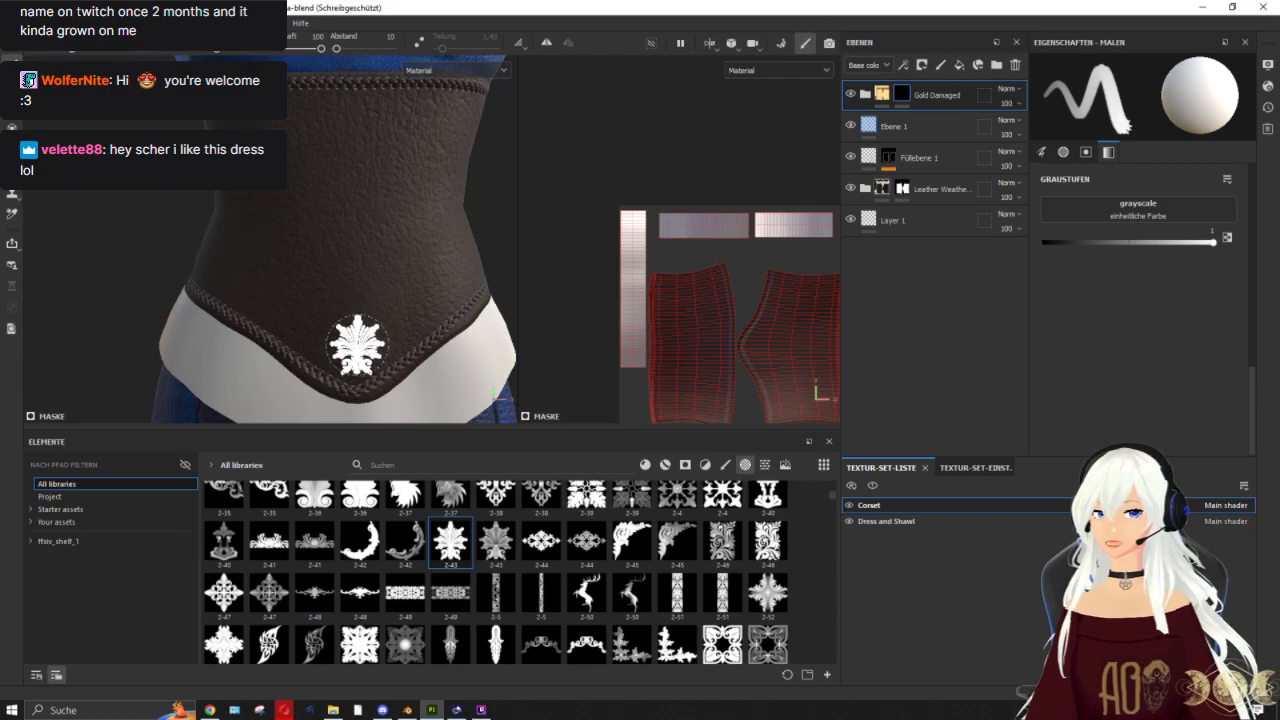
{"action": "left_click", "coordinate": [357, 343]}
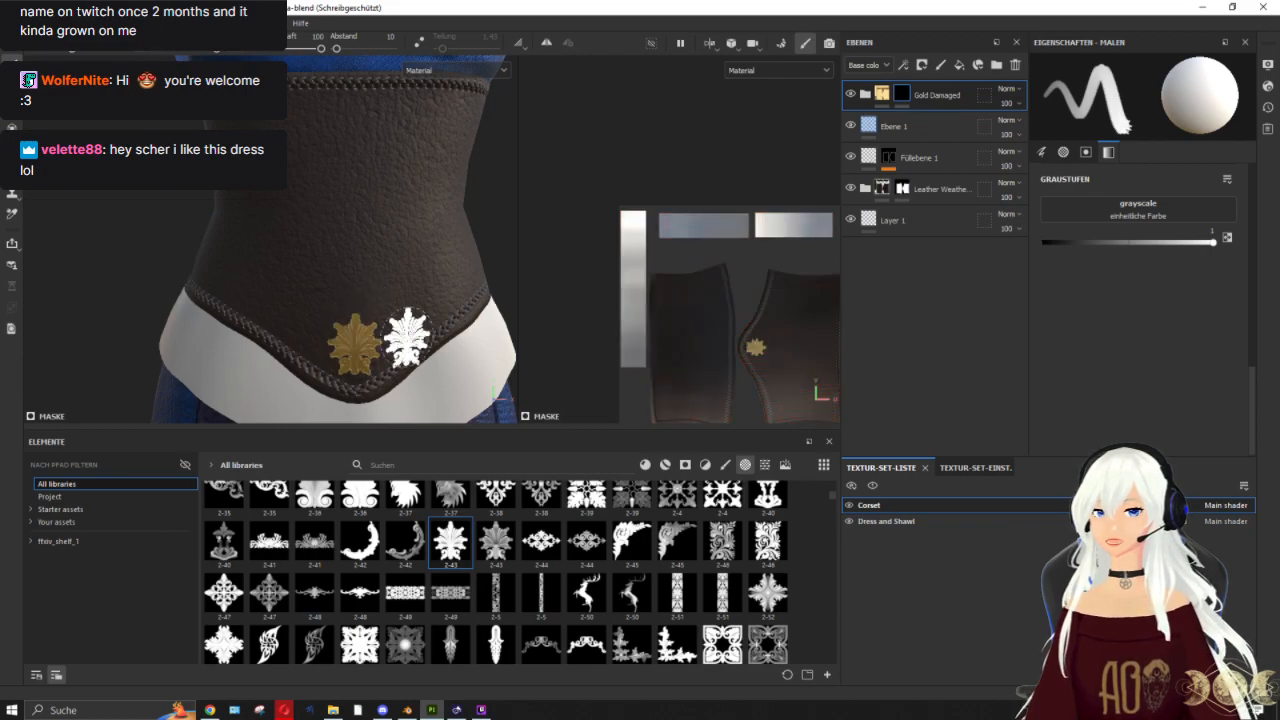
{"action": "scroll", "coordinate": [440, 260], "scroll_direction": "down", "scroll_amount": 3}
{"action": "left_click_drag", "start_coordinate": [460, 303], "coordinate": [388, 335], "text": "alt"}
{"action": "scroll", "coordinate": [490, 323], "scroll_direction": "up", "scroll_amount": 3}
{"action": "key", "text": "ctrl+z"}
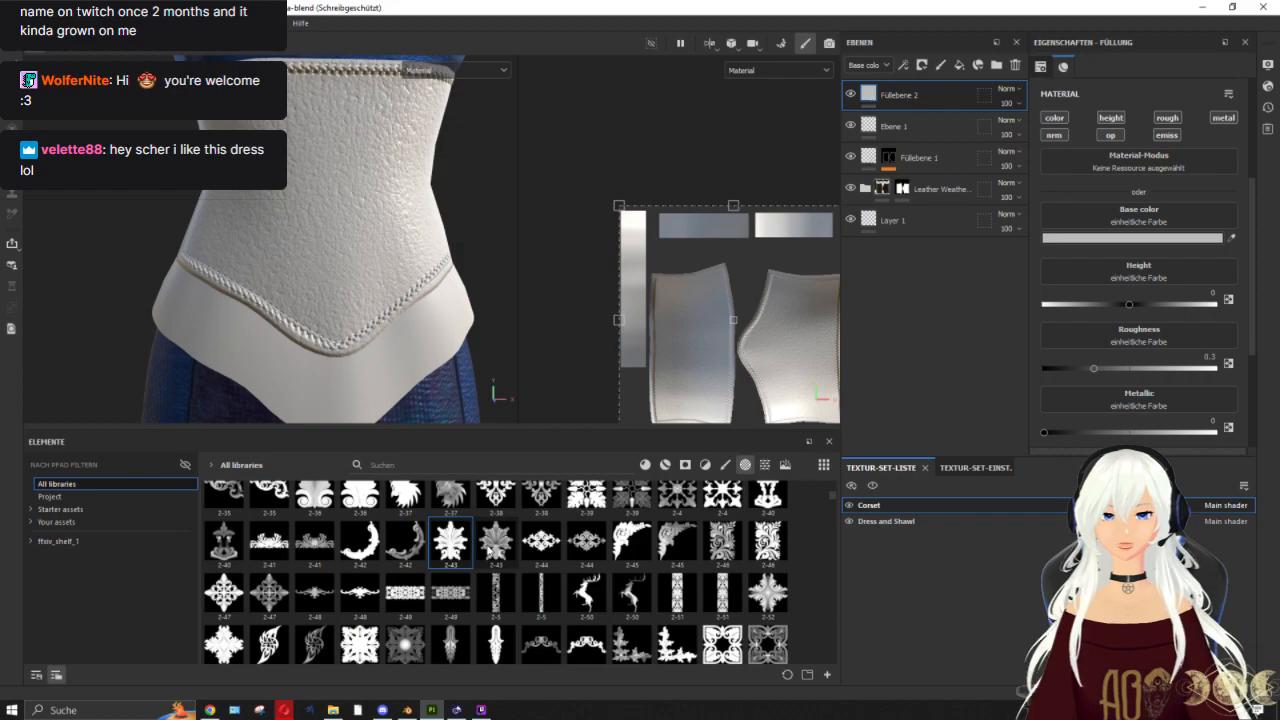
Step: Assign the grey and white 2-43 ornaments to Füllebene 2's height and opacity, keeping only those two channels active
{"action": "left_click_drag", "start_coordinate": [496, 540], "coordinate": [1060, 278]}
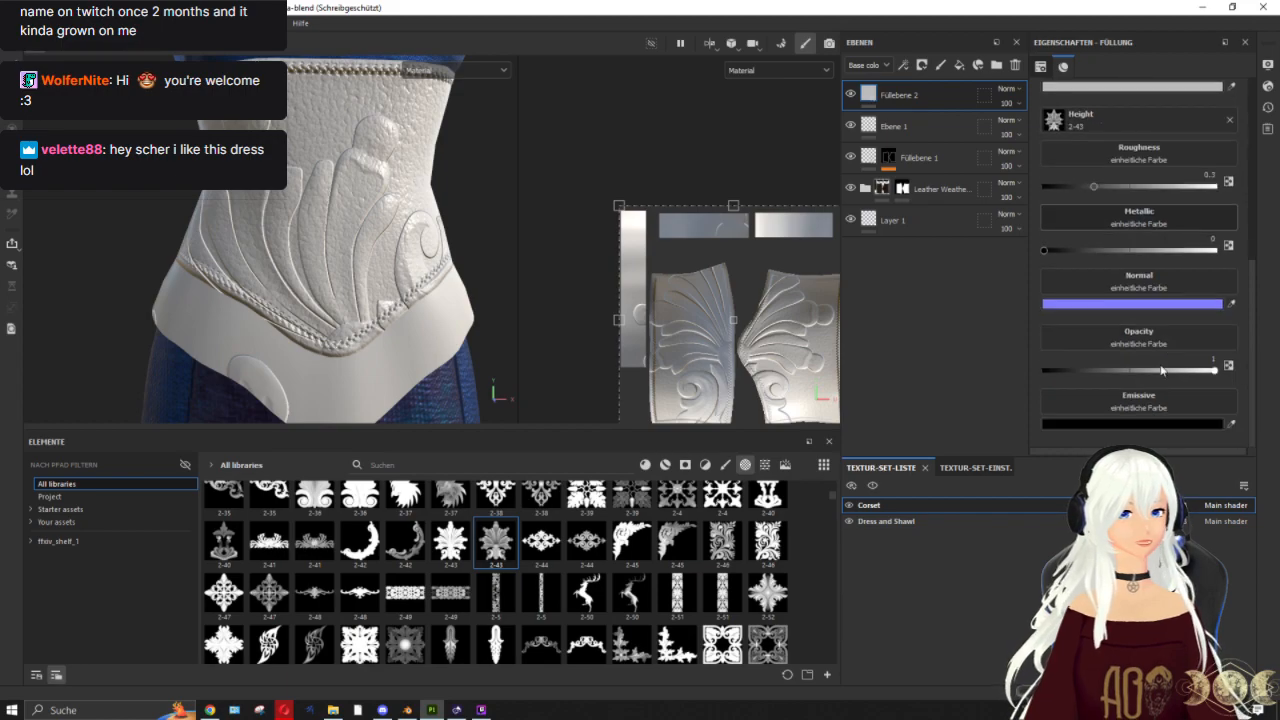
{"action": "scroll", "coordinate": [1090, 130], "scroll_direction": "up", "scroll_amount": 1}
{"action": "left_click", "coordinate": [1054, 166]}
{"action": "left_click", "coordinate": [1167, 166]}
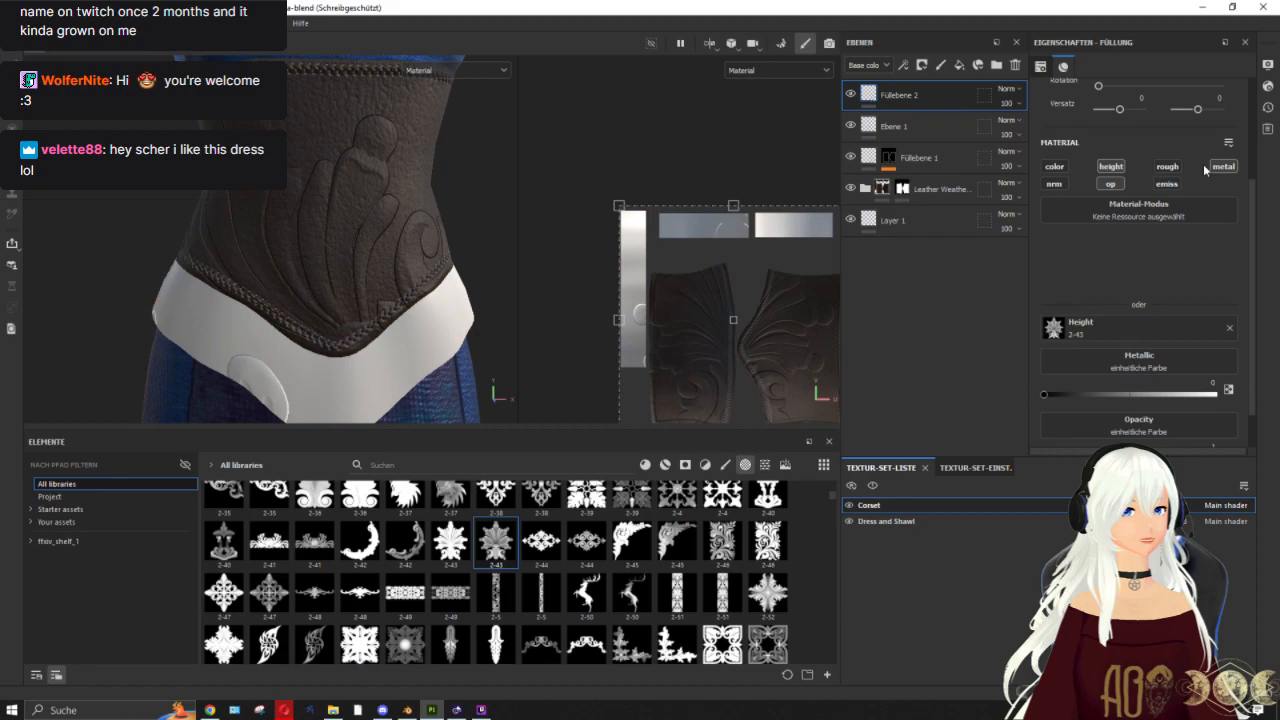
{"action": "left_click", "coordinate": [1222, 166]}
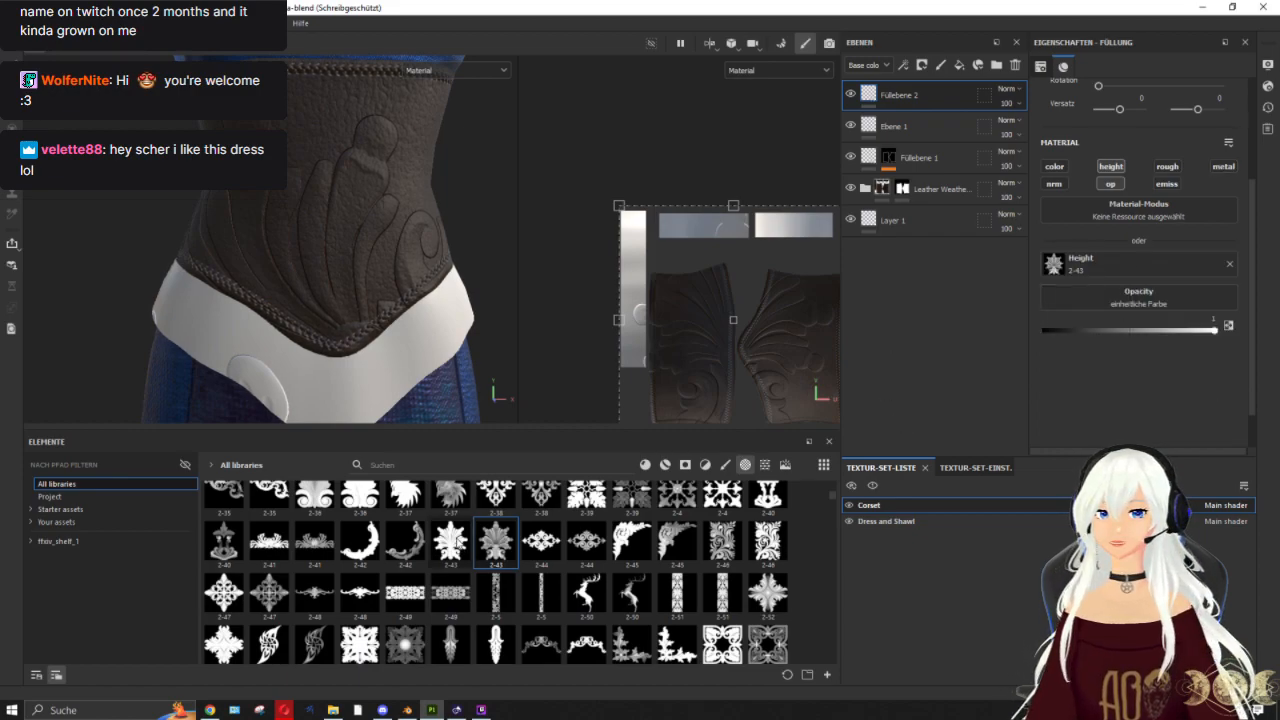
{"action": "left_click_drag", "start_coordinate": [451, 540], "coordinate": [1180, 300]}
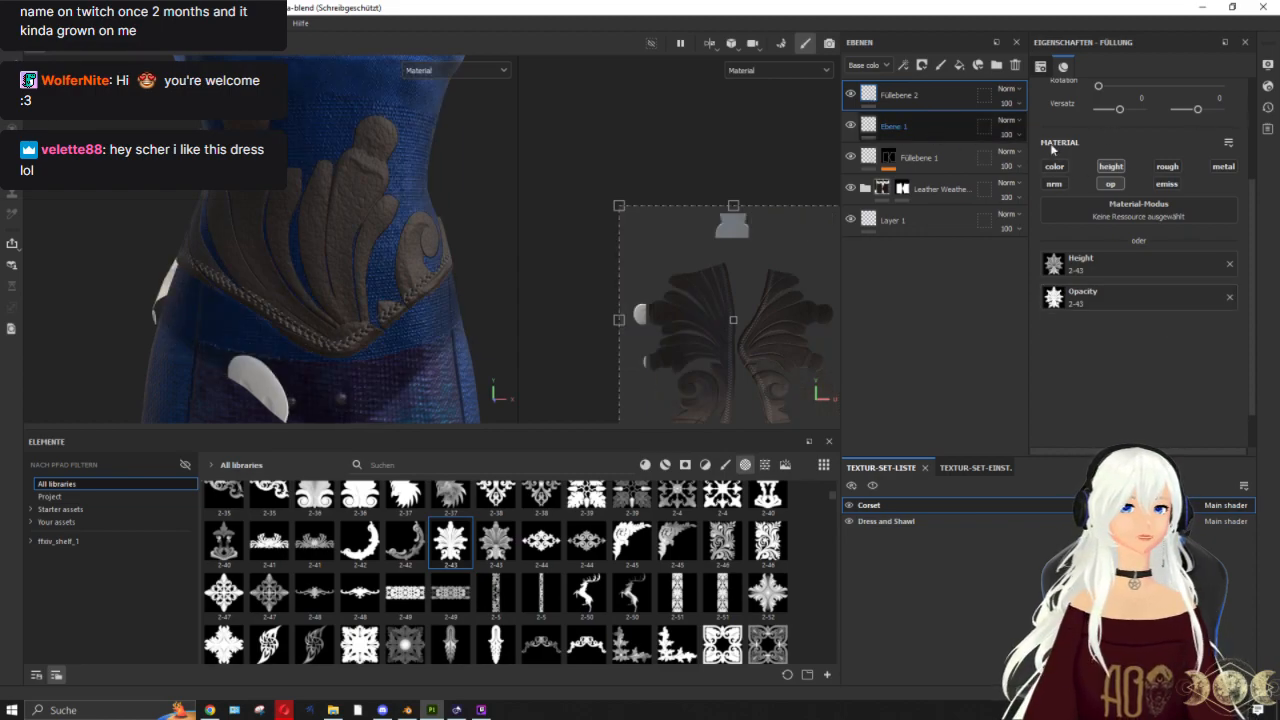
Step: Activate the opacity channel for the stitching layer Ebene 1 and the outline layer Füllebene 1
{"action": "left_click", "coordinate": [930, 127]}
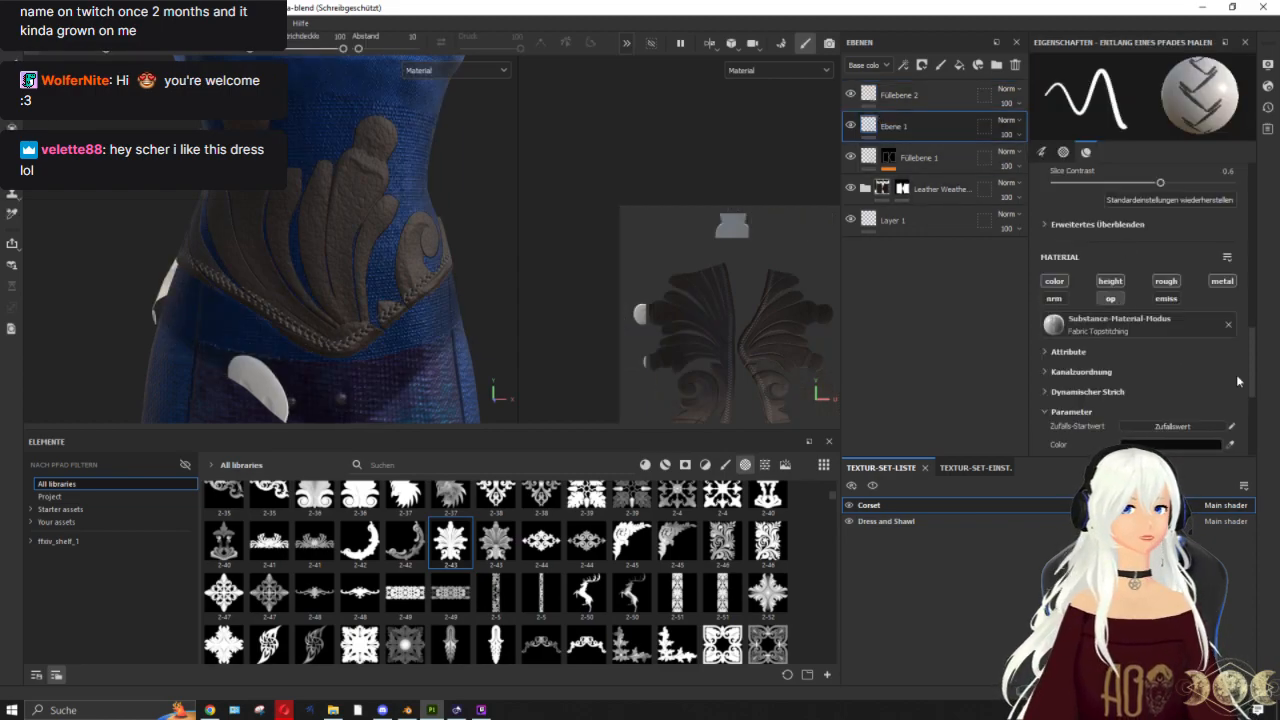
{"action": "scroll", "coordinate": [1150, 360], "scroll_direction": "down", "scroll_amount": 4}
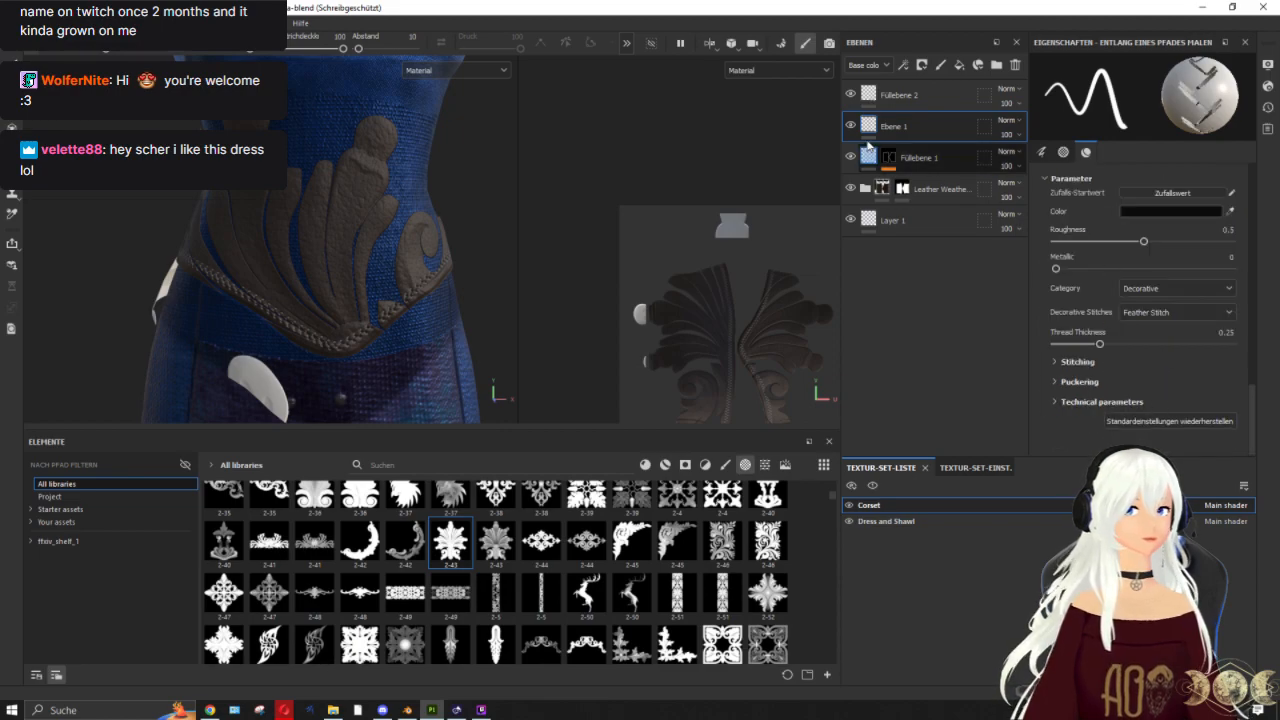
{"action": "scroll", "coordinate": [1142, 250], "scroll_direction": "up", "scroll_amount": 3}
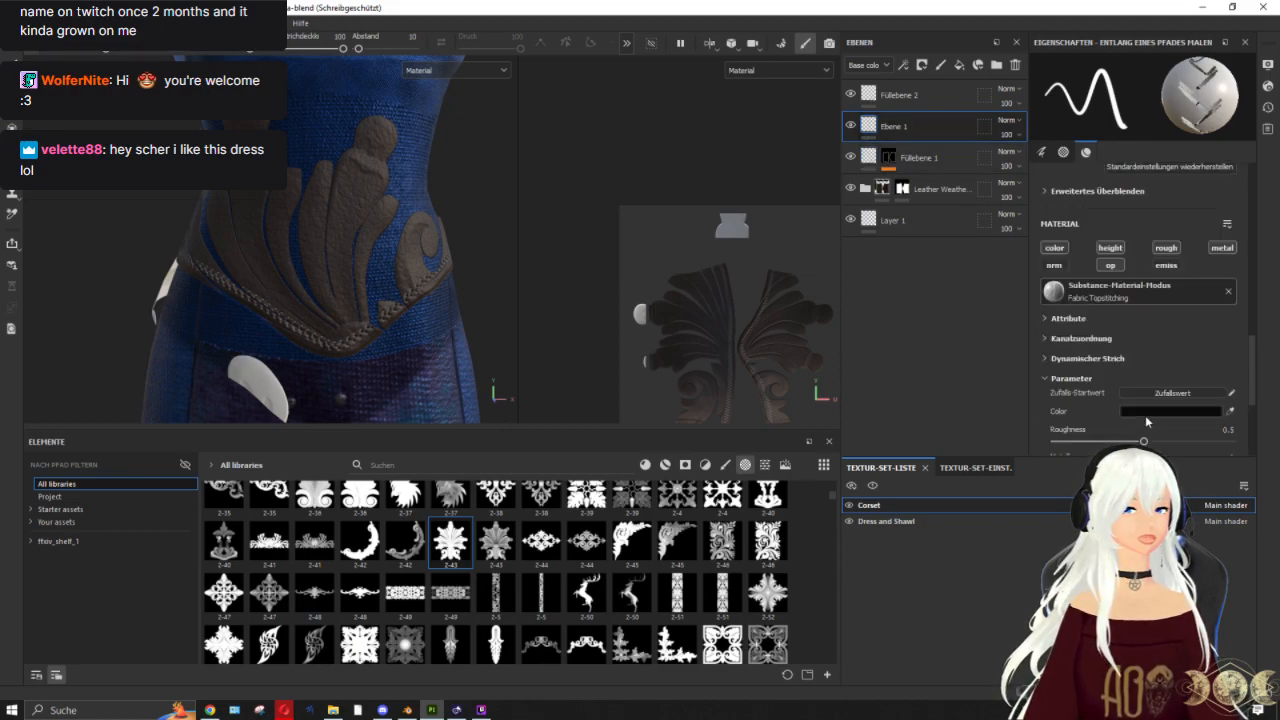
{"action": "scroll", "coordinate": [1146, 421], "scroll_direction": "down", "scroll_amount": 3}
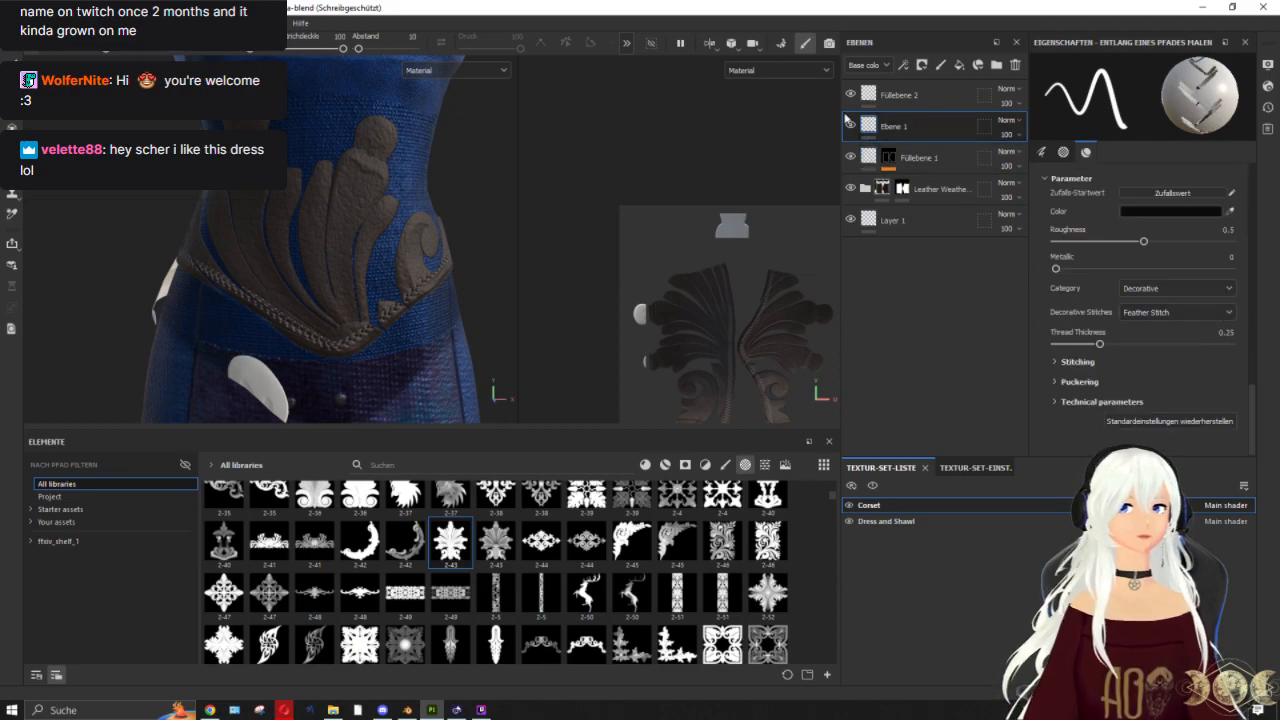
{"action": "left_click", "coordinate": [933, 160]}
{"action": "left_click", "coordinate": [1111, 185]}
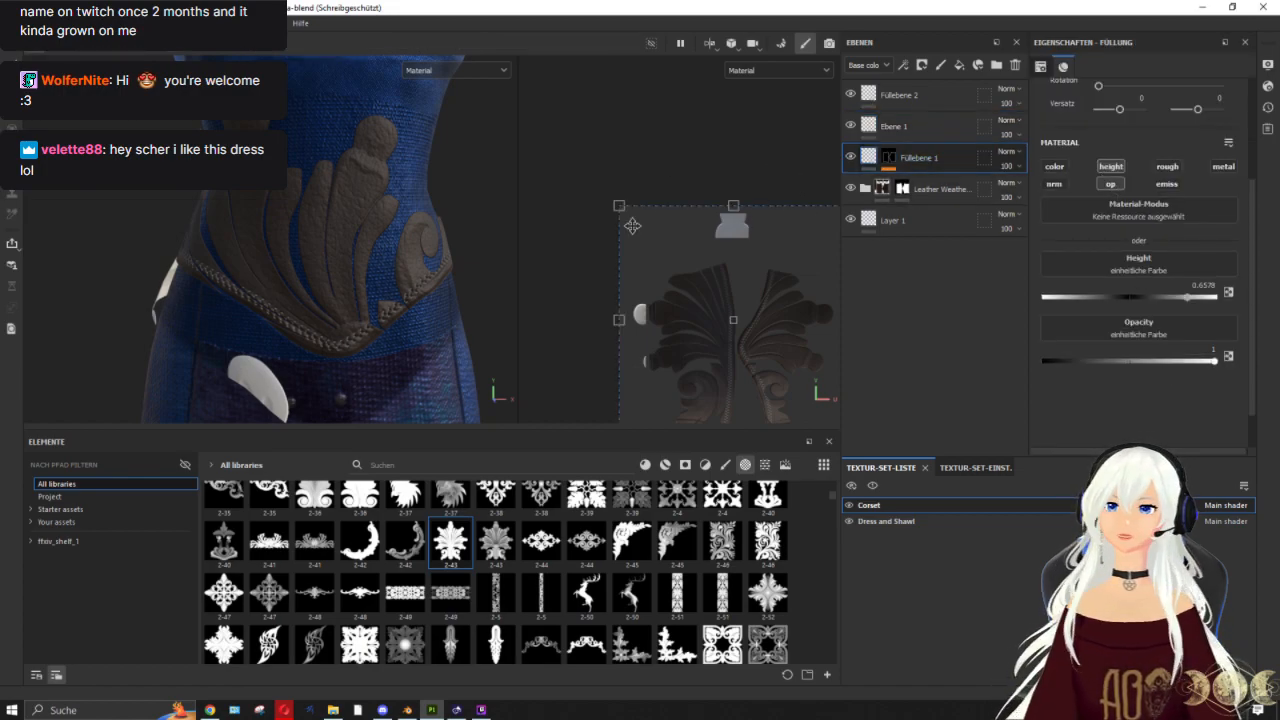
Step: Activate opacity on the Leather Damages and Leather fills inside the leather folder, and set Leather's normal format to OpenGL
{"action": "left_click", "coordinate": [940, 187]}
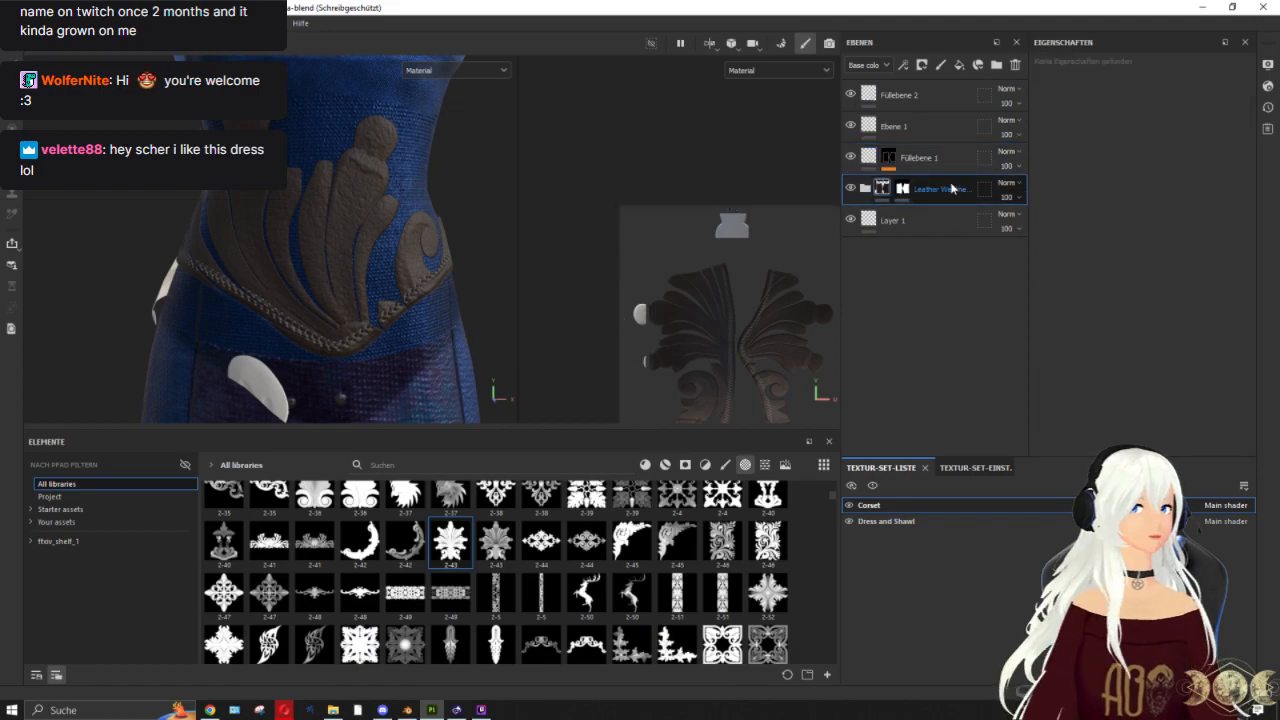
{"action": "left_click", "coordinate": [866, 188]}
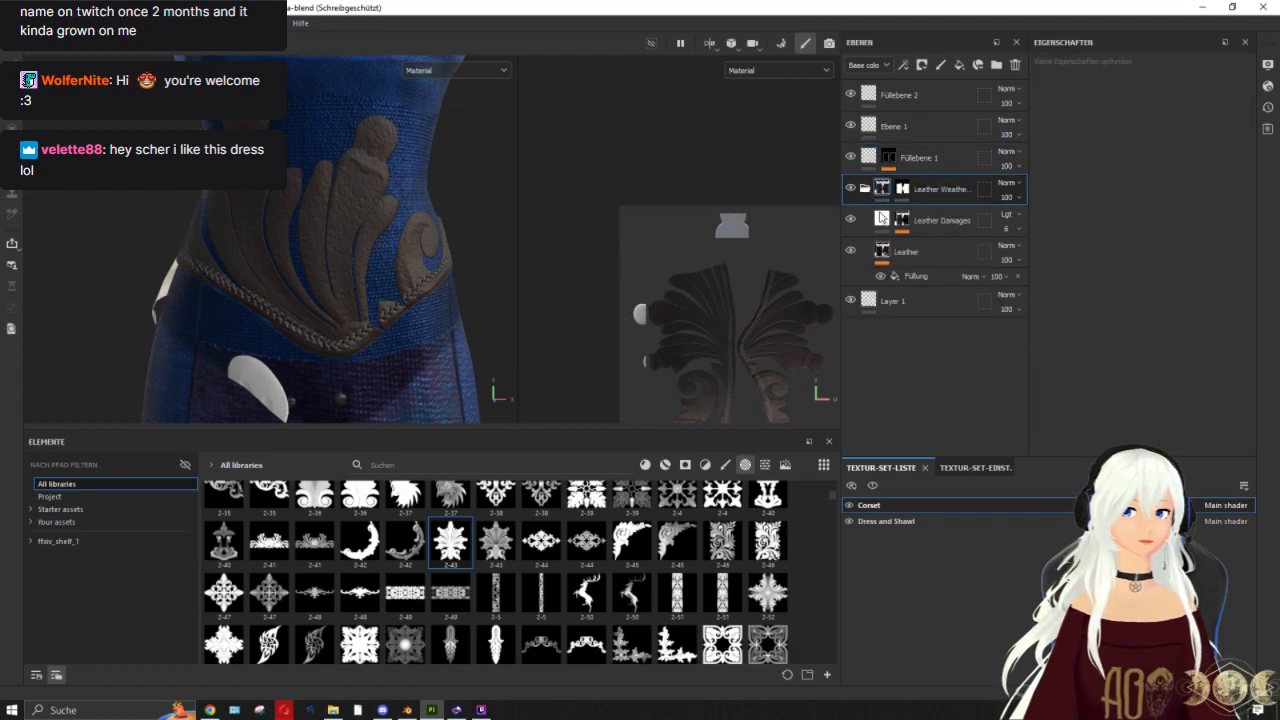
{"action": "left_click", "coordinate": [882, 219]}
{"action": "left_click", "coordinate": [1109, 185]}
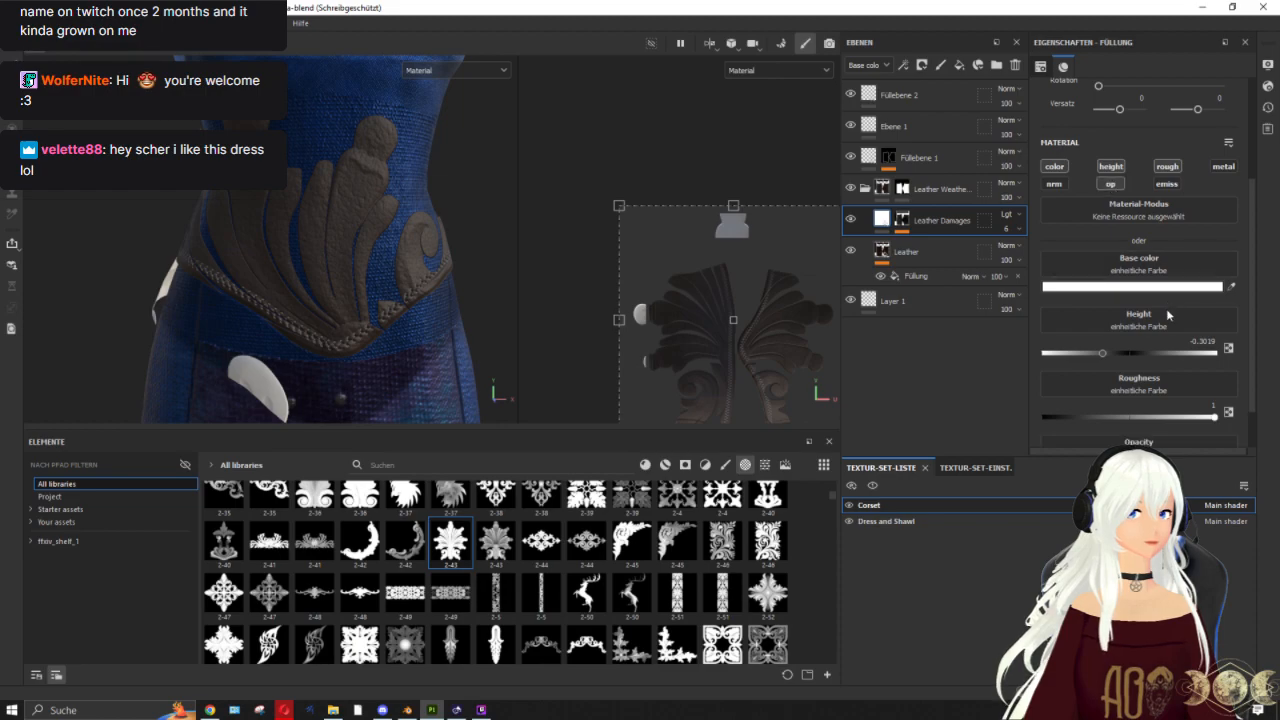
{"action": "left_click", "coordinate": [883, 251]}
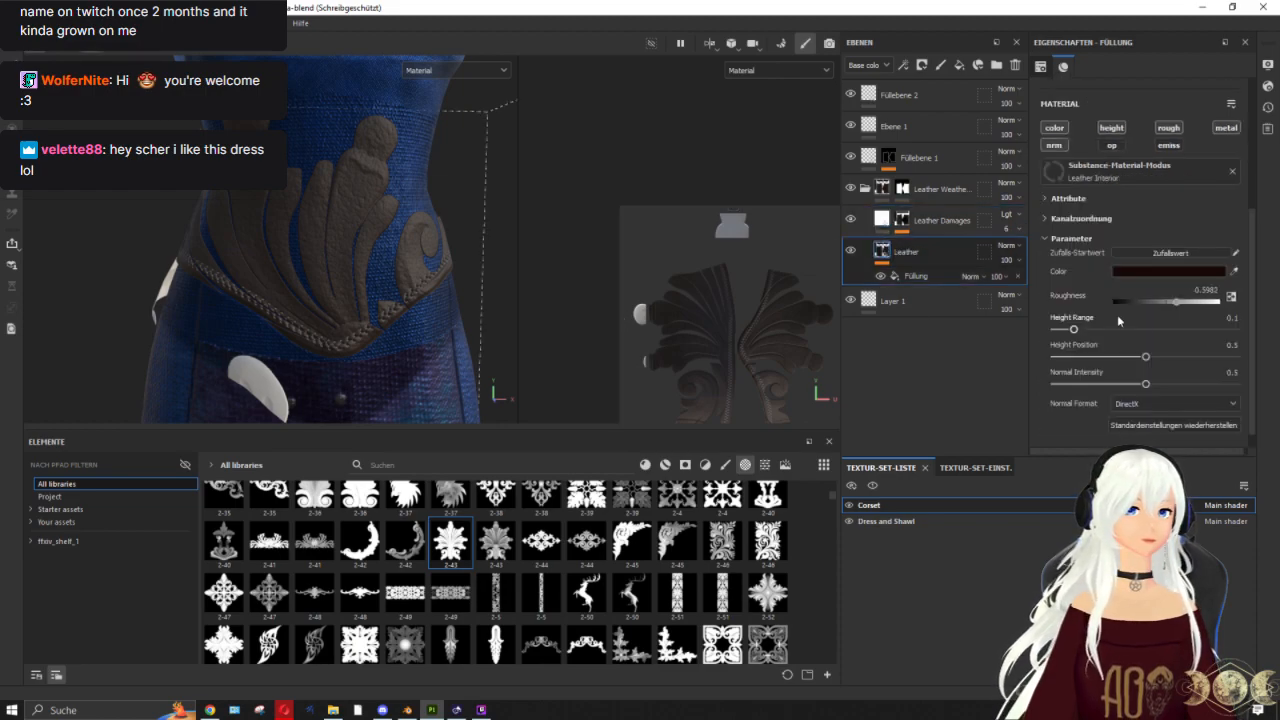
{"action": "left_click", "coordinate": [1114, 133]}
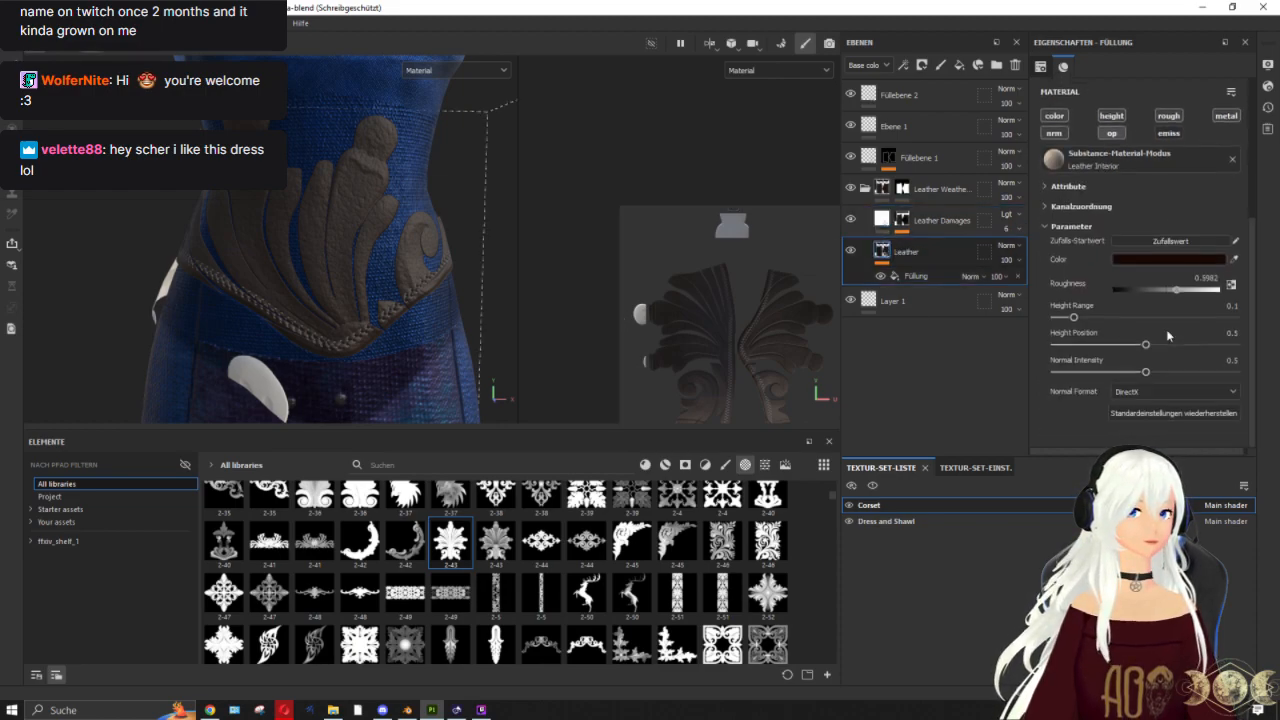
{"action": "left_click", "coordinate": [1147, 398]}
{"action": "left_click", "coordinate": [1150, 418]}
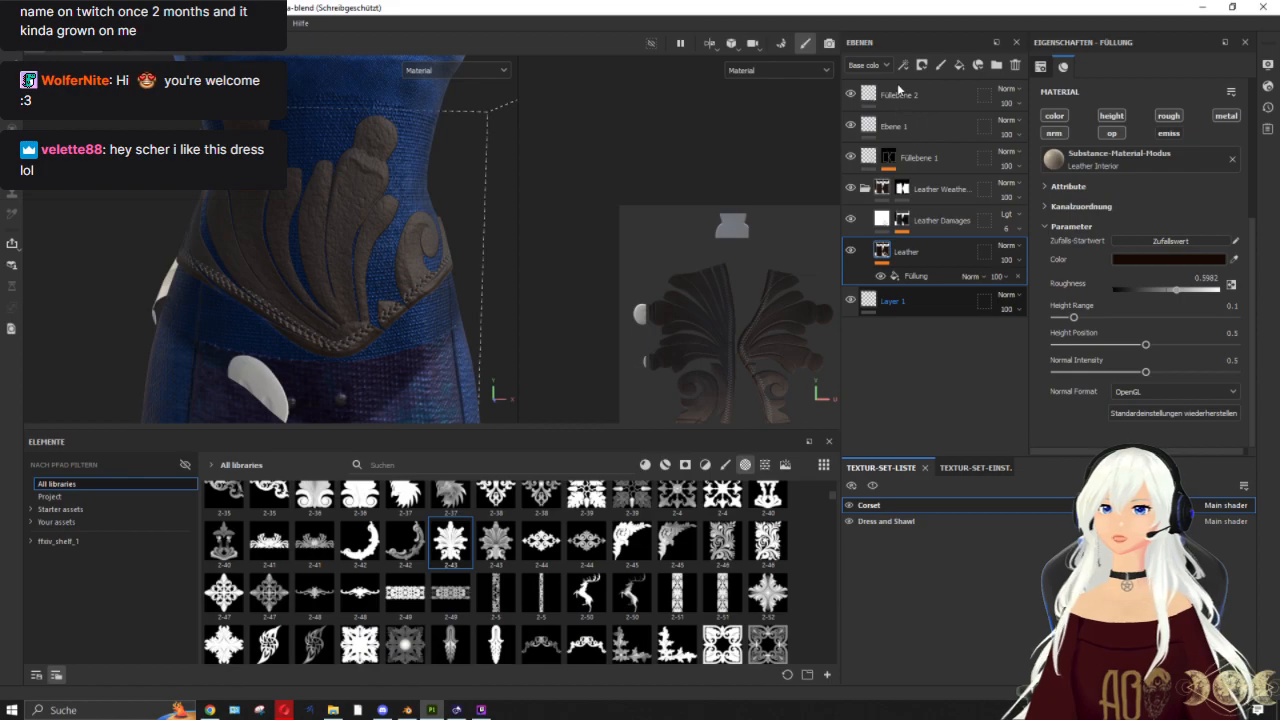
Step: Show the layer stack's Opacity channel and set the blend mode of Füllebene 2 to Lighten (Max)
{"action": "left_click", "coordinate": [914, 104]}
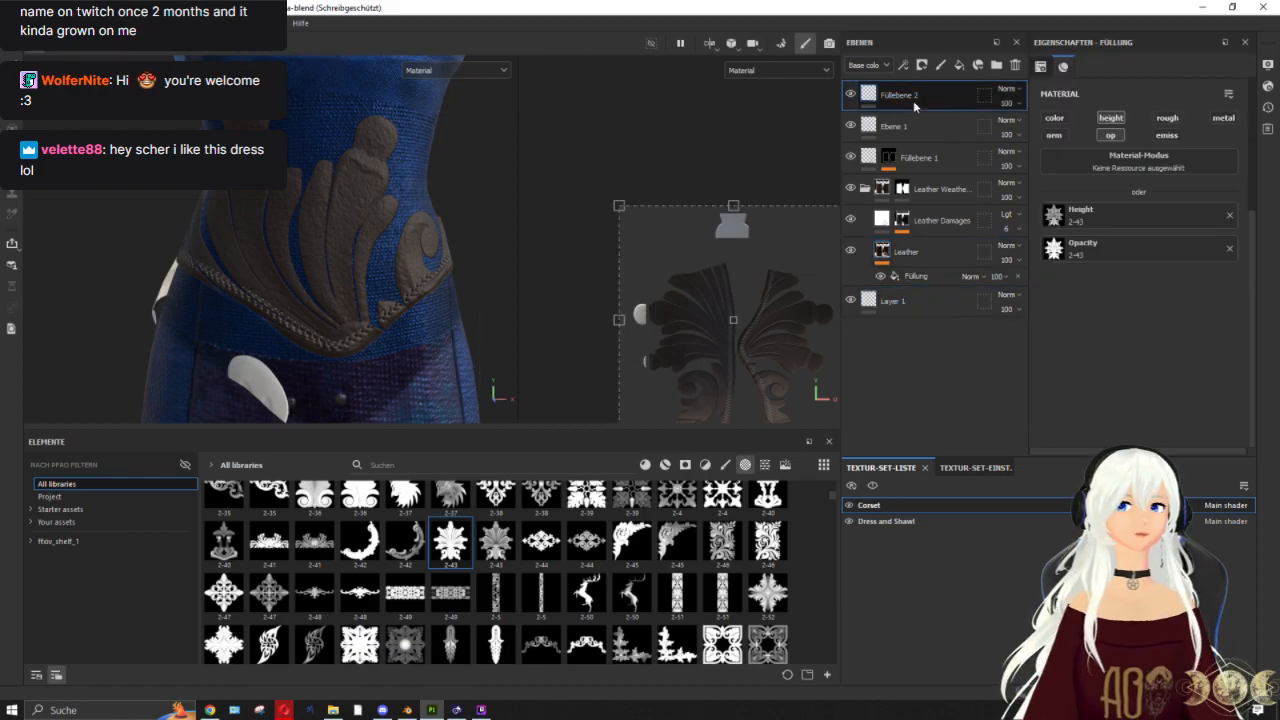
{"action": "left_click_drag", "start_coordinate": [364, 254], "coordinate": [414, 230], "text": "alt"}
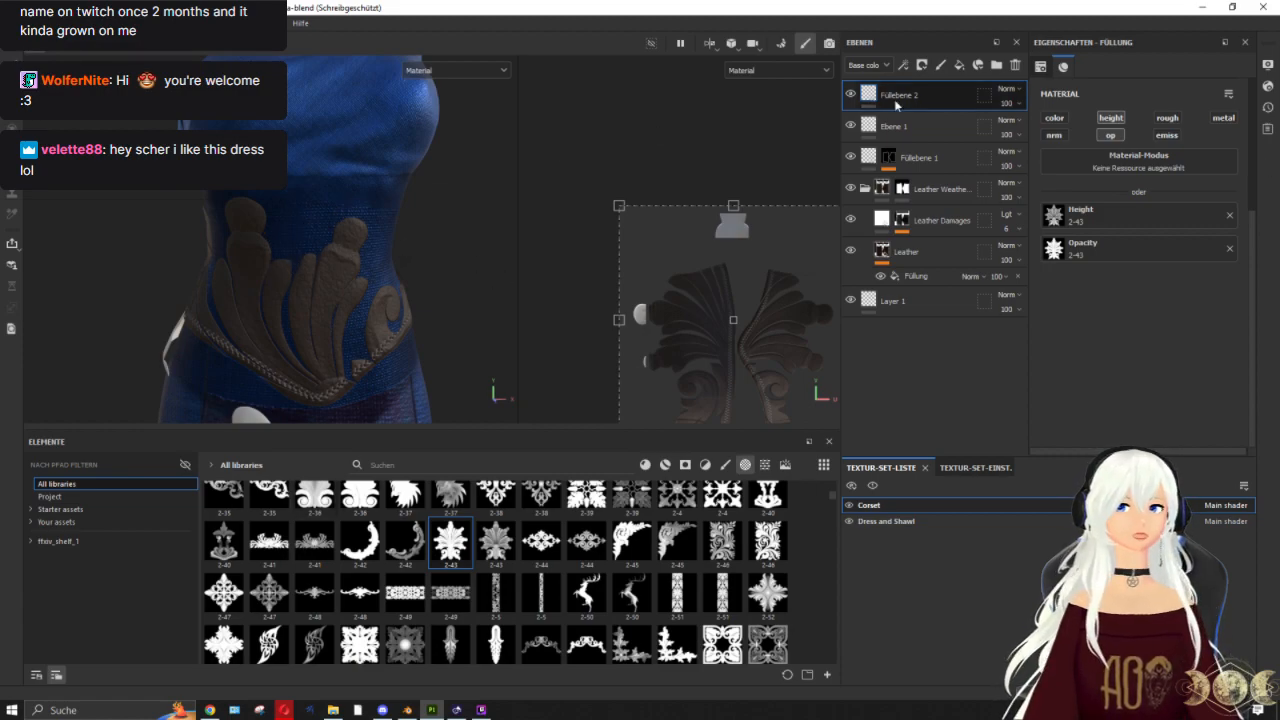
{"action": "left_click", "coordinate": [869, 68]}
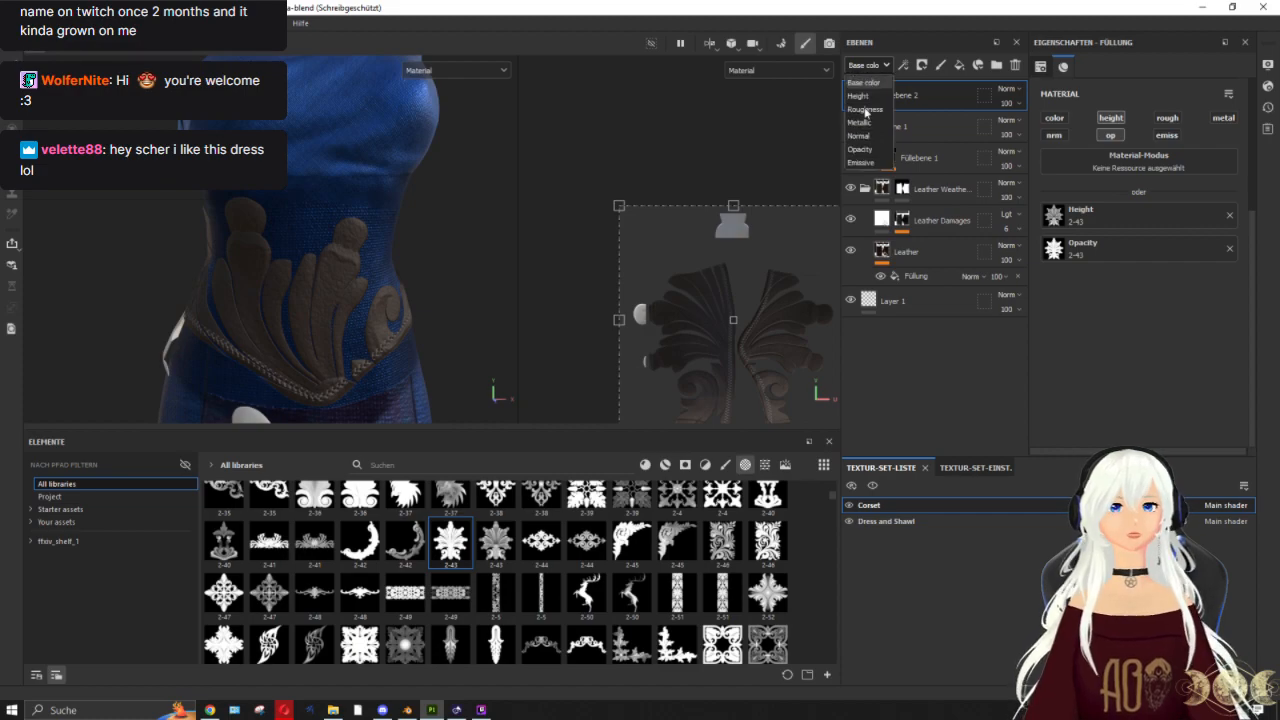
{"action": "left_click", "coordinate": [873, 160]}
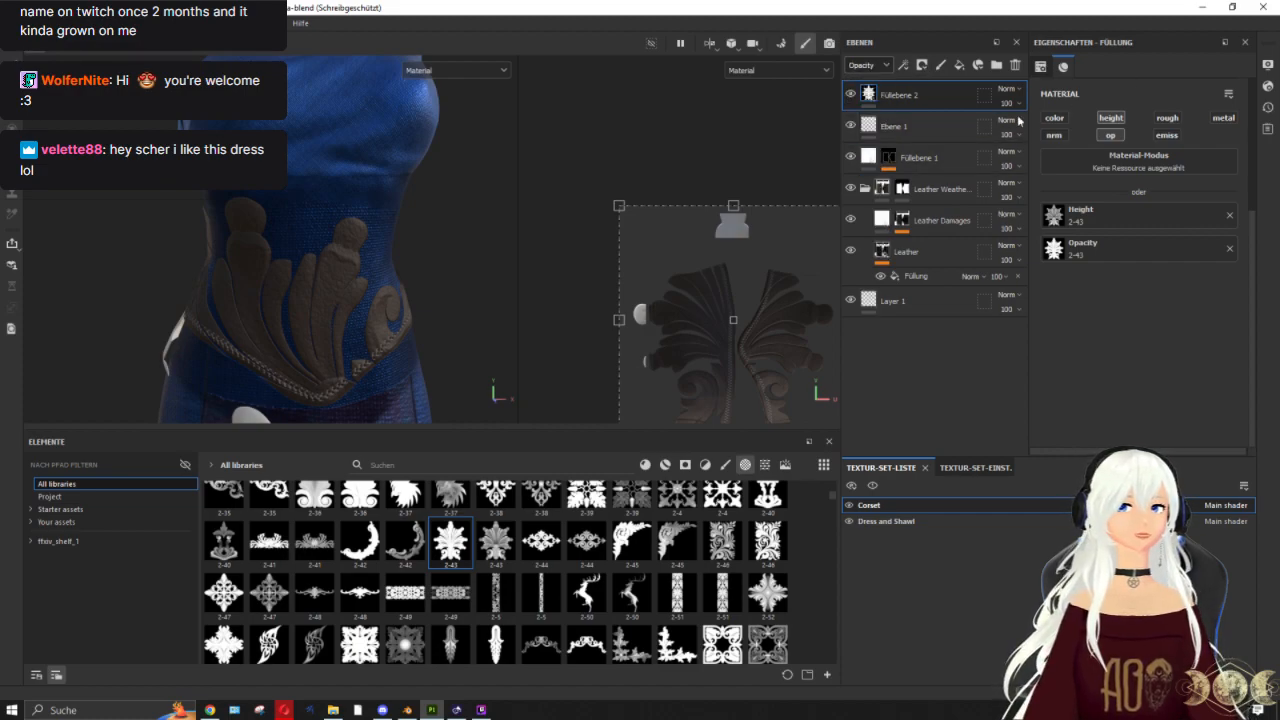
{"action": "left_click", "coordinate": [1008, 89]}
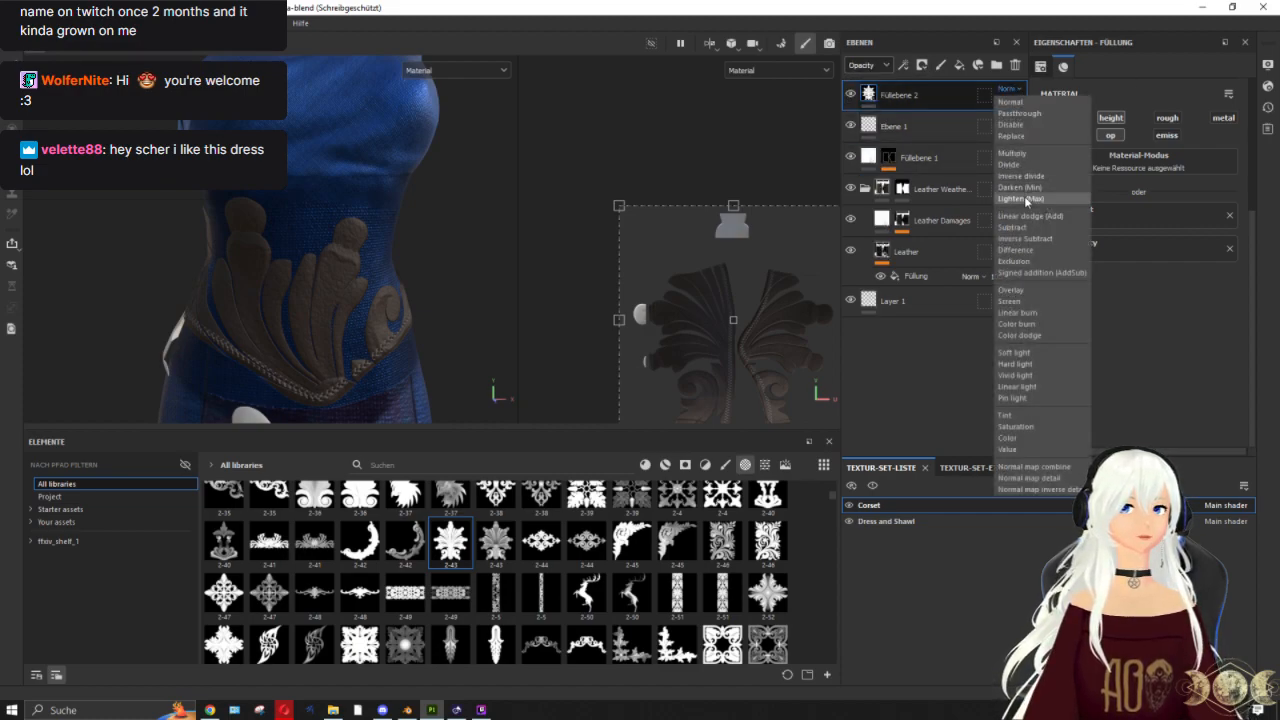
{"action": "left_click", "coordinate": [1024, 198]}
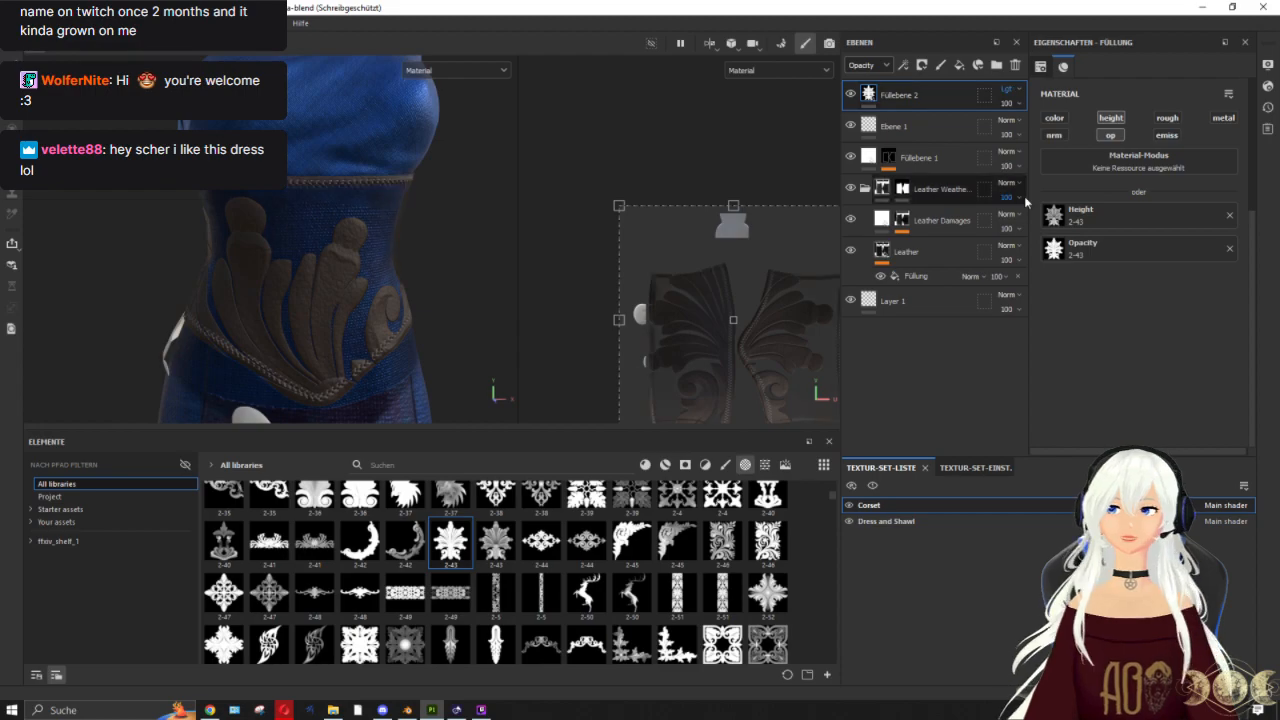
Step: Set the opacity blend mode of Ebene 1, Füllebene 1 and the leather folder to Lighten (Max)
{"action": "left_click", "coordinate": [1011, 125]}
{"action": "left_click", "coordinate": [1030, 234]}
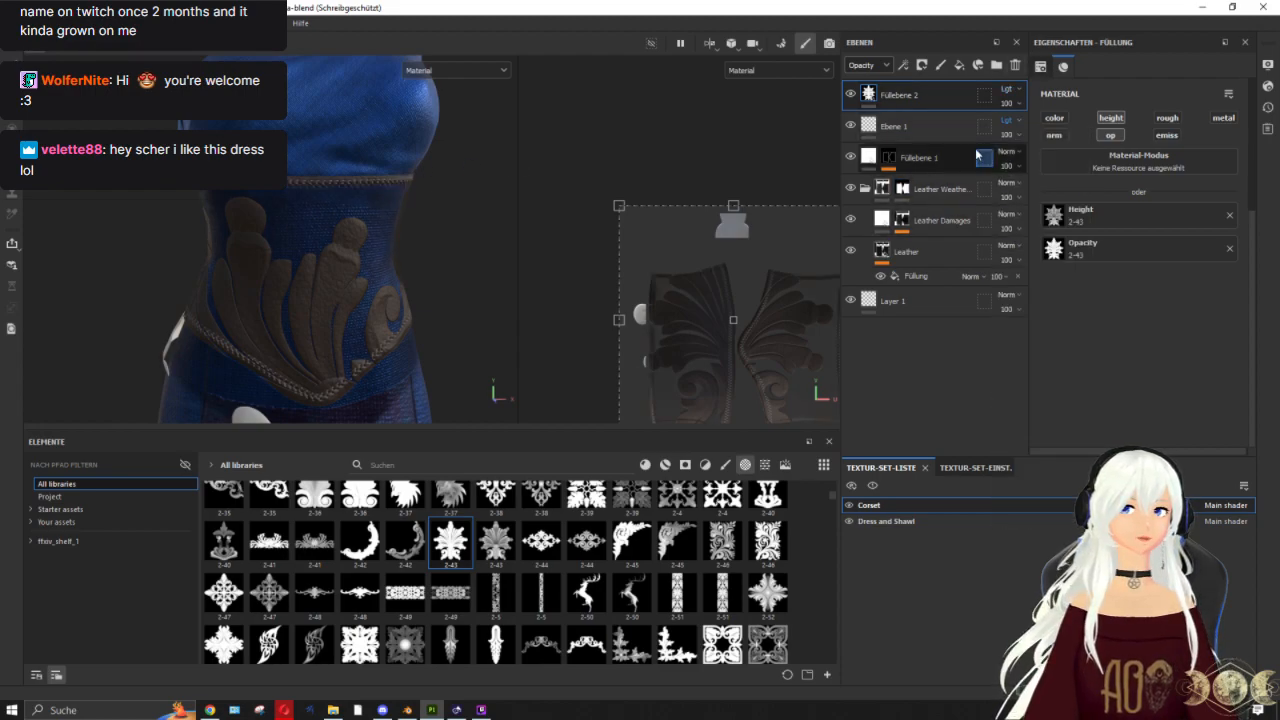
{"action": "left_click", "coordinate": [1003, 153]}
{"action": "left_click", "coordinate": [1020, 270]}
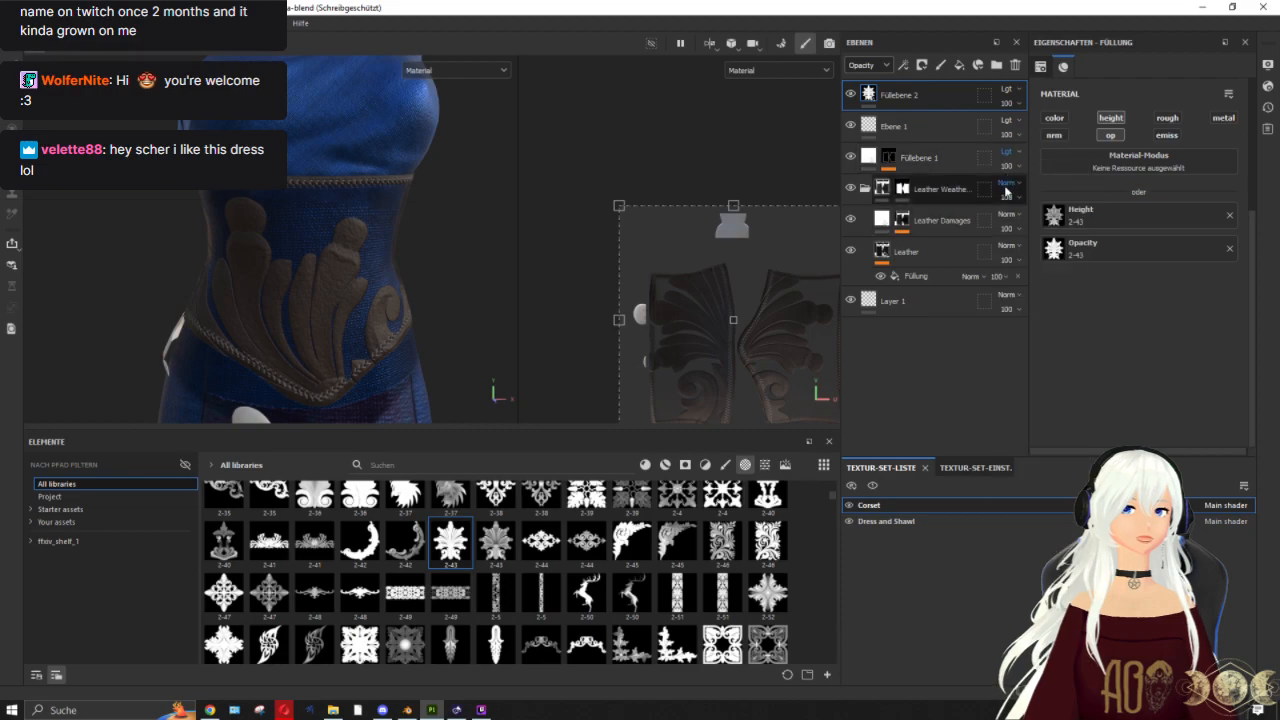
{"action": "left_click", "coordinate": [1006, 183]}
{"action": "left_click", "coordinate": [1024, 293]}
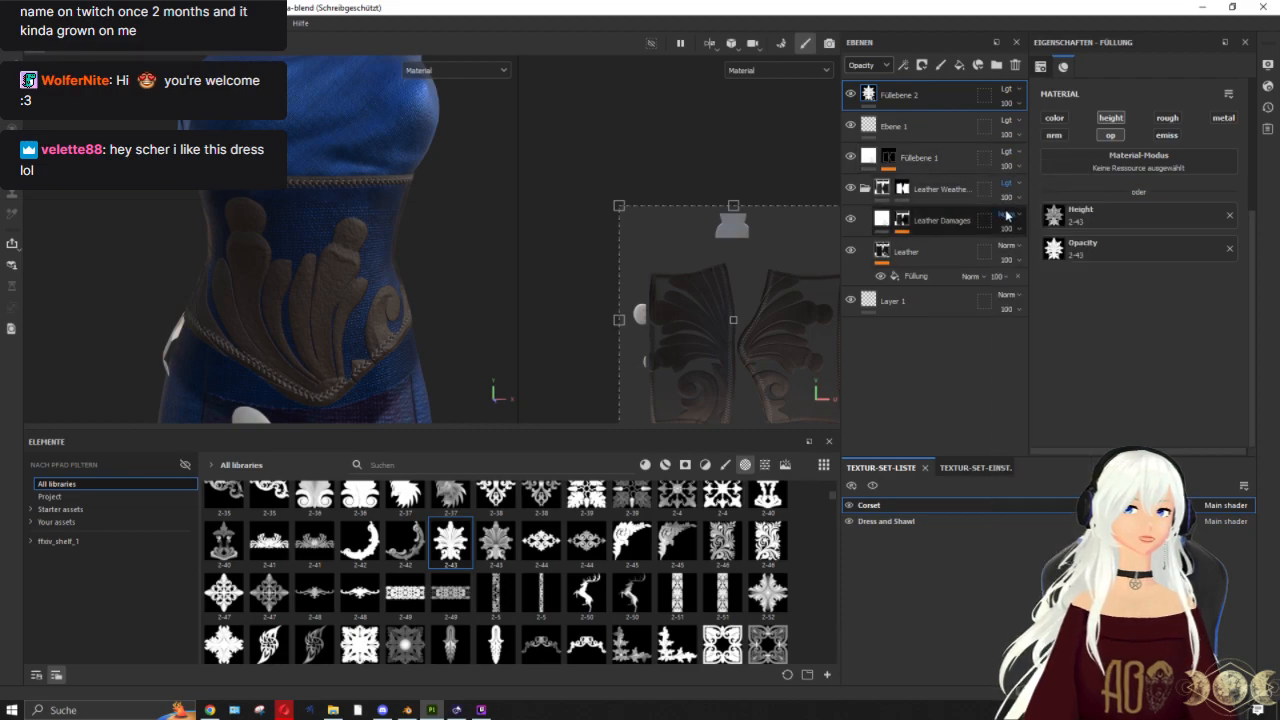
Step: Set the opacity blend mode of Leather Damages, Leather and Layer 1 to Lighten (Max)
{"action": "left_click", "coordinate": [1007, 214]}
{"action": "left_click", "coordinate": [1032, 324]}
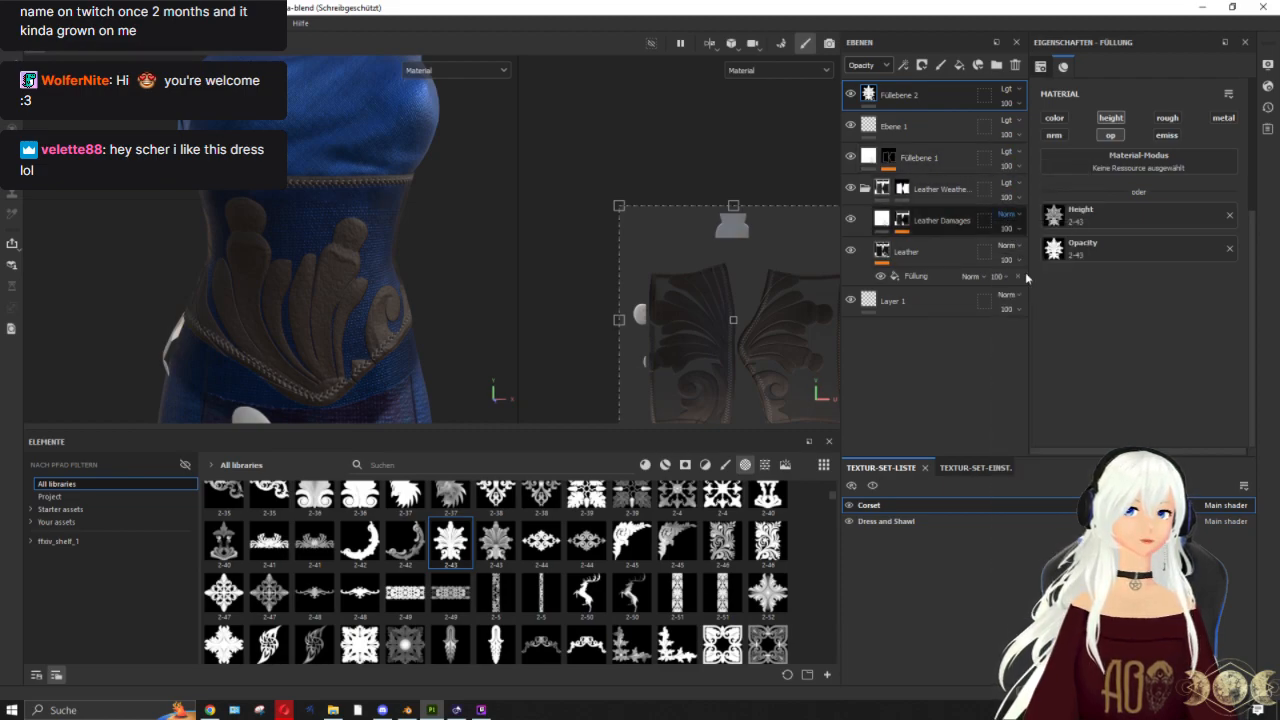
{"action": "left_click", "coordinate": [1003, 247]}
{"action": "left_click", "coordinate": [1022, 358]}
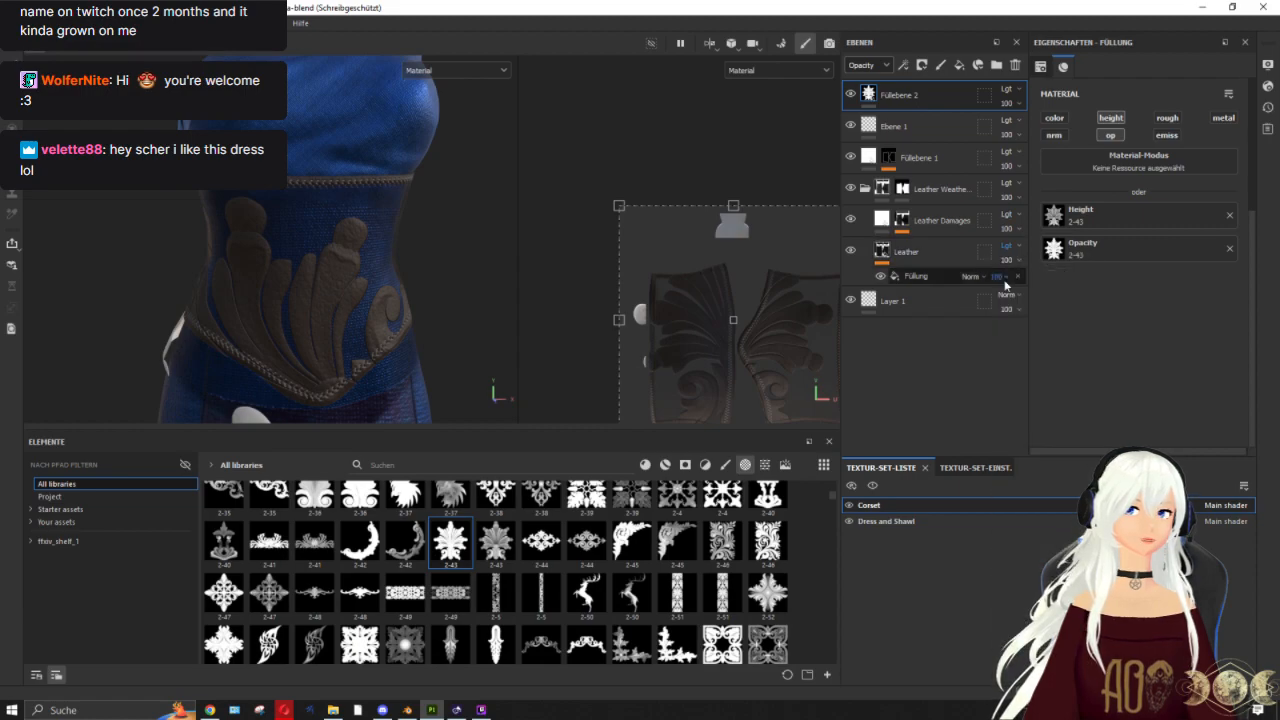
{"action": "left_click", "coordinate": [1006, 299]}
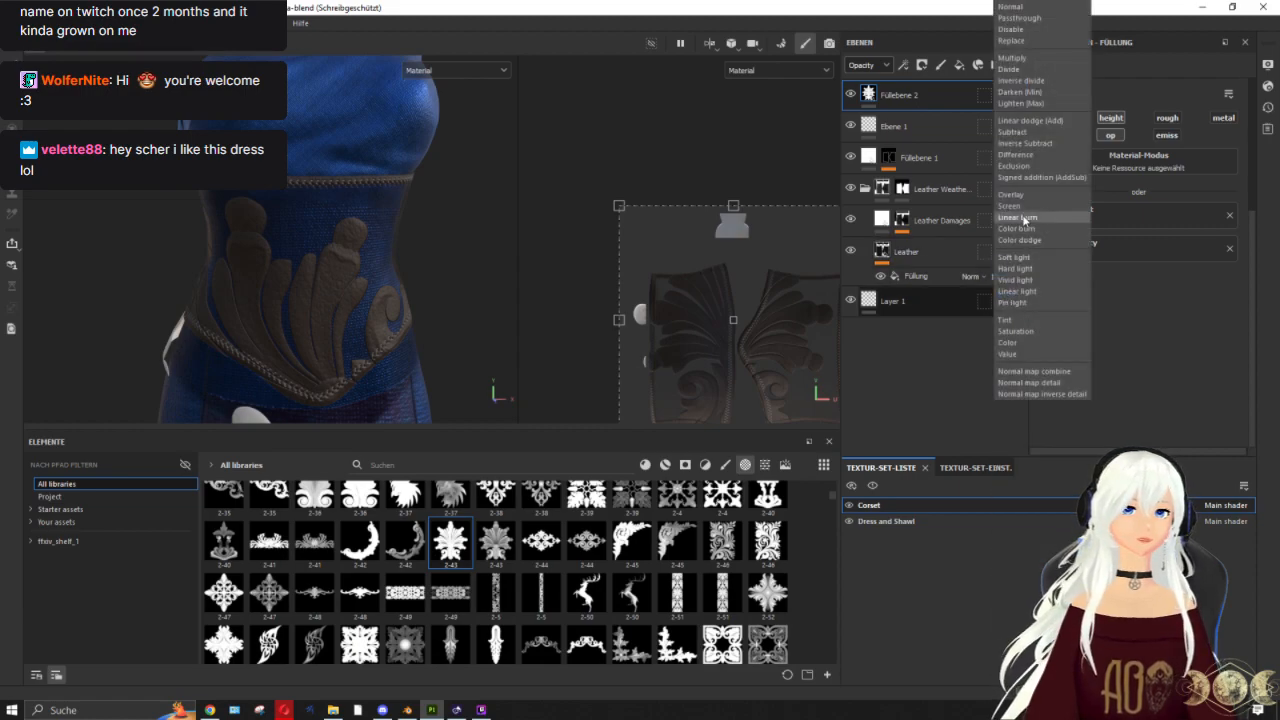
{"action": "left_click", "coordinate": [1020, 103]}
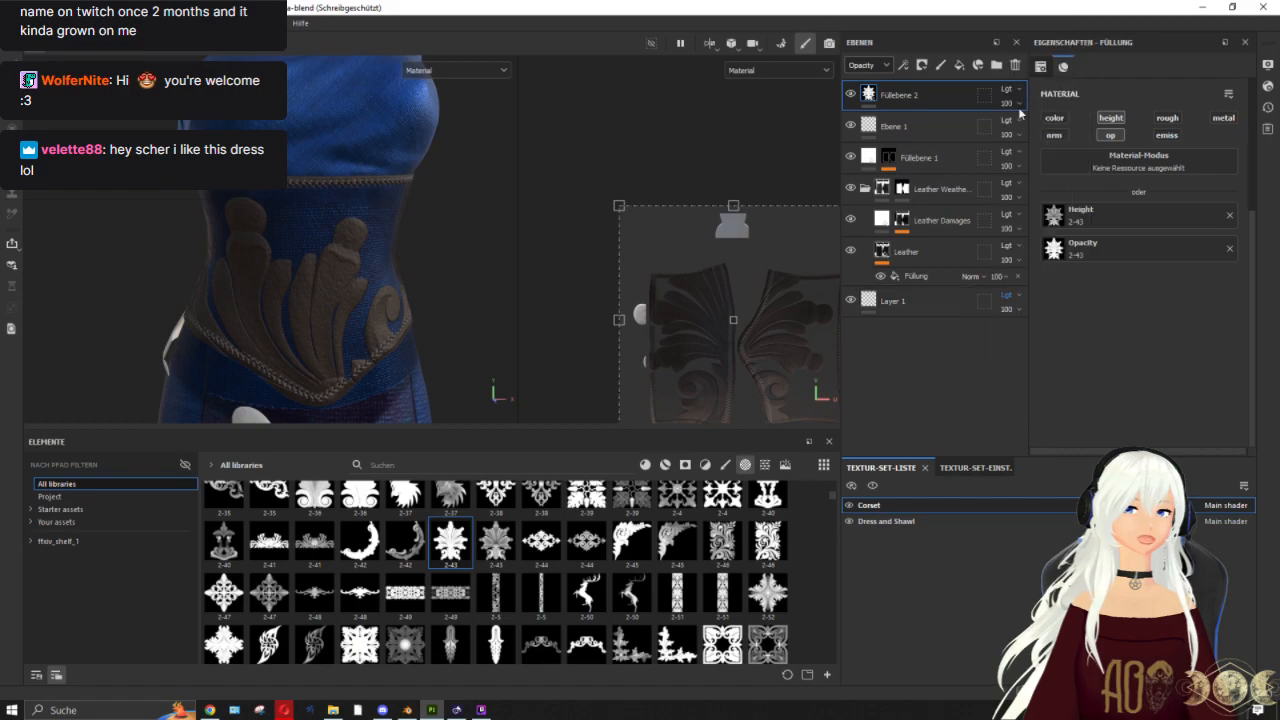
Step: Return the layer stack to the Base color channel and shrink Füllebene 2's projection so small leaf ornaments repeat across the corset
{"action": "left_click", "coordinate": [873, 67]}
{"action": "left_click", "coordinate": [862, 84]}
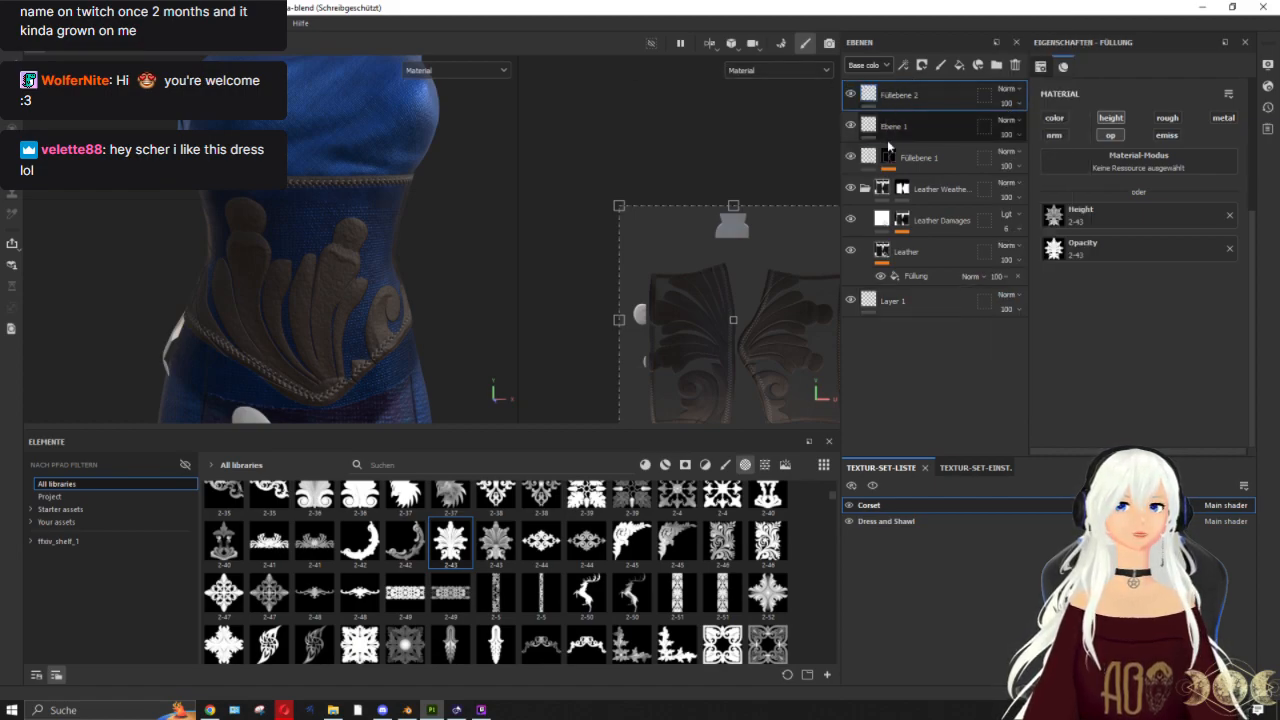
{"action": "scroll", "coordinate": [721, 304], "scroll_direction": "down", "scroll_amount": 3}
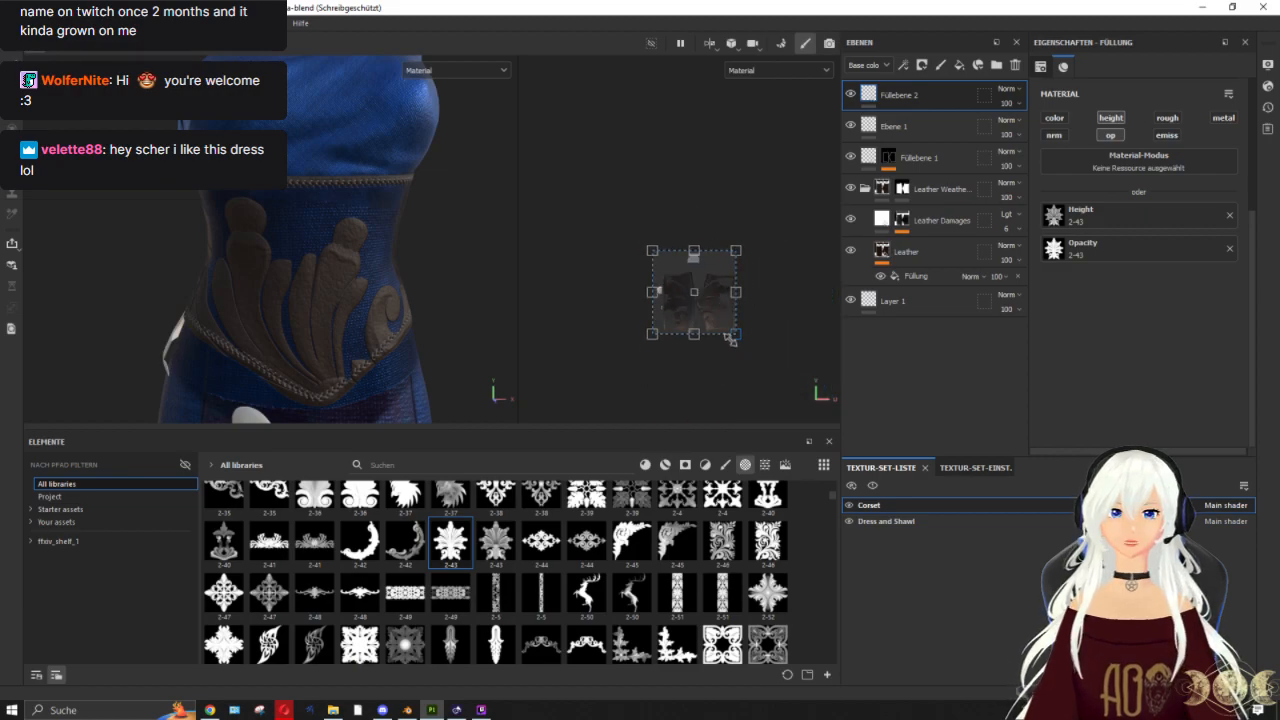
{"action": "left_click_drag", "start_coordinate": [712, 327], "coordinate": [657, 258]}
{"action": "scroll", "coordinate": [397, 232], "scroll_direction": "up", "scroll_amount": 5}
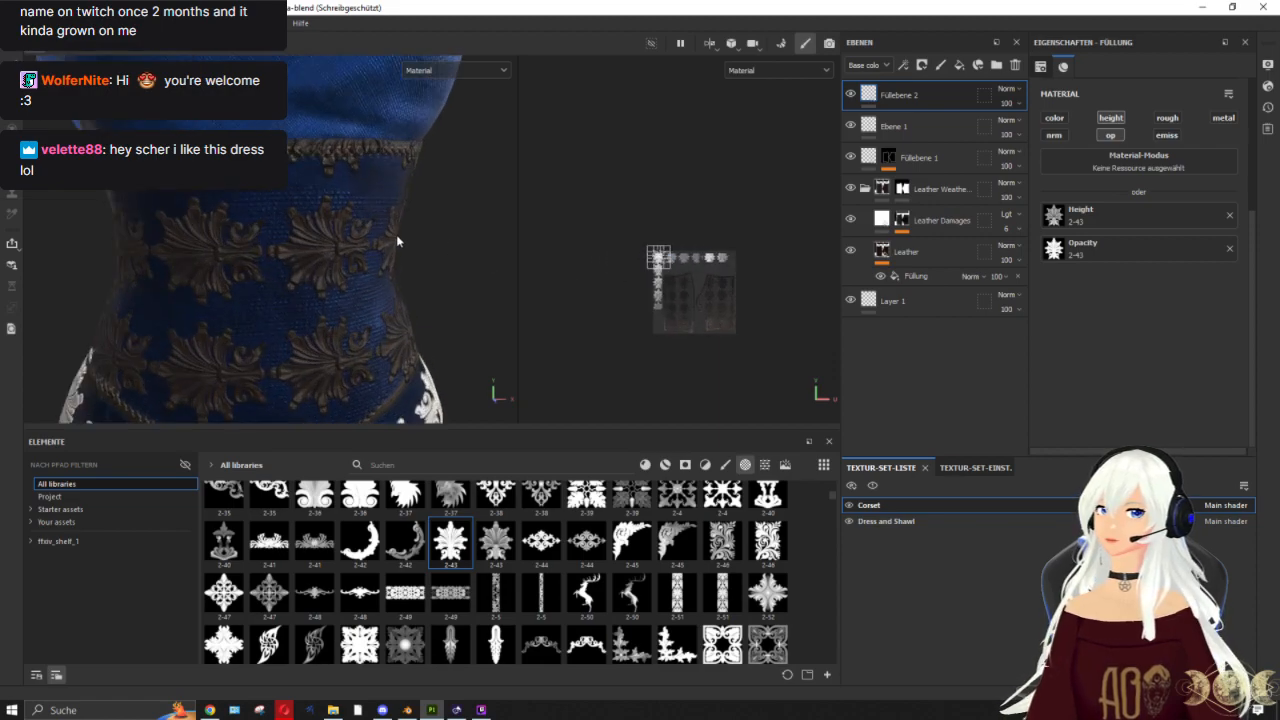
Step: Rotate the repeating leaf pattern of Füllebene 2 so the ornaments stand upright on the corset front
{"action": "left_click_drag", "start_coordinate": [405, 226], "coordinate": [388, 203], "text": "alt"}
{"action": "scroll", "coordinate": [586, 239], "scroll_direction": "up", "scroll_amount": 4}
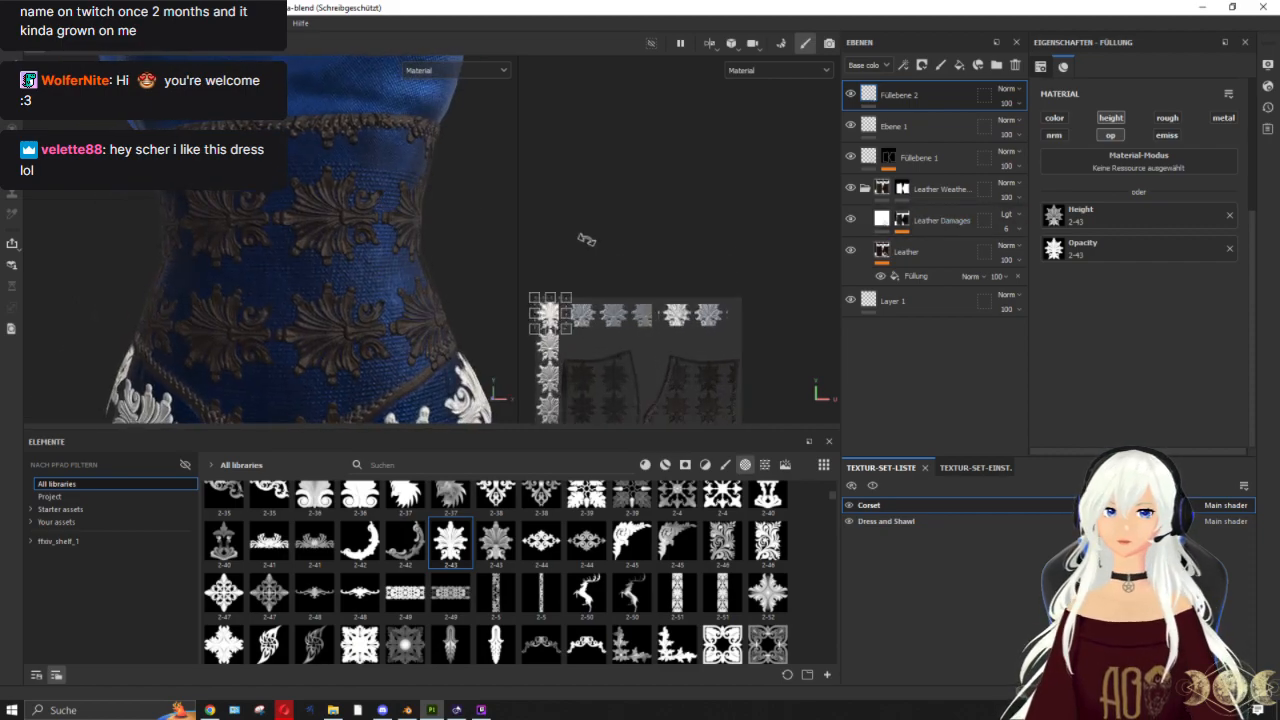
{"action": "left_click_drag", "start_coordinate": [595, 241], "coordinate": [600, 328], "text": "shift"}
{"action": "scroll", "coordinate": [400, 168], "scroll_direction": "down", "scroll_amount": 4}
{"action": "left_click_drag", "start_coordinate": [426, 172], "coordinate": [374, 245], "text": "alt"}
{"action": "scroll", "coordinate": [372, 187], "scroll_direction": "up", "scroll_amount": 3}
{"action": "scroll", "coordinate": [373, 190], "scroll_direction": "up", "scroll_amount": 2}
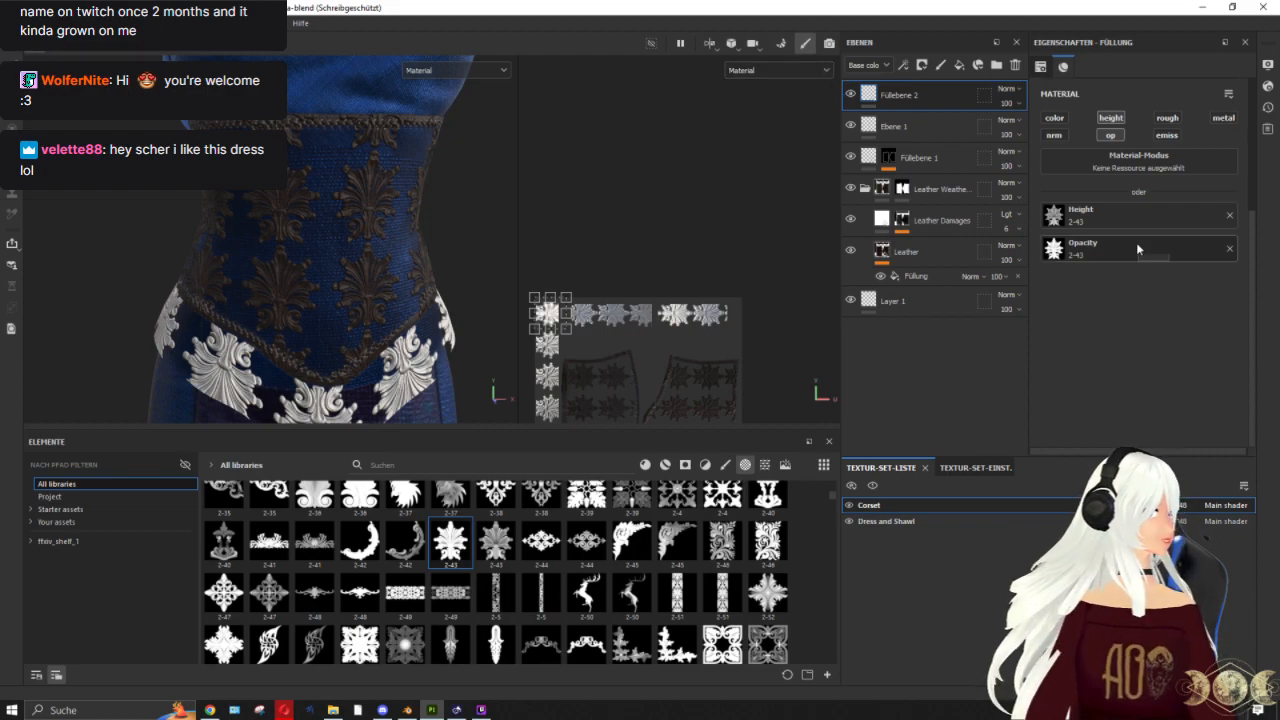
Step: Undo the ornament and opacity edits made with Füllebene 2 and delete that fill layer
{"action": "key", "text": "ctrl+z"}
{"action": "key", "text": "ctrl+z"}
{"action": "key", "text": "ctrl+z"}
{"action": "key", "text": "ctrl+z"}
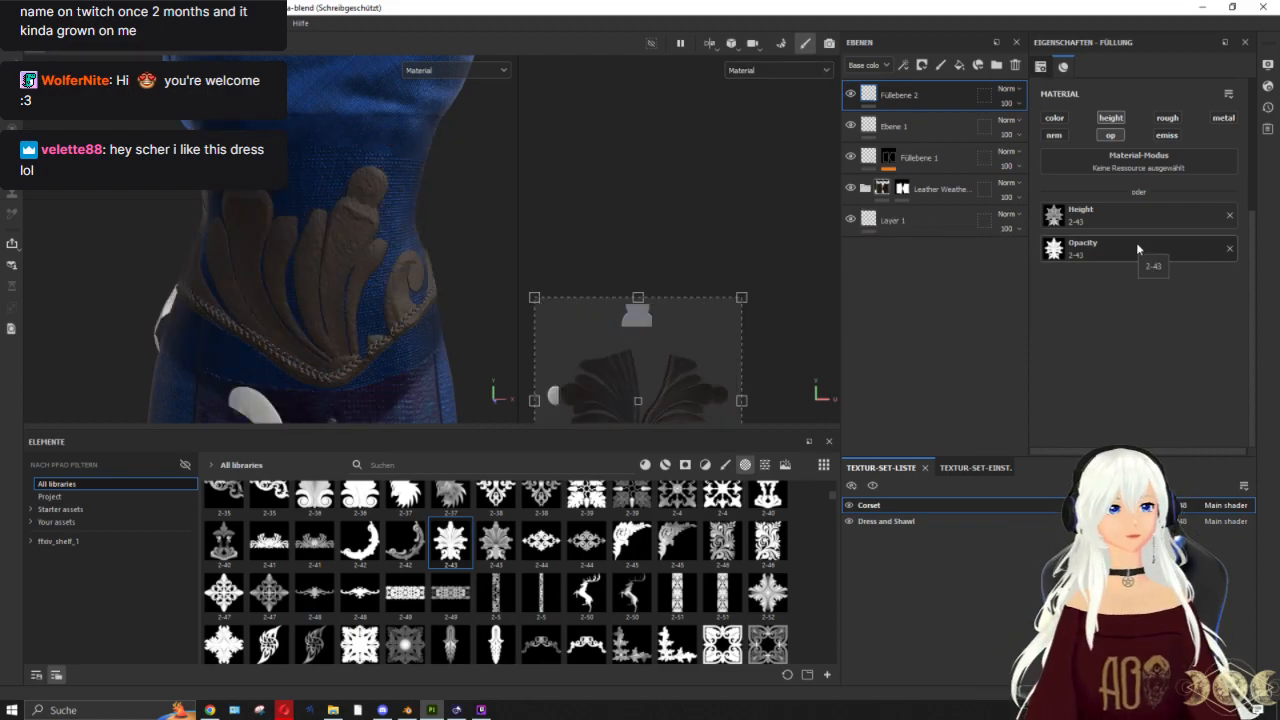
{"action": "key", "text": "ctrl+z"}
{"action": "key", "text": "ctrl+z"}
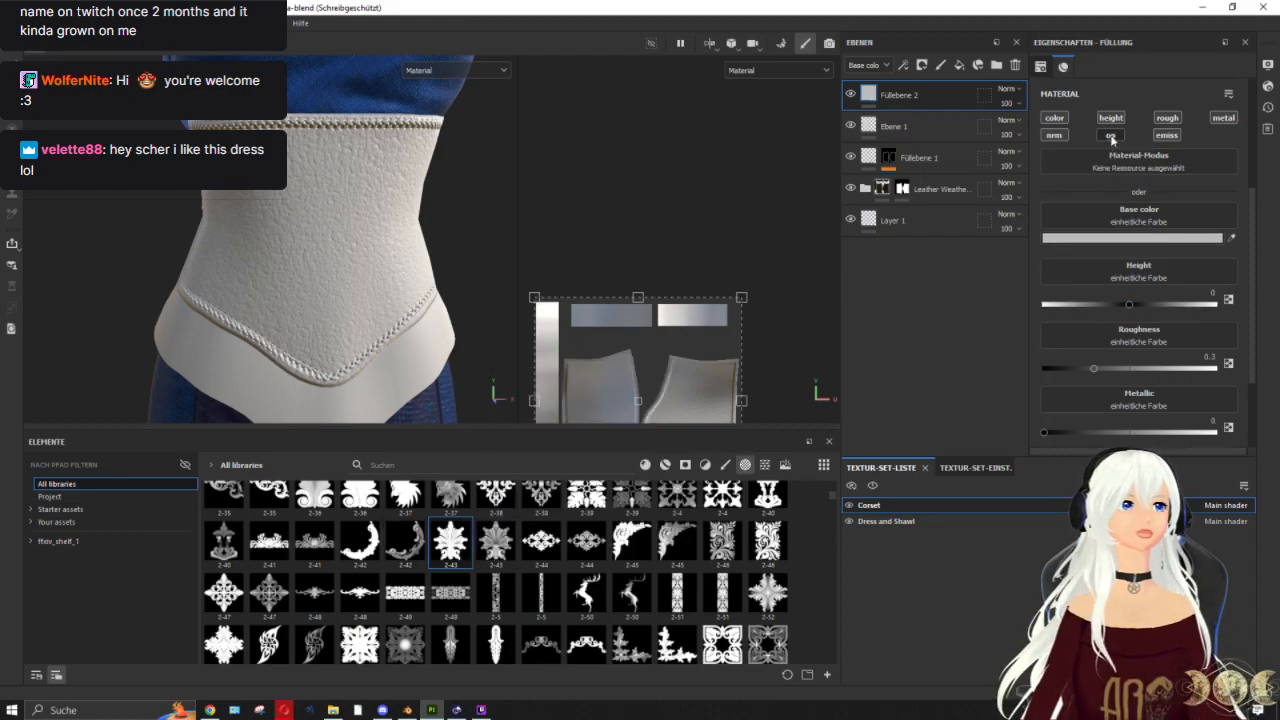
{"action": "left_click", "coordinate": [1015, 65]}
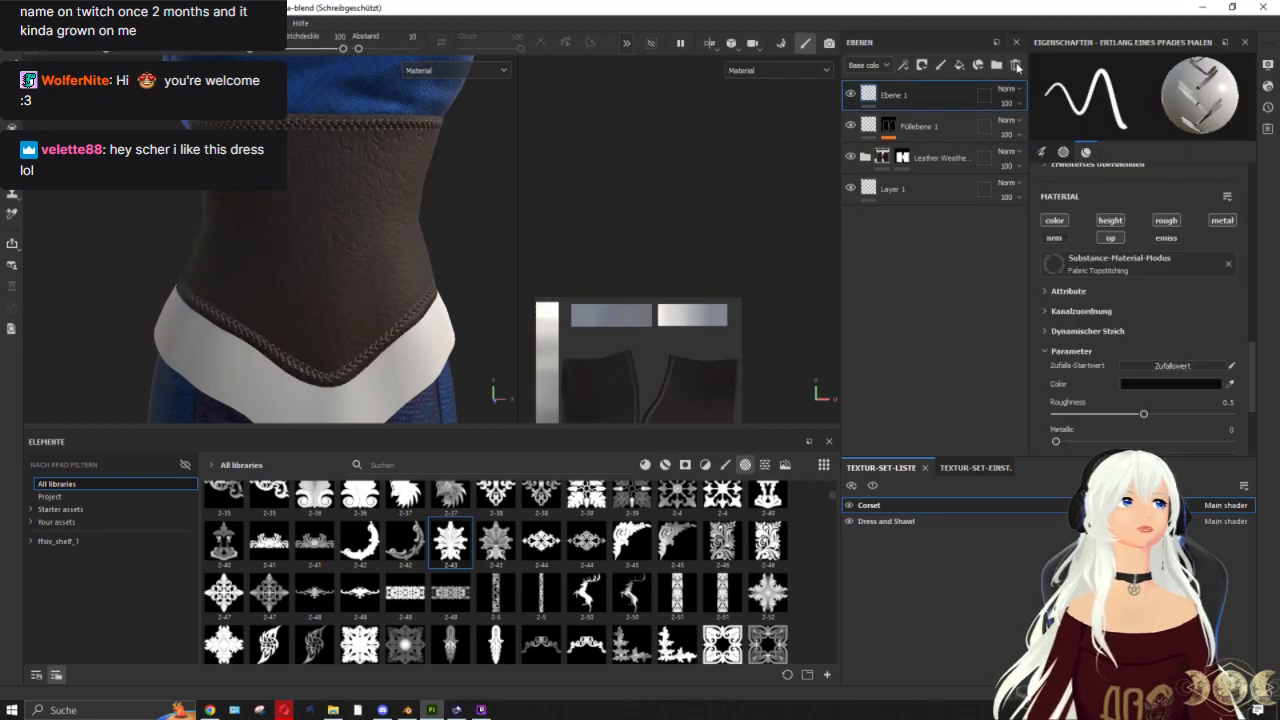
Step: Search the smart materials for gold and add Gold Damaged at the top of the corset's layer stack
{"action": "left_click", "coordinate": [422, 462]}
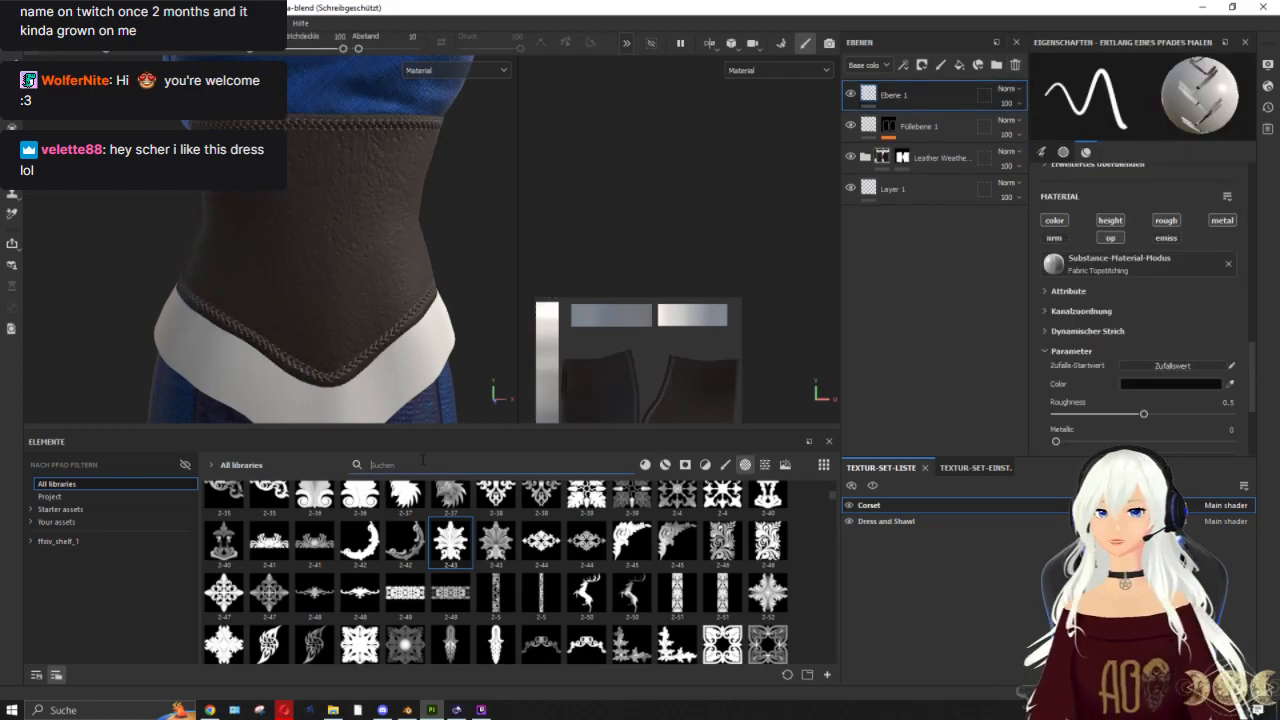
{"action": "type", "text": "gold"}
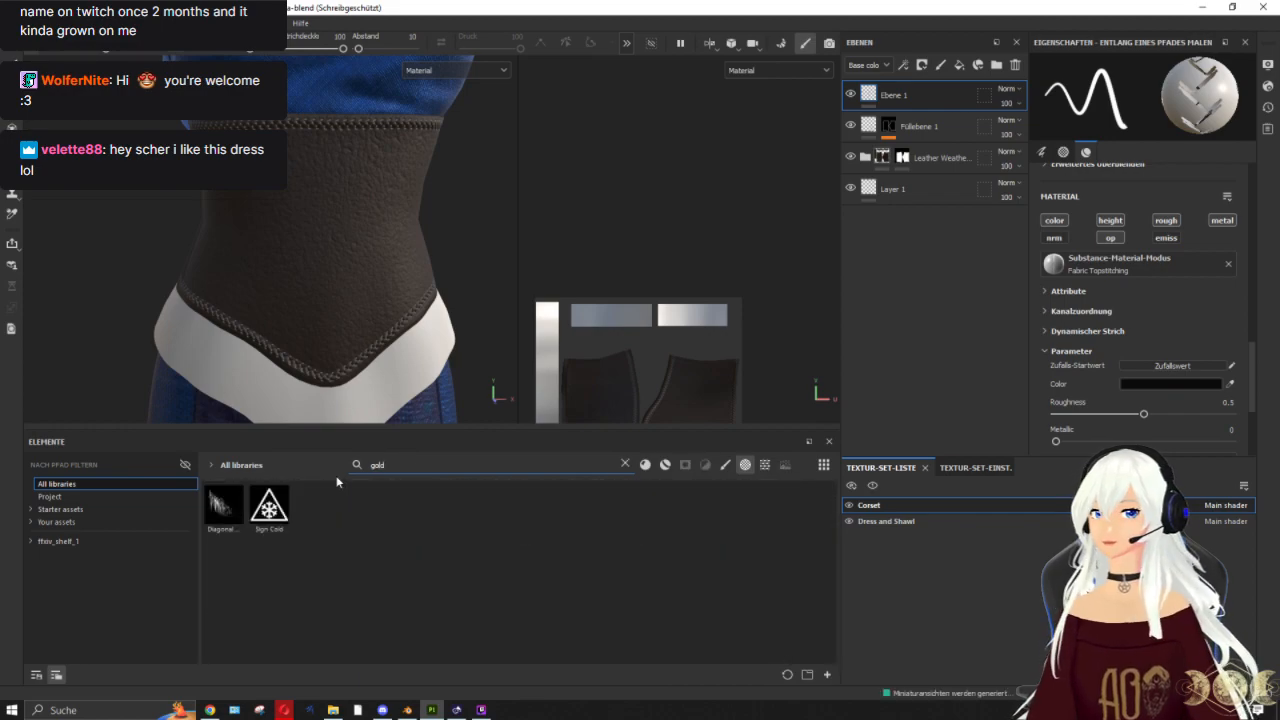
{"action": "left_click", "coordinate": [665, 464]}
{"action": "left_click_drag", "start_coordinate": [313, 505], "coordinate": [875, 80]}
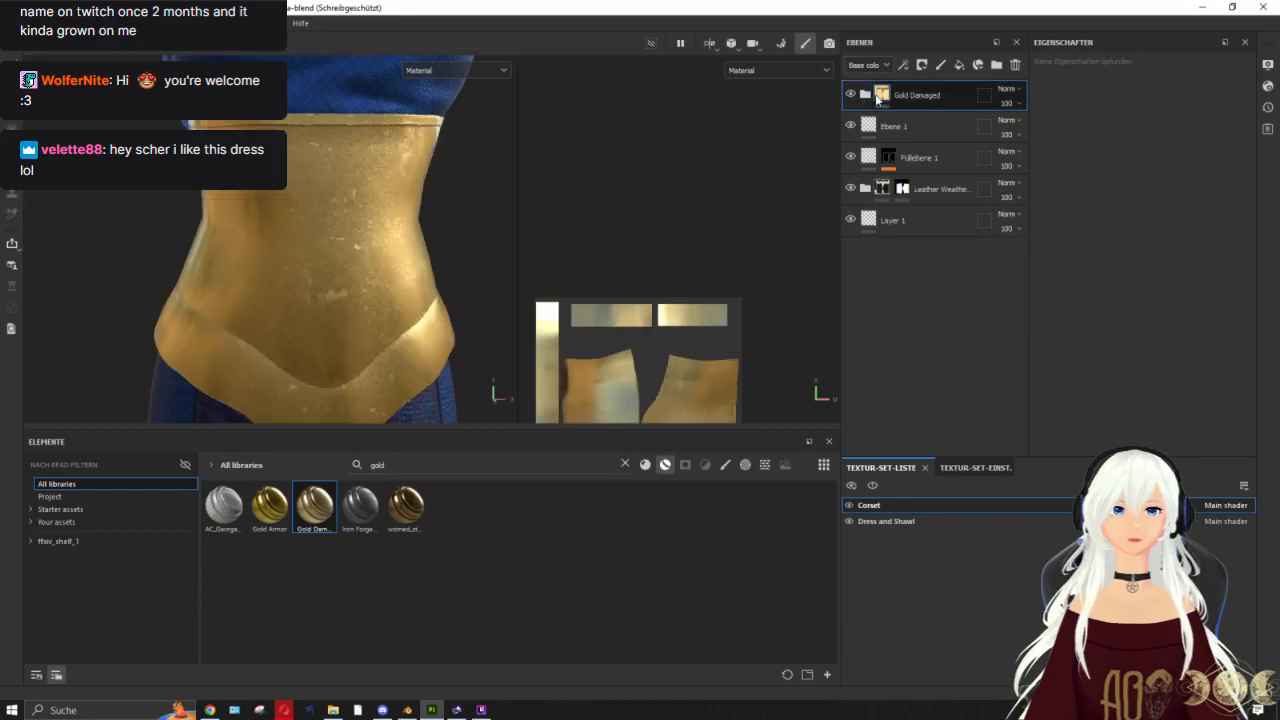
Step: Expand the Gold Damaged folder and select its Gold Pure fill for editing
{"action": "left_click", "coordinate": [864, 95]}
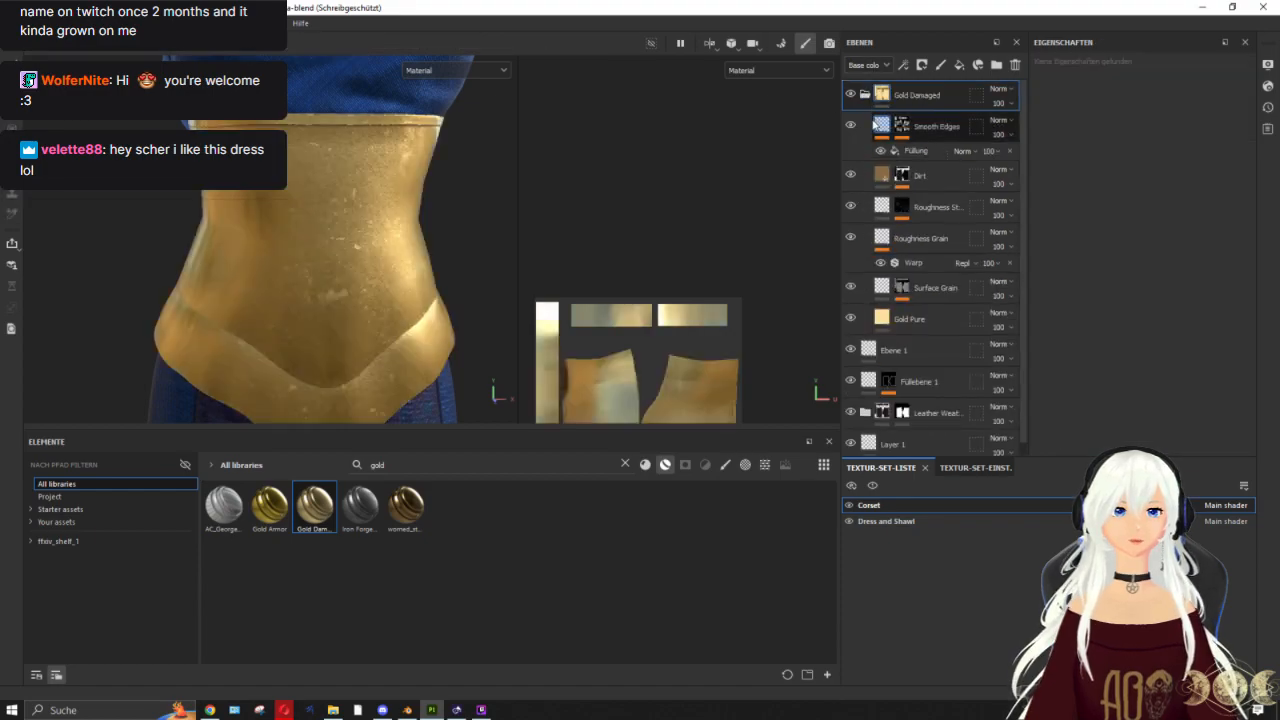
{"action": "scroll", "coordinate": [885, 230], "scroll_direction": "down", "scroll_amount": 1}
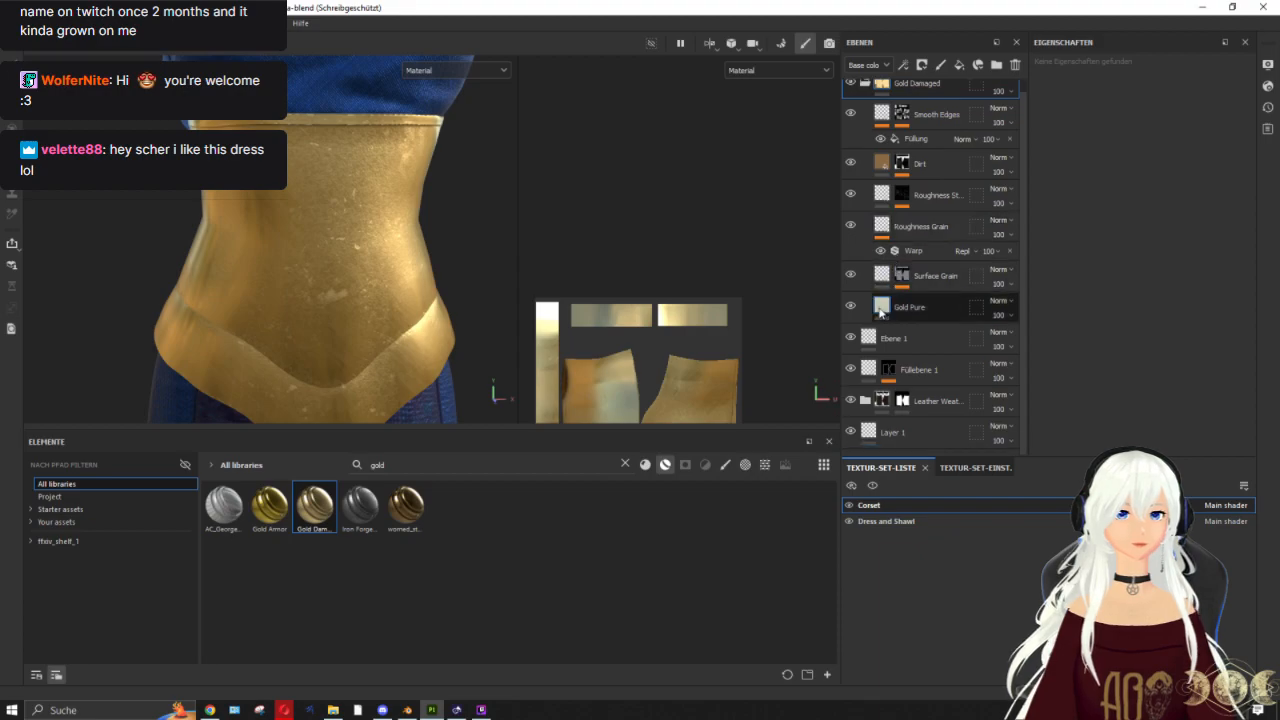
{"action": "left_click", "coordinate": [883, 310]}
{"action": "scroll", "coordinate": [1155, 304], "scroll_direction": "down", "scroll_amount": 2}
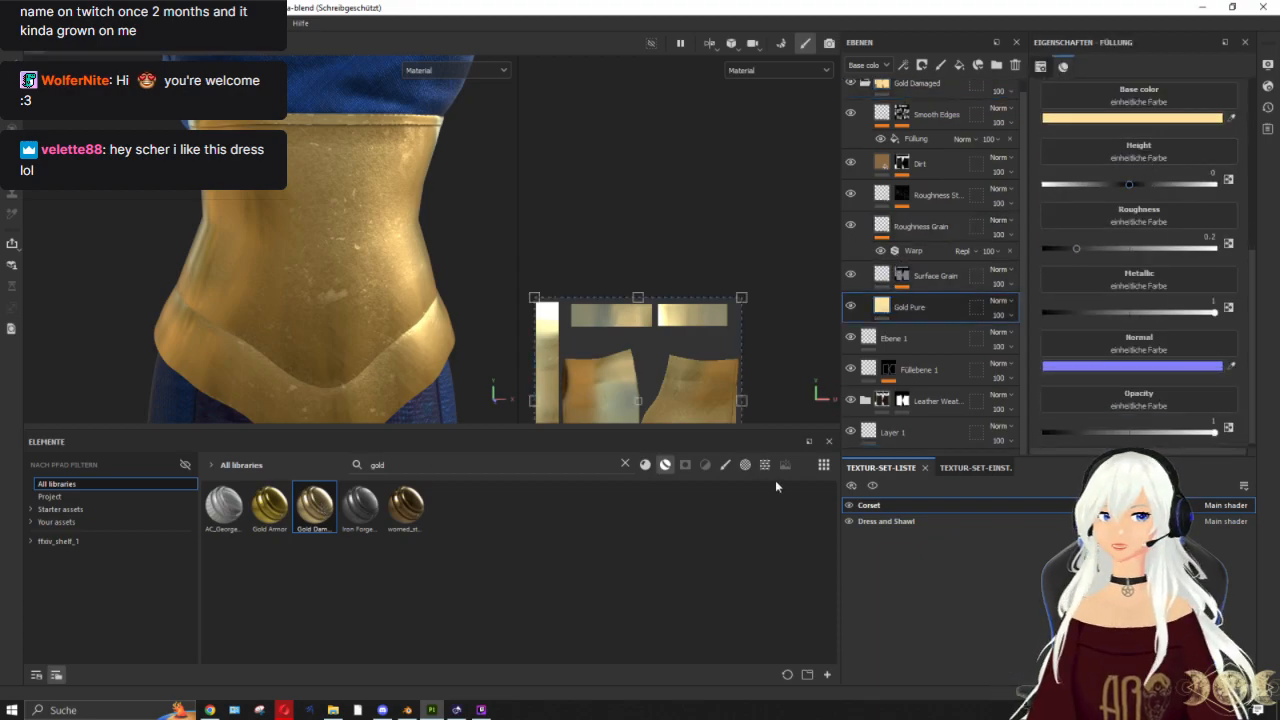
Step: Try the white 2-43 ornament as Gold Pure's opacity, undo it, and assign the grey 2-43 relief to its height
{"action": "left_click", "coordinate": [665, 466]}
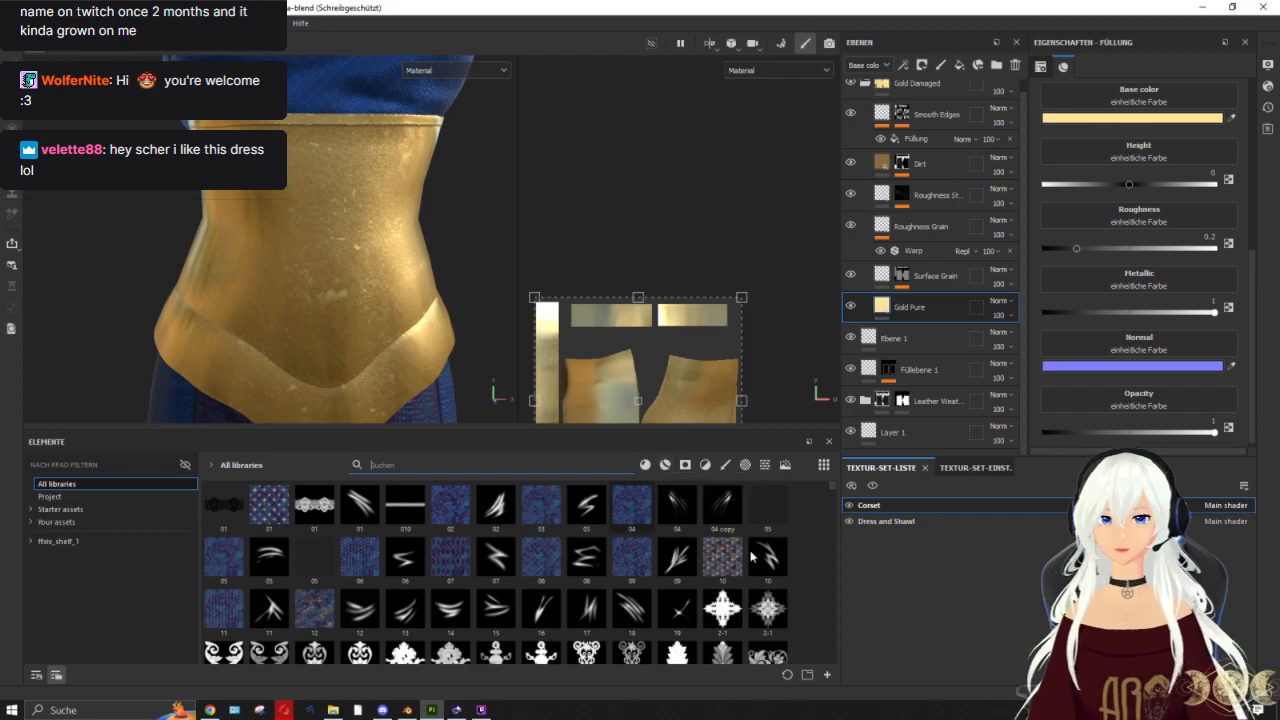
{"action": "scroll", "coordinate": [373, 508], "scroll_direction": "down", "scroll_amount": 4}
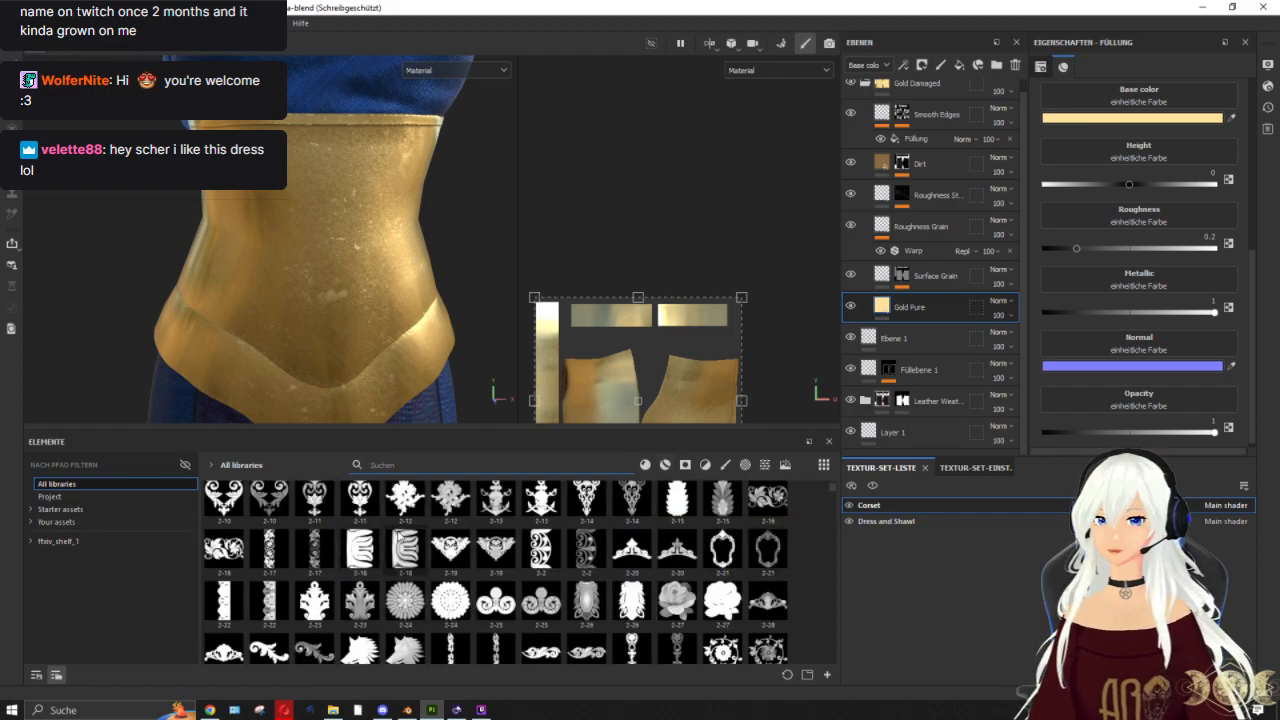
{"action": "scroll", "coordinate": [373, 508], "scroll_direction": "down", "scroll_amount": 4}
{"action": "left_click_drag", "start_coordinate": [540, 593], "coordinate": [1139, 422]}
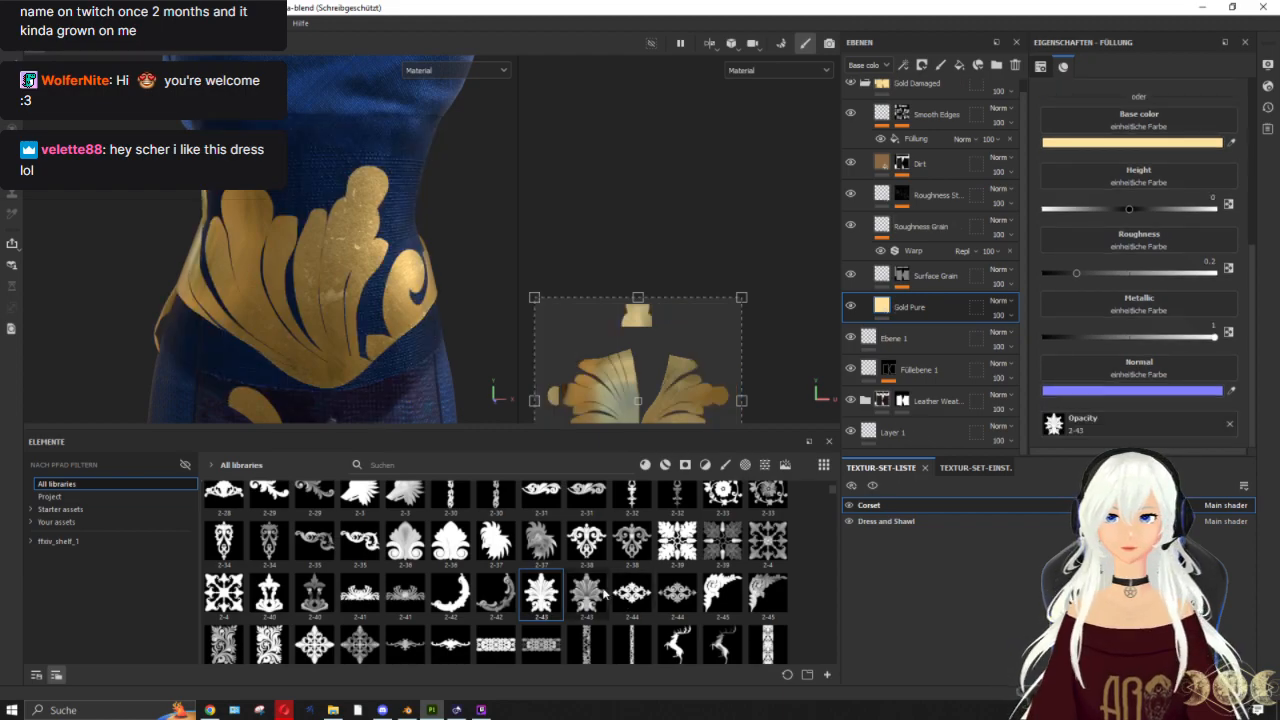
{"action": "left_click", "coordinate": [955, 522]}
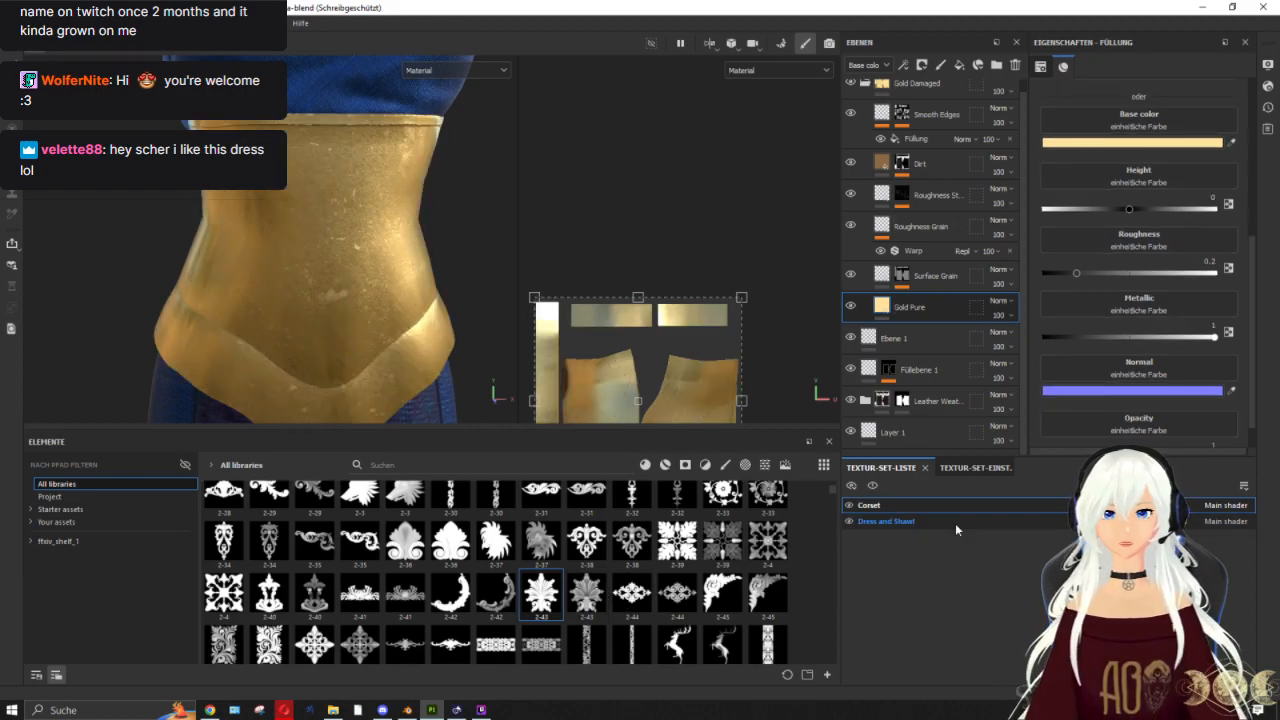
{"action": "left_click_drag", "start_coordinate": [586, 593], "coordinate": [1149, 176]}
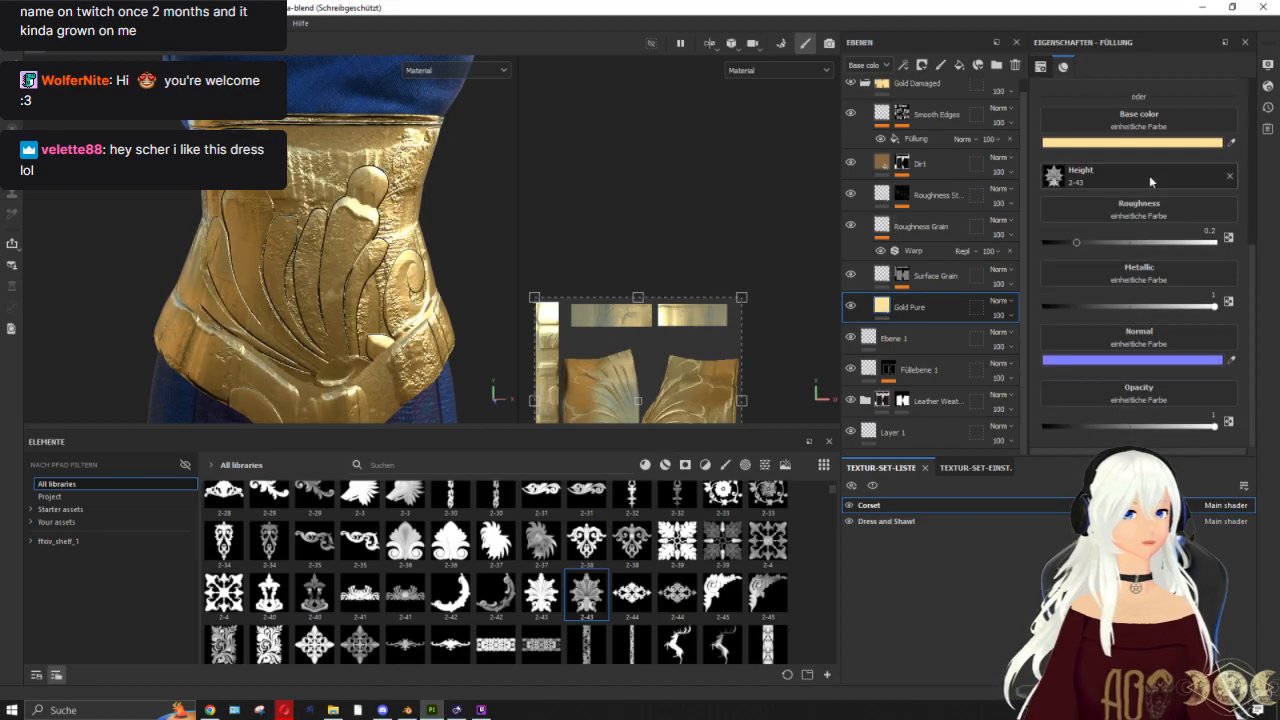
Step: Scale Gold Pure's projection to about 7 repeats and rotate it to 270 so upright leaf ornaments tile the corset
{"action": "scroll", "coordinate": [440, 201], "scroll_direction": "down", "scroll_amount": 3}
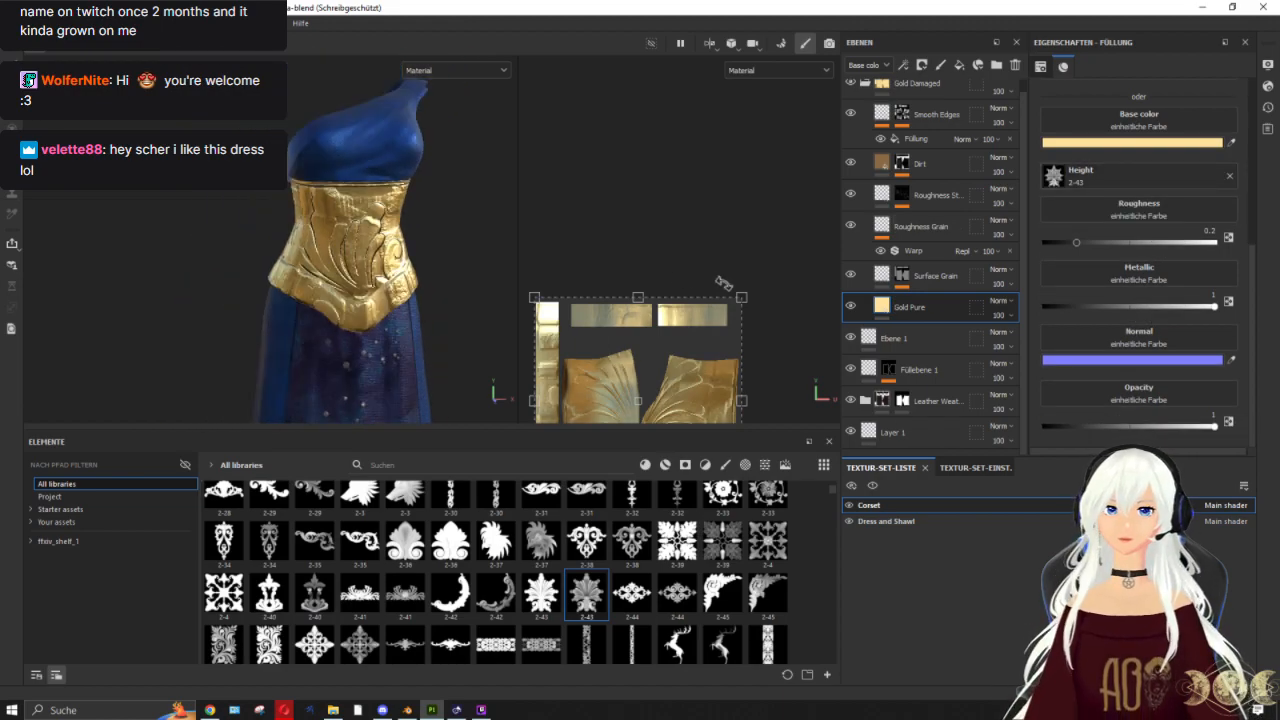
{"action": "scroll", "coordinate": [729, 283], "scroll_direction": "down", "scroll_amount": 2}
{"action": "left_click_drag", "start_coordinate": [653, 369], "coordinate": [638, 389]}
{"action": "scroll", "coordinate": [682, 322], "scroll_direction": "up", "scroll_amount": 3}
{"action": "scroll", "coordinate": [393, 268], "scroll_direction": "up", "scroll_amount": 3}
{"action": "scroll", "coordinate": [392, 268], "scroll_direction": "up", "scroll_amount": 3}
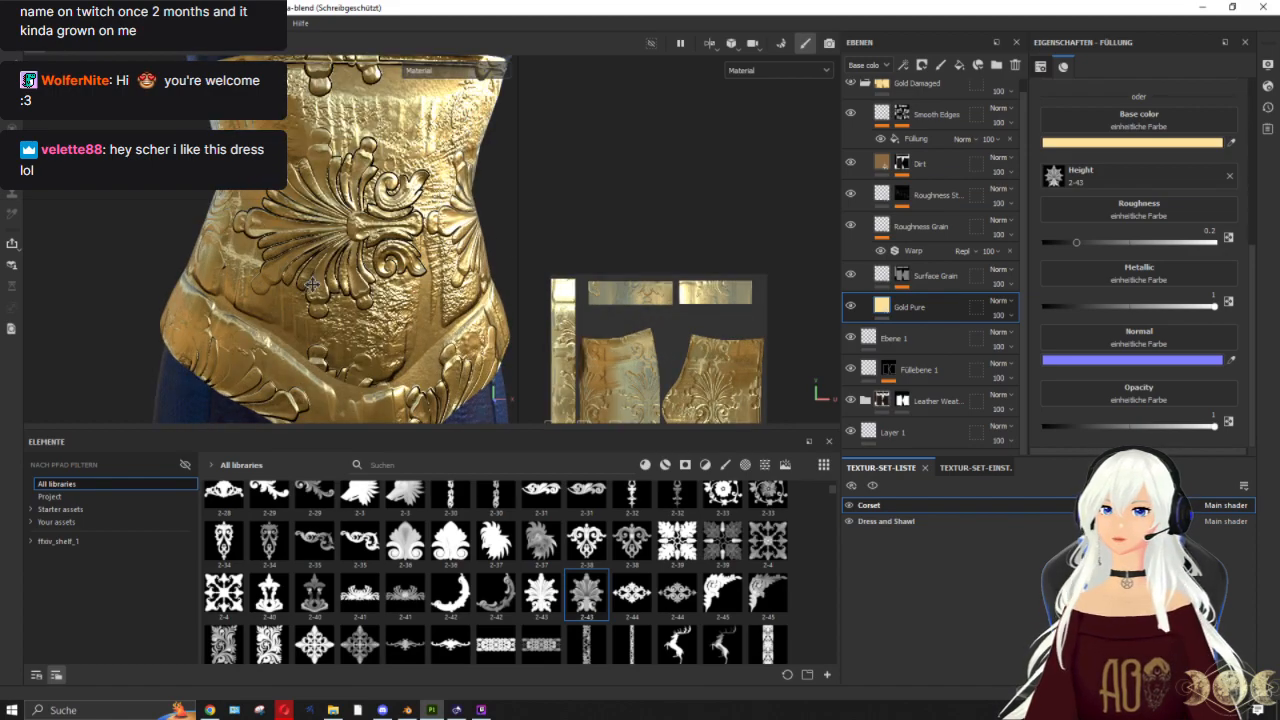
{"action": "scroll", "coordinate": [660, 193], "scroll_direction": "down", "scroll_amount": 3}
{"action": "scroll", "coordinate": [641, 277], "scroll_direction": "up", "scroll_amount": 4}
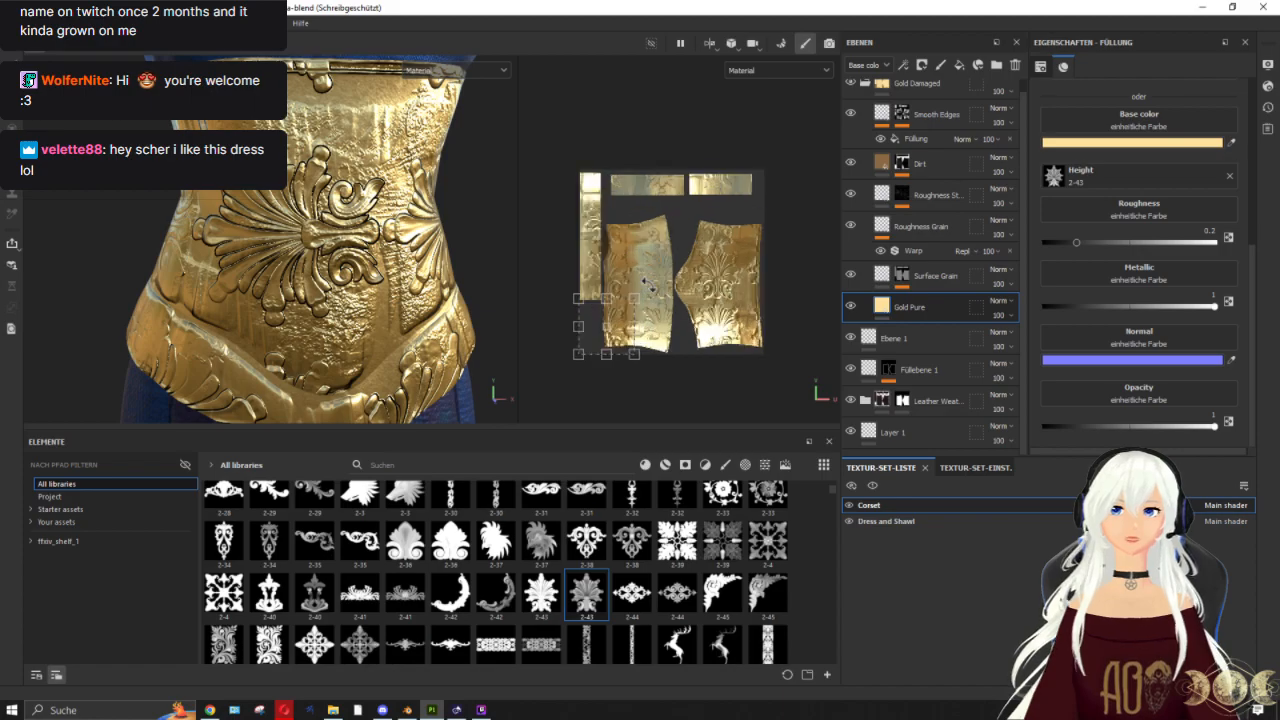
{"action": "left_click_drag", "start_coordinate": [695, 368], "coordinate": [657, 303], "text": "shift"}
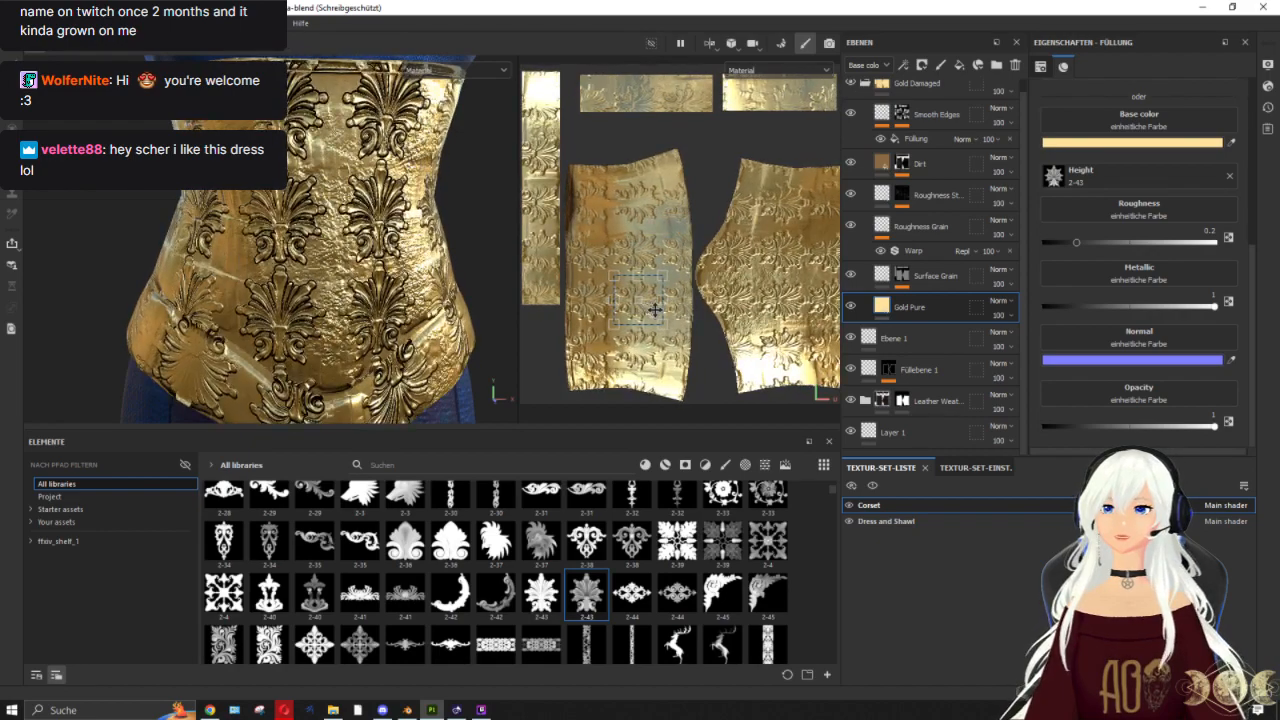
Step: Set the UV wrap of the Gold Pure fill to Keine so only a single ornament is projected
{"action": "scroll", "coordinate": [940, 190], "scroll_direction": "up", "scroll_amount": 1}
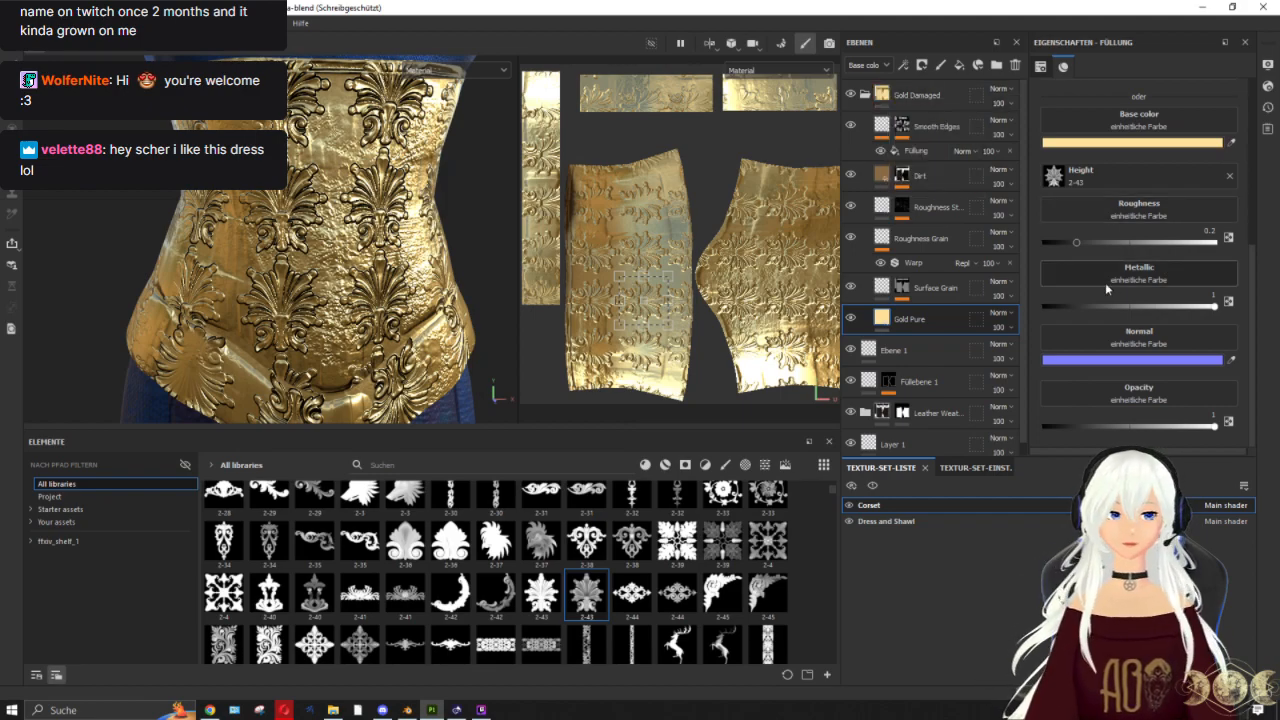
{"action": "scroll", "coordinate": [1109, 282], "scroll_direction": "up", "scroll_amount": 5}
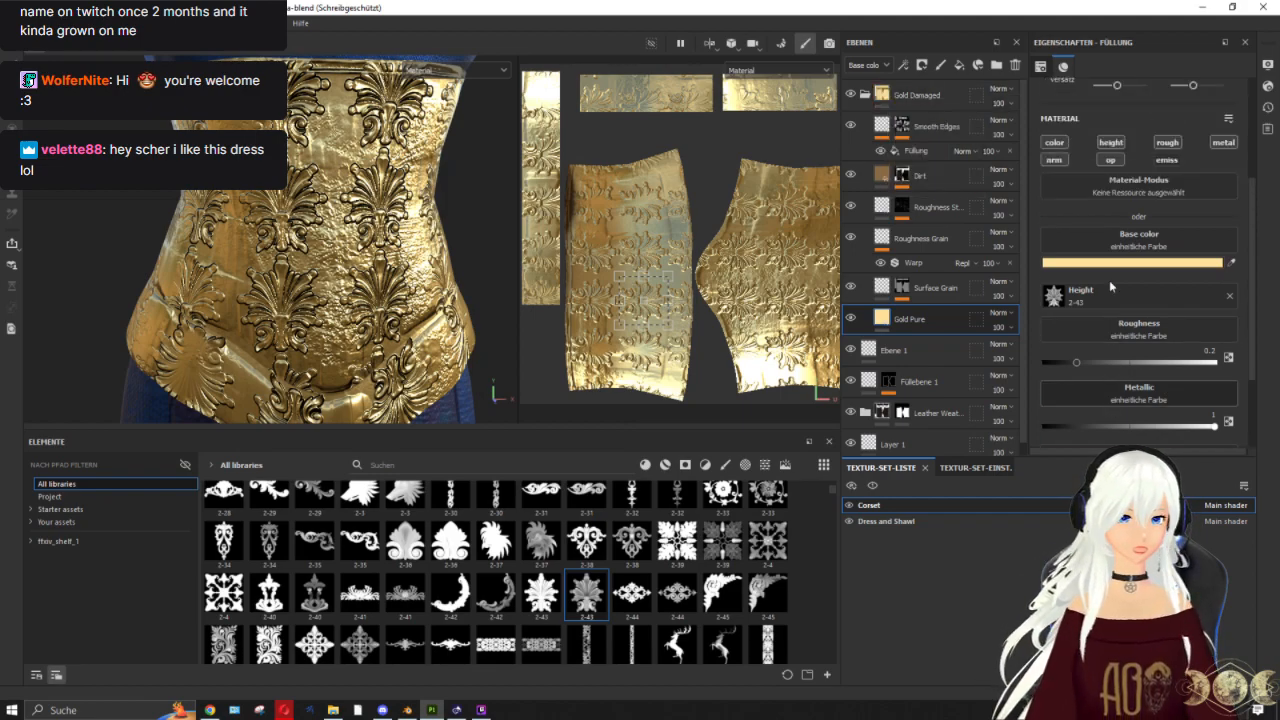
{"action": "scroll", "coordinate": [1120, 280], "scroll_direction": "up", "scroll_amount": 1}
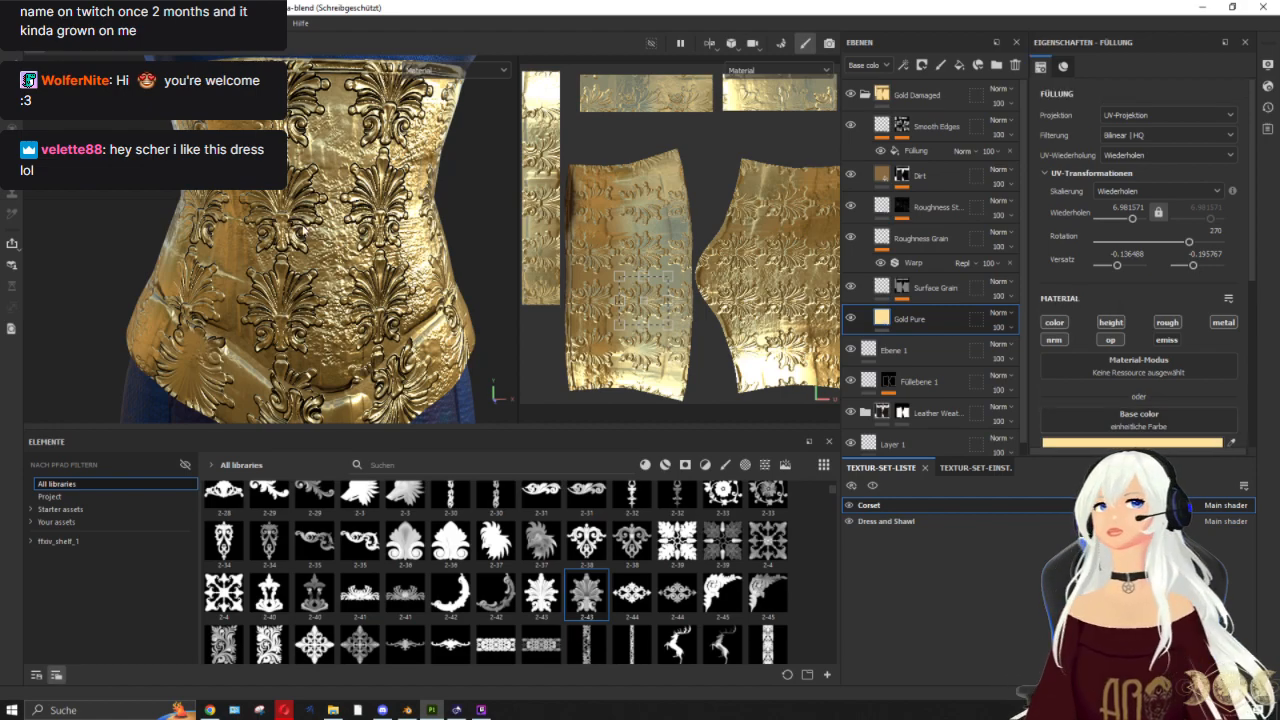
{"action": "scroll", "coordinate": [339, 241], "scroll_direction": "down", "scroll_amount": 1}
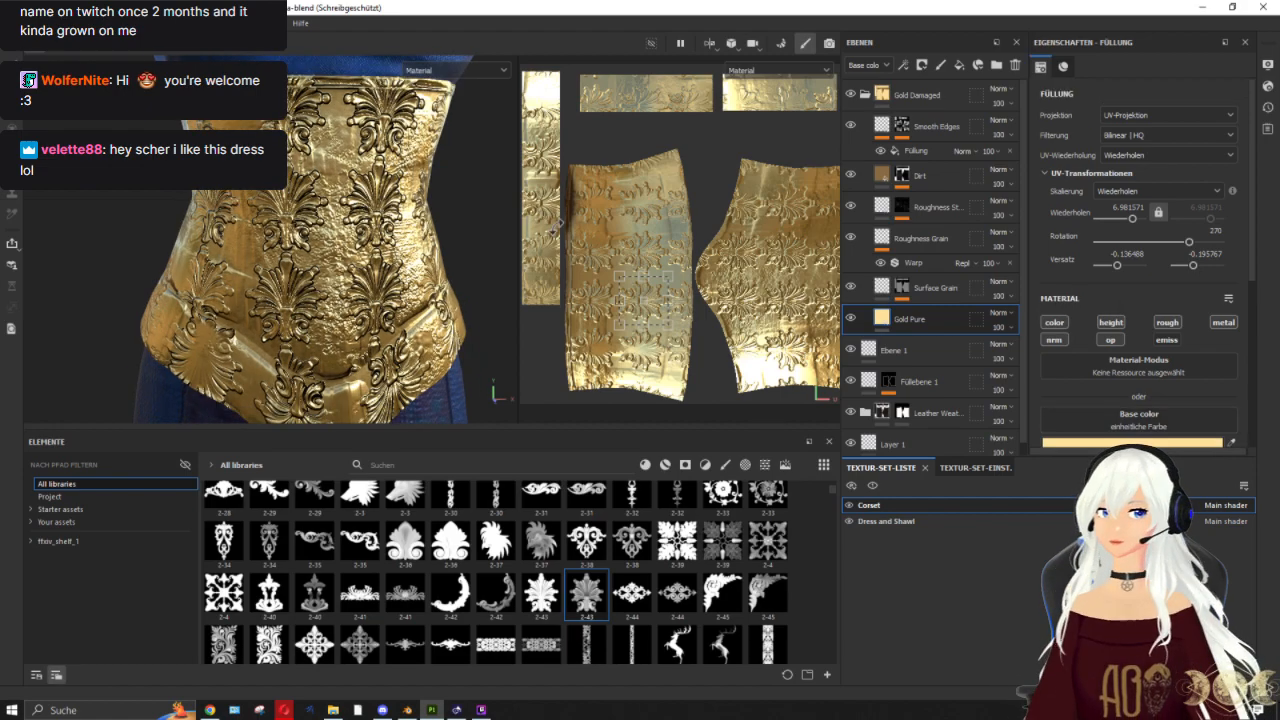
{"action": "left_click", "coordinate": [1164, 154]}
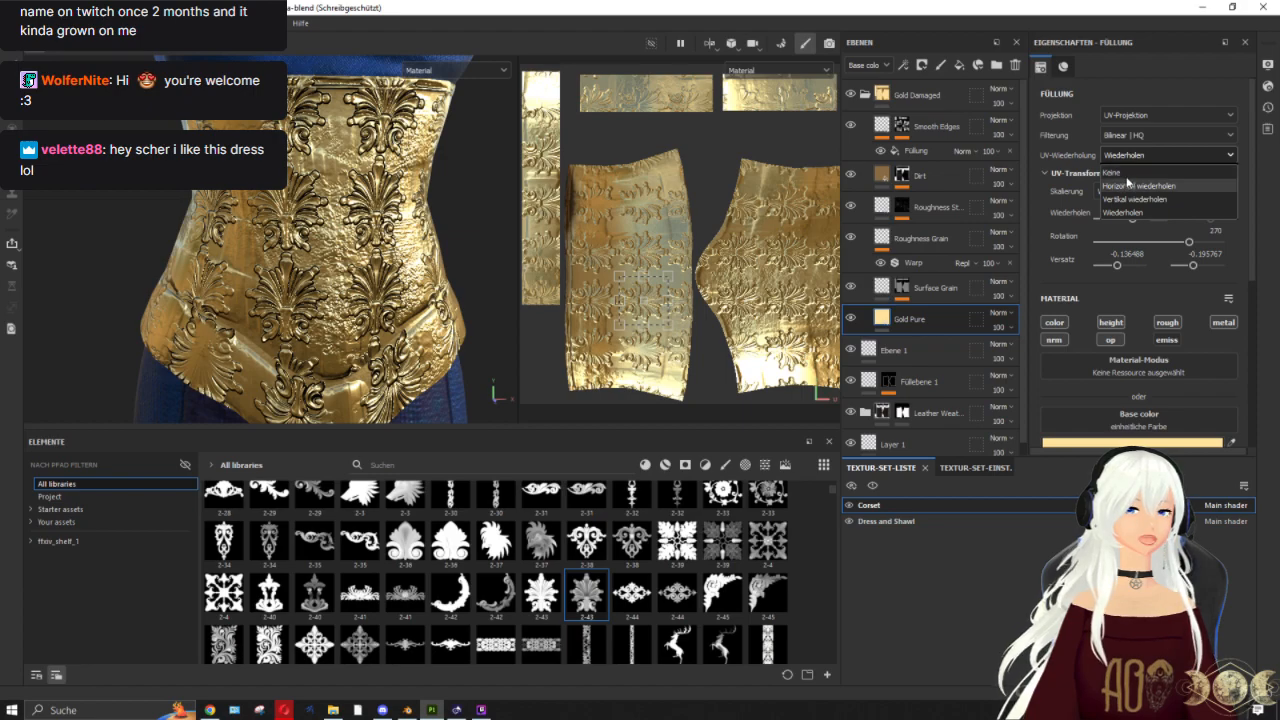
{"action": "left_click", "coordinate": [1115, 172]}
Step: Move the single gold ornament onto the corset's lower front above the pointed hem, at an offset of about 0.16, -0.13
{"action": "scroll", "coordinate": [685, 225], "scroll_direction": "up", "scroll_amount": 1}
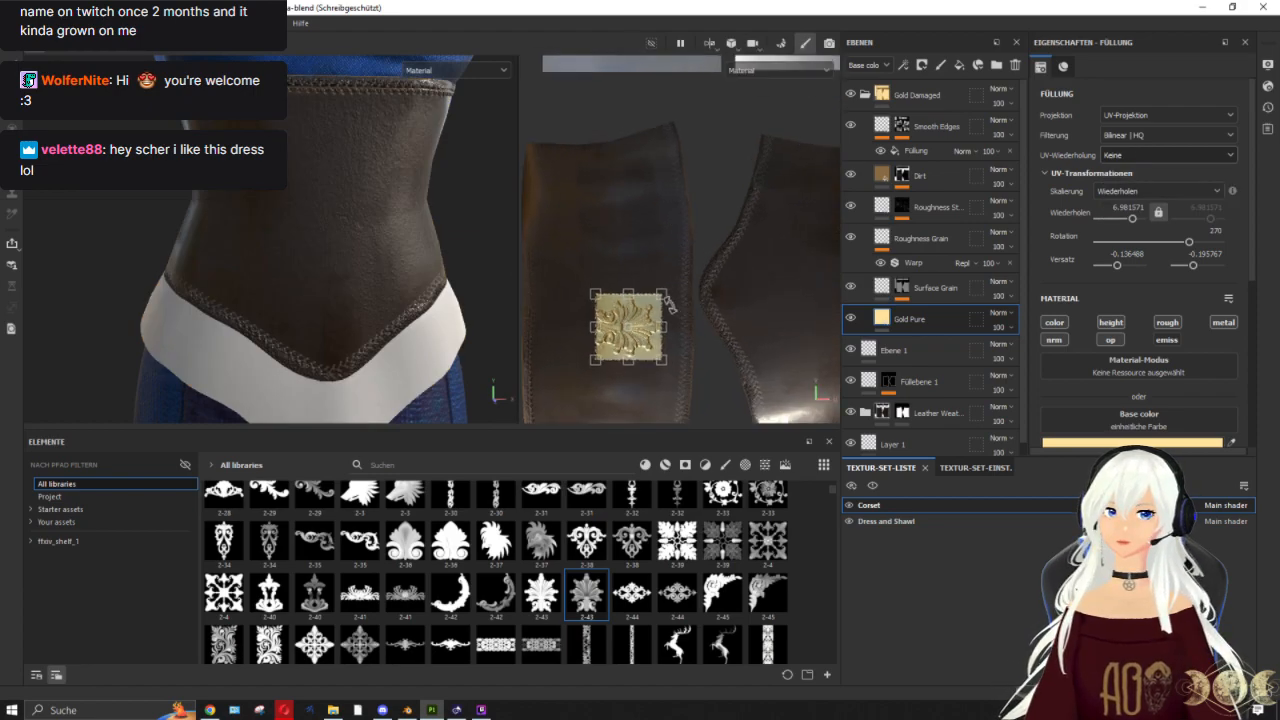
{"action": "scroll", "coordinate": [670, 297], "scroll_direction": "down", "scroll_amount": 2}
{"action": "left_click_drag", "start_coordinate": [647, 322], "coordinate": [729, 305]}
{"action": "scroll", "coordinate": [291, 182], "scroll_direction": "up", "scroll_amount": 2}
{"action": "scroll", "coordinate": [275, 197], "scroll_direction": "up", "scroll_amount": 2}
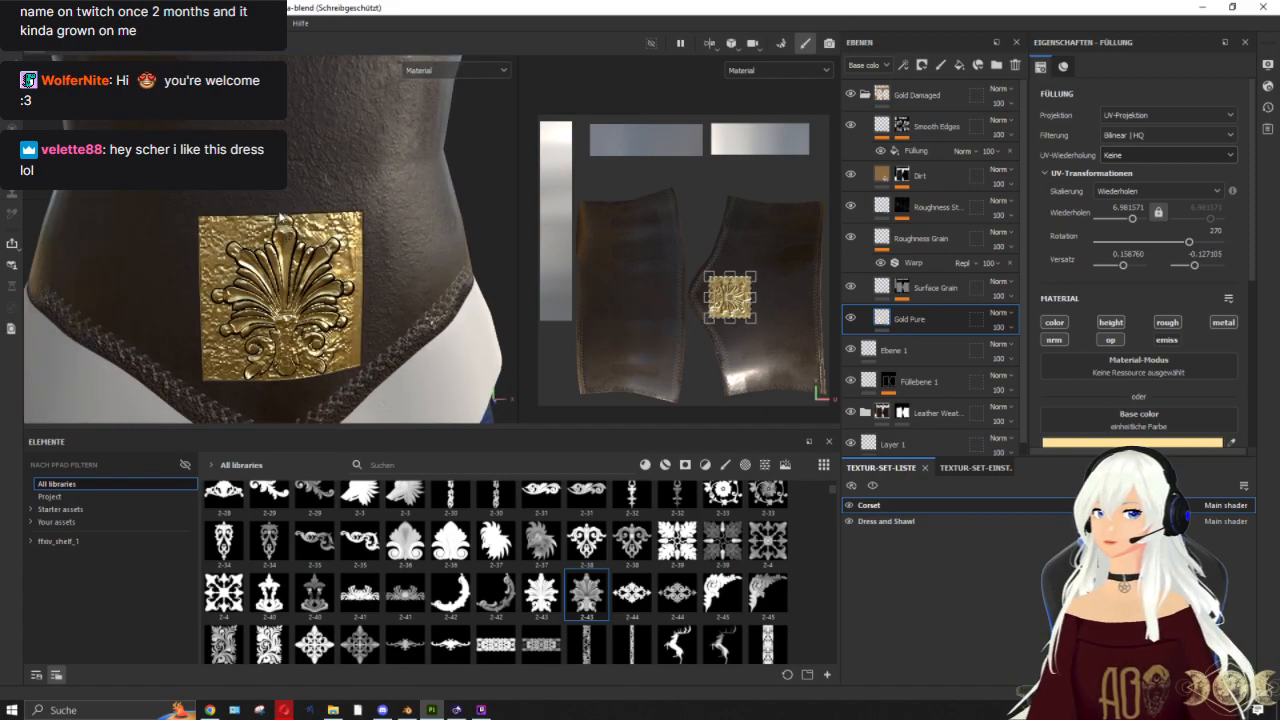
{"action": "left_click_drag", "start_coordinate": [281, 222], "coordinate": [360, 242], "text": "alt"}
{"action": "scroll", "coordinate": [735, 300], "scroll_direction": "up", "scroll_amount": 5}
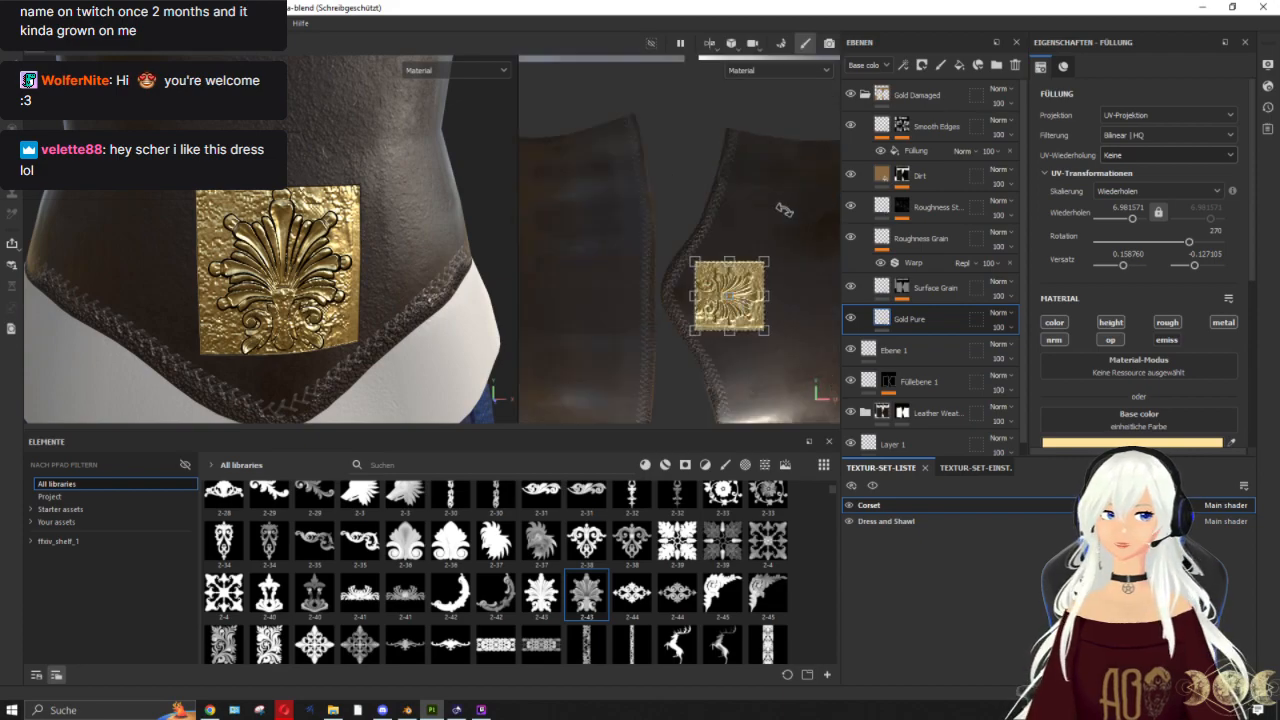
Step: Rotate the Gold Pure ornament to 90 and reposition it on the corset's lower front at an offset of about 0.13, -0.12
{"action": "left_click_drag", "start_coordinate": [745, 292], "coordinate": [648, 399]}
{"action": "left_click_drag", "start_coordinate": [700, 365], "coordinate": [676, 352]}
{"action": "scroll", "coordinate": [672, 350], "scroll_direction": "up", "scroll_amount": 3}
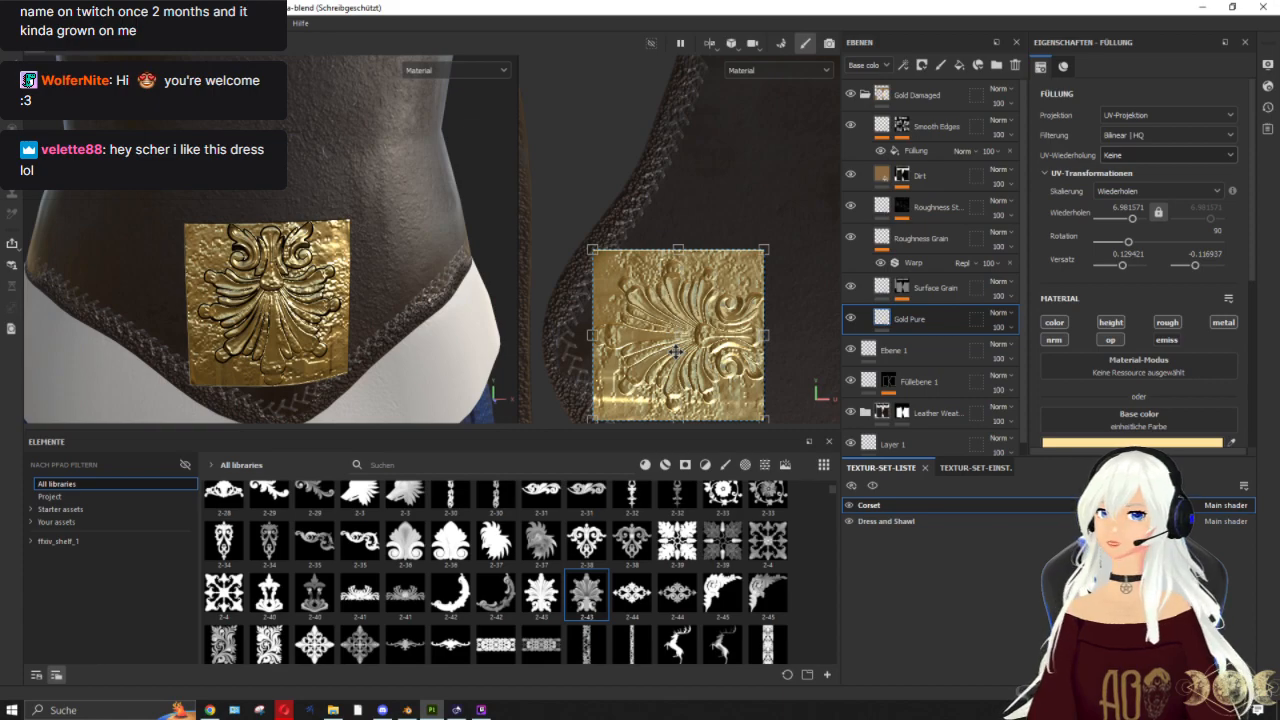
Step: Add a black mask to the Gold Damaged folder
{"action": "left_click", "coordinate": [888, 101]}
{"action": "right_click", "coordinate": [904, 99]}
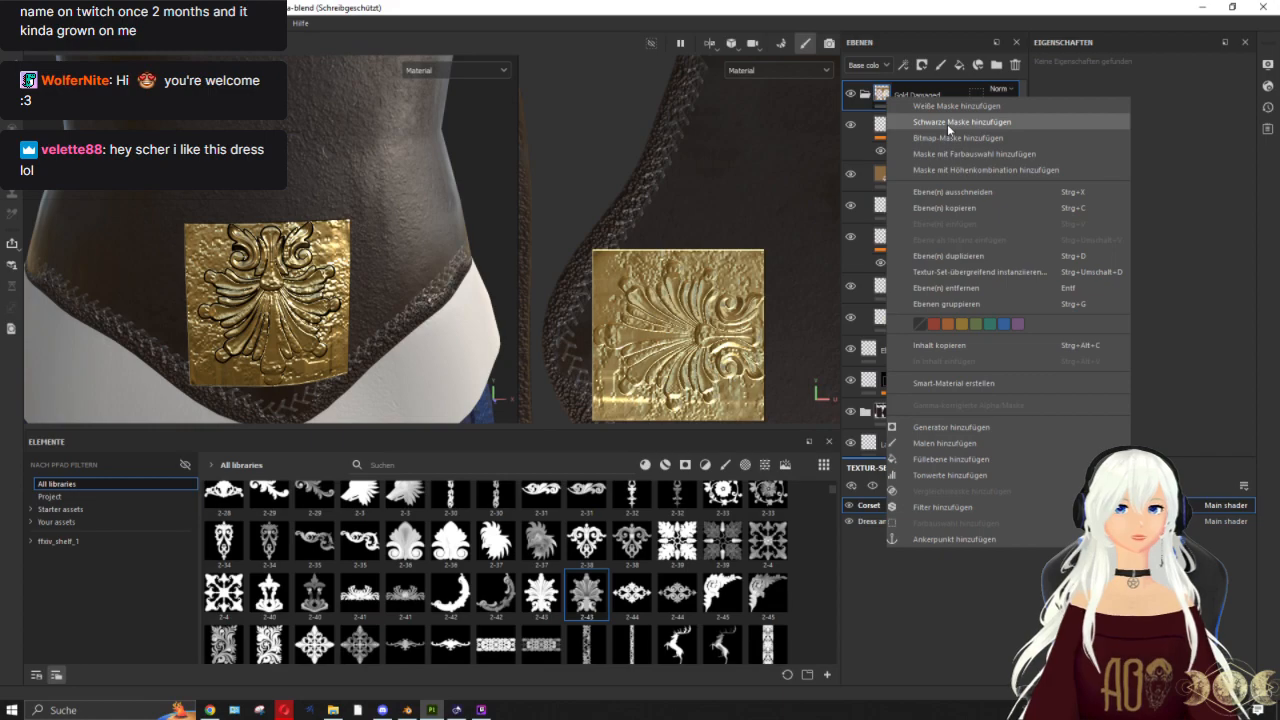
{"action": "left_click", "coordinate": [947, 124]}
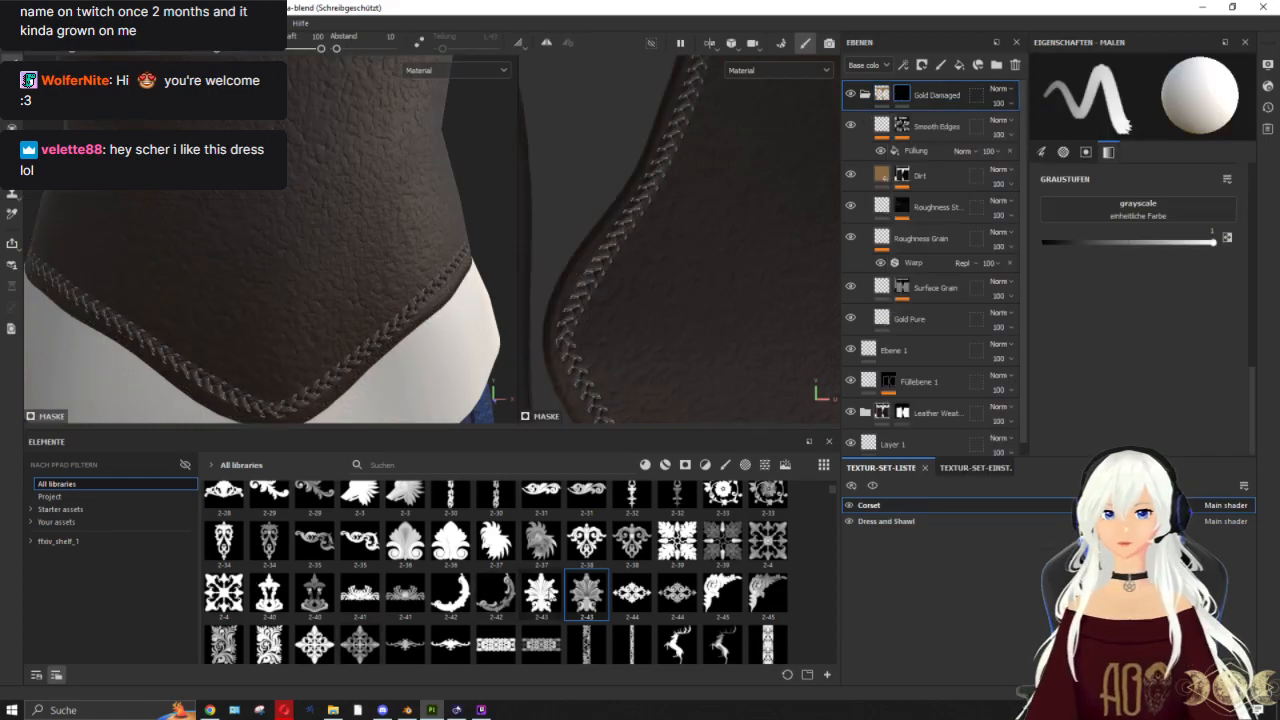
Step: Try the white 2-43 ornament as the mask brush's grayscale and look through the brush settings
{"action": "left_click_drag", "start_coordinate": [541, 593], "coordinate": [1120, 207]}
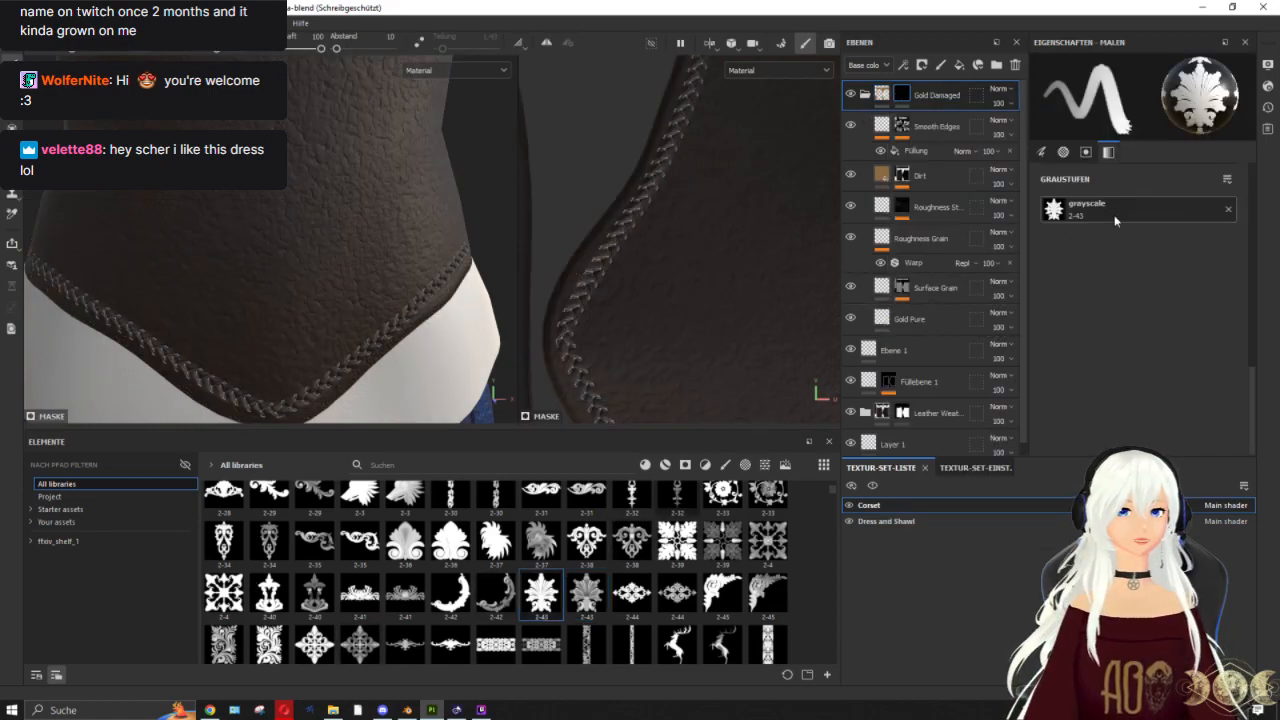
{"action": "scroll", "coordinate": [1116, 220], "scroll_direction": "up", "scroll_amount": 10}
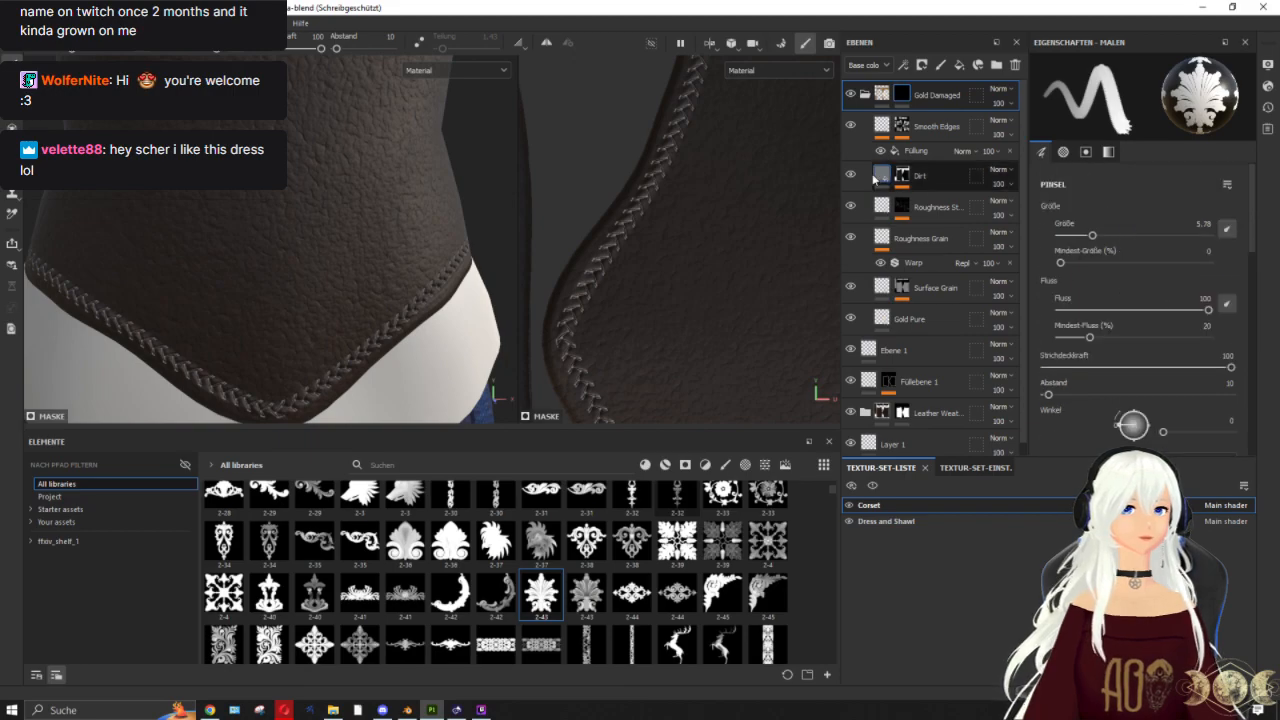
{"action": "scroll", "coordinate": [1110, 285], "scroll_direction": "down", "scroll_amount": 10}
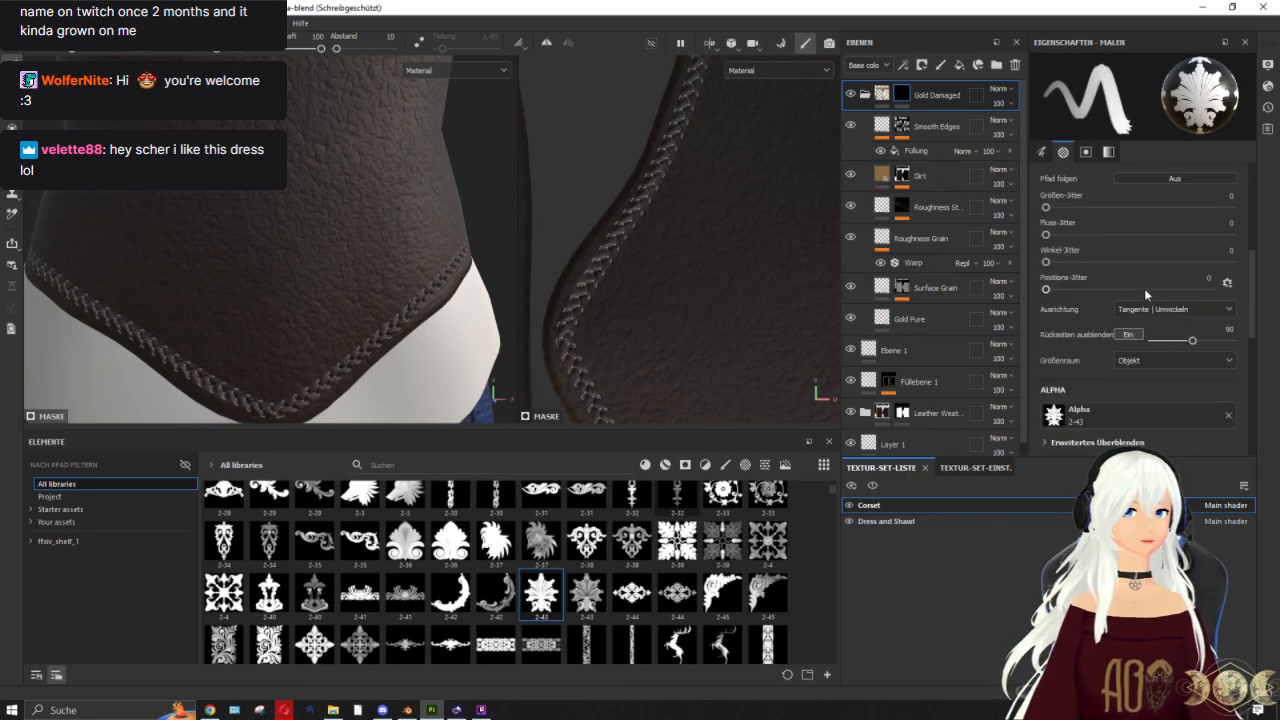
{"action": "scroll", "coordinate": [1144, 288], "scroll_direction": "up", "scroll_amount": 5}
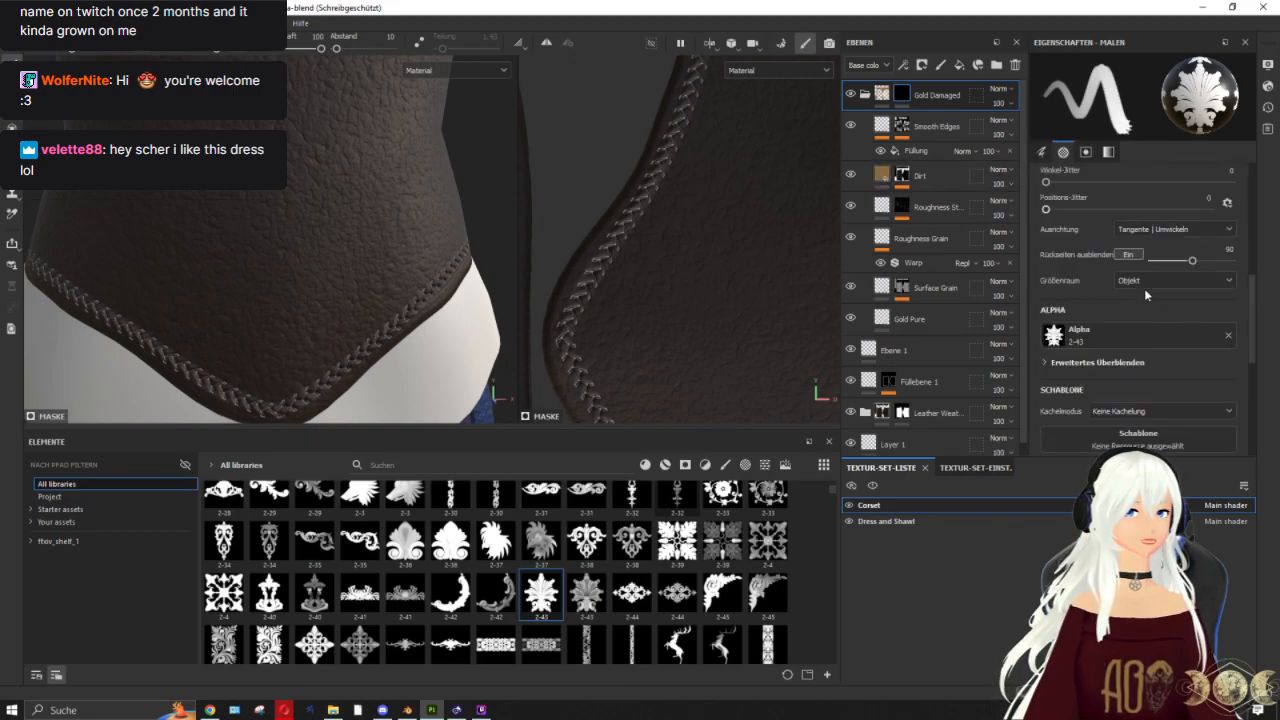
{"action": "scroll", "coordinate": [1144, 288], "scroll_direction": "up", "scroll_amount": 2}
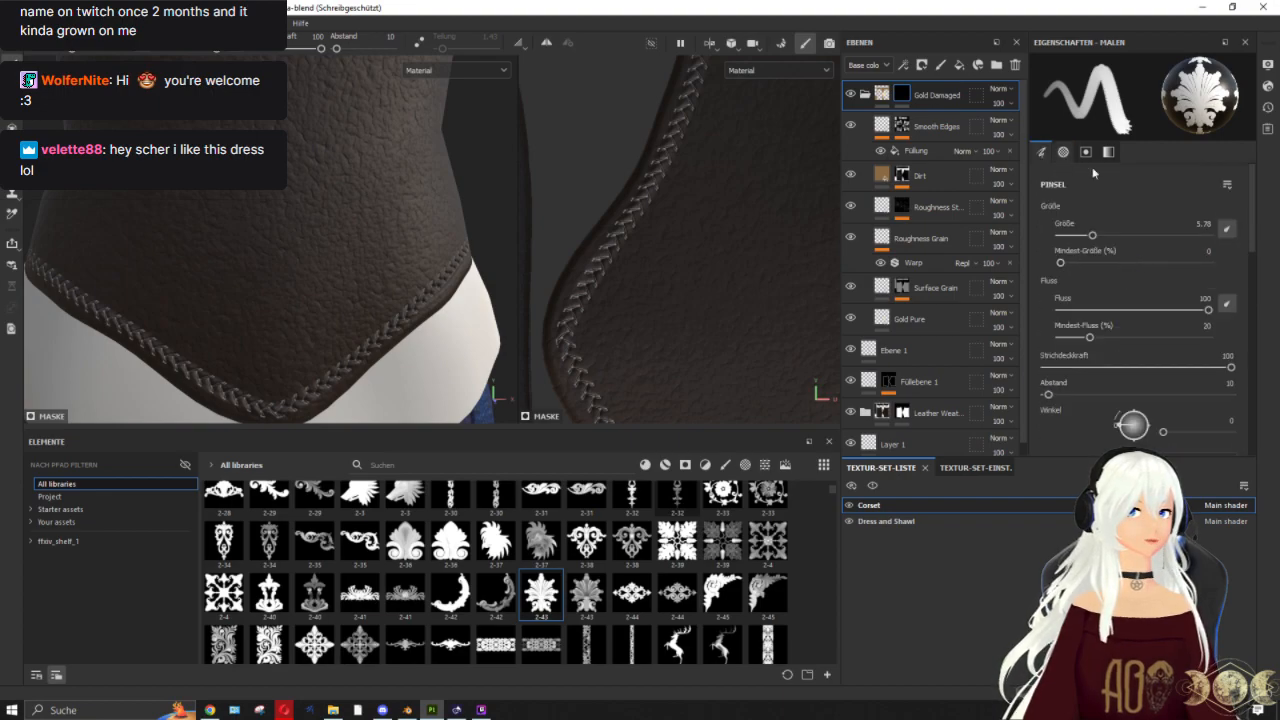
{"action": "scroll", "coordinate": [1113, 226], "scroll_direction": "down", "scroll_amount": 3}
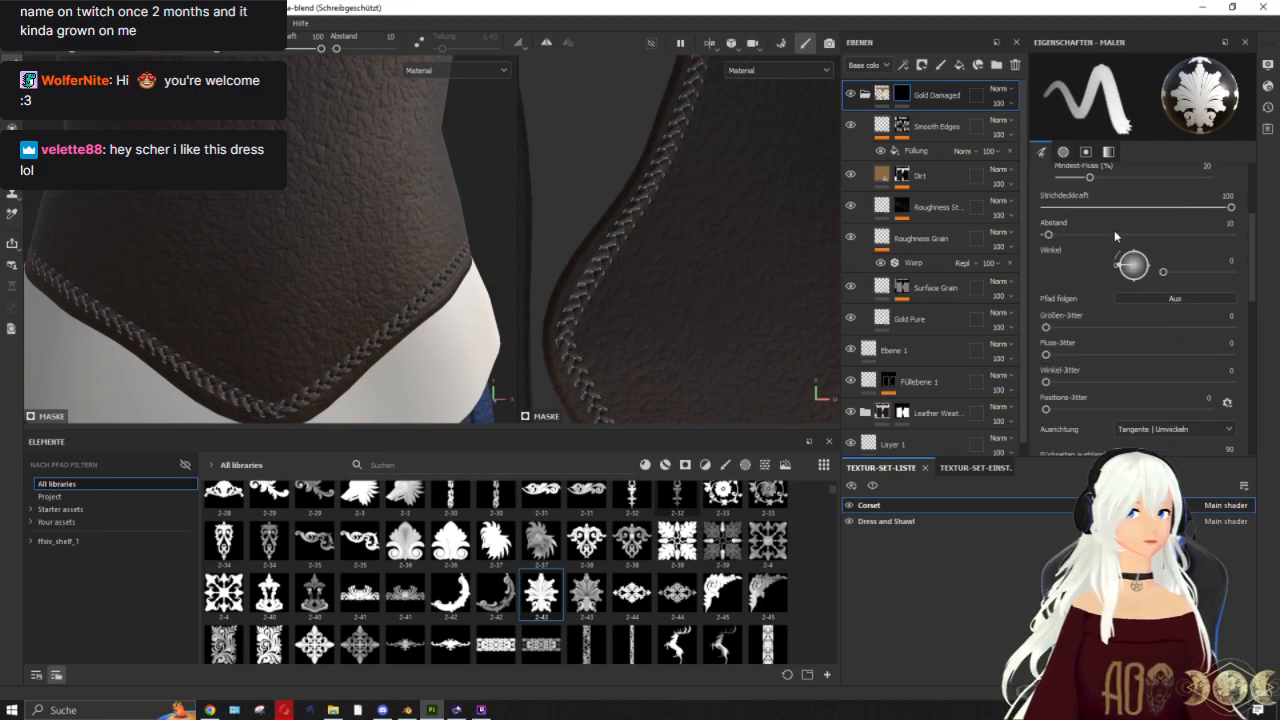
{"action": "scroll", "coordinate": [1114, 230], "scroll_direction": "down", "scroll_amount": 2}
Step: Add a fill to the Gold Damaged mask and assign the white 2-43 ornament as its grayscale
{"action": "left_click", "coordinate": [901, 100]}
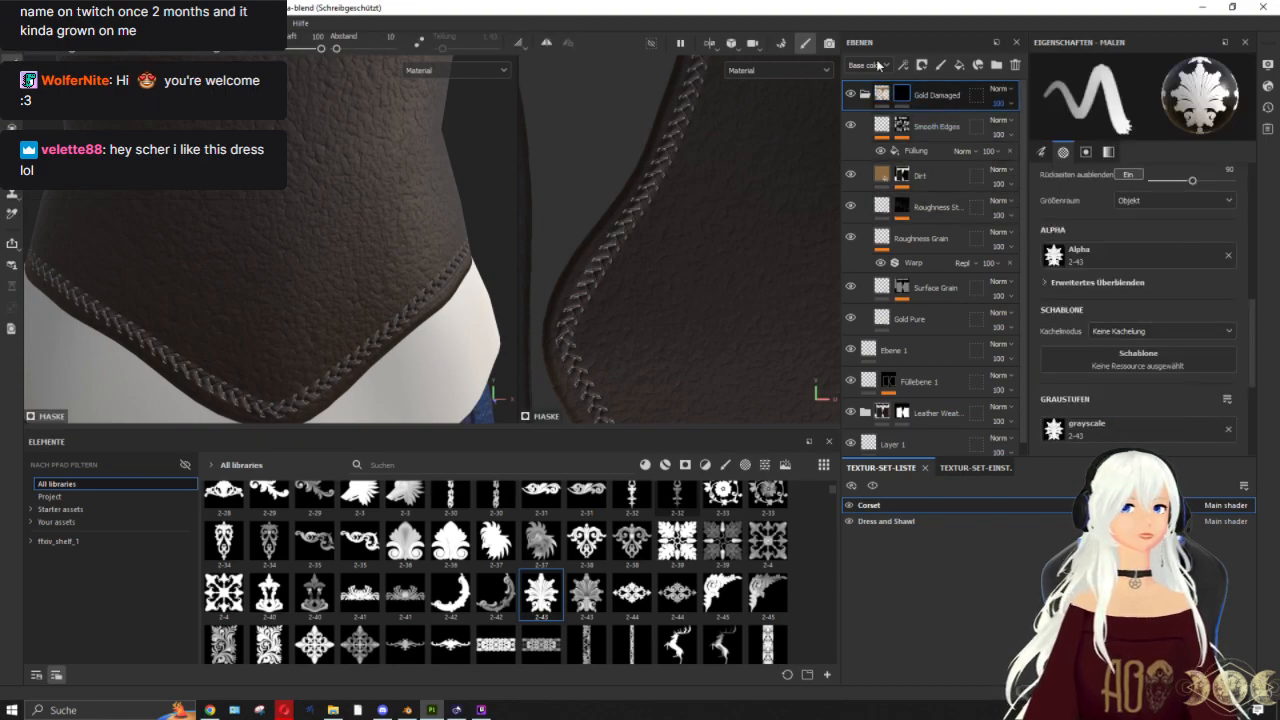
{"action": "right_click", "coordinate": [903, 88]}
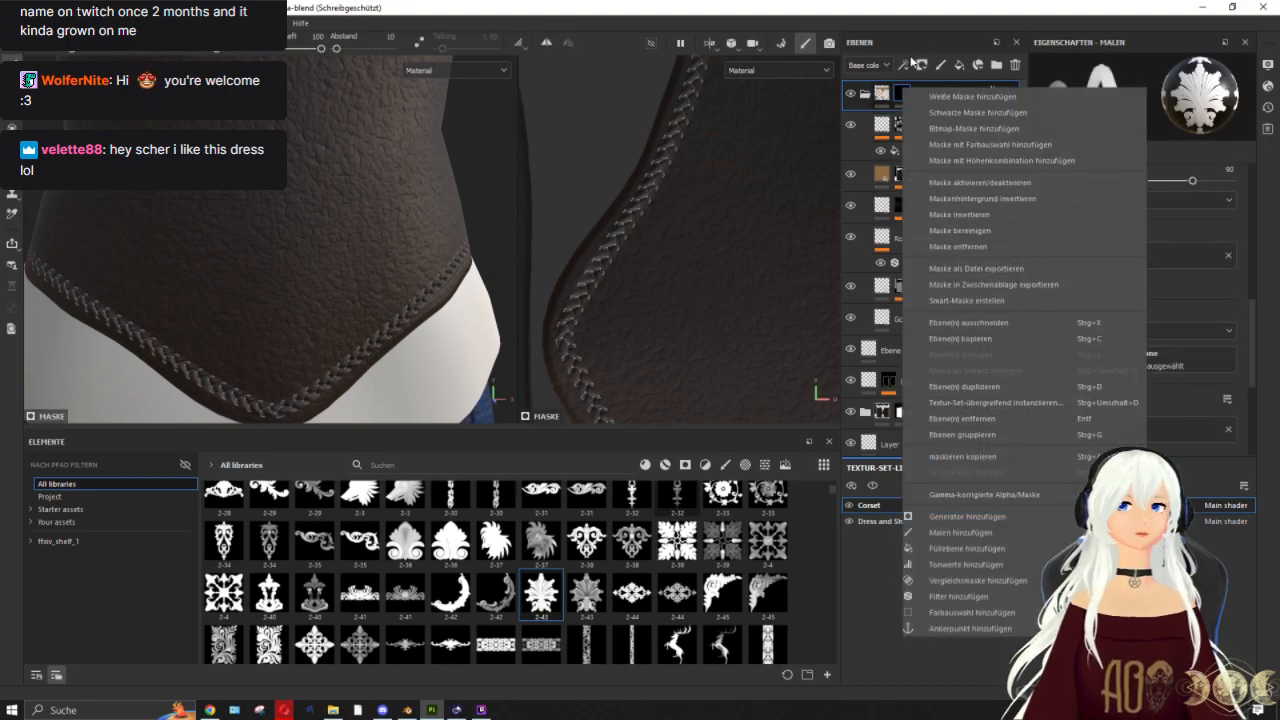
{"action": "left_click", "coordinate": [910, 64]}
{"action": "left_click", "coordinate": [955, 120]}
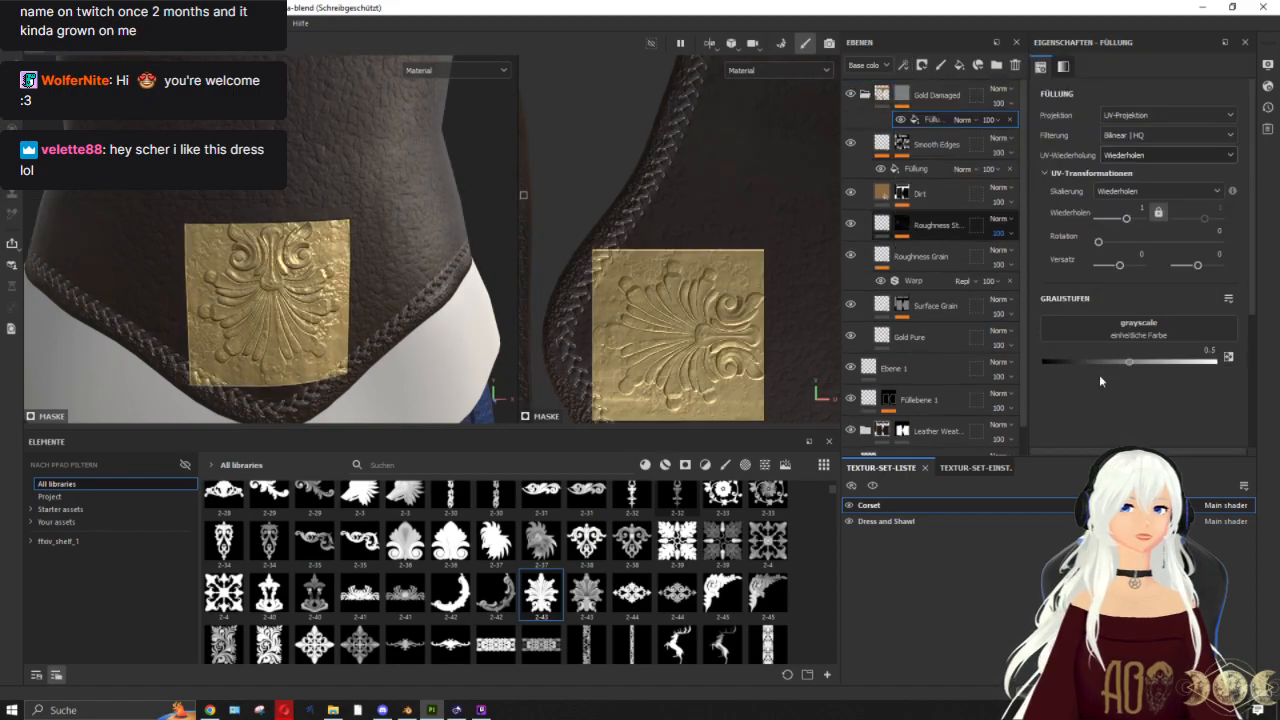
{"action": "left_click_drag", "start_coordinate": [541, 593], "coordinate": [1166, 330]}
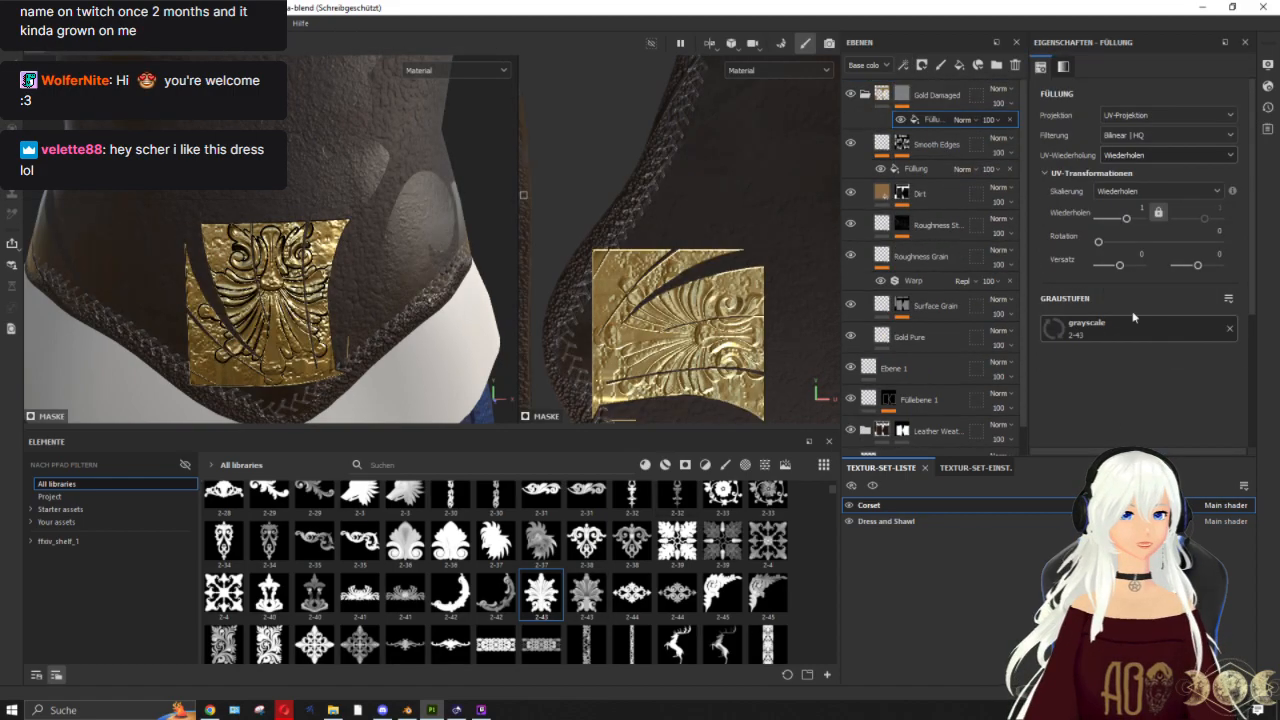
Step: Match the mask fill's tiling to Gold Pure by setting its repeat to 6.981571
{"action": "left_click", "coordinate": [889, 96]}
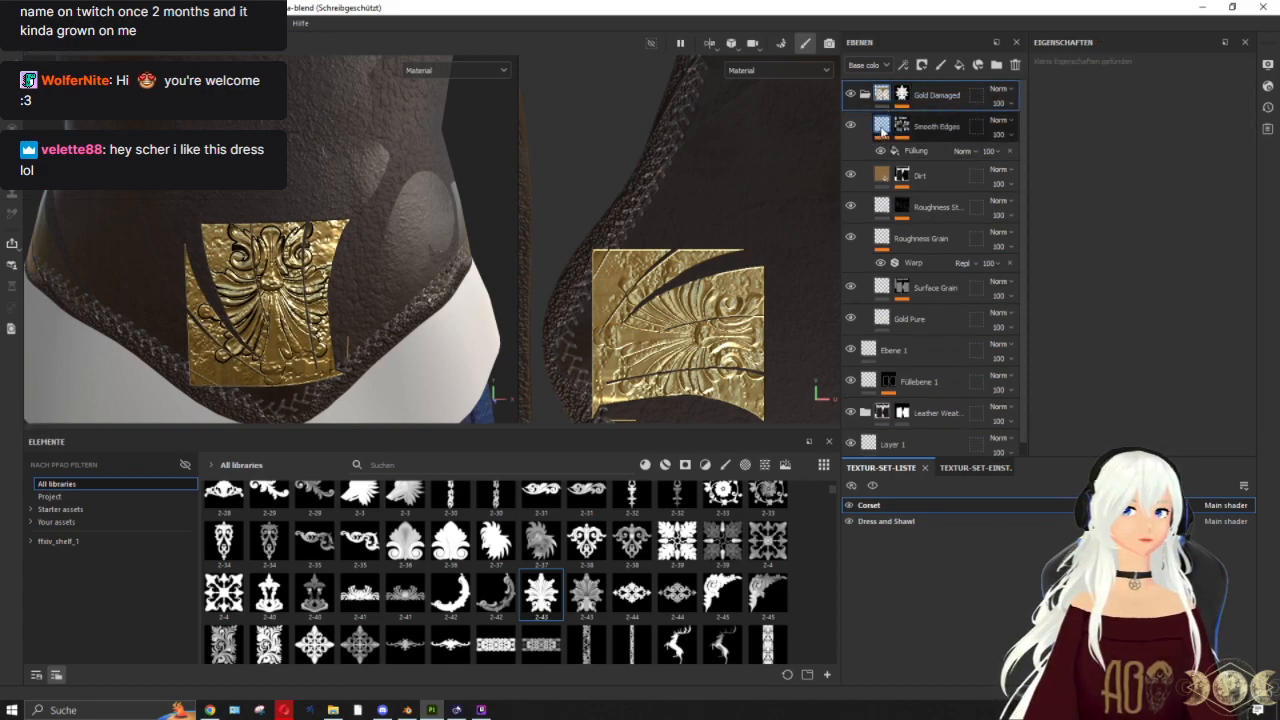
{"action": "left_click", "coordinate": [882, 127]}
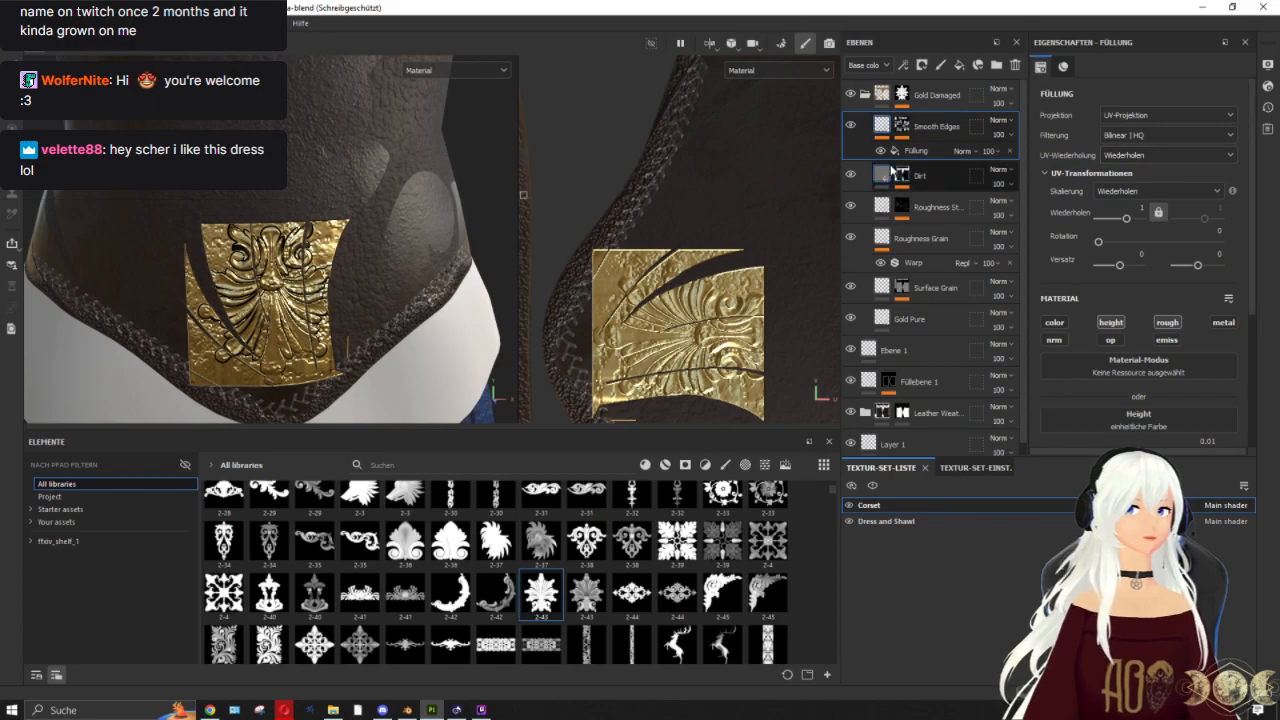
{"action": "left_click", "coordinate": [881, 320]}
{"action": "scroll", "coordinate": [1165, 336], "scroll_direction": "down", "scroll_amount": 3}
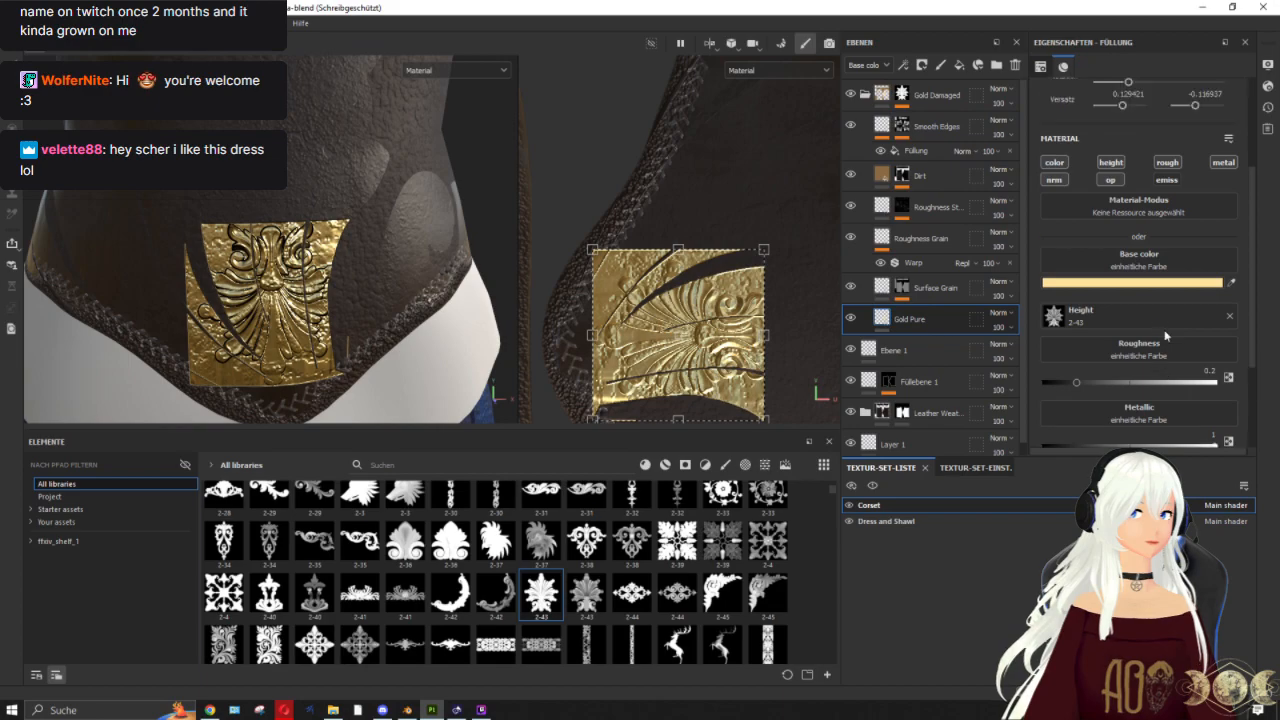
{"action": "scroll", "coordinate": [1166, 330], "scroll_direction": "up", "scroll_amount": 3}
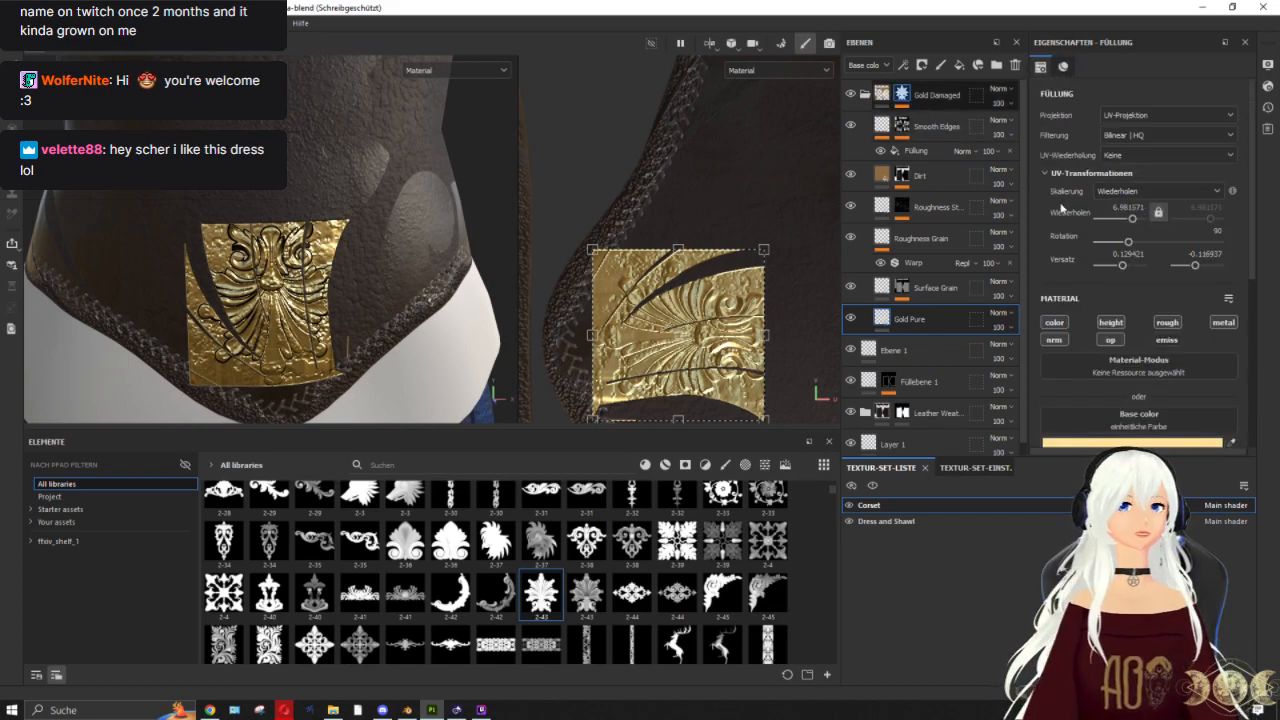
{"action": "left_click", "coordinate": [902, 96]}
{"action": "scroll", "coordinate": [1130, 320], "scroll_direction": "up", "scroll_amount": 2}
{"action": "scroll", "coordinate": [1145, 314], "scroll_direction": "down", "scroll_amount": 5}
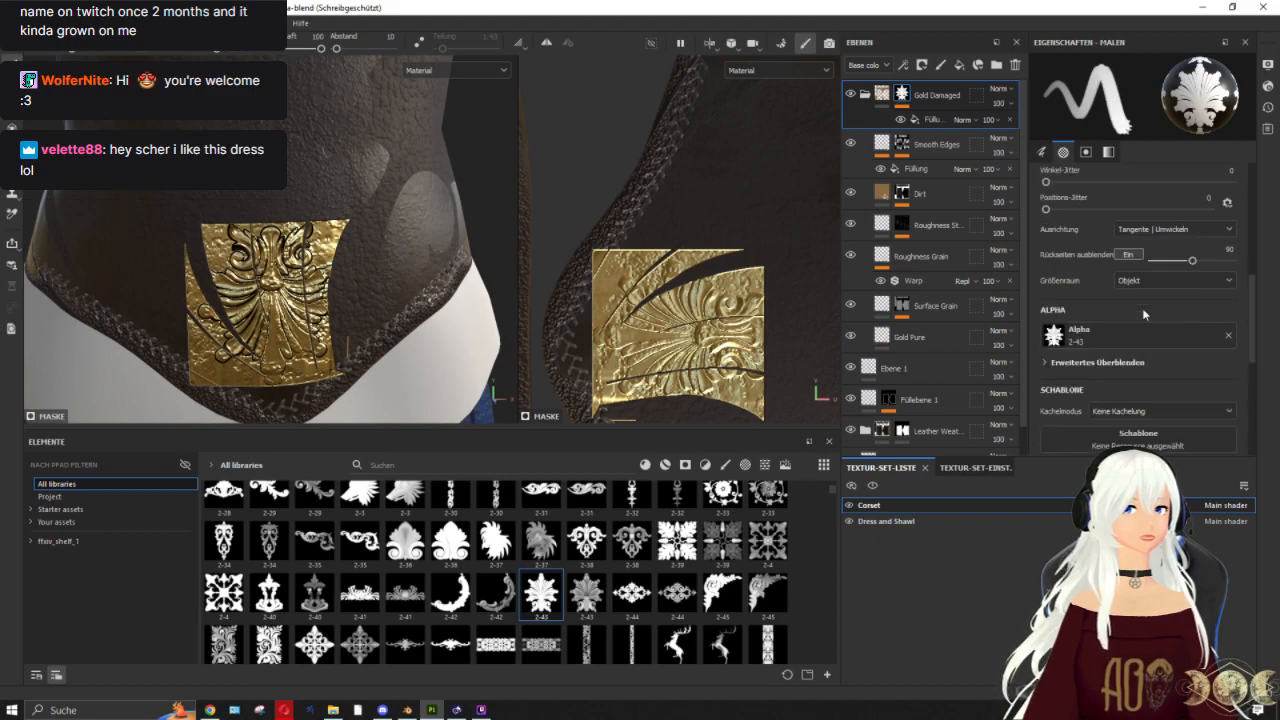
{"action": "left_click", "coordinate": [932, 120]}
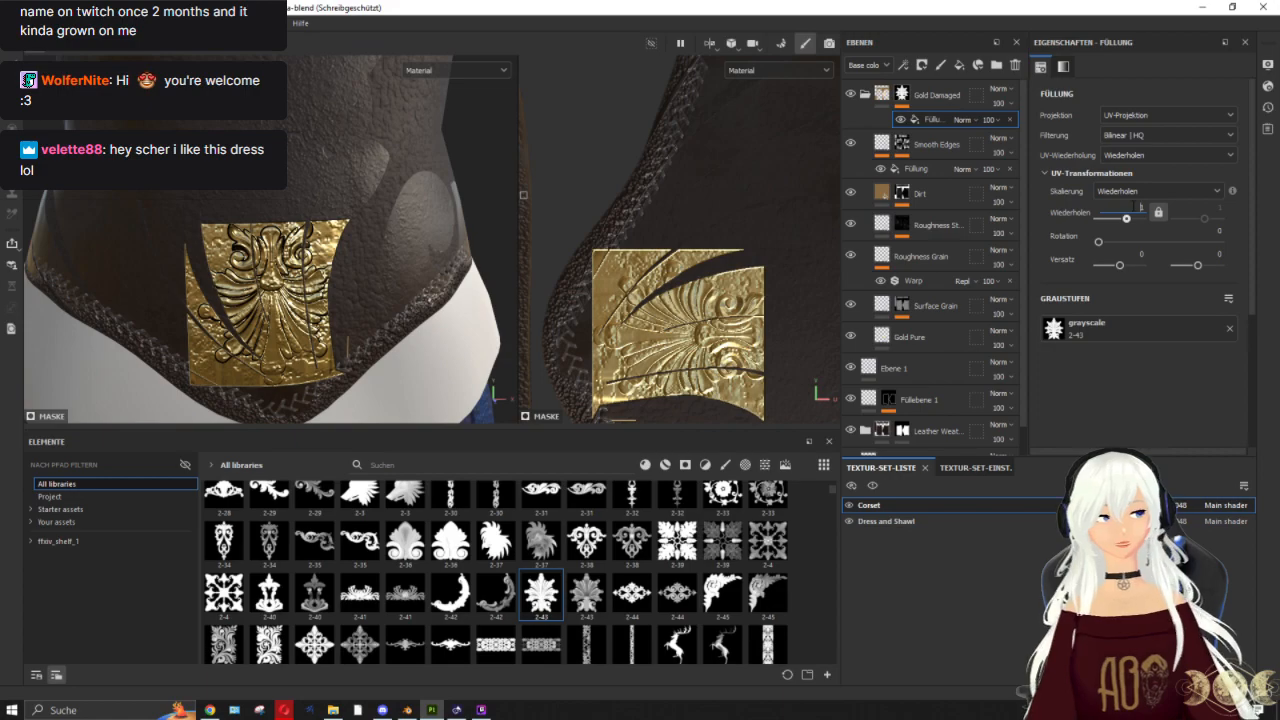
{"action": "left_click", "coordinate": [1132, 214]}
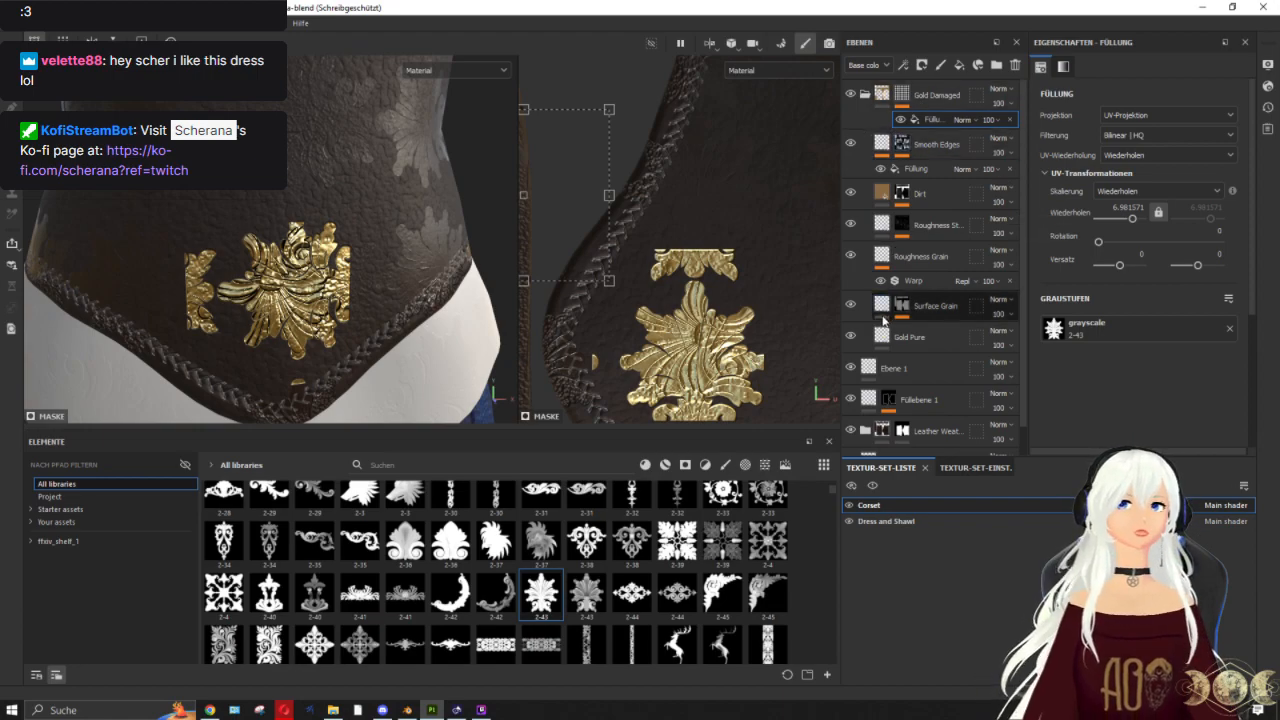
Step: Match the mask fill to Gold Pure with a horizontal offset of 0.129421 and a rotation of 90
{"action": "left_click", "coordinate": [884, 340]}
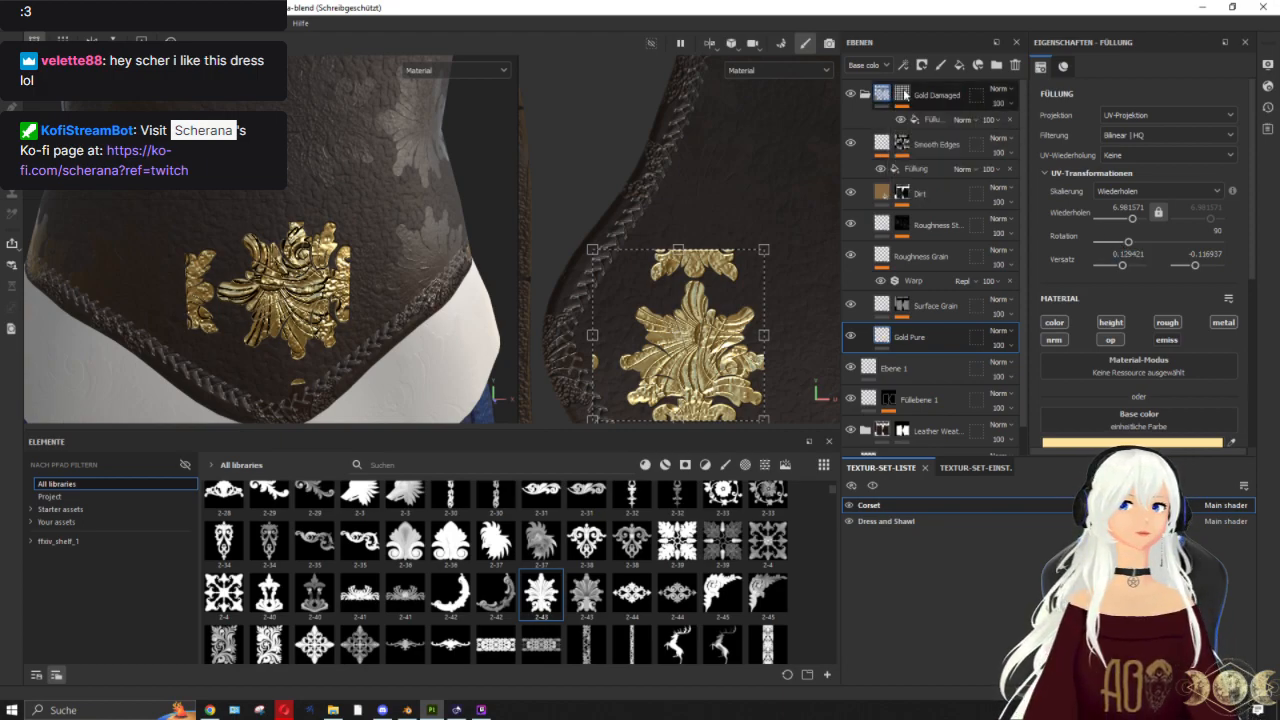
{"action": "left_click", "coordinate": [883, 94]}
{"action": "left_click", "coordinate": [934, 120]}
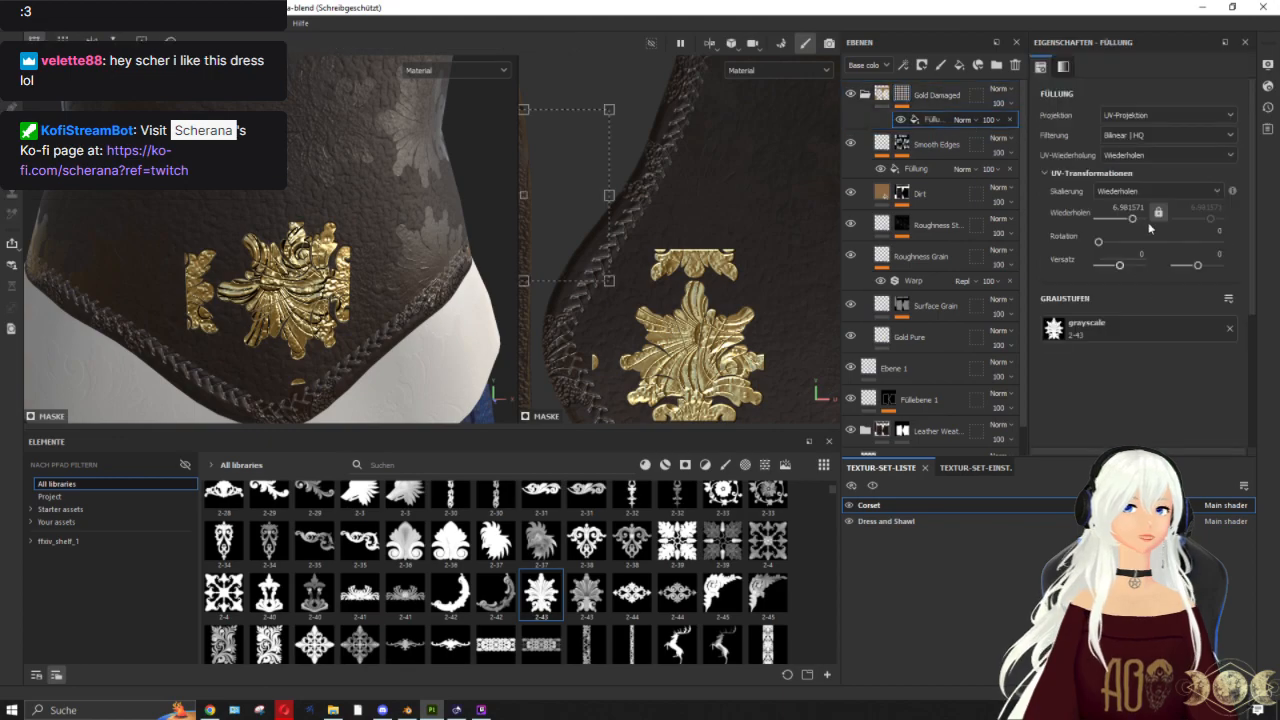
{"action": "left_click", "coordinate": [1218, 234]}
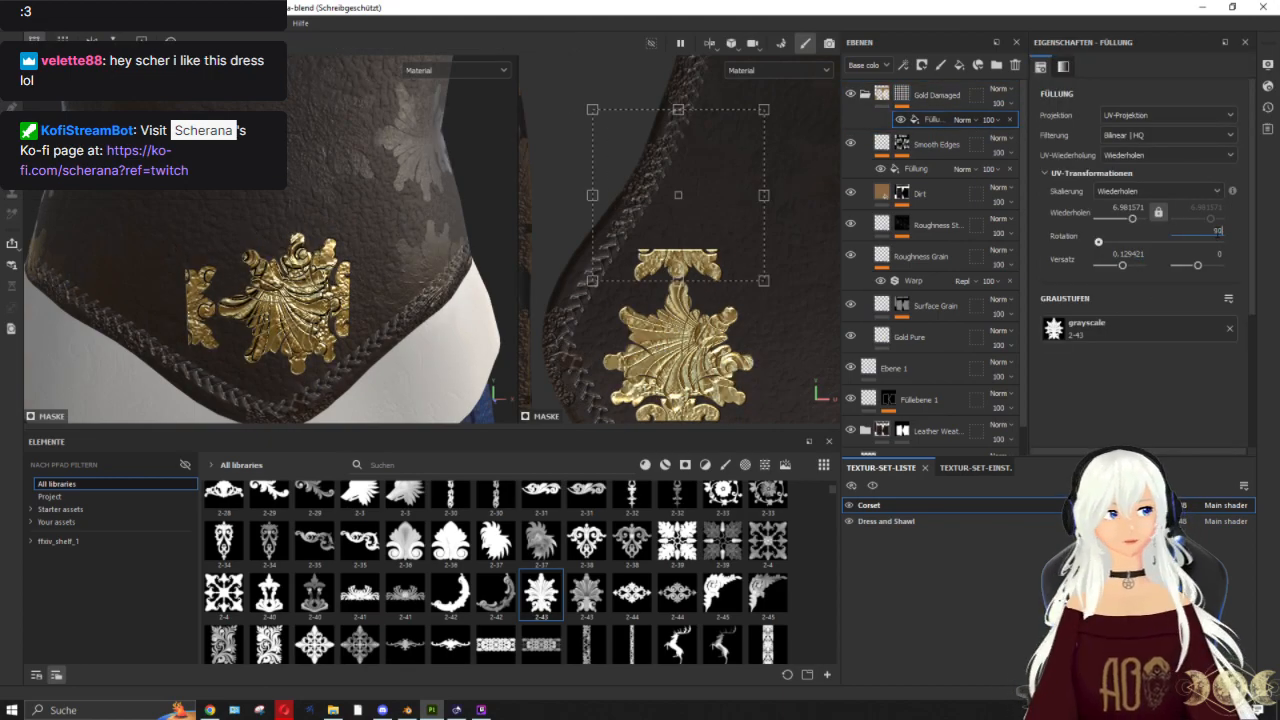
{"action": "type", "text": "90"}
{"action": "key", "text": "Return"}
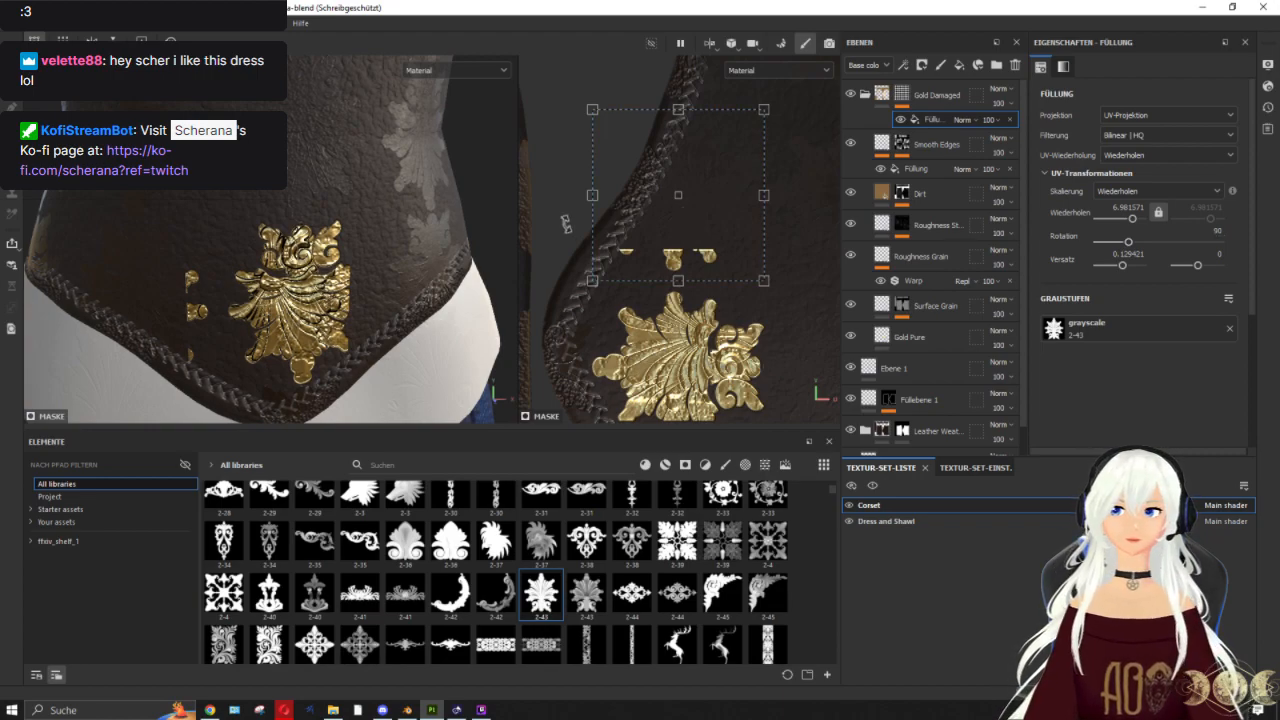
Step: Copy Gold Pure's vertical offset of -0.116937 to the mask fill so the cutout lines up with the relief
{"action": "left_click", "coordinate": [883, 339]}
{"action": "left_click", "coordinate": [1205, 254]}
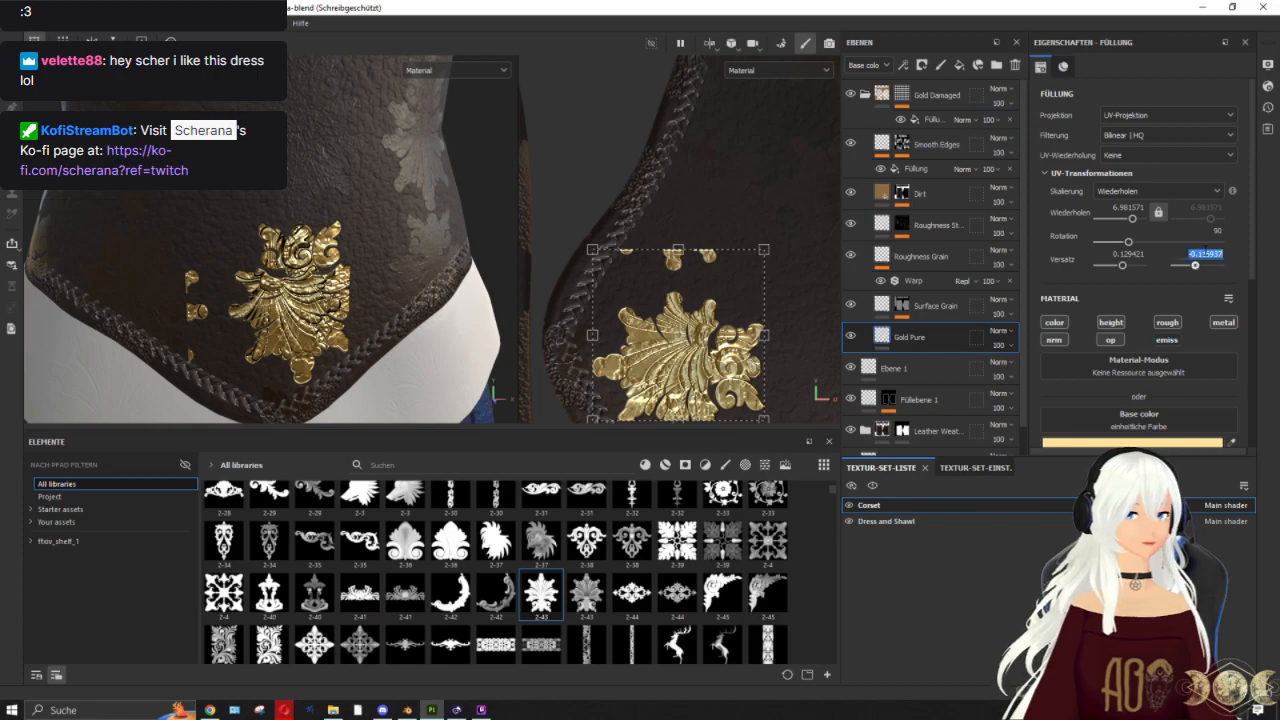
{"action": "left_click", "coordinate": [930, 95]}
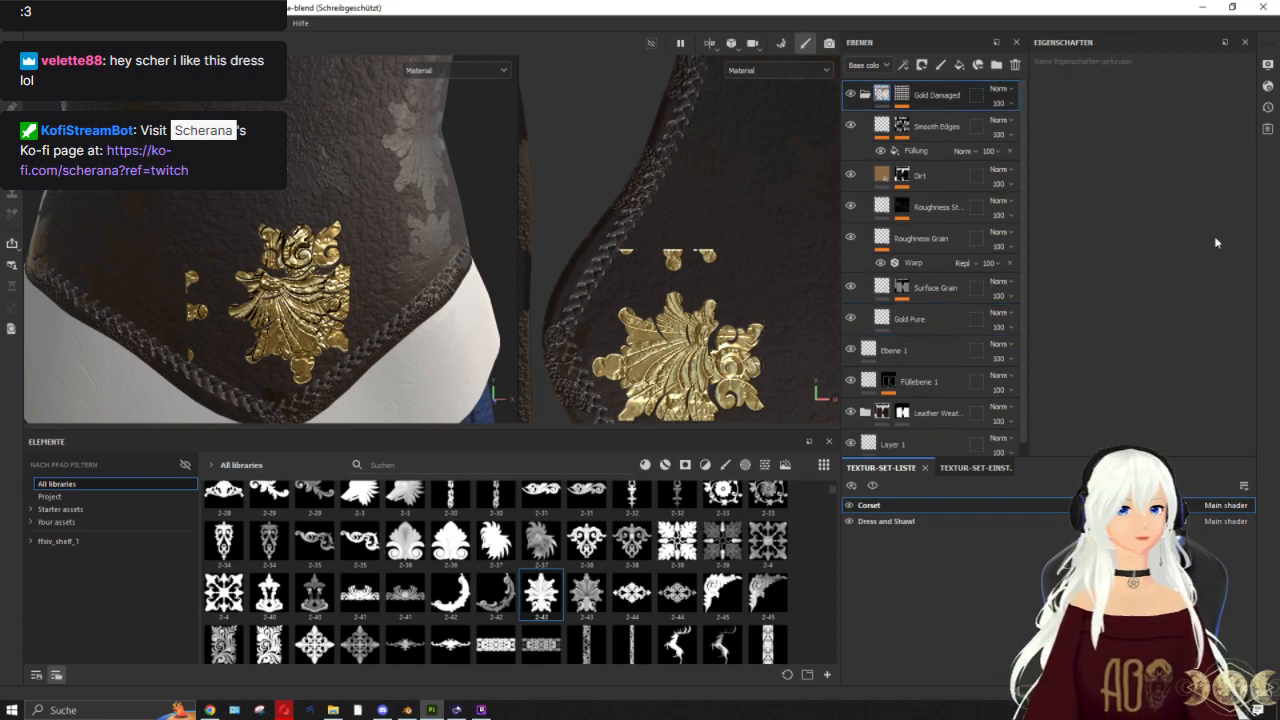
{"action": "left_click", "coordinate": [903, 97]}
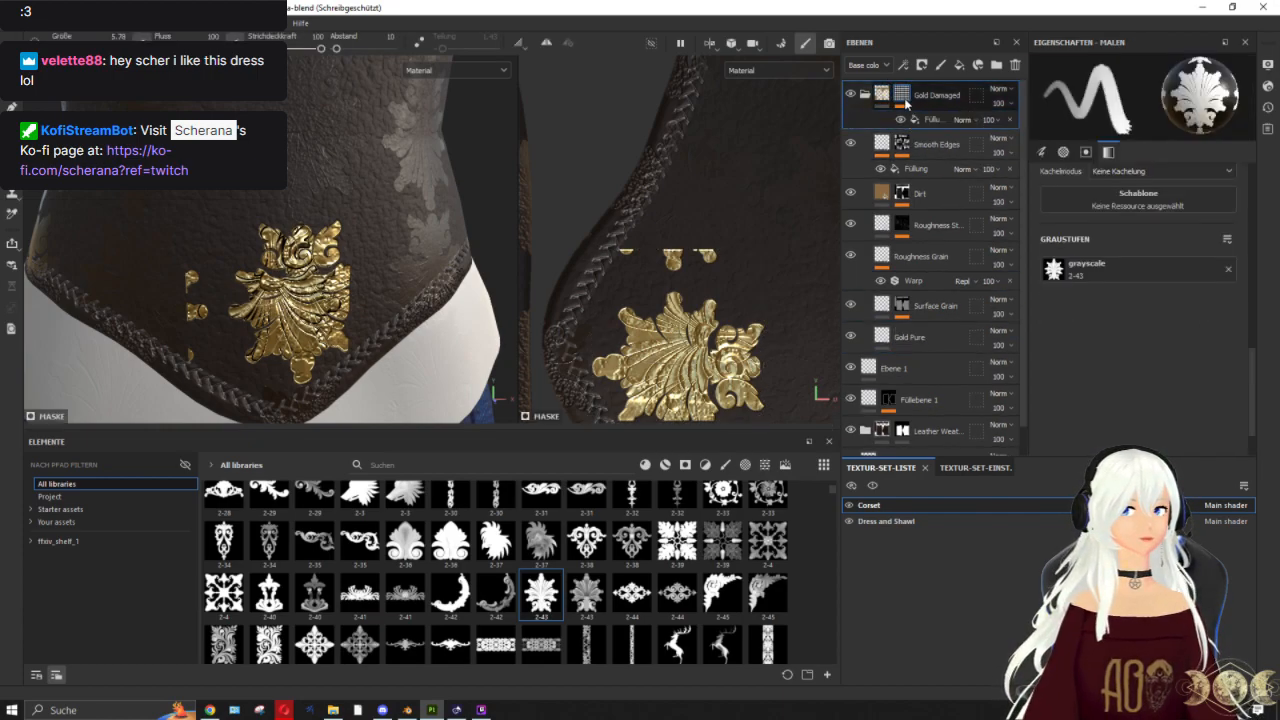
{"action": "left_click", "coordinate": [930, 120]}
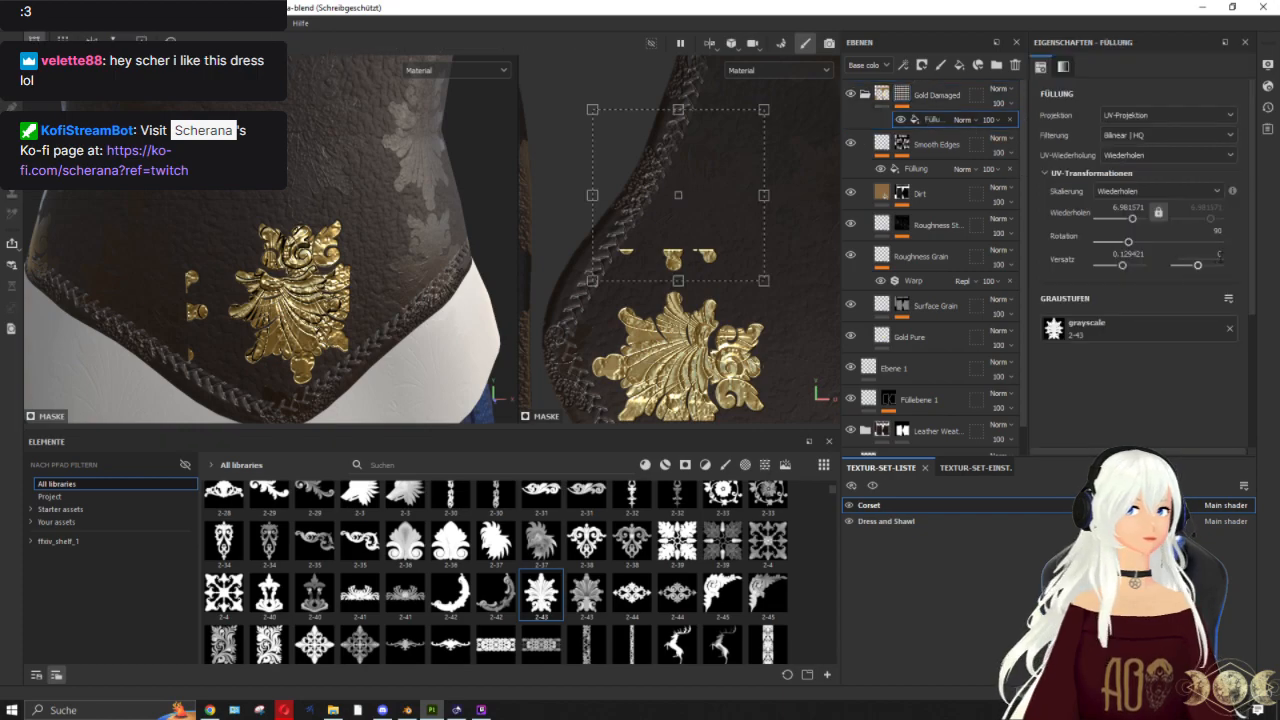
{"action": "key", "text": "Return"}
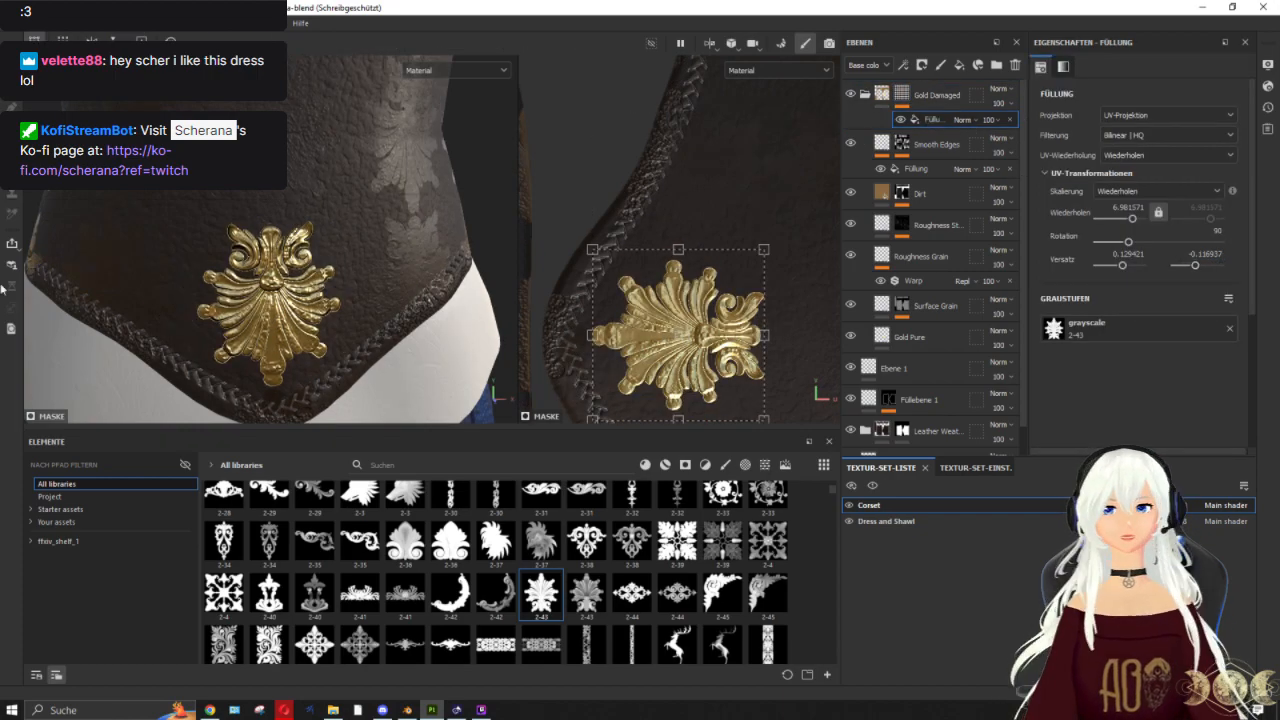
Step: Set the mask fill's UV wrap to Keine so only the single gold ornament remains on the corset, and inspect it
{"action": "scroll", "coordinate": [398, 187], "scroll_direction": "down", "scroll_amount": 5}
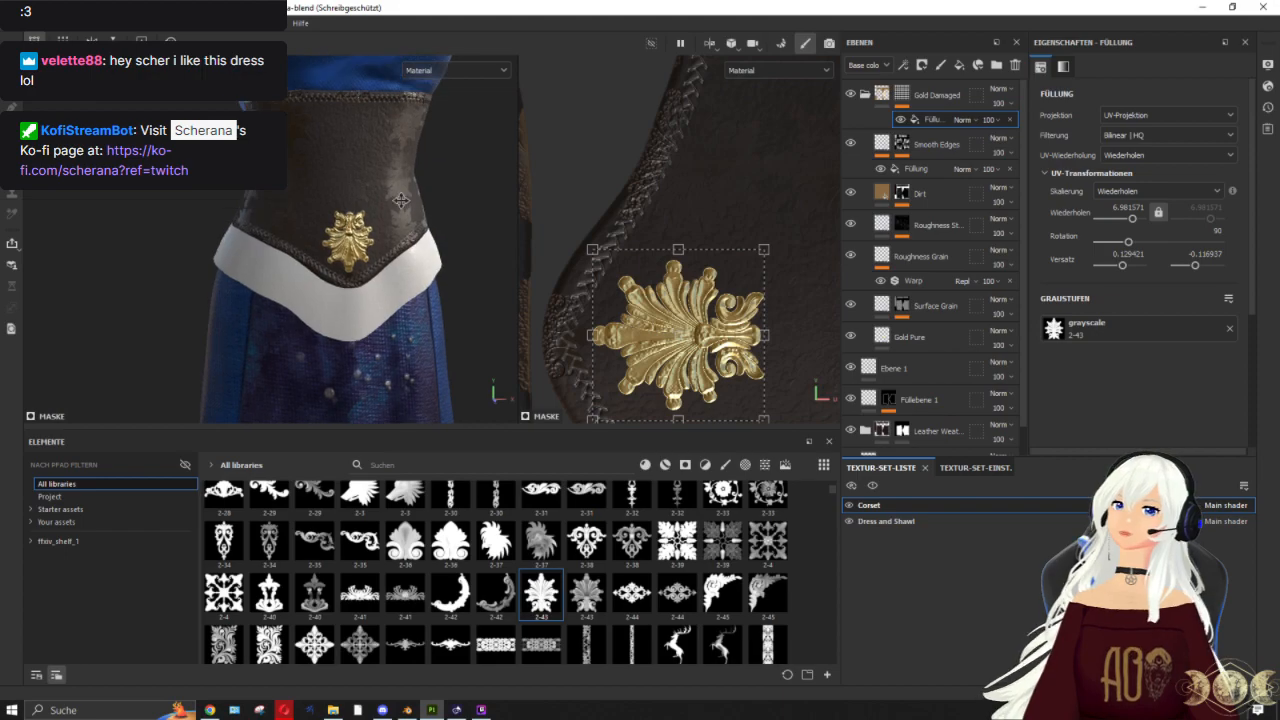
{"action": "left_click_drag", "start_coordinate": [400, 209], "coordinate": [343, 208], "text": "alt"}
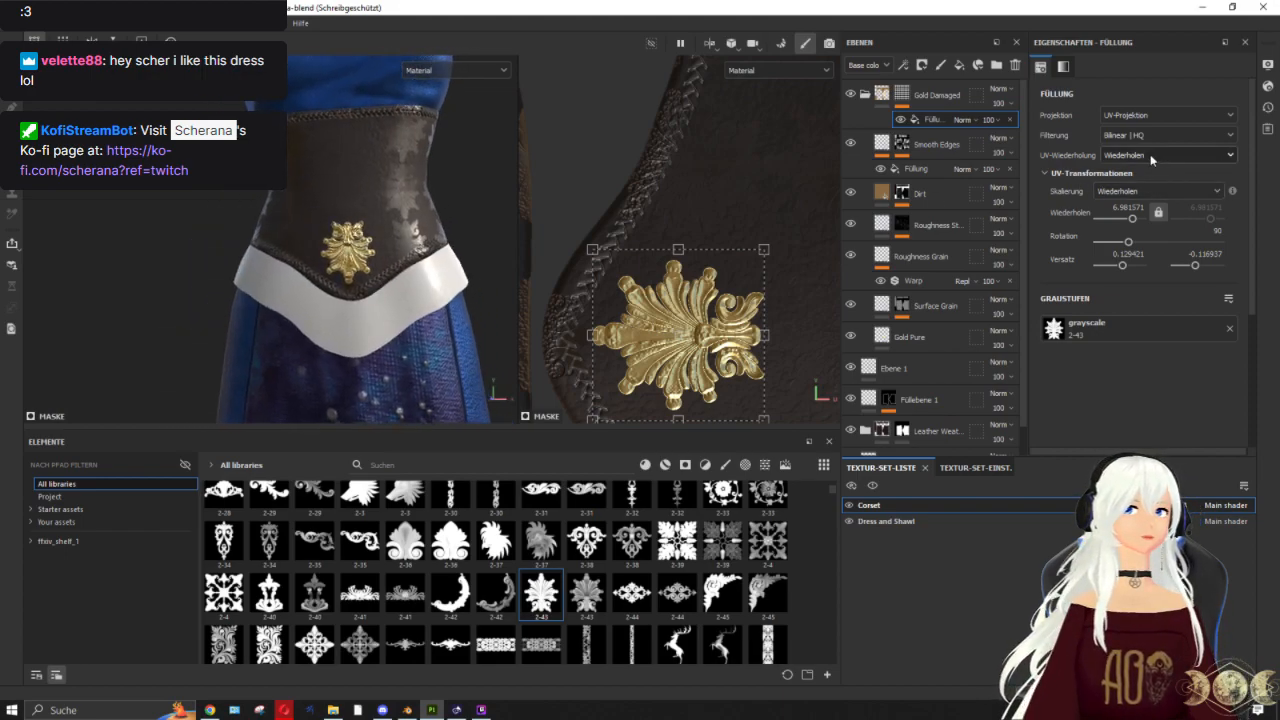
{"action": "left_click", "coordinate": [1150, 154]}
{"action": "left_click", "coordinate": [1129, 171]}
{"action": "scroll", "coordinate": [364, 220], "scroll_direction": "up", "scroll_amount": 2}
{"action": "left_click_drag", "start_coordinate": [384, 223], "coordinate": [412, 224], "text": "alt"}
{"action": "scroll", "coordinate": [440, 226], "scroll_direction": "up", "scroll_amount": 4}
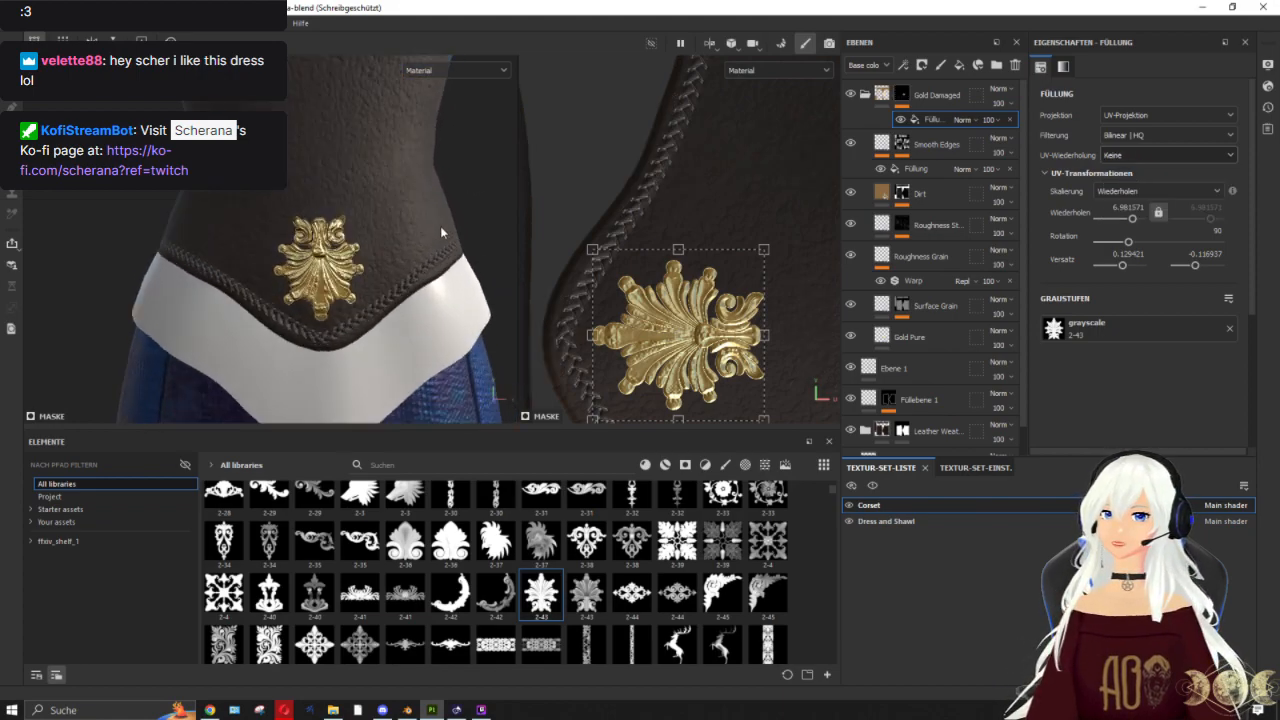
{"action": "mouse_move", "coordinate": [330, 262]}
{"action": "left_mouse_down", "text": "alt"}
{"action": "mouse_move", "coordinate": [290, 264]}
{"action": "mouse_move", "coordinate": [338, 279]}
{"action": "left_mouse_up", "text": "alt"}
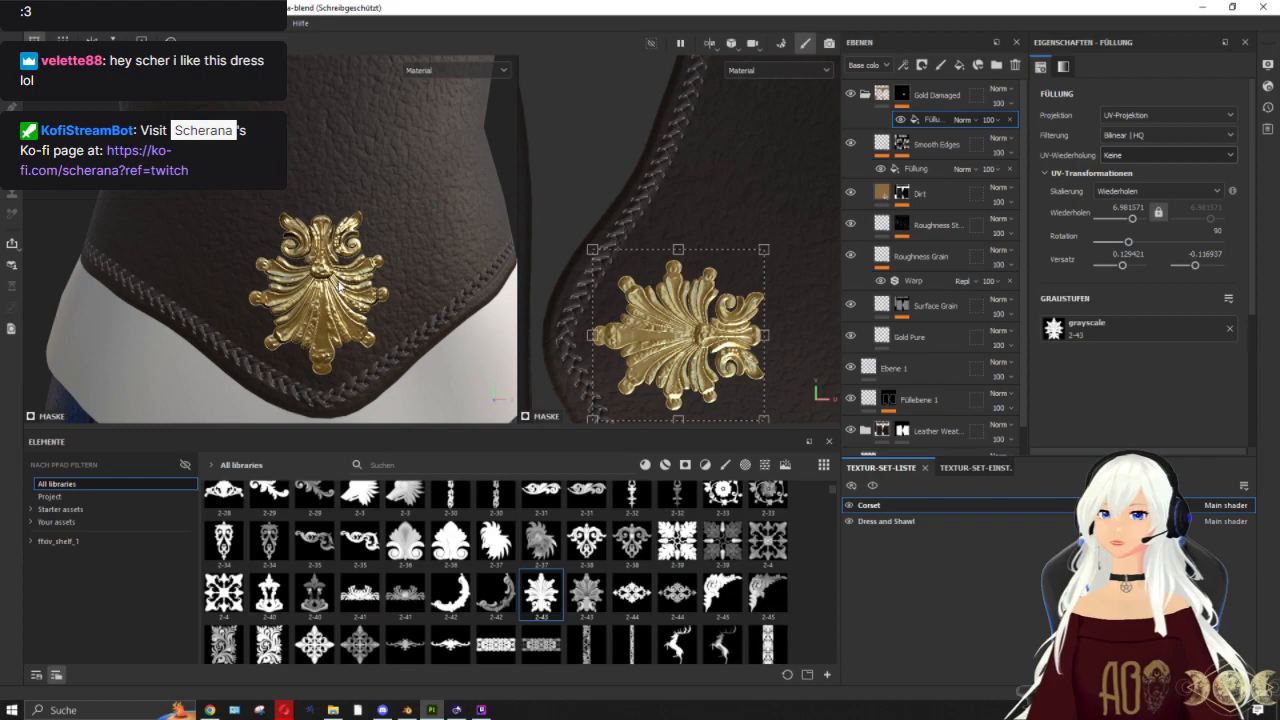
Step: Remove the ornament fill from the Gold Damaged mask and delete the Gold Damaged layer group
{"action": "scroll", "coordinate": [339, 280], "scroll_direction": "down", "scroll_amount": 4}
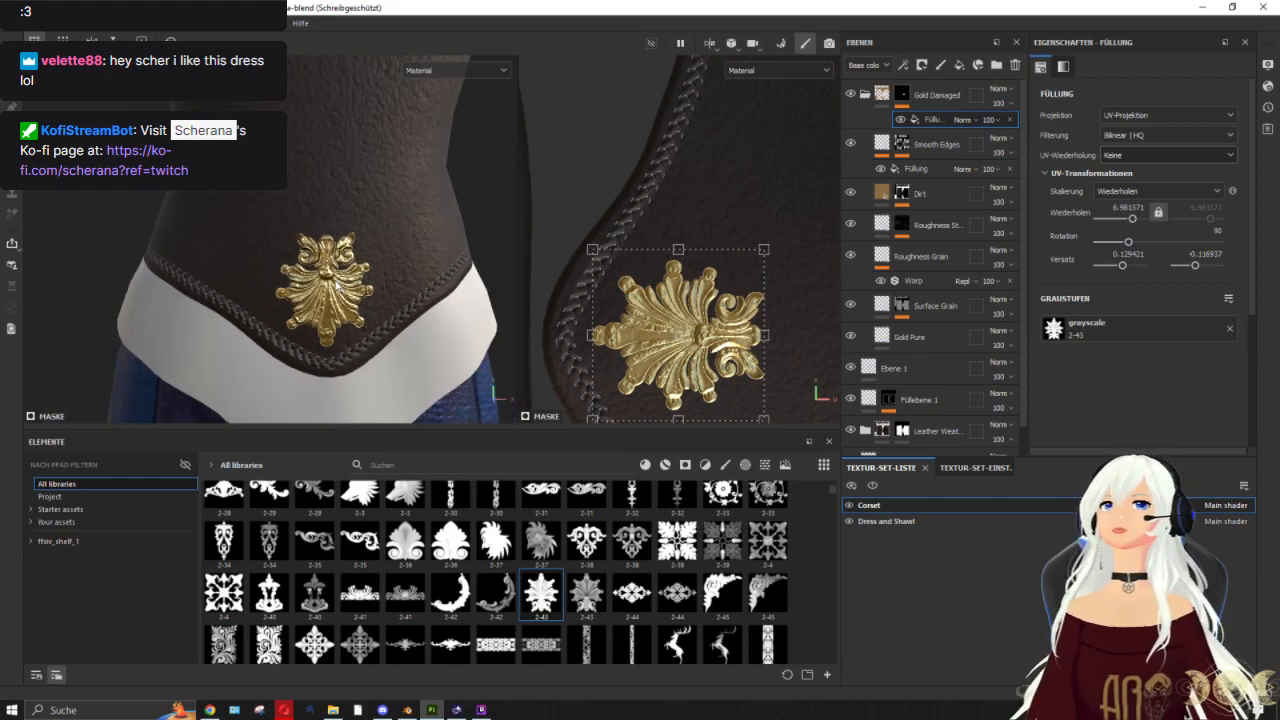
{"action": "scroll", "coordinate": [318, 285], "scroll_direction": "down", "scroll_amount": 3}
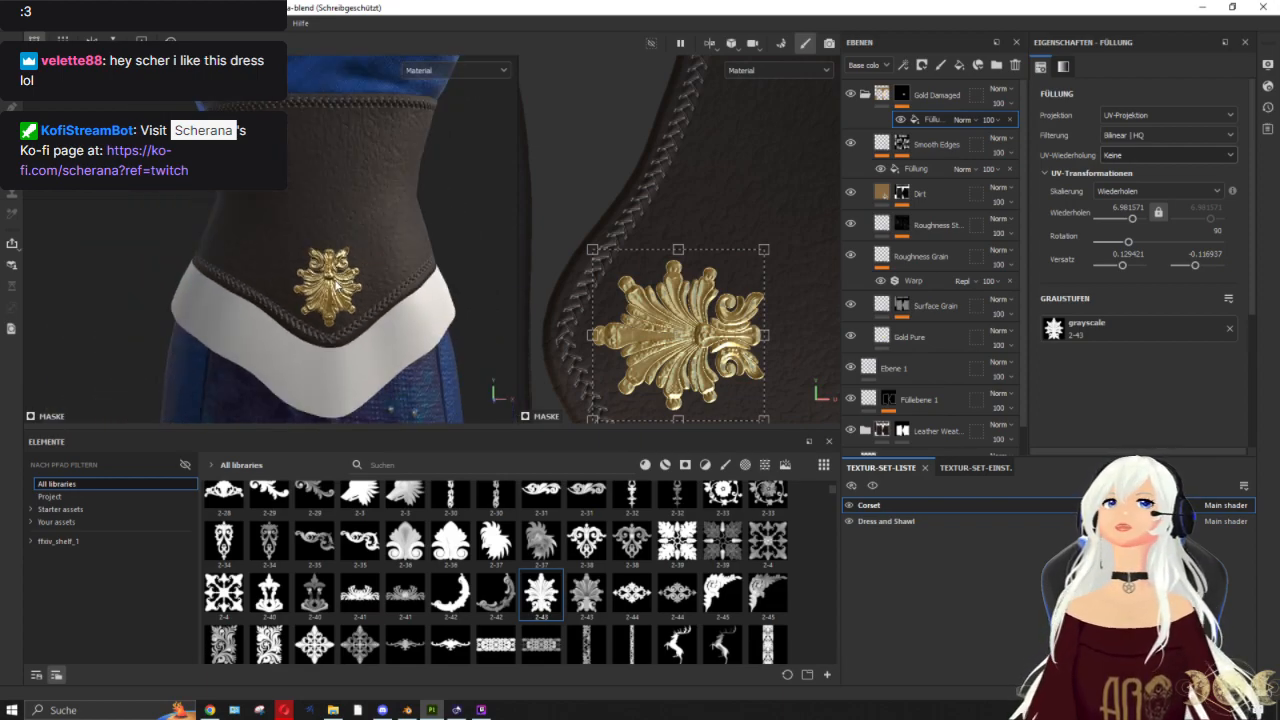
{"action": "left_click", "coordinate": [1010, 120]}
{"action": "left_click", "coordinate": [948, 96]}
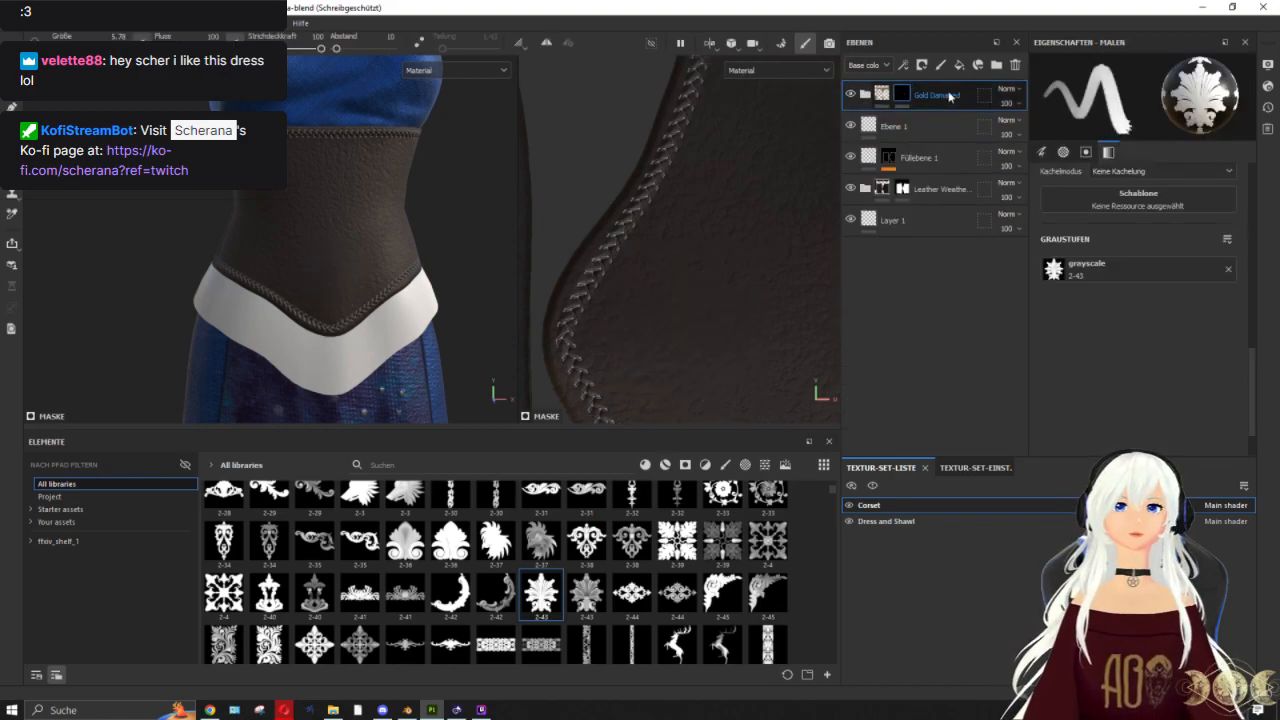
{"action": "key", "text": "Delete"}
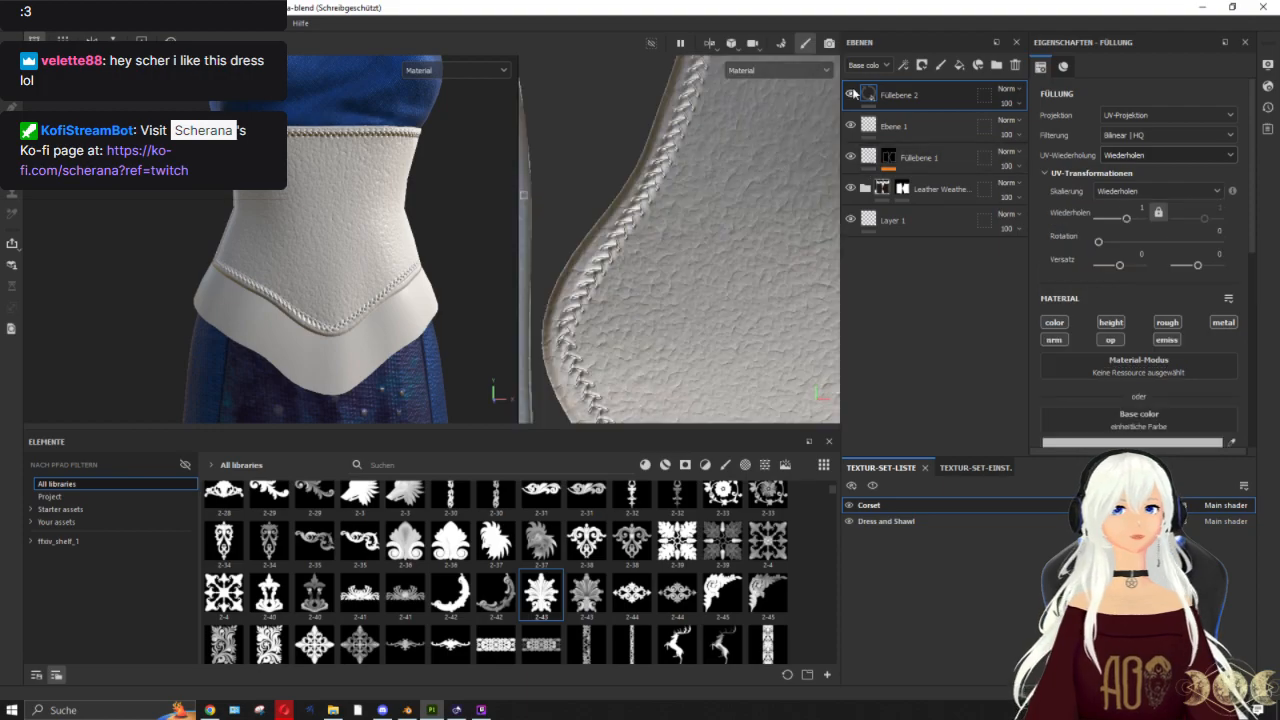
Step: Add a fill layer with a black mask above the other layers and clear the 2-43 ornament from the brush's grayscale
{"action": "right_click", "coordinate": [866, 94]}
{"action": "left_click", "coordinate": [966, 114]}
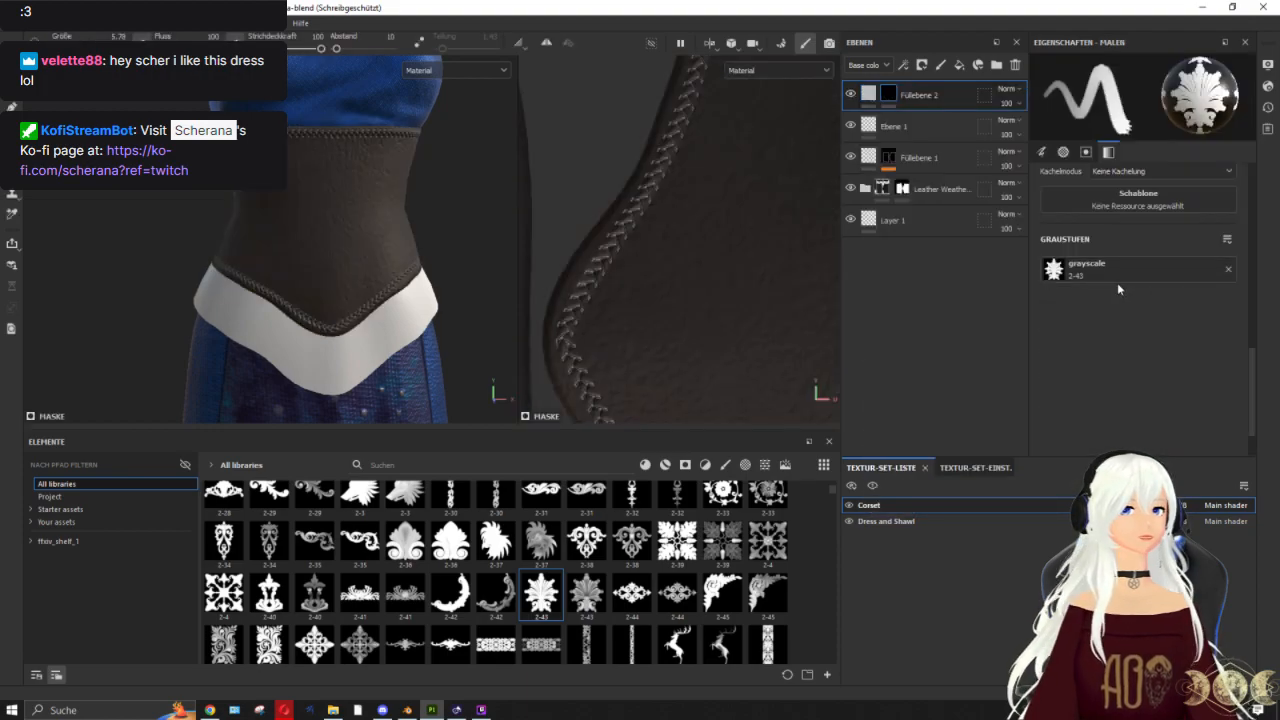
{"action": "left_click", "coordinate": [1229, 269]}
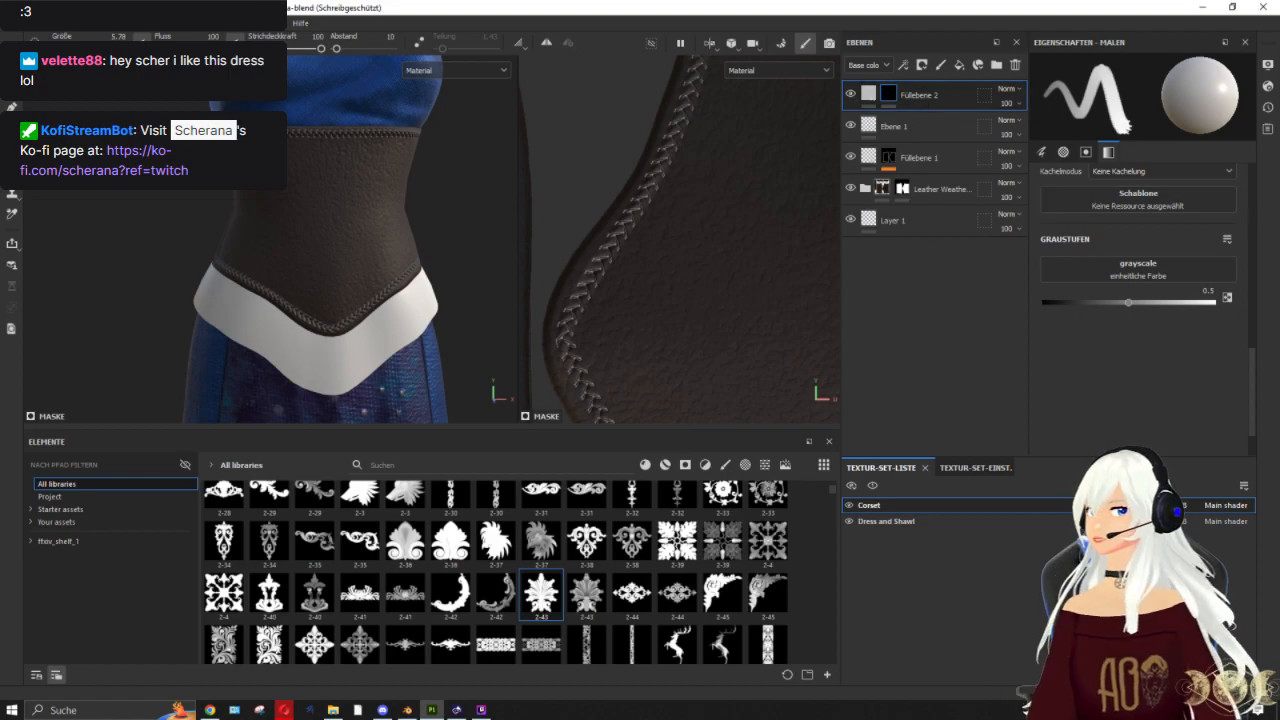
Step: Limit the new fill layer to the color and height channels and raise its height to about 0.32
{"action": "left_click", "coordinate": [868, 93]}
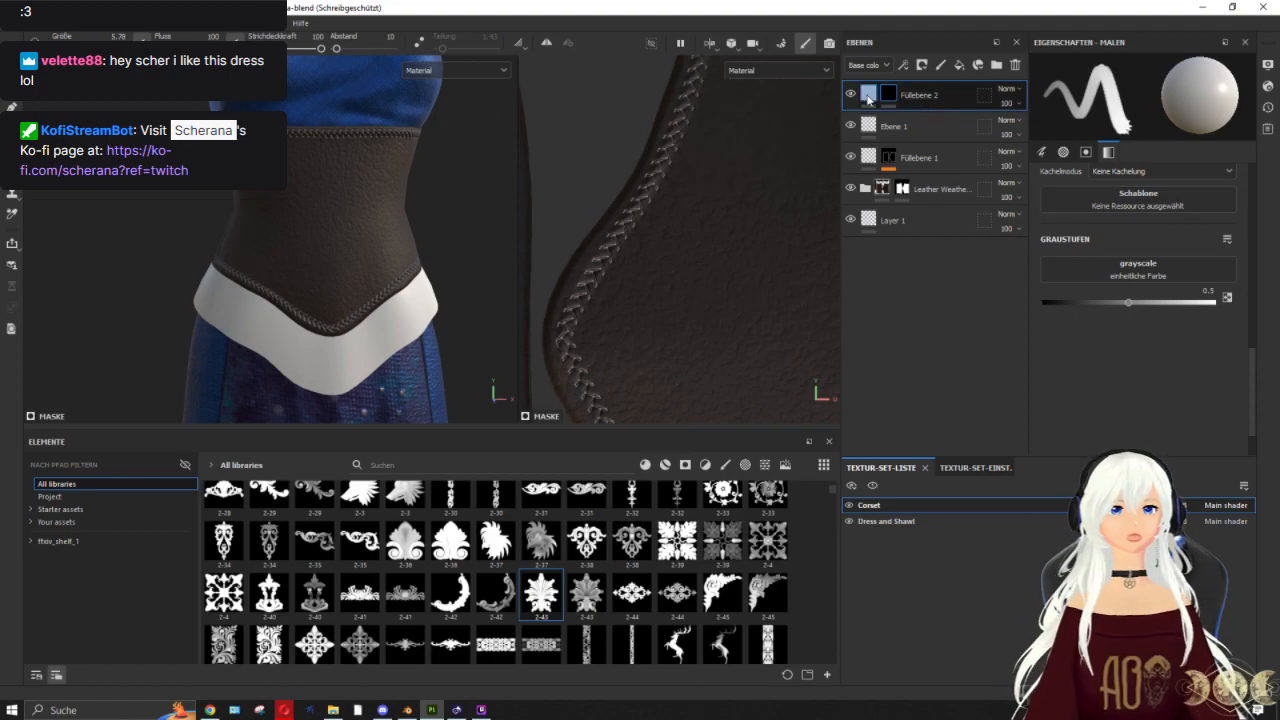
{"action": "left_click", "coordinate": [1054, 340]}
{"action": "left_click", "coordinate": [1110, 340]}
{"action": "left_click", "coordinate": [1167, 340]}
{"action": "left_click", "coordinate": [1167, 322]}
{"action": "left_click", "coordinate": [1223, 322]}
{"action": "scroll", "coordinate": [1175, 305], "scroll_direction": "down", "scroll_amount": 3}
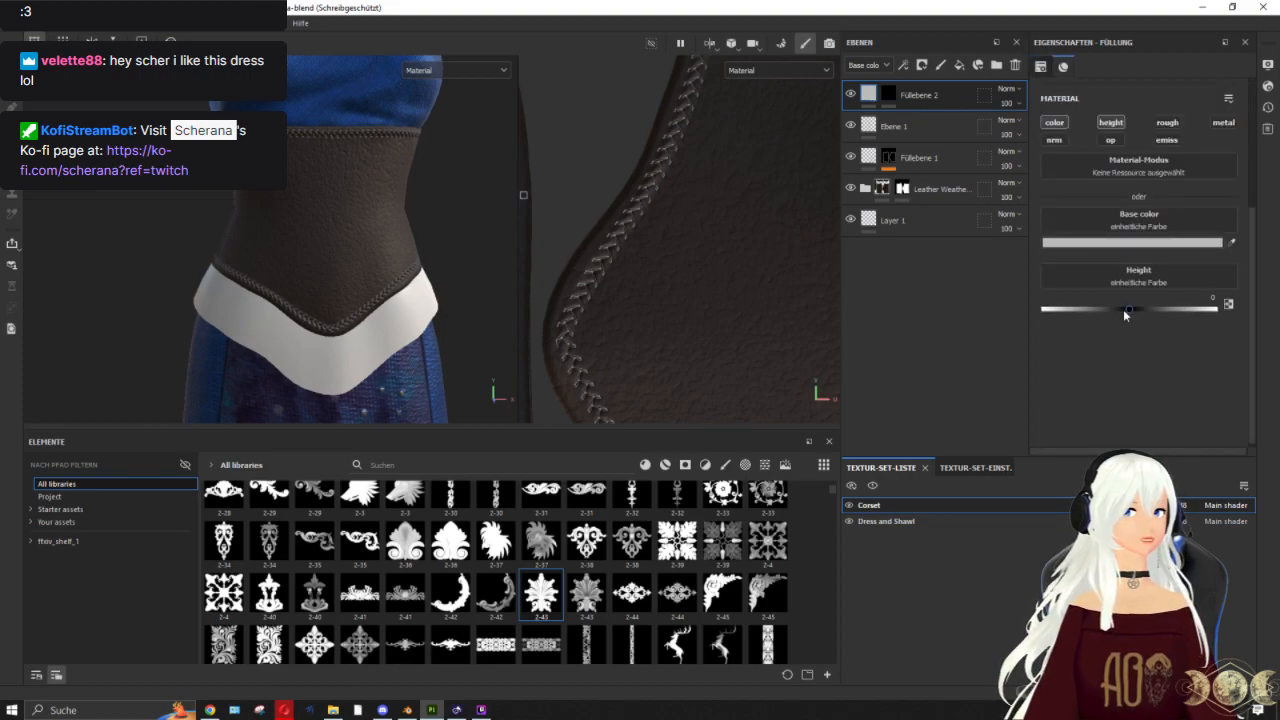
{"action": "left_click_drag", "start_coordinate": [1148, 313], "coordinate": [1145, 313]}
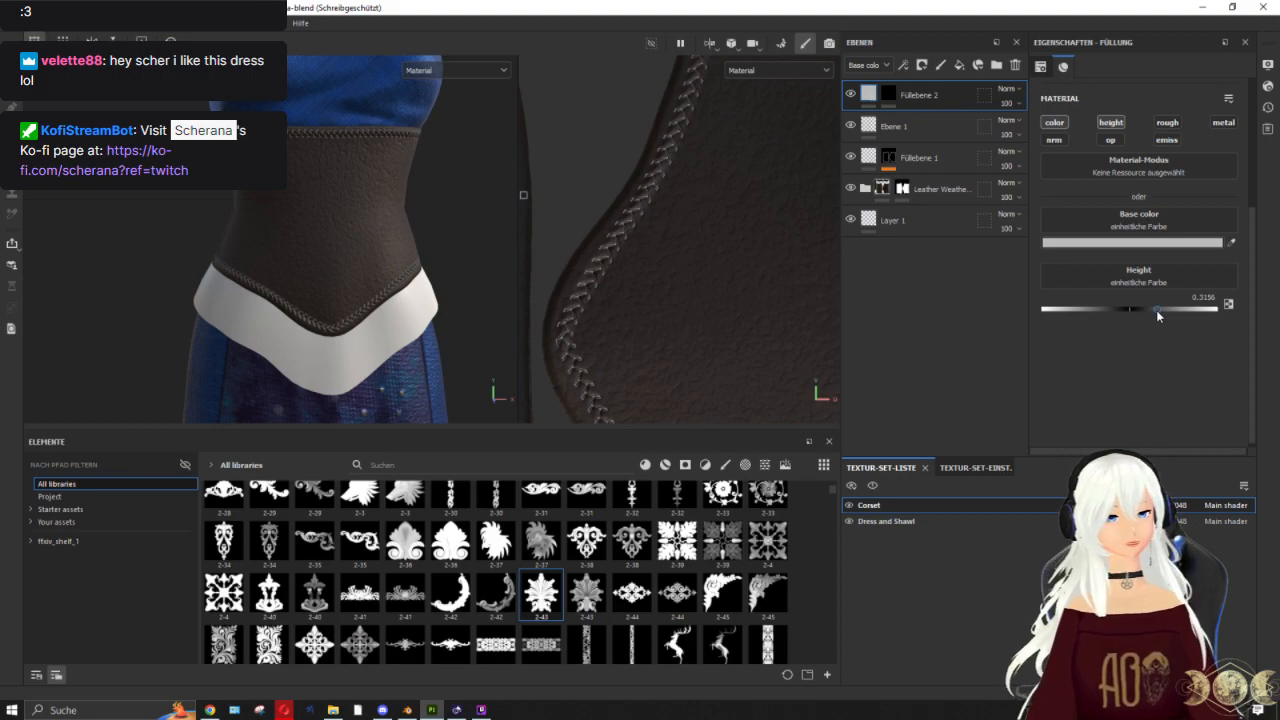
Step: Activate the new fill layer's mask for painting and turn on symmetry
{"action": "scroll", "coordinate": [469, 258], "scroll_direction": "up", "scroll_amount": 1}
{"action": "middle_click_drag", "start_coordinate": [366, 262], "coordinate": [326, 254], "text": "alt"}
{"action": "left_click_drag", "start_coordinate": [326, 254], "coordinate": [331, 283], "text": "alt"}
{"action": "left_click", "coordinate": [888, 94]}
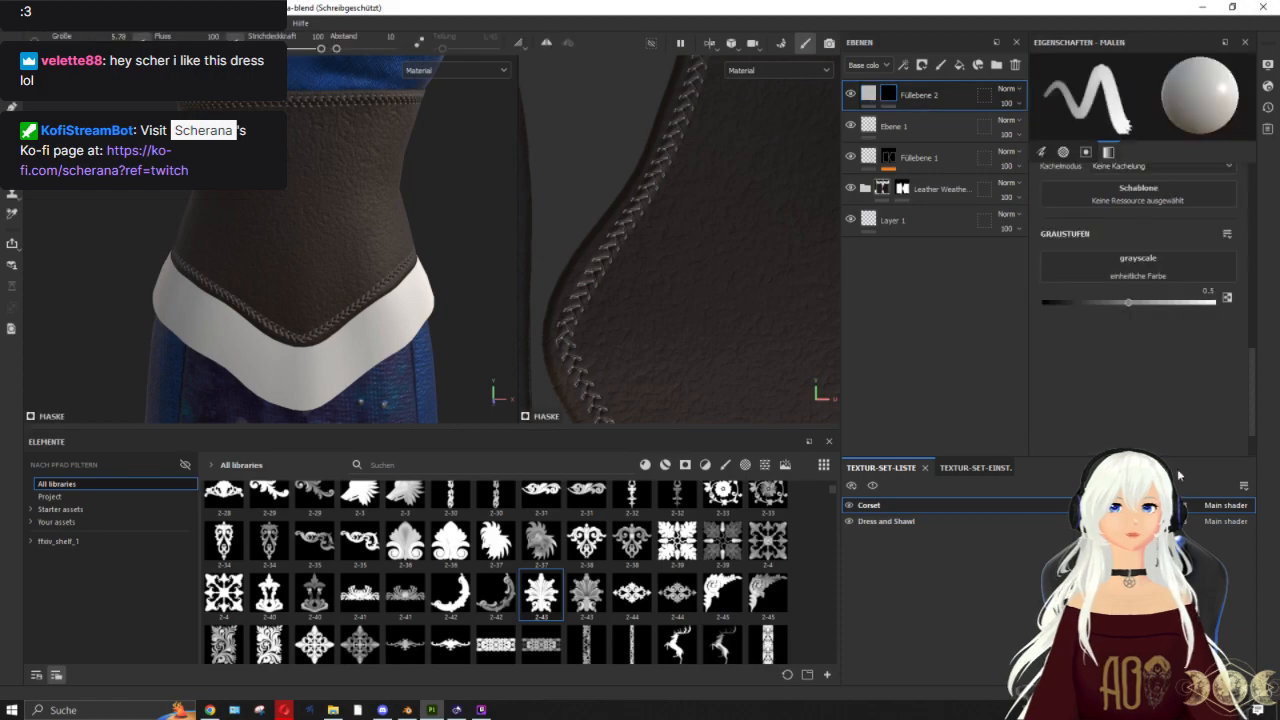
{"action": "left_click", "coordinate": [419, 45]}
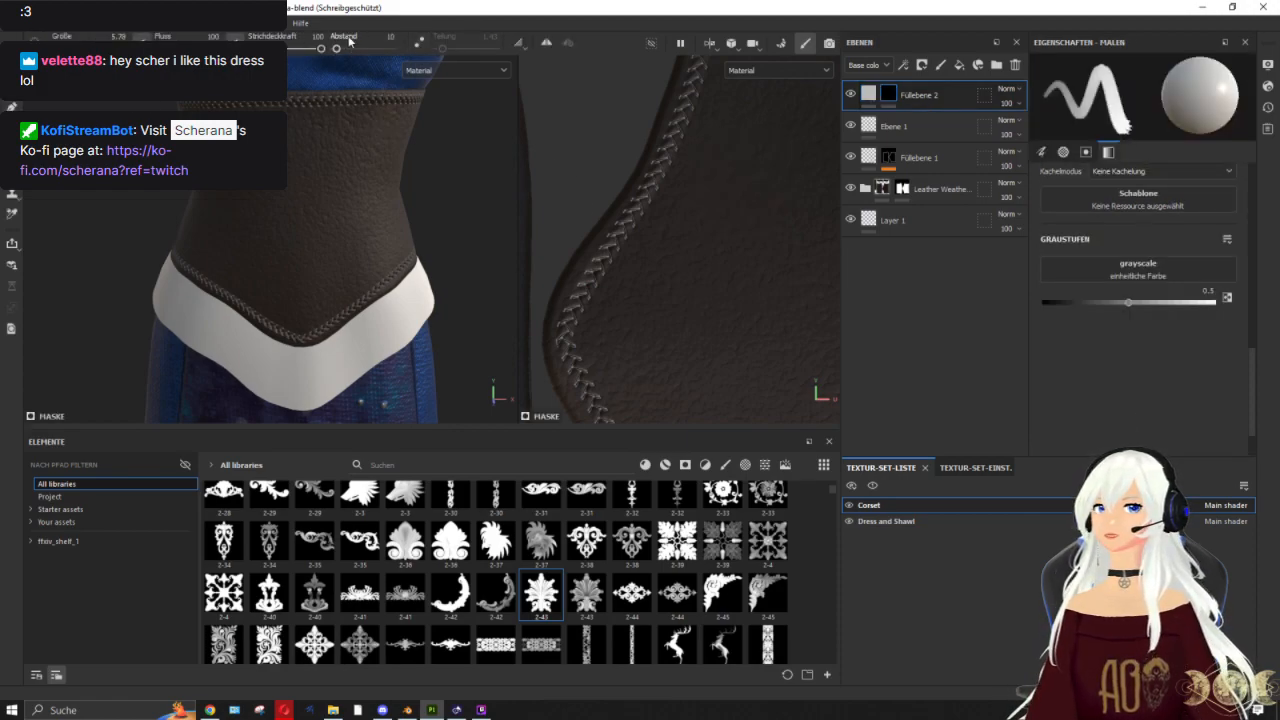
{"action": "left_click", "coordinate": [546, 43]}
Step: Stamp the 2-44 ornament symmetrically on both sides of the corset's centre, just below its upper stitched edge
{"action": "scroll", "coordinate": [490, 170], "scroll_direction": "down", "scroll_amount": 4}
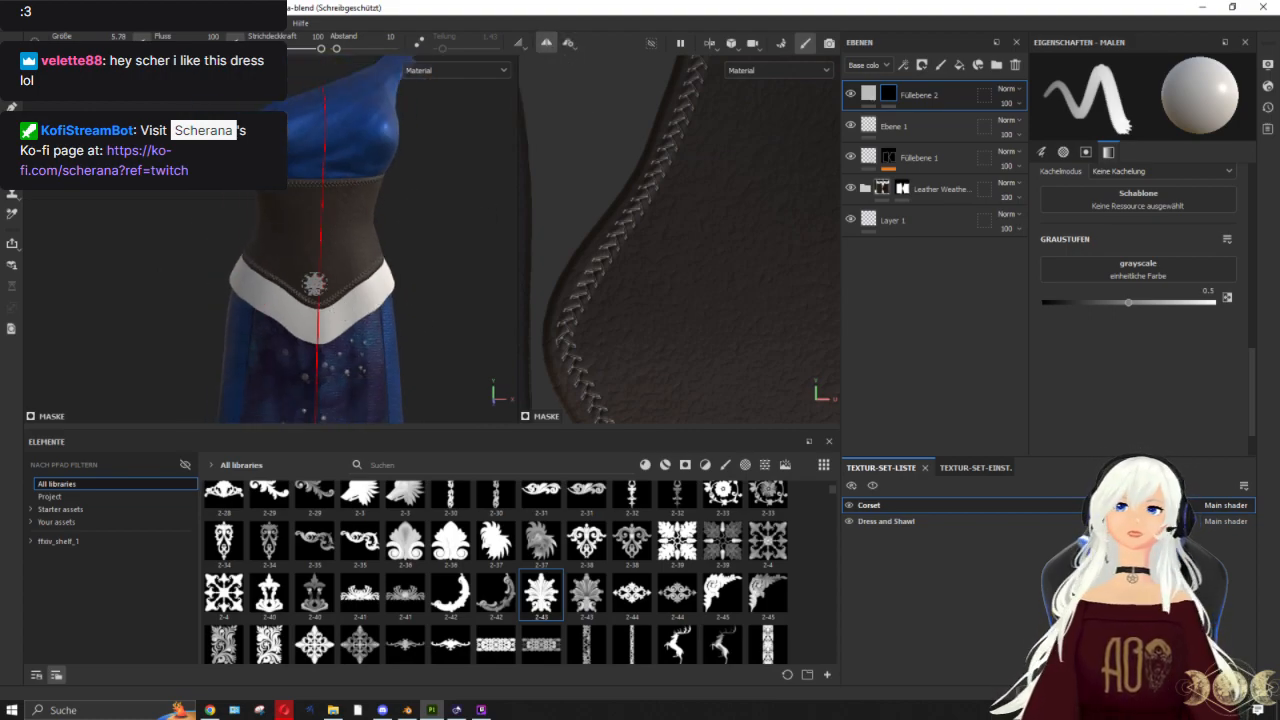
{"action": "scroll", "coordinate": [330, 193], "scroll_direction": "up", "scroll_amount": 5}
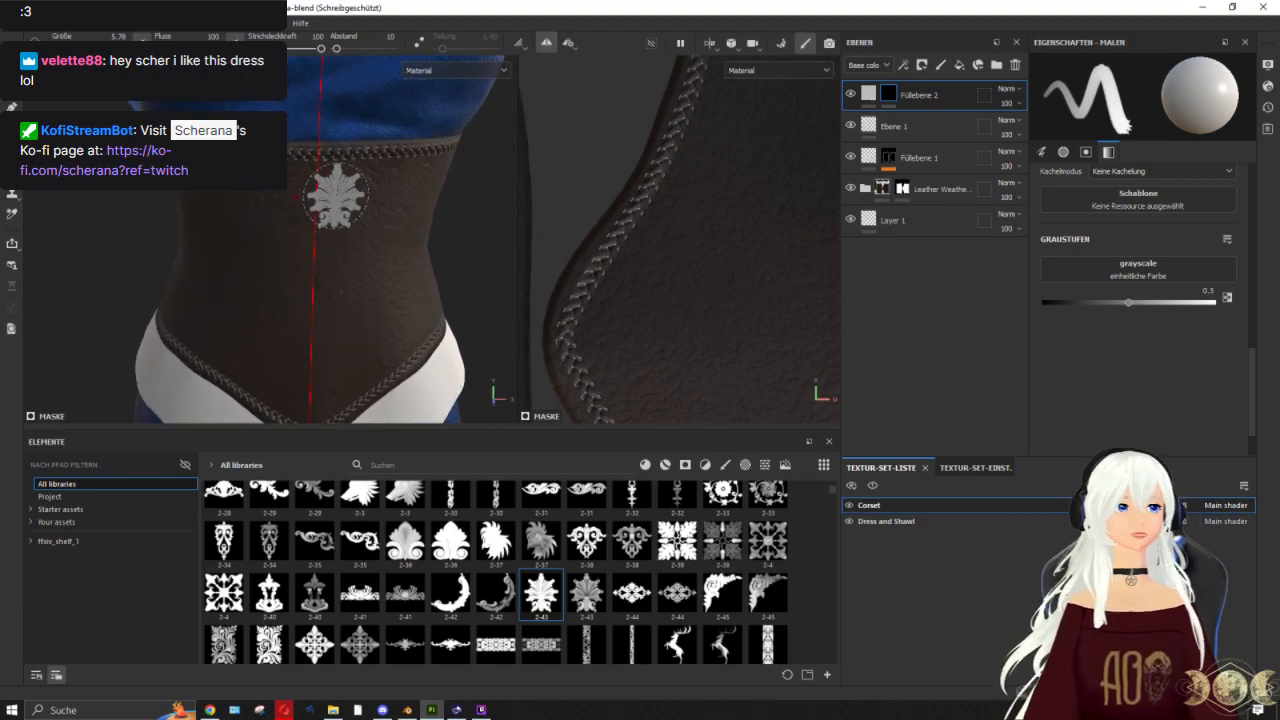
{"action": "left_click_drag", "start_coordinate": [330, 177], "coordinate": [322, 178], "text": "alt"}
{"action": "middle_click_drag", "start_coordinate": [319, 228], "coordinate": [311, 157], "text": "alt"}
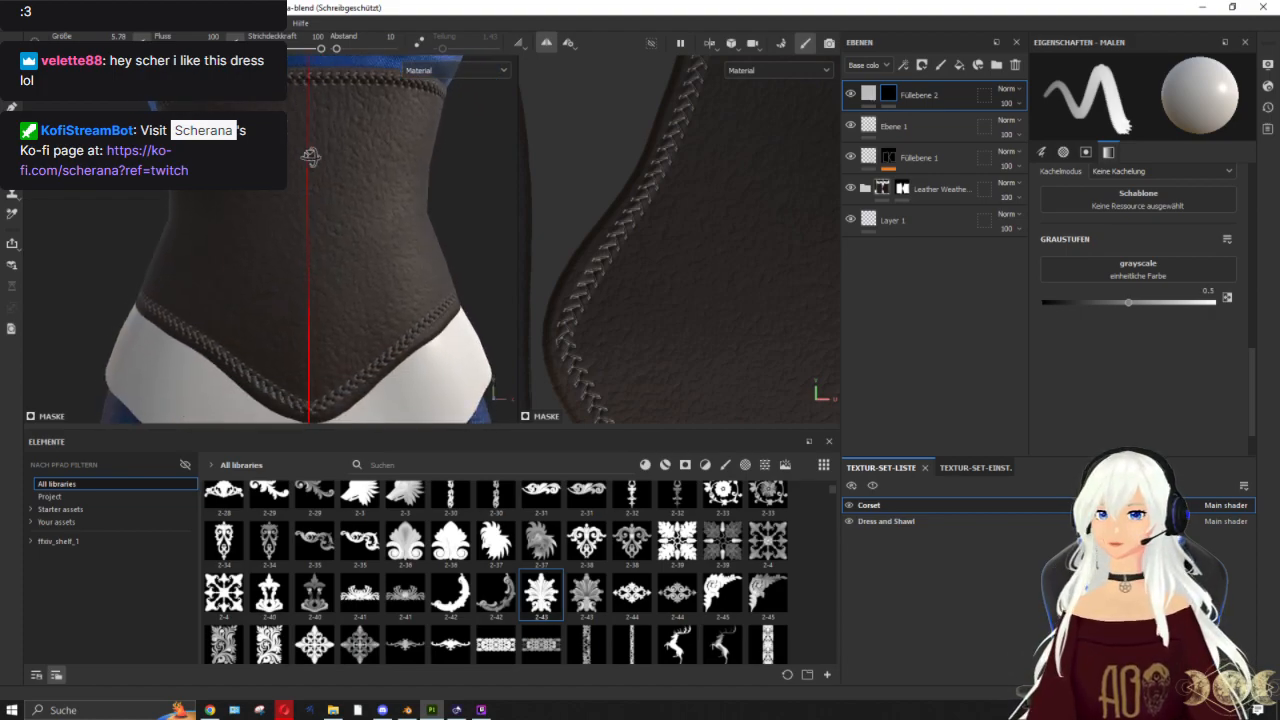
{"action": "left_click_drag", "start_coordinate": [311, 157], "coordinate": [307, 163], "text": "alt"}
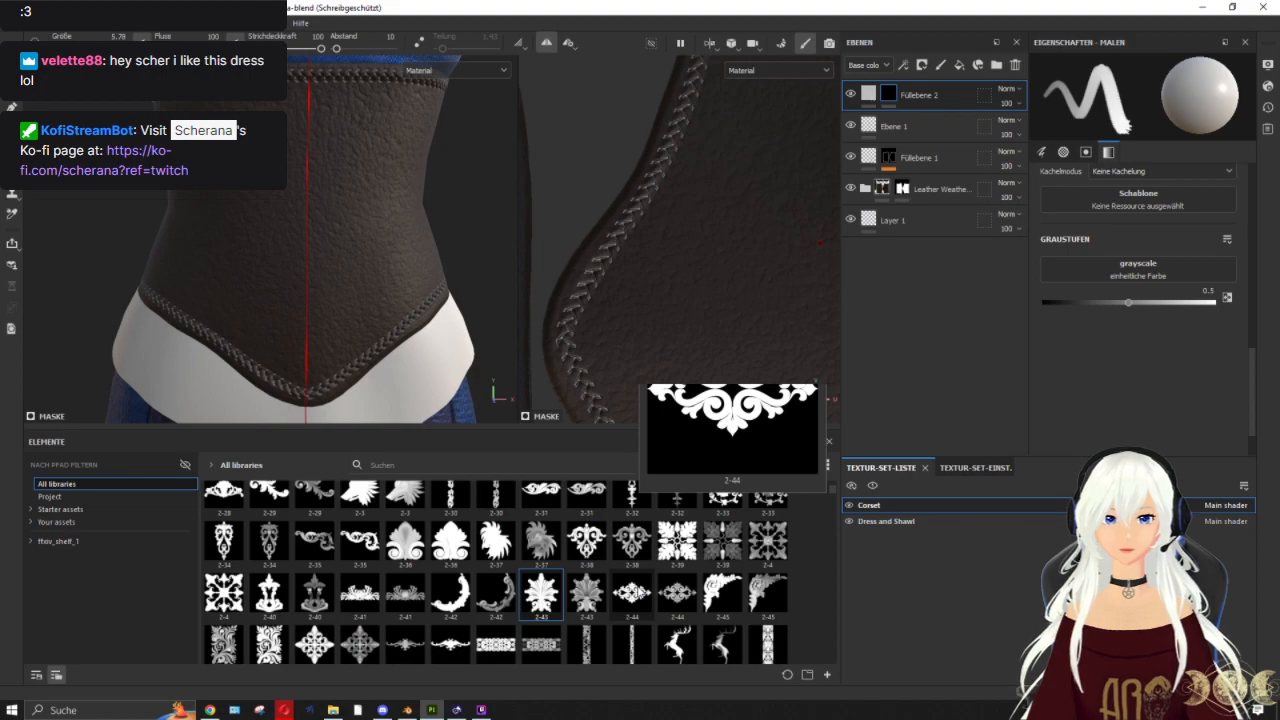
{"action": "left_click", "coordinate": [634, 592]}
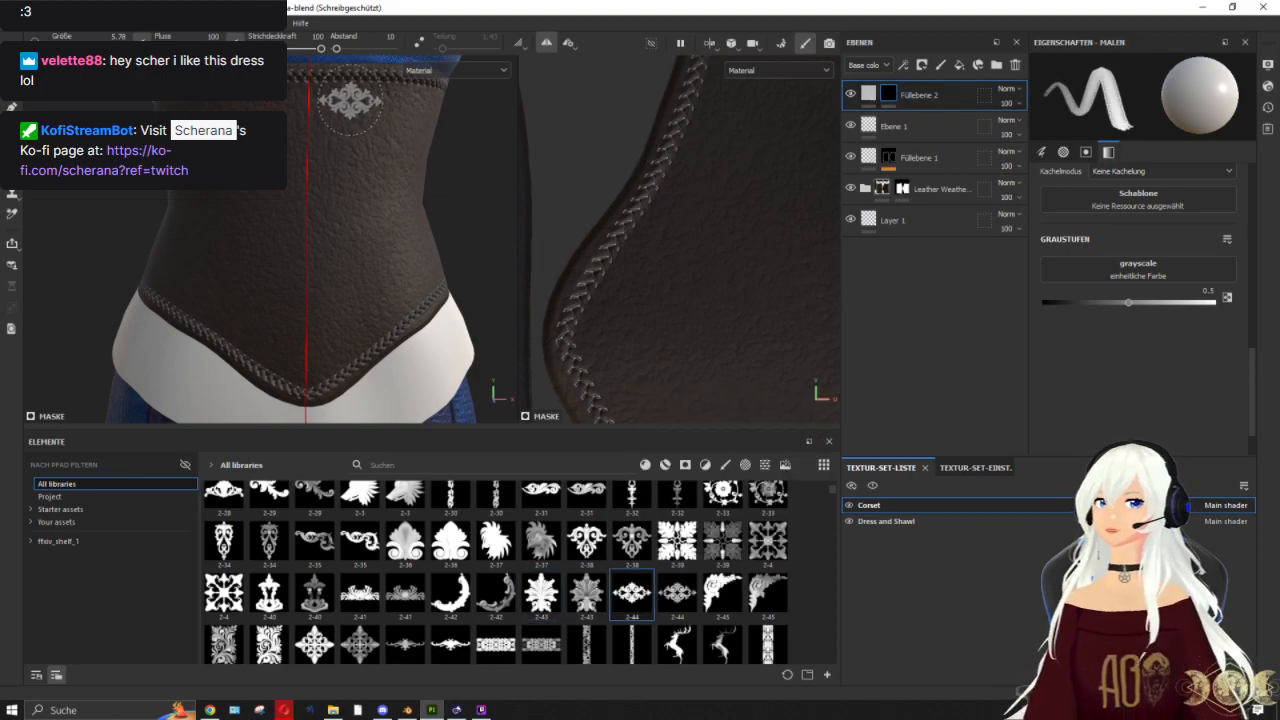
{"action": "scroll", "coordinate": [360, 130], "scroll_direction": "up", "scroll_amount": 4}
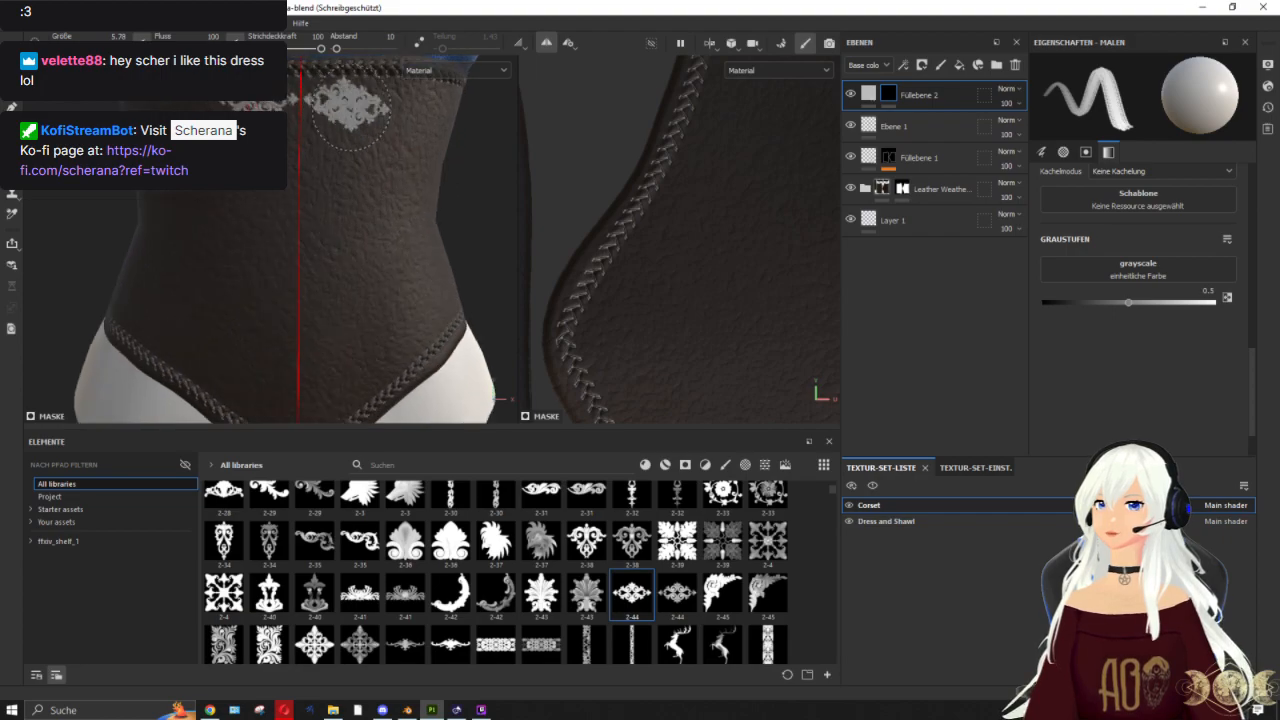
{"action": "middle_click_drag", "start_coordinate": [393, 169], "coordinate": [408, 241], "text": "alt"}
{"action": "scroll", "coordinate": [415, 256], "scroll_direction": "down", "scroll_amount": 2}
{"action": "left_click_drag", "start_coordinate": [400, 268], "coordinate": [390, 219], "text": "alt"}
{"action": "scroll", "coordinate": [420, 265], "scroll_direction": "down", "scroll_amount": 3}
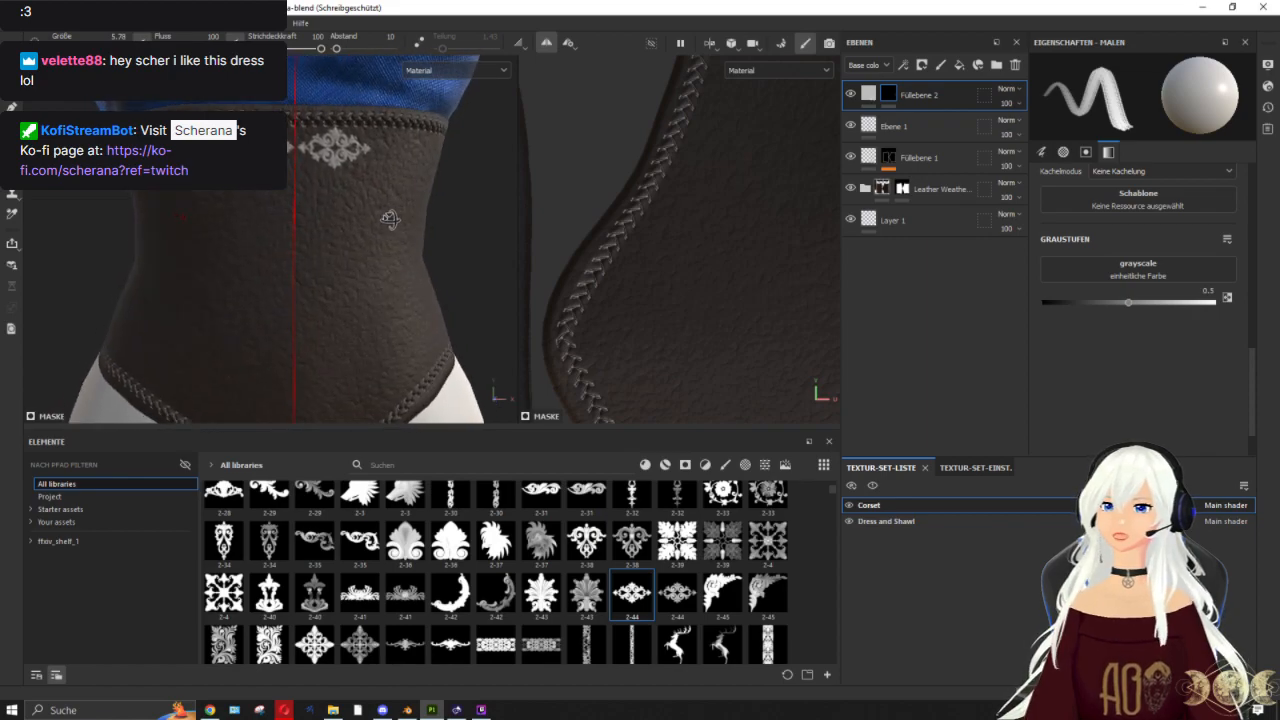
Step: Set the height of the ornament fill layer to about 0.43
{"action": "left_click", "coordinate": [868, 95]}
{"action": "left_click_drag", "start_coordinate": [1159, 307], "coordinate": [1108, 317]}
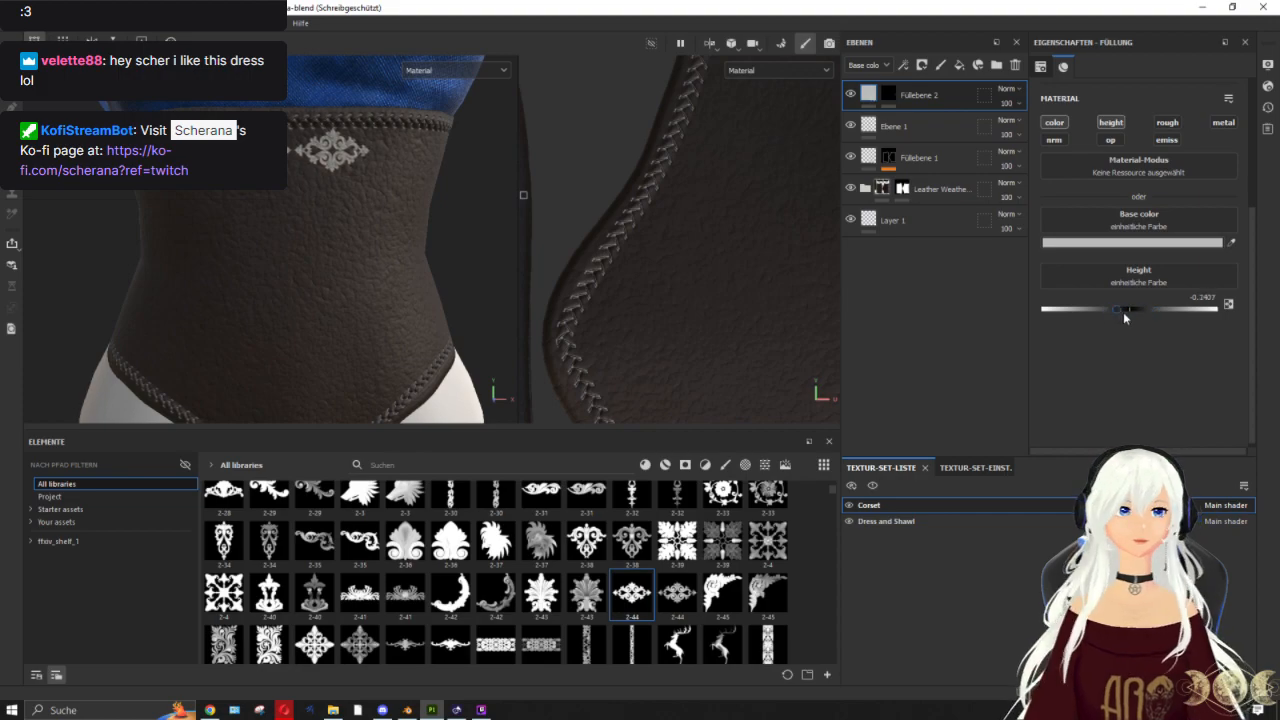
{"action": "scroll", "coordinate": [399, 216], "scroll_direction": "down", "scroll_amount": 4}
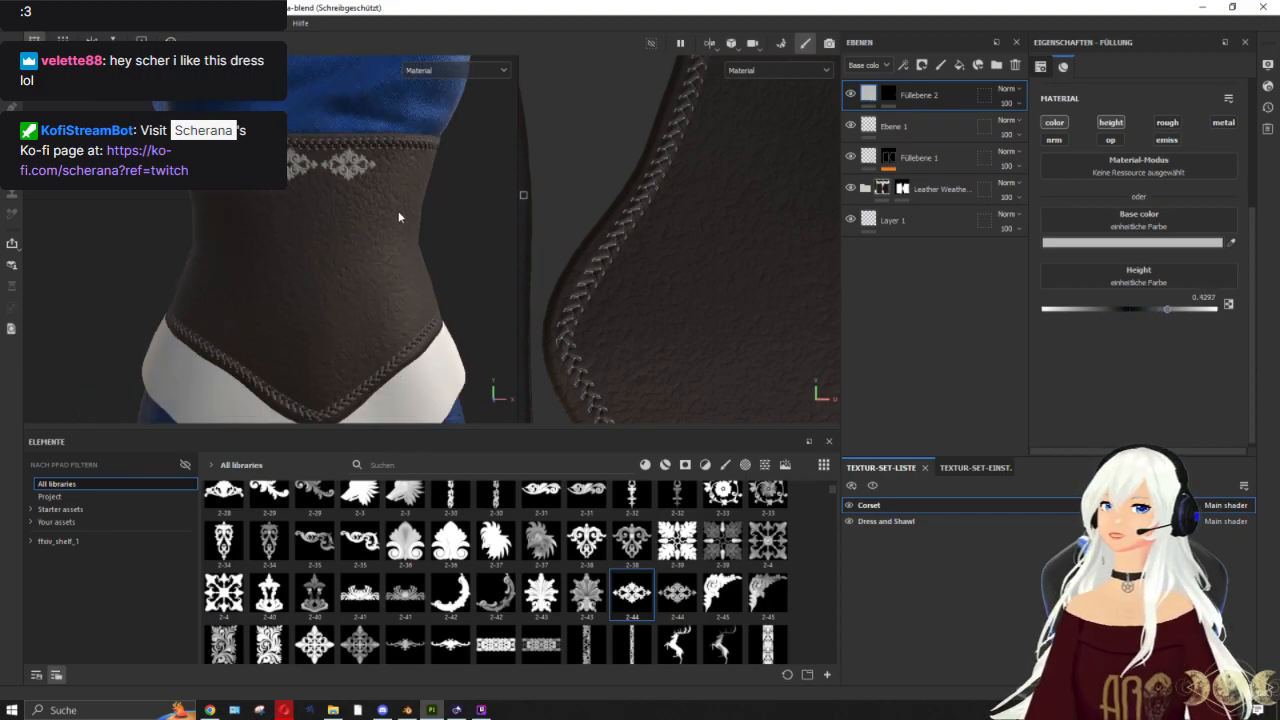
{"action": "scroll", "coordinate": [384, 316], "scroll_direction": "up", "scroll_amount": 2}
{"action": "left_click_drag", "start_coordinate": [391, 314], "coordinate": [357, 319], "text": "alt"}
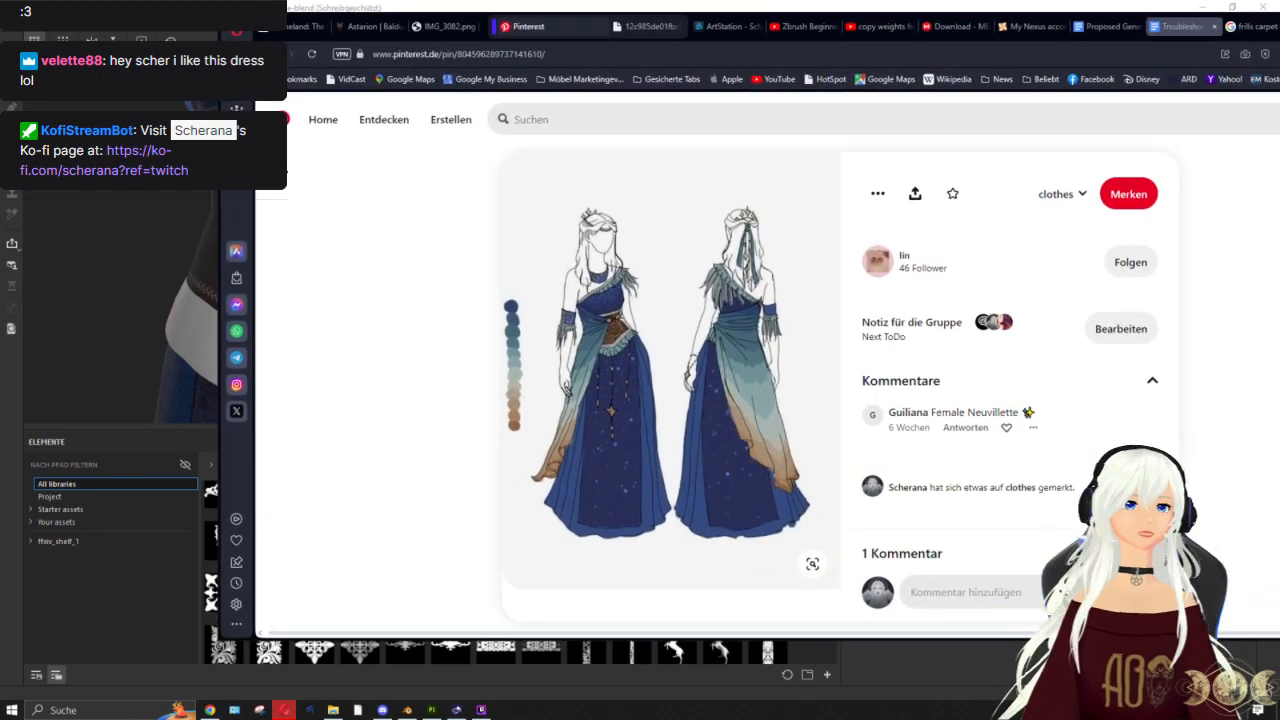
Step: Return from the Pinterest dress reference to Substance Painter and clear the stamped ornaments from the fill layer's mask
{"action": "key", "text": "alt+Tab"}
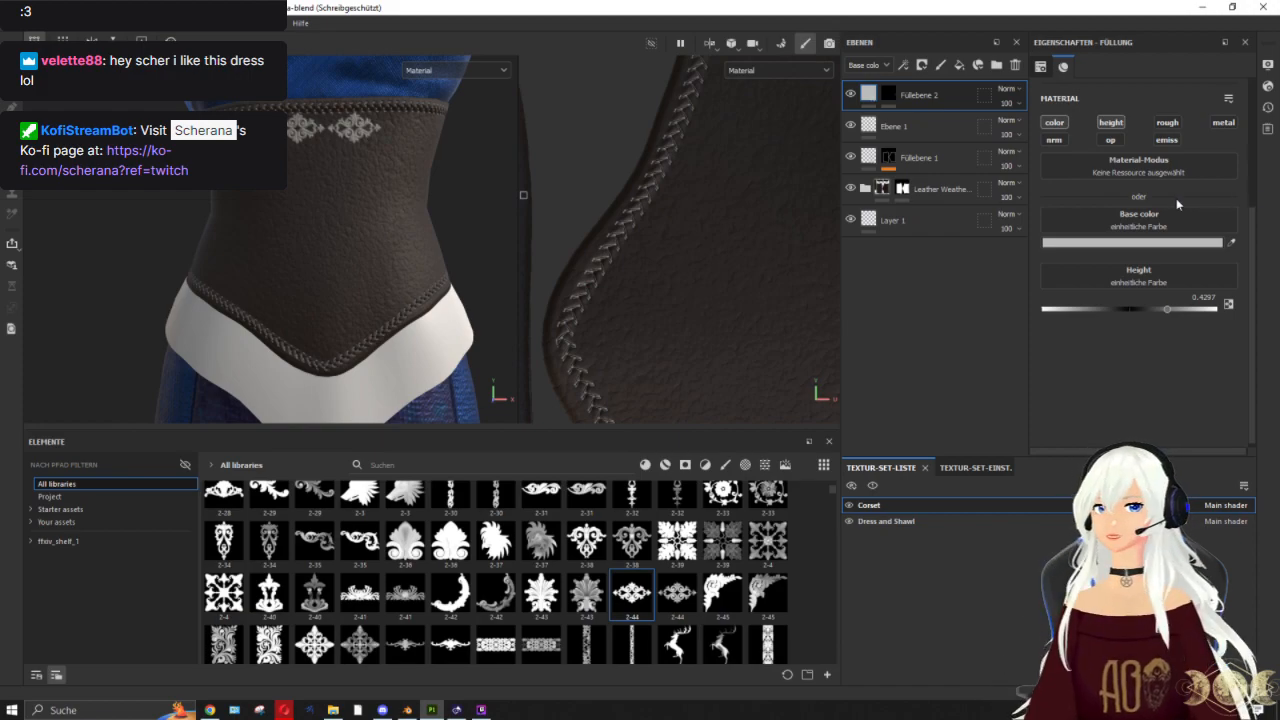
{"action": "left_click", "coordinate": [889, 94]}
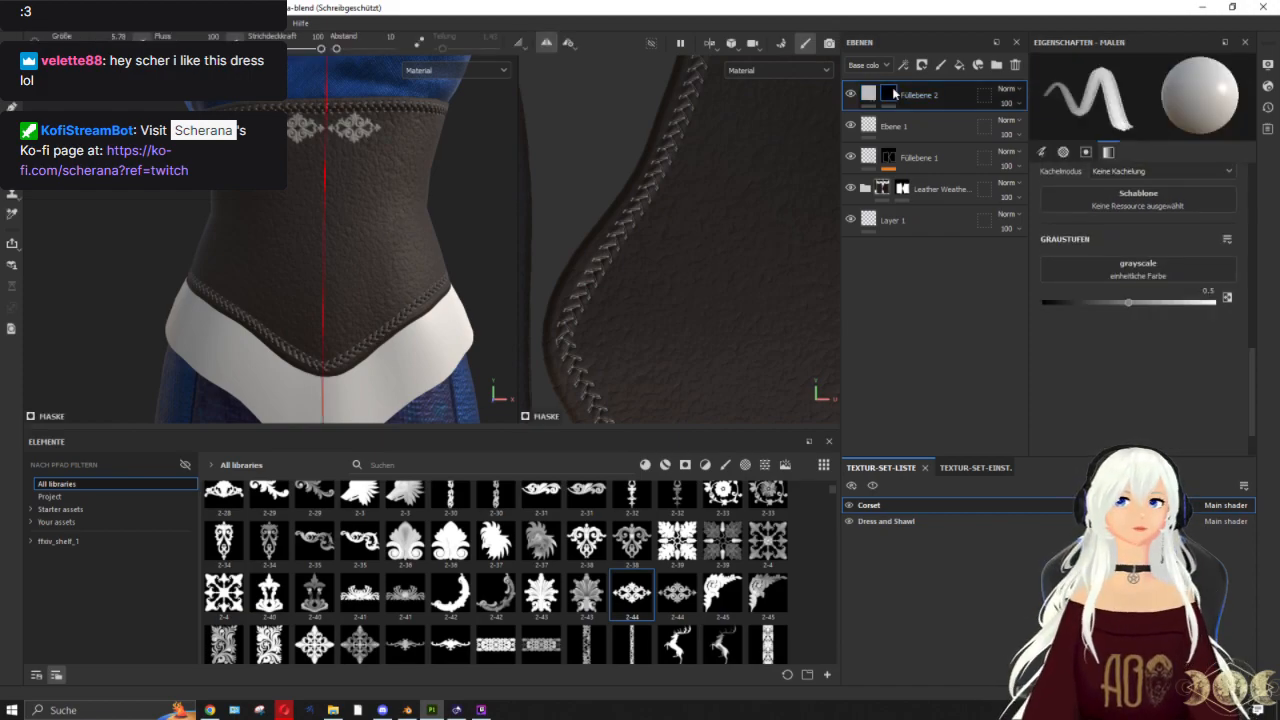
{"action": "right_click", "coordinate": [893, 92]}
{"action": "left_click", "coordinate": [925, 128]}
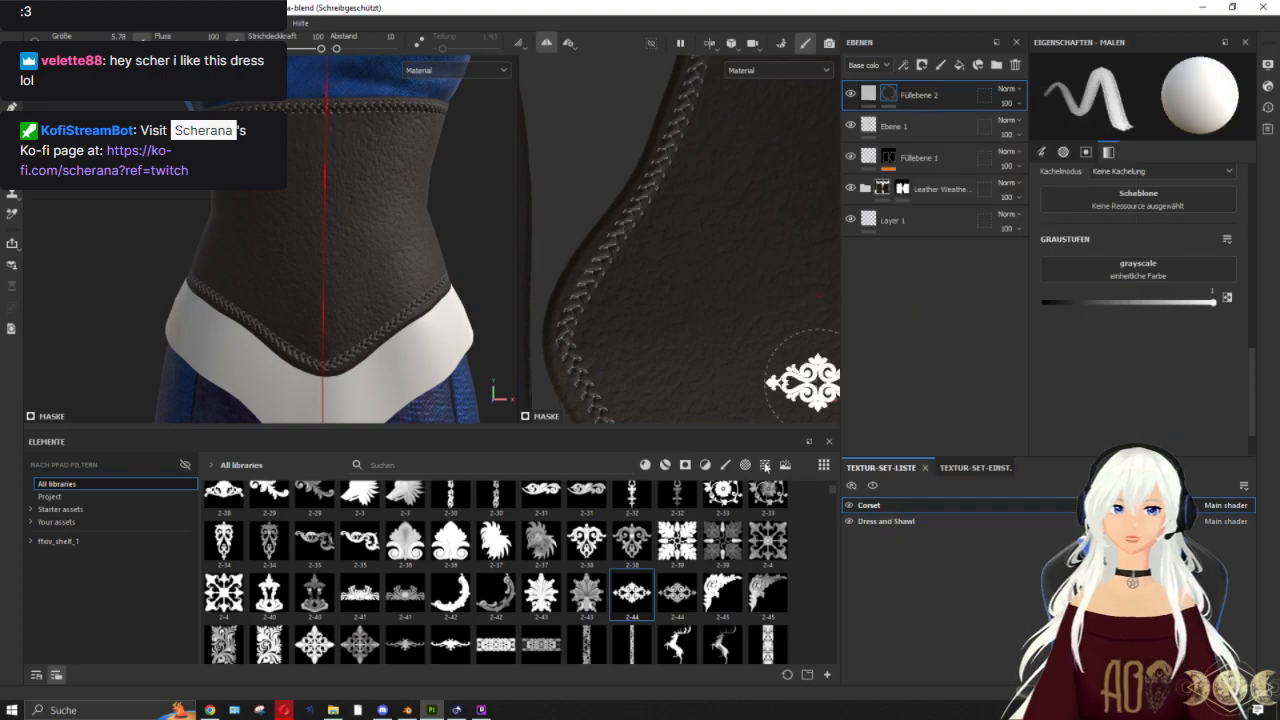
Step: Look through all library assets for a suitable ornament for the corset
{"action": "scroll", "coordinate": [495, 575], "scroll_direction": "down", "scroll_amount": 4}
{"action": "scroll", "coordinate": [684, 531], "scroll_direction": "down", "scroll_amount": 4}
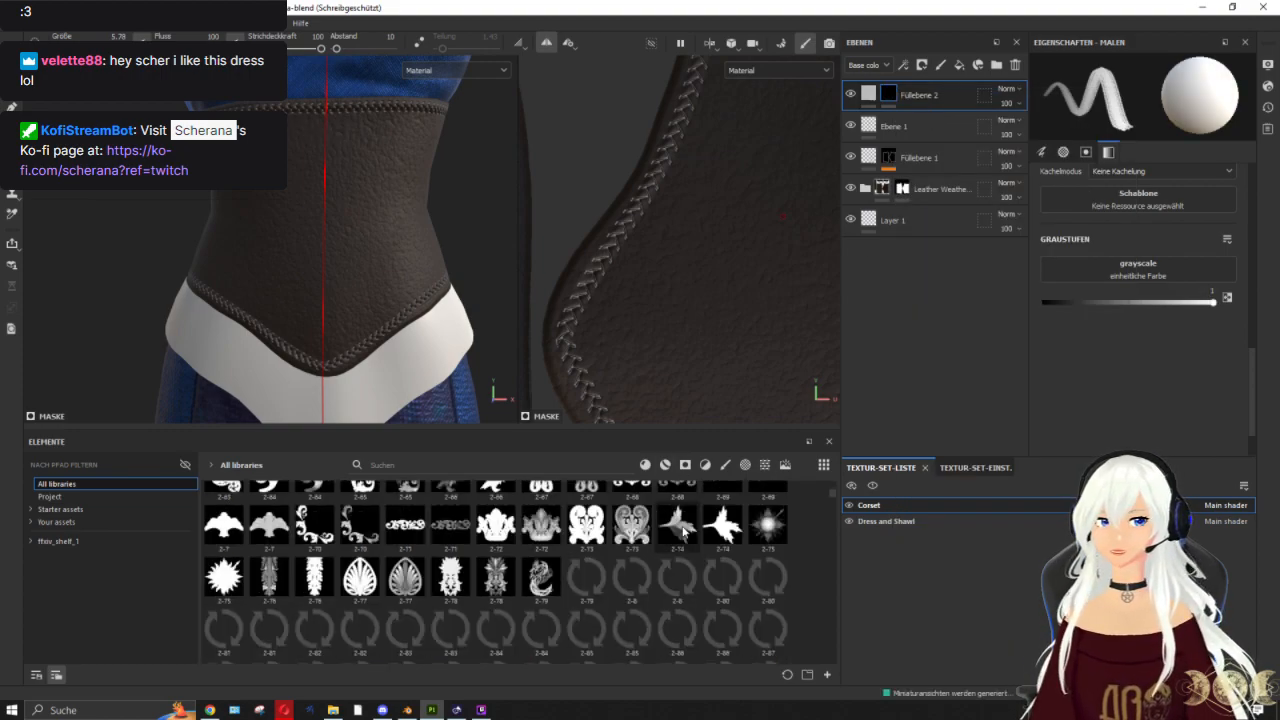
{"action": "scroll", "coordinate": [684, 531], "scroll_direction": "down", "scroll_amount": 5}
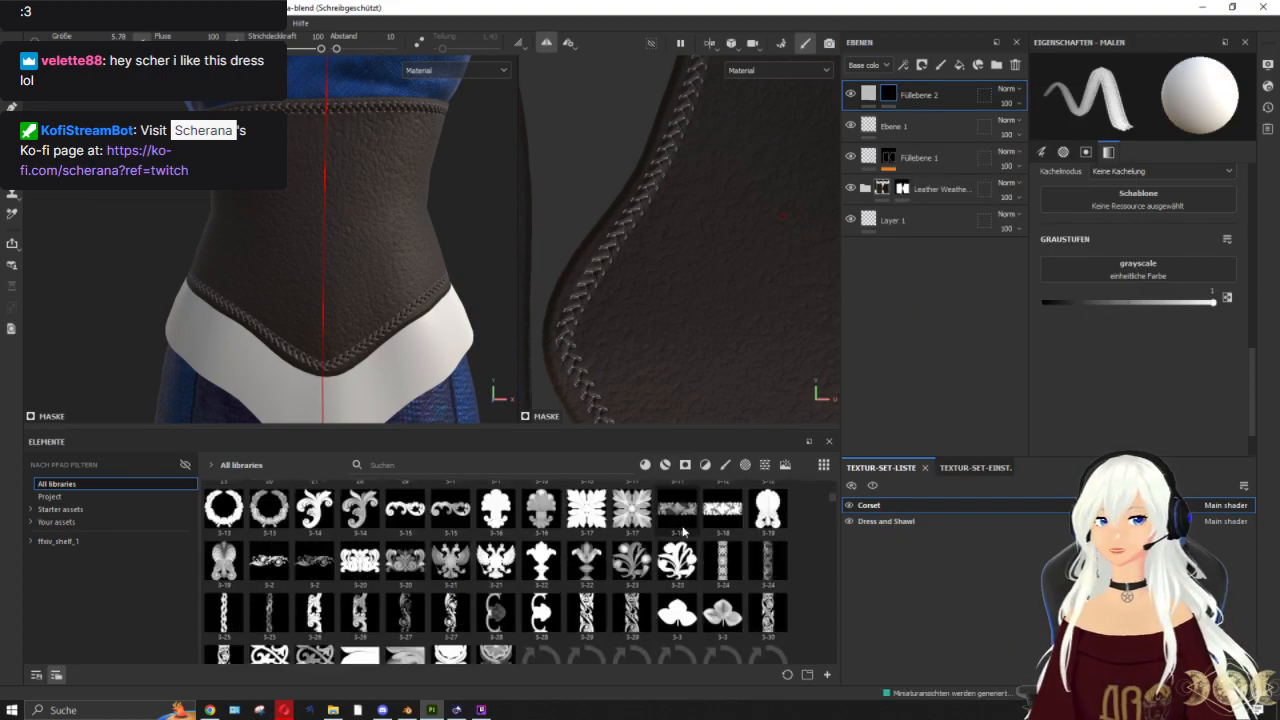
{"action": "scroll", "coordinate": [684, 531], "scroll_direction": "down", "scroll_amount": 5}
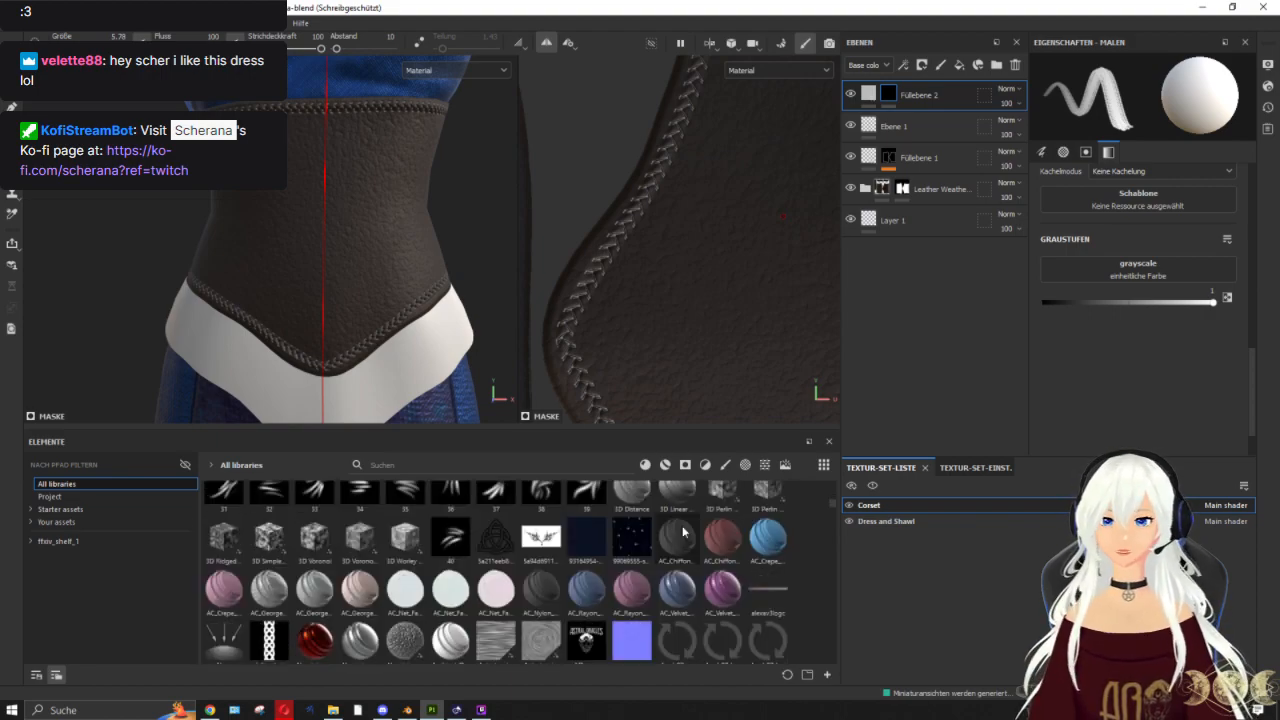
{"action": "scroll", "coordinate": [684, 531], "scroll_direction": "down", "scroll_amount": 3}
{"action": "scroll", "coordinate": [684, 531], "scroll_direction": "down", "scroll_amount": 3}
{"action": "scroll", "coordinate": [683, 531], "scroll_direction": "down", "scroll_amount": 3}
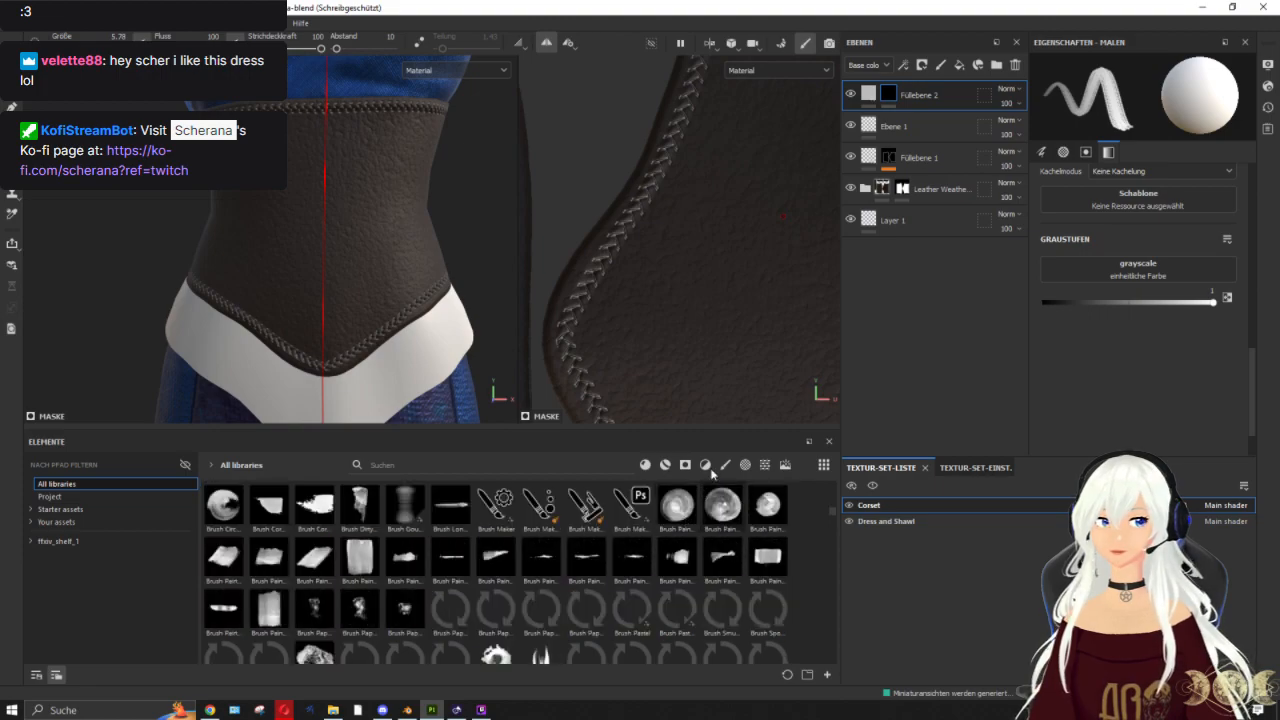
Step: Filter all library assets to alphas and look through them for ornaments that suit the corset
{"action": "left_click", "coordinate": [745, 466]}
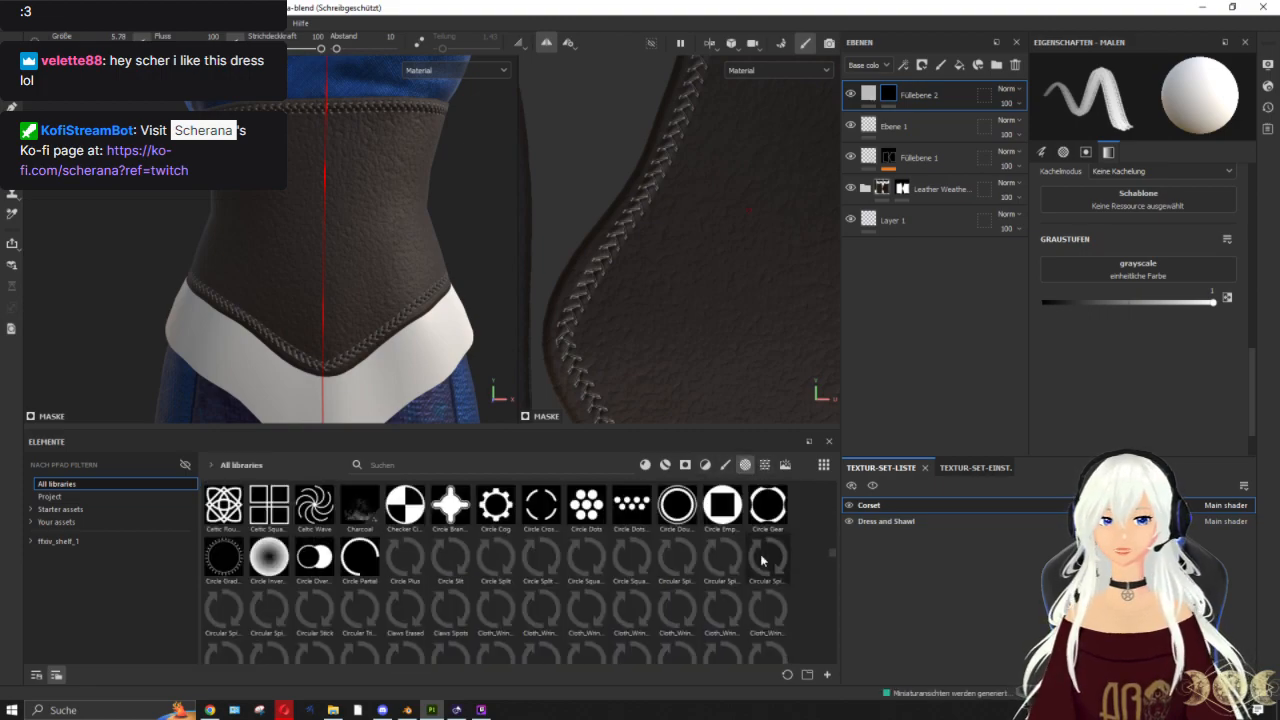
{"action": "scroll", "coordinate": [762, 562], "scroll_direction": "down", "scroll_amount": 6}
{"action": "scroll", "coordinate": [762, 562], "scroll_direction": "up", "scroll_amount": 5}
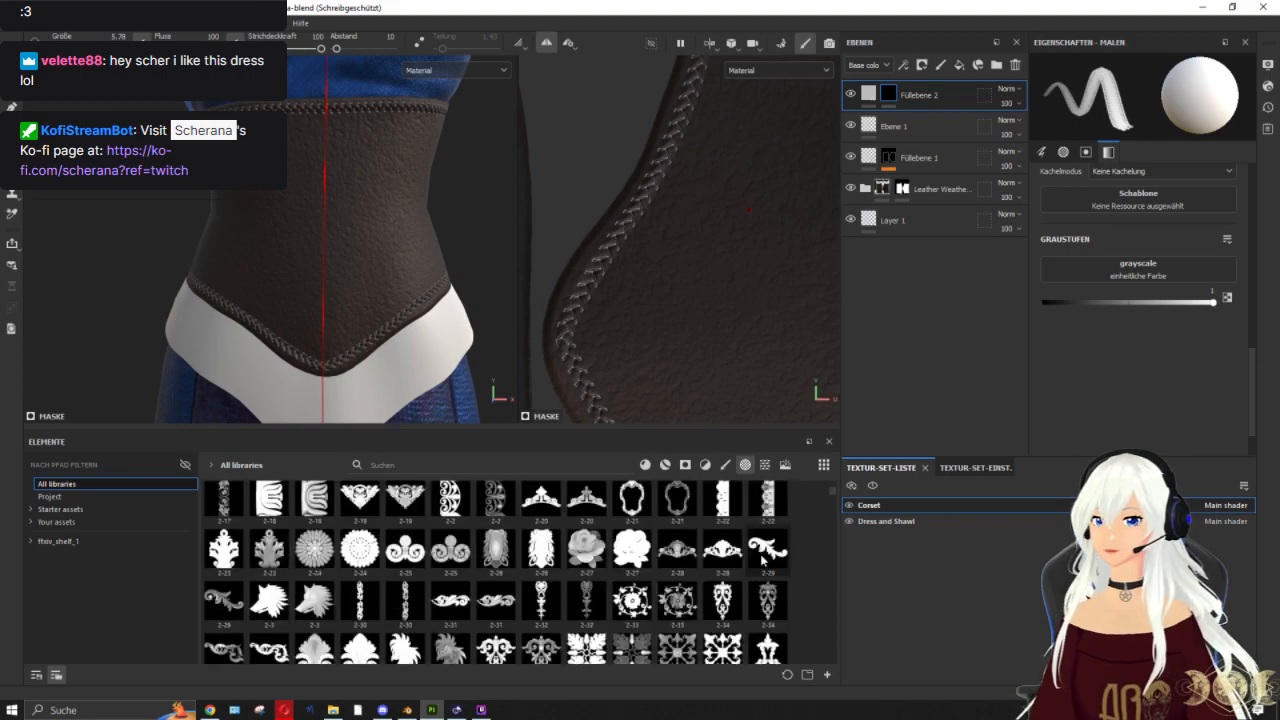
{"action": "scroll", "coordinate": [762, 562], "scroll_direction": "down", "scroll_amount": 5}
{"action": "scroll", "coordinate": [762, 562], "scroll_direction": "down", "scroll_amount": 3}
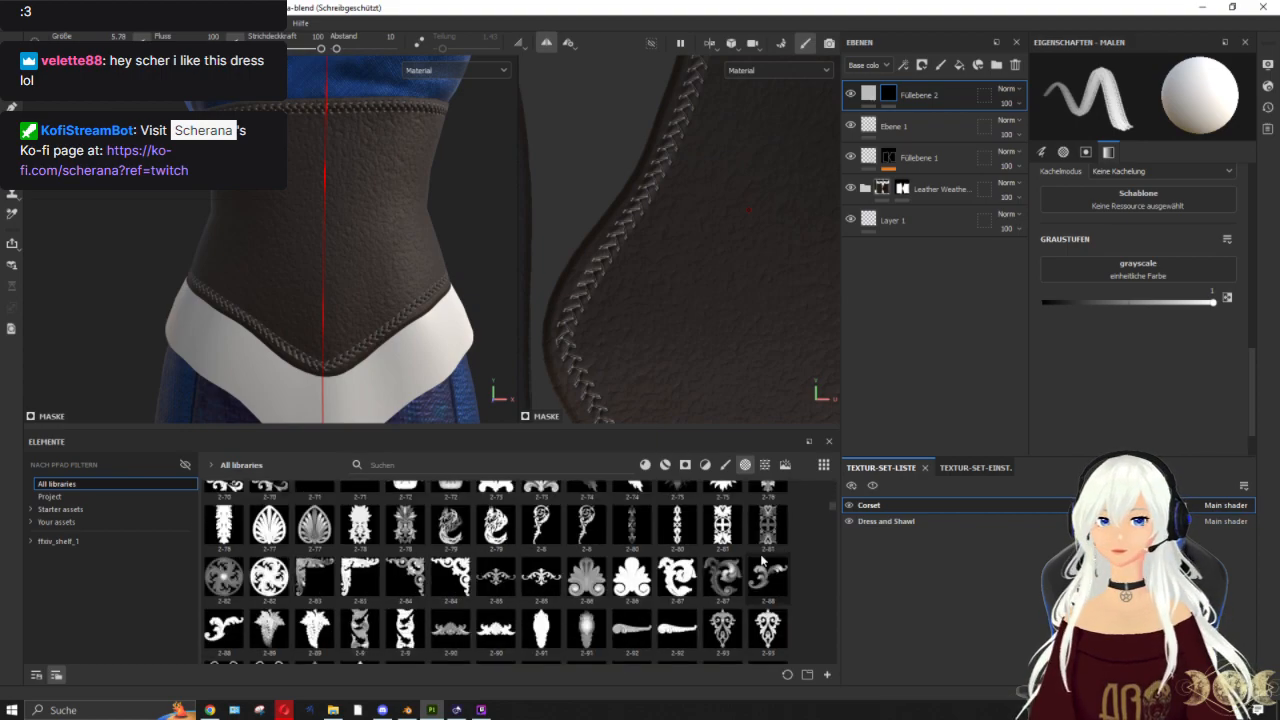
{"action": "scroll", "coordinate": [762, 562], "scroll_direction": "down", "scroll_amount": 10}
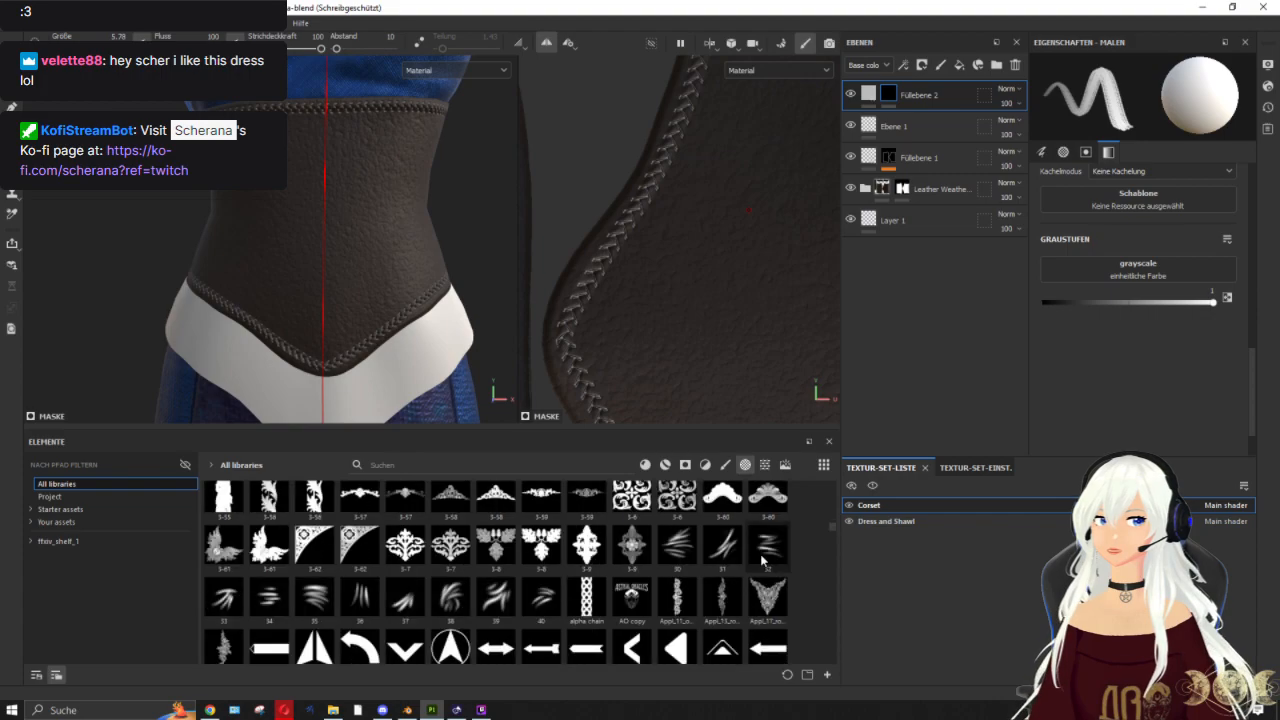
{"action": "scroll", "coordinate": [762, 562], "scroll_direction": "down", "scroll_amount": 10}
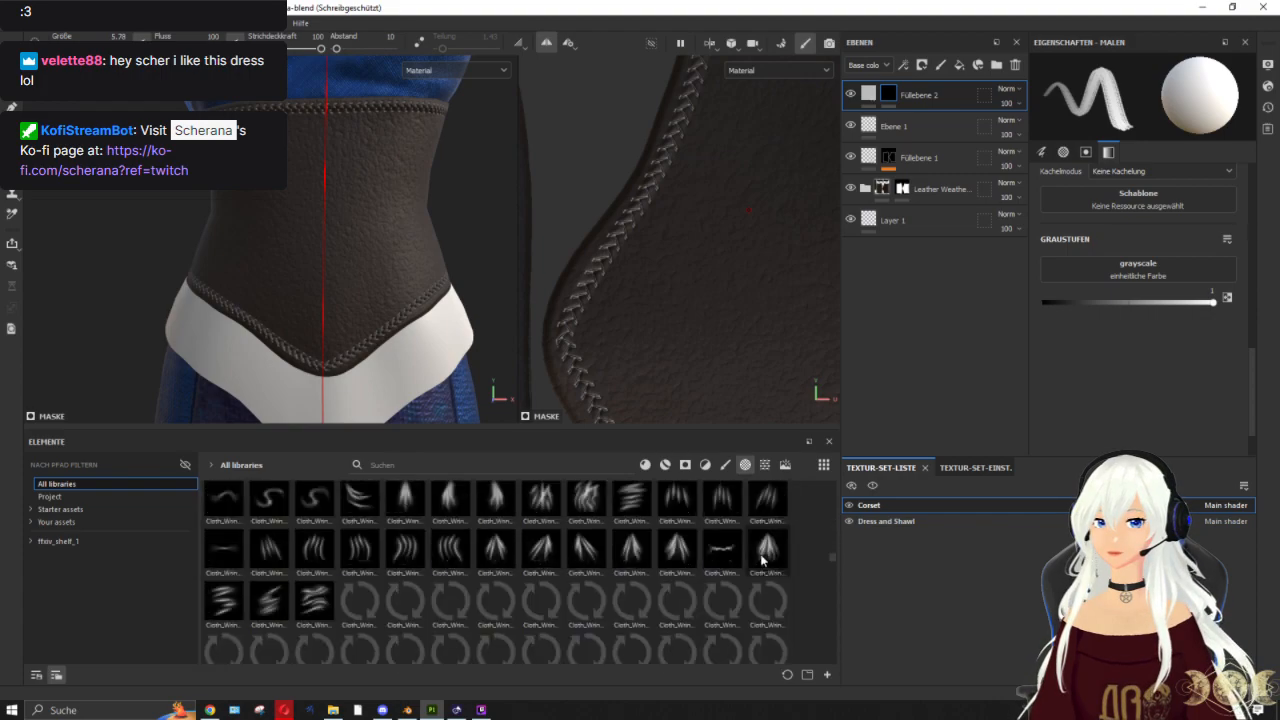
{"action": "scroll", "coordinate": [762, 562], "scroll_direction": "down", "scroll_amount": 10}
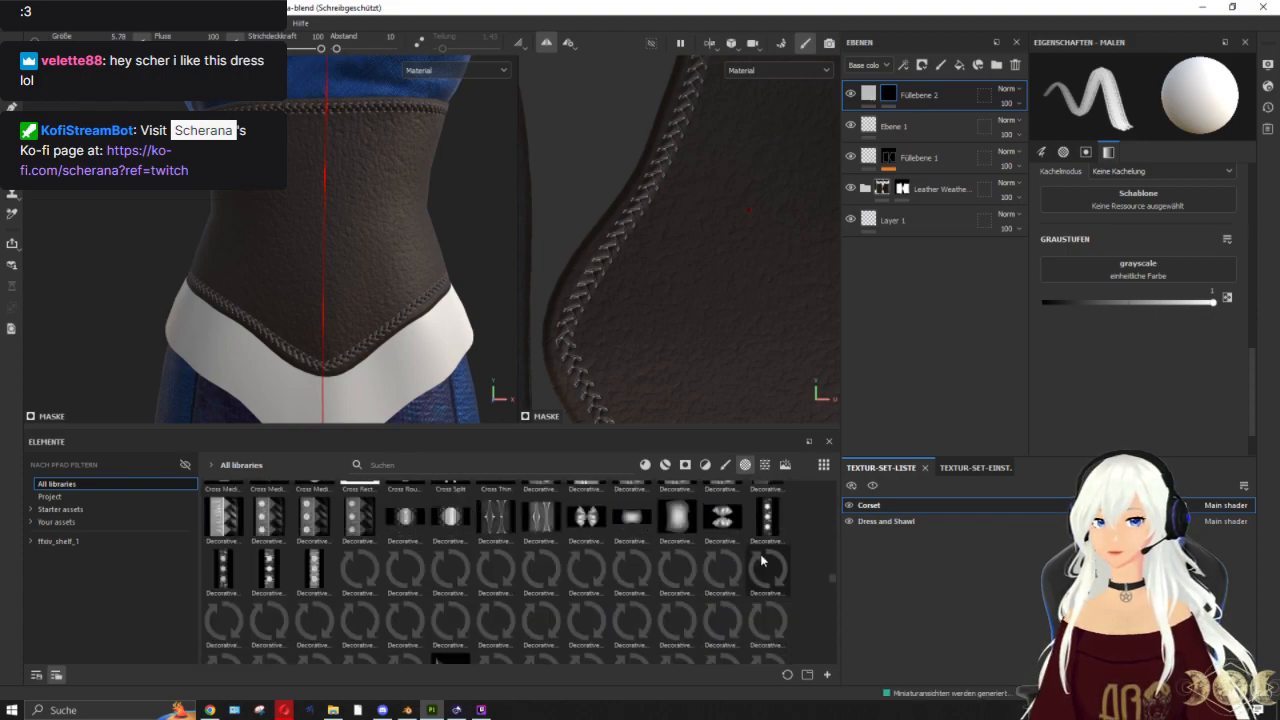
{"action": "scroll", "coordinate": [762, 562], "scroll_direction": "down", "scroll_amount": 10}
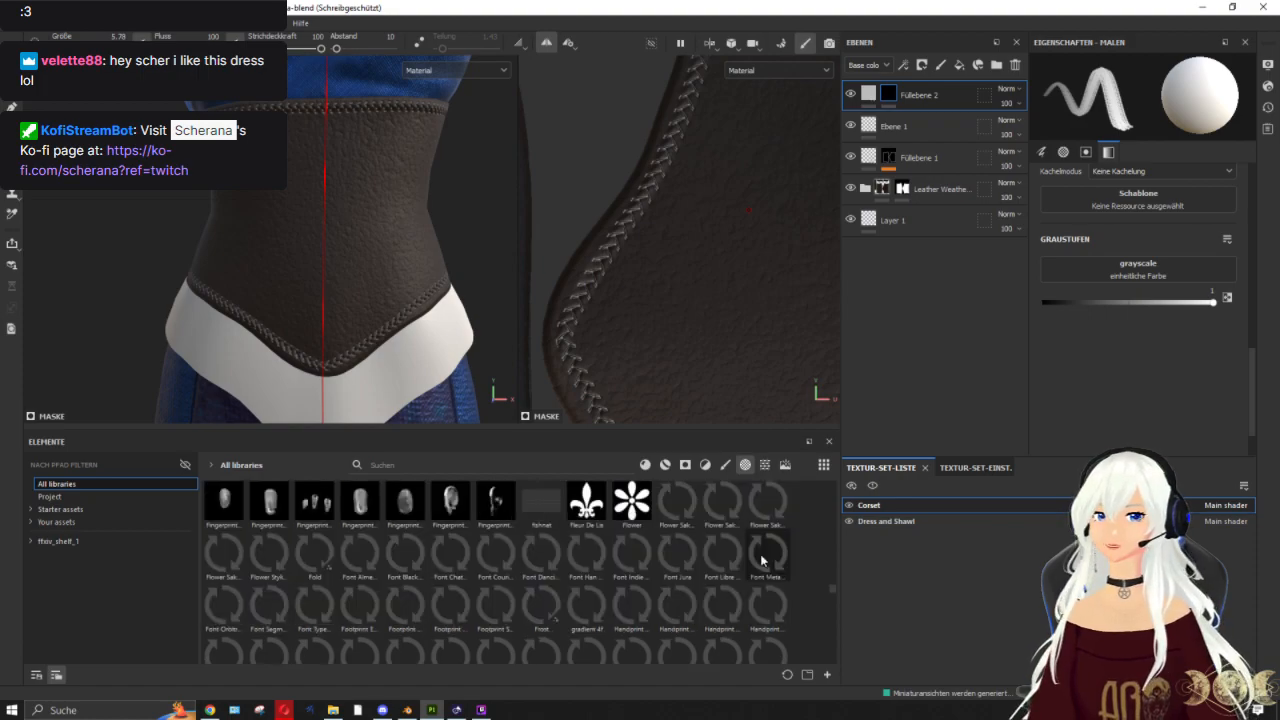
{"action": "scroll", "coordinate": [762, 562], "scroll_direction": "down", "scroll_amount": 4}
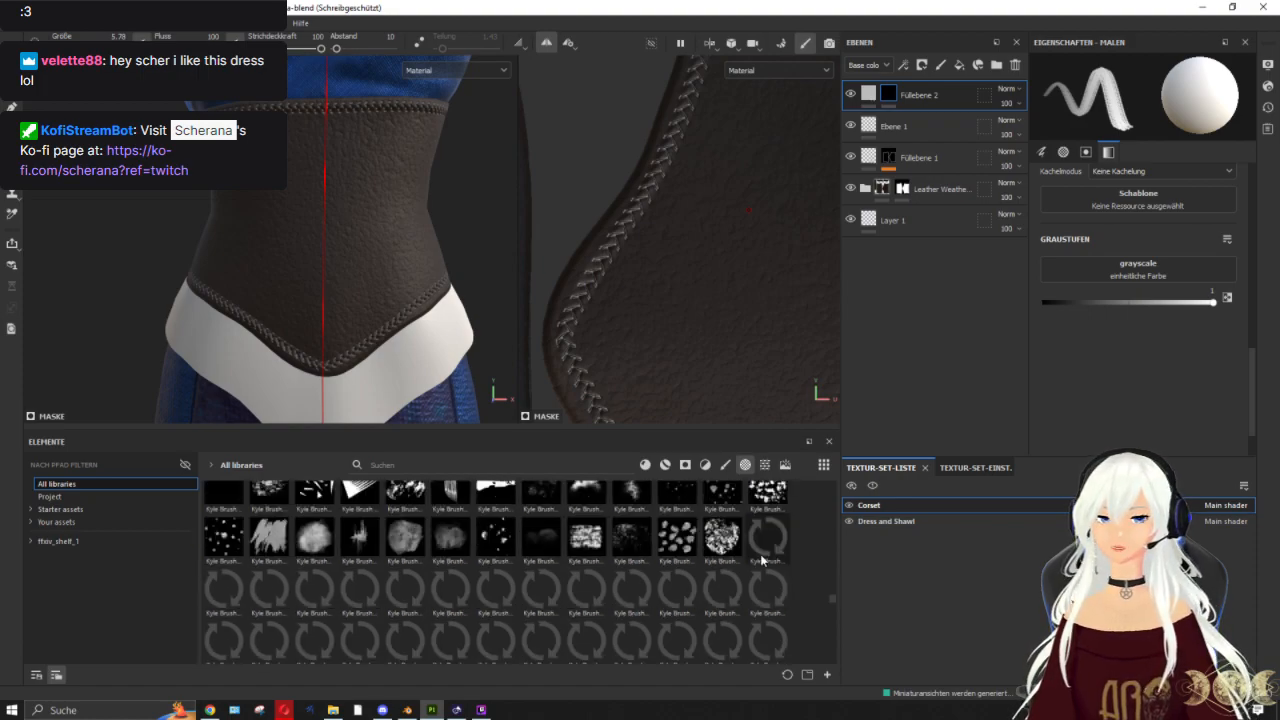
{"action": "mouse_move", "coordinate": [752, 561]}
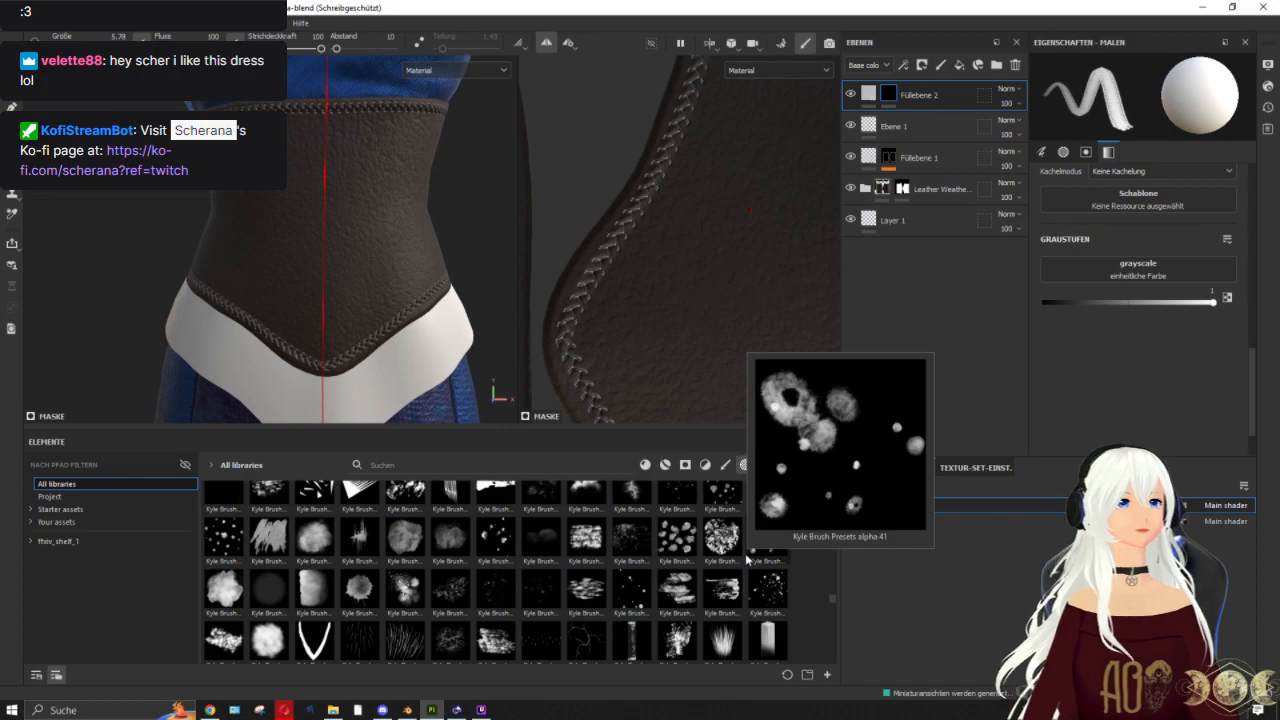
{"action": "scroll", "coordinate": [746, 559], "scroll_direction": "down", "scroll_amount": 8}
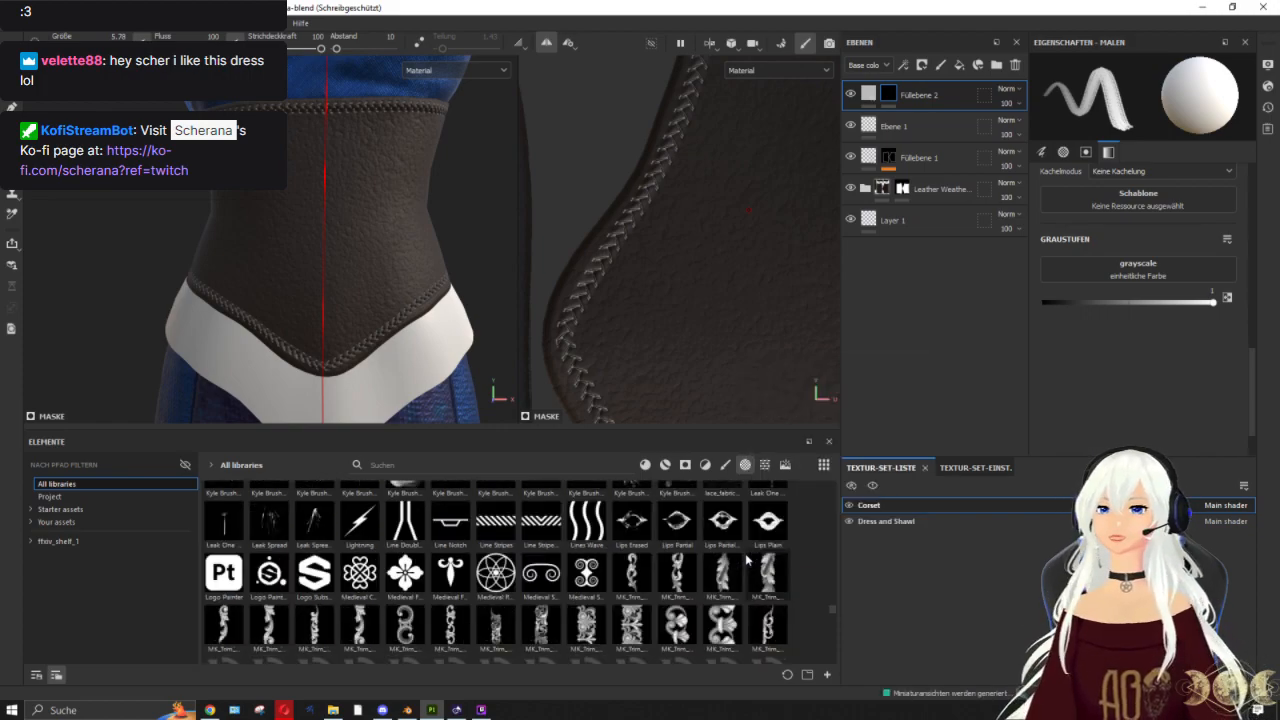
{"action": "scroll", "coordinate": [745, 560], "scroll_direction": "down", "scroll_amount": 2}
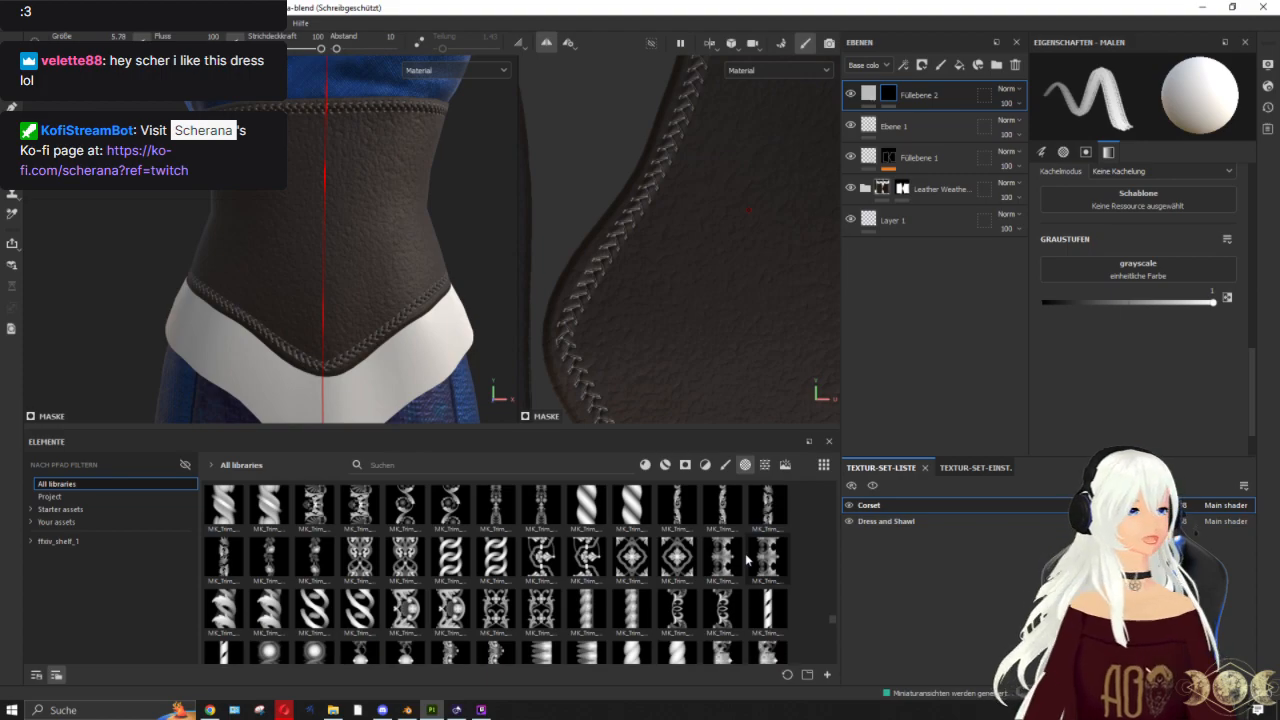
{"action": "scroll", "coordinate": [745, 560], "scroll_direction": "down", "scroll_amount": 10}
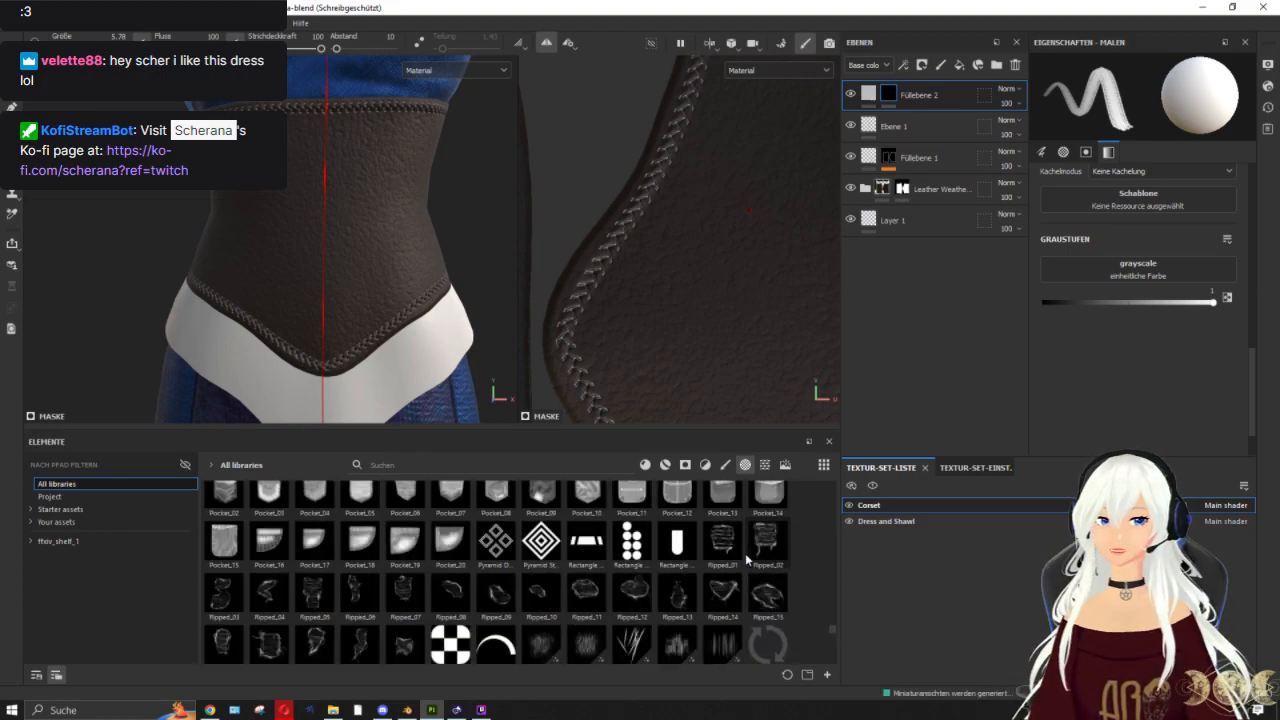
Step: Stamp the white 2-65 ornament symmetrically beside the corset's centre below its upper stitched edge, and the greyscale 2-64 ornament directly beneath it
{"action": "scroll", "coordinate": [745, 553], "scroll_direction": "up", "scroll_amount": 5}
{"action": "scroll", "coordinate": [745, 558], "scroll_direction": "up", "scroll_amount": 5}
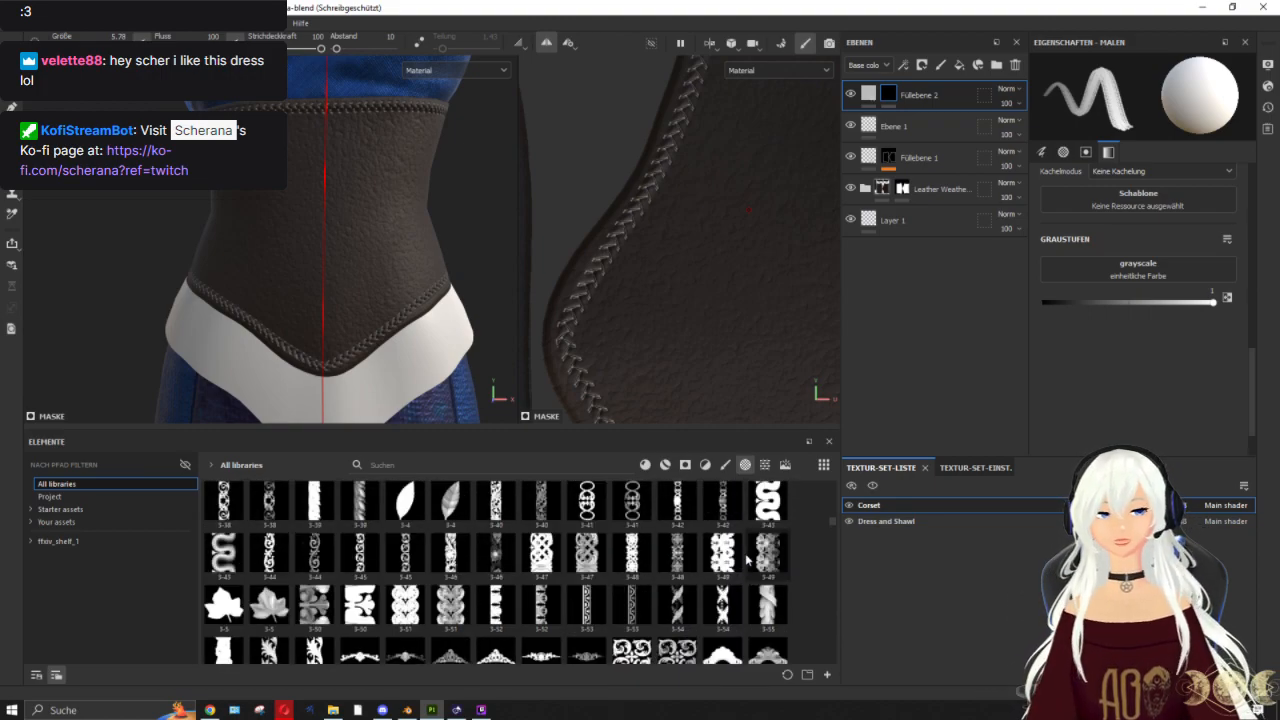
{"action": "scroll", "coordinate": [745, 560], "scroll_direction": "up", "scroll_amount": 3}
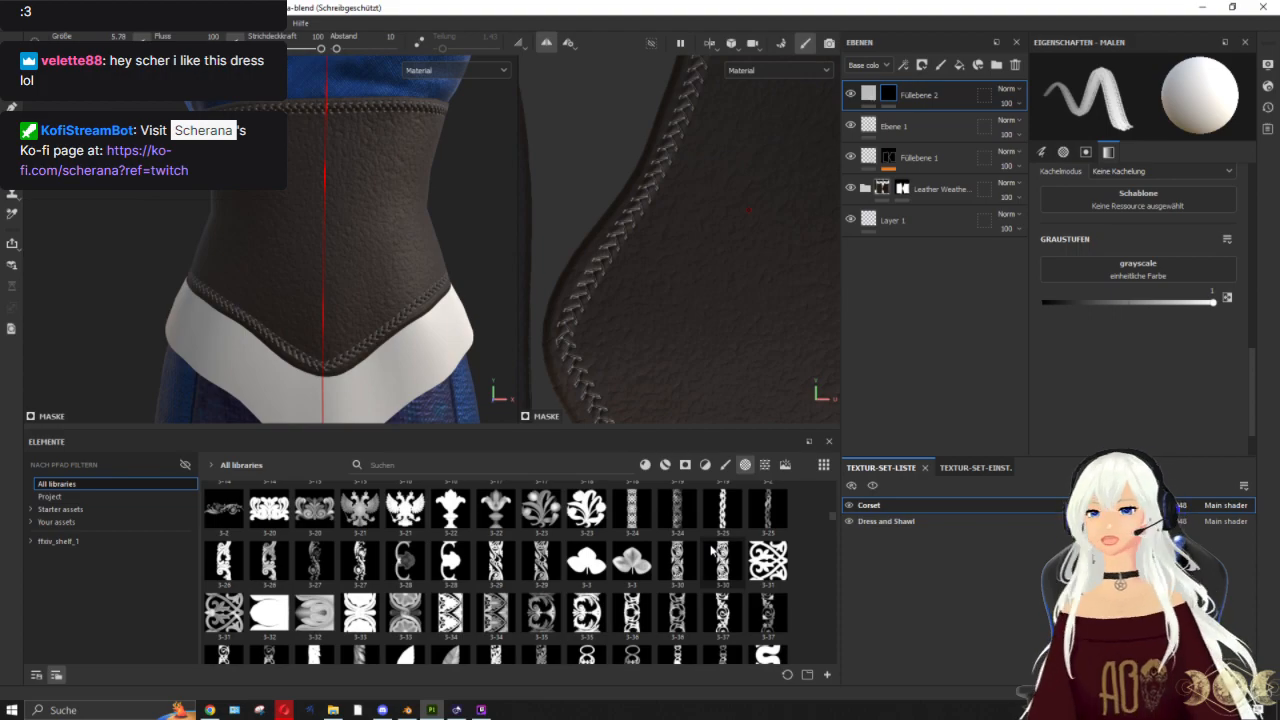
{"action": "scroll", "coordinate": [700, 545], "scroll_direction": "up", "scroll_amount": 3}
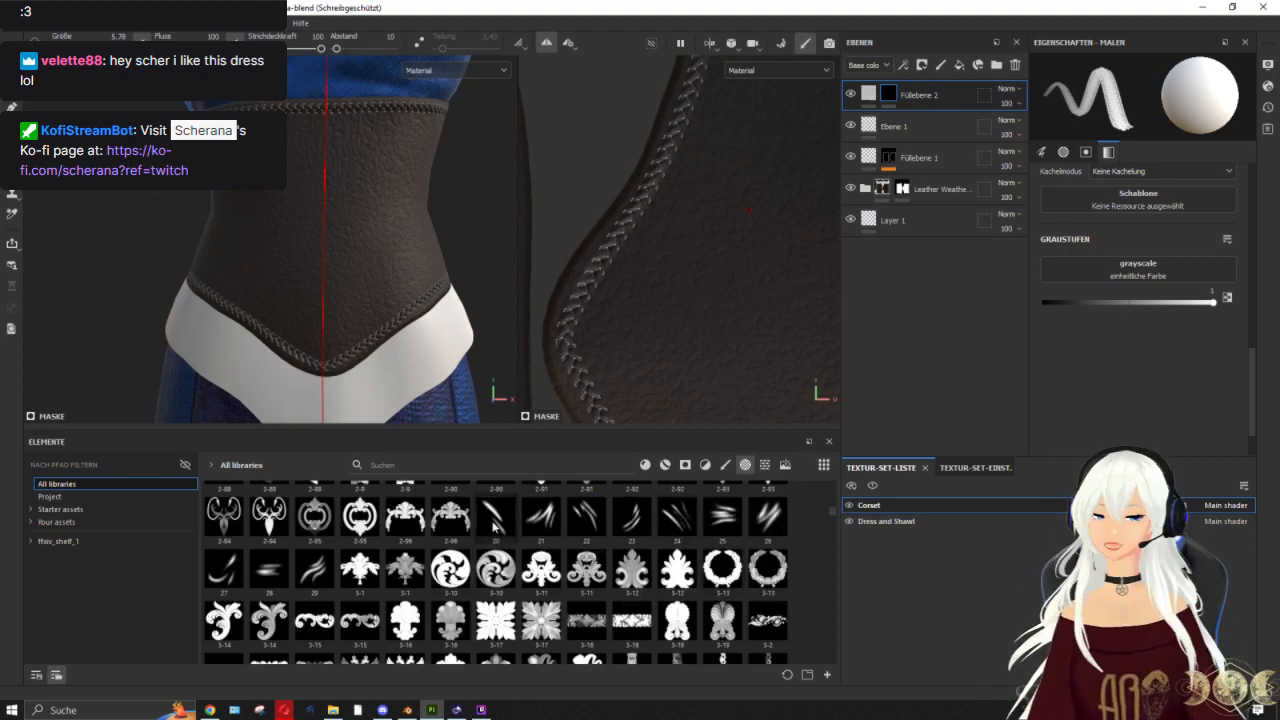
{"action": "scroll", "coordinate": [527, 527], "scroll_direction": "up", "scroll_amount": 2}
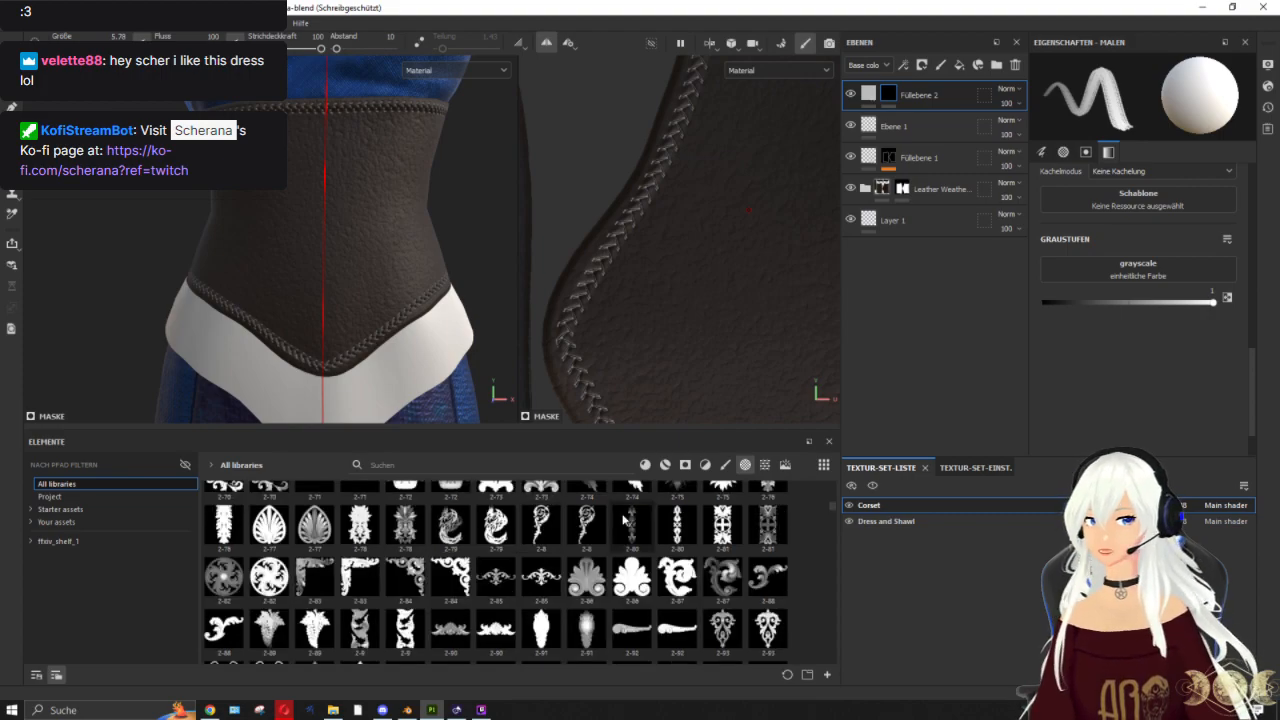
{"action": "scroll", "coordinate": [625, 518], "scroll_direction": "up", "scroll_amount": 2}
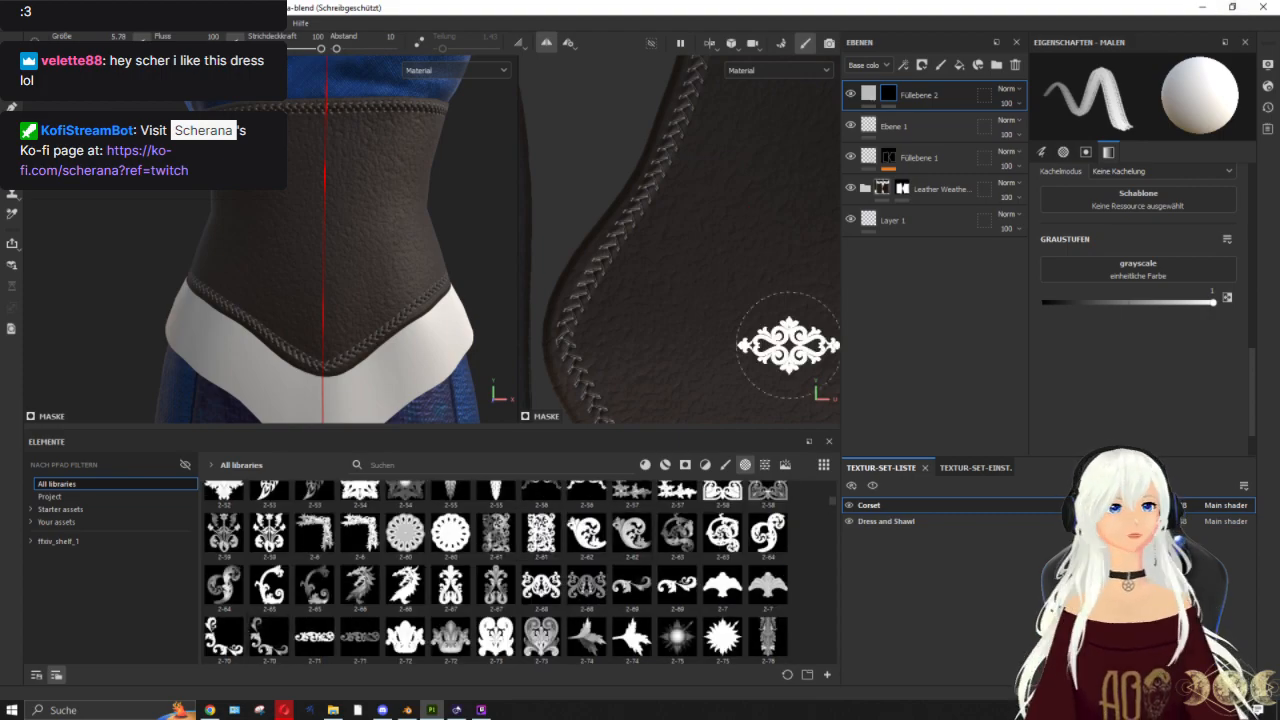
{"action": "left_click", "coordinate": [269, 585]}
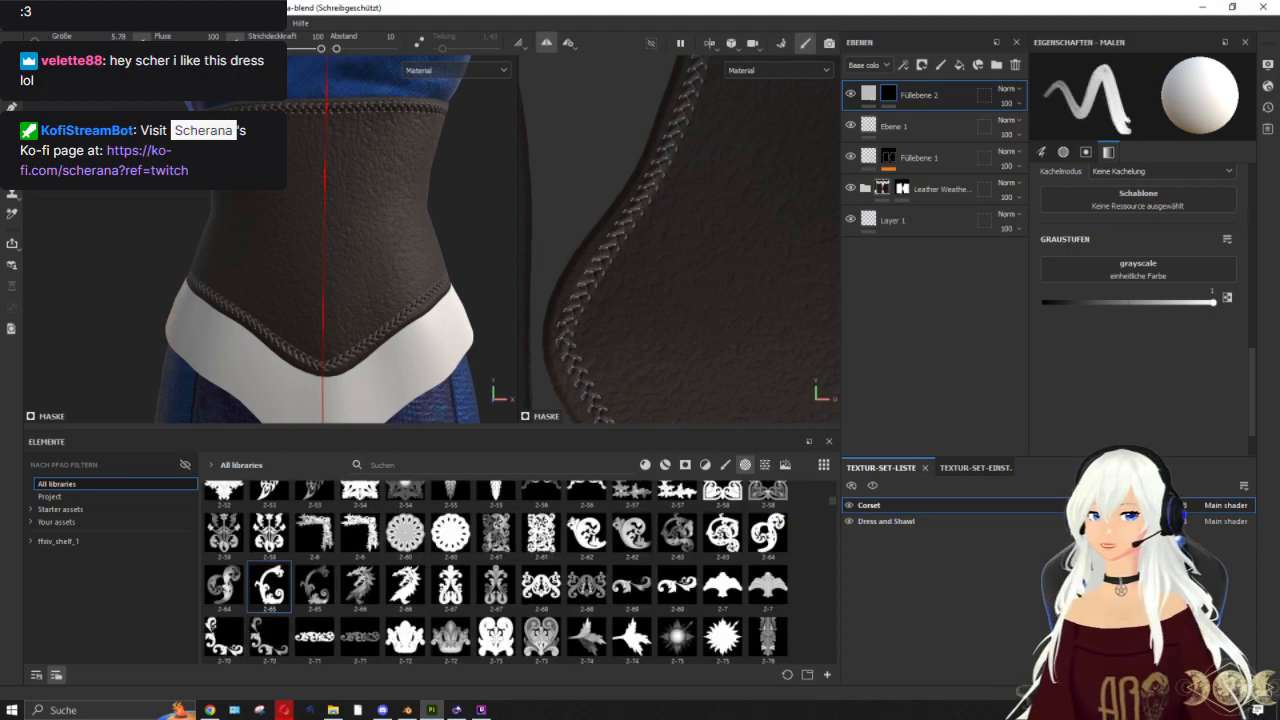
{"action": "left_click", "coordinate": [352, 140]}
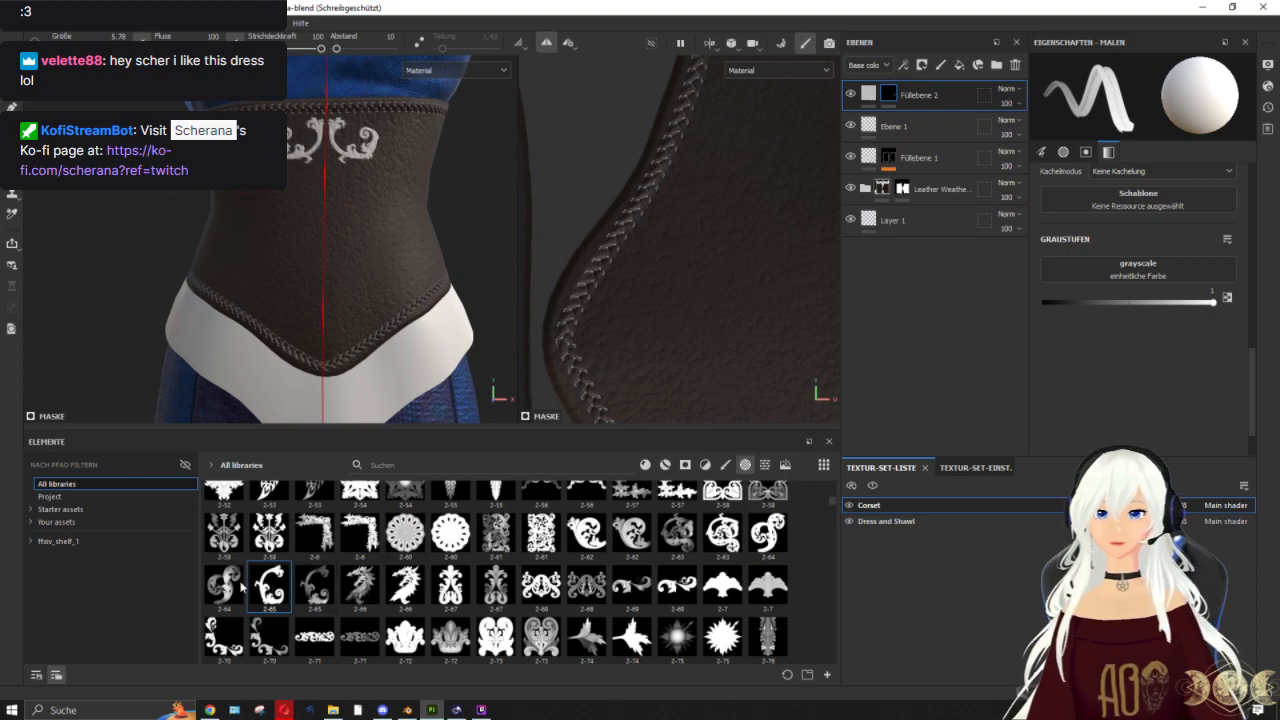
{"action": "left_click", "coordinate": [241, 587]}
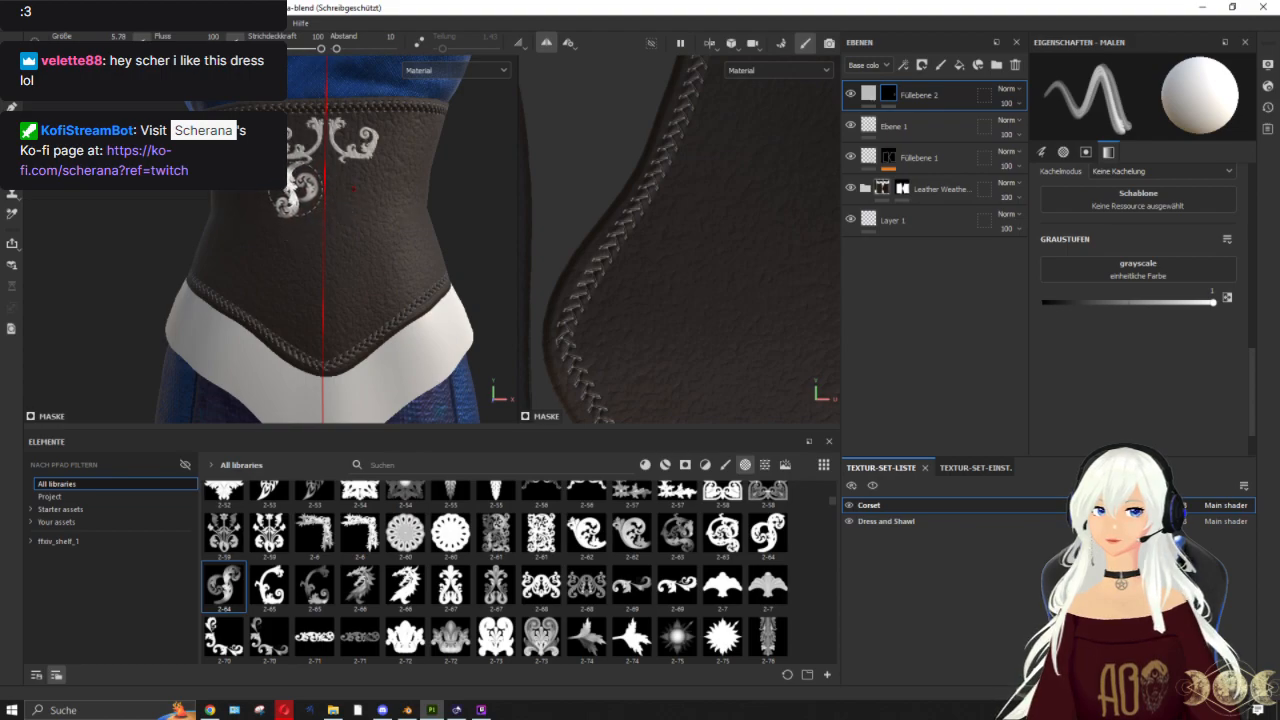
{"action": "left_click", "coordinate": [300, 190]}
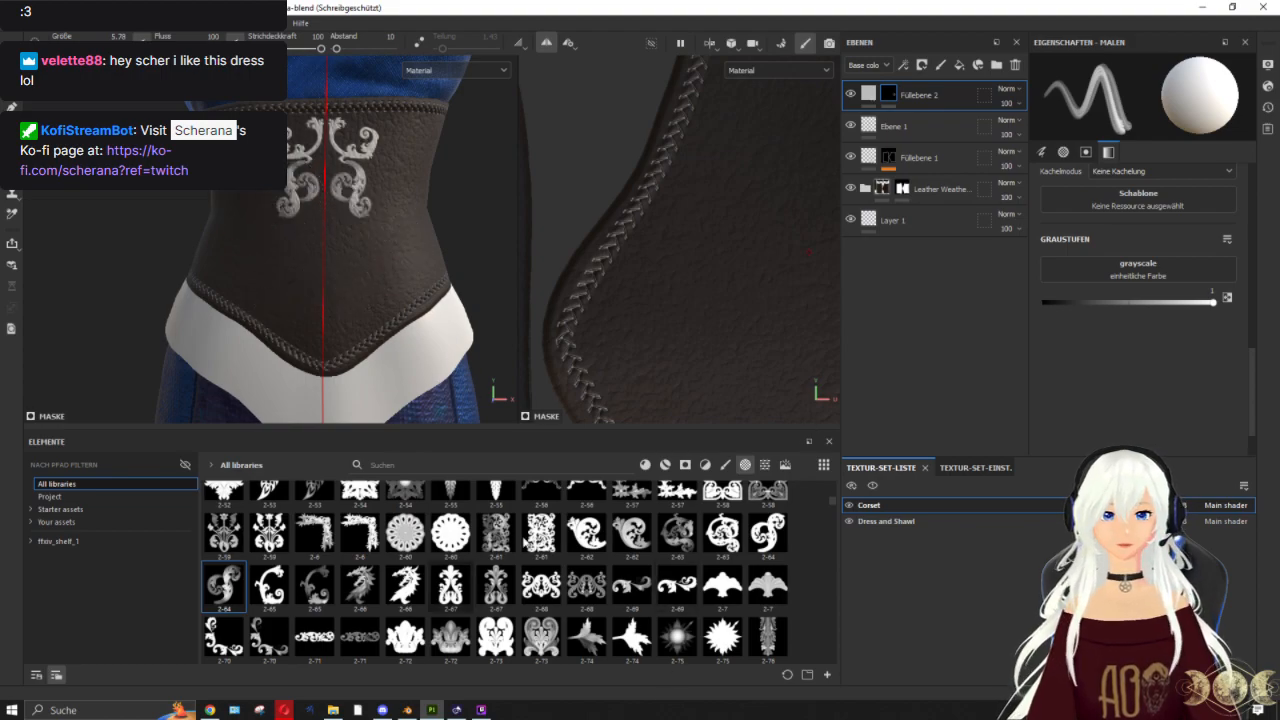
{"action": "left_click", "coordinate": [767, 533]}
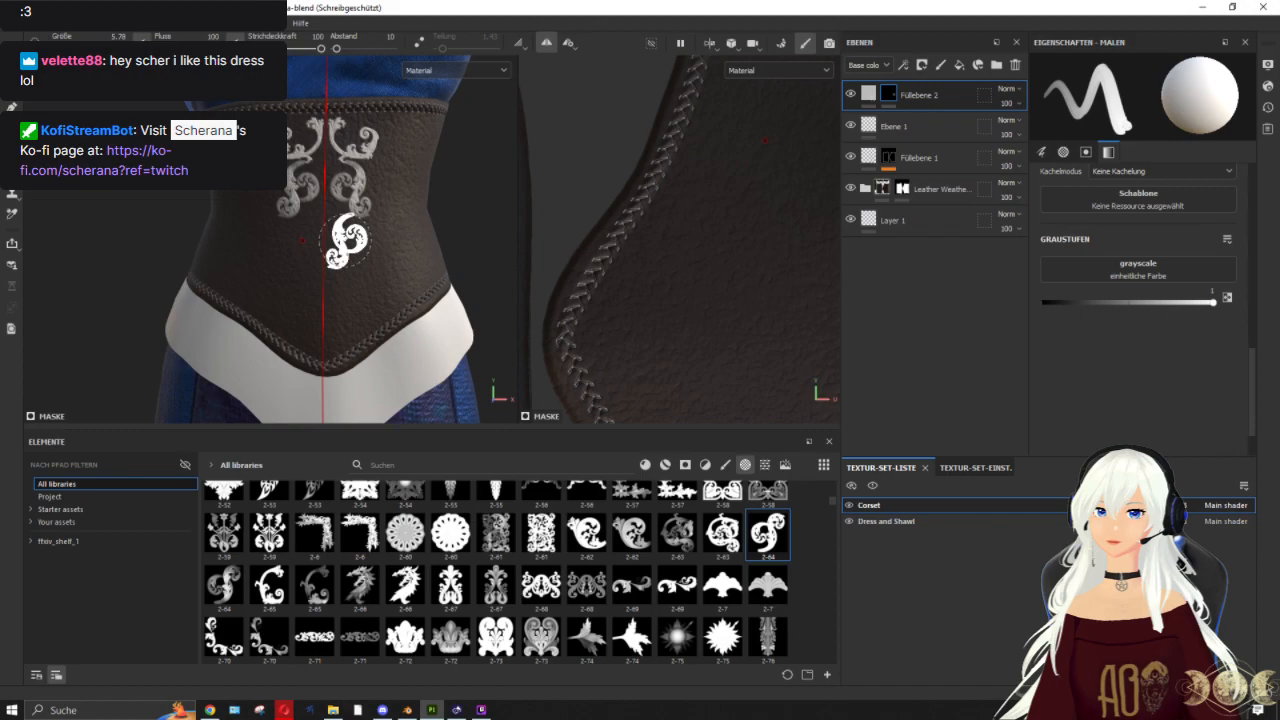
{"action": "left_click", "coordinate": [345, 240]}
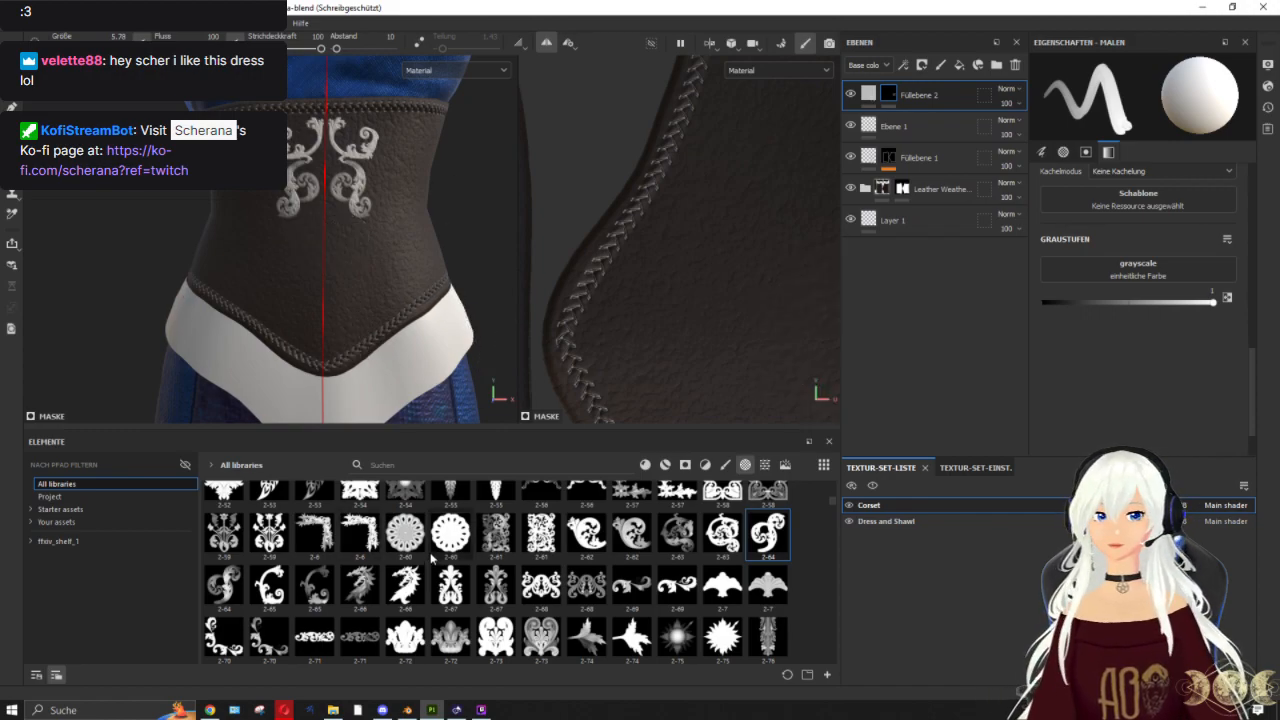
{"action": "left_click", "coordinate": [360, 532]}
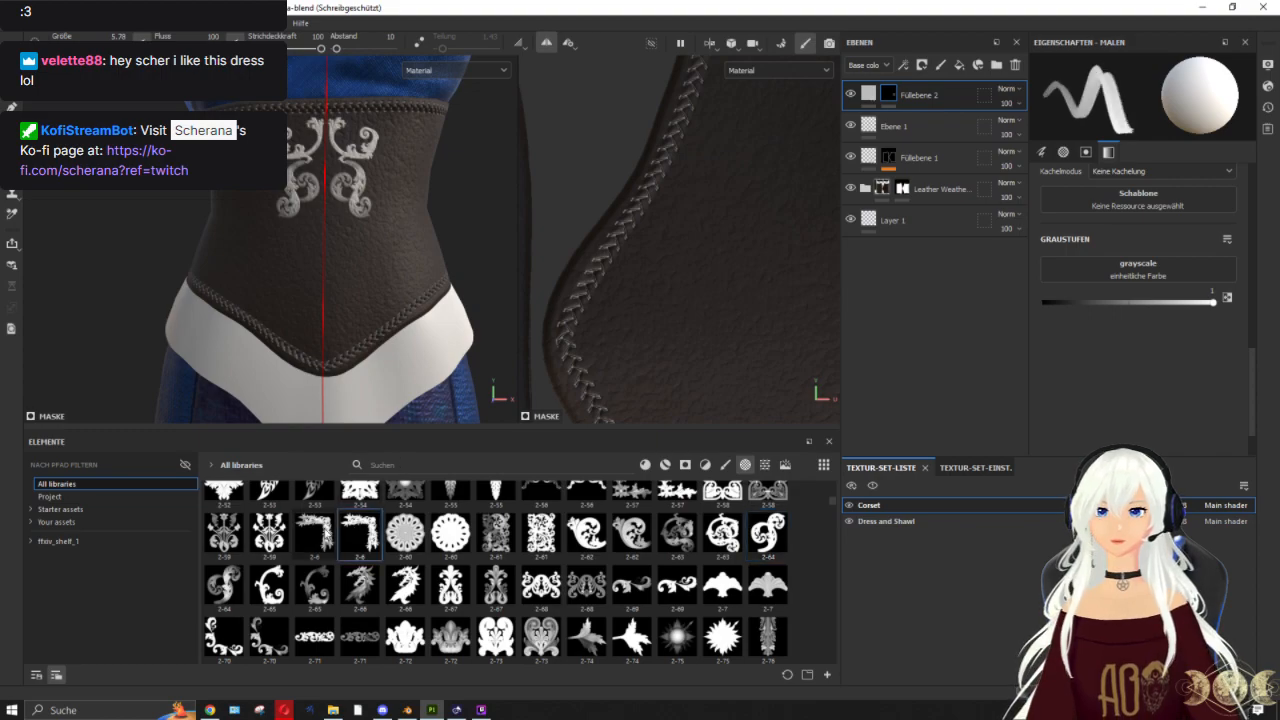
Step: Stamp the greyscale 2-6 corner ornament without symmetry as a V on the corset's centre line beneath the scrolls, at brush size 11.77
{"action": "left_click", "coordinate": [314, 532]}
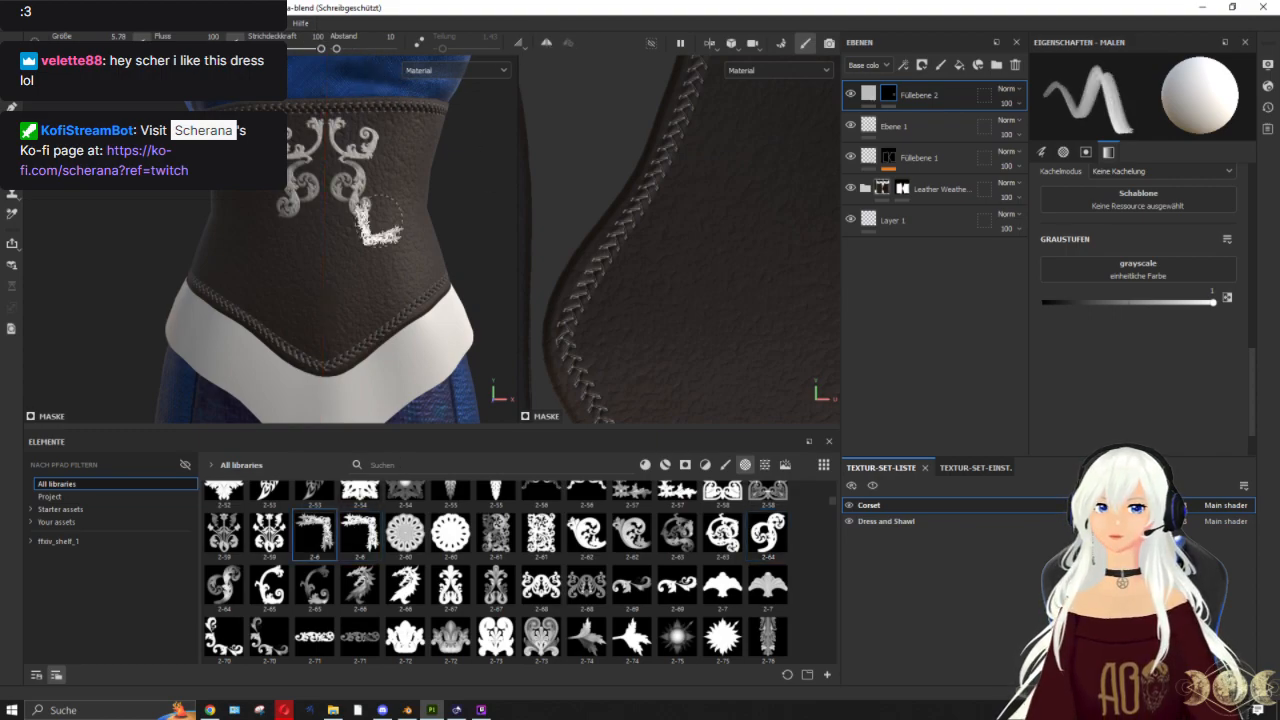
{"action": "right_click_drag", "start_coordinate": [327, 232], "coordinate": [382, 233], "text": "ctrl"}
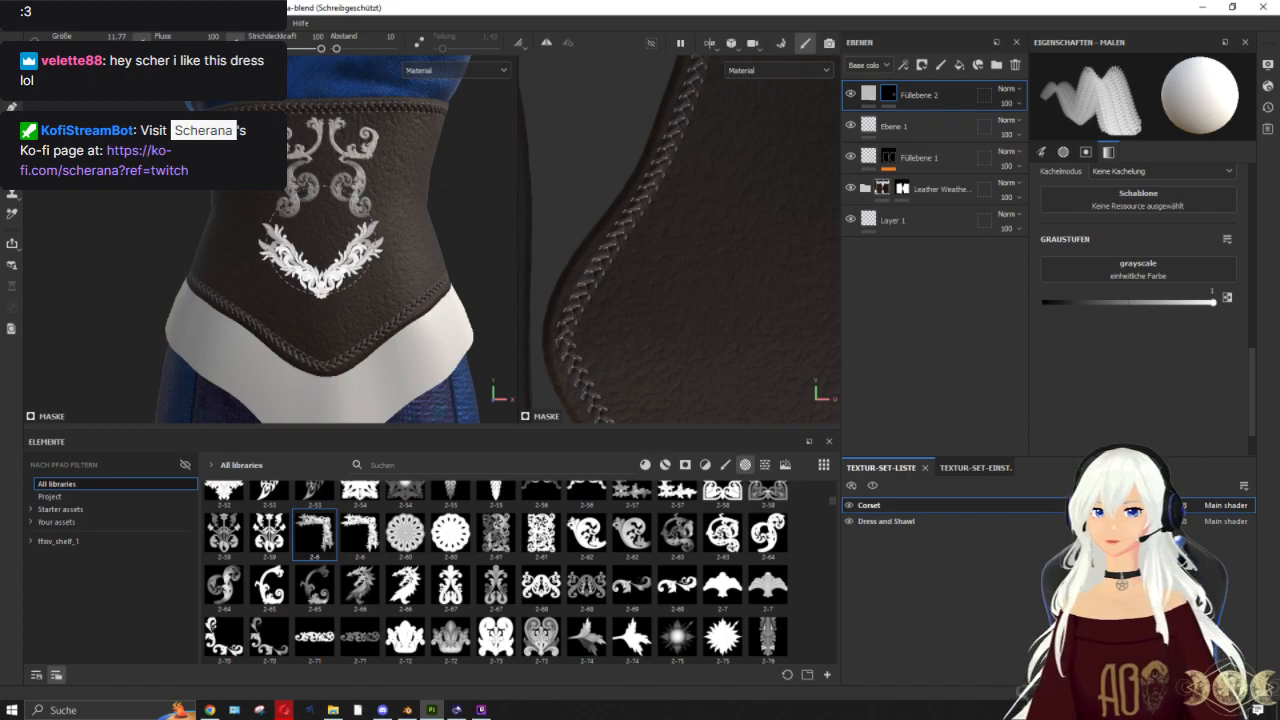
{"action": "left_click", "coordinate": [322, 215]}
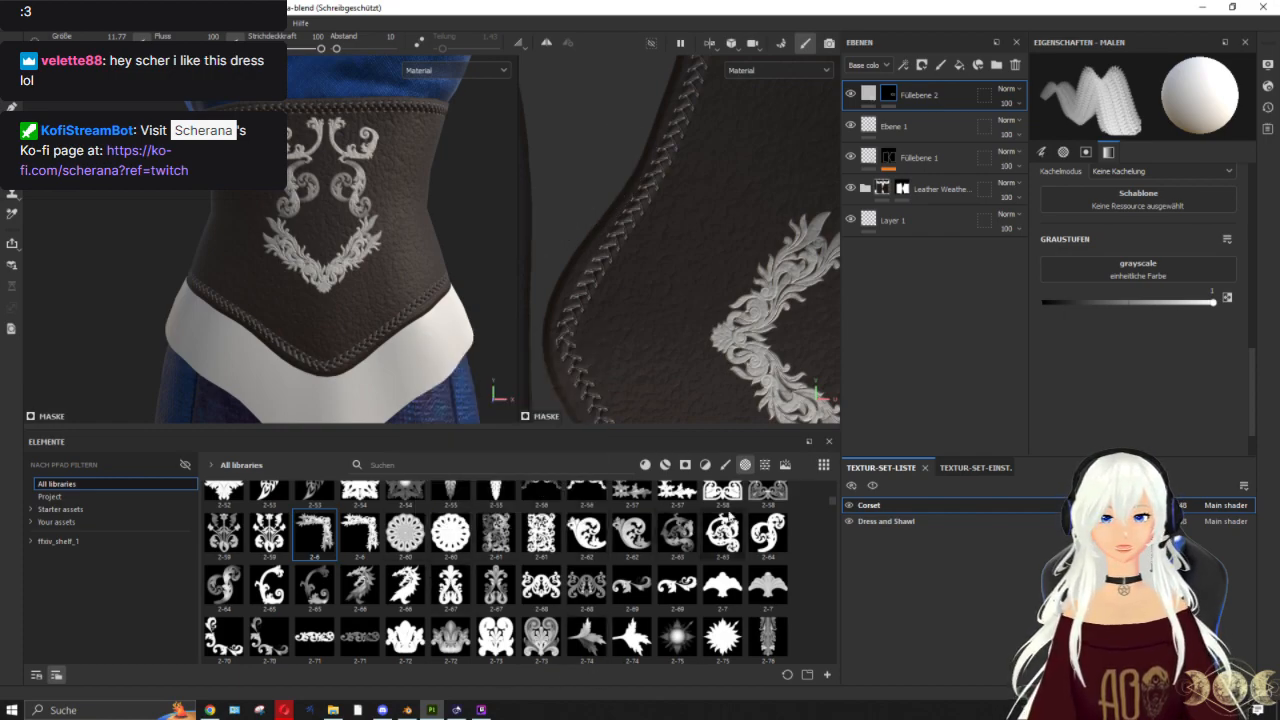
Step: Stamp the greyscale 2-58 ornament as a diamond on the centre line inside the V-shaped ornament, at a brush size of about 4.2
{"action": "scroll", "coordinate": [736, 512], "scroll_direction": "up", "scroll_amount": 3}
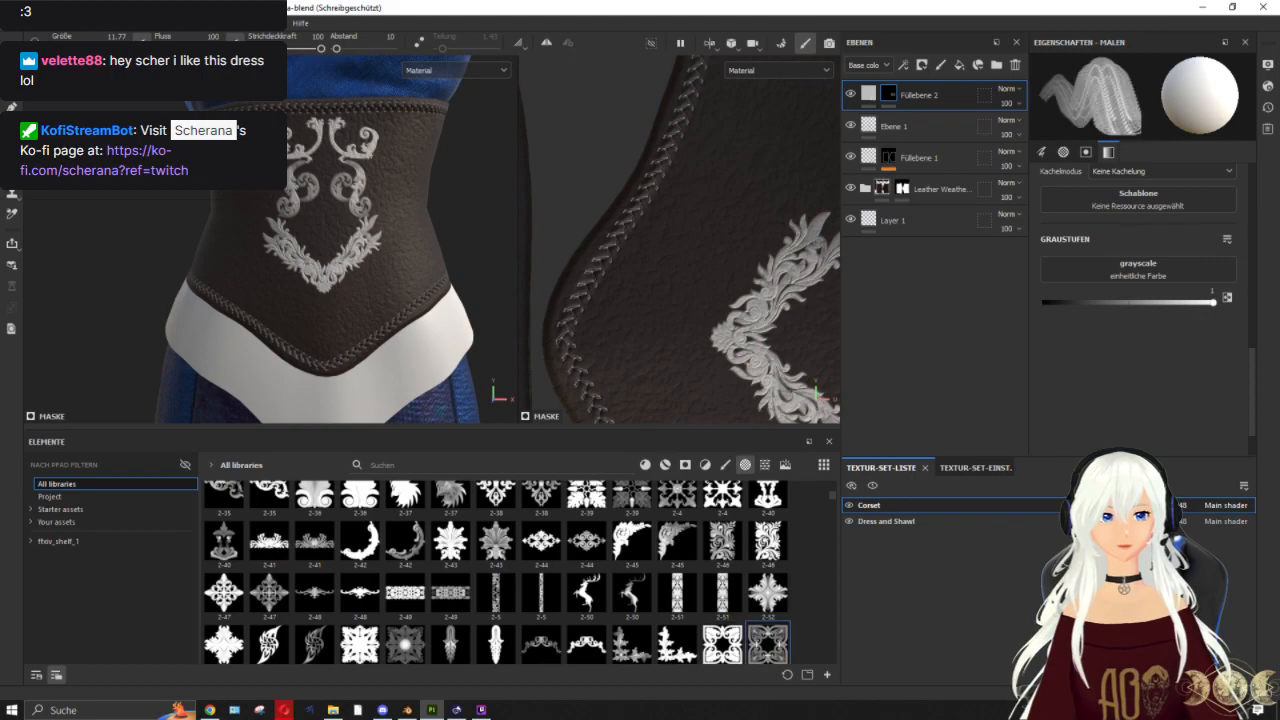
{"action": "mouse_move", "coordinate": [327, 236]}
{"action": "right_mouse_down", "text": "ctrl"}
{"action": "mouse_move", "coordinate": [260, 236]}
{"action": "mouse_move", "coordinate": [282, 236]}
{"action": "right_mouse_up", "text": "ctrl"}
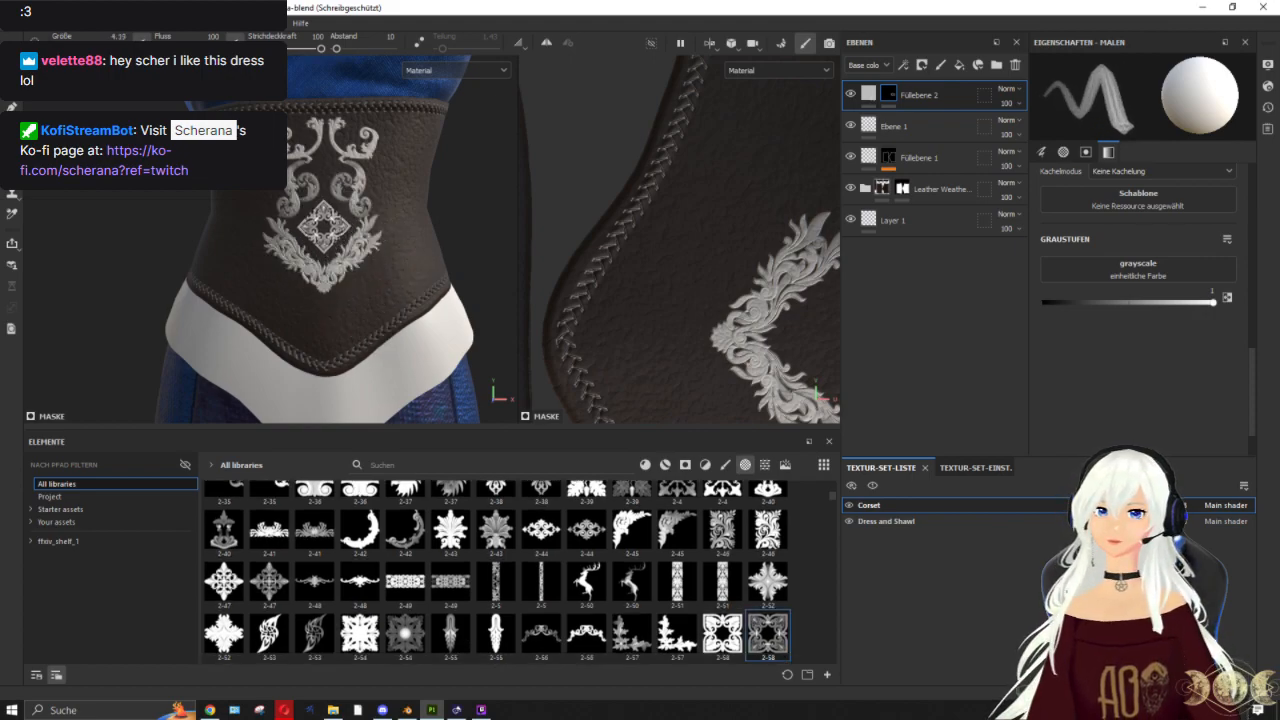
{"action": "left_click", "coordinate": [326, 226]}
Step: Turn symmetry on and stamp the greyscale 2-55 leaf ornament diagonally beside the centre near the corset's lower point, at brush size 8.46
{"action": "left_click", "coordinate": [548, 43]}
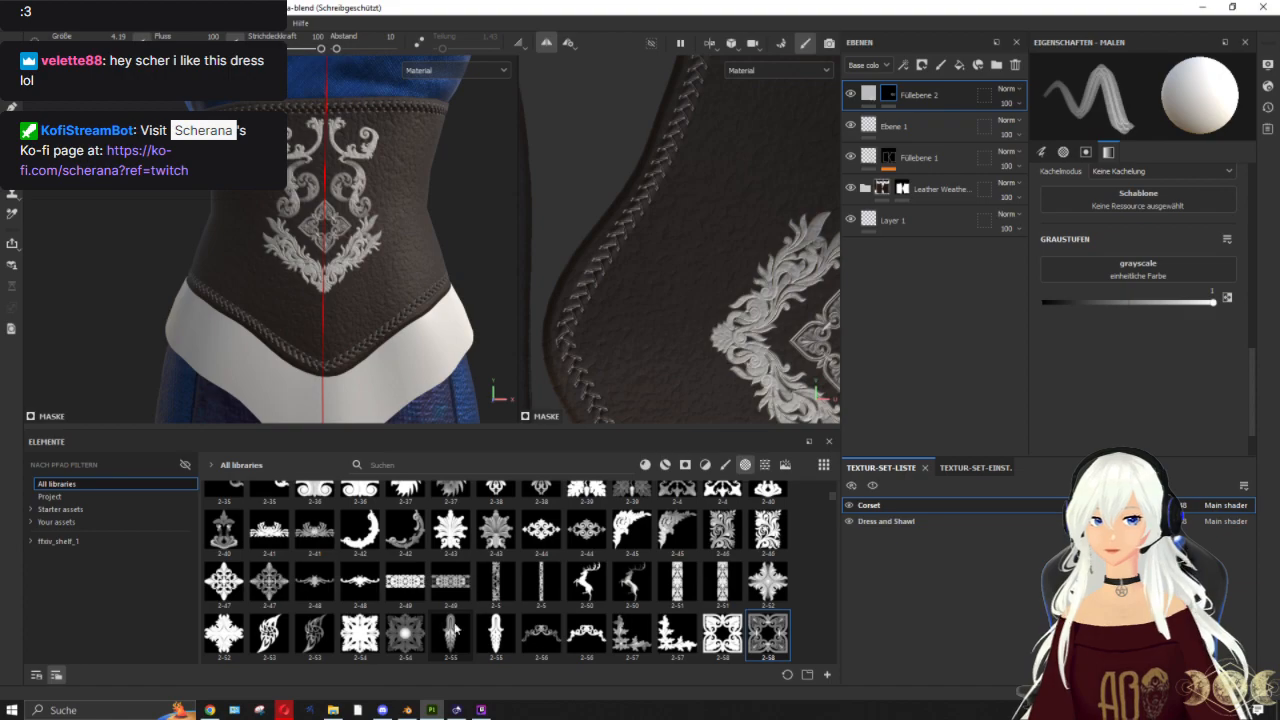
{"action": "left_click", "coordinate": [450, 633]}
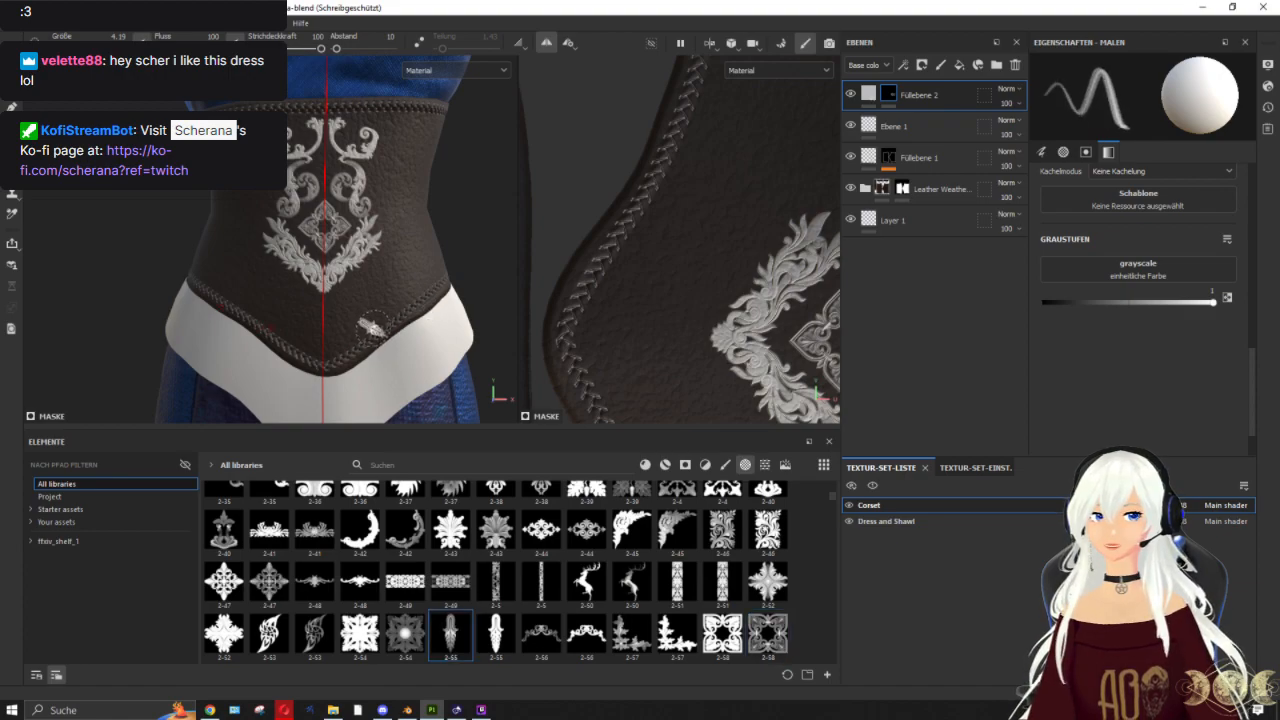
{"action": "right_click_drag", "start_coordinate": [372, 329], "coordinate": [398, 329], "text": "ctrl"}
{"action": "left_click_drag", "start_coordinate": [370, 329], "coordinate": [372, 305], "text": "ctrl"}
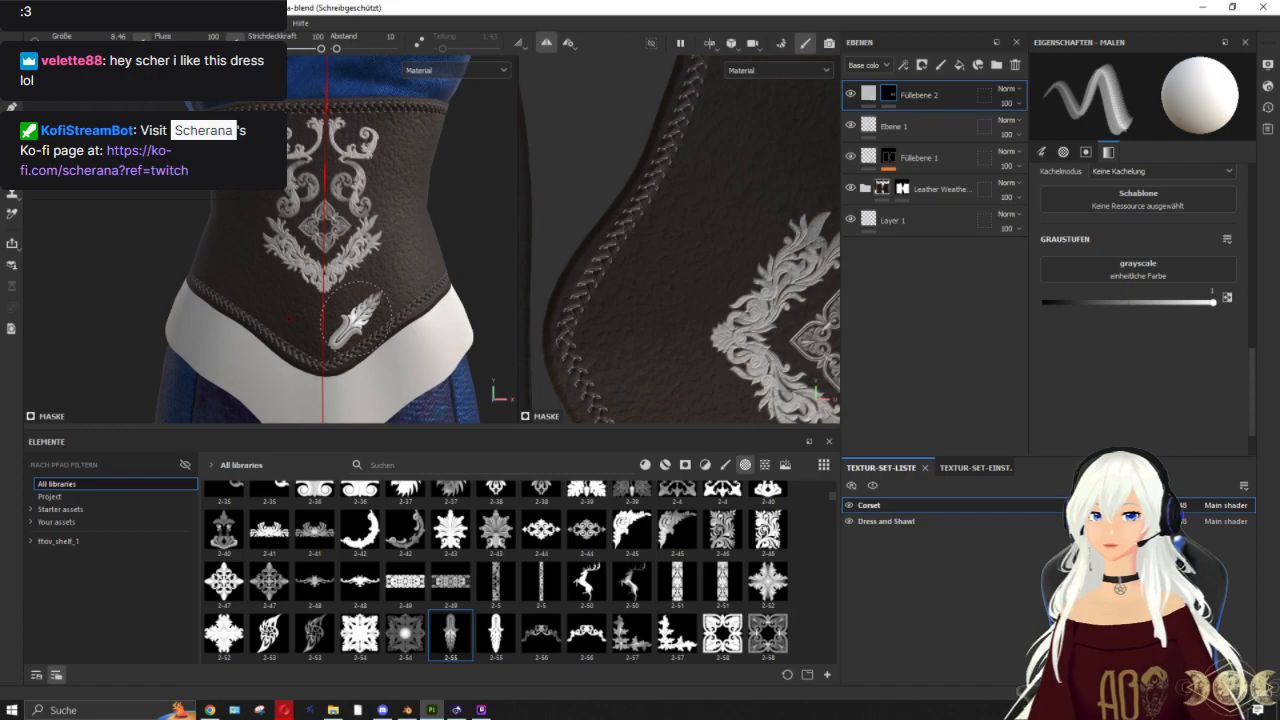
{"action": "left_click", "coordinate": [354, 319]}
Step: Stamp the greyscale 2-31 scroll ornament symmetrically beneath the V-shaped ornament, above the two leaf ornaments, at brush size 8.46
{"action": "mouse_move", "coordinate": [492, 254]}
{"action": "left_mouse_down", "text": "alt"}
{"action": "mouse_move", "coordinate": [163, 280]}
{"action": "mouse_move", "coordinate": [432, 283]}
{"action": "left_mouse_up", "text": "alt"}
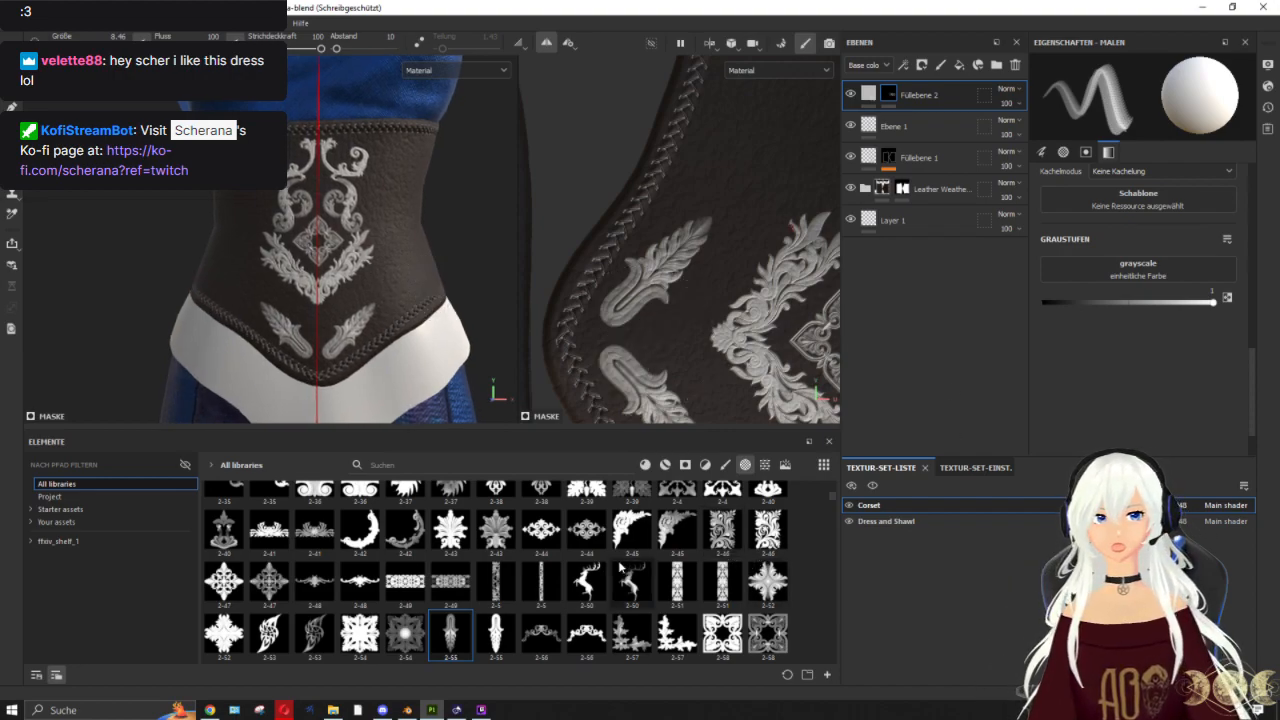
{"action": "scroll", "coordinate": [718, 563], "scroll_direction": "up", "scroll_amount": 3}
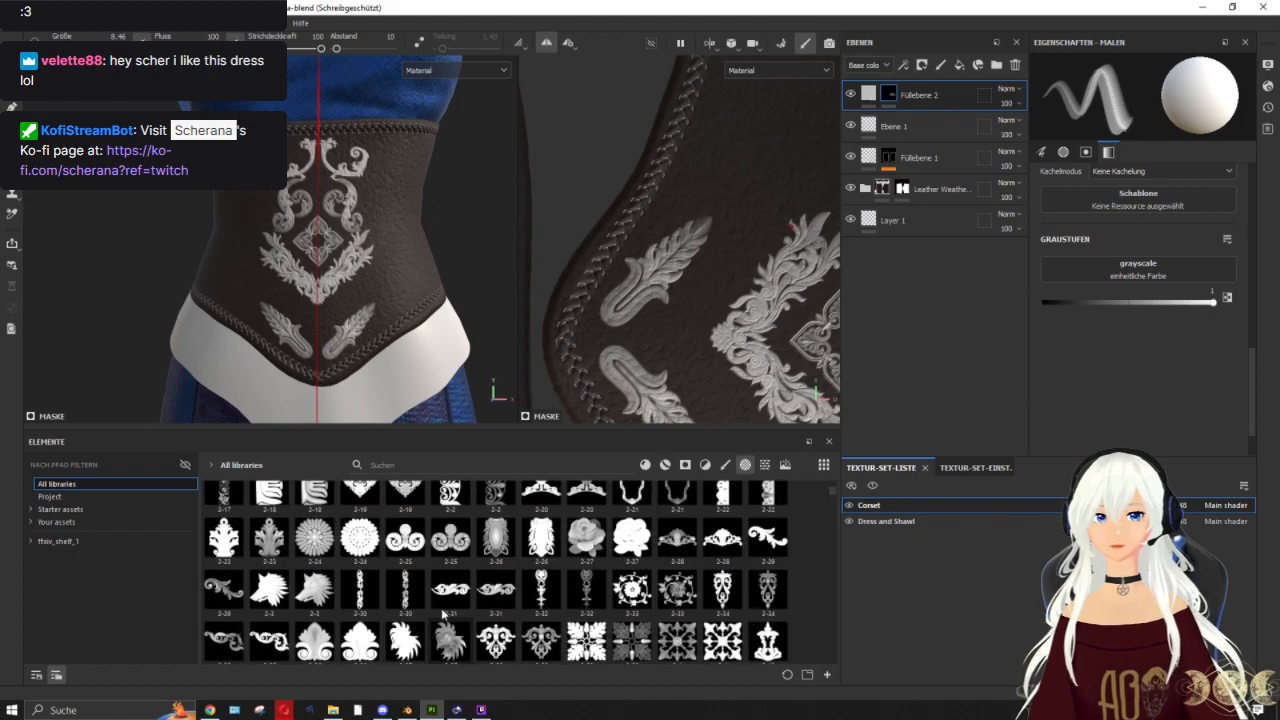
{"action": "left_click", "coordinate": [488, 592]}
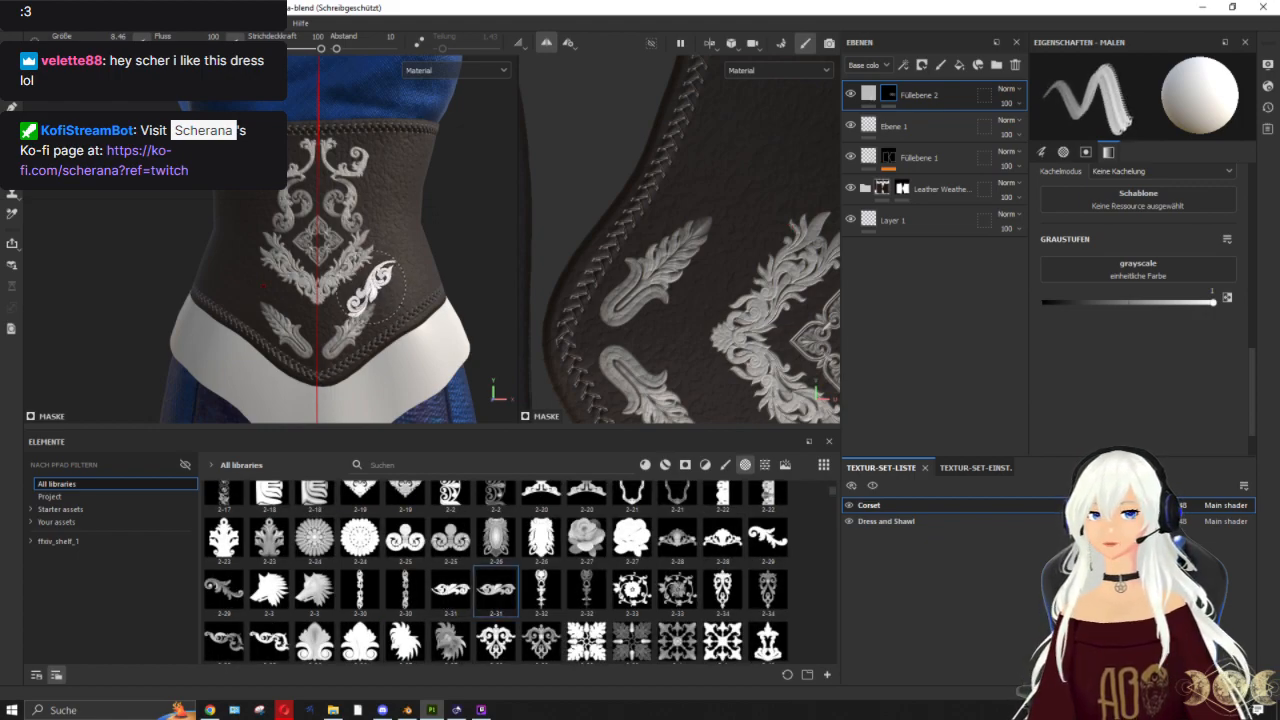
{"action": "scroll", "coordinate": [372, 288], "scroll_direction": "up", "scroll_amount": 2}
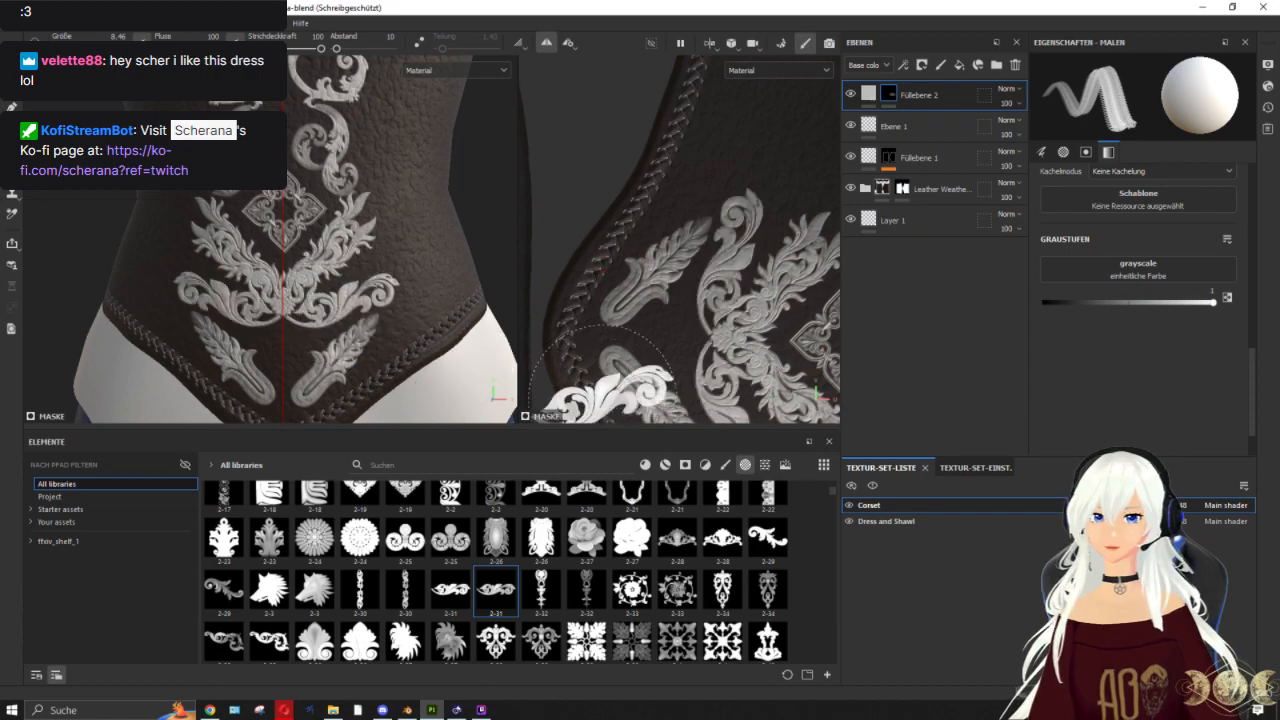
Step: Lower Füllebene 2's height to about 0.26 and set its base colour to a lightened grey-brown sampled from the corset leather
{"action": "scroll", "coordinate": [345, 310], "scroll_direction": "down", "scroll_amount": 3}
{"action": "scroll", "coordinate": [330, 250], "scroll_direction": "up", "scroll_amount": 3}
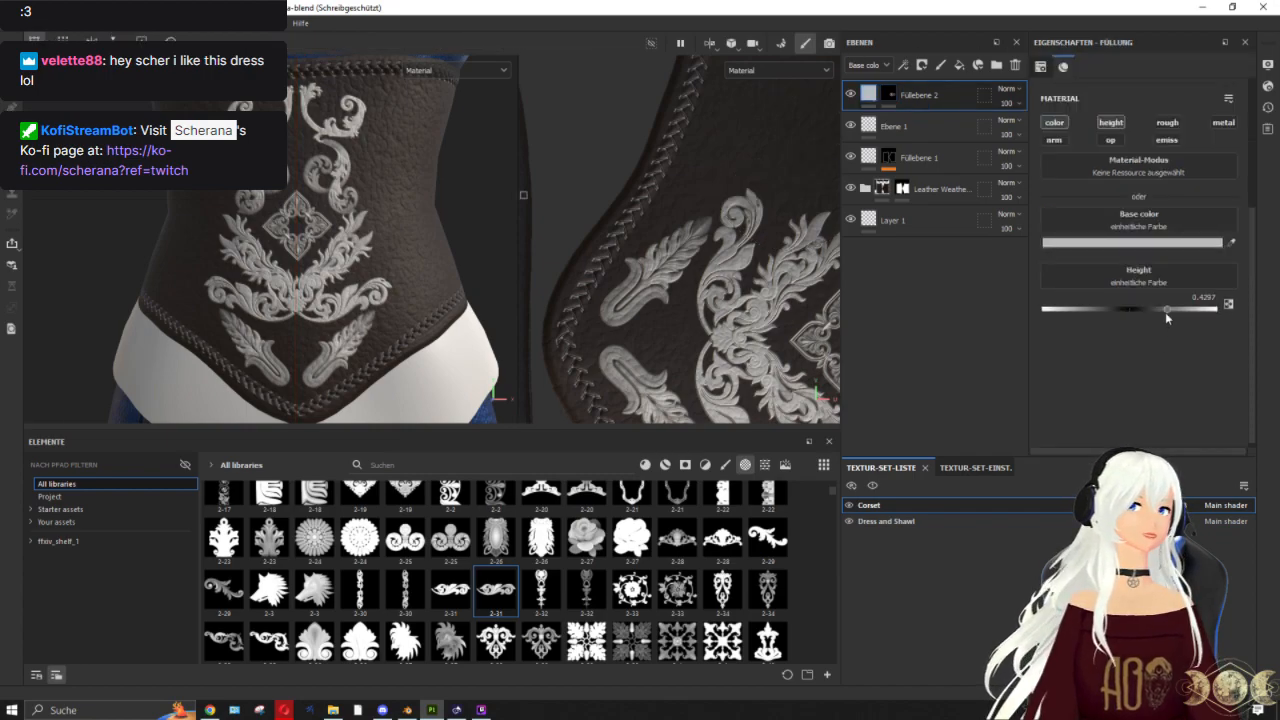
{"action": "mouse_move", "coordinate": [1166, 309]}
{"action": "left_mouse_down"}
{"action": "mouse_move", "coordinate": [1138, 310]}
{"action": "mouse_move", "coordinate": [1152, 307]}
{"action": "left_mouse_up"}
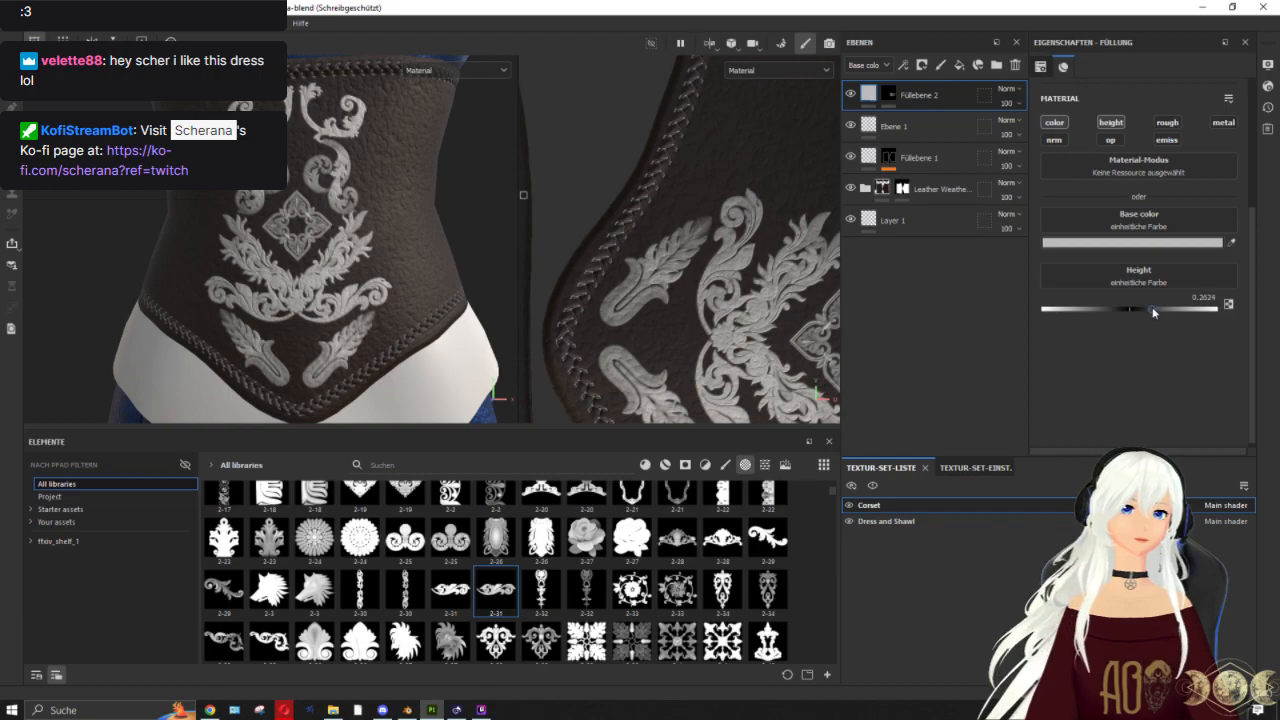
{"action": "left_click", "coordinate": [1132, 242]}
{"action": "left_click", "coordinate": [1079, 489]}
{"action": "left_click", "coordinate": [399, 213]}
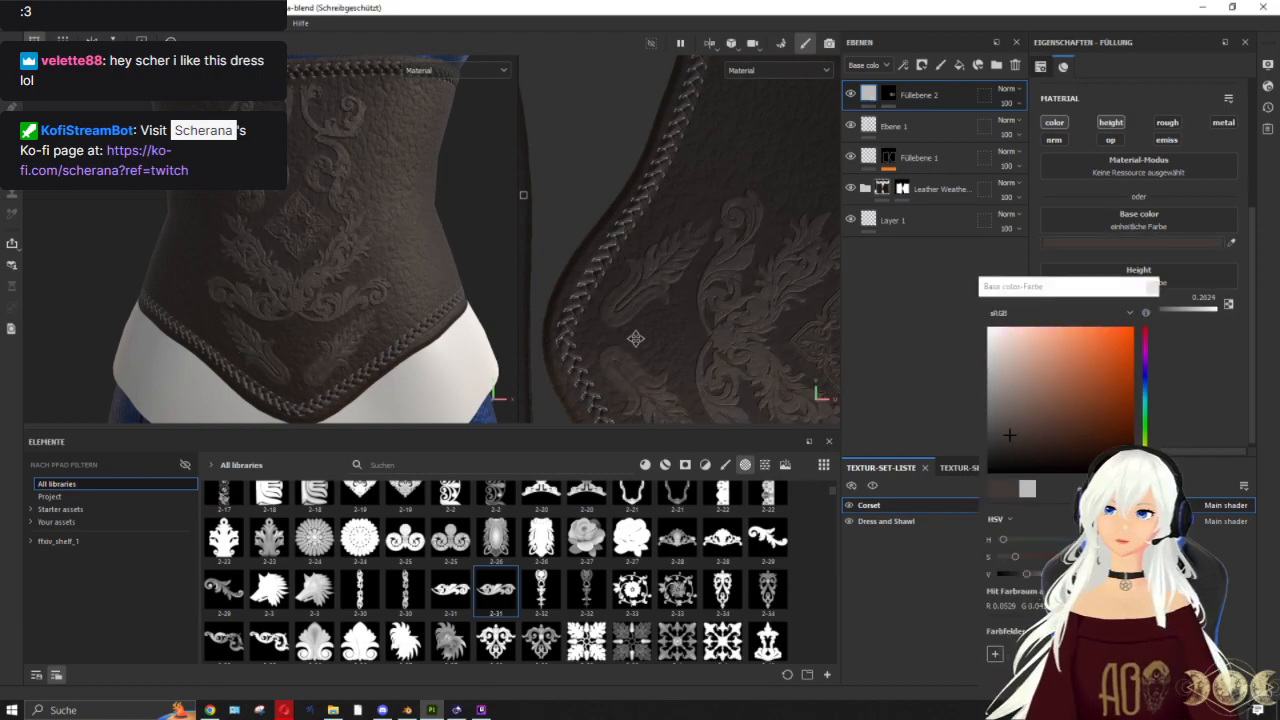
{"action": "left_click", "coordinate": [1006, 425]}
{"action": "left_click_drag", "start_coordinate": [1006, 425], "coordinate": [995, 413]}
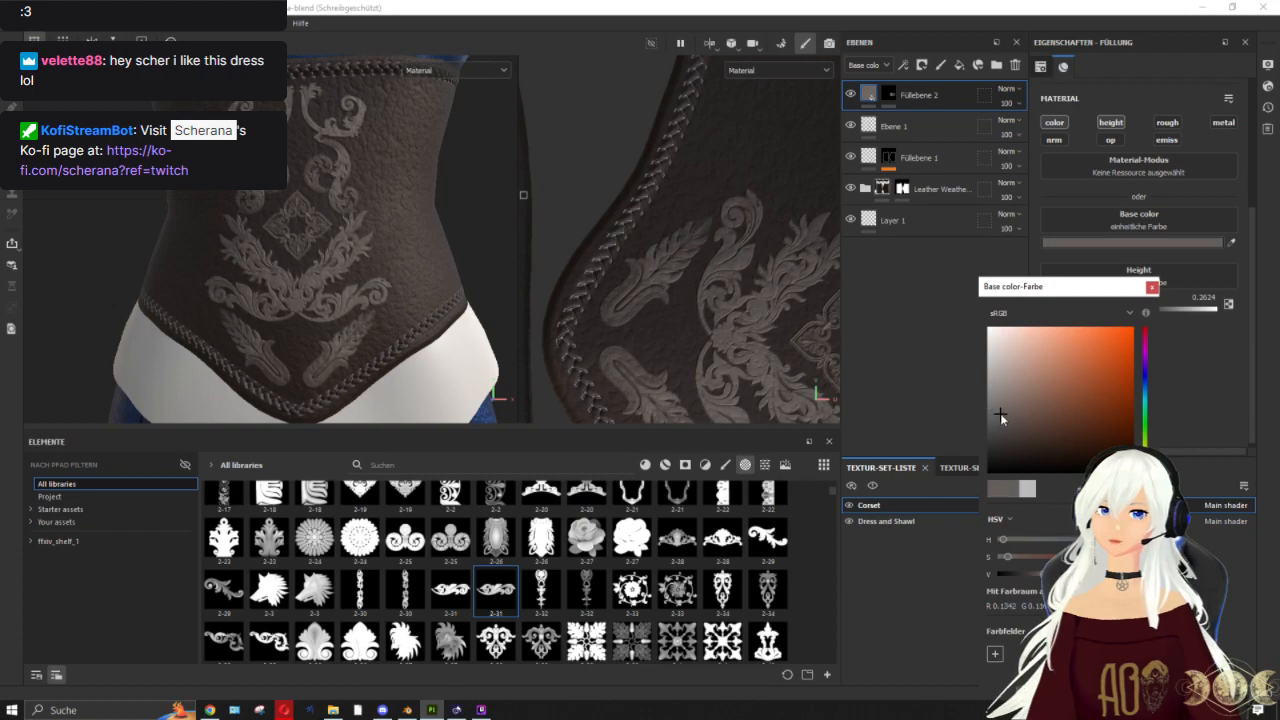
{"action": "left_click", "coordinate": [1152, 288]}
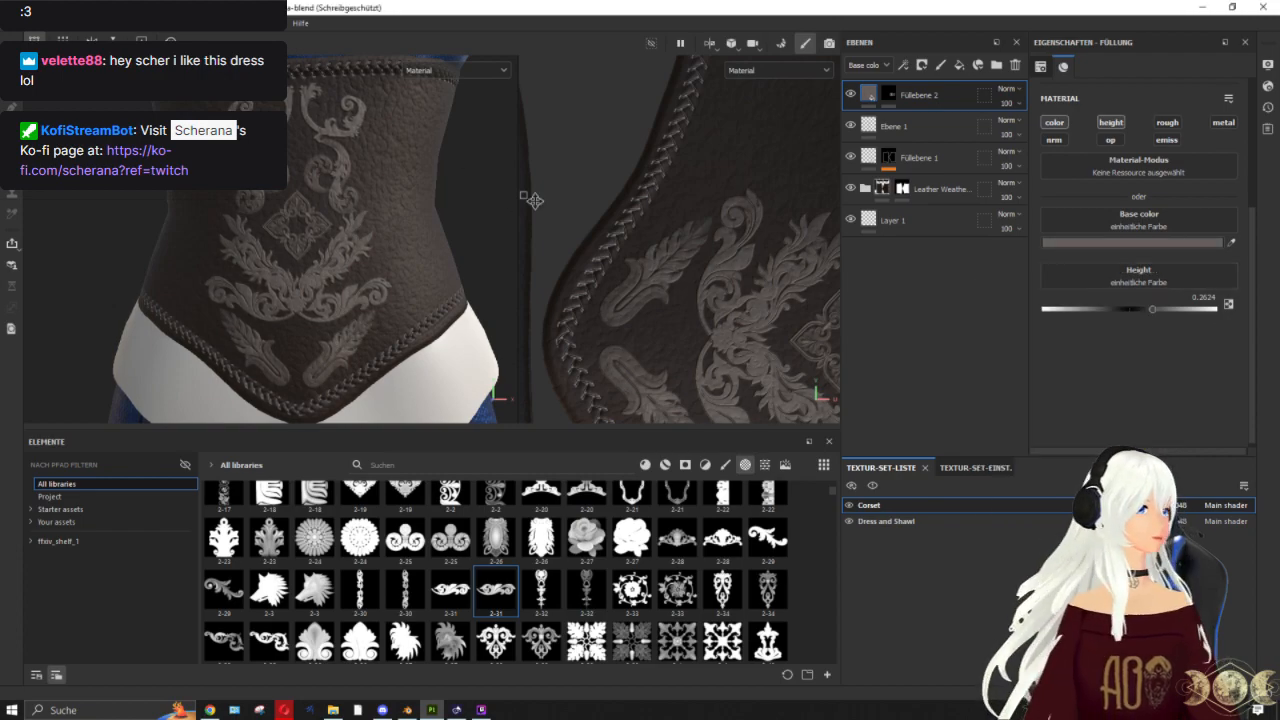
Step: Inspect the recoloured ornaments on the whole dress and view Füllebene 2's mask on its own, ending with the mask ready for painting
{"action": "scroll", "coordinate": [374, 235], "scroll_direction": "down", "scroll_amount": 6}
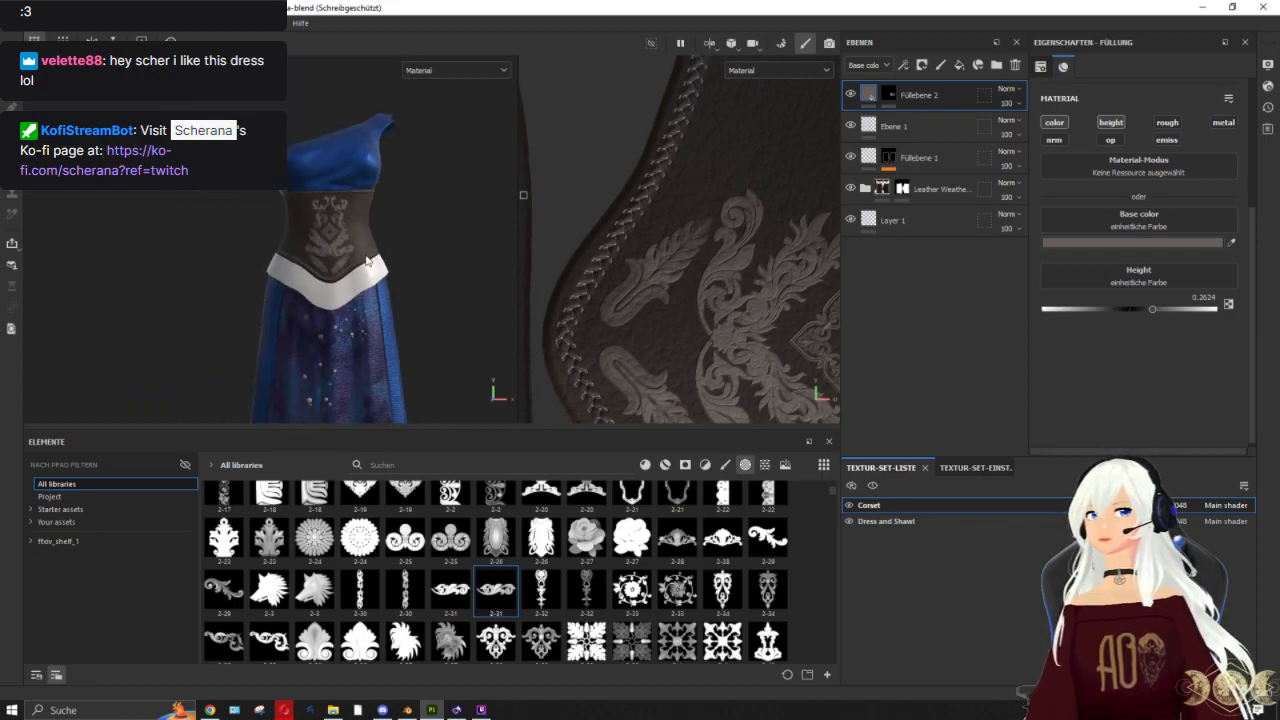
{"action": "scroll", "coordinate": [410, 246], "scroll_direction": "up", "scroll_amount": 6}
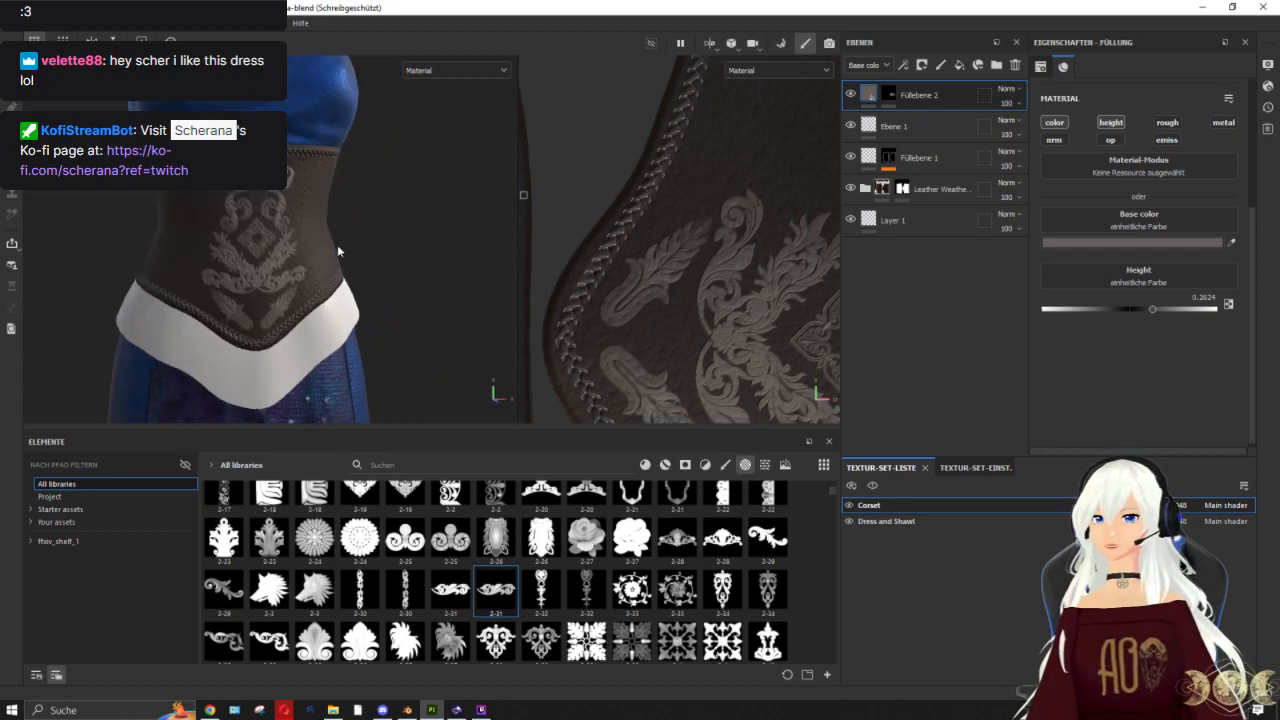
{"action": "mouse_move", "coordinate": [228, 242]}
{"action": "left_mouse_down", "text": "alt"}
{"action": "mouse_move", "coordinate": [198, 242]}
{"action": "mouse_move", "coordinate": [213, 240]}
{"action": "left_mouse_up", "text": "alt"}
{"action": "left_click", "coordinate": [888, 95]}
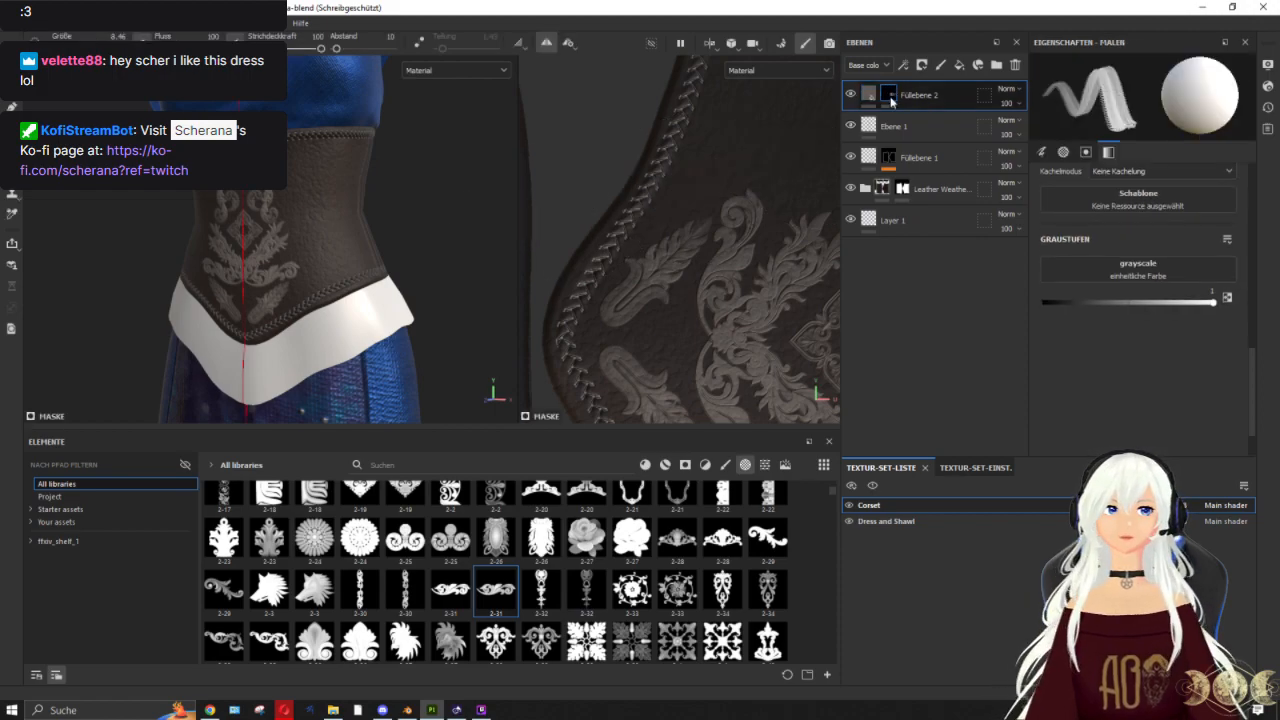
{"action": "left_click", "coordinate": [888, 95], "text": "alt"}
{"action": "mouse_move", "coordinate": [430, 250]}
{"action": "left_mouse_down", "text": "alt"}
{"action": "mouse_move", "coordinate": [446, 249]}
{"action": "mouse_move", "coordinate": [434, 258]}
{"action": "left_mouse_up", "text": "alt"}
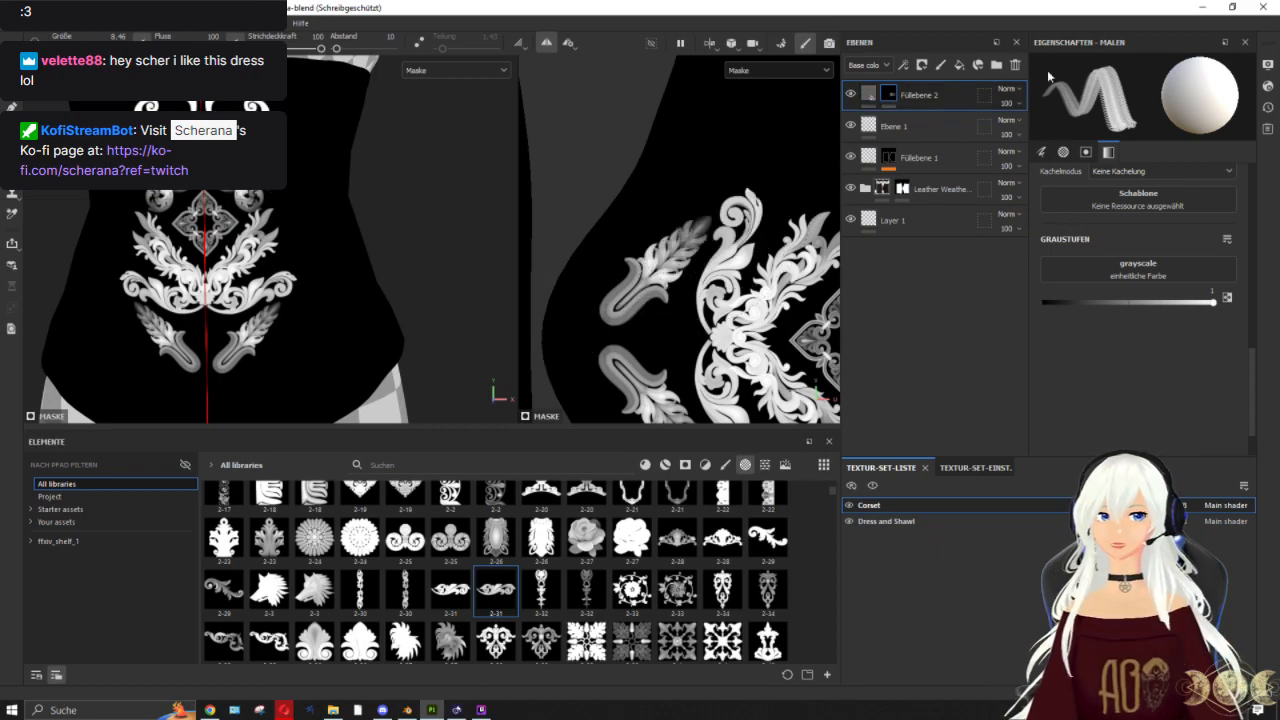
{"action": "left_click", "coordinate": [870, 93]}
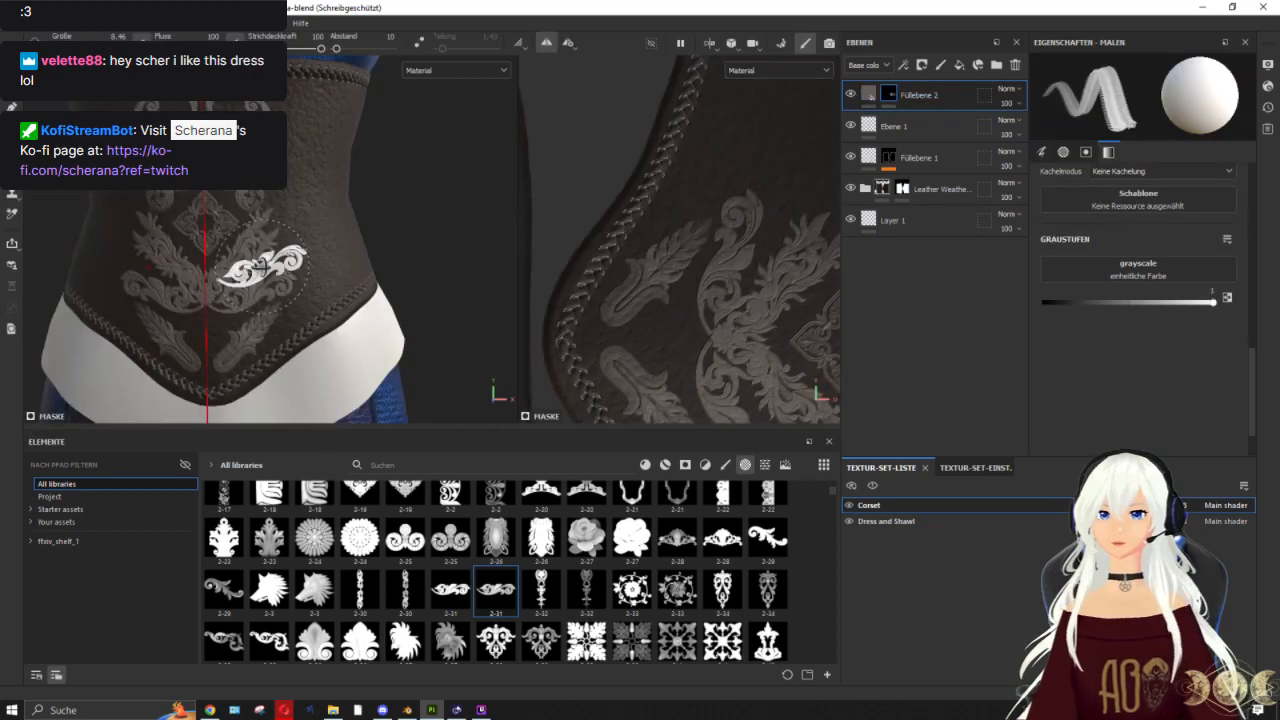
Step: Stamp the white 2-30 vertical ornament twice, end to end, down the corset's side seam at brush sizes of about 11.5 and 12.5
{"action": "left_click", "coordinate": [360, 590]}
{"action": "left_click_drag", "start_coordinate": [417, 200], "coordinate": [283, 168], "text": "alt"}
{"action": "middle_click_drag", "start_coordinate": [283, 168], "coordinate": [96, 228], "text": "alt"}
{"action": "left_click_drag", "start_coordinate": [96, 228], "coordinate": [130, 250], "text": "alt"}
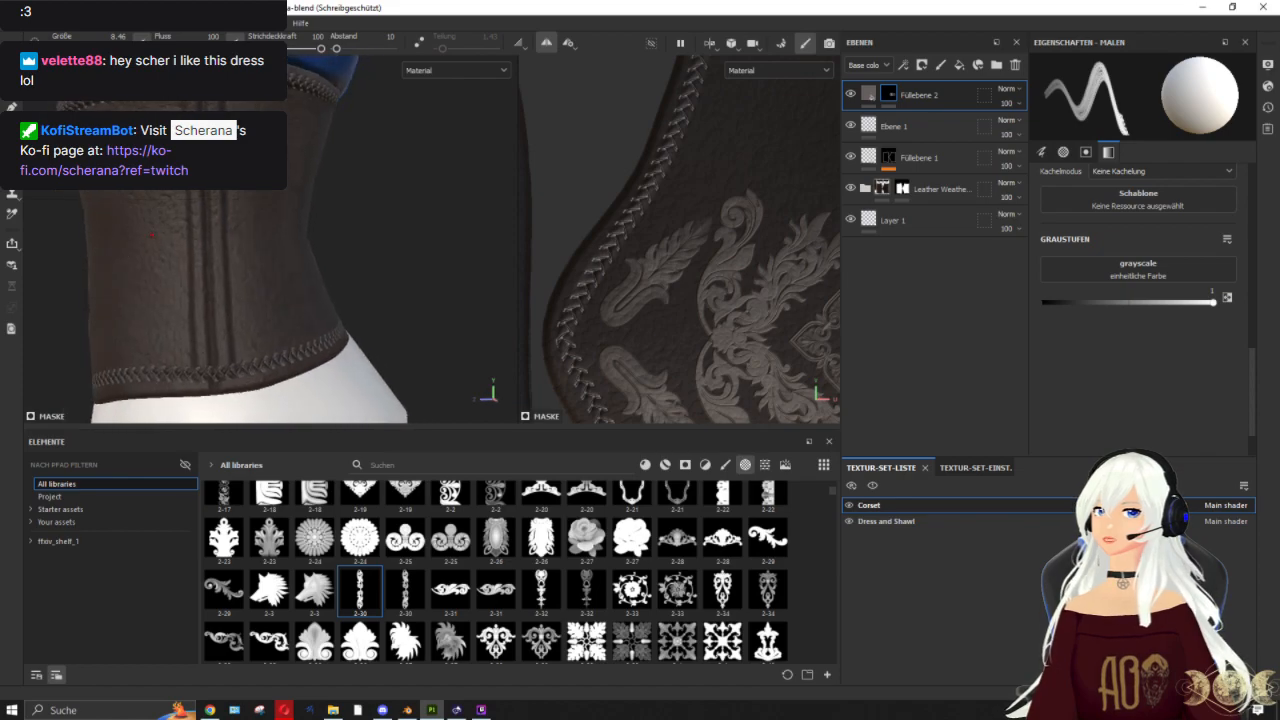
{"action": "right_click_drag", "start_coordinate": [200, 160], "coordinate": [218, 164], "text": "ctrl"}
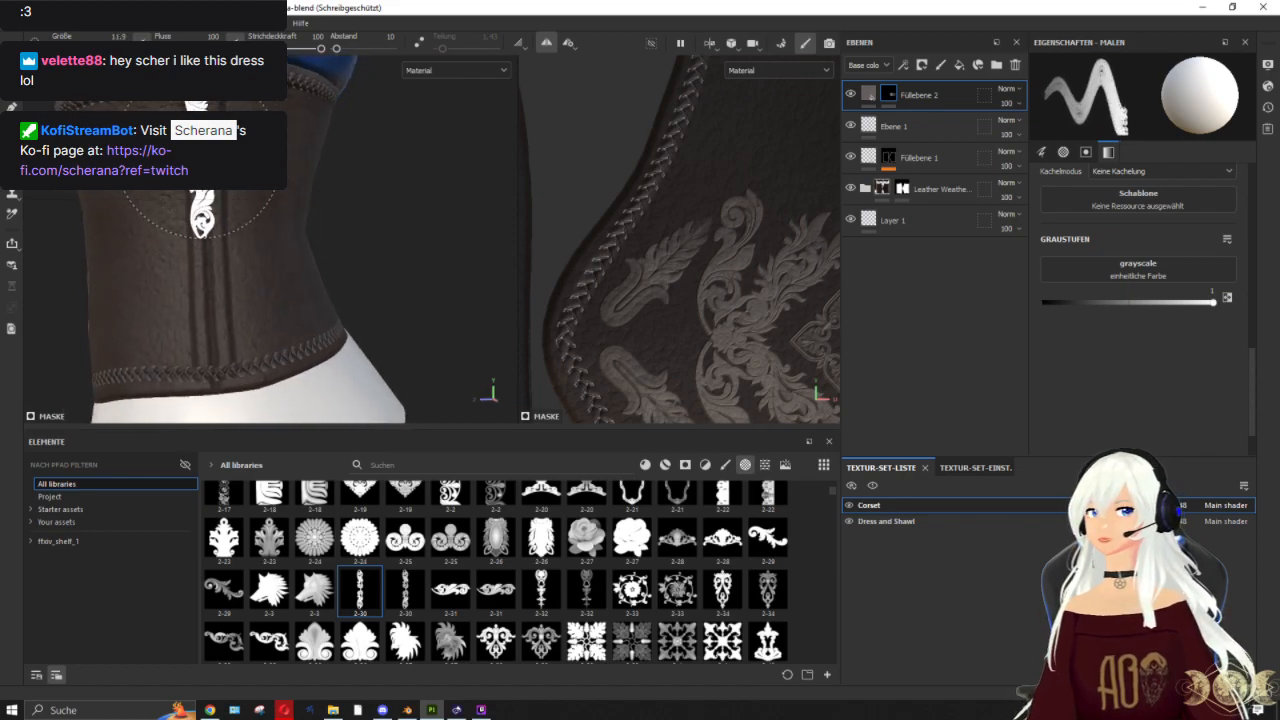
{"action": "left_click", "coordinate": [207, 174]}
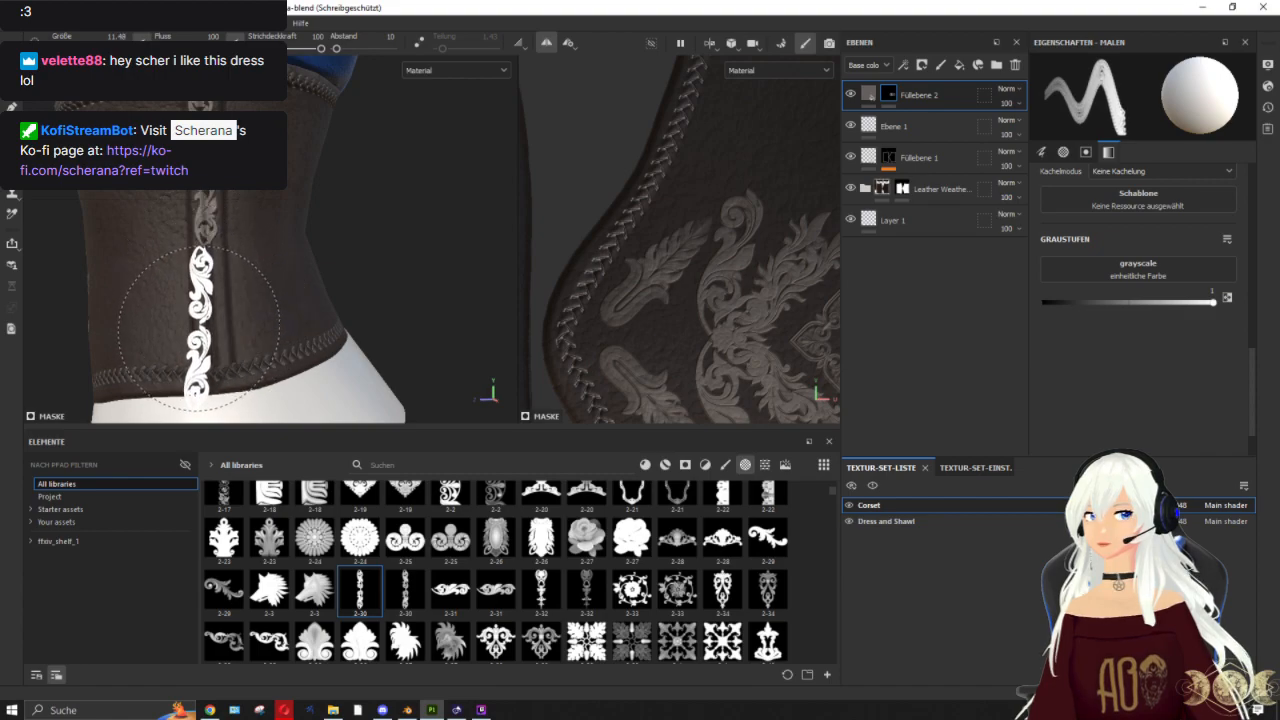
{"action": "right_click_drag", "start_coordinate": [203, 328], "coordinate": [208, 330], "text": "ctrl"}
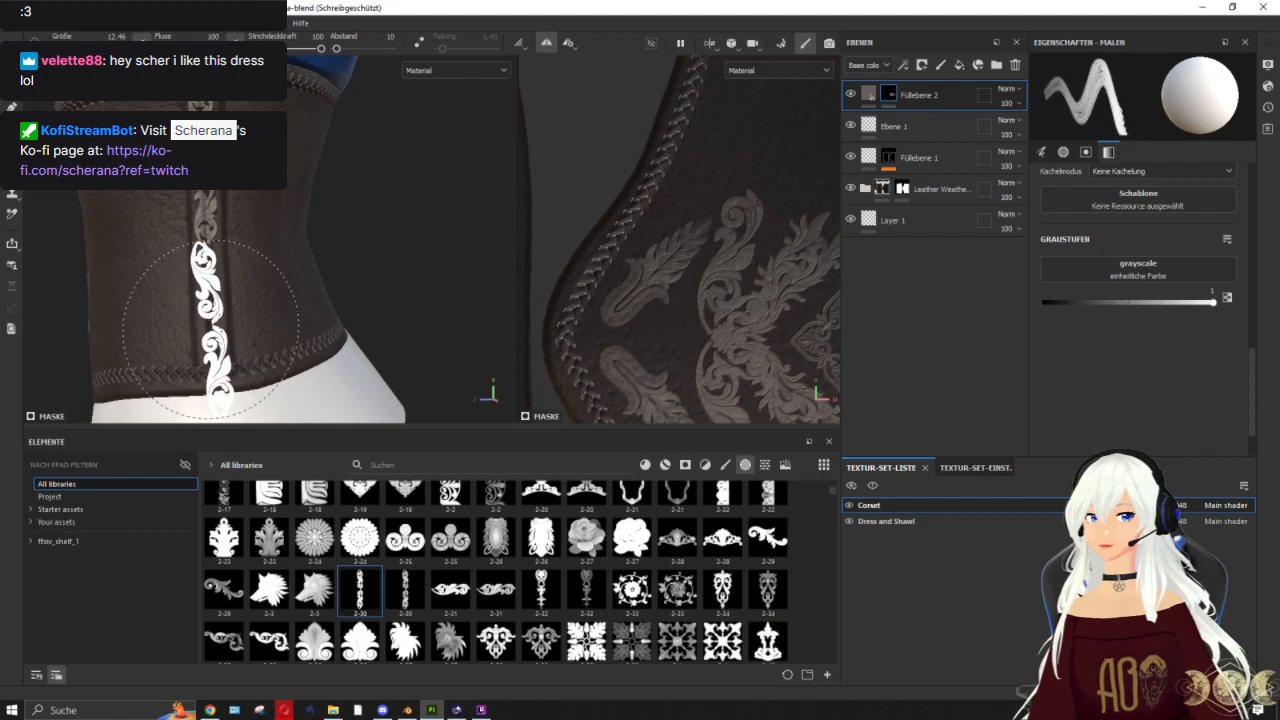
{"action": "left_click_drag", "start_coordinate": [386, 243], "coordinate": [366, 272], "text": "alt"}
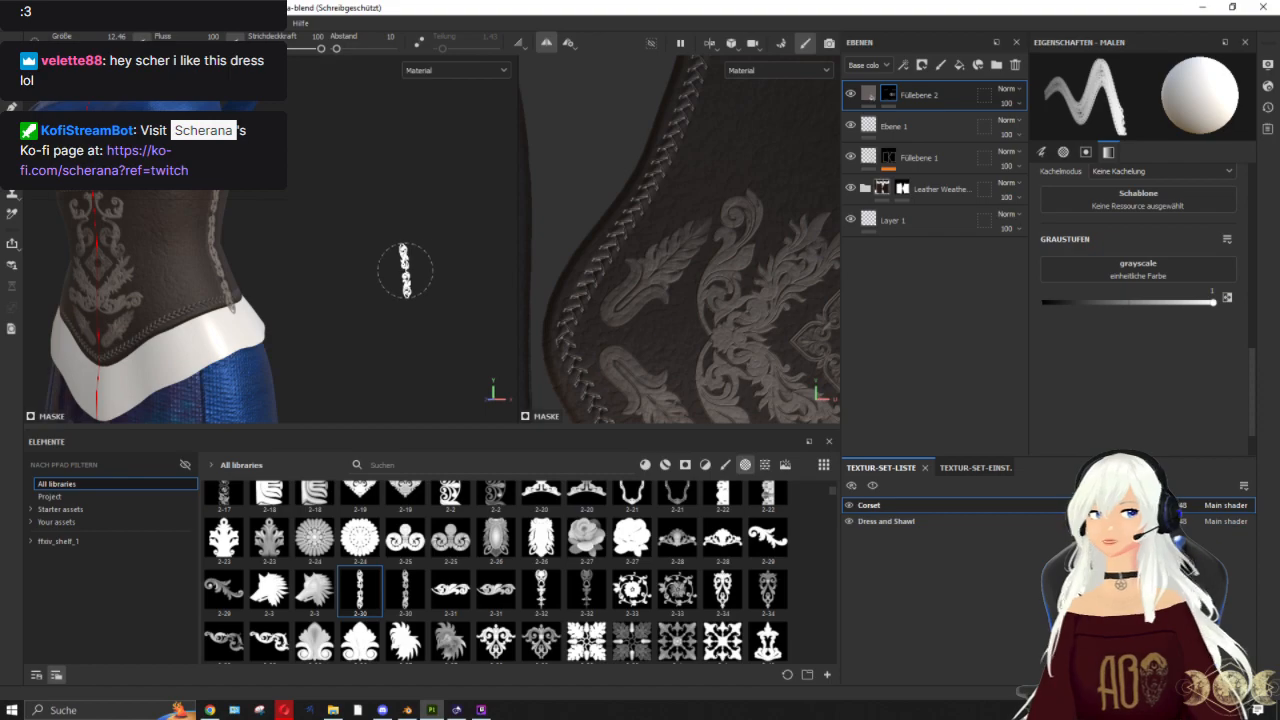
Step: Check Füllebene 2's mask alone across the whole UV layout and activate Polygon Fill in UV-chunk mode with colour 0
{"action": "scroll", "coordinate": [733, 245], "scroll_direction": "down", "scroll_amount": 3}
{"action": "scroll", "coordinate": [733, 245], "scroll_direction": "down", "scroll_amount": 5}
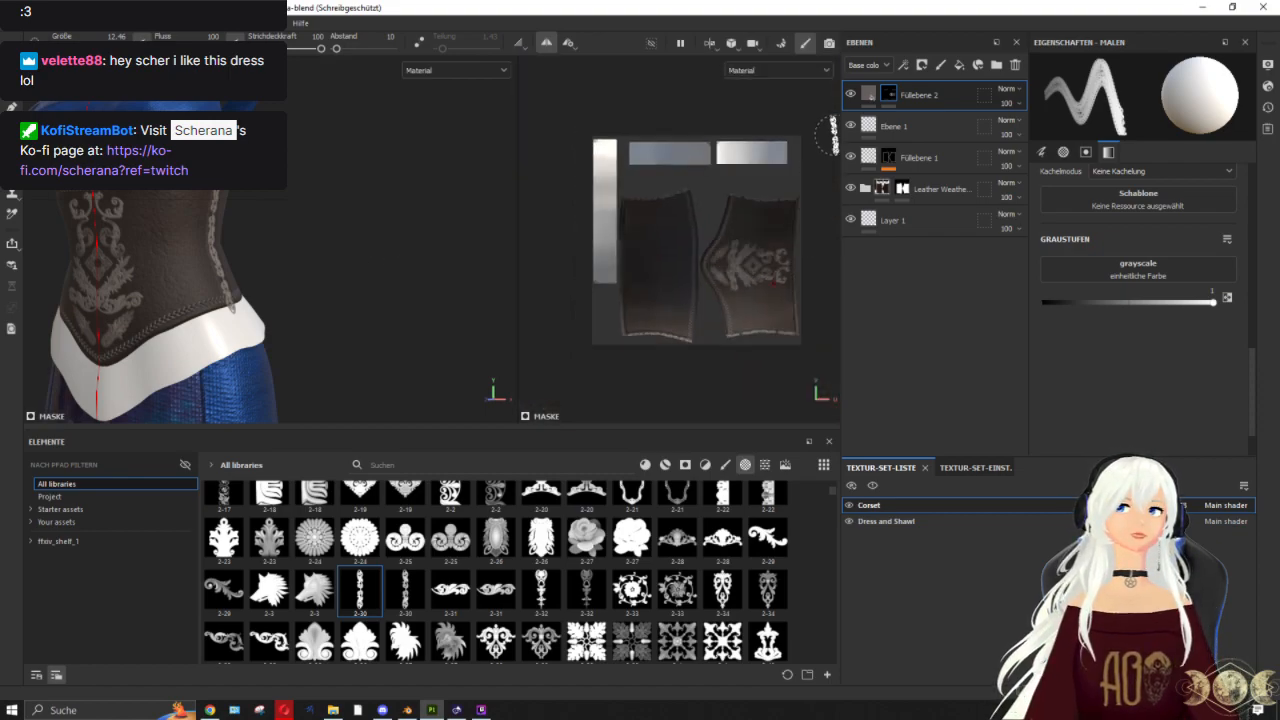
{"action": "left_click", "coordinate": [890, 96], "text": "alt"}
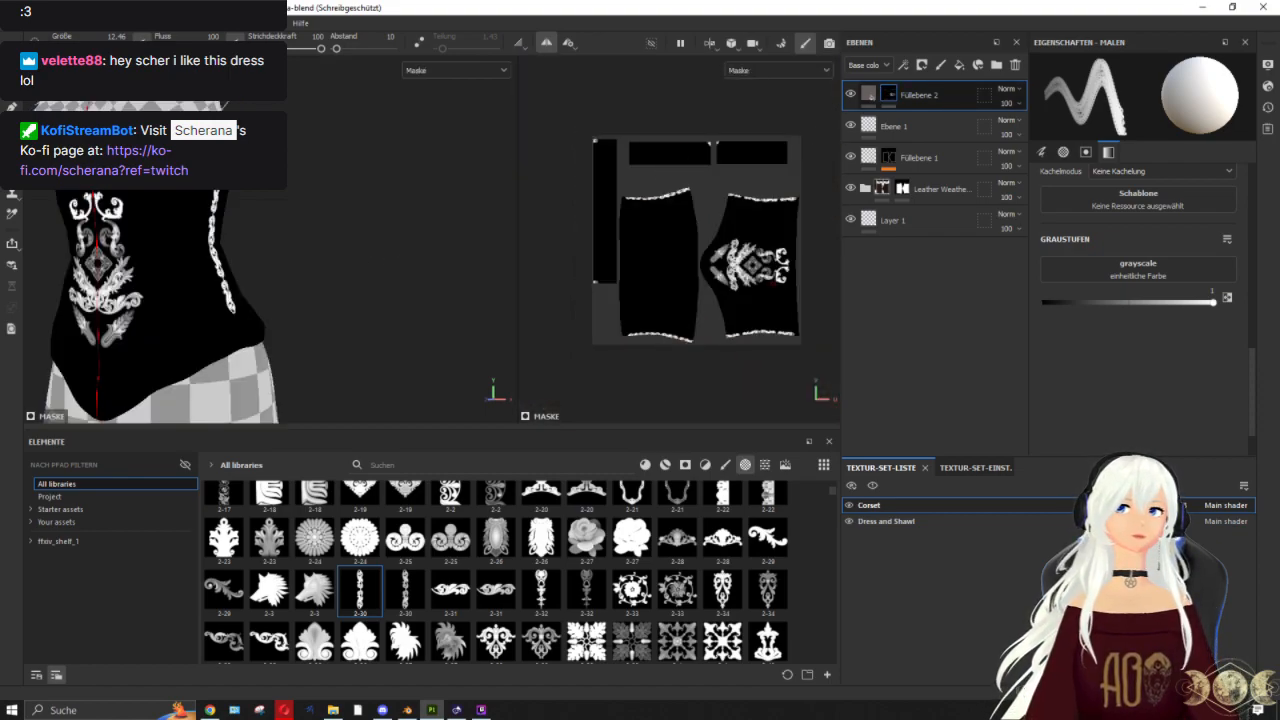
{"action": "key", "text": "4"}
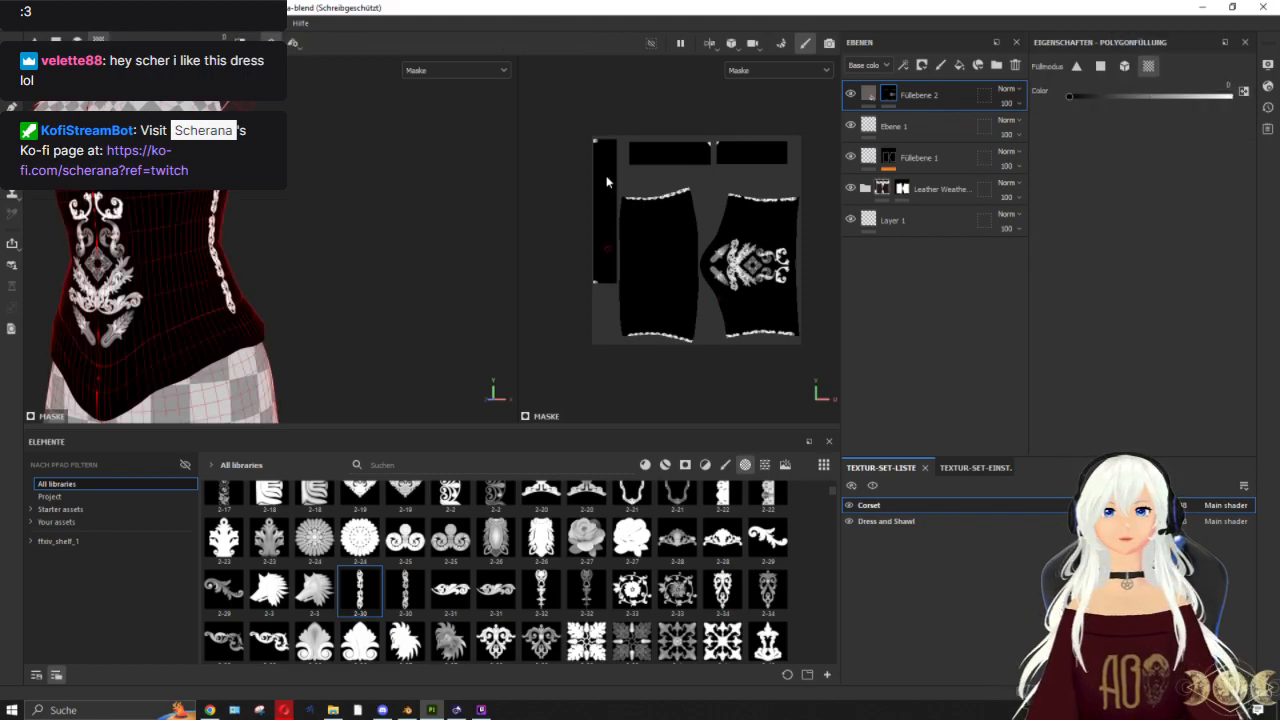
Step: Return to the material display and examine the front ornaments and the side-seam ornament from several angles
{"action": "left_click", "coordinate": [875, 93]}
{"action": "left_click_drag", "start_coordinate": [144, 238], "coordinate": [421, 263], "text": "alt"}
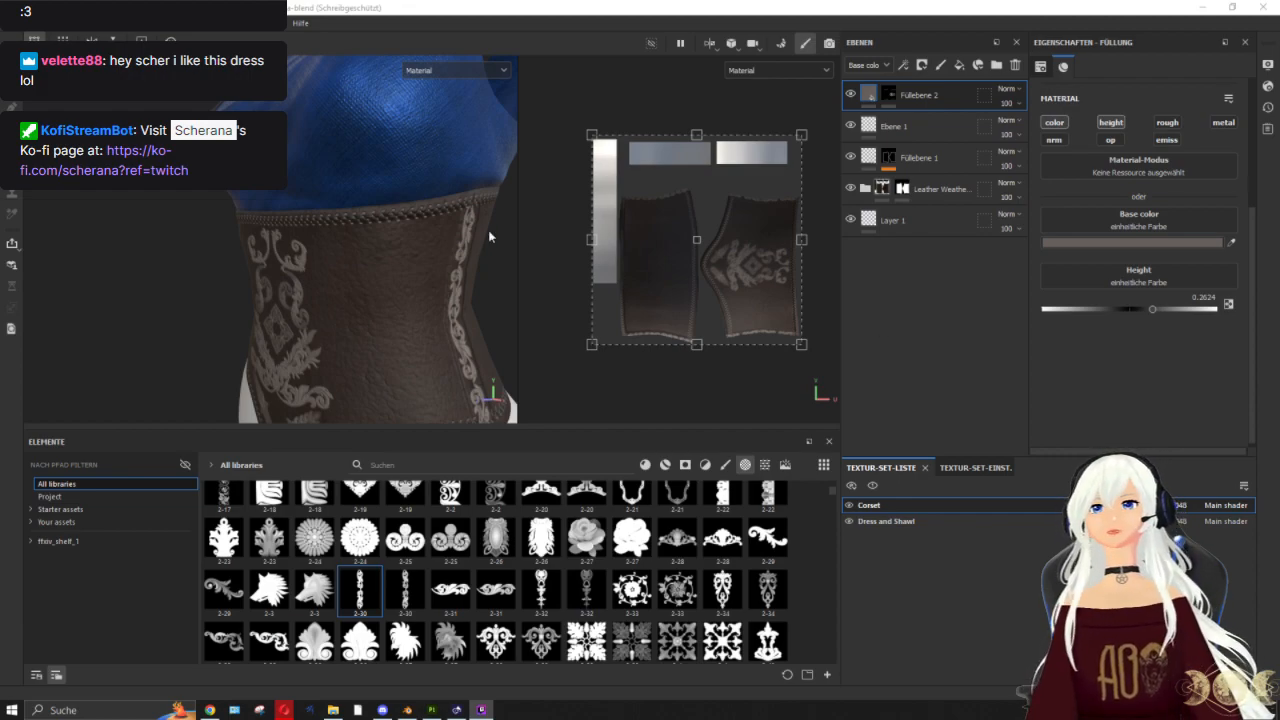
{"action": "left_click_drag", "start_coordinate": [488, 236], "coordinate": [342, 252], "text": "alt"}
{"action": "left_click_drag", "start_coordinate": [367, 174], "coordinate": [444, 192], "text": "alt"}
{"action": "scroll", "coordinate": [444, 192], "scroll_direction": "up", "scroll_amount": 3}
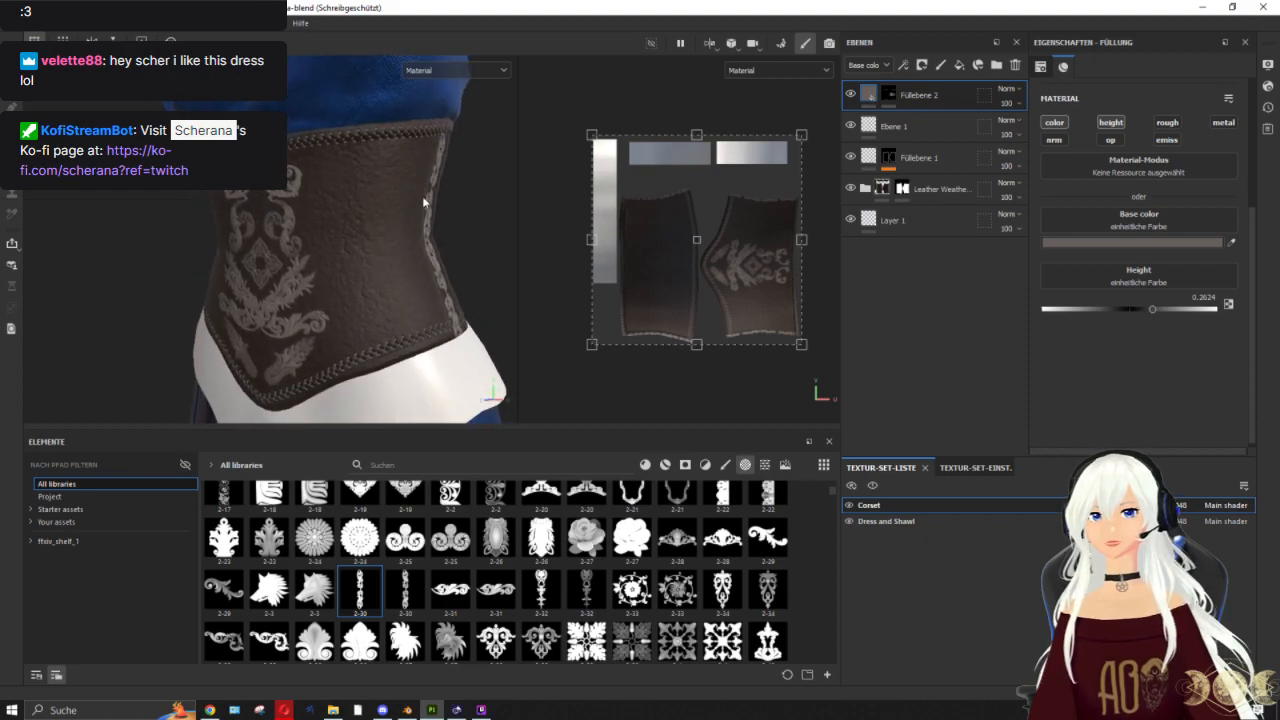
{"action": "middle_click_drag", "start_coordinate": [425, 196], "coordinate": [391, 241], "text": "alt"}
{"action": "left_click_drag", "start_coordinate": [391, 241], "coordinate": [433, 226], "text": "alt"}
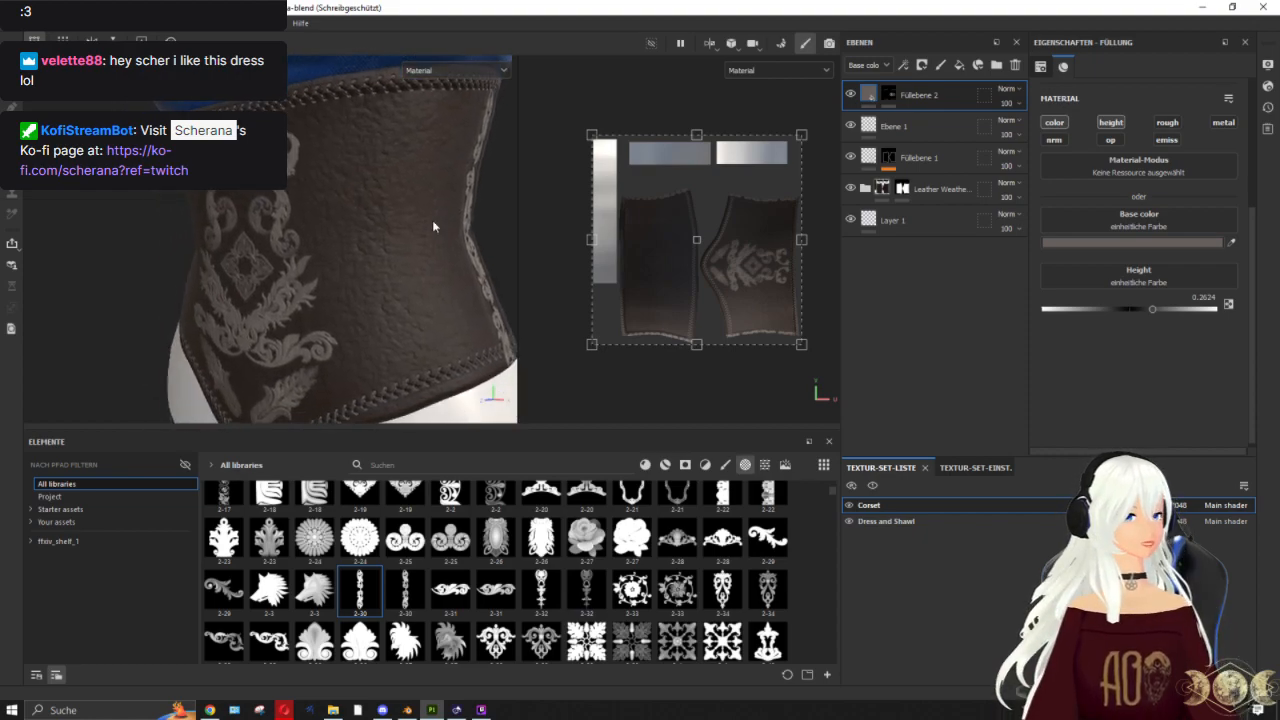
{"action": "left_click_drag", "start_coordinate": [384, 257], "coordinate": [360, 293], "text": "alt"}
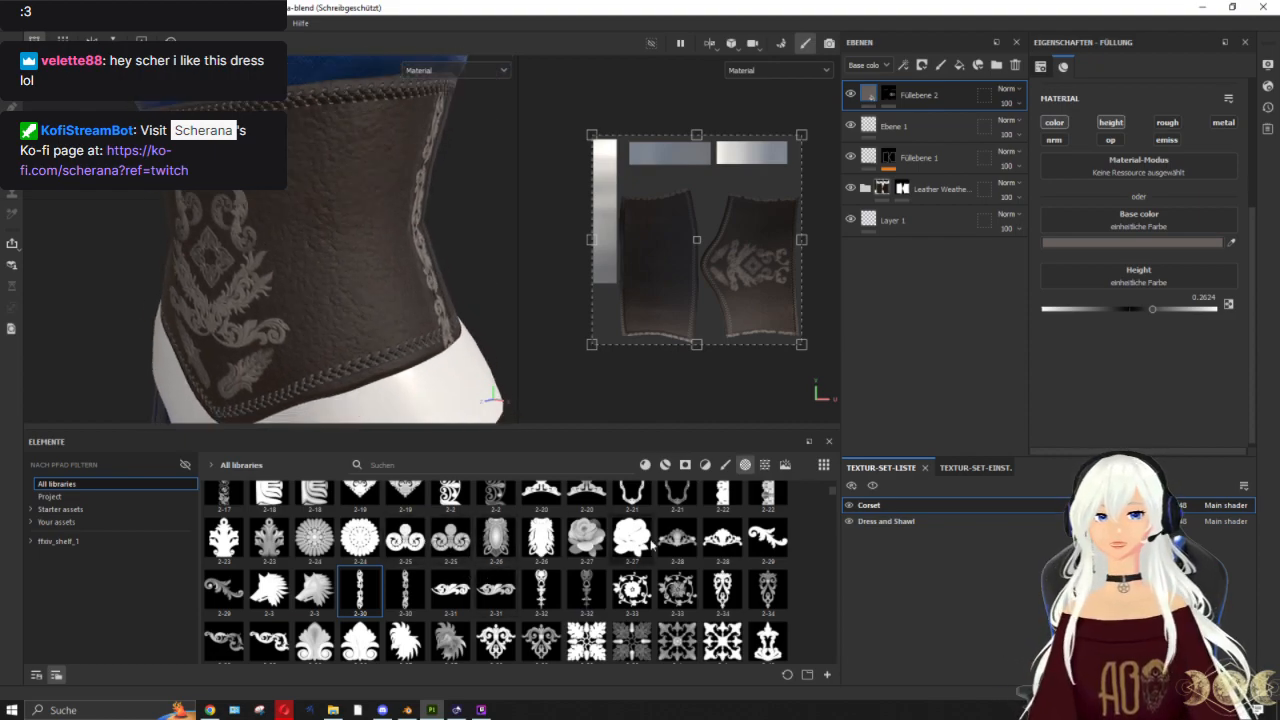
Step: Stamp the greyscale 2-29 scroll ornament symmetrically beside the upper scrolls in Füllebene 2's mask, at brush size 6.41
{"action": "left_click_drag", "start_coordinate": [224, 590], "coordinate": [893, 98]}
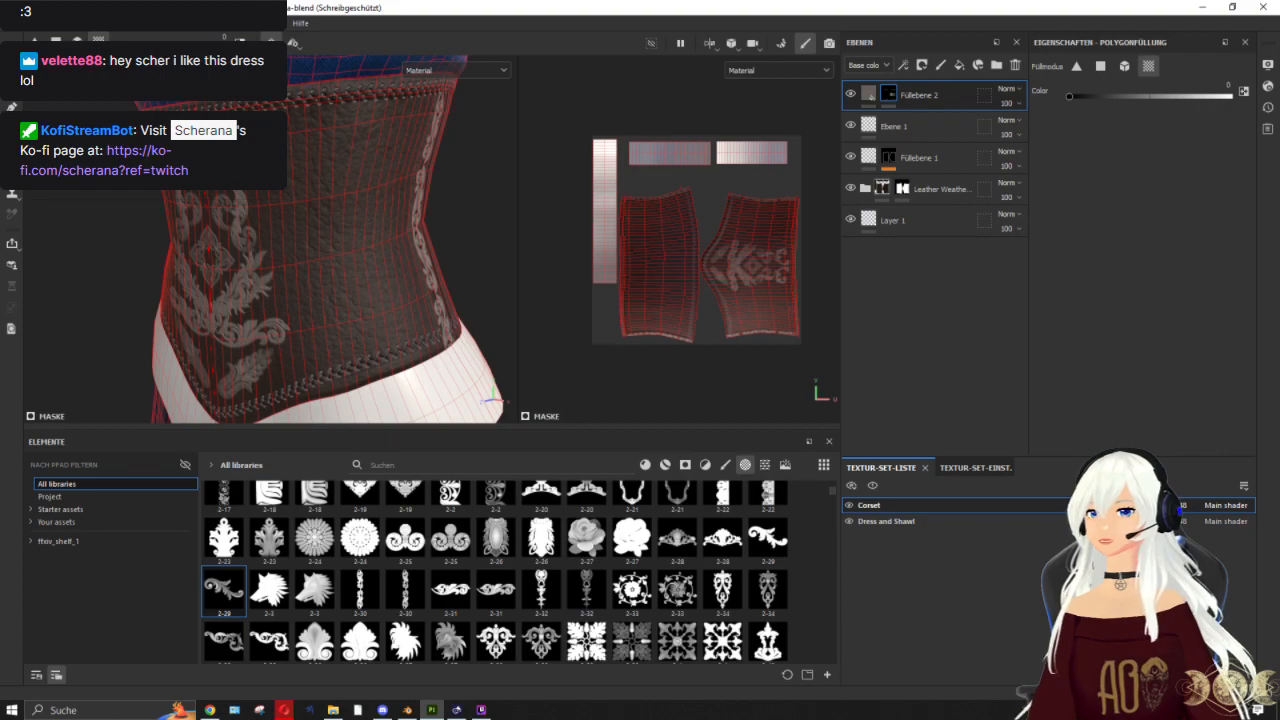
{"action": "key", "text": "1"}
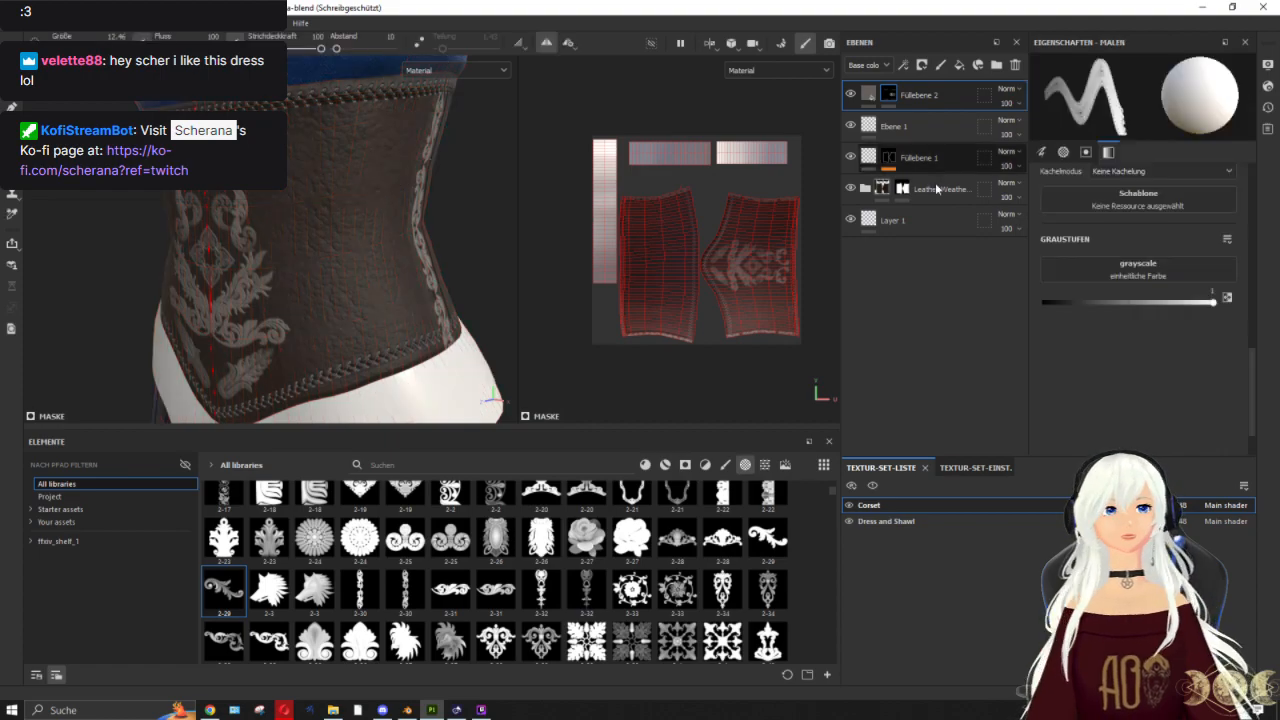
{"action": "left_click", "coordinate": [228, 585]}
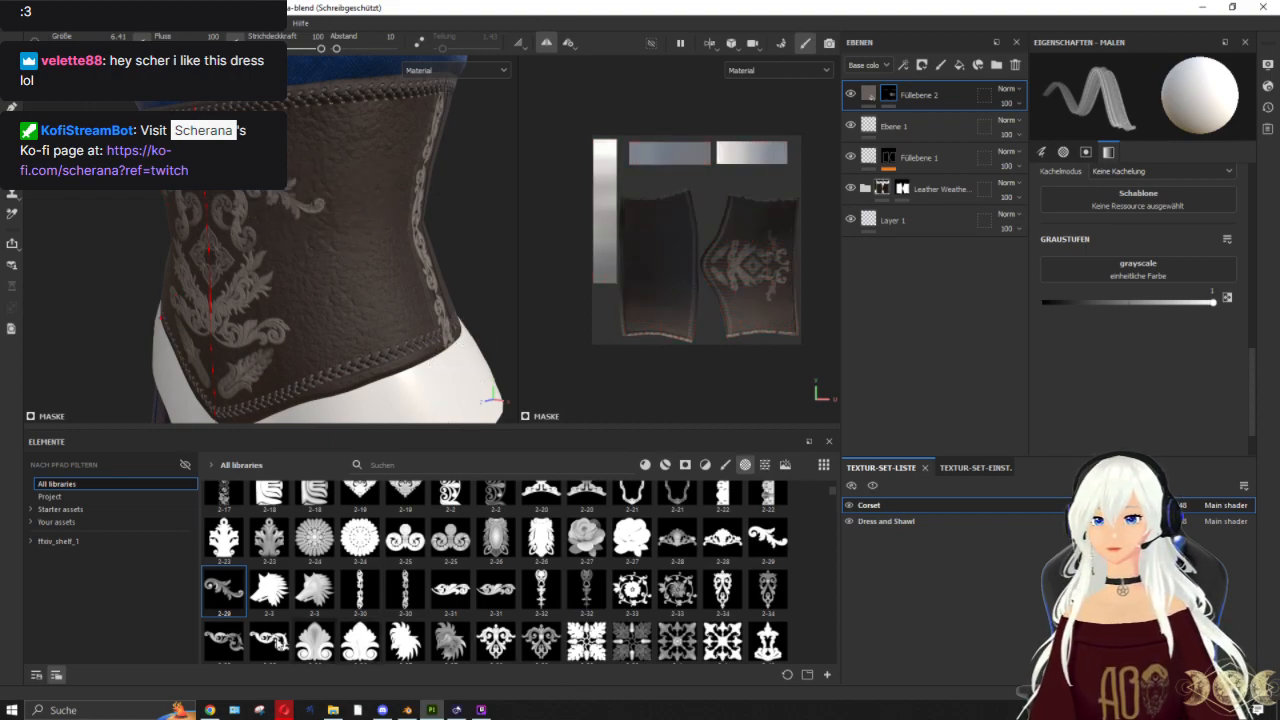
Step: Stamp the white 2-35 scroll ornament symmetrically beside the lower scrolls, along the corset's lower stitched edge, at brush size 6.41
{"action": "left_click", "coordinate": [275, 641]}
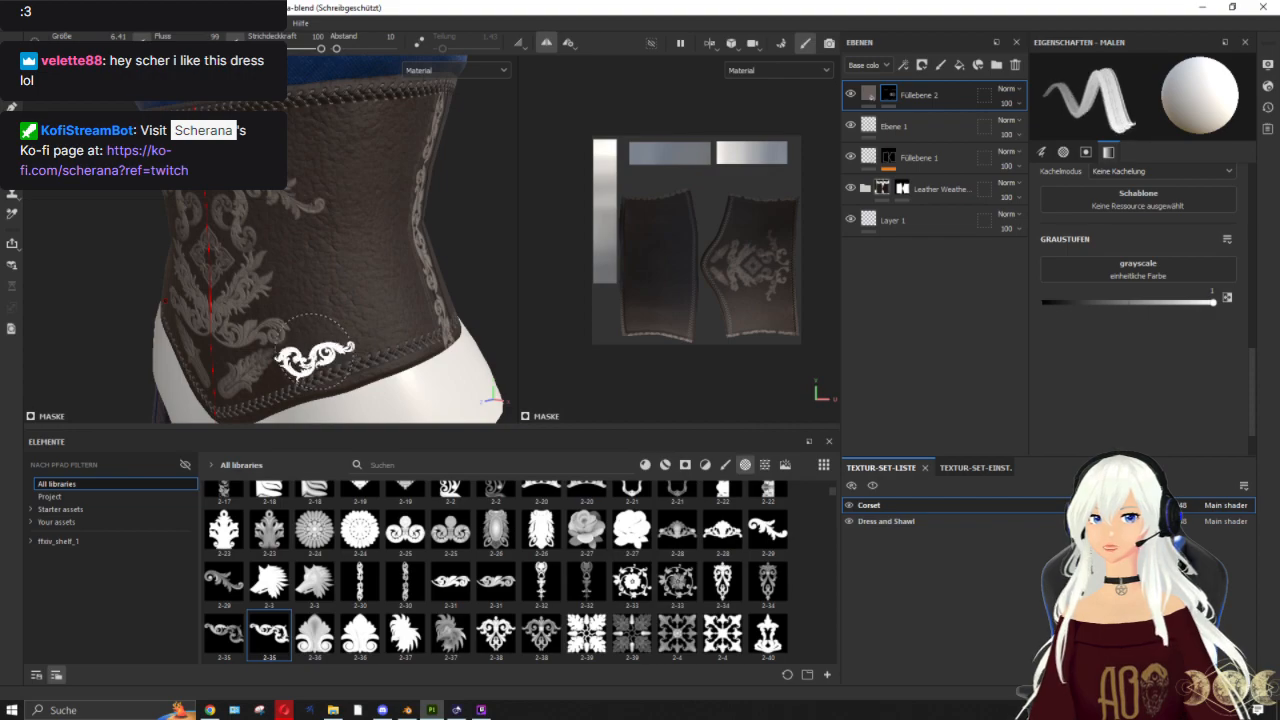
{"action": "left_click", "coordinate": [315, 350]}
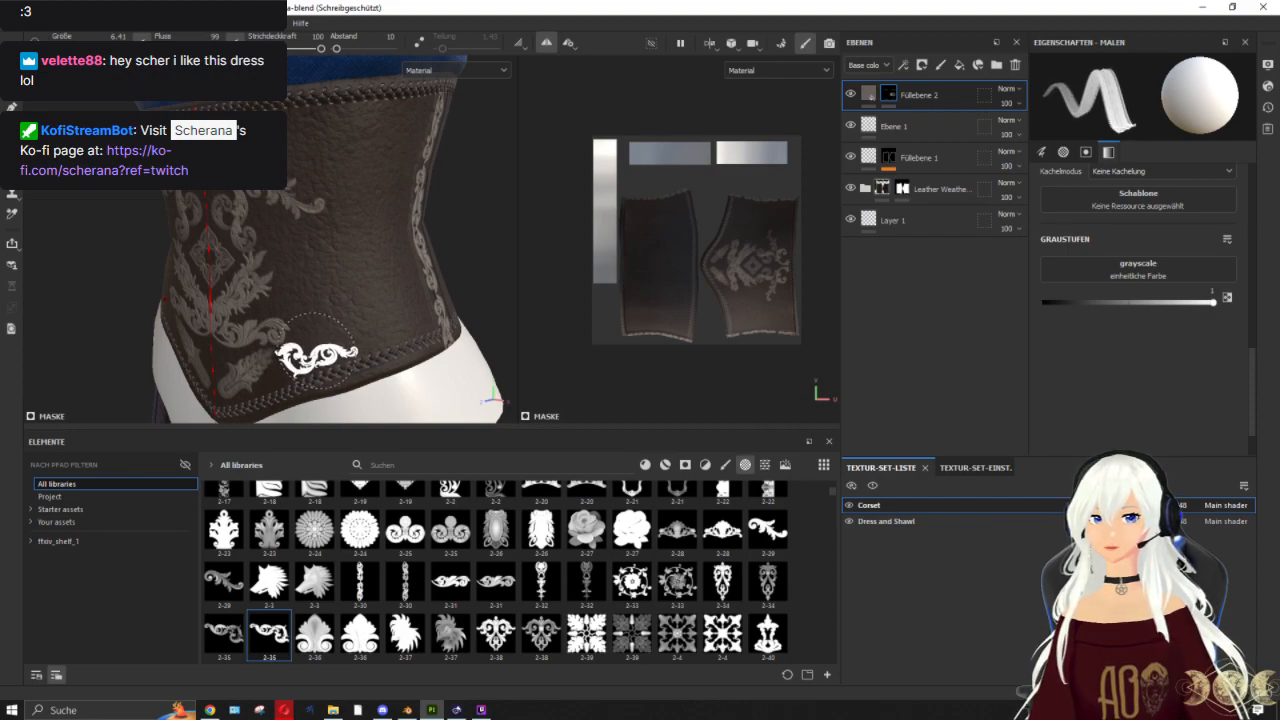
{"action": "left_click_drag", "start_coordinate": [257, 283], "coordinate": [455, 375], "text": "alt"}
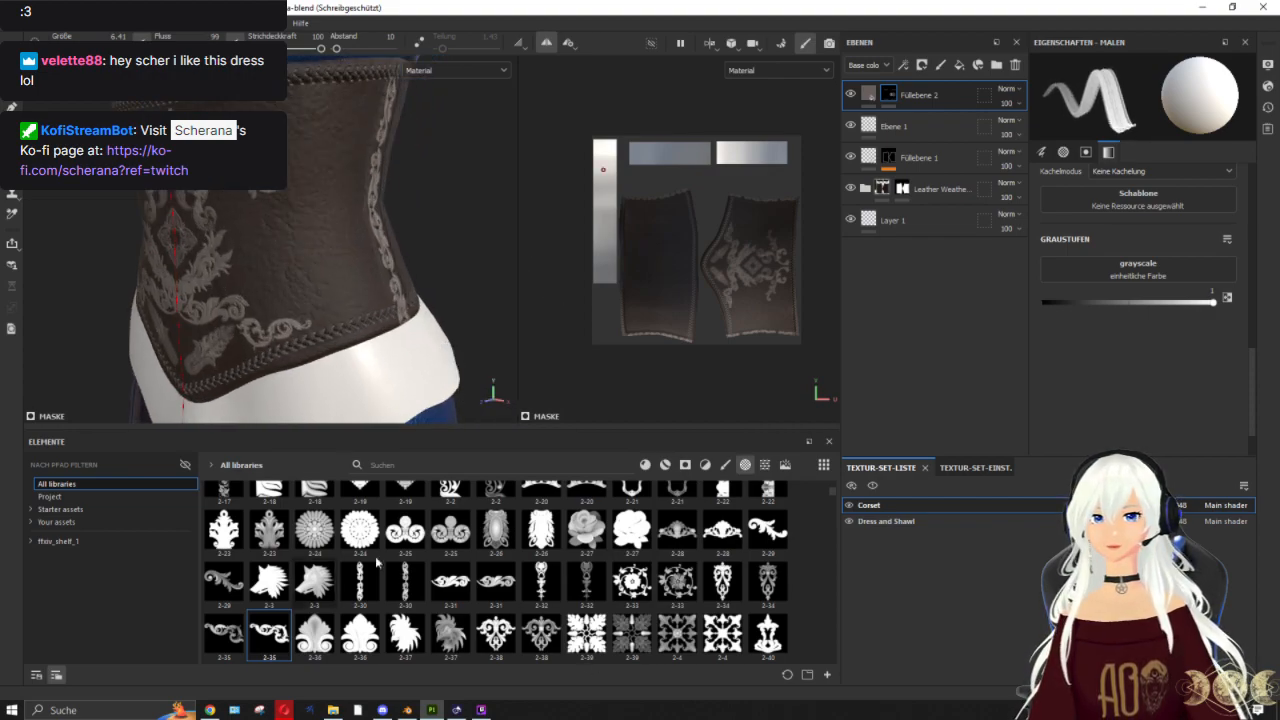
Step: Stamp the greyscale 2-69 scroll ornament symmetrically above the lower scrolls in Füllebene 2's mask, at brush size 6.41
{"action": "scroll", "coordinate": [620, 595], "scroll_direction": "down", "scroll_amount": 3}
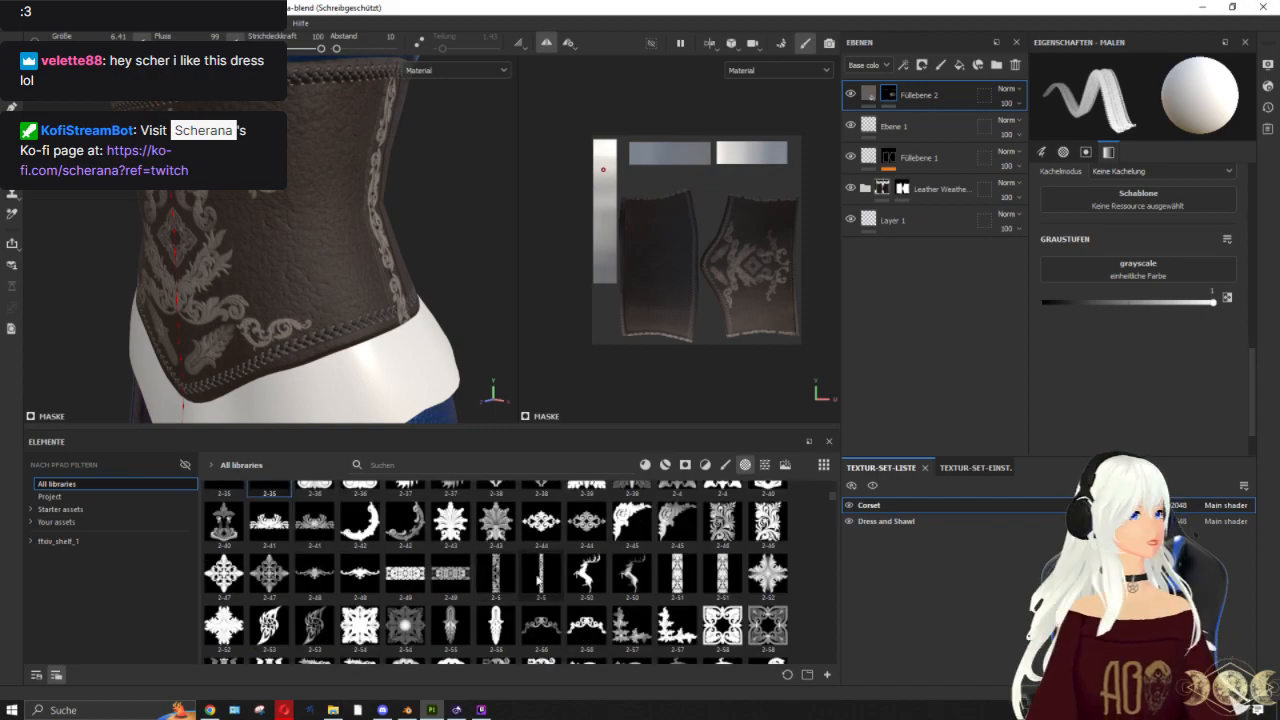
{"action": "mouse_move", "coordinate": [539, 588]}
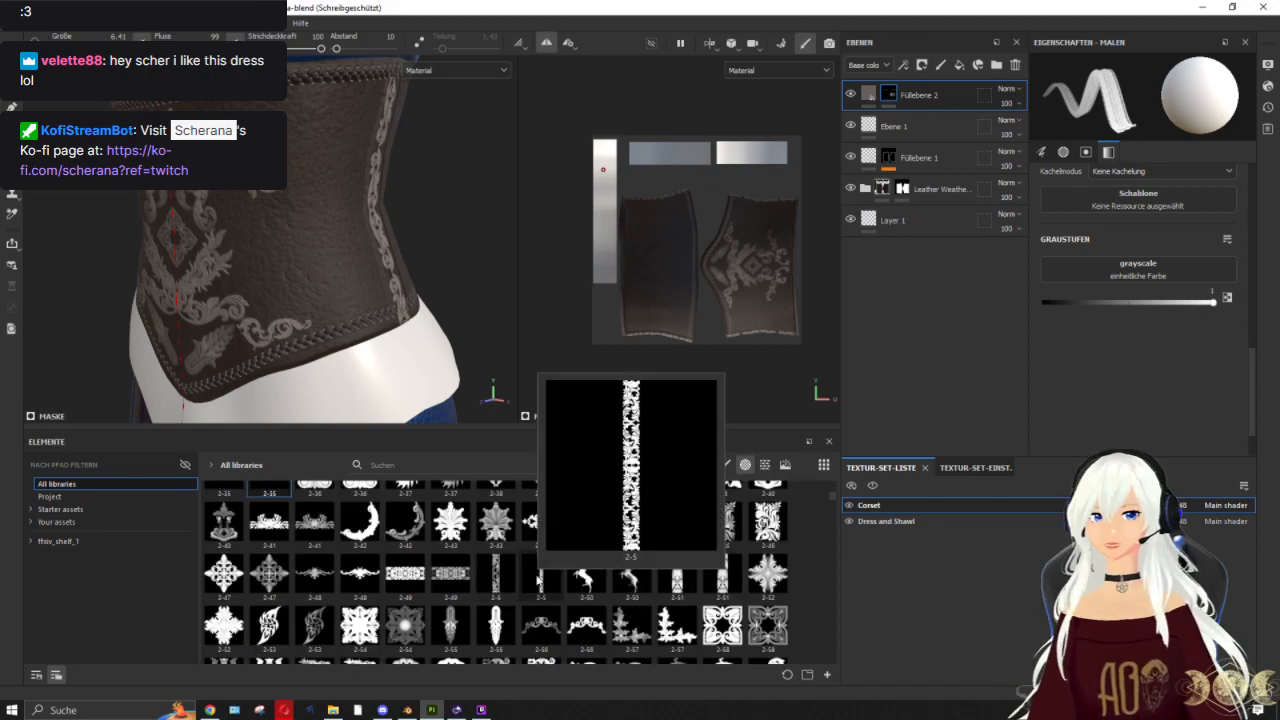
{"action": "scroll", "coordinate": [538, 582], "scroll_direction": "down", "scroll_amount": 3}
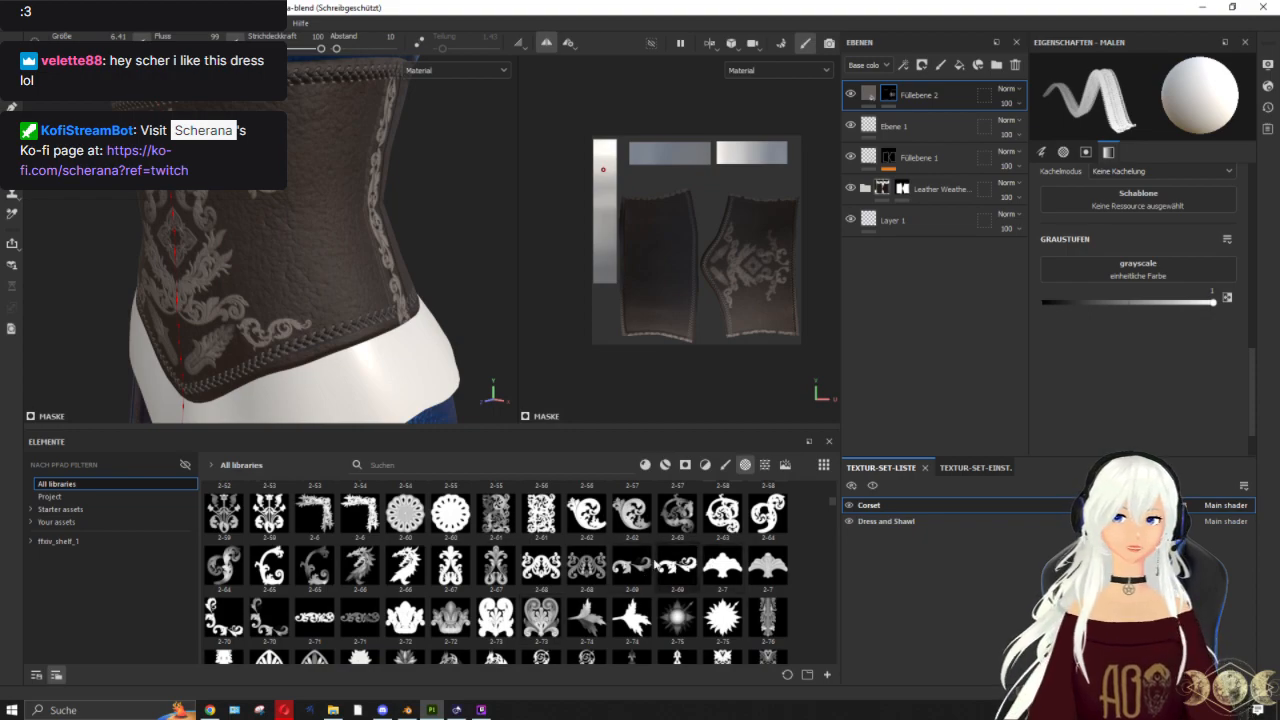
{"action": "left_click", "coordinate": [631, 565]}
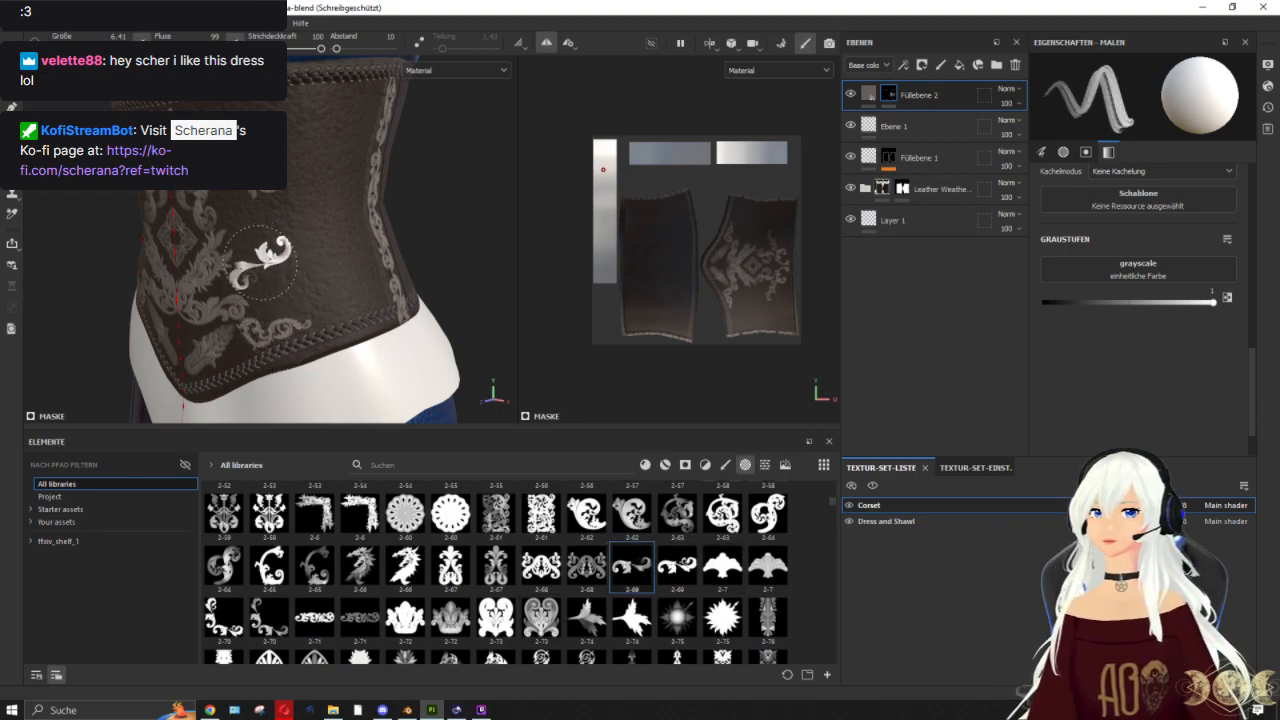
{"action": "left_click_drag", "start_coordinate": [258, 269], "coordinate": [263, 254], "text": "alt"}
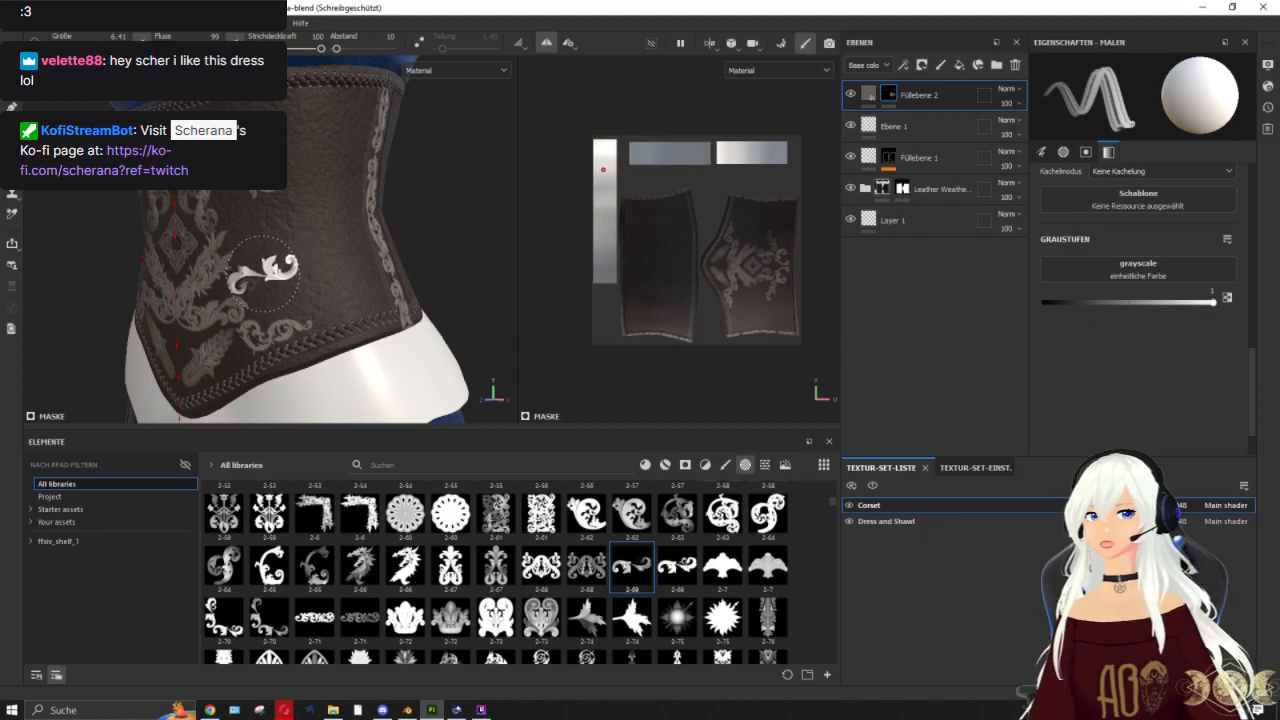
{"action": "mouse_move", "coordinate": [389, 199]}
{"action": "left_mouse_down", "text": "alt"}
{"action": "mouse_move", "coordinate": [345, 247]}
{"action": "mouse_move", "coordinate": [447, 232]}
{"action": "mouse_move", "coordinate": [432, 318]}
{"action": "mouse_move", "coordinate": [452, 376]}
{"action": "left_mouse_up", "text": "alt"}
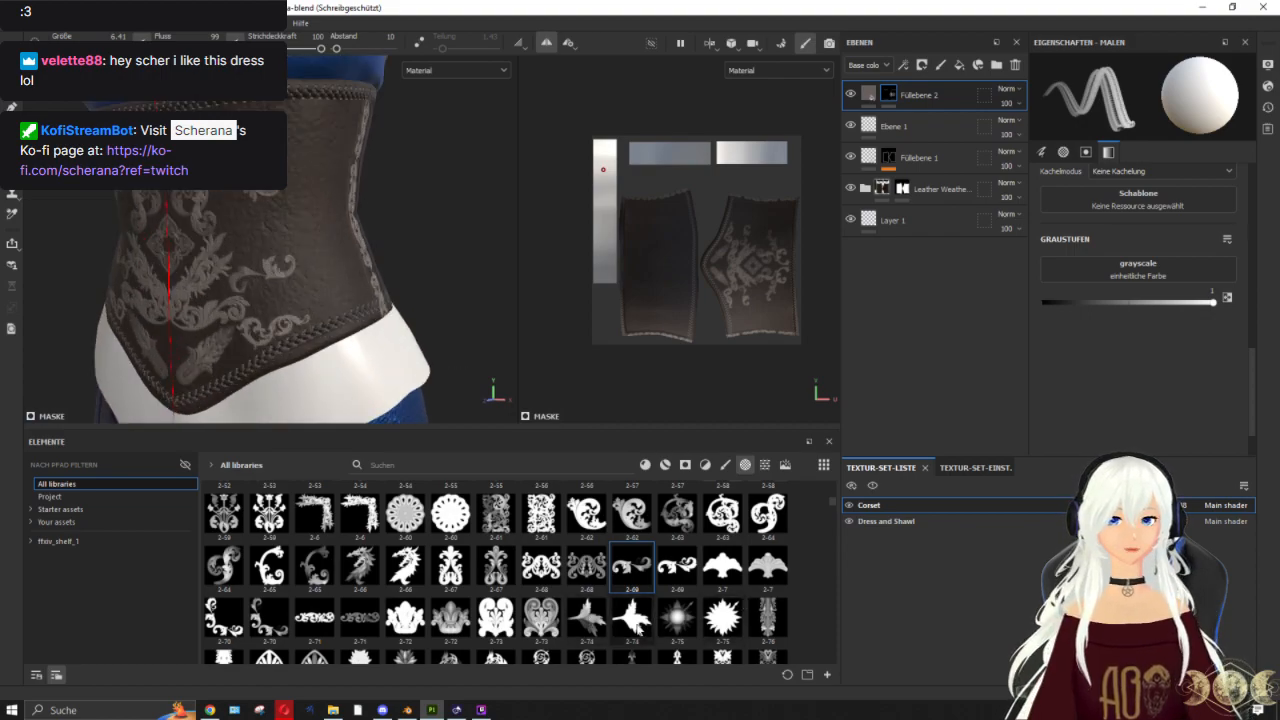
Step: Stamp the greyscale 2-74 pointed leaf symmetrically at mid-height of the corset, above the newest scroll, at brush size 5.53
{"action": "left_click", "coordinate": [590, 618]}
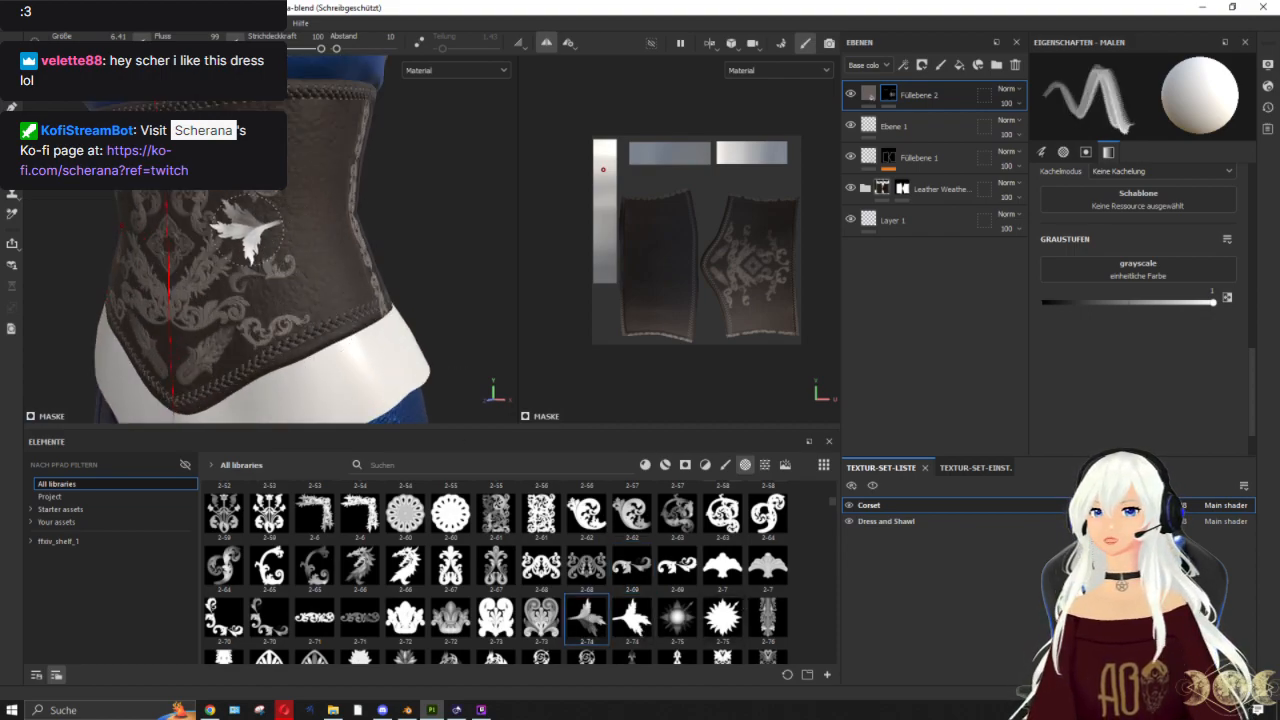
{"action": "right_click_drag", "start_coordinate": [255, 226], "coordinate": [250, 225], "text": "ctrl"}
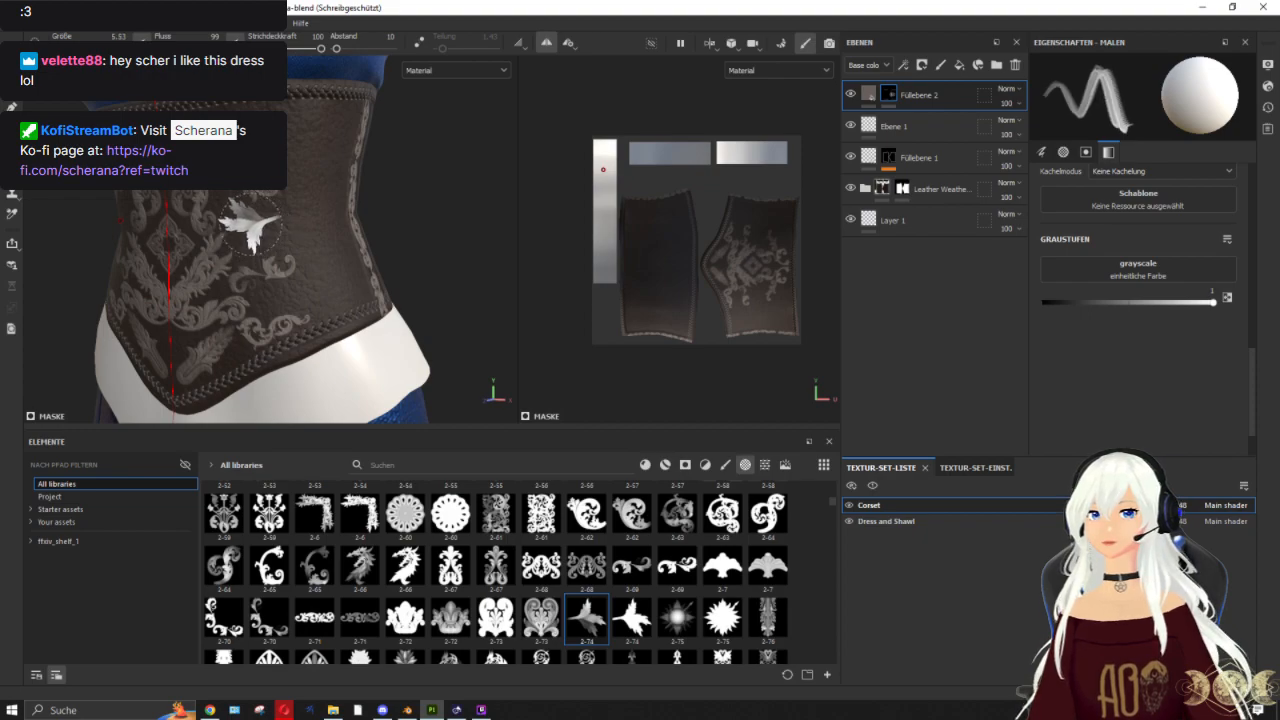
{"action": "left_click_drag", "start_coordinate": [417, 200], "coordinate": [380, 330], "text": "alt"}
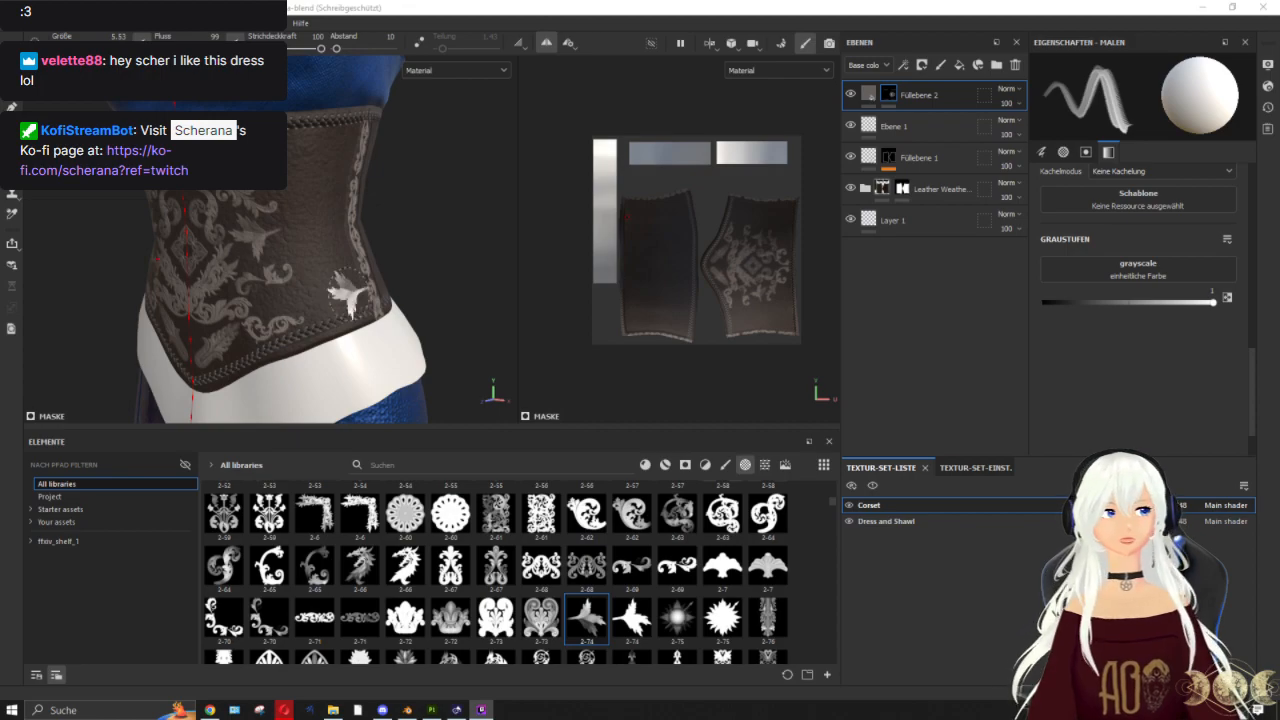
Step: Stamp the greyscale 3-15 scroll ornament symmetrically near the upper stitched edge beside the side seam, at brush size 5.53
{"action": "scroll", "coordinate": [651, 568], "scroll_direction": "down", "scroll_amount": 3}
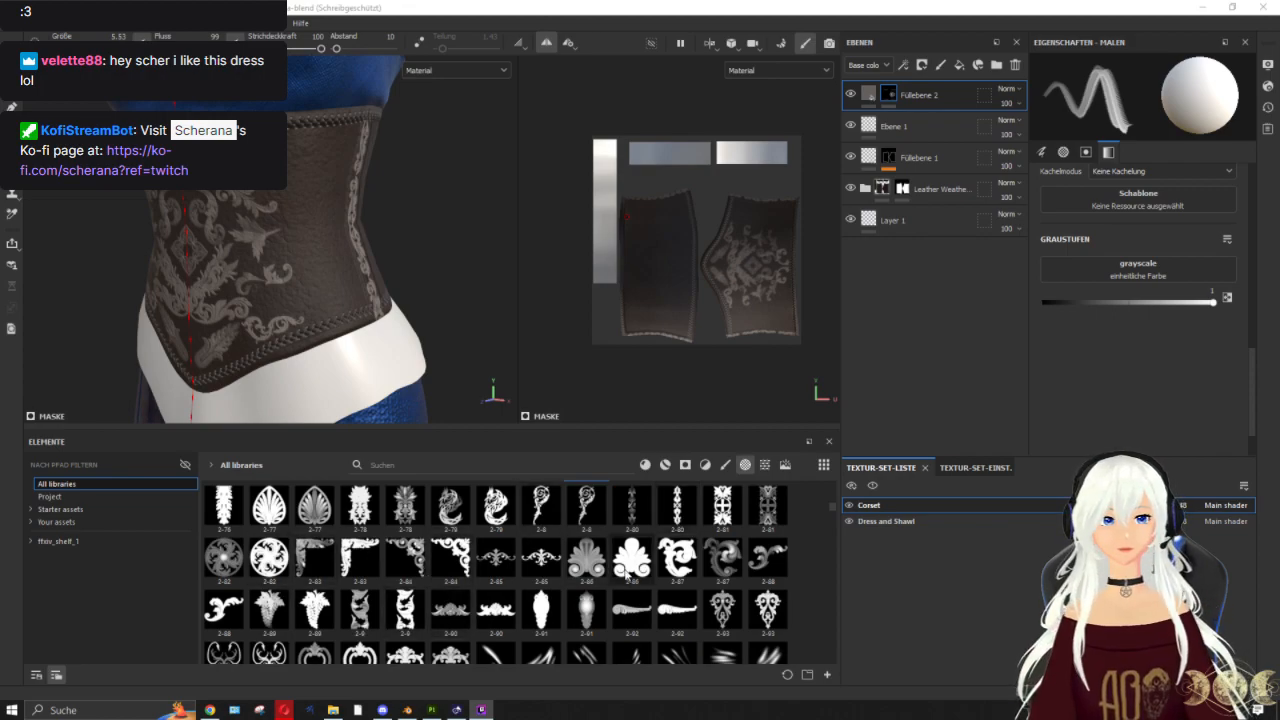
{"action": "scroll", "coordinate": [628, 575], "scroll_direction": "down", "scroll_amount": 3}
{"action": "left_click", "coordinate": [360, 600]}
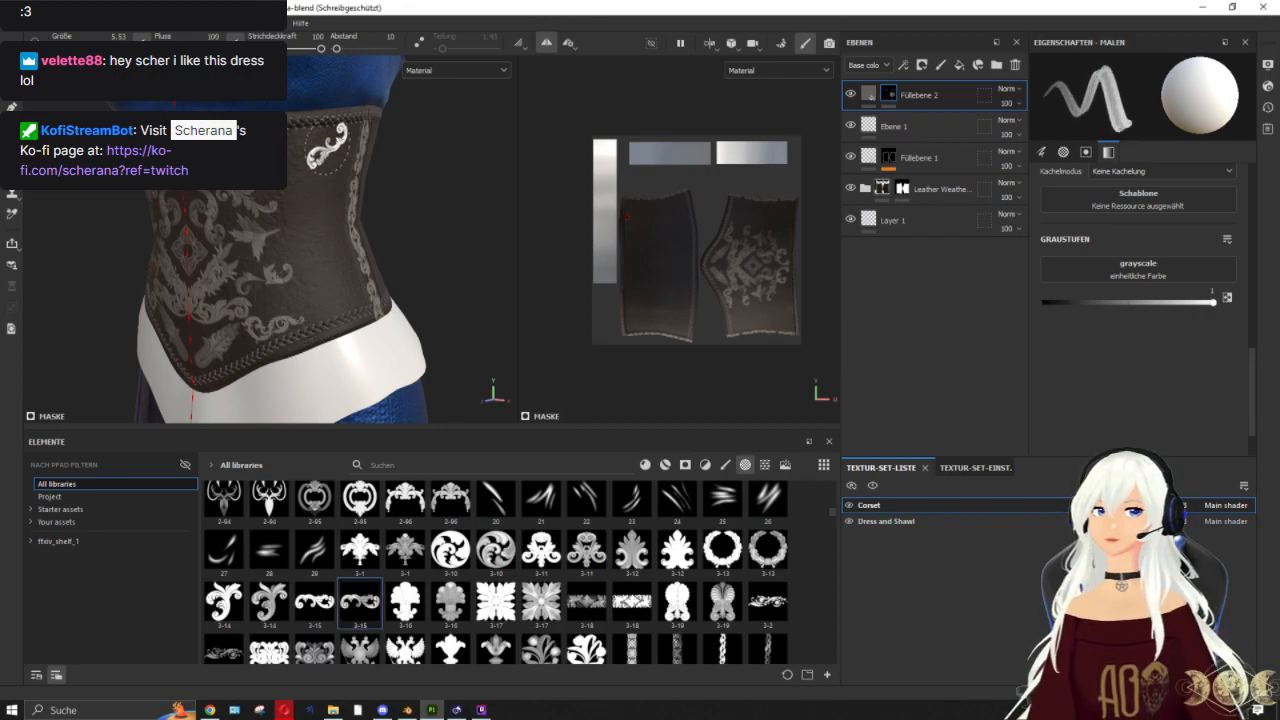
{"action": "left_click", "coordinate": [341, 153]}
{"action": "mouse_move", "coordinate": [381, 196]}
{"action": "left_mouse_down", "text": "alt"}
{"action": "mouse_move", "coordinate": [356, 193]}
{"action": "mouse_move", "coordinate": [366, 190]}
{"action": "left_mouse_up", "text": "alt"}
{"action": "right_click_drag", "start_coordinate": [366, 190], "coordinate": [414, 245], "text": "alt"}
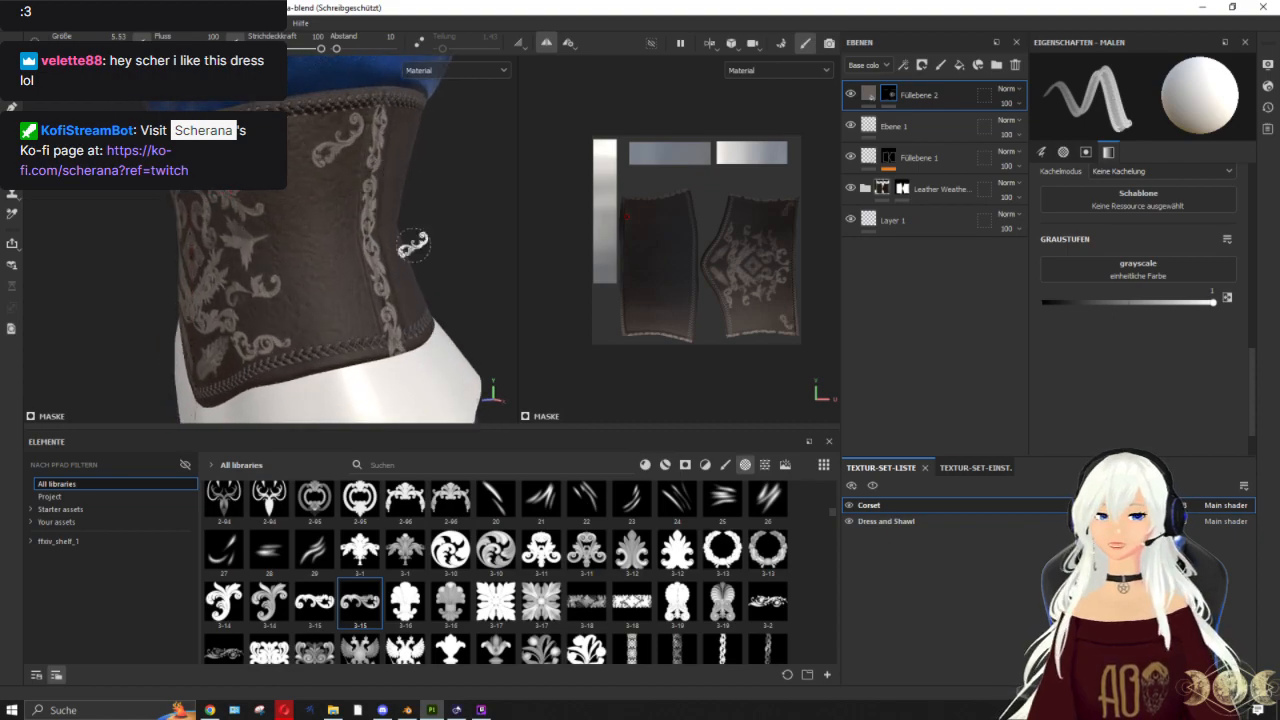
Step: Stamp the greyscale 3-14 leafy scroll symmetrically beside the side-seam ornament, near the lower stitched edge, at brush size 5.53
{"action": "left_click", "coordinate": [266, 603]}
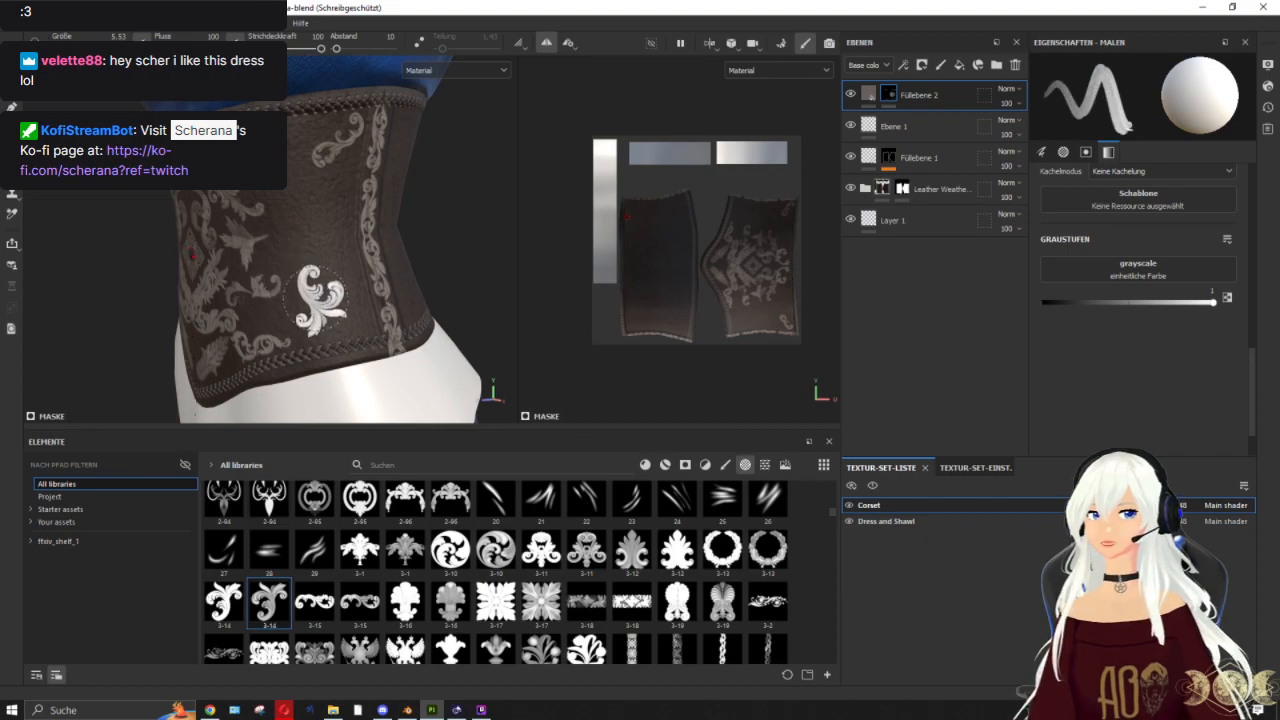
{"action": "left_click_drag", "start_coordinate": [356, 299], "coordinate": [614, 283], "text": "alt"}
{"action": "middle_click_drag", "start_coordinate": [300, 333], "coordinate": [320, 403], "text": "alt"}
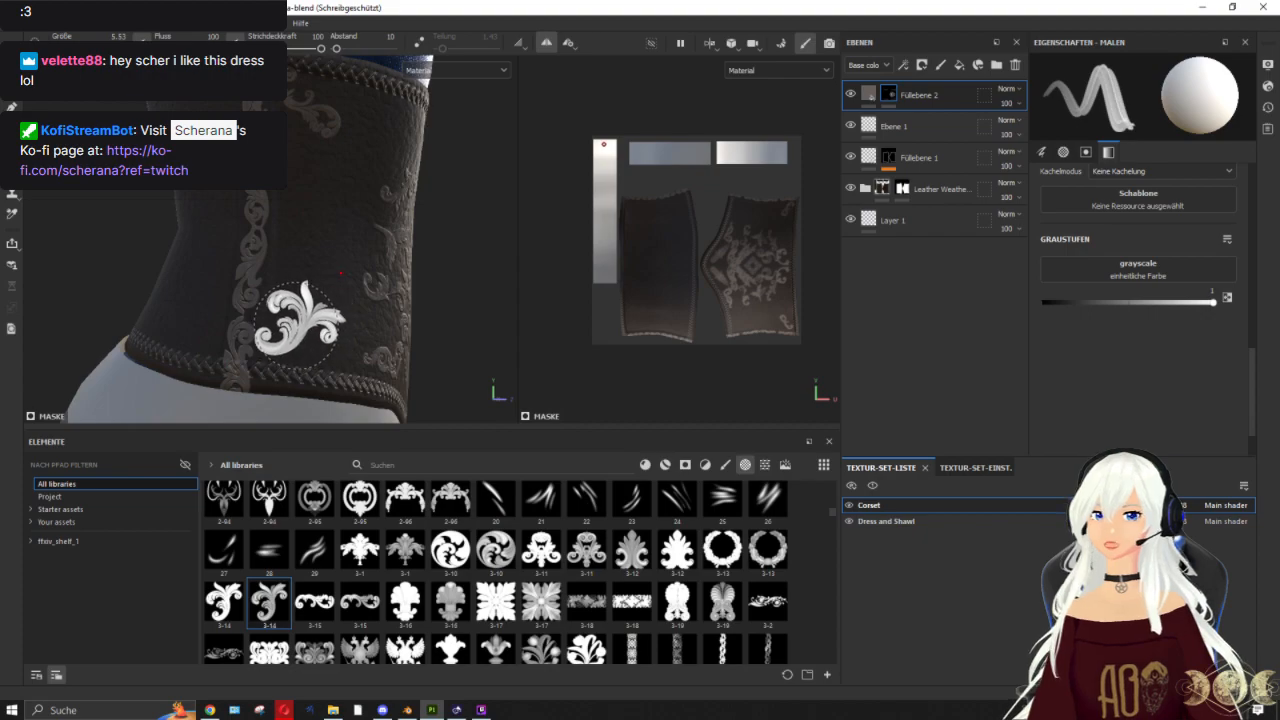
{"action": "left_click_drag", "start_coordinate": [370, 252], "coordinate": [243, 262], "text": "alt"}
{"action": "scroll", "coordinate": [243, 262], "scroll_direction": "down", "scroll_amount": 4}
{"action": "middle_click_drag", "start_coordinate": [243, 262], "coordinate": [204, 285], "text": "alt"}
{"action": "scroll", "coordinate": [365, 240], "scroll_direction": "up", "scroll_amount": 4}
{"action": "middle_click_drag", "start_coordinate": [365, 240], "coordinate": [345, 229], "text": "alt"}
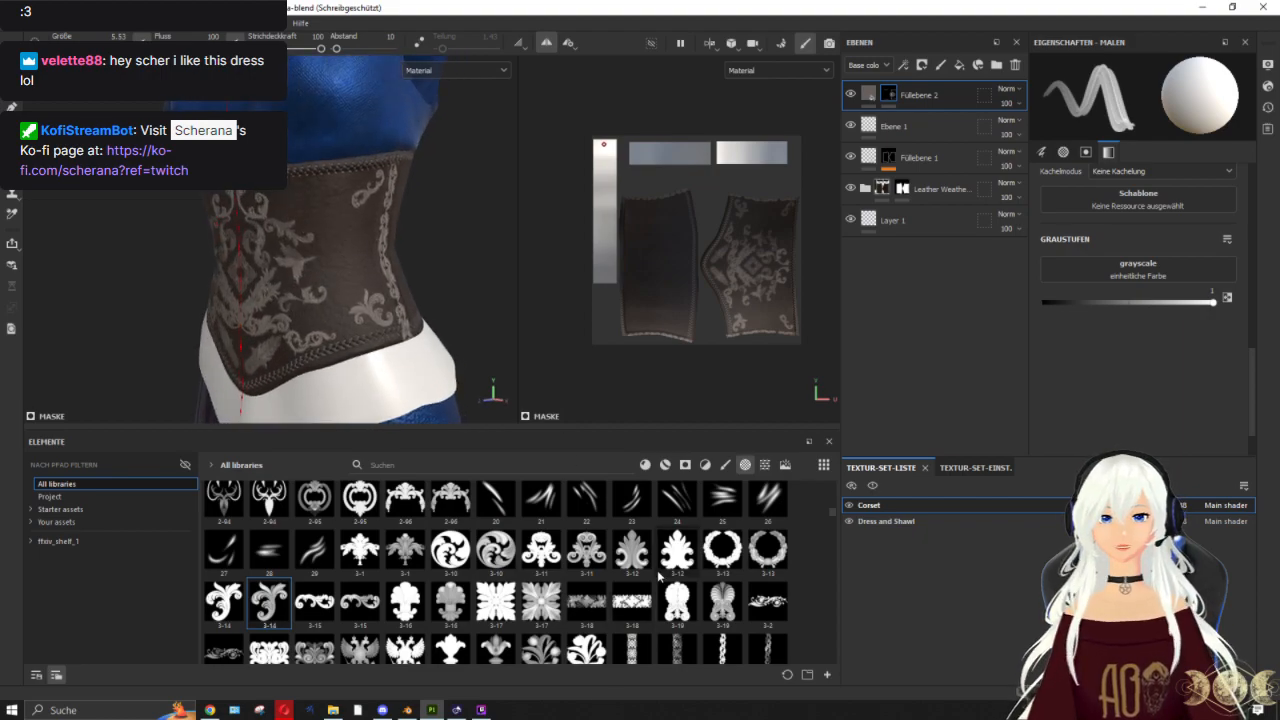
Step: Try out the greyscale 3-5 leaf alpha over the corset's upper front at brush size 4.99
{"action": "scroll", "coordinate": [663, 578], "scroll_direction": "down", "scroll_amount": 3}
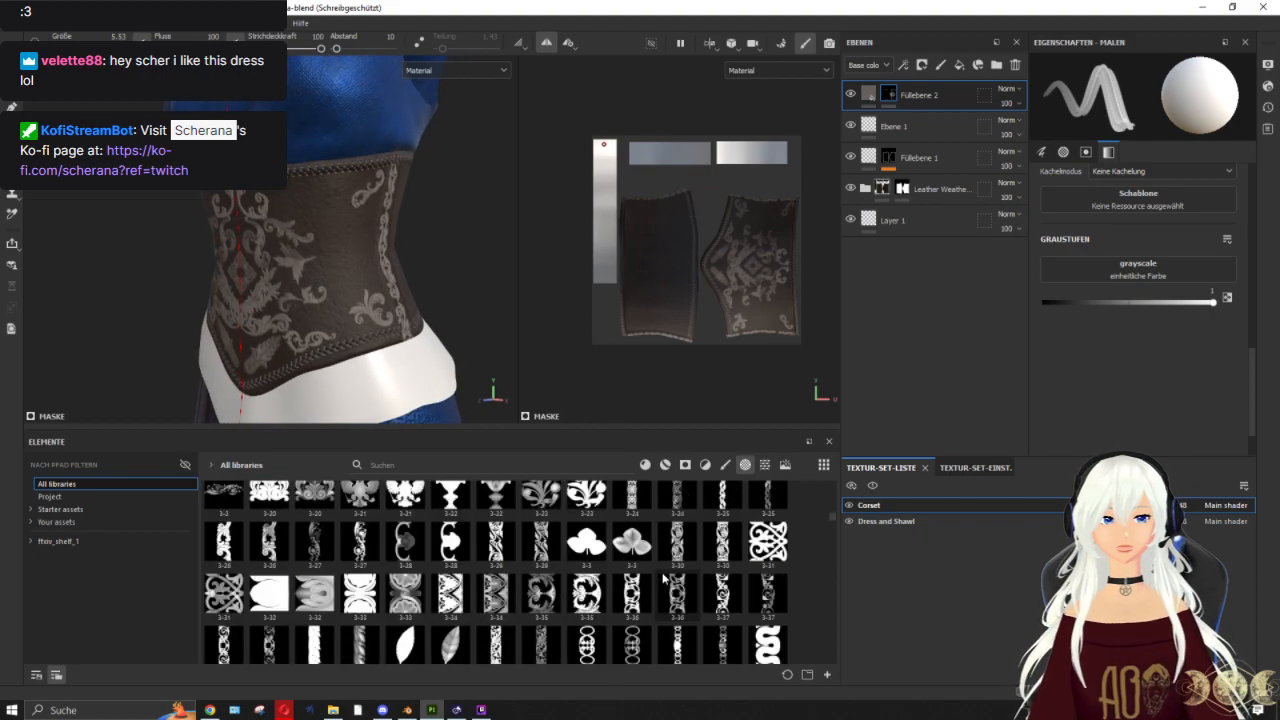
{"action": "scroll", "coordinate": [663, 578], "scroll_direction": "down", "scroll_amount": 3}
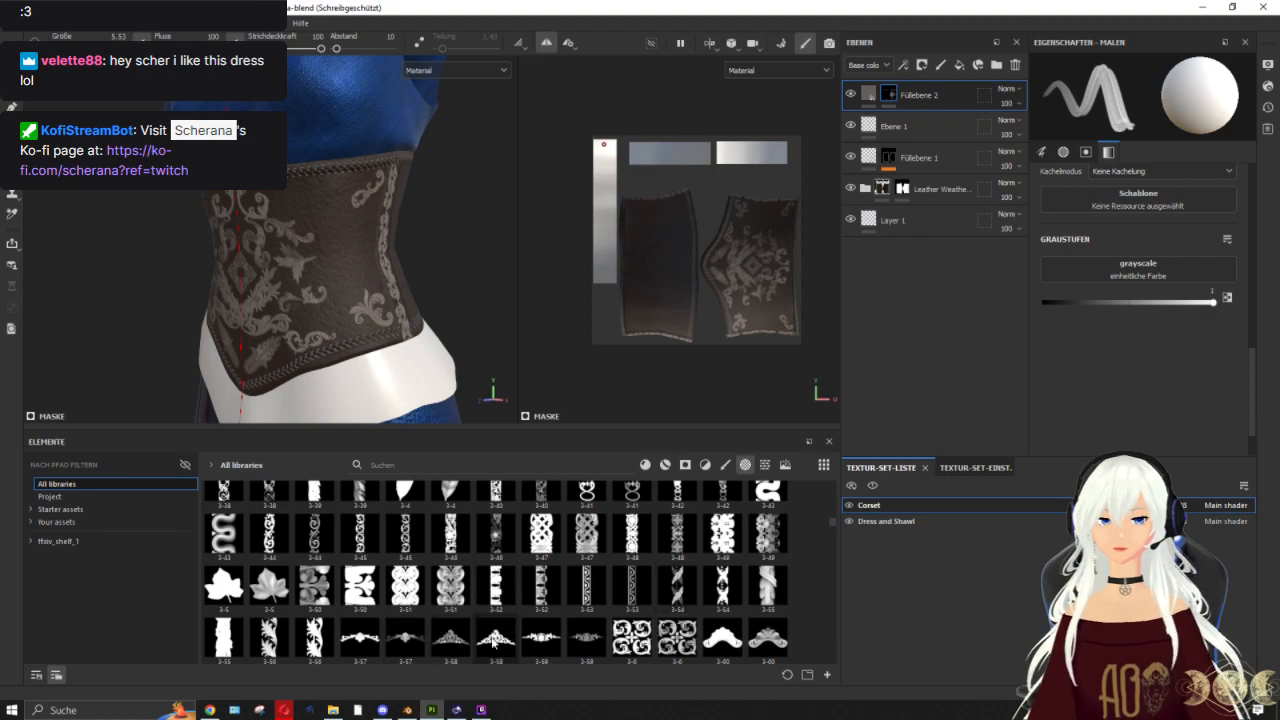
{"action": "mouse_move", "coordinate": [541, 637]}
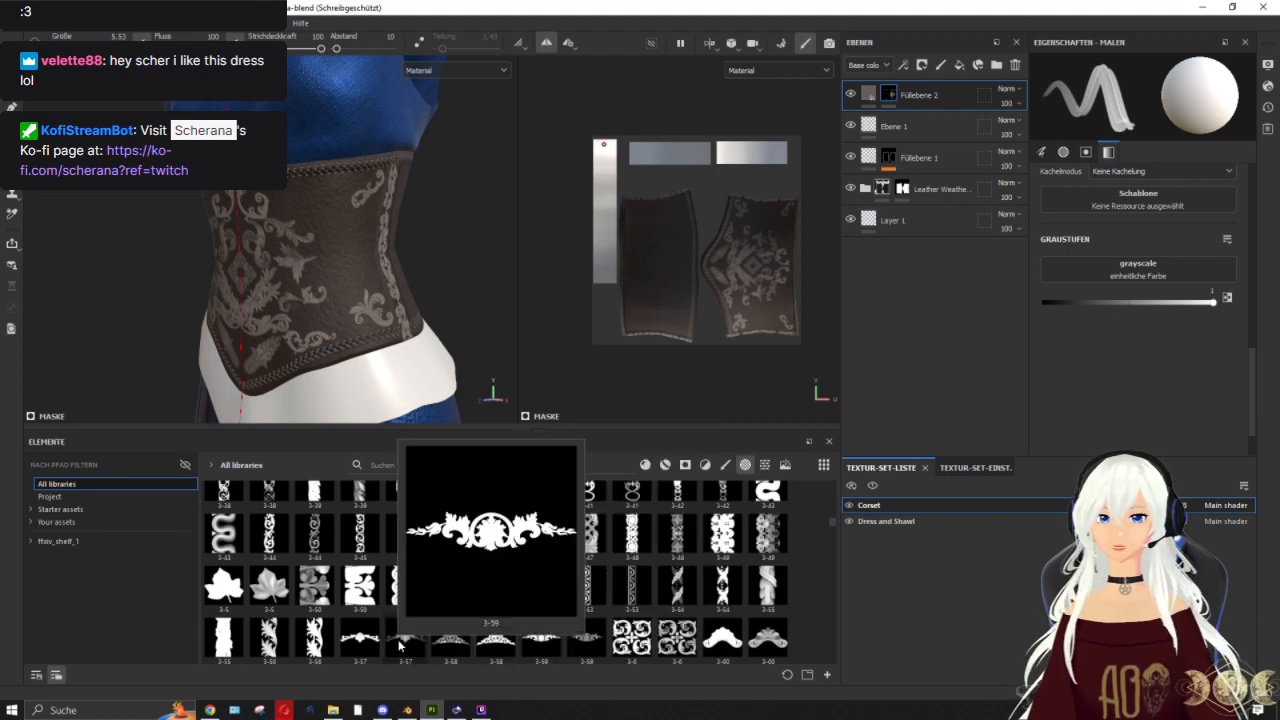
{"action": "mouse_move", "coordinate": [360, 637]}
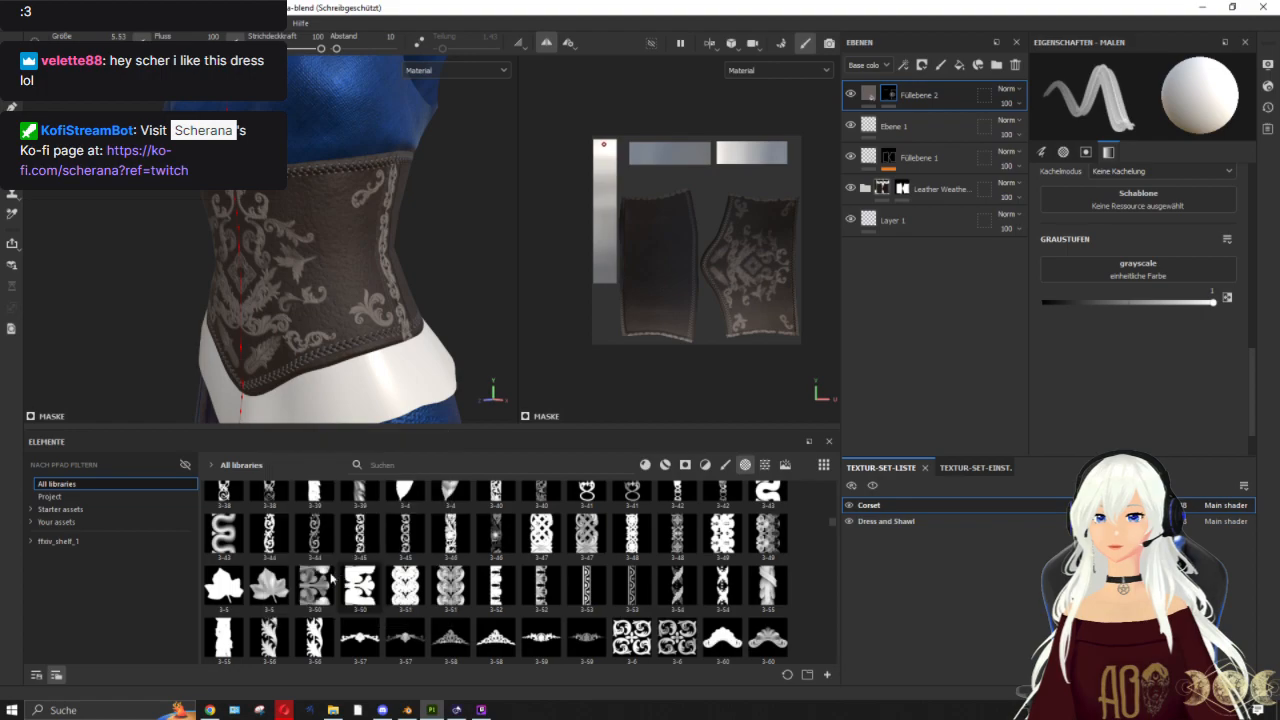
{"action": "scroll", "coordinate": [320, 300], "scroll_direction": "up", "scroll_amount": 3}
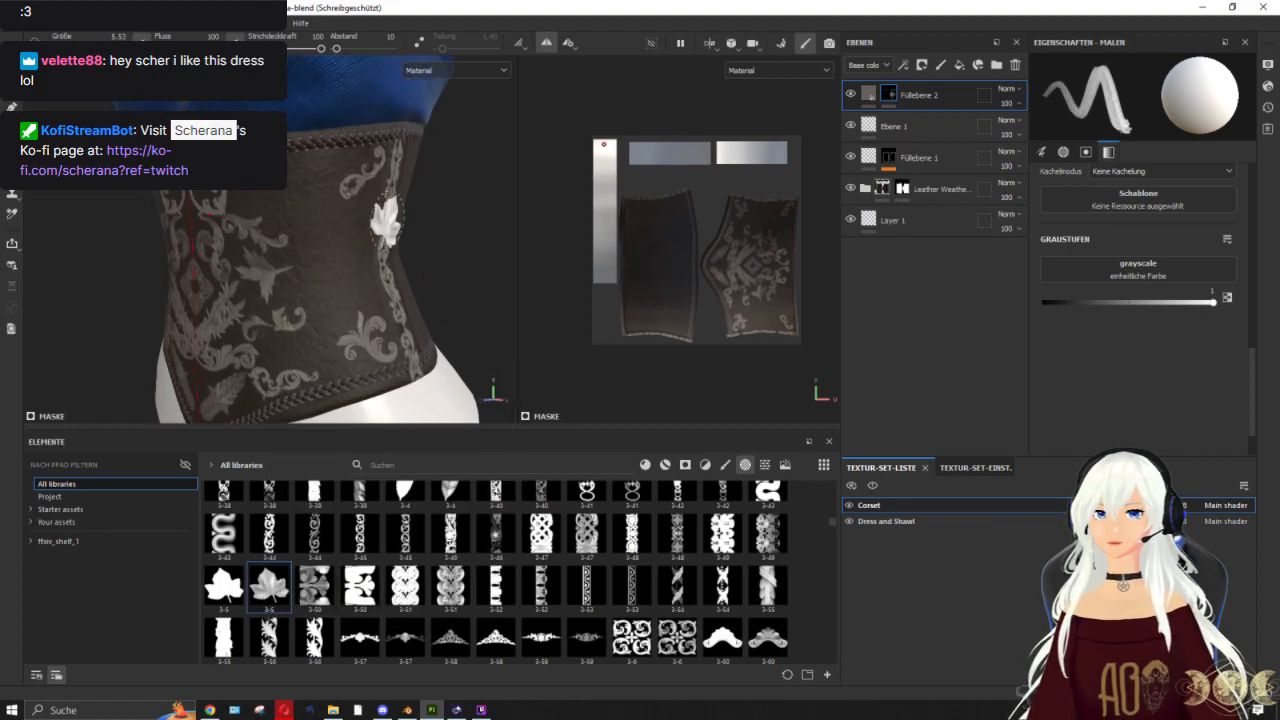
{"action": "key", "text": "bracketleft"}
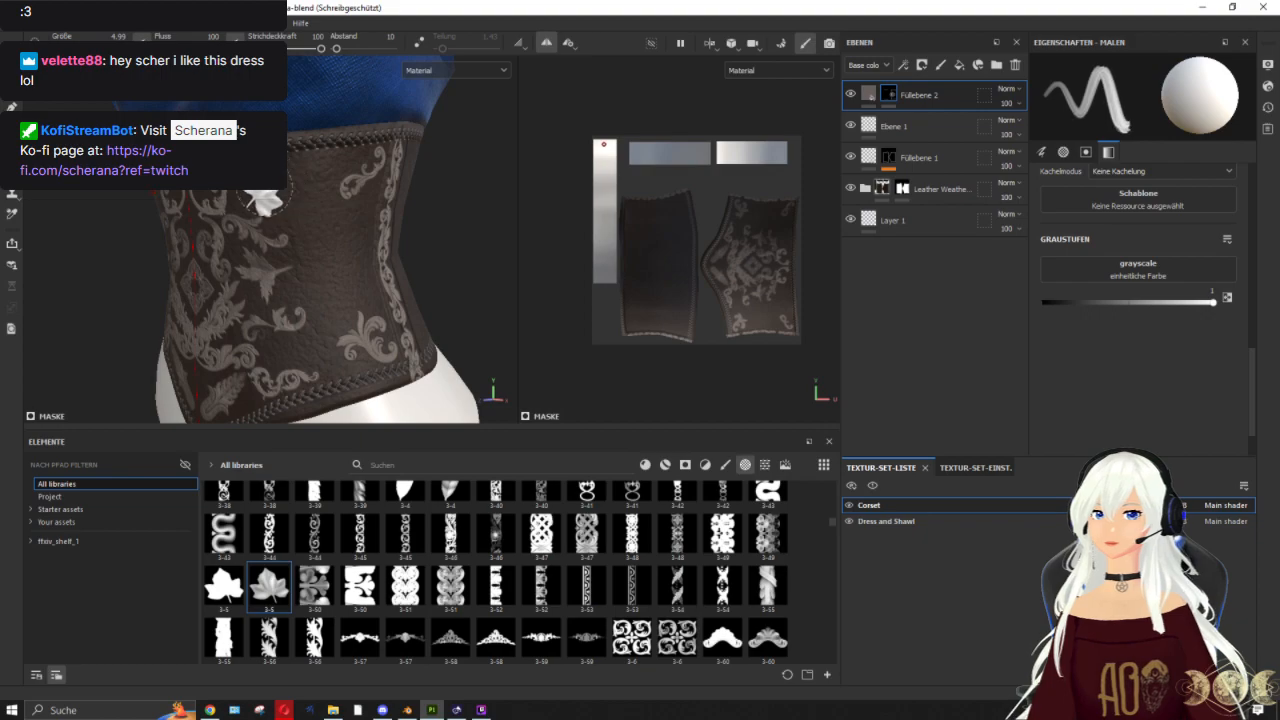
{"action": "scroll", "coordinate": [268, 200], "scroll_direction": "up", "scroll_amount": 3}
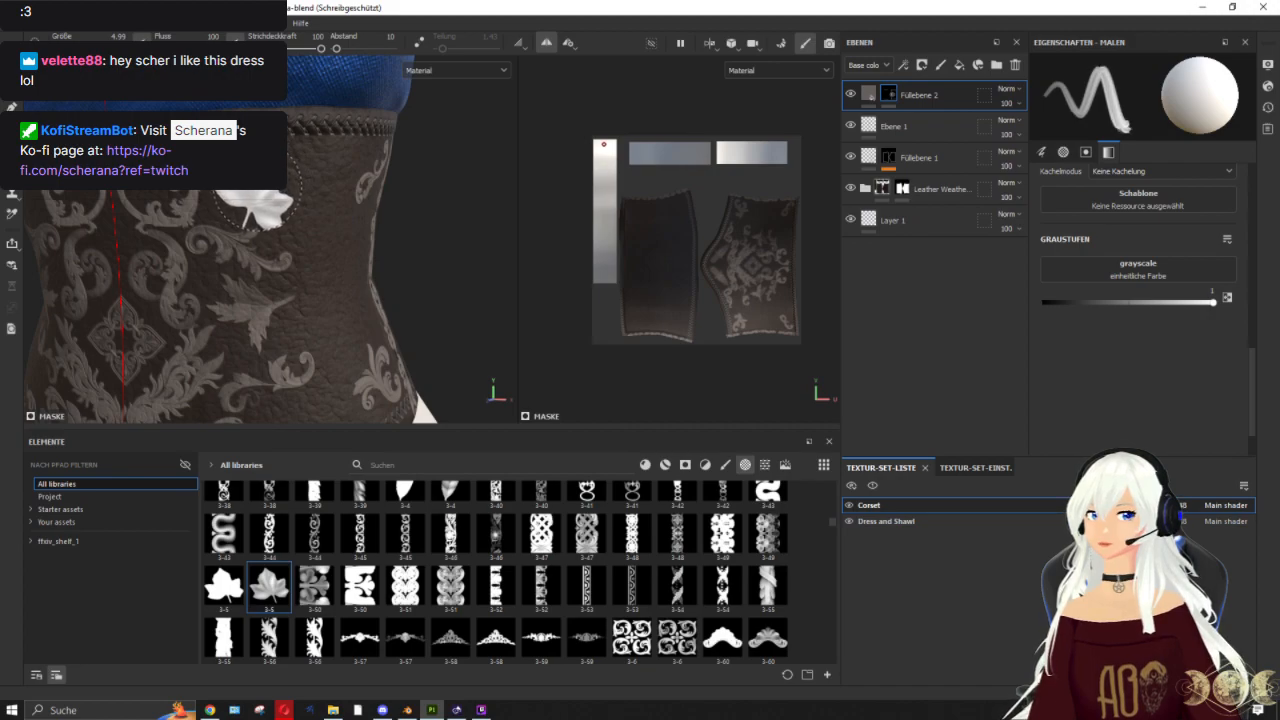
{"action": "scroll", "coordinate": [395, 241], "scroll_direction": "down", "scroll_amount": 3}
{"action": "mouse_move", "coordinate": [272, 284]}
{"action": "left_mouse_down", "text": "alt"}
{"action": "mouse_move", "coordinate": [387, 273]}
{"action": "mouse_move", "coordinate": [332, 258]}
{"action": "left_mouse_up", "text": "alt"}
{"action": "scroll", "coordinate": [328, 257], "scroll_direction": "up", "scroll_amount": 1}
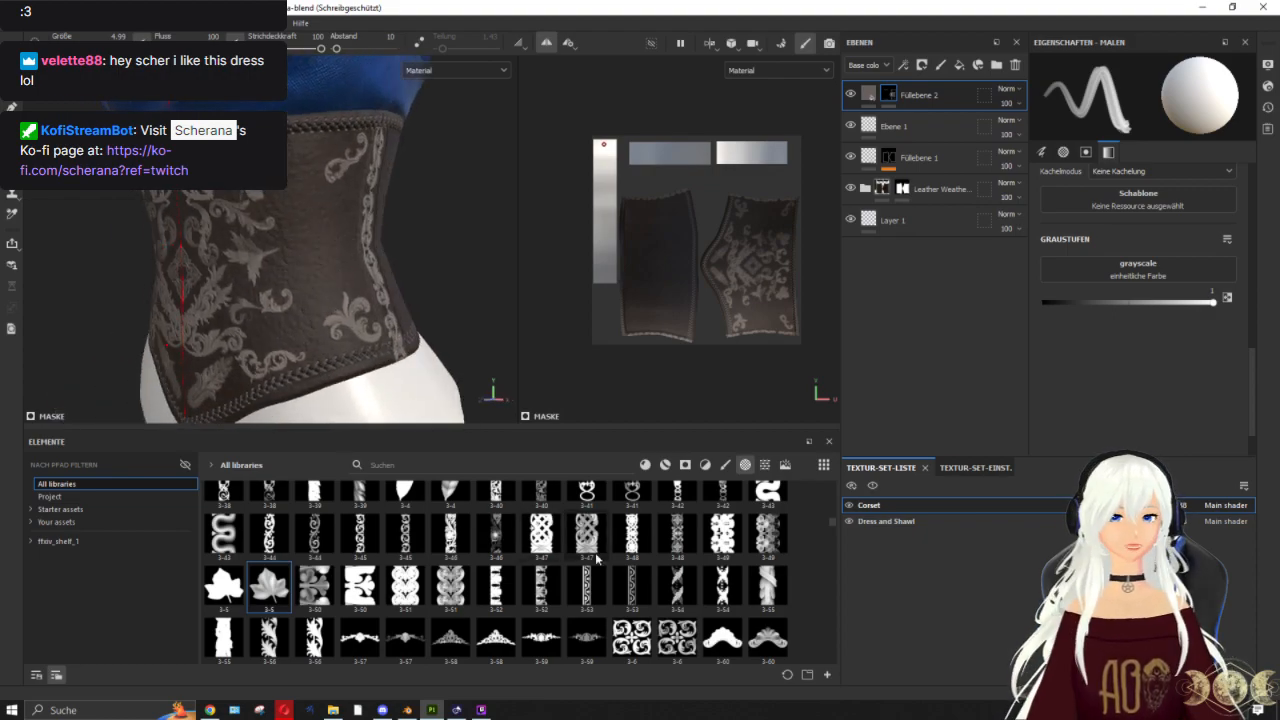
Step: Fill the gap between the front scrolls and the lower side-seam scroll with symmetrical greyscale 2-70 scroll stamps at brush size 4.91
{"action": "scroll", "coordinate": [596, 560], "scroll_direction": "down", "scroll_amount": 3}
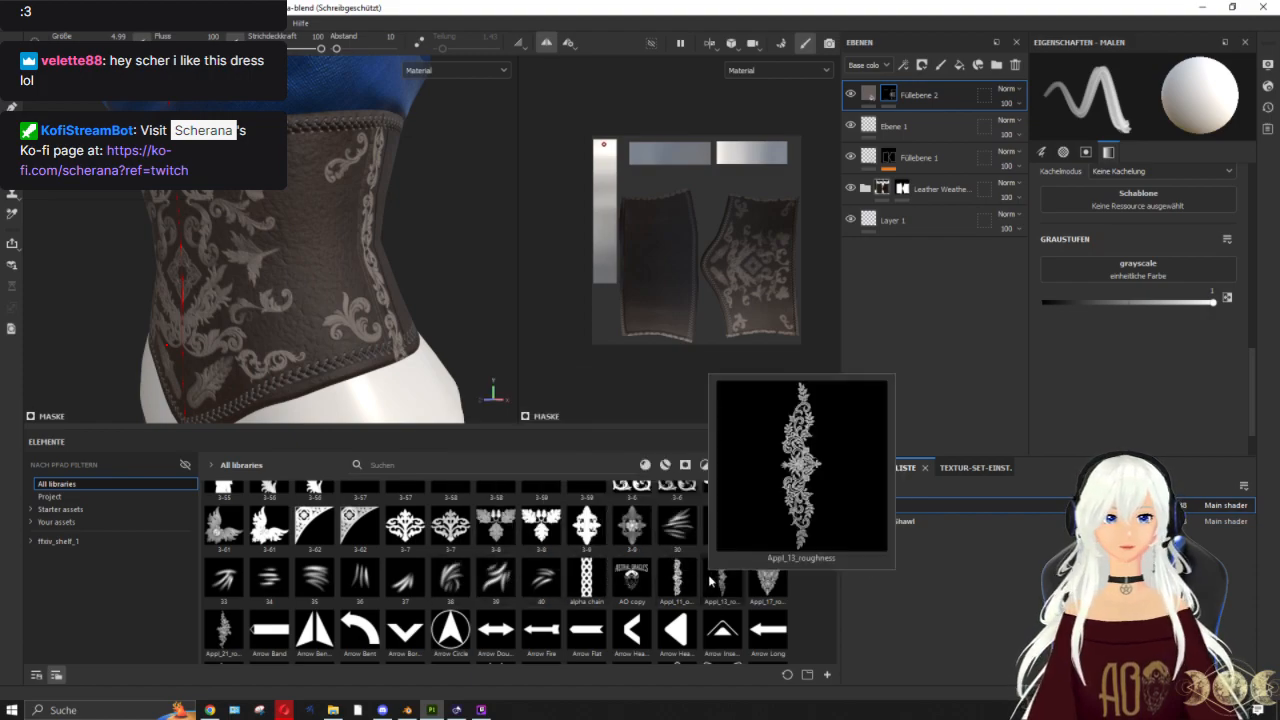
{"action": "scroll", "coordinate": [430, 555], "scroll_direction": "up", "scroll_amount": 3}
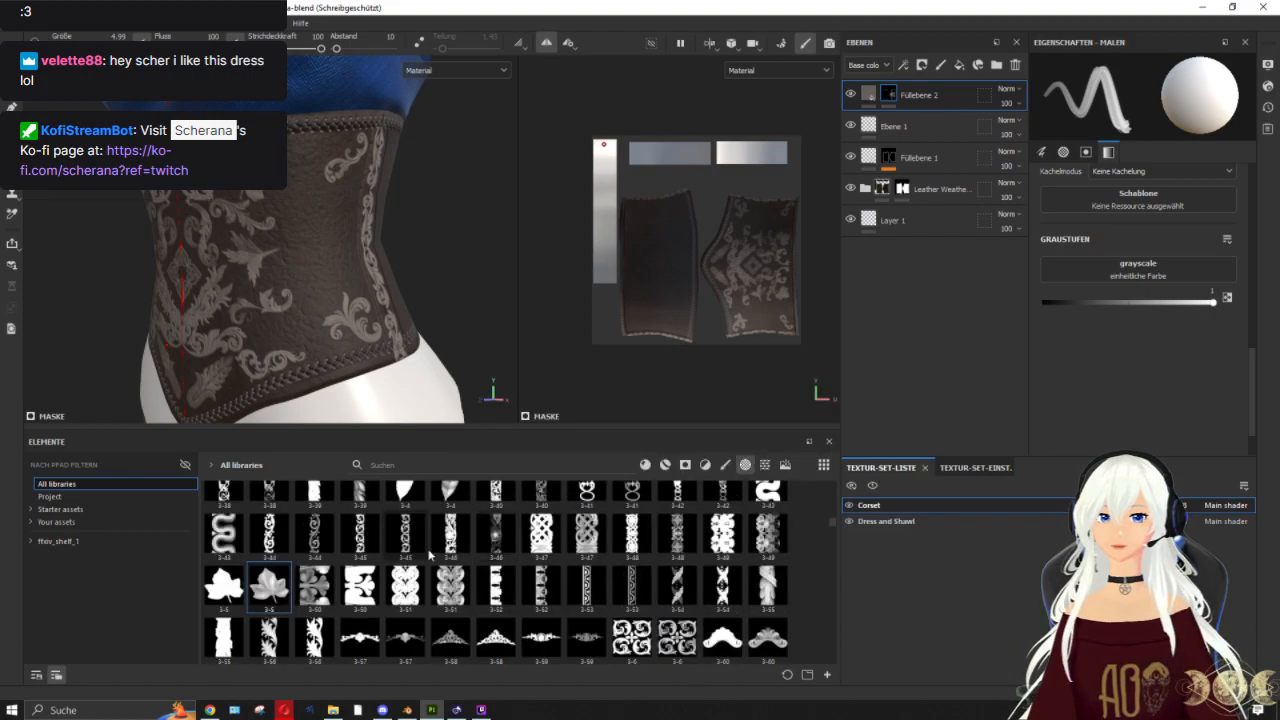
{"action": "scroll", "coordinate": [503, 573], "scroll_direction": "up", "scroll_amount": 3}
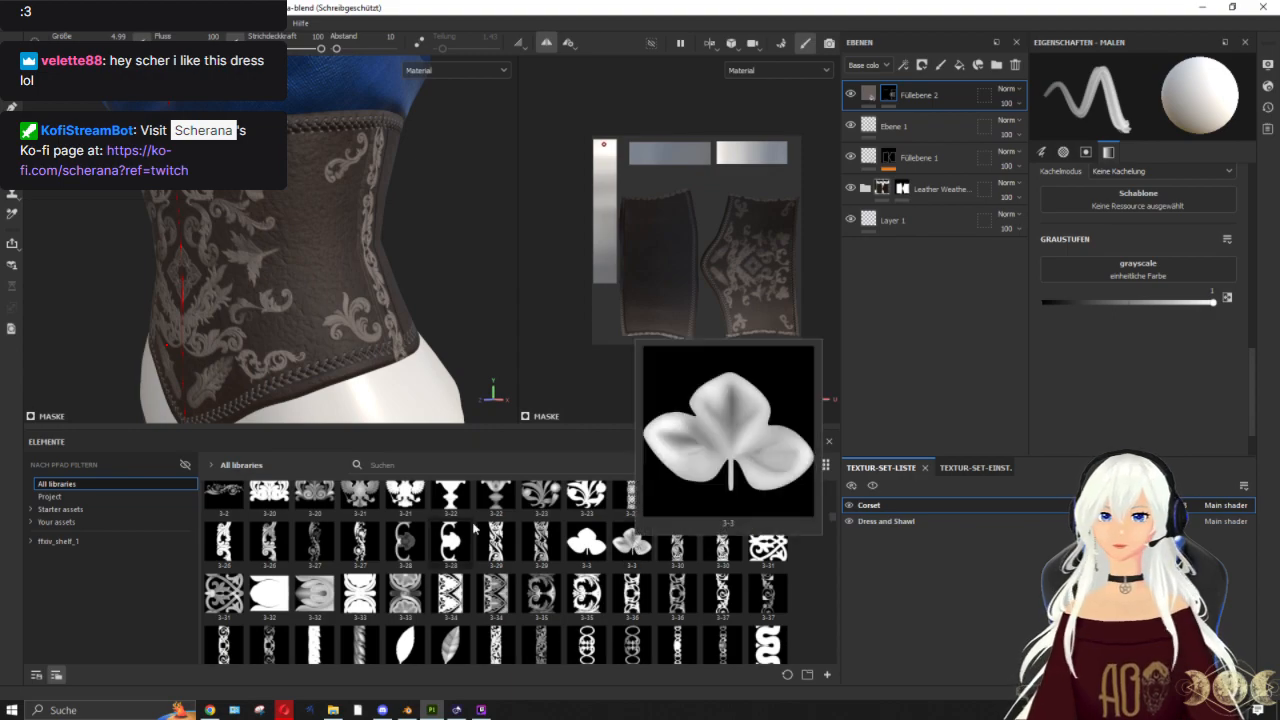
{"action": "scroll", "coordinate": [470, 536], "scroll_direction": "up", "scroll_amount": 2}
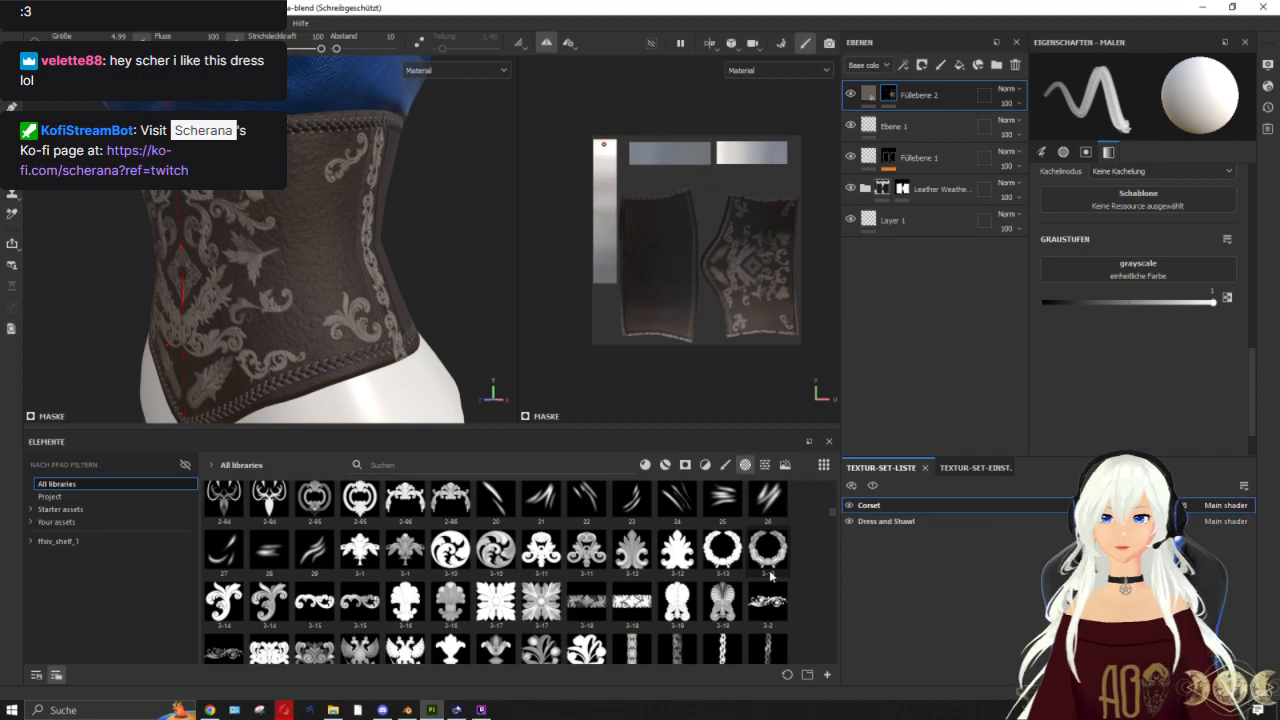
{"action": "scroll", "coordinate": [770, 575], "scroll_direction": "up", "scroll_amount": 4}
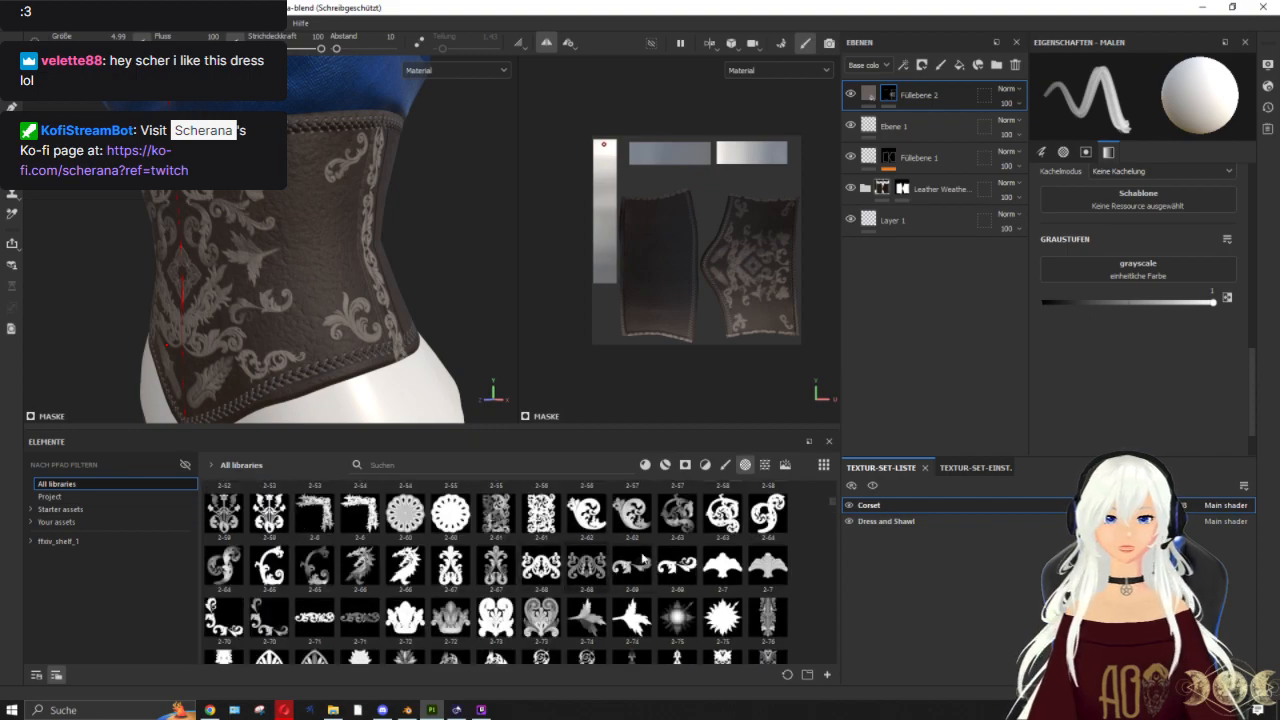
{"action": "left_click", "coordinate": [270, 618]}
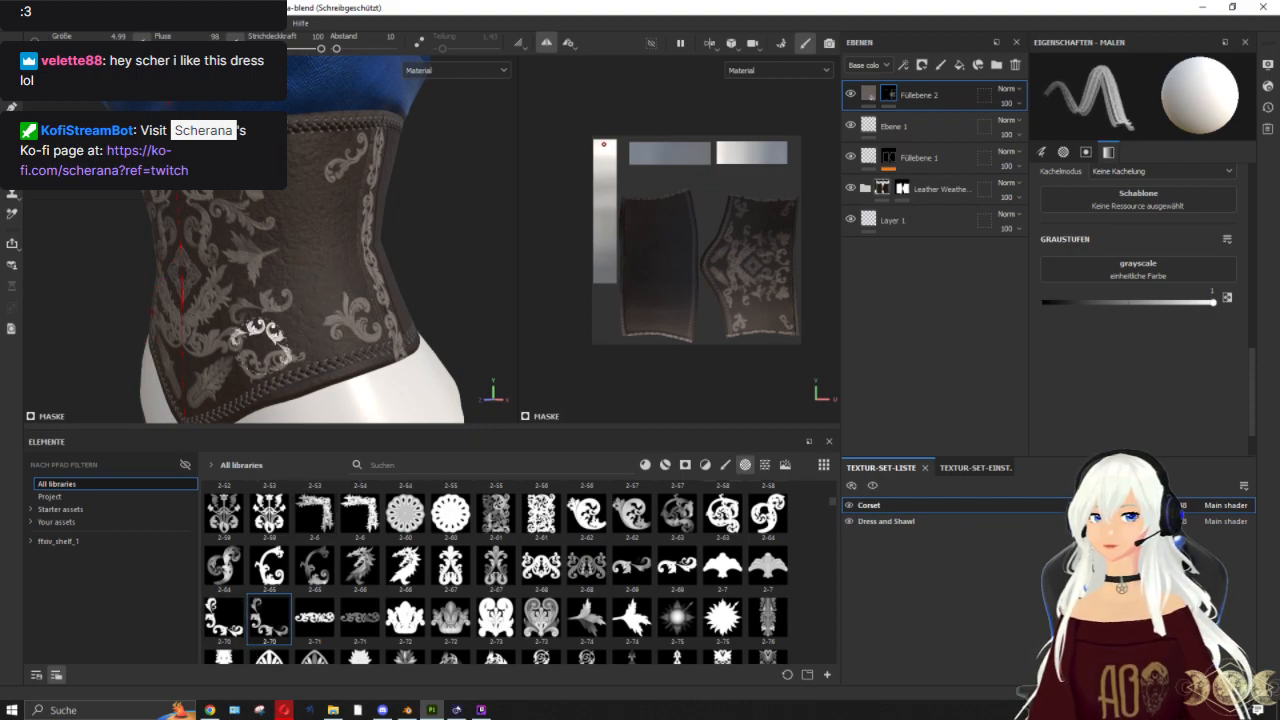
{"action": "right_click_drag", "start_coordinate": [300, 340], "coordinate": [315, 285], "text": "ctrl"}
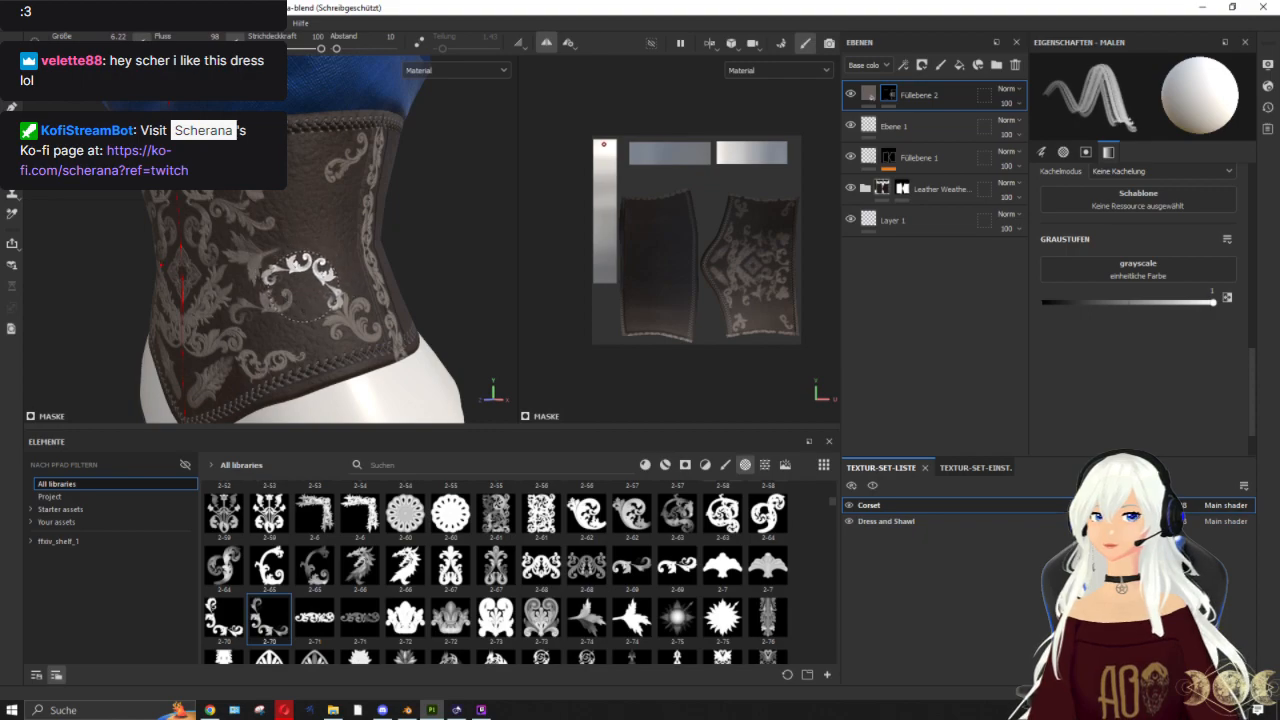
{"action": "right_click_drag", "start_coordinate": [300, 285], "coordinate": [304, 283], "text": "ctrl"}
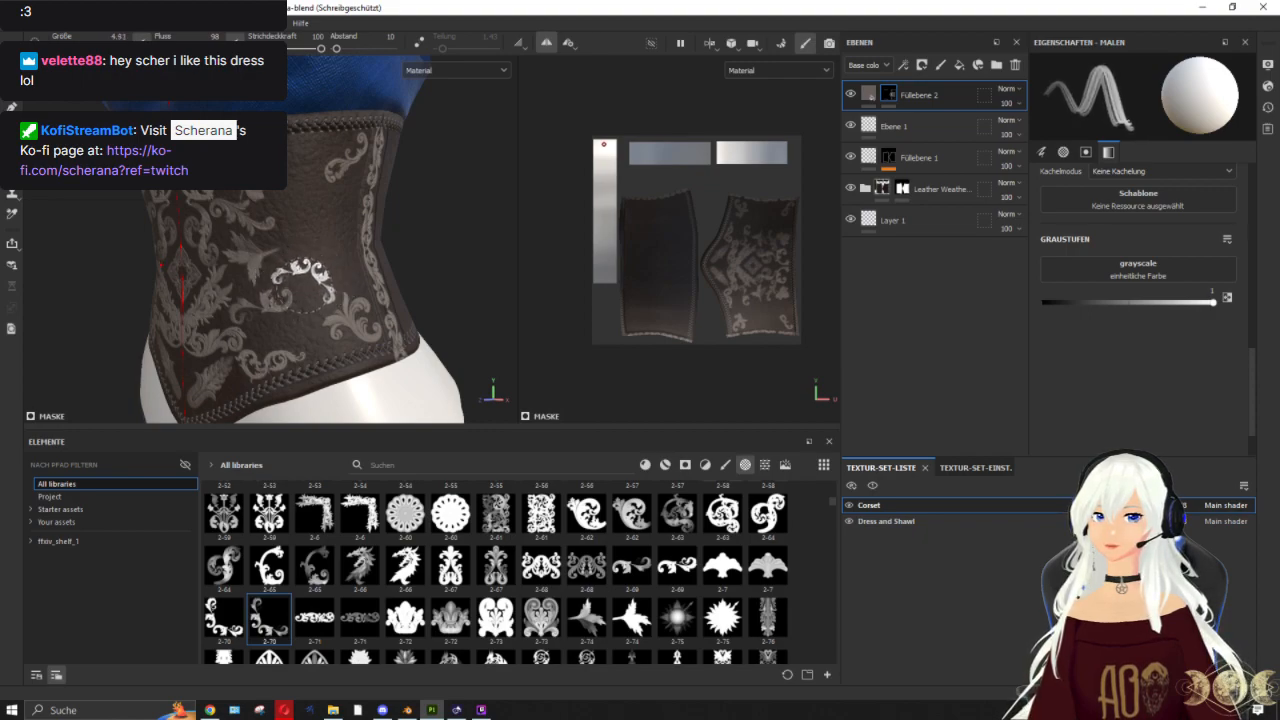
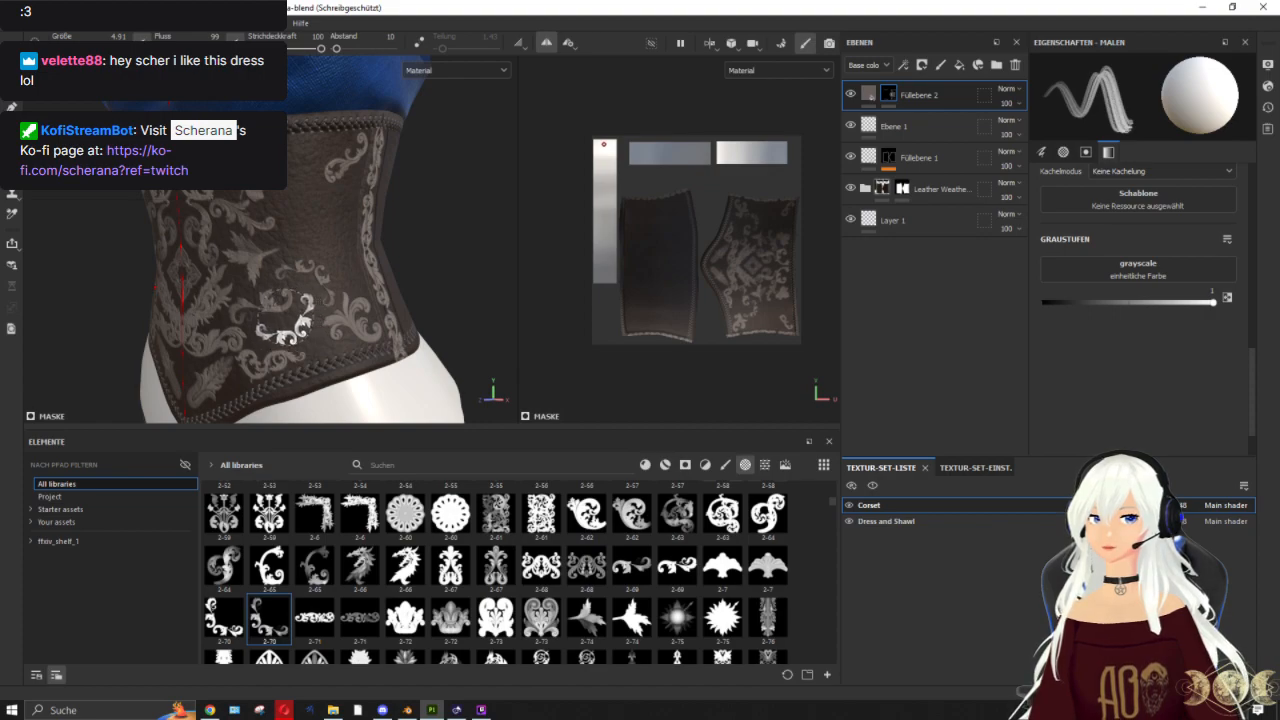
{"action": "left_click_drag", "start_coordinate": [448, 200], "coordinate": [433, 244], "text": "alt"}
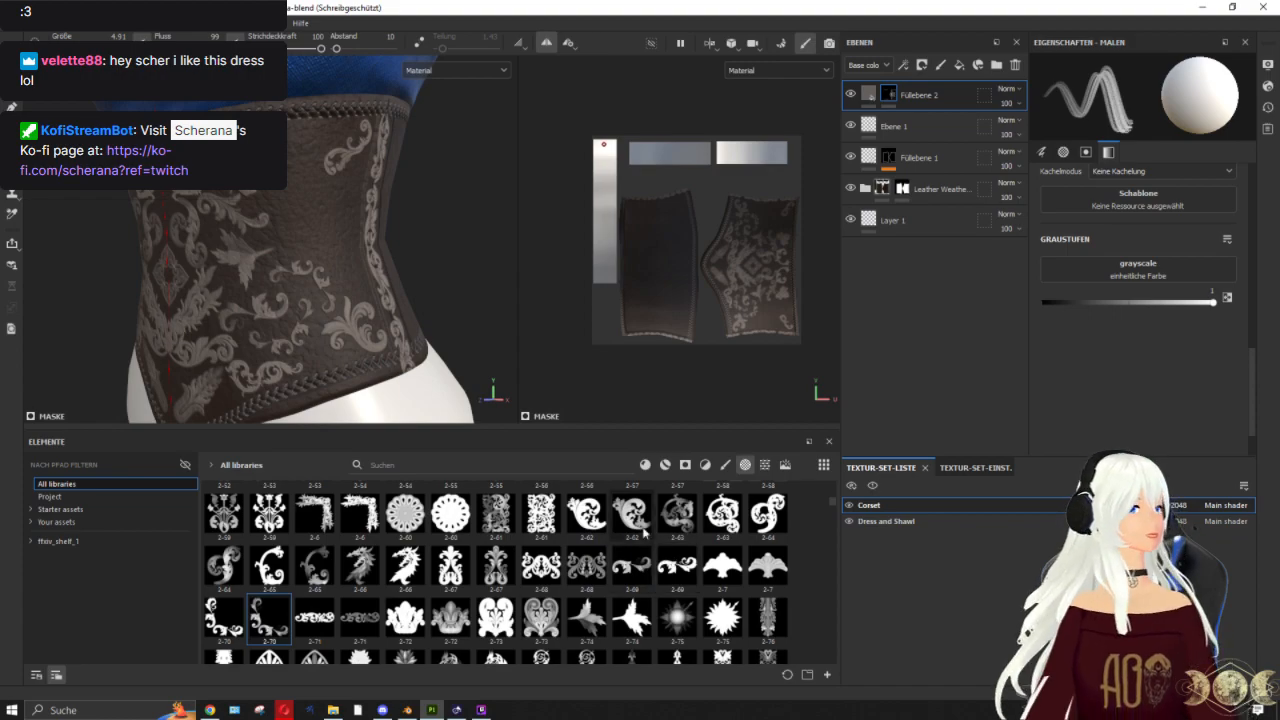
Step: Stamp the greyscale 2-89 leaf ornament symmetrically near the corset's upper stitched edge, beside the front scrolls, at brush size 6.64
{"action": "scroll", "coordinate": [644, 533], "scroll_direction": "down", "scroll_amount": 3}
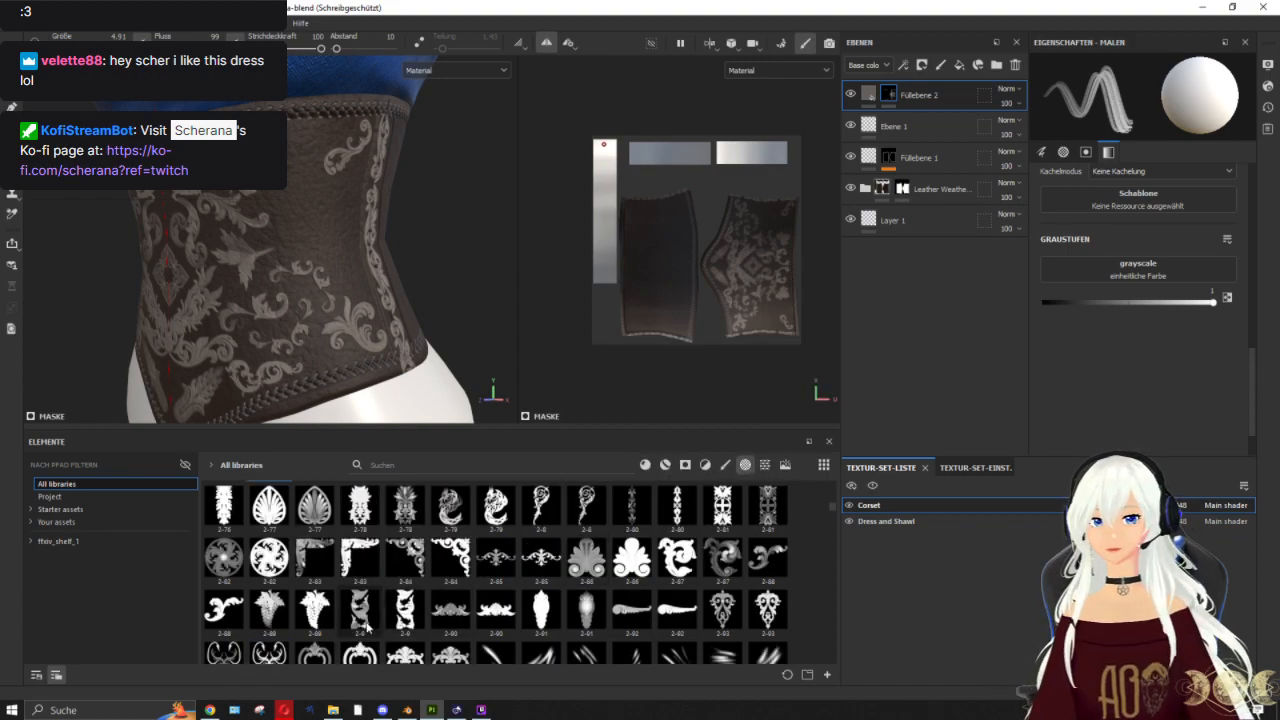
{"action": "left_click", "coordinate": [281, 621]}
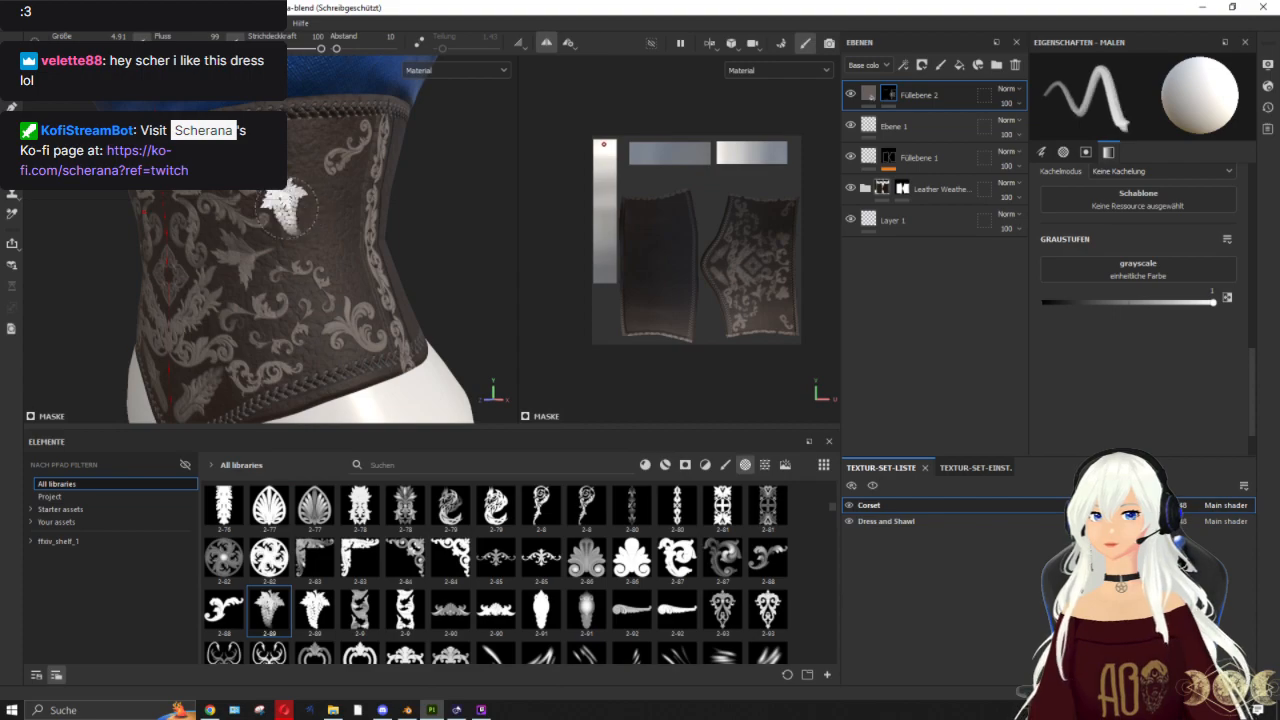
{"action": "right_click_drag", "start_coordinate": [305, 165], "coordinate": [334, 163], "text": "ctrl"}
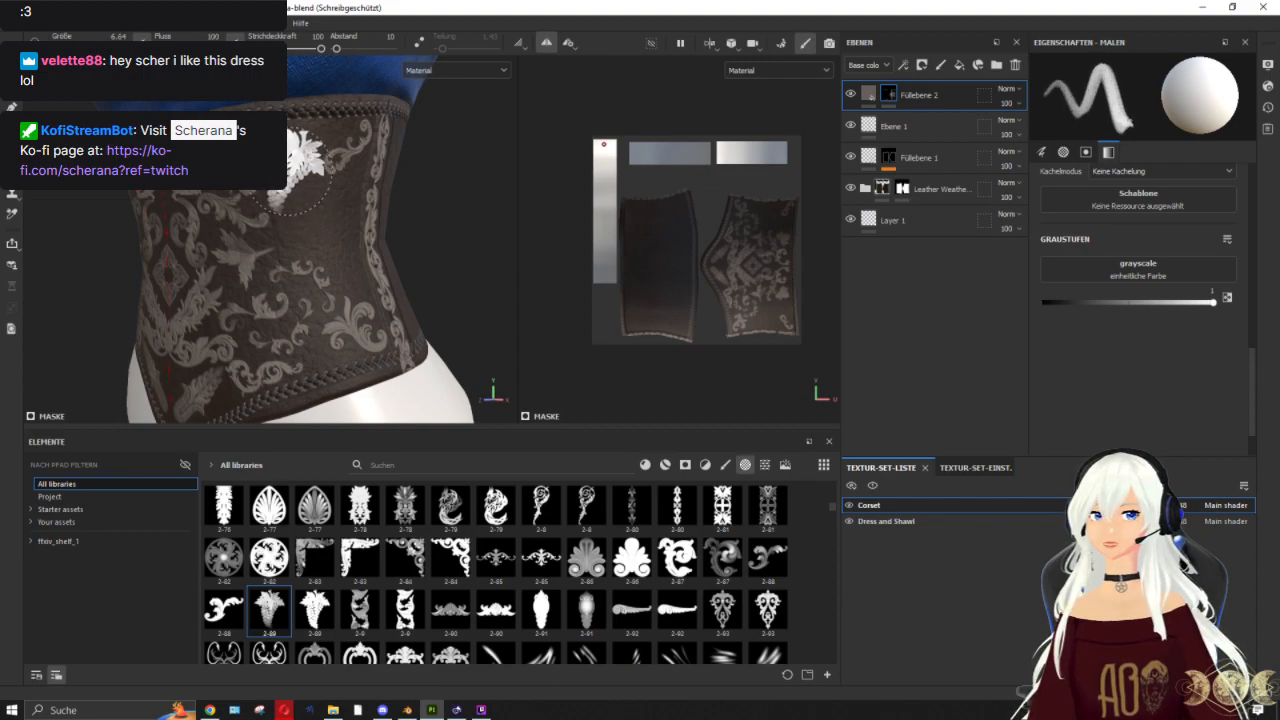
{"action": "left_click_drag", "start_coordinate": [292, 178], "coordinate": [345, 228], "text": "alt"}
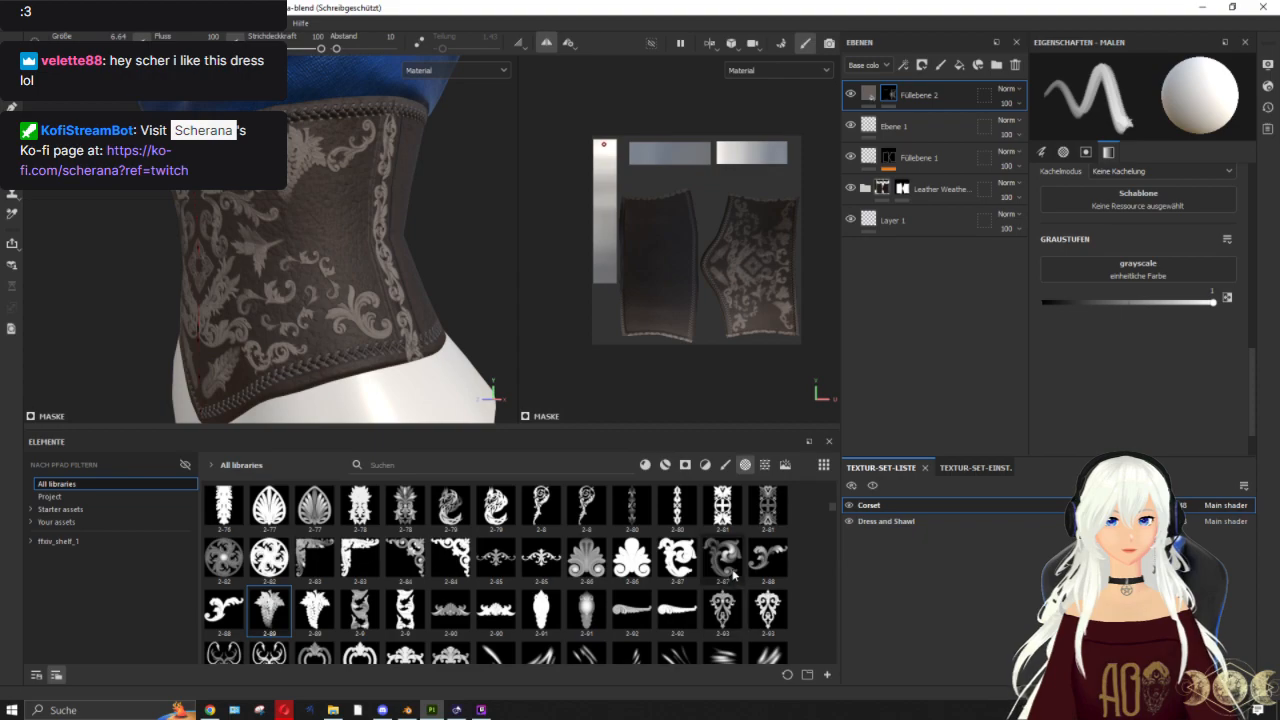
Step: Stamp the greyscale 2-88 scroll, rotated upright, symmetrically in the gap at the corset's middle beside the side seam, at brush size 6.64
{"action": "left_click", "coordinate": [773, 562]}
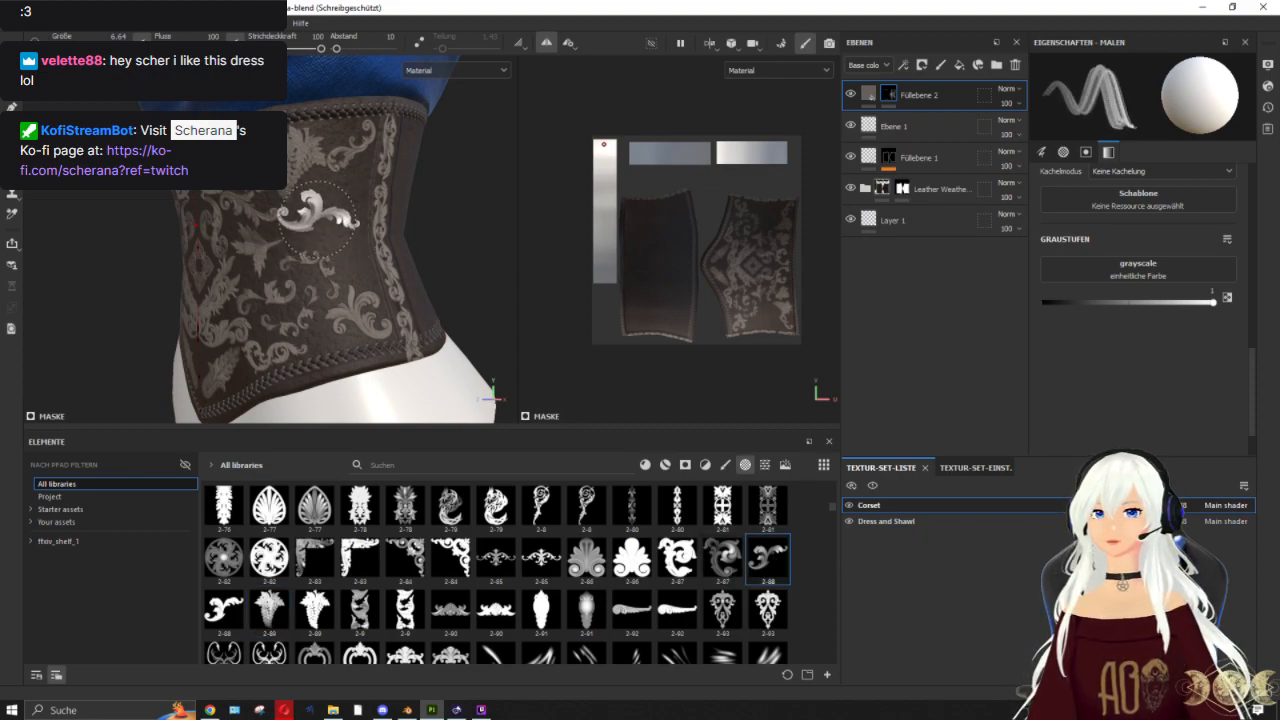
{"action": "left_click_drag", "start_coordinate": [318, 219], "coordinate": [318, 219], "text": "ctrl"}
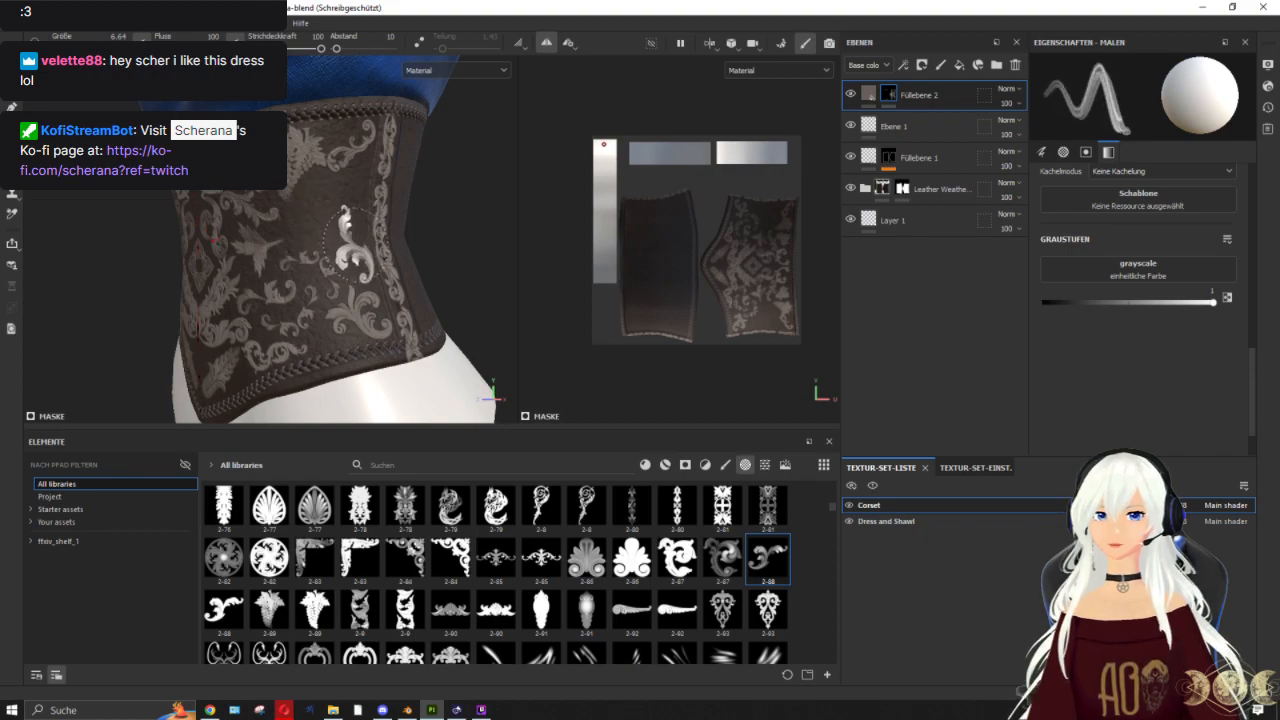
{"action": "mouse_move", "coordinate": [345, 250]}
{"action": "left_mouse_down", "text": "alt"}
{"action": "mouse_move", "coordinate": [413, 265]}
{"action": "mouse_move", "coordinate": [383, 270]}
{"action": "mouse_move", "coordinate": [335, 248]}
{"action": "left_mouse_up", "text": "alt"}
{"action": "scroll", "coordinate": [380, 251], "scroll_direction": "up", "scroll_amount": 3}
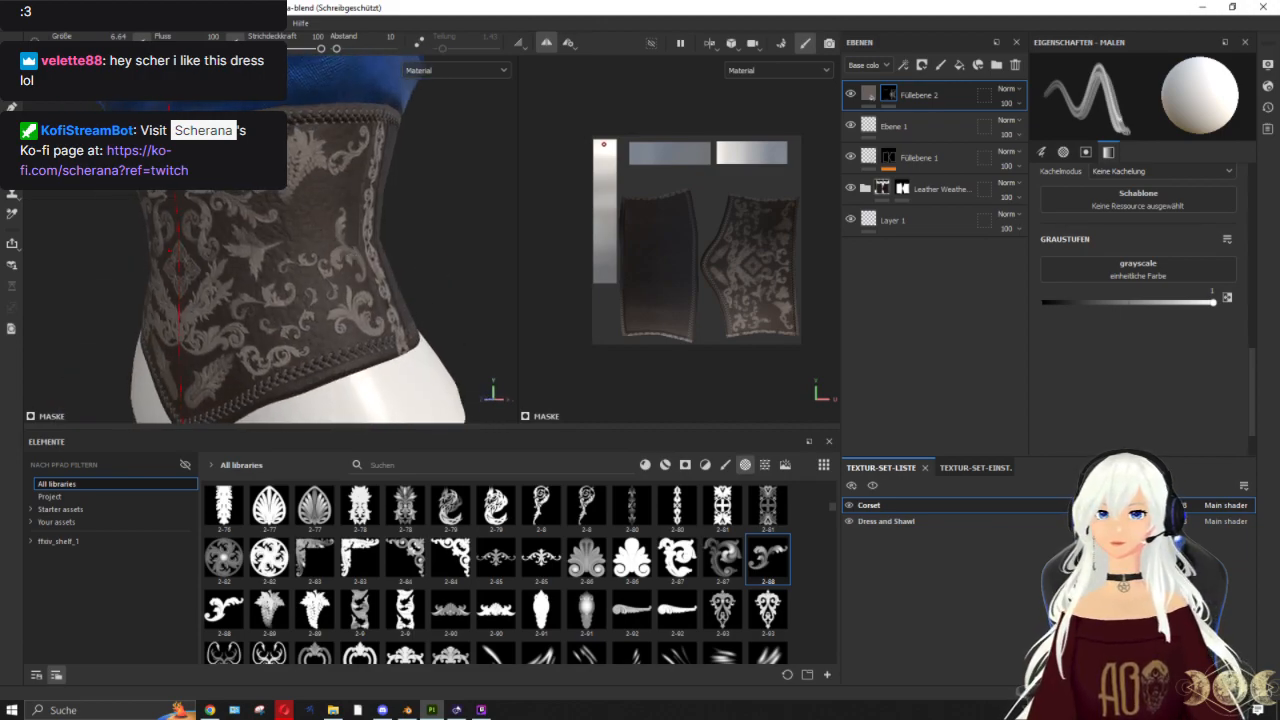
Step: Stamp the greyscale 2-63 circular scroll symmetrically in the empty area below the upper leaf ornament, at brush size 6.64
{"action": "scroll", "coordinate": [540, 535], "scroll_direction": "up", "scroll_amount": 3}
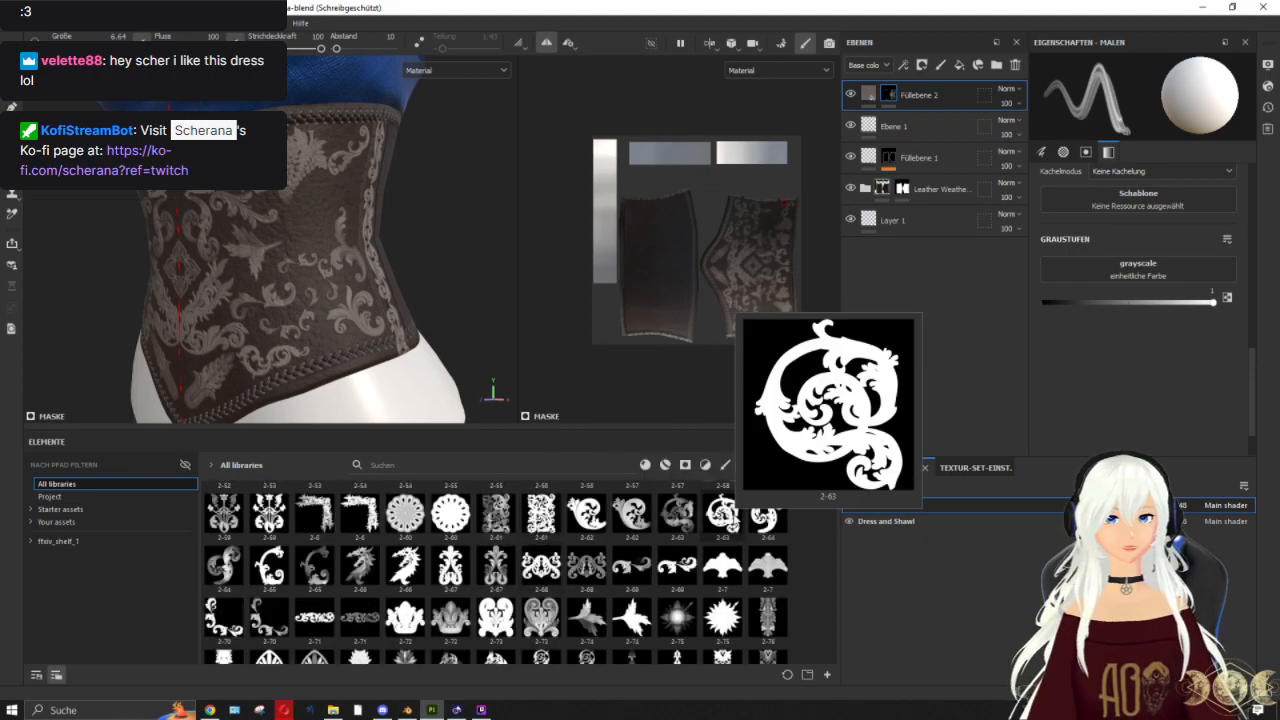
{"action": "left_click", "coordinate": [677, 512]}
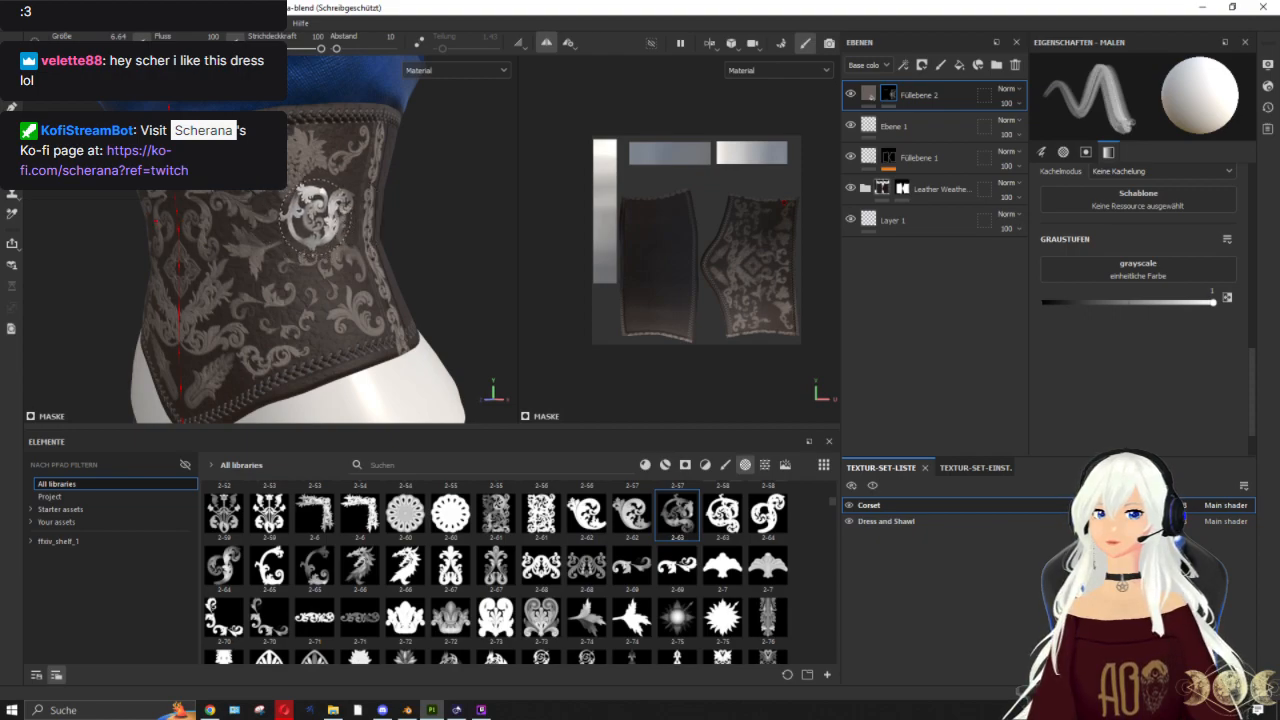
{"action": "scroll", "coordinate": [315, 213], "scroll_direction": "up", "scroll_amount": 3}
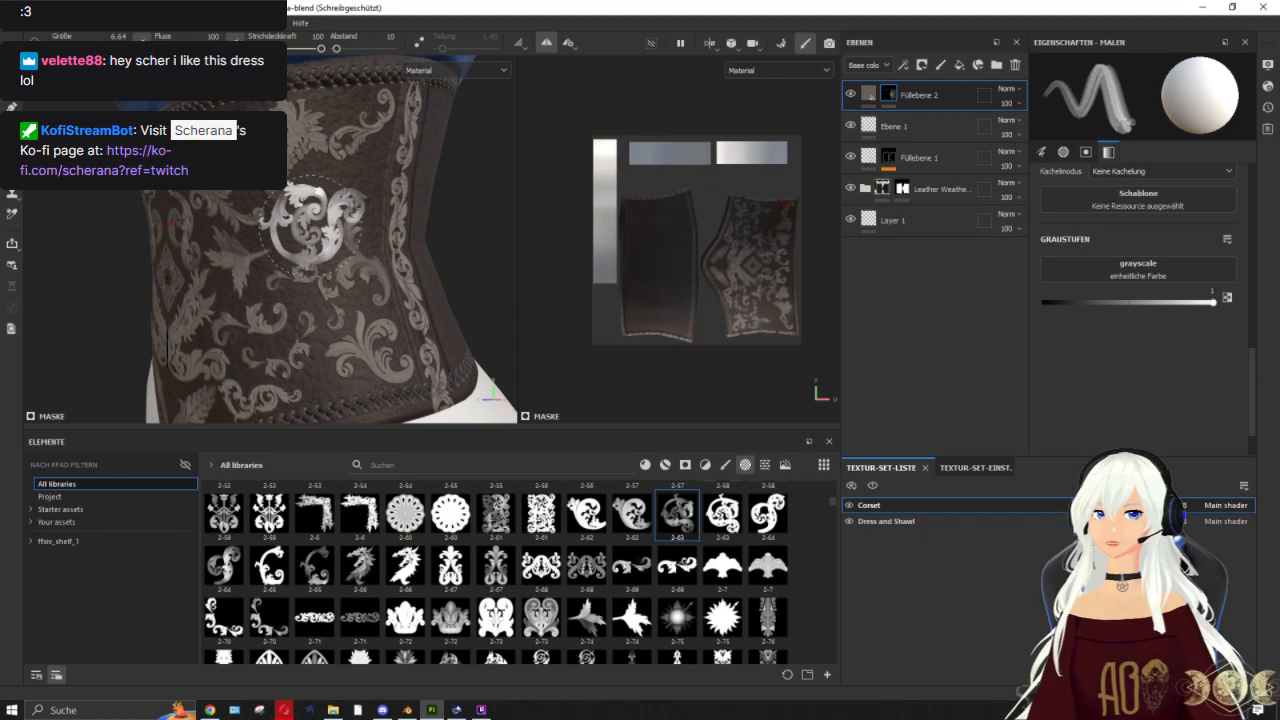
{"action": "scroll", "coordinate": [450, 252], "scroll_direction": "down", "scroll_amount": 4}
{"action": "scroll", "coordinate": [428, 254], "scroll_direction": "up", "scroll_amount": 2}
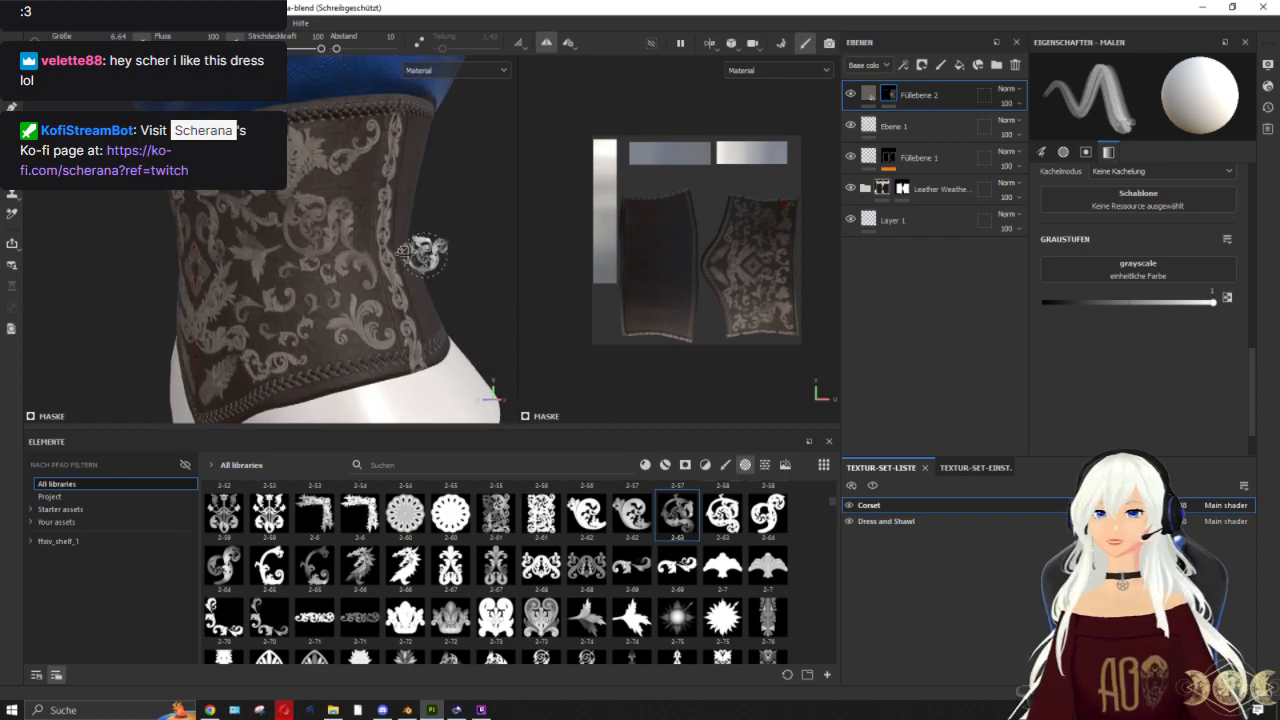
Step: Stamp the greyscale 2-64 scroll symmetrically in the upper gap beside the side-seam border, at brush size 5.13
{"action": "left_click_drag", "start_coordinate": [403, 252], "coordinate": [372, 266], "text": "alt"}
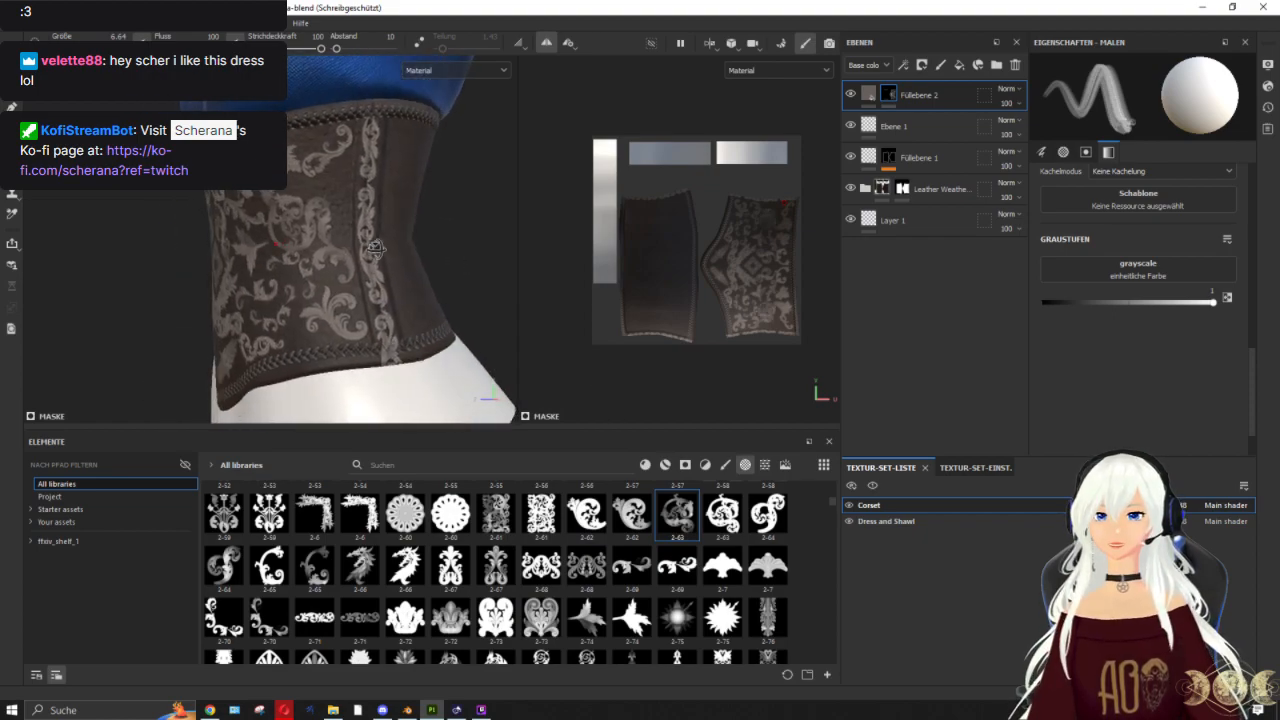
{"action": "left_click", "coordinate": [225, 565]}
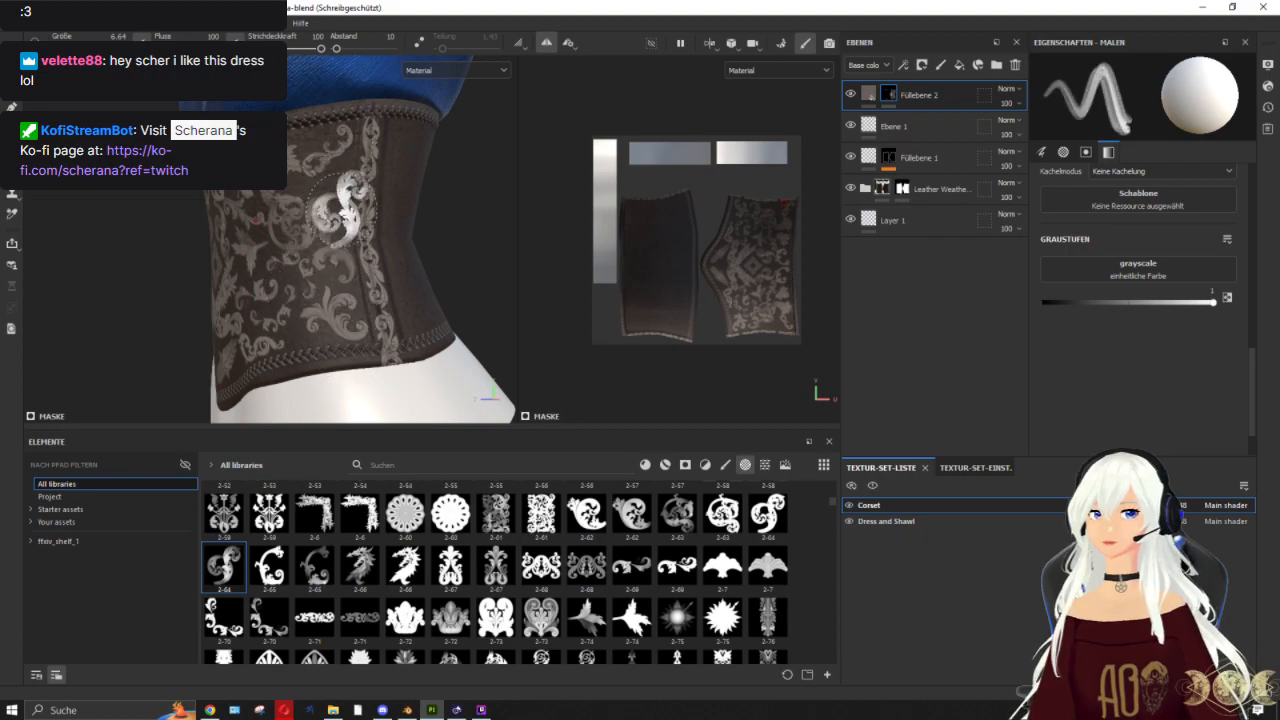
{"action": "right_click_drag", "start_coordinate": [350, 184], "coordinate": [343, 184], "text": "ctrl"}
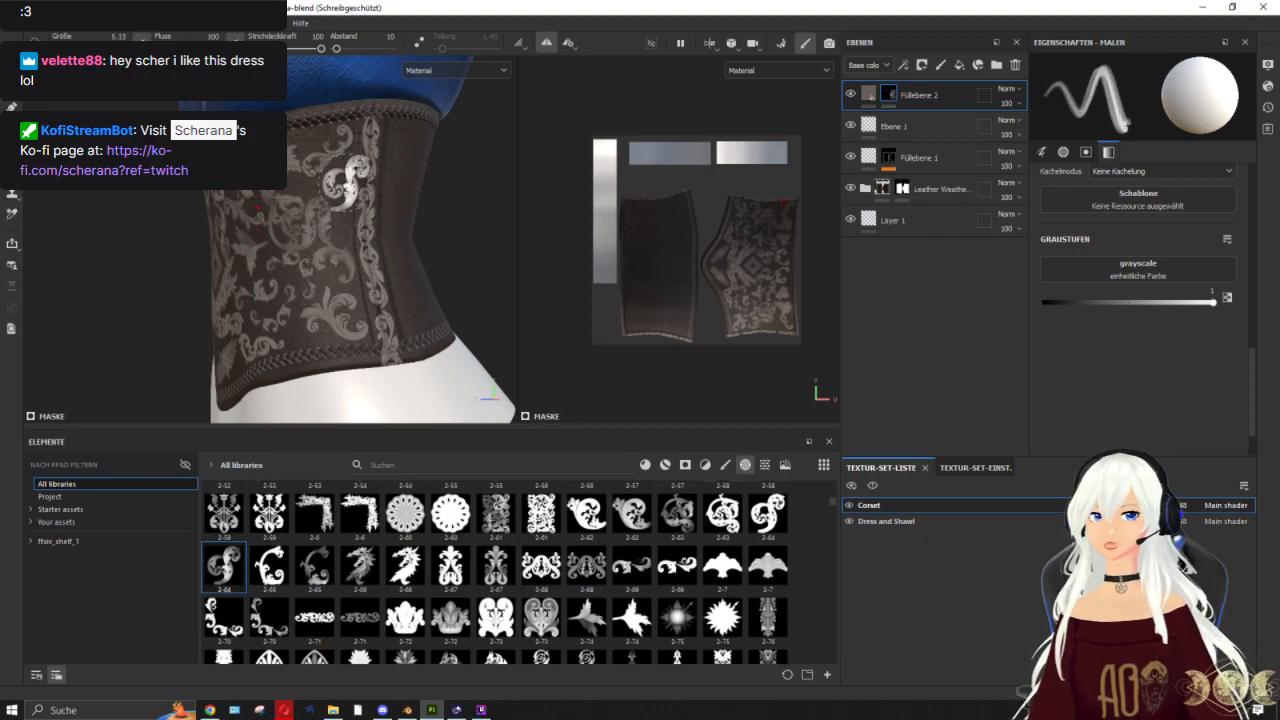
{"action": "scroll", "coordinate": [341, 182], "scroll_direction": "up", "scroll_amount": 3}
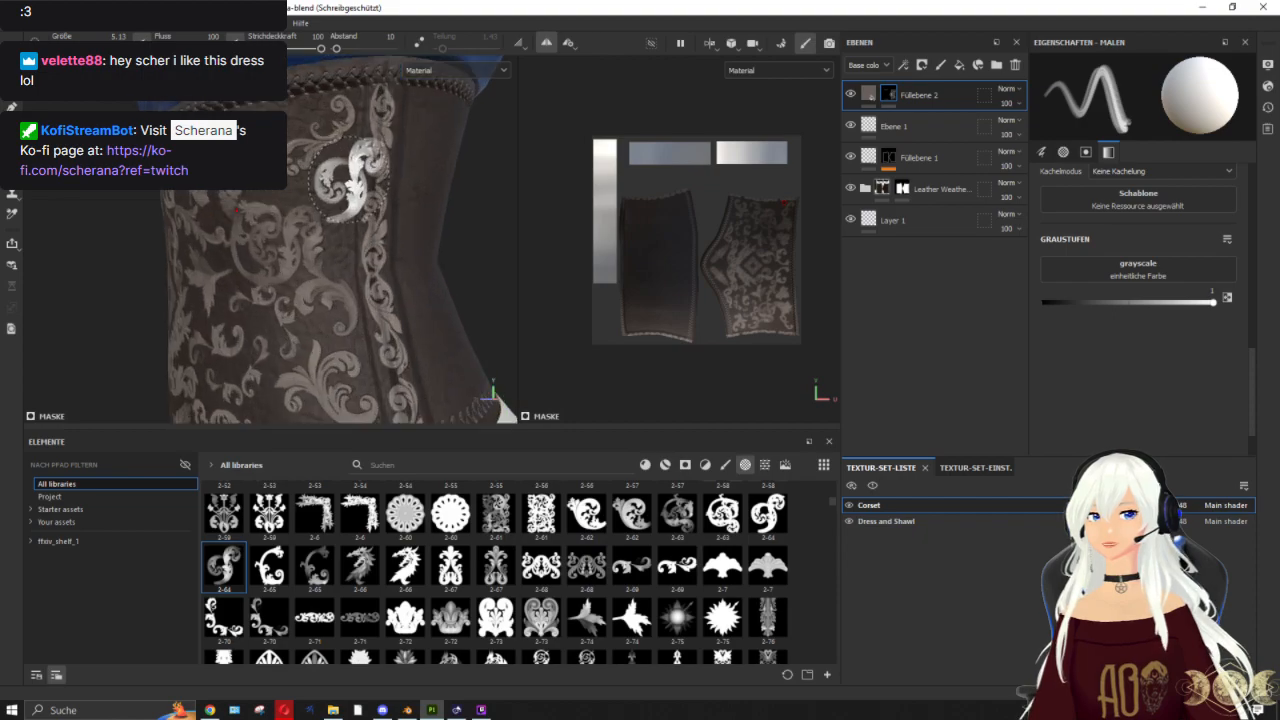
{"action": "left_click_drag", "start_coordinate": [341, 188], "coordinate": [341, 181], "text": "ctrl"}
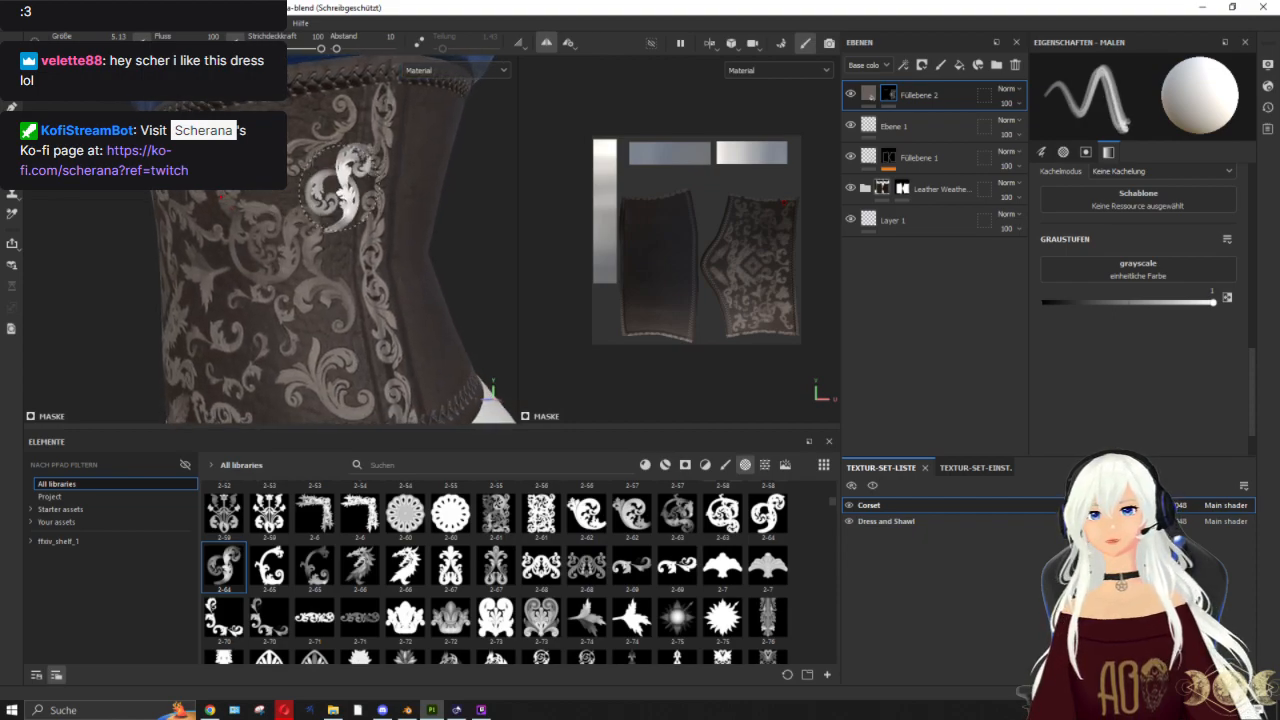
{"action": "left_click", "coordinate": [341, 182]}
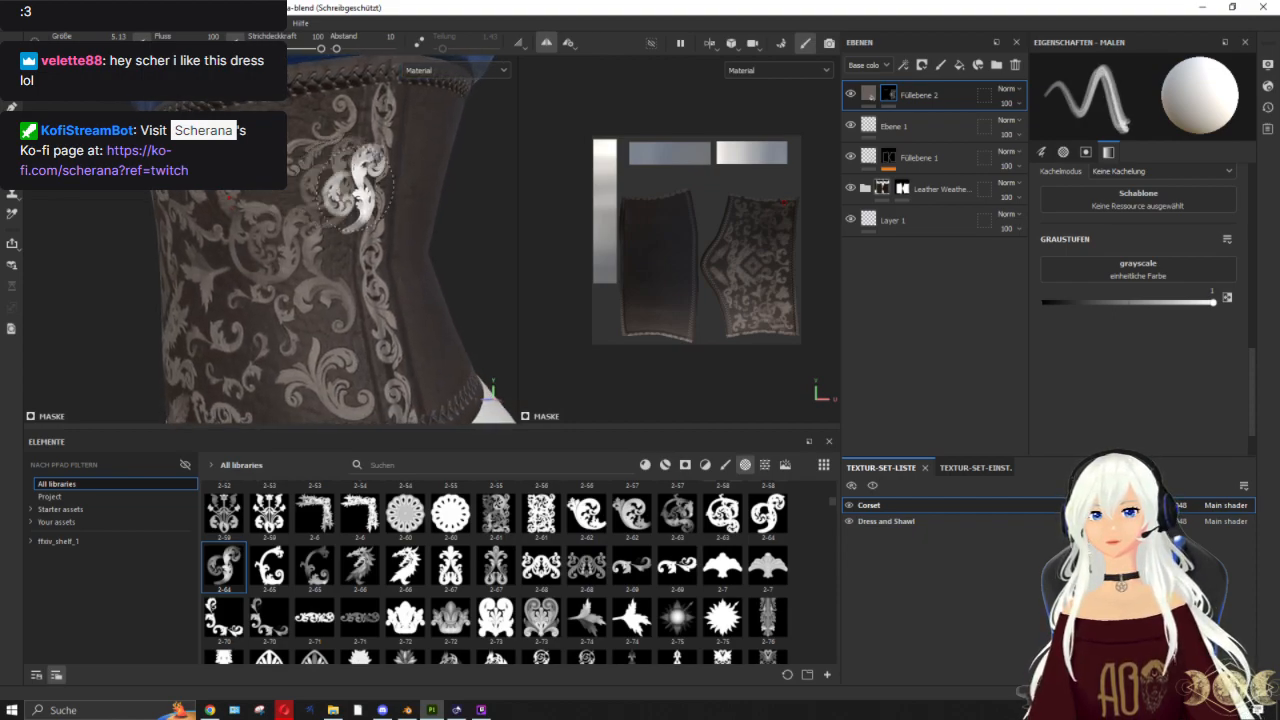
Step: Try out the greyscale 2-87 scroll alpha near the corset's lower stitched edge at brush size 5.13
{"action": "scroll", "coordinate": [478, 249], "scroll_direction": "down", "scroll_amount": 3}
{"action": "mouse_move", "coordinate": [409, 273]}
{"action": "left_mouse_down", "text": "alt"}
{"action": "mouse_move", "coordinate": [526, 190]}
{"action": "mouse_move", "coordinate": [466, 216]}
{"action": "left_mouse_up", "text": "alt"}
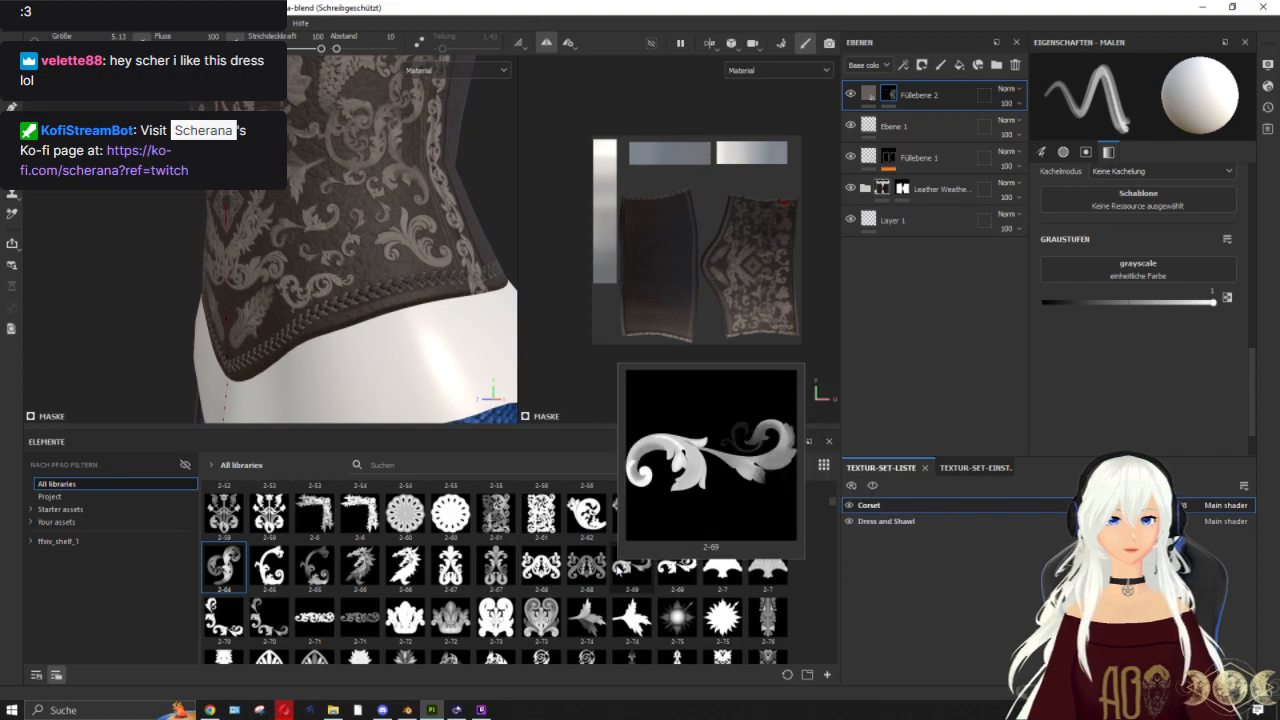
{"action": "scroll", "coordinate": [360, 550], "scroll_direction": "down", "scroll_amount": 3}
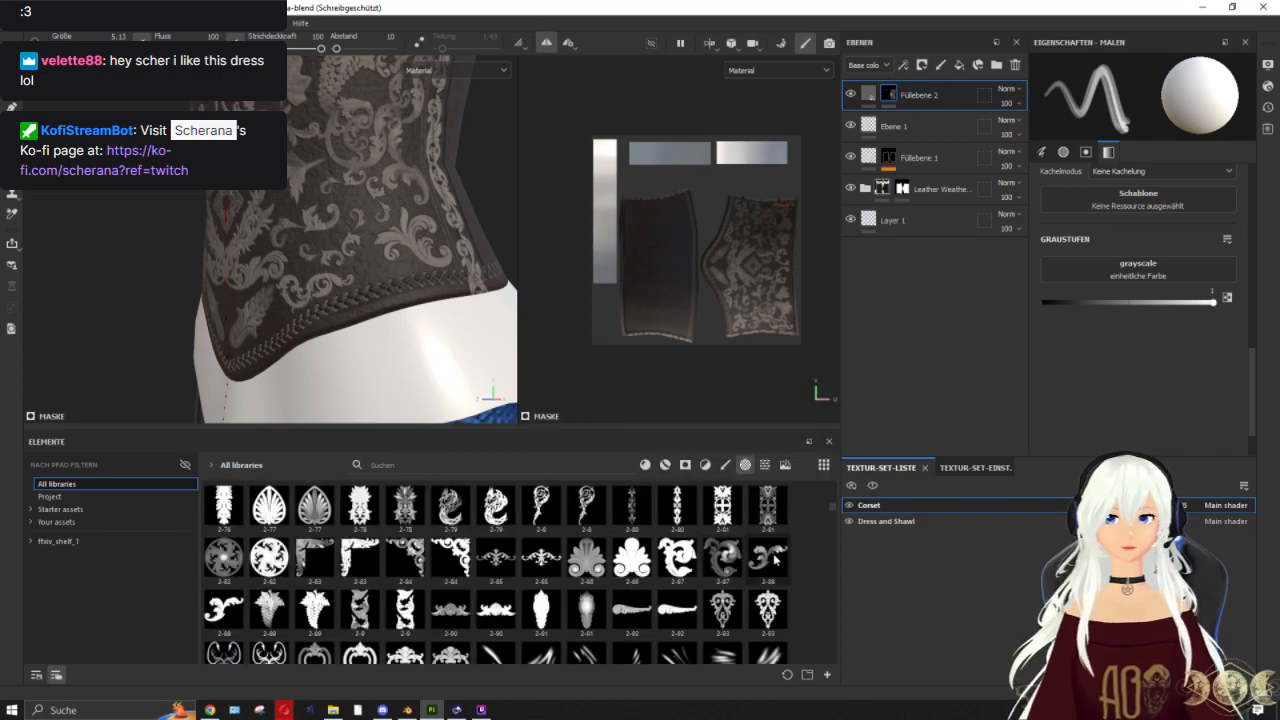
{"action": "left_click", "coordinate": [723, 557]}
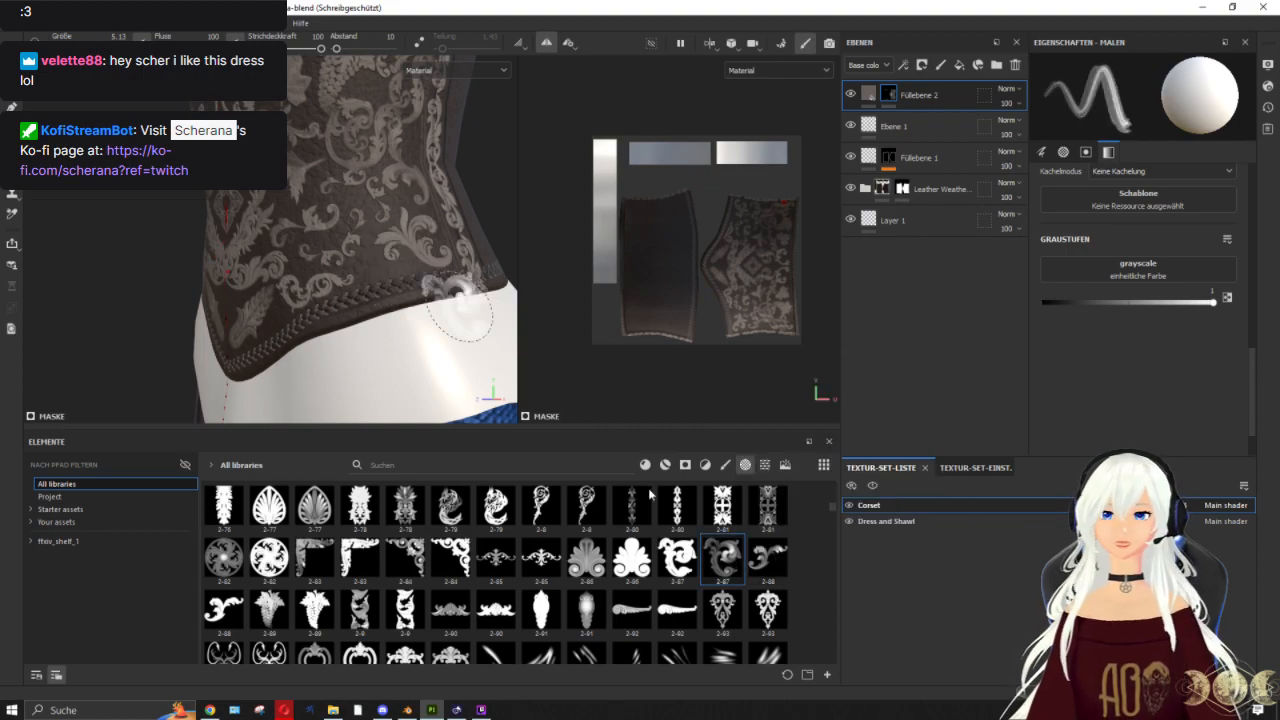
{"action": "scroll", "coordinate": [785, 576], "scroll_direction": "down", "scroll_amount": 3}
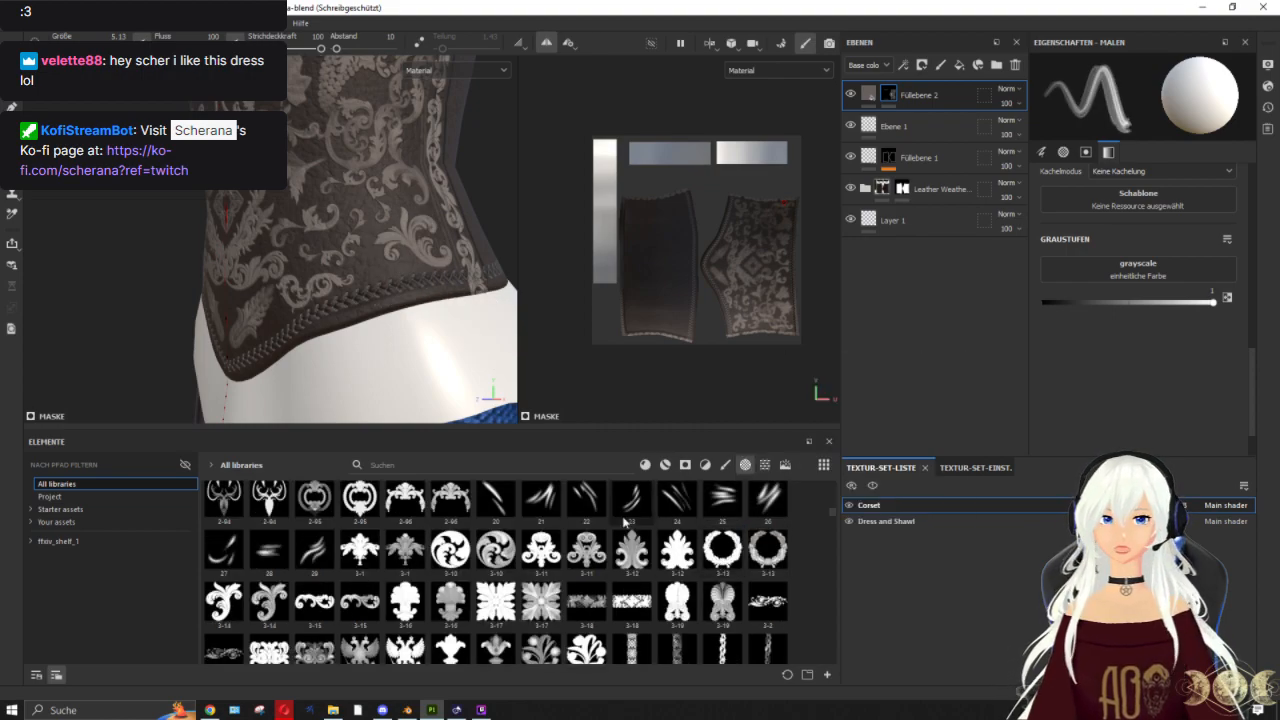
{"action": "scroll", "coordinate": [624, 521], "scroll_direction": "up", "scroll_amount": 3}
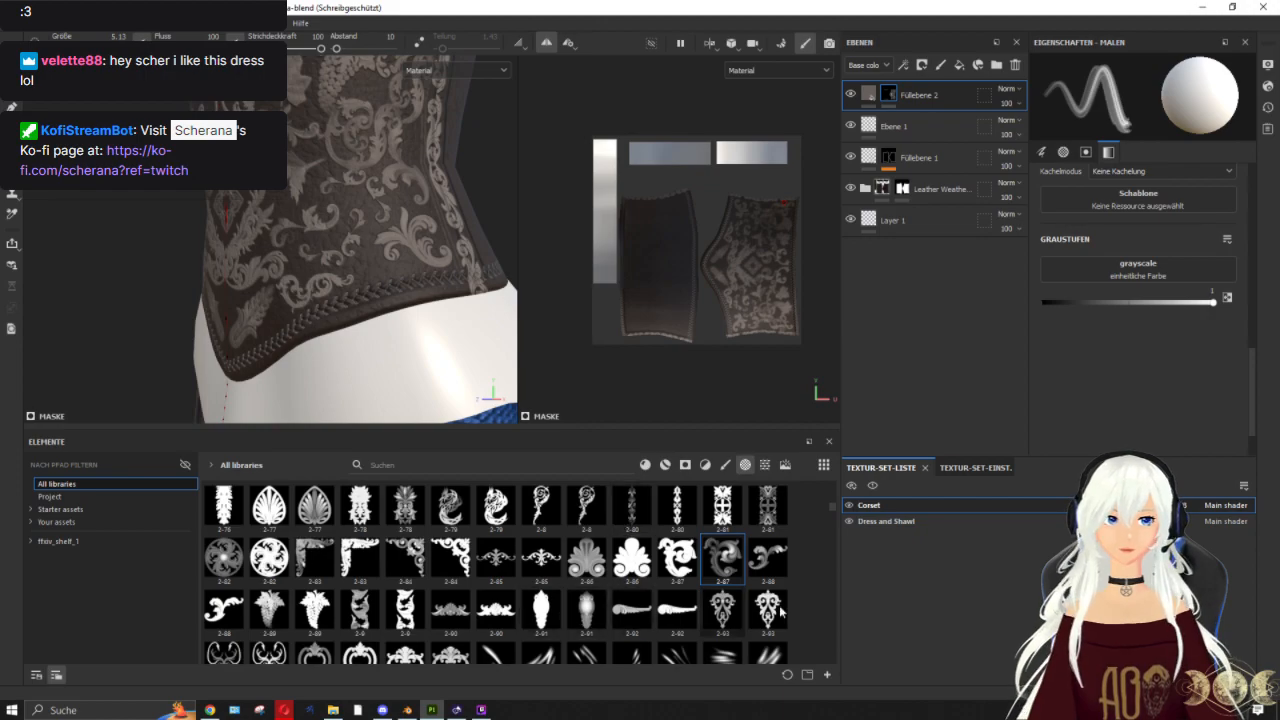
Step: Stamp the greyscale 2-15 leaf symmetrically in the gap above the lower stitched edge at brush size 3.13, and save the project
{"action": "scroll", "coordinate": [733, 614], "scroll_direction": "down", "scroll_amount": 3}
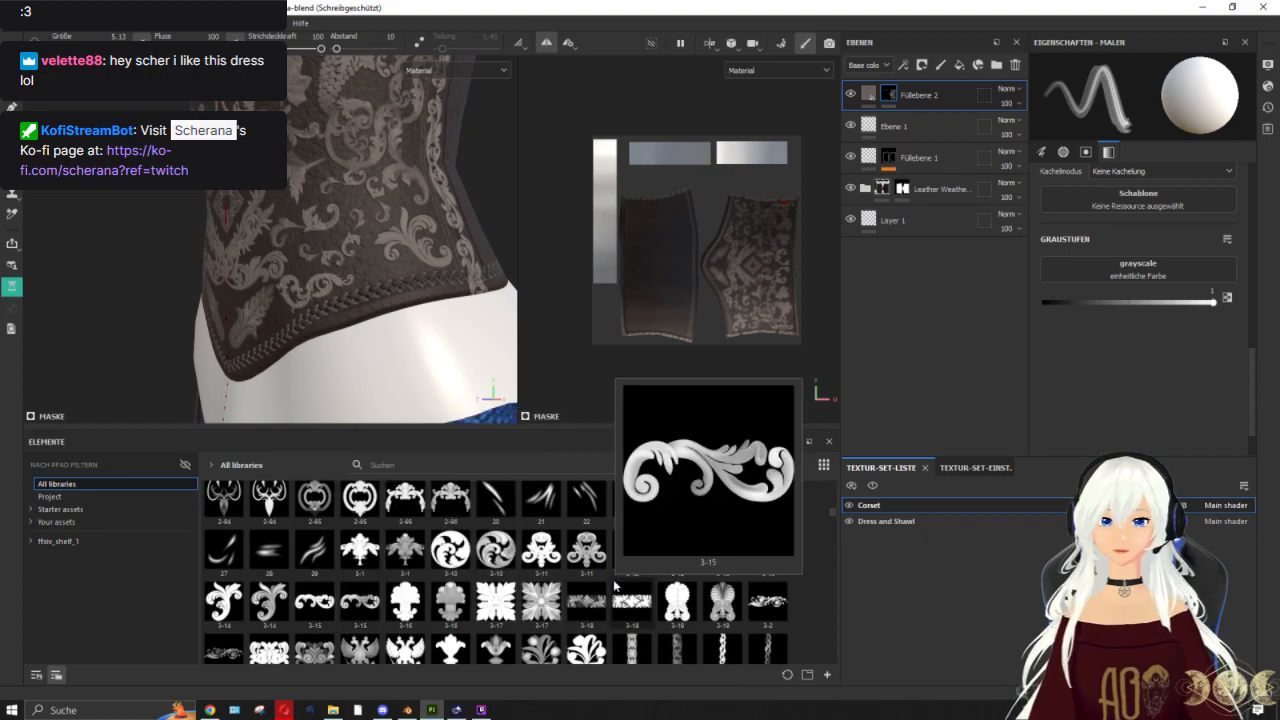
{"action": "scroll", "coordinate": [553, 568], "scroll_direction": "down", "scroll_amount": 3}
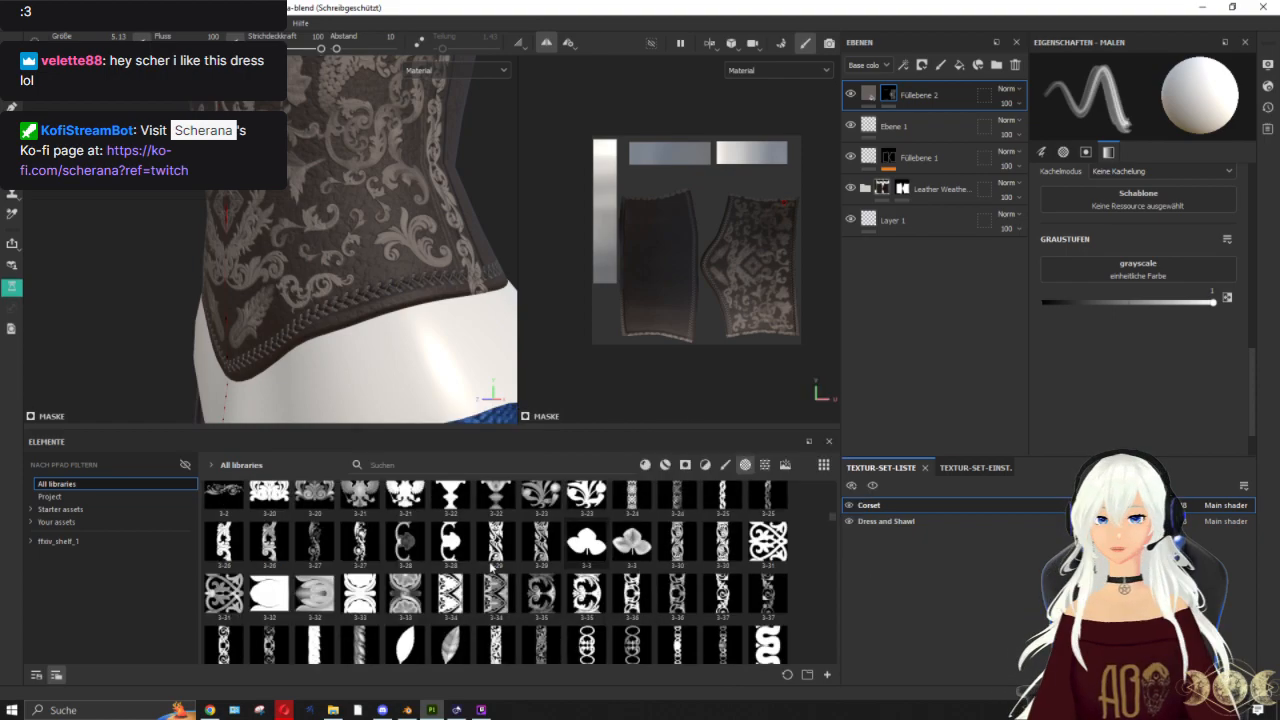
{"action": "scroll", "coordinate": [381, 577], "scroll_direction": "down", "scroll_amount": 3}
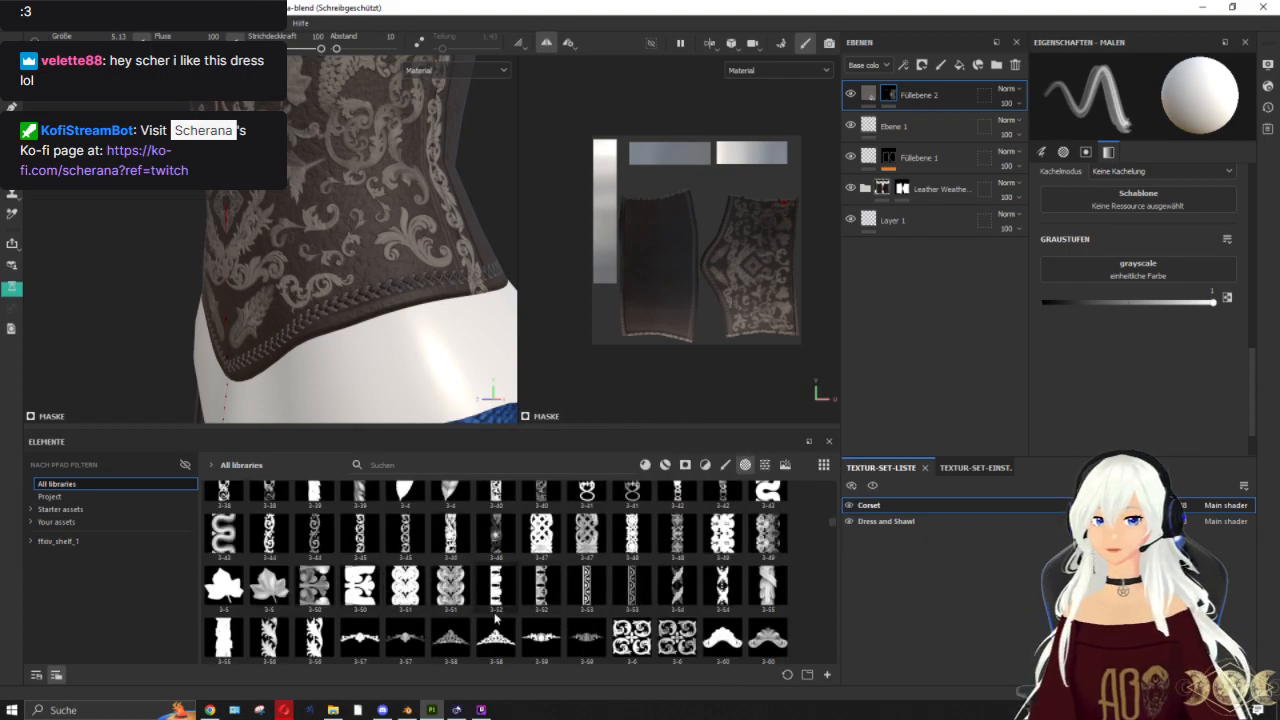
{"action": "scroll", "coordinate": [495, 618], "scroll_direction": "down", "scroll_amount": 3}
{"action": "scroll", "coordinate": [548, 620], "scroll_direction": "down", "scroll_amount": 12}
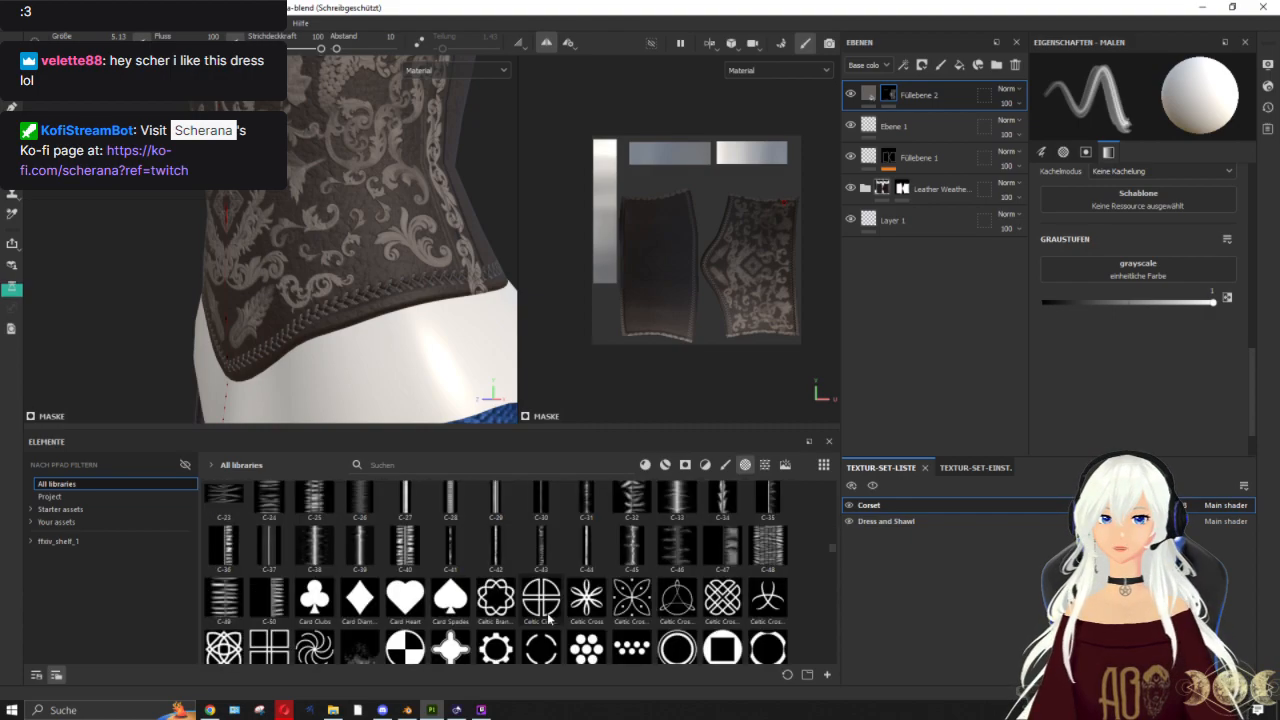
{"action": "scroll", "coordinate": [548, 620], "scroll_direction": "up", "scroll_amount": 15}
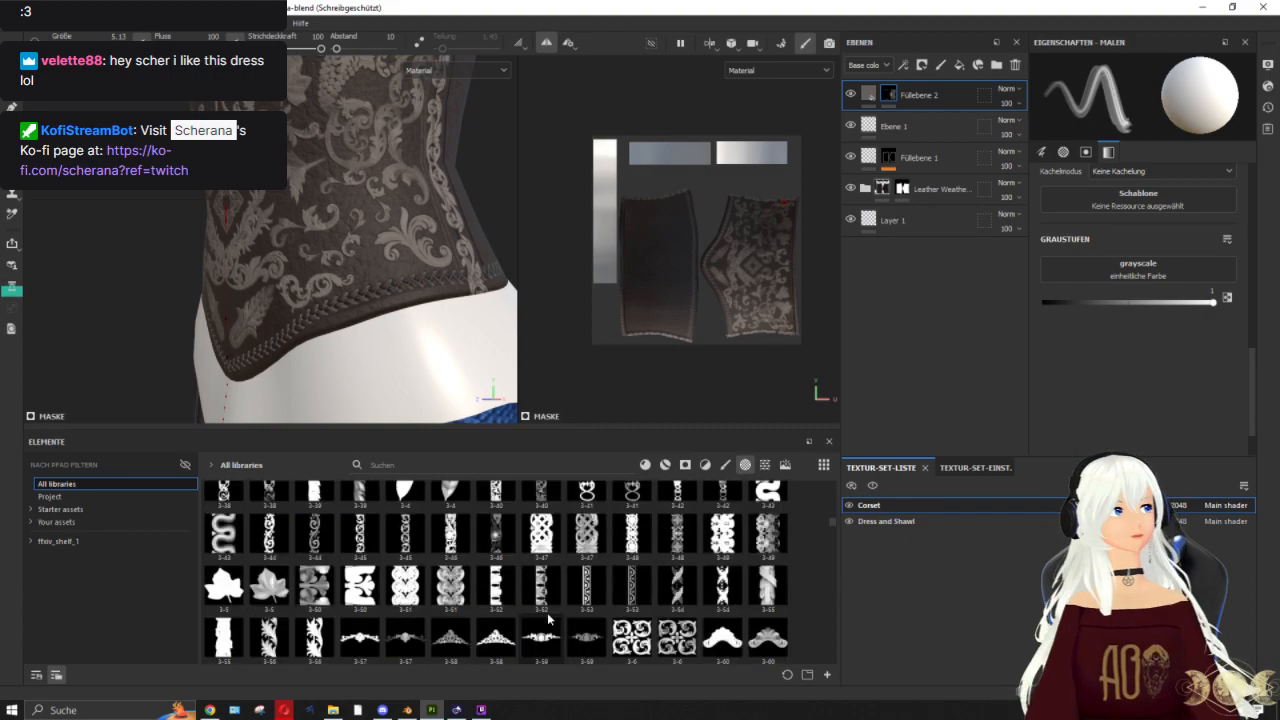
{"action": "scroll", "coordinate": [548, 620], "scroll_direction": "up", "scroll_amount": 3}
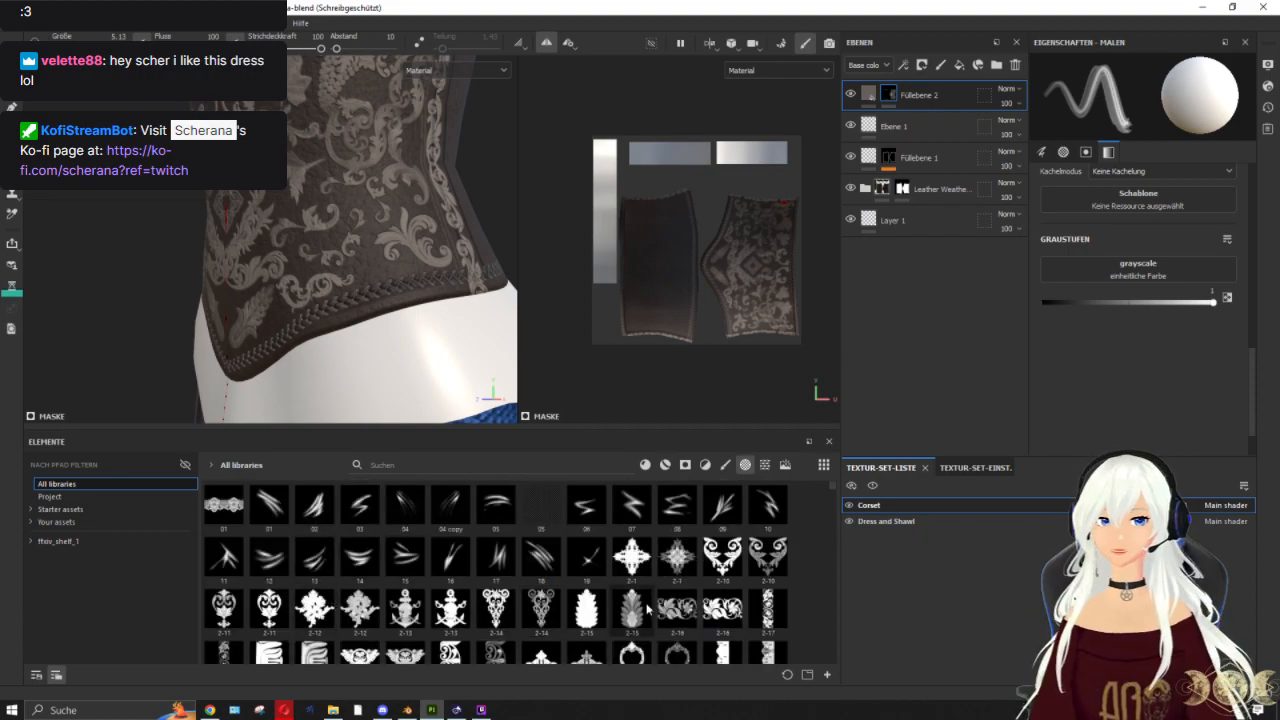
{"action": "scroll", "coordinate": [290, 210], "scroll_direction": "up", "scroll_amount": 3}
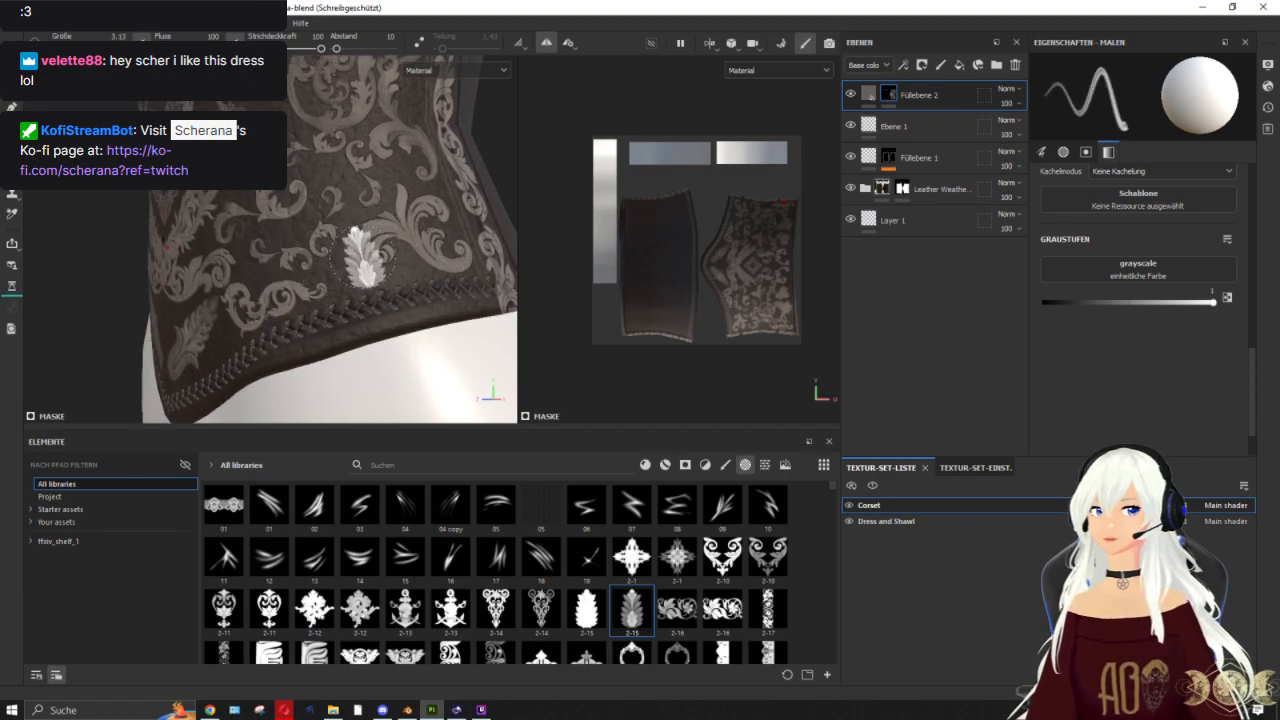
{"action": "key", "text": "ctrl+s"}
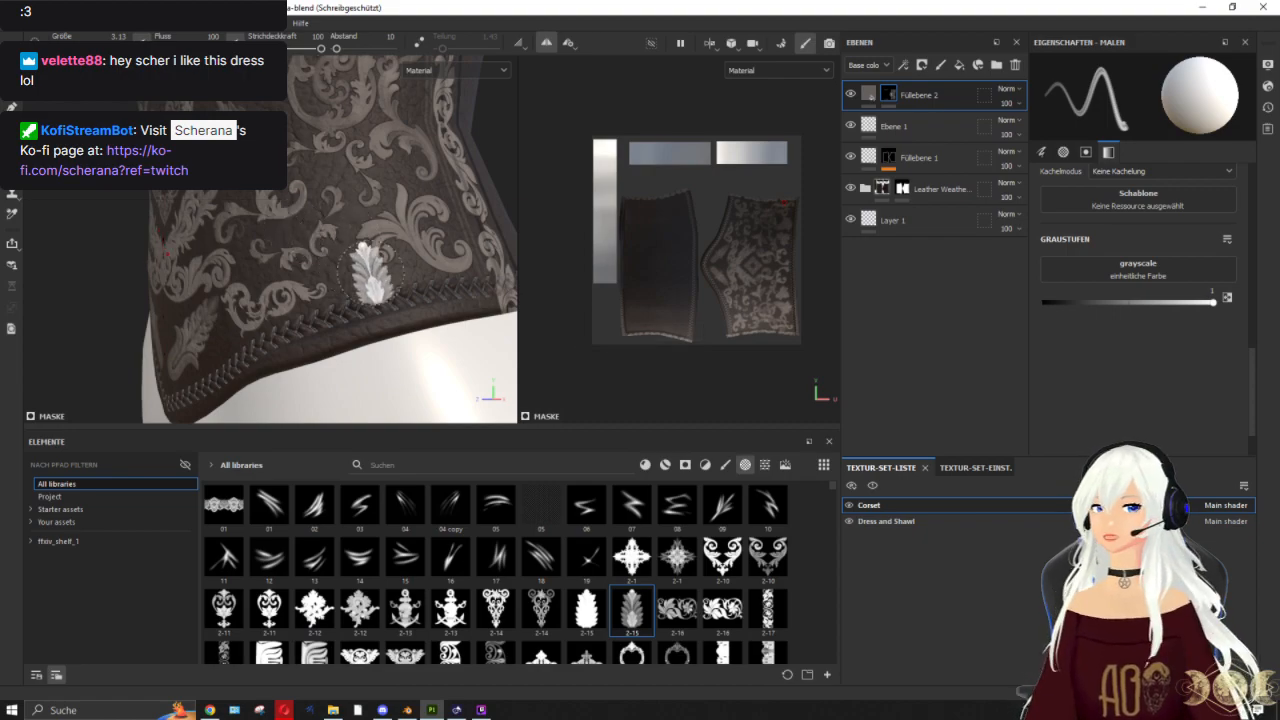
Step: Turn off symmetry and bring the whole dress into view from the front
{"action": "right_click_drag", "start_coordinate": [445, 272], "coordinate": [119, 231], "text": "alt"}
{"action": "left_click_drag", "start_coordinate": [119, 231], "coordinate": [411, 116], "text": "alt"}
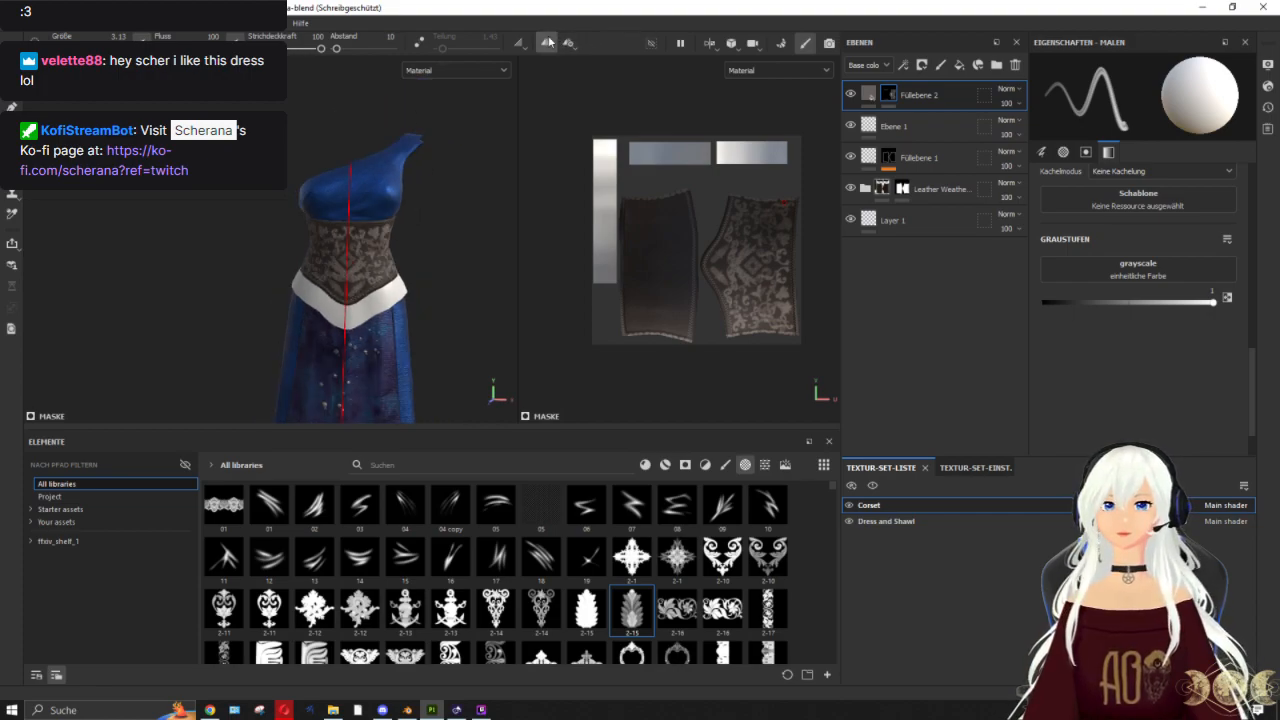
{"action": "right_click_drag", "start_coordinate": [416, 220], "coordinate": [473, 271], "text": "alt"}
{"action": "mouse_move", "coordinate": [473, 271]}
{"action": "left_mouse_down", "text": "alt"}
{"action": "mouse_move", "coordinate": [939, 261]}
{"action": "mouse_move", "coordinate": [449, 269]}
{"action": "mouse_move", "coordinate": [463, 265]}
{"action": "left_mouse_up", "text": "alt"}
{"action": "scroll", "coordinate": [462, 264], "scroll_direction": "down", "scroll_amount": 2}
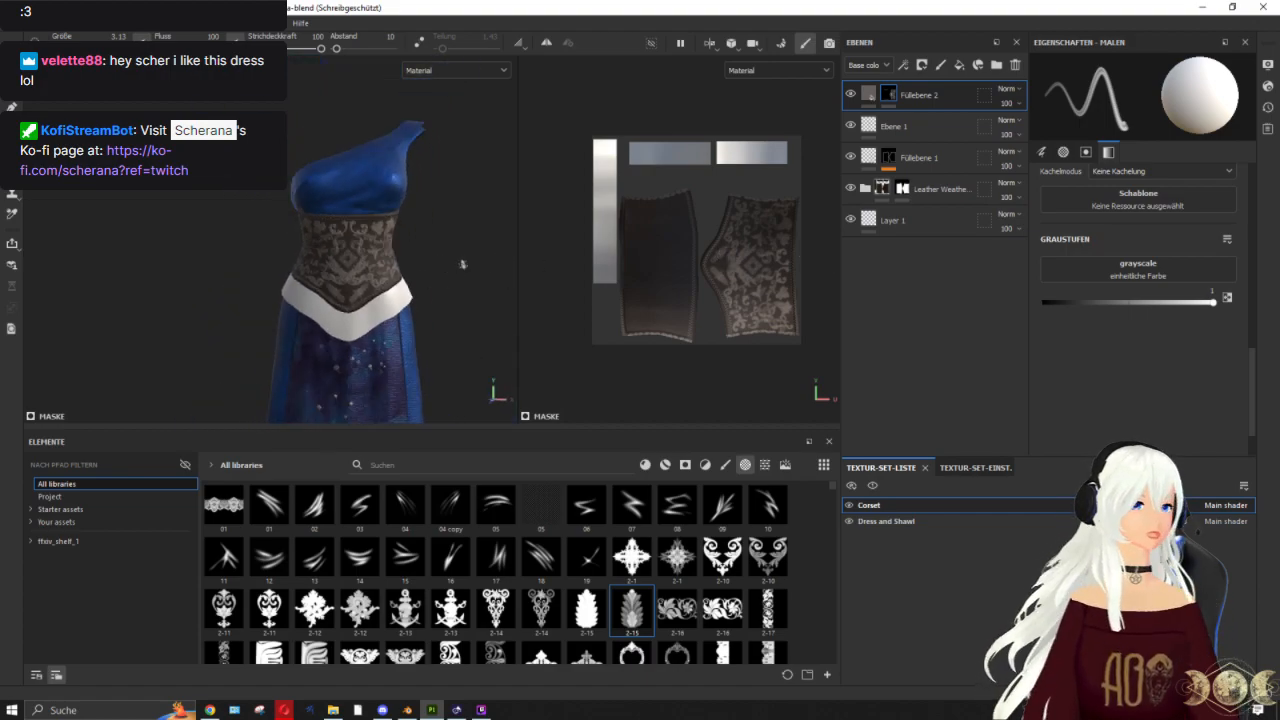
Step: Examine the decorated corset and starry skirt, and switch to the browser to compare them with the Pinterest dress reference
{"action": "scroll", "coordinate": [462, 264], "scroll_direction": "up", "scroll_amount": 5}
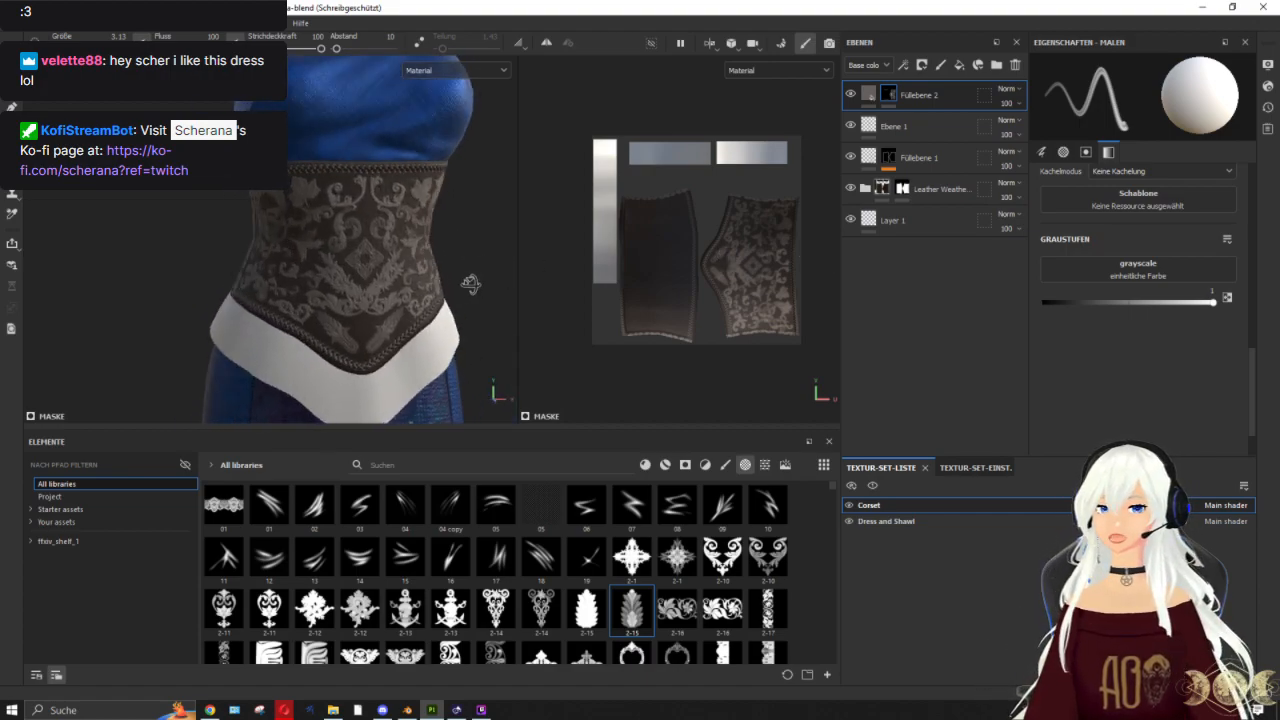
{"action": "scroll", "coordinate": [424, 290], "scroll_direction": "down", "scroll_amount": 3}
{"action": "middle_click_drag", "start_coordinate": [416, 291], "coordinate": [420, 190], "text": "alt"}
{"action": "mouse_move", "coordinate": [420, 190]}
{"action": "left_mouse_down", "text": "alt"}
{"action": "mouse_move", "coordinate": [471, 163]}
{"action": "mouse_move", "coordinate": [424, 186]}
{"action": "left_mouse_up", "text": "alt"}
{"action": "middle_click_drag", "start_coordinate": [430, 179], "coordinate": [428, 262], "text": "alt"}
{"action": "mouse_move", "coordinate": [523, 256]}
{"action": "left_mouse_down", "text": "alt"}
{"action": "mouse_move", "coordinate": [557, 250]}
{"action": "mouse_move", "coordinate": [514, 243]}
{"action": "mouse_move", "coordinate": [540, 251]}
{"action": "left_mouse_up", "text": "alt"}
{"action": "scroll", "coordinate": [486, 257], "scroll_direction": "down", "scroll_amount": 3}
{"action": "middle_click_drag", "start_coordinate": [379, 247], "coordinate": [384, 151], "text": "alt"}
{"action": "left_click_drag", "start_coordinate": [405, 185], "coordinate": [430, 222], "text": "alt"}
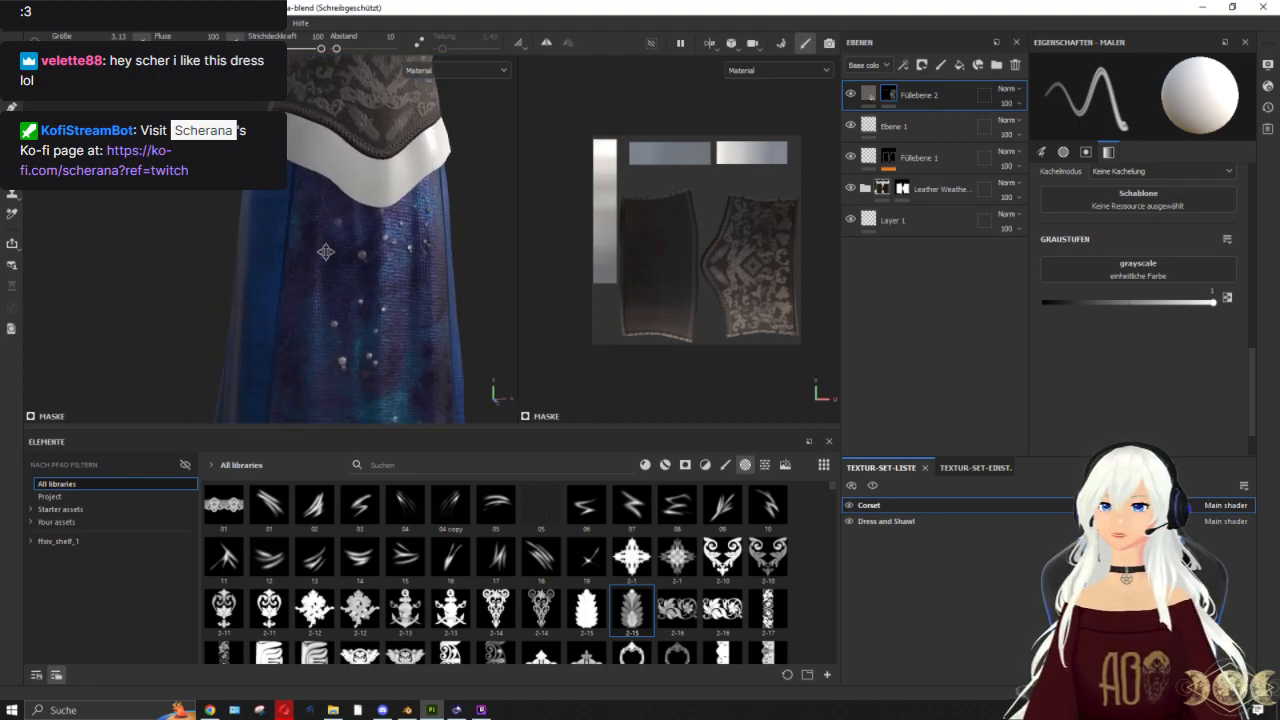
{"action": "scroll", "coordinate": [430, 222], "scroll_direction": "up", "scroll_amount": 3}
{"action": "left_click", "coordinate": [285, 709]}
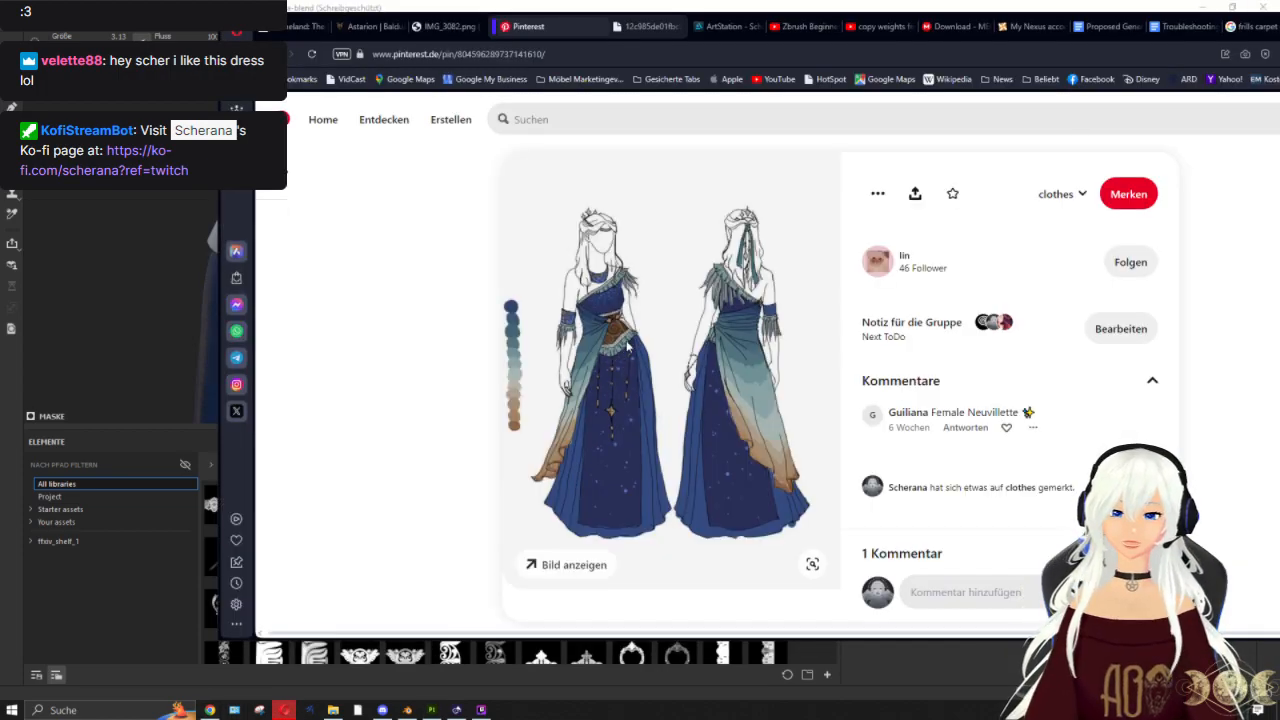
Step: Search the web for "frill lametta" images in a new browser tab and look through the fringe trim pictures
{"action": "left_click_drag", "start_coordinate": [645, 16], "coordinate": [1279, 42]}
{"action": "key", "text": "ctrl+t"}
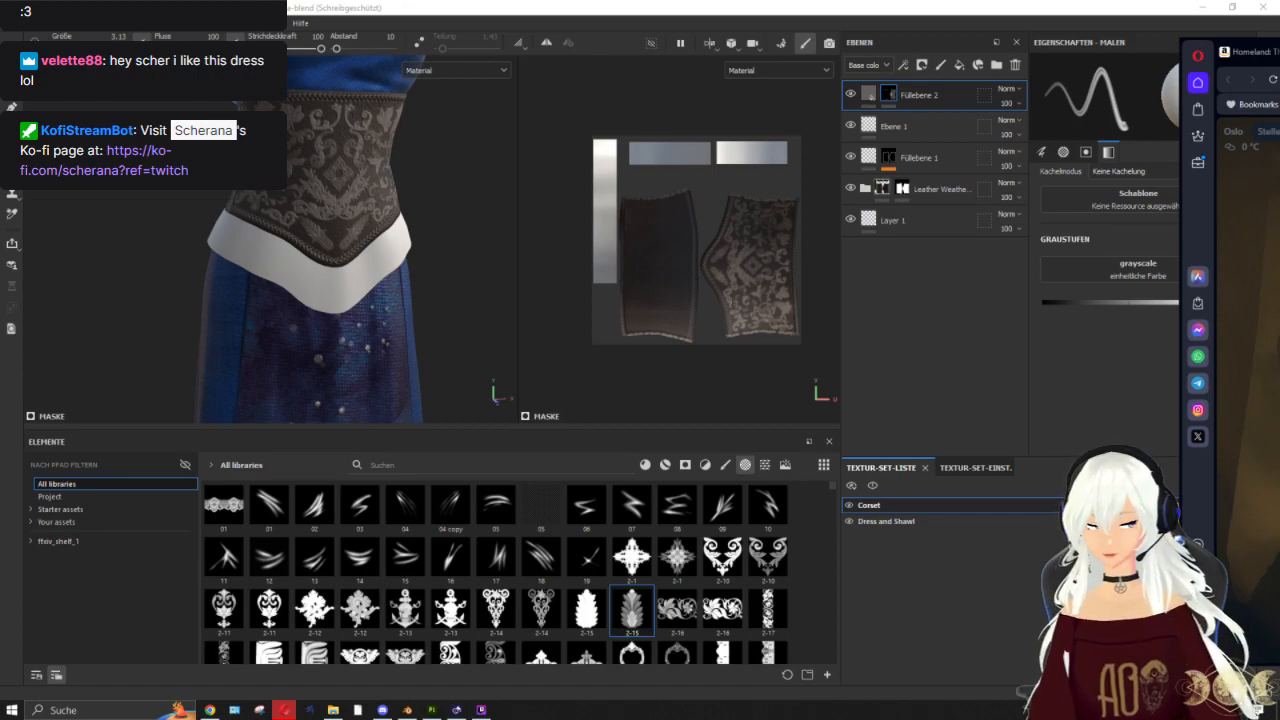
{"action": "key", "text": "Return"}
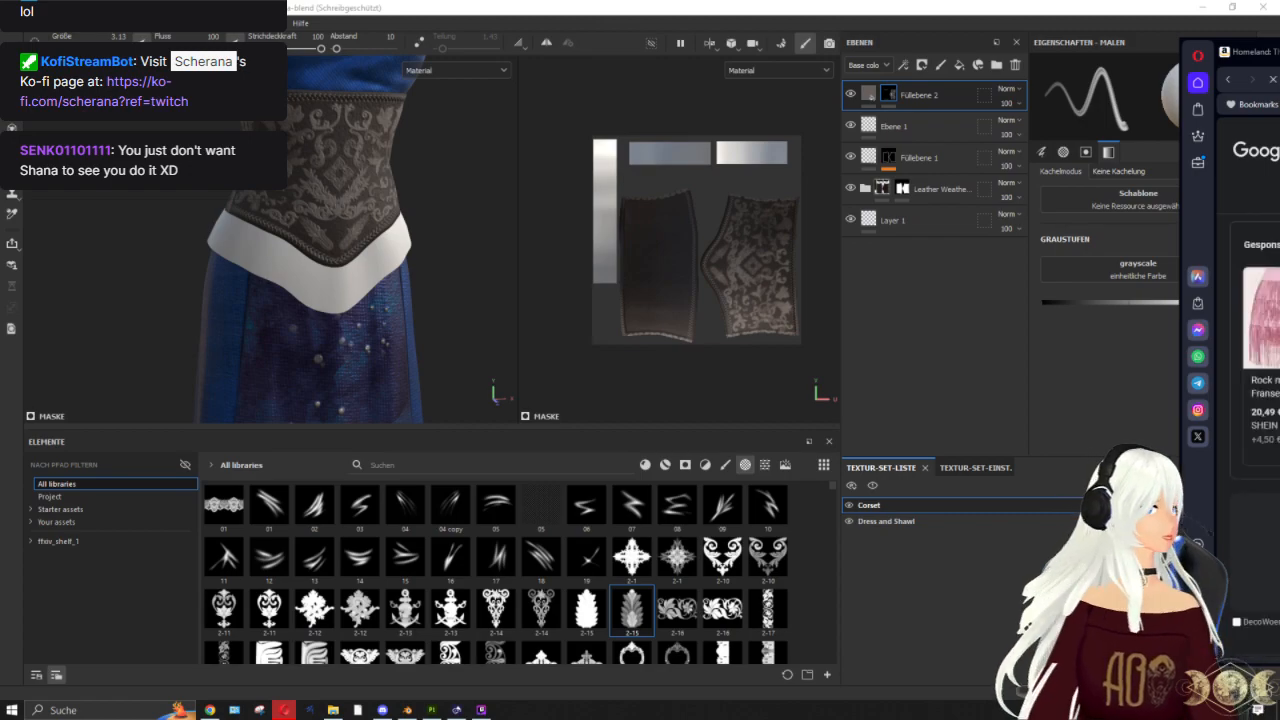
{"action": "left_click_drag", "start_coordinate": [1279, 44], "coordinate": [124, 38]}
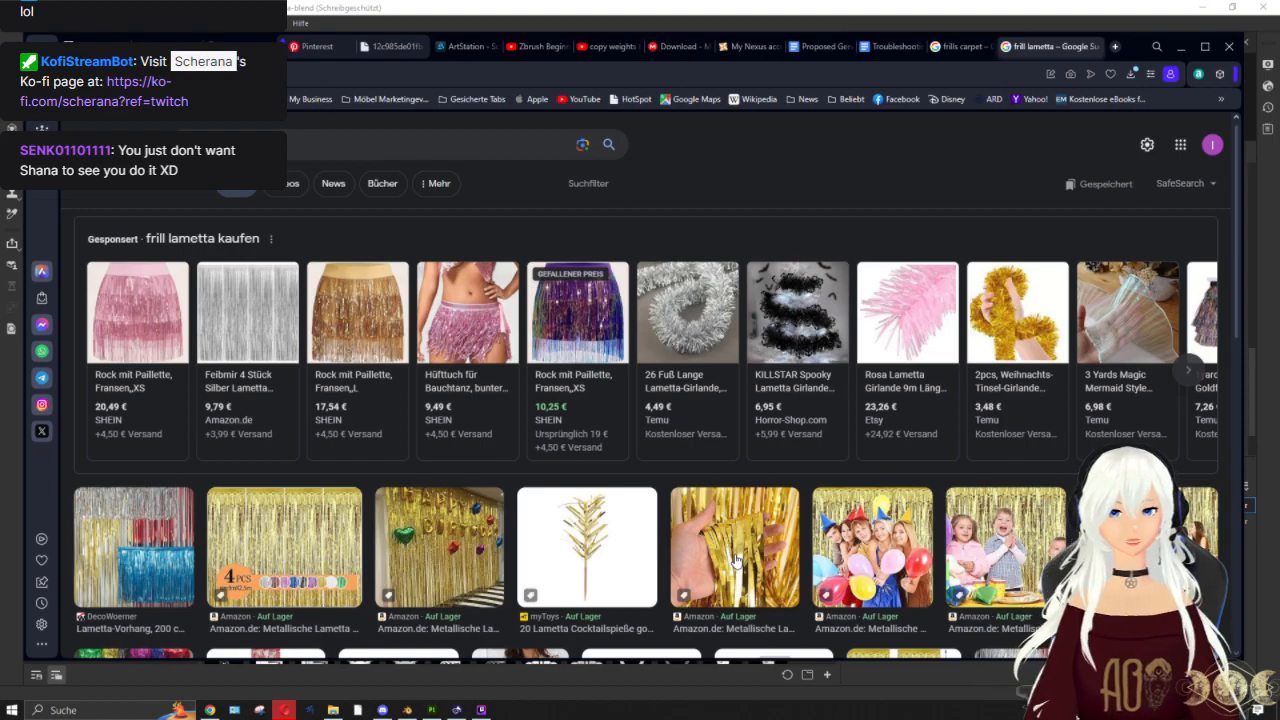
{"action": "scroll", "coordinate": [735, 560], "scroll_direction": "down", "scroll_amount": 3}
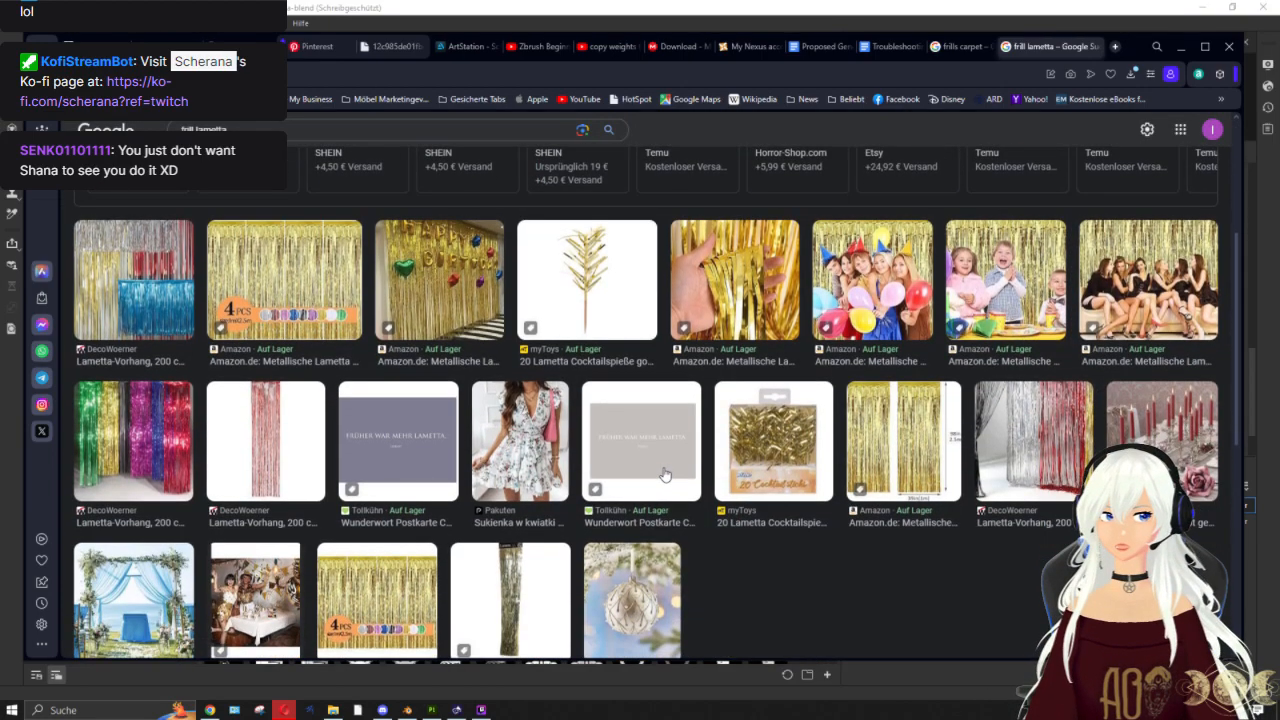
{"action": "scroll", "coordinate": [665, 474], "scroll_direction": "down", "scroll_amount": 3}
{"action": "scroll", "coordinate": [338, 410], "scroll_direction": "down", "scroll_amount": 2}
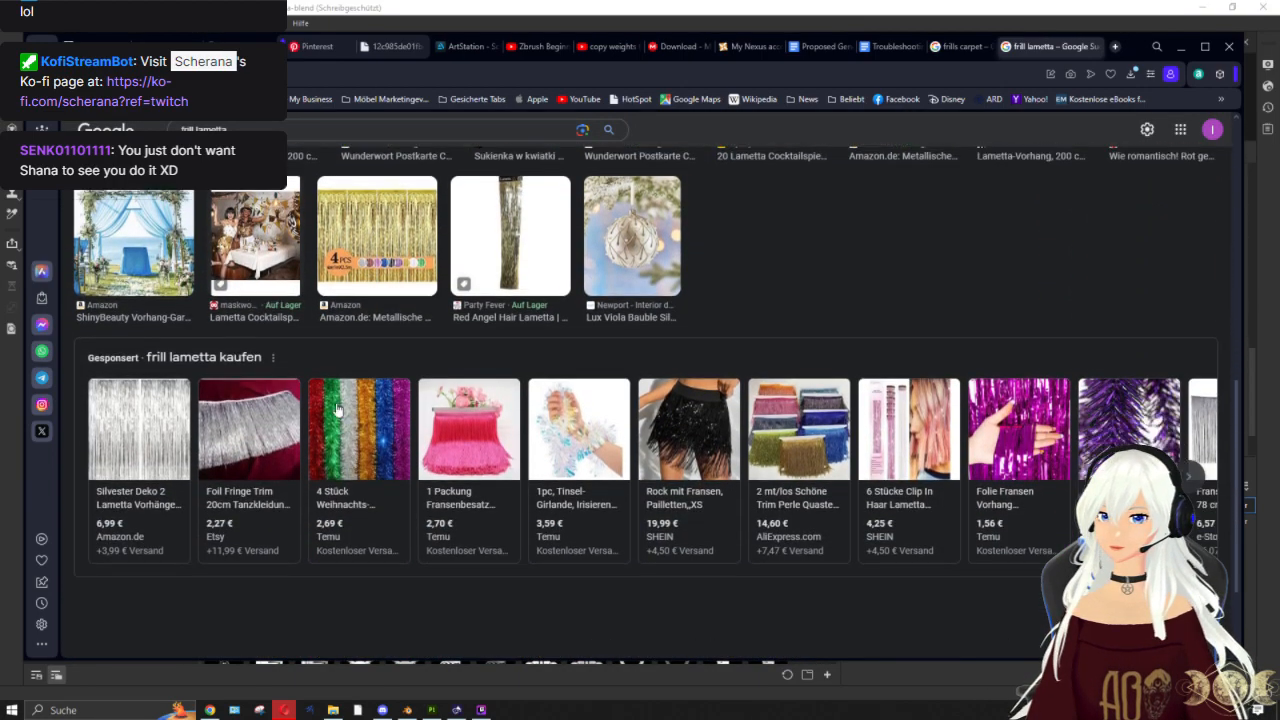
{"action": "mouse_move", "coordinate": [232, 385]}
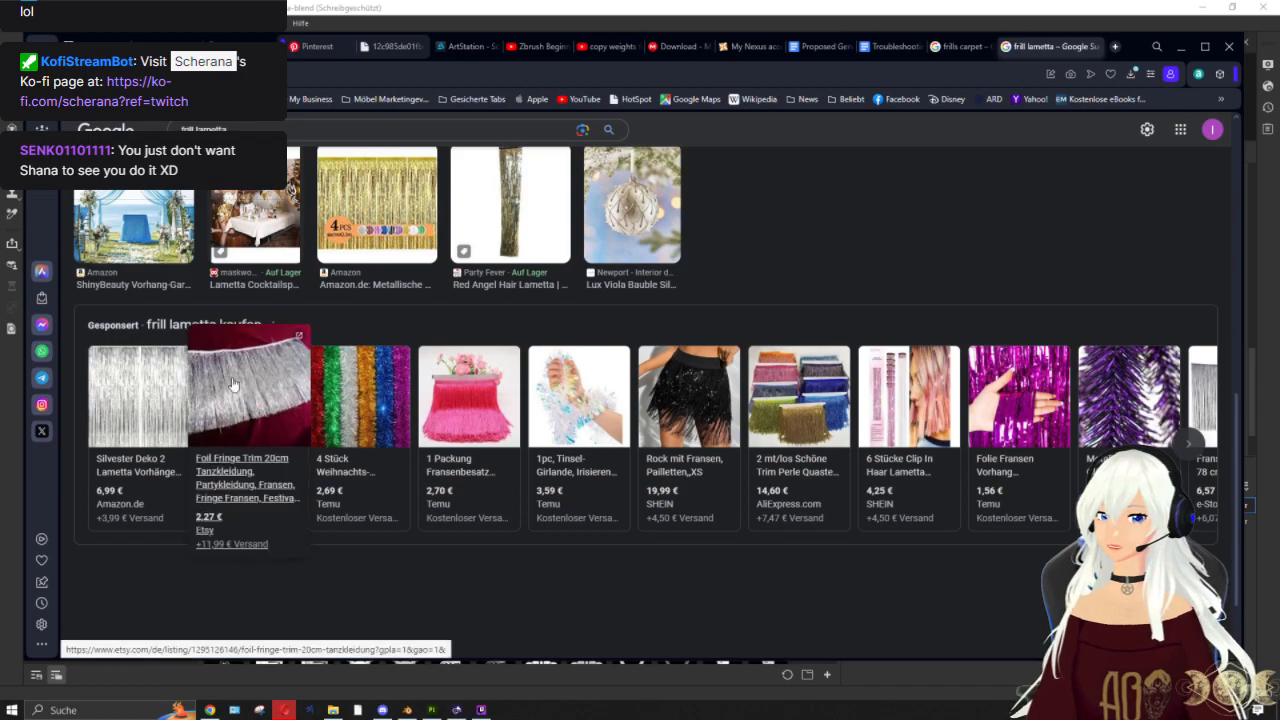
{"action": "left_click", "coordinate": [1181, 46]}
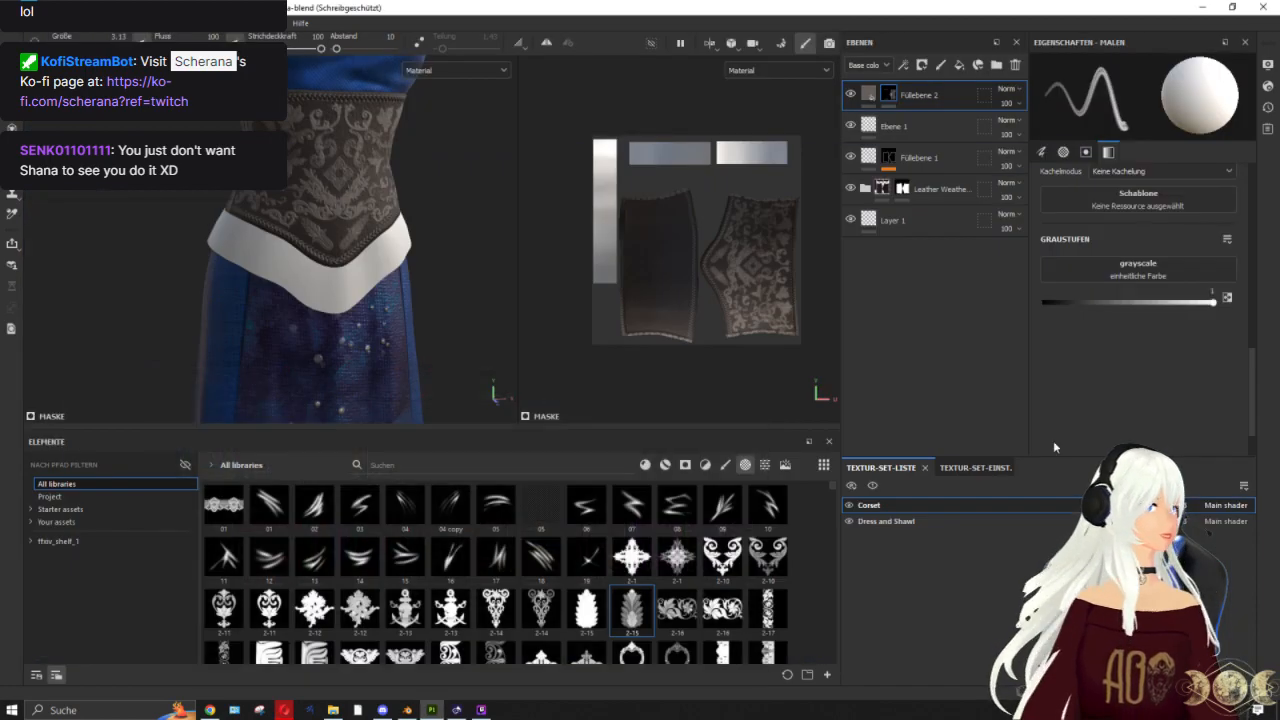
Step: Start saving the project and create a folder named "phantasy outfit" inside the Substance directory
{"action": "scroll", "coordinate": [300, 250], "scroll_direction": "down", "scroll_amount": 5}
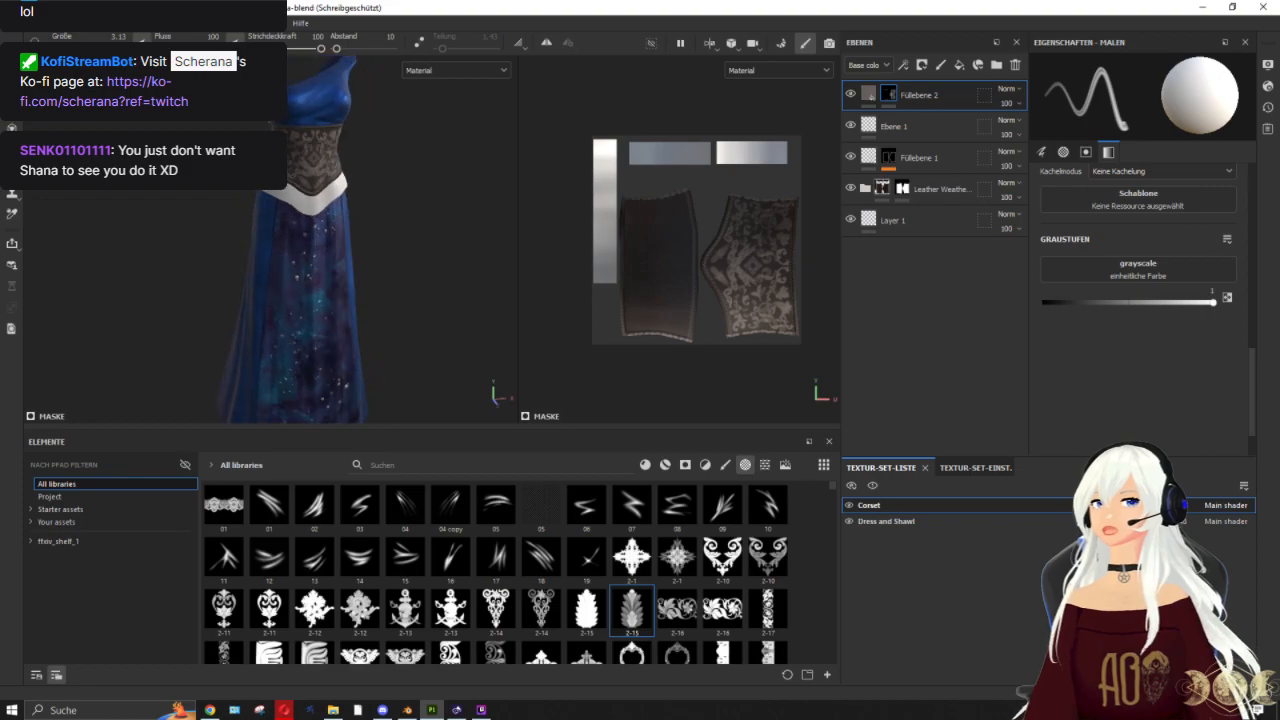
{"action": "left_click", "coordinate": [15, 22]}
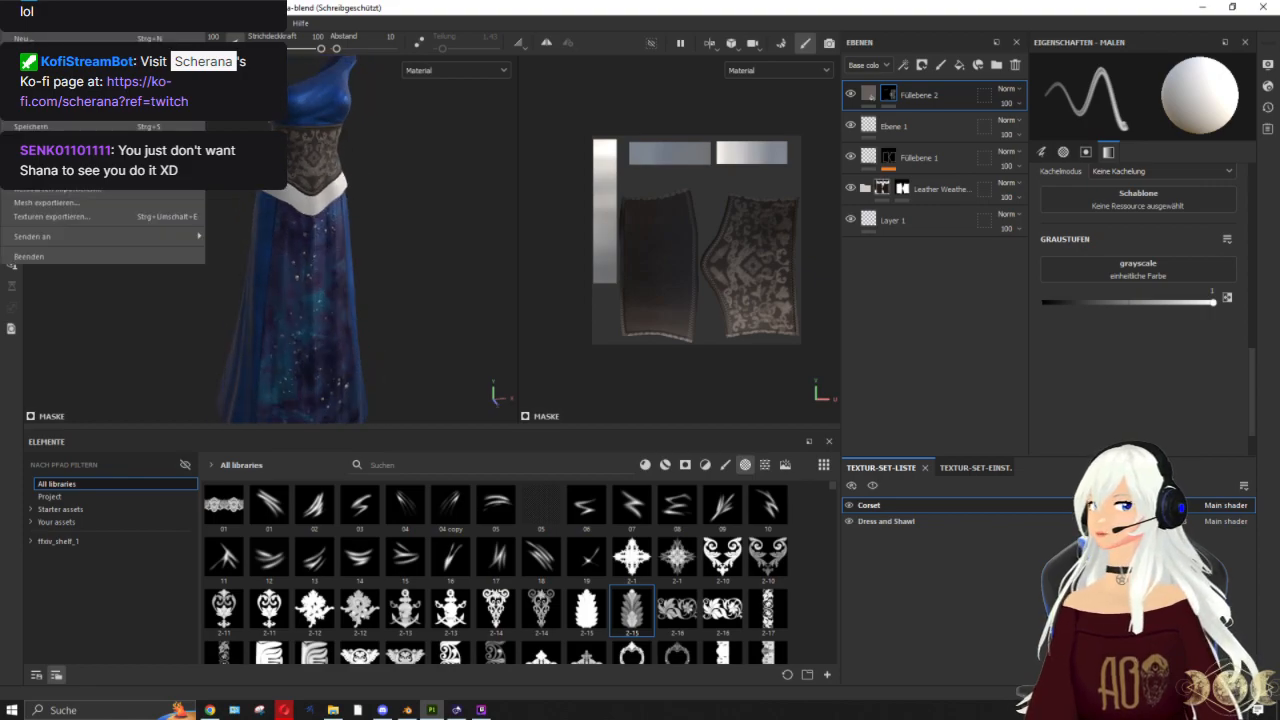
{"action": "left_click", "coordinate": [30, 126]}
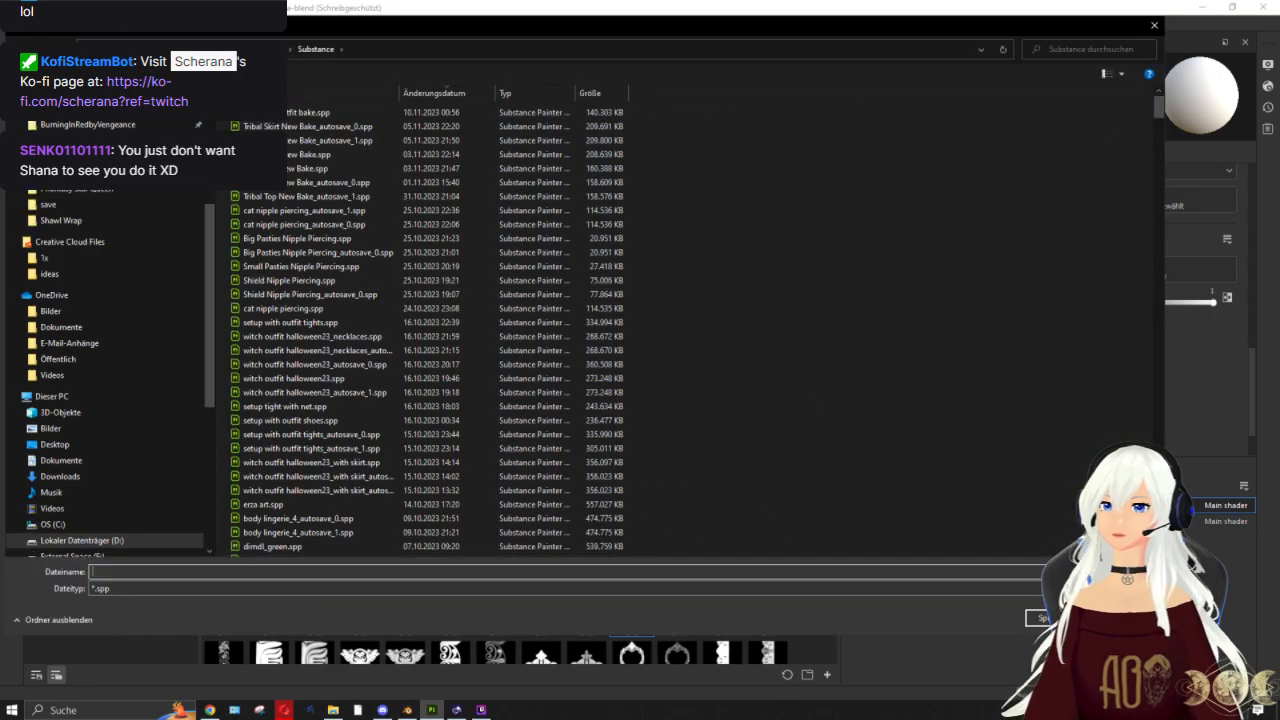
{"action": "key", "text": "ctrl+shift+n"}
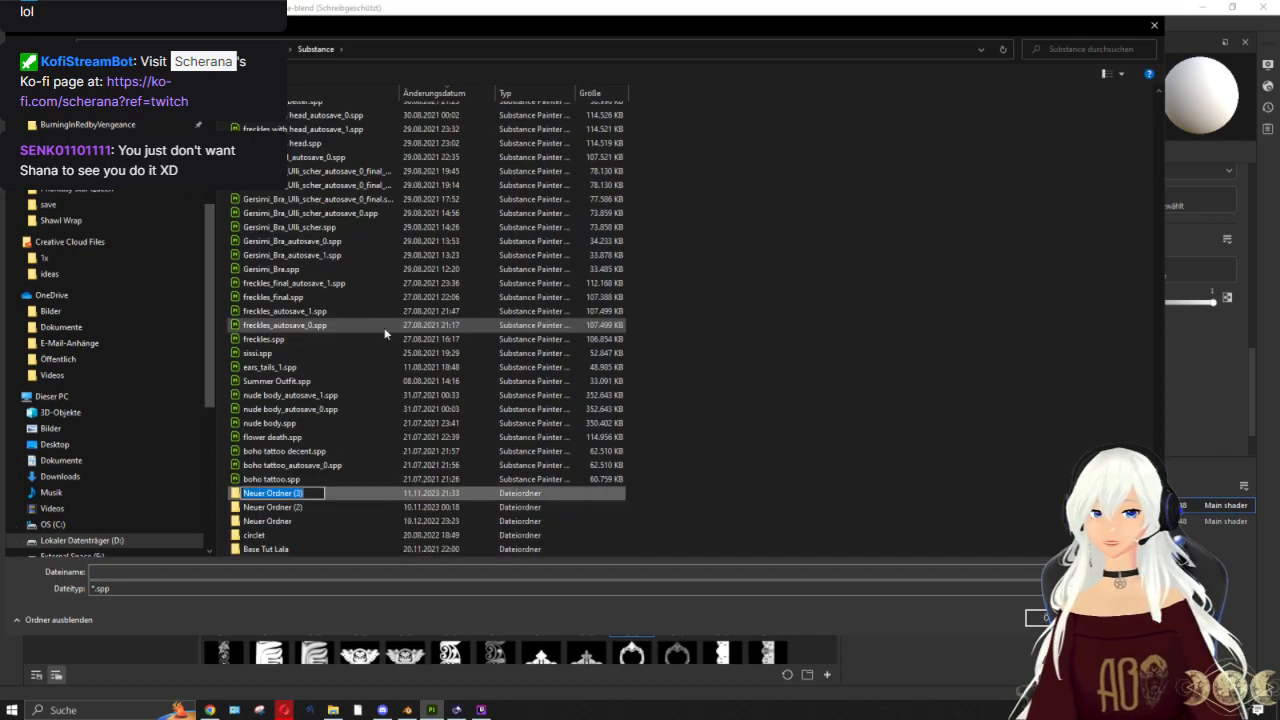
{"action": "type", "text": "phantasy"}
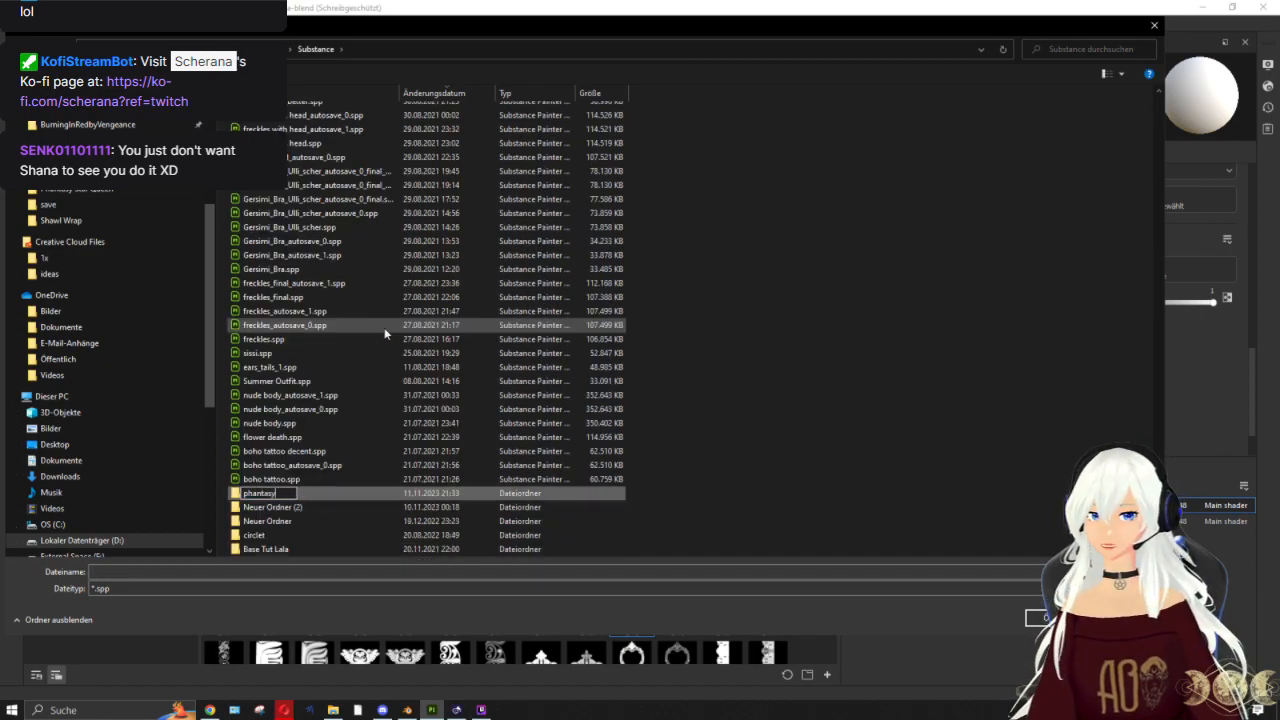
{"action": "left_click", "coordinate": [316, 637]}
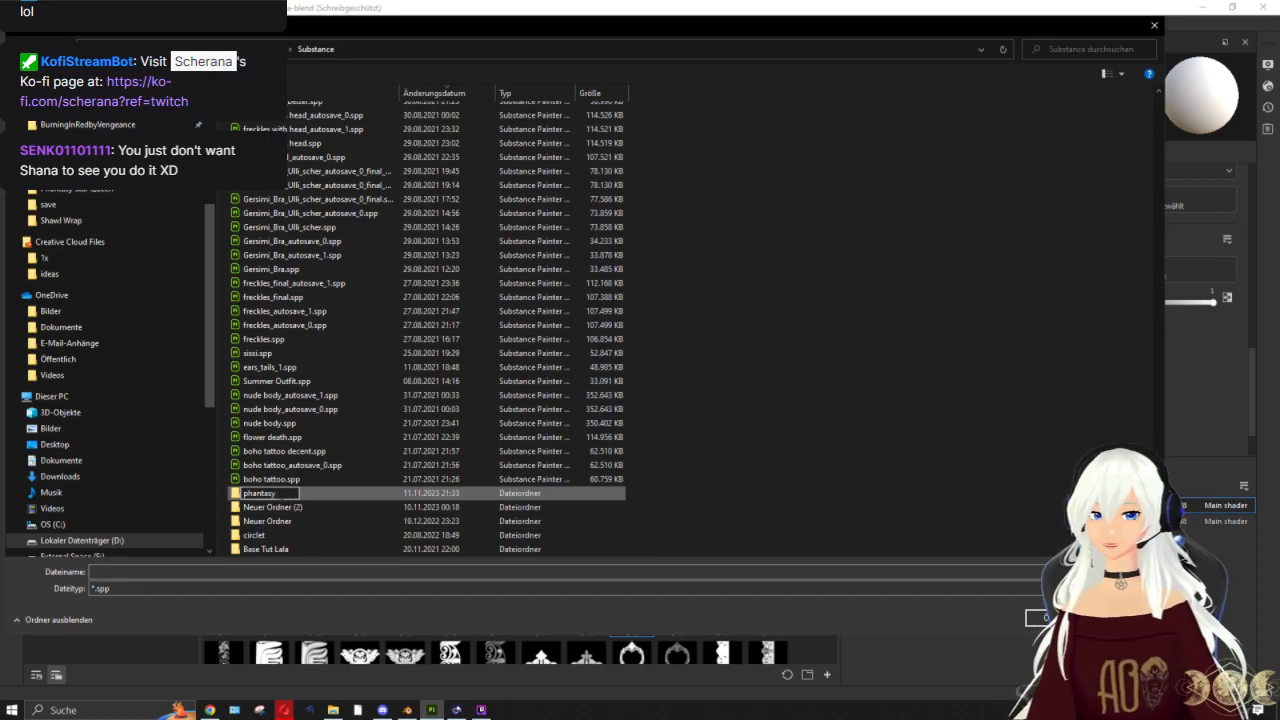
{"action": "type", "text": "outfit"}
{"action": "key", "text": "Return"}
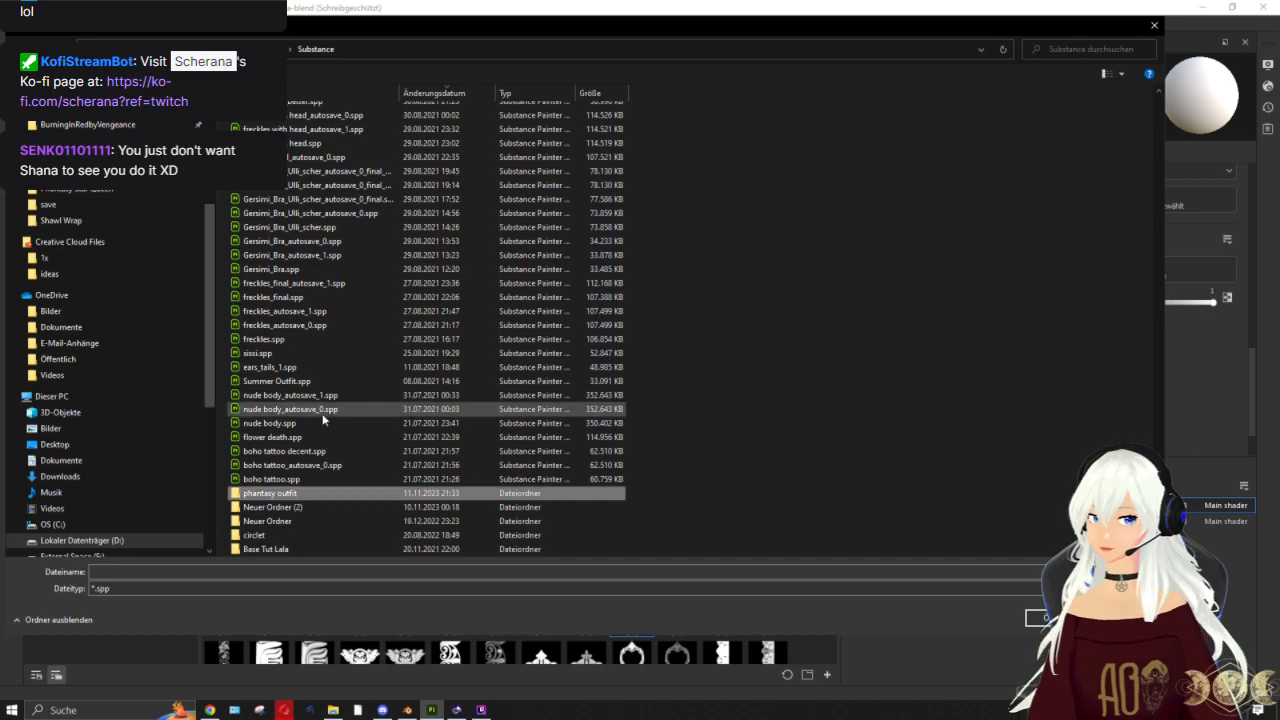
Step: Save the project in the phantasy outfit folder under the name "phantasy outfit_ws_"
{"action": "double_click", "coordinate": [264, 492]}
{"action": "type", "text": "phantasy outfit_w"}
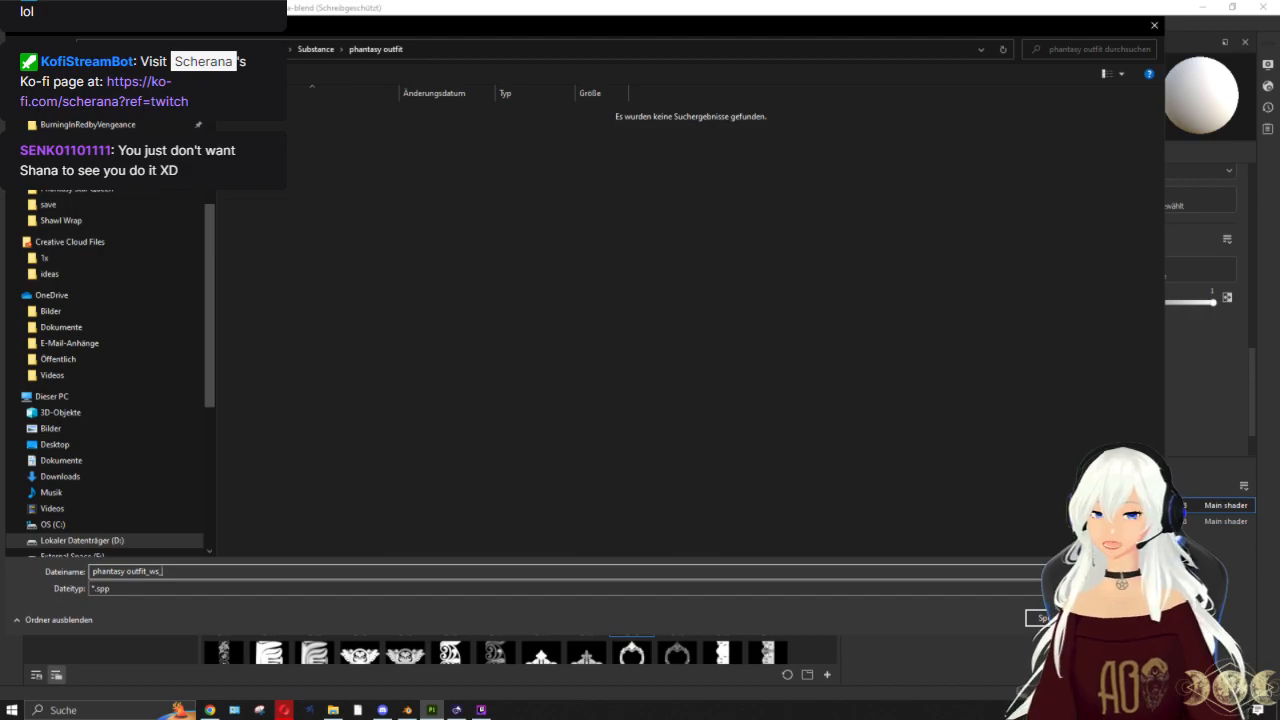
{"action": "type", "text": "s_"}
{"action": "key", "text": "Return"}
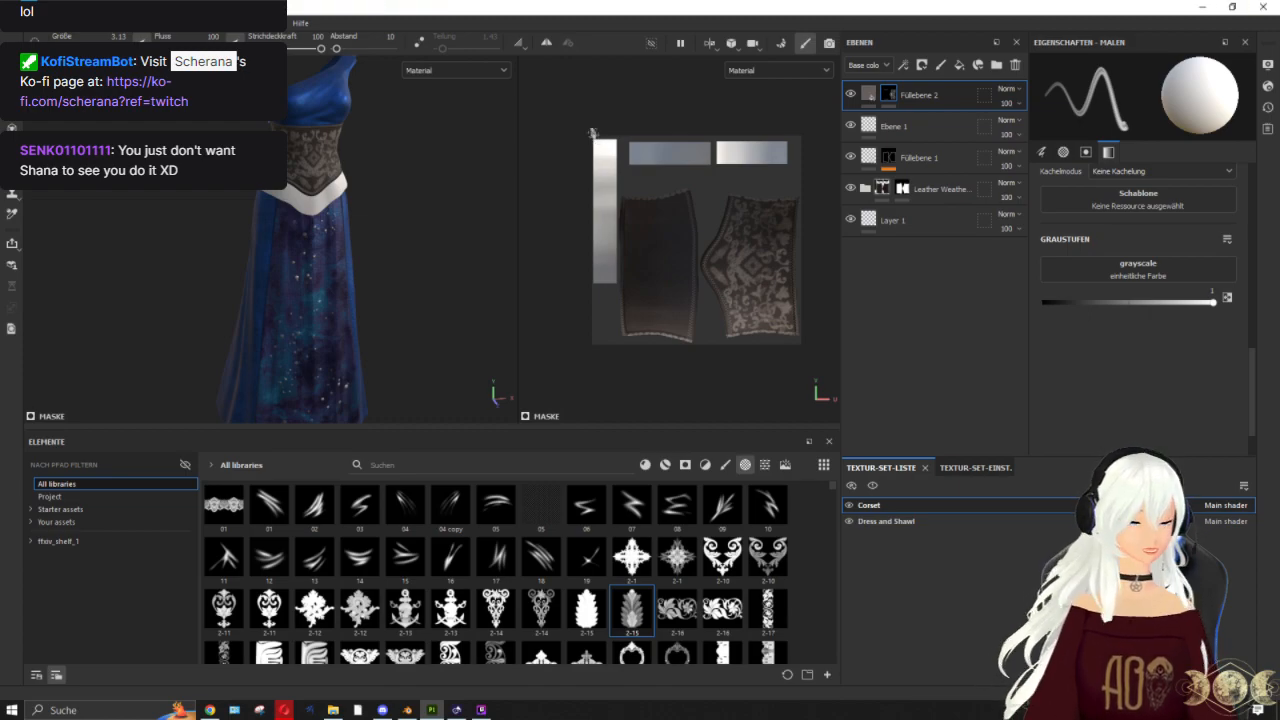
{"action": "scroll", "coordinate": [350, 162], "scroll_direction": "up", "scroll_amount": 5}
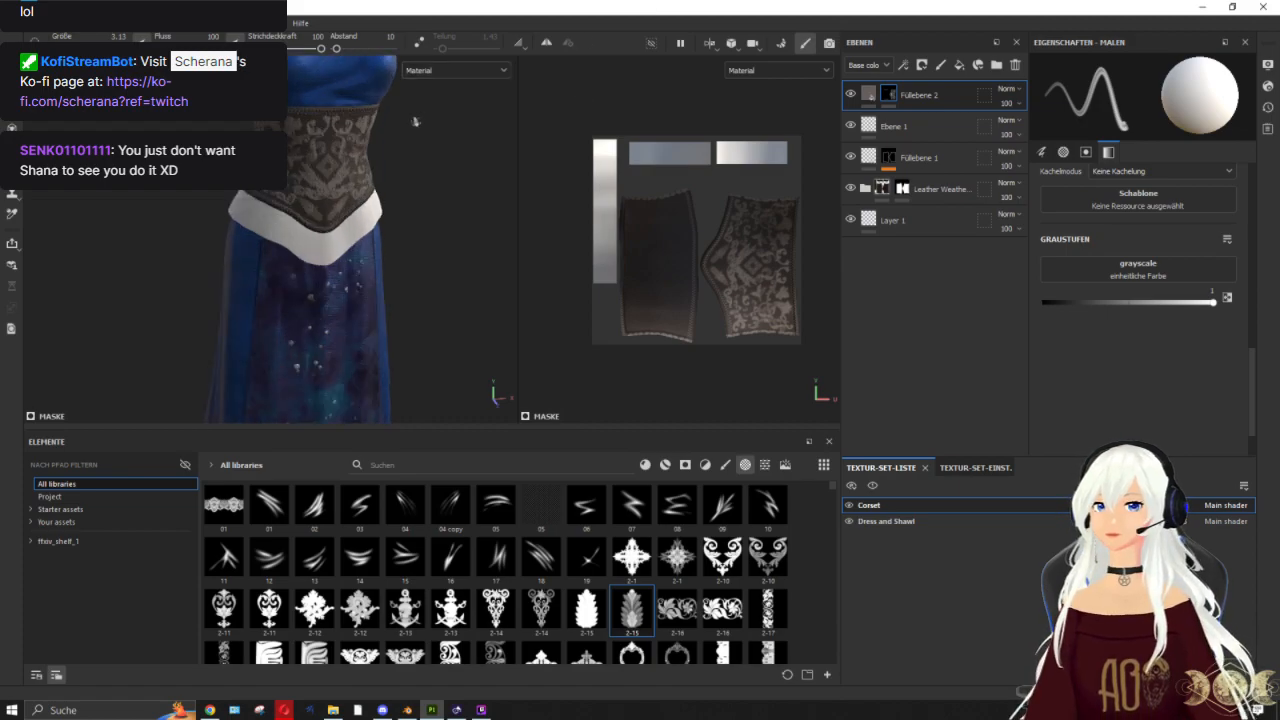
{"action": "scroll", "coordinate": [345, 242], "scroll_direction": "down", "scroll_amount": 3}
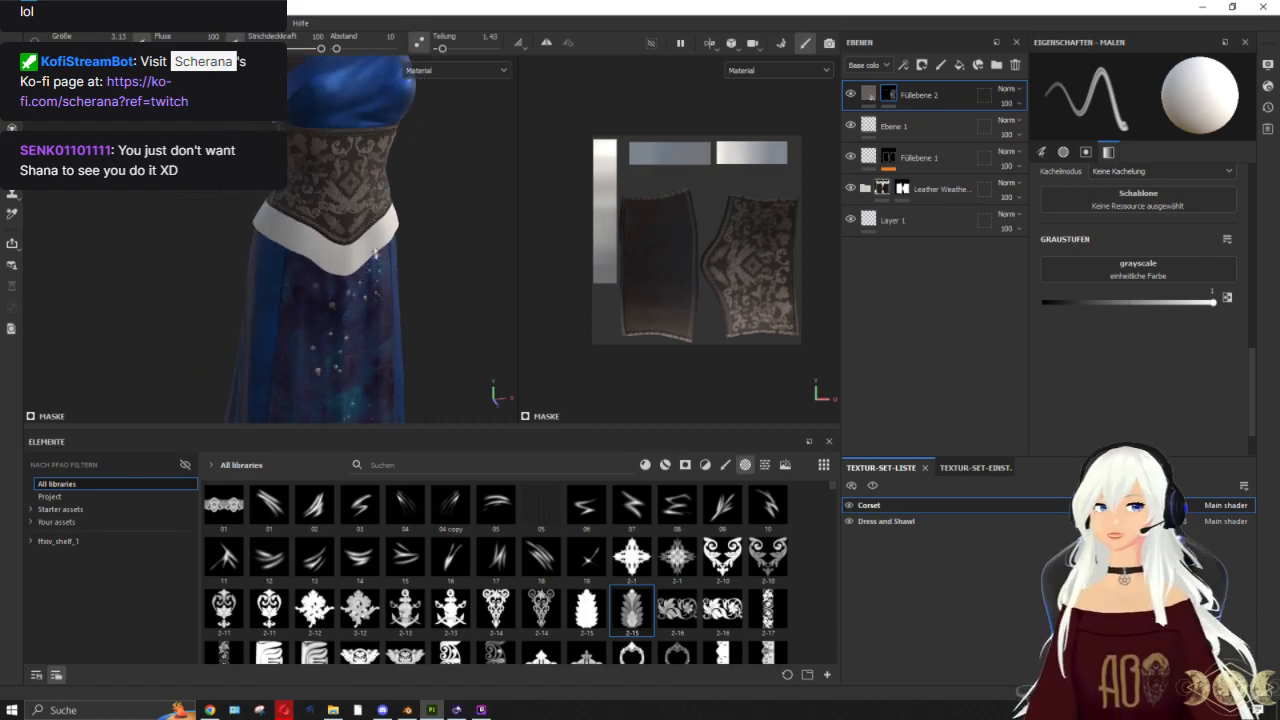
{"action": "left_click_drag", "start_coordinate": [380, 195], "coordinate": [240, 249], "text": "alt"}
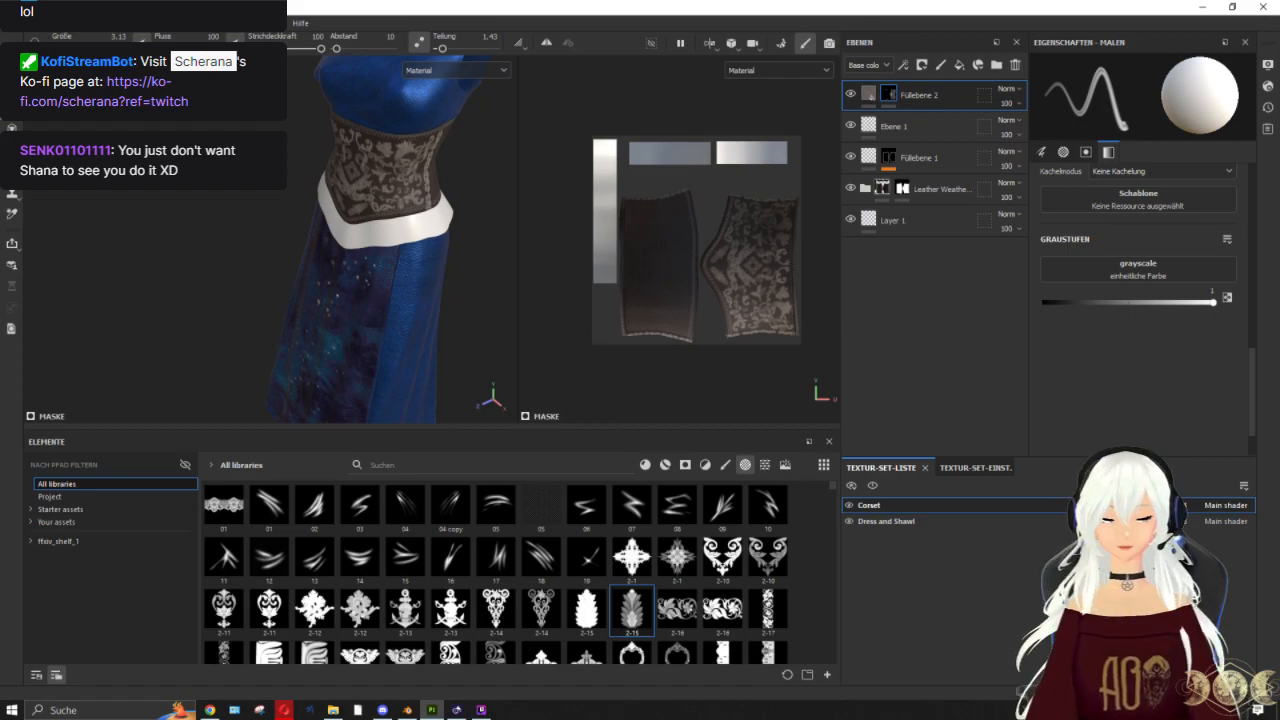
{"action": "mouse_move", "coordinate": [454, 261]}
{"action": "left_mouse_down", "text": "alt"}
{"action": "mouse_move", "coordinate": [405, 281]}
{"action": "mouse_move", "coordinate": [434, 260]}
{"action": "mouse_move", "coordinate": [321, 281]}
{"action": "mouse_move", "coordinate": [384, 217]}
{"action": "left_mouse_up", "text": "alt"}
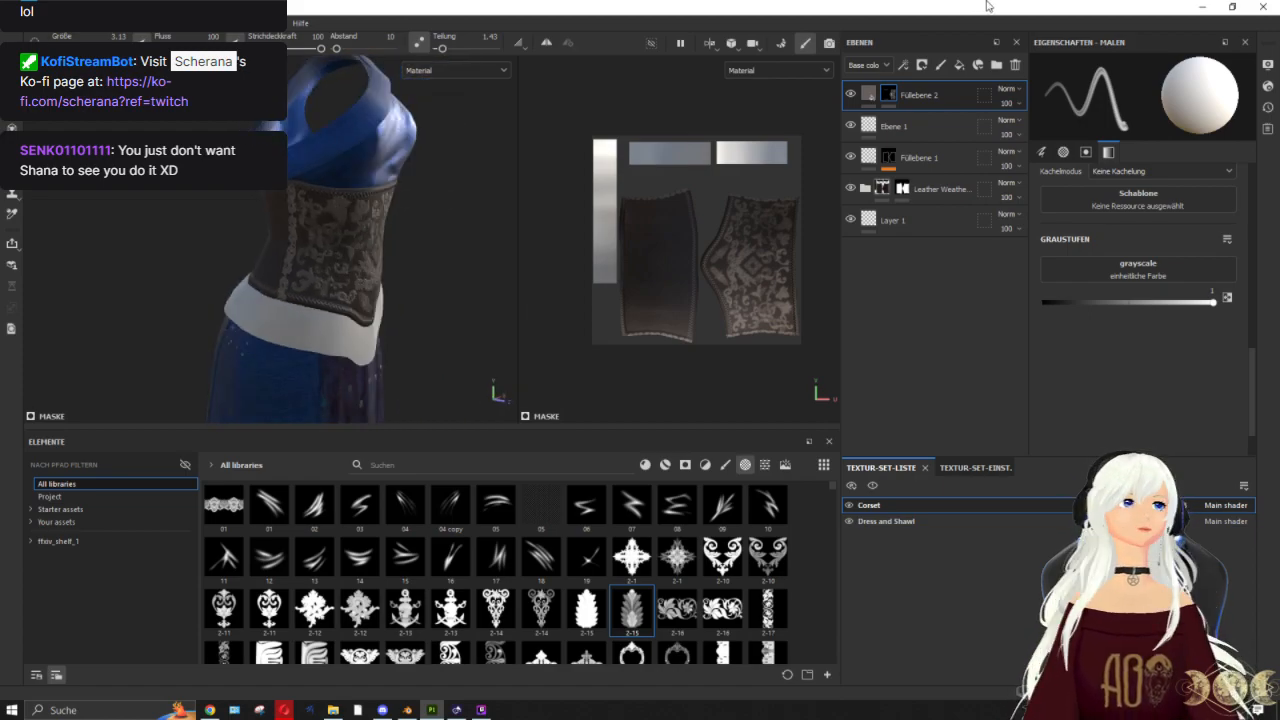
Step: Switch to Blender and hide the Dress_low and Dress_high meshes
{"action": "left_click", "coordinate": [1201, 7]}
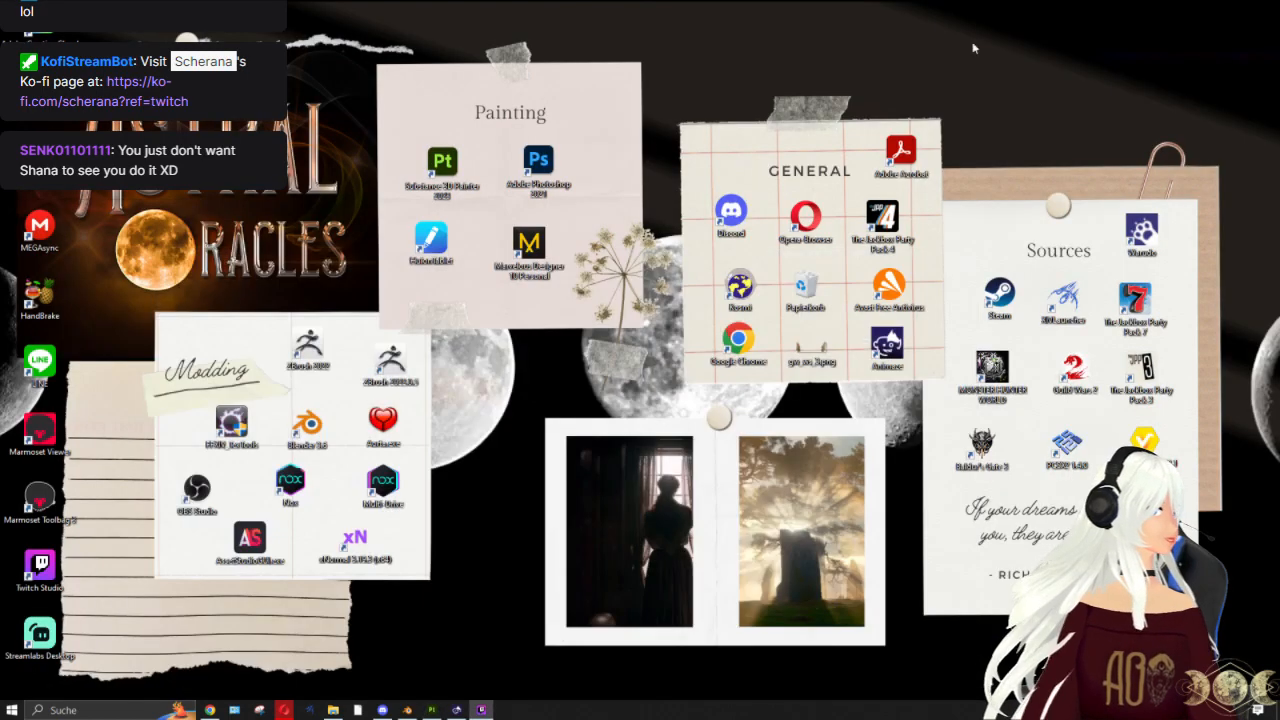
{"action": "left_click", "coordinate": [407, 710]}
{"action": "left_click", "coordinate": [532, 367]}
{"action": "scroll", "coordinate": [532, 367], "scroll_direction": "down", "scroll_amount": 4}
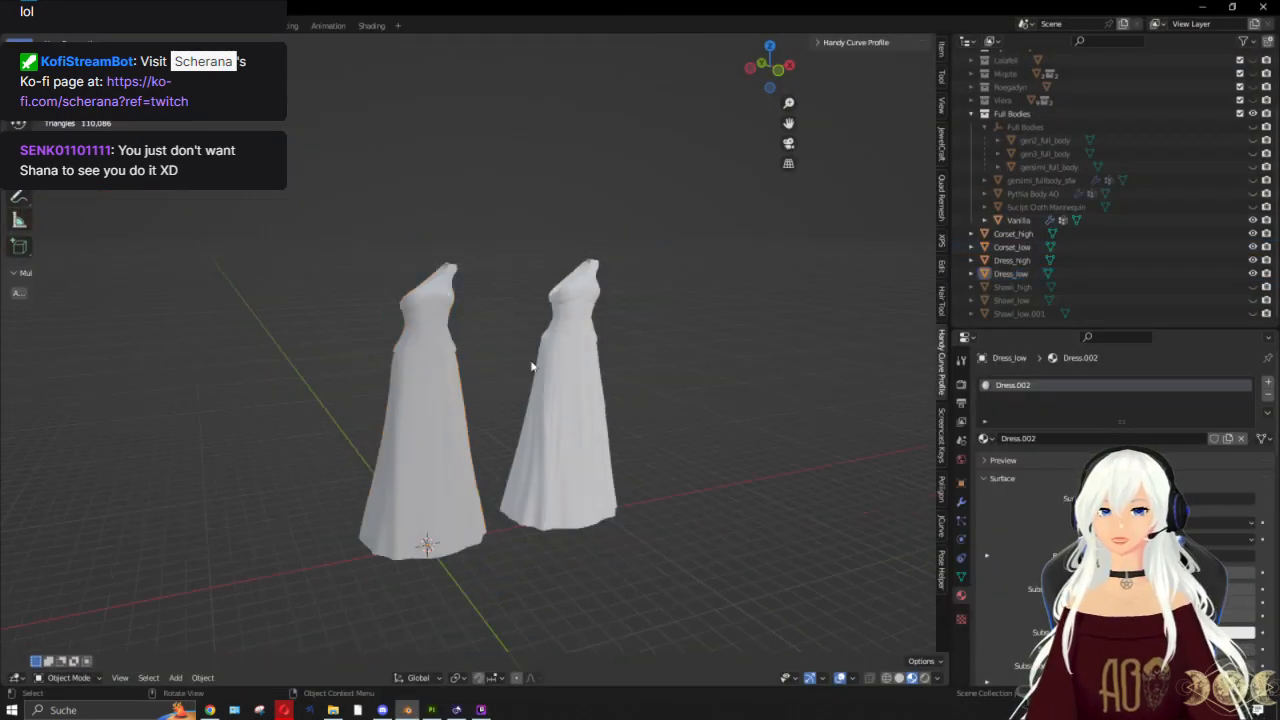
{"action": "middle_click_drag", "start_coordinate": [531, 367], "coordinate": [414, 383]}
{"action": "left_click", "coordinate": [456, 372]}
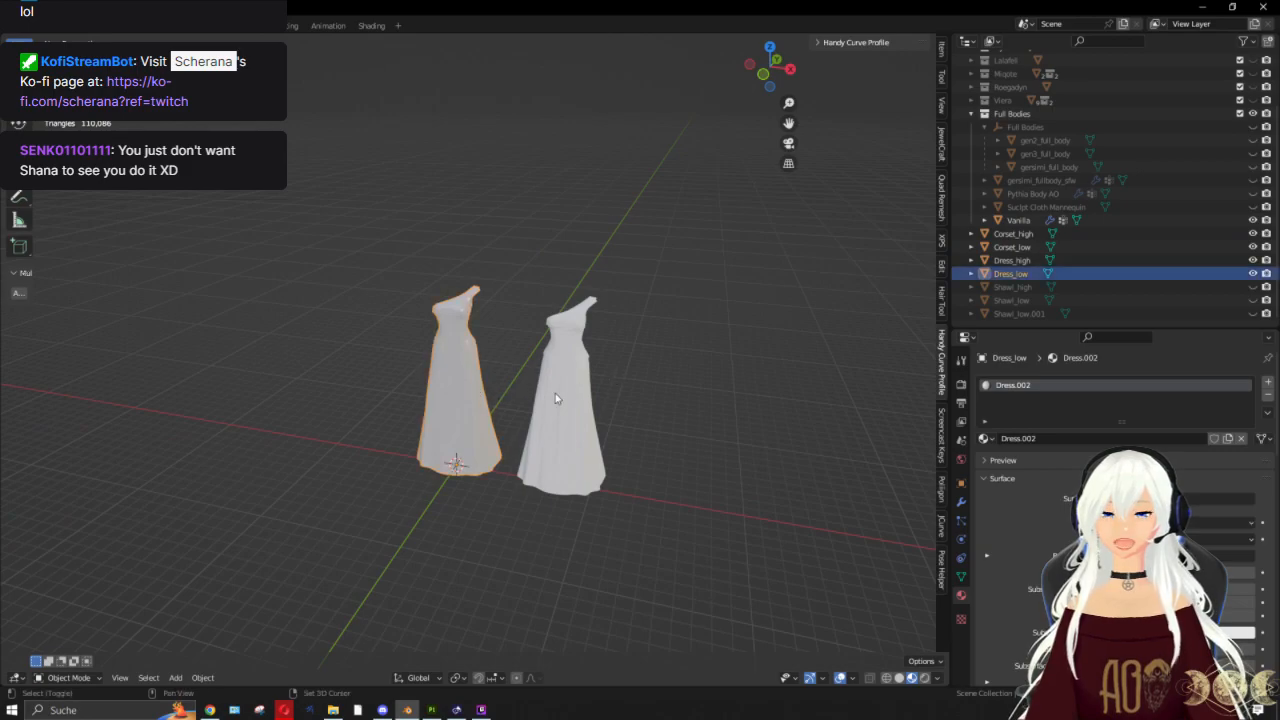
{"action": "left_click", "coordinate": [560, 341], "text": "shift"}
{"action": "key", "text": "h"}
Step: Hide the two remaining corset meshes, Corset_high and Corset_low
{"action": "scroll", "coordinate": [614, 398], "scroll_direction": "up", "scroll_amount": 4}
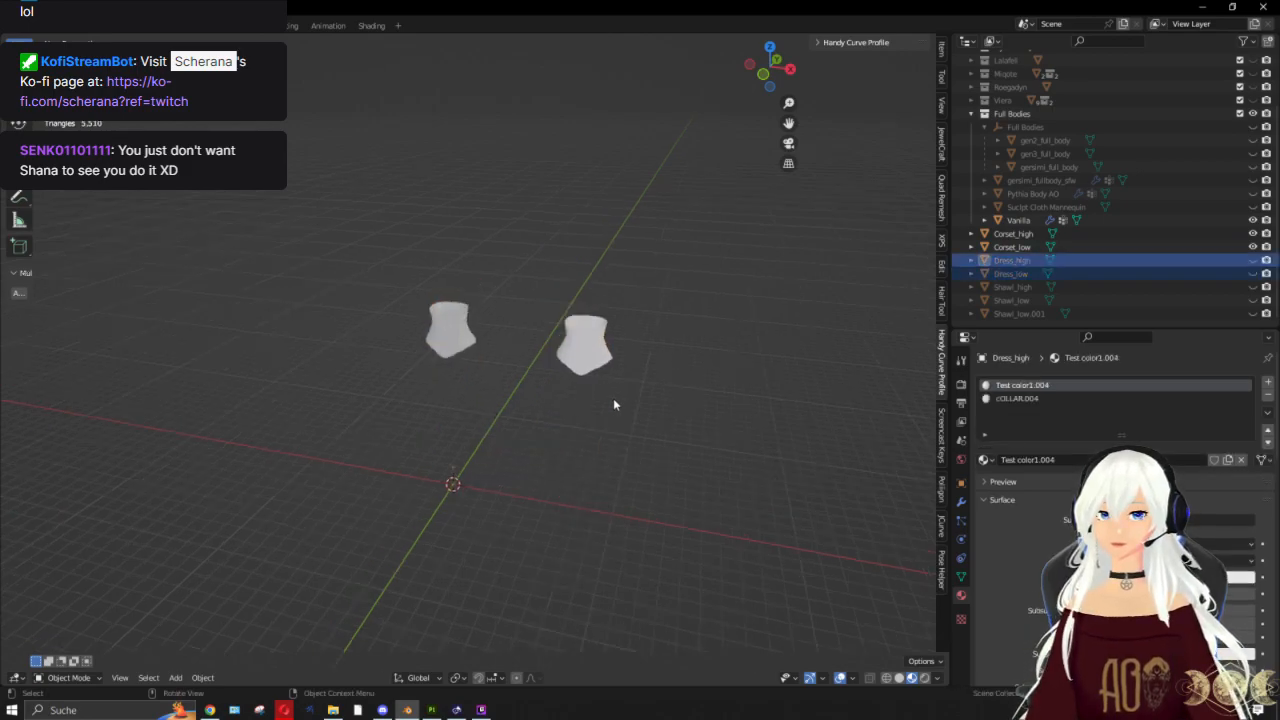
{"action": "left_click", "coordinate": [666, 361]}
{"action": "key", "text": "h"}
{"action": "left_click", "coordinate": [414, 300]}
{"action": "key", "text": "h"}
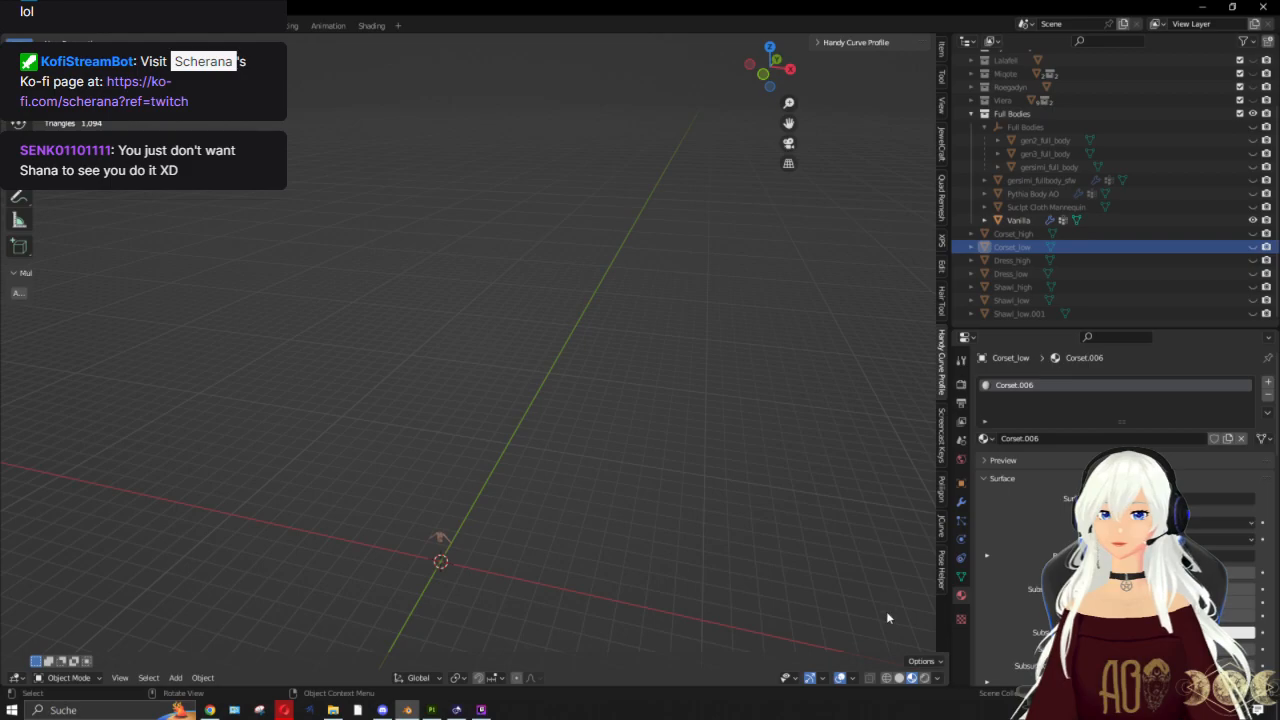
Step: Use solid shading and the top orthographic view, and hide the Vanilla body mesh
{"action": "left_click", "coordinate": [852, 679]}
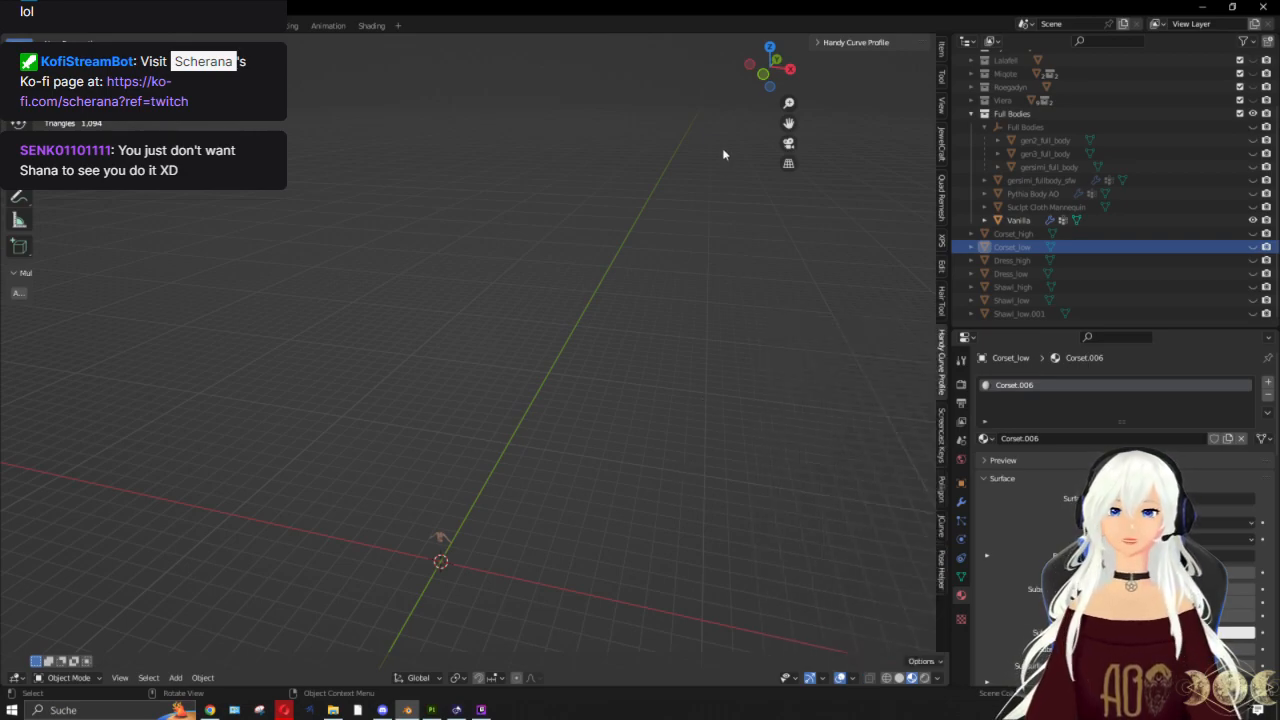
{"action": "left_click", "coordinate": [899, 677]}
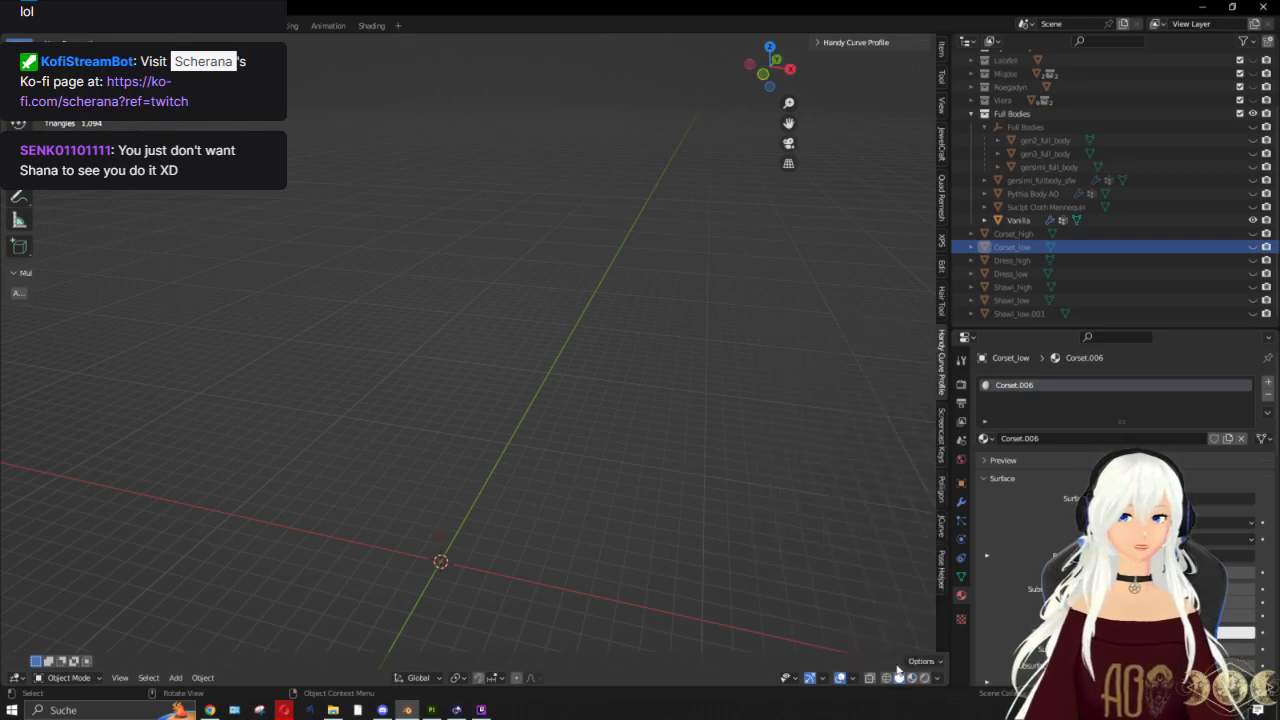
{"action": "left_click", "coordinate": [771, 48]}
{"action": "middle_click_drag", "start_coordinate": [402, 320], "coordinate": [697, 570], "text": "shift"}
{"action": "scroll", "coordinate": [262, 285], "scroll_direction": "up", "scroll_amount": 6}
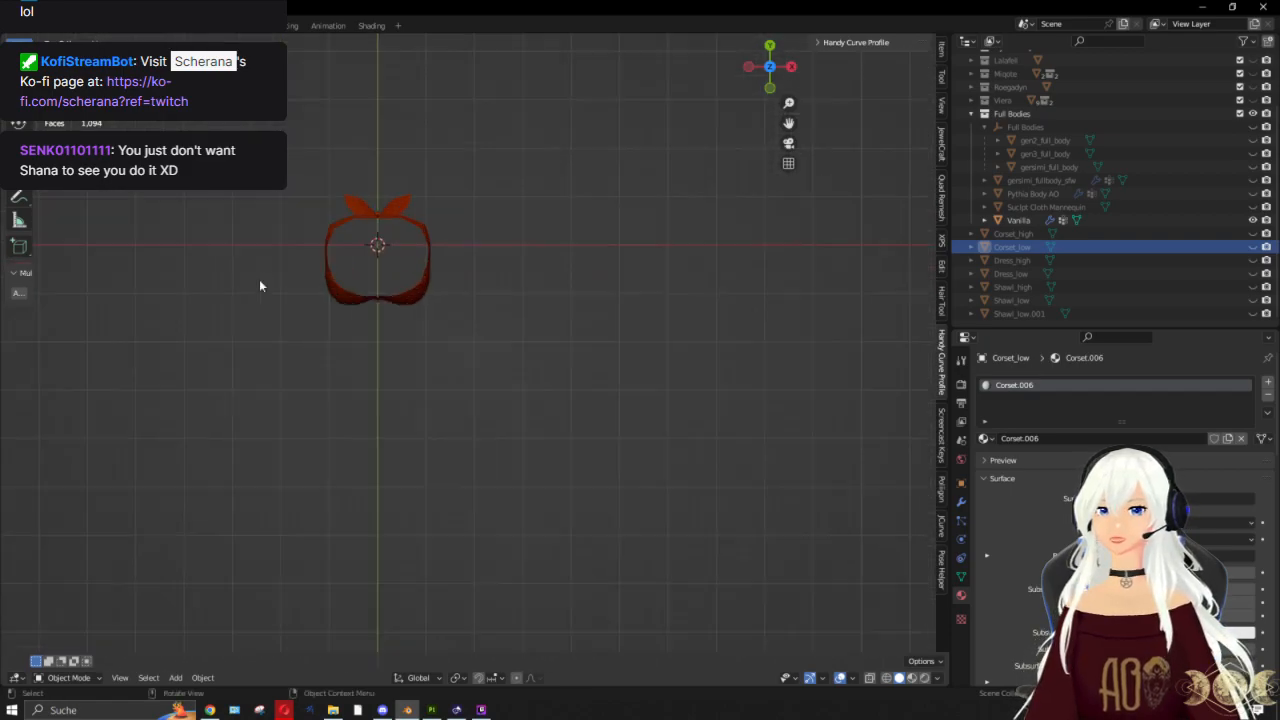
{"action": "left_click", "coordinate": [406, 292]}
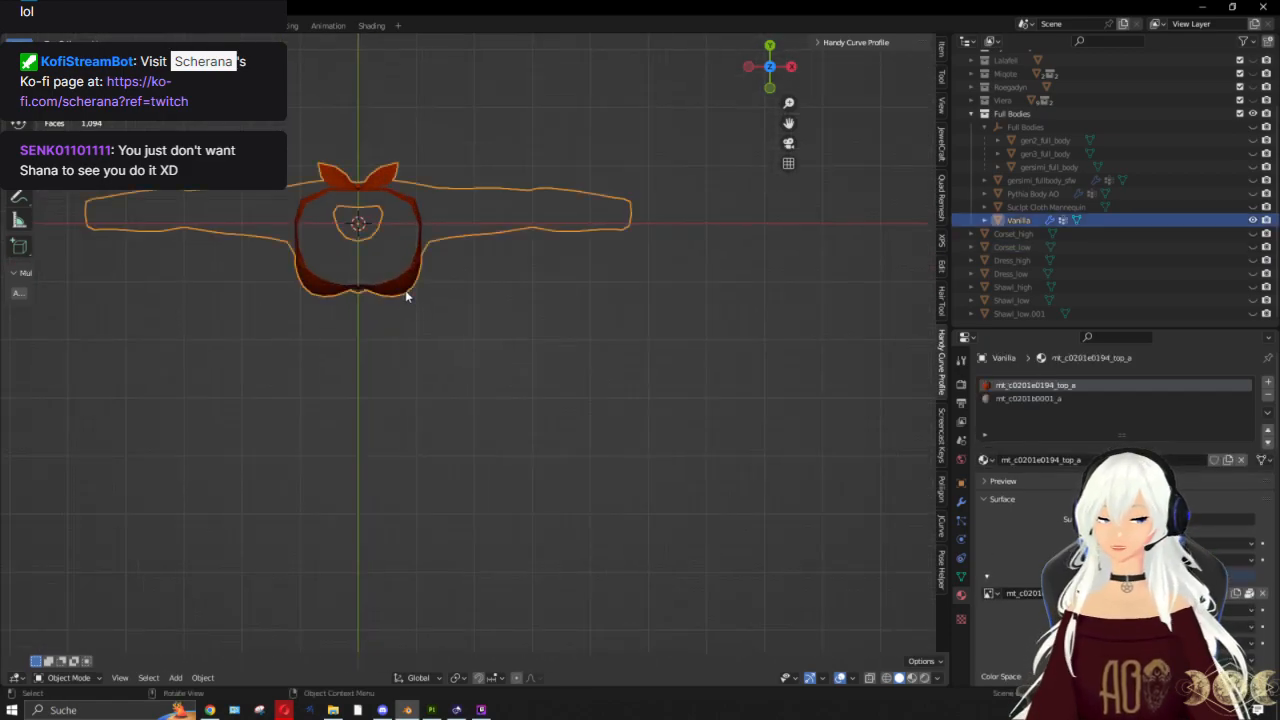
{"action": "key", "text": "h"}
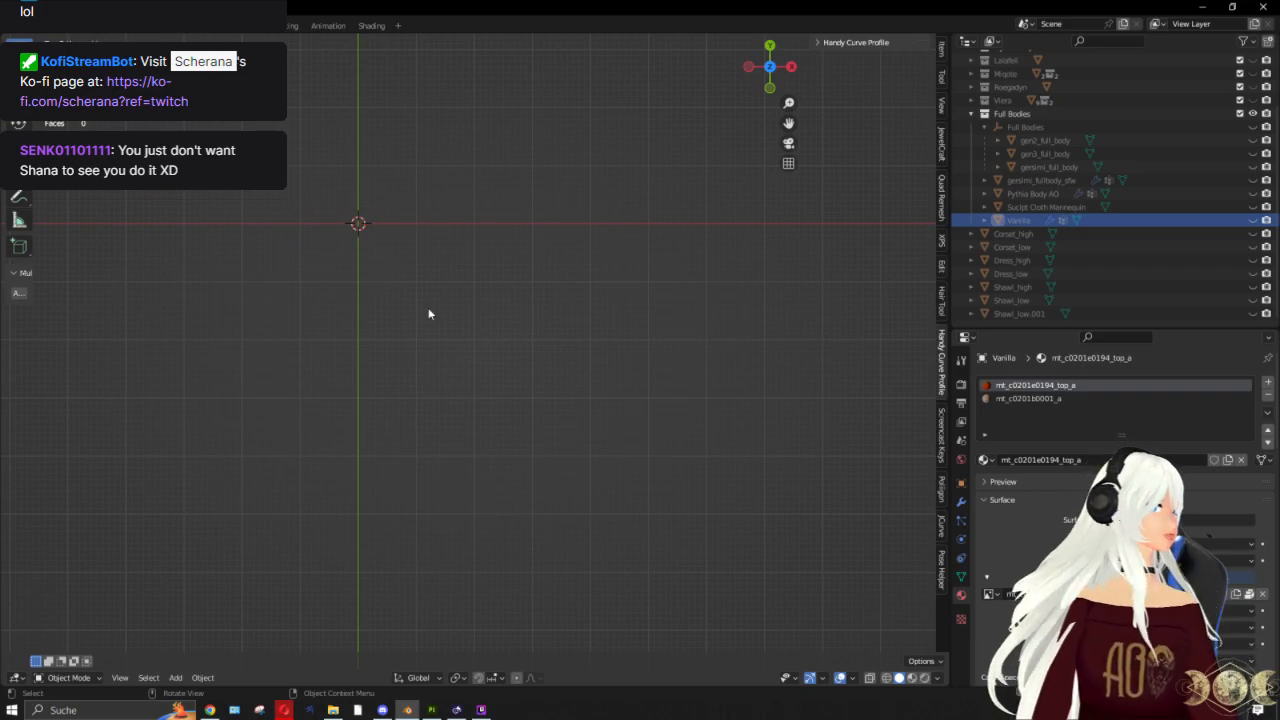
Step: Add a Bezier curve at the world origin with a 100 cm radius and frame it in the view
{"action": "mouse_move", "coordinate": [428, 313]}
{"action": "middle_mouse_down", "text": "shift"}
{"action": "mouse_move", "coordinate": [397, 288]}
{"action": "mouse_move", "coordinate": [411, 326]}
{"action": "mouse_move", "coordinate": [411, 294]}
{"action": "middle_mouse_up", "text": "shift"}
{"action": "key", "text": "shift+a"}
{"action": "mouse_move", "coordinate": [411, 291]}
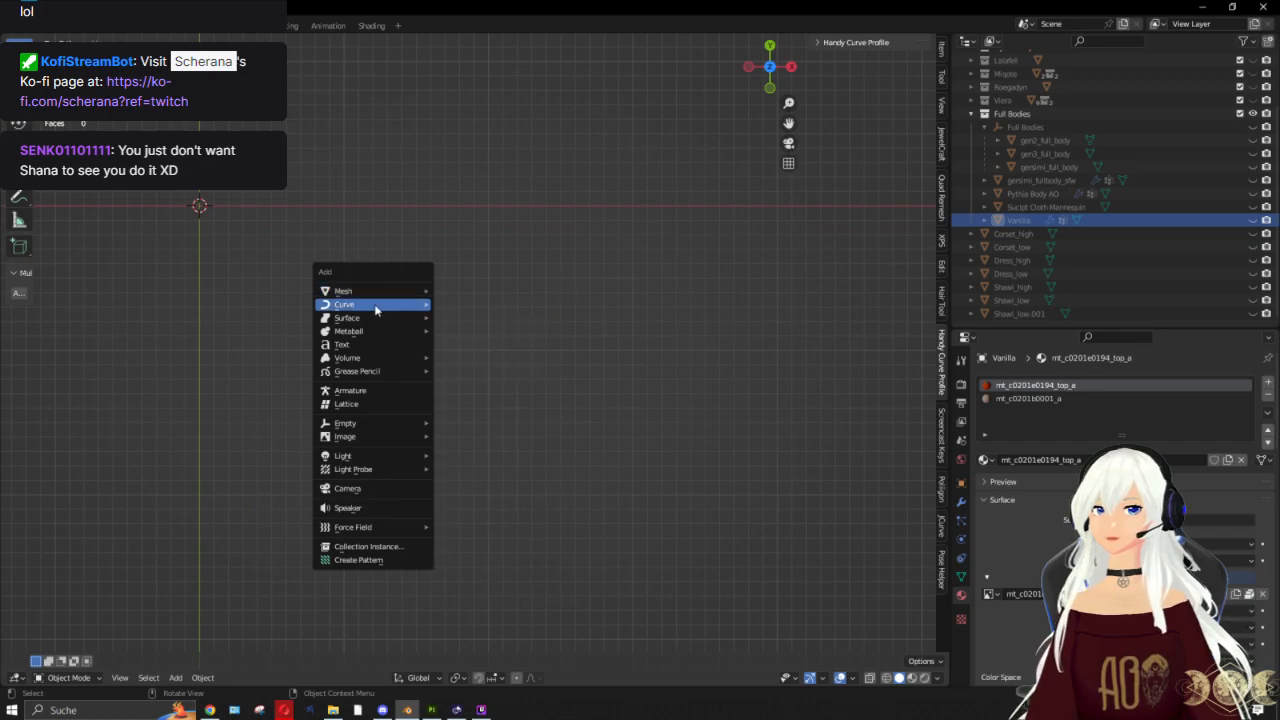
{"action": "mouse_move", "coordinate": [375, 305]}
{"action": "left_click", "coordinate": [464, 303]}
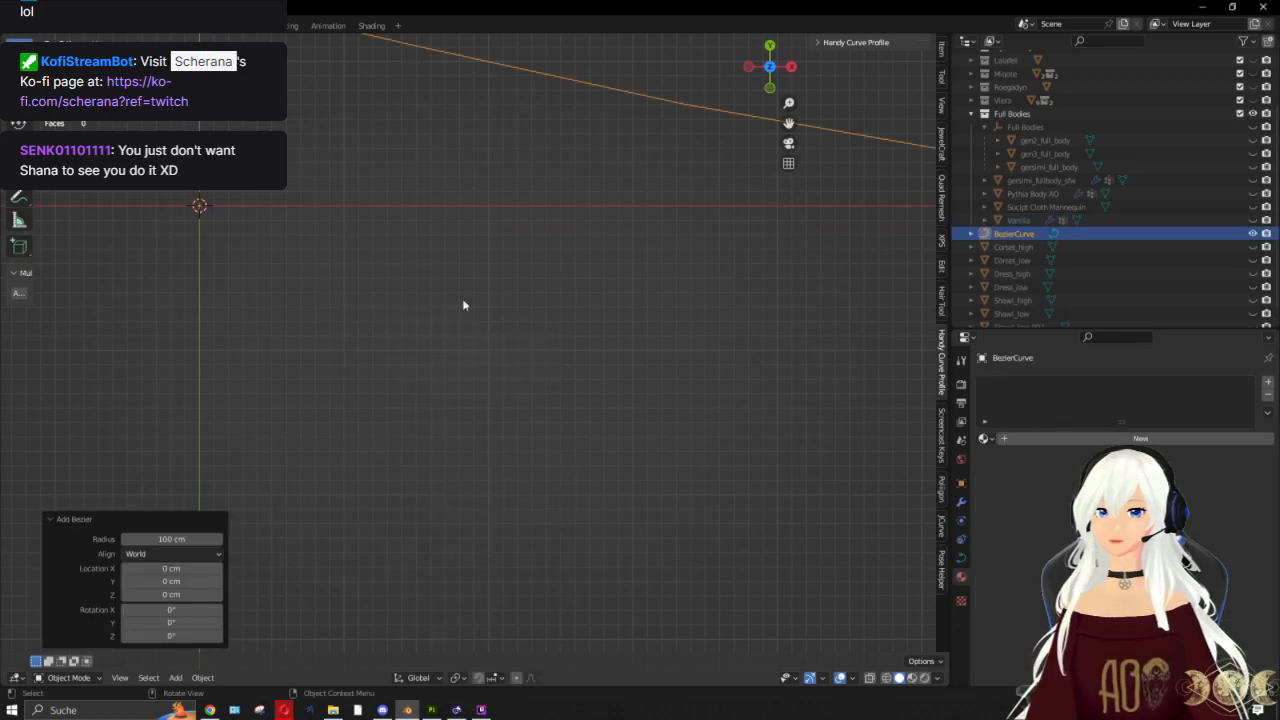
{"action": "key", "text": "KP_Decimal"}
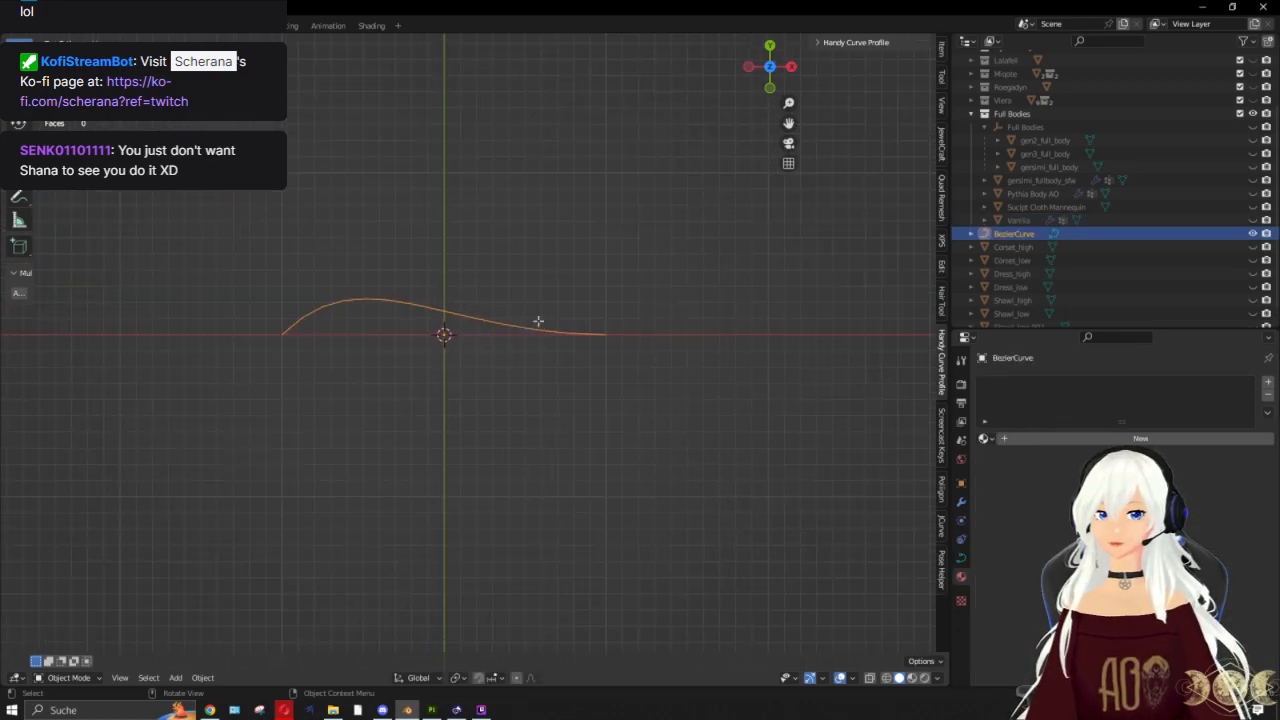
Step: Rotate all of the Bezier curve's control points by about 86.7° in Edit Mode so the curve runs nearly vertical
{"action": "key", "text": "Tab"}
{"action": "key", "text": "r"}
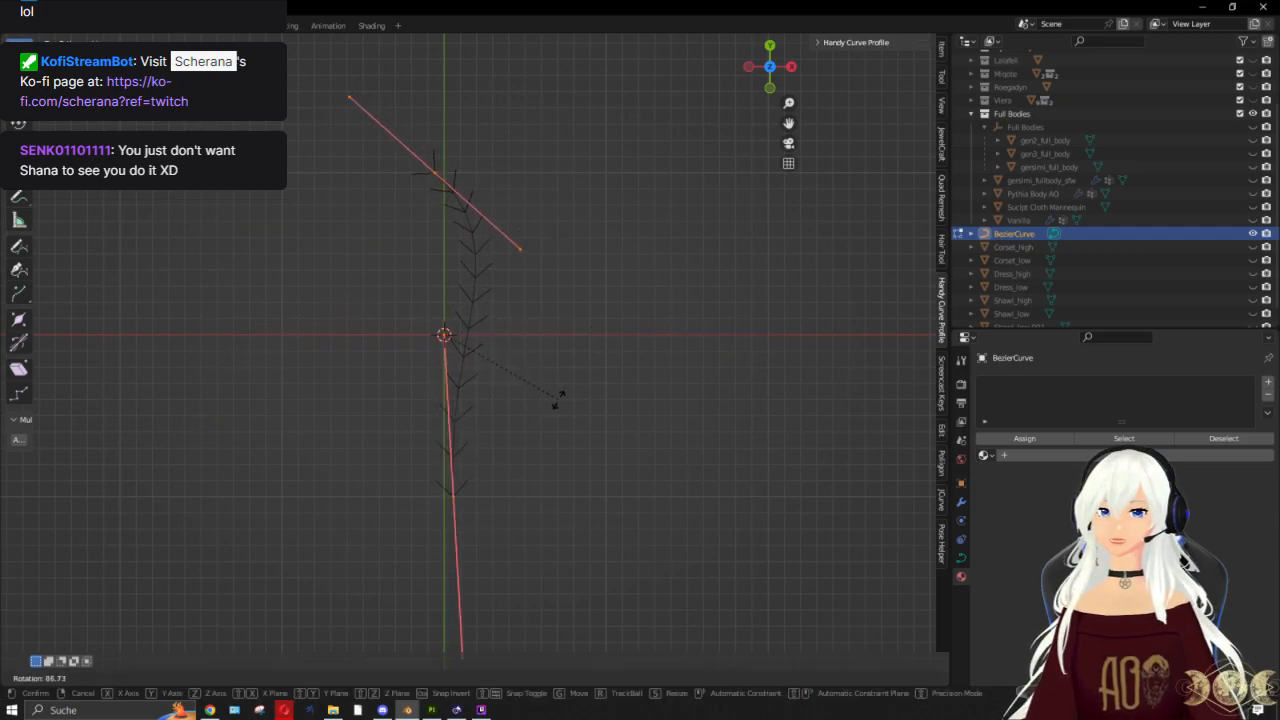
{"action": "left_click", "coordinate": [557, 398]}
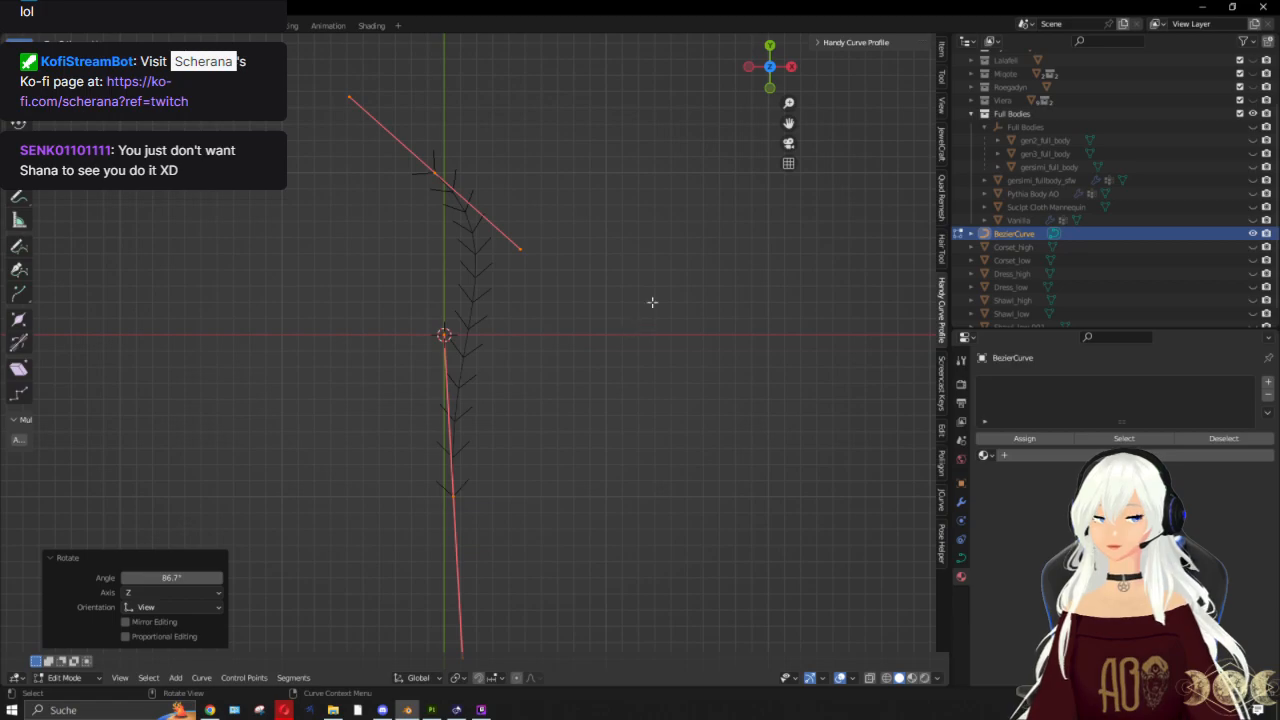
Step: Try rotating all of the curve's control points by -180°, and undo that rotation
{"action": "key", "text": "r"}
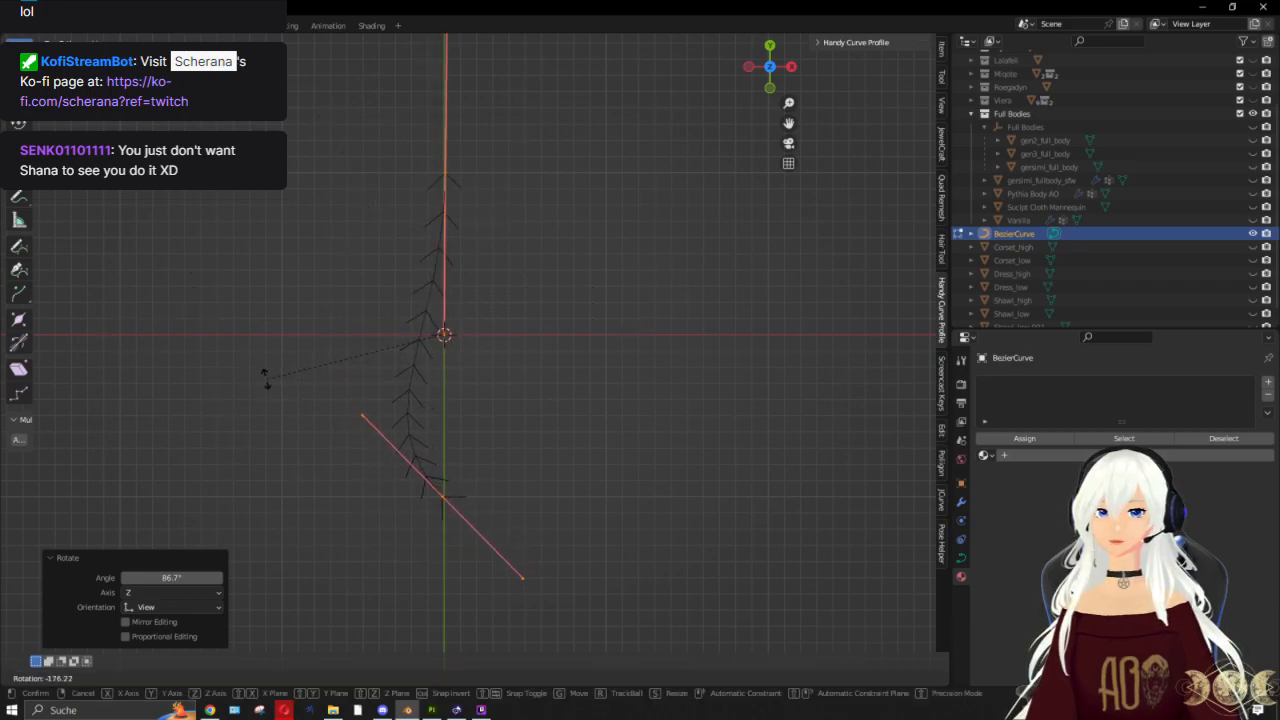
{"action": "left_click", "coordinate": [263, 374]}
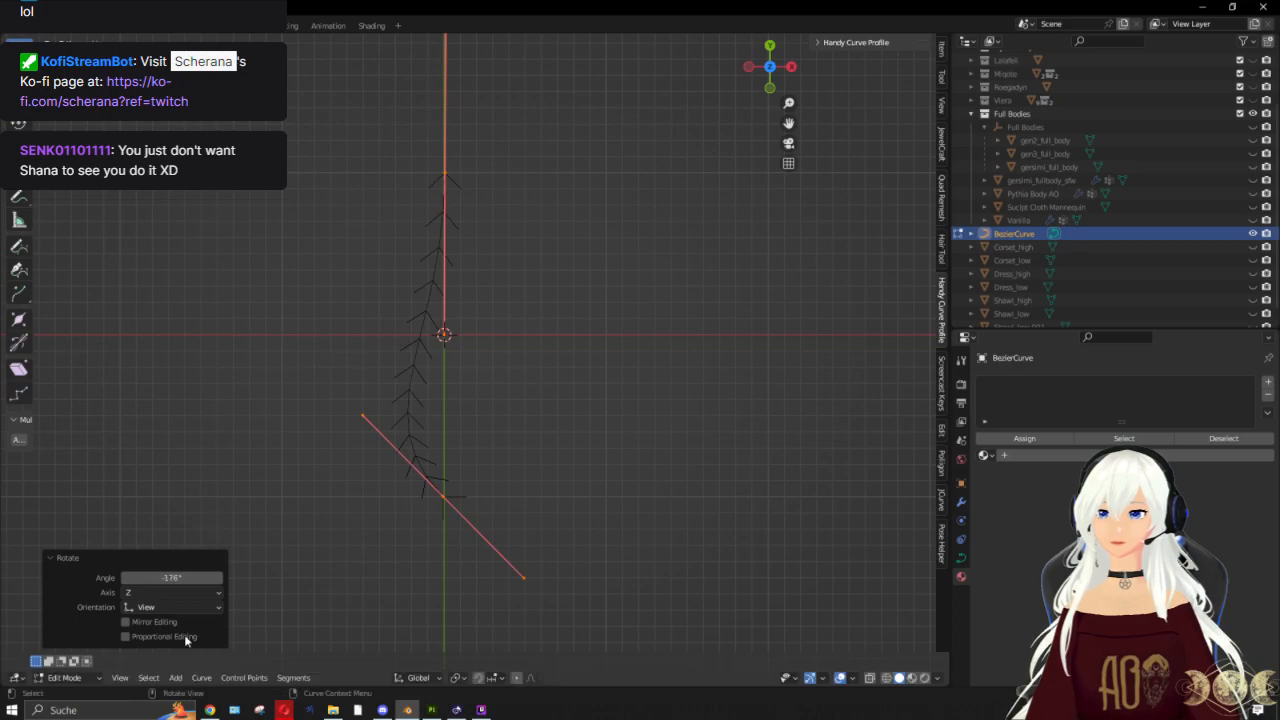
{"action": "left_click", "coordinate": [172, 578]}
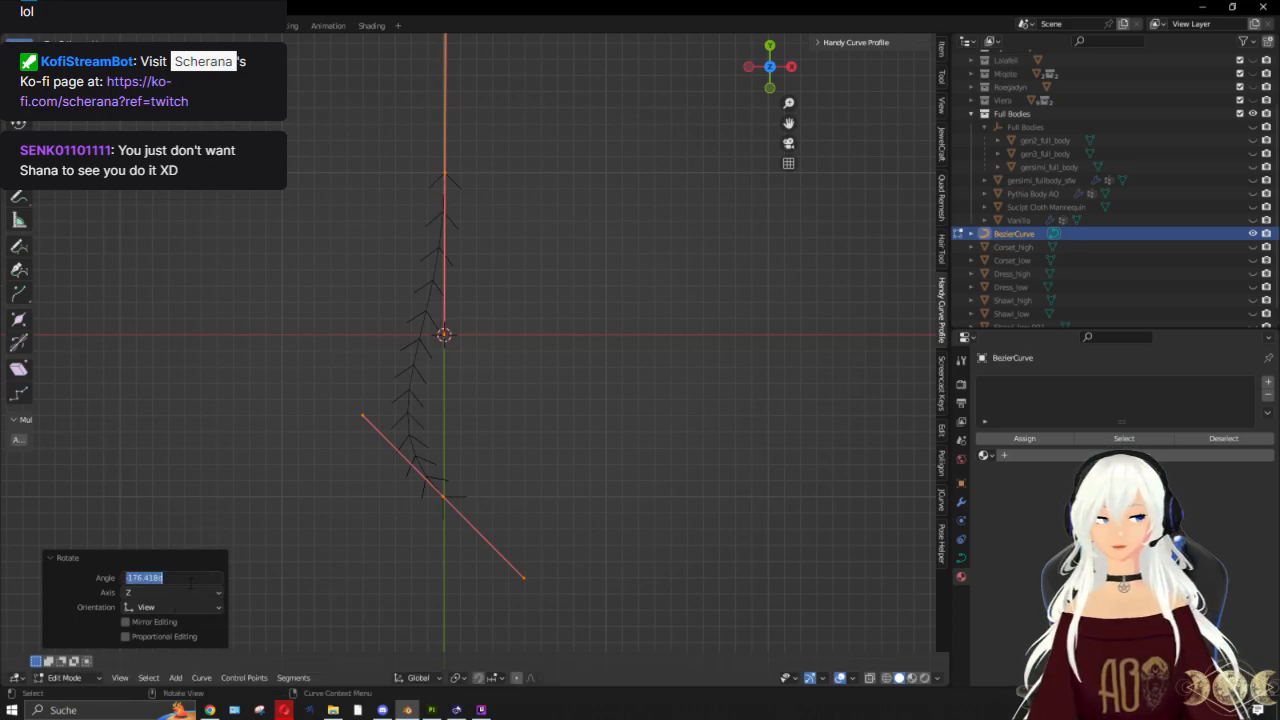
{"action": "type", "text": "-180"}
{"action": "key", "text": "Return"}
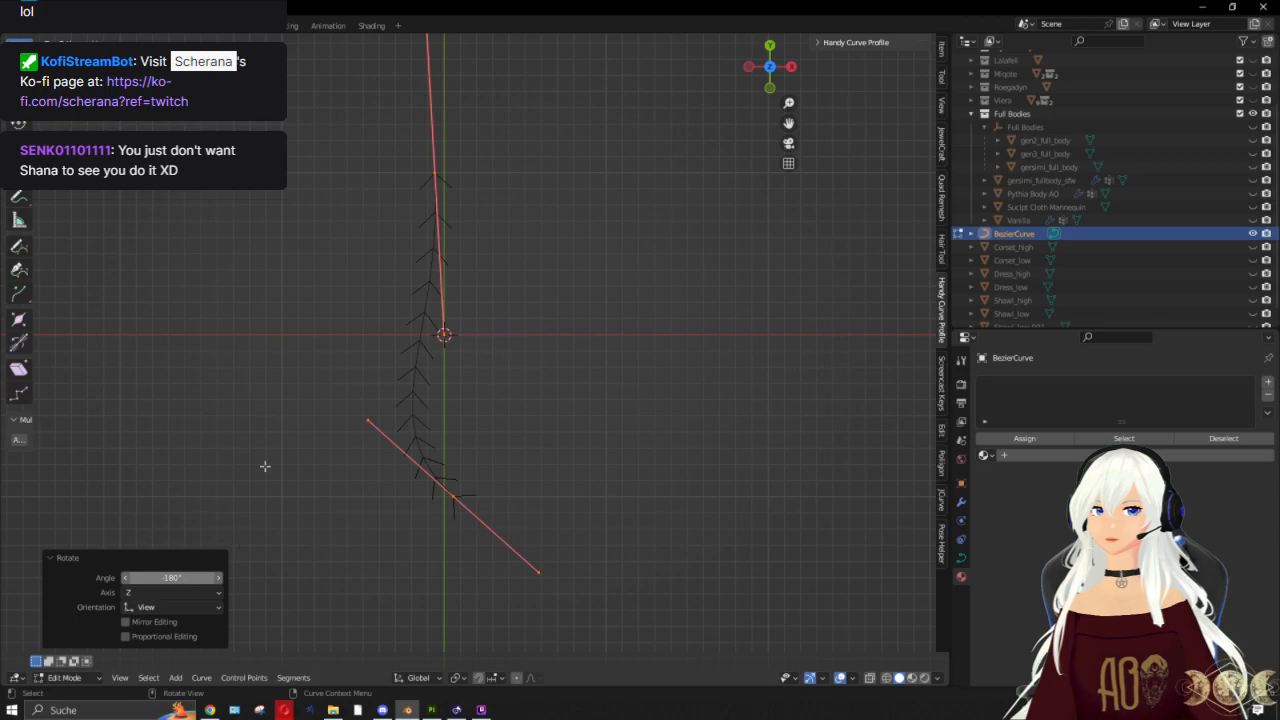
{"action": "key", "text": "ctrl+z"}
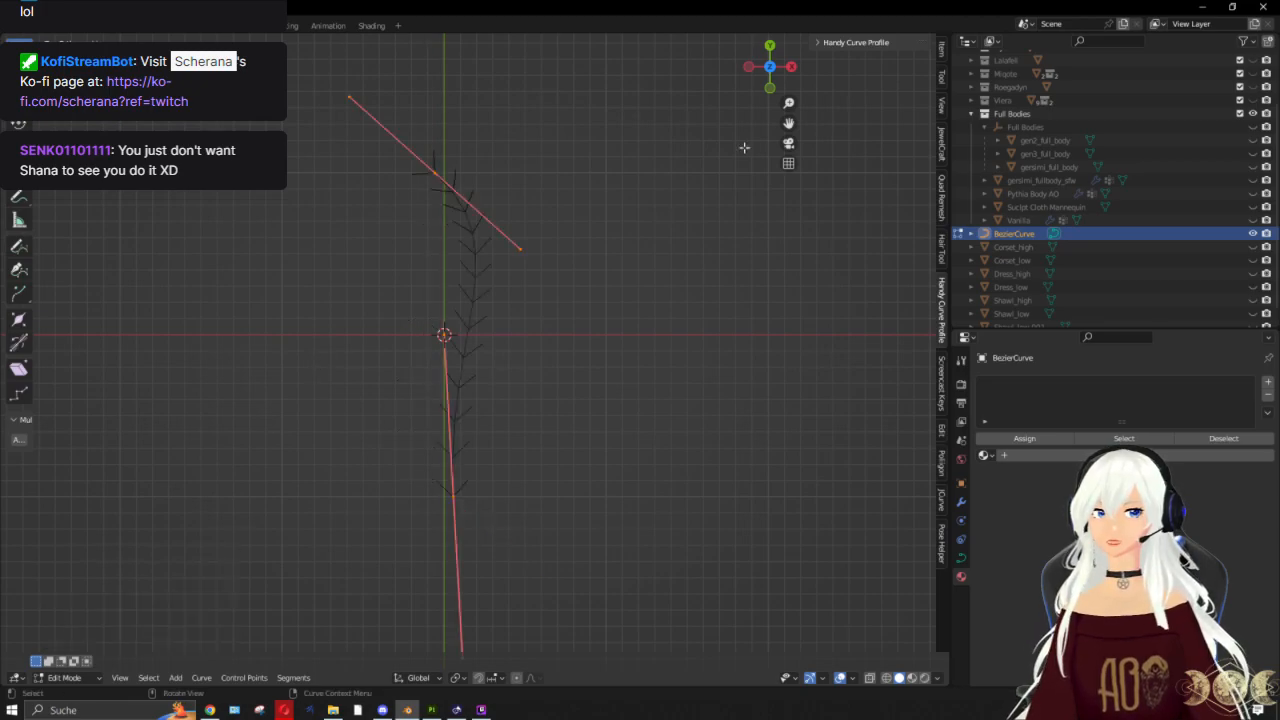
Step: Rotate all of the curve's control points by about -177° and move them about 5.8 cm in X and -92.6 cm in Y
{"action": "key", "text": "r"}
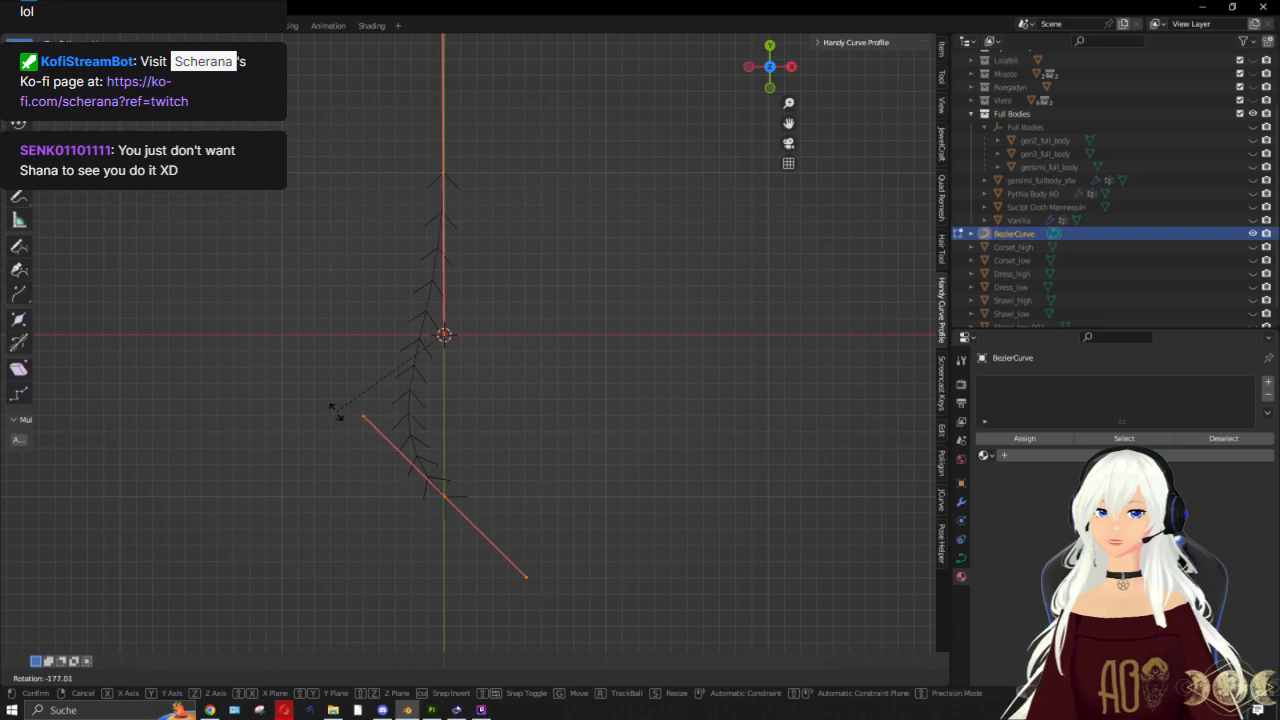
{"action": "left_click", "coordinate": [336, 411]}
{"action": "key", "text": "g"}
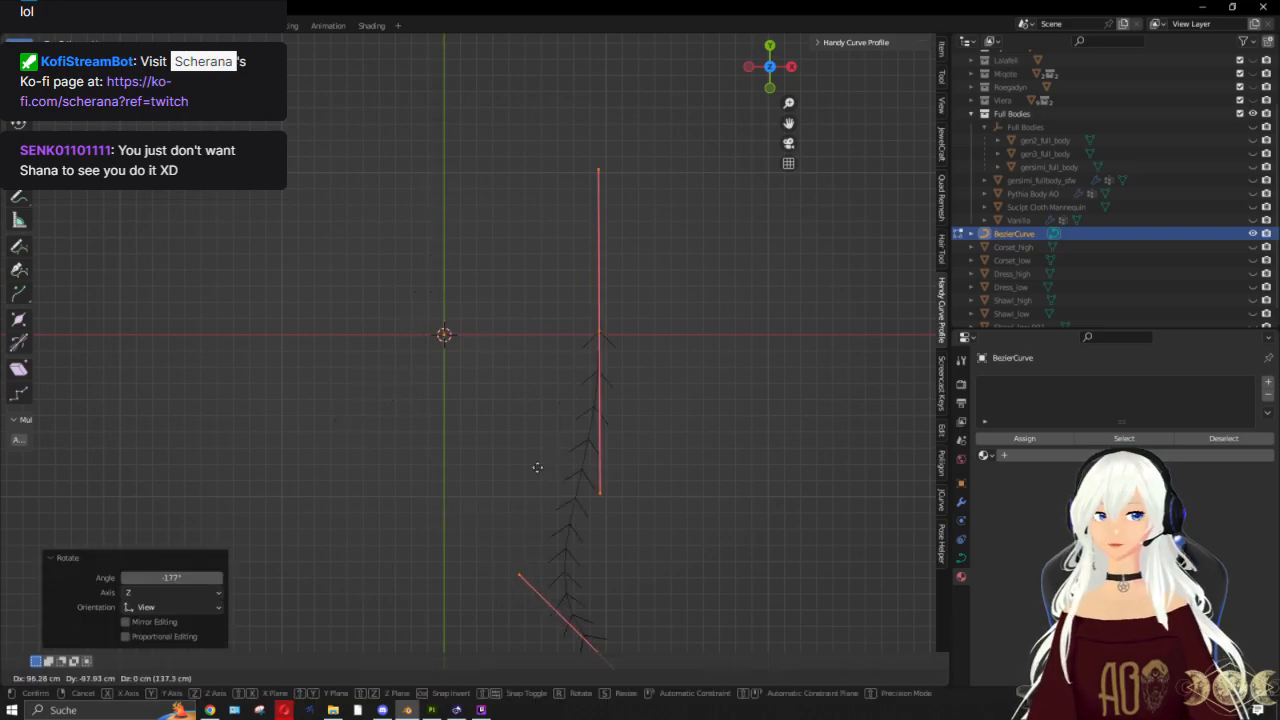
{"action": "left_click", "coordinate": [431, 432]}
Step: Scale the whole curve to about 0.363 and move it about 6 cm in X and 55.7 cm in Y, near the world origin
{"action": "key", "text": "s"}
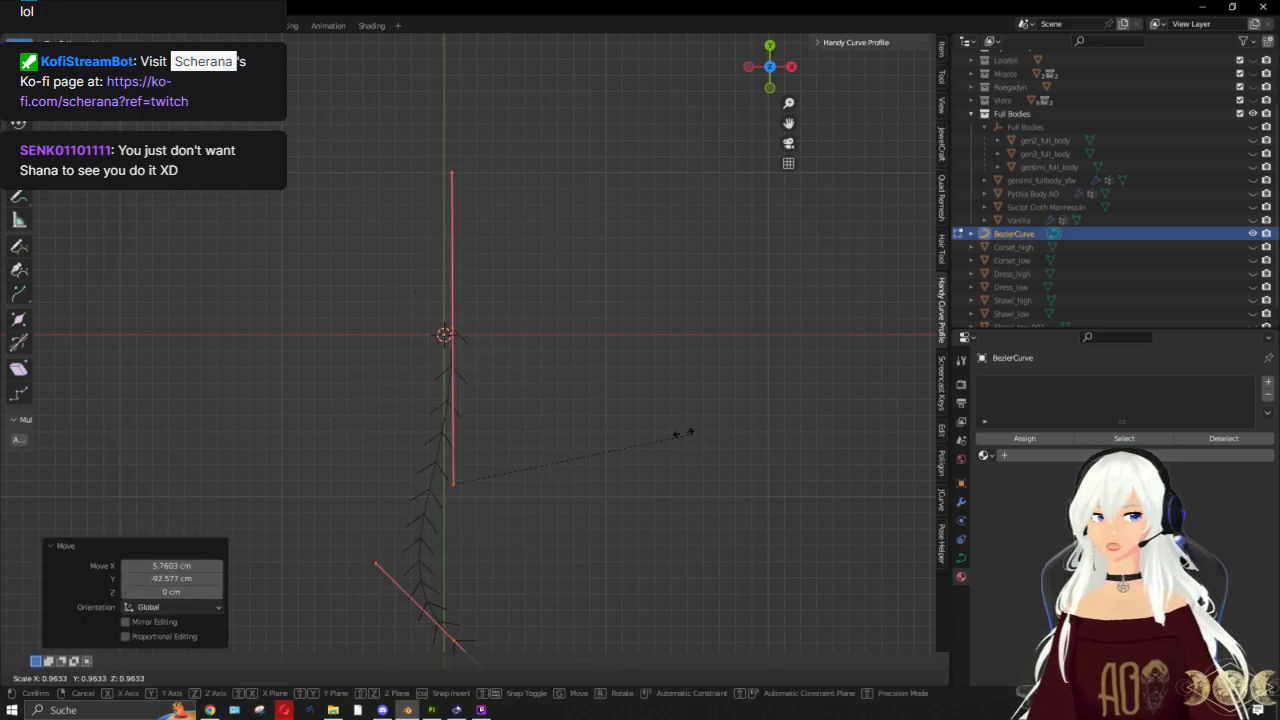
{"action": "left_click", "coordinate": [514, 417]}
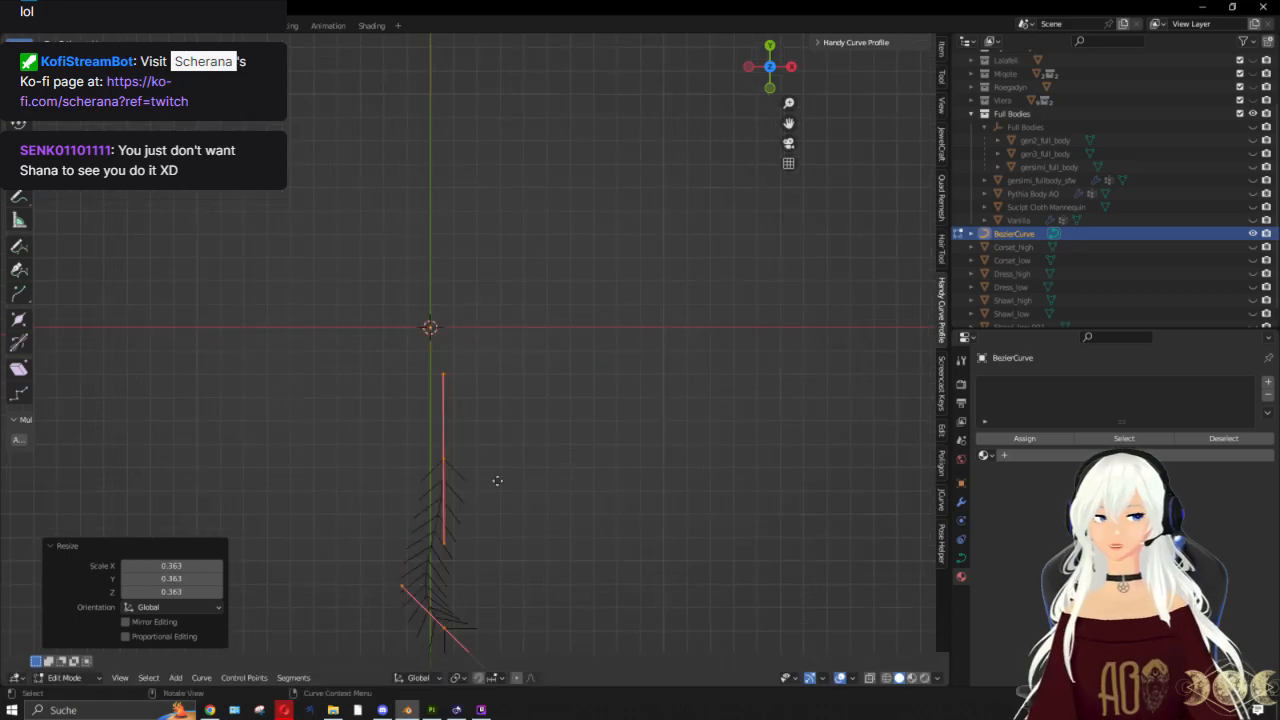
{"action": "key", "text": "g"}
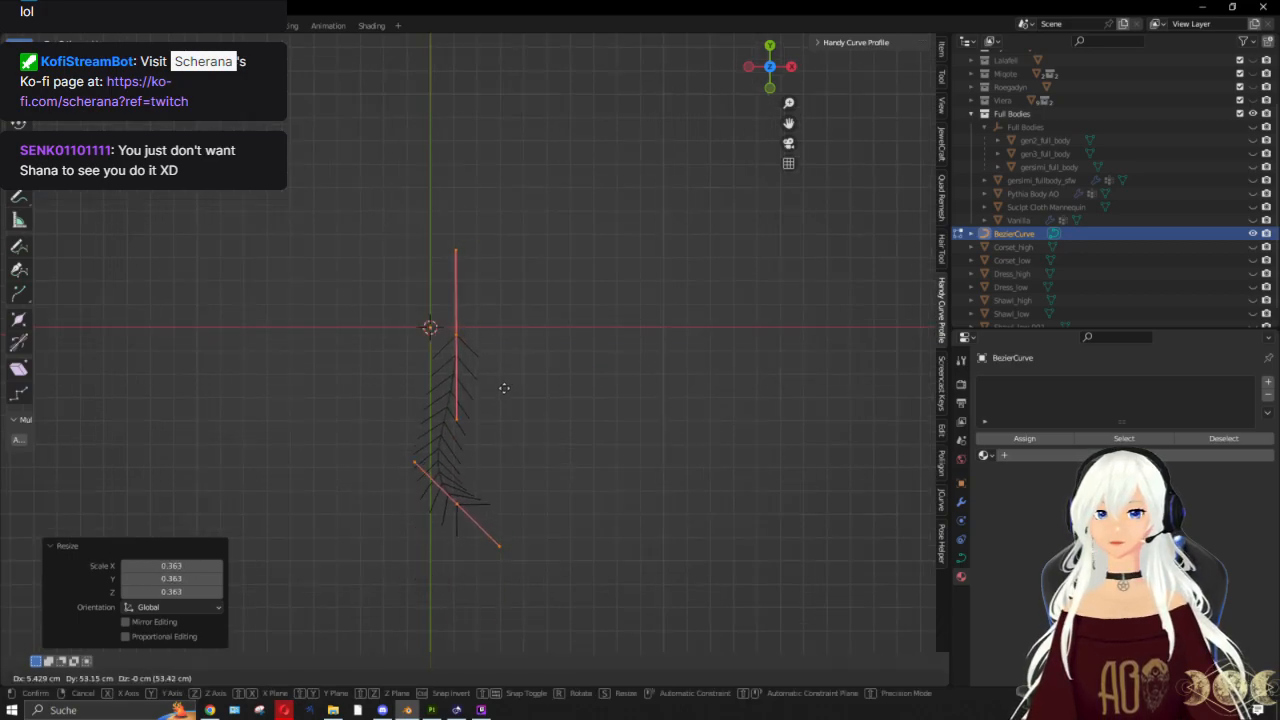
{"action": "left_click", "coordinate": [506, 381]}
{"action": "scroll", "coordinate": [532, 395], "scroll_direction": "up", "scroll_amount": 1}
{"action": "scroll", "coordinate": [533, 395], "scroll_direction": "up", "scroll_amount": 1}
Step: Switch to Substance 3D Painter and examine the front of the corset and the white band along its lower edge
{"action": "left_click", "coordinate": [431, 709]}
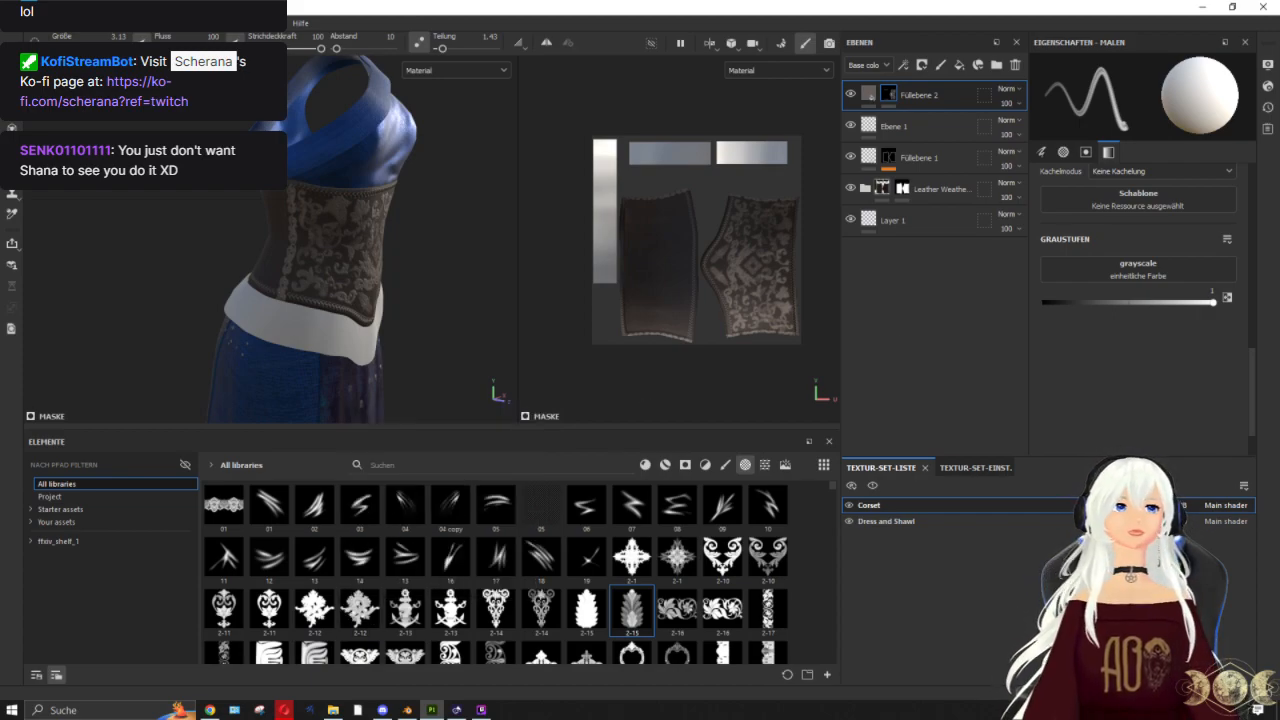
{"action": "left_click_drag", "start_coordinate": [346, 195], "coordinate": [321, 130], "text": "alt"}
{"action": "middle_click_drag", "start_coordinate": [321, 130], "coordinate": [302, 108], "text": "alt"}
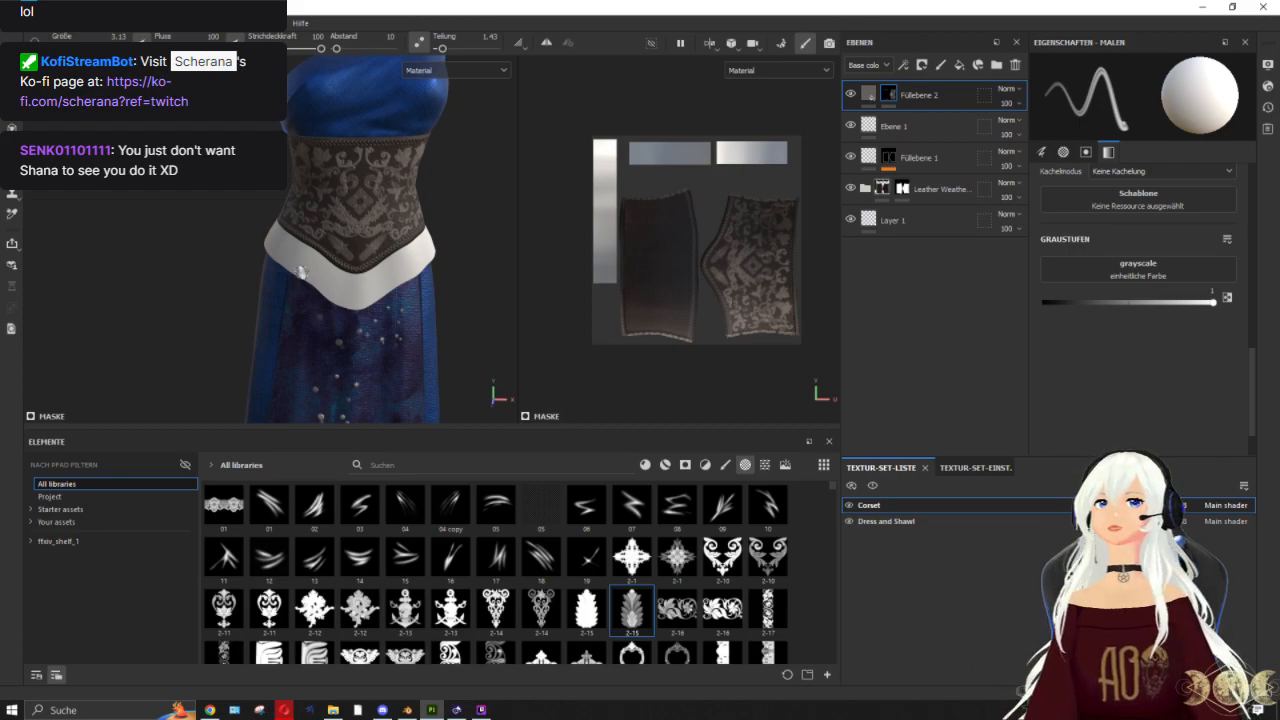
{"action": "scroll", "coordinate": [300, 300], "scroll_direction": "up", "scroll_amount": 5}
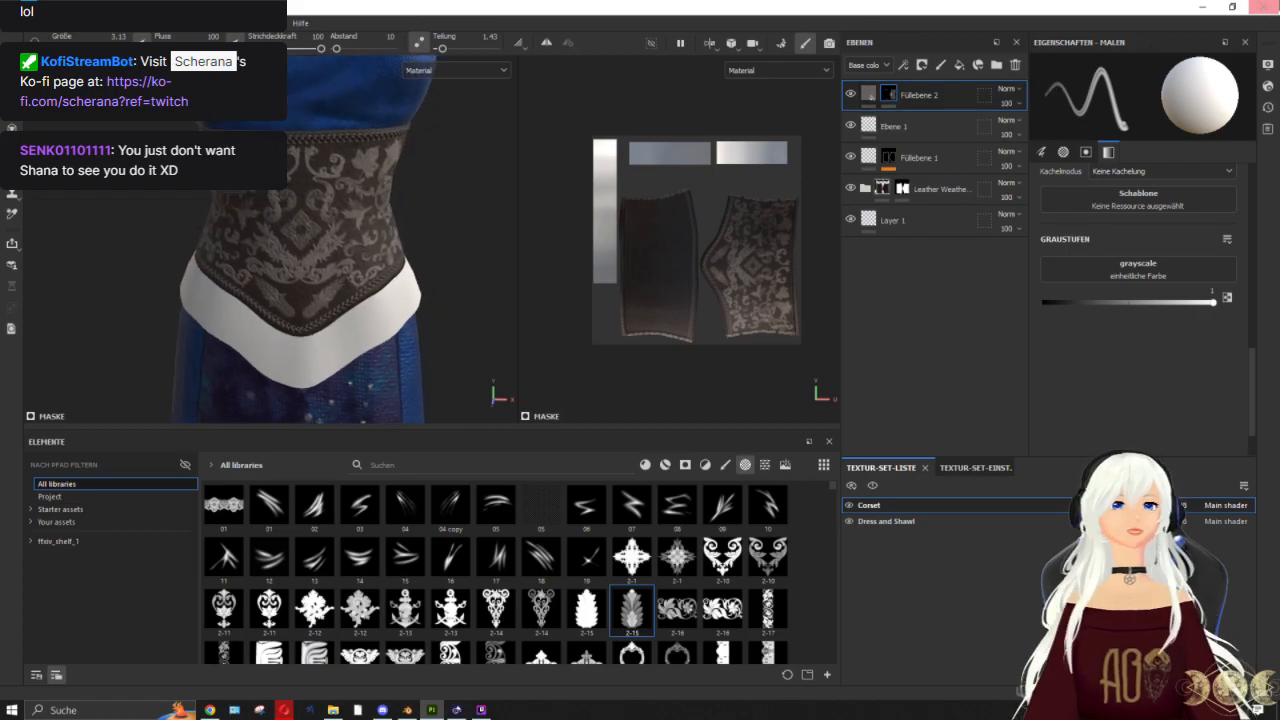
Step: Switch back to Blender and give the Bezier curve a round bevel with enough depth to form a thick tube
{"action": "key", "text": "alt+Tab"}
{"action": "scroll", "coordinate": [438, 400], "scroll_direction": "up", "scroll_amount": 3}
{"action": "scroll", "coordinate": [437, 397], "scroll_direction": "down", "scroll_amount": 4}
{"action": "scroll", "coordinate": [536, 492], "scroll_direction": "down", "scroll_amount": 3}
{"action": "scroll", "coordinate": [535, 502], "scroll_direction": "up", "scroll_amount": 3}
{"action": "scroll", "coordinate": [545, 500], "scroll_direction": "up", "scroll_amount": 3}
{"action": "middle_click_drag", "start_coordinate": [577, 450], "coordinate": [601, 304], "text": "shift"}
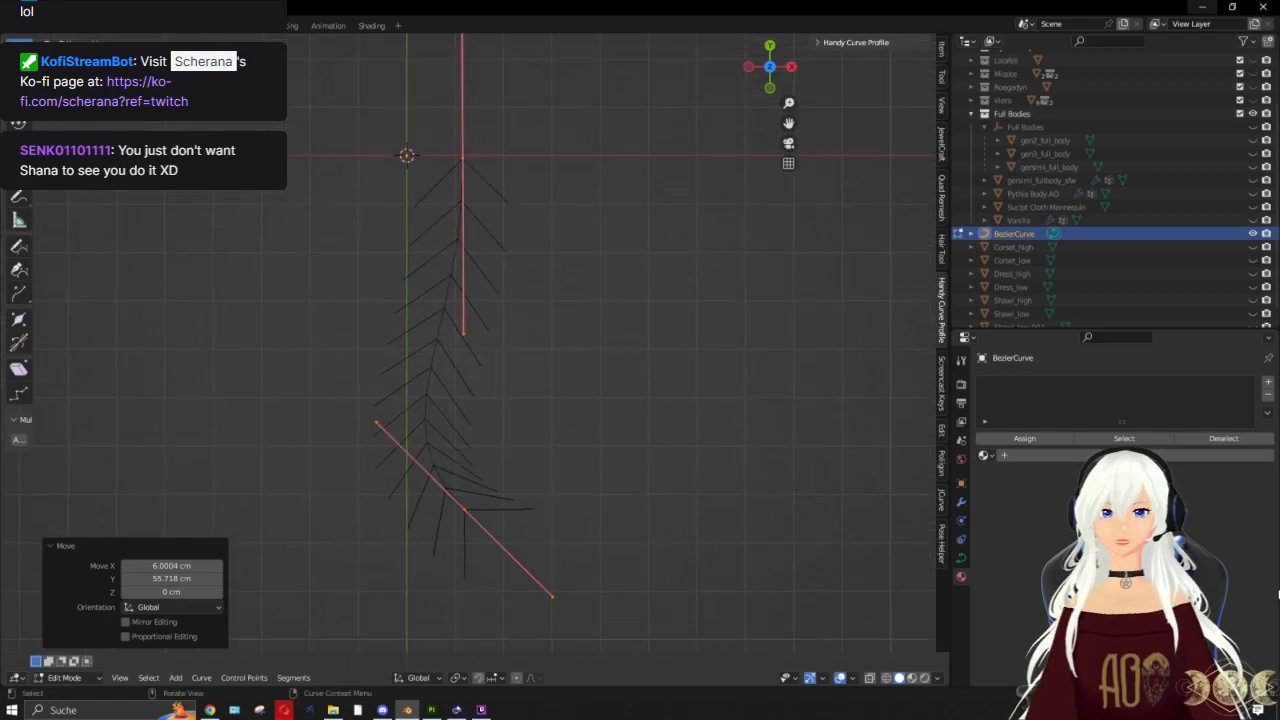
{"action": "left_click", "coordinate": [962, 559]}
{"action": "scroll", "coordinate": [1035, 520], "scroll_direction": "down", "scroll_amount": 2}
{"action": "scroll", "coordinate": [1035, 520], "scroll_direction": "up", "scroll_amount": 2}
{"action": "scroll", "coordinate": [1038, 527], "scroll_direction": "down", "scroll_amount": 2}
{"action": "left_click", "coordinate": [1030, 525]}
{"action": "scroll", "coordinate": [1029, 527], "scroll_direction": "down", "scroll_amount": 3}
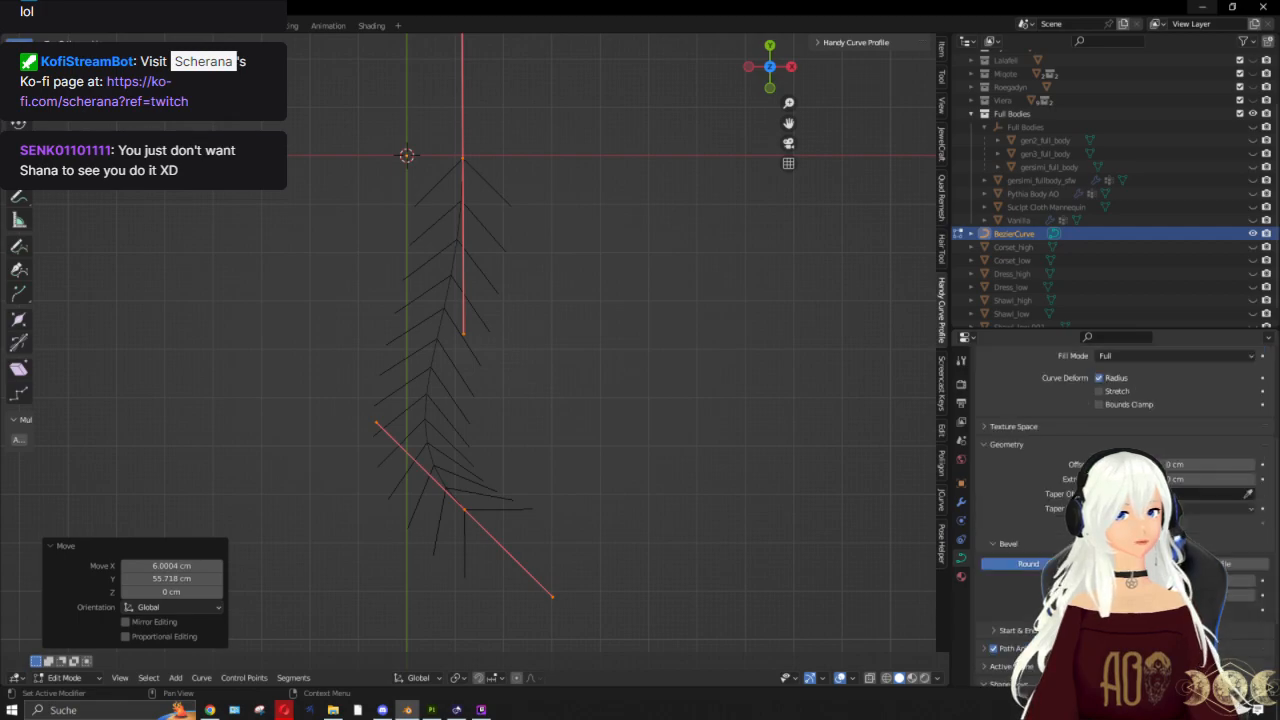
{"action": "left_click_drag", "start_coordinate": [1150, 527], "coordinate": [1171, 527]}
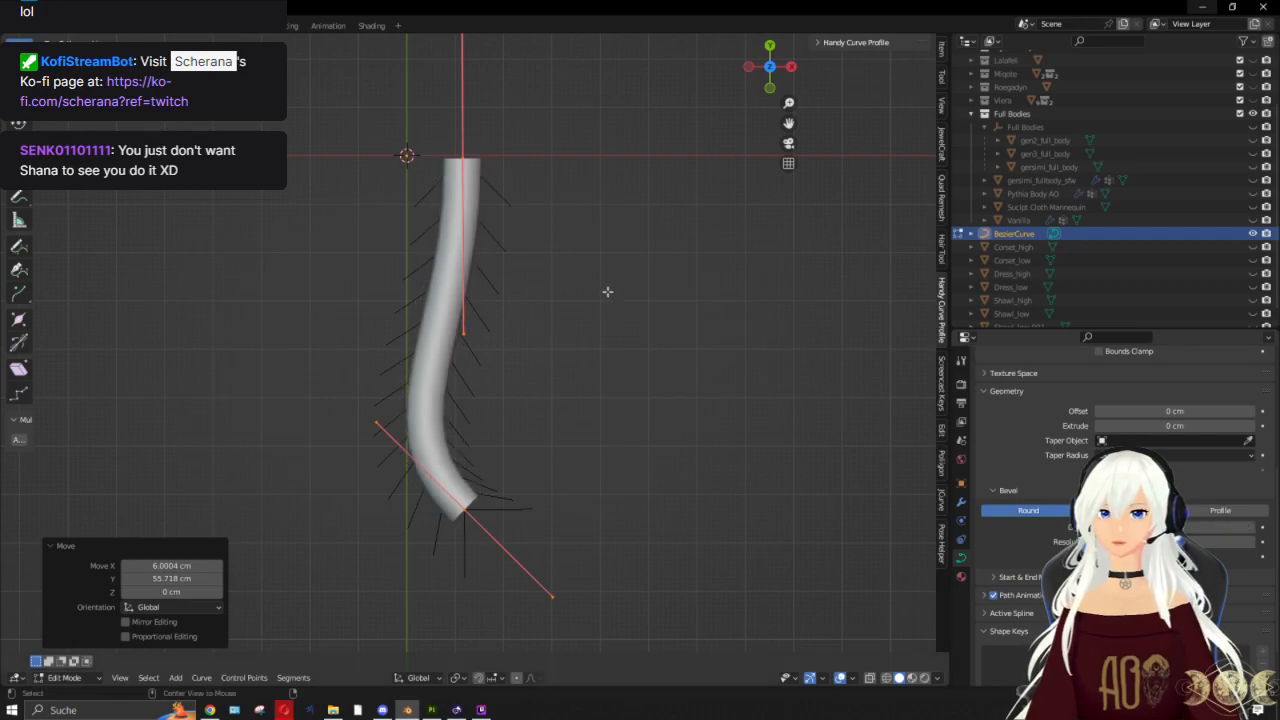
Step: Close the tube's open ends and extrude the curve slightly so its cross-section becomes an elongated oval
{"action": "middle_click_drag", "start_coordinate": [529, 466], "coordinate": [599, 291]}
{"action": "scroll", "coordinate": [650, 390], "scroll_direction": "down", "scroll_amount": 7}
{"action": "middle_click_drag", "start_coordinate": [528, 462], "coordinate": [523, 217], "text": "shift"}
{"action": "scroll", "coordinate": [547, 542], "scroll_direction": "up", "scroll_amount": 8}
{"action": "middle_click_drag", "start_coordinate": [547, 542], "coordinate": [616, 218], "text": "shift"}
{"action": "scroll", "coordinate": [434, 460], "scroll_direction": "up", "scroll_amount": 5}
{"action": "middle_click_drag", "start_coordinate": [749, 511], "coordinate": [665, 512]}
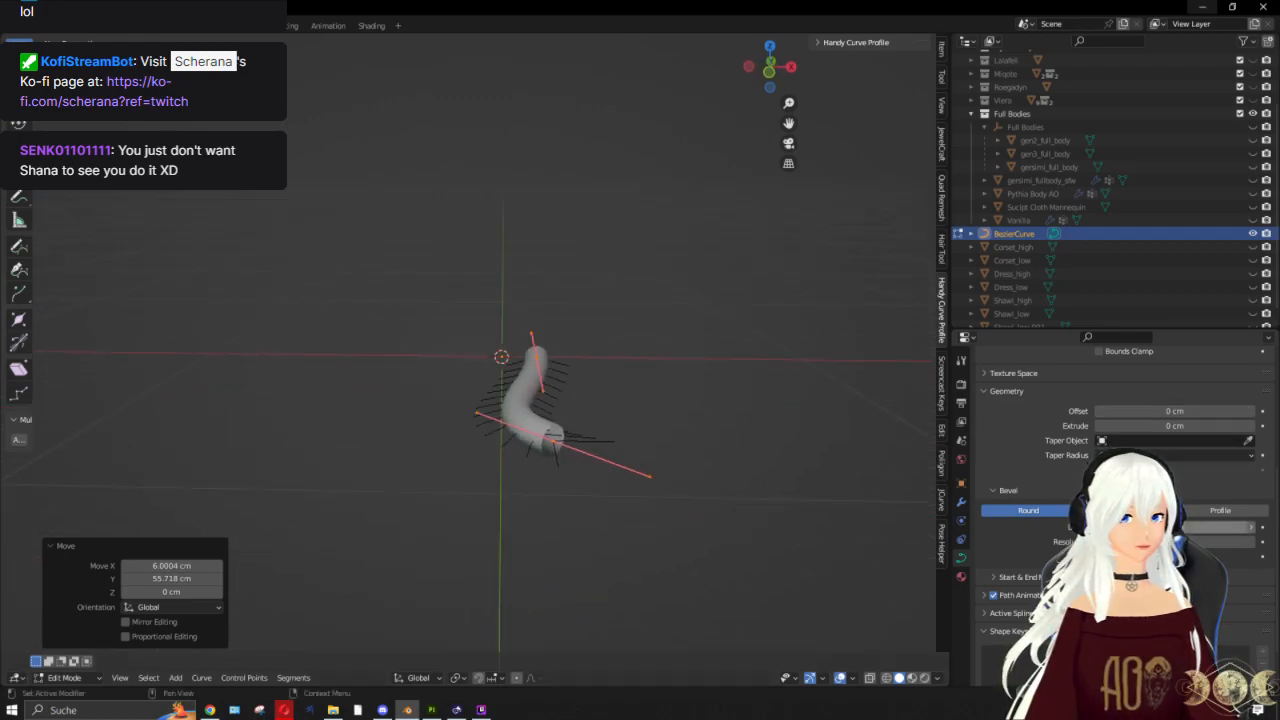
{"action": "scroll", "coordinate": [1120, 500], "scroll_direction": "up", "scroll_amount": 5}
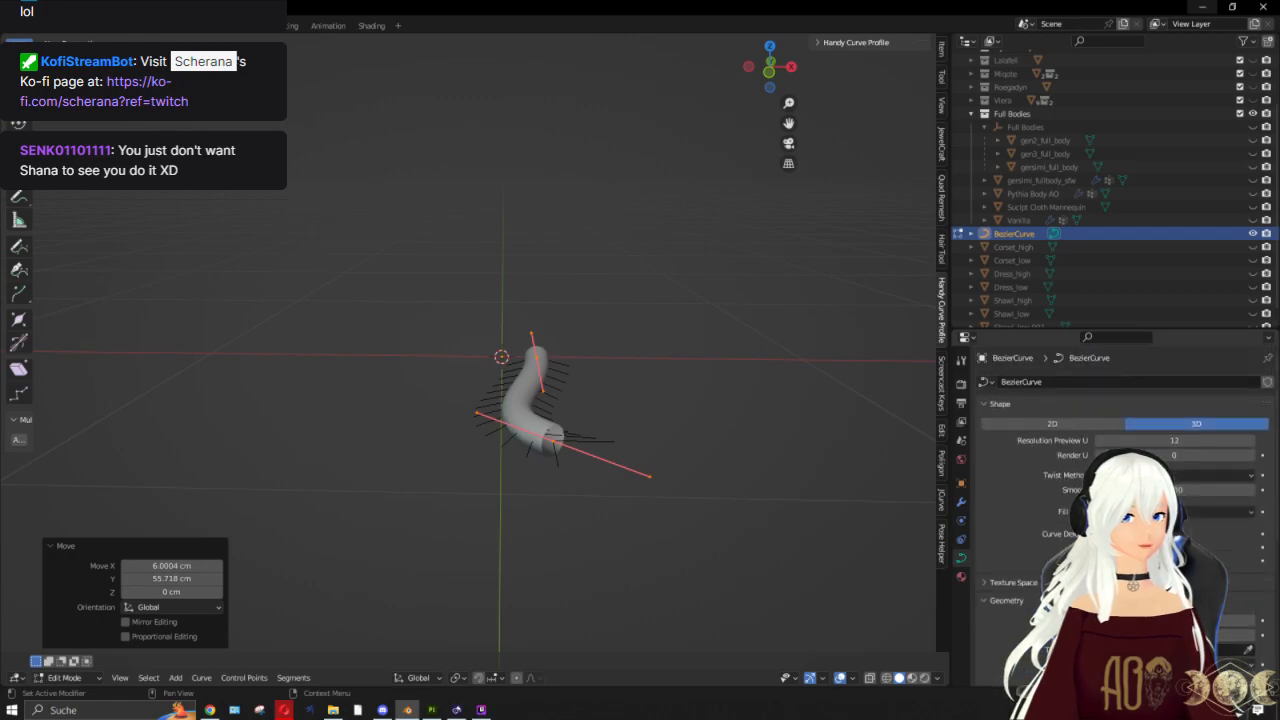
{"action": "scroll", "coordinate": [1120, 450], "scroll_direction": "down", "scroll_amount": 4}
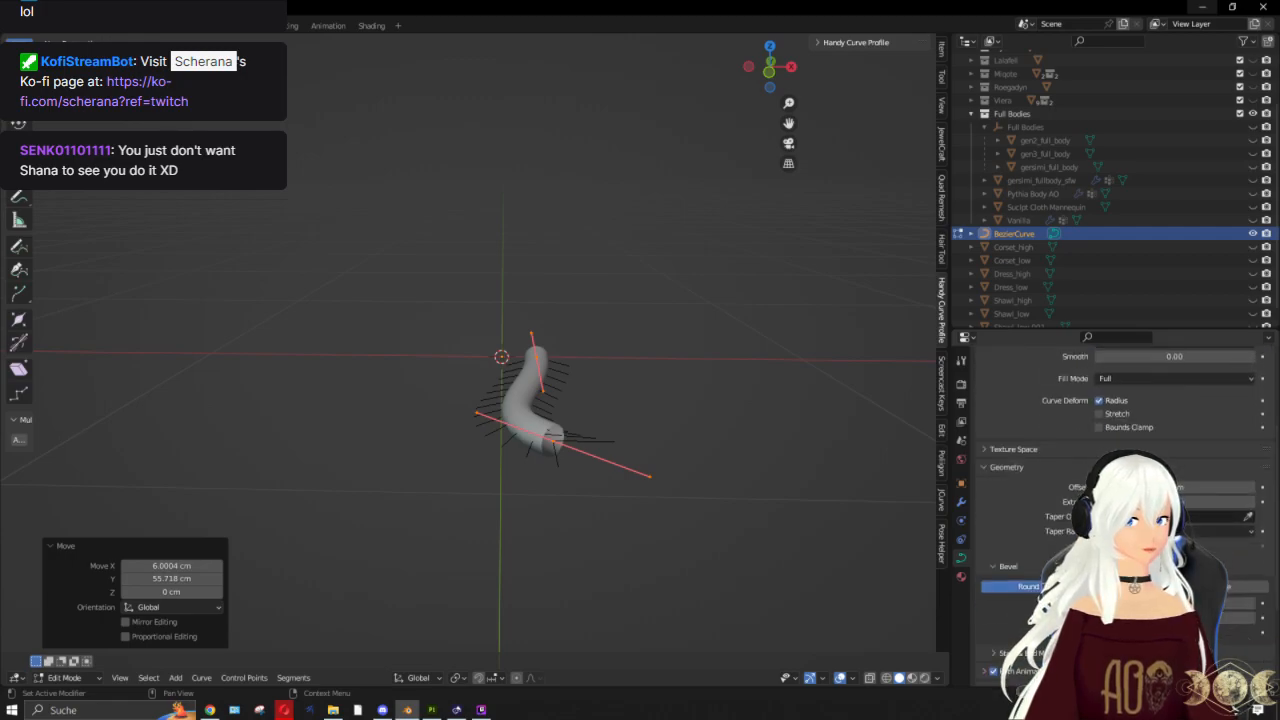
{"action": "scroll", "coordinate": [690, 435], "scroll_direction": "up", "scroll_amount": 1}
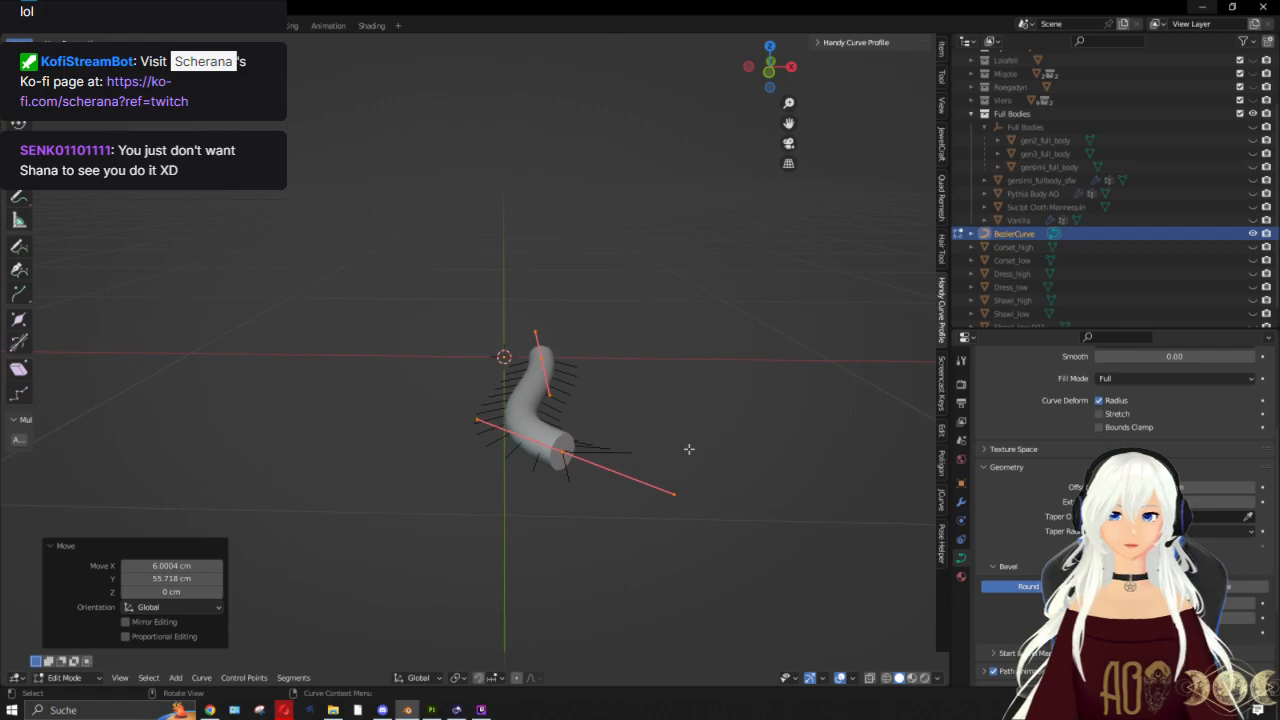
{"action": "scroll", "coordinate": [689, 449], "scroll_direction": "down", "scroll_amount": 1}
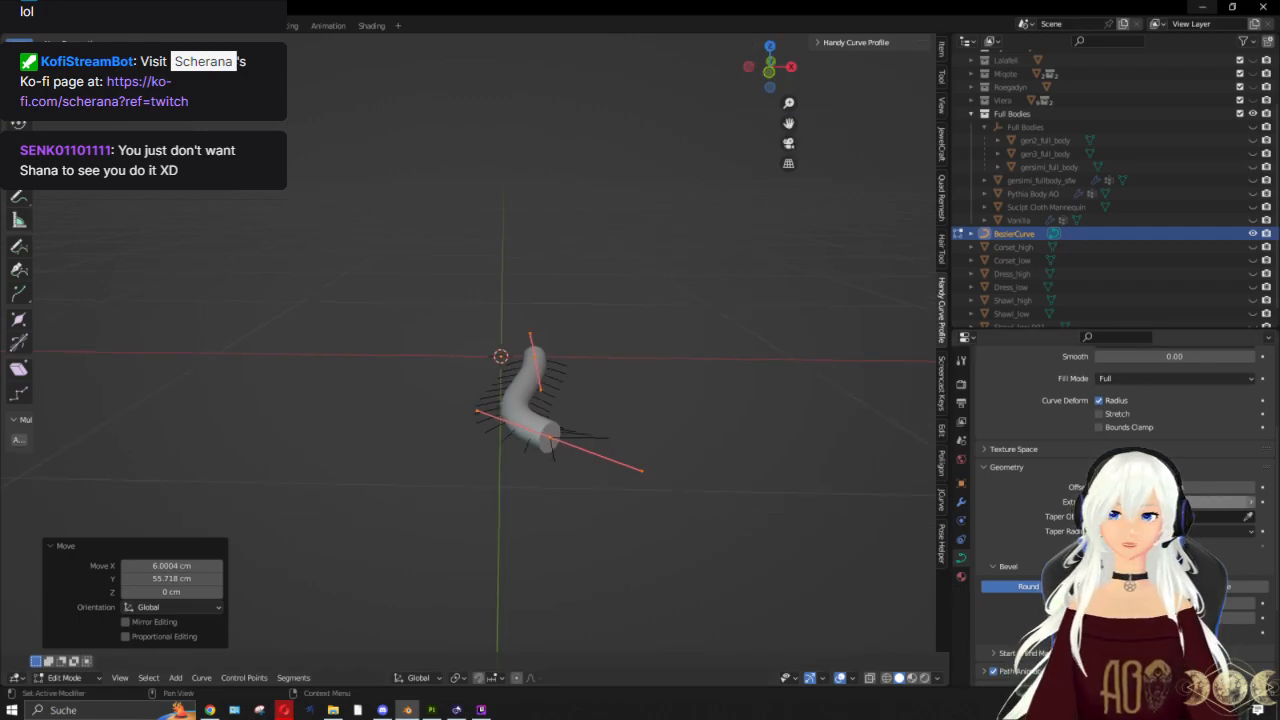
{"action": "mouse_move", "coordinate": [1174, 502]}
{"action": "left_mouse_down"}
{"action": "mouse_move", "coordinate": [1198, 502]}
{"action": "mouse_move", "coordinate": [1187, 502]}
{"action": "left_mouse_up"}
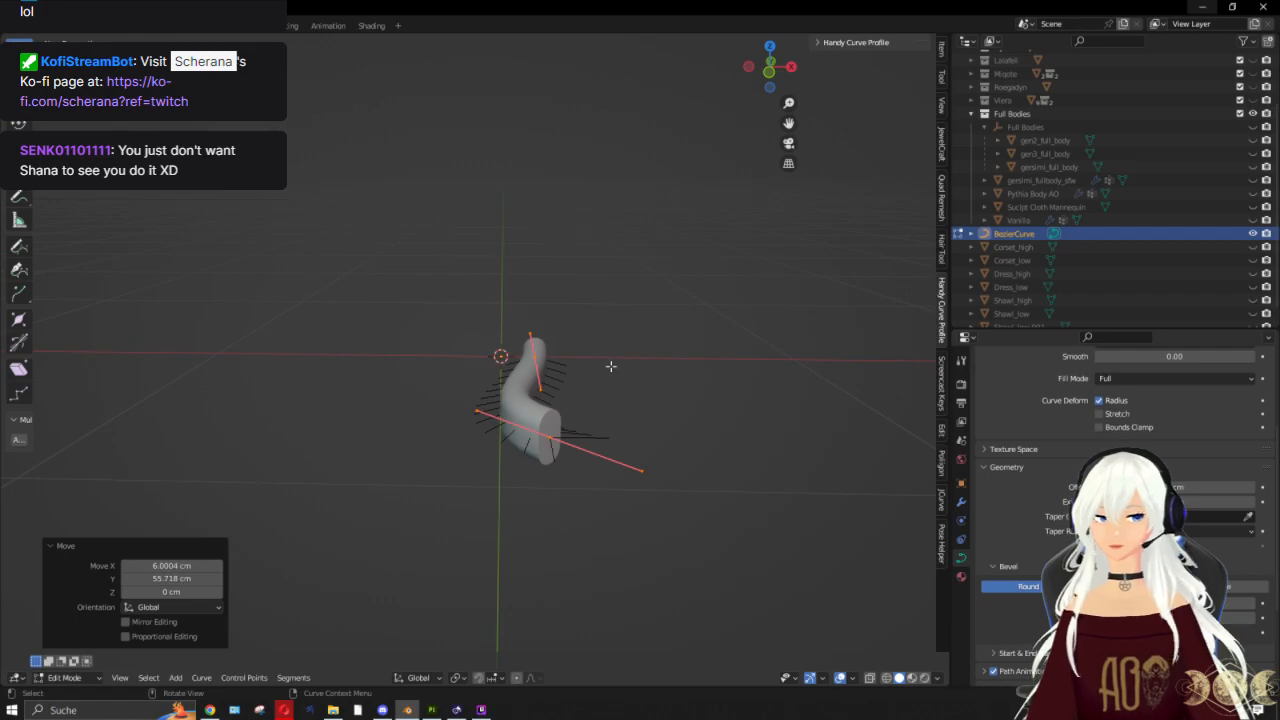
Step: In the top orthographic view, tilt all of the curve's control points by about 89.6° so the wide side faces up
{"action": "left_click", "coordinate": [766, 47]}
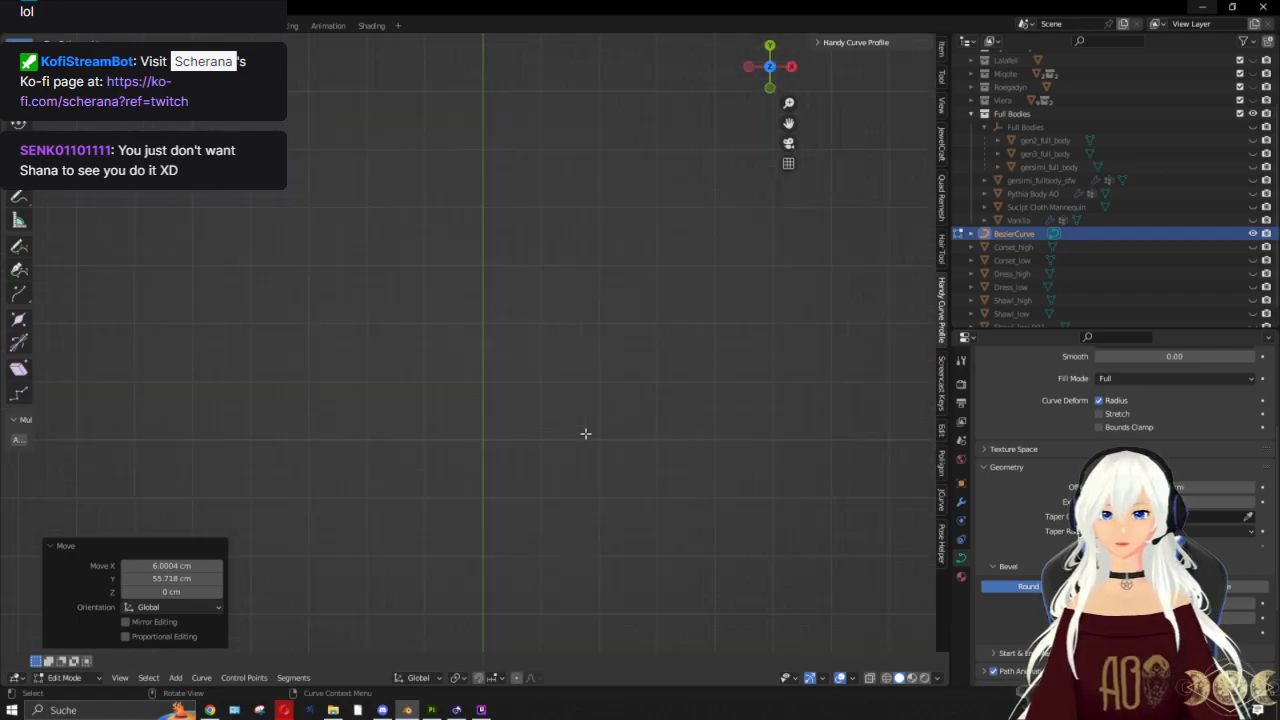
{"action": "scroll", "coordinate": [419, 75], "scroll_direction": "up", "scroll_amount": 5}
{"action": "middle_click_drag", "start_coordinate": [523, 186], "coordinate": [490, 313], "text": "shift"}
{"action": "key", "text": "ctrl+t"}
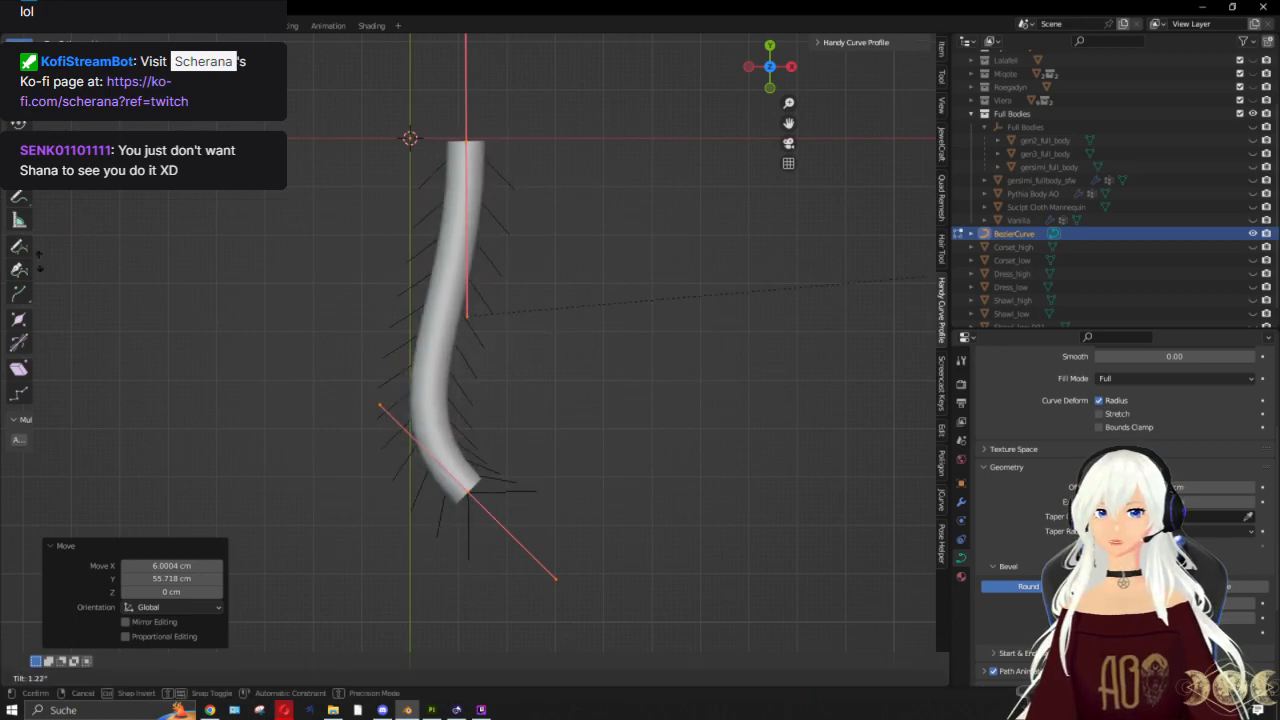
{"action": "left_click", "coordinate": [540, 320]}
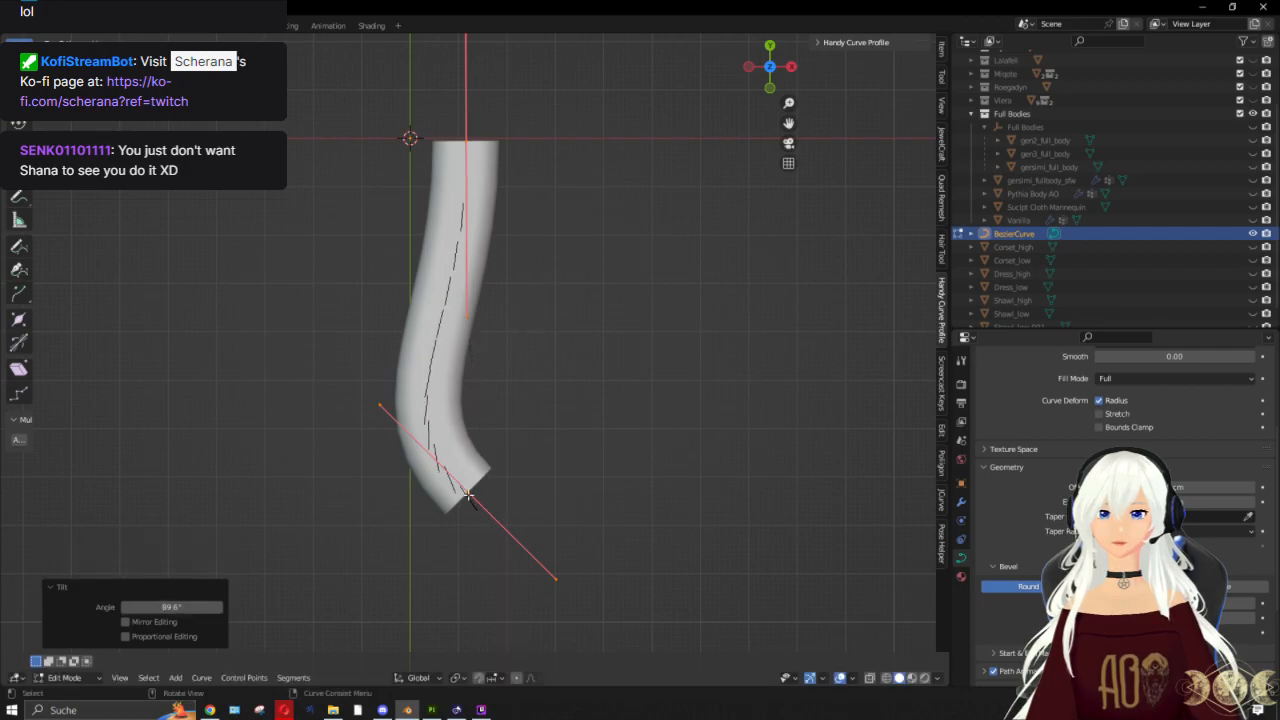
Step: Shrink the radius of all the curve's control points to make the strand narrower
{"action": "key", "text": "a"}
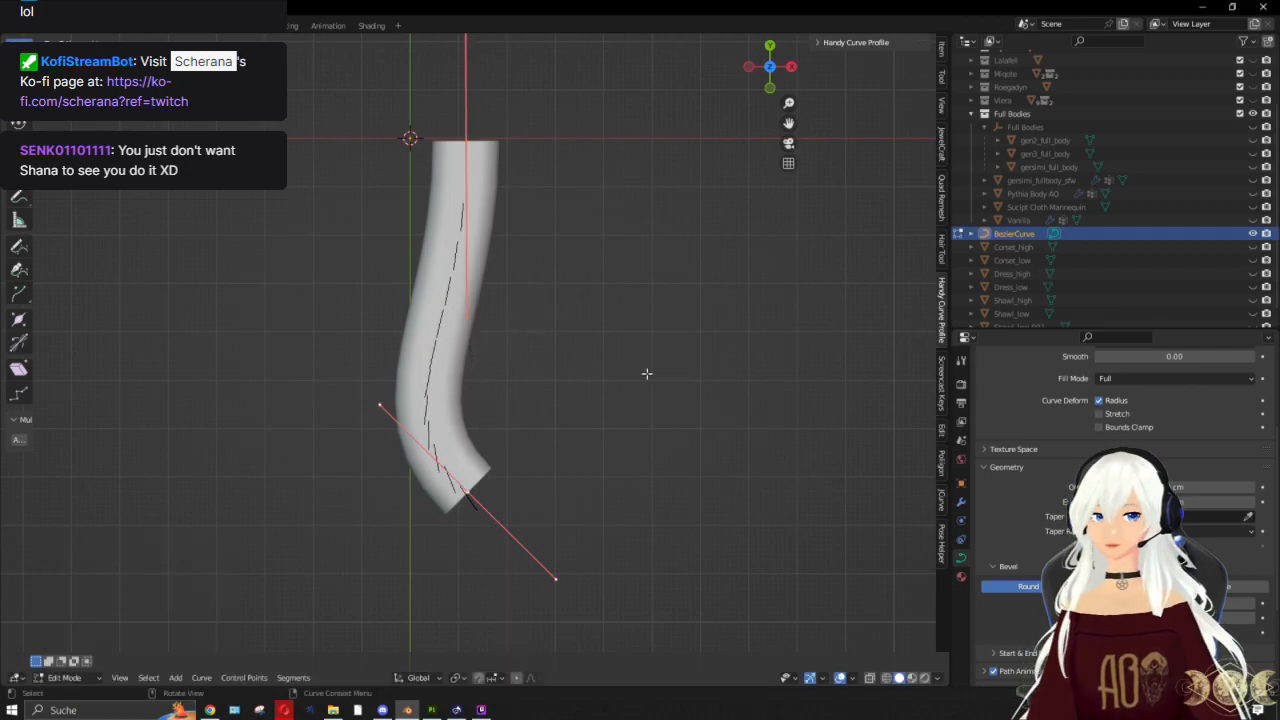
{"action": "key", "text": "alt+s"}
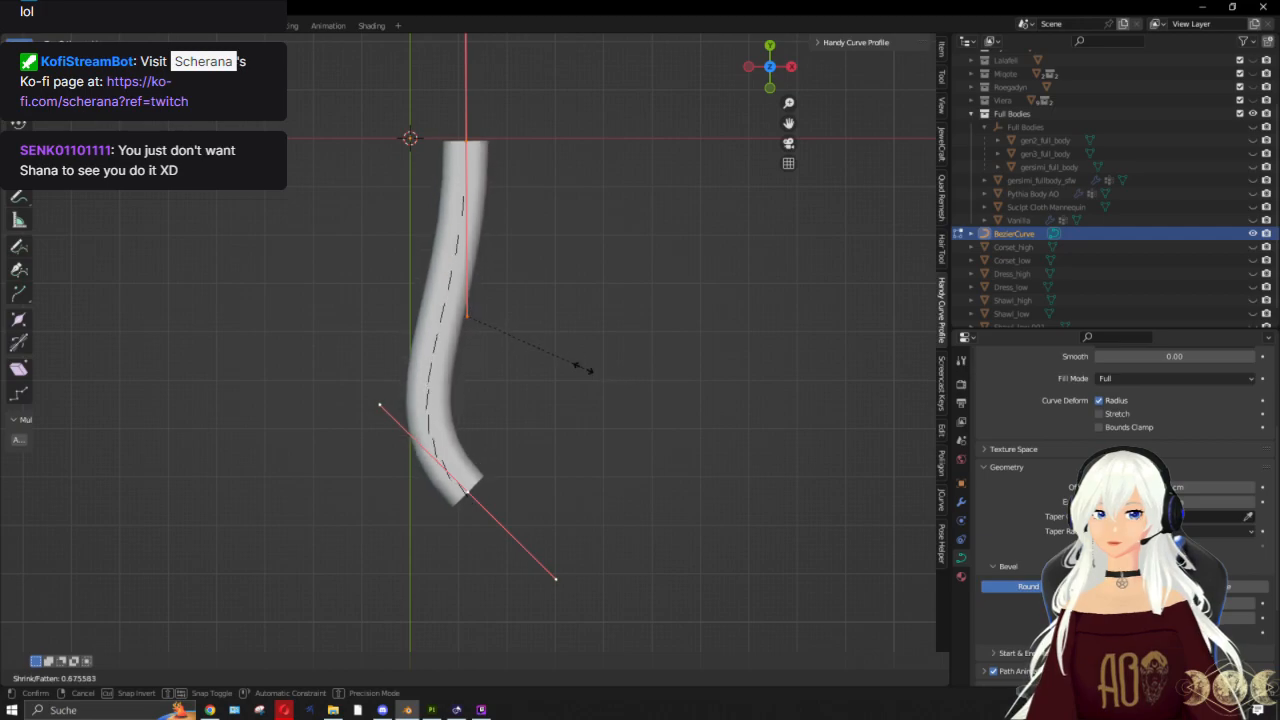
{"action": "left_click", "coordinate": [553, 364]}
Step: Move the strand's upper control point about -7.9 cm in X and 0.7 cm in Y, close to the world origin
{"action": "left_click", "coordinate": [465, 145]}
{"action": "key", "text": "g"}
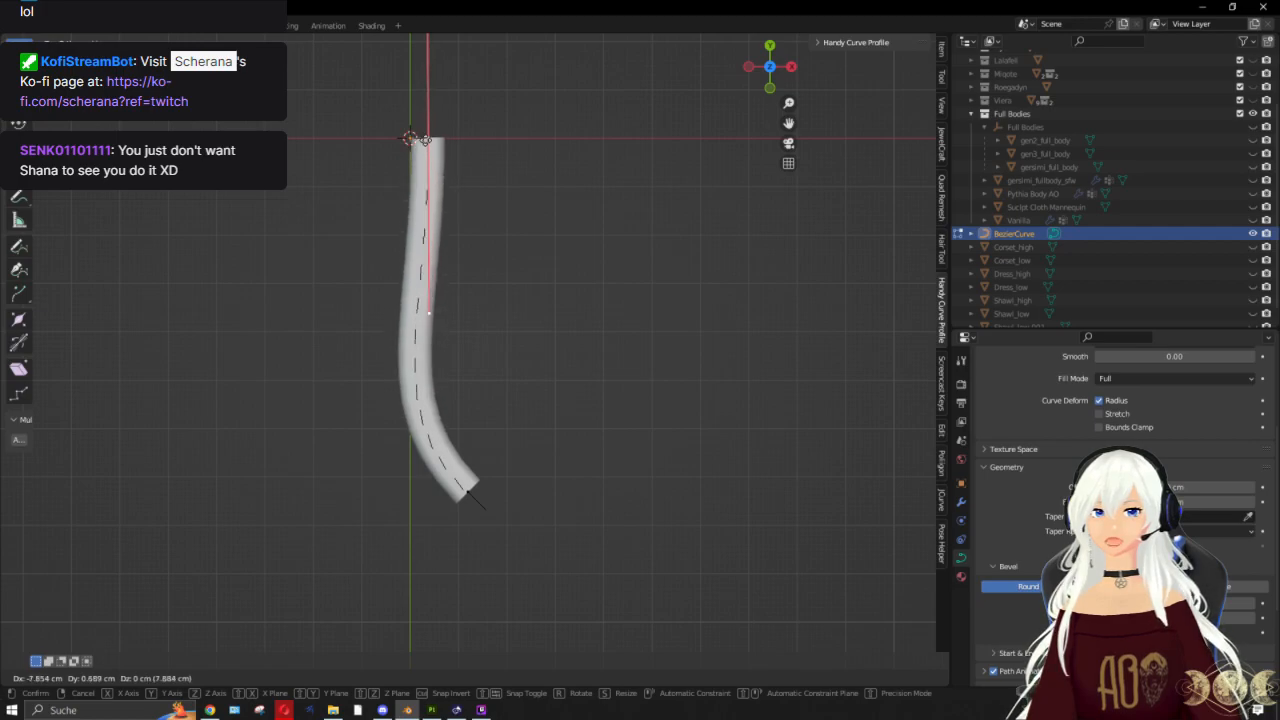
{"action": "left_click", "coordinate": [426, 140]}
Step: Rotate the strand's lower control point by about 49.2° and move it about -5 cm in X and 10 cm in Y
{"action": "left_click", "coordinate": [463, 490]}
{"action": "key", "text": "r"}
{"action": "left_click", "coordinate": [623, 403]}
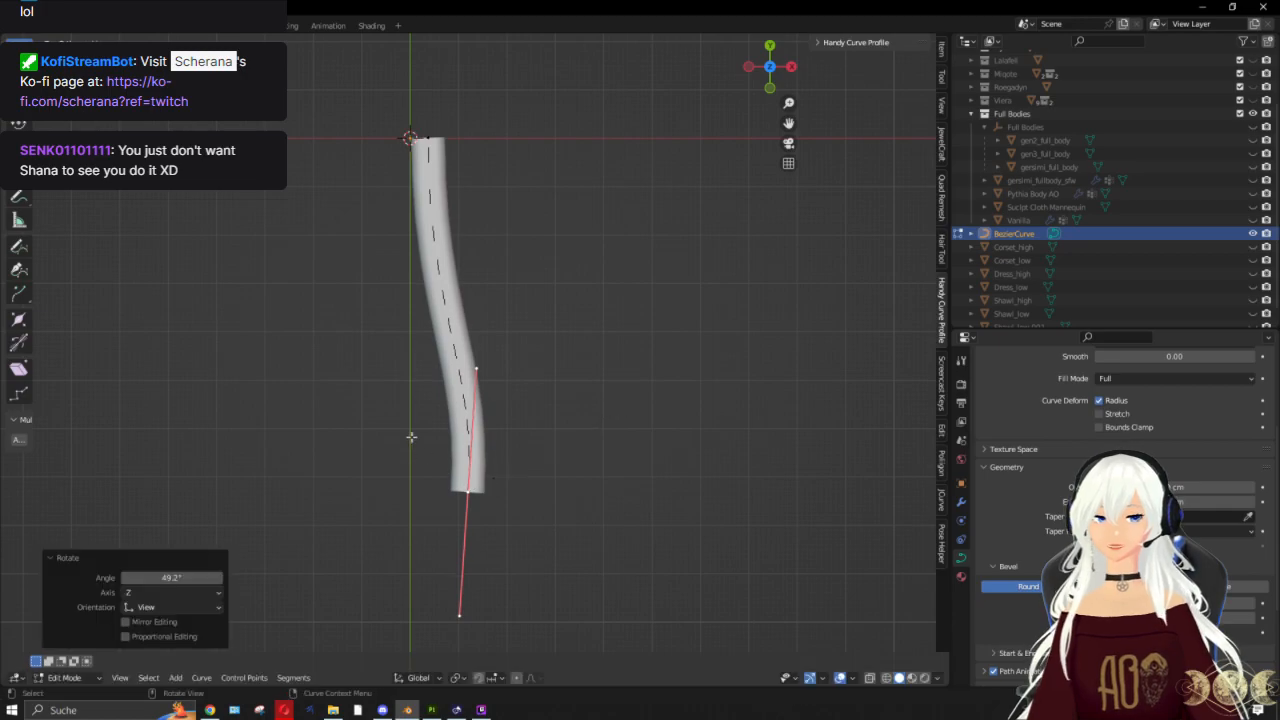
{"action": "key", "text": "g"}
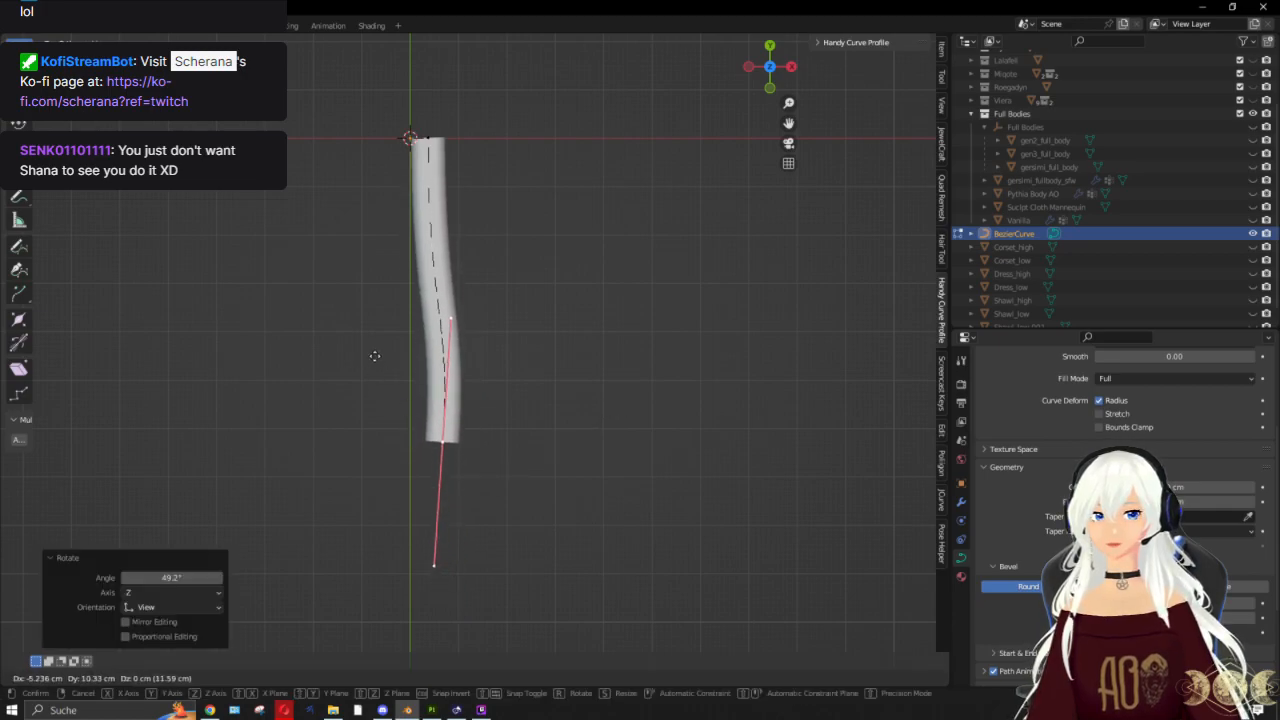
{"action": "left_click", "coordinate": [374, 354]}
Step: Duplicate the whole strand six times along X, about 6 to 7 cm apart, to form a side-by-side fringe row
{"action": "left_click", "coordinate": [429, 260]}
{"action": "key", "text": "a"}
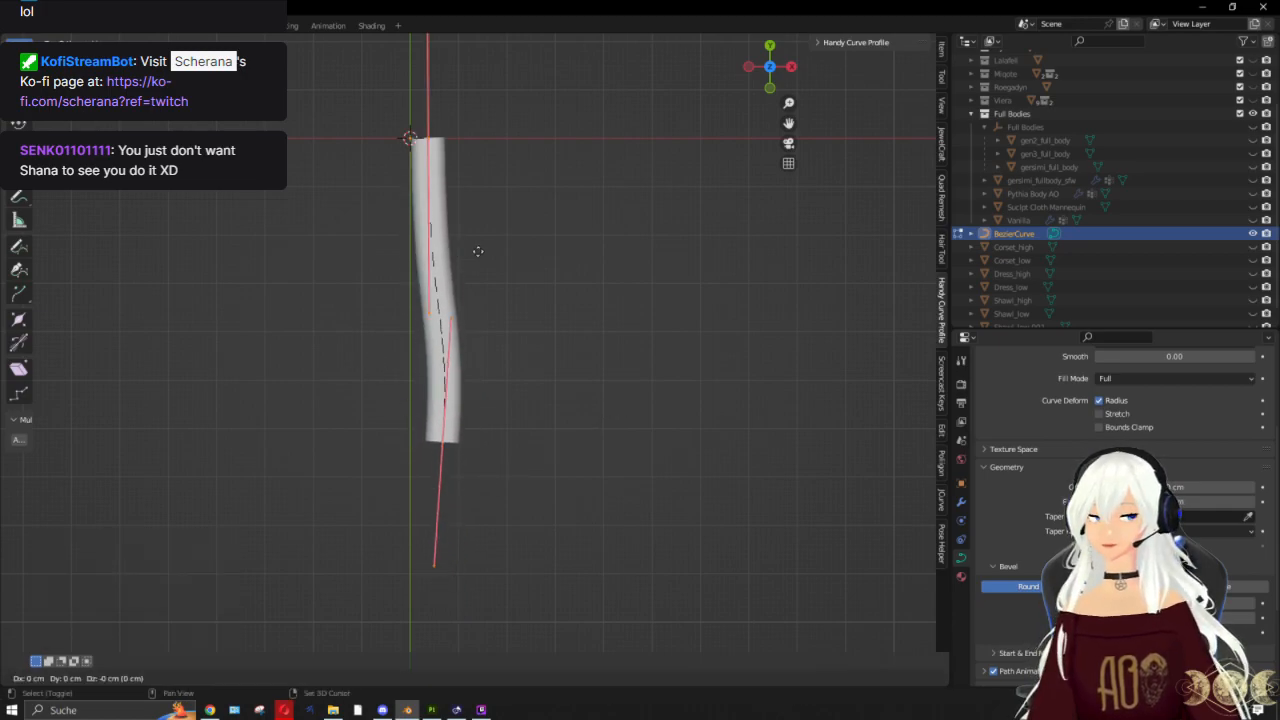
{"action": "key", "text": "shift+d"}
{"action": "left_click", "coordinate": [497, 252]}
{"action": "key", "text": "shift+d"}
{"action": "left_click", "coordinate": [529, 251]}
{"action": "key", "text": "shift+d"}
{"action": "left_click", "coordinate": [561, 252]}
{"action": "key", "text": "shift+d"}
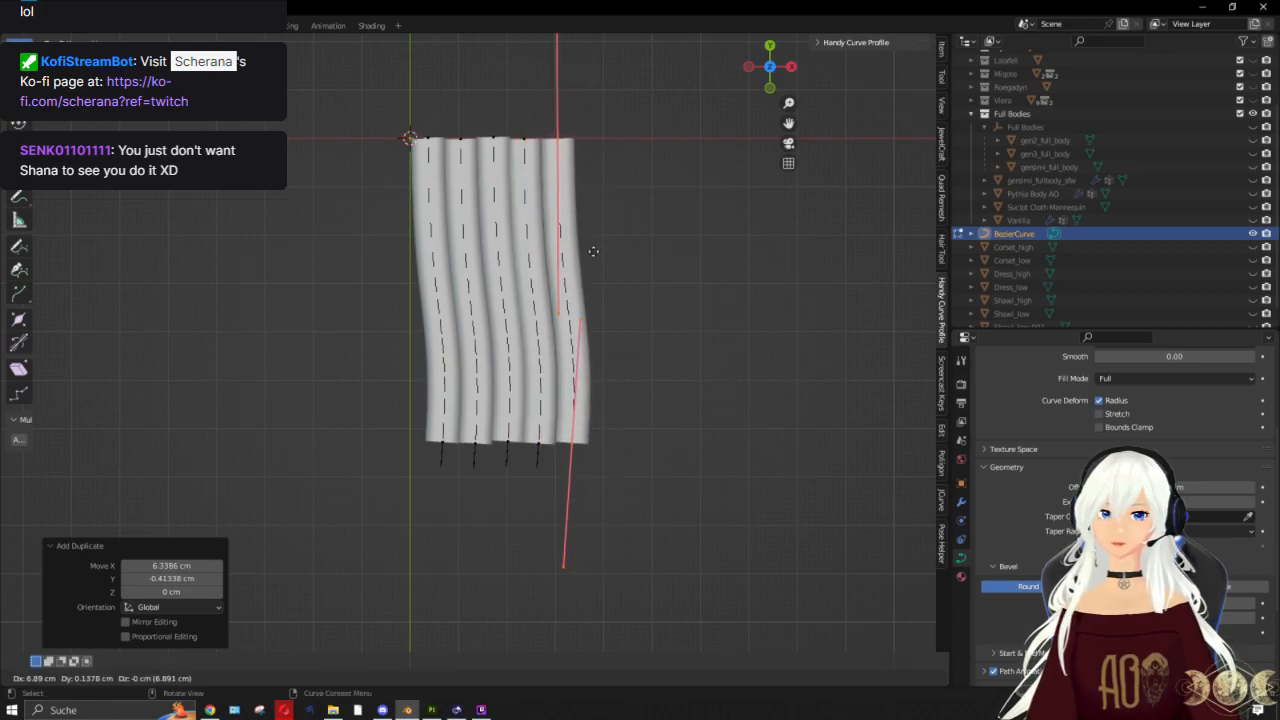
{"action": "left_click", "coordinate": [606, 266]}
{"action": "key", "text": "shift+d"}
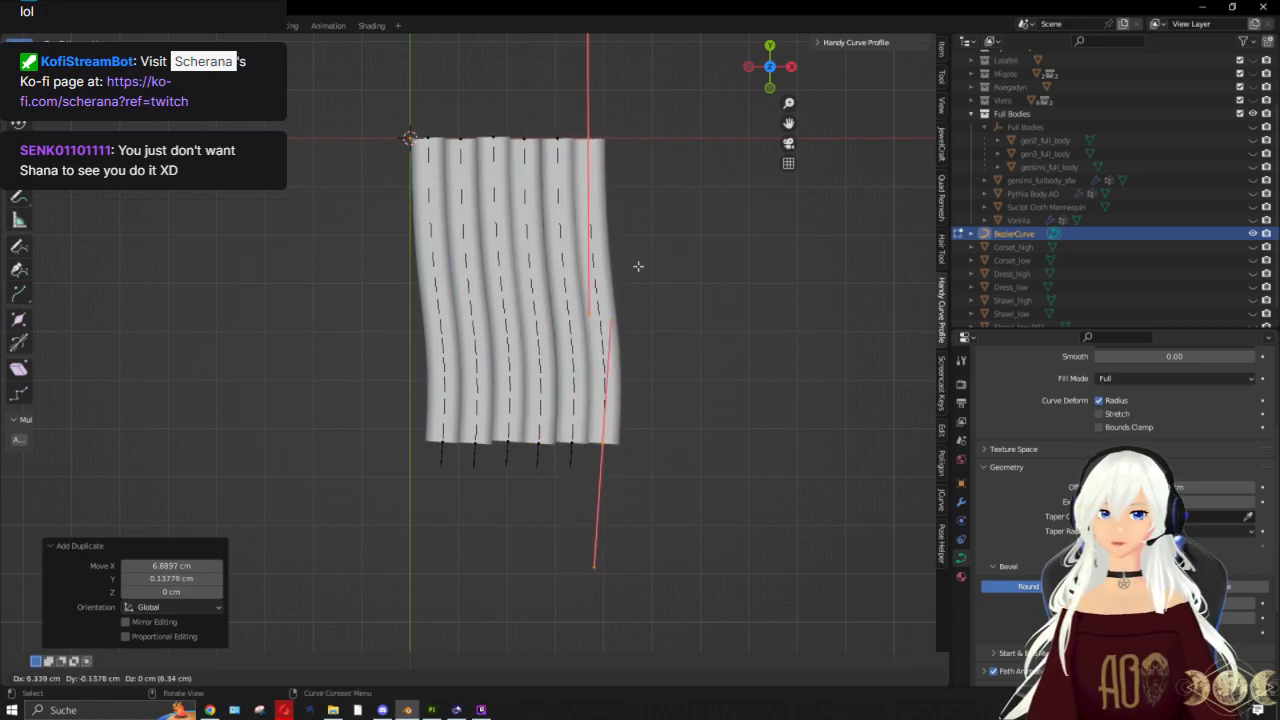
{"action": "left_click", "coordinate": [638, 266]}
{"action": "key", "text": "shift+d"}
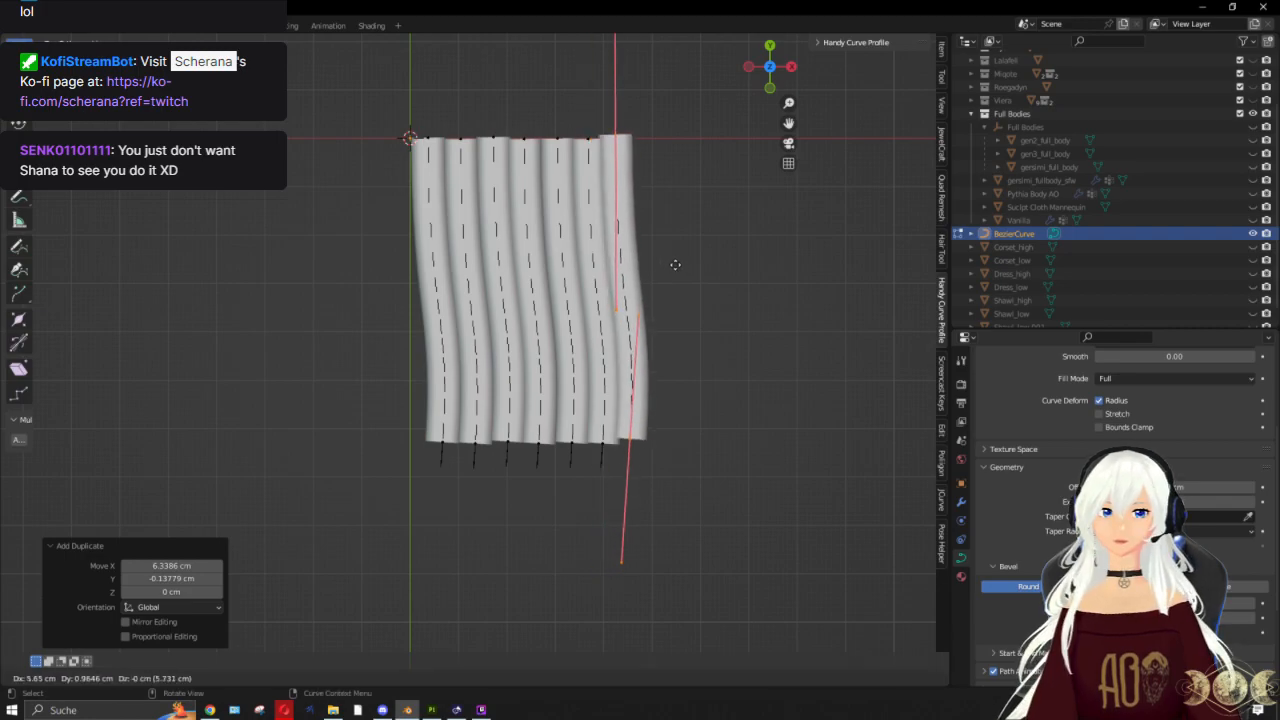
{"action": "left_click", "coordinate": [670, 216]}
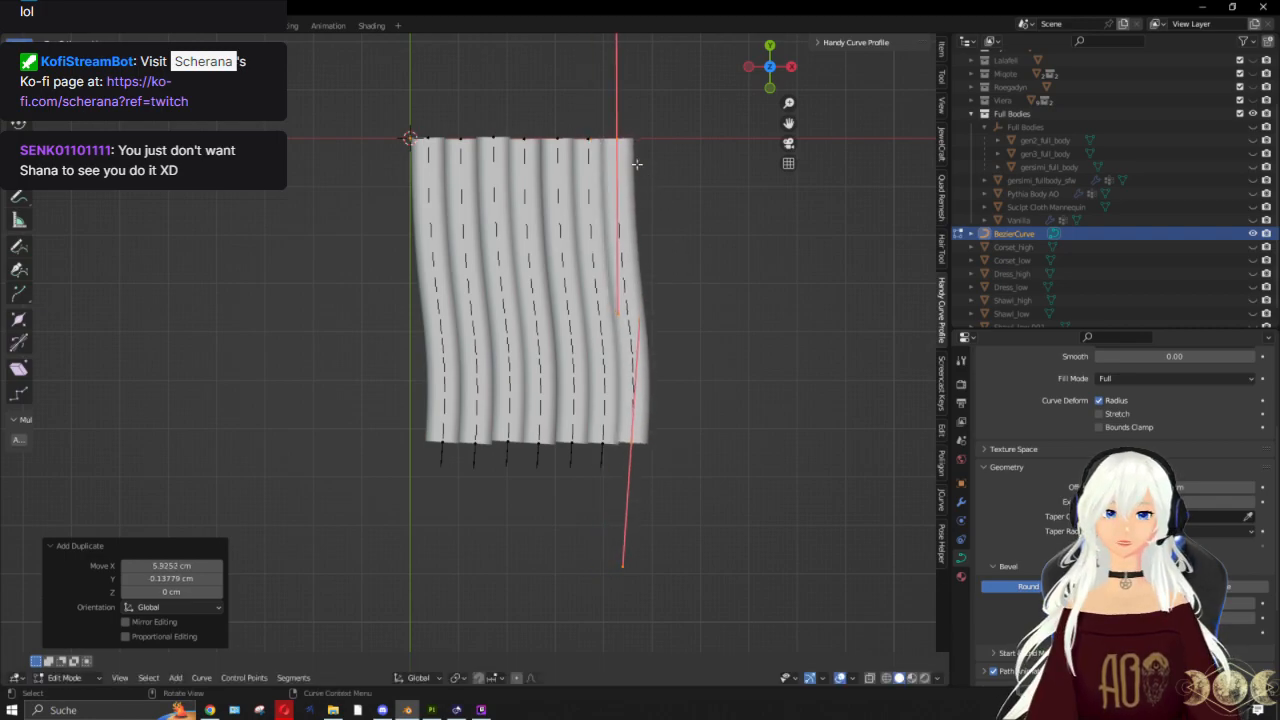
Step: Move the upper control point of the last strand in the row about 3.6 cm in X
{"action": "scroll", "coordinate": [636, 164], "scroll_direction": "up", "scroll_amount": 1}
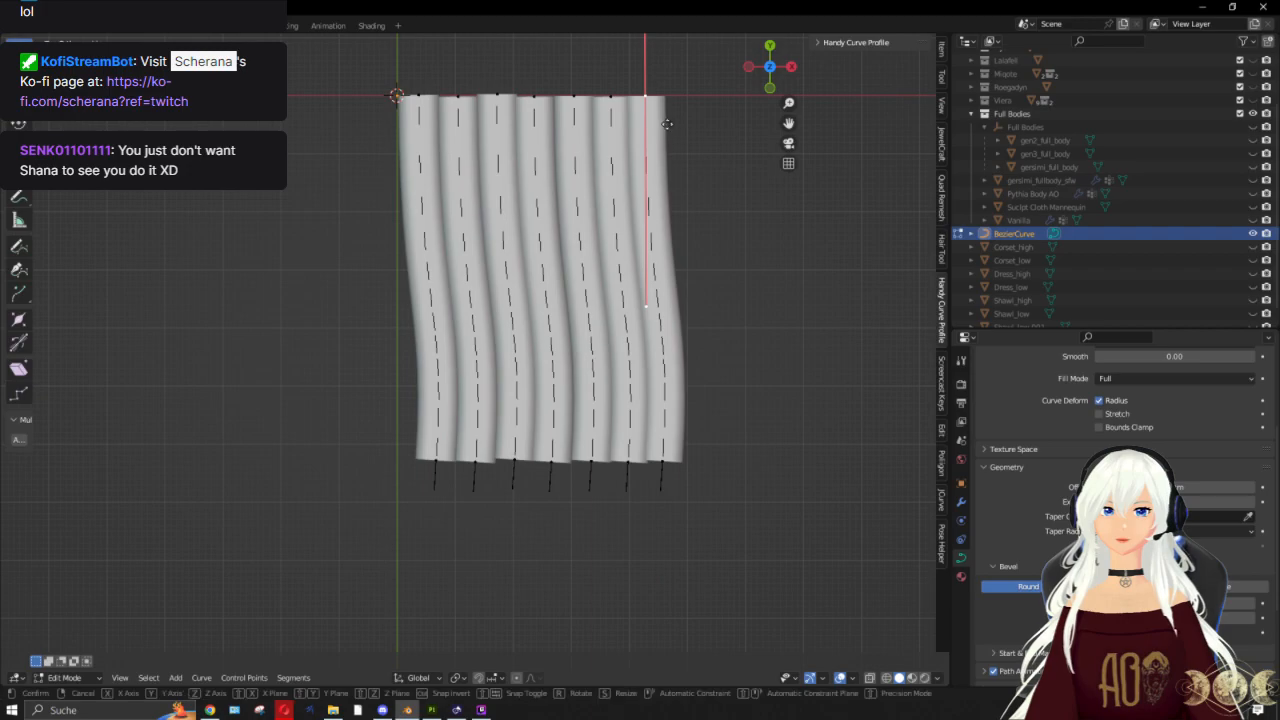
{"action": "key", "text": "shift+d"}
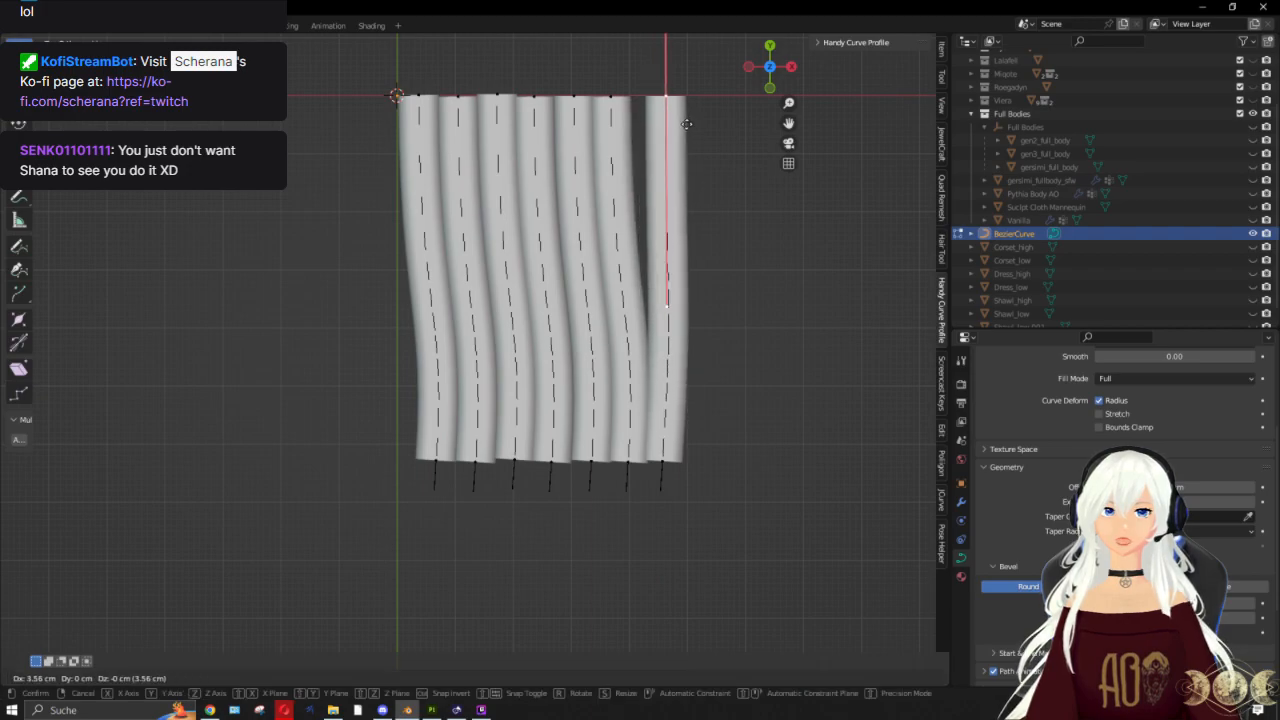
{"action": "left_click", "coordinate": [685, 124]}
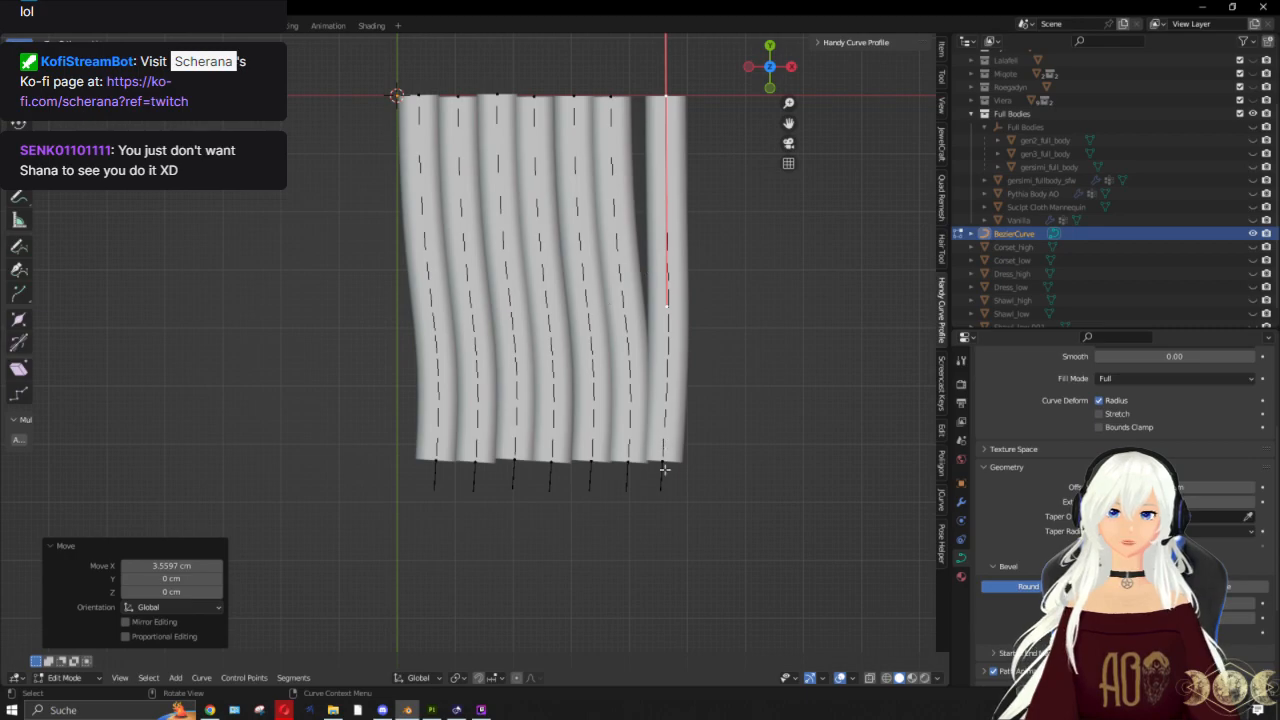
Step: Rotate the first strand's lower control point by about 6.3° and move it about -2.4 cm in X and 0.9 cm in Y
{"action": "left_click", "coordinate": [414, 424]}
{"action": "left_click", "coordinate": [446, 453]}
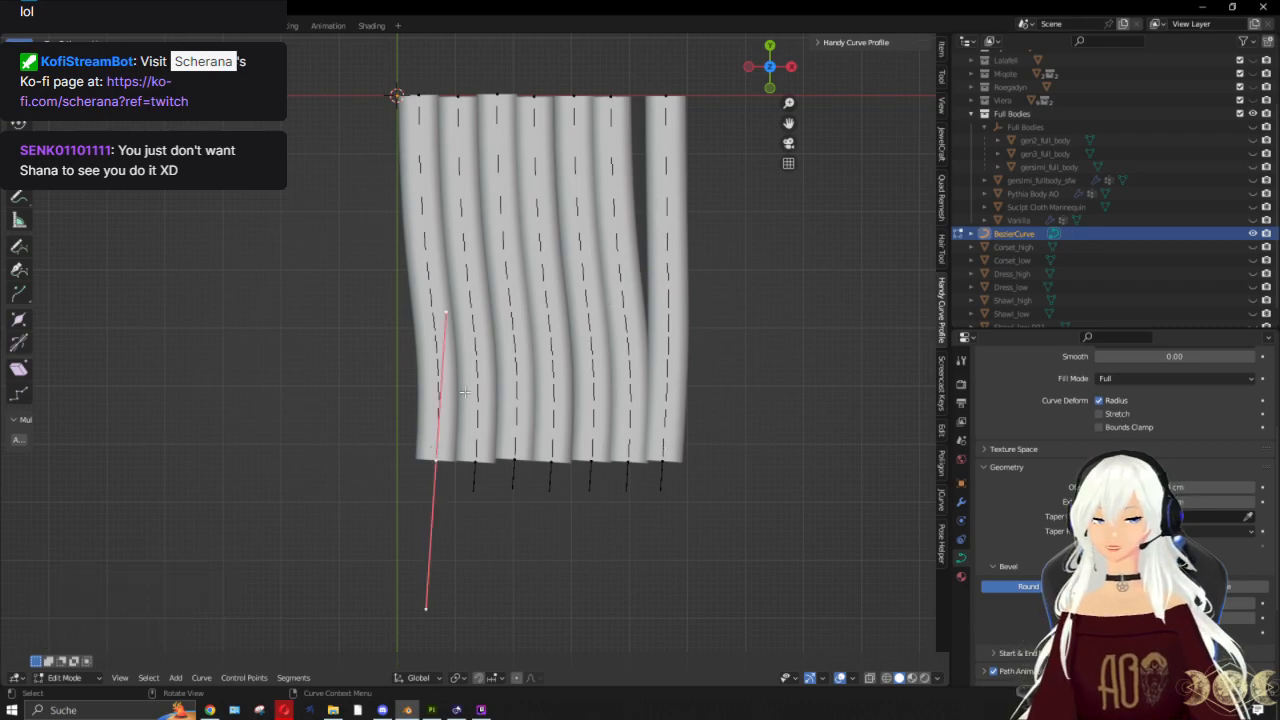
{"action": "key", "text": "r"}
{"action": "left_click", "coordinate": [454, 360]}
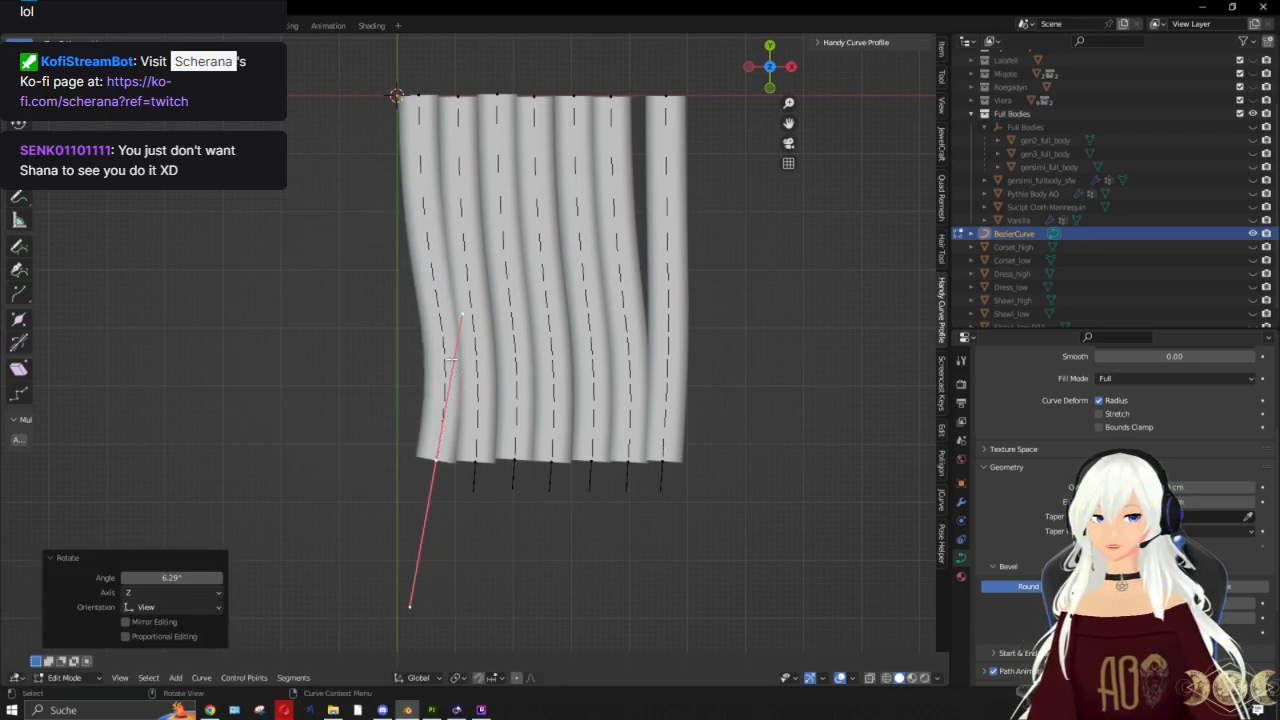
{"action": "key", "text": "g"}
{"action": "left_click", "coordinate": [430, 326]}
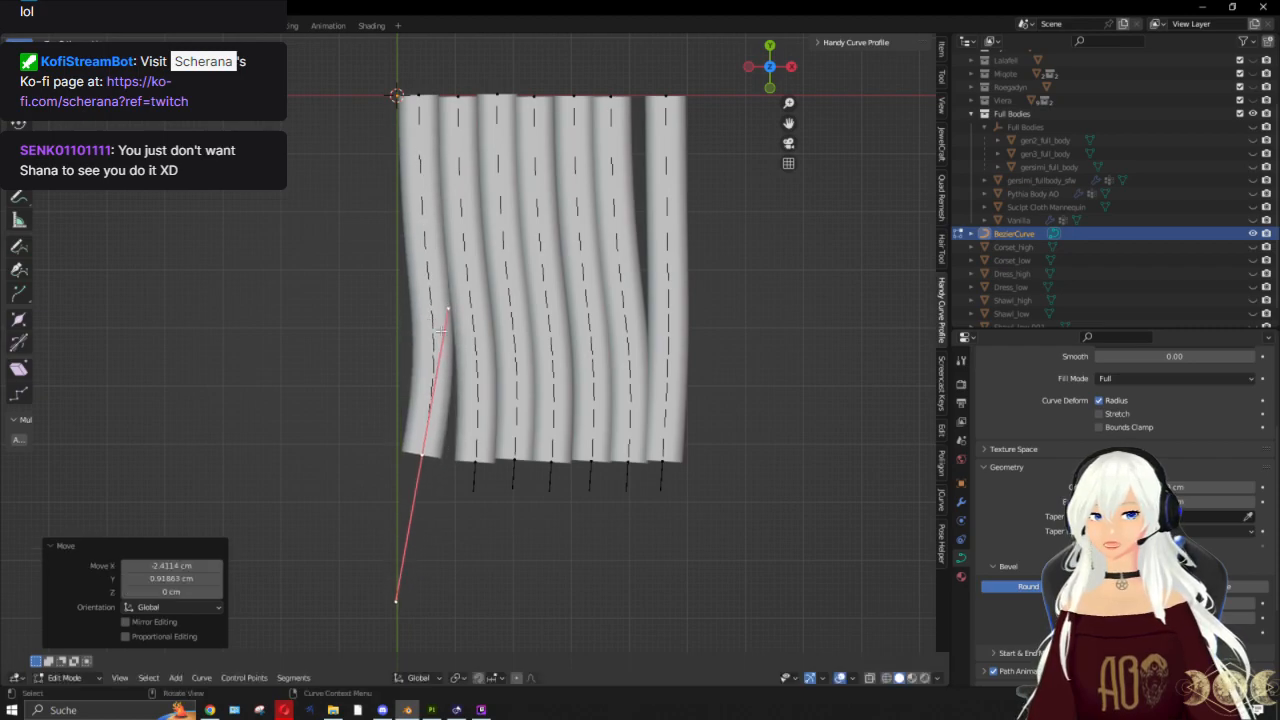
Step: Rotate the second strand's lower control point by about -6.3° and move it about -0.8 cm in X and 1.7 cm in Y
{"action": "left_click", "coordinate": [476, 461]}
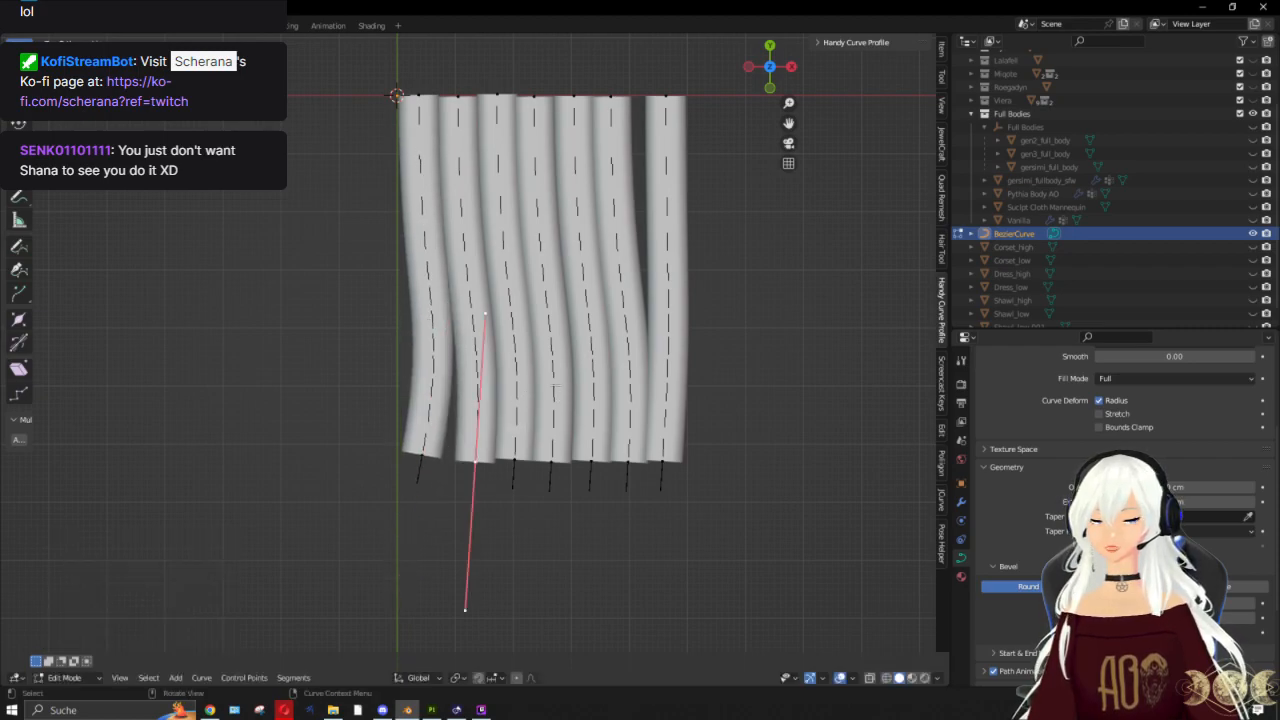
{"action": "key", "text": "r"}
{"action": "left_click", "coordinate": [476, 401]}
{"action": "key", "text": "g"}
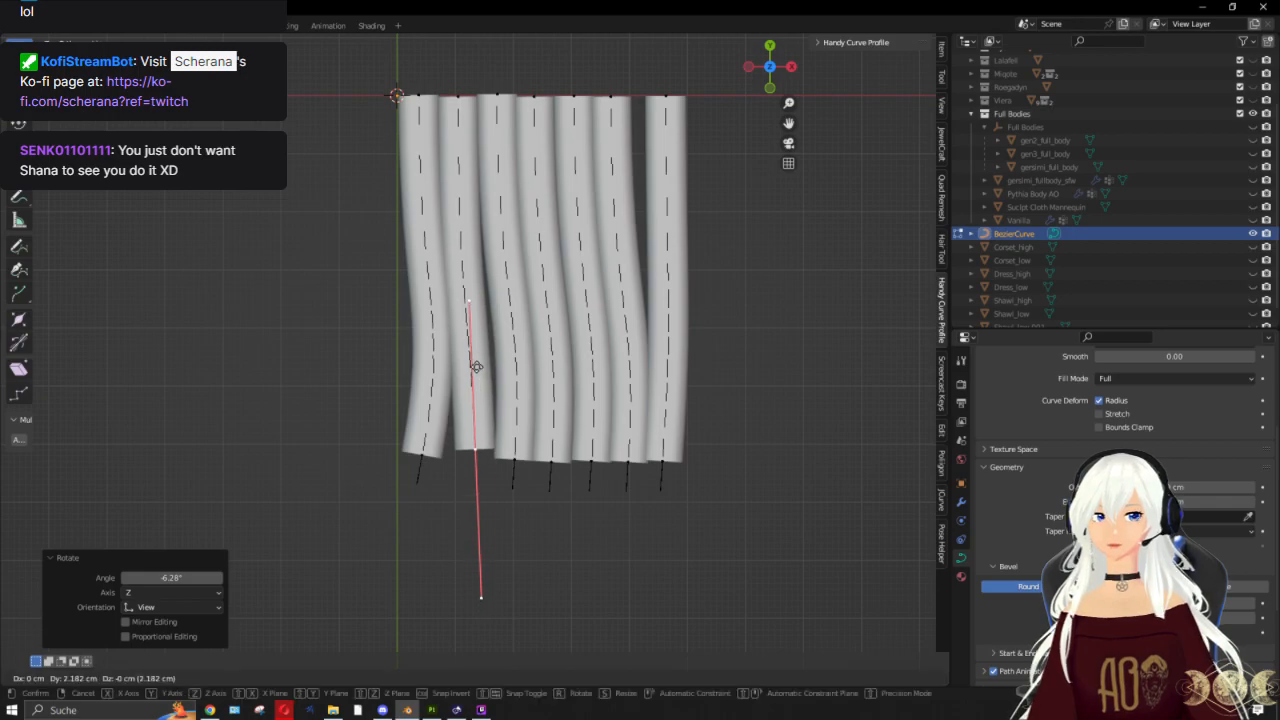
{"action": "left_click", "coordinate": [526, 420]}
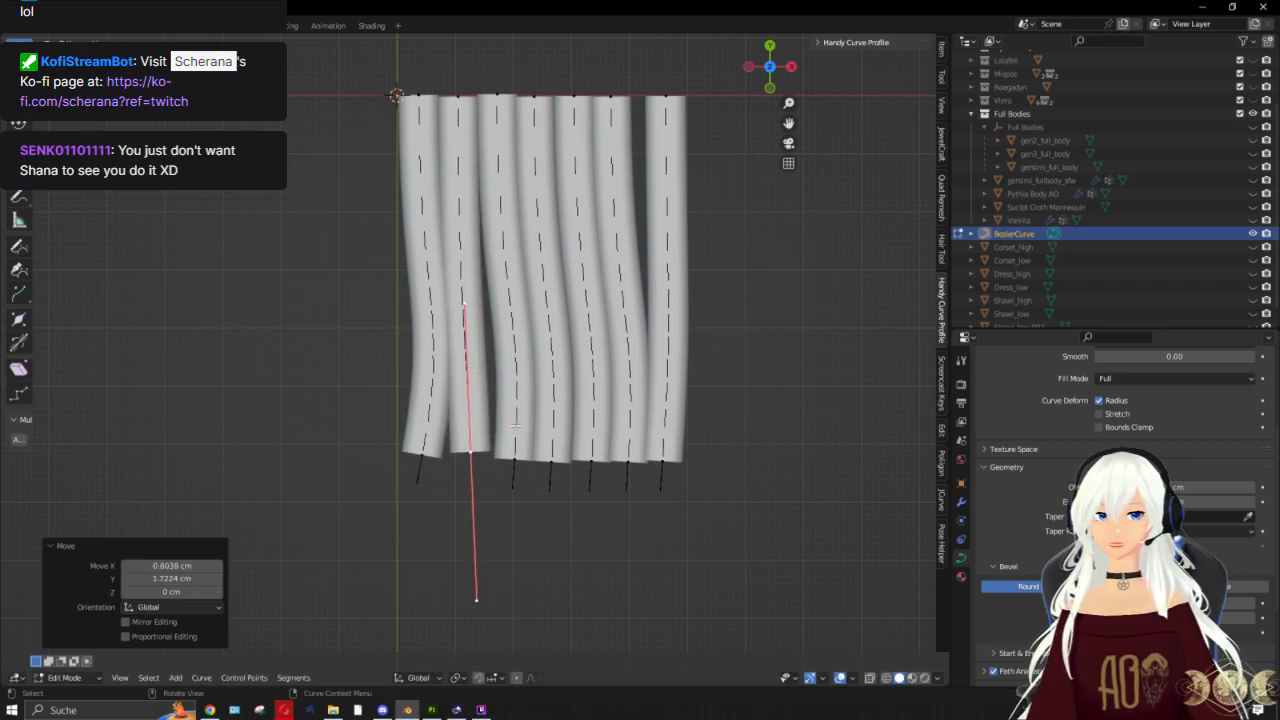
Step: Shorten the third strand by moving its lower control point slightly up in Y and toward negative X
{"action": "left_click", "coordinate": [530, 448]}
{"action": "key", "text": "g"}
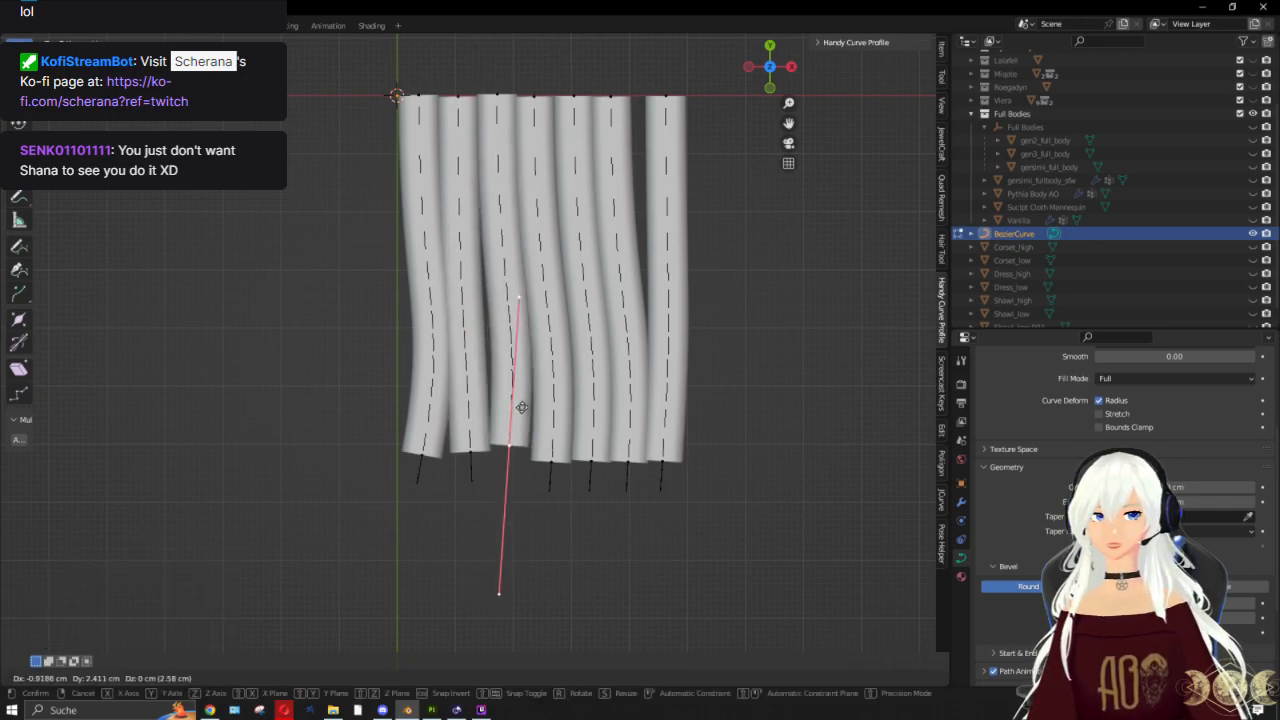
{"action": "left_click", "coordinate": [517, 403]}
Step: Rotate the fourth strand's lower control point by -17.9° and move it slightly toward positive X and up in Y
{"action": "left_click", "coordinate": [553, 461]}
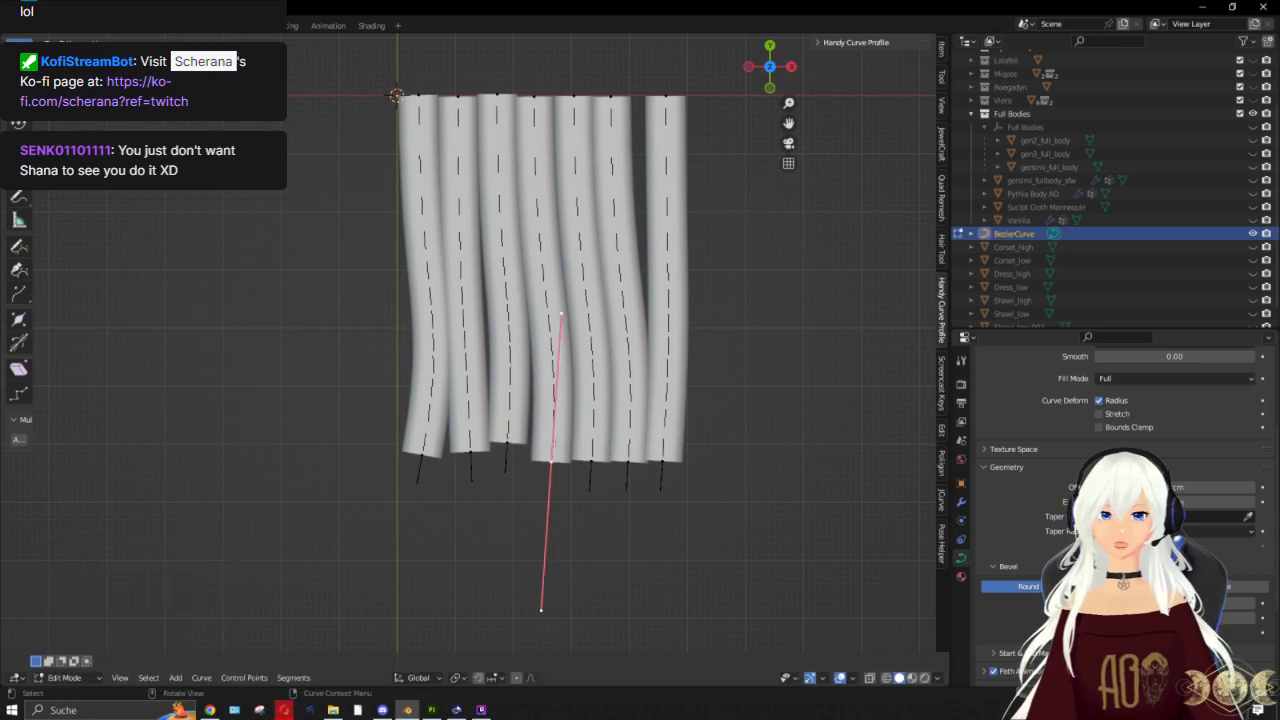
{"action": "key", "text": "r"}
{"action": "left_click", "coordinate": [540, 386]}
{"action": "key", "text": "g"}
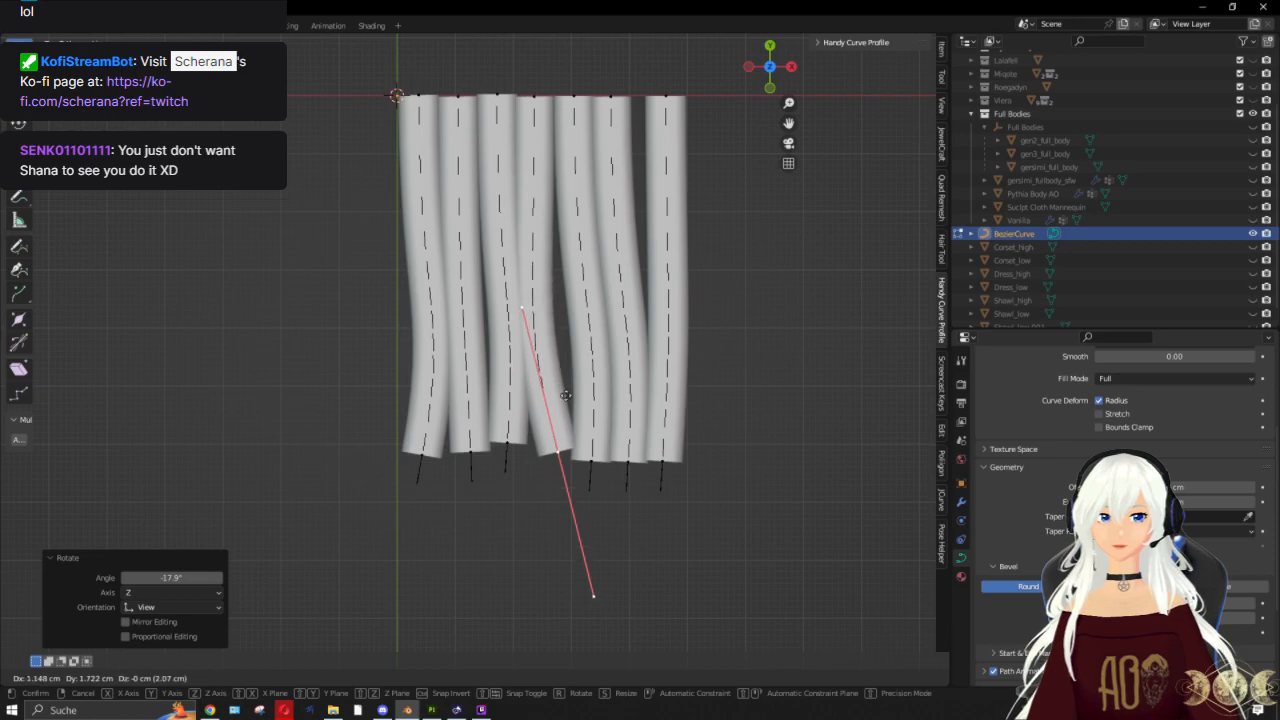
{"action": "left_click", "coordinate": [568, 398]}
Step: Raise the fifth strand's lower control point in Y and move the sixth strand's about -0.3 cm in X and 0.9 cm in Y
{"action": "left_click", "coordinate": [592, 462]}
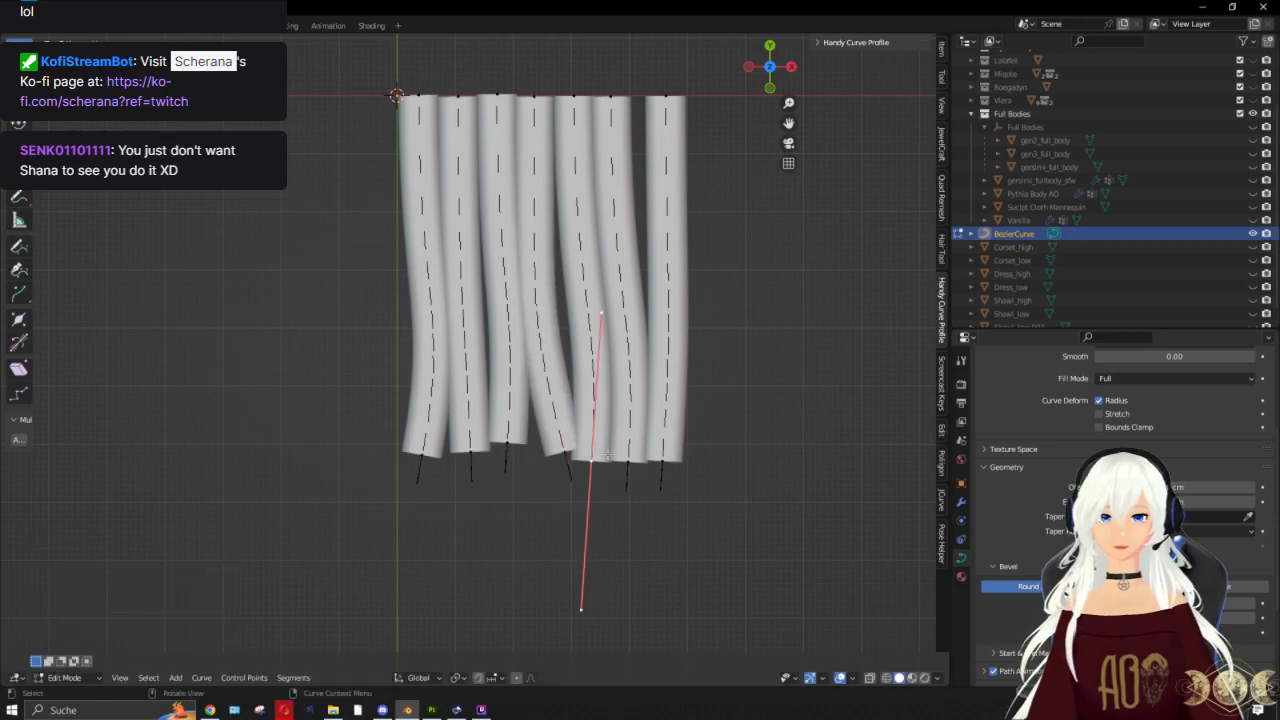
{"action": "key", "text": "g"}
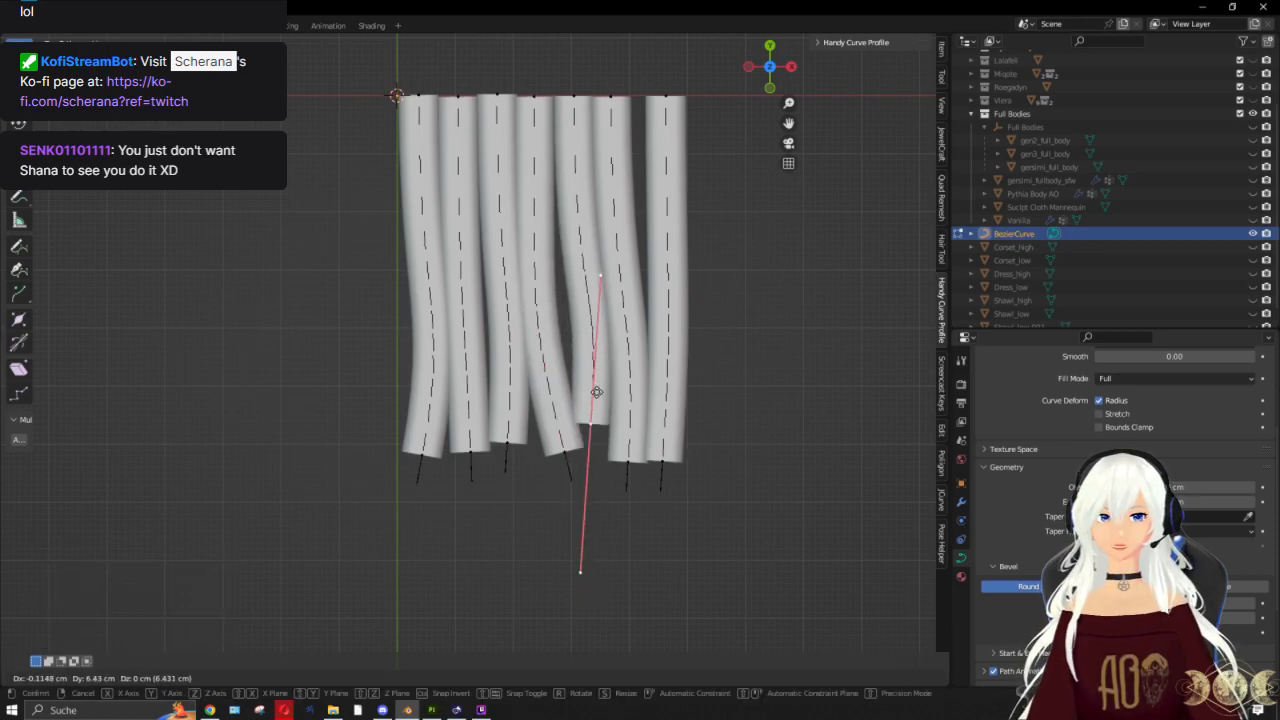
{"action": "left_click", "coordinate": [595, 404]}
{"action": "left_click", "coordinate": [645, 466]}
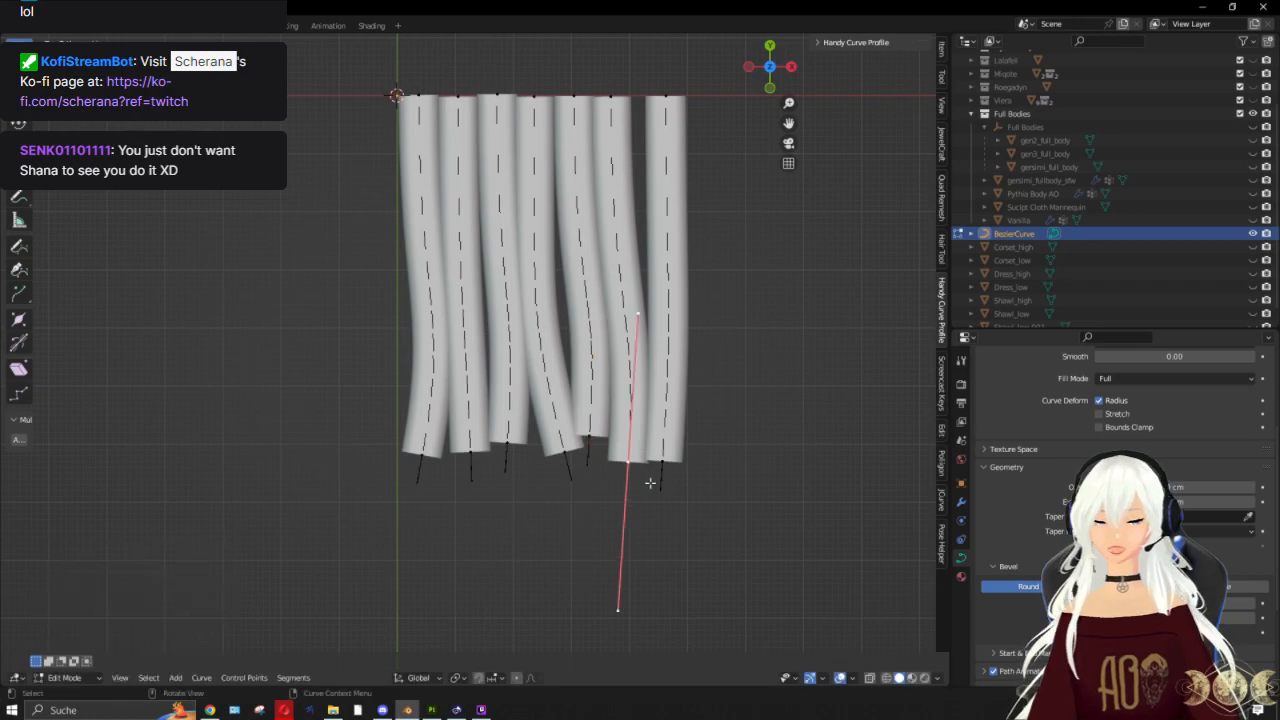
{"action": "key", "text": "g"}
{"action": "left_click", "coordinate": [654, 459]}
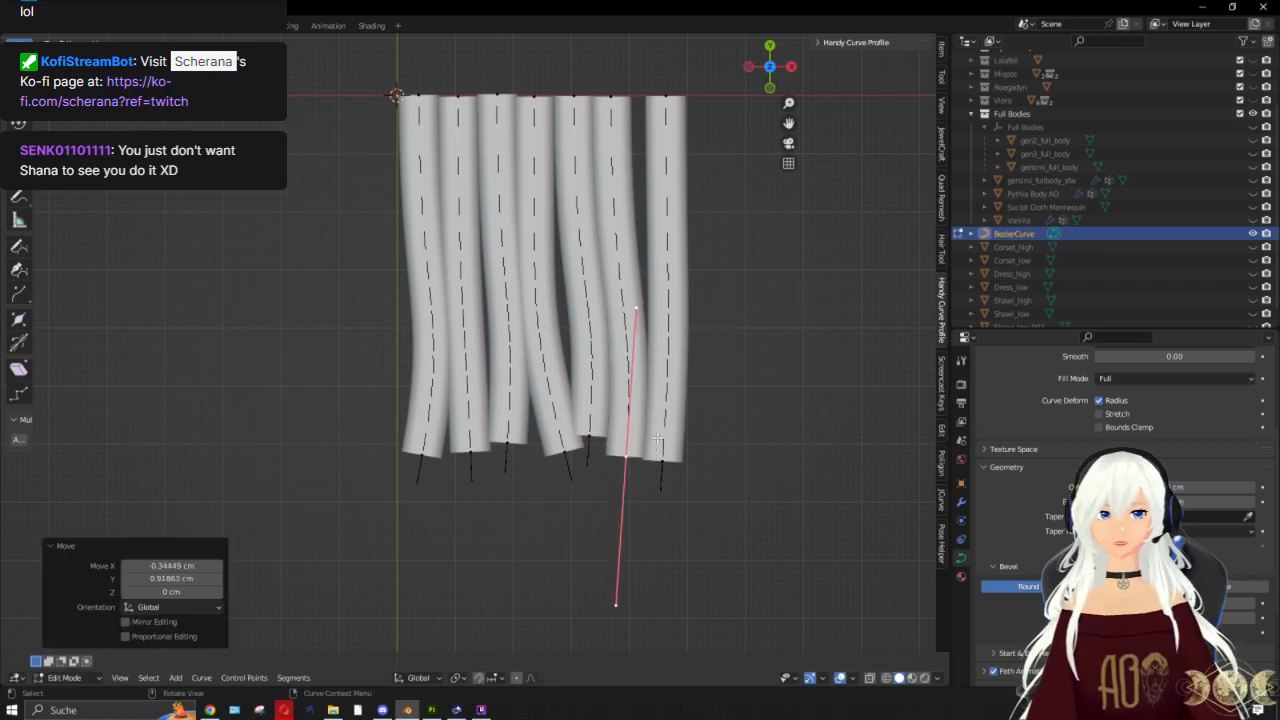
Step: Subdivide the seventh strand with one cut and move the new middle point about -1.8 cm in X and 10.1 cm in Y
{"action": "left_click", "coordinate": [653, 380]}
{"action": "left_click", "coordinate": [663, 466]}
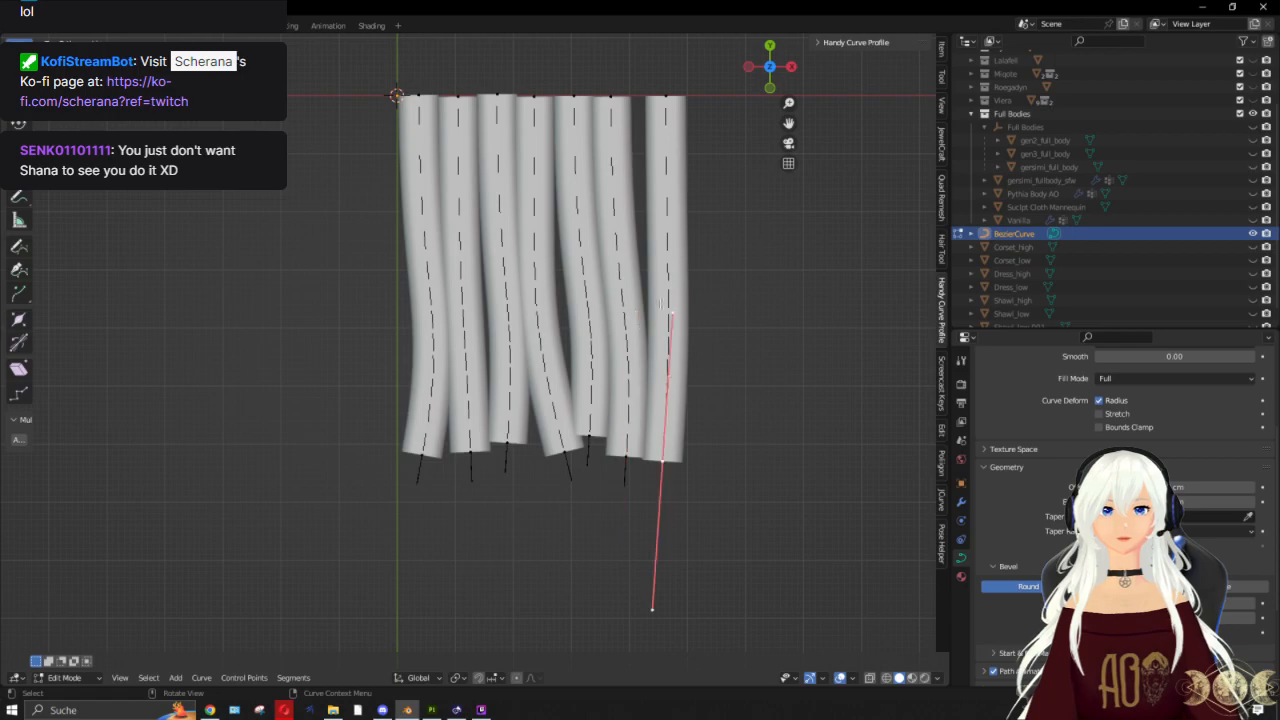
{"action": "right_click", "coordinate": [630, 169]}
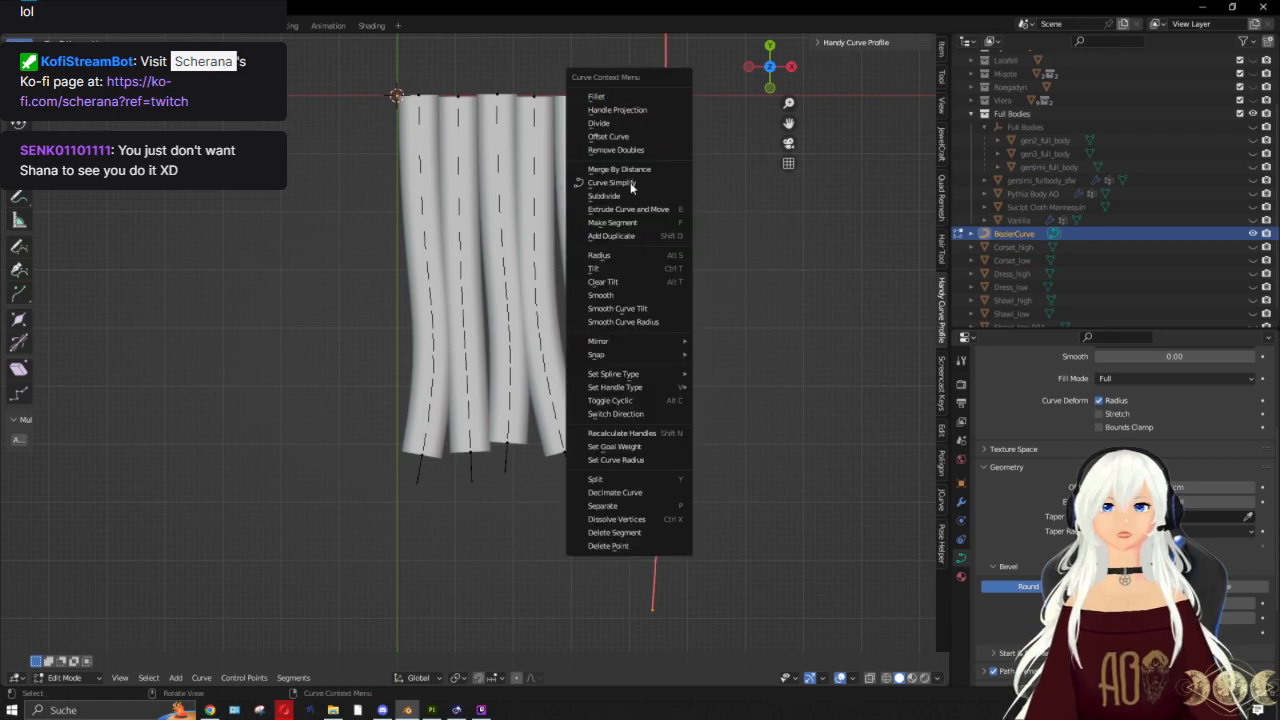
{"action": "left_click", "coordinate": [631, 197]}
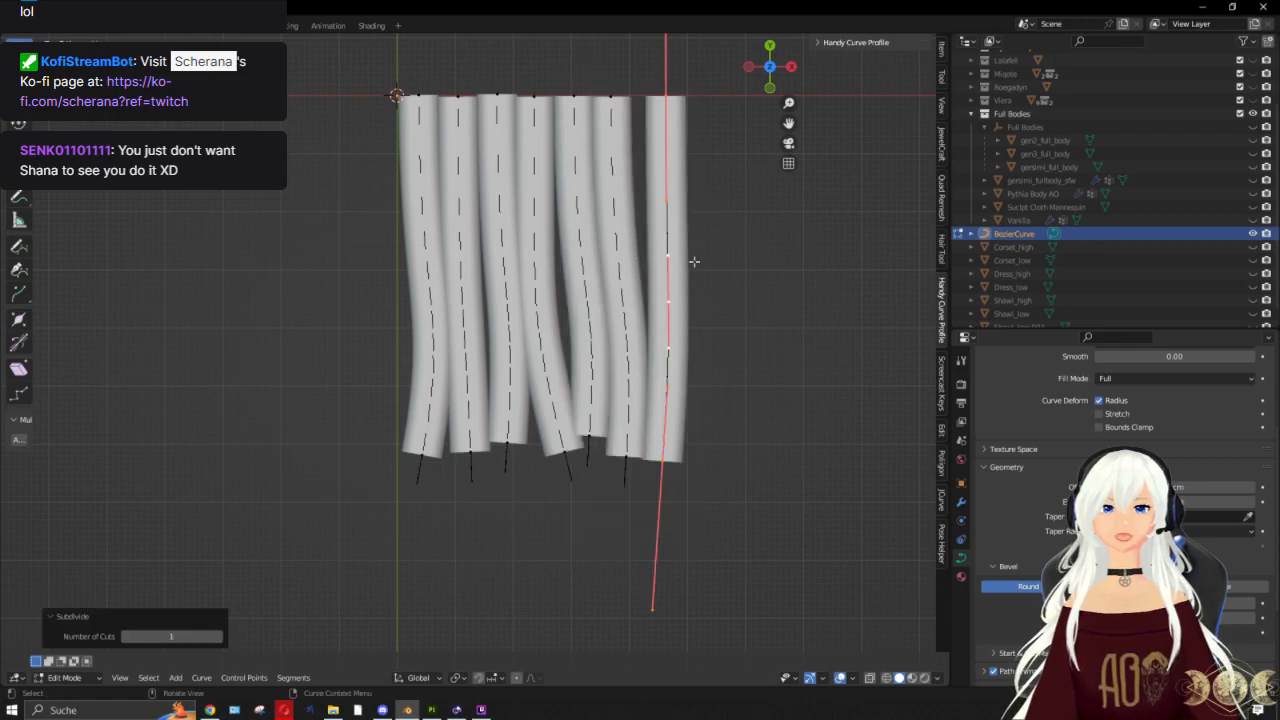
{"action": "key", "text": "g"}
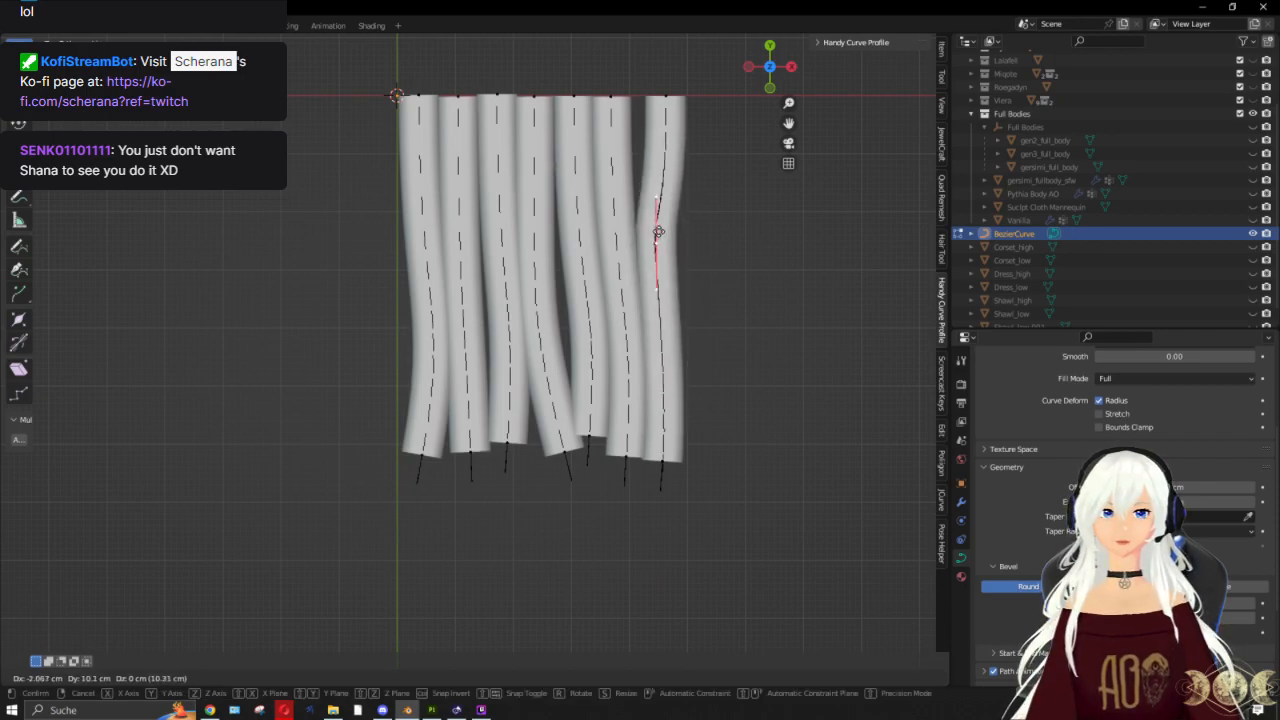
{"action": "left_click", "coordinate": [657, 230]}
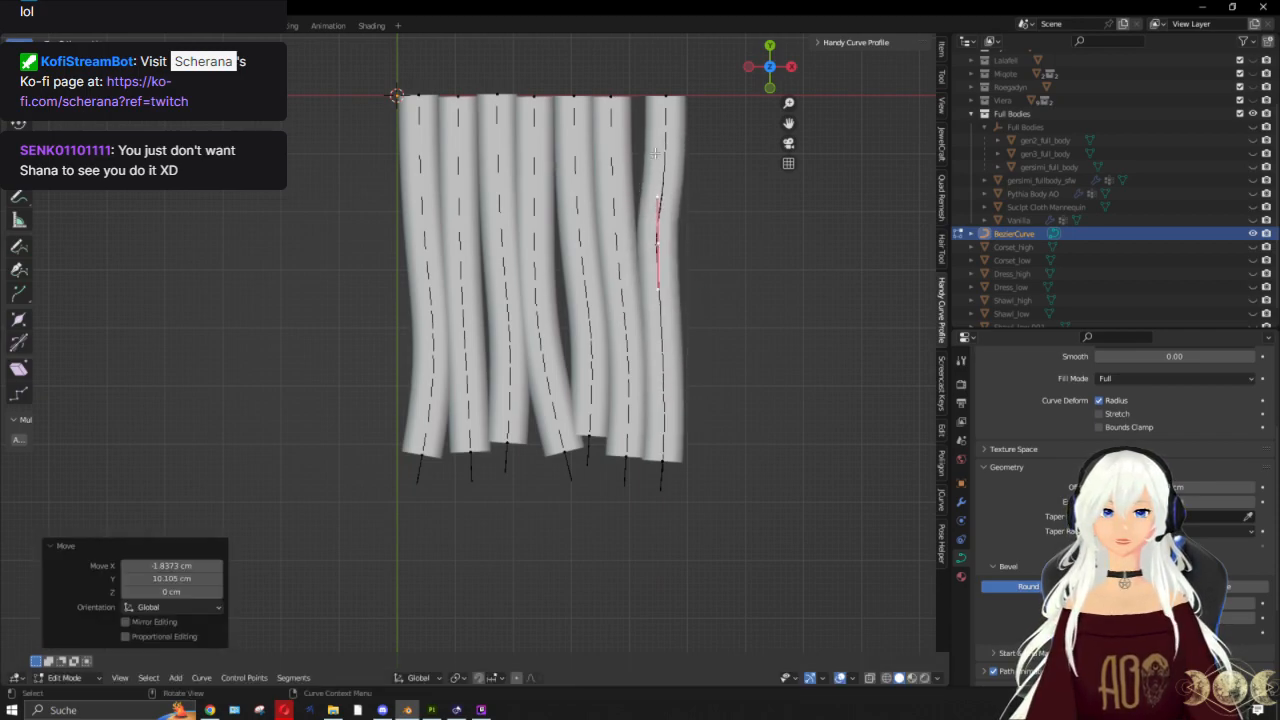
Step: Nudge the upper control points of the sixth, fifth and fourth strands slightly toward positive X to even out the spacing
{"action": "left_click", "coordinate": [615, 115]}
{"action": "key", "text": "g"}
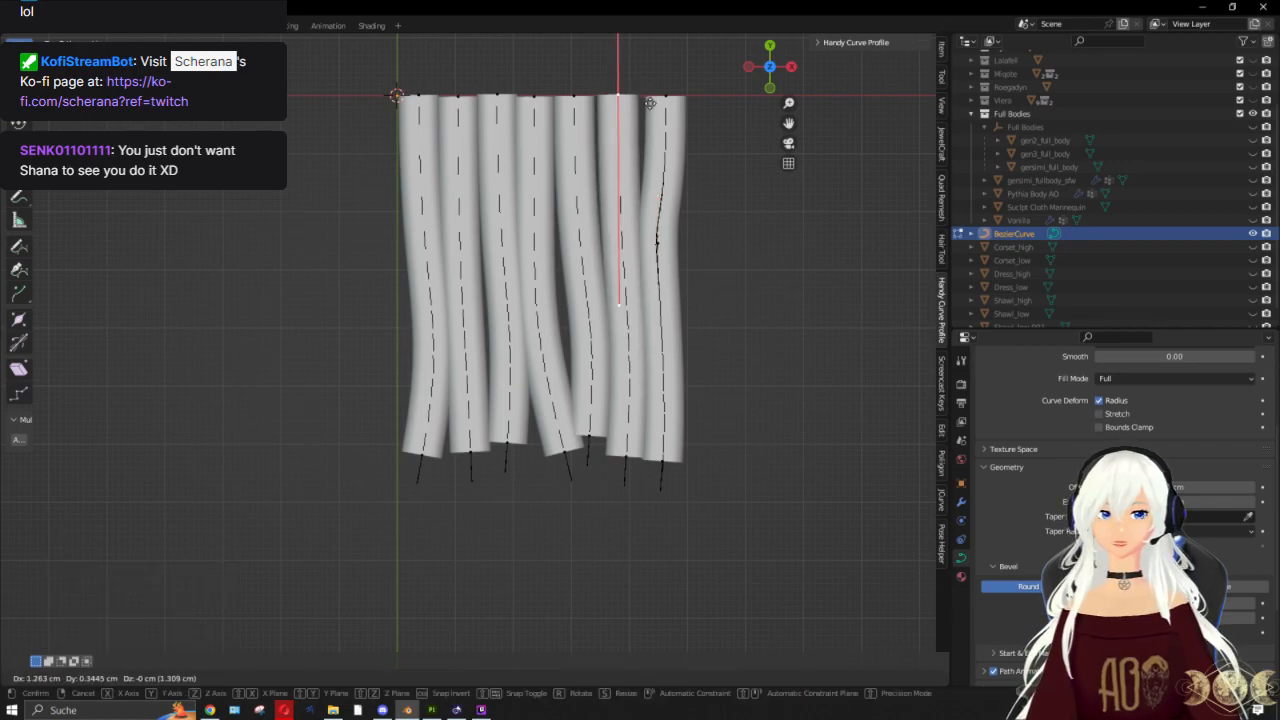
{"action": "left_click", "coordinate": [650, 104]}
{"action": "left_click", "coordinate": [574, 110]}
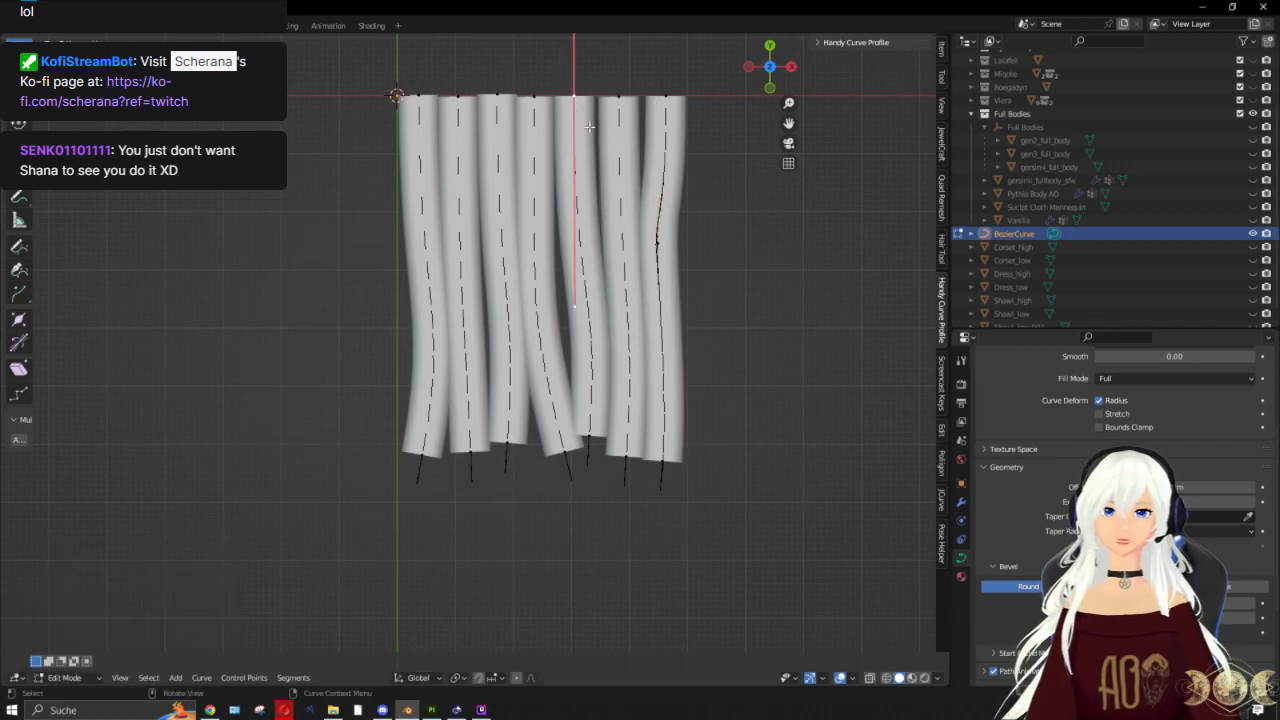
{"action": "key", "text": "g"}
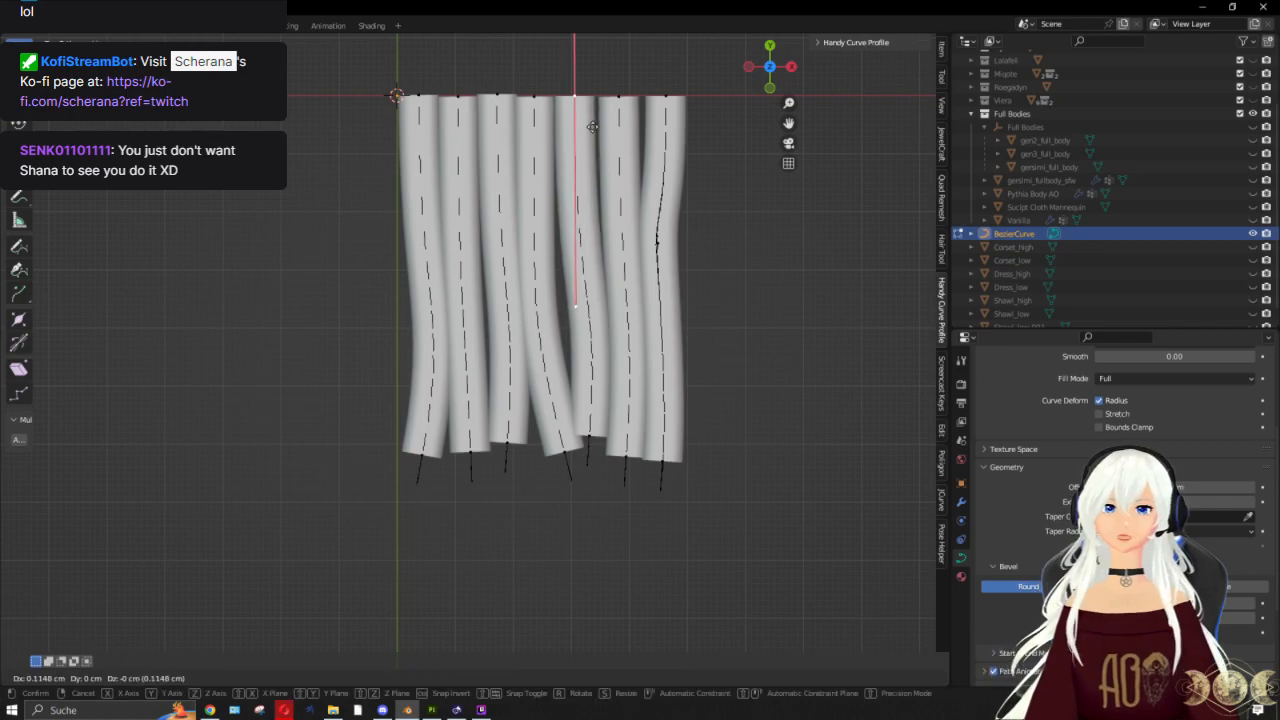
{"action": "left_click", "coordinate": [591, 127]}
{"action": "left_click", "coordinate": [540, 112]}
{"action": "key", "text": "g"}
{"action": "left_click", "coordinate": [540, 240]}
{"action": "left_click", "coordinate": [525, 410]}
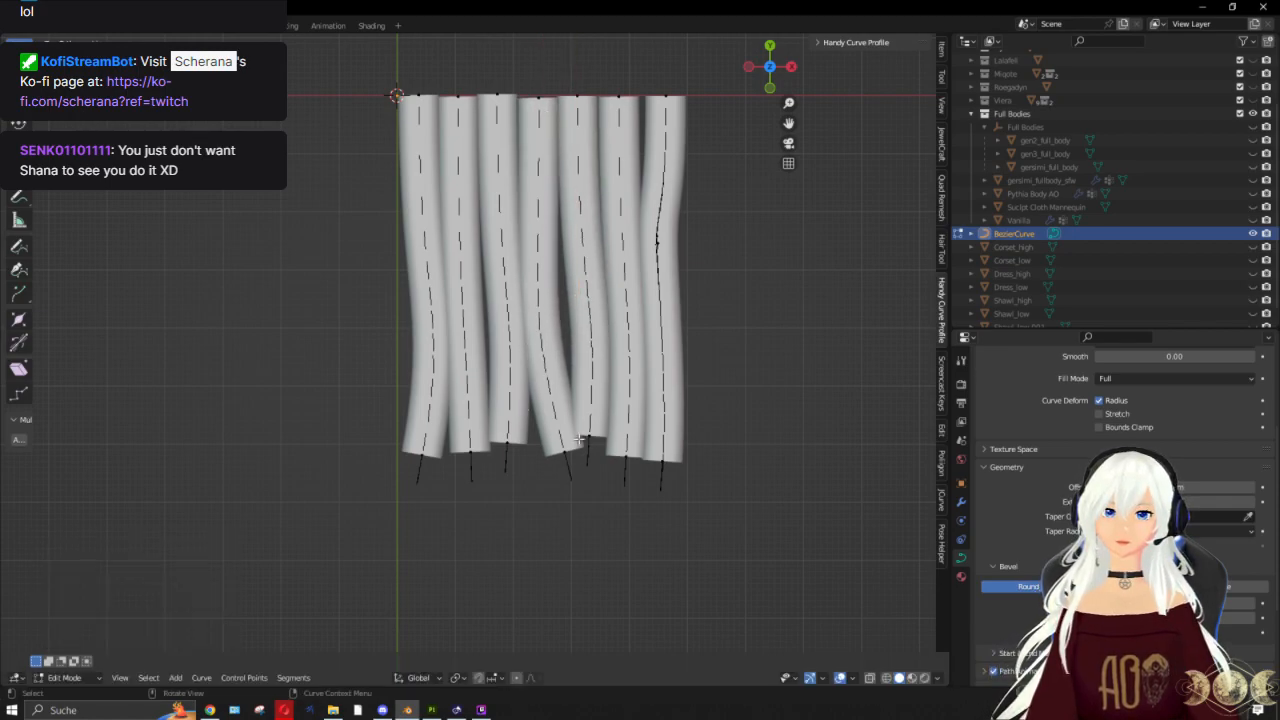
Step: Select the whole second and fifth strands and move them about -0.93 cm in Z so they sit behind their neighbours
{"action": "scroll", "coordinate": [579, 430], "scroll_direction": "up", "scroll_amount": 1}
{"action": "left_click", "coordinate": [469, 463]}
{"action": "scroll", "coordinate": [509, 476], "scroll_direction": "down", "scroll_amount": 1}
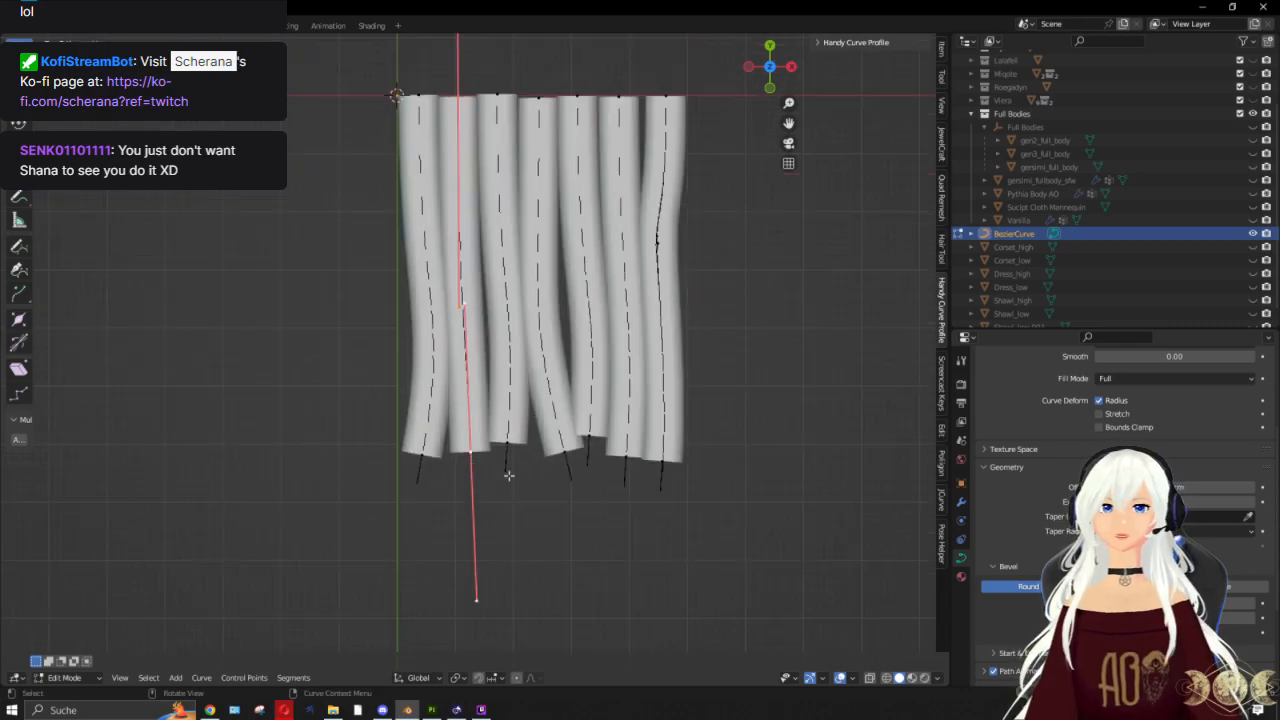
{"action": "left_click", "coordinate": [592, 437], "text": "shift"}
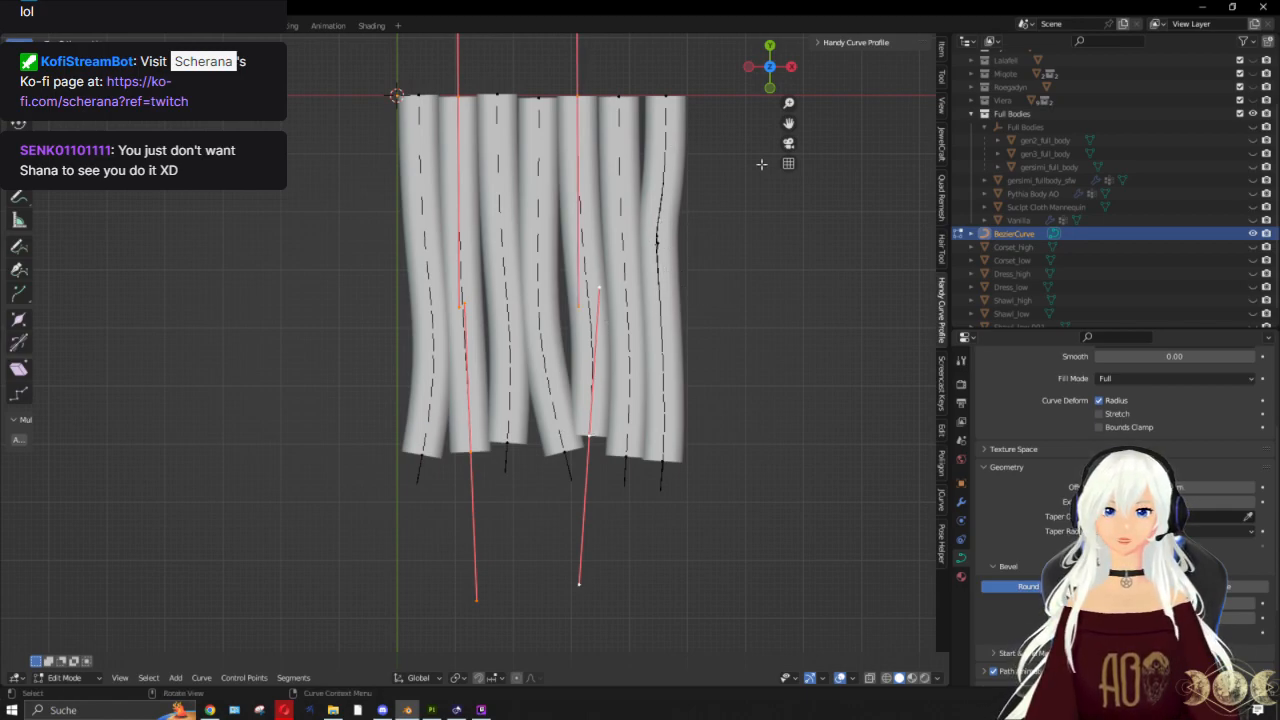
{"action": "left_click", "coordinate": [769, 88]}
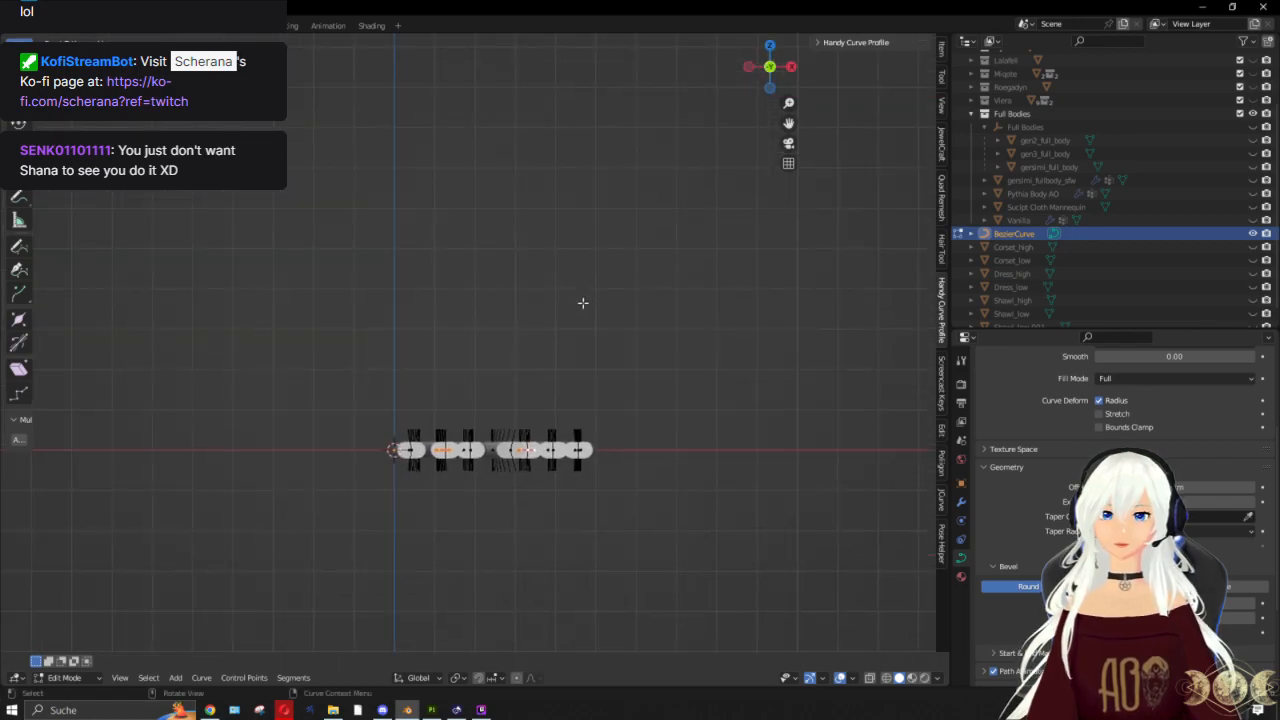
{"action": "scroll", "coordinate": [588, 320], "scroll_direction": "up", "scroll_amount": 5}
{"action": "key", "text": "g"}
{"action": "key", "text": "z"}
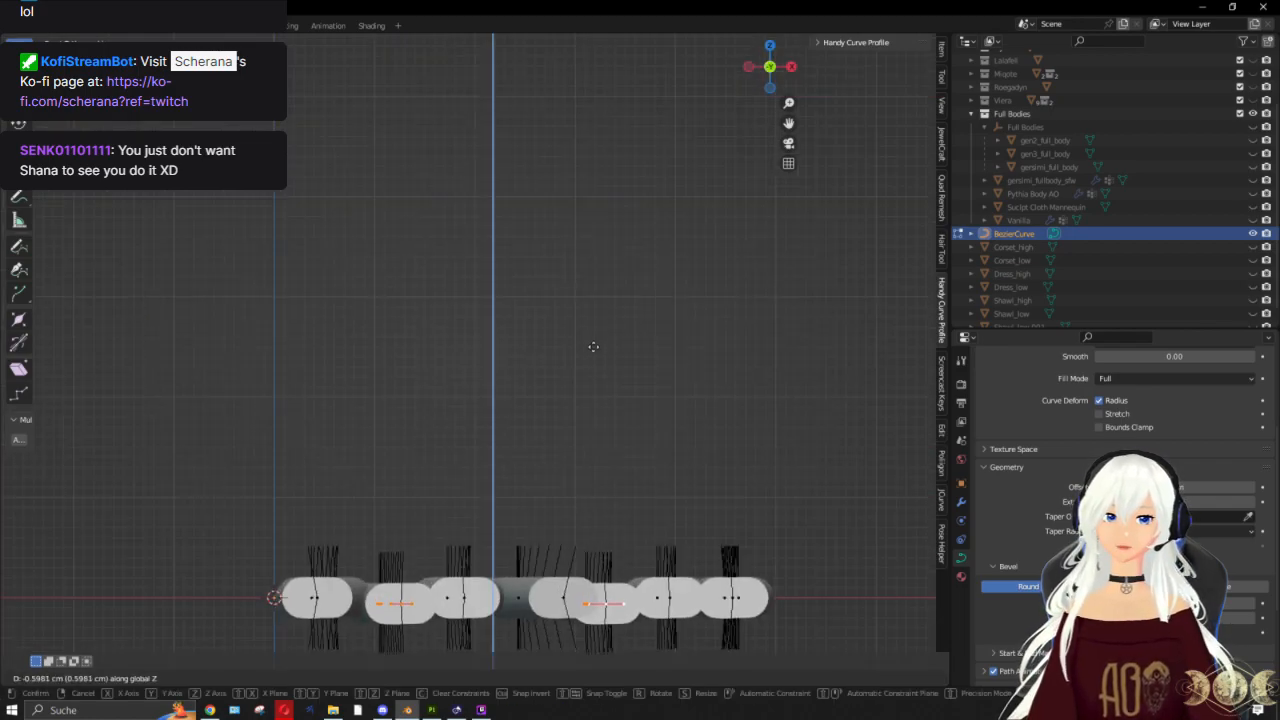
{"action": "left_click", "coordinate": [593, 347]}
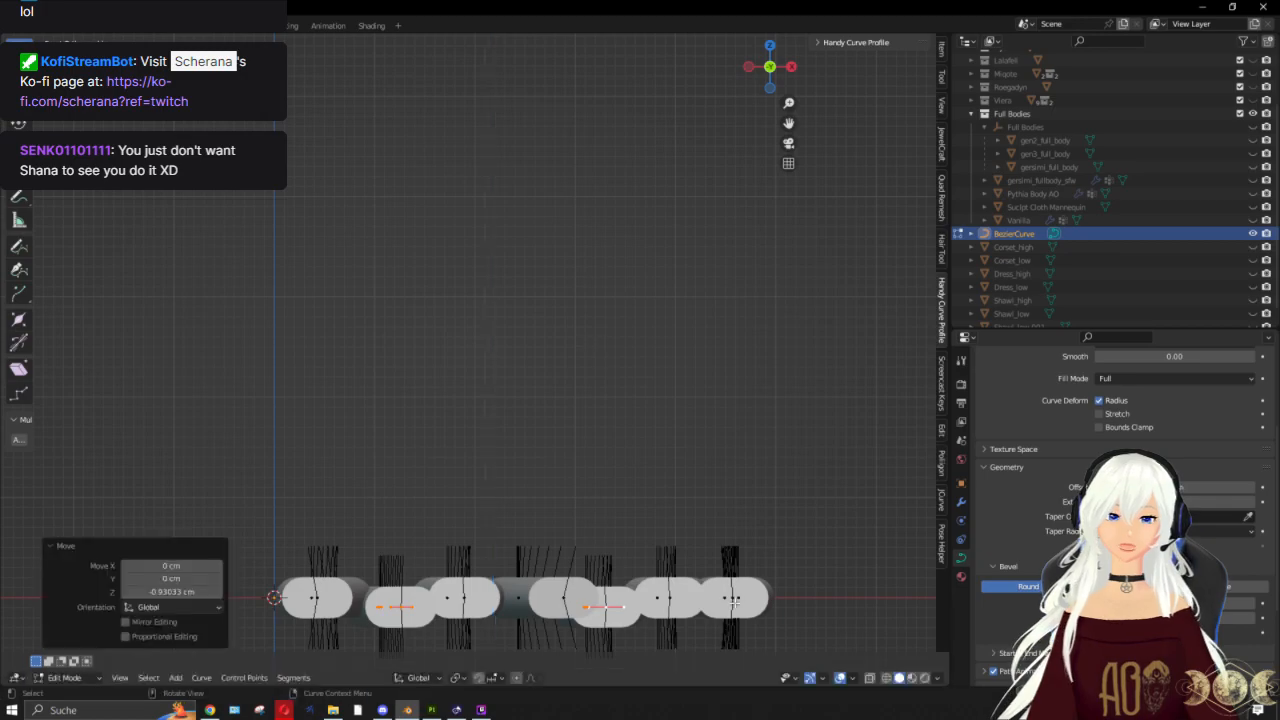
Step: Shrink the radius of the first and second strands' lower control points, scaling the second strand's by about 0.82
{"action": "middle_click_drag", "start_coordinate": [736, 541], "coordinate": [706, 31]}
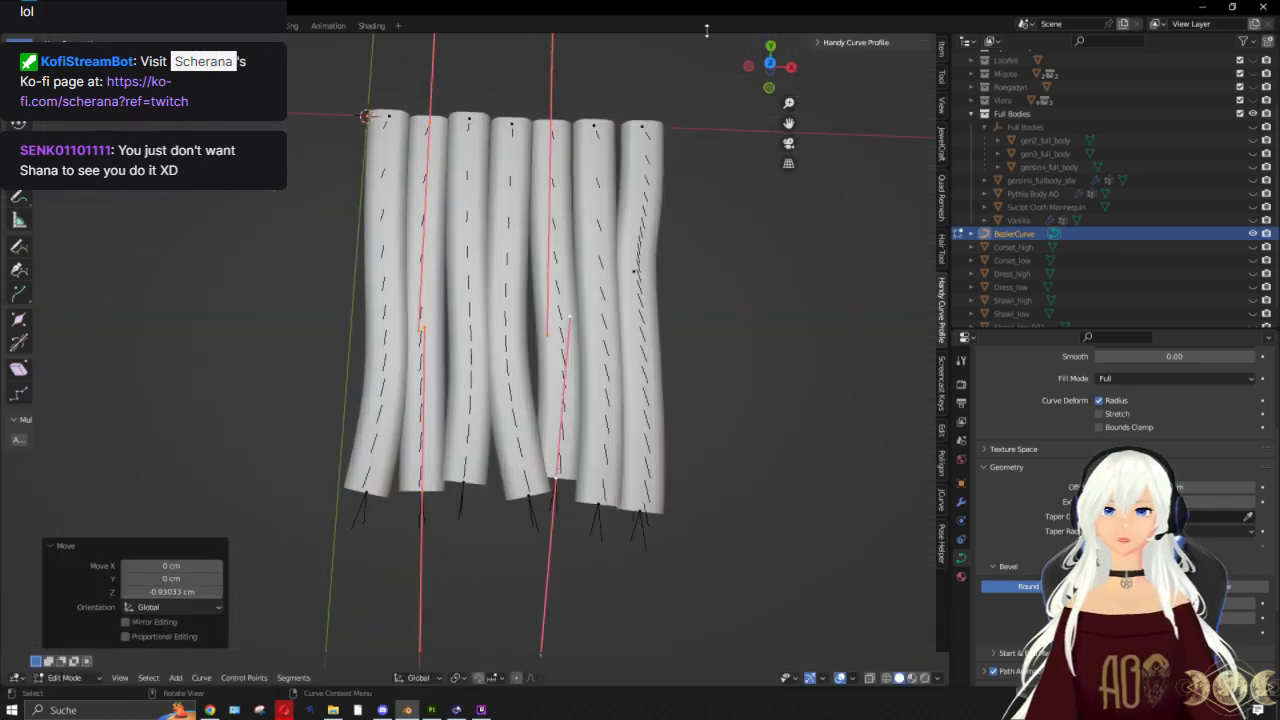
{"action": "left_click", "coordinate": [769, 60]}
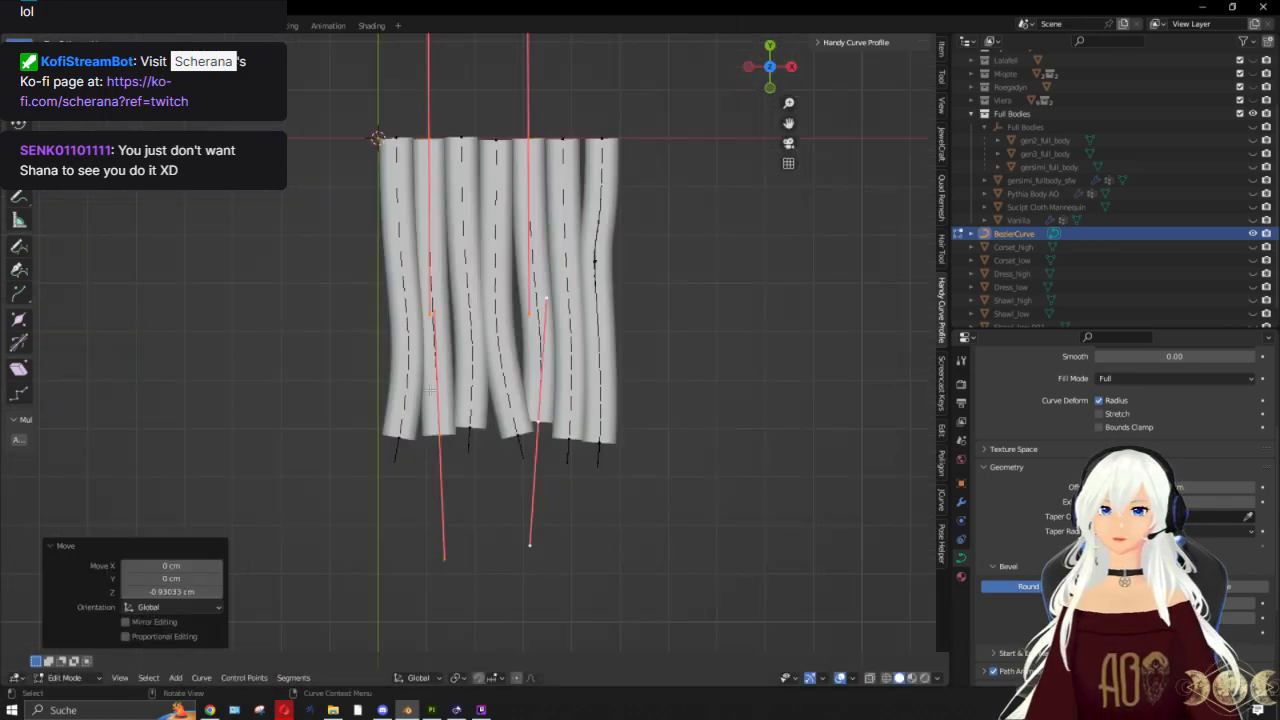
{"action": "middle_click_drag", "start_coordinate": [421, 408], "coordinate": [424, 460], "text": "shift"}
{"action": "key", "text": "ctrl+s"}
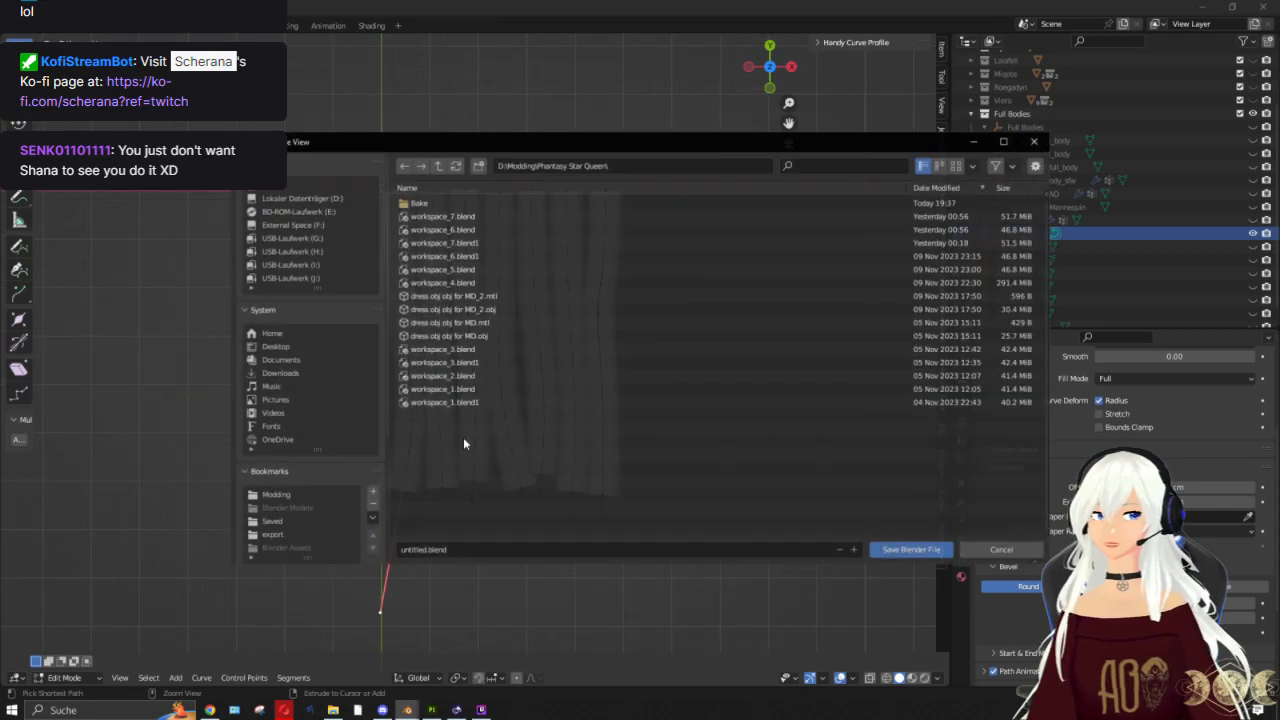
{"action": "left_click", "coordinate": [1035, 140]}
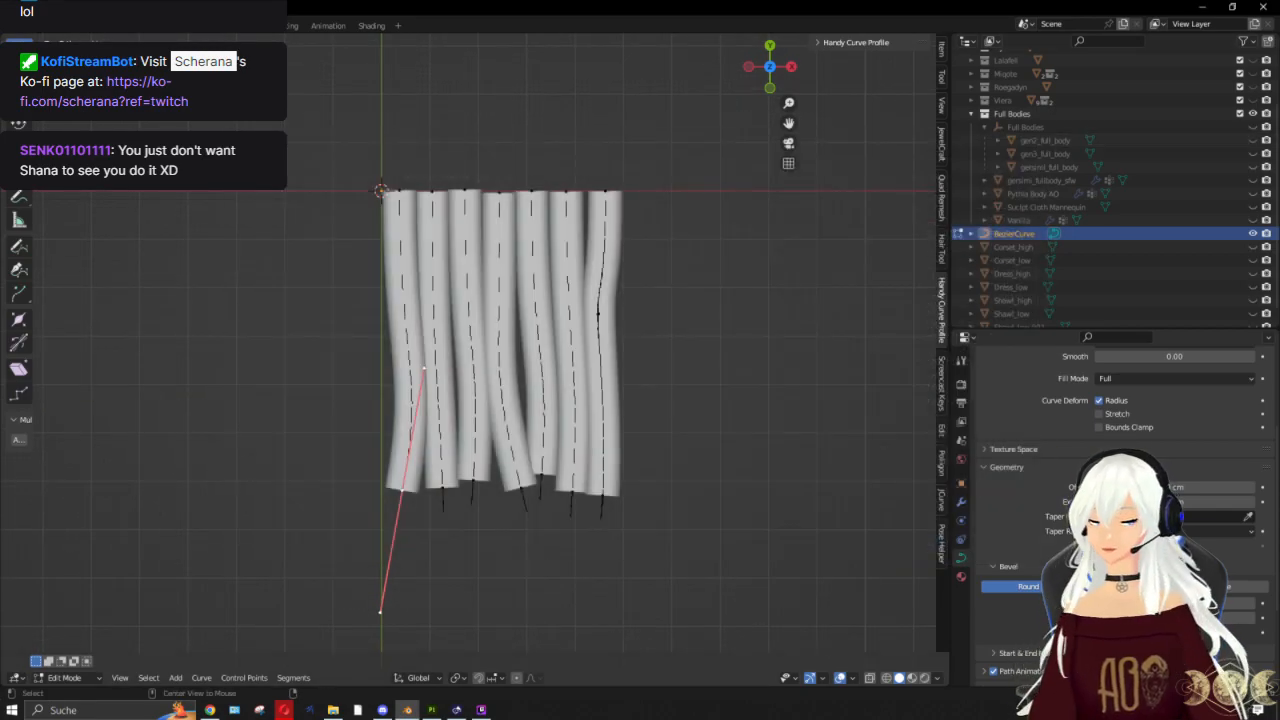
{"action": "key", "text": "alt+s"}
{"action": "left_click", "coordinate": [450, 398]}
{"action": "left_click", "coordinate": [448, 487]}
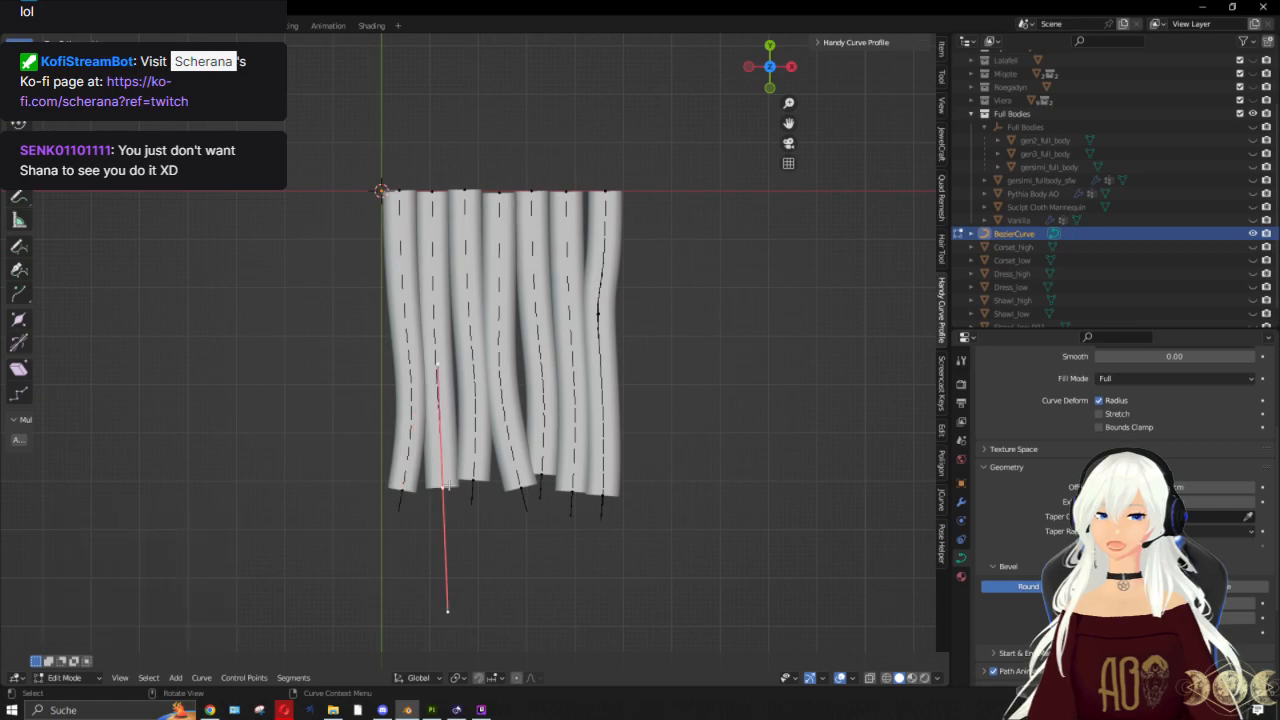
{"action": "key", "text": "alt+s"}
{"action": "left_click", "coordinate": [458, 450]}
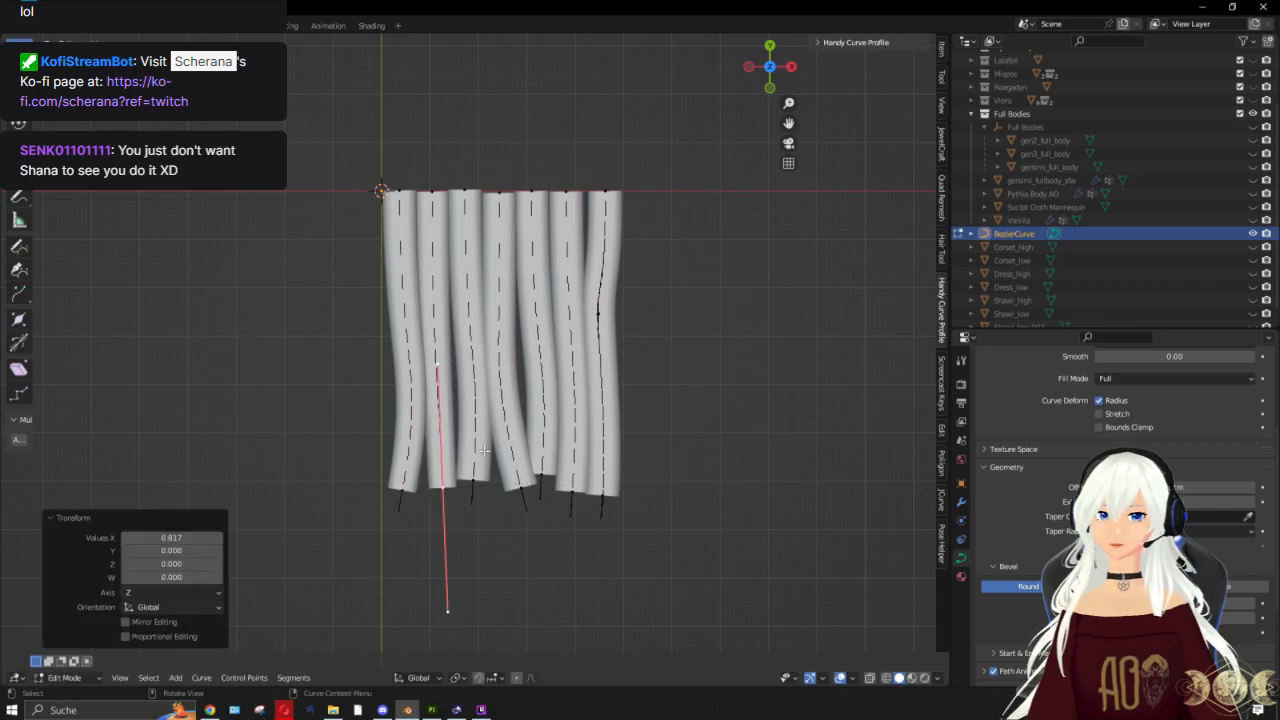
Step: Shrink the radius of the third, fourth and fifth strands' lower control points, scaling the fifth strand's by 0.83
{"action": "left_click", "coordinate": [478, 479]}
{"action": "key", "text": "alt+s"}
{"action": "left_click", "coordinate": [514, 488]}
{"action": "left_click", "coordinate": [521, 487]}
{"action": "key", "text": "alt+s"}
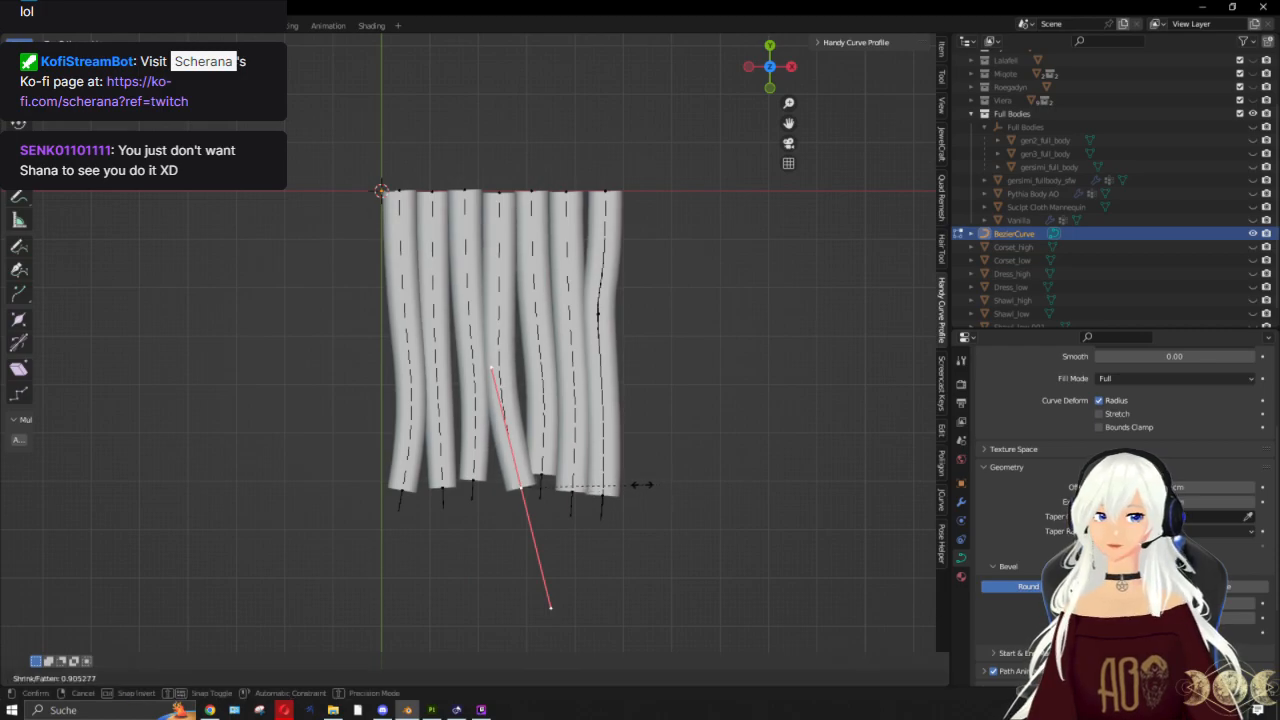
{"action": "left_click", "coordinate": [504, 394]}
{"action": "left_click", "coordinate": [541, 484]}
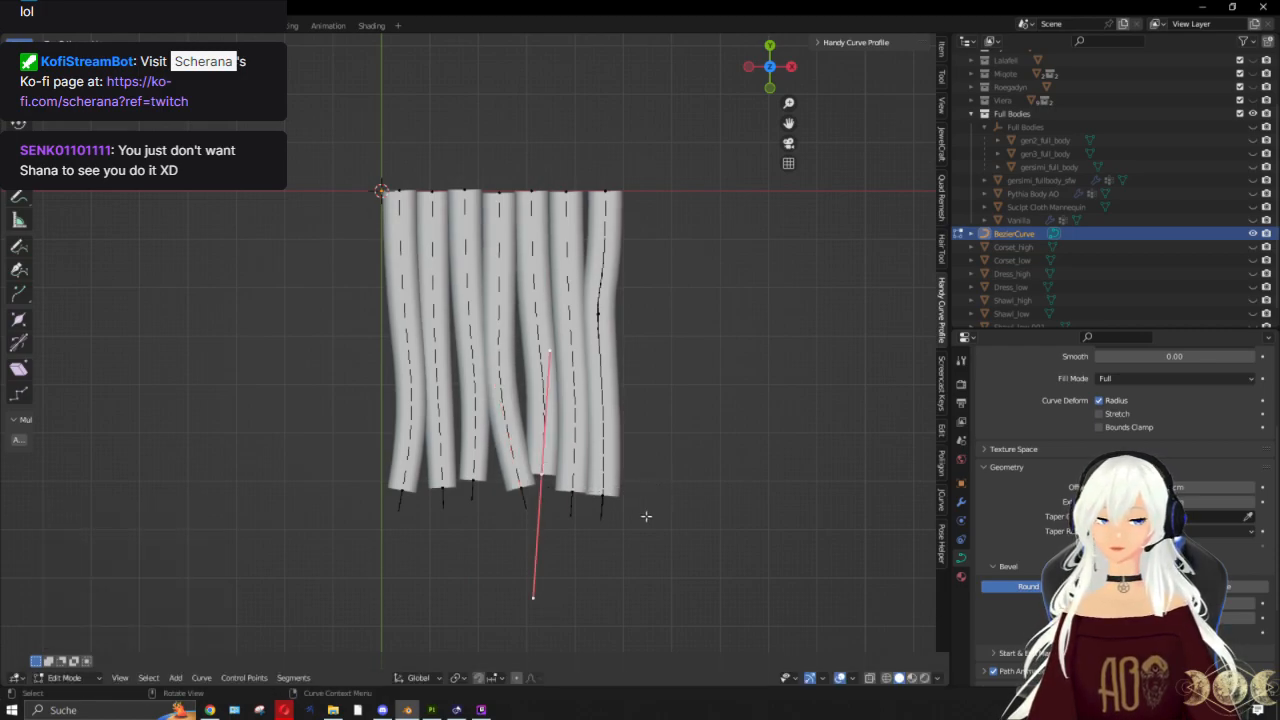
{"action": "key", "text": "alt+s"}
{"action": "left_click", "coordinate": [632, 500]}
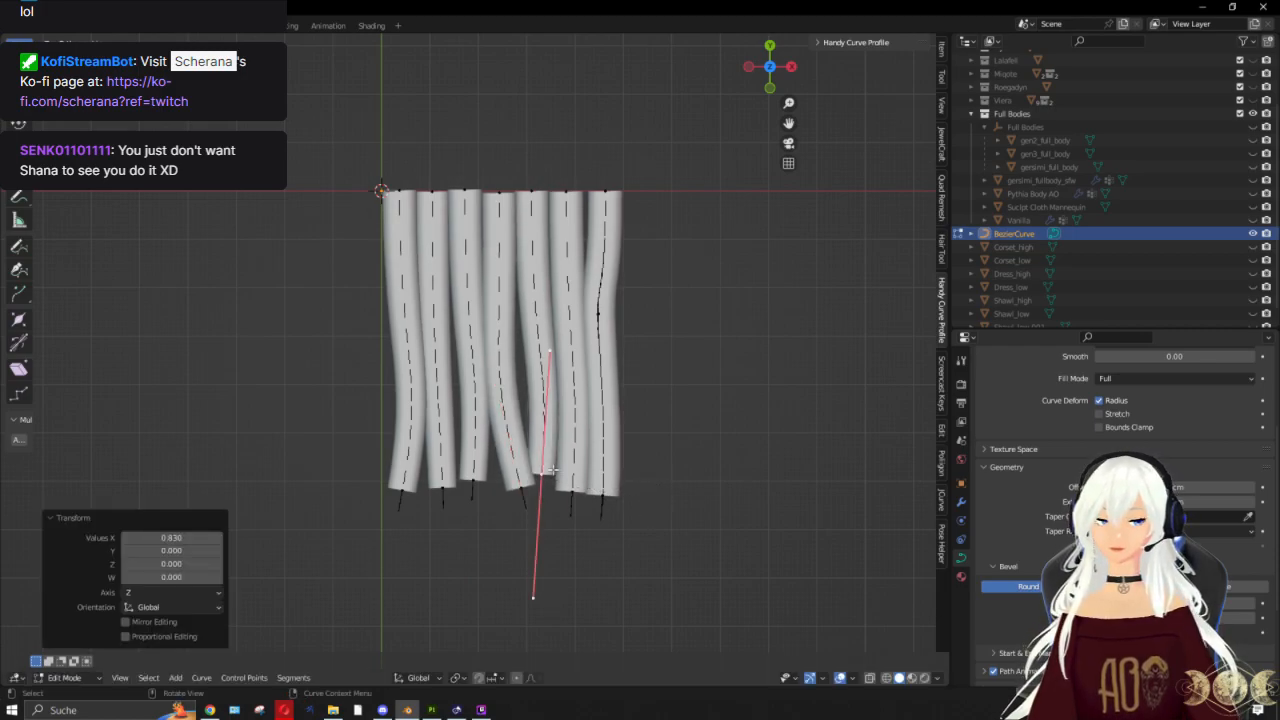
Step: Move the fifth strand's lower control point about 0.4 cm in X and 1.5 cm in Y, and its upper handle about -2.1 cm in X
{"action": "key", "text": "g"}
{"action": "left_click", "coordinate": [552, 465]}
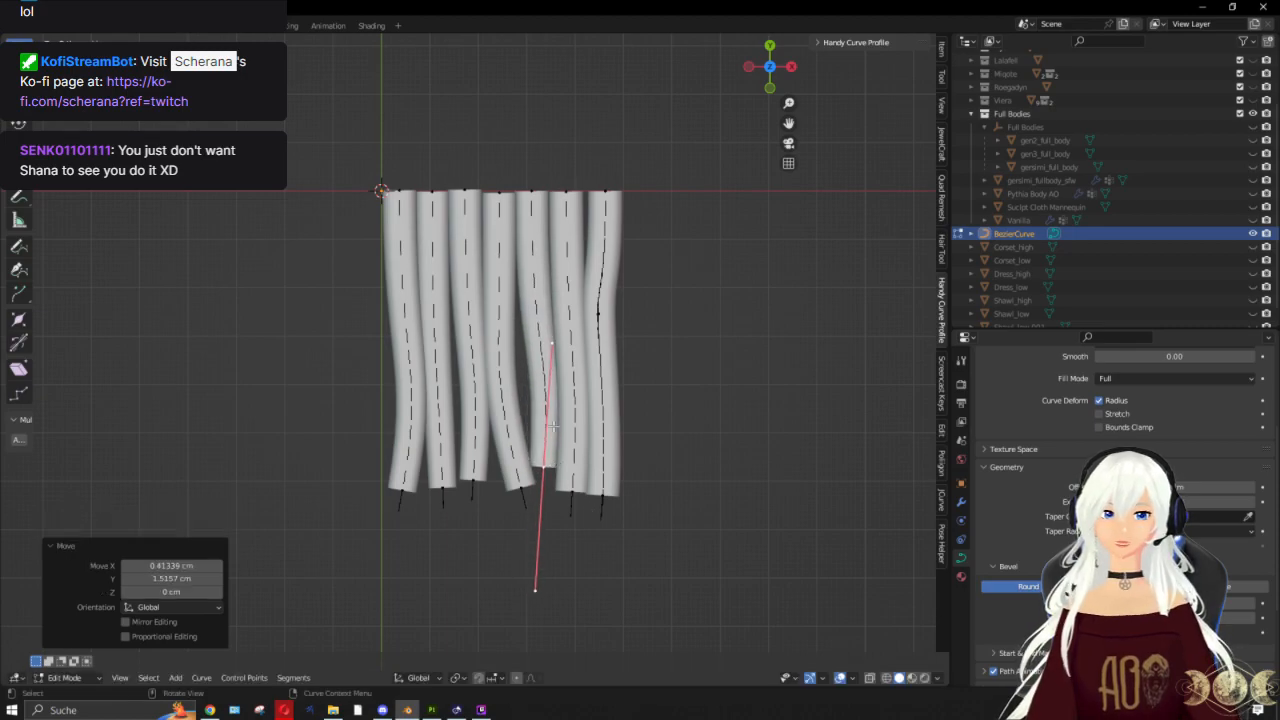
{"action": "left_click", "coordinate": [551, 346]}
{"action": "key", "text": "g"}
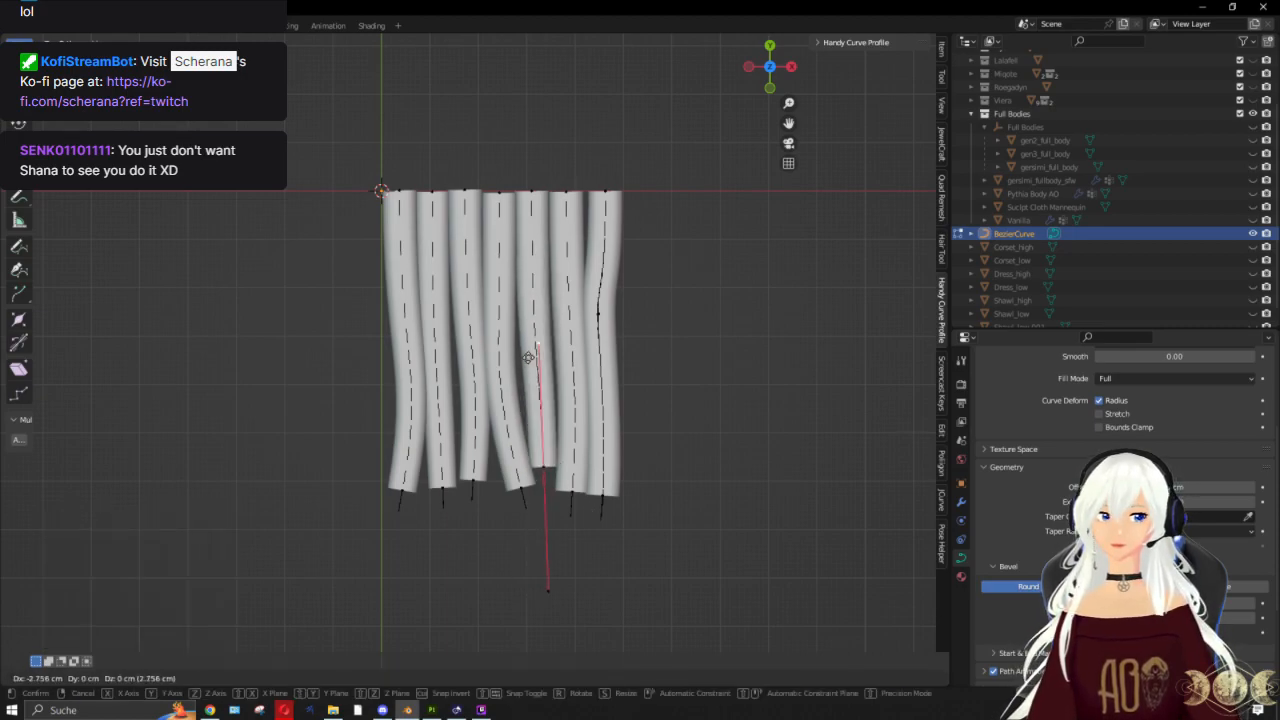
{"action": "left_click", "coordinate": [533, 358]}
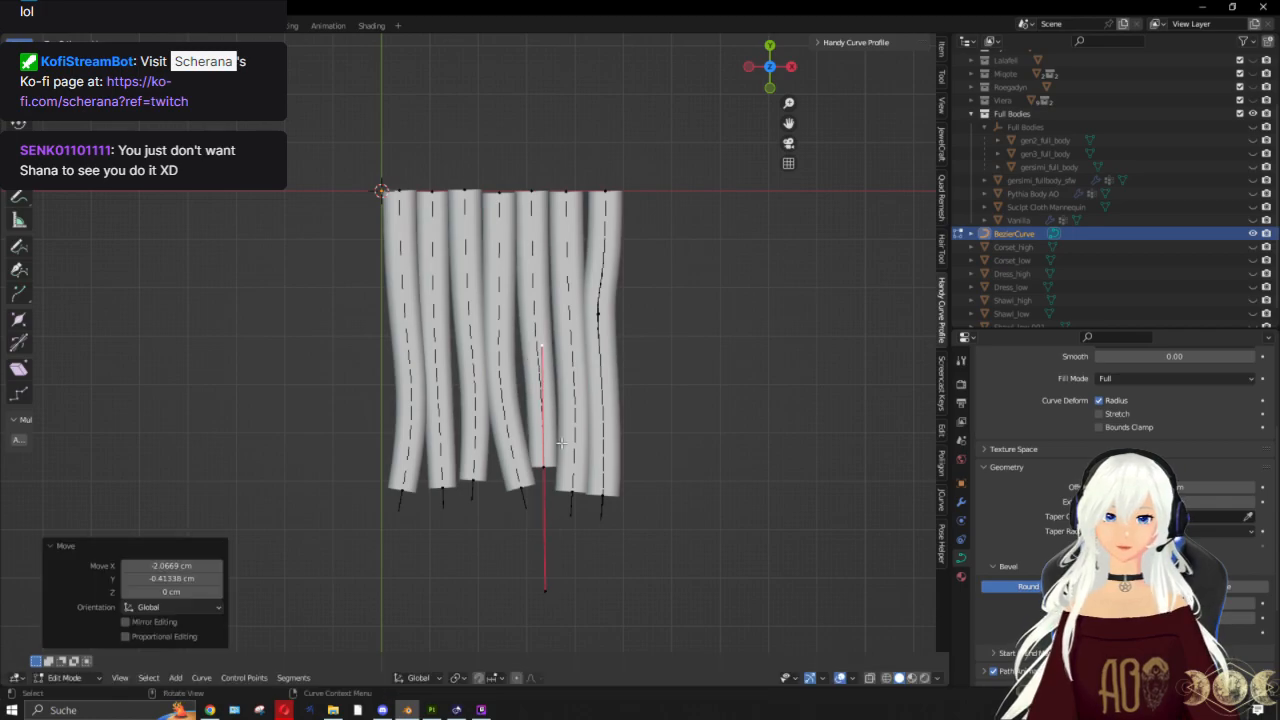
Step: Nudge the lower control points of the fifth and sixth strands slightly toward negative X
{"action": "left_click", "coordinate": [546, 464]}
{"action": "key", "text": "g"}
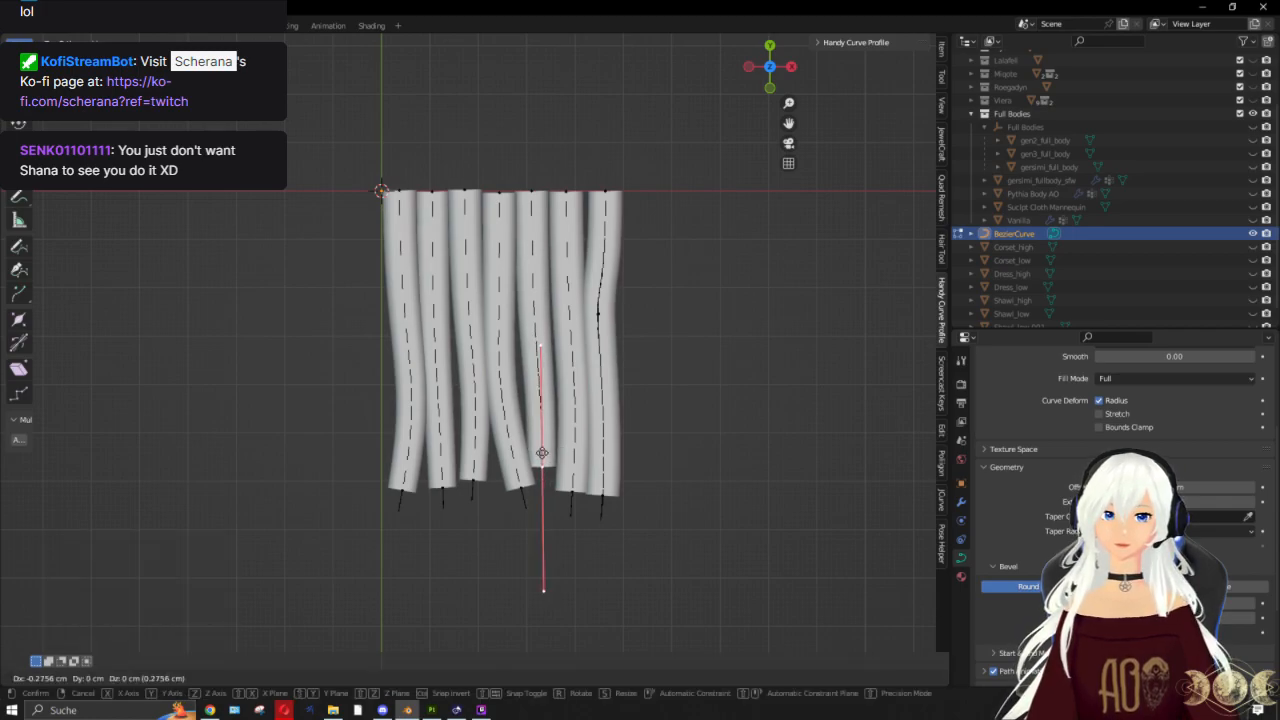
{"action": "left_click", "coordinate": [544, 463]}
{"action": "left_click", "coordinate": [574, 481]}
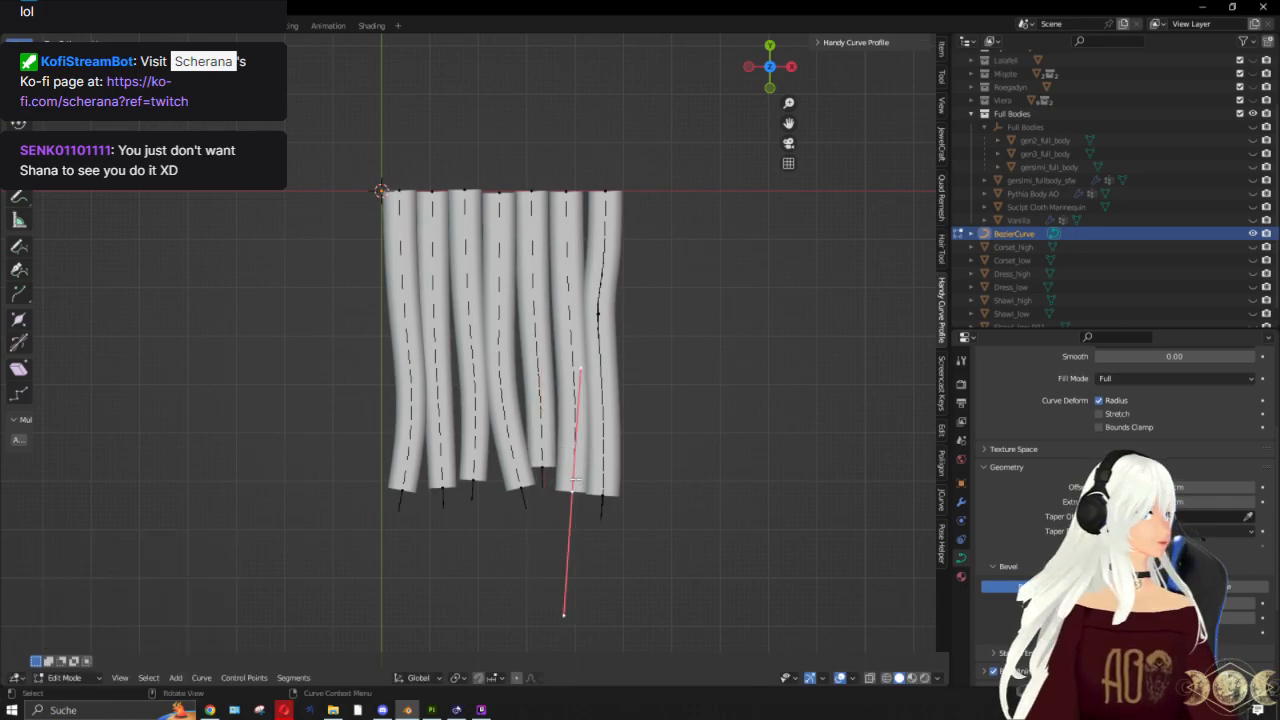
{"action": "key", "text": "g"}
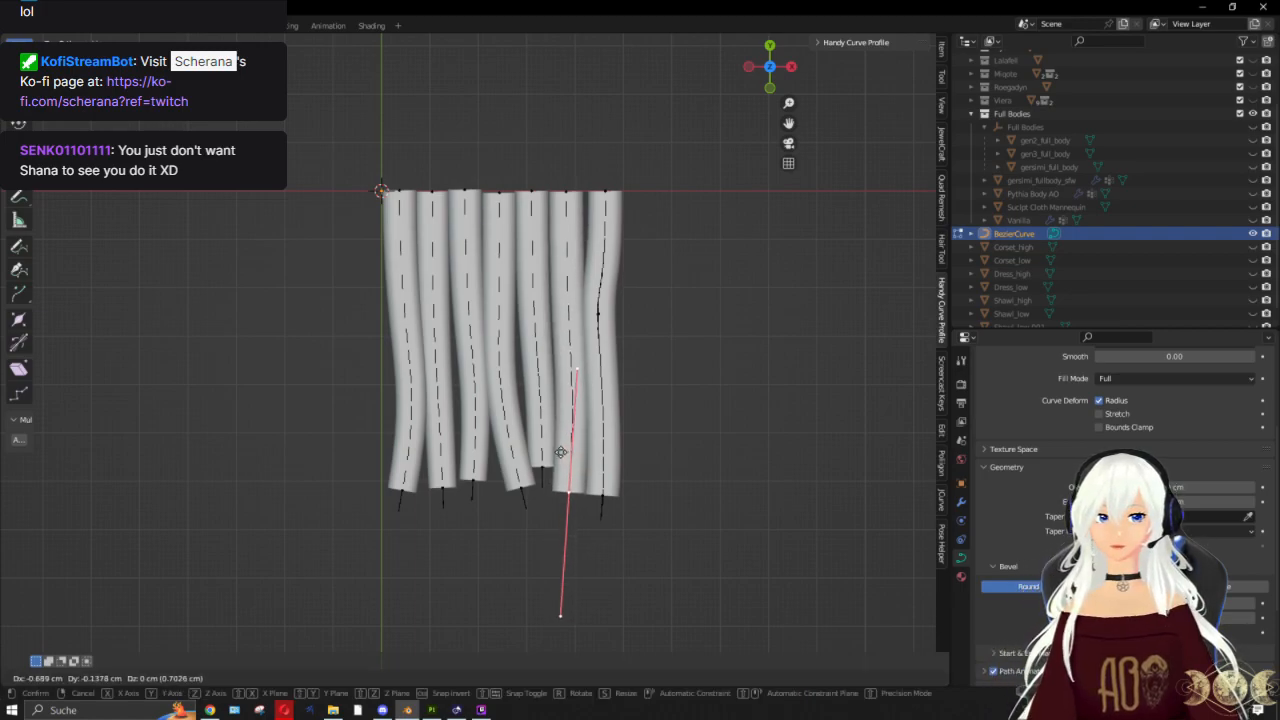
{"action": "left_click", "coordinate": [594, 455]}
Step: Try to move the seventh strand's lower control point about 0.28 cm in both X and Y
{"action": "left_click", "coordinate": [612, 486]}
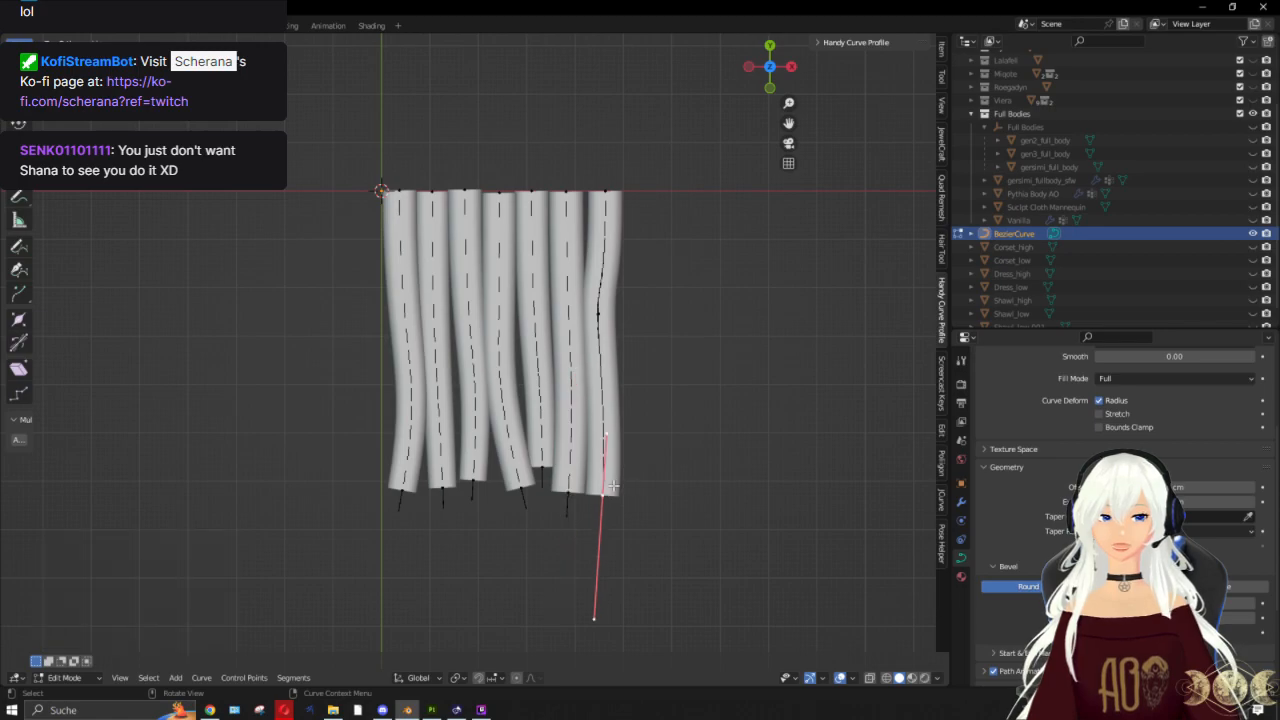
{"action": "key", "text": "g"}
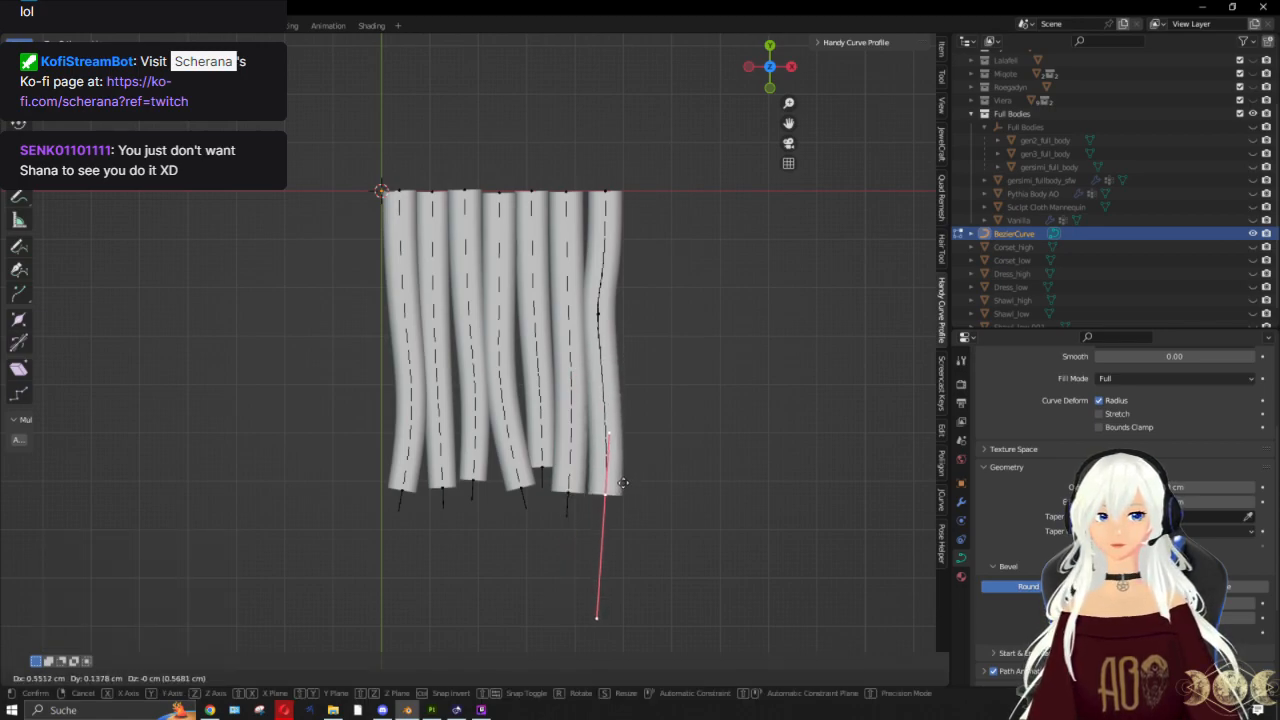
{"action": "left_click", "coordinate": [622, 483]}
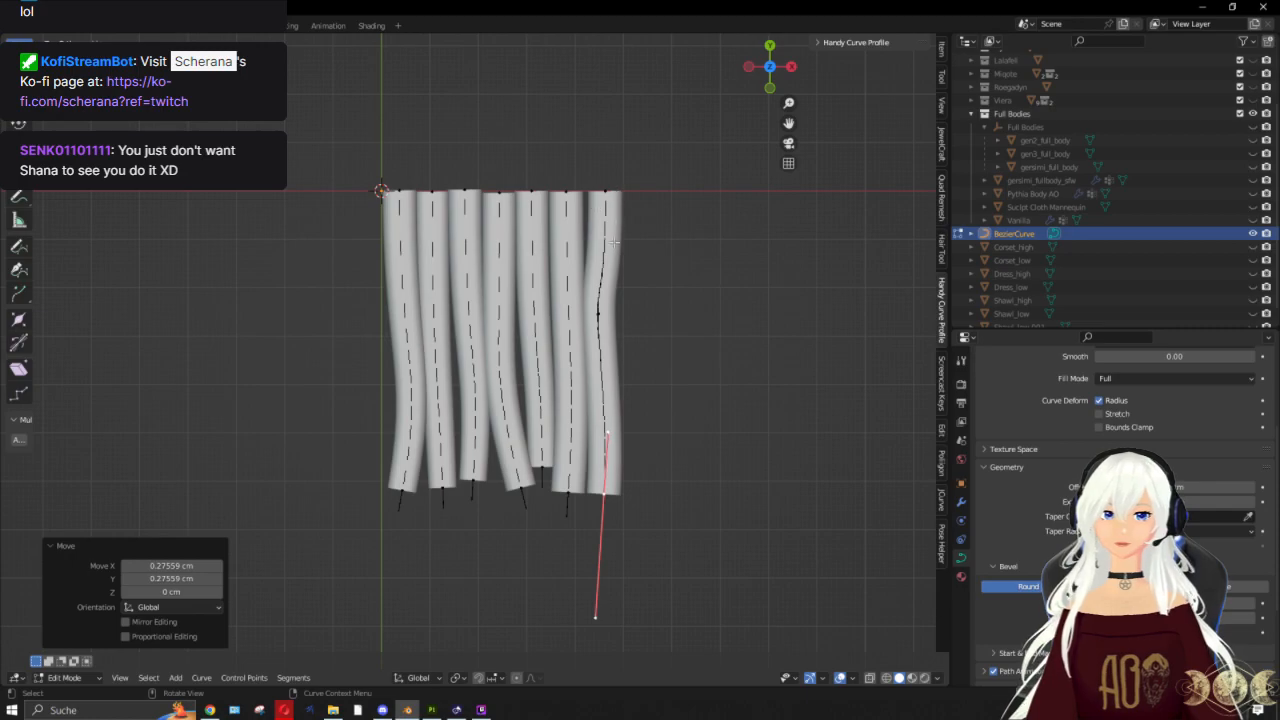
{"action": "key", "text": "ctrl+z"}
Step: Return to Object Mode and add an Array modifier to the fringe curve
{"action": "key", "text": "Tab"}
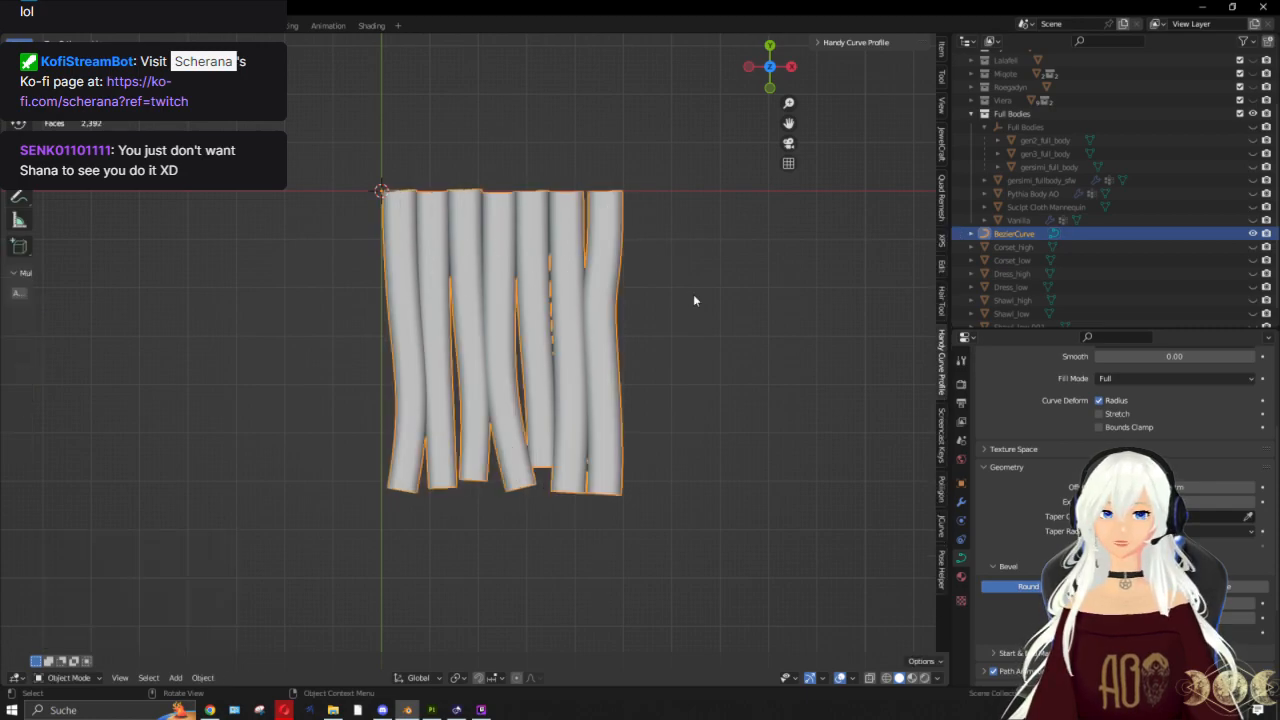
{"action": "left_click", "coordinate": [693, 294]}
{"action": "scroll", "coordinate": [702, 334], "scroll_direction": "down", "scroll_amount": 5}
{"action": "scroll", "coordinate": [709, 380], "scroll_direction": "up", "scroll_amount": 5}
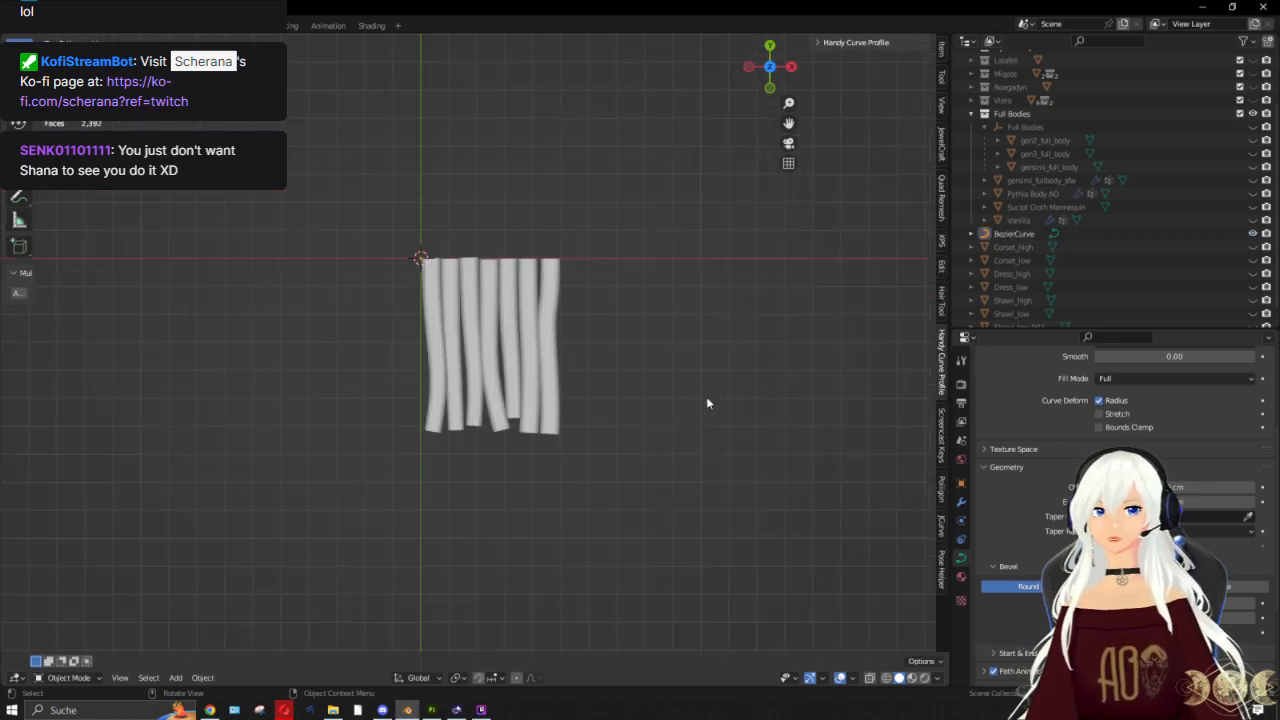
{"action": "left_click", "coordinate": [574, 357]}
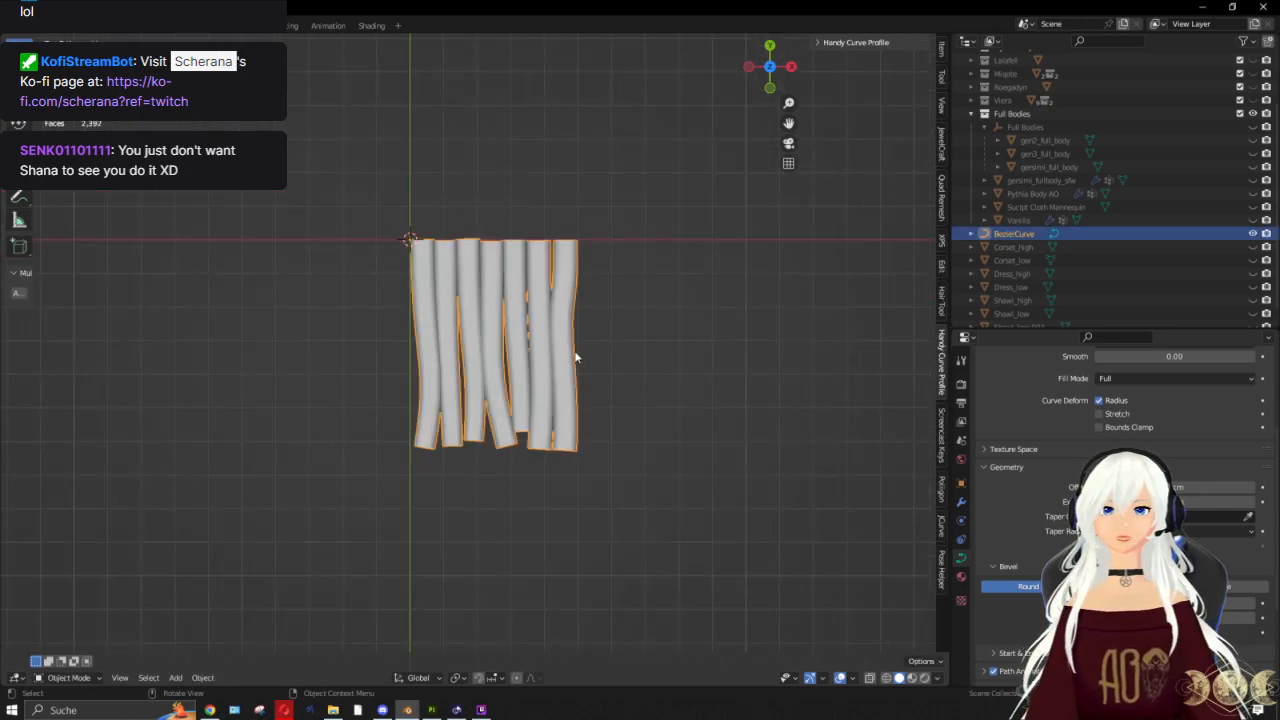
{"action": "left_click", "coordinate": [961, 500]}
{"action": "left_click", "coordinate": [1049, 383]}
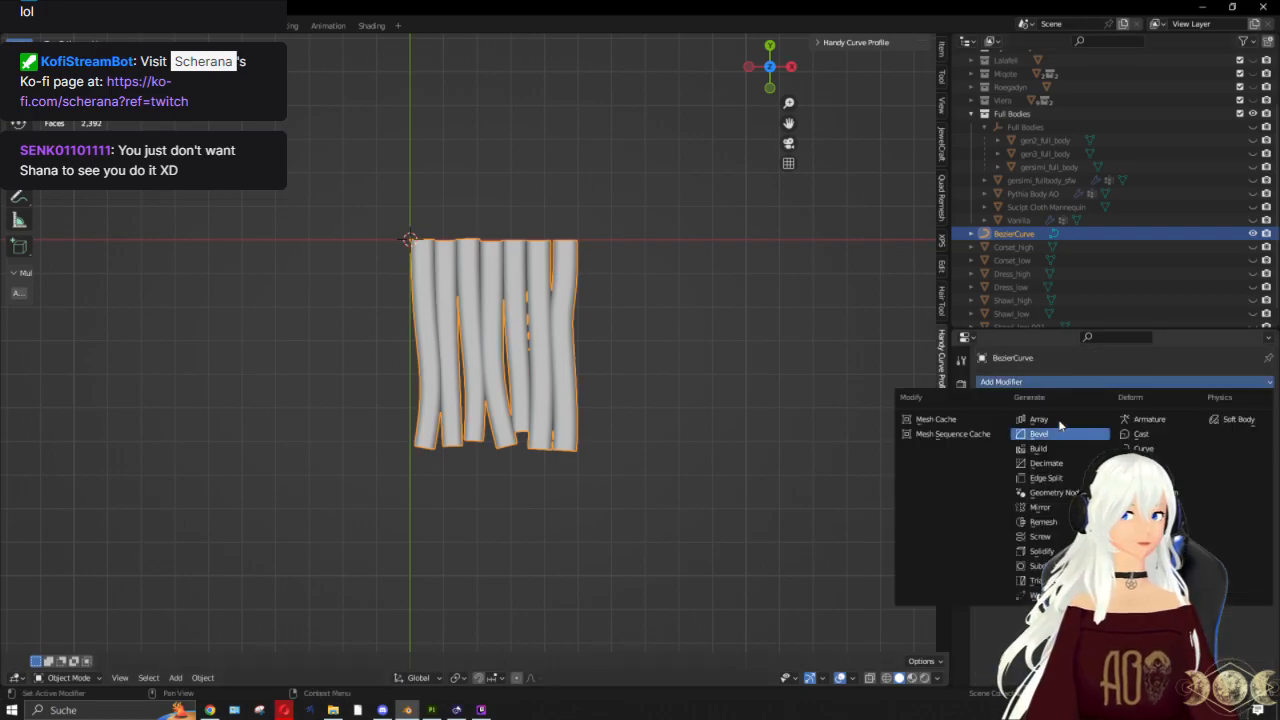
{"action": "left_click", "coordinate": [1040, 419]}
{"action": "left_click", "coordinate": [640, 494]}
{"action": "scroll", "coordinate": [660, 495], "scroll_direction": "down", "scroll_amount": 2}
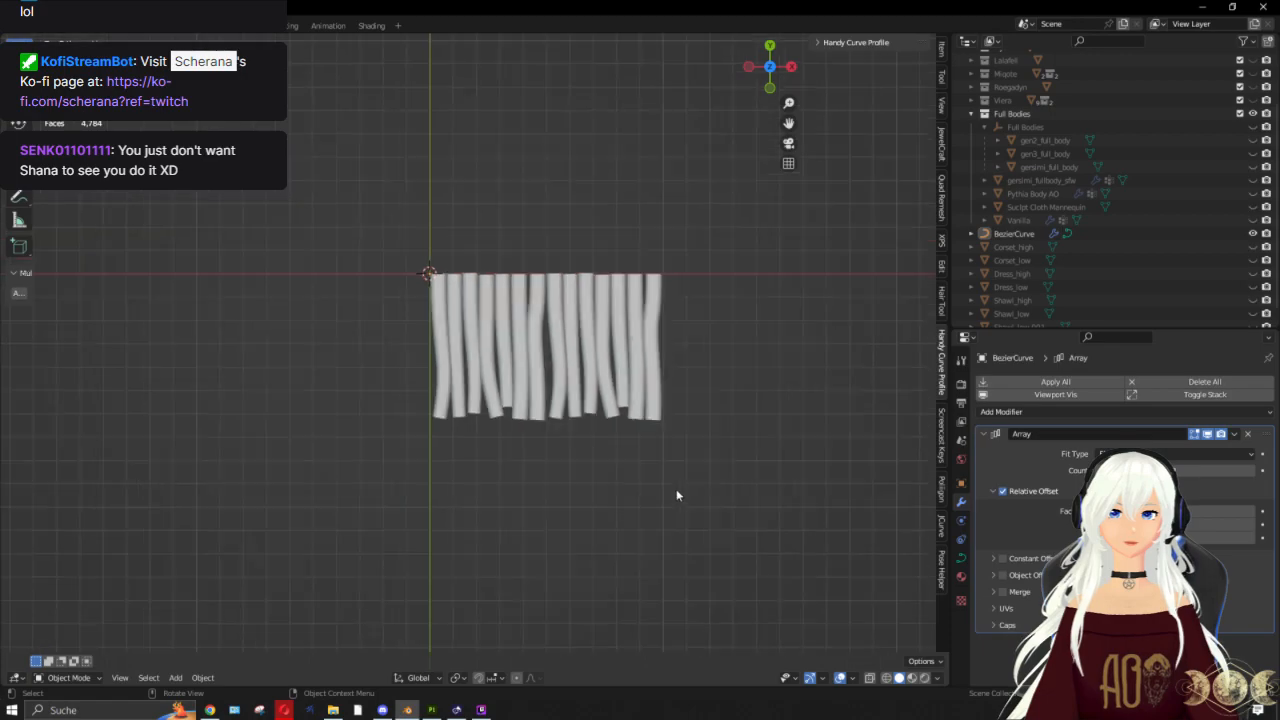
Step: Set the Array modifier's count to 6 to lengthen the fringe row
{"action": "left_click_drag", "start_coordinate": [1258, 472], "coordinate": [1274, 472]}
{"action": "scroll", "coordinate": [709, 449], "scroll_direction": "down", "scroll_amount": 5}
{"action": "scroll", "coordinate": [709, 449], "scroll_direction": "up", "scroll_amount": 6}
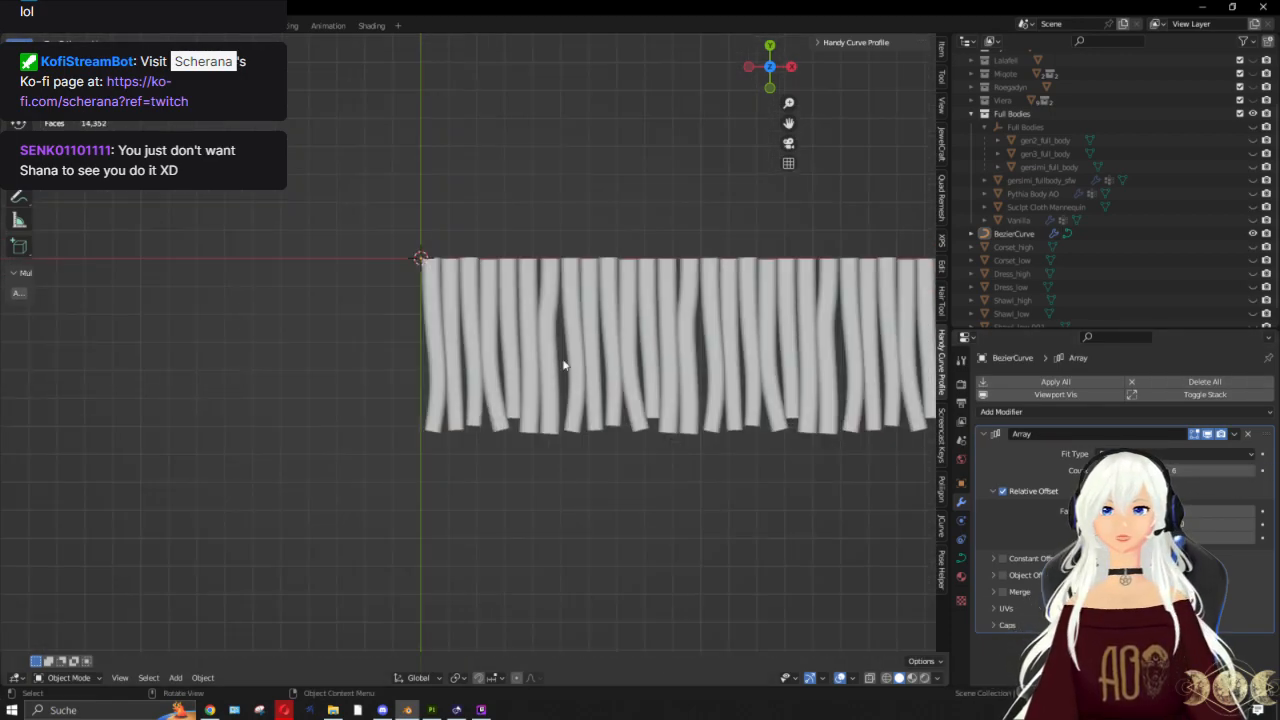
Step: Move the seventh strand's middle control point about 1.2 cm in X and -0.7 cm in Y in Edit Mode
{"action": "left_click", "coordinate": [555, 357]}
{"action": "key", "text": "Tab"}
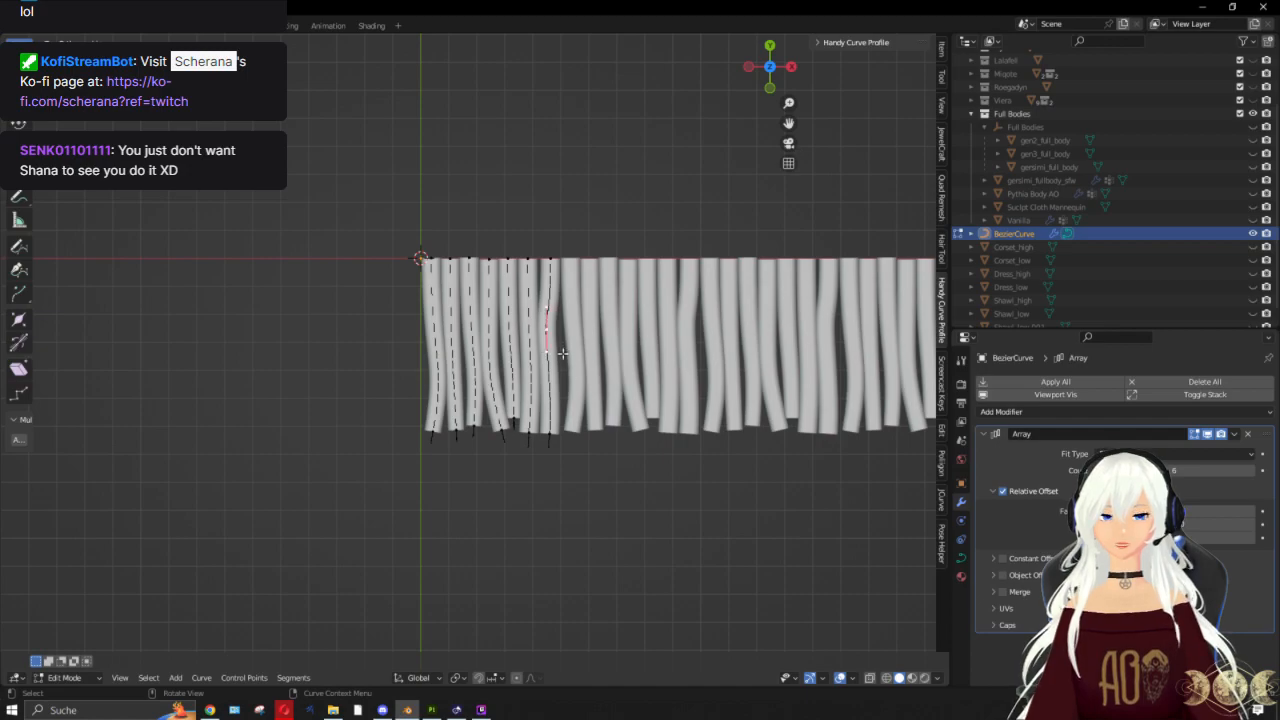
{"action": "key", "text": "g"}
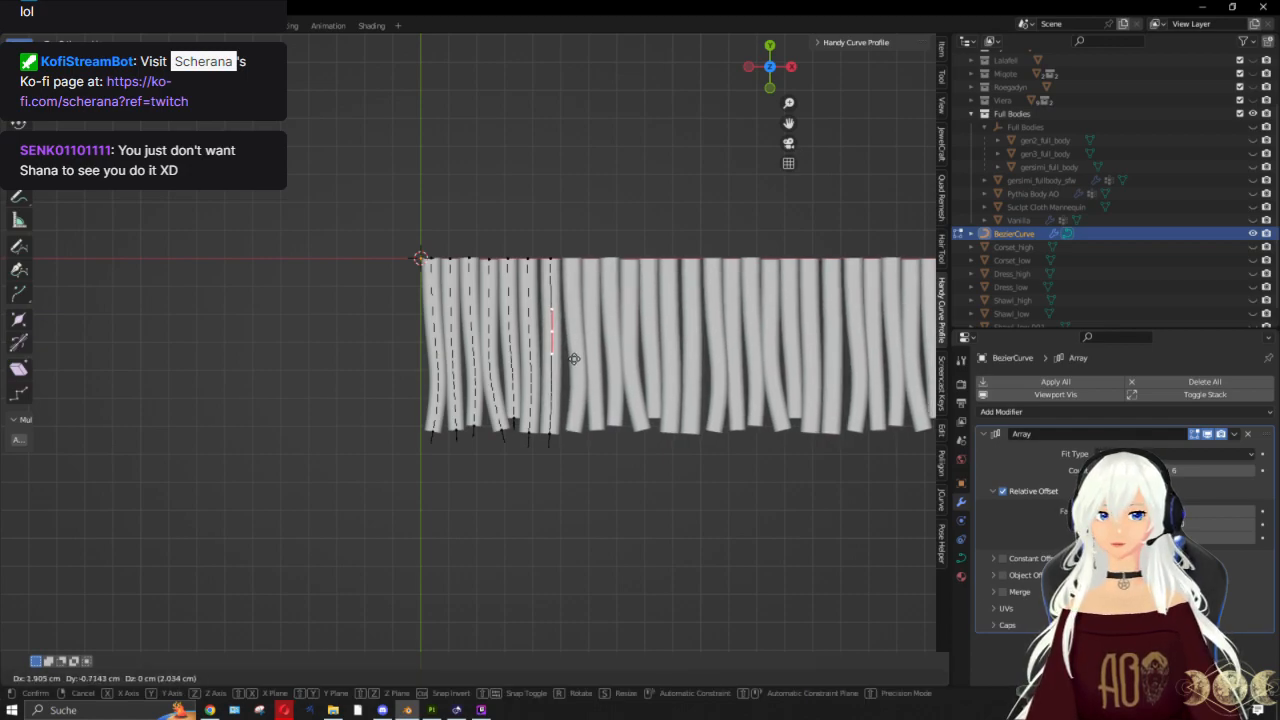
{"action": "left_click", "coordinate": [572, 358]}
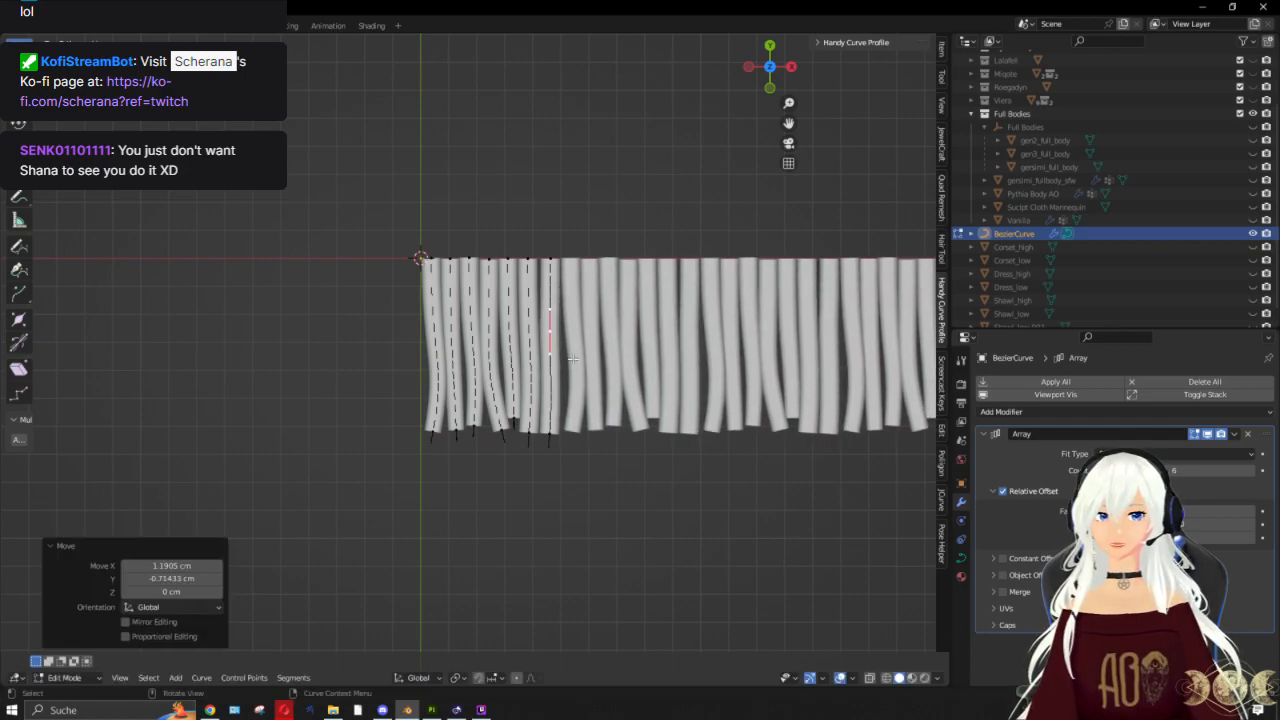
Step: Rotate the seventh strand's lower control point by -10° and move it about 0.7 cm in X and 0.5 cm in Y
{"action": "left_click", "coordinate": [558, 442]}
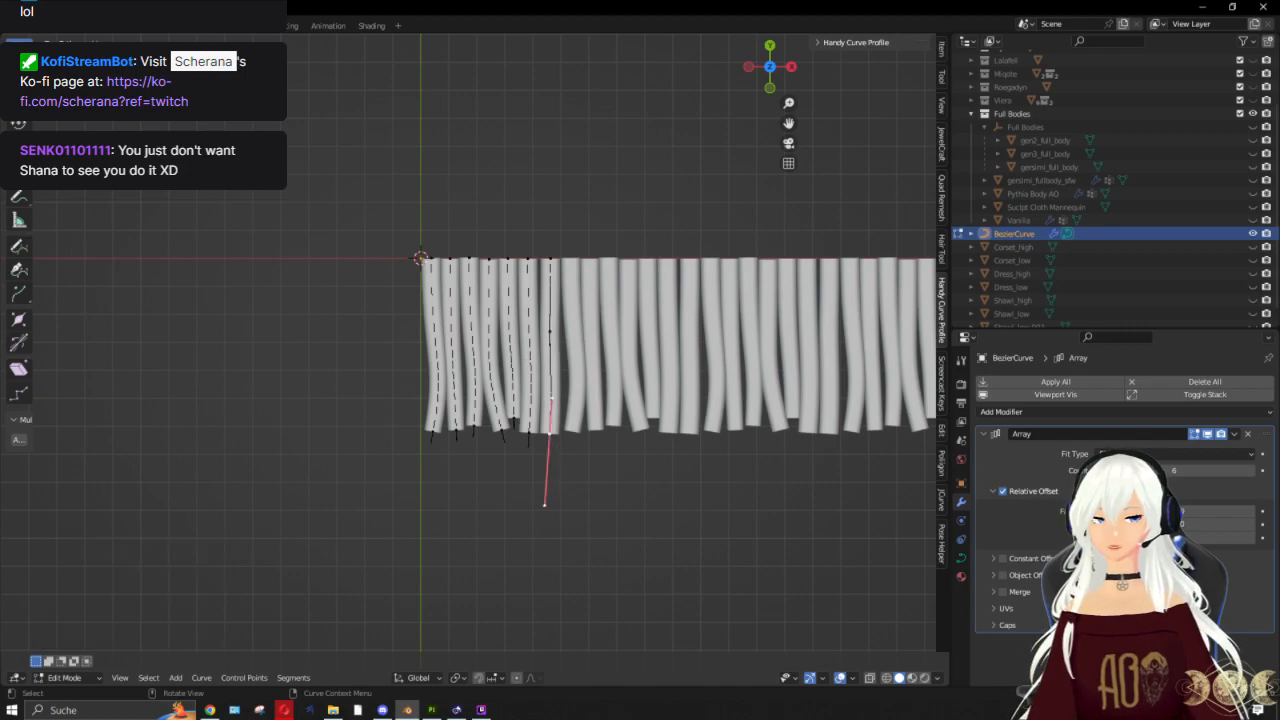
{"action": "key", "text": "r"}
{"action": "left_click", "coordinate": [583, 428]}
{"action": "key", "text": "g"}
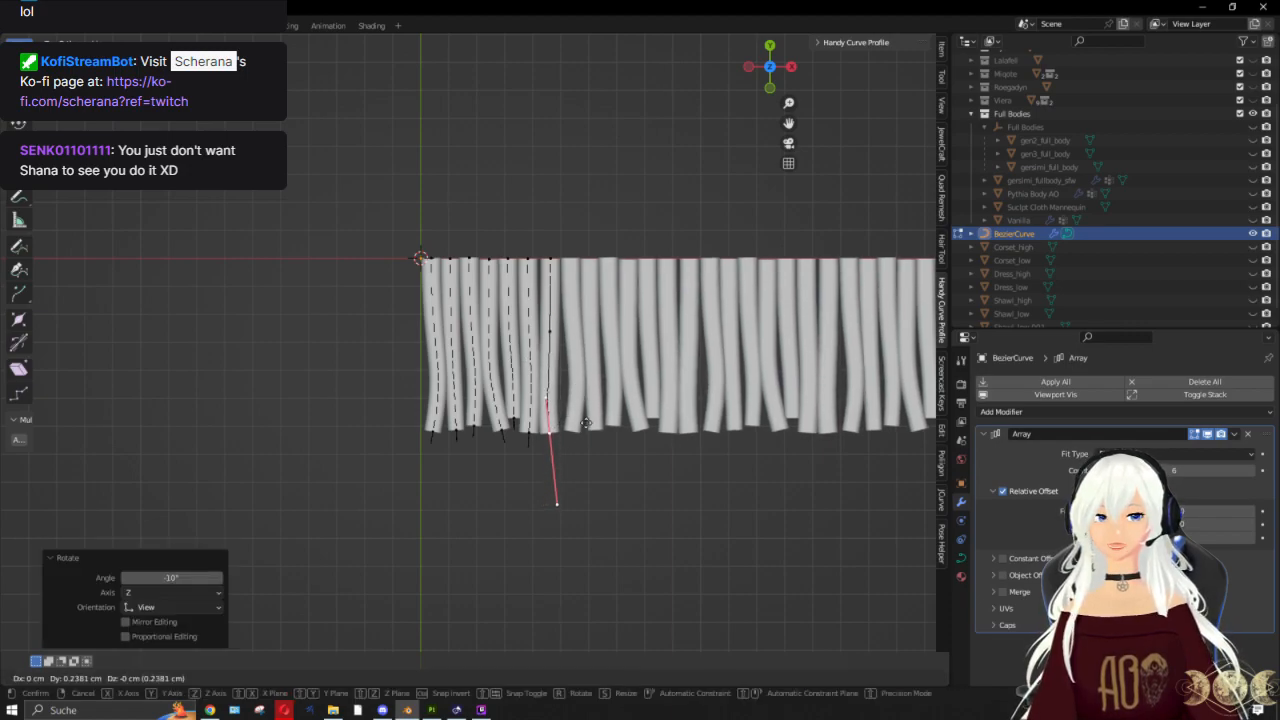
{"action": "left_click", "coordinate": [587, 423]}
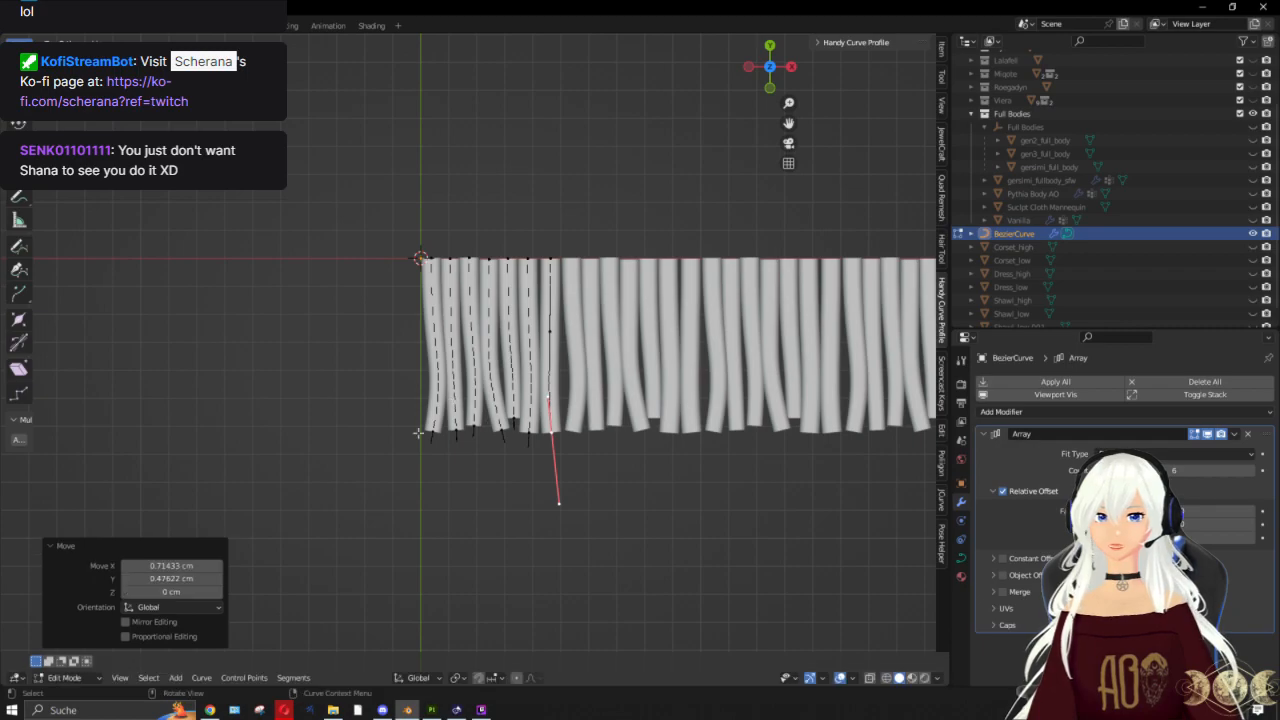
Step: Subdivide the first strand with one cut, move the new middle point about -2.6 cm in X and 0.2 cm in Y, and leave Edit Mode
{"action": "left_click", "coordinate": [428, 425]}
{"action": "left_click", "coordinate": [437, 262], "text": "shift"}
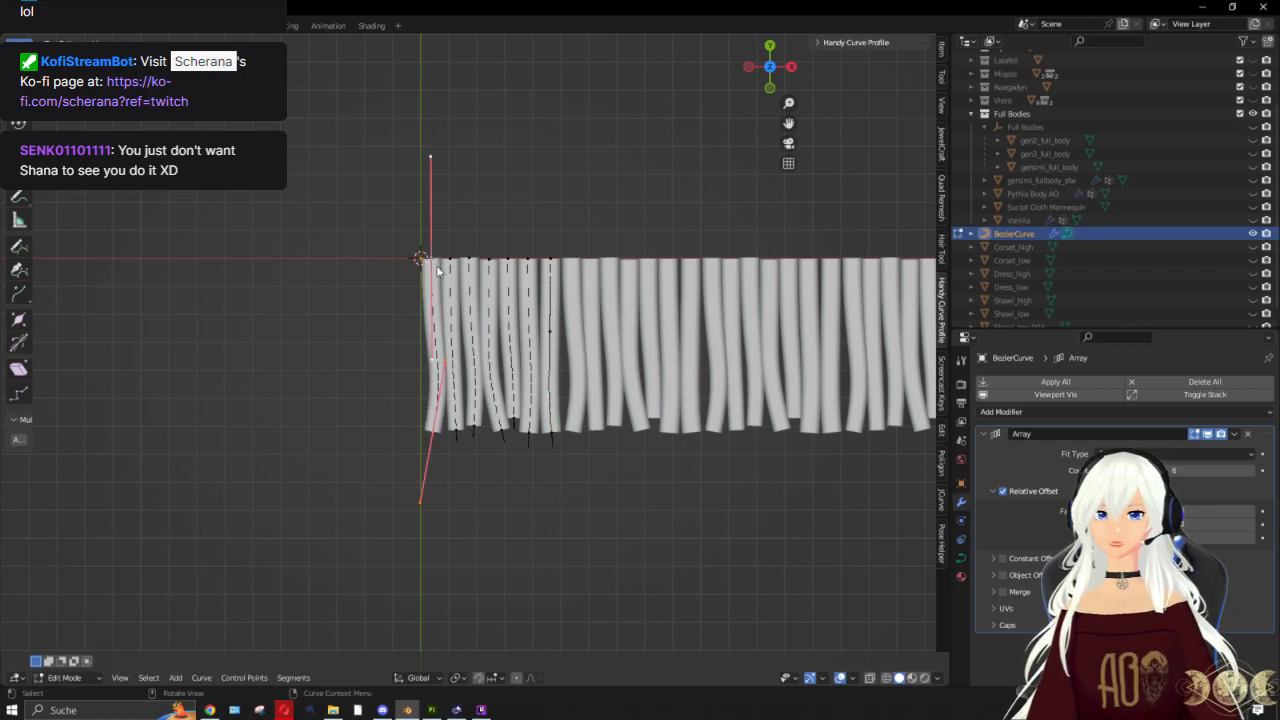
{"action": "right_click", "coordinate": [437, 270]}
{"action": "left_click", "coordinate": [422, 264]}
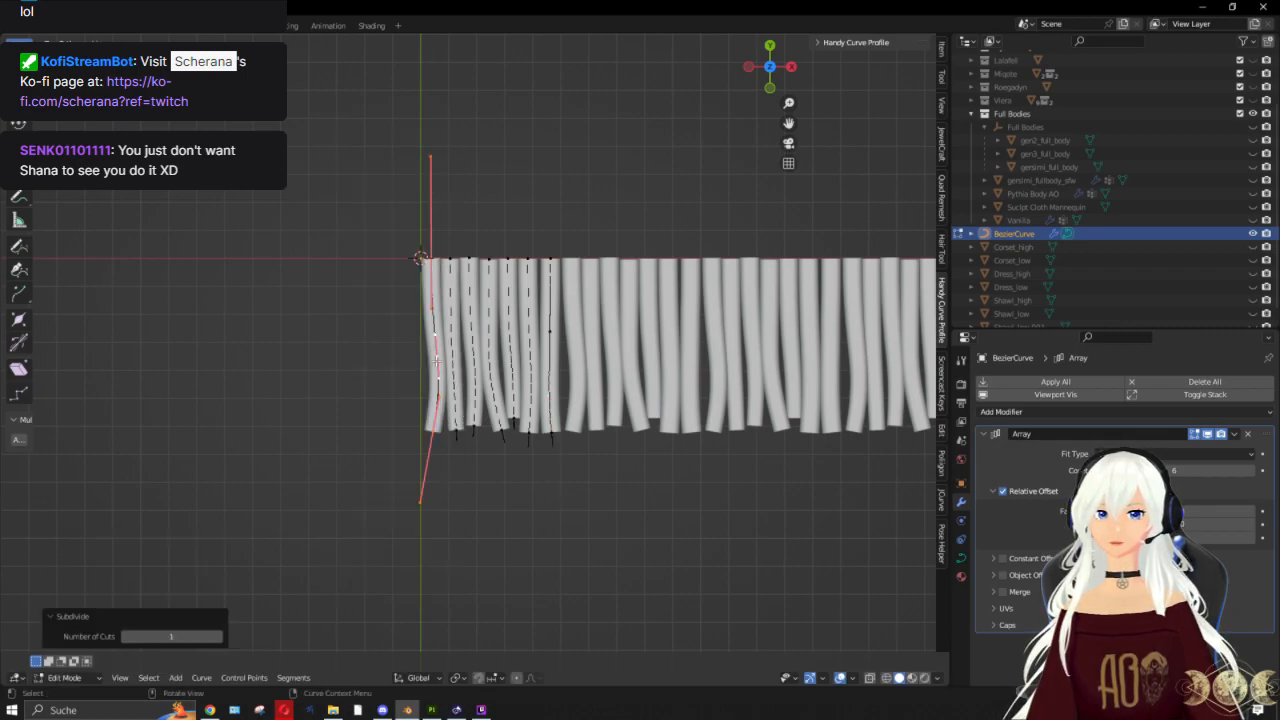
{"action": "left_click", "coordinate": [437, 356]}
{"action": "key", "text": "g"}
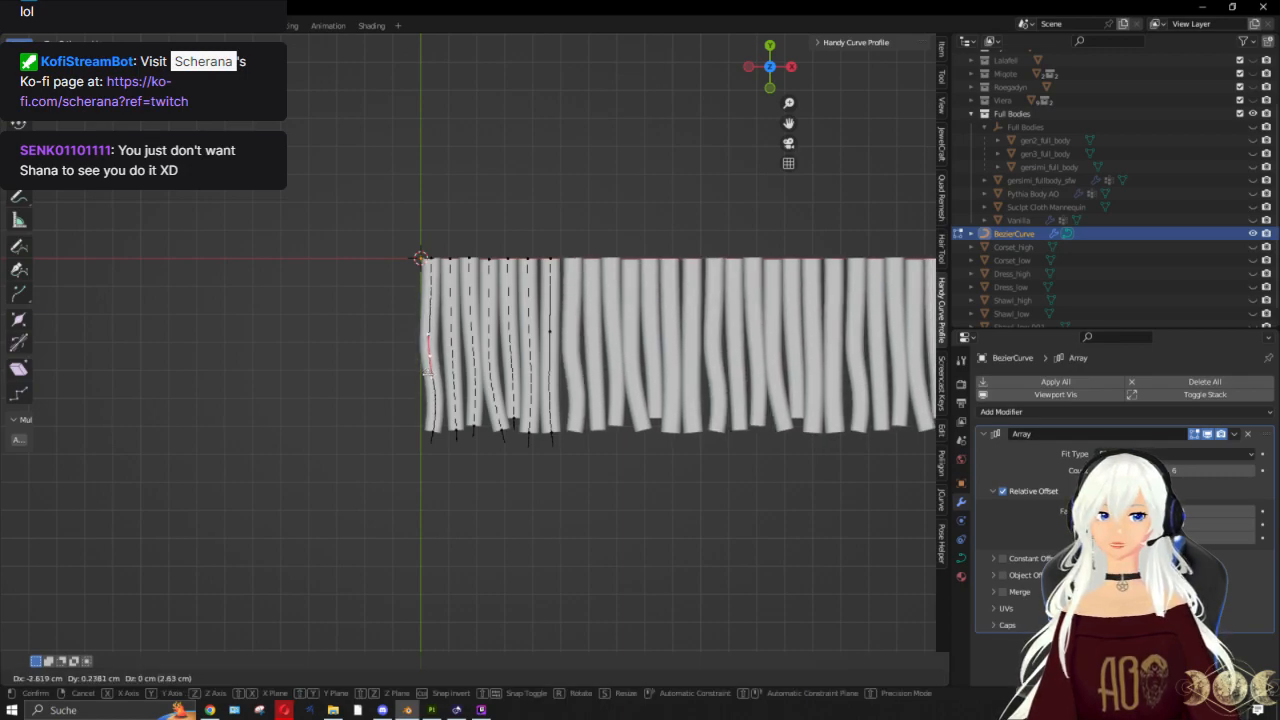
{"action": "left_click", "coordinate": [426, 374]}
{"action": "key", "text": "Tab"}
{"action": "scroll", "coordinate": [545, 478], "scroll_direction": "down", "scroll_amount": 8}
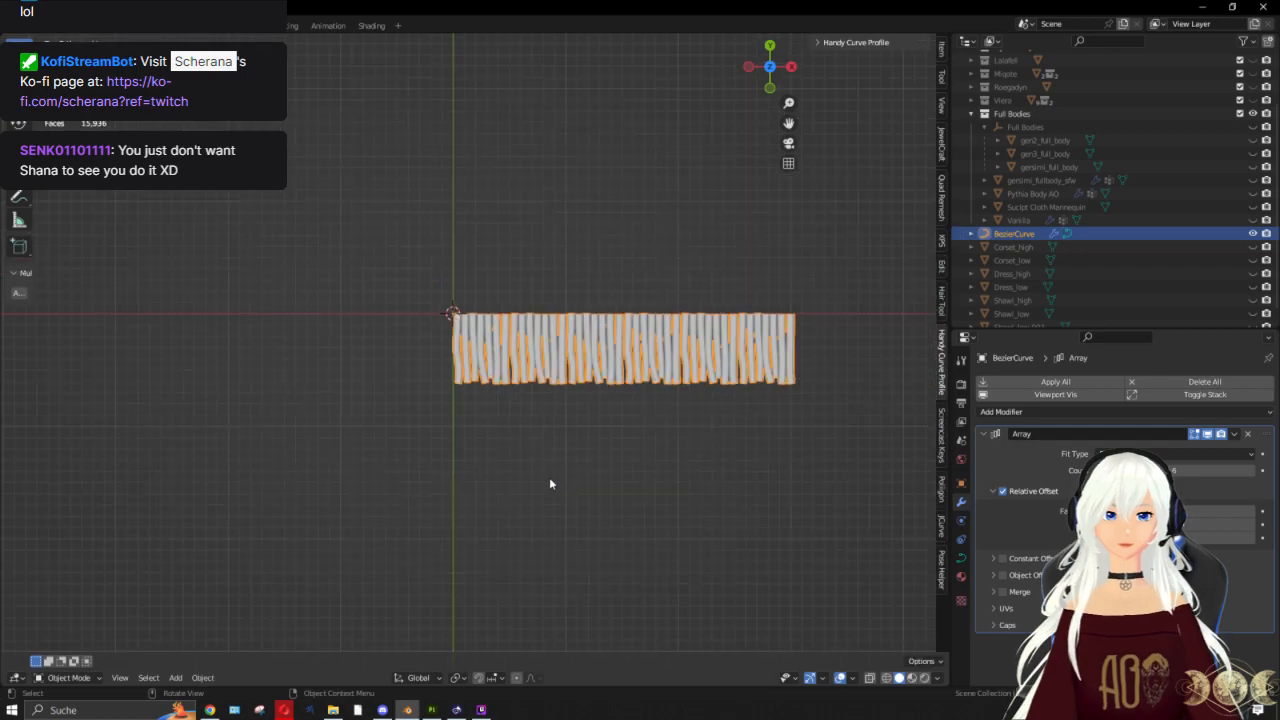
{"action": "left_click", "coordinate": [549, 477]}
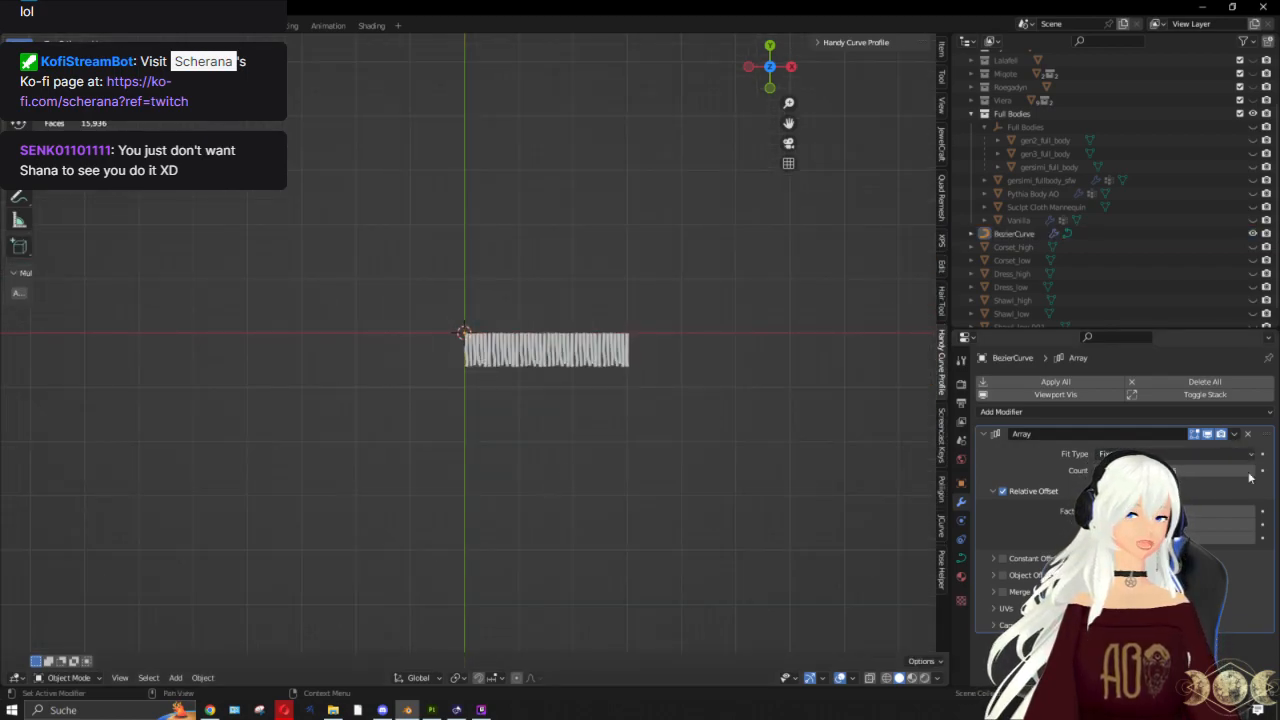
Step: Set the Array modifier's count to 10 to inspect the repeating fringe, and remove the Array modifier from the curve
{"action": "left_click_drag", "start_coordinate": [1249, 477], "coordinate": [1276, 477]}
{"action": "scroll", "coordinate": [657, 467], "scroll_direction": "up", "scroll_amount": 3}
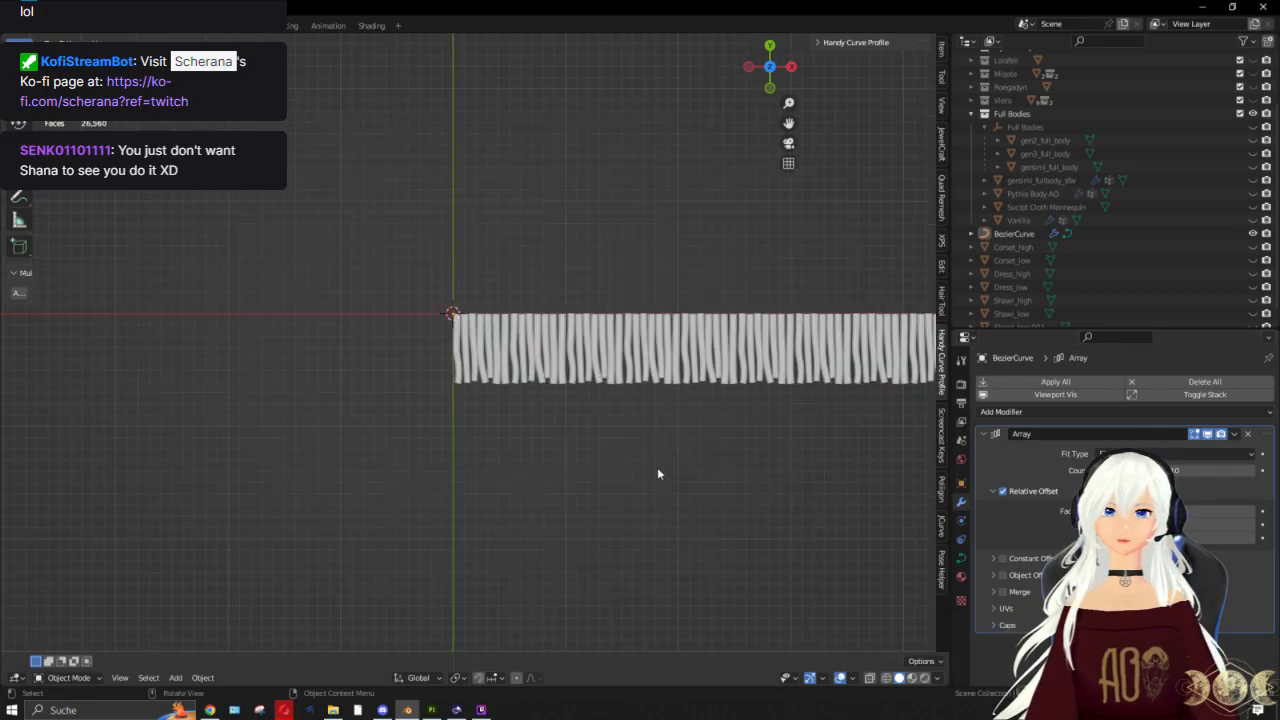
{"action": "scroll", "coordinate": [682, 470], "scroll_direction": "up", "scroll_amount": 2}
{"action": "scroll", "coordinate": [682, 470], "scroll_direction": "down", "scroll_amount": 2}
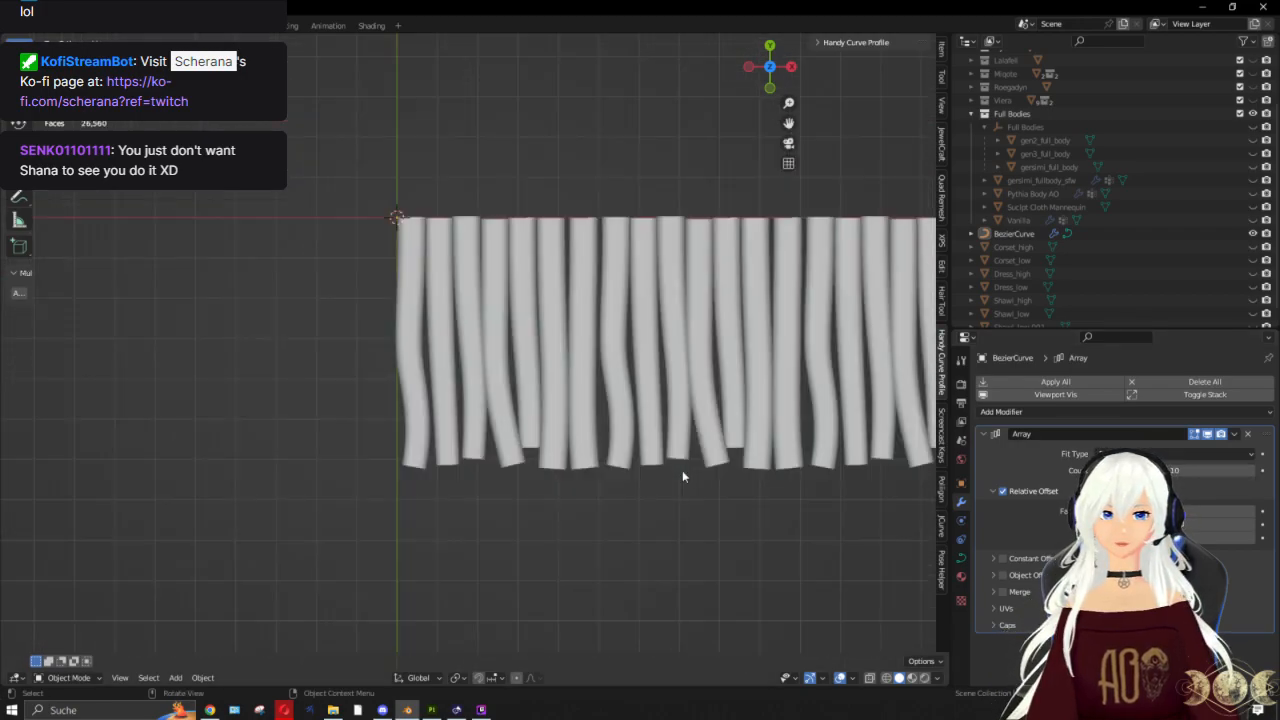
{"action": "left_click", "coordinate": [1249, 434]}
{"action": "scroll", "coordinate": [660, 437], "scroll_direction": "up", "scroll_amount": 2}
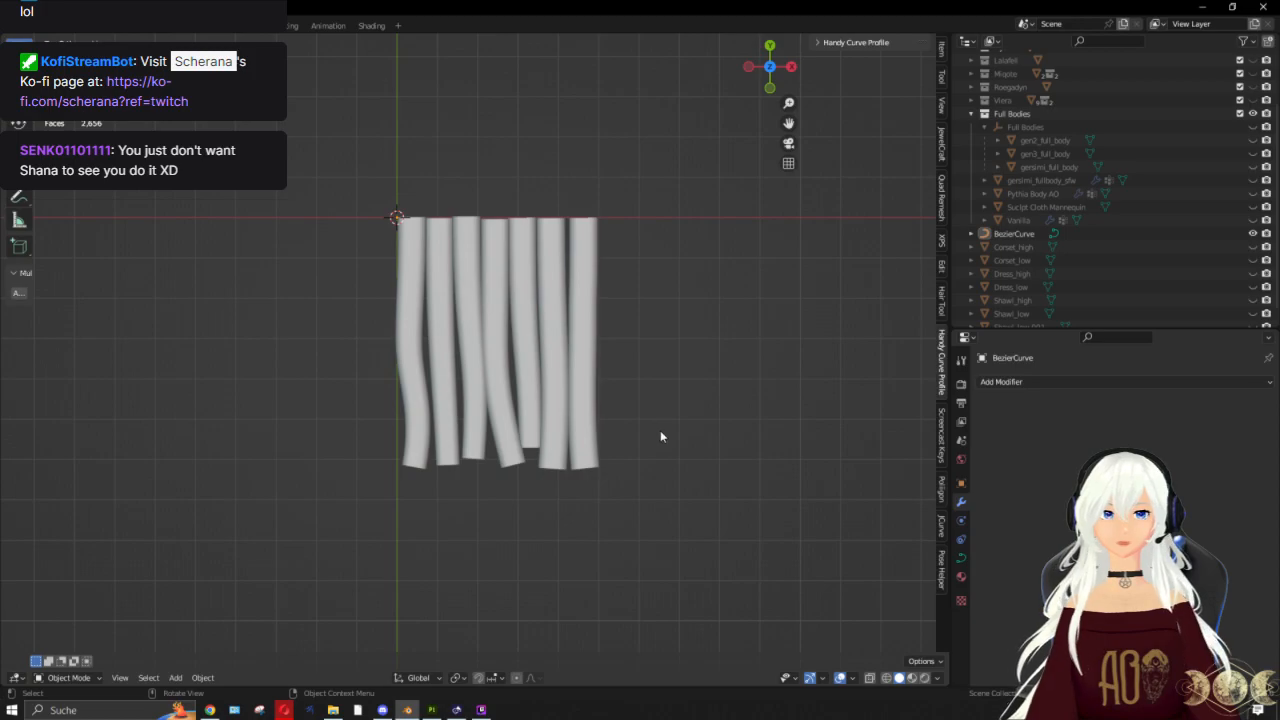
Step: Add a plane mesh at the origin and scale it uniformly to about 0.169
{"action": "key", "text": "shift+a"}
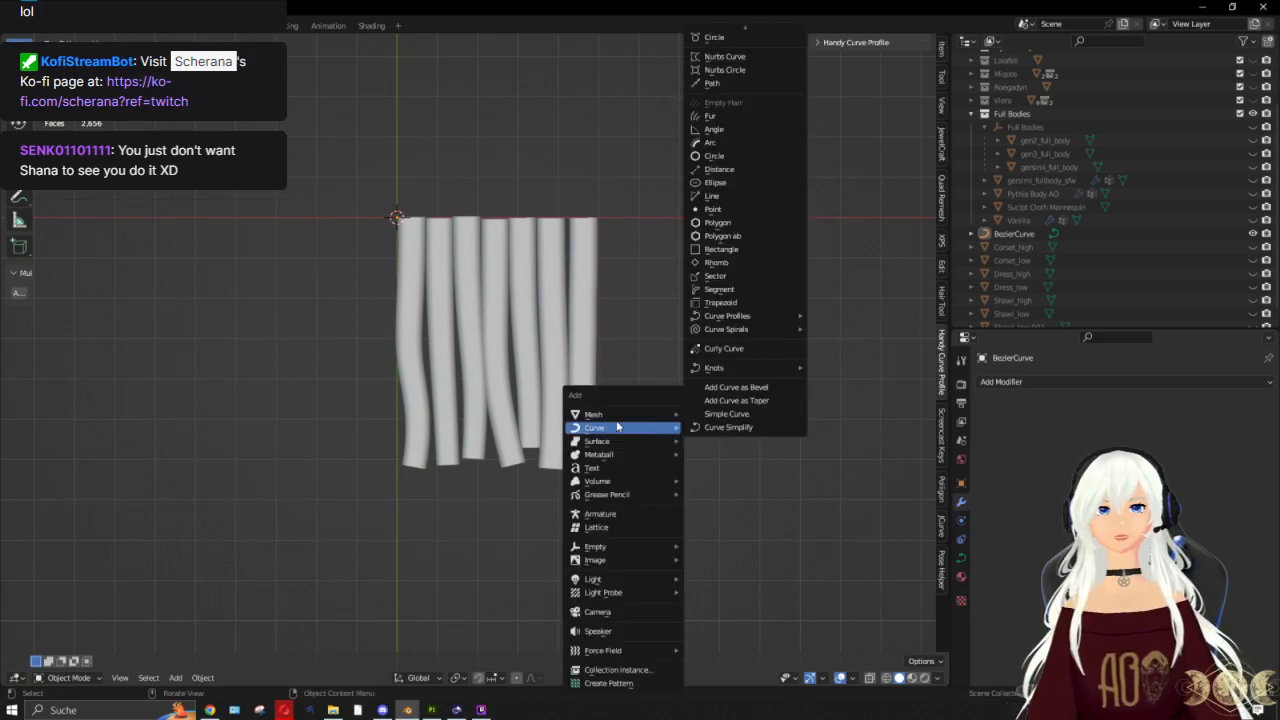
{"action": "key", "text": "Escape"}
{"action": "key", "text": "shift+a"}
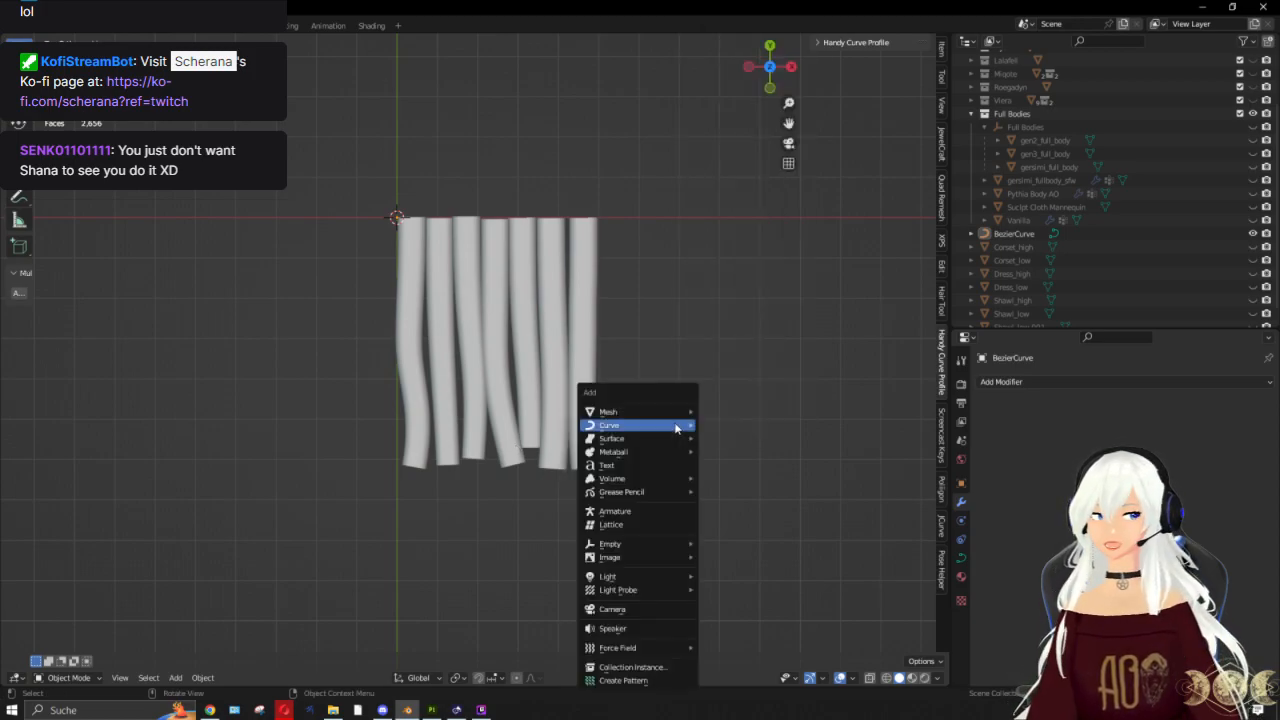
{"action": "mouse_move", "coordinate": [670, 411]}
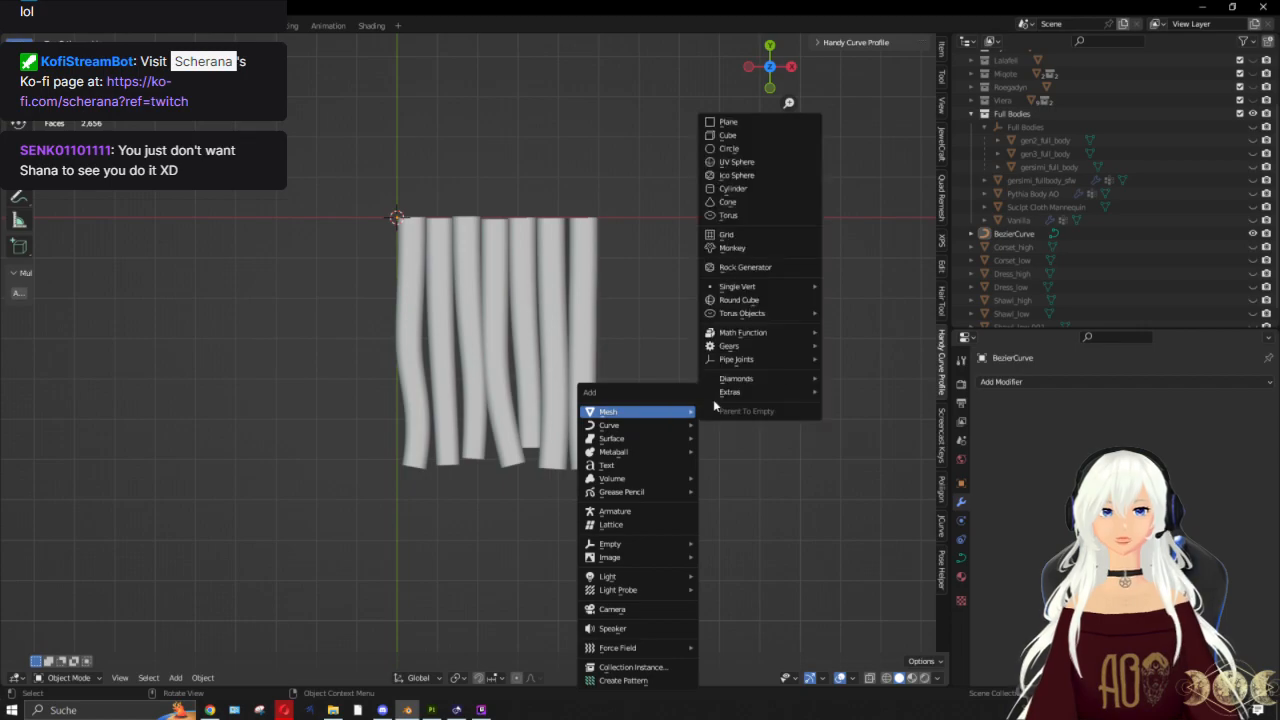
{"action": "left_click", "coordinate": [779, 123]}
{"action": "scroll", "coordinate": [596, 280], "scroll_direction": "down", "scroll_amount": 7}
{"action": "key", "text": "s"}
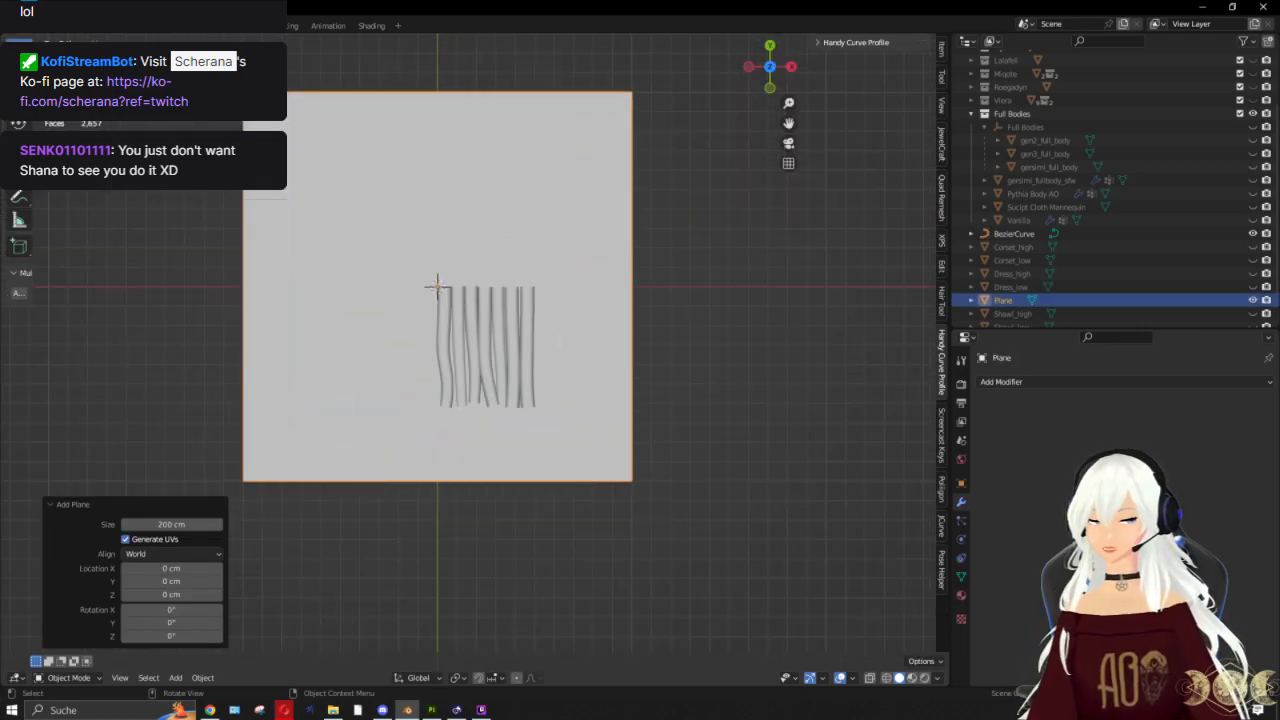
{"action": "scroll", "coordinate": [540, 345], "scroll_direction": "up", "scroll_amount": 3}
{"action": "left_click", "coordinate": [429, 256]}
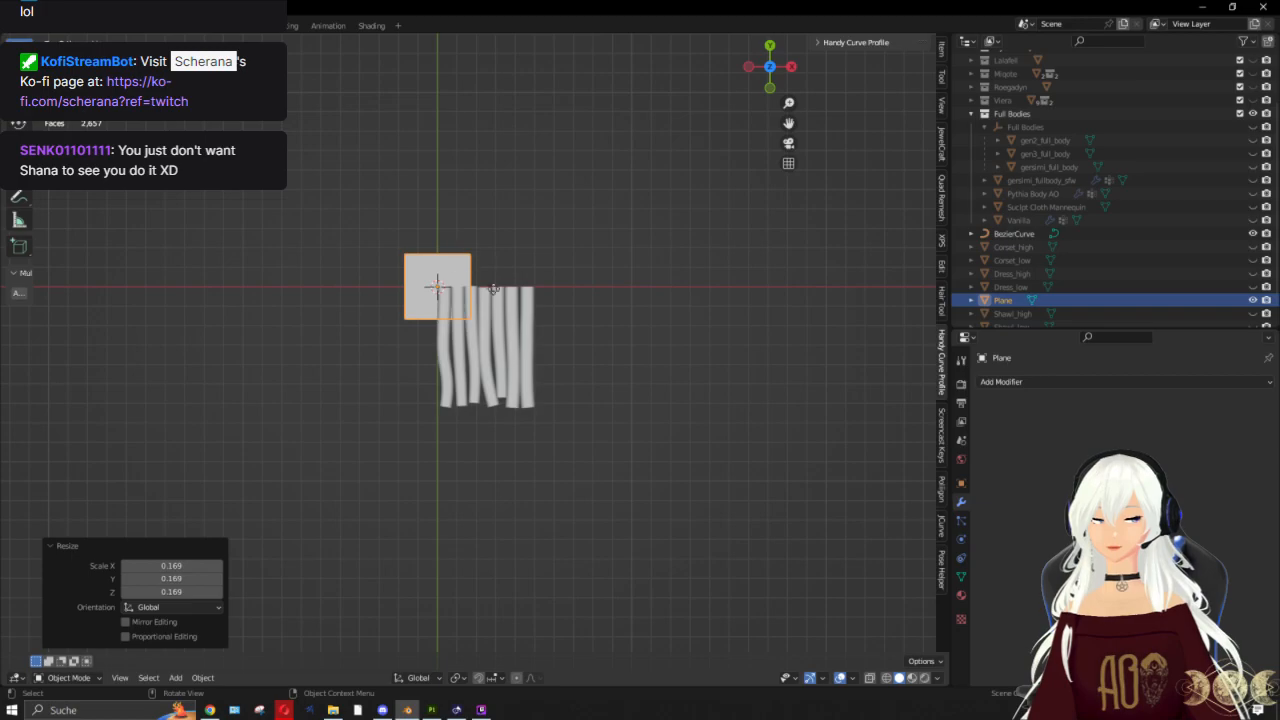
Step: Move the plane about 17 cm in X and -17 cm in Y so its upper-left corner meets the origin
{"action": "key", "text": "g"}
{"action": "left_click", "coordinate": [527, 322]}
{"action": "scroll", "coordinate": [457, 263], "scroll_direction": "up", "scroll_amount": 3}
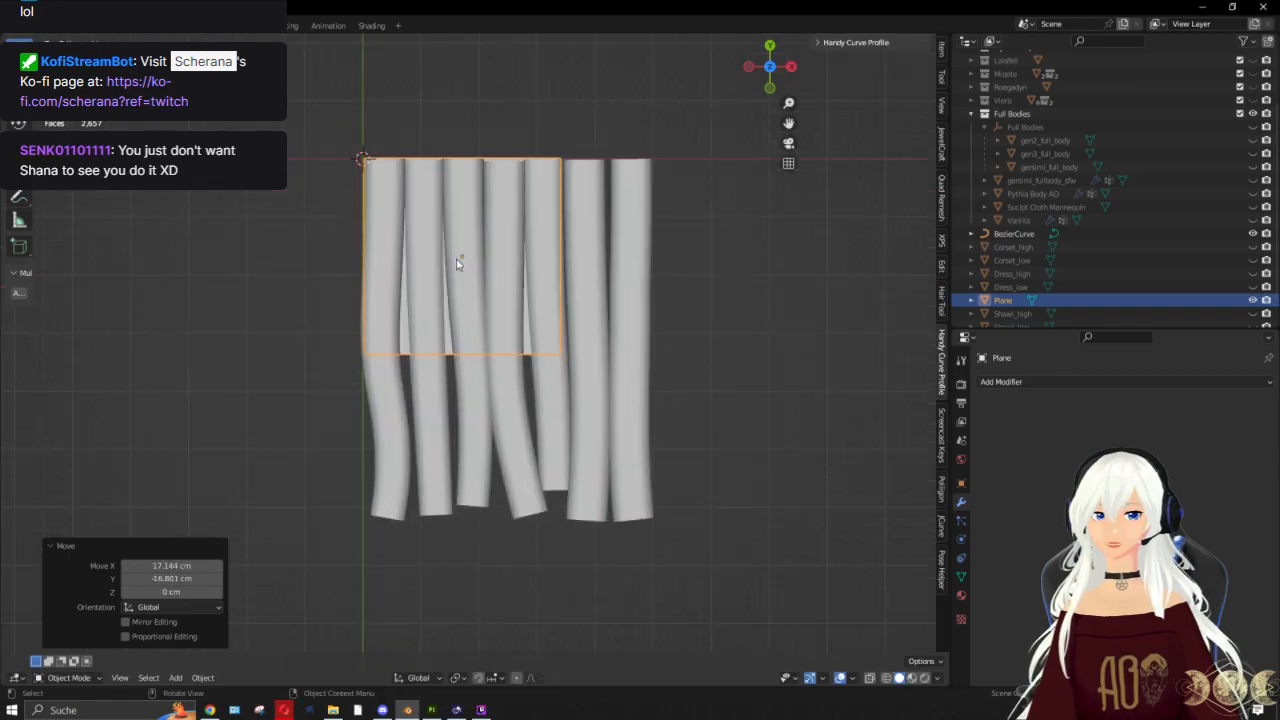
{"action": "scroll", "coordinate": [457, 263], "scroll_direction": "up", "scroll_amount": 2}
{"action": "middle_click_drag", "start_coordinate": [355, 100], "coordinate": [404, 203], "text": "shift"}
{"action": "scroll", "coordinate": [404, 203], "scroll_direction": "up", "scroll_amount": 5}
{"action": "middle_click_drag", "start_coordinate": [323, 171], "coordinate": [530, 428], "text": "shift"}
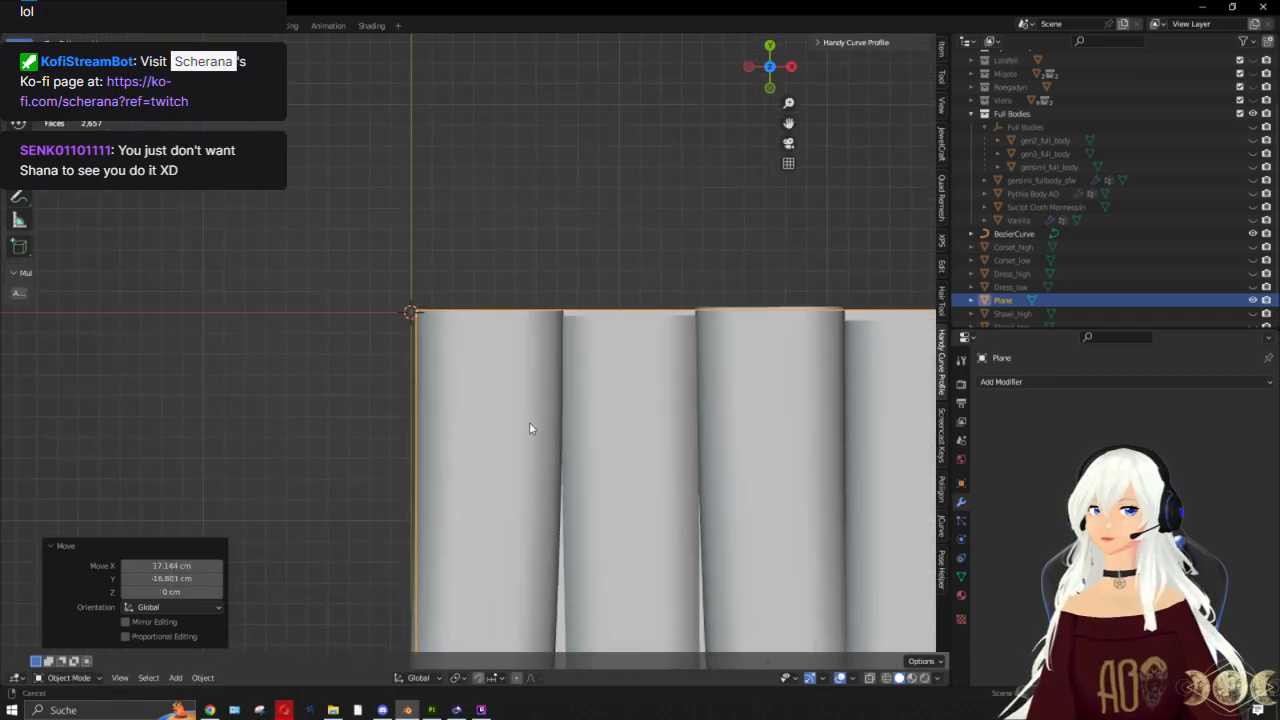
{"action": "scroll", "coordinate": [440, 287], "scroll_direction": "up", "scroll_amount": 4}
{"action": "key", "text": "g"}
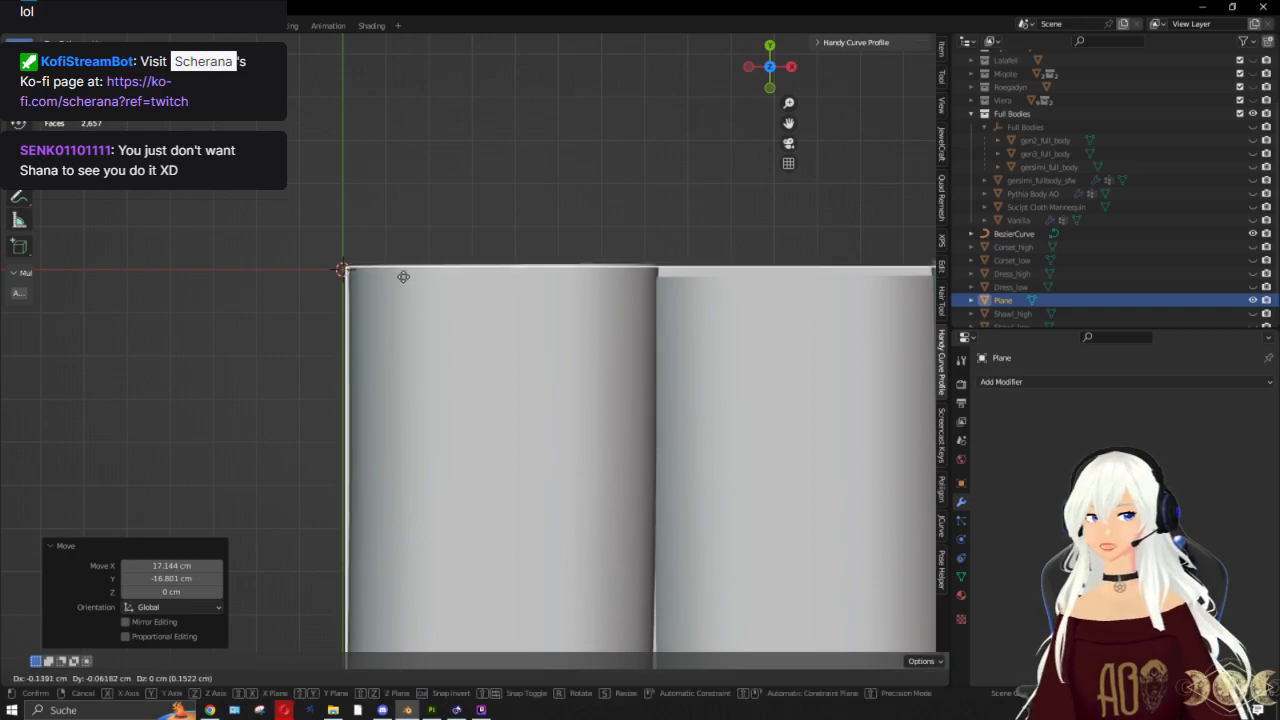
{"action": "left_click", "coordinate": [401, 279]}
Step: Enter Edit Mode on the plane covering the strands
{"action": "scroll", "coordinate": [483, 270], "scroll_direction": "down", "scroll_amount": 15}
{"action": "scroll", "coordinate": [617, 365], "scroll_direction": "up", "scroll_amount": 3}
{"action": "middle_click_drag", "start_coordinate": [617, 365], "coordinate": [529, 223], "text": "shift"}
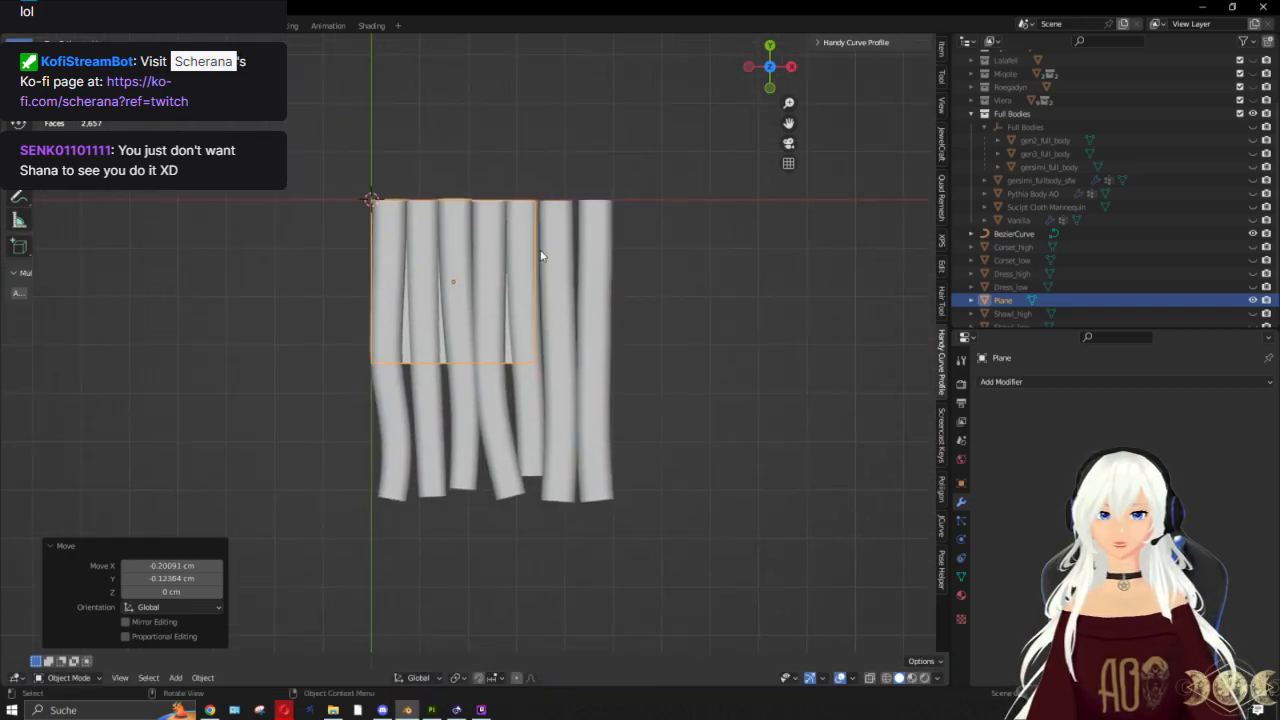
{"action": "key", "text": "Tab"}
{"action": "key", "text": "a"}
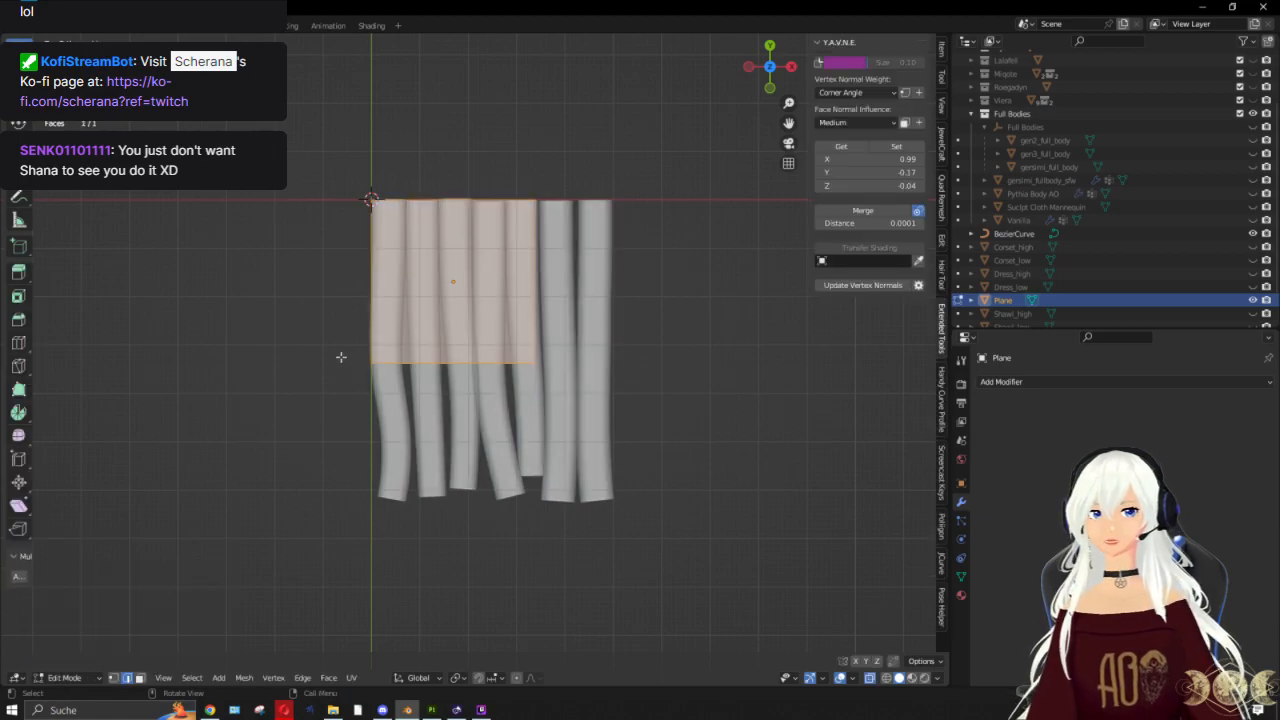
{"action": "left_click", "coordinate": [340, 322]}
{"action": "key", "text": "g"}
{"action": "left_click", "coordinate": [663, 446]}
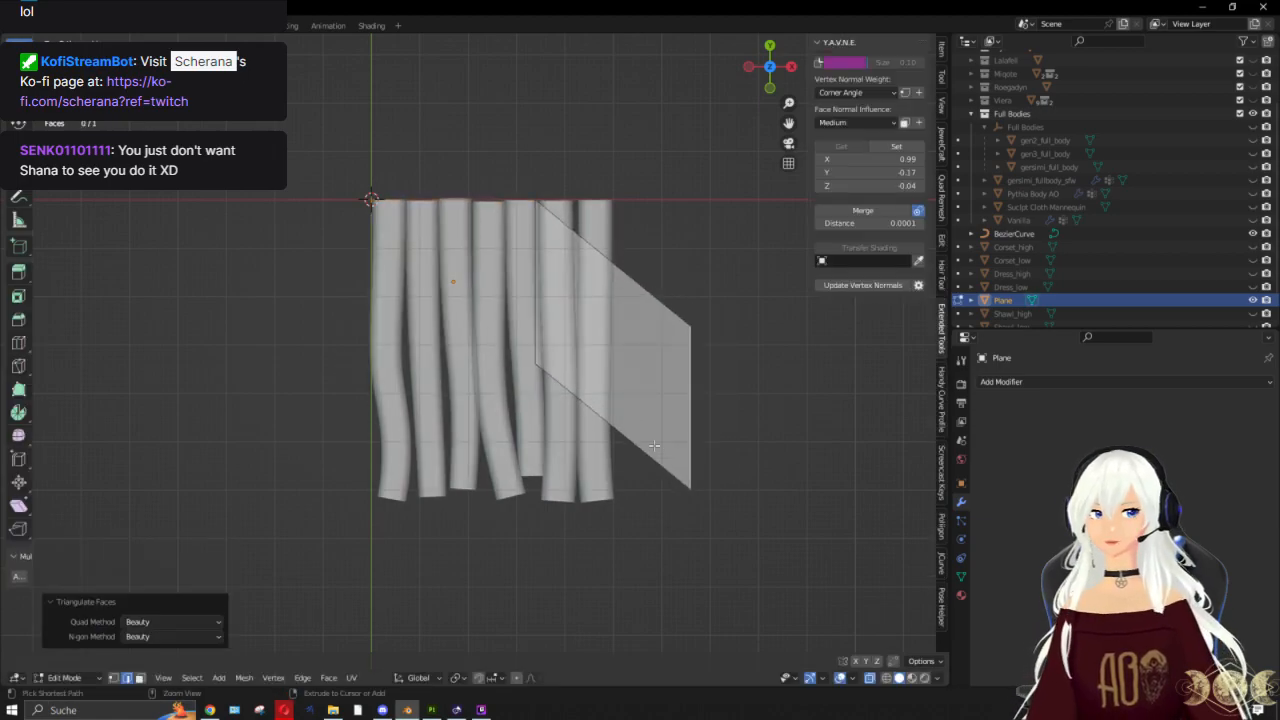
{"action": "key", "text": "ctrl+s"}
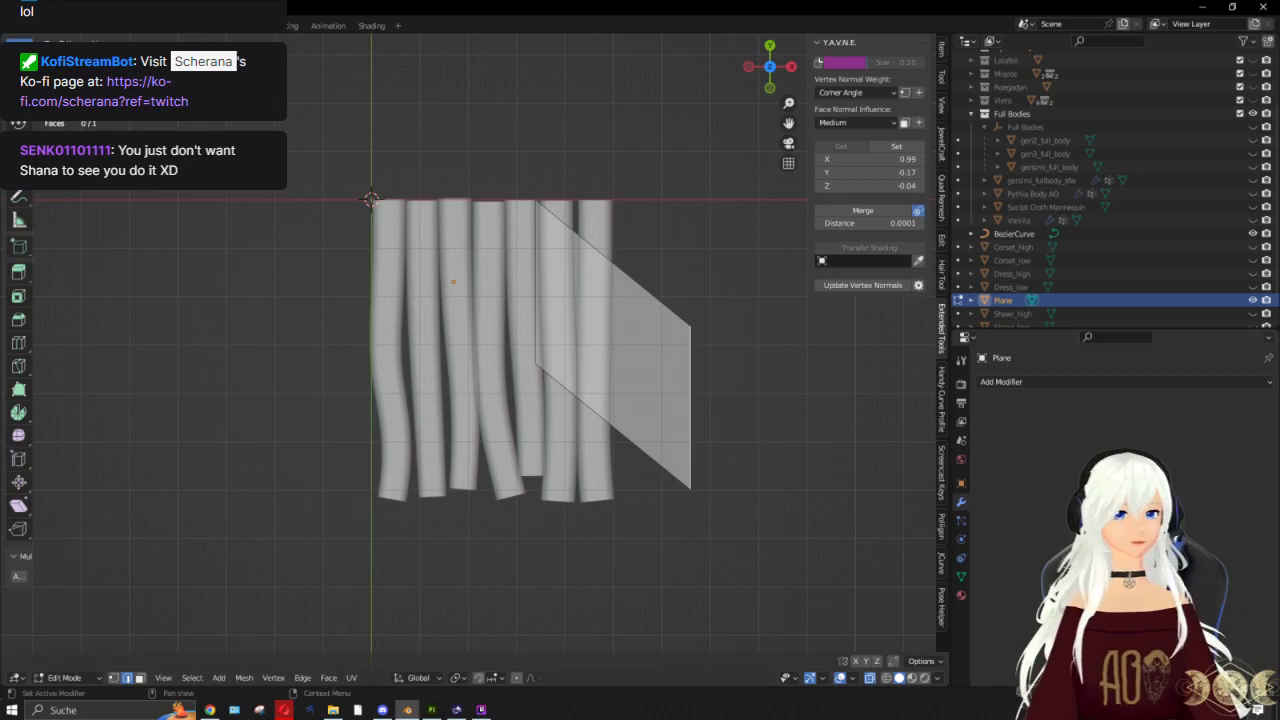
{"action": "key", "text": "ctrl+z"}
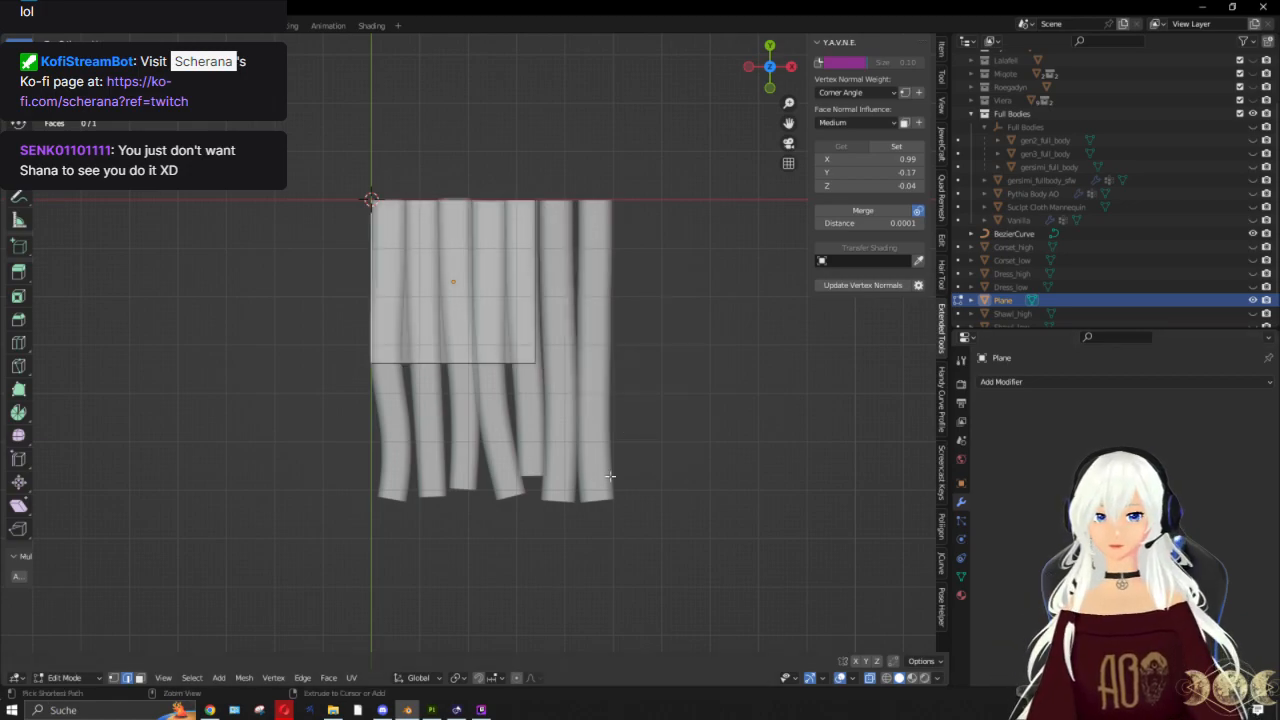
Step: Move the plane's two lower vertices about -28.7 cm along Y so the plane reaches below the strand ends
{"action": "left_click", "coordinate": [743, 400]}
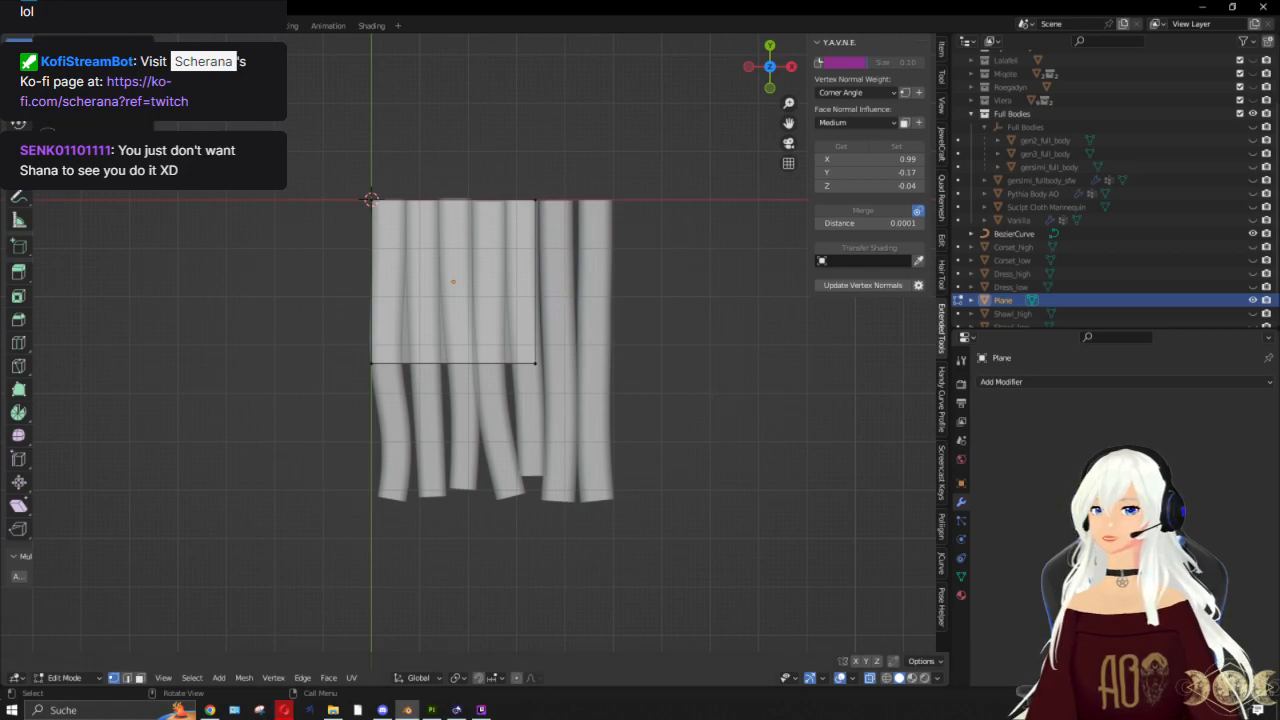
{"action": "left_click_drag", "start_coordinate": [343, 314], "coordinate": [729, 480]}
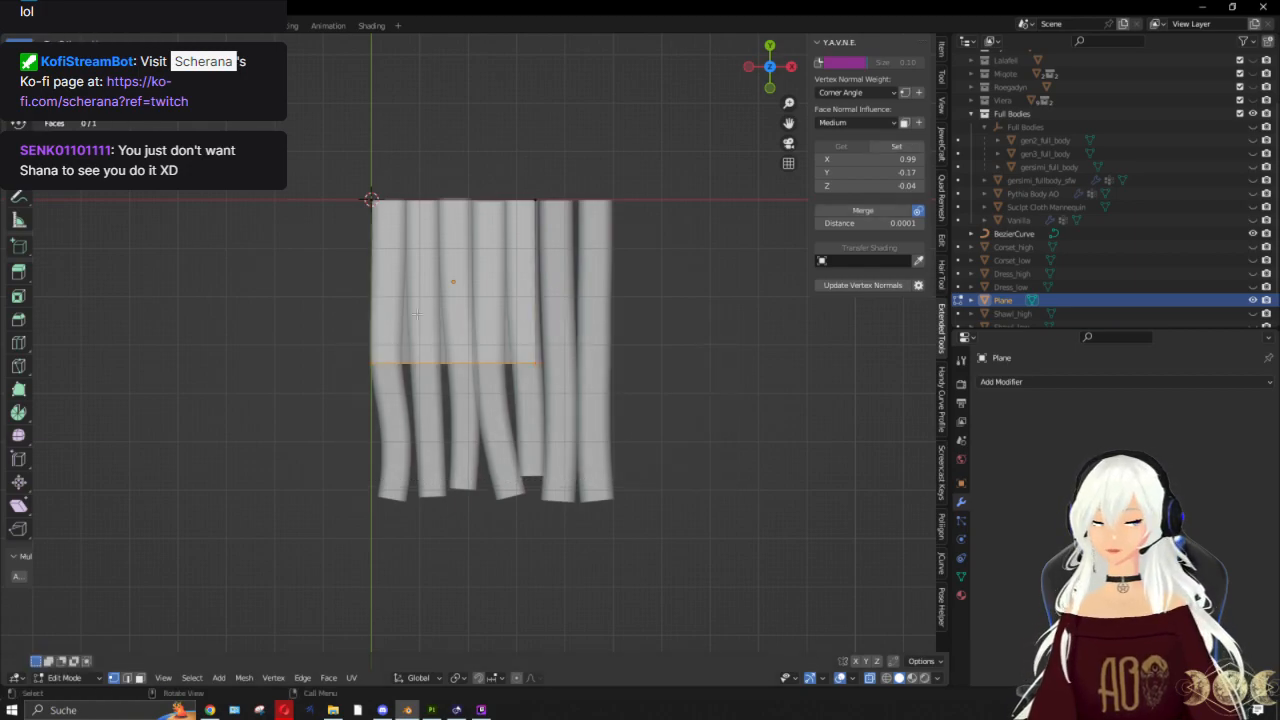
{"action": "key", "text": "g"}
{"action": "key", "text": "x"}
{"action": "key", "text": "Escape"}
{"action": "key", "text": "g"}
{"action": "key", "text": "y"}
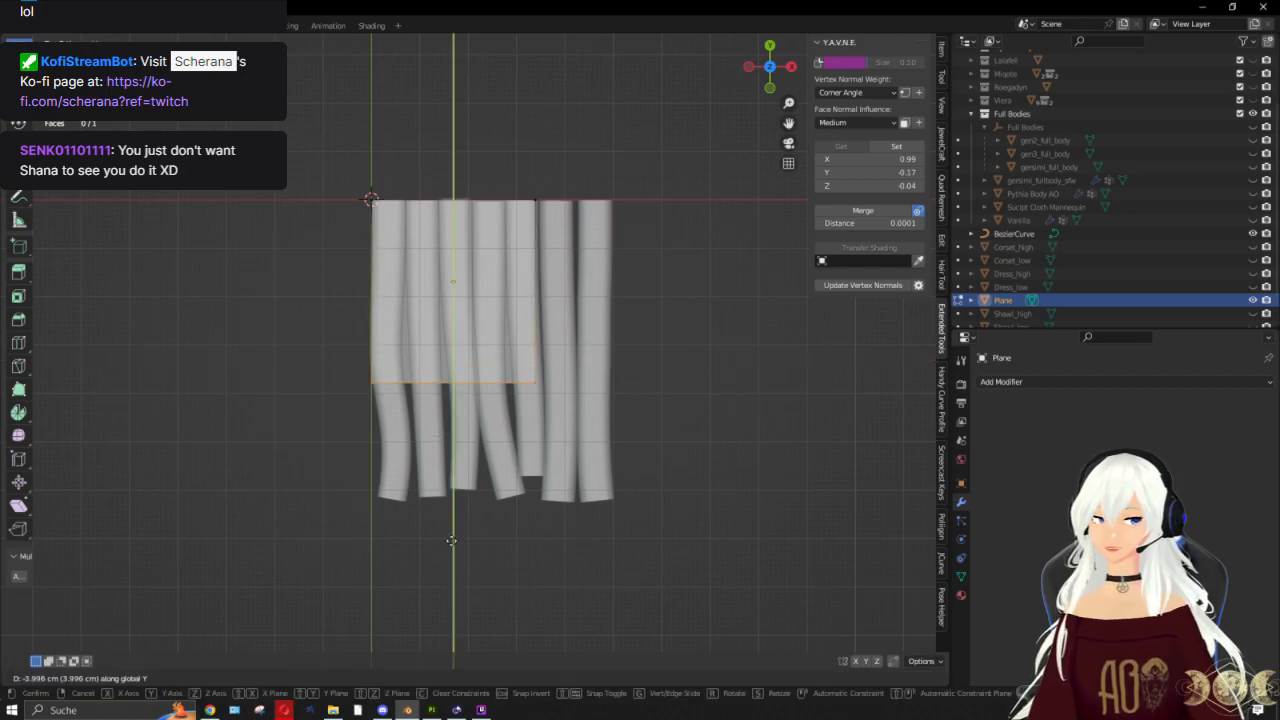
{"action": "left_click", "coordinate": [454, 640]}
Step: Move the plane's two right-hand vertices about 16.3 cm along X to align with the seventh strand's outer side
{"action": "scroll", "coordinate": [505, 440], "scroll_direction": "up", "scroll_amount": 2}
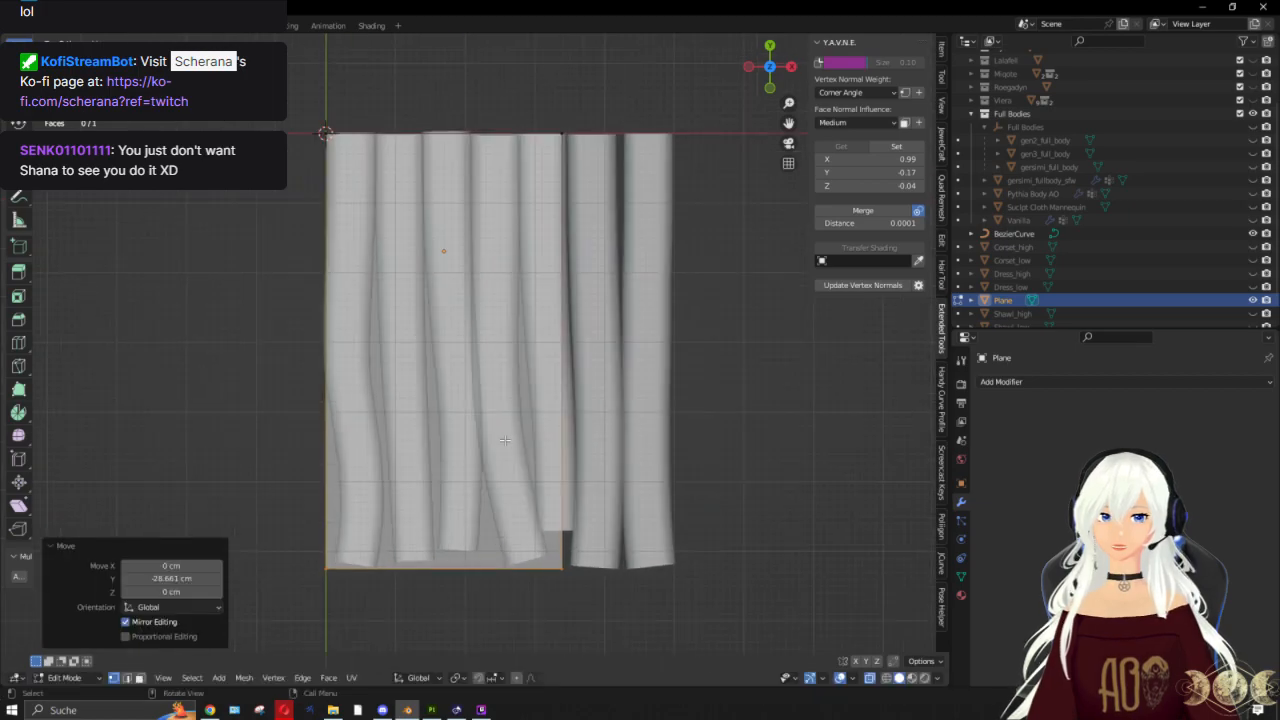
{"action": "left_click_drag", "start_coordinate": [524, 84], "coordinate": [668, 600]}
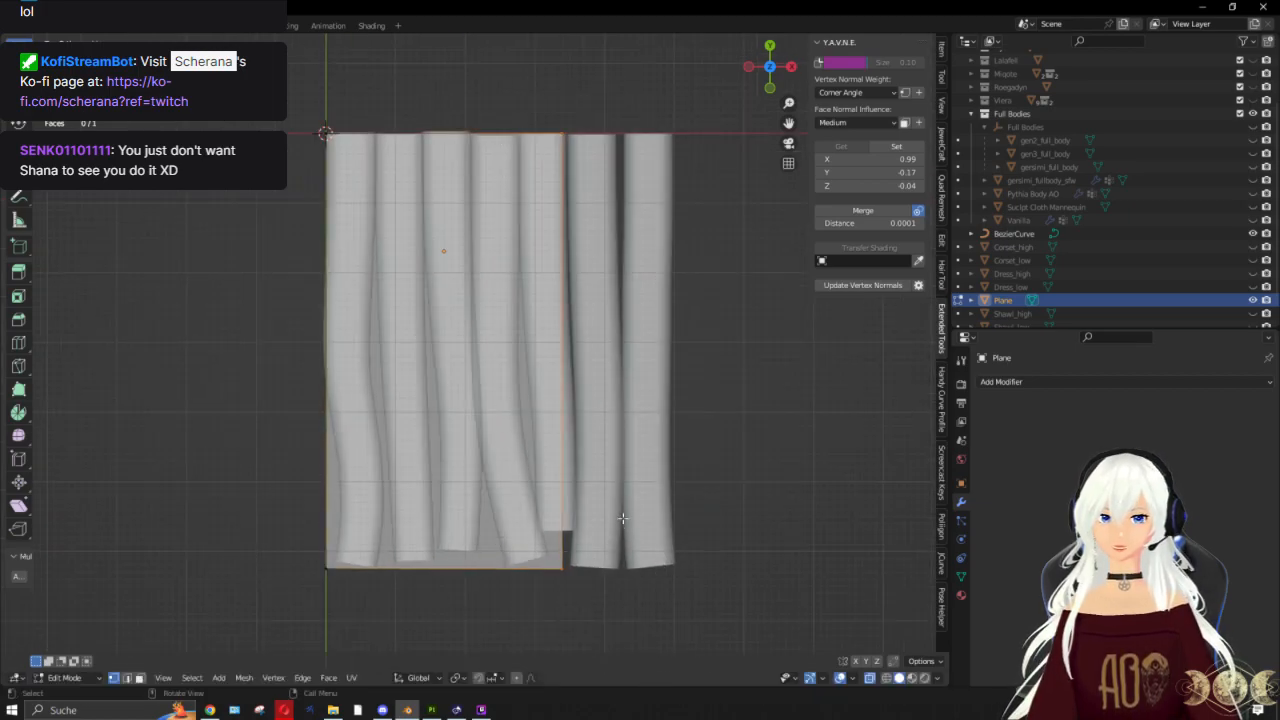
{"action": "key", "text": "g"}
{"action": "key", "text": "x"}
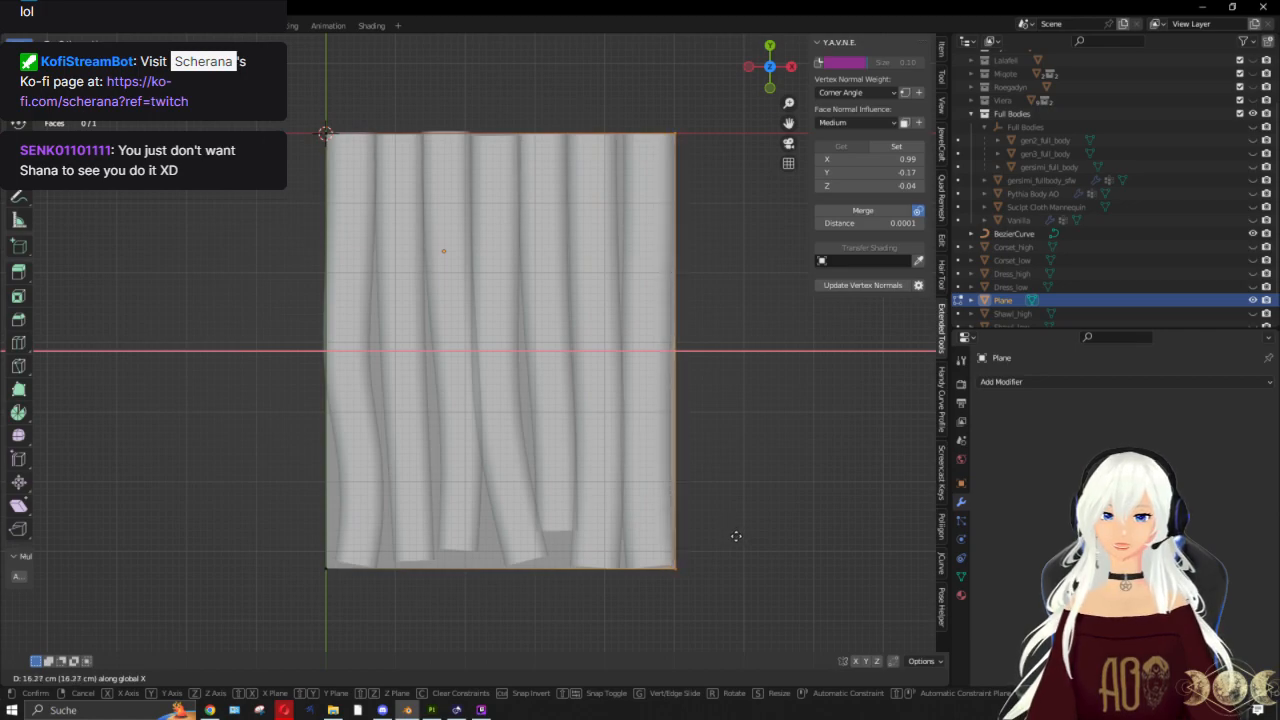
{"action": "left_click", "coordinate": [736, 536]}
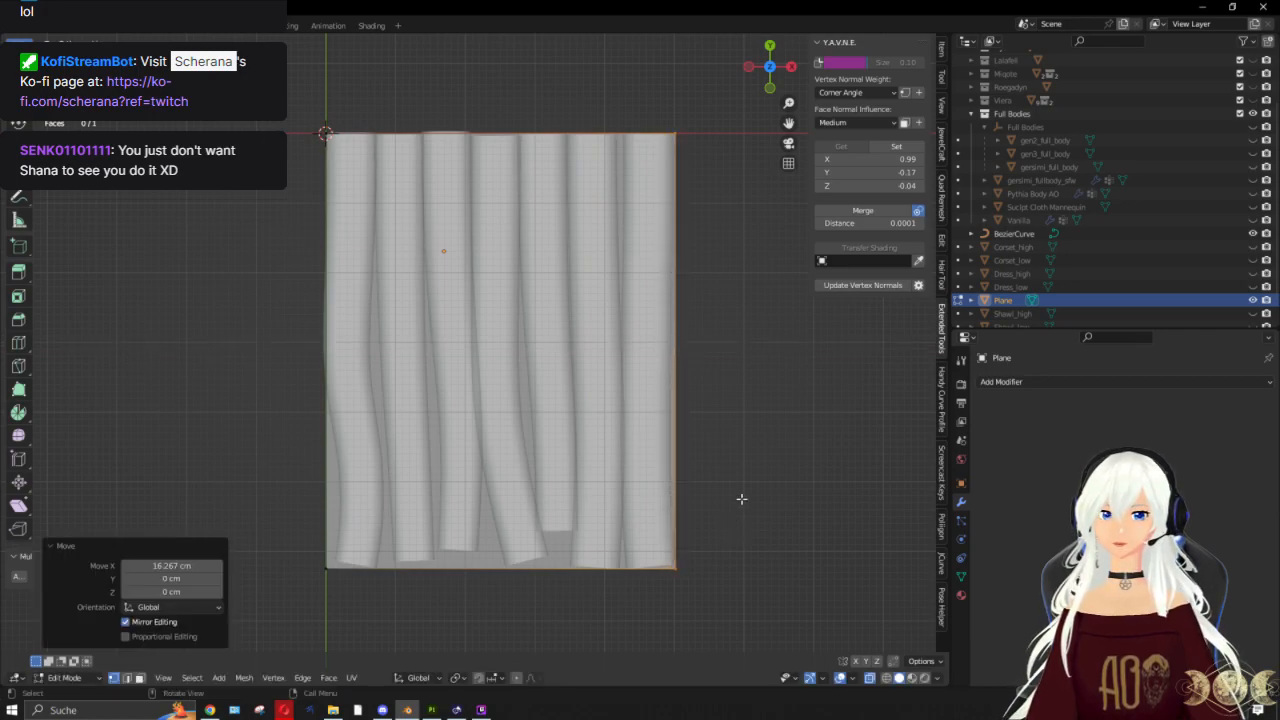
{"action": "left_click", "coordinate": [741, 498]}
Step: Select the whole plane and unwrap it in the UV Editing workspace
{"action": "scroll", "coordinate": [741, 498], "scroll_direction": "down", "scroll_amount": 5}
{"action": "key", "text": "a"}
{"action": "left_click", "coordinate": [250, 31]}
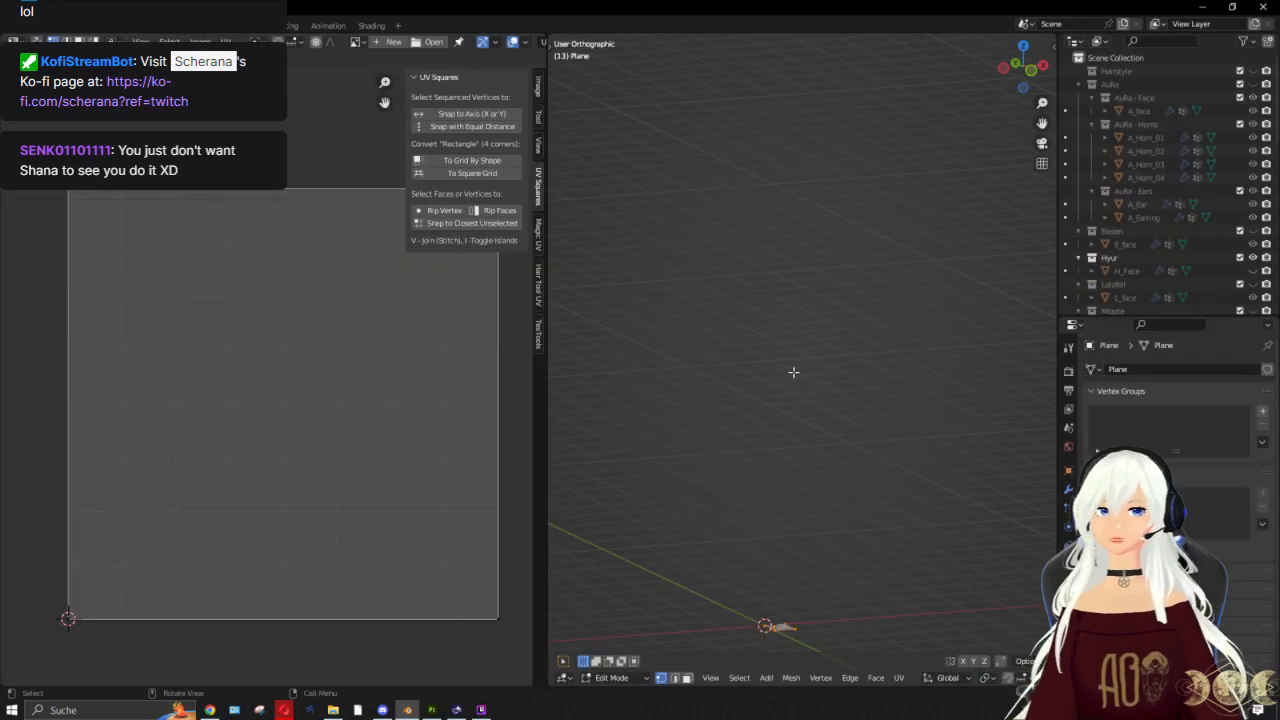
{"action": "key", "text": "u"}
{"action": "left_click", "coordinate": [780, 229]}
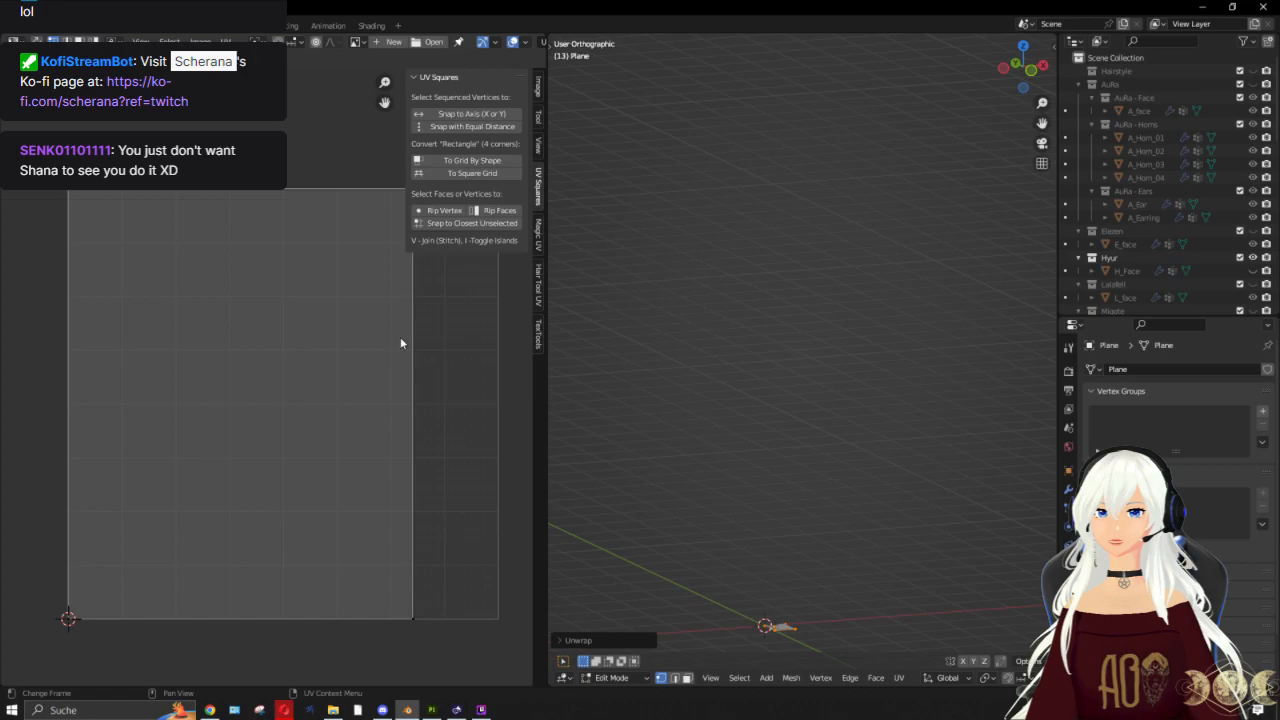
Step: Try to convert the plane's UV island to a square grid with UV Squares
{"action": "left_click_drag", "start_coordinate": [305, 262], "coordinate": [395, 572]}
{"action": "scroll", "coordinate": [395, 327], "scroll_direction": "up", "scroll_amount": 5}
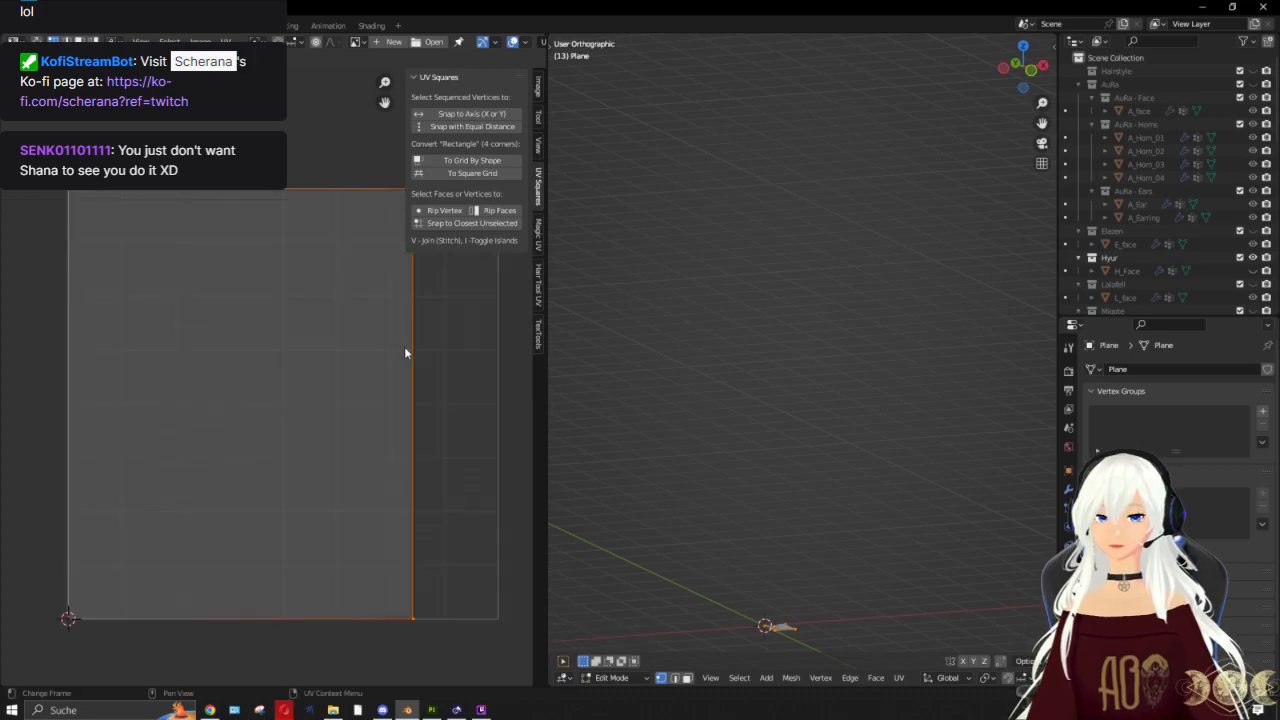
{"action": "scroll", "coordinate": [404, 346], "scroll_direction": "down", "scroll_amount": 2}
{"action": "scroll", "coordinate": [404, 346], "scroll_direction": "down", "scroll_amount": 1}
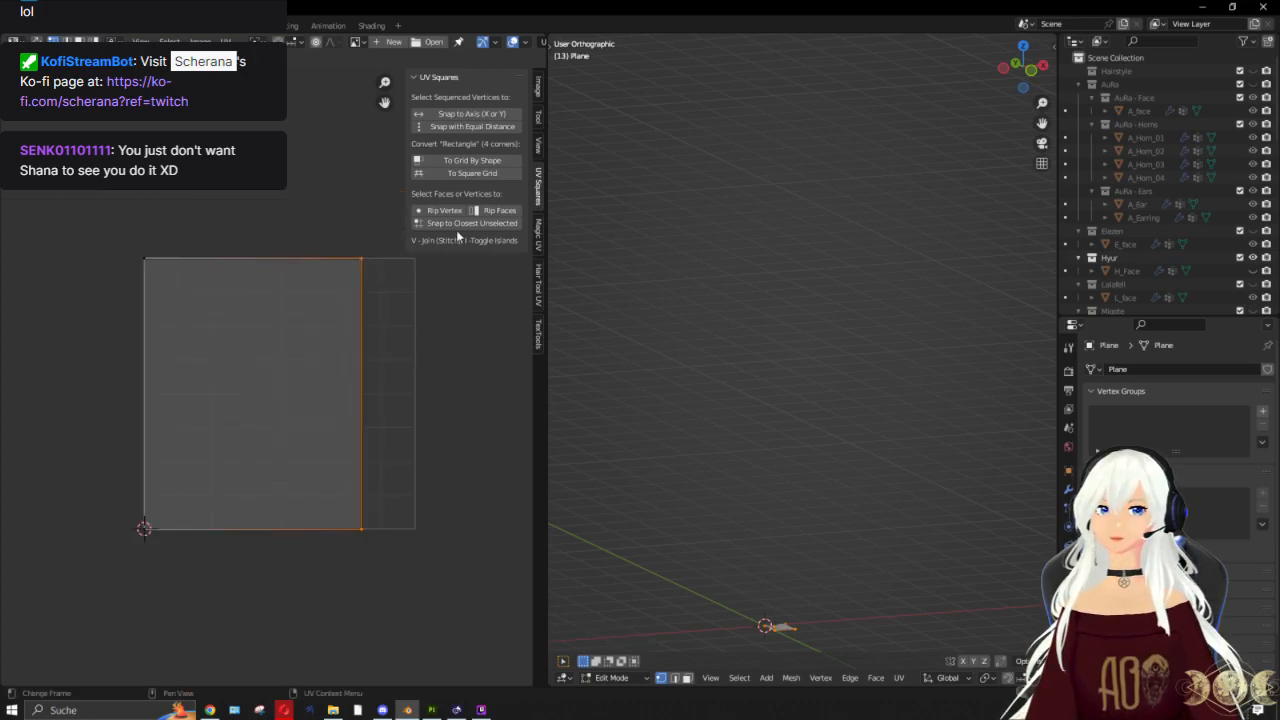
{"action": "key", "text": "a"}
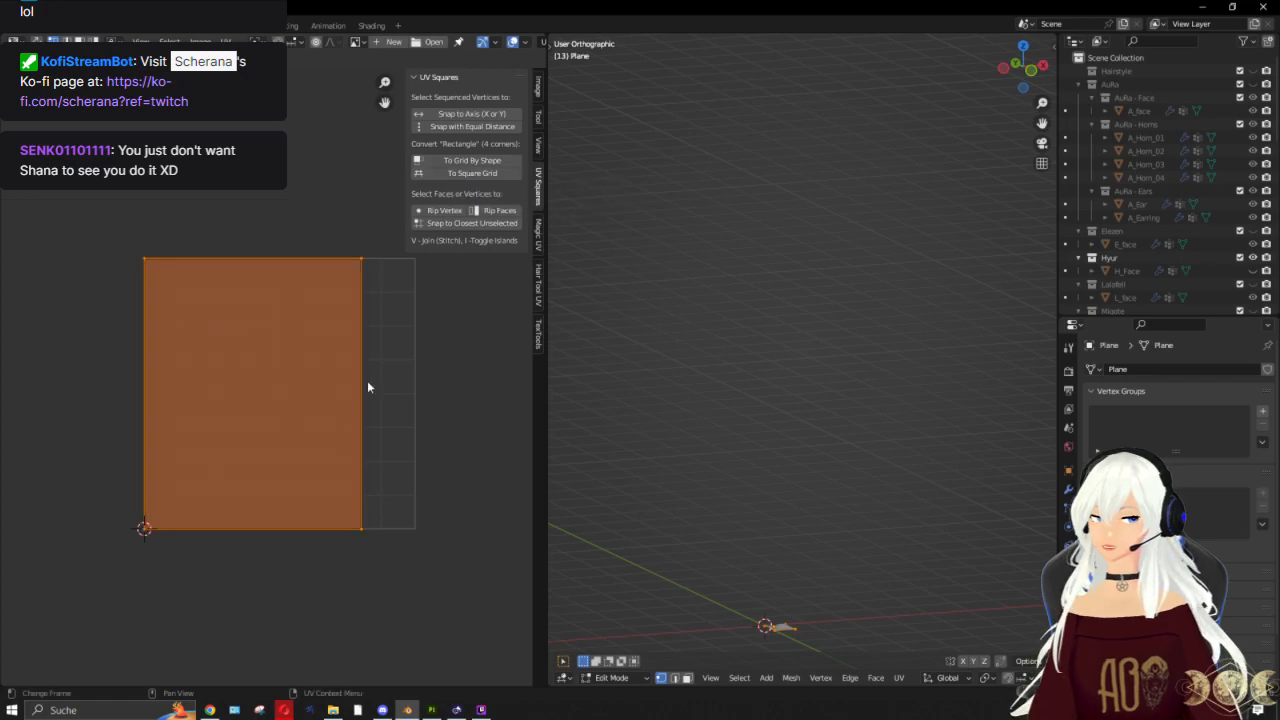
{"action": "left_click", "coordinate": [480, 176]}
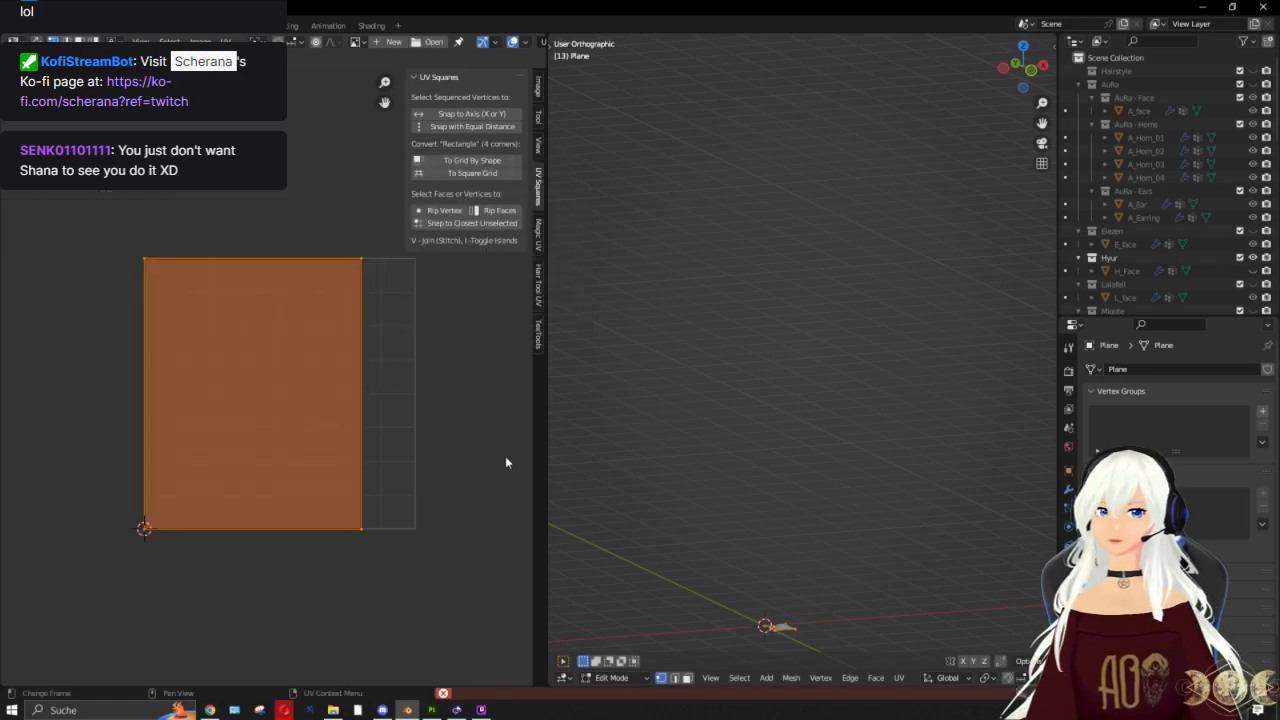
{"action": "key", "text": "Tab"}
{"action": "key", "text": "Tab"}
{"action": "key", "text": "ctrl+z"}
{"action": "key", "text": "ctrl+z"}
{"action": "key", "text": "ctrl+z"}
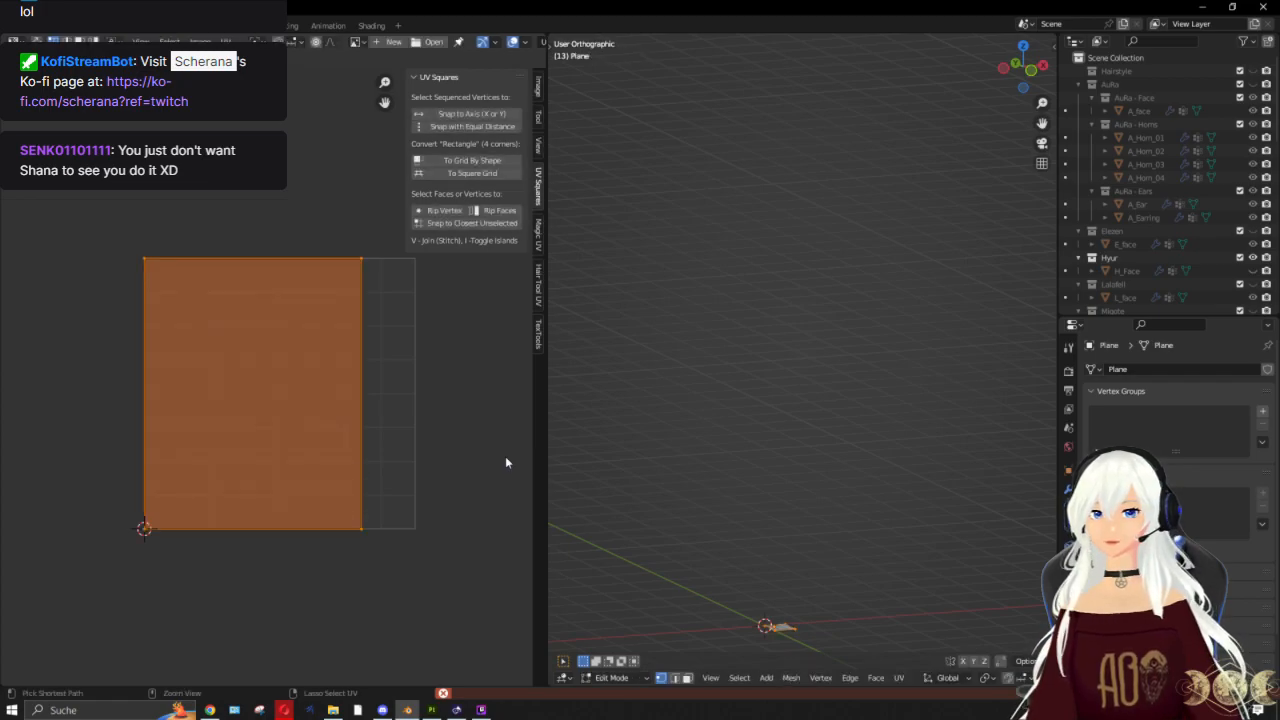
Step: Move the UV island's right edge along X to the border of the UV tile
{"action": "left_click_drag", "start_coordinate": [330, 228], "coordinate": [474, 606]}
{"action": "key", "text": "g"}
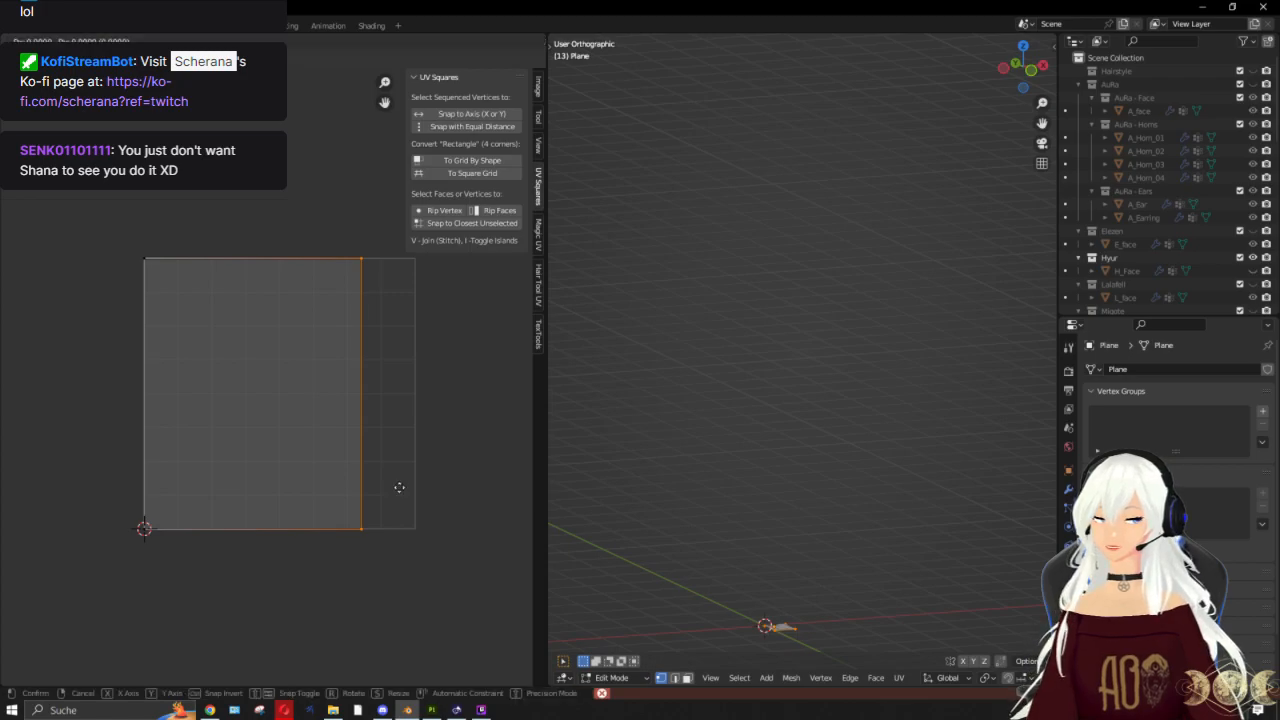
{"action": "key", "text": "y"}
{"action": "right_click", "coordinate": [425, 474]}
{"action": "key", "text": "g"}
{"action": "key", "text": "x"}
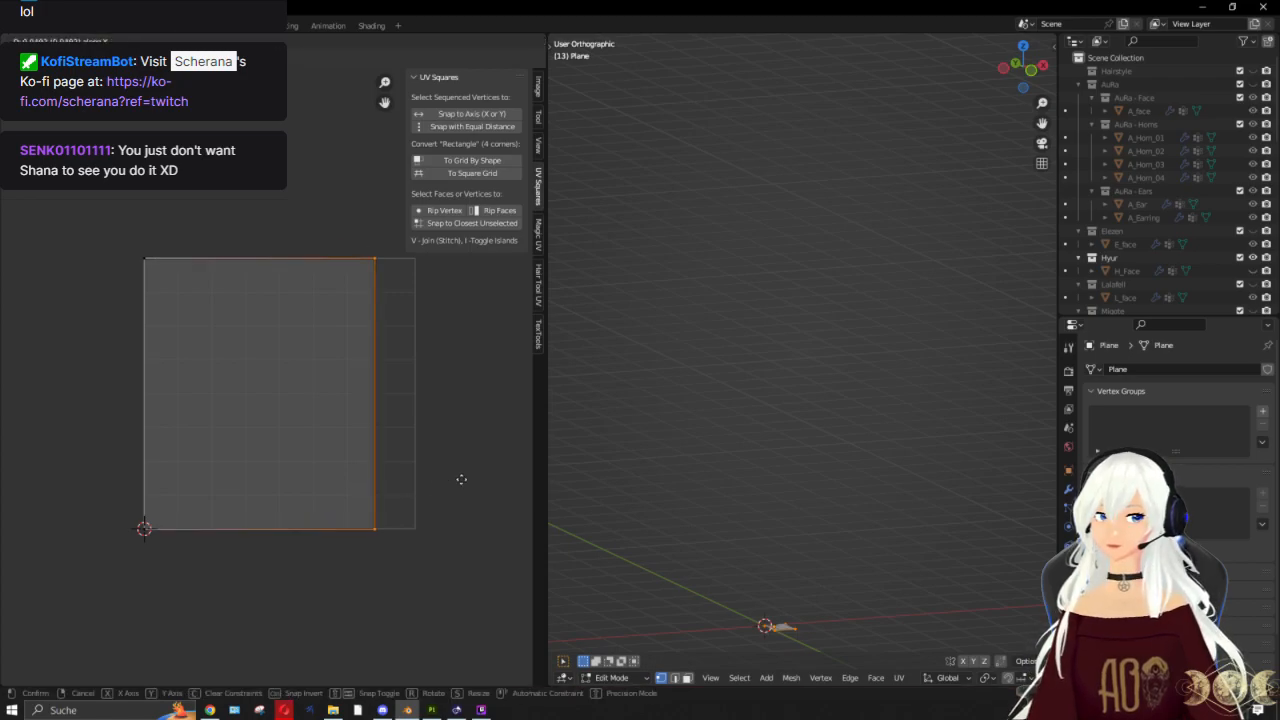
{"action": "left_click", "coordinate": [478, 483]}
{"action": "left_click", "coordinate": [509, 449]}
Step: Return to the previous modelling workspace, leave Edit Mode, and show the plane and strands in front view
{"action": "left_click", "coordinate": [201, 28]}
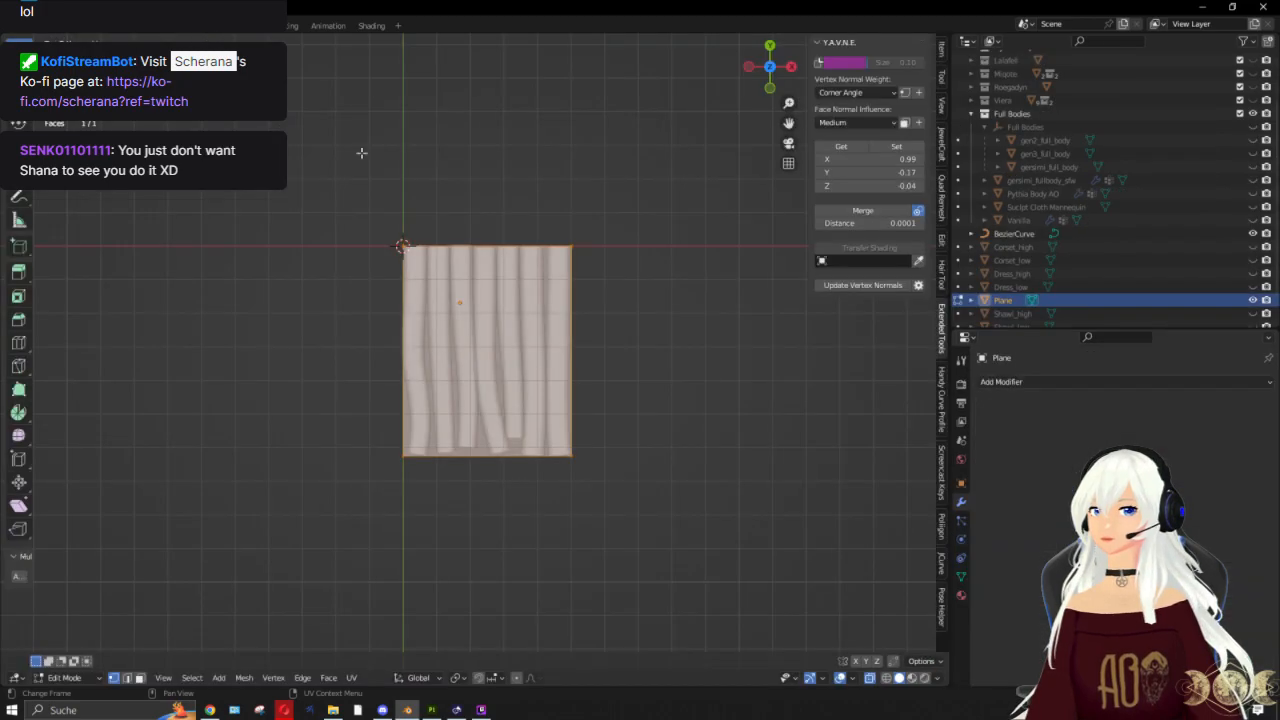
{"action": "key", "text": "Tab"}
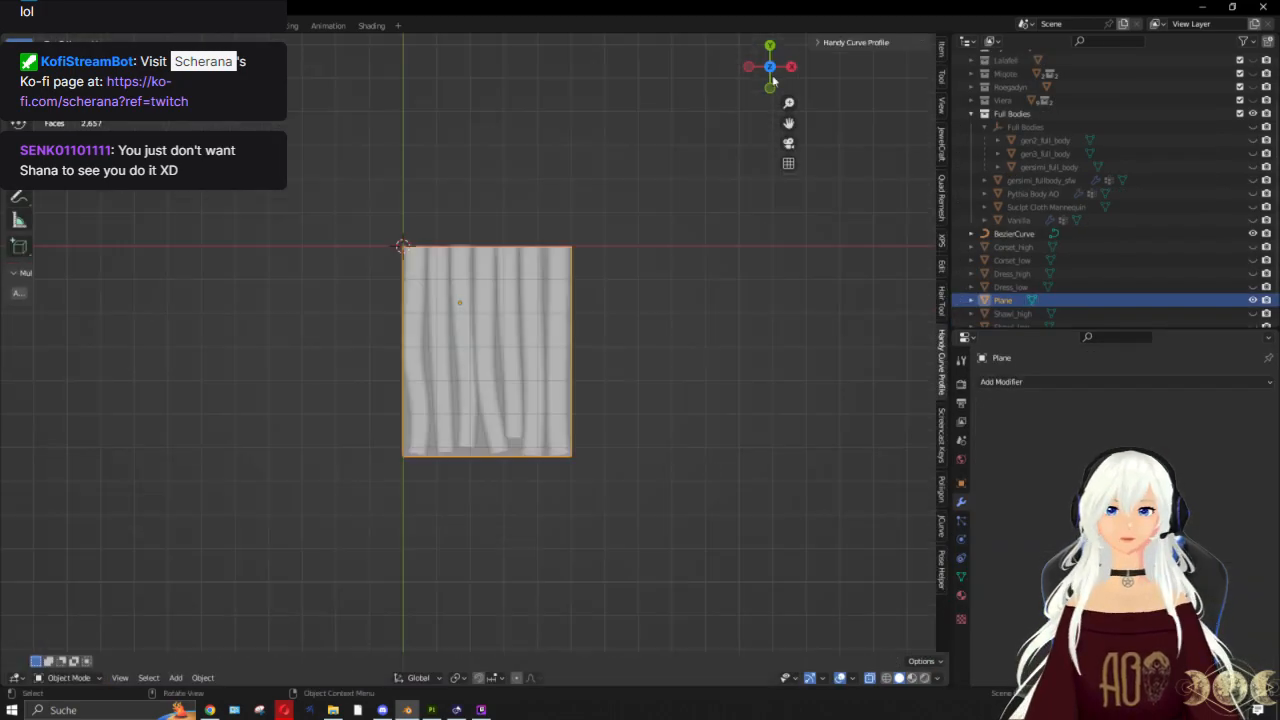
{"action": "left_click", "coordinate": [771, 86]}
{"action": "scroll", "coordinate": [648, 440], "scroll_direction": "up", "scroll_amount": 2}
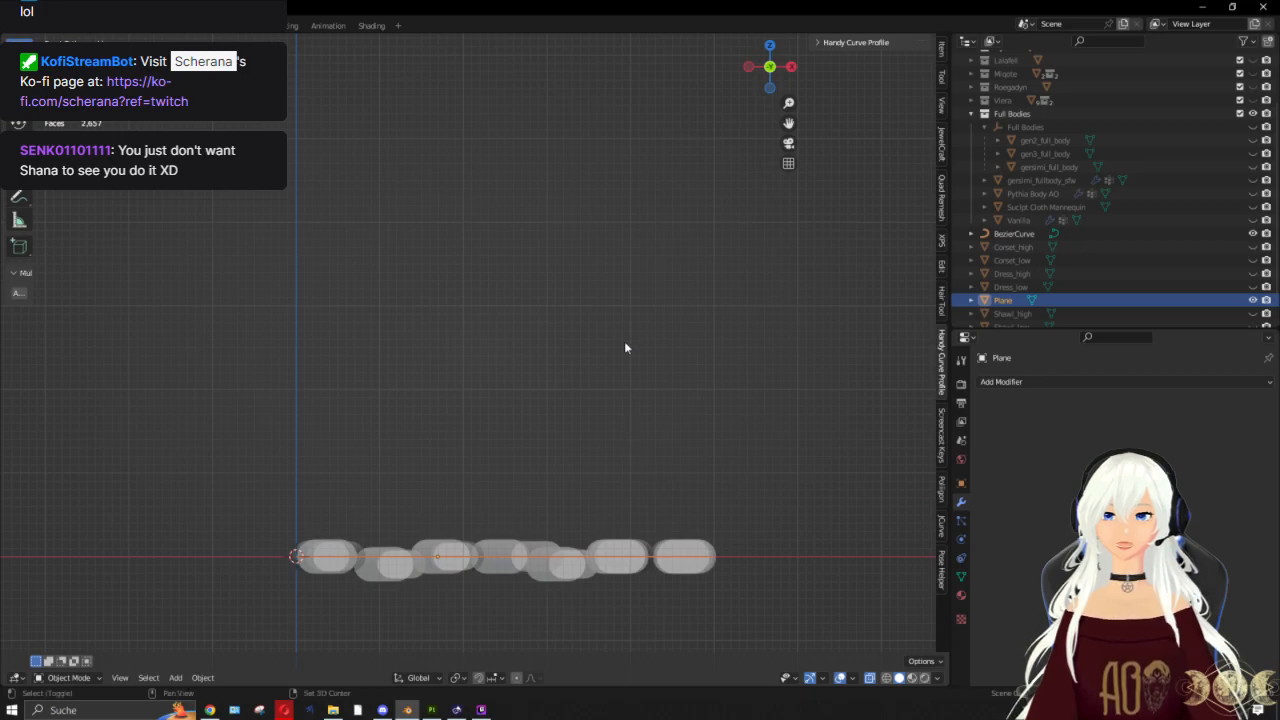
Step: Select the Bezier curve strands and show them from above together with the plane behind
{"action": "scroll", "coordinate": [624, 347], "scroll_direction": "down", "scroll_amount": 3, "text": "shift"}
{"action": "middle_click_drag", "start_coordinate": [510, 483], "coordinate": [521, 369]}
{"action": "left_click", "coordinate": [521, 369]}
{"action": "scroll", "coordinate": [521, 370], "scroll_direction": "up", "scroll_amount": 3}
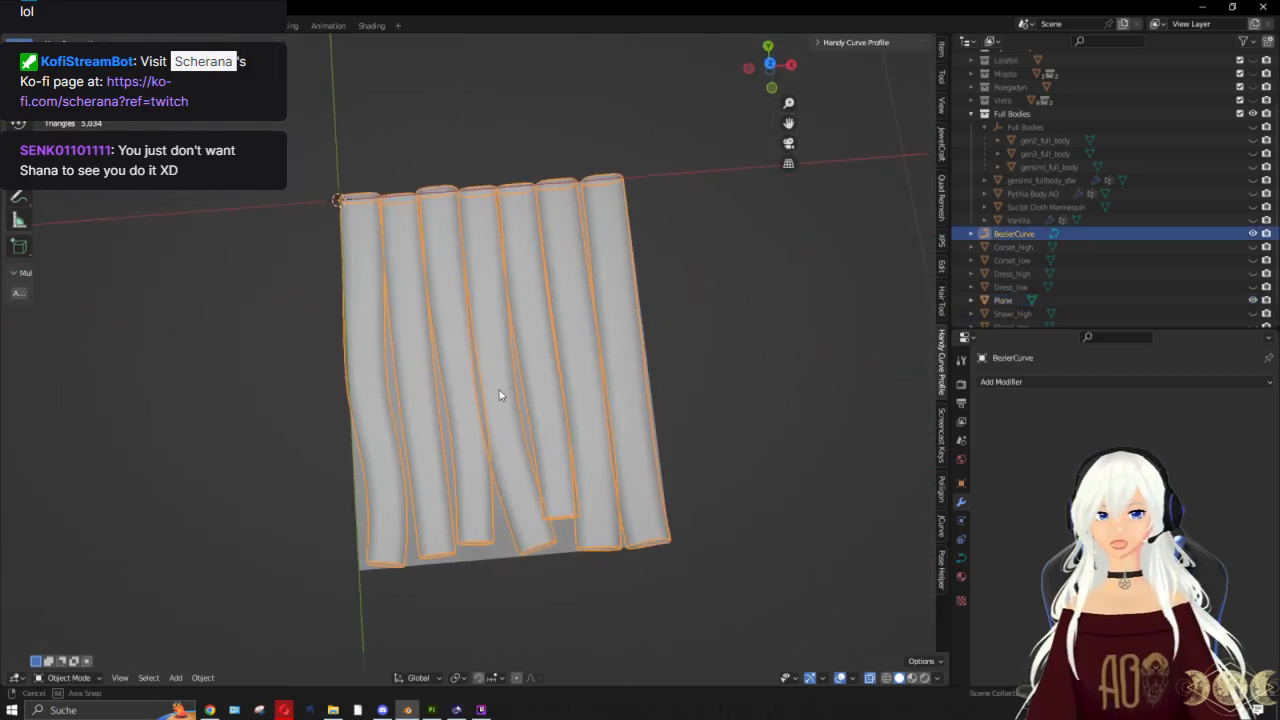
{"action": "key", "text": "Tab"}
{"action": "key", "text": "a"}
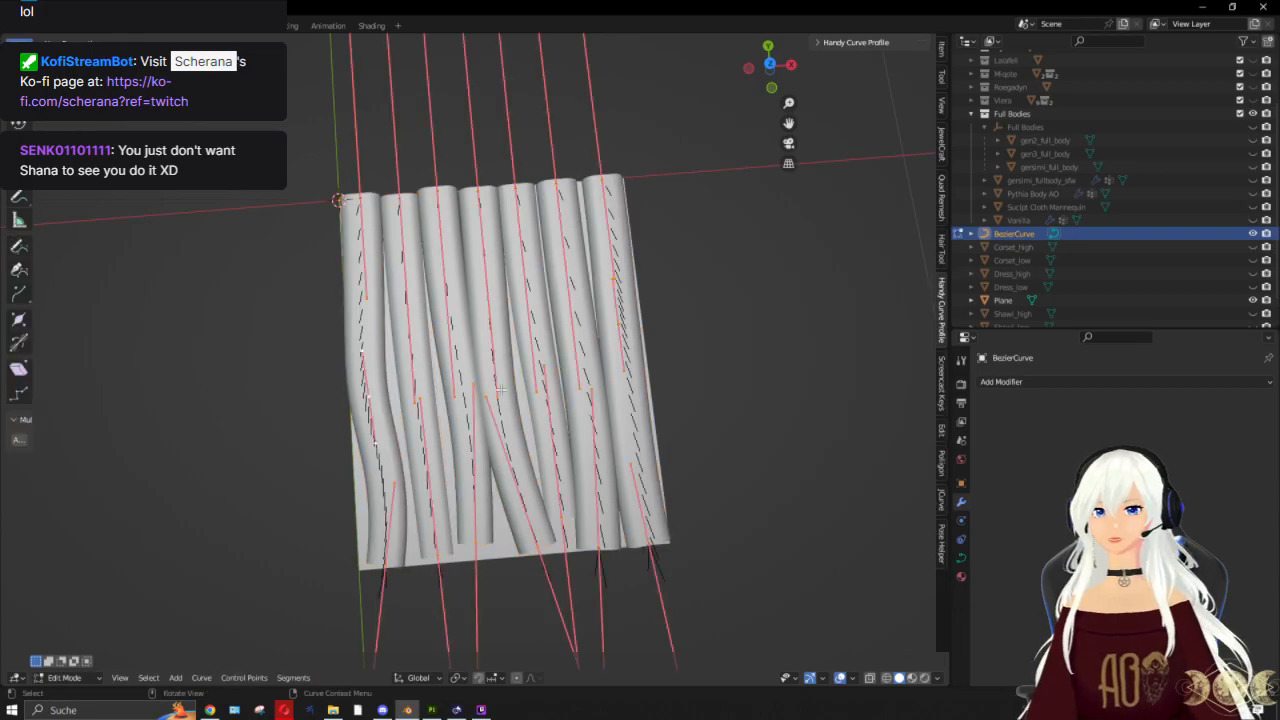
{"action": "right_click", "coordinate": [501, 395]}
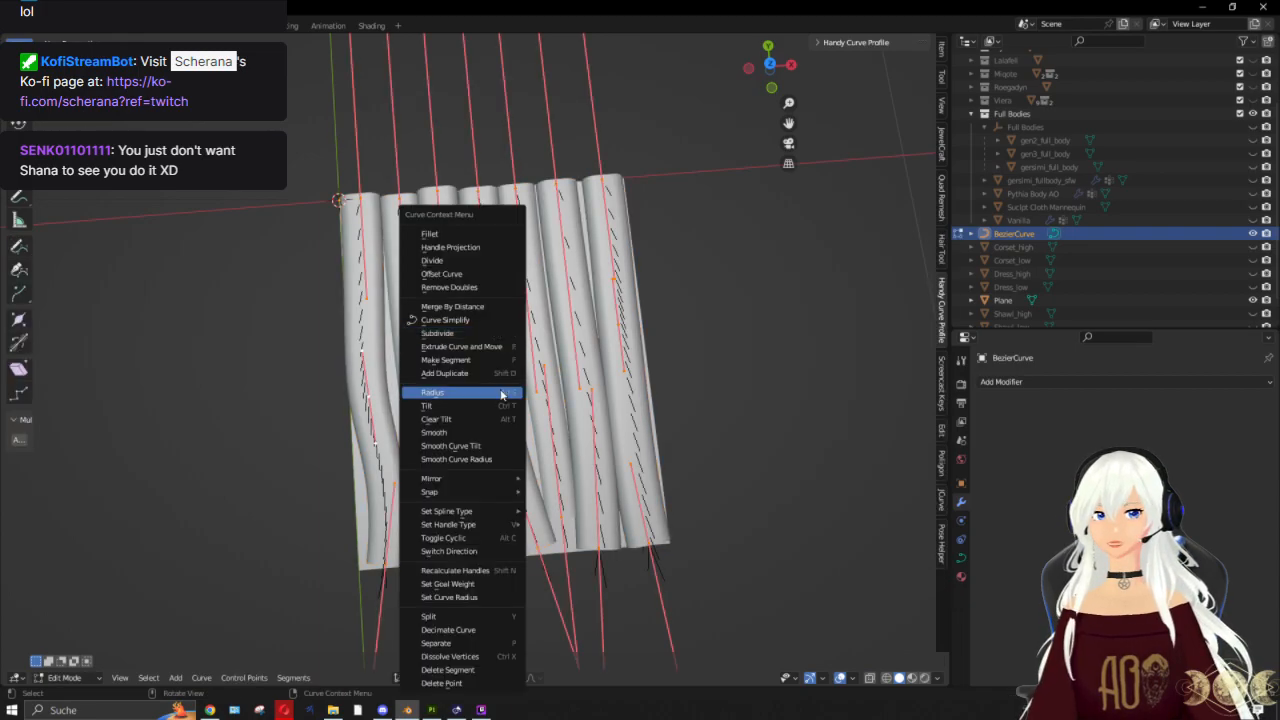
{"action": "left_click", "coordinate": [64, 677]}
{"action": "key", "text": "Tab"}
Step: Convert the selected Bezier curve strands to a mesh
{"action": "right_click", "coordinate": [500, 346]}
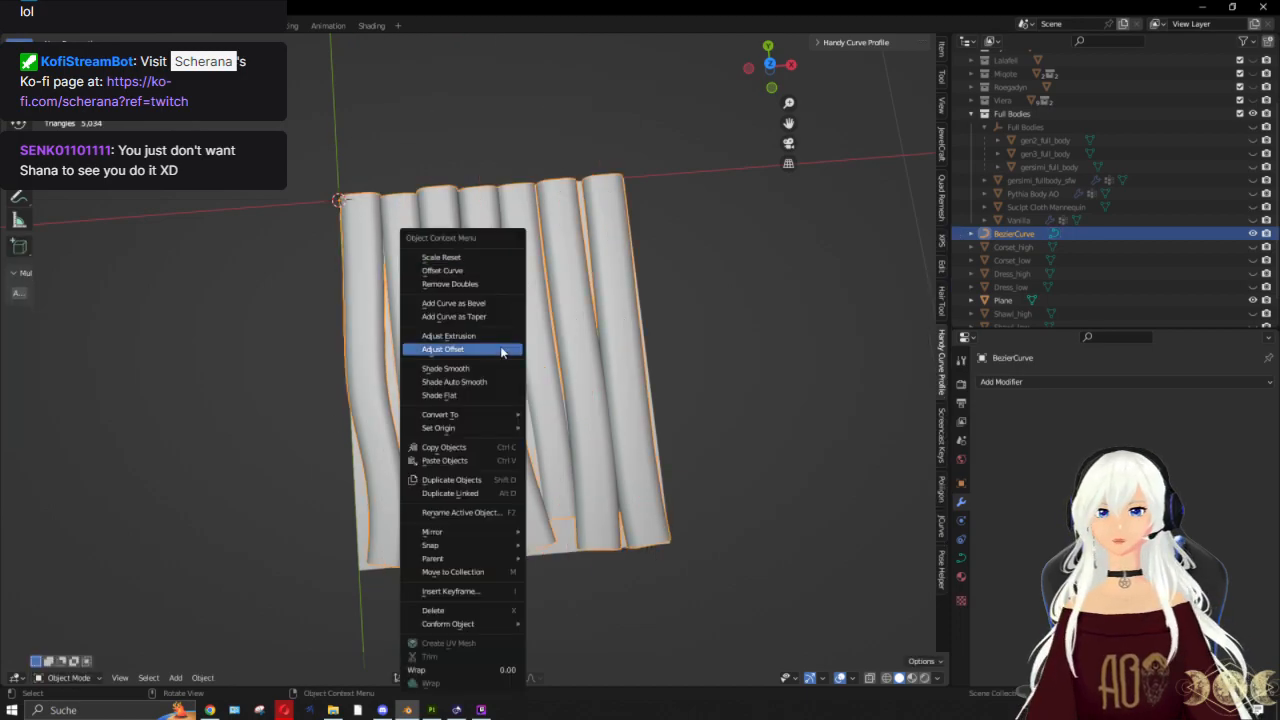
{"action": "mouse_move", "coordinate": [470, 414]}
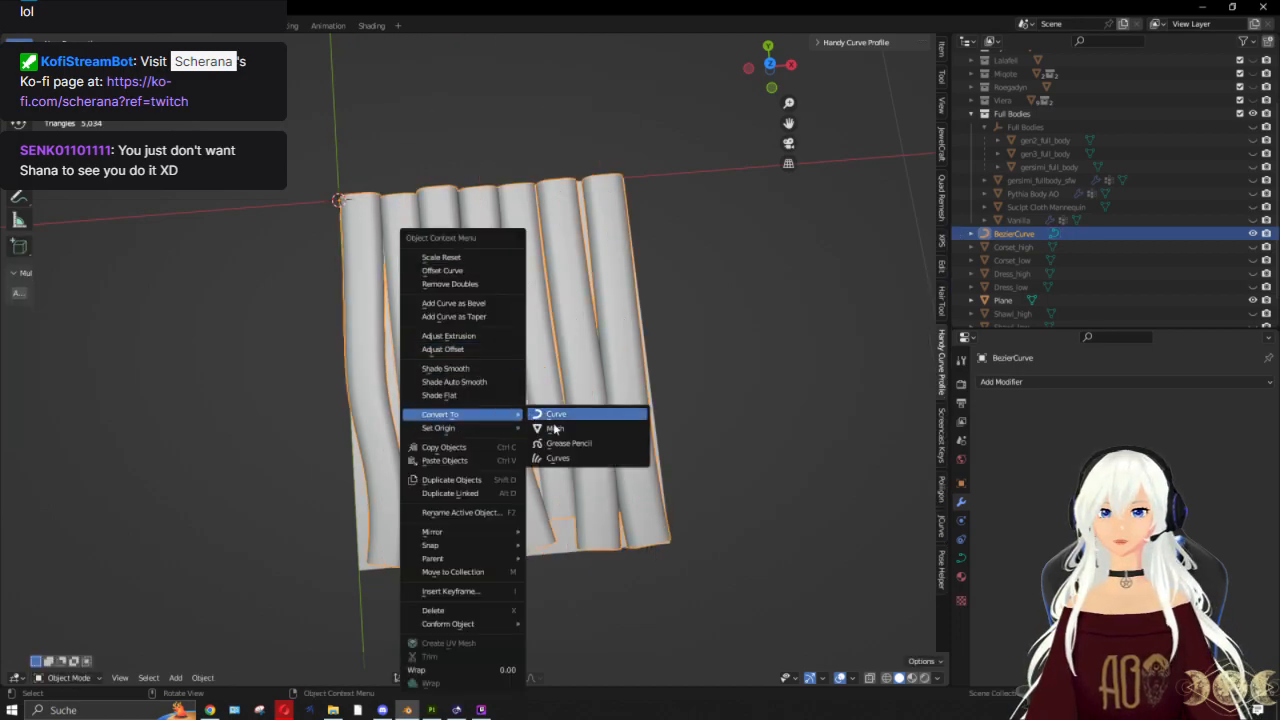
{"action": "left_click", "coordinate": [560, 429]}
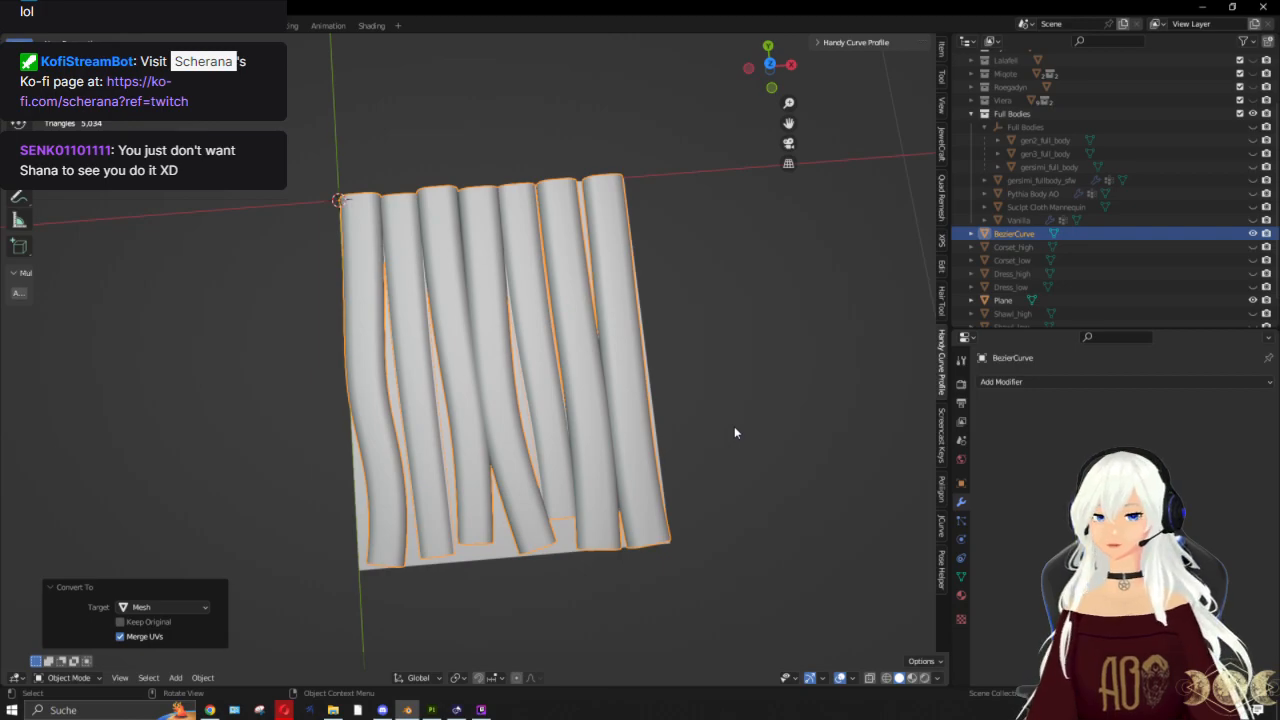
Step: Add a Subdivision Surface modifier to the converted strands mesh and deselect it
{"action": "left_click", "coordinate": [734, 430]}
{"action": "middle_click_drag", "start_coordinate": [666, 372], "coordinate": [537, 531]}
{"action": "left_click", "coordinate": [537, 531]}
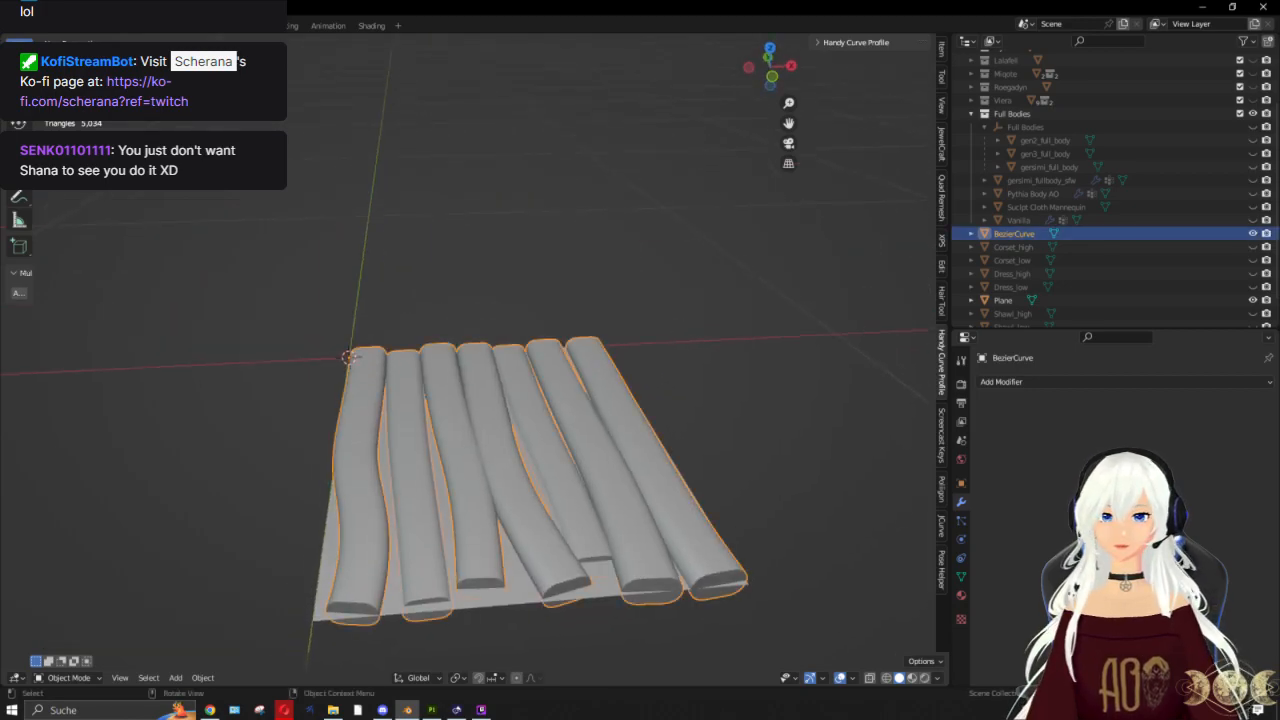
{"action": "left_click", "coordinate": [1076, 387]}
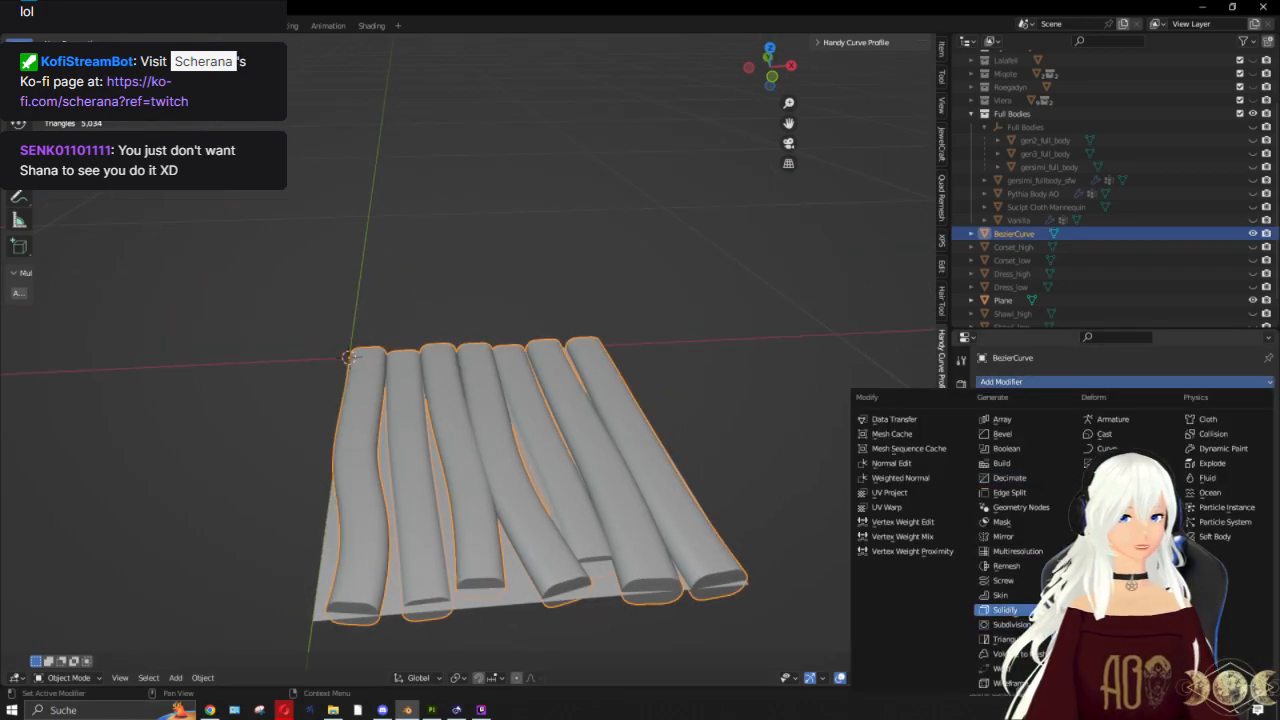
{"action": "left_click", "coordinate": [1005, 612]}
{"action": "middle_click_drag", "start_coordinate": [686, 374], "coordinate": [706, 451]}
{"action": "left_click", "coordinate": [702, 467]}
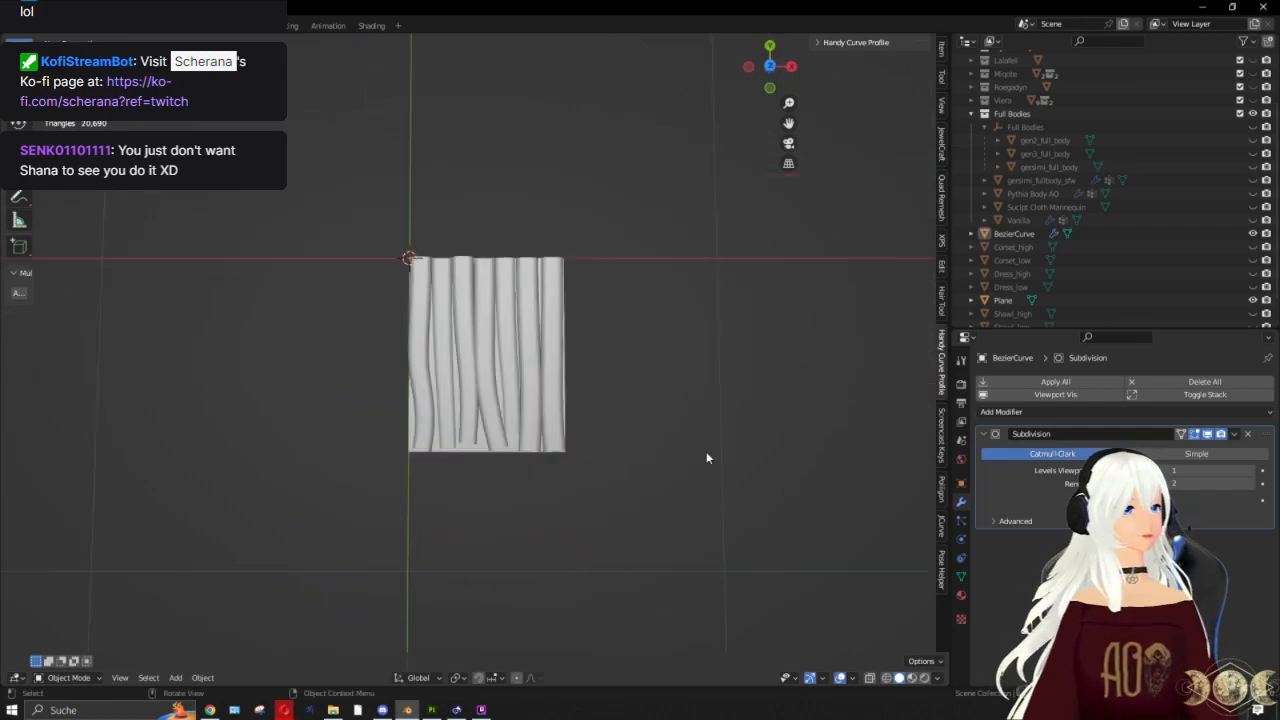
Step: Select the plane behind the strands to compare its outline, and reselect the strands mesh
{"action": "scroll", "coordinate": [589, 555], "scroll_direction": "up", "scroll_amount": 3}
{"action": "left_click", "coordinate": [488, 546]}
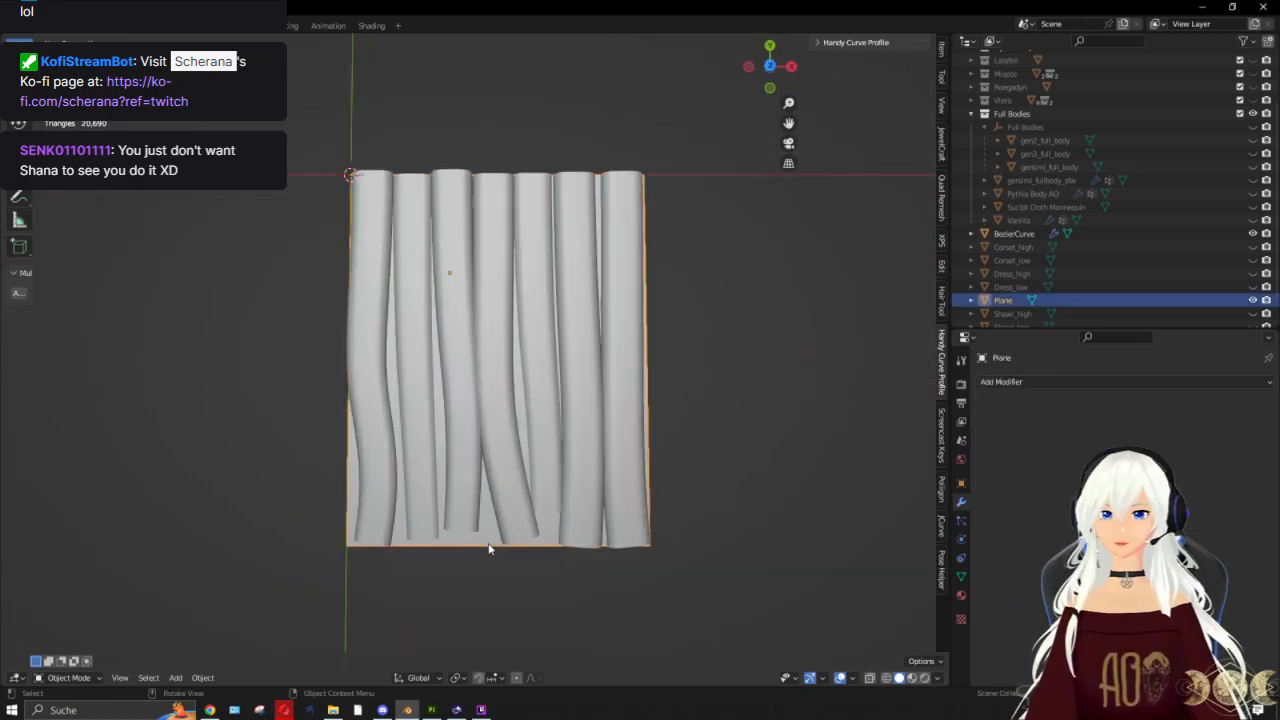
{"action": "left_click", "coordinate": [492, 421]}
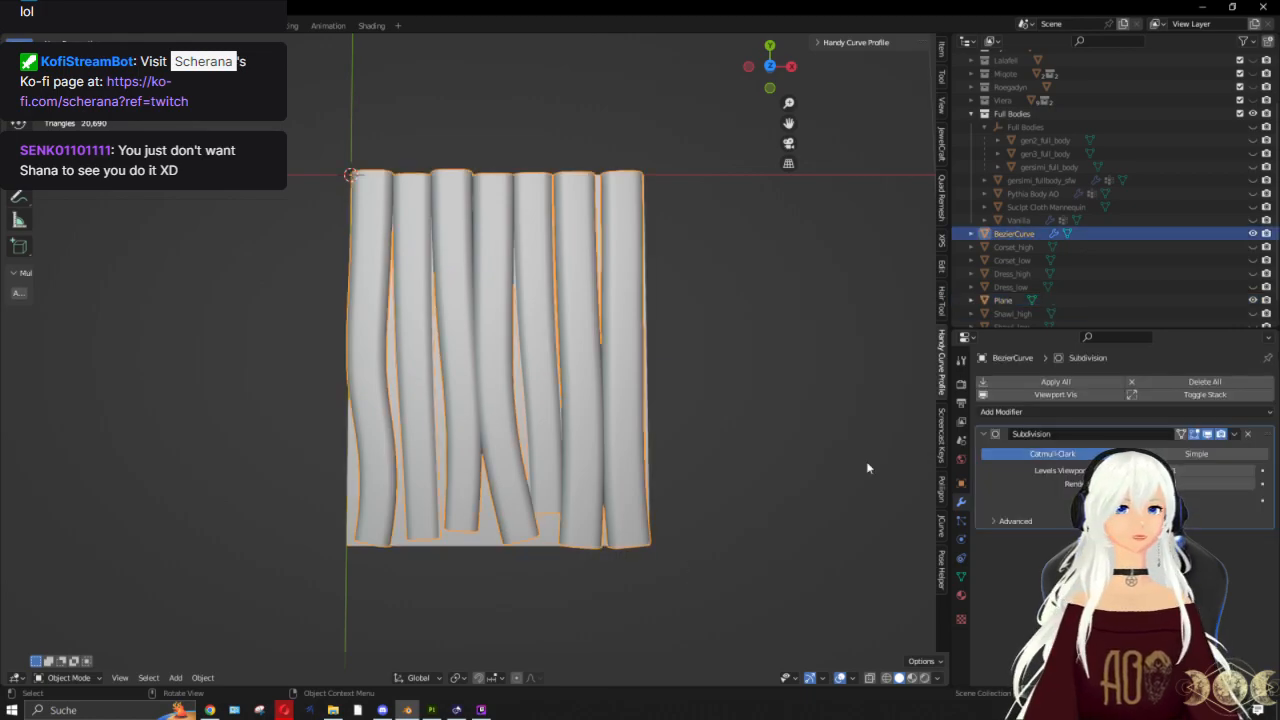
Step: Export the selected high-poly fold strips as the FBX file "hp frill.fbx" in the frills folder inside Bake
{"action": "left_click", "coordinate": [33, 25]}
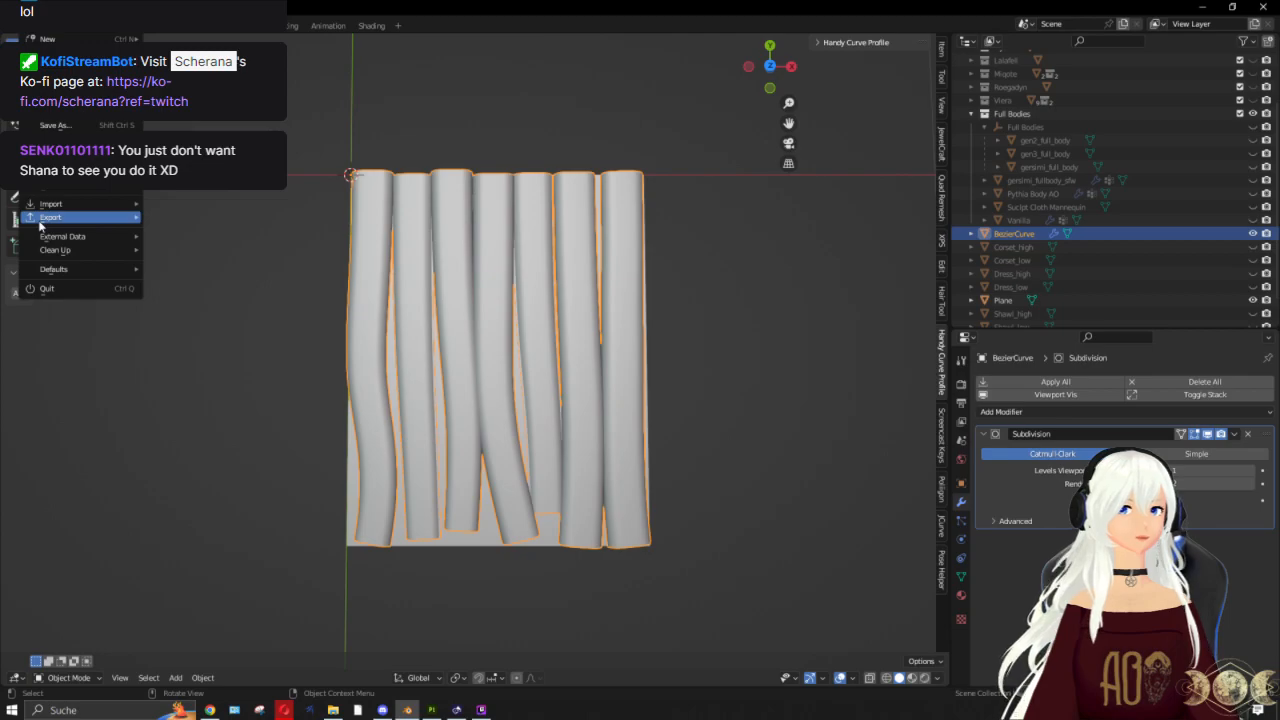
{"action": "mouse_move", "coordinate": [39, 222]}
{"action": "left_click", "coordinate": [188, 346]}
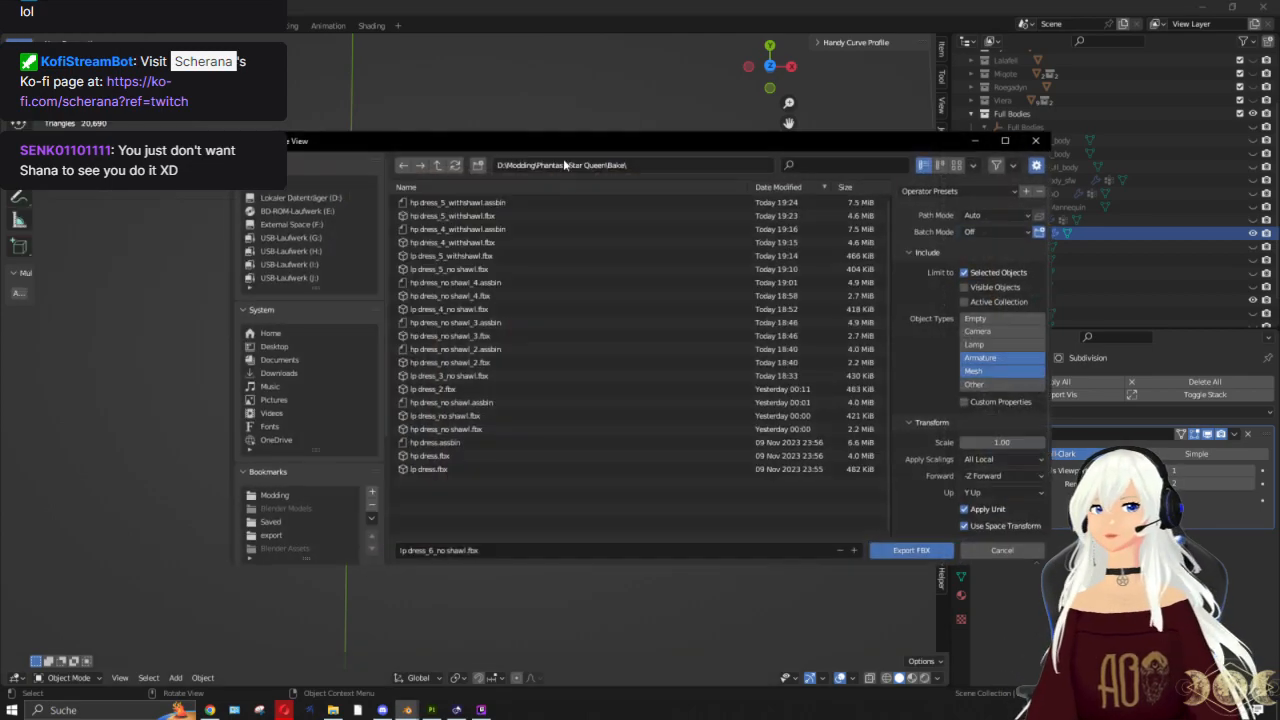
{"action": "left_click", "coordinate": [474, 166]}
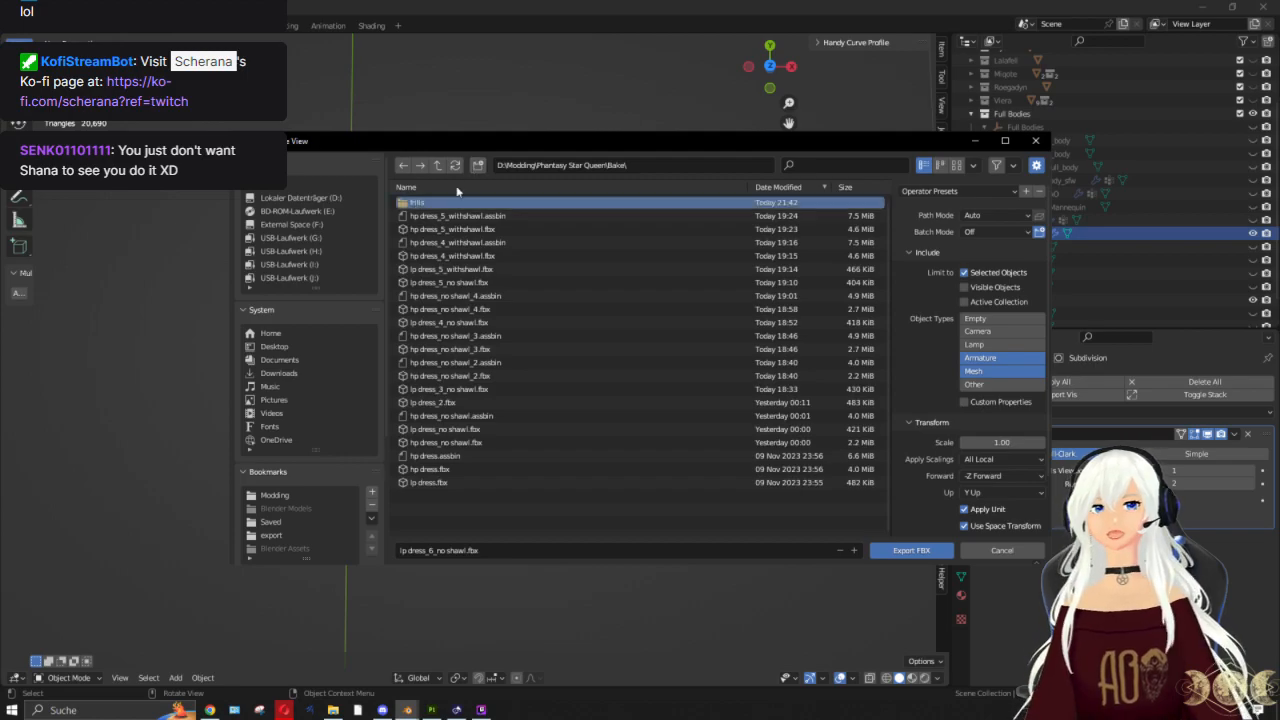
{"action": "left_click", "coordinate": [443, 202]}
{"action": "left_click", "coordinate": [502, 552]}
{"action": "type", "text": "hp frill"}
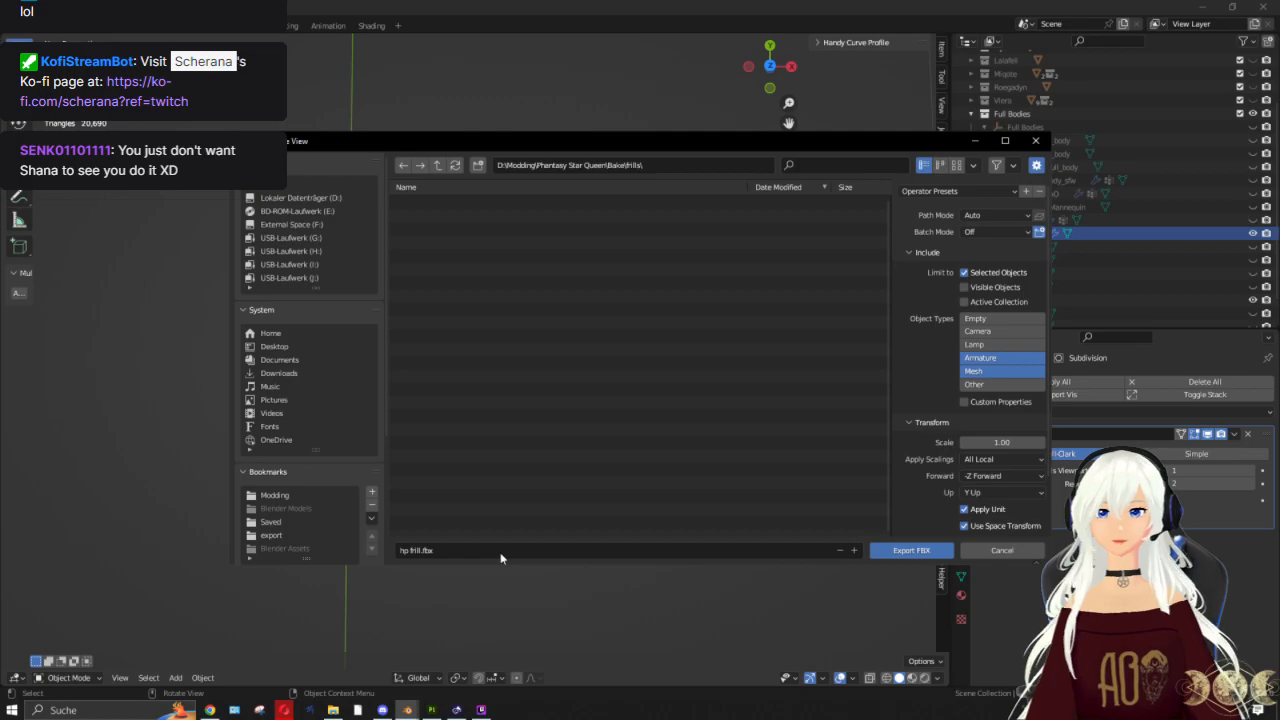
{"action": "left_click", "coordinate": [897, 552]}
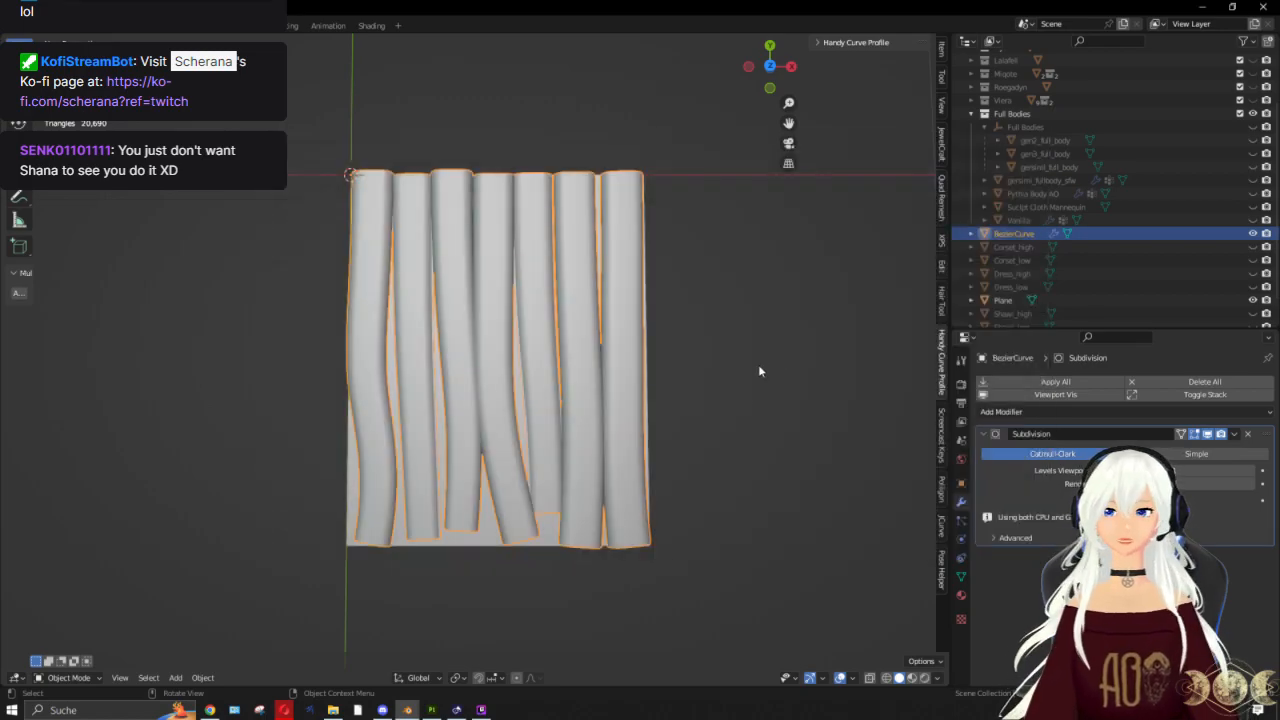
Step: Examine how the fold strips cover the backing plane in a straight top view
{"action": "left_click", "coordinate": [787, 517]}
{"action": "scroll", "coordinate": [787, 517], "scroll_direction": "down", "scroll_amount": 2}
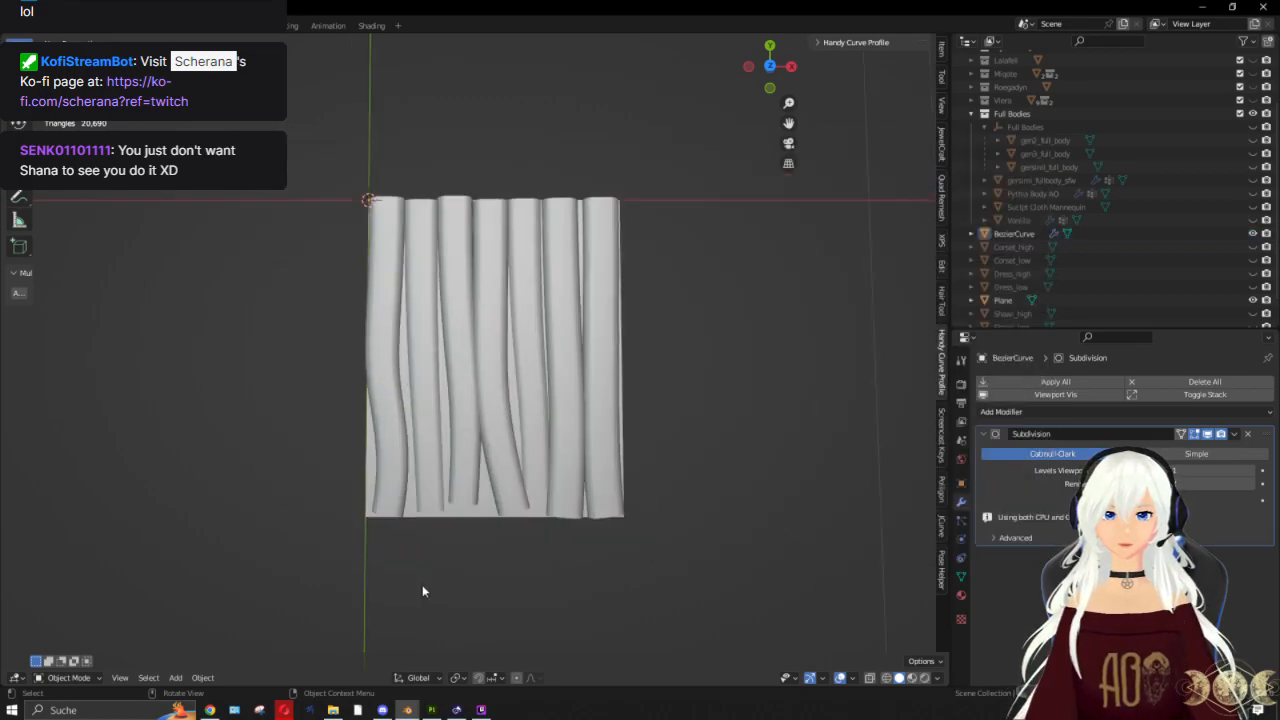
{"action": "left_click", "coordinate": [475, 516]}
{"action": "scroll", "coordinate": [700, 570], "scroll_direction": "up", "scroll_amount": 2}
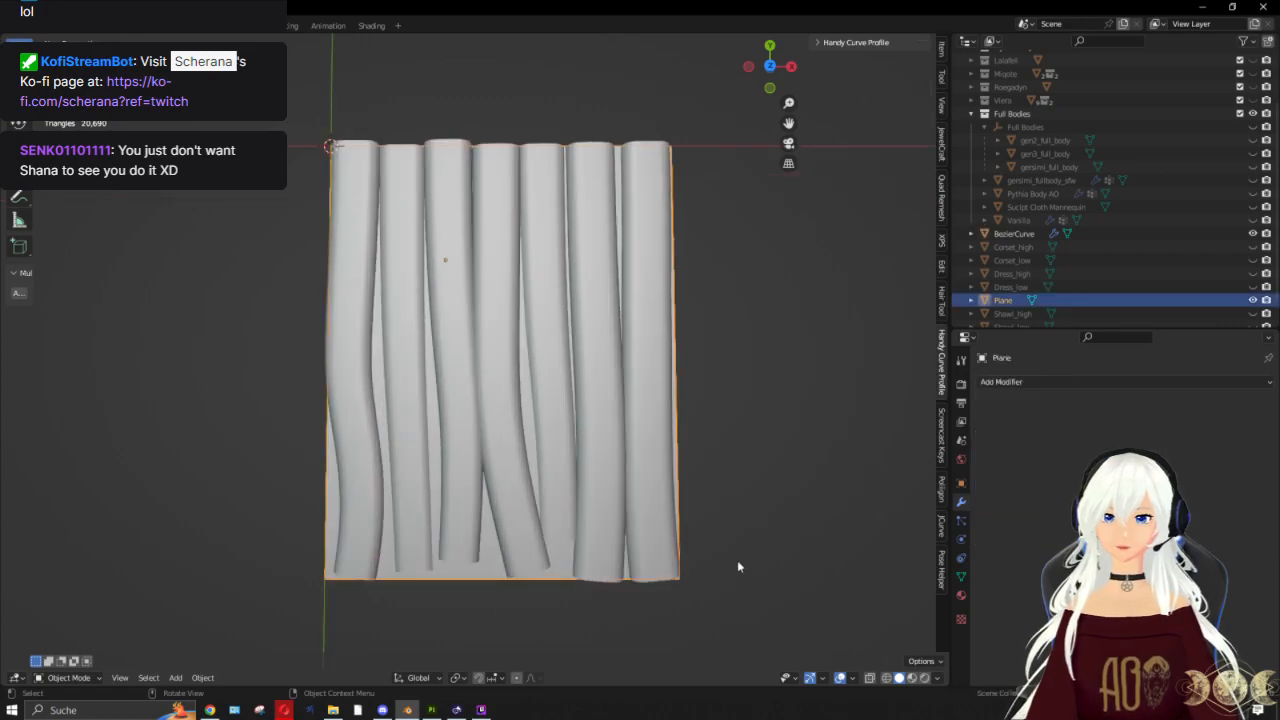
{"action": "left_click", "coordinate": [771, 67]}
{"action": "left_click", "coordinate": [755, 405]}
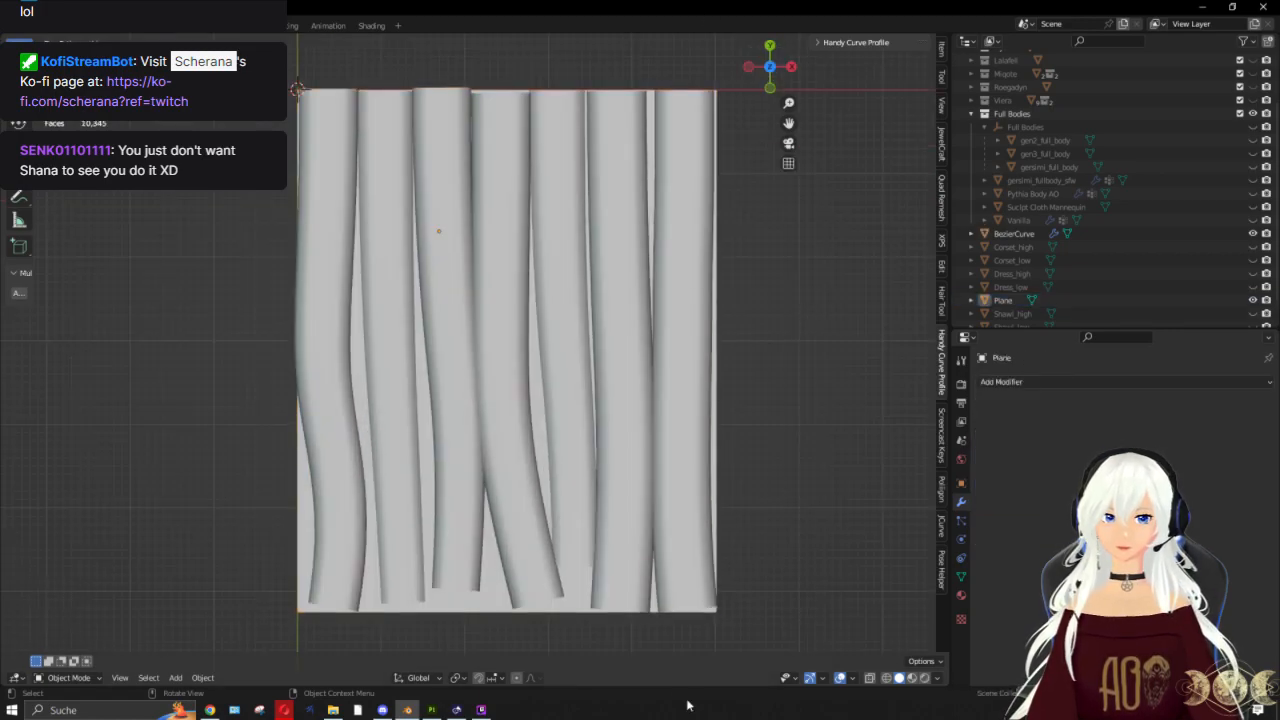
{"action": "scroll", "coordinate": [754, 430], "scroll_direction": "down", "scroll_amount": 2}
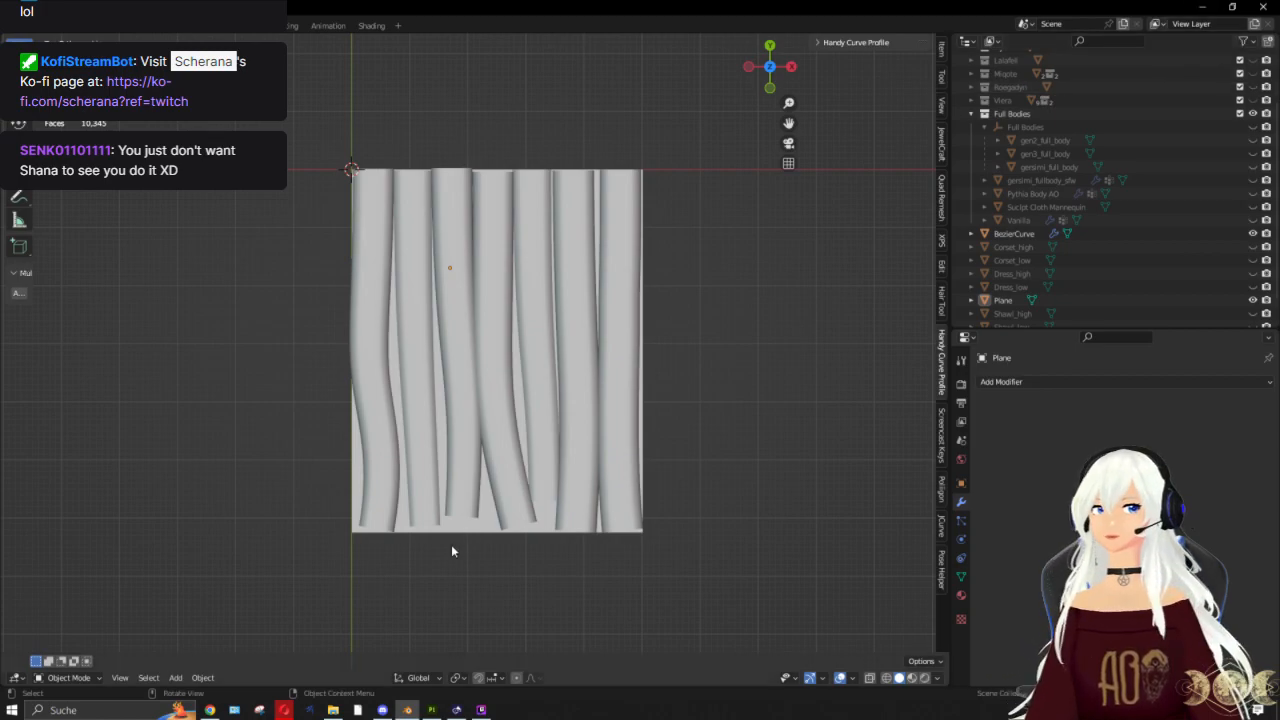
Step: Export only the flat backing plane as the FBX file "lpfrill.fbx" in the frills folder
{"action": "left_click", "coordinate": [483, 519]}
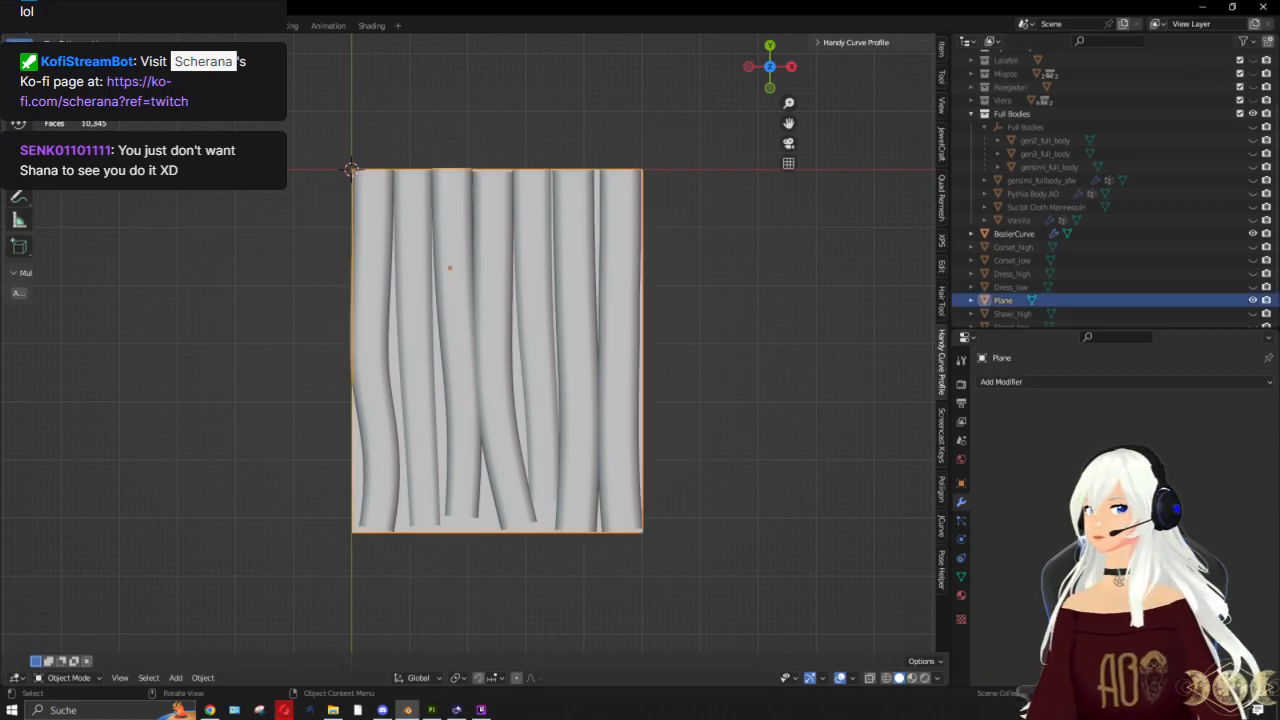
{"action": "left_click", "coordinate": [30, 24]}
{"action": "mouse_move", "coordinate": [80, 217]}
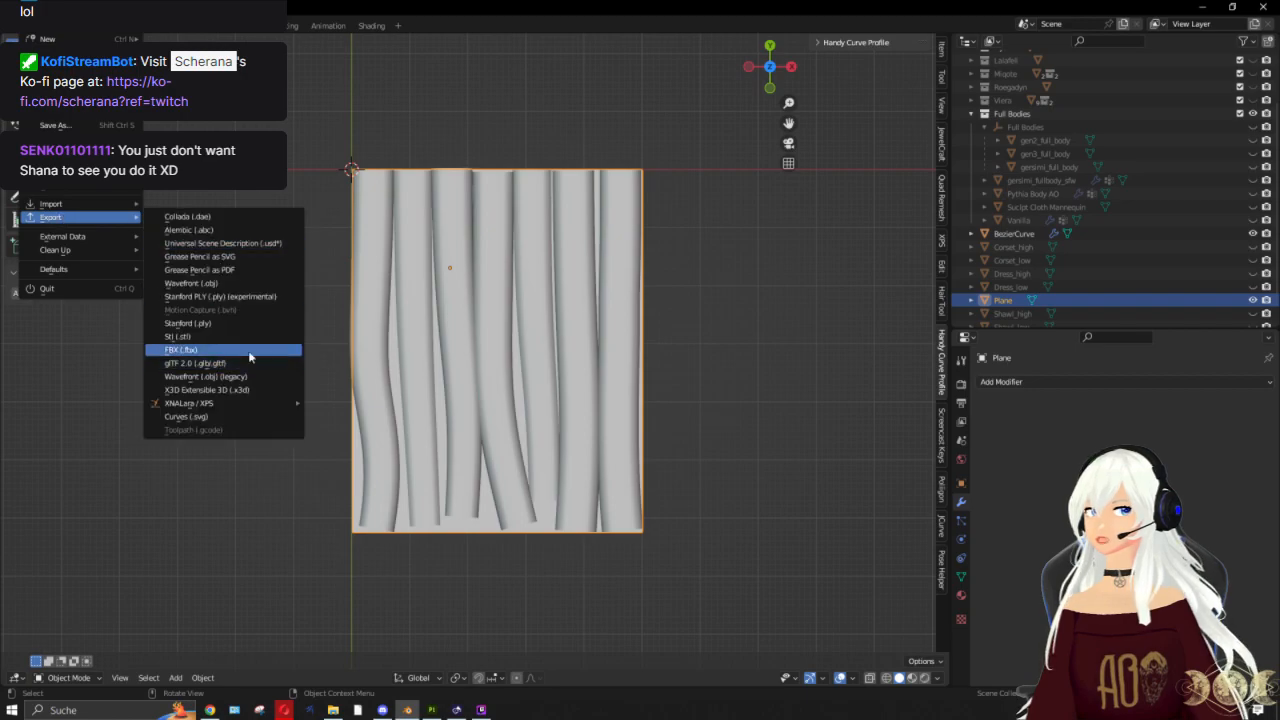
{"action": "left_click", "coordinate": [249, 352]}
{"action": "left_click", "coordinate": [457, 201]}
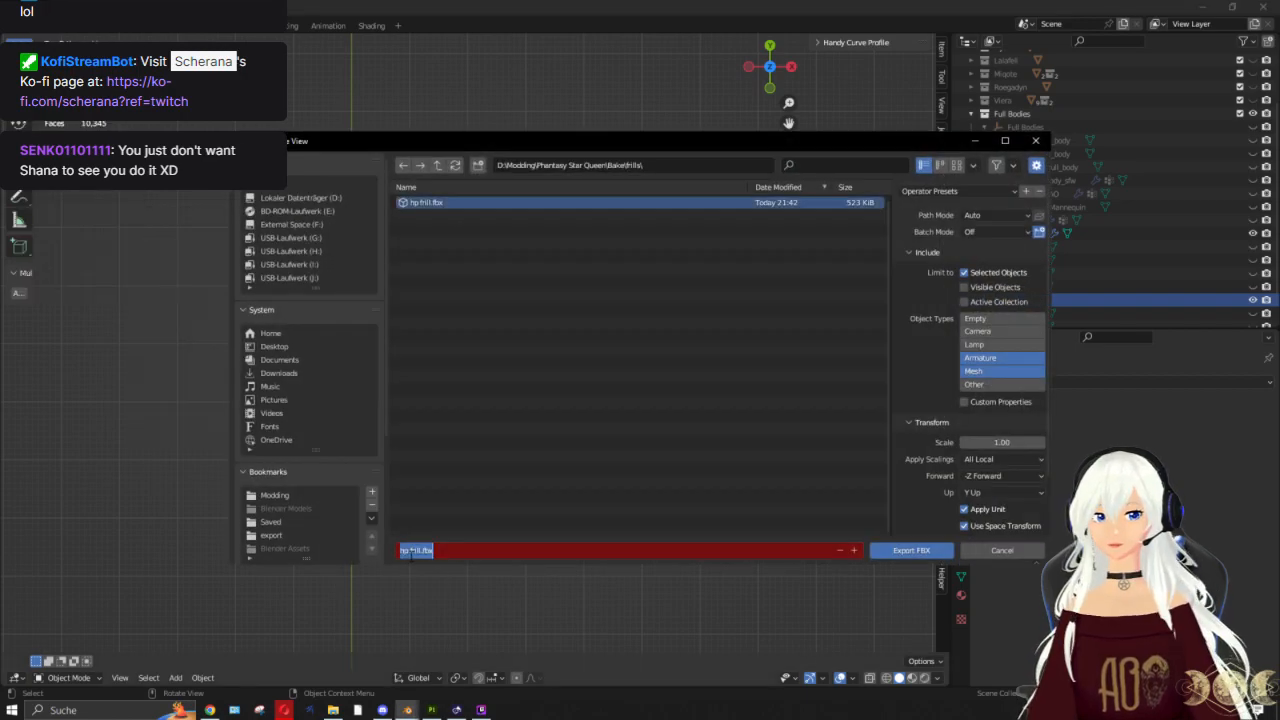
{"action": "key", "text": "BackSpace"}
{"action": "key", "text": "BackSpace"}
{"action": "type", "text": "lp"}
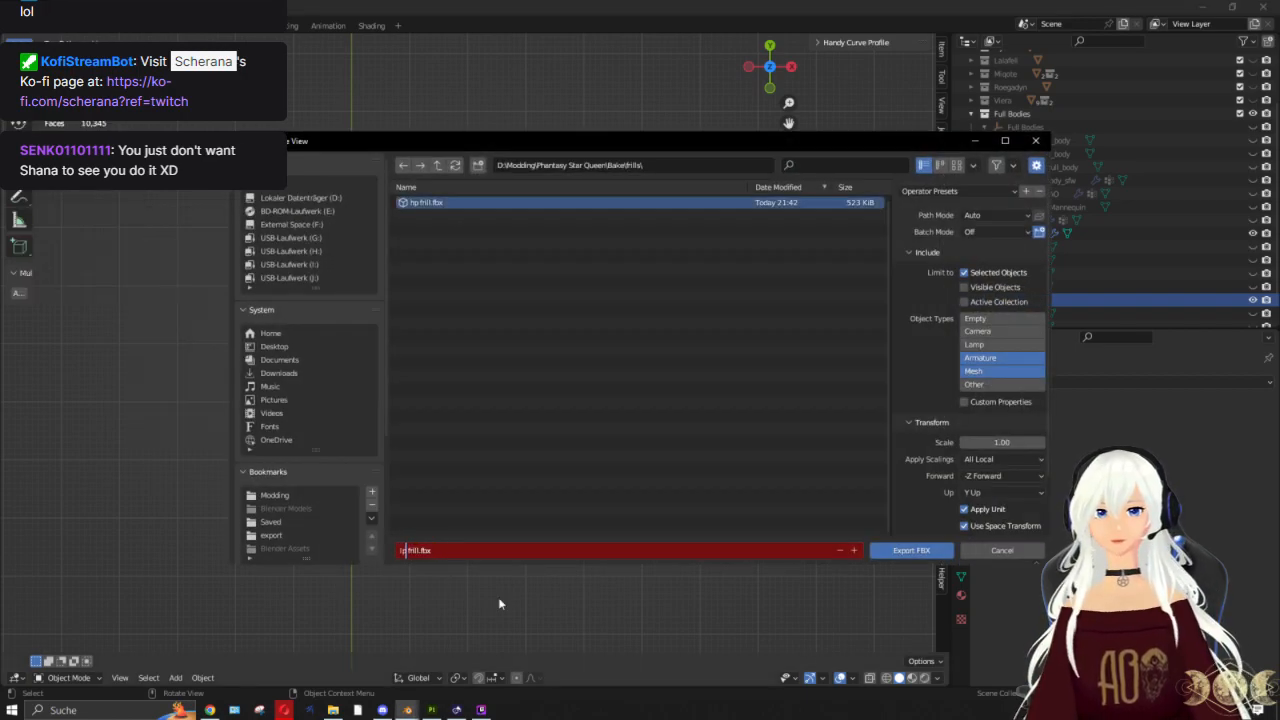
{"action": "key", "text": "Return"}
{"action": "left_click", "coordinate": [911, 550]}
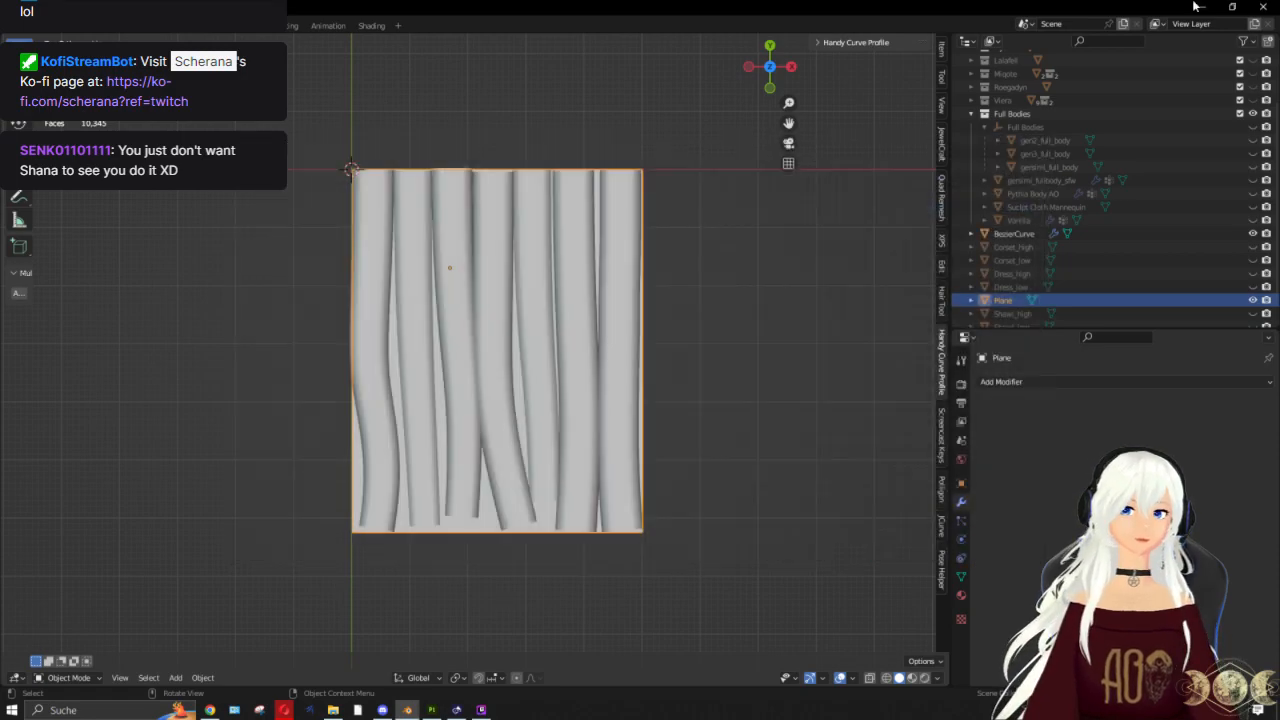
Step: Switch to Substance 3D Painter and save the open corset and dress project
{"action": "left_click", "coordinate": [1203, 7]}
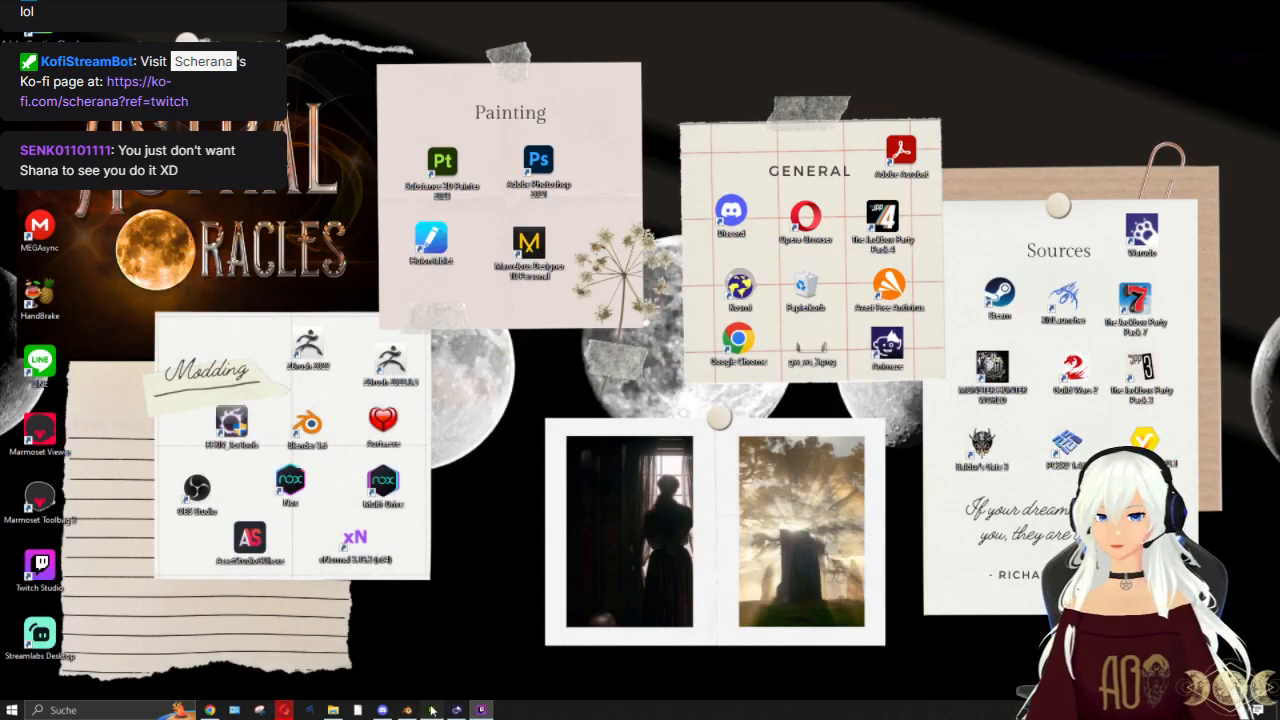
{"action": "left_click", "coordinate": [432, 710]}
{"action": "left_click", "coordinate": [15, 22]}
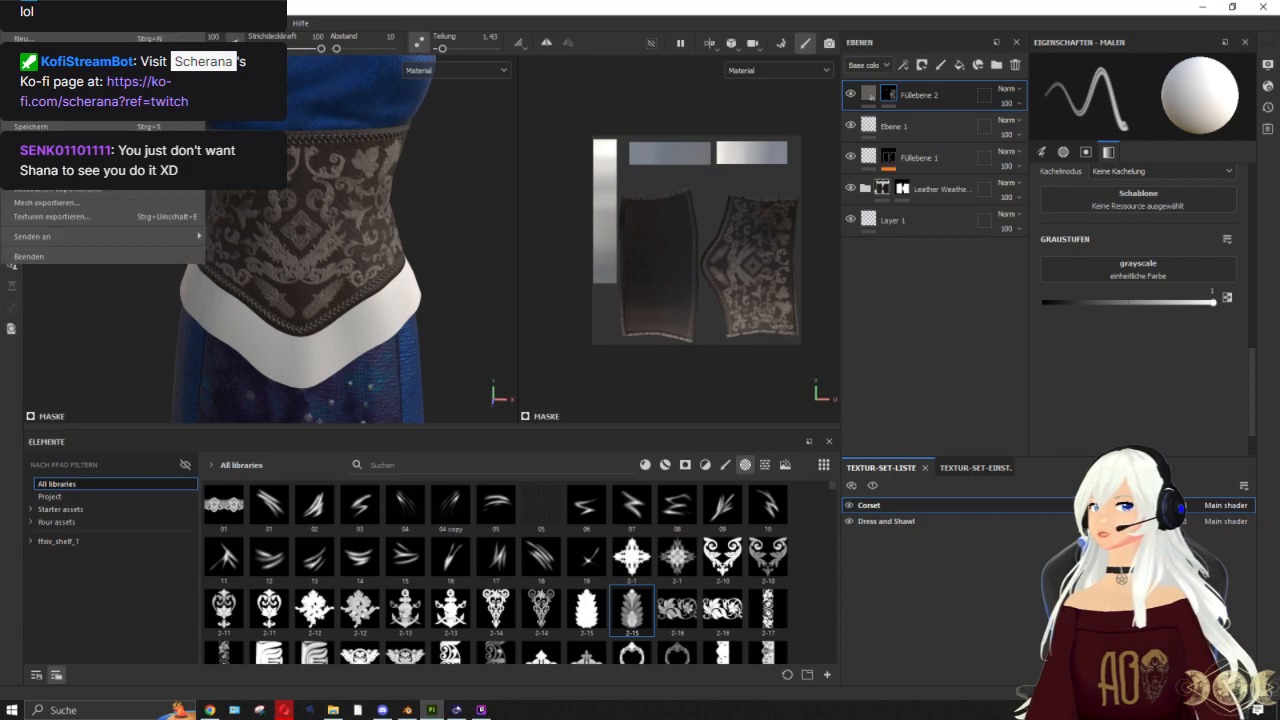
{"action": "left_click", "coordinate": [45, 126]}
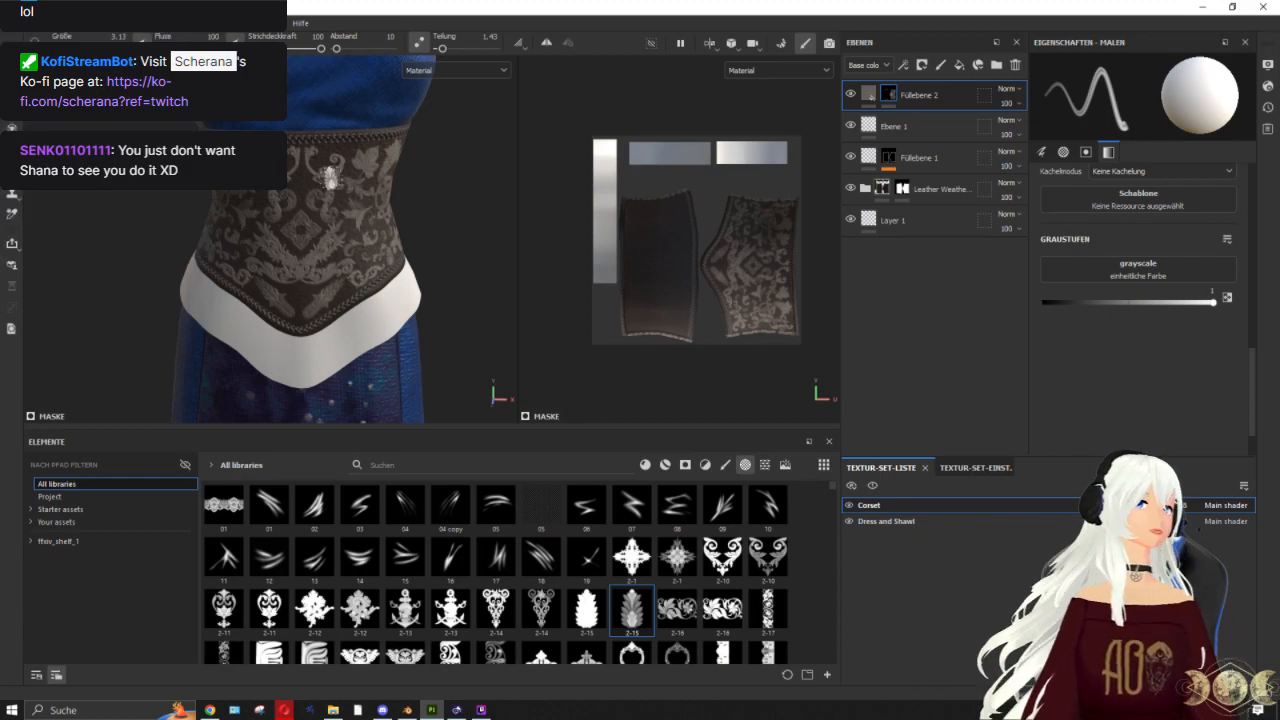
Step: Create a new project using the low-poly mesh lpfrill.fbx from the frills folder
{"action": "left_click", "coordinate": [15, 22]}
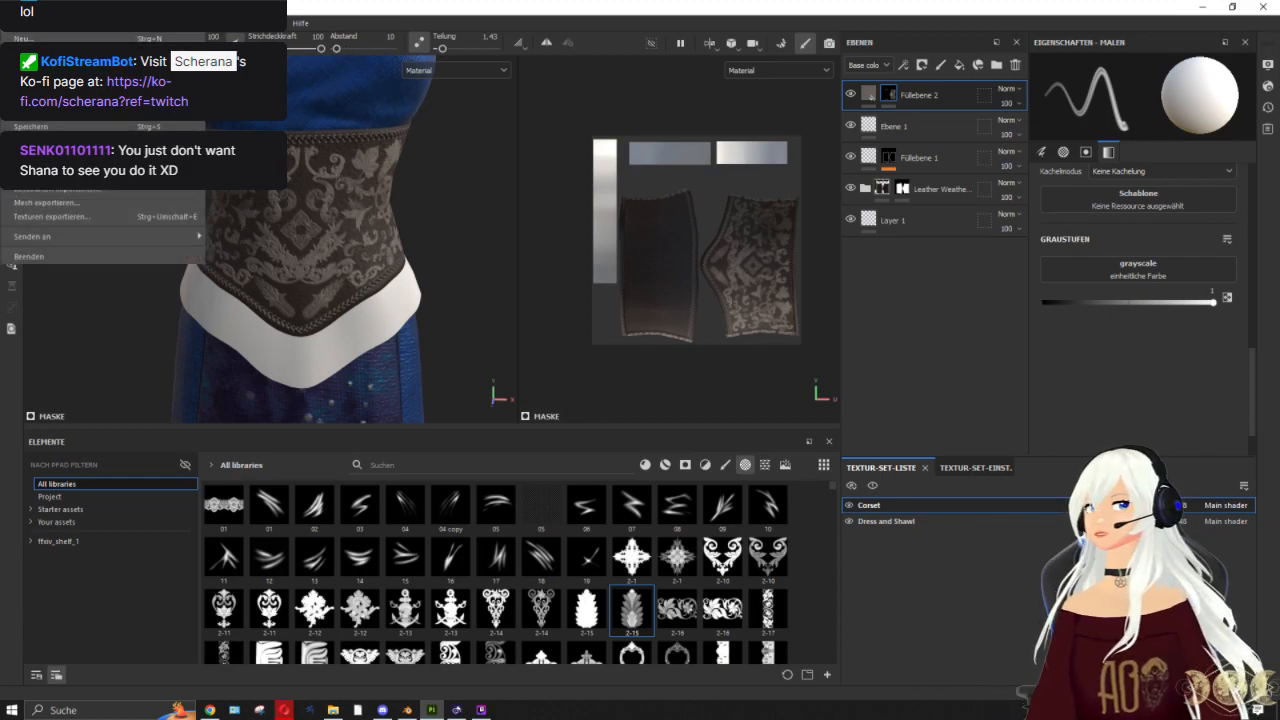
{"action": "mouse_move", "coordinate": [60, 66]}
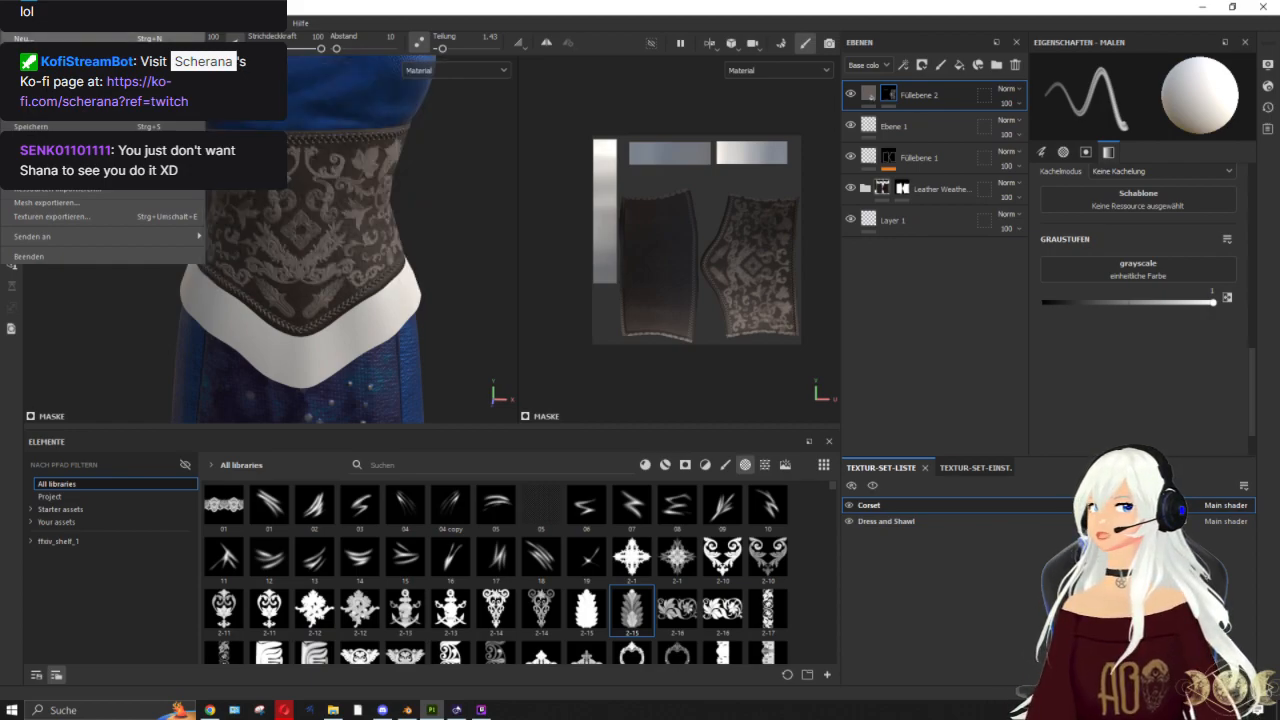
{"action": "left_click", "coordinate": [60, 38]}
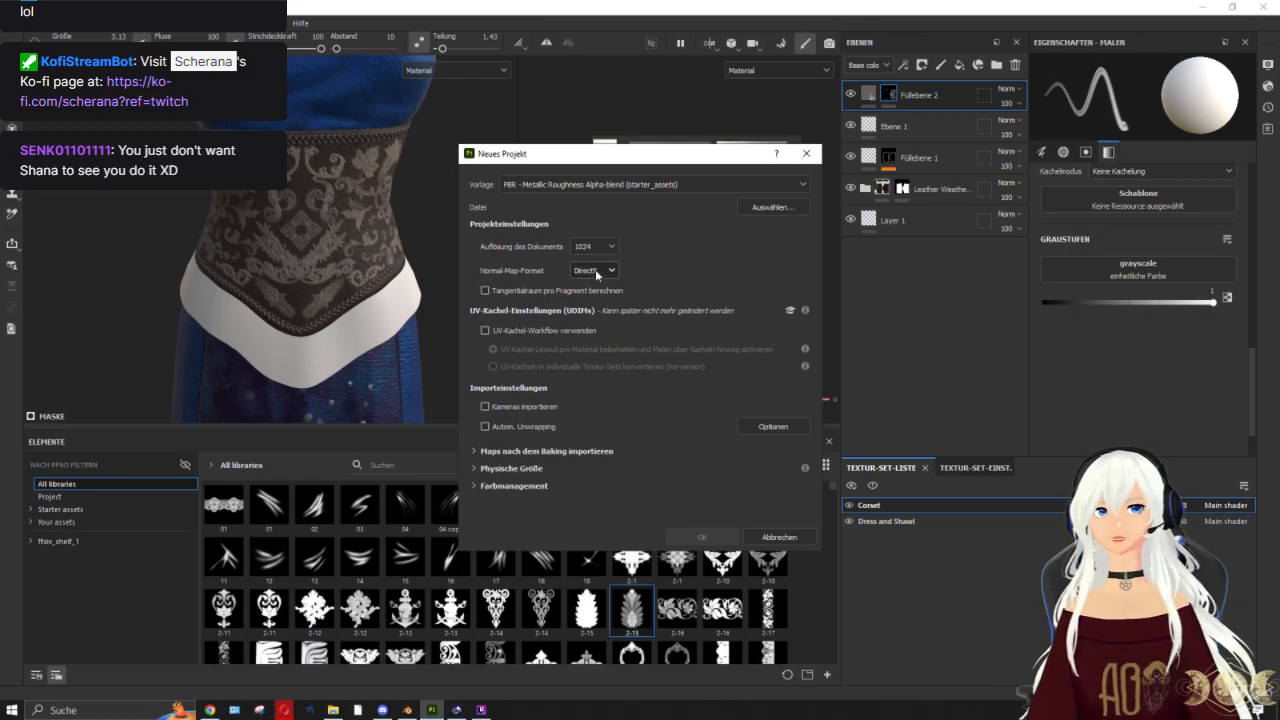
{"action": "left_click", "coordinate": [595, 271]}
{"action": "left_click", "coordinate": [667, 288]}
{"action": "left_click", "coordinate": [775, 207]}
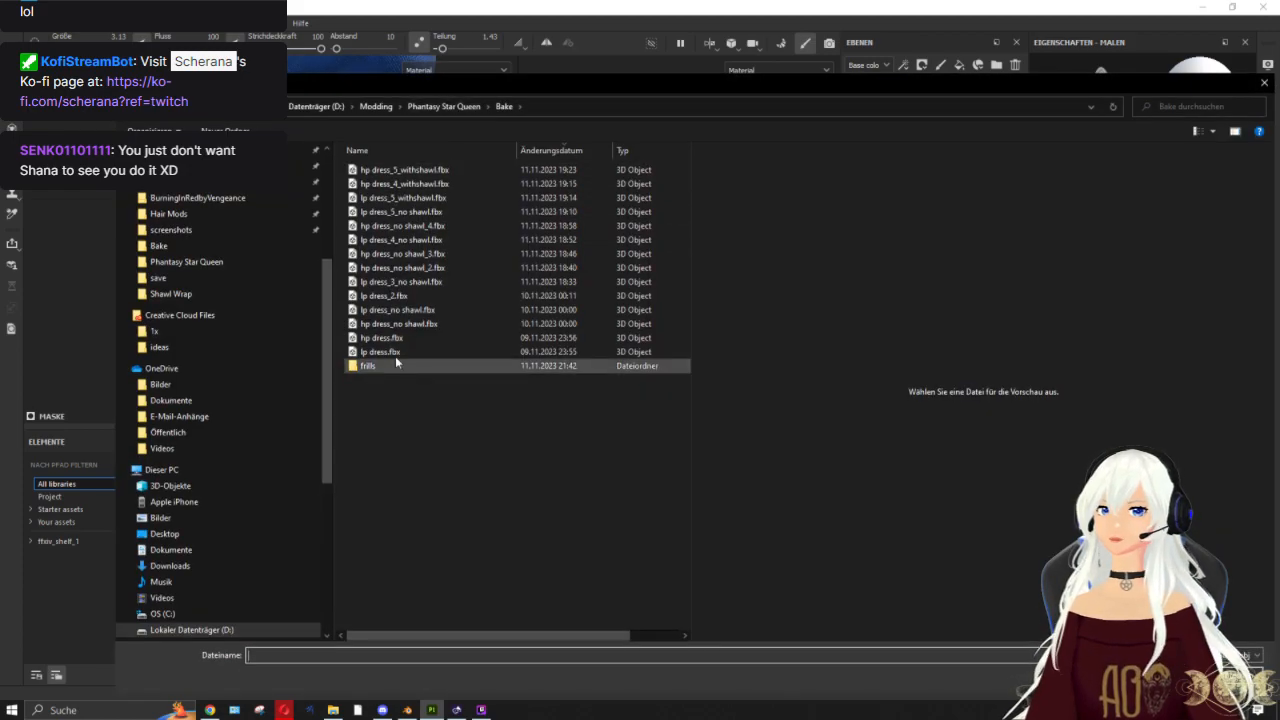
{"action": "left_click", "coordinate": [394, 365]}
{"action": "key", "text": "Return"}
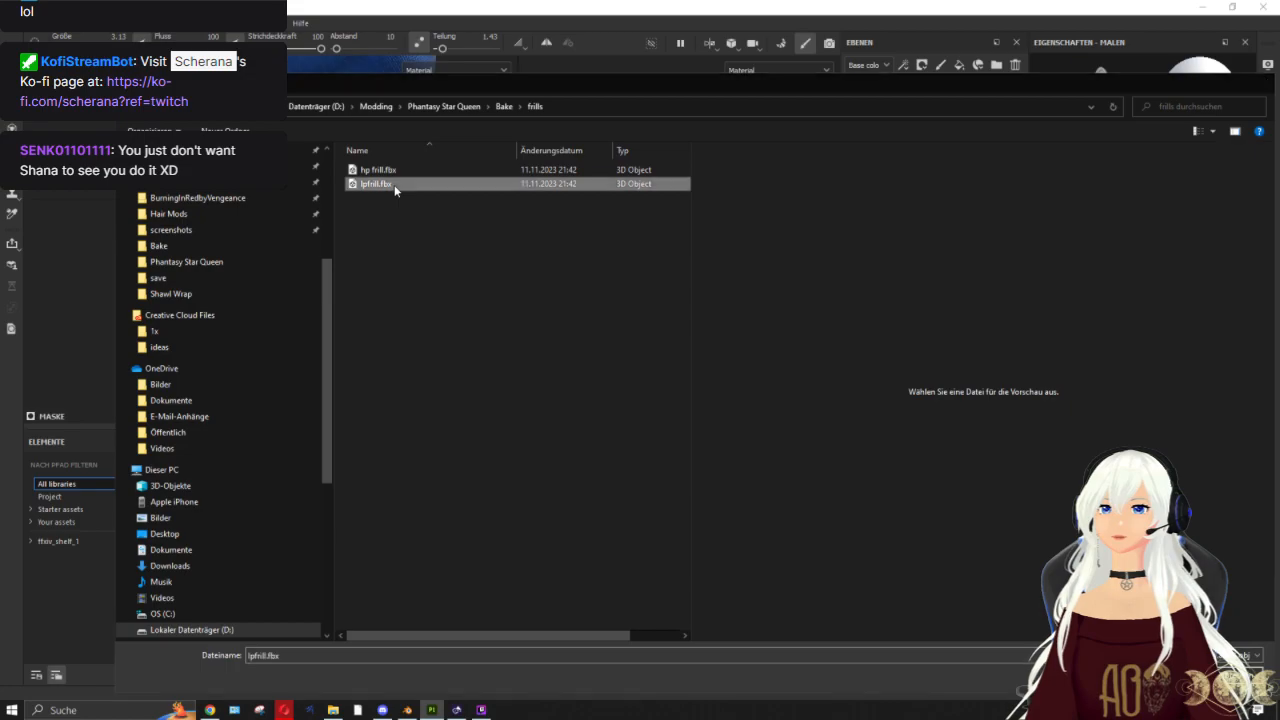
{"action": "double_click", "coordinate": [394, 186]}
{"action": "left_click", "coordinate": [704, 538]}
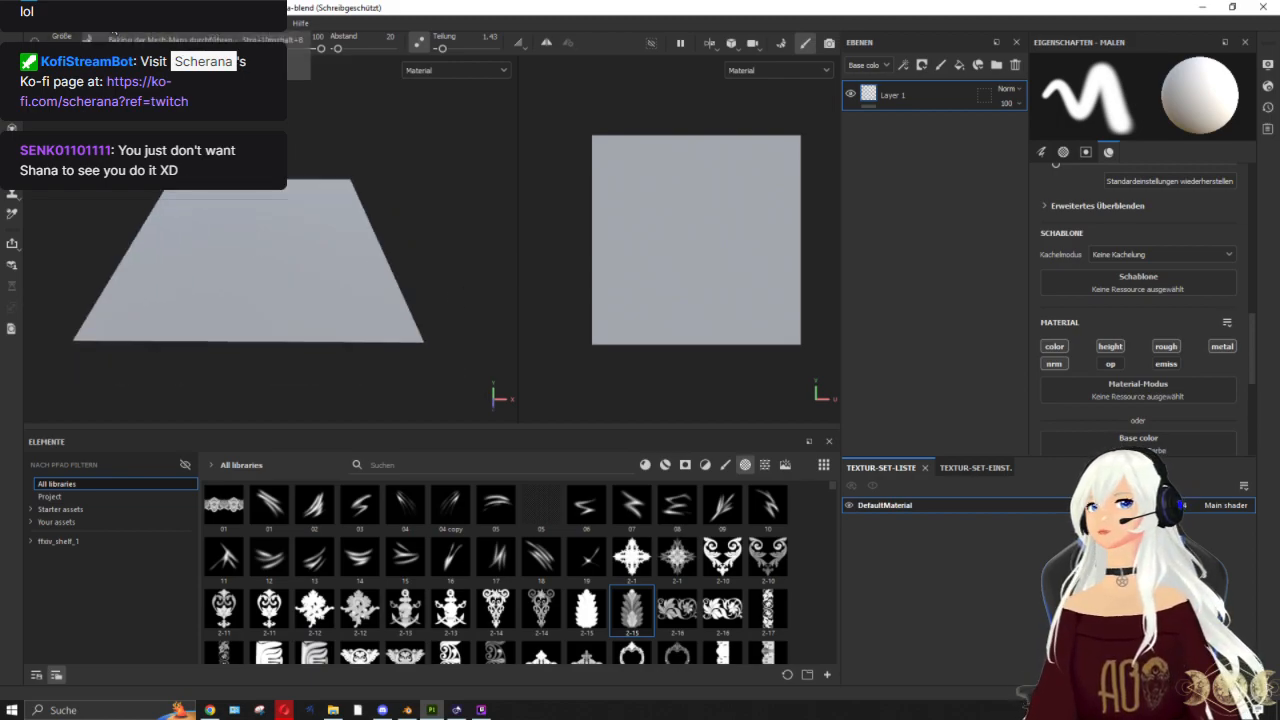
Step: Open mesh map baking and load "hp frill.fbx" from the frills folder as the high-definition mesh
{"action": "left_click", "coordinate": [215, 40]}
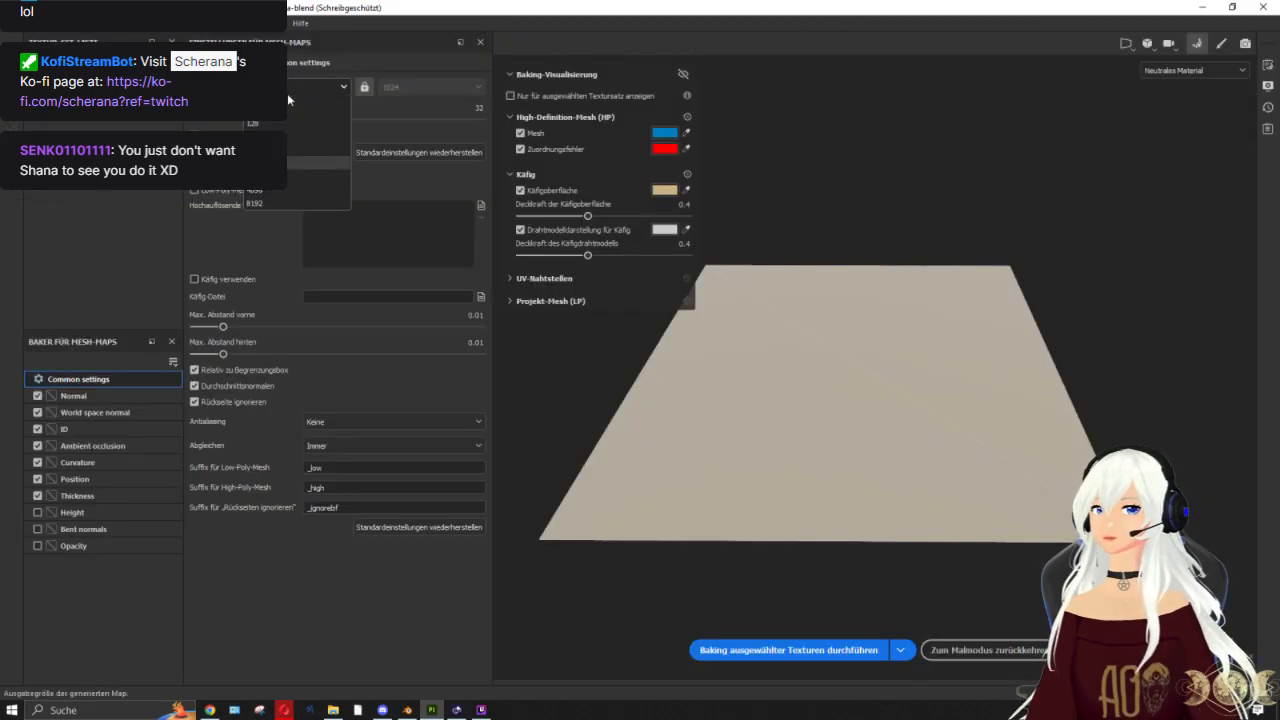
{"action": "left_click", "coordinate": [481, 206]}
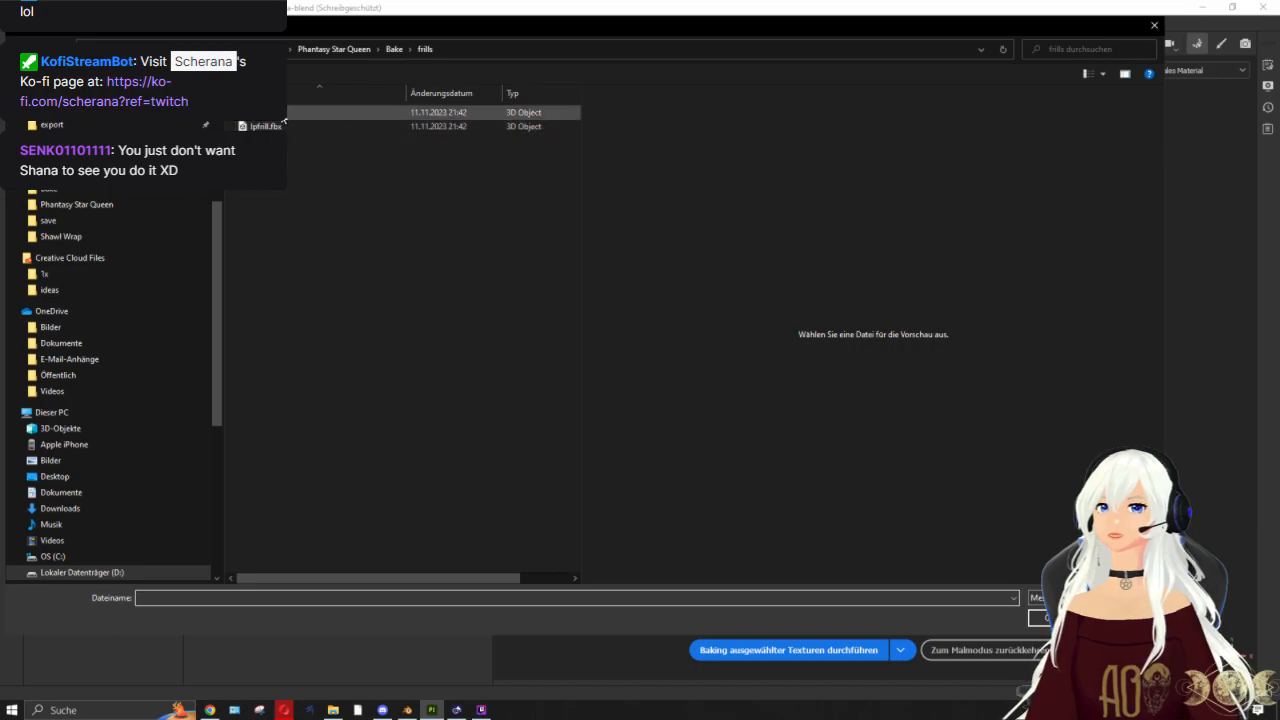
{"action": "left_click", "coordinate": [284, 115]}
{"action": "double_click", "coordinate": [267, 121]}
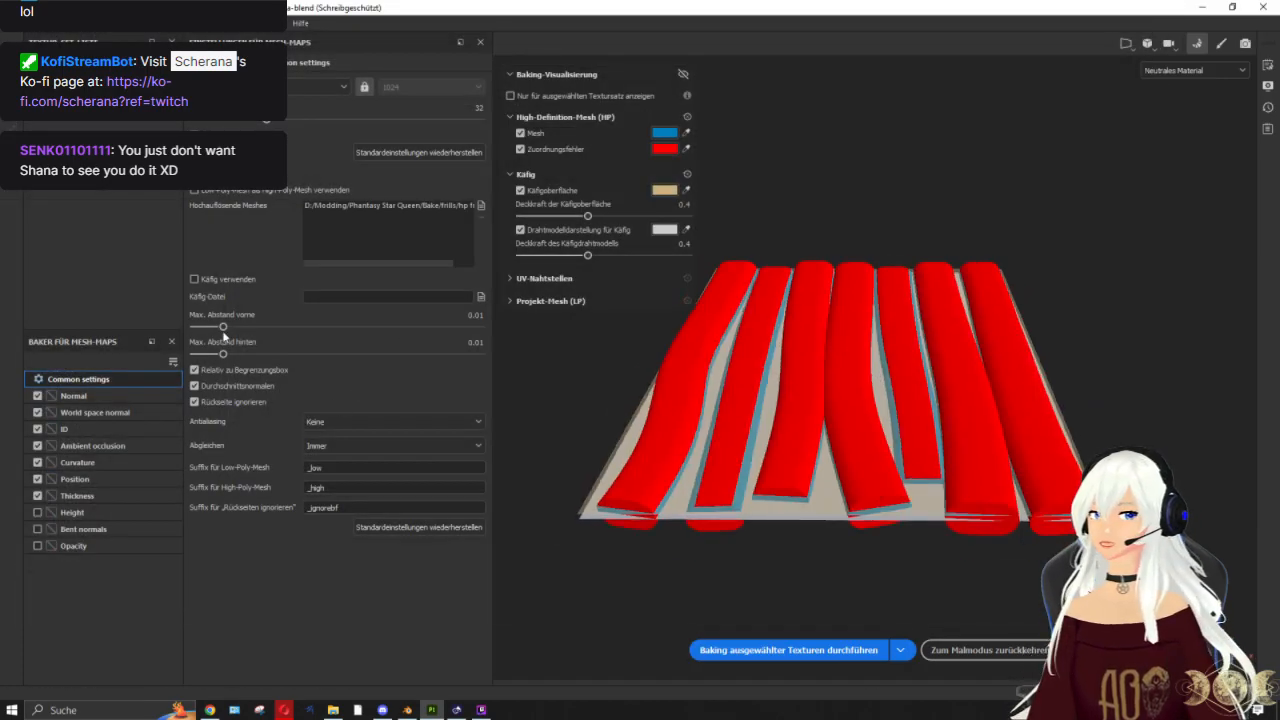
Step: Raise the maximum front and rear baking distances to about 0.036 and bake the selected mesh maps
{"action": "left_click_drag", "start_coordinate": [225, 326], "coordinate": [248, 326]}
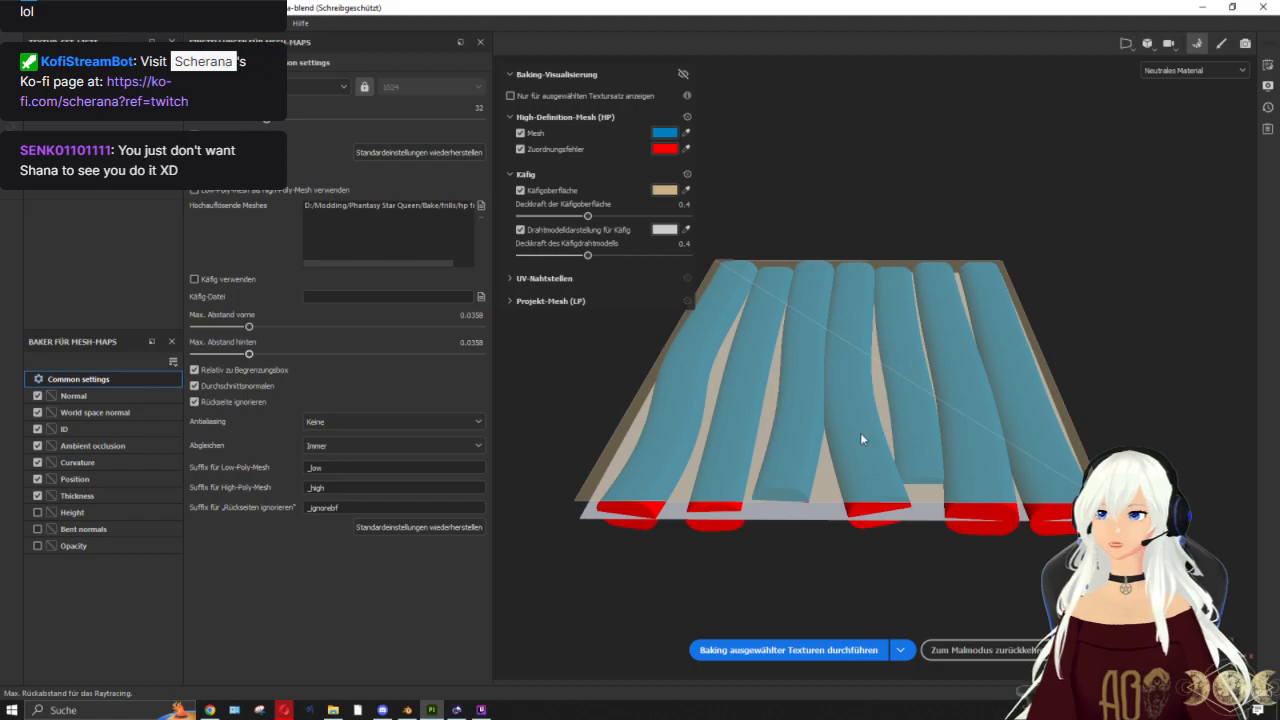
{"action": "left_click", "coordinate": [768, 650]}
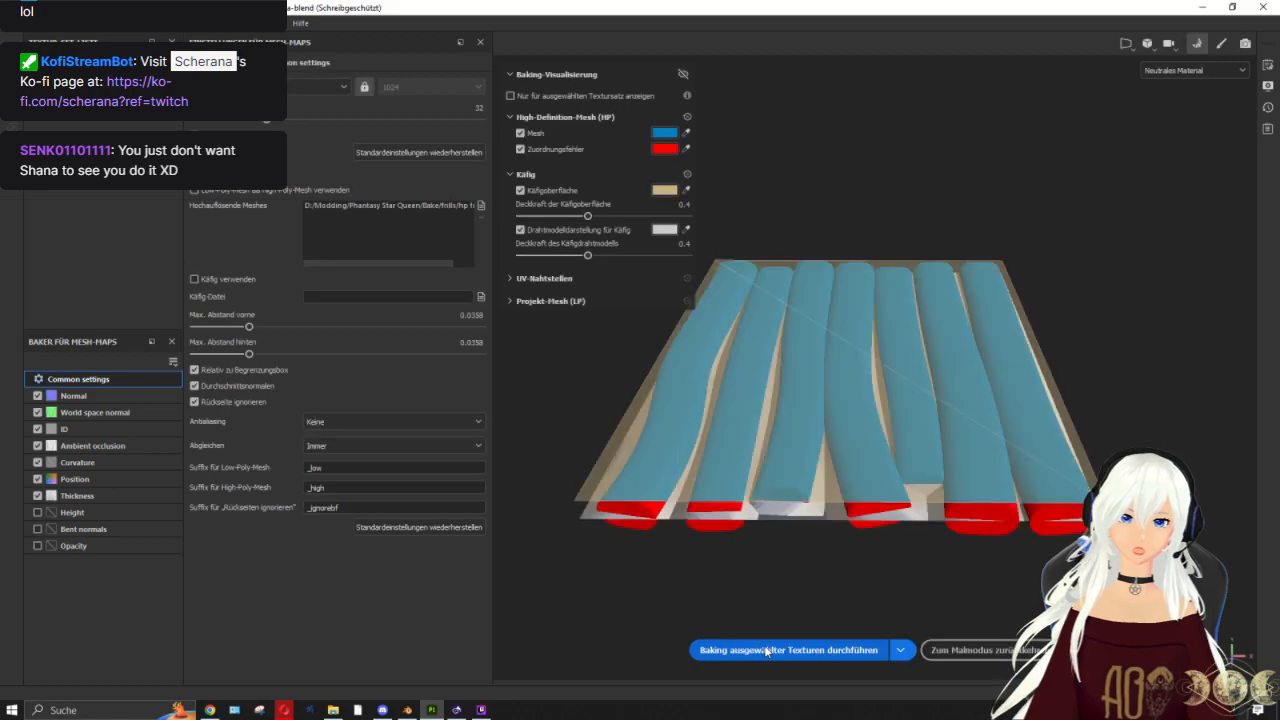
{"action": "left_click_drag", "start_coordinate": [557, 380], "coordinate": [996, 535], "text": "alt"}
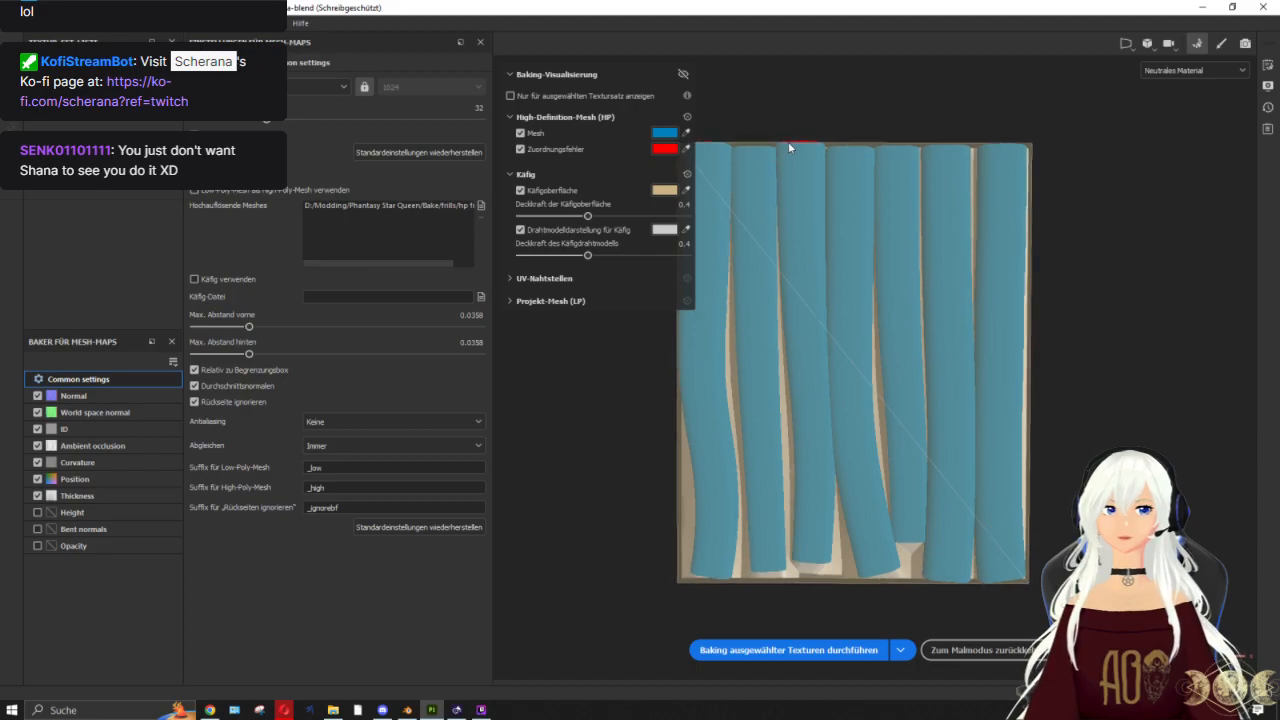
Step: Rebake the mesh maps with the Opacity map included and return to painting mode
{"action": "left_click", "coordinate": [38, 546]}
{"action": "left_click", "coordinate": [792, 652]}
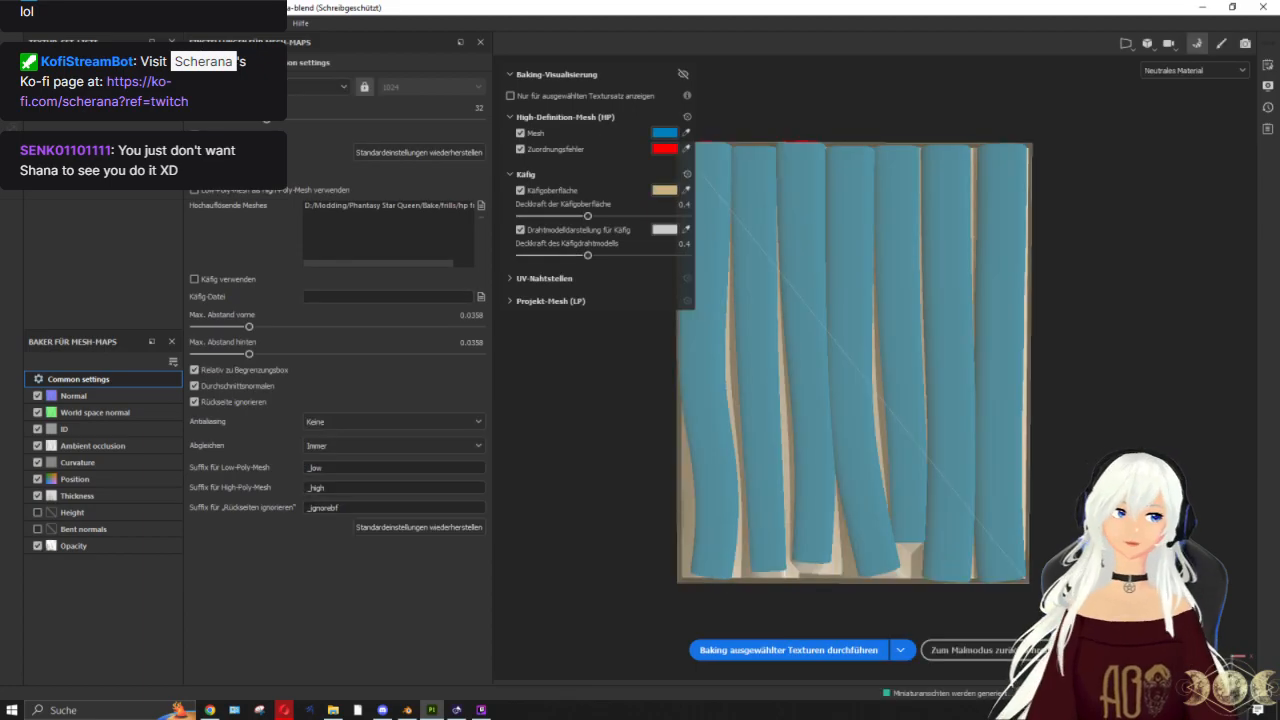
{"action": "left_click", "coordinate": [1000, 650]}
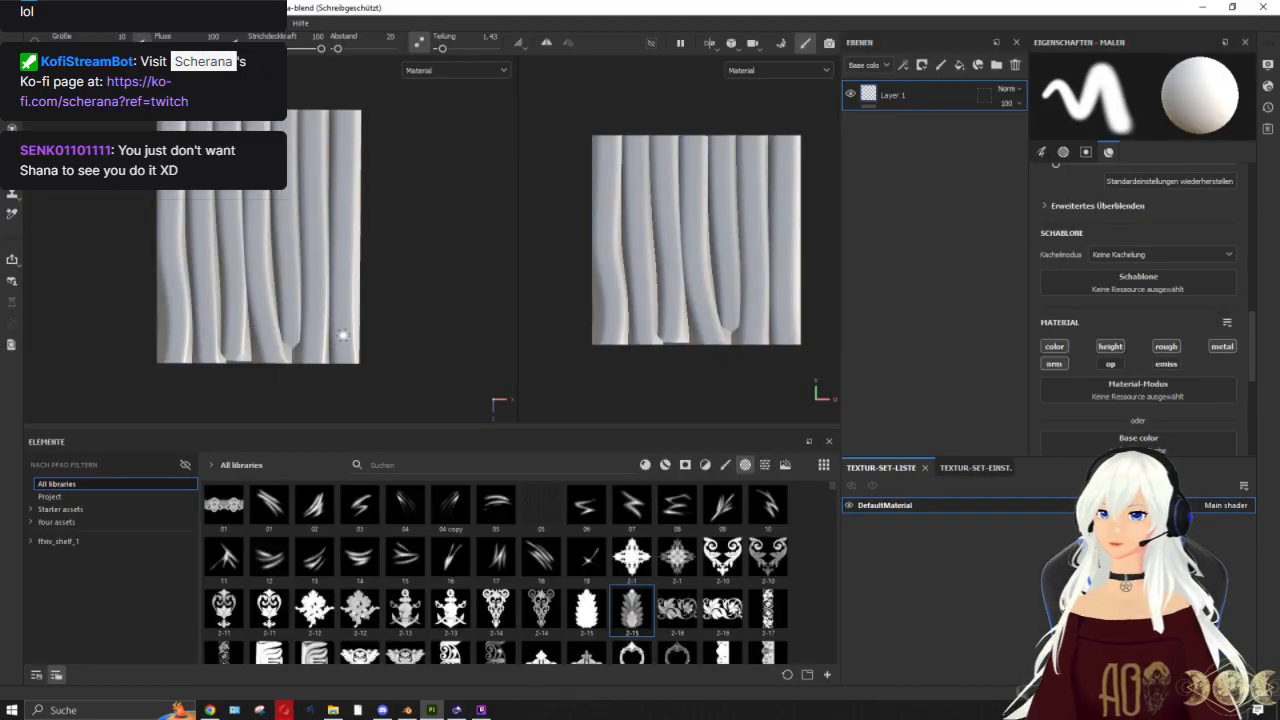
{"action": "scroll", "coordinate": [342, 335], "scroll_direction": "up", "scroll_amount": 2}
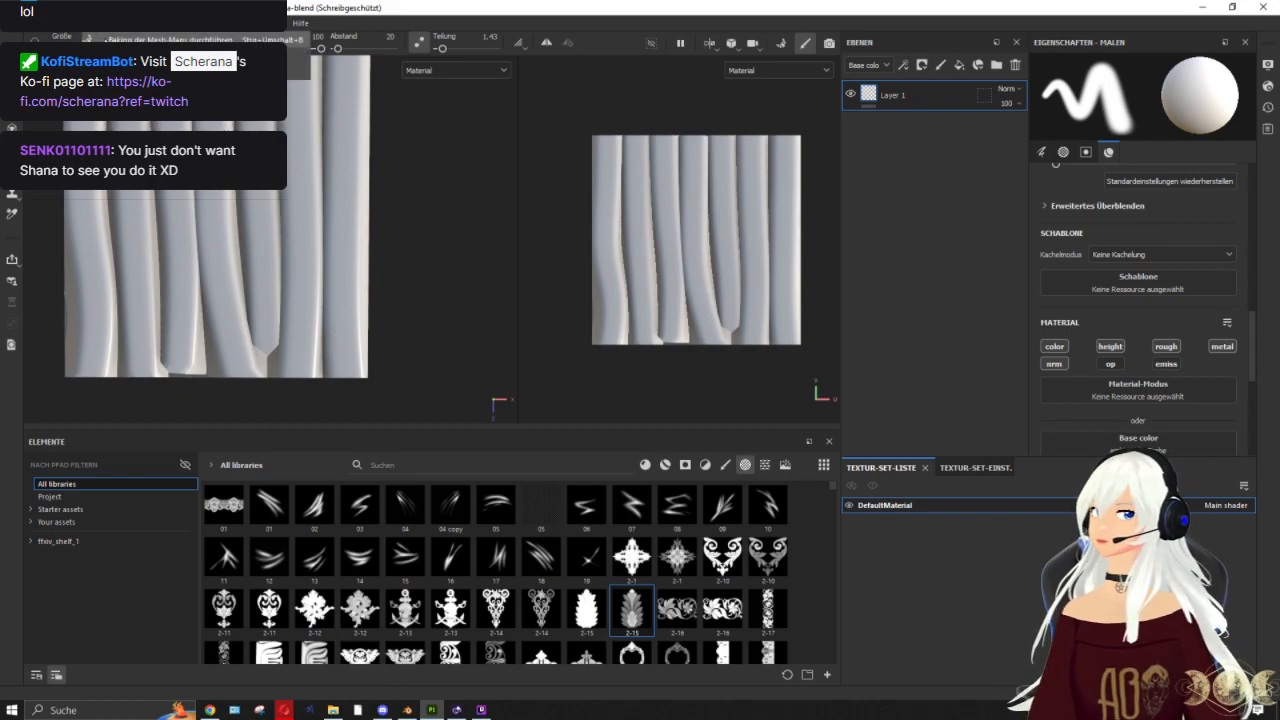
Step: Turn off backface ignoring in the common baking settings, rebake the mesh maps and check the plane in painting mode
{"action": "left_click", "coordinate": [96, 24]}
{"action": "left_click_drag", "start_coordinate": [876, 466], "coordinate": [837, 358], "text": "alt"}
{"action": "left_click_drag", "start_coordinate": [679, 381], "coordinate": [640, 385], "text": "alt"}
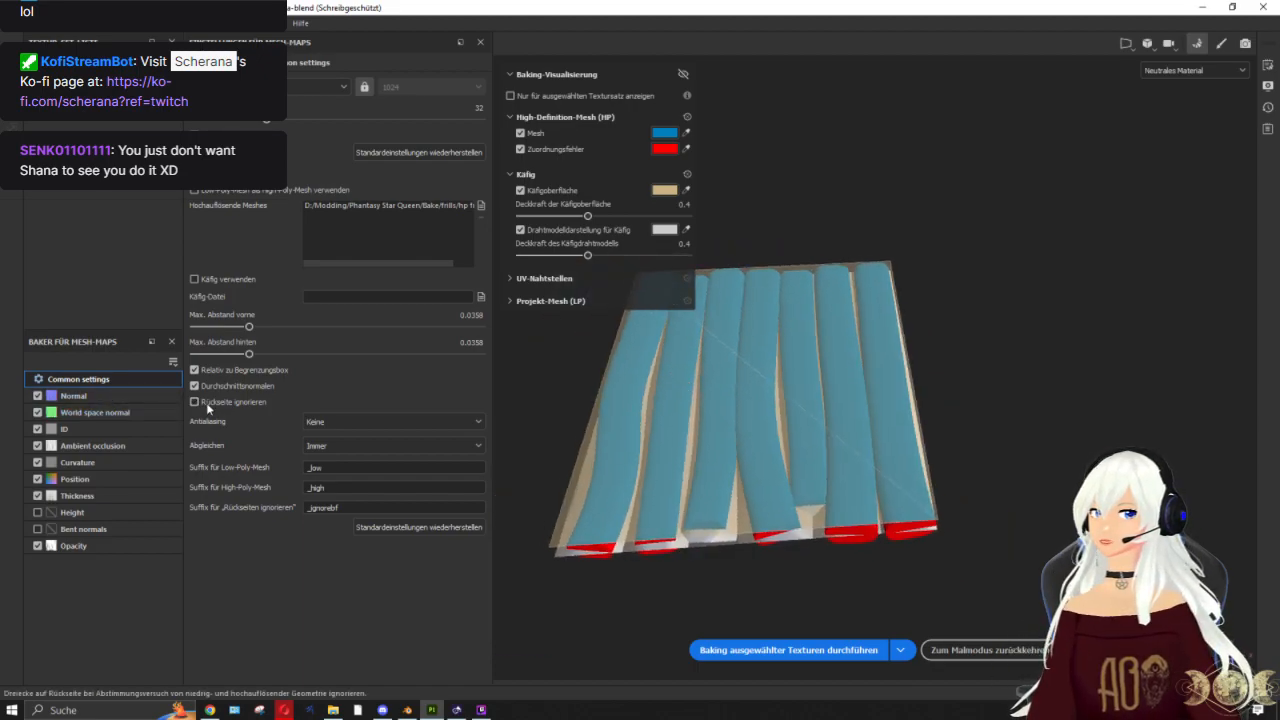
{"action": "left_click", "coordinate": [771, 651]}
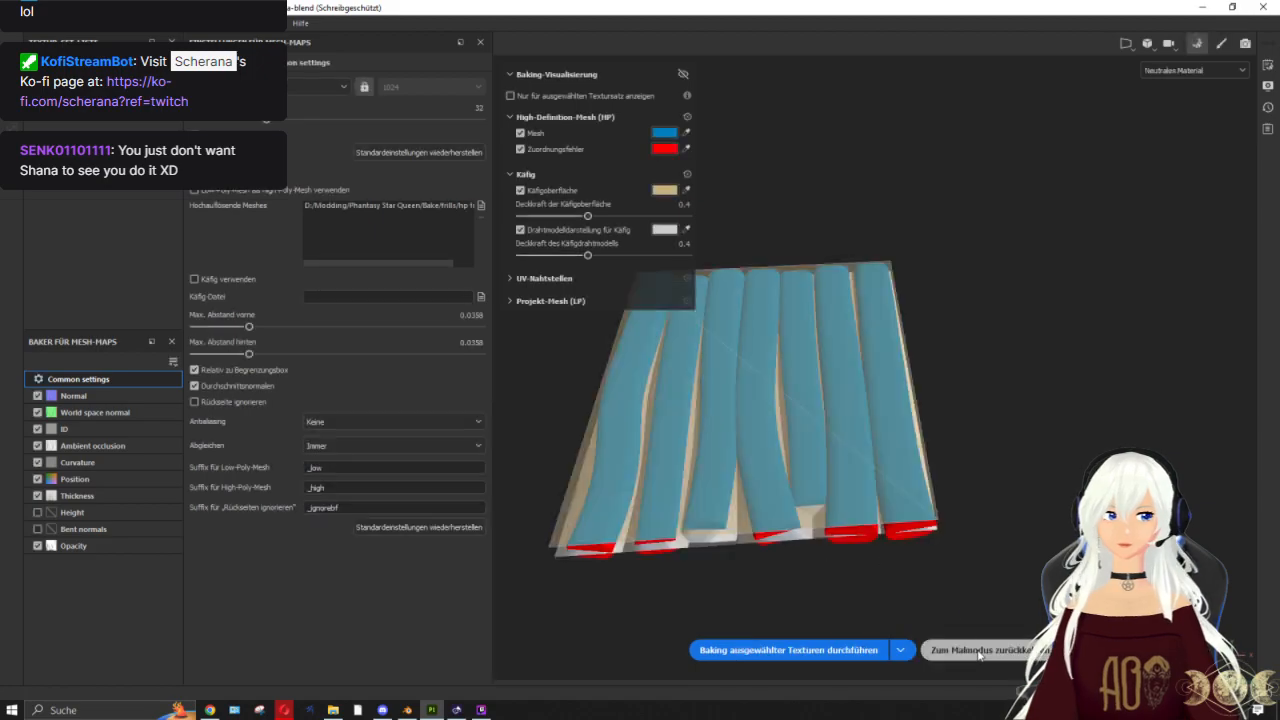
{"action": "left_click", "coordinate": [985, 650]}
{"action": "left_click_drag", "start_coordinate": [324, 330], "coordinate": [369, 357], "text": "alt"}
{"action": "middle_click_drag", "start_coordinate": [369, 357], "coordinate": [369, 364], "text": "alt"}
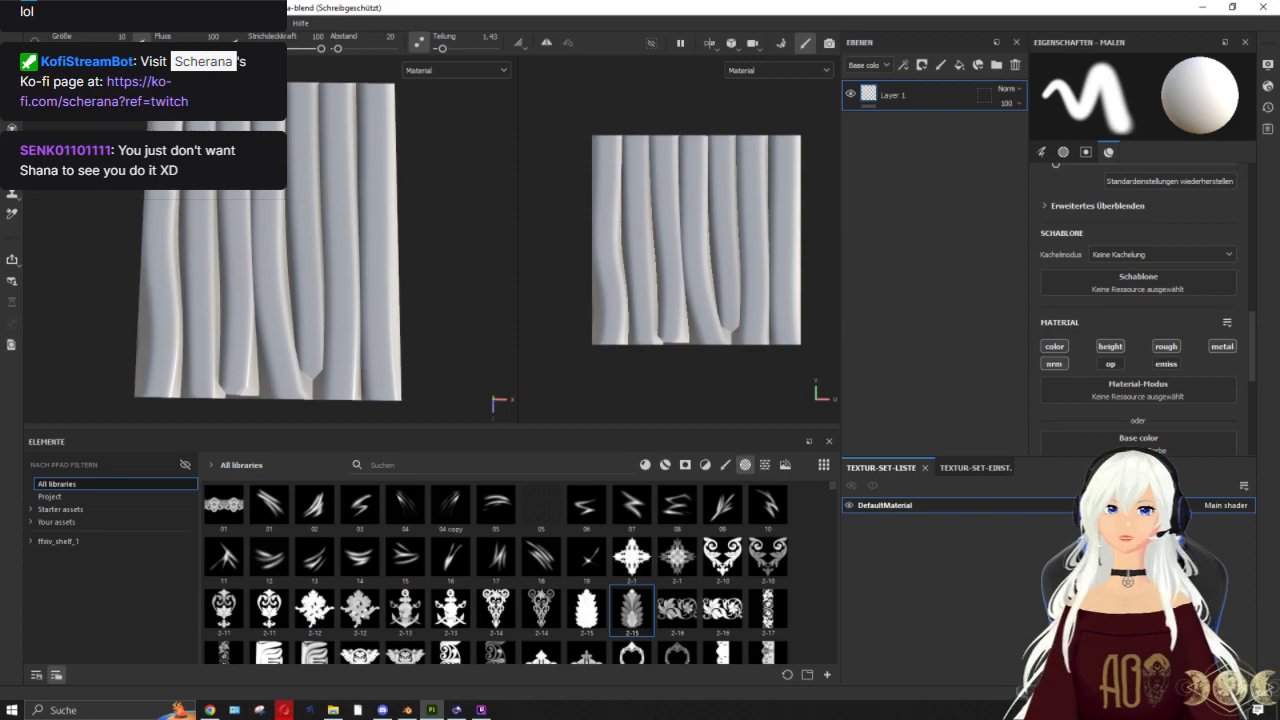
Step: Inspect the opacity channel and baked opacity mesh map on the frill plane, and return to the material view
{"action": "scroll", "coordinate": [777, 296], "scroll_direction": "up", "scroll_amount": 3}
{"action": "scroll", "coordinate": [777, 296], "scroll_direction": "down", "scroll_amount": 1}
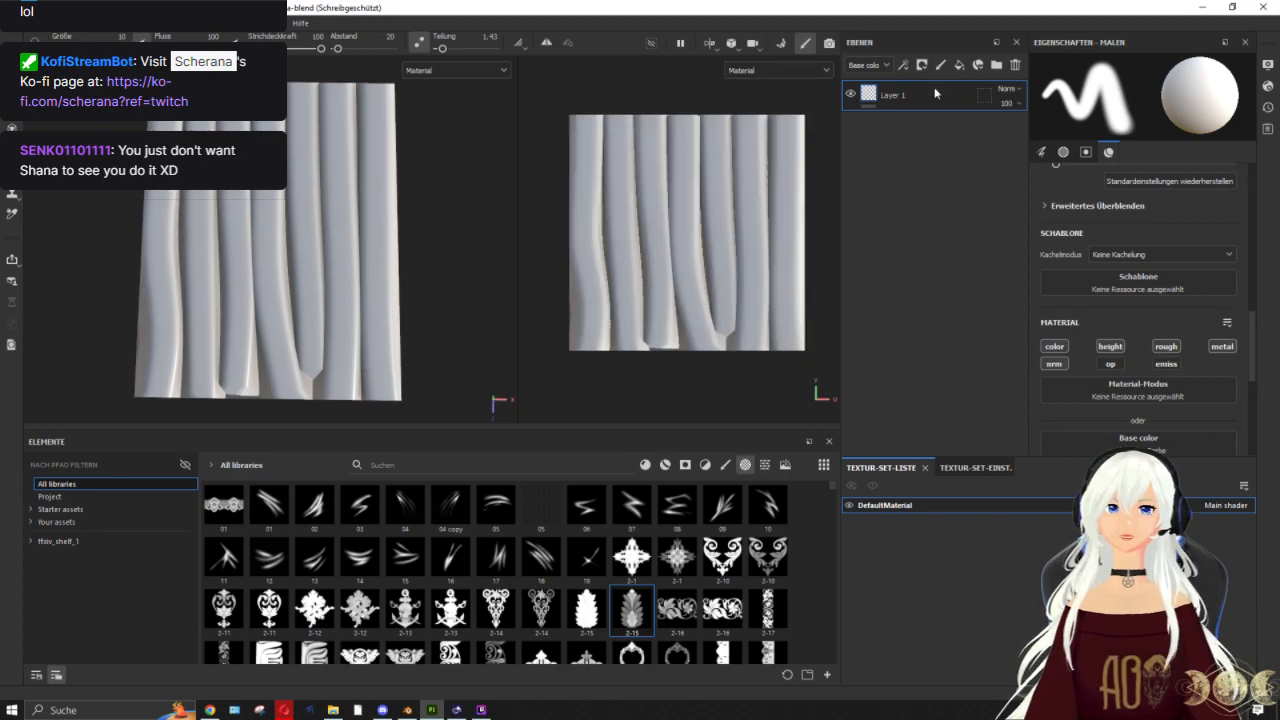
{"action": "left_click", "coordinate": [775, 71]}
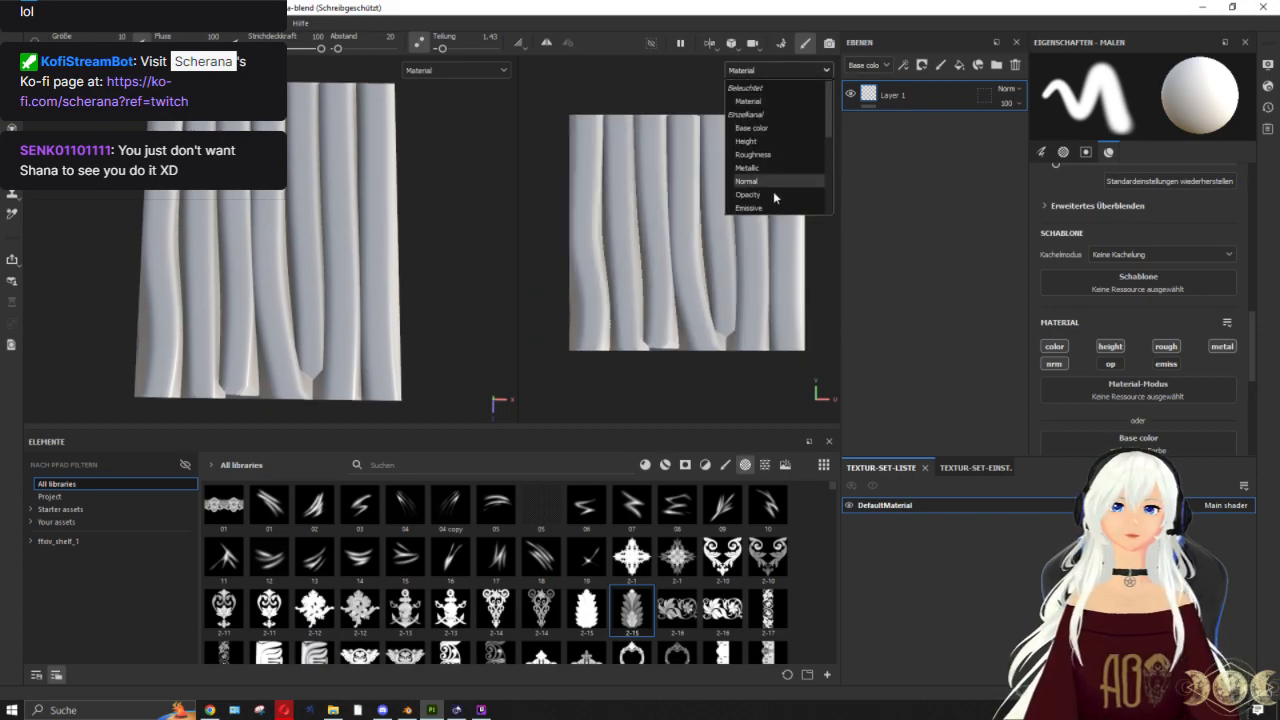
{"action": "left_click", "coordinate": [773, 191]}
{"action": "left_click", "coordinate": [771, 67]}
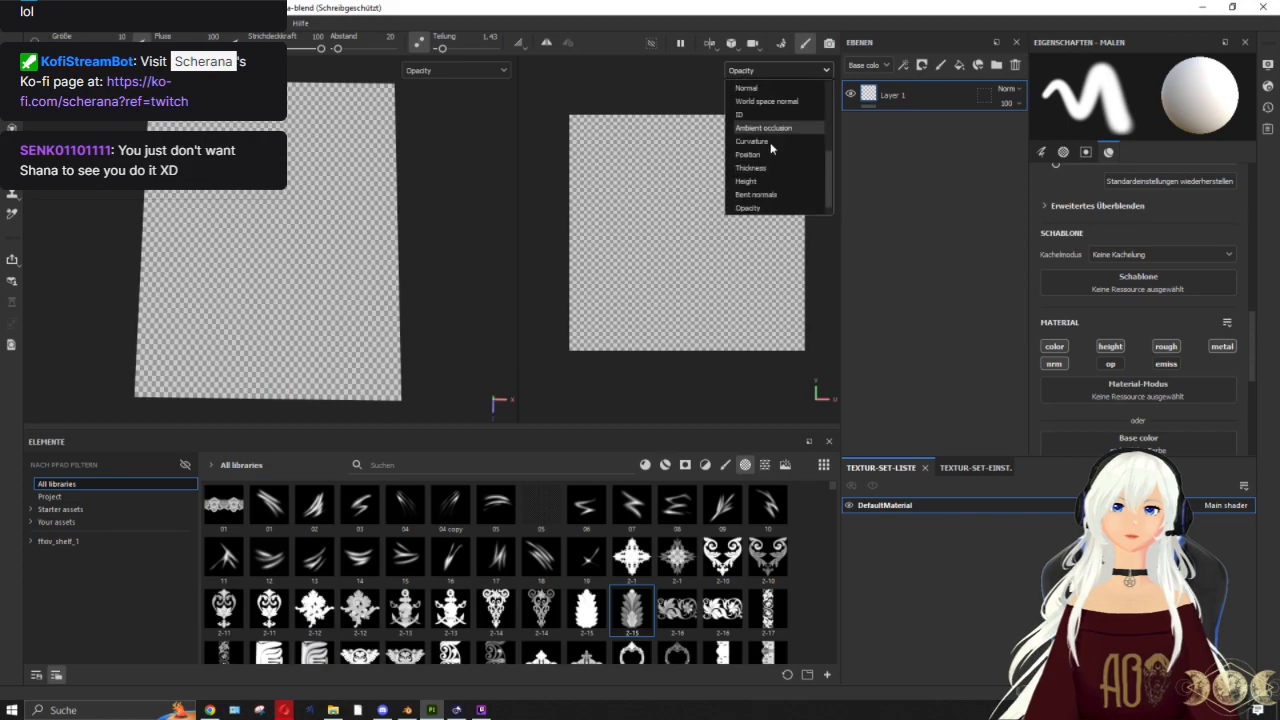
{"action": "left_click", "coordinate": [757, 199]}
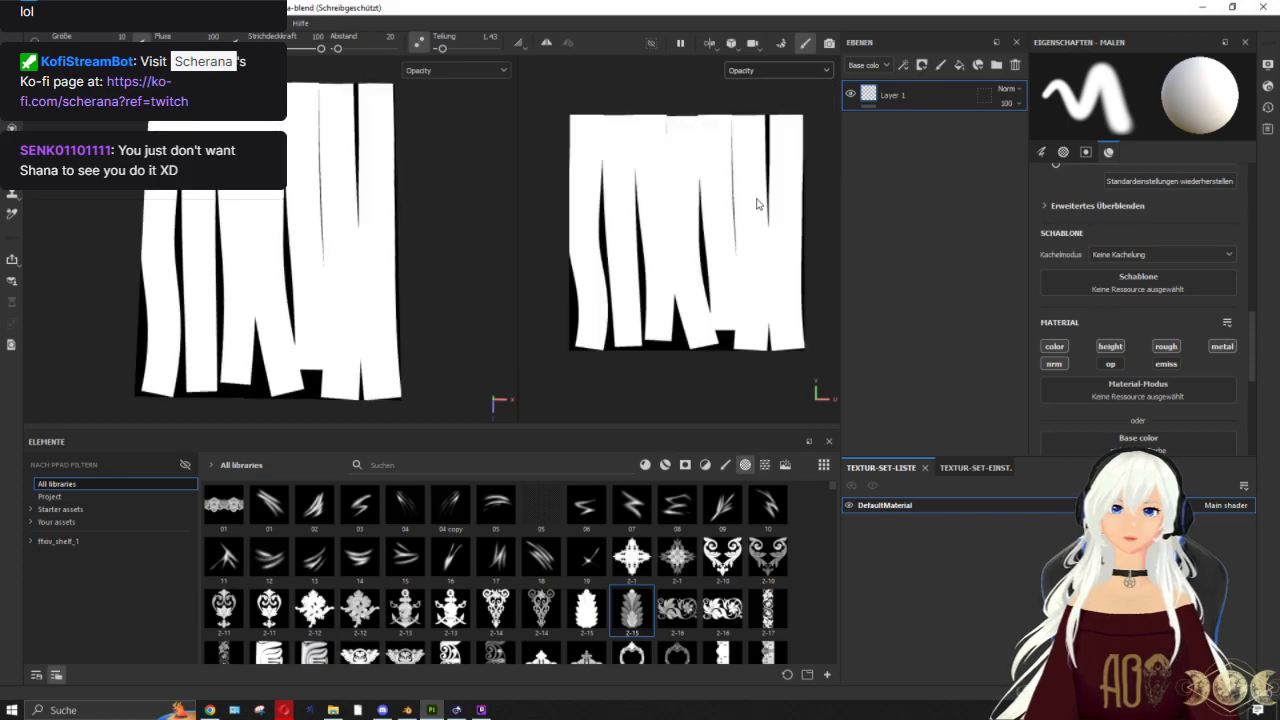
{"action": "left_click", "coordinate": [770, 71]}
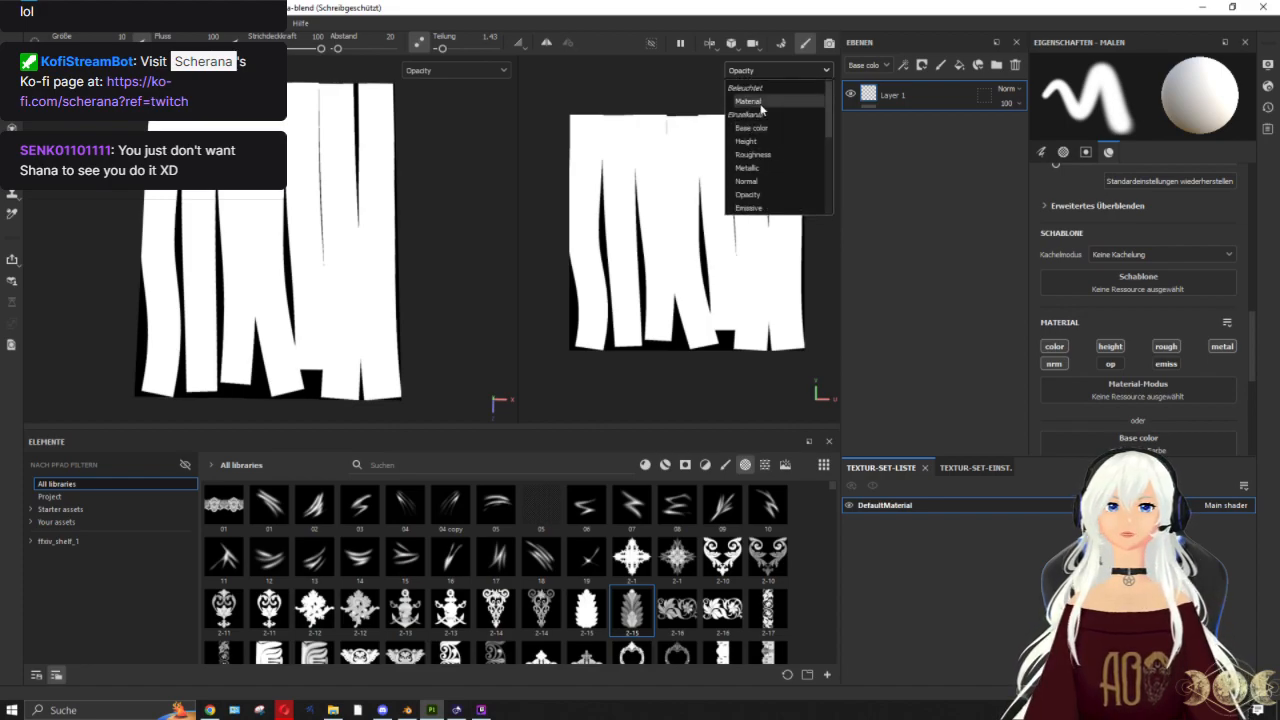
{"action": "left_click", "coordinate": [750, 101]}
{"action": "left_click_drag", "start_coordinate": [320, 300], "coordinate": [323, 326], "text": "alt"}
Step: Enable the opacity channel in the brush material and set its opacity value to 1
{"action": "scroll", "coordinate": [1151, 357], "scroll_direction": "down", "scroll_amount": 4}
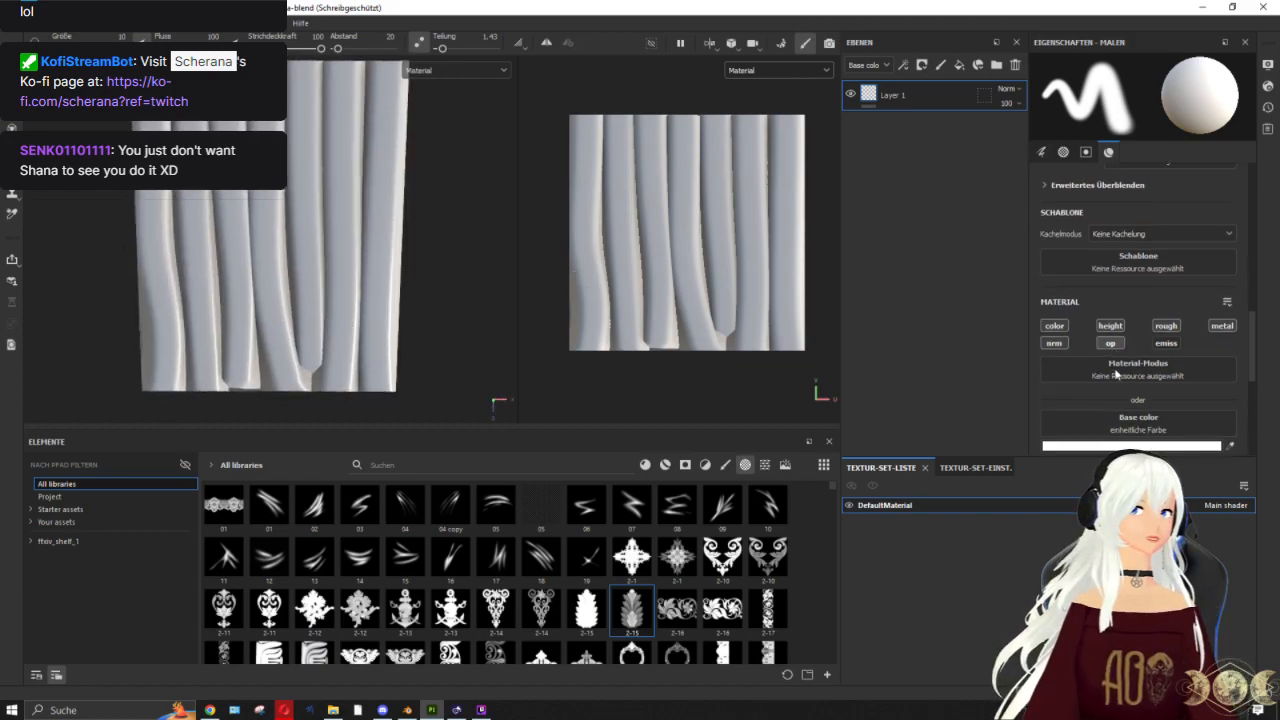
{"action": "scroll", "coordinate": [1152, 357], "scroll_direction": "down", "scroll_amount": 5}
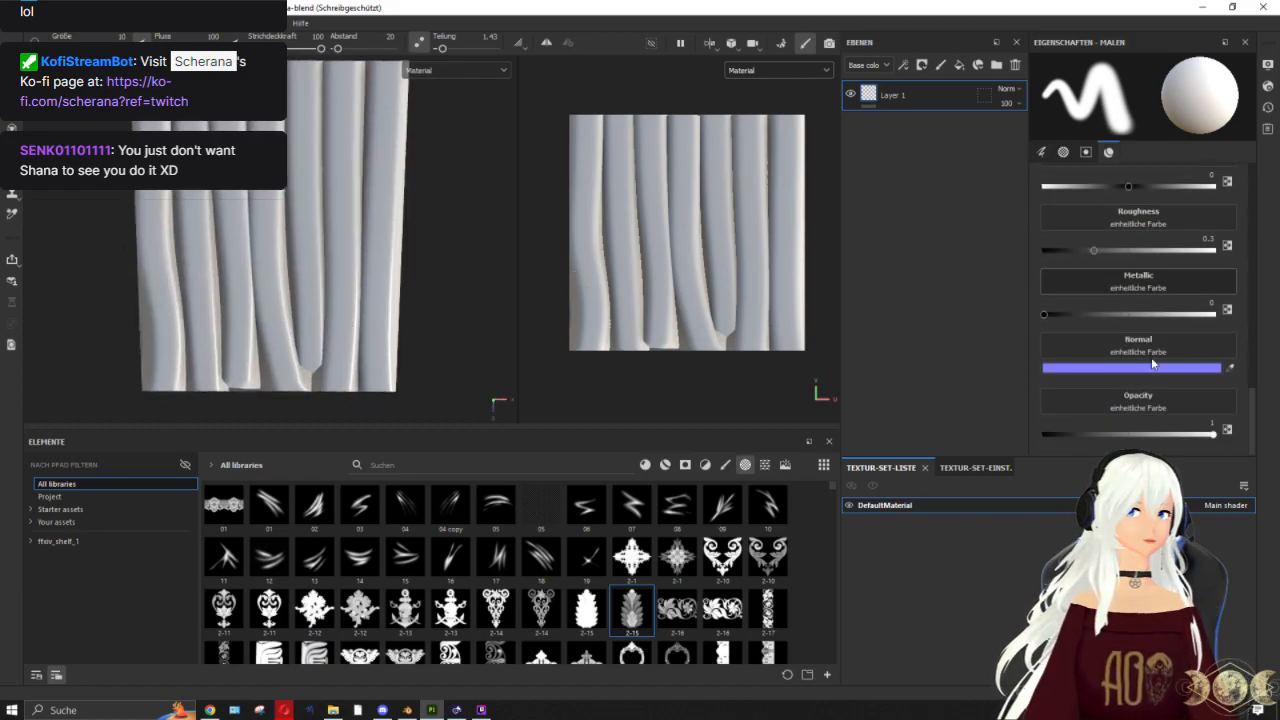
{"action": "left_click_drag", "start_coordinate": [1031, 440], "coordinate": [1220, 438]}
Step: Start a texture export and set the output directory to a new "frills" folder inside "phantasy outfit bake"
{"action": "left_click", "coordinate": [15, 22]}
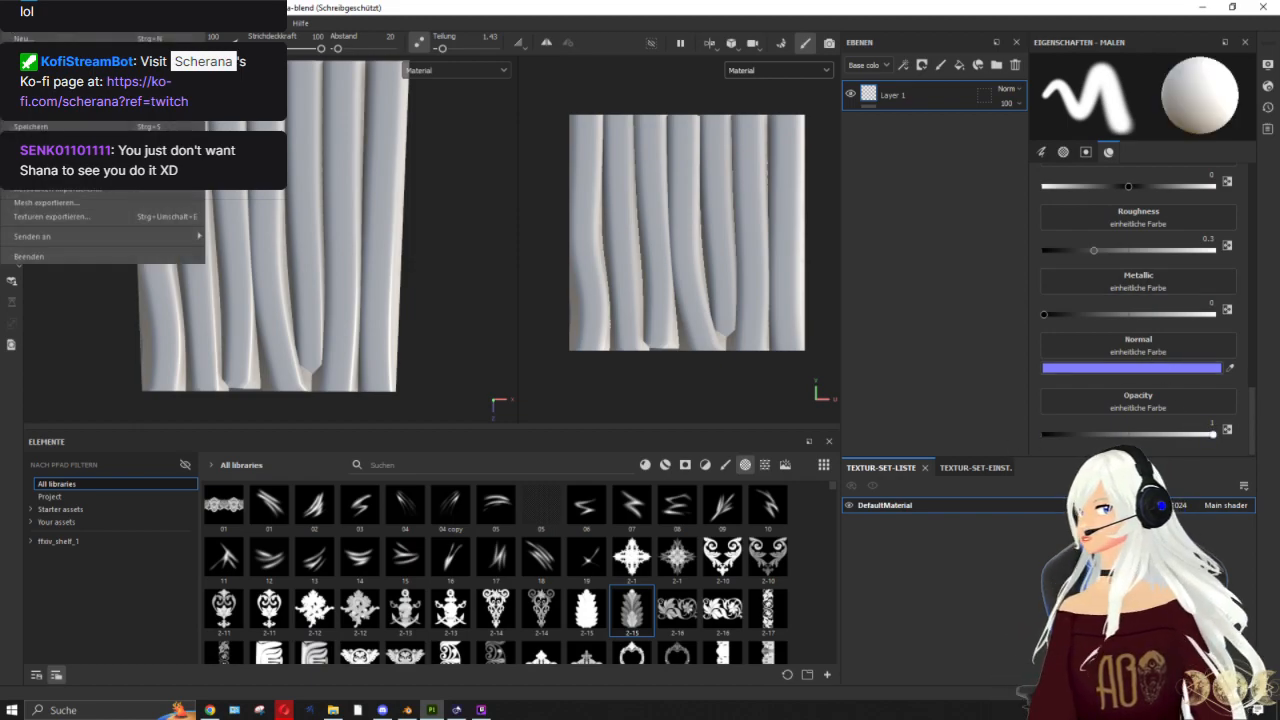
{"action": "left_click", "coordinate": [68, 221]}
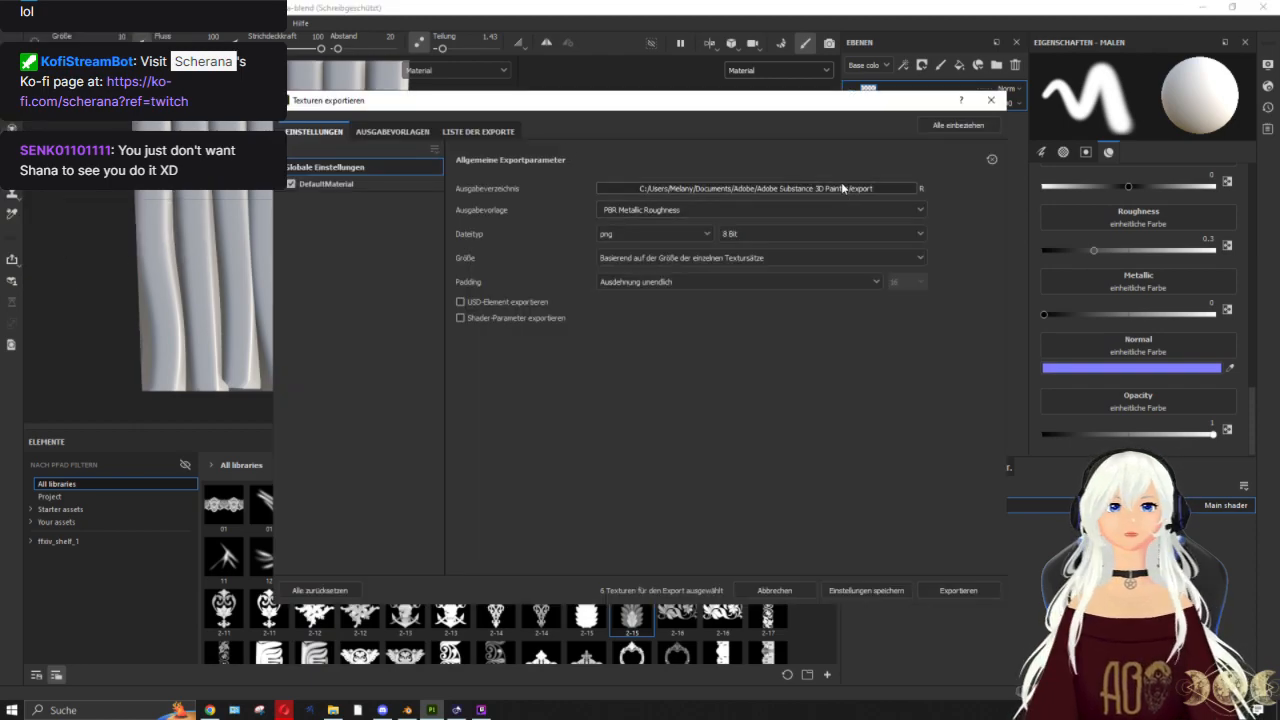
{"action": "left_click", "coordinate": [841, 182]}
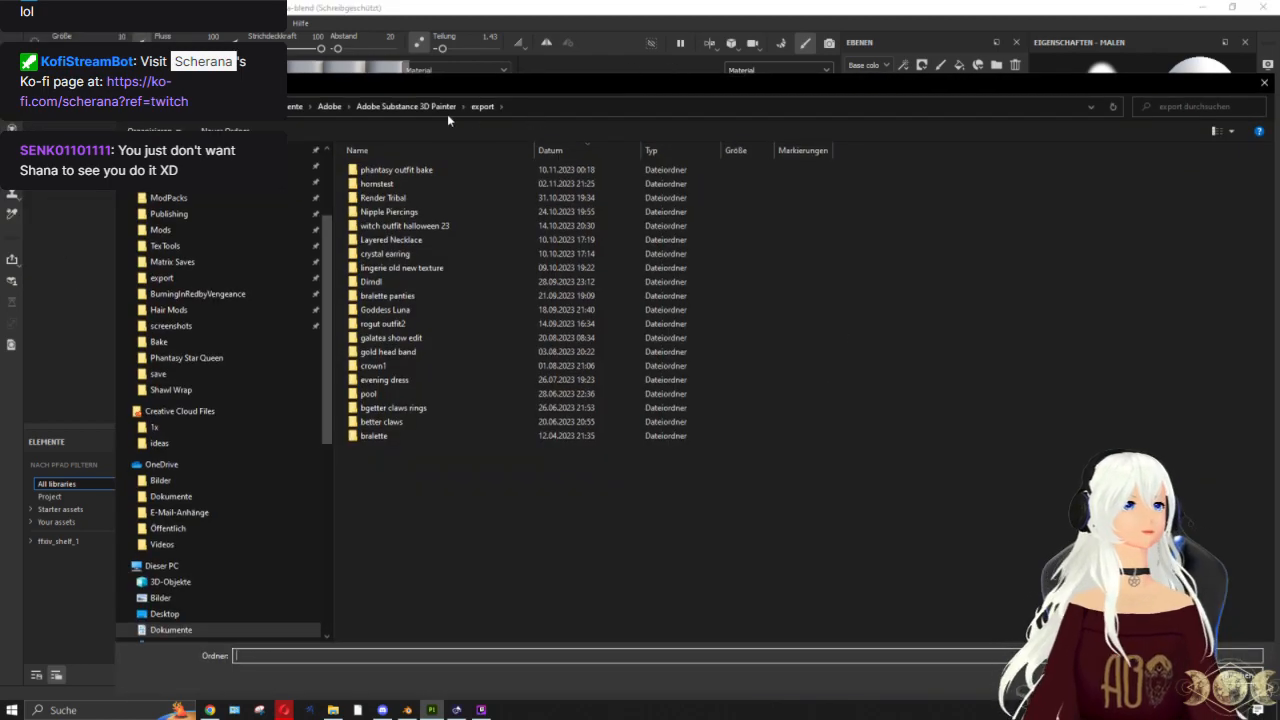
{"action": "double_click", "coordinate": [420, 170]}
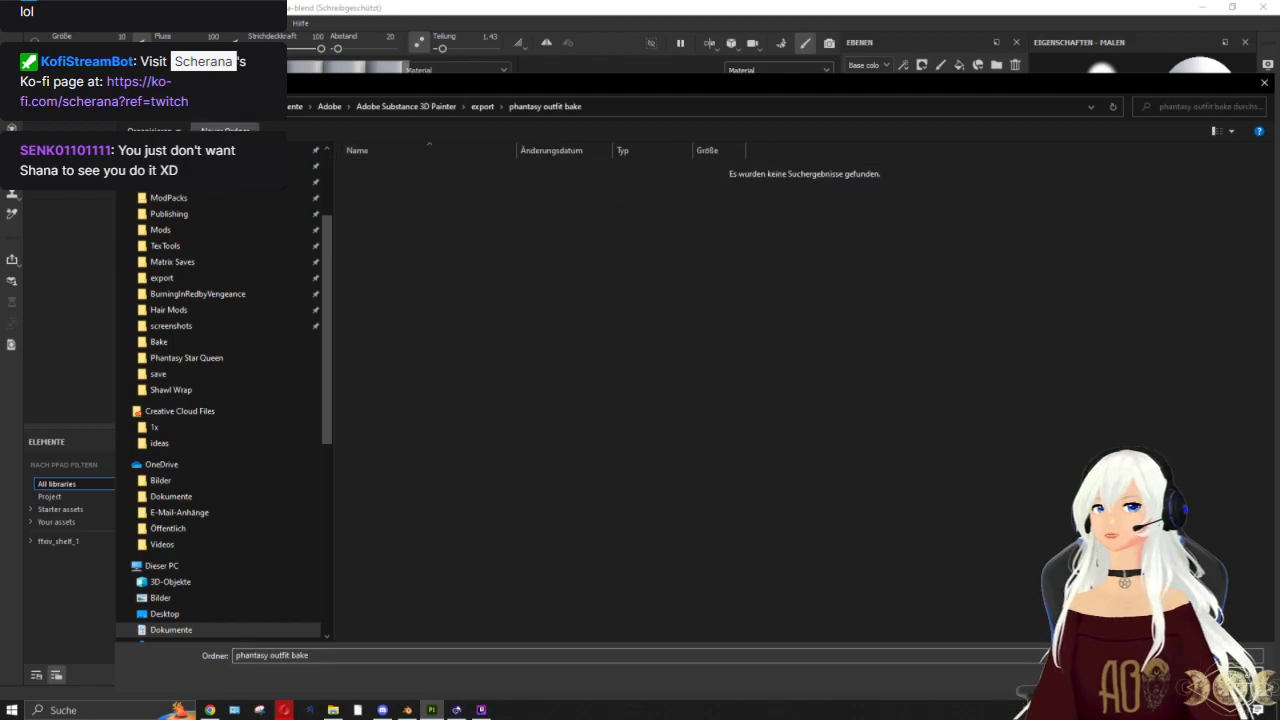
{"action": "left_click", "coordinate": [225, 130]}
{"action": "type", "text": "fiills"}
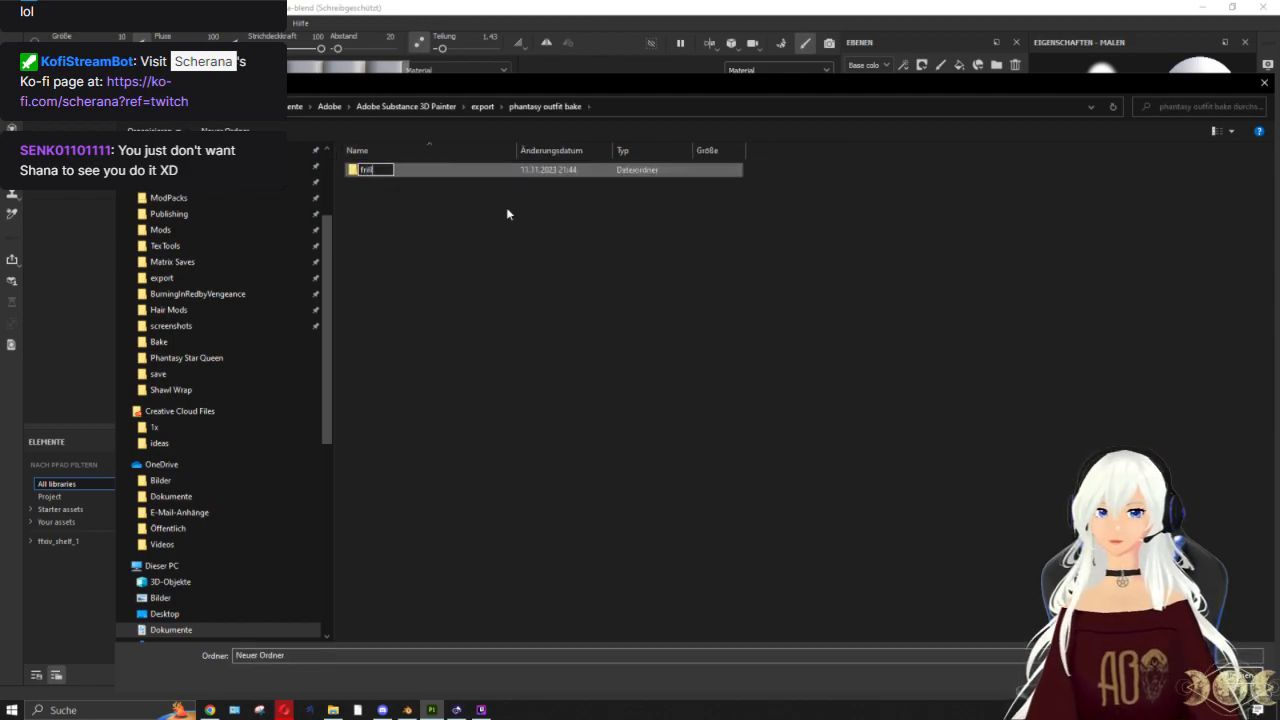
{"action": "key", "text": "Return"}
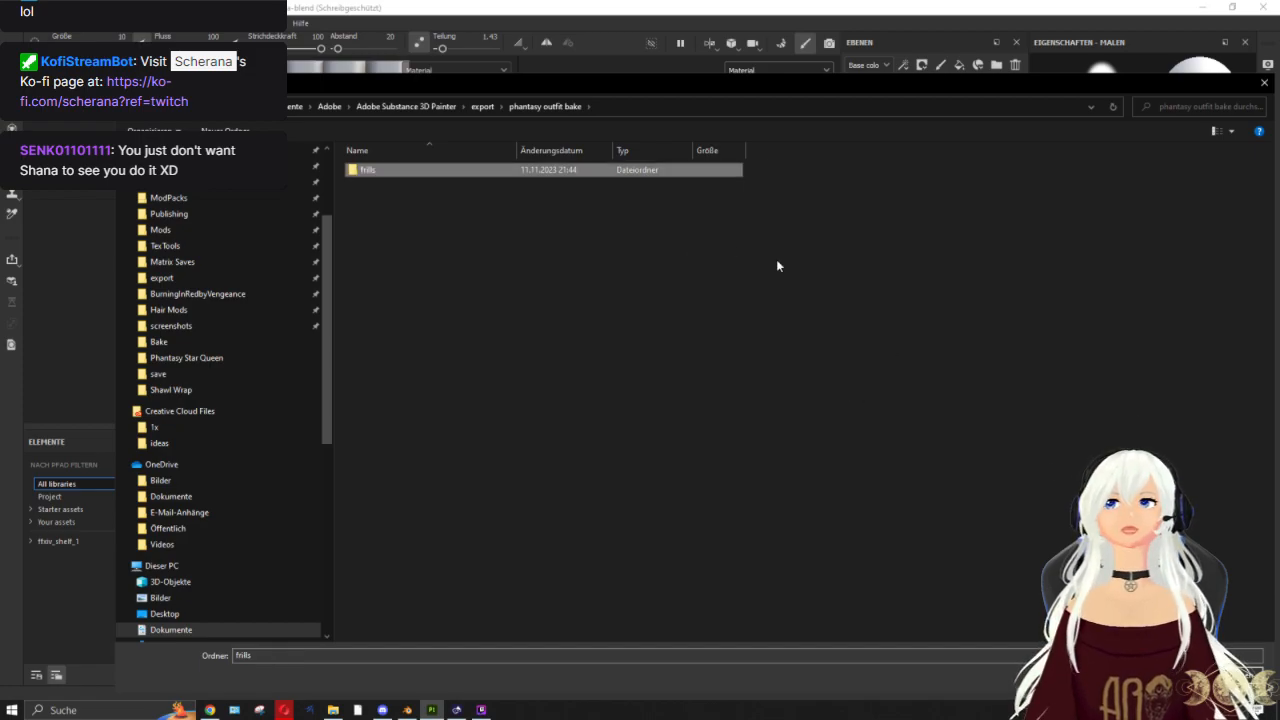
{"action": "left_click", "coordinate": [1158, 678]}
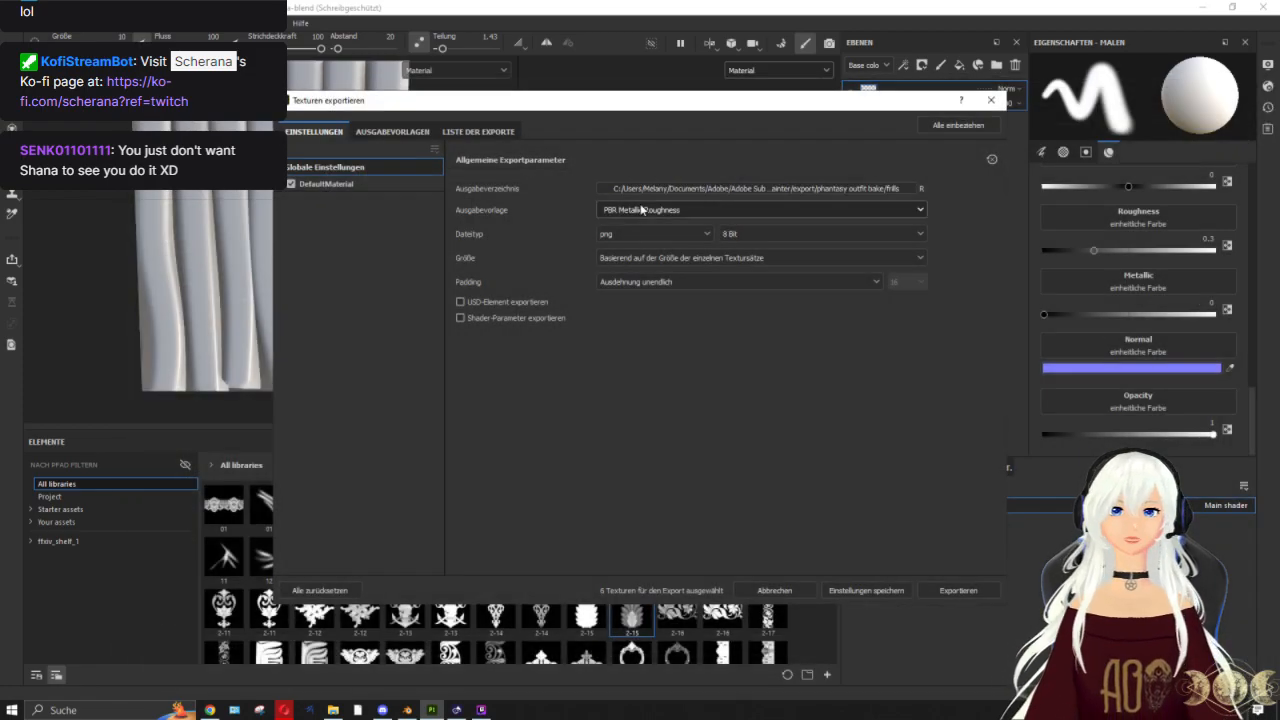
Step: Export the textures as 8-bit png with the PBR Metallic Roughness template and close the export dialog
{"action": "left_click", "coordinate": [640, 210]}
{"action": "left_click", "coordinate": [641, 210]}
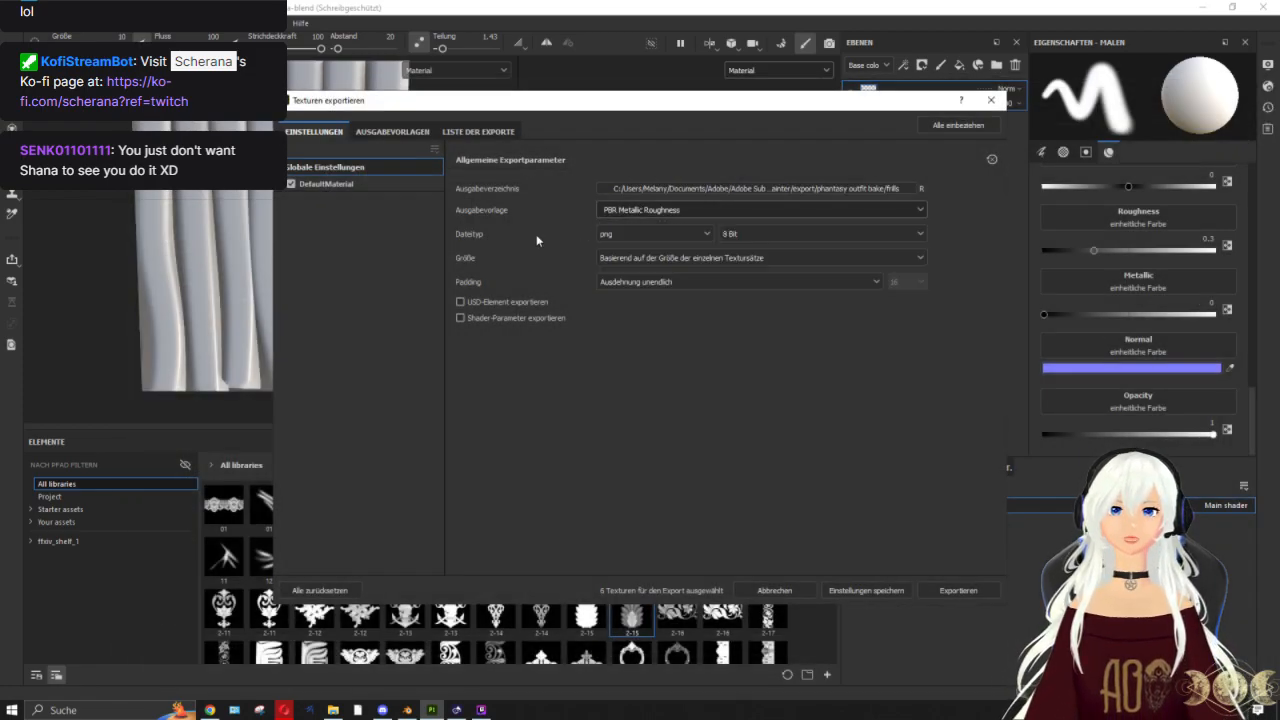
{"action": "left_click", "coordinate": [950, 591]}
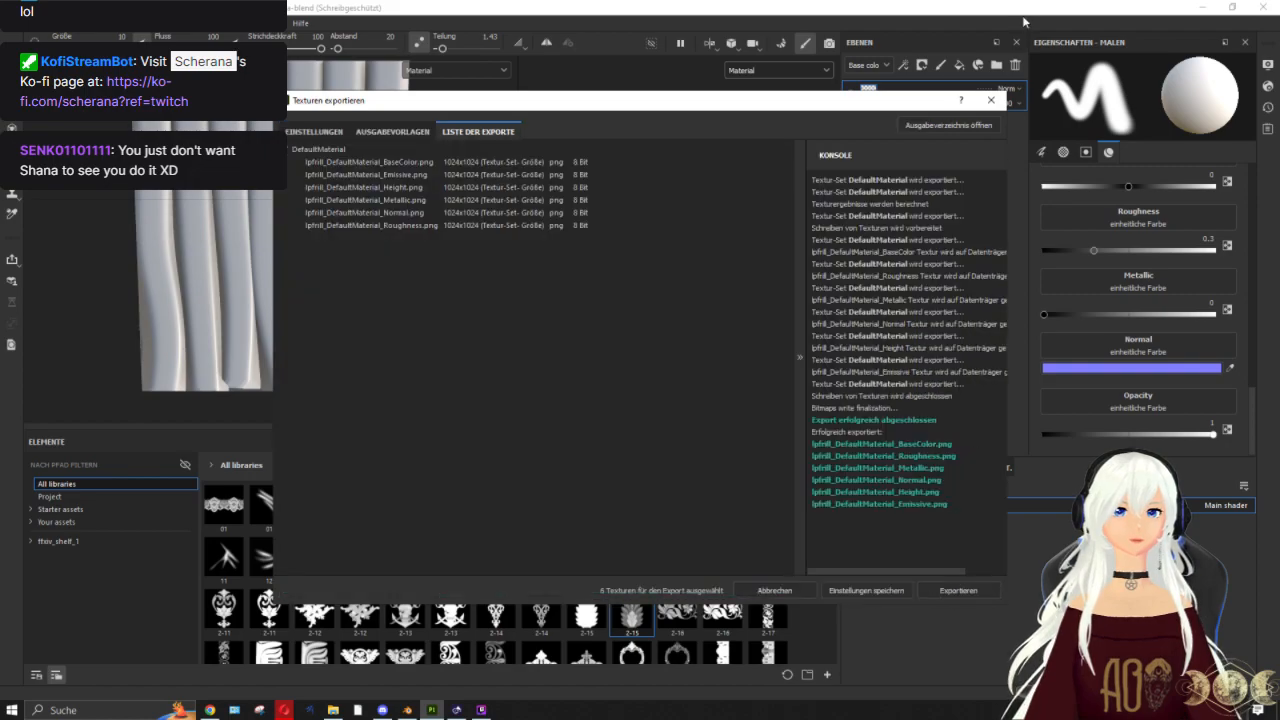
{"action": "left_click", "coordinate": [991, 100]}
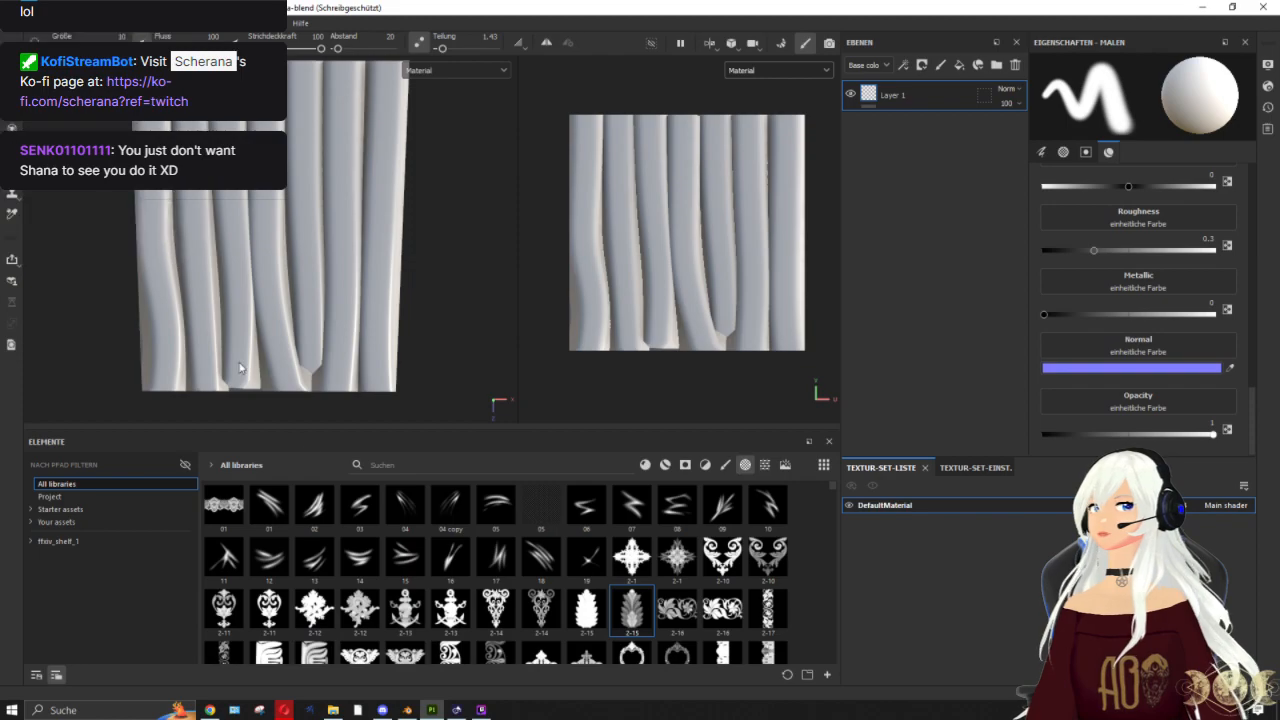
Step: Save the project as "frills" in the phantasy outfit folder
{"action": "key", "text": "ctrl+s"}
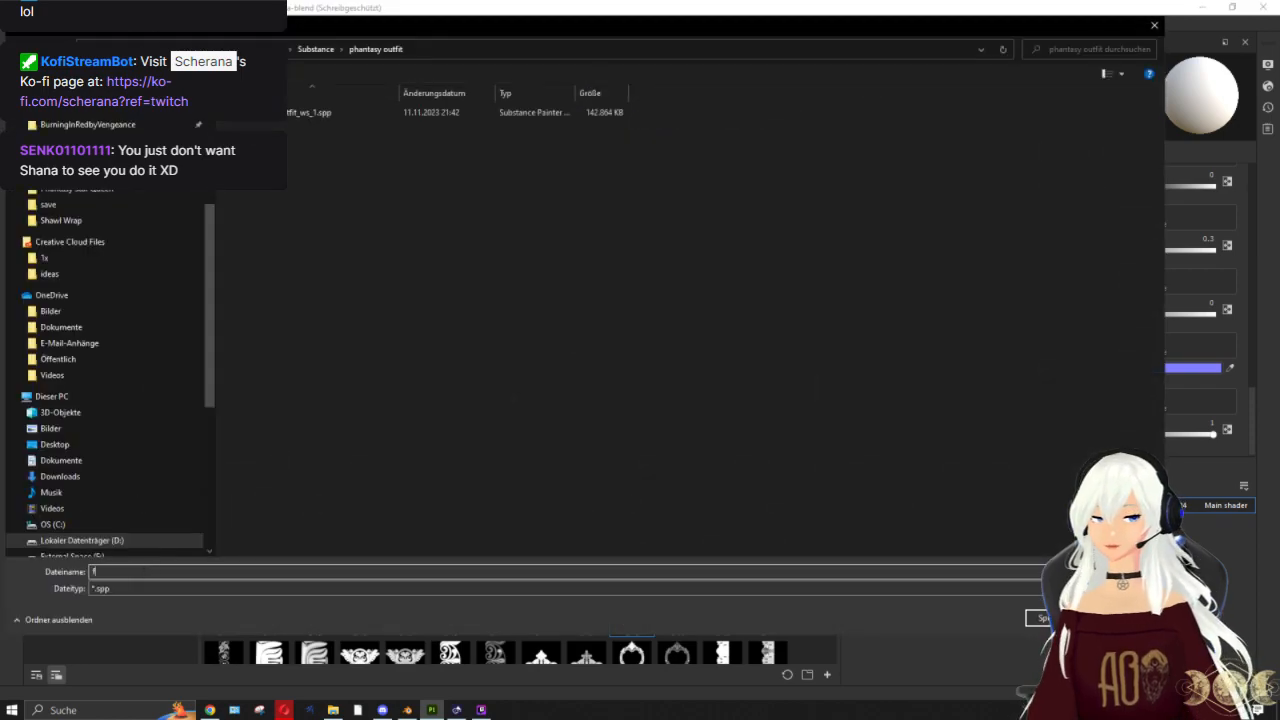
{"action": "type", "text": "fril"}
{"action": "key", "text": "Return"}
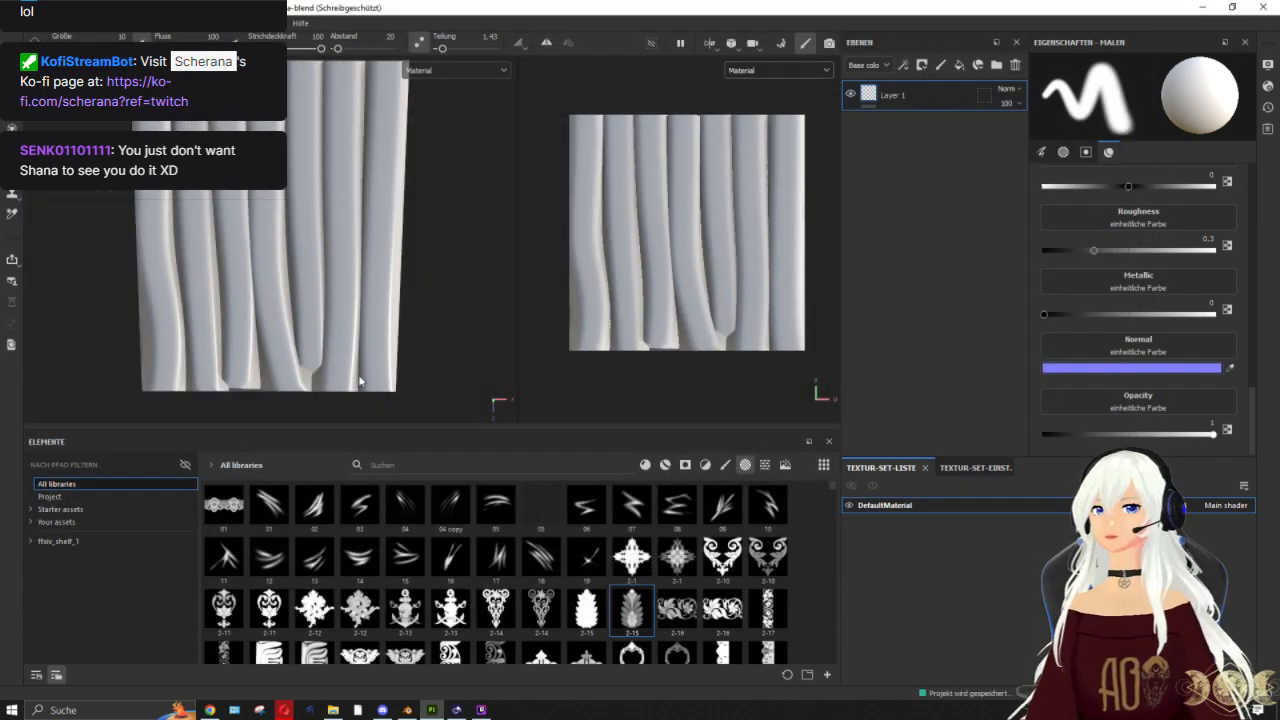
Step: Open the recent project "phantasy outfit_ws_1.spp" and frame the corset and the top on the model
{"action": "left_click", "coordinate": [15, 23]}
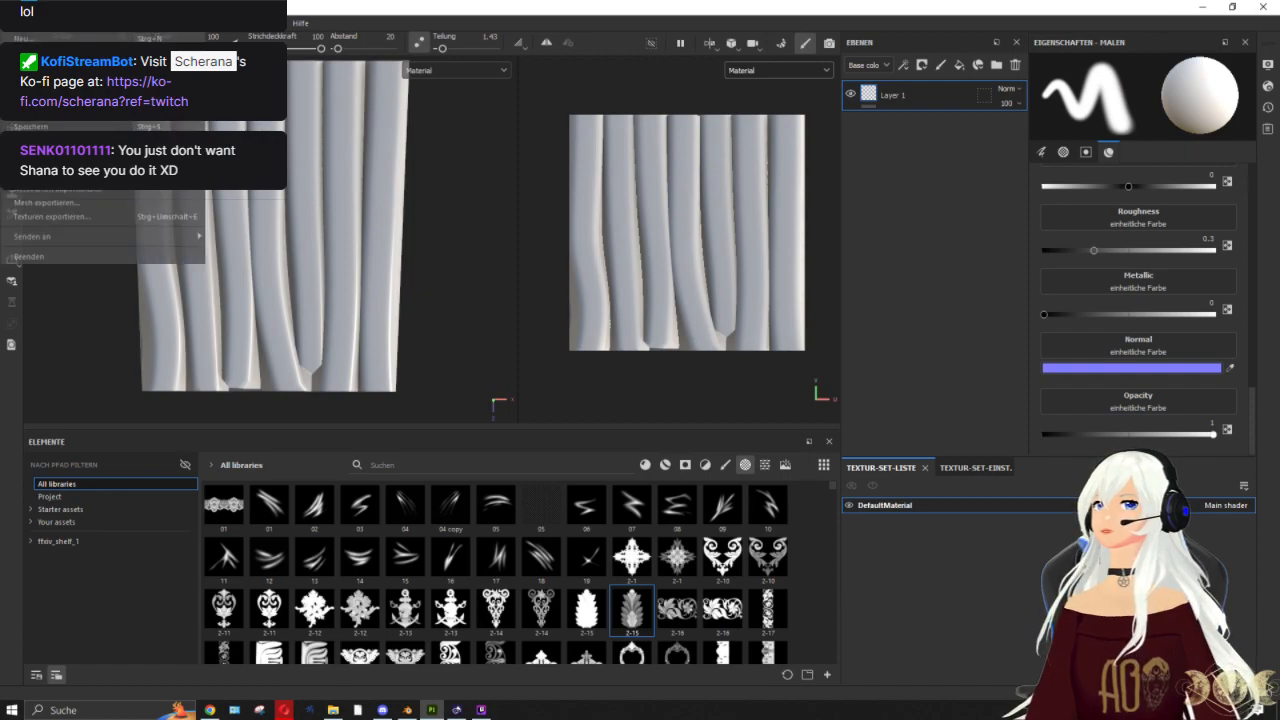
{"action": "mouse_move", "coordinate": [90, 66]}
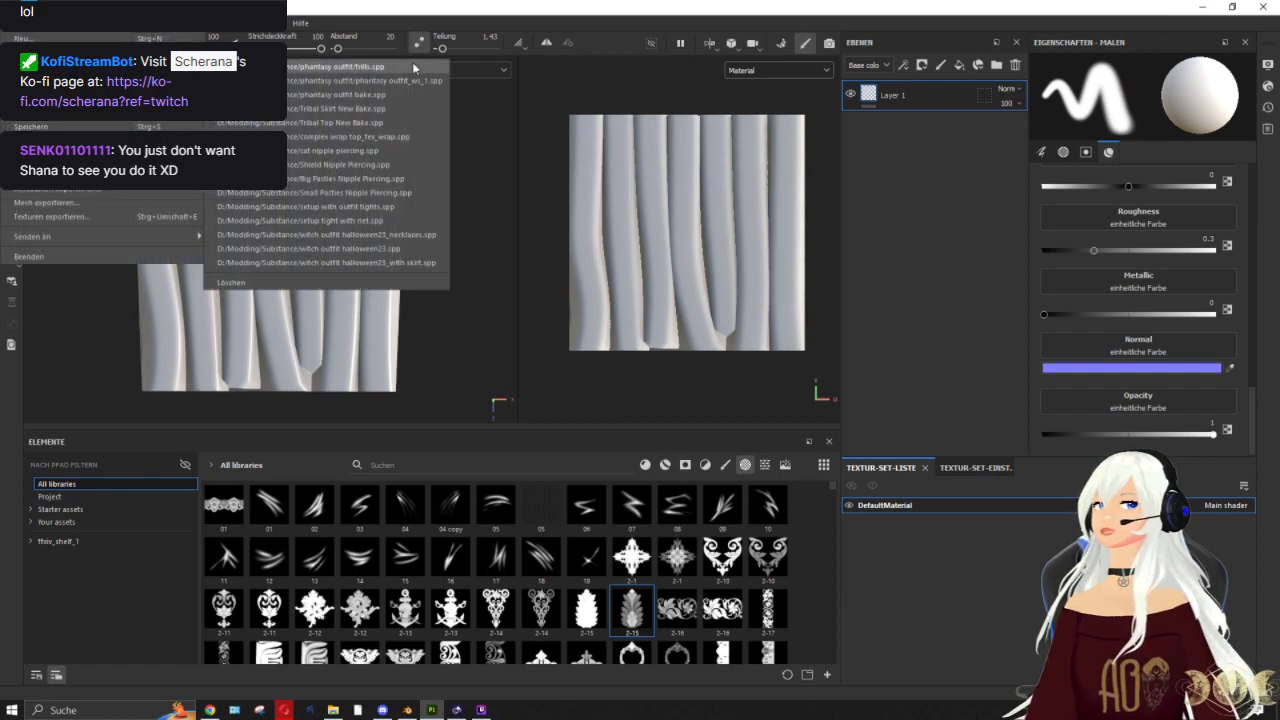
{"action": "left_click", "coordinate": [328, 82]}
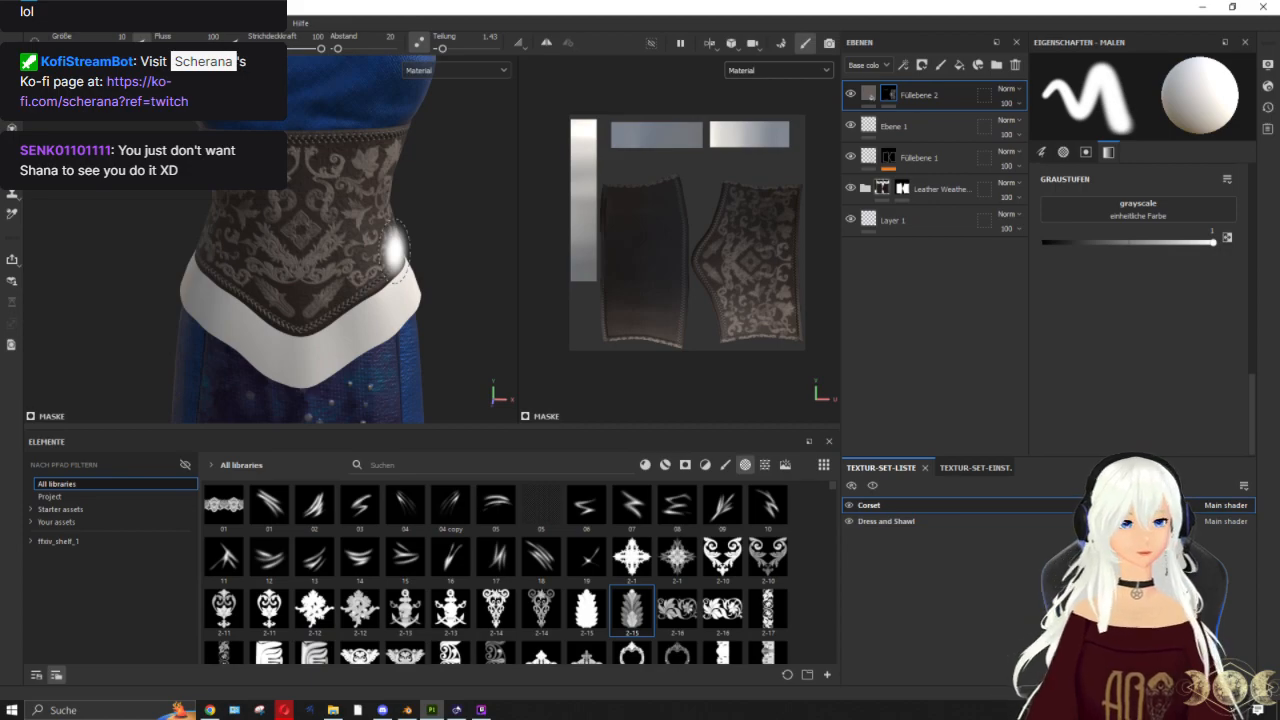
{"action": "scroll", "coordinate": [337, 226], "scroll_direction": "down", "scroll_amount": 4}
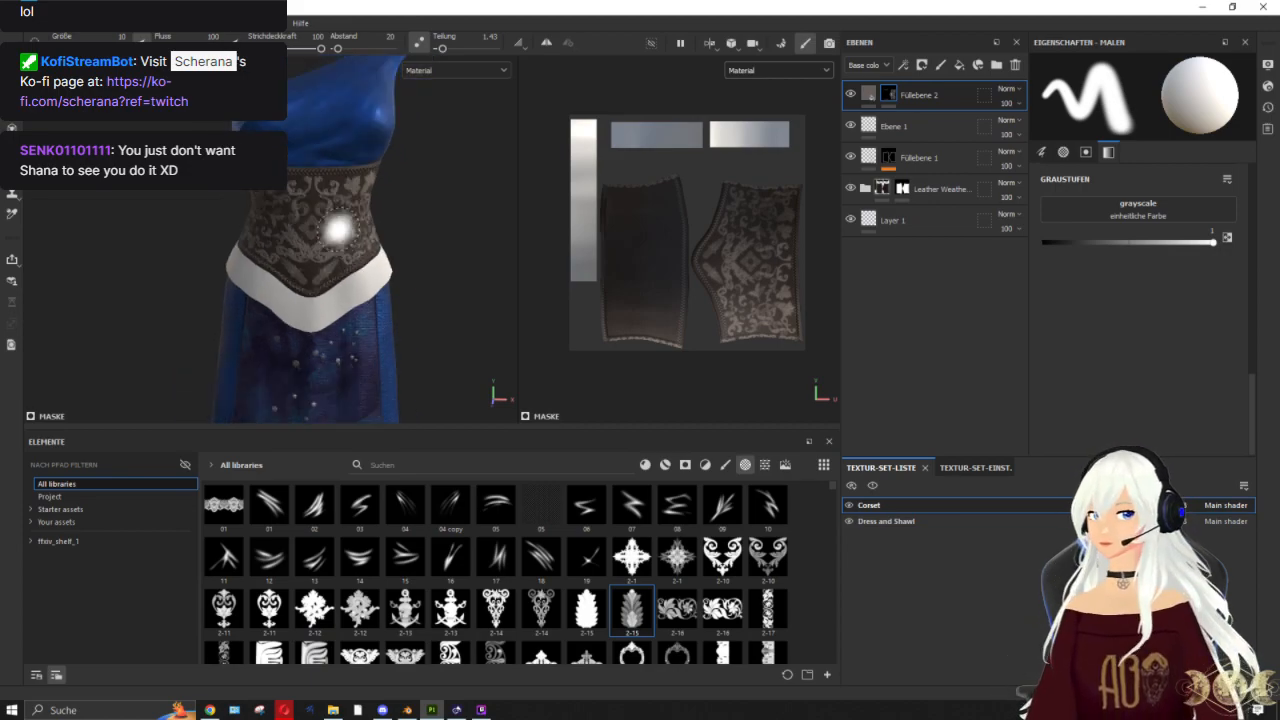
{"action": "middle_click_drag", "start_coordinate": [368, 262], "coordinate": [378, 340], "text": "alt"}
{"action": "left_click_drag", "start_coordinate": [383, 136], "coordinate": [372, 172], "text": "alt"}
{"action": "scroll", "coordinate": [632, 166], "scroll_direction": "up", "scroll_amount": 2}
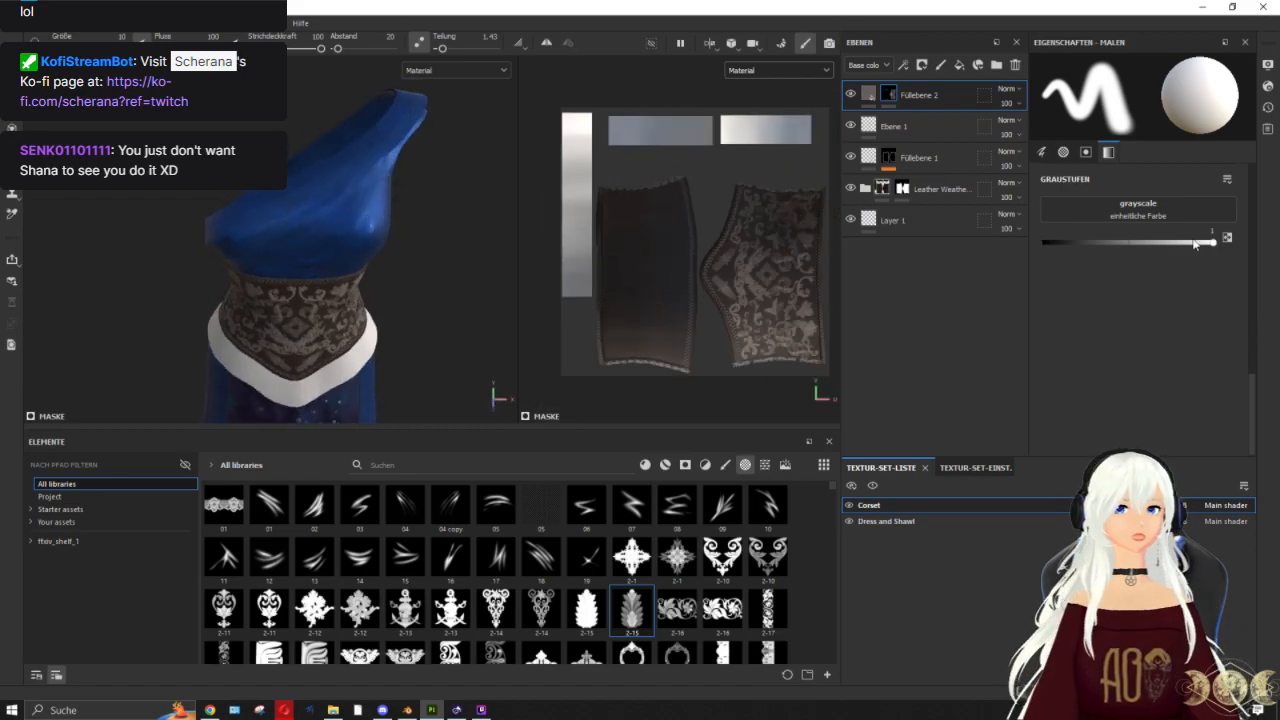
Step: Add a black-masked fill layer to the Corset texture set, try the polygon fill tool and select the layer's material
{"action": "left_click", "coordinate": [961, 65]}
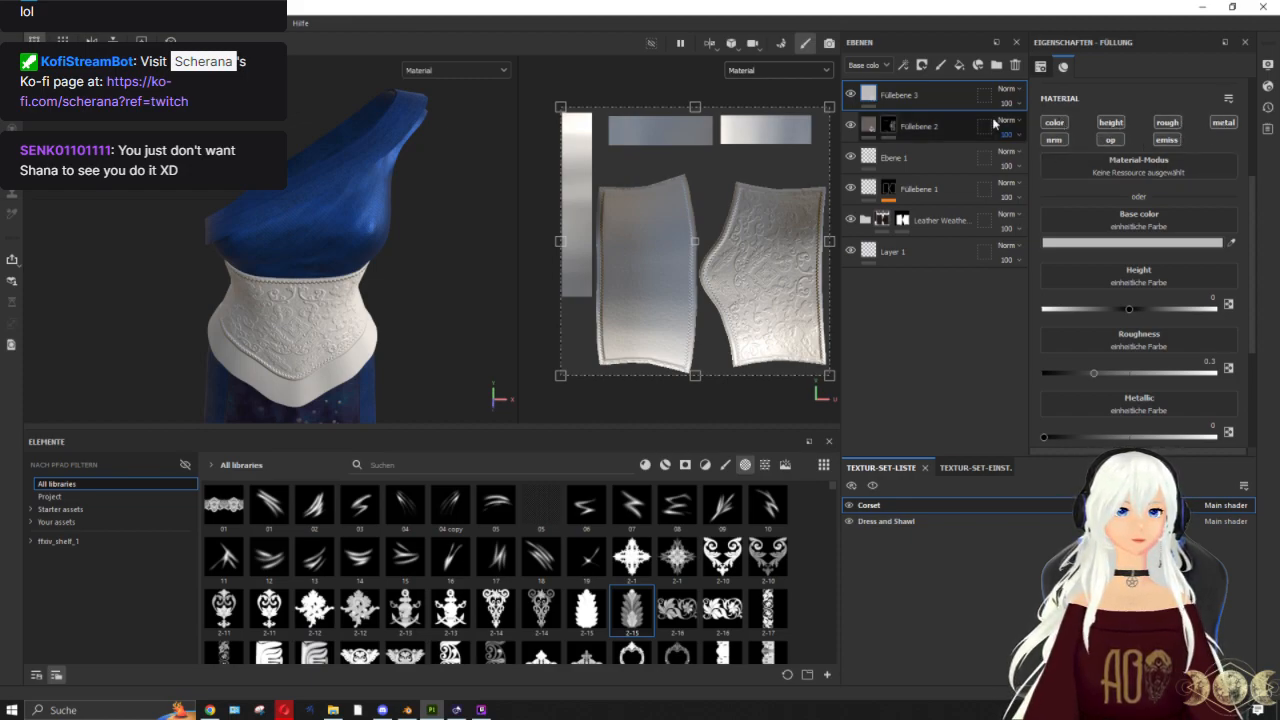
{"action": "right_click", "coordinate": [876, 93]}
{"action": "left_click", "coordinate": [925, 117]}
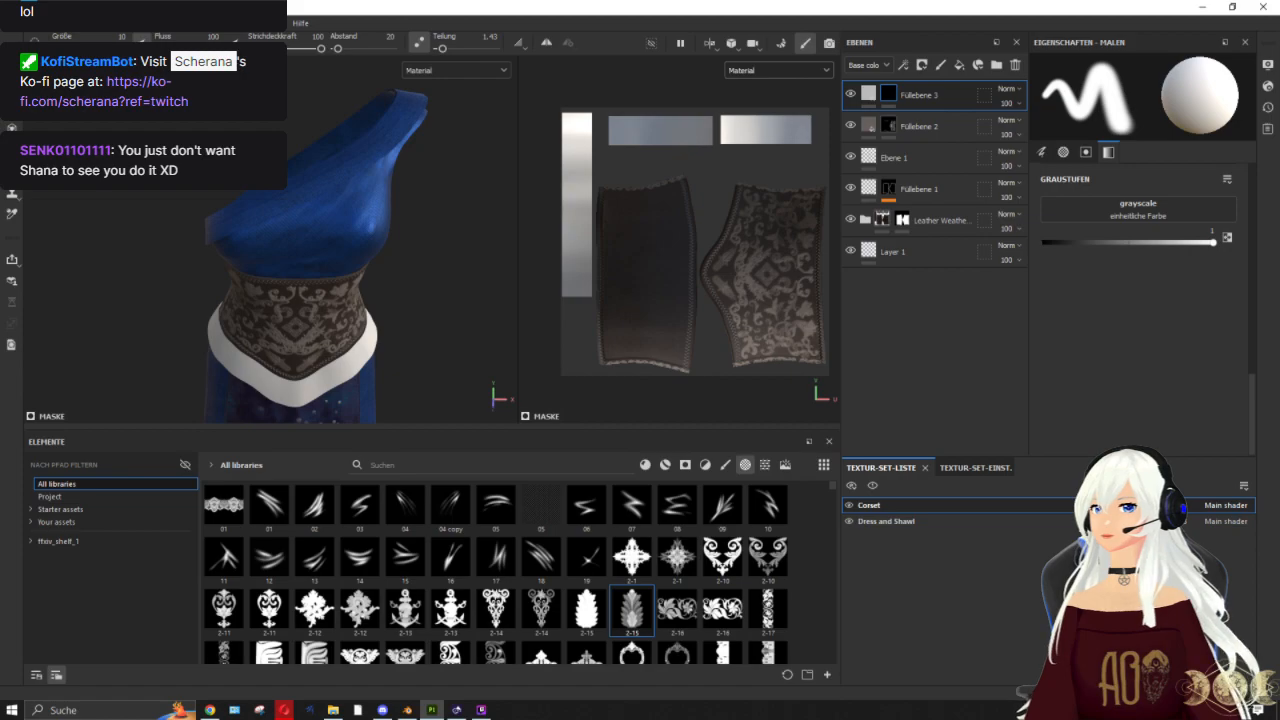
{"action": "key", "text": "4"}
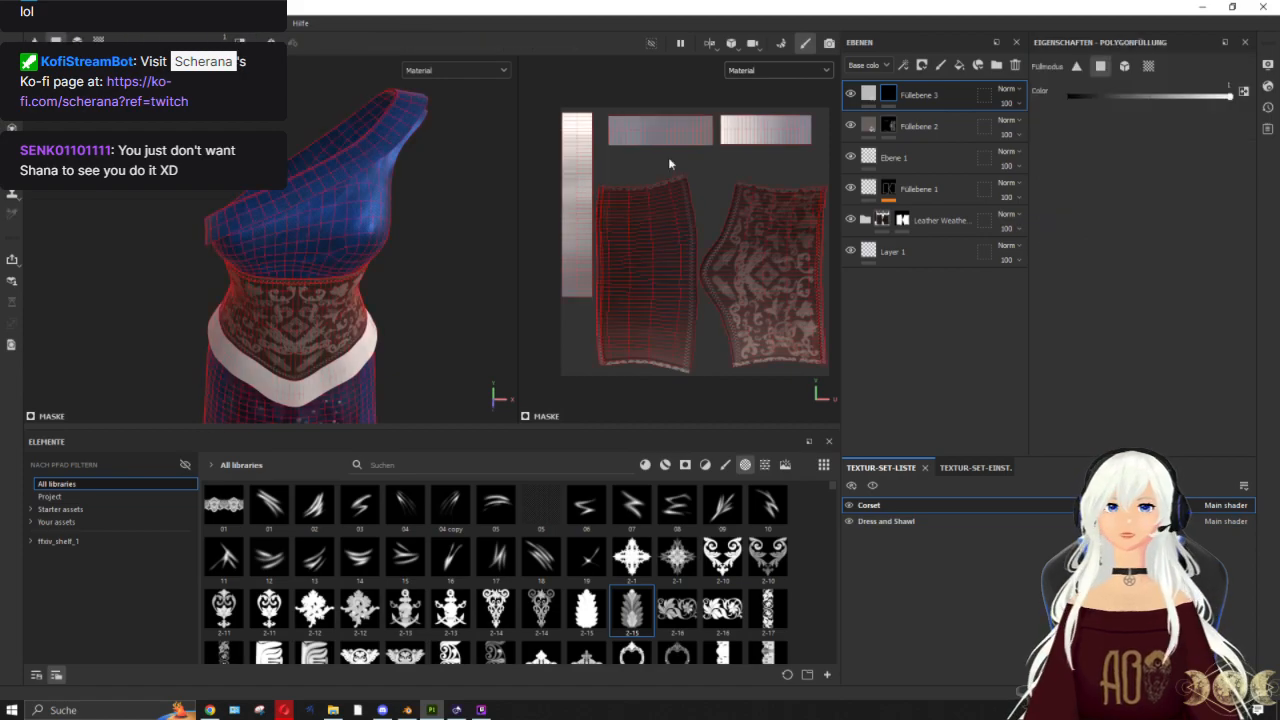
{"action": "left_click", "coordinate": [885, 97]}
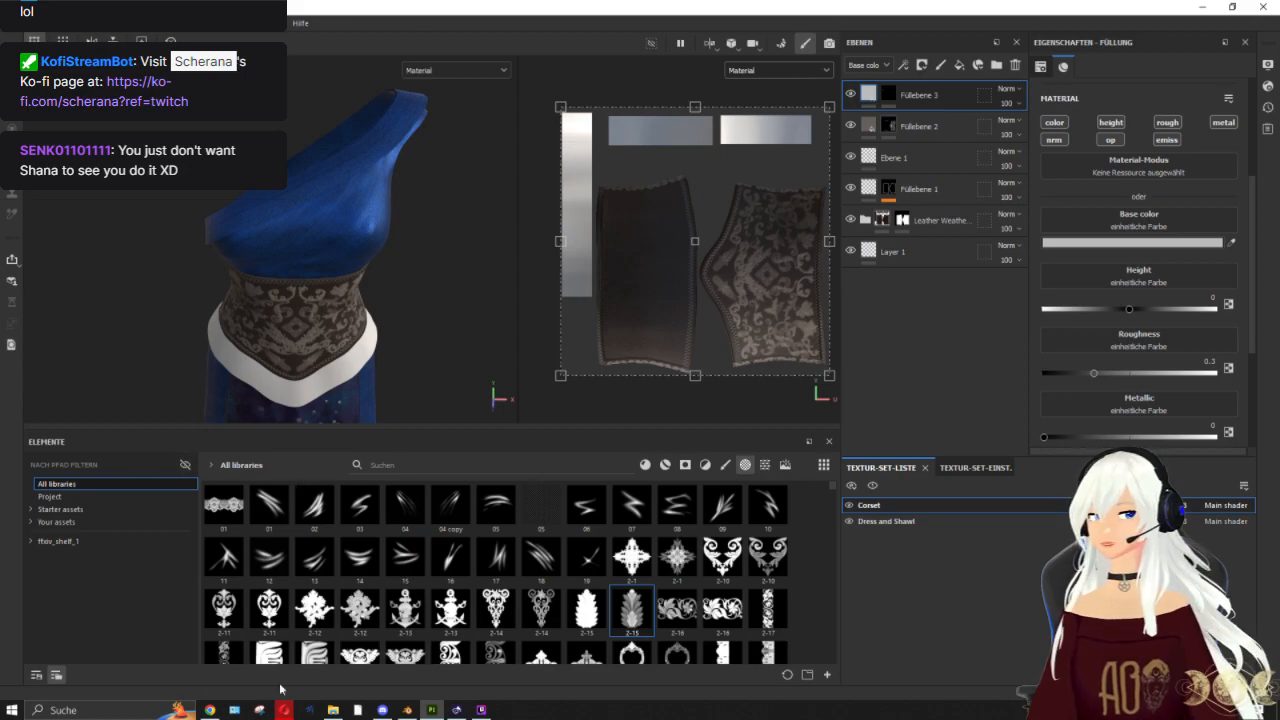
{"action": "left_click", "coordinate": [333, 710]}
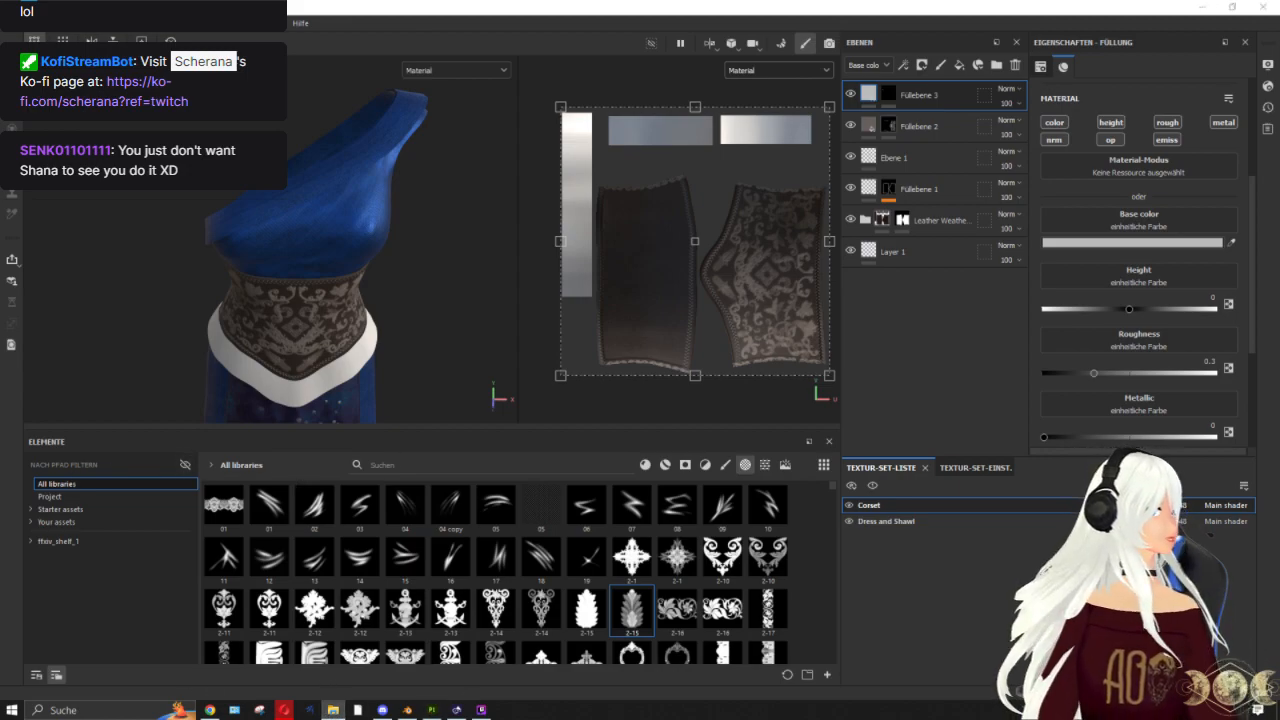
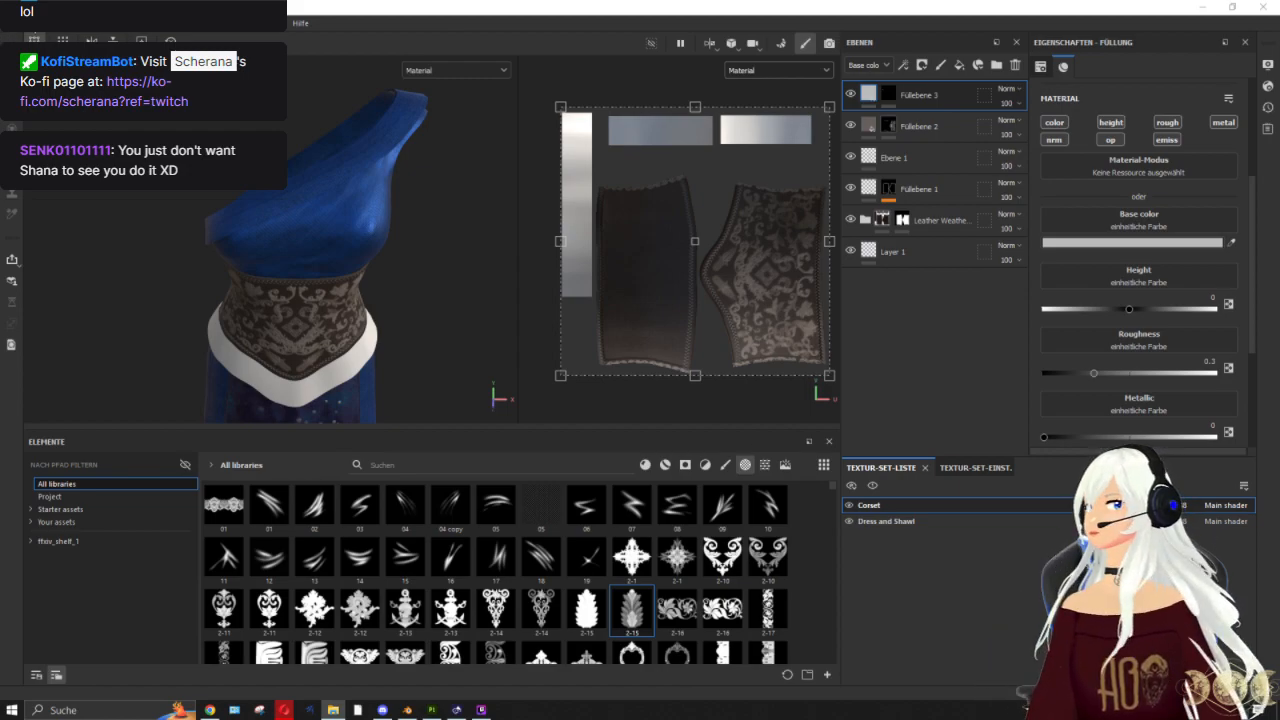
Step: Reopen the recent project "frills.spp", discarding the changes to the outfit project
{"action": "left_click", "coordinate": [20, 22]}
{"action": "mouse_move", "coordinate": [80, 68]}
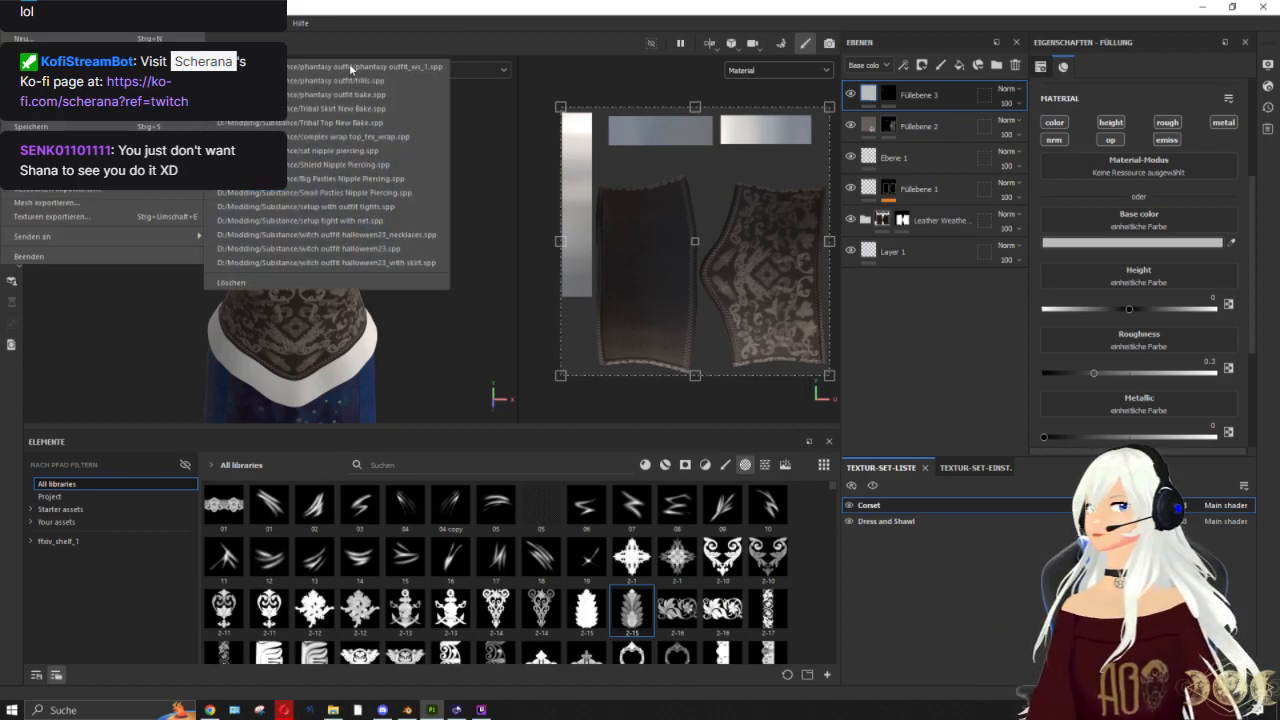
{"action": "left_click", "coordinate": [340, 80]}
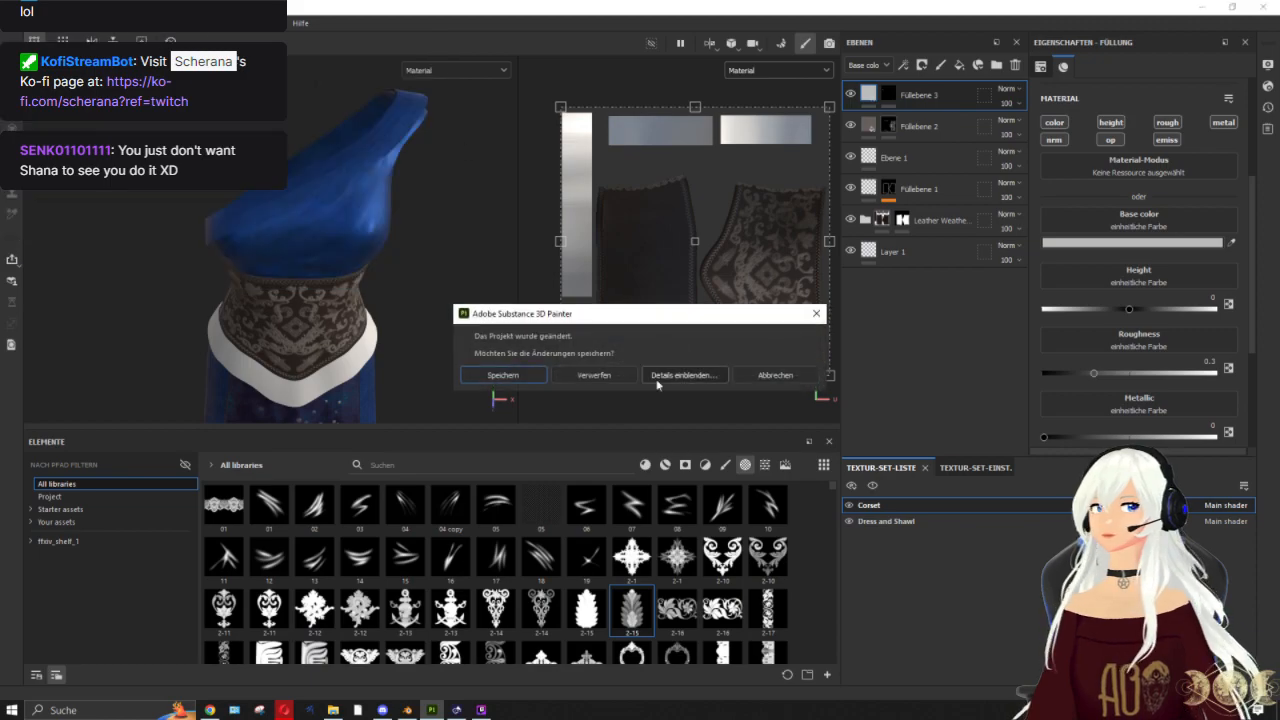
{"action": "left_click", "coordinate": [598, 374]}
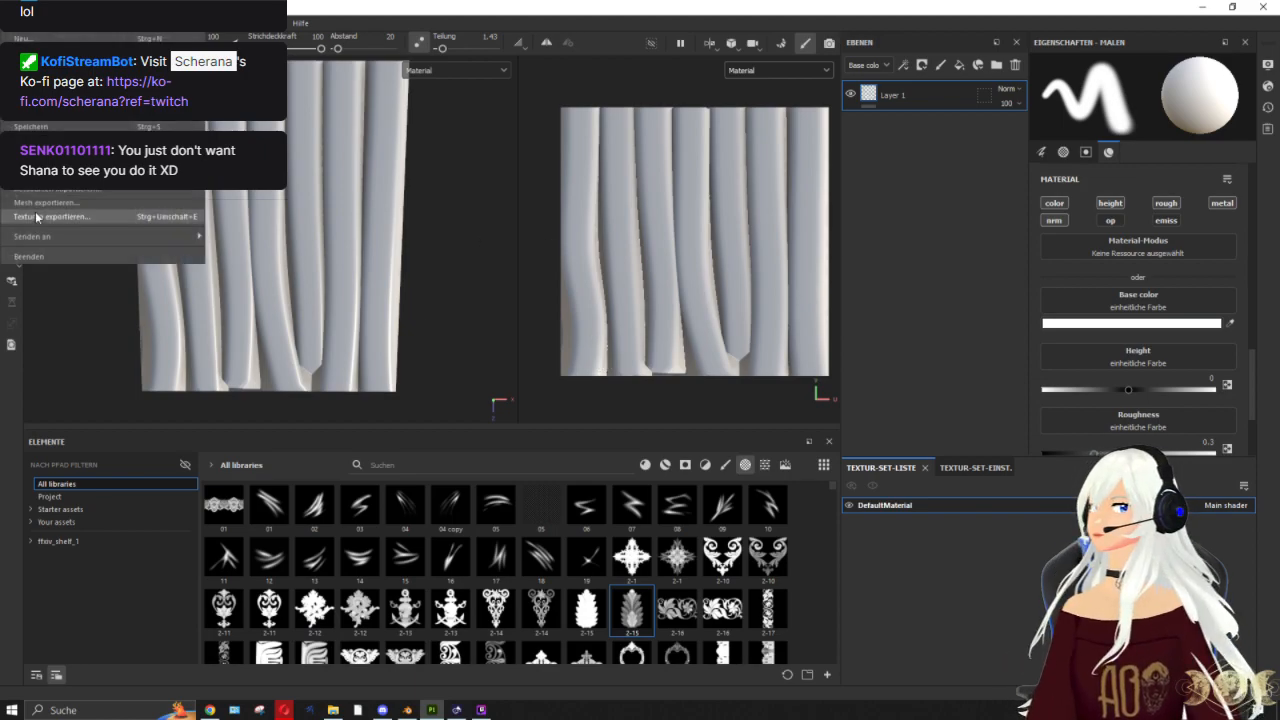
Step: Export the frill textures to the frills folder with the XIV Standard Material output template
{"action": "key", "text": "ctrl+shift+e"}
{"action": "left_click", "coordinate": [651, 210]}
{"action": "scroll", "coordinate": [663, 264], "scroll_direction": "down", "scroll_amount": 10}
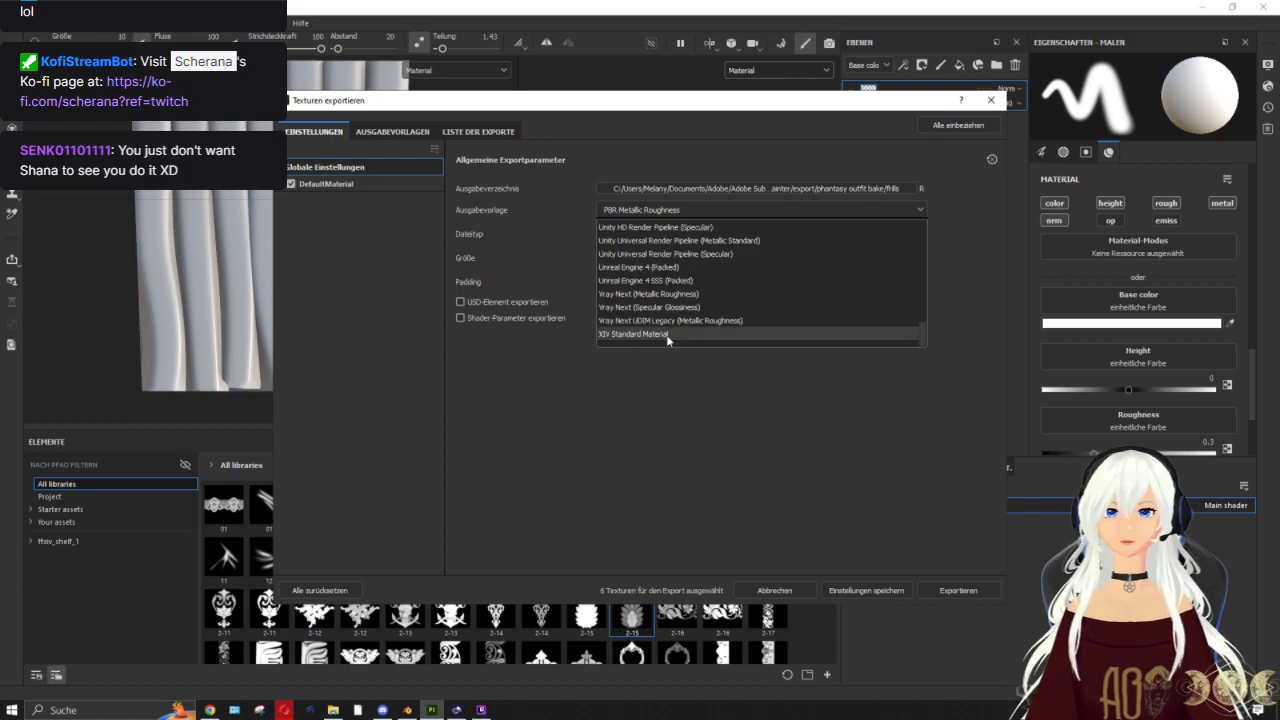
{"action": "left_click", "coordinate": [640, 334]}
{"action": "left_click", "coordinate": [933, 588]}
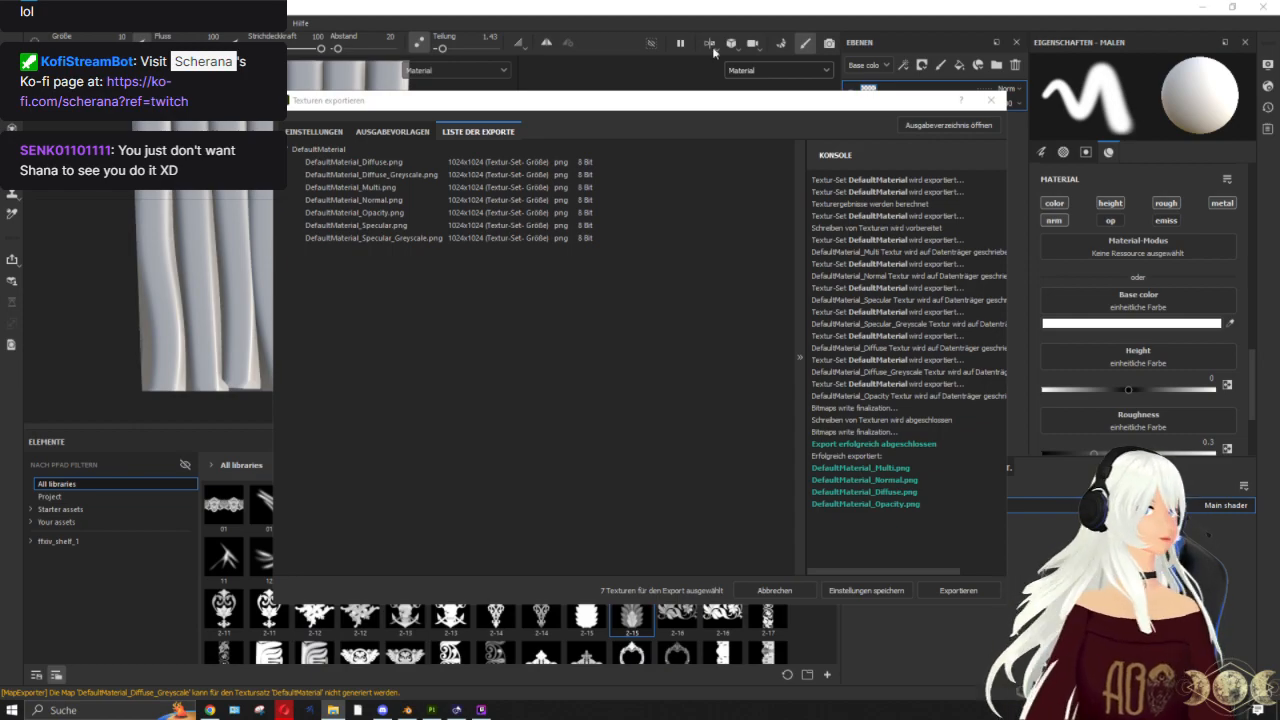
Step: Filter the shelf to project resources and inspect the frills' ambient occlusion, curvature, thickness, height and bent normals mesh maps
{"action": "left_click", "coordinate": [991, 100]}
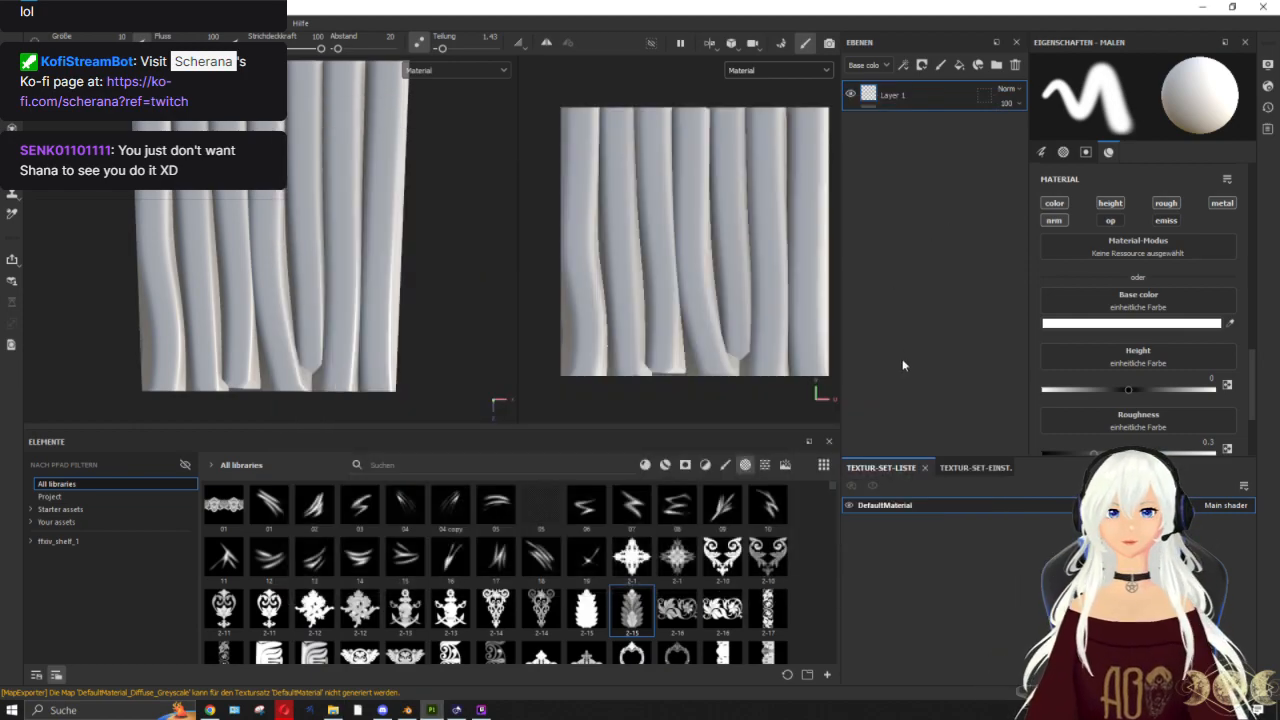
{"action": "left_click", "coordinate": [68, 499]}
{"action": "left_click", "coordinate": [785, 68]}
{"action": "scroll", "coordinate": [797, 114], "scroll_direction": "down", "scroll_amount": 5}
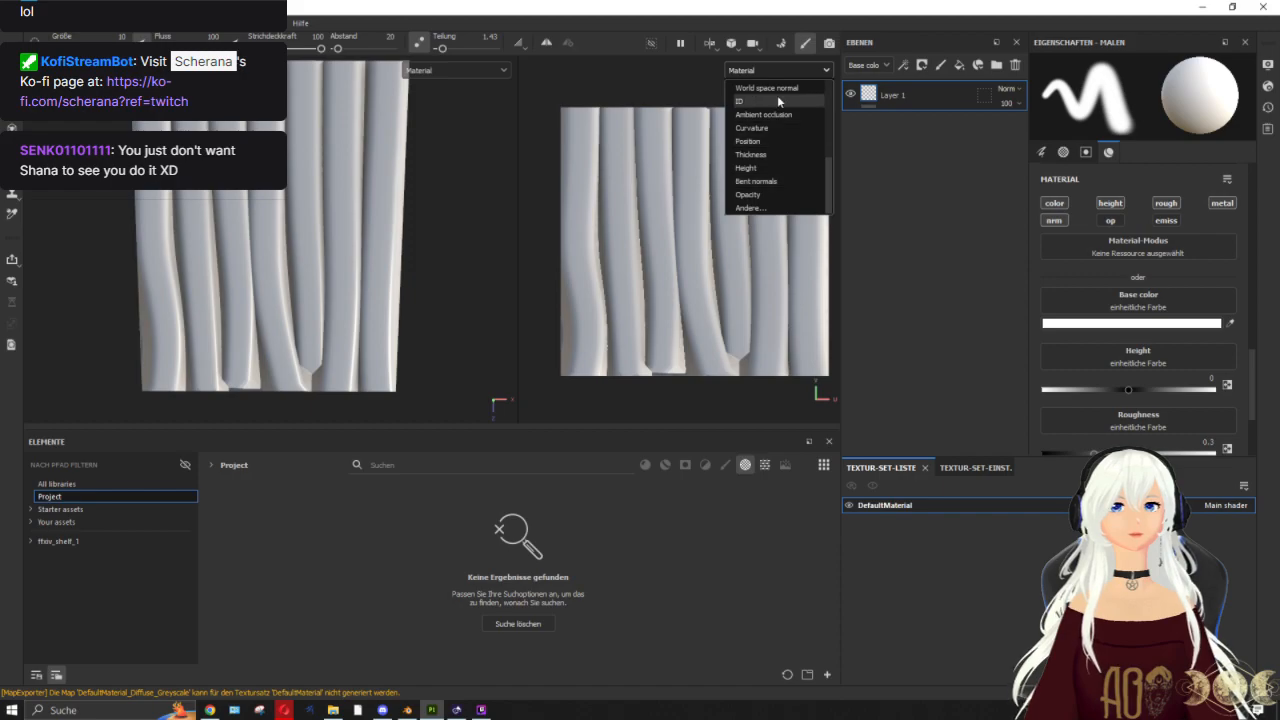
{"action": "left_click", "coordinate": [764, 115]}
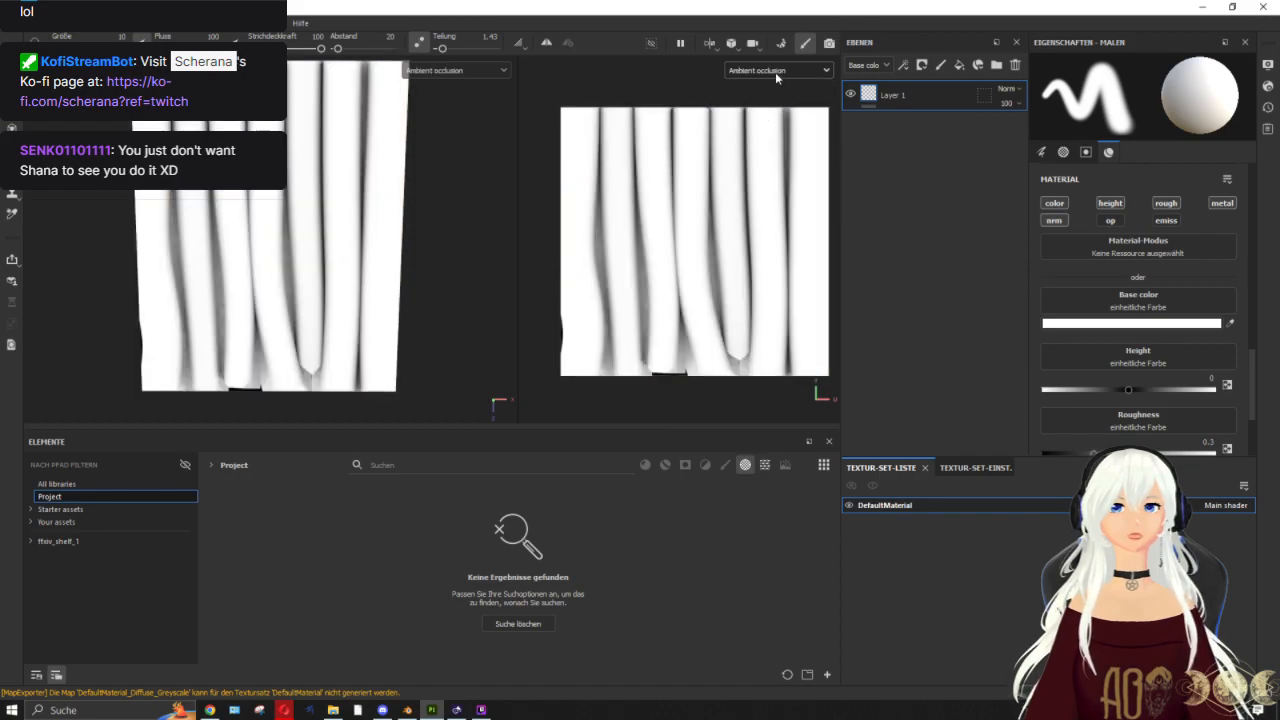
{"action": "left_click", "coordinate": [775, 72]}
{"action": "left_click", "coordinate": [812, 128]}
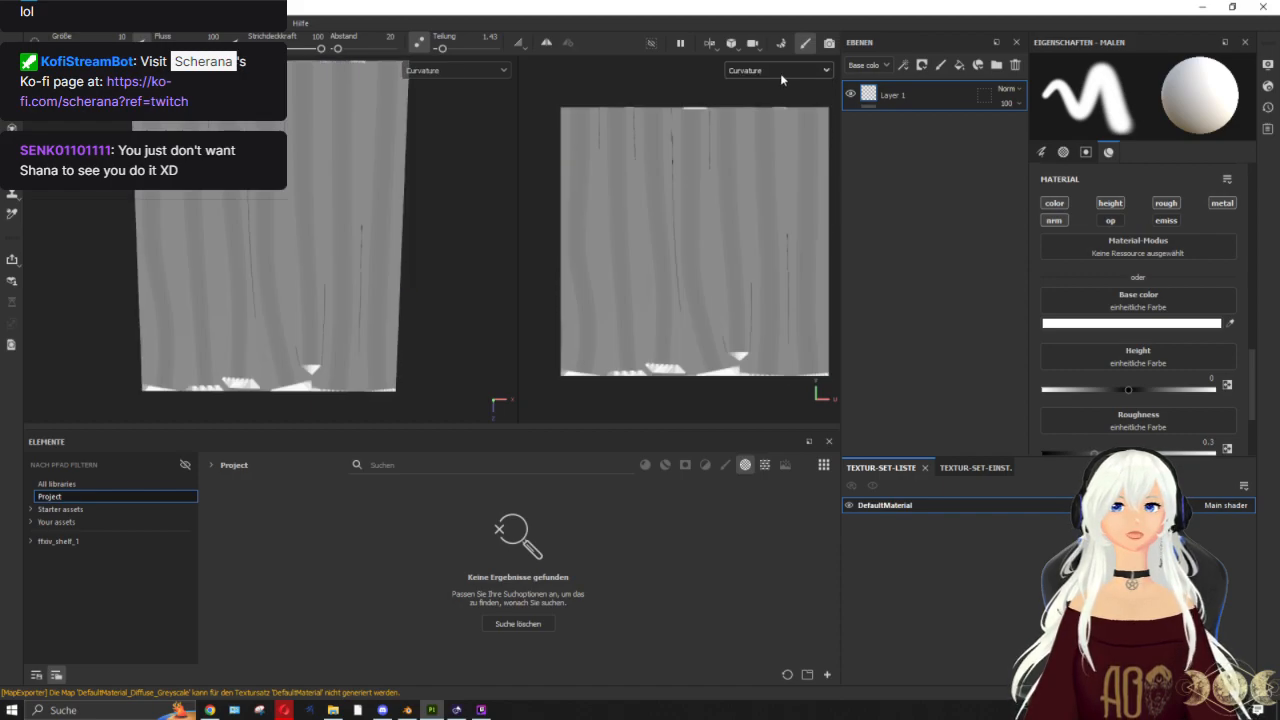
{"action": "left_click", "coordinate": [780, 73]}
{"action": "left_click", "coordinate": [763, 153]}
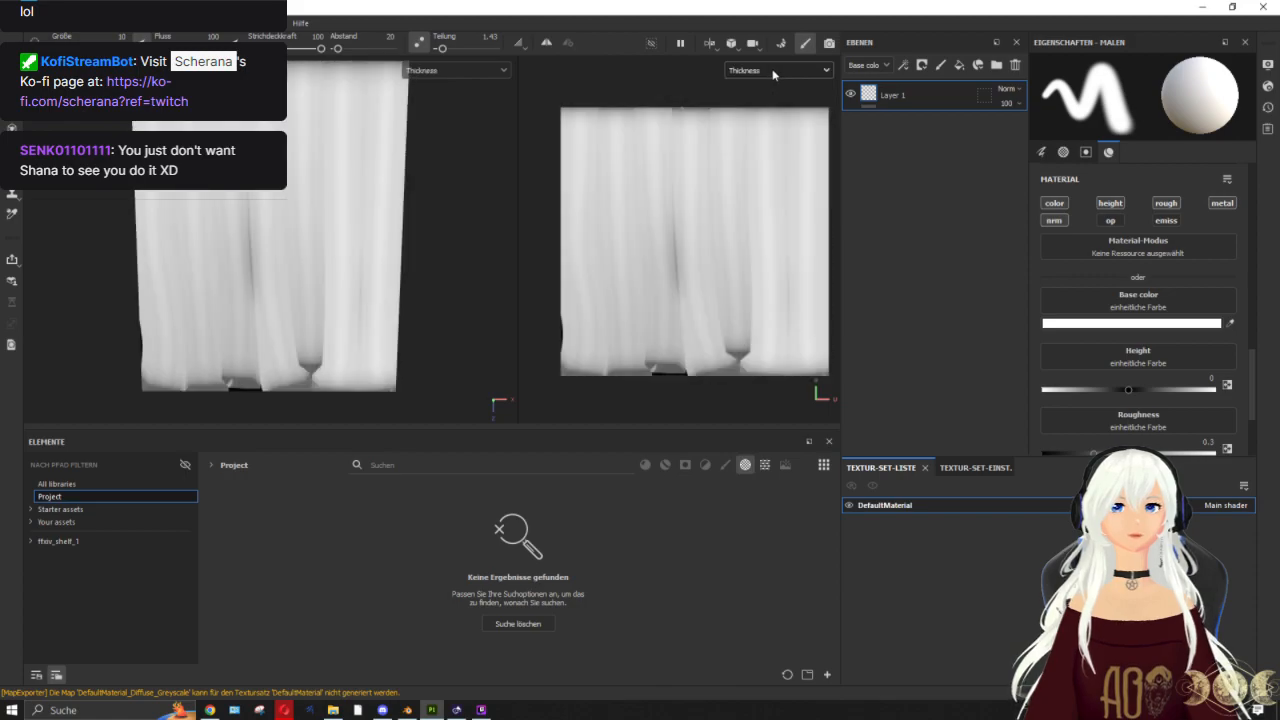
{"action": "left_click", "coordinate": [772, 70]}
{"action": "left_click", "coordinate": [771, 164]}
{"action": "left_click", "coordinate": [770, 71]}
{"action": "left_click", "coordinate": [764, 182]}
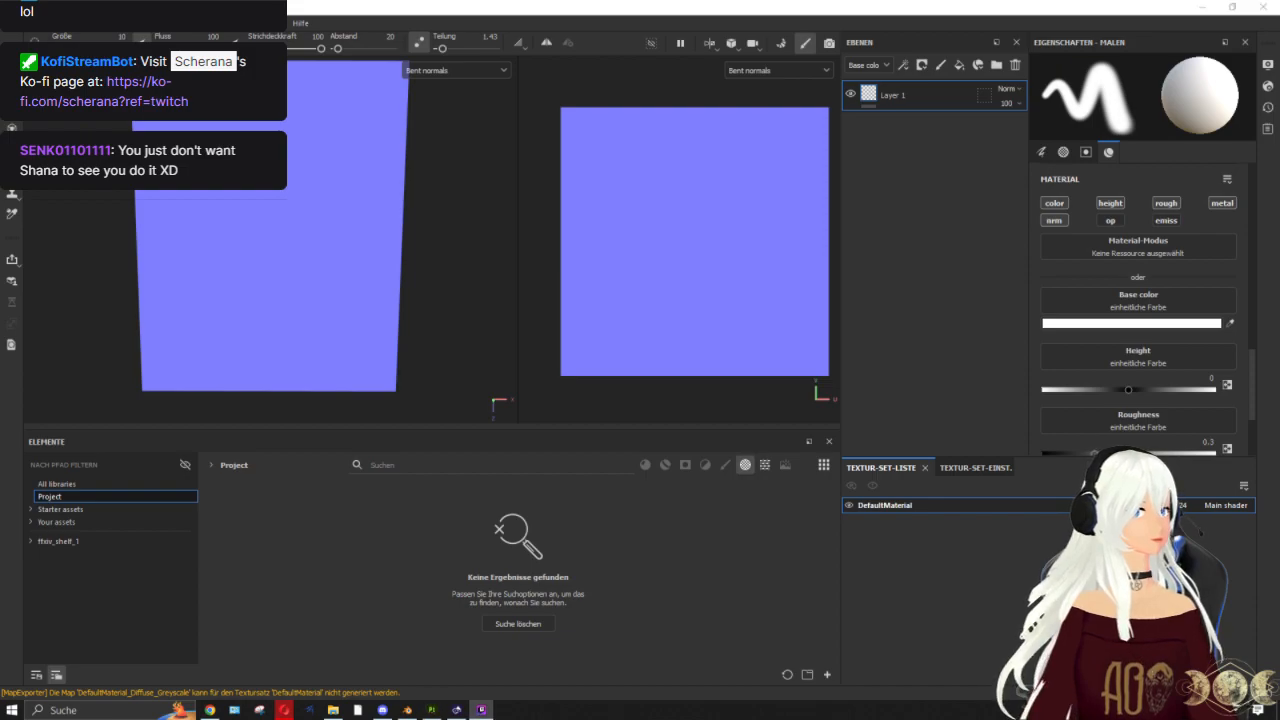
Step: Inspect the normal, world space normal, ID, ambient occlusion, curvature and thickness mesh maps of the frills
{"action": "left_click", "coordinate": [759, 72]}
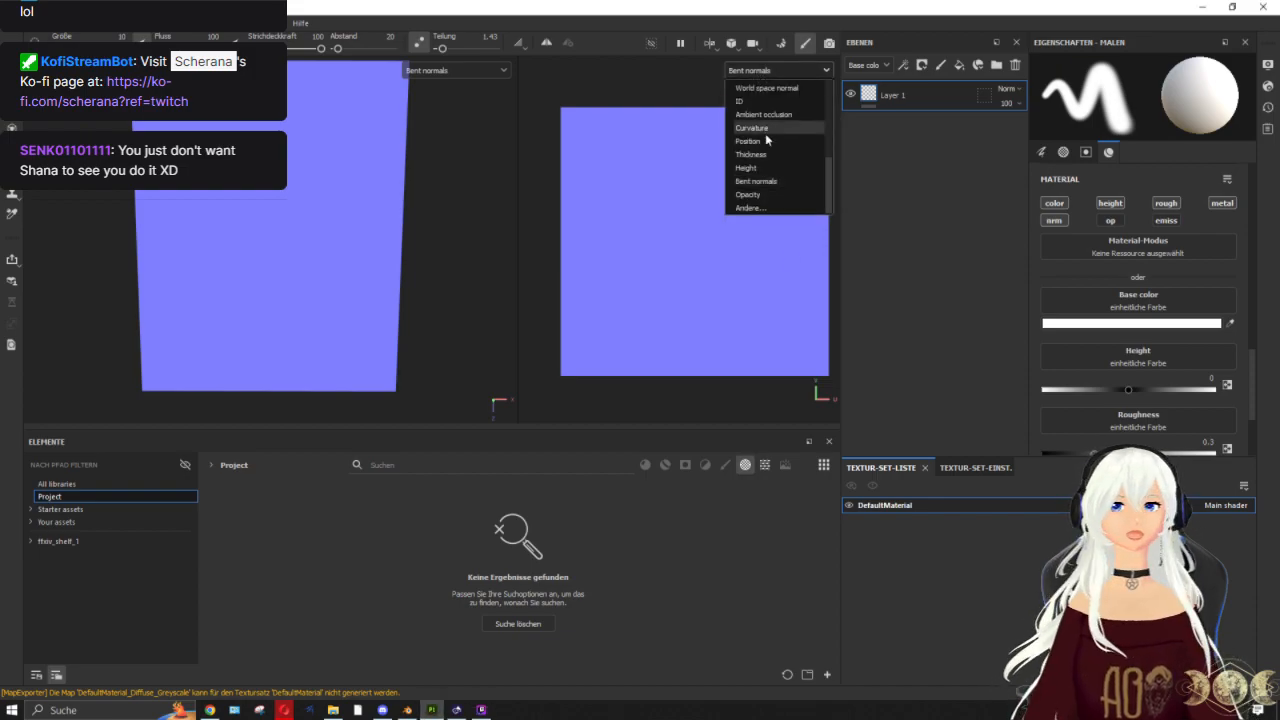
{"action": "scroll", "coordinate": [766, 165], "scroll_direction": "up", "scroll_amount": 5}
{"action": "left_click", "coordinate": [769, 150]}
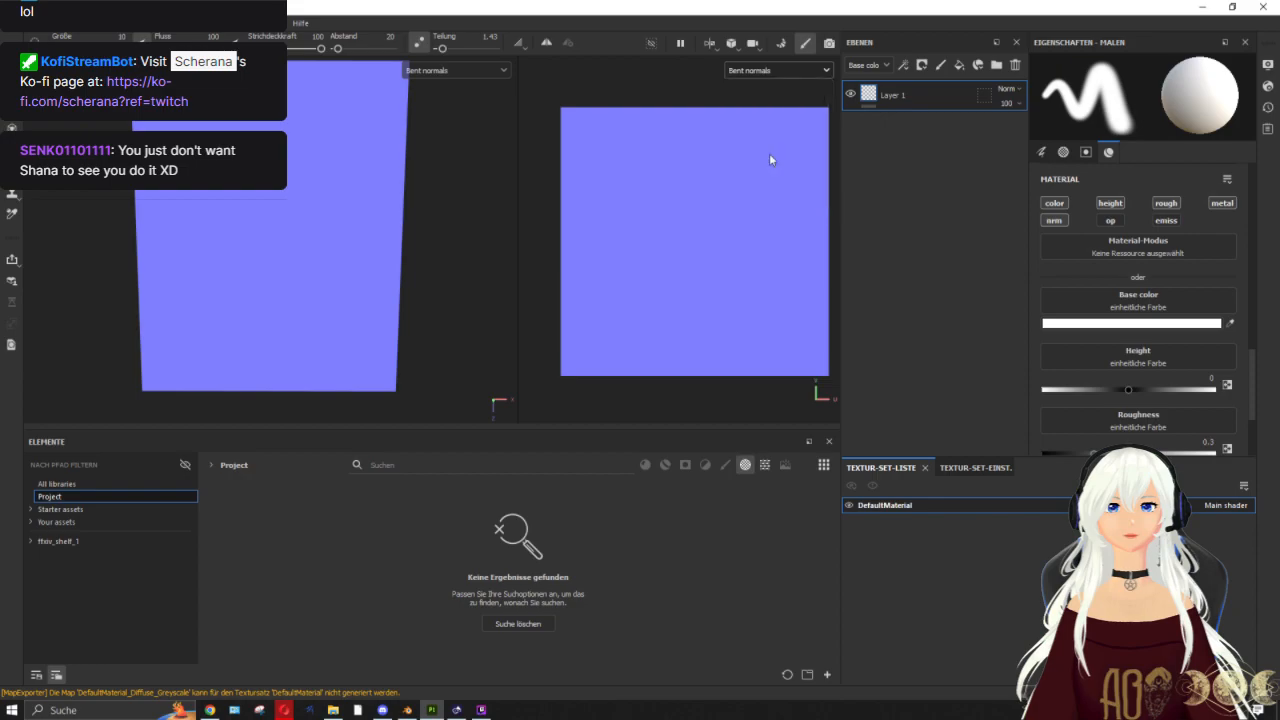
{"action": "left_click", "coordinate": [771, 71]}
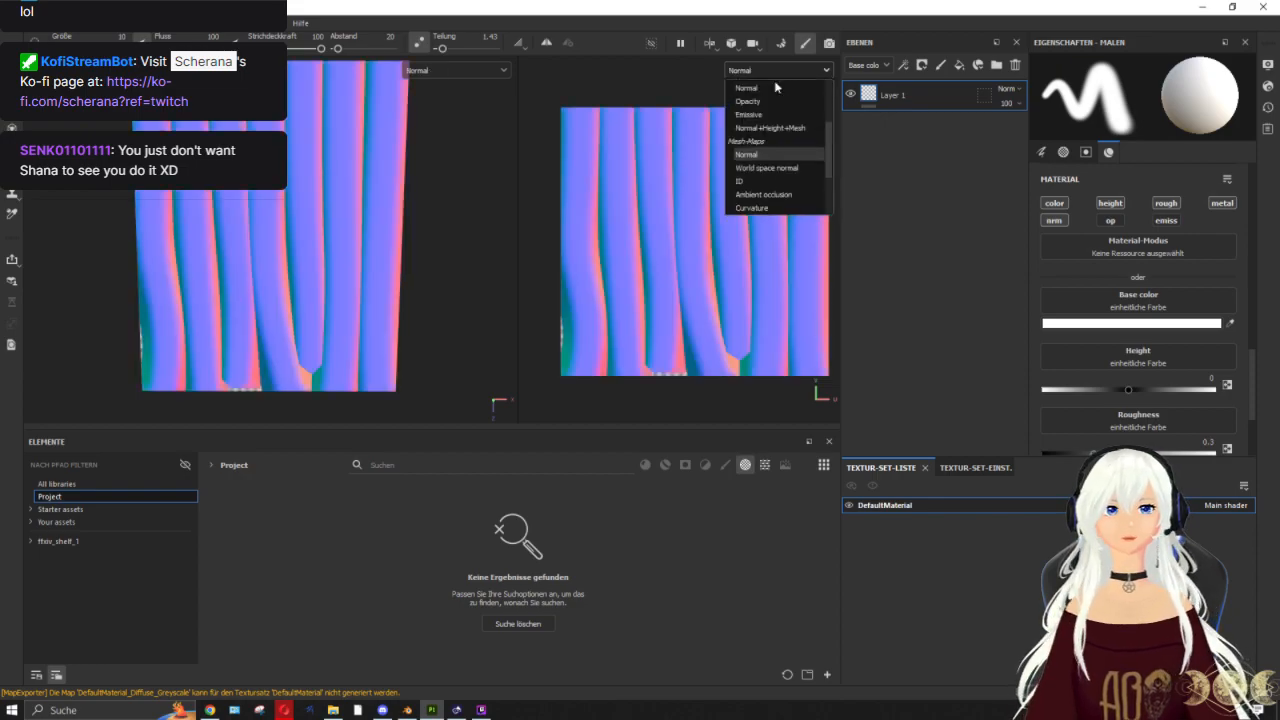
{"action": "left_click", "coordinate": [761, 168]}
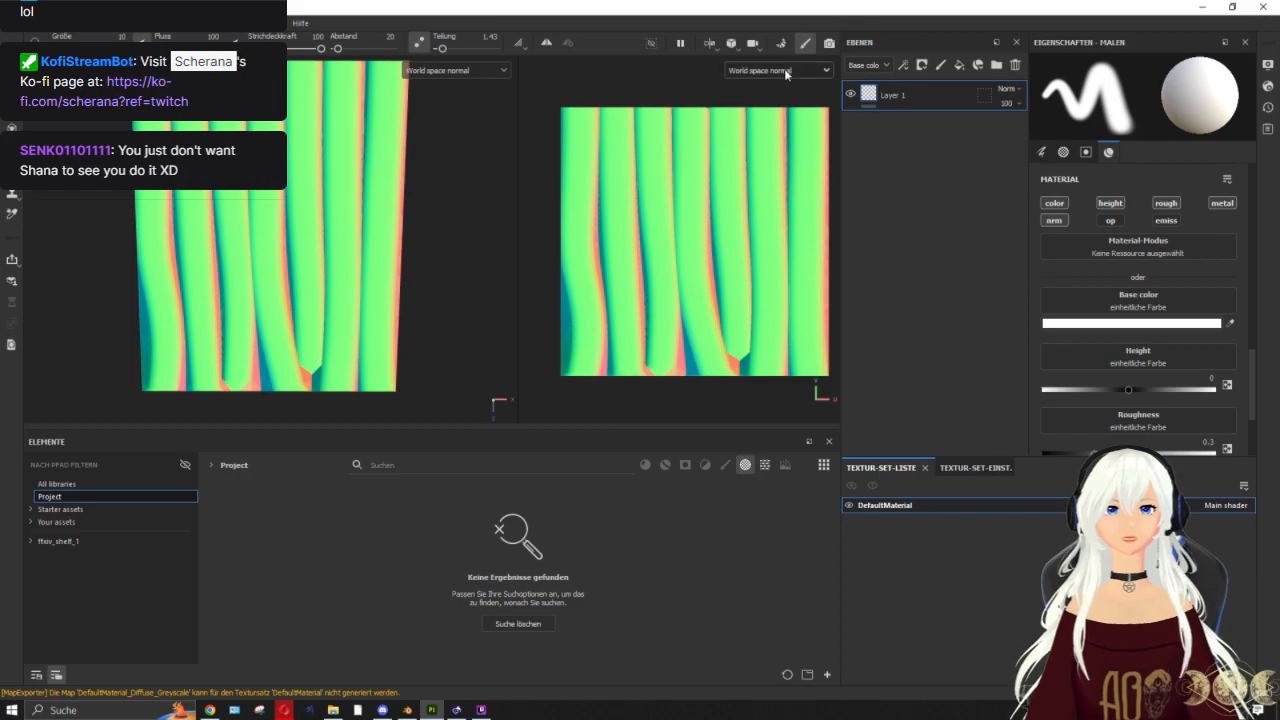
{"action": "left_click", "coordinate": [784, 68]}
{"action": "left_click", "coordinate": [769, 177]}
{"action": "left_click", "coordinate": [768, 72]}
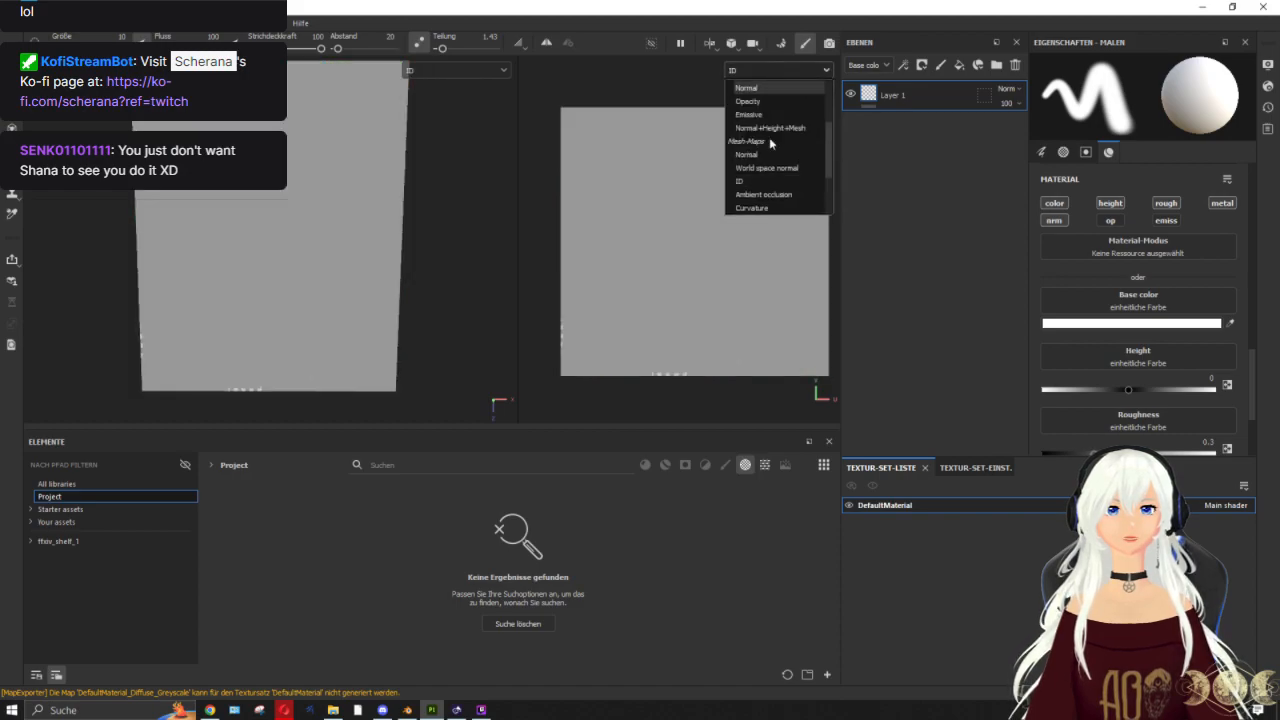
{"action": "left_click", "coordinate": [768, 189]}
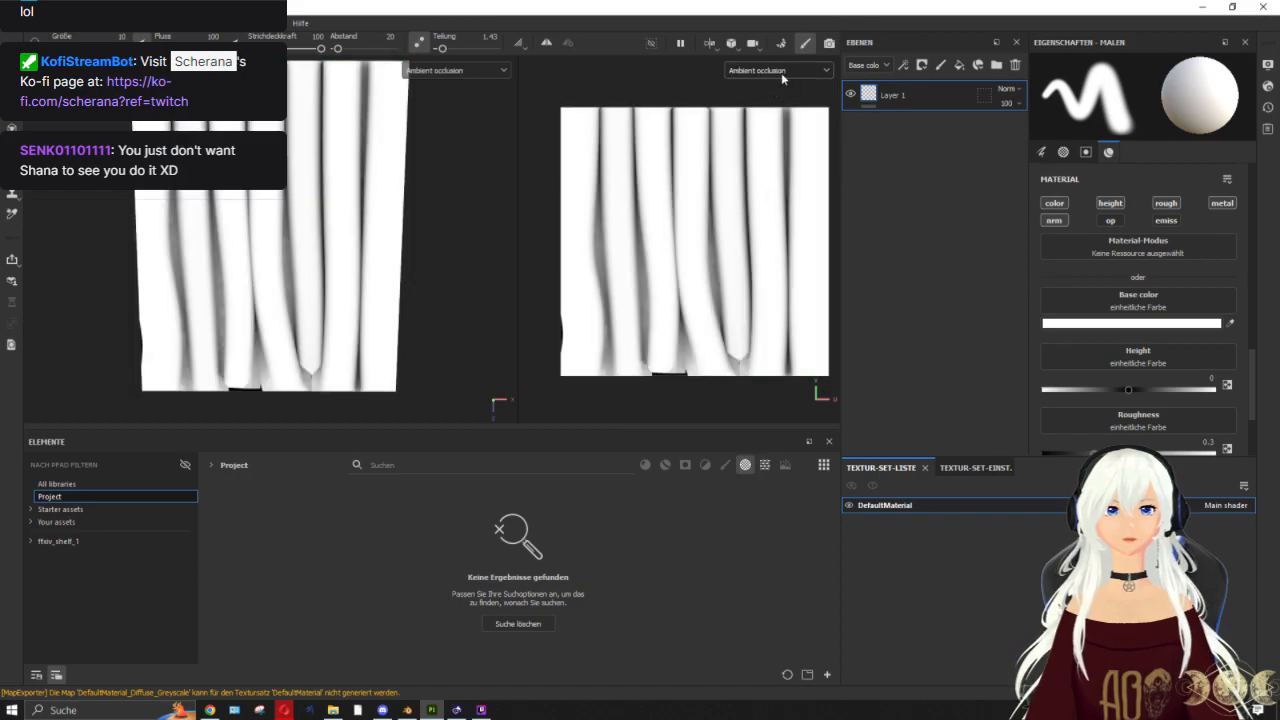
{"action": "left_click", "coordinate": [780, 71]}
{"action": "scroll", "coordinate": [776, 175], "scroll_direction": "down", "scroll_amount": 2}
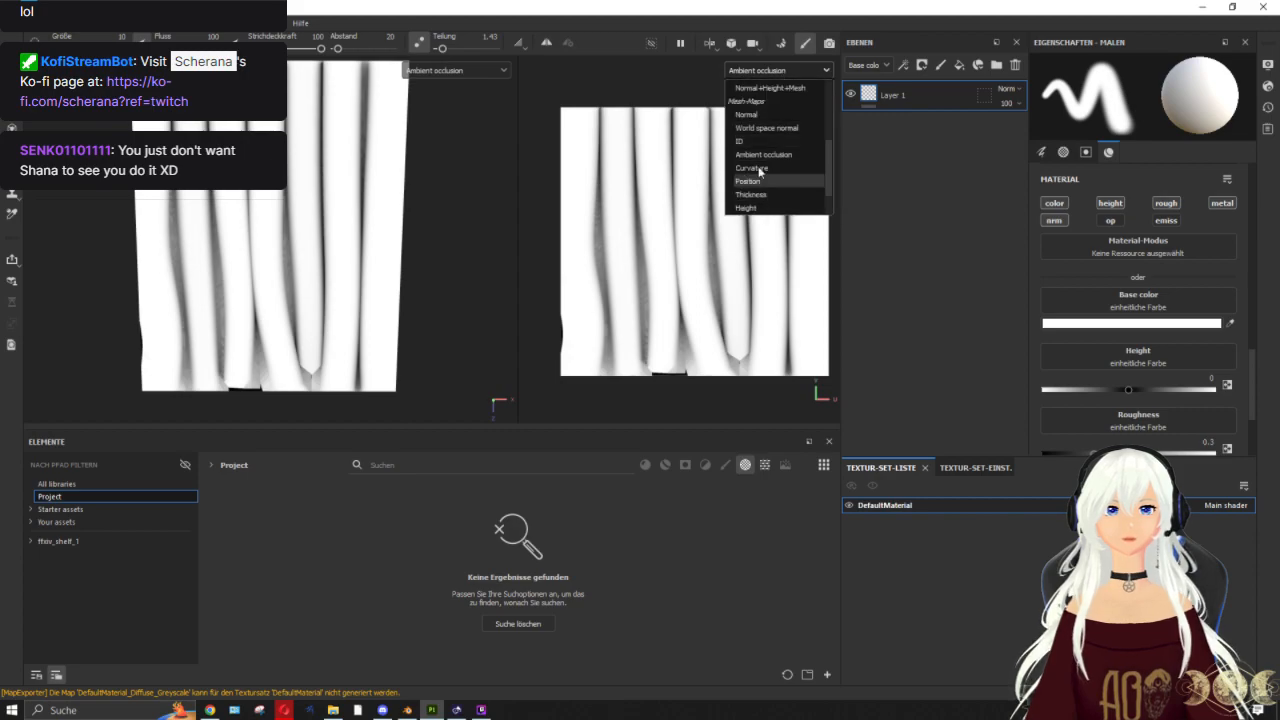
{"action": "left_click", "coordinate": [758, 175]}
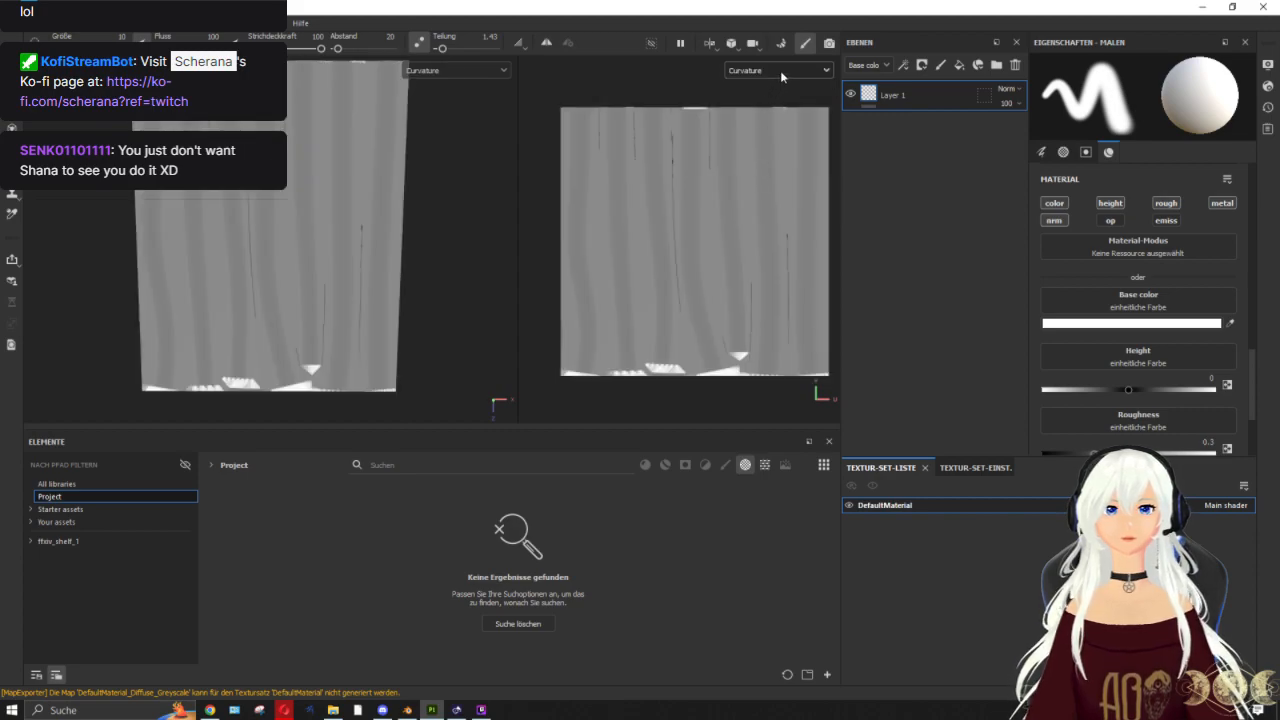
{"action": "left_click", "coordinate": [780, 70]}
{"action": "left_click", "coordinate": [766, 195]}
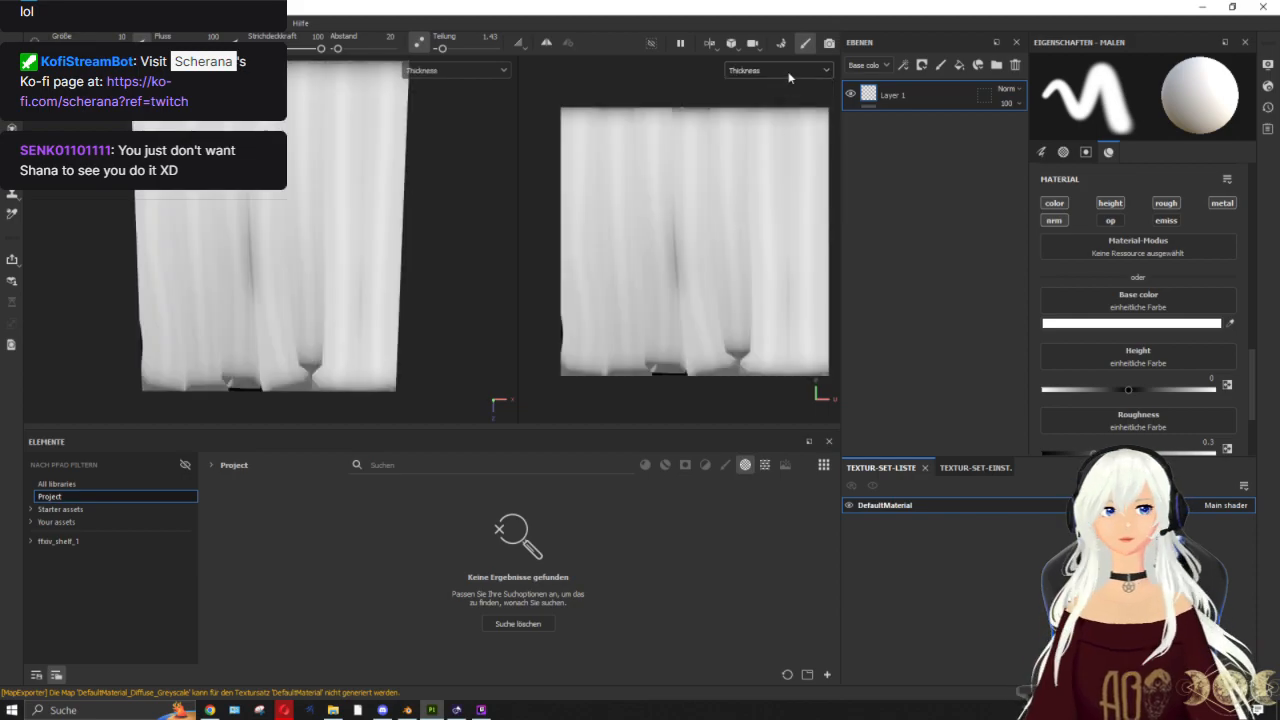
Step: Display the Opacity mesh map in the viewports and export it to the frills folder as an 8-bit PNG with the 2D View output template
{"action": "left_click", "coordinate": [781, 71]}
{"action": "left_click", "coordinate": [778, 184]}
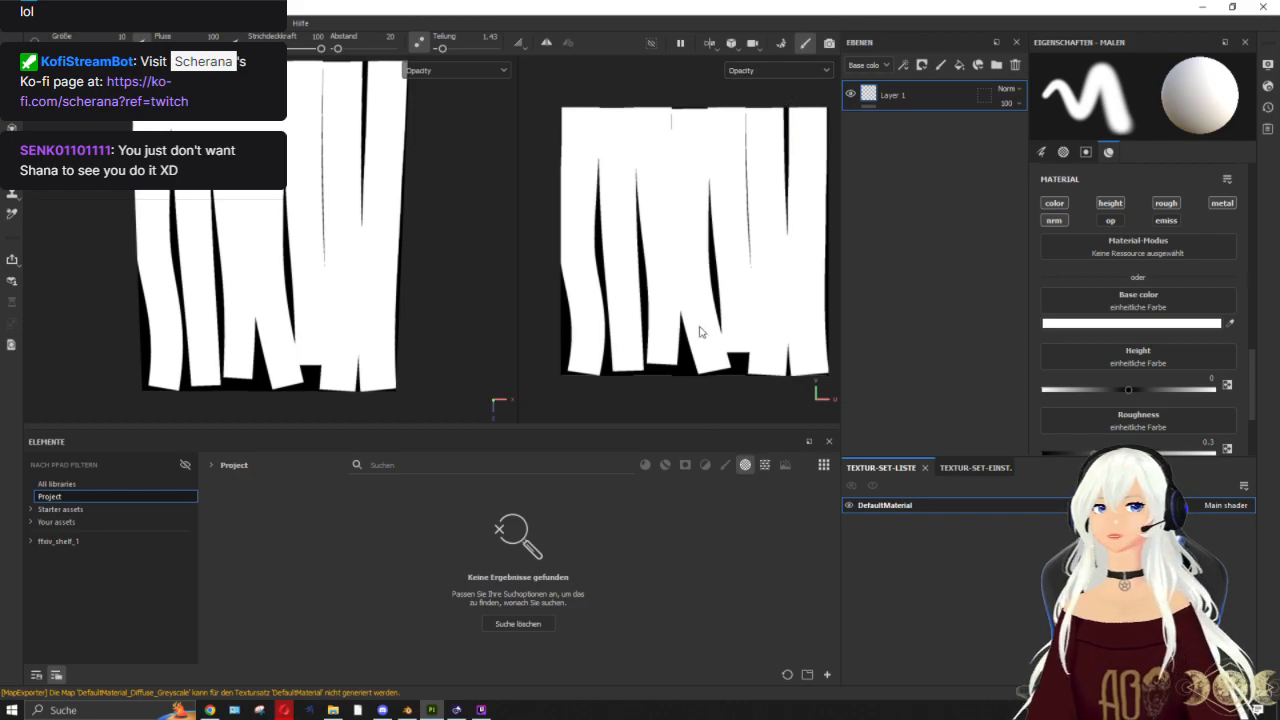
{"action": "scroll", "coordinate": [719, 168], "scroll_direction": "down", "scroll_amount": 1}
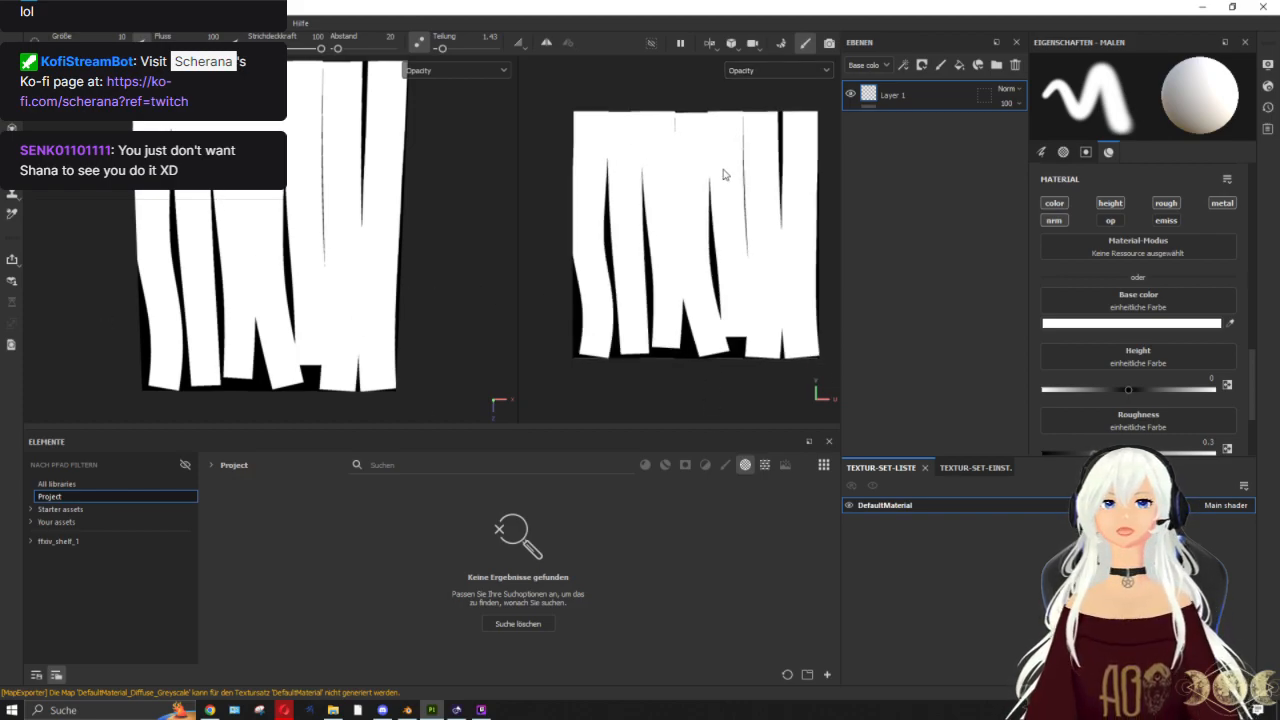
{"action": "left_click", "coordinate": [11, 23]}
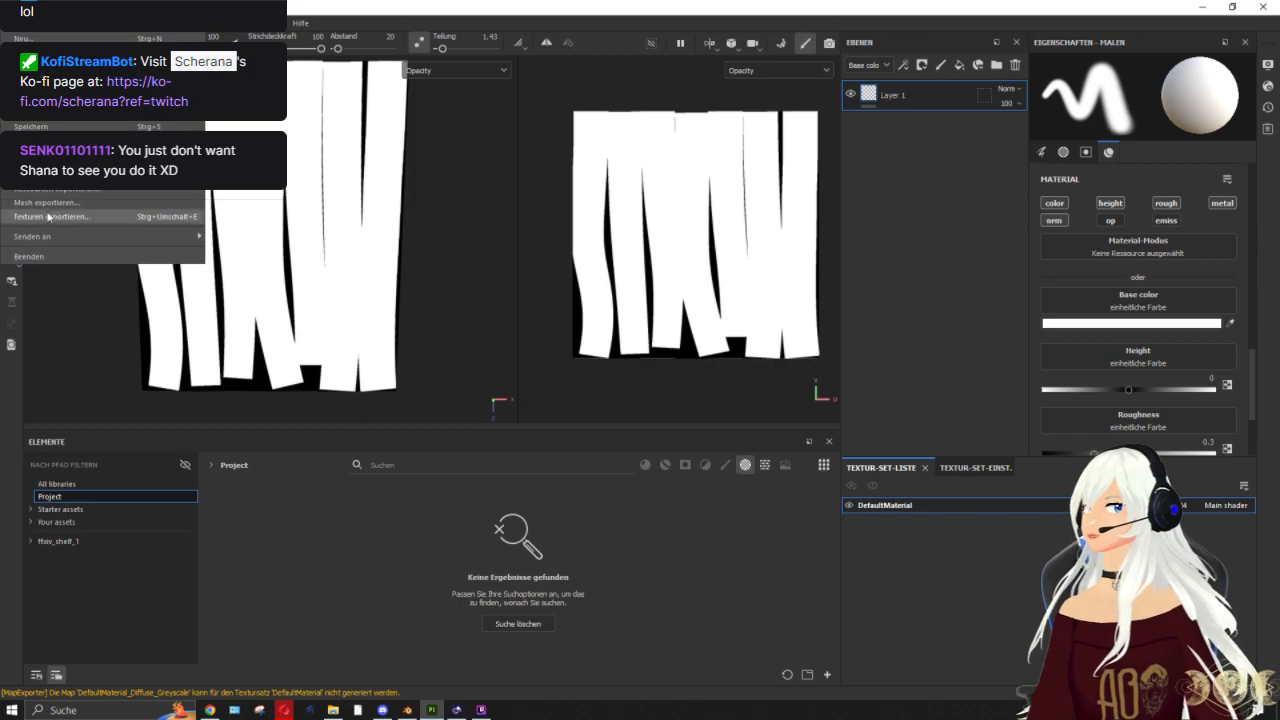
{"action": "left_click", "coordinate": [47, 217]}
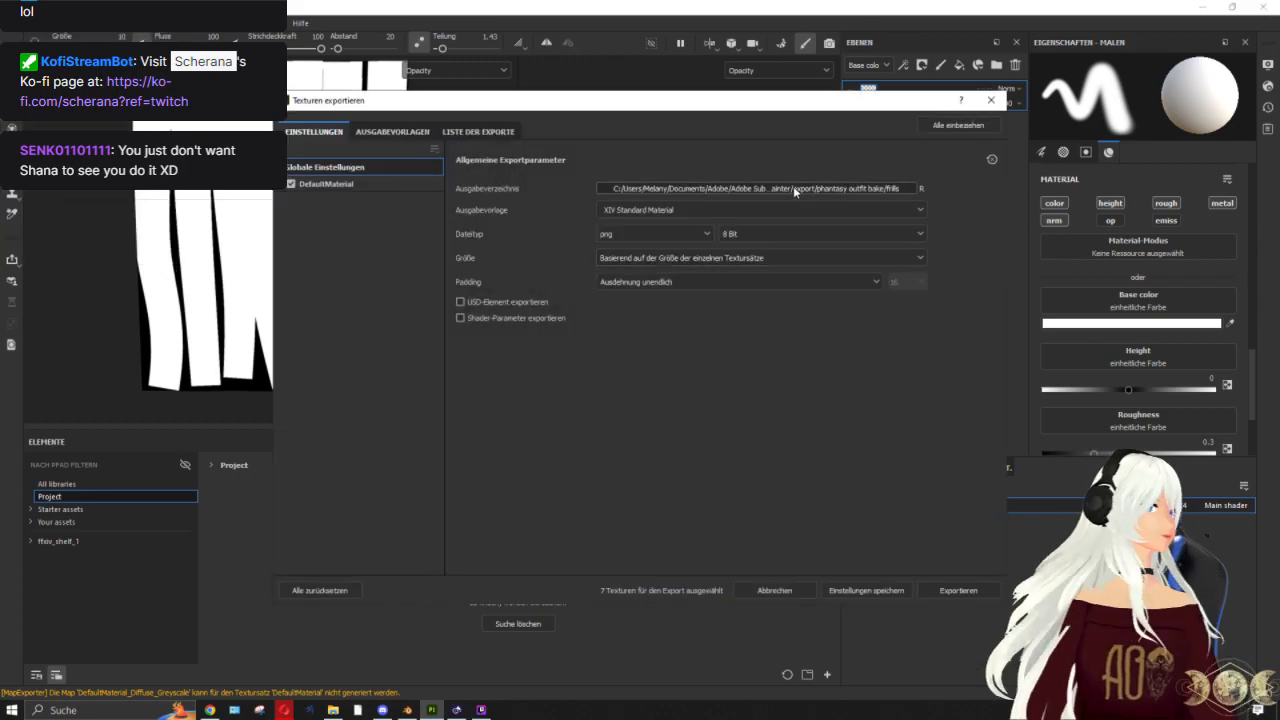
{"action": "left_click_drag", "start_coordinate": [638, 100], "coordinate": [672, 262]}
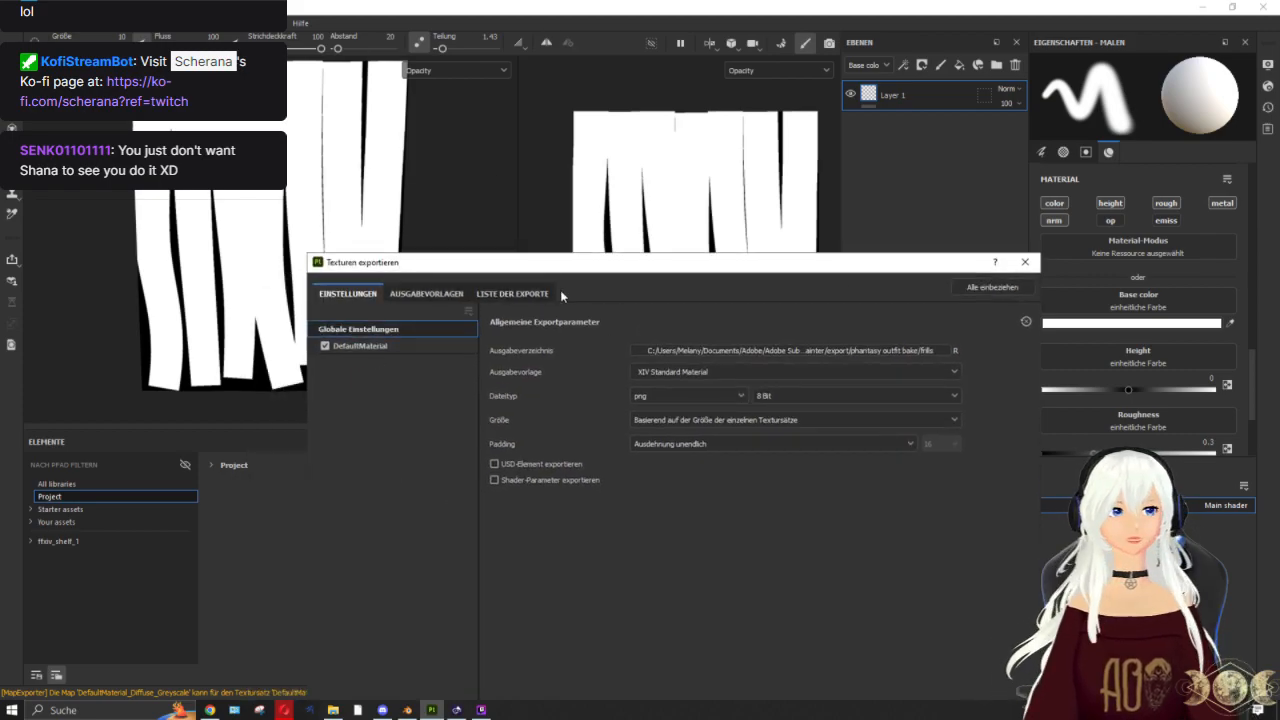
{"action": "left_click_drag", "start_coordinate": [581, 272], "coordinate": [439, 453]}
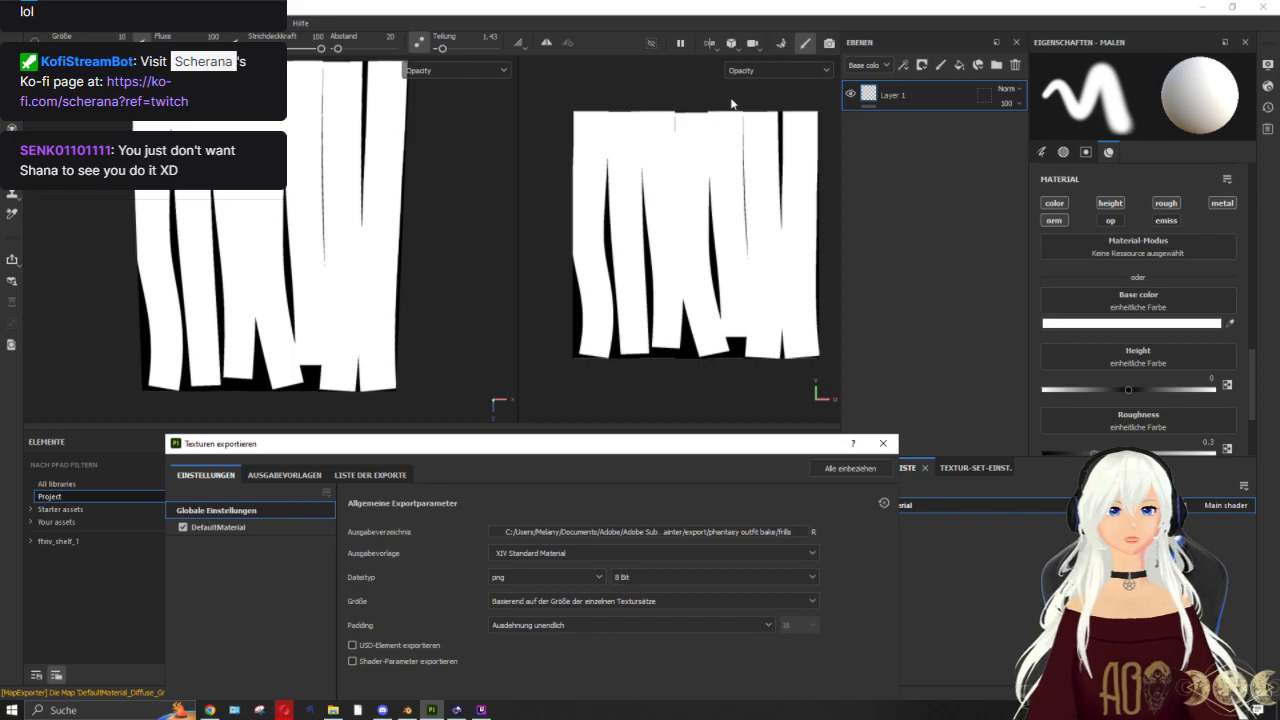
{"action": "left_click_drag", "start_coordinate": [556, 445], "coordinate": [647, 45]}
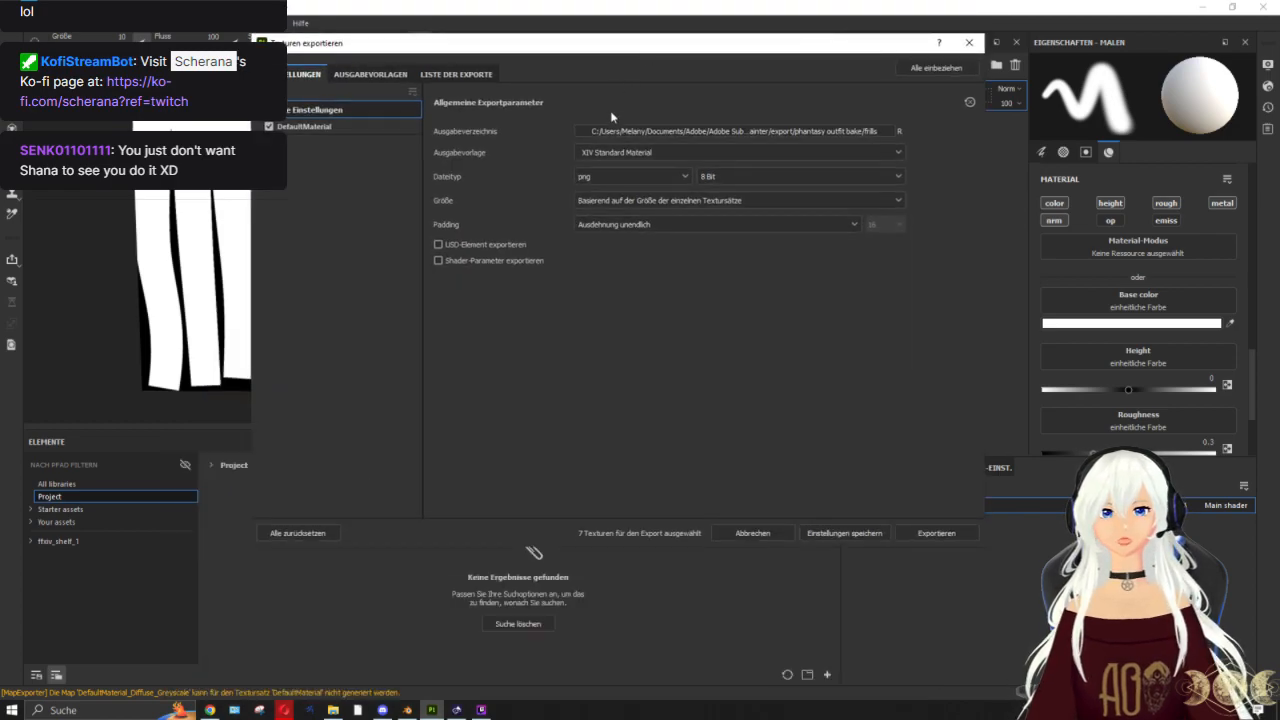
{"action": "left_click", "coordinate": [609, 149]}
{"action": "scroll", "coordinate": [640, 220], "scroll_direction": "up", "scroll_amount": 2}
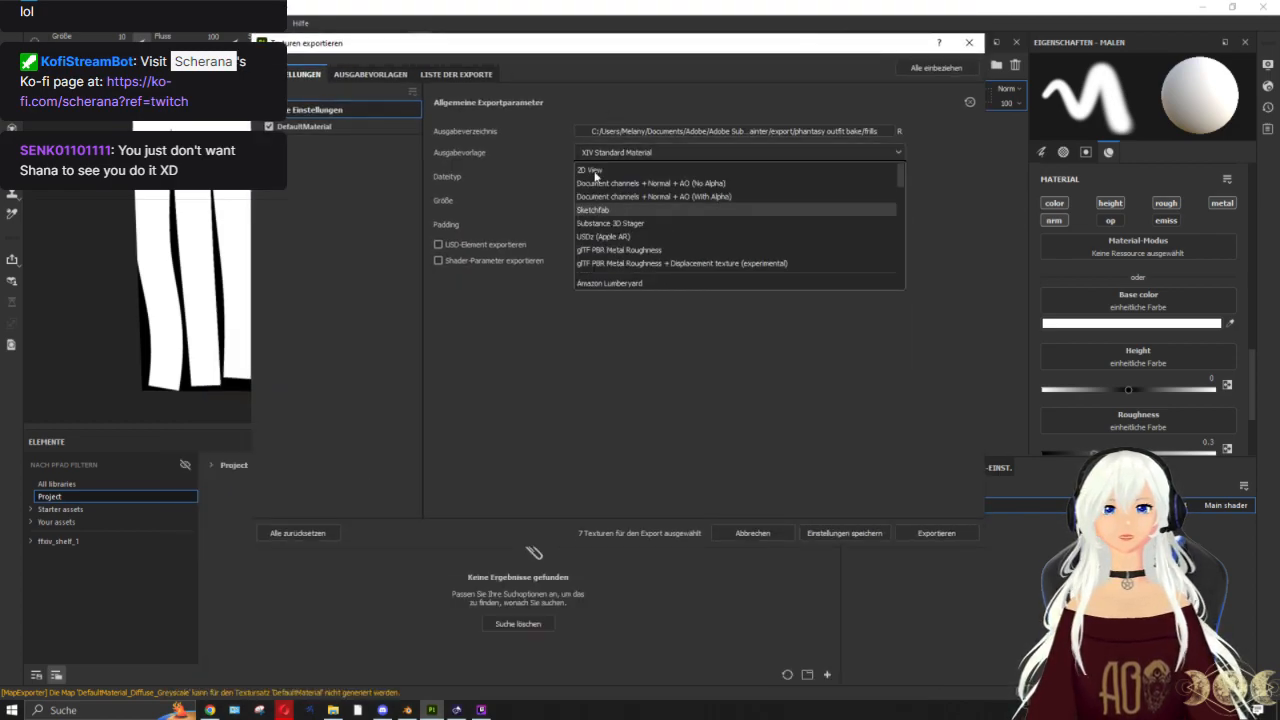
{"action": "left_click", "coordinate": [600, 168]}
{"action": "left_click", "coordinate": [922, 536]}
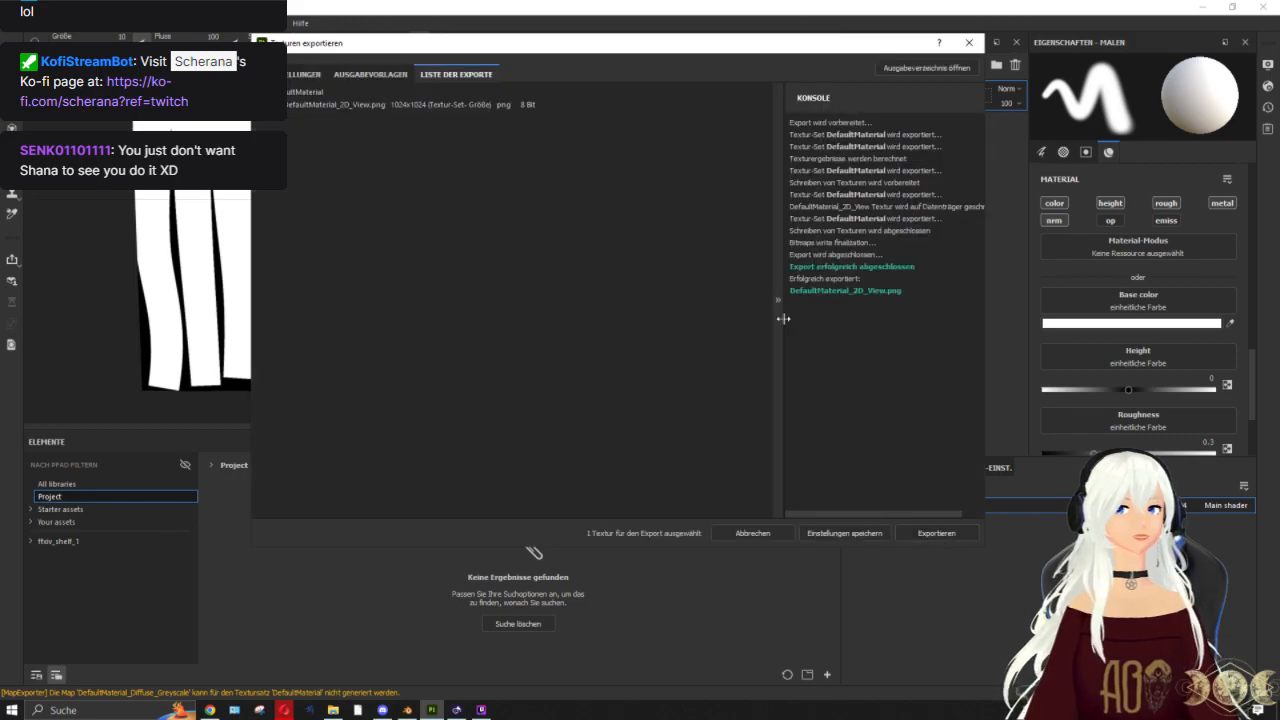
Step: Check the exported 2D view texture in the frills output folder and close the texture export window
{"action": "left_click", "coordinate": [935, 68]}
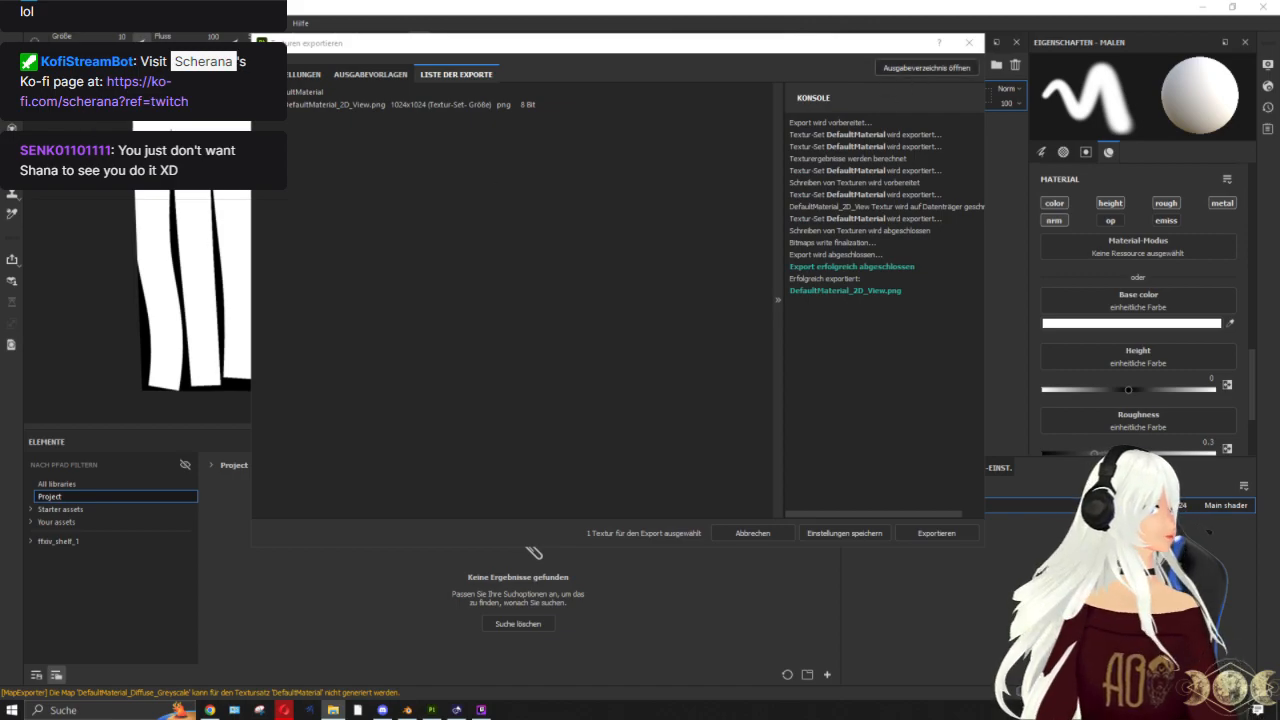
{"action": "left_click_drag", "start_coordinate": [1279, 155], "coordinate": [412, 46]}
{"action": "left_click", "coordinate": [253, 160]}
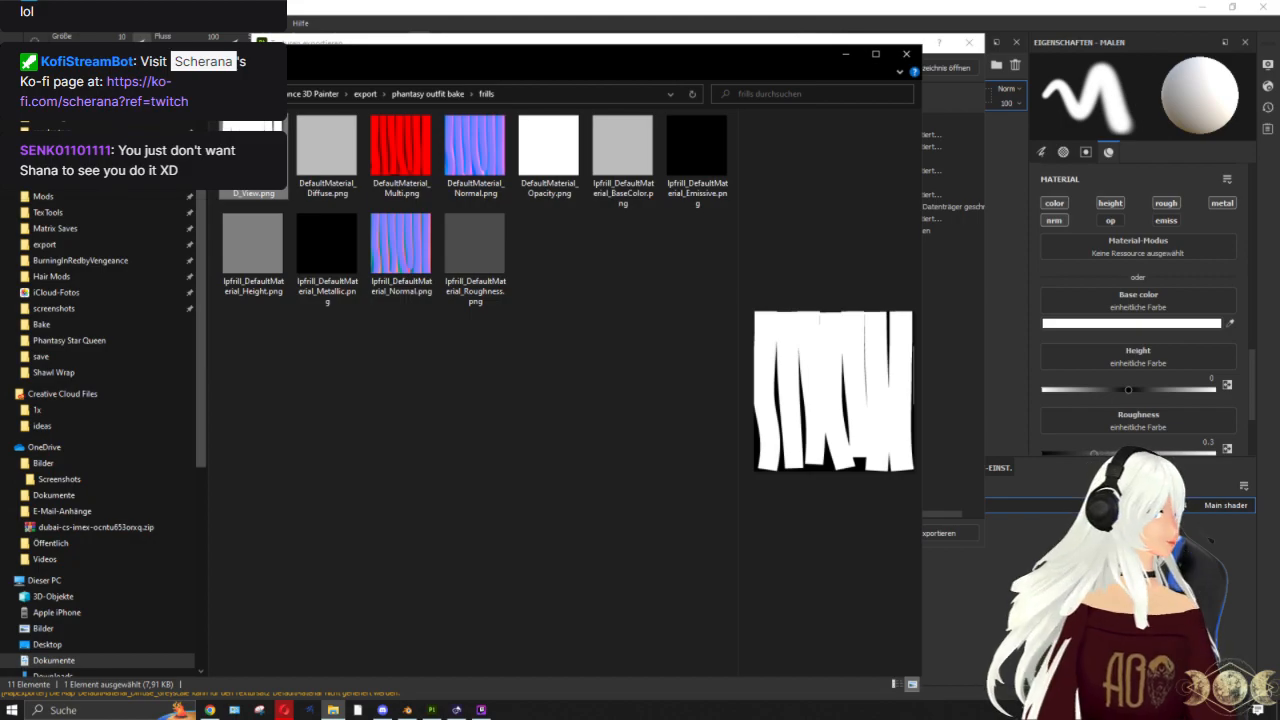
{"action": "left_click", "coordinate": [845, 53]}
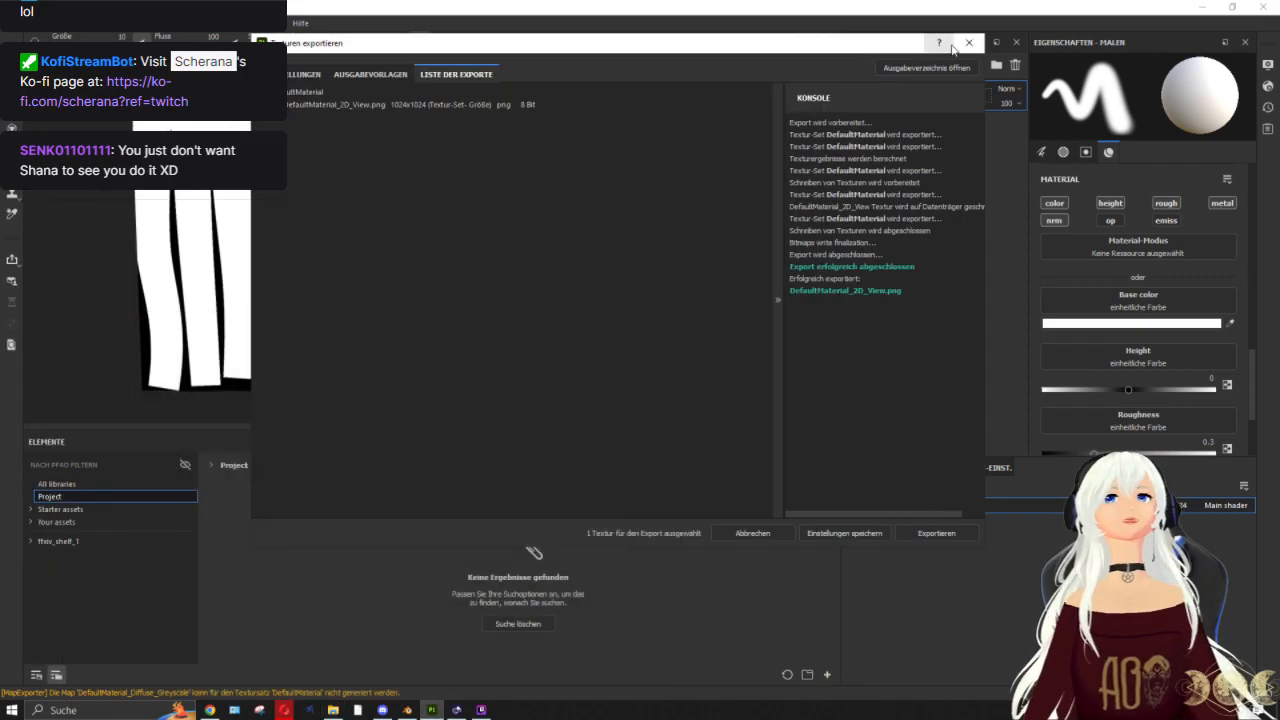
{"action": "left_click", "coordinate": [969, 43]}
Step: Open the recent project "phantasy outfit_ws_1.spp", saving the changes to the frills project
{"action": "left_click", "coordinate": [14, 23]}
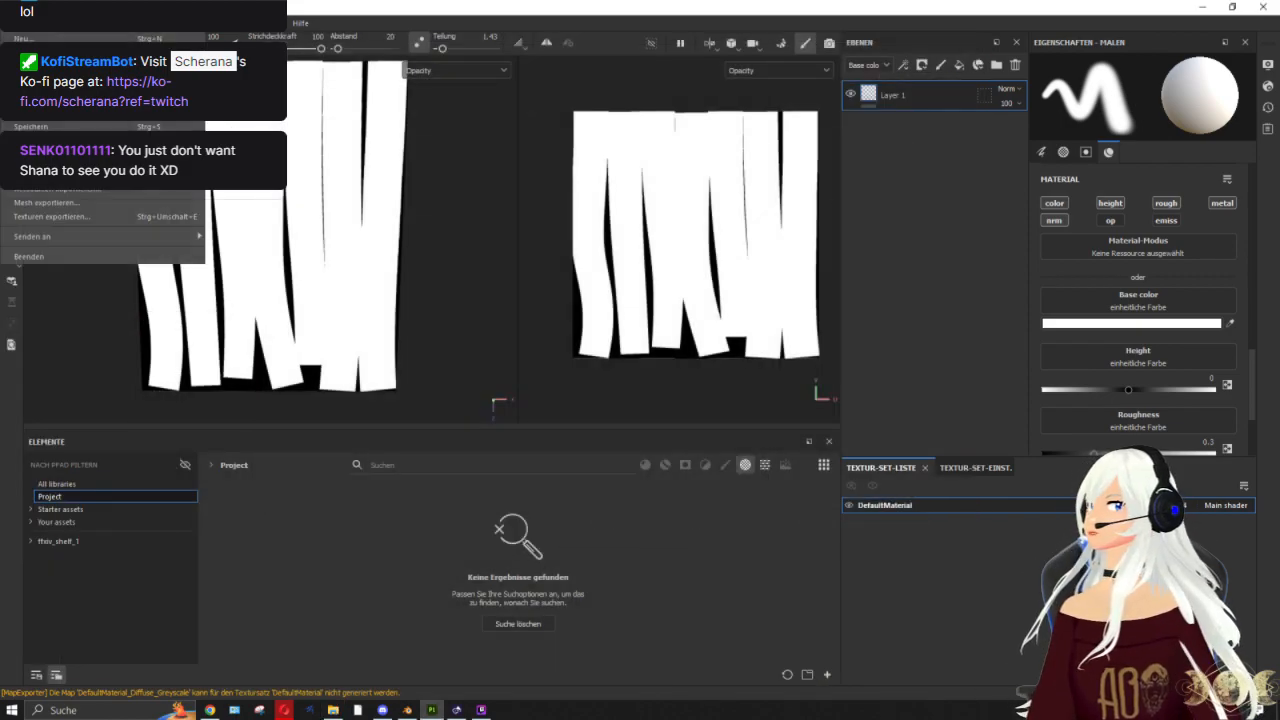
{"action": "mouse_move", "coordinate": [80, 66]}
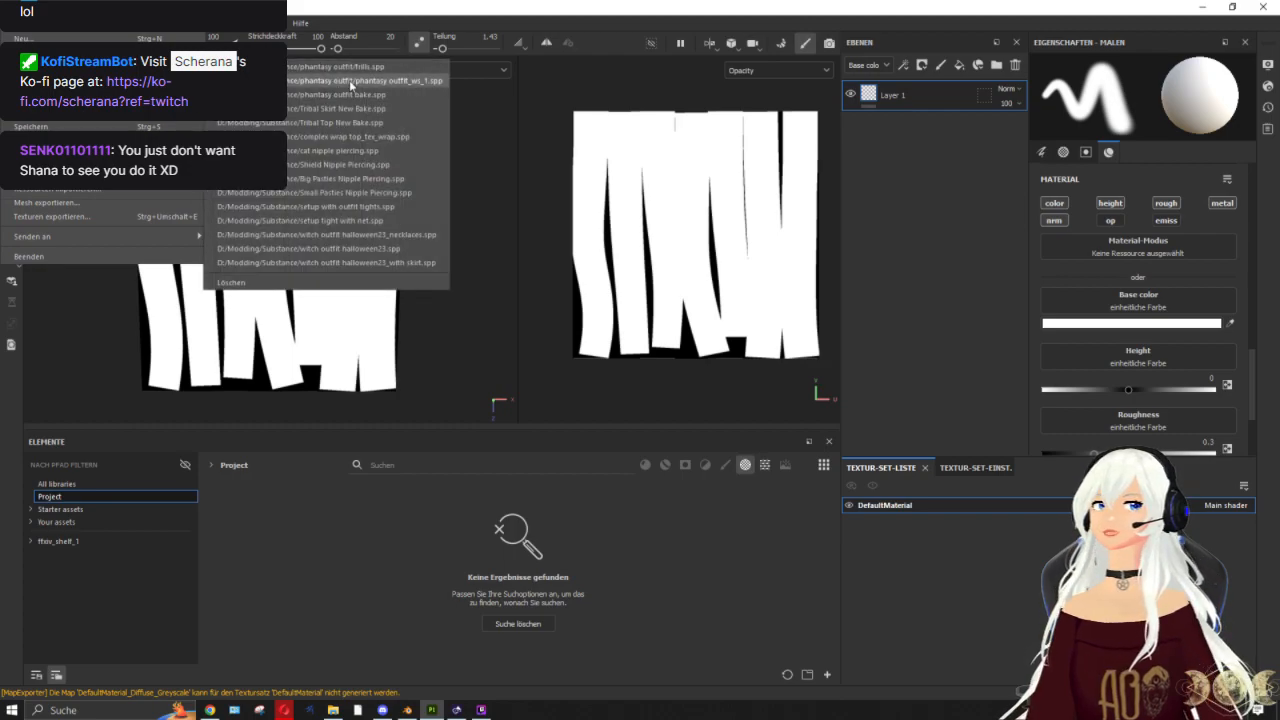
{"action": "left_click", "coordinate": [349, 80]}
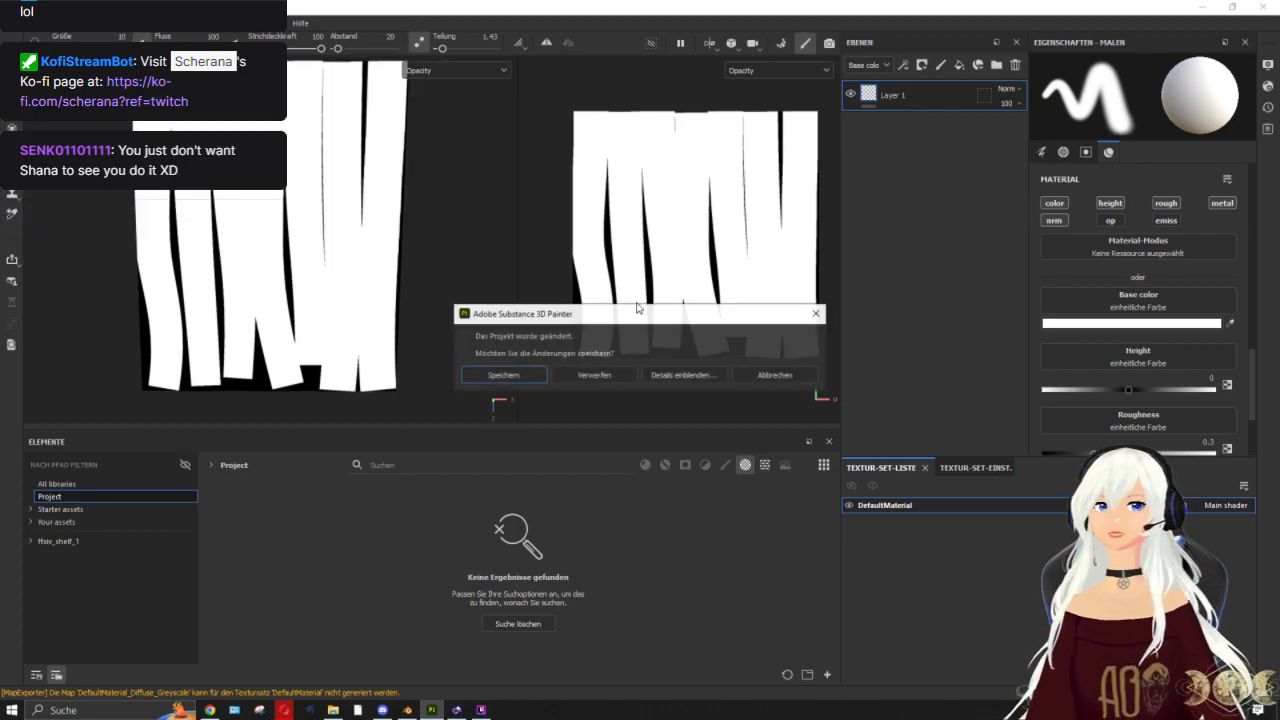
{"action": "left_click", "coordinate": [531, 377]}
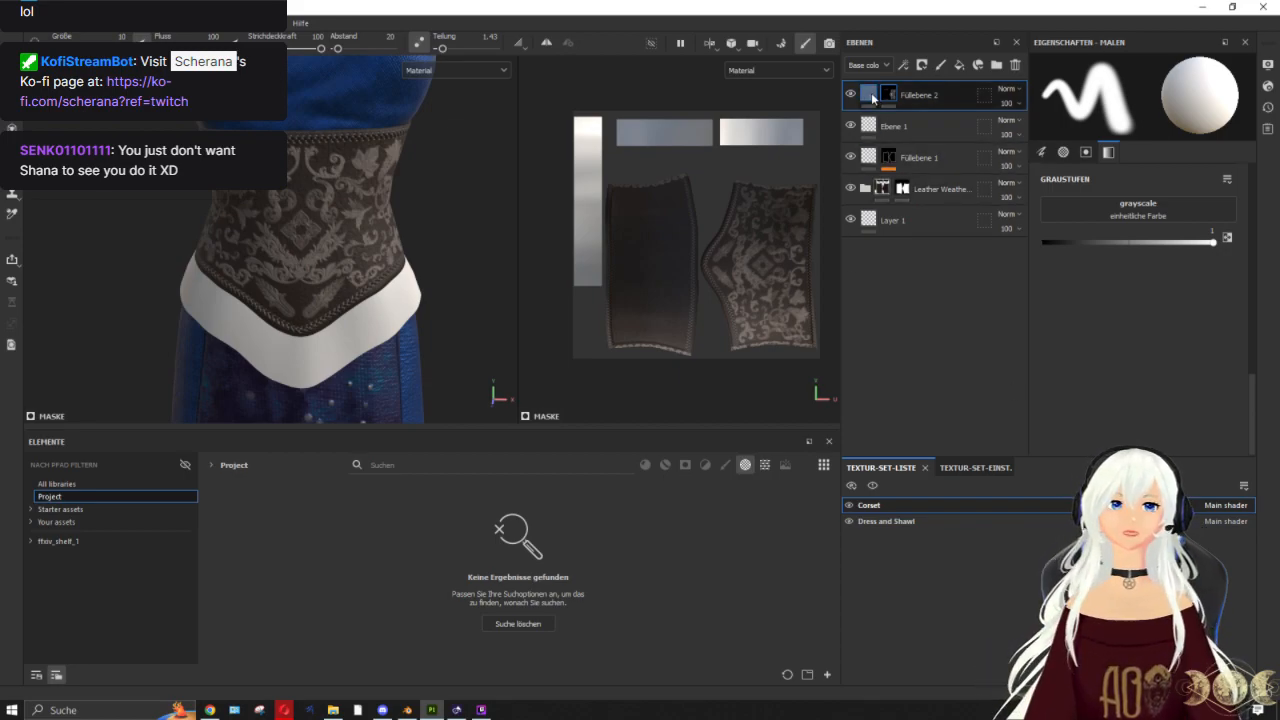
Step: Add a fill layer with a black mask above the other Corset layers and polygon-fill one face of the light waist strip in the mask
{"action": "left_click", "coordinate": [959, 64]}
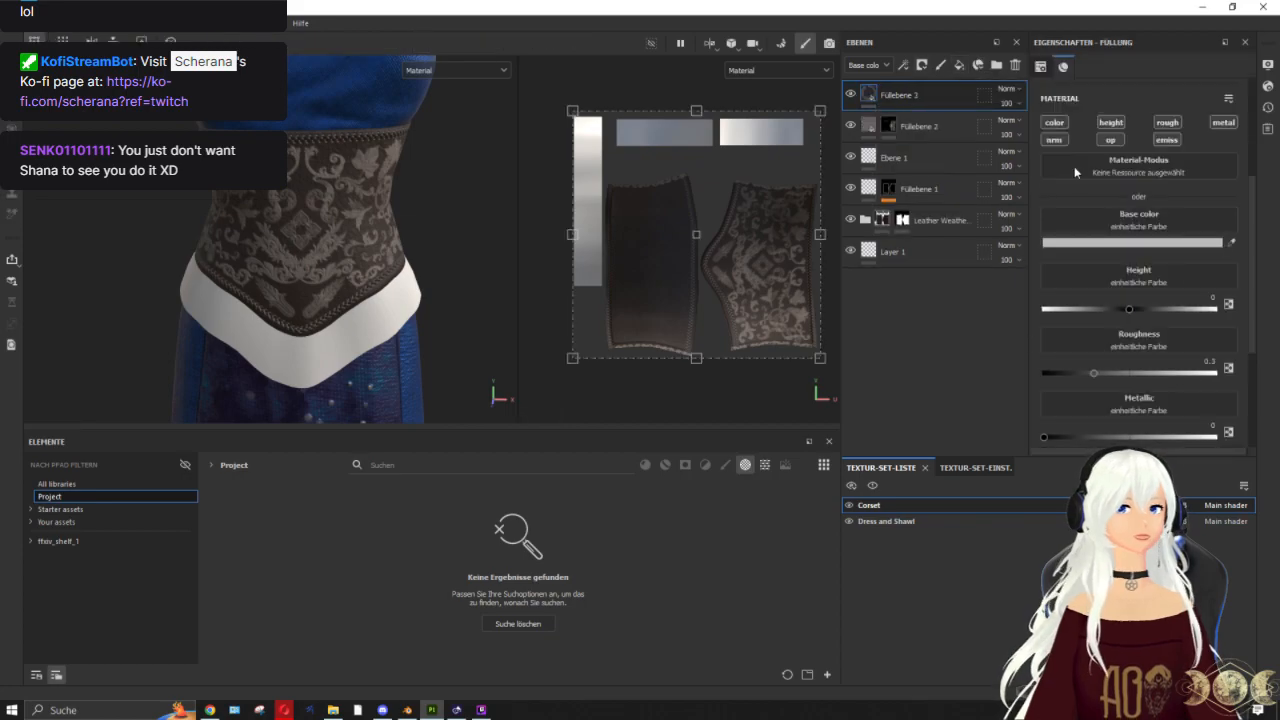
{"action": "right_click", "coordinate": [872, 99]}
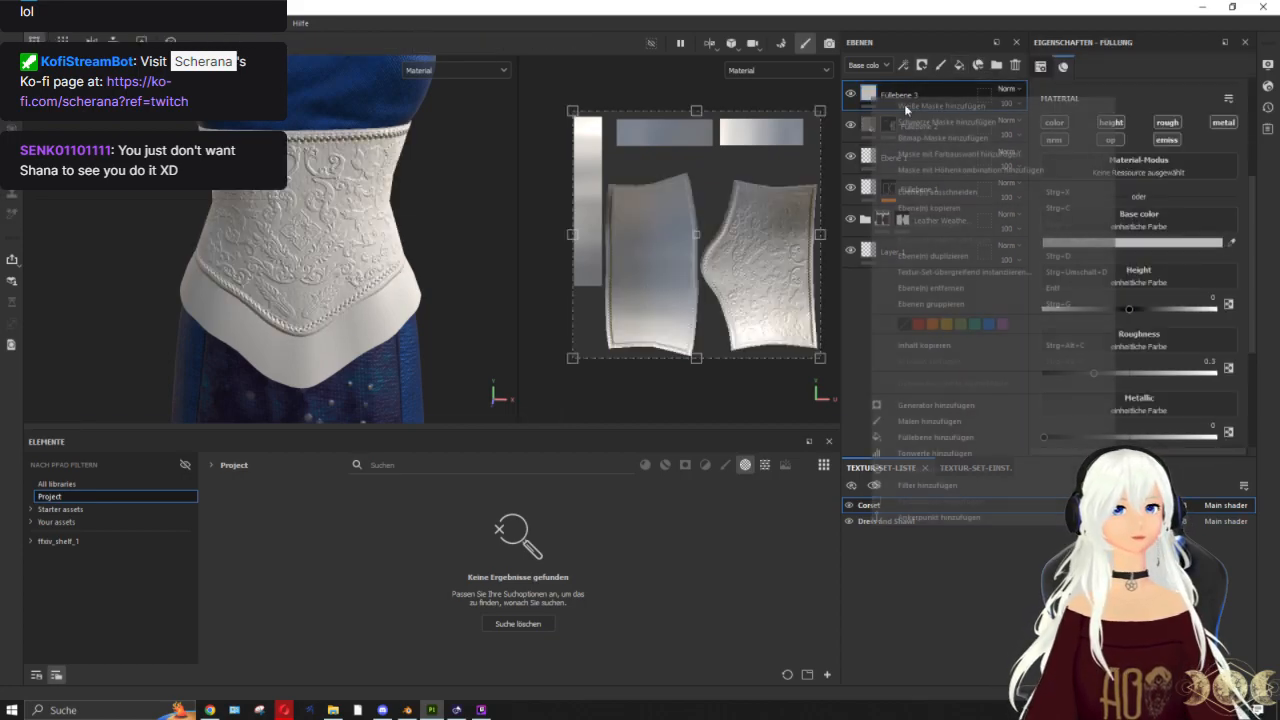
{"action": "left_click", "coordinate": [940, 122]}
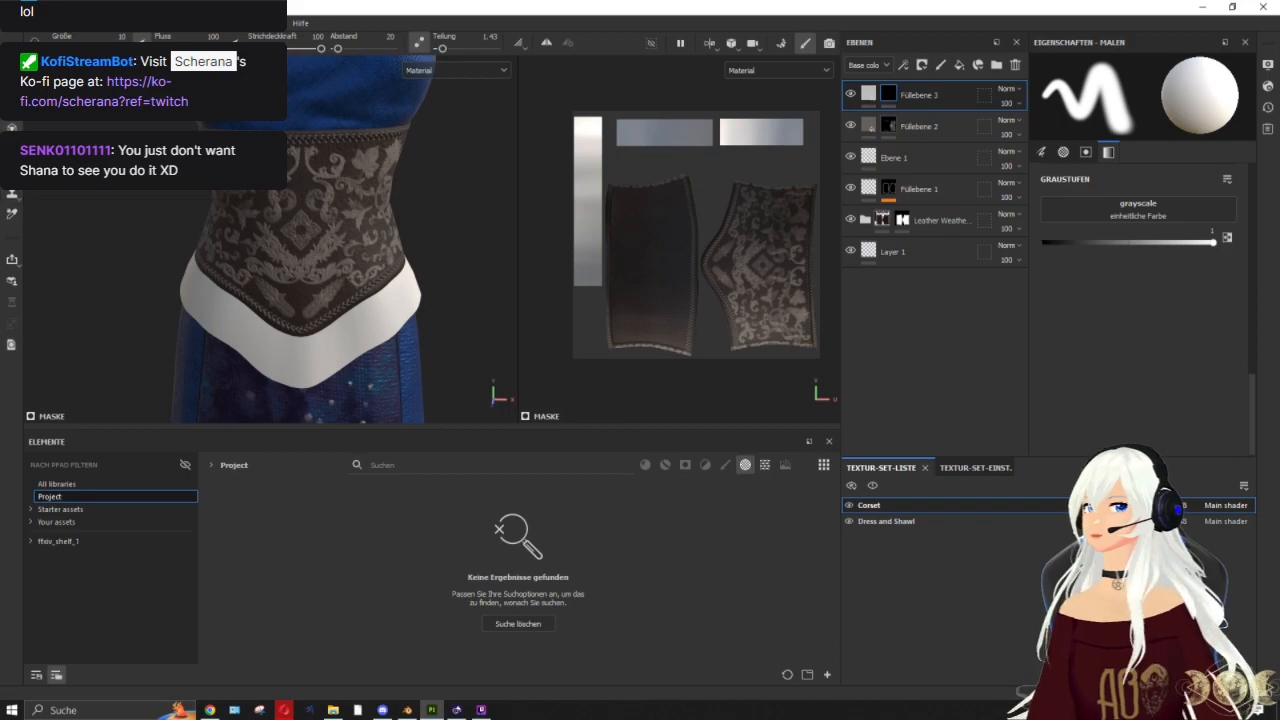
{"action": "left_click", "coordinate": [12, 150]}
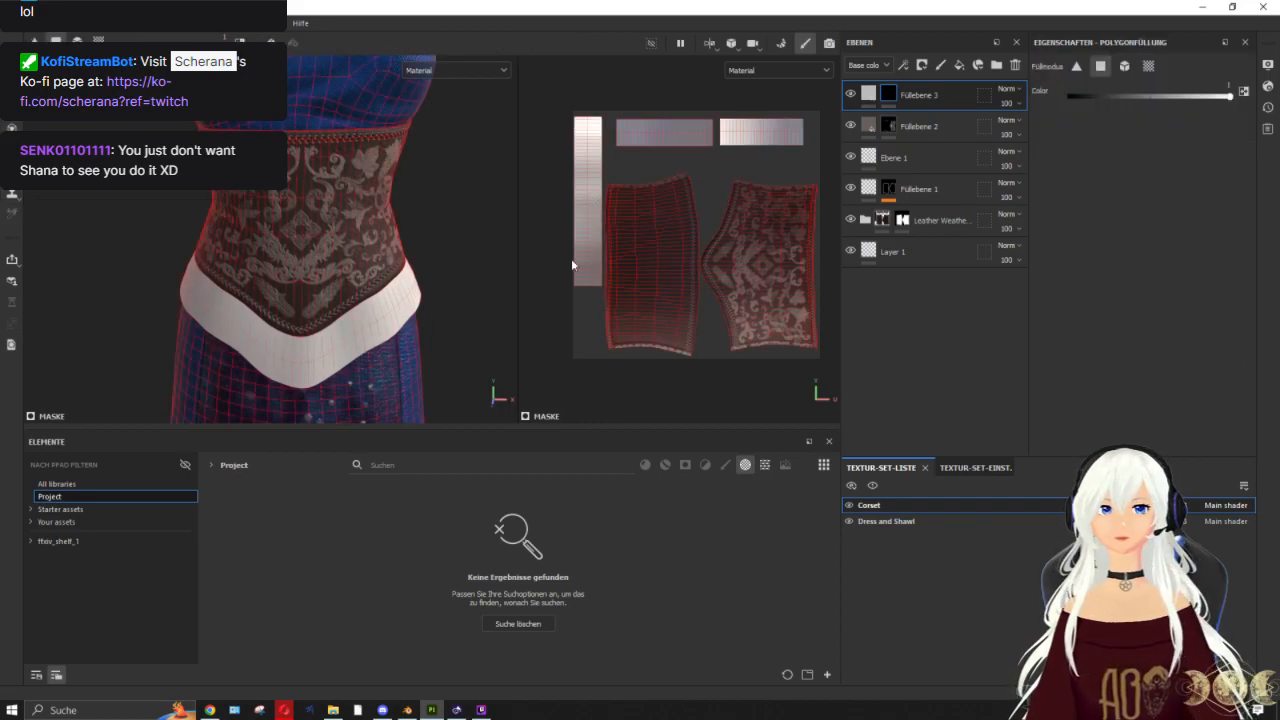
{"action": "left_click", "coordinate": [869, 95]}
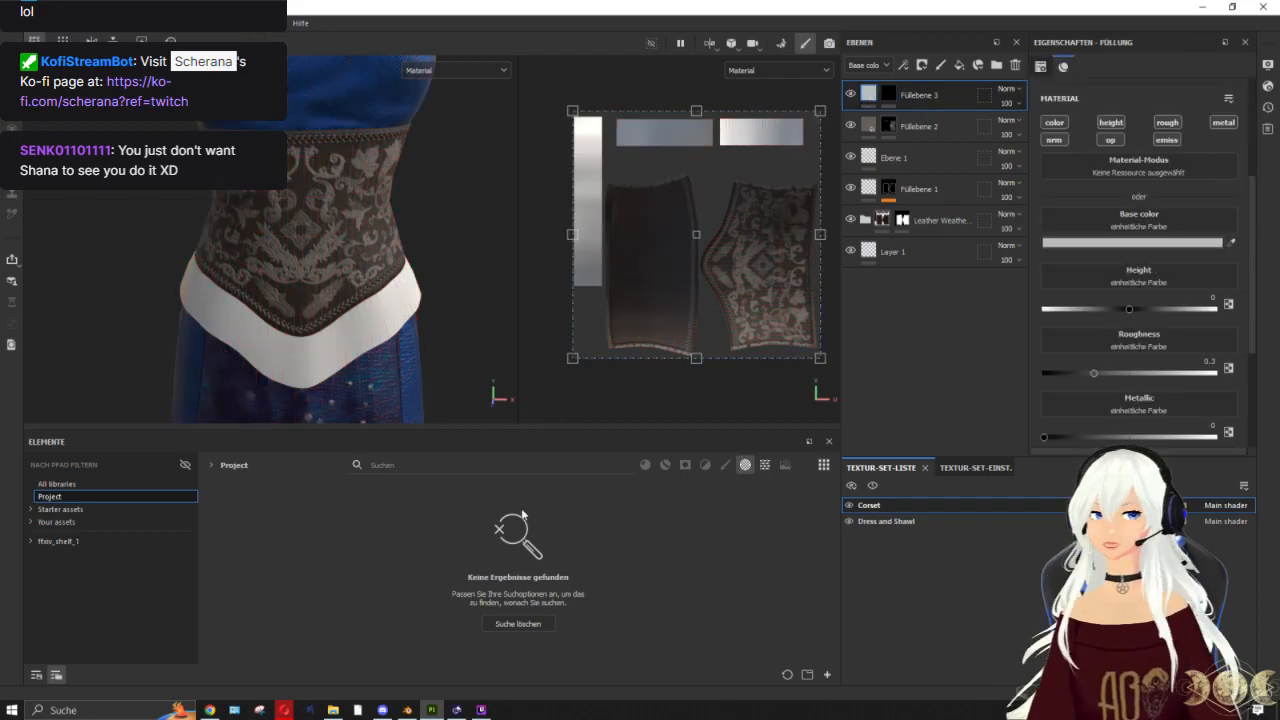
Step: Show the resources of all libraries in the assets without a type filter
{"action": "left_click", "coordinate": [56, 484]}
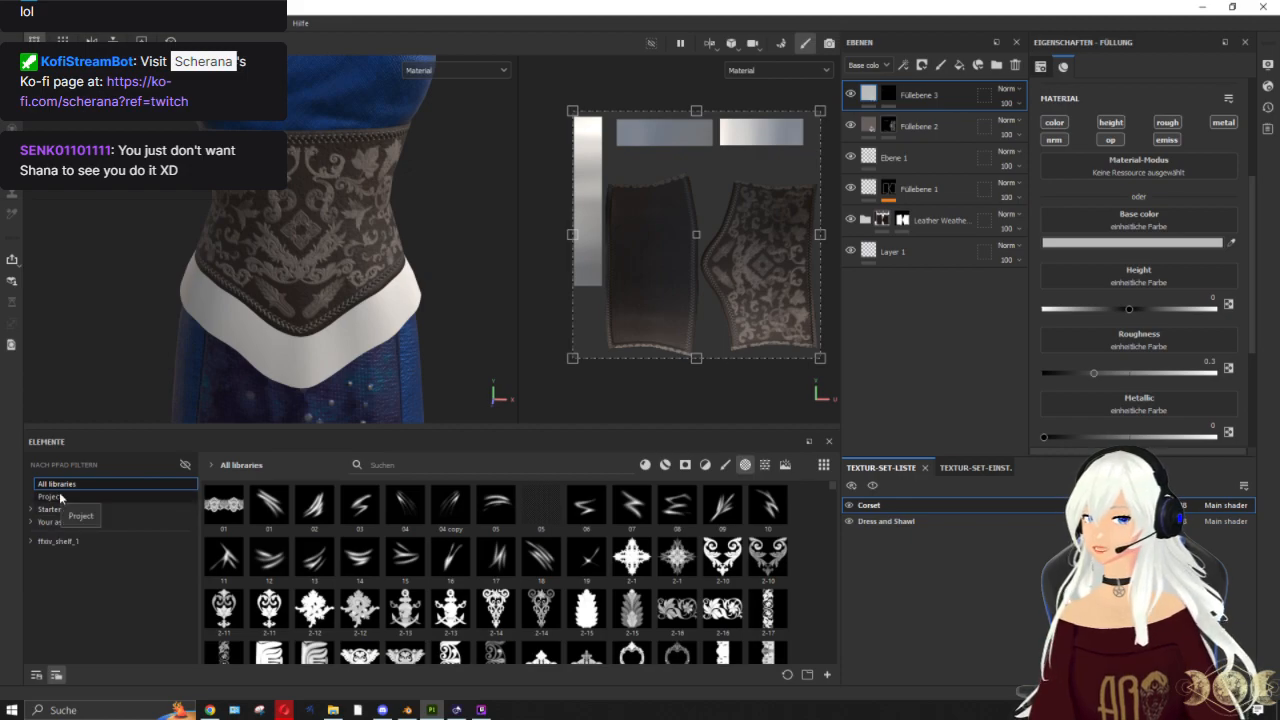
{"action": "left_click", "coordinate": [55, 495]}
{"action": "left_click", "coordinate": [541, 625]}
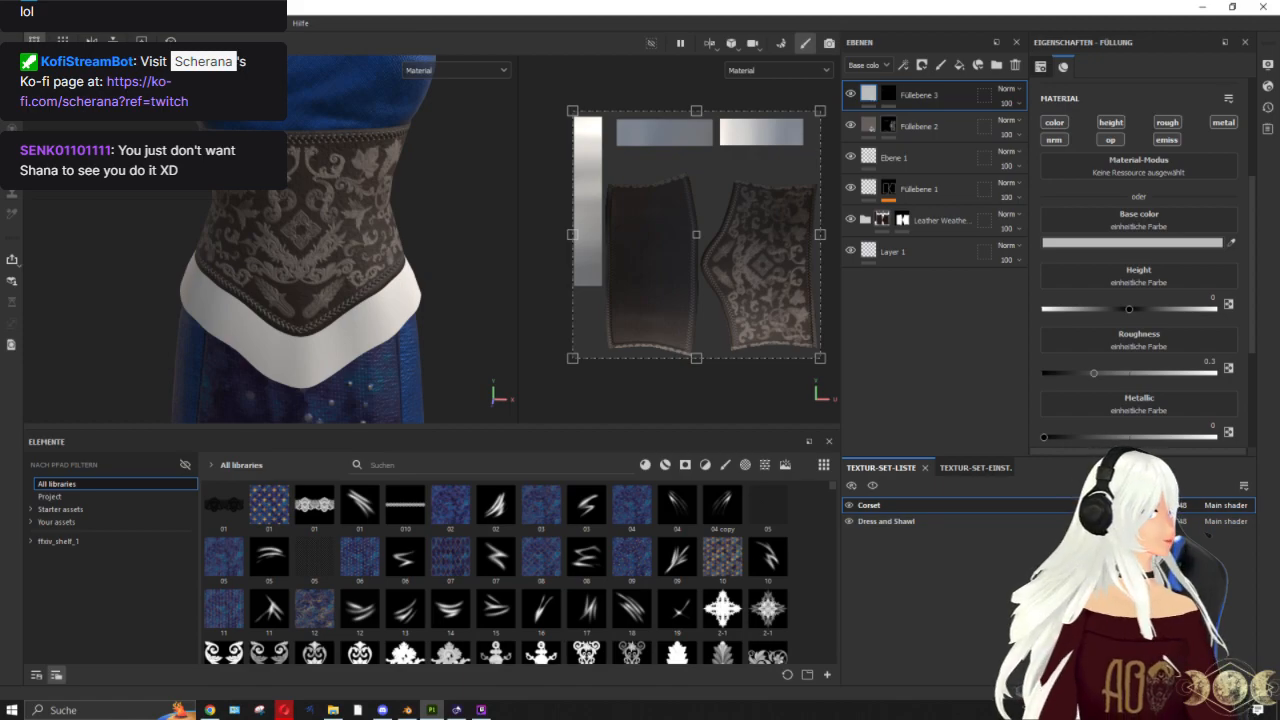
{"action": "key", "text": "alt+Tab"}
{"action": "left_click_drag", "start_coordinate": [571, 57], "coordinate": [571, 0]}
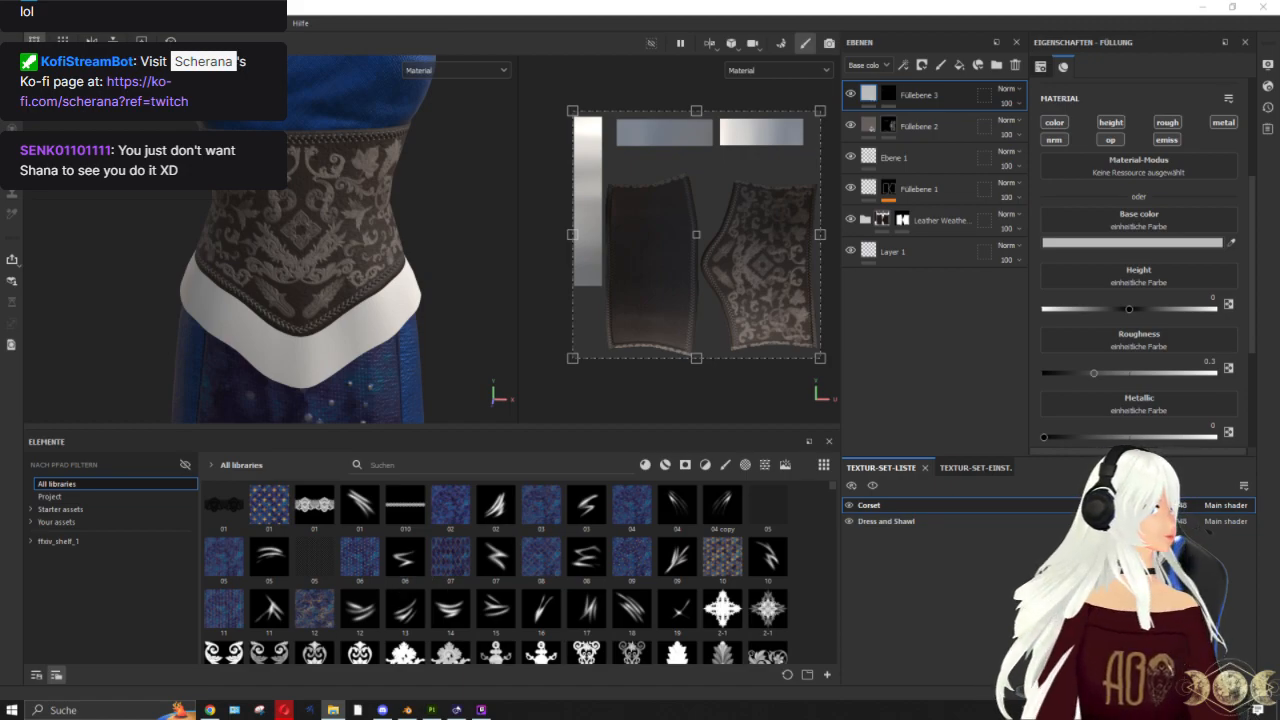
{"action": "left_click_drag", "start_coordinate": [1279, 300], "coordinate": [487, 587]}
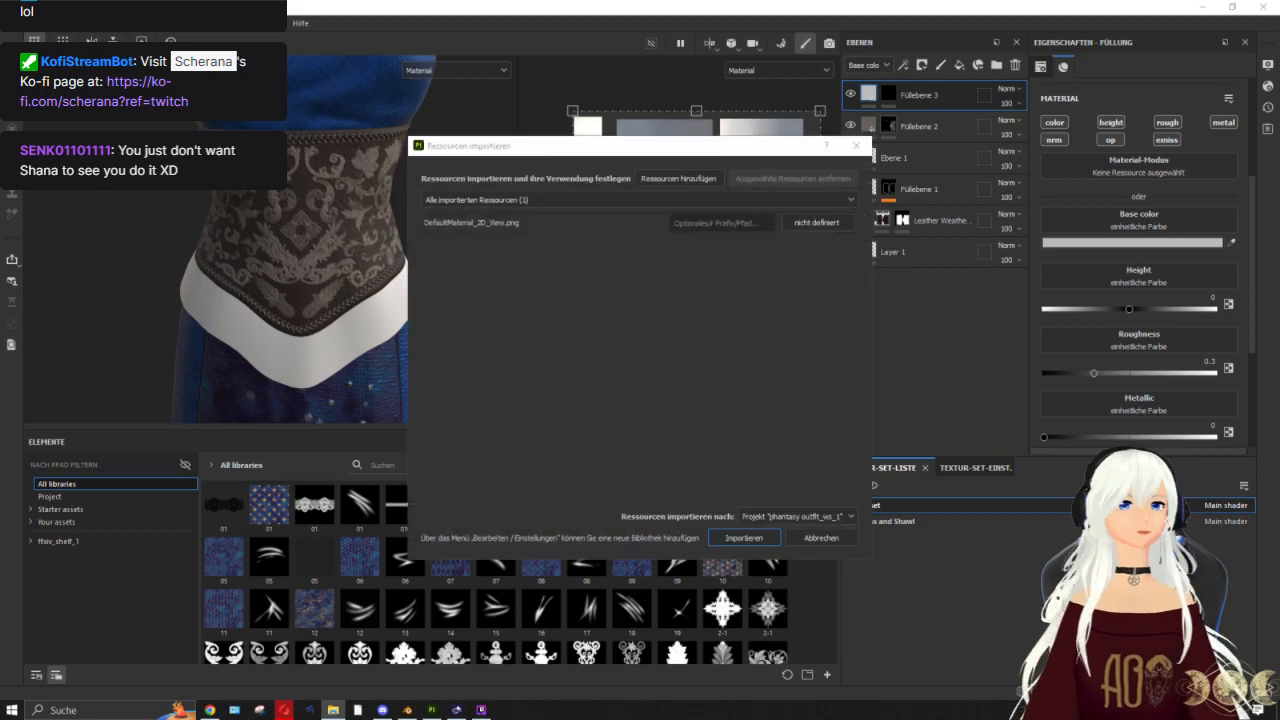
{"action": "left_click", "coordinate": [857, 147]}
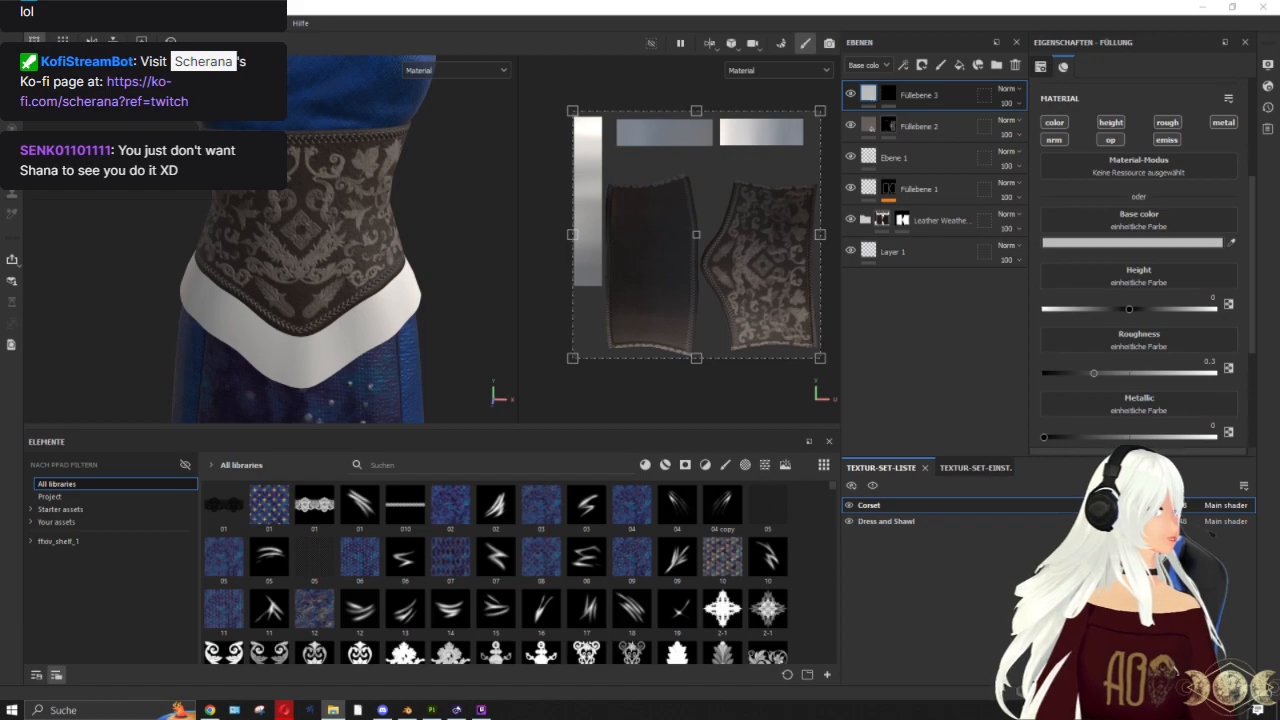
Step: Load the exported frill PNG maps from the output folder into the resource import and define them all as textures
{"action": "left_click_drag", "start_coordinate": [0, 590], "coordinate": [388, 570]}
{"action": "left_click", "coordinate": [880, 449]}
{"action": "left_click", "coordinate": [636, 228]}
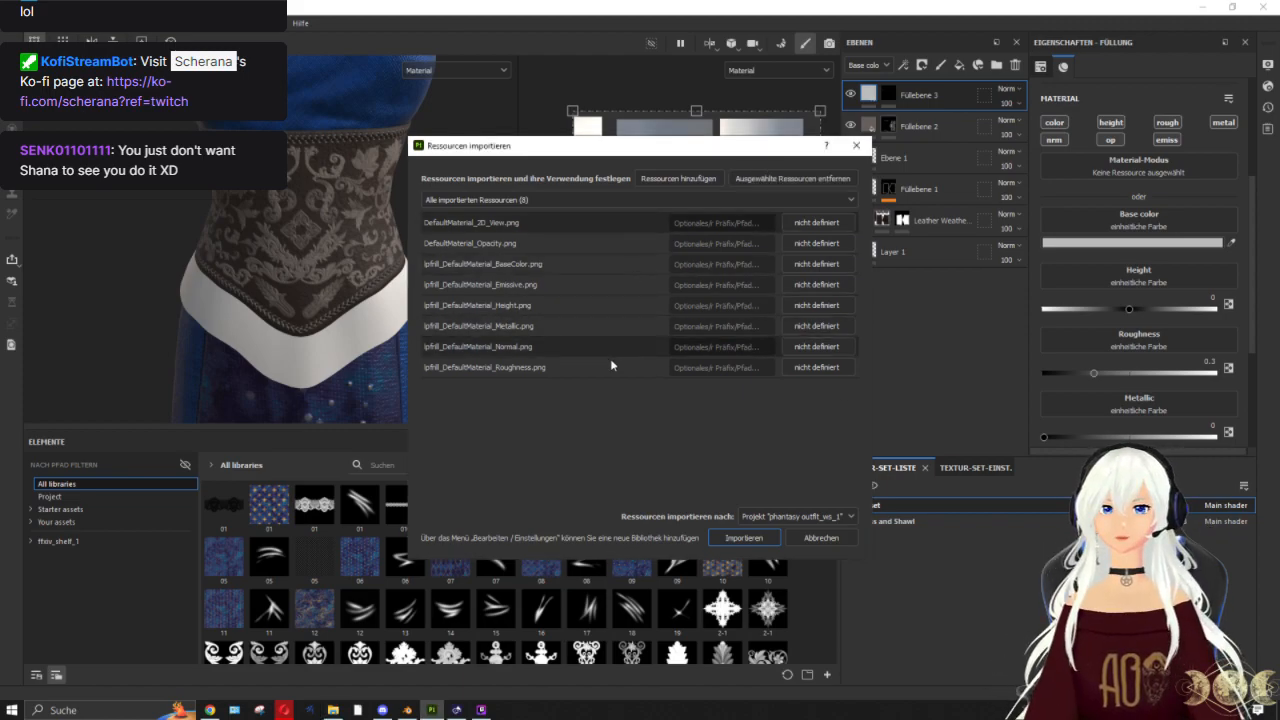
{"action": "left_click", "coordinate": [806, 367]}
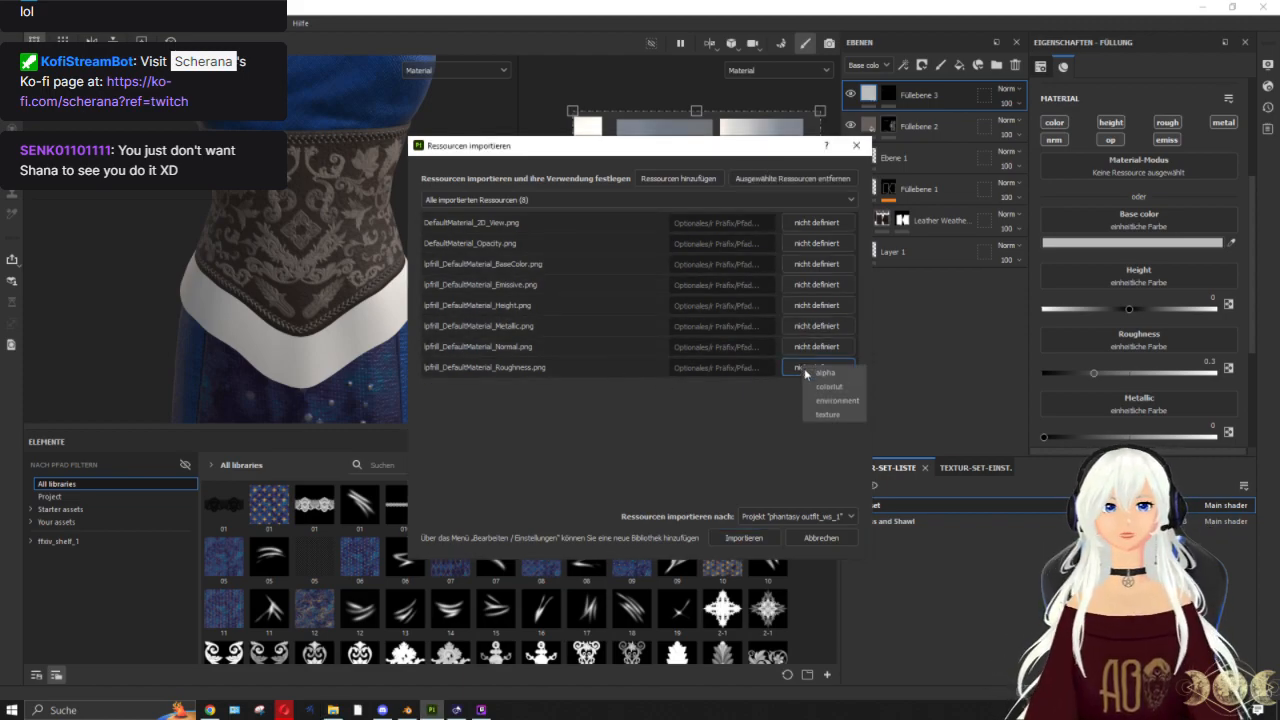
{"action": "left_click", "coordinate": [828, 414]}
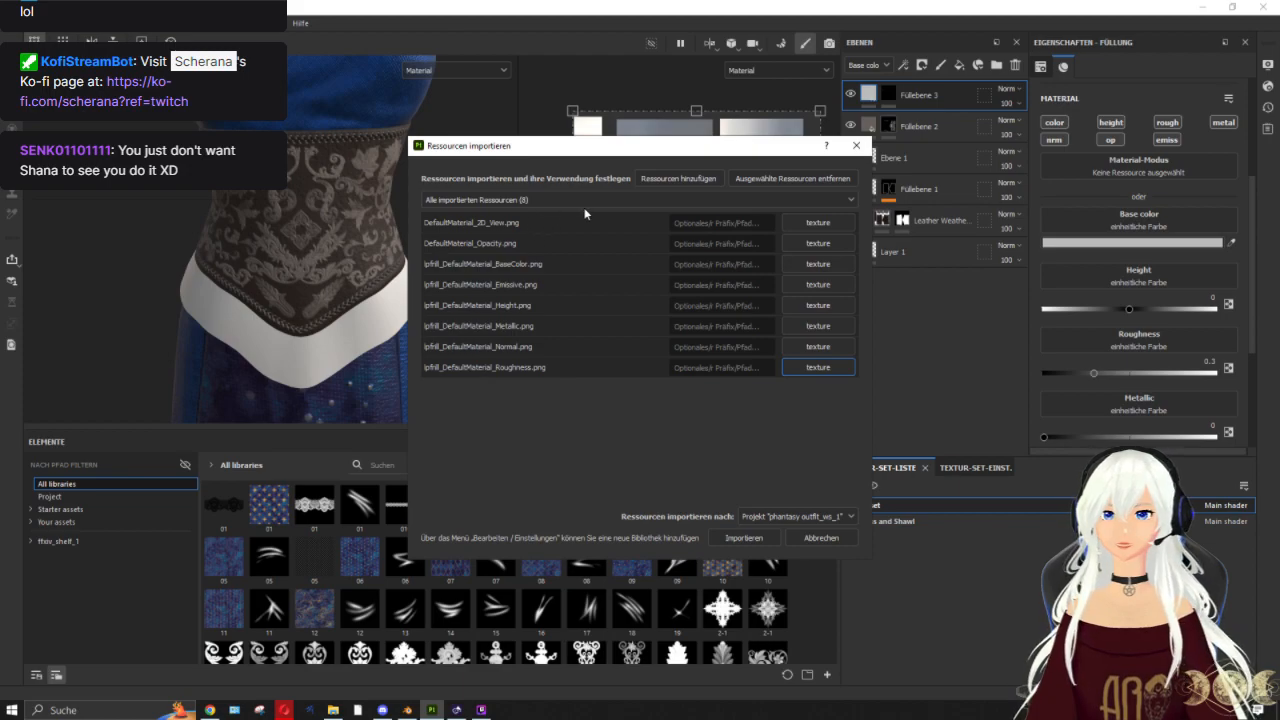
Step: Define DefaultMaterial_2D_View.png as an alpha and import all the listed maps into the project "phantasy outfit_ws_1"
{"action": "left_click", "coordinate": [828, 223]}
{"action": "left_click", "coordinate": [856, 232]}
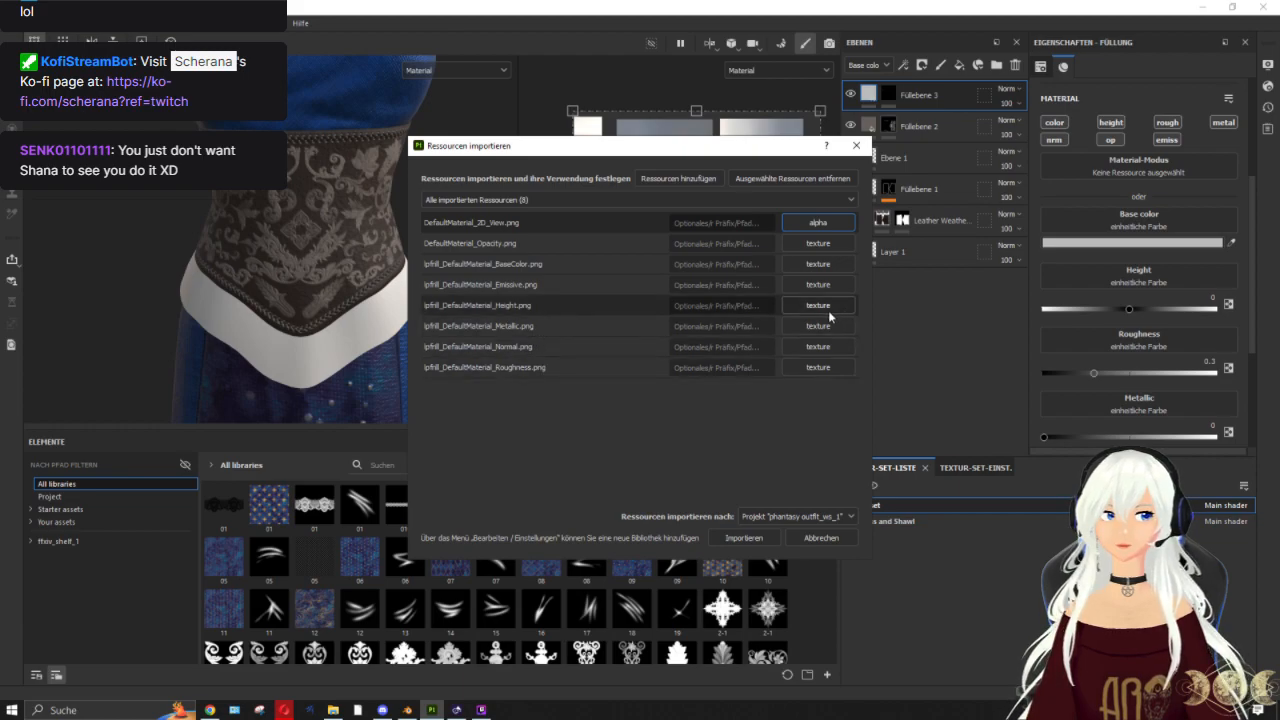
{"action": "left_click", "coordinate": [785, 519]}
{"action": "left_click", "coordinate": [785, 519]}
{"action": "left_click", "coordinate": [740, 538]}
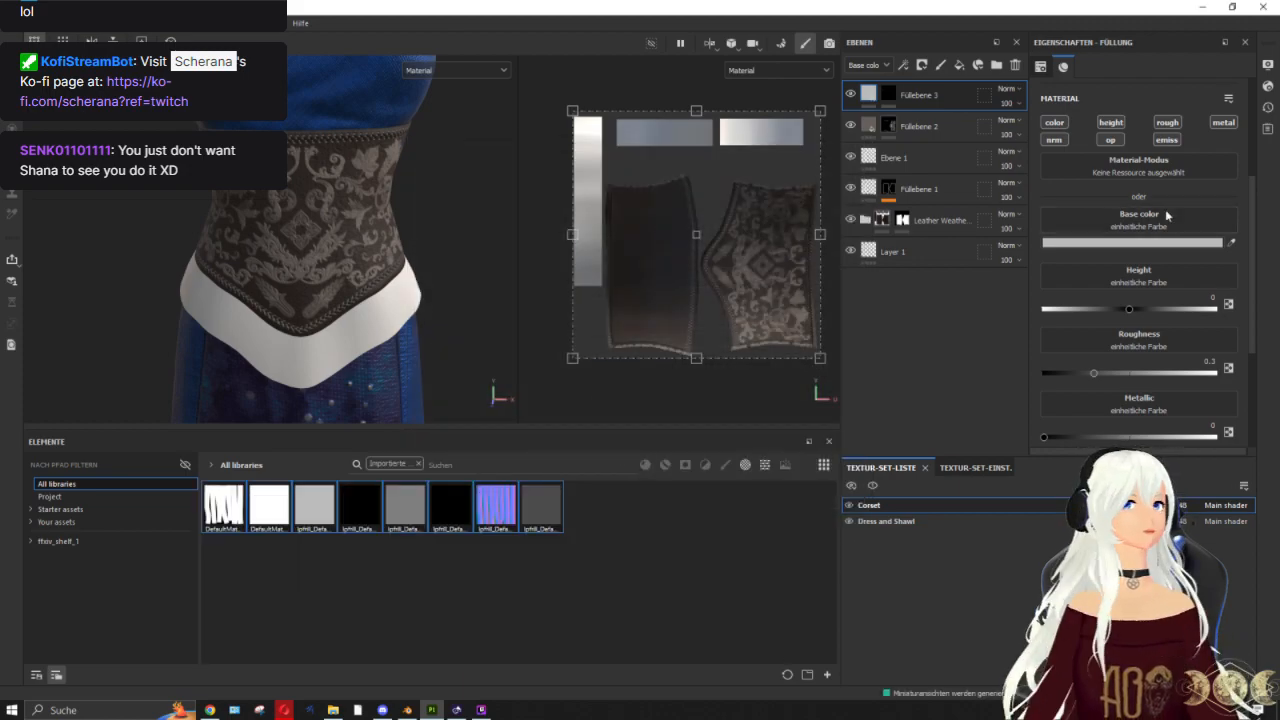
Step: Assign the imported BaseColor, Height and Normal maps to the new fill layer's matching channels and DefaultMaterial_2D_View to its opacity
{"action": "left_click", "coordinate": [266, 512]}
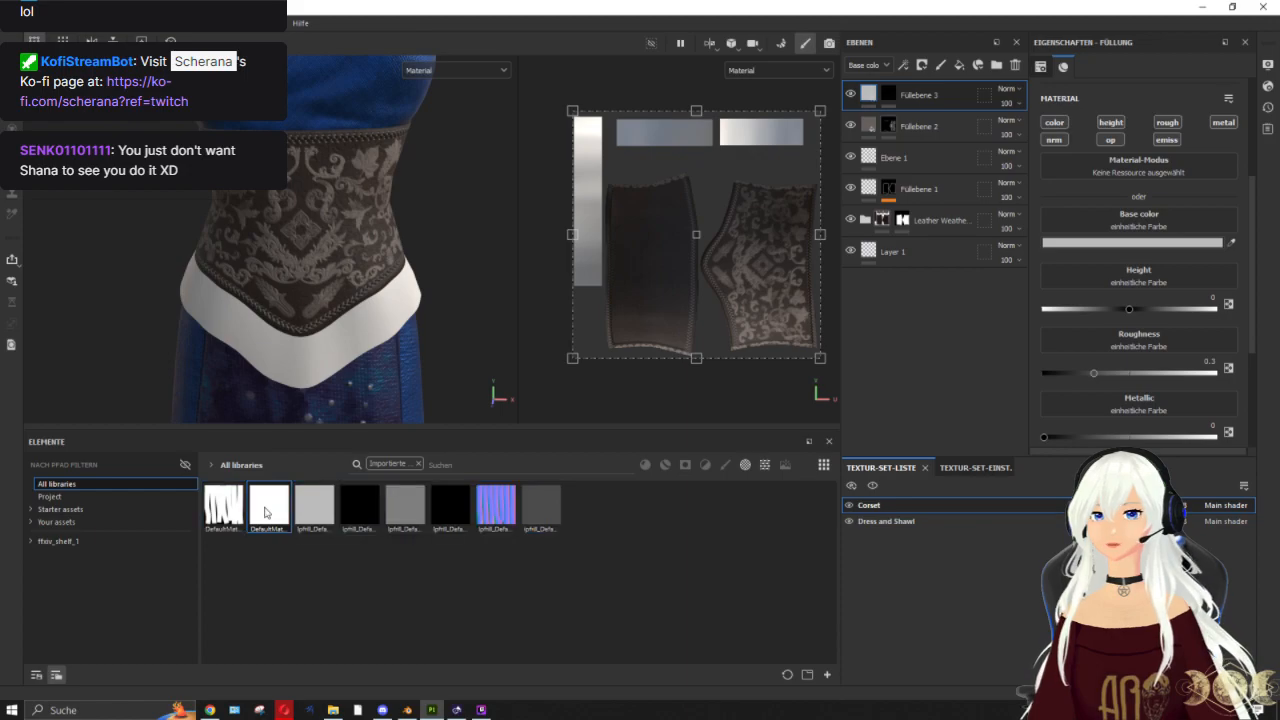
{"action": "mouse_move", "coordinate": [329, 514]}
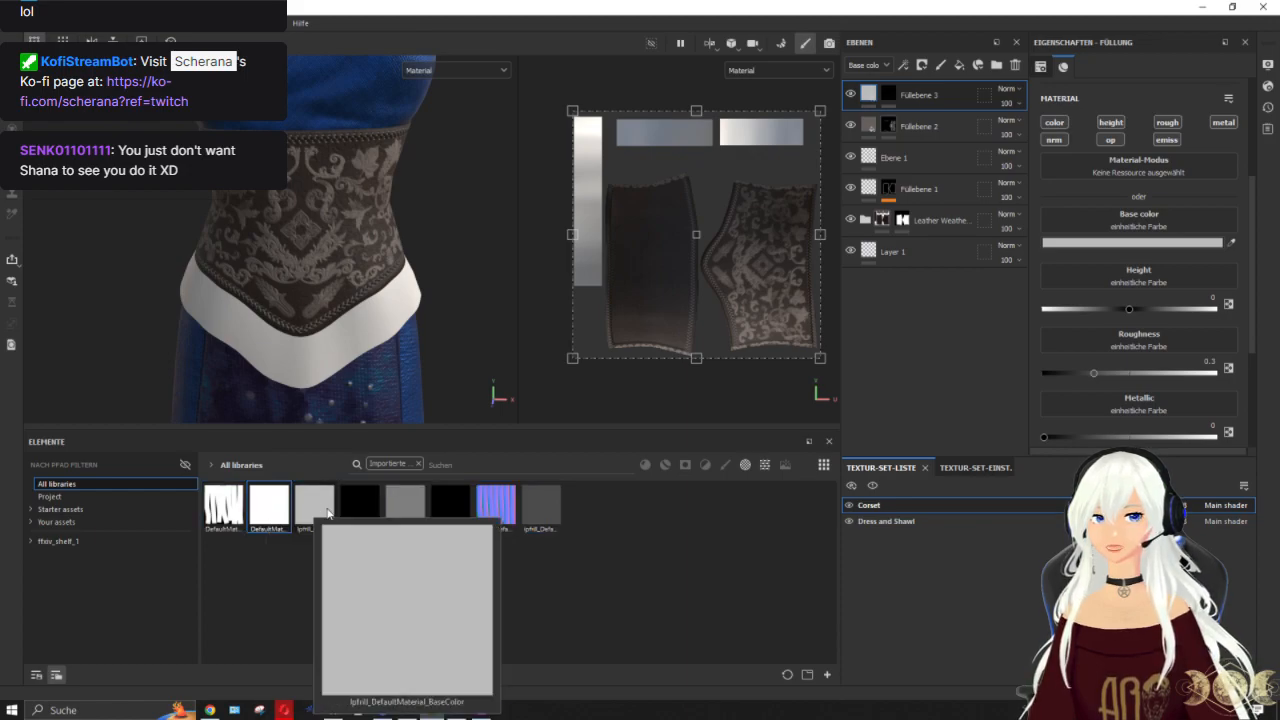
{"action": "left_click_drag", "start_coordinate": [329, 514], "coordinate": [1140, 222]}
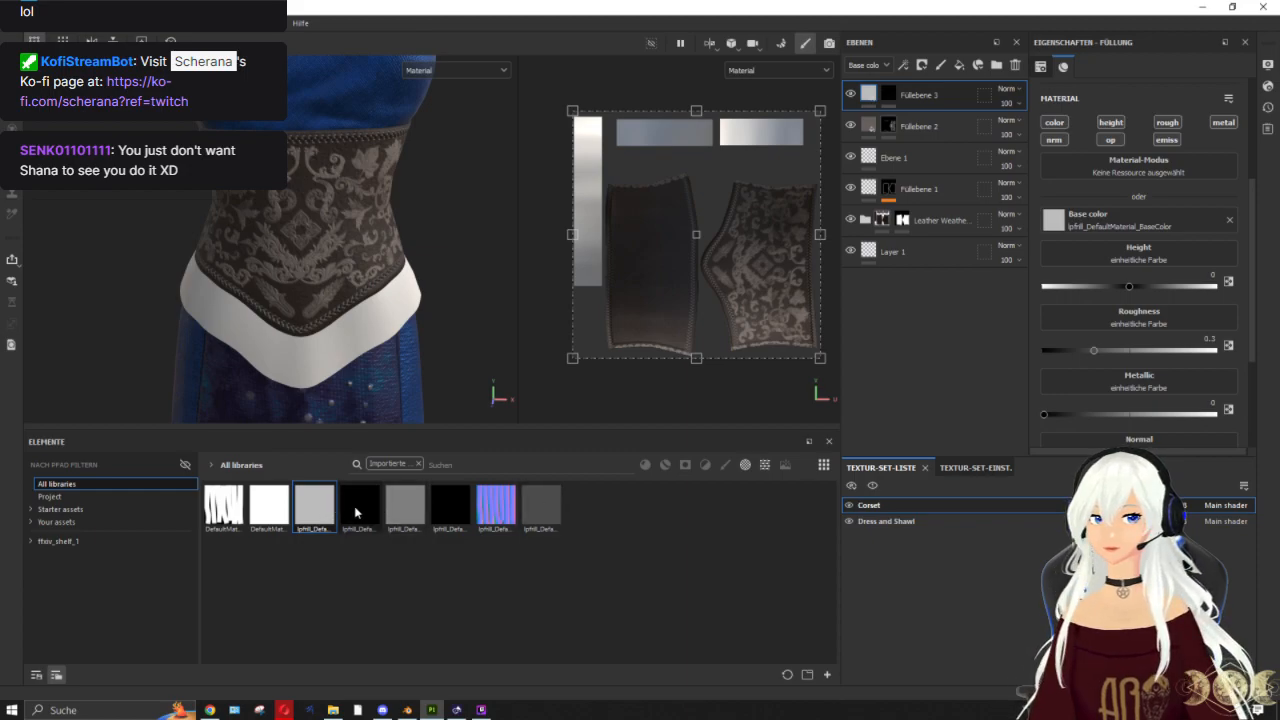
{"action": "left_click_drag", "start_coordinate": [403, 506], "coordinate": [1135, 255]}
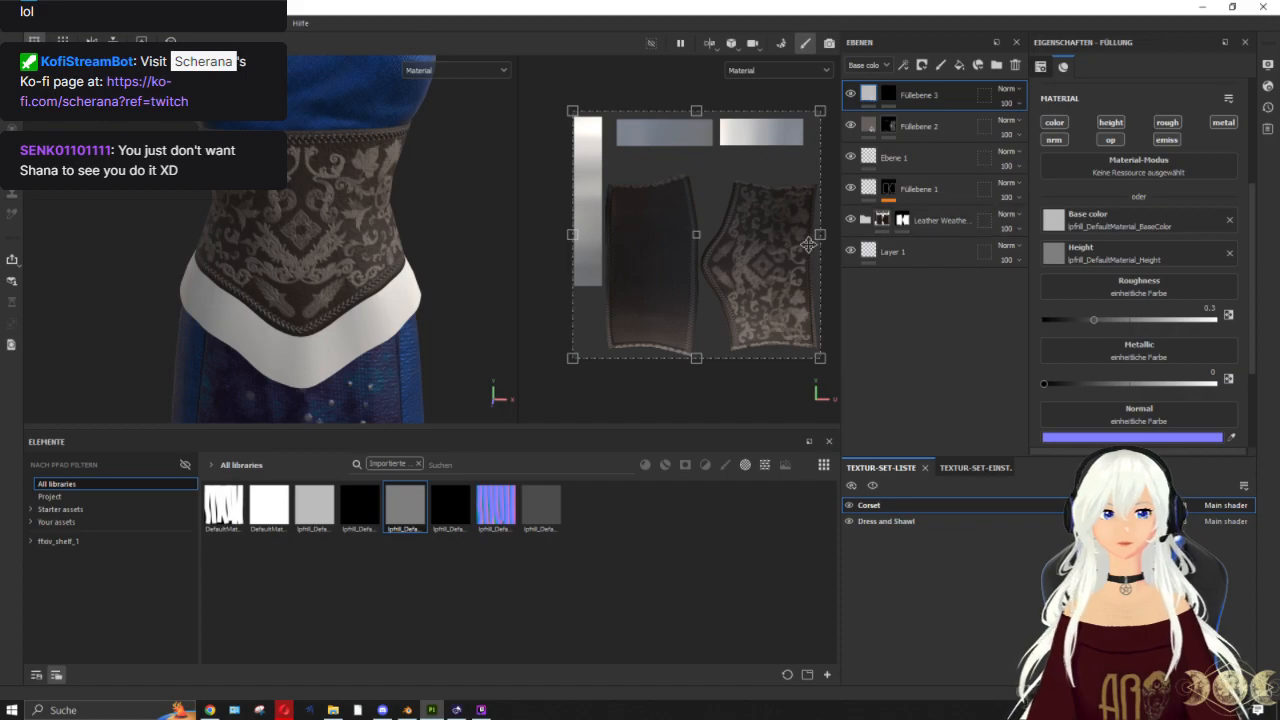
{"action": "left_click_drag", "start_coordinate": [496, 506], "coordinate": [1122, 418]}
{"action": "scroll", "coordinate": [1176, 332], "scroll_direction": "down", "scroll_amount": 2}
{"action": "scroll", "coordinate": [1176, 332], "scroll_direction": "down", "scroll_amount": 2}
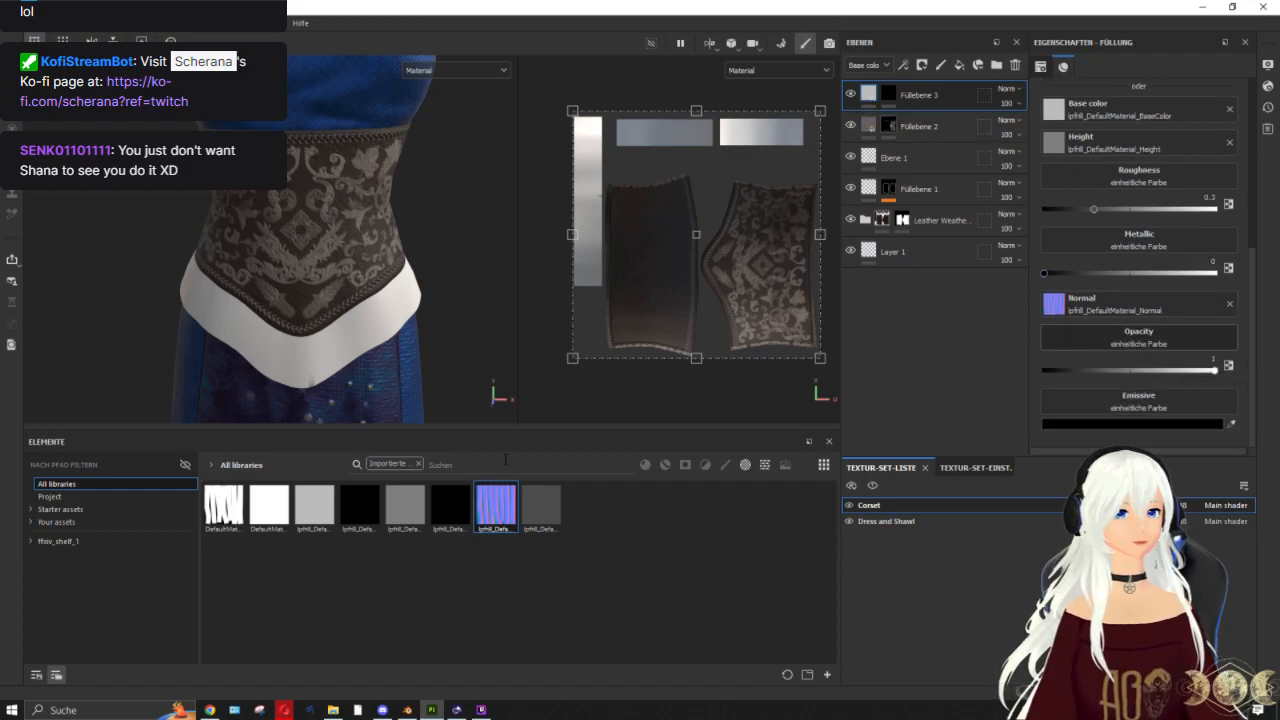
{"action": "left_click_drag", "start_coordinate": [223, 506], "coordinate": [1136, 336]}
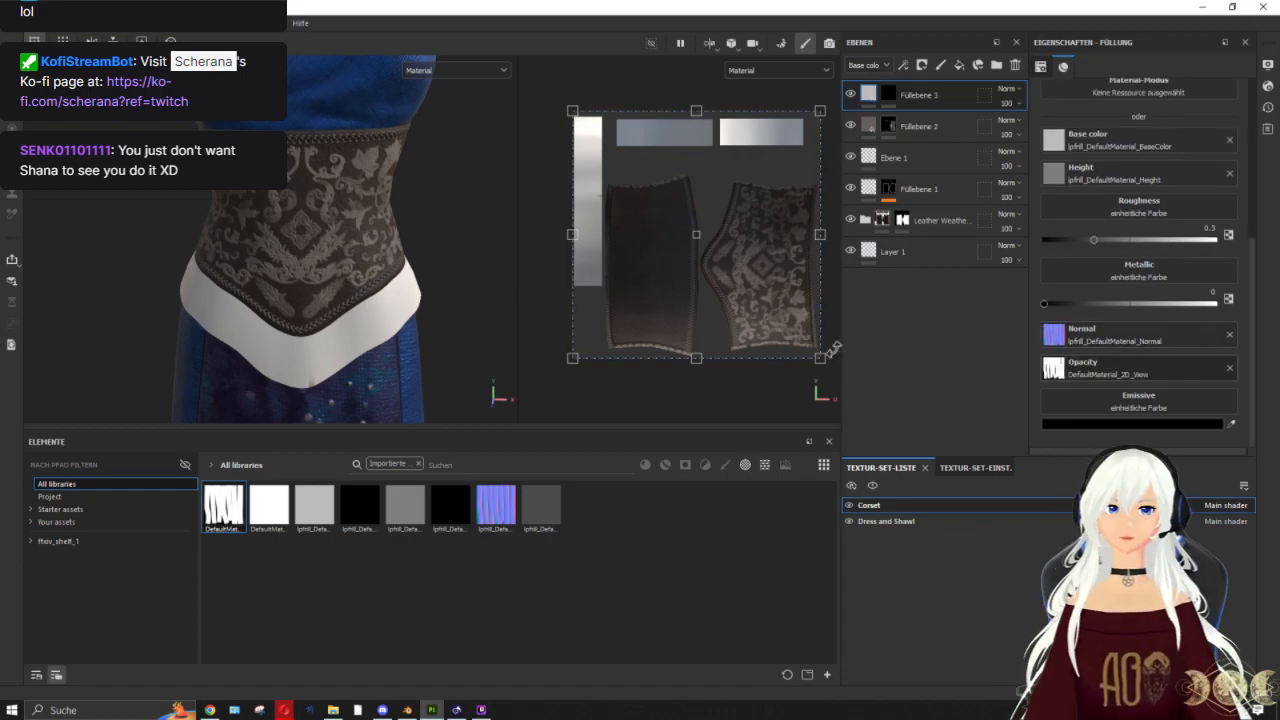
Step: Shrink the fill layer's UV projection to about 4.2 repeats and move it onto the light vertical strip of the UV layout
{"action": "left_click_drag", "start_coordinate": [820, 356], "coordinate": [631, 169]}
{"action": "scroll", "coordinate": [575, 165], "scroll_direction": "up", "scroll_amount": 4}
{"action": "left_click_drag", "start_coordinate": [629, 106], "coordinate": [562, 236]}
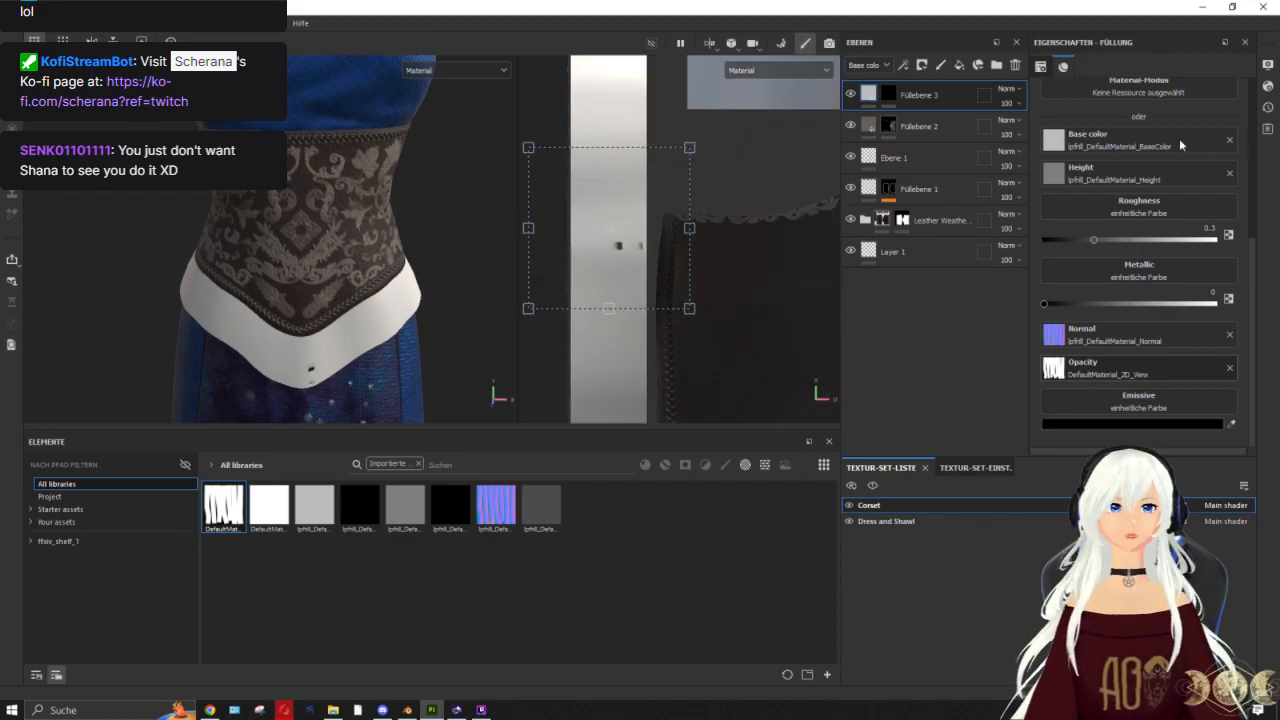
Step: Set the fill's UV wrap to "Horizontal wiederholen" and nudge the projection to an offset of about -0.43, 0.18
{"action": "scroll", "coordinate": [1078, 163], "scroll_direction": "up", "scroll_amount": 3}
{"action": "scroll", "coordinate": [1100, 160], "scroll_direction": "up", "scroll_amount": 1}
{"action": "left_click", "coordinate": [1150, 156]}
{"action": "left_click", "coordinate": [1145, 186]}
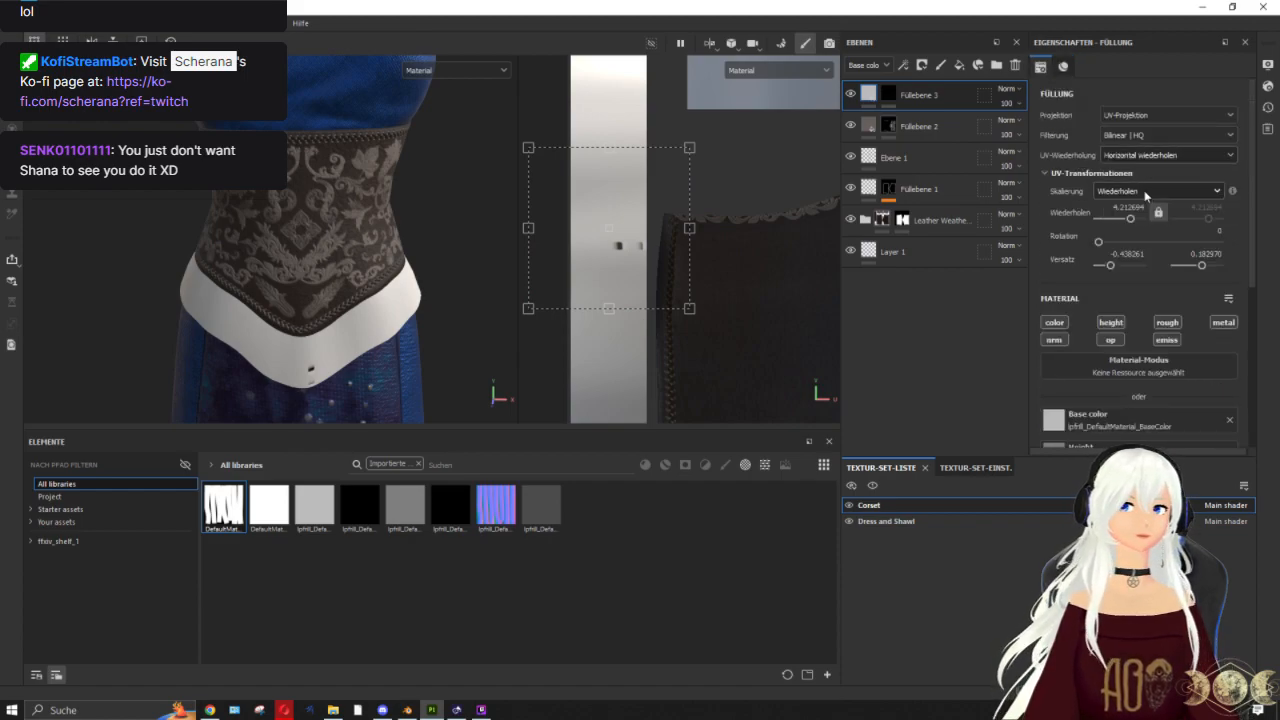
{"action": "scroll", "coordinate": [621, 181], "scroll_direction": "up", "scroll_amount": 2}
{"action": "mouse_move", "coordinate": [640, 351]}
{"action": "left_mouse_down"}
{"action": "mouse_move", "coordinate": [651, 271]}
{"action": "mouse_move", "coordinate": [660, 346]}
{"action": "mouse_move", "coordinate": [687, 375]}
{"action": "mouse_move", "coordinate": [649, 363]}
{"action": "left_mouse_up"}
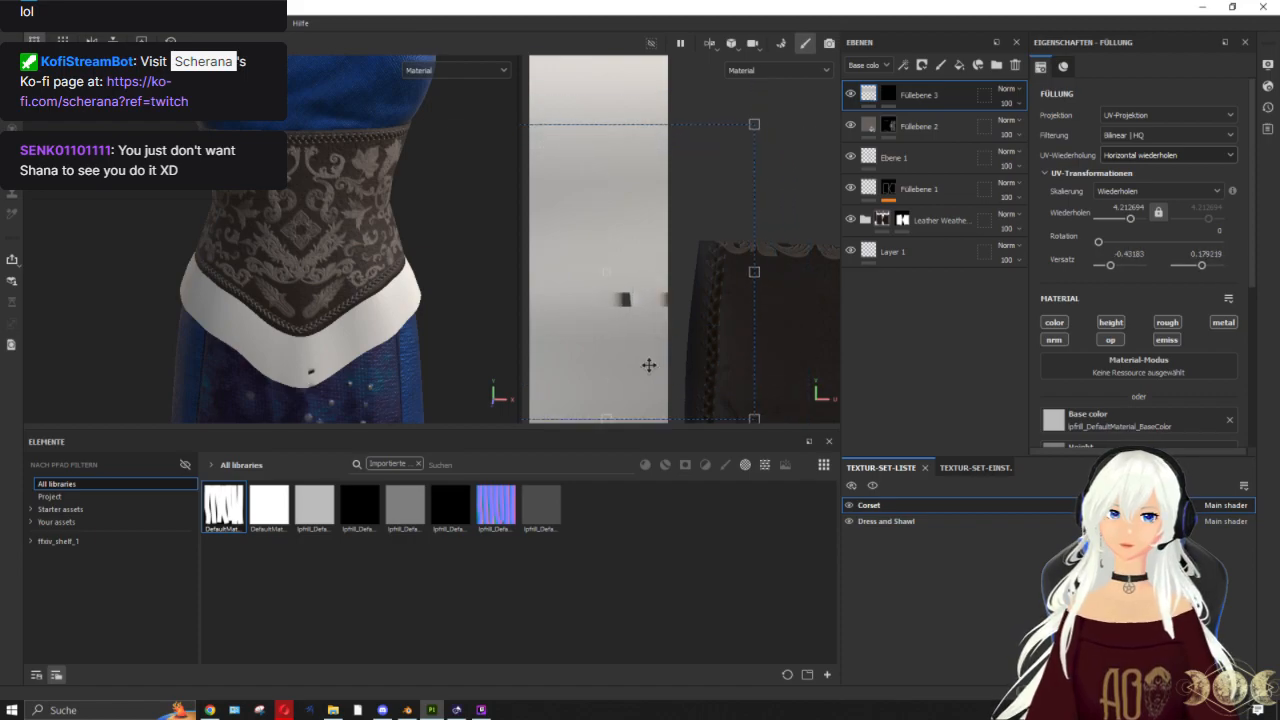
Step: Fill the whole light waist strip white in the layer's mask using the UV chunk fill mode
{"action": "left_click", "coordinate": [891, 99]}
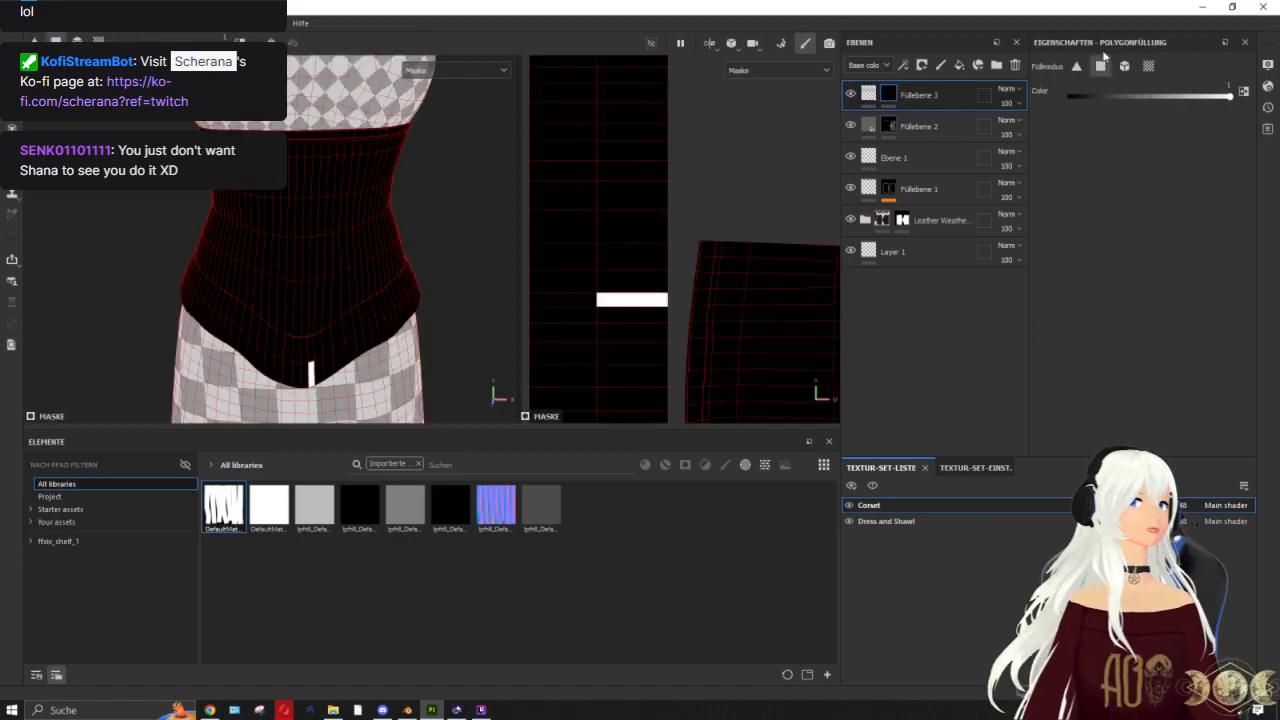
{"action": "left_click", "coordinate": [1150, 66]}
{"action": "left_click", "coordinate": [571, 245]}
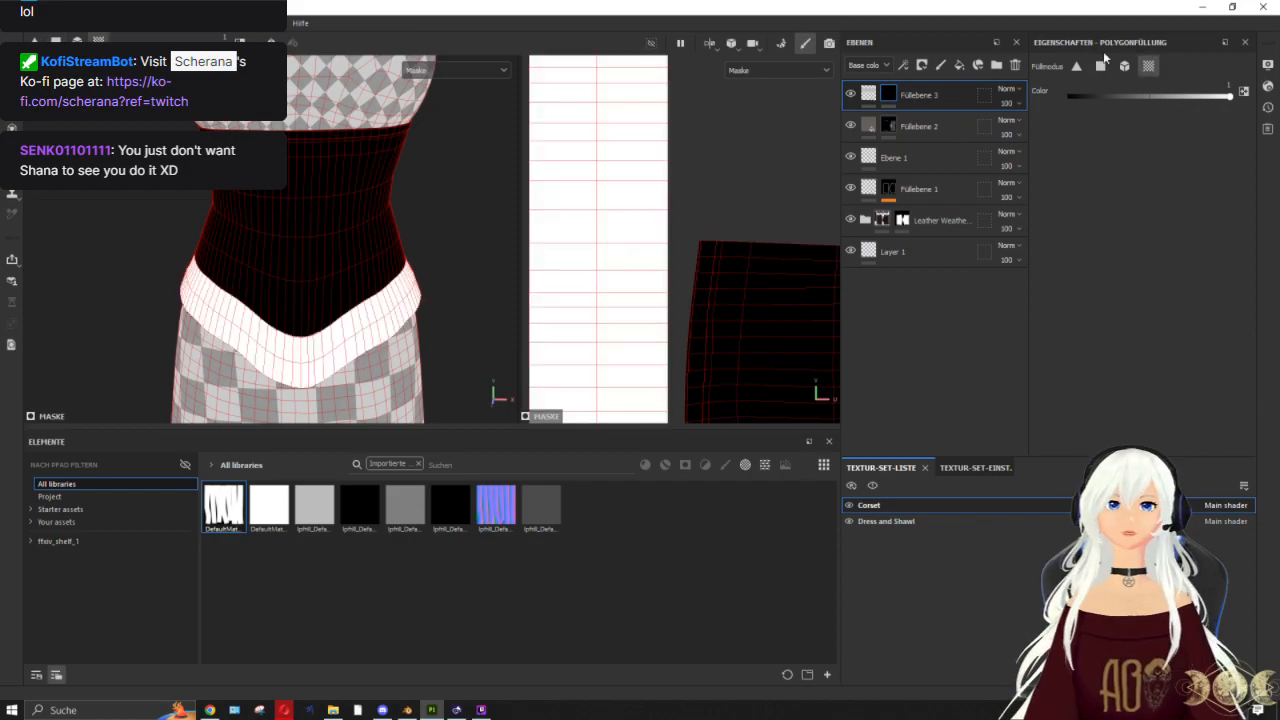
Step: Rotate the frill projection to 270°, scale it to about -8.5 repeats and align it with the strip's width at offset about -0.44, 0.21
{"action": "left_click", "coordinate": [867, 93]}
{"action": "scroll", "coordinate": [635, 240], "scroll_direction": "down", "scroll_amount": 3}
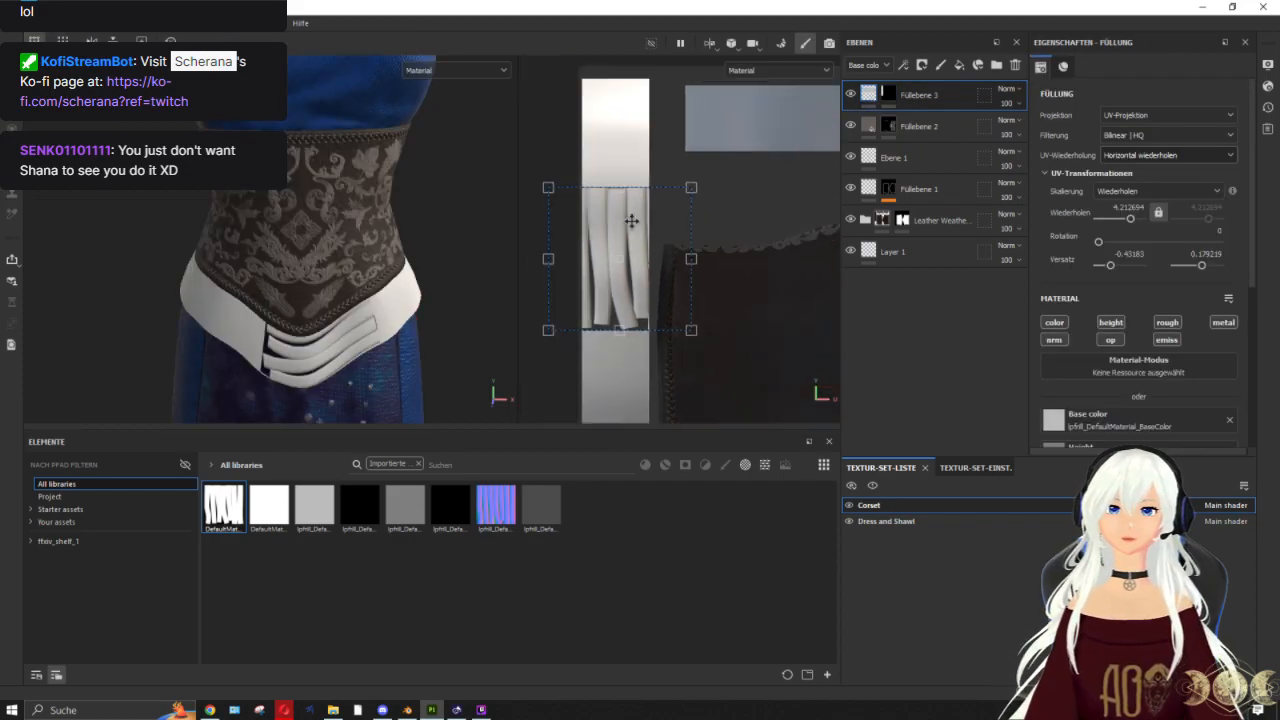
{"action": "left_click_drag", "start_coordinate": [672, 170], "coordinate": [531, 188]}
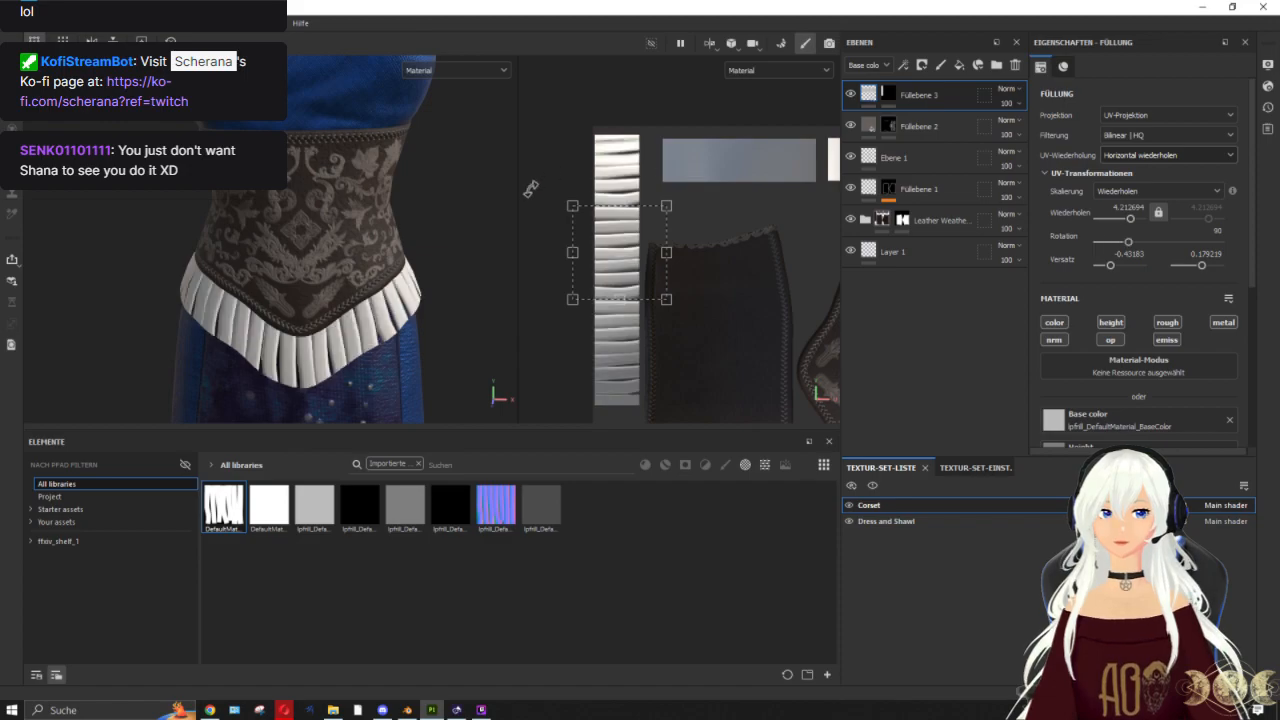
{"action": "scroll", "coordinate": [632, 245], "scroll_direction": "up", "scroll_amount": 2}
{"action": "middle_click_drag", "start_coordinate": [632, 245], "coordinate": [755, 248]}
{"action": "left_click_drag", "start_coordinate": [755, 248], "coordinate": [678, 172]}
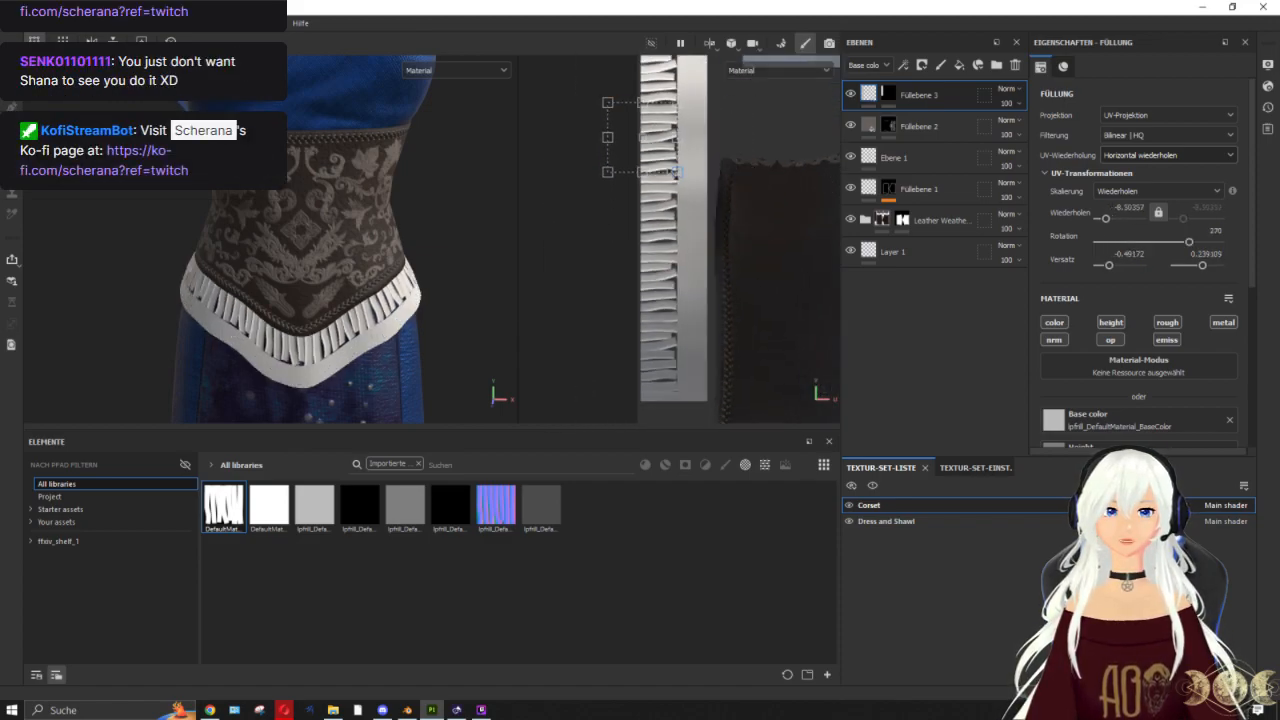
{"action": "left_click_drag", "start_coordinate": [632, 137], "coordinate": [663, 158]}
Step: Assign the imported Metallic and Roughness maps to the frill fill layer's matching channels and turn off its emissive channel
{"action": "left_click_drag", "start_coordinate": [330, 192], "coordinate": [471, 209], "text": "alt"}
{"action": "scroll", "coordinate": [378, 189], "scroll_direction": "down", "scroll_amount": 2}
{"action": "scroll", "coordinate": [378, 189], "scroll_direction": "down", "scroll_amount": 2}
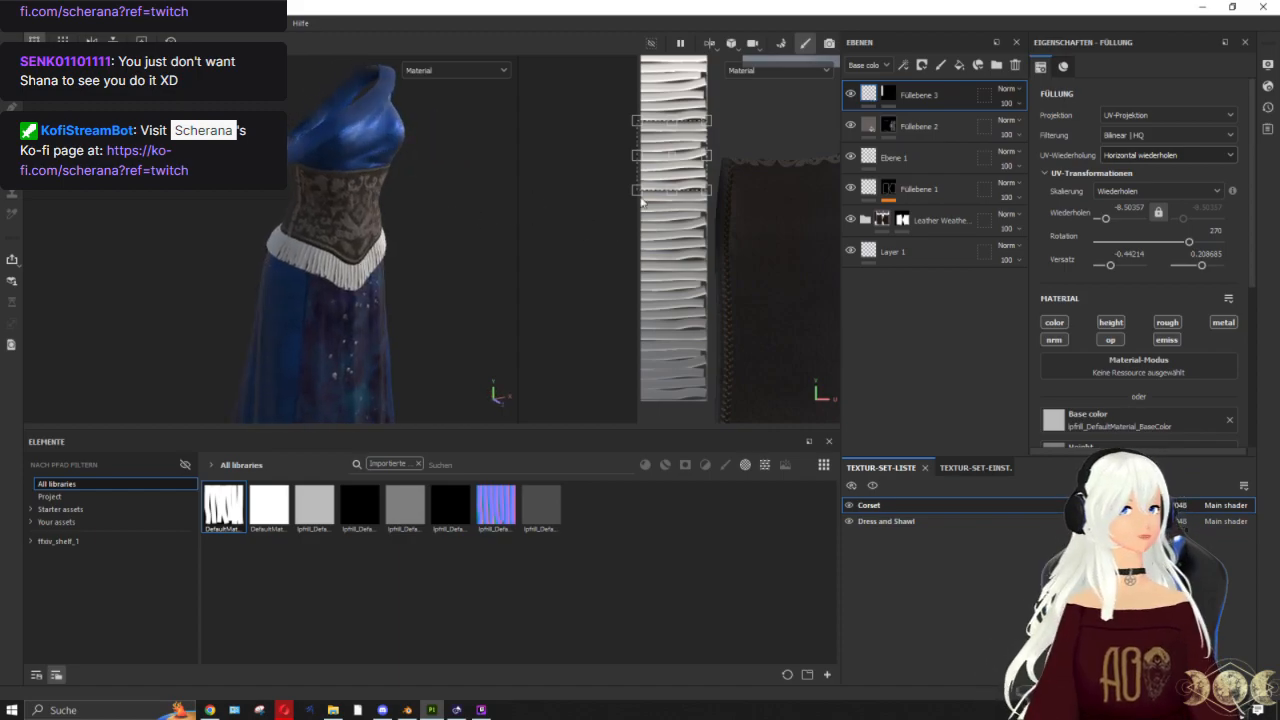
{"action": "scroll", "coordinate": [670, 224], "scroll_direction": "up", "scroll_amount": 1}
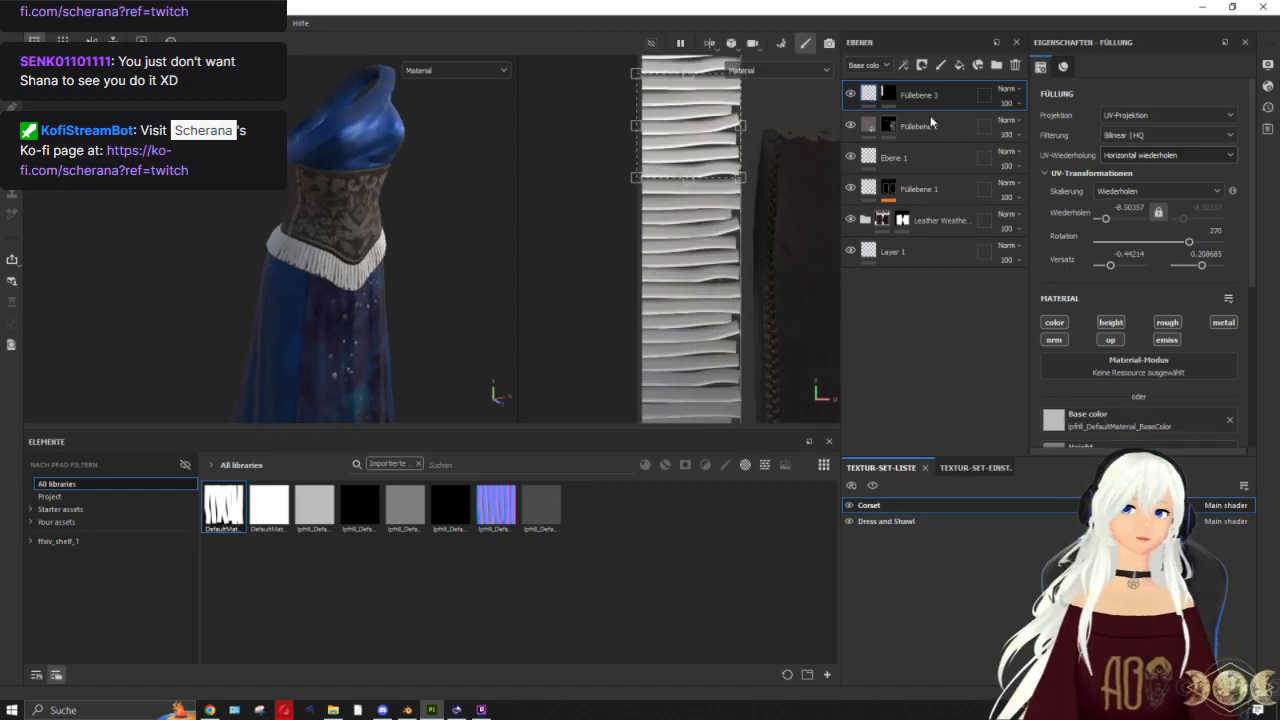
{"action": "scroll", "coordinate": [1232, 434], "scroll_direction": "down", "scroll_amount": 1}
{"action": "scroll", "coordinate": [1232, 434], "scroll_direction": "down", "scroll_amount": 5}
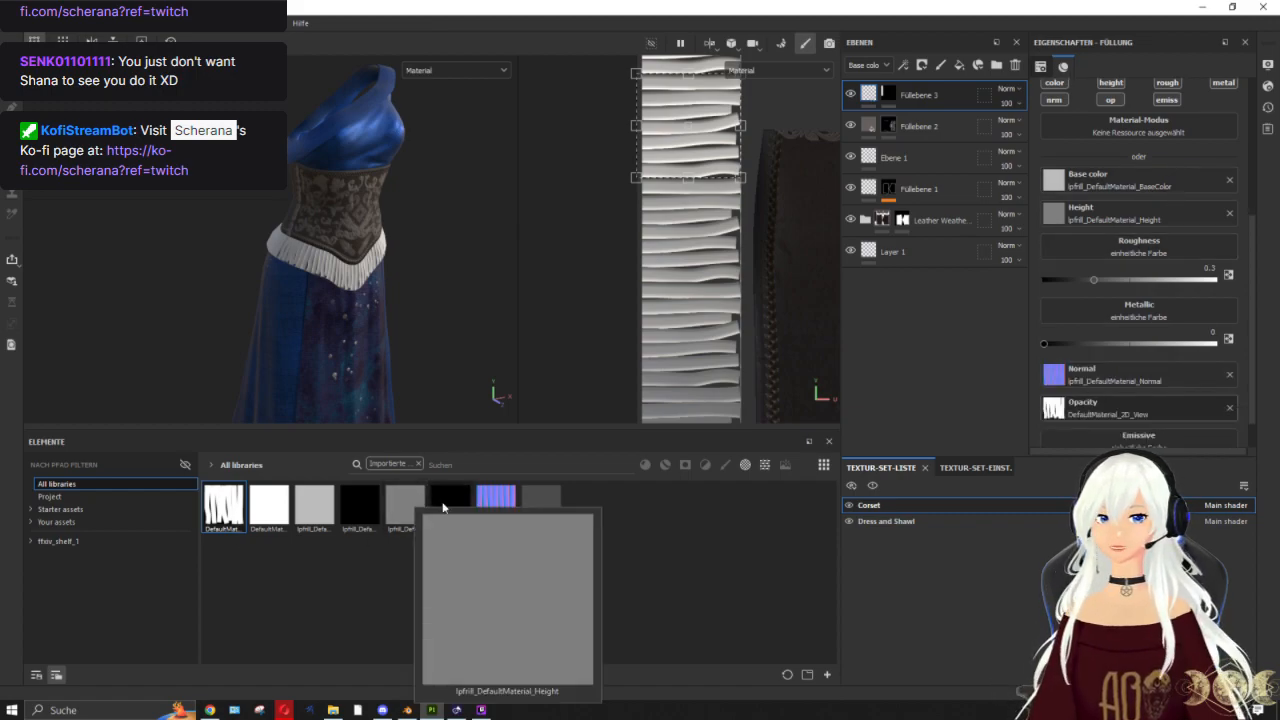
{"action": "left_click_drag", "start_coordinate": [446, 509], "coordinate": [1150, 312]}
{"action": "left_click_drag", "start_coordinate": [551, 500], "coordinate": [1150, 253]}
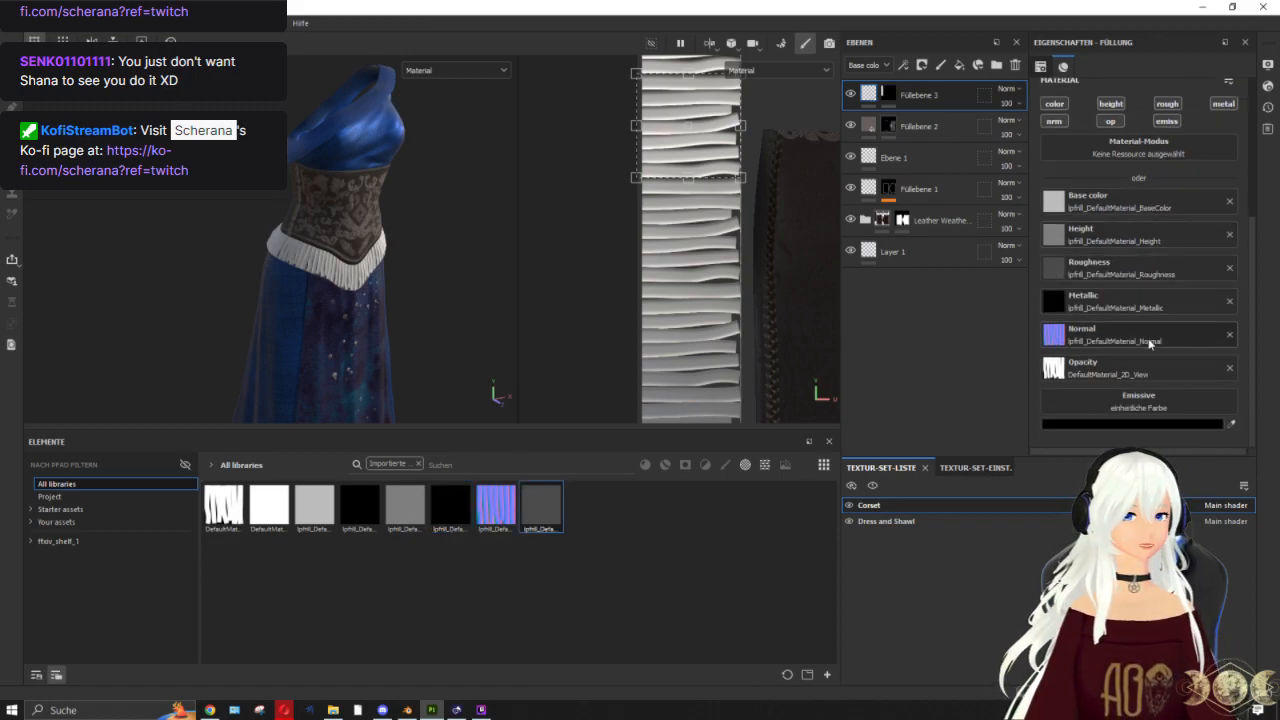
{"action": "left_click", "coordinate": [1166, 123]}
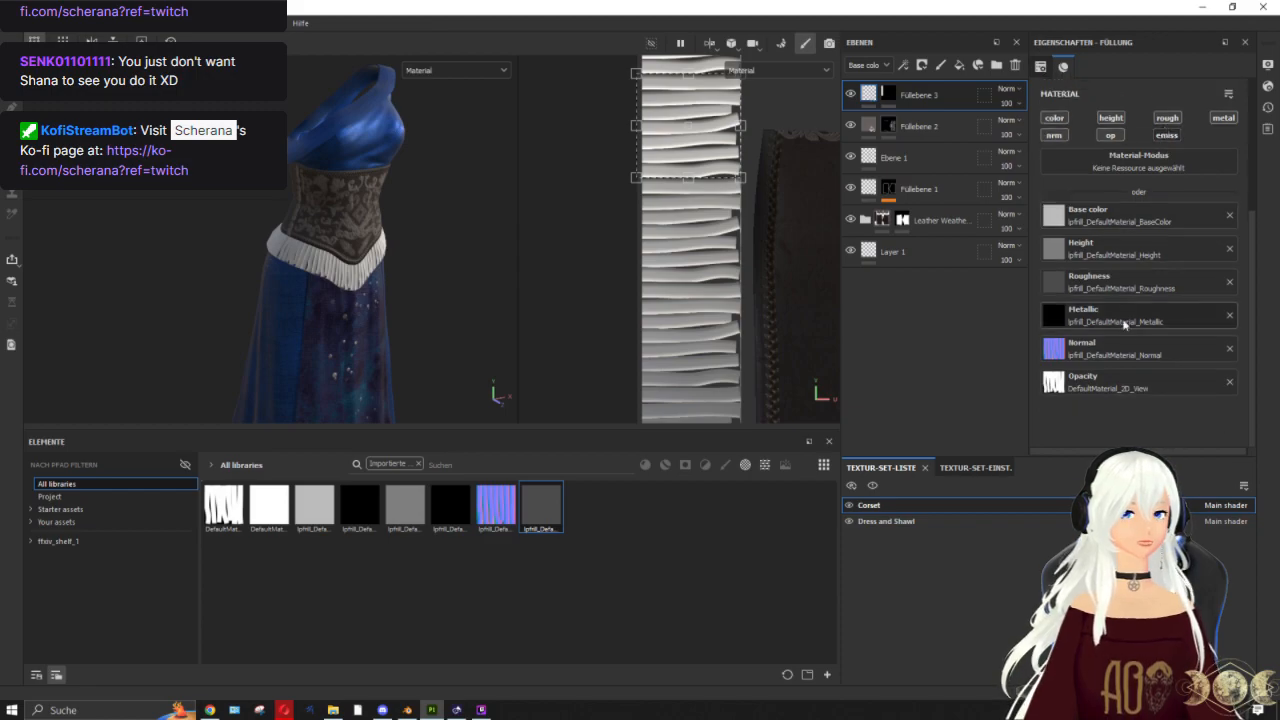
{"action": "scroll", "coordinate": [549, 262], "scroll_direction": "up", "scroll_amount": 2}
{"action": "scroll", "coordinate": [549, 262], "scroll_direction": "down", "scroll_amount": 5}
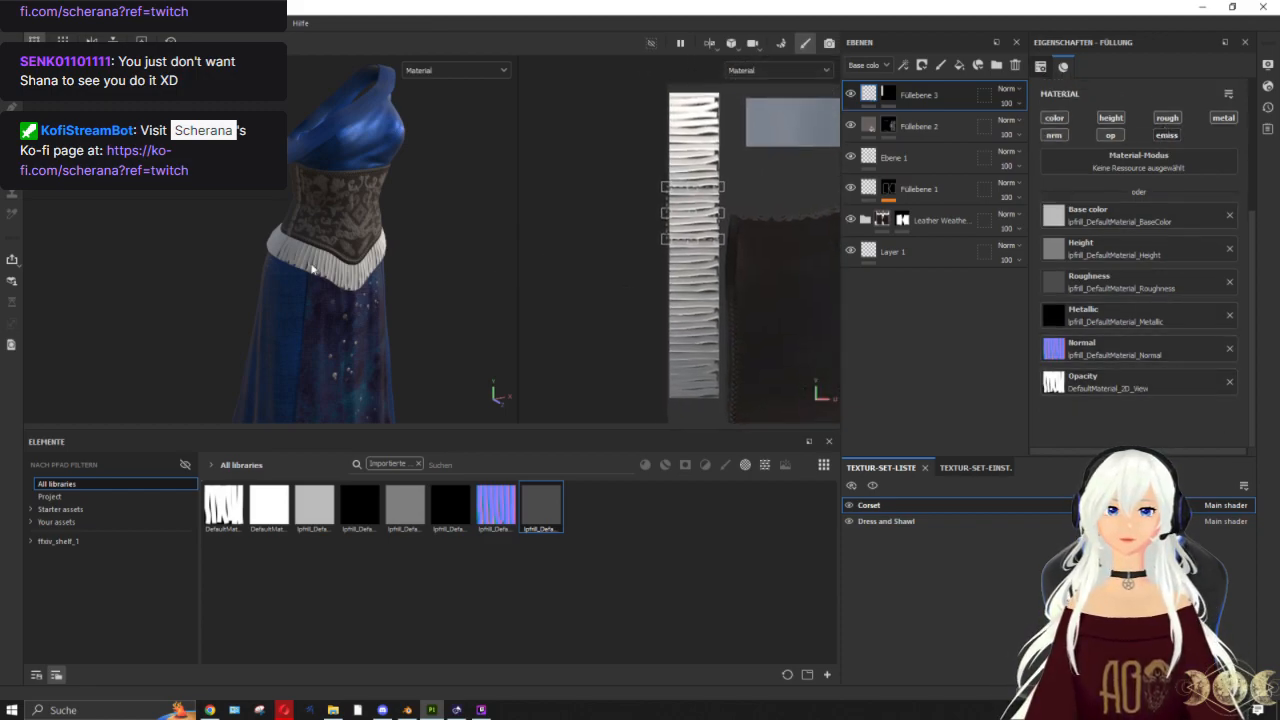
Step: Fine-tune the frill projection's scale in the UV view so the fringe spans the waist strip's full width
{"action": "scroll", "coordinate": [396, 226], "scroll_direction": "up", "scroll_amount": 3}
{"action": "scroll", "coordinate": [336, 238], "scroll_direction": "up", "scroll_amount": 2}
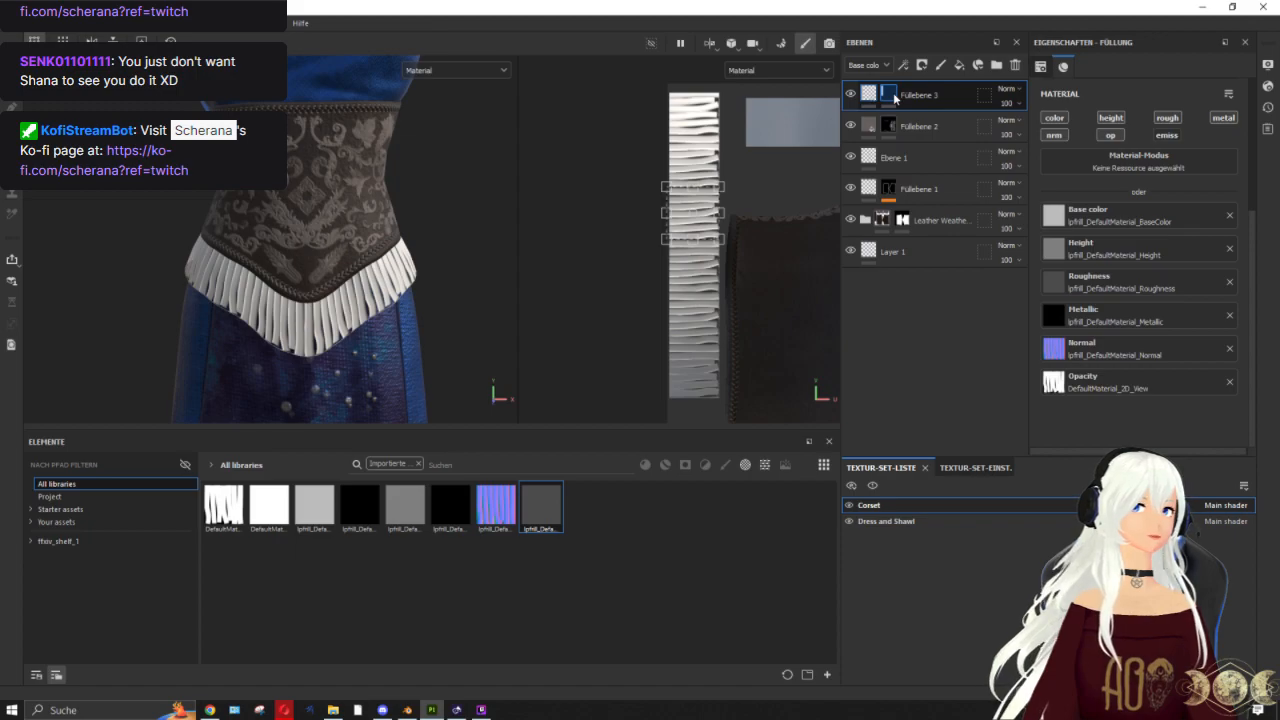
{"action": "scroll", "coordinate": [703, 184], "scroll_direction": "up", "scroll_amount": 3}
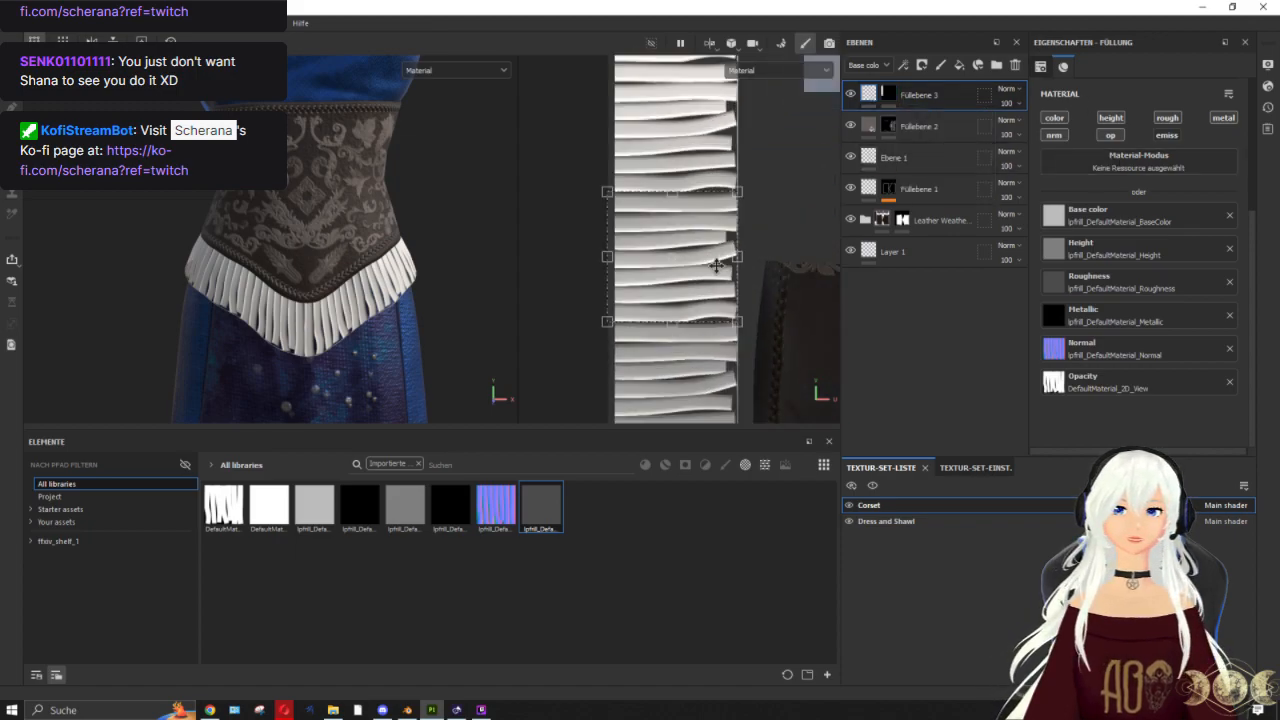
{"action": "left_click_drag", "start_coordinate": [688, 290], "coordinate": [663, 252]}
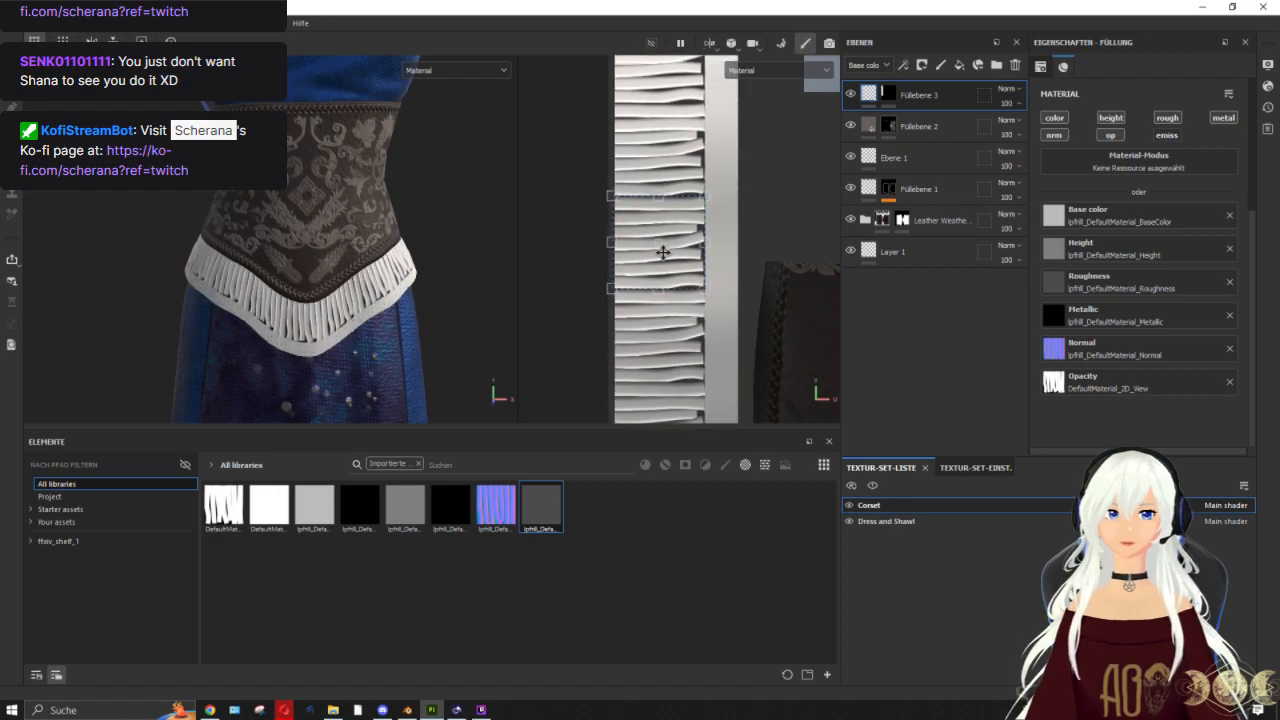
{"action": "right_click_drag", "start_coordinate": [388, 238], "coordinate": [515, 262], "text": "alt"}
{"action": "middle_click_drag", "start_coordinate": [515, 262], "coordinate": [525, 200], "text": "alt"}
{"action": "left_click_drag", "start_coordinate": [525, 200], "coordinate": [587, 263], "text": "alt"}
{"action": "left_click_drag", "start_coordinate": [707, 289], "coordinate": [740, 304]}
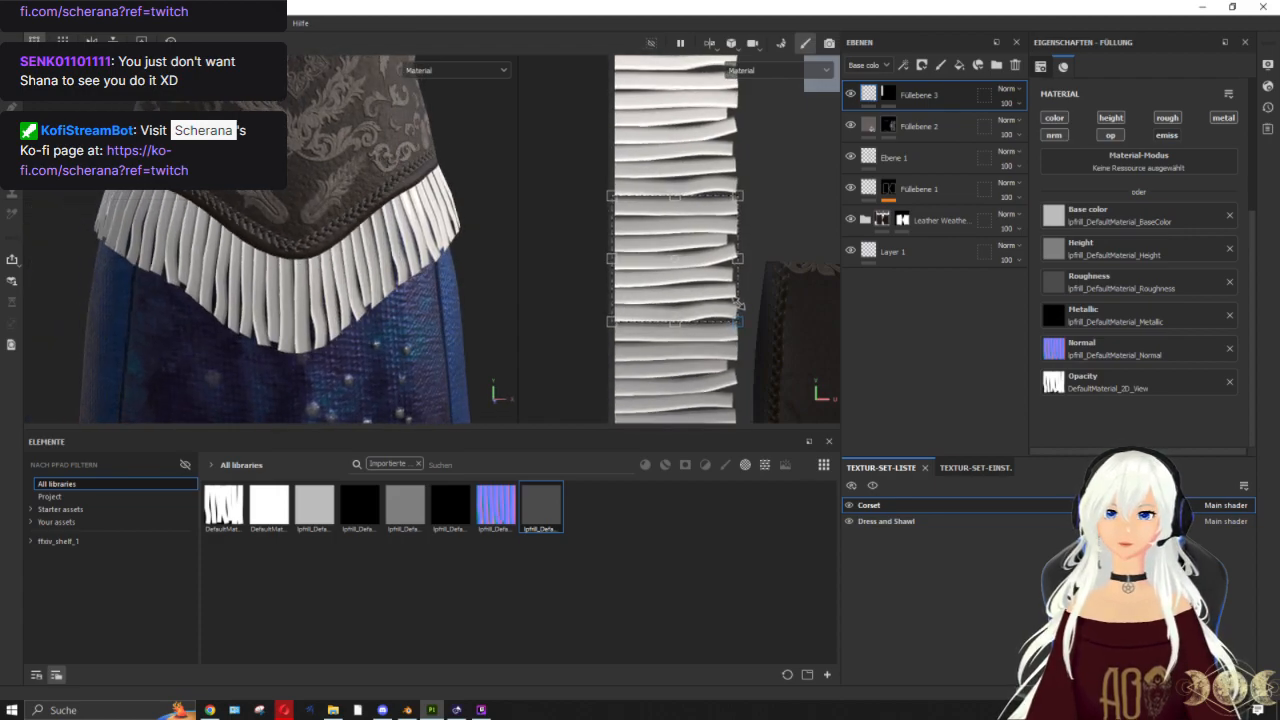
Step: Examine the white fringe along the corset's lower edge from several angles and distances
{"action": "left_click_drag", "start_coordinate": [415, 268], "coordinate": [360, 228], "text": "alt"}
{"action": "scroll", "coordinate": [390, 304], "scroll_direction": "down", "scroll_amount": 10}
{"action": "scroll", "coordinate": [395, 318], "scroll_direction": "down", "scroll_amount": 3}
{"action": "middle_click_drag", "start_coordinate": [395, 318], "coordinate": [366, 221], "text": "alt"}
{"action": "left_click_drag", "start_coordinate": [366, 221], "coordinate": [412, 190], "text": "alt"}
{"action": "scroll", "coordinate": [318, 235], "scroll_direction": "down", "scroll_amount": 3}
{"action": "middle_click_drag", "start_coordinate": [318, 235], "coordinate": [317, 202], "text": "alt"}
{"action": "scroll", "coordinate": [365, 182], "scroll_direction": "up", "scroll_amount": 5}
{"action": "left_click_drag", "start_coordinate": [365, 184], "coordinate": [331, 228], "text": "alt"}
{"action": "scroll", "coordinate": [302, 228], "scroll_direction": "down", "scroll_amount": 5}
{"action": "middle_click_drag", "start_coordinate": [331, 228], "coordinate": [333, 287], "text": "alt"}
{"action": "scroll", "coordinate": [333, 287], "scroll_direction": "up", "scroll_amount": 5}
{"action": "left_click_drag", "start_coordinate": [333, 287], "coordinate": [348, 283], "text": "alt"}
{"action": "scroll", "coordinate": [270, 266], "scroll_direction": "up", "scroll_amount": 4}
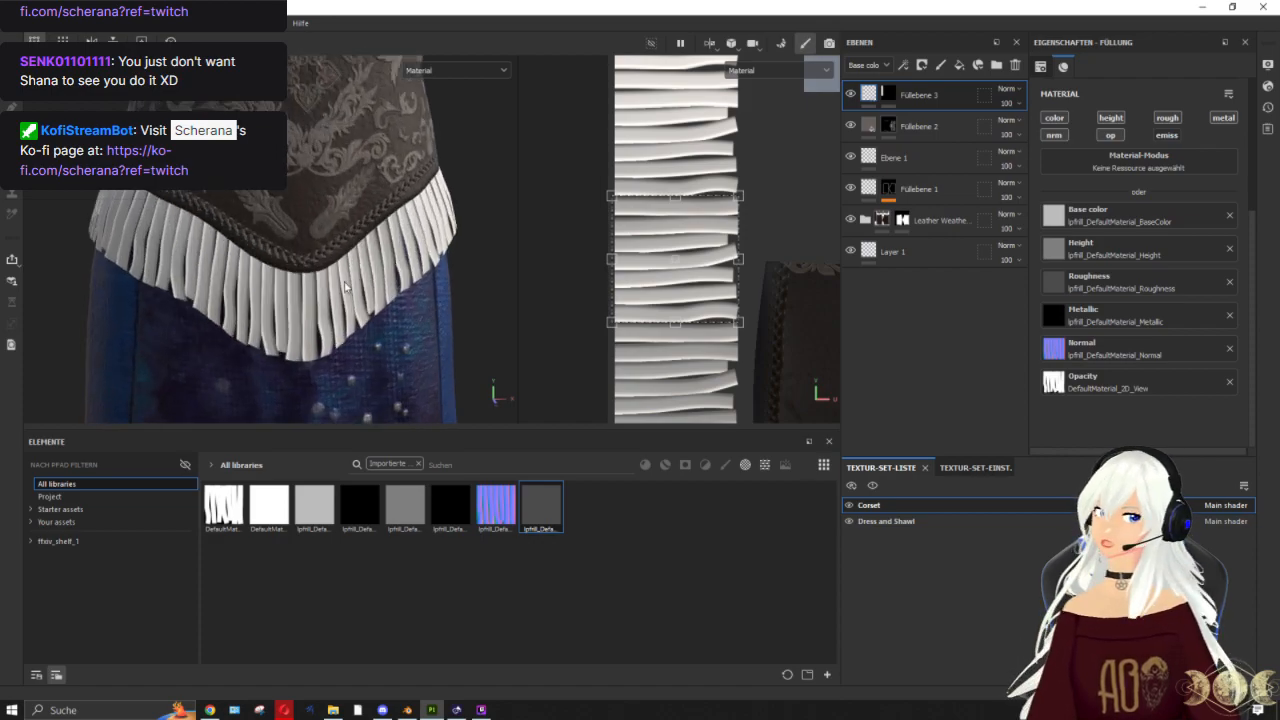
Step: Remove the frill layer's base color map and sample a uniform brownish grey from the corset's ornament instead
{"action": "left_click", "coordinate": [1229, 217]}
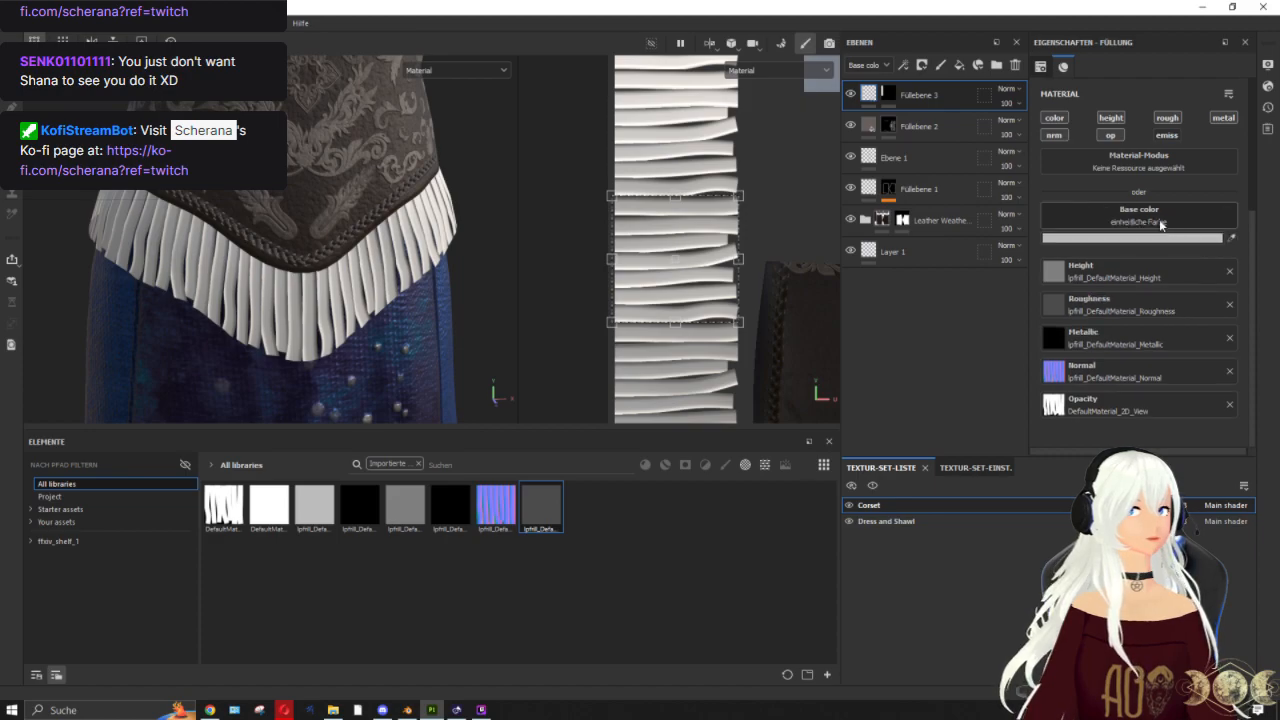
{"action": "left_click", "coordinate": [1163, 218]}
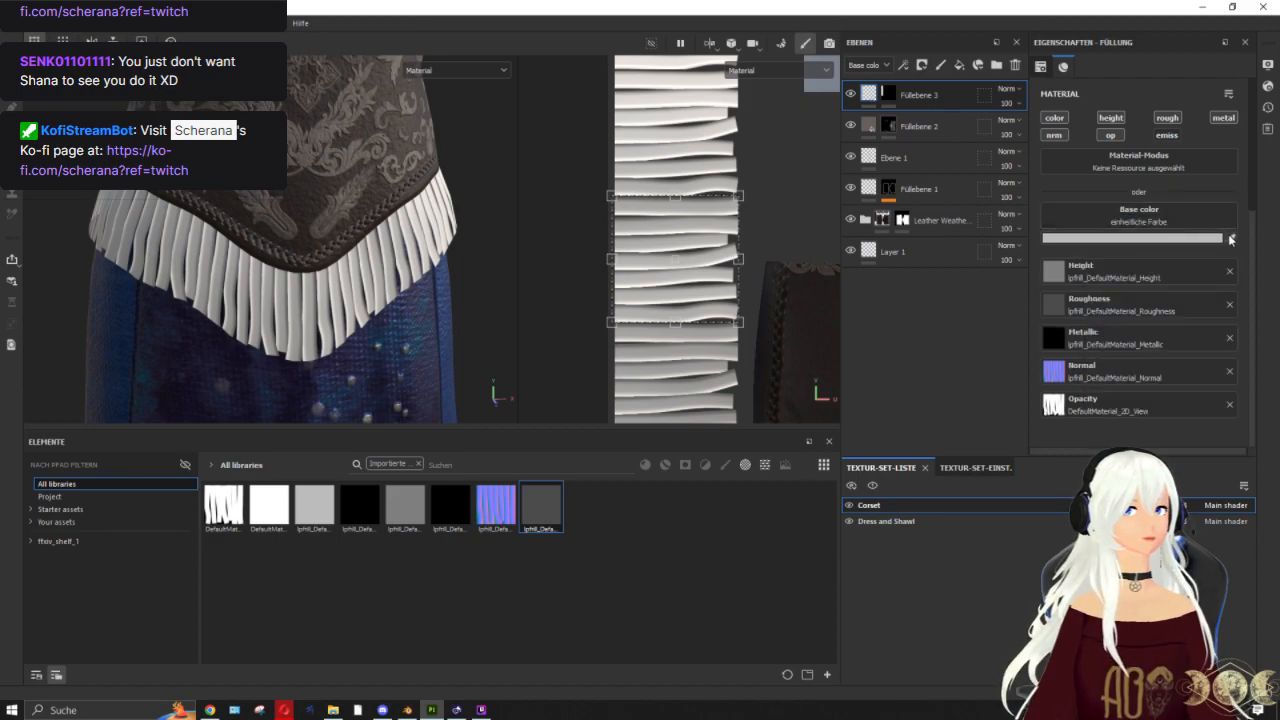
{"action": "left_click", "coordinate": [326, 158]}
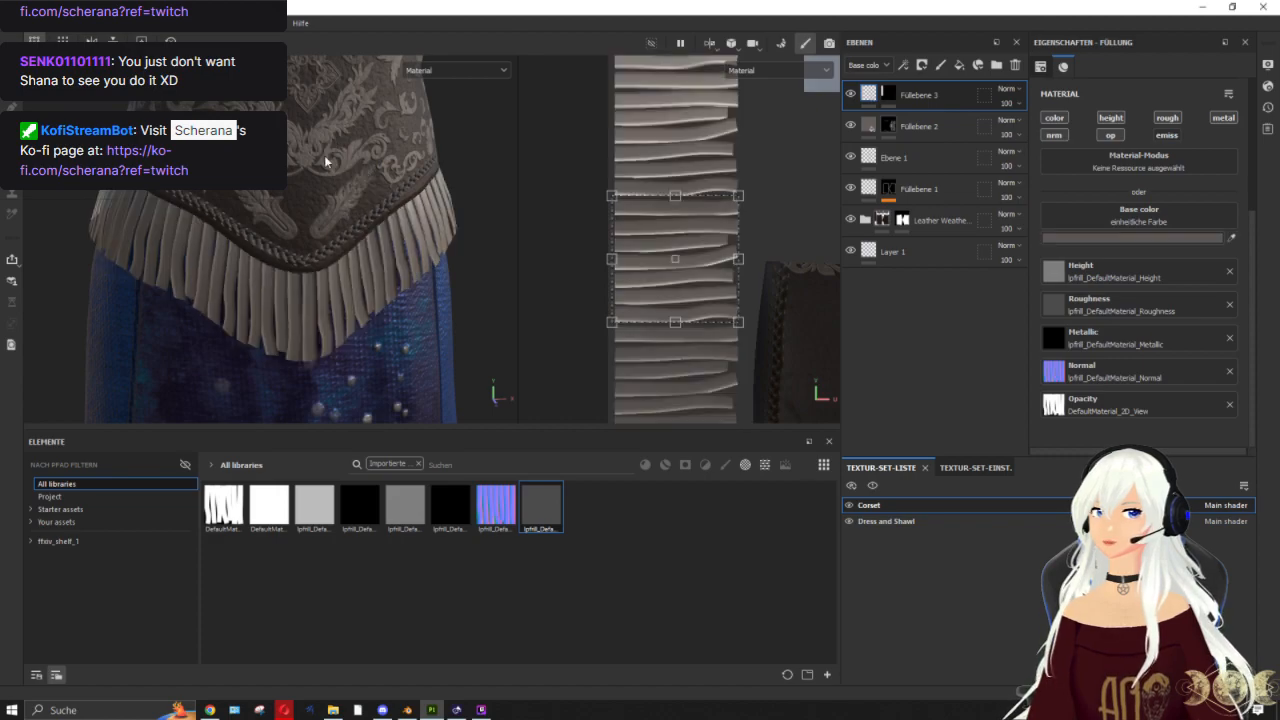
{"action": "scroll", "coordinate": [500, 239], "scroll_direction": "down", "scroll_amount": 7}
{"action": "scroll", "coordinate": [400, 265], "scroll_direction": "up", "scroll_amount": 4}
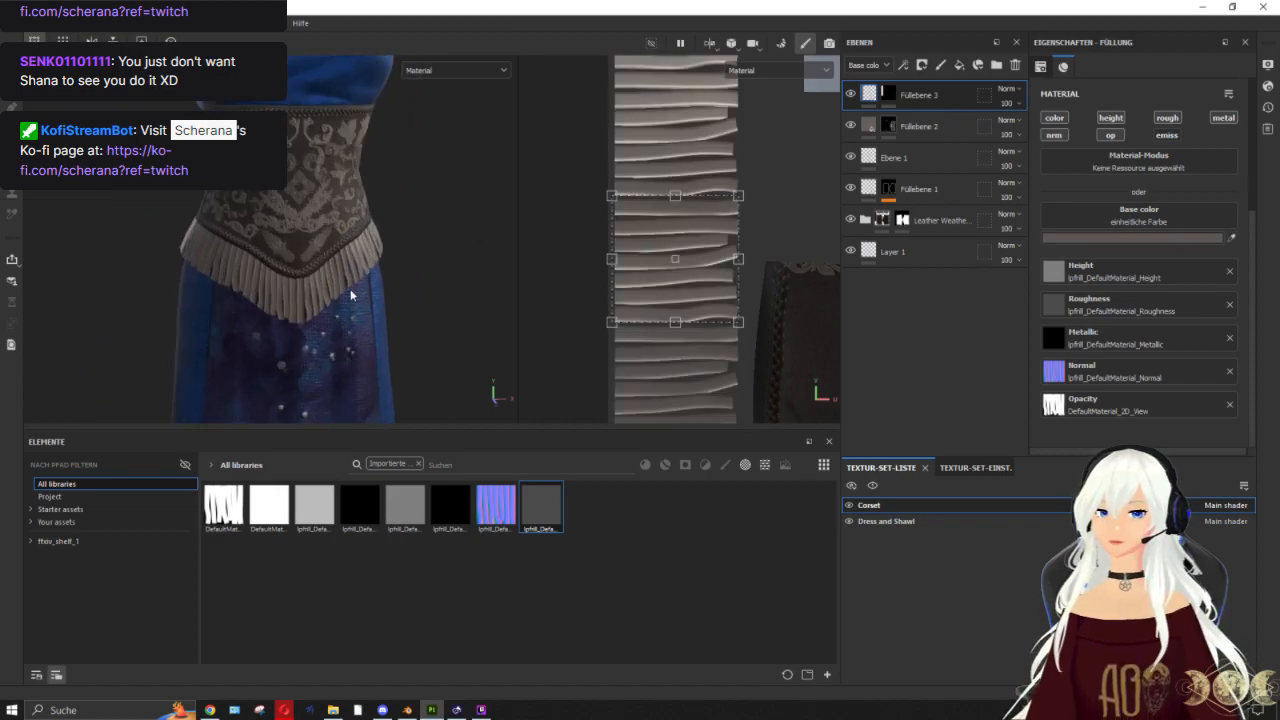
Step: Add a levels correction for the Height channel to the frill layer, with its lower handles at 0.068 and -0.004
{"action": "right_click", "coordinate": [869, 93]}
{"action": "left_click", "coordinate": [903, 65]}
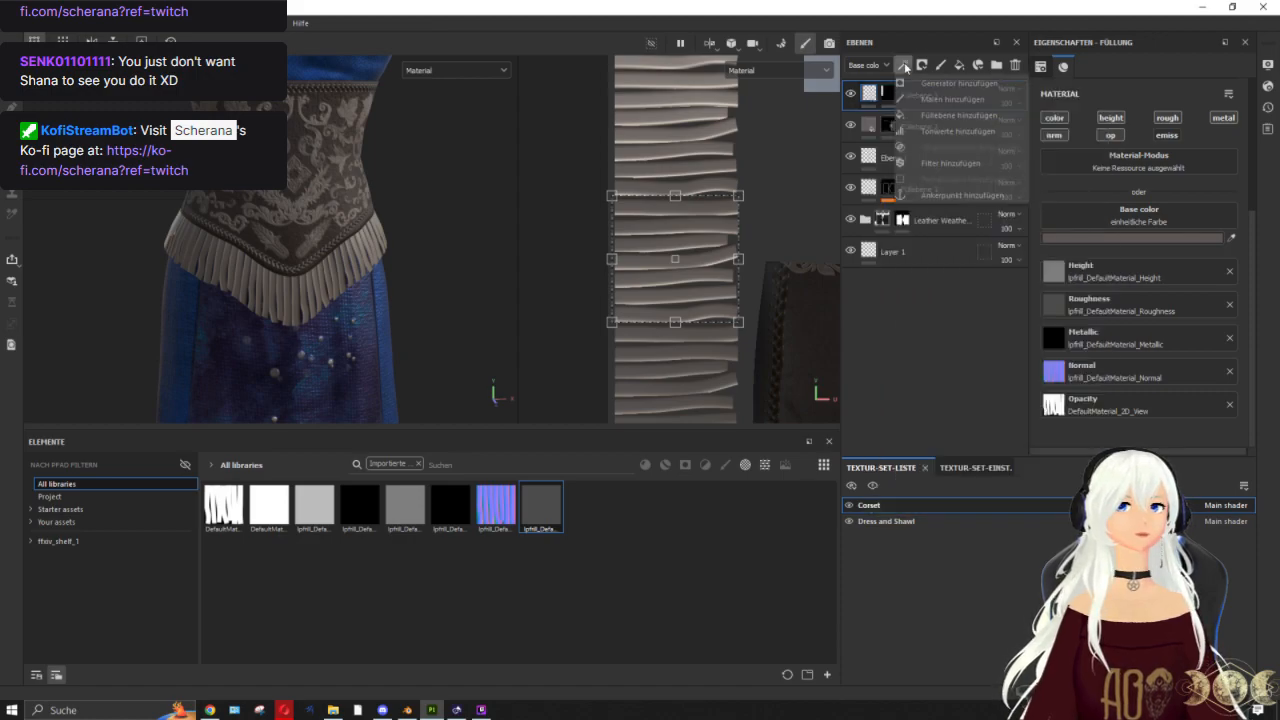
{"action": "left_click", "coordinate": [935, 131]}
{"action": "left_click", "coordinate": [1135, 90]}
{"action": "left_click", "coordinate": [1112, 120]}
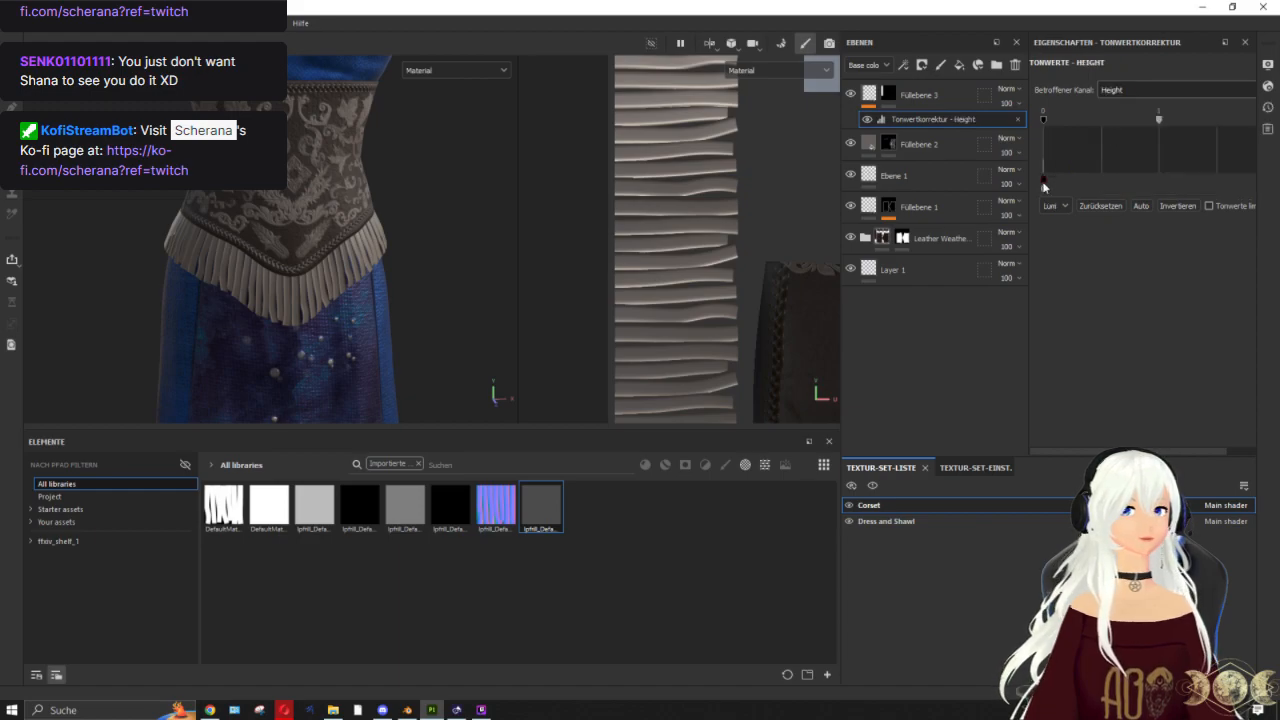
{"action": "left_click_drag", "start_coordinate": [1048, 188], "coordinate": [1060, 188]}
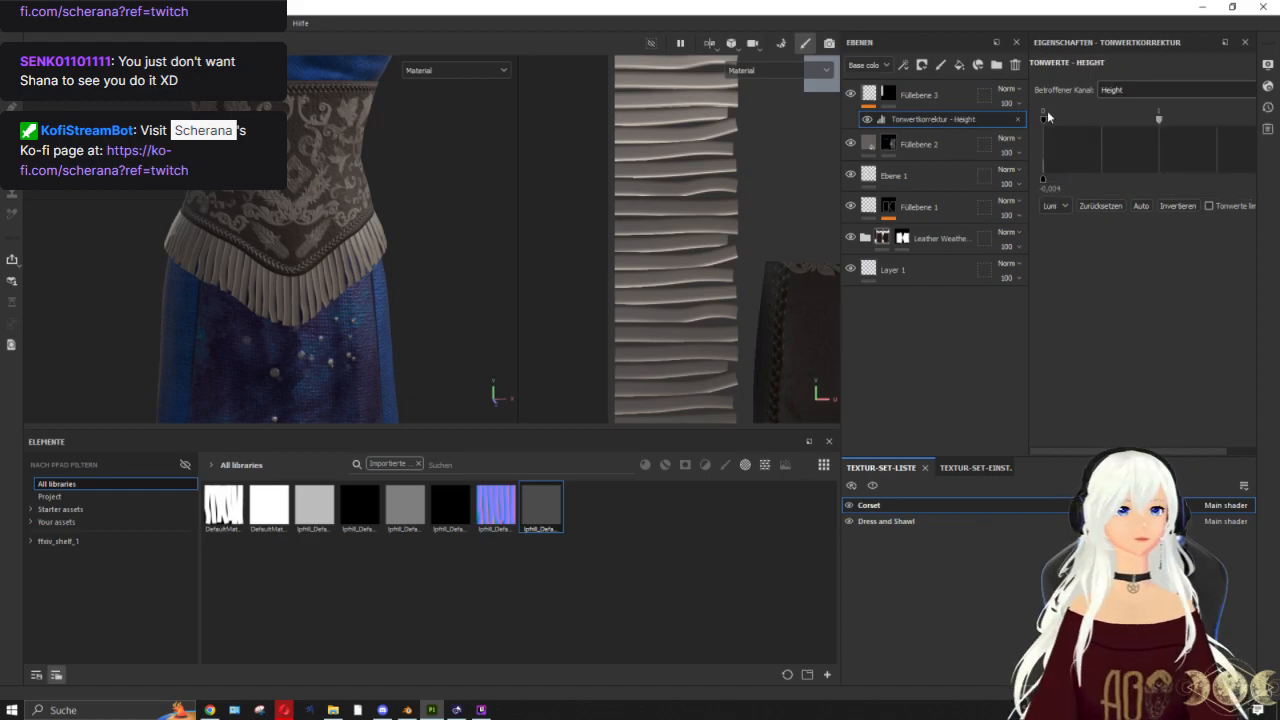
{"action": "left_click_drag", "start_coordinate": [1053, 122], "coordinate": [1066, 124]}
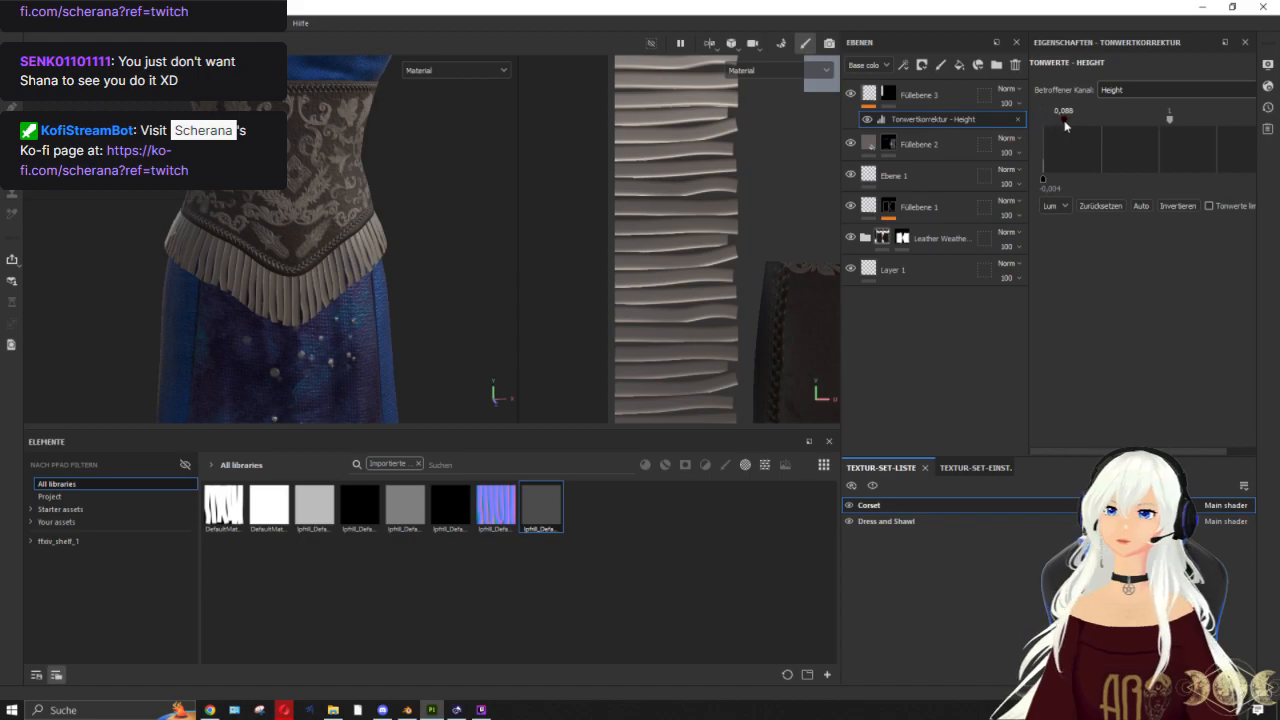
{"action": "scroll", "coordinate": [331, 280], "scroll_direction": "up", "scroll_amount": 4}
{"action": "scroll", "coordinate": [345, 304], "scroll_direction": "down", "scroll_amount": 1}
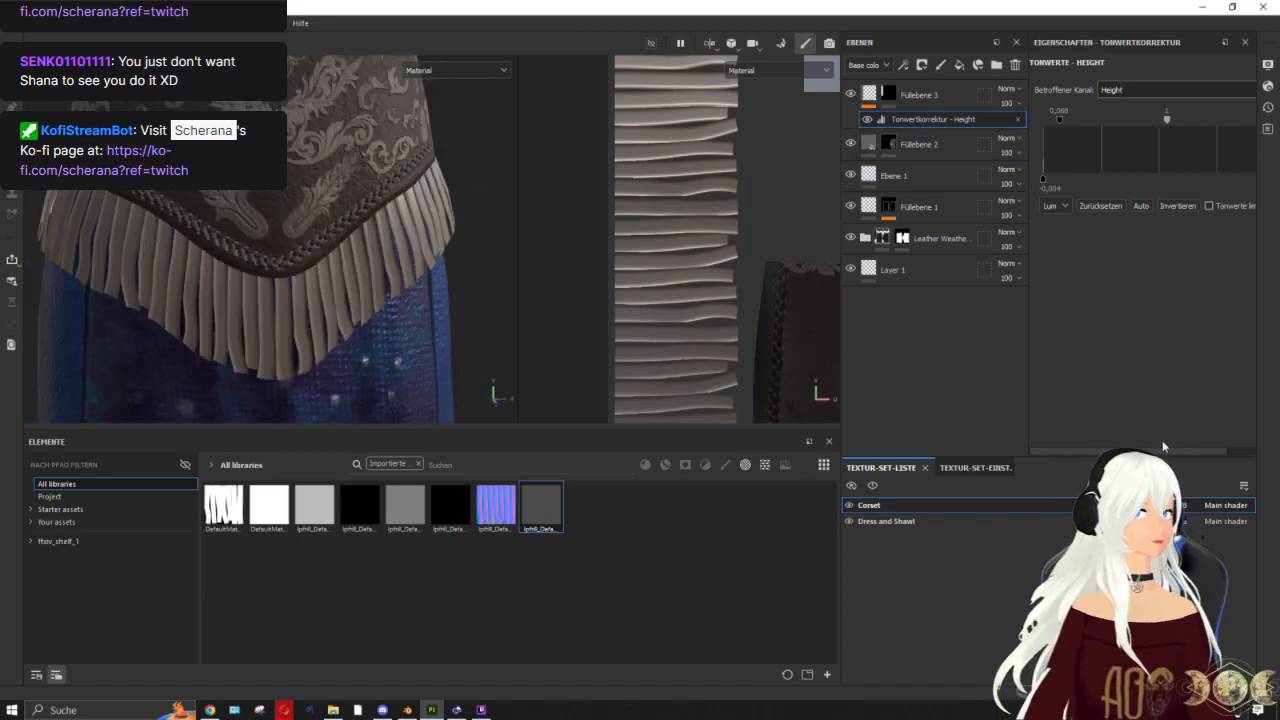
{"action": "left_click_drag", "start_coordinate": [1192, 453], "coordinate": [1238, 452]}
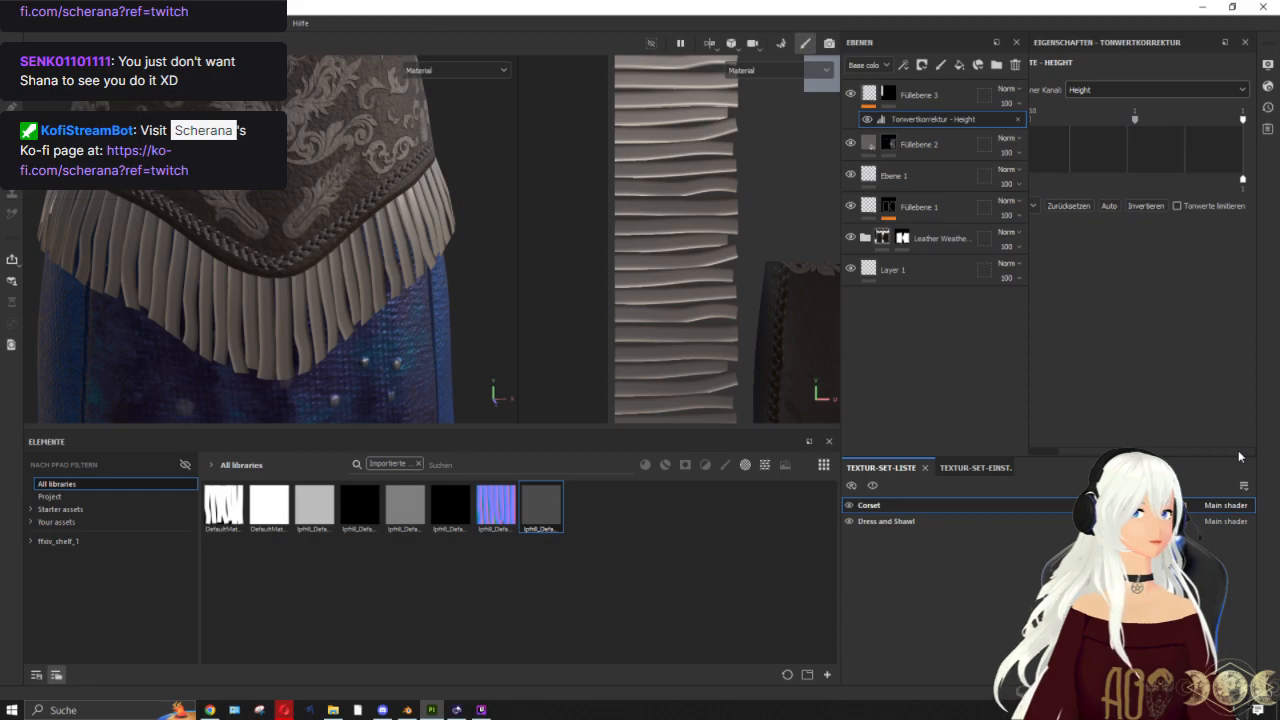
Step: Select the frill fill layer itself, check the fringe up close and hide the layer
{"action": "left_click", "coordinate": [869, 92]}
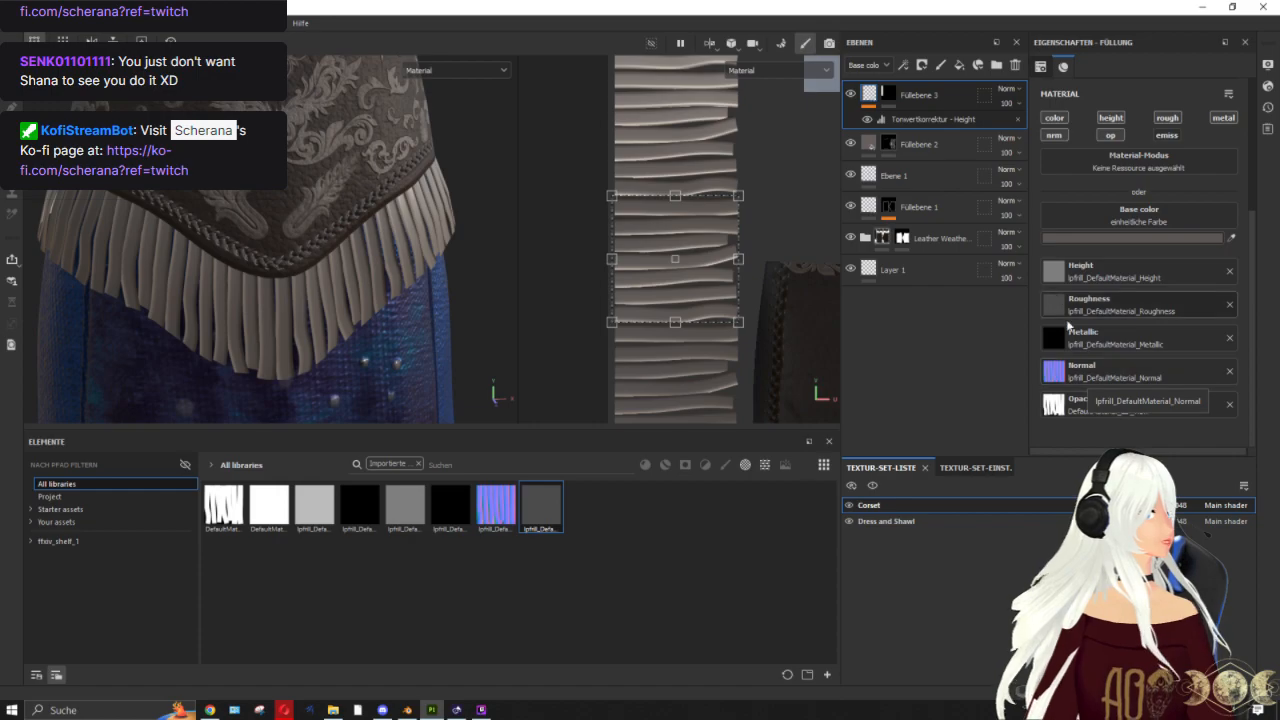
{"action": "scroll", "coordinate": [390, 320], "scroll_direction": "up", "scroll_amount": 3}
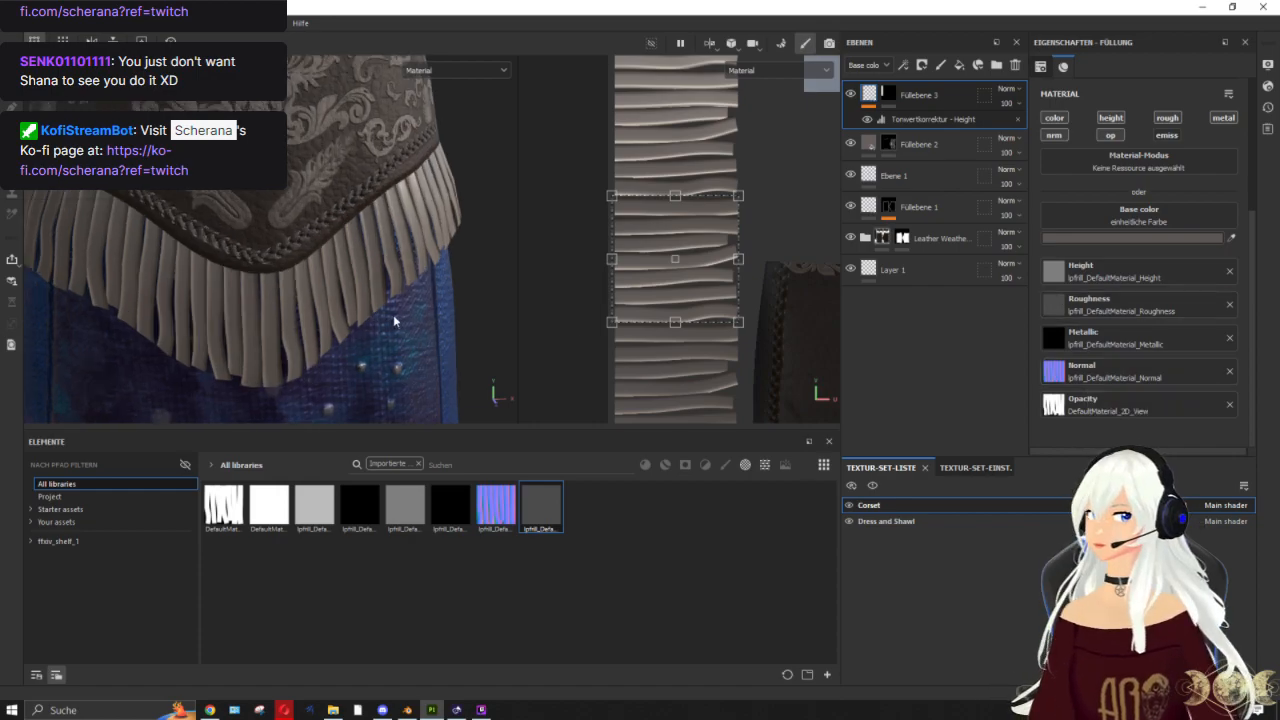
{"action": "scroll", "coordinate": [393, 314], "scroll_direction": "down", "scroll_amount": 2}
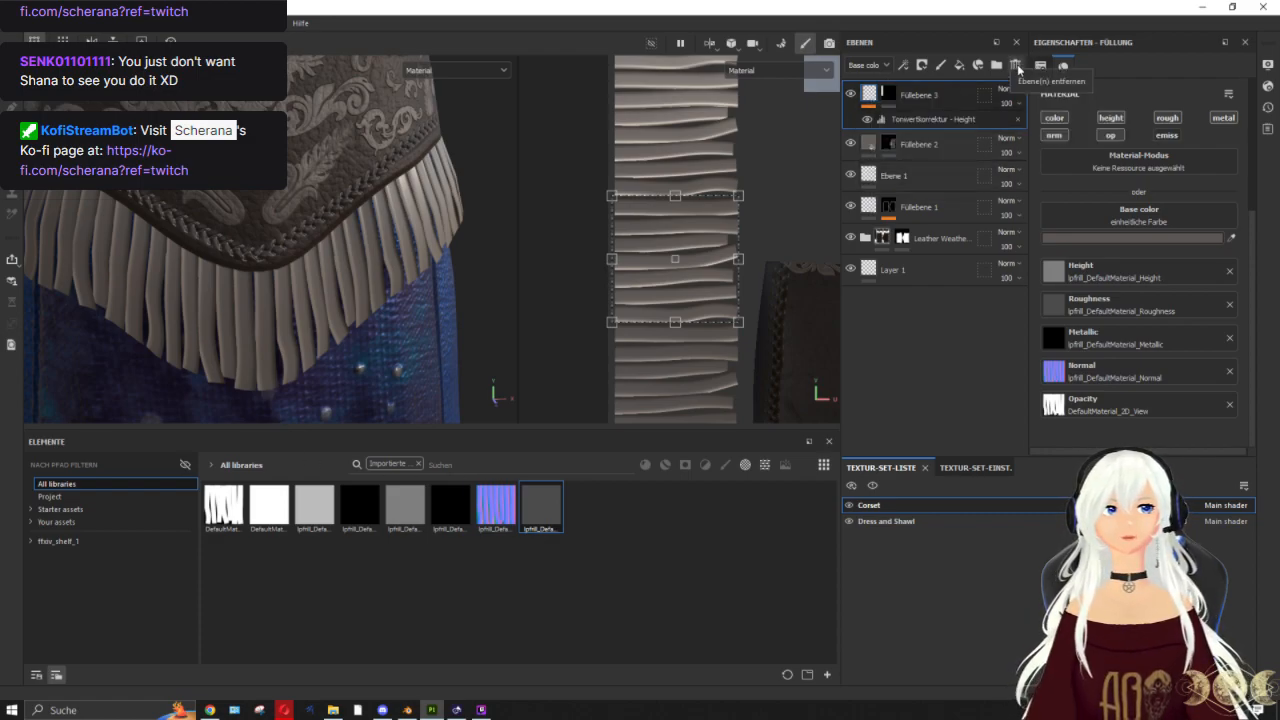
{"action": "left_click", "coordinate": [851, 94]}
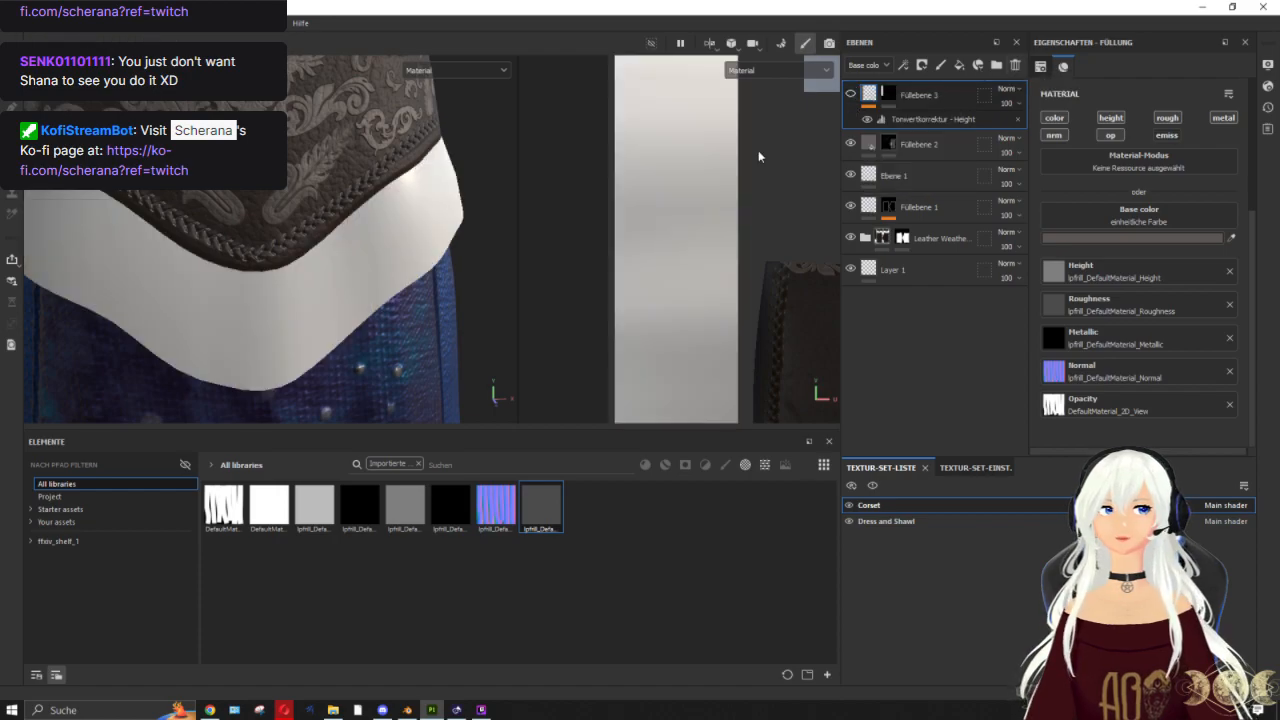
Step: Remove the imported-assets filter from the asset library and restrict it to smart materials
{"action": "left_click", "coordinate": [418, 464]}
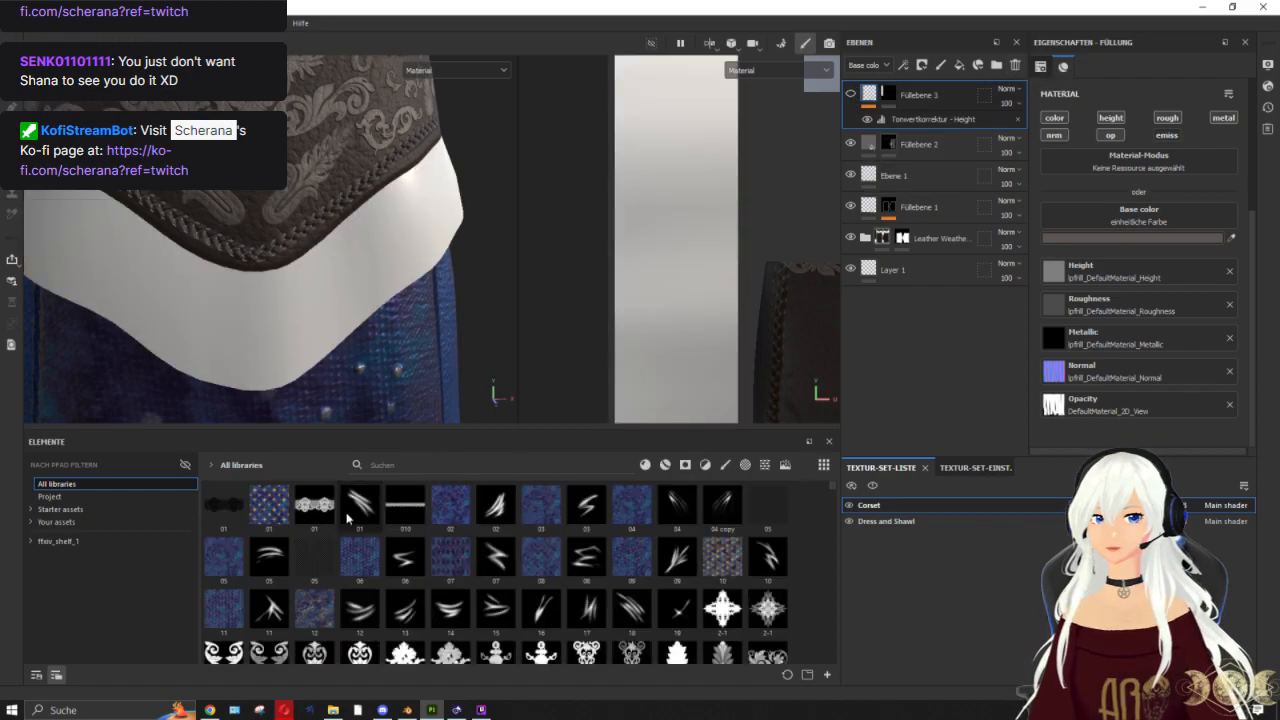
{"action": "left_click", "coordinate": [645, 464]}
{"action": "left_click", "coordinate": [665, 465]}
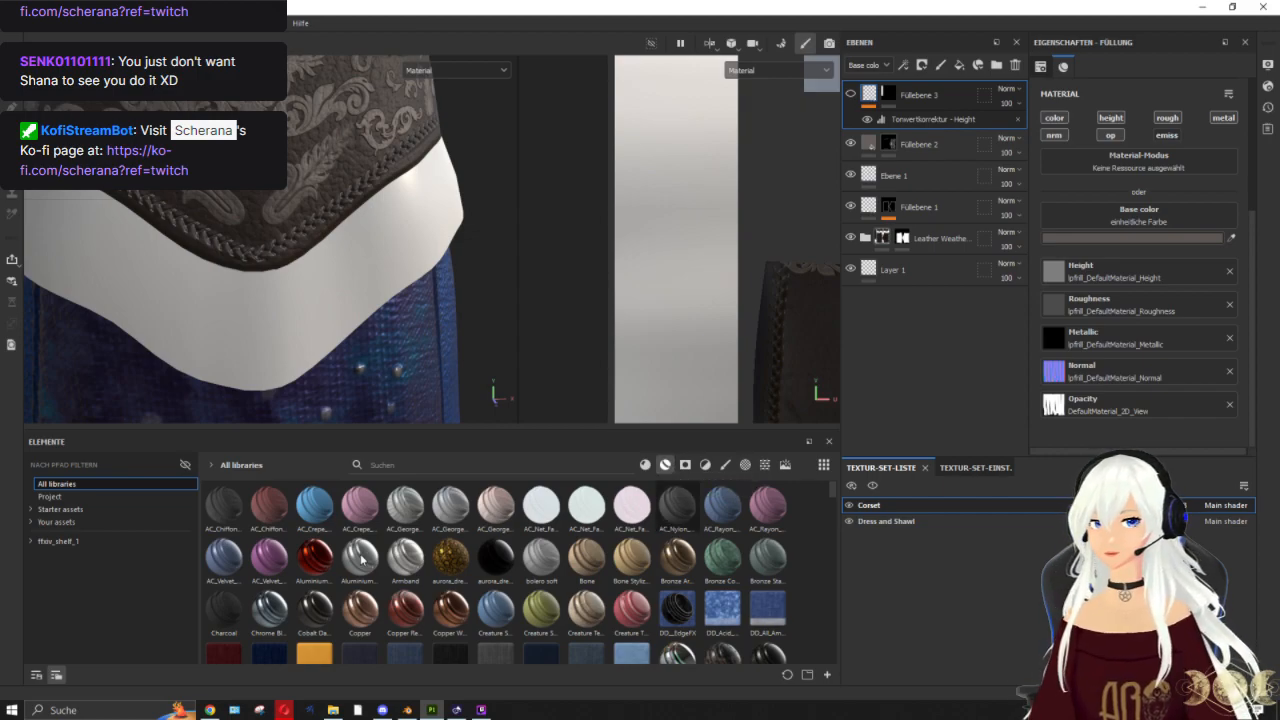
Step: Apply a dark green hh_fabric smart material from the library to the corset
{"action": "scroll", "coordinate": [300, 560], "scroll_direction": "down", "scroll_amount": 3}
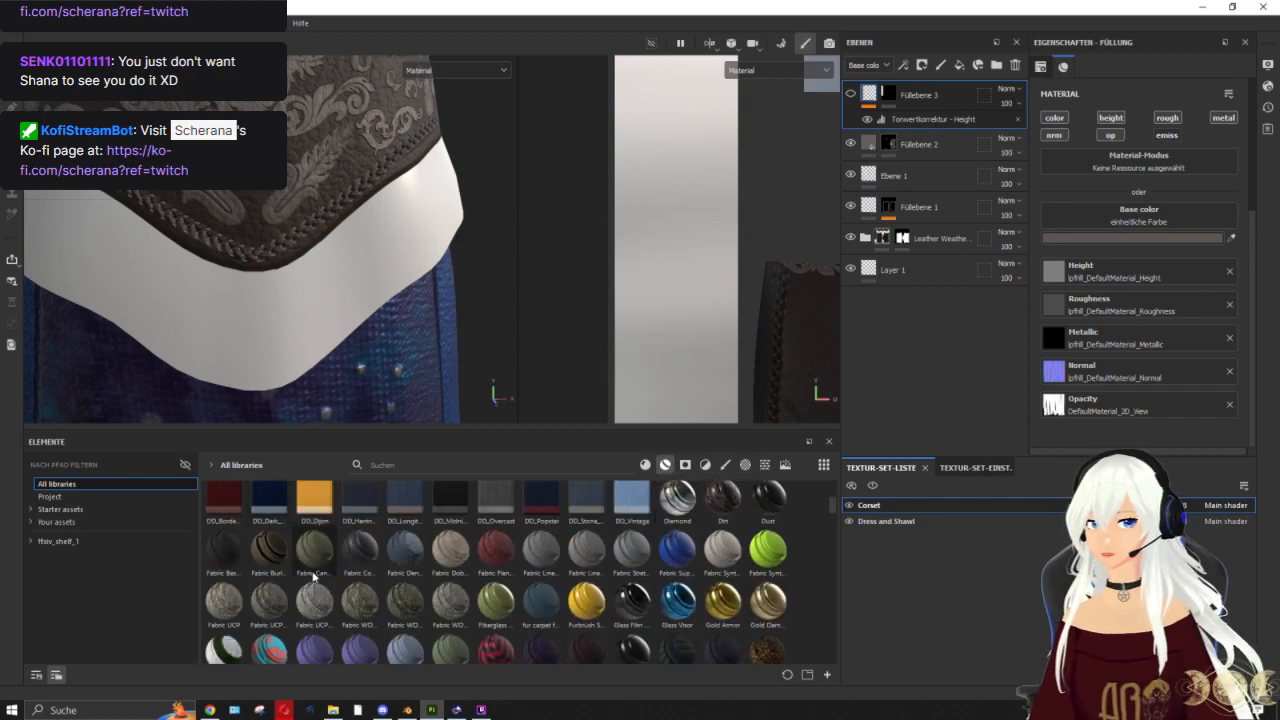
{"action": "mouse_move", "coordinate": [283, 590]}
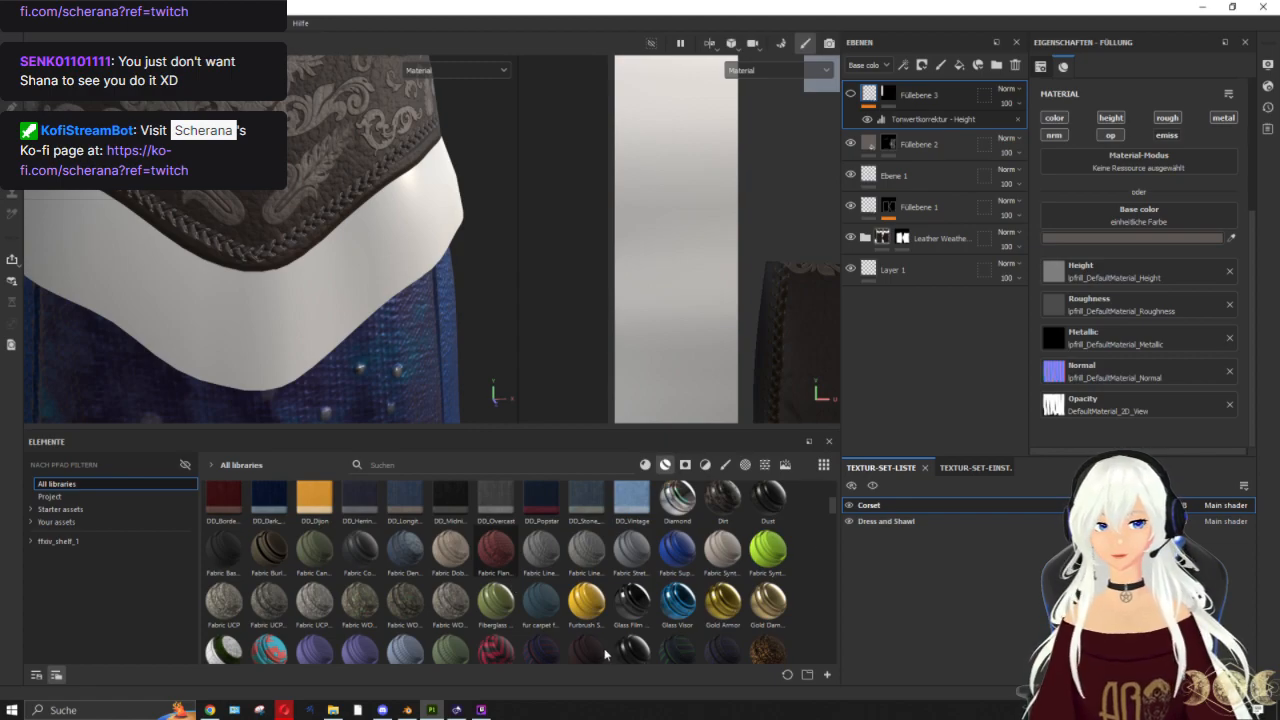
{"action": "scroll", "coordinate": [498, 648], "scroll_direction": "down", "scroll_amount": 3}
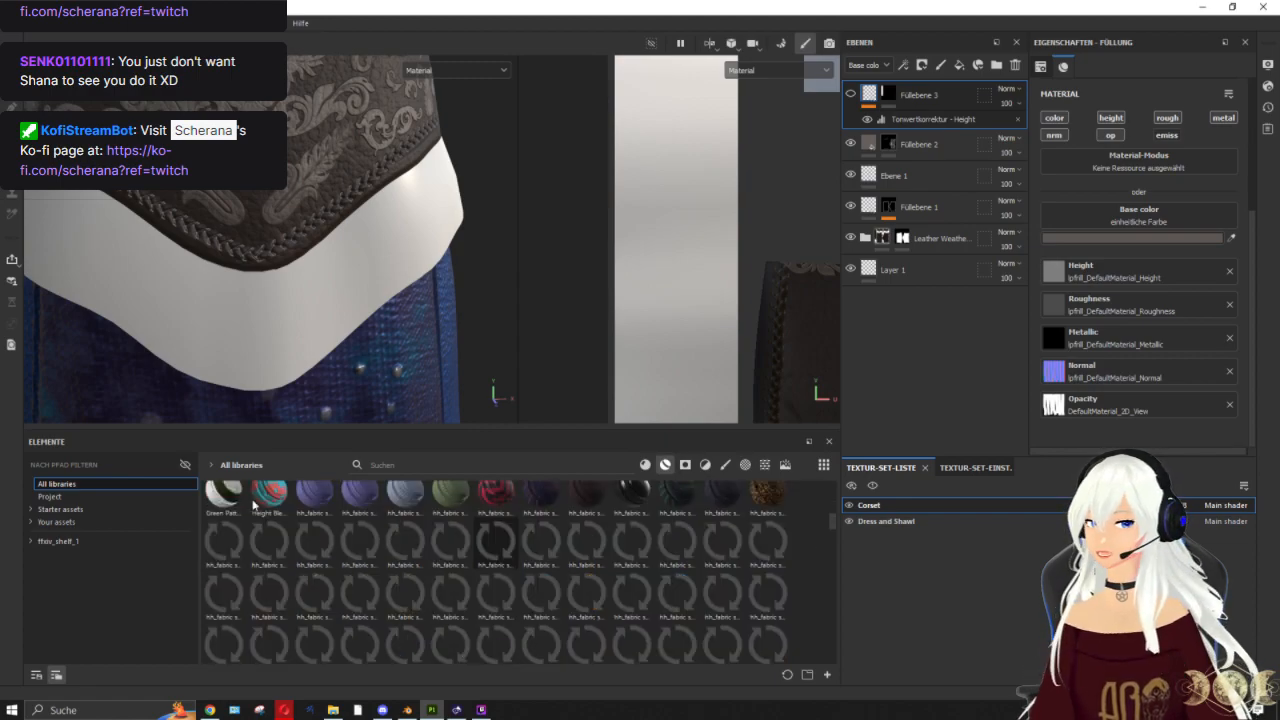
{"action": "scroll", "coordinate": [295, 515], "scroll_direction": "down", "scroll_amount": 1}
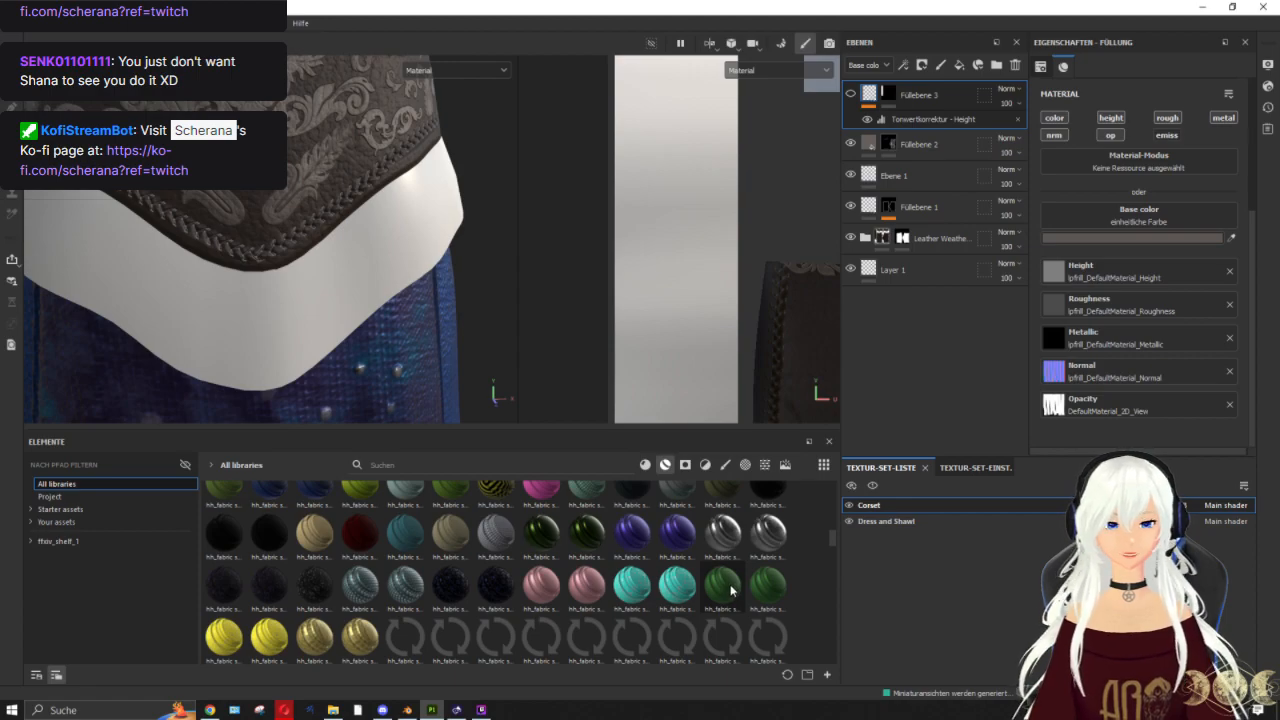
{"action": "scroll", "coordinate": [730, 590], "scroll_direction": "down", "scroll_amount": 3}
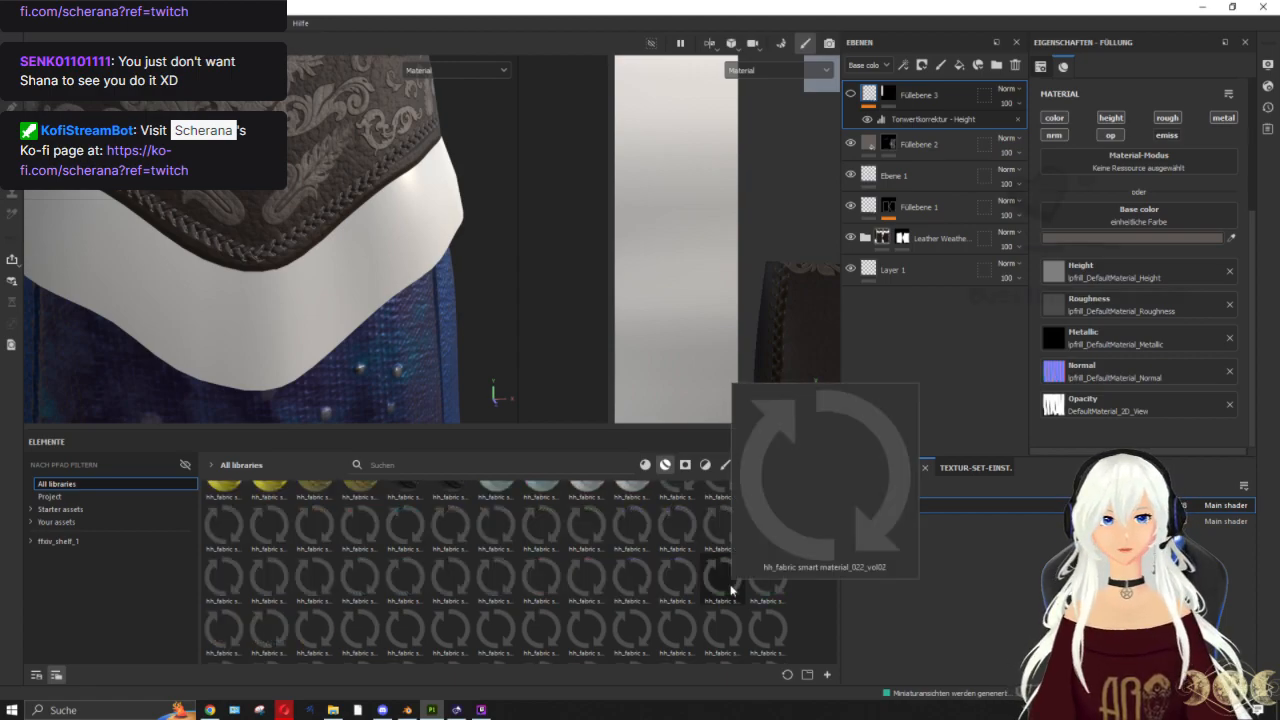
{"action": "scroll", "coordinate": [730, 590], "scroll_direction": "up", "scroll_amount": 3}
{"action": "left_click_drag", "start_coordinate": [723, 584], "coordinate": [354, 278]}
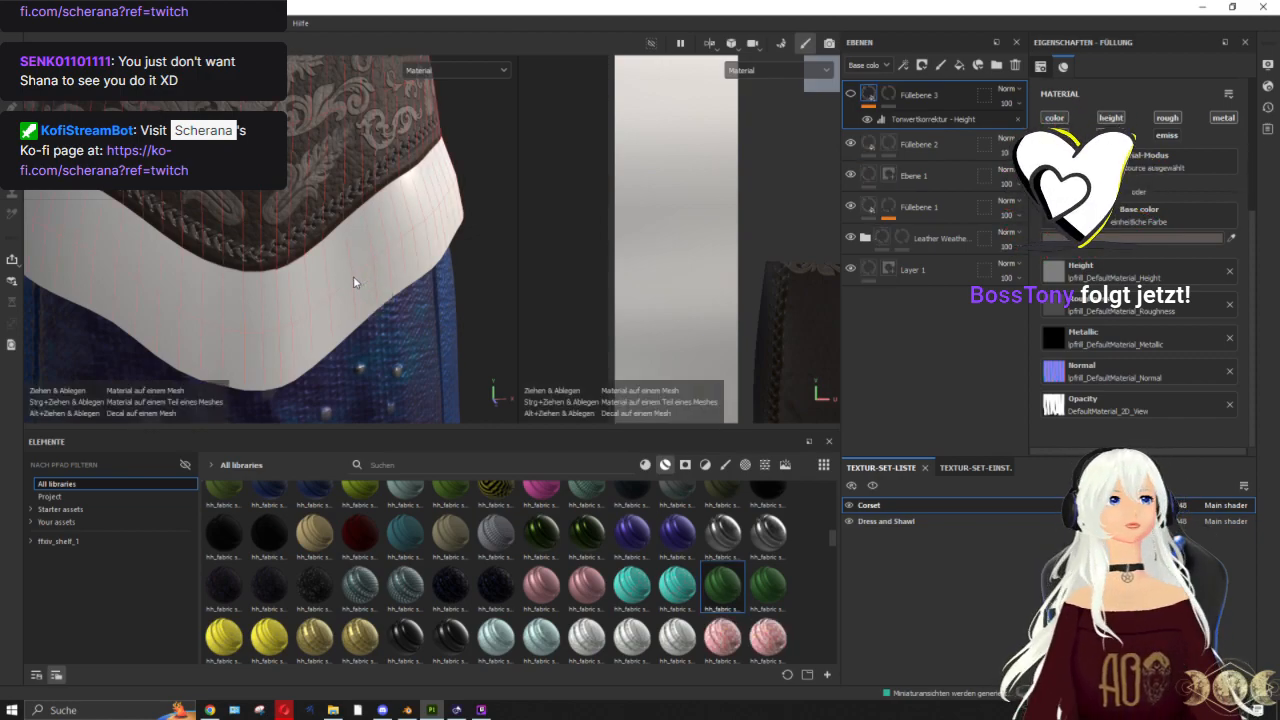
{"action": "left_click_drag", "start_coordinate": [414, 189], "coordinate": [257, 331], "text": "alt"}
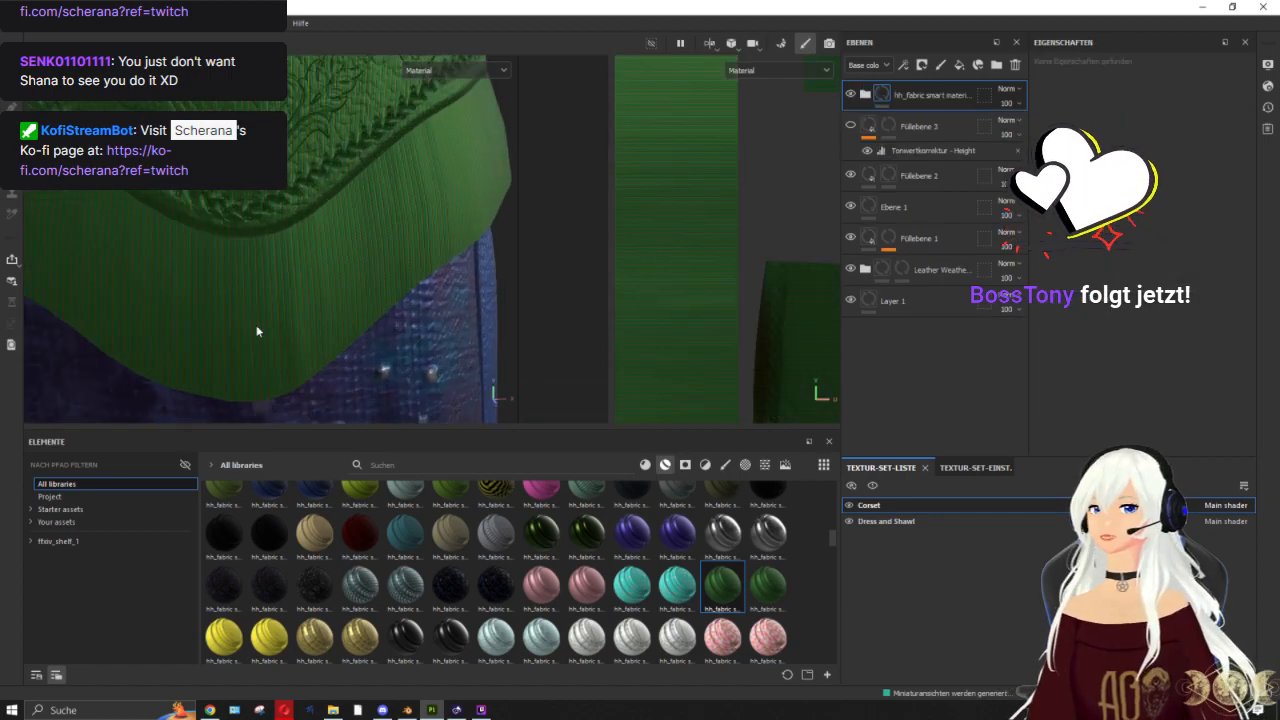
{"action": "left_click_drag", "start_coordinate": [280, 274], "coordinate": [365, 245], "text": "alt"}
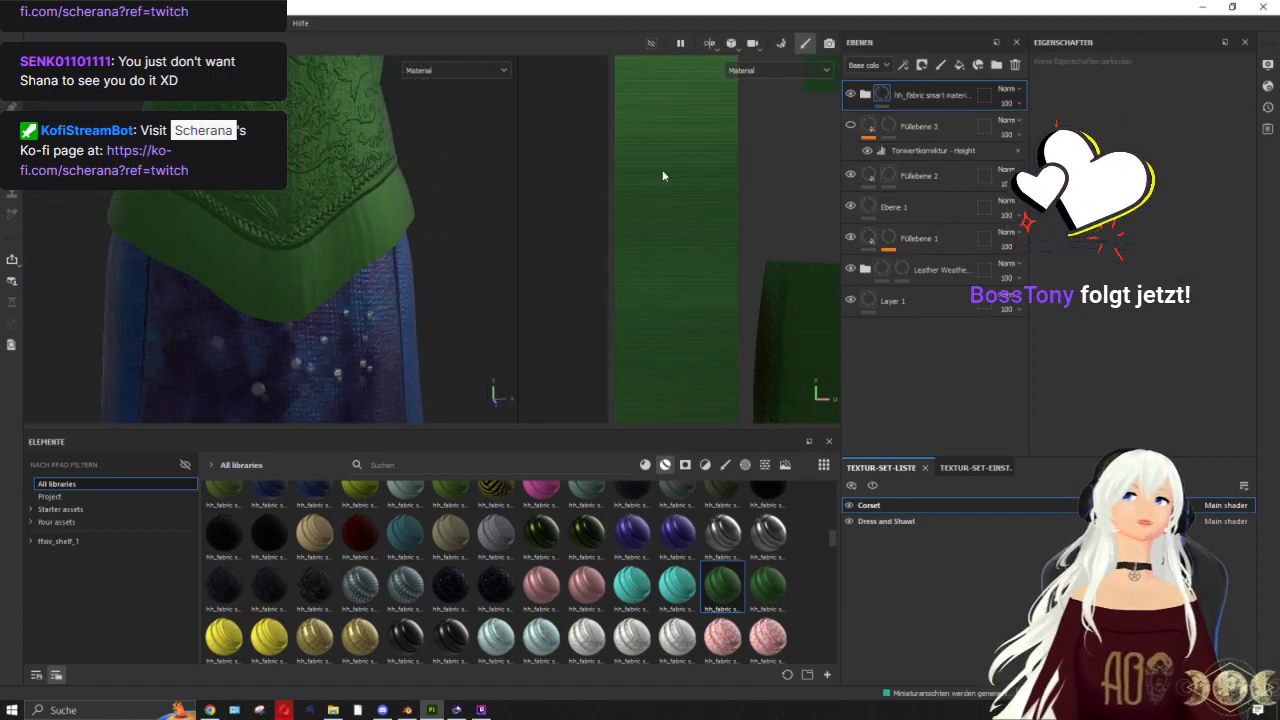
Step: Add a black mask to the green fabric material and fill the waist strip white in it using UV chunk fill
{"action": "right_click", "coordinate": [881, 96]}
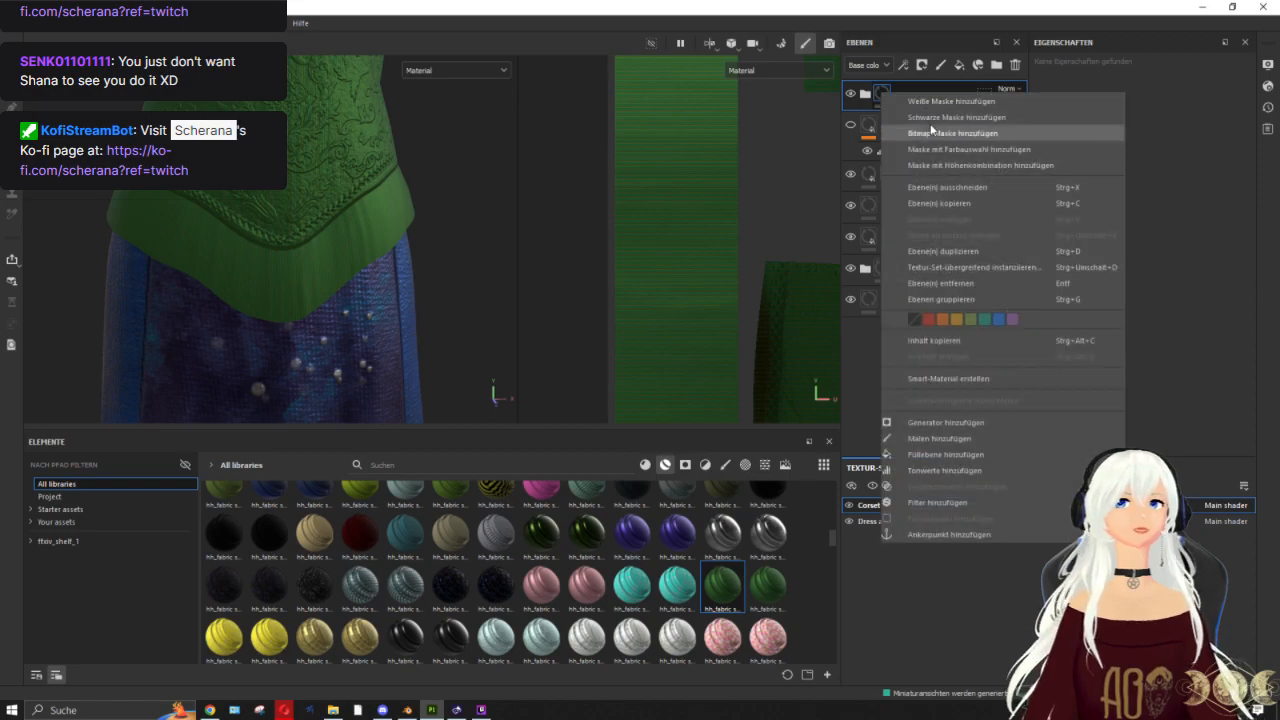
{"action": "left_click", "coordinate": [933, 129]}
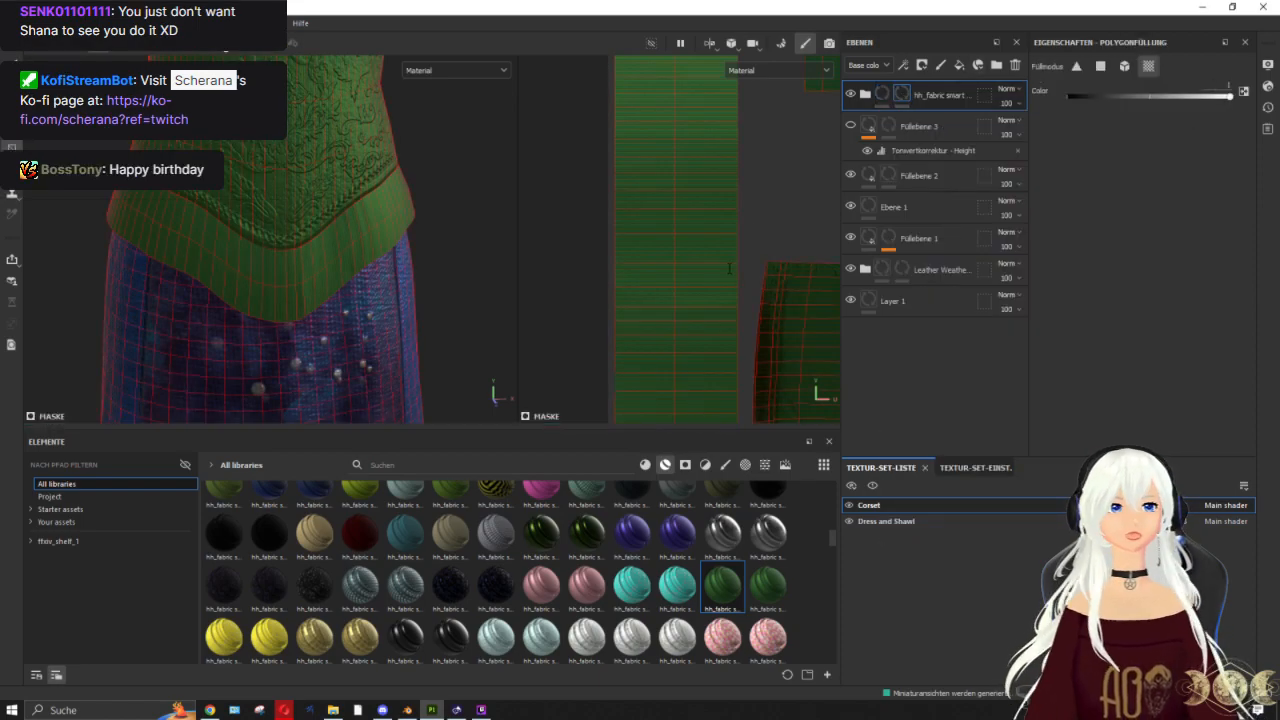
{"action": "left_click", "coordinate": [680, 198]}
{"action": "left_click", "coordinate": [673, 195]}
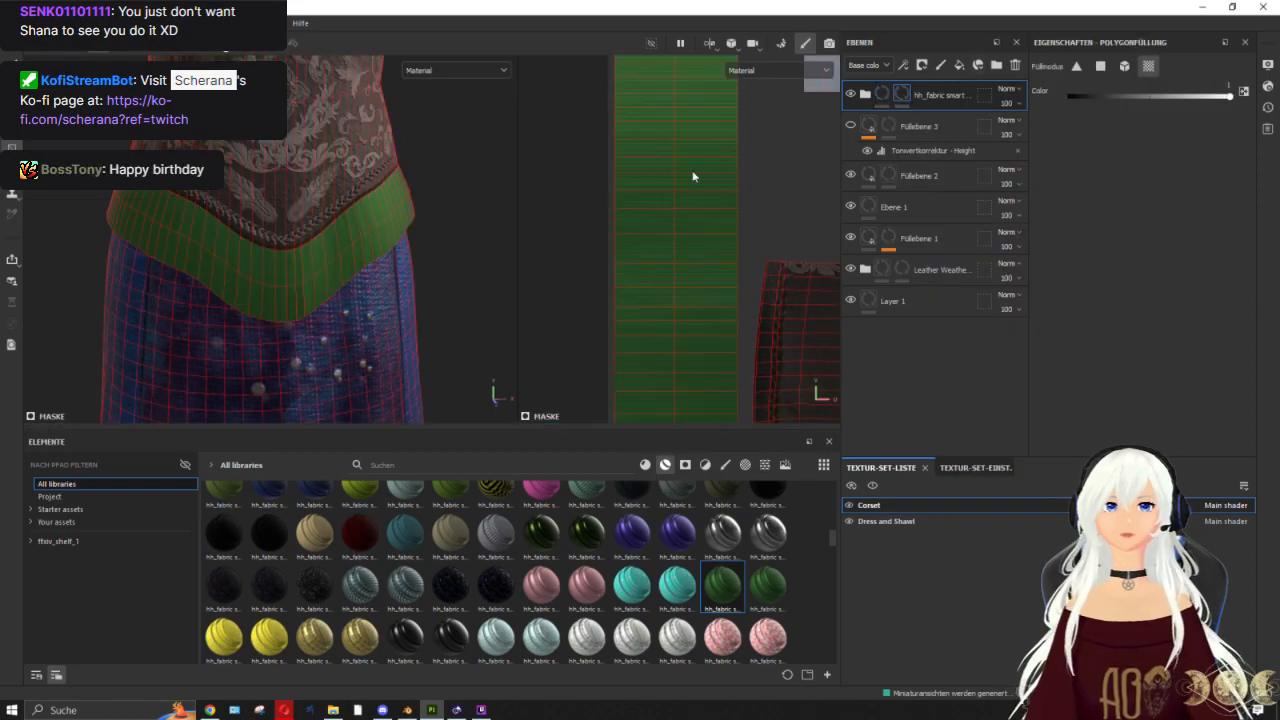
Step: Expand the green fabric material's folder and inspect its texture on the waist strip
{"action": "left_click", "coordinate": [866, 95]}
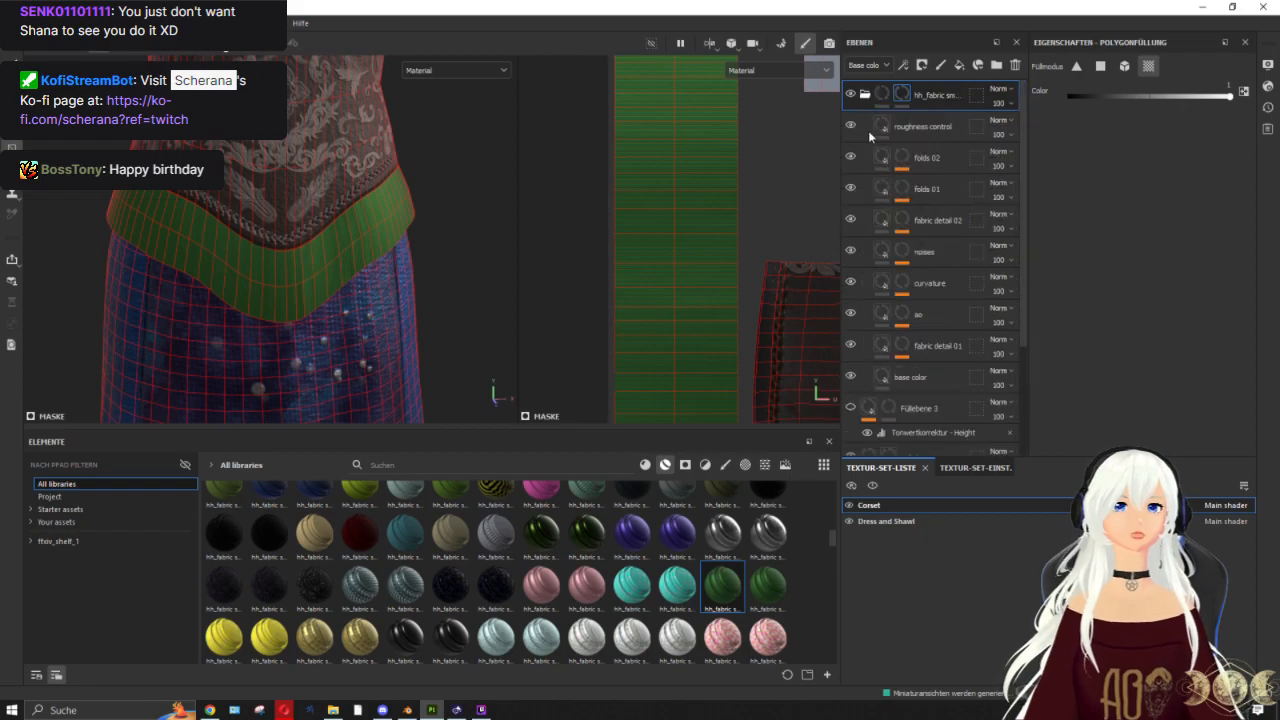
{"action": "scroll", "coordinate": [295, 258], "scroll_direction": "up", "scroll_amount": 8}
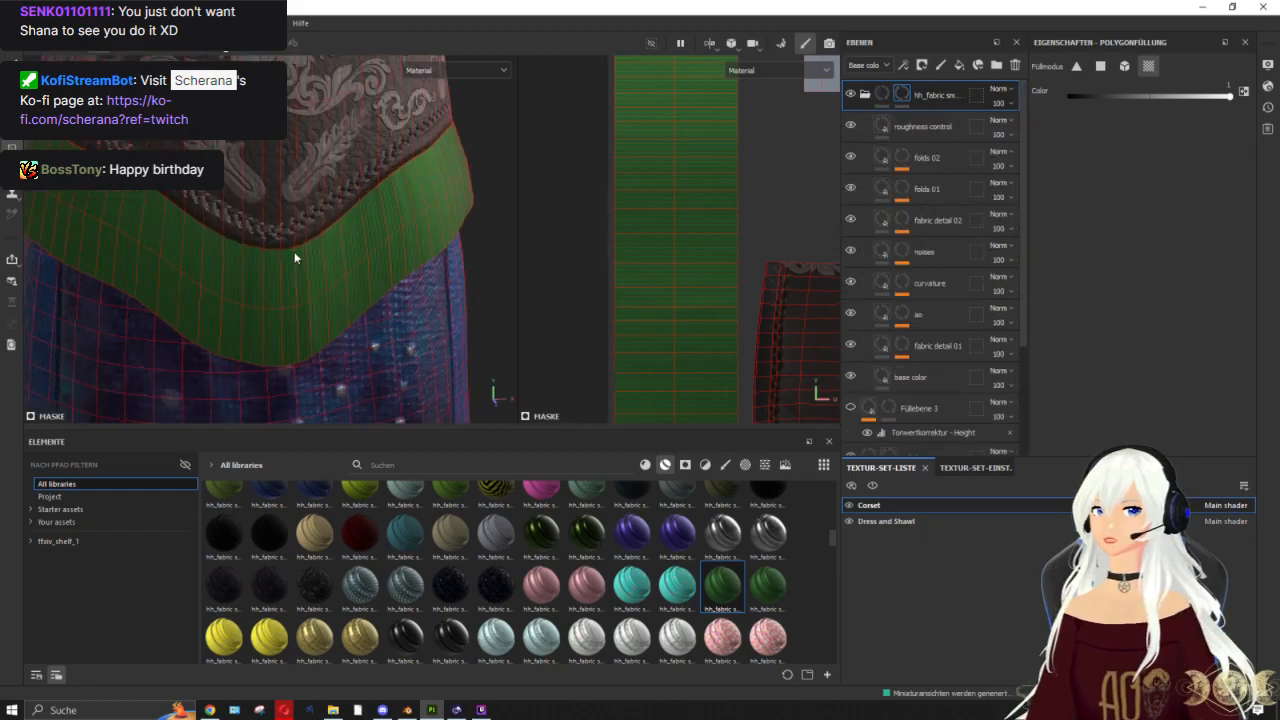
{"action": "scroll", "coordinate": [323, 304], "scroll_direction": "down", "scroll_amount": 8}
{"action": "scroll", "coordinate": [322, 298], "scroll_direction": "up", "scroll_amount": 5}
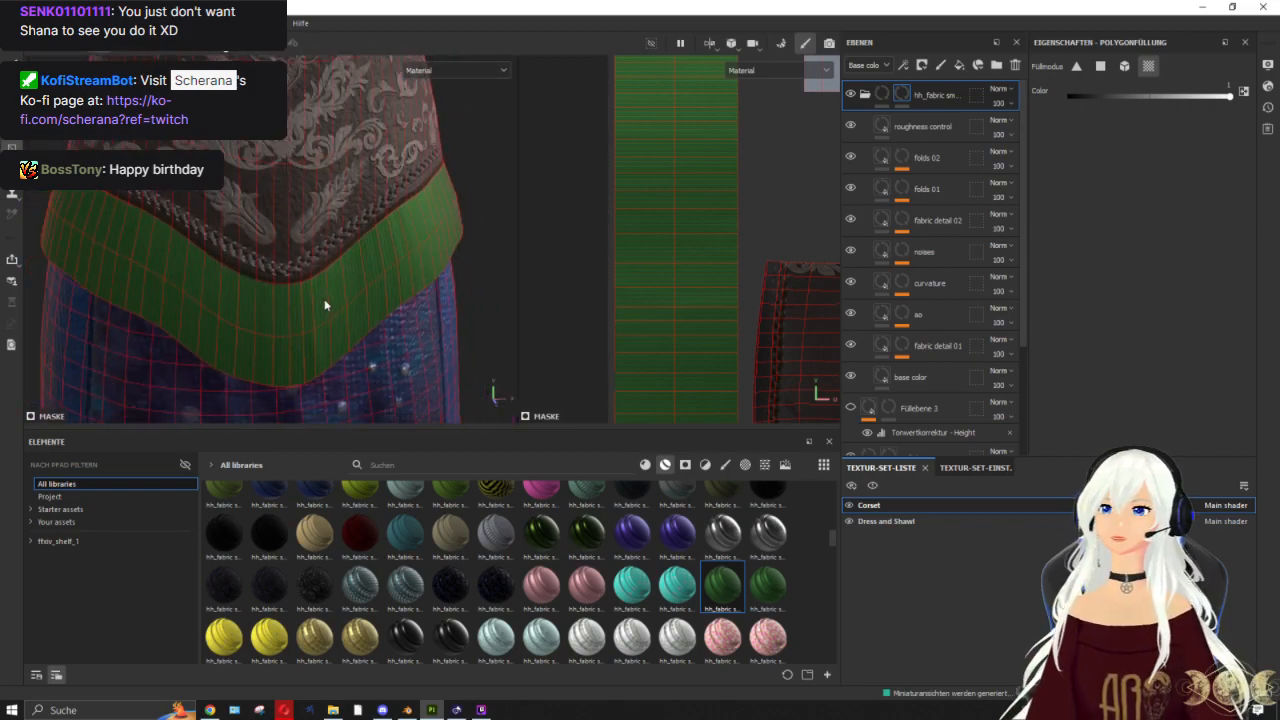
Step: Toggle the hh_fabric folder's sublayers to trace the green color and hide its base color layer
{"action": "left_click", "coordinate": [881, 94]}
{"action": "left_click", "coordinate": [882, 125]}
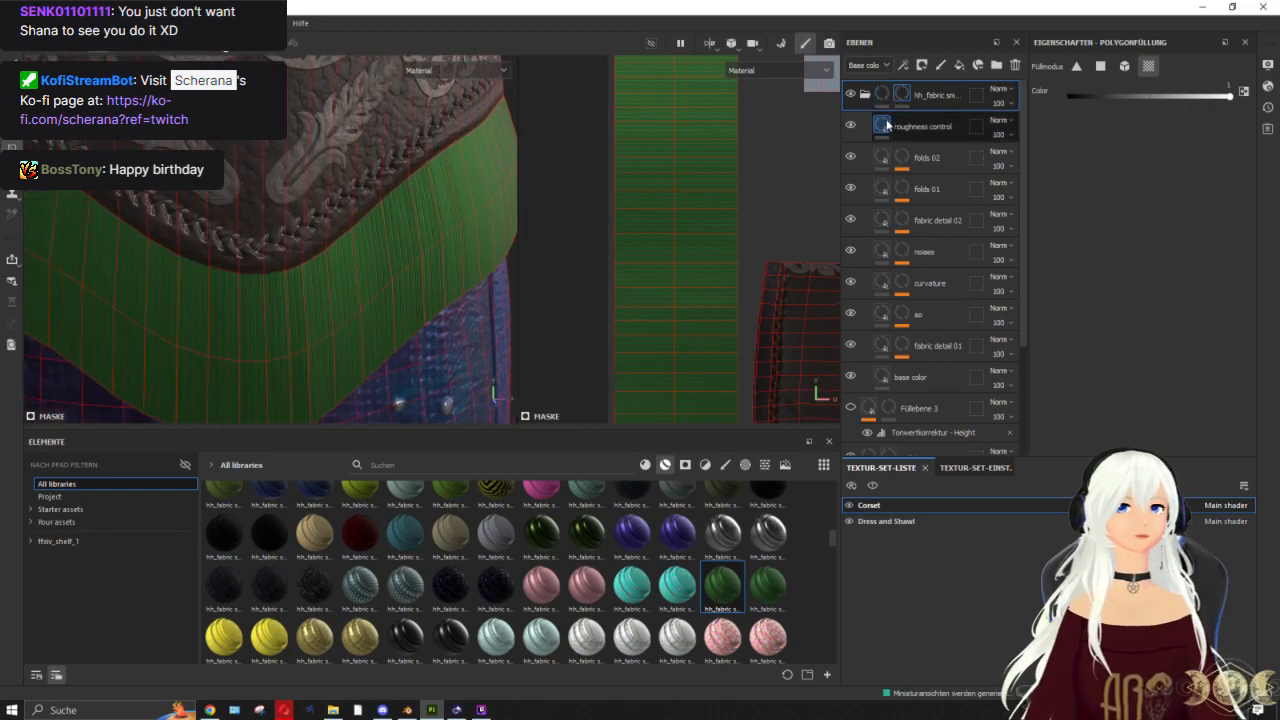
{"action": "left_click", "coordinate": [884, 125]}
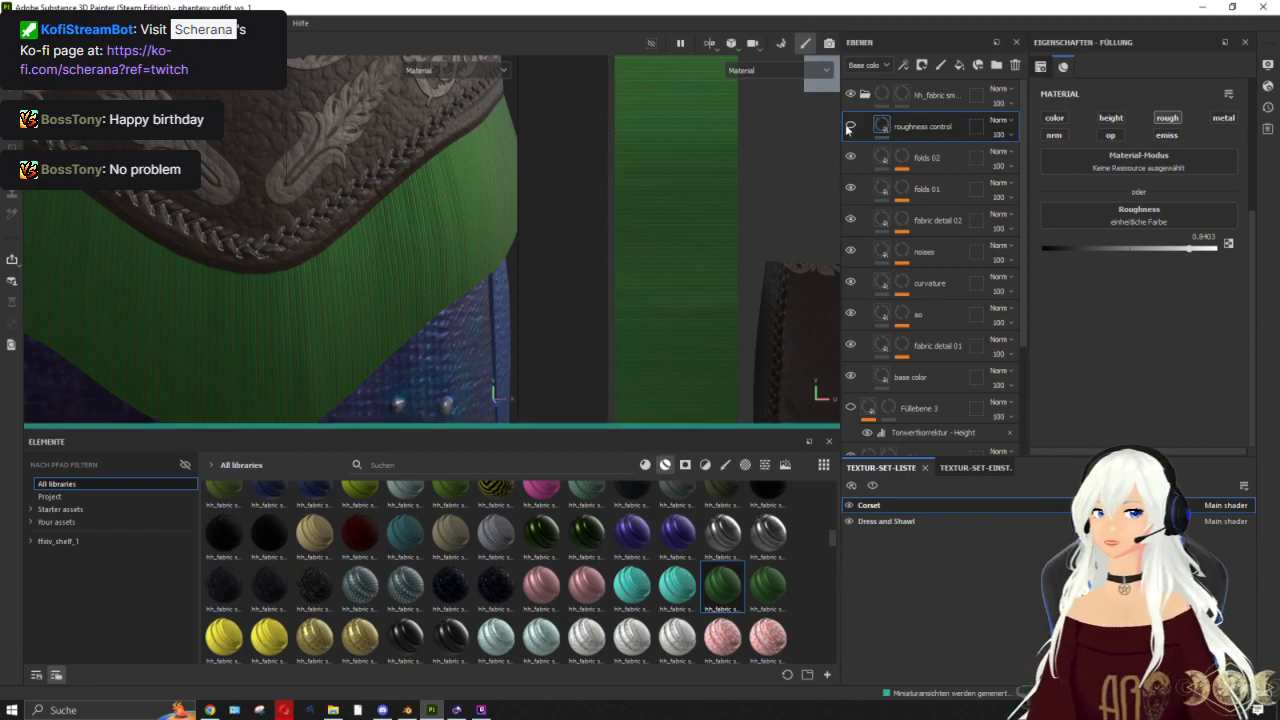
{"action": "left_click", "coordinate": [848, 127]}
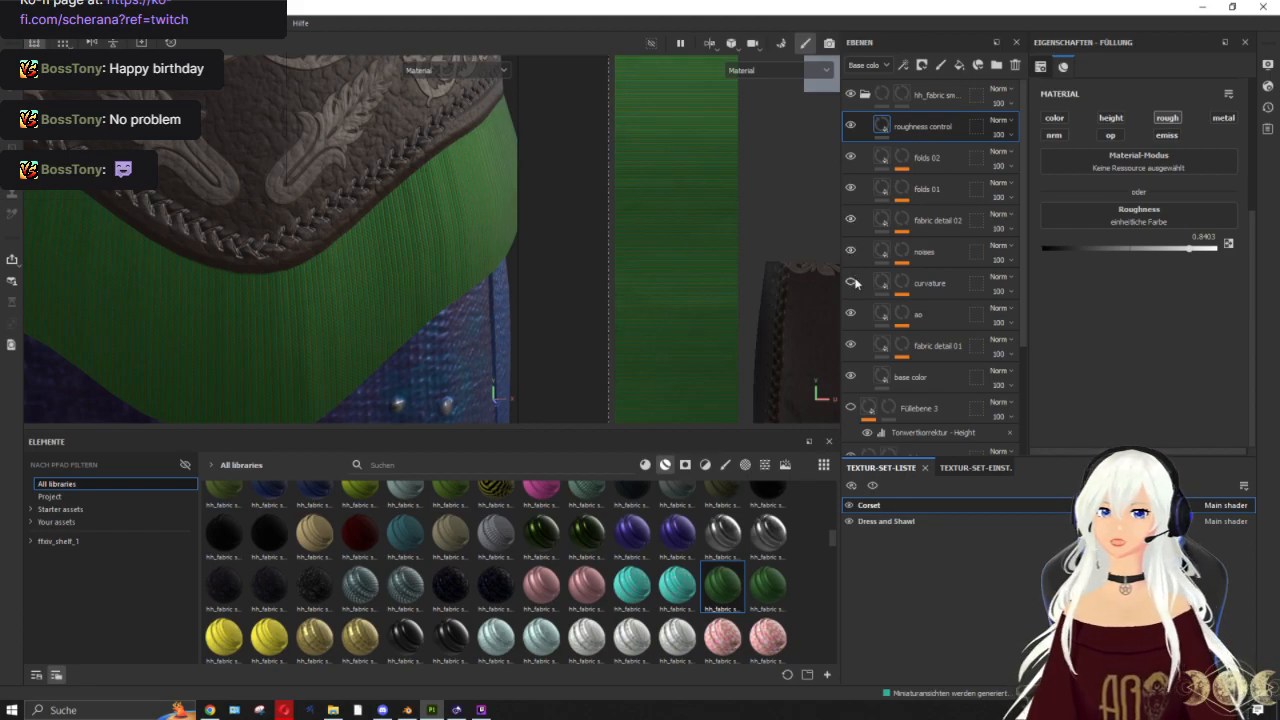
{"action": "scroll", "coordinate": [860, 288], "scroll_direction": "down", "scroll_amount": 1}
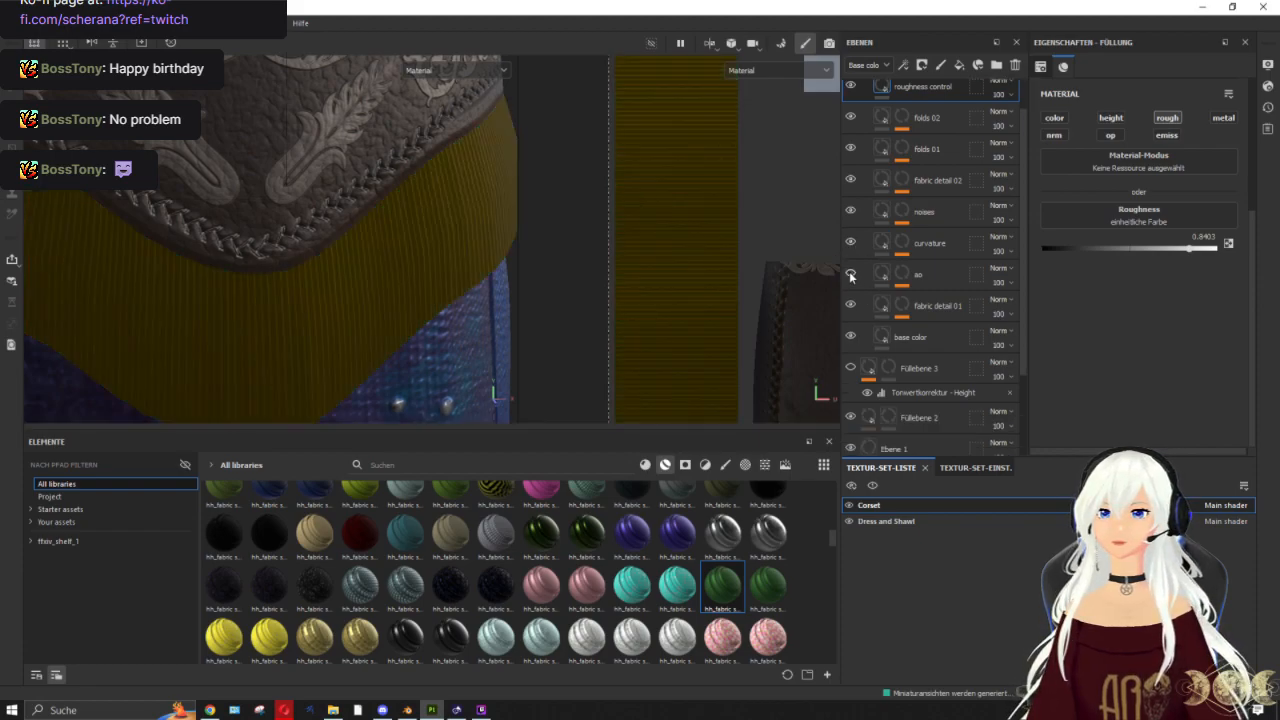
{"action": "left_click", "coordinate": [851, 307]}
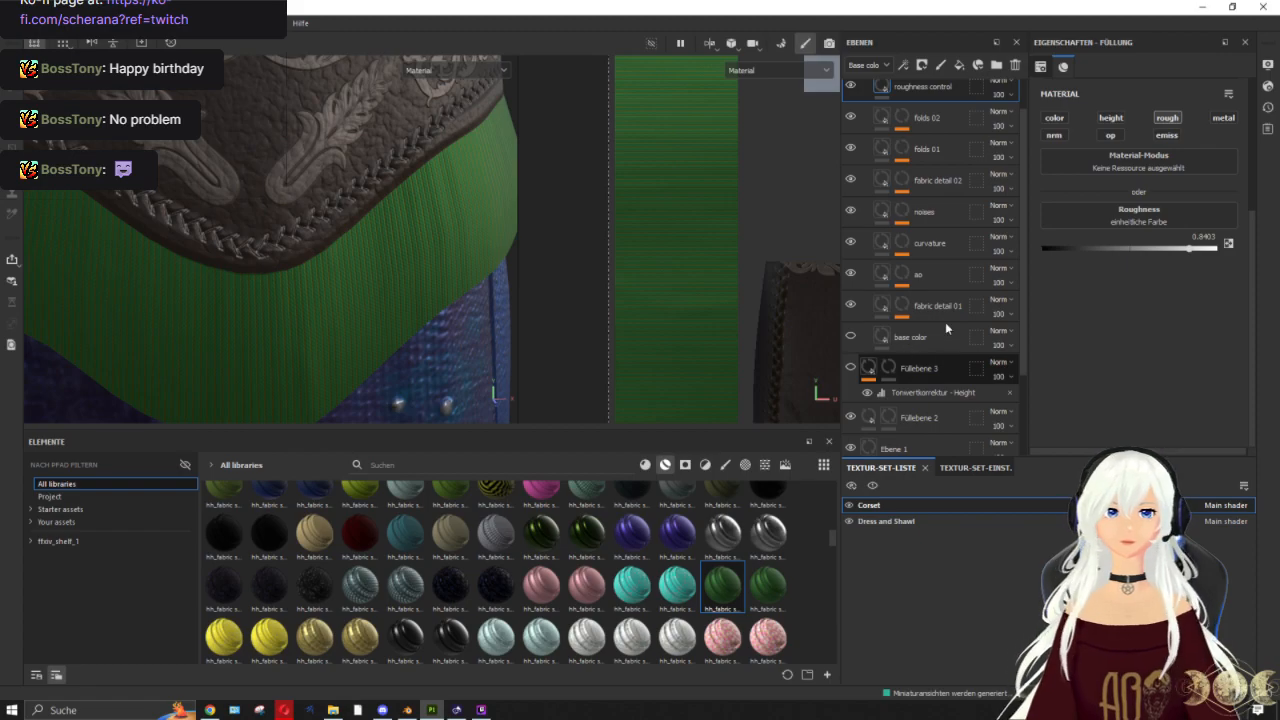
Step: Turn off the color channel in the ao, curvature and noises layers of the hh_fabric folder
{"action": "scroll", "coordinate": [945, 322], "scroll_direction": "down", "scroll_amount": 1}
{"action": "scroll", "coordinate": [946, 328], "scroll_direction": "down", "scroll_amount": 1}
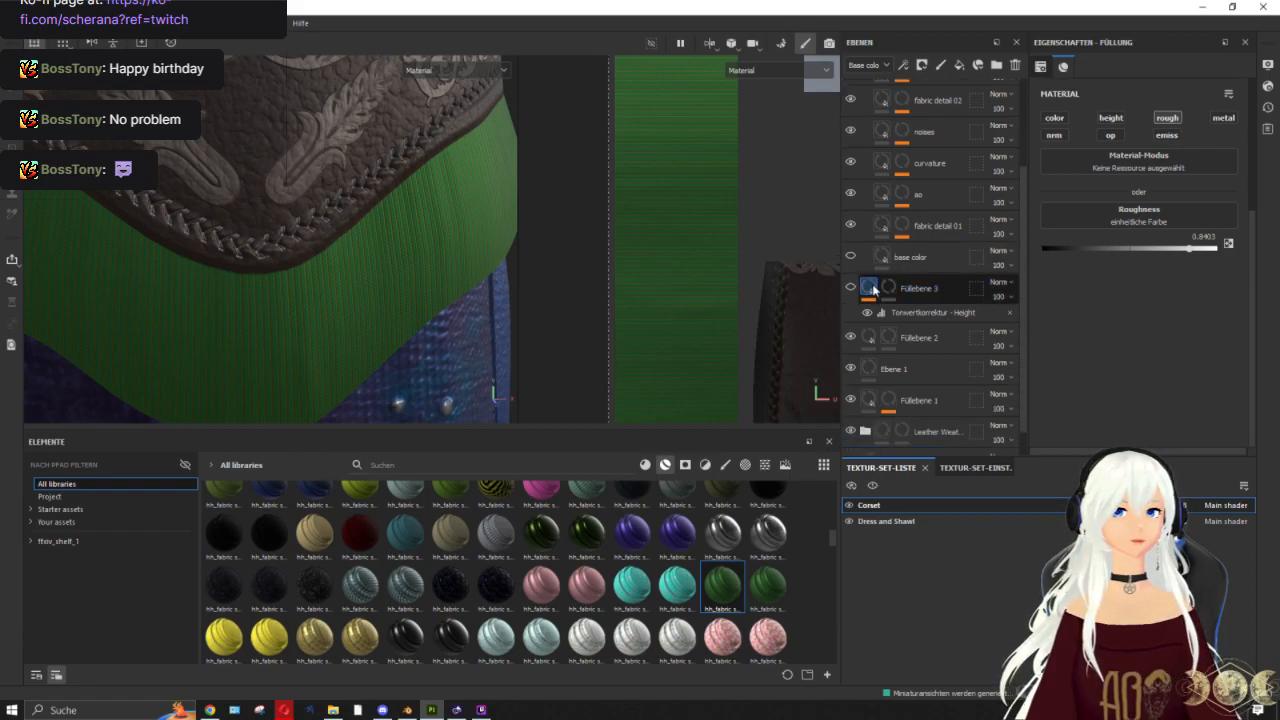
{"action": "left_click", "coordinate": [874, 288]}
{"action": "scroll", "coordinate": [880, 283], "scroll_direction": "up", "scroll_amount": 2}
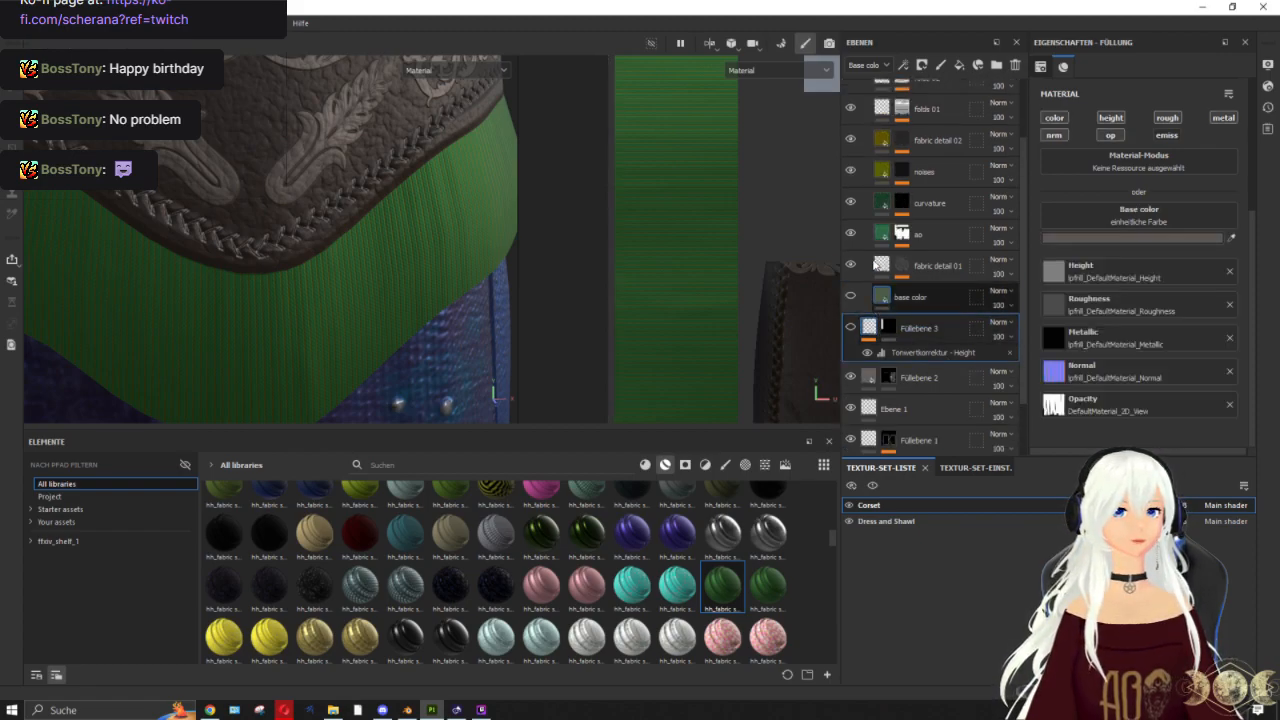
{"action": "left_click", "coordinate": [883, 277]}
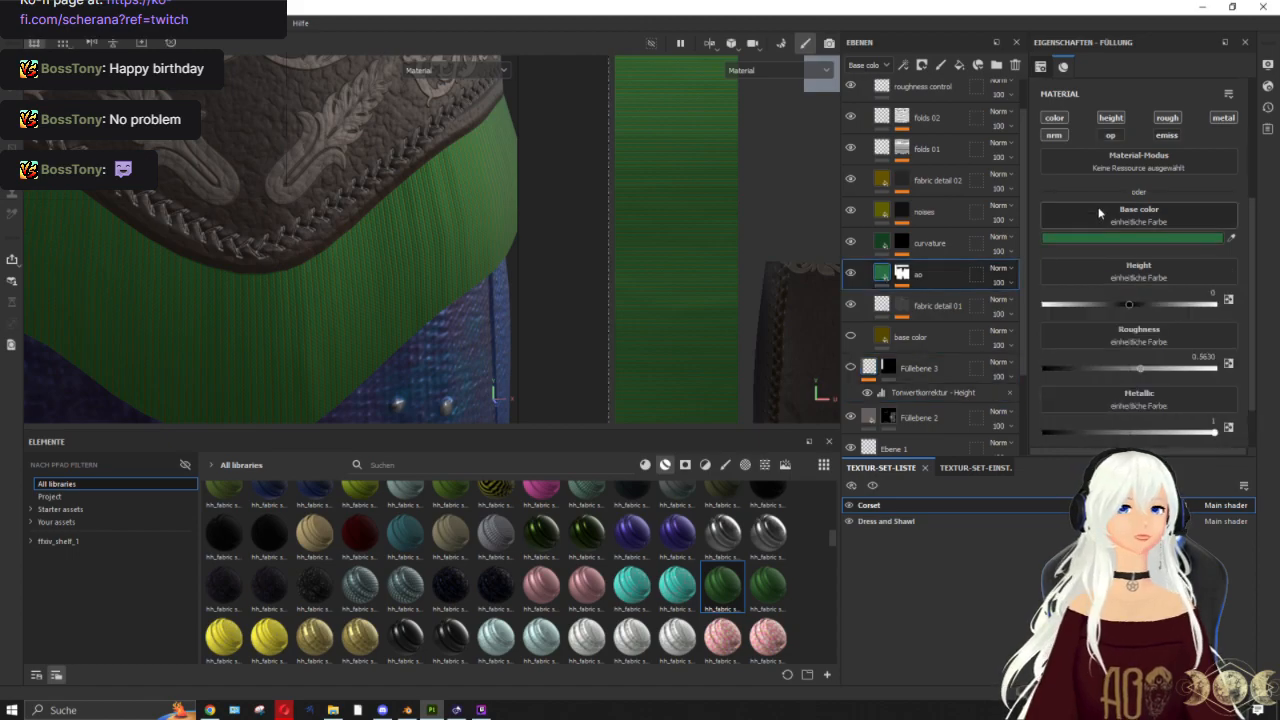
{"action": "left_click", "coordinate": [1054, 118]}
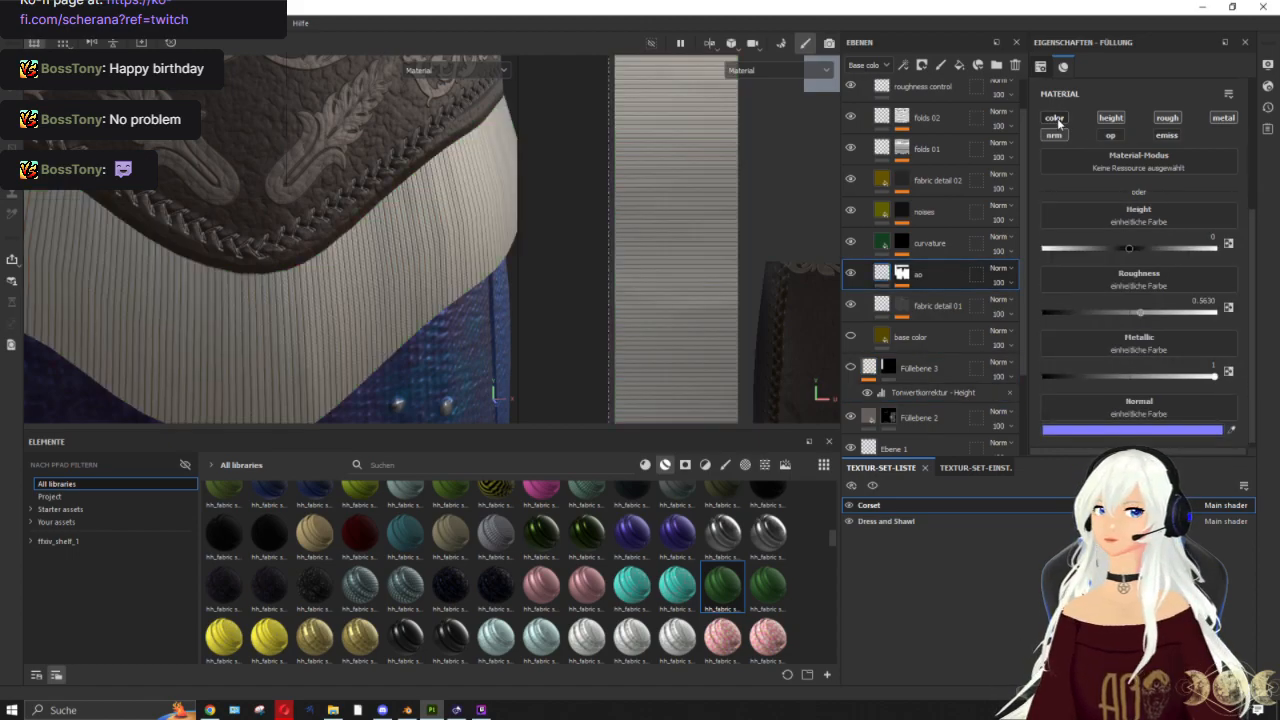
{"action": "left_click", "coordinate": [883, 244]}
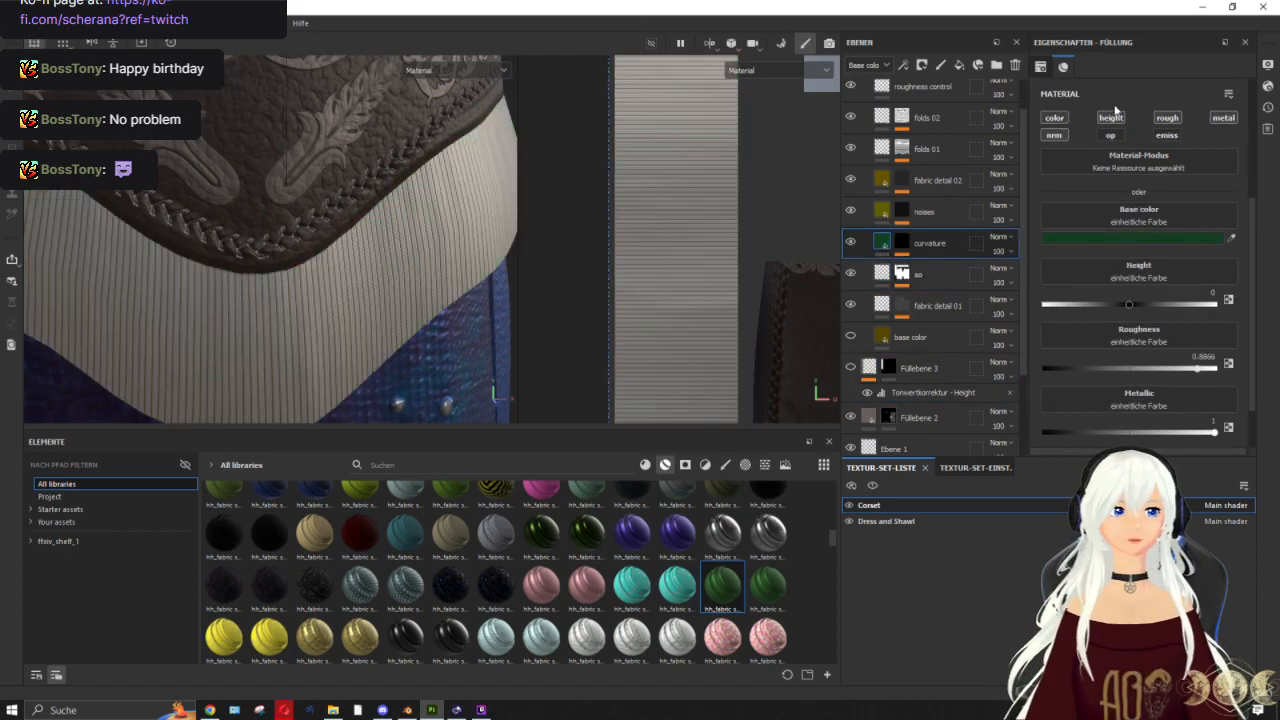
{"action": "left_click", "coordinate": [1055, 118]}
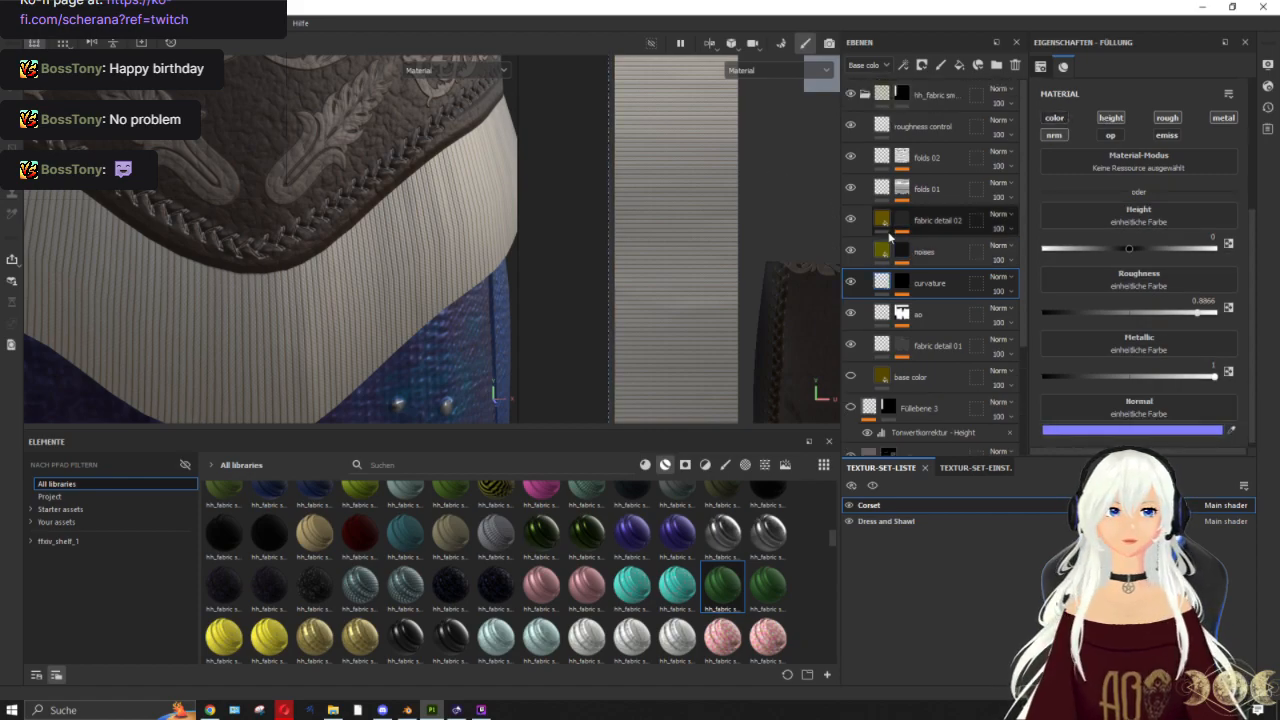
{"action": "scroll", "coordinate": [887, 253], "scroll_direction": "up", "scroll_amount": 1}
{"action": "left_click", "coordinate": [886, 253]}
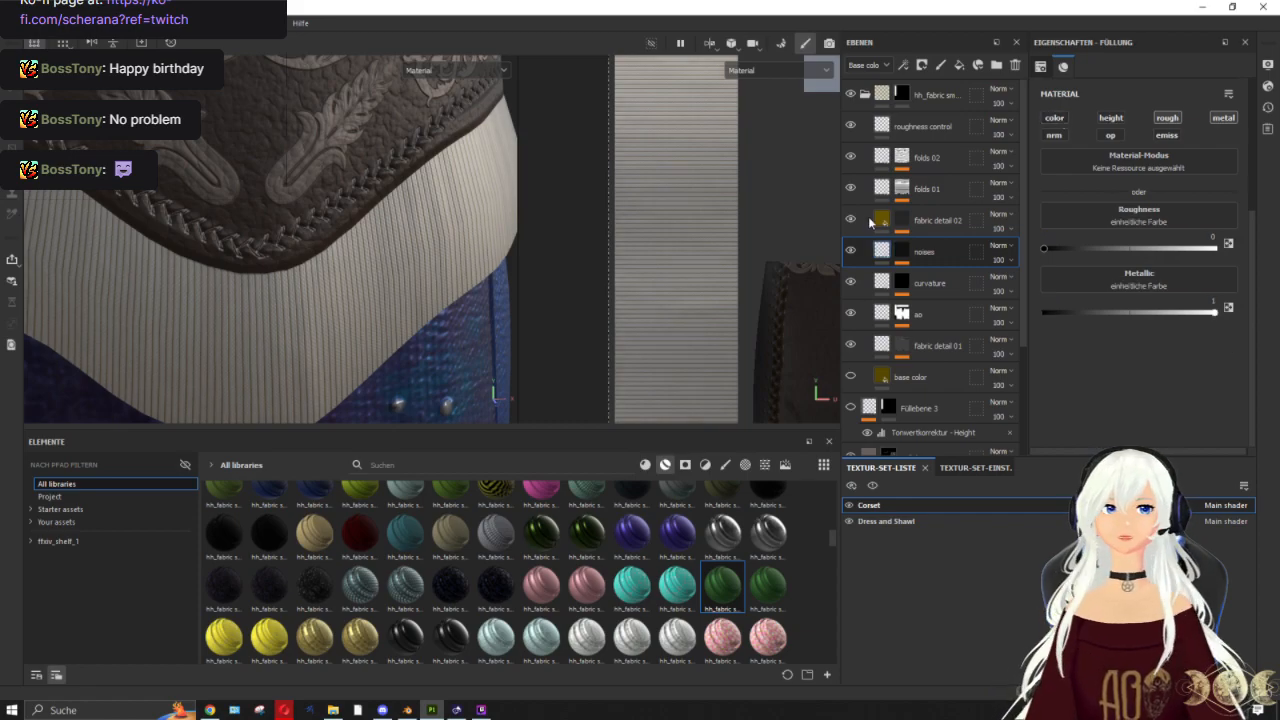
{"action": "left_click", "coordinate": [882, 221]}
{"action": "left_click", "coordinate": [1053, 118]}
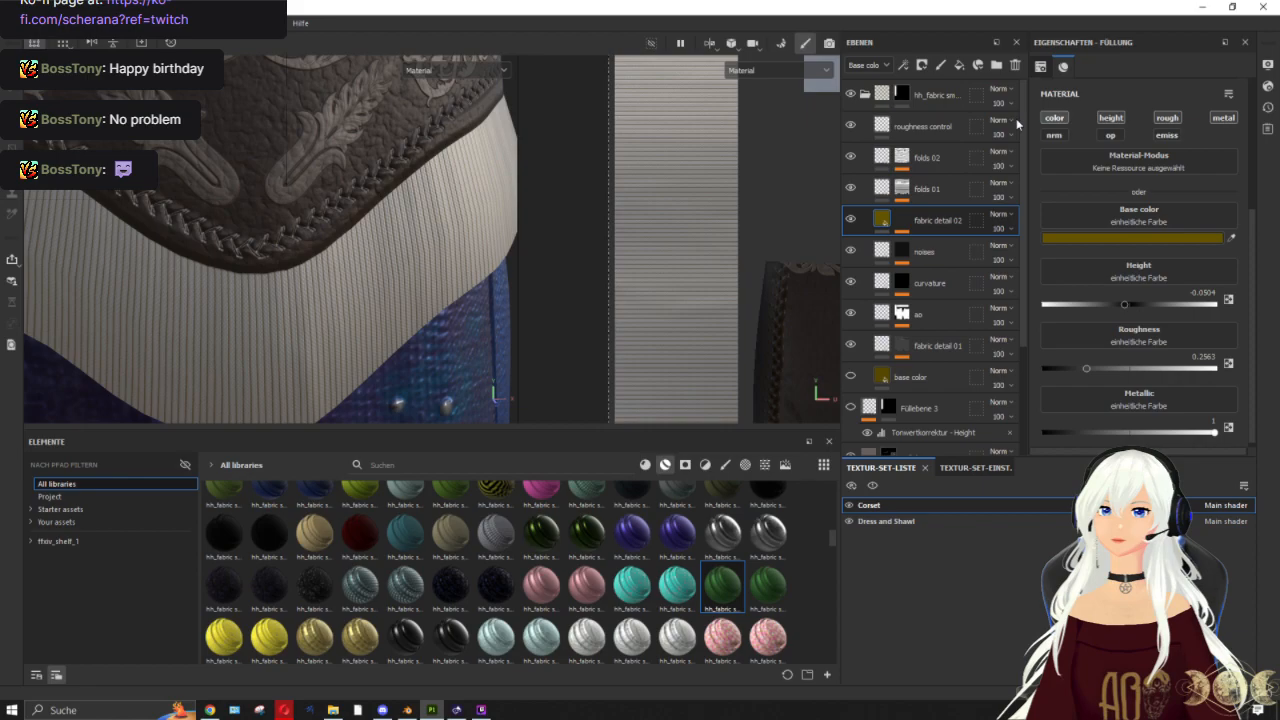
Step: Add a plain fill layer above roughness control and list the project's textures in the asset library
{"action": "left_click", "coordinate": [918, 122]}
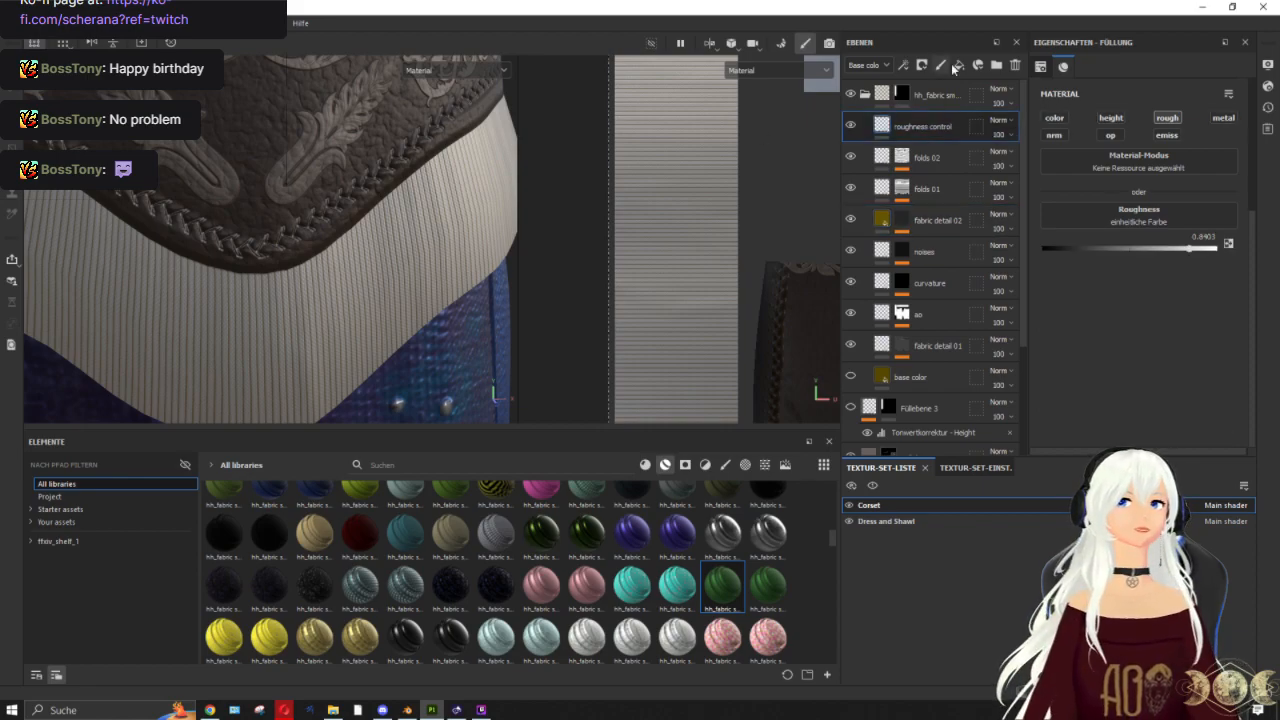
{"action": "left_click", "coordinate": [959, 66]}
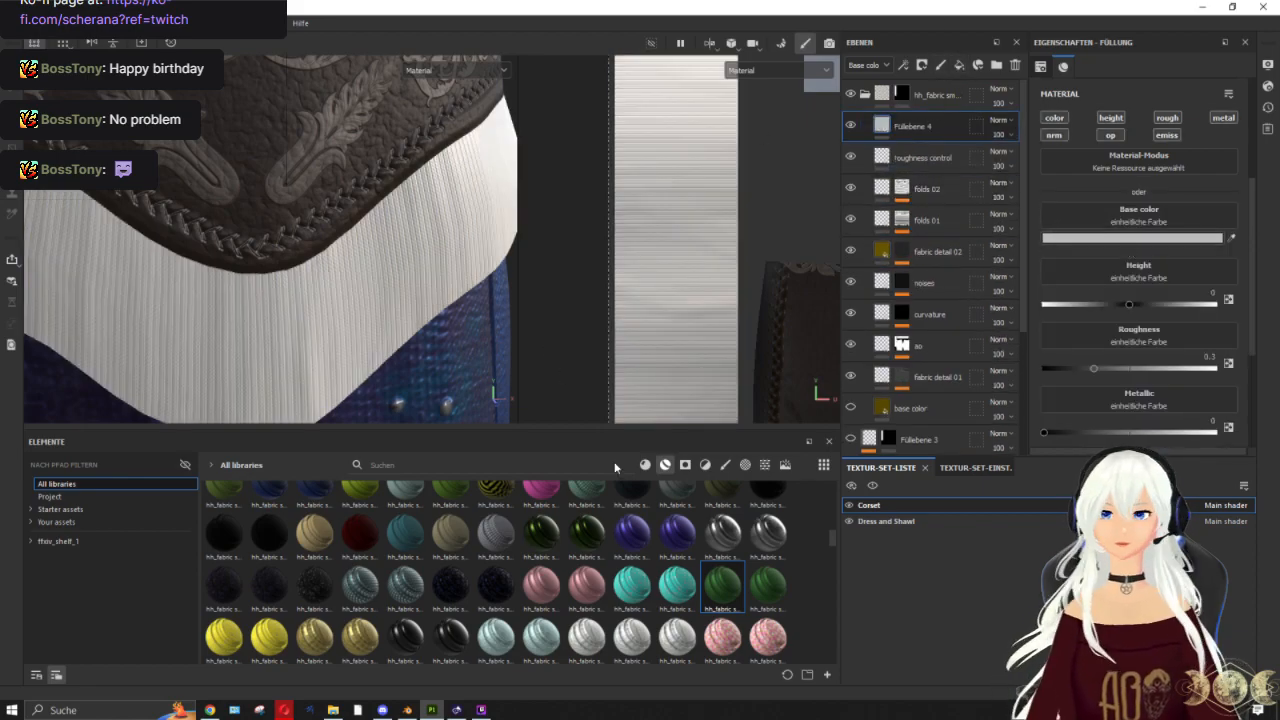
{"action": "left_click", "coordinate": [108, 498]}
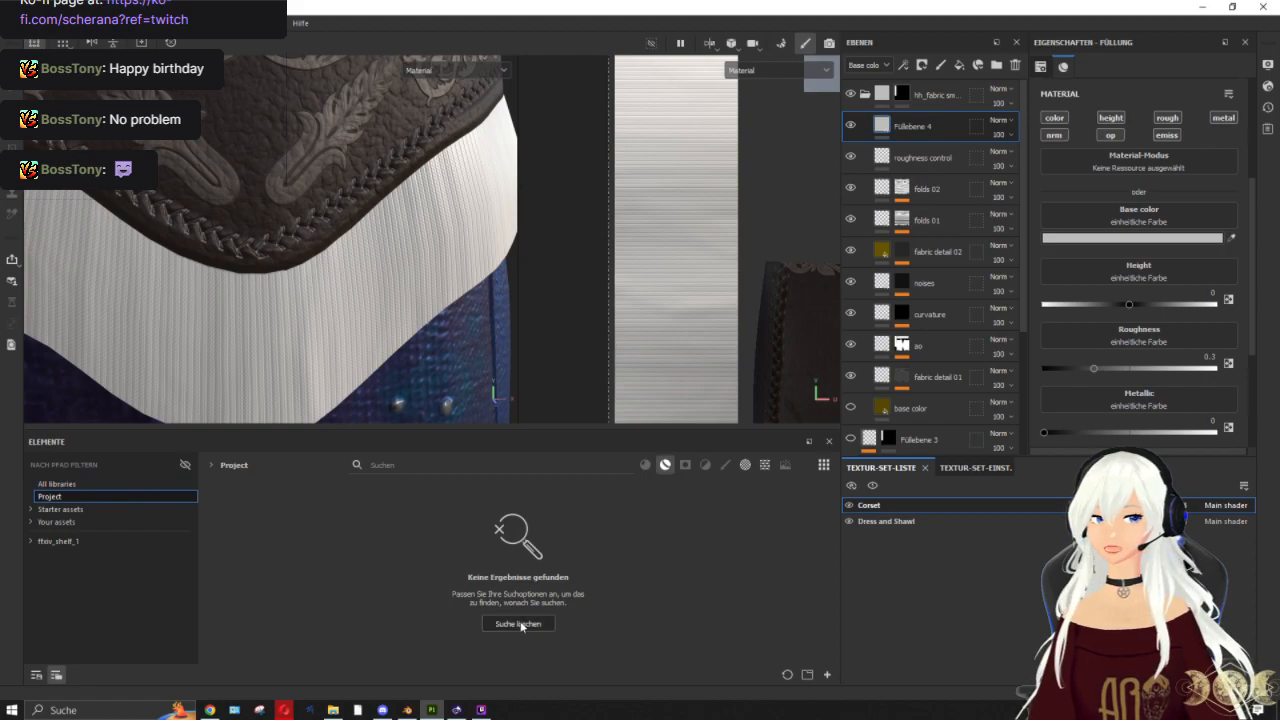
{"action": "left_click", "coordinate": [518, 624]}
{"action": "left_click", "coordinate": [123, 496]}
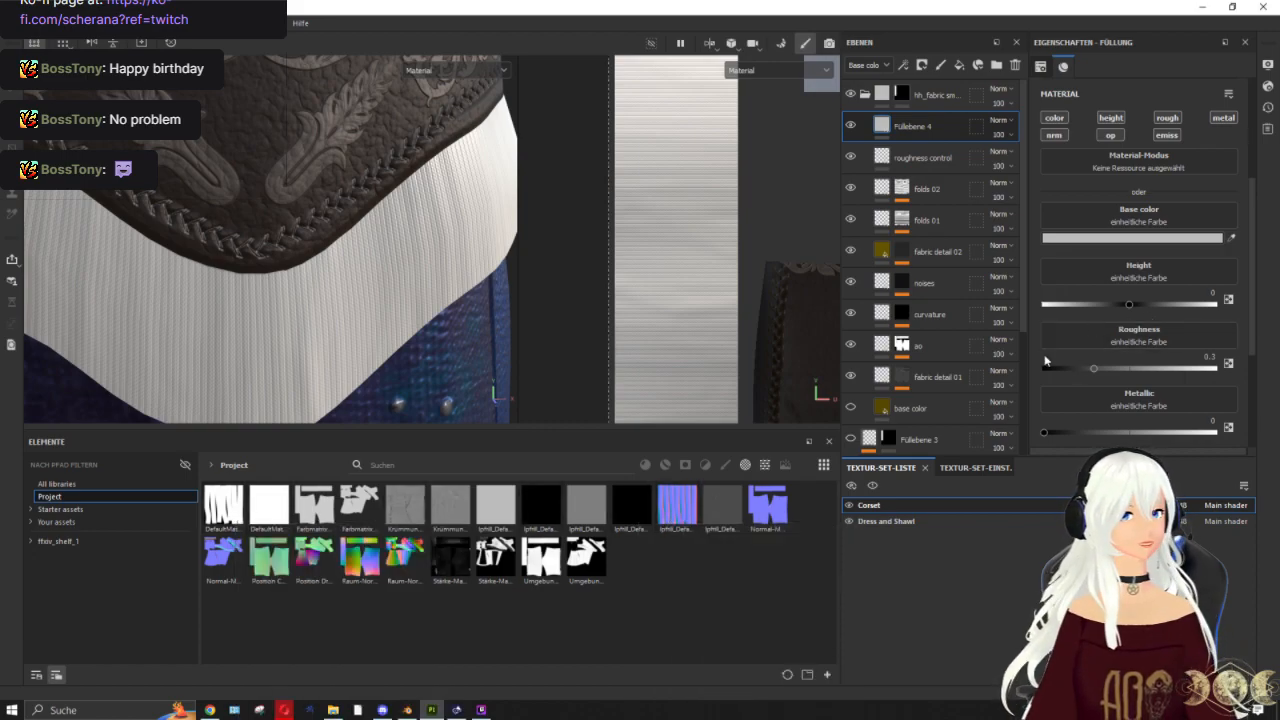
{"action": "scroll", "coordinate": [1173, 322], "scroll_direction": "down", "scroll_amount": 2}
{"action": "scroll", "coordinate": [1173, 322], "scroll_direction": "down", "scroll_amount": 1}
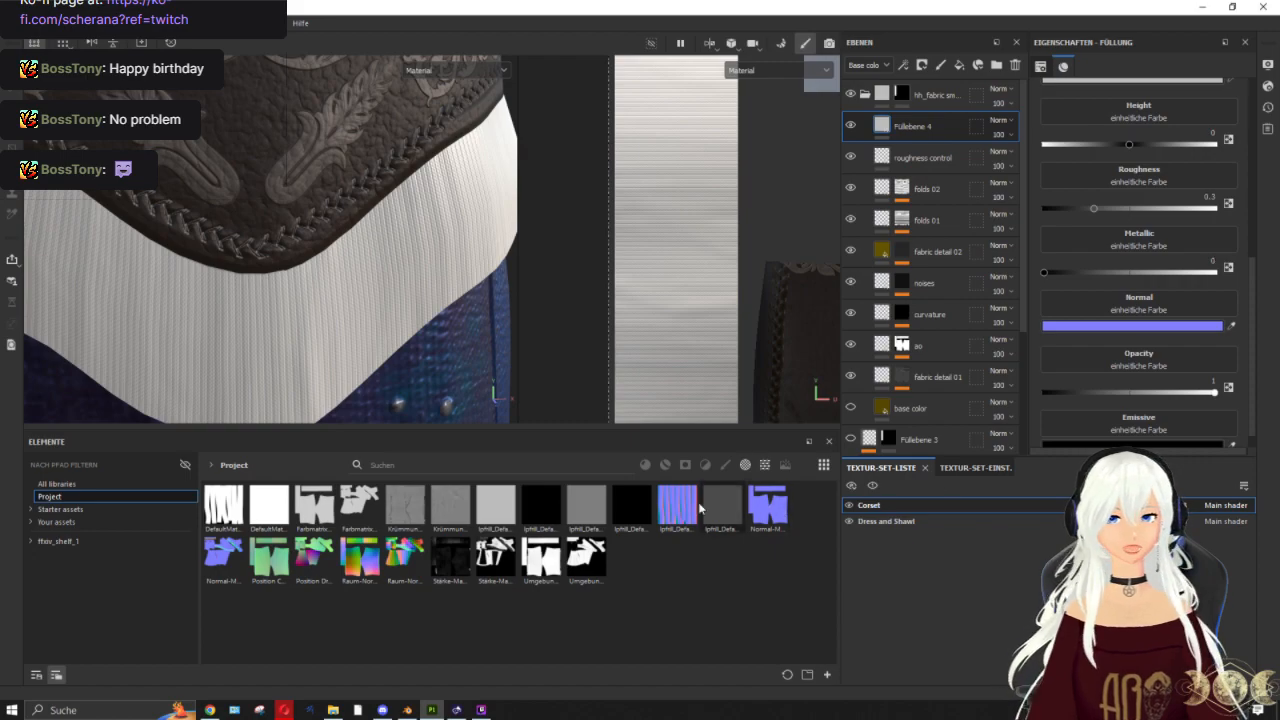
Step: Copy the frill-map layer Füllebene 3 into the hh_fabric folder, above the plain fill layer
{"action": "left_click", "coordinate": [865, 95]}
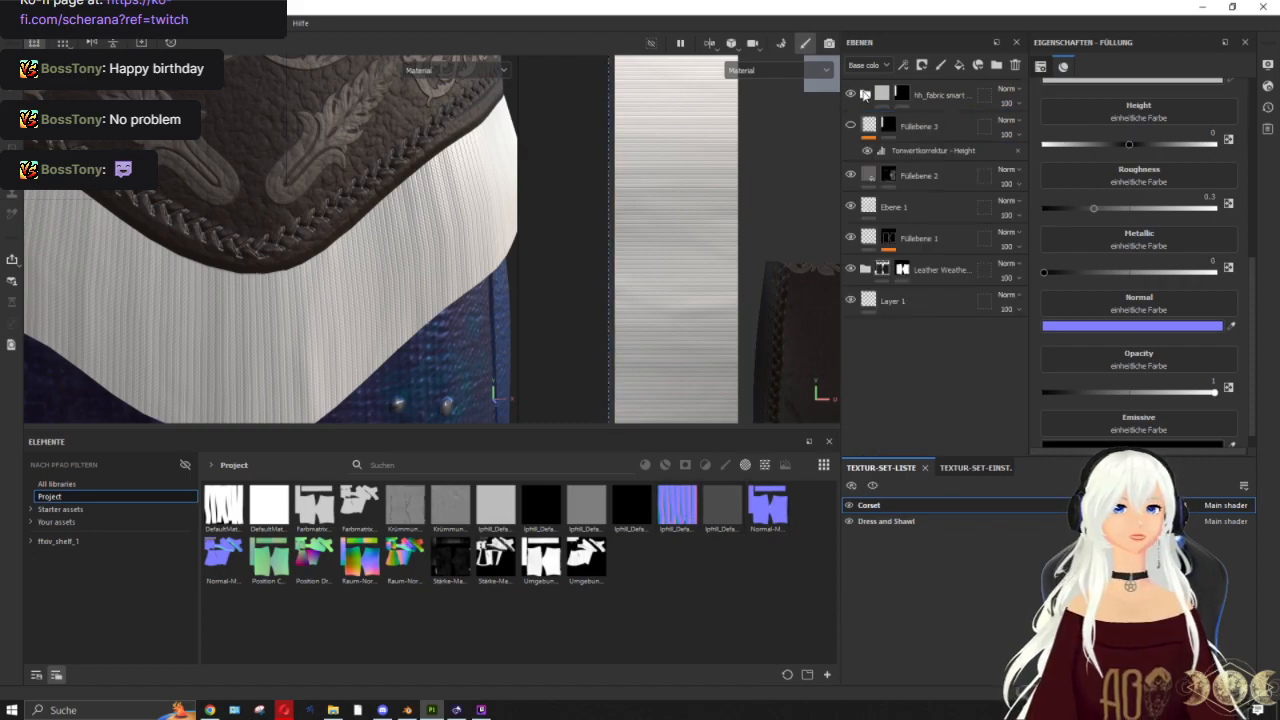
{"action": "left_click", "coordinate": [928, 135]}
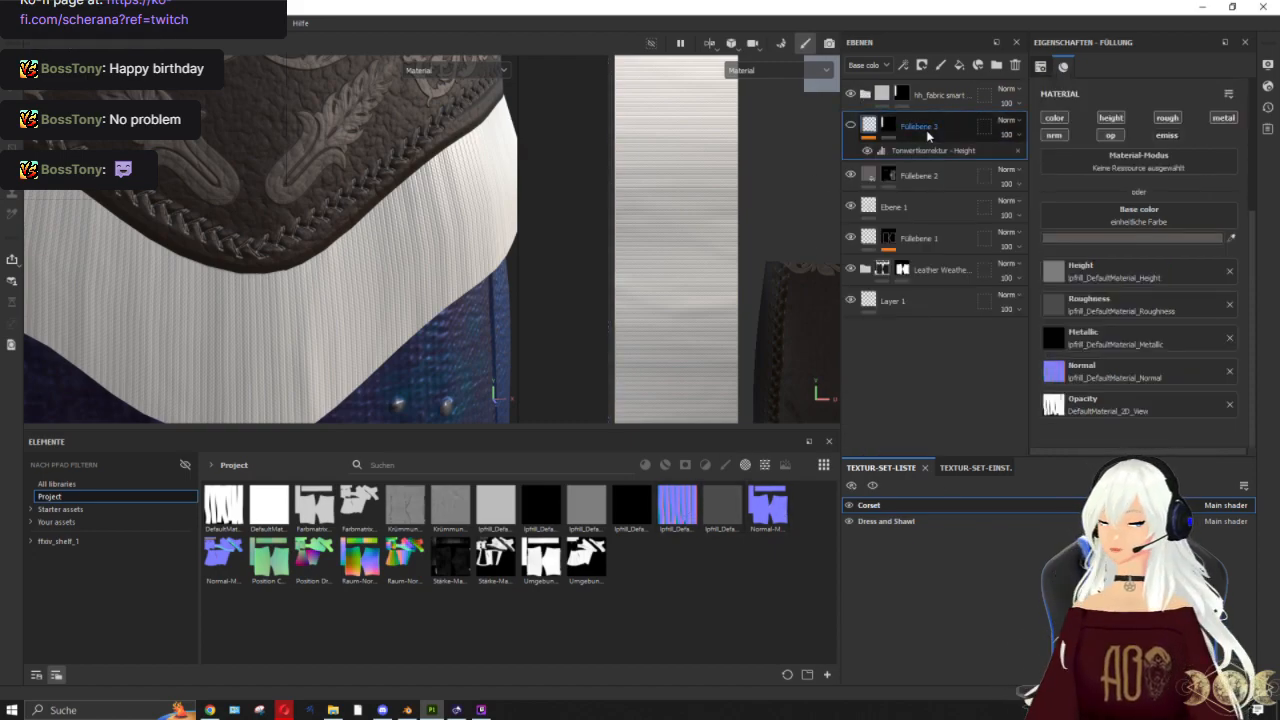
{"action": "left_click", "coordinate": [870, 96]}
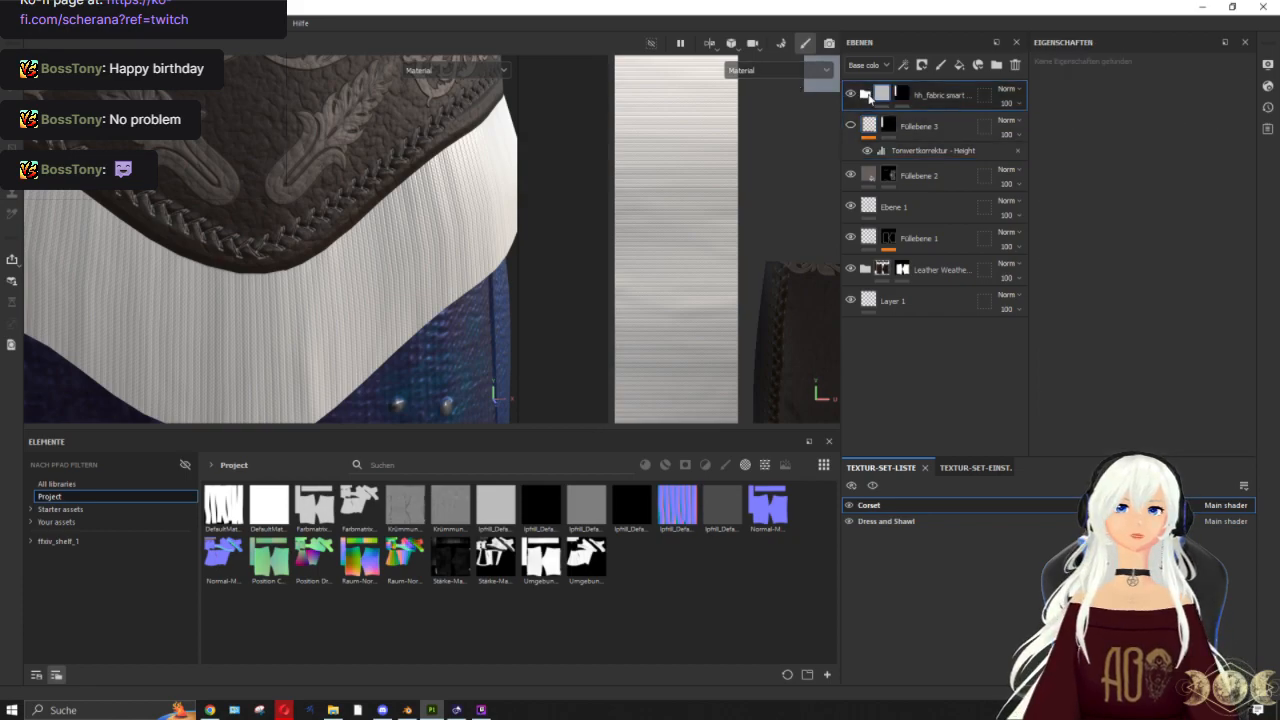
{"action": "left_click", "coordinate": [866, 95]}
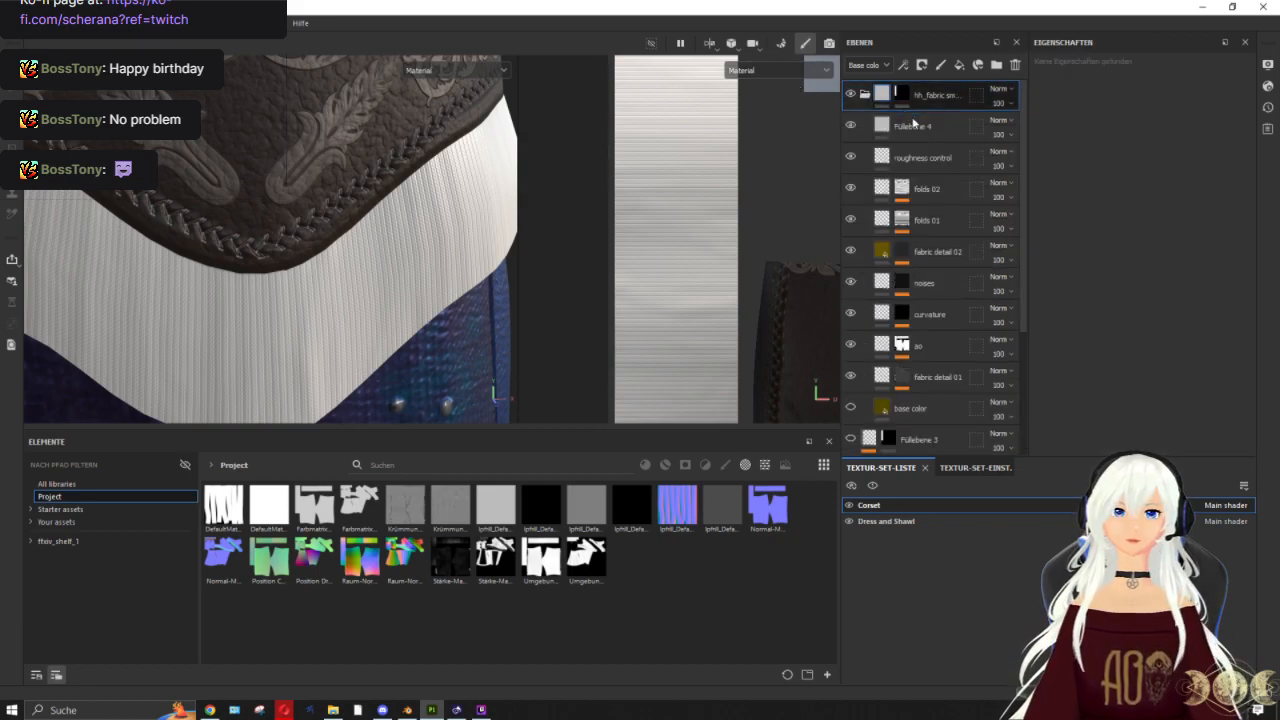
{"action": "left_click", "coordinate": [916, 127]}
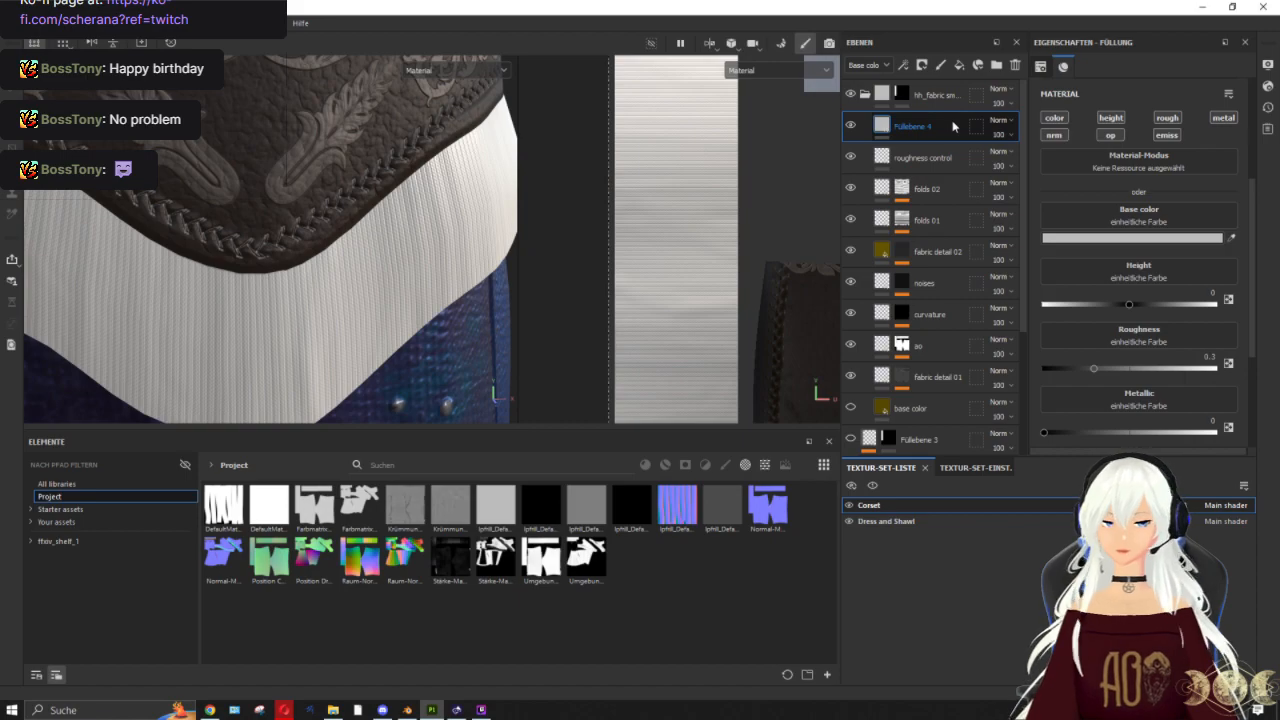
{"action": "key", "text": "ctrl+v"}
Step: Delete the plain fill layer Füllebene 4 from the folder and make the pasted Füllebene 3 visible
{"action": "left_click", "coordinate": [929, 178]}
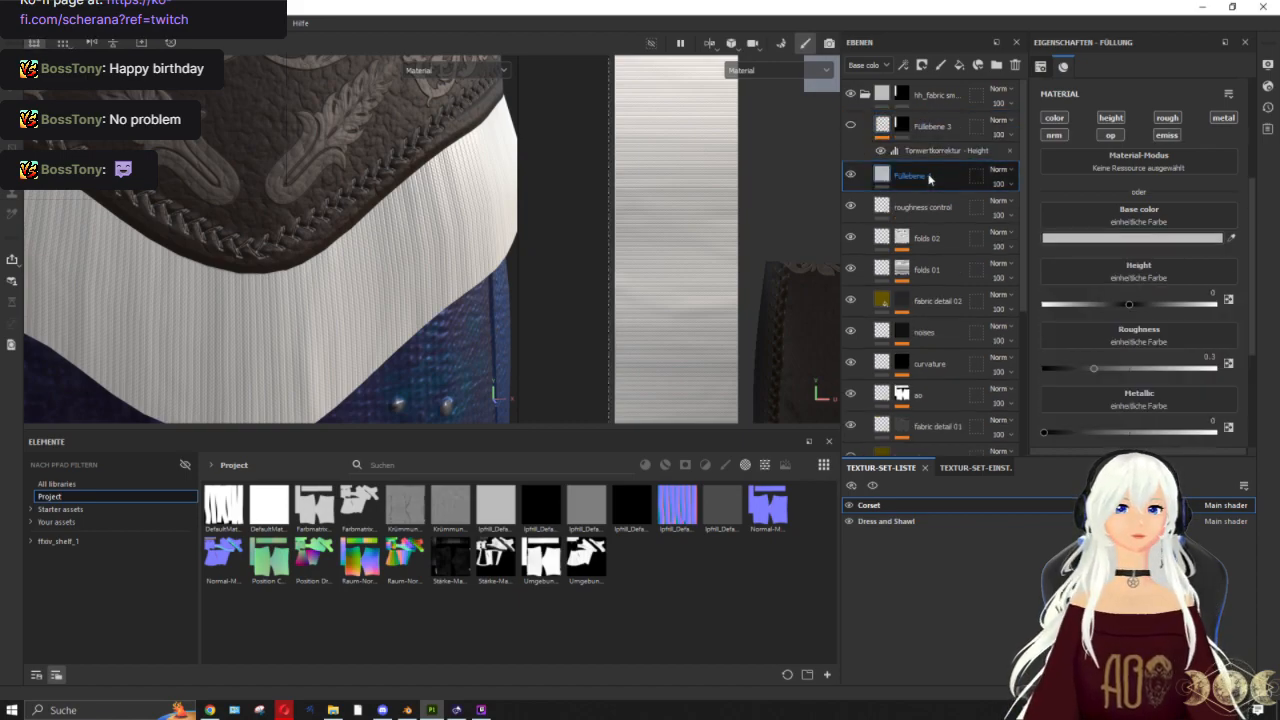
{"action": "key", "text": "Delete"}
{"action": "left_click", "coordinate": [850, 127]}
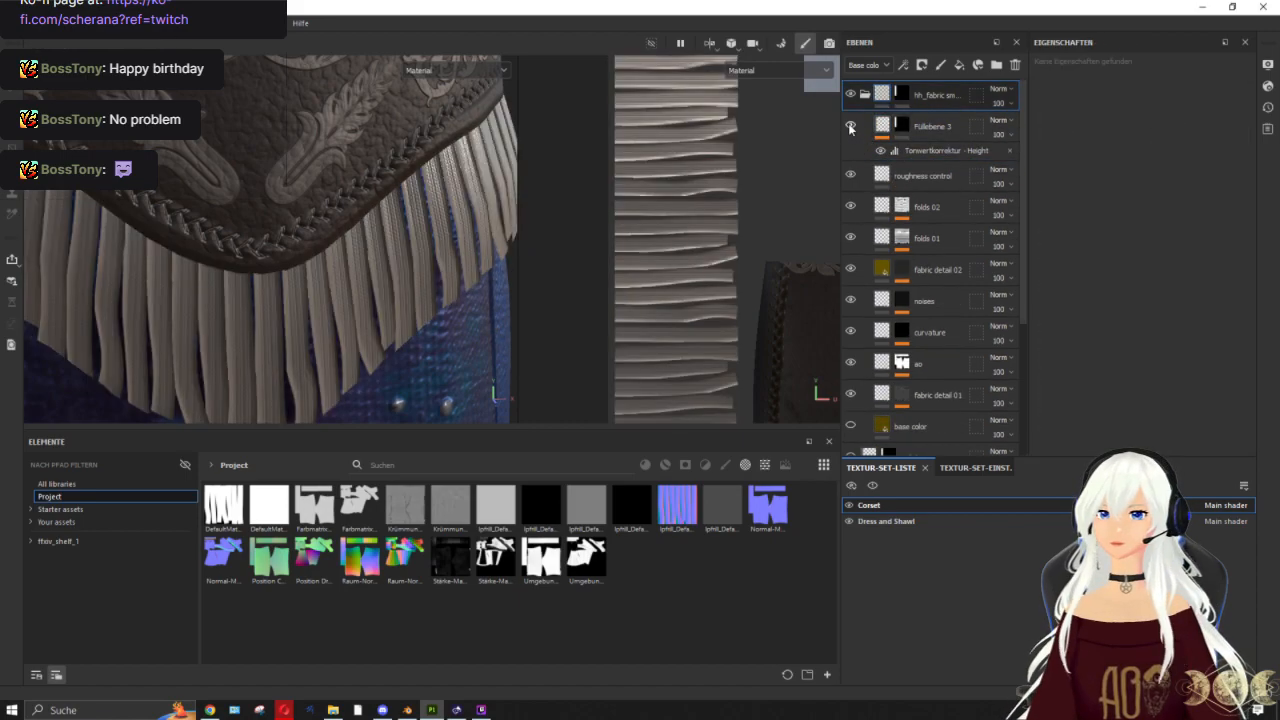
Step: Compare the fringe with the fabric detail 02 layer hidden and shown
{"action": "scroll", "coordinate": [371, 200], "scroll_direction": "down", "scroll_amount": 3}
{"action": "scroll", "coordinate": [342, 268], "scroll_direction": "up", "scroll_amount": 5}
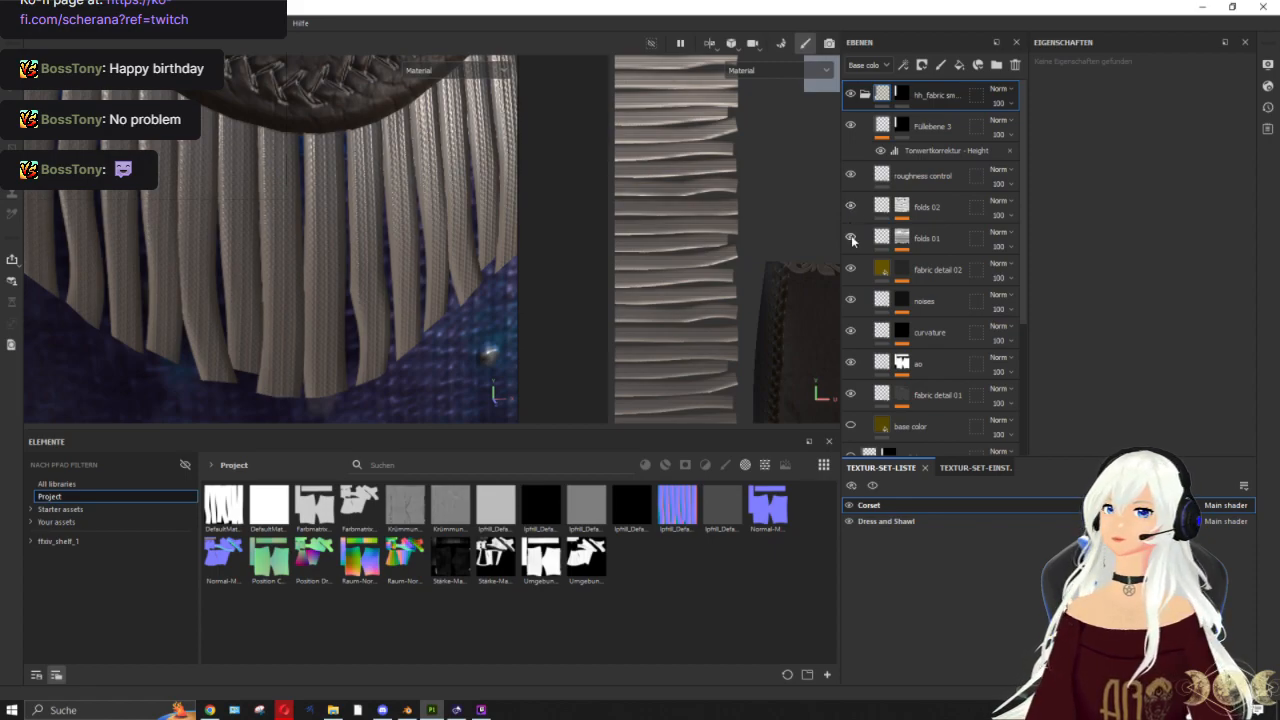
{"action": "left_click", "coordinate": [851, 270]}
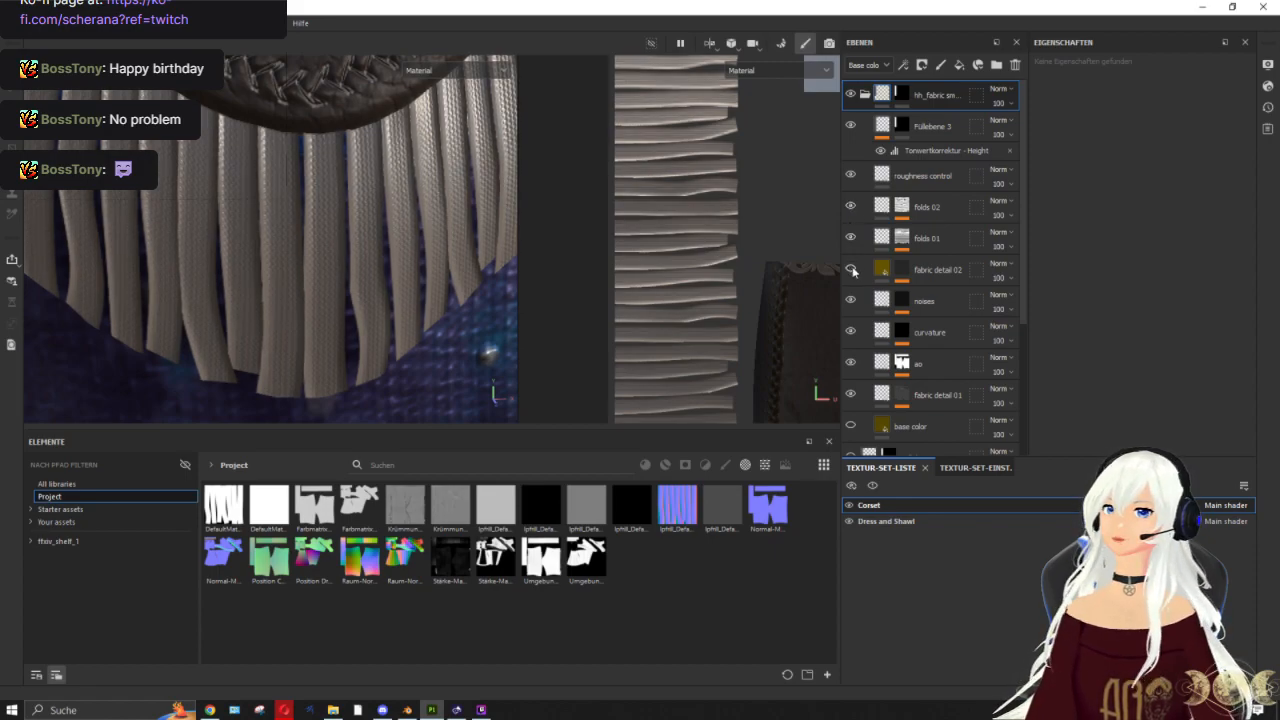
{"action": "scroll", "coordinate": [332, 264], "scroll_direction": "down", "scroll_amount": 5}
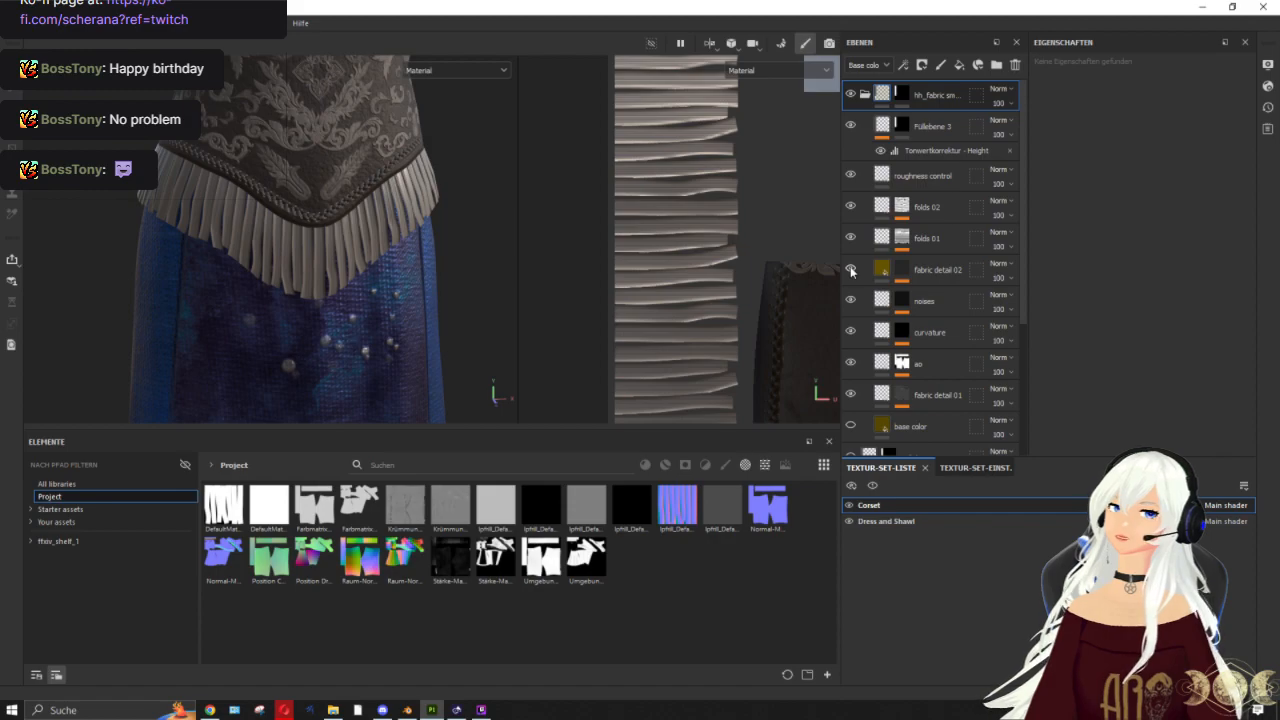
{"action": "scroll", "coordinate": [416, 264], "scroll_direction": "up", "scroll_amount": 4}
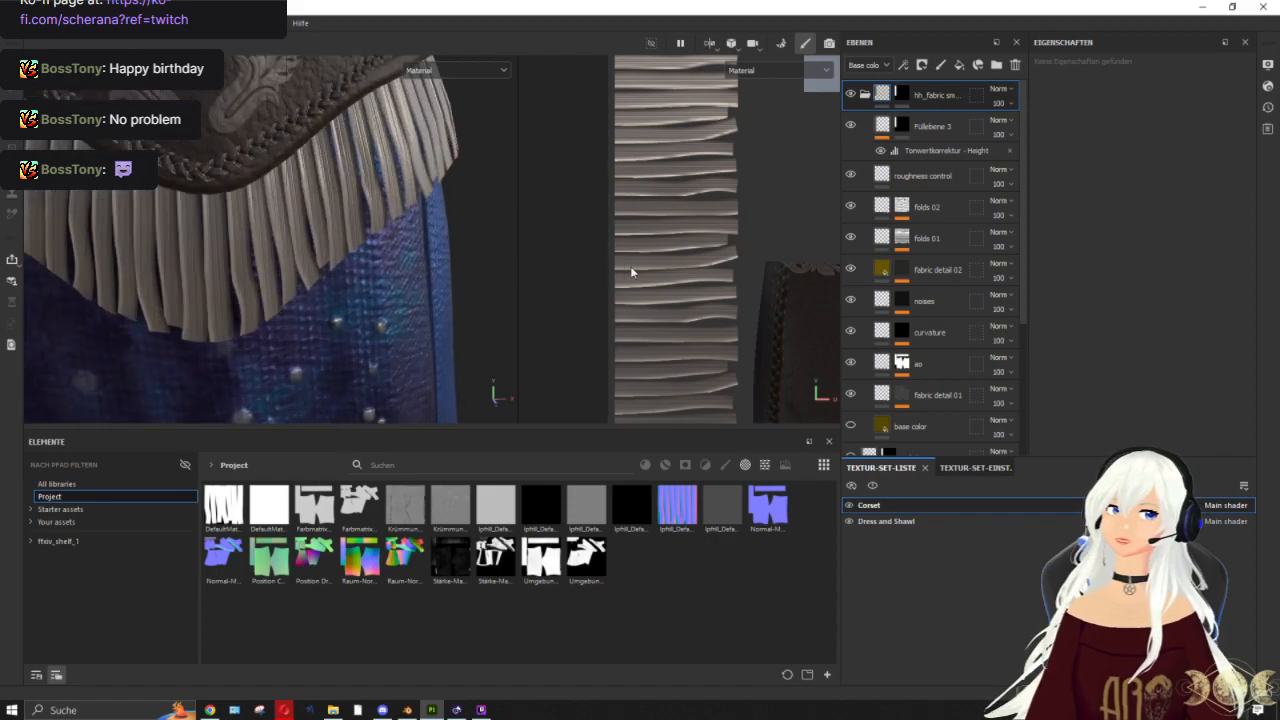
Step: Position the Fibers 1 fill in fabric detail 02's mask over the fringe strip, enlarge its UV projection, and check the fringe on the model
{"action": "left_click", "coordinate": [893, 269]}
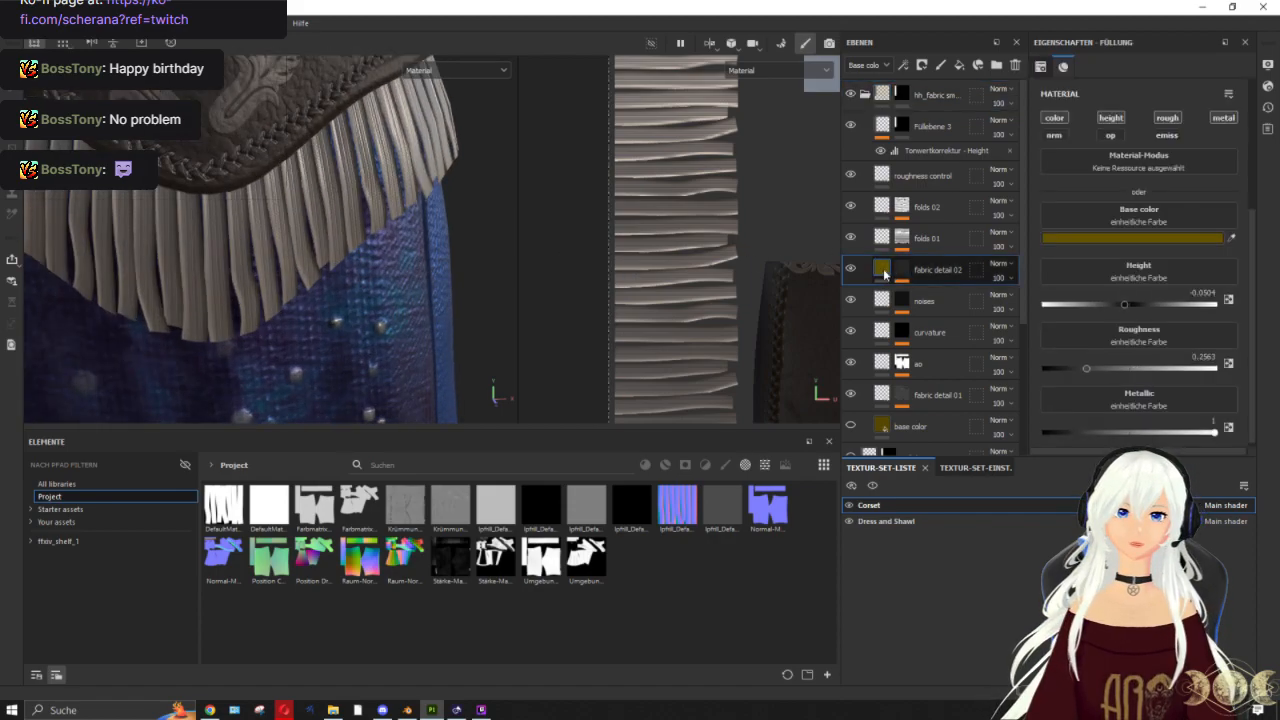
{"action": "left_click", "coordinate": [901, 270]}
{"action": "left_click", "coordinate": [926, 294]}
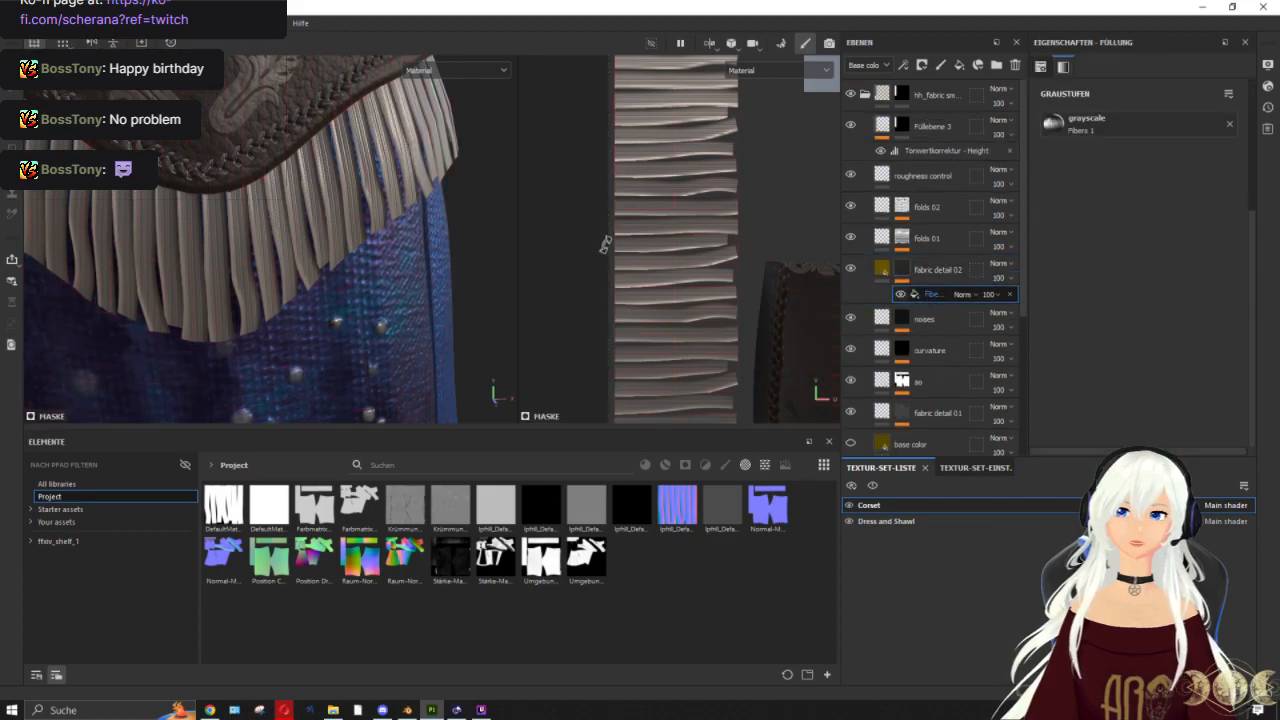
{"action": "scroll", "coordinate": [731, 242], "scroll_direction": "down", "scroll_amount": 5}
{"action": "scroll", "coordinate": [786, 277], "scroll_direction": "up", "scroll_amount": 4}
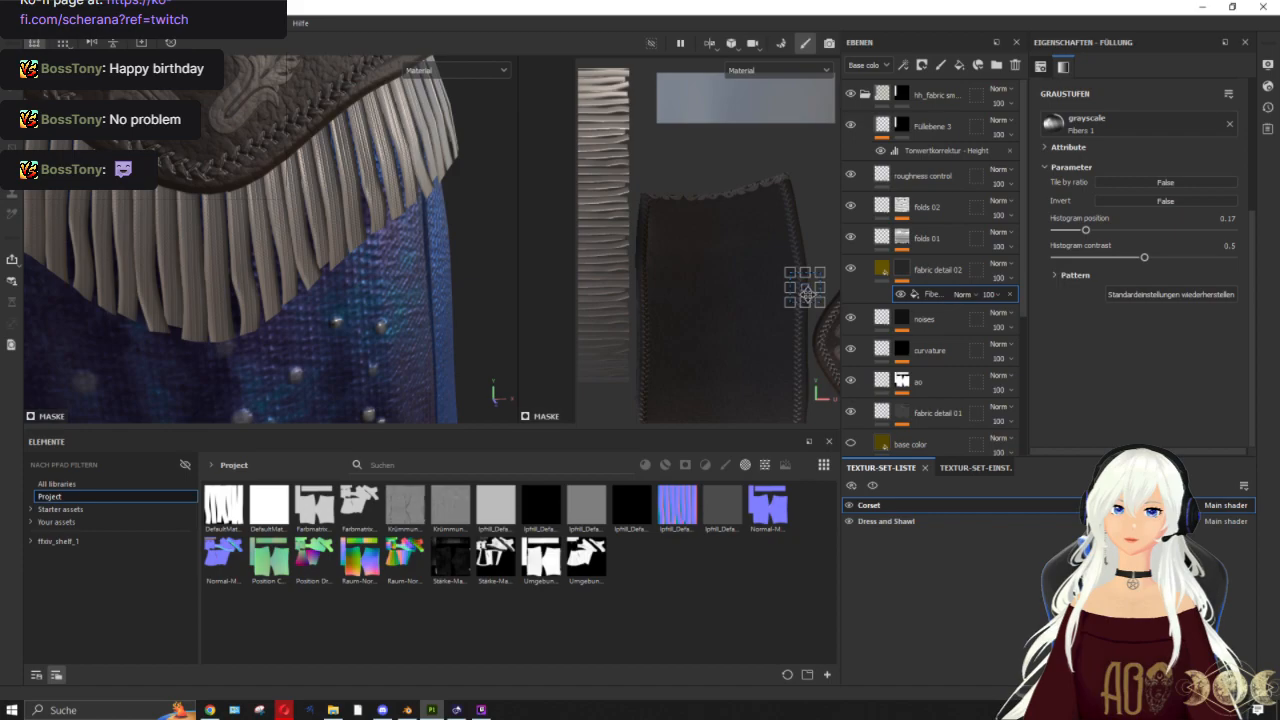
{"action": "scroll", "coordinate": [598, 202], "scroll_direction": "up", "scroll_amount": 2}
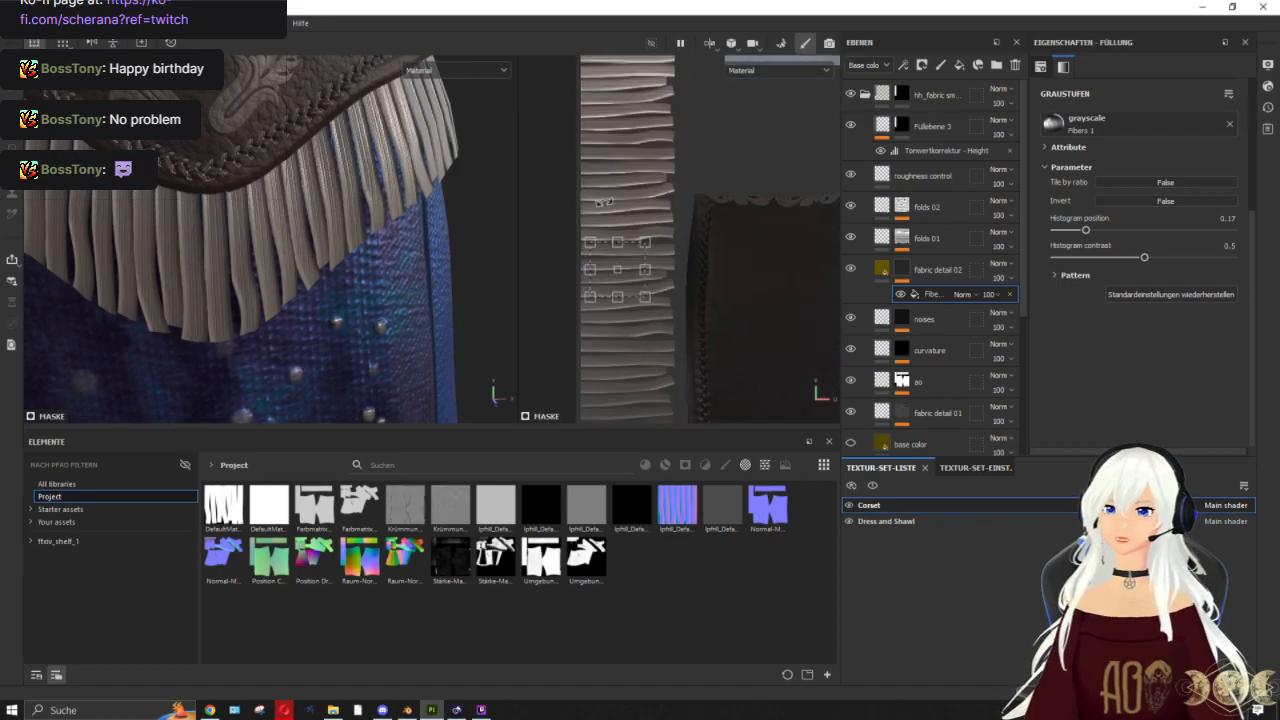
{"action": "scroll", "coordinate": [598, 202], "scroll_direction": "up", "scroll_amount": 3}
{"action": "left_click_drag", "start_coordinate": [645, 248], "coordinate": [711, 109]}
{"action": "scroll", "coordinate": [277, 270], "scroll_direction": "down", "scroll_amount": 6}
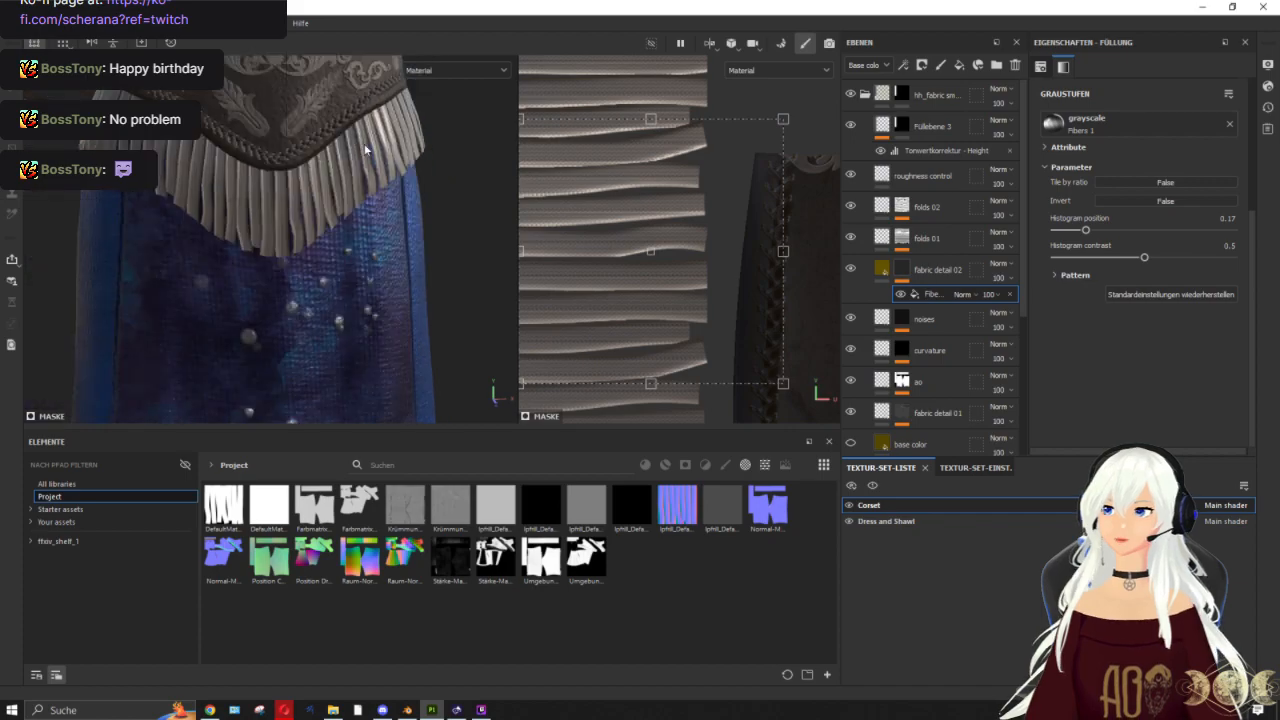
{"action": "left_click_drag", "start_coordinate": [319, 277], "coordinate": [262, 250], "text": "alt"}
{"action": "scroll", "coordinate": [245, 214], "scroll_direction": "up", "scroll_amount": 5}
{"action": "middle_click_drag", "start_coordinate": [260, 222], "coordinate": [205, 281], "text": "alt"}
{"action": "right_click_drag", "start_coordinate": [215, 290], "coordinate": [434, 398], "text": "shift"}
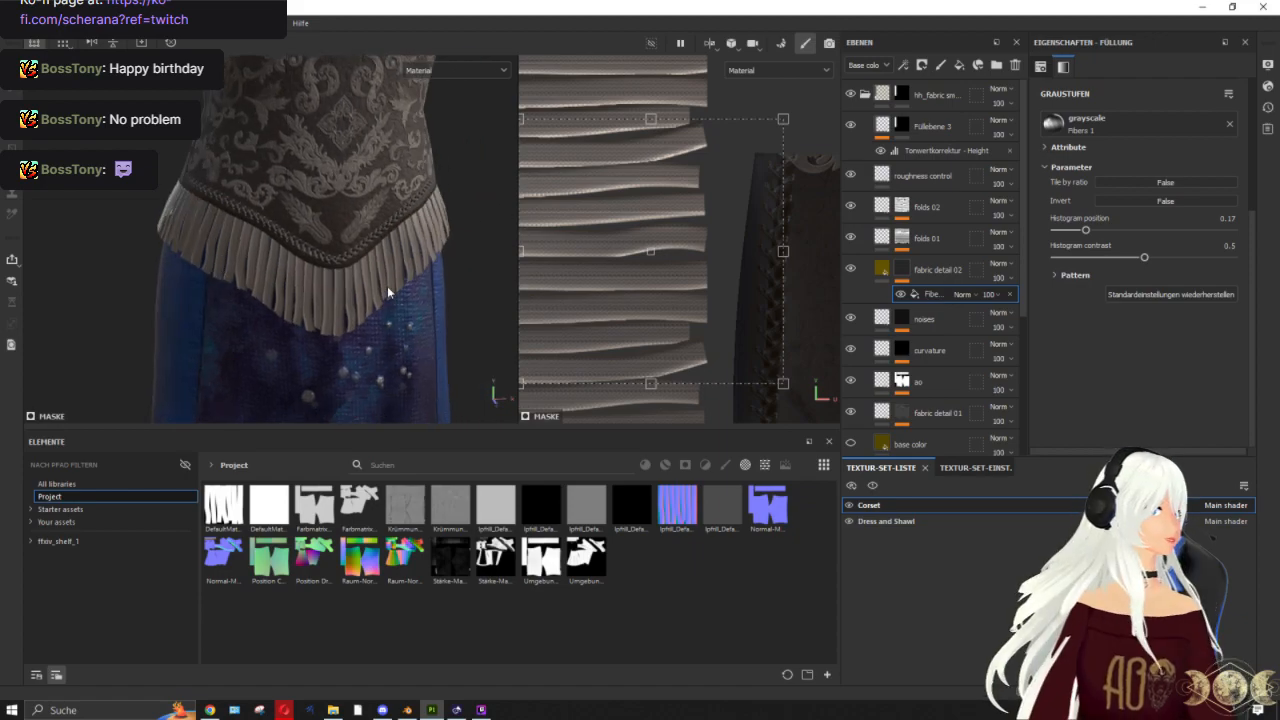
Step: Nudge the Fibers 1 projection slightly on the fringe strip and compare the fringe with the fabric detail 02 layer hidden and shown
{"action": "scroll", "coordinate": [350, 270], "scroll_direction": "up", "scroll_amount": 6}
{"action": "left_click_drag", "start_coordinate": [670, 244], "coordinate": [670, 247]}
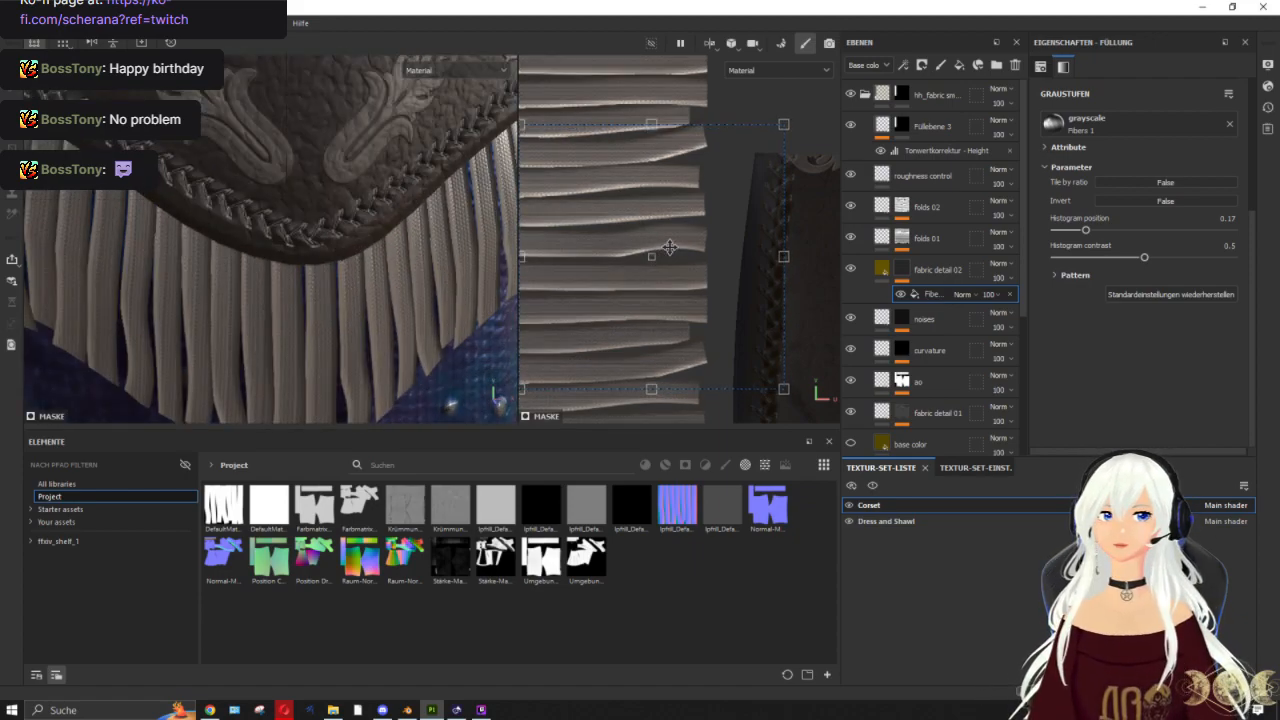
{"action": "left_click", "coordinate": [851, 269]}
{"action": "left_click", "coordinate": [851, 269]}
Step: Set the fabric detail 02 layer's height to -0.0418 and check the fringe on the model
{"action": "left_click", "coordinate": [882, 269]}
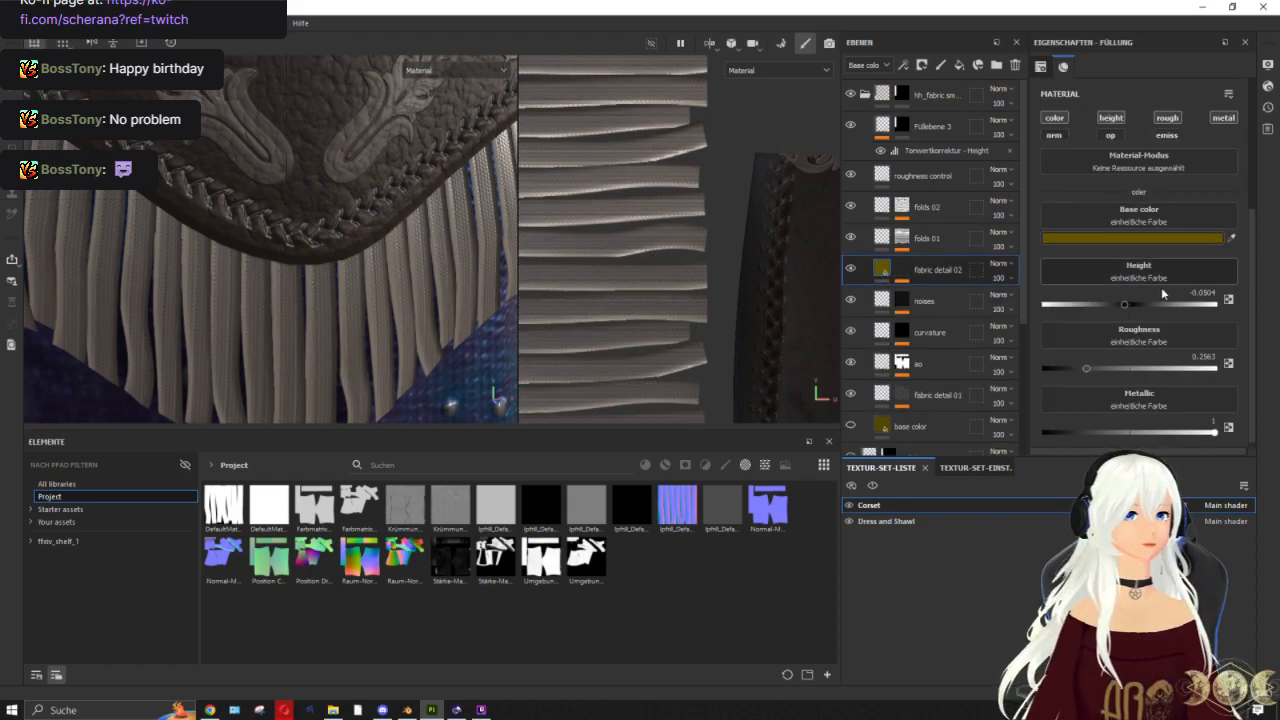
{"action": "mouse_move", "coordinate": [1127, 306]}
{"action": "left_mouse_down"}
{"action": "mouse_move", "coordinate": [1116, 307]}
{"action": "mouse_move", "coordinate": [1127, 306]}
{"action": "left_mouse_up"}
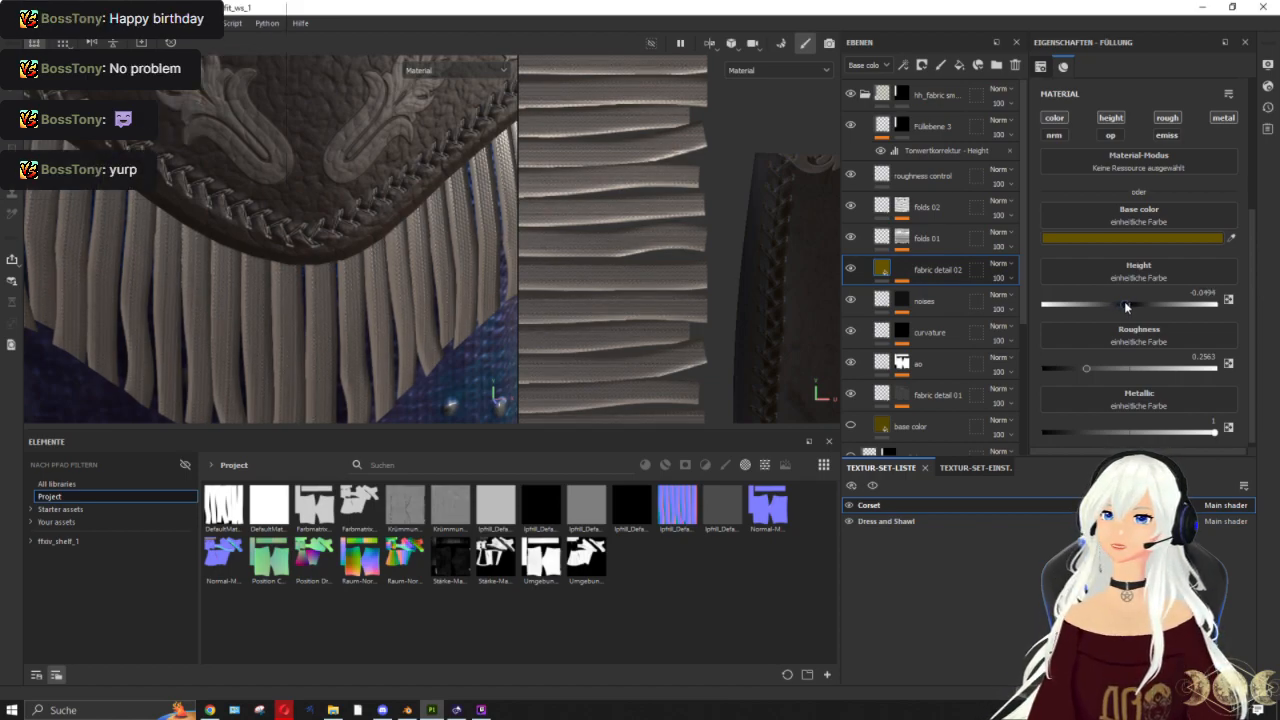
{"action": "scroll", "coordinate": [355, 298], "scroll_direction": "down", "scroll_amount": 6}
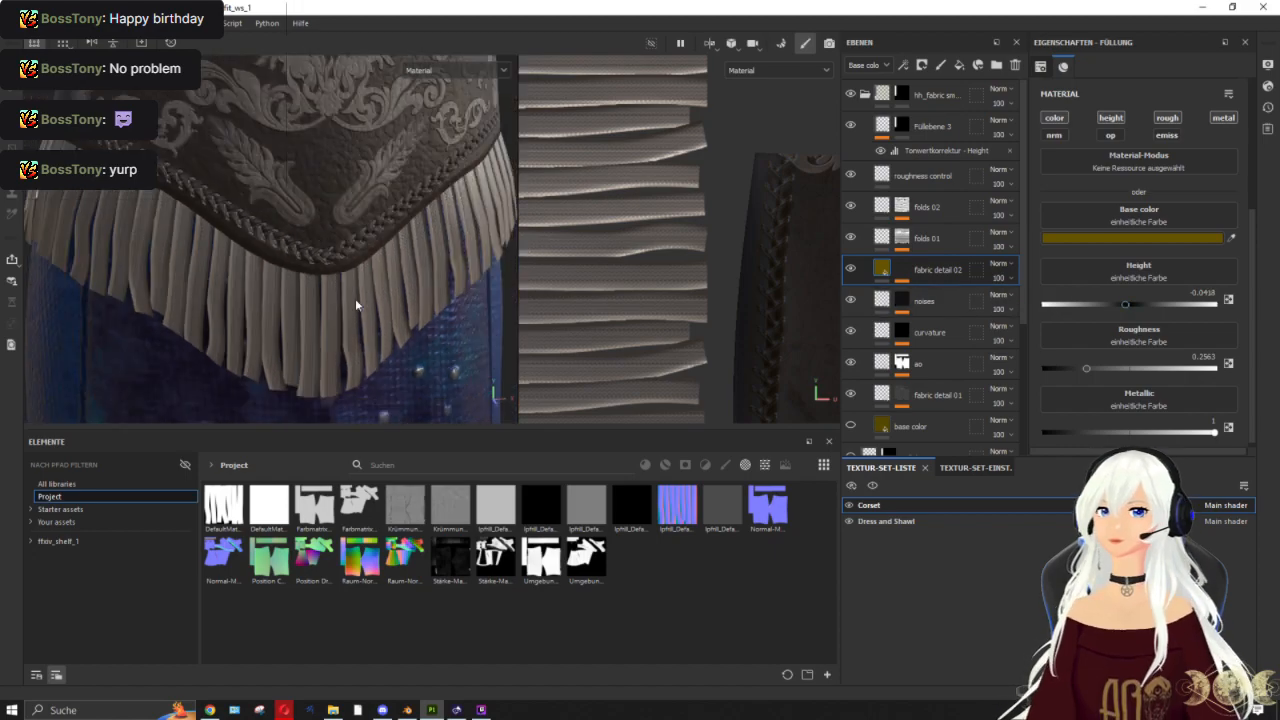
{"action": "scroll", "coordinate": [403, 289], "scroll_direction": "up", "scroll_amount": 2}
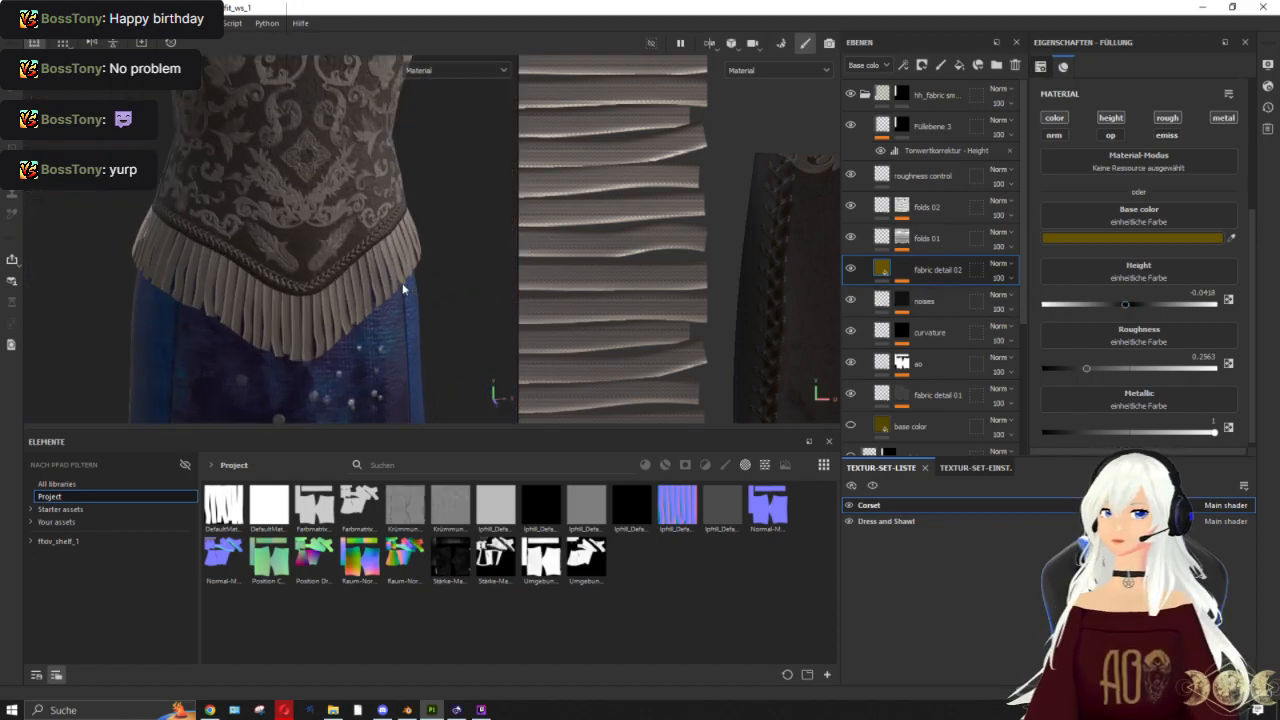
{"action": "scroll", "coordinate": [403, 289], "scroll_direction": "up", "scroll_amount": 3}
{"action": "left_click_drag", "start_coordinate": [367, 281], "coordinate": [399, 288], "text": "alt"}
{"action": "scroll", "coordinate": [333, 268], "scroll_direction": "down", "scroll_amount": 5}
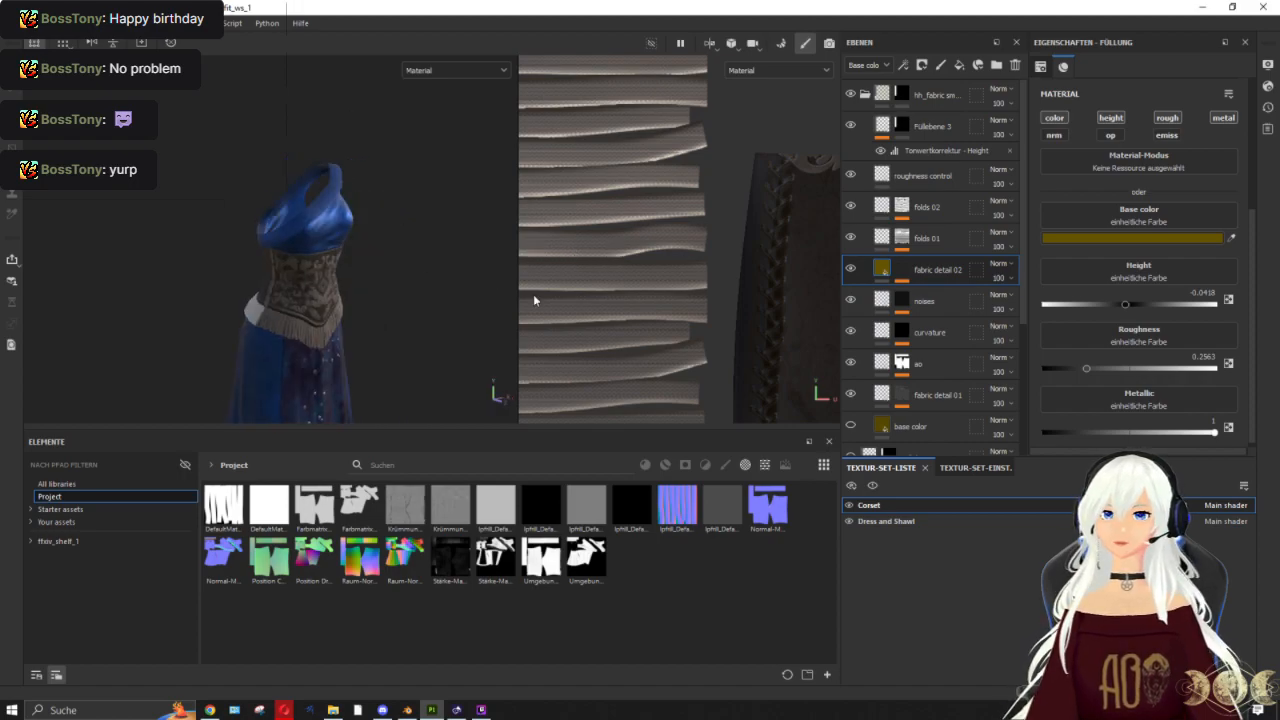
Step: Collapse the hh_fabric smart material folder and duplicate it
{"action": "left_click", "coordinate": [865, 95]}
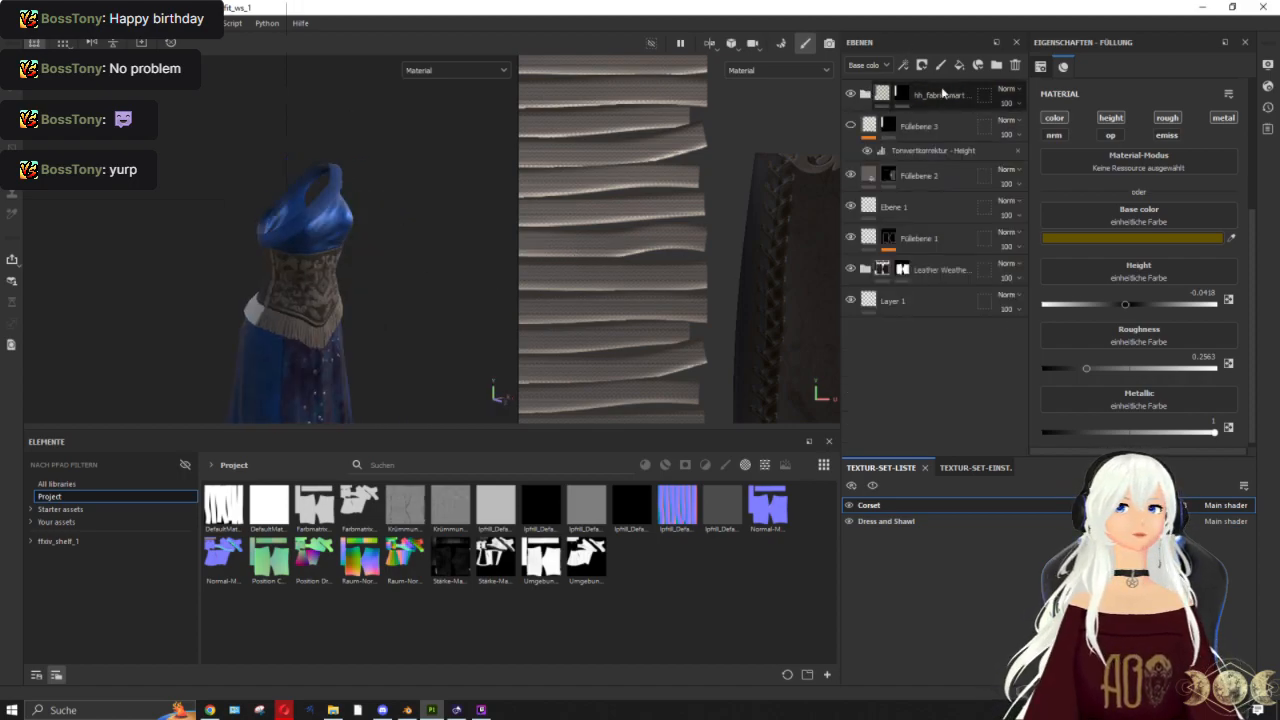
{"action": "left_click", "coordinate": [945, 90]}
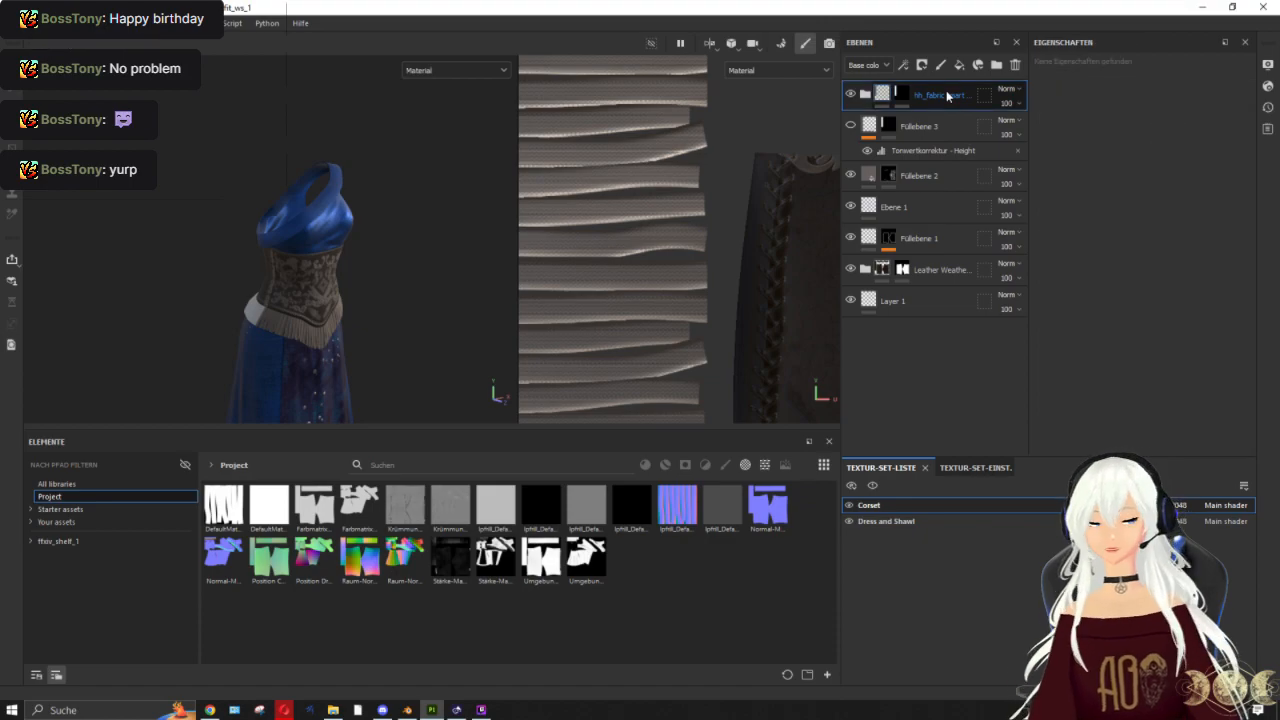
{"action": "key", "text": "ctrl+d"}
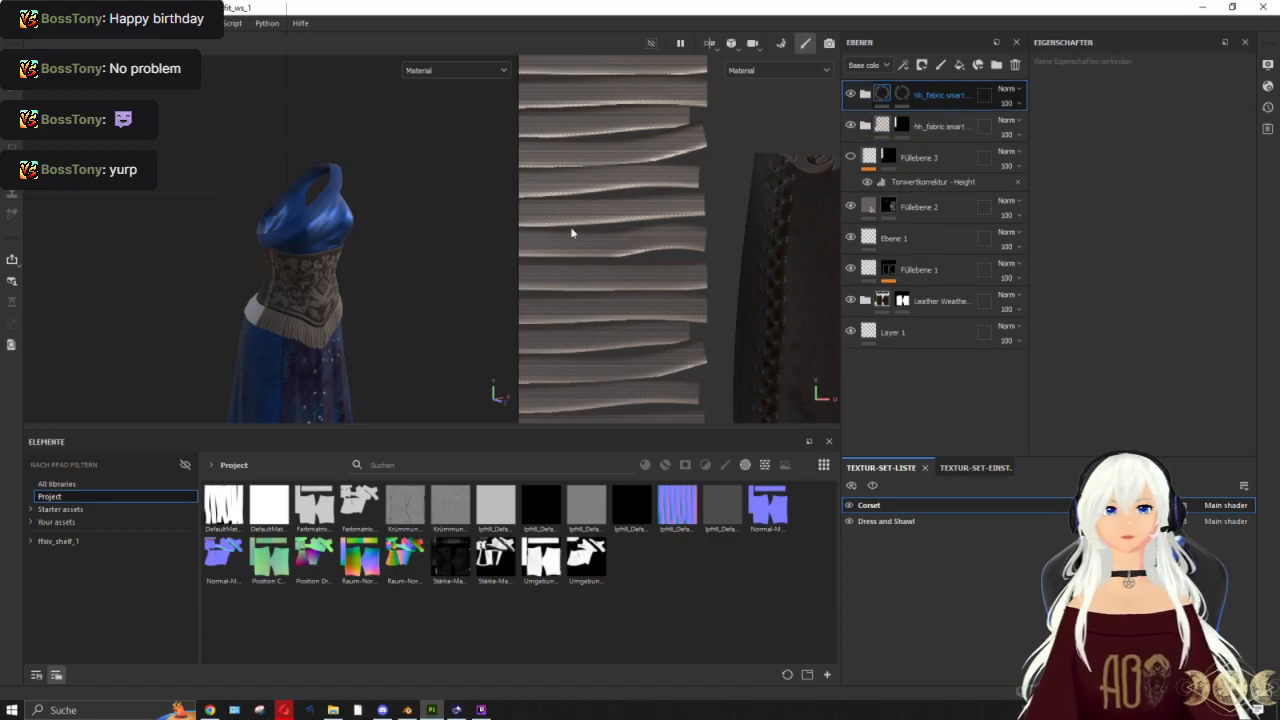
Step: Clear the duplicated folder's mask and polygon-fill it over the two horizontal waist-strip UV islands
{"action": "scroll", "coordinate": [388, 320], "scroll_direction": "up", "scroll_amount": 2}
{"action": "scroll", "coordinate": [388, 326], "scroll_direction": "up", "scroll_amount": 3}
{"action": "left_click_drag", "start_coordinate": [388, 326], "coordinate": [320, 280], "text": "alt"}
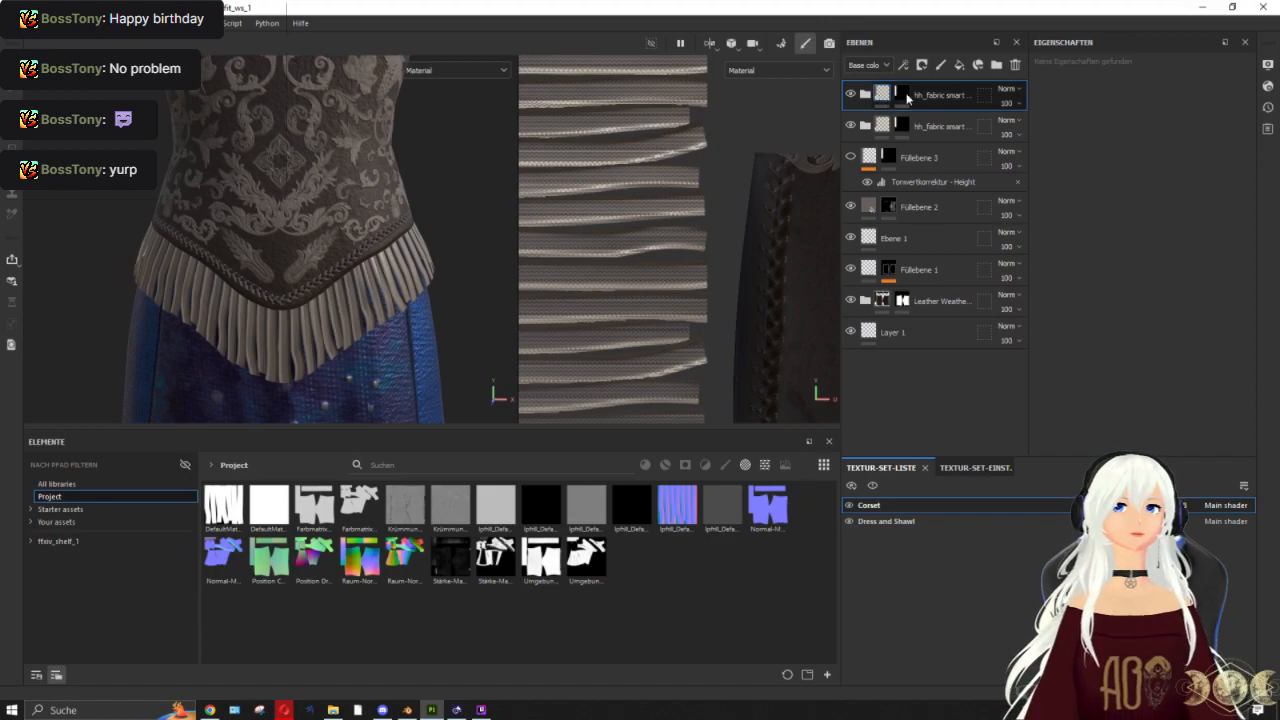
{"action": "right_click", "coordinate": [907, 97]}
{"action": "left_click", "coordinate": [960, 118]}
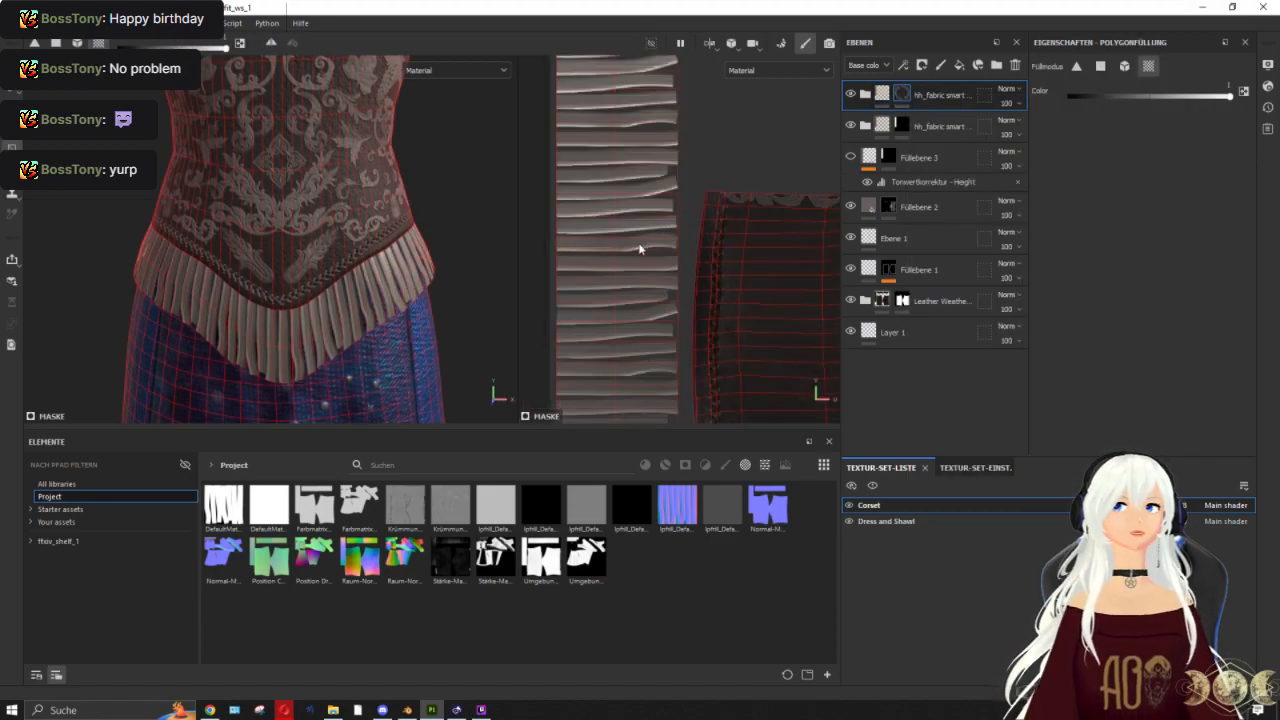
{"action": "scroll", "coordinate": [640, 249], "scroll_direction": "down", "scroll_amount": 5}
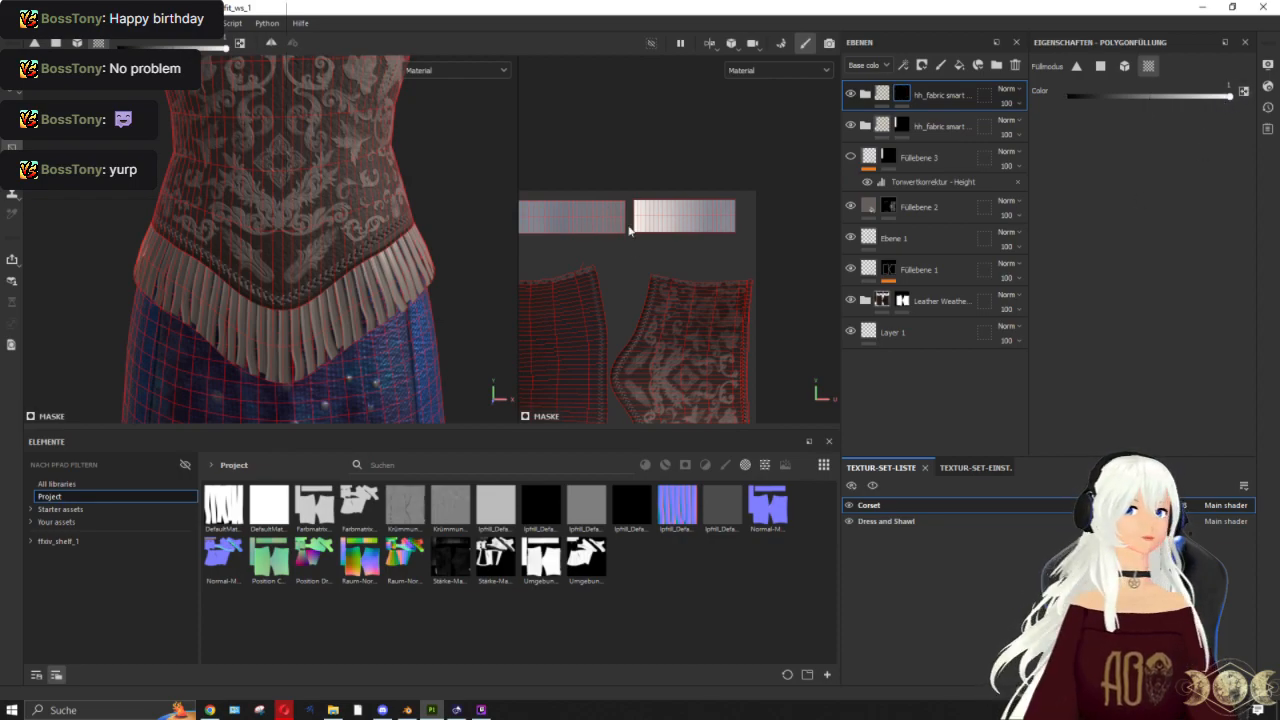
{"action": "left_click", "coordinate": [590, 212]}
{"action": "left_click", "coordinate": [669, 212]}
{"action": "scroll", "coordinate": [703, 264], "scroll_direction": "down", "scroll_amount": 1}
{"action": "scroll", "coordinate": [703, 268], "scroll_direction": "down", "scroll_amount": 2}
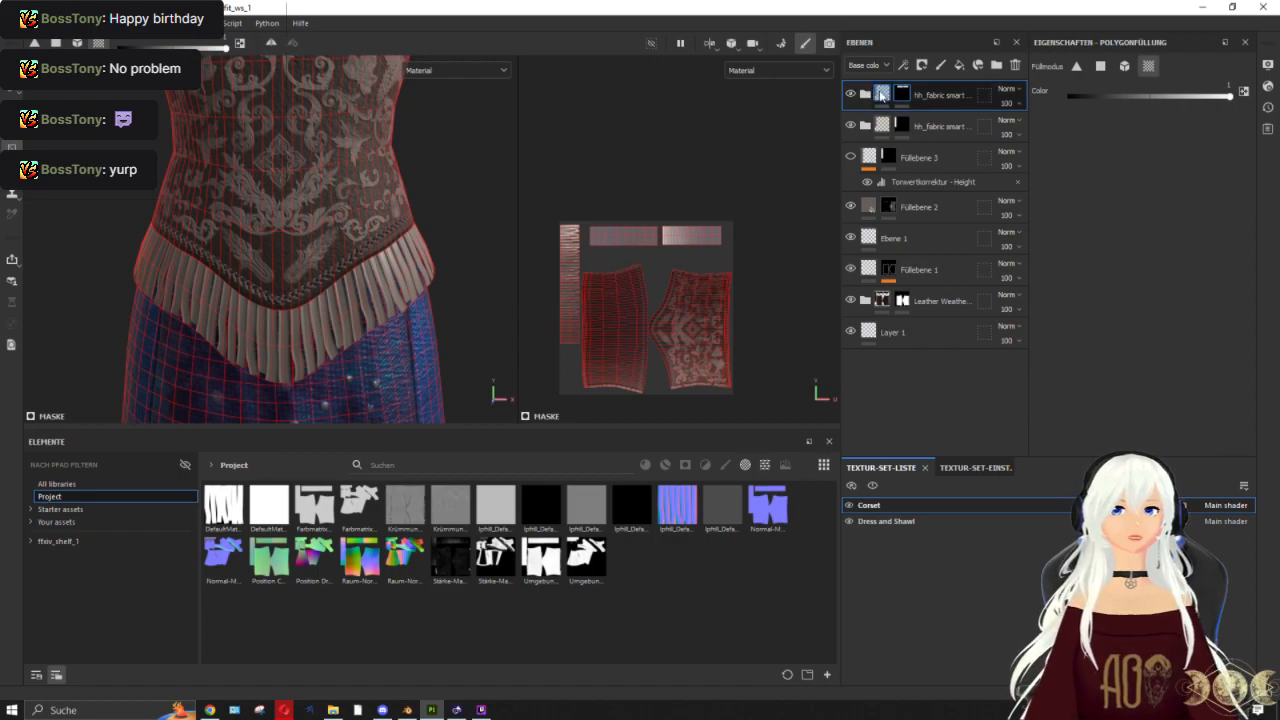
Step: Expand the duplicated folder and examine its material on the waist strips, on the model and in the UV layout
{"action": "left_click", "coordinate": [883, 95]}
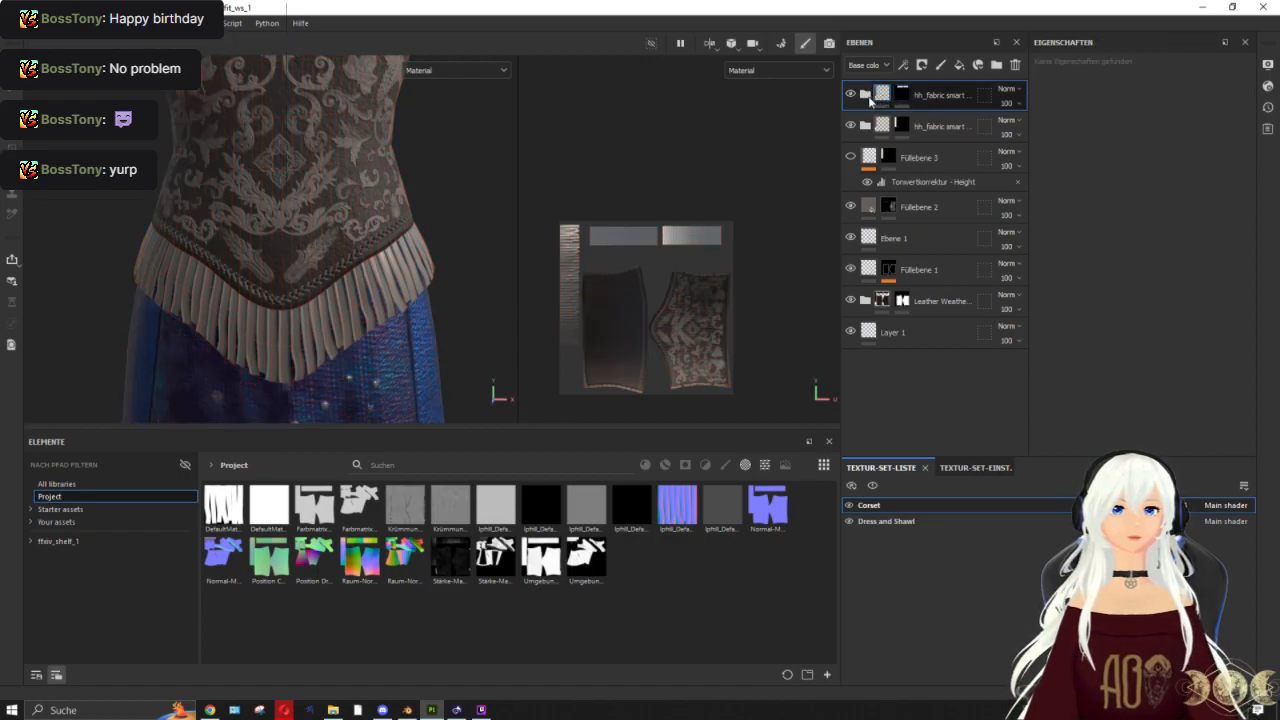
{"action": "left_click", "coordinate": [865, 96]}
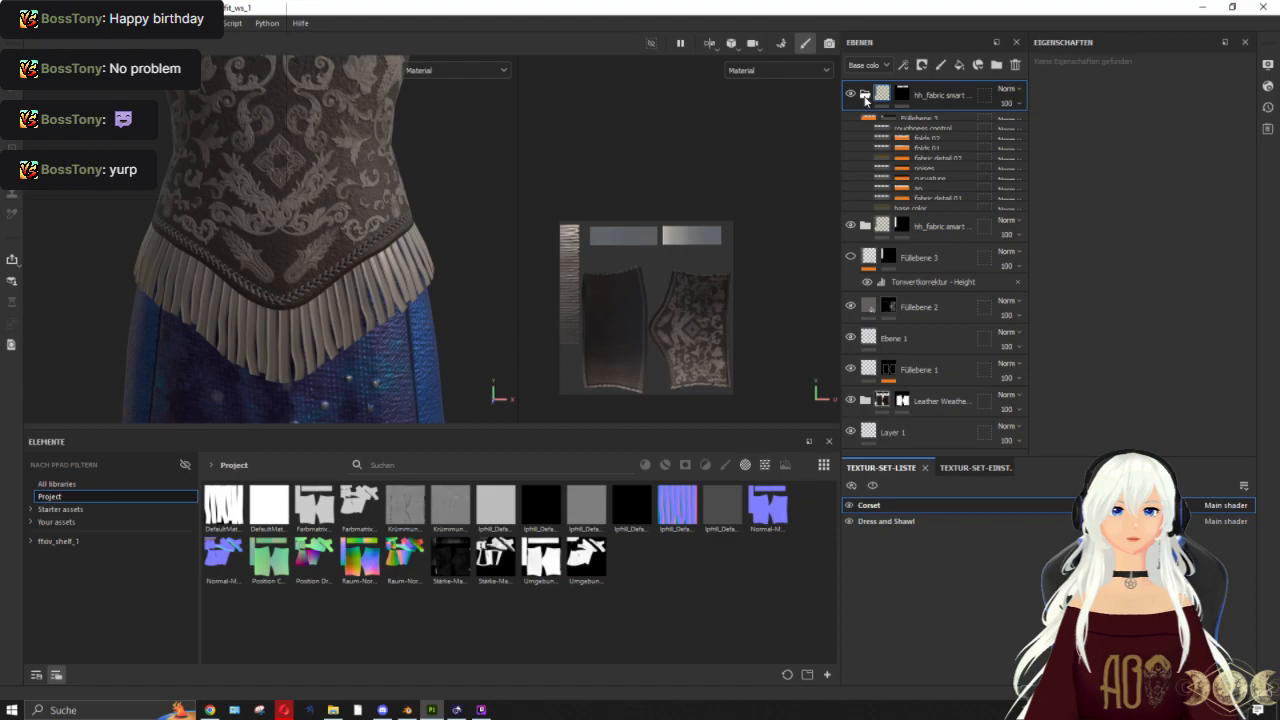
{"action": "scroll", "coordinate": [464, 157], "scroll_direction": "up", "scroll_amount": 5}
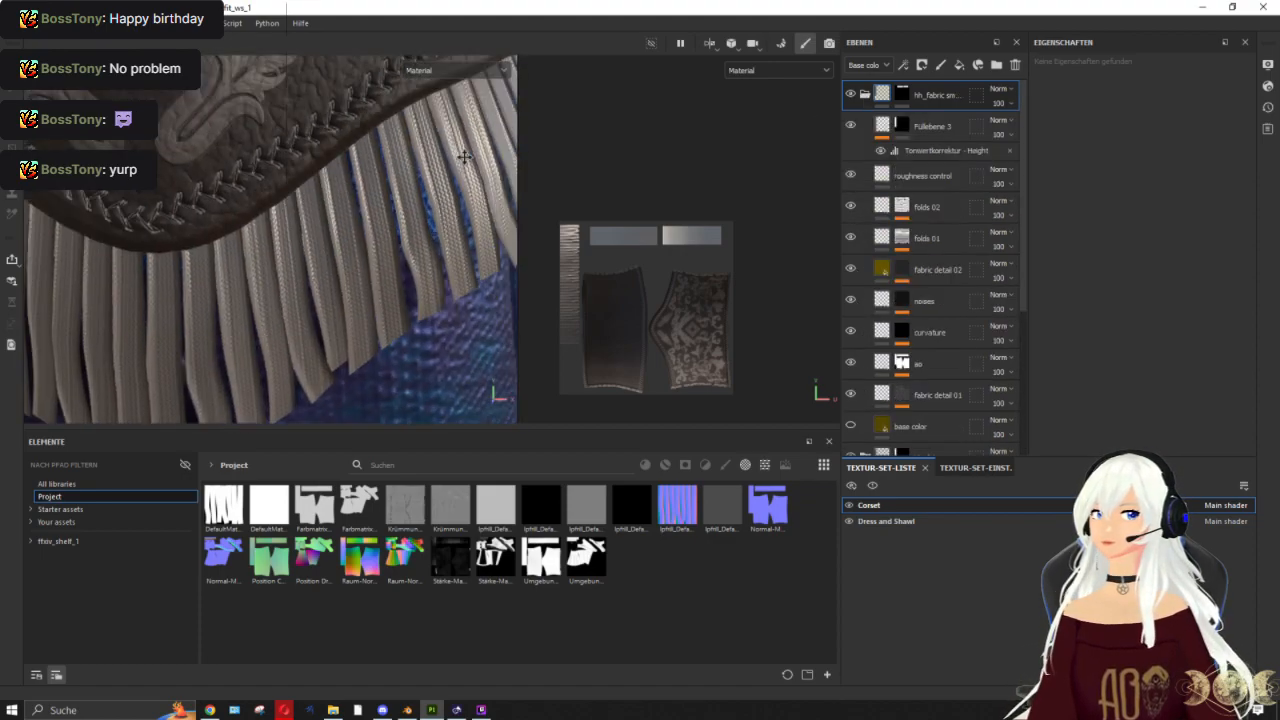
{"action": "left_click", "coordinate": [872, 140]}
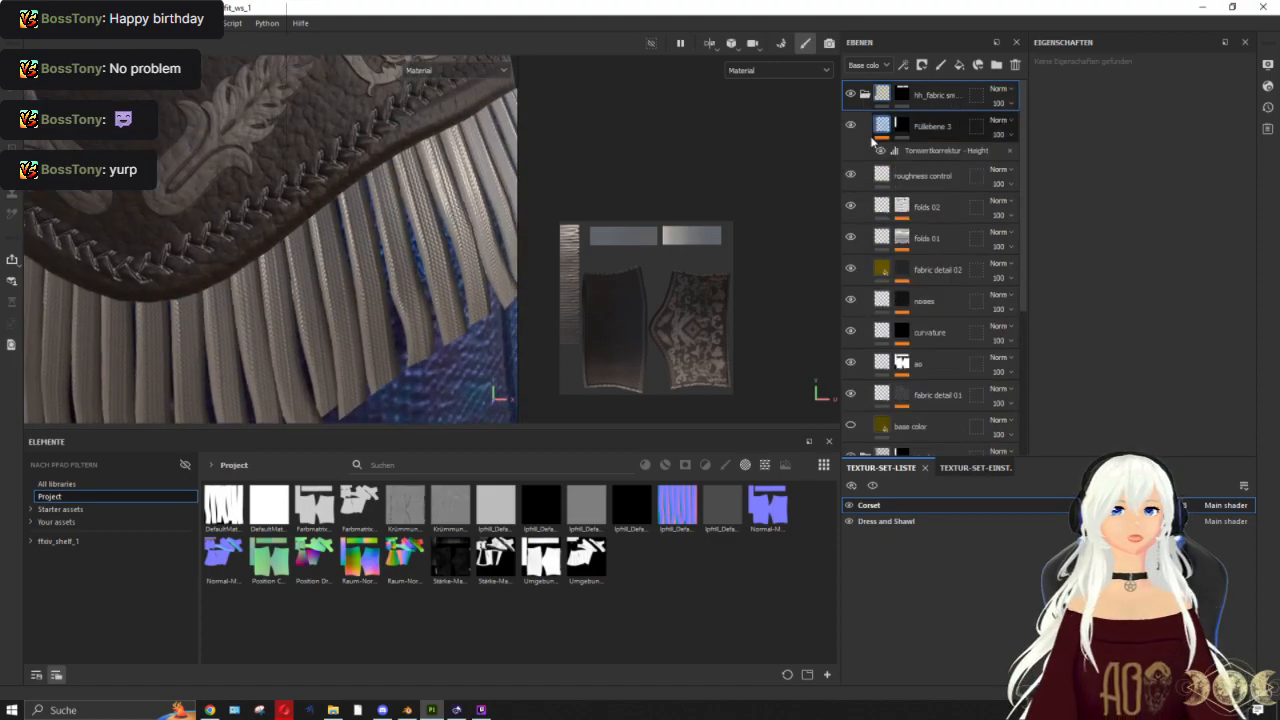
{"action": "scroll", "coordinate": [675, 263], "scroll_direction": "up", "scroll_amount": 5}
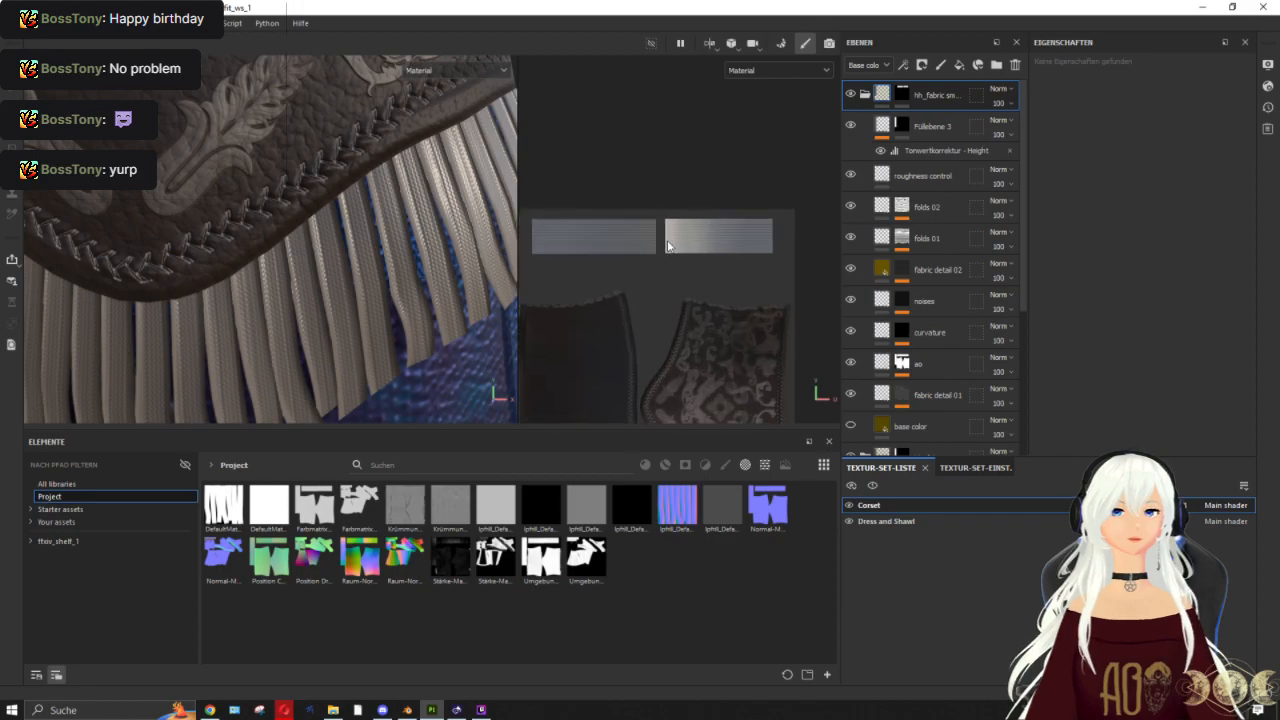
{"action": "scroll", "coordinate": [675, 263], "scroll_direction": "up", "scroll_amount": 3}
{"action": "scroll", "coordinate": [314, 287], "scroll_direction": "down", "scroll_amount": 5}
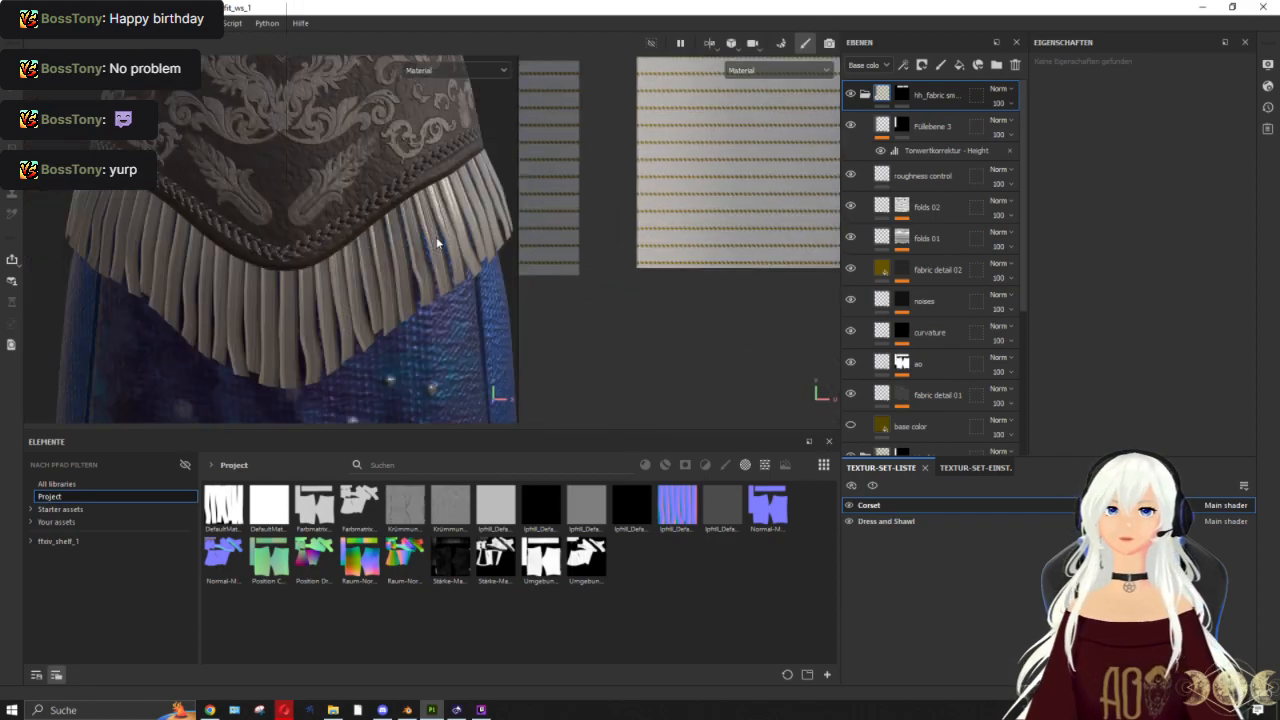
{"action": "left_click_drag", "start_coordinate": [314, 287], "coordinate": [609, 300], "text": "alt"}
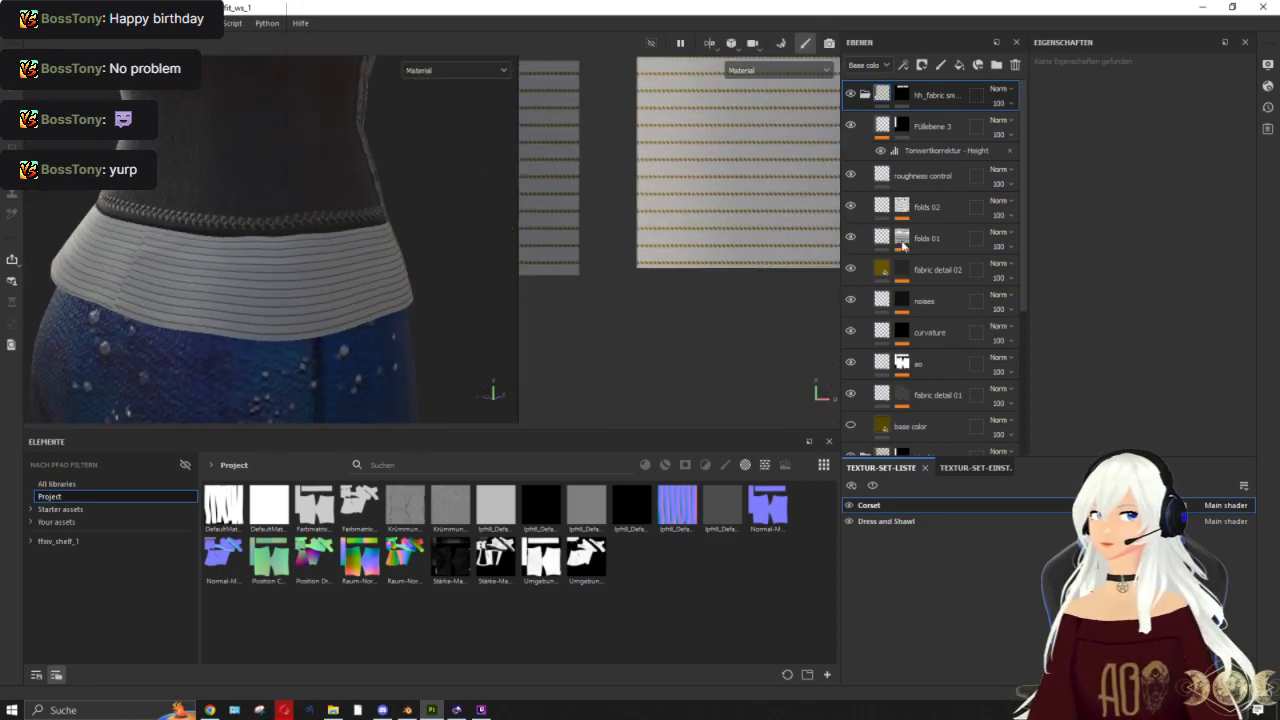
{"action": "scroll", "coordinate": [720, 166], "scroll_direction": "down", "scroll_amount": 5}
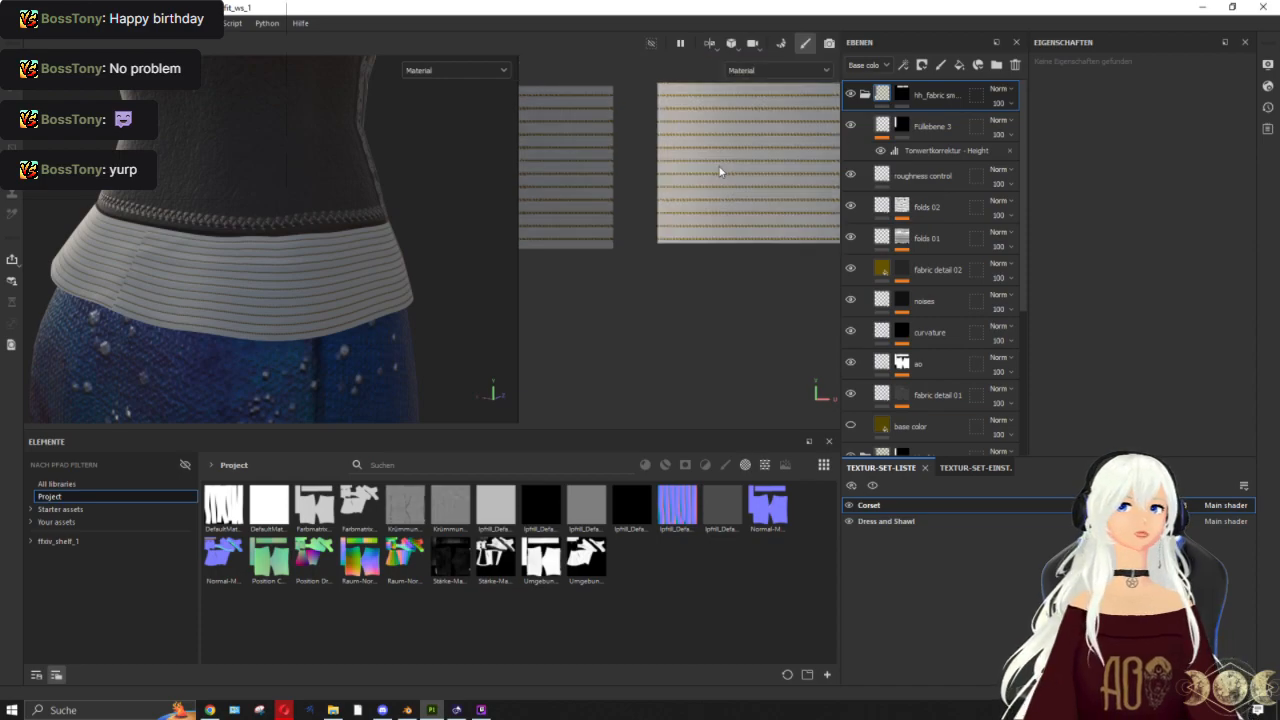
Step: Mask the duplicated folder's Füllebene 3 to the two horizontal strips, filling the vertical front strip with black
{"action": "left_click", "coordinate": [904, 126]}
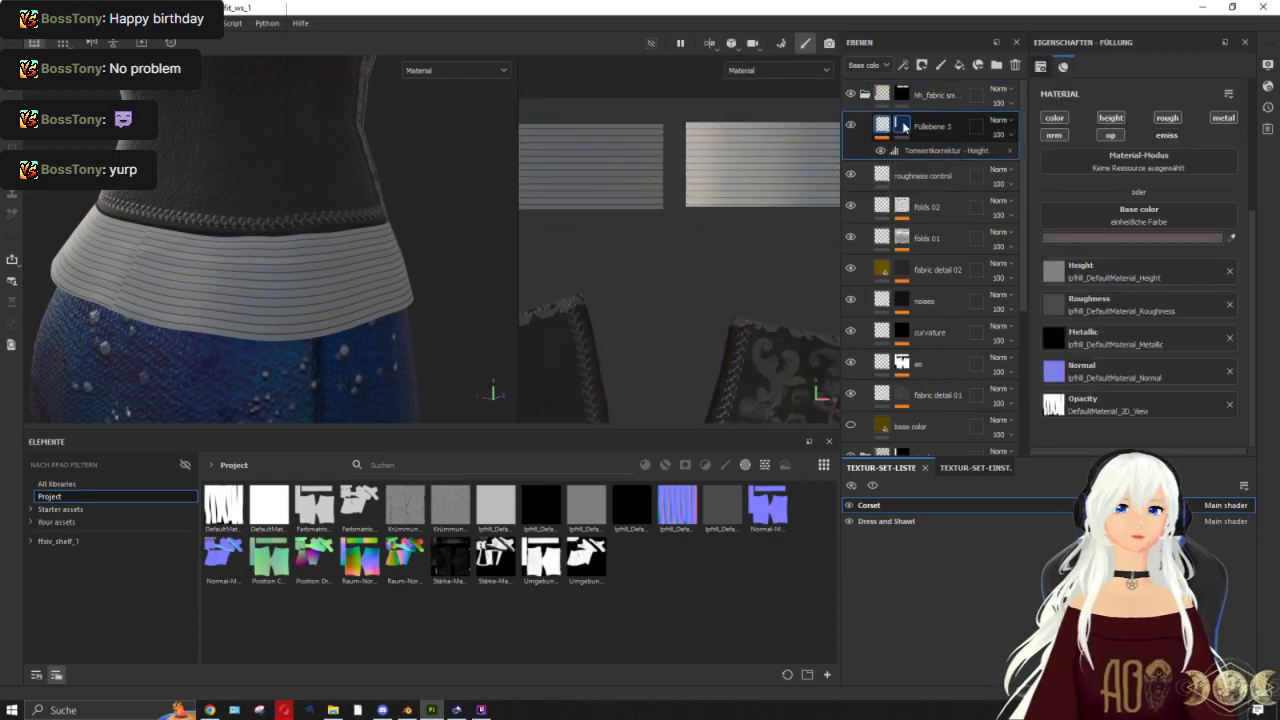
{"action": "left_click", "coordinate": [903, 125]}
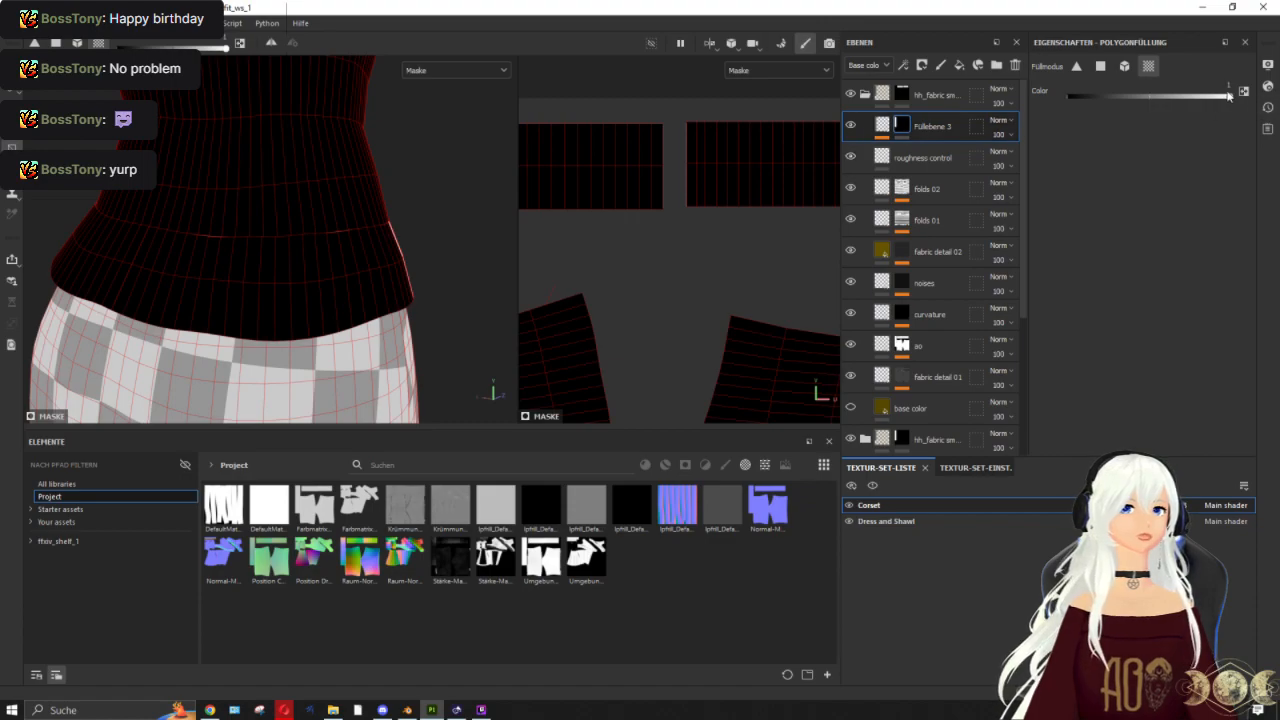
{"action": "scroll", "coordinate": [651, 163], "scroll_direction": "down", "scroll_amount": 3}
{"action": "left_click", "coordinate": [697, 158]}
{"action": "scroll", "coordinate": [712, 218], "scroll_direction": "down", "scroll_amount": 2}
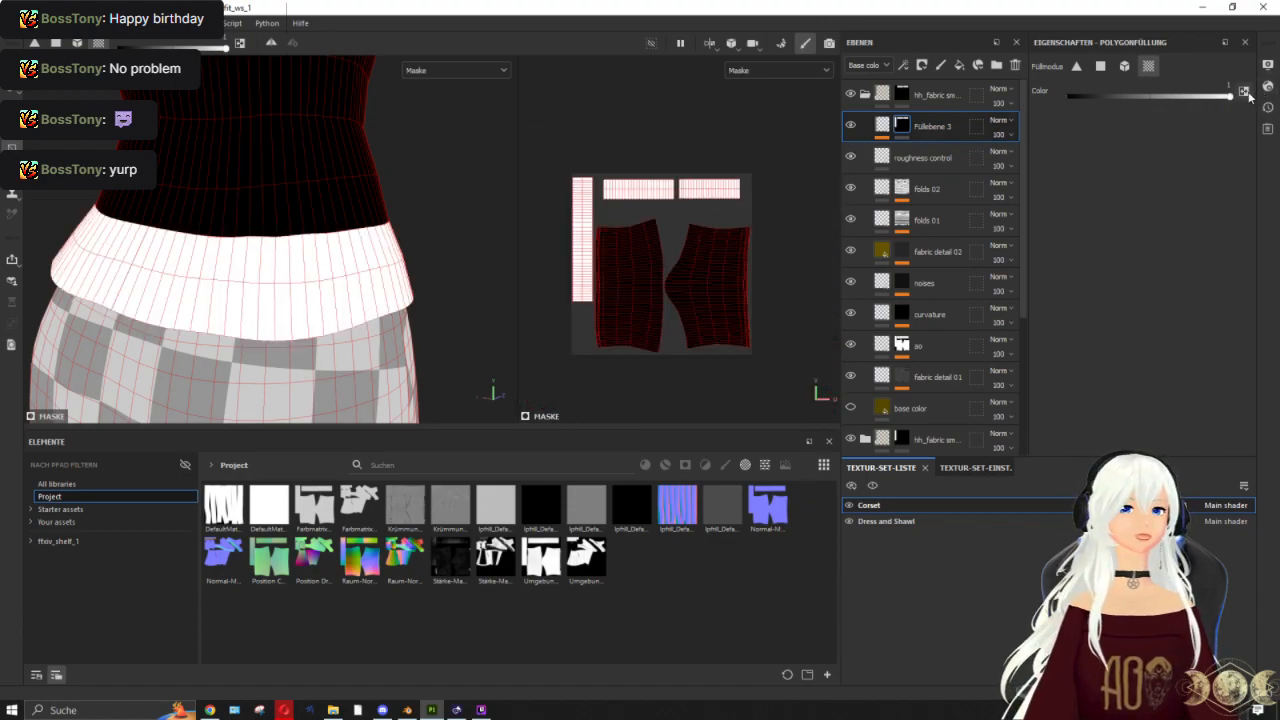
{"action": "left_click", "coordinate": [578, 222]}
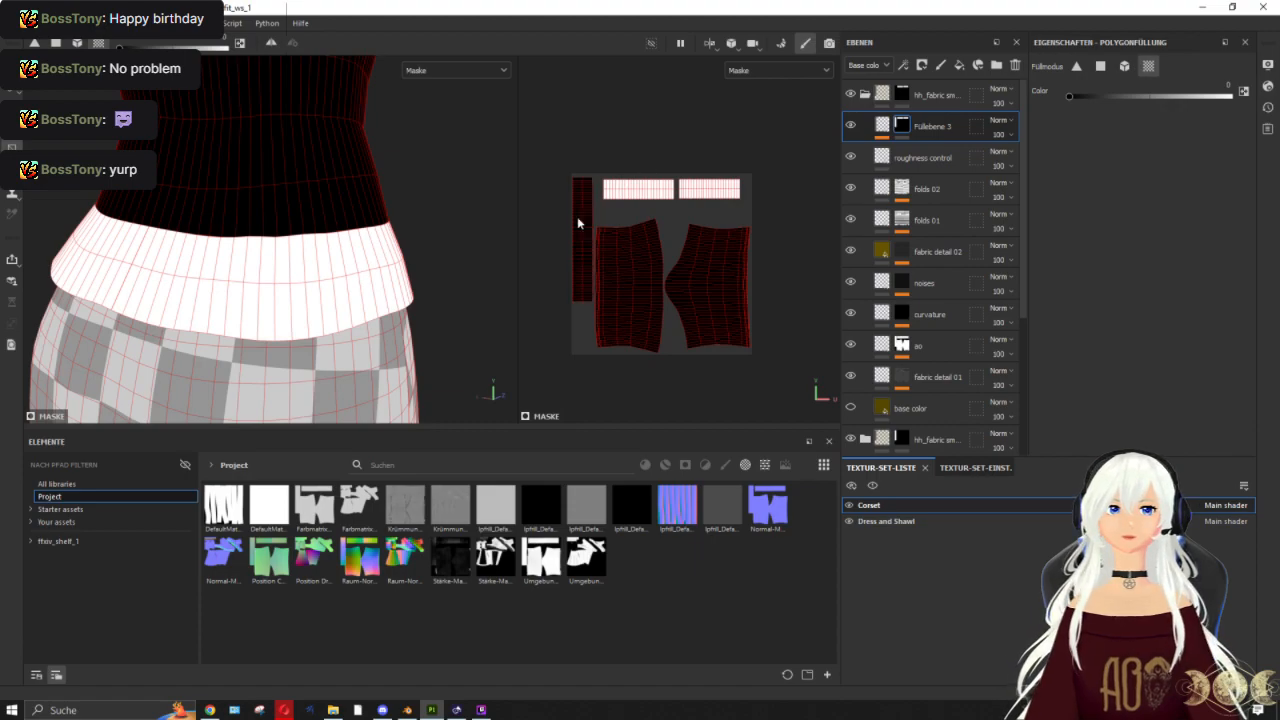
Step: Move Füllebene 3's frill projection onto the longer horizontal UV strip, with its strands running vertically
{"action": "left_click", "coordinate": [882, 124]}
{"action": "scroll", "coordinate": [672, 283], "scroll_direction": "up", "scroll_amount": 3}
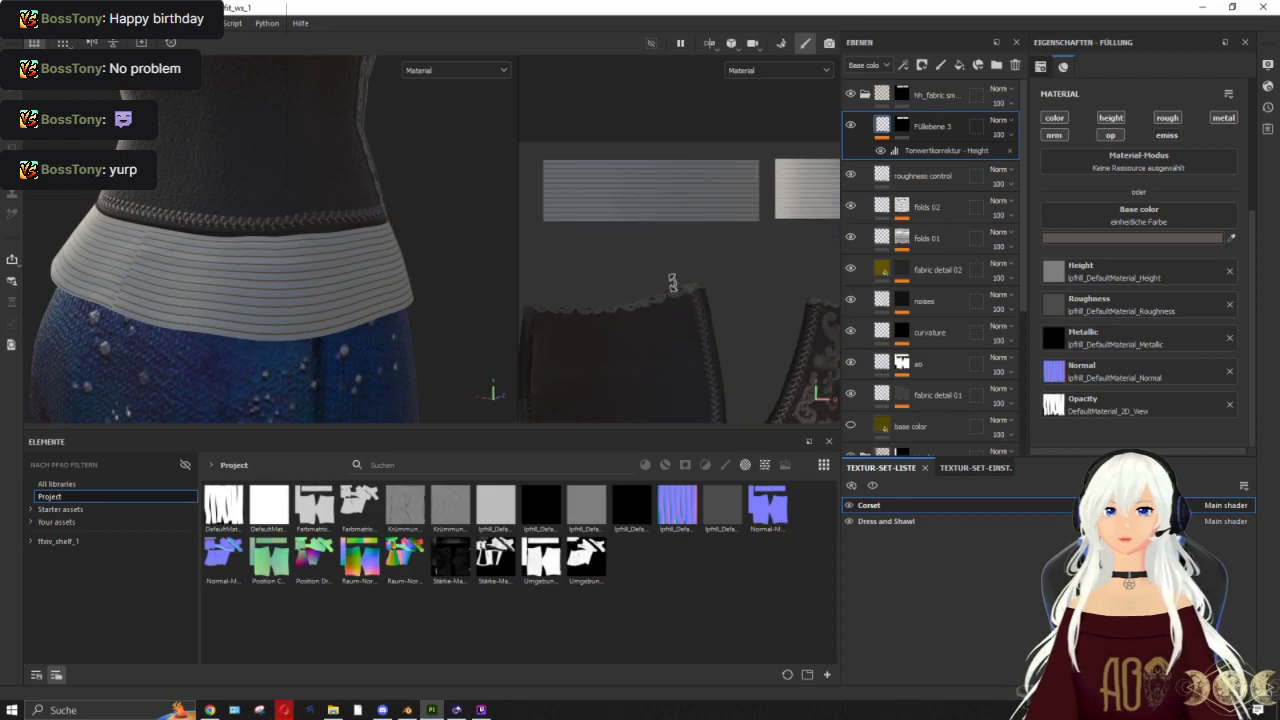
{"action": "scroll", "coordinate": [672, 283], "scroll_direction": "up", "scroll_amount": 2}
{"action": "middle_click_drag", "start_coordinate": [678, 282], "coordinate": [676, 346]}
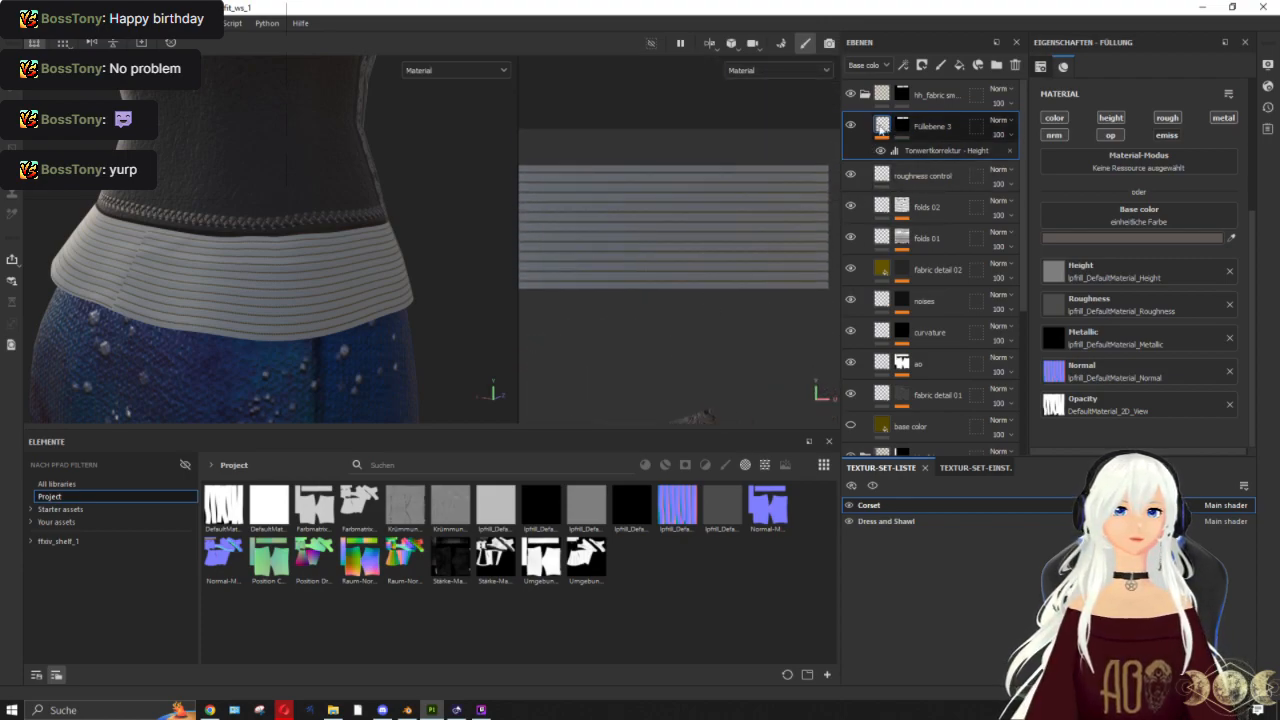
{"action": "scroll", "coordinate": [641, 257], "scroll_direction": "down", "scroll_amount": 3}
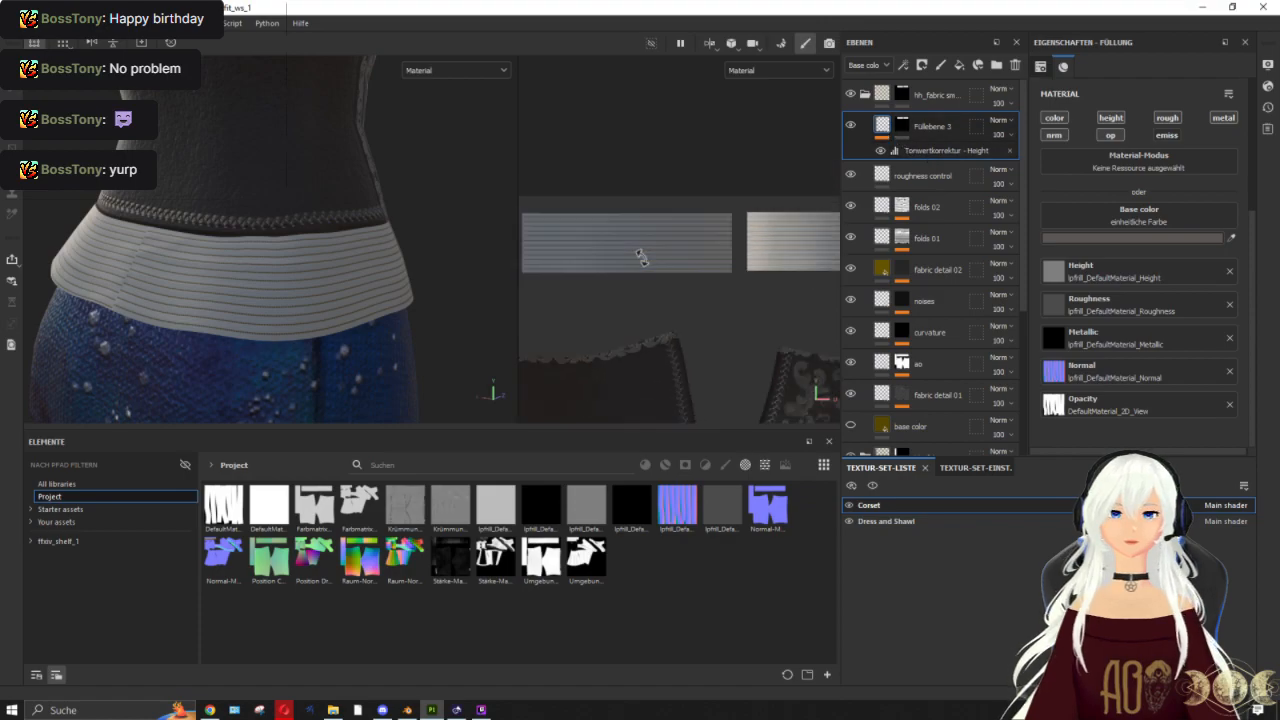
{"action": "scroll", "coordinate": [641, 257], "scroll_direction": "down", "scroll_amount": 4}
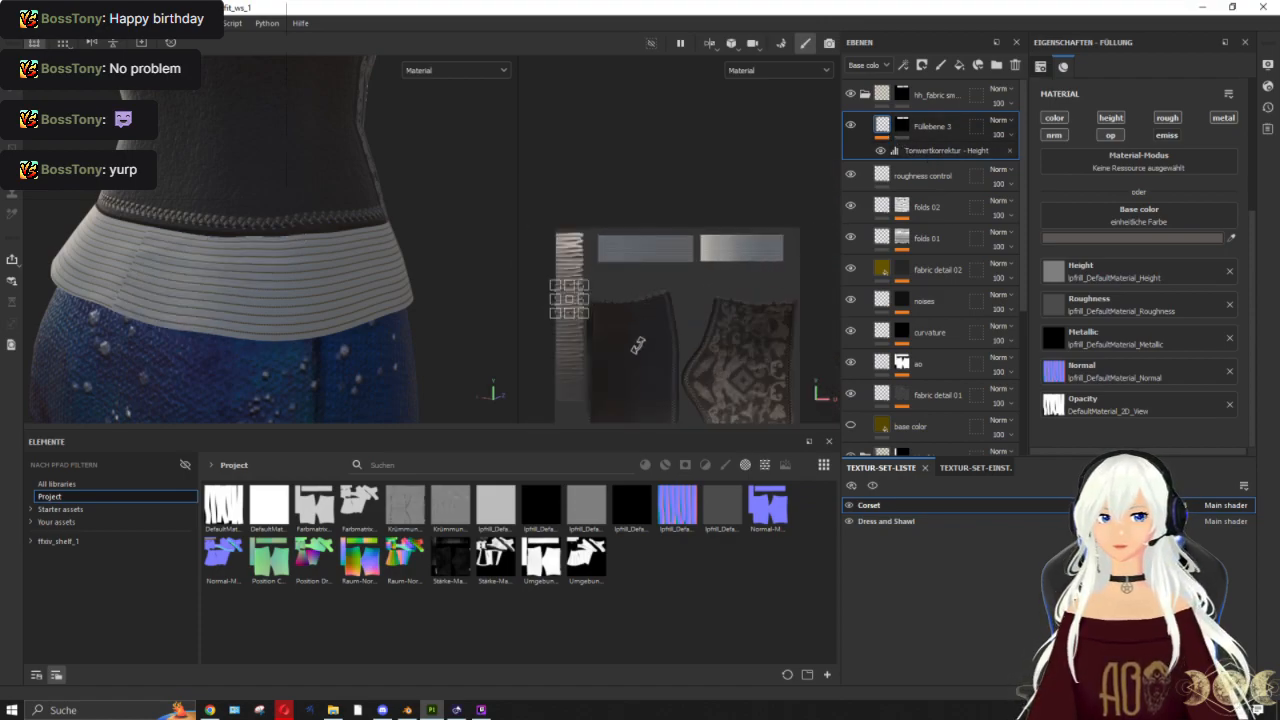
{"action": "left_click", "coordinate": [641, 248]}
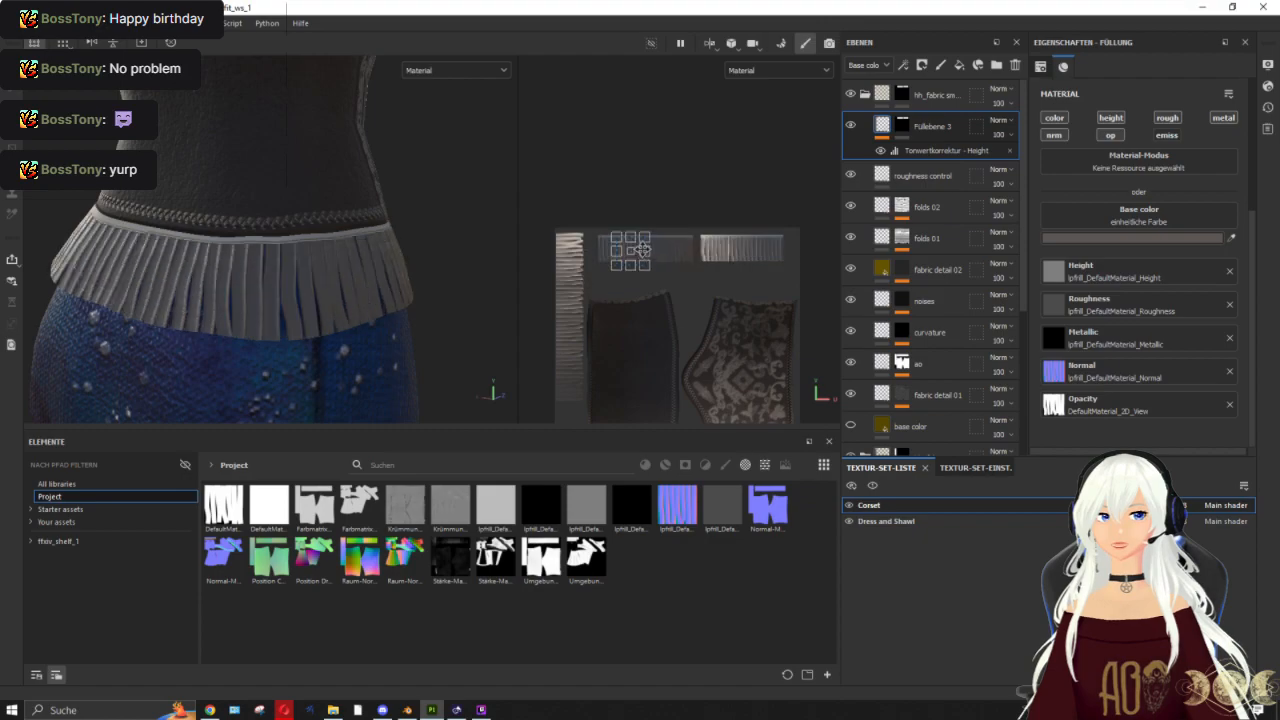
Step: Shift the frill projection up so the fringe starts at the strip's upper edge, and check it at the side seam
{"action": "scroll", "coordinate": [670, 165], "scroll_direction": "up", "scroll_amount": 3}
{"action": "scroll", "coordinate": [633, 284], "scroll_direction": "up", "scroll_amount": 2}
{"action": "left_click_drag", "start_coordinate": [409, 223], "coordinate": [543, 213], "text": "alt"}
{"action": "scroll", "coordinate": [506, 247], "scroll_direction": "up", "scroll_amount": 3}
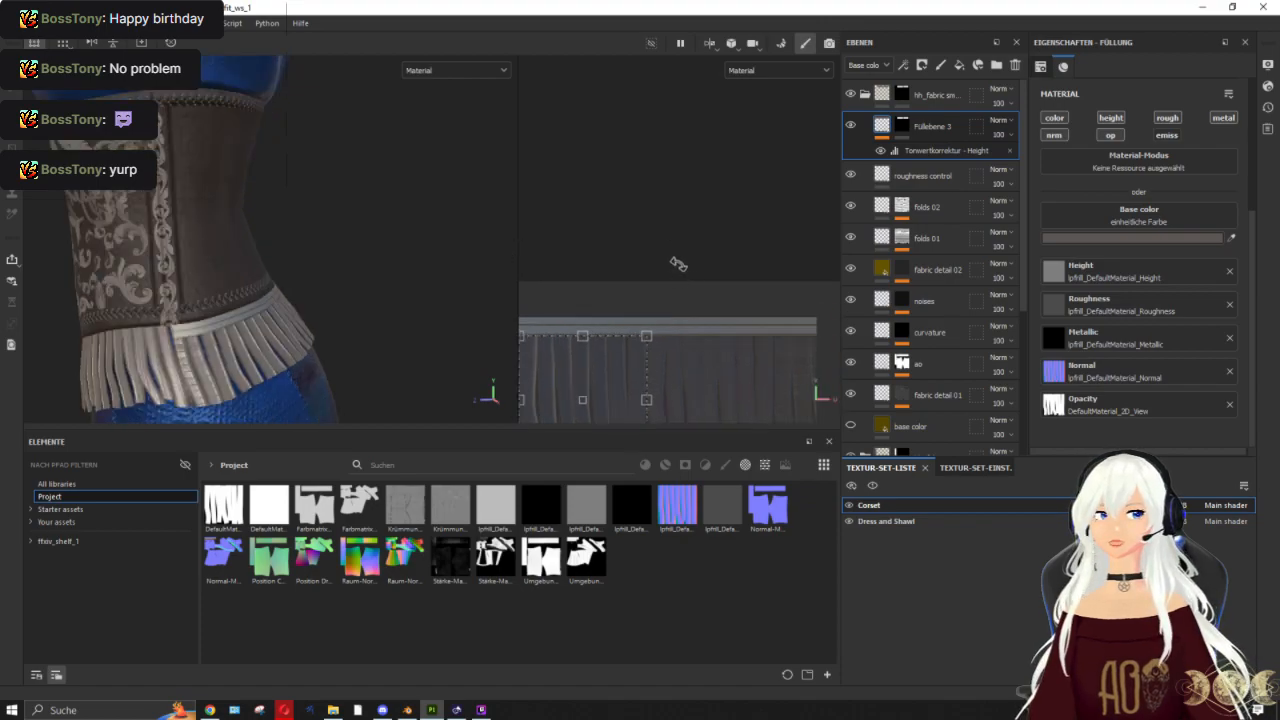
{"action": "scroll", "coordinate": [677, 263], "scroll_direction": "up", "scroll_amount": 1}
{"action": "left_click_drag", "start_coordinate": [603, 312], "coordinate": [602, 307]}
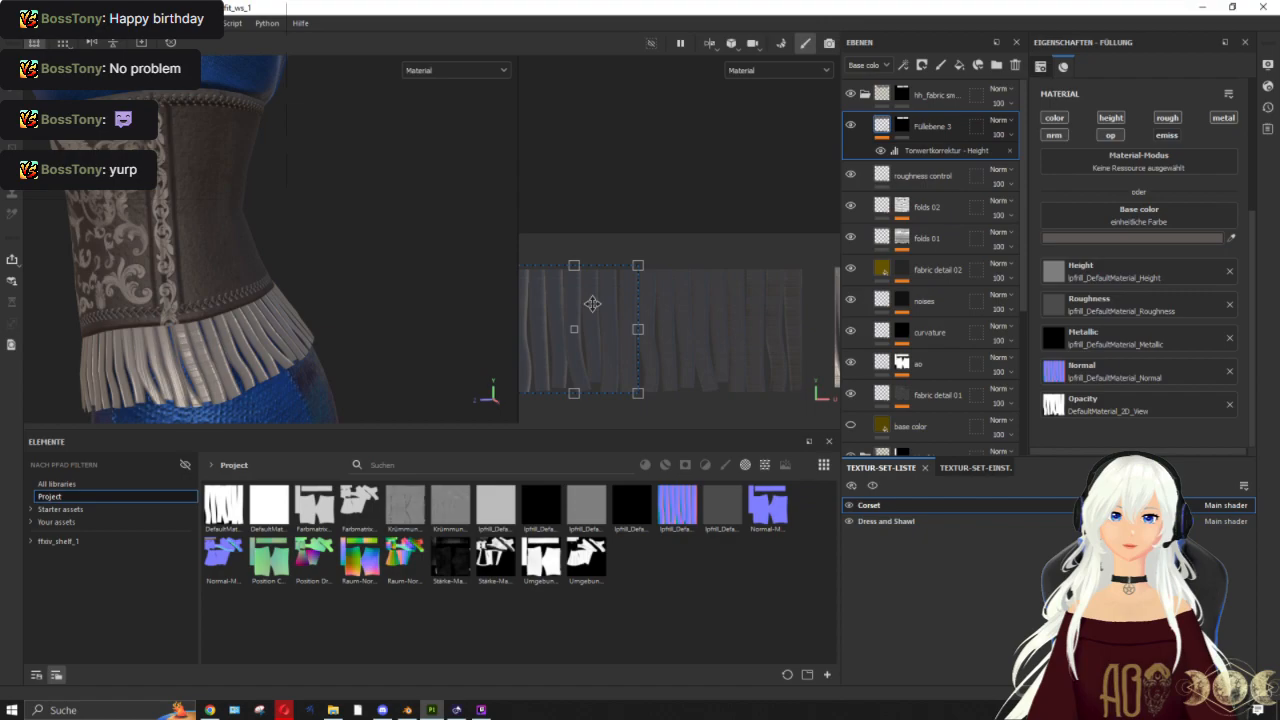
{"action": "scroll", "coordinate": [287, 256], "scroll_direction": "up", "scroll_amount": 5}
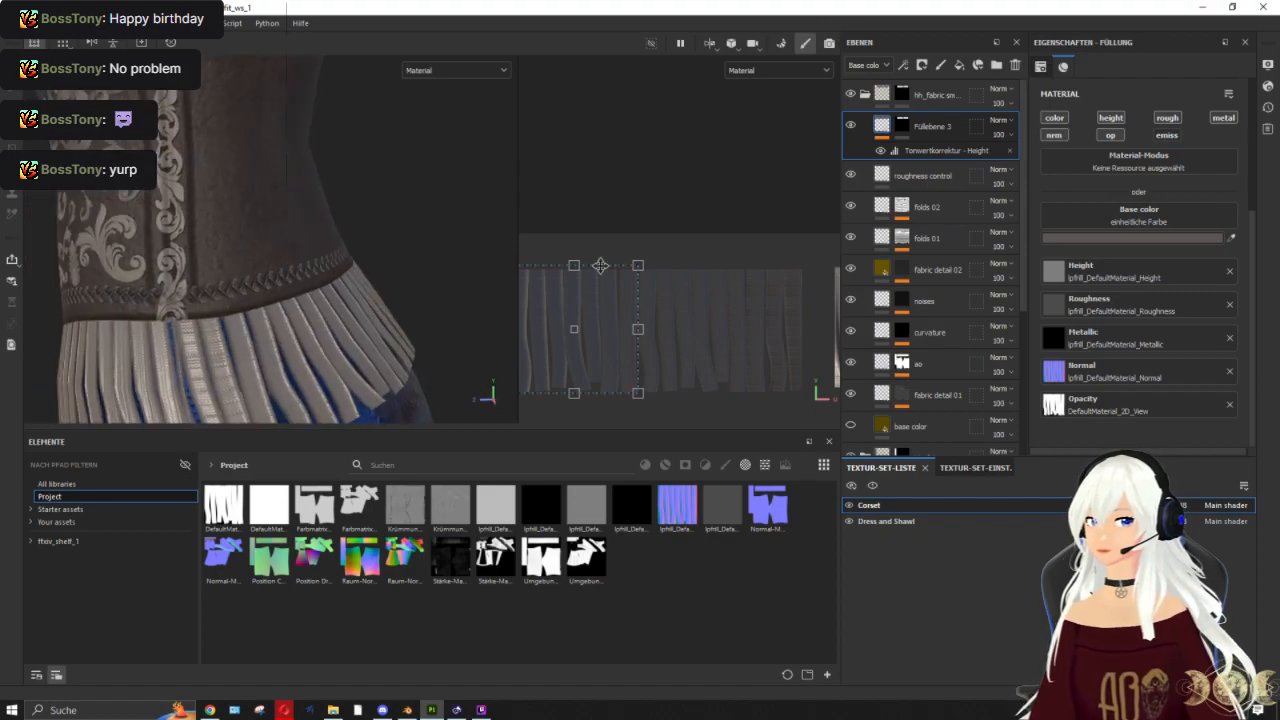
Step: Shift the frill projection slightly sideways along the strip and check the fringe around the back of the corset
{"action": "middle_click_drag", "start_coordinate": [614, 207], "coordinate": [585, 188]}
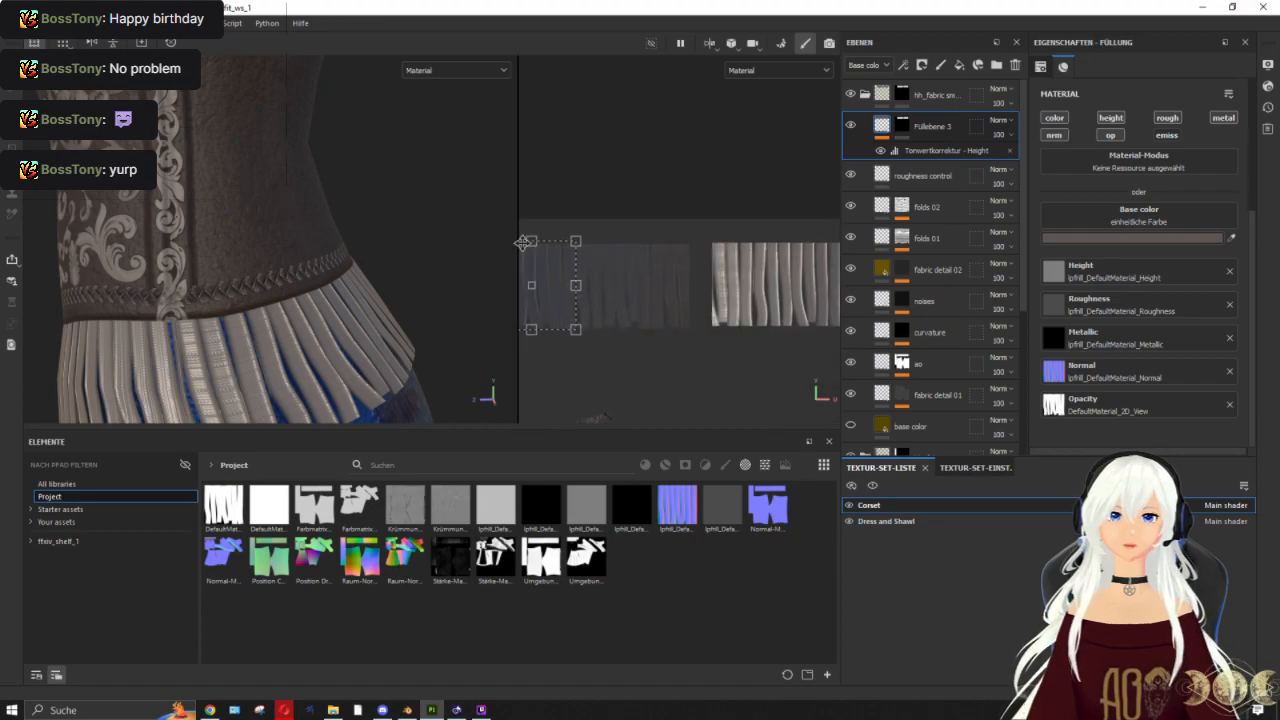
{"action": "mouse_move", "coordinate": [548, 257]}
{"action": "left_mouse_down"}
{"action": "mouse_move", "coordinate": [534, 256]}
{"action": "mouse_move", "coordinate": [558, 259]}
{"action": "left_mouse_up"}
{"action": "left_click_drag", "start_coordinate": [361, 257], "coordinate": [349, 217], "text": "alt"}
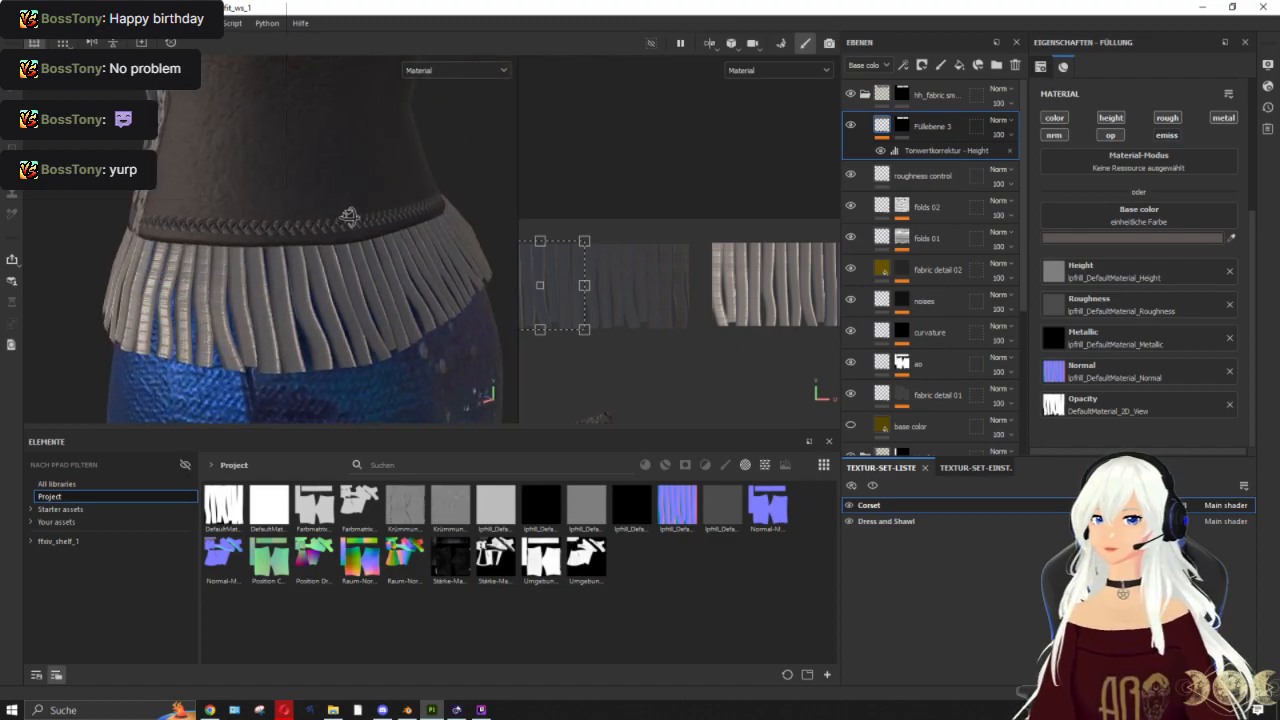
Step: Rotate the Grunge Map 005 projection in folds 02's mask by 90 degrees so the folds run down the horizontal strips
{"action": "left_click", "coordinate": [884, 174]}
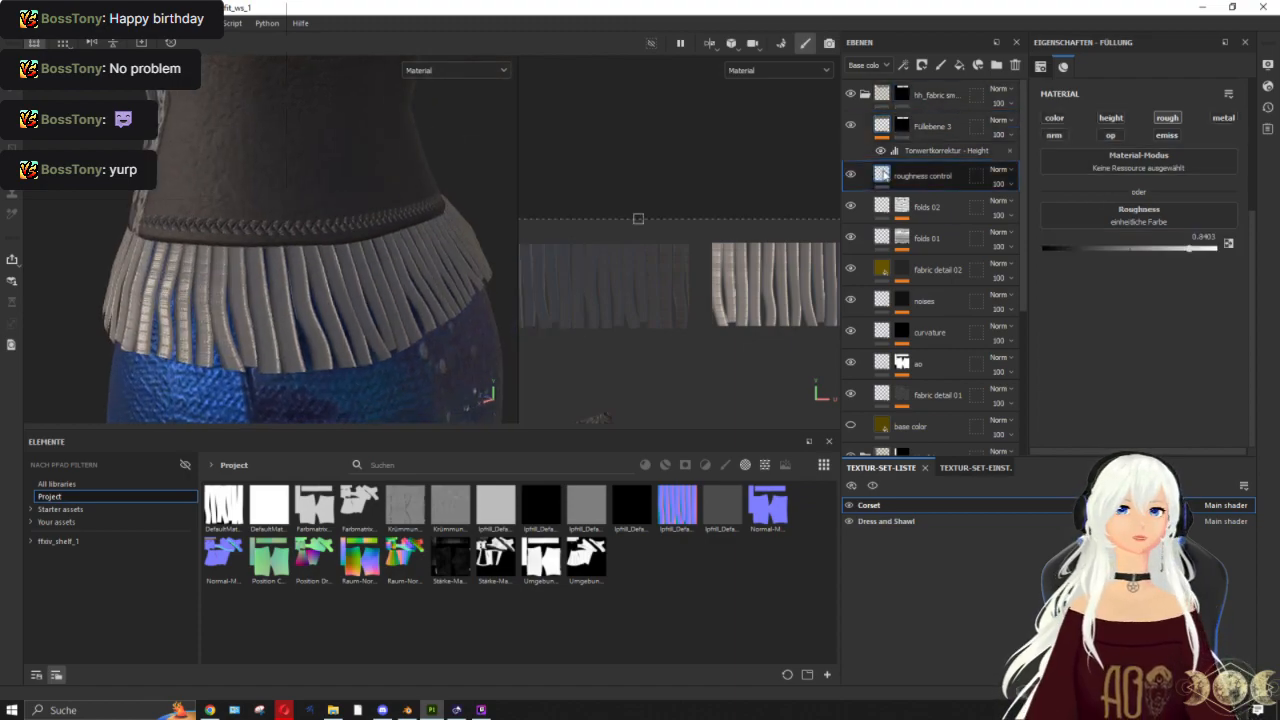
{"action": "scroll", "coordinate": [777, 210], "scroll_direction": "down", "scroll_amount": 4}
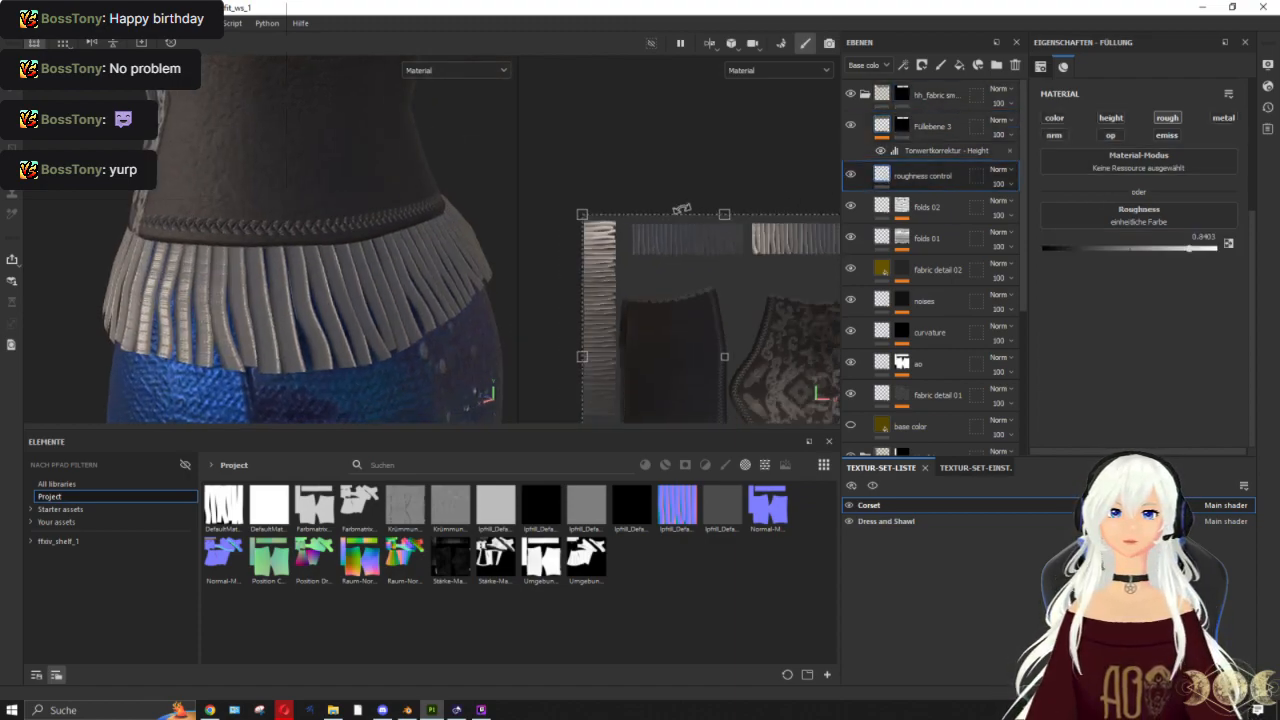
{"action": "scroll", "coordinate": [690, 205], "scroll_direction": "up", "scroll_amount": 2}
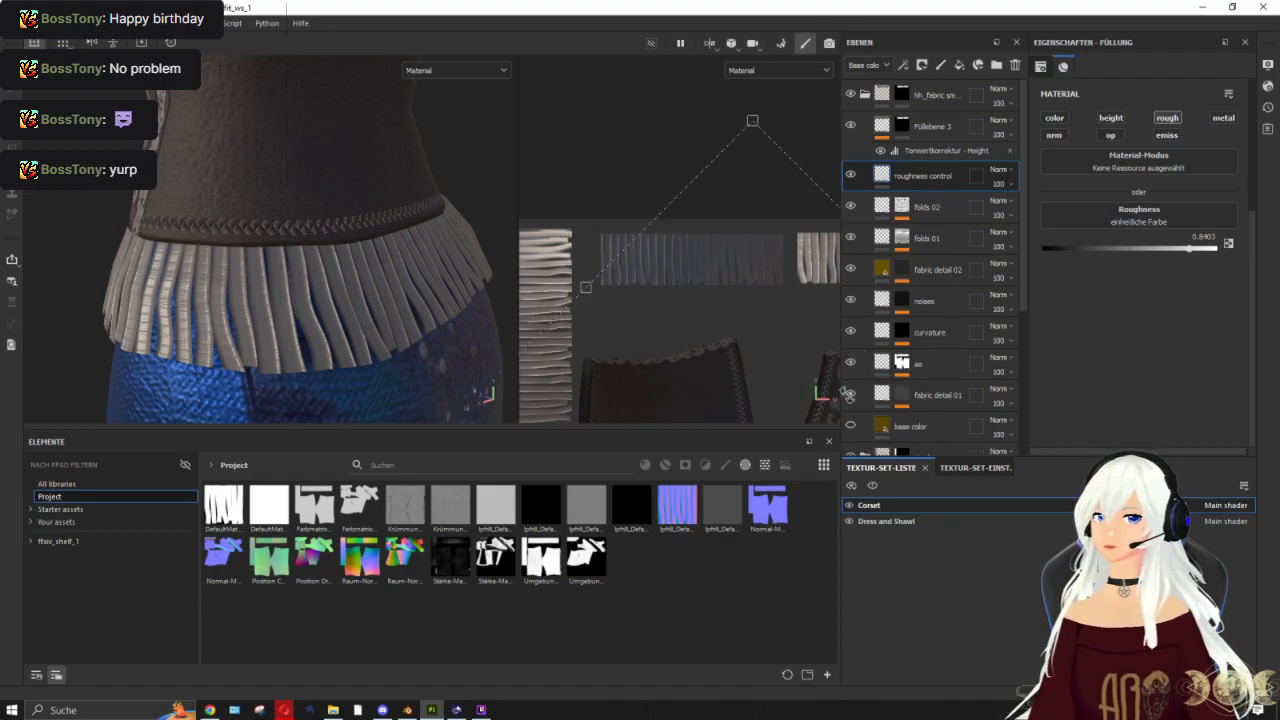
{"action": "left_click", "coordinate": [902, 208]}
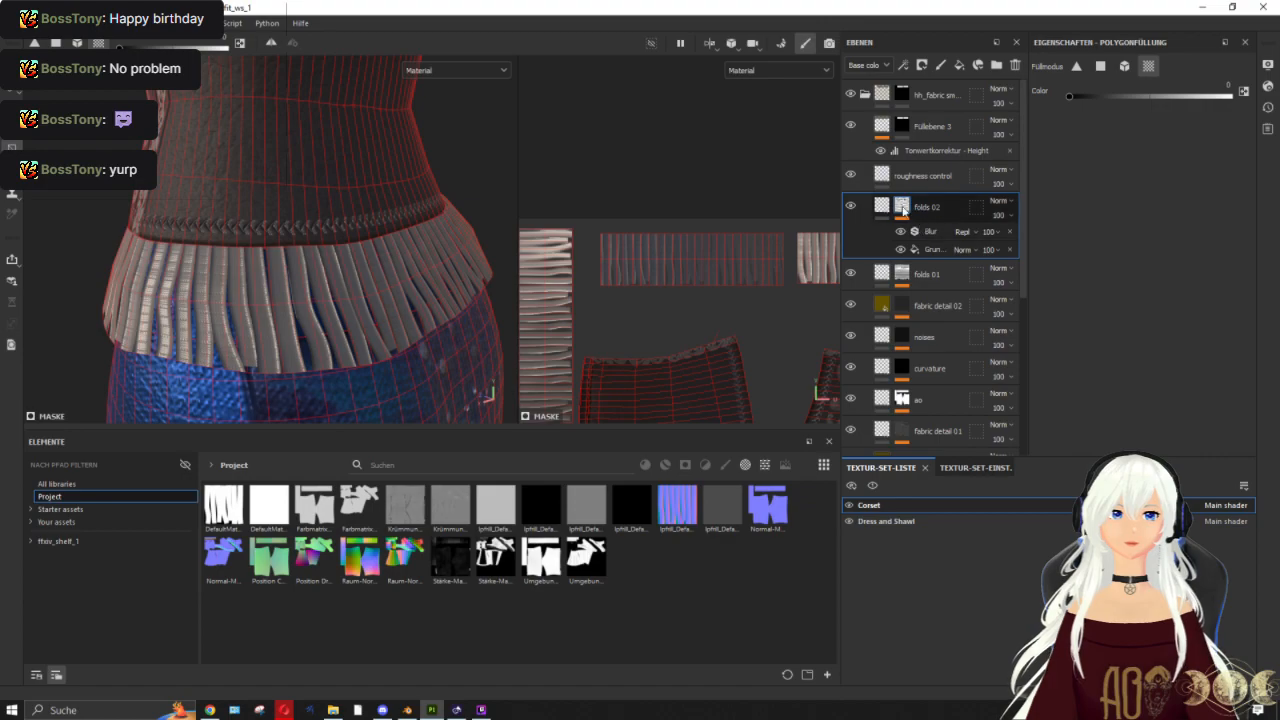
{"action": "left_click", "coordinate": [903, 210], "text": "alt"}
{"action": "scroll", "coordinate": [723, 205], "scroll_direction": "down", "scroll_amount": 5}
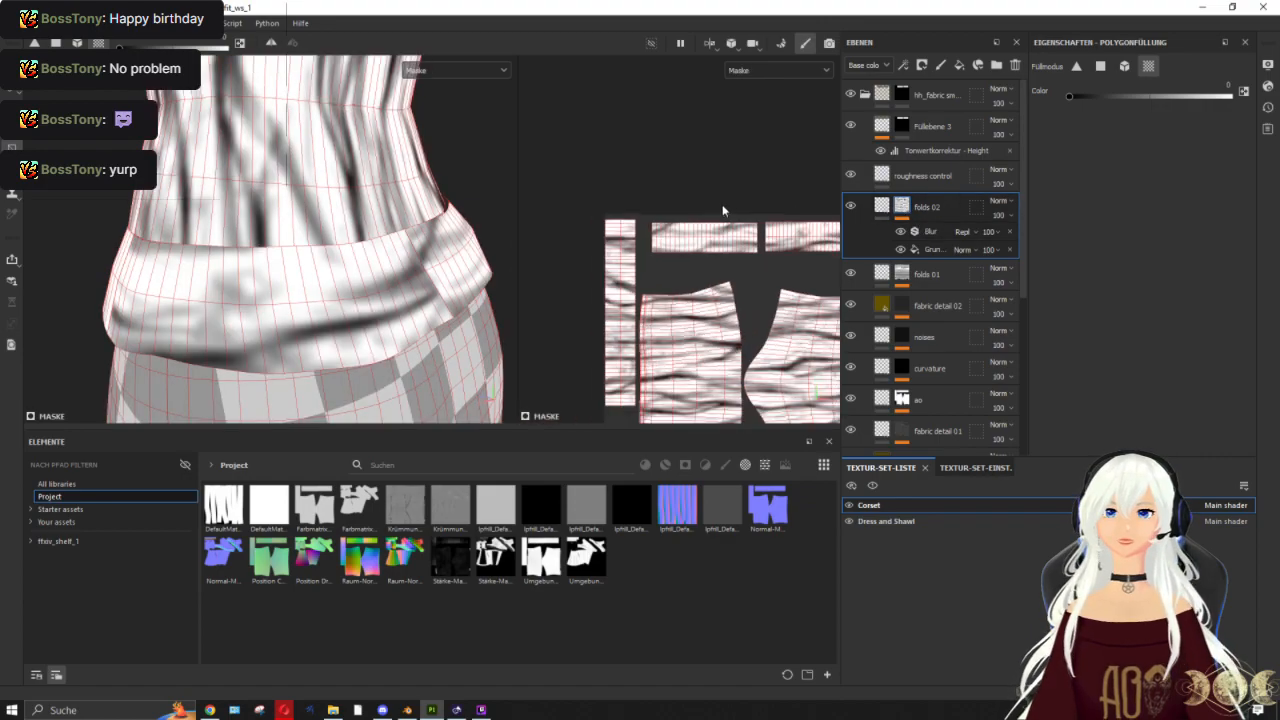
{"action": "left_click", "coordinate": [930, 249]}
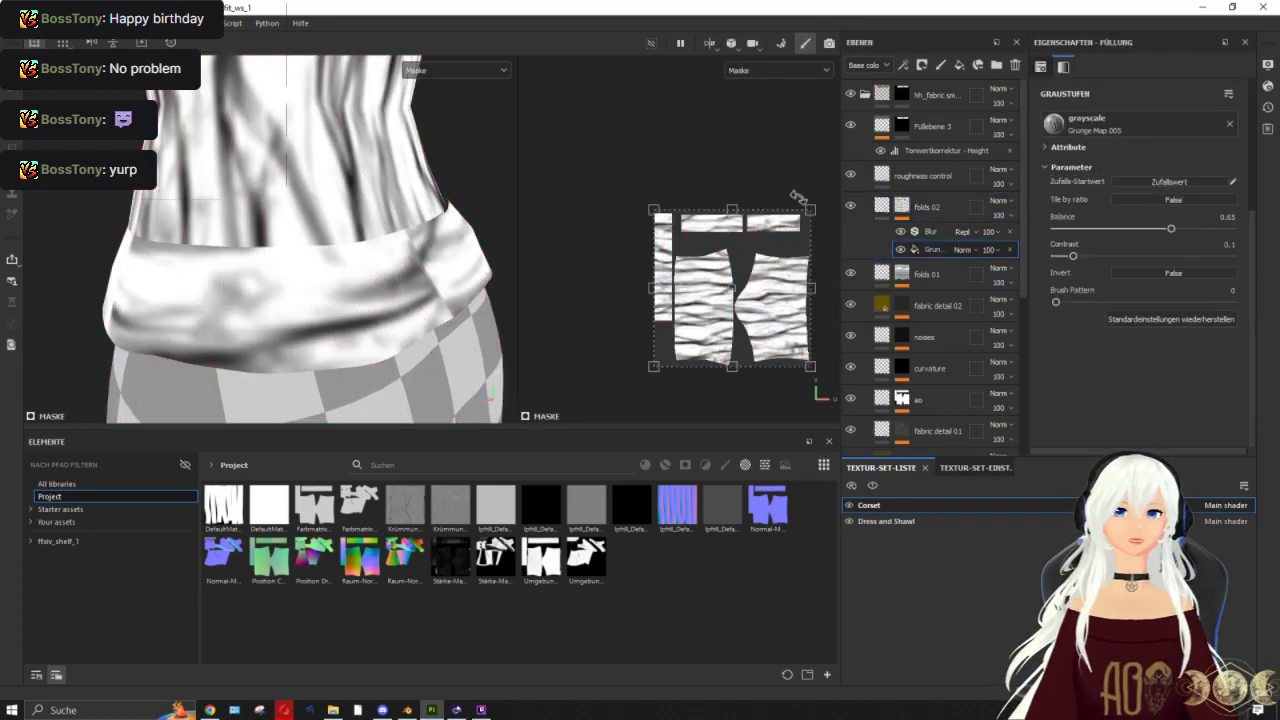
{"action": "scroll", "coordinate": [779, 187], "scroll_direction": "up", "scroll_amount": 1}
{"action": "left_click_drag", "start_coordinate": [779, 187], "coordinate": [857, 363], "text": "shift"}
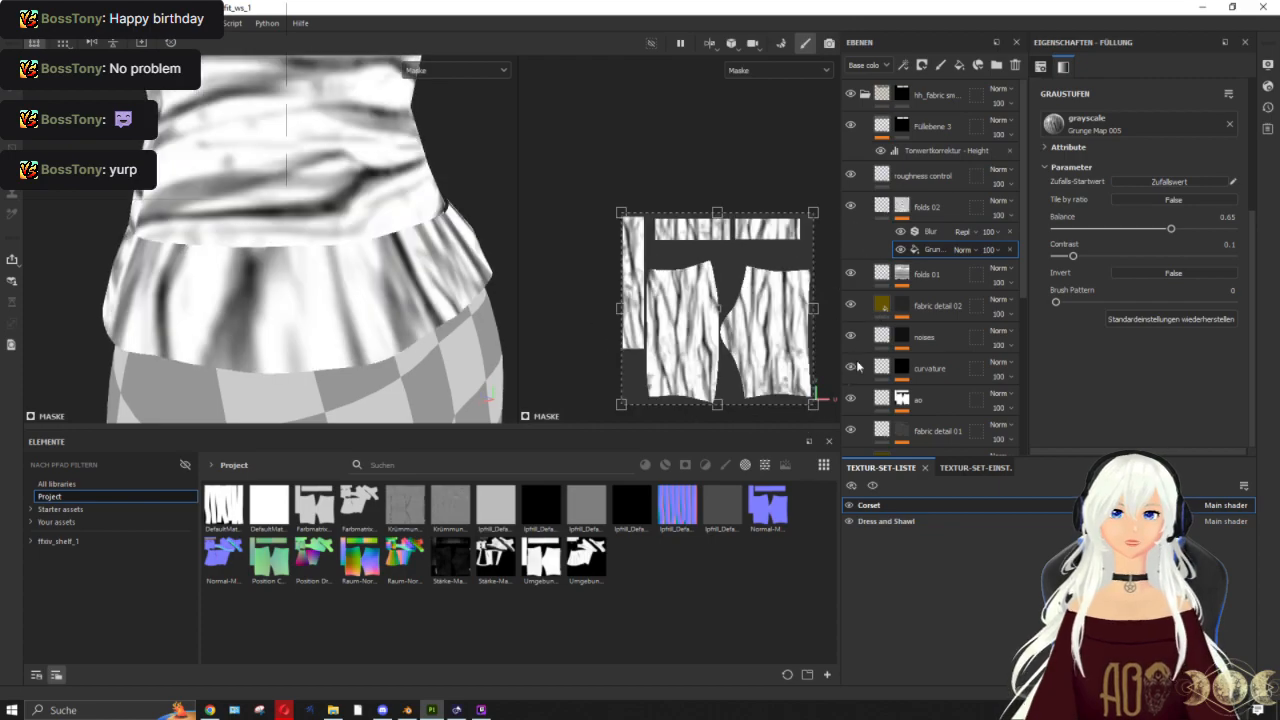
Step: Rotate the Anisotropic Noise projection in folds 01's mask by 90 degrees so its lines run vertically on the horizontal strips
{"action": "left_click", "coordinate": [904, 274]}
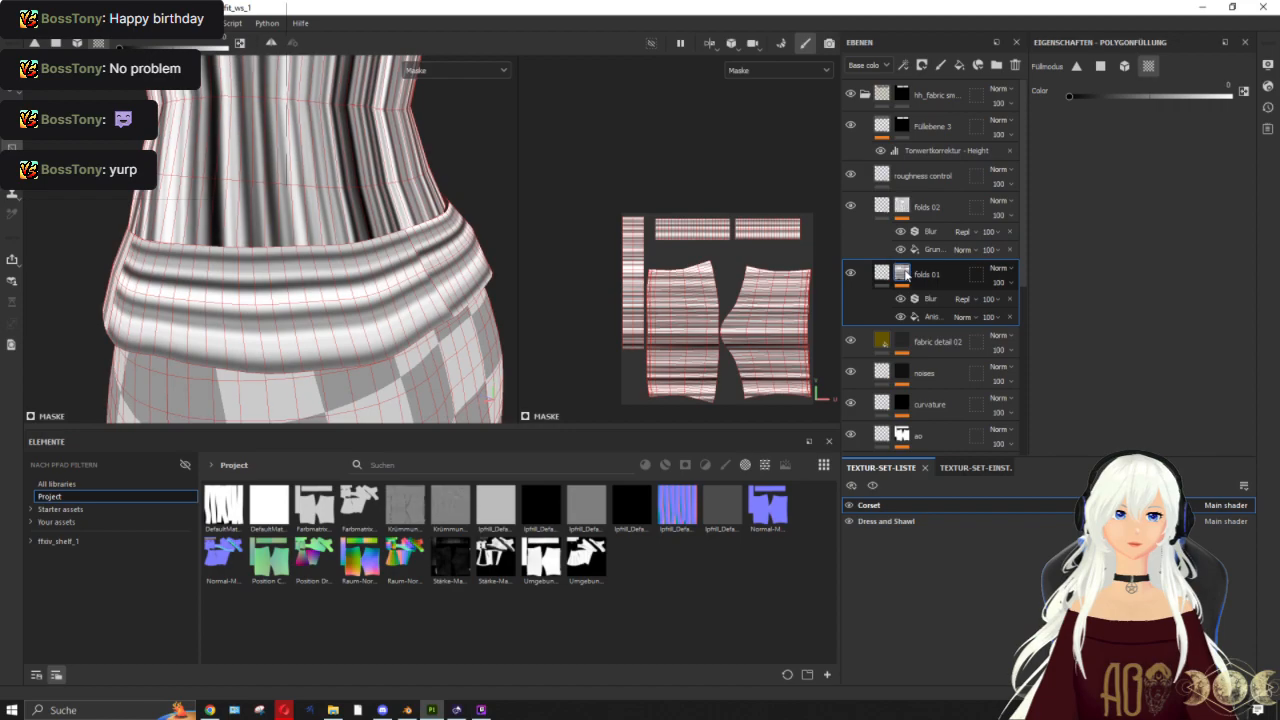
{"action": "left_click", "coordinate": [930, 316]}
{"action": "left_click_drag", "start_coordinate": [770, 192], "coordinate": [856, 366]}
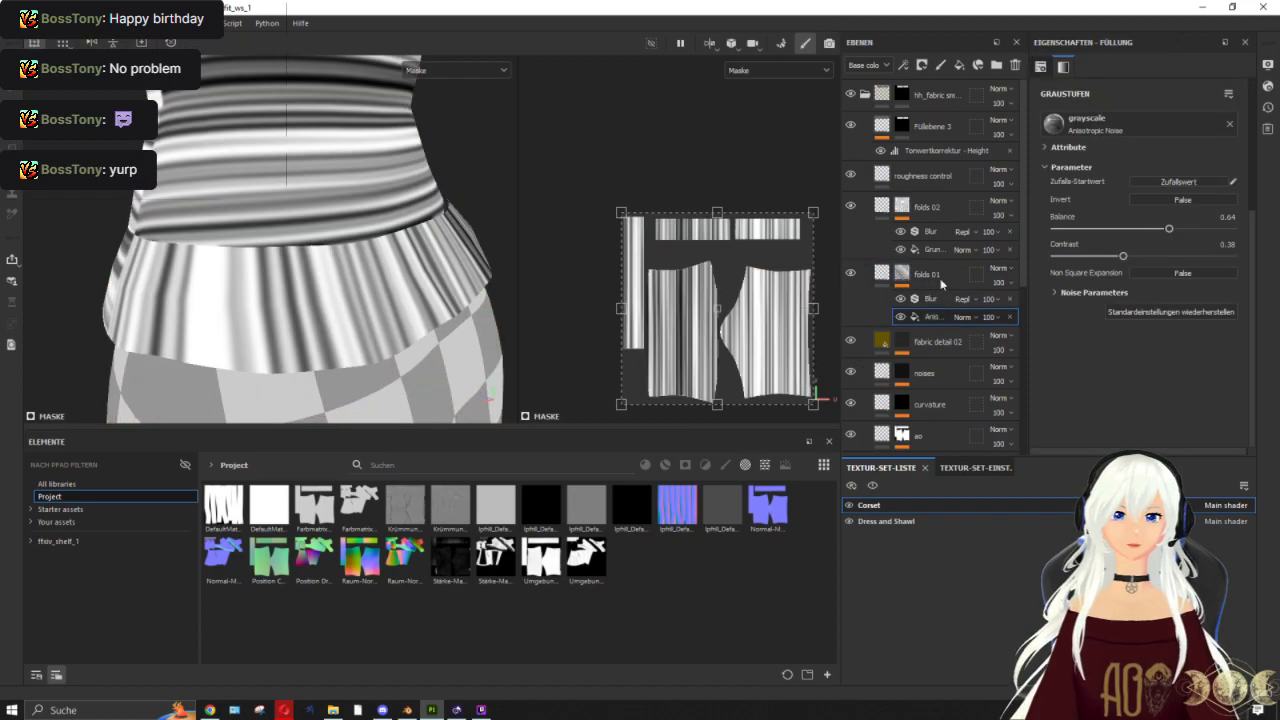
Step: Rotate the Fibers 1 projection in fabric detail 02's mask so its fibres run along the fringe strands on the horizontal strips
{"action": "left_click", "coordinate": [903, 342]}
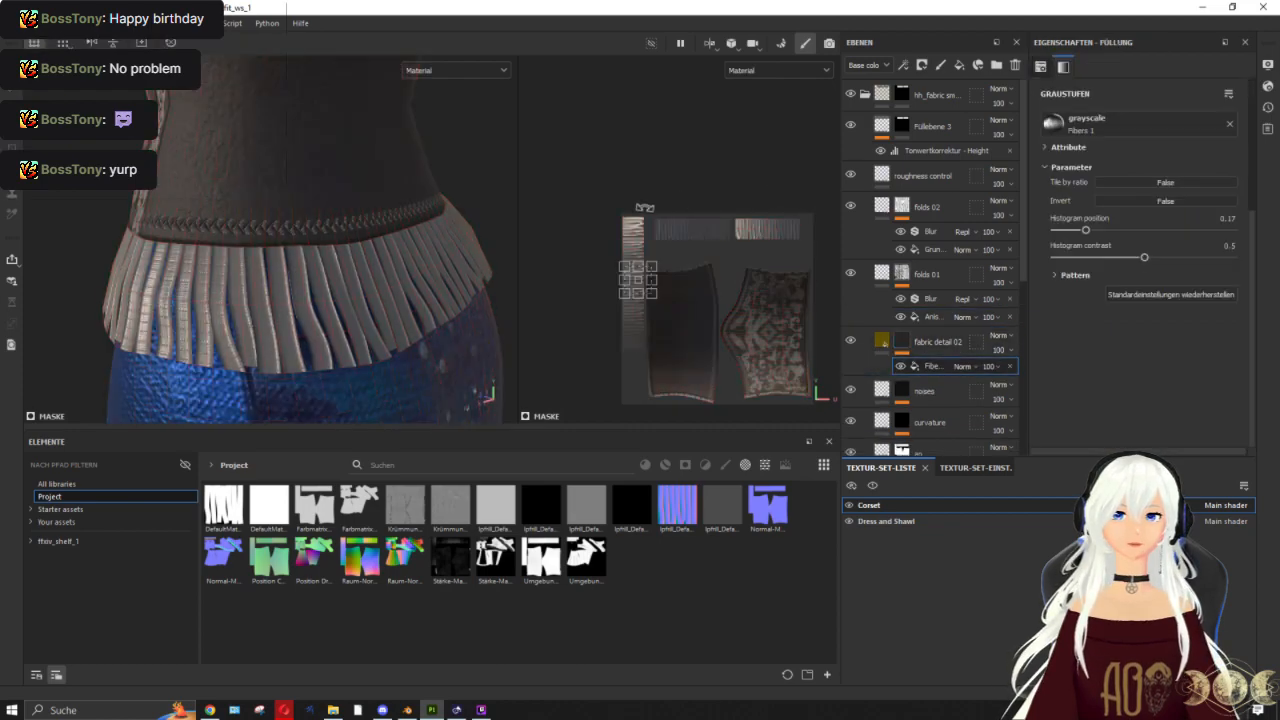
{"action": "scroll", "coordinate": [644, 210], "scroll_direction": "up", "scroll_amount": 5}
{"action": "mouse_move", "coordinate": [651, 368]}
{"action": "left_mouse_down"}
{"action": "mouse_move", "coordinate": [726, 214]}
{"action": "mouse_move", "coordinate": [749, 229]}
{"action": "left_mouse_up"}
{"action": "scroll", "coordinate": [749, 222], "scroll_direction": "up", "scroll_amount": 5}
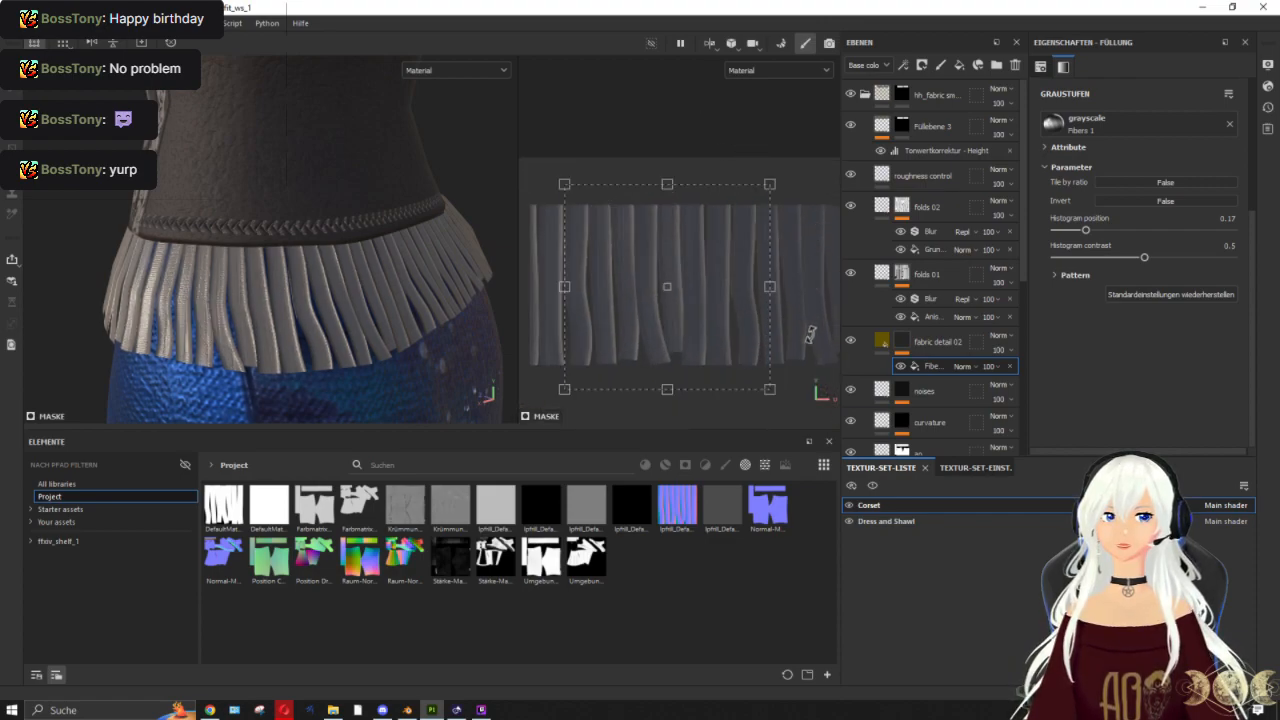
{"action": "scroll", "coordinate": [350, 250], "scroll_direction": "up", "scroll_amount": 3}
{"action": "scroll", "coordinate": [350, 250], "scroll_direction": "down", "scroll_amount": 4}
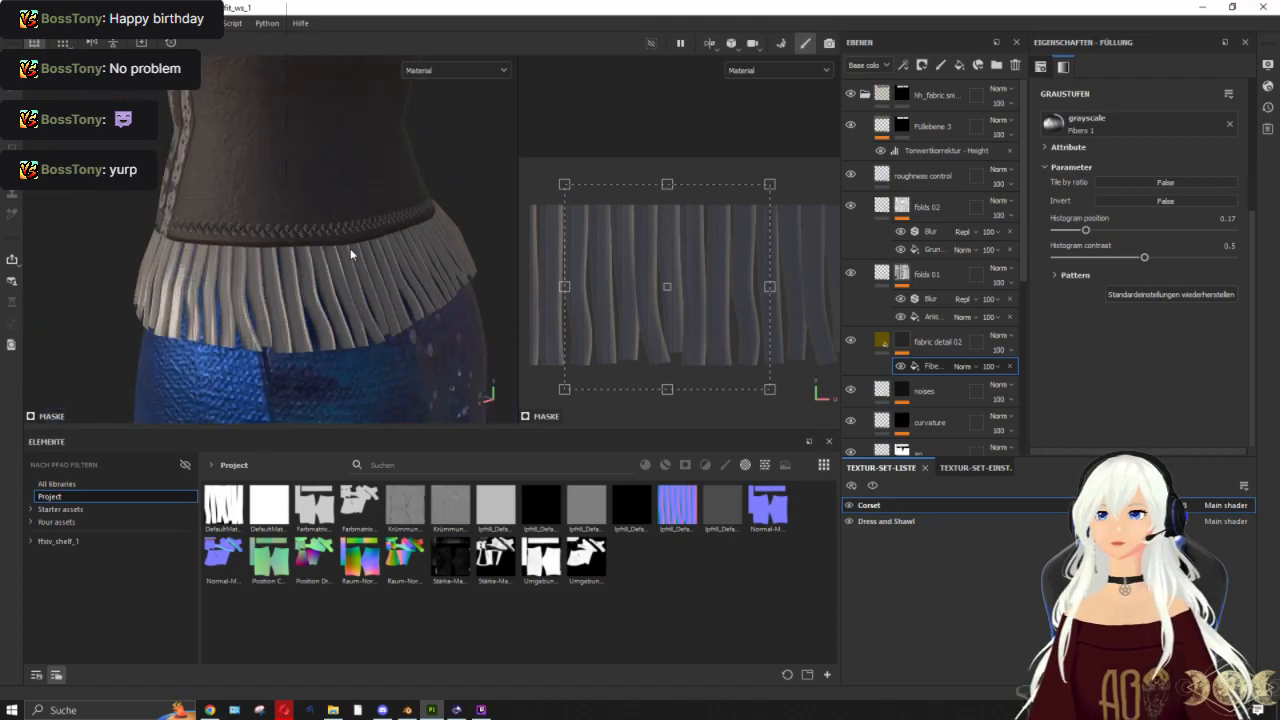
Step: Check the noises, curvature and ao masks, and rotate fabric detail 01's Fabric Diagonal Thin pattern 90 degrees to run vertically
{"action": "scroll", "coordinate": [850, 266], "scroll_direction": "down", "scroll_amount": 3}
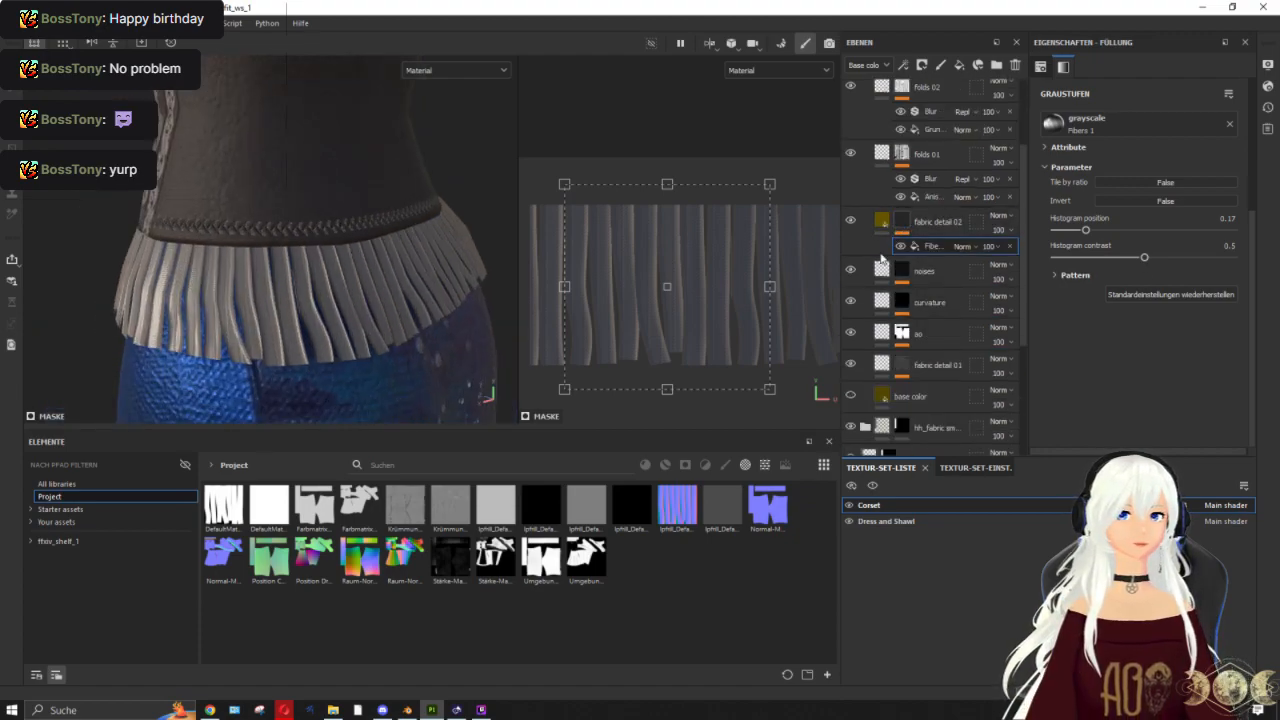
{"action": "left_click", "coordinate": [901, 271]}
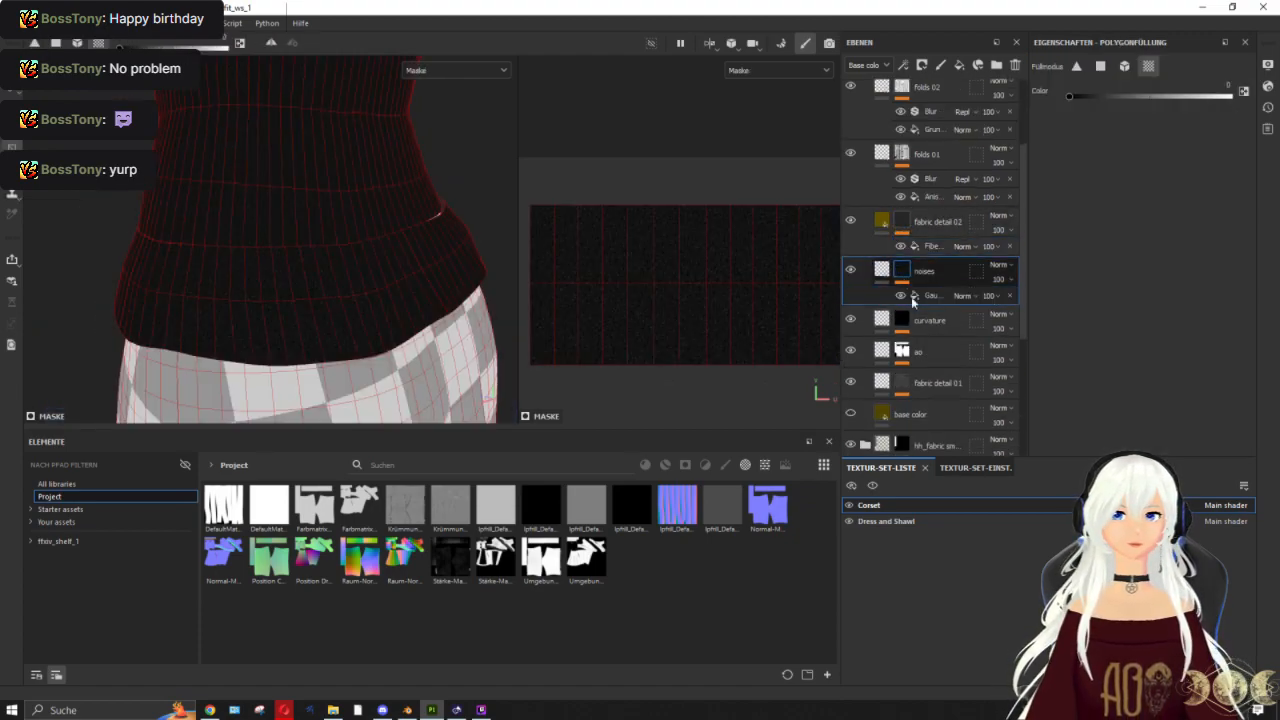
{"action": "left_click", "coordinate": [901, 322]}
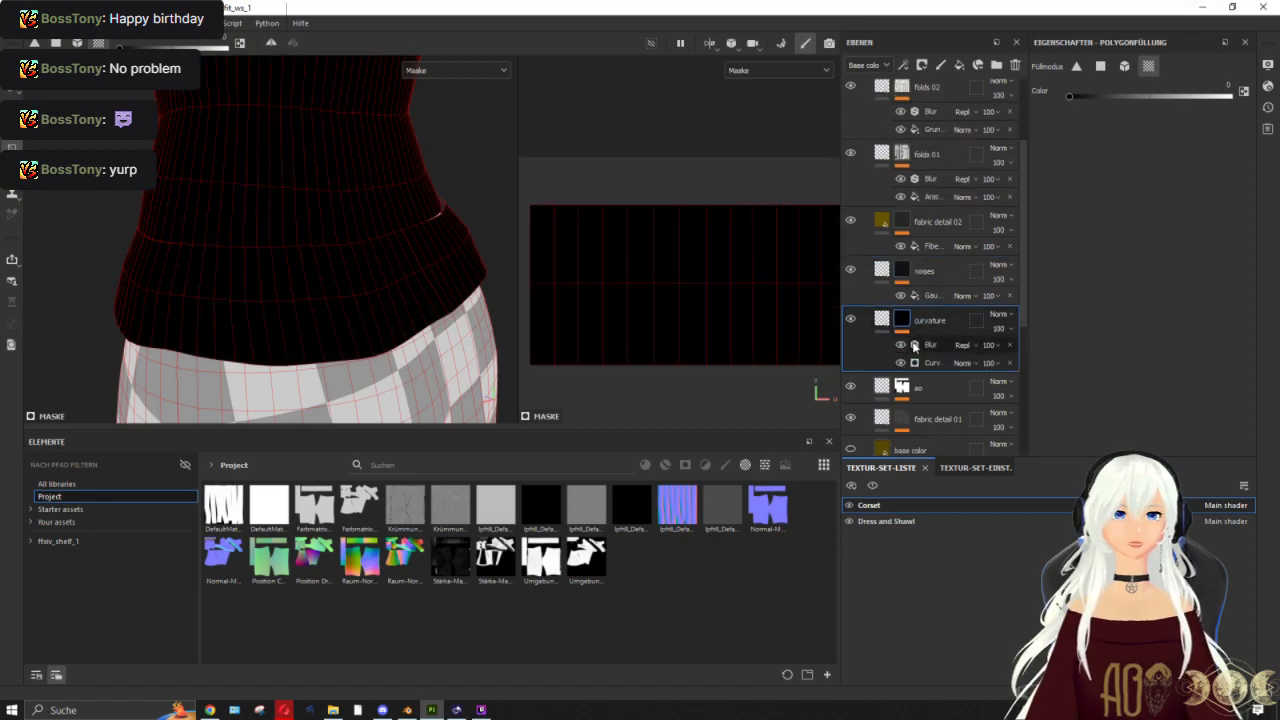
{"action": "scroll", "coordinate": [902, 330], "scroll_direction": "down", "scroll_amount": 1}
{"action": "left_click", "coordinate": [907, 347]}
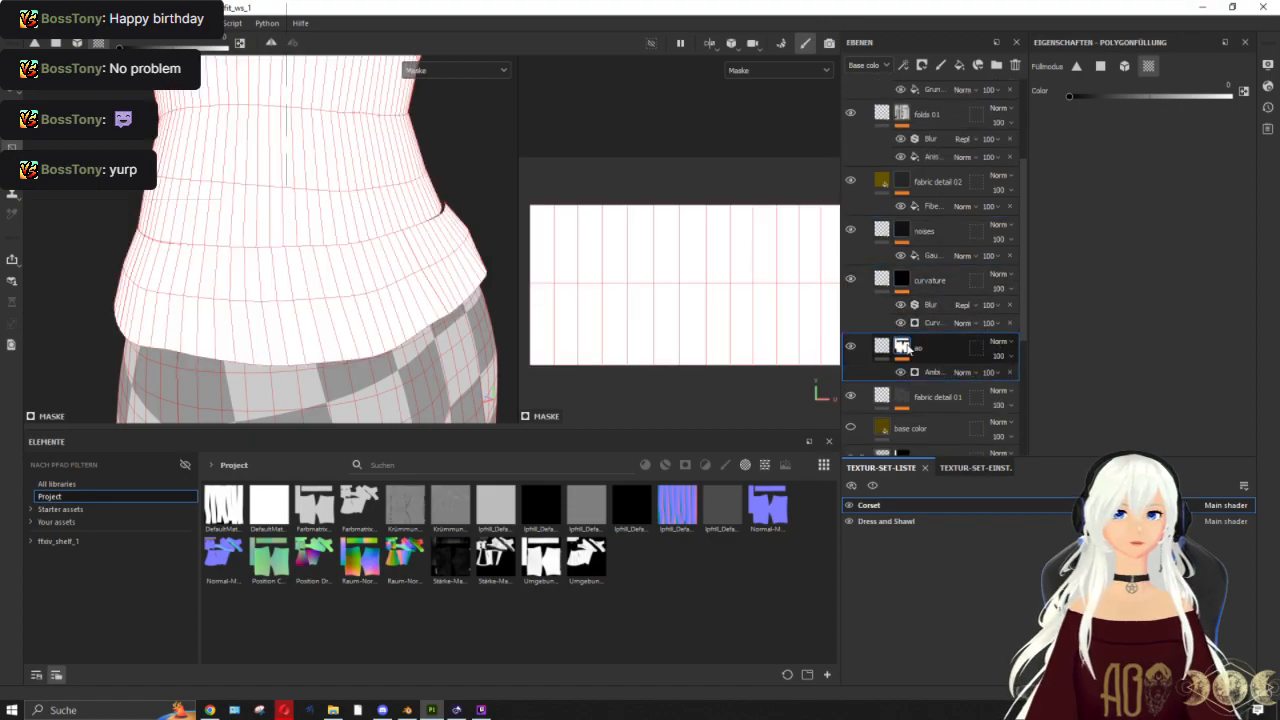
{"action": "left_click", "coordinate": [901, 397]}
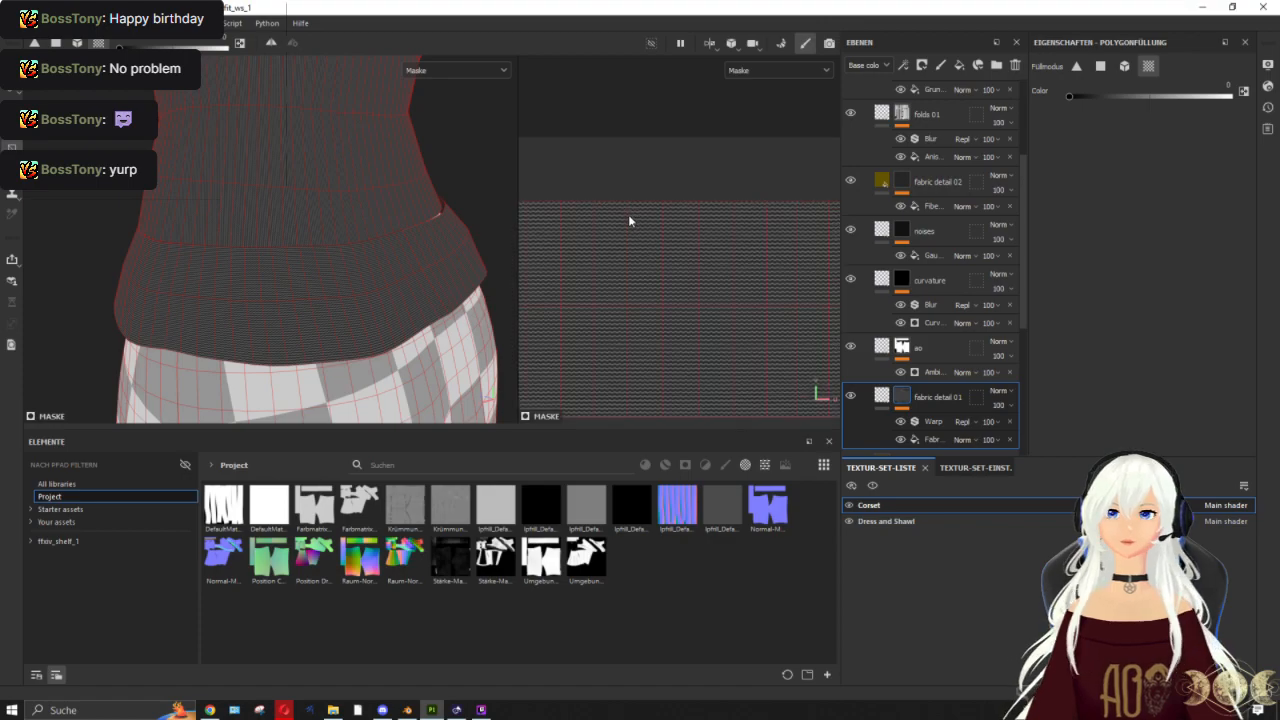
{"action": "left_click", "coordinate": [932, 439]}
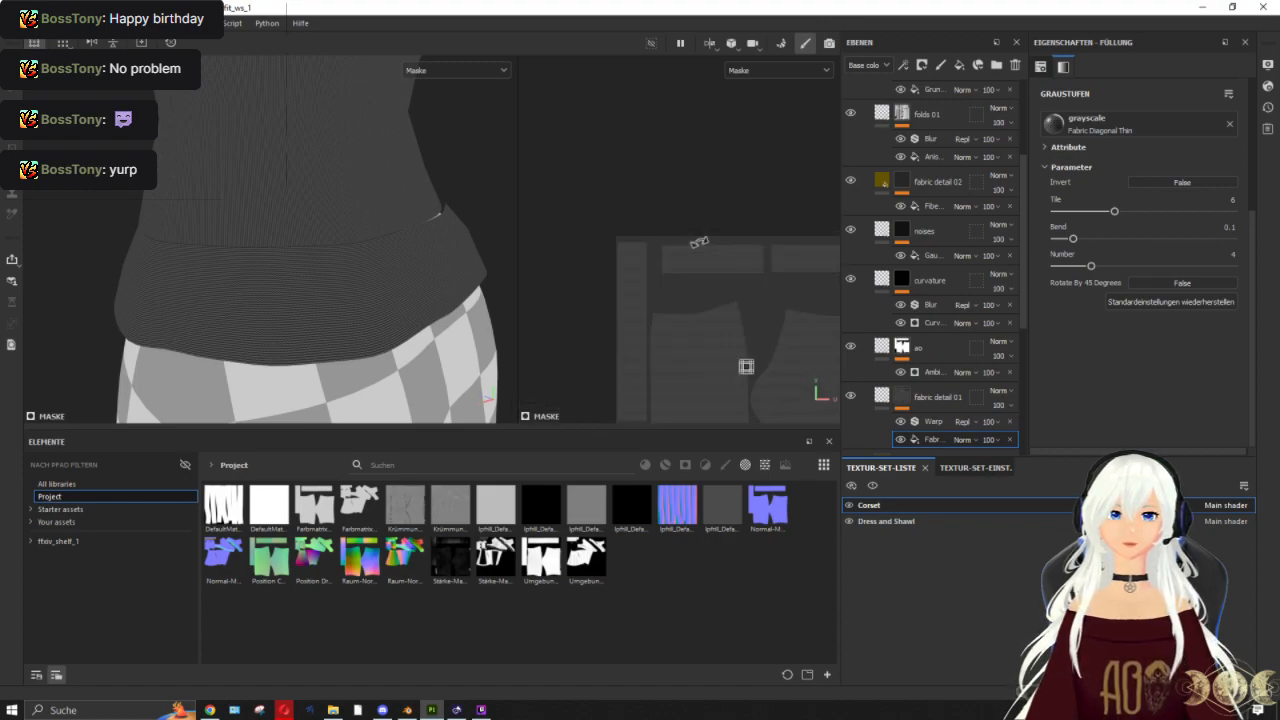
{"action": "scroll", "coordinate": [746, 366], "scroll_direction": "up", "scroll_amount": 5}
{"action": "middle_click_drag", "start_coordinate": [749, 316], "coordinate": [781, 354], "text": "alt"}
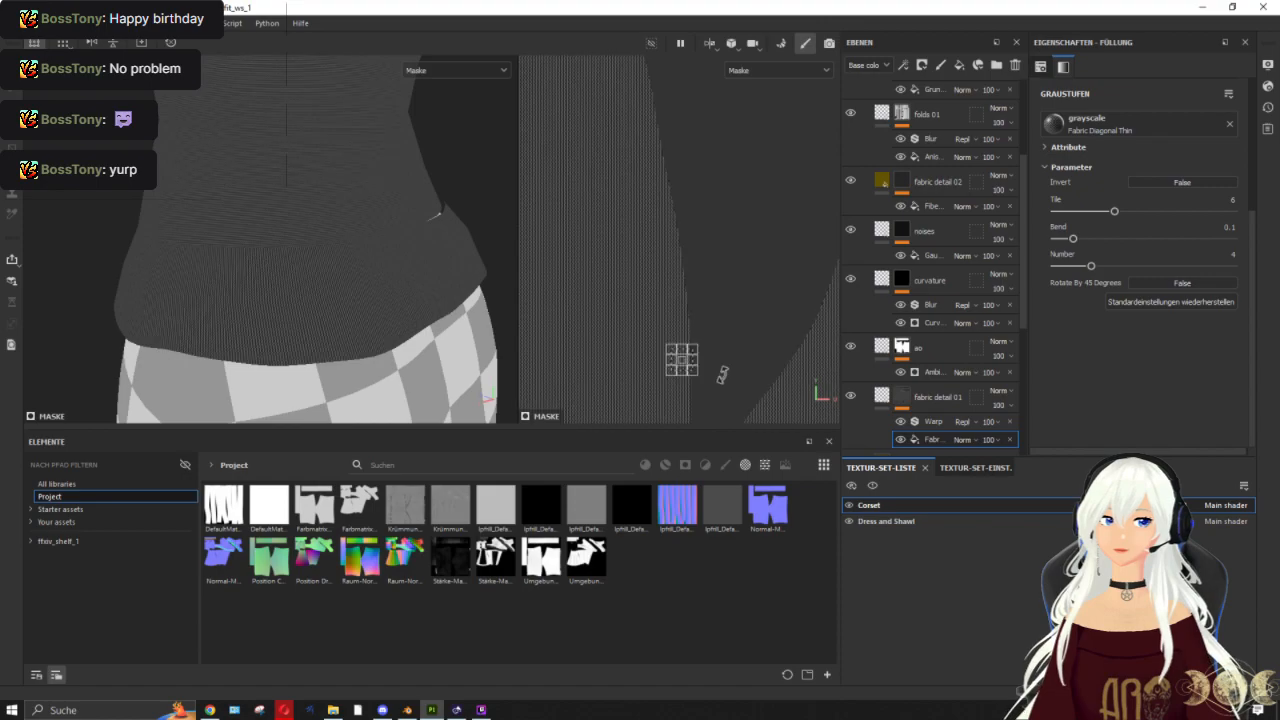
{"action": "scroll", "coordinate": [883, 347], "scroll_direction": "down", "scroll_amount": 3}
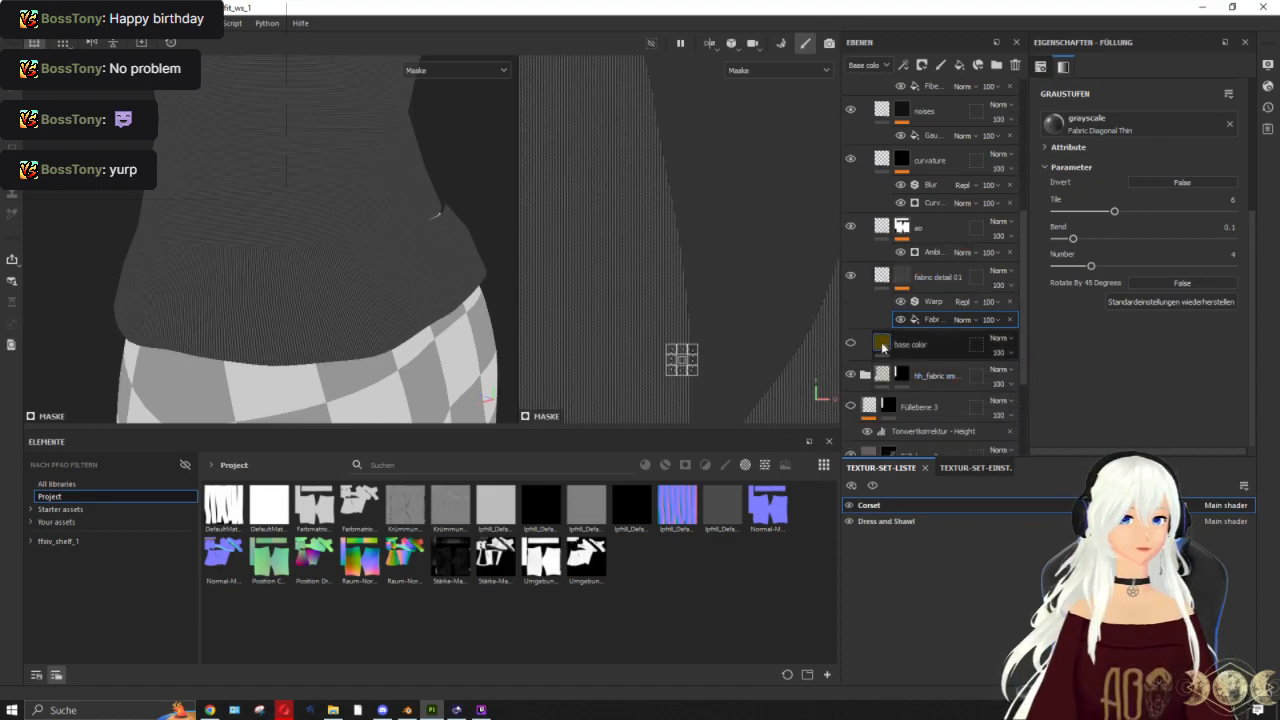
Step: Examine the finished fringe from the front of the whole dress and compare the strand density across the UV strips
{"action": "left_click", "coordinate": [881, 345]}
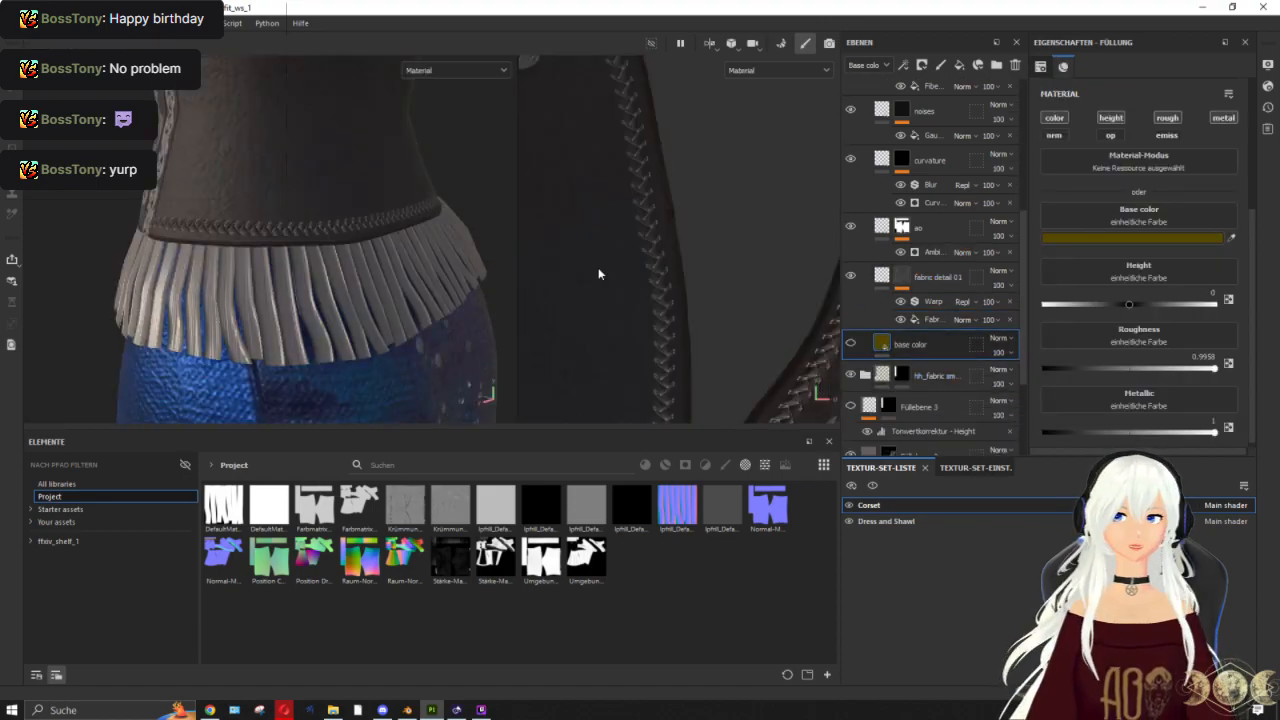
{"action": "scroll", "coordinate": [322, 254], "scroll_direction": "down", "scroll_amount": 7}
{"action": "left_click_drag", "start_coordinate": [250, 245], "coordinate": [556, 220], "text": "alt"}
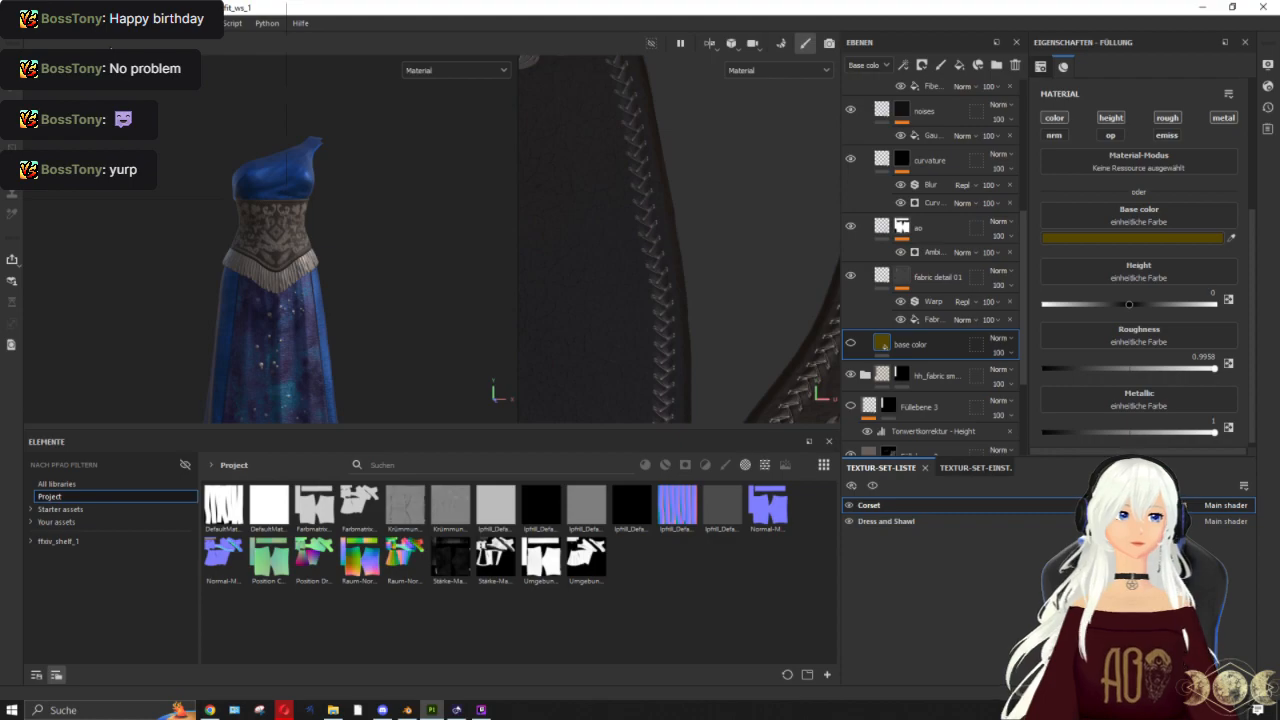
{"action": "scroll", "coordinate": [238, 232], "scroll_direction": "up", "scroll_amount": 4}
{"action": "middle_click_drag", "start_coordinate": [317, 237], "coordinate": [358, 244], "text": "alt"}
{"action": "mouse_move", "coordinate": [253, 232]}
{"action": "left_mouse_down", "text": "alt"}
{"action": "mouse_move", "coordinate": [508, 254]}
{"action": "mouse_move", "coordinate": [232, 236]}
{"action": "left_mouse_up", "text": "alt"}
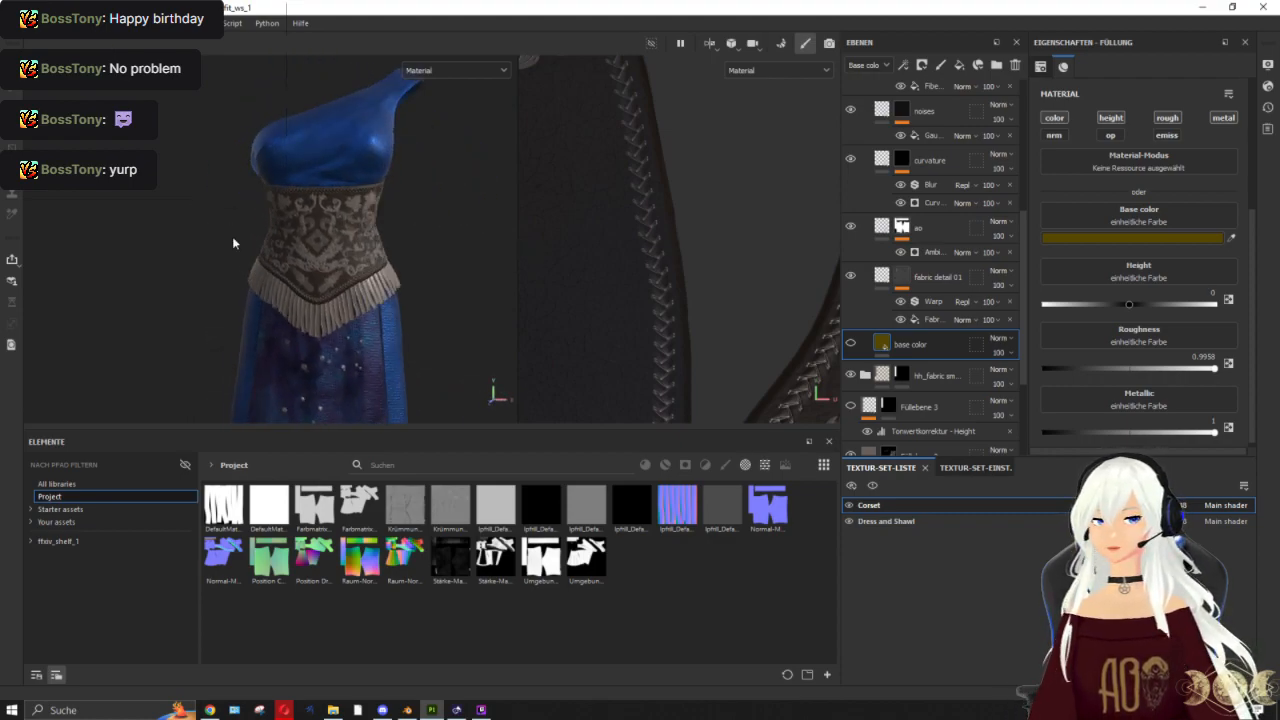
{"action": "scroll", "coordinate": [323, 233], "scroll_direction": "down", "scroll_amount": 3}
{"action": "scroll", "coordinate": [746, 237], "scroll_direction": "down", "scroll_amount": 3}
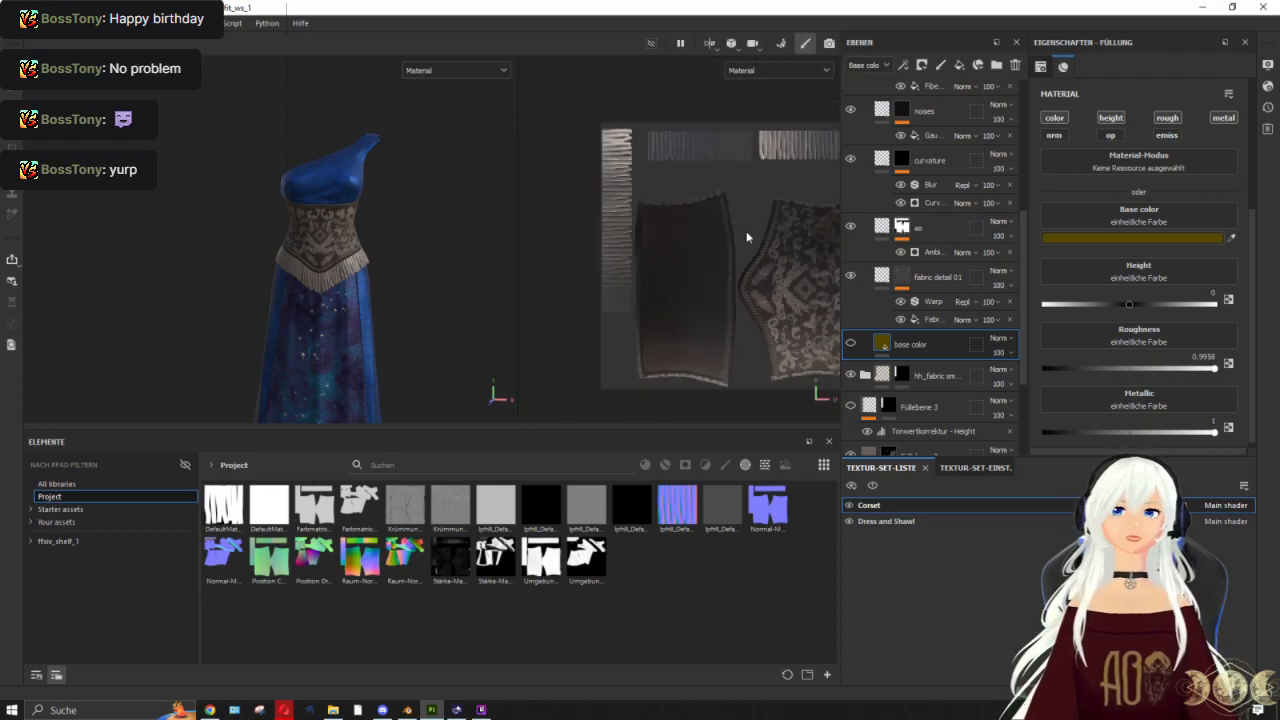
{"action": "scroll", "coordinate": [884, 112], "scroll_direction": "up", "scroll_amount": 3}
{"action": "scroll", "coordinate": [884, 112], "scroll_direction": "up", "scroll_amount": 3}
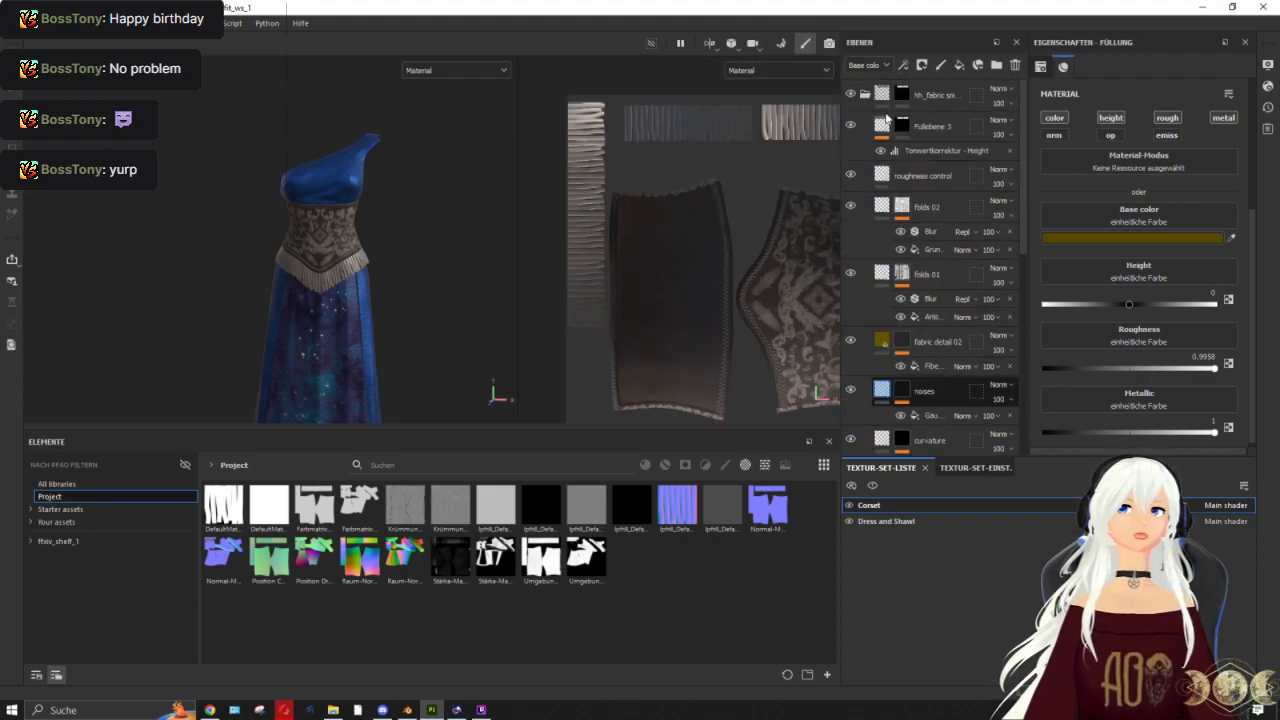
Step: Narrow Füllebene 3's frill projection horizontally on the longer strip to make the strands thinner, and check the corset's side
{"action": "left_click", "coordinate": [882, 124]}
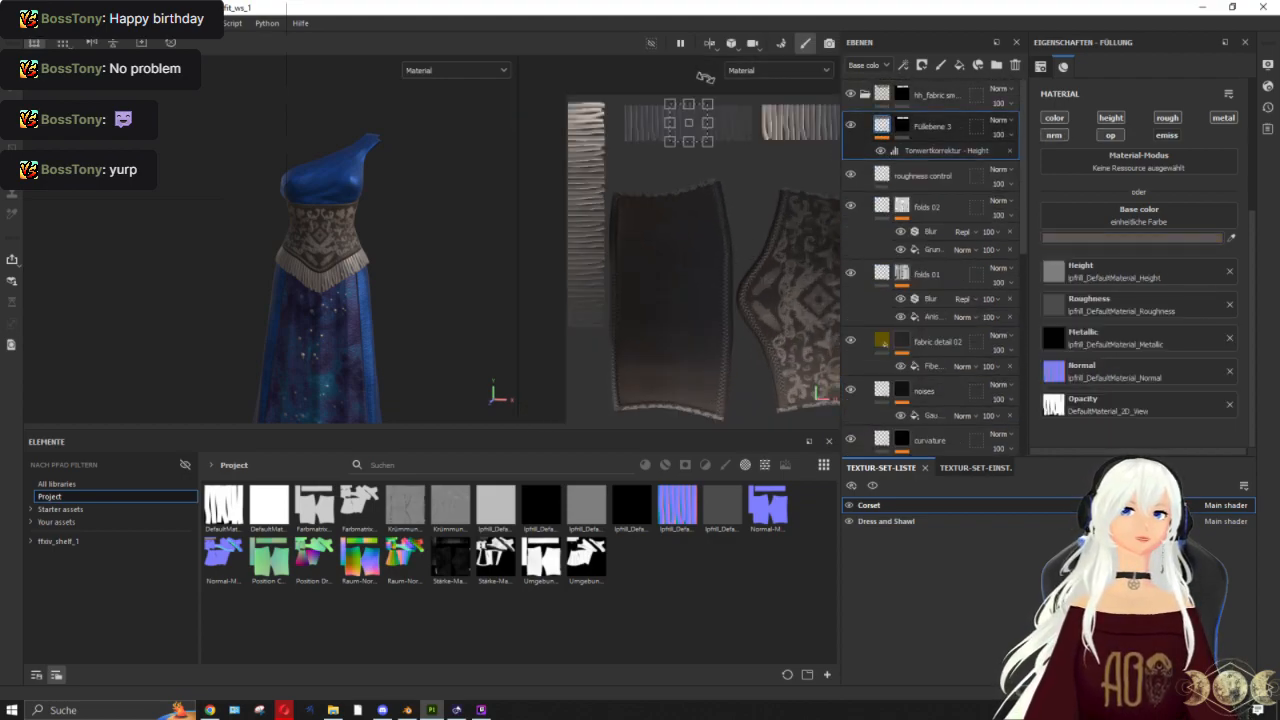
{"action": "middle_click_drag", "start_coordinate": [650, 158], "coordinate": [725, 207], "text": "alt"}
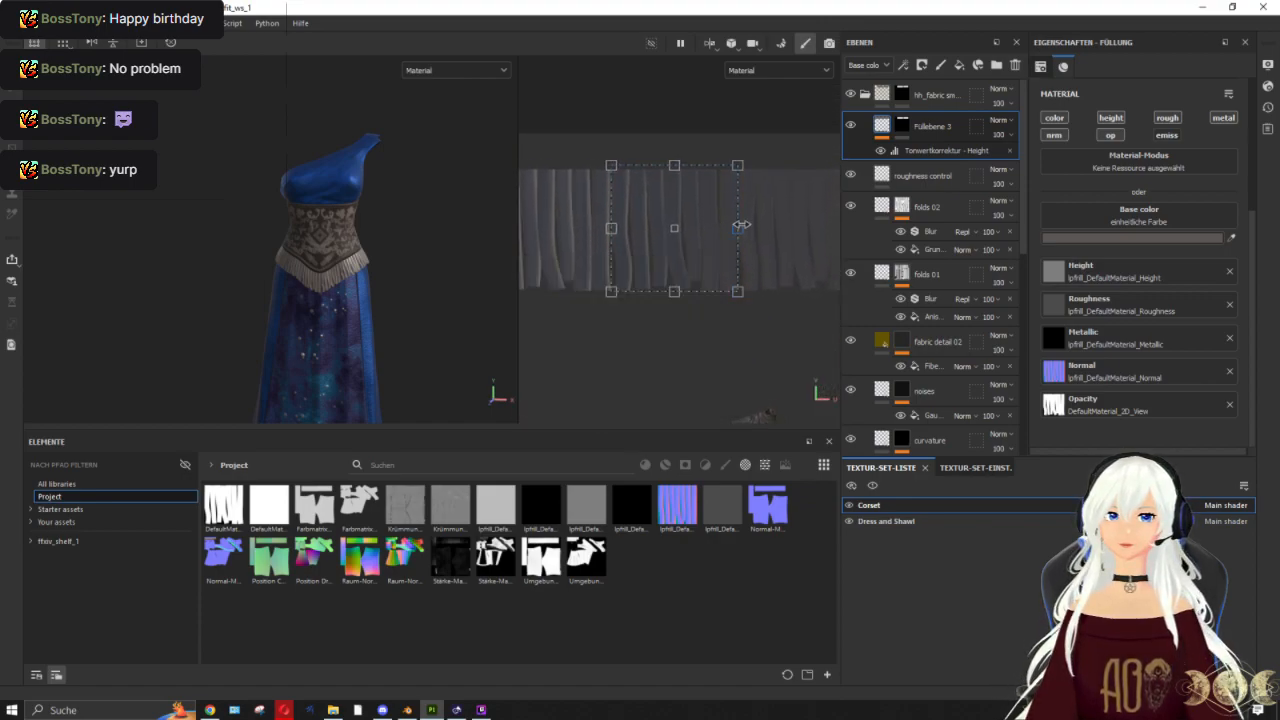
{"action": "left_click_drag", "start_coordinate": [733, 225], "coordinate": [688, 224]}
{"action": "scroll", "coordinate": [441, 229], "scroll_direction": "up", "scroll_amount": 3}
{"action": "left_click_drag", "start_coordinate": [439, 229], "coordinate": [212, 227], "text": "alt"}
{"action": "middle_click_drag", "start_coordinate": [212, 227], "coordinate": [125, 184], "text": "alt"}
{"action": "scroll", "coordinate": [125, 184], "scroll_direction": "up", "scroll_amount": 2}
{"action": "left_click_drag", "start_coordinate": [125, 184], "coordinate": [308, 263], "text": "alt"}
{"action": "scroll", "coordinate": [222, 271], "scroll_direction": "up", "scroll_amount": 3}
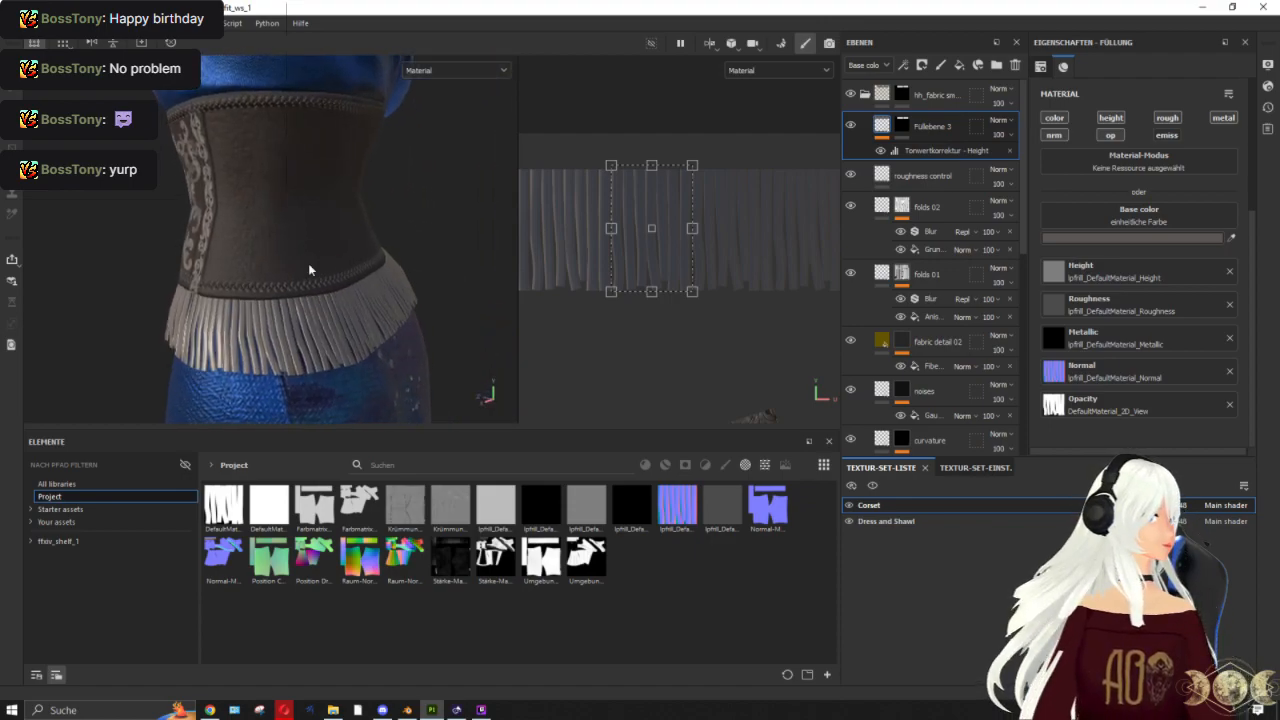
Step: Narrow the frill projection further for even finer strands and inspect the fringe around the back and both side seams
{"action": "scroll", "coordinate": [613, 127], "scroll_direction": "up", "scroll_amount": 3}
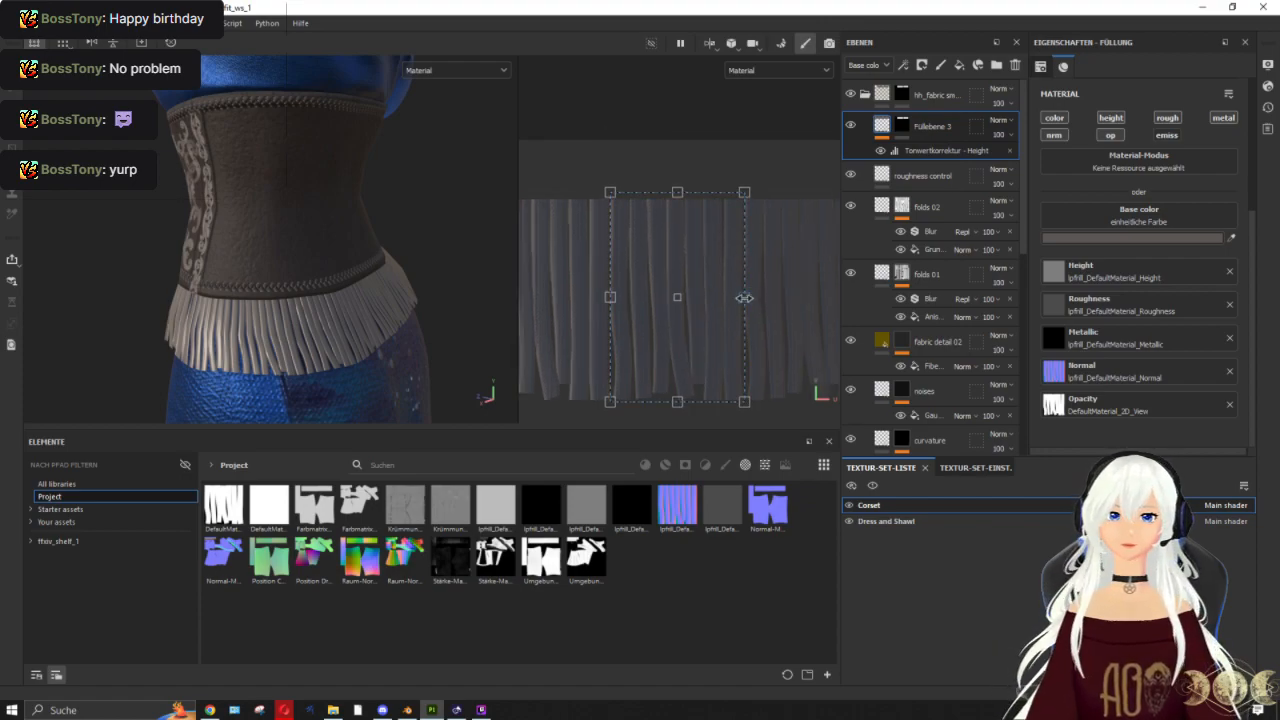
{"action": "left_click_drag", "start_coordinate": [719, 297], "coordinate": [688, 294]}
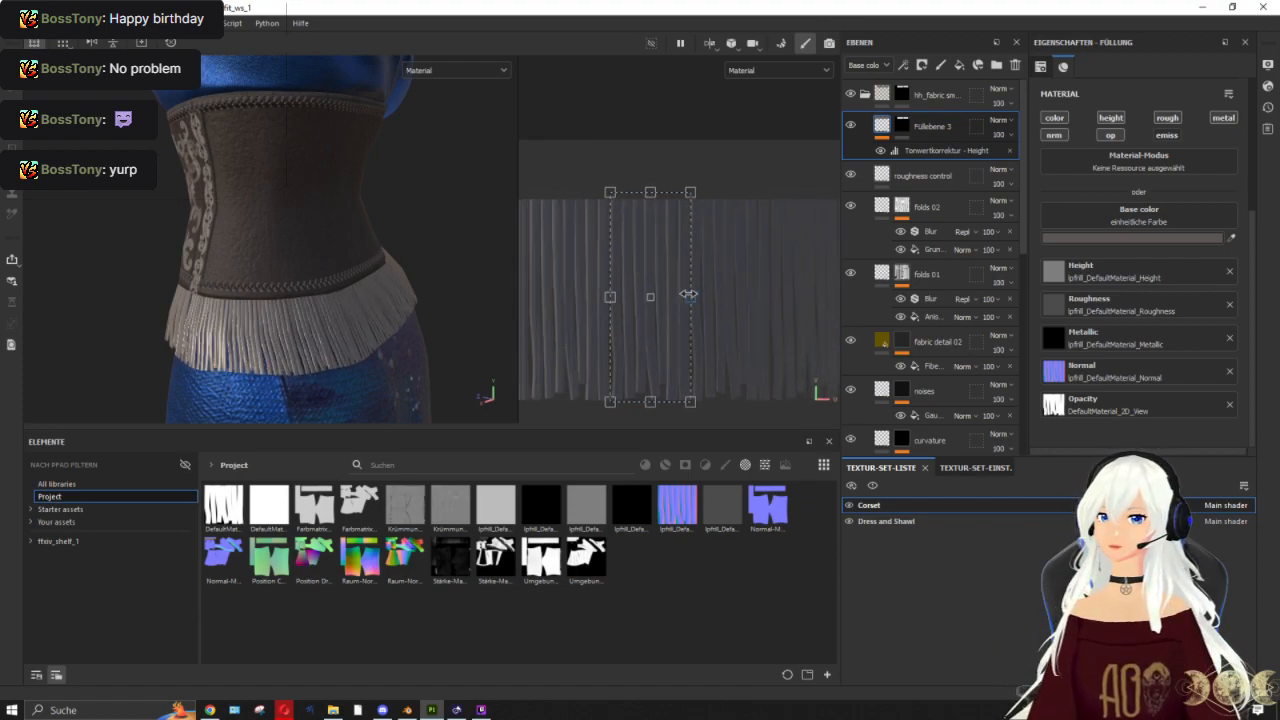
{"action": "left_click_drag", "start_coordinate": [219, 265], "coordinate": [343, 252], "text": "alt"}
{"action": "middle_click_drag", "start_coordinate": [343, 252], "coordinate": [263, 249], "text": "alt"}
{"action": "left_click_drag", "start_coordinate": [263, 249], "coordinate": [430, 267], "text": "alt"}
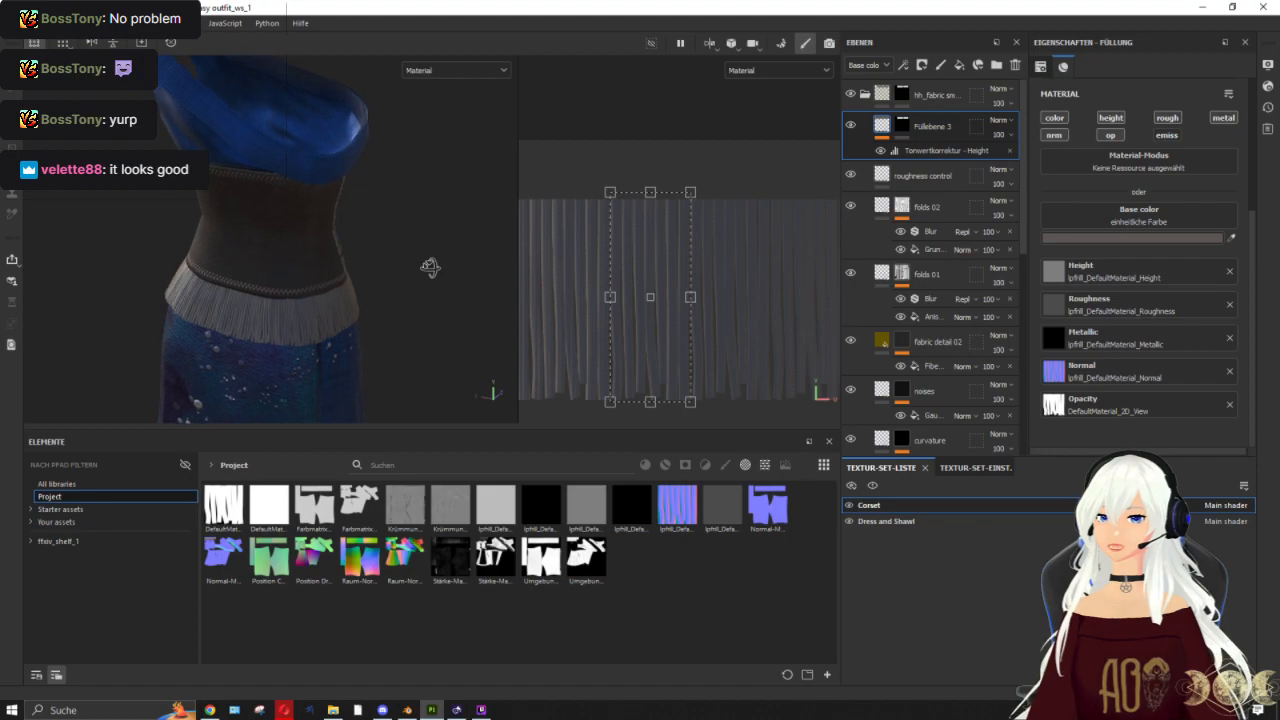
{"action": "scroll", "coordinate": [369, 282], "scroll_direction": "up", "scroll_amount": 4}
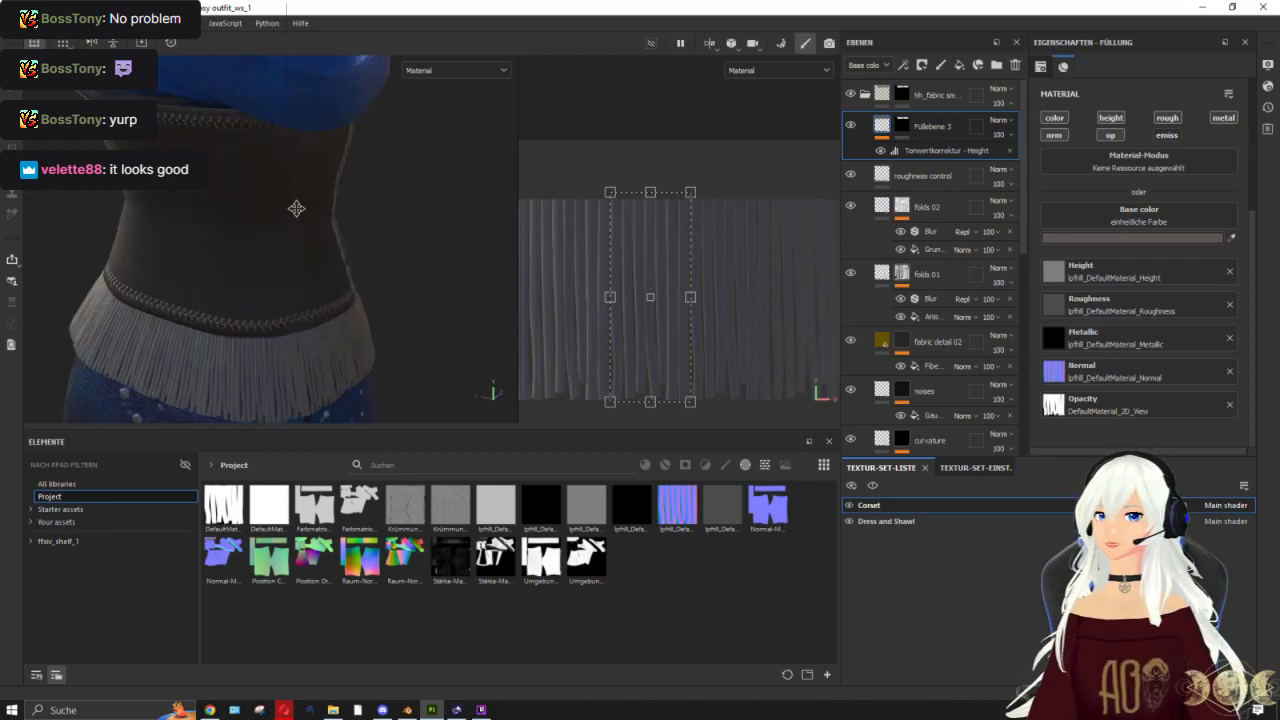
{"action": "left_click_drag", "start_coordinate": [296, 208], "coordinate": [319, 244], "text": "alt"}
{"action": "scroll", "coordinate": [334, 297], "scroll_direction": "up", "scroll_amount": 1}
{"action": "left_click_drag", "start_coordinate": [334, 298], "coordinate": [291, 292], "text": "alt"}
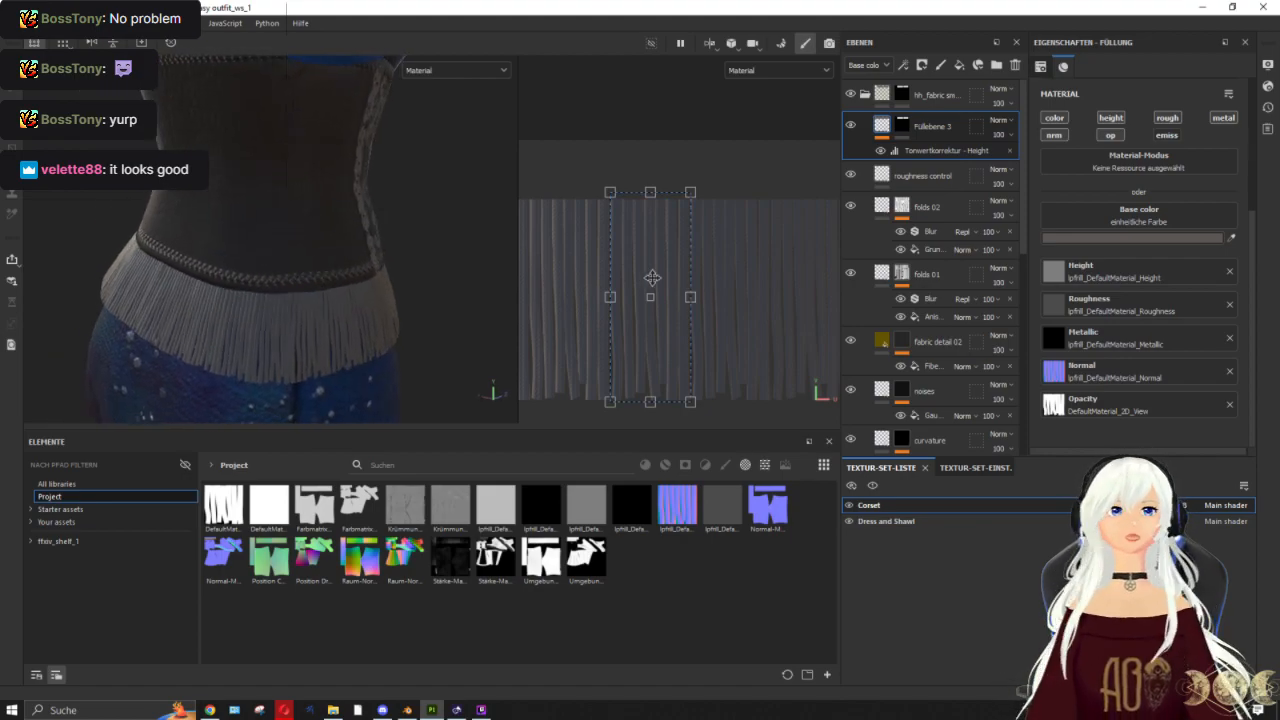
Step: In the second fabric folder, compress Füllebene 3's frill projection along the strip to about -15.96 repeats for thinner strands
{"action": "scroll", "coordinate": [1055, 176], "scroll_direction": "up", "scroll_amount": 5}
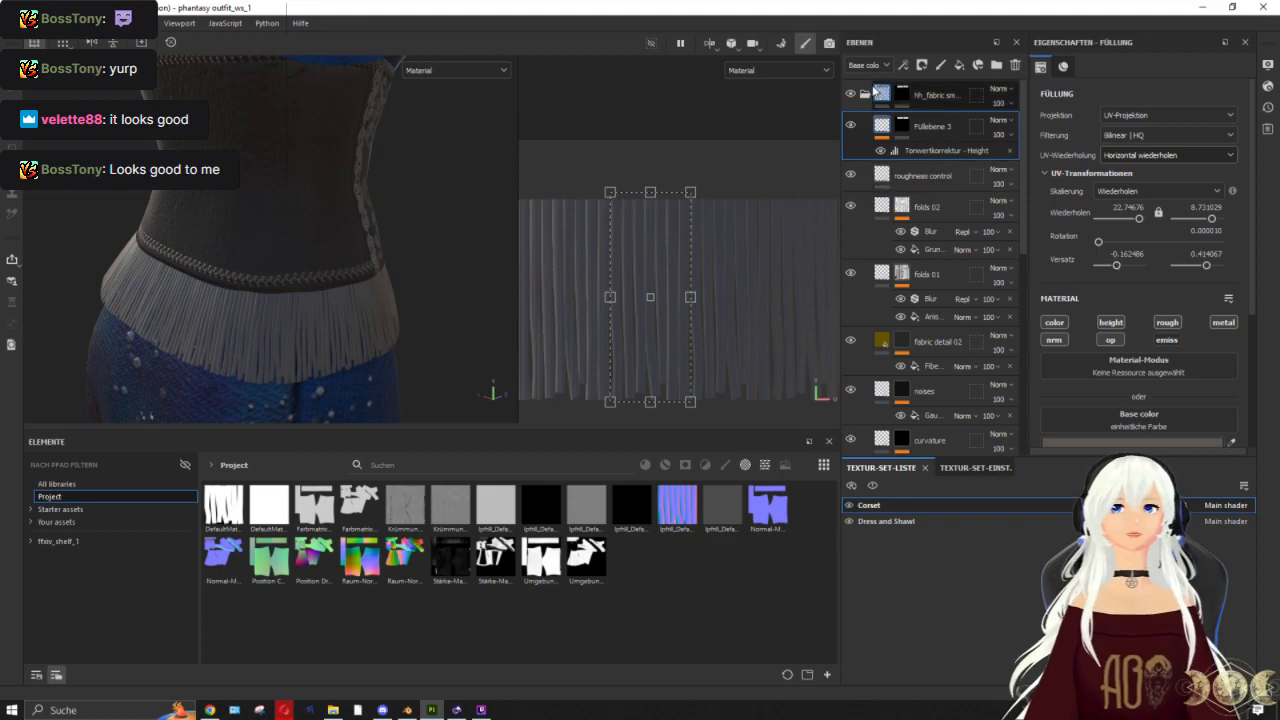
{"action": "left_click", "coordinate": [865, 94]}
{"action": "left_click", "coordinate": [866, 125]}
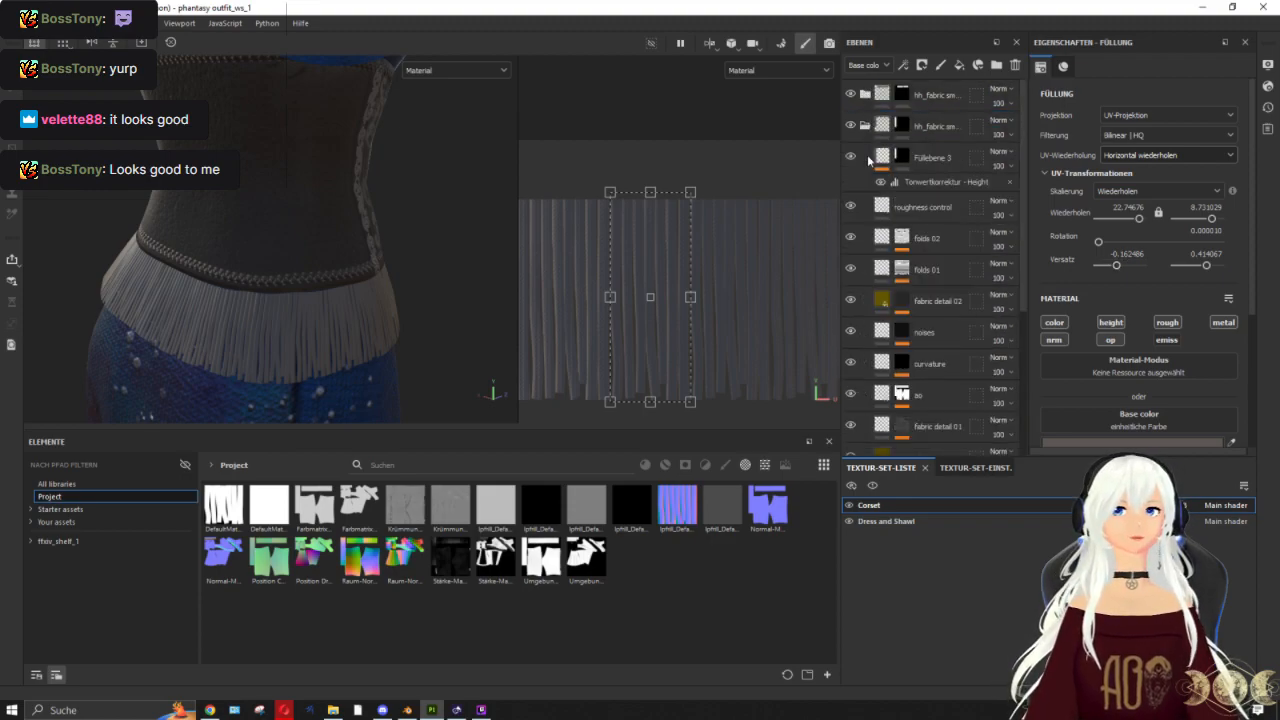
{"action": "scroll", "coordinate": [362, 161], "scroll_direction": "up", "scroll_amount": 2}
{"action": "left_click_drag", "start_coordinate": [360, 161], "coordinate": [225, 144], "text": "alt"}
{"action": "left_click_drag", "start_coordinate": [397, 157], "coordinate": [492, 175], "text": "alt"}
{"action": "scroll", "coordinate": [586, 279], "scroll_direction": "down", "scroll_amount": 3}
{"action": "middle_click_drag", "start_coordinate": [588, 275], "coordinate": [832, 199], "text": "alt"}
{"action": "scroll", "coordinate": [596, 357], "scroll_direction": "up", "scroll_amount": 3}
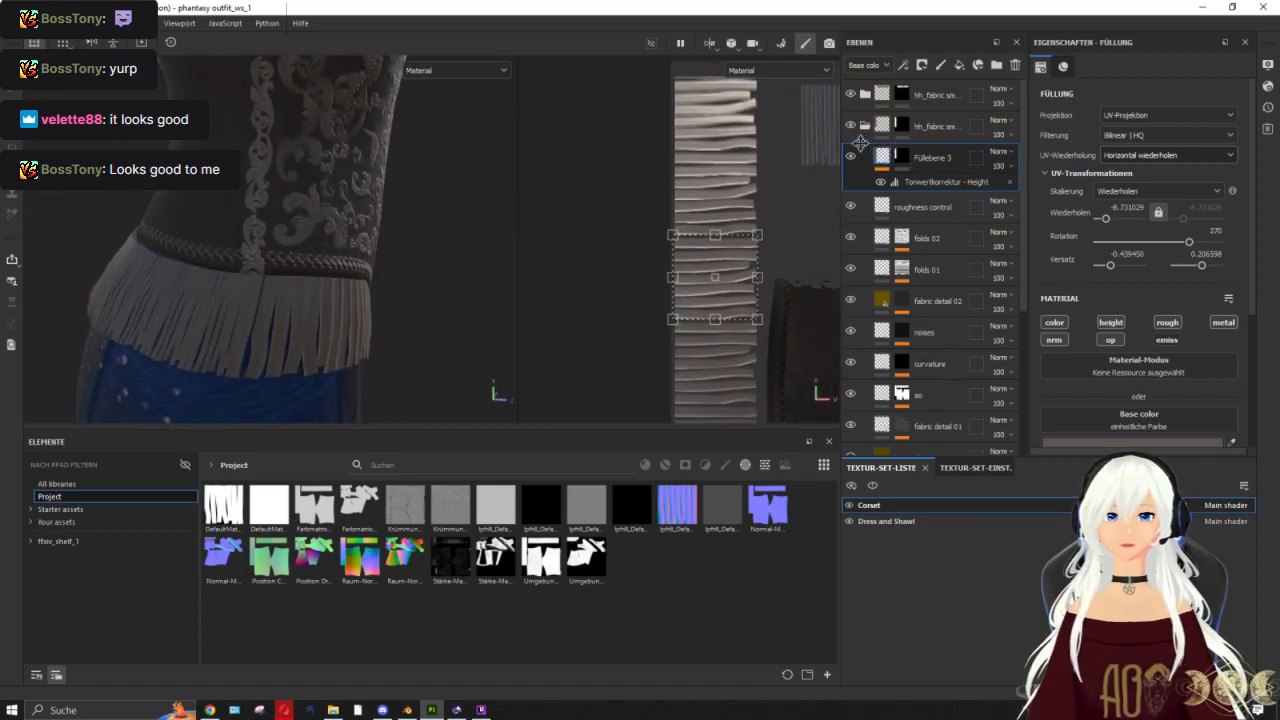
{"action": "left_click_drag", "start_coordinate": [611, 343], "coordinate": [612, 400]}
{"action": "mouse_move", "coordinate": [338, 158]}
{"action": "left_mouse_down", "text": "alt"}
{"action": "mouse_move", "coordinate": [389, 124]}
{"action": "mouse_move", "coordinate": [324, 126]}
{"action": "mouse_move", "coordinate": [338, 183]}
{"action": "left_mouse_up", "text": "alt"}
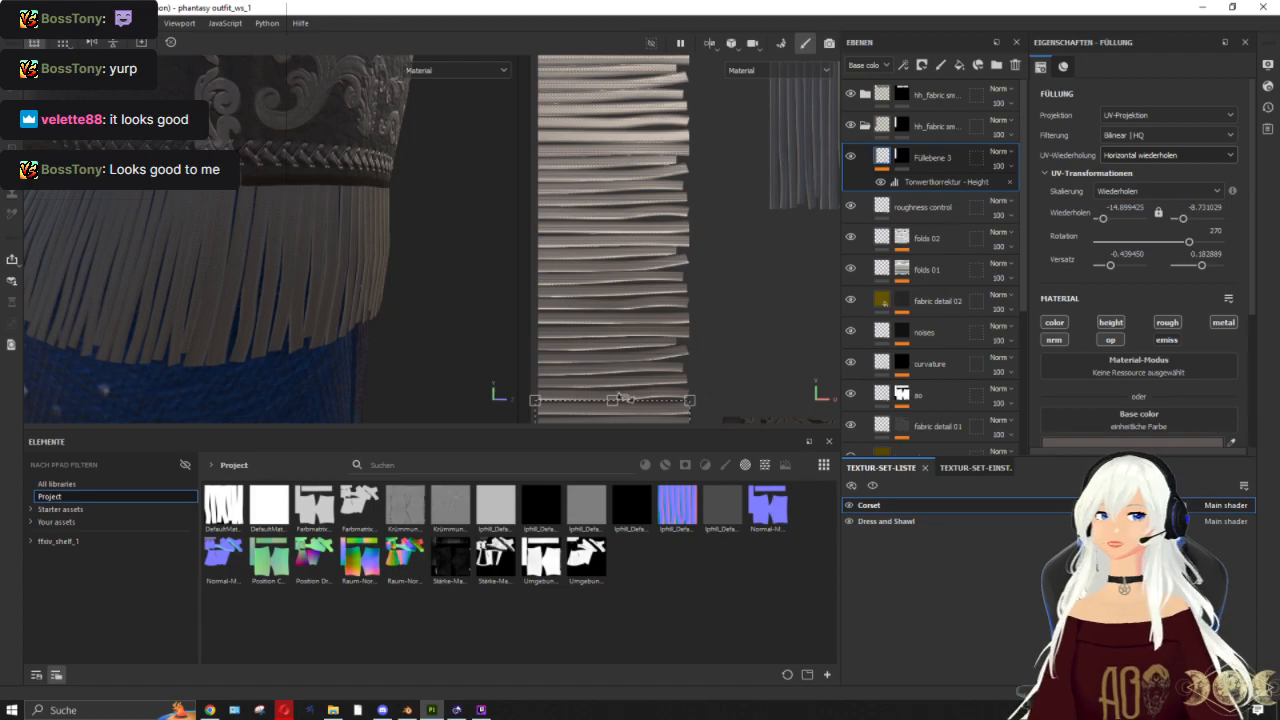
{"action": "left_click_drag", "start_coordinate": [617, 403], "coordinate": [618, 408]}
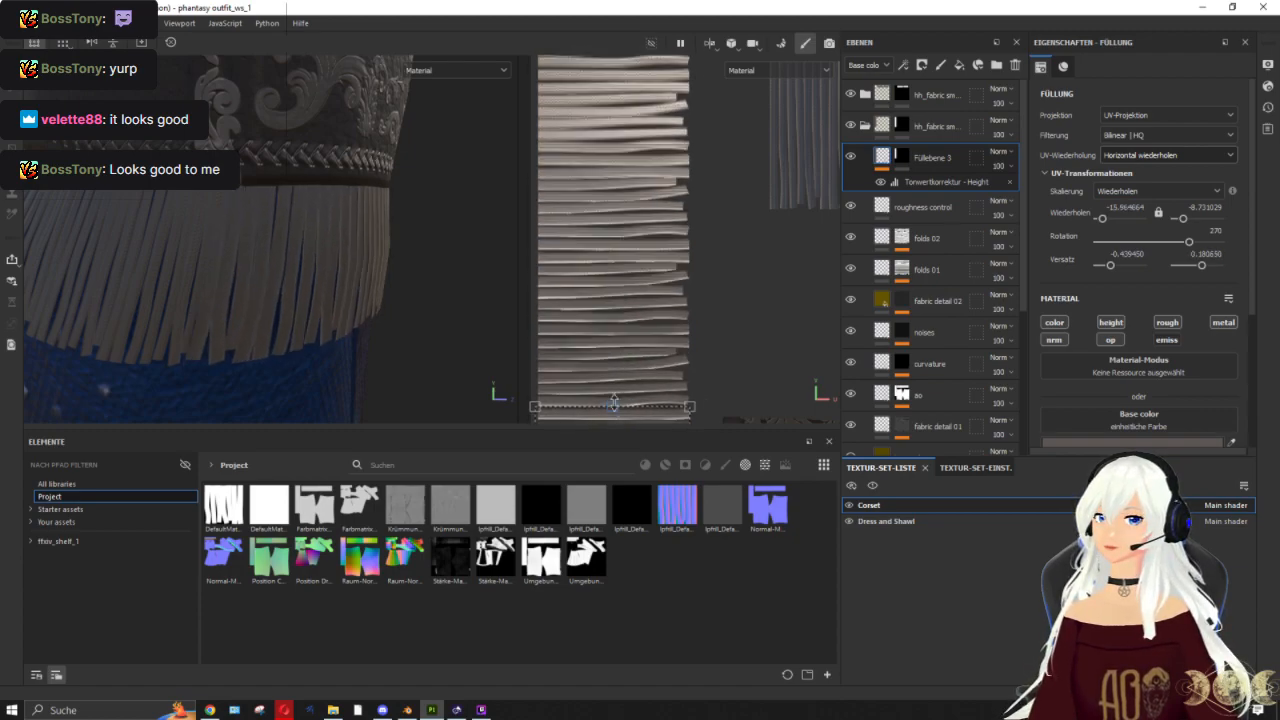
Step: Collapse the fabric folder and examine the thinner front fringe on the corset from several distances and angles
{"action": "scroll", "coordinate": [326, 123], "scroll_direction": "down", "scroll_amount": 5}
{"action": "left_click_drag", "start_coordinate": [326, 128], "coordinate": [388, 207], "text": "alt"}
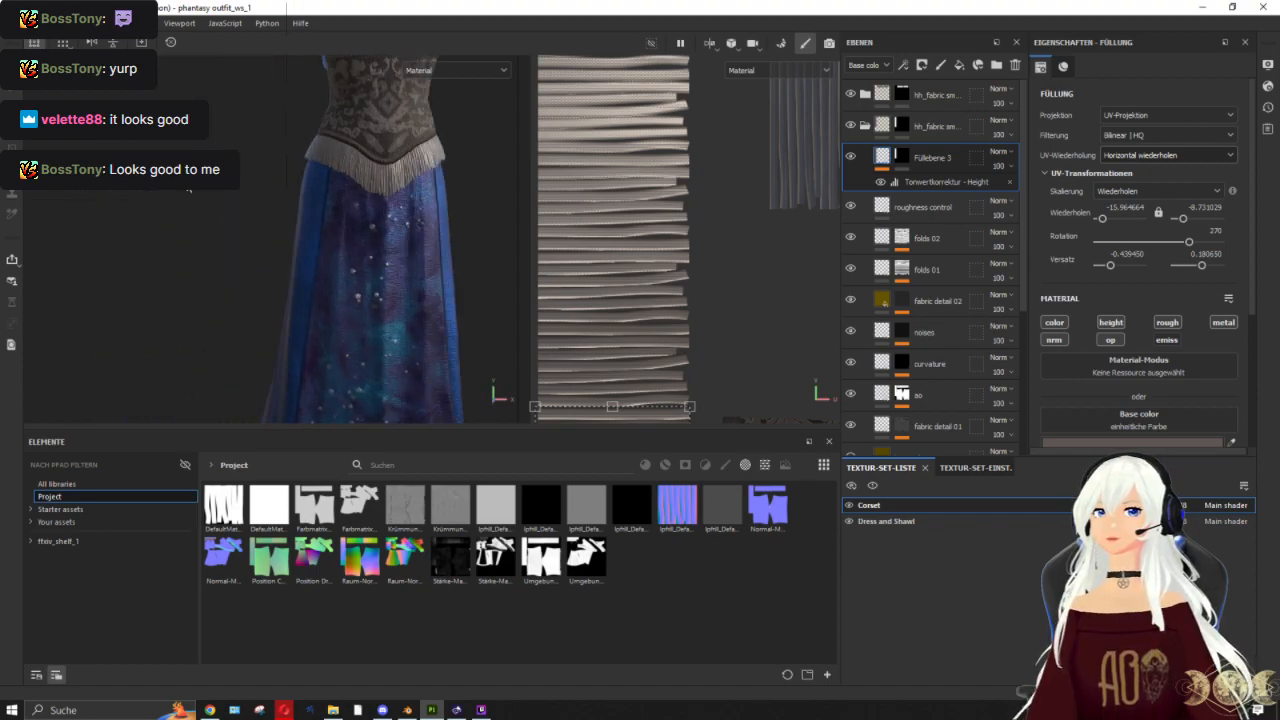
{"action": "scroll", "coordinate": [188, 190], "scroll_direction": "up", "scroll_amount": 5}
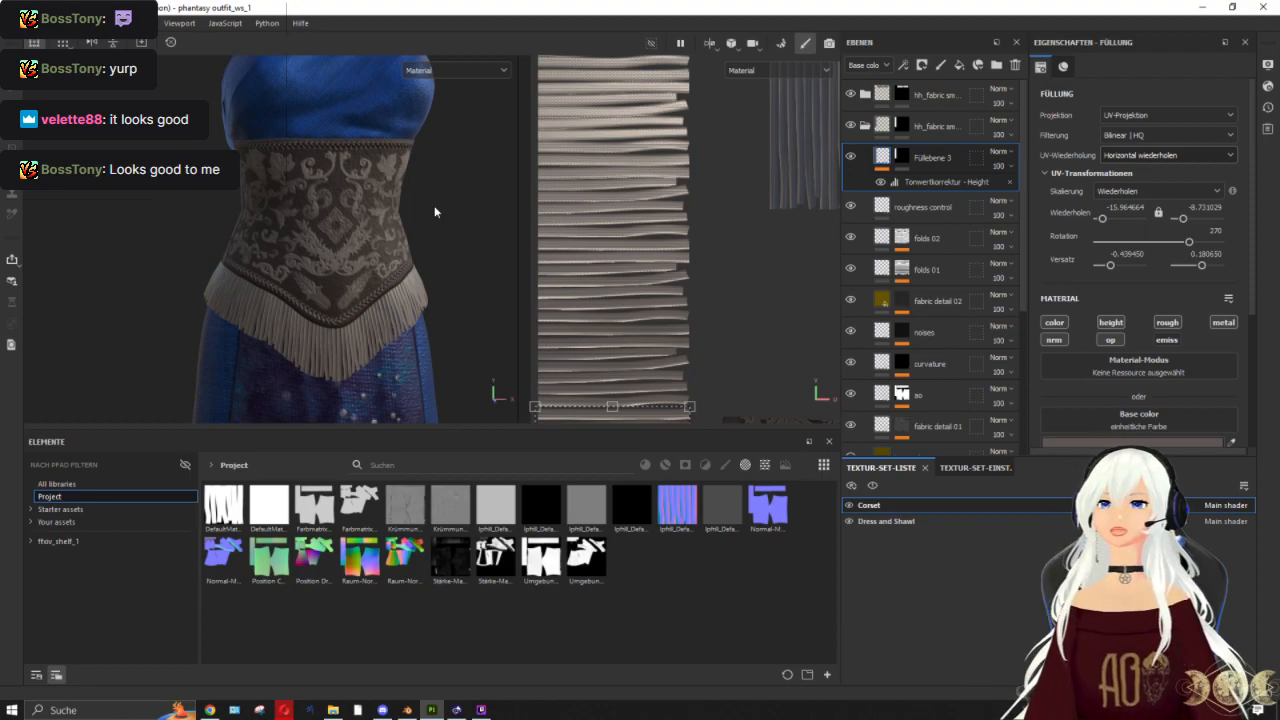
{"action": "left_click_drag", "start_coordinate": [435, 212], "coordinate": [285, 358], "text": "alt"}
{"action": "left_click", "coordinate": [866, 127]}
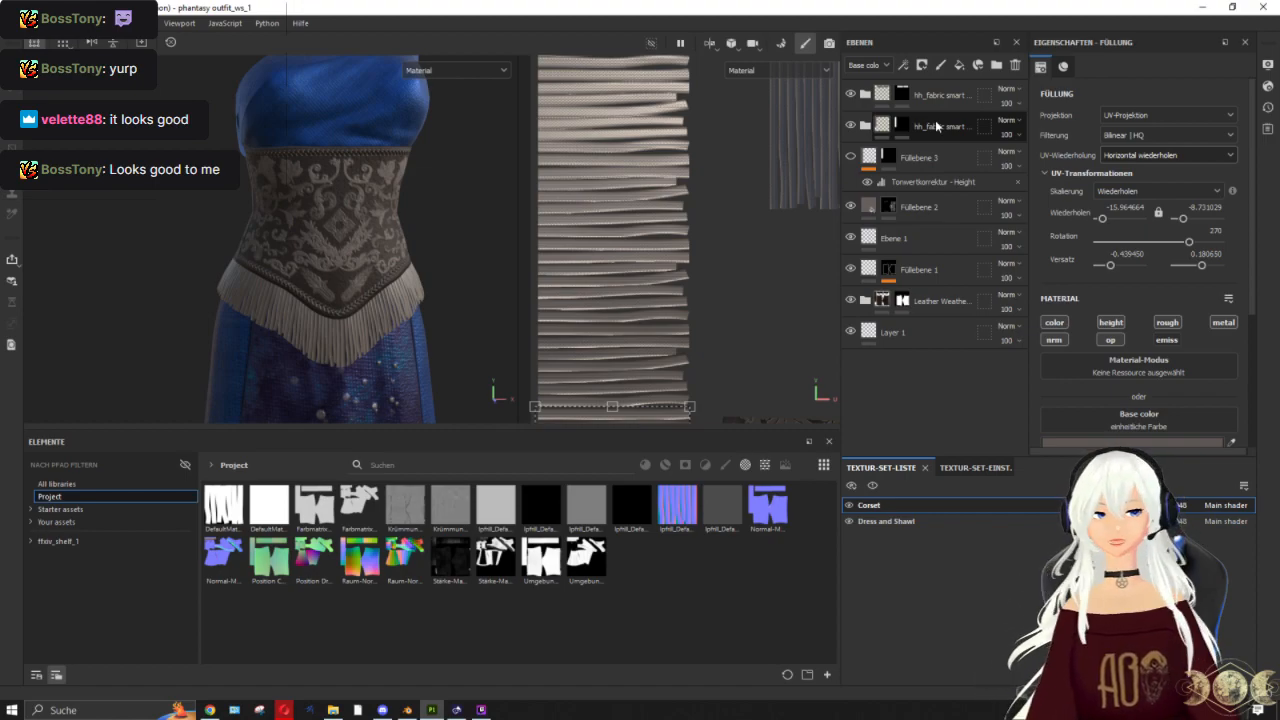
{"action": "right_click_drag", "start_coordinate": [276, 222], "coordinate": [345, 183], "text": "alt"}
{"action": "scroll", "coordinate": [350, 182], "scroll_direction": "up", "scroll_amount": 5}
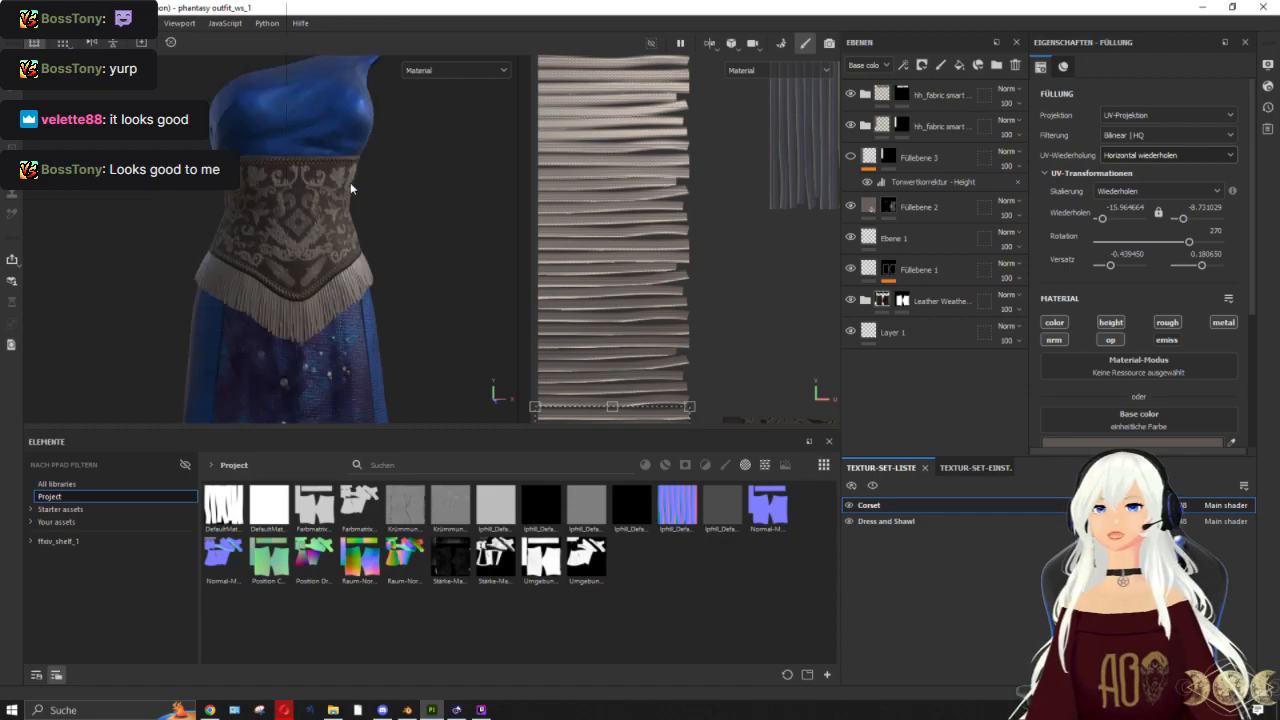
{"action": "left_click_drag", "start_coordinate": [350, 182], "coordinate": [368, 227], "text": "alt"}
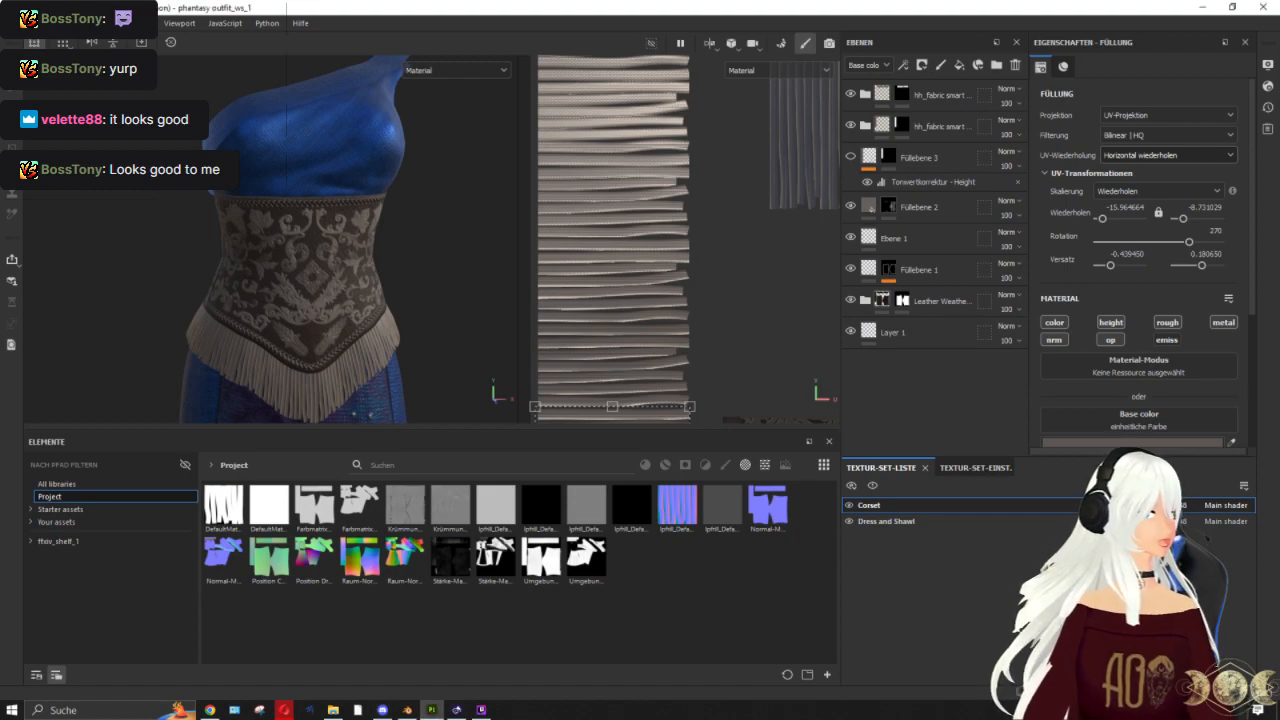
Step: Switch to the browser to consult the dress reference drawing on Pinterest, and return to compare the corset fringe with it
{"action": "key", "text": "alt+Tab"}
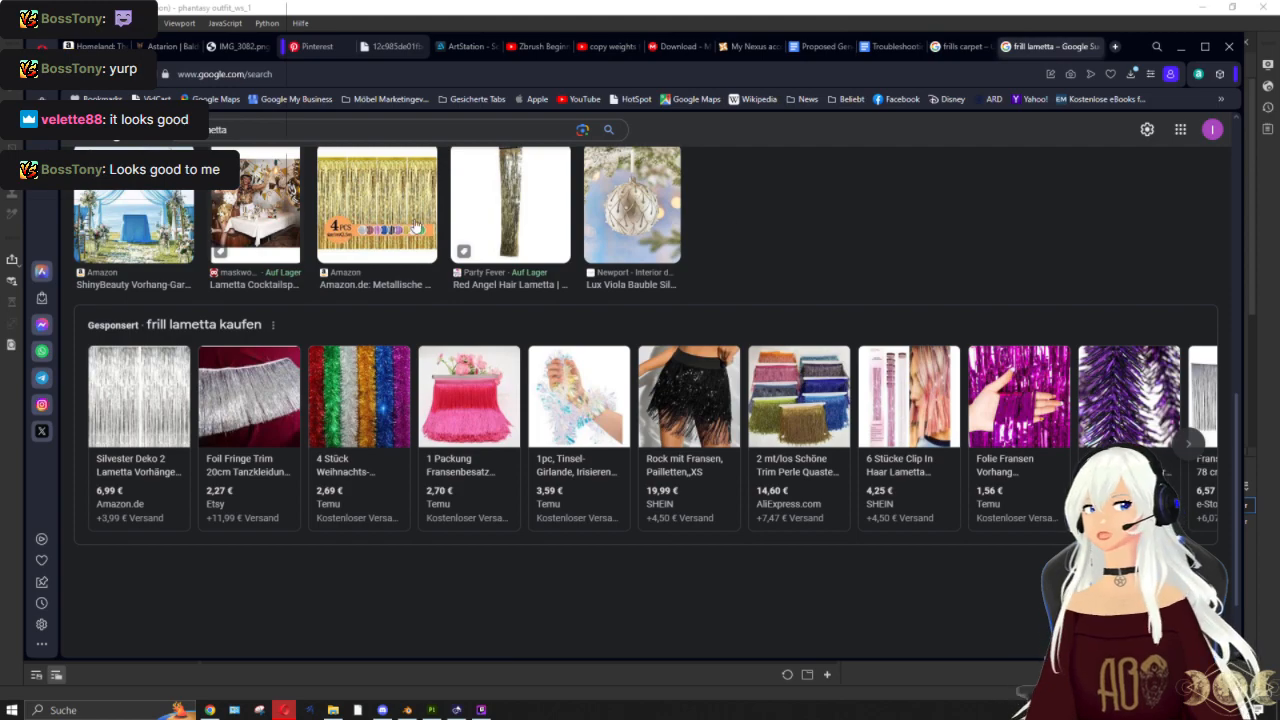
{"action": "left_click", "coordinate": [316, 46]}
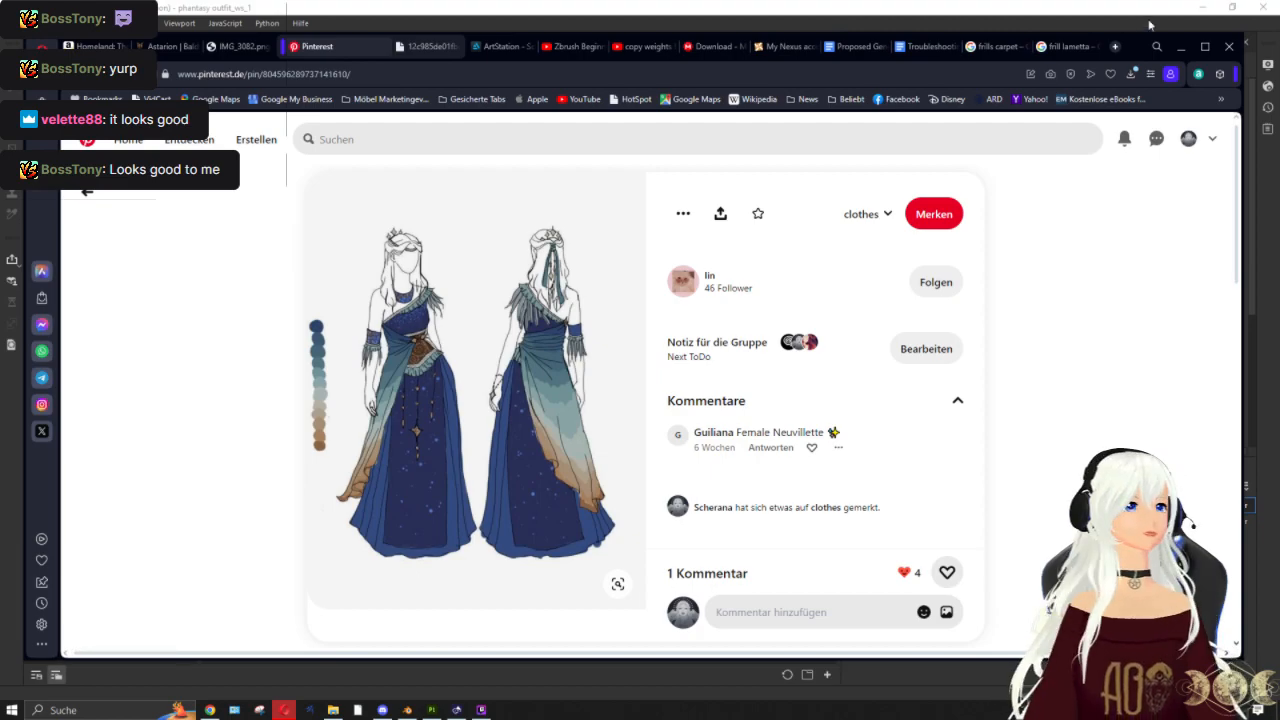
{"action": "left_click", "coordinate": [1180, 46]}
{"action": "mouse_move", "coordinate": [416, 312]}
{"action": "left_mouse_down", "text": "alt"}
{"action": "mouse_move", "coordinate": [358, 288]}
{"action": "mouse_move", "coordinate": [388, 320]}
{"action": "left_mouse_up", "text": "alt"}
{"action": "scroll", "coordinate": [388, 320], "scroll_direction": "up", "scroll_amount": 5}
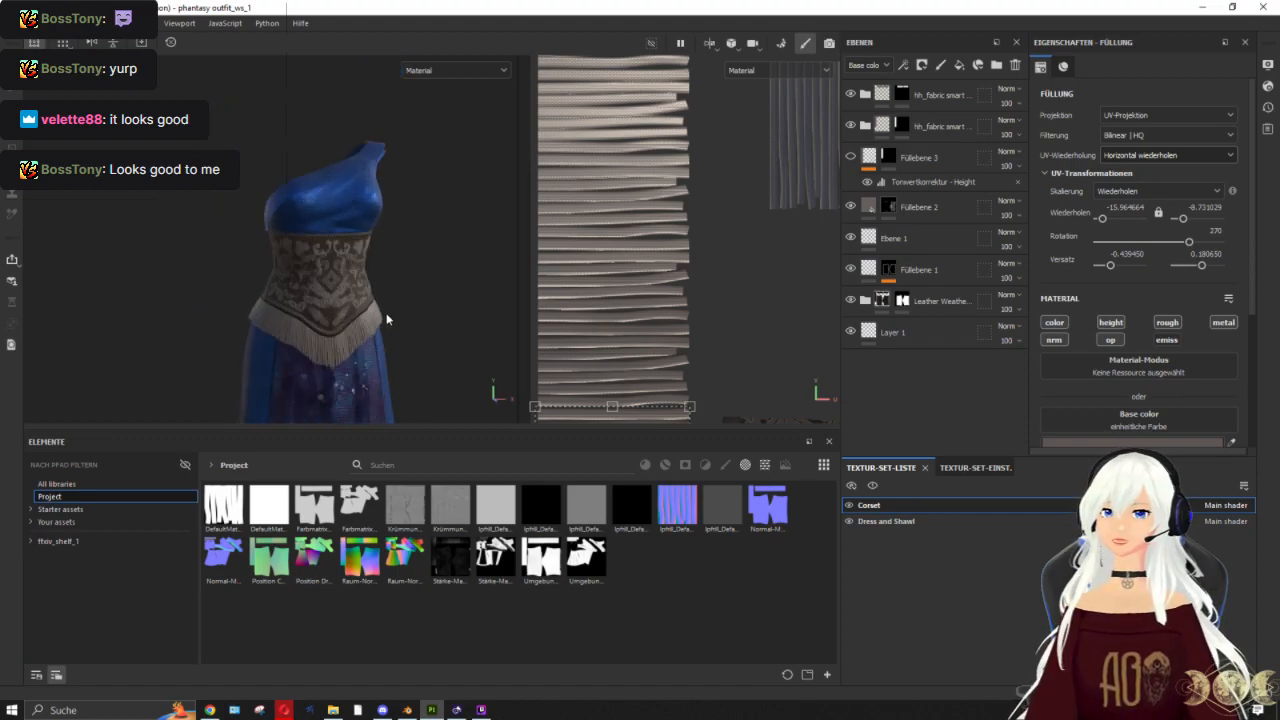
Step: Change the base color of the front strip's Füllebene 3 to a dark saturated blue and check it against the dress
{"action": "scroll", "coordinate": [1164, 344], "scroll_direction": "down", "scroll_amount": 3}
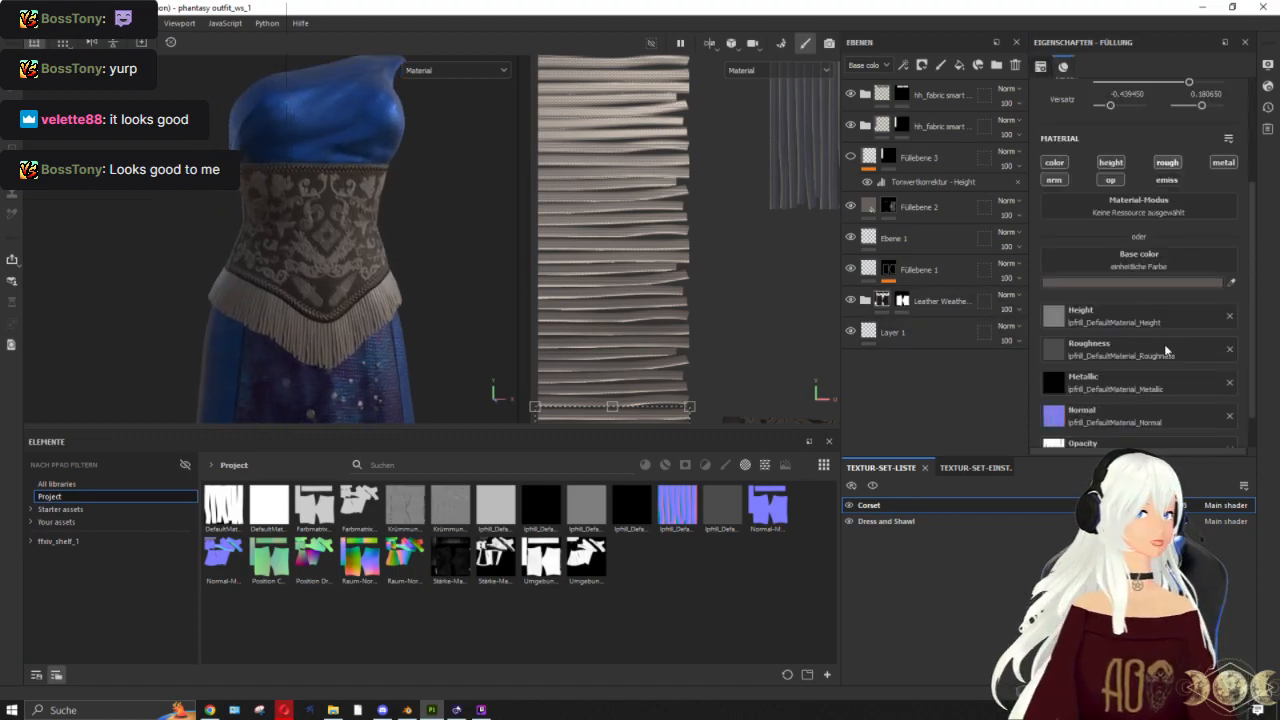
{"action": "left_click", "coordinate": [1205, 284]}
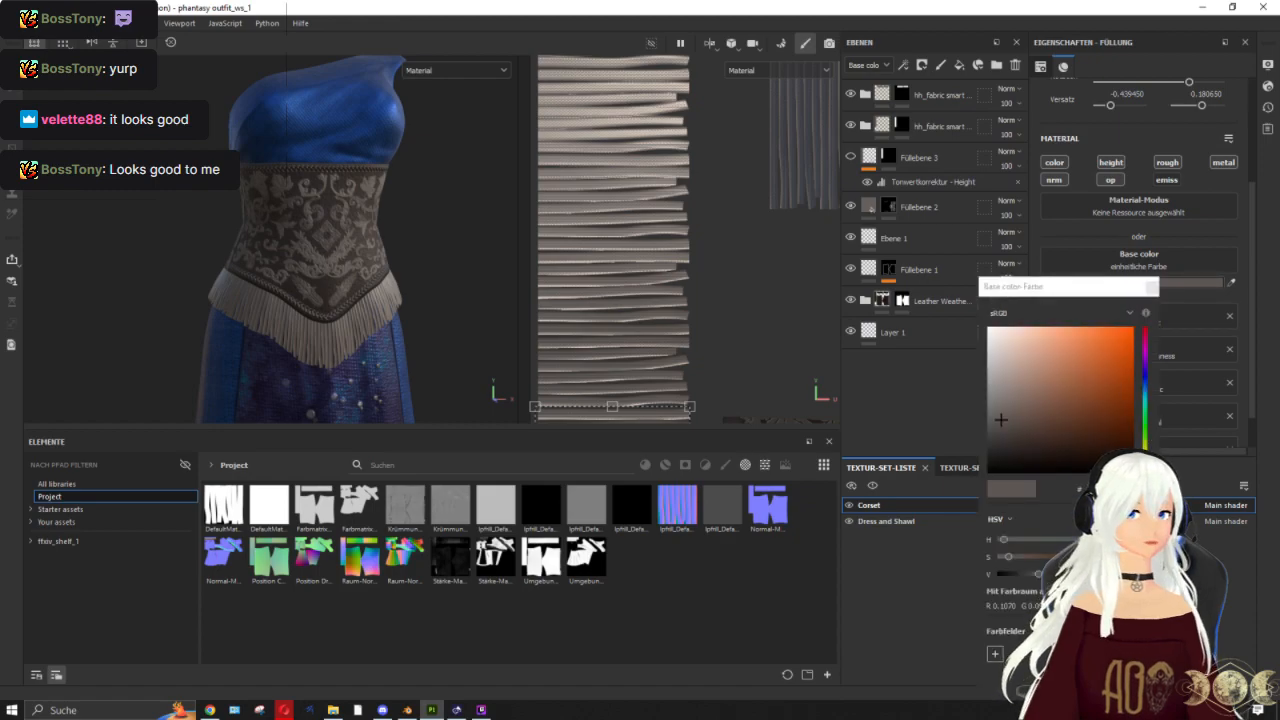
{"action": "left_click_drag", "start_coordinate": [1151, 406], "coordinate": [1145, 386]}
{"action": "mouse_move", "coordinate": [988, 410]}
{"action": "left_mouse_down"}
{"action": "mouse_move", "coordinate": [1090, 420]}
{"action": "mouse_move", "coordinate": [1081, 413]}
{"action": "mouse_move", "coordinate": [1087, 426]}
{"action": "mouse_move", "coordinate": [1090, 399]}
{"action": "mouse_move", "coordinate": [1098, 412]}
{"action": "left_mouse_up"}
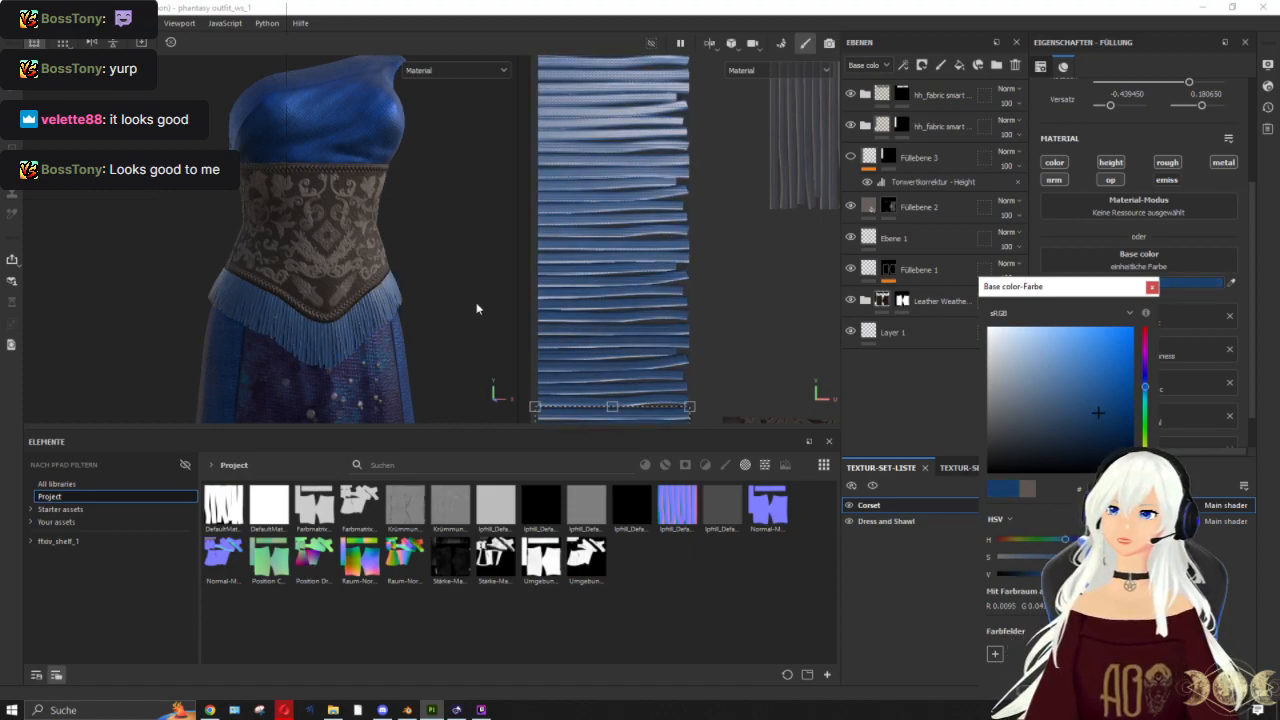
{"action": "scroll", "coordinate": [401, 300], "scroll_direction": "down", "scroll_amount": 3}
{"action": "mouse_move", "coordinate": [401, 300]}
{"action": "left_mouse_down", "text": "alt"}
{"action": "mouse_move", "coordinate": [397, 340]}
{"action": "mouse_move", "coordinate": [406, 314]}
{"action": "left_mouse_up", "text": "alt"}
{"action": "scroll", "coordinate": [406, 314], "scroll_direction": "up", "scroll_amount": 4}
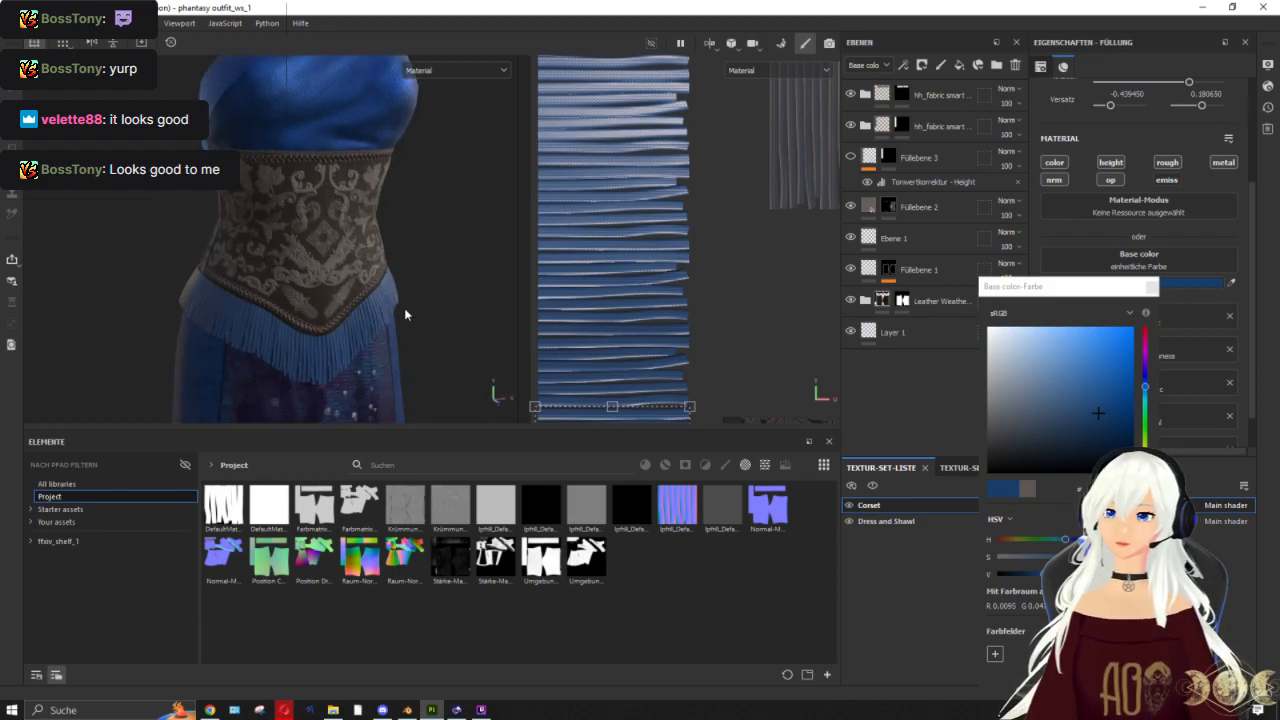
Step: Try several lighter, darker and greyer blues for the fringe's base color and compare them on the dress
{"action": "left_click", "coordinate": [1094, 397]}
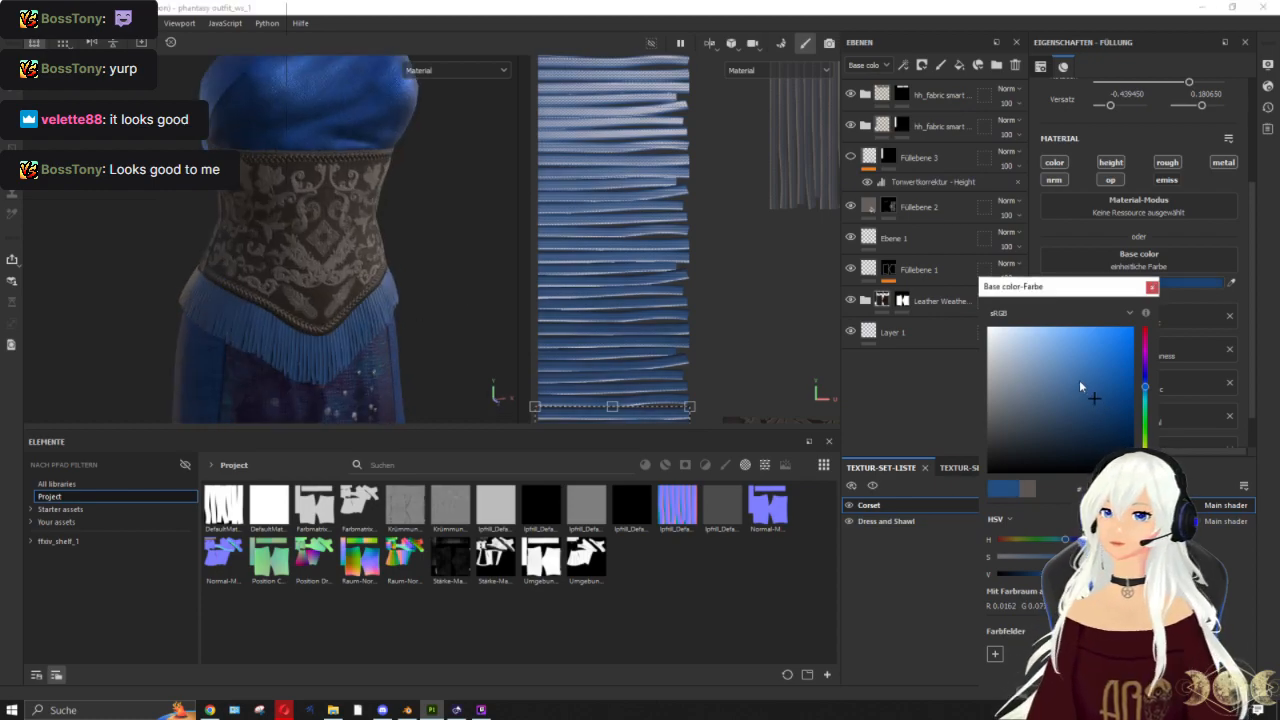
{"action": "left_click", "coordinate": [1084, 397]}
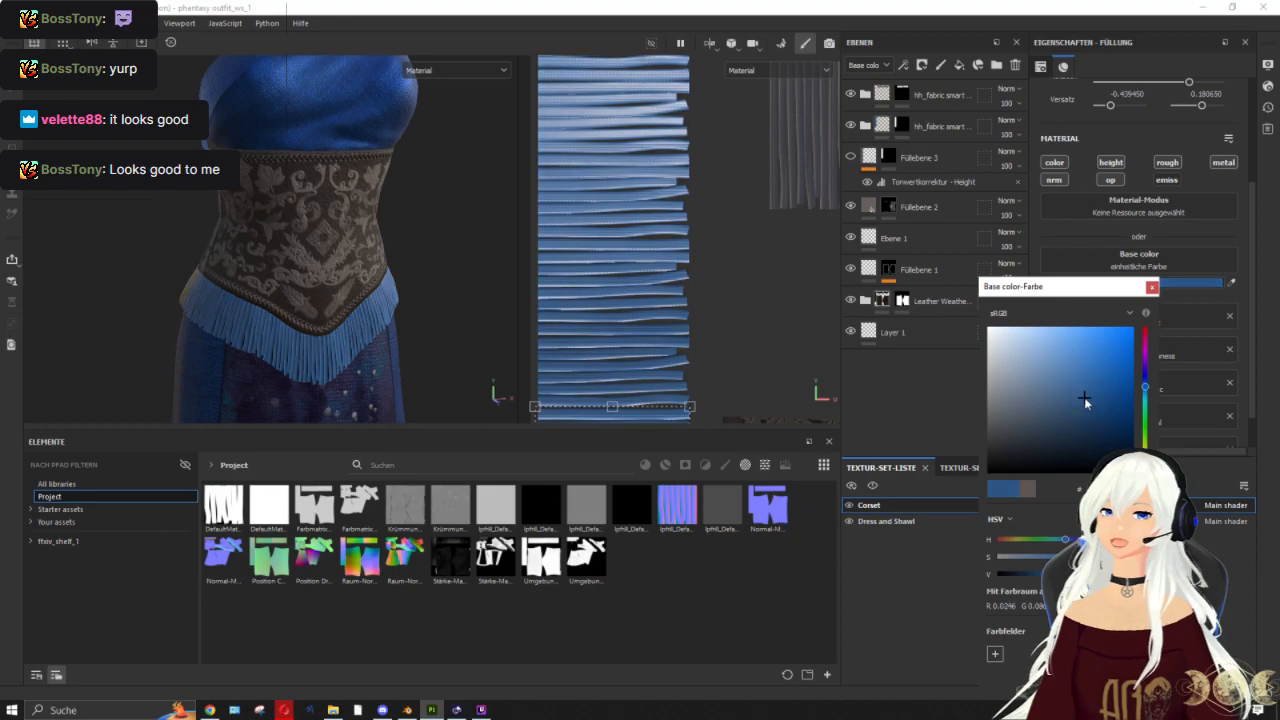
{"action": "left_click", "coordinate": [1090, 406]}
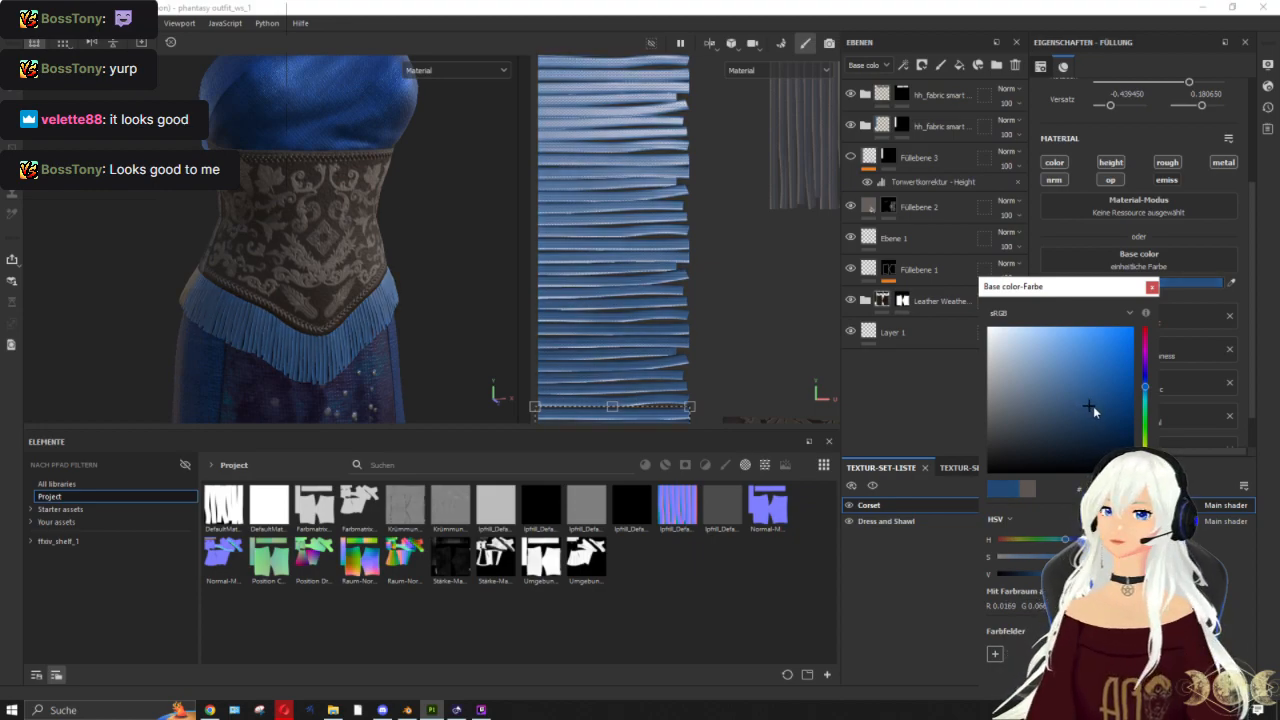
{"action": "left_click", "coordinate": [1097, 404]}
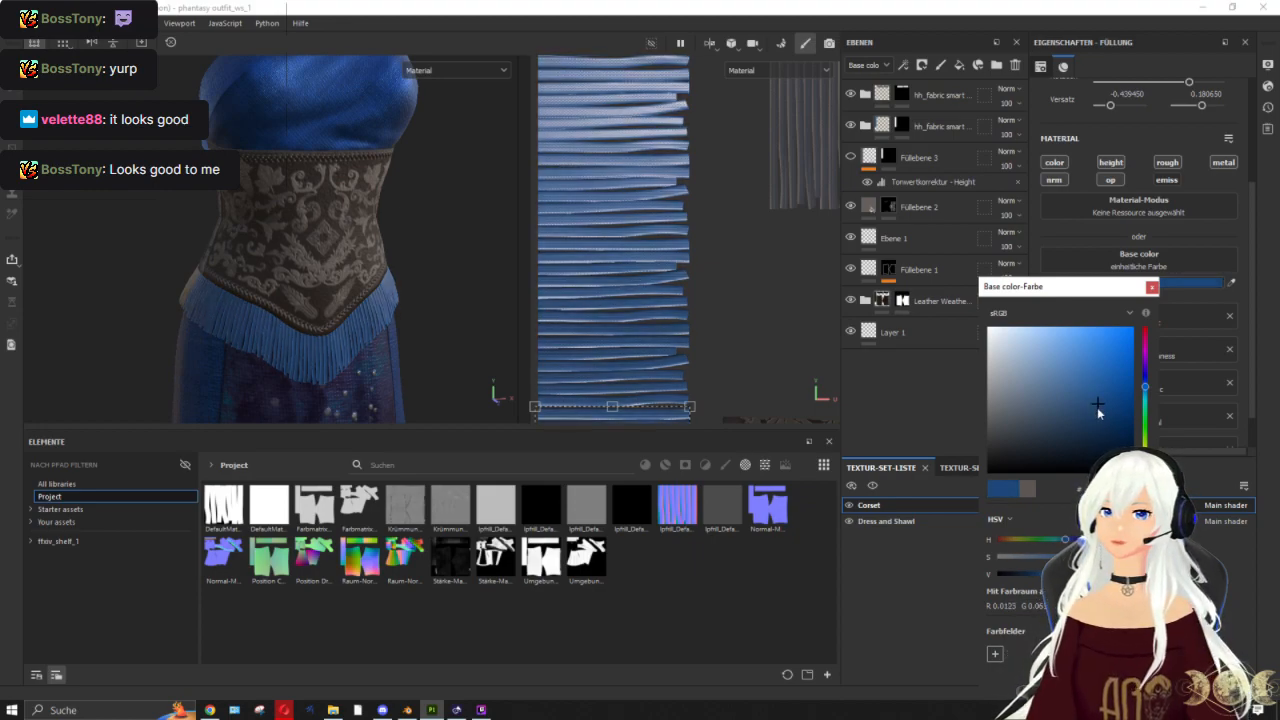
{"action": "left_click", "coordinate": [1079, 419]}
{"action": "left_click", "coordinate": [1024, 408]}
{"action": "scroll", "coordinate": [400, 285], "scroll_direction": "down", "scroll_amount": 3}
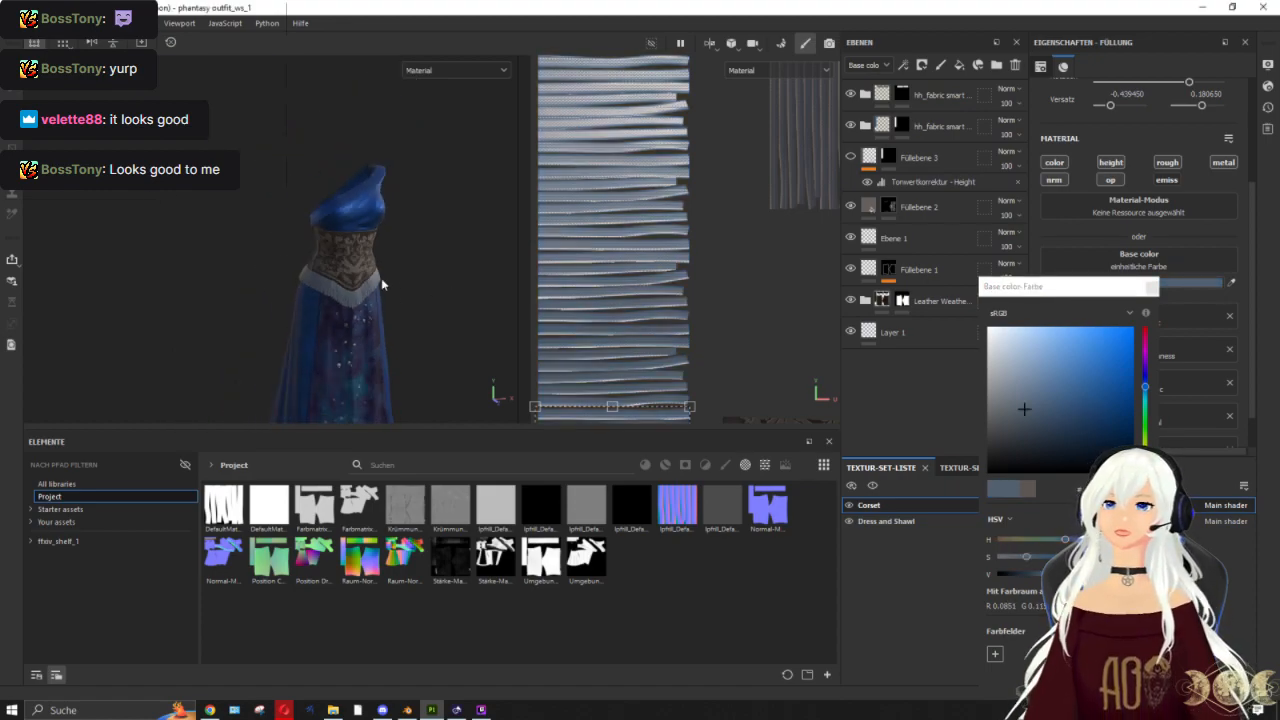
{"action": "scroll", "coordinate": [381, 283], "scroll_direction": "up", "scroll_amount": 5}
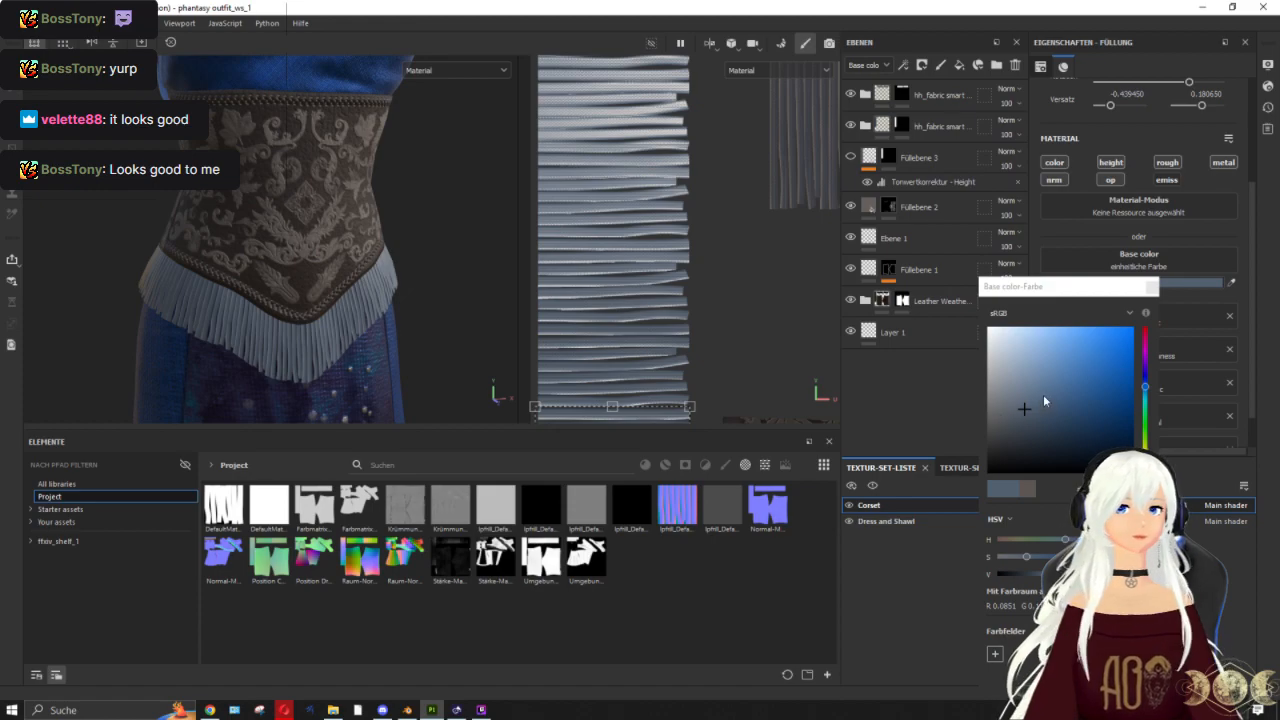
Step: Set the fringe's base color to a muted dark blue, check it on the whole dress, and close the color picker
{"action": "left_click", "coordinate": [1088, 389]}
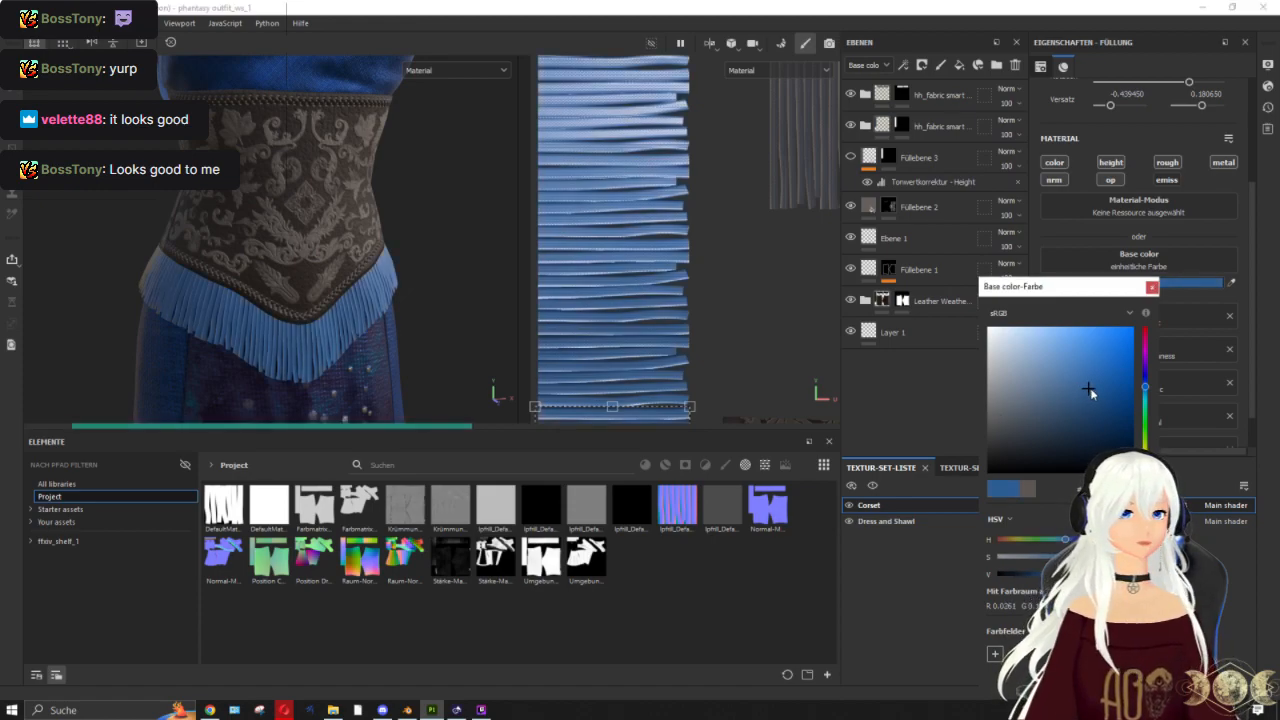
{"action": "left_click", "coordinate": [1086, 407]}
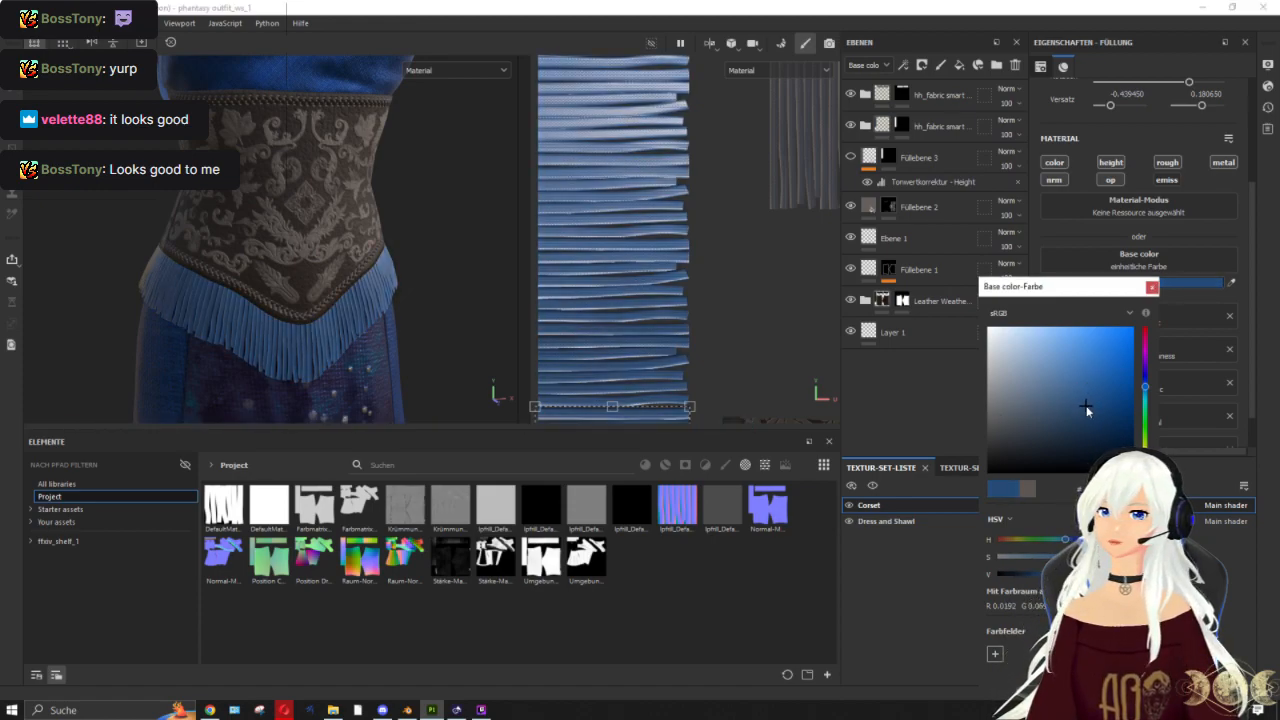
{"action": "left_click", "coordinate": [1088, 417]}
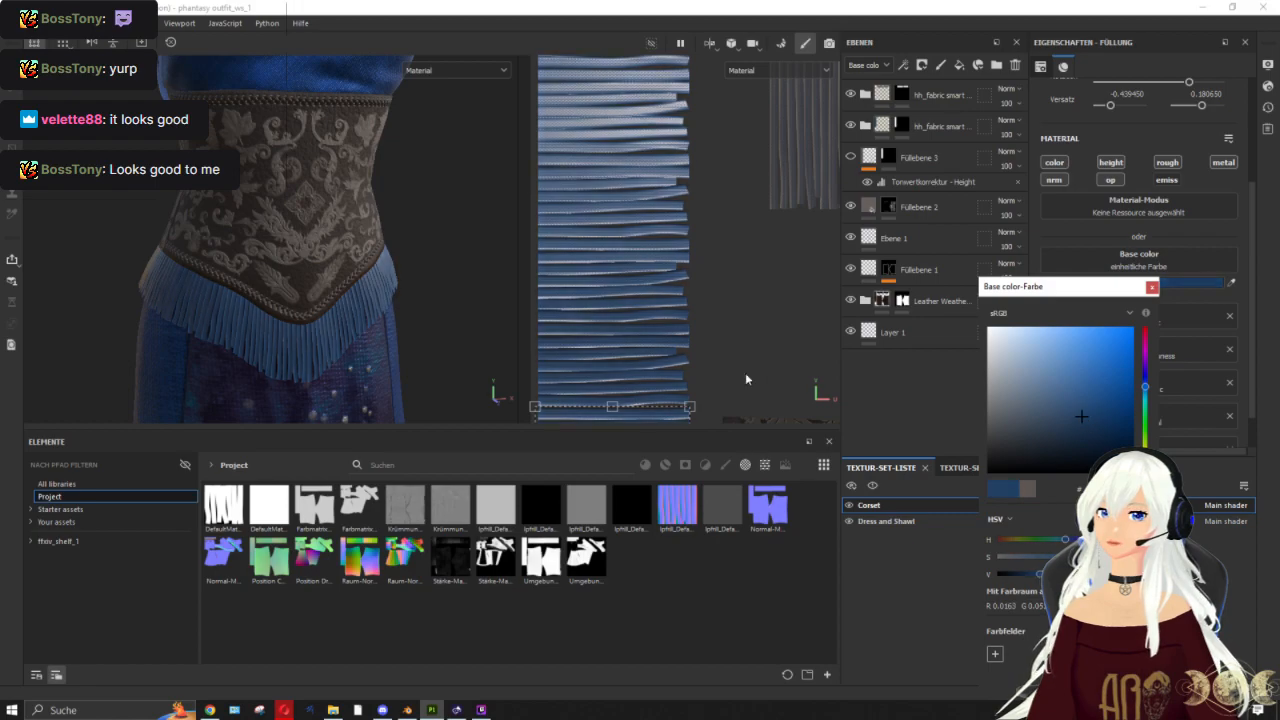
{"action": "scroll", "coordinate": [425, 320], "scroll_direction": "down", "scroll_amount": 6}
{"action": "scroll", "coordinate": [437, 320], "scroll_direction": "up", "scroll_amount": 2}
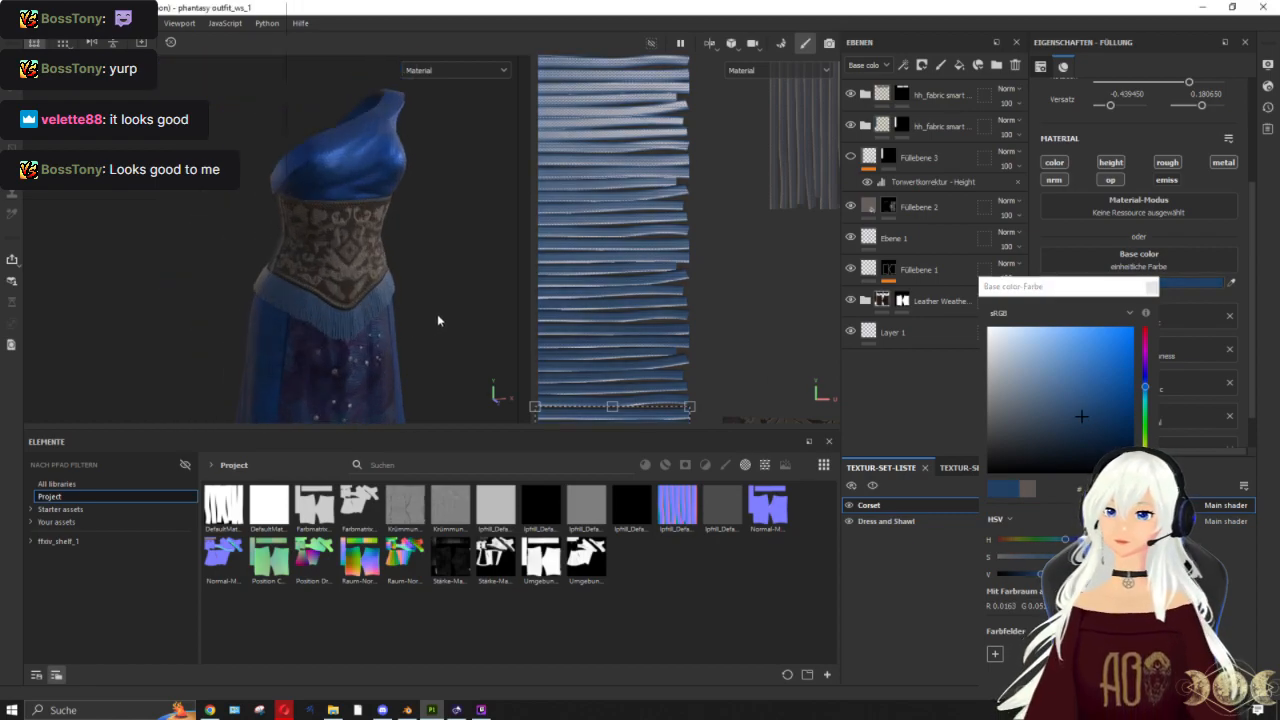
{"action": "scroll", "coordinate": [437, 320], "scroll_direction": "down", "scroll_amount": 2}
{"action": "middle_click_drag", "start_coordinate": [251, 324], "coordinate": [197, 214], "text": "alt"}
{"action": "scroll", "coordinate": [263, 246], "scroll_direction": "down", "scroll_amount": 3}
{"action": "left_click_drag", "start_coordinate": [345, 267], "coordinate": [349, 282], "text": "alt"}
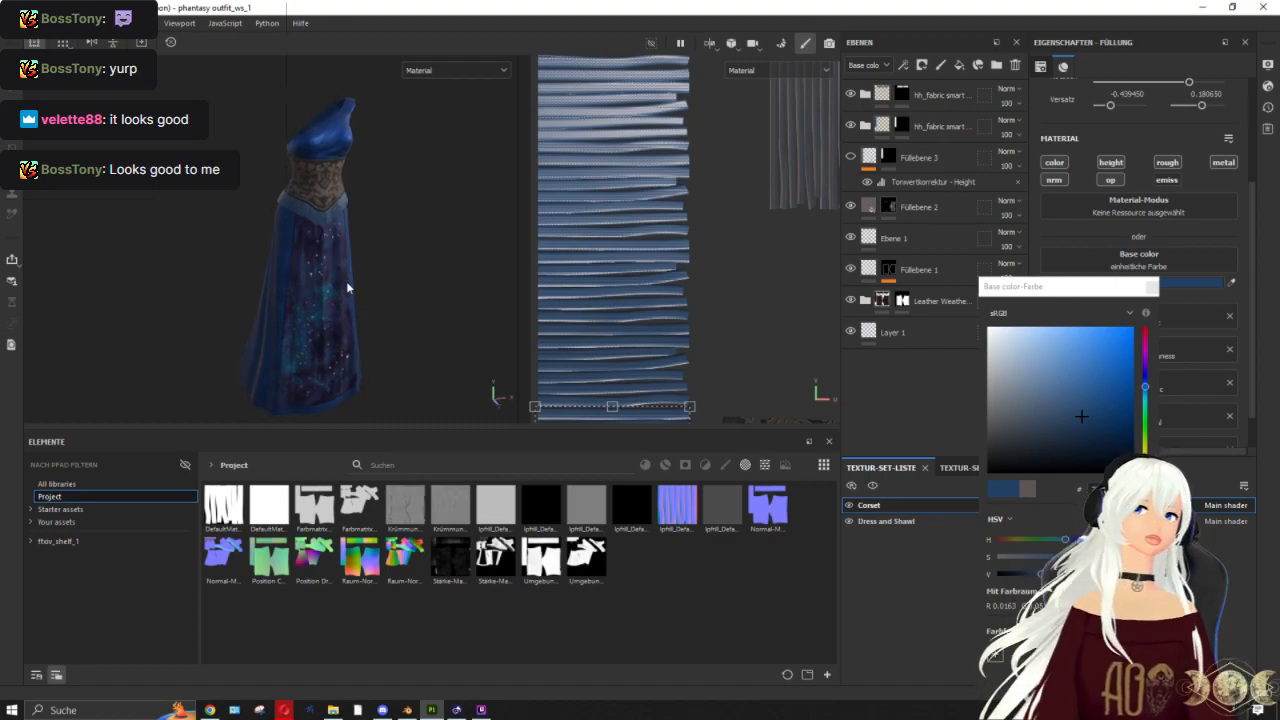
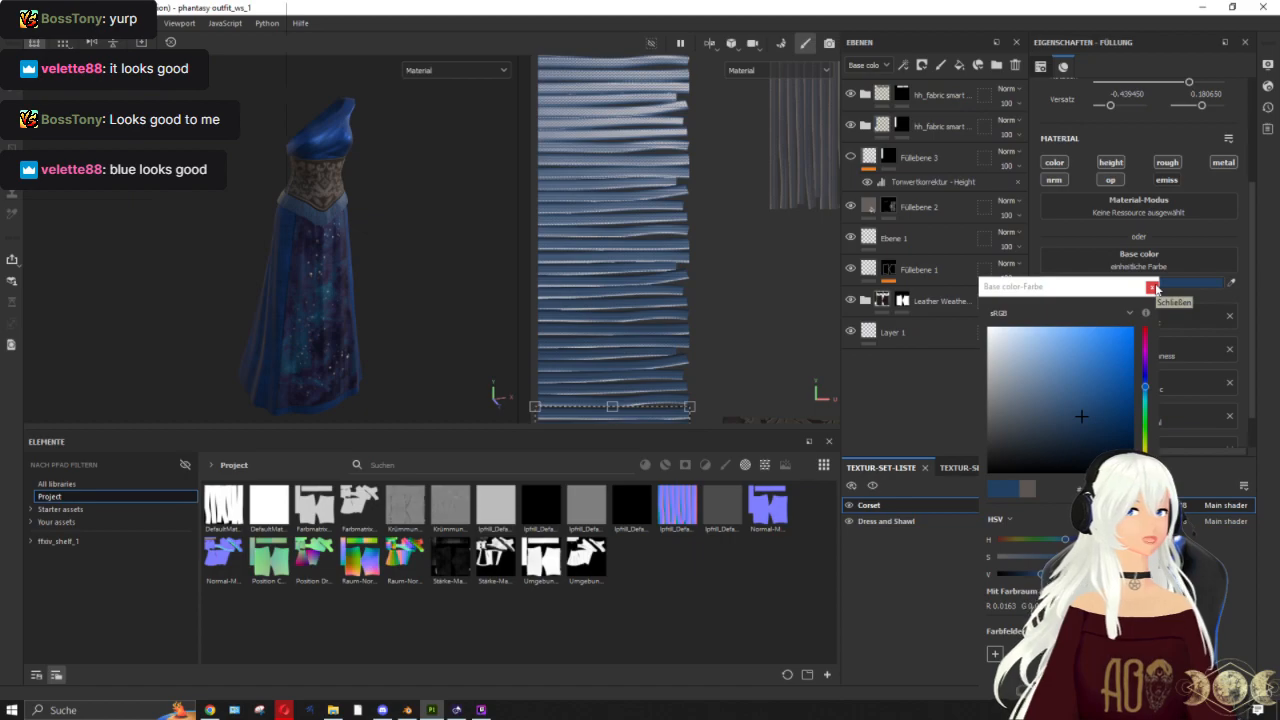
{"action": "left_click", "coordinate": [1152, 288]}
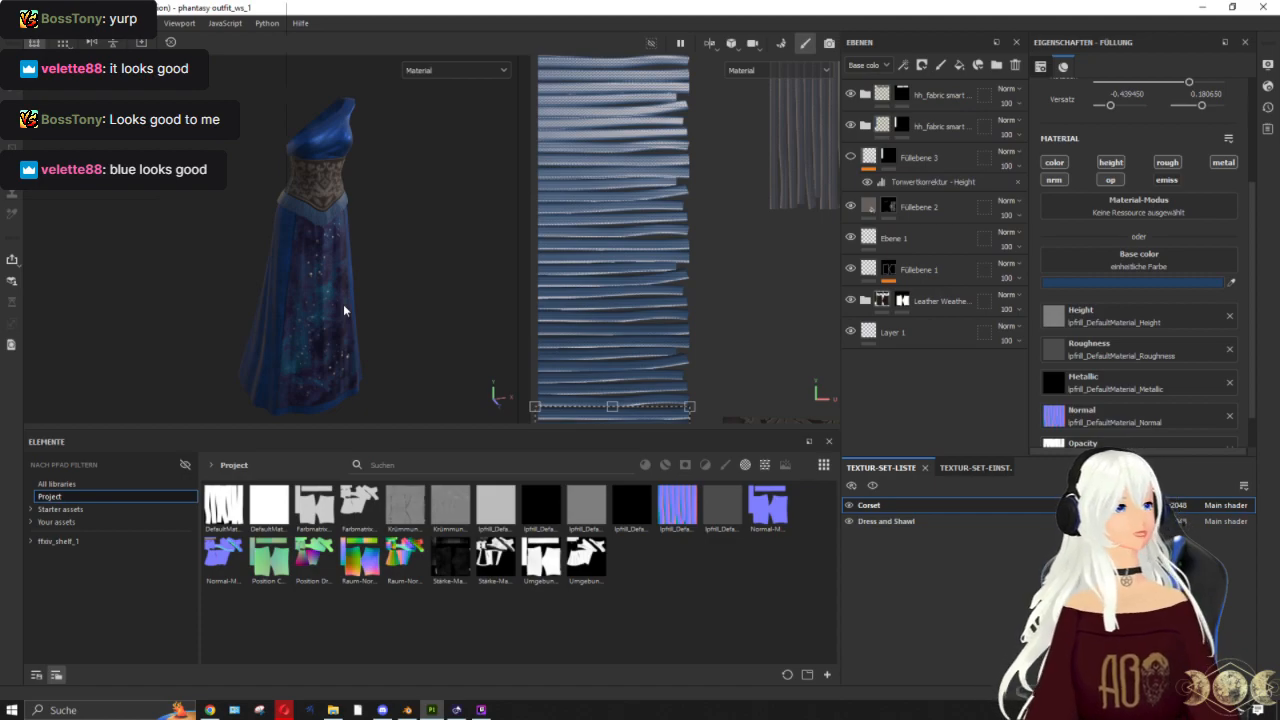
Step: Apply the front strip's muted dark blue as the base color of Füllebene 3 in the top hh_fabric smart folder
{"action": "scroll", "coordinate": [363, 202], "scroll_direction": "up", "scroll_amount": 5}
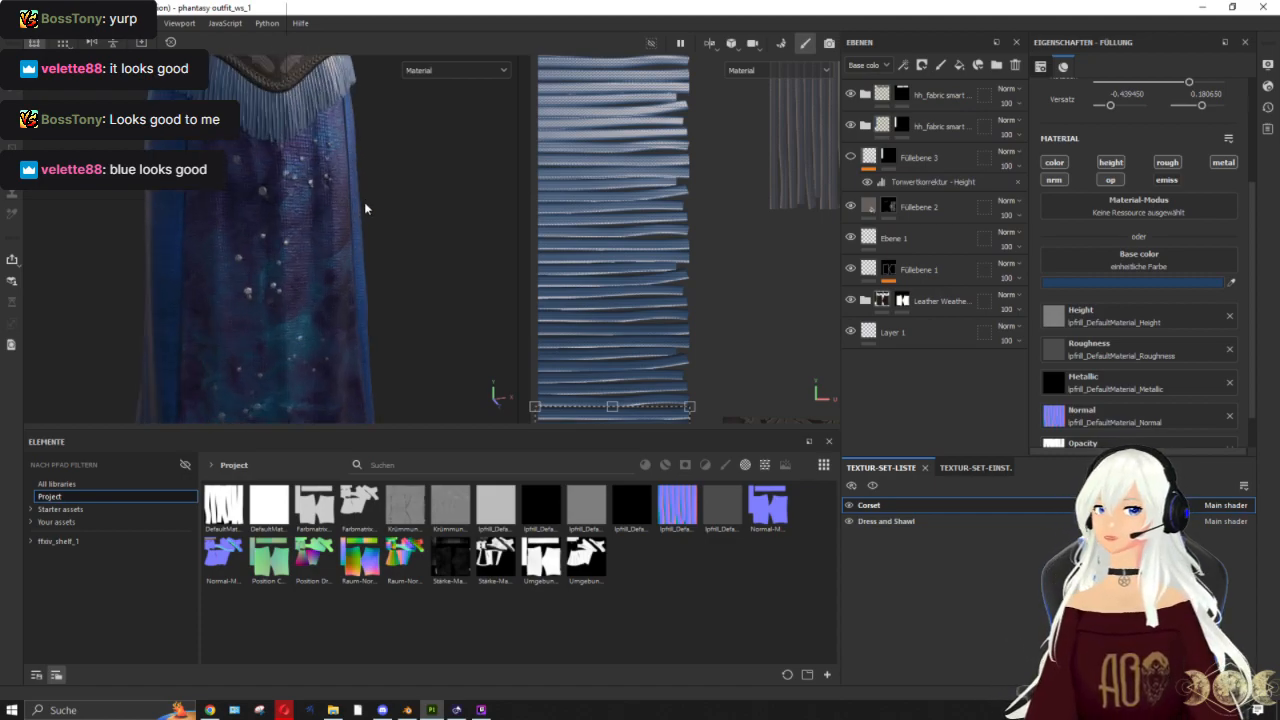
{"action": "left_click_drag", "start_coordinate": [402, 198], "coordinate": [345, 242], "text": "alt"}
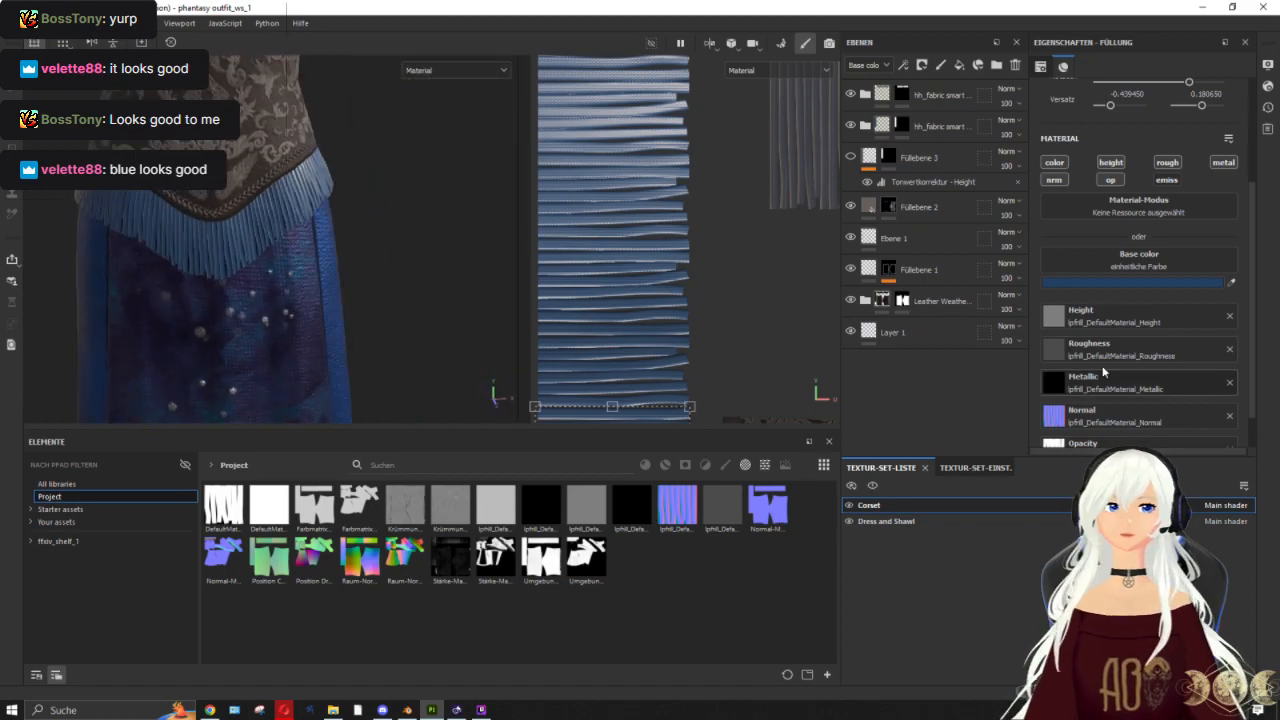
{"action": "left_click", "coordinate": [1161, 284]}
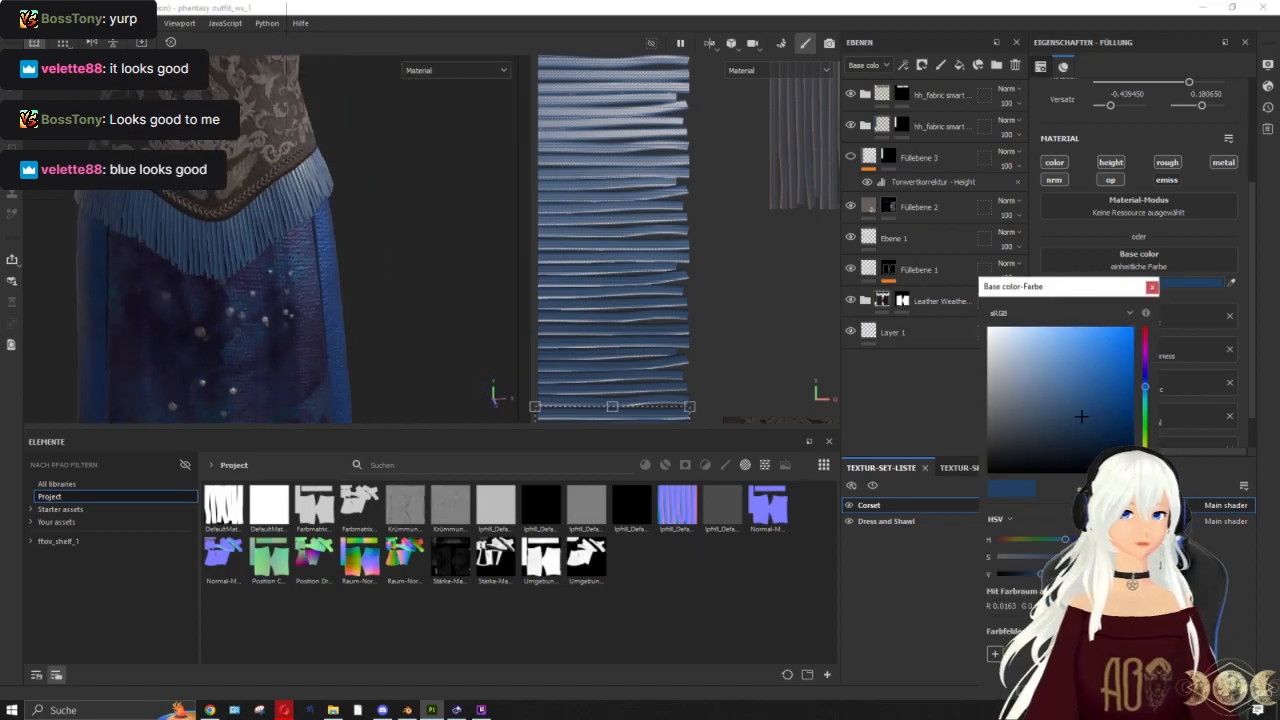
{"action": "left_click", "coordinate": [1152, 287]}
{"action": "left_click", "coordinate": [865, 125]}
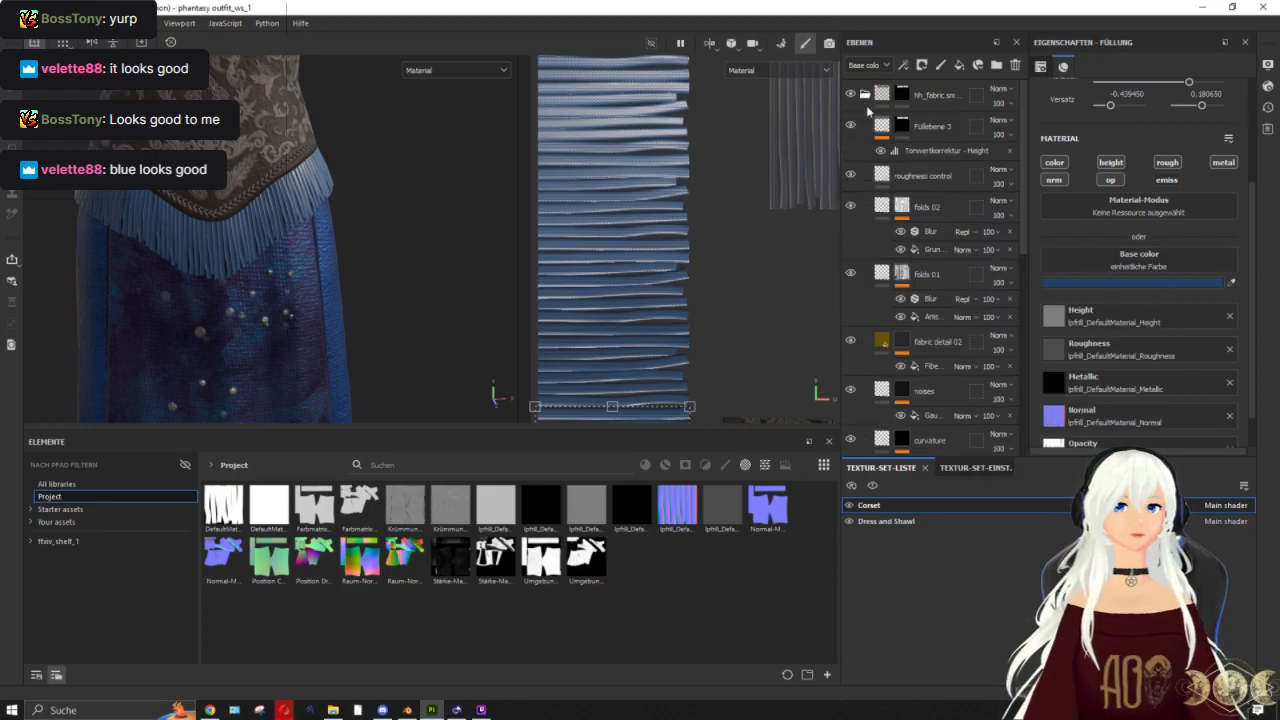
{"action": "scroll", "coordinate": [888, 218], "scroll_direction": "down", "scroll_amount": 5}
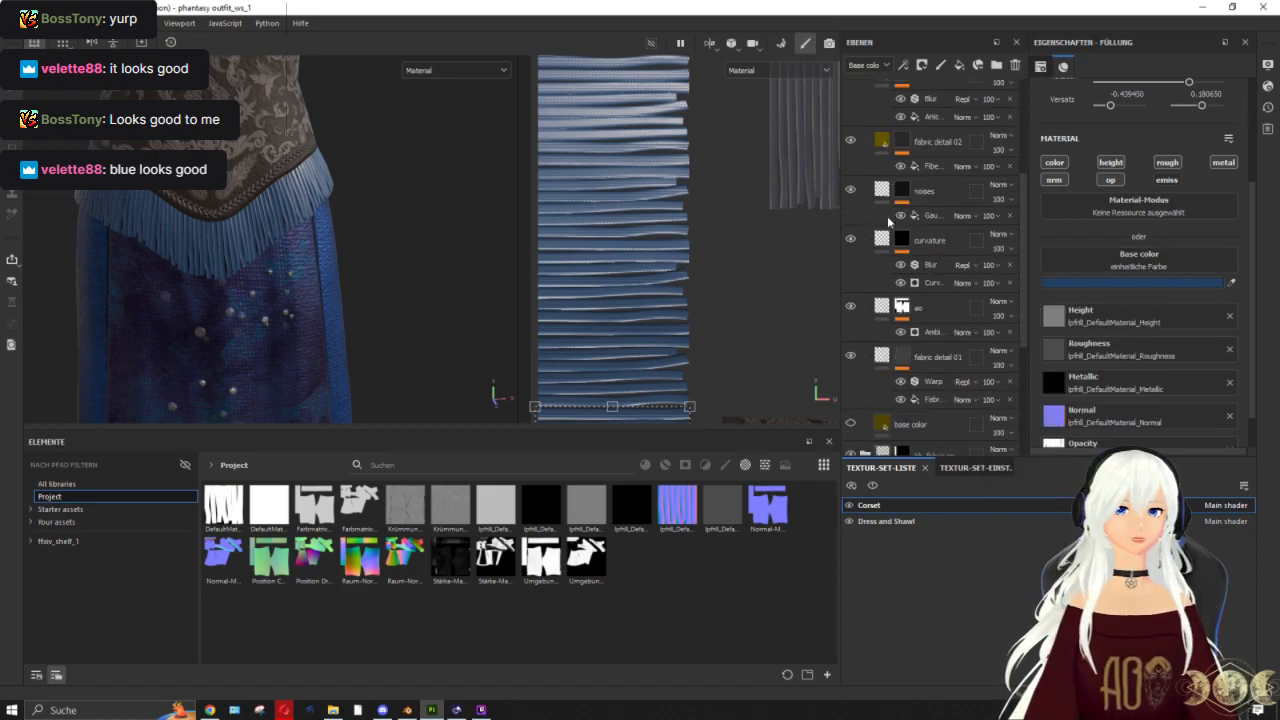
{"action": "scroll", "coordinate": [888, 228], "scroll_direction": "up", "scroll_amount": 5}
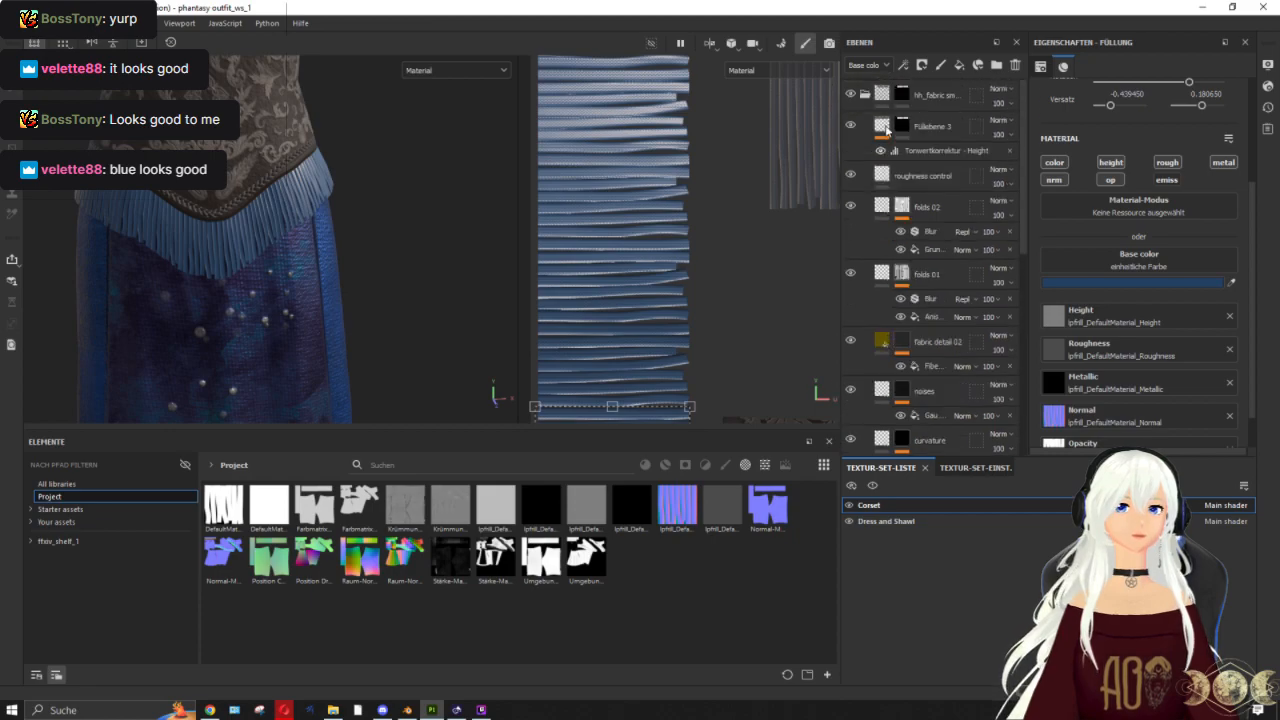
{"action": "left_click", "coordinate": [886, 130]}
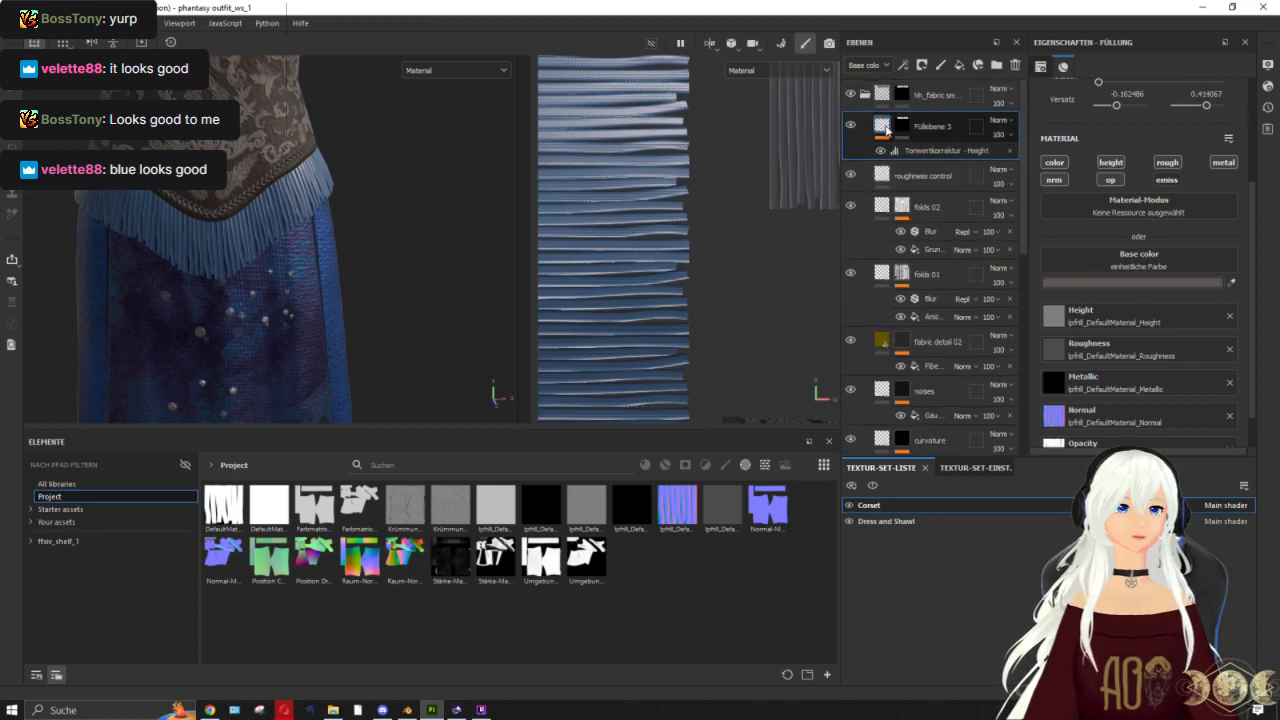
{"action": "left_click", "coordinate": [1183, 280]}
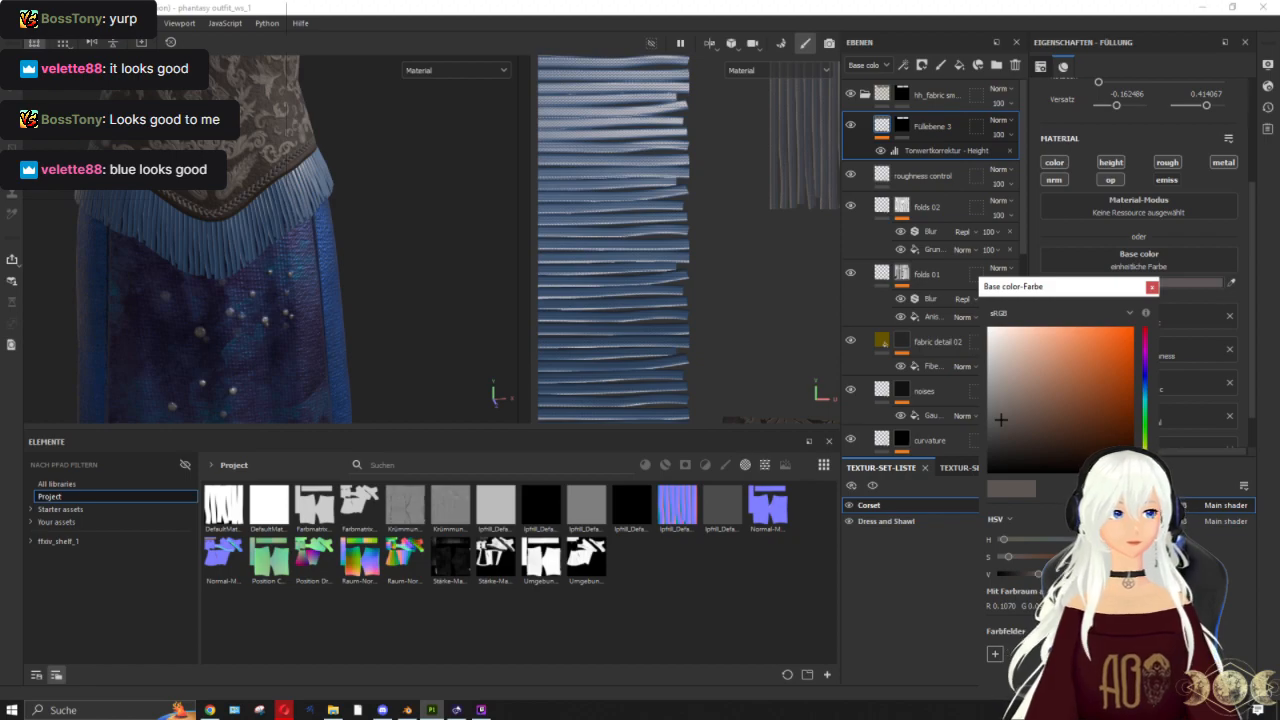
{"action": "left_click", "coordinate": [1040, 654]}
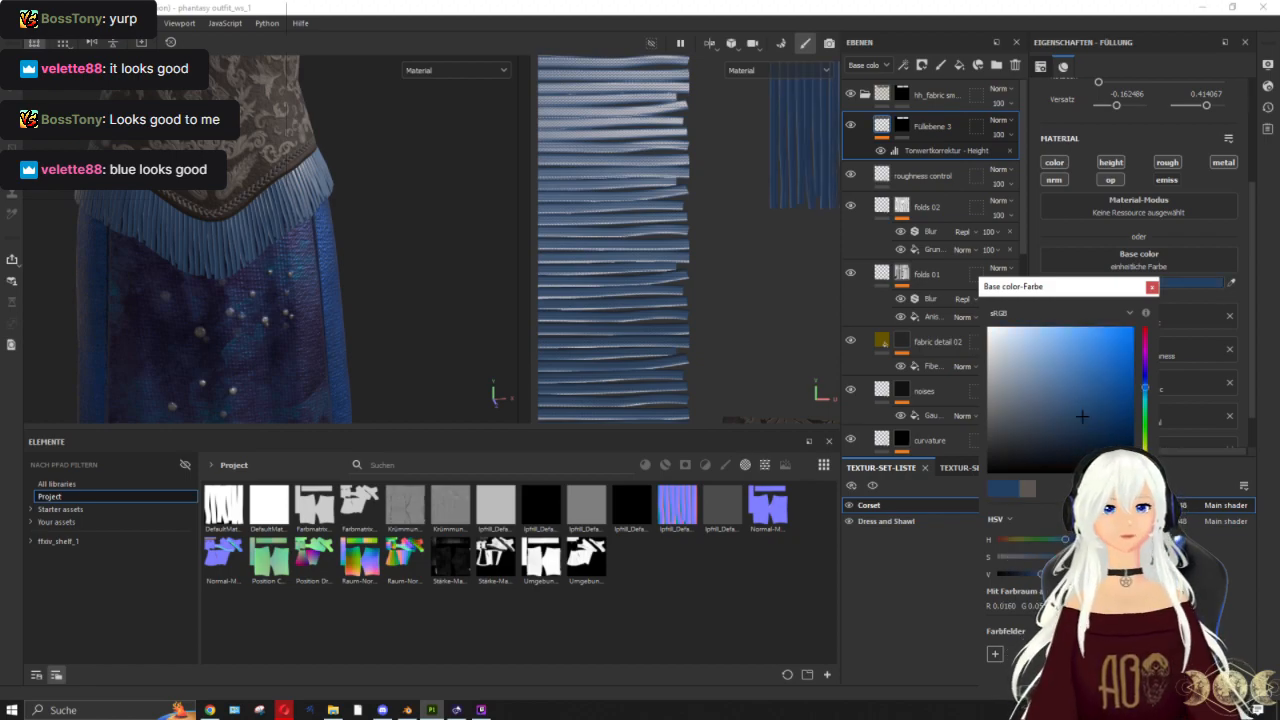
{"action": "left_click", "coordinate": [1152, 288]}
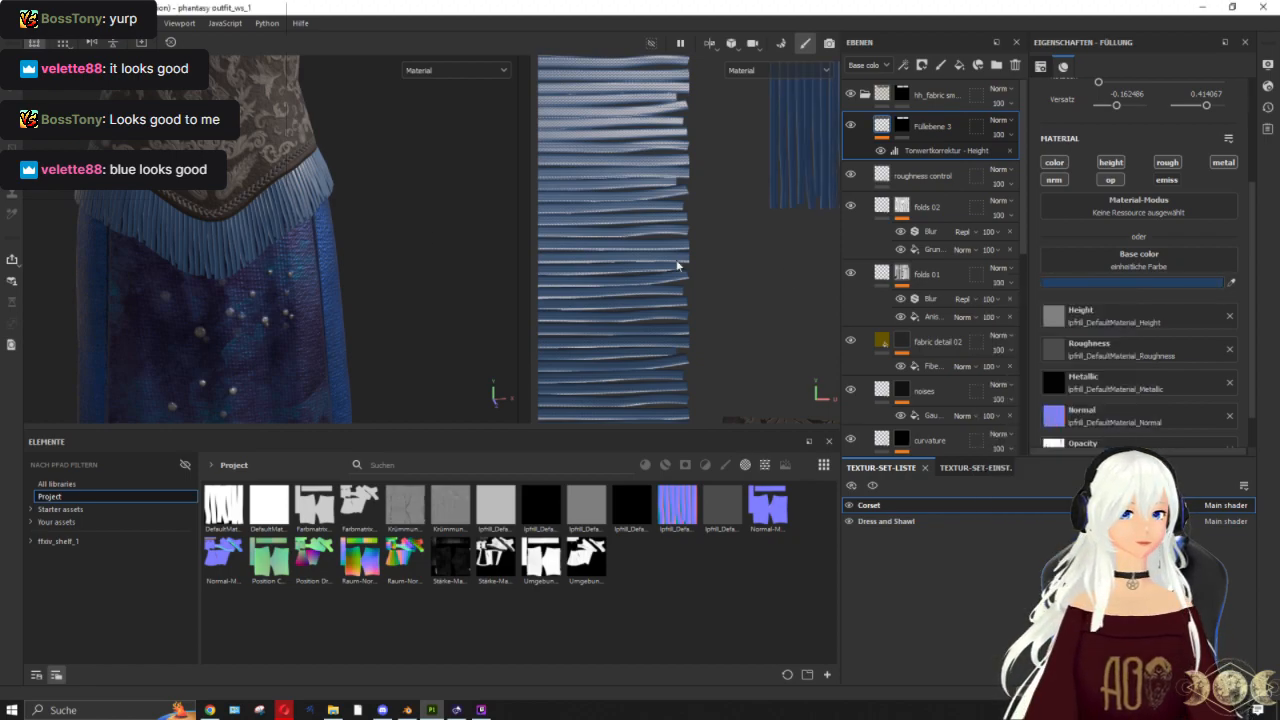
Step: Examine the blue fringe around the front, sides and back of the corset and compare it with the skirt
{"action": "scroll", "coordinate": [320, 255], "scroll_direction": "down", "scroll_amount": 3}
{"action": "left_click_drag", "start_coordinate": [319, 255], "coordinate": [498, 260], "text": "alt"}
{"action": "left_click_drag", "start_coordinate": [702, 258], "coordinate": [342, 258], "text": "alt"}
{"action": "scroll", "coordinate": [340, 254], "scroll_direction": "down", "scroll_amount": 5}
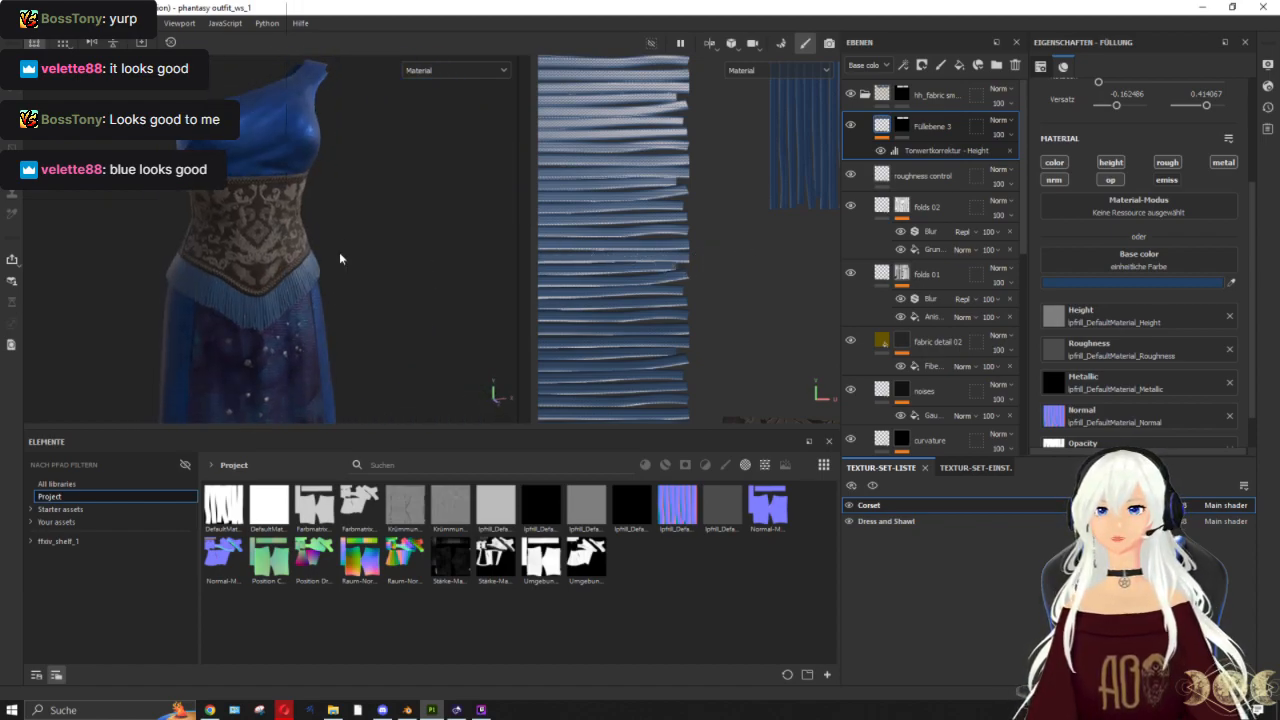
{"action": "middle_click_drag", "start_coordinate": [348, 341], "coordinate": [385, 196], "text": "alt"}
{"action": "scroll", "coordinate": [386, 200], "scroll_direction": "down", "scroll_amount": 2}
{"action": "left_click_drag", "start_coordinate": [385, 203], "coordinate": [427, 267], "text": "alt"}
{"action": "middle_click_drag", "start_coordinate": [394, 191], "coordinate": [367, 141], "text": "alt"}
{"action": "scroll", "coordinate": [266, 217], "scroll_direction": "up", "scroll_amount": 3}
{"action": "left_click_drag", "start_coordinate": [269, 217], "coordinate": [556, 224], "text": "alt"}
{"action": "scroll", "coordinate": [246, 183], "scroll_direction": "up", "scroll_amount": 5}
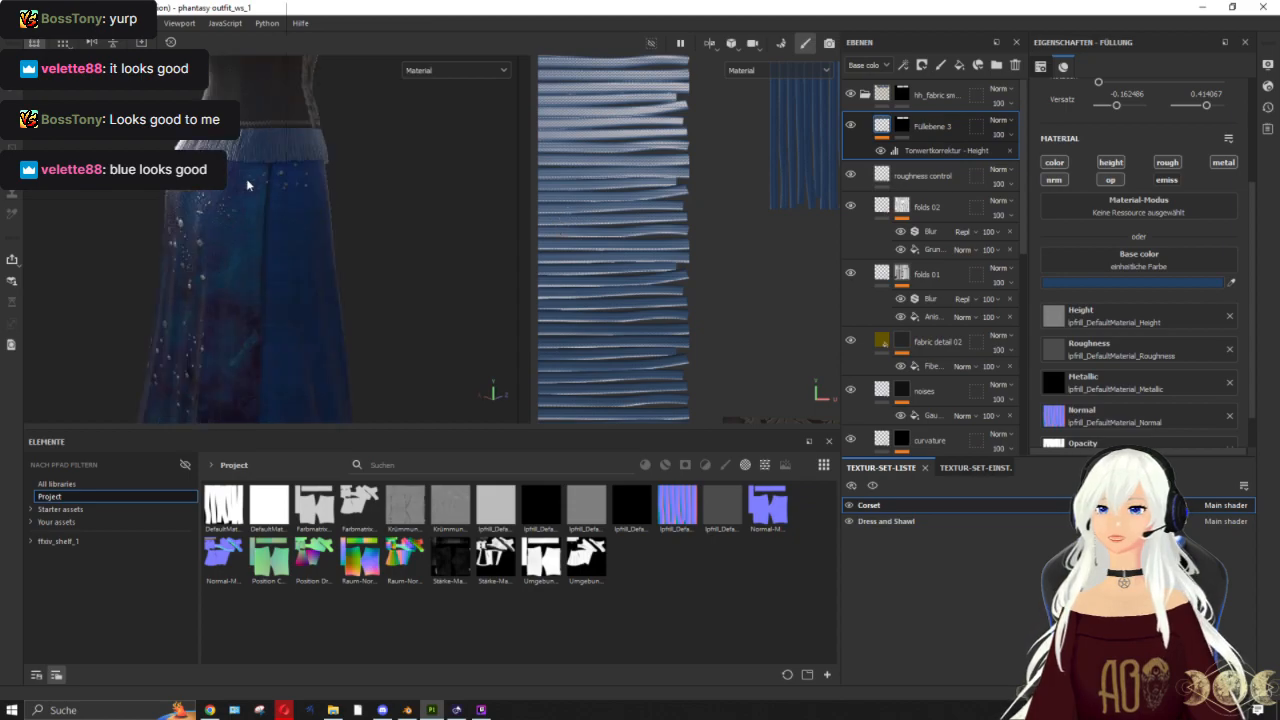
{"action": "scroll", "coordinate": [290, 180], "scroll_direction": "down", "scroll_amount": 3}
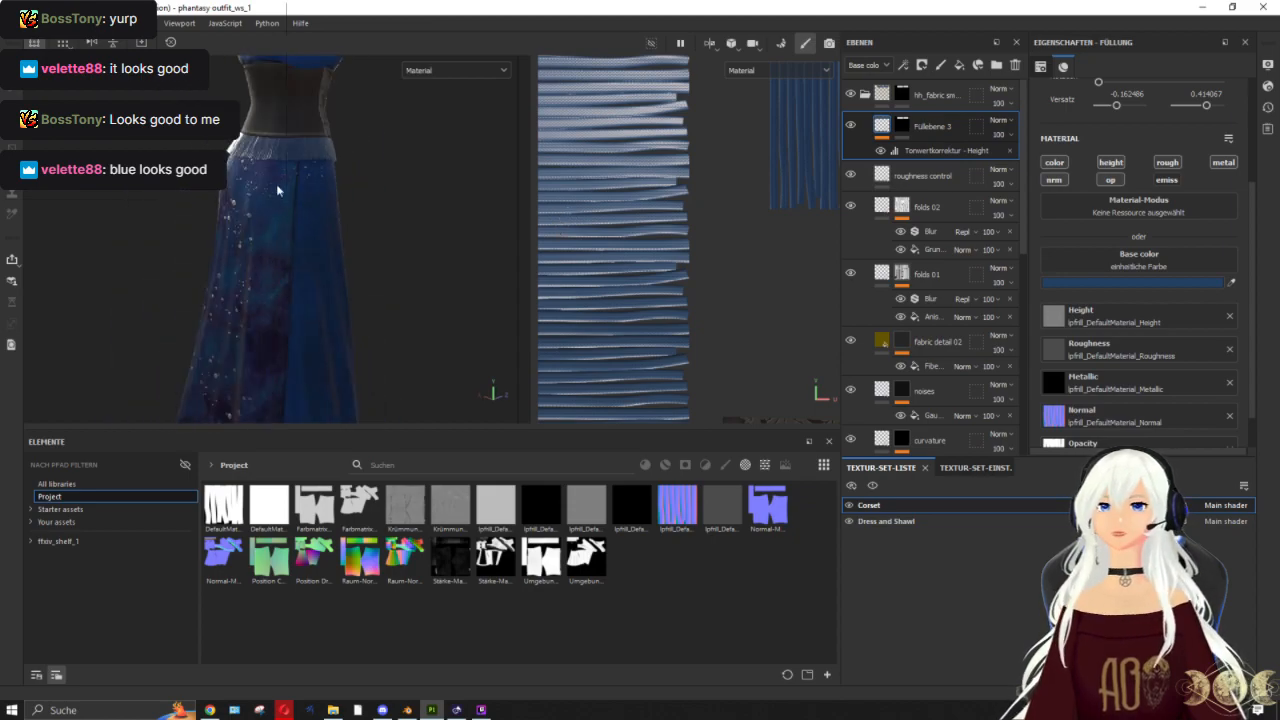
{"action": "left_click_drag", "start_coordinate": [241, 207], "coordinate": [67, 240], "text": "alt"}
{"action": "left_click_drag", "start_coordinate": [391, 268], "coordinate": [220, 254], "text": "alt"}
{"action": "scroll", "coordinate": [330, 280], "scroll_direction": "down", "scroll_amount": 3}
{"action": "middle_click_drag", "start_coordinate": [342, 288], "coordinate": [274, 200], "text": "alt"}
{"action": "left_click_drag", "start_coordinate": [276, 212], "coordinate": [216, 207], "text": "alt"}
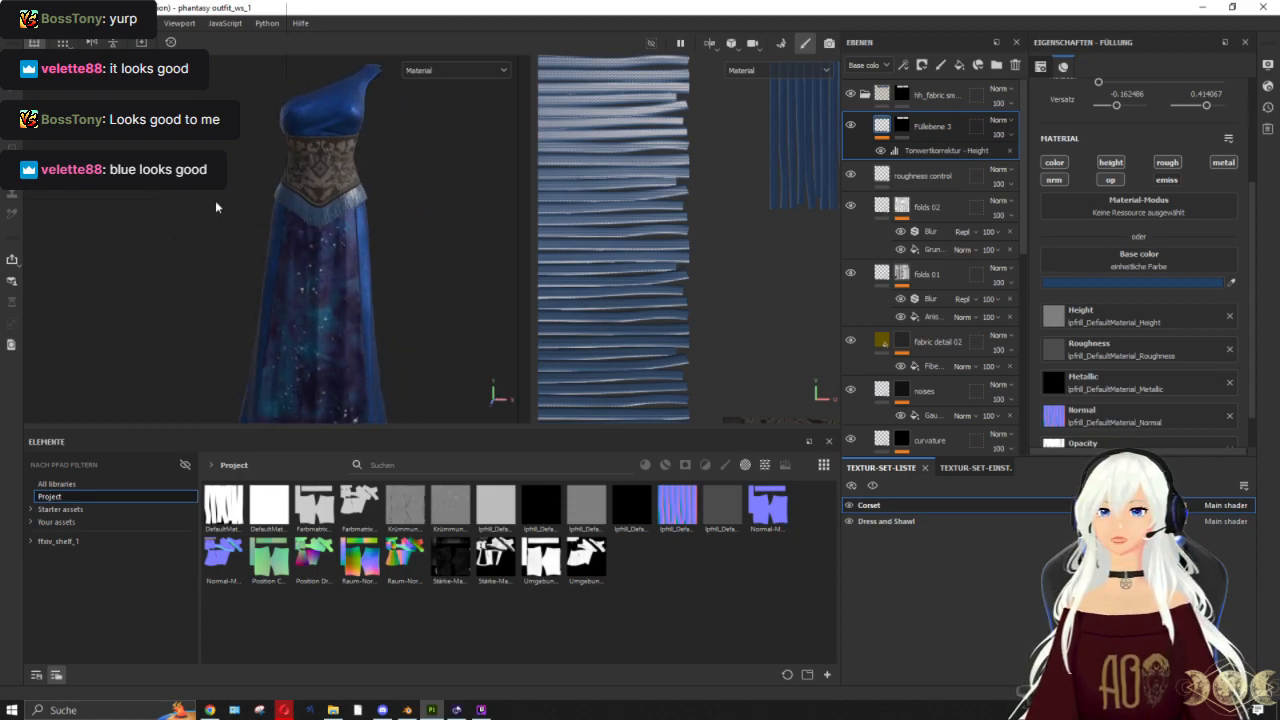
{"action": "left_click_drag", "start_coordinate": [383, 286], "coordinate": [622, 276], "text": "alt"}
{"action": "scroll", "coordinate": [275, 196], "scroll_direction": "up", "scroll_amount": 3}
{"action": "scroll", "coordinate": [276, 194], "scroll_direction": "up", "scroll_amount": 3}
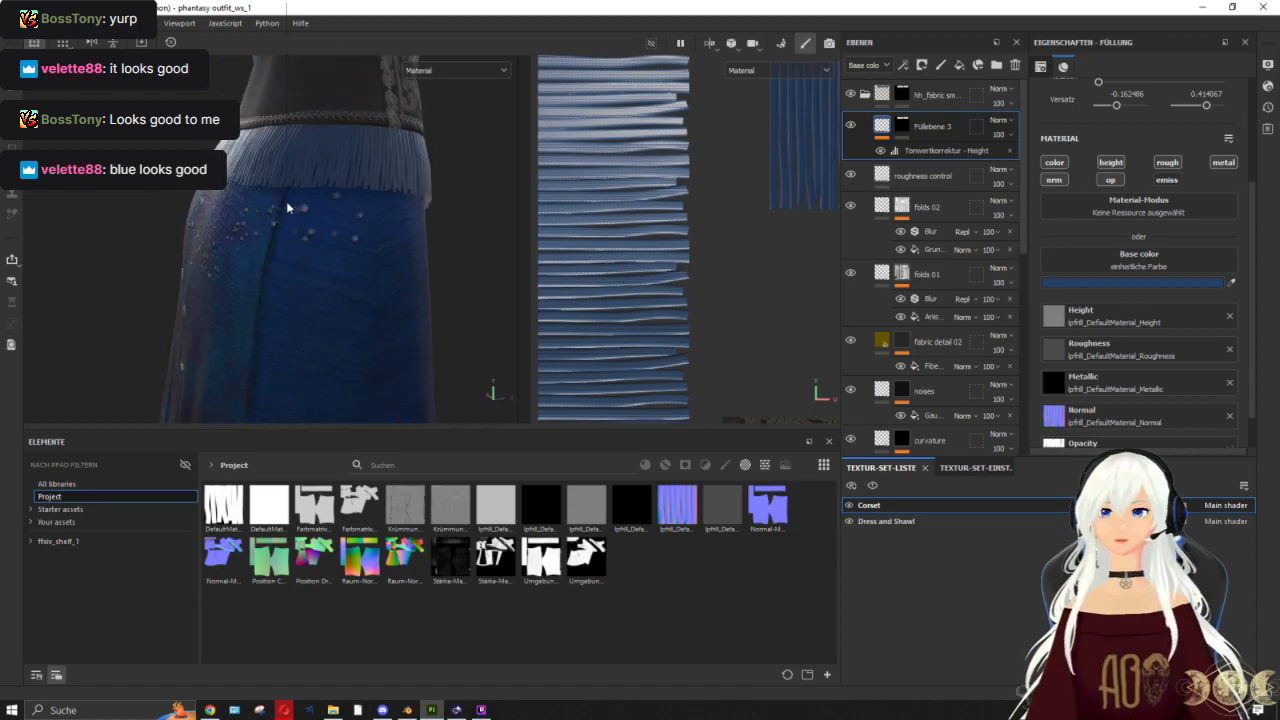
{"action": "left_click_drag", "start_coordinate": [288, 204], "coordinate": [385, 211], "text": "alt"}
{"action": "scroll", "coordinate": [384, 204], "scroll_direction": "down", "scroll_amount": 2}
{"action": "scroll", "coordinate": [294, 240], "scroll_direction": "up", "scroll_amount": 2}
{"action": "left_click_drag", "start_coordinate": [294, 249], "coordinate": [369, 264], "text": "alt"}
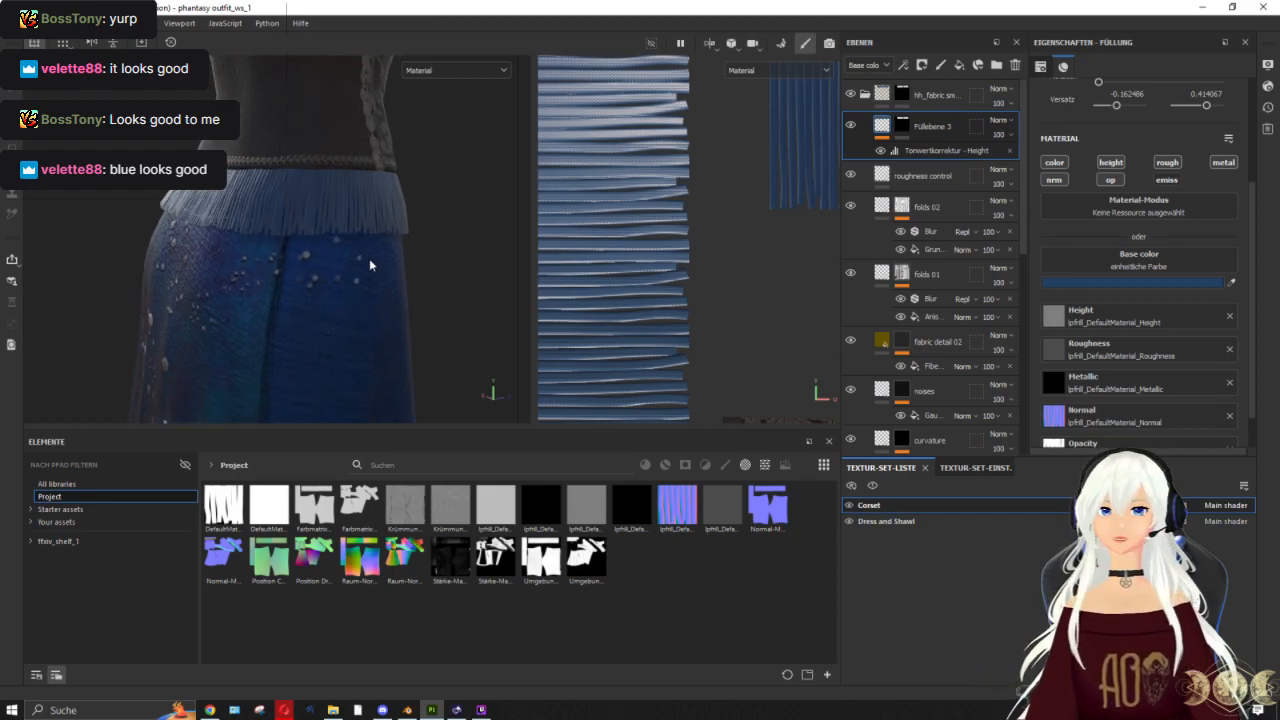
Step: Switch to the Dress and Shawl texture set, inspect the mask of Füllebene 2 and select it for editing
{"action": "left_click", "coordinate": [865, 95]}
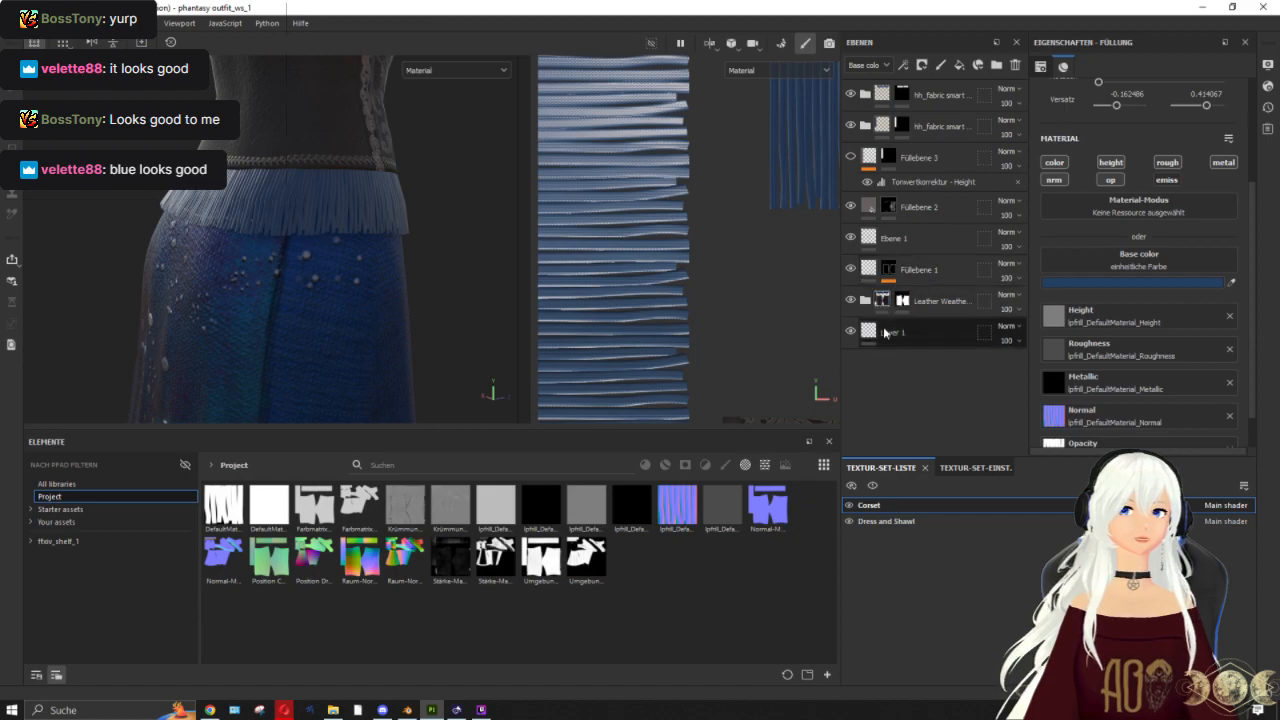
{"action": "left_click", "coordinate": [893, 521]}
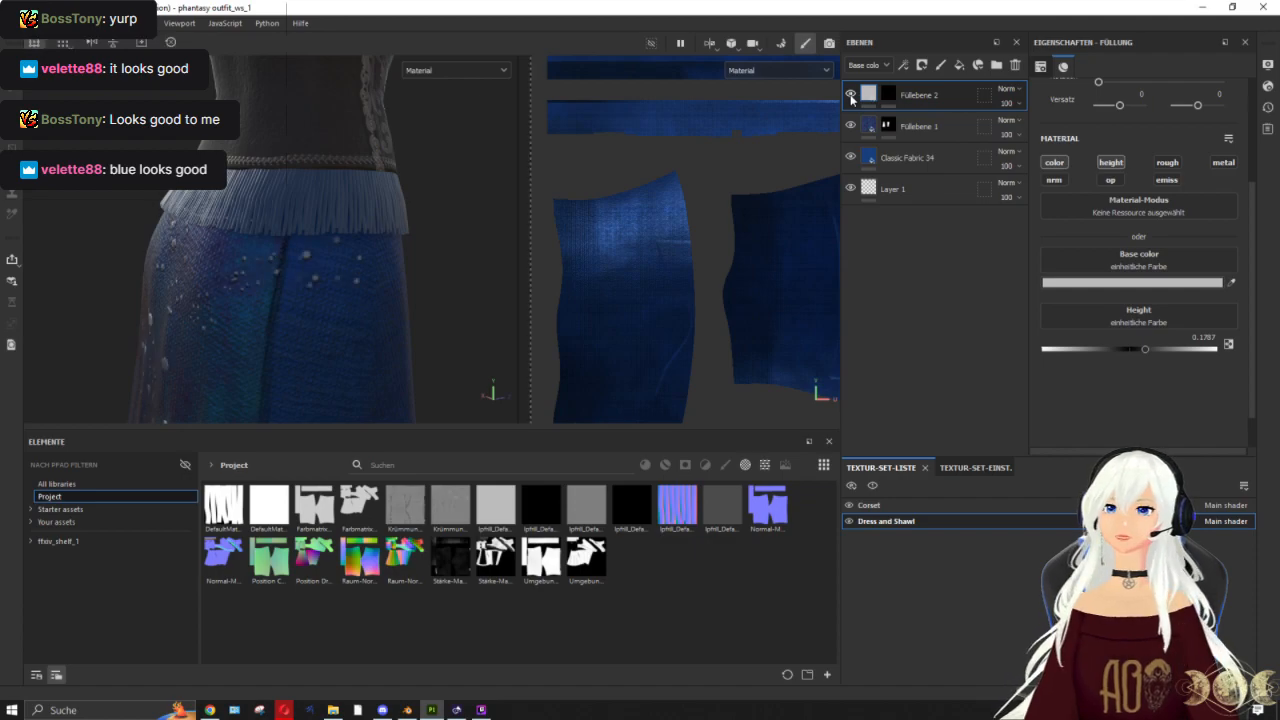
{"action": "left_click", "coordinate": [887, 96]}
{"action": "left_click", "coordinate": [887, 96], "text": "alt"}
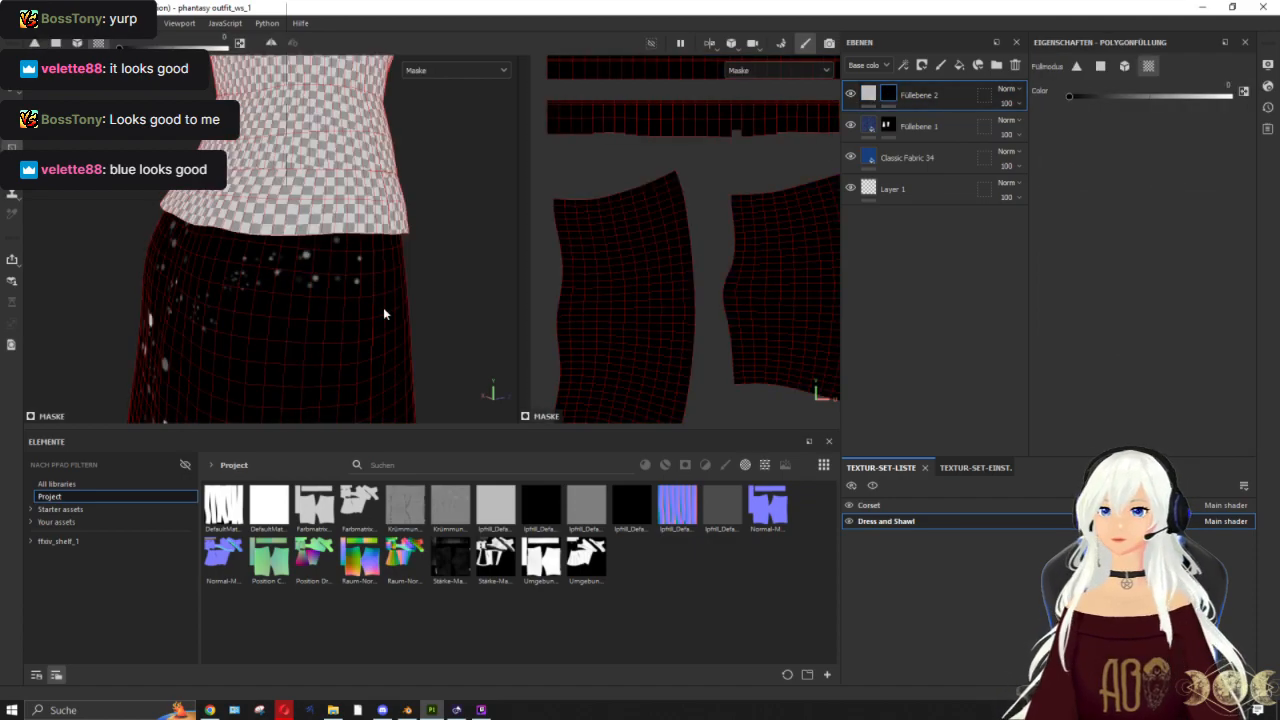
{"action": "left_click", "coordinate": [898, 95]}
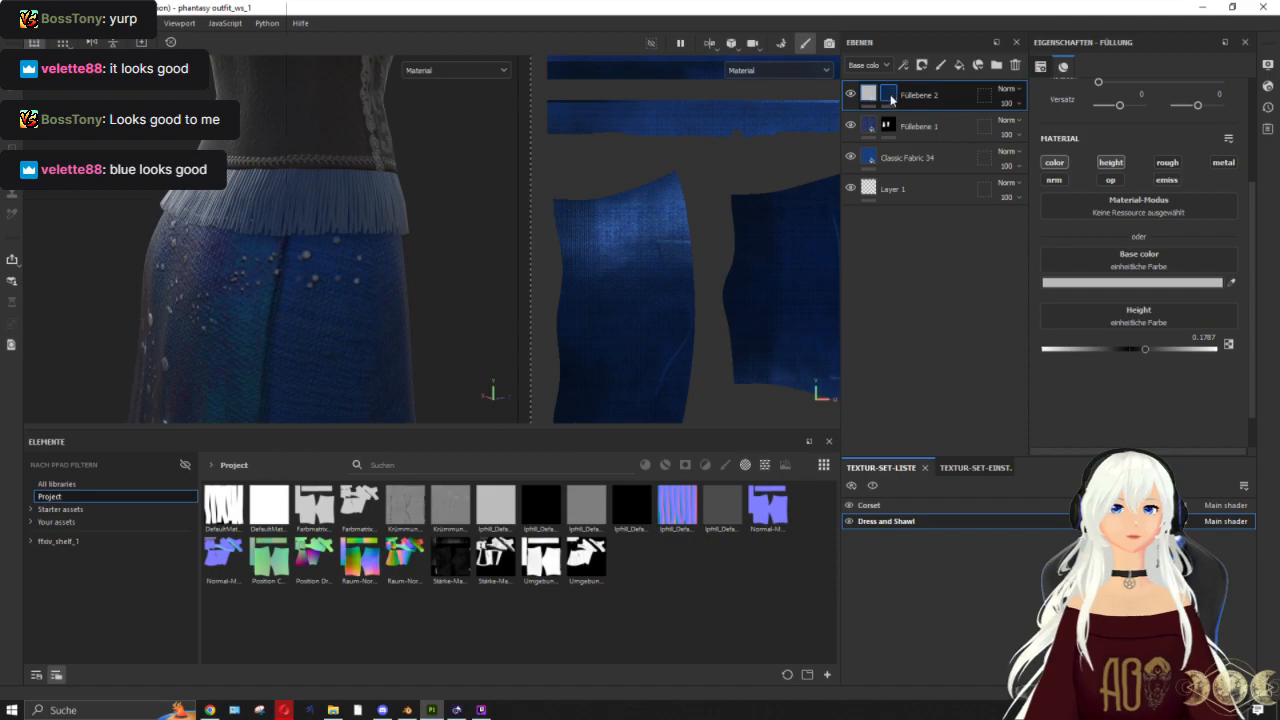
{"action": "left_click", "coordinate": [889, 96]}
Step: Paint out the pearl dots below the fringe beside the skirt's seam with the Basic Hard brush in black on the mask
{"action": "left_click", "coordinate": [56, 484]}
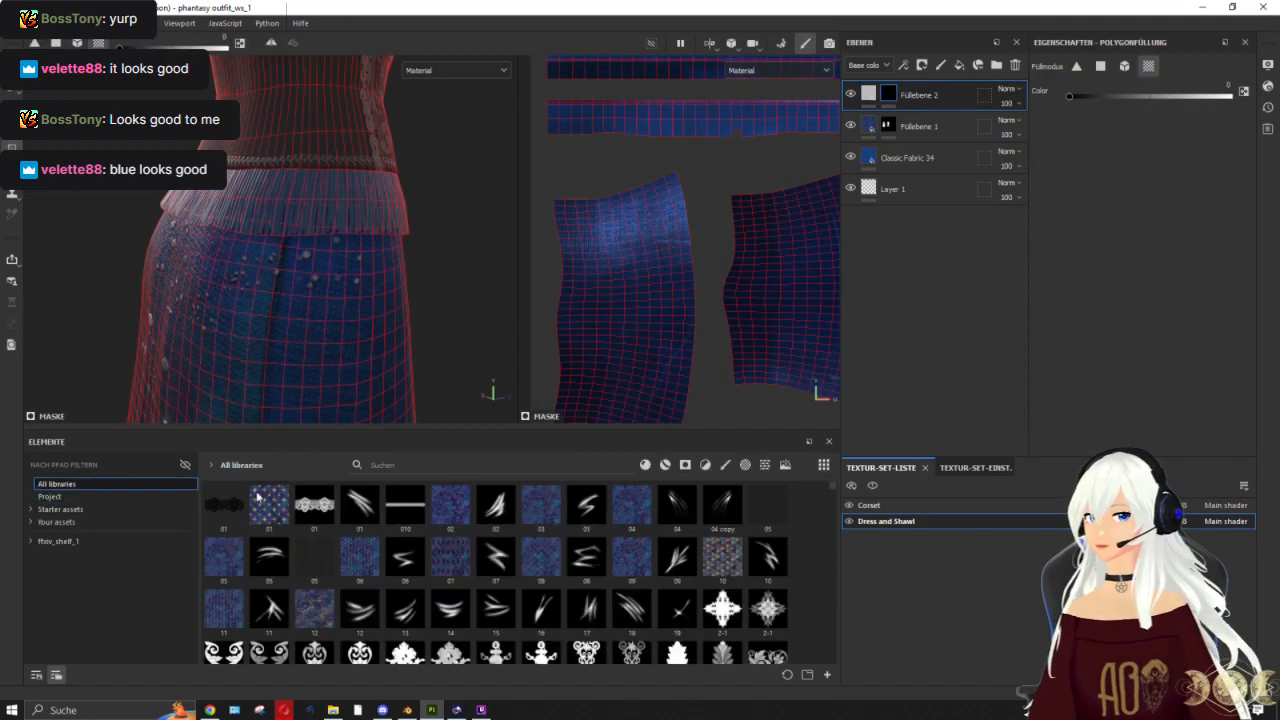
{"action": "mouse_move", "coordinate": [528, 549]}
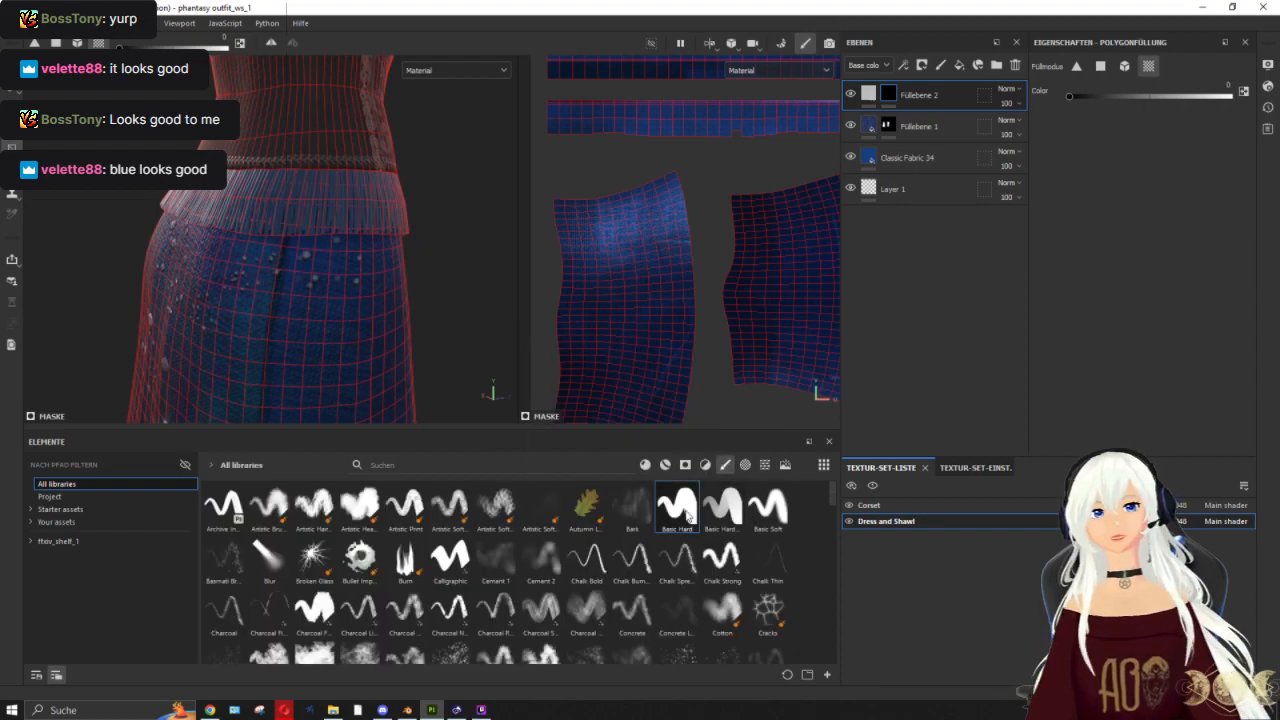
{"action": "mouse_move", "coordinate": [687, 515]}
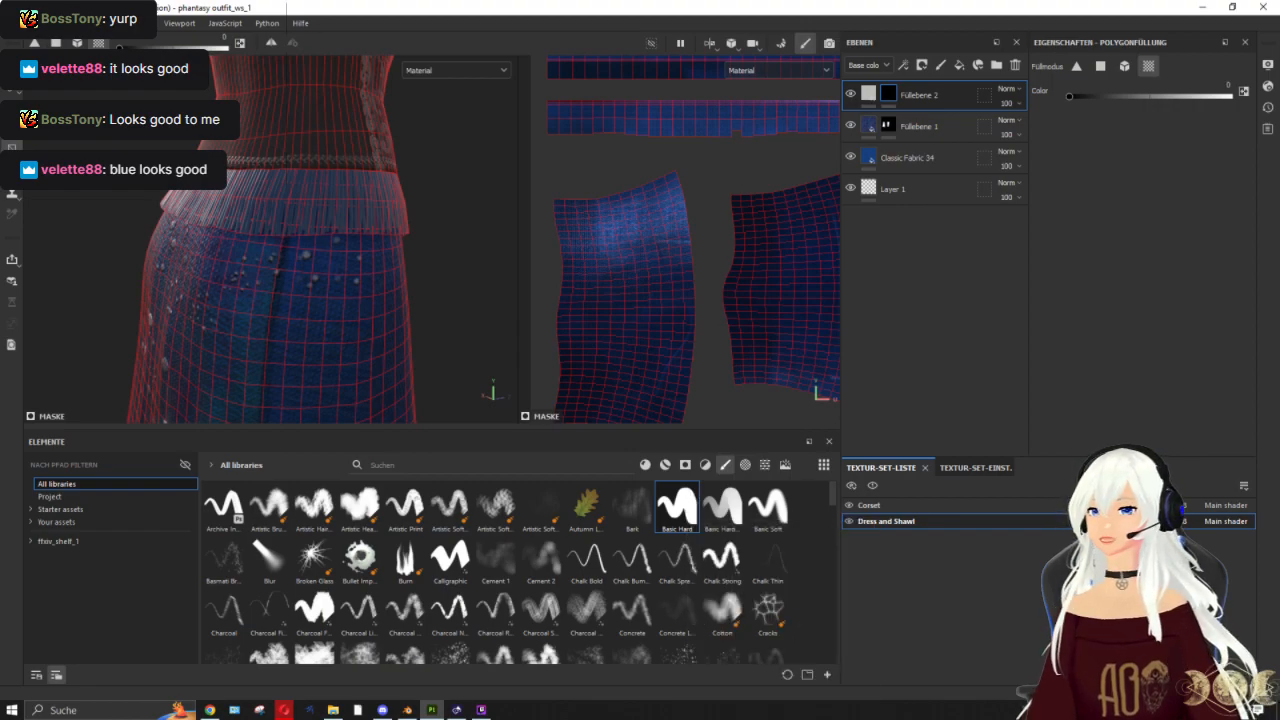
{"action": "key", "text": "1"}
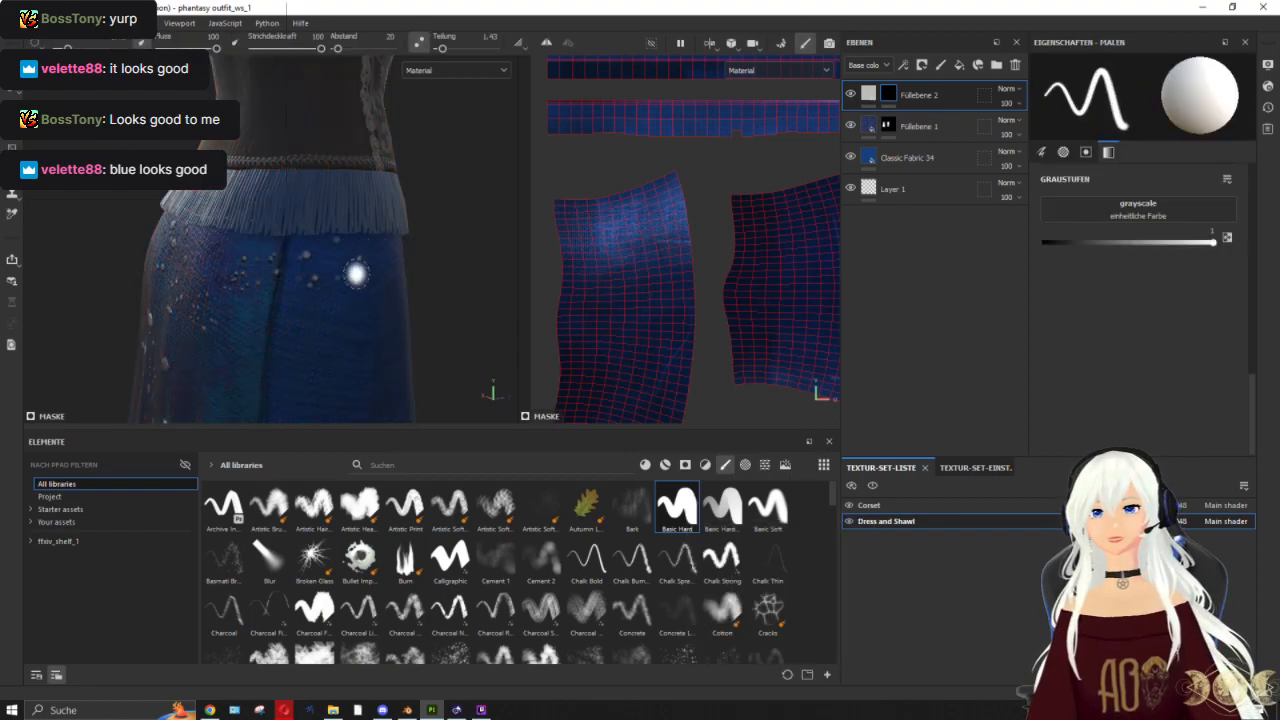
{"action": "scroll", "coordinate": [355, 272], "scroll_direction": "up", "scroll_amount": 1}
{"action": "scroll", "coordinate": [355, 272], "scroll_direction": "up", "scroll_amount": 2}
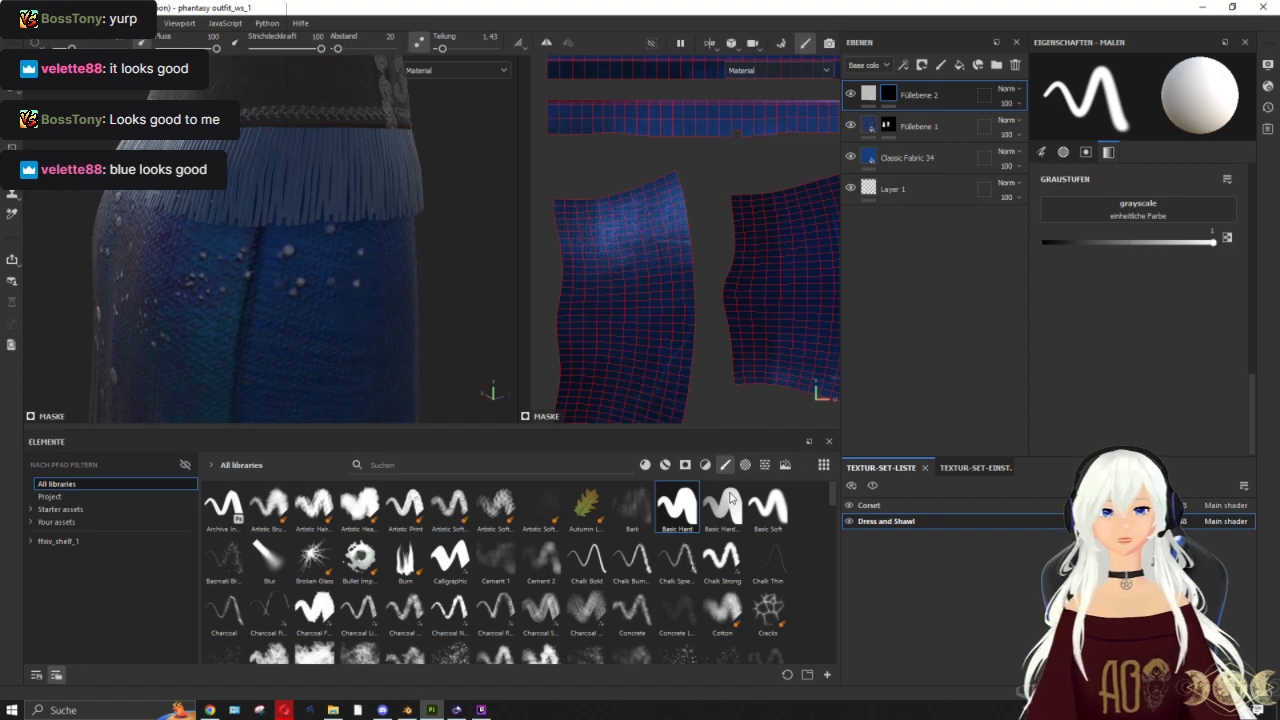
{"action": "left_click", "coordinate": [681, 505]}
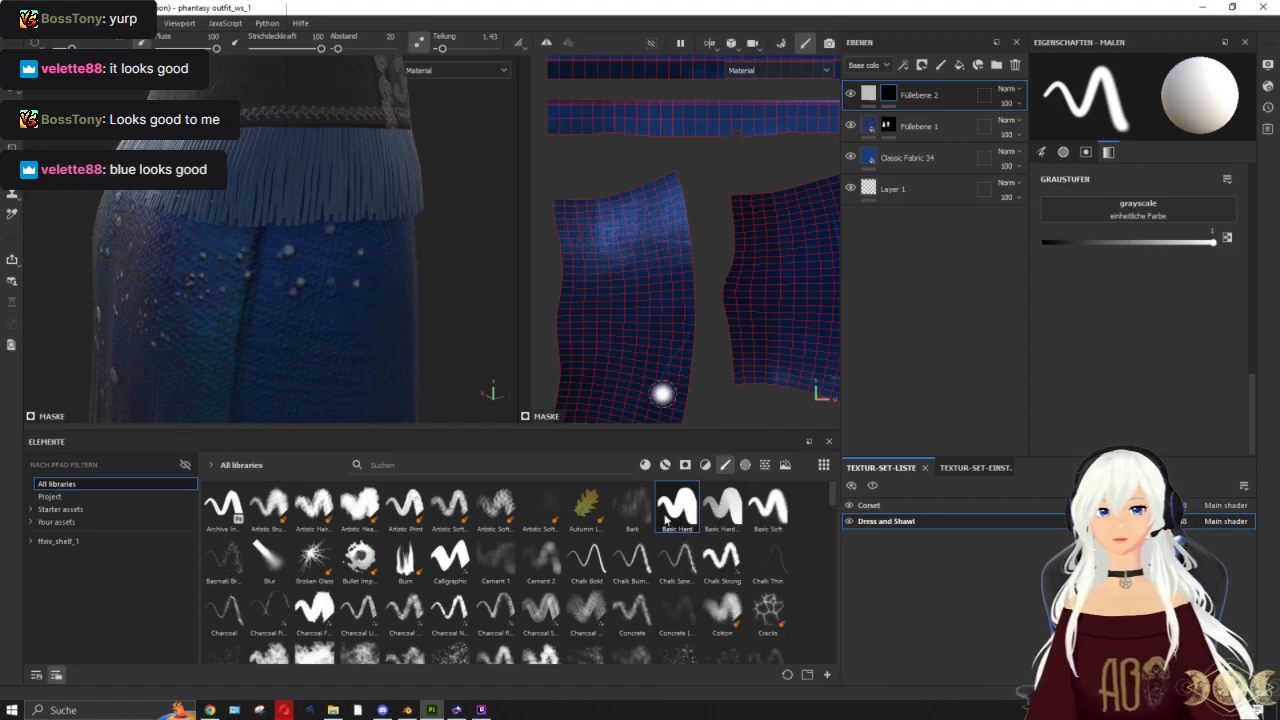
{"action": "left_click", "coordinate": [1226, 239]}
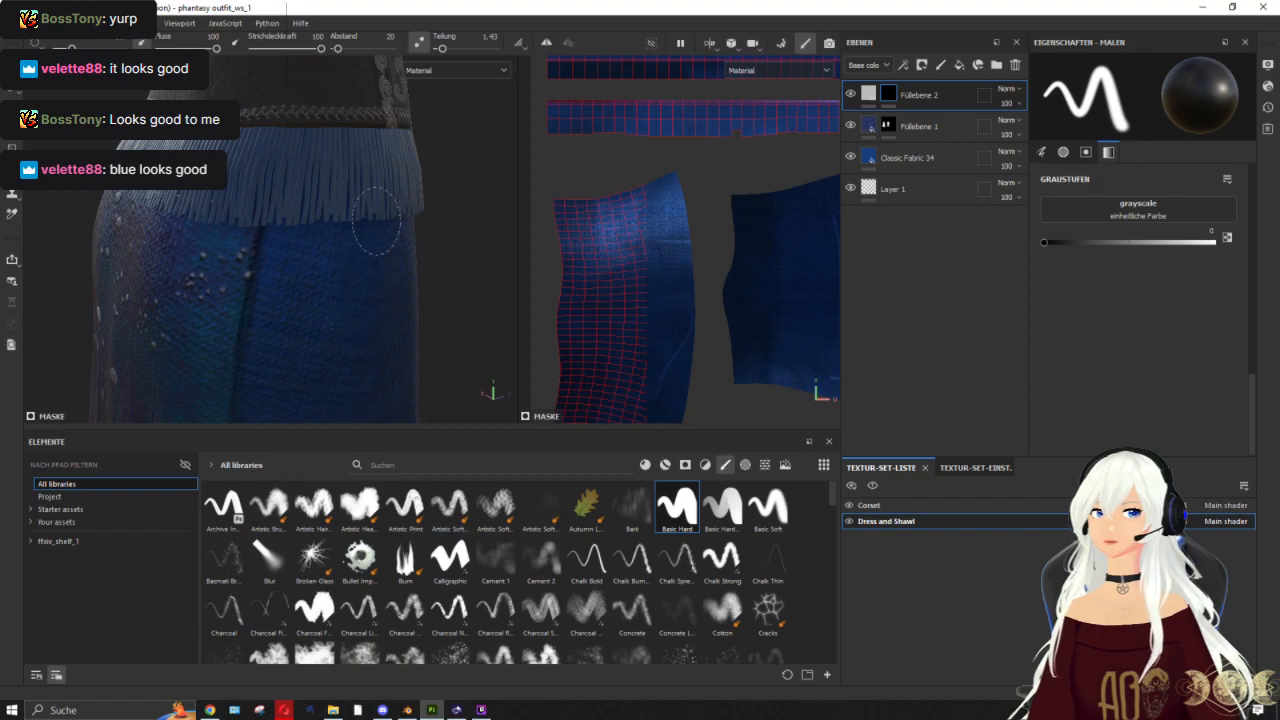
Step: Check the Pinterest reference drawing in the browser, return, and examine the dress's shoulder band and UV strips
{"action": "scroll", "coordinate": [374, 310], "scroll_direction": "down", "scroll_amount": 5}
{"action": "mouse_move", "coordinate": [371, 300]}
{"action": "left_mouse_down", "text": "alt"}
{"action": "mouse_move", "coordinate": [376, 187]}
{"action": "mouse_move", "coordinate": [617, 166]}
{"action": "mouse_move", "coordinate": [376, 179]}
{"action": "mouse_move", "coordinate": [423, 177]}
{"action": "mouse_move", "coordinate": [264, 217]}
{"action": "mouse_move", "coordinate": [389, 249]}
{"action": "mouse_move", "coordinate": [363, 251]}
{"action": "mouse_move", "coordinate": [413, 323]}
{"action": "mouse_move", "coordinate": [401, 272]}
{"action": "mouse_move", "coordinate": [371, 271]}
{"action": "mouse_move", "coordinate": [386, 194]}
{"action": "mouse_move", "coordinate": [414, 354]}
{"action": "mouse_move", "coordinate": [391, 366]}
{"action": "mouse_move", "coordinate": [444, 212]}
{"action": "mouse_move", "coordinate": [534, 186]}
{"action": "mouse_move", "coordinate": [262, 131]}
{"action": "left_mouse_up", "text": "alt"}
{"action": "left_click_drag", "start_coordinate": [371, 175], "coordinate": [473, 383], "text": "alt"}
{"action": "key", "text": "alt+Tab"}
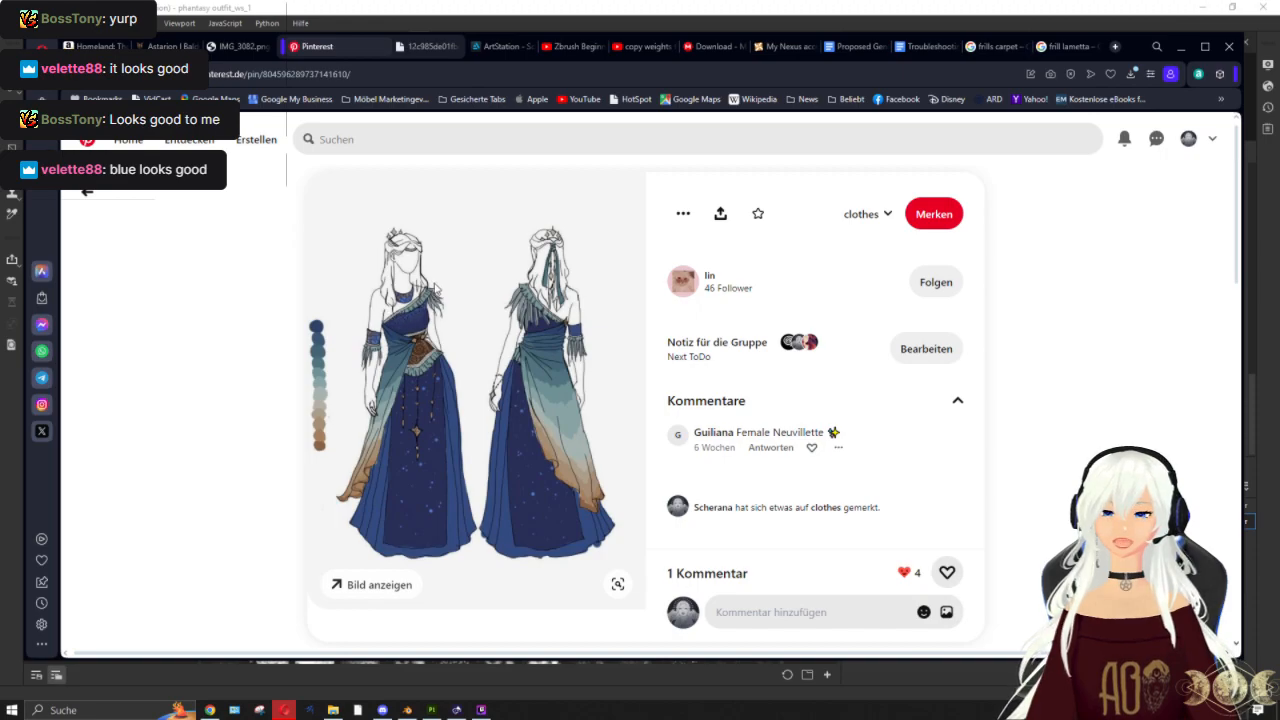
{"action": "left_click", "coordinate": [1181, 46]}
{"action": "mouse_move", "coordinate": [351, 204]}
{"action": "left_mouse_down", "text": "alt"}
{"action": "mouse_move", "coordinate": [510, 202]}
{"action": "mouse_move", "coordinate": [793, 256]}
{"action": "left_mouse_up", "text": "alt"}
{"action": "scroll", "coordinate": [793, 256], "scroll_direction": "down", "scroll_amount": 4}
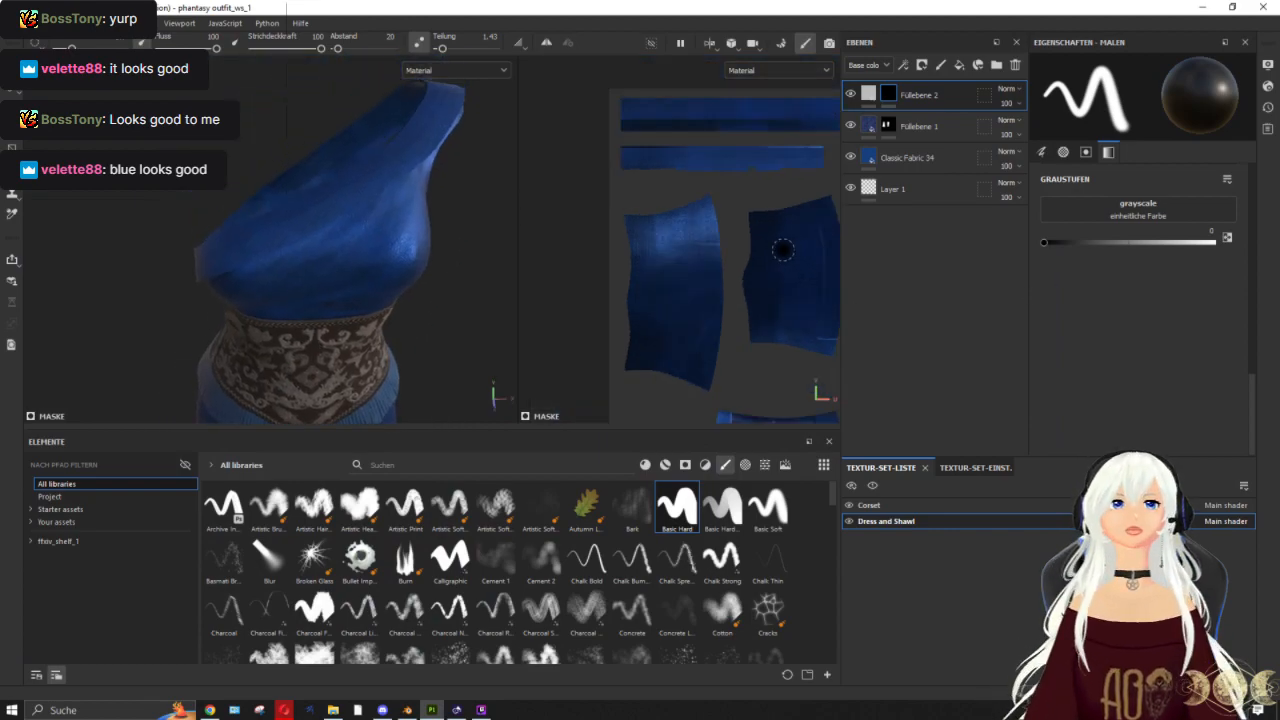
{"action": "middle_click_drag", "start_coordinate": [694, 256], "coordinate": [612, 273]}
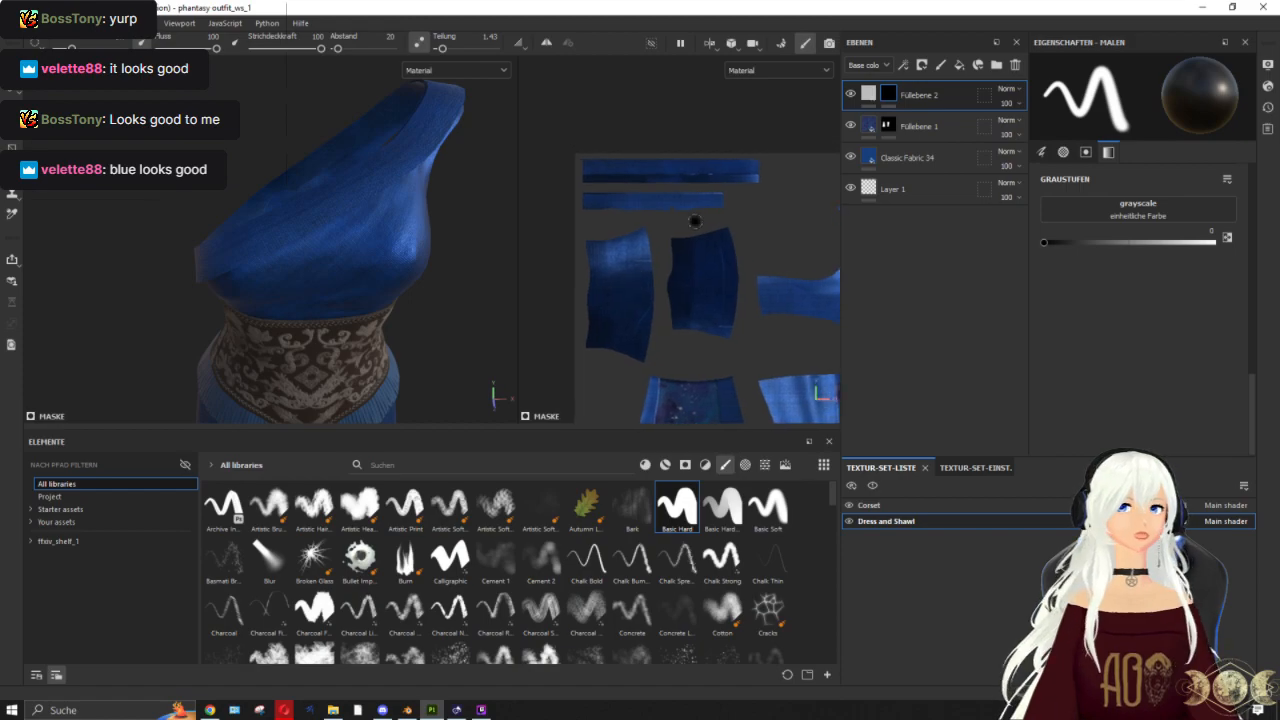
Step: Copy the top hh_fabric smart folder from the Corset texture set into Dress and Shawl above Füllebene 2
{"action": "left_click", "coordinate": [887, 506]}
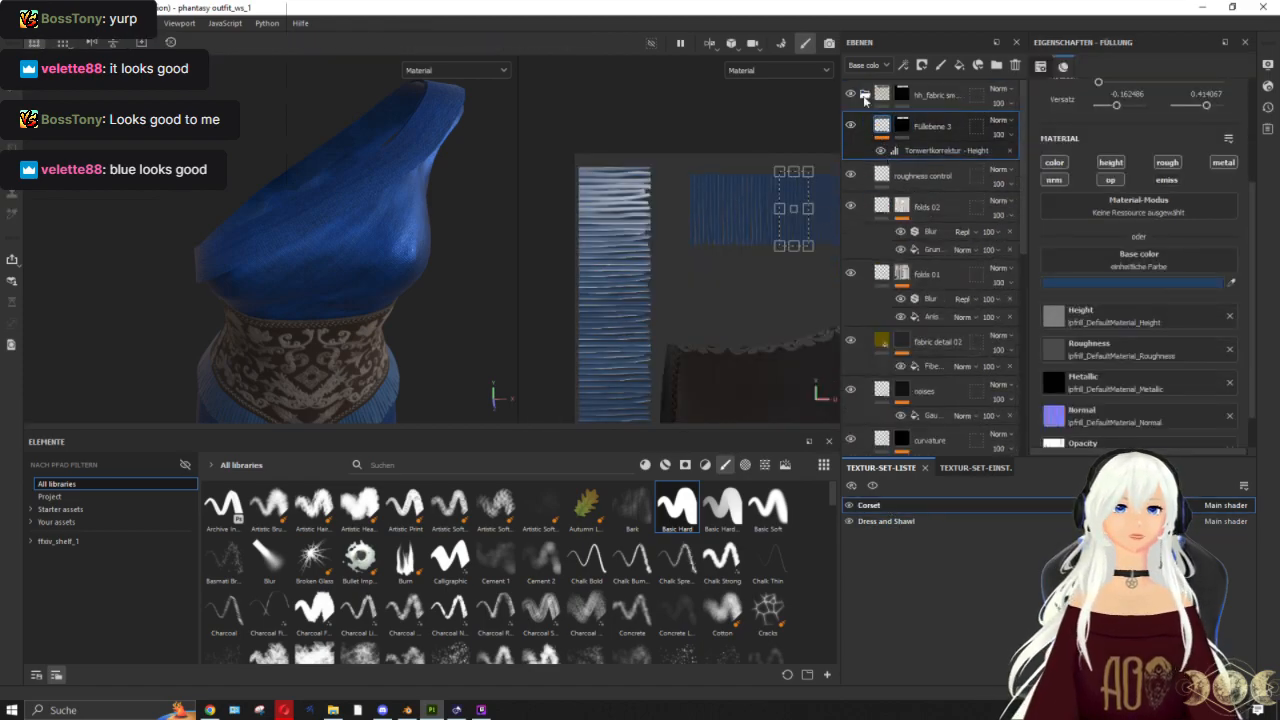
{"action": "left_click", "coordinate": [908, 96]}
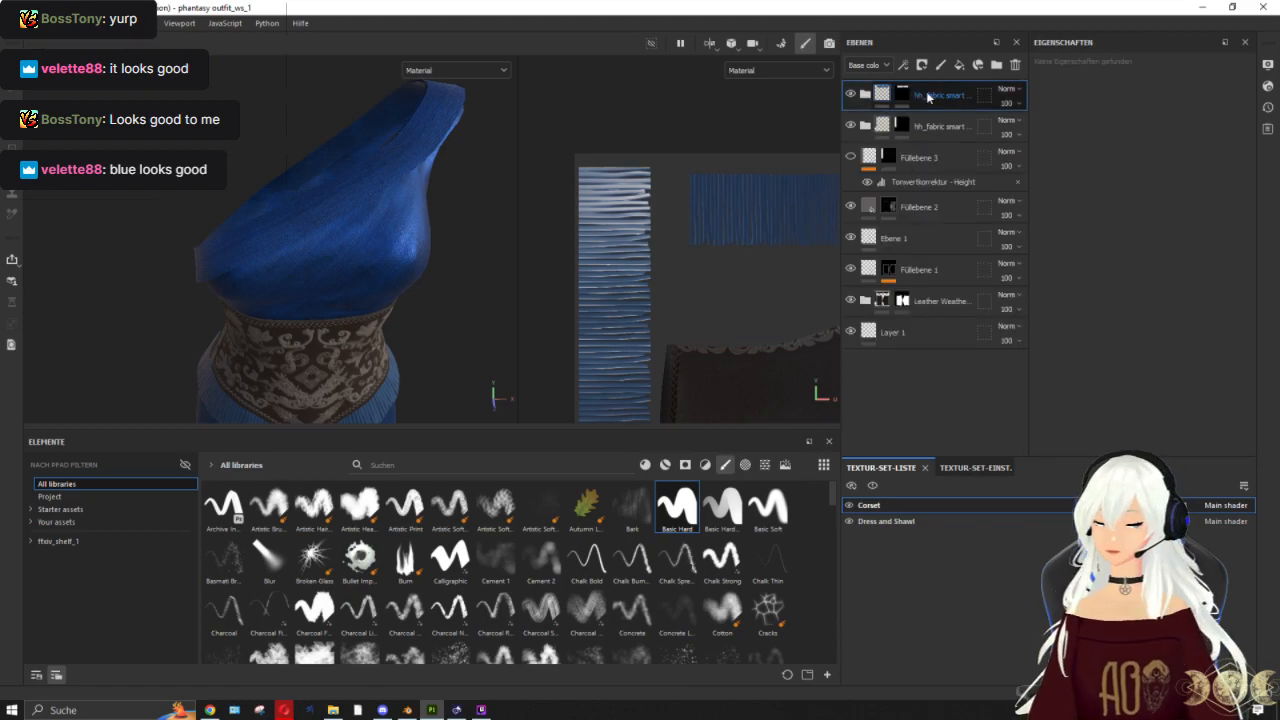
{"action": "left_click", "coordinate": [926, 523]}
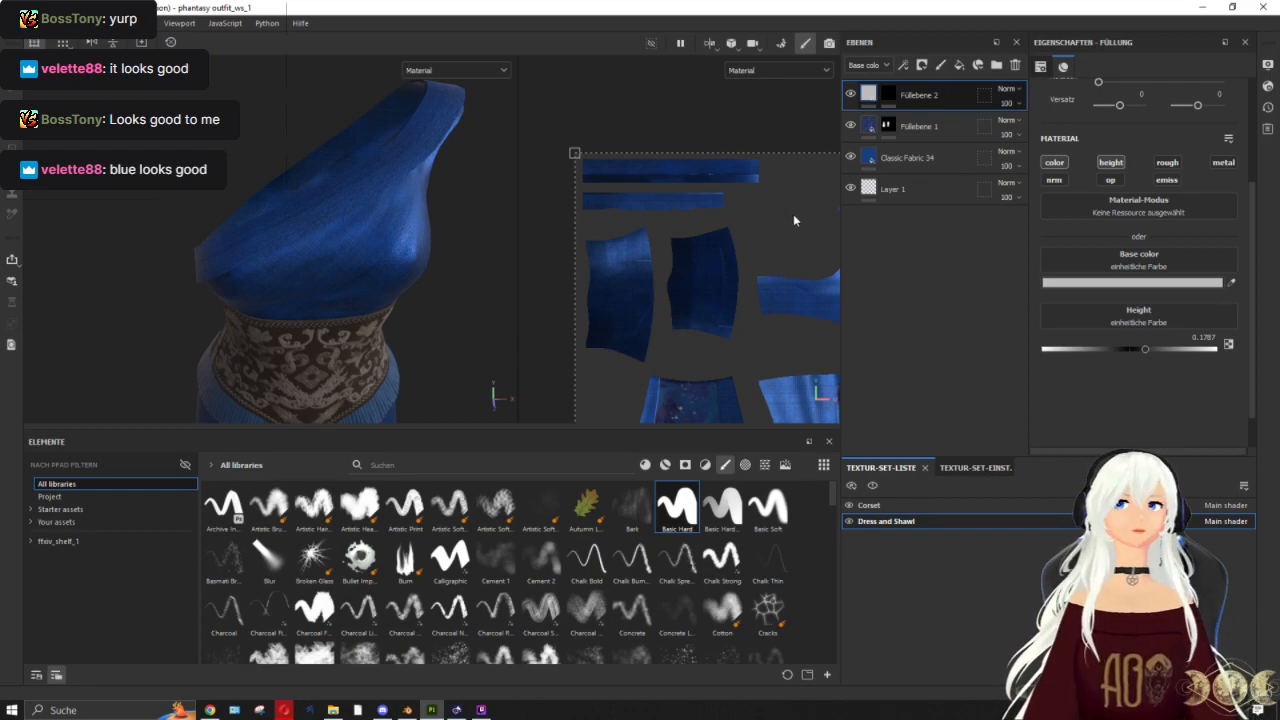
{"action": "key", "text": "ctrl+v"}
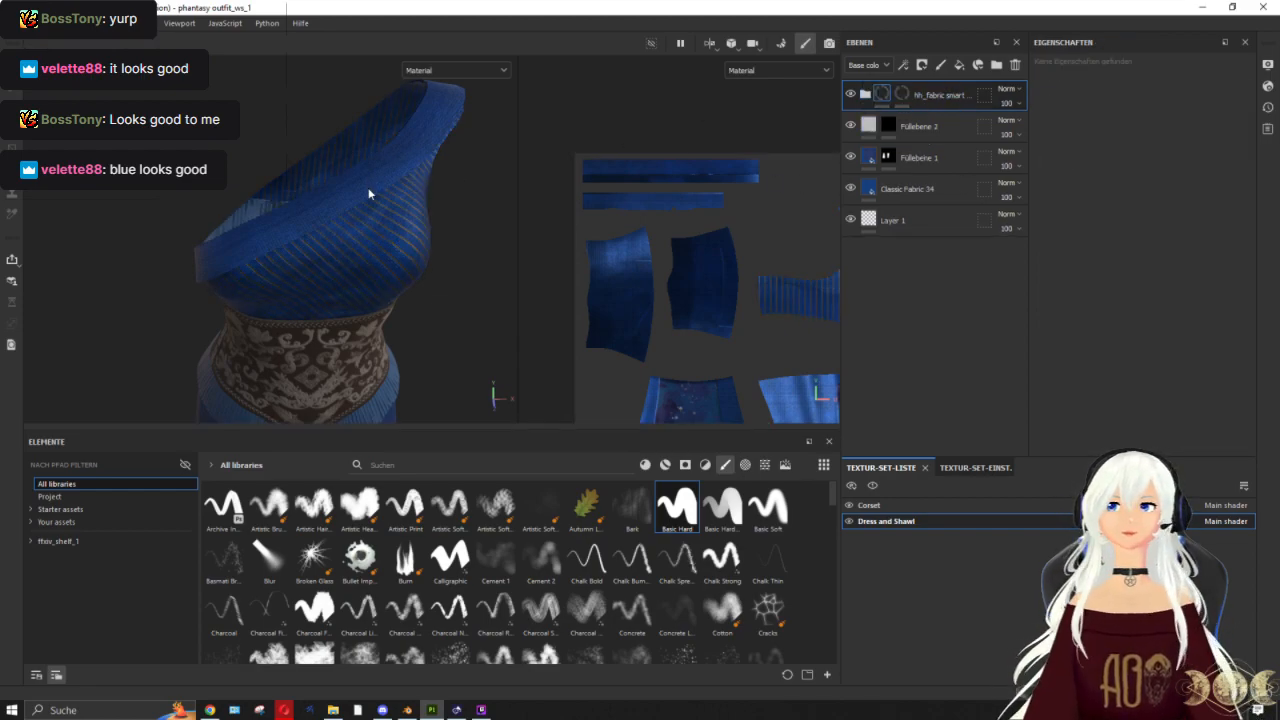
Step: Reset the pasted folder's mask to black and reveal the folder only on the shoulder band with Polygon Fill
{"action": "mouse_move", "coordinate": [445, 235]}
{"action": "left_mouse_down", "text": "alt"}
{"action": "mouse_move", "coordinate": [414, 214]}
{"action": "mouse_move", "coordinate": [429, 234]}
{"action": "left_mouse_up", "text": "alt"}
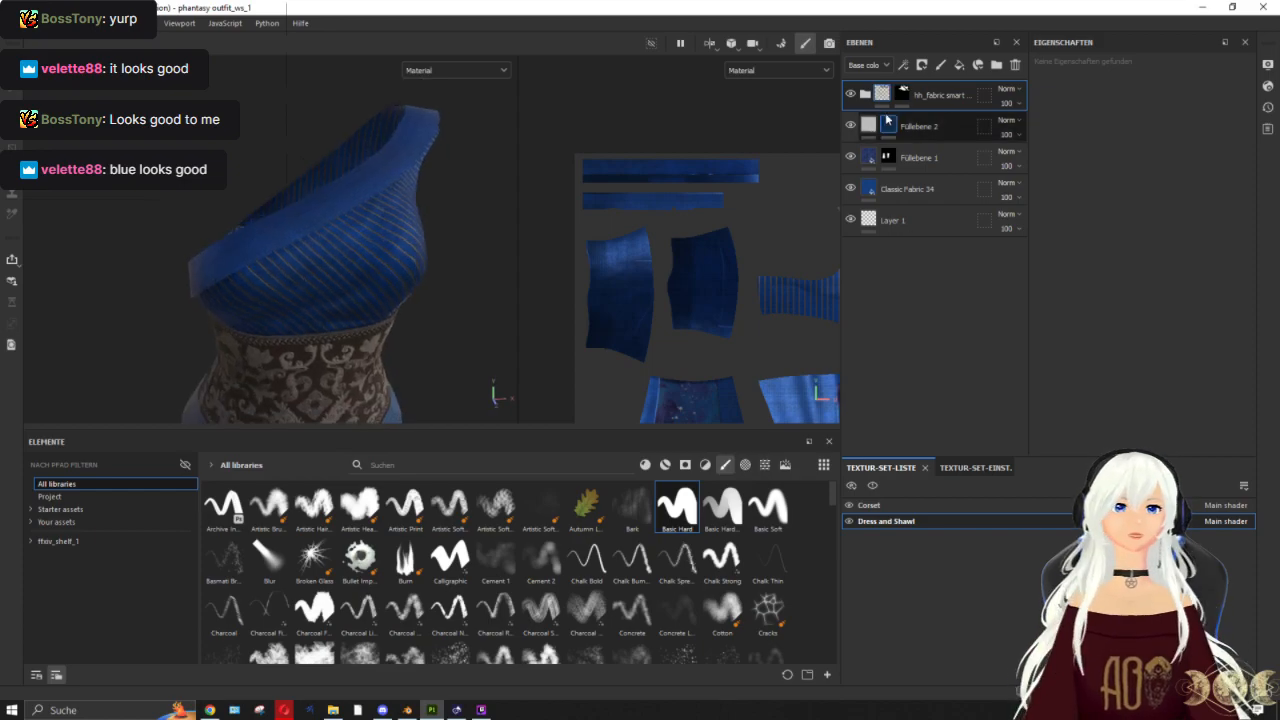
{"action": "right_click", "coordinate": [901, 96]}
{"action": "left_click", "coordinate": [950, 134]}
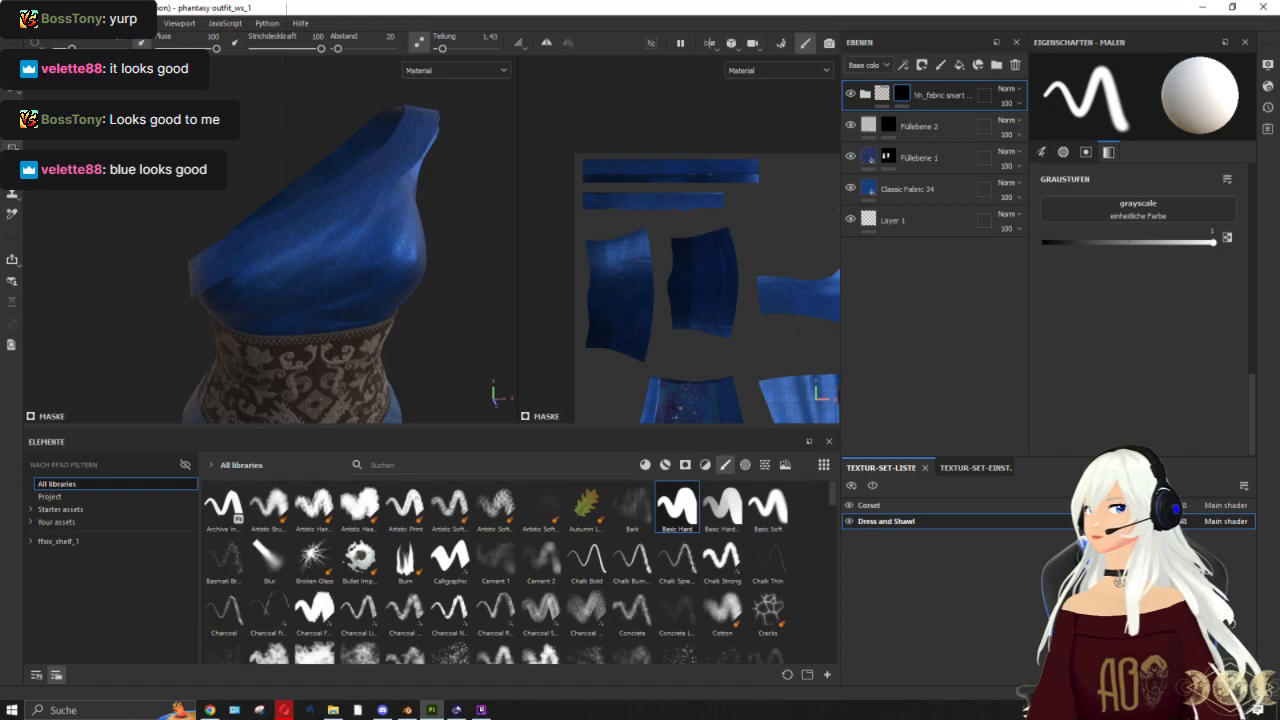
{"action": "left_click", "coordinate": [12, 150]}
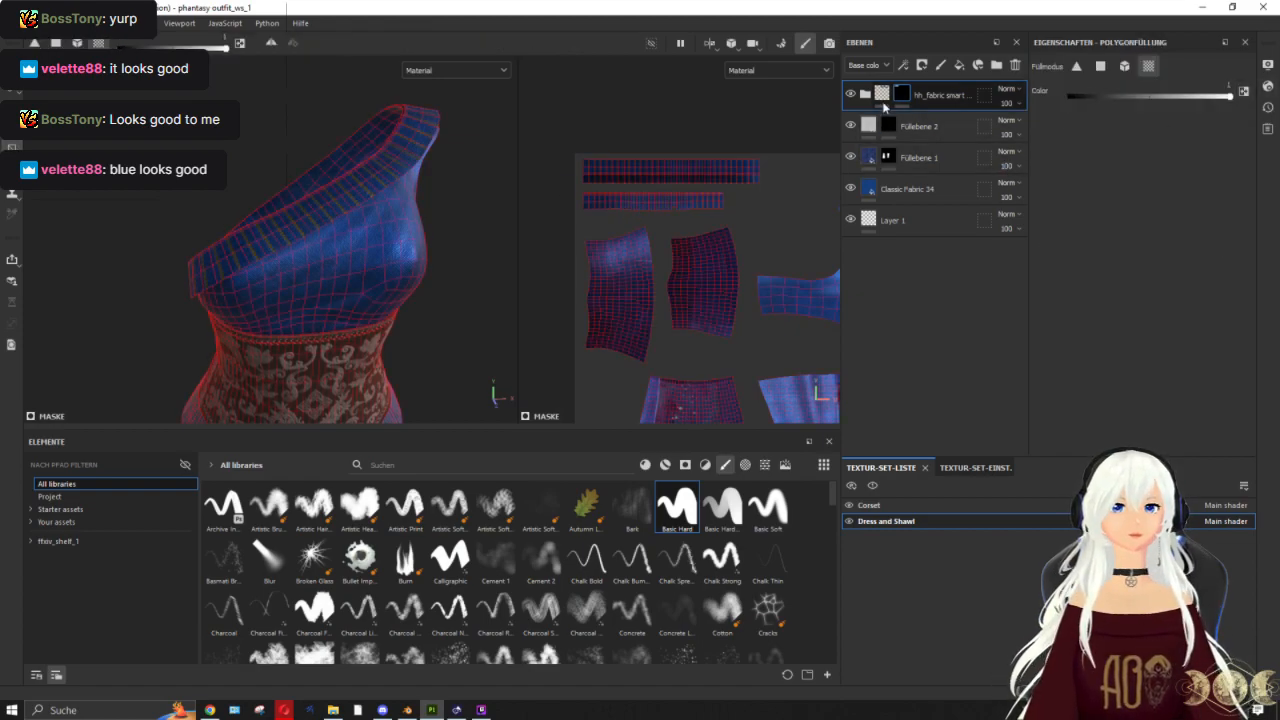
Step: Remove the mask from Füllebene 3 inside the hh_fabric smart material folder
{"action": "scroll", "coordinate": [646, 143], "scroll_direction": "up", "scroll_amount": 3}
{"action": "scroll", "coordinate": [646, 143], "scroll_direction": "down", "scroll_amount": 2}
{"action": "left_click_drag", "start_coordinate": [426, 190], "coordinate": [290, 207], "text": "alt"}
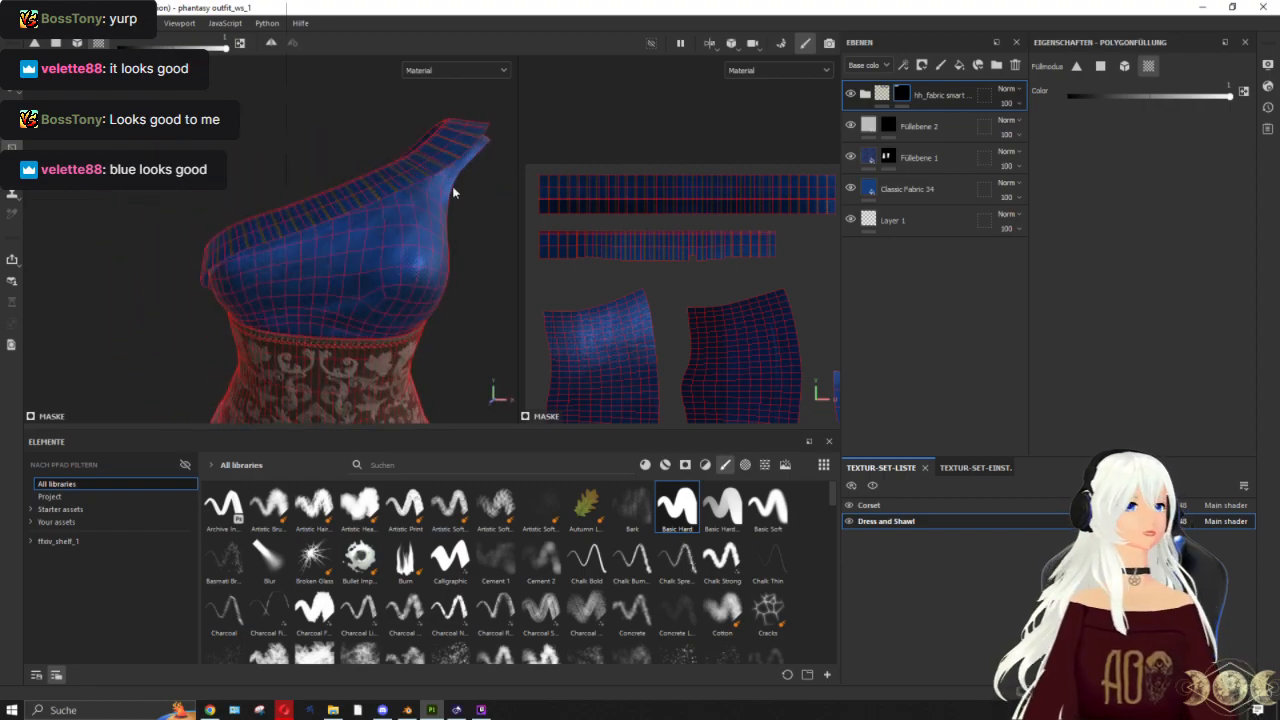
{"action": "left_click", "coordinate": [885, 100]}
{"action": "left_click", "coordinate": [865, 94]}
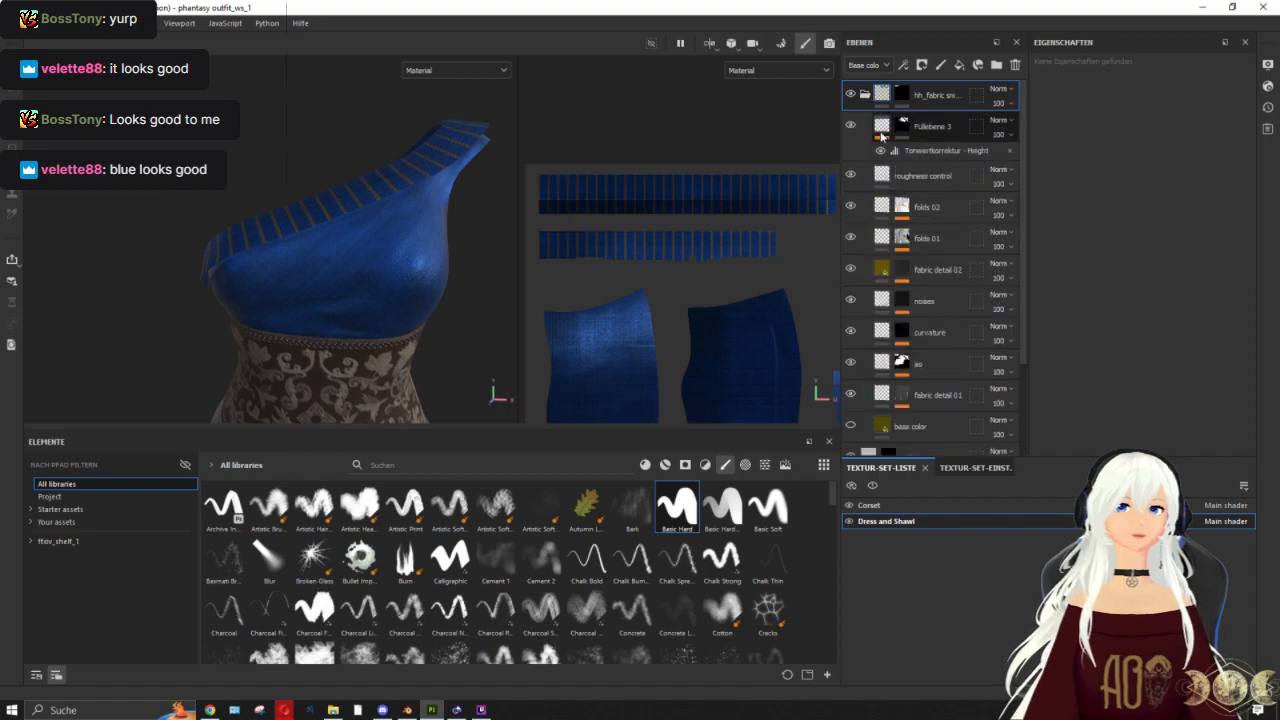
{"action": "left_click", "coordinate": [885, 130]}
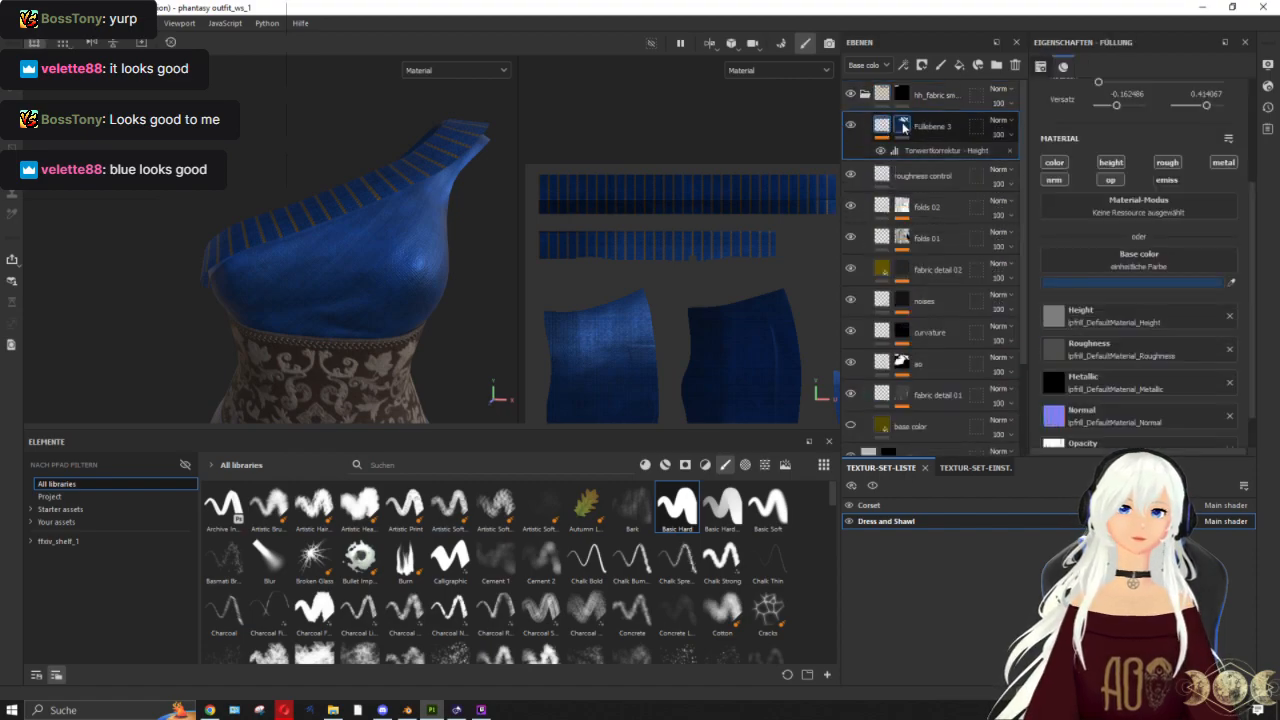
{"action": "right_click", "coordinate": [903, 125]}
{"action": "left_click", "coordinate": [930, 281]}
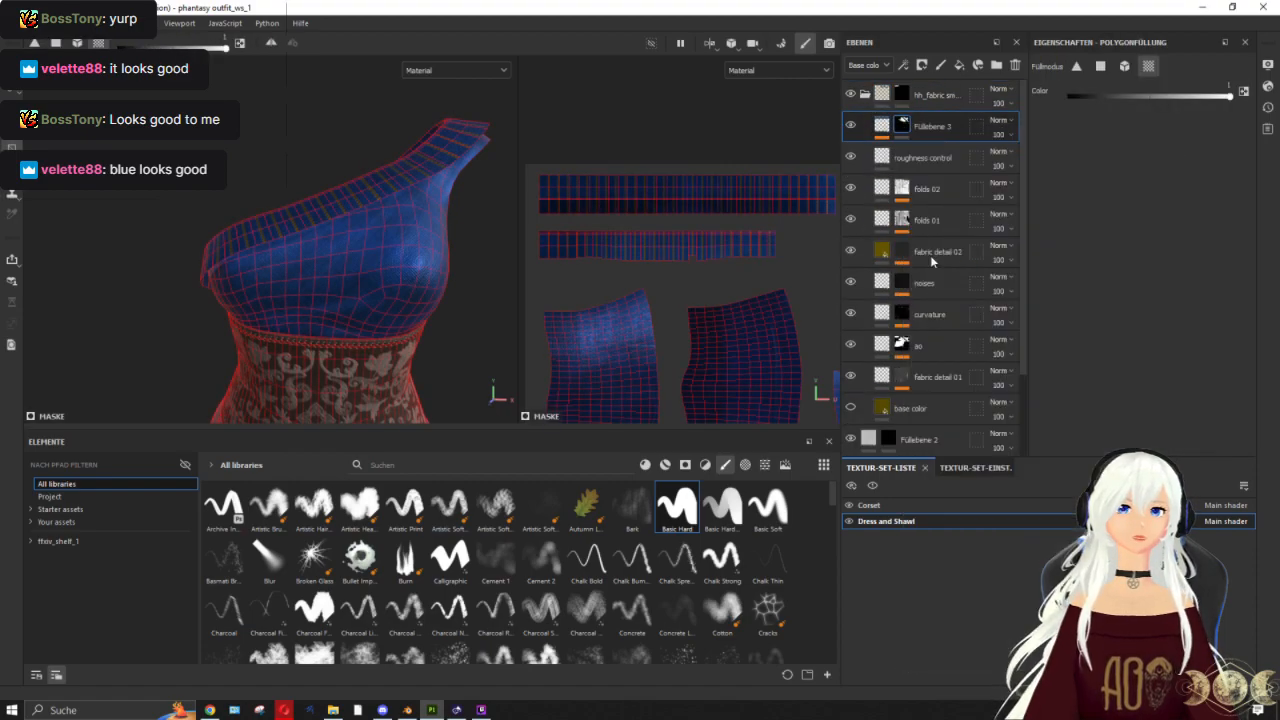
{"action": "left_click", "coordinate": [882, 127]}
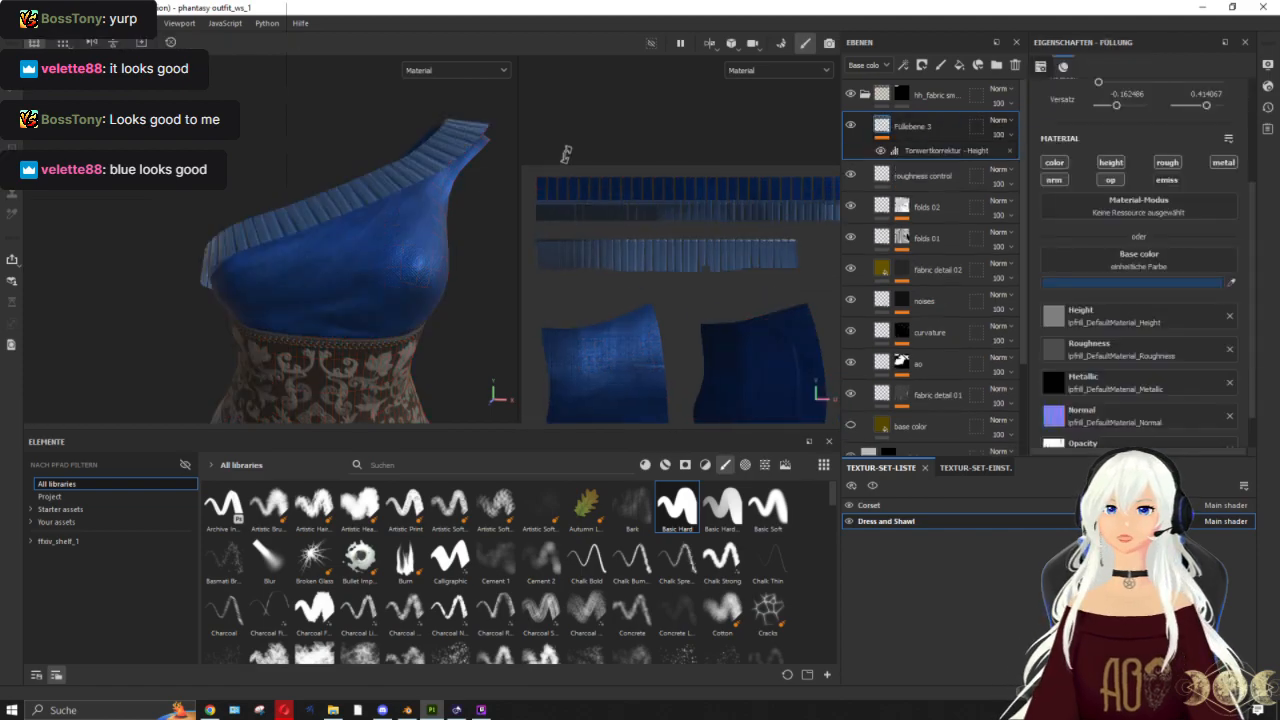
Step: Replace the hh_fabric folder's mask with a black one that reveals only the shawl's back strip, the upper UV island
{"action": "scroll", "coordinate": [715, 238], "scroll_direction": "up", "scroll_amount": 4}
{"action": "middle_click_drag", "start_coordinate": [715, 239], "coordinate": [711, 238], "text": "alt"}
{"action": "left_click_drag", "start_coordinate": [339, 187], "coordinate": [470, 160], "text": "alt"}
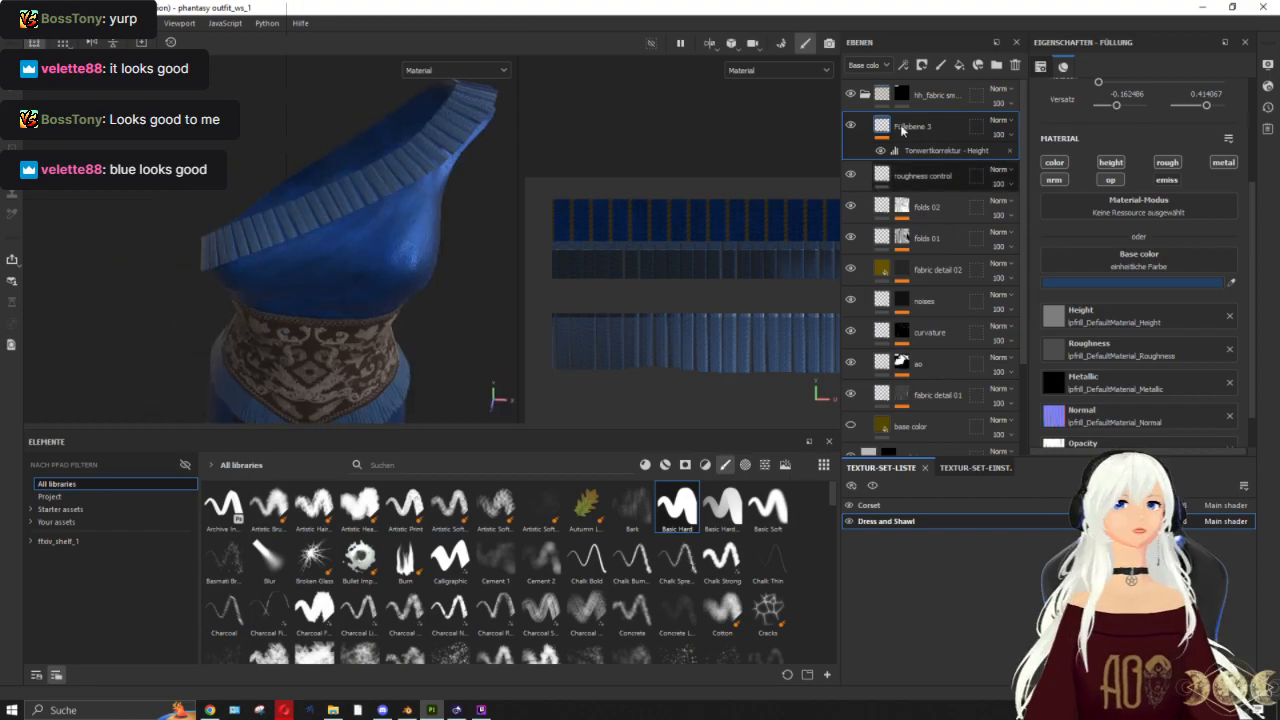
{"action": "left_click", "coordinate": [903, 95]}
{"action": "right_click", "coordinate": [906, 98]}
{"action": "left_click", "coordinate": [936, 118]}
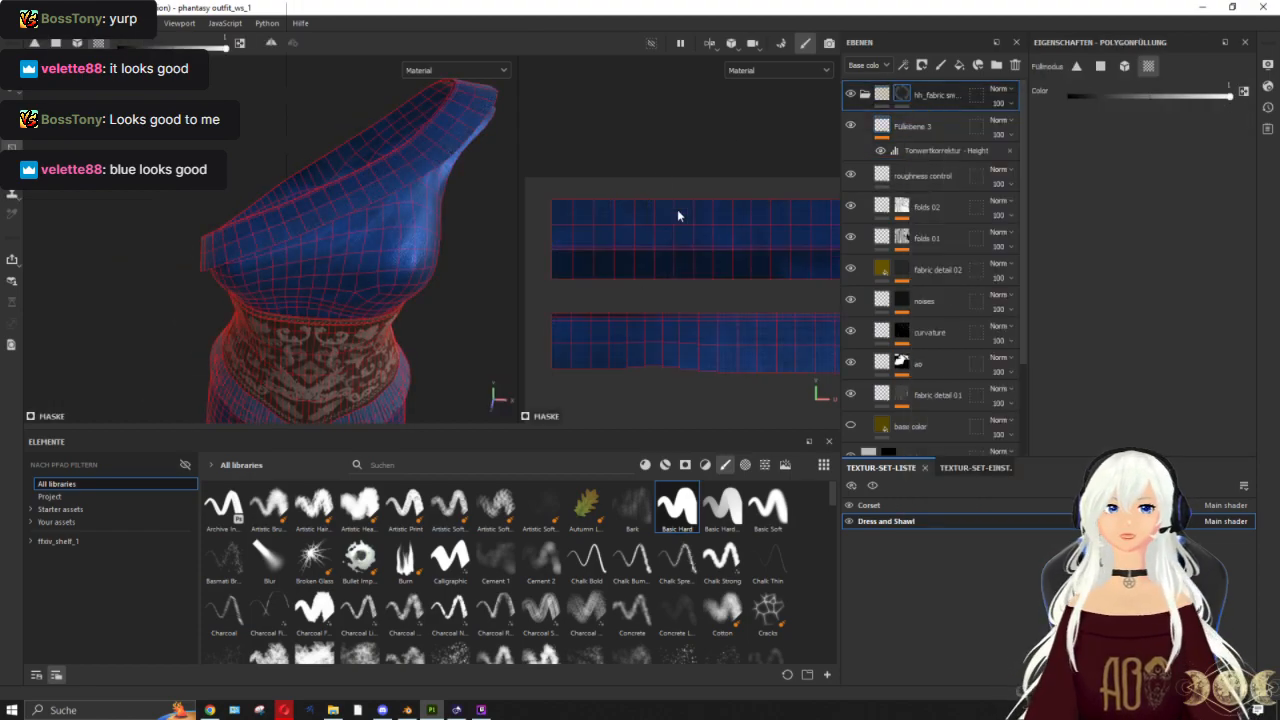
Step: Move Füllebene 3's fringe projection onto the shawl's back strip, at an offset of about -0.245, 0.475
{"action": "left_click", "coordinate": [880, 127]}
{"action": "right_click_drag", "start_coordinate": [785, 201], "coordinate": [786, 230], "text": "alt"}
{"action": "middle_click_drag", "start_coordinate": [744, 260], "coordinate": [557, 310], "text": "alt"}
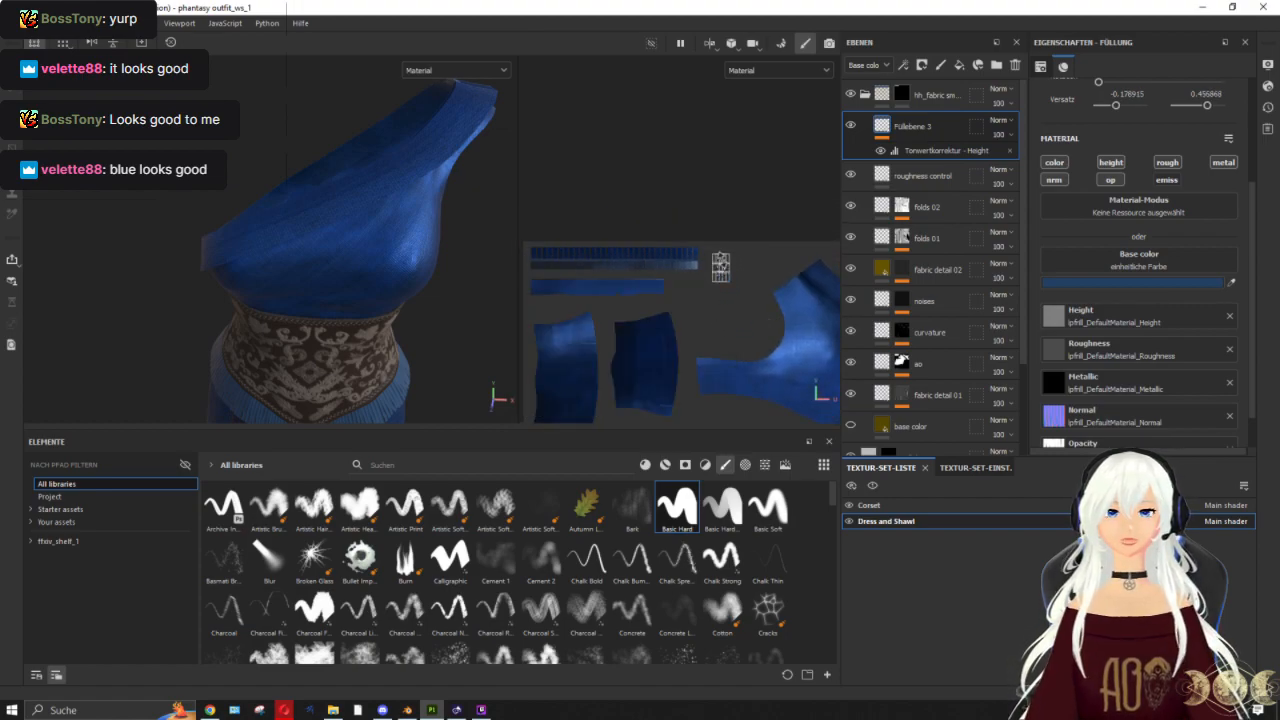
{"action": "scroll", "coordinate": [721, 249], "scroll_direction": "up", "scroll_amount": 5}
{"action": "left_click_drag", "start_coordinate": [698, 302], "coordinate": [561, 264]}
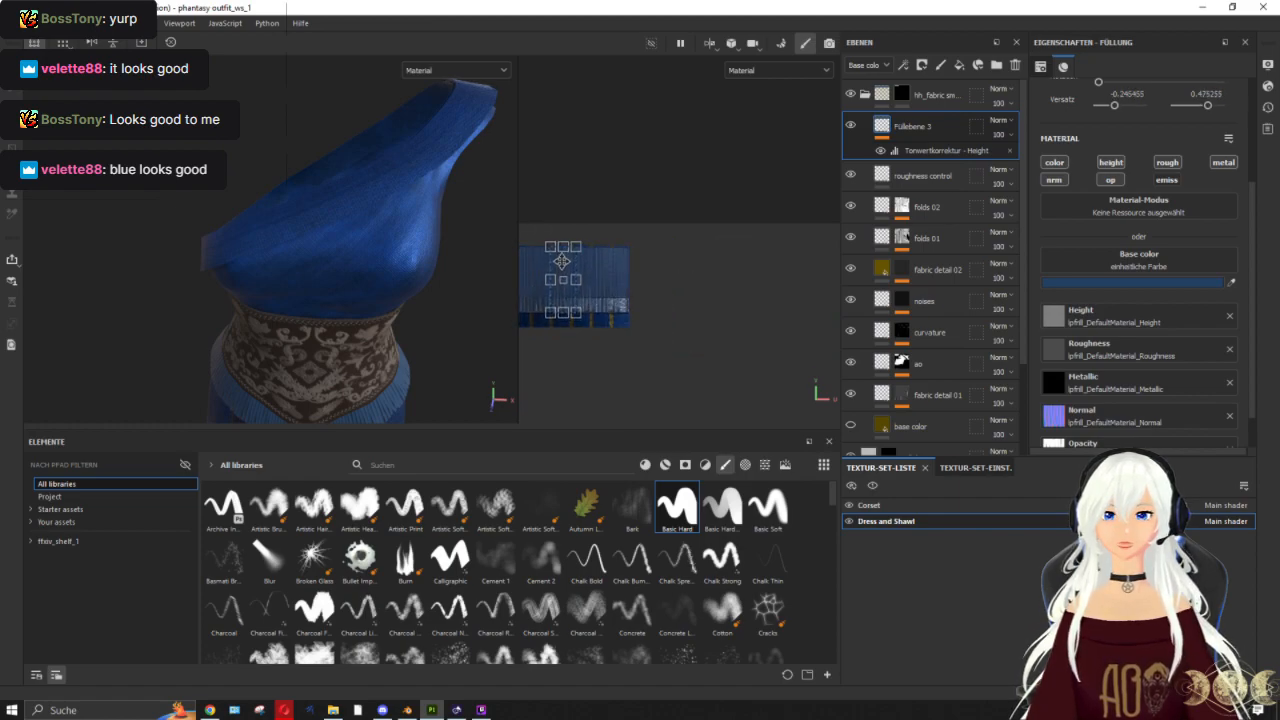
Step: Reposition and enlarge the fringe projection to cover the full height of the back strip, at an offset of about -0.243, 0.472
{"action": "scroll", "coordinate": [565, 268], "scroll_direction": "up", "scroll_amount": 2}
{"action": "scroll", "coordinate": [630, 297], "scroll_direction": "up", "scroll_amount": 1}
{"action": "left_click_drag", "start_coordinate": [312, 209], "coordinate": [711, 214], "text": "alt"}
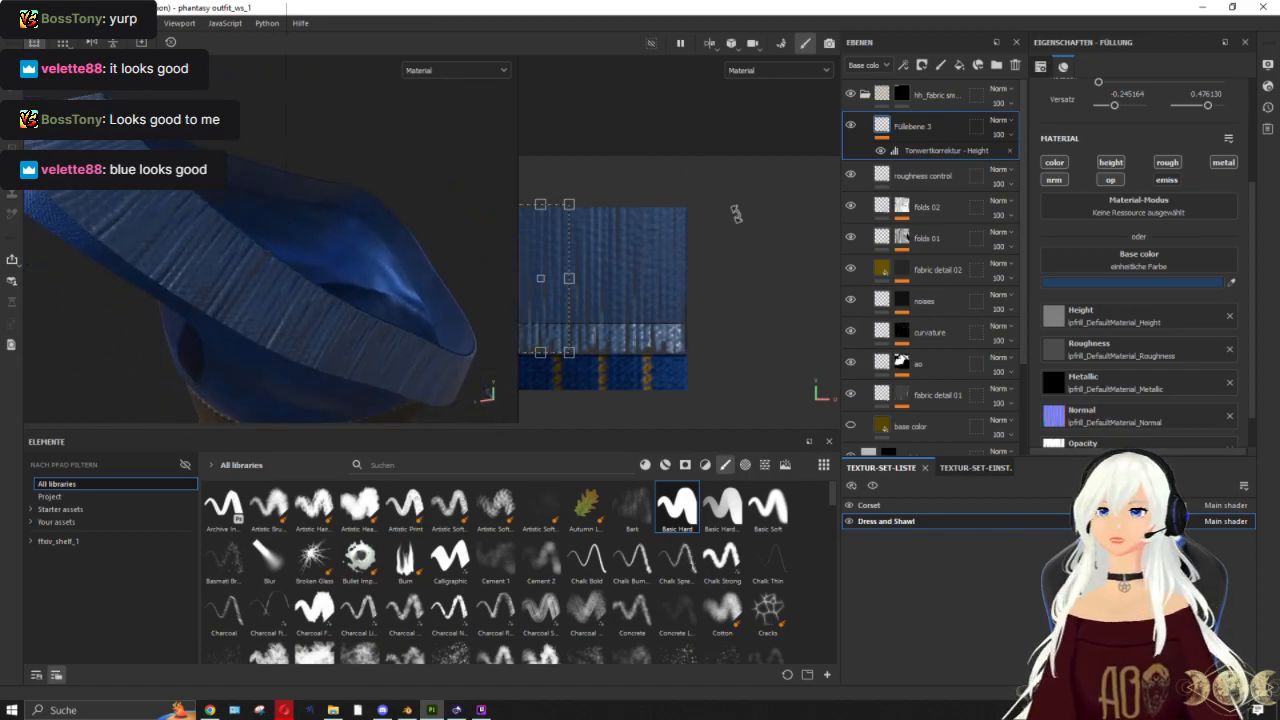
{"action": "left_click_drag", "start_coordinate": [591, 196], "coordinate": [595, 345]}
{"action": "middle_click_drag", "start_coordinate": [660, 288], "coordinate": [731, 285], "text": "alt"}
{"action": "left_click_drag", "start_coordinate": [622, 244], "coordinate": [635, 280]}
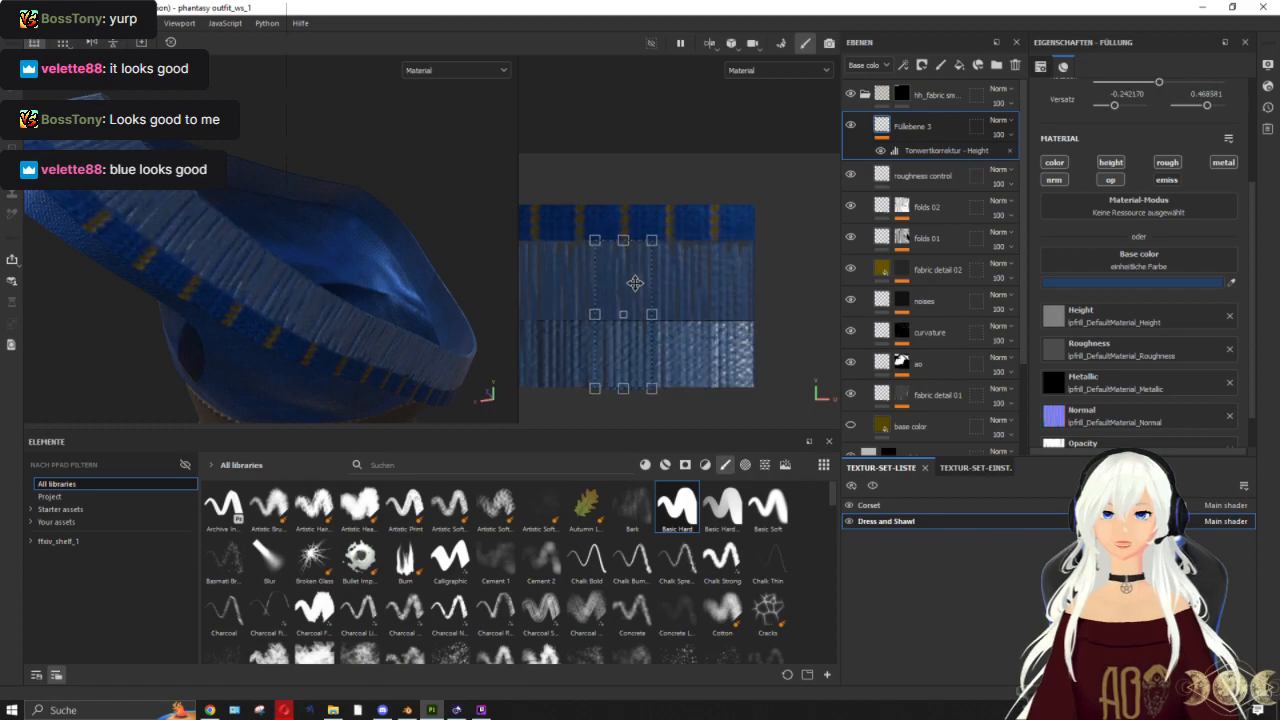
{"action": "left_click_drag", "start_coordinate": [594, 240], "coordinate": [581, 204]}
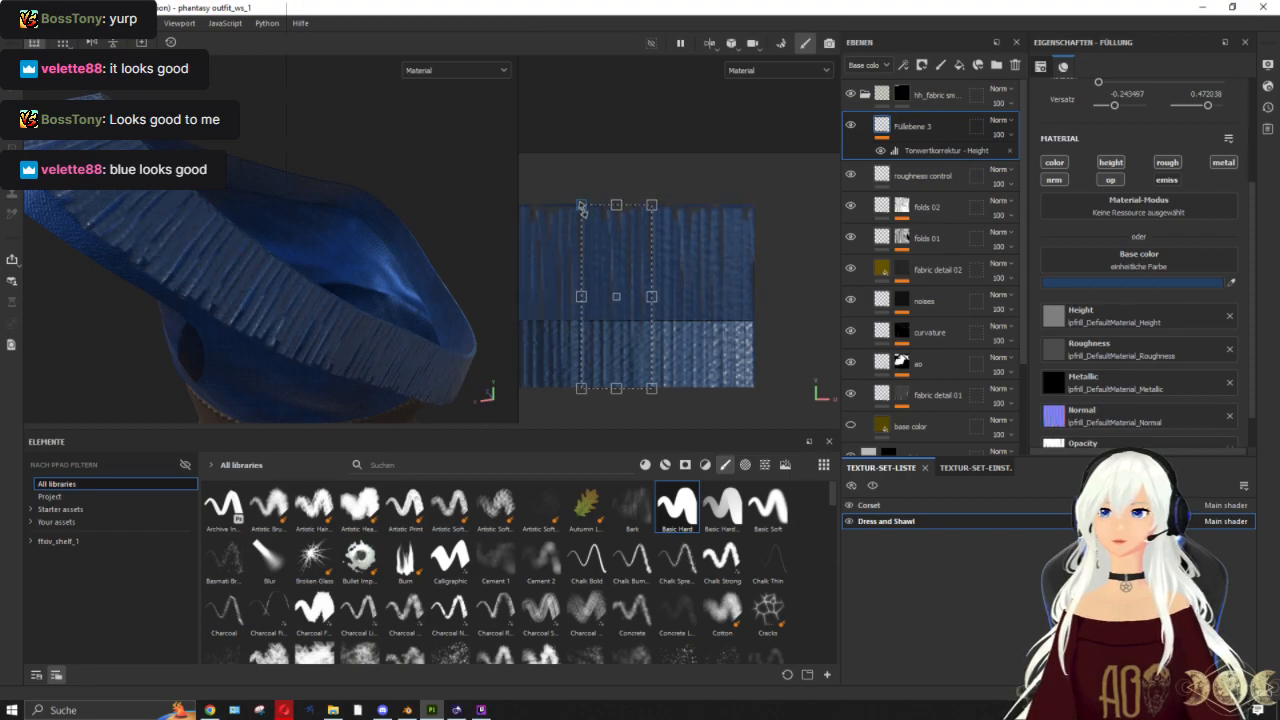
Step: Widen the fringe projection on the back strip to a horizontal offset of about -0.241
{"action": "scroll", "coordinate": [311, 198], "scroll_direction": "down", "scroll_amount": 5}
{"action": "mouse_move", "coordinate": [280, 229]}
{"action": "left_mouse_down", "text": "alt"}
{"action": "mouse_move", "coordinate": [512, 254]}
{"action": "mouse_move", "coordinate": [261, 217]}
{"action": "mouse_move", "coordinate": [266, 250]}
{"action": "left_mouse_up", "text": "alt"}
{"action": "scroll", "coordinate": [261, 217], "scroll_direction": "up", "scroll_amount": 2}
{"action": "scroll", "coordinate": [261, 217], "scroll_direction": "up", "scroll_amount": 3}
{"action": "left_click_drag", "start_coordinate": [290, 252], "coordinate": [400, 249], "text": "alt"}
{"action": "middle_click_drag", "start_coordinate": [400, 249], "coordinate": [380, 266], "text": "alt"}
{"action": "left_click_drag", "start_coordinate": [380, 266], "coordinate": [355, 222], "text": "alt"}
{"action": "scroll", "coordinate": [677, 298], "scroll_direction": "down", "scroll_amount": 2}
{"action": "left_click_drag", "start_coordinate": [662, 297], "coordinate": [687, 296]}
{"action": "left_click_drag", "start_coordinate": [229, 245], "coordinate": [180, 277], "text": "alt"}
Step: Check the fringe strands along the shawl's back and stretch the projection slightly wider, to a horizontal offset of about -0.240
{"action": "scroll", "coordinate": [328, 281], "scroll_direction": "down", "scroll_amount": 4}
{"action": "scroll", "coordinate": [328, 281], "scroll_direction": "down", "scroll_amount": 2}
{"action": "left_click_drag", "start_coordinate": [350, 281], "coordinate": [509, 280], "text": "alt"}
{"action": "scroll", "coordinate": [380, 265], "scroll_direction": "up", "scroll_amount": 3}
{"action": "left_click_drag", "start_coordinate": [380, 265], "coordinate": [370, 123], "text": "alt"}
{"action": "scroll", "coordinate": [383, 212], "scroll_direction": "up", "scroll_amount": 4}
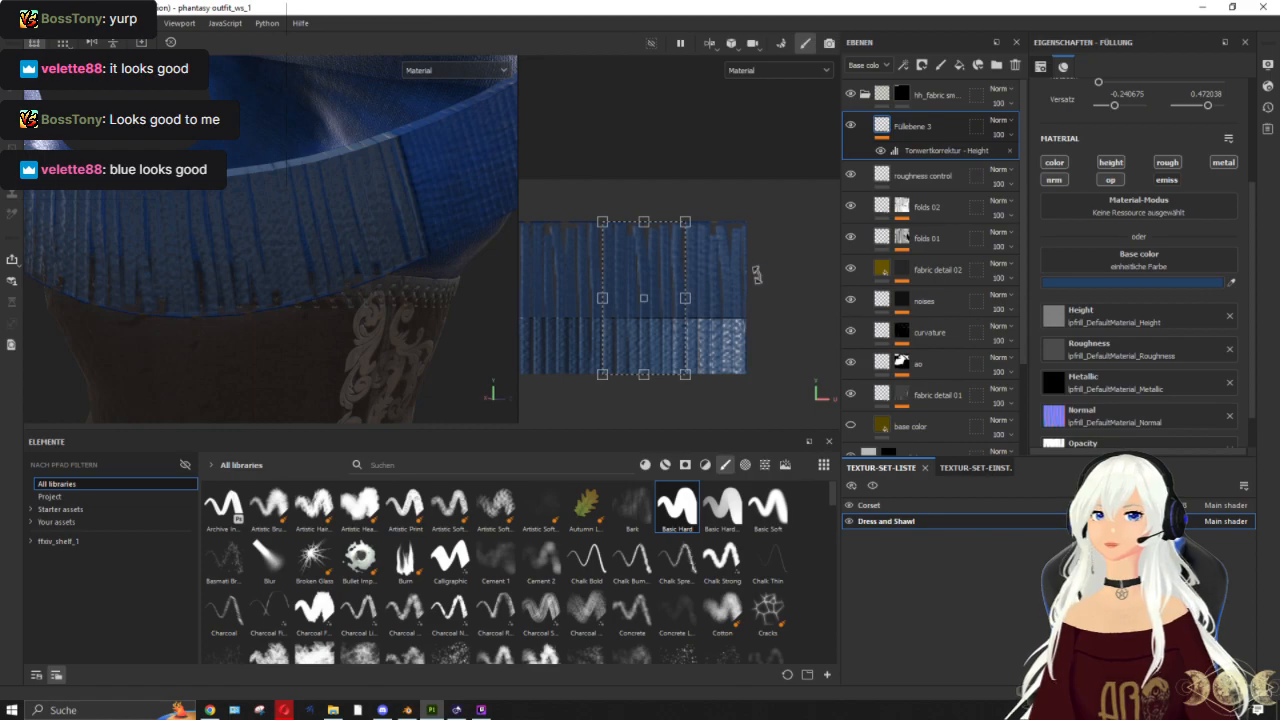
{"action": "left_click_drag", "start_coordinate": [689, 297], "coordinate": [693, 297]}
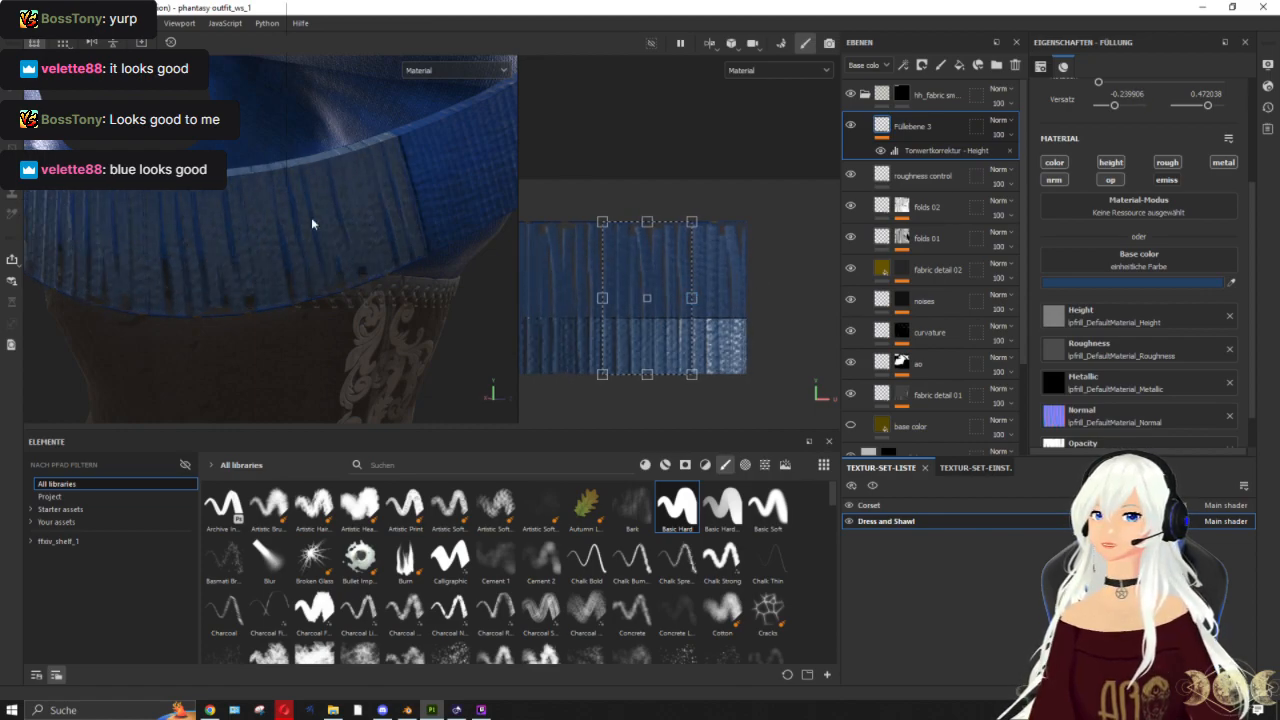
Step: Duplicate the hh_fabric folder and give the copy a black mask revealing only the shawl's front strip, the lower UV island
{"action": "scroll", "coordinate": [295, 206], "scroll_direction": "down", "scroll_amount": 6}
{"action": "left_click_drag", "start_coordinate": [326, 219], "coordinate": [300, 270], "text": "alt"}
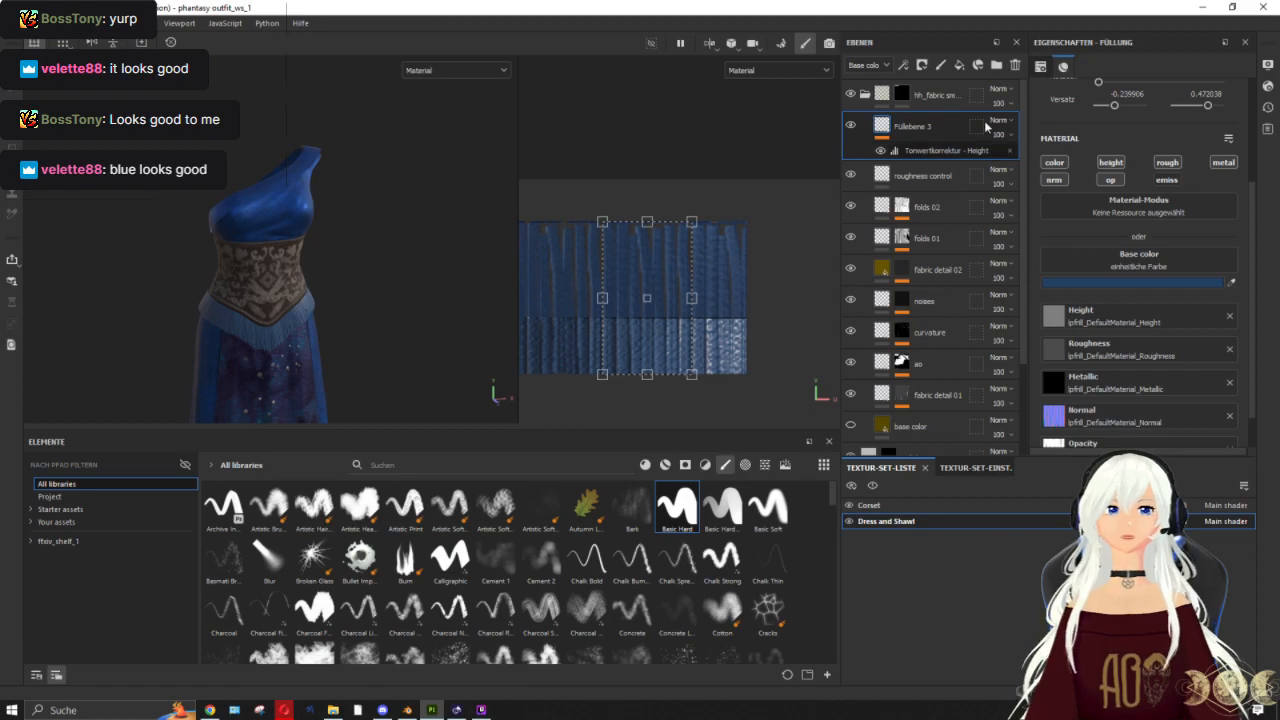
{"action": "left_click", "coordinate": [866, 96]}
{"action": "left_click", "coordinate": [946, 95]}
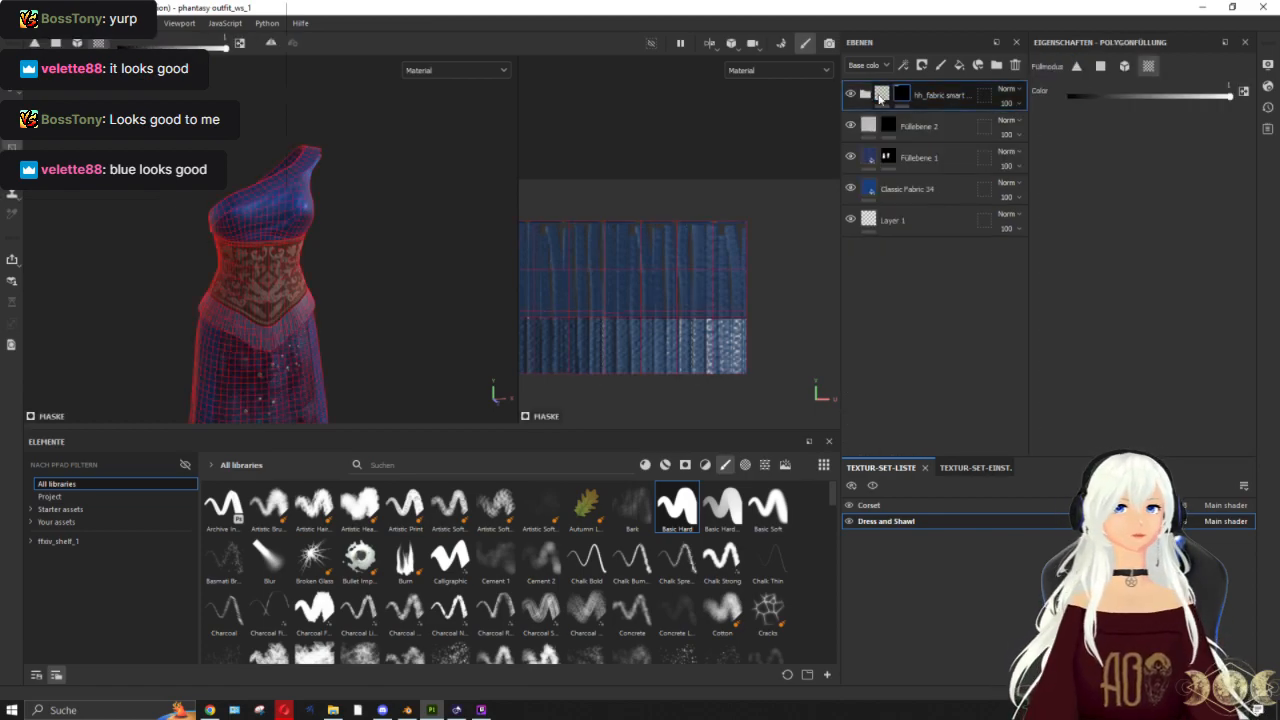
{"action": "right_click", "coordinate": [903, 91]}
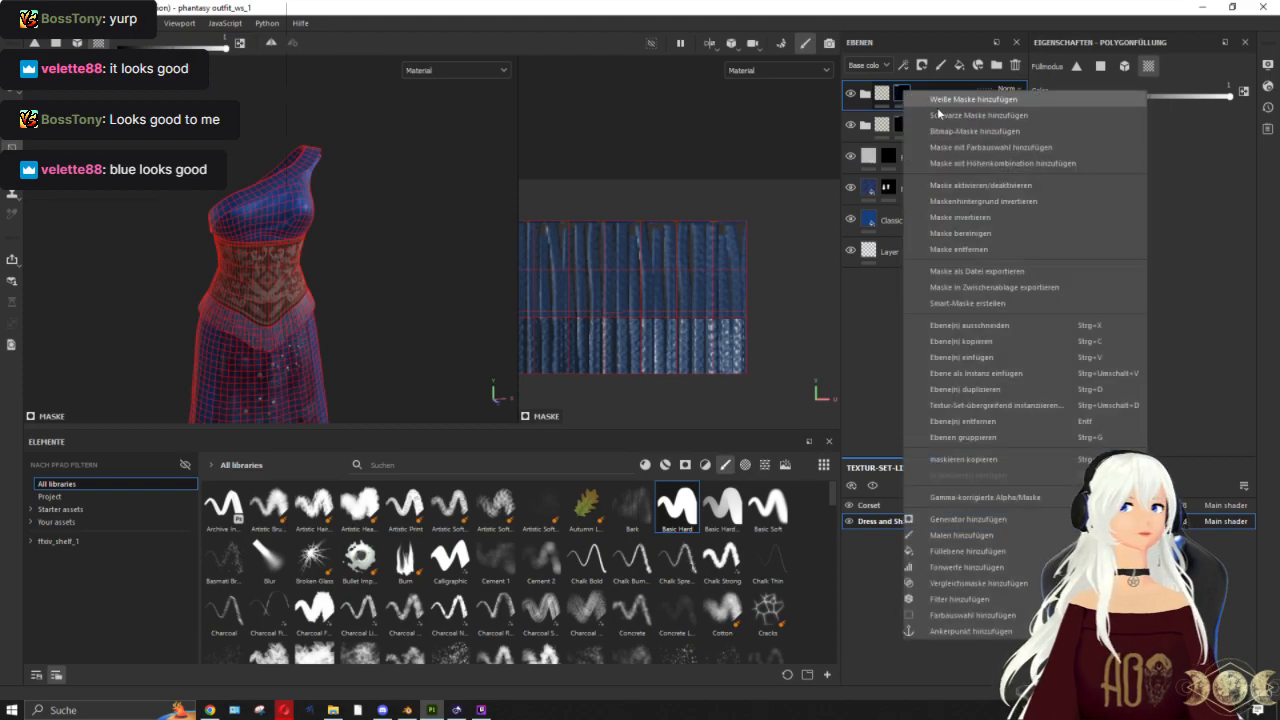
{"action": "left_click", "coordinate": [937, 107]}
{"action": "scroll", "coordinate": [664, 301], "scroll_direction": "down", "scroll_amount": 6}
{"action": "middle_click_drag", "start_coordinate": [634, 370], "coordinate": [803, 268], "text": "alt"}
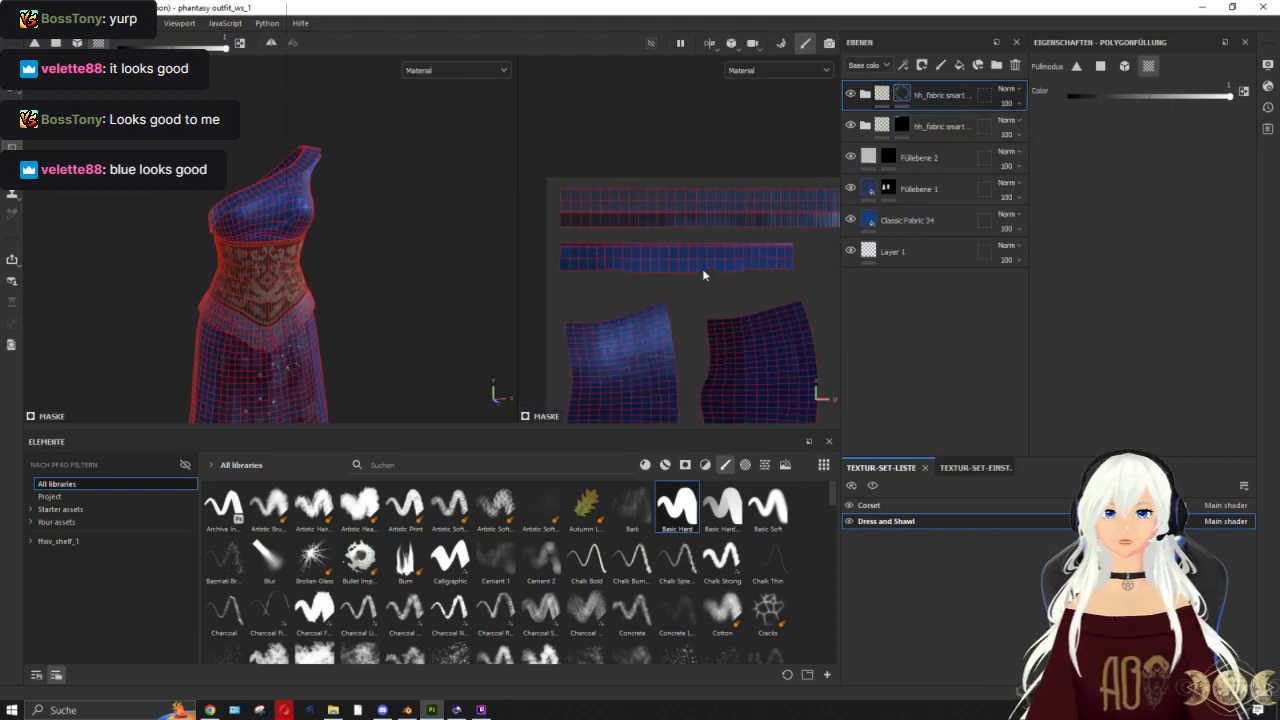
{"action": "left_click", "coordinate": [884, 95]}
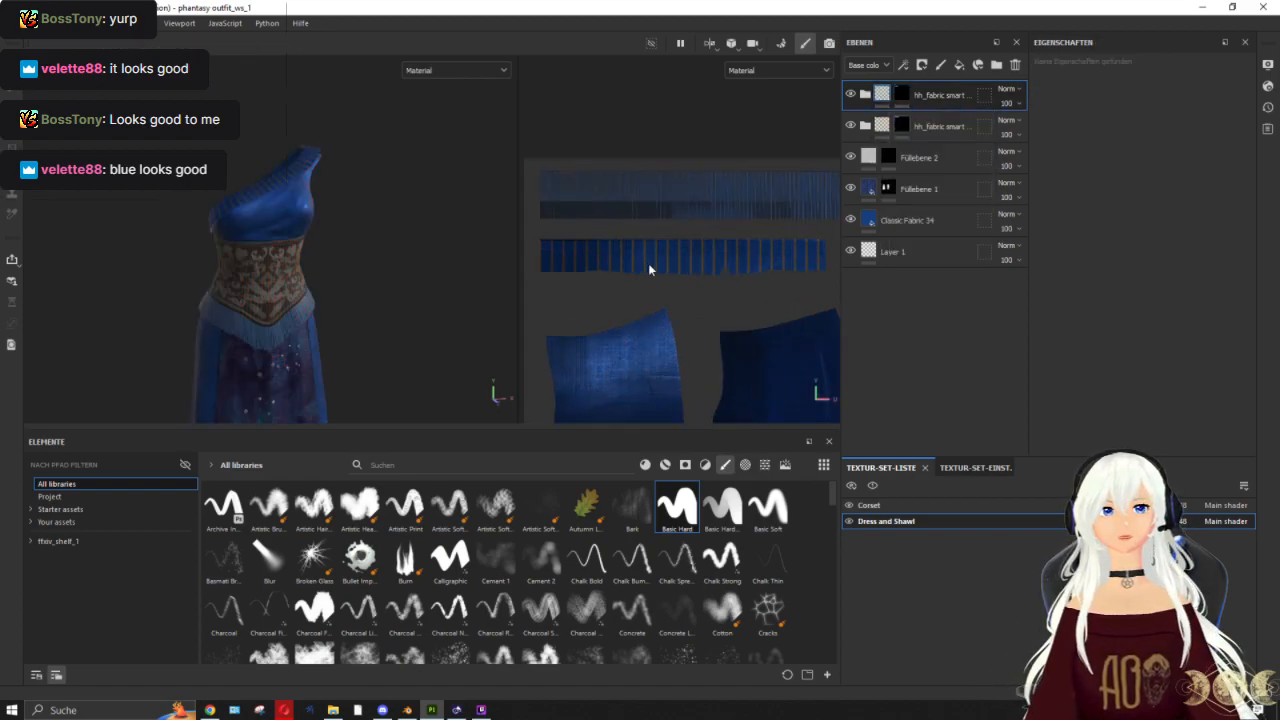
Step: Move the fringe projection of Füllebene 3 in the folder copy onto the shawl's front strip, at an offset of about -0.335, 0.429
{"action": "scroll", "coordinate": [648, 263], "scroll_direction": "up", "scroll_amount": 3}
{"action": "scroll", "coordinate": [774, 318], "scroll_direction": "down", "scroll_amount": 2}
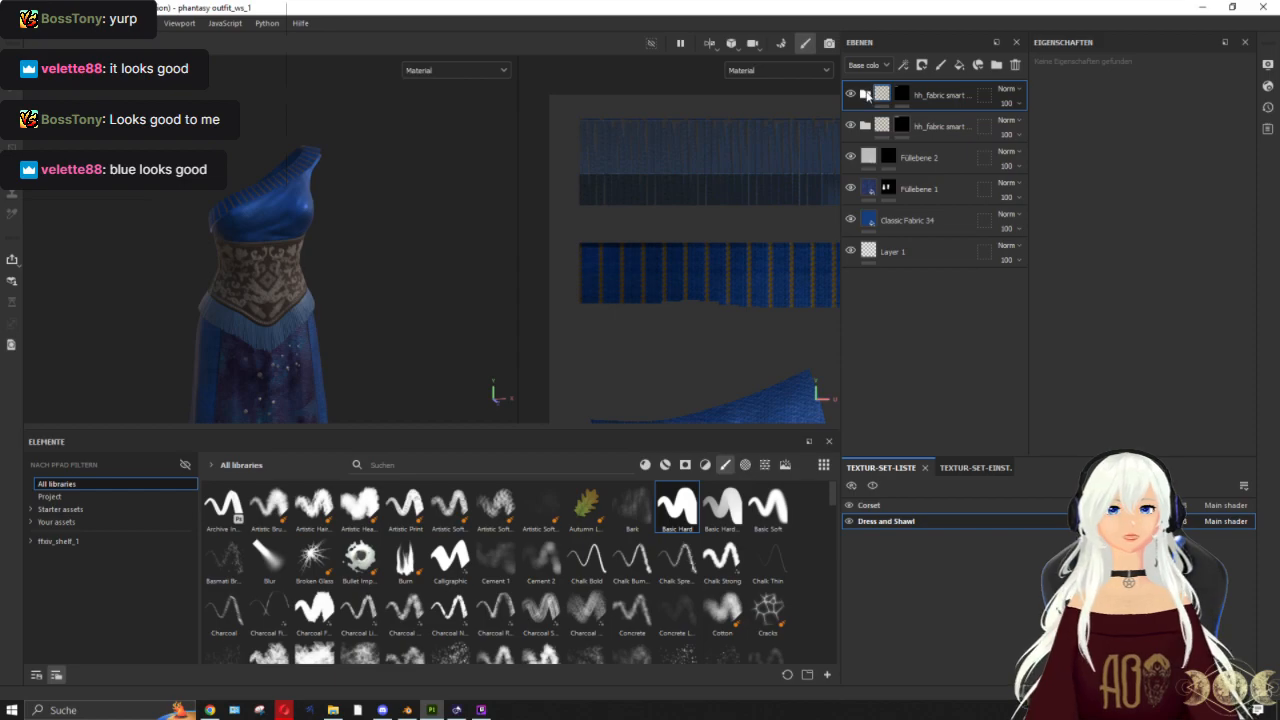
{"action": "left_click", "coordinate": [866, 95]}
{"action": "left_click", "coordinate": [883, 133]}
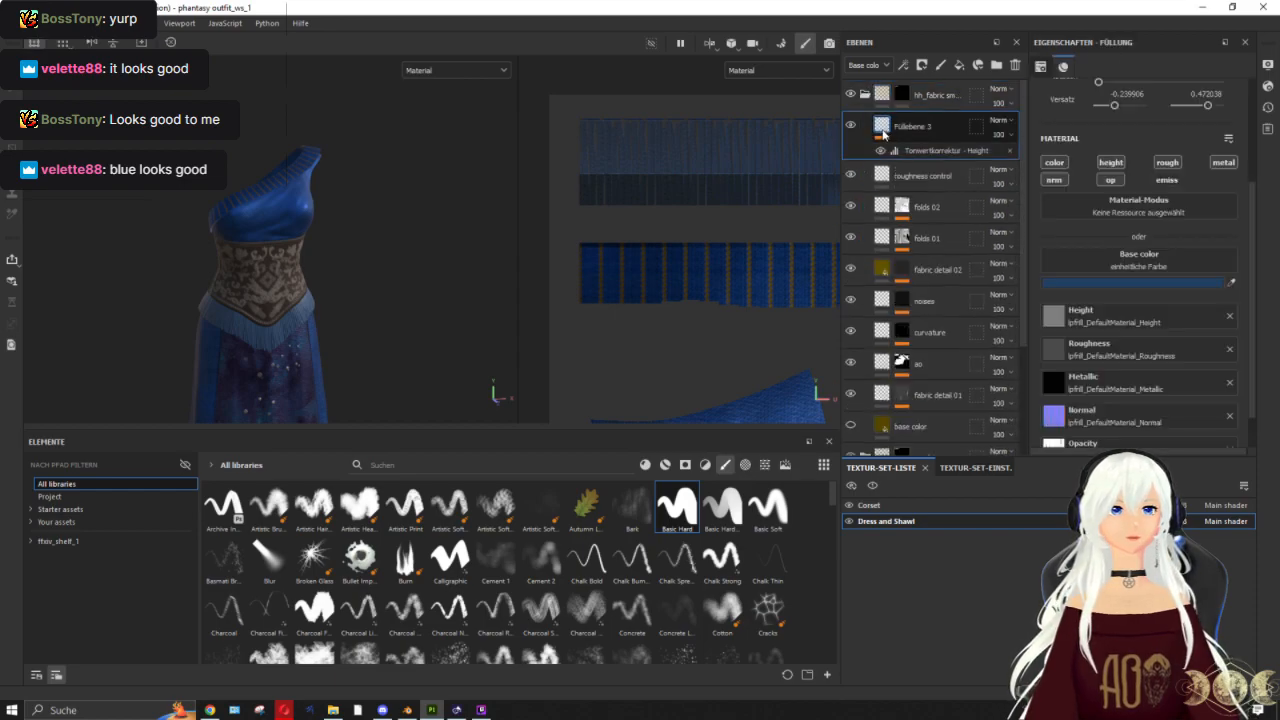
{"action": "scroll", "coordinate": [766, 234], "scroll_direction": "down", "scroll_amount": 2}
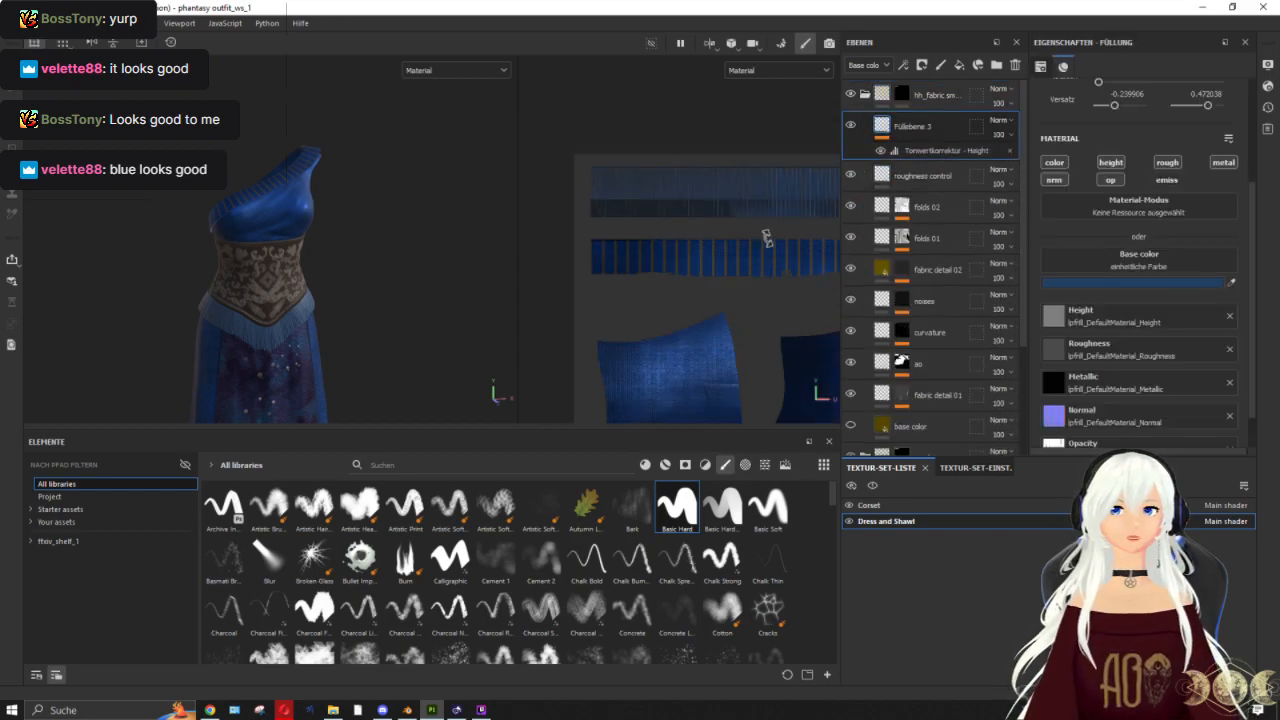
{"action": "middle_click_drag", "start_coordinate": [770, 237], "coordinate": [611, 259]}
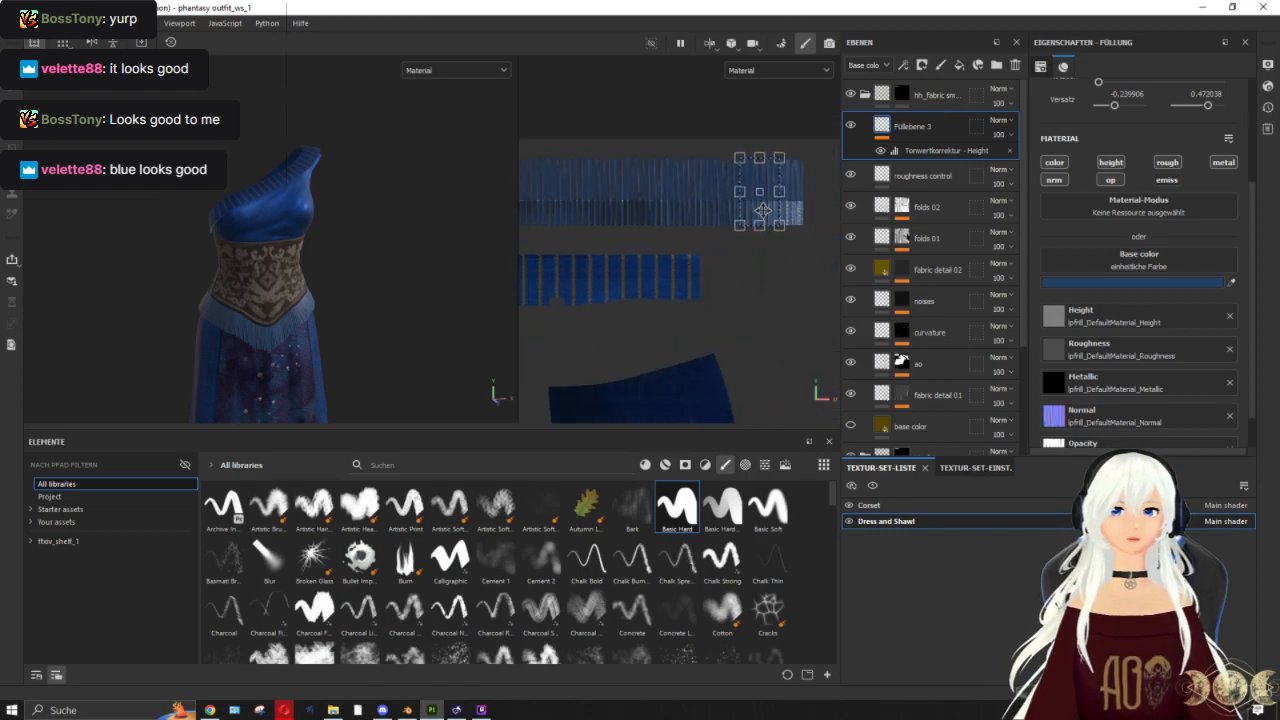
{"action": "left_click_drag", "start_coordinate": [611, 259], "coordinate": [590, 285]}
{"action": "scroll", "coordinate": [237, 177], "scroll_direction": "up", "scroll_amount": 4}
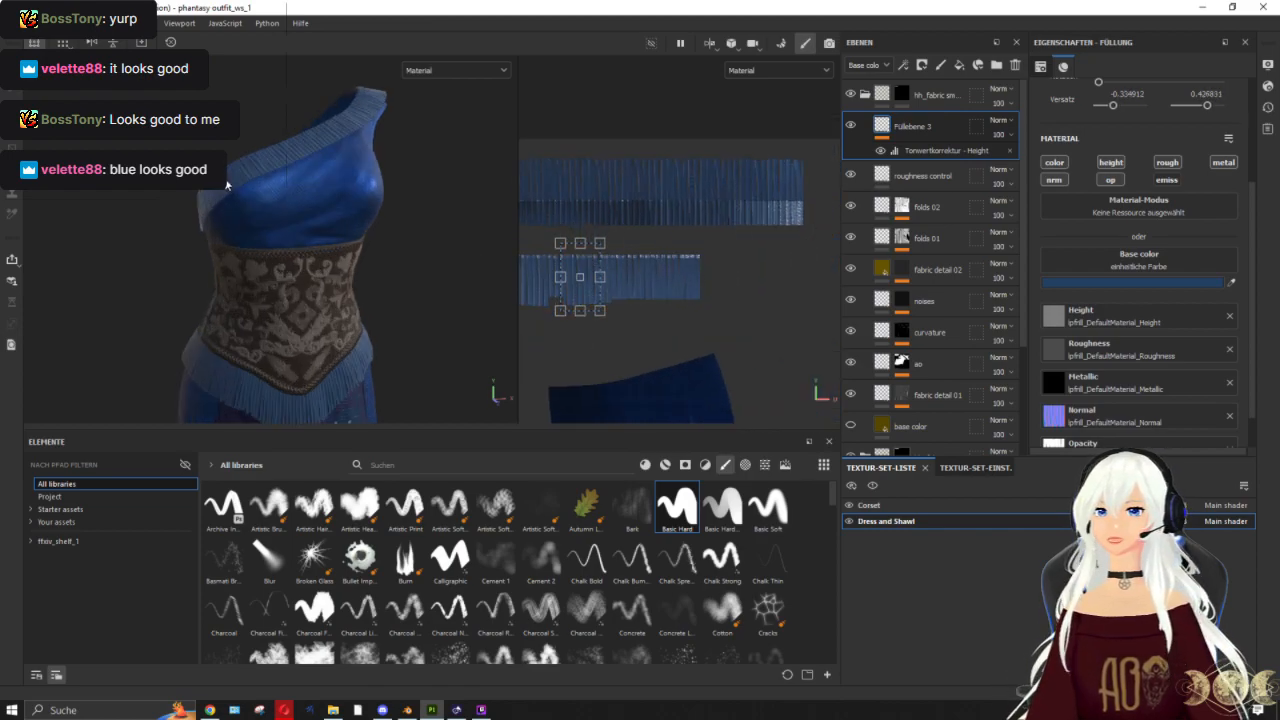
Step: Adjust the height and width of the front strip's fringe projection, at an offset of about -0.335, 0.428
{"action": "left_click_drag", "start_coordinate": [237, 177], "coordinate": [478, 402], "text": "alt"}
{"action": "scroll", "coordinate": [620, 230], "scroll_direction": "up", "scroll_amount": 2}
{"action": "left_click_drag", "start_coordinate": [606, 310], "coordinate": [534, 273], "text": "alt"}
{"action": "scroll", "coordinate": [648, 358], "scroll_direction": "up", "scroll_amount": 1}
{"action": "middle_click_drag", "start_coordinate": [648, 357], "coordinate": [764, 365], "text": "alt"}
{"action": "left_click_drag", "start_coordinate": [668, 375], "coordinate": [665, 345]}
{"action": "left_click_drag", "start_coordinate": [432, 239], "coordinate": [346, 300], "text": "alt"}
{"action": "middle_click_drag", "start_coordinate": [346, 300], "coordinate": [250, 250], "text": "alt"}
{"action": "left_click_drag", "start_coordinate": [250, 250], "coordinate": [490, 298], "text": "alt"}
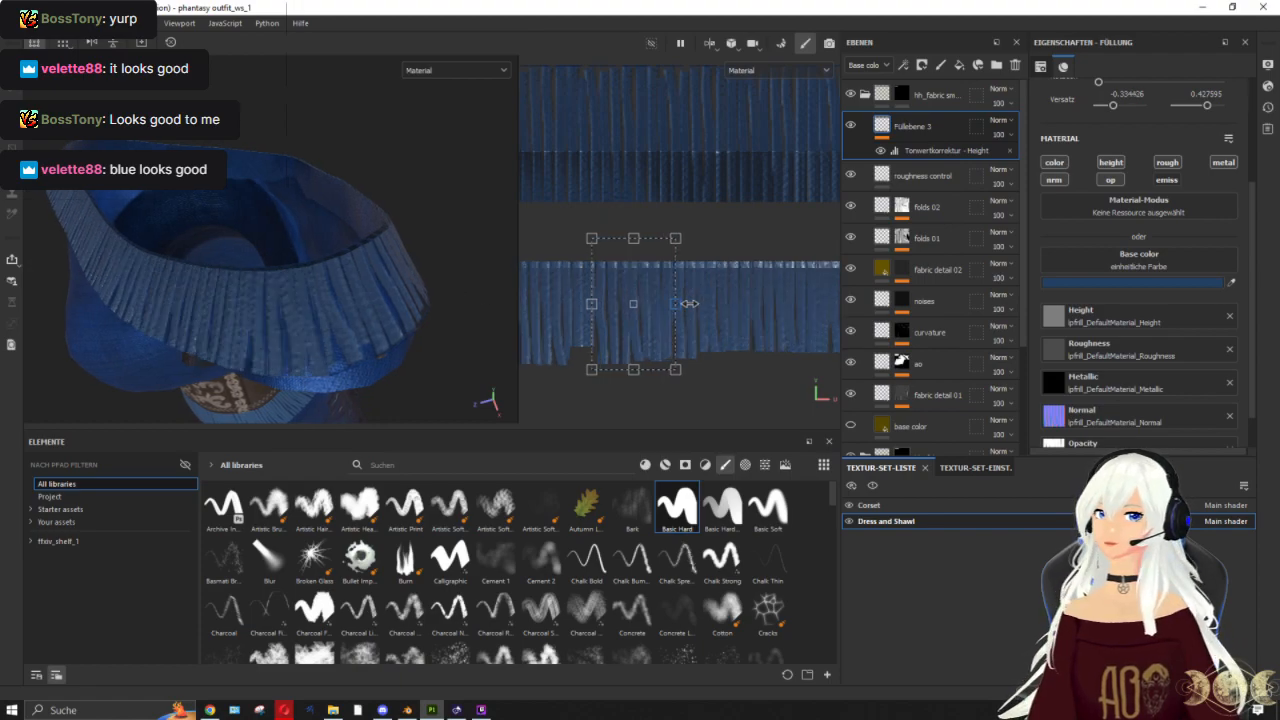
{"action": "mouse_move", "coordinate": [670, 304]}
{"action": "left_mouse_down"}
{"action": "mouse_move", "coordinate": [717, 307]}
{"action": "mouse_move", "coordinate": [647, 309]}
{"action": "mouse_move", "coordinate": [675, 309]}
{"action": "left_mouse_up"}
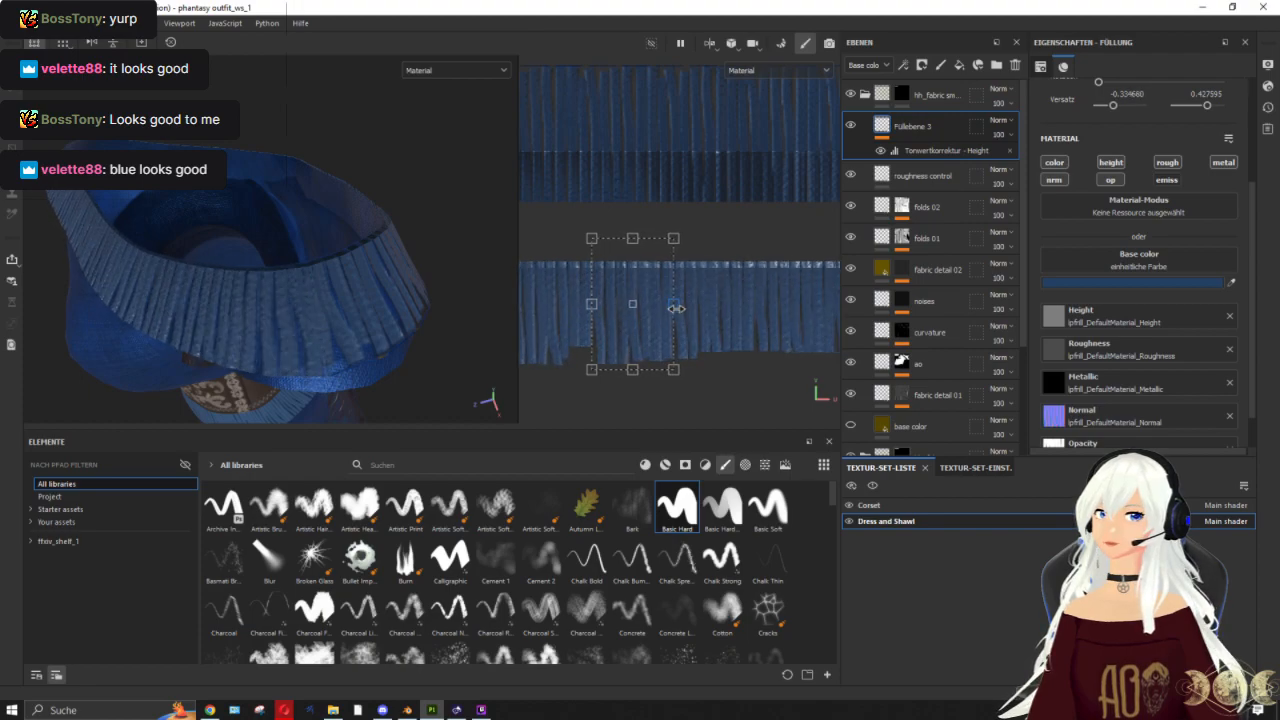
Step: Examine the fringe along the shawl's front and shoulder from several angles and distances
{"action": "left_click_drag", "start_coordinate": [325, 272], "coordinate": [362, 222], "text": "alt"}
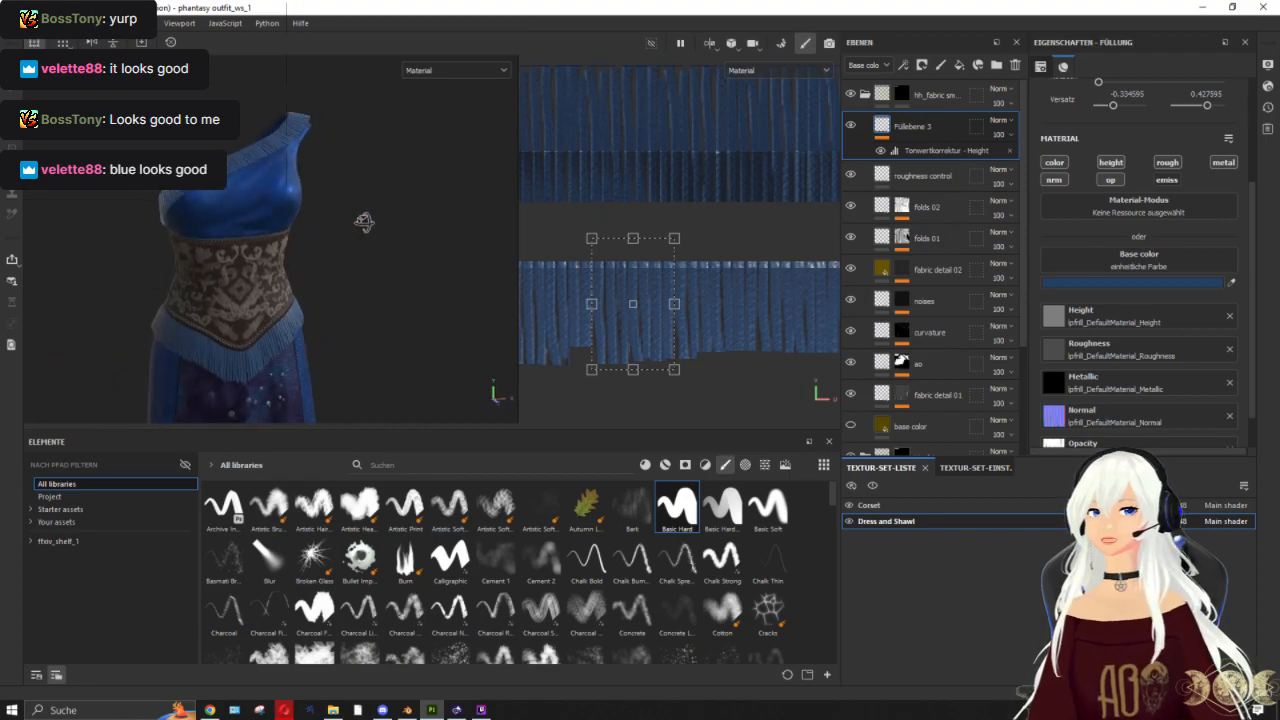
{"action": "scroll", "coordinate": [300, 230], "scroll_direction": "up", "scroll_amount": 6}
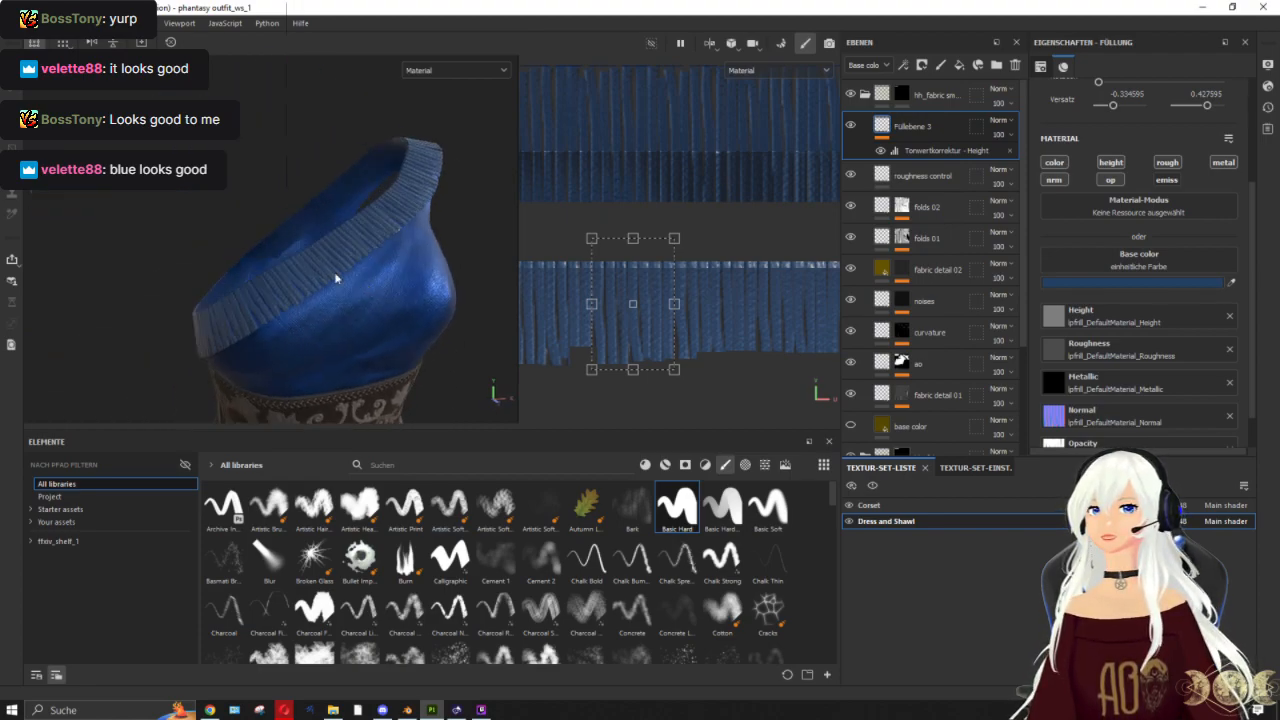
{"action": "scroll", "coordinate": [340, 275], "scroll_direction": "up", "scroll_amount": 2}
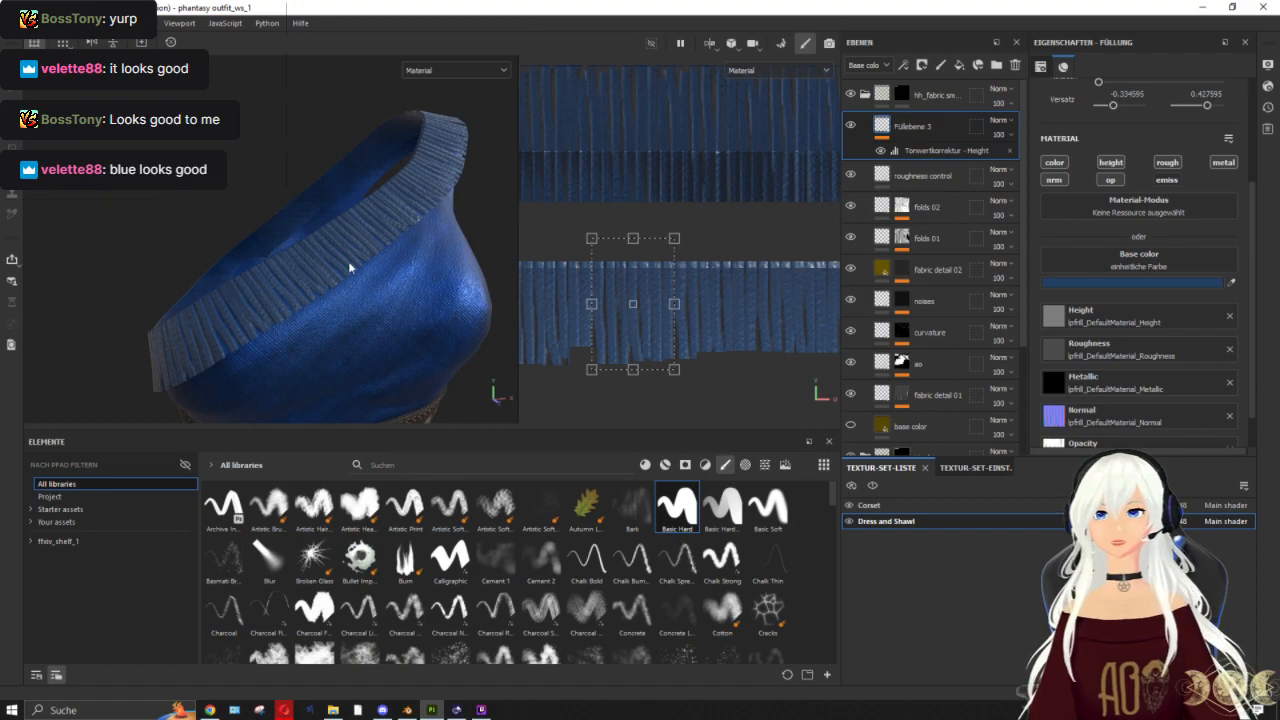
{"action": "left_click_drag", "start_coordinate": [349, 267], "coordinate": [332, 337], "text": "alt"}
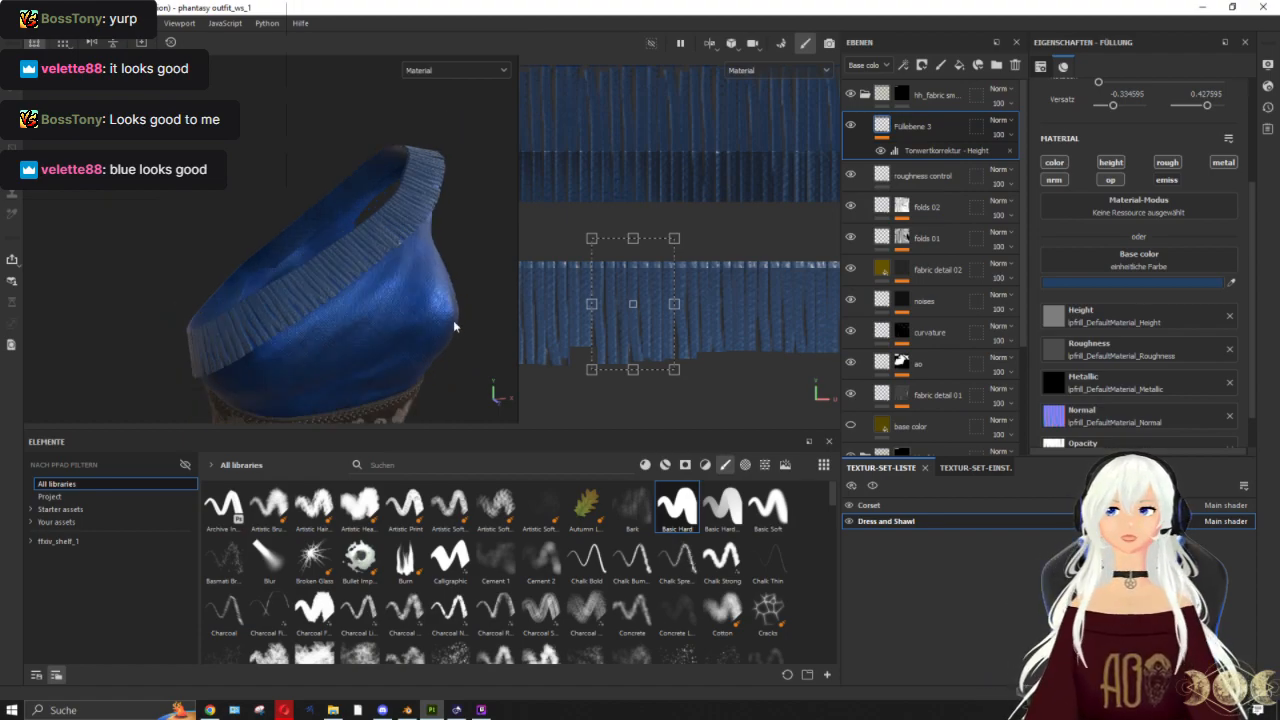
{"action": "left_click_drag", "start_coordinate": [453, 320], "coordinate": [357, 214], "text": "alt"}
{"action": "scroll", "coordinate": [358, 215], "scroll_direction": "up", "scroll_amount": 3}
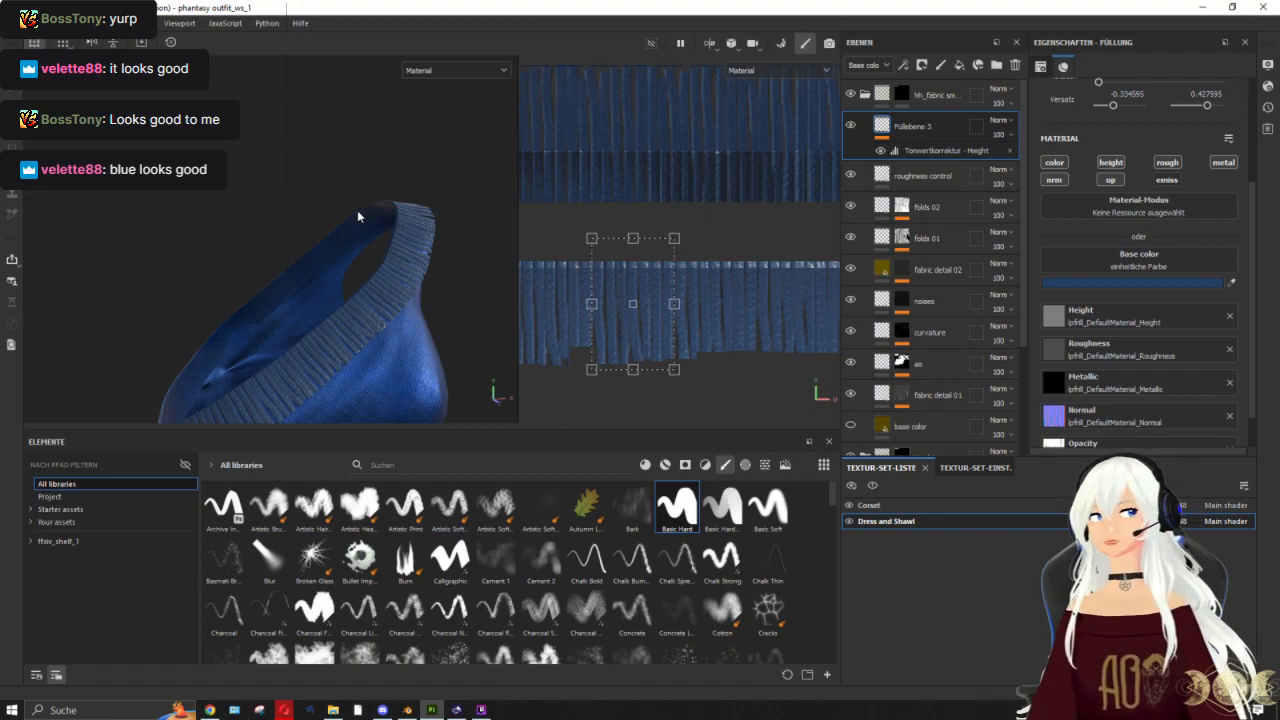
{"action": "scroll", "coordinate": [357, 210], "scroll_direction": "down", "scroll_amount": 5}
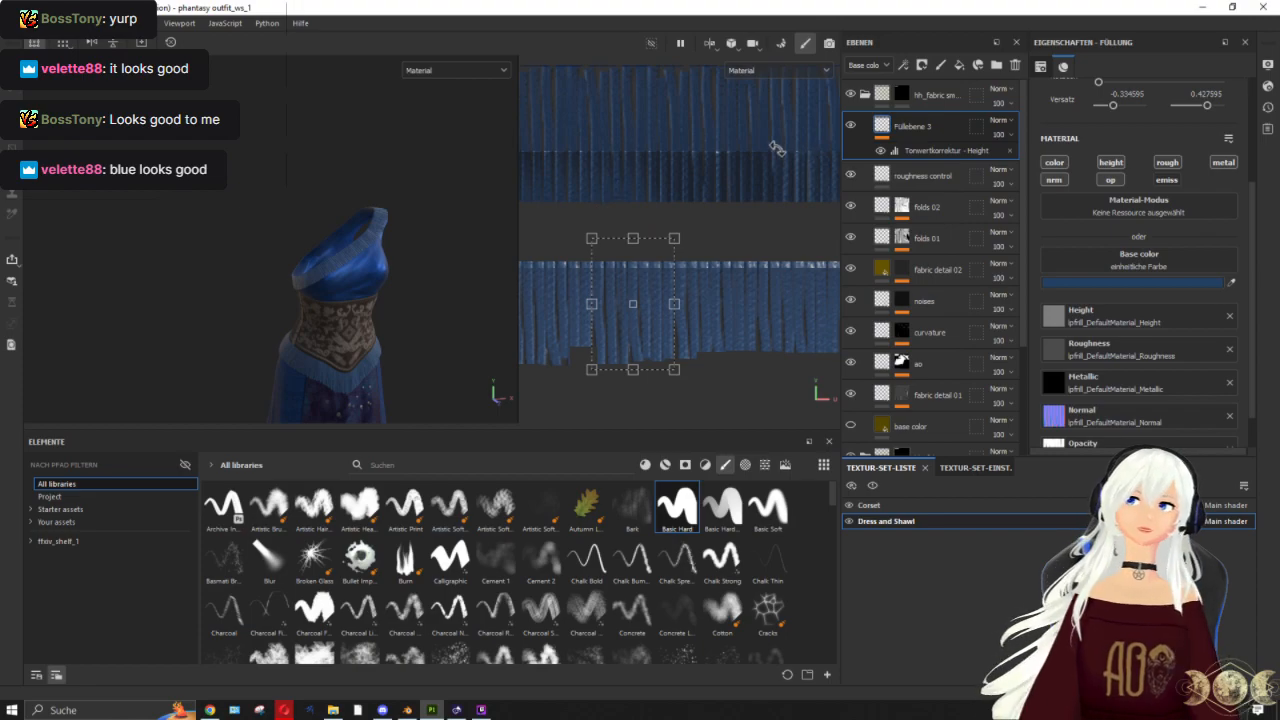
{"action": "scroll", "coordinate": [763, 148], "scroll_direction": "down", "scroll_amount": 1}
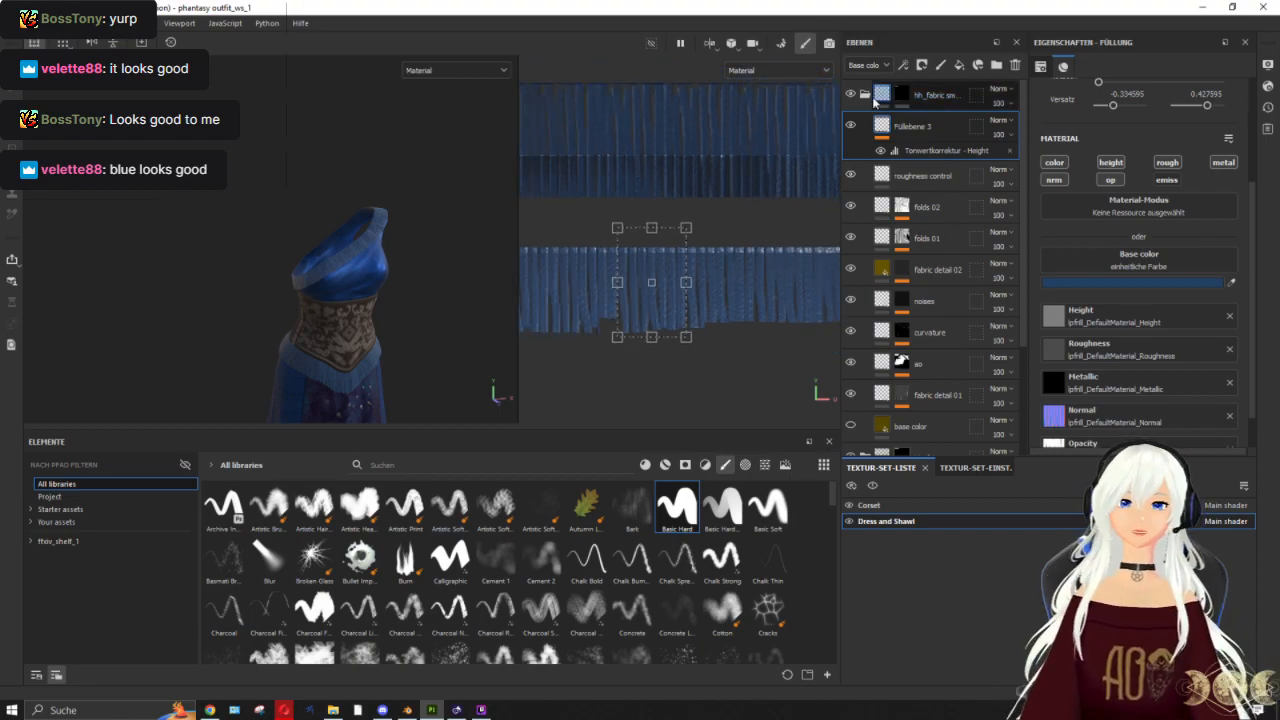
Step: Collapse the duplicated hh_fabric folder and add a new fill layer above it
{"action": "left_click", "coordinate": [865, 94]}
{"action": "left_click", "coordinate": [966, 93]}
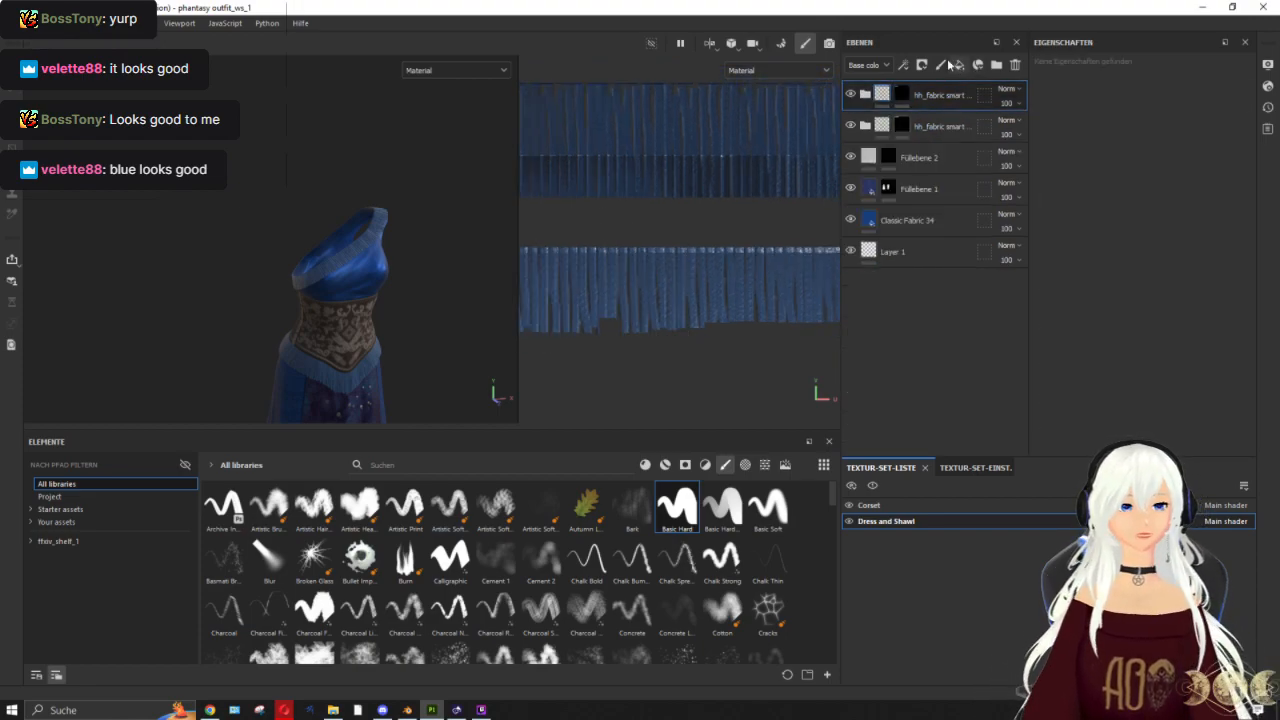
{"action": "left_click", "coordinate": [958, 66]}
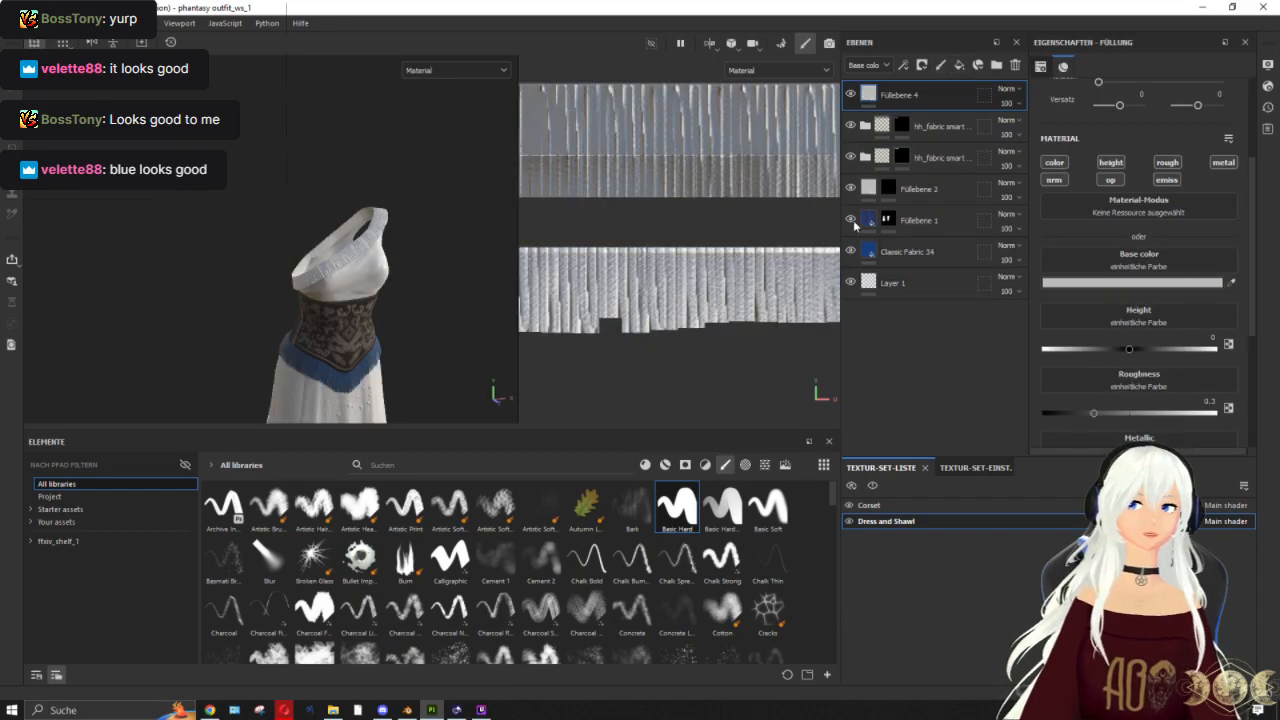
Step: Limit Füllebene 4 to the opacity channel by disabling its color, height, roughness, metallic and normal channels
{"action": "left_click", "coordinate": [1054, 162]}
{"action": "left_click", "coordinate": [1110, 162]}
{"action": "left_click", "coordinate": [1167, 162]}
{"action": "left_click", "coordinate": [1223, 162]}
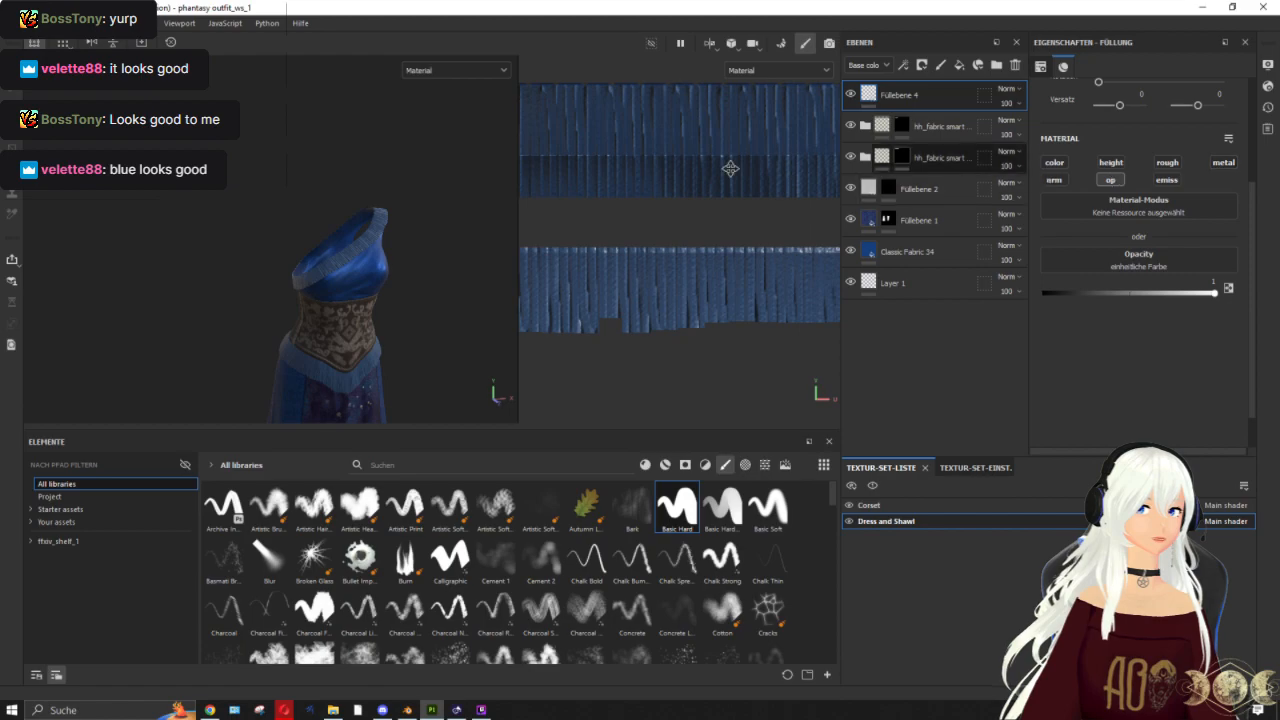
Step: Check the material channels of Füllebene 3 inside the upper hh_fabric folder and return to Füllebene 4
{"action": "left_click_drag", "start_coordinate": [386, 191], "coordinate": [440, 160], "text": "alt"}
{"action": "left_click", "coordinate": [870, 126]}
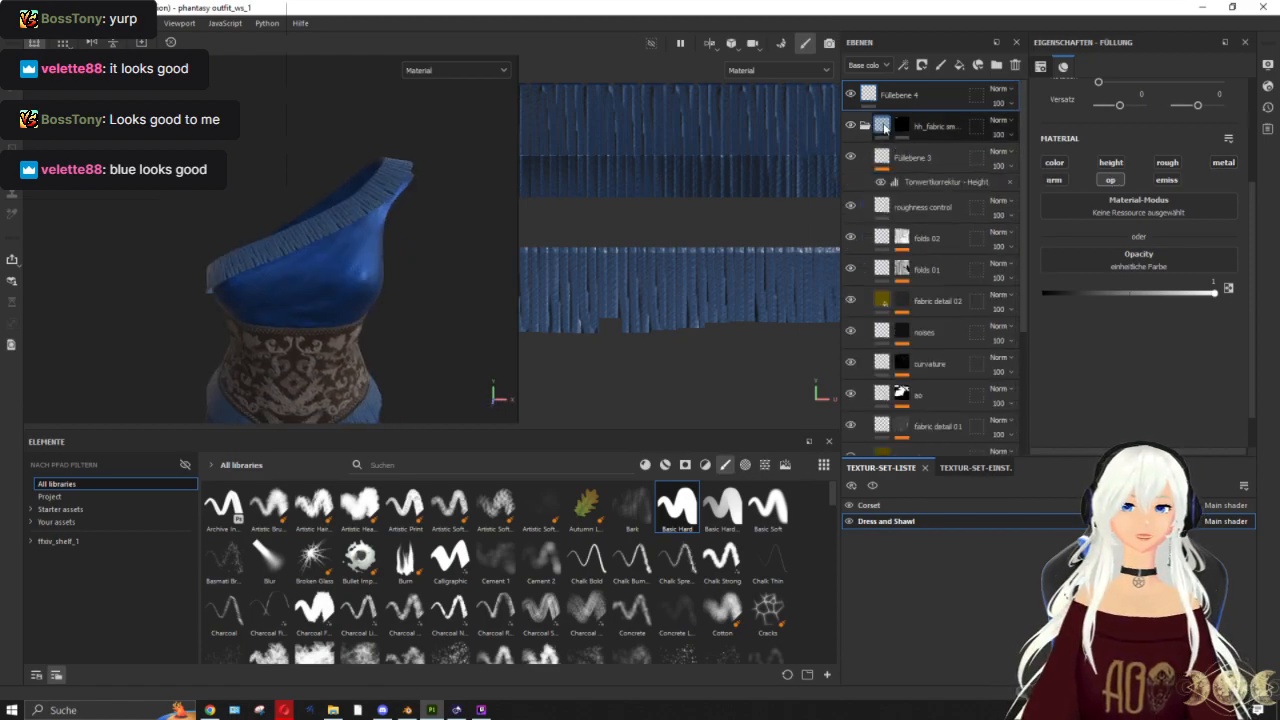
{"action": "left_click", "coordinate": [884, 126]}
{"action": "left_click", "coordinate": [882, 160]}
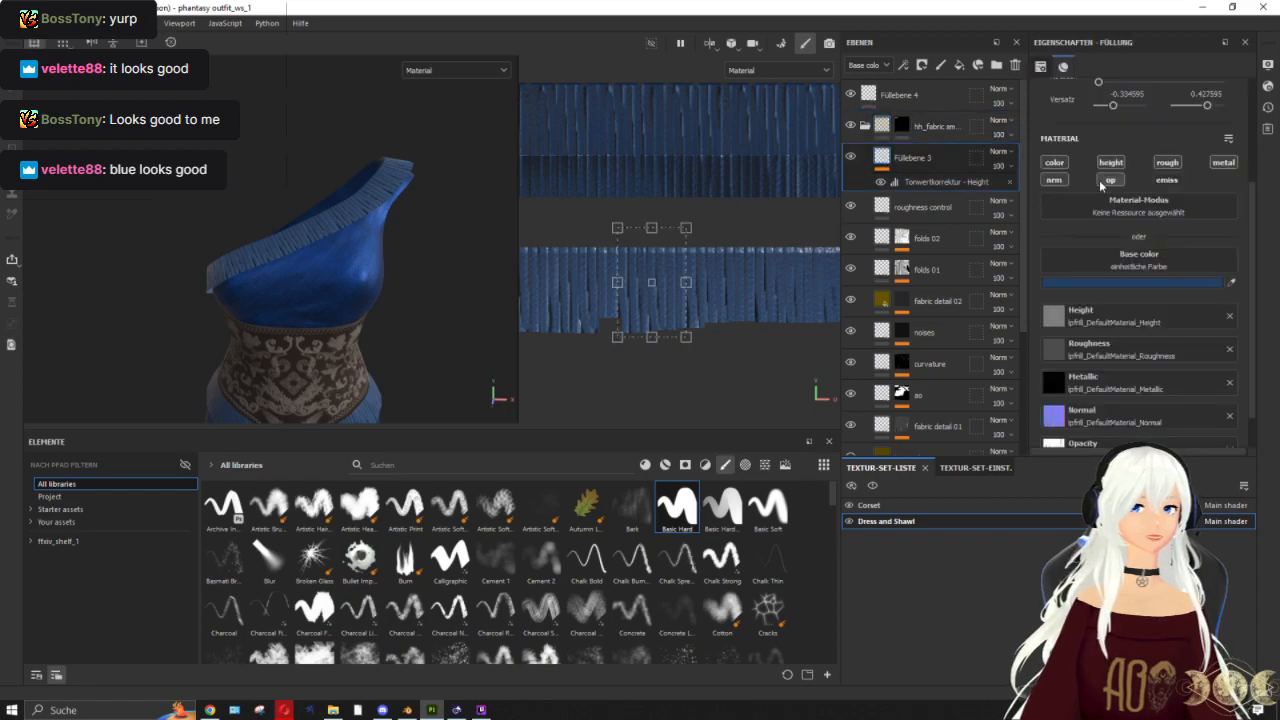
{"action": "scroll", "coordinate": [1131, 355], "scroll_direction": "down", "scroll_amount": 1}
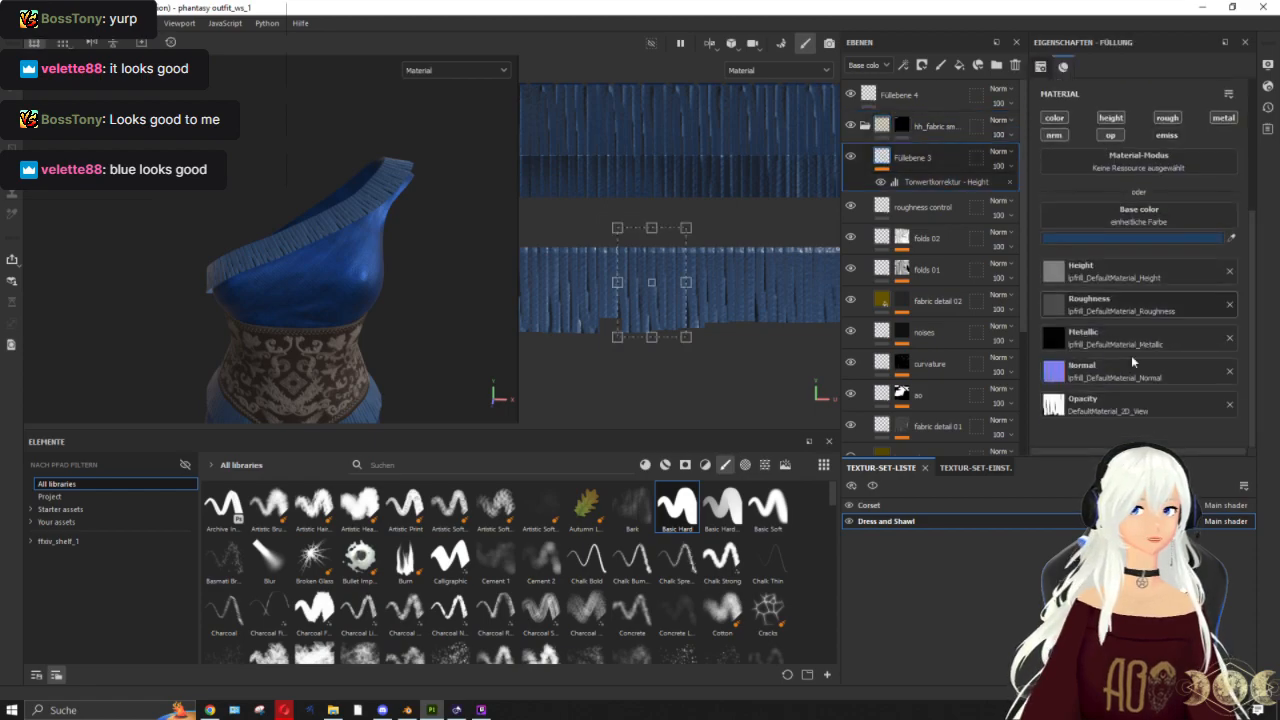
{"action": "left_click", "coordinate": [866, 126]}
{"action": "left_click", "coordinate": [868, 97]}
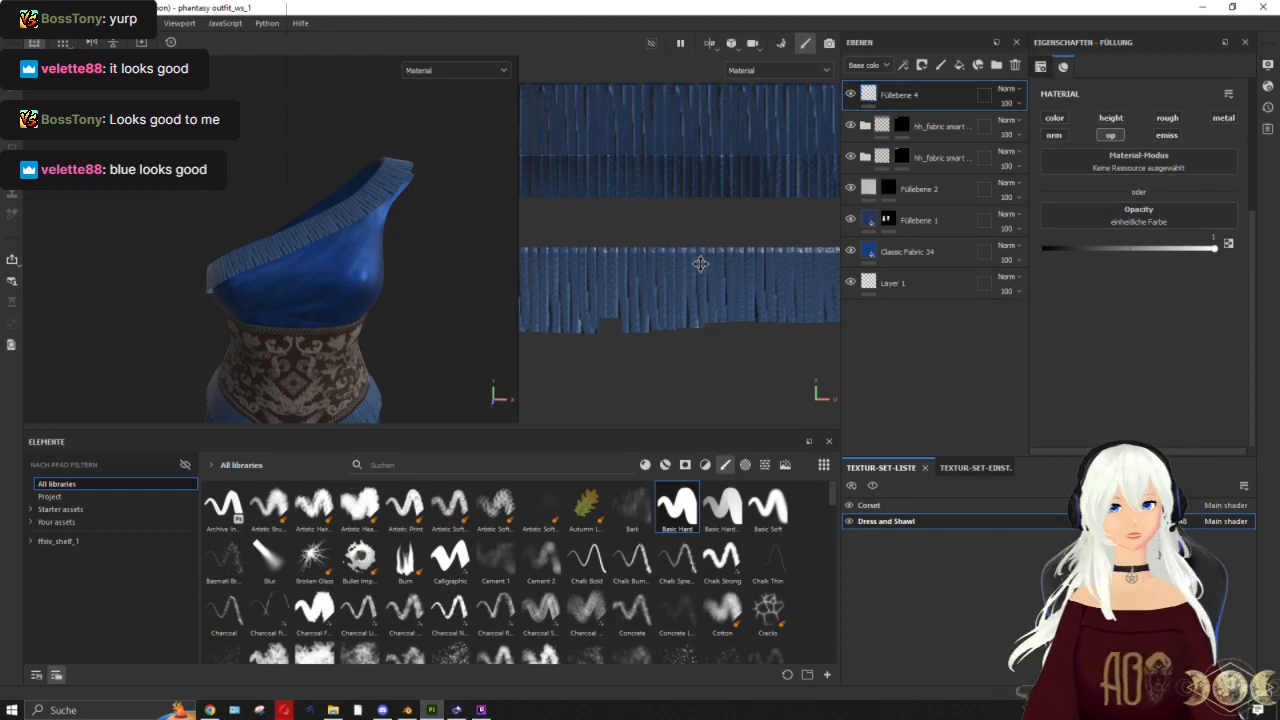
Step: Set the opacity value of Füllebene 4 to 0 and give the layer a black mask
{"action": "scroll", "coordinate": [700, 263], "scroll_direction": "down", "scroll_amount": 5}
{"action": "scroll", "coordinate": [388, 275], "scroll_direction": "up", "scroll_amount": 3}
{"action": "left_click_drag", "start_coordinate": [387, 275], "coordinate": [448, 276], "text": "alt"}
{"action": "middle_click_drag", "start_coordinate": [486, 190], "coordinate": [486, 82], "text": "alt"}
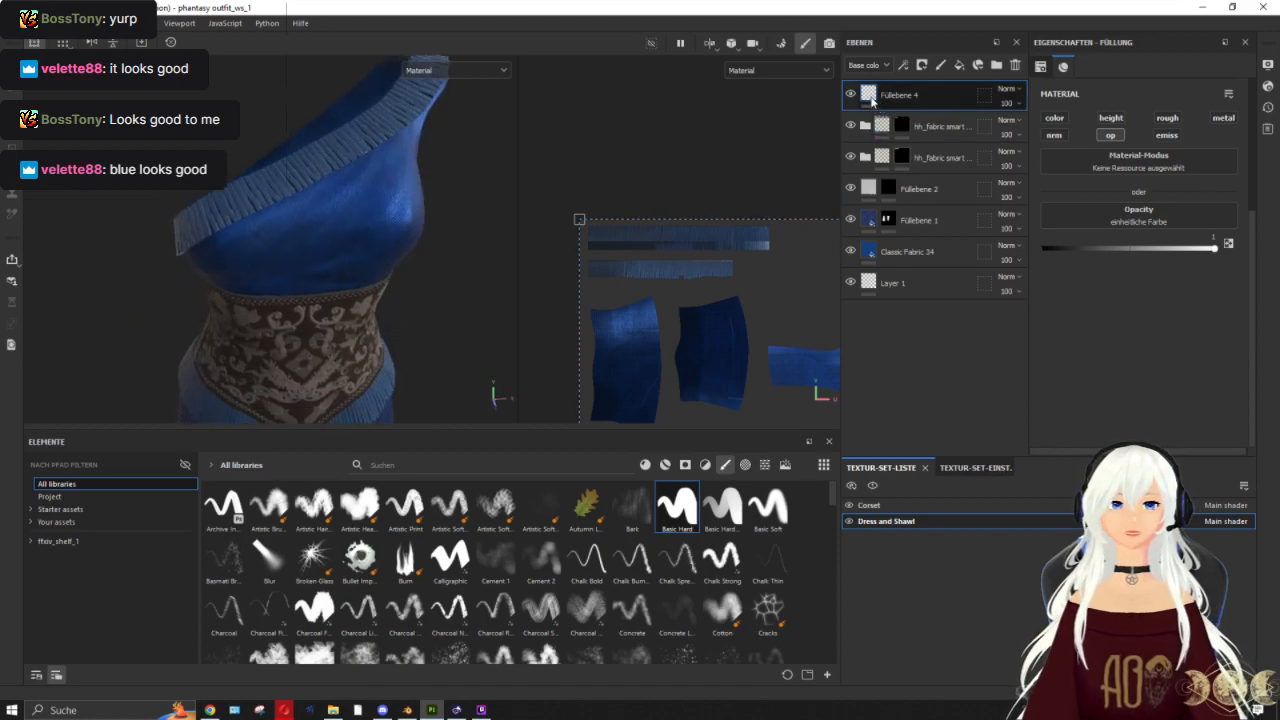
{"action": "left_click", "coordinate": [1228, 244]}
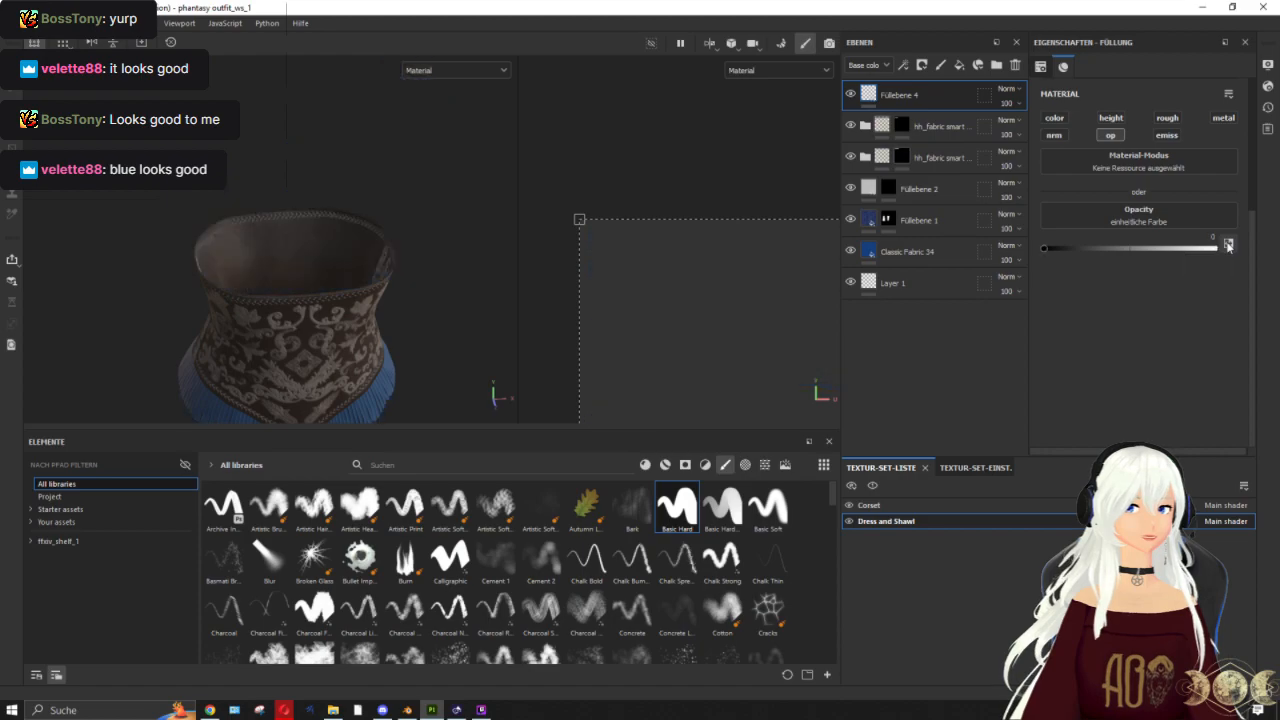
{"action": "right_click", "coordinate": [868, 92]}
{"action": "left_click", "coordinate": [944, 112]}
{"action": "scroll", "coordinate": [613, 182], "scroll_direction": "up", "scroll_amount": 2}
{"action": "left_click_drag", "start_coordinate": [431, 189], "coordinate": [423, 223], "text": "alt"}
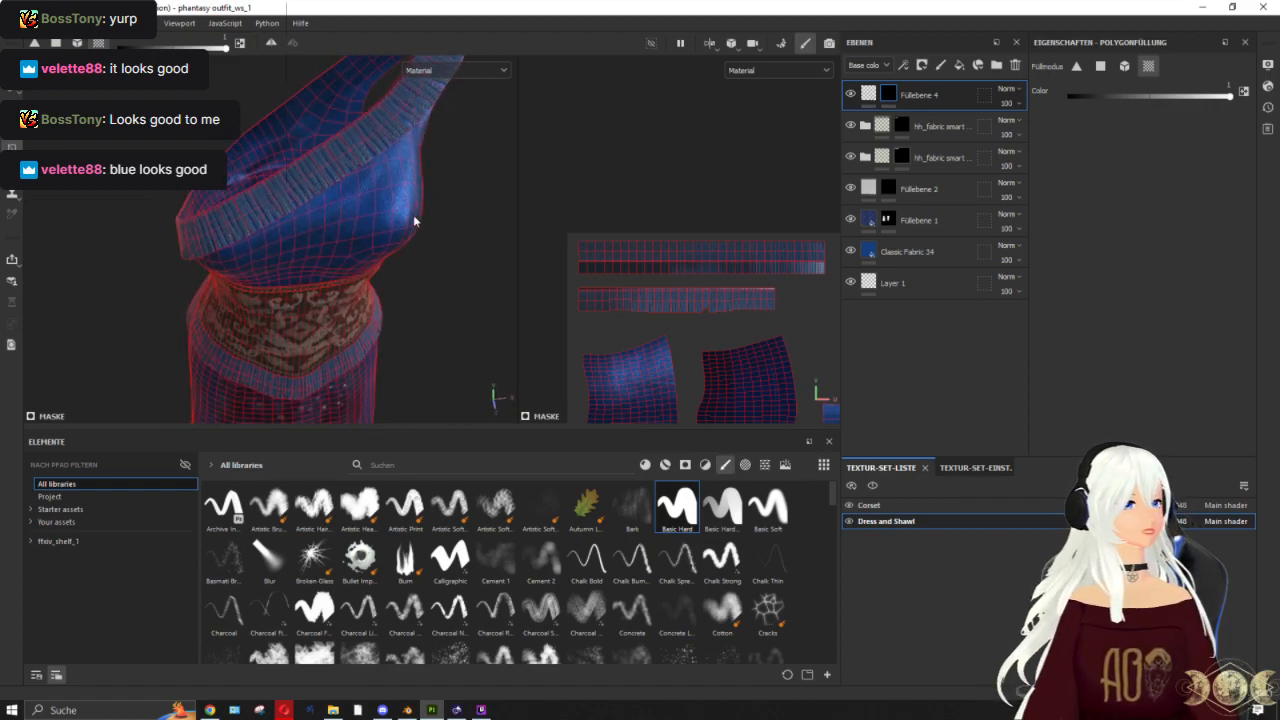
Step: Try to brush out the lower edge of the shawl's front fringe strip on the mask with a smaller white brush
{"action": "scroll", "coordinate": [814, 101], "scroll_direction": "up", "scroll_amount": 3}
{"action": "scroll", "coordinate": [700, 160], "scroll_direction": "down", "scroll_amount": 2}
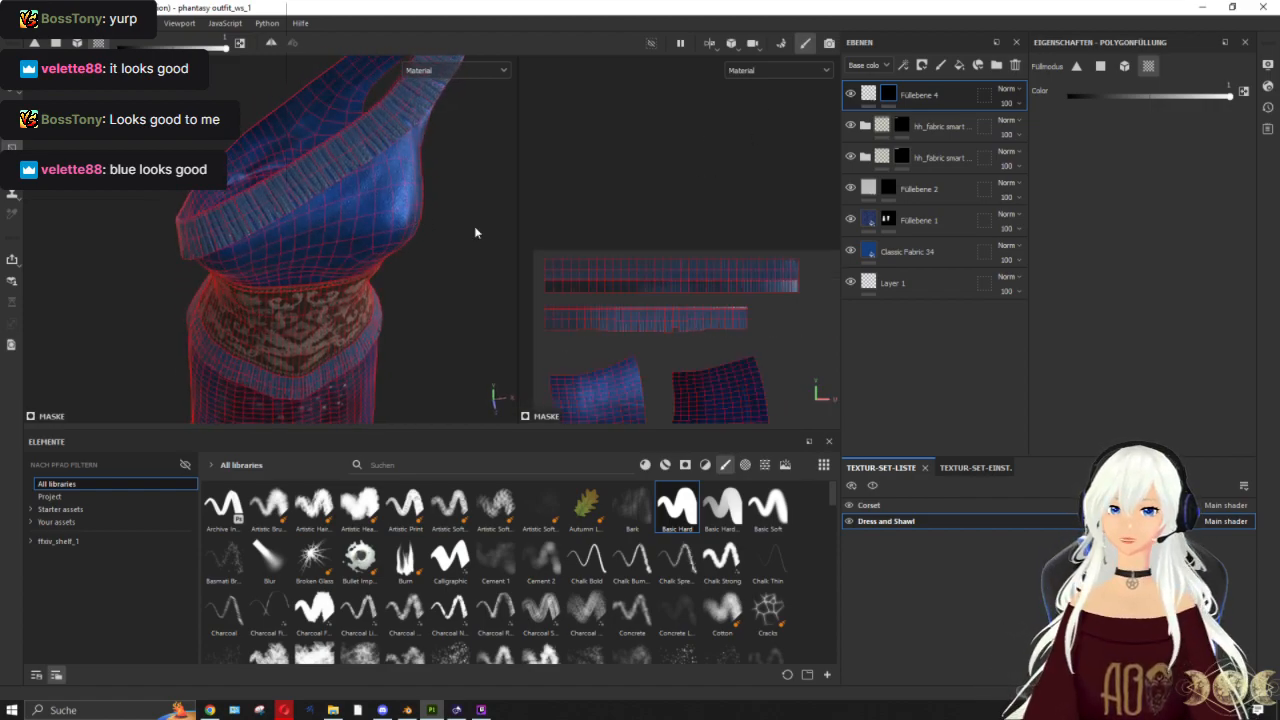
{"action": "key", "text": "1"}
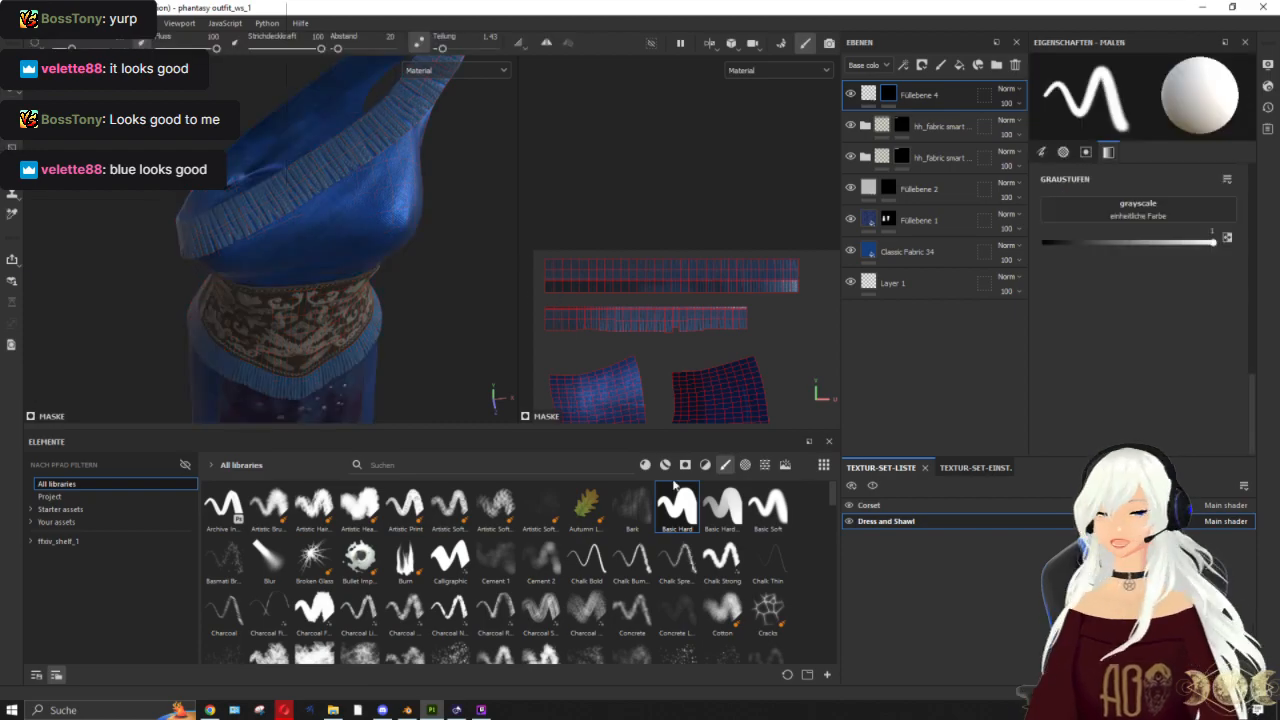
{"action": "right_click_drag", "start_coordinate": [706, 298], "coordinate": [650, 298], "text": "ctrl"}
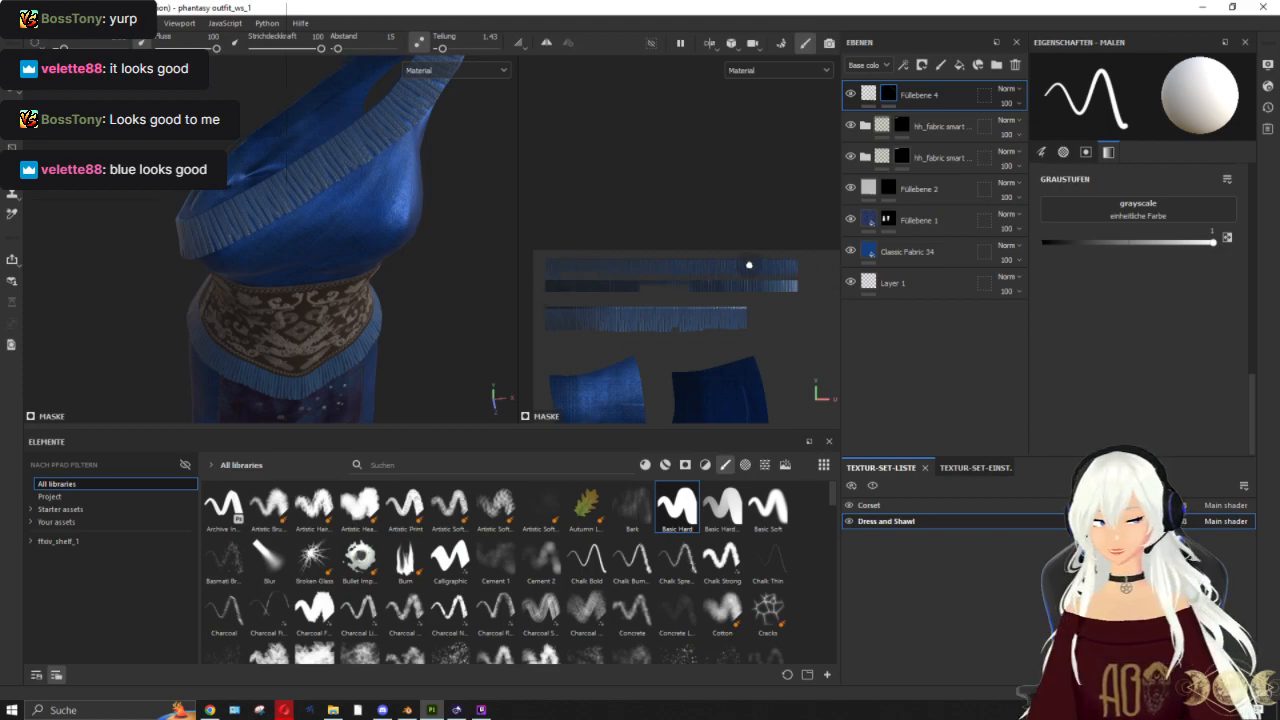
{"action": "scroll", "coordinate": [712, 265], "scroll_direction": "up", "scroll_amount": 1}
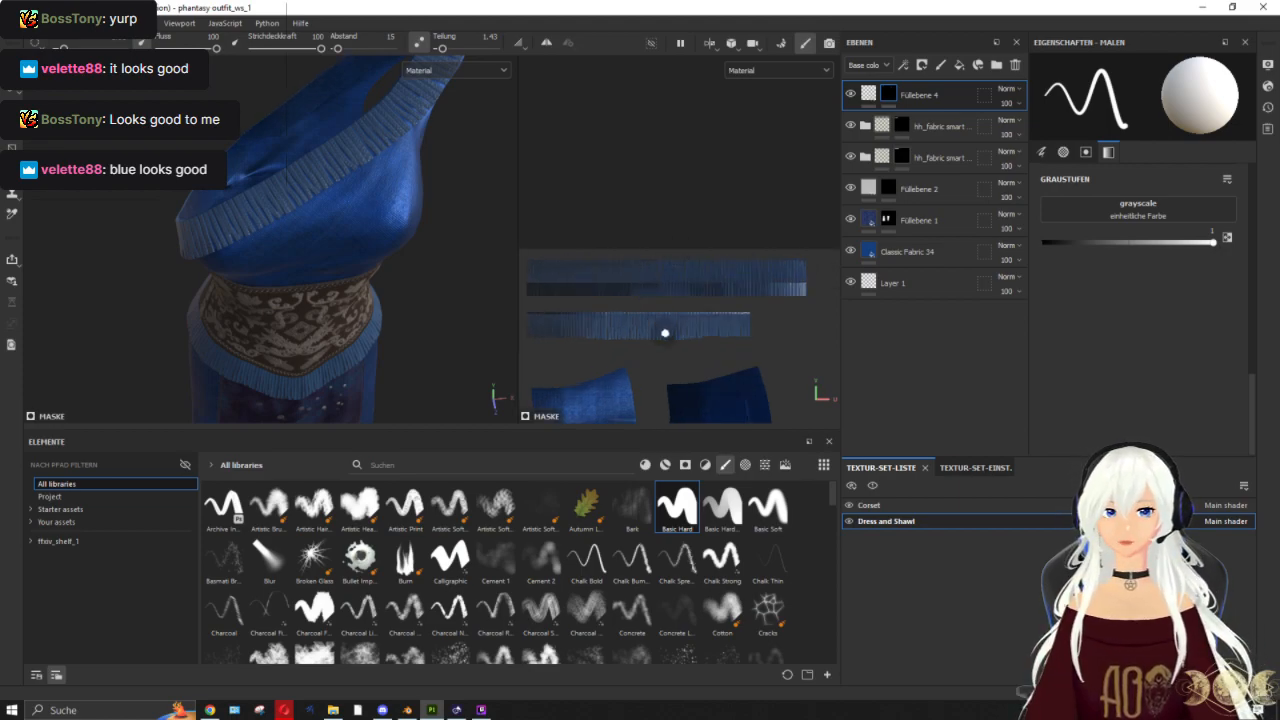
{"action": "left_click_drag", "start_coordinate": [667, 337], "coordinate": [555, 325]}
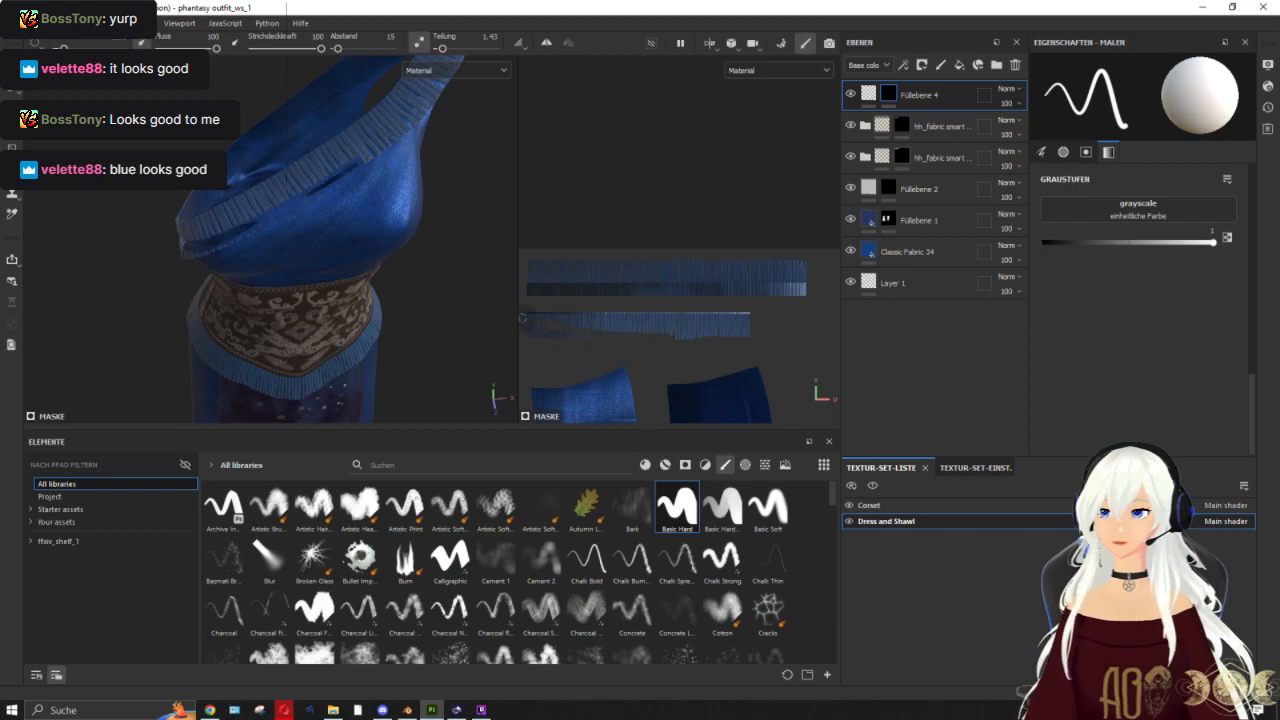
{"action": "scroll", "coordinate": [384, 226], "scroll_direction": "up", "scroll_amount": 2}
{"action": "left_click_drag", "start_coordinate": [362, 226], "coordinate": [411, 178], "text": "alt"}
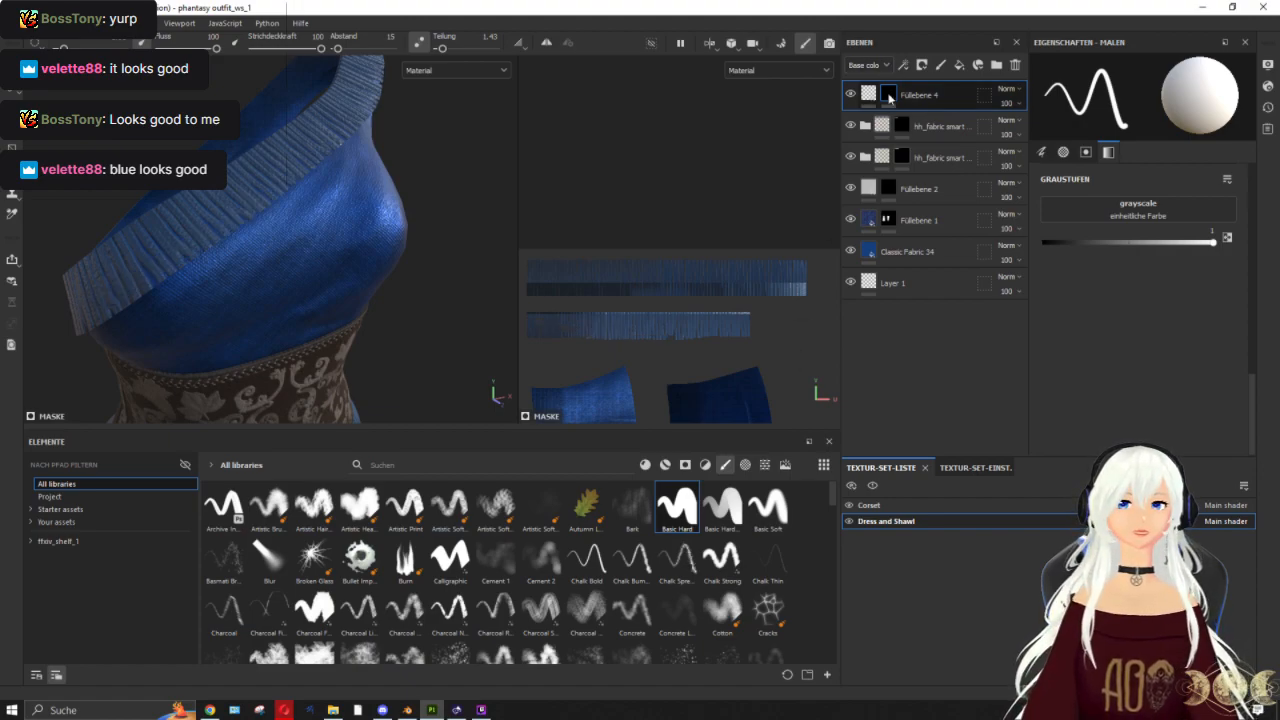
Step: Reset the mask of Füllebene 4 to black and polygon-fill both shawl fringe strips in white
{"action": "mouse_move", "coordinate": [889, 97]}
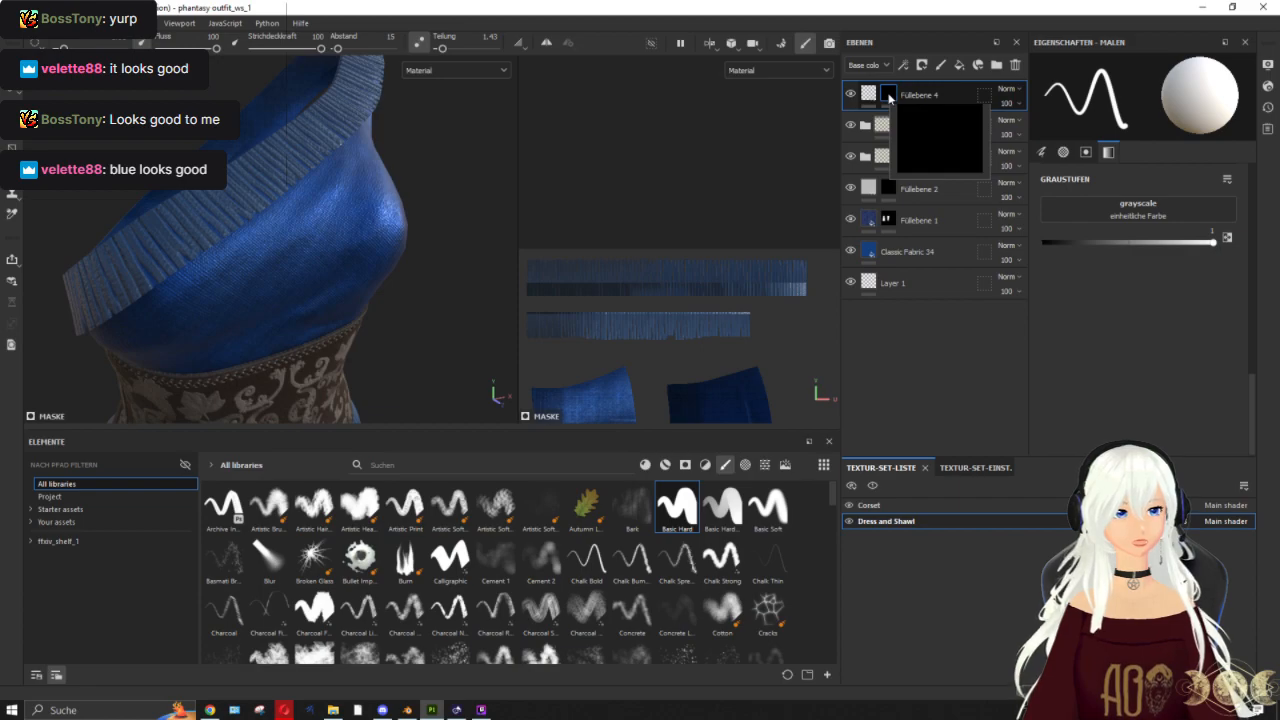
{"action": "right_click", "coordinate": [889, 97]}
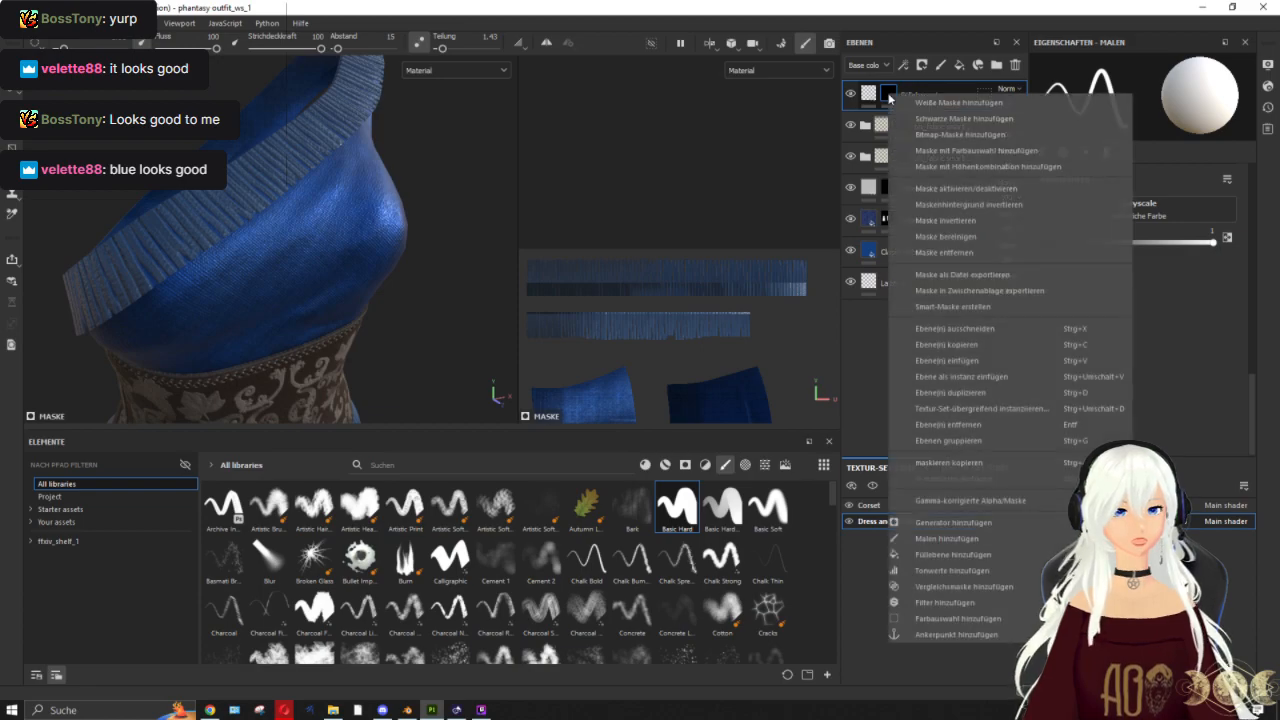
{"action": "left_click", "coordinate": [987, 121]}
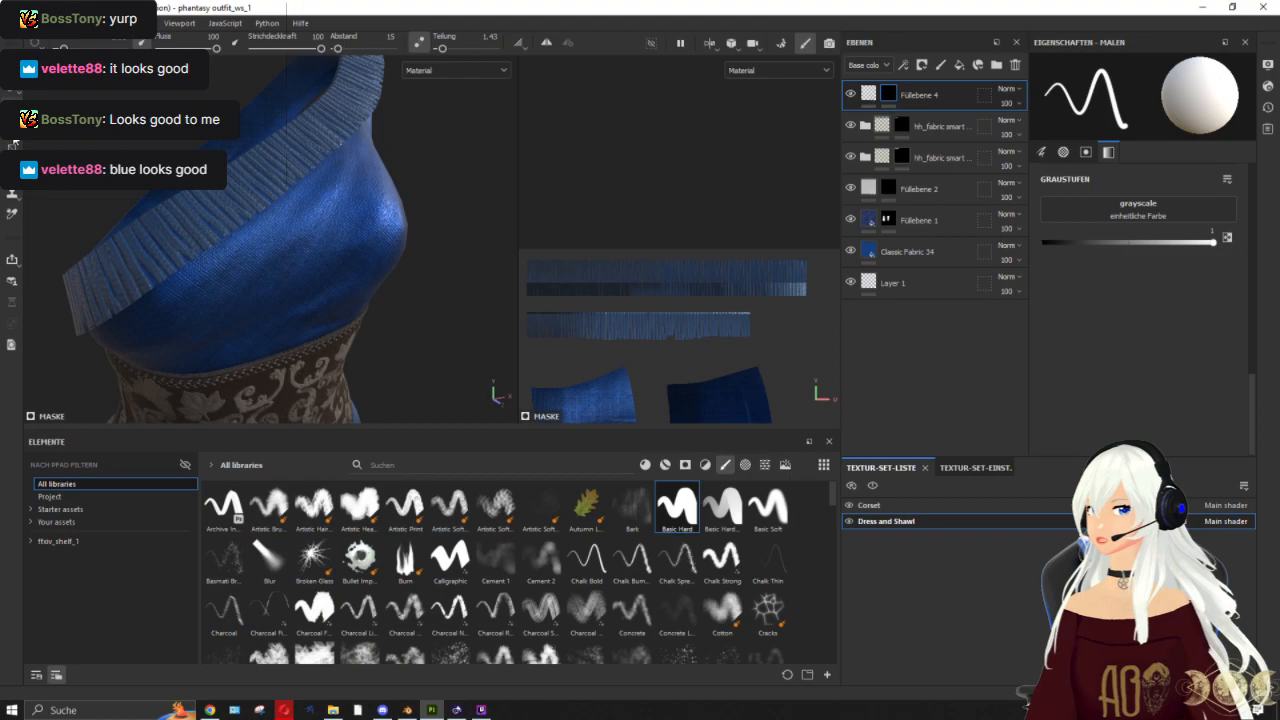
{"action": "key", "text": "4"}
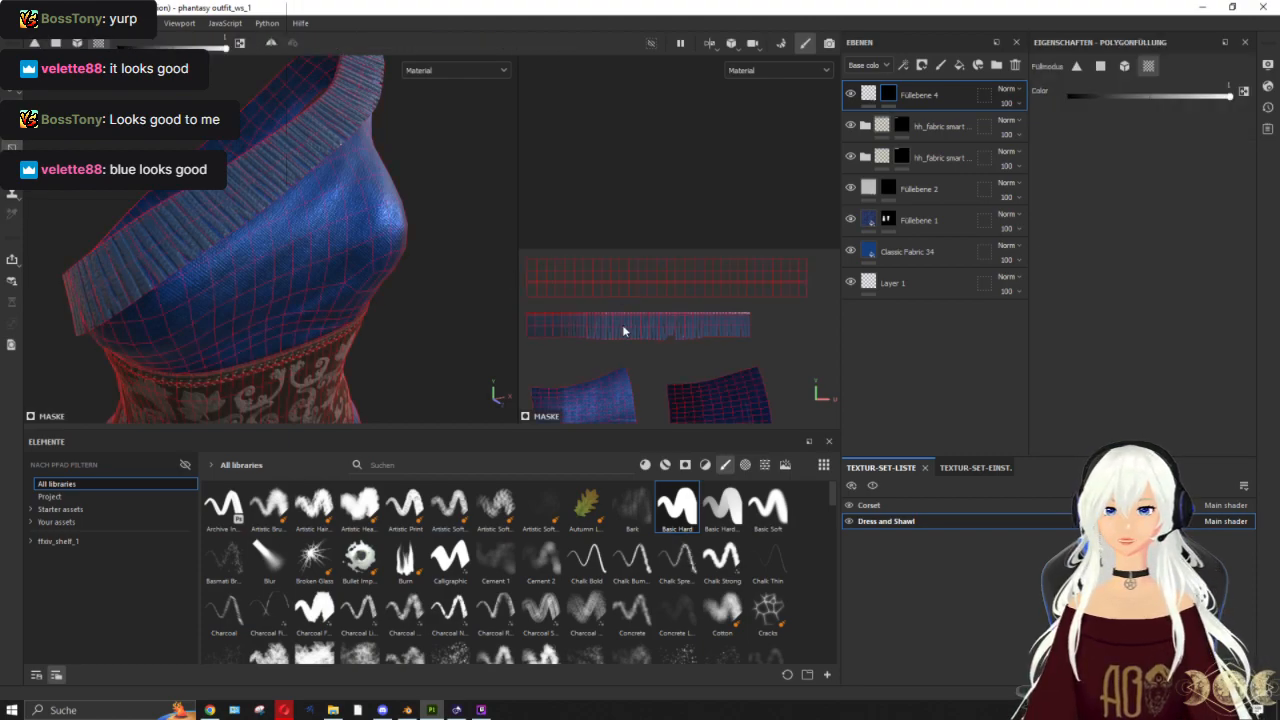
{"action": "left_click", "coordinate": [868, 95]}
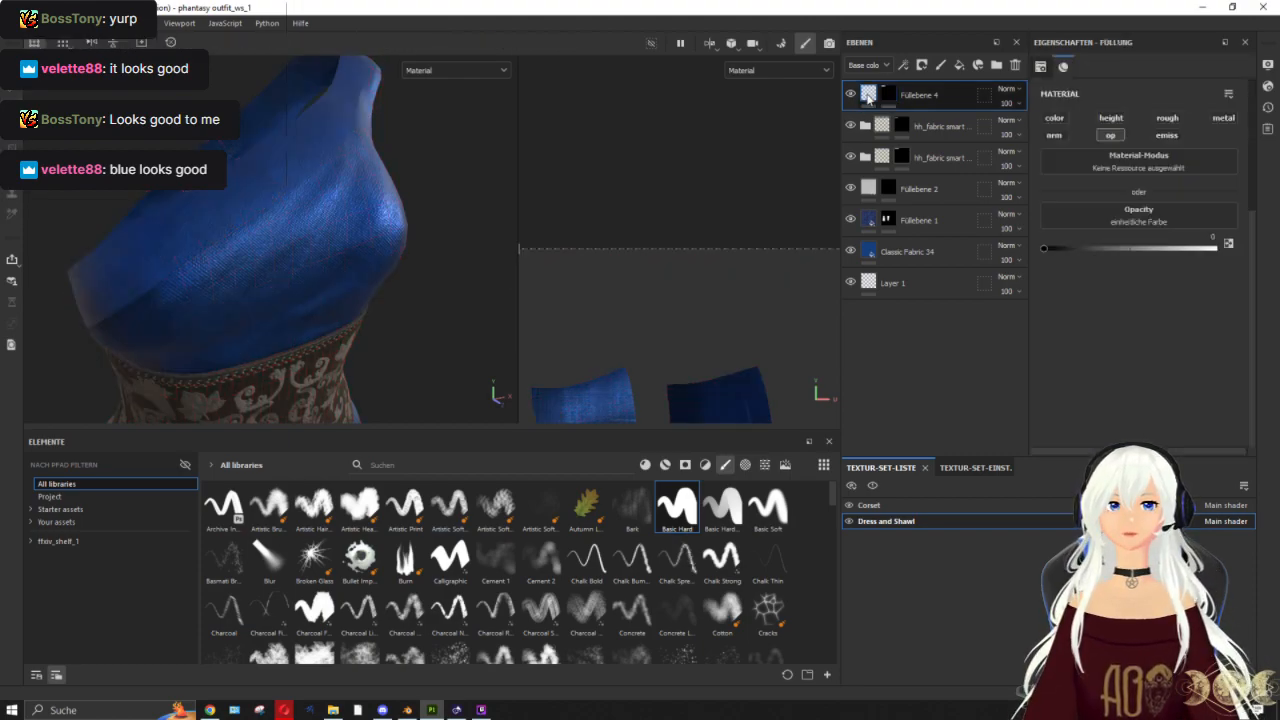
{"action": "left_click", "coordinate": [888, 95]}
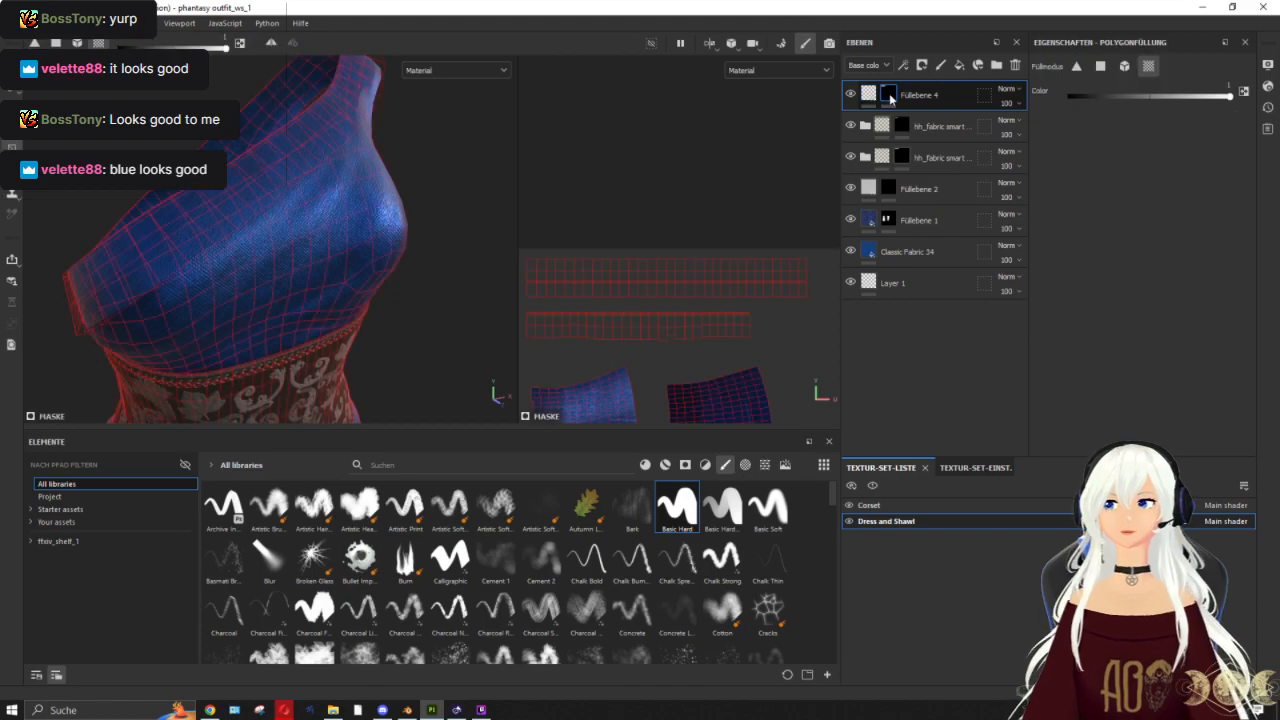
Step: Replace the mask of Füllebene 4 with a white one and set the layer's opacity value to 1
{"action": "right_click", "coordinate": [890, 97]}
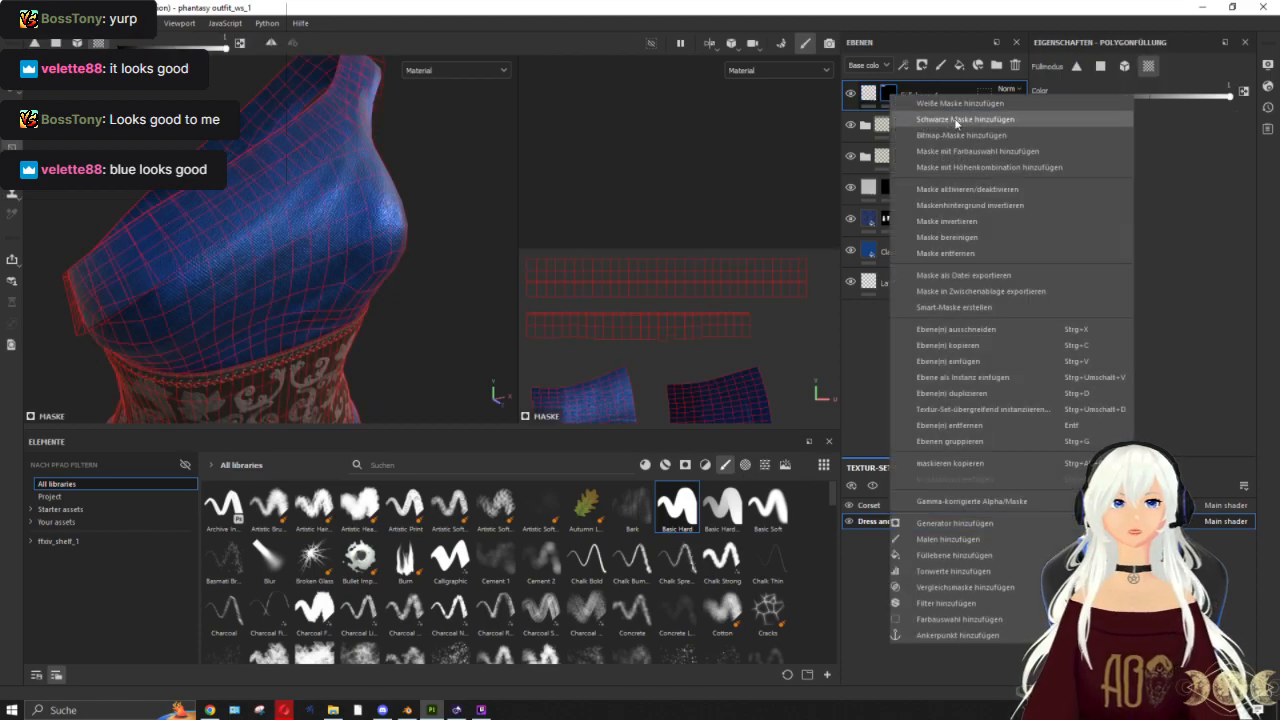
{"action": "left_click", "coordinate": [955, 104]}
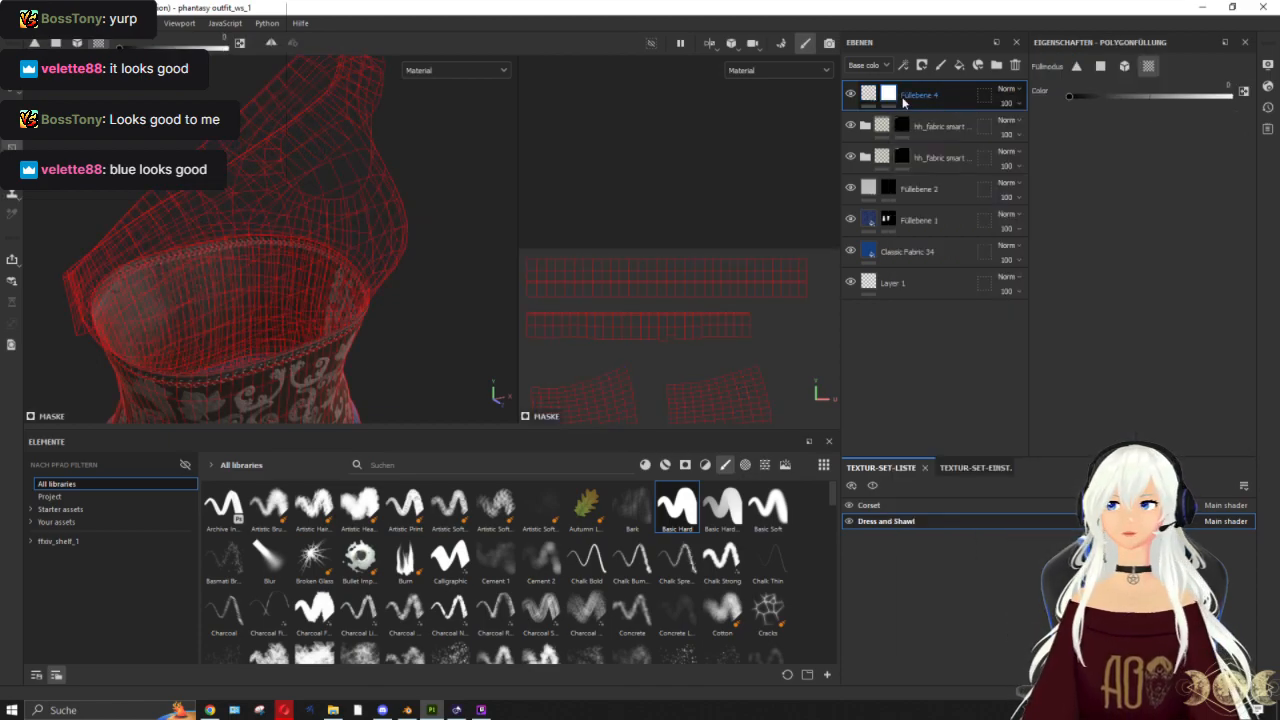
{"action": "left_click", "coordinate": [870, 95]}
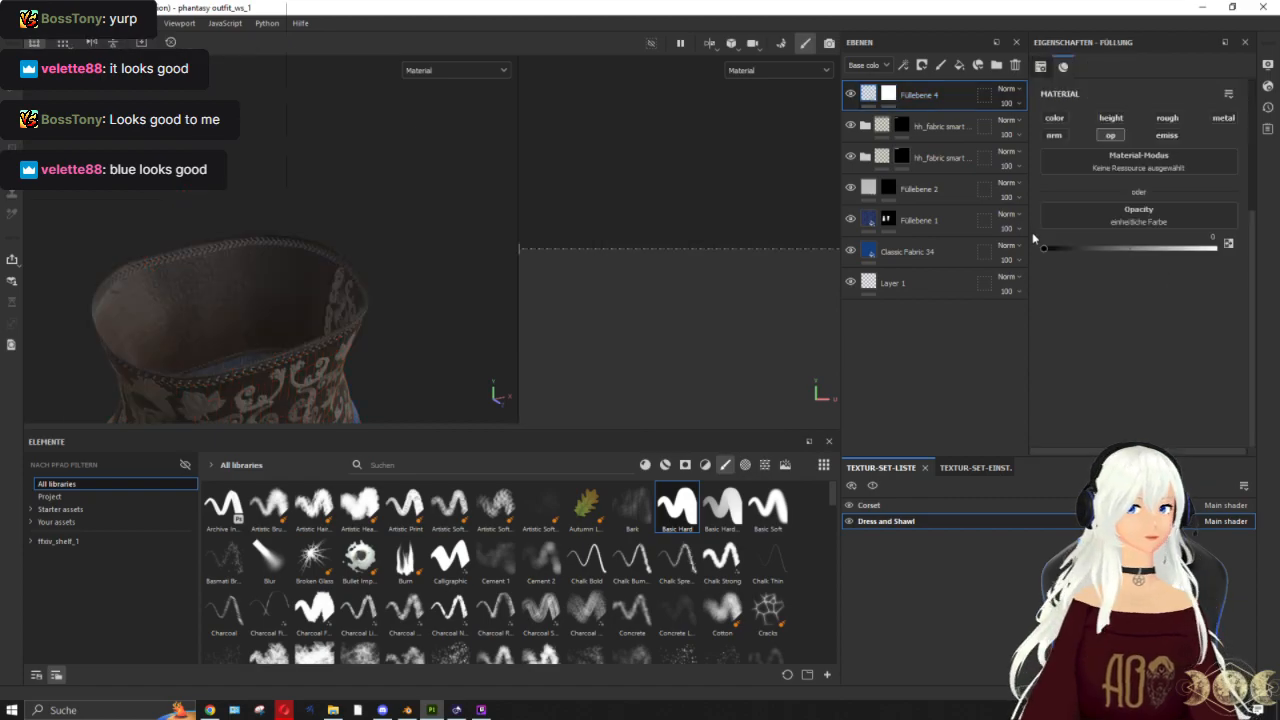
{"action": "left_click_drag", "start_coordinate": [1046, 248], "coordinate": [1257, 251]}
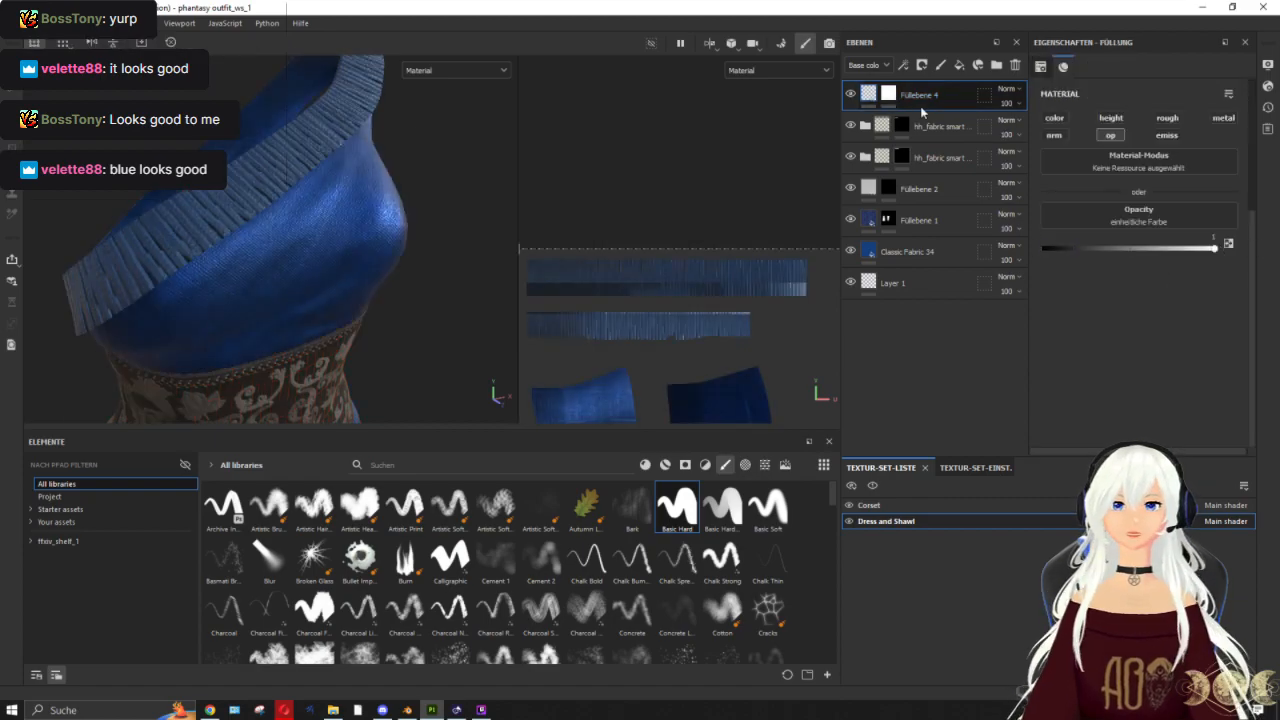
{"action": "left_click", "coordinate": [889, 98]}
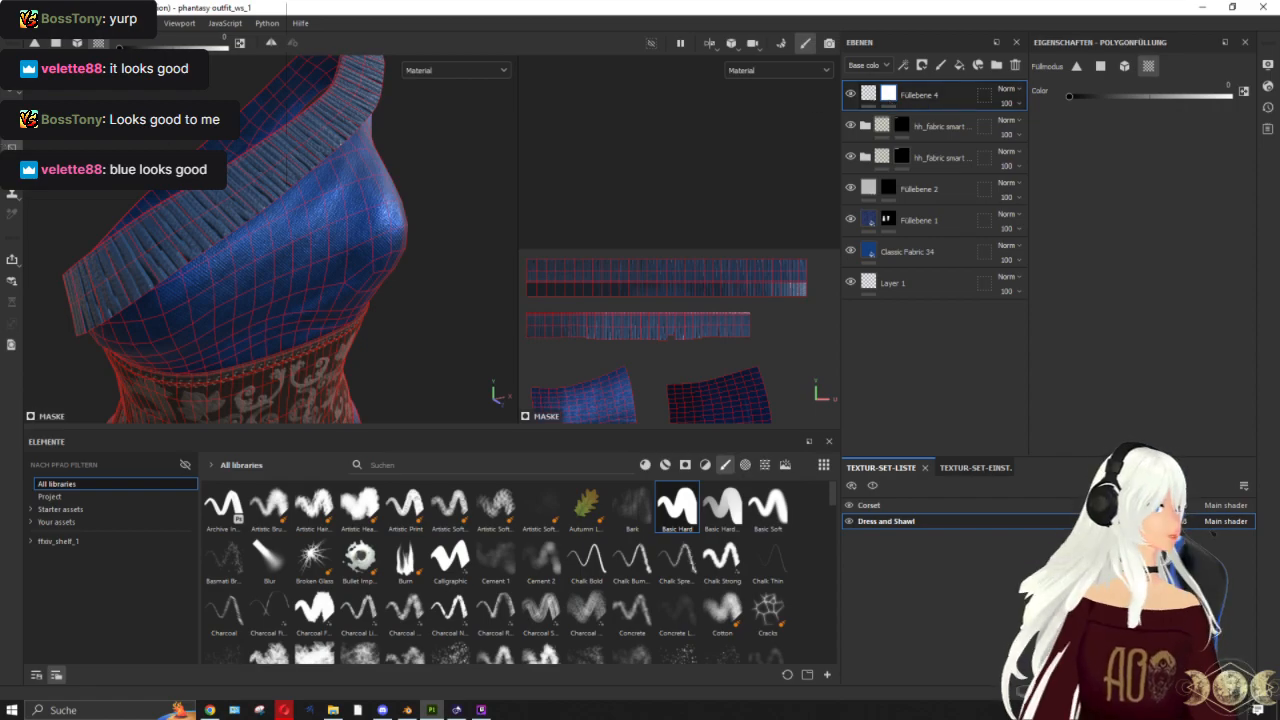
Step: Paint a black stroke along the shawl's front strip on the white mask and display the mask alone
{"action": "left_click_drag", "start_coordinate": [359, 207], "coordinate": [361, 290], "text": "alt"}
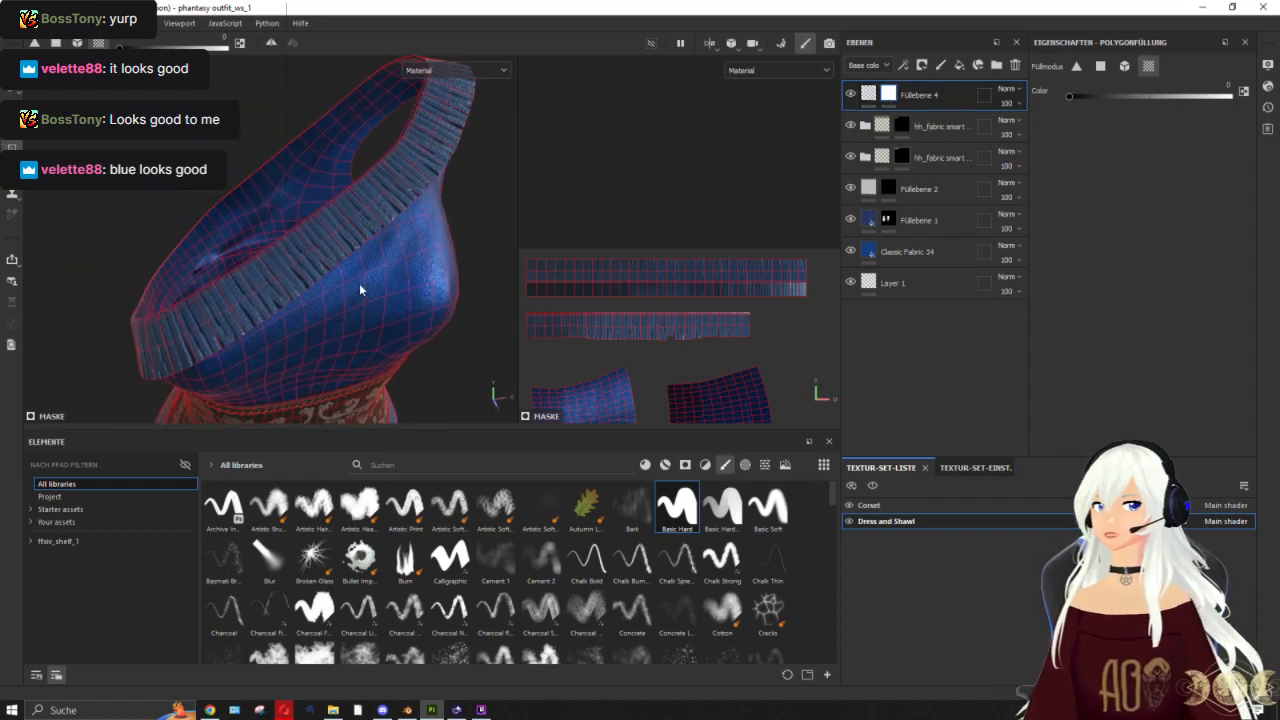
{"action": "key", "text": "1"}
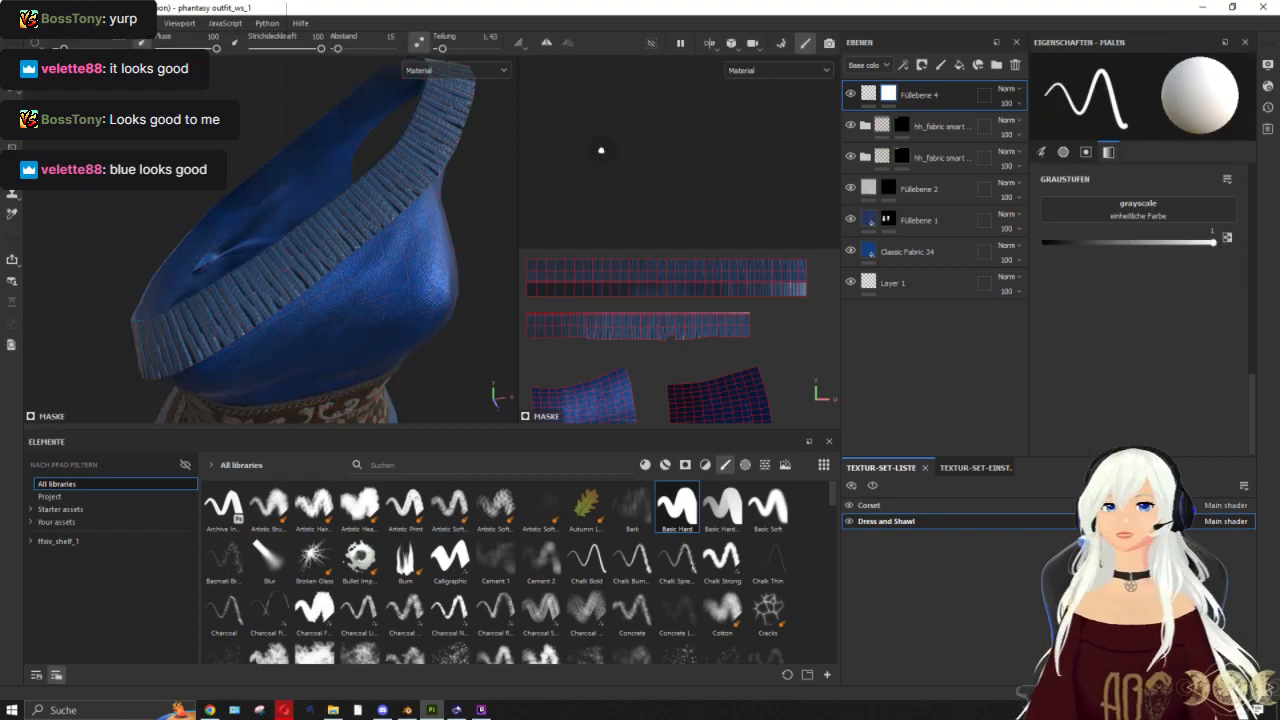
{"action": "left_click_drag", "start_coordinate": [1222, 242], "coordinate": [685, 247]}
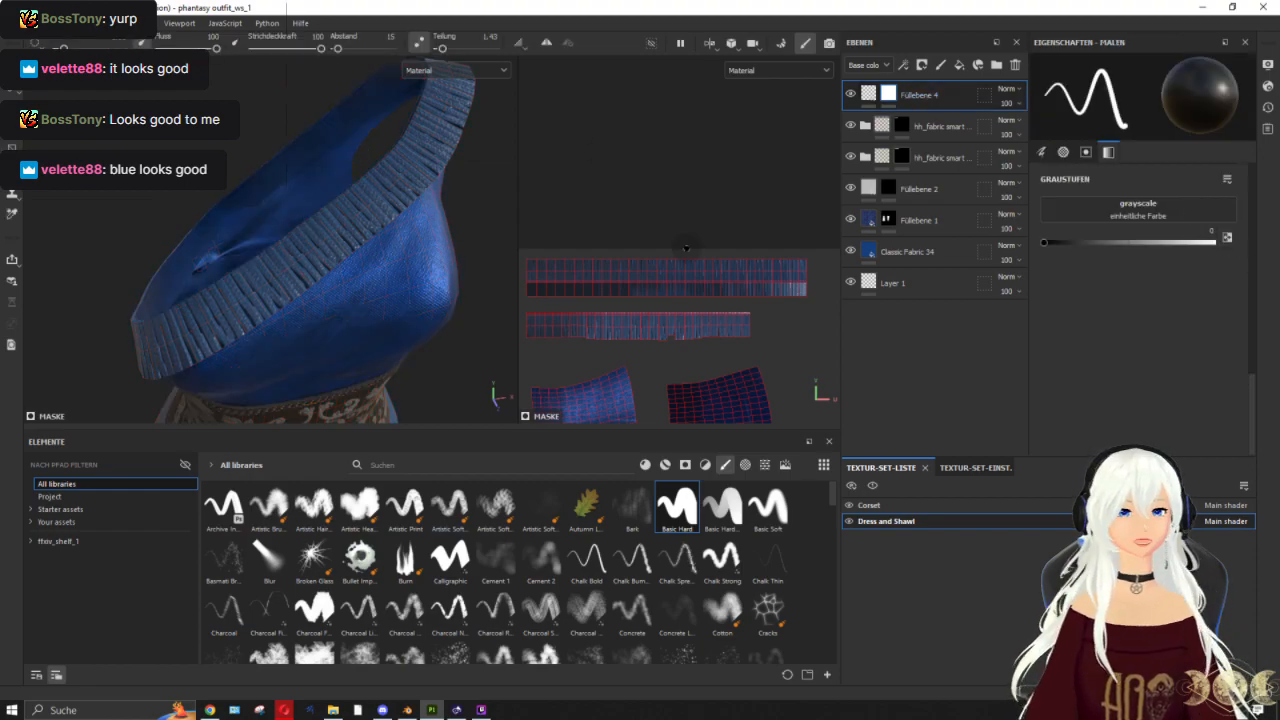
{"action": "scroll", "coordinate": [645, 304], "scroll_direction": "up", "scroll_amount": 2}
{"action": "scroll", "coordinate": [700, 294], "scroll_direction": "down", "scroll_amount": 1}
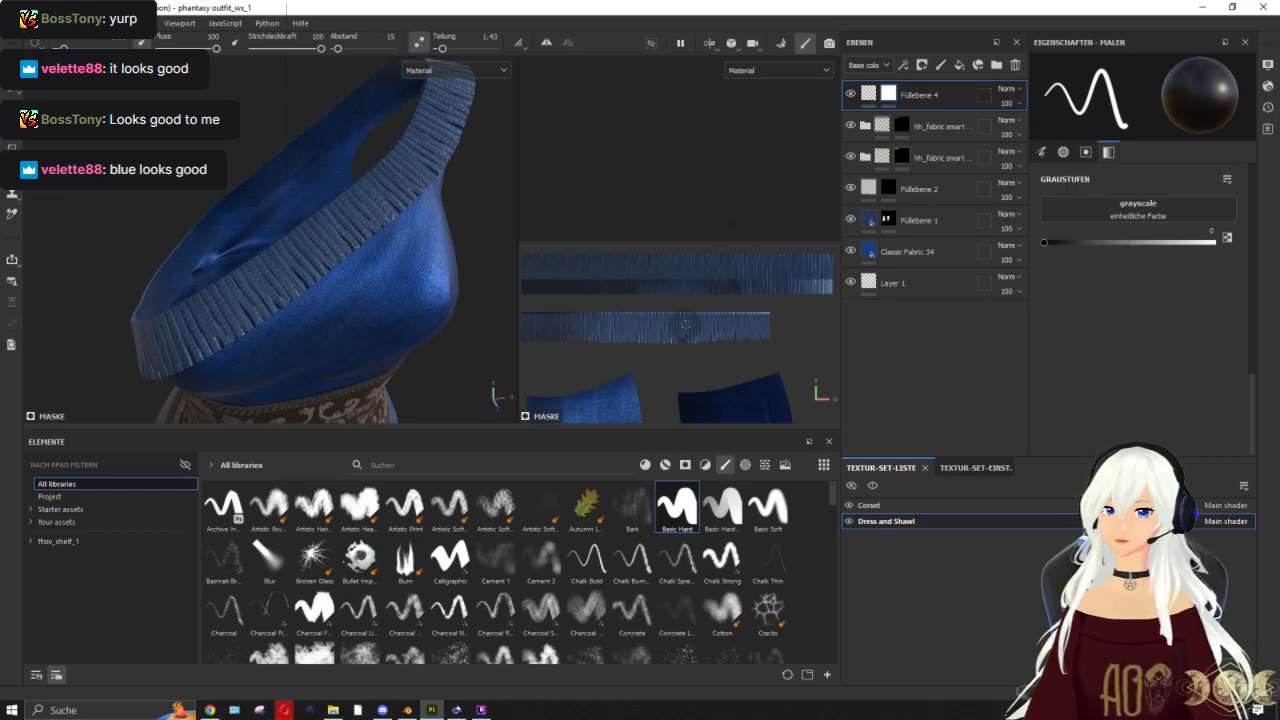
{"action": "left_click", "coordinate": [886, 95], "text": "alt"}
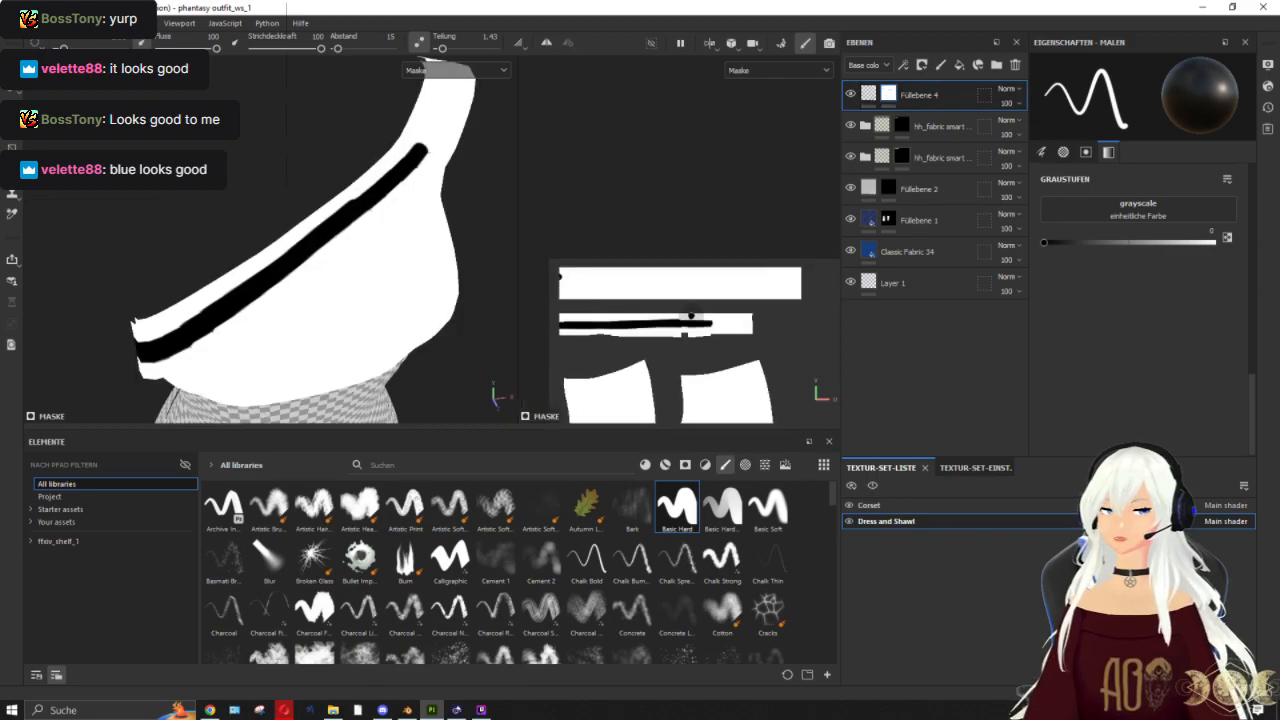
Step: Undo the mask painting, mask changes and opacity changes on Füllebene 4
{"action": "key", "text": "ctrl+z"}
{"action": "scroll", "coordinate": [690, 316], "scroll_direction": "up", "scroll_amount": 1}
{"action": "key", "text": "ctrl+z"}
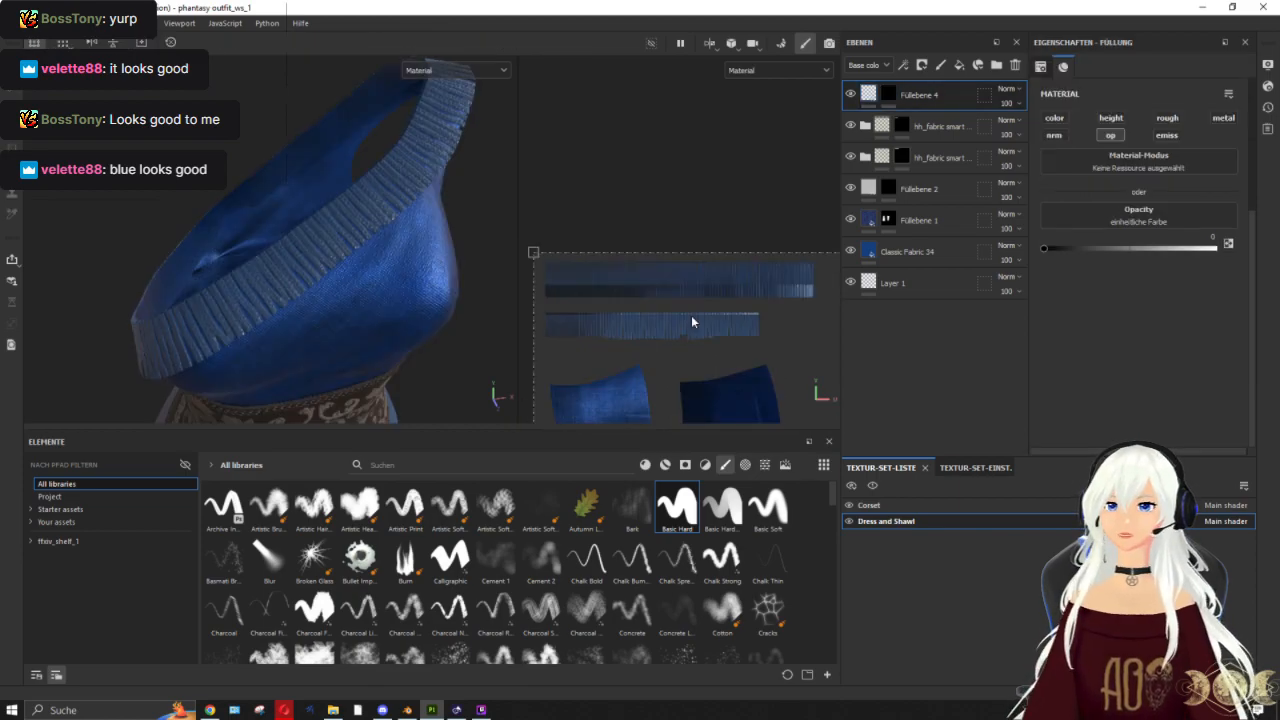
{"action": "key", "text": "ctrl+z"}
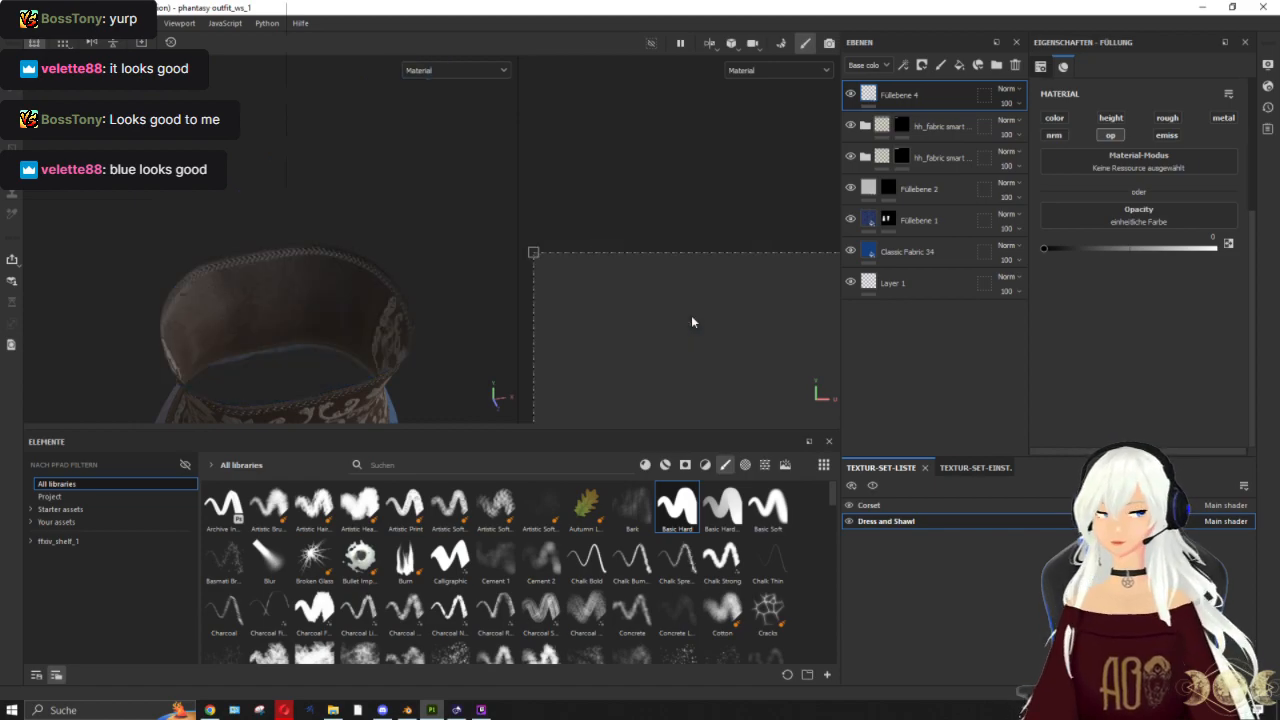
{"action": "key", "text": "ctrl+z"}
{"action": "key", "text": "ctrl"}
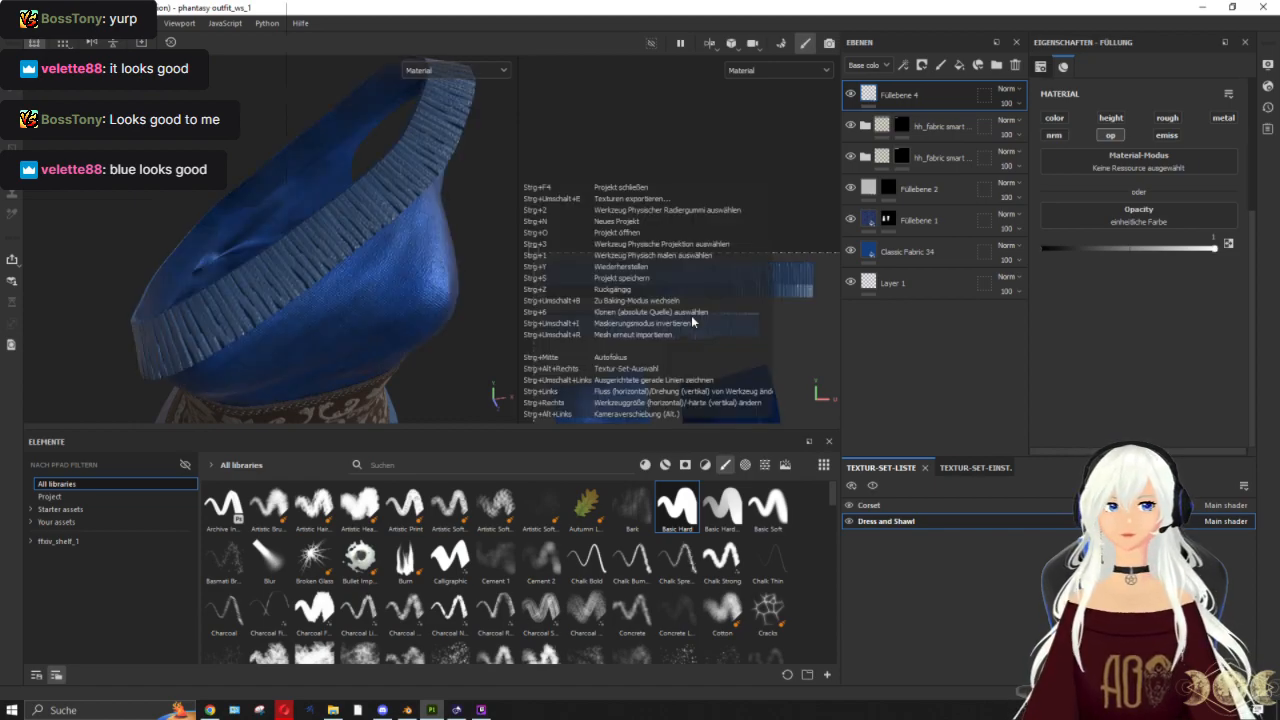
Step: Add a black mask to Füllebene 4 and select the layer's fill content
{"action": "right_click", "coordinate": [866, 92]}
{"action": "left_click", "coordinate": [874, 106]}
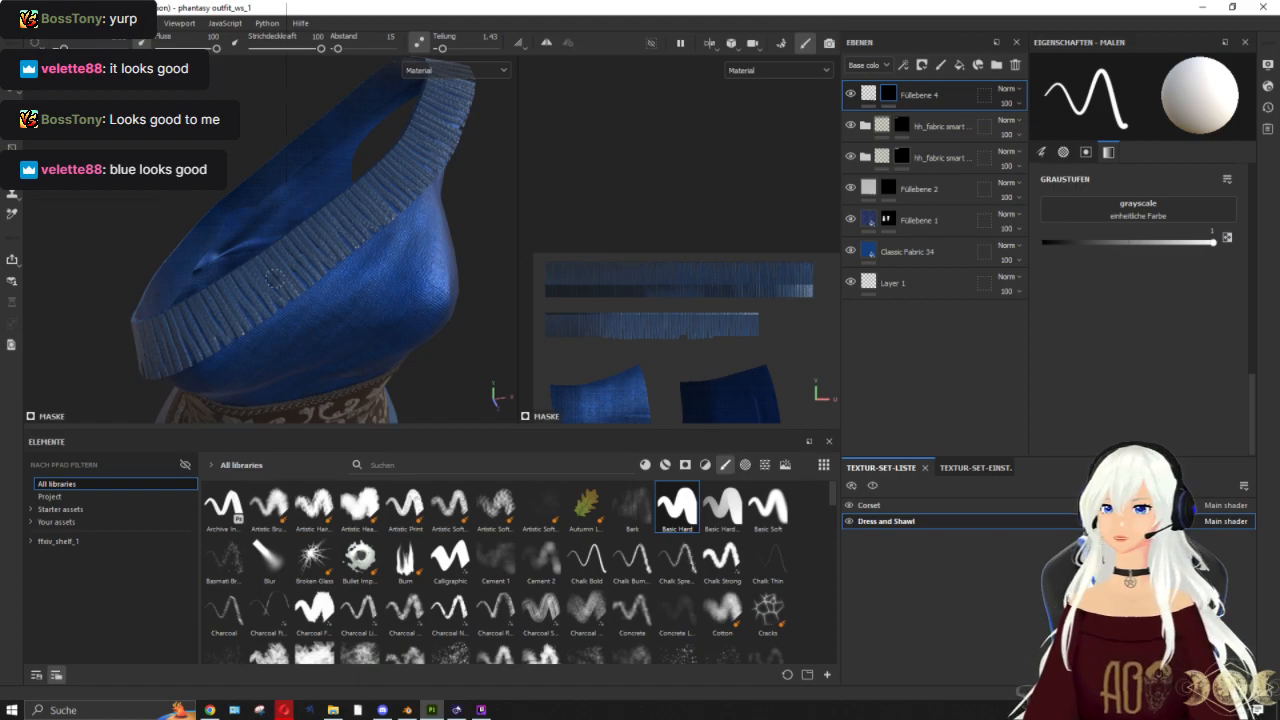
{"action": "left_click", "coordinate": [866, 95]}
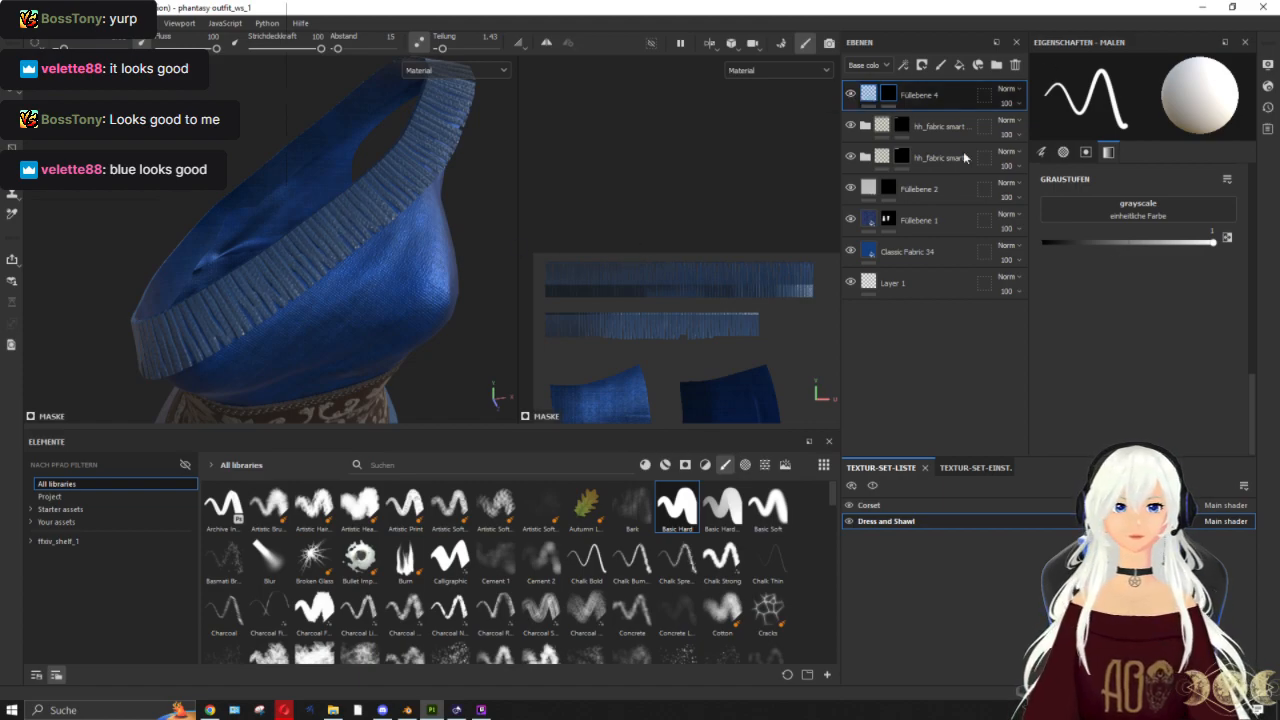
Step: Set the opacity value of Füllebene 4 to 0 and activate the layer's mask for painting
{"action": "left_click_drag", "start_coordinate": [1217, 249], "coordinate": [1044, 249]}
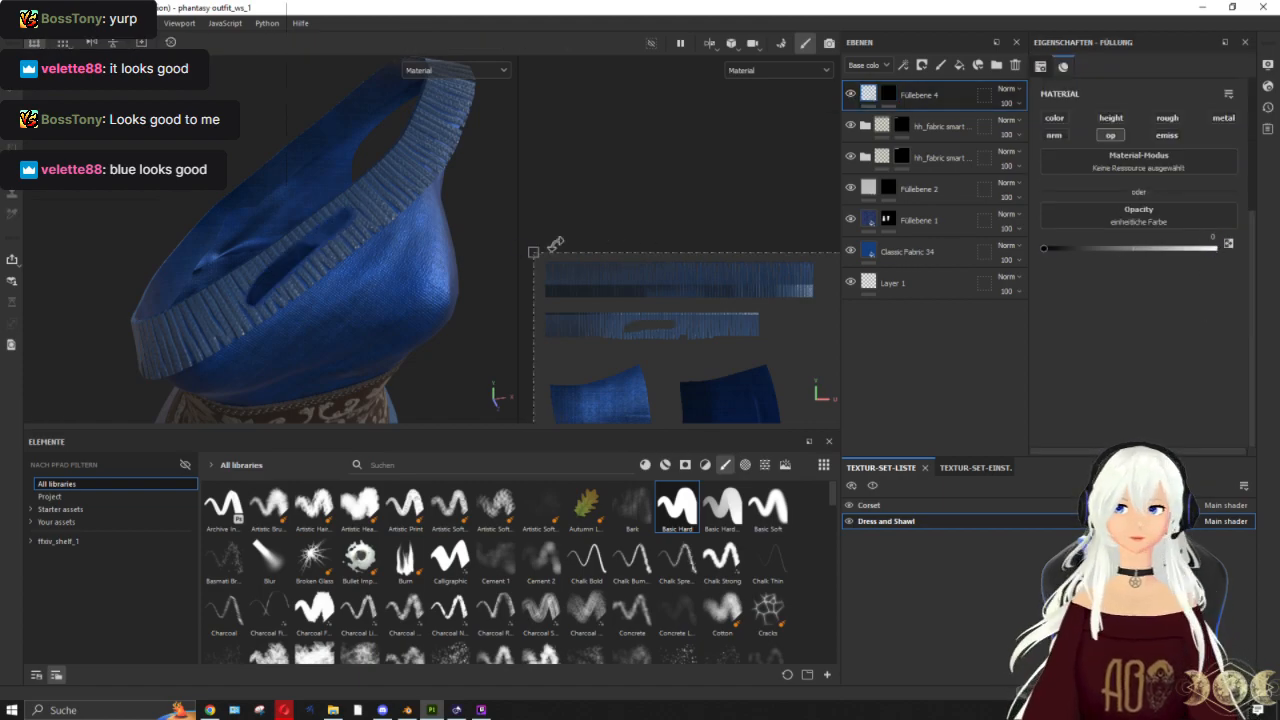
{"action": "left_click", "coordinate": [890, 93]}
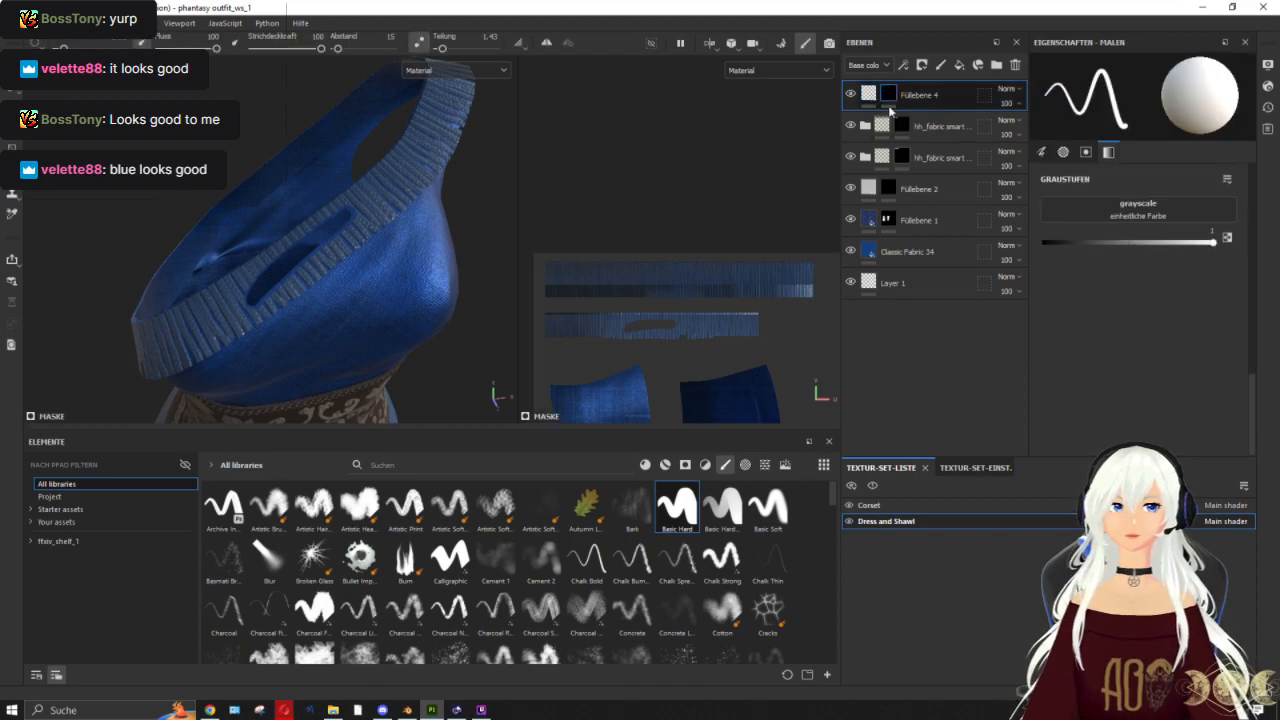
{"action": "left_click_drag", "start_coordinate": [286, 271], "coordinate": [297, 271], "text": "alt"}
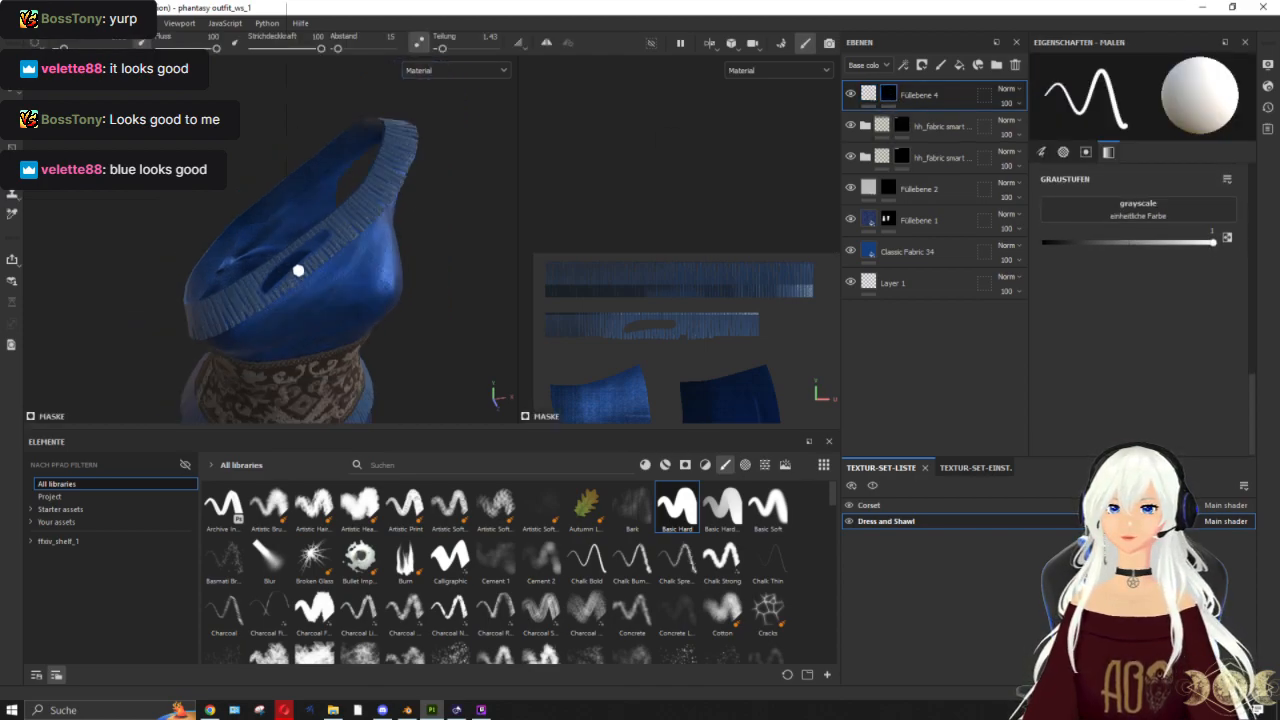
{"action": "scroll", "coordinate": [700, 325], "scroll_direction": "up", "scroll_amount": 2}
{"action": "scroll", "coordinate": [703, 337], "scroll_direction": "down", "scroll_amount": 2}
{"action": "scroll", "coordinate": [426, 277], "scroll_direction": "up", "scroll_amount": 2}
{"action": "mouse_move", "coordinate": [426, 277]}
{"action": "left_mouse_down", "text": "alt"}
{"action": "mouse_move", "coordinate": [405, 303]}
{"action": "mouse_move", "coordinate": [382, 289]}
{"action": "mouse_move", "coordinate": [430, 270]}
{"action": "mouse_move", "coordinate": [418, 250]}
{"action": "left_mouse_up", "text": "alt"}
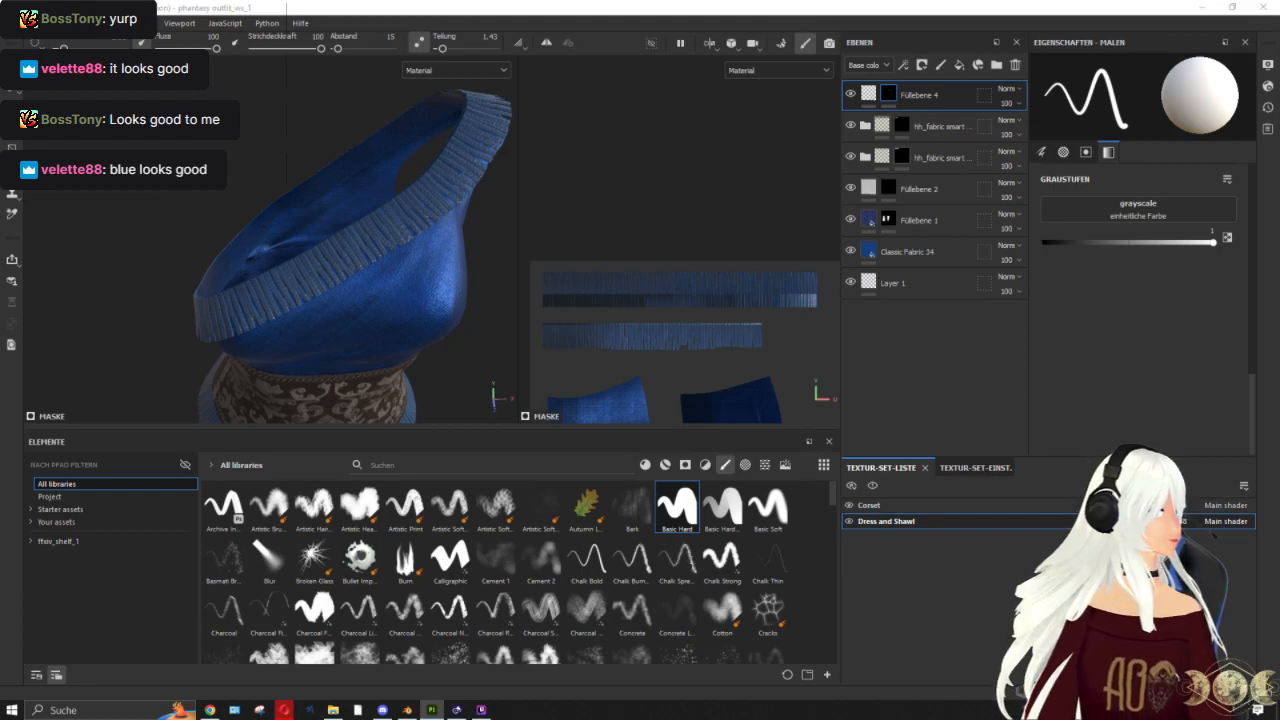
Step: Switch to the browser to check the Pinterest dress reference, and return to the outfit texturing project
{"action": "key", "text": "alt+Tab"}
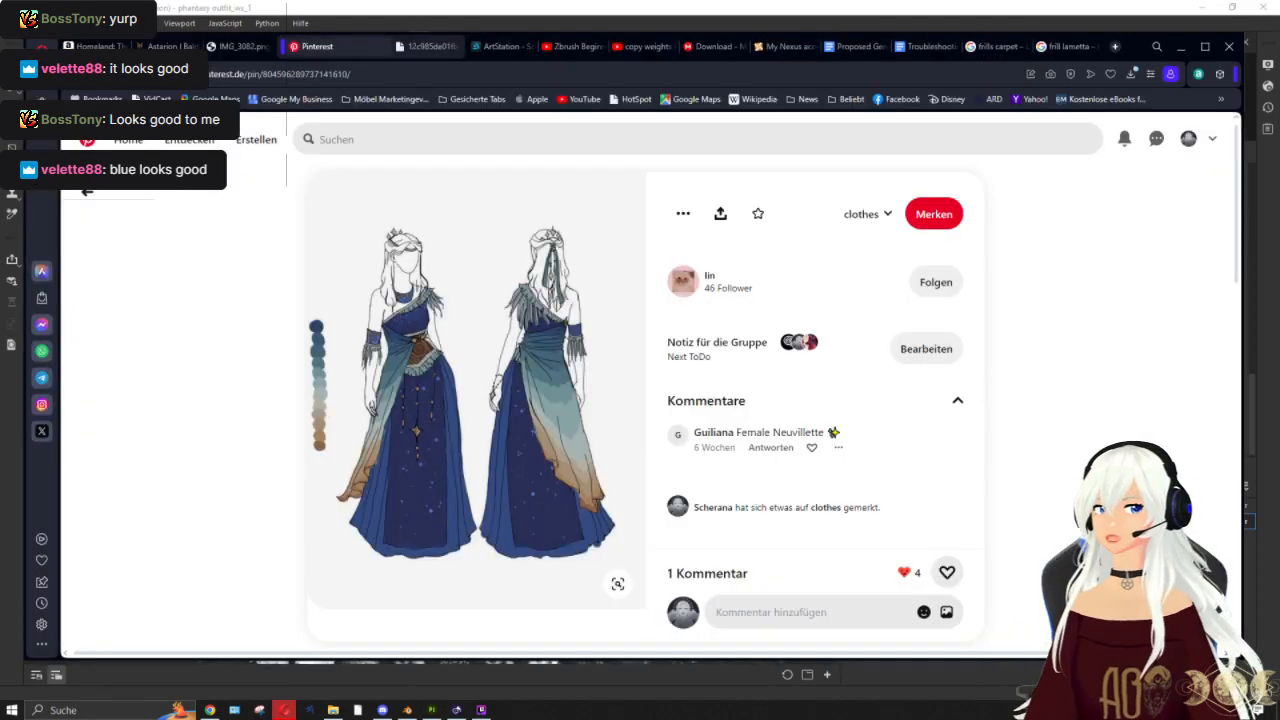
{"action": "key", "text": "alt+Tab"}
{"action": "left_click_drag", "start_coordinate": [295, 170], "coordinate": [337, 311], "text": "alt"}
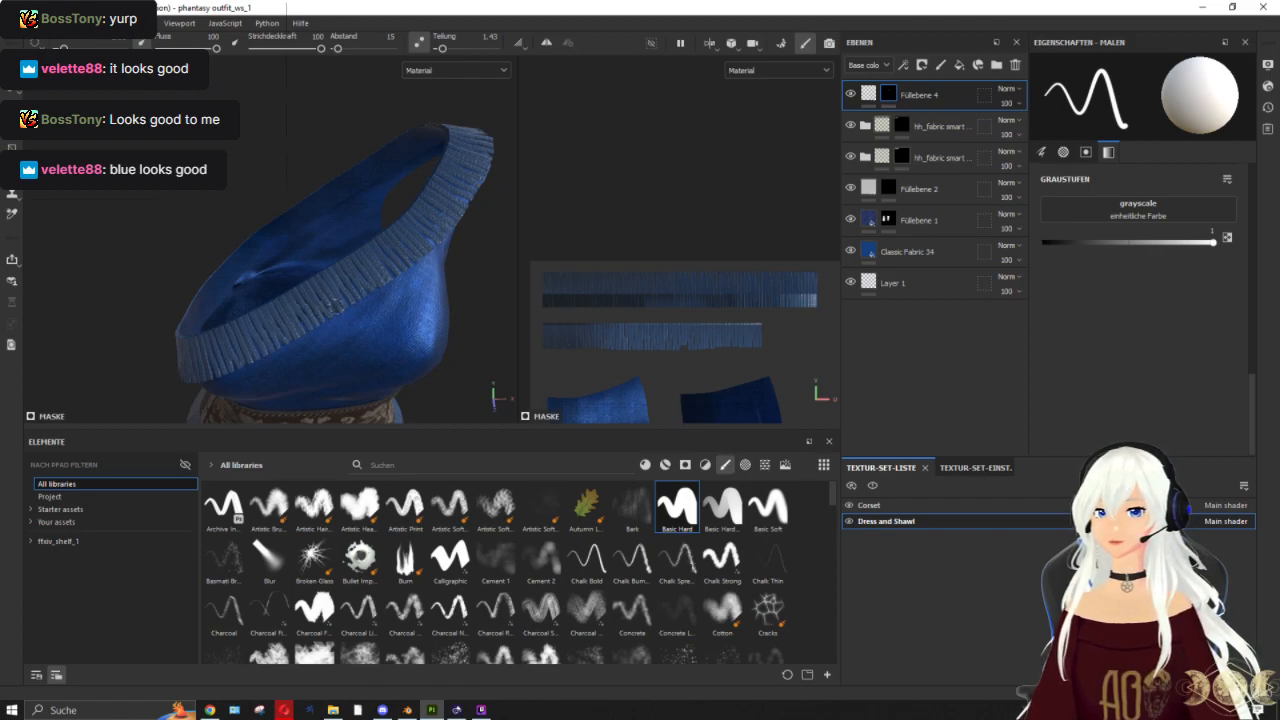
Step: Try painting with grayscale 0 over the white strokes in the isolated mask of Füllebene 4 and undo the painting
{"action": "left_click", "coordinate": [868, 97]}
{"action": "left_click", "coordinate": [888, 97]}
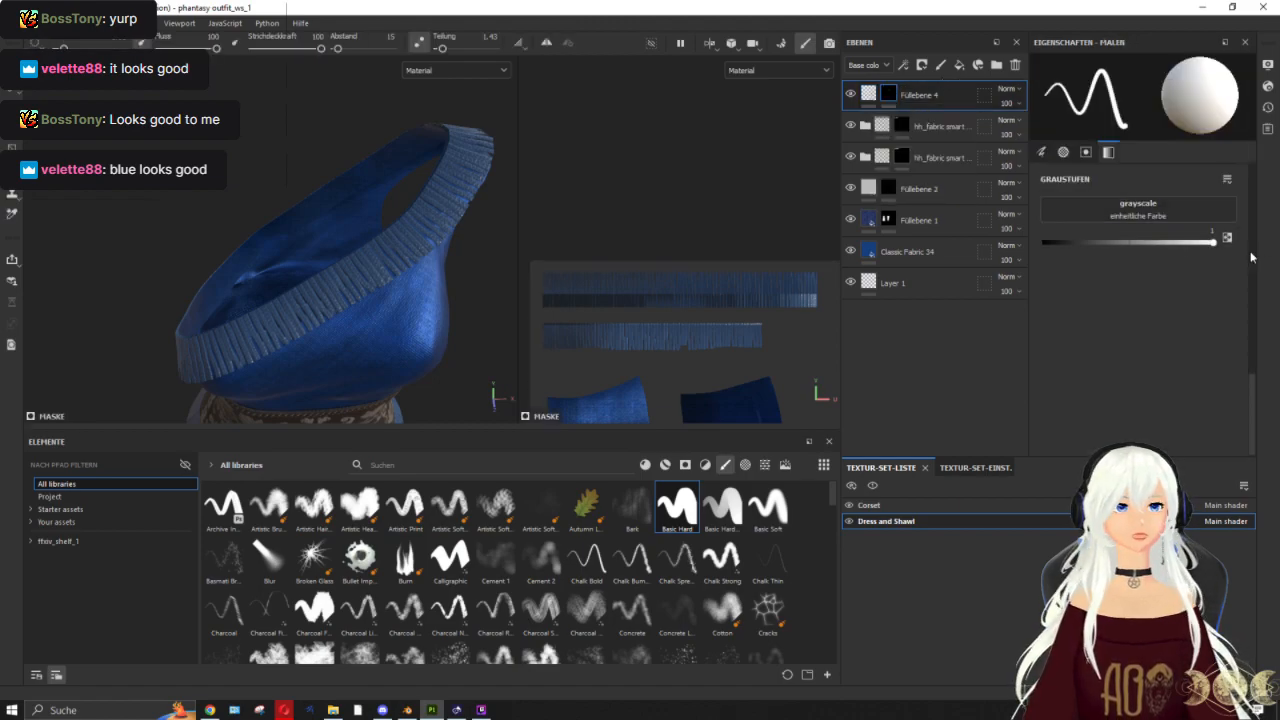
{"action": "left_click", "coordinate": [1227, 242]}
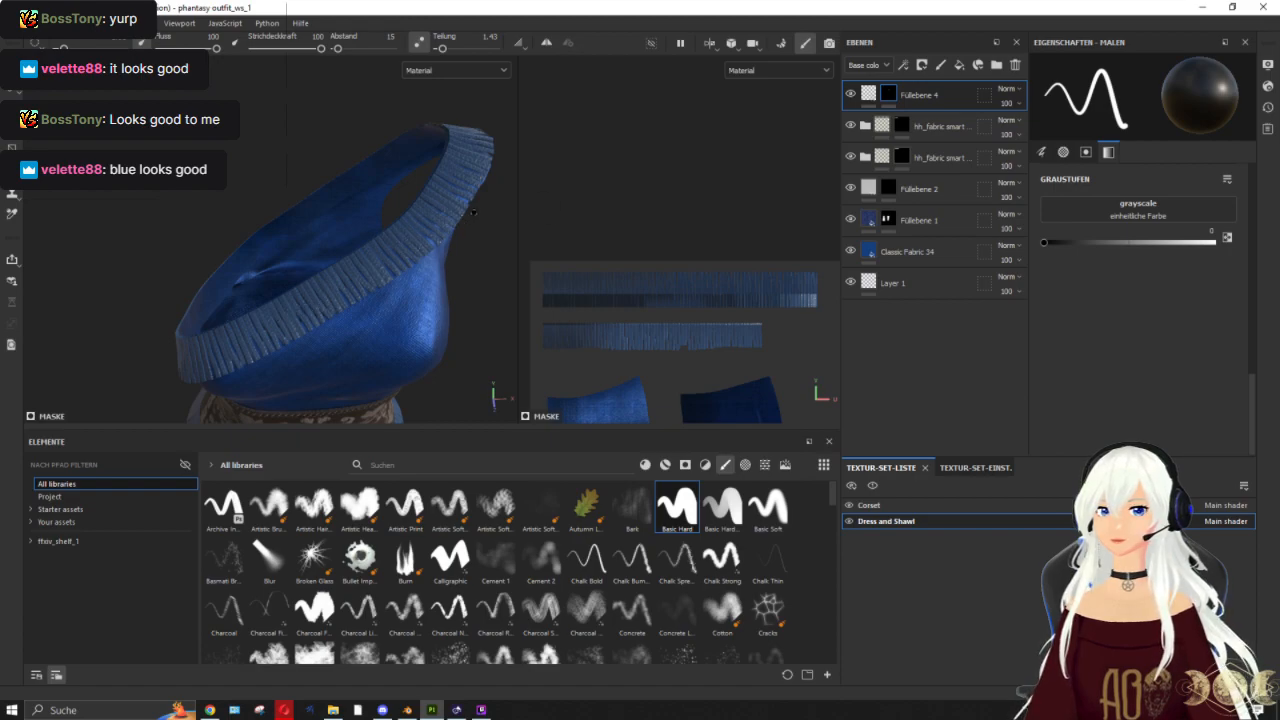
{"action": "left_click", "coordinate": [888, 97], "text": "alt"}
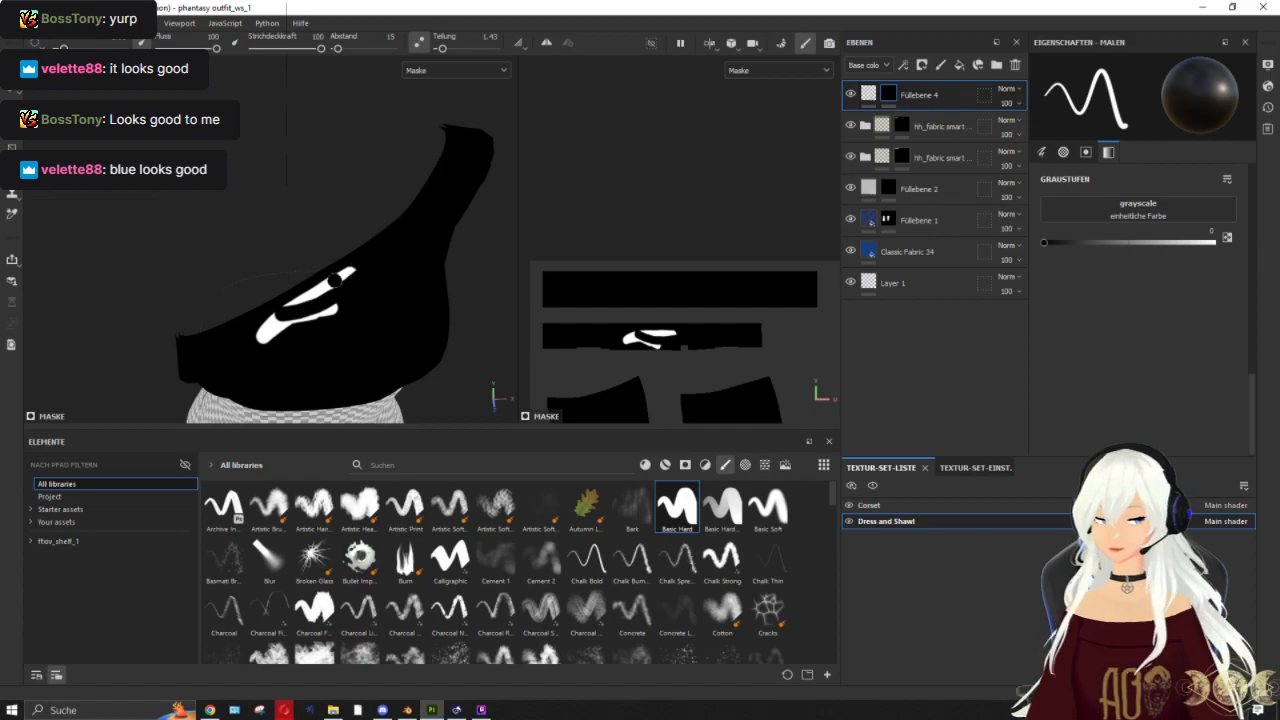
{"action": "left_click_drag", "start_coordinate": [290, 312], "coordinate": [330, 282]}
{"action": "key", "text": "ctrl+z"}
{"action": "key", "text": "ctrl+z"}
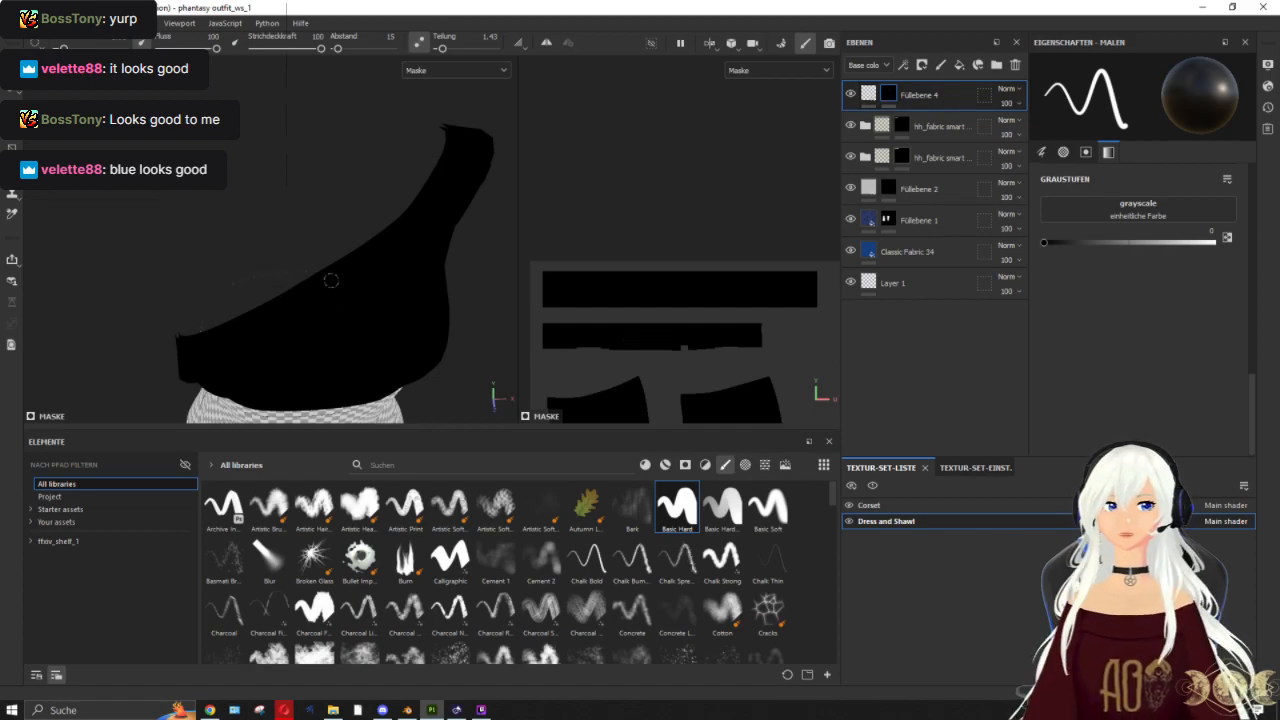
Step: Set the mask brush's grayscale to 1 and try a white stroke across the shawl's front fringe
{"action": "left_click", "coordinate": [869, 95]}
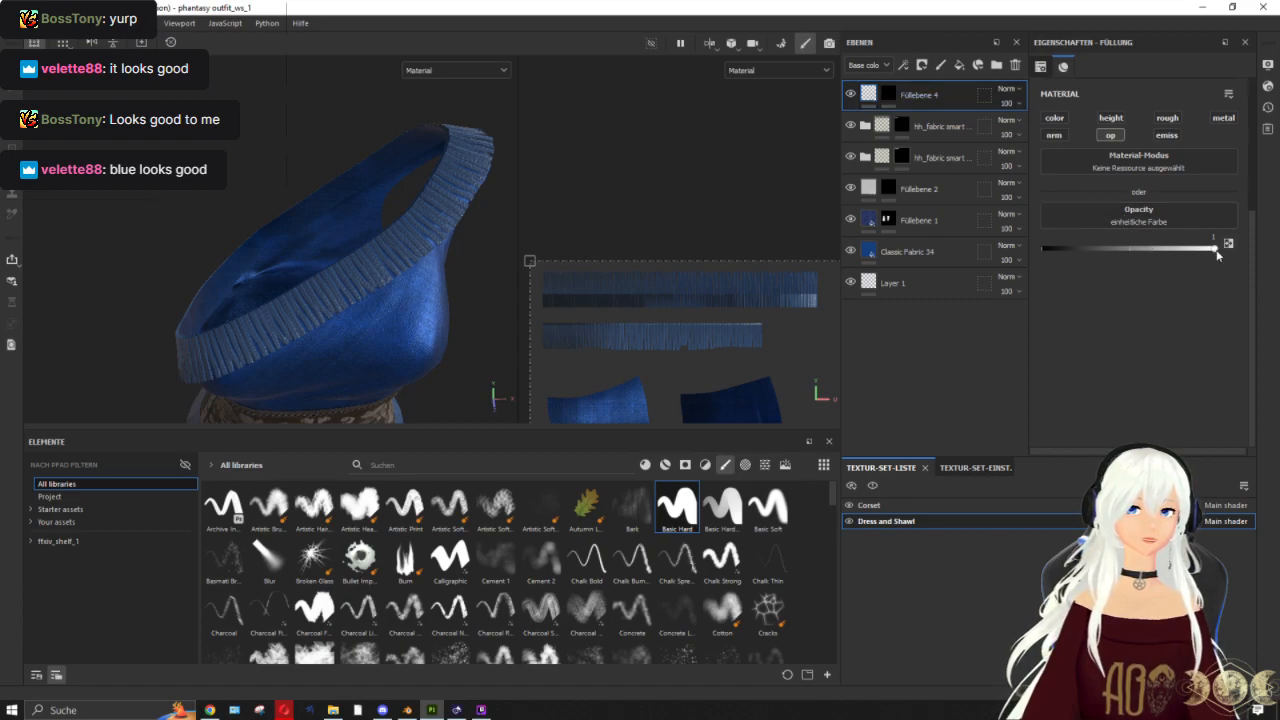
{"action": "left_click", "coordinate": [888, 94]}
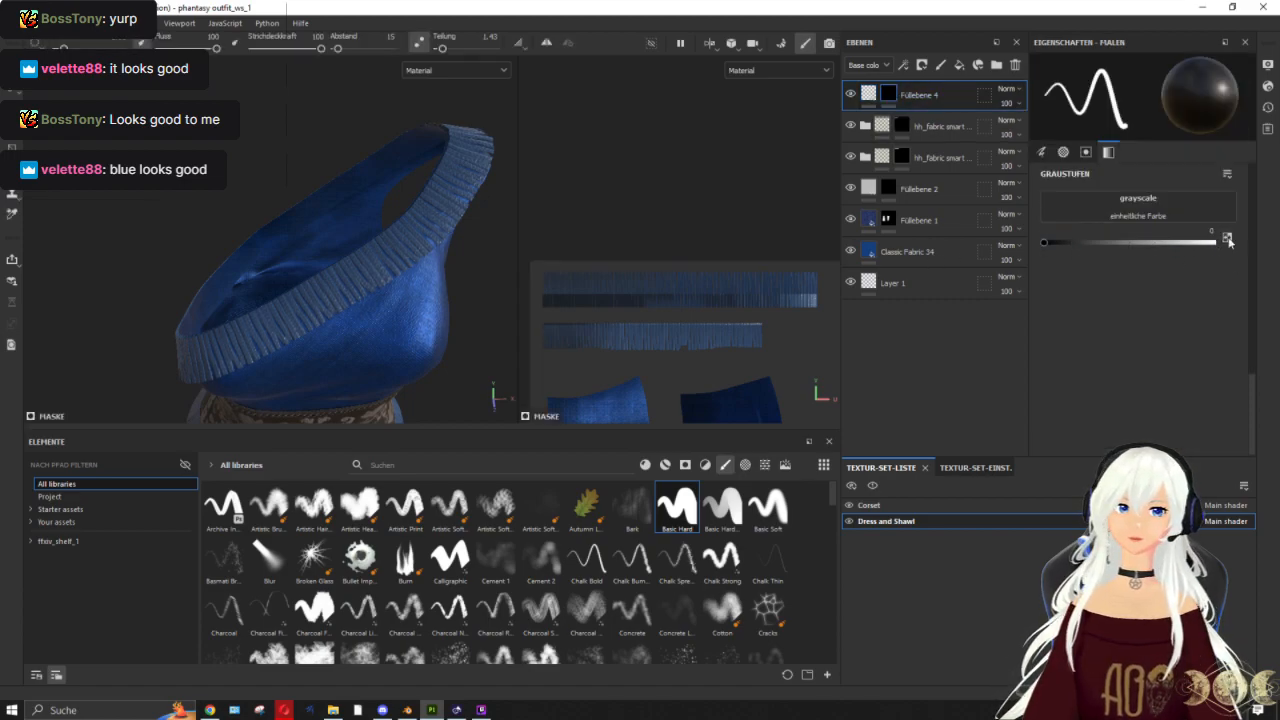
{"action": "left_click_drag", "start_coordinate": [1057, 243], "coordinate": [1241, 252]}
{"action": "mouse_move", "coordinate": [419, 303]}
{"action": "left_mouse_down"}
{"action": "mouse_move", "coordinate": [374, 266]}
{"action": "mouse_move", "coordinate": [252, 326]}
{"action": "mouse_move", "coordinate": [338, 278]}
{"action": "left_mouse_up"}
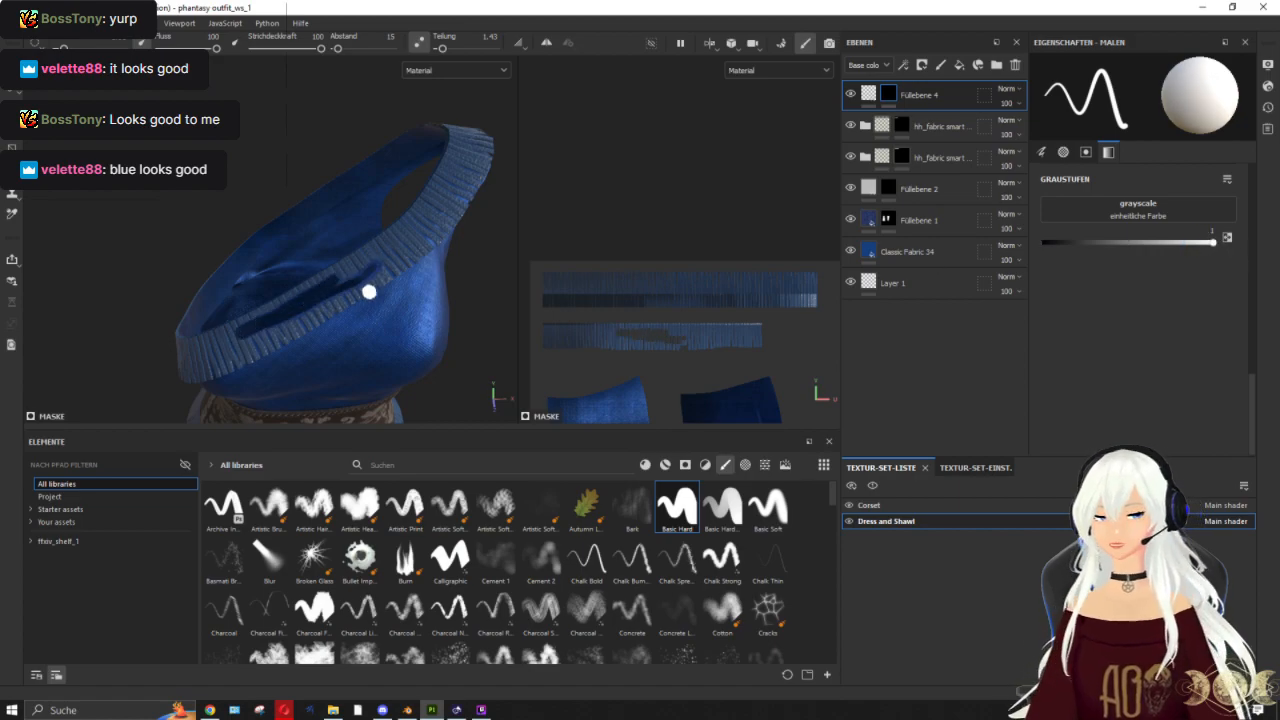
{"action": "key", "text": "ctrl+z"}
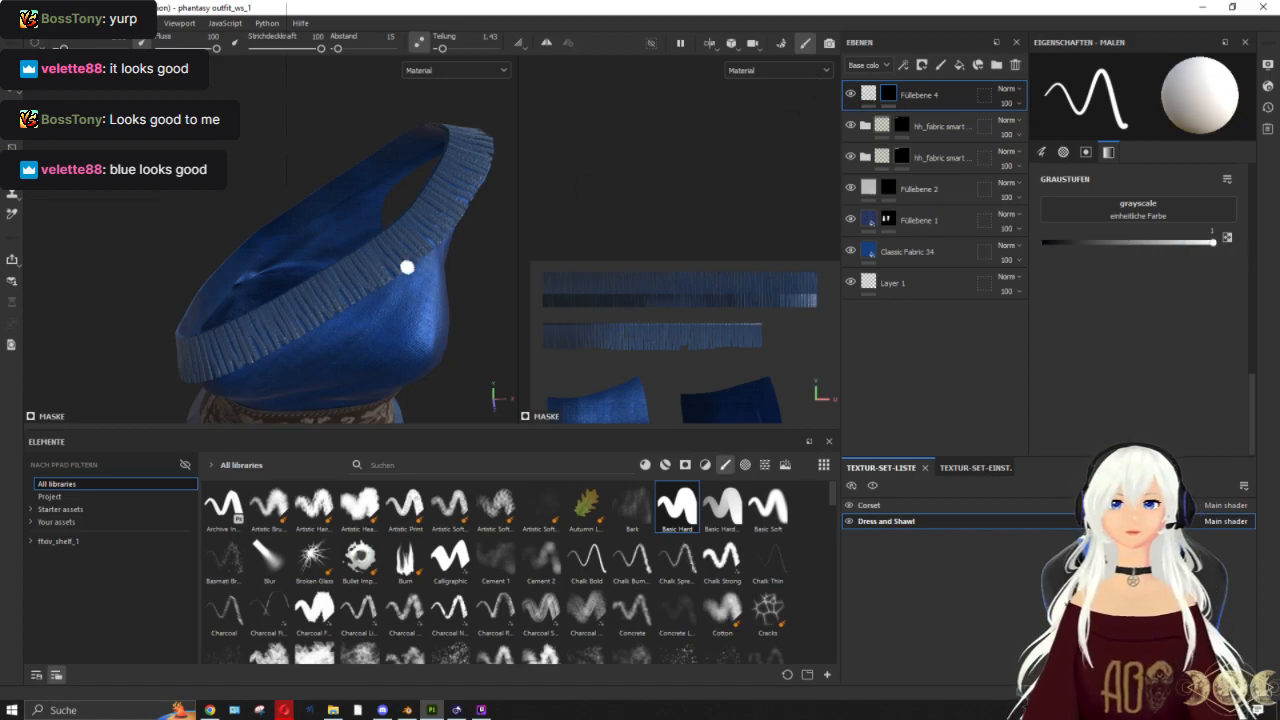
Step: Paint a continuous white line along the fringe all the way around the shawl on the mask of Füllebene 4
{"action": "mouse_move", "coordinate": [391, 277]}
{"action": "left_mouse_down", "text": "alt"}
{"action": "mouse_move", "coordinate": [280, 311]}
{"action": "mouse_move", "coordinate": [400, 276]}
{"action": "left_mouse_up", "text": "alt"}
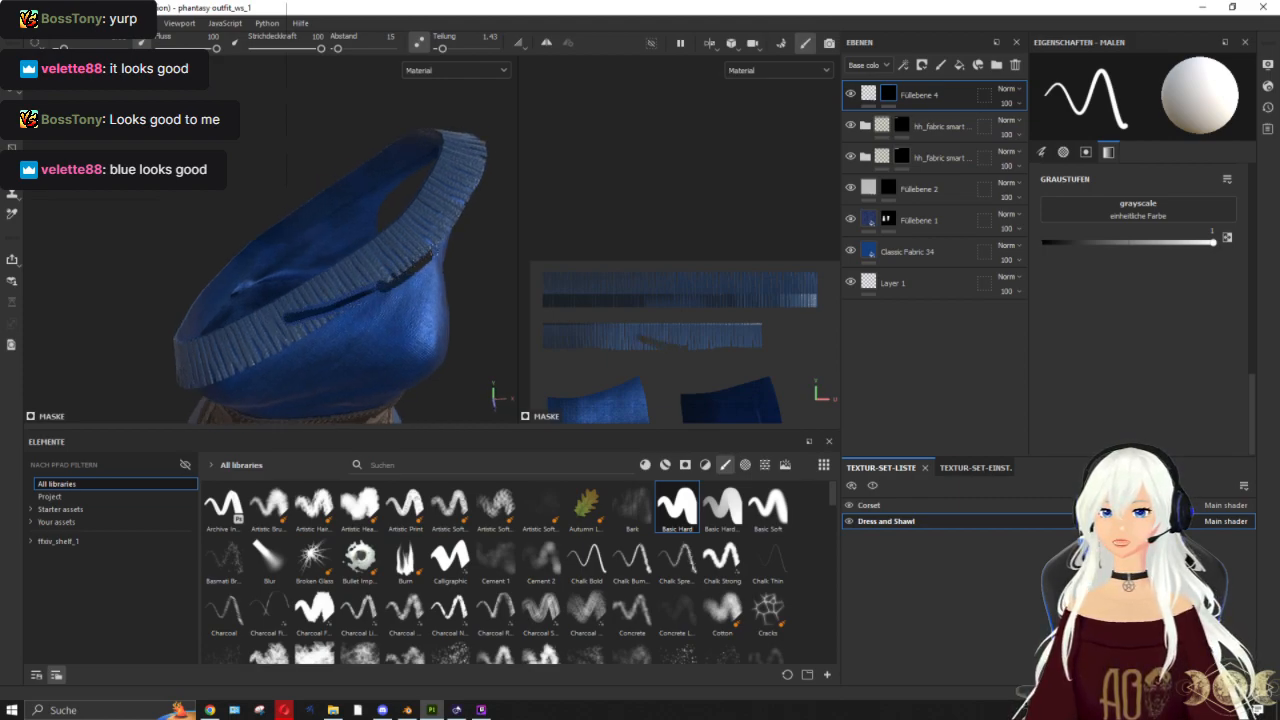
{"action": "left_click_drag", "start_coordinate": [500, 158], "coordinate": [284, 290], "text": "alt"}
{"action": "left_click_drag", "start_coordinate": [237, 356], "coordinate": [303, 266]}
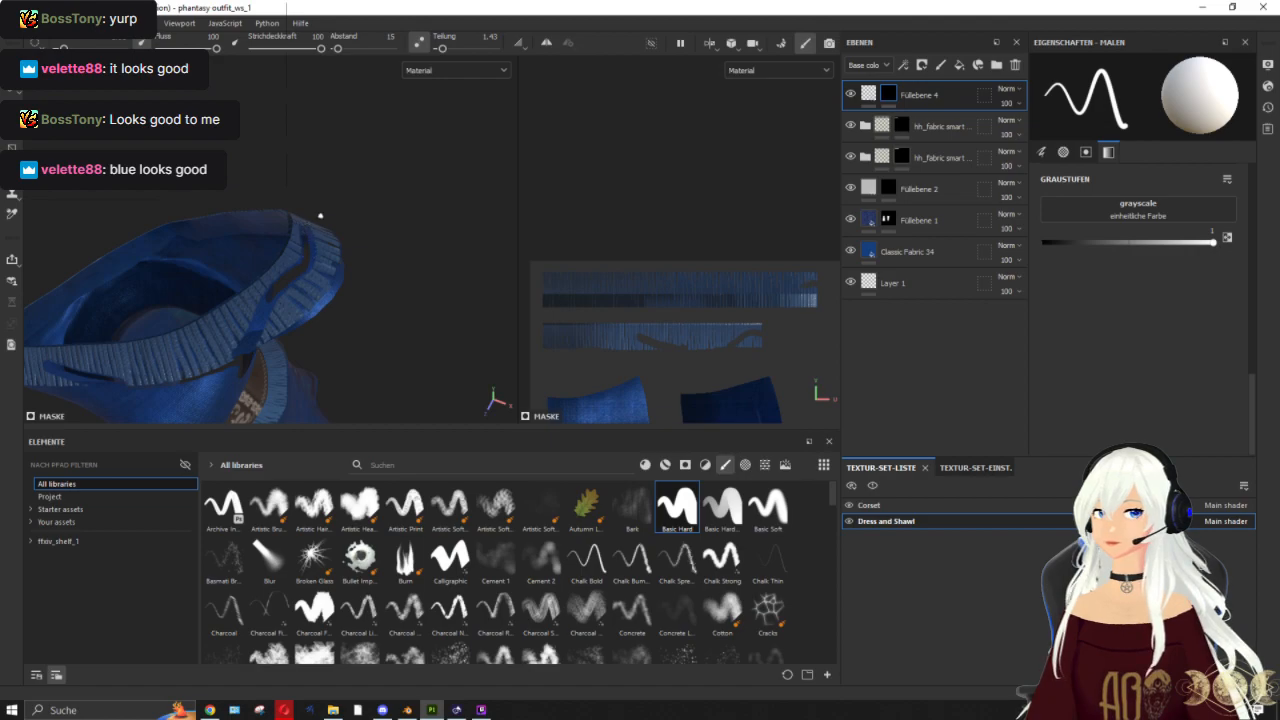
{"action": "left_click_drag", "start_coordinate": [424, 337], "coordinate": [204, 219], "text": "alt"}
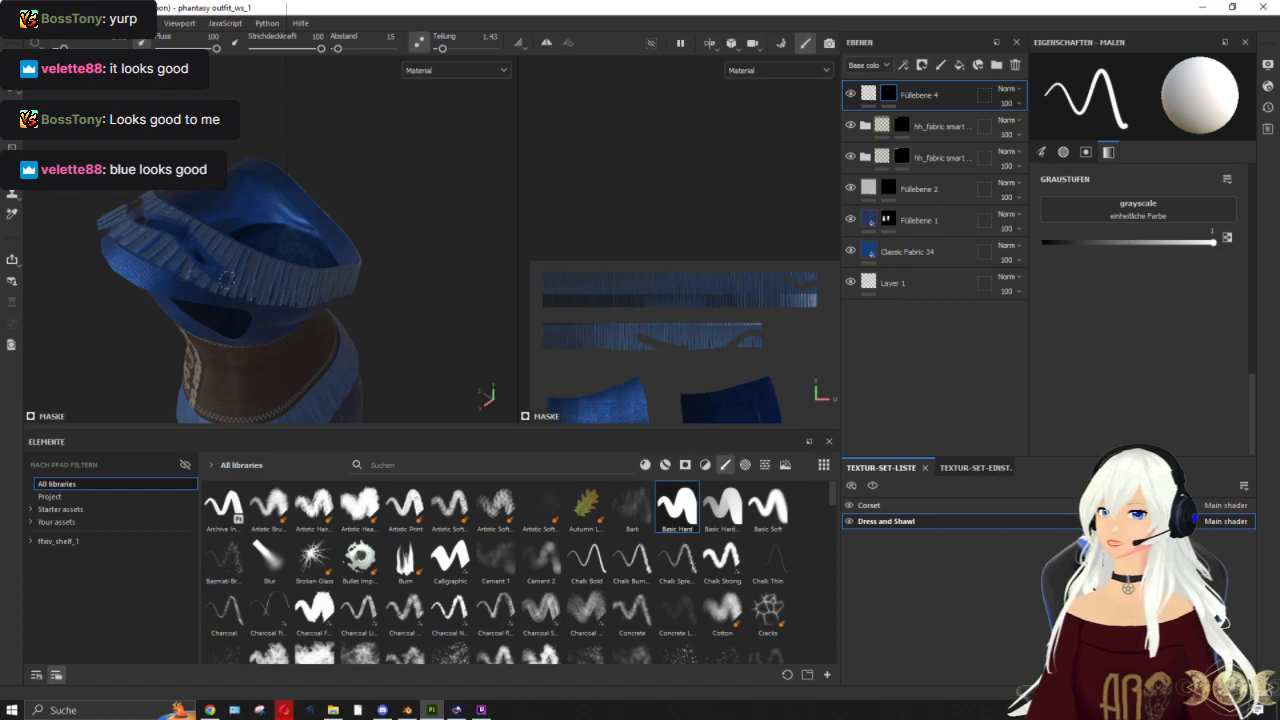
{"action": "mouse_move", "coordinate": [416, 293]}
{"action": "left_mouse_down", "text": "alt"}
{"action": "mouse_move", "coordinate": [257, 223]}
{"action": "mouse_move", "coordinate": [303, 289]}
{"action": "left_mouse_up", "text": "alt"}
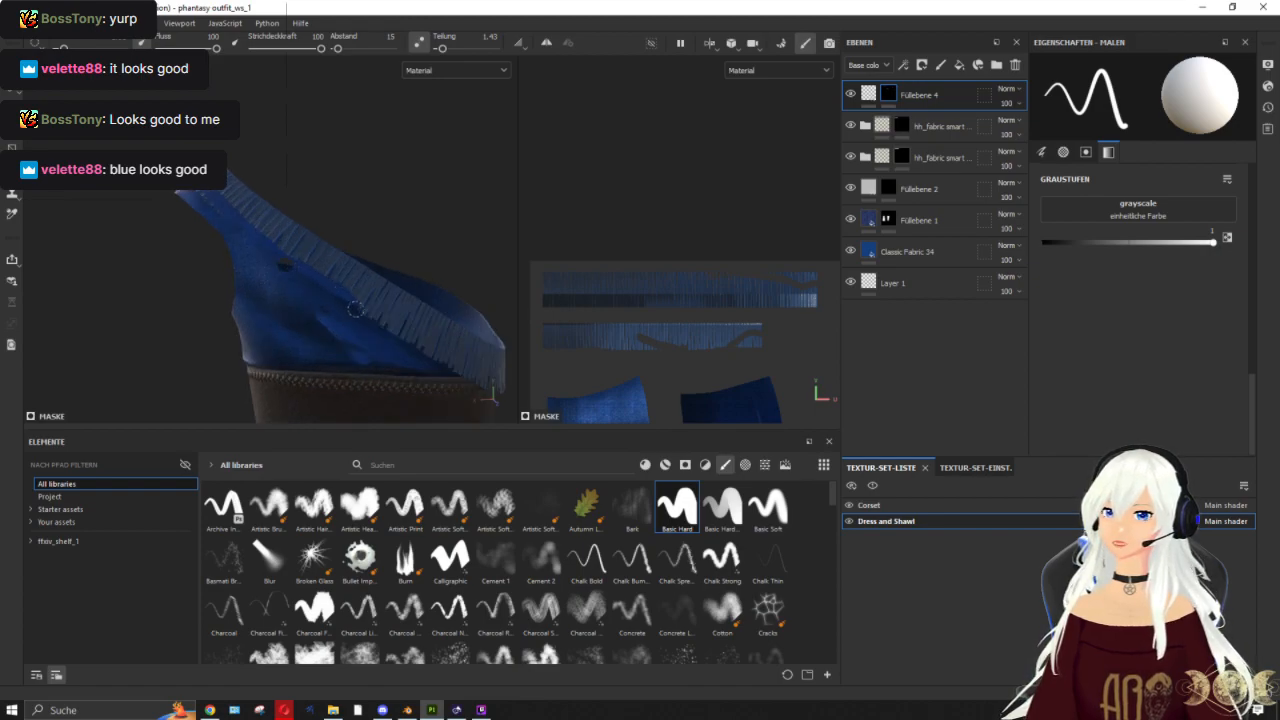
{"action": "mouse_move", "coordinate": [470, 368]}
{"action": "left_mouse_down", "text": "alt"}
{"action": "mouse_move", "coordinate": [266, 271]}
{"action": "mouse_move", "coordinate": [277, 277]}
{"action": "mouse_move", "coordinate": [217, 367]}
{"action": "left_mouse_up", "text": "alt"}
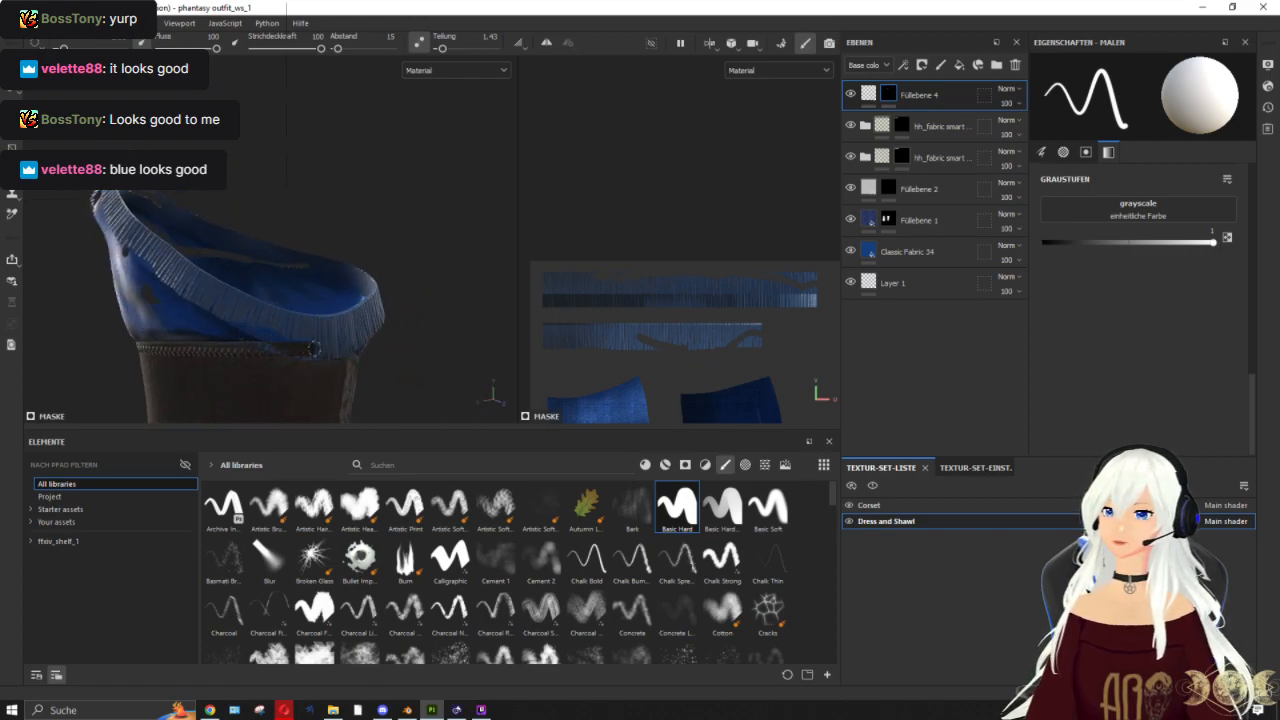
{"action": "left_click_drag", "start_coordinate": [423, 304], "coordinate": [218, 360], "text": "alt"}
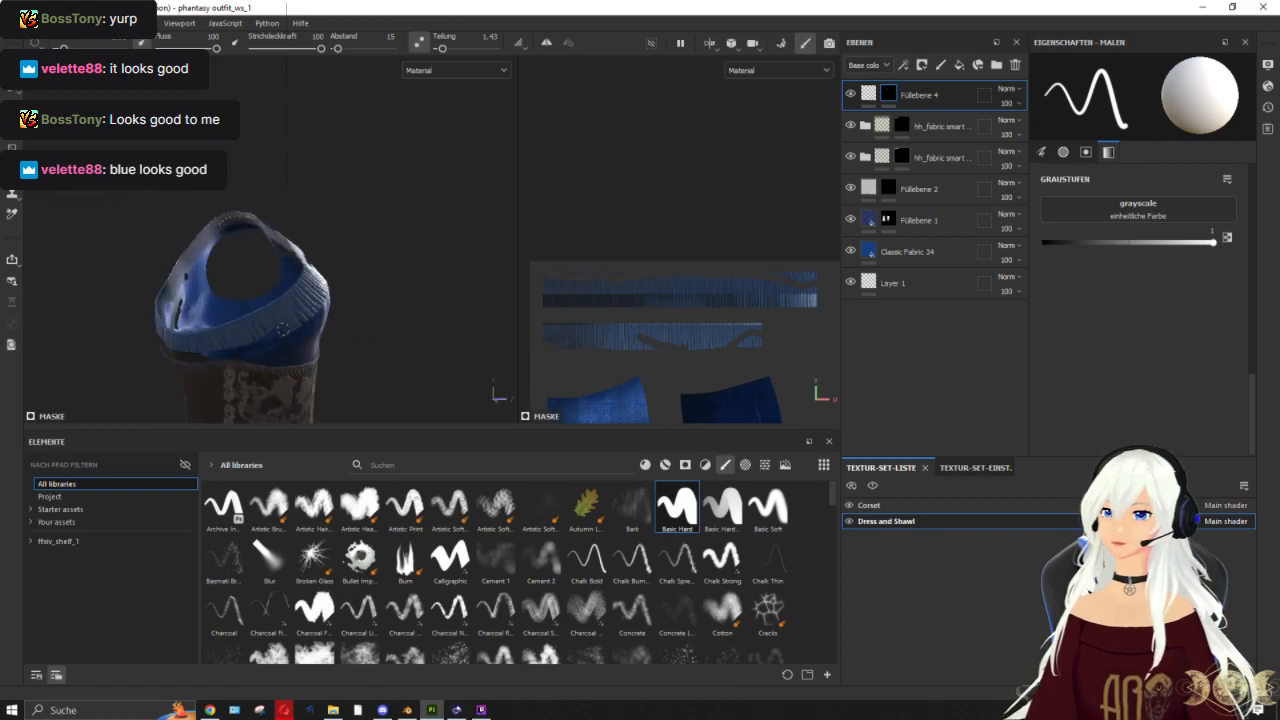
{"action": "left_click_drag", "start_coordinate": [301, 313], "coordinate": [245, 324], "text": "alt"}
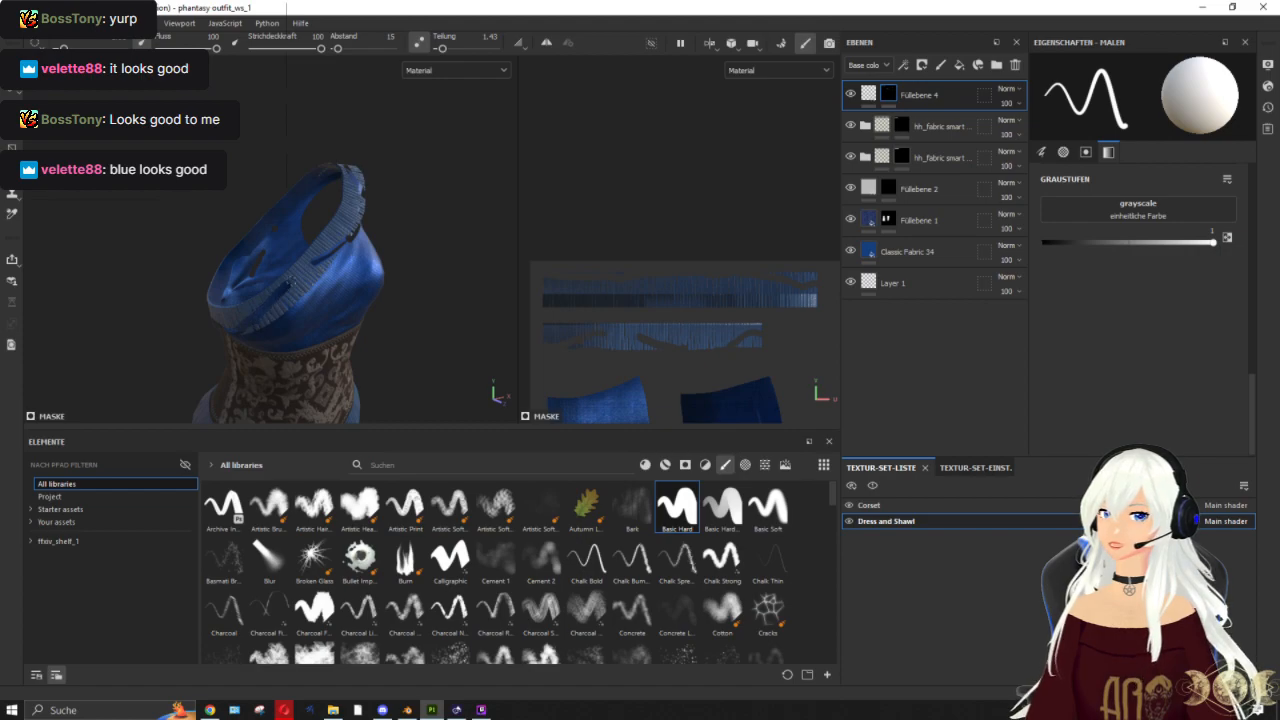
{"action": "mouse_move", "coordinate": [400, 200]}
{"action": "left_mouse_down", "text": "alt"}
{"action": "mouse_move", "coordinate": [323, 300]}
{"action": "mouse_move", "coordinate": [302, 297]}
{"action": "left_mouse_up", "text": "alt"}
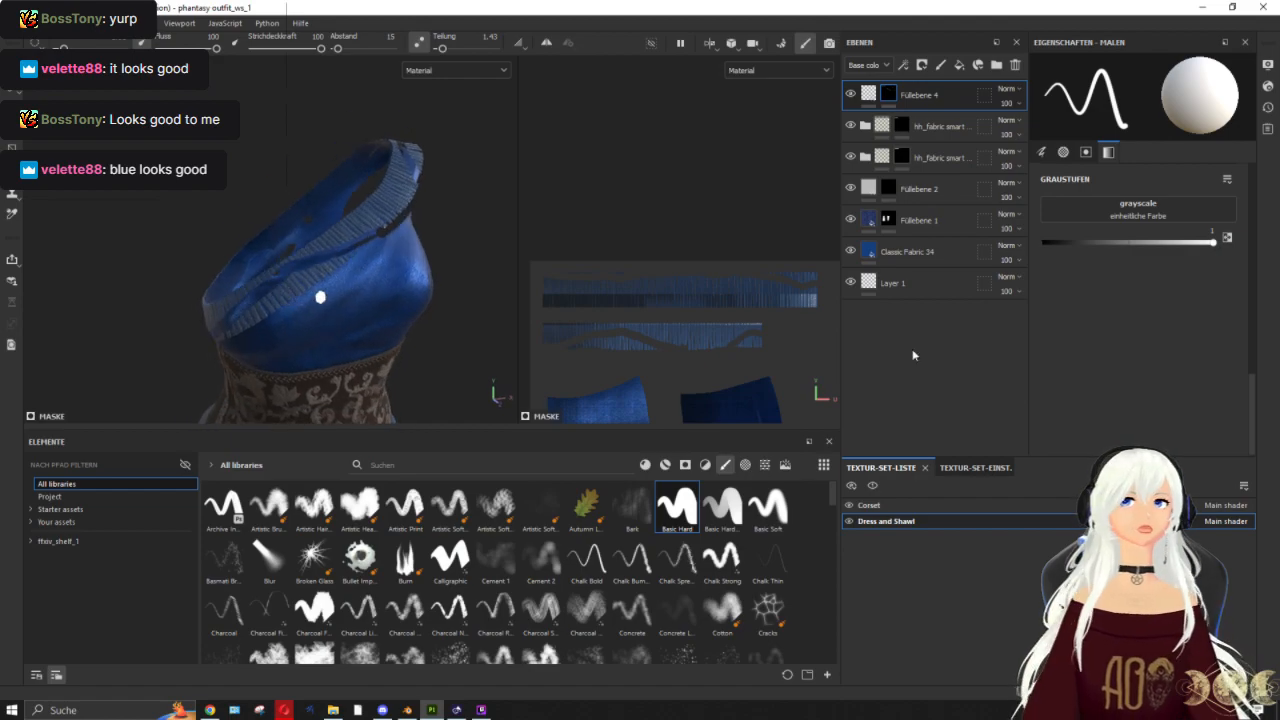
Step: Display the mask of Füllebene 4 alone and polygon-fill the stray paint on the garment body's UV islands with black
{"action": "left_click", "coordinate": [888, 95], "text": "alt"}
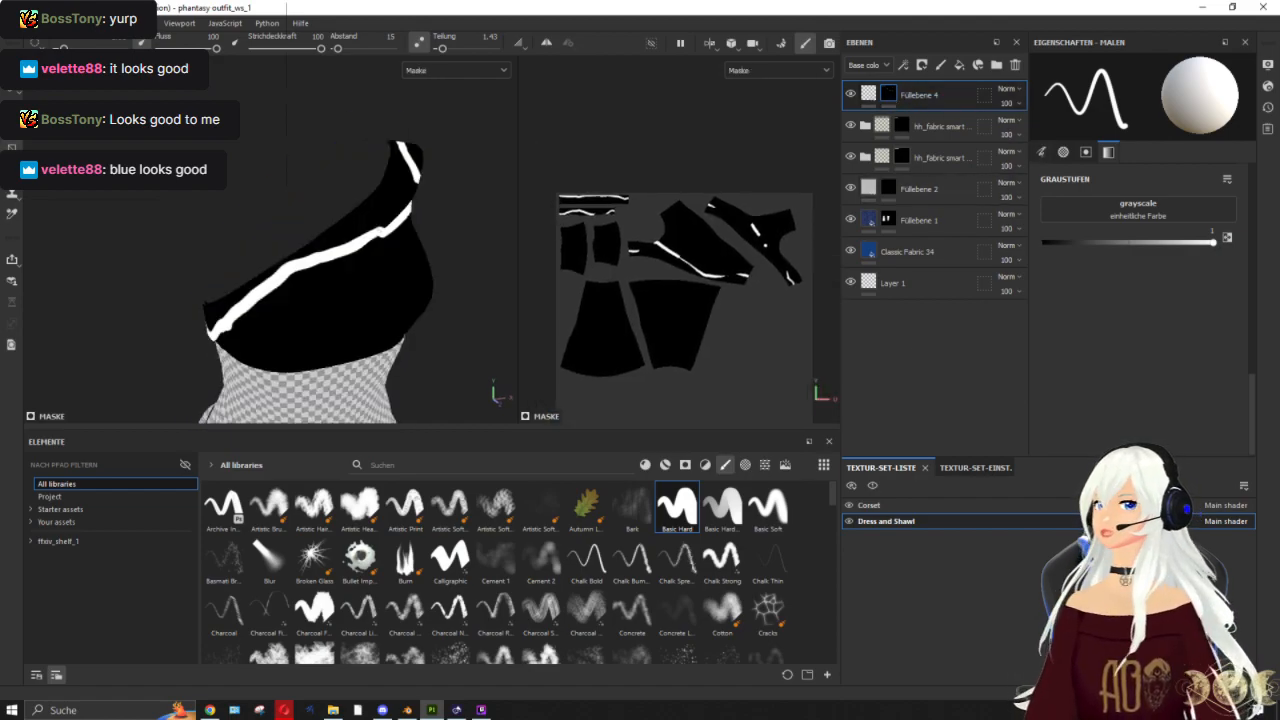
{"action": "key", "text": "4"}
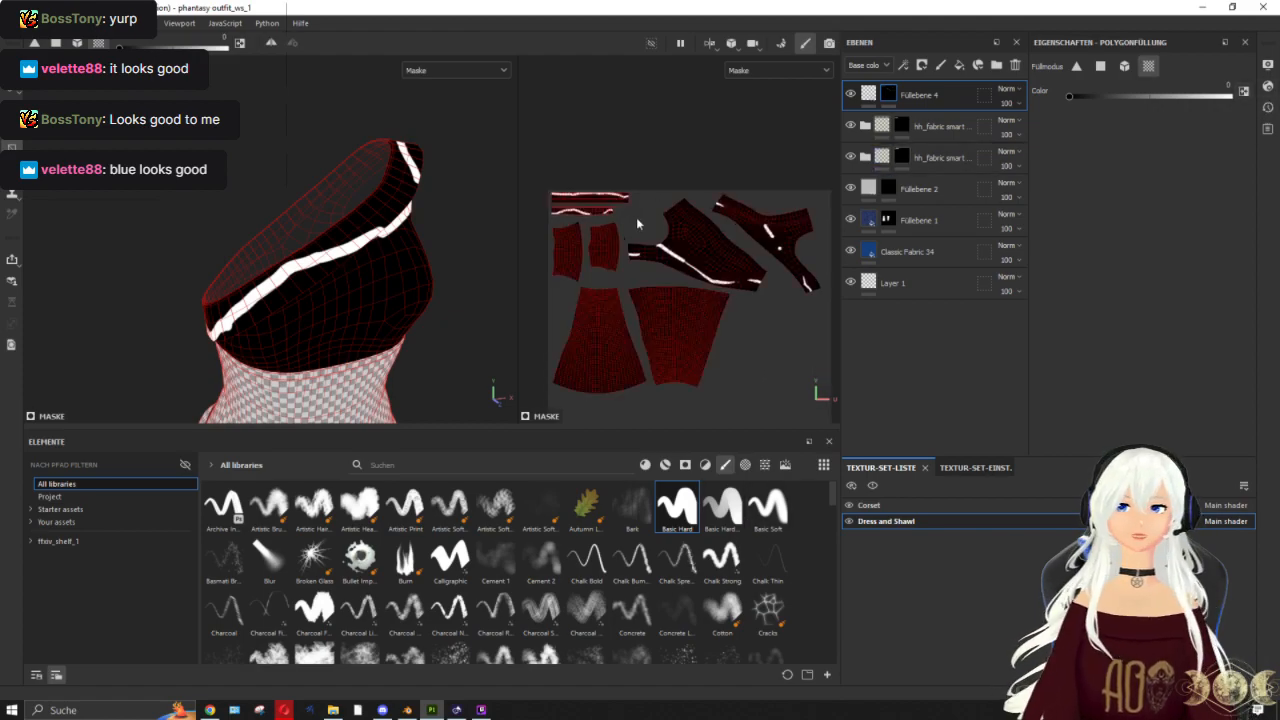
{"action": "scroll", "coordinate": [636, 224], "scroll_direction": "up", "scroll_amount": 1}
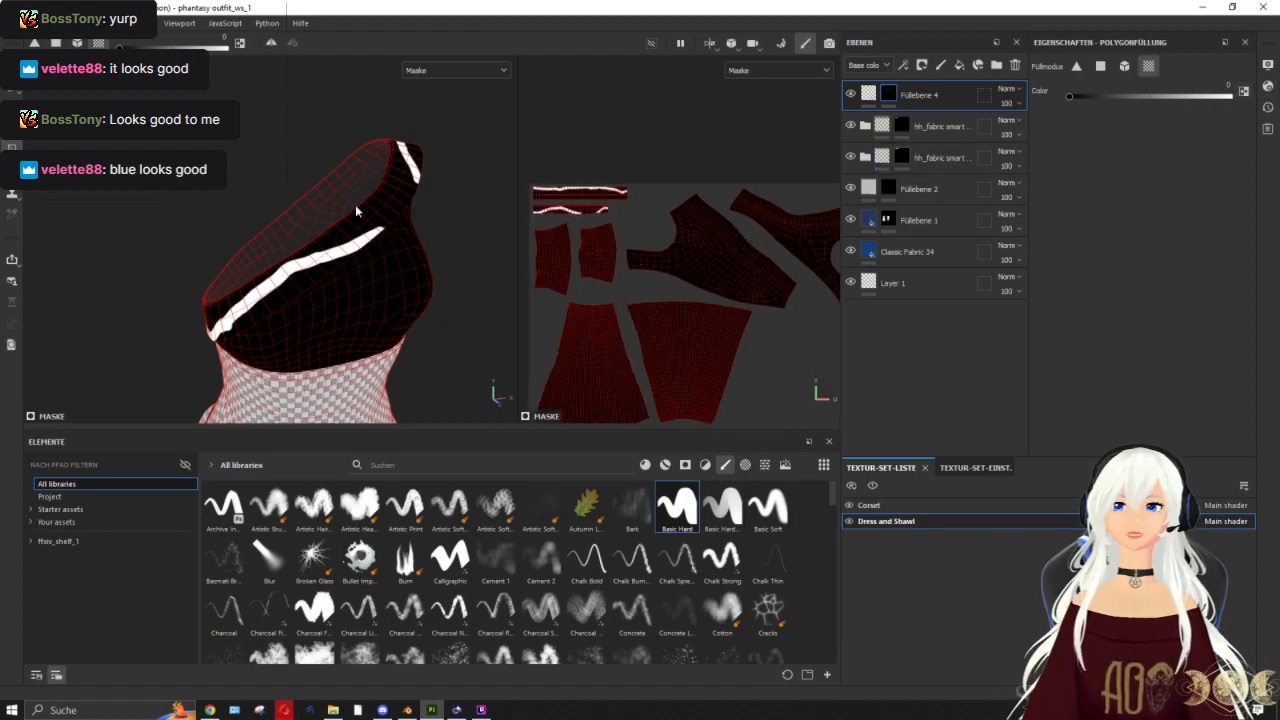
{"action": "scroll", "coordinate": [354, 225], "scroll_direction": "up", "scroll_amount": 1}
Step: Examine the masked fringe of the shawl in the material view and on its UV strips
{"action": "left_click", "coordinate": [868, 94]}
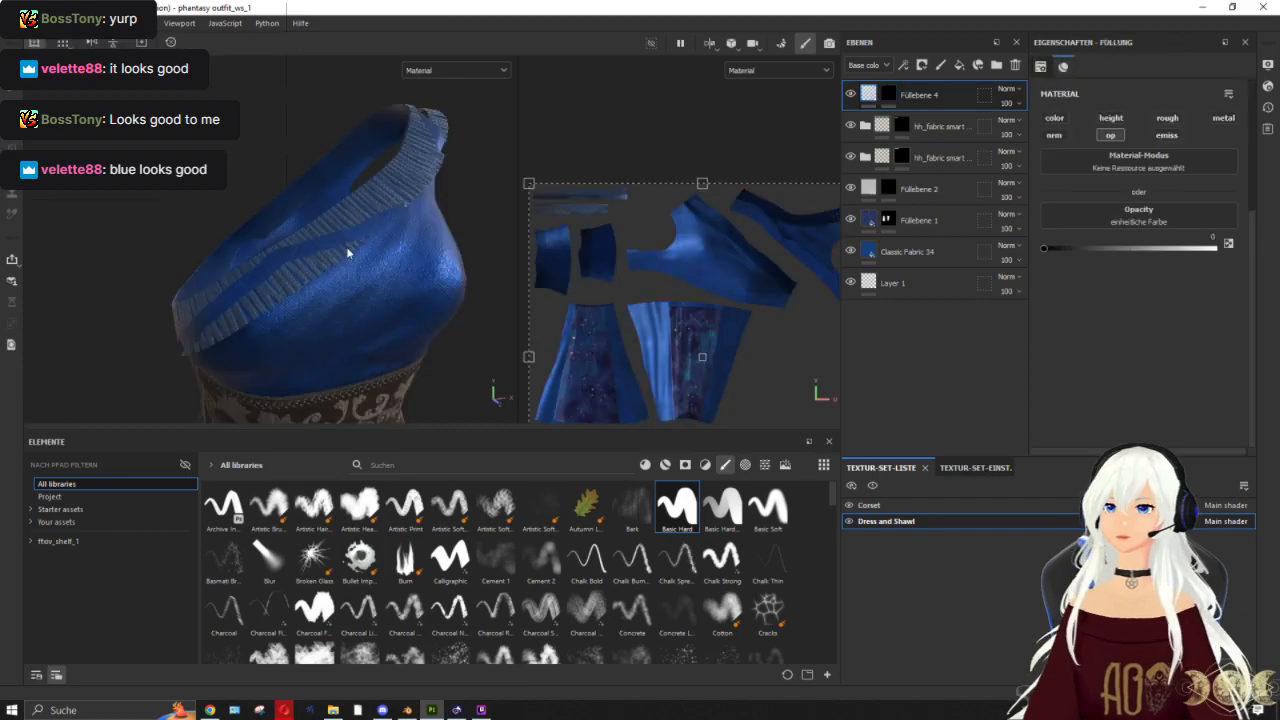
{"action": "left_click_drag", "start_coordinate": [354, 250], "coordinate": [339, 346], "text": "alt"}
{"action": "scroll", "coordinate": [381, 272], "scroll_direction": "up", "scroll_amount": 3}
{"action": "mouse_move", "coordinate": [398, 258]}
{"action": "left_mouse_down", "text": "alt"}
{"action": "mouse_move", "coordinate": [453, 213]}
{"action": "mouse_move", "coordinate": [369, 180]}
{"action": "mouse_move", "coordinate": [418, 270]}
{"action": "left_mouse_up", "text": "alt"}
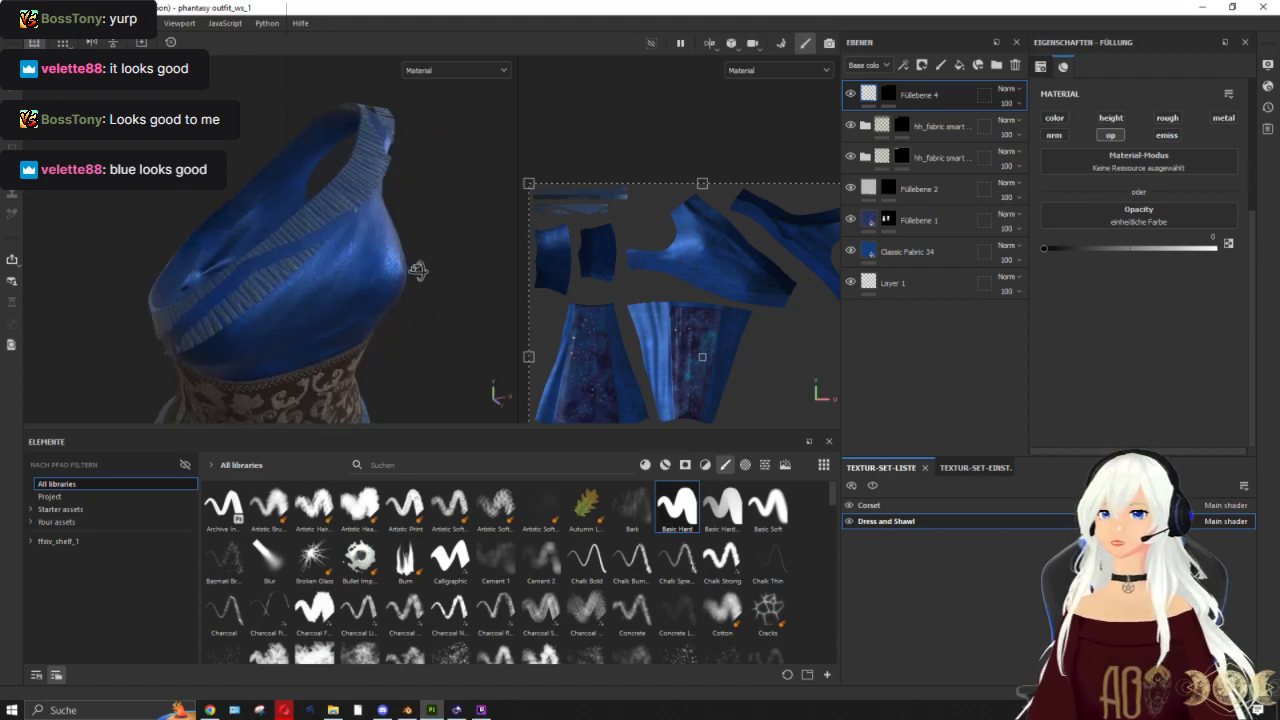
{"action": "left_click_drag", "start_coordinate": [185, 340], "coordinate": [340, 279], "text": "alt"}
{"action": "left_click_drag", "start_coordinate": [278, 318], "coordinate": [264, 296], "text": "alt"}
{"action": "scroll", "coordinate": [580, 234], "scroll_direction": "up", "scroll_amount": 6}
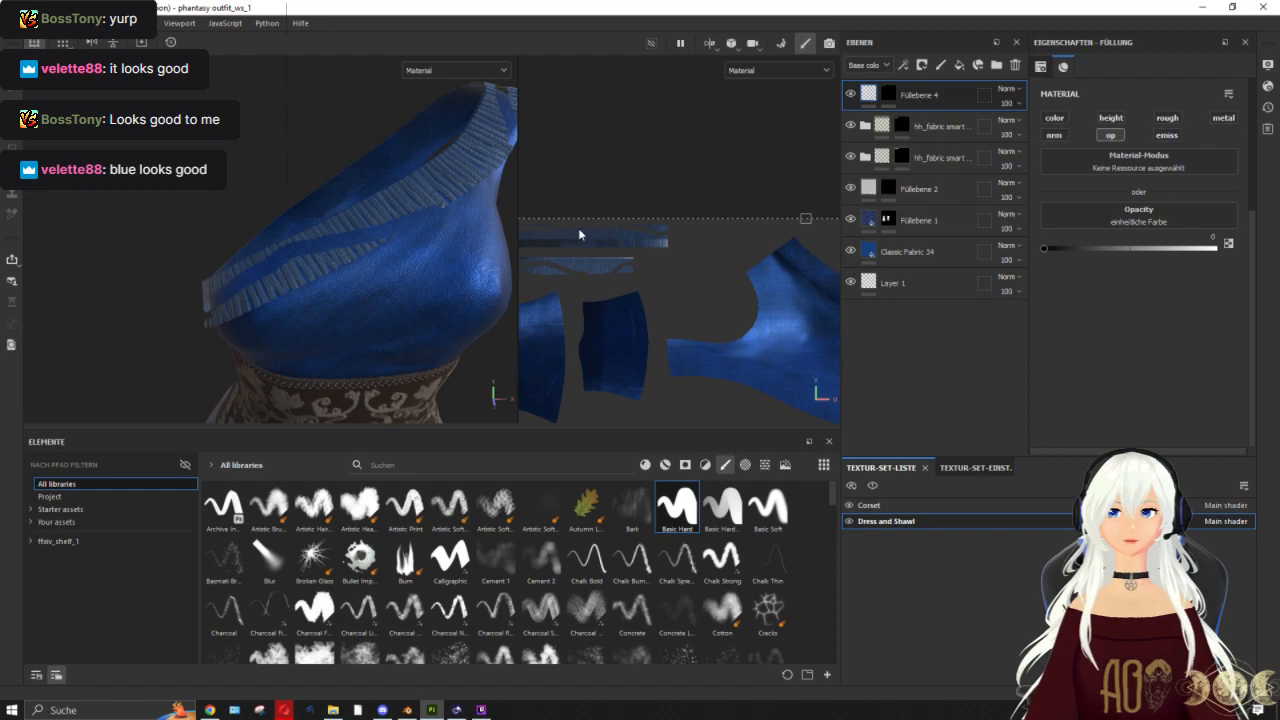
{"action": "middle_click_drag", "start_coordinate": [621, 362], "coordinate": [756, 382], "text": "alt"}
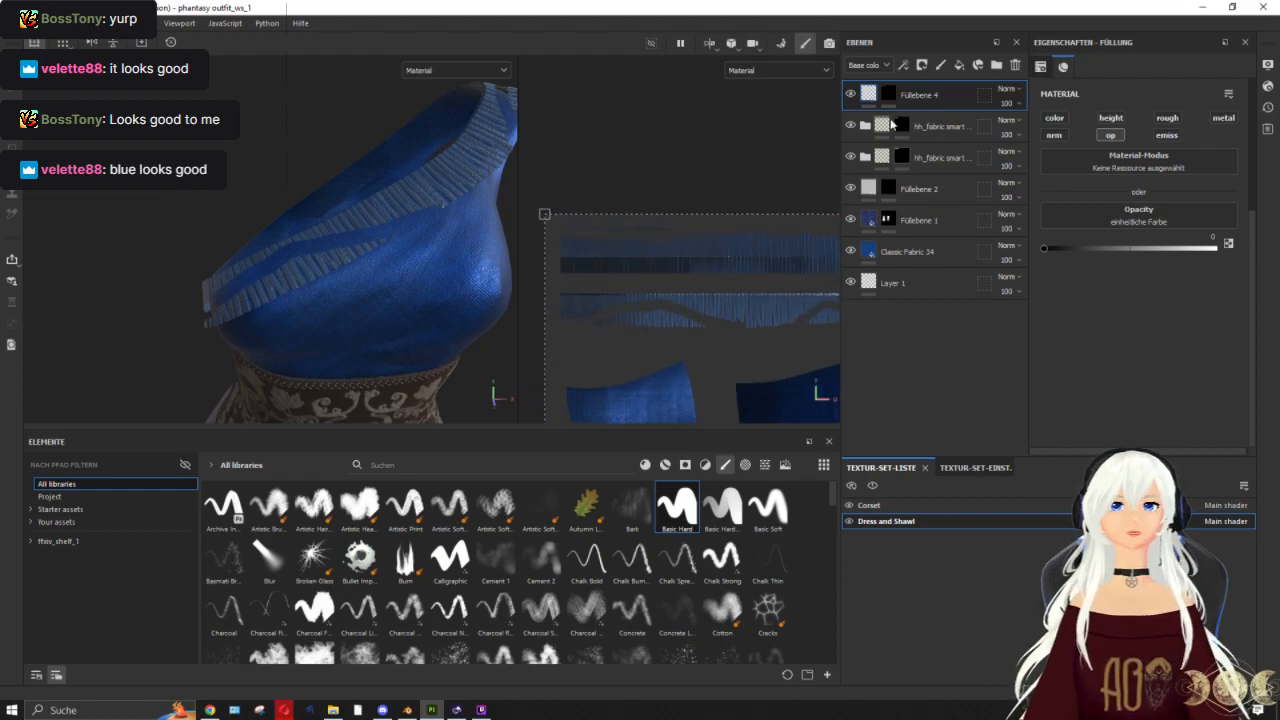
Step: Turn off the brush's stroke smoothing and paint the area below the curved line on the lower fringe strip white
{"action": "left_click", "coordinate": [888, 94]}
{"action": "scroll", "coordinate": [688, 311], "scroll_direction": "up", "scroll_amount": 2}
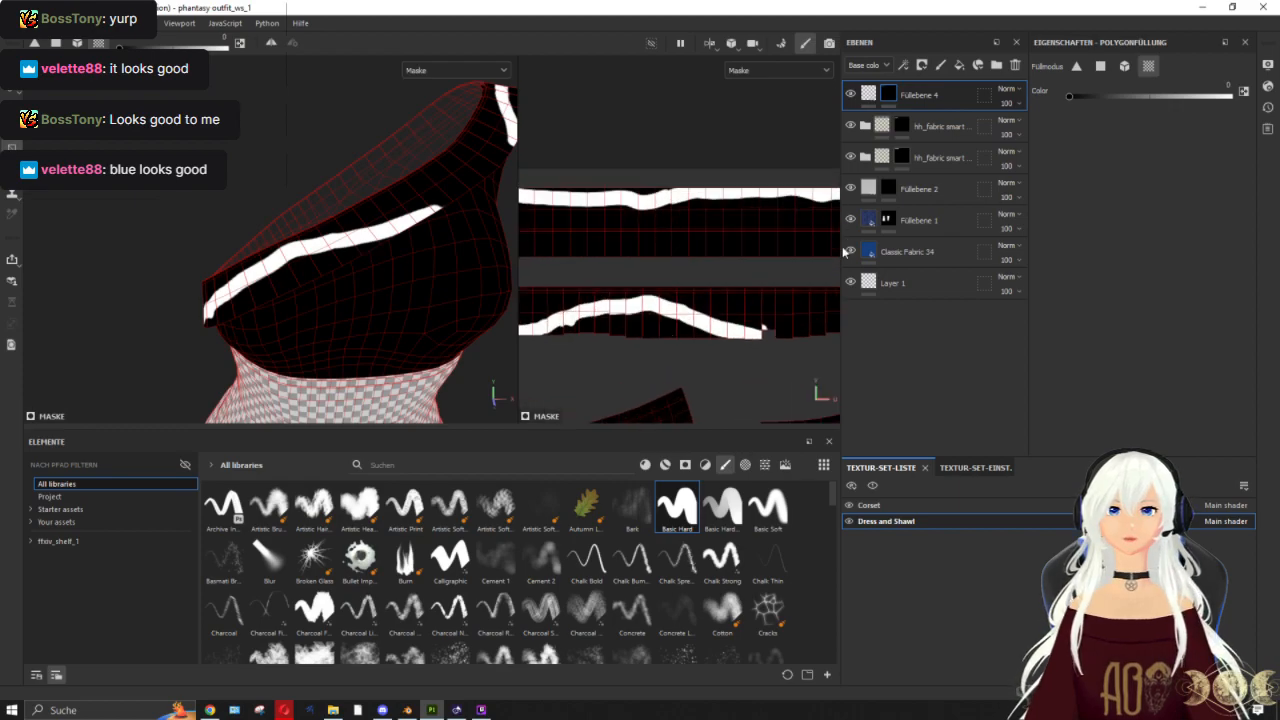
{"action": "key", "text": "p"}
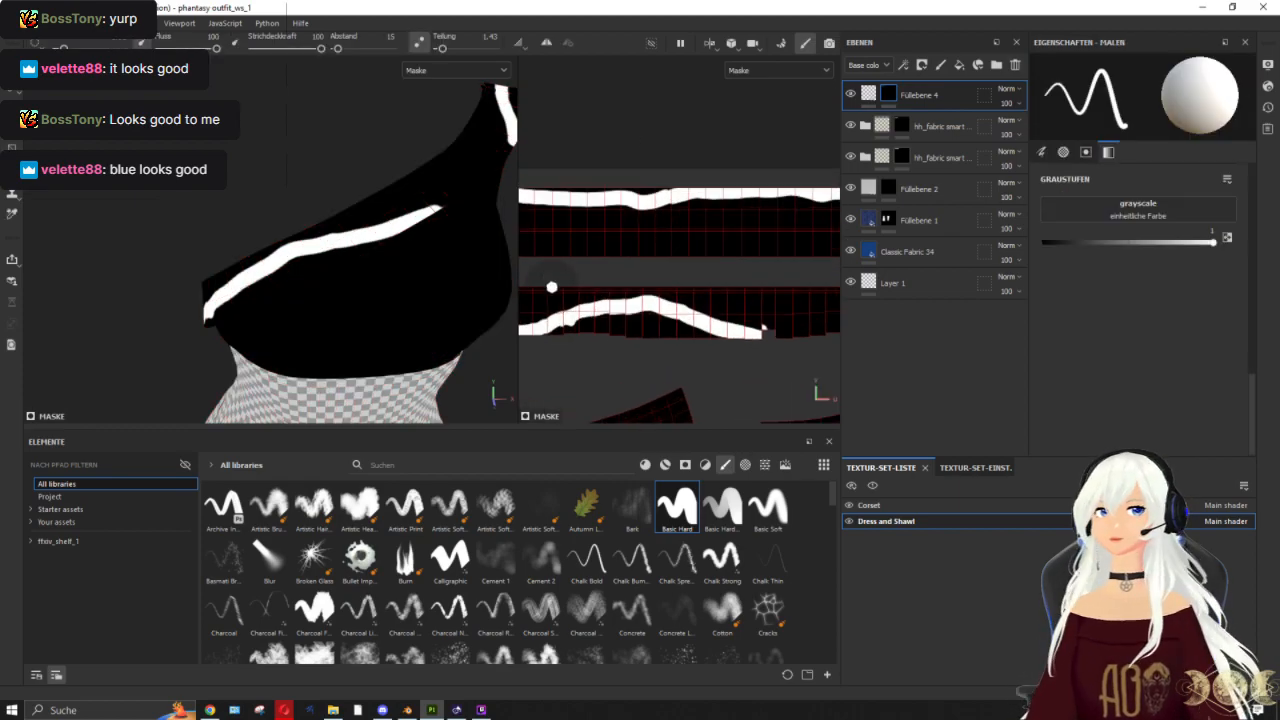
{"action": "left_click", "coordinate": [420, 43]}
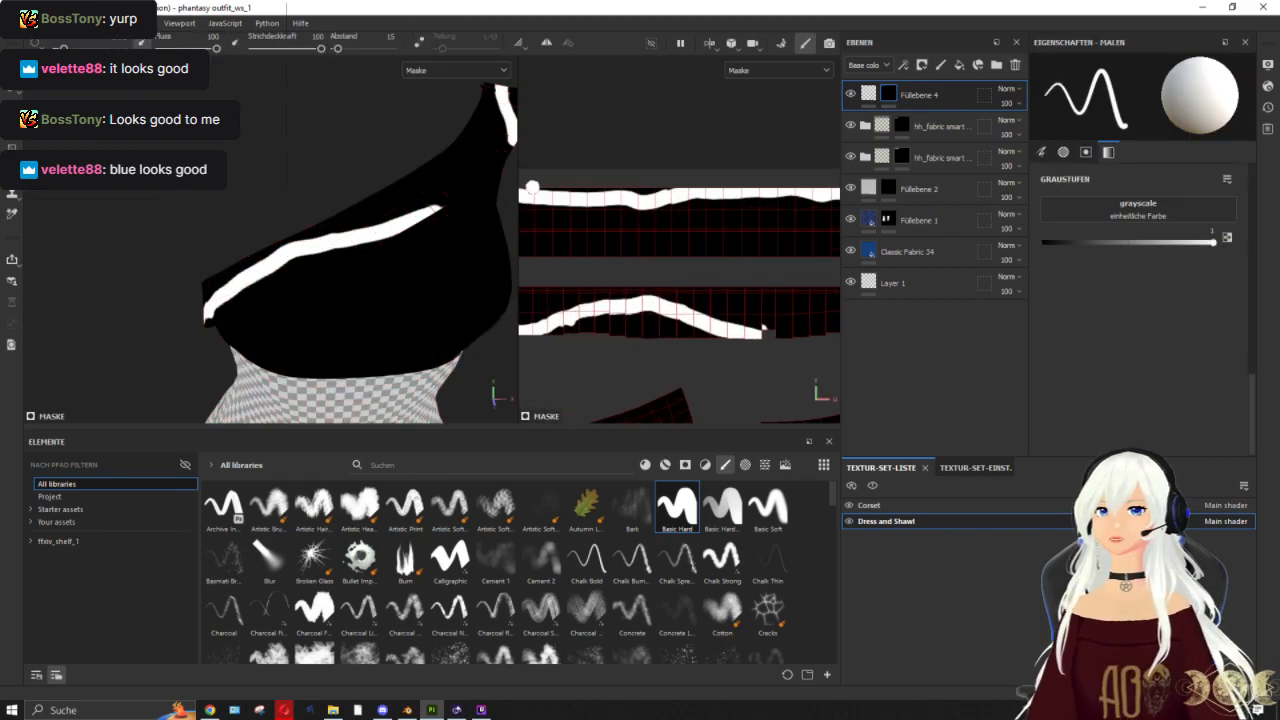
{"action": "mouse_move", "coordinate": [604, 328]}
{"action": "left_mouse_down"}
{"action": "mouse_move", "coordinate": [540, 330]}
{"action": "mouse_move", "coordinate": [708, 338]}
{"action": "mouse_move", "coordinate": [606, 320]}
{"action": "mouse_move", "coordinate": [667, 317]}
{"action": "left_mouse_up"}
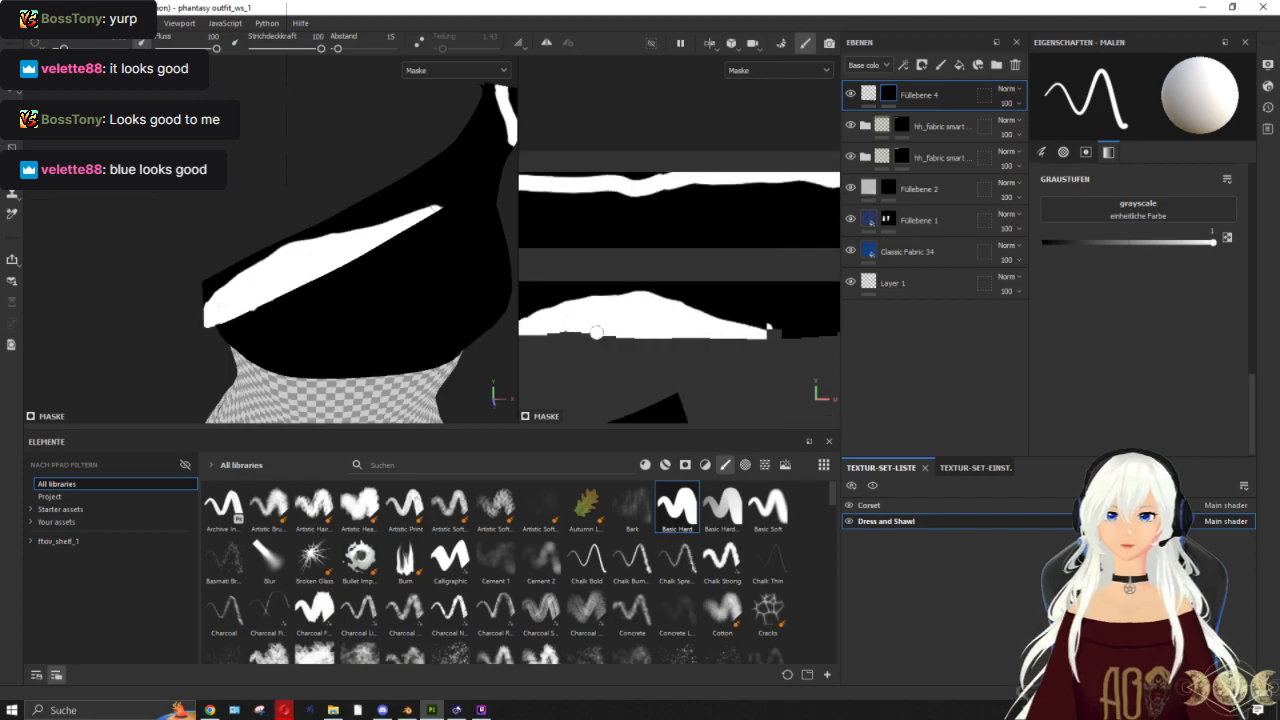
Step: Paint the area above the curved line on the upper fringe strip white on the mask, along the strip's full length
{"action": "left_click_drag", "start_coordinate": [280, 220], "coordinate": [509, 169], "text": "alt"}
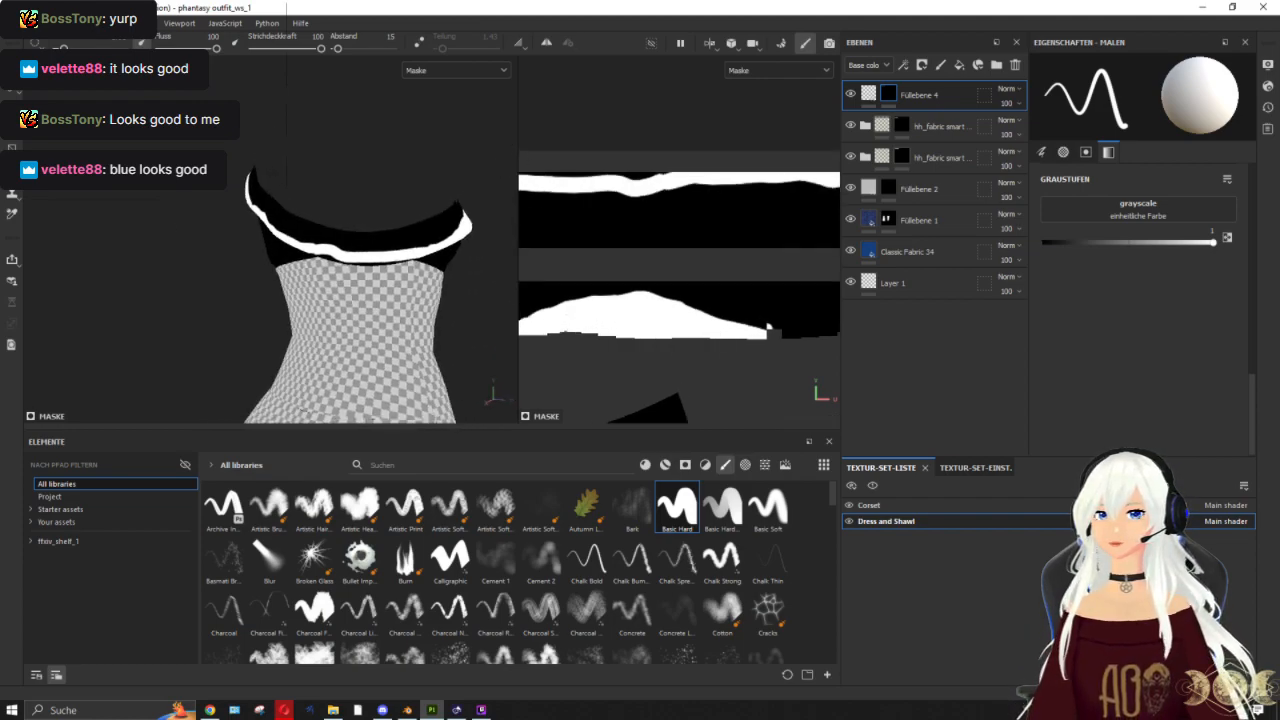
{"action": "scroll", "coordinate": [751, 223], "scroll_direction": "up", "scroll_amount": 2}
{"action": "left_click_drag", "start_coordinate": [595, 160], "coordinate": [564, 161]}
{"action": "middle_click_drag", "start_coordinate": [674, 162], "coordinate": [882, 200], "text": "alt"}
{"action": "left_click_drag", "start_coordinate": [780, 195], "coordinate": [610, 198]}
{"action": "scroll", "coordinate": [658, 189], "scroll_direction": "down", "scroll_amount": 2}
{"action": "middle_click_drag", "start_coordinate": [703, 192], "coordinate": [396, 215], "text": "alt"}
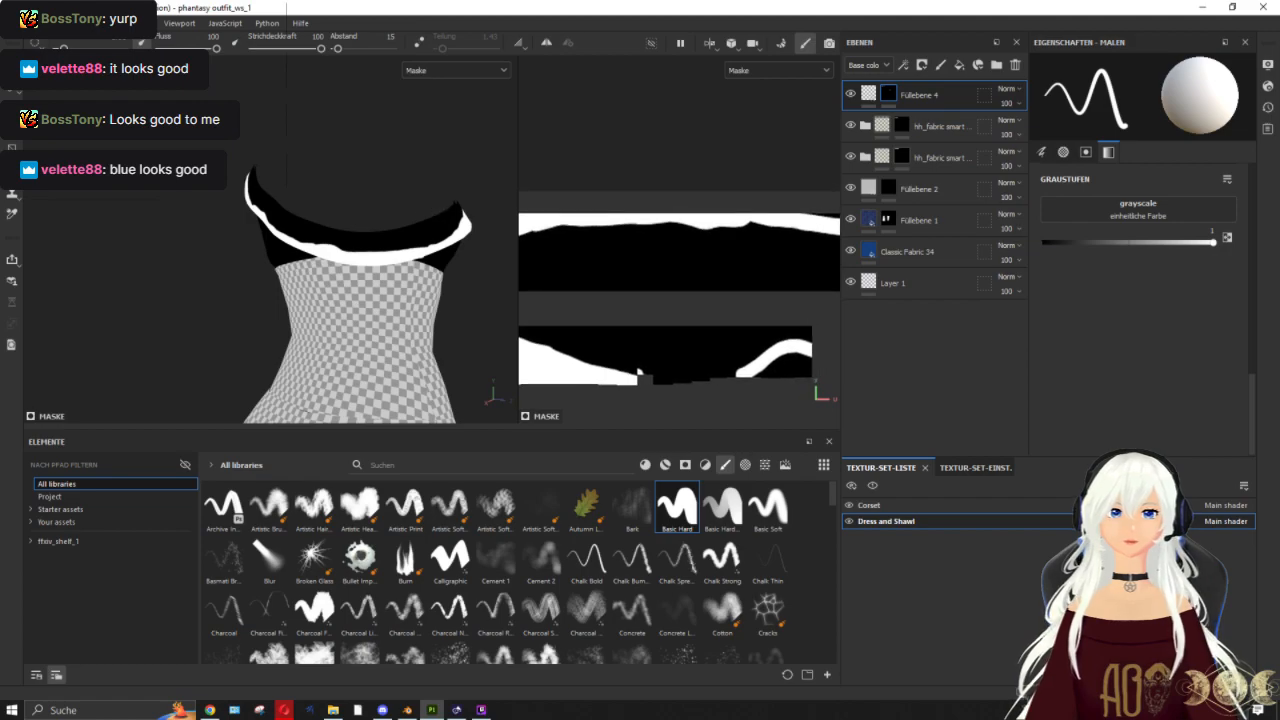
{"action": "middle_click_drag", "start_coordinate": [533, 190], "coordinate": [358, 184], "text": "alt"}
{"action": "mouse_move", "coordinate": [641, 209]}
{"action": "left_mouse_down"}
{"action": "mouse_move", "coordinate": [744, 216]}
{"action": "mouse_move", "coordinate": [731, 224]}
{"action": "left_mouse_up"}
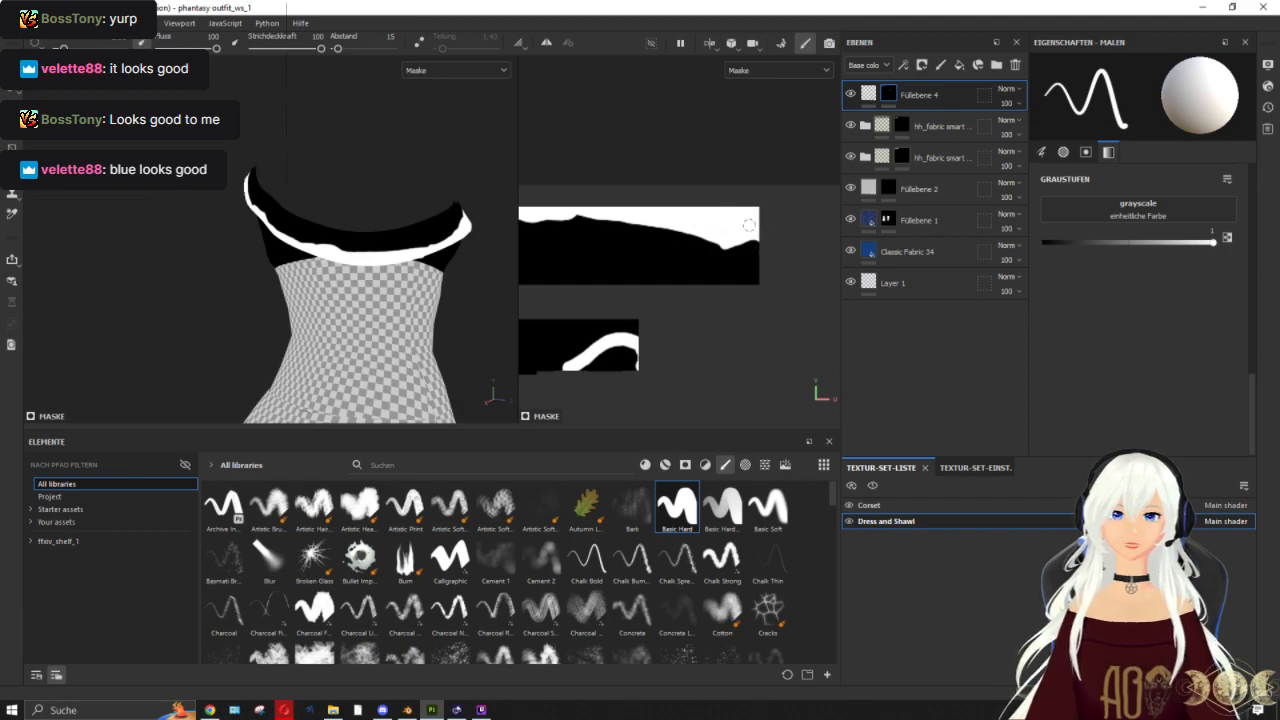
Step: Paint the area below the curved line at the far end of the lower fringe strip white
{"action": "scroll", "coordinate": [635, 406], "scroll_direction": "up", "scroll_amount": 2}
{"action": "left_click_drag", "start_coordinate": [383, 255], "coordinate": [270, 292], "text": "alt"}
{"action": "middle_click_drag", "start_coordinate": [270, 292], "coordinate": [340, 393], "text": "alt"}
{"action": "left_click_drag", "start_coordinate": [226, 320], "coordinate": [457, 326], "text": "alt"}
{"action": "scroll", "coordinate": [400, 203], "scroll_direction": "up", "scroll_amount": 1}
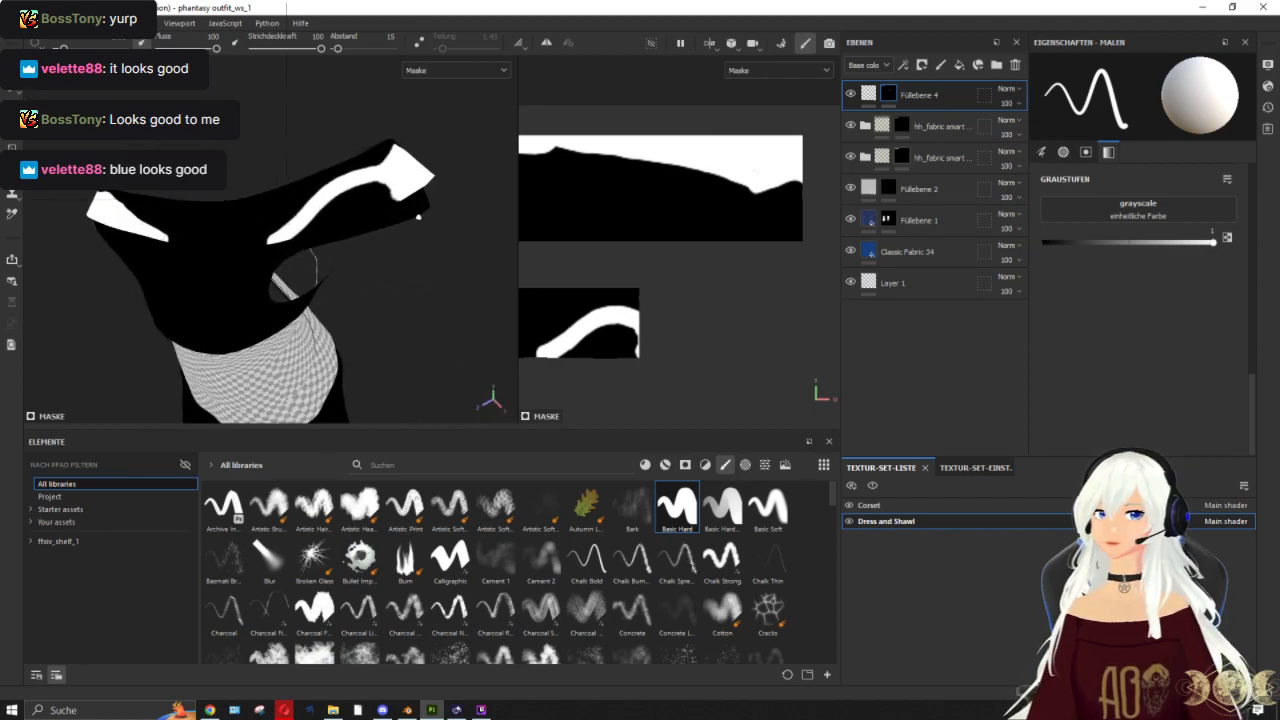
{"action": "left_click_drag", "start_coordinate": [292, 252], "coordinate": [405, 226], "text": "alt"}
{"action": "scroll", "coordinate": [552, 314], "scroll_direction": "up", "scroll_amount": 2}
{"action": "mouse_move", "coordinate": [665, 328]}
{"action": "left_mouse_down"}
{"action": "mouse_move", "coordinate": [562, 366]}
{"action": "mouse_move", "coordinate": [620, 366]}
{"action": "mouse_move", "coordinate": [660, 350]}
{"action": "mouse_move", "coordinate": [655, 330]}
{"action": "mouse_move", "coordinate": [658, 350]}
{"action": "mouse_move", "coordinate": [615, 345]}
{"action": "mouse_move", "coordinate": [660, 346]}
{"action": "left_mouse_up"}
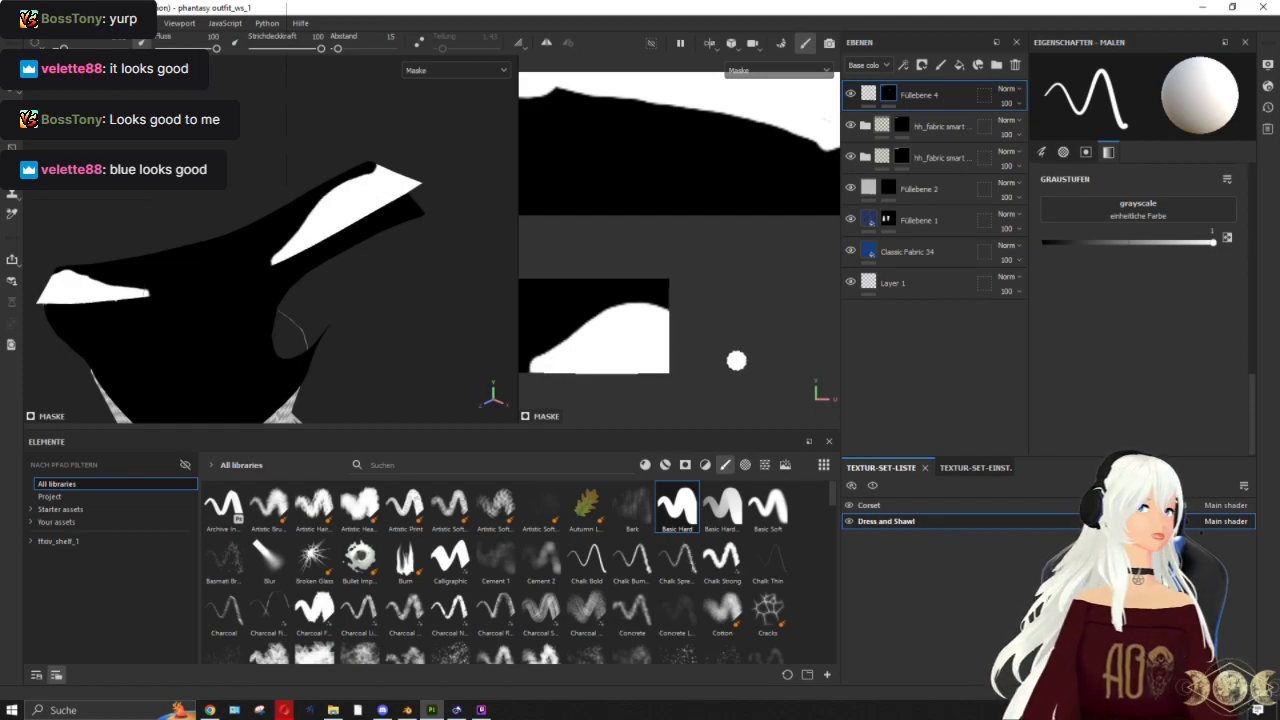
Step: Examine the trimmed shawl fringe from all sides in the material view for uneven edges and leftover fringe
{"action": "left_click", "coordinate": [870, 95]}
{"action": "mouse_move", "coordinate": [320, 250]}
{"action": "left_mouse_down", "text": "alt"}
{"action": "mouse_move", "coordinate": [411, 312]}
{"action": "mouse_move", "coordinate": [349, 249]}
{"action": "mouse_move", "coordinate": [449, 251]}
{"action": "mouse_move", "coordinate": [351, 294]}
{"action": "mouse_move", "coordinate": [355, 278]}
{"action": "mouse_move", "coordinate": [308, 316]}
{"action": "mouse_move", "coordinate": [146, 343]}
{"action": "mouse_move", "coordinate": [224, 303]}
{"action": "mouse_move", "coordinate": [194, 297]}
{"action": "mouse_move", "coordinate": [250, 318]}
{"action": "left_mouse_up", "text": "alt"}
{"action": "right_click_drag", "start_coordinate": [236, 327], "coordinate": [208, 327], "text": "ctrl"}
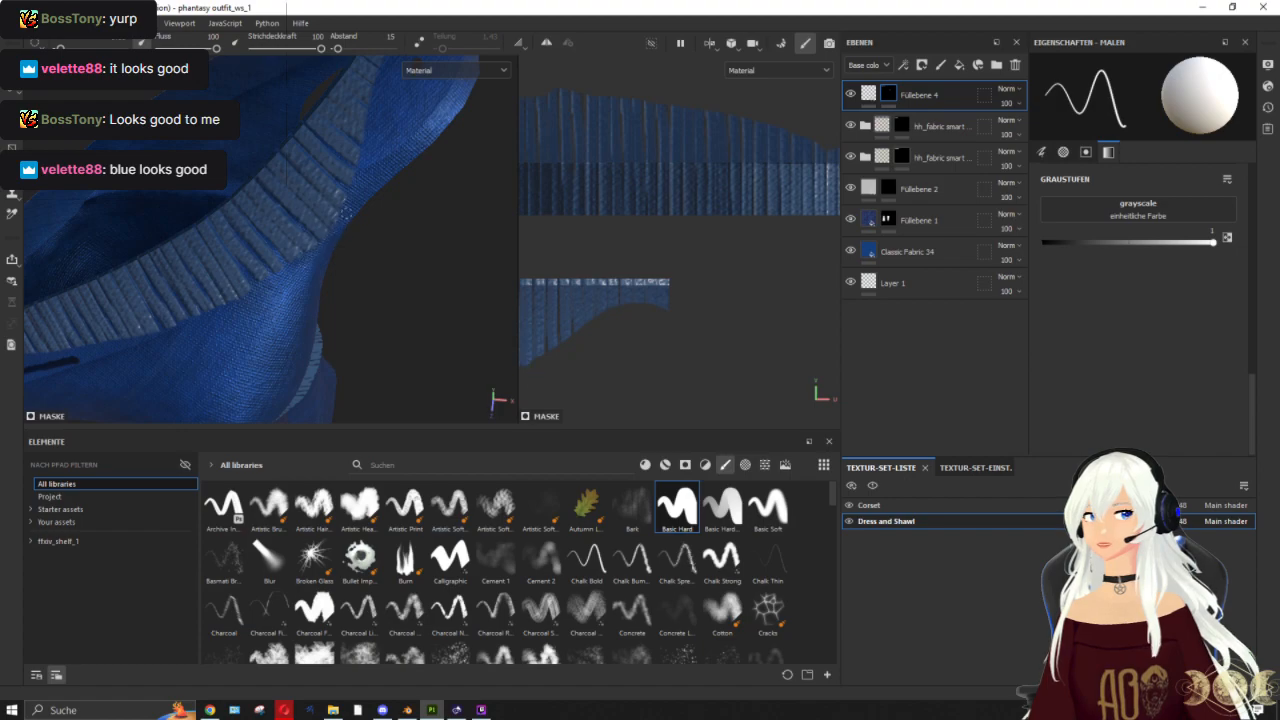
{"action": "left_click_drag", "start_coordinate": [401, 132], "coordinate": [289, 314], "text": "alt"}
{"action": "scroll", "coordinate": [266, 286], "scroll_direction": "up", "scroll_amount": 4}
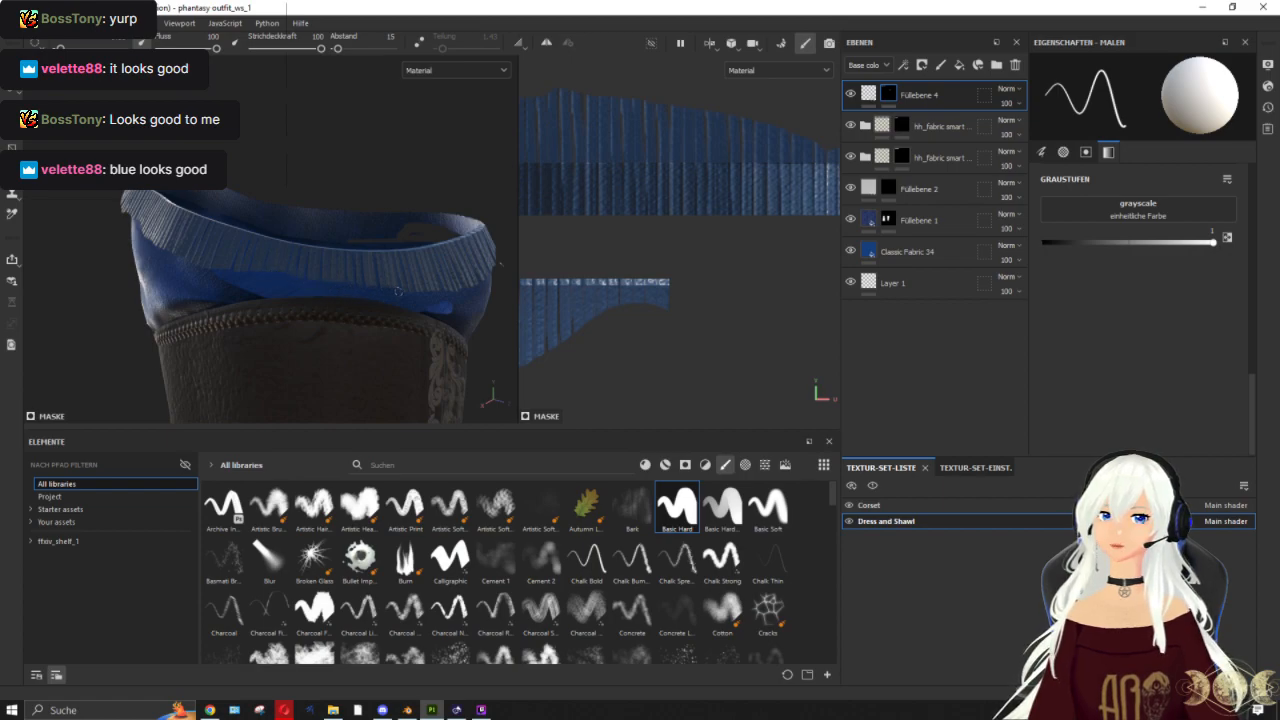
{"action": "left_click_drag", "start_coordinate": [253, 318], "coordinate": [275, 265], "text": "alt"}
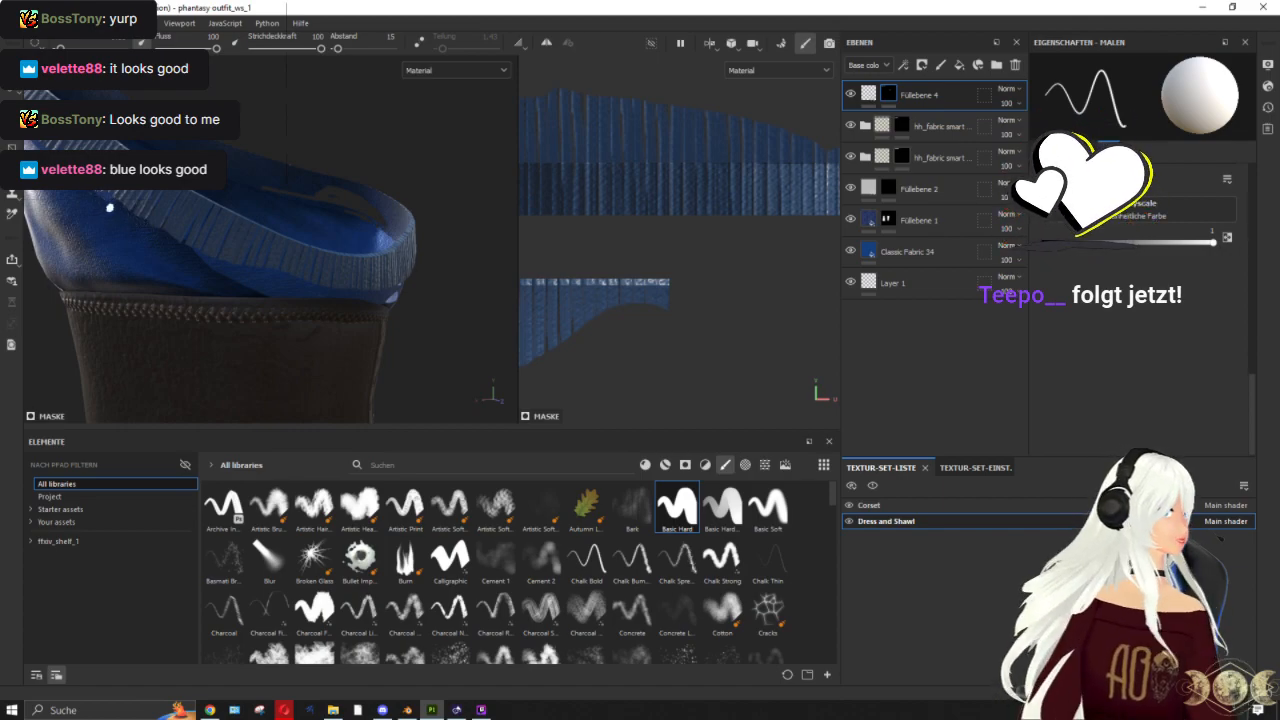
{"action": "scroll", "coordinate": [97, 201], "scroll_direction": "up", "scroll_amount": 2}
{"action": "left_click_drag", "start_coordinate": [229, 290], "coordinate": [279, 297], "text": "alt"}
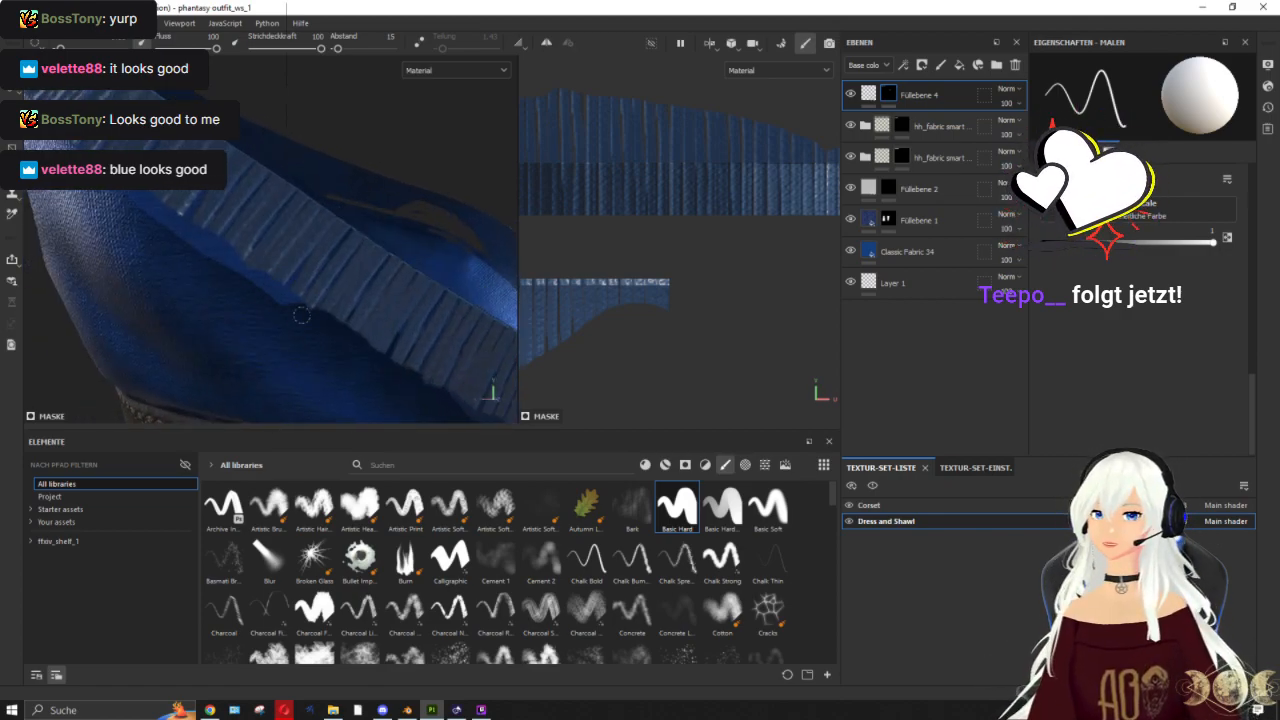
{"action": "mouse_move", "coordinate": [360, 352]}
{"action": "left_mouse_down", "text": "alt"}
{"action": "mouse_move", "coordinate": [209, 286]}
{"action": "mouse_move", "coordinate": [220, 160]}
{"action": "left_mouse_up", "text": "alt"}
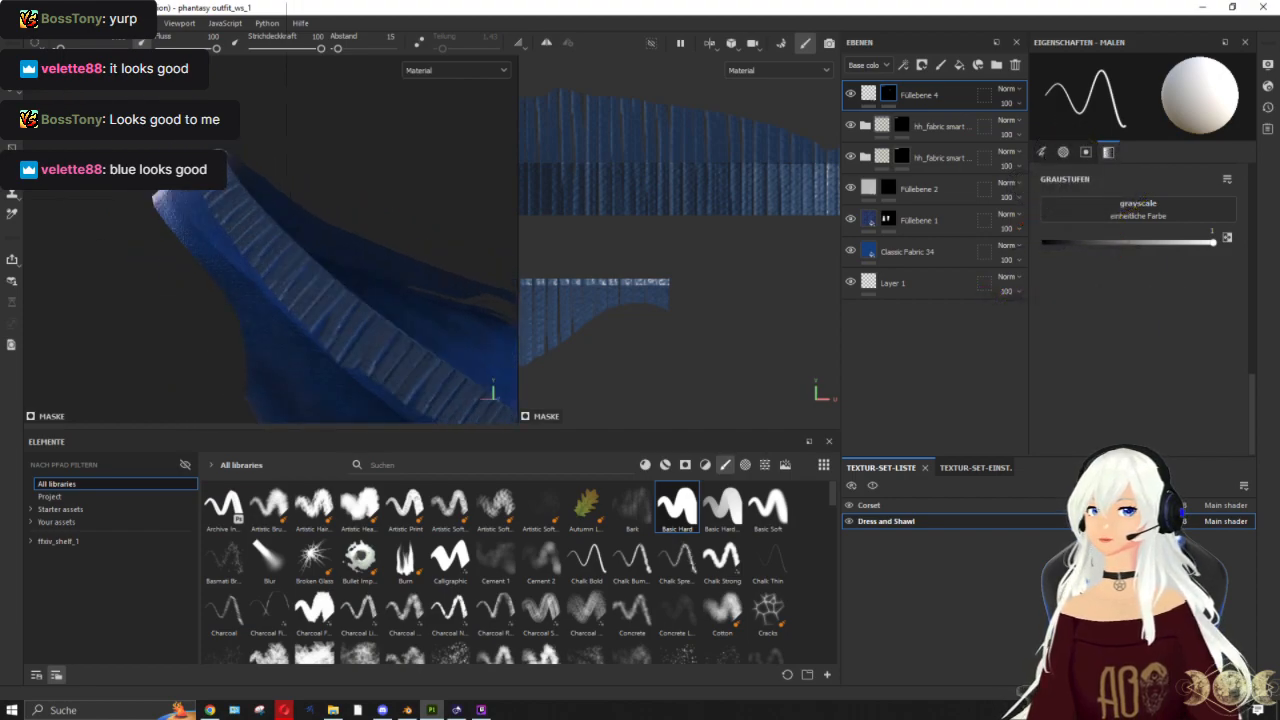
{"action": "left_click_drag", "start_coordinate": [322, 381], "coordinate": [363, 386], "text": "alt"}
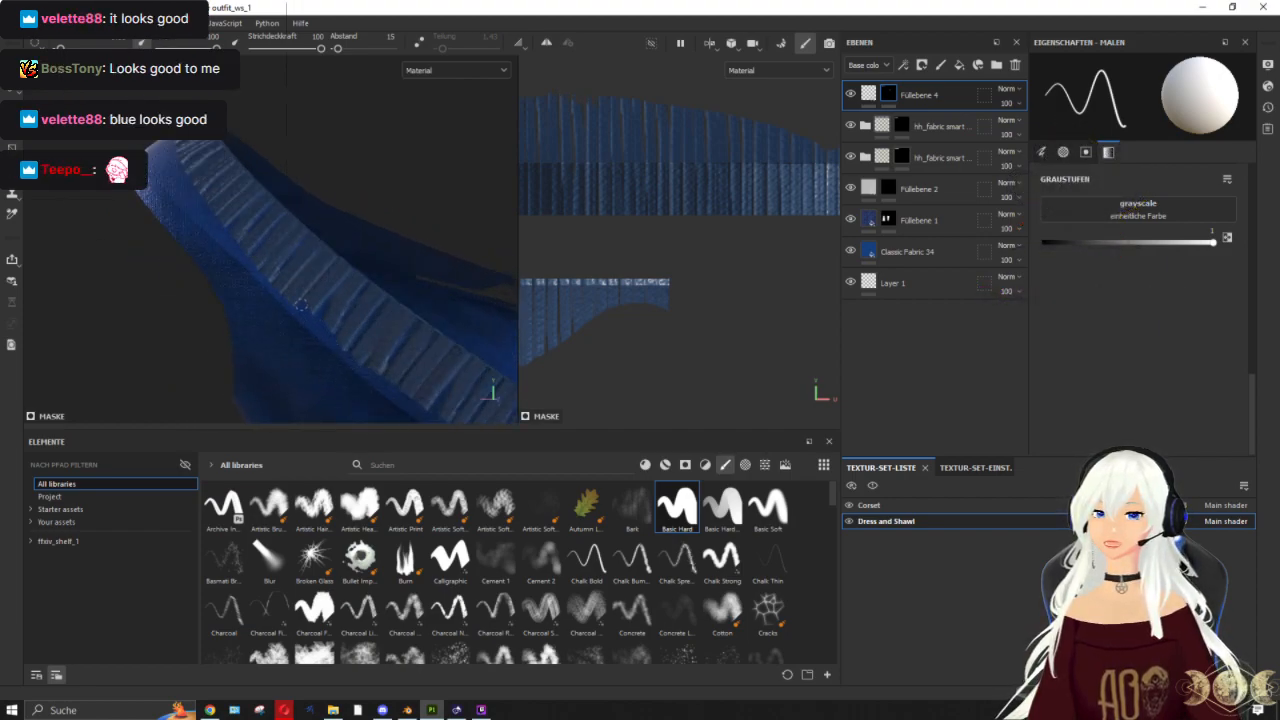
{"action": "left_click_drag", "start_coordinate": [232, 255], "coordinate": [322, 398], "text": "alt"}
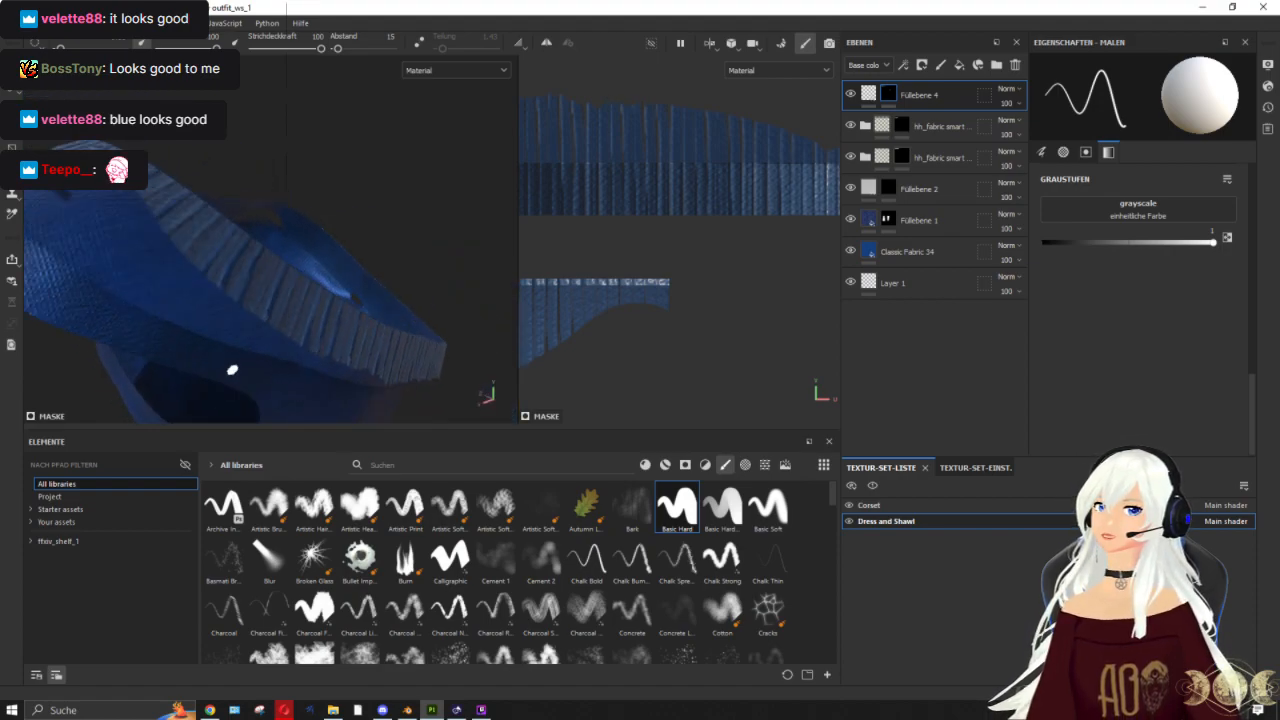
{"action": "left_click_drag", "start_coordinate": [128, 305], "coordinate": [107, 190], "text": "alt"}
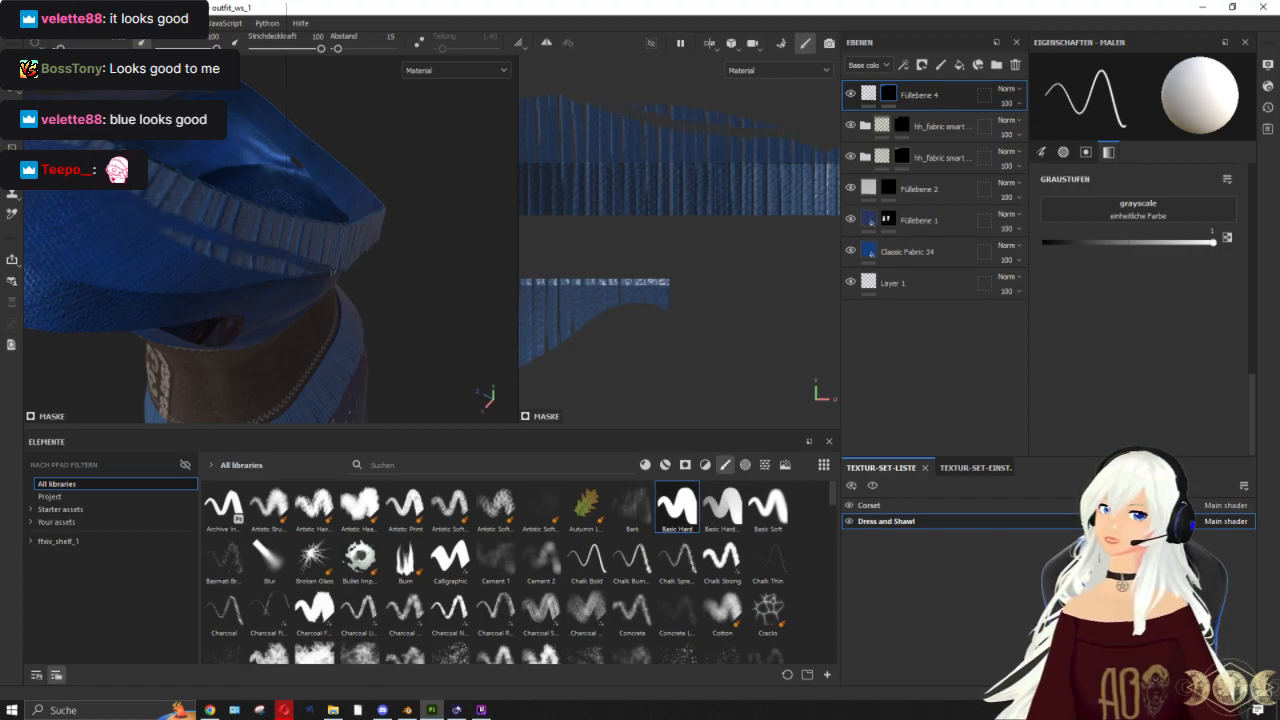
{"action": "left_click_drag", "start_coordinate": [428, 274], "coordinate": [357, 237], "text": "alt"}
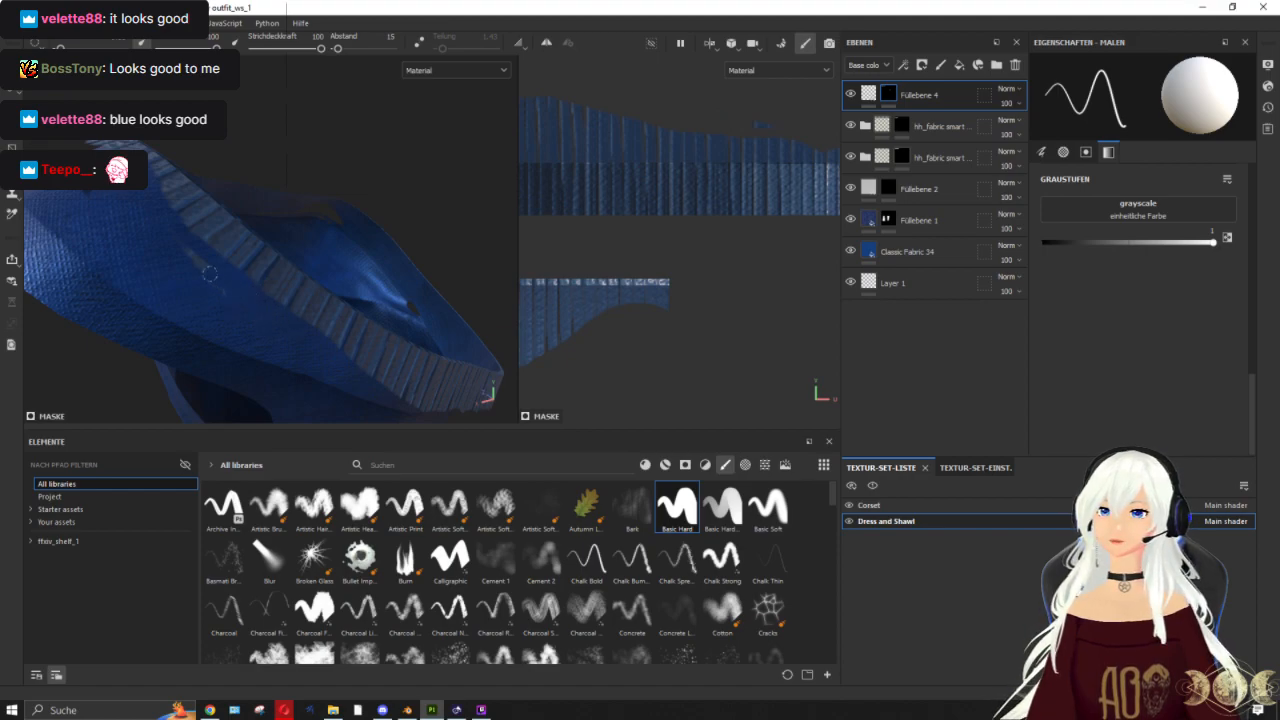
{"action": "left_click_drag", "start_coordinate": [184, 245], "coordinate": [63, 214], "text": "alt"}
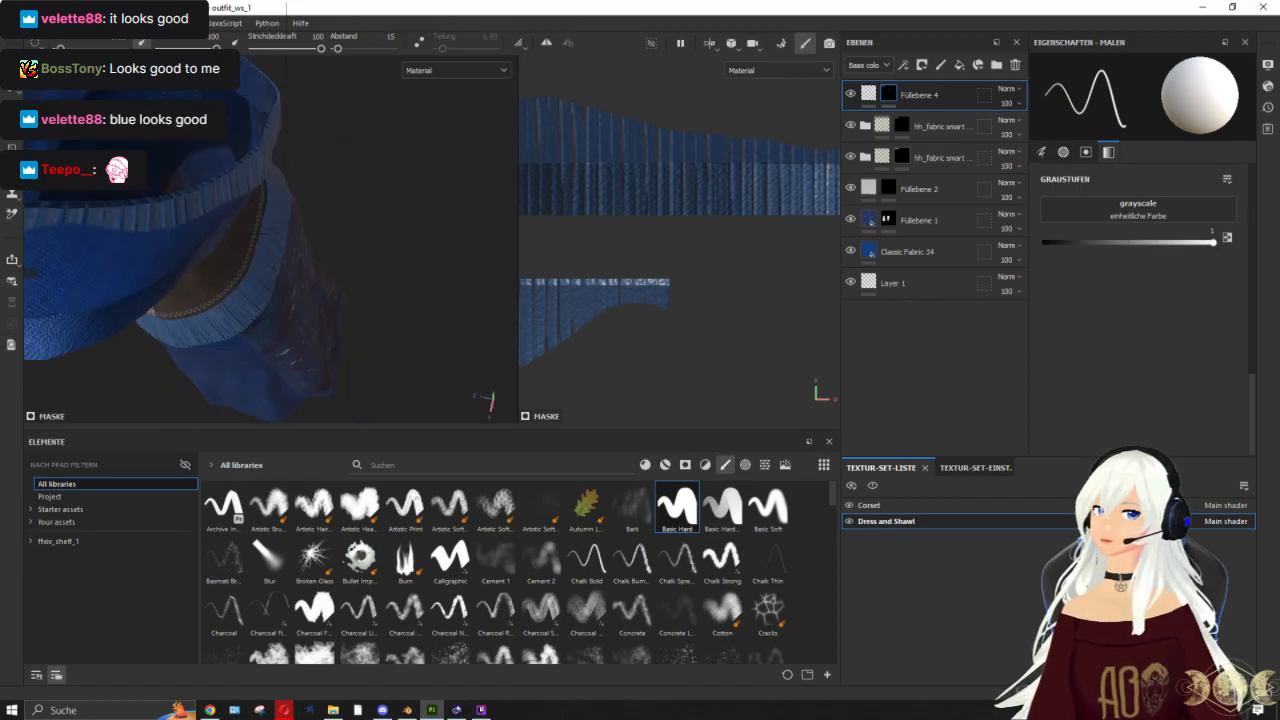
{"action": "left_click_drag", "start_coordinate": [242, 222], "coordinate": [383, 177], "text": "alt"}
Step: Display the mask of Füllebene 4 alone and polygon-fill the stray white marks on the garment body's UV islands with black
{"action": "left_click", "coordinate": [888, 94], "text": "alt"}
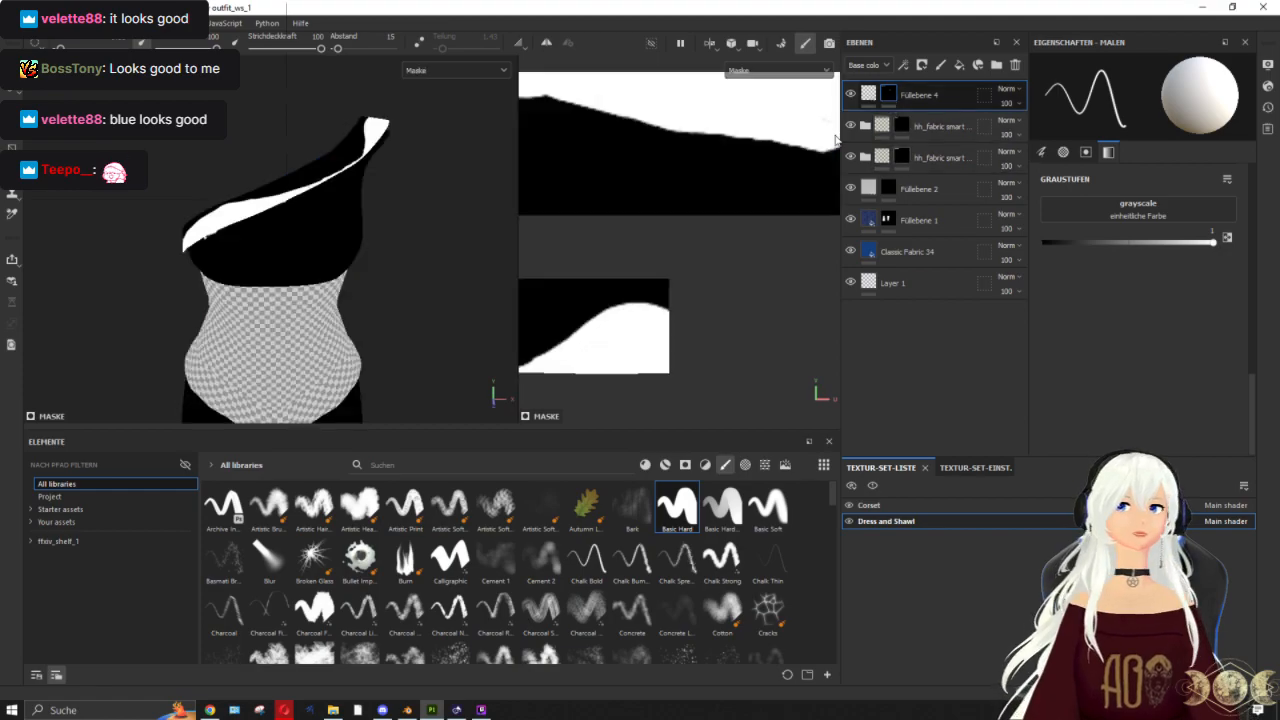
{"action": "scroll", "coordinate": [718, 290], "scroll_direction": "down", "scroll_amount": 5}
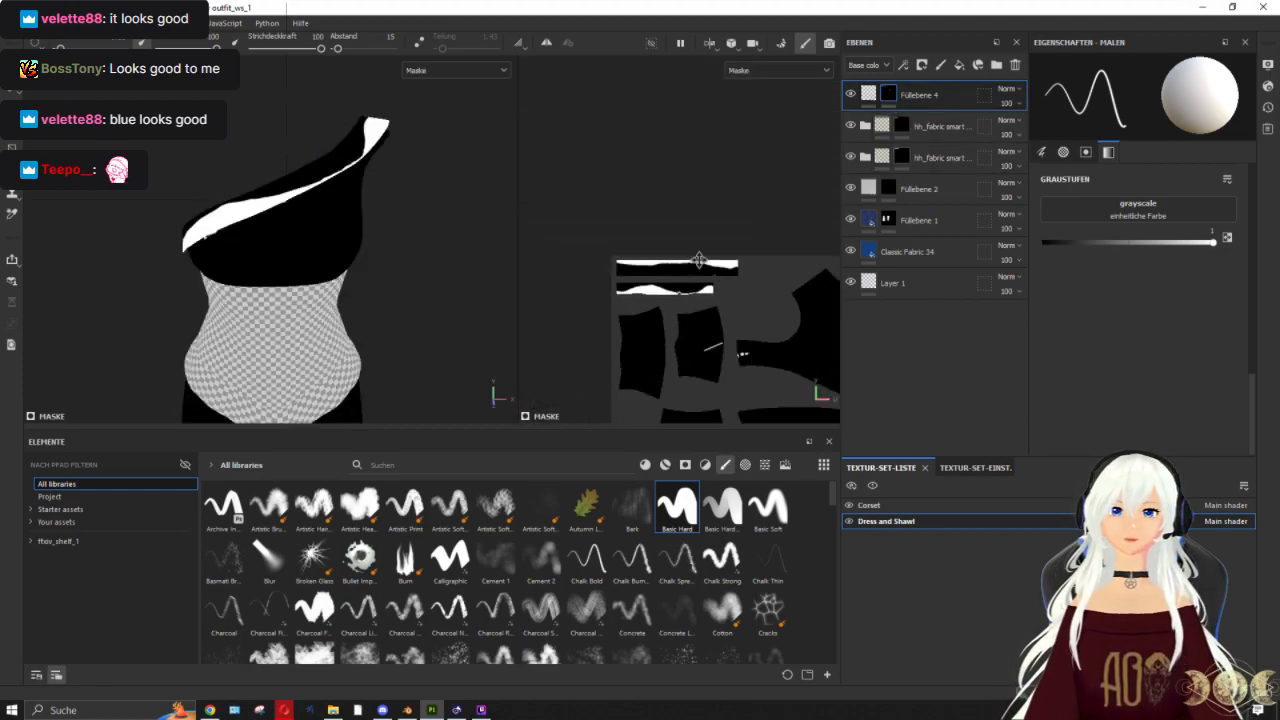
{"action": "scroll", "coordinate": [588, 140], "scroll_direction": "up", "scroll_amount": 3}
{"action": "scroll", "coordinate": [588, 140], "scroll_direction": "down", "scroll_amount": 1}
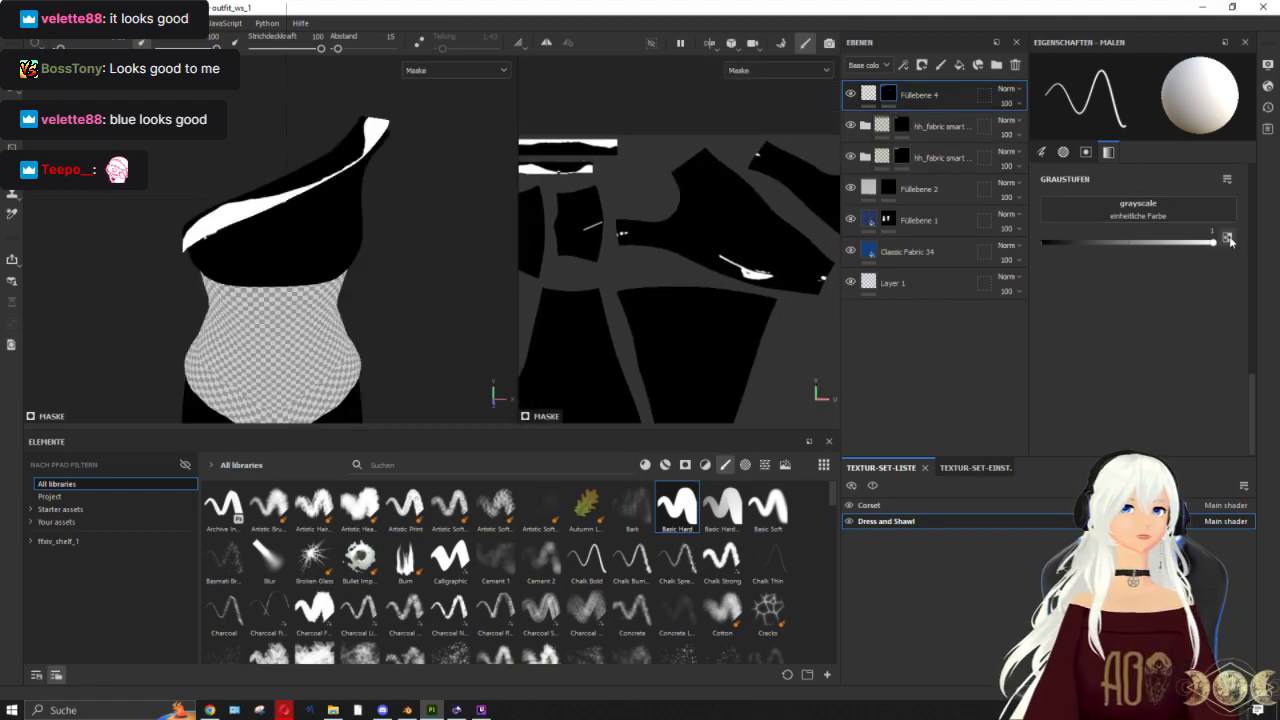
{"action": "key", "text": "4"}
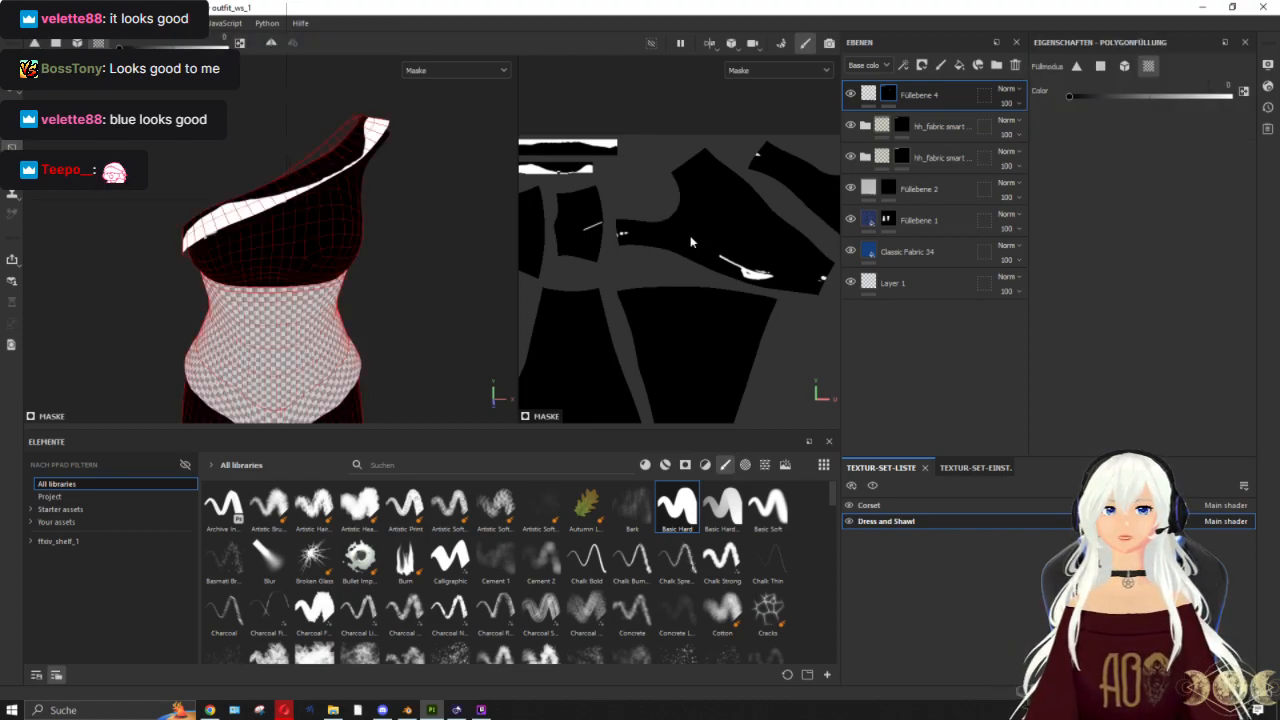
{"action": "left_click", "coordinate": [888, 95]}
{"action": "left_click_drag", "start_coordinate": [573, 219], "coordinate": [643, 258]}
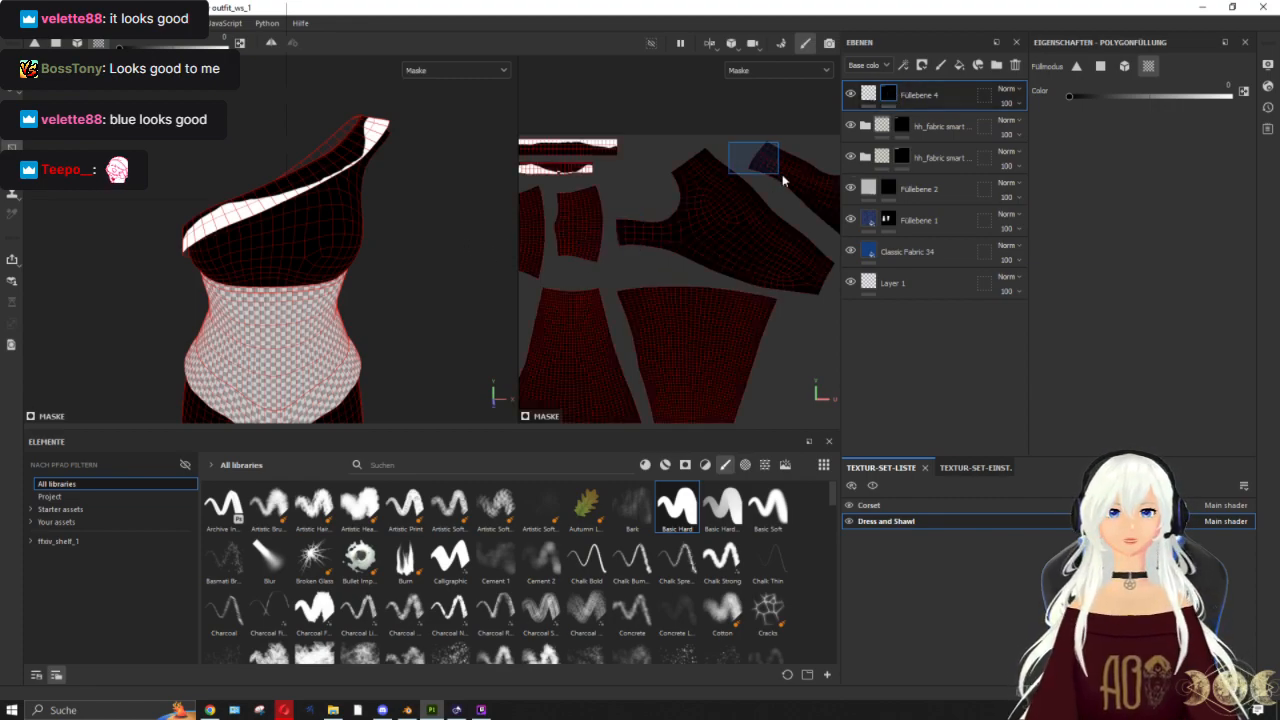
Step: Paint white on the mask of Füllebene 4 over the middle stretch of the shawl's front fringe in the material view
{"action": "left_click", "coordinate": [868, 94]}
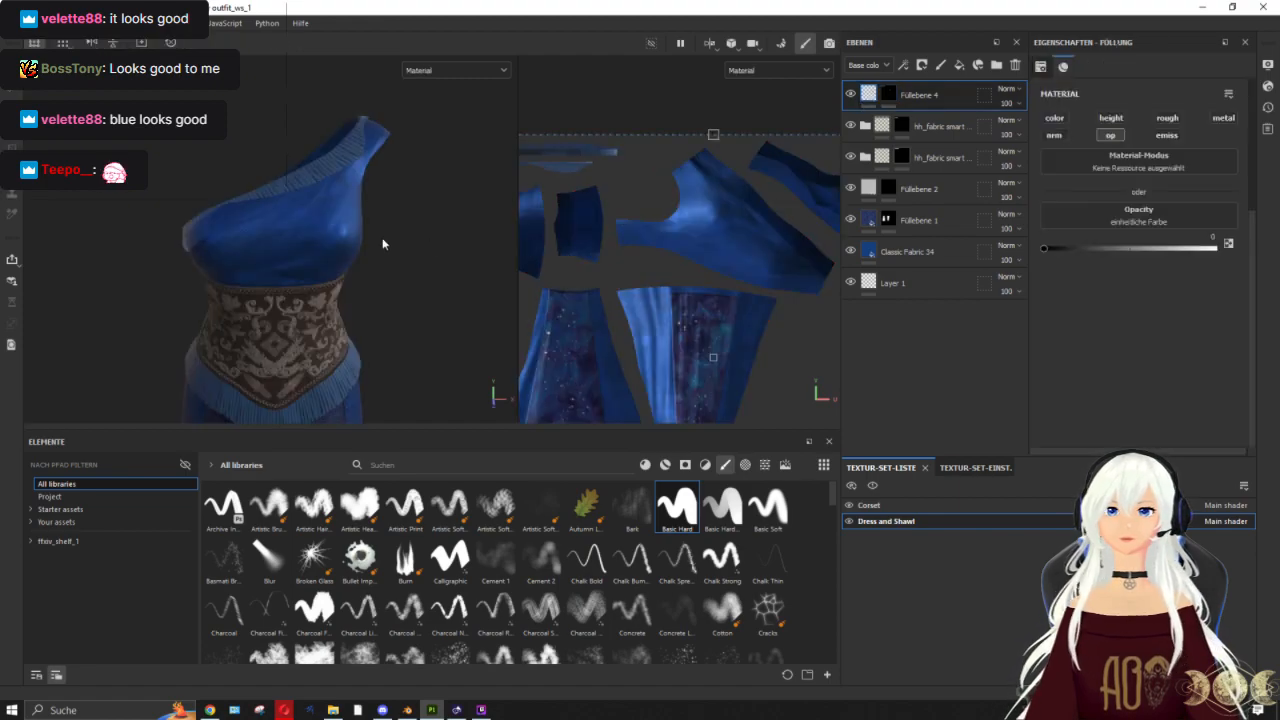
{"action": "scroll", "coordinate": [325, 238], "scroll_direction": "up", "scroll_amount": 5}
{"action": "left_click_drag", "start_coordinate": [325, 238], "coordinate": [335, 285], "text": "alt"}
{"action": "left_click", "coordinate": [887, 96]}
{"action": "left_click", "coordinate": [866, 96]}
{"action": "key", "text": "1"}
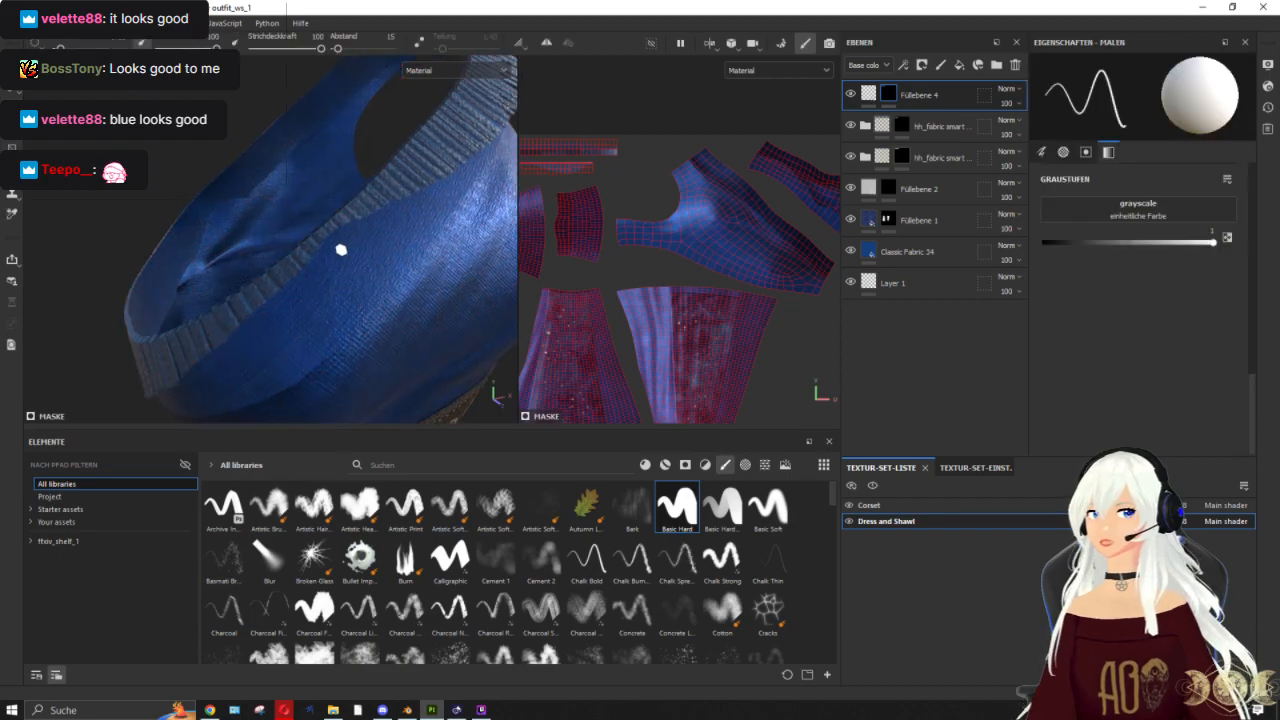
{"action": "left_click", "coordinate": [342, 233]}
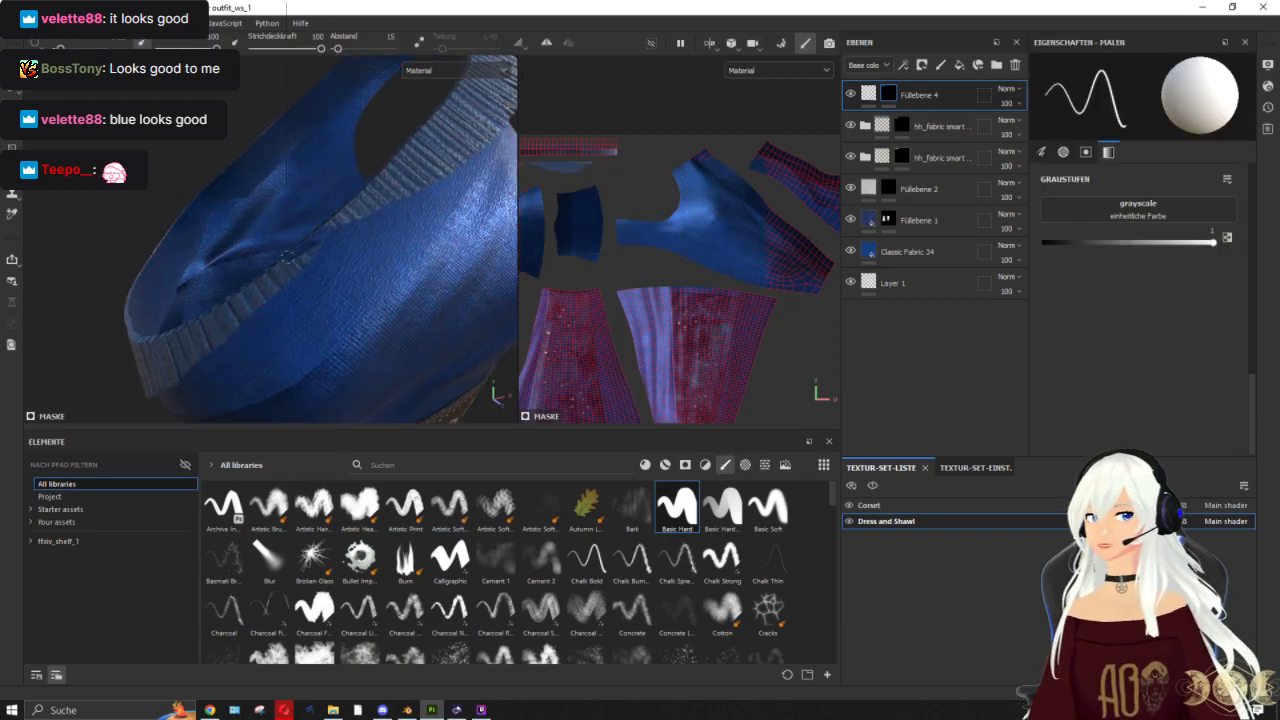
{"action": "left_click_drag", "start_coordinate": [316, 247], "coordinate": [270, 283]}
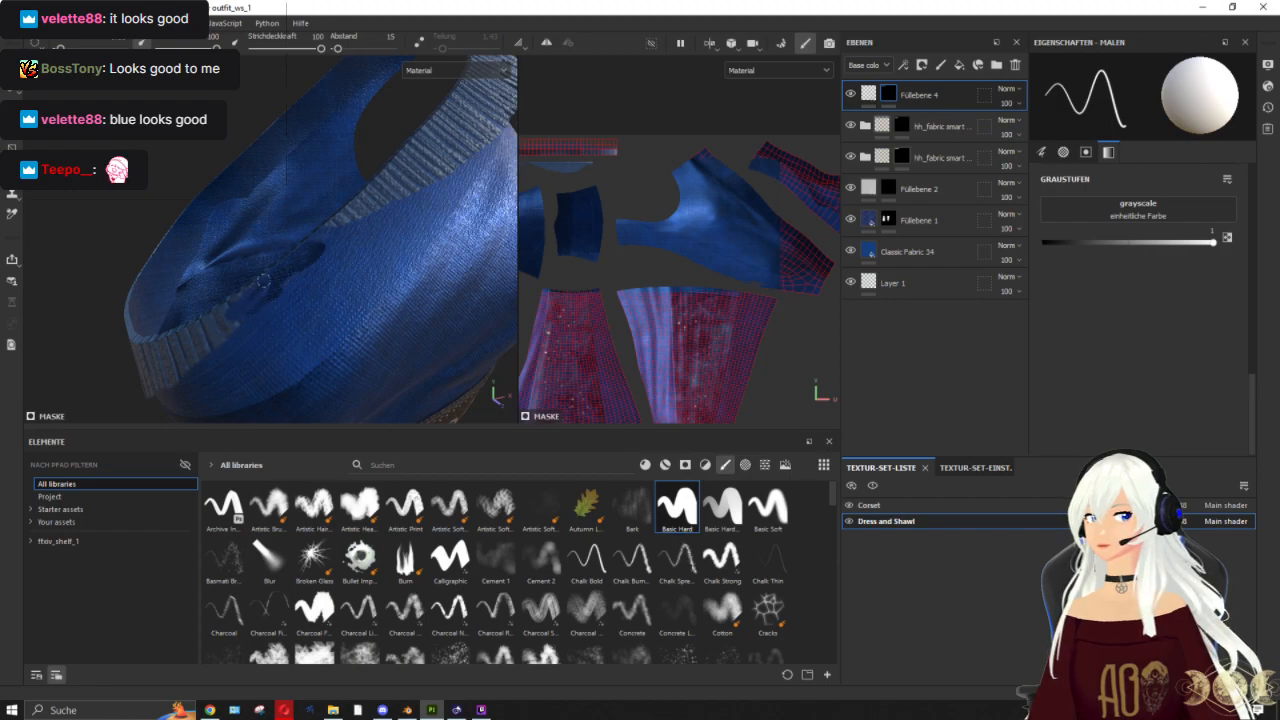
{"action": "left_click", "coordinate": [226, 327]}
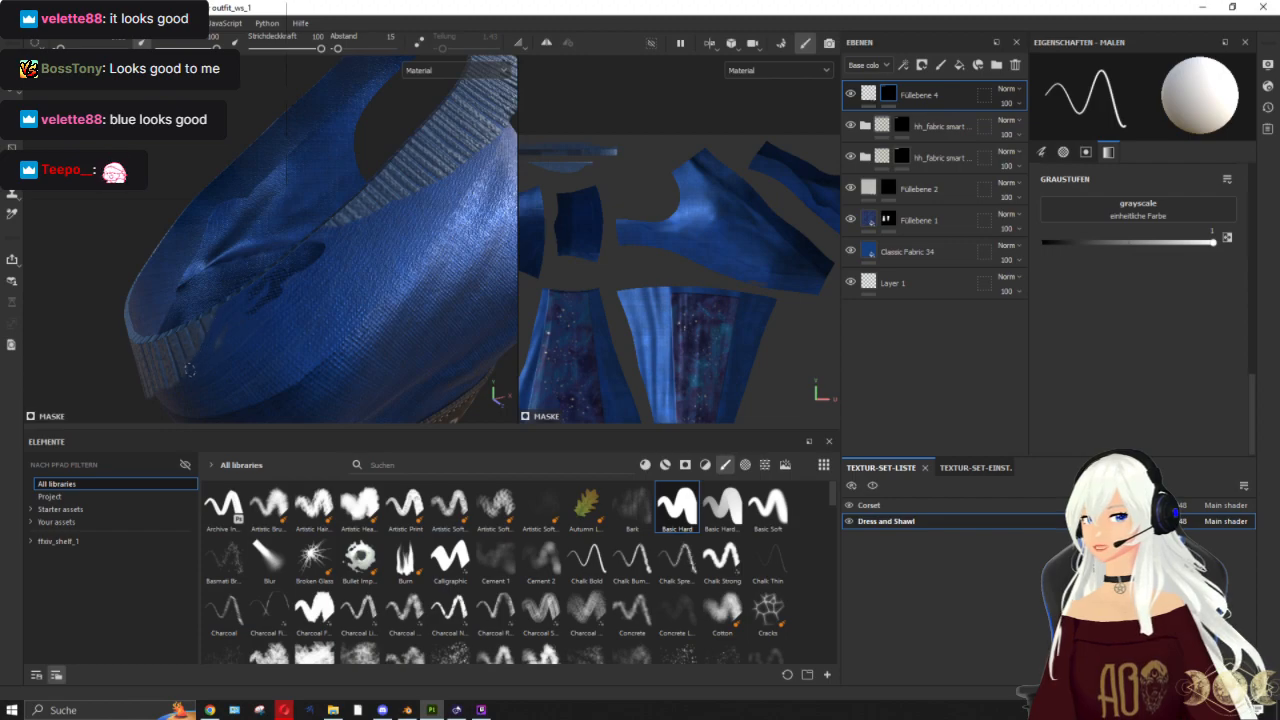
Step: Examine the front fringe in the material view and in the isolated mask of Füllebene 4 for gaps and stray paint
{"action": "left_click_drag", "start_coordinate": [337, 281], "coordinate": [392, 244], "text": "alt"}
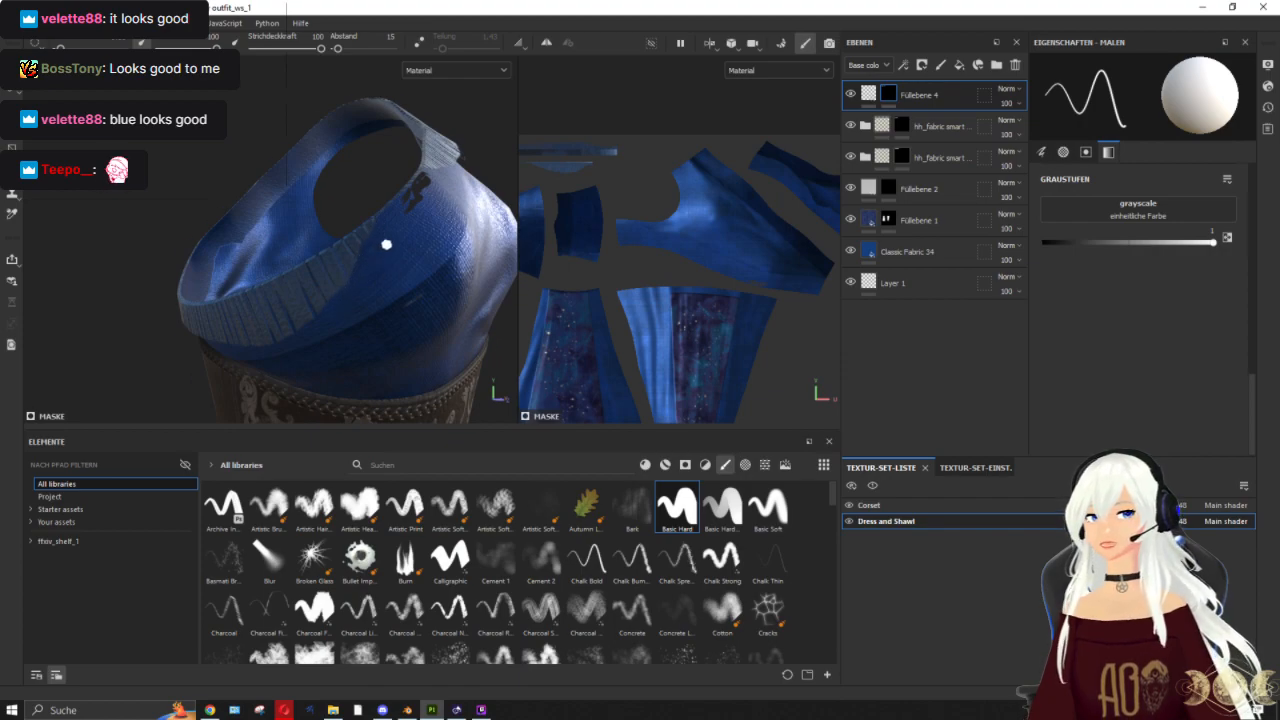
{"action": "left_click_drag", "start_coordinate": [386, 244], "coordinate": [358, 279], "text": "alt"}
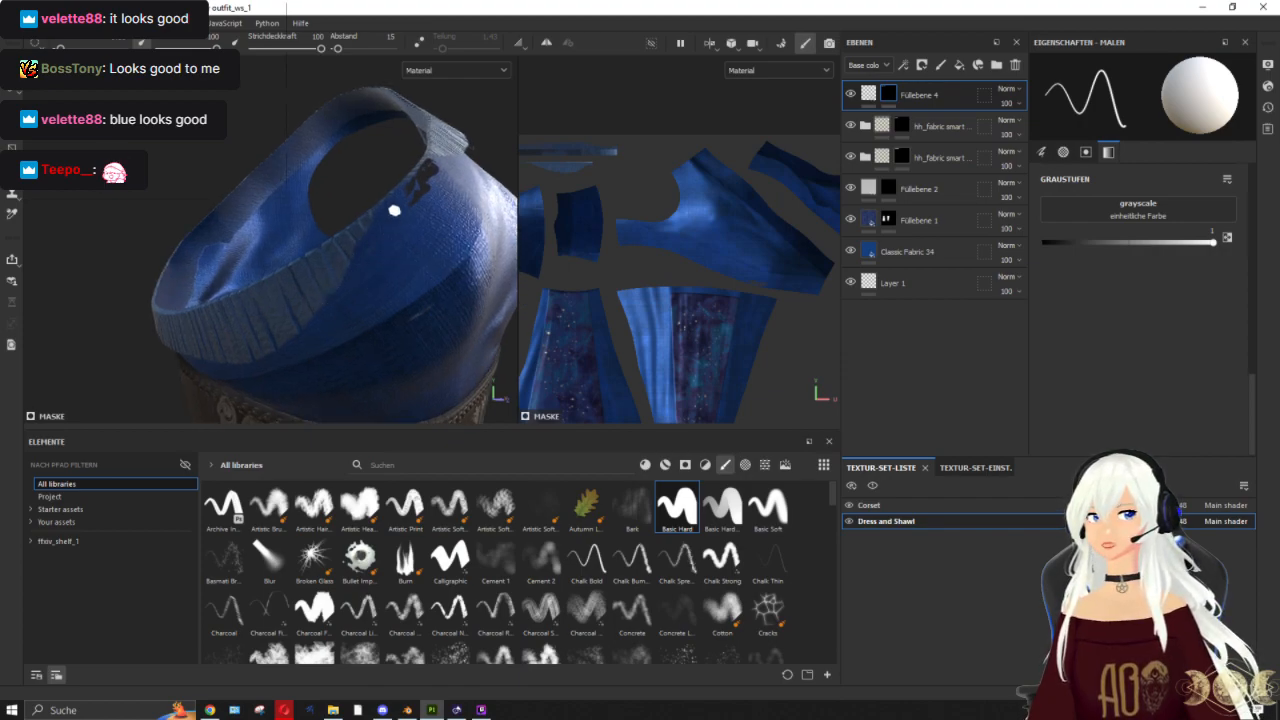
{"action": "left_click", "coordinate": [888, 94], "text": "alt"}
{"action": "left_click_drag", "start_coordinate": [352, 238], "coordinate": [346, 193], "text": "alt"}
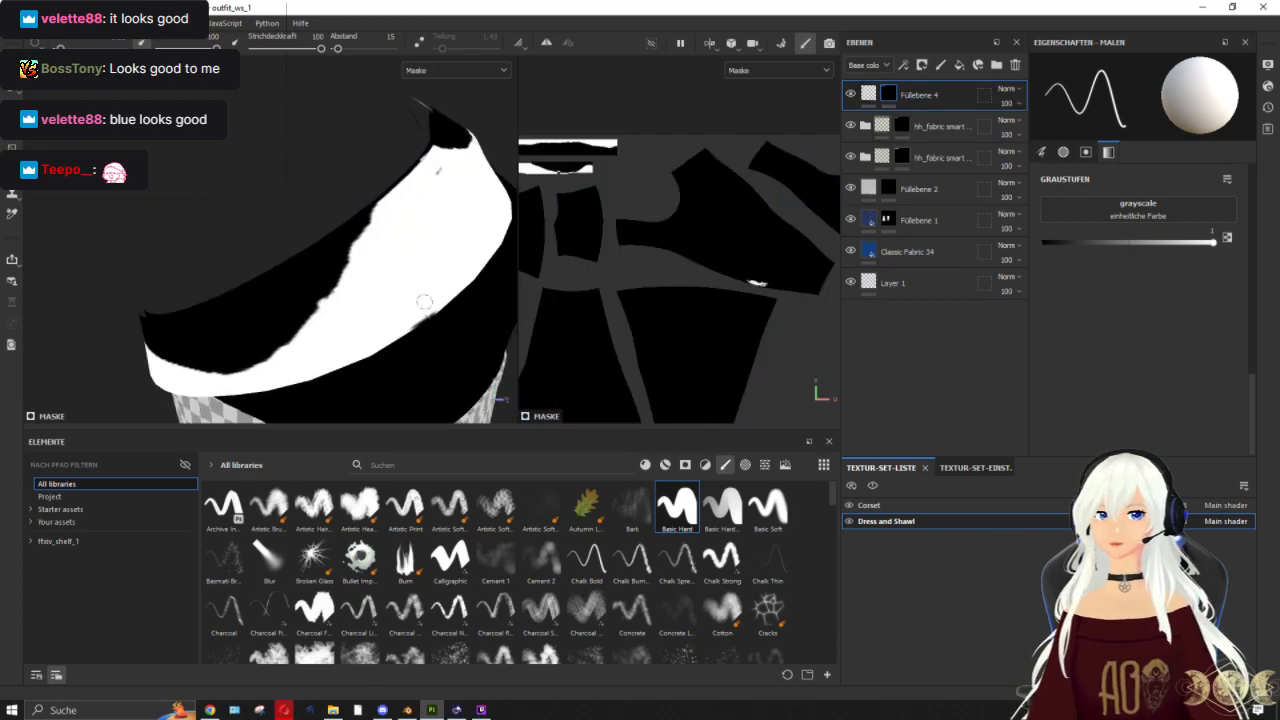
{"action": "left_click_drag", "start_coordinate": [434, 243], "coordinate": [332, 295], "text": "alt"}
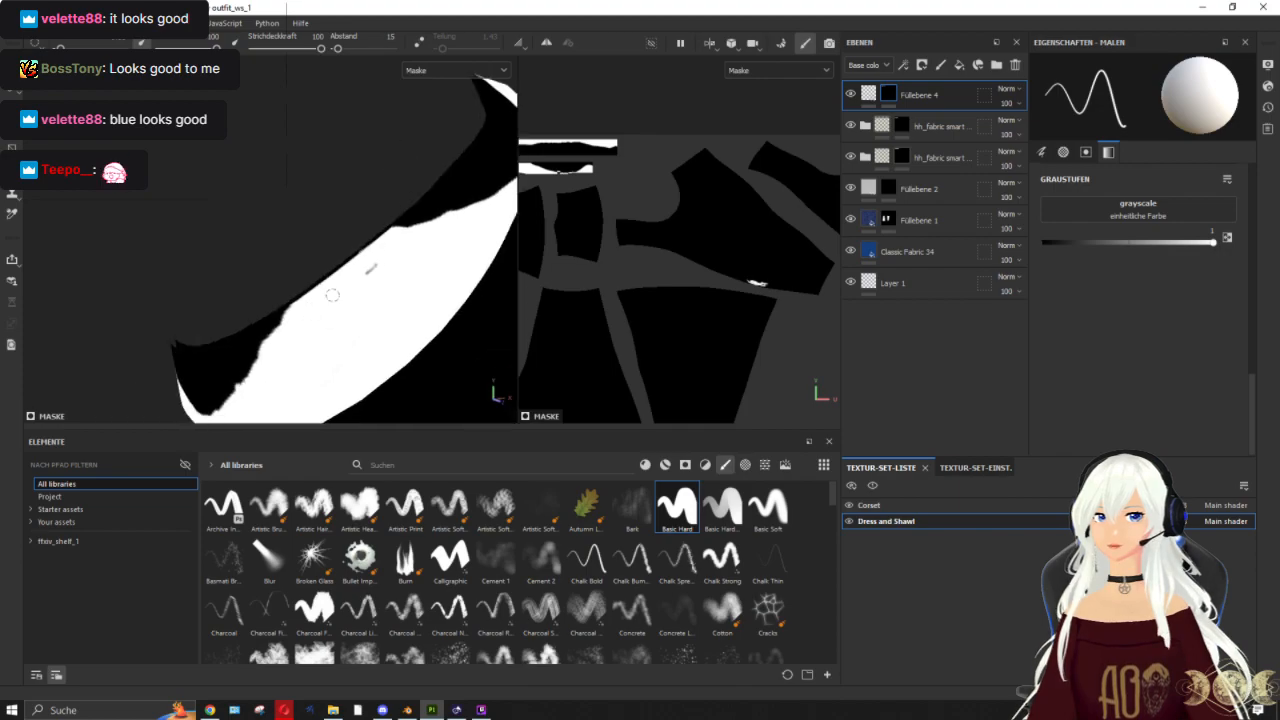
{"action": "scroll", "coordinate": [383, 256], "scroll_direction": "down", "scroll_amount": 4}
{"action": "mouse_move", "coordinate": [383, 256]}
{"action": "left_mouse_down", "text": "alt"}
{"action": "mouse_move", "coordinate": [297, 306]}
{"action": "mouse_move", "coordinate": [397, 277]}
{"action": "left_mouse_up", "text": "alt"}
{"action": "scroll", "coordinate": [435, 210], "scroll_direction": "up", "scroll_amount": 4}
{"action": "left_click_drag", "start_coordinate": [435, 210], "coordinate": [336, 284], "text": "alt"}
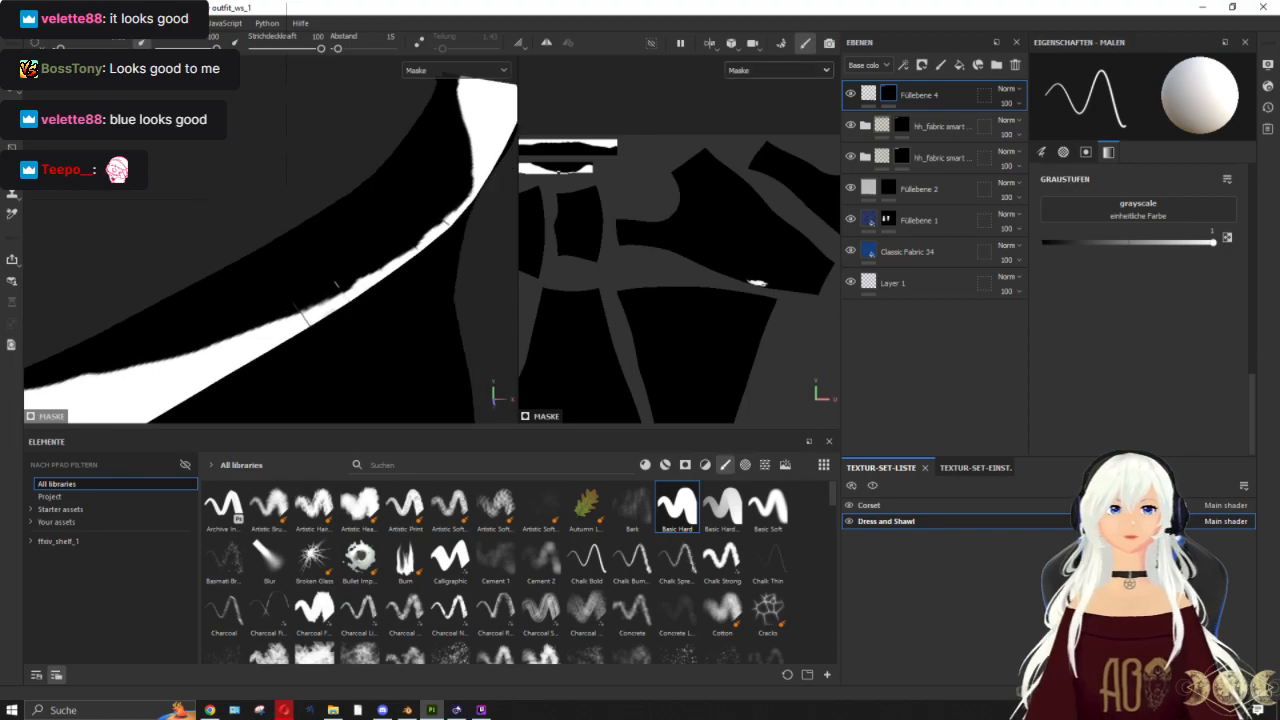
Step: Set the brush's grayscale to 0 and paint over the stray white mark on the bodice's UV island in the mask of Füllebene 4
{"action": "left_click", "coordinate": [1227, 240]}
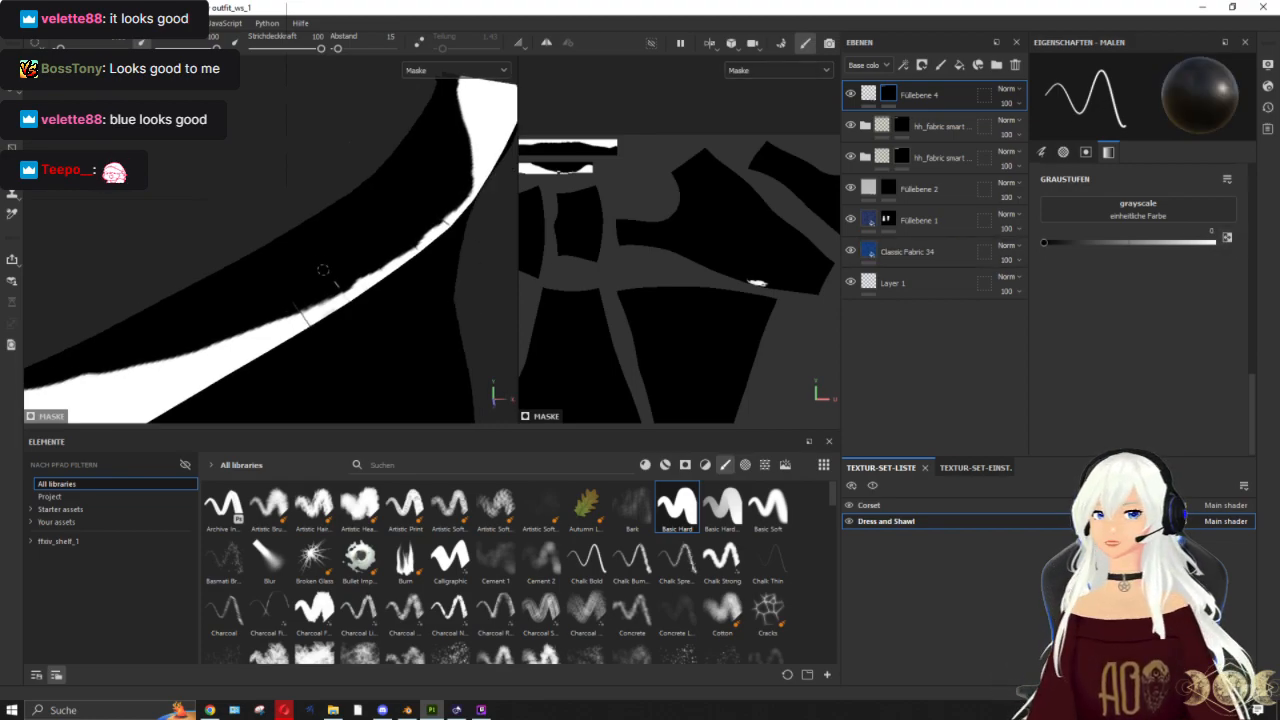
{"action": "scroll", "coordinate": [334, 255], "scroll_direction": "down", "scroll_amount": 1}
{"action": "scroll", "coordinate": [334, 256], "scroll_direction": "up", "scroll_amount": 2}
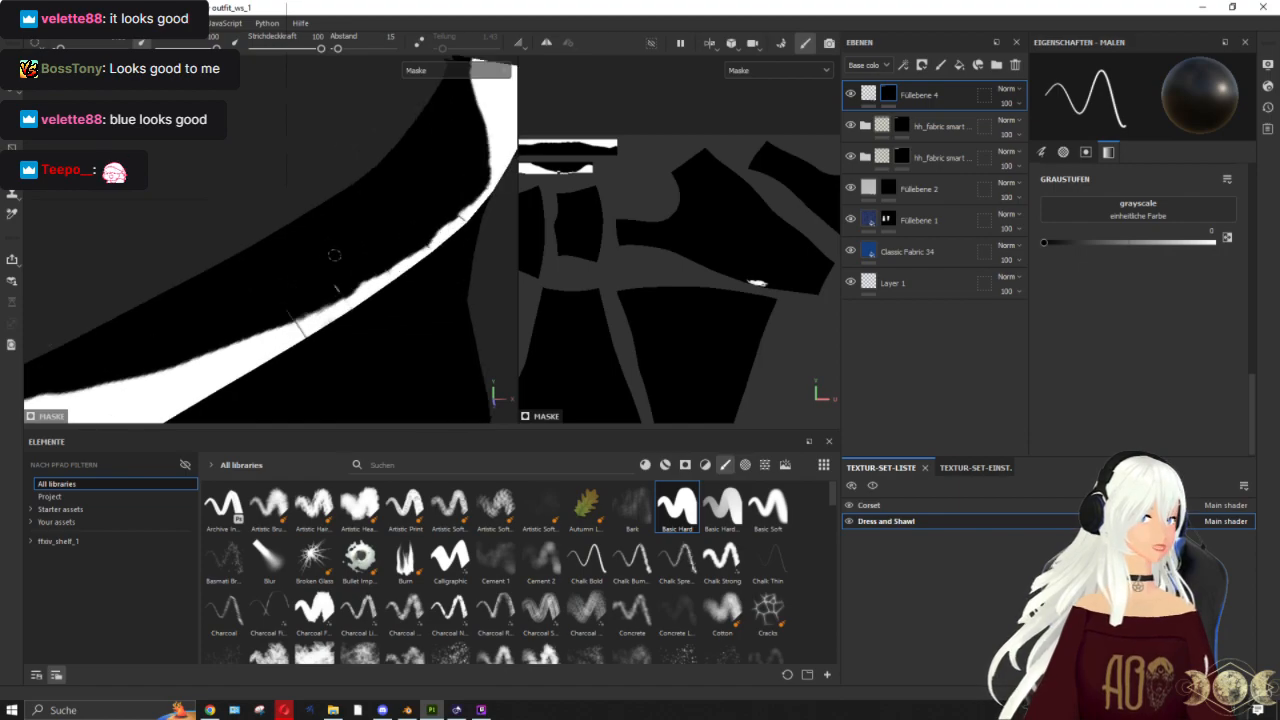
{"action": "scroll", "coordinate": [338, 255], "scroll_direction": "down", "scroll_amount": 4}
{"action": "left_click_drag", "start_coordinate": [377, 224], "coordinate": [423, 216], "text": "alt"}
{"action": "mouse_move", "coordinate": [540, 253]}
{"action": "middle_mouse_down", "text": "alt"}
{"action": "mouse_move", "coordinate": [354, 191]}
{"action": "mouse_move", "coordinate": [520, 249]}
{"action": "middle_mouse_up", "text": "alt"}
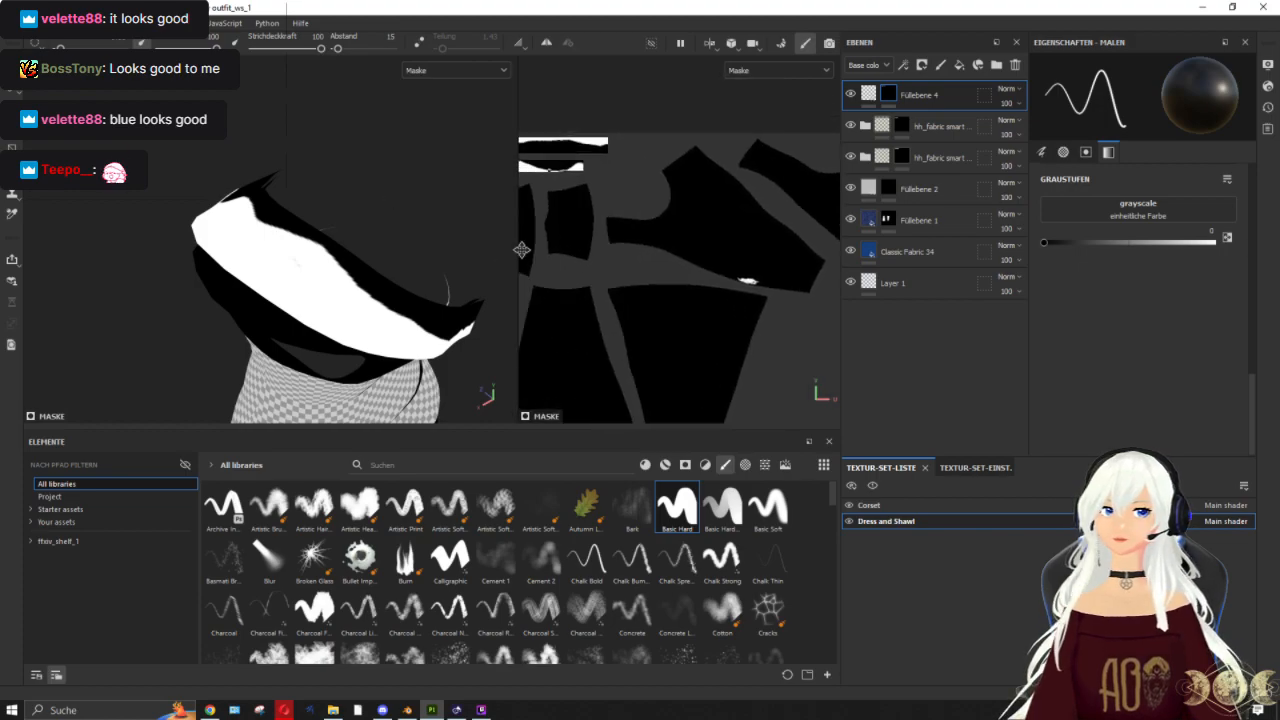
{"action": "scroll", "coordinate": [612, 252], "scroll_direction": "up", "scroll_amount": 3}
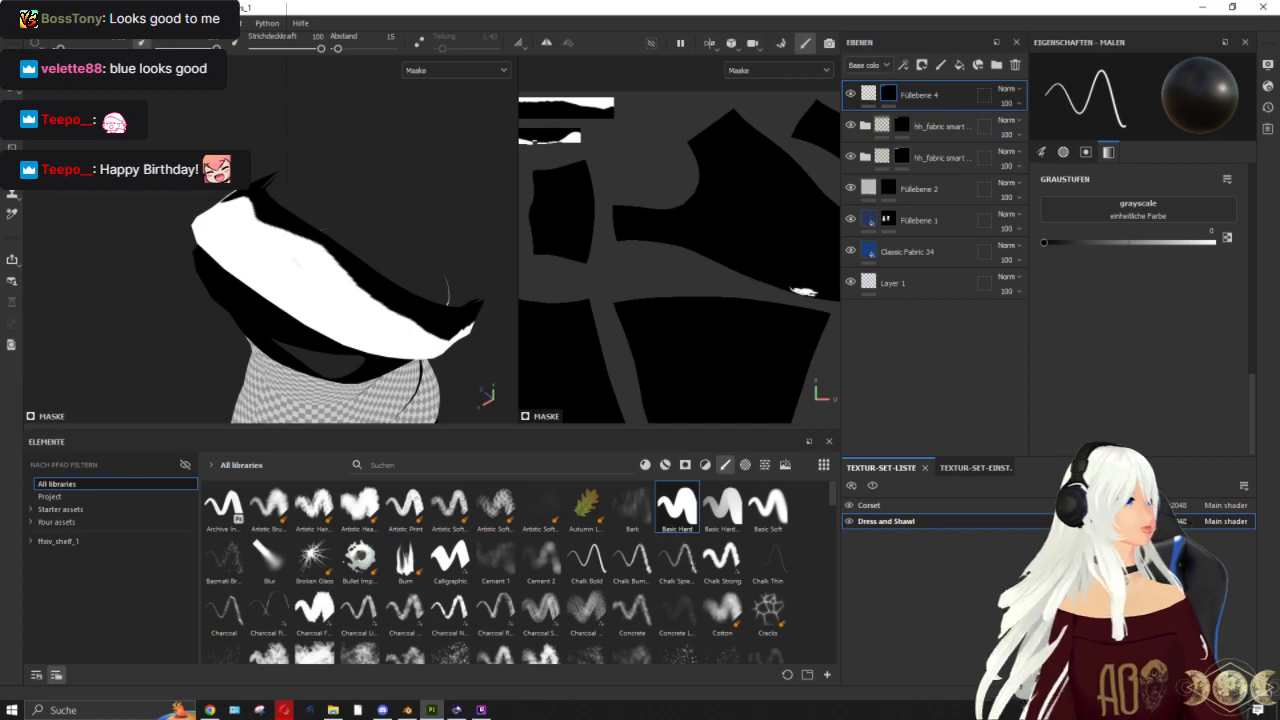
{"action": "scroll", "coordinate": [789, 241], "scroll_direction": "up", "scroll_amount": 5}
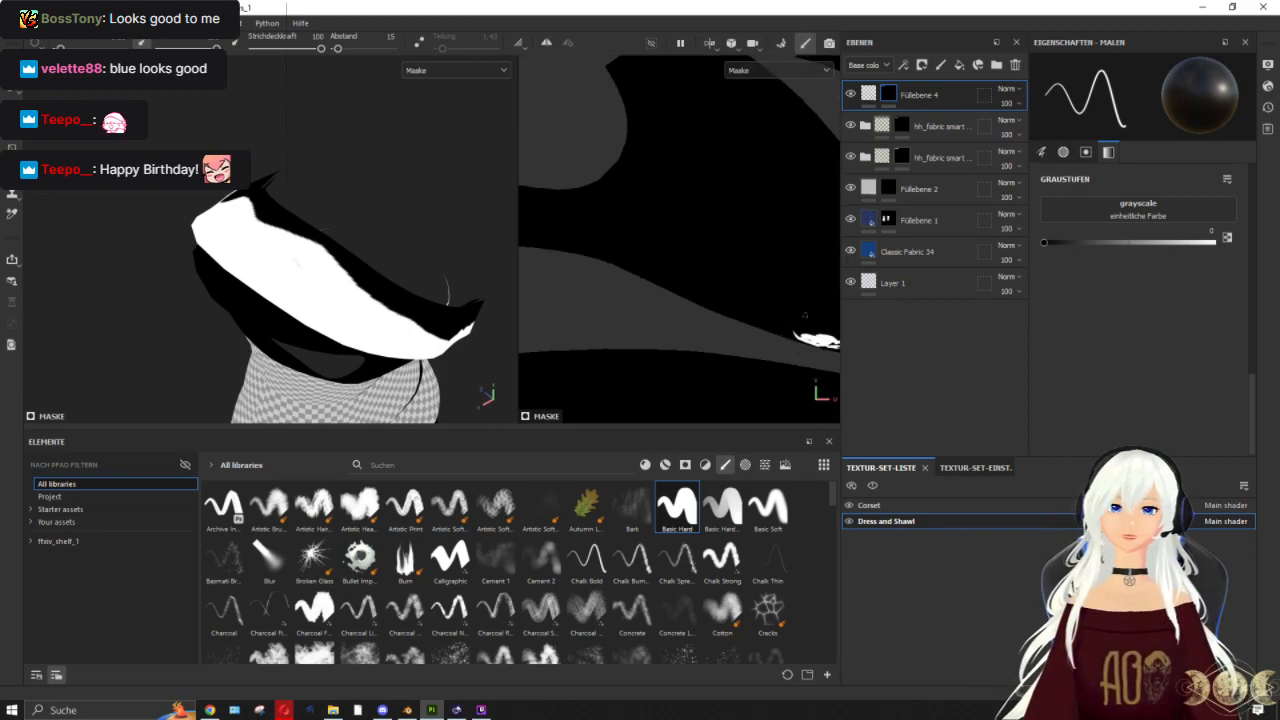
{"action": "middle_click_drag", "start_coordinate": [794, 250], "coordinate": [690, 279], "text": "alt"}
{"action": "right_click_drag", "start_coordinate": [734, 302], "coordinate": [762, 302], "text": "ctrl"}
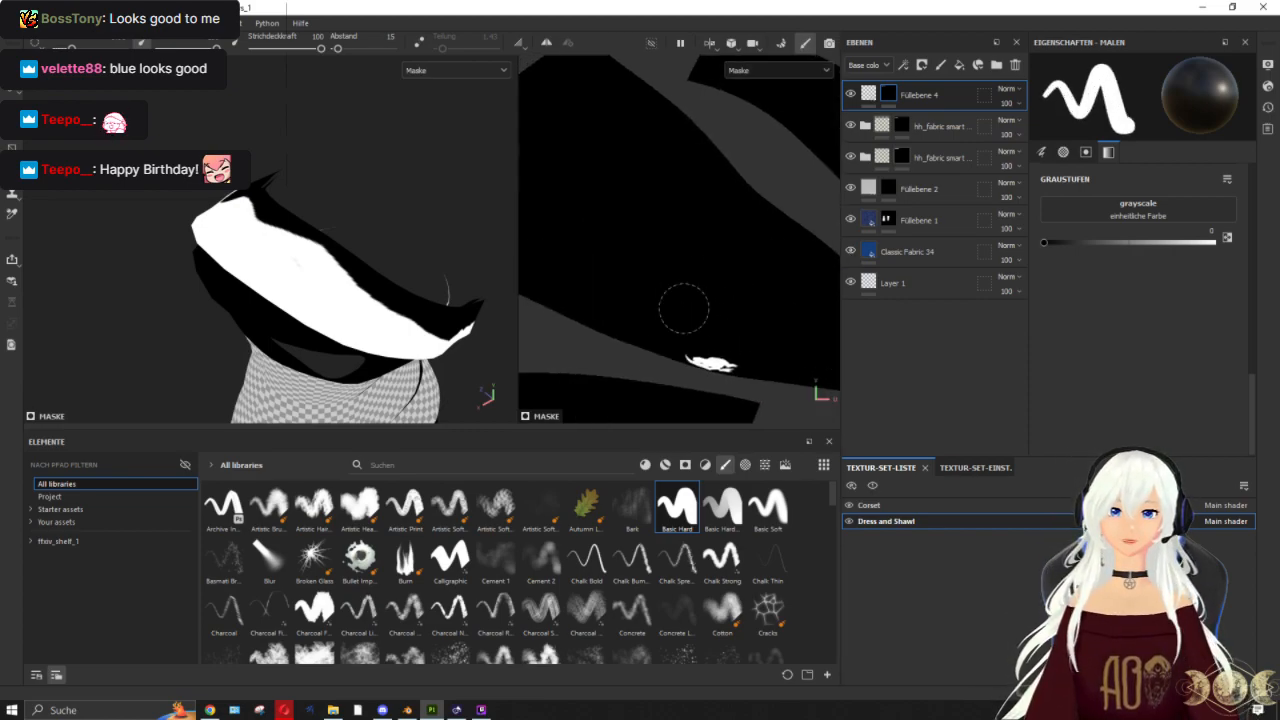
{"action": "mouse_move", "coordinate": [716, 354]}
{"action": "left_mouse_down"}
{"action": "mouse_move", "coordinate": [734, 352]}
{"action": "mouse_move", "coordinate": [689, 341]}
{"action": "left_mouse_up"}
Step: Examine the shawl and bodice in the isolated mask of Füllebene 4 and in the material view
{"action": "scroll", "coordinate": [686, 277], "scroll_direction": "down", "scroll_amount": 2}
{"action": "mouse_move", "coordinate": [251, 274]}
{"action": "left_mouse_down", "text": "alt"}
{"action": "mouse_move", "coordinate": [212, 175]}
{"action": "mouse_move", "coordinate": [160, 140]}
{"action": "mouse_move", "coordinate": [330, 150]}
{"action": "mouse_move", "coordinate": [273, 214]}
{"action": "mouse_move", "coordinate": [317, 205]}
{"action": "left_mouse_up", "text": "alt"}
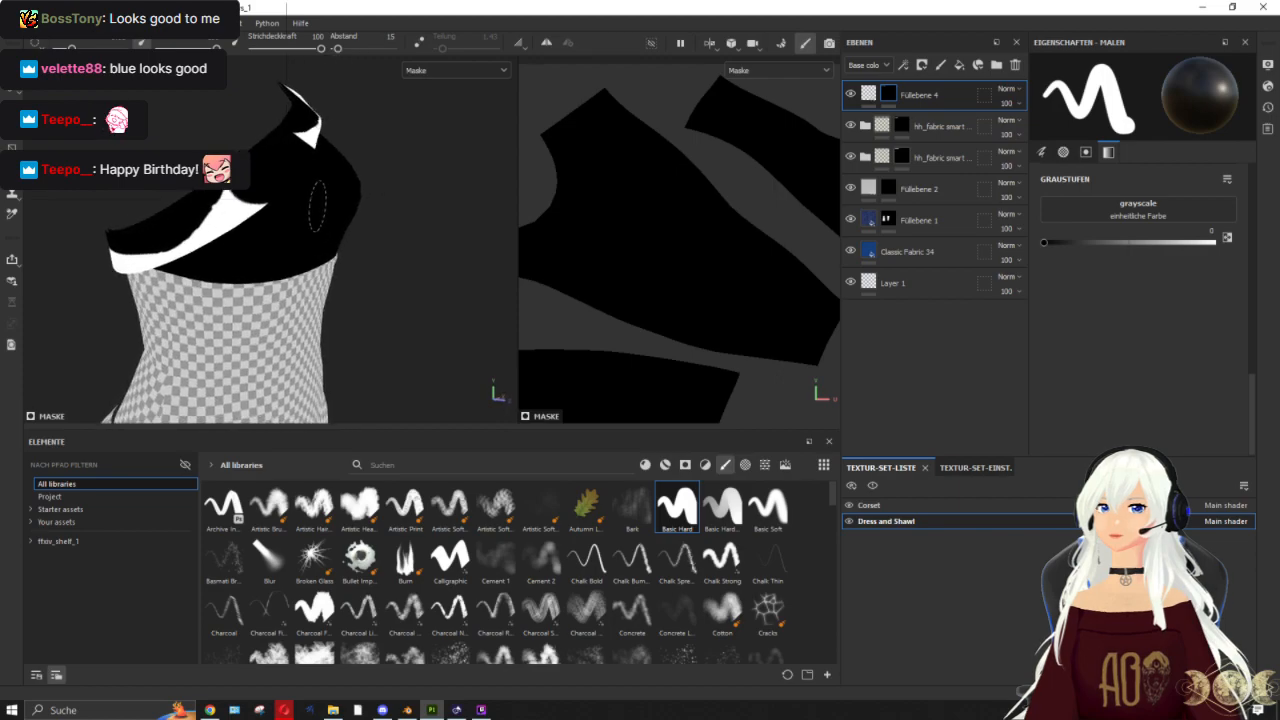
{"action": "left_click", "coordinate": [868, 94]}
{"action": "left_click_drag", "start_coordinate": [332, 230], "coordinate": [289, 234], "text": "alt"}
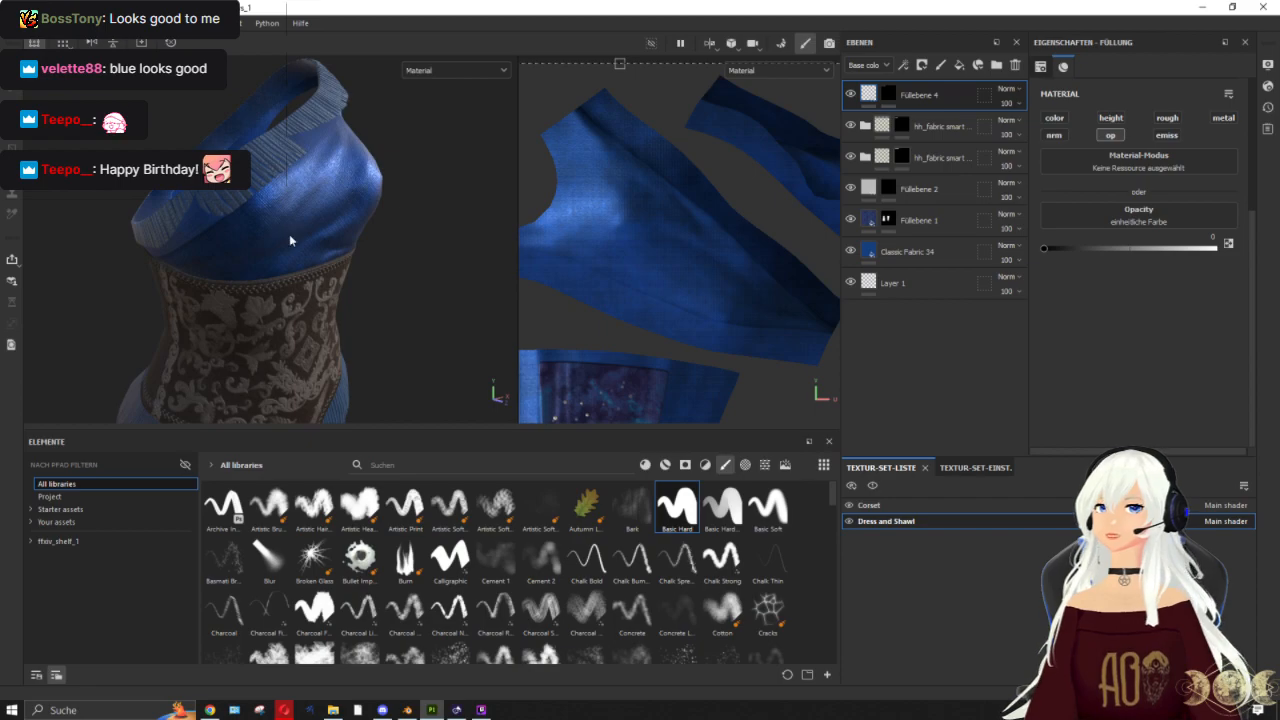
{"action": "left_click_drag", "start_coordinate": [290, 240], "coordinate": [385, 185], "text": "alt"}
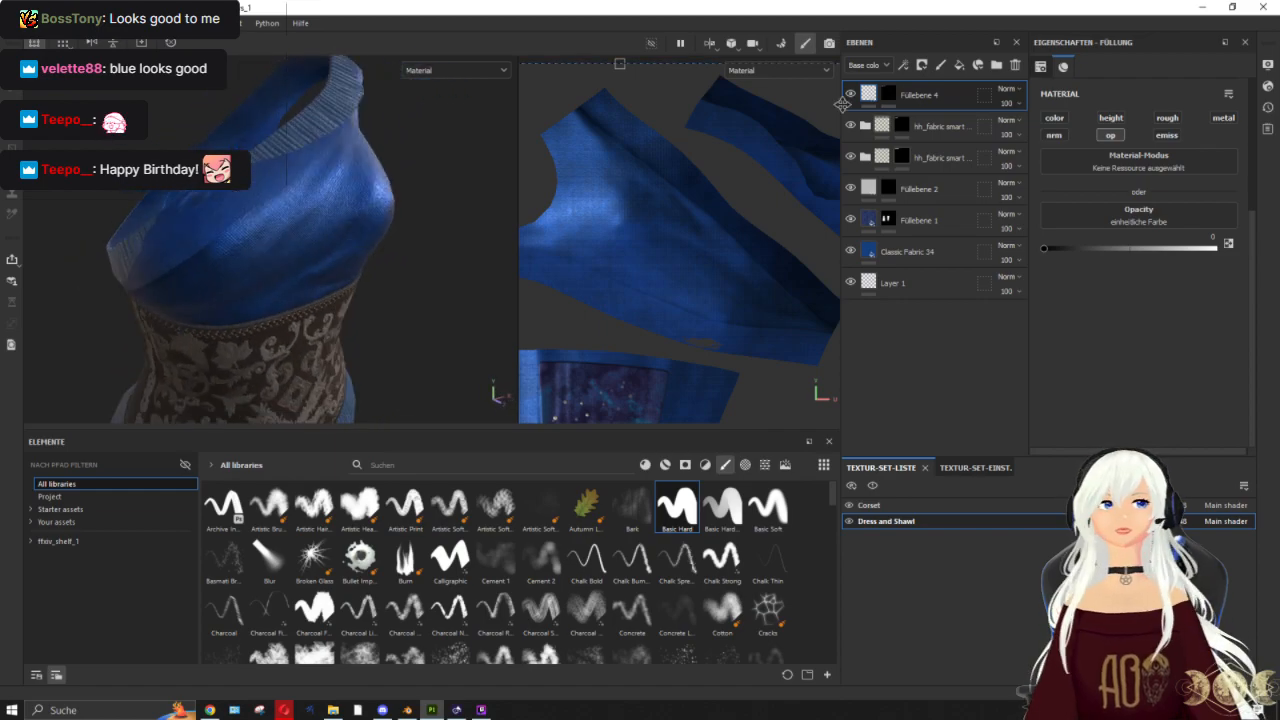
Step: Polygon-fill the stray white mark on the bodice's UV island with black in the mask of Füllebene 4 and return to the material view
{"action": "left_click", "coordinate": [888, 95], "text": "alt"}
{"action": "scroll", "coordinate": [640, 218], "scroll_direction": "down", "scroll_amount": 7}
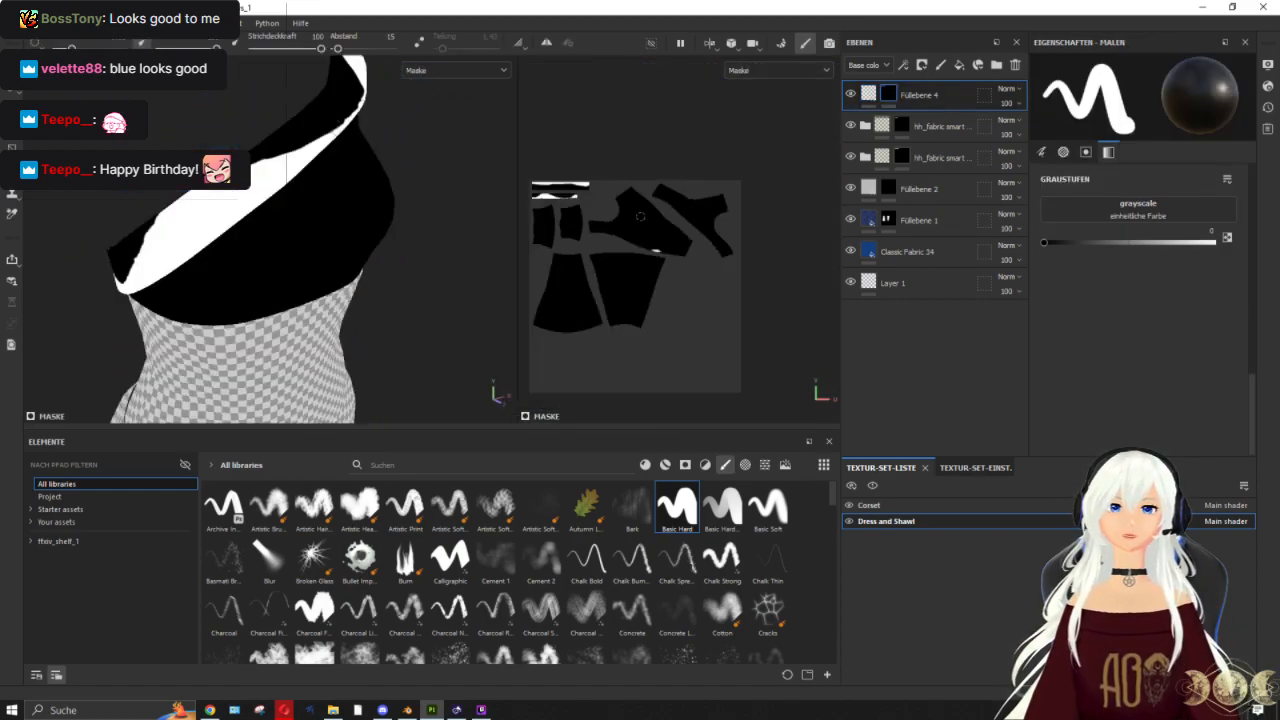
{"action": "scroll", "coordinate": [603, 220], "scroll_direction": "up", "scroll_amount": 5}
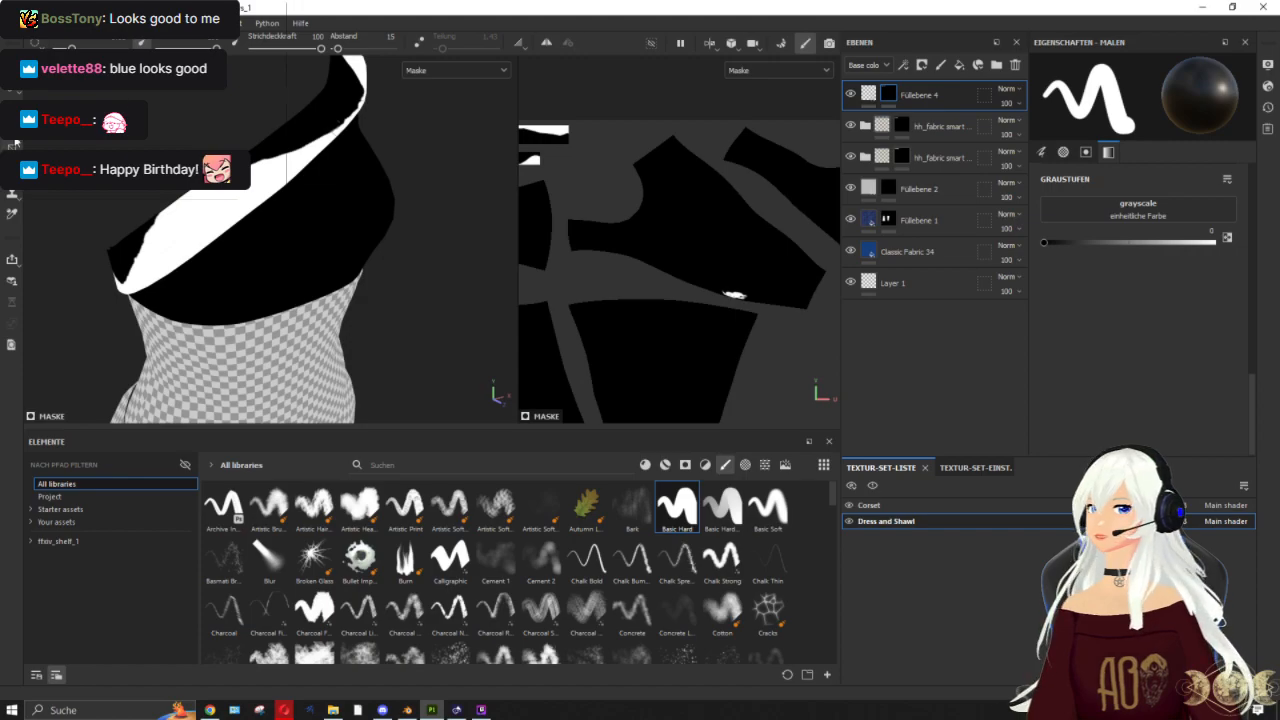
{"action": "key", "text": "4"}
{"action": "left_click_drag", "start_coordinate": [716, 280], "coordinate": [750, 299]}
{"action": "left_click", "coordinate": [869, 94]}
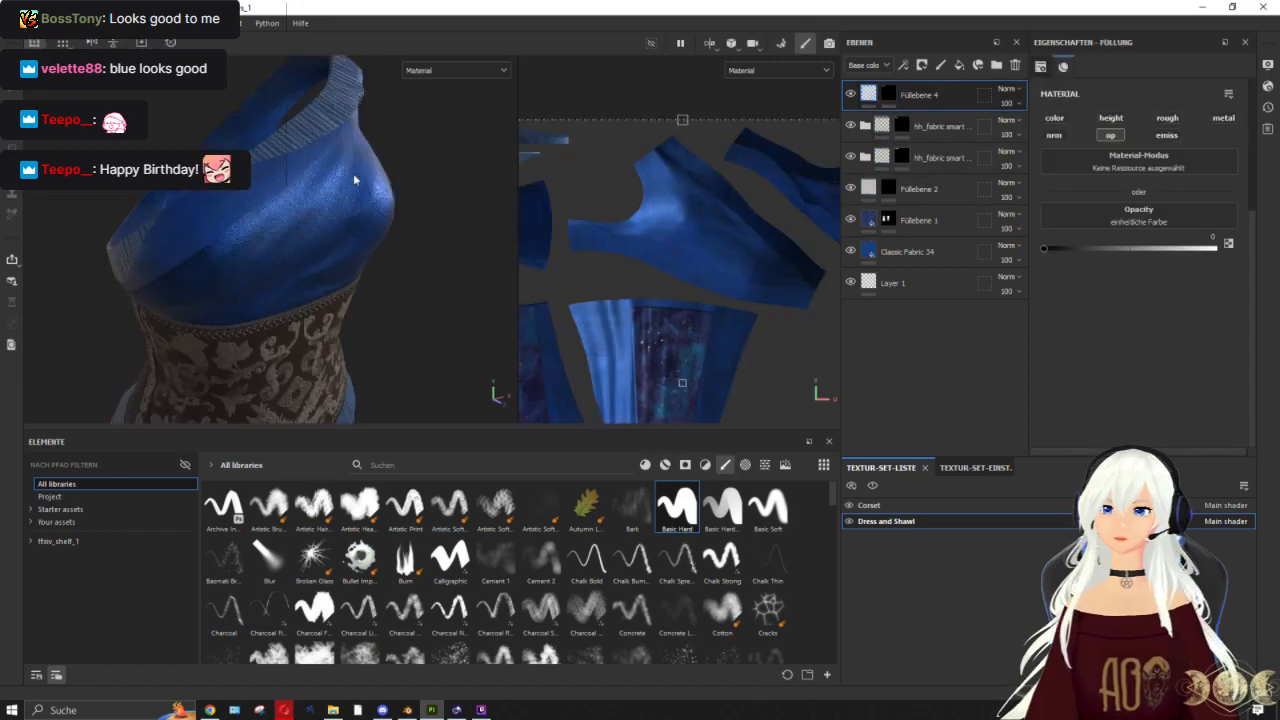
Step: Examine the bodice and shawl in the material view and in the Ambient occlusion map display
{"action": "left_click_drag", "start_coordinate": [308, 183], "coordinate": [370, 158], "text": "alt"}
{"action": "right_click_drag", "start_coordinate": [370, 158], "coordinate": [170, 205], "text": "alt"}
{"action": "left_click_drag", "start_coordinate": [340, 205], "coordinate": [379, 197], "text": "alt"}
{"action": "scroll", "coordinate": [367, 209], "scroll_direction": "up", "scroll_amount": 3}
{"action": "left_click_drag", "start_coordinate": [280, 150], "coordinate": [460, 189], "text": "alt"}
{"action": "left_click", "coordinate": [770, 69]}
{"action": "scroll", "coordinate": [789, 190], "scroll_direction": "down", "scroll_amount": 2}
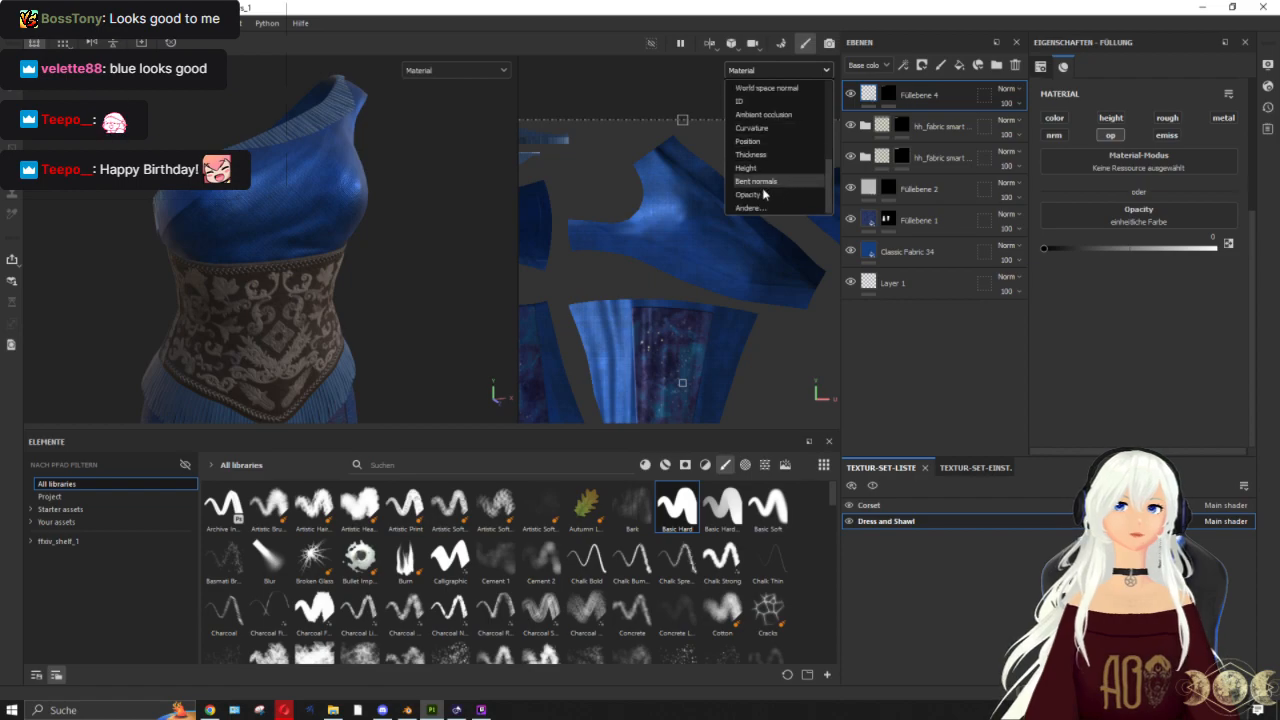
{"action": "left_click", "coordinate": [785, 118]}
{"action": "left_click_drag", "start_coordinate": [270, 175], "coordinate": [240, 190], "text": "alt"}
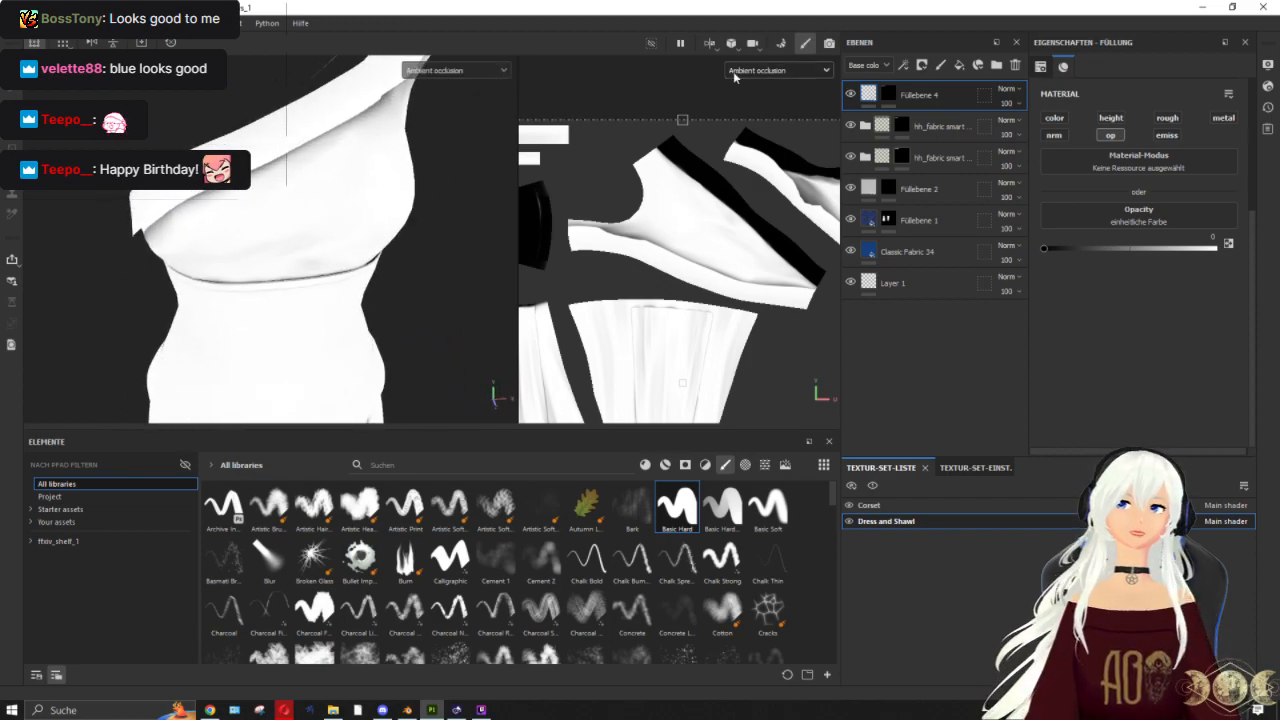
{"action": "left_click_drag", "start_coordinate": [376, 189], "coordinate": [672, 172], "text": "alt"}
{"action": "left_click_drag", "start_coordinate": [444, 198], "coordinate": [309, 234], "text": "alt"}
{"action": "scroll", "coordinate": [309, 234], "scroll_direction": "up", "scroll_amount": 1}
{"action": "scroll", "coordinate": [390, 148], "scroll_direction": "up", "scroll_amount": 3}
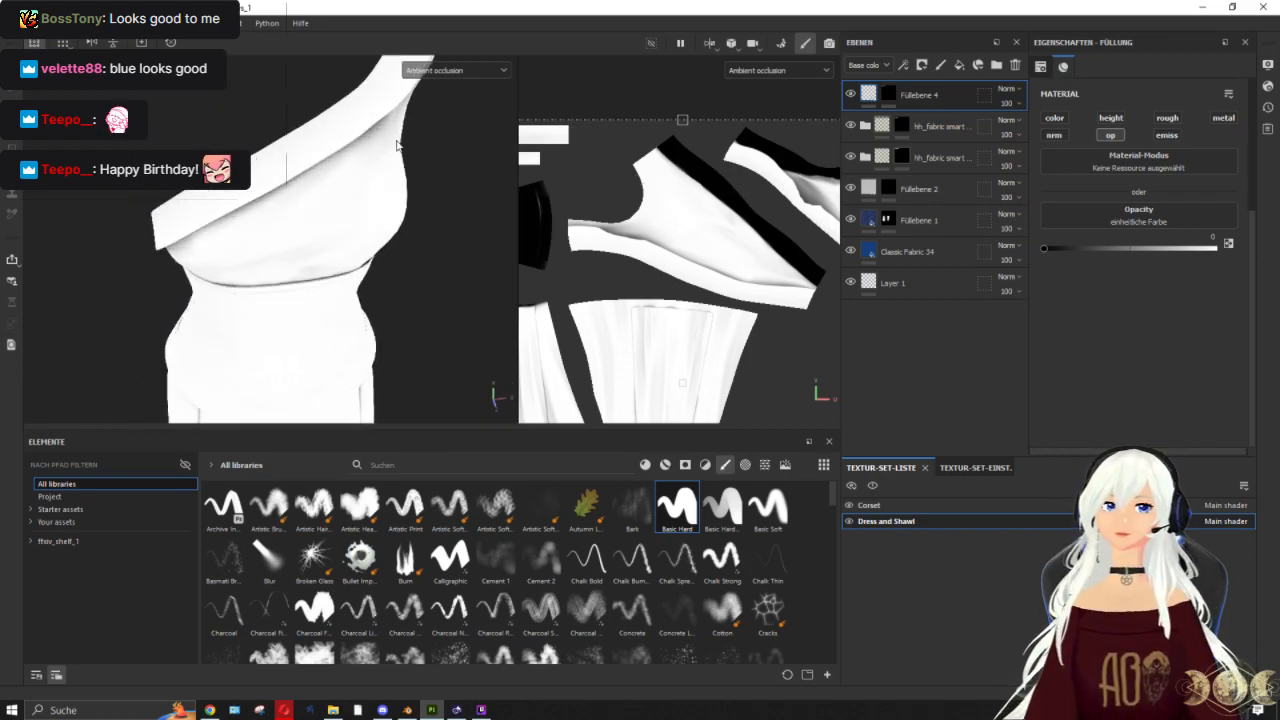
Step: Switch the viewports back to the Material display
{"action": "left_click", "coordinate": [879, 69]}
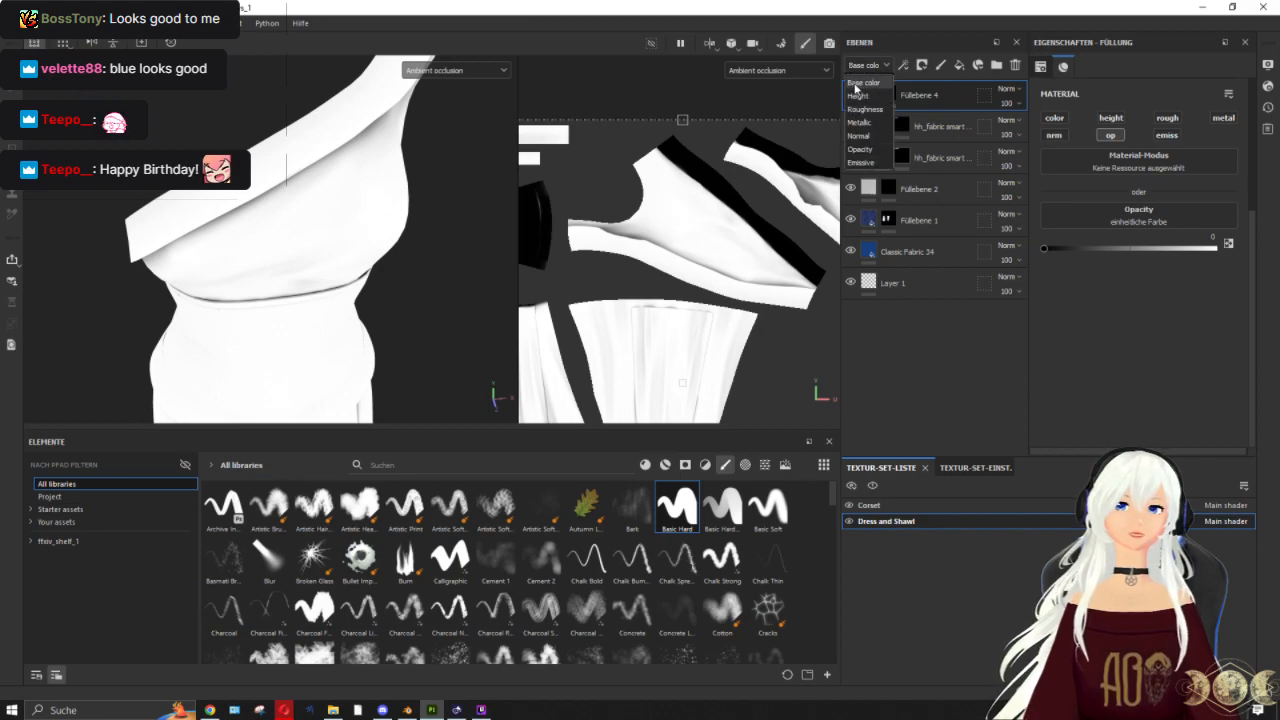
{"action": "left_click", "coordinate": [778, 75]}
{"action": "left_click", "coordinate": [778, 77]}
{"action": "left_click", "coordinate": [786, 71]}
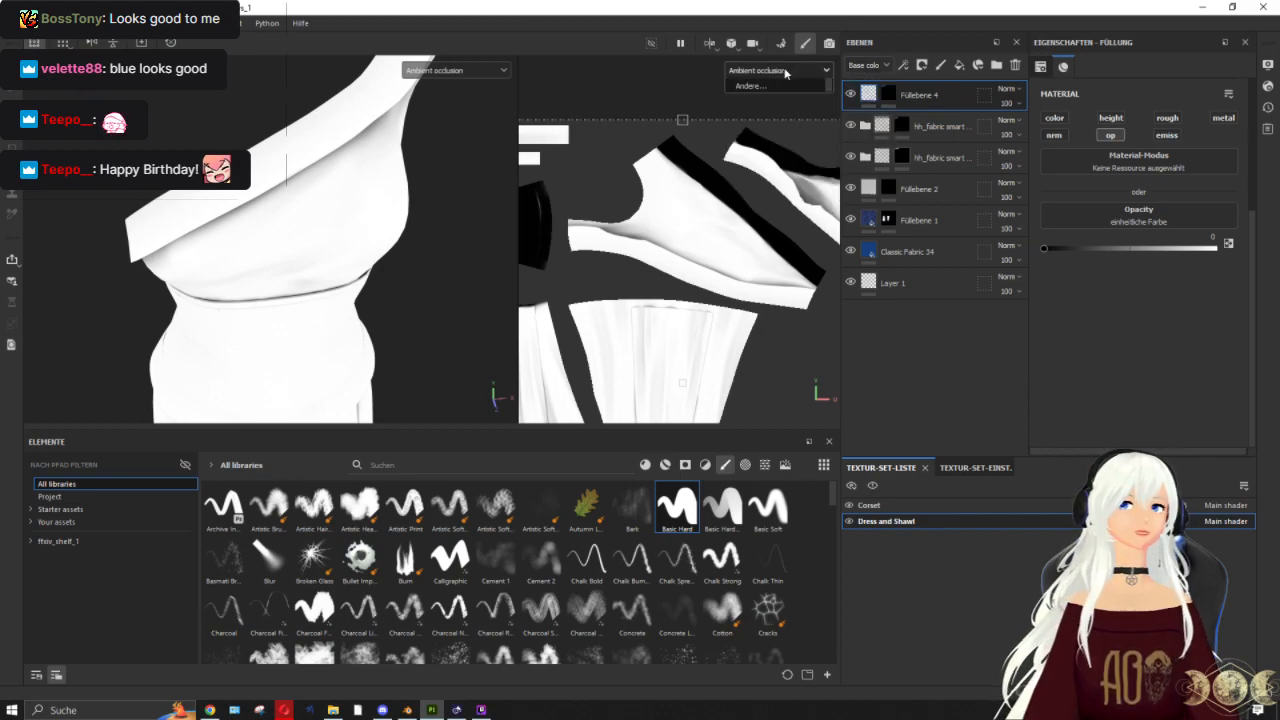
{"action": "left_click", "coordinate": [767, 110]}
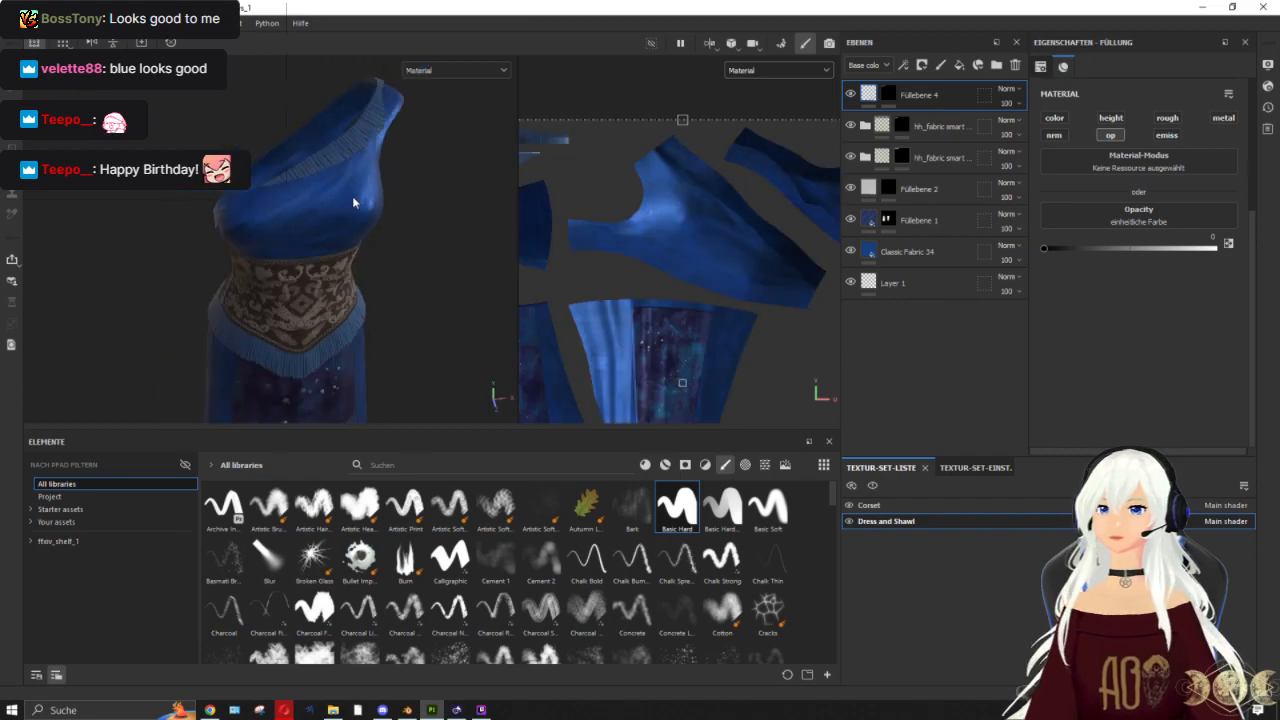
Step: Examine the whole textured outfit from front and back, including the shawl fringe, corset and starry skirt
{"action": "scroll", "coordinate": [352, 196], "scroll_direction": "down", "scroll_amount": 2}
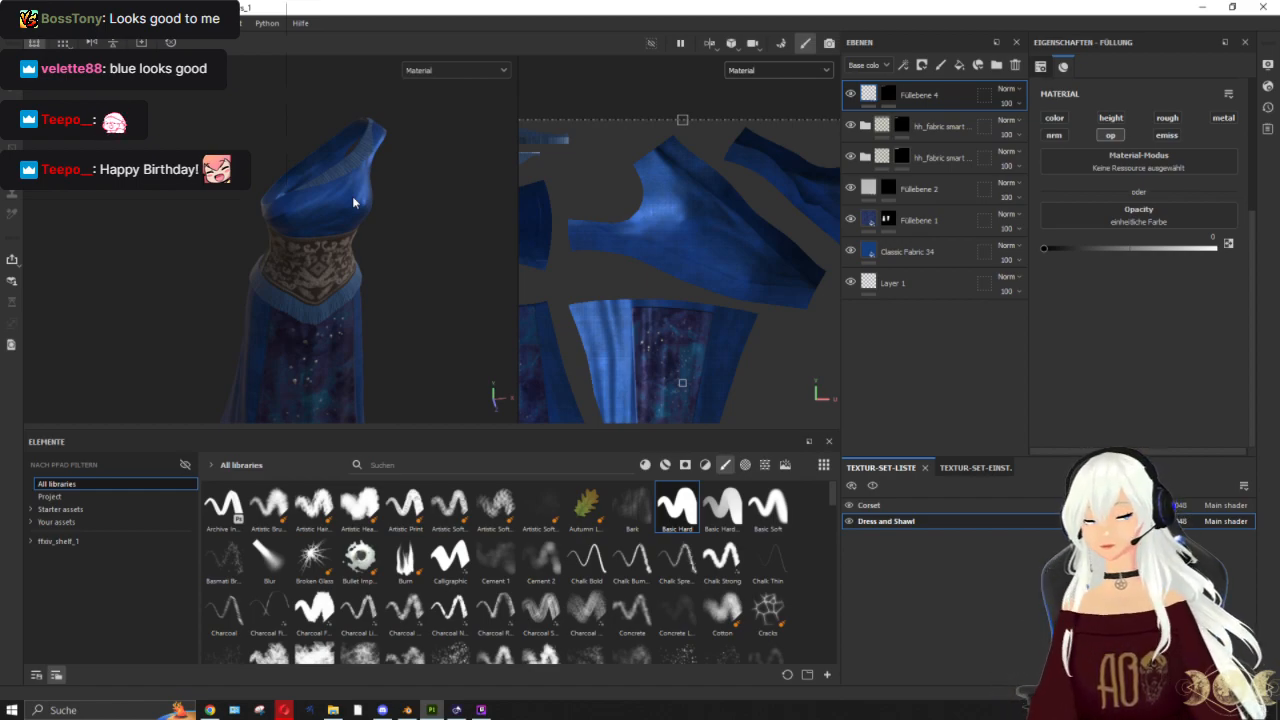
{"action": "scroll", "coordinate": [352, 196], "scroll_direction": "up", "scroll_amount": 2}
{"action": "scroll", "coordinate": [366, 222], "scroll_direction": "down", "scroll_amount": 4}
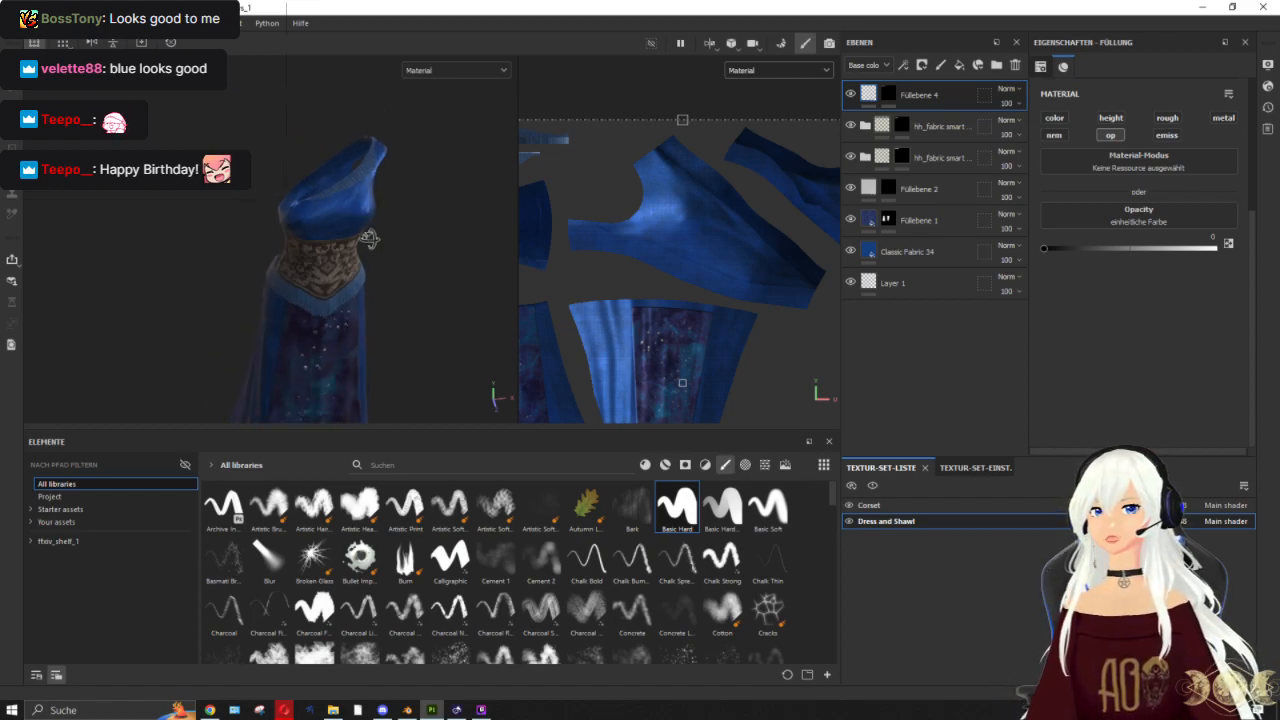
{"action": "scroll", "coordinate": [328, 230], "scroll_direction": "up", "scroll_amount": 2}
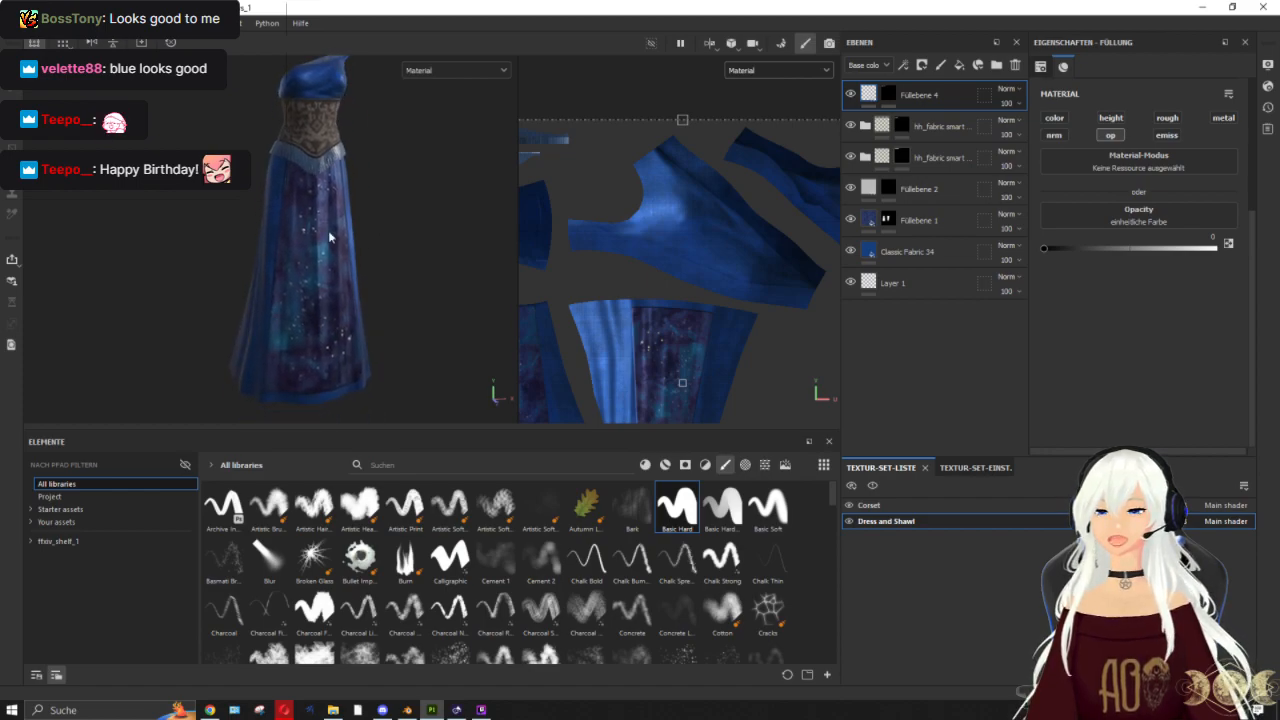
{"action": "middle_click_drag", "start_coordinate": [316, 190], "coordinate": [304, 342], "text": "alt"}
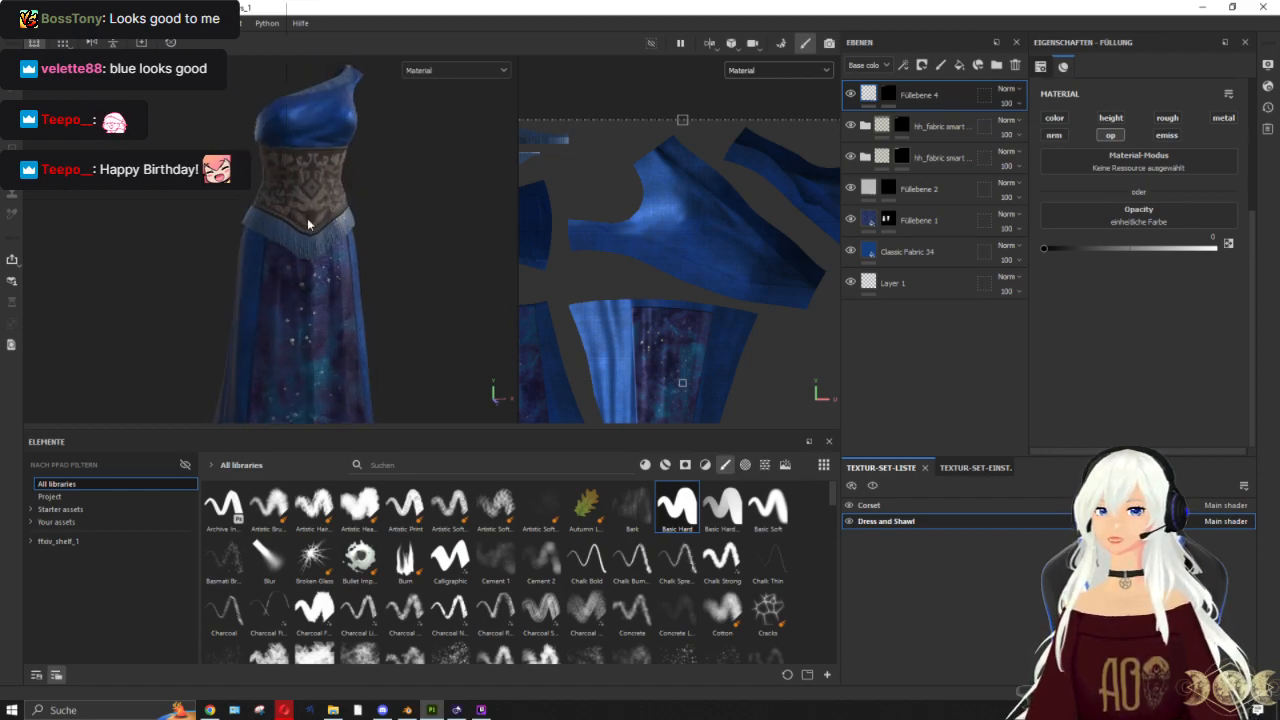
{"action": "scroll", "coordinate": [340, 238], "scroll_direction": "up", "scroll_amount": 5}
{"action": "left_click_drag", "start_coordinate": [390, 277], "coordinate": [280, 138], "text": "alt"}
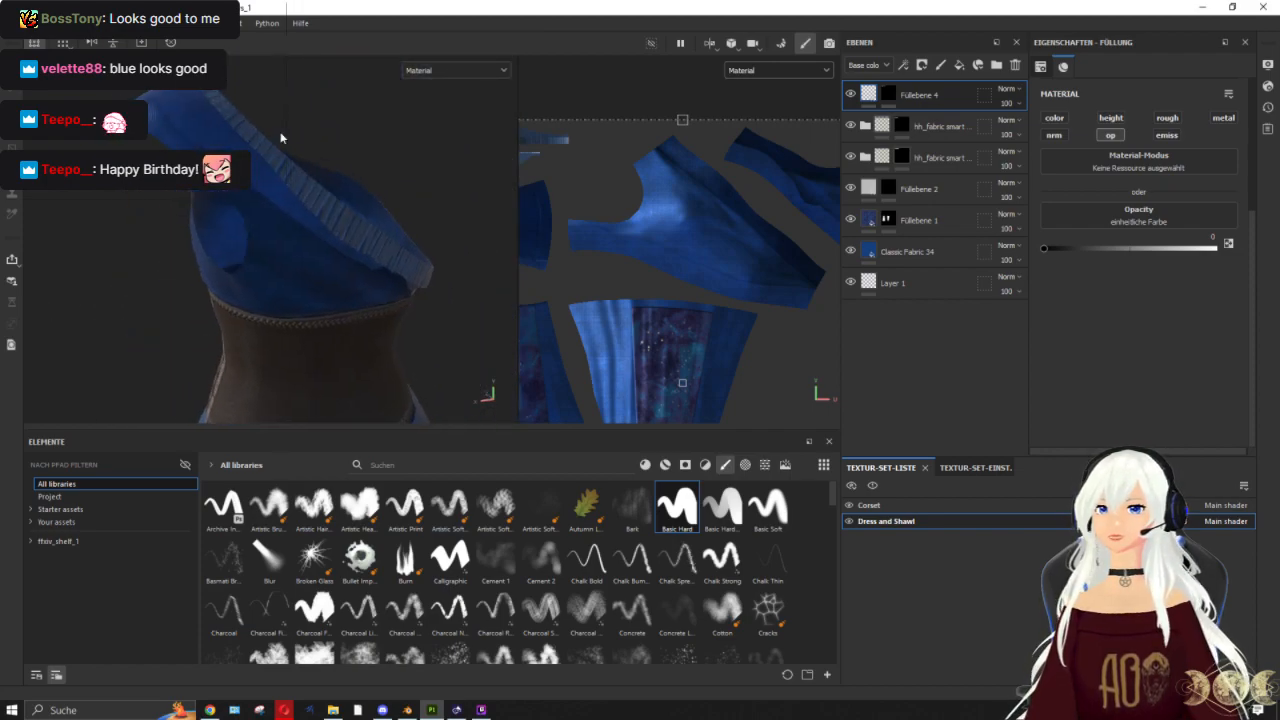
{"action": "left_click_drag", "start_coordinate": [328, 215], "coordinate": [216, 256], "text": "alt"}
{"action": "scroll", "coordinate": [384, 235], "scroll_direction": "down", "scroll_amount": 3}
{"action": "middle_click_drag", "start_coordinate": [335, 165], "coordinate": [308, 30], "text": "alt"}
{"action": "mouse_move", "coordinate": [323, 257]}
{"action": "left_mouse_down", "text": "alt"}
{"action": "mouse_move", "coordinate": [629, 230]}
{"action": "mouse_move", "coordinate": [466, 237]}
{"action": "mouse_move", "coordinate": [457, 226]}
{"action": "mouse_move", "coordinate": [325, 244]}
{"action": "mouse_move", "coordinate": [347, 257]}
{"action": "left_mouse_up", "text": "alt"}
{"action": "scroll", "coordinate": [347, 257], "scroll_direction": "down", "scroll_amount": 2}
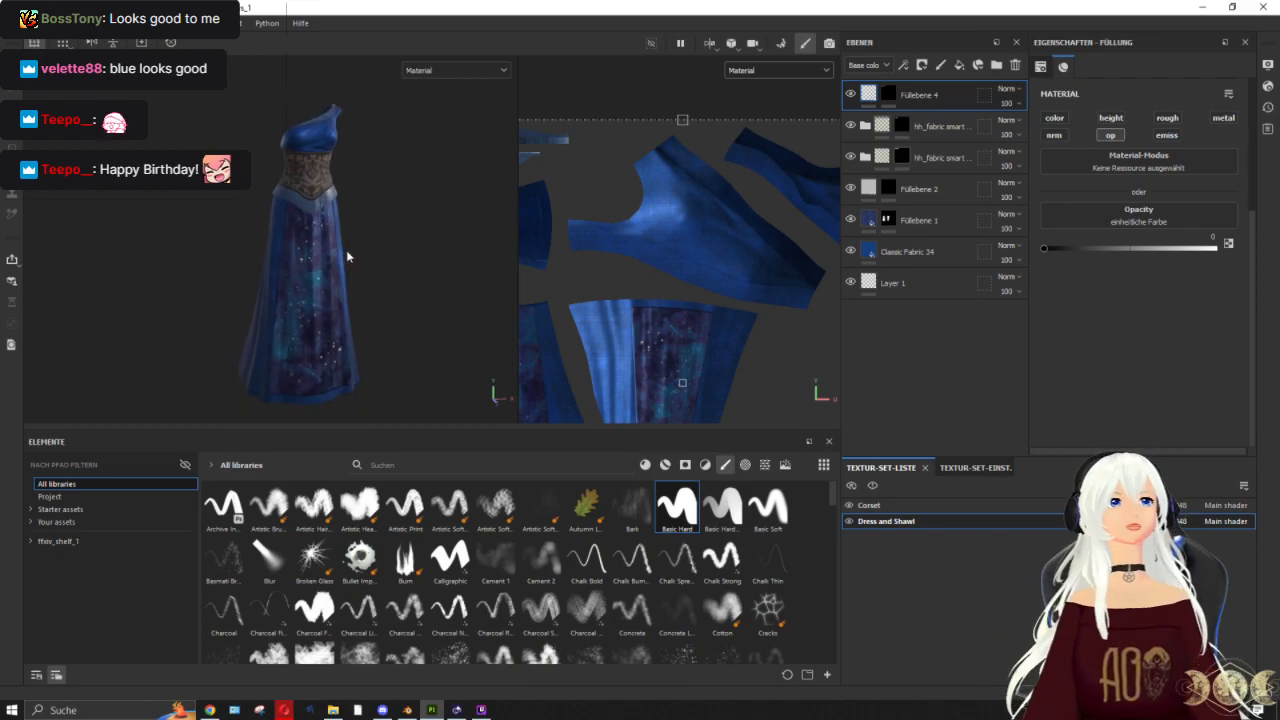
{"action": "scroll", "coordinate": [347, 257], "scroll_direction": "up", "scroll_amount": 1}
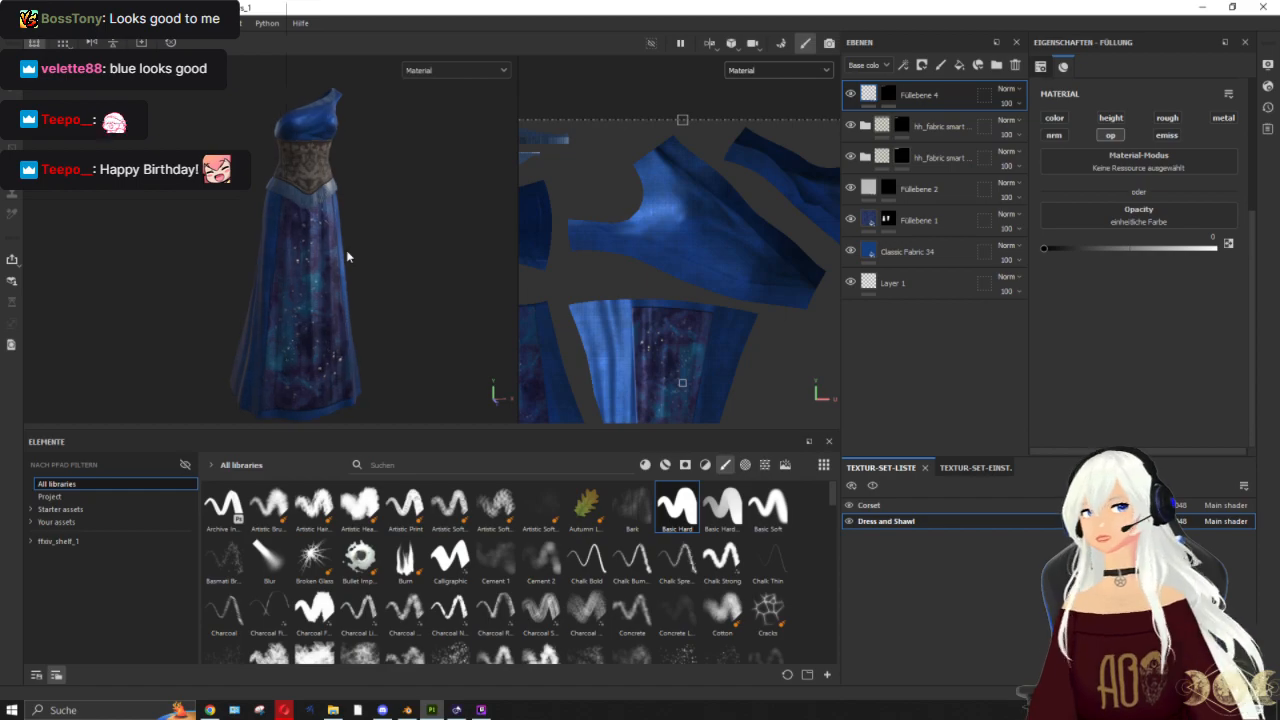
Step: Switch to Blender, hide the Plane and BezierCurve objects, and make Dress_high and Dress_low visible
{"action": "left_click", "coordinate": [407, 710]}
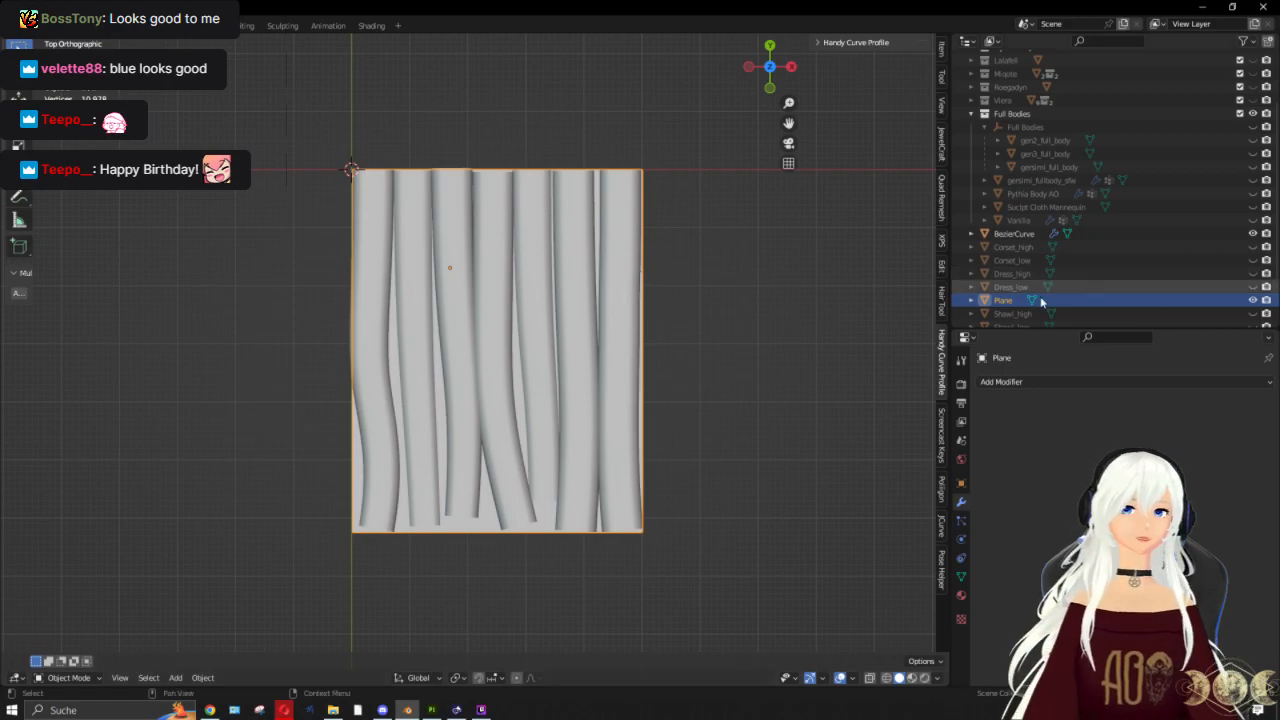
{"action": "left_click", "coordinate": [595, 459], "text": "shift"}
{"action": "key", "text": "h"}
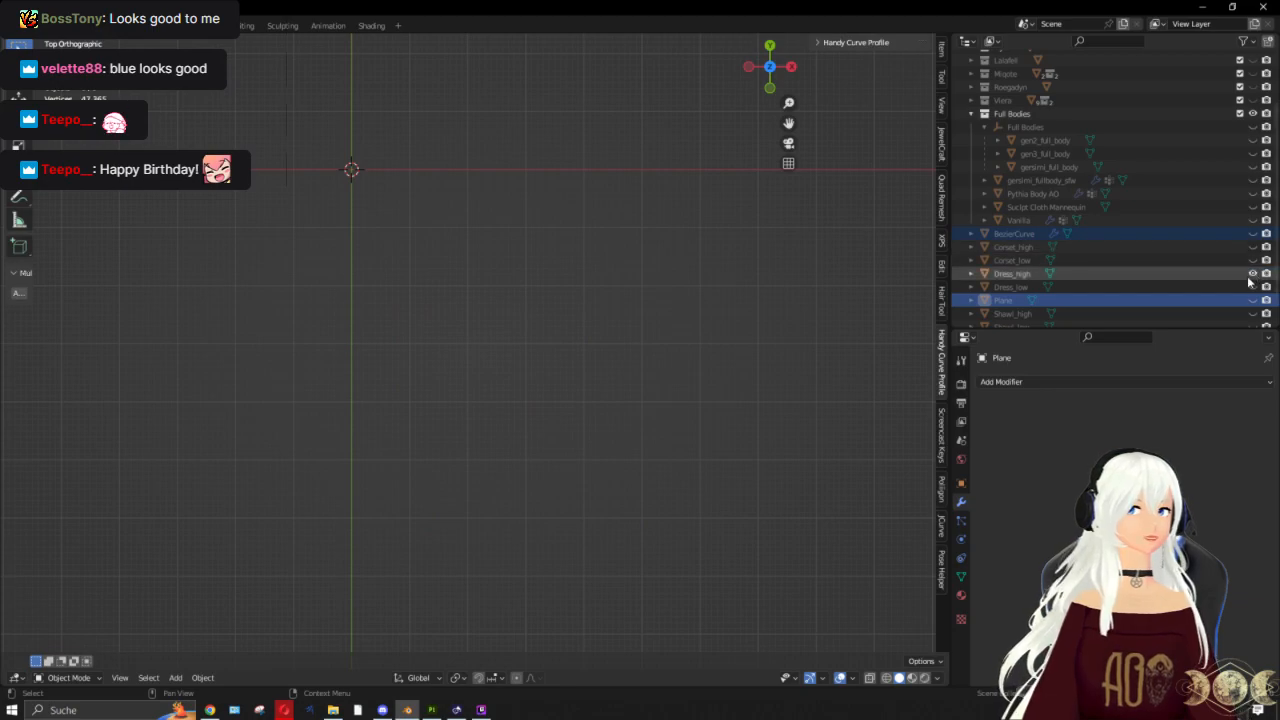
{"action": "left_click_drag", "start_coordinate": [1253, 273], "coordinate": [1253, 287]}
{"action": "scroll", "coordinate": [451, 348], "scroll_direction": "down", "scroll_amount": 5}
{"action": "middle_click_drag", "start_coordinate": [451, 348], "coordinate": [503, 343]}
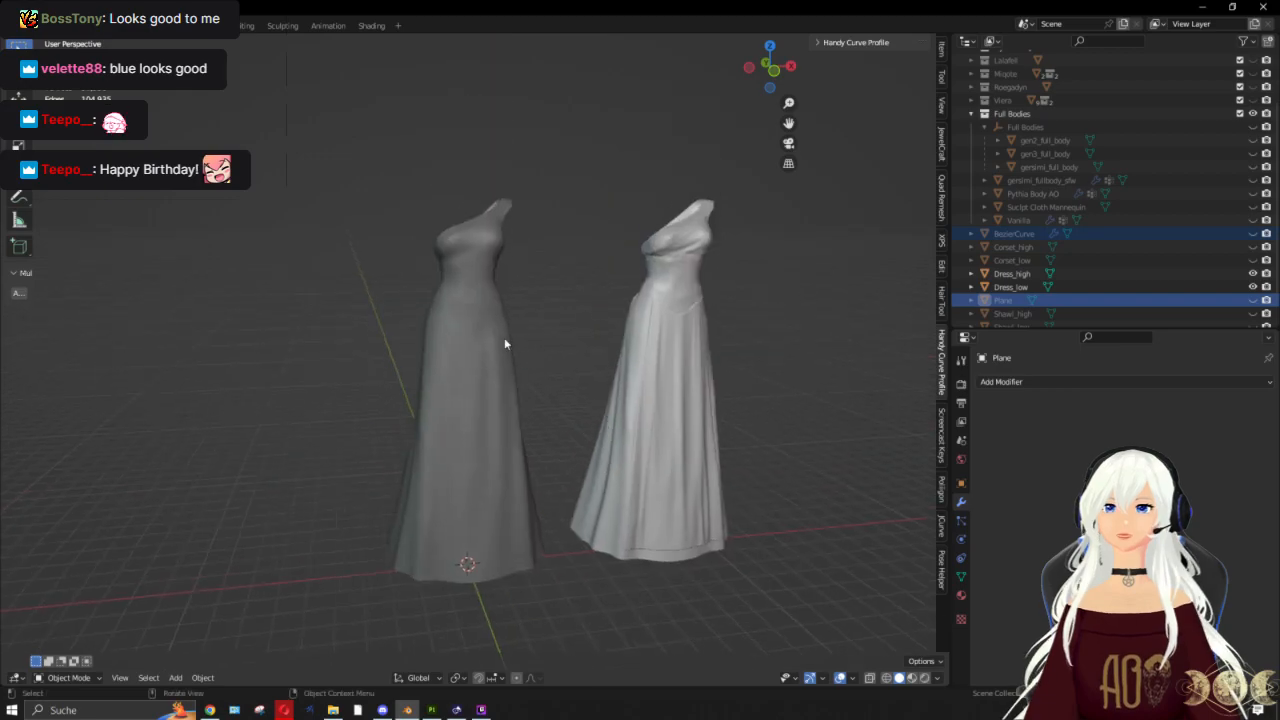
Step: Make Corset_low visible and inspect its mesh together with Dress_low in Edit Mode
{"action": "left_click", "coordinate": [494, 343]}
{"action": "scroll", "coordinate": [1030, 270], "scroll_direction": "down", "scroll_amount": 2}
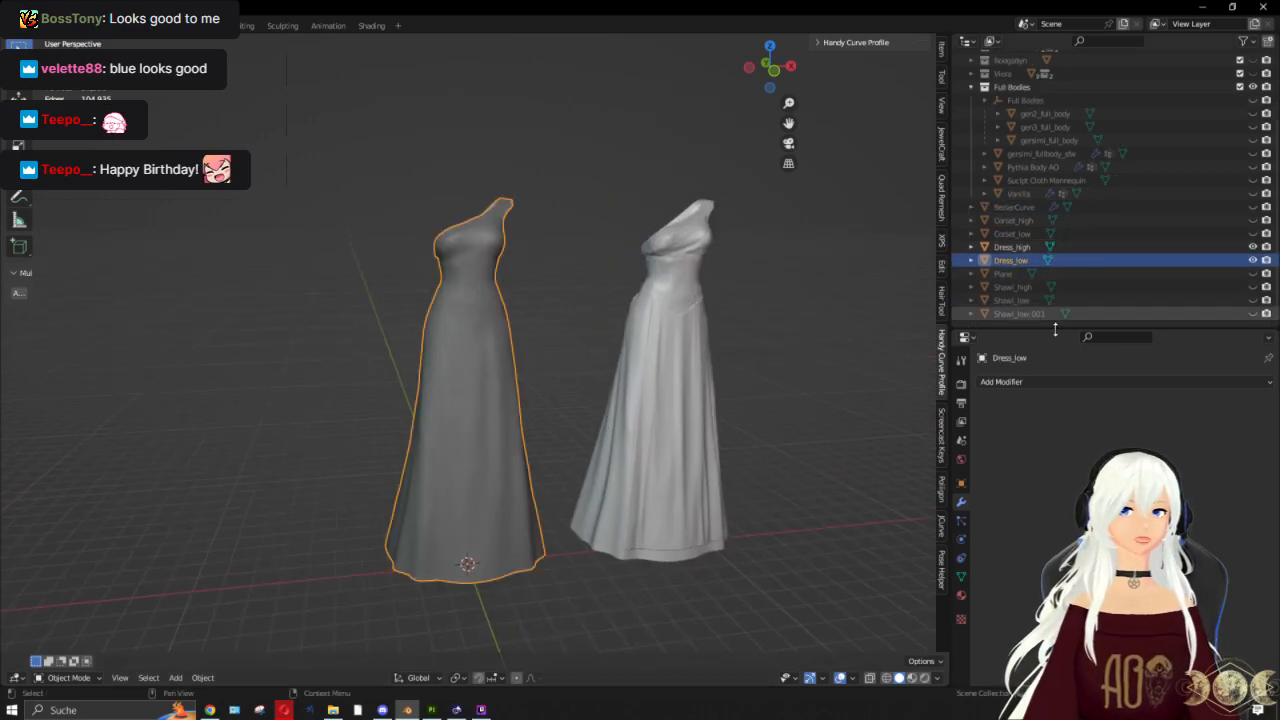
{"action": "left_click", "coordinate": [1253, 233]}
{"action": "scroll", "coordinate": [409, 247], "scroll_direction": "up", "scroll_amount": 3}
{"action": "left_click", "coordinate": [485, 256]}
{"action": "left_click", "coordinate": [500, 157], "text": "shift"}
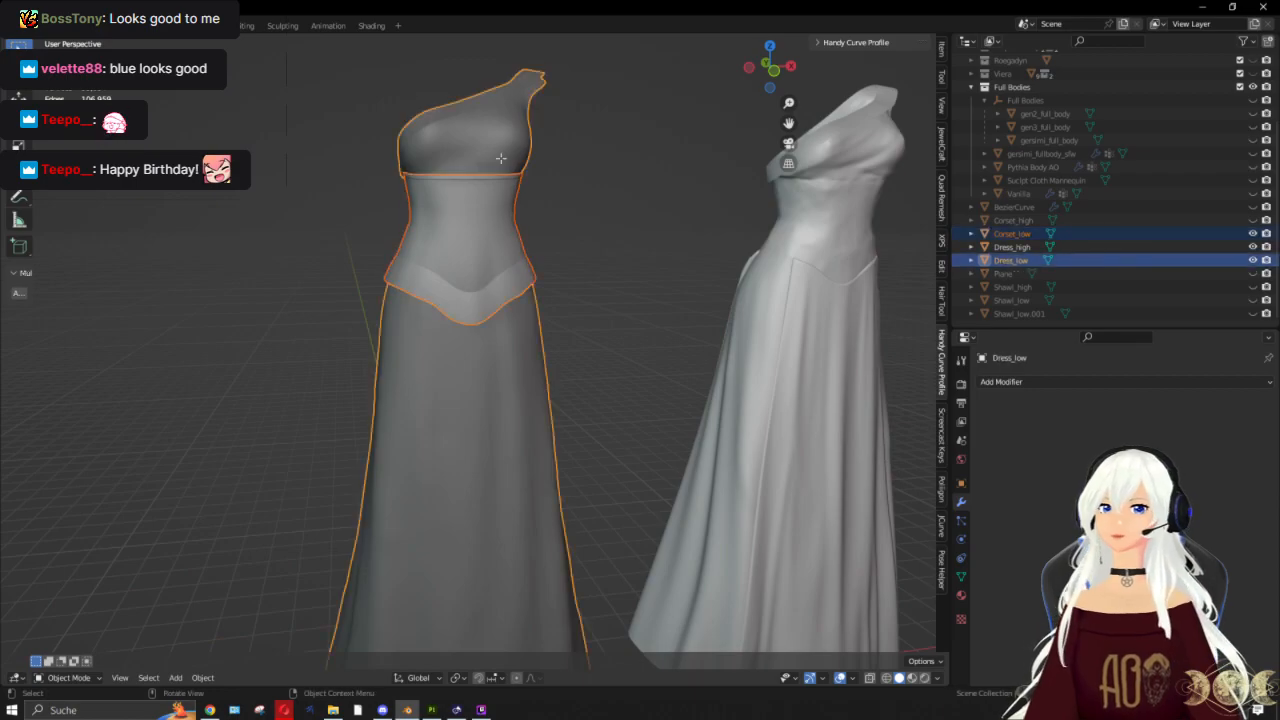
{"action": "key", "text": "Tab"}
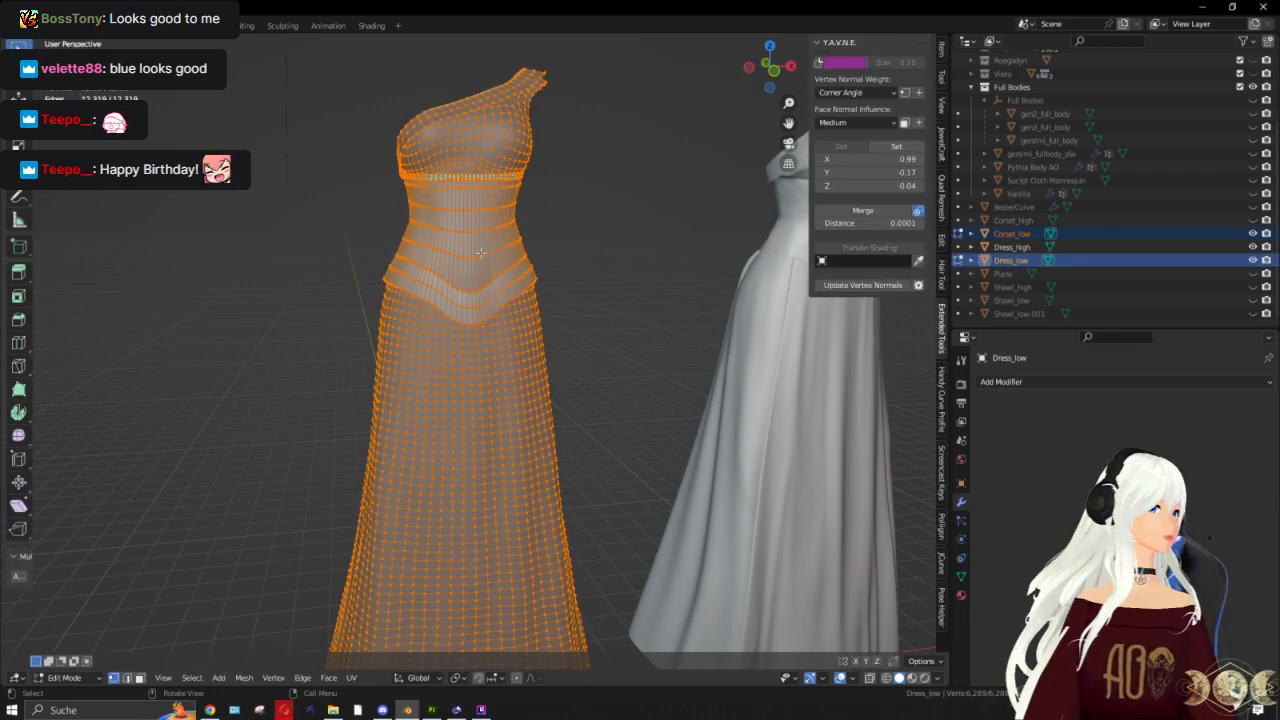
{"action": "key", "text": "Tab"}
Step: Make Corset_high visible and inspect its mesh together with Dress_high in Edit Mode
{"action": "left_click", "coordinate": [800, 333]}
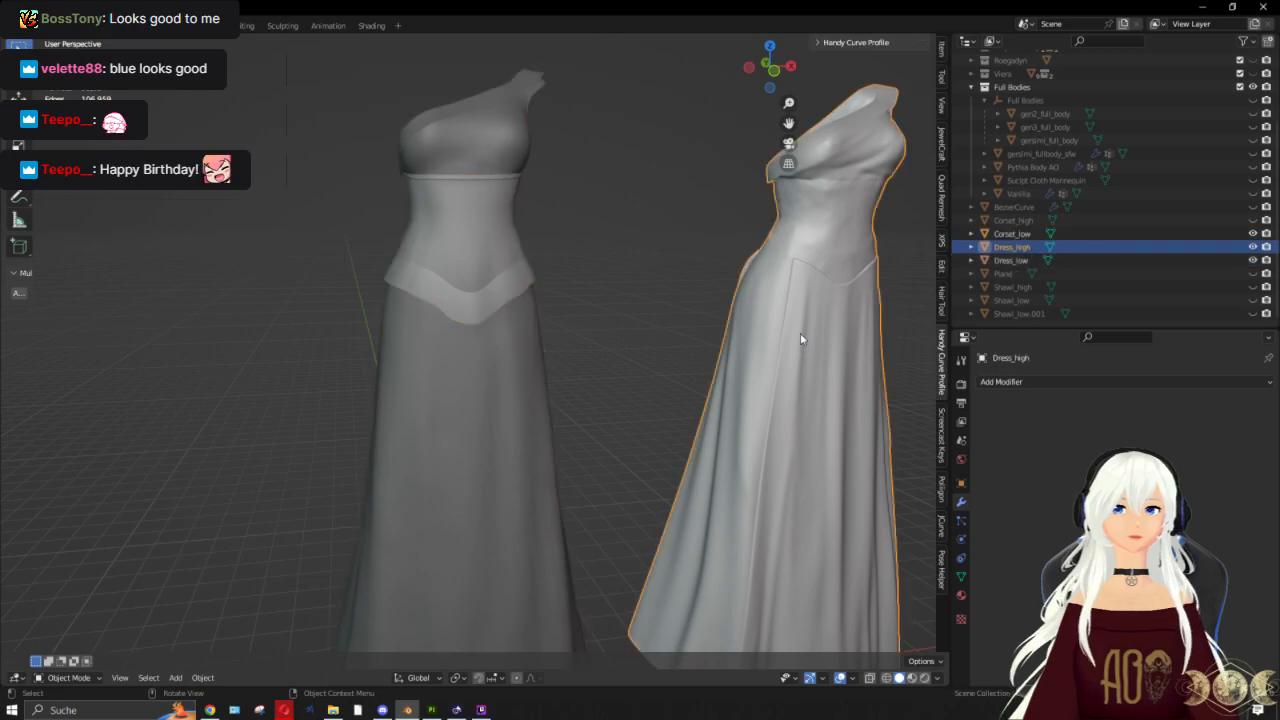
{"action": "left_click", "coordinate": [1253, 233]}
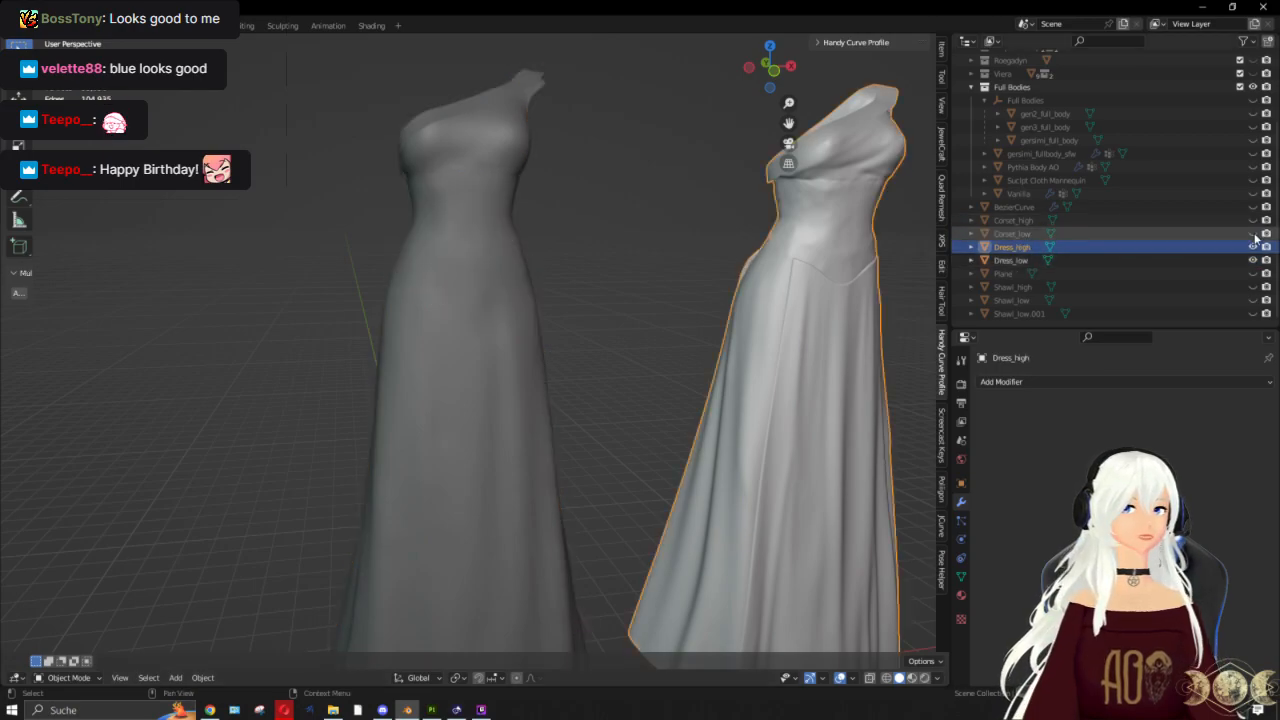
{"action": "left_click", "coordinate": [1253, 233]}
{"action": "left_click", "coordinate": [1253, 220]}
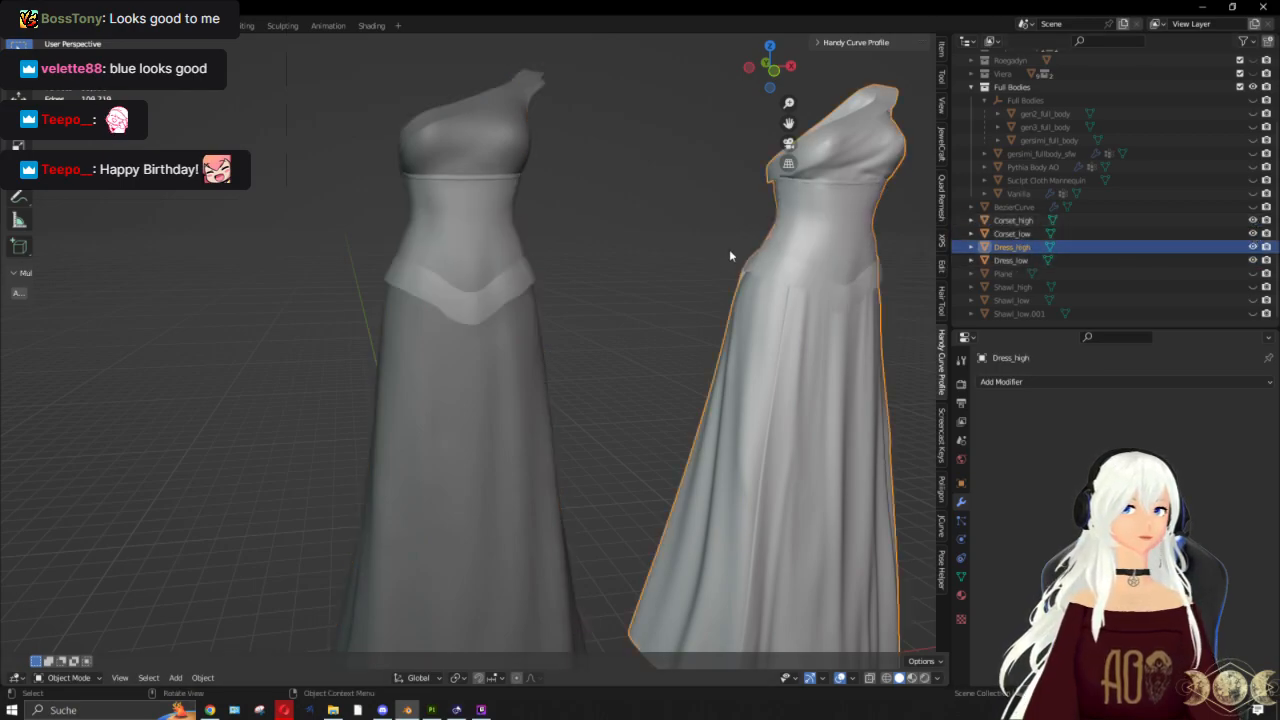
{"action": "left_click", "coordinate": [785, 311], "text": "shift"}
{"action": "left_click", "coordinate": [785, 311], "text": "shift"}
{"action": "key", "text": "Tab"}
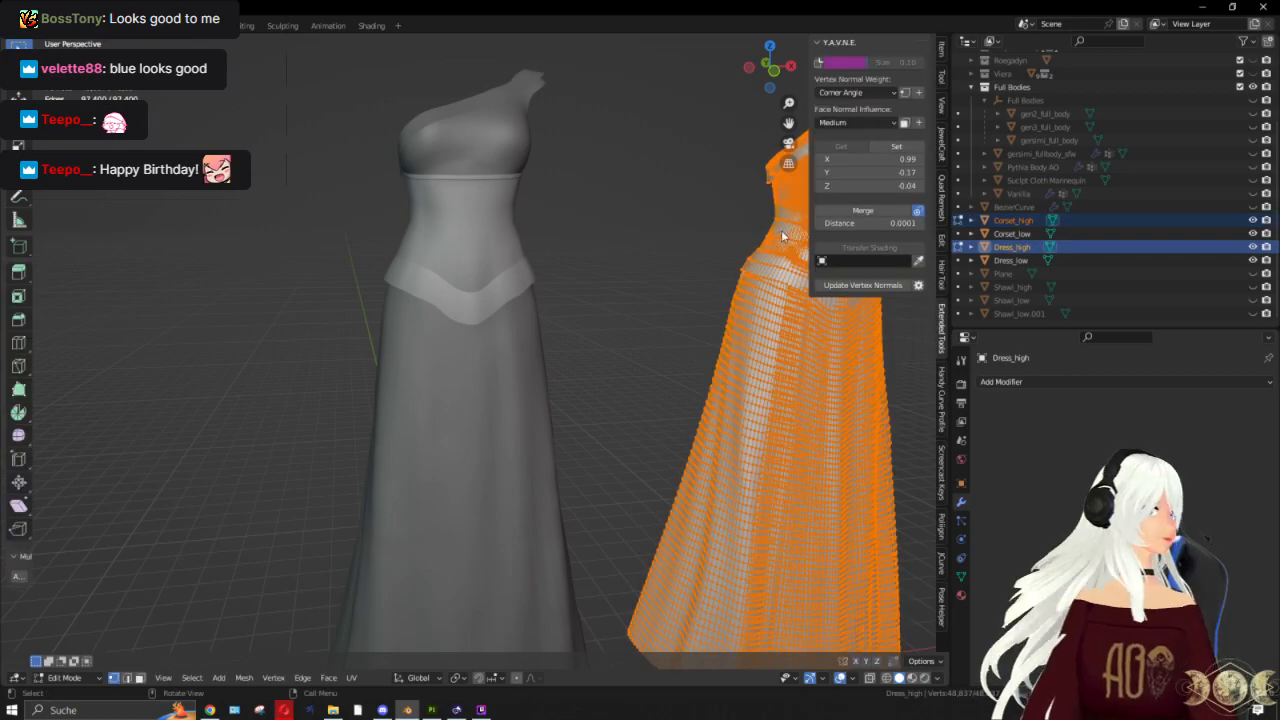
Step: Leave Edit Mode on the high-poly meshes and switch back to Substance 3D Painter
{"action": "key", "text": "Tab"}
{"action": "left_click", "coordinate": [835, 416]}
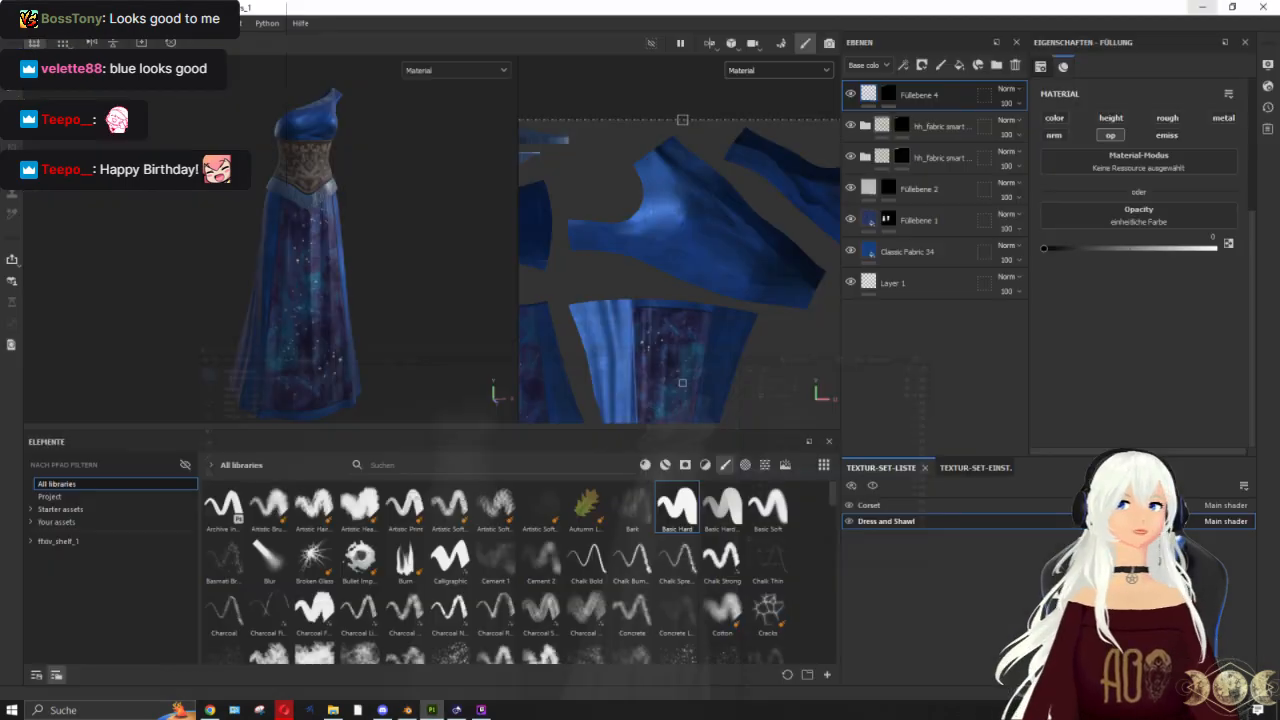
{"action": "key", "text": "alt+Tab"}
Step: Examine the textured outfit up close around the bodice, the corset's lower edge and the shawl fringe
{"action": "left_click_drag", "start_coordinate": [186, 284], "coordinate": [305, 272], "text": "alt"}
{"action": "scroll", "coordinate": [303, 266], "scroll_direction": "up", "scroll_amount": 5}
{"action": "middle_click_drag", "start_coordinate": [322, 146], "coordinate": [327, 305], "text": "alt"}
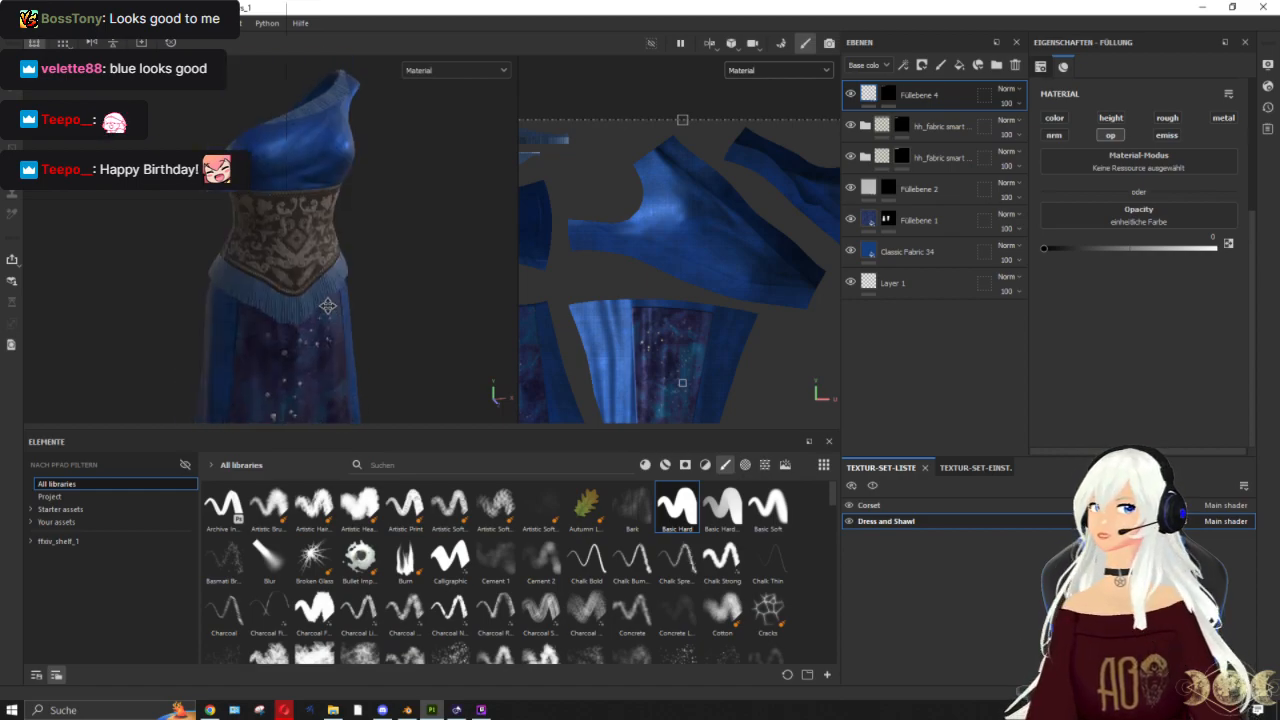
{"action": "left_click_drag", "start_coordinate": [329, 313], "coordinate": [148, 283], "text": "alt"}
{"action": "scroll", "coordinate": [511, 269], "scroll_direction": "up", "scroll_amount": 6}
{"action": "middle_click_drag", "start_coordinate": [300, 320], "coordinate": [290, 389], "text": "alt"}
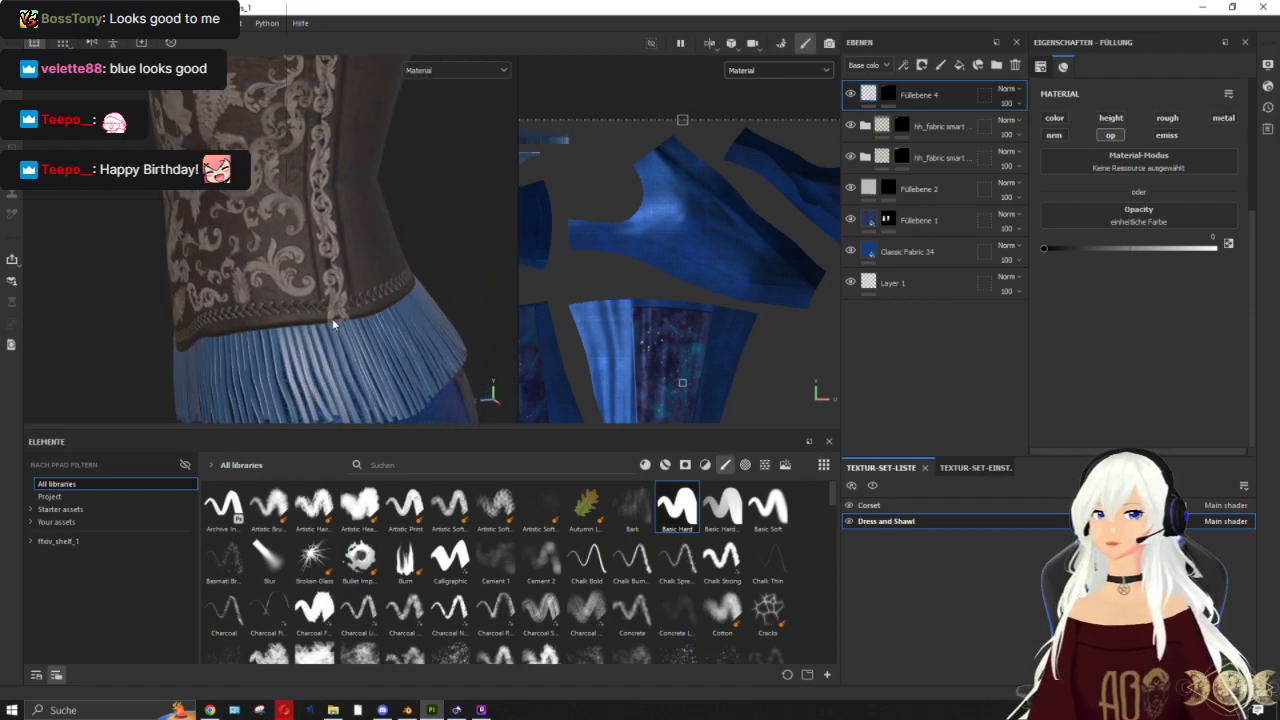
Step: Frame the whole outfit and save the project
{"action": "key", "text": "f"}
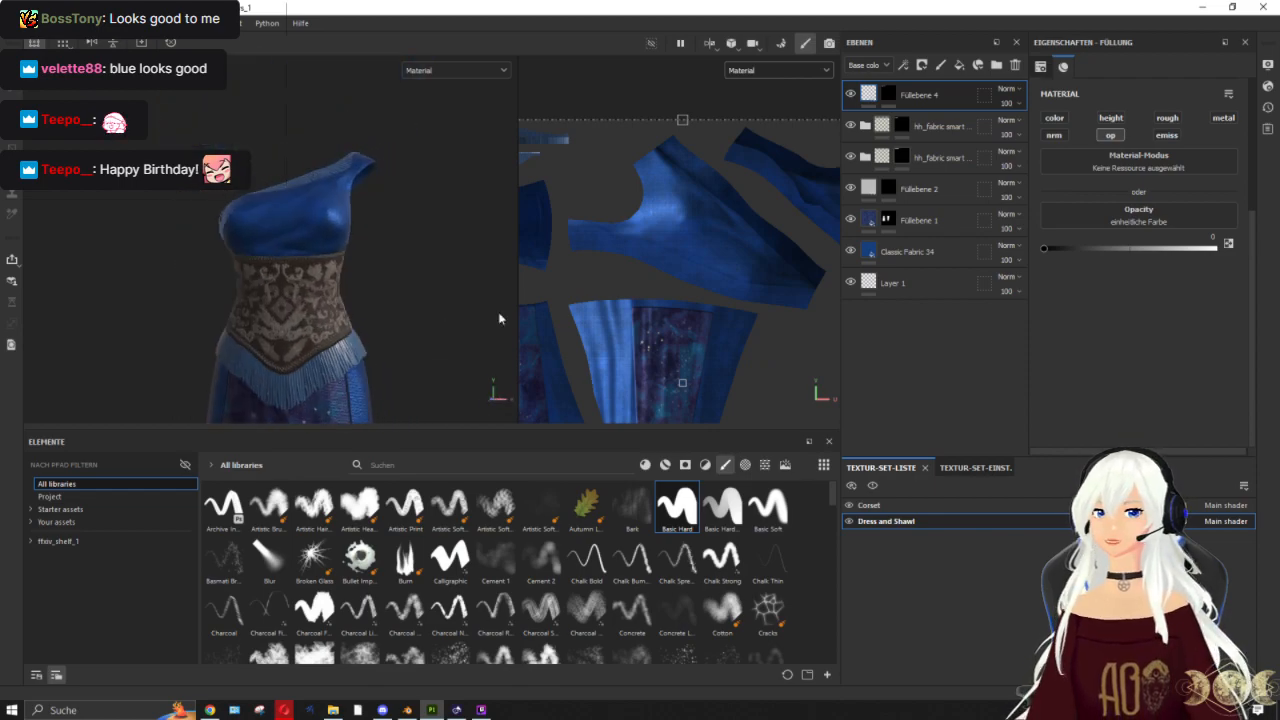
{"action": "left_click_drag", "start_coordinate": [461, 324], "coordinate": [429, 301], "text": "alt"}
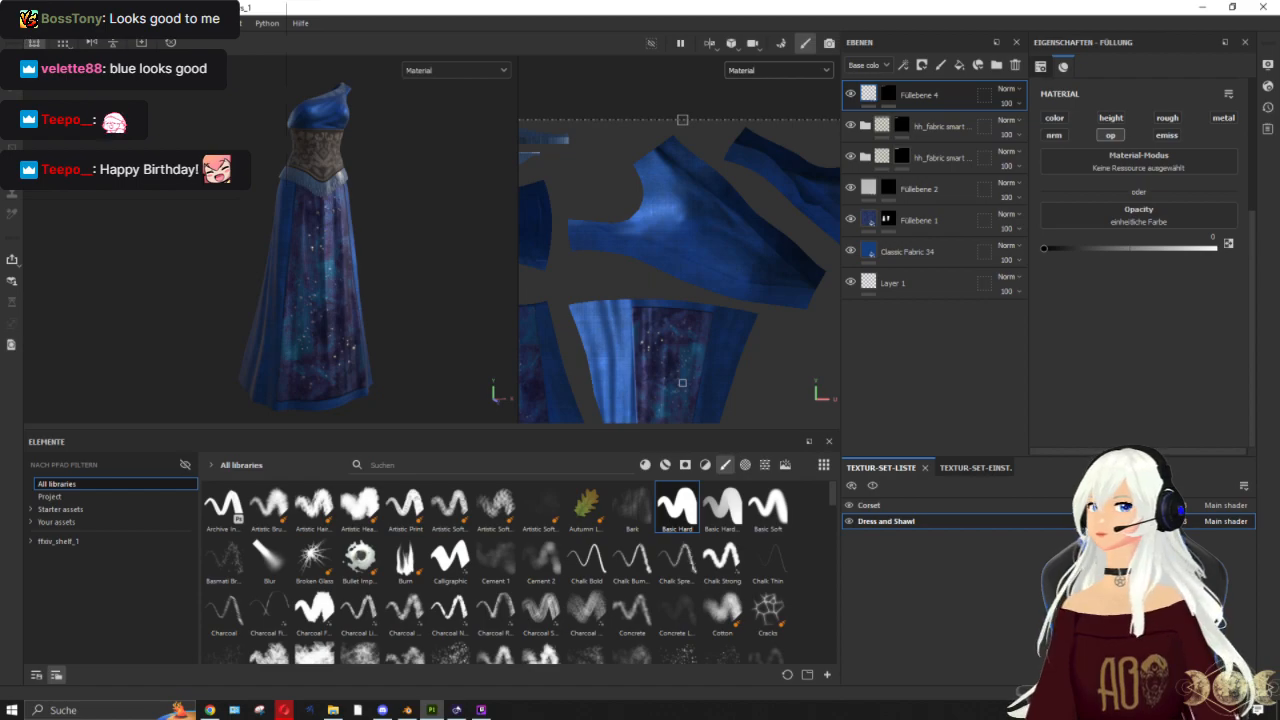
{"action": "left_click", "coordinate": [15, 22]}
{"action": "left_click", "coordinate": [60, 126]}
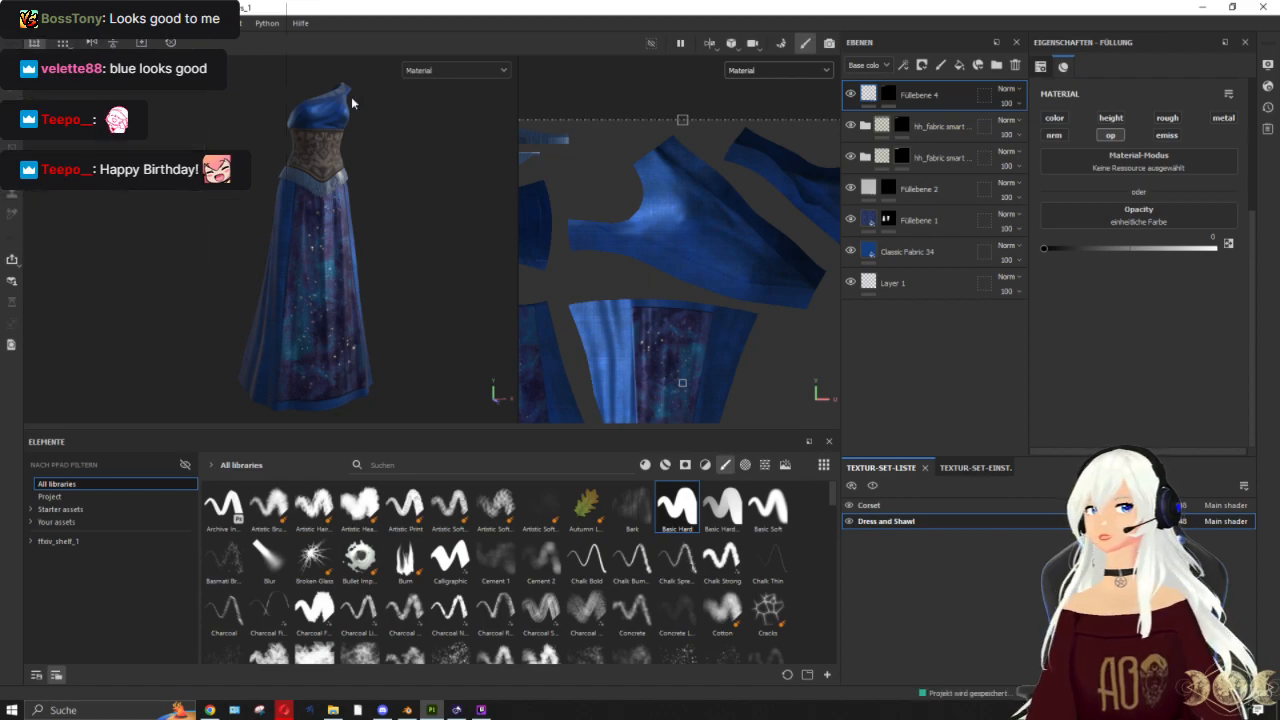
Step: Examine the dress from front, side and back, including the corset, fringe and plain blue skirt panels
{"action": "scroll", "coordinate": [358, 139], "scroll_direction": "up", "scroll_amount": 5}
{"action": "middle_click_drag", "start_coordinate": [400, 149], "coordinate": [373, 352], "text": "alt"}
{"action": "scroll", "coordinate": [369, 308], "scroll_direction": "up", "scroll_amount": 2}
{"action": "left_click_drag", "start_coordinate": [368, 301], "coordinate": [459, 259], "text": "alt"}
{"action": "scroll", "coordinate": [461, 266], "scroll_direction": "down", "scroll_amount": 3}
{"action": "middle_click_drag", "start_coordinate": [423, 271], "coordinate": [403, 302], "text": "alt"}
{"action": "scroll", "coordinate": [403, 302], "scroll_direction": "down", "scroll_amount": 5}
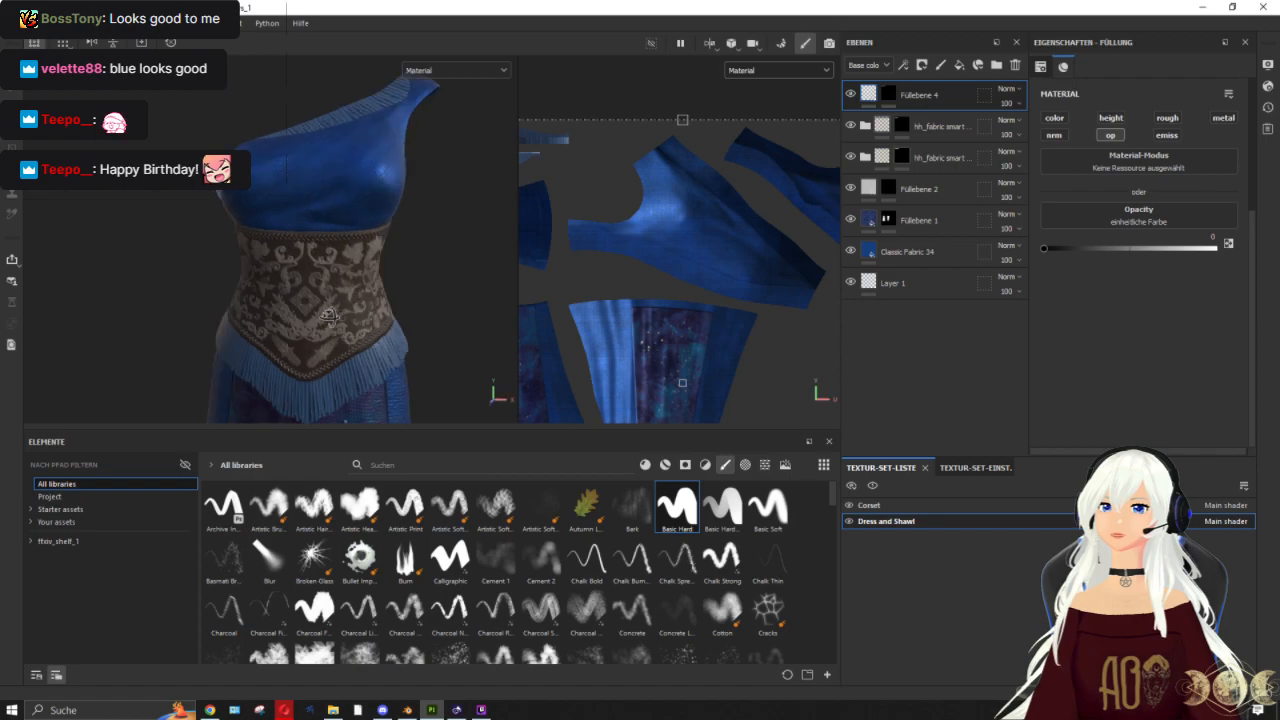
{"action": "scroll", "coordinate": [364, 332], "scroll_direction": "up", "scroll_amount": 8}
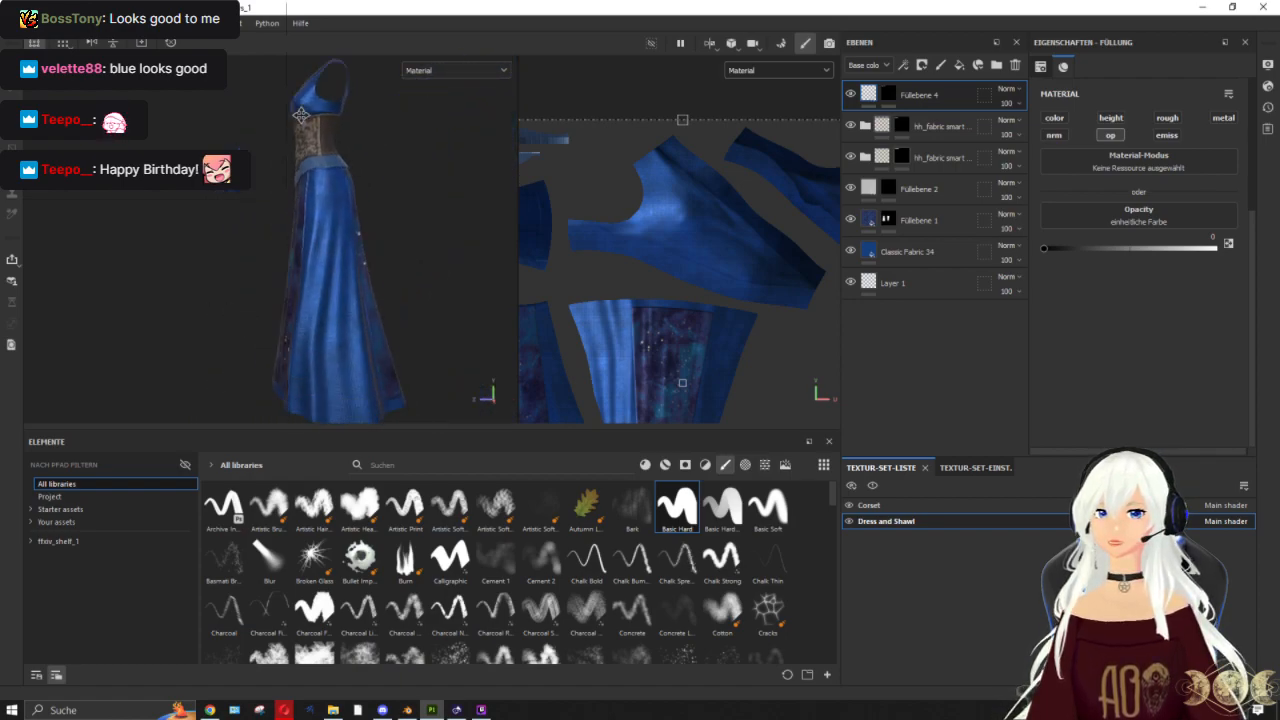
{"action": "left_click_drag", "start_coordinate": [586, 207], "coordinate": [666, 173], "text": "alt"}
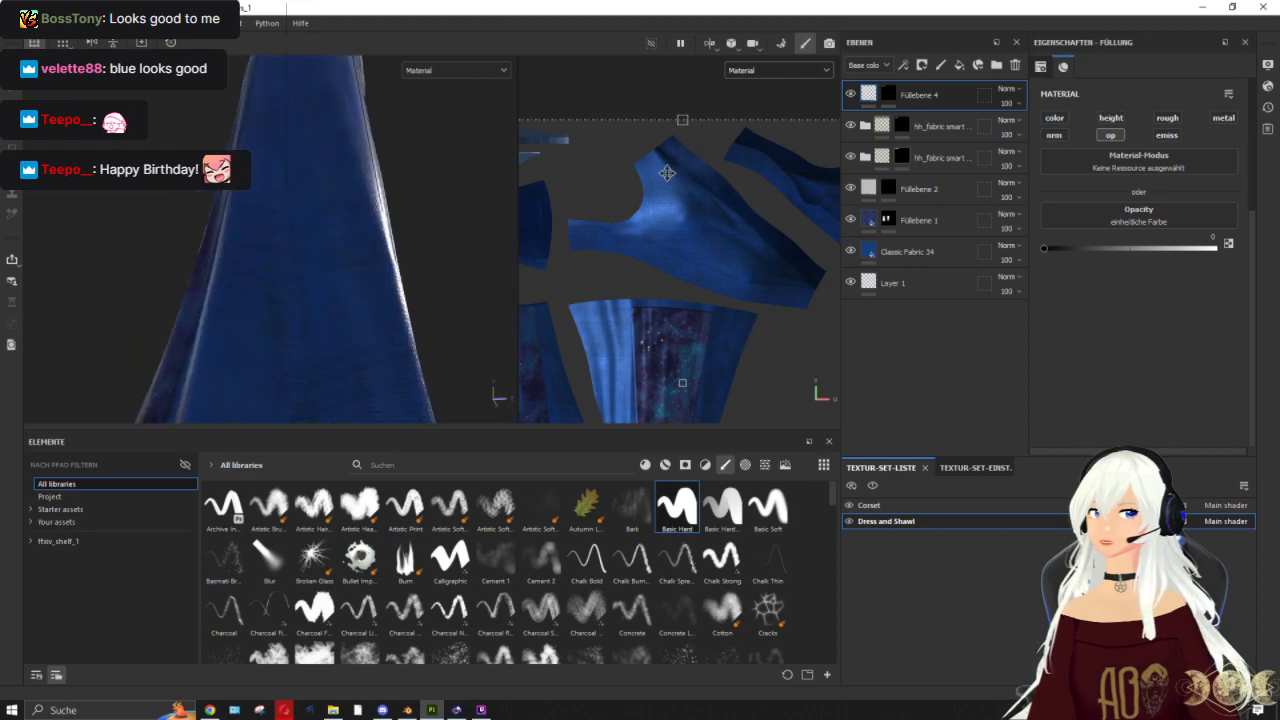
{"action": "scroll", "coordinate": [292, 318], "scroll_direction": "down", "scroll_amount": 8}
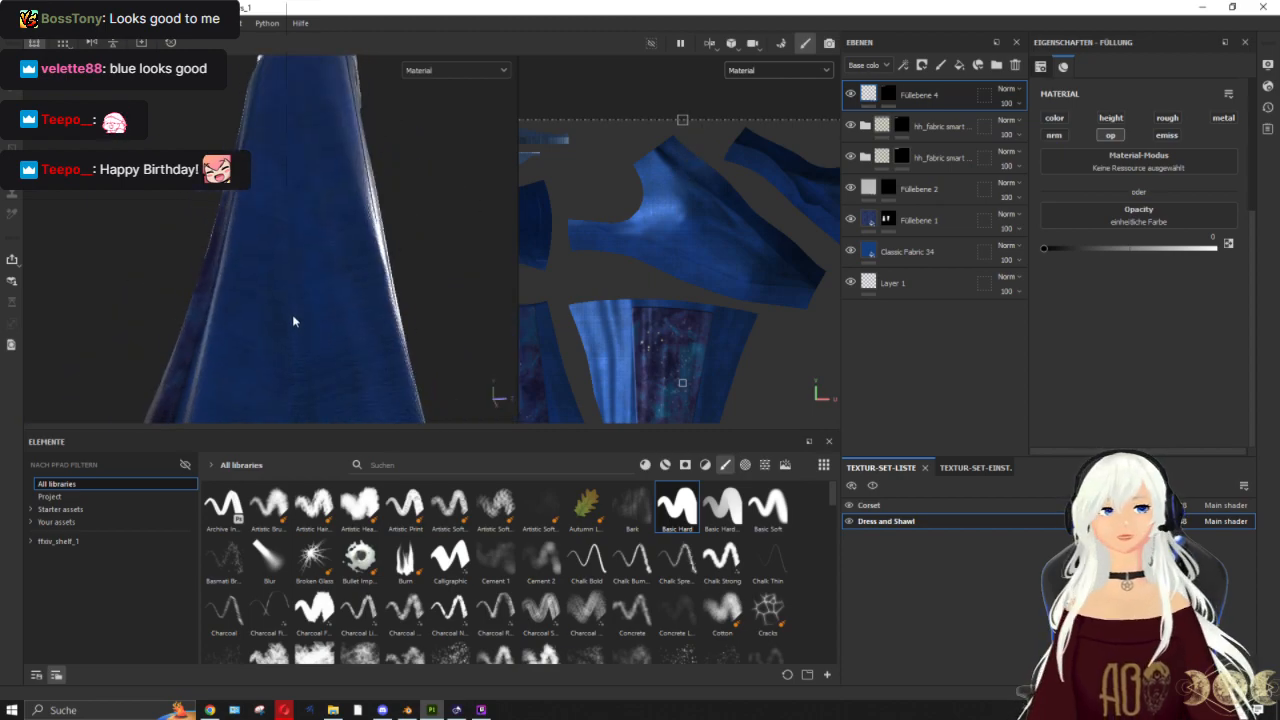
{"action": "scroll", "coordinate": [345, 362], "scroll_direction": "up", "scroll_amount": 4}
{"action": "scroll", "coordinate": [345, 362], "scroll_direction": "down", "scroll_amount": 3}
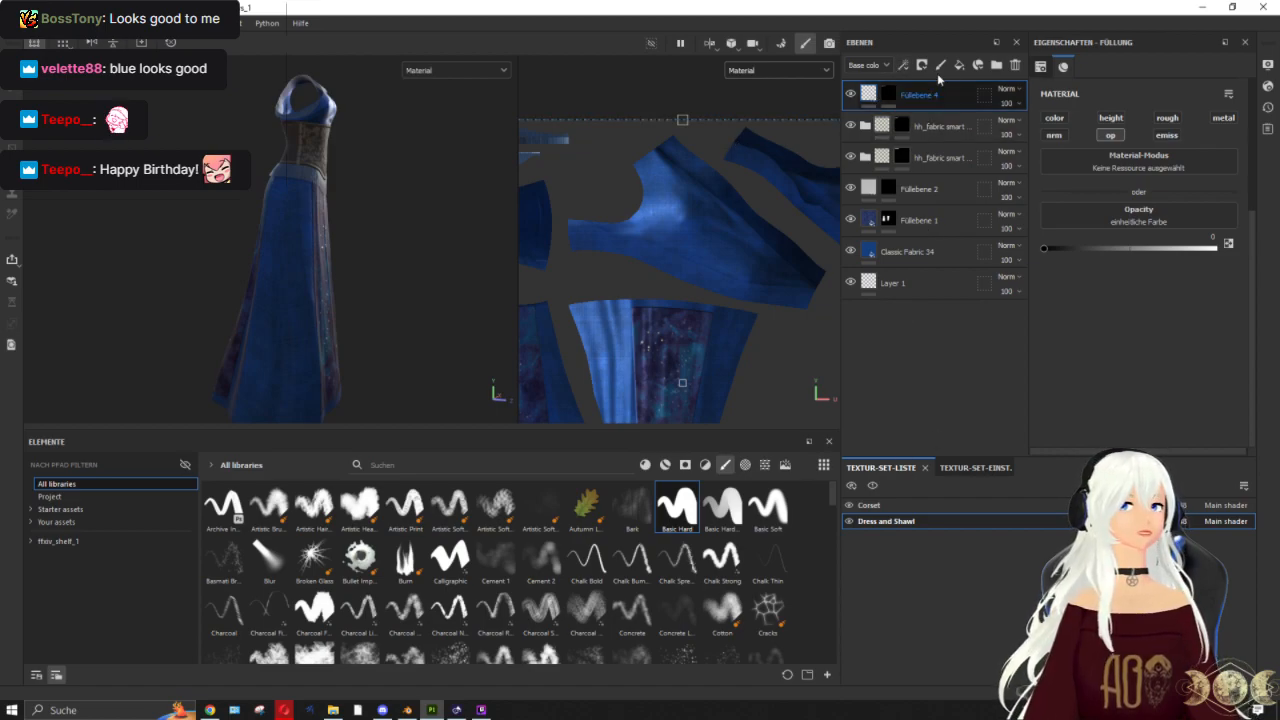
Step: Add a fill layer beneath Classic Fabric 34 and delete the empty Layer 1
{"action": "left_click_drag", "start_coordinate": [927, 94], "coordinate": [927, 340]}
{"action": "left_click", "coordinate": [935, 316]}
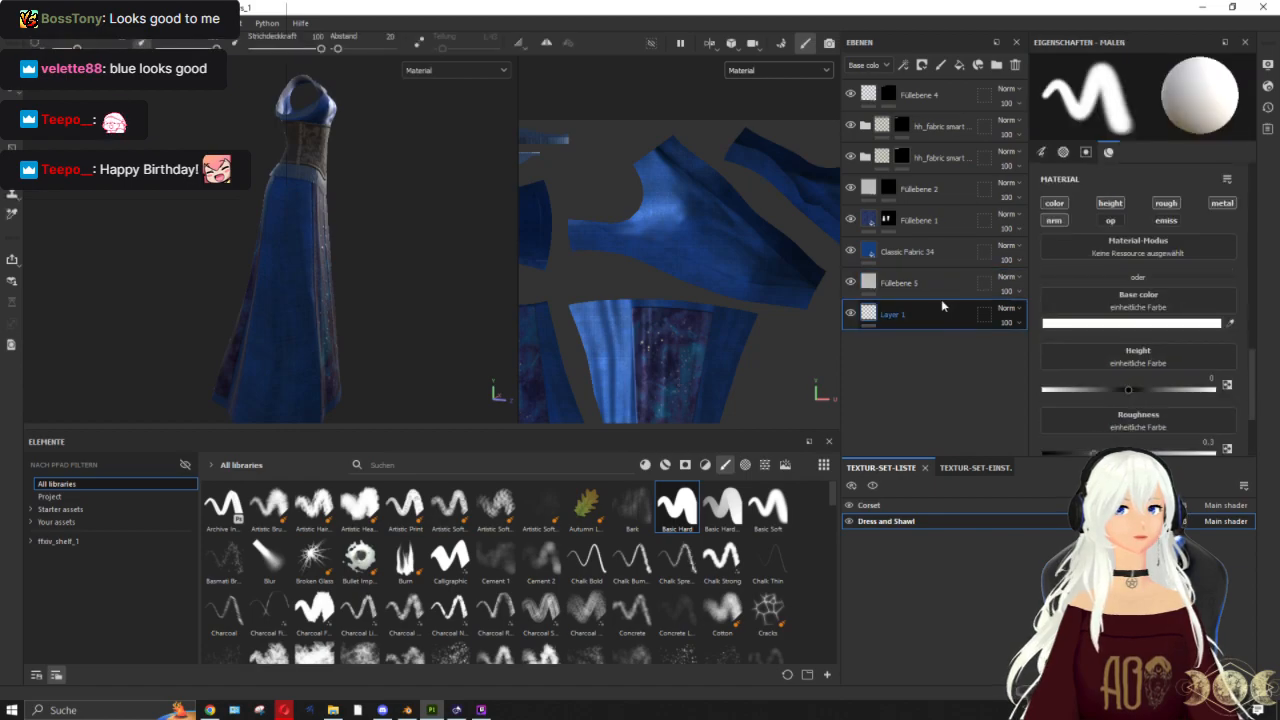
{"action": "left_click", "coordinate": [1016, 66]}
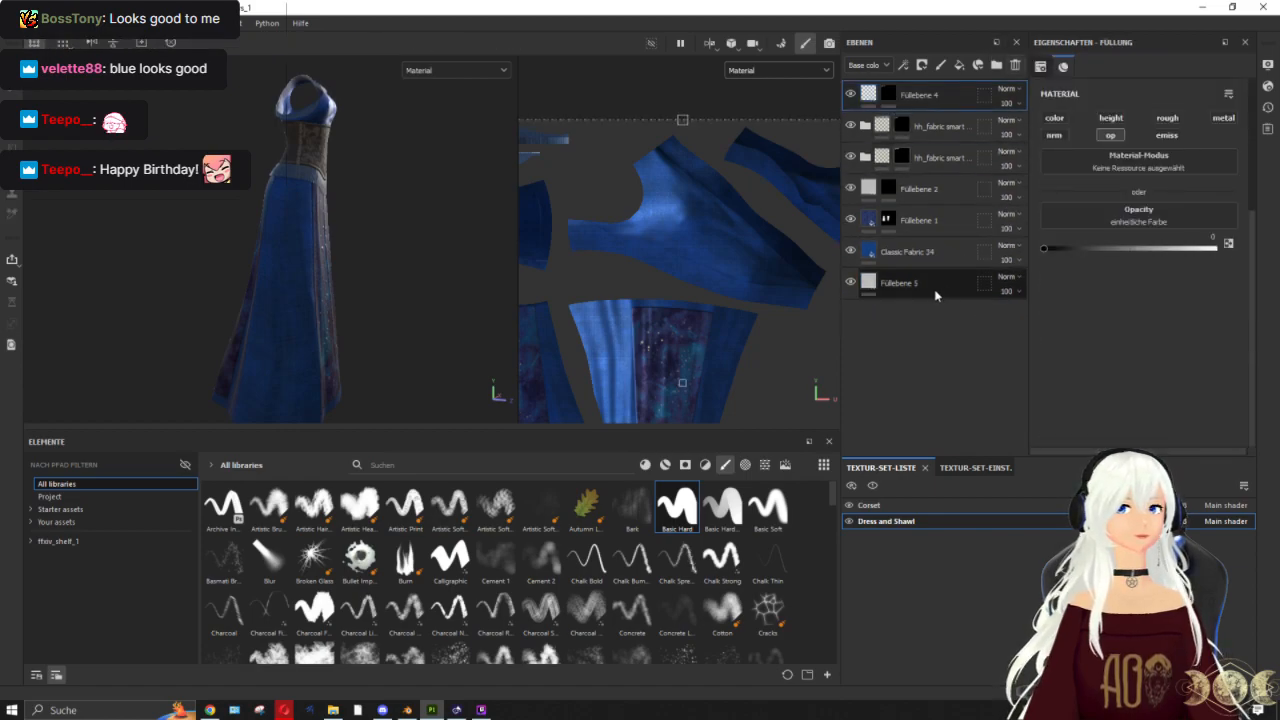
Step: Restrict Füllebene 5 to the height channel and set its height to 0.2395
{"action": "left_click", "coordinate": [935, 288]}
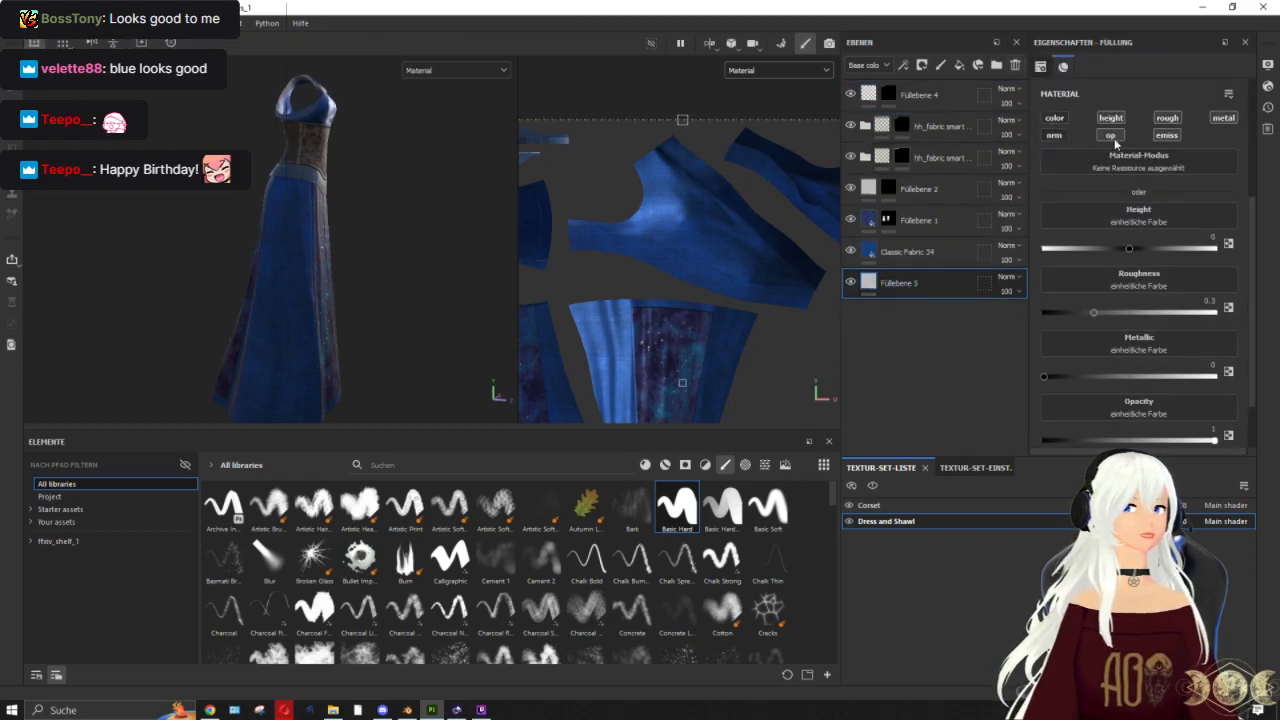
{"action": "left_click", "coordinate": [1167, 118]}
{"action": "left_click", "coordinate": [1223, 118]}
{"action": "left_click", "coordinate": [1108, 135]}
{"action": "left_click_drag", "start_coordinate": [1136, 248], "coordinate": [1149, 250]}
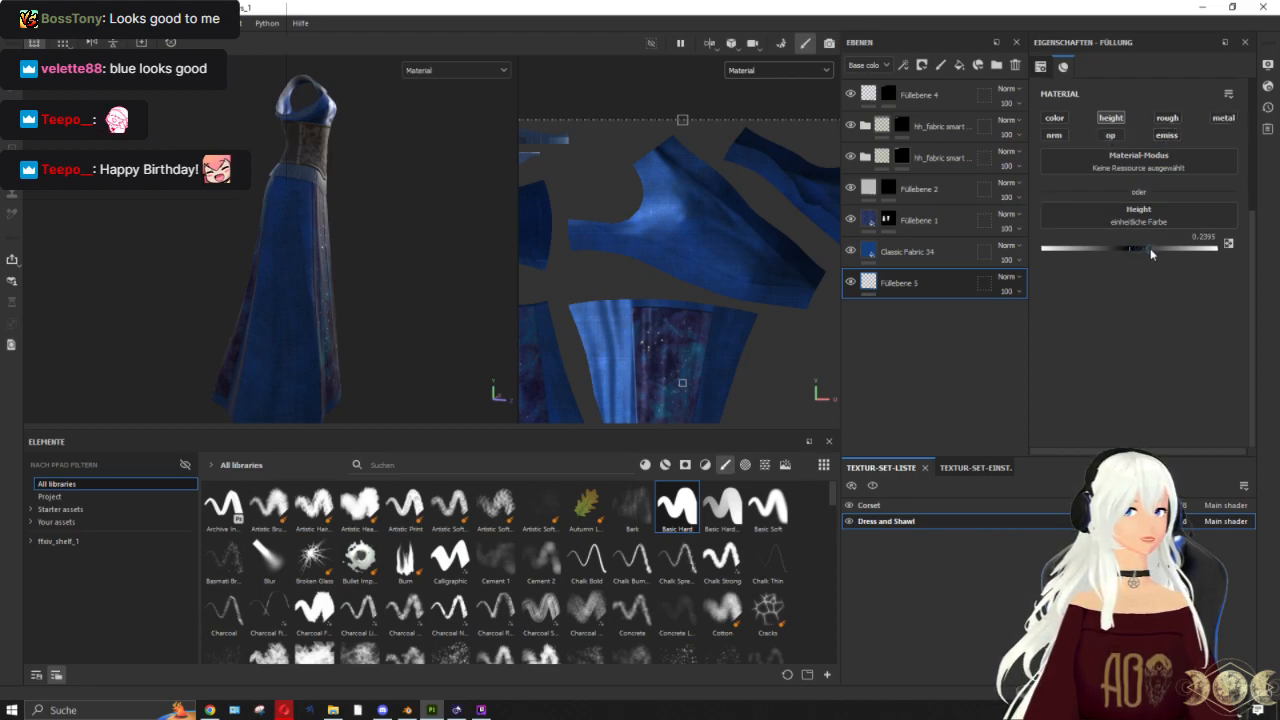
Step: Check the height effect on the skirt and add a black mask to Füllebene 5
{"action": "scroll", "coordinate": [393, 203], "scroll_direction": "up", "scroll_amount": 5}
{"action": "middle_click_drag", "start_coordinate": [331, 220], "coordinate": [337, 277], "text": "alt"}
{"action": "scroll", "coordinate": [337, 277], "scroll_direction": "down", "scroll_amount": 2}
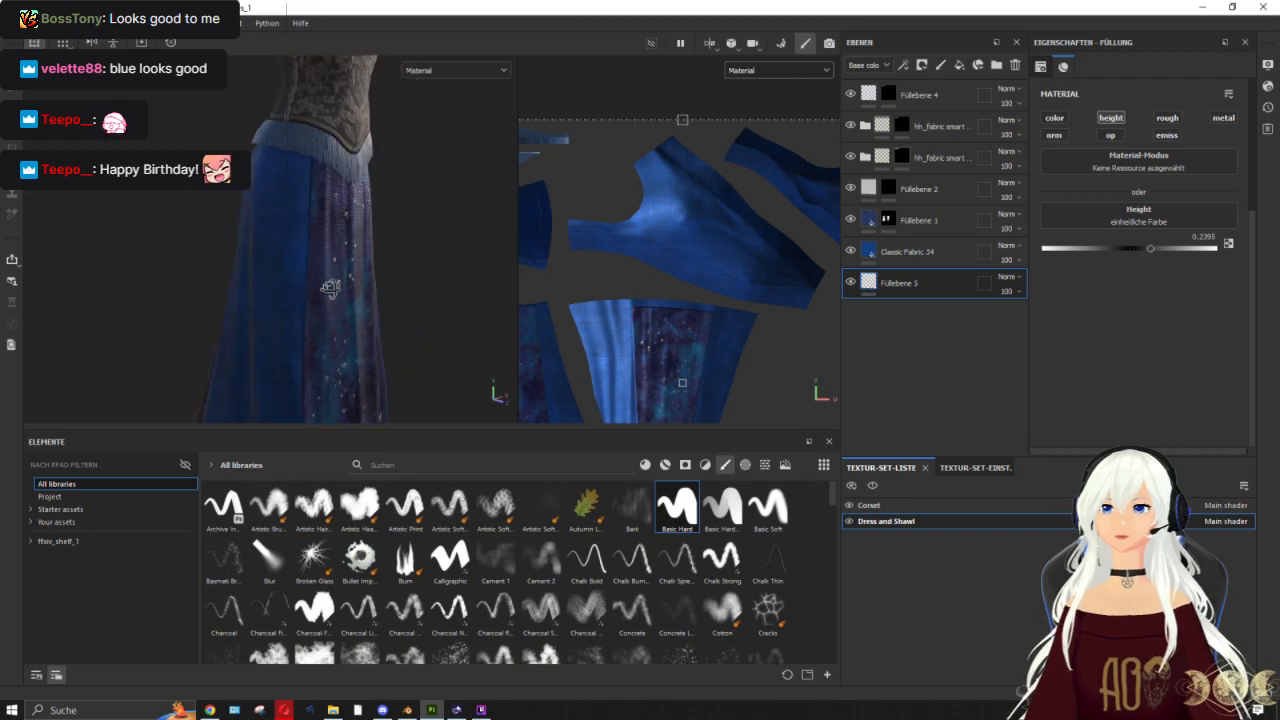
{"action": "left_click_drag", "start_coordinate": [345, 275], "coordinate": [375, 272], "text": "alt"}
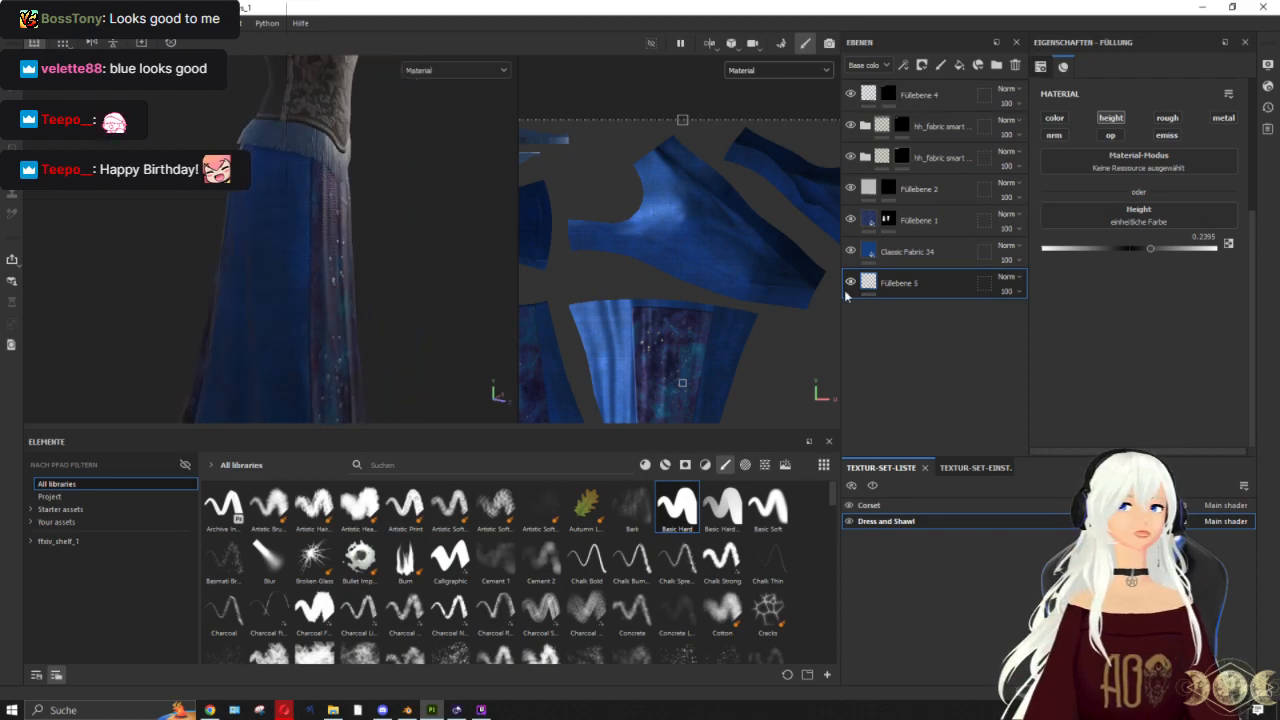
{"action": "right_click", "coordinate": [883, 287]}
{"action": "left_click", "coordinate": [960, 26]}
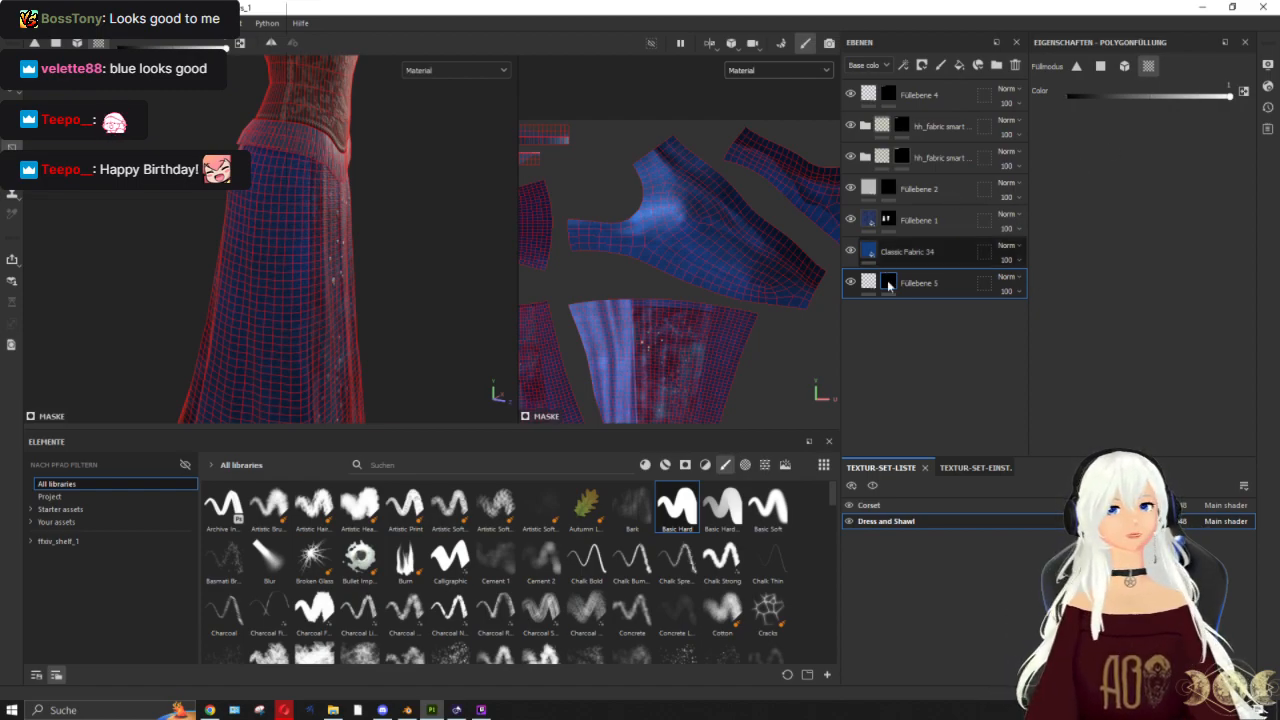
Step: Fill the dress's UV islands white in Füllebene 5's mask with the Polygon Fill tool
{"action": "scroll", "coordinate": [707, 240], "scroll_direction": "down", "scroll_amount": 4}
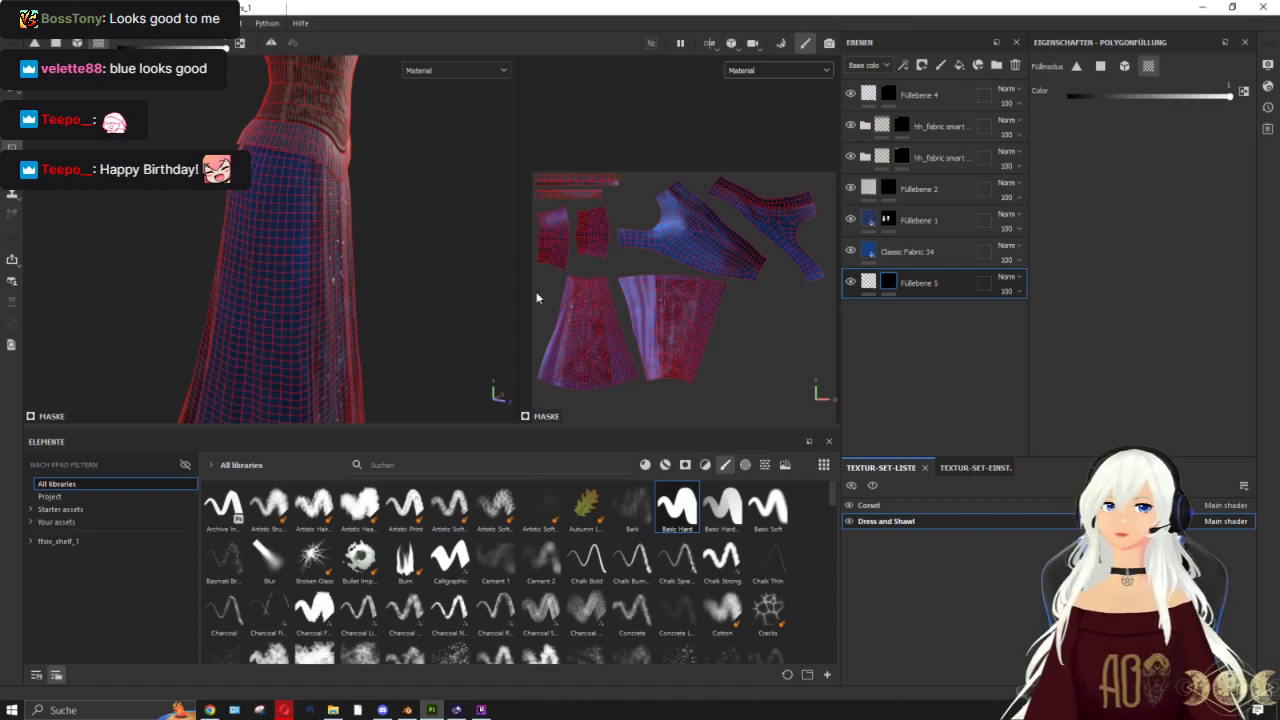
{"action": "scroll", "coordinate": [320, 187], "scroll_direction": "down", "scroll_amount": 5}
{"action": "left_click_drag", "start_coordinate": [353, 195], "coordinate": [140, 195], "text": "alt"}
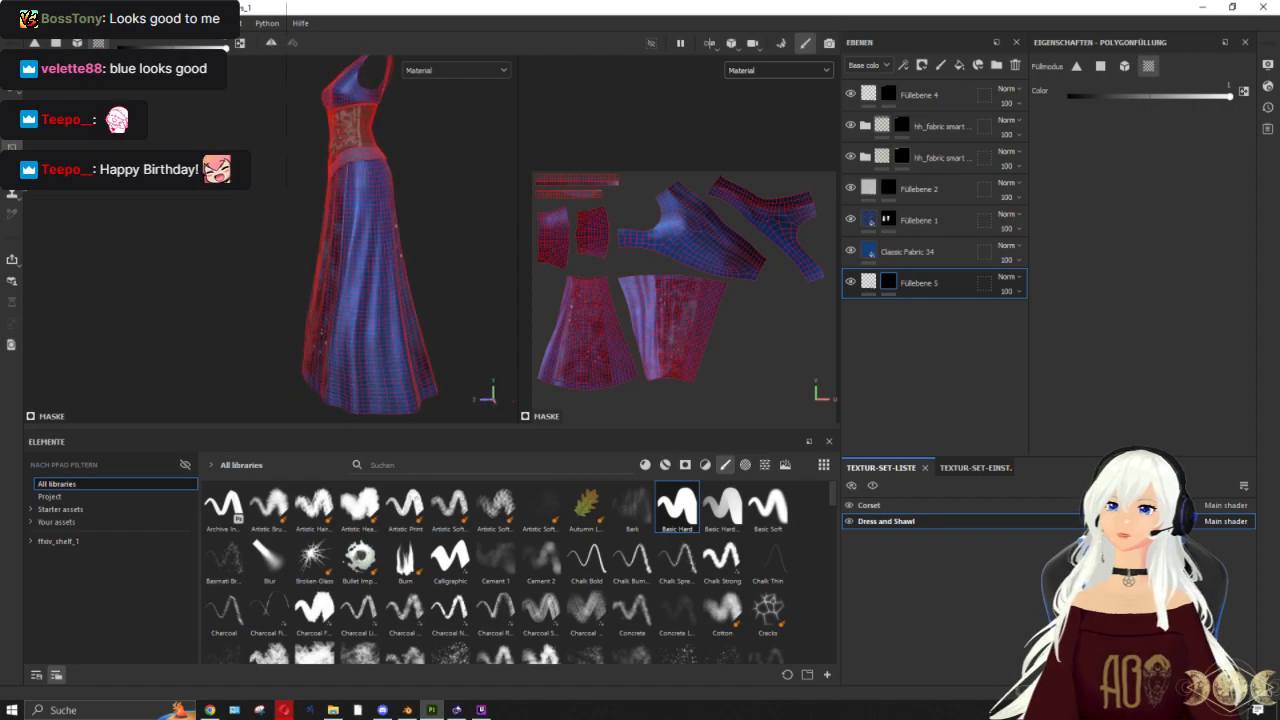
{"action": "scroll", "coordinate": [320, 120], "scroll_direction": "up", "scroll_amount": 5}
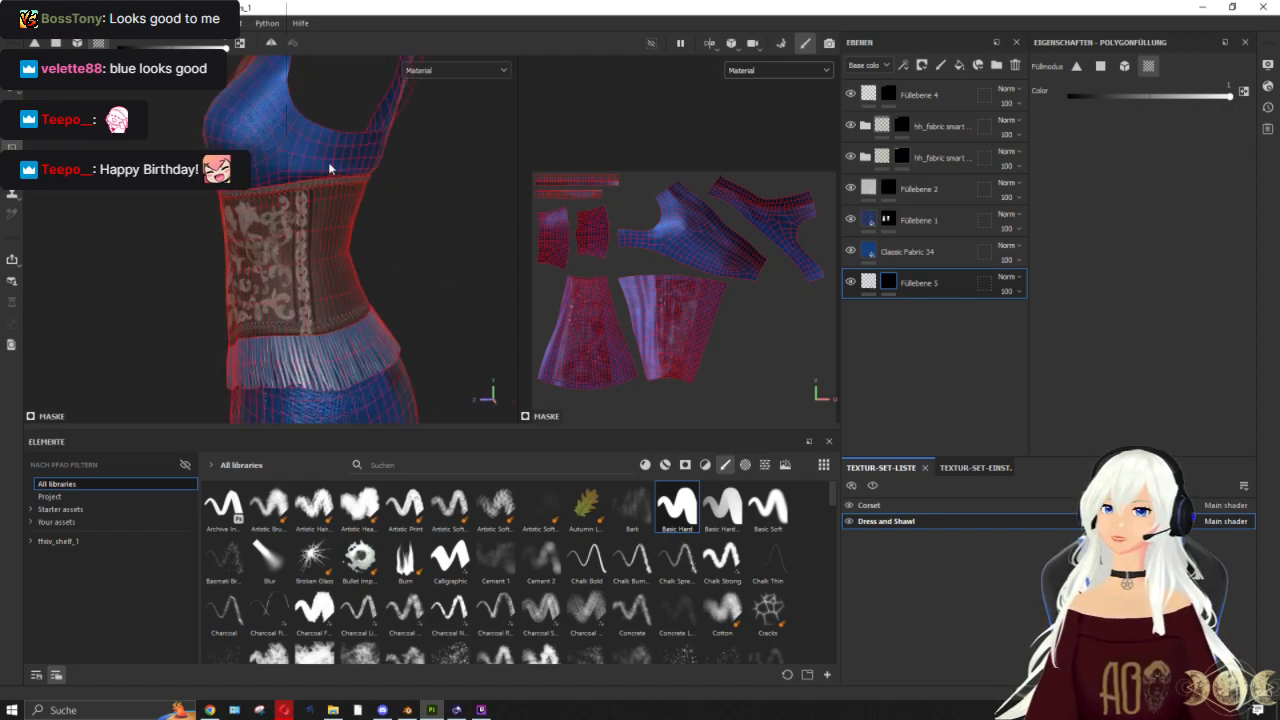
{"action": "scroll", "coordinate": [305, 245], "scroll_direction": "down", "scroll_amount": 3}
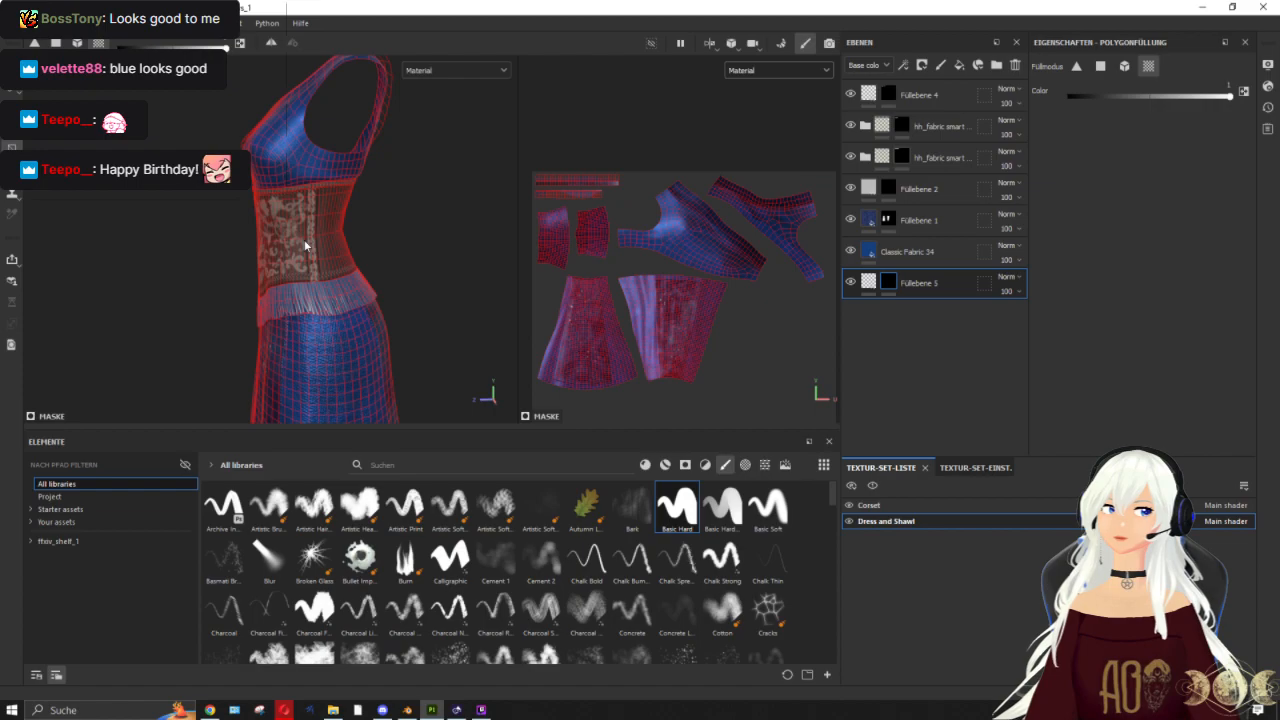
{"action": "left_click_drag", "start_coordinate": [305, 125], "coordinate": [490, 268], "text": "alt"}
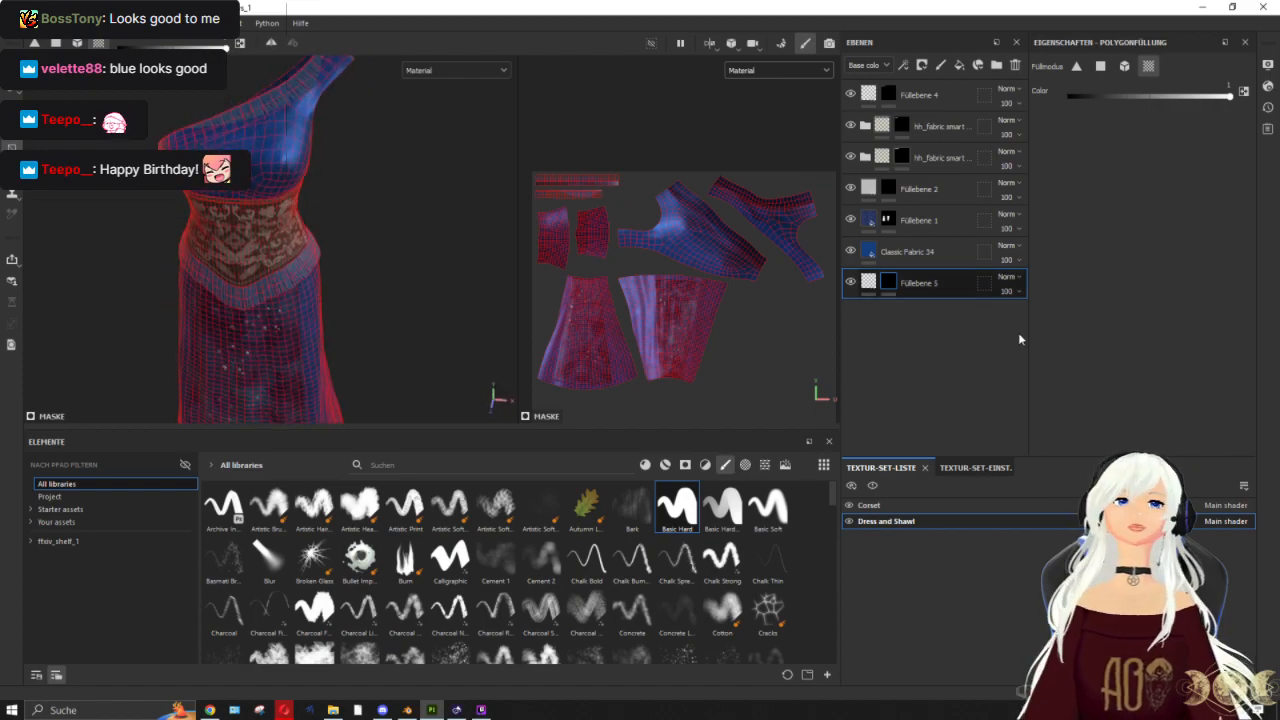
{"action": "scroll", "coordinate": [632, 260], "scroll_direction": "down", "scroll_amount": 3}
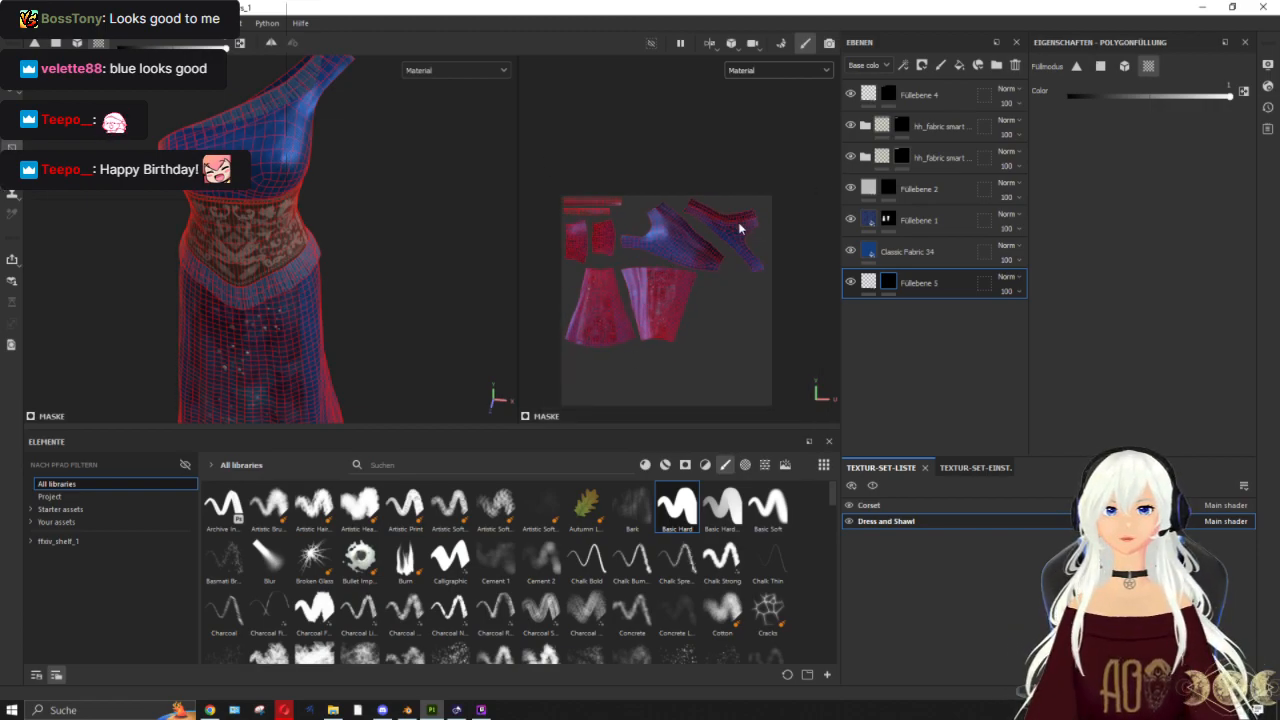
{"action": "scroll", "coordinate": [573, 283], "scroll_direction": "up", "scroll_amount": 5}
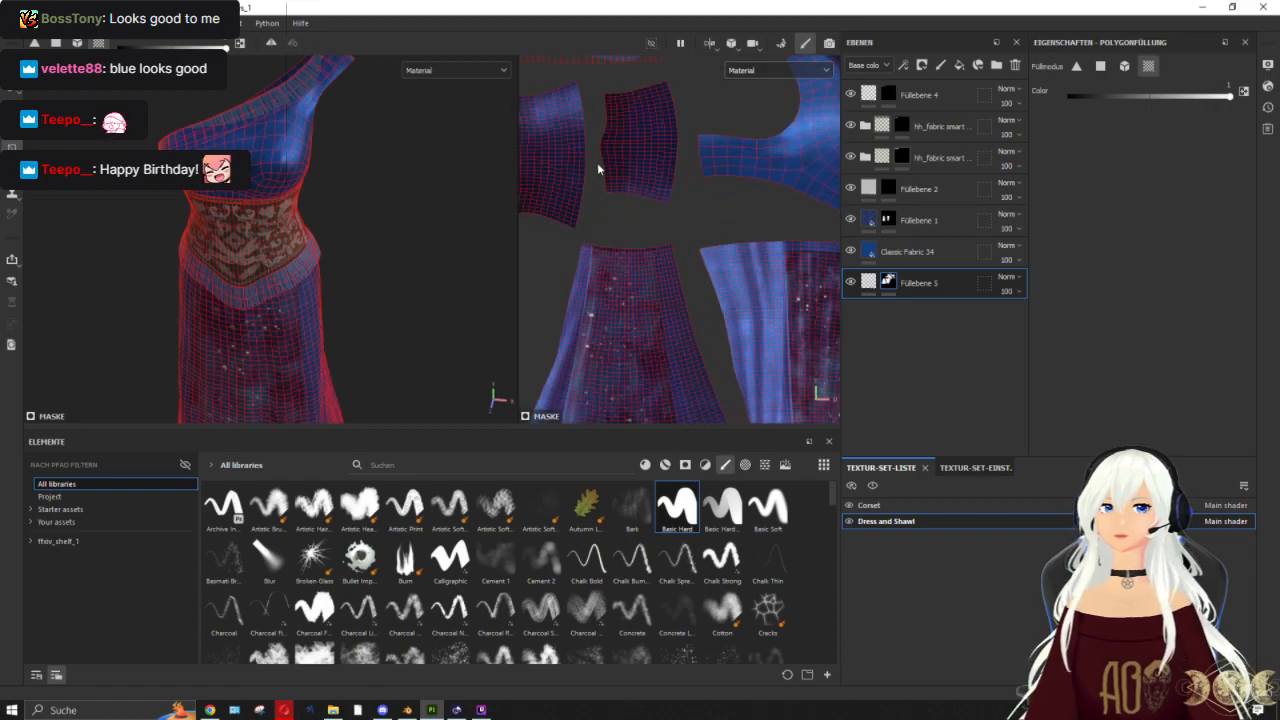
Step: Inspect the masked height layer on the skirt and add an empty filter to Füllebene 5's mask
{"action": "left_click", "coordinate": [866, 283]}
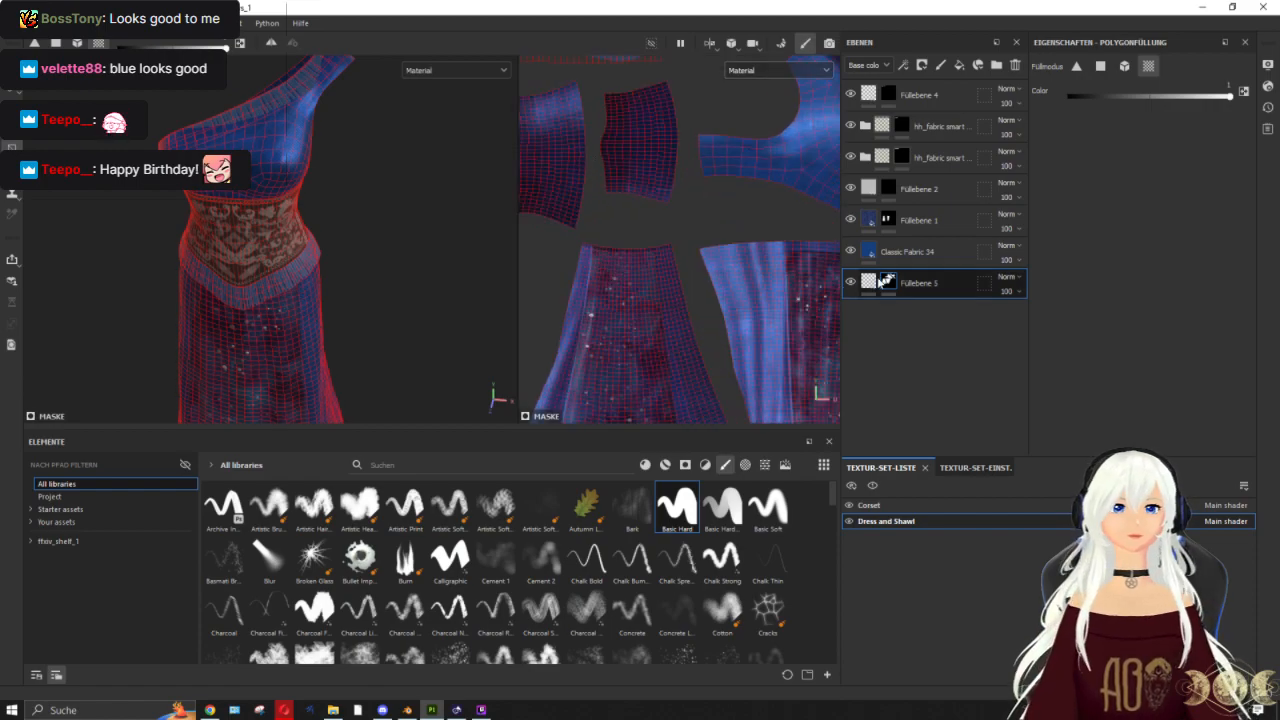
{"action": "scroll", "coordinate": [316, 243], "scroll_direction": "down", "scroll_amount": 3}
{"action": "middle_click_drag", "start_coordinate": [317, 244], "coordinate": [348, 168], "text": "alt"}
{"action": "left_click_drag", "start_coordinate": [302, 181], "coordinate": [465, 140], "text": "alt"}
{"action": "scroll", "coordinate": [49, 263], "scroll_direction": "up", "scroll_amount": 3}
{"action": "left_click_drag", "start_coordinate": [190, 262], "coordinate": [268, 258], "text": "alt"}
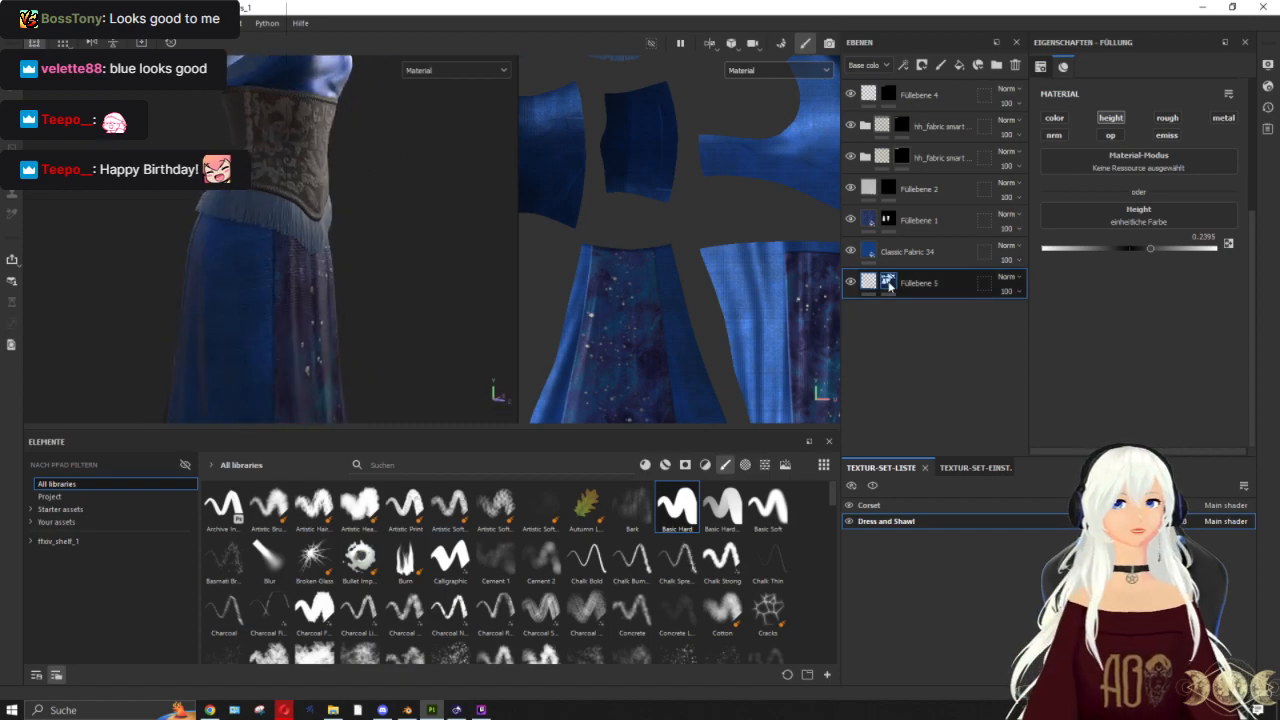
{"action": "left_click", "coordinate": [887, 282]}
{"action": "left_click", "coordinate": [904, 60]}
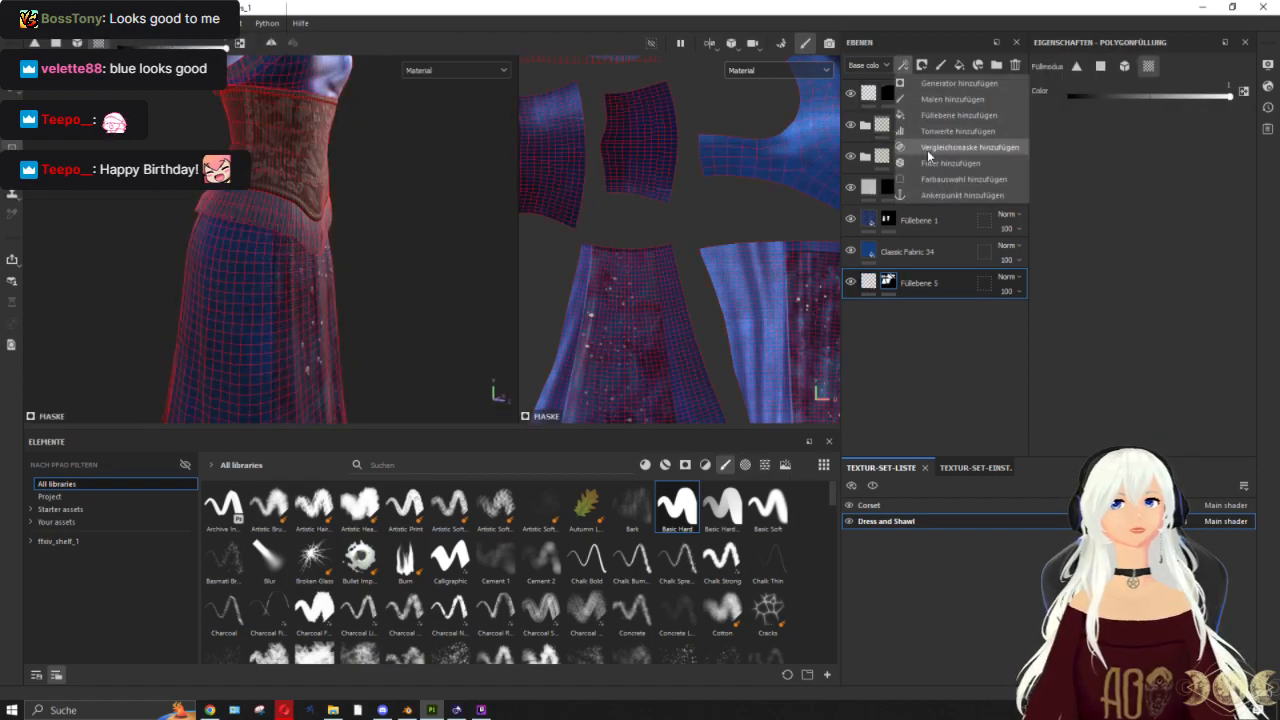
{"action": "left_click", "coordinate": [950, 163]}
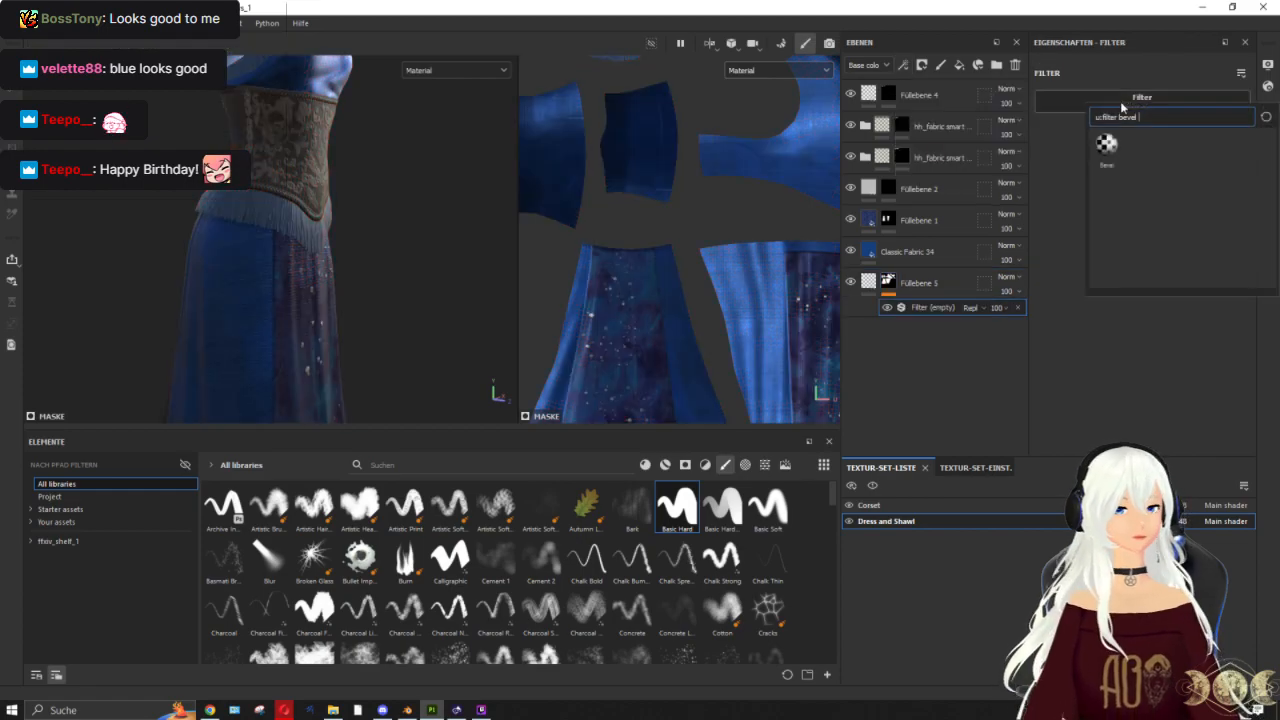
Step: Search the filters for "mask" and assign Mask Outline to the mask's empty filter
{"action": "key", "text": "BackSpace"}
{"action": "key", "text": "BackSpace"}
{"action": "key", "text": "BackSpace"}
{"action": "key", "text": "BackSpace"}
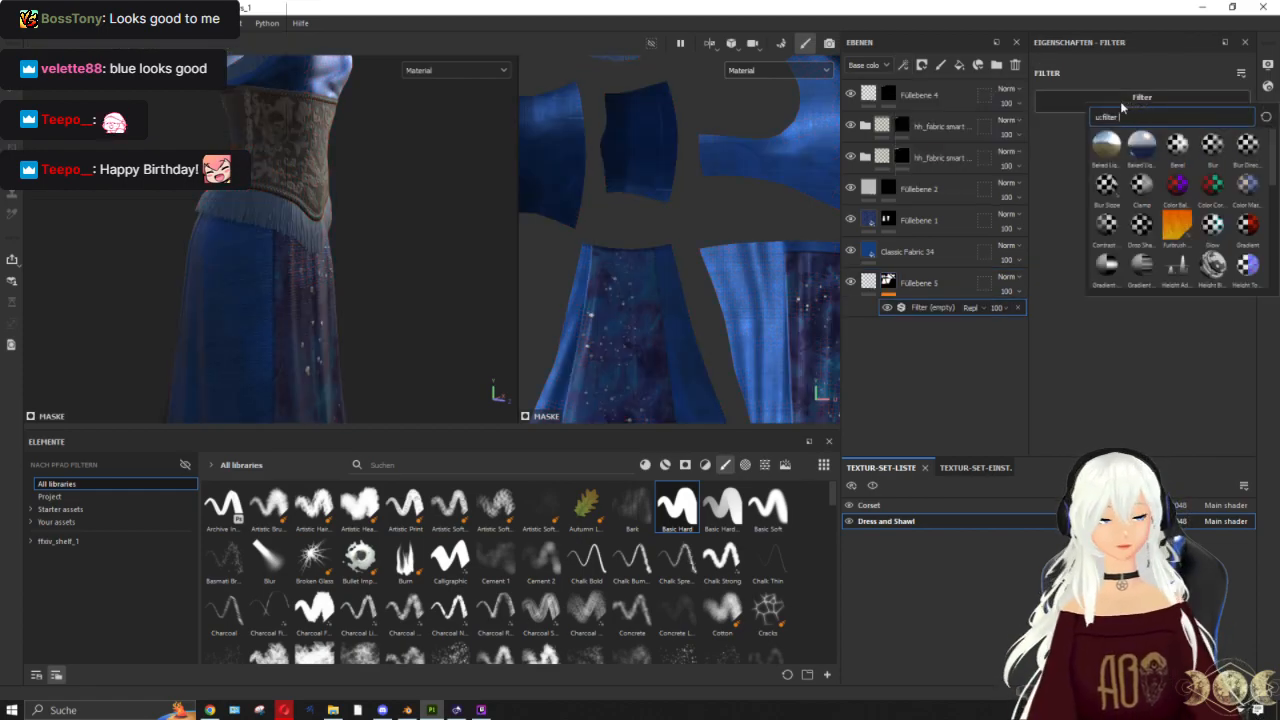
{"action": "type", "text": "un"}
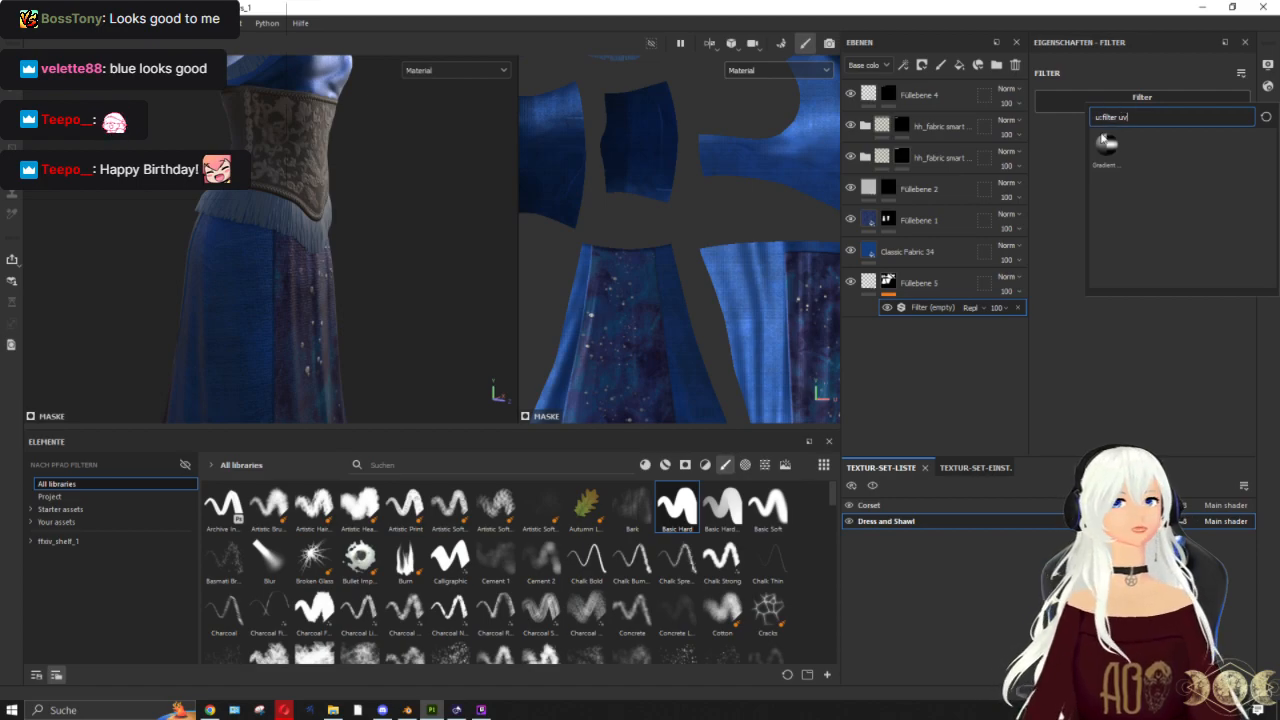
{"action": "key", "text": "BackSpace"}
{"action": "key", "text": "BackSpace"}
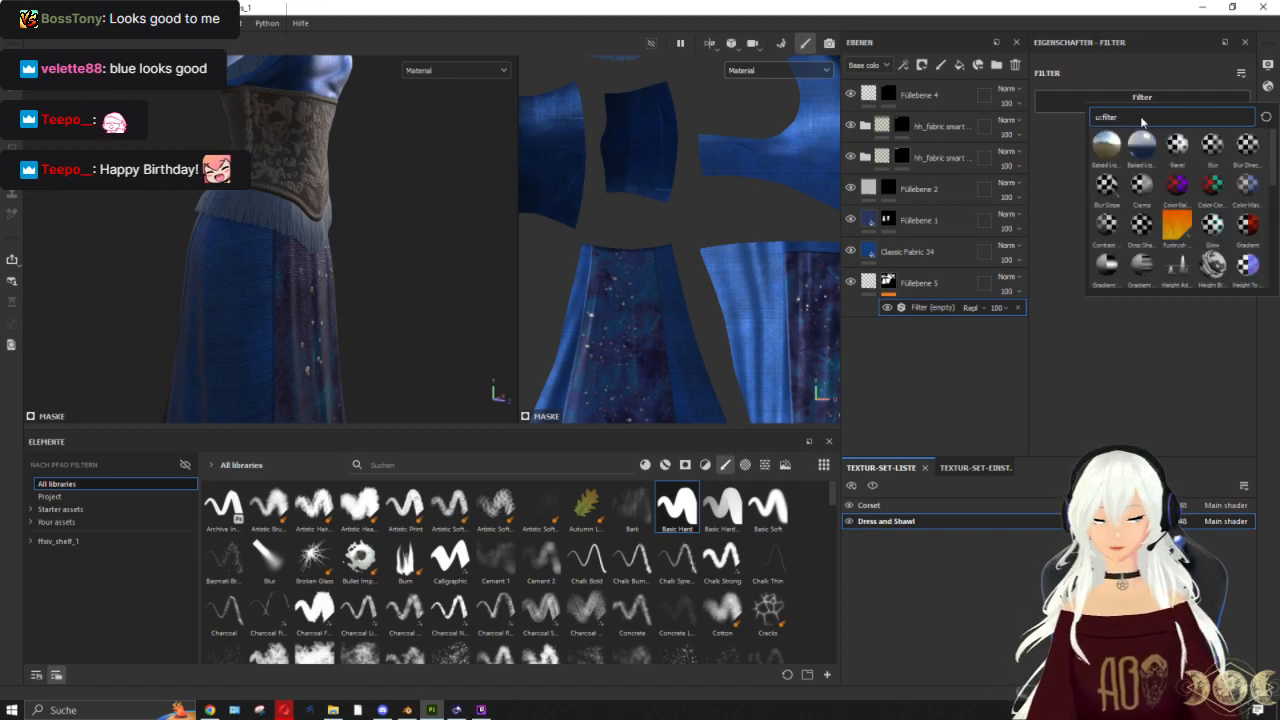
{"action": "type", "text": "mask"}
{"action": "left_click", "coordinate": [1104, 146]}
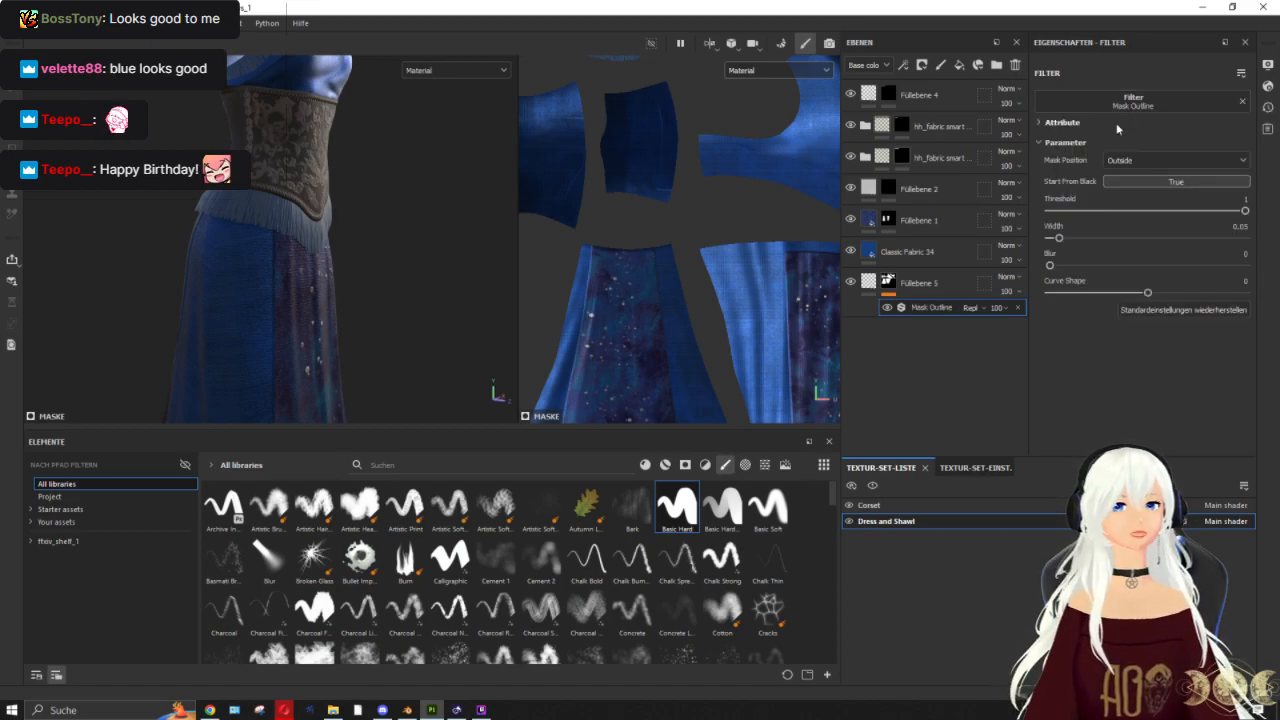
Step: Set the Mask Outline filter's mask position to Inside and check the seams on the dress
{"action": "scroll", "coordinate": [340, 202], "scroll_direction": "up", "scroll_amount": 3}
{"action": "left_click_drag", "start_coordinate": [232, 230], "coordinate": [345, 232], "text": "alt"}
{"action": "left_click", "coordinate": [1195, 160]}
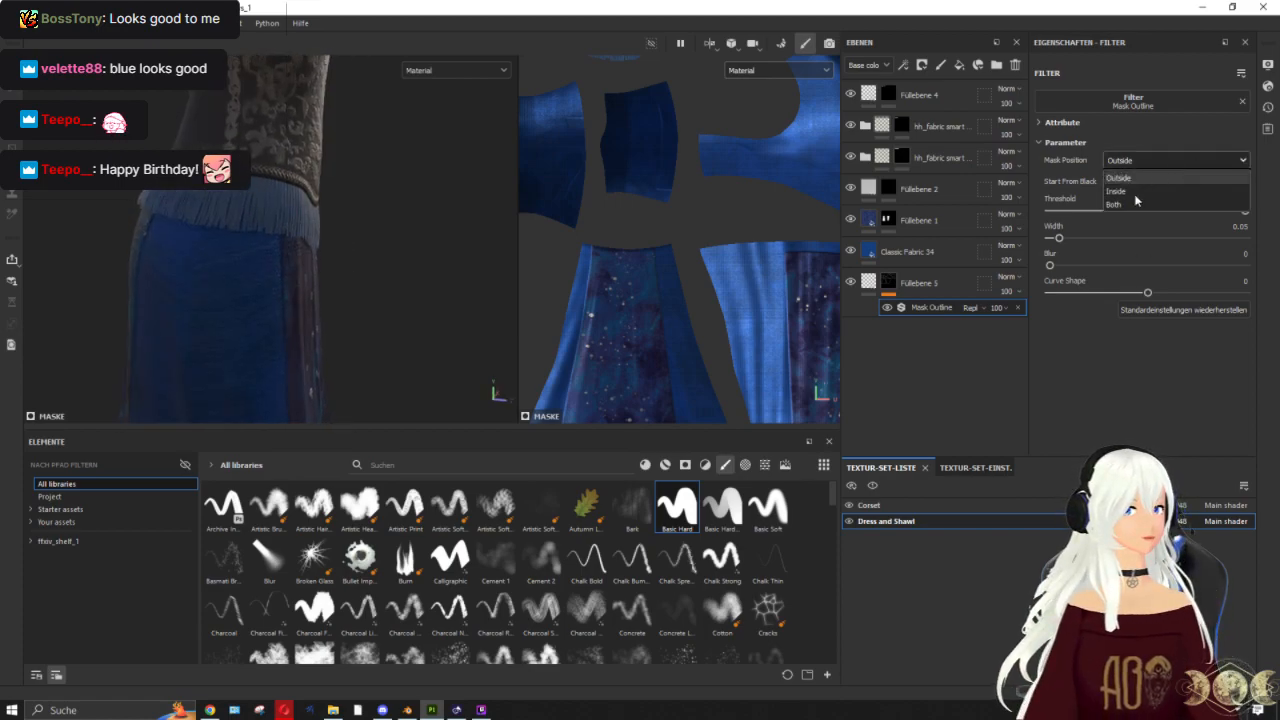
{"action": "left_click", "coordinate": [1141, 183]}
{"action": "scroll", "coordinate": [298, 215], "scroll_direction": "down", "scroll_amount": 3}
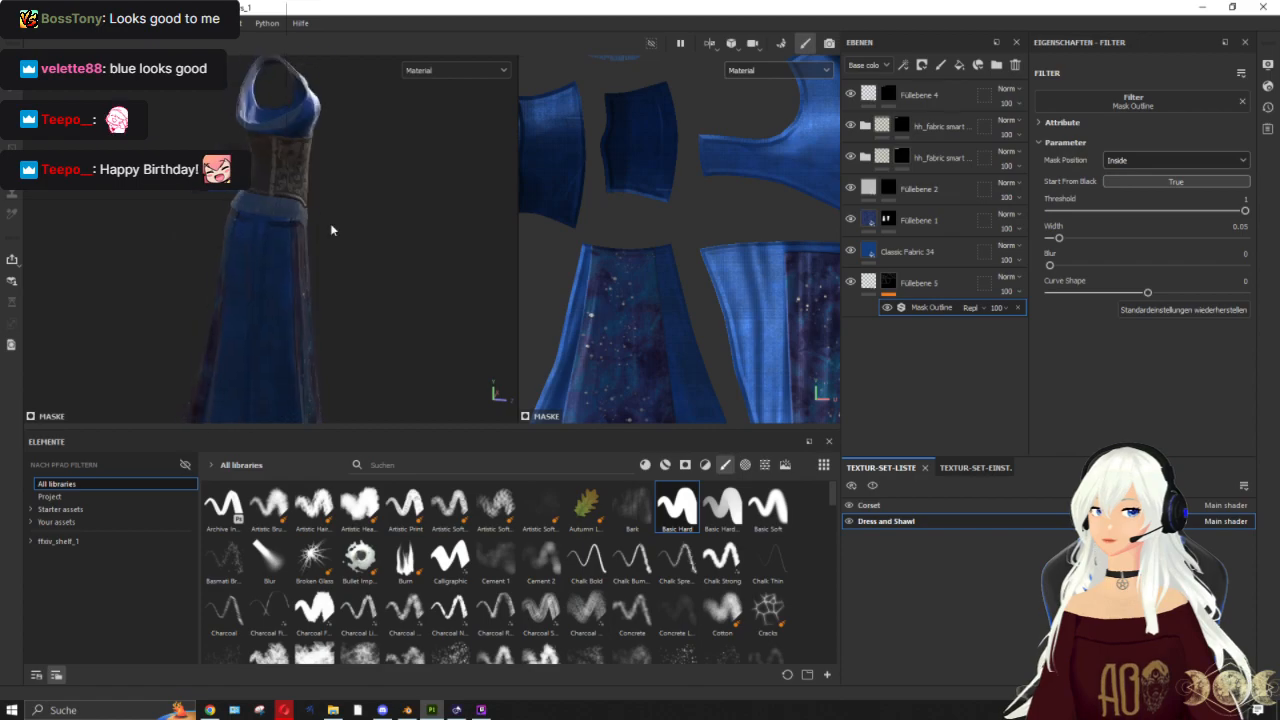
Step: Set the Mask Outline filter's mask position to Both
{"action": "left_click_drag", "start_coordinate": [268, 218], "coordinate": [86, 200], "text": "alt"}
{"action": "scroll", "coordinate": [142, 205], "scroll_direction": "up", "scroll_amount": 2}
{"action": "middle_click_drag", "start_coordinate": [352, 212], "coordinate": [323, 218], "text": "alt"}
{"action": "left_click_drag", "start_coordinate": [325, 218], "coordinate": [150, 214], "text": "alt"}
{"action": "scroll", "coordinate": [328, 139], "scroll_direction": "up", "scroll_amount": 2}
{"action": "middle_click_drag", "start_coordinate": [328, 139], "coordinate": [307, 322], "text": "alt"}
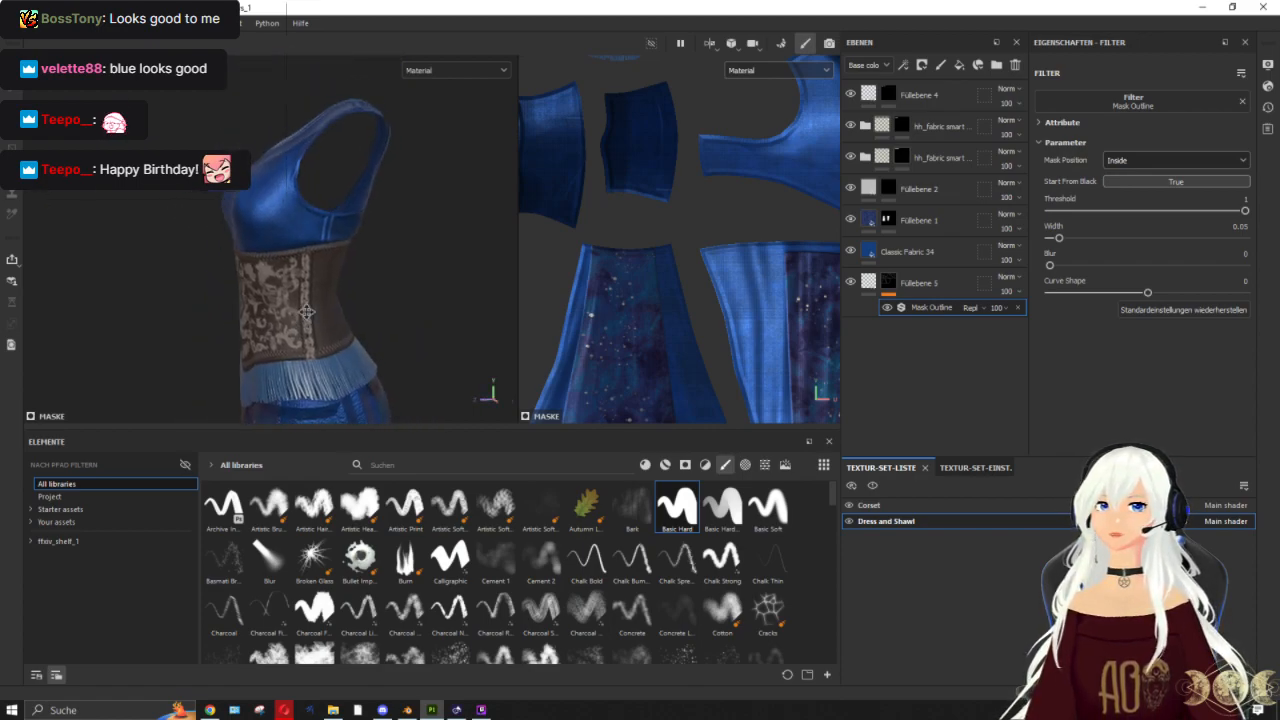
{"action": "scroll", "coordinate": [360, 232], "scroll_direction": "up", "scroll_amount": 2}
{"action": "left_click", "coordinate": [1125, 161]}
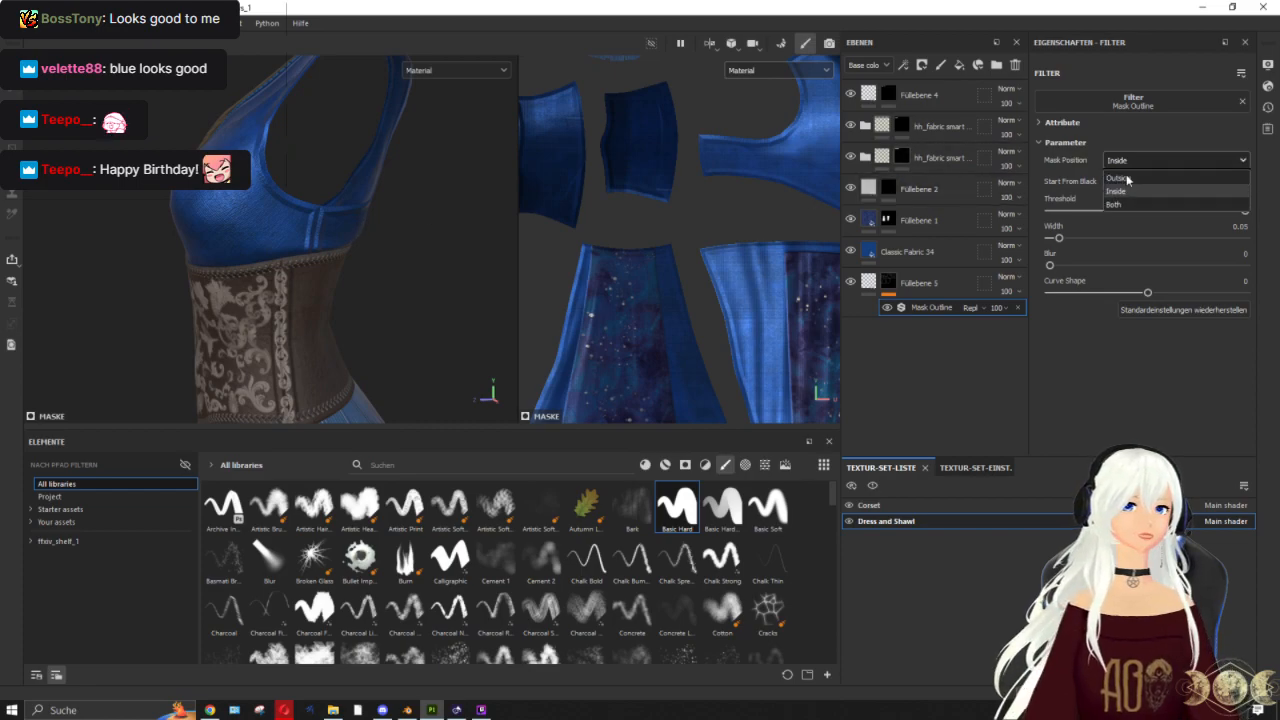
{"action": "left_click", "coordinate": [1127, 203]}
{"action": "scroll", "coordinate": [311, 211], "scroll_direction": "up", "scroll_amount": 5}
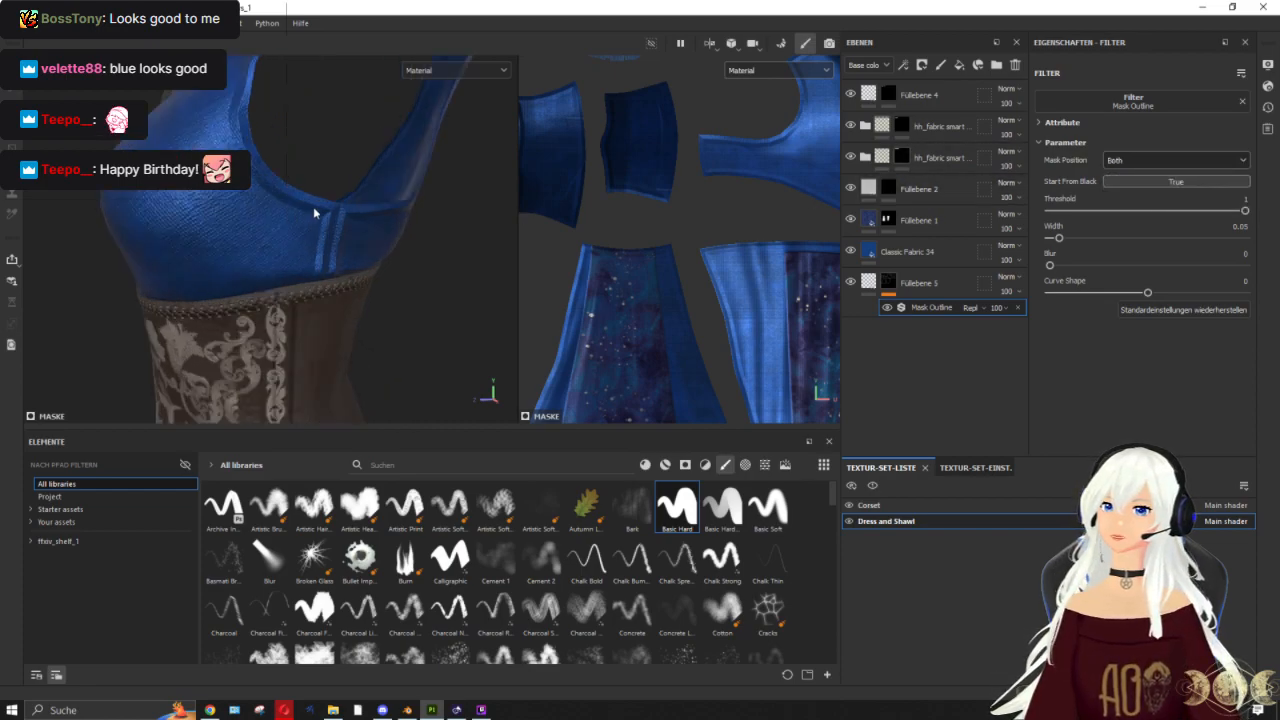
Step: Reduce the Mask Outline filter's width to 0.01 for thinner seams on the dress
{"action": "left_click_drag", "start_coordinate": [329, 216], "coordinate": [448, 262], "text": "alt"}
{"action": "middle_click_drag", "start_coordinate": [160, 385], "coordinate": [304, 172], "text": "alt"}
{"action": "left_click_drag", "start_coordinate": [304, 172], "coordinate": [322, 240], "text": "alt"}
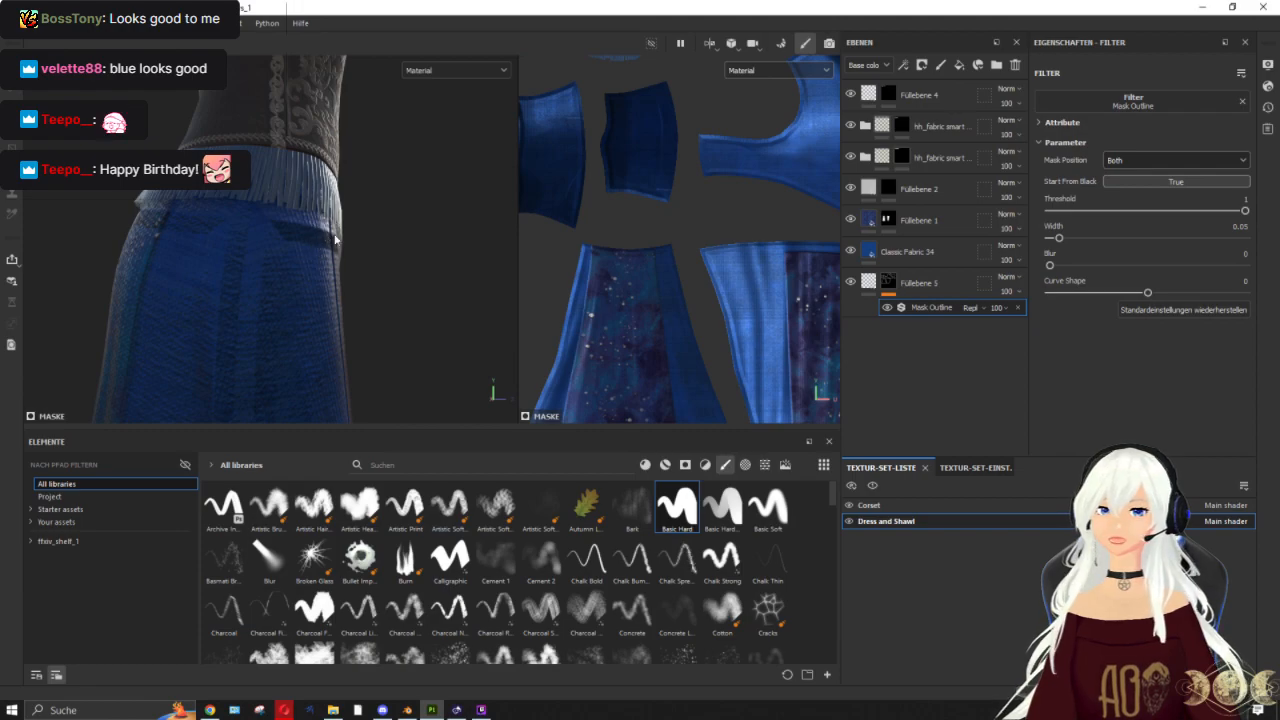
{"action": "scroll", "coordinate": [740, 294], "scroll_direction": "up", "scroll_amount": 2}
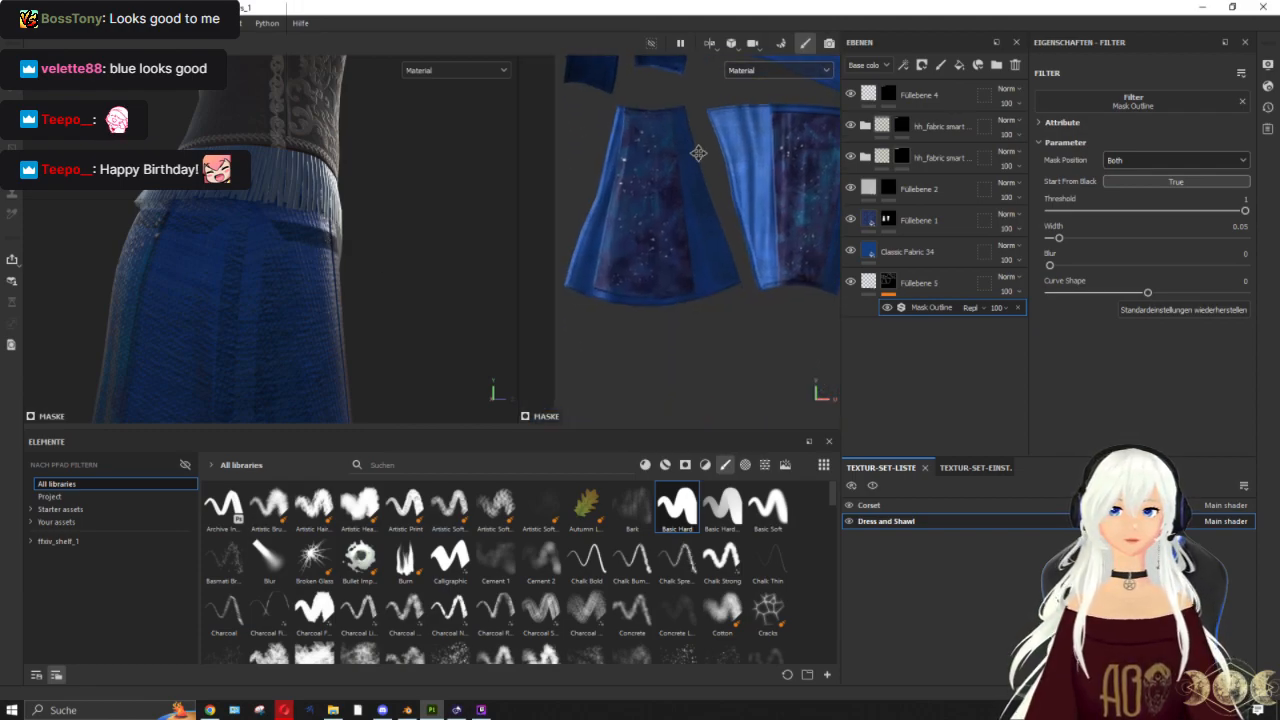
{"action": "scroll", "coordinate": [690, 270], "scroll_direction": "down", "scroll_amount": 3}
{"action": "scroll", "coordinate": [672, 254], "scroll_direction": "up", "scroll_amount": 2}
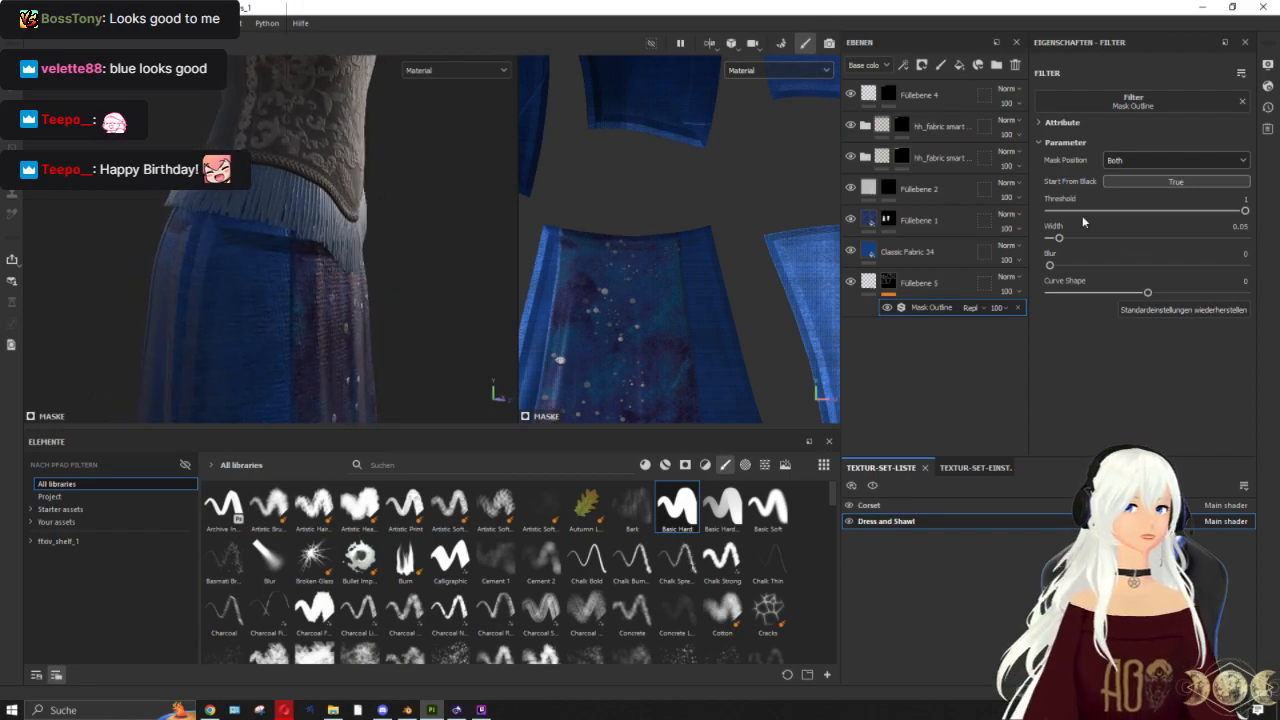
{"action": "left_click_drag", "start_coordinate": [1059, 240], "coordinate": [1051, 240]}
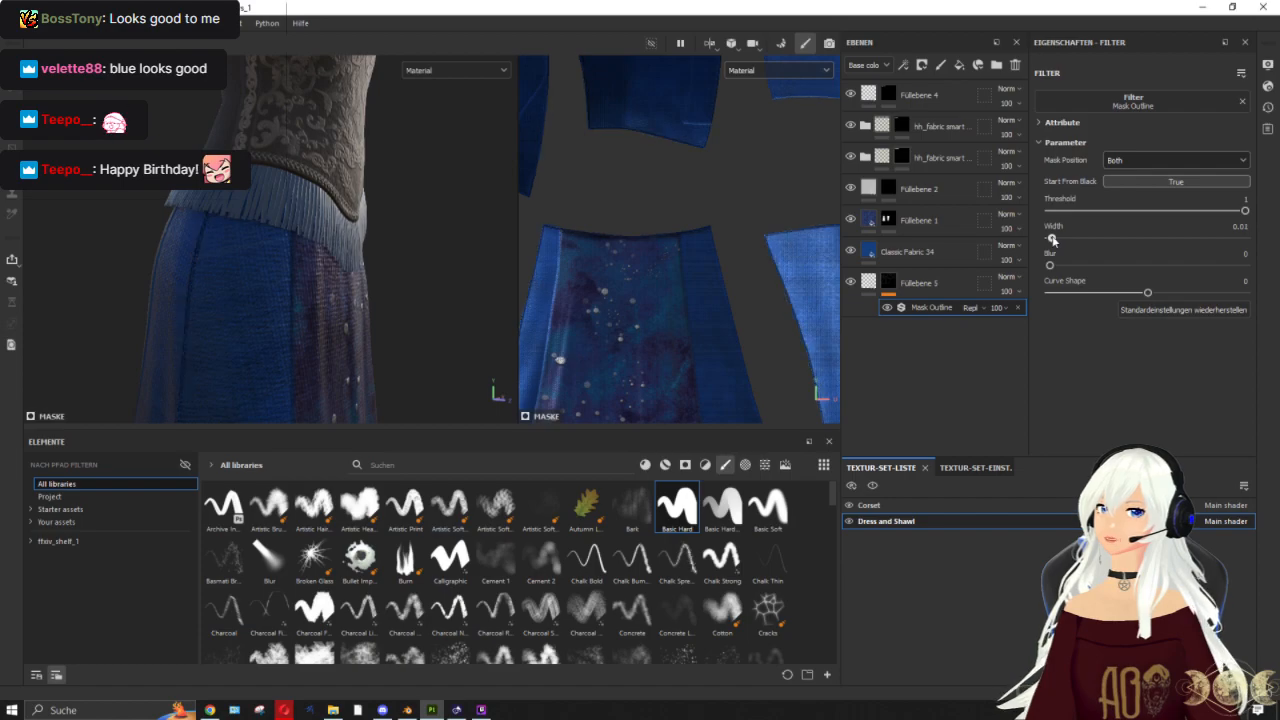
Step: Check the thinner seams on the skirt and bodice and set the Mask Outline filter's blur to 0.03
{"action": "left_click_drag", "start_coordinate": [453, 186], "coordinate": [320, 97], "text": "alt"}
{"action": "middle_click_drag", "start_coordinate": [320, 97], "coordinate": [246, 174], "text": "alt"}
{"action": "left_click_drag", "start_coordinate": [300, 225], "coordinate": [245, 240], "text": "alt"}
{"action": "left_click_drag", "start_coordinate": [335, 277], "coordinate": [236, 253], "text": "alt"}
{"action": "scroll", "coordinate": [385, 230], "scroll_direction": "down", "scroll_amount": 3}
{"action": "middle_click_drag", "start_coordinate": [379, 104], "coordinate": [385, 251], "text": "alt"}
{"action": "scroll", "coordinate": [383, 251], "scroll_direction": "up", "scroll_amount": 5}
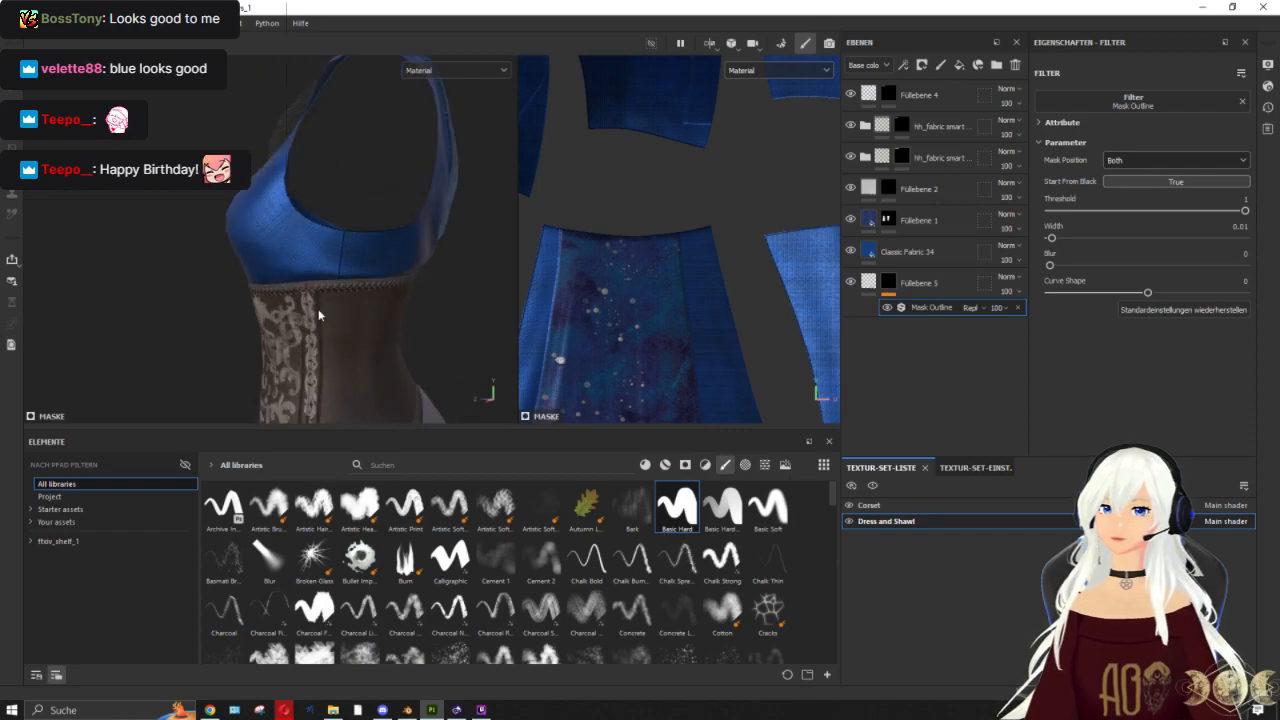
{"action": "left_click_drag", "start_coordinate": [335, 300], "coordinate": [396, 282], "text": "alt"}
{"action": "scroll", "coordinate": [390, 231], "scroll_direction": "up", "scroll_amount": 3}
{"action": "middle_click_drag", "start_coordinate": [390, 231], "coordinate": [383, 377], "text": "alt"}
{"action": "mouse_move", "coordinate": [348, 335]}
{"action": "left_mouse_down", "text": "alt"}
{"action": "mouse_move", "coordinate": [404, 318]}
{"action": "mouse_move", "coordinate": [365, 319]}
{"action": "left_mouse_up", "text": "alt"}
{"action": "scroll", "coordinate": [365, 316], "scroll_direction": "up", "scroll_amount": 4}
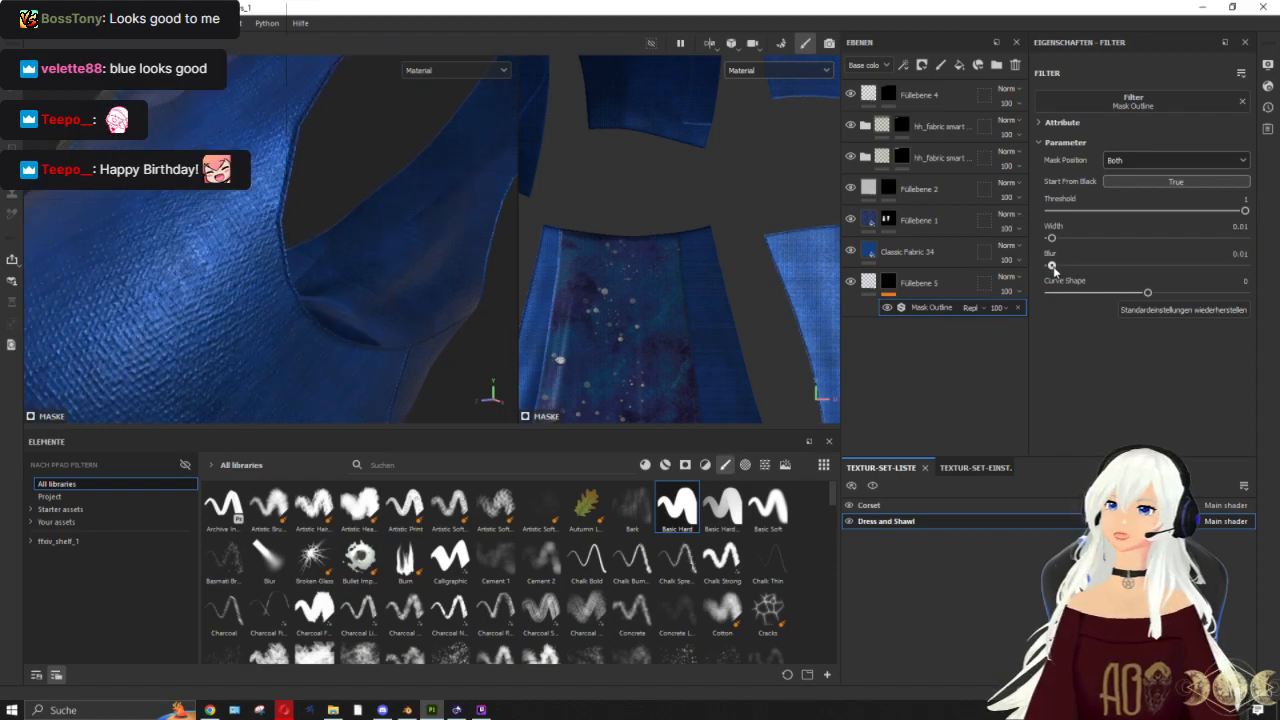
{"action": "scroll", "coordinate": [231, 318], "scroll_direction": "down", "scroll_amount": 5}
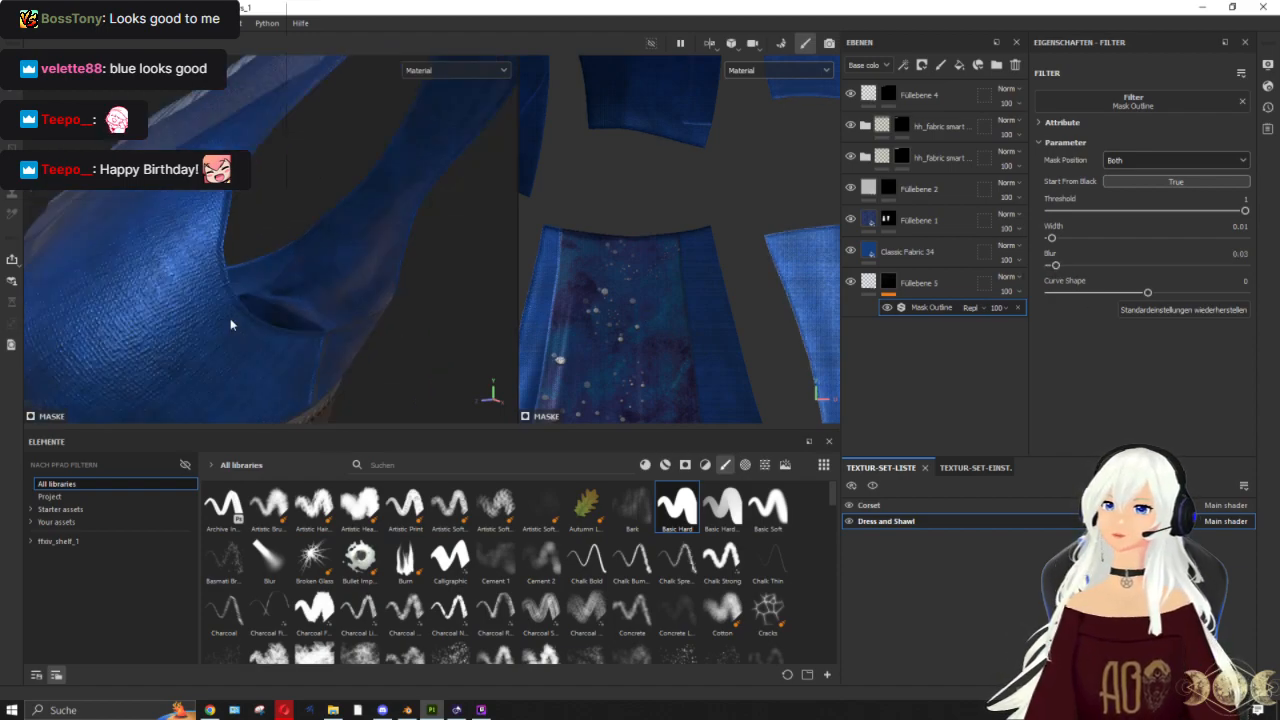
Step: Inspect the softened seams around the dress and set the Mask Outline filter's curve shape to -0.51
{"action": "middle_click_drag", "start_coordinate": [306, 266], "coordinate": [276, 85], "text": "alt"}
{"action": "scroll", "coordinate": [266, 225], "scroll_direction": "up", "scroll_amount": 2}
{"action": "middle_click_drag", "start_coordinate": [265, 225], "coordinate": [288, 58], "text": "alt"}
{"action": "scroll", "coordinate": [300, 150], "scroll_direction": "up", "scroll_amount": 2}
{"action": "left_click_drag", "start_coordinate": [320, 180], "coordinate": [347, 172], "text": "alt"}
{"action": "scroll", "coordinate": [340, 185], "scroll_direction": "down", "scroll_amount": 3}
{"action": "left_click_drag", "start_coordinate": [205, 268], "coordinate": [557, 235], "text": "alt"}
{"action": "left_click_drag", "start_coordinate": [108, 232], "coordinate": [264, 276], "text": "alt"}
{"action": "scroll", "coordinate": [308, 256], "scroll_direction": "up", "scroll_amount": 1}
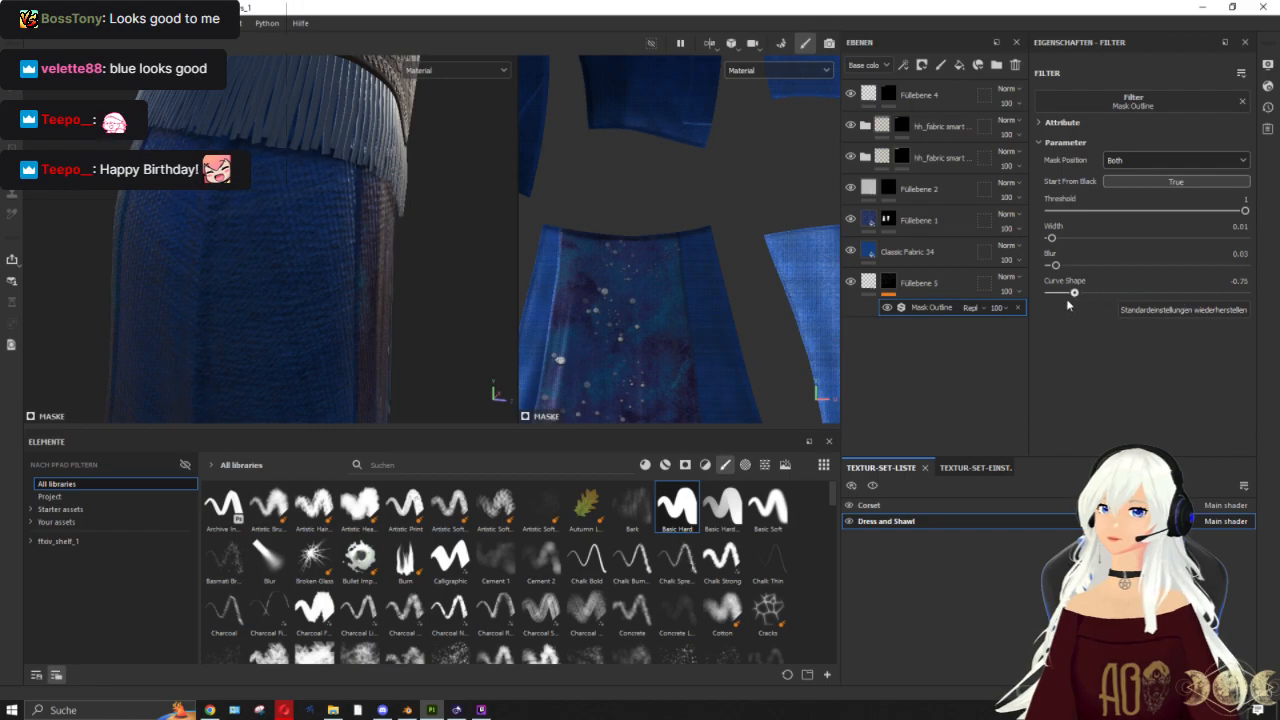
Step: Set Füllebene 5's height to about 0.3156 and check the raised seams on the skirt and bodice
{"action": "left_click", "coordinate": [880, 283]}
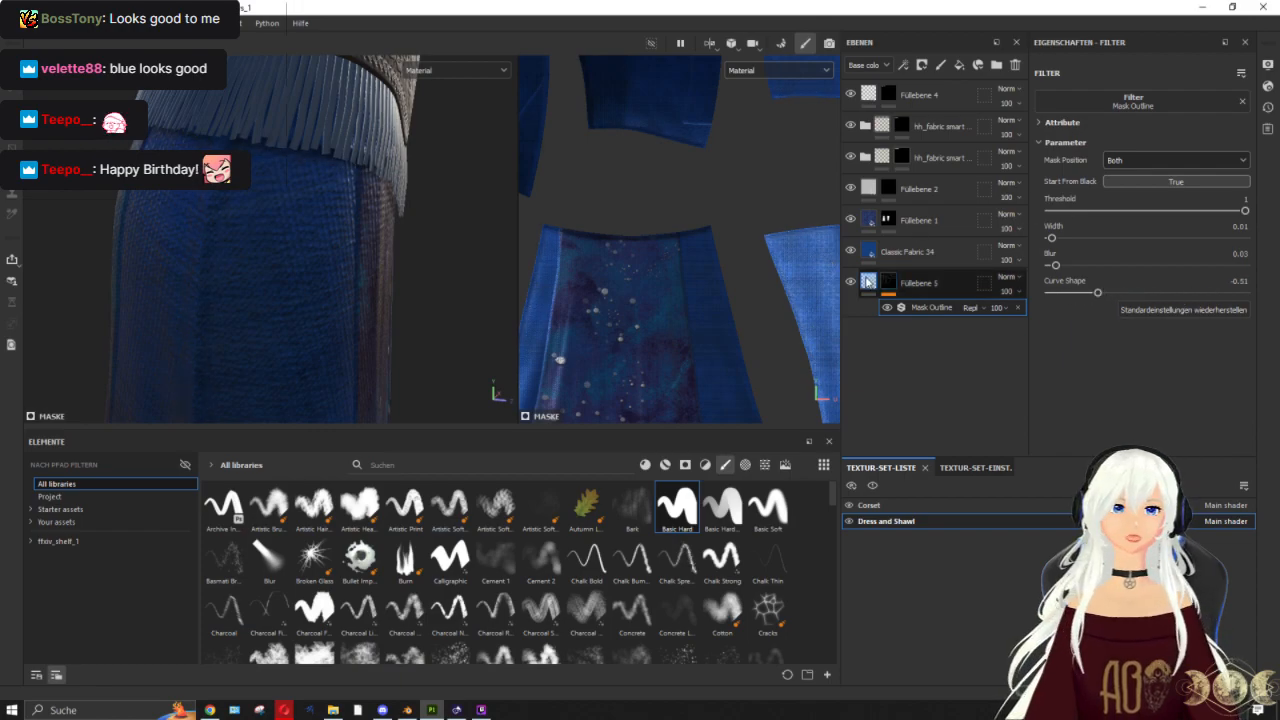
{"action": "mouse_move", "coordinate": [1151, 252]}
{"action": "left_mouse_down"}
{"action": "mouse_move", "coordinate": [1187, 252]}
{"action": "mouse_move", "coordinate": [1157, 254]}
{"action": "left_mouse_up"}
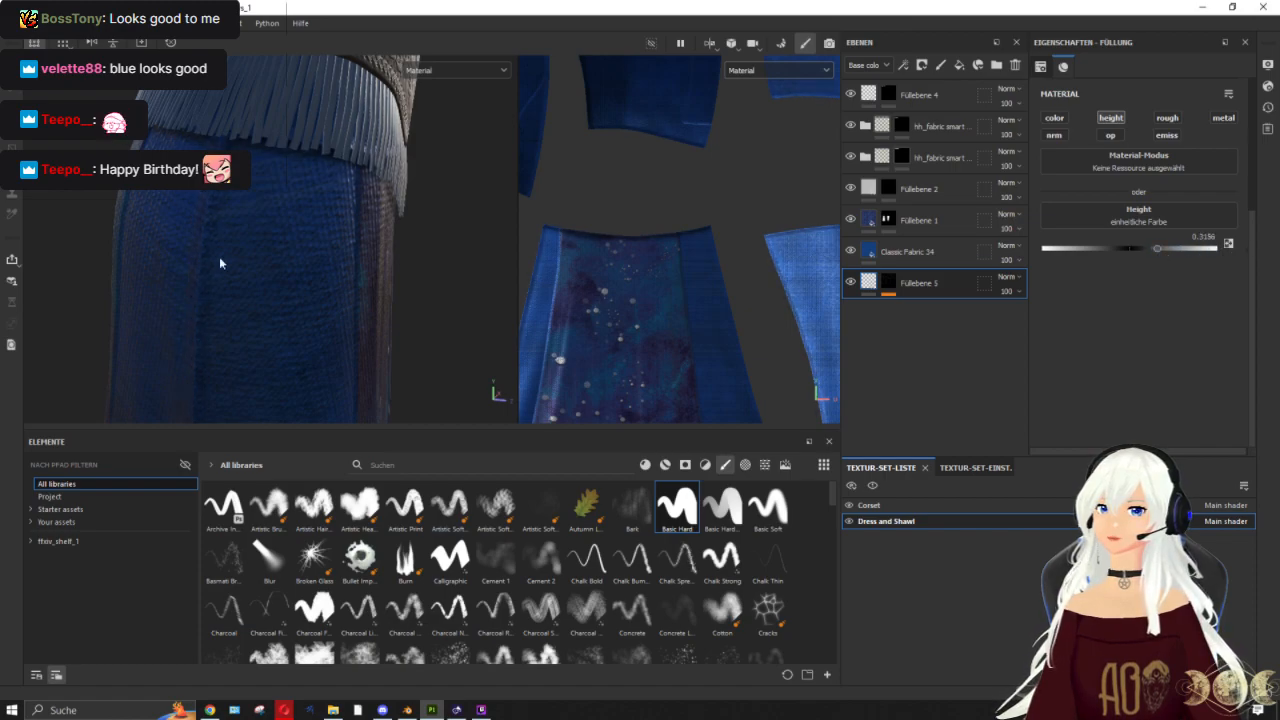
{"action": "scroll", "coordinate": [219, 256], "scroll_direction": "down", "scroll_amount": 5}
{"action": "scroll", "coordinate": [306, 167], "scroll_direction": "up", "scroll_amount": 5}
{"action": "left_click_drag", "start_coordinate": [351, 223], "coordinate": [348, 190], "text": "alt"}
{"action": "scroll", "coordinate": [383, 216], "scroll_direction": "up", "scroll_amount": 5}
{"action": "left_click_drag", "start_coordinate": [266, 241], "coordinate": [220, 235], "text": "alt"}
Step: Return to the Mask Outline filter, compare curve shapes on the bodice side seam and set the curve shape to -0.6
{"action": "left_click", "coordinate": [978, 252]}
{"action": "left_click", "coordinate": [978, 283]}
{"action": "left_click", "coordinate": [931, 307]}
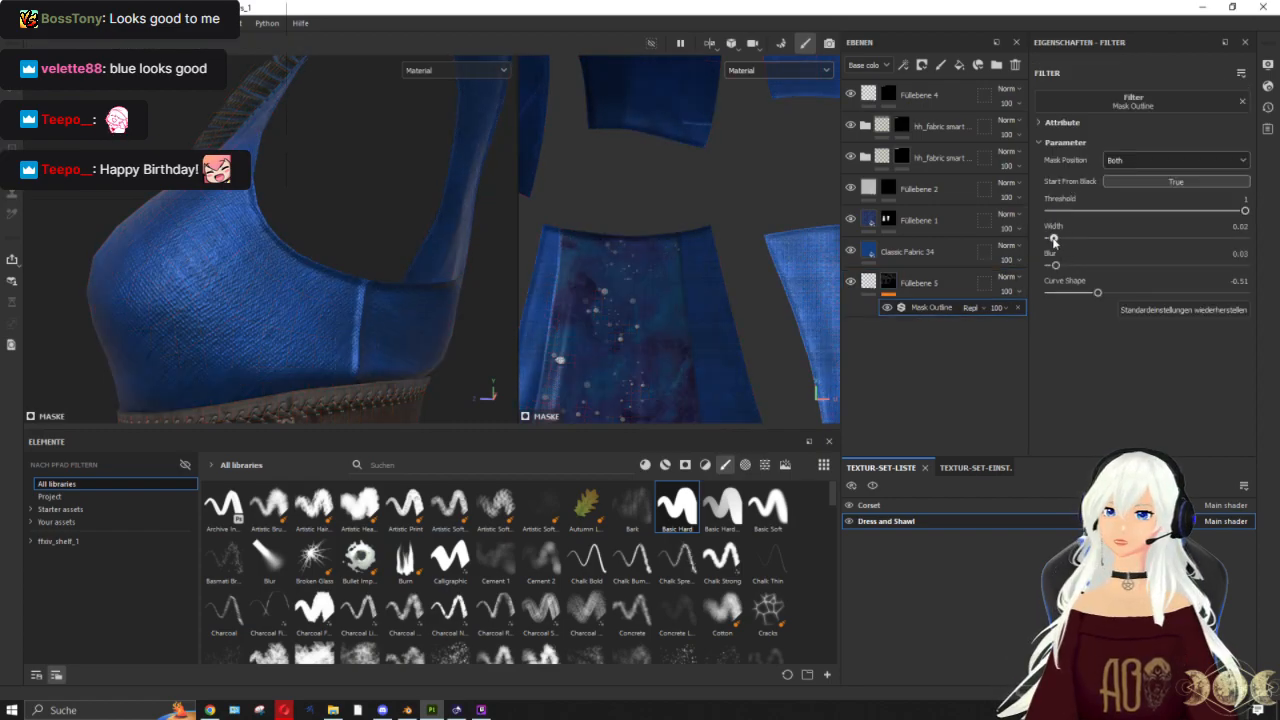
{"action": "left_click_drag", "start_coordinate": [505, 270], "coordinate": [330, 285], "text": "alt"}
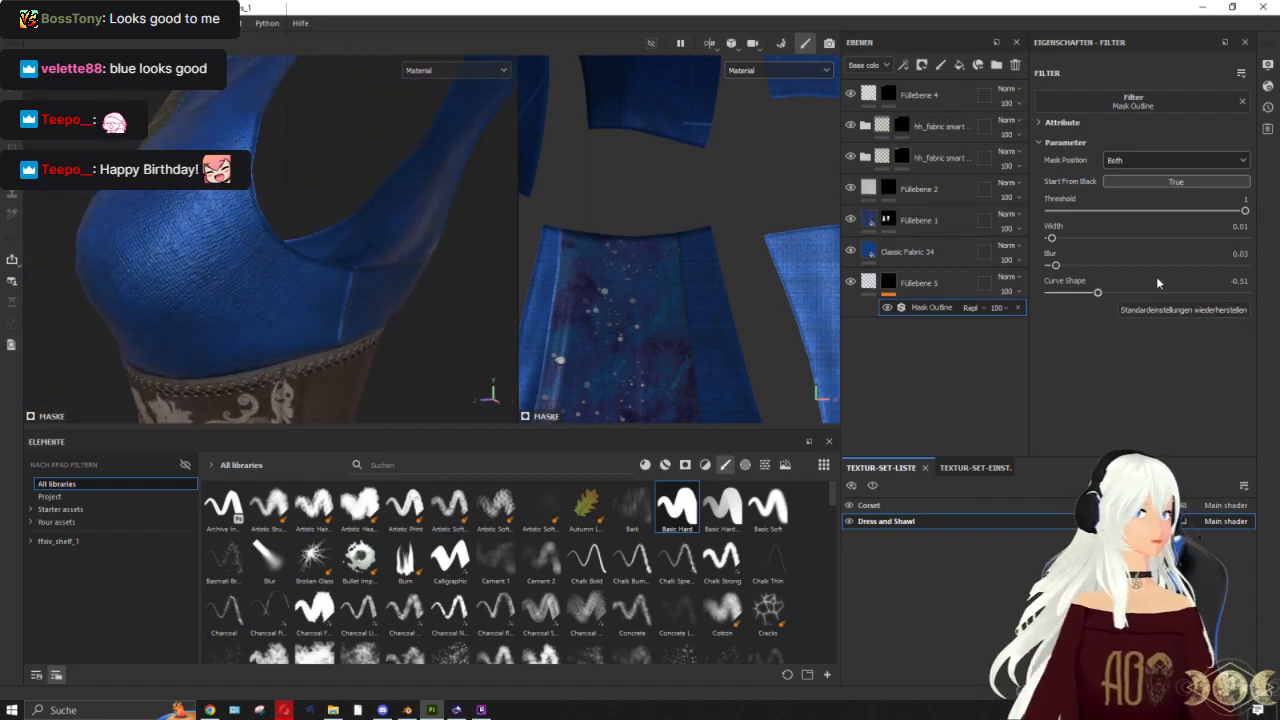
{"action": "left_click_drag", "start_coordinate": [1211, 294], "coordinate": [1250, 293]}
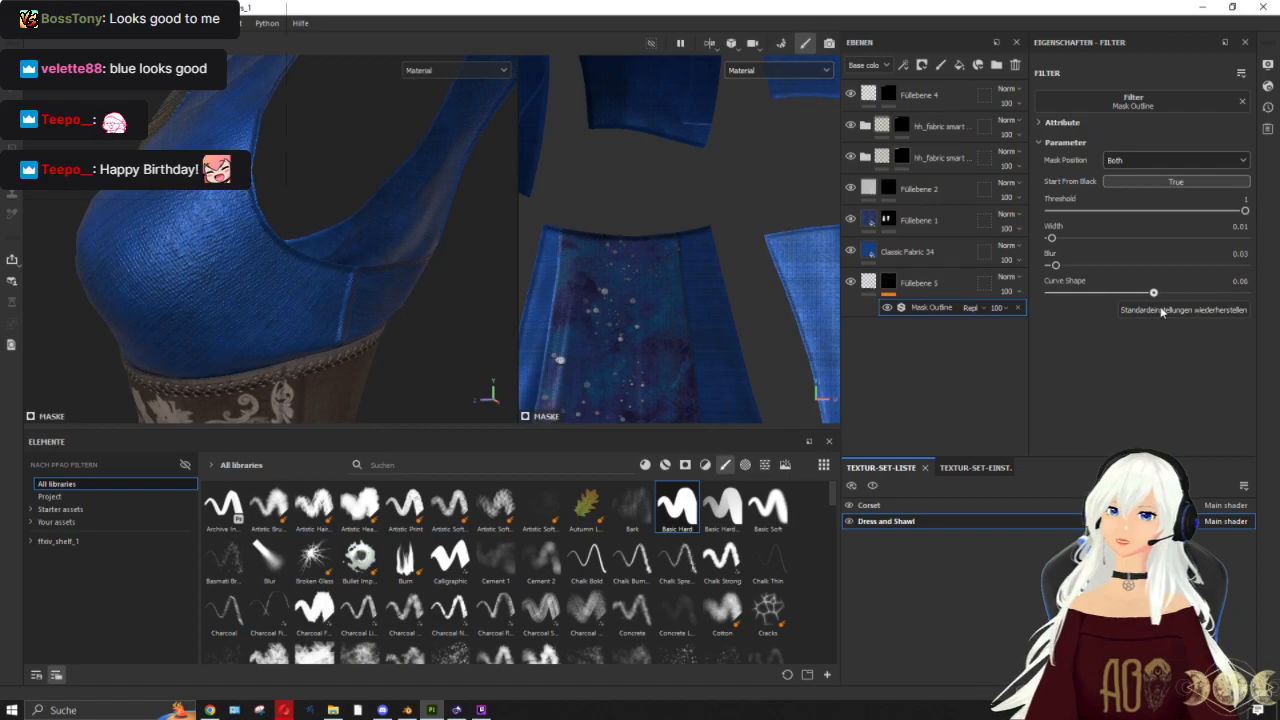
{"action": "left_click_drag", "start_coordinate": [430, 220], "coordinate": [409, 209], "text": "alt"}
{"action": "left_click_drag", "start_coordinate": [530, 215], "coordinate": [295, 128], "text": "alt"}
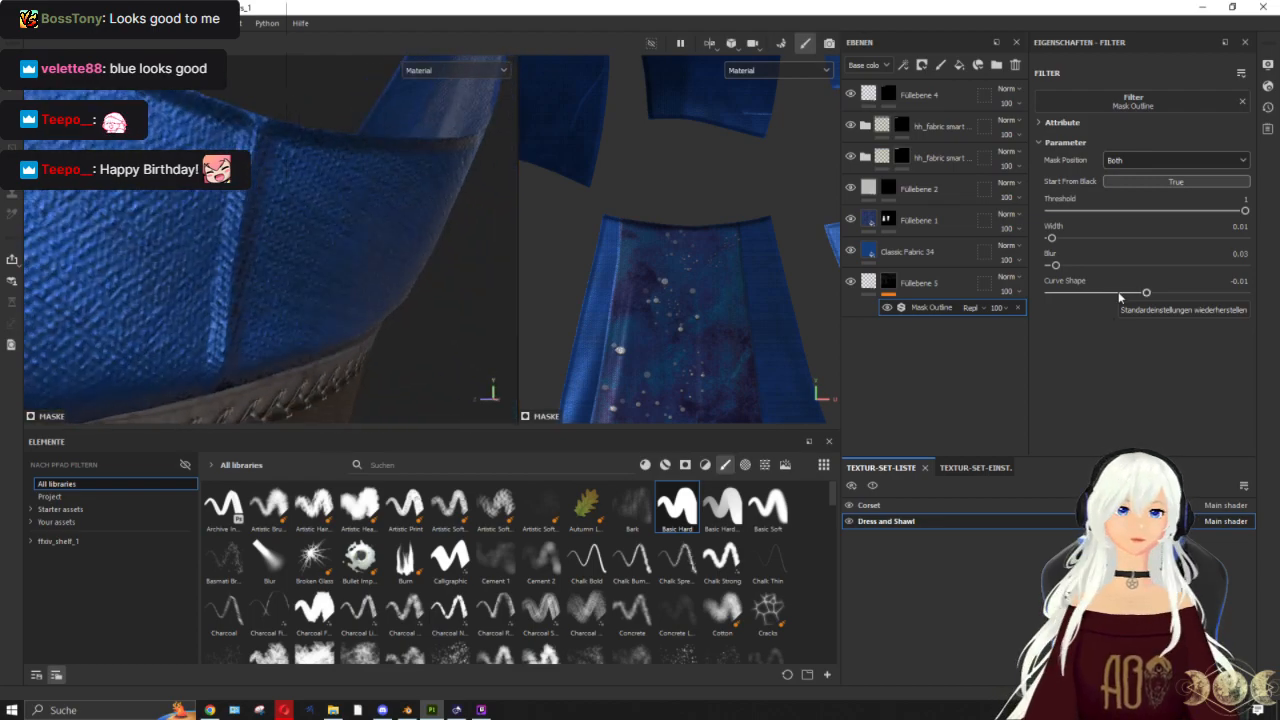
{"action": "left_click_drag", "start_coordinate": [1148, 293], "coordinate": [1090, 296]}
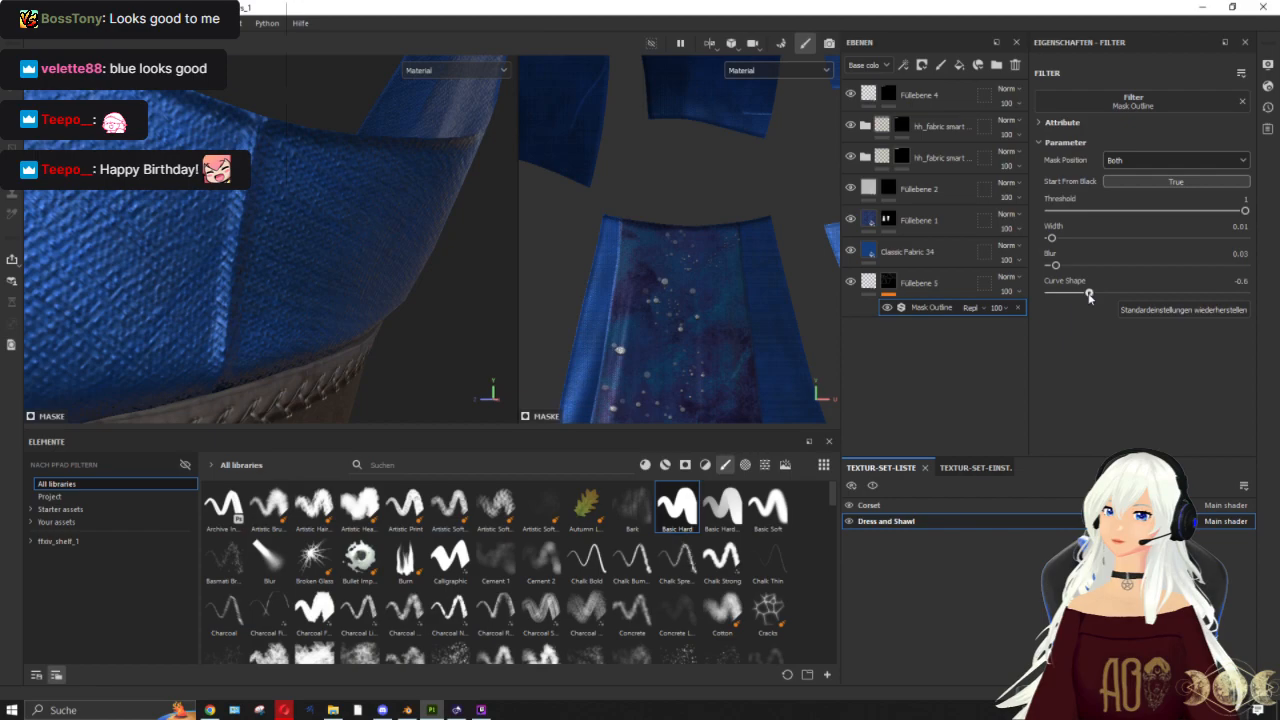
{"action": "left_click_drag", "start_coordinate": [238, 208], "coordinate": [363, 280], "text": "alt"}
{"action": "scroll", "coordinate": [363, 277], "scroll_direction": "up", "scroll_amount": 2}
{"action": "scroll", "coordinate": [360, 277], "scroll_direction": "up", "scroll_amount": 2}
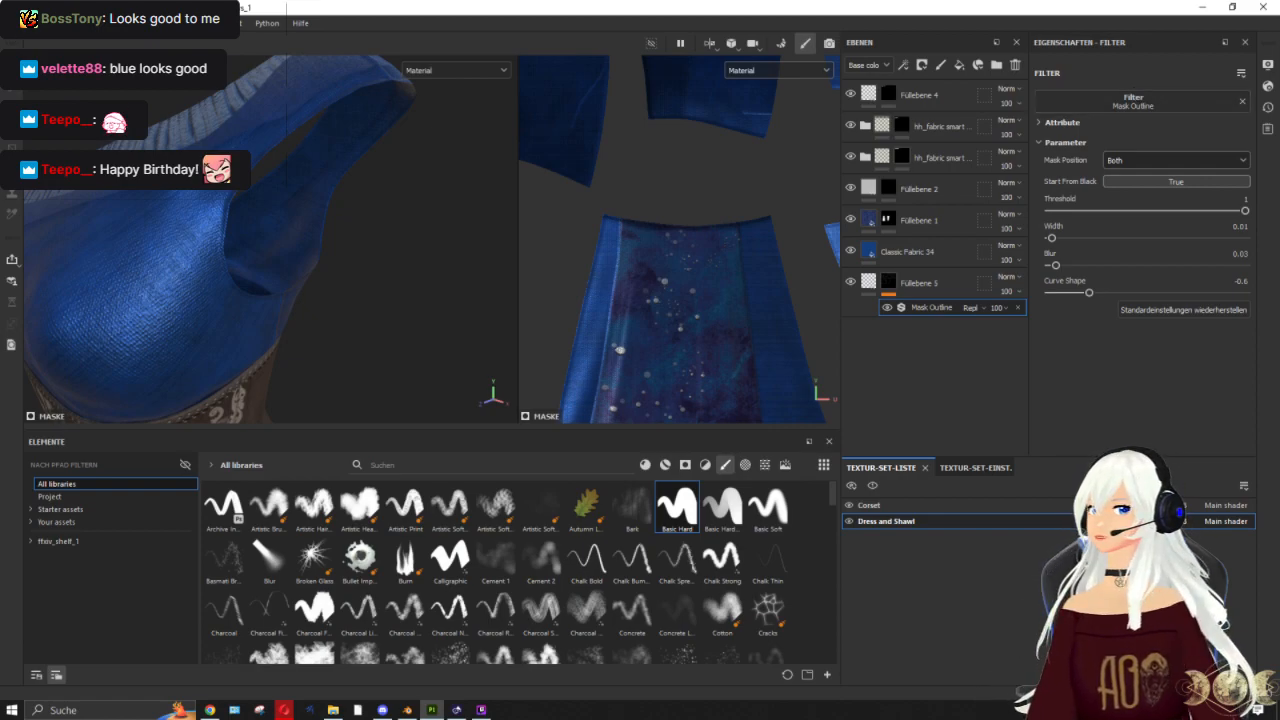
Step: Try removing the Ambient occlusion, Thickness and Normal mesh maps from the Dress and Shawl texture set
{"action": "left_click", "coordinate": [15, 23]}
{"action": "left_click", "coordinate": [299, 190]}
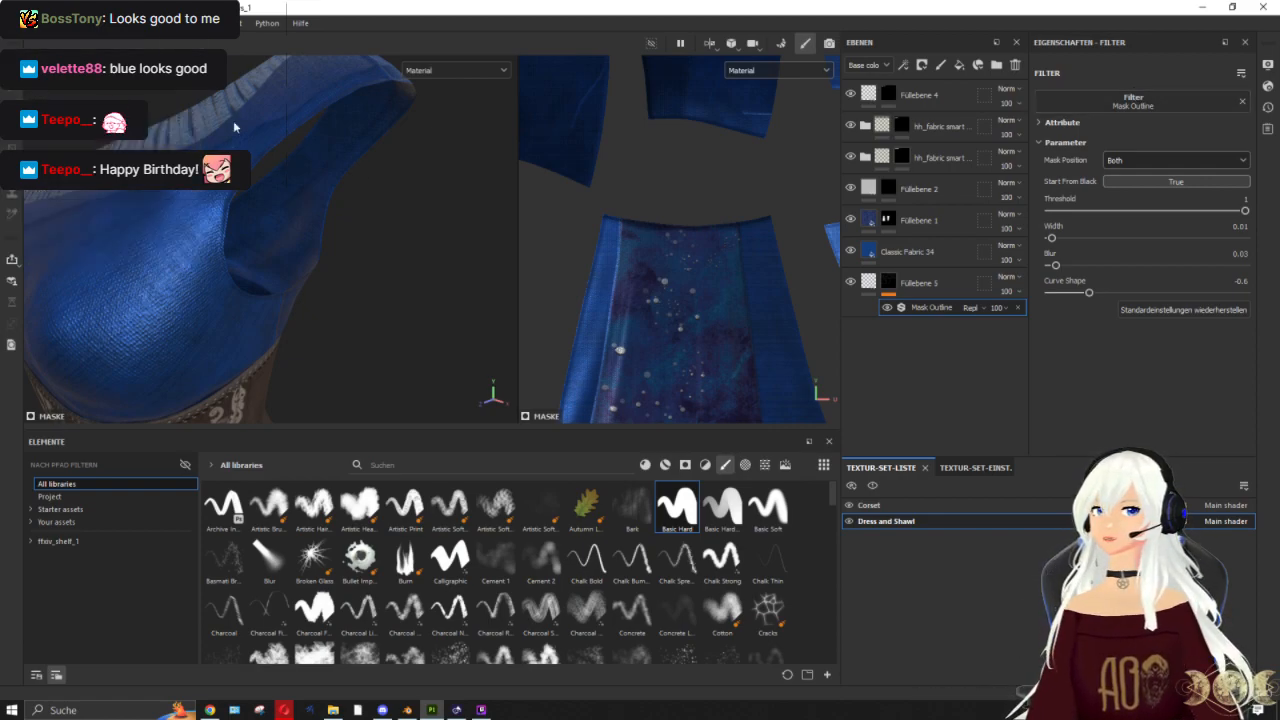
{"action": "left_click", "coordinate": [972, 467]}
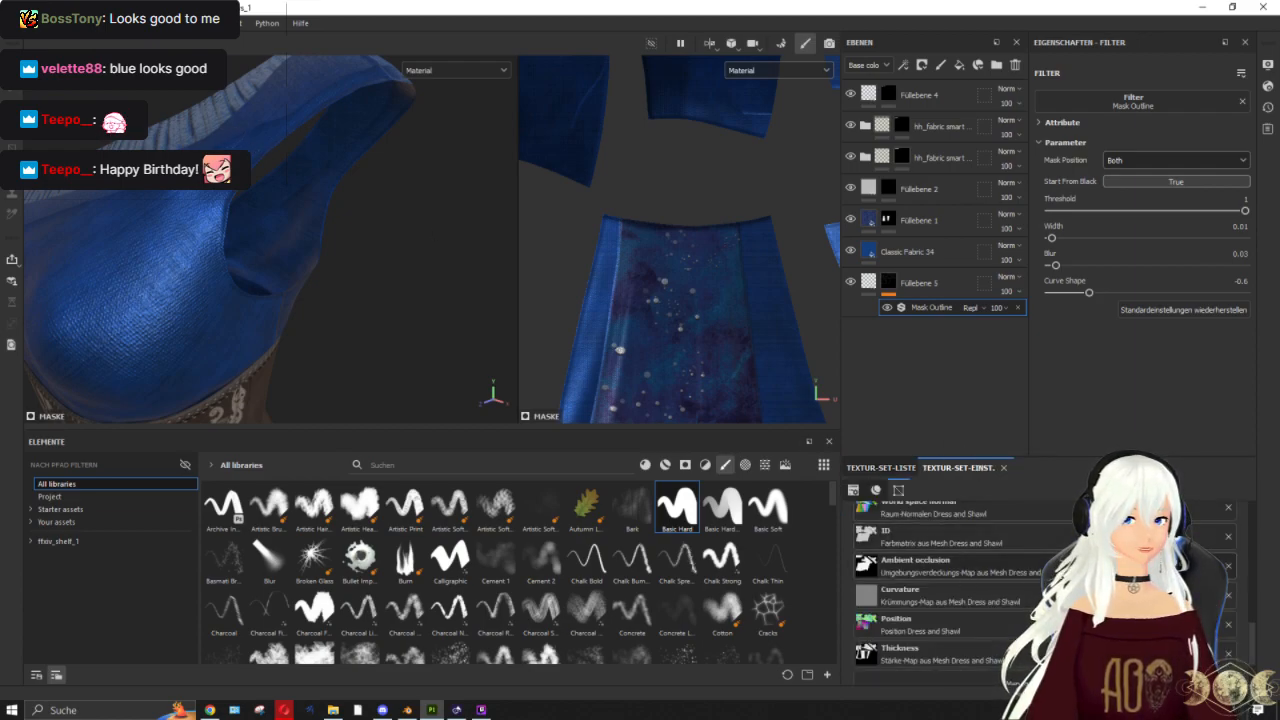
{"action": "left_click", "coordinate": [1229, 568]}
{"action": "left_click_drag", "start_coordinate": [433, 234], "coordinate": [365, 128], "text": "alt"}
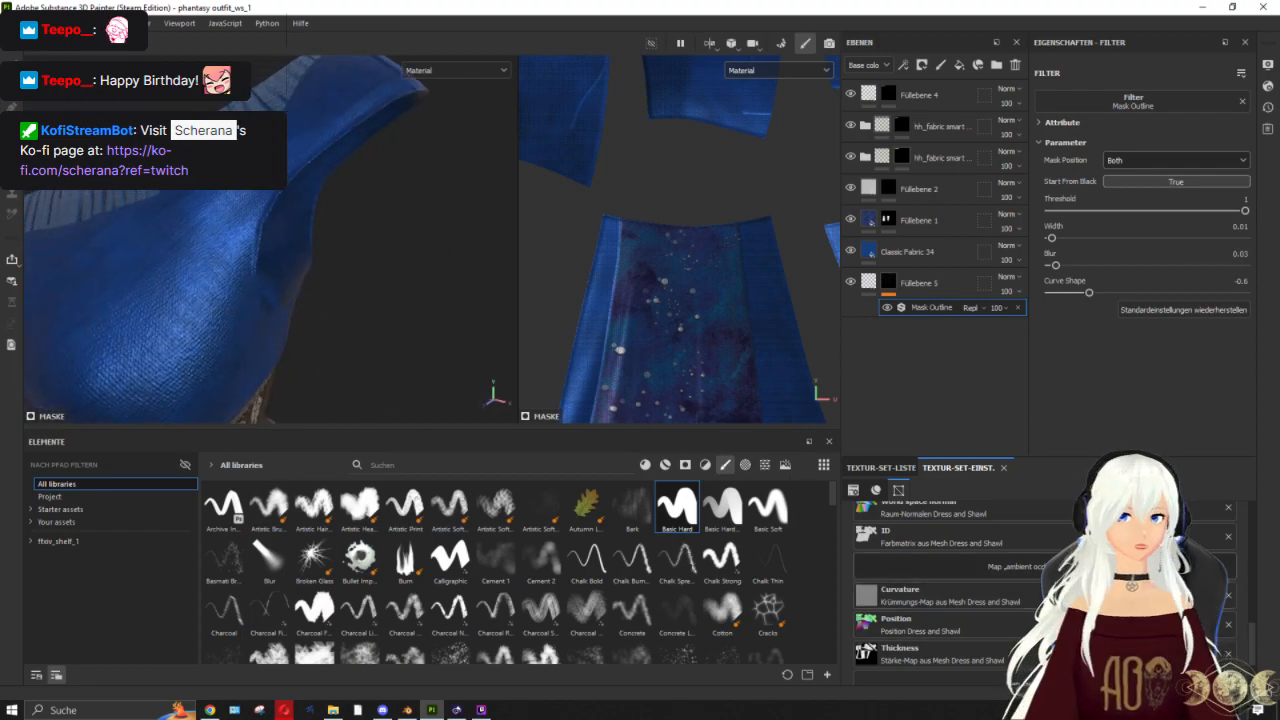
{"action": "scroll", "coordinate": [1100, 598], "scroll_direction": "down", "scroll_amount": 1}
{"action": "scroll", "coordinate": [1234, 577], "scroll_direction": "down", "scroll_amount": 1}
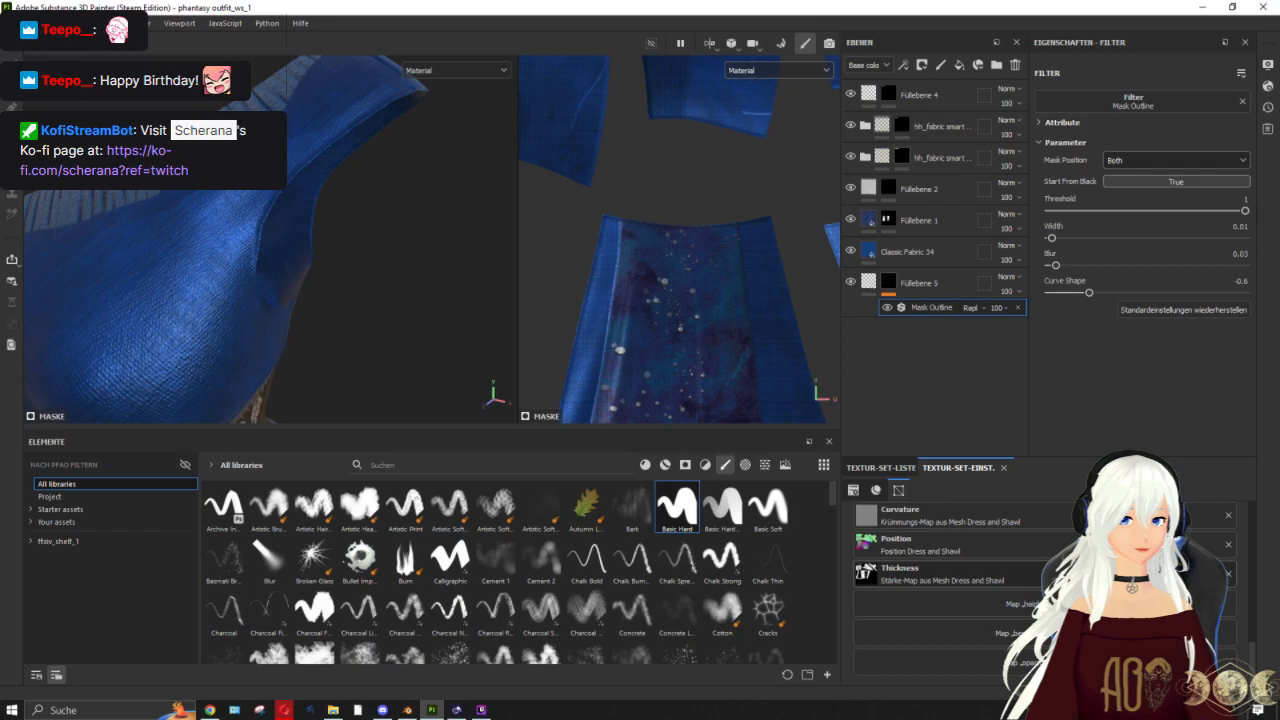
{"action": "left_click", "coordinate": [1229, 574]}
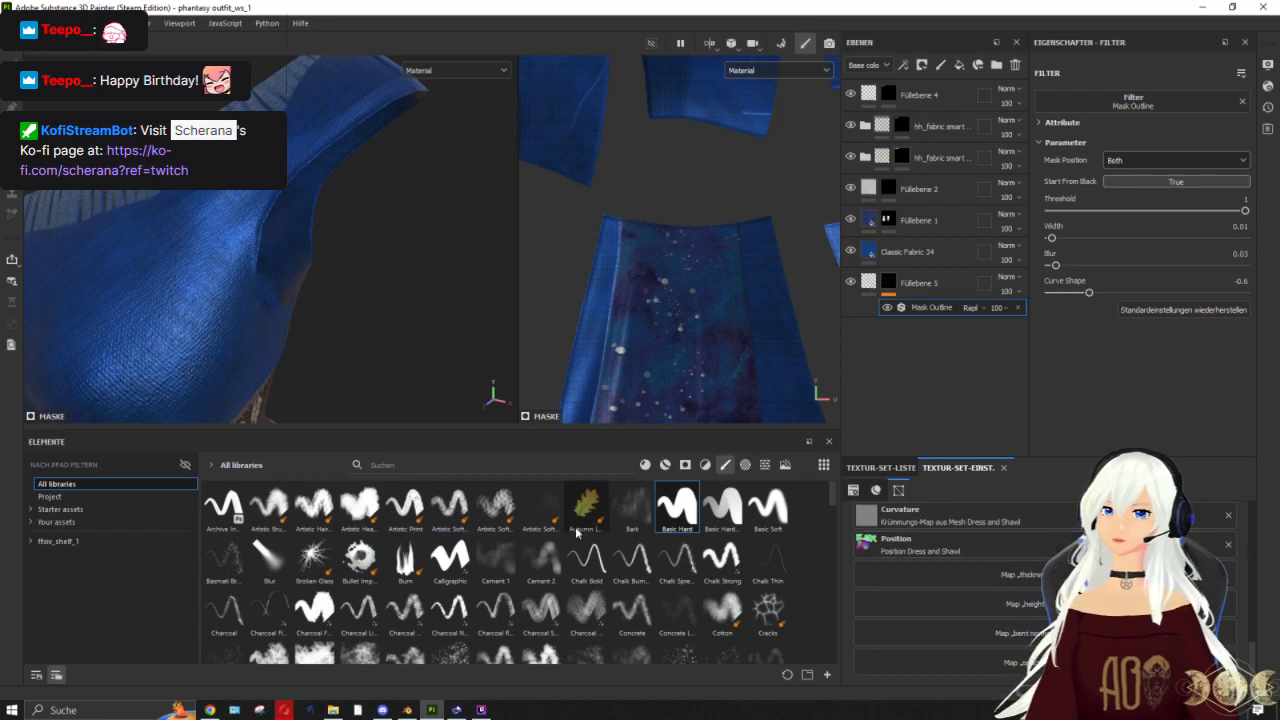
{"action": "scroll", "coordinate": [1229, 574], "scroll_direction": "up", "scroll_amount": 4}
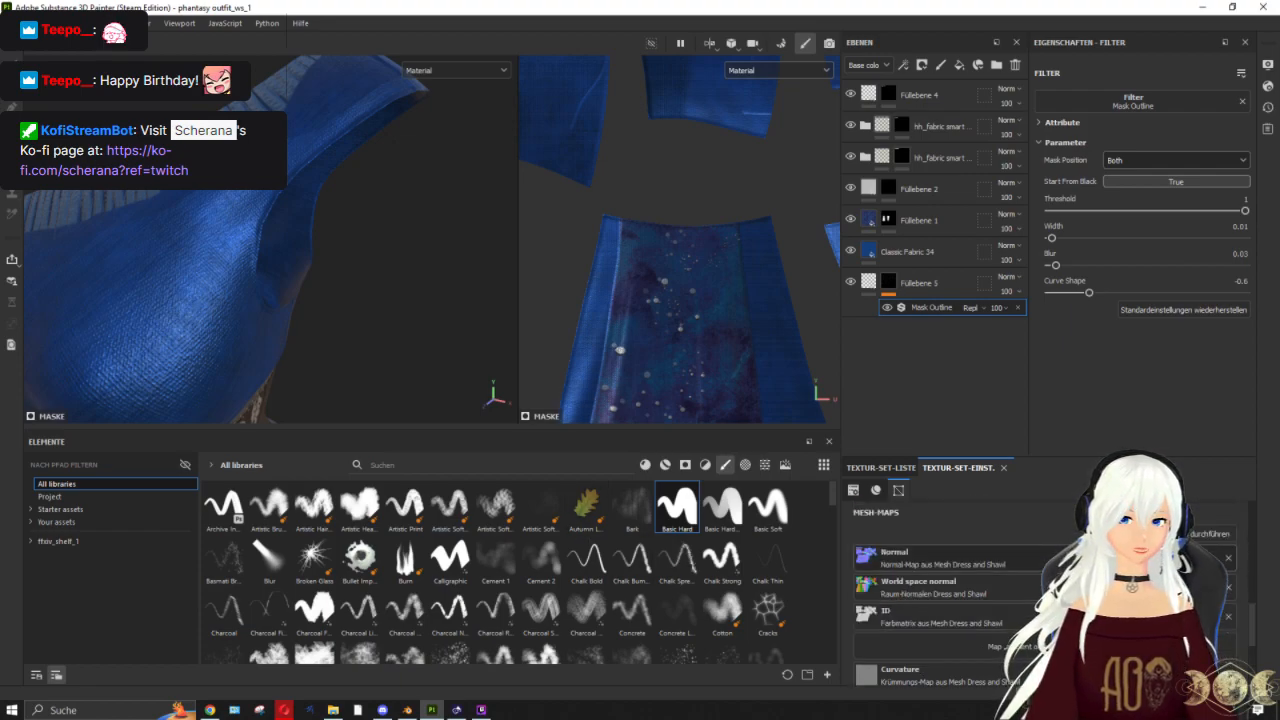
{"action": "left_click", "coordinate": [1228, 559]}
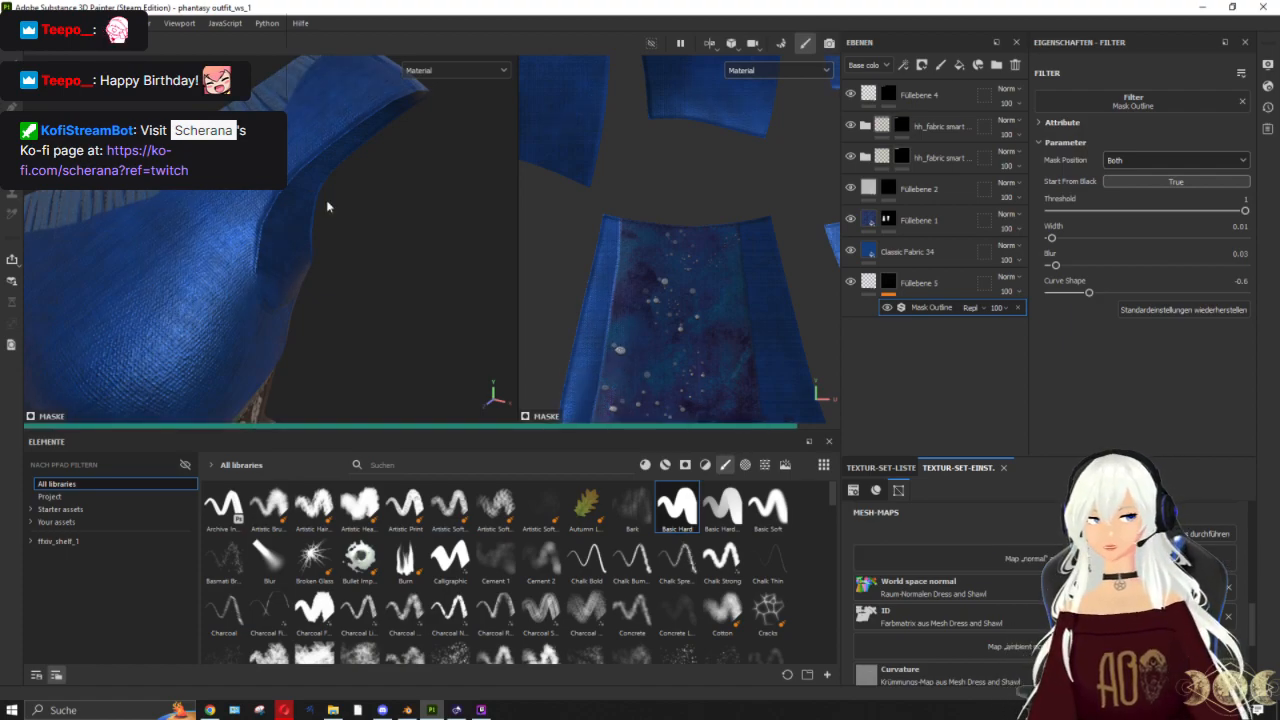
Step: Undo the mesh map removals and look at the bodice side seam again
{"action": "key", "text": "ctrl"}
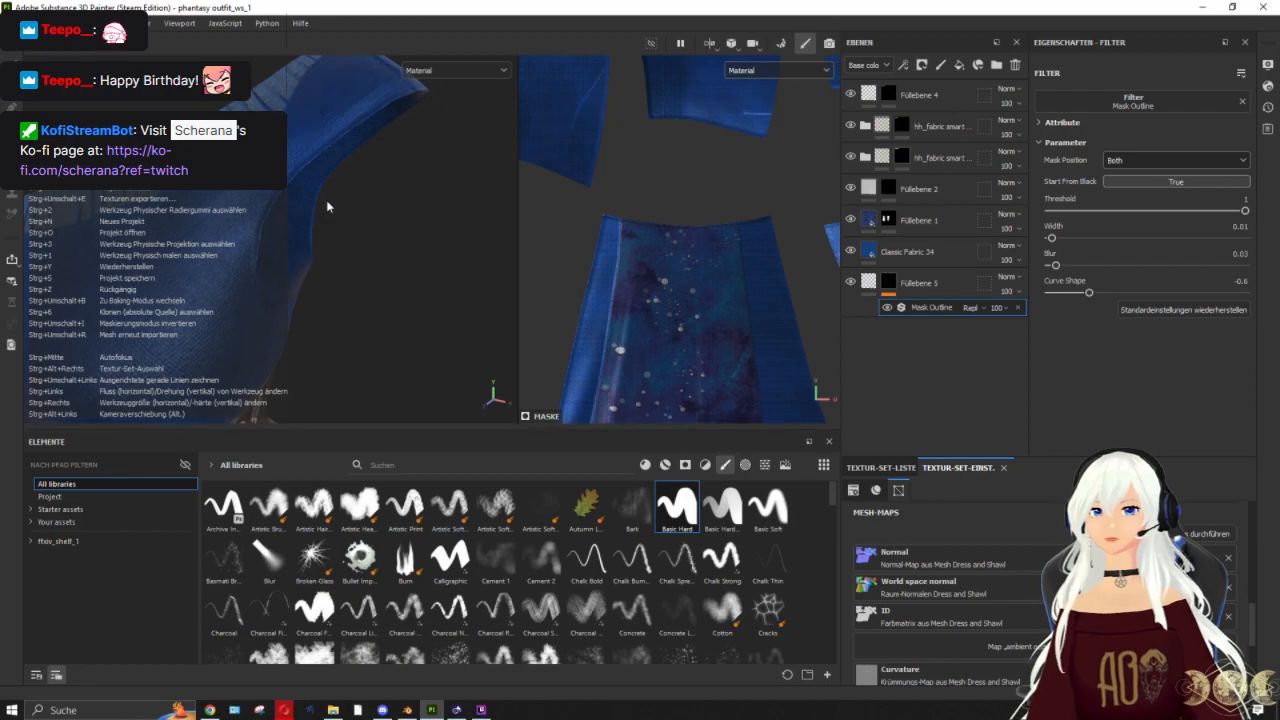
{"action": "key", "text": "ctrl"}
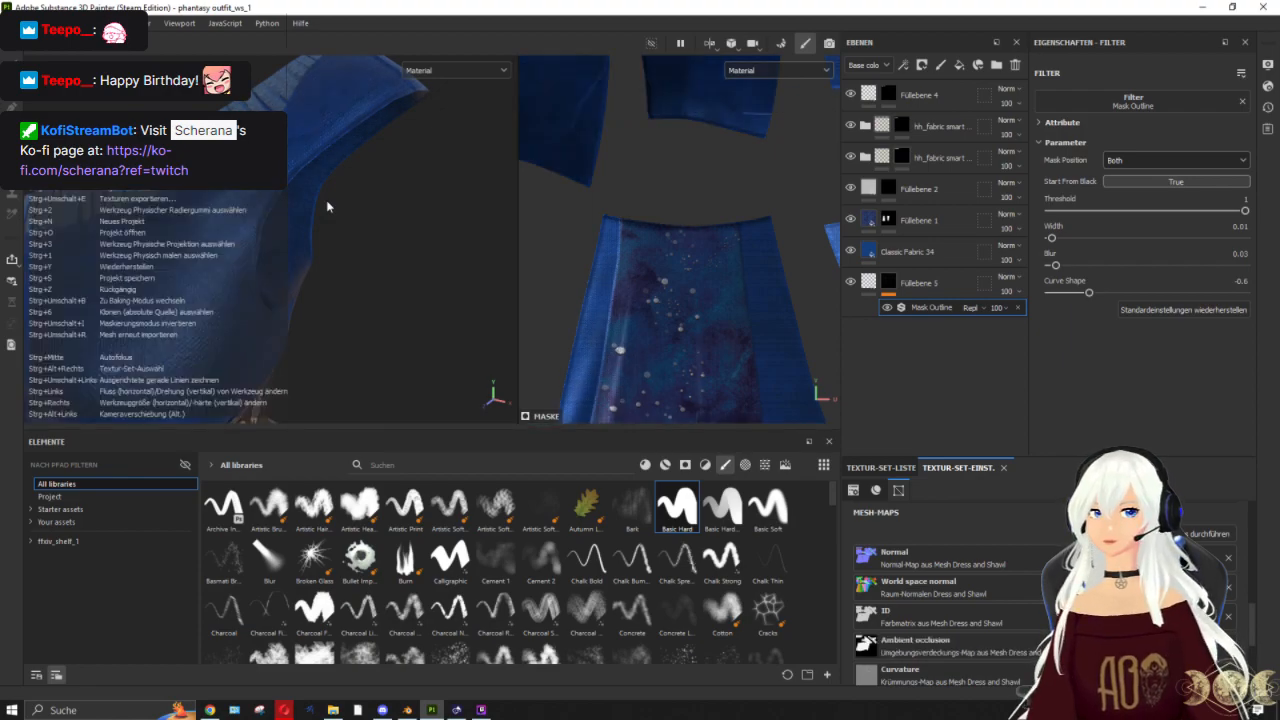
{"action": "scroll", "coordinate": [268, 284], "scroll_direction": "down", "scroll_amount": 4}
{"action": "mouse_move", "coordinate": [331, 227]}
{"action": "left_mouse_down", "text": "alt"}
{"action": "mouse_move", "coordinate": [323, 209]}
{"action": "mouse_move", "coordinate": [416, 293]}
{"action": "mouse_move", "coordinate": [414, 266]}
{"action": "mouse_move", "coordinate": [354, 236]}
{"action": "left_mouse_up", "text": "alt"}
{"action": "scroll", "coordinate": [414, 266], "scroll_direction": "up", "scroll_amount": 3}
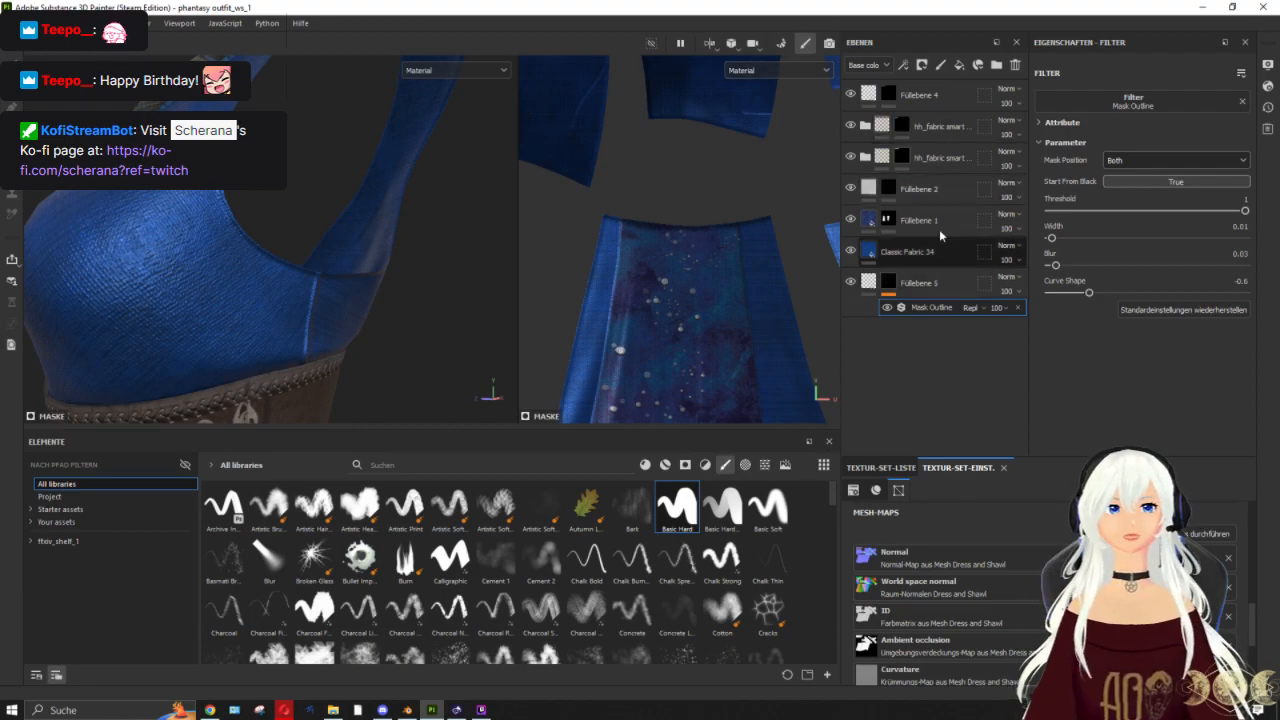
Step: Add an empty filter above Mask Outline in Füllebene 5's mask and open its filter selection
{"action": "left_click", "coordinate": [903, 64]}
{"action": "left_click", "coordinate": [951, 164]}
{"action": "left_click", "coordinate": [1111, 99]}
{"action": "type", "text": "mask histo"}
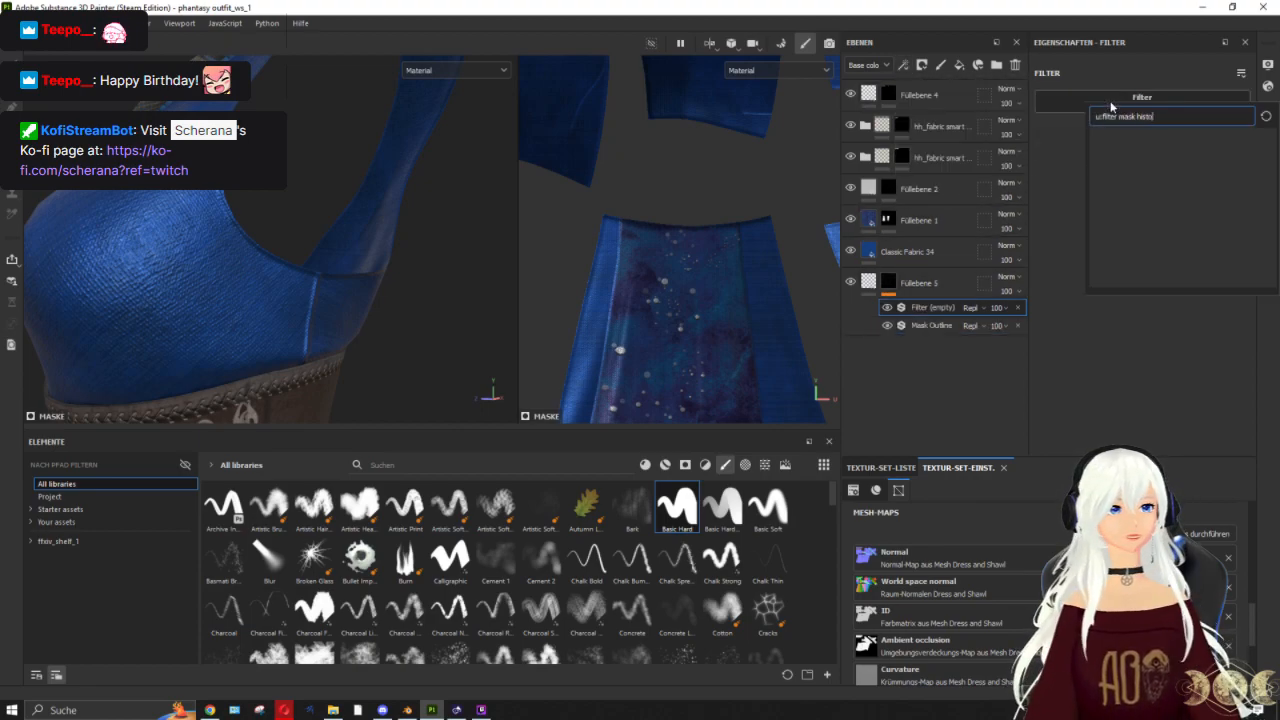
{"action": "key", "text": "BackSpace"}
{"action": "key", "text": "BackSpace"}
{"action": "key", "text": "BackSpace"}
{"action": "key", "text": "BackSpace"}
{"action": "key", "text": "BackSpace"}
{"action": "key", "text": "BackSpace"}
{"action": "key", "text": "BackSpace"}
{"action": "key", "text": "BackSpace"}
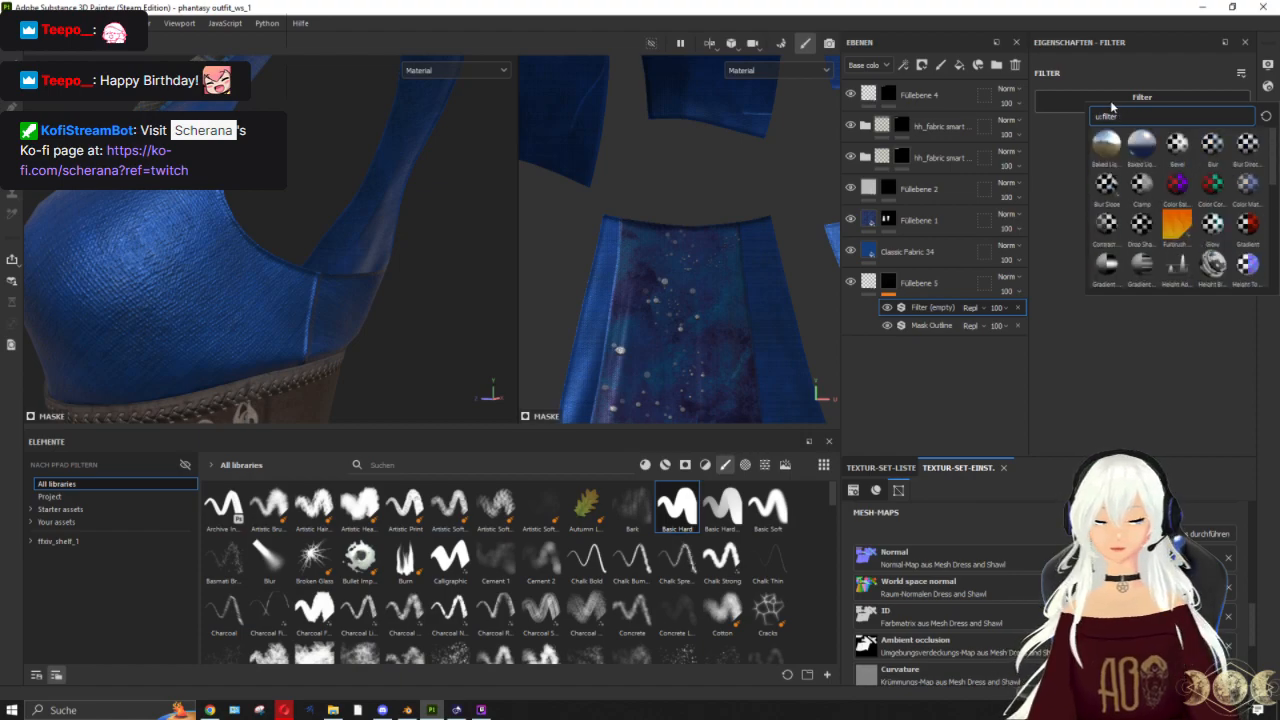
Step: Search the filters for "histo", assign Histogram Scan, and set its position to 0.77 and contrast to 0.27
{"action": "type", "text": "histo"}
{"action": "left_click", "coordinate": [1108, 148]}
{"action": "scroll", "coordinate": [301, 246], "scroll_direction": "up", "scroll_amount": 3}
{"action": "left_click_drag", "start_coordinate": [301, 246], "coordinate": [334, 251], "text": "alt"}
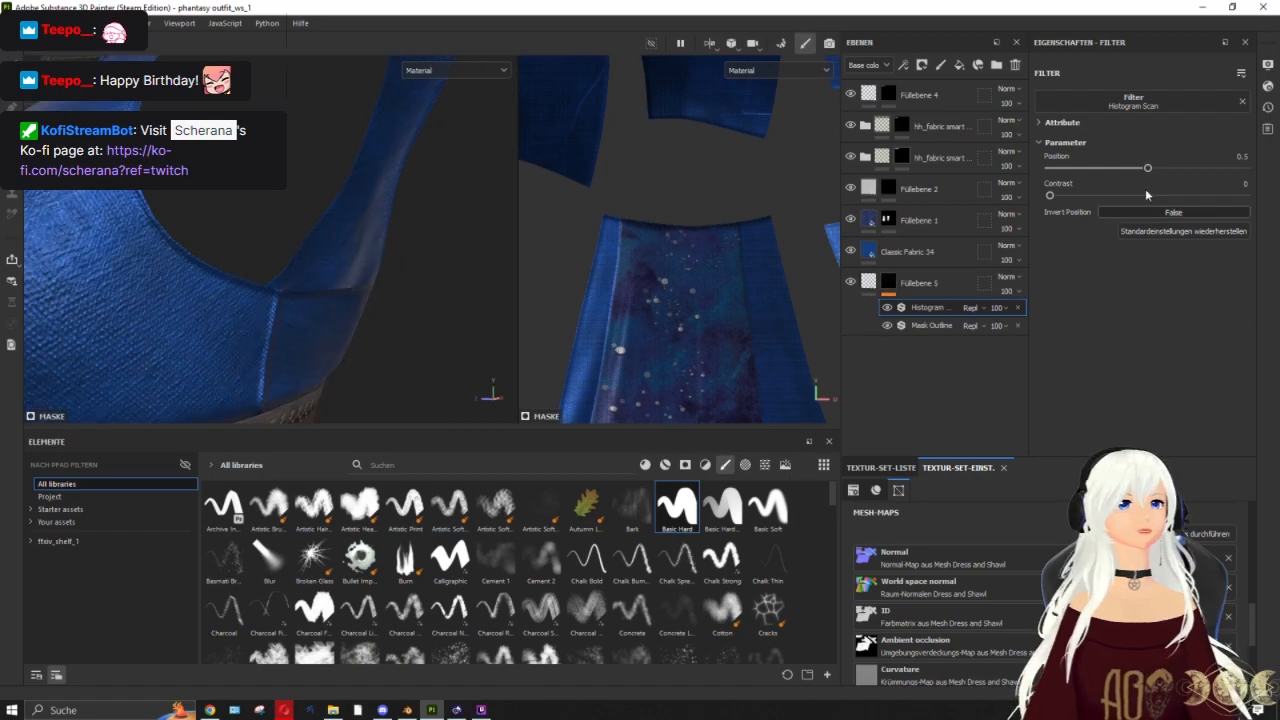
{"action": "left_click_drag", "start_coordinate": [1147, 168], "coordinate": [1201, 172]}
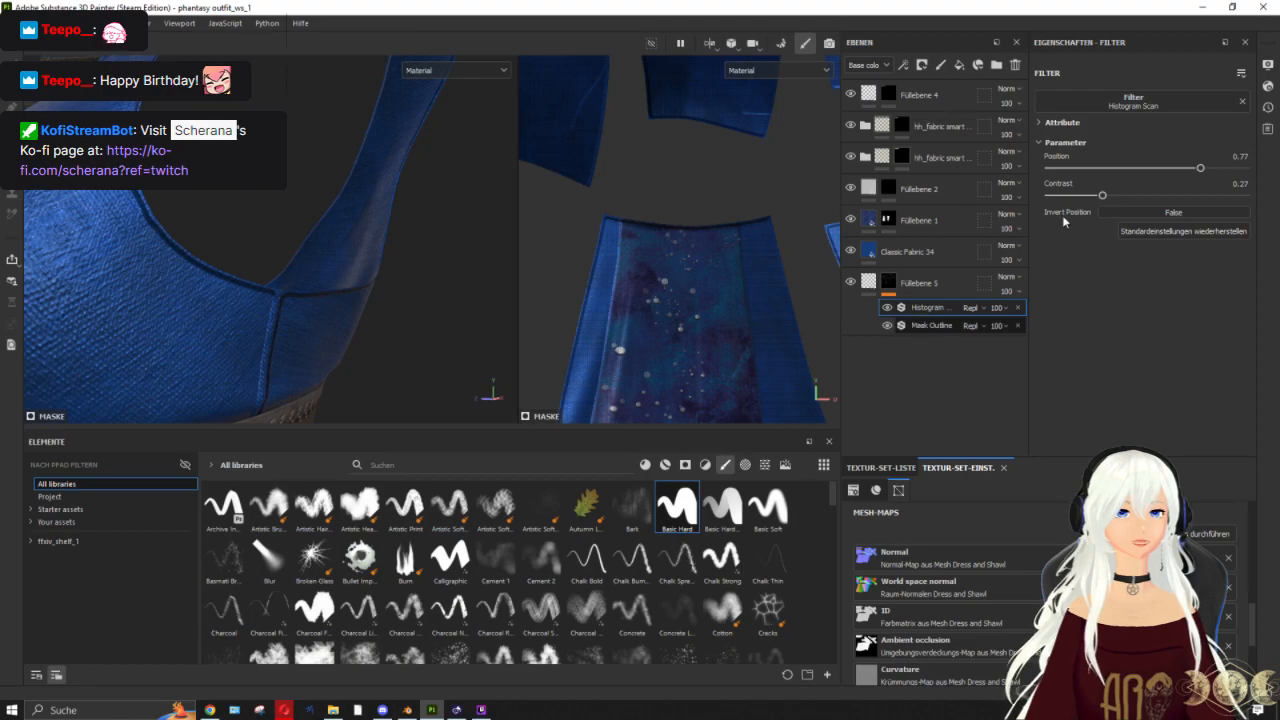
Step: Set the Mask Outline filter's blur to 0.05 and open Füllebene 5's fill properties
{"action": "left_click", "coordinate": [930, 326]}
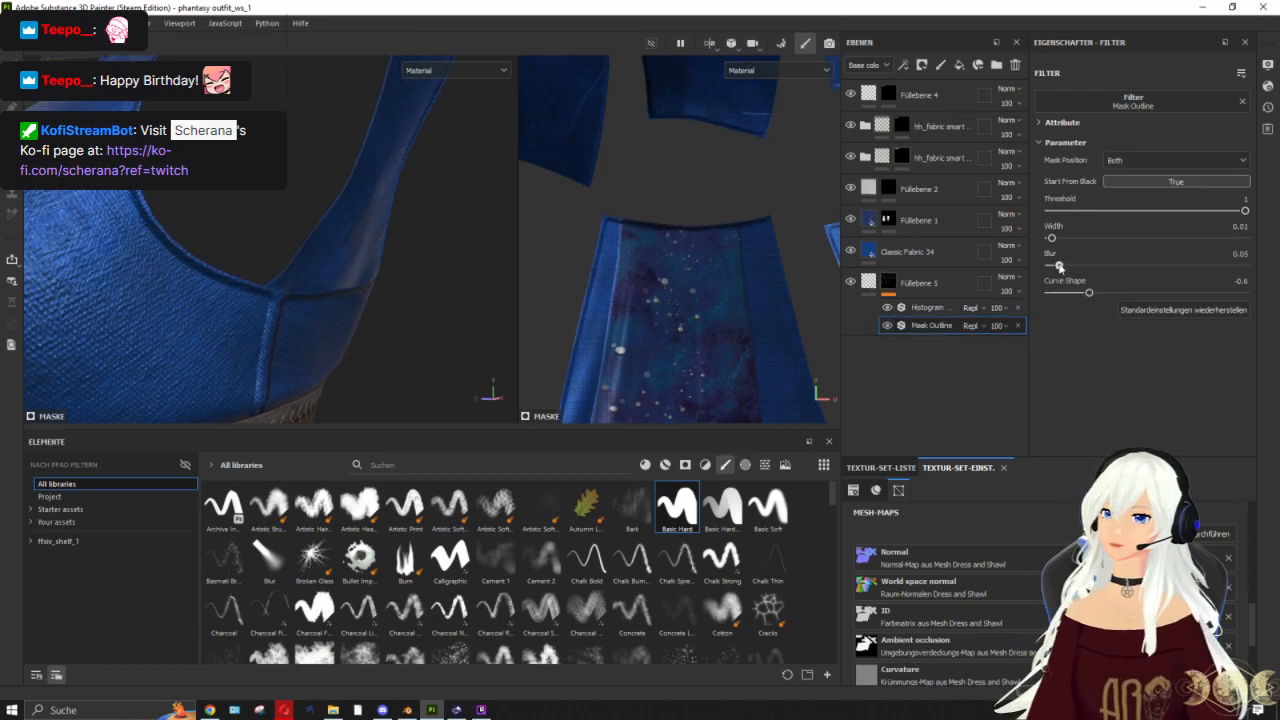
{"action": "left_click", "coordinate": [869, 283]}
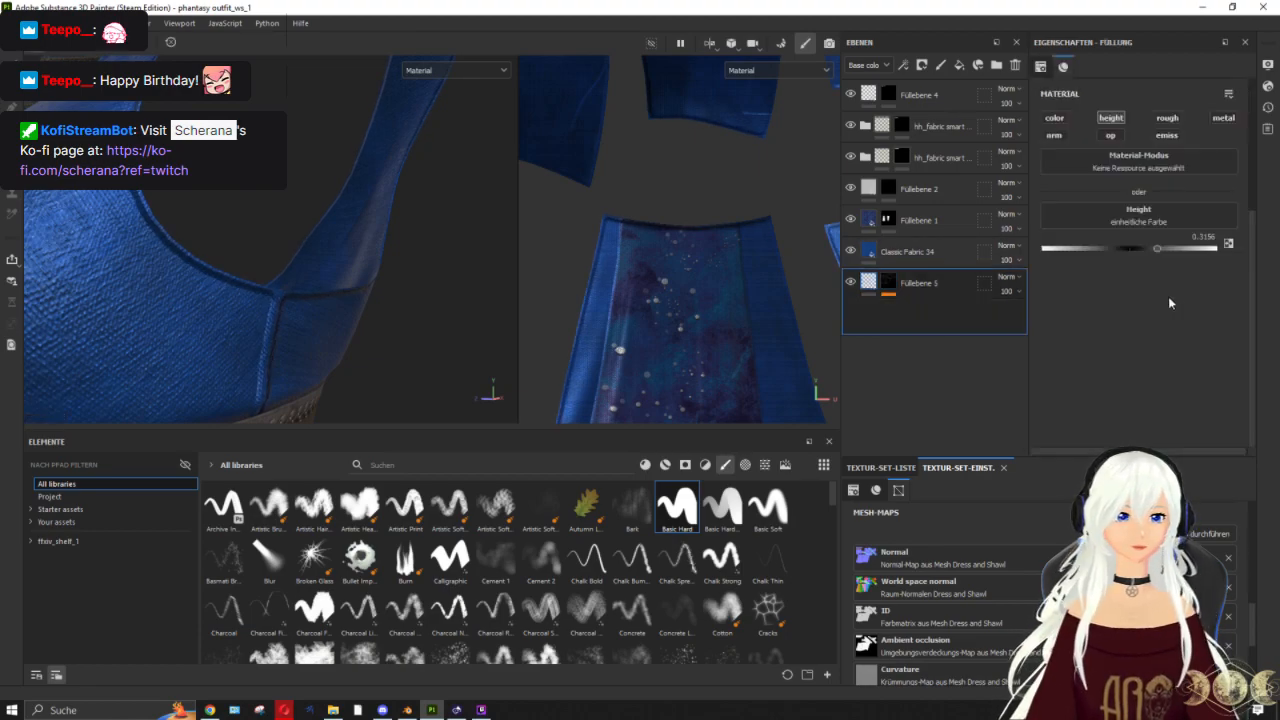
Step: Lower Füllebene 5's height to about 0.16 and check the seams on the bodice, corset and skirt
{"action": "left_click_drag", "start_coordinate": [1158, 248], "coordinate": [1142, 246]}
{"action": "scroll", "coordinate": [343, 268], "scroll_direction": "down", "scroll_amount": 8}
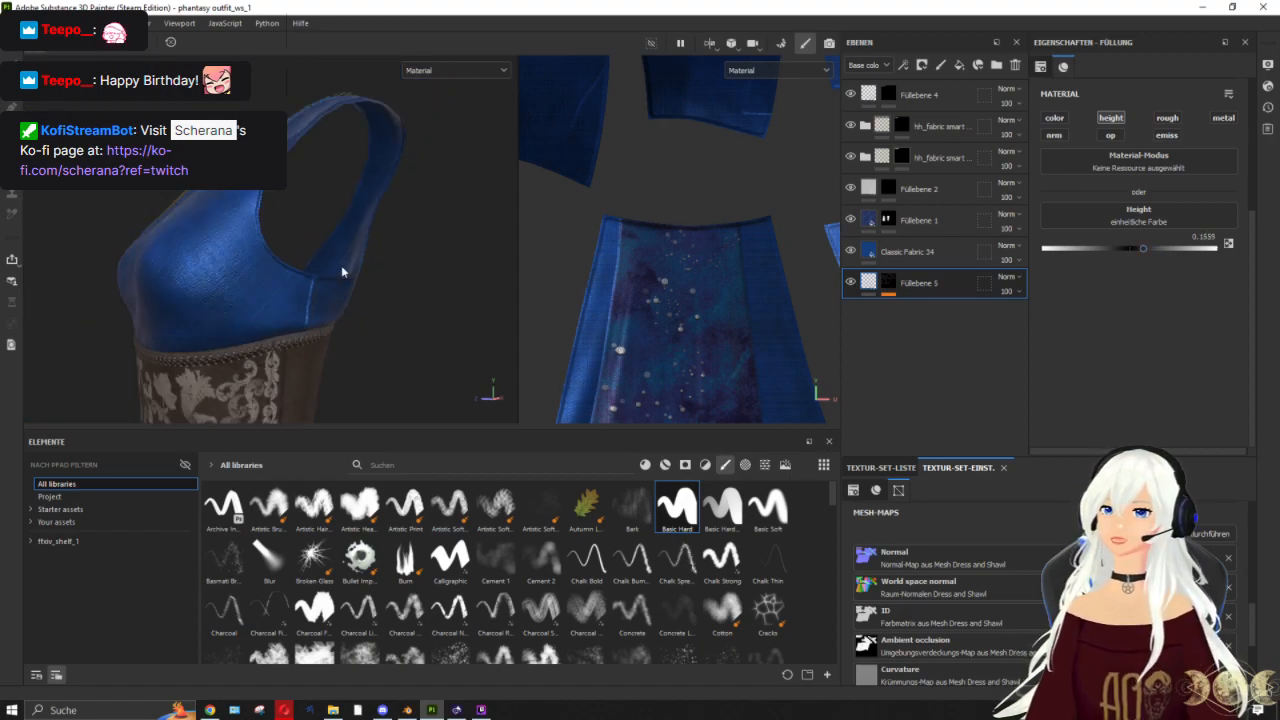
{"action": "middle_click_drag", "start_coordinate": [374, 315], "coordinate": [380, 106], "text": "alt"}
{"action": "left_click_drag", "start_coordinate": [371, 220], "coordinate": [304, 237], "text": "alt"}
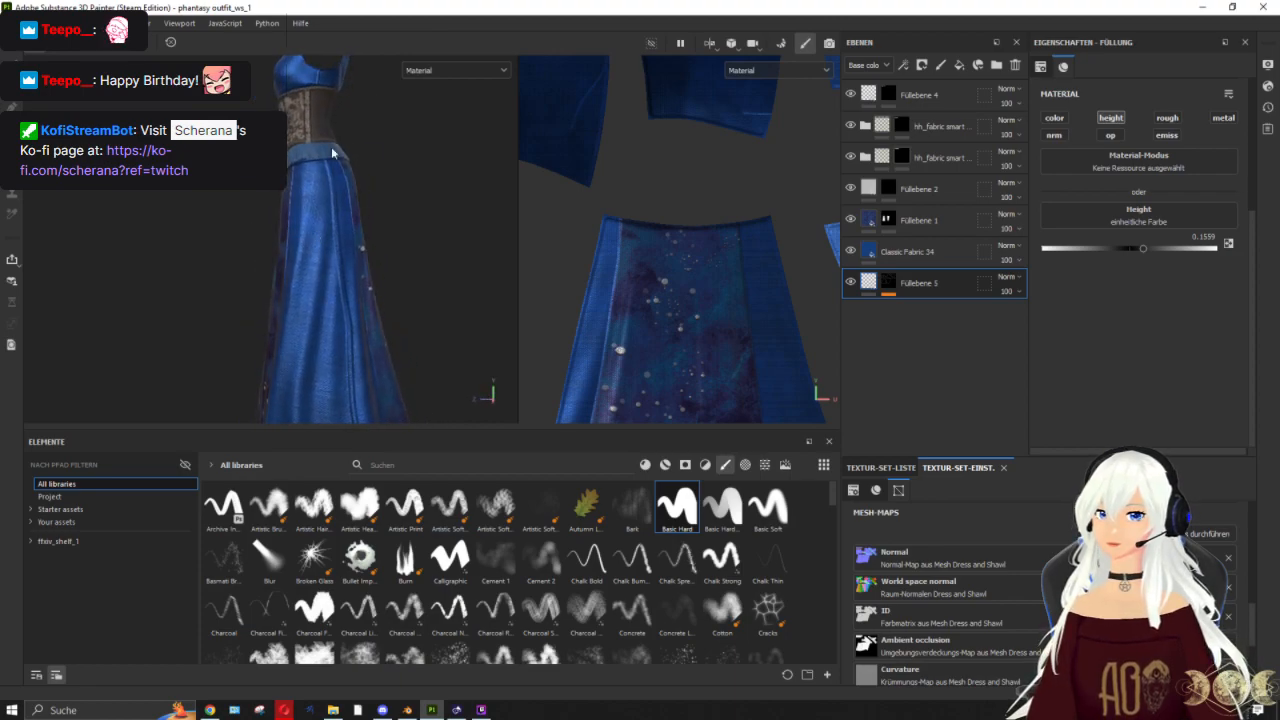
{"action": "scroll", "coordinate": [348, 126], "scroll_direction": "up", "scroll_amount": 5}
{"action": "middle_click_drag", "start_coordinate": [294, 152], "coordinate": [265, 299], "text": "alt"}
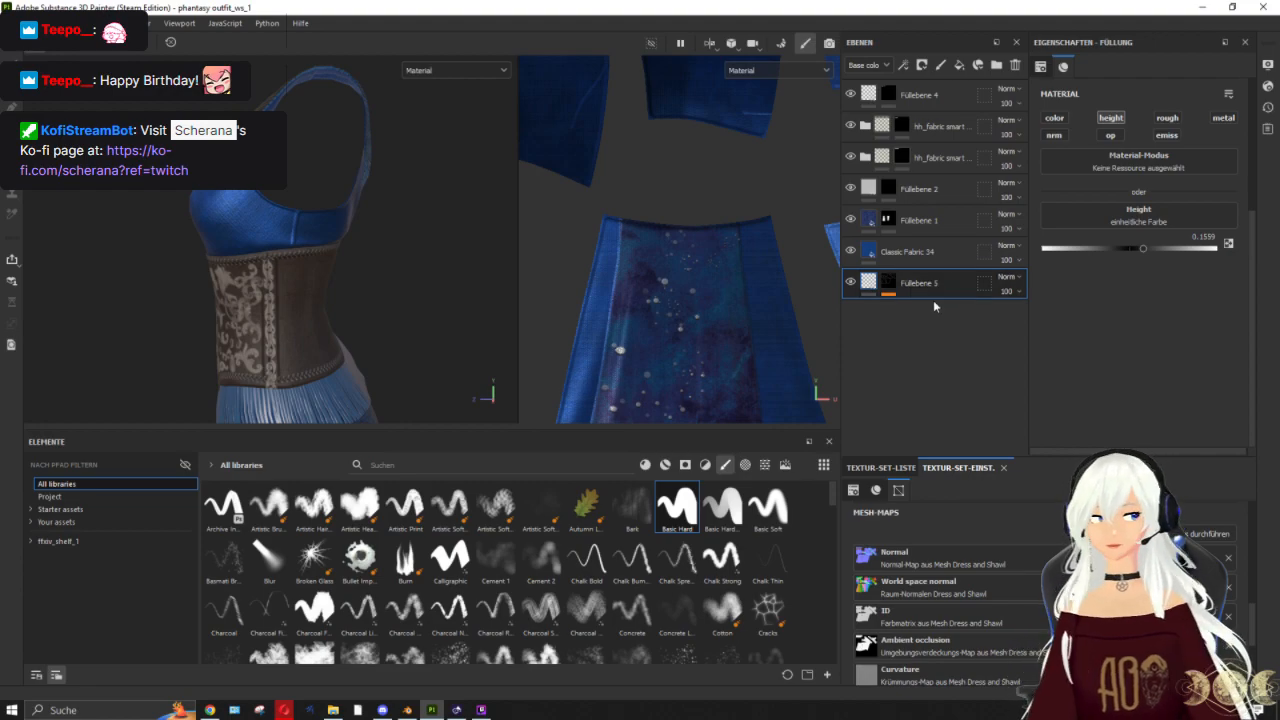
Step: Duplicate Füllebene 5 and check the upper copy's mask on the bodice before going back to its fill settings
{"action": "key", "text": "ctrl+d"}
{"action": "left_click", "coordinate": [889, 284]}
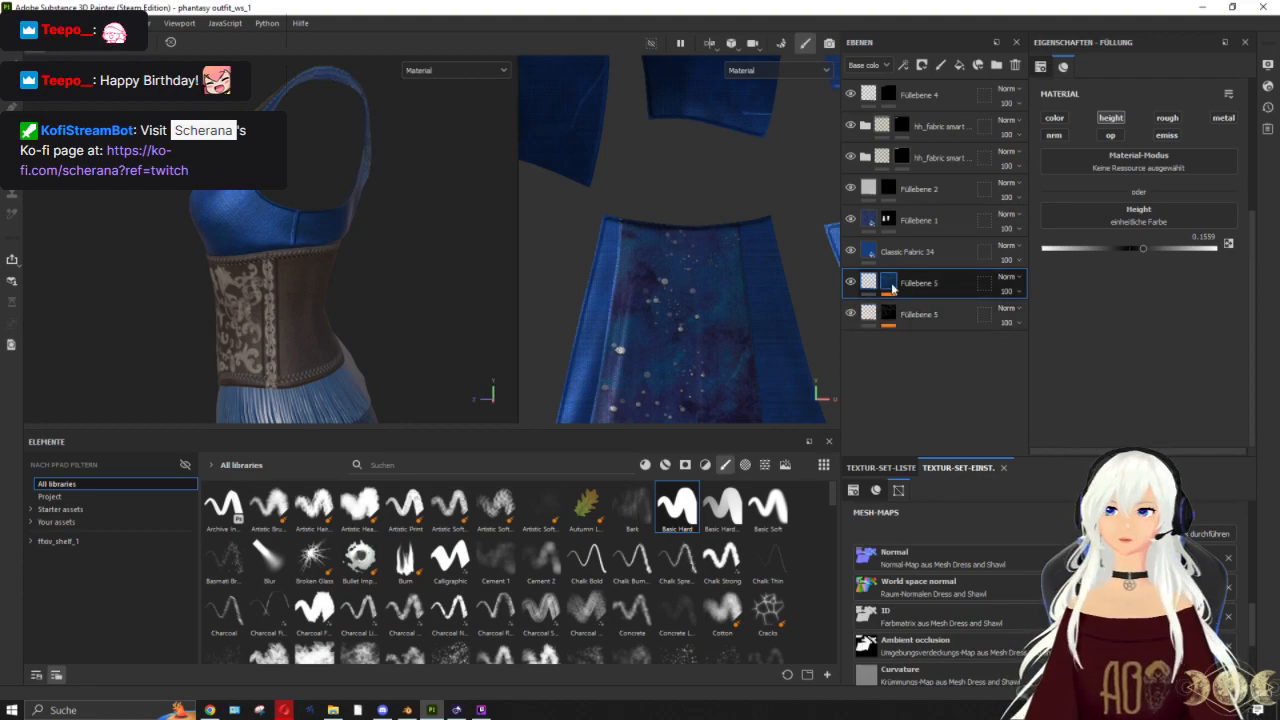
{"action": "left_click", "coordinate": [892, 286], "text": "alt"}
{"action": "scroll", "coordinate": [690, 238], "scroll_direction": "down", "scroll_amount": 5}
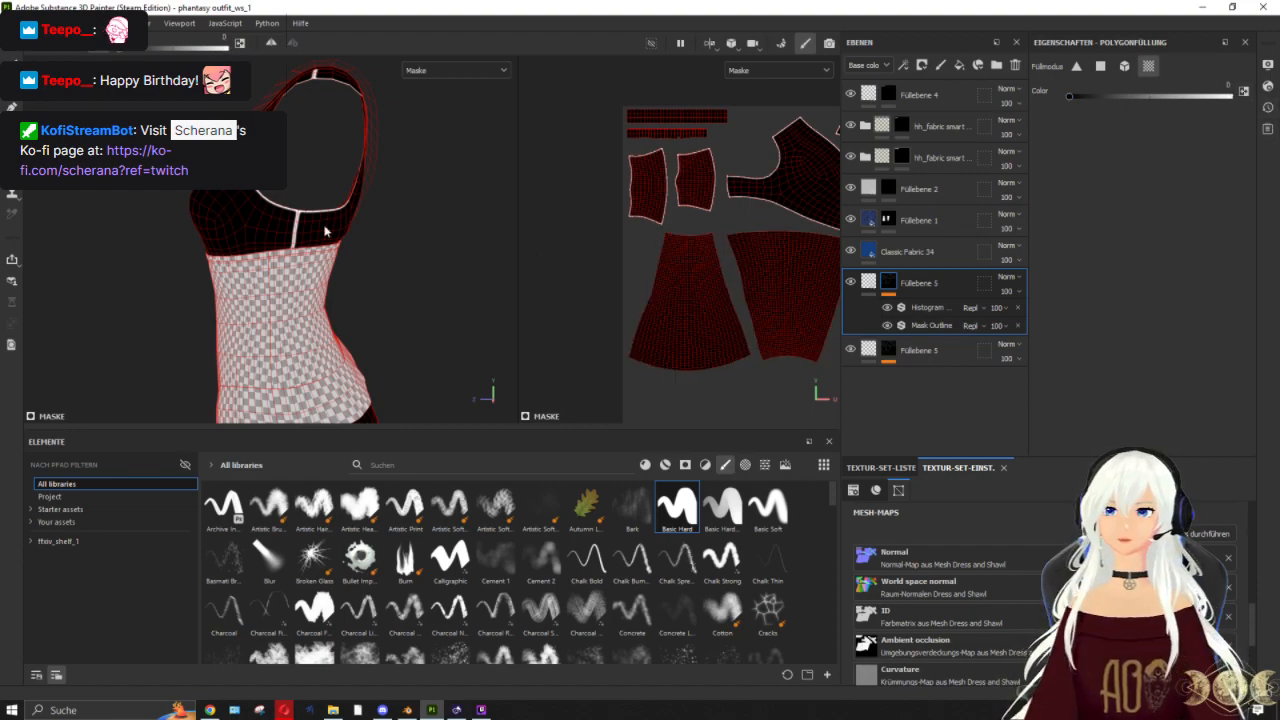
{"action": "left_click_drag", "start_coordinate": [270, 205], "coordinate": [339, 209], "text": "alt"}
{"action": "left_click", "coordinate": [851, 287]}
{"action": "left_click_drag", "start_coordinate": [341, 118], "coordinate": [419, 208], "text": "alt"}
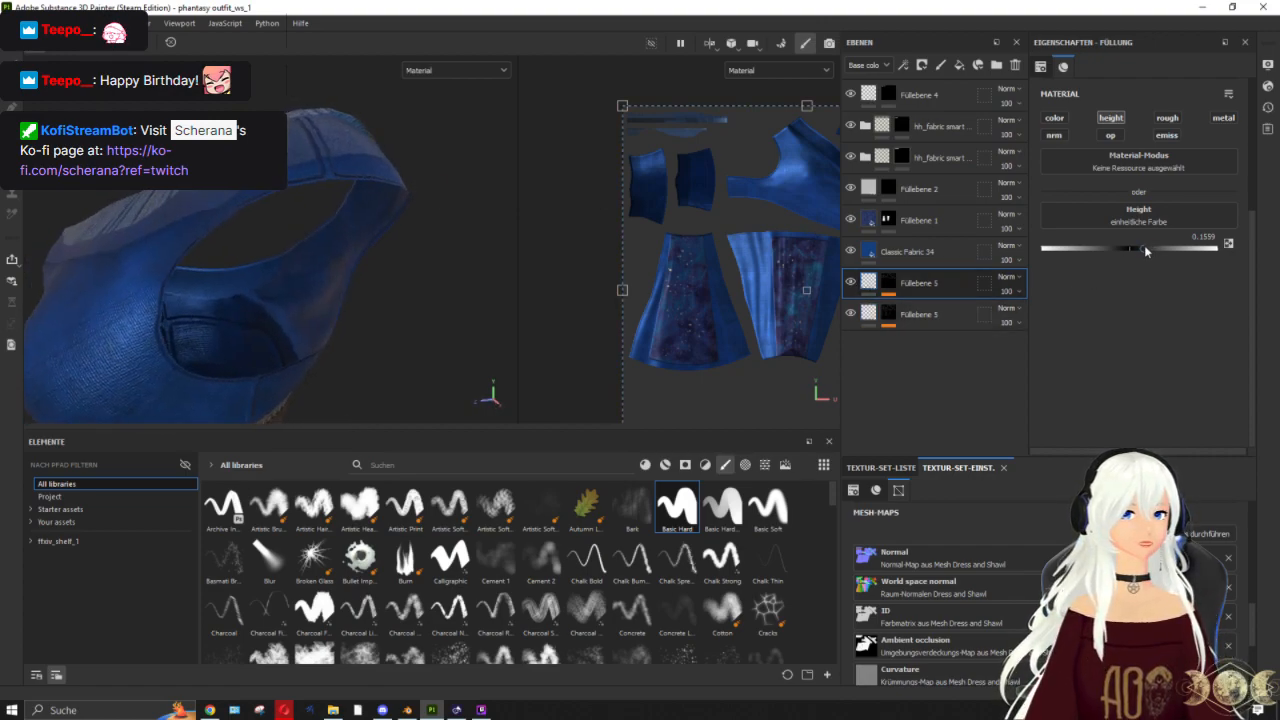
Step: Set the upper Füllebene 5's height to 0.0494 and its Mask Outline width to 0, checking the skirt seams
{"action": "left_click_drag", "start_coordinate": [1142, 250], "coordinate": [1135, 250]}
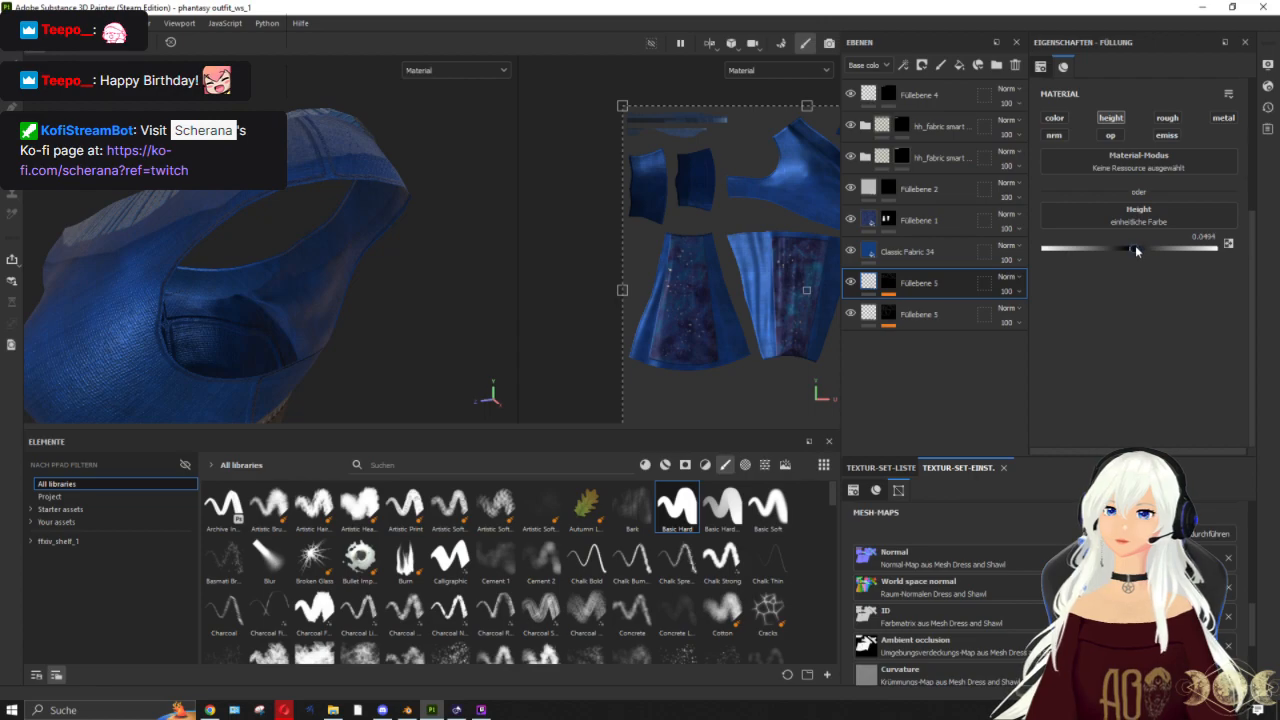
{"action": "left_click", "coordinate": [888, 284]}
{"action": "left_click", "coordinate": [925, 308]}
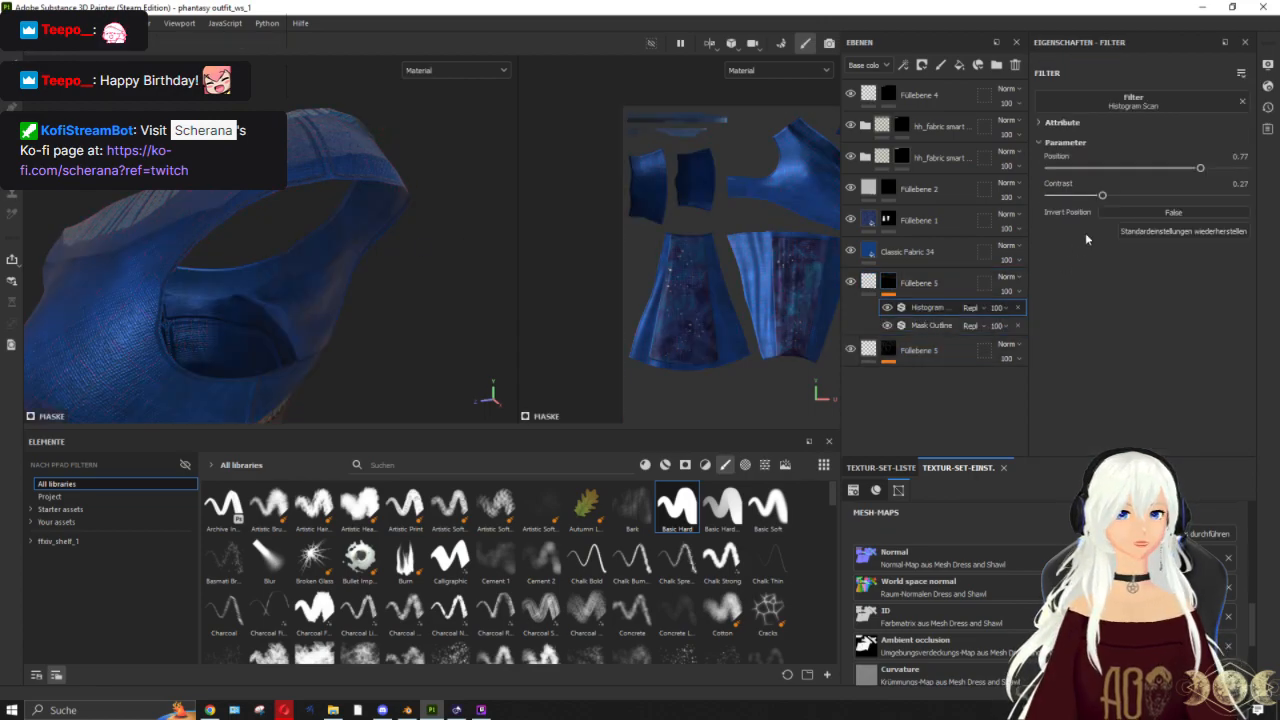
{"action": "left_click", "coordinate": [930, 325]}
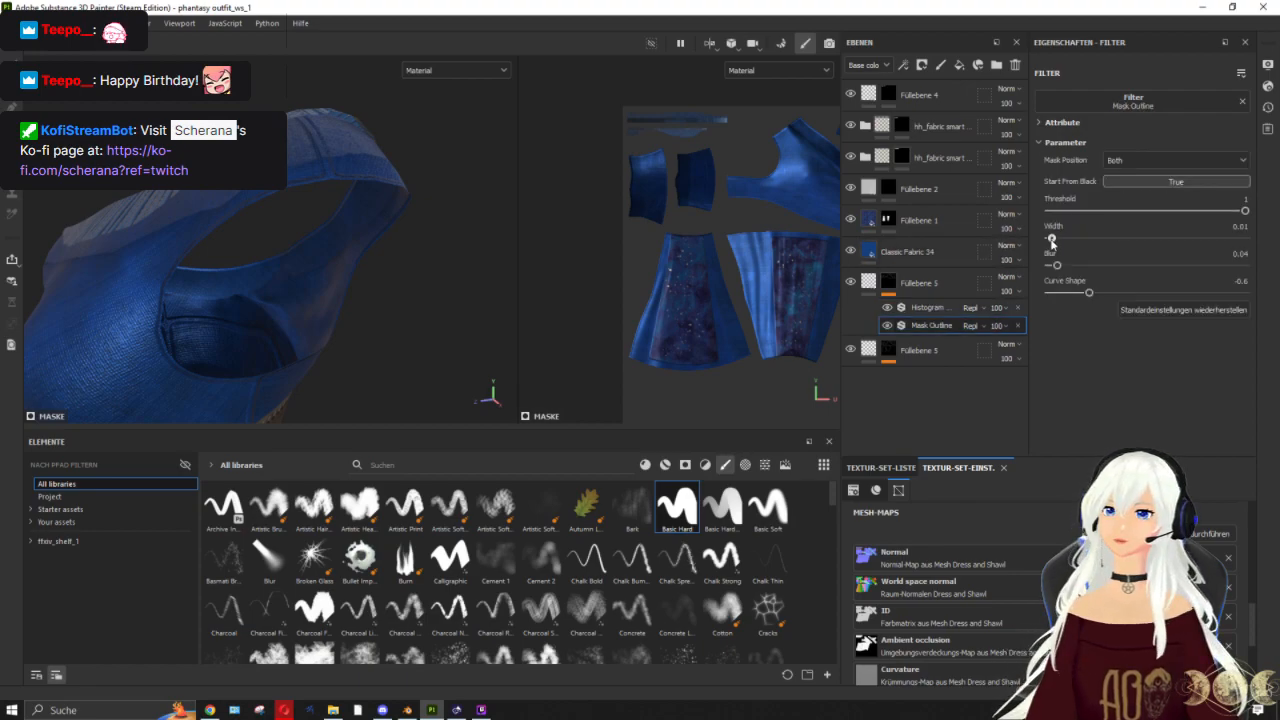
{"action": "left_click_drag", "start_coordinate": [331, 284], "coordinate": [342, 252], "text": "alt"}
{"action": "scroll", "coordinate": [342, 252], "scroll_direction": "down", "scroll_amount": 2}
{"action": "middle_click_drag", "start_coordinate": [342, 252], "coordinate": [336, 138], "text": "alt"}
{"action": "scroll", "coordinate": [338, 140], "scroll_direction": "down", "scroll_amount": 4}
{"action": "scroll", "coordinate": [339, 187], "scroll_direction": "up", "scroll_amount": 6}
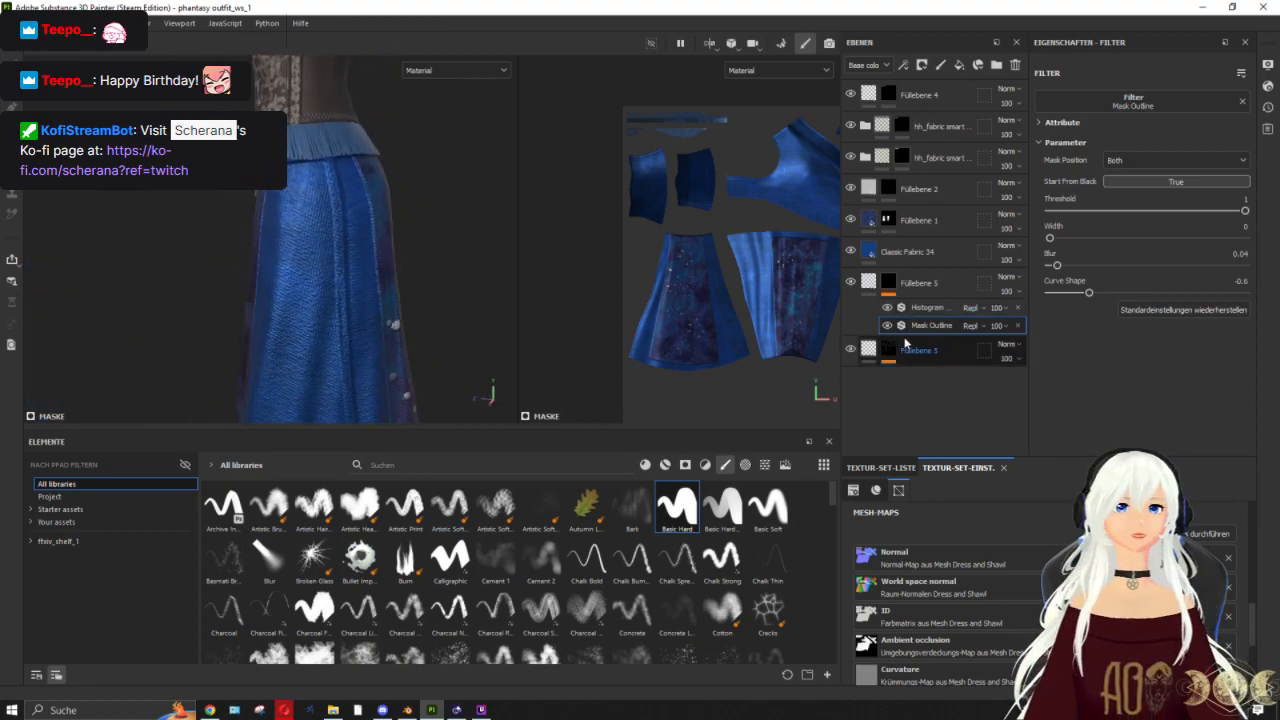
Step: In the lower Füllebene 5's mask, set Histogram Scan position to 0.28 and Mask Outline curve shape to about -0.42
{"action": "key", "text": "ctrl+v"}
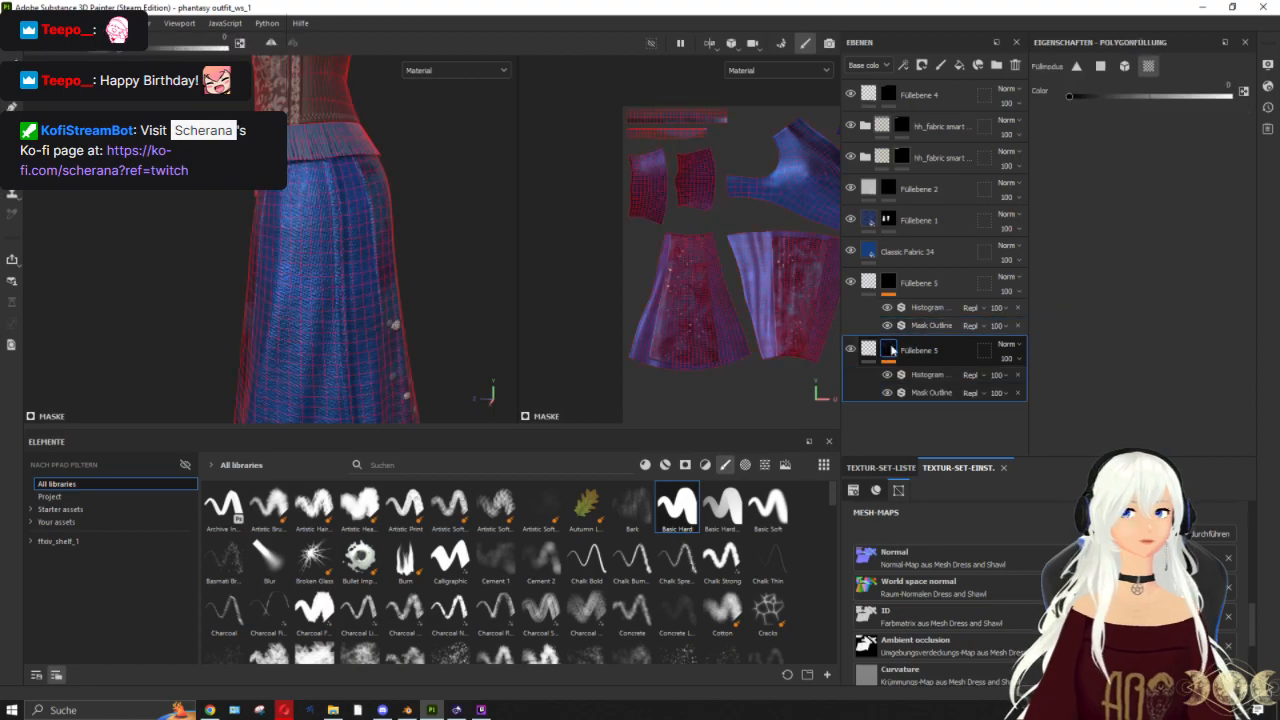
{"action": "left_click", "coordinate": [927, 374]}
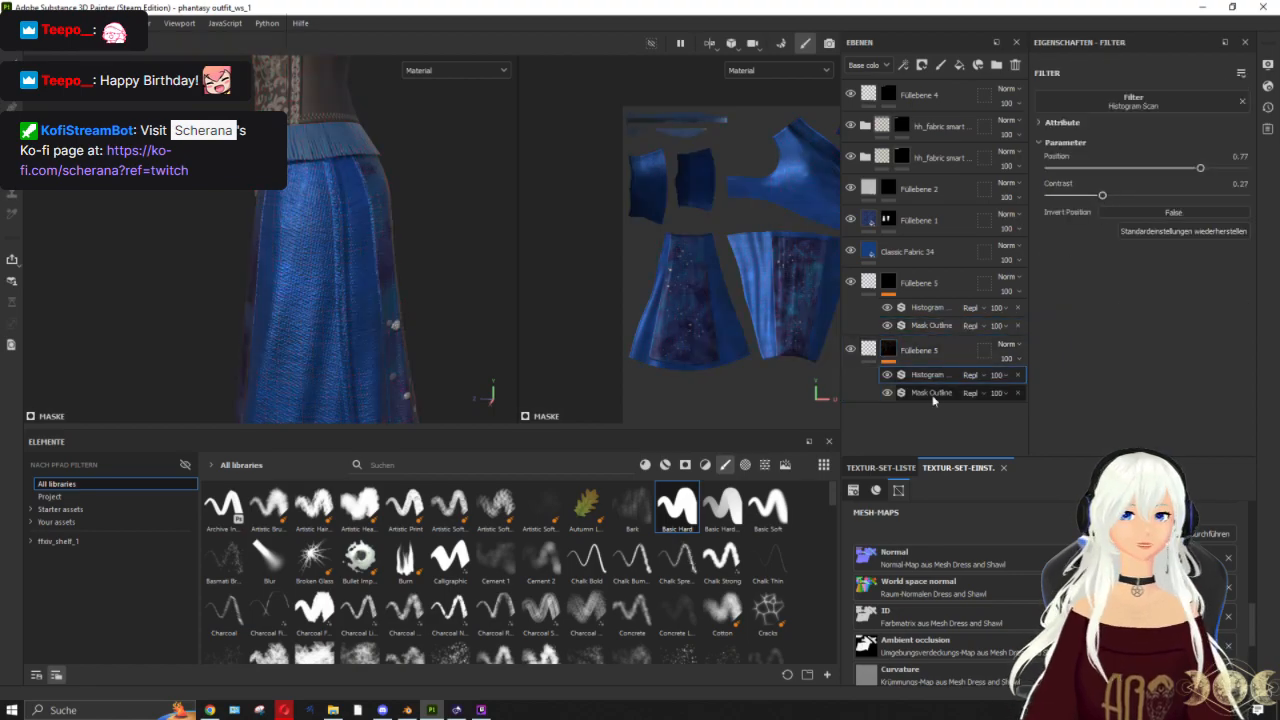
{"action": "left_click_drag", "start_coordinate": [1127, 173], "coordinate": [1104, 174]}
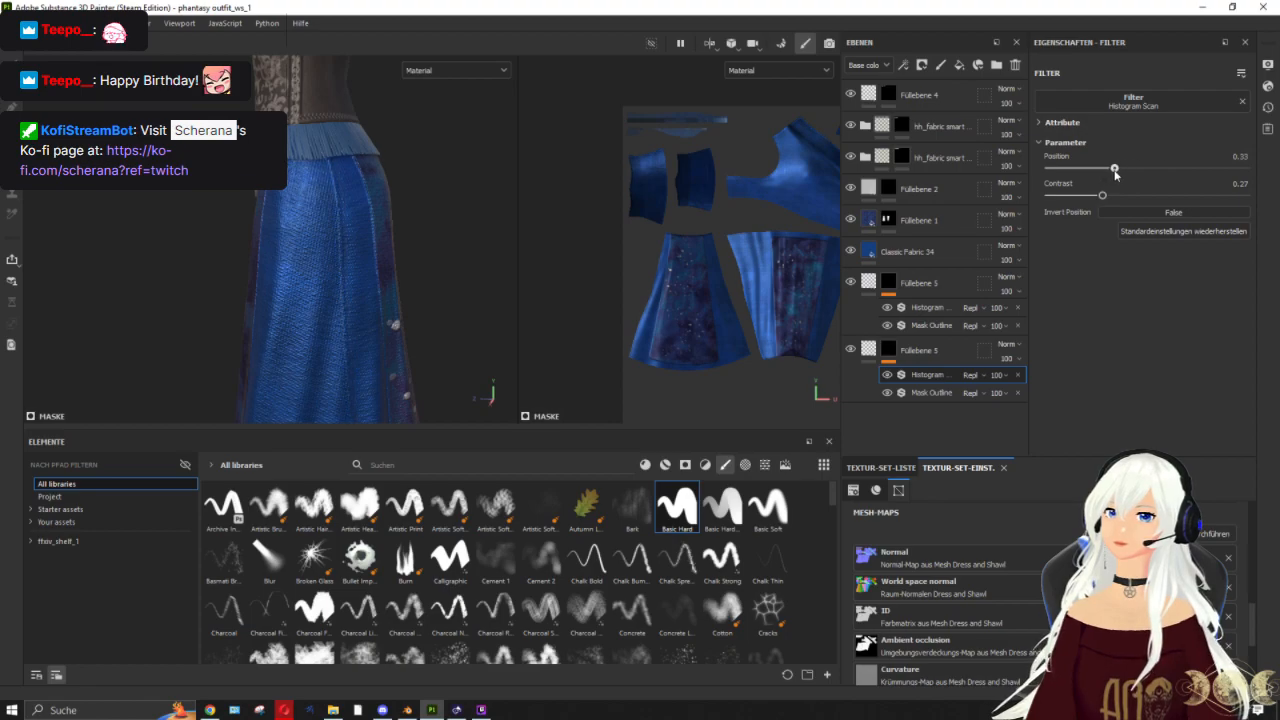
{"action": "scroll", "coordinate": [417, 222], "scroll_direction": "up", "scroll_amount": 5}
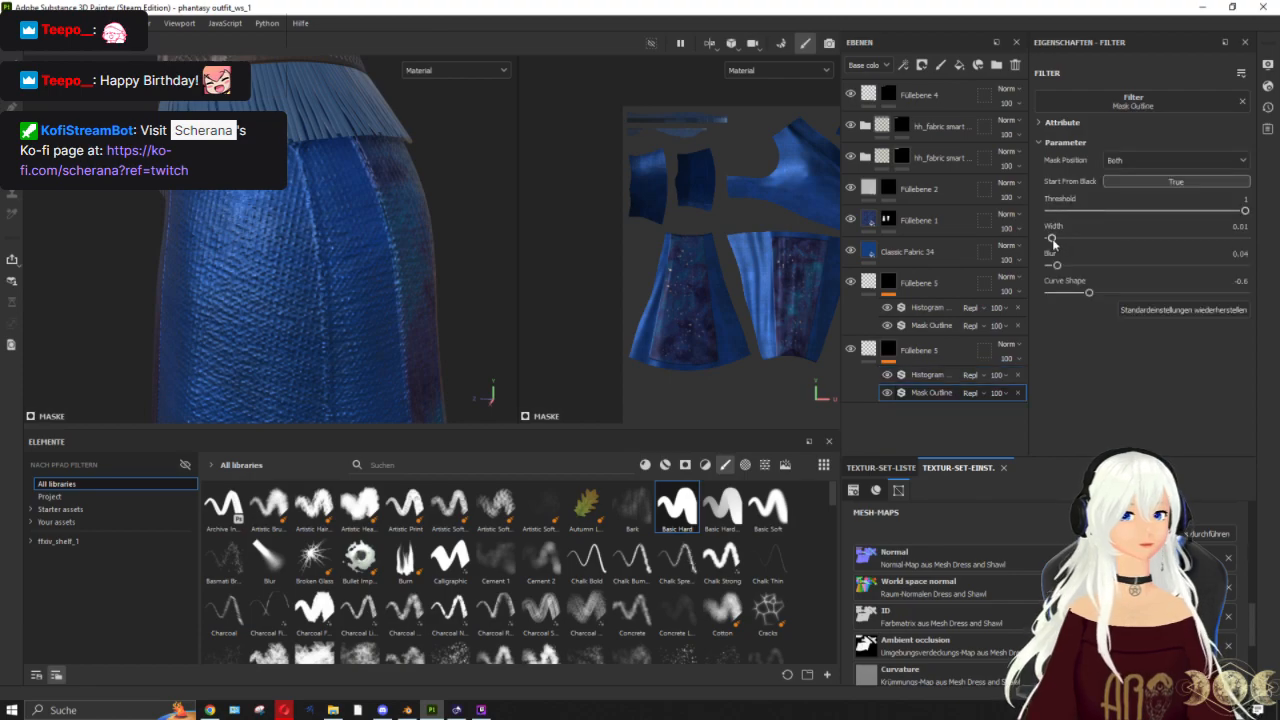
{"action": "left_click_drag", "start_coordinate": [1050, 240], "coordinate": [1050, 240]}
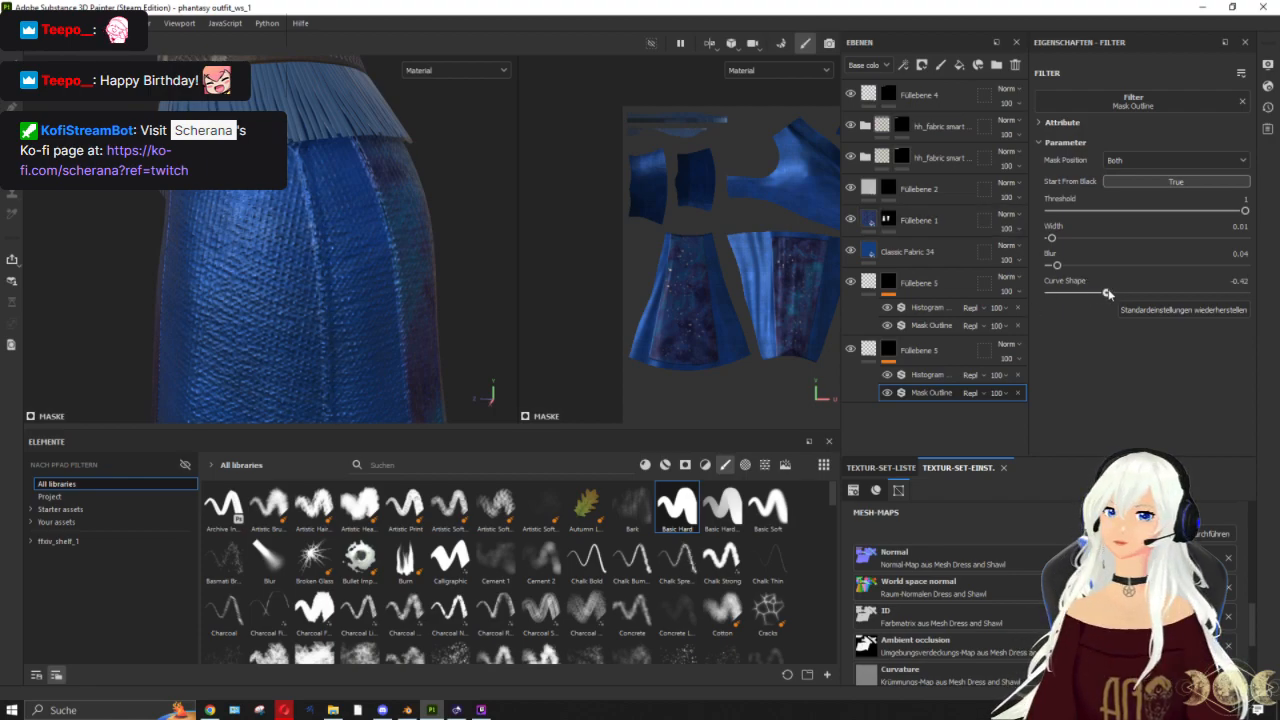
Step: Set the lower Füllebene 5's height to 0.0494 and its Histogram Scan to position 0.29 and contrast 0.31
{"action": "left_click", "coordinate": [869, 351]}
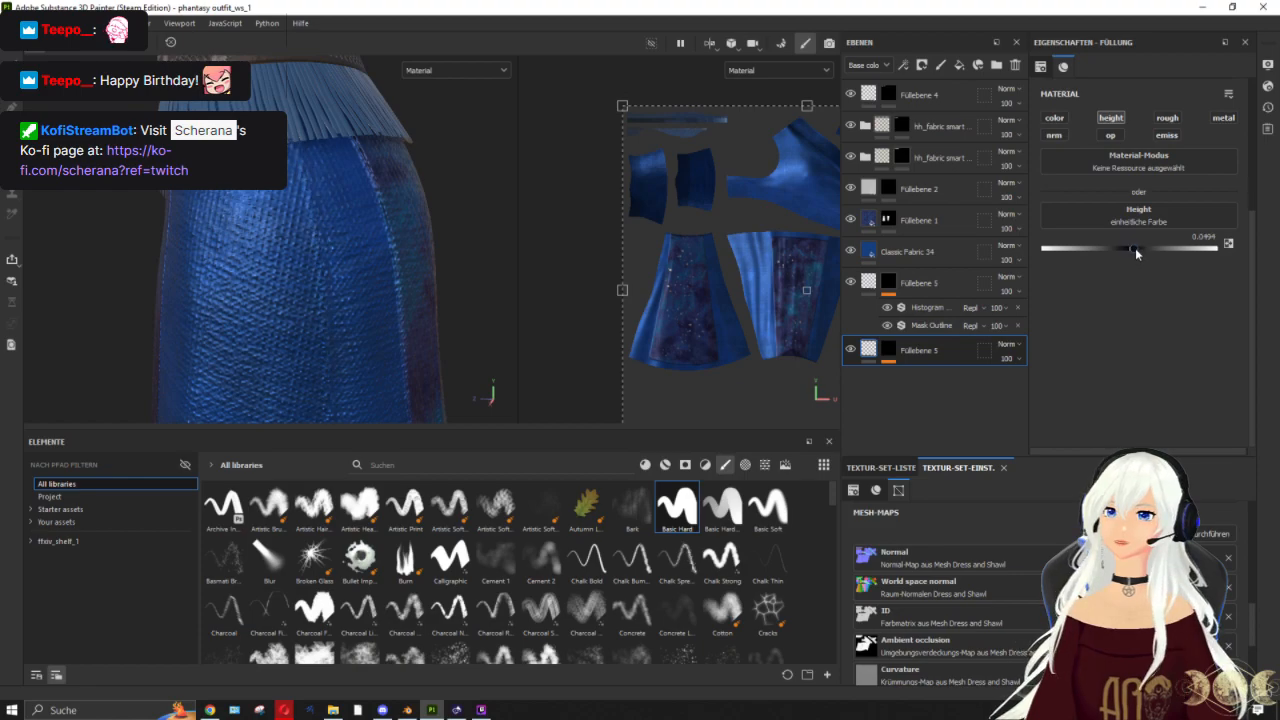
{"action": "left_click", "coordinate": [893, 347]}
{"action": "left_click", "coordinate": [918, 375]}
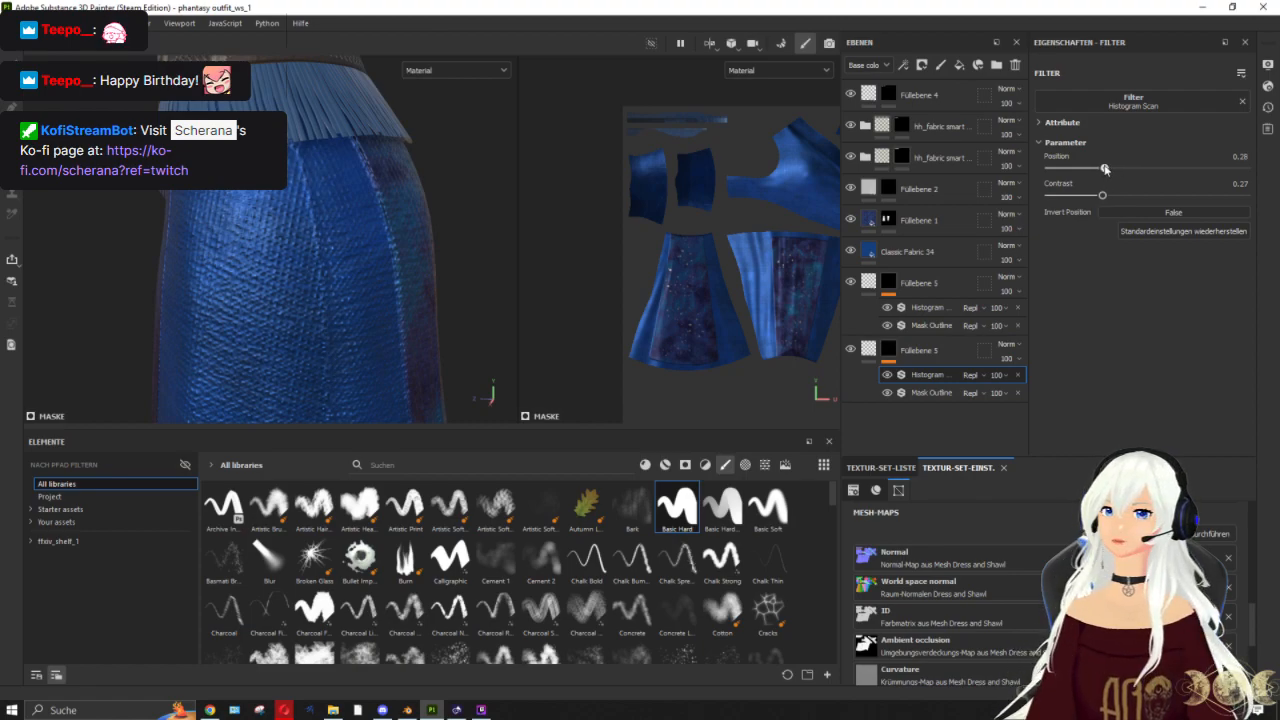
{"action": "left_click_drag", "start_coordinate": [1104, 196], "coordinate": [1091, 198]}
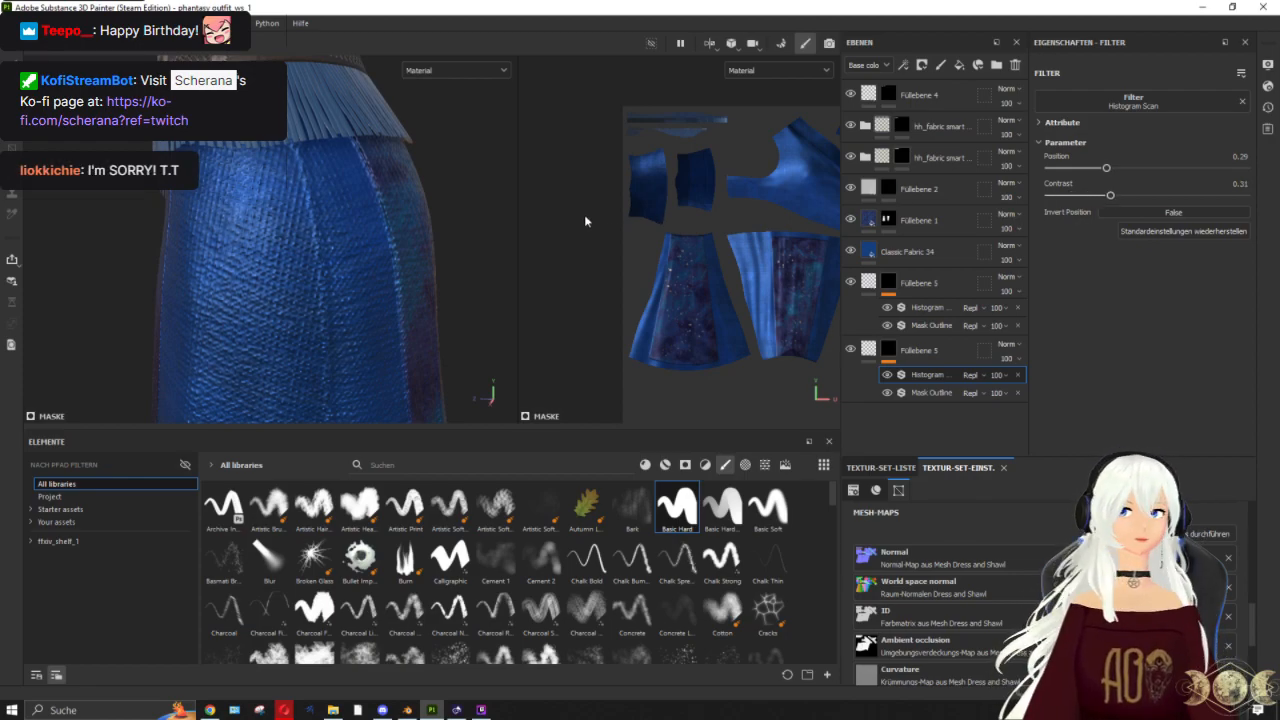
Step: Examine the dress's skirt seams, fringe, corset and bodice from the side, back and front
{"action": "scroll", "coordinate": [426, 214], "scroll_direction": "down", "scroll_amount": 5}
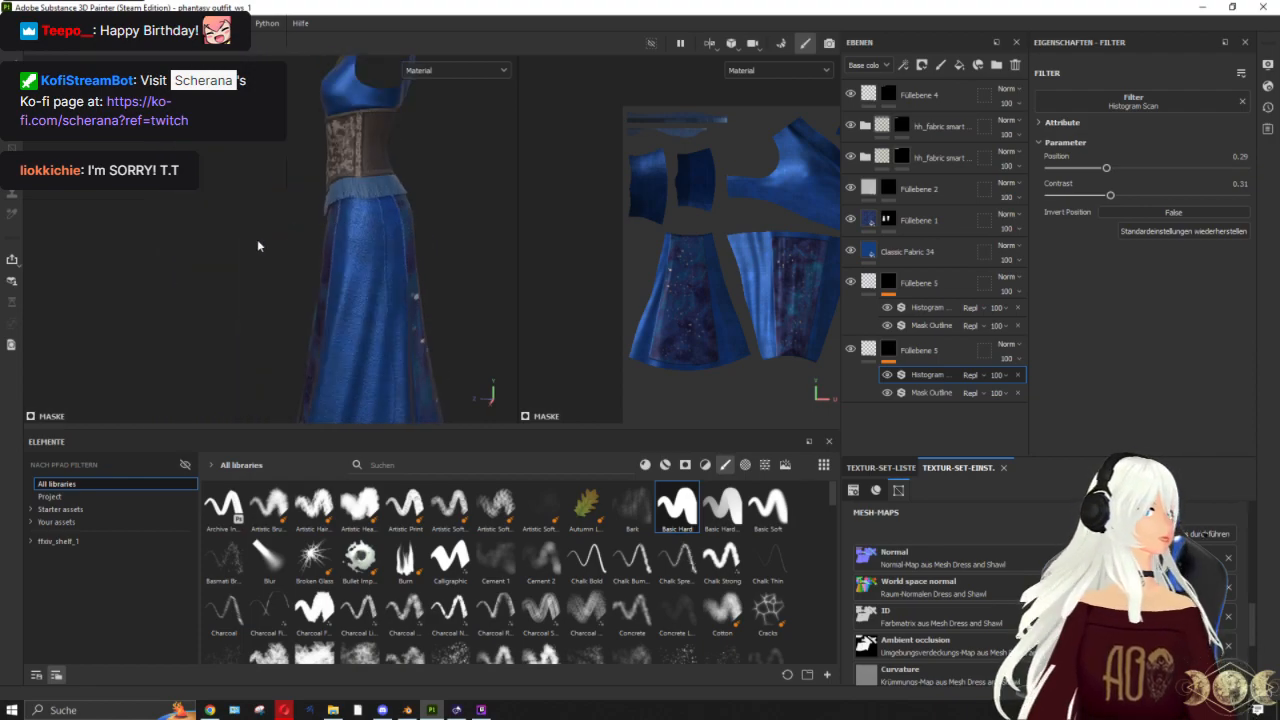
{"action": "scroll", "coordinate": [457, 217], "scroll_direction": "up", "scroll_amount": 5}
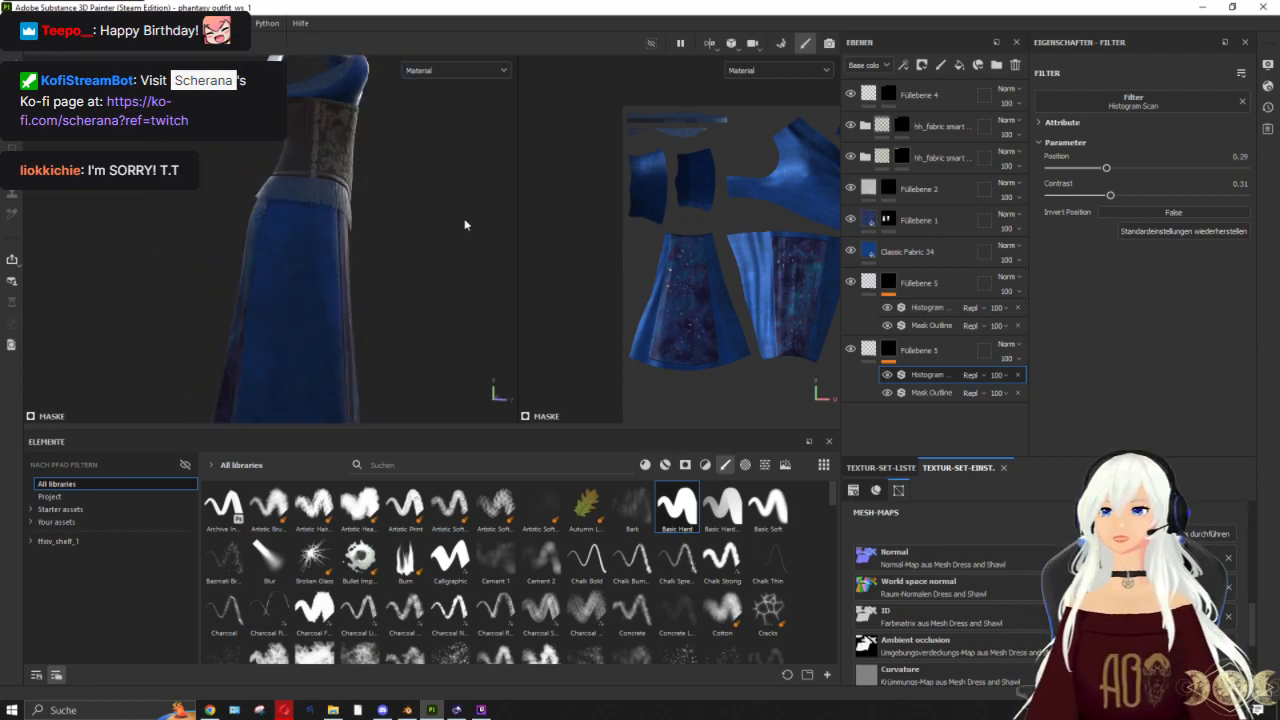
{"action": "scroll", "coordinate": [457, 217], "scroll_direction": "down", "scroll_amount": 5}
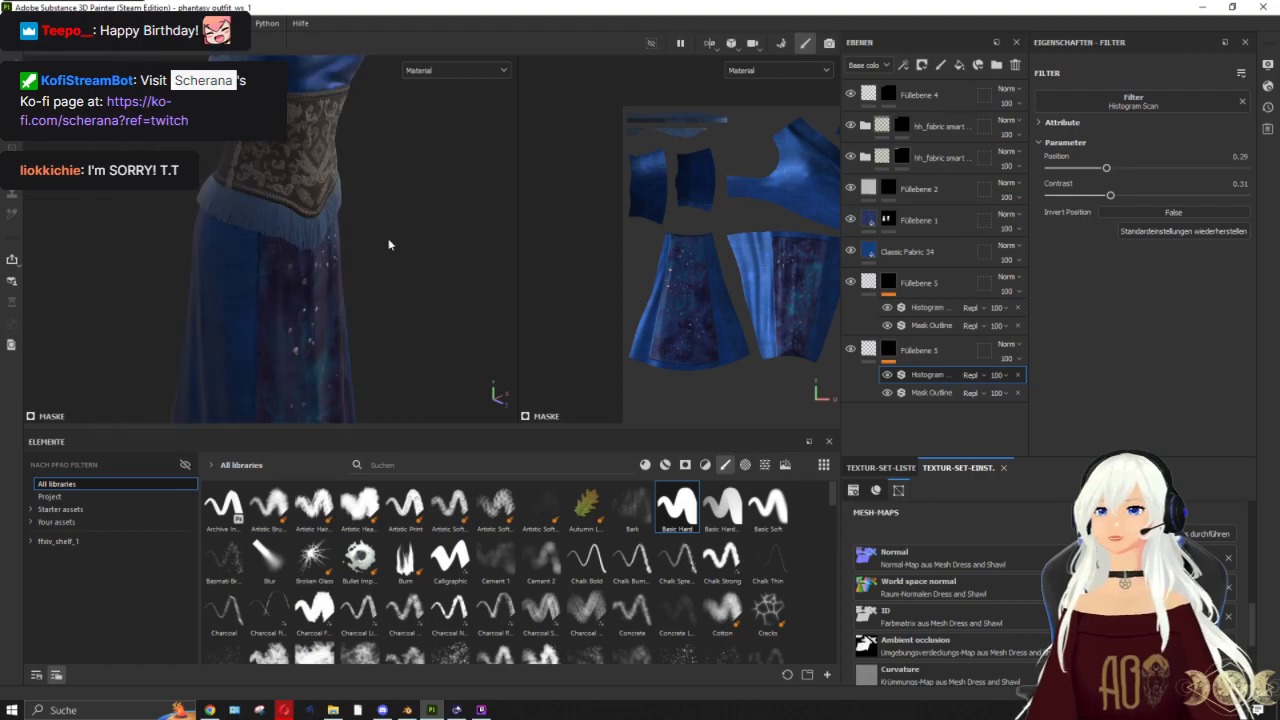
{"action": "left_click_drag", "start_coordinate": [405, 264], "coordinate": [385, 243], "text": "alt"}
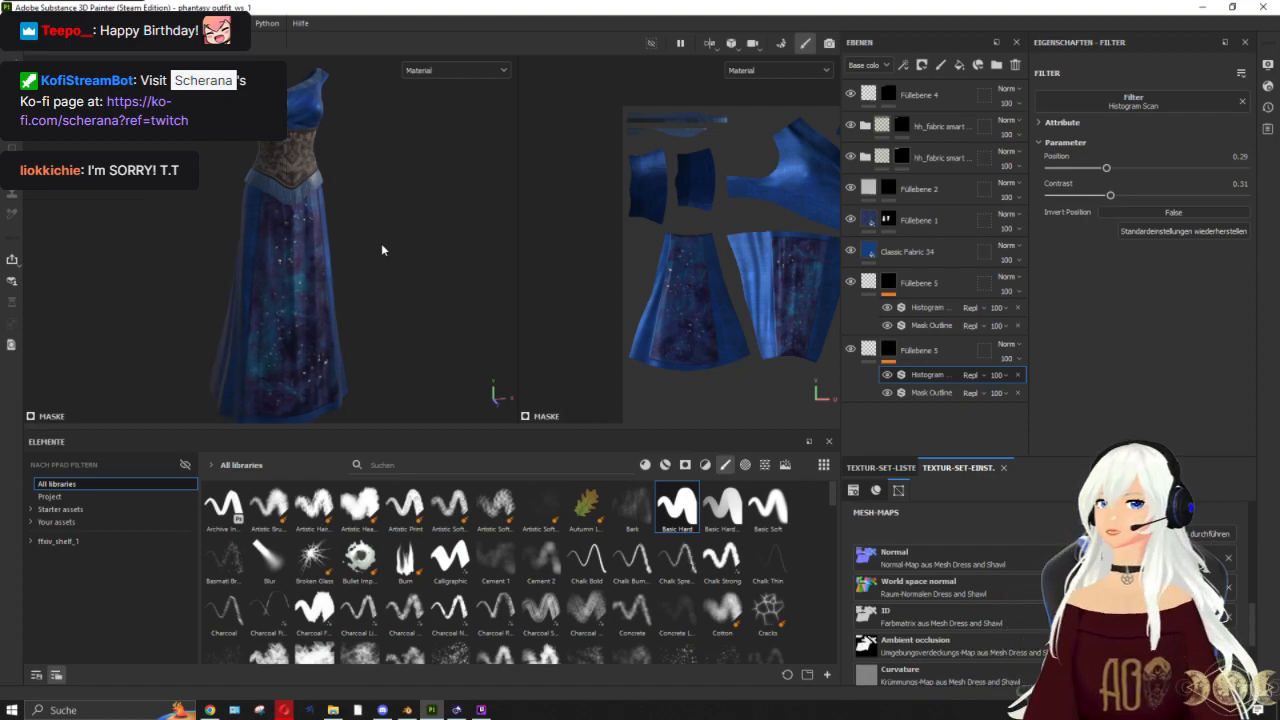
{"action": "scroll", "coordinate": [307, 137], "scroll_direction": "up", "scroll_amount": 5}
{"action": "scroll", "coordinate": [307, 137], "scroll_direction": "down", "scroll_amount": 3}
{"action": "left_click_drag", "start_coordinate": [307, 137], "coordinate": [166, 257], "text": "alt"}
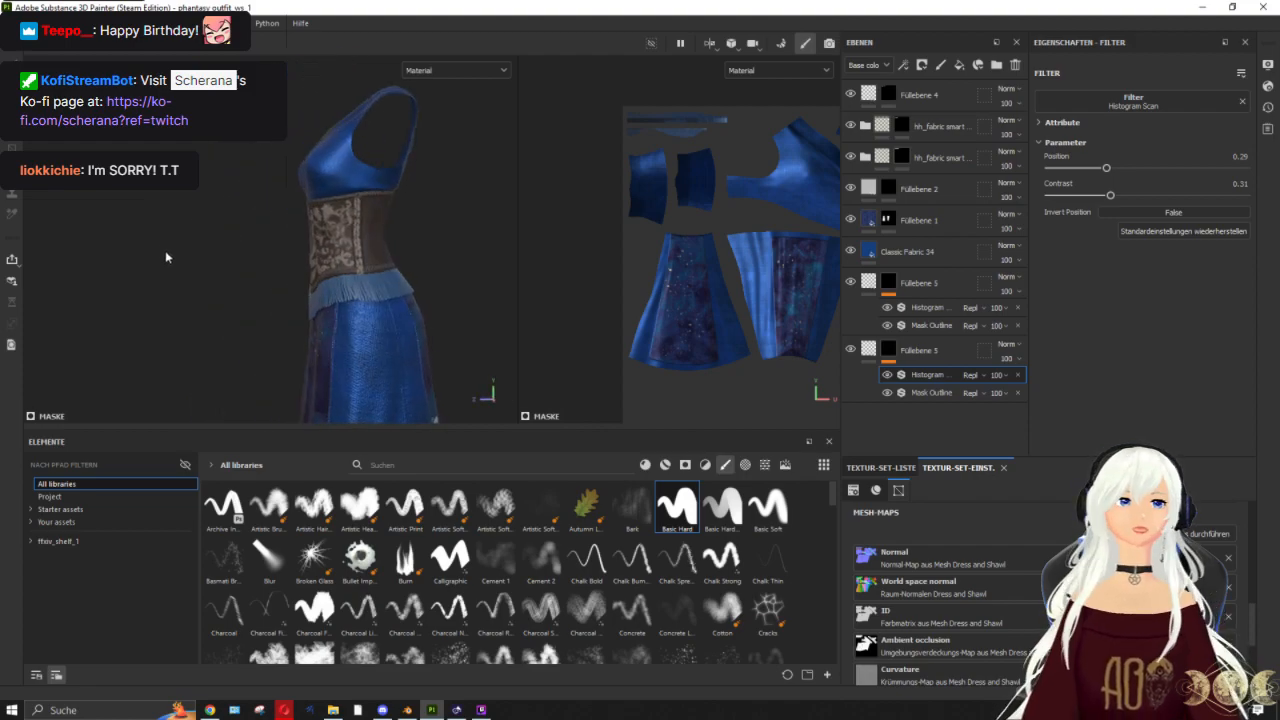
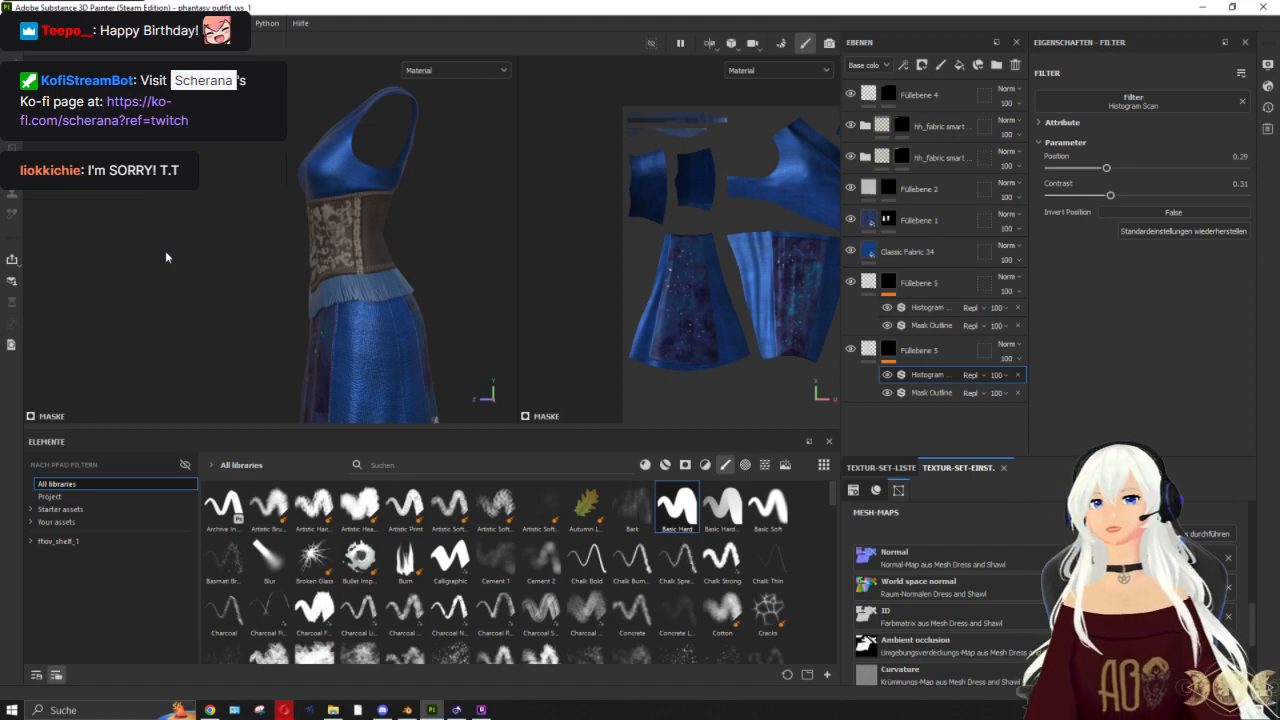
{"action": "scroll", "coordinate": [444, 161], "scroll_direction": "up", "scroll_amount": 3}
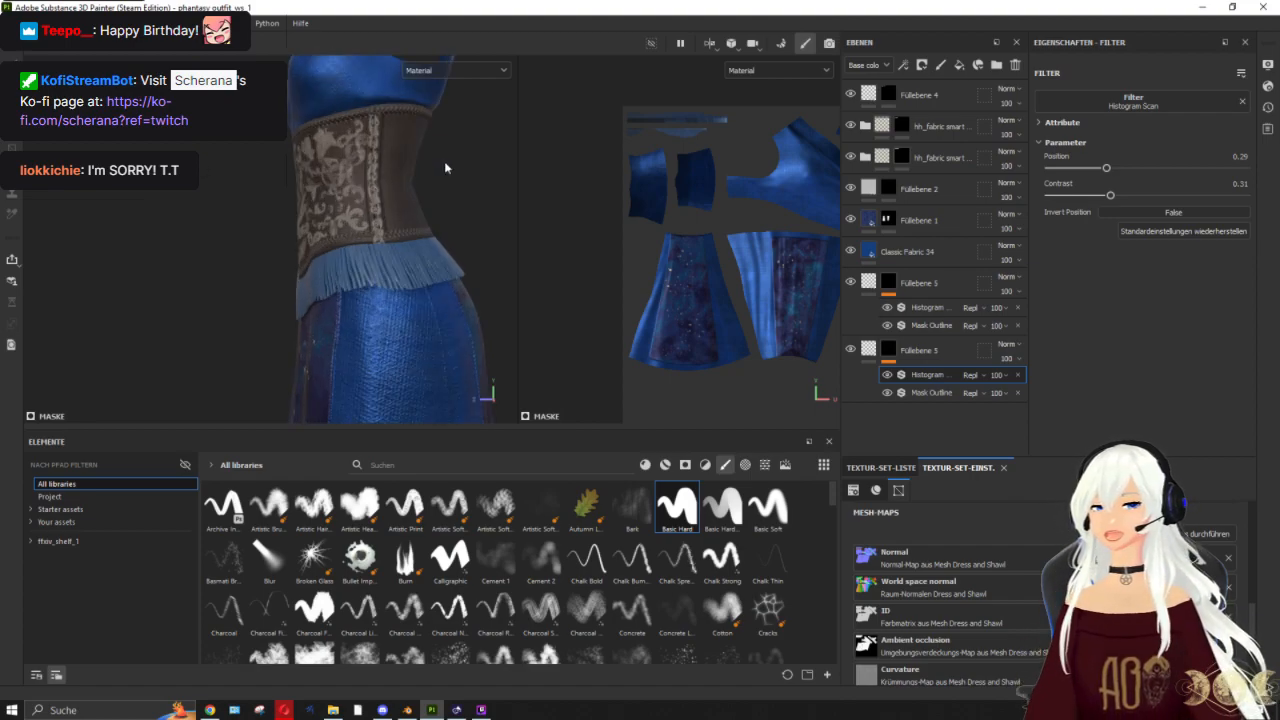
{"action": "middle_click_drag", "start_coordinate": [345, 200], "coordinate": [385, 240], "text": "alt"}
{"action": "left_click_drag", "start_coordinate": [385, 240], "coordinate": [352, 340], "text": "alt"}
{"action": "scroll", "coordinate": [352, 340], "scroll_direction": "down", "scroll_amount": 3}
{"action": "left_click_drag", "start_coordinate": [392, 292], "coordinate": [471, 171], "text": "alt"}
{"action": "scroll", "coordinate": [471, 171], "scroll_direction": "up", "scroll_amount": 3}
{"action": "left_click_drag", "start_coordinate": [748, 130], "coordinate": [574, 160], "text": "alt"}
{"action": "left_click_drag", "start_coordinate": [280, 157], "coordinate": [379, 249], "text": "alt"}
{"action": "mouse_move", "coordinate": [347, 193]}
{"action": "left_mouse_down", "text": "alt"}
{"action": "mouse_move", "coordinate": [306, 250]}
{"action": "mouse_move", "coordinate": [350, 213]}
{"action": "mouse_move", "coordinate": [353, 182]}
{"action": "left_mouse_up", "text": "alt"}
{"action": "scroll", "coordinate": [353, 182], "scroll_direction": "down", "scroll_amount": 3}
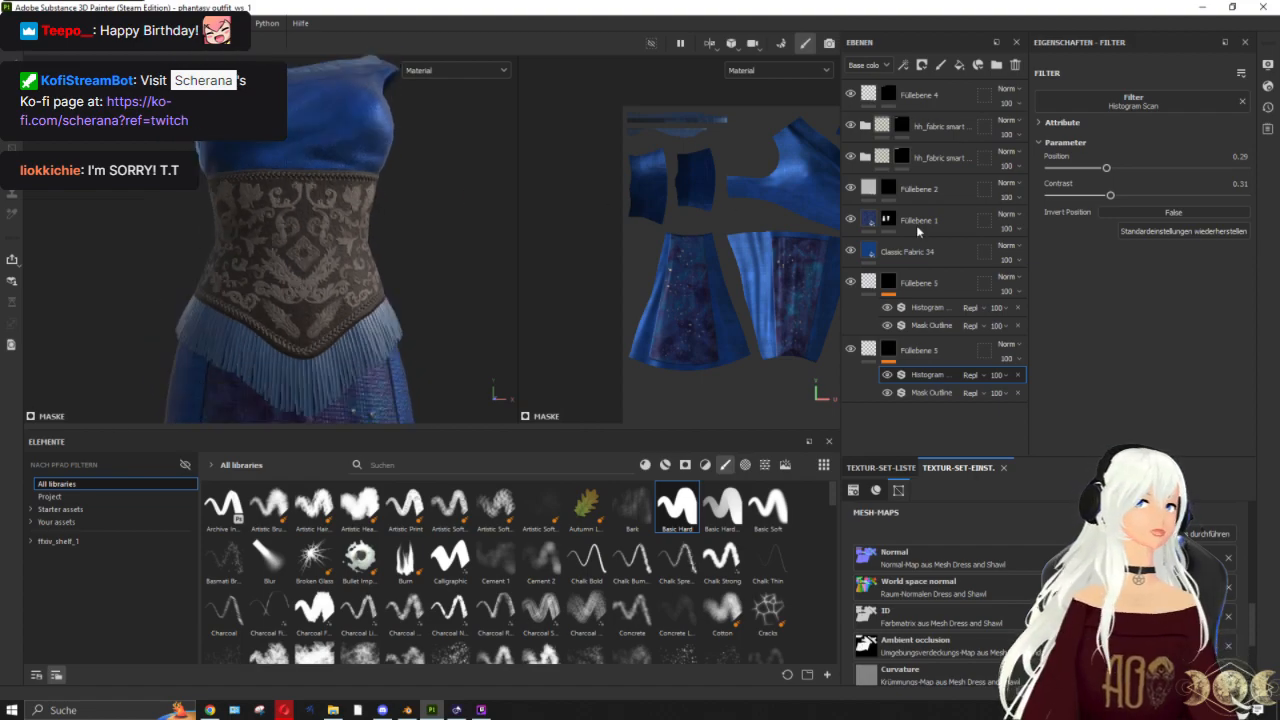
Step: Switch to the Corset texture set and add a fill layer above the collapsed hh_fabric smart material folder
{"action": "left_click", "coordinate": [893, 468]}
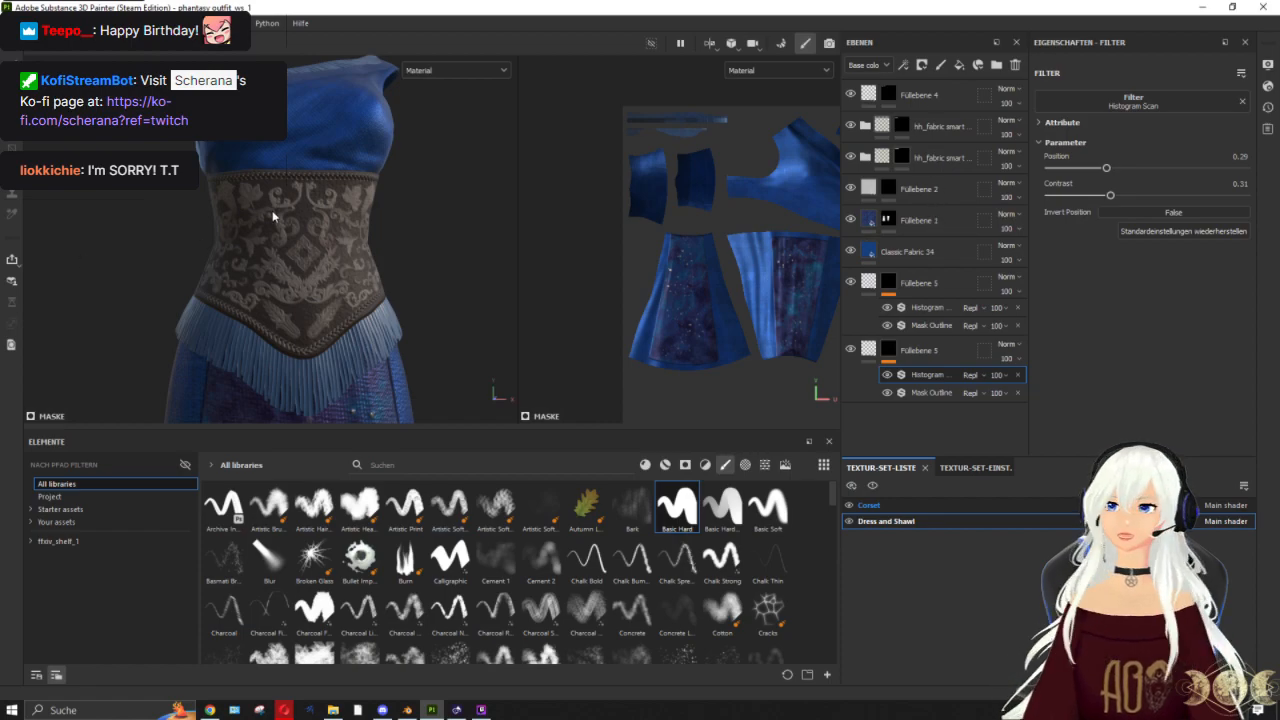
{"action": "left_click", "coordinate": [905, 505]}
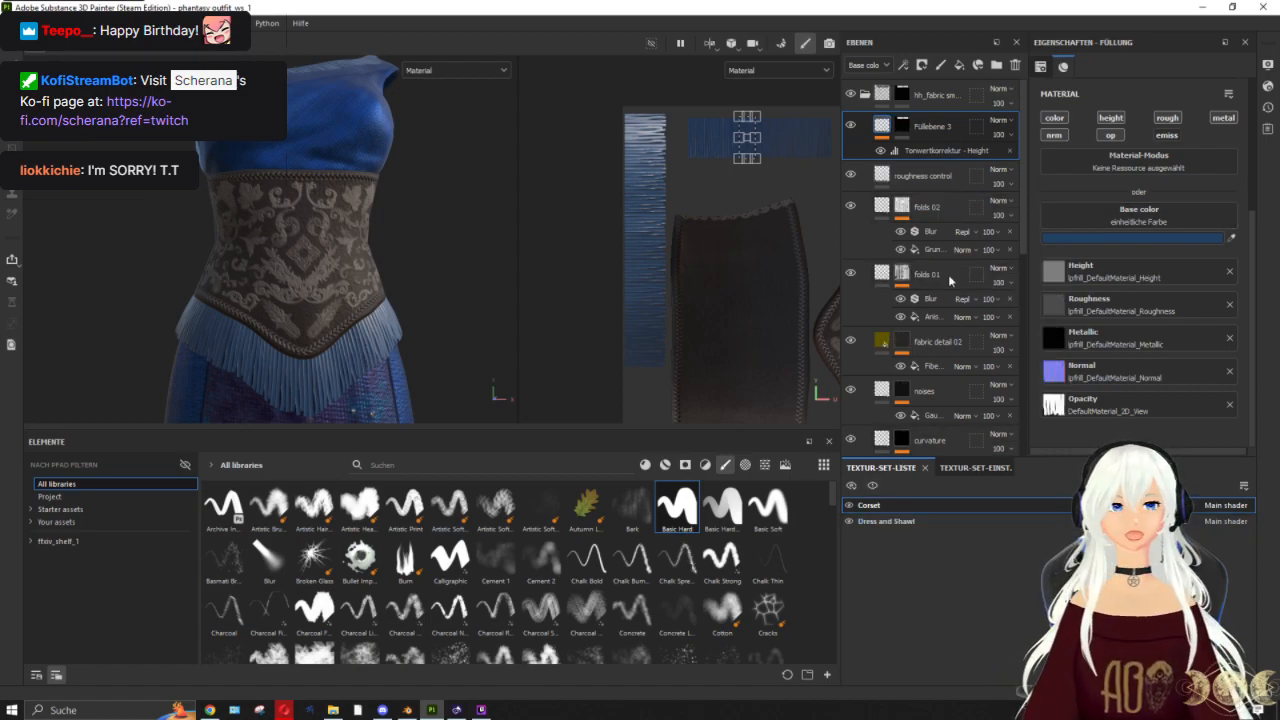
{"action": "left_click", "coordinate": [865, 96]}
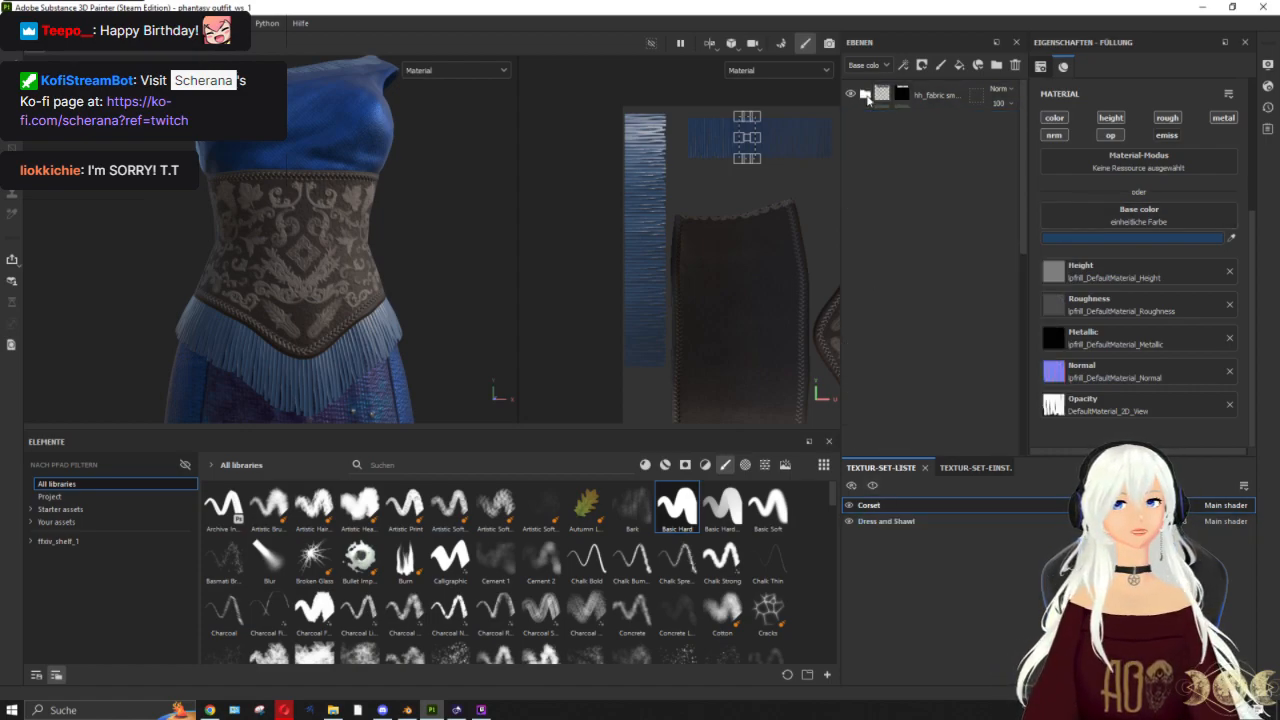
{"action": "left_click", "coordinate": [931, 96]}
{"action": "left_click", "coordinate": [958, 66]}
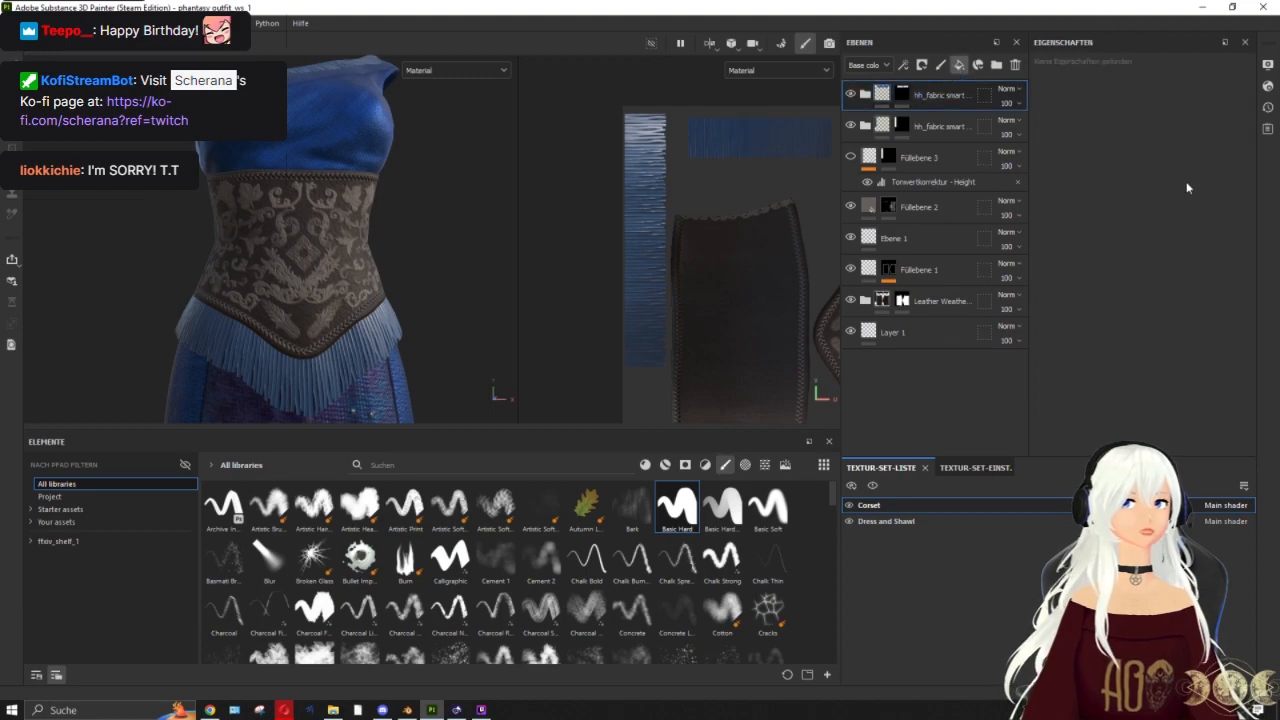
Step: Keep only the height channel active on the Corset set's new fill layer and set its height to about 0.2
{"action": "left_click", "coordinate": [1054, 117]}
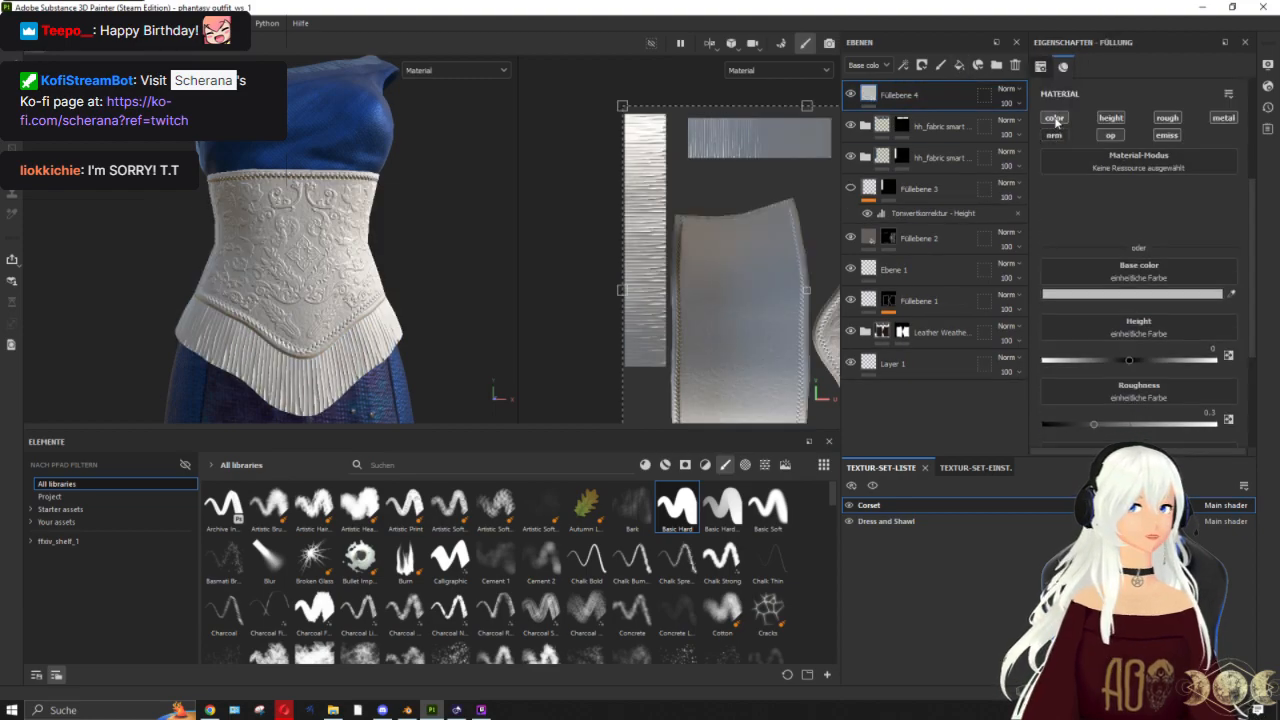
{"action": "left_click", "coordinate": [1166, 134]}
{"action": "left_click", "coordinate": [1167, 117]}
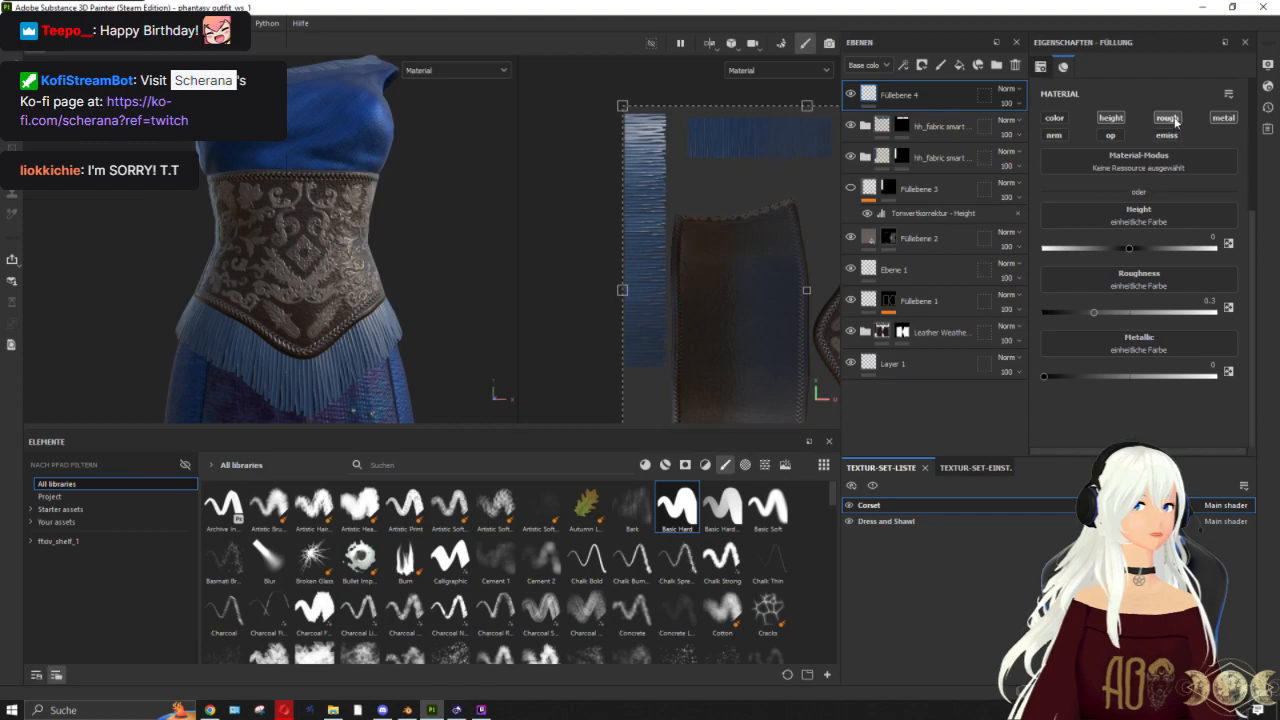
{"action": "left_click", "coordinate": [1223, 117]}
{"action": "left_click_drag", "start_coordinate": [1136, 249], "coordinate": [1152, 244]}
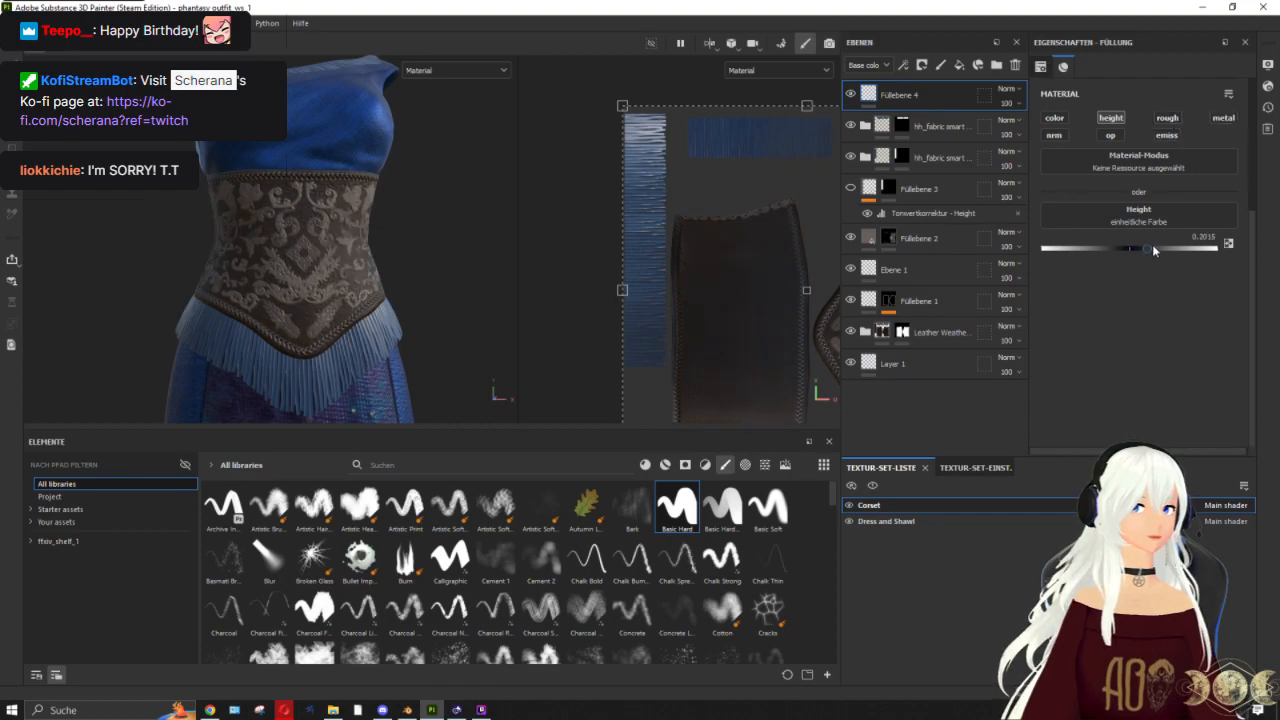
Step: Add a black mask to the Corset set's Füllebene 4 and filter the asset library to alphas
{"action": "right_click", "coordinate": [875, 92]}
{"action": "left_click", "coordinate": [944, 115]}
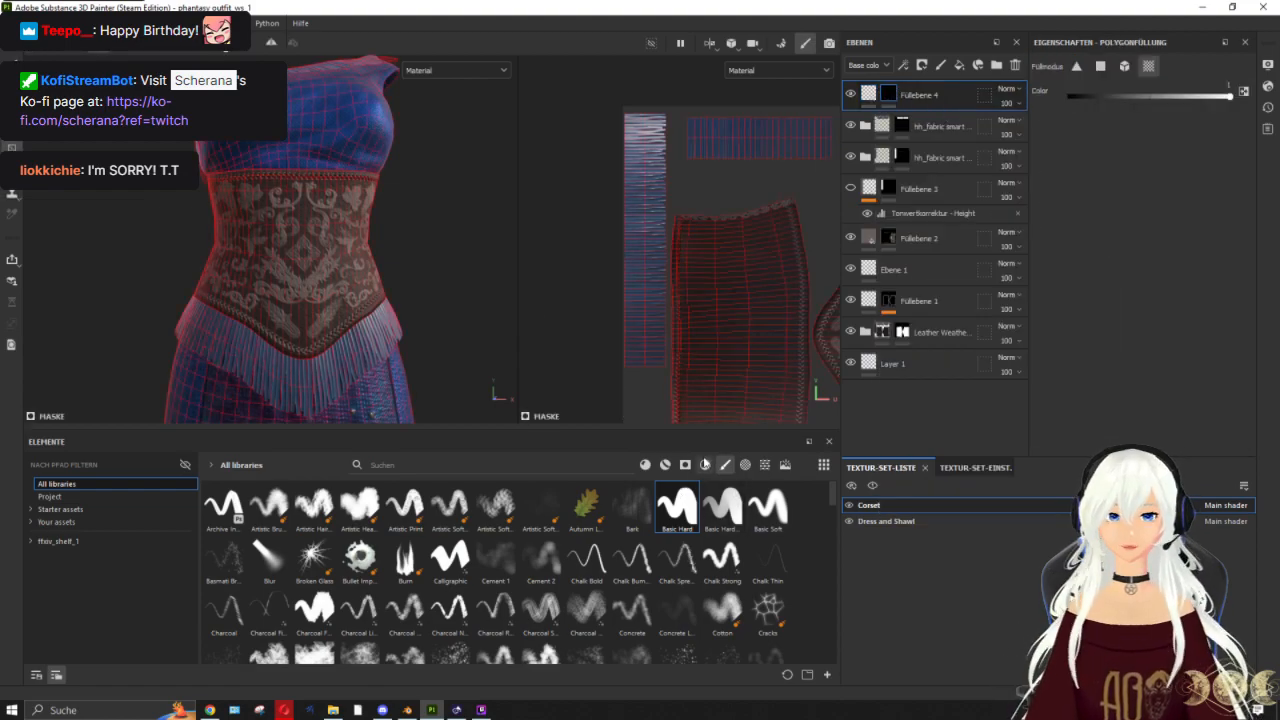
{"action": "left_click", "coordinate": [745, 465]}
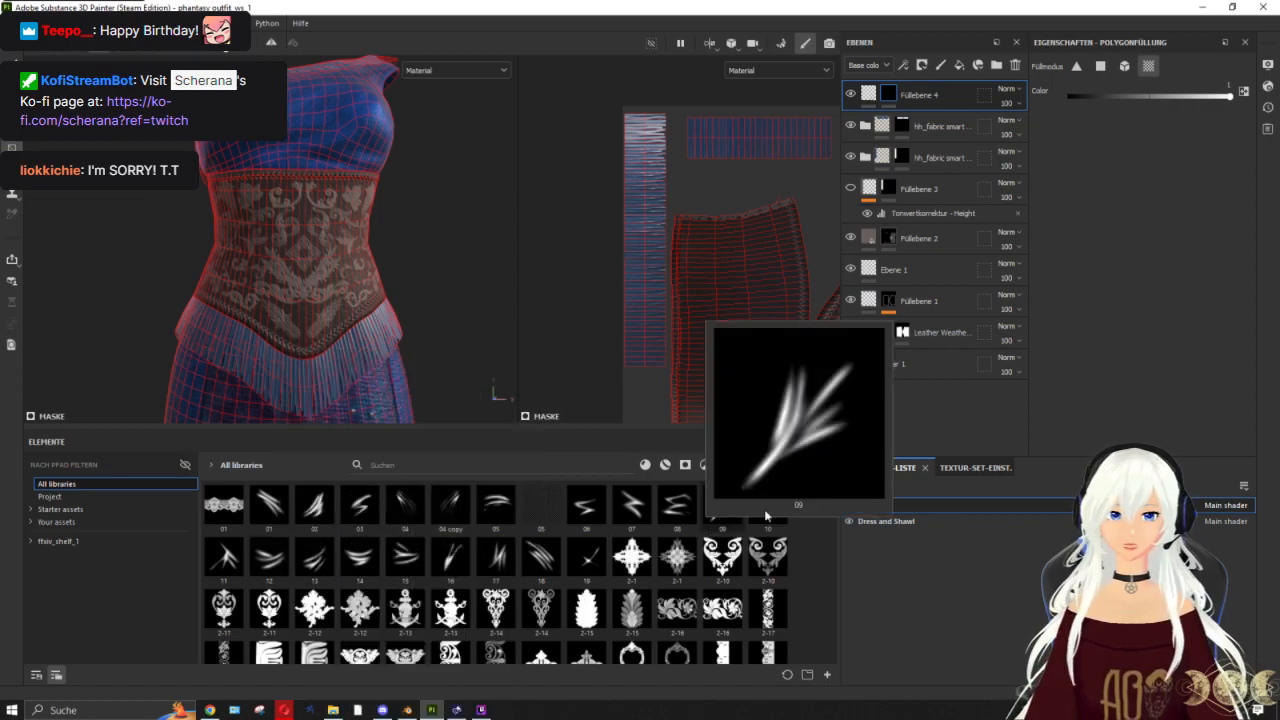
Step: Stamp a white wrinkle from alpha 18 onto Füllebene 4's mask along the corset front's lower side, using an enlarged, rotated brush
{"action": "left_click_drag", "start_coordinate": [300, 279], "coordinate": [381, 422], "text": "alt"}
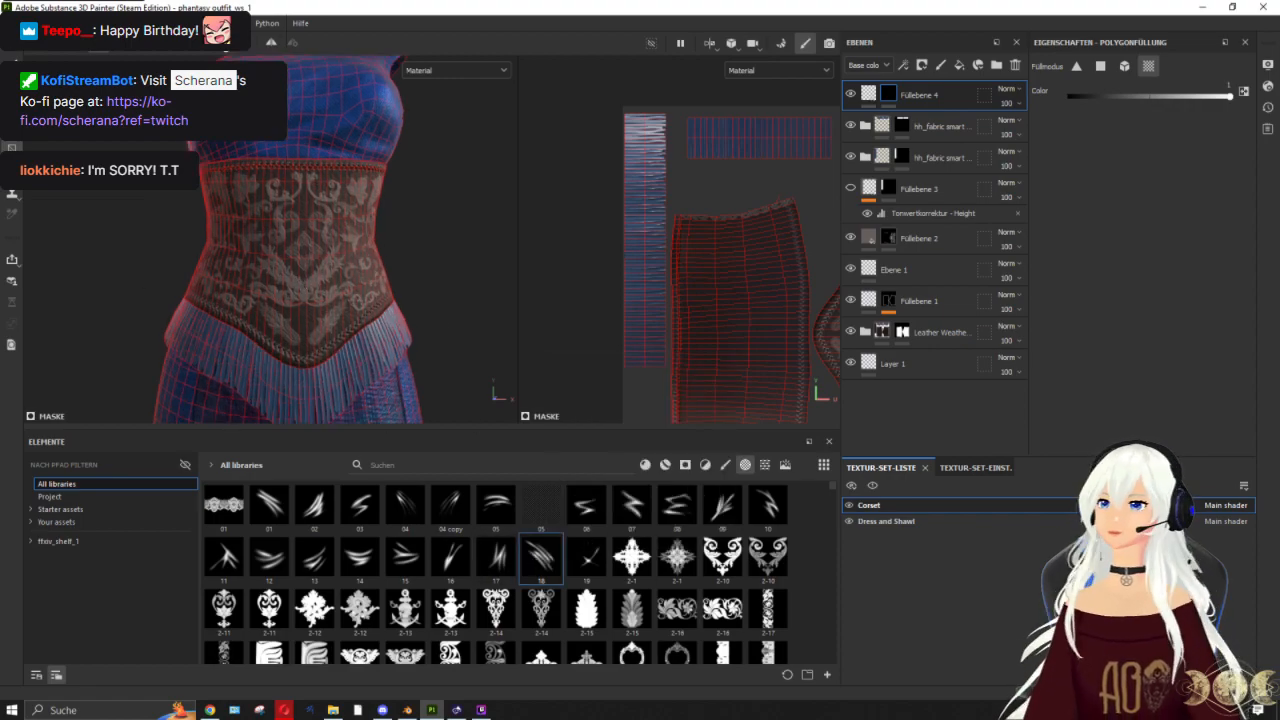
{"action": "key", "text": "1"}
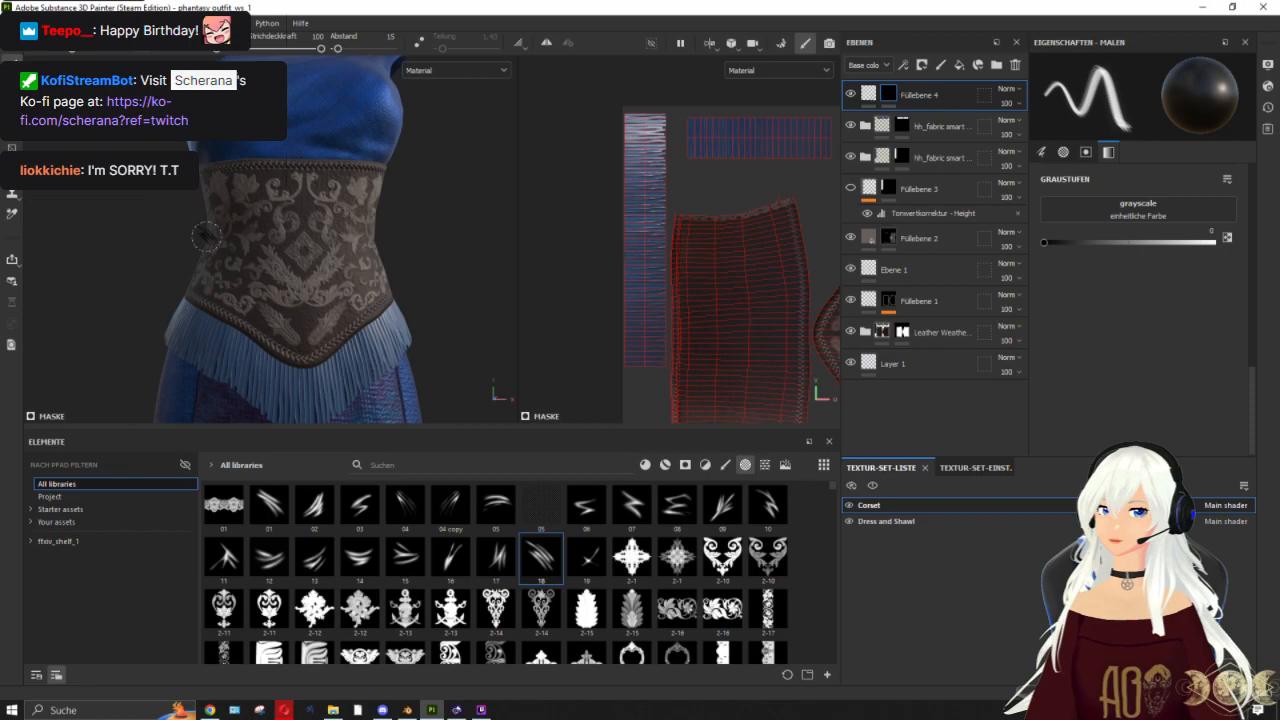
{"action": "left_click", "coordinate": [1213, 242]}
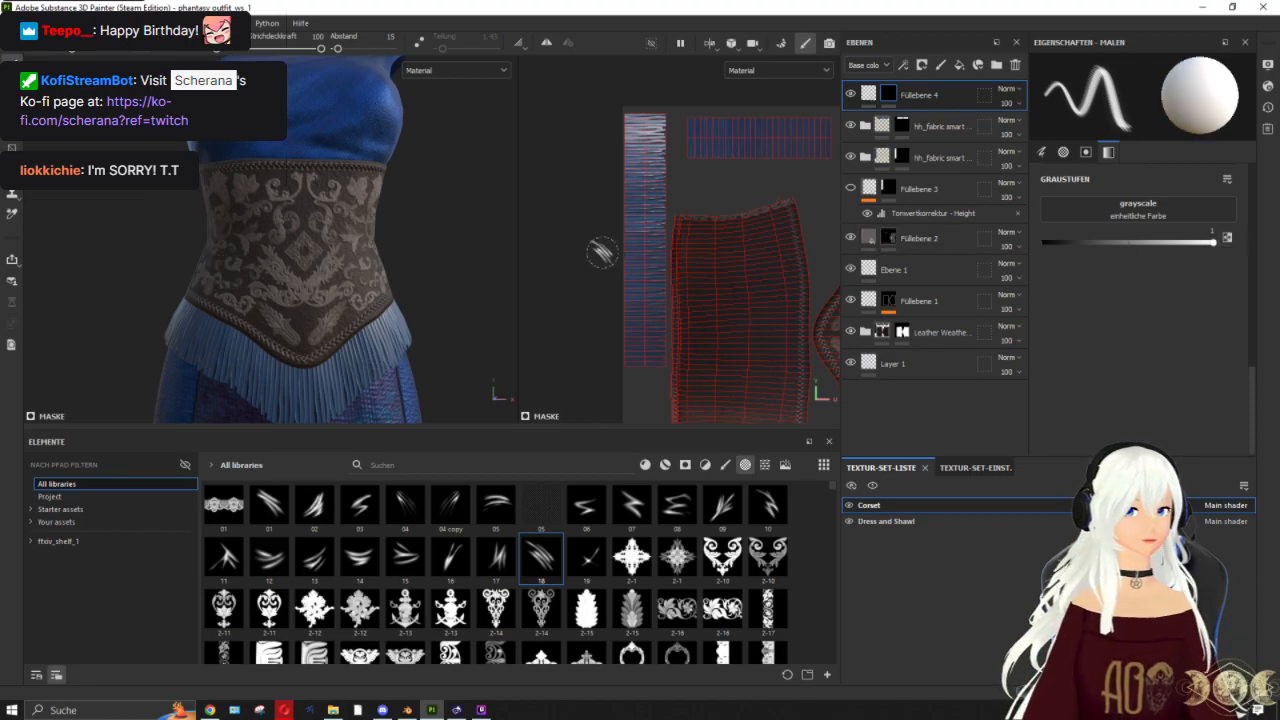
{"action": "right_click_drag", "start_coordinate": [254, 274], "coordinate": [282, 274], "text": "ctrl"}
{"action": "mouse_move", "coordinate": [258, 276]}
{"action": "left_mouse_down", "text": "ctrl"}
{"action": "mouse_move", "coordinate": [258, 290]}
{"action": "mouse_move", "coordinate": [254, 268]}
{"action": "left_mouse_up", "text": "ctrl"}
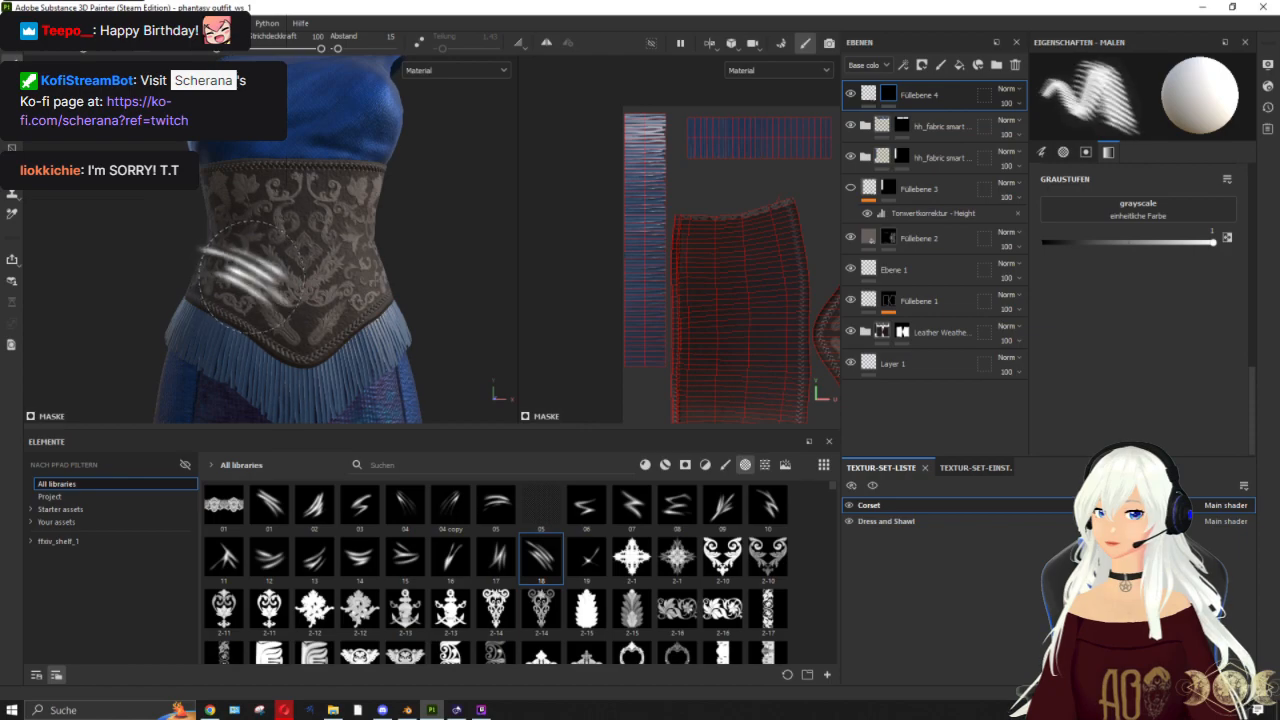
{"action": "right_click_drag", "start_coordinate": [330, 245], "coordinate": [392, 240], "text": "alt"}
{"action": "left_click_drag", "start_coordinate": [392, 240], "coordinate": [494, 229], "text": "alt"}
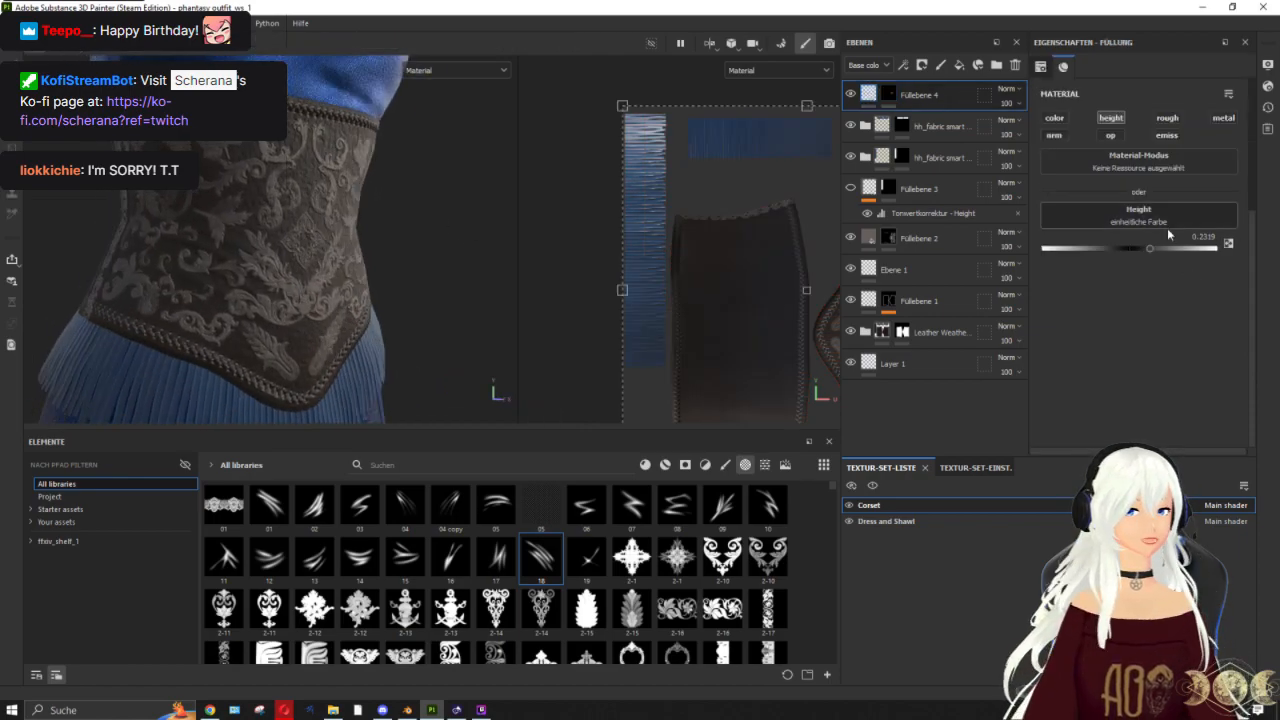
Step: Raise Füllebene 4's height to about 0.49 and check the wrinkle relief on the corset front
{"action": "left_click_drag", "start_coordinate": [1214, 248], "coordinate": [1076, 249]}
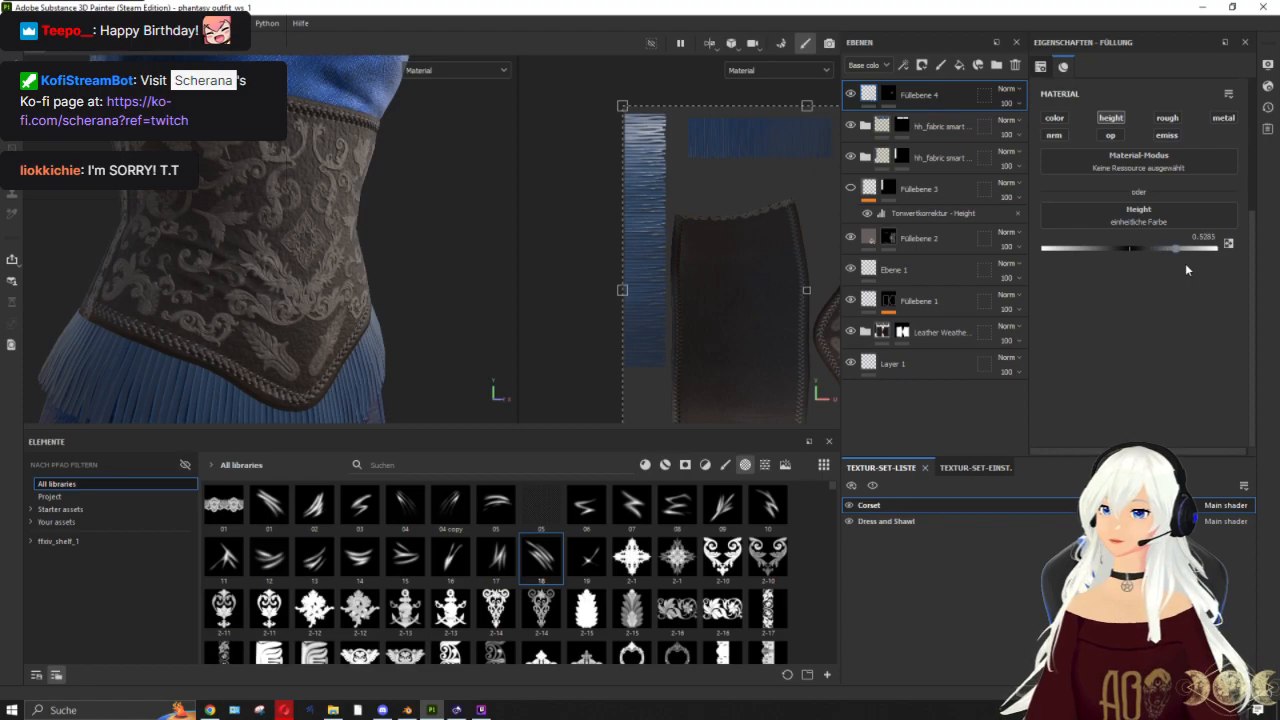
{"action": "scroll", "coordinate": [394, 266], "scroll_direction": "down", "scroll_amount": 3}
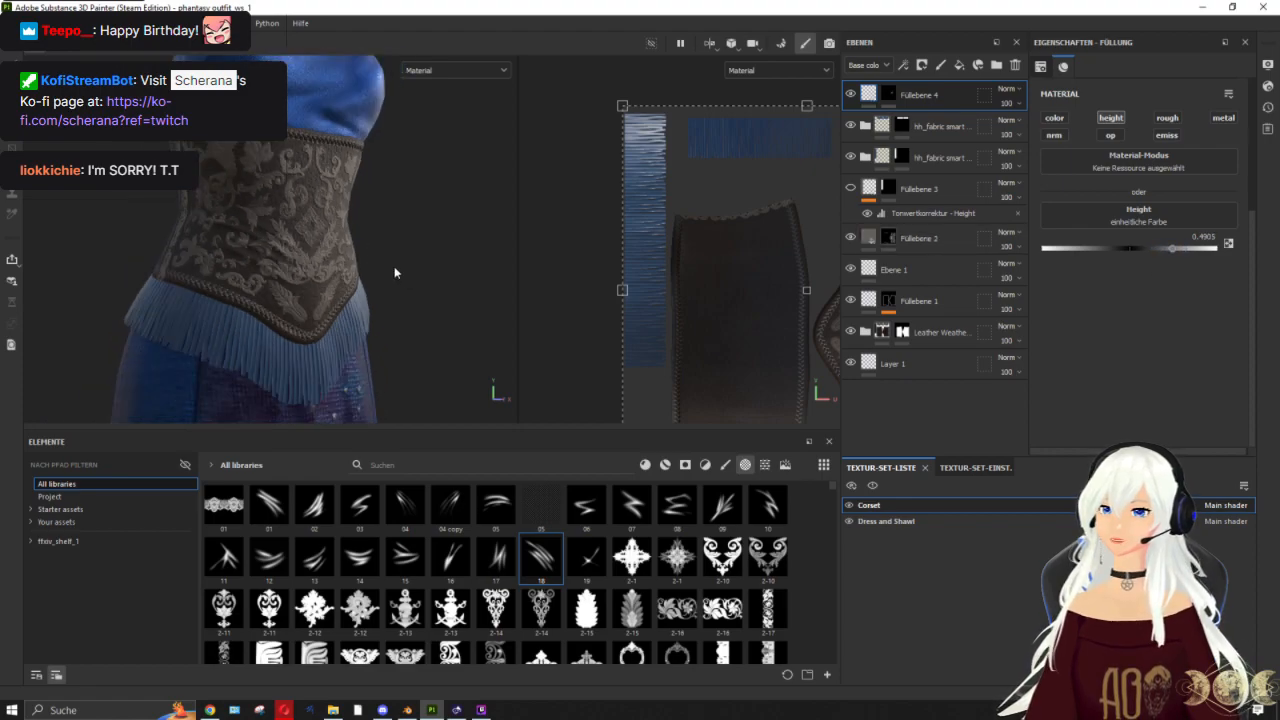
{"action": "left_click_drag", "start_coordinate": [394, 266], "coordinate": [312, 282], "text": "alt"}
{"action": "scroll", "coordinate": [354, 279], "scroll_direction": "up", "scroll_amount": 3}
{"action": "scroll", "coordinate": [538, 402], "scroll_direction": "down", "scroll_amount": 1}
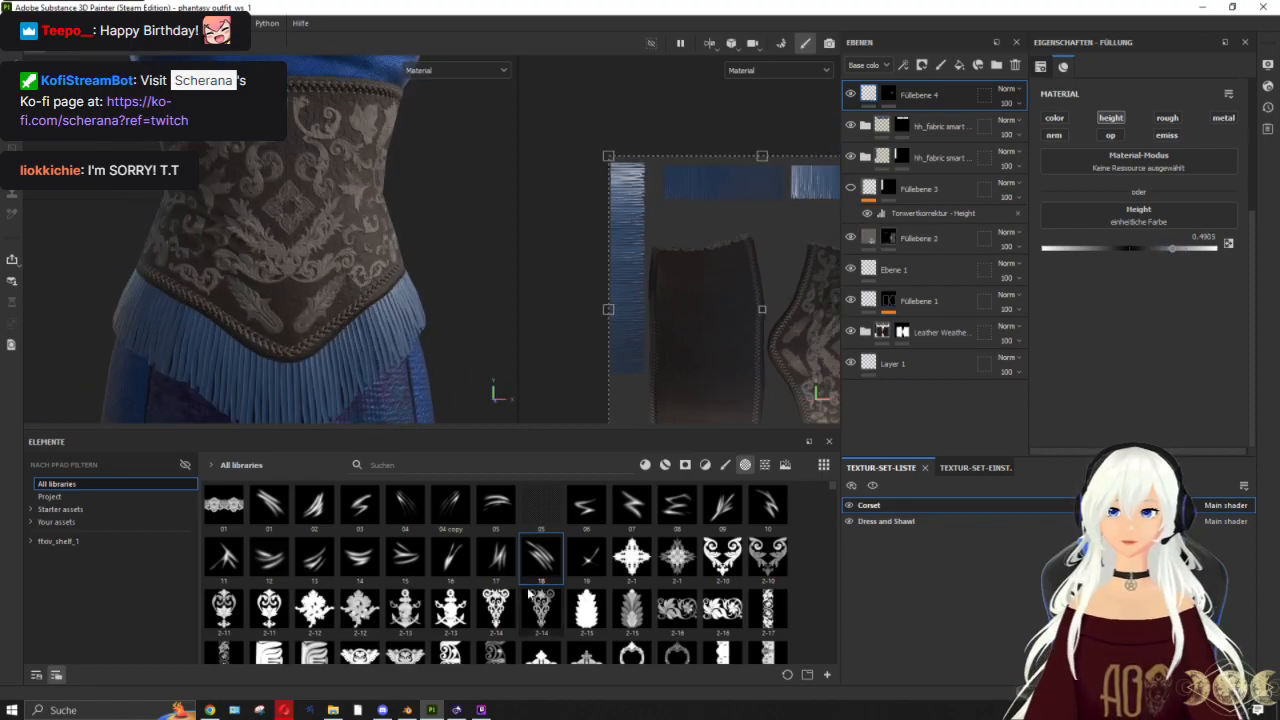
Step: Stamp a larger, rotated alpha 18 wrinkle across the corset's side on Füllebene 4's mask
{"action": "left_click", "coordinate": [888, 94]}
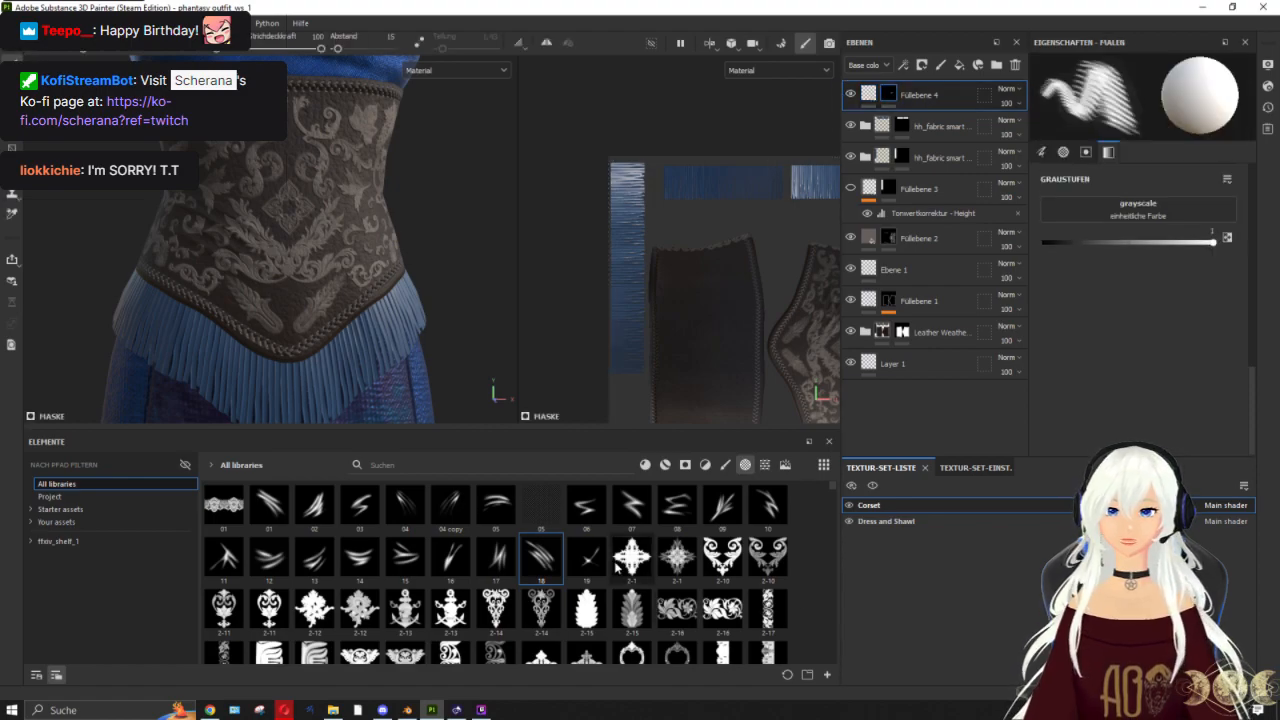
{"action": "left_click_drag", "start_coordinate": [411, 186], "coordinate": [420, 206], "text": "ctrl"}
{"action": "right_click_drag", "start_coordinate": [424, 213], "coordinate": [460, 205], "text": "ctrl"}
{"action": "mouse_move", "coordinate": [440, 195]}
{"action": "left_mouse_down", "text": "alt"}
{"action": "mouse_move", "coordinate": [350, 190]}
{"action": "mouse_move", "coordinate": [415, 145]}
{"action": "left_mouse_up", "text": "alt"}
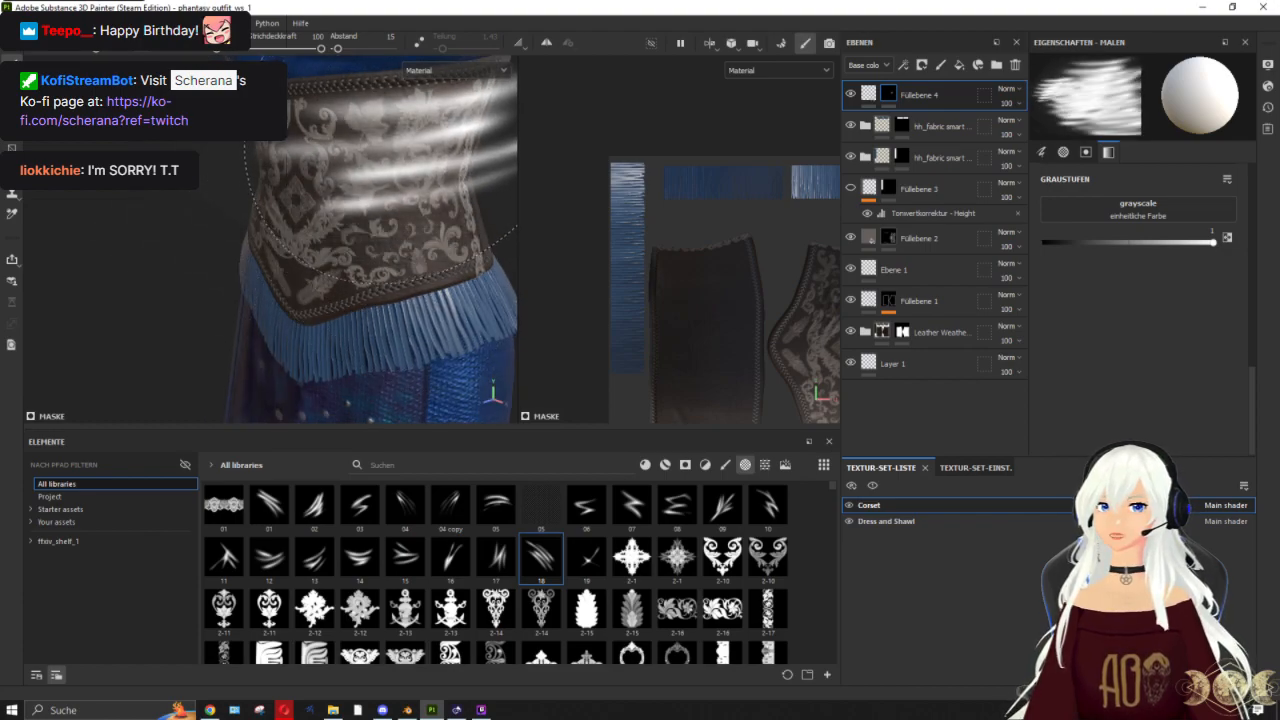
{"action": "scroll", "coordinate": [425, 272], "scroll_direction": "down", "scroll_amount": 3}
{"action": "scroll", "coordinate": [388, 295], "scroll_direction": "up", "scroll_amount": 4}
Step: Stamp large alpha 18 wrinkles across the plain back panel of the corset on the same mask
{"action": "mouse_move", "coordinate": [388, 296]}
{"action": "left_mouse_down", "text": "alt"}
{"action": "mouse_move", "coordinate": [468, 255]}
{"action": "mouse_move", "coordinate": [480, 269]}
{"action": "mouse_move", "coordinate": [700, 277]}
{"action": "mouse_move", "coordinate": [651, 245]}
{"action": "left_mouse_up", "text": "alt"}
{"action": "scroll", "coordinate": [200, 200], "scroll_direction": "down", "scroll_amount": 5}
{"action": "left_click_drag", "start_coordinate": [200, 200], "coordinate": [322, 282], "text": "alt"}
{"action": "scroll", "coordinate": [330, 250], "scroll_direction": "up", "scroll_amount": 2}
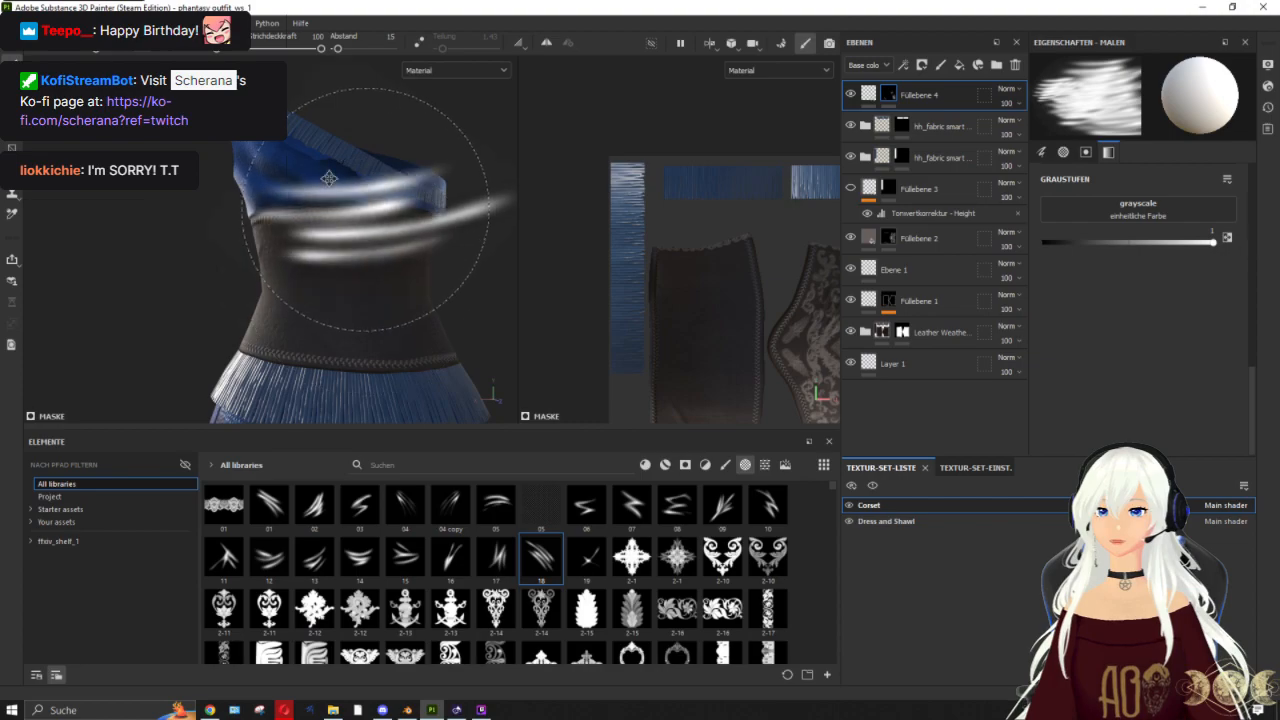
{"action": "middle_click_drag", "start_coordinate": [375, 238], "coordinate": [322, 154], "text": "alt"}
{"action": "mouse_move", "coordinate": [322, 154]}
{"action": "left_mouse_down", "text": "alt"}
{"action": "mouse_move", "coordinate": [341, 190]}
{"action": "mouse_move", "coordinate": [280, 208]}
{"action": "mouse_move", "coordinate": [280, 188]}
{"action": "left_mouse_up", "text": "alt"}
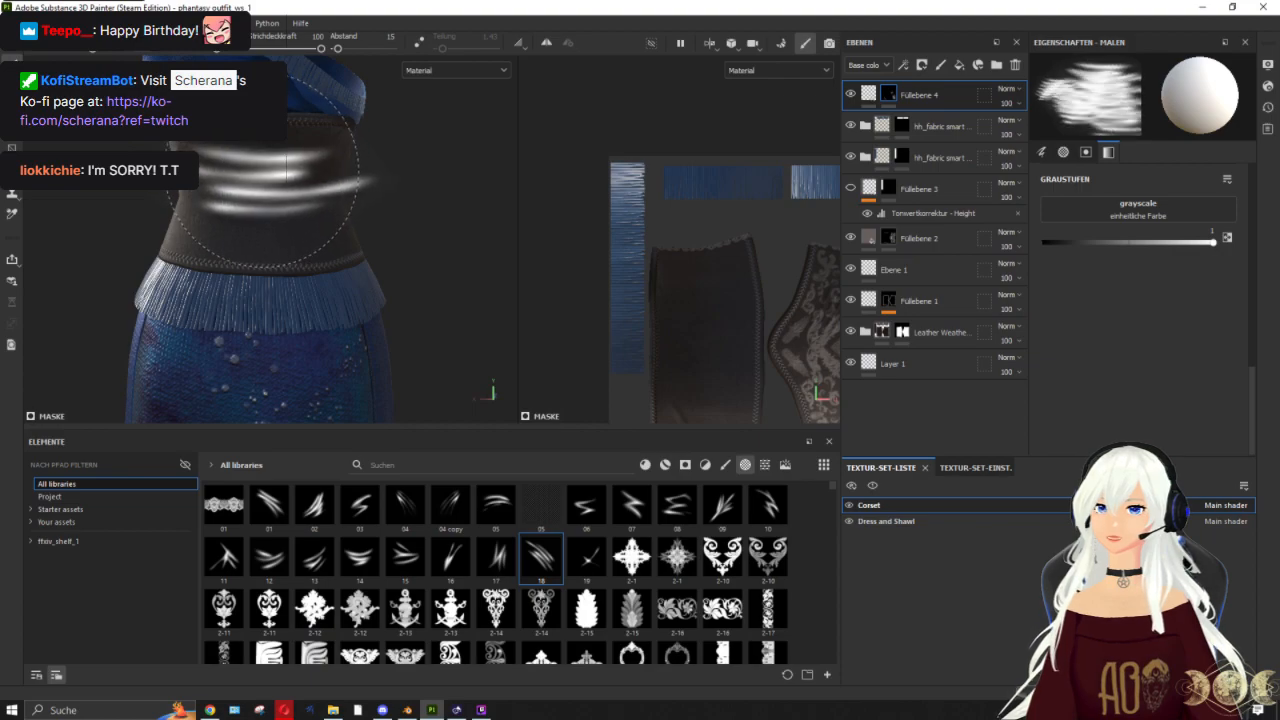
{"action": "scroll", "coordinate": [402, 252], "scroll_direction": "down", "scroll_amount": 2}
{"action": "mouse_move", "coordinate": [402, 258]}
{"action": "left_mouse_down", "text": "alt"}
{"action": "mouse_move", "coordinate": [400, 297]}
{"action": "mouse_move", "coordinate": [385, 299]}
{"action": "left_mouse_up", "text": "alt"}
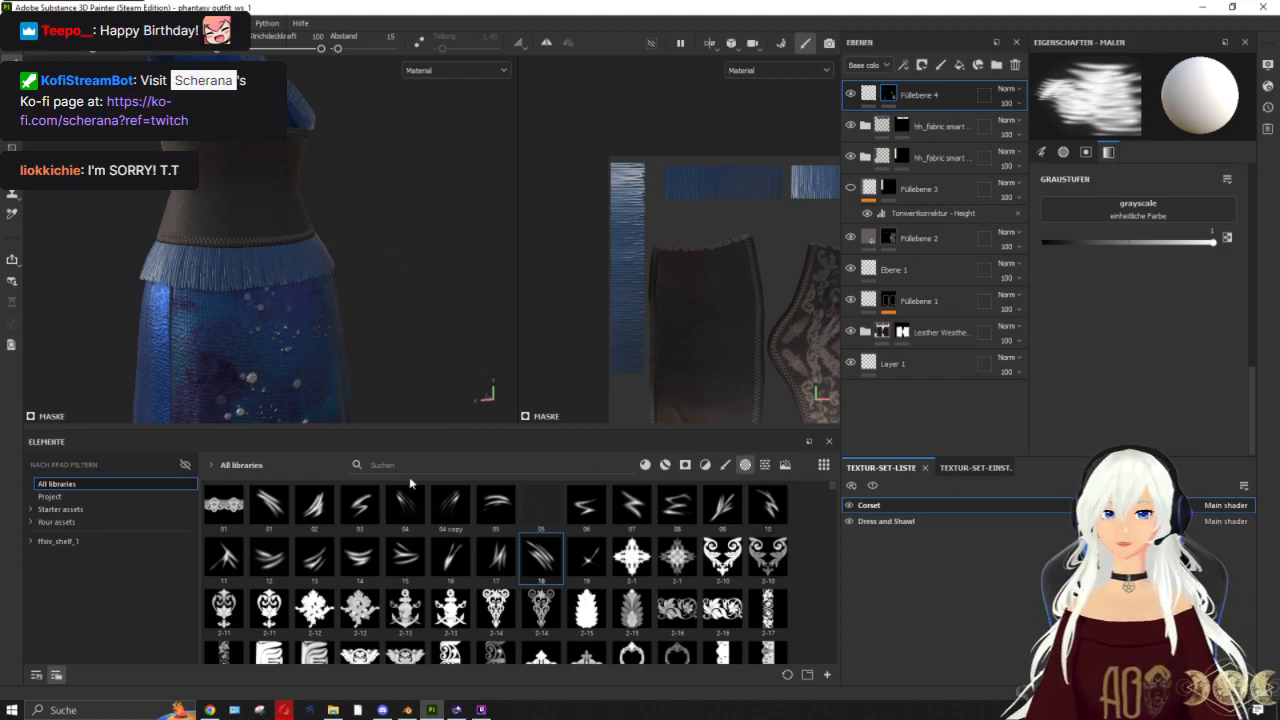
Step: Find the Cloth_Wrinkles alphas in the library and load the one with a column of fine horizontal folds
{"action": "scroll", "coordinate": [607, 541], "scroll_direction": "down", "scroll_amount": 10}
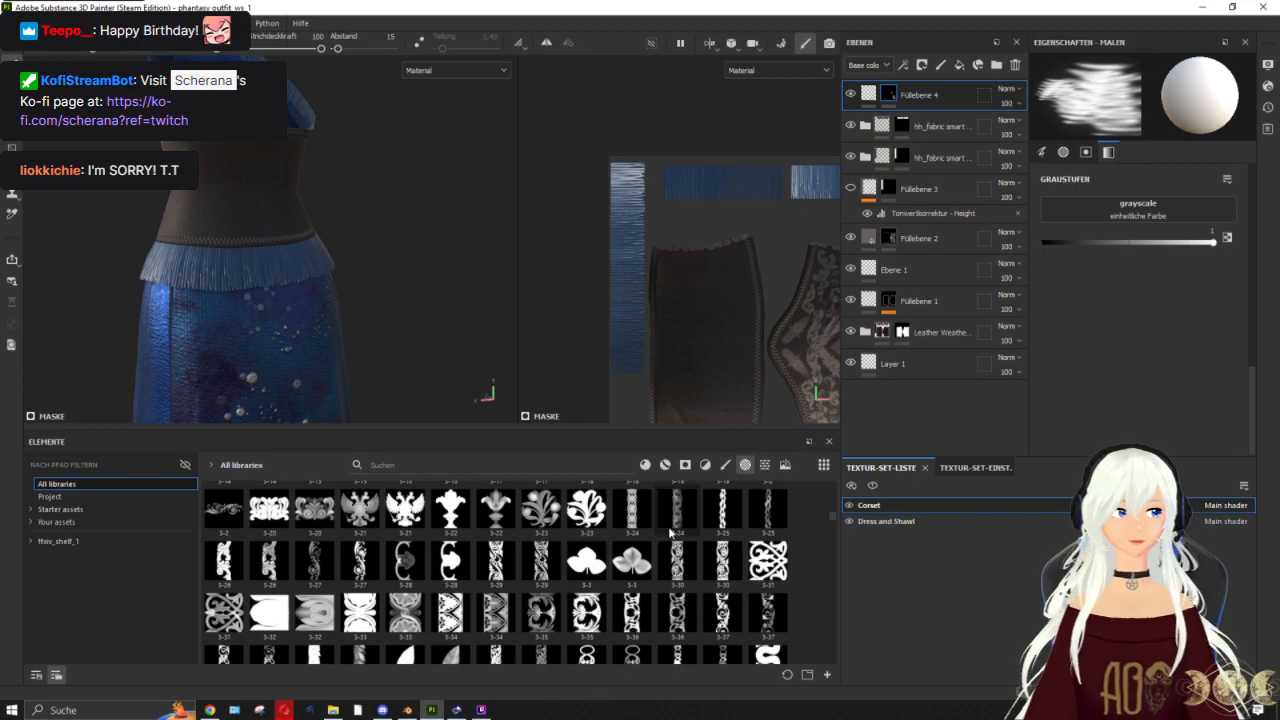
{"action": "scroll", "coordinate": [670, 532], "scroll_direction": "down", "scroll_amount": 4}
{"action": "scroll", "coordinate": [670, 532], "scroll_direction": "down", "scroll_amount": 10}
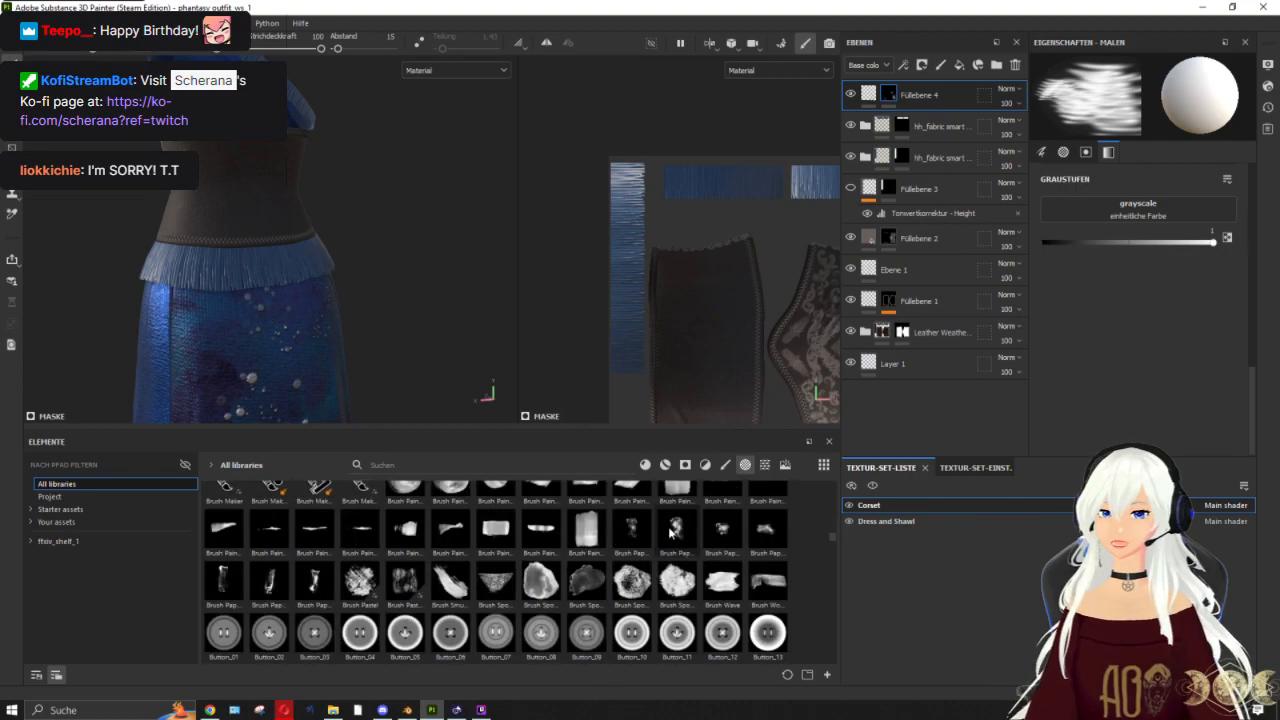
{"action": "scroll", "coordinate": [670, 532], "scroll_direction": "down", "scroll_amount": 8}
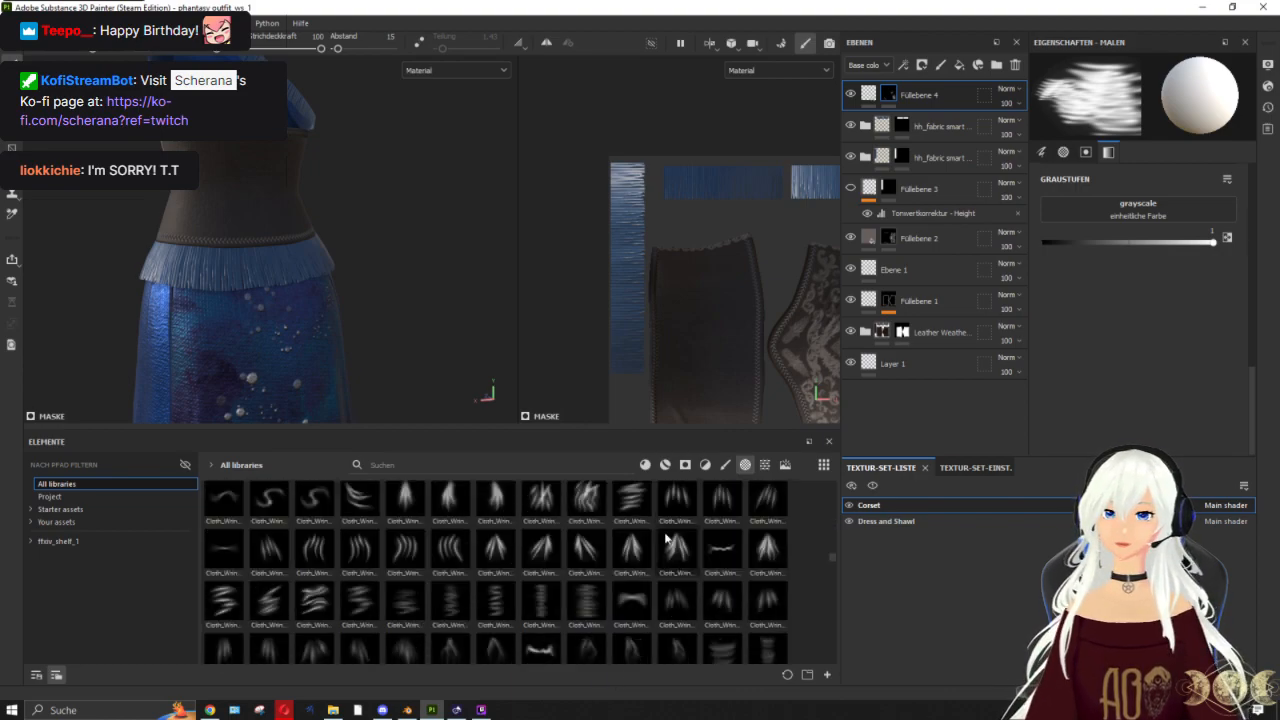
{"action": "mouse_move", "coordinate": [285, 265]}
{"action": "left_mouse_down", "text": "alt"}
{"action": "mouse_move", "coordinate": [463, 289]}
{"action": "mouse_move", "coordinate": [487, 275]}
{"action": "mouse_move", "coordinate": [571, 357]}
{"action": "left_mouse_up", "text": "alt"}
{"action": "left_click", "coordinate": [587, 600]}
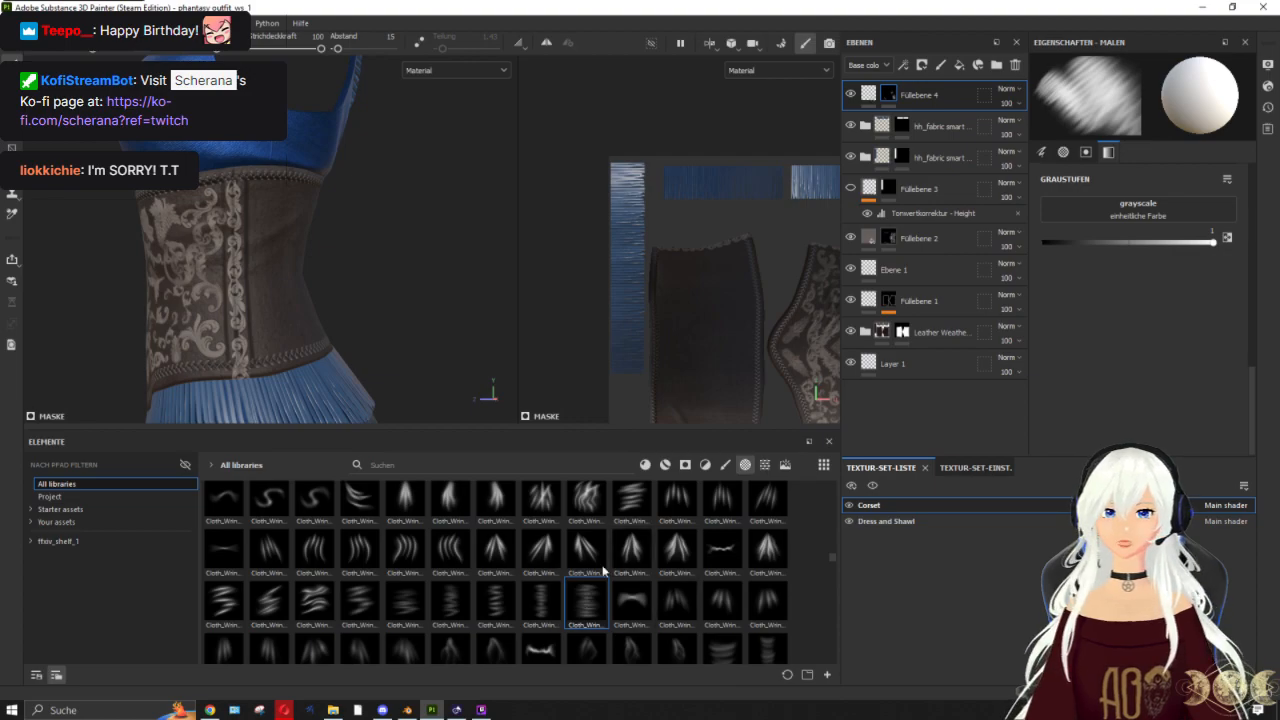
Step: Duplicate Füllebene 4 and clear the mask of the upper copy
{"action": "key", "text": "ctrl+d"}
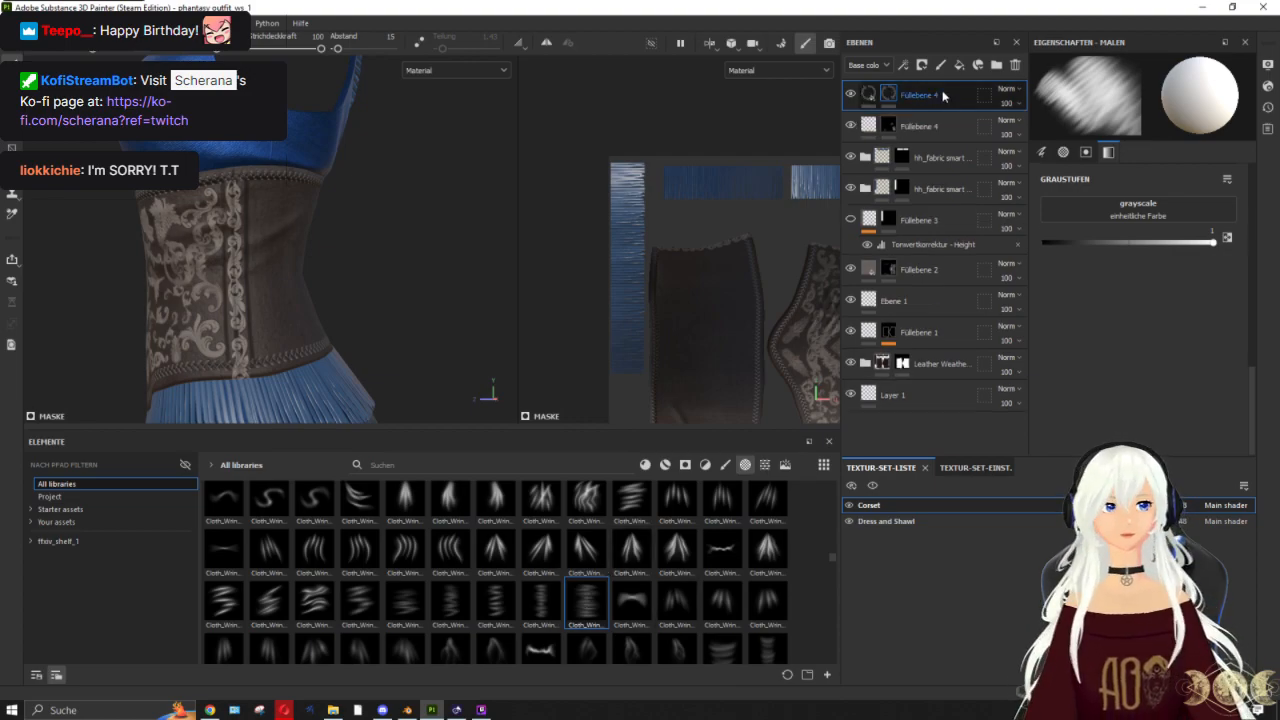
{"action": "right_click", "coordinate": [893, 94]}
{"action": "left_click", "coordinate": [940, 106]}
Step: Stamp fine horizontal wrinkles along the corset's side seam on the upper Füllebene 4's mask, using a smaller, rotated brush
{"action": "mouse_move", "coordinate": [330, 200]}
{"action": "left_mouse_down"}
{"action": "mouse_move", "coordinate": [271, 195]}
{"action": "mouse_move", "coordinate": [243, 214]}
{"action": "mouse_move", "coordinate": [258, 216]}
{"action": "left_mouse_up"}
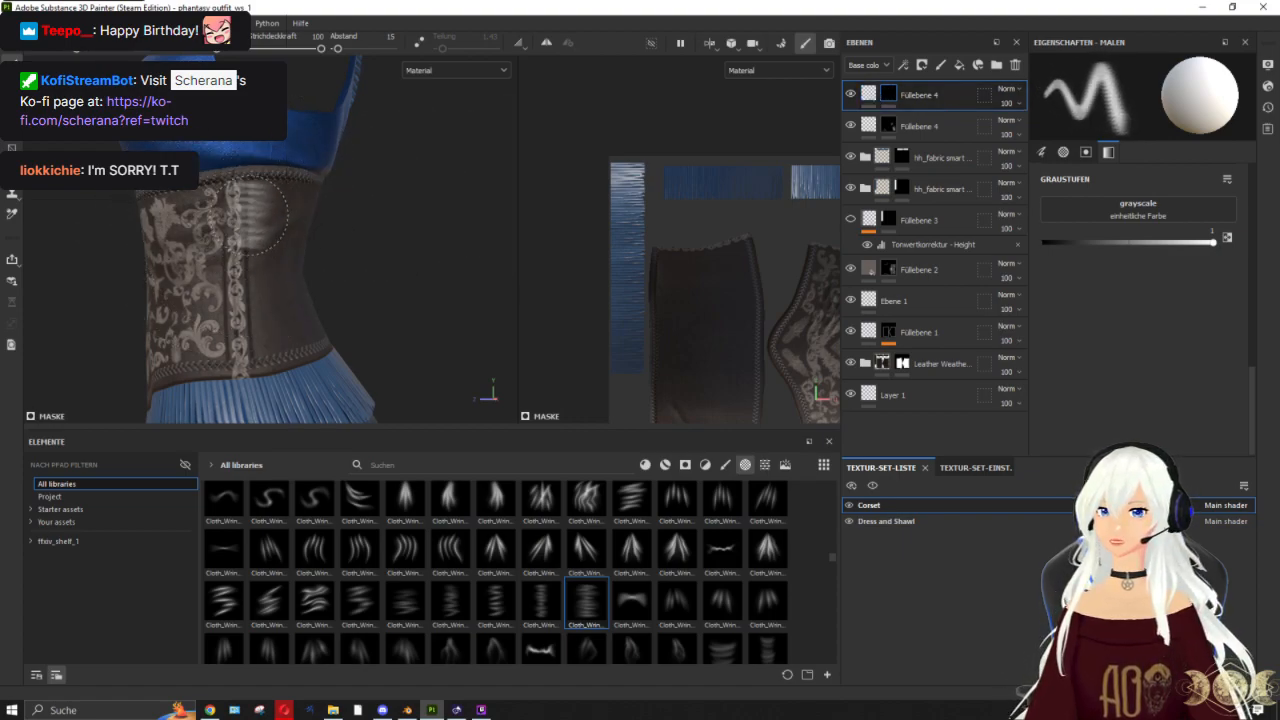
{"action": "scroll", "coordinate": [262, 214], "scroll_direction": "up", "scroll_amount": 2}
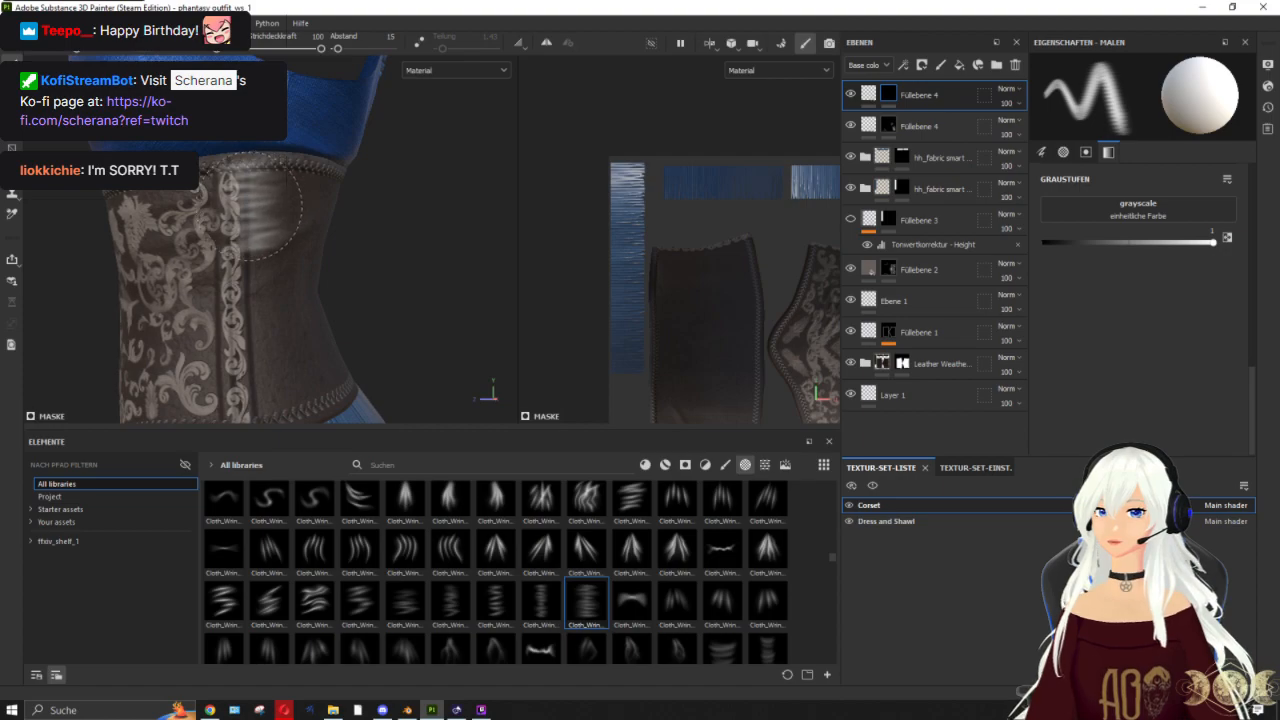
{"action": "left_click_drag", "start_coordinate": [231, 207], "coordinate": [231, 172], "text": "ctrl"}
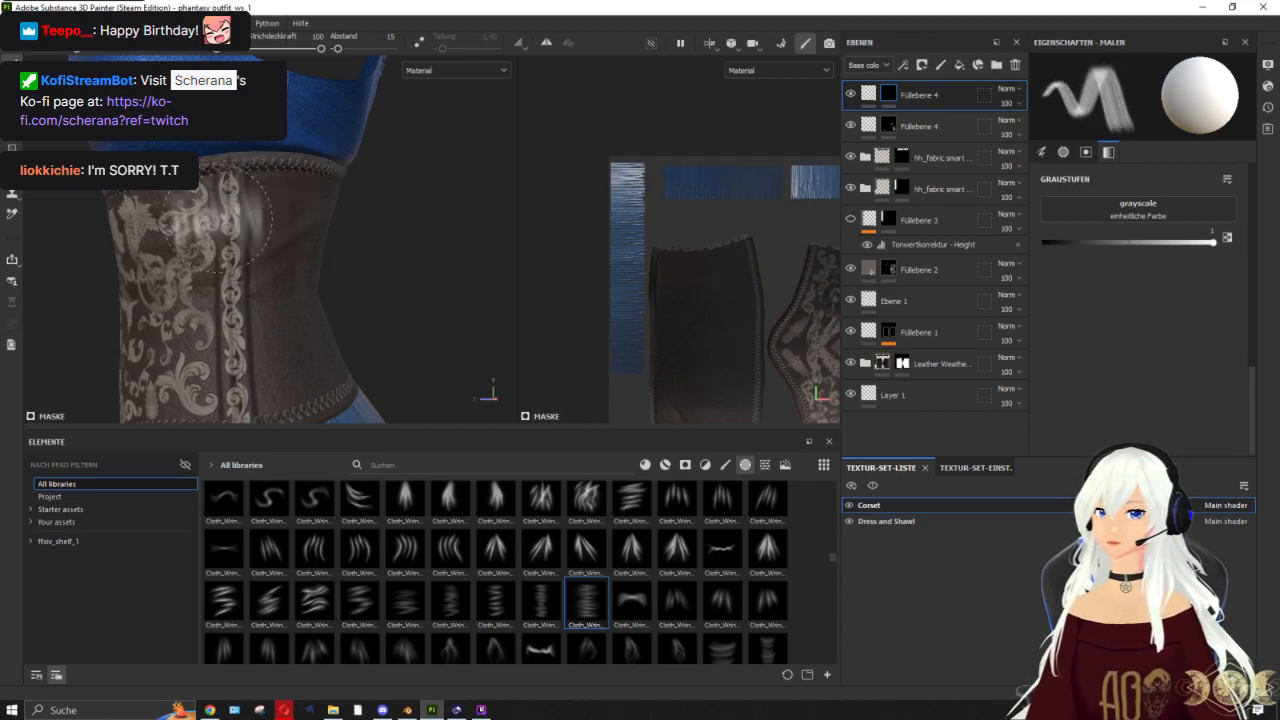
{"action": "left_click_drag", "start_coordinate": [218, 218], "coordinate": [218, 246], "text": "ctrl"}
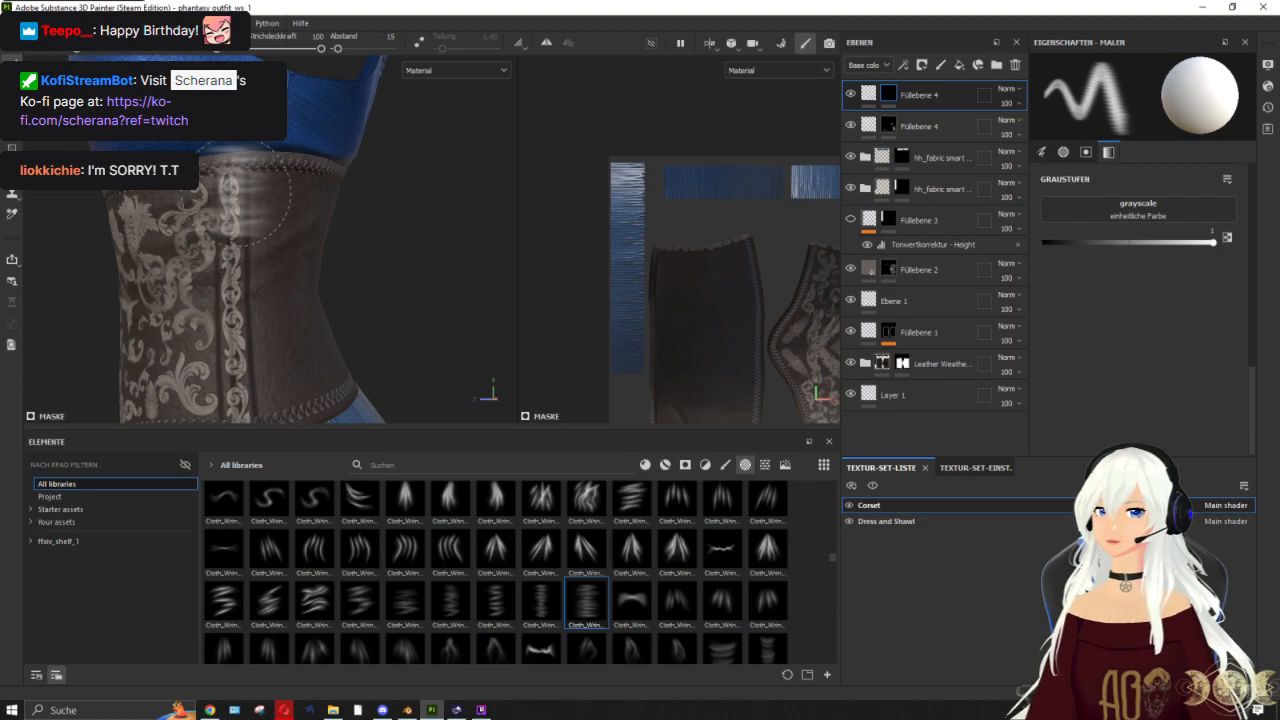
{"action": "left_click_drag", "start_coordinate": [237, 352], "coordinate": [270, 322], "text": "alt"}
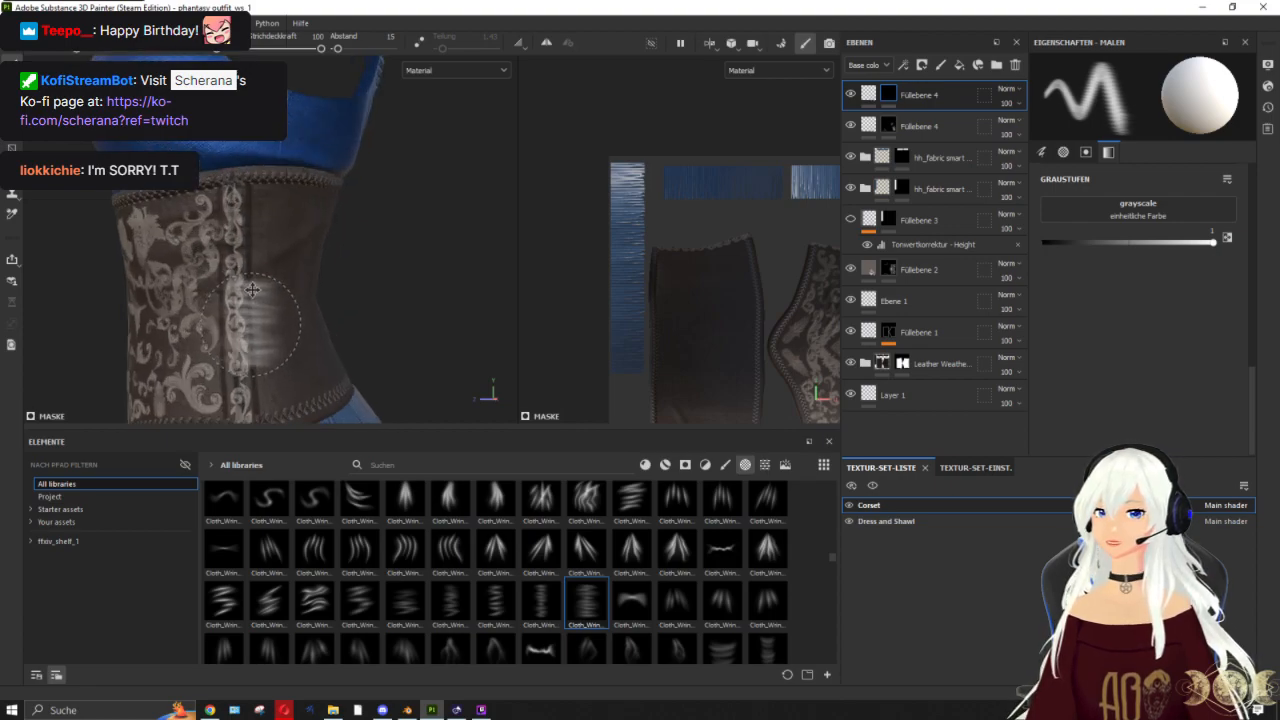
{"action": "middle_click_drag", "start_coordinate": [270, 322], "coordinate": [258, 258], "text": "alt"}
{"action": "scroll", "coordinate": [310, 185], "scroll_direction": "up", "scroll_amount": 3}
{"action": "scroll", "coordinate": [376, 236], "scroll_direction": "down", "scroll_amount": 3}
Step: Raise the height of the upper Füllebene 4 to about 0.6
{"action": "left_click", "coordinate": [876, 99]}
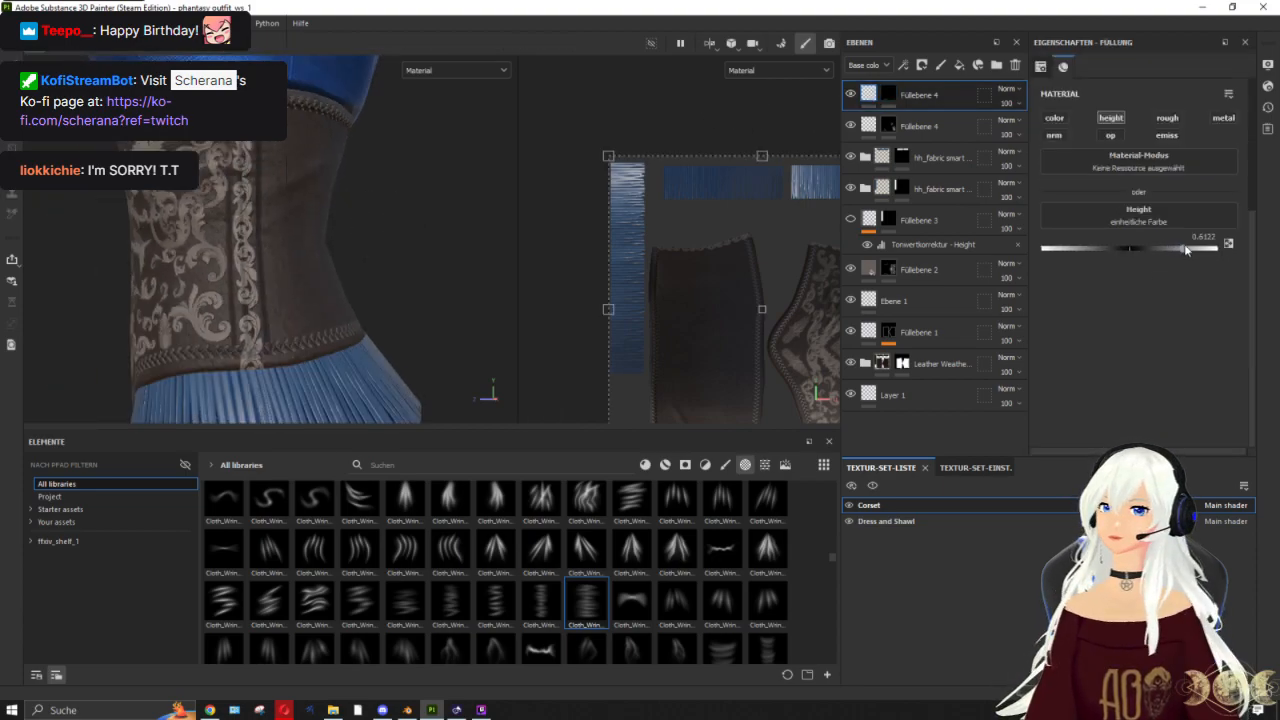
{"action": "left_click_drag", "start_coordinate": [1212, 250], "coordinate": [1205, 250]}
{"action": "left_click_drag", "start_coordinate": [141, 260], "coordinate": [425, 258], "text": "alt"}
Step: Stamp the fine wrinkles along the seam on the corset's opposite side, on the upper Füllebene 4's mask
{"action": "middle_click_drag", "start_coordinate": [309, 217], "coordinate": [396, 217], "text": "alt"}
{"action": "mouse_move", "coordinate": [395, 216]}
{"action": "left_mouse_down", "text": "alt"}
{"action": "mouse_move", "coordinate": [292, 212]}
{"action": "mouse_move", "coordinate": [345, 258]}
{"action": "left_mouse_up", "text": "alt"}
{"action": "left_click", "coordinate": [888, 94]}
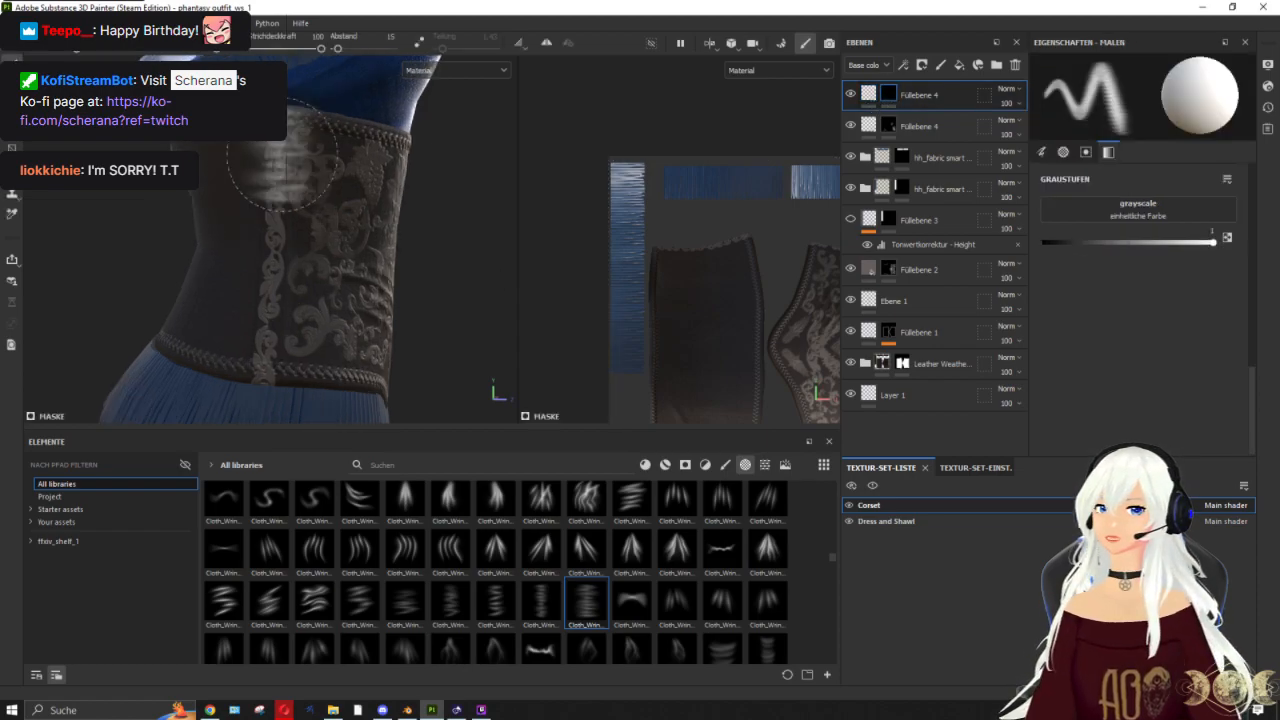
{"action": "mouse_move", "coordinate": [272, 215]}
{"action": "left_mouse_down", "text": "alt"}
{"action": "mouse_move", "coordinate": [284, 266]}
{"action": "mouse_move", "coordinate": [265, 330]}
{"action": "mouse_move", "coordinate": [292, 305]}
{"action": "mouse_move", "coordinate": [443, 300]}
{"action": "mouse_move", "coordinate": [200, 294]}
{"action": "mouse_move", "coordinate": [271, 242]}
{"action": "mouse_move", "coordinate": [177, 271]}
{"action": "mouse_move", "coordinate": [110, 270]}
{"action": "mouse_move", "coordinate": [637, 553]}
{"action": "left_mouse_up", "text": "alt"}
Step: Browse the Cloth_Wrinkles alphas and load the one with a few broad, slanted horizontal folds
{"action": "scroll", "coordinate": [271, 242], "scroll_direction": "up", "scroll_amount": 3}
{"action": "left_click_drag", "start_coordinate": [722, 600], "coordinate": [707, 589]}
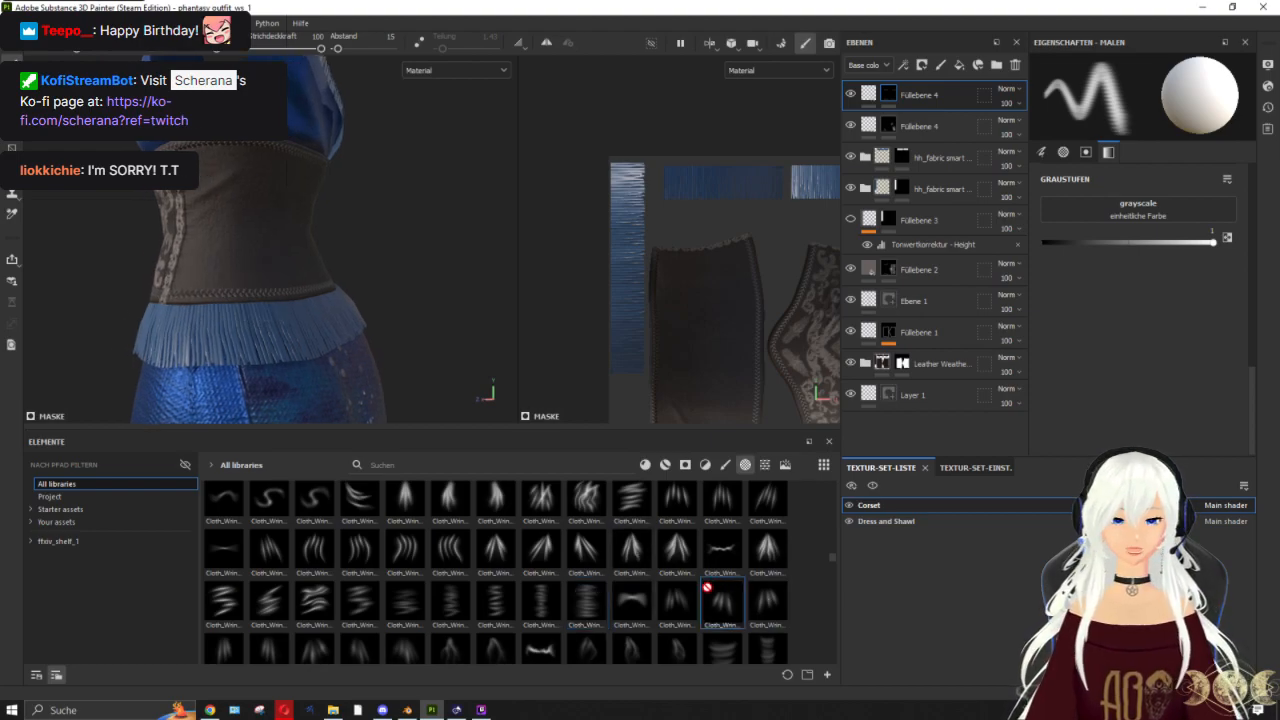
{"action": "scroll", "coordinate": [767, 560], "scroll_direction": "down", "scroll_amount": 3}
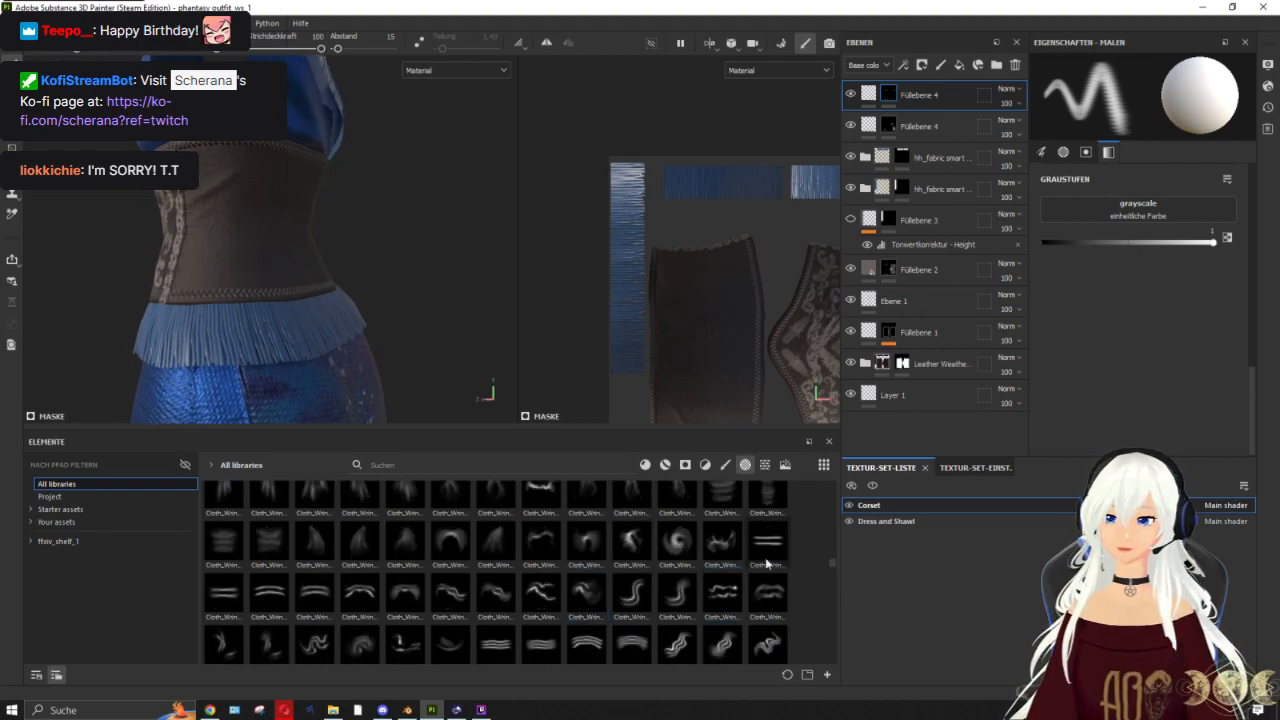
{"action": "mouse_move", "coordinate": [767, 565]}
{"action": "mouse_move", "coordinate": [727, 545]}
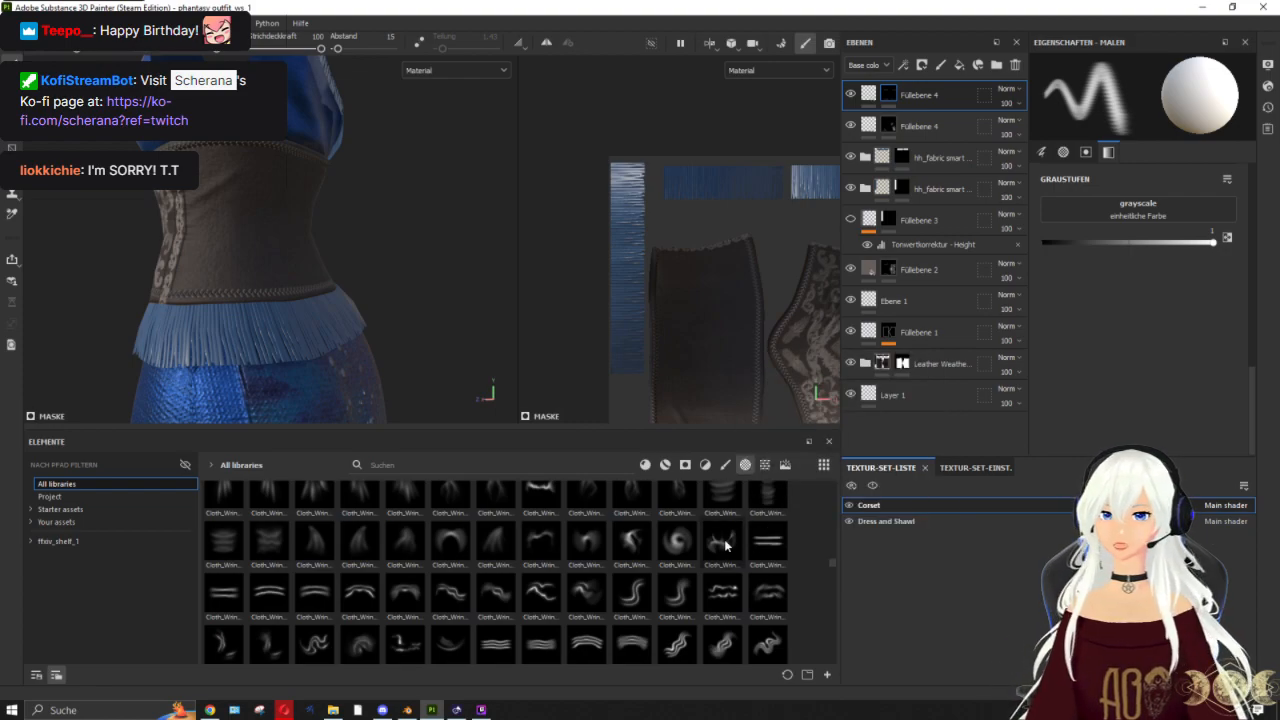
{"action": "scroll", "coordinate": [726, 545], "scroll_direction": "up", "scroll_amount": 2}
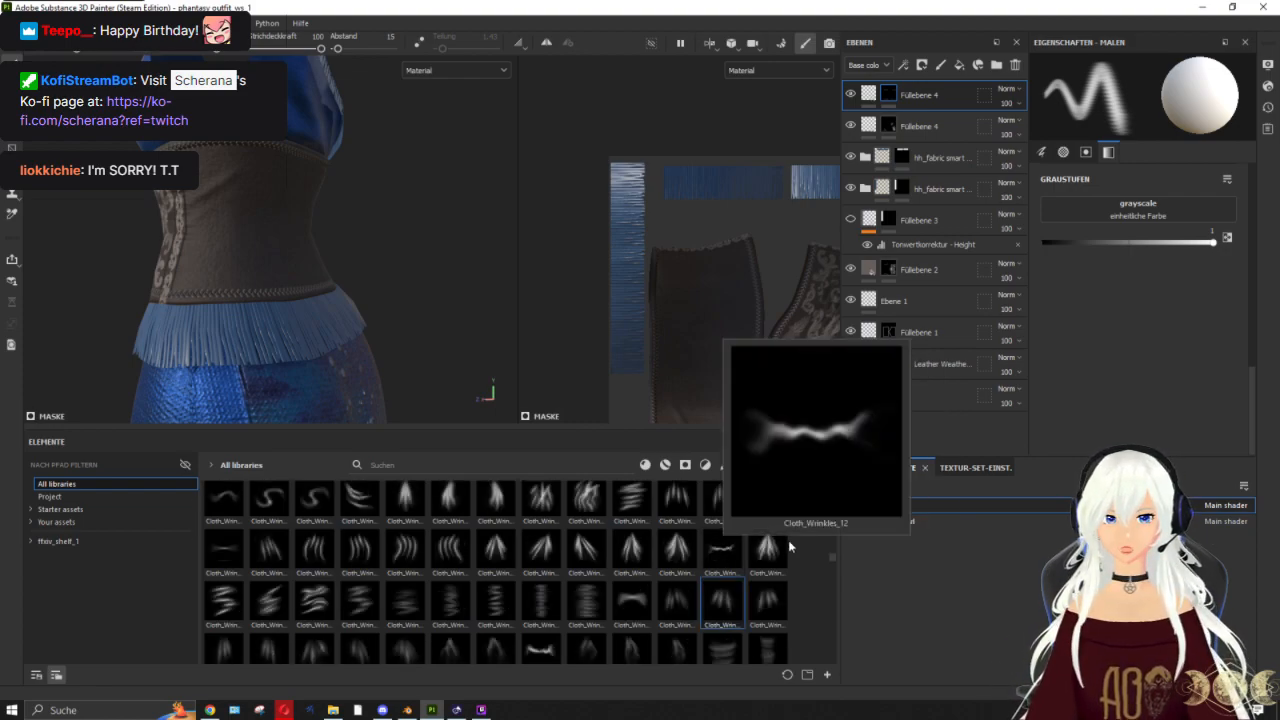
{"action": "left_click", "coordinate": [632, 497]}
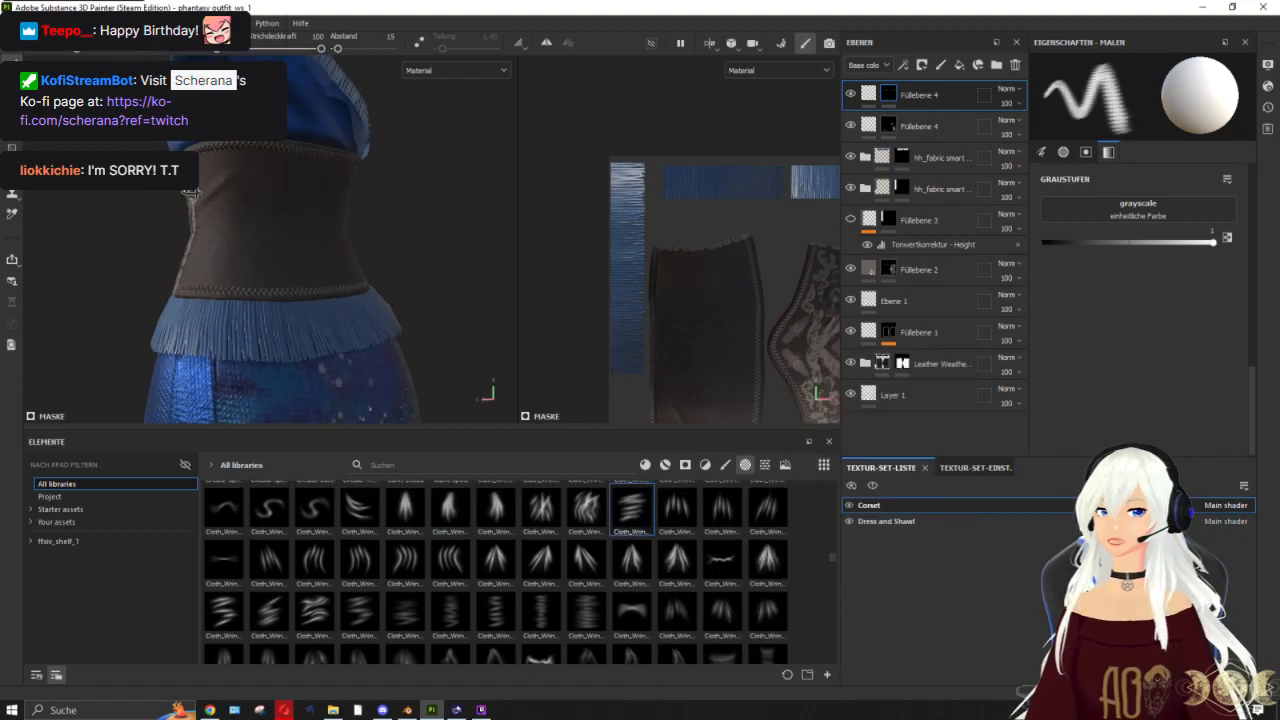
Step: Stamp broad folds across the corset's back, sides and front on the upper Füllebene 4's mask with a much larger brush
{"action": "left_click_drag", "start_coordinate": [190, 190], "coordinate": [332, 231], "text": "alt"}
{"action": "right_click_drag", "start_coordinate": [322, 220], "coordinate": [425, 221], "text": "ctrl"}
{"action": "mouse_move", "coordinate": [420, 222]}
{"action": "left_mouse_down", "text": "alt"}
{"action": "mouse_move", "coordinate": [428, 200]}
{"action": "mouse_move", "coordinate": [371, 265]}
{"action": "mouse_move", "coordinate": [420, 218]}
{"action": "mouse_move", "coordinate": [400, 200]}
{"action": "mouse_move", "coordinate": [240, 330]}
{"action": "mouse_move", "coordinate": [257, 263]}
{"action": "mouse_move", "coordinate": [290, 270]}
{"action": "mouse_move", "coordinate": [286, 214]}
{"action": "mouse_move", "coordinate": [350, 220]}
{"action": "mouse_move", "coordinate": [282, 228]}
{"action": "mouse_move", "coordinate": [386, 214]}
{"action": "mouse_move", "coordinate": [410, 270]}
{"action": "mouse_move", "coordinate": [357, 290]}
{"action": "left_mouse_up", "text": "alt"}
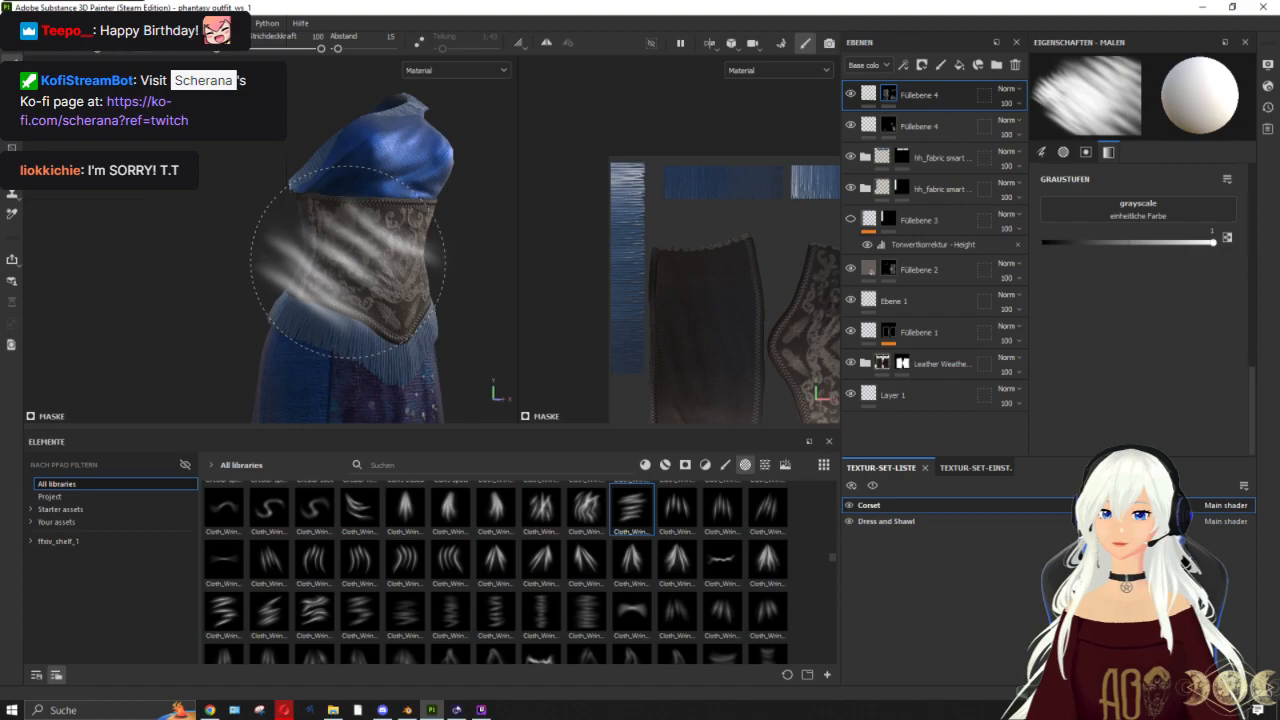
{"action": "mouse_move", "coordinate": [366, 250]}
{"action": "left_mouse_down", "text": "alt"}
{"action": "mouse_move", "coordinate": [471, 400]}
{"action": "mouse_move", "coordinate": [540, 214]}
{"action": "mouse_move", "coordinate": [570, 186]}
{"action": "mouse_move", "coordinate": [225, 285]}
{"action": "mouse_move", "coordinate": [100, 271]}
{"action": "mouse_move", "coordinate": [440, 200]}
{"action": "mouse_move", "coordinate": [350, 95]}
{"action": "mouse_move", "coordinate": [96, 203]}
{"action": "mouse_move", "coordinate": [130, 205]}
{"action": "mouse_move", "coordinate": [270, 140]}
{"action": "left_mouse_up", "text": "alt"}
{"action": "mouse_move", "coordinate": [400, 105]}
{"action": "left_mouse_down", "text": "alt"}
{"action": "mouse_move", "coordinate": [330, 140]}
{"action": "mouse_move", "coordinate": [300, 140]}
{"action": "mouse_move", "coordinate": [285, 120]}
{"action": "mouse_move", "coordinate": [345, 237]}
{"action": "left_mouse_up", "text": "alt"}
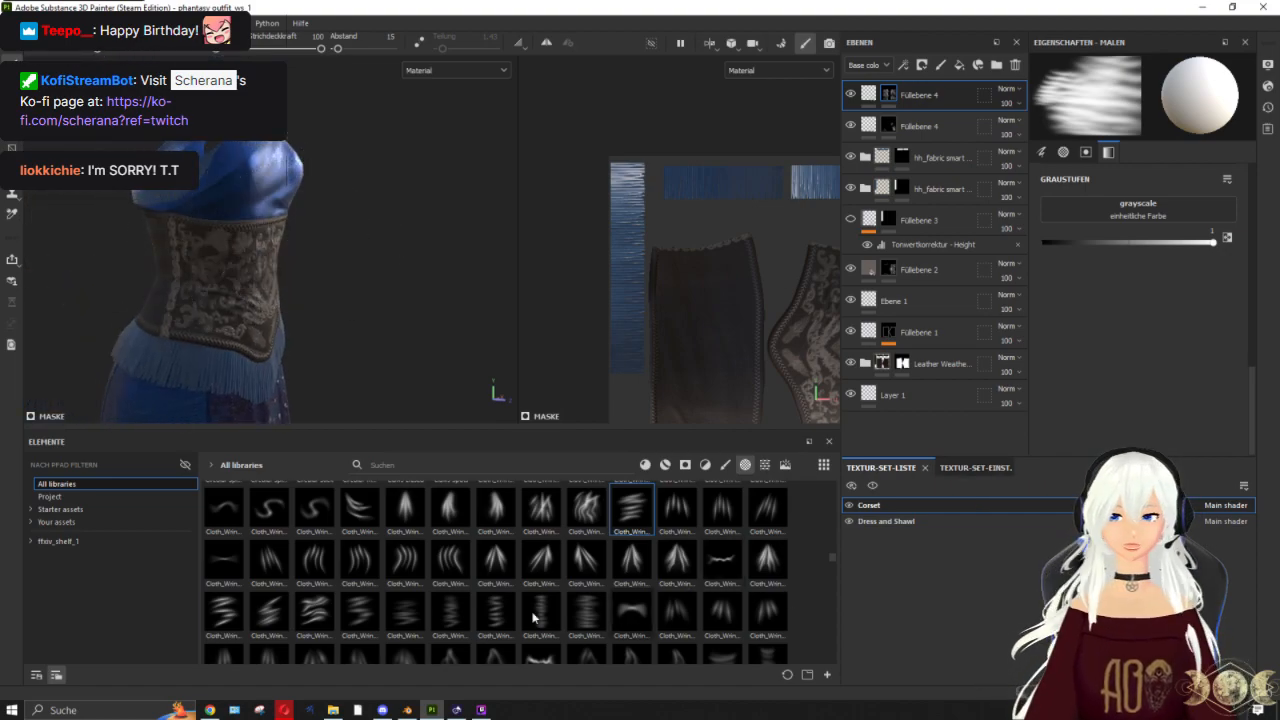
Step: Load the Cloth_Wrinkles alpha with a narrow column of fine horizontal folds and fit the brush size and rotation to the corset's lower seam
{"action": "right_click_drag", "start_coordinate": [297, 317], "coordinate": [190, 303], "text": "ctrl"}
{"action": "scroll", "coordinate": [297, 317], "scroll_direction": "up", "scroll_amount": 4}
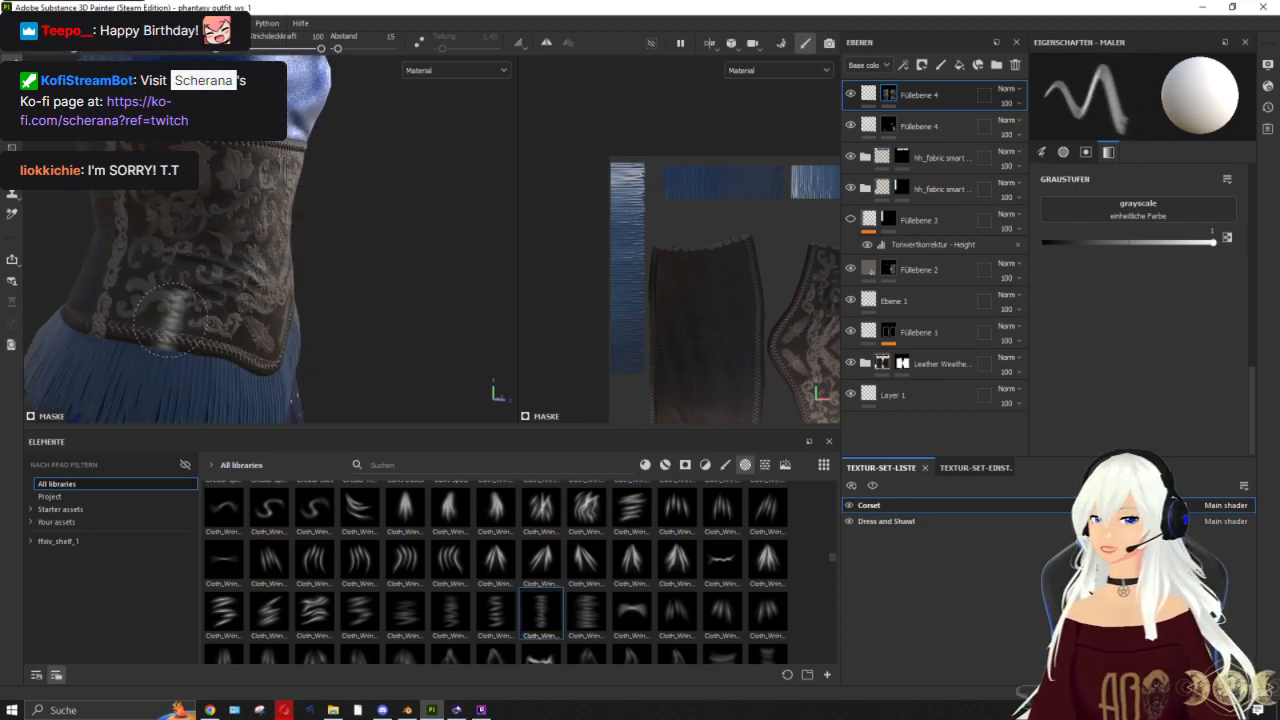
{"action": "left_click_drag", "start_coordinate": [170, 318], "coordinate": [185, 318], "text": "ctrl"}
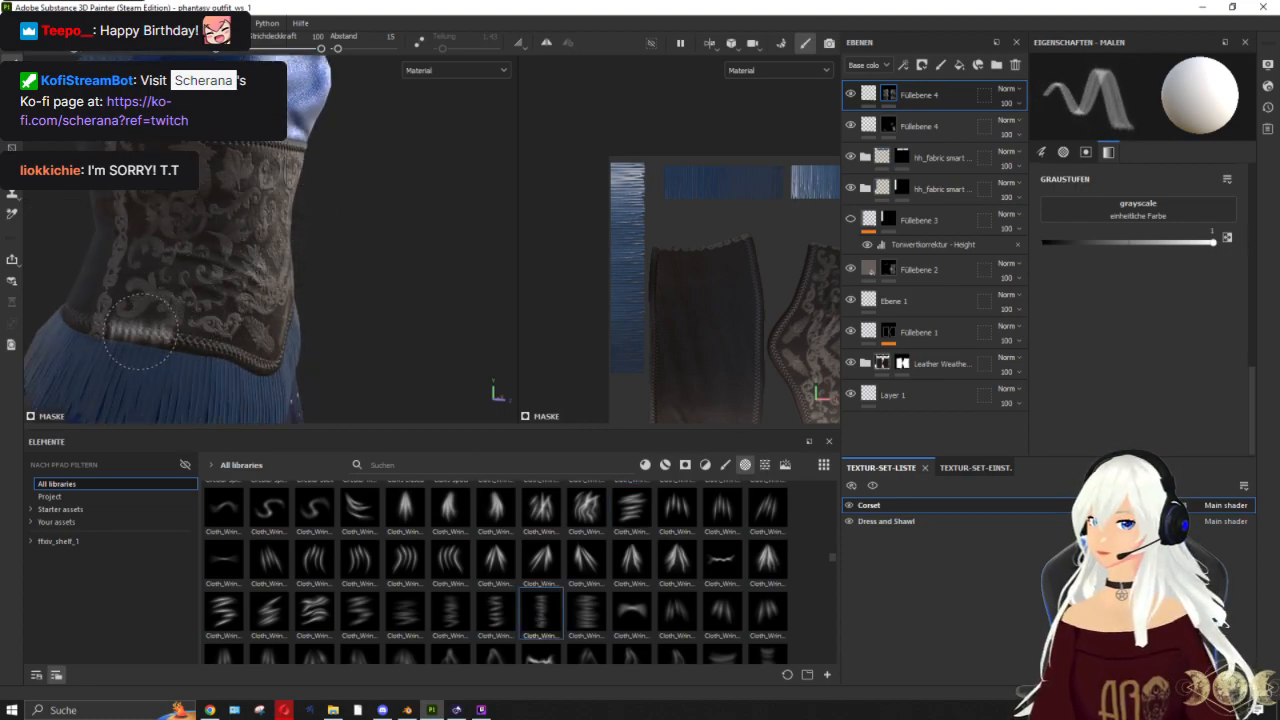
{"action": "scroll", "coordinate": [136, 335], "scroll_direction": "up", "scroll_amount": 2}
{"action": "left_click_drag", "start_coordinate": [163, 335], "coordinate": [227, 321], "text": "alt"}
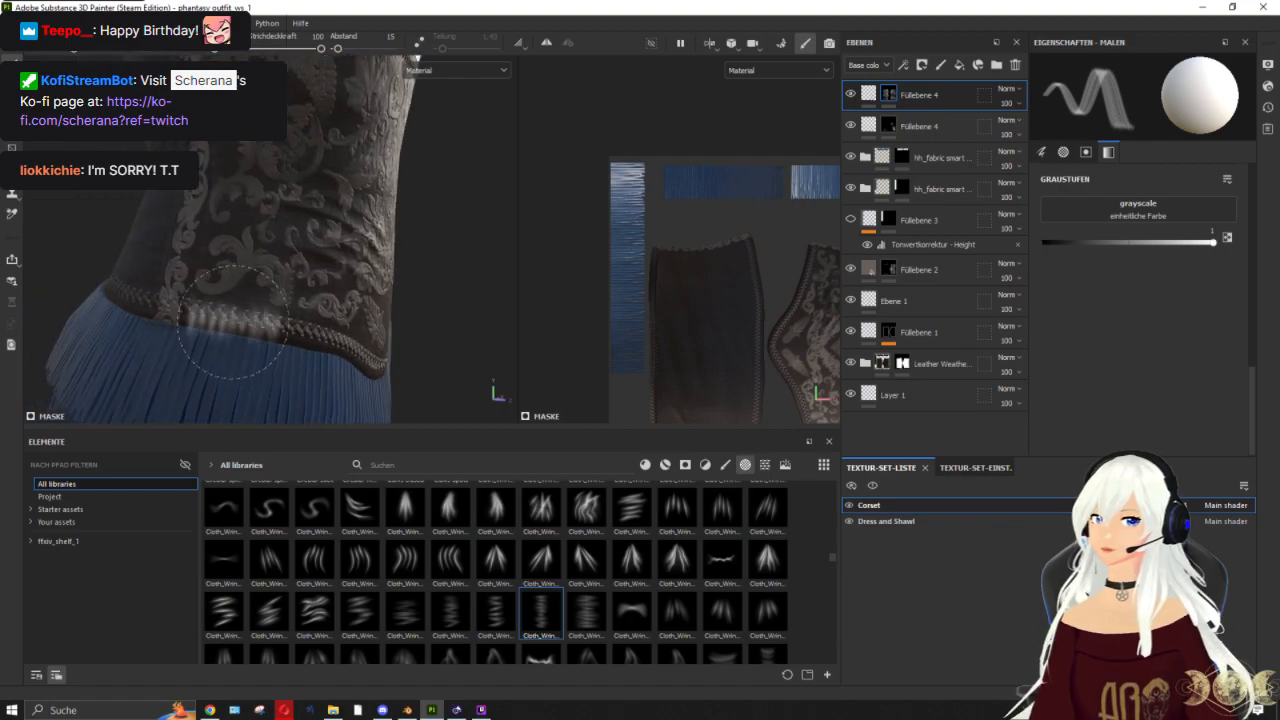
{"action": "scroll", "coordinate": [227, 320], "scroll_direction": "up", "scroll_amount": 2}
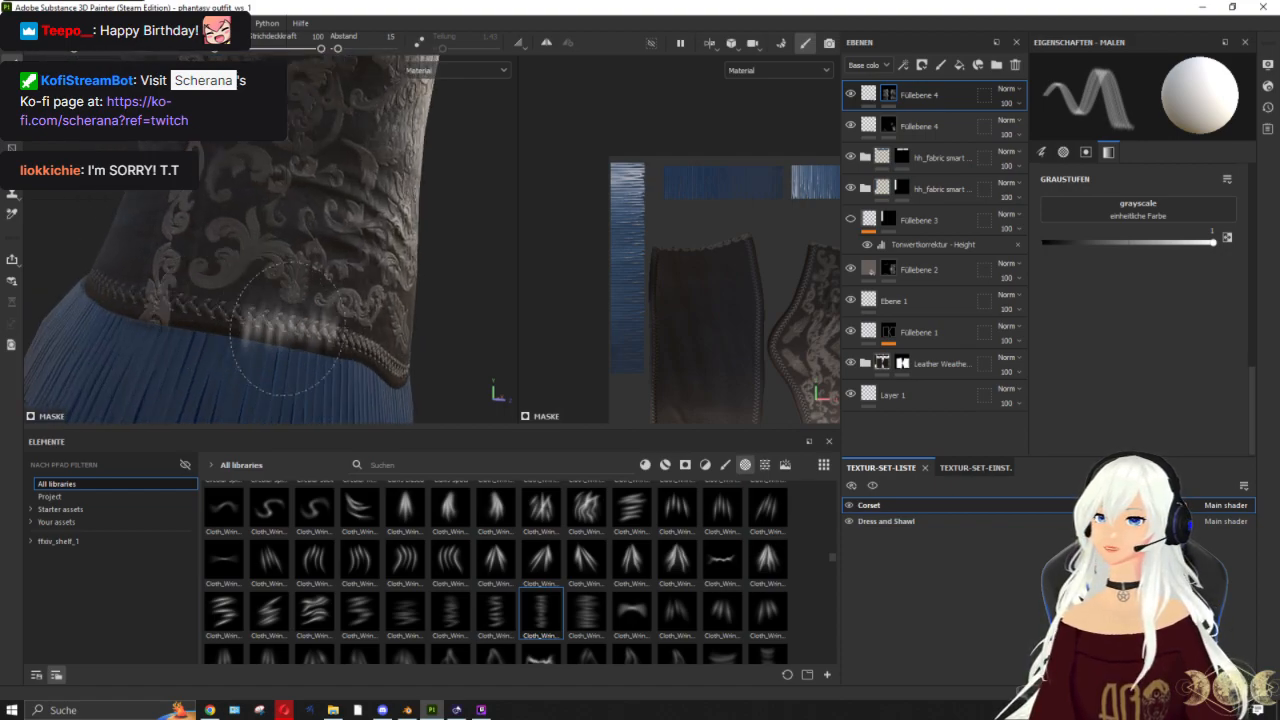
{"action": "mouse_move", "coordinate": [320, 322]}
{"action": "left_mouse_down", "text": "alt"}
{"action": "mouse_move", "coordinate": [116, 264]}
{"action": "mouse_move", "coordinate": [217, 278]}
{"action": "left_mouse_up", "text": "alt"}
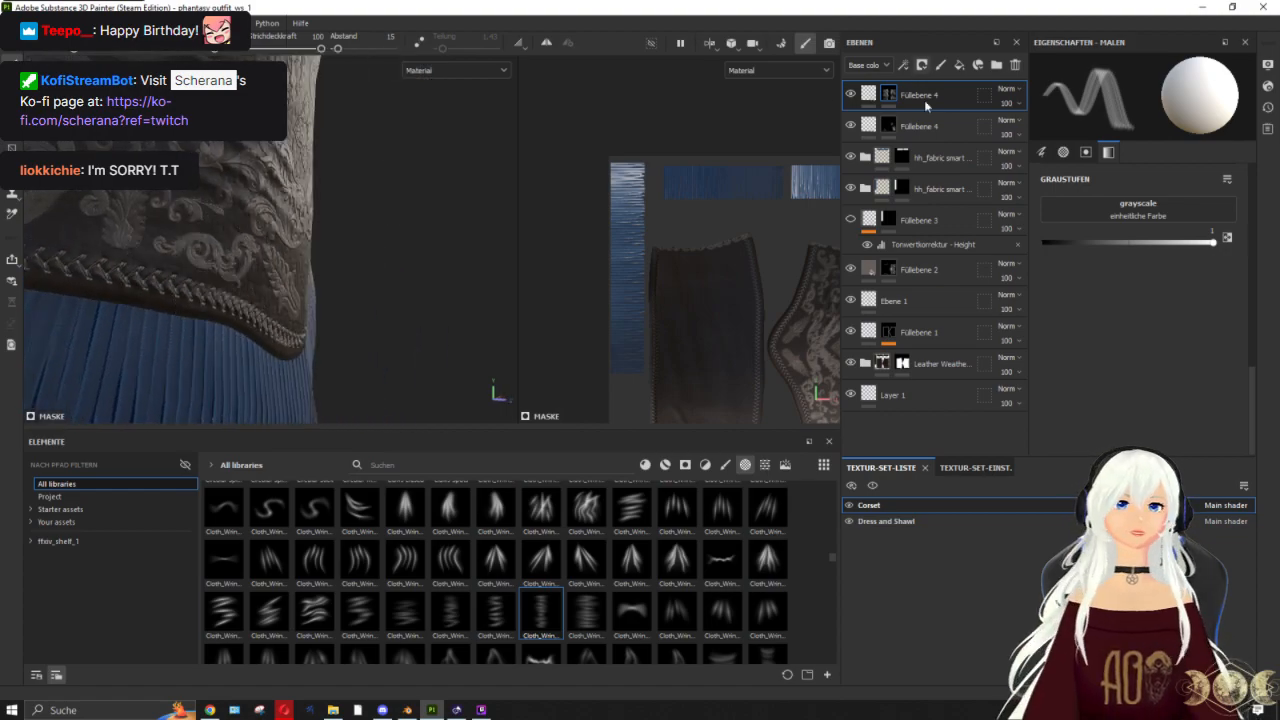
Step: Duplicate the upper Füllebene 4 and replace the copy's mask with an empty black mask
{"action": "key", "text": "ctrl+d"}
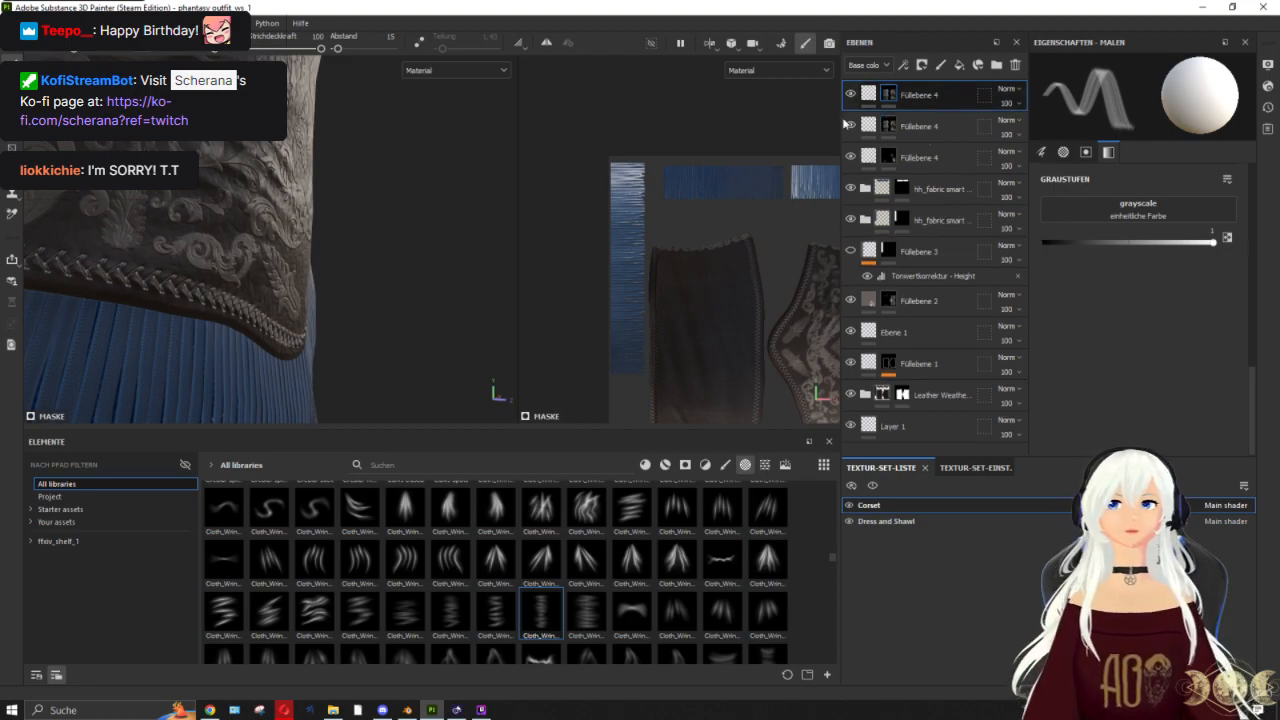
{"action": "scroll", "coordinate": [383, 189], "scroll_direction": "down", "scroll_amount": 4}
{"action": "left_click_drag", "start_coordinate": [383, 189], "coordinate": [449, 291], "text": "alt"}
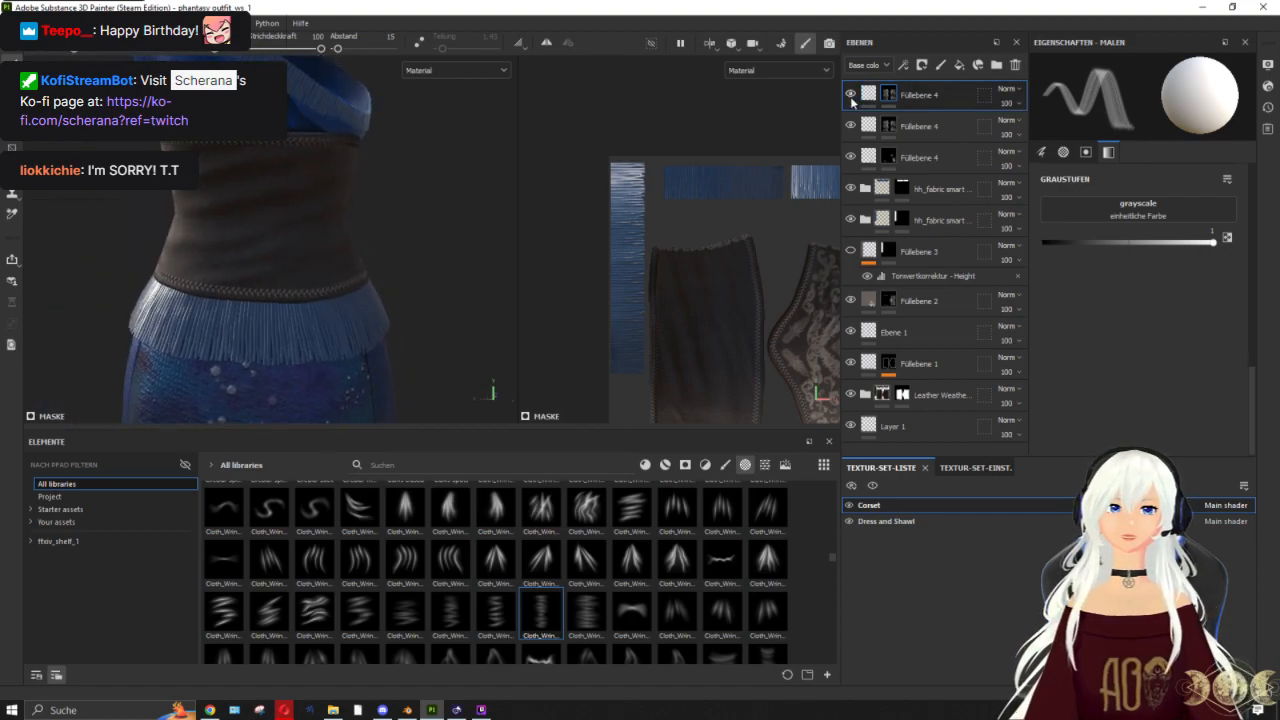
{"action": "left_click_drag", "start_coordinate": [454, 151], "coordinate": [250, 172], "text": "alt"}
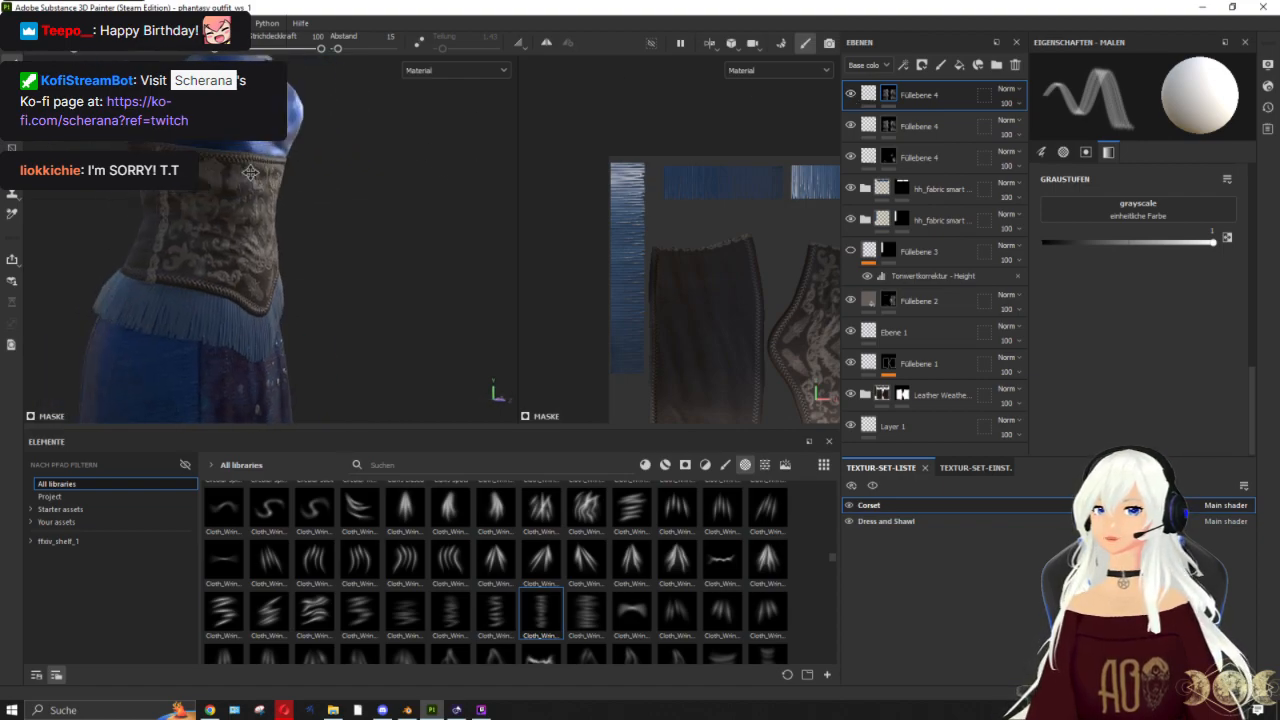
{"action": "right_click", "coordinate": [892, 95]}
{"action": "left_click", "coordinate": [925, 114]}
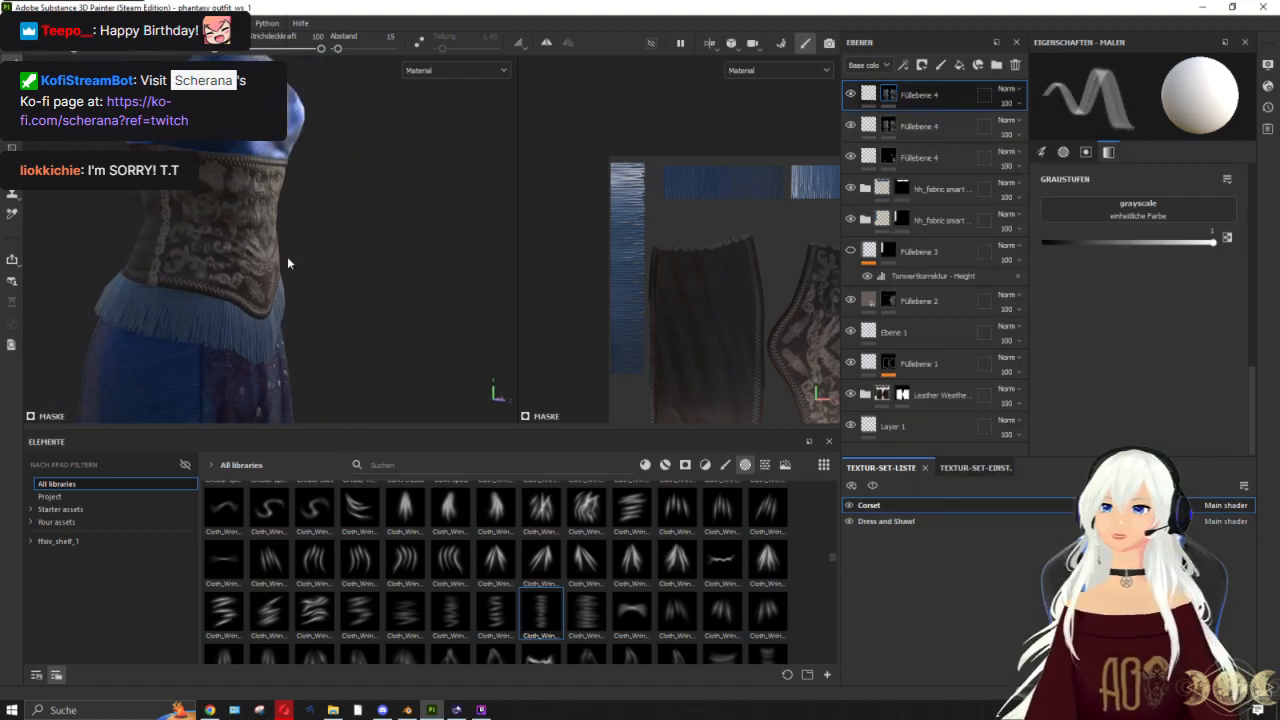
Step: Set the height of the topmost Füllebene 4 to 1 and give it a fresh black mask
{"action": "scroll", "coordinate": [211, 290], "scroll_direction": "up", "scroll_amount": 3}
{"action": "scroll", "coordinate": [216, 292], "scroll_direction": "up", "scroll_amount": 1}
{"action": "middle_click_drag", "start_coordinate": [216, 291], "coordinate": [296, 260], "text": "alt"}
{"action": "scroll", "coordinate": [293, 258], "scroll_direction": "up", "scroll_amount": 2}
{"action": "left_click_drag", "start_coordinate": [293, 258], "coordinate": [215, 276], "text": "alt"}
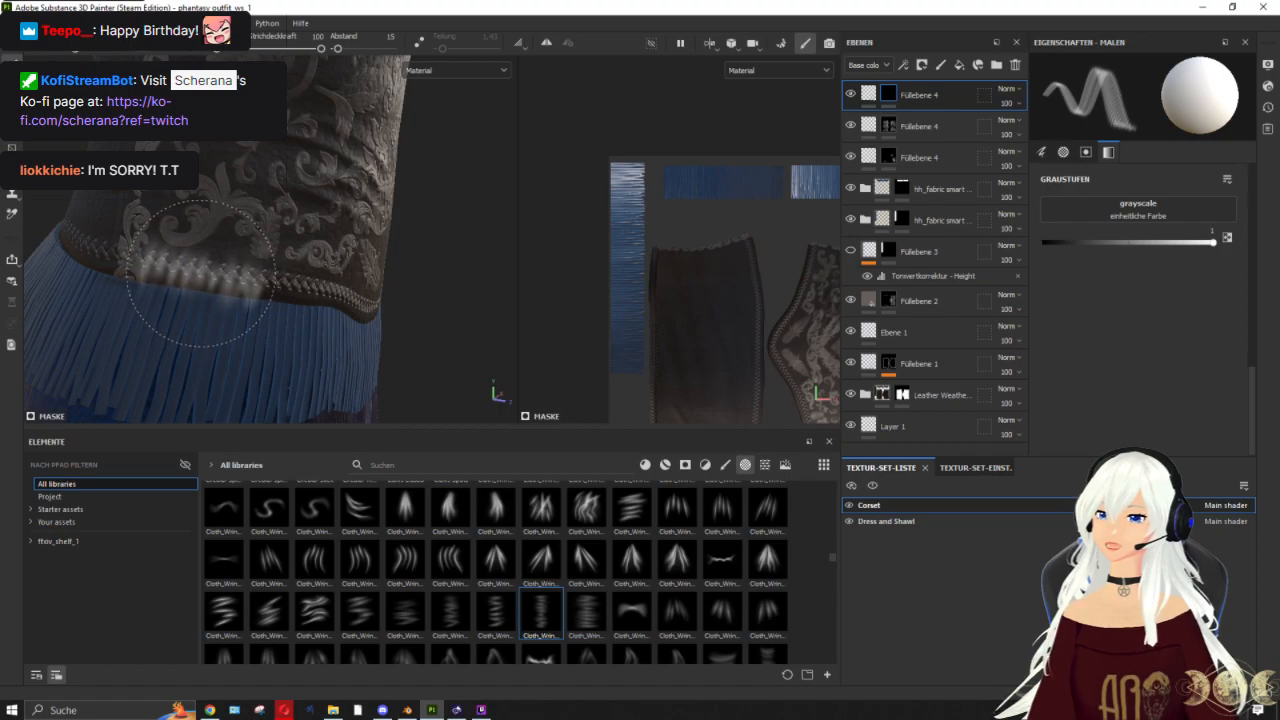
{"action": "scroll", "coordinate": [362, 247], "scroll_direction": "up", "scroll_amount": 2}
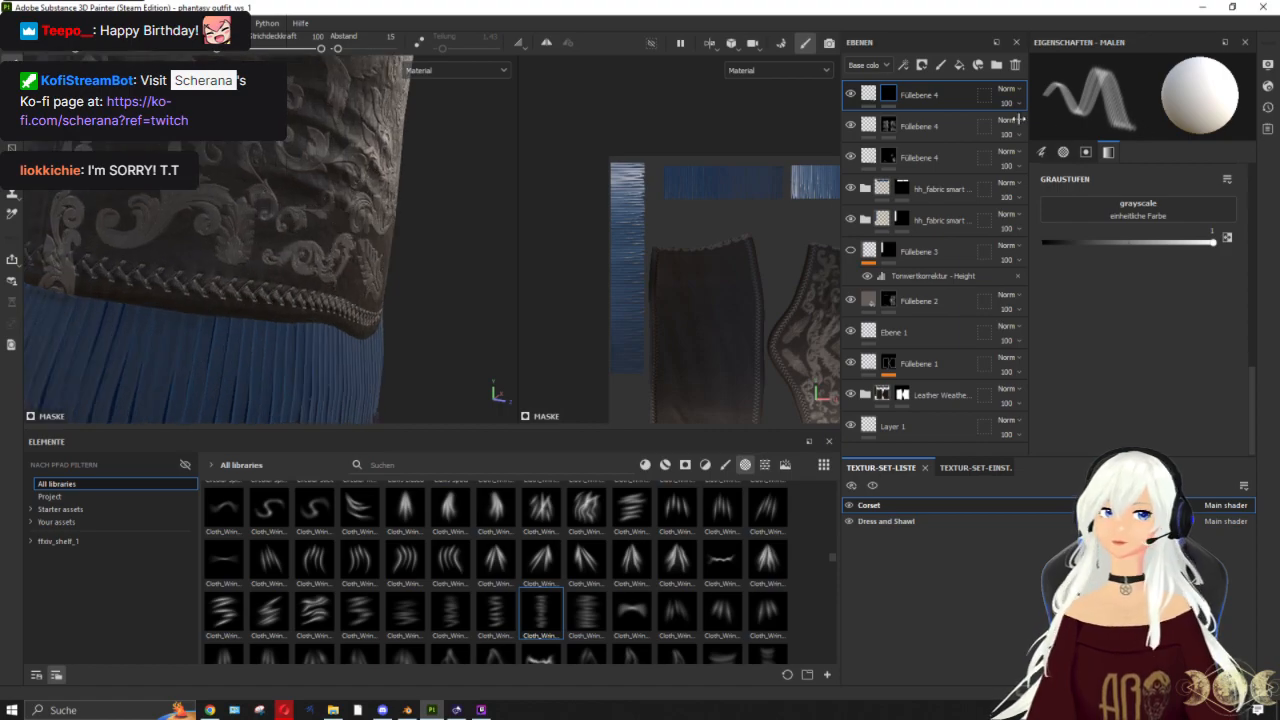
{"action": "left_click", "coordinate": [866, 94]}
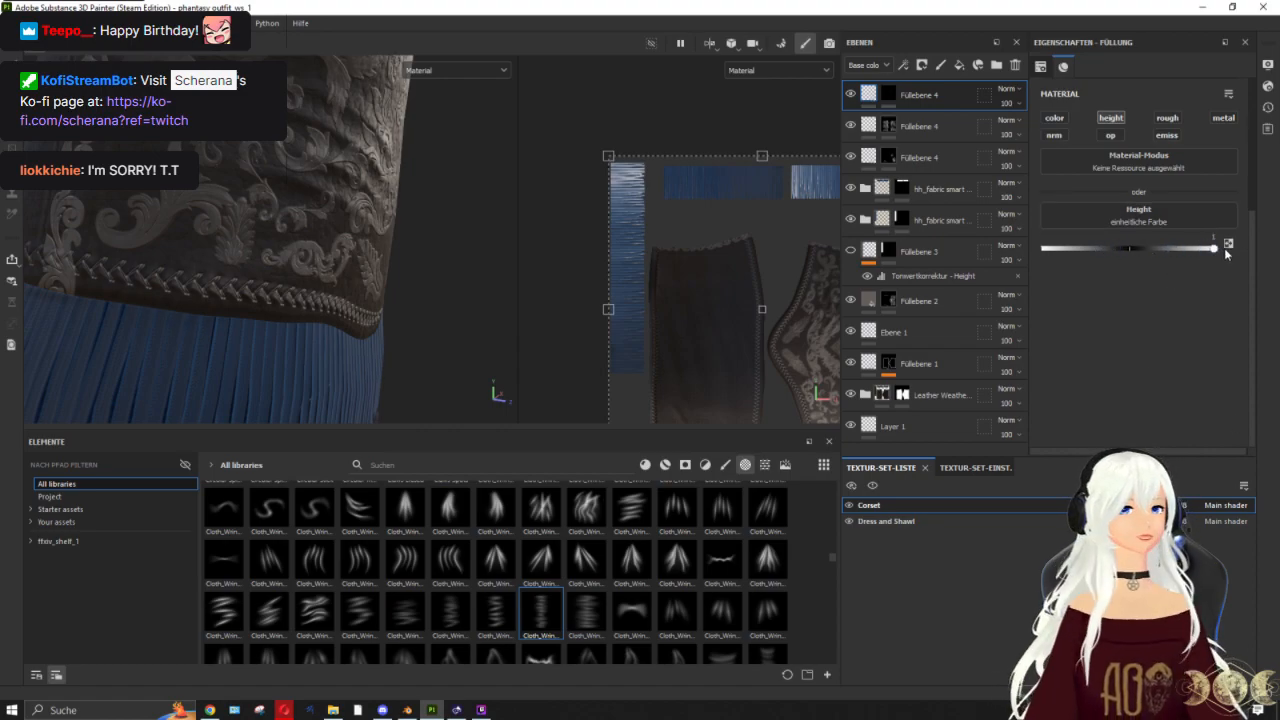
{"action": "left_click", "coordinate": [889, 95]}
{"action": "right_click", "coordinate": [910, 99]}
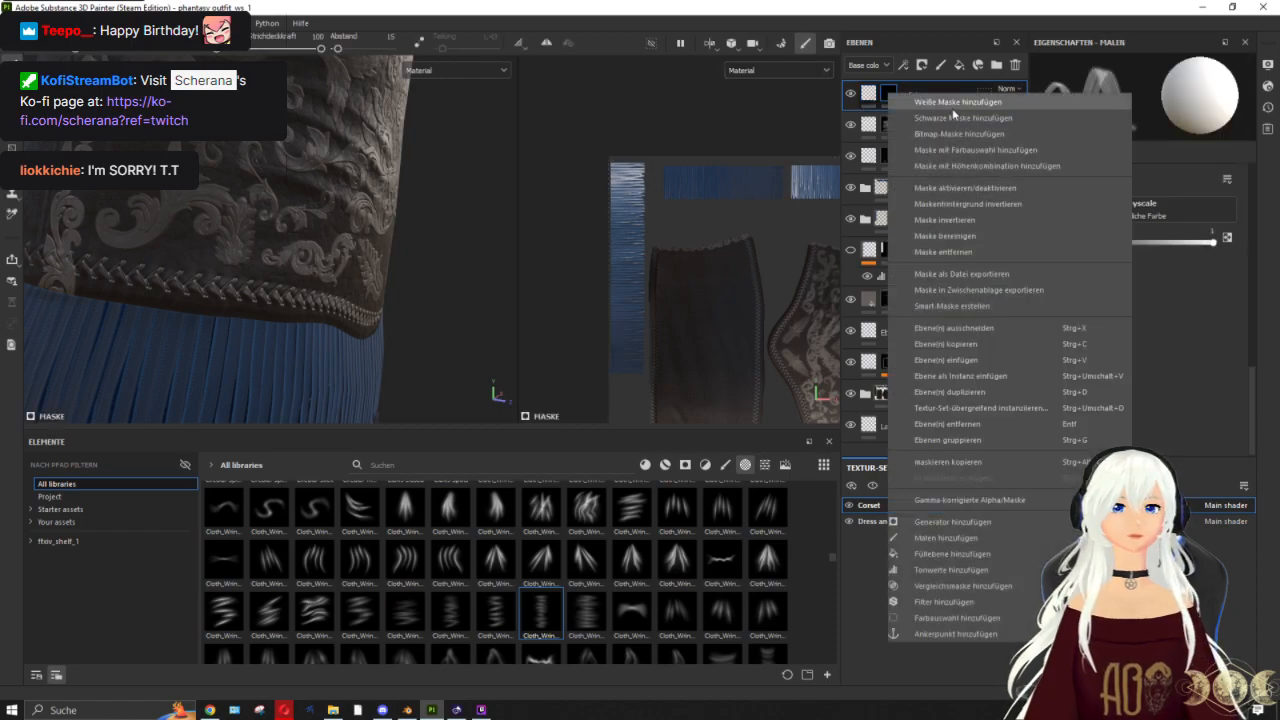
{"action": "left_click", "coordinate": [955, 118]}
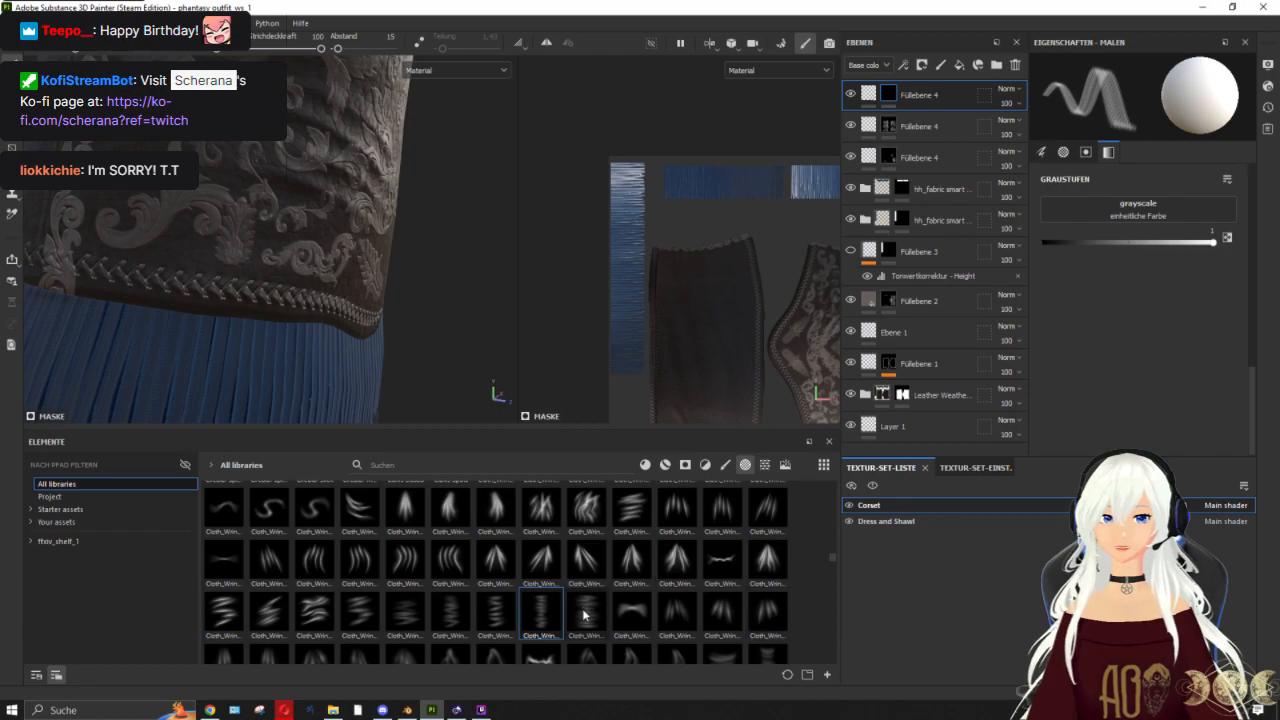
Step: Try the broad slanted-fold alpha above the corset's front seam, undo the stamp, and browse other Cloth_Wrinkles alphas
{"action": "left_click", "coordinate": [635, 510]}
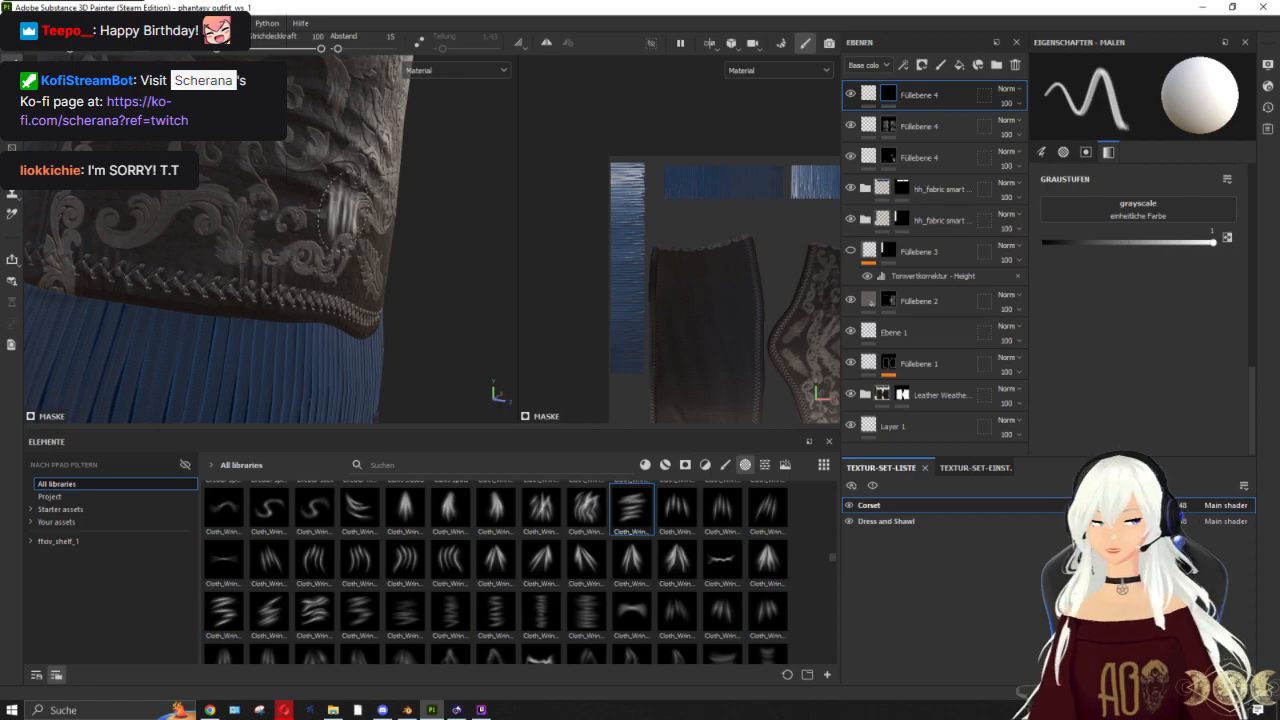
{"action": "key", "text": "ctrl+z"}
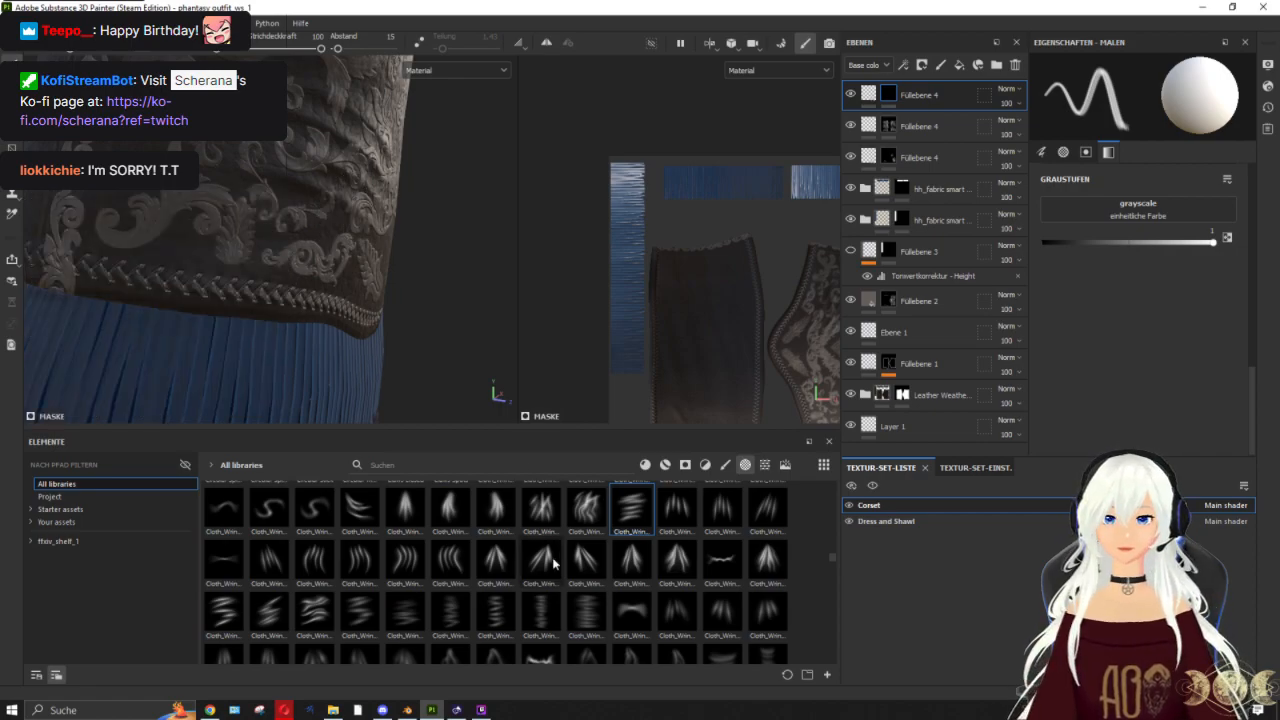
{"action": "scroll", "coordinate": [553, 565], "scroll_direction": "down", "scroll_amount": 3}
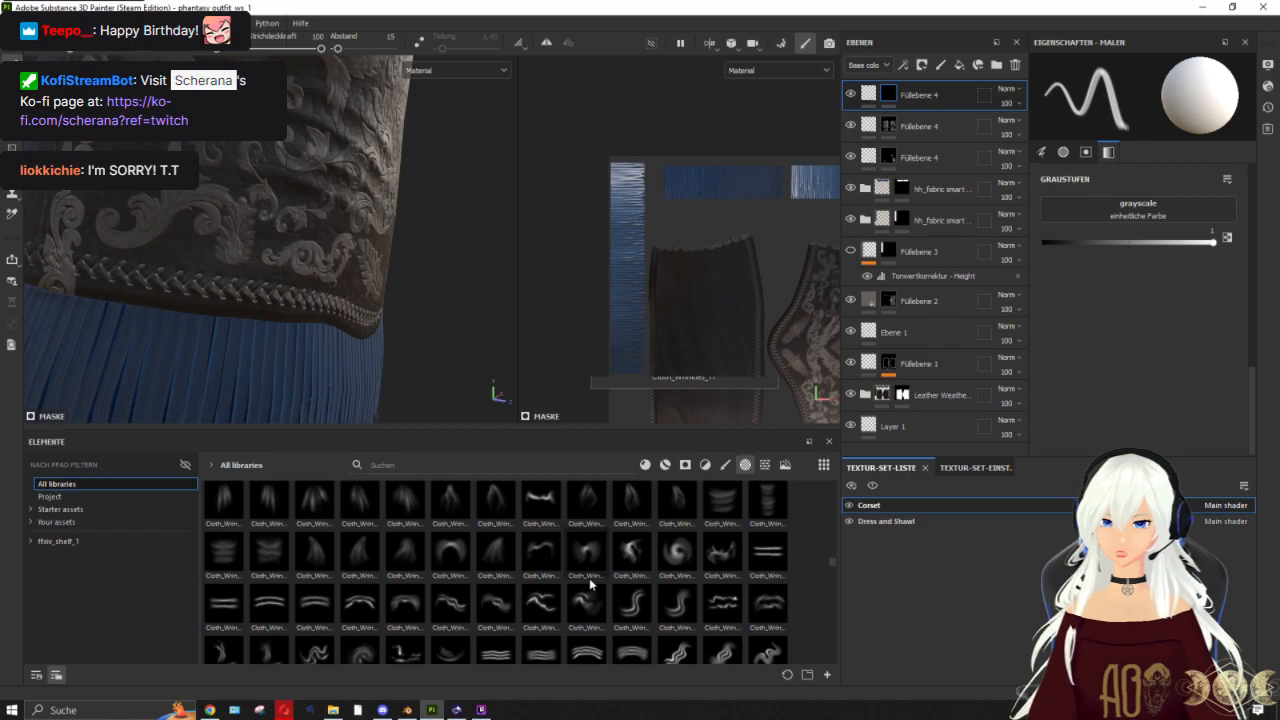
{"action": "scroll", "coordinate": [590, 585], "scroll_direction": "down", "scroll_amount": 5}
{"action": "scroll", "coordinate": [590, 585], "scroll_direction": "up", "scroll_amount": 10}
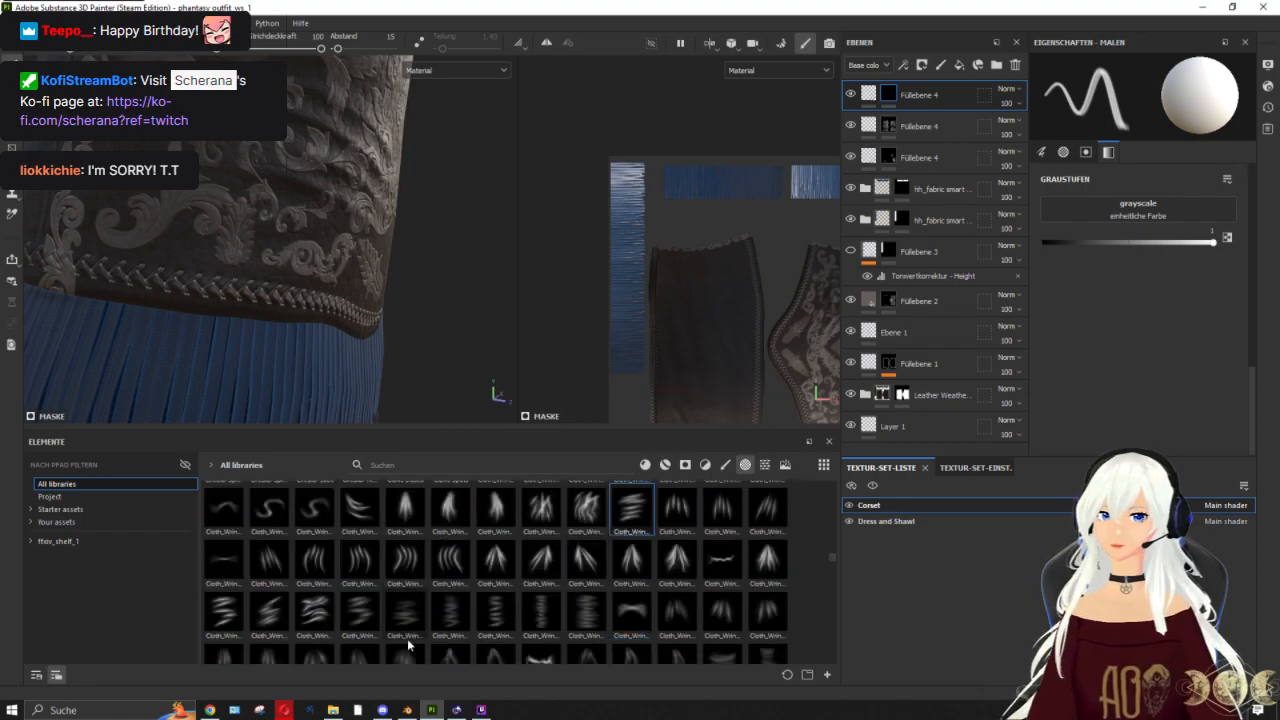
Step: Stamp the narrow-column fold alpha along the corset's front lower seam on the topmost Füllebene 4's mask with a smaller brush
{"action": "left_click", "coordinate": [541, 610]}
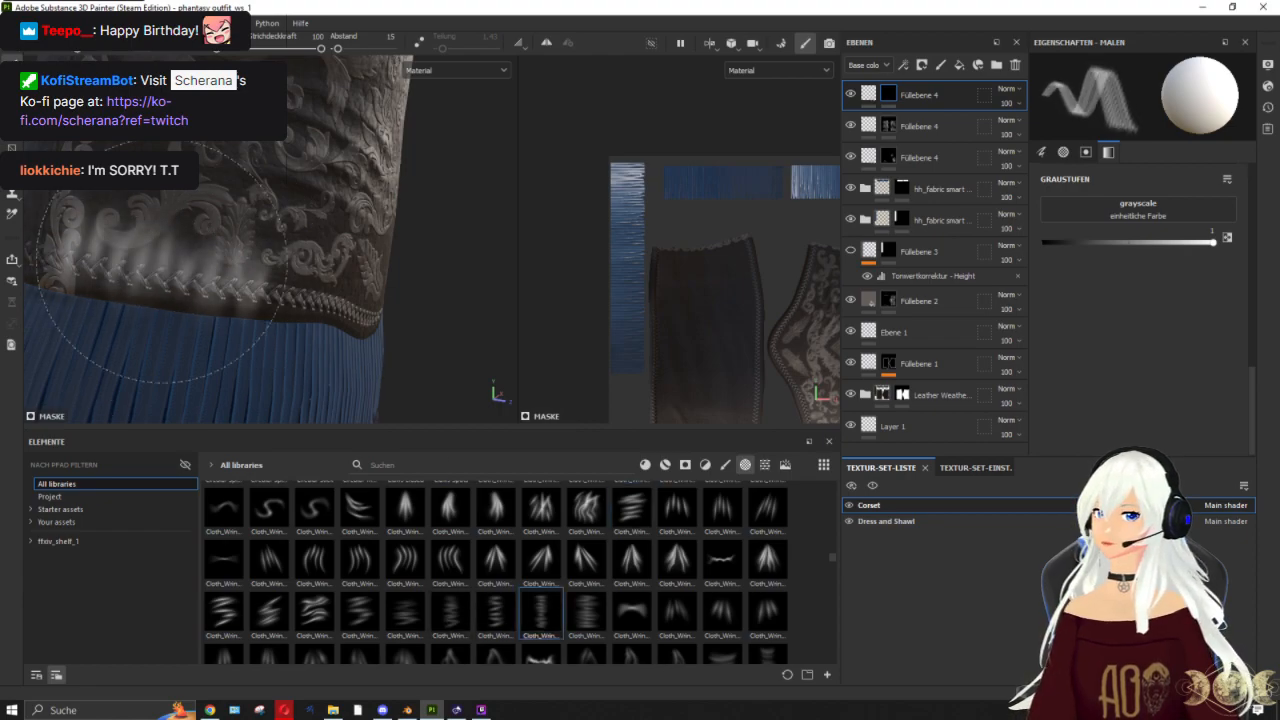
{"action": "right_click_drag", "start_coordinate": [168, 264], "coordinate": [130, 264], "text": "ctrl"}
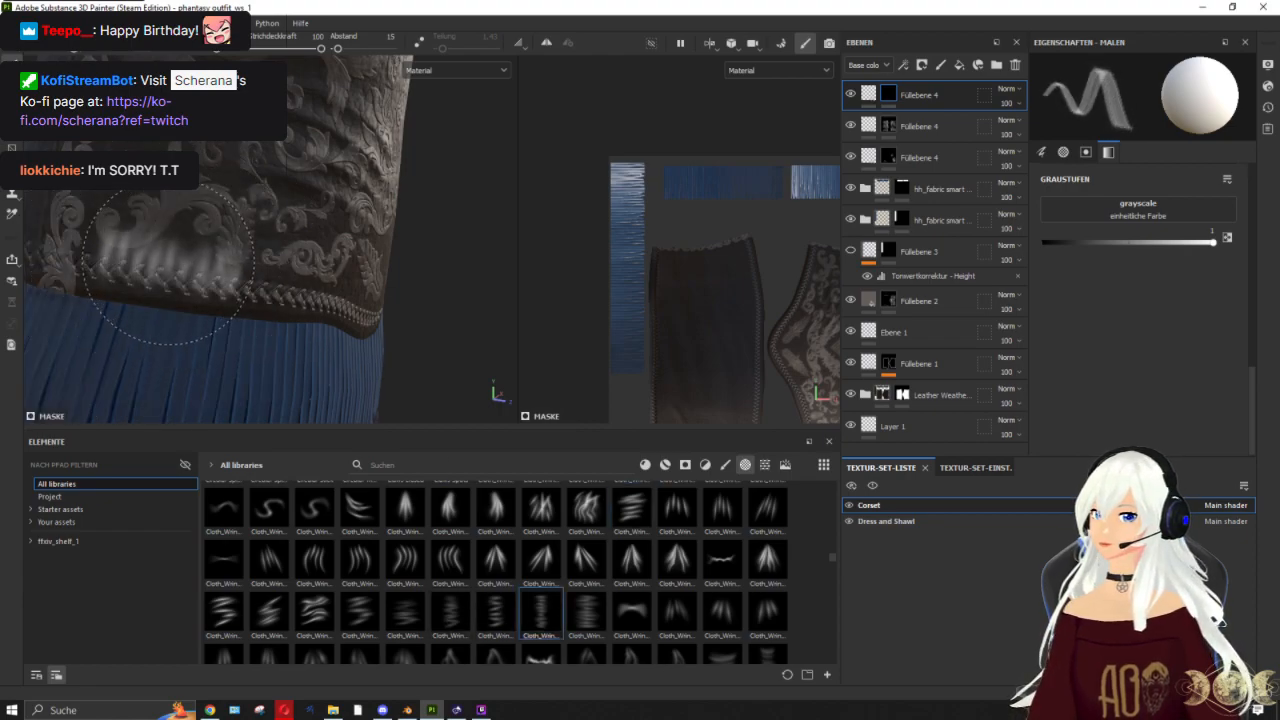
{"action": "mouse_move", "coordinate": [280, 235]}
{"action": "left_mouse_down", "text": "alt"}
{"action": "mouse_move", "coordinate": [236, 232]}
{"action": "mouse_move", "coordinate": [250, 219]}
{"action": "mouse_move", "coordinate": [280, 280]}
{"action": "mouse_move", "coordinate": [190, 210]}
{"action": "mouse_move", "coordinate": [205, 225]}
{"action": "left_mouse_up", "text": "alt"}
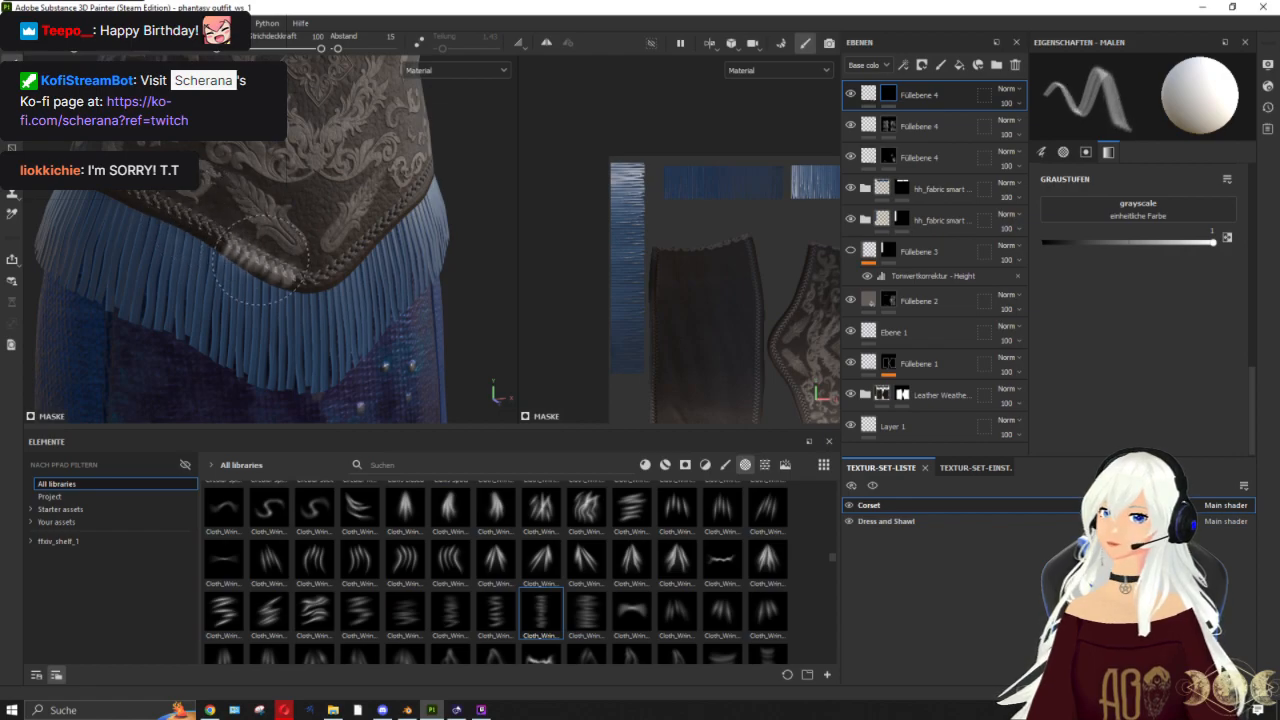
{"action": "mouse_move", "coordinate": [390, 250]}
{"action": "left_mouse_down", "text": "alt"}
{"action": "mouse_move", "coordinate": [179, 247]}
{"action": "mouse_move", "coordinate": [198, 248]}
{"action": "left_mouse_up", "text": "alt"}
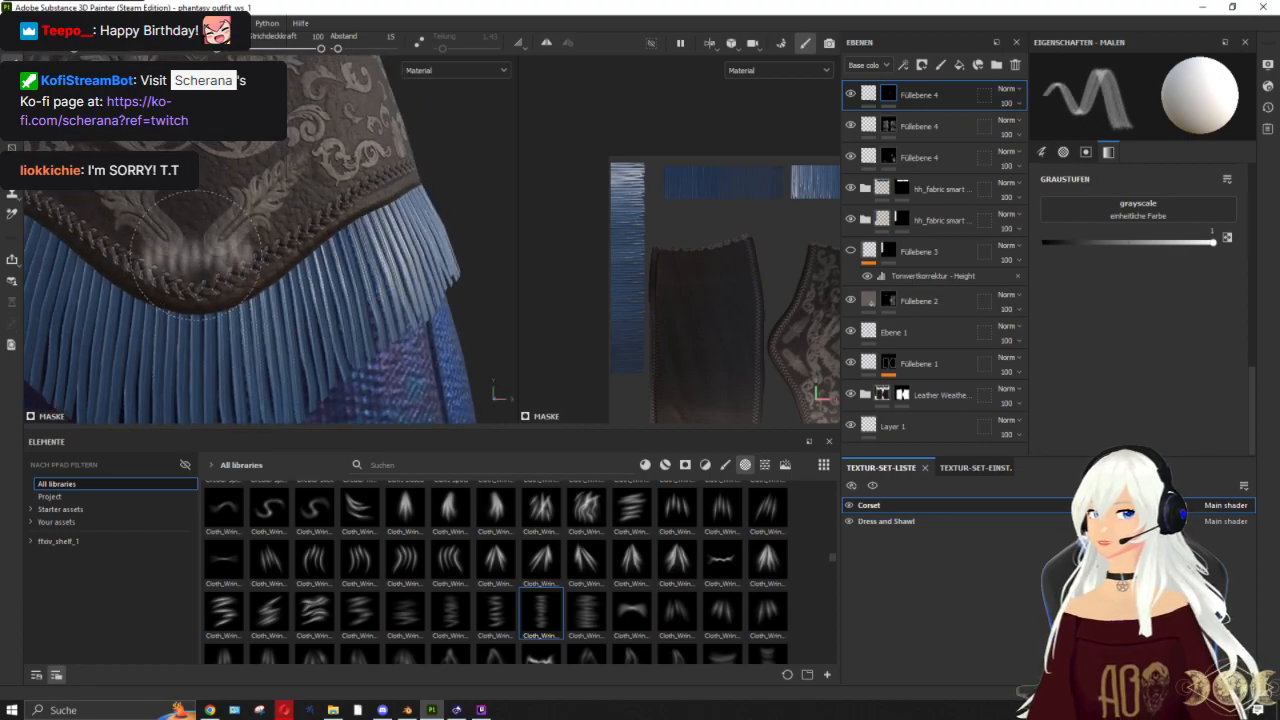
{"action": "left_click_drag", "start_coordinate": [410, 226], "coordinate": [334, 214], "text": "alt"}
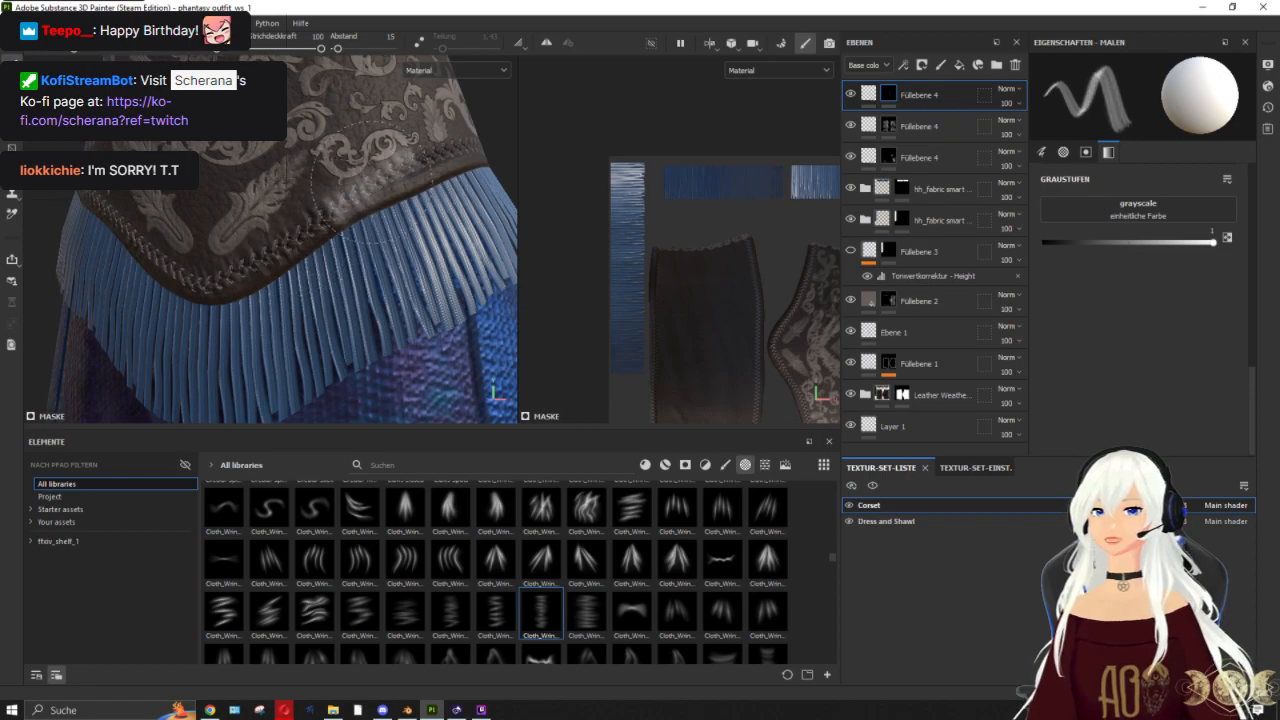
{"action": "left_click_drag", "start_coordinate": [383, 174], "coordinate": [391, 179], "text": "alt"}
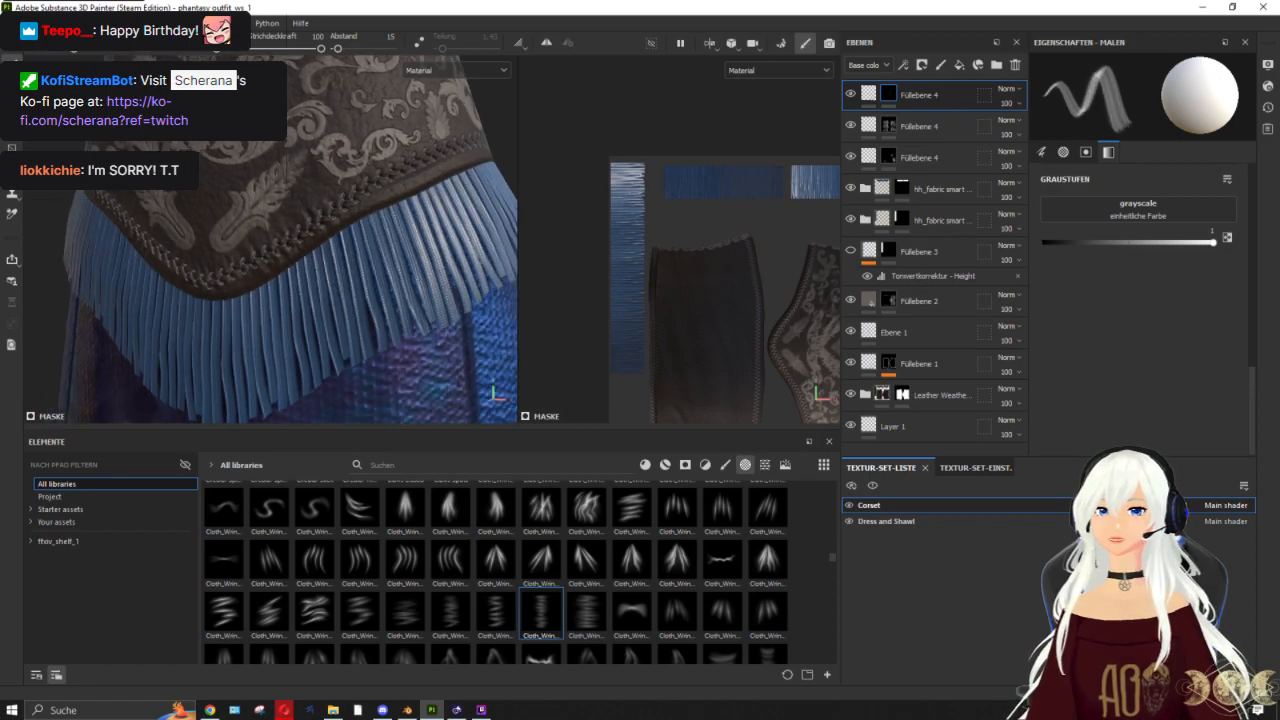
{"action": "scroll", "coordinate": [397, 184], "scroll_direction": "down", "scroll_amount": 3}
{"action": "left_click_drag", "start_coordinate": [428, 174], "coordinate": [305, 196], "text": "alt"}
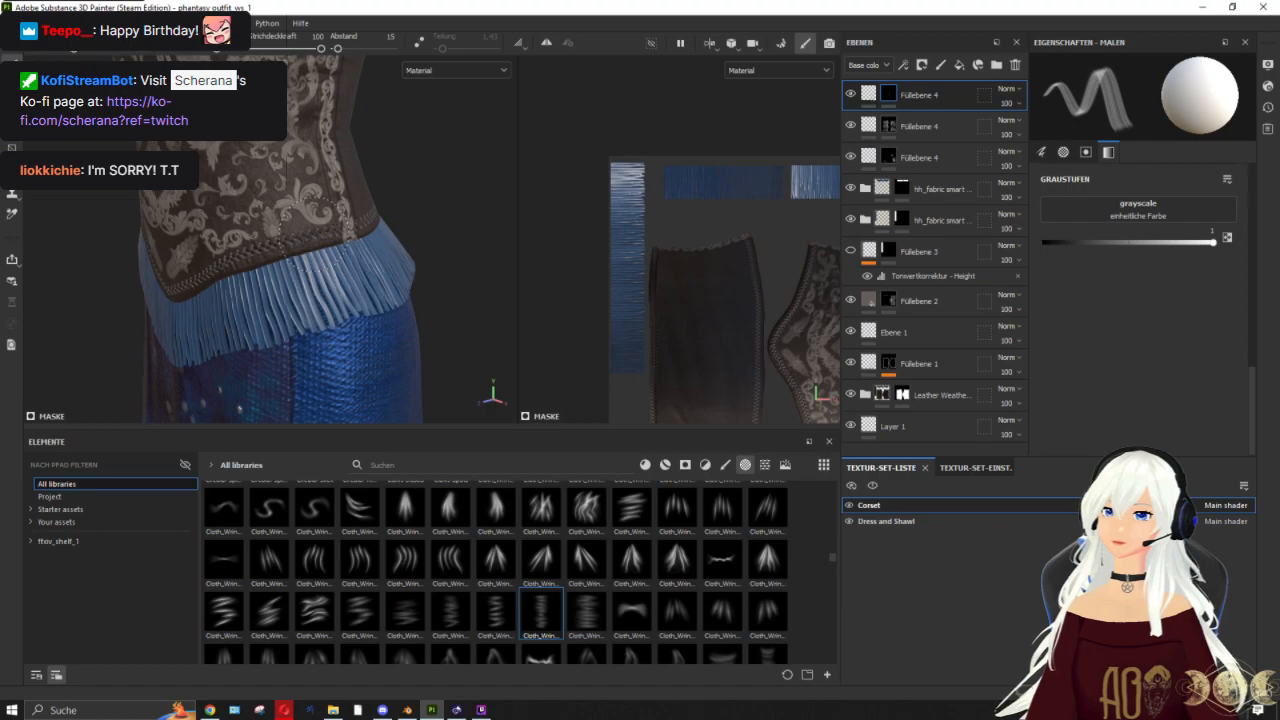
Step: Continue the fine fold stamps along the lower seam around the corset's sides and back on the same mask
{"action": "left_click_drag", "start_coordinate": [405, 215], "coordinate": [130, 280], "text": "alt"}
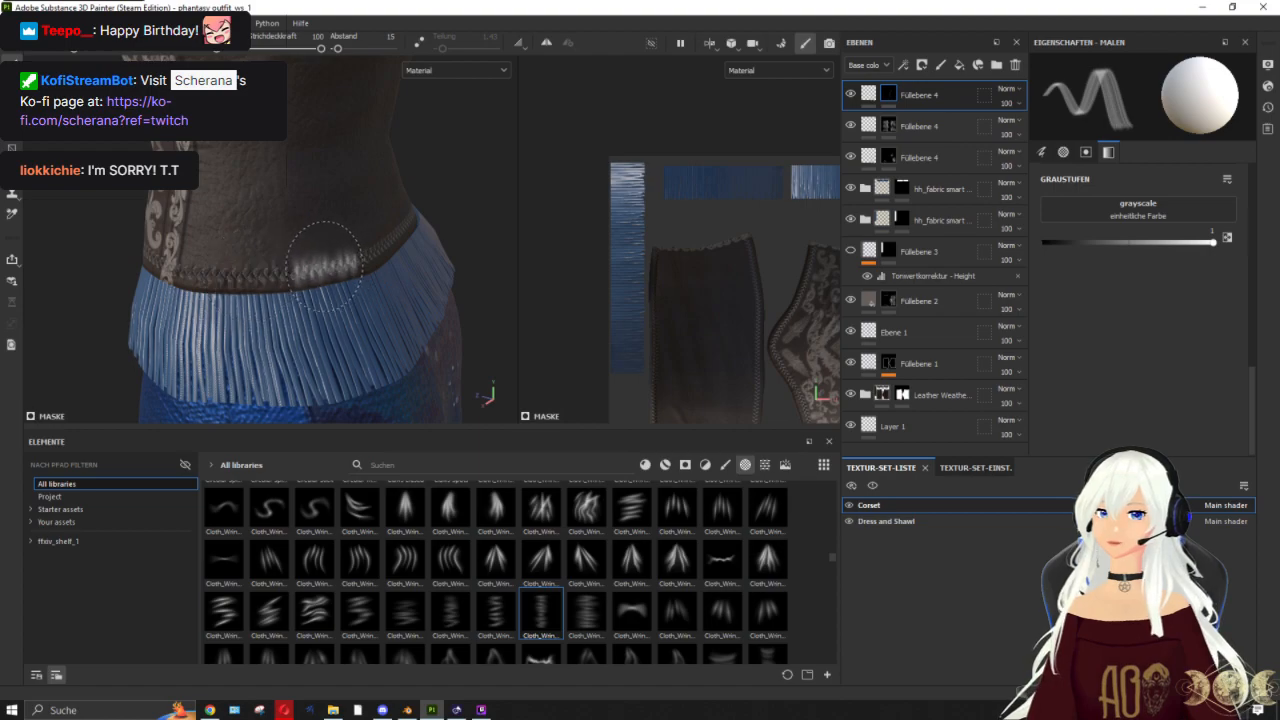
{"action": "left_click_drag", "start_coordinate": [392, 245], "coordinate": [262, 253], "text": "alt"}
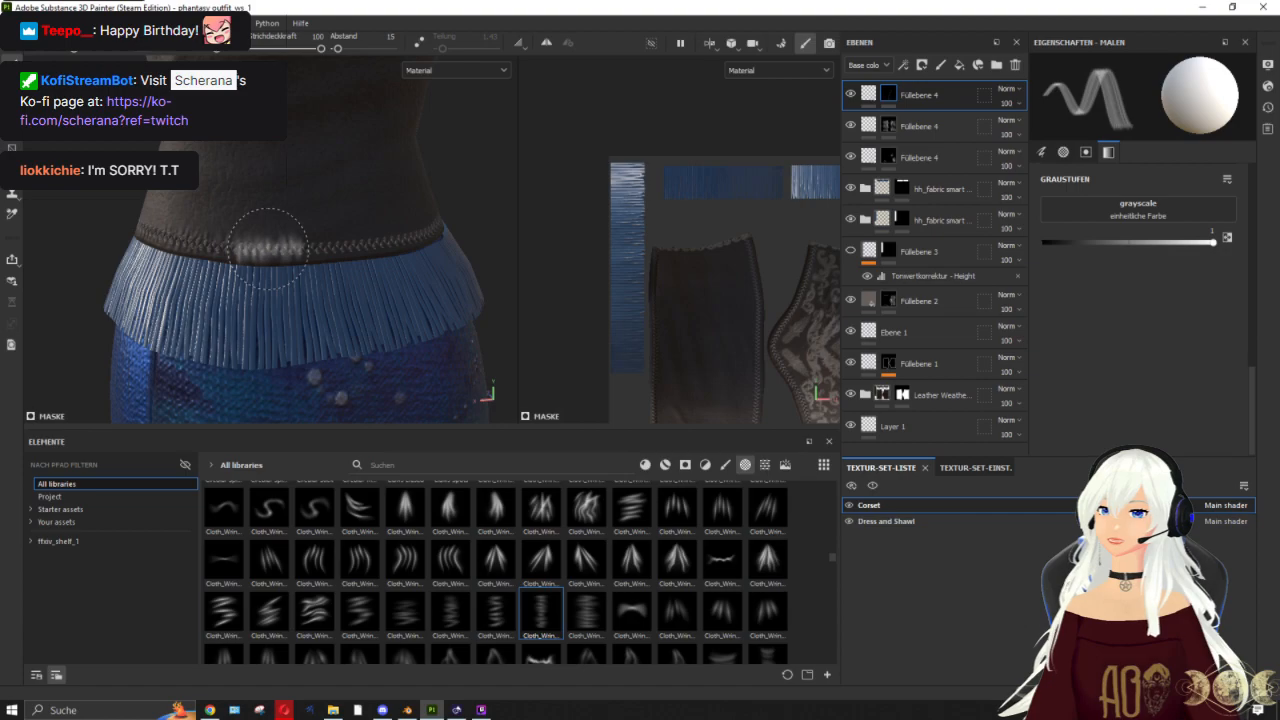
{"action": "left_click_drag", "start_coordinate": [328, 245], "coordinate": [295, 250], "text": "alt"}
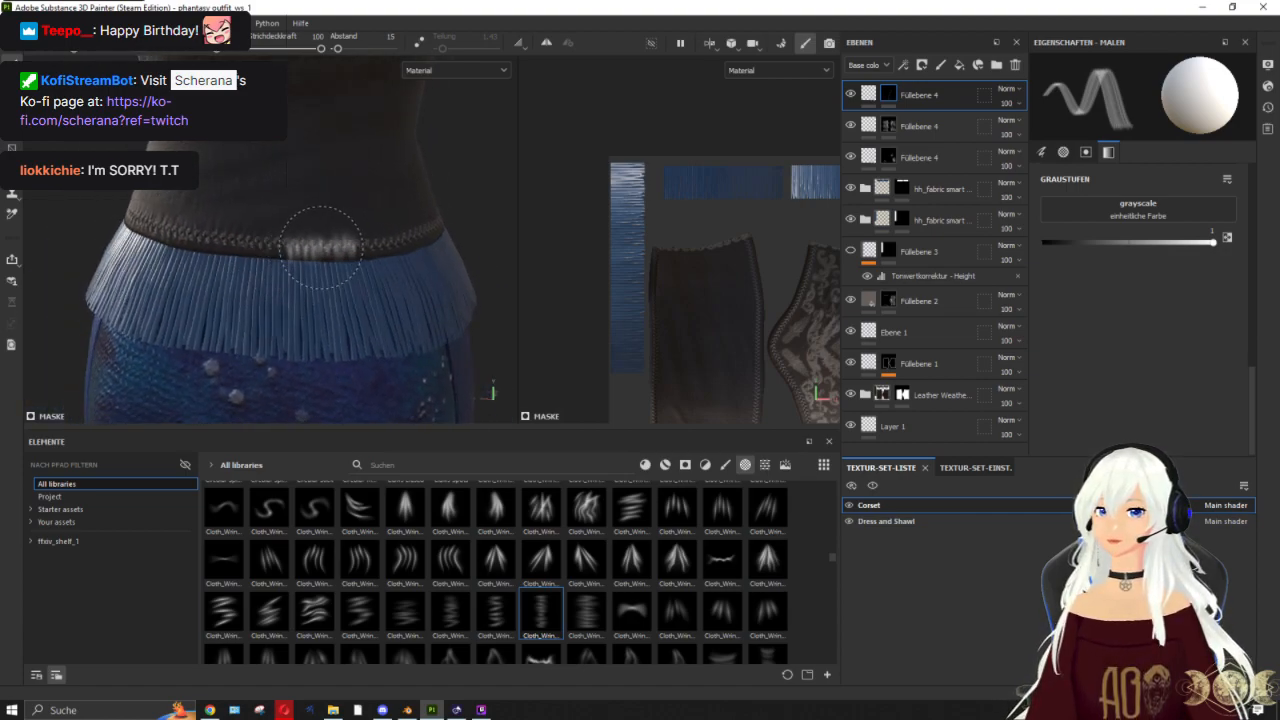
{"action": "left_click_drag", "start_coordinate": [380, 240], "coordinate": [297, 282], "text": "alt"}
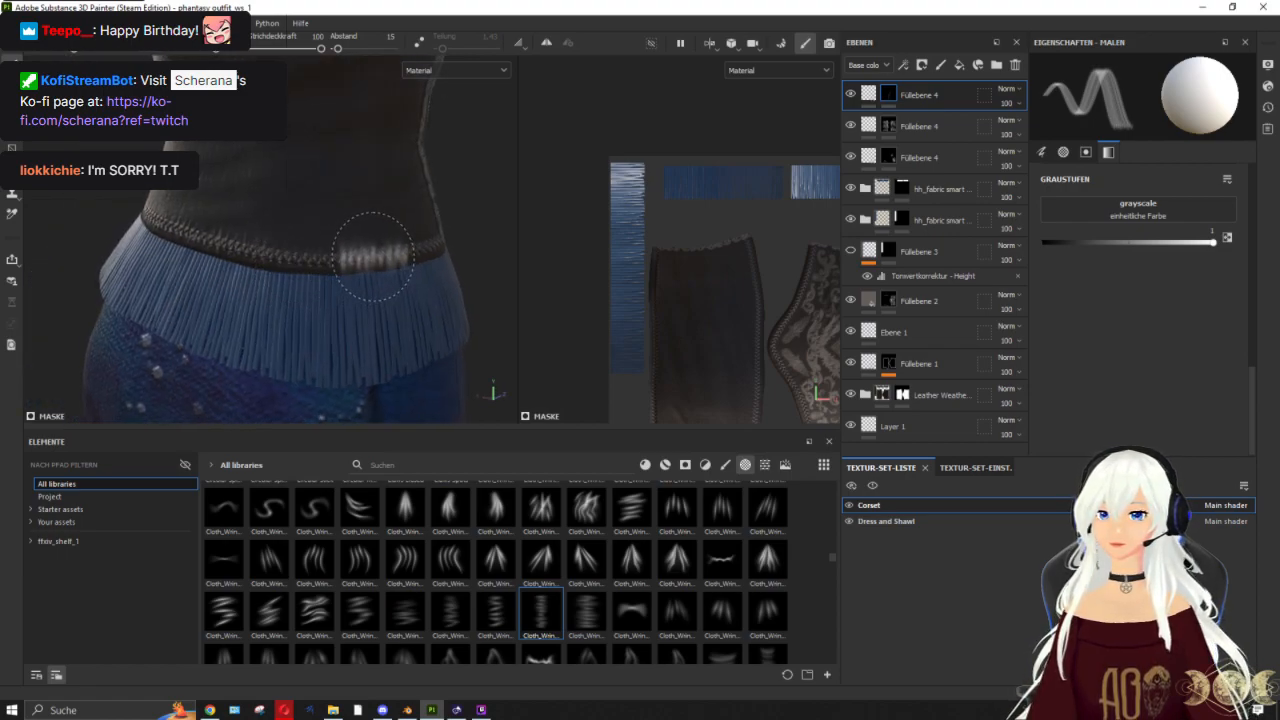
{"action": "left_click_drag", "start_coordinate": [398, 250], "coordinate": [351, 258], "text": "alt"}
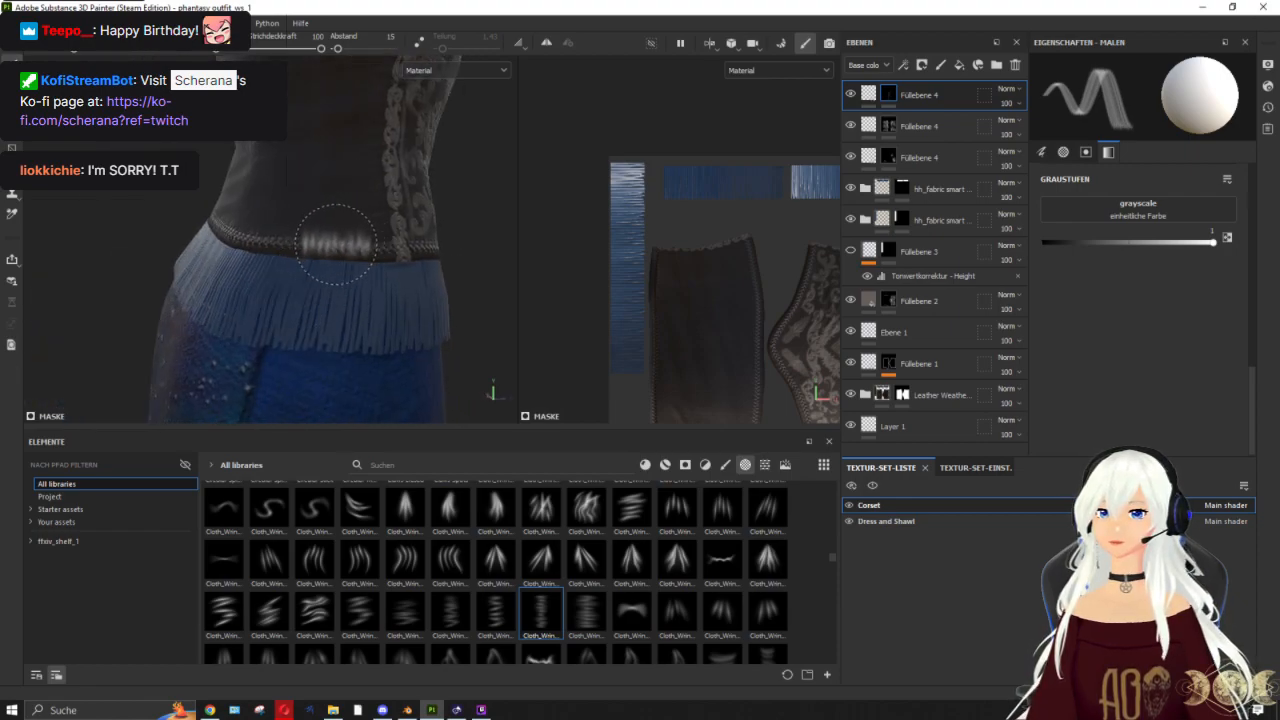
{"action": "left_click_drag", "start_coordinate": [382, 245], "coordinate": [380, 248], "text": "alt"}
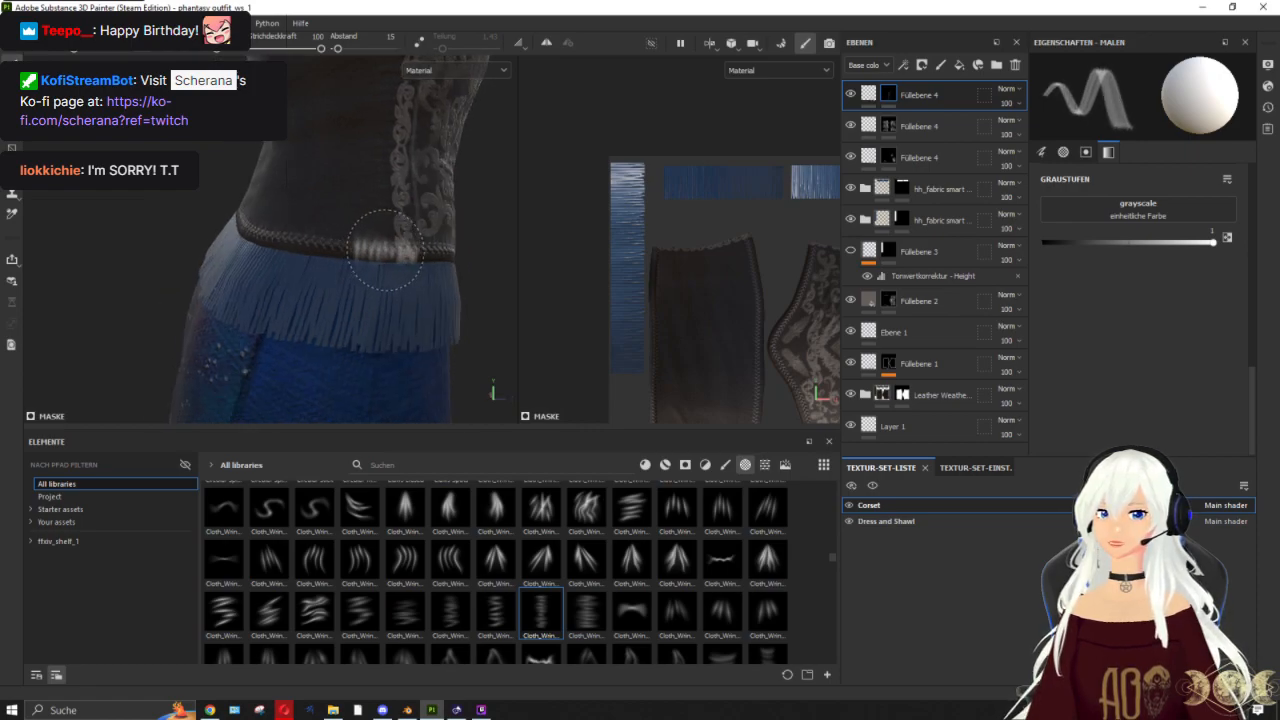
Step: Inspect the corset on the whole outfit and check it against the dress reference drawing on Pinterest
{"action": "scroll", "coordinate": [430, 378], "scroll_direction": "down", "scroll_amount": 4}
{"action": "left_click_drag", "start_coordinate": [430, 378], "coordinate": [123, 240], "text": "alt"}
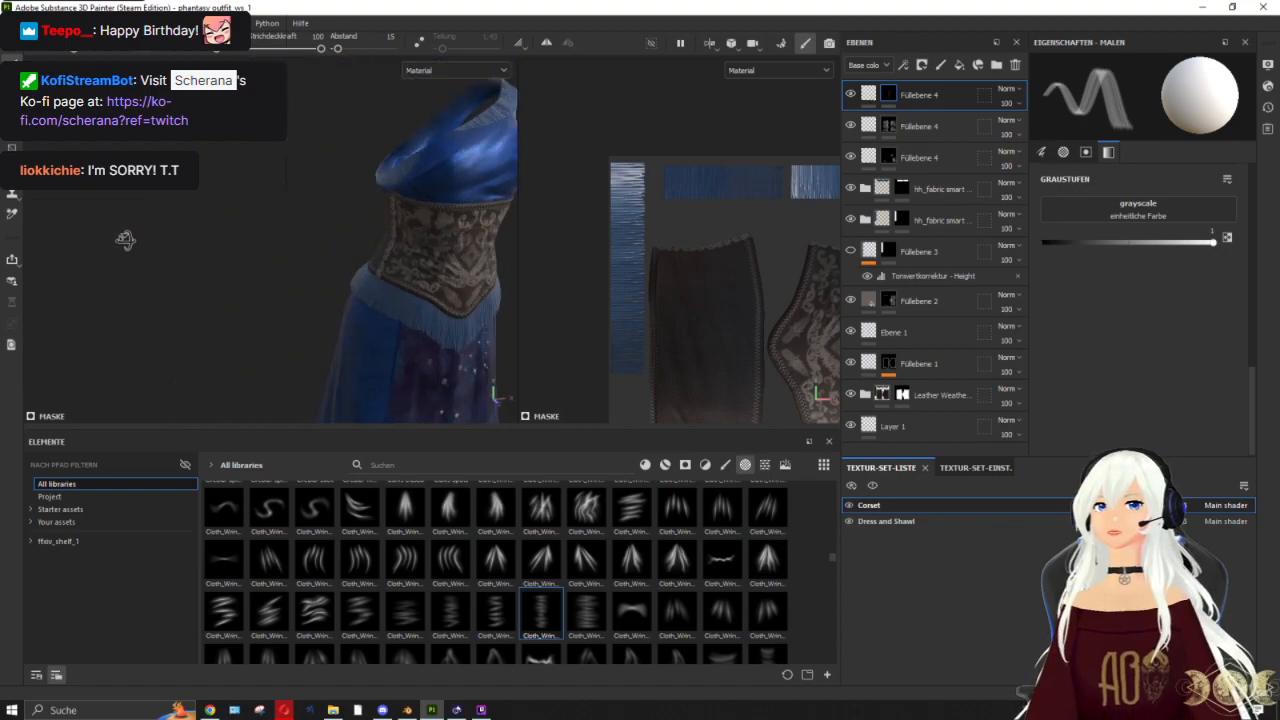
{"action": "scroll", "coordinate": [200, 239], "scroll_direction": "down", "scroll_amount": 3}
{"action": "mouse_move", "coordinate": [269, 243]}
{"action": "middle_mouse_down", "text": "alt"}
{"action": "mouse_move", "coordinate": [175, 186]}
{"action": "mouse_move", "coordinate": [222, 191]}
{"action": "mouse_move", "coordinate": [162, 269]}
{"action": "middle_mouse_up", "text": "alt"}
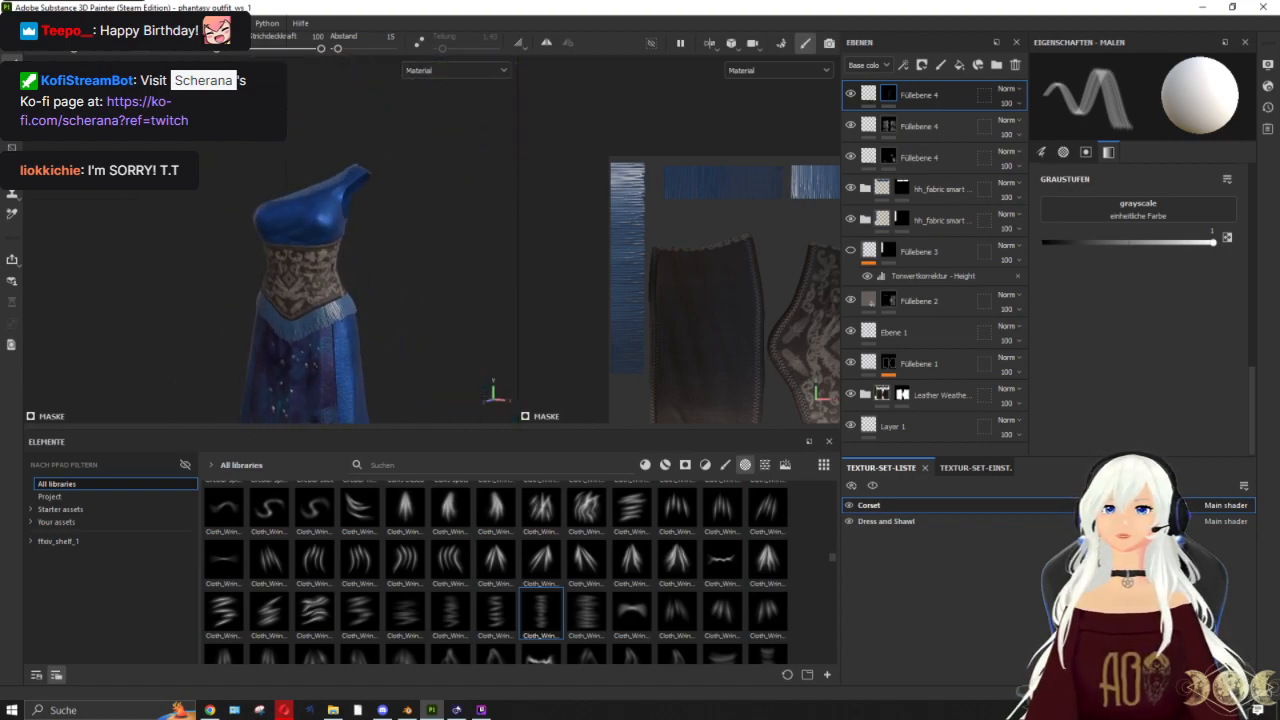
{"action": "scroll", "coordinate": [297, 240], "scroll_direction": "down", "scroll_amount": 3}
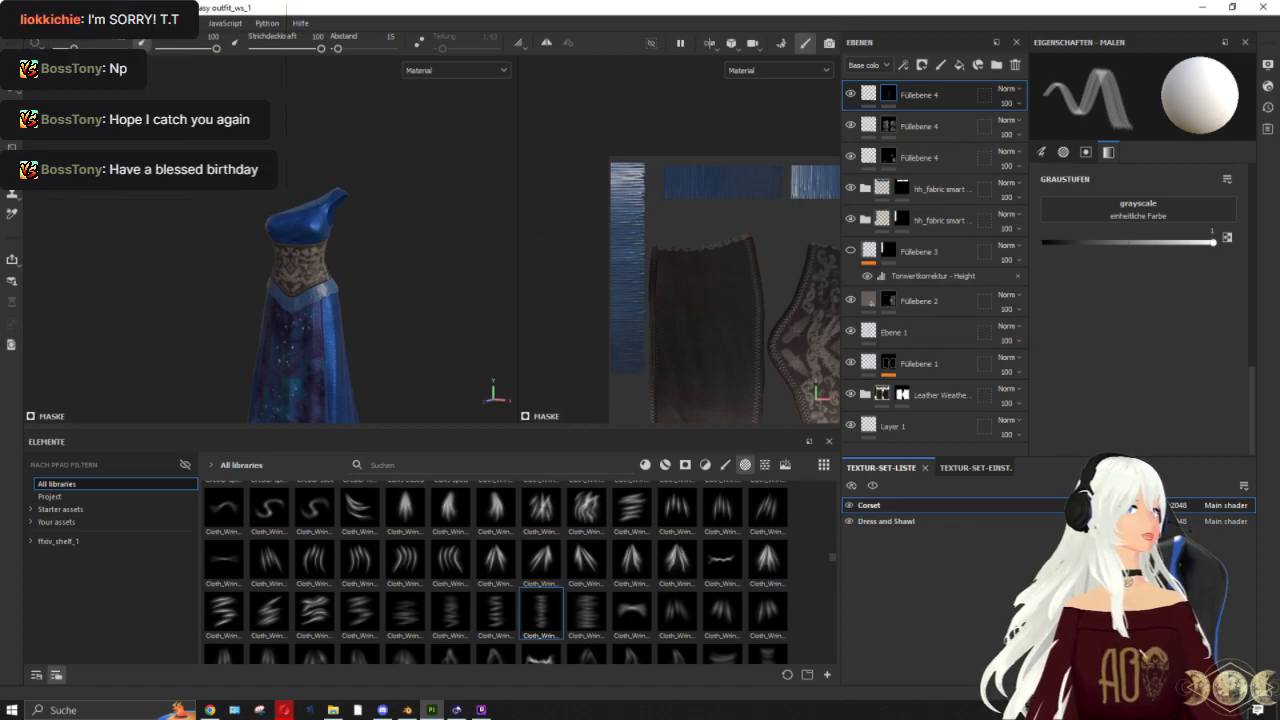
{"action": "key", "text": "alt+Tab"}
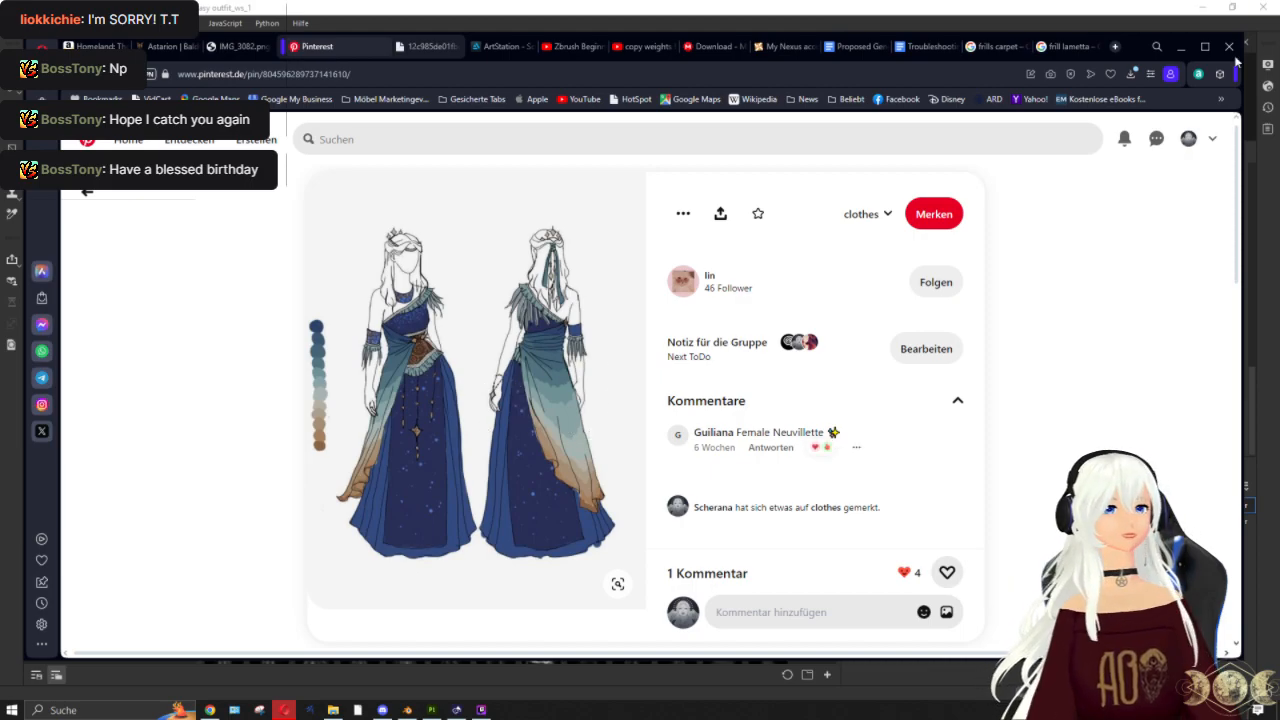
{"action": "left_click", "coordinate": [1181, 46]}
{"action": "mouse_move", "coordinate": [729, 518]}
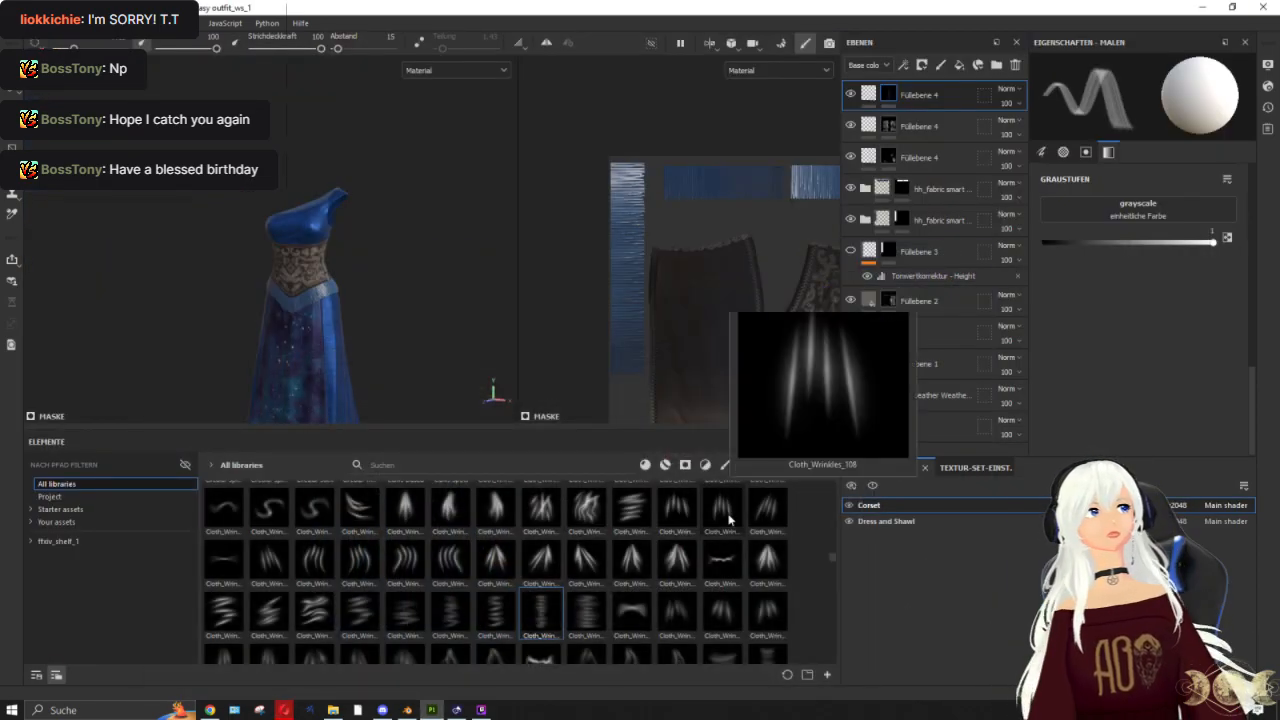